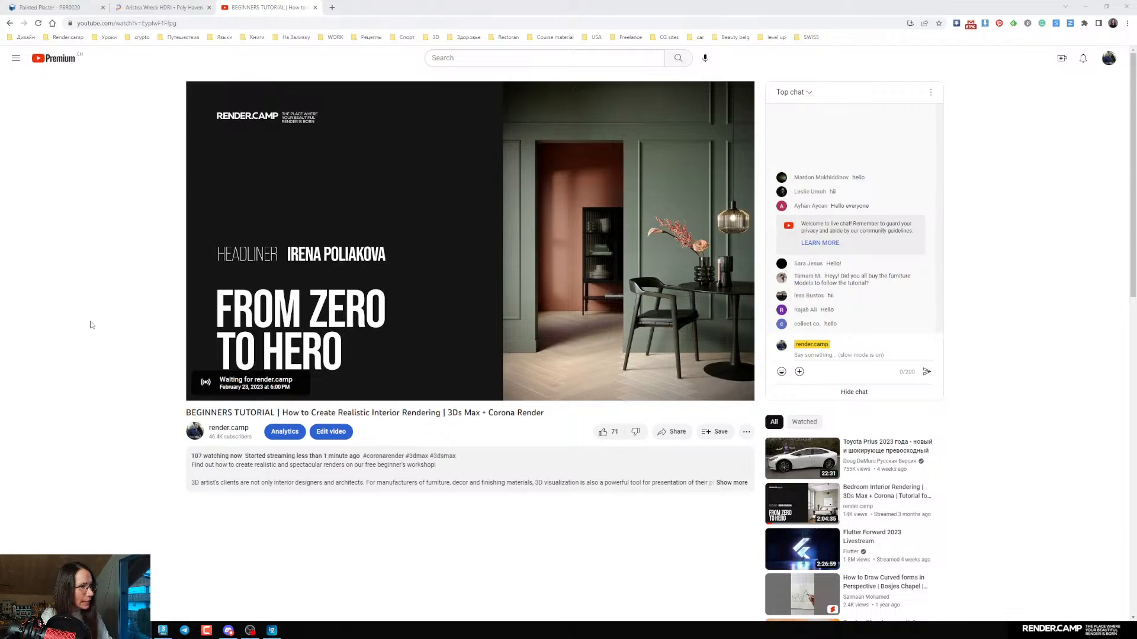
Switch to ImageGlass, enlarge the window to view the finished interior render, and minimize it
left_click(272, 631)
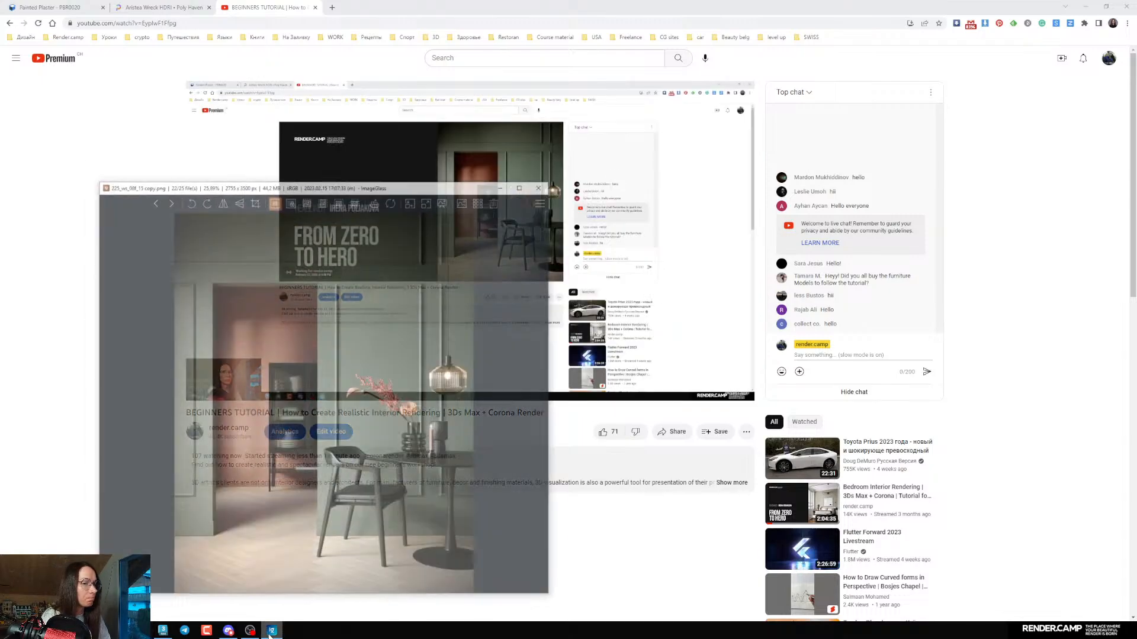
left_click_drag(257, 154, 217, 80)
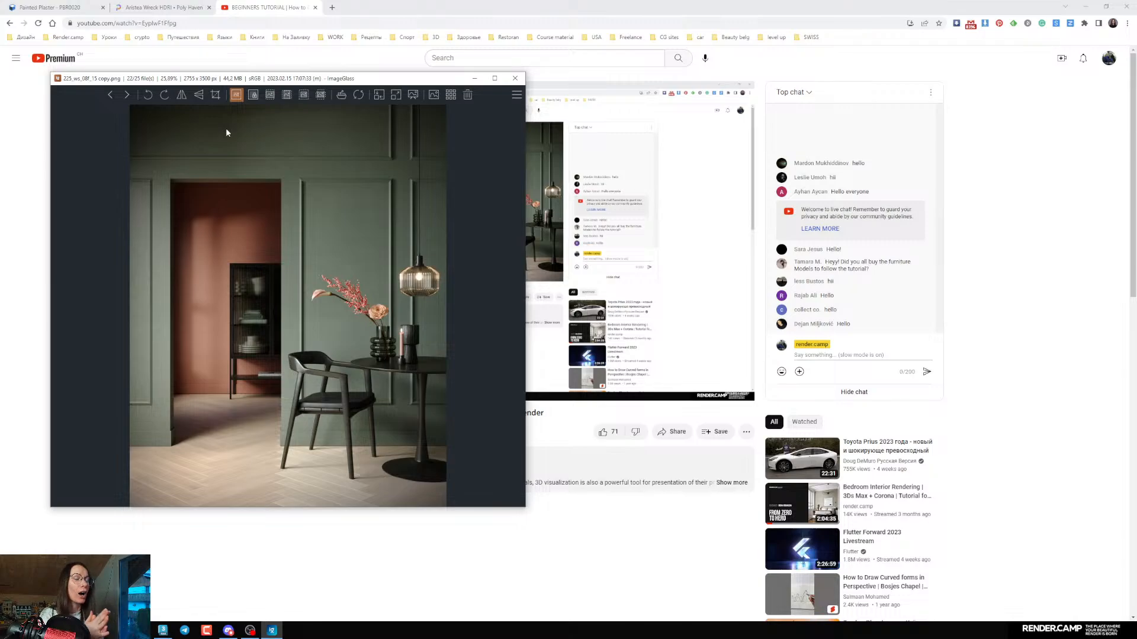
left_click_drag(199, 81, 186, 77)
left_click_drag(512, 503, 529, 593)
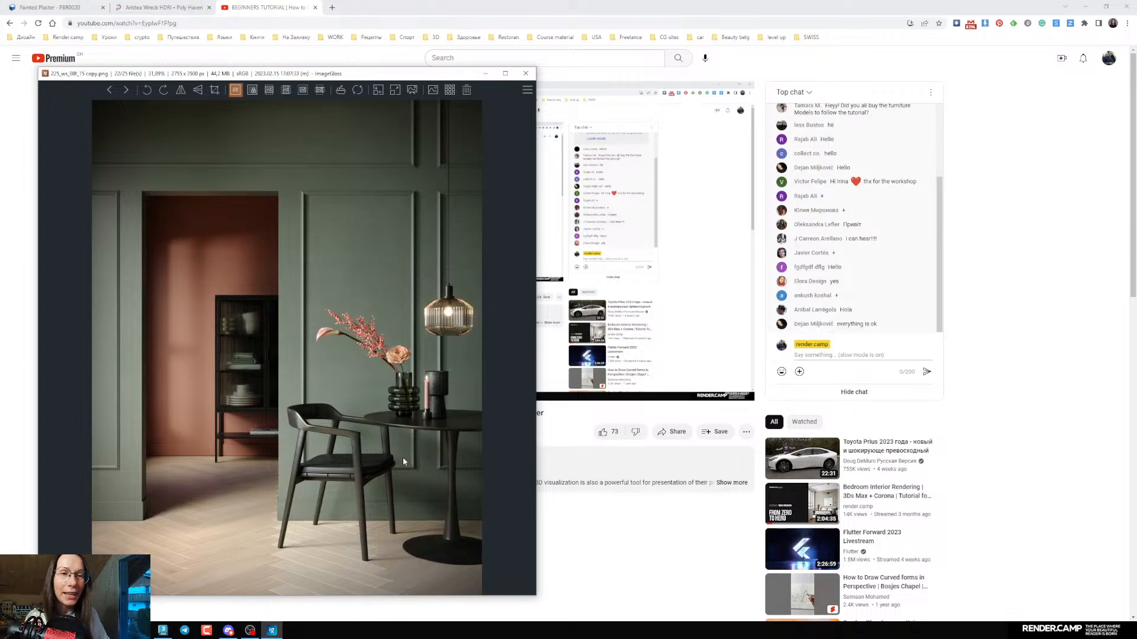
left_click(485, 74)
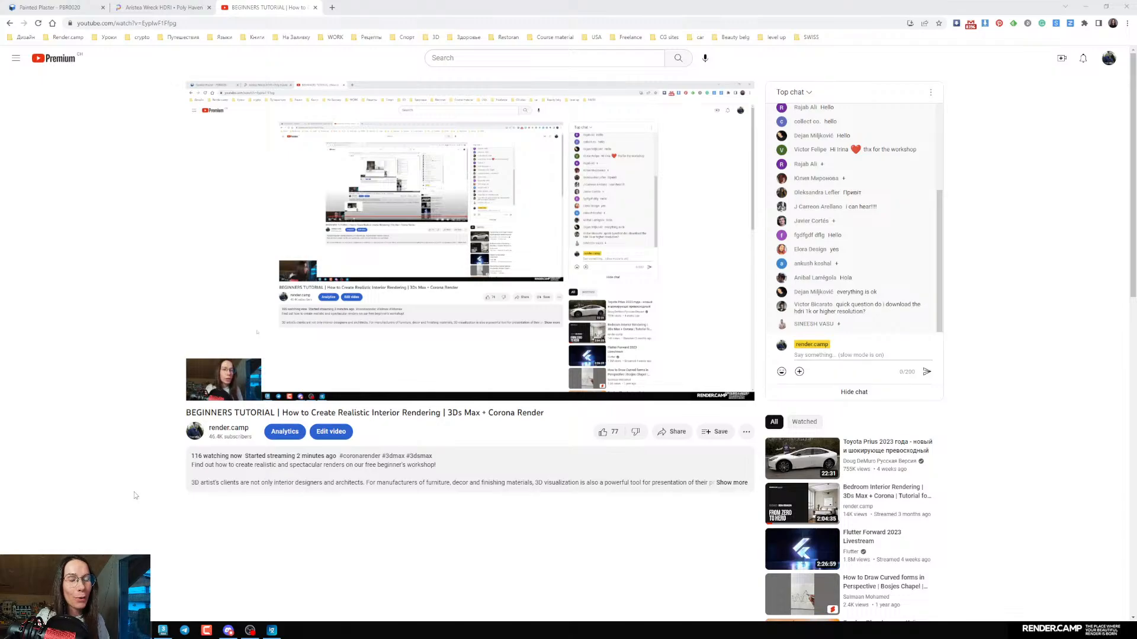
Open the computer's system information from File Explorer, examine the processor and memory specifications, and put both windows away
left_click(272, 630)
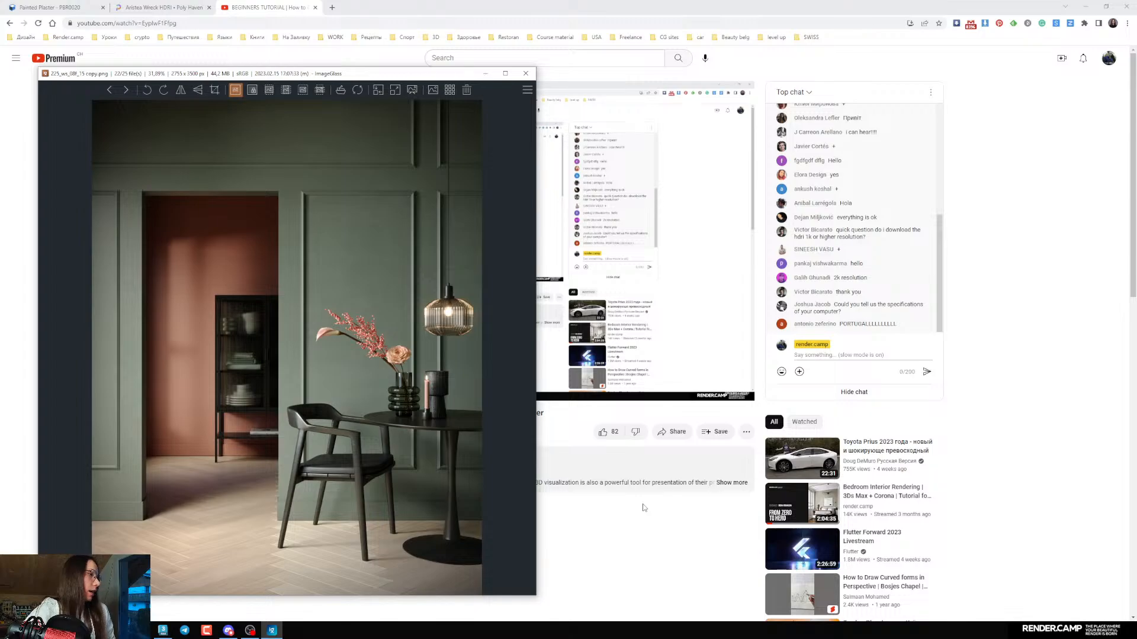
key("alt+Tab")
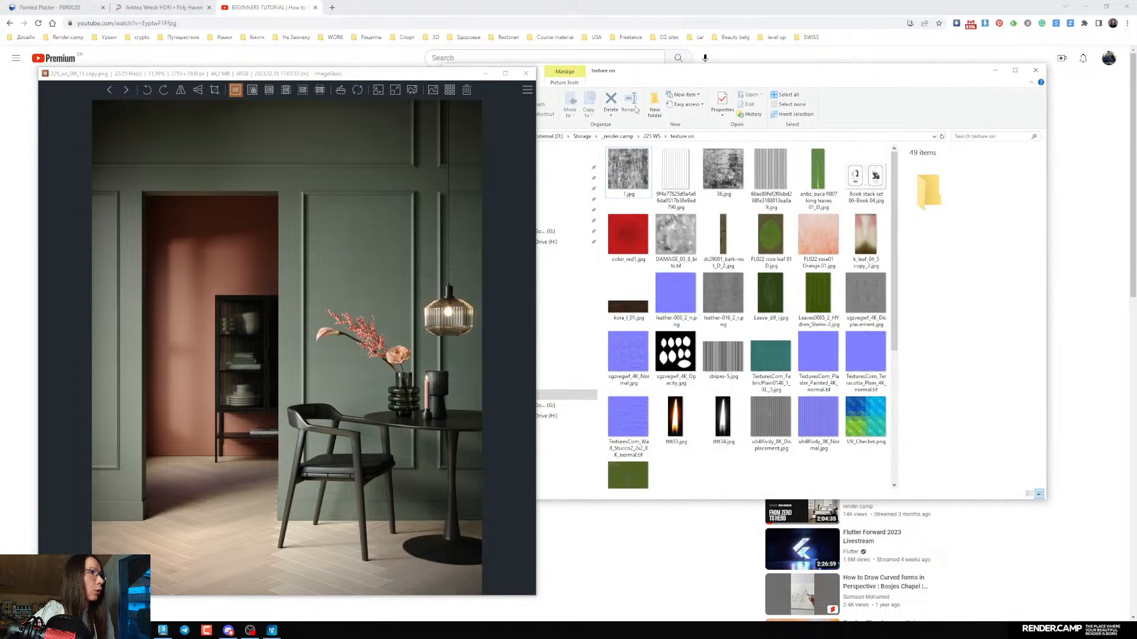
left_click_drag(690, 68, 861, 93)
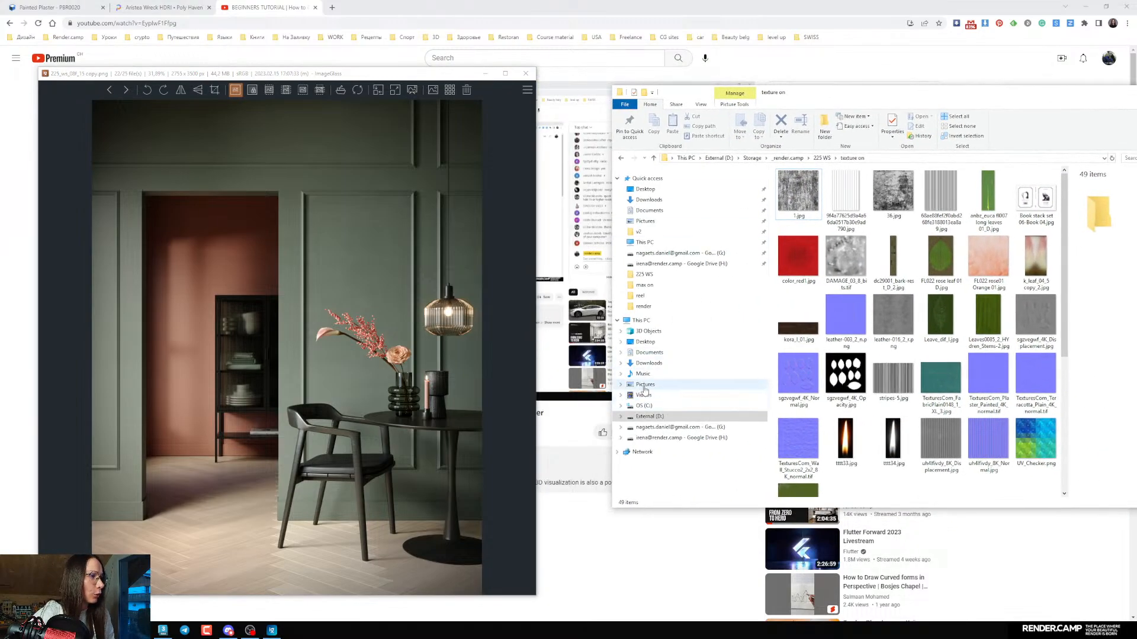
right_click(649, 324)
left_click(560, 438)
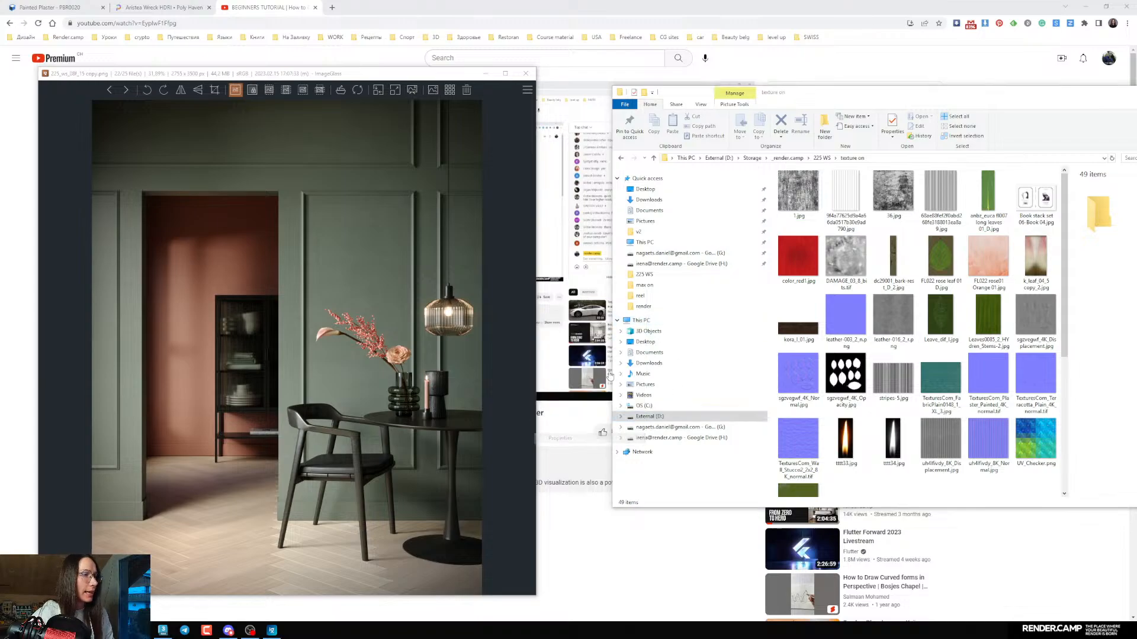
left_click_drag(699, 107, 972, 110)
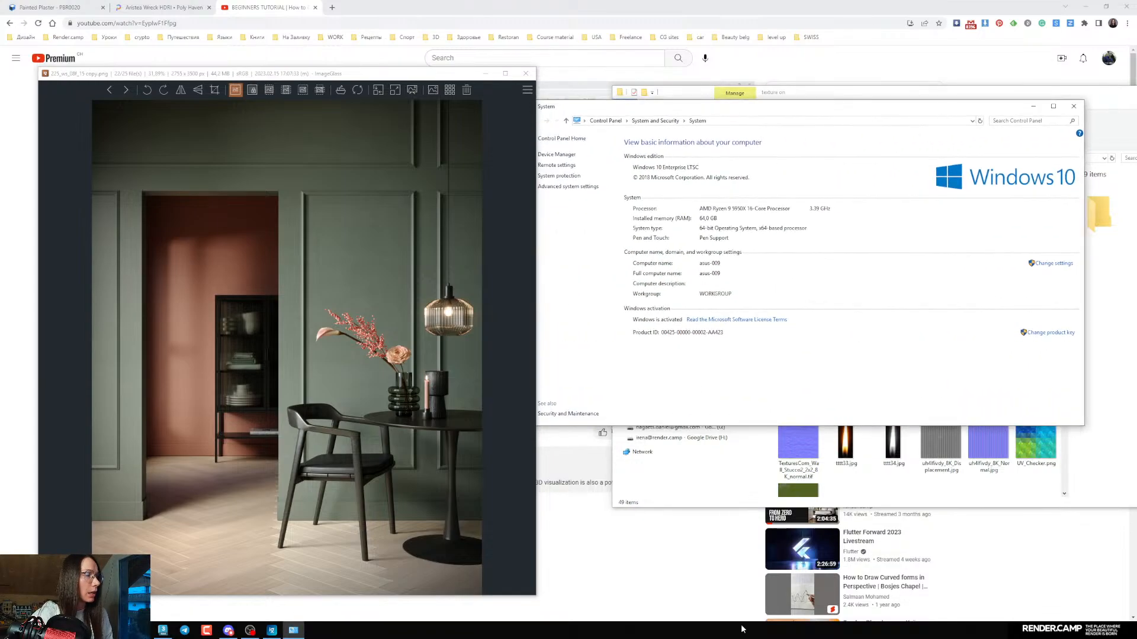
left_click_drag(645, 114, 649, 114)
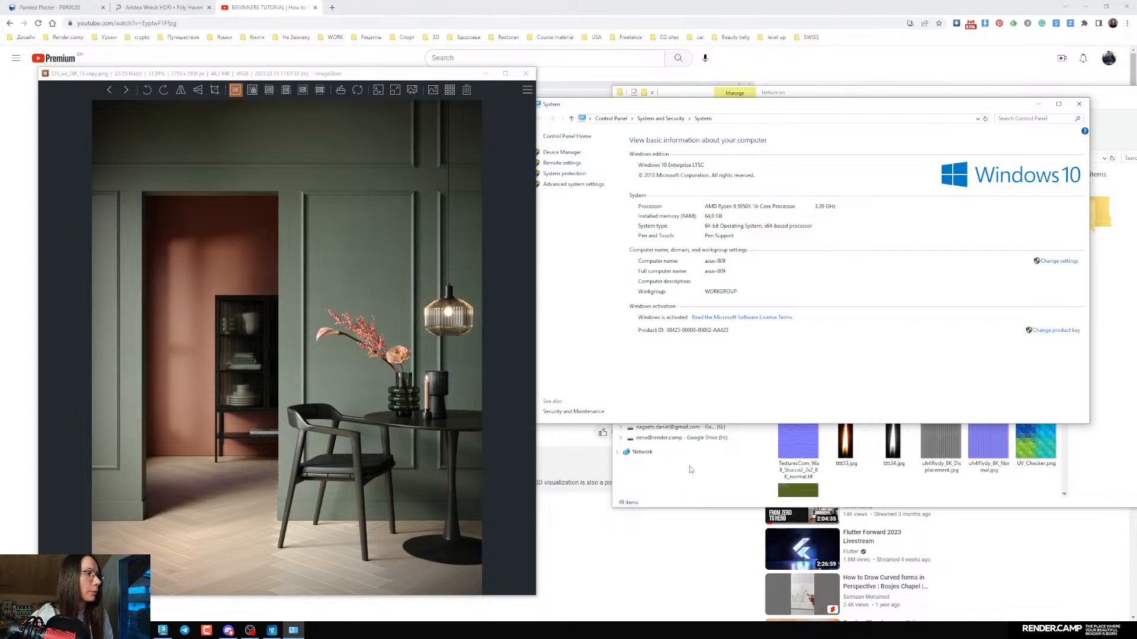
left_click(1043, 107)
left_click_drag(1095, 100, 796, 86)
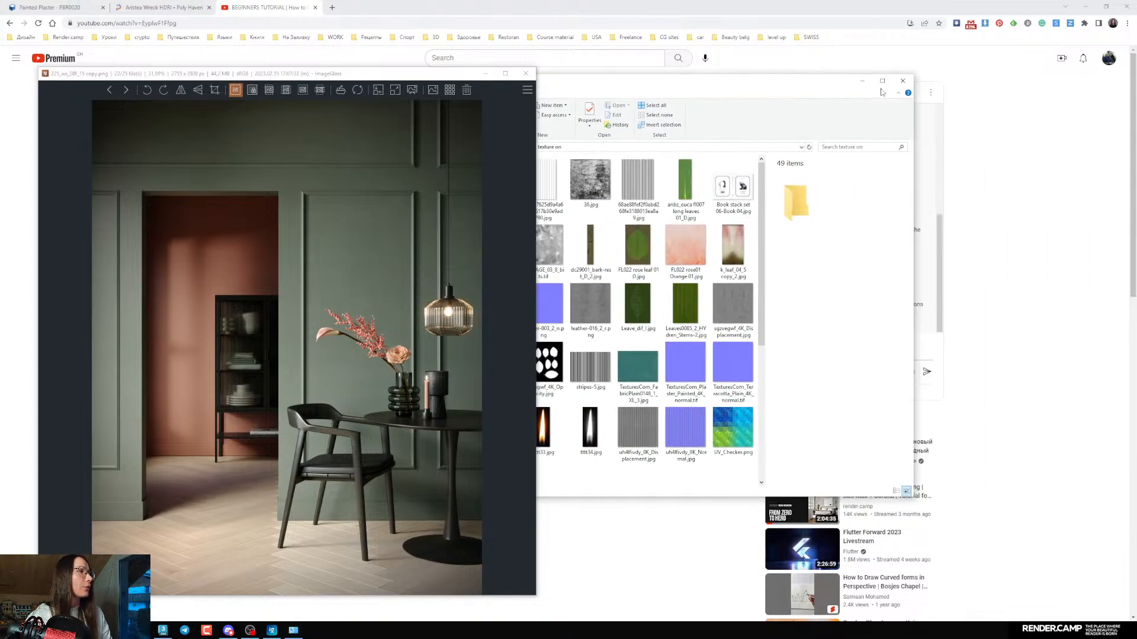
left_click(862, 82)
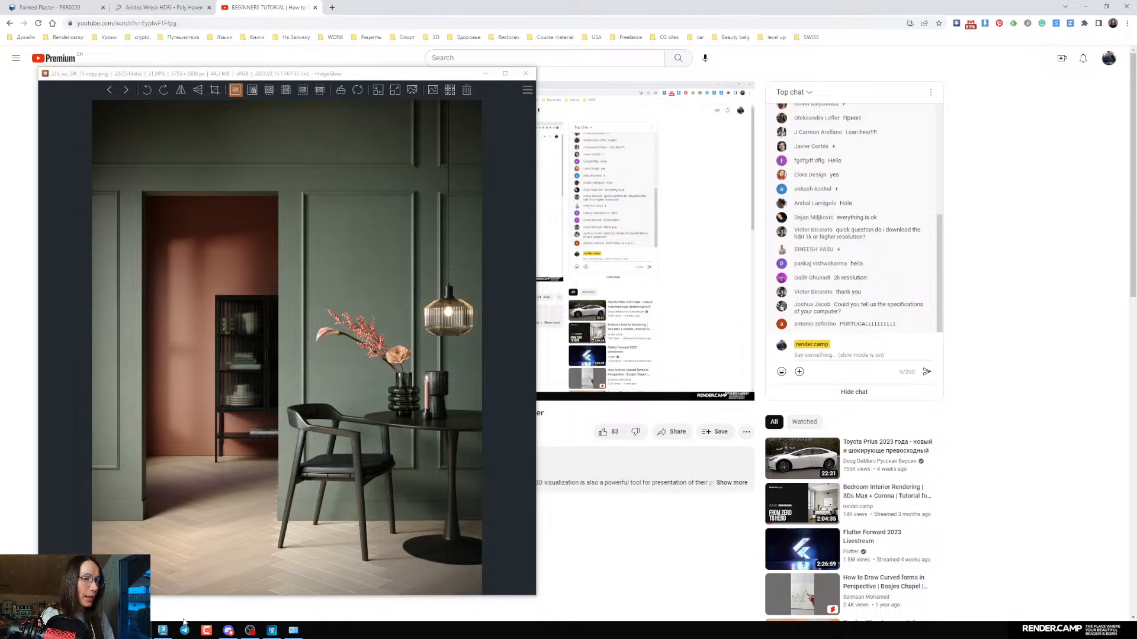
Switch to 3ds Max, clear the reference image away, and maximize the Corona camera viewport
left_click(163, 629)
left_click(485, 74)
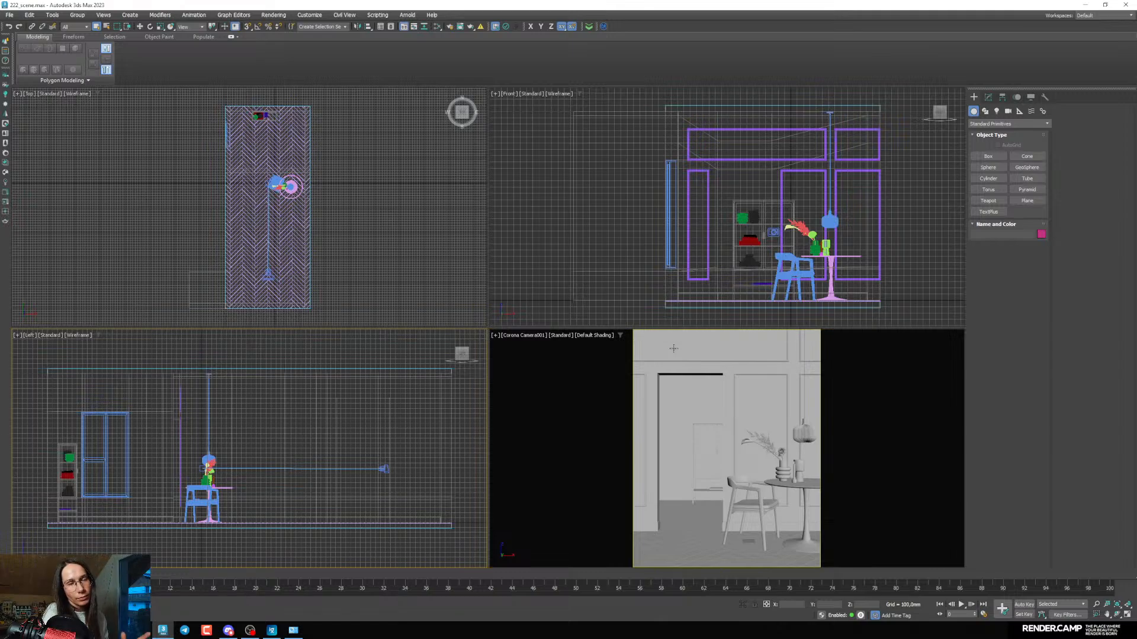
right_click(595, 379)
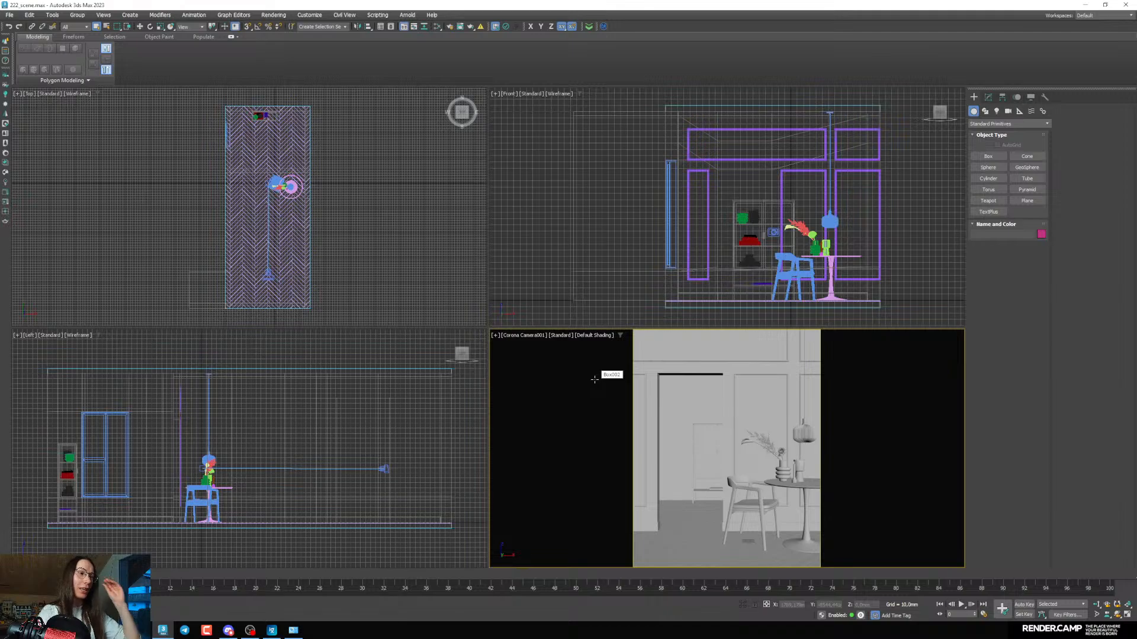
key("alt+w")
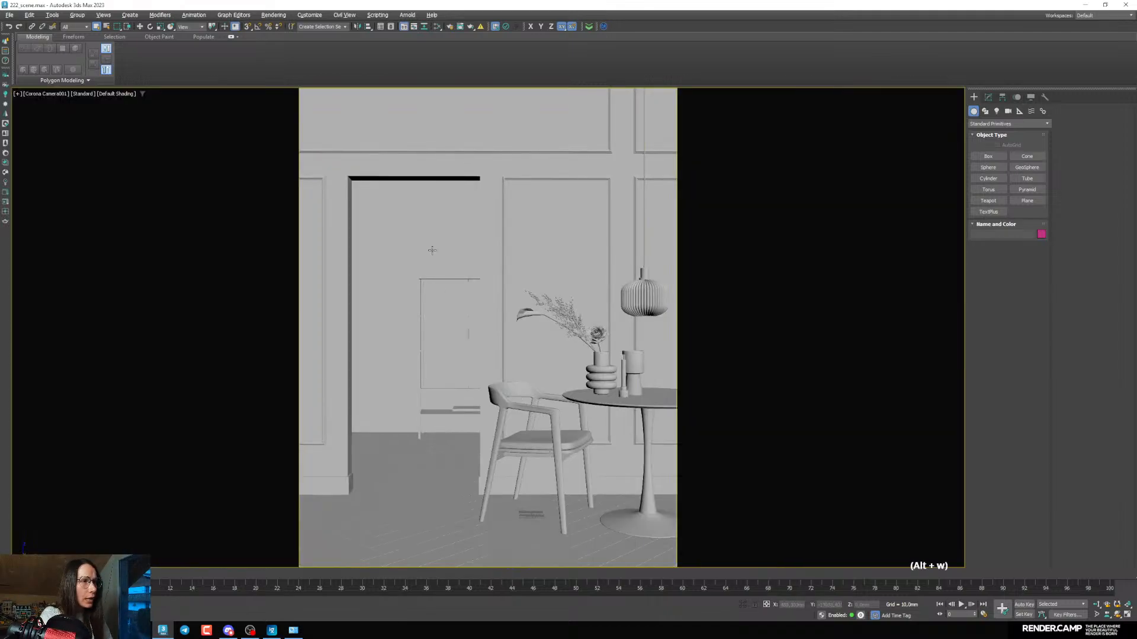
Bring up the reference render again, switch to the browser and view the Aristea Wreck HDRI page on Poly Haven
left_click(273, 631)
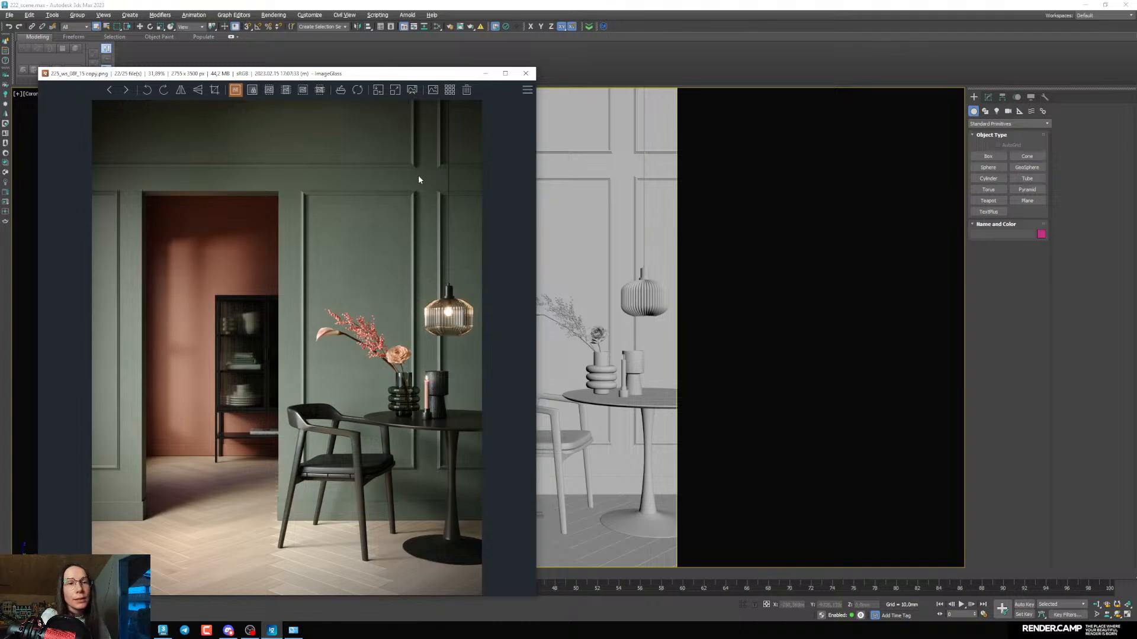
mouse_move(206, 631)
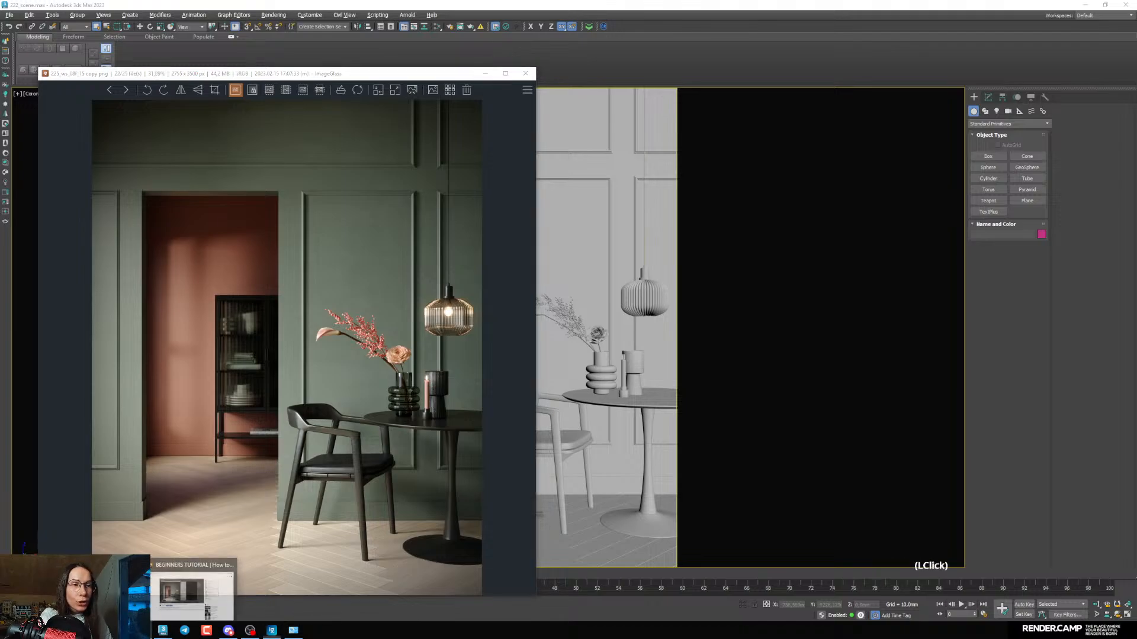
left_click(182, 597)
left_click(163, 7)
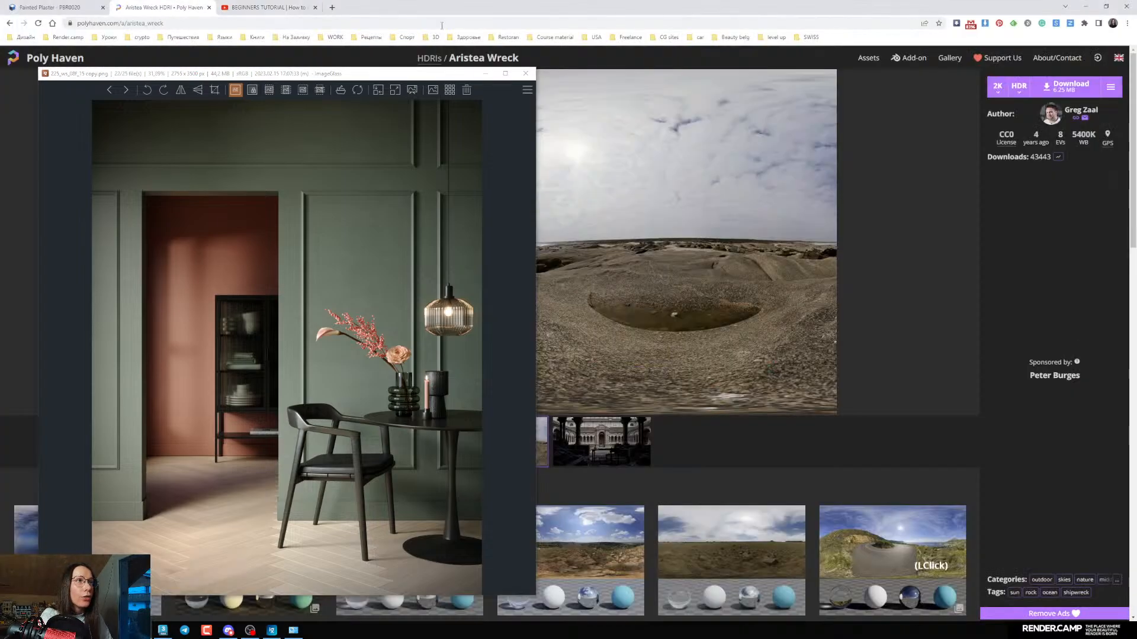
left_click(486, 73)
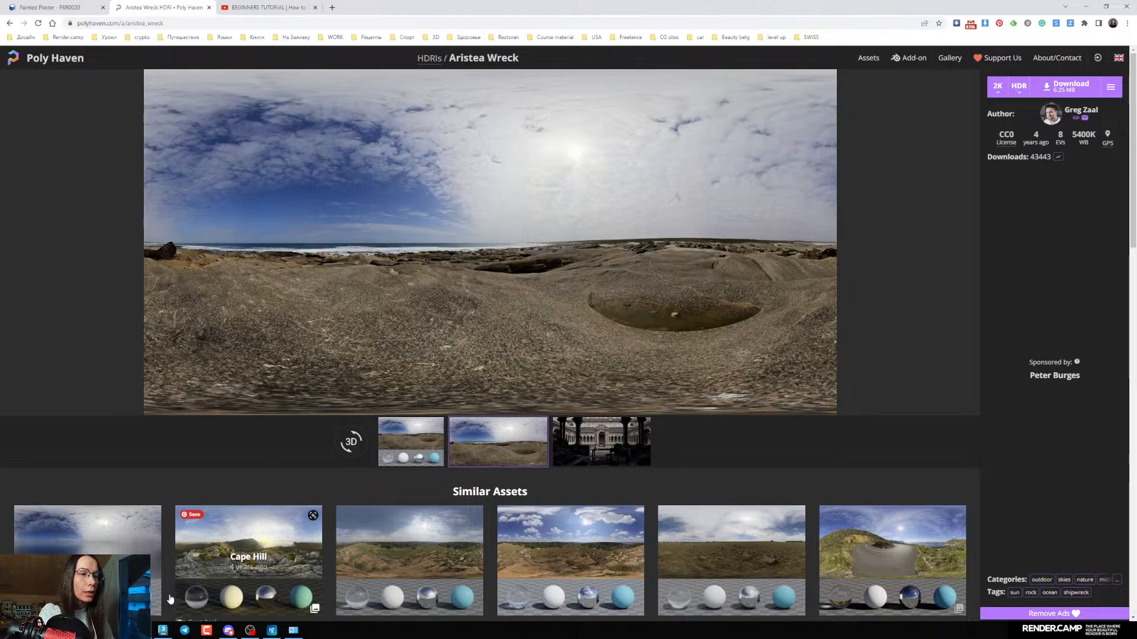
Switch to 3ds Max and assign a CoronaBitmap as the single map of the Corona scene environment in Render Setup
left_click(163, 629)
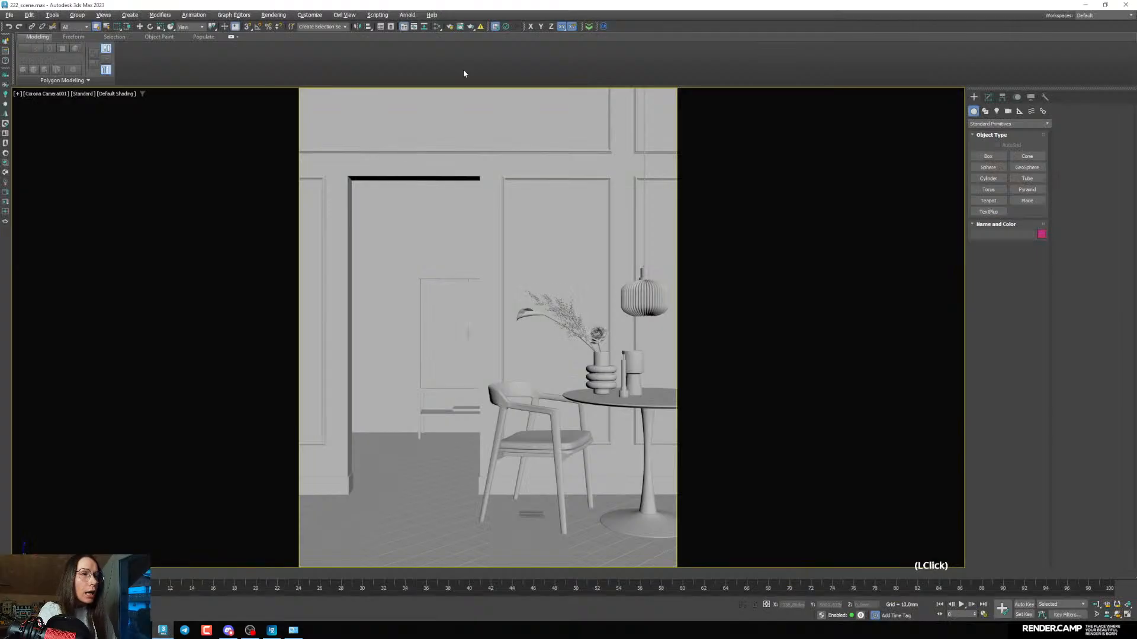
left_click(448, 27)
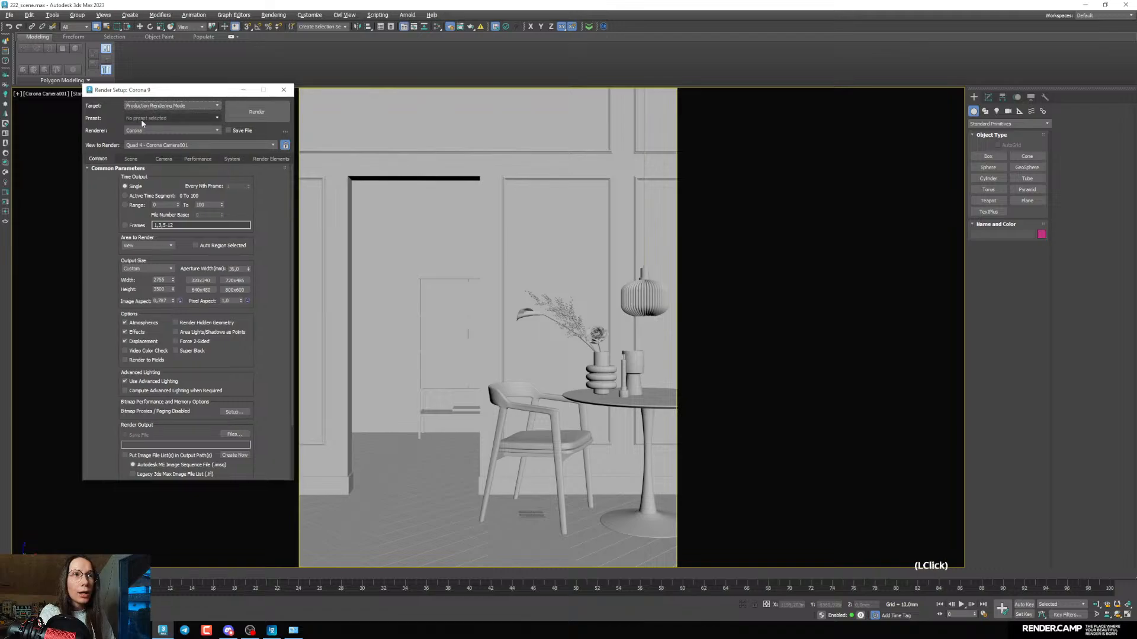
left_click(131, 159)
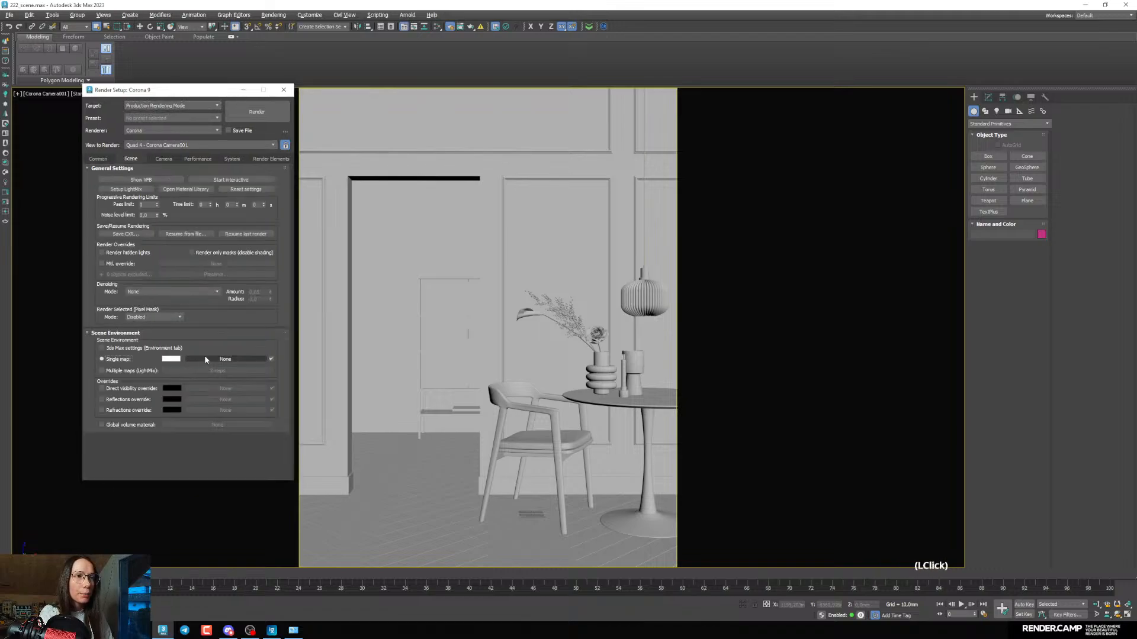
left_click(205, 358)
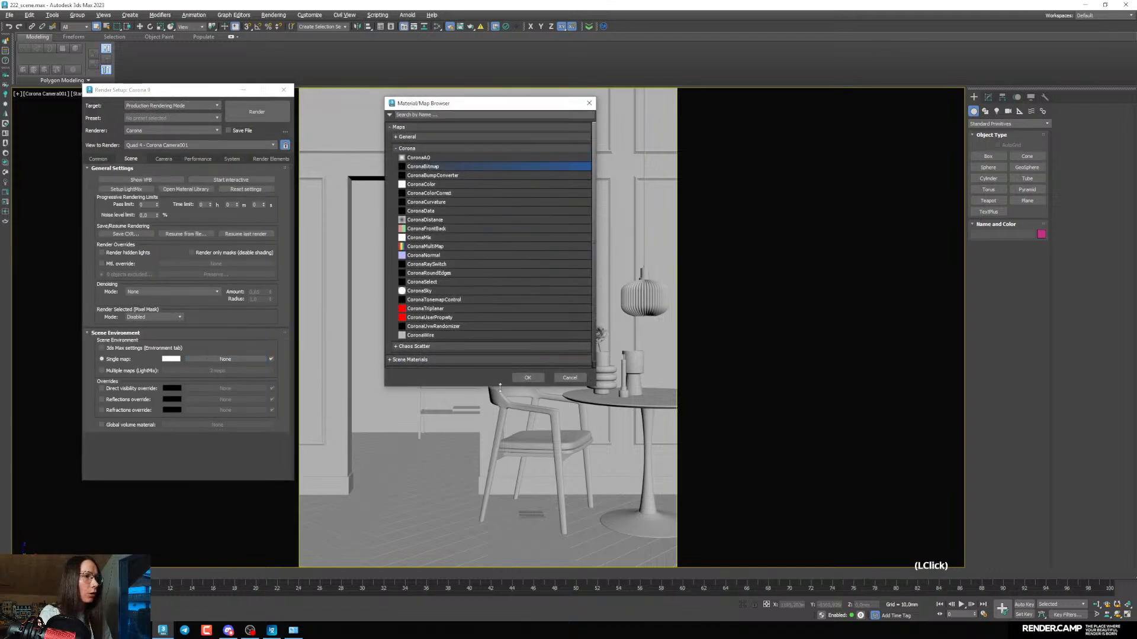
left_click(521, 378)
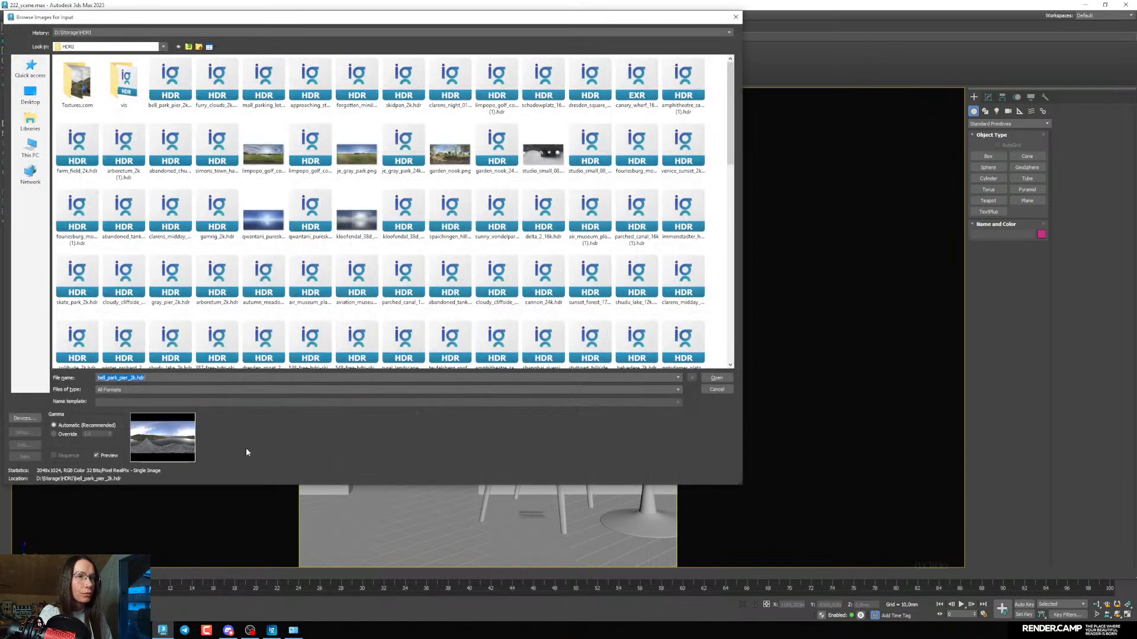
Choose aristea_wreck_2k.hdr from the HDRI folder as the bitmap's source file
left_click_drag(217, 18, 225, 22)
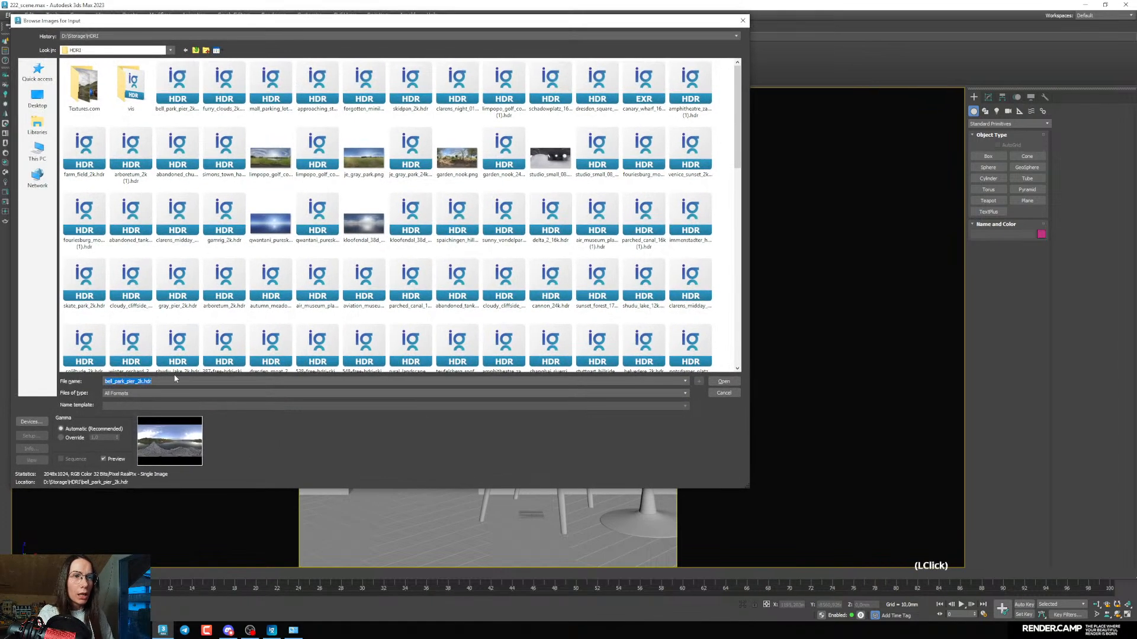
type("ani")
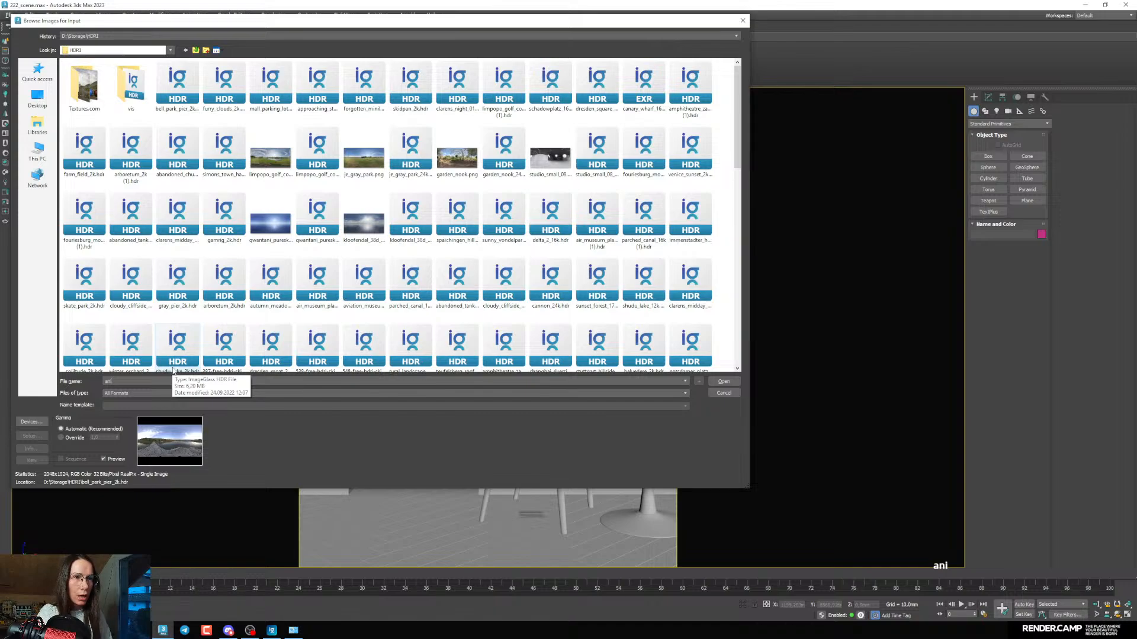
key("BackSpace")
key("BackSpace")
type("ri")
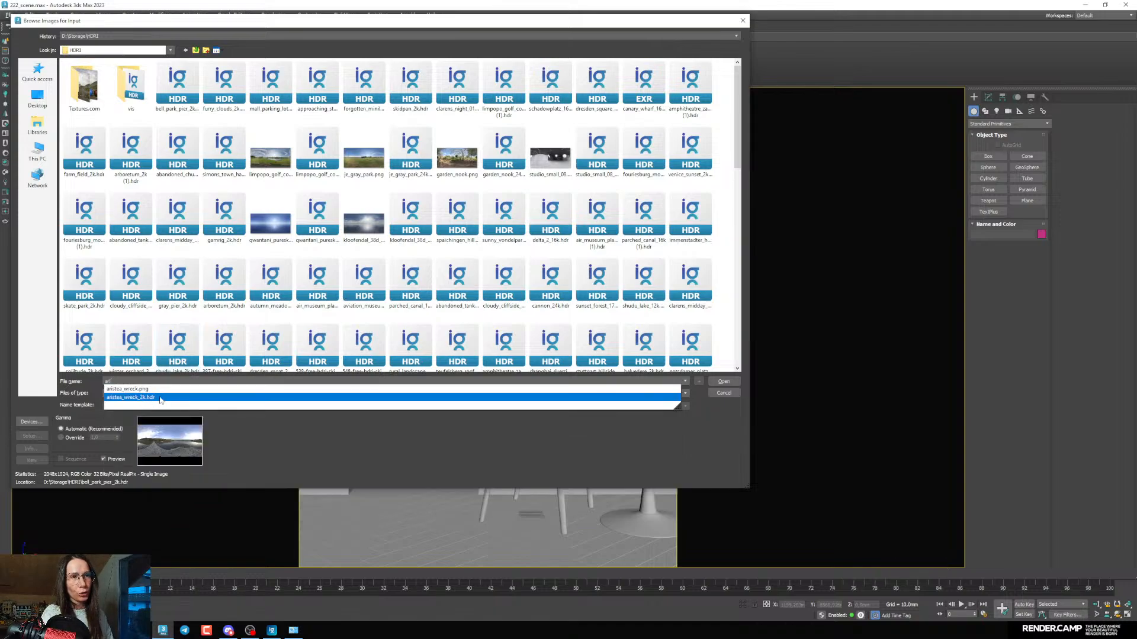
left_click(159, 398)
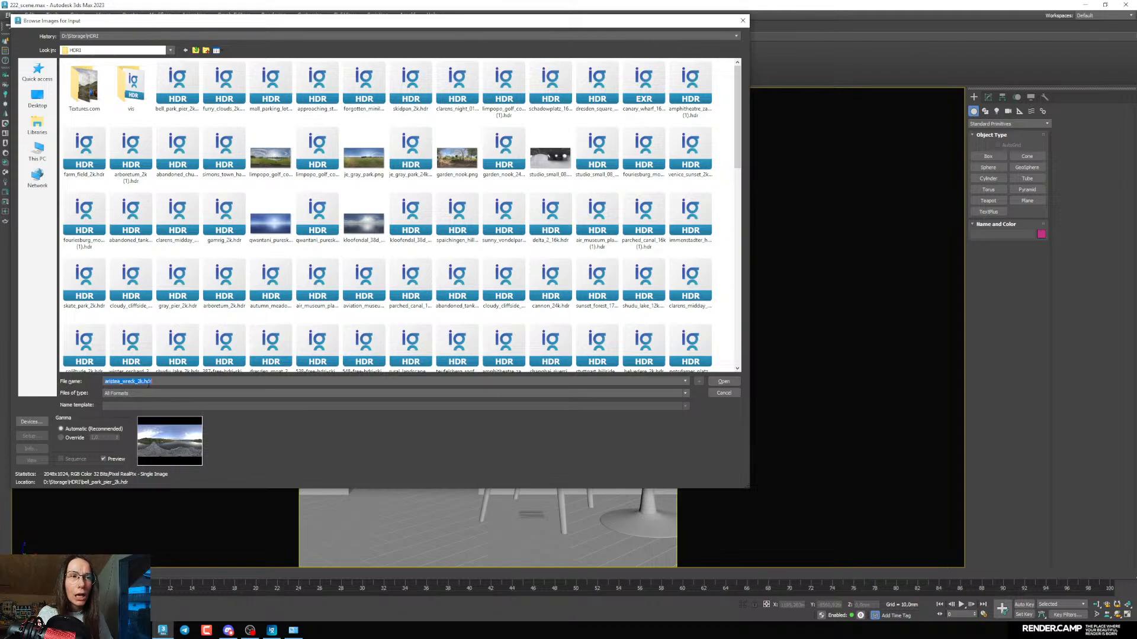
left_click_drag(153, 383, 143, 386)
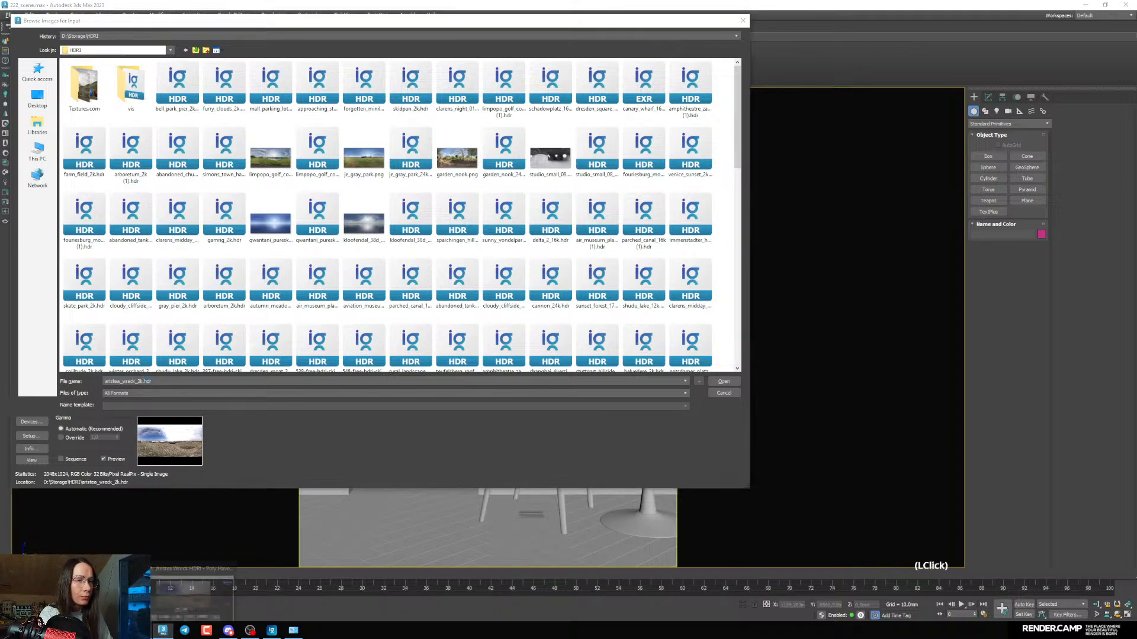
Switch to the browser to check the Aristea Wreck HDRI's download format options on Poly Haven, and return to 3ds Max
mouse_move(141, 631)
left_click(183, 594)
left_click(1019, 87)
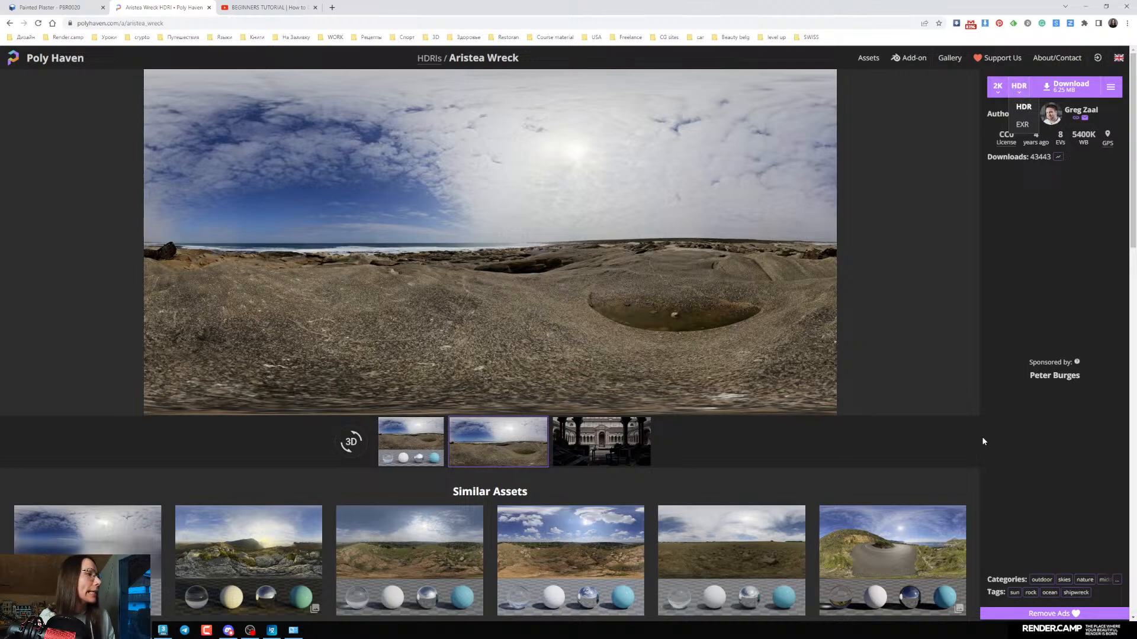
left_click(911, 458)
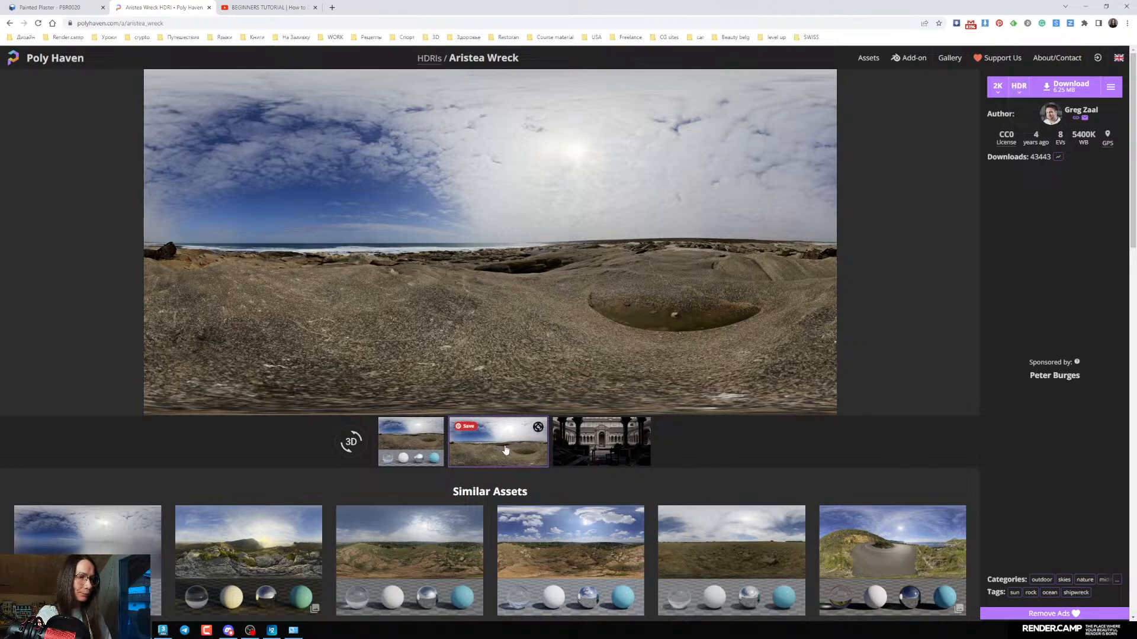
left_click(163, 630)
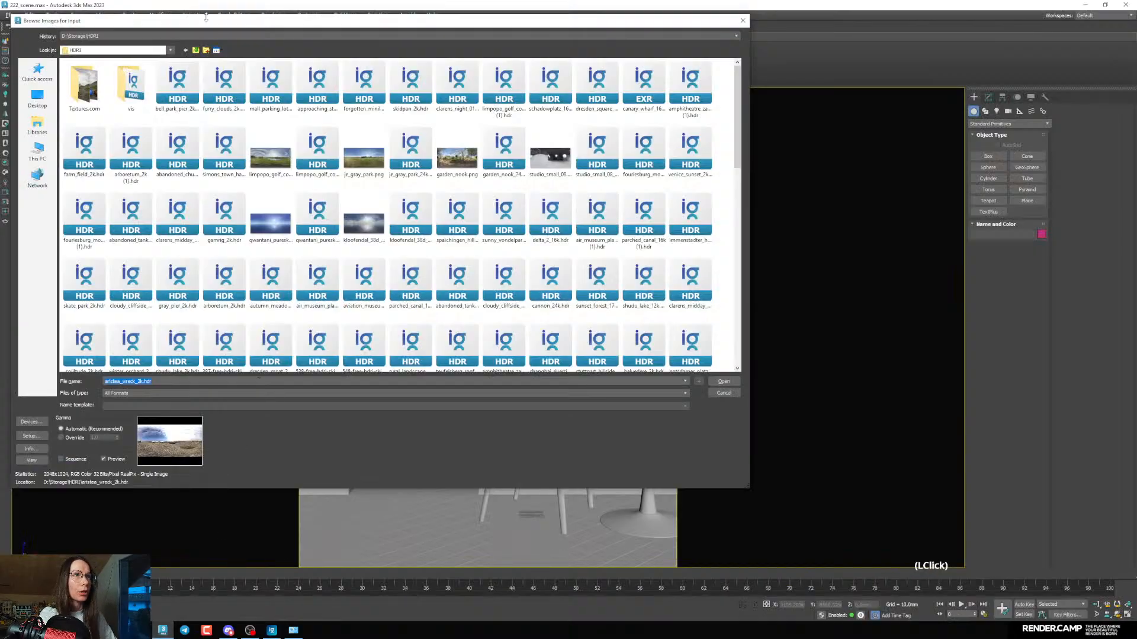
Load aristea_wreck_2k.hdr as the environment map and move the Render Setup window clear of the camera view
left_click_drag(193, 22, 186, 31)
left_click(718, 390)
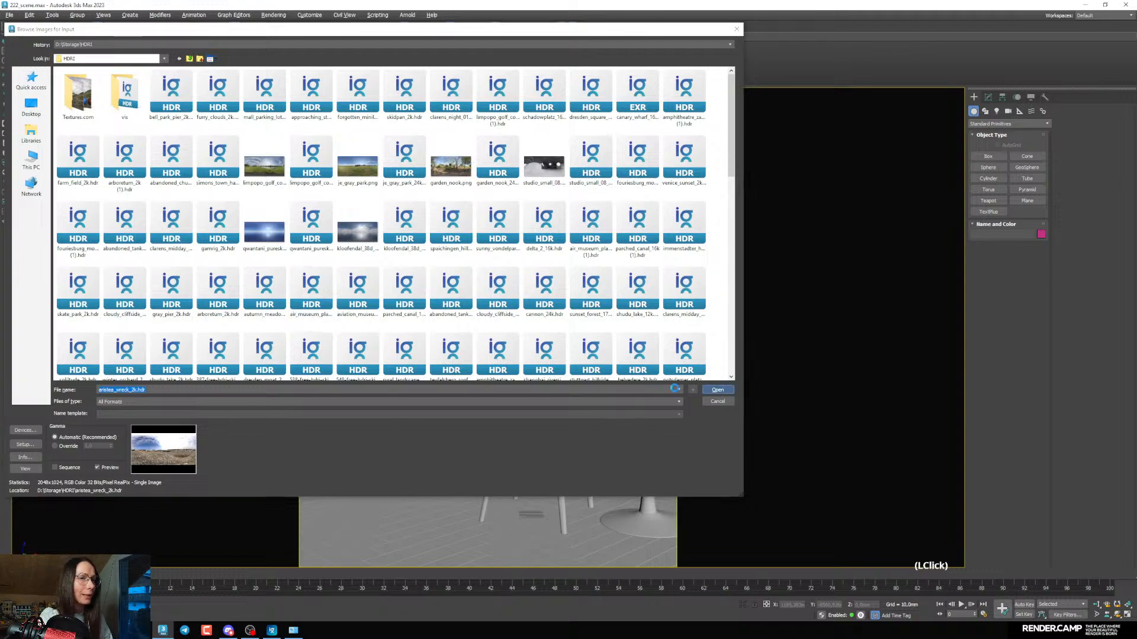
left_click(135, 219)
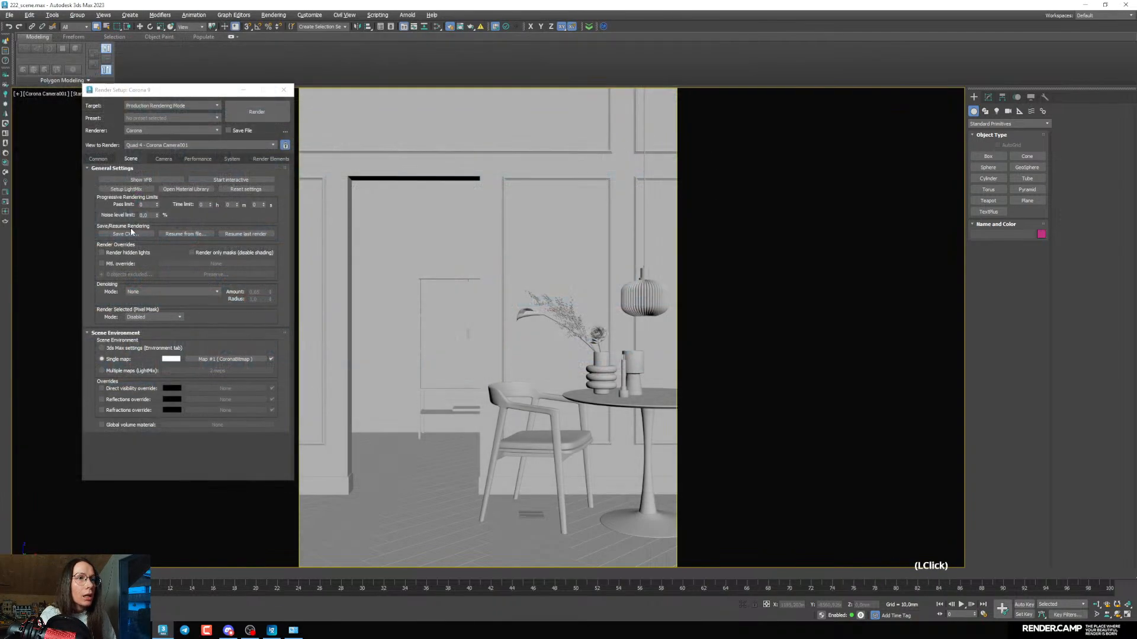
left_click_drag(200, 89, 799, 96)
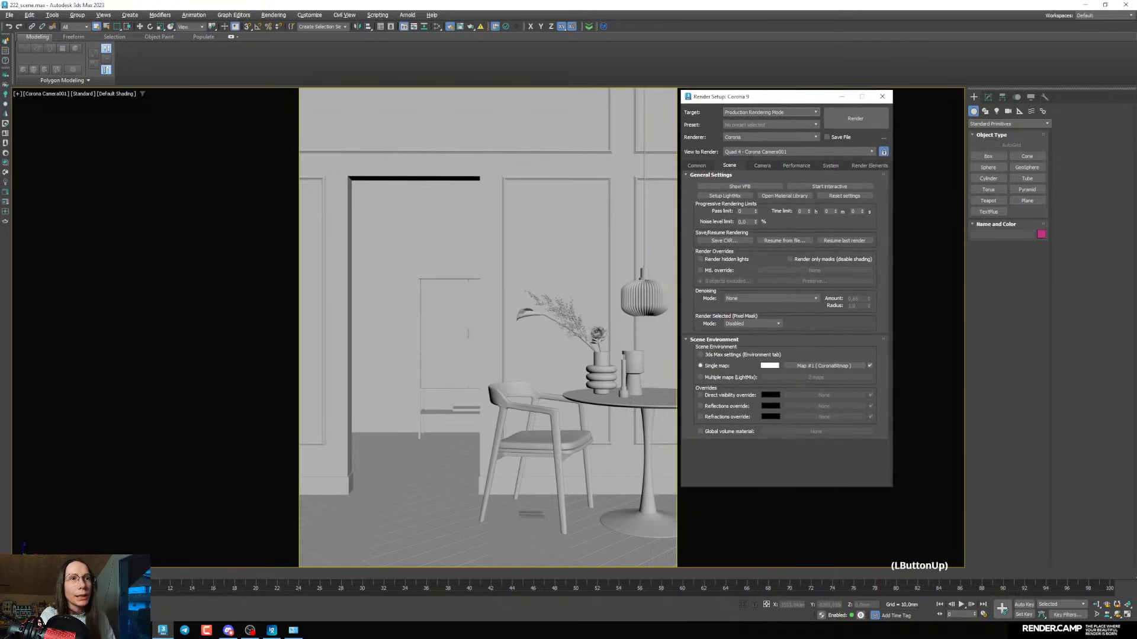
Start interactive rendering, enlarge the Corona frame buffer beside the camera view and bring up the reference image for comparison
left_click(6, 205)
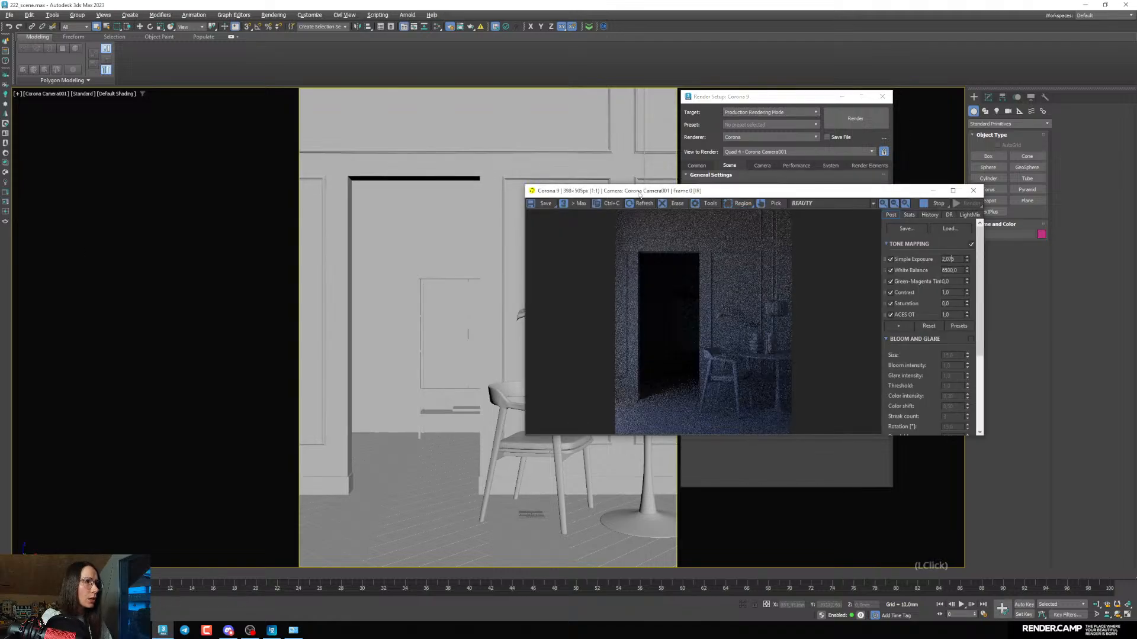
left_click_drag(632, 191, 135, 99)
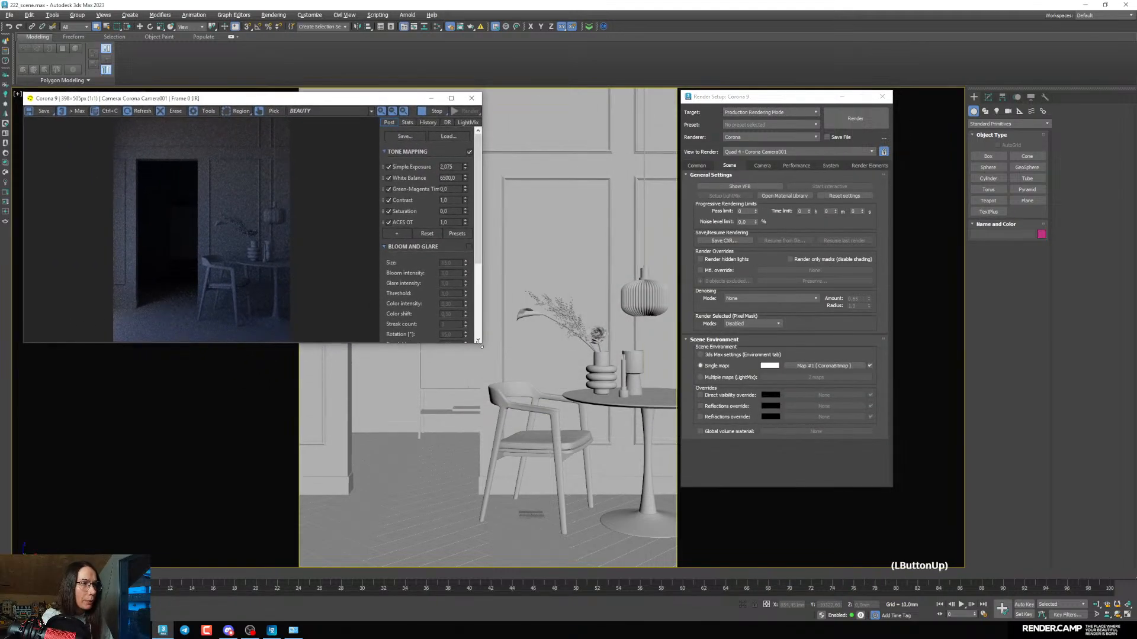
left_click_drag(482, 338, 553, 553)
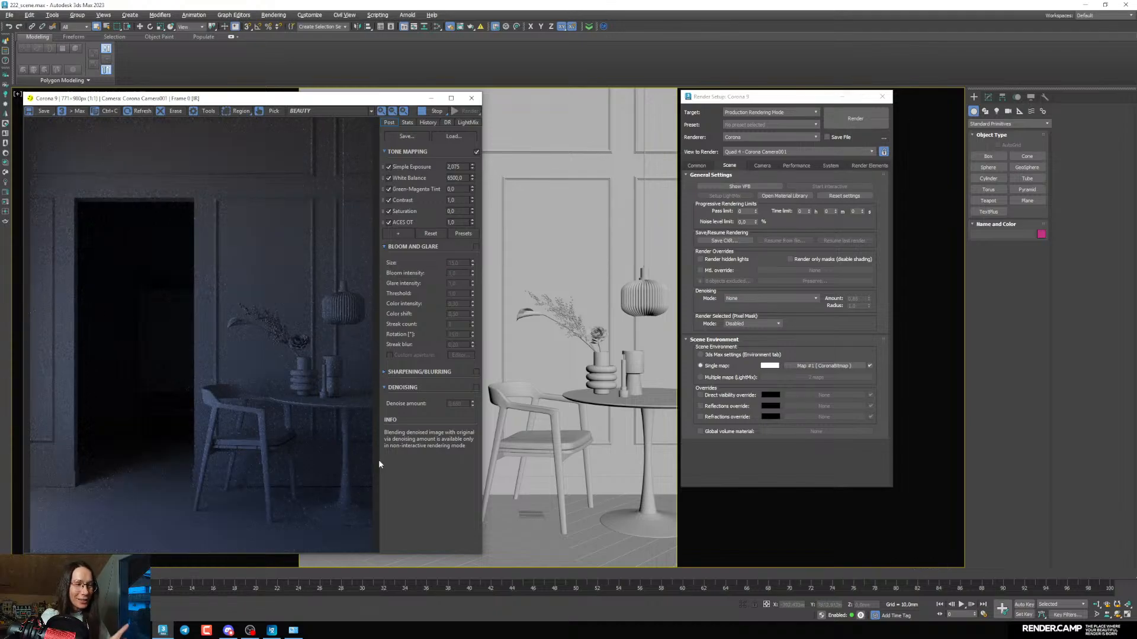
left_click(271, 629)
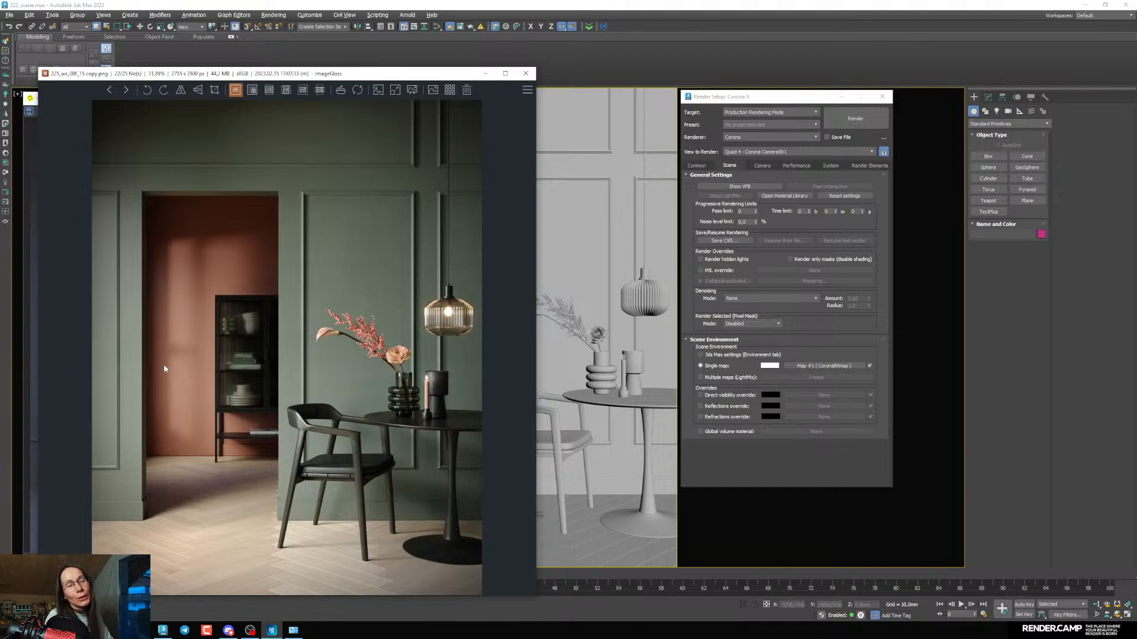
Minimize the Render Setup window and select the window object on the outer wall in the shaded Perspective view
left_click(841, 96)
right_click(804, 170)
right_click(779, 176)
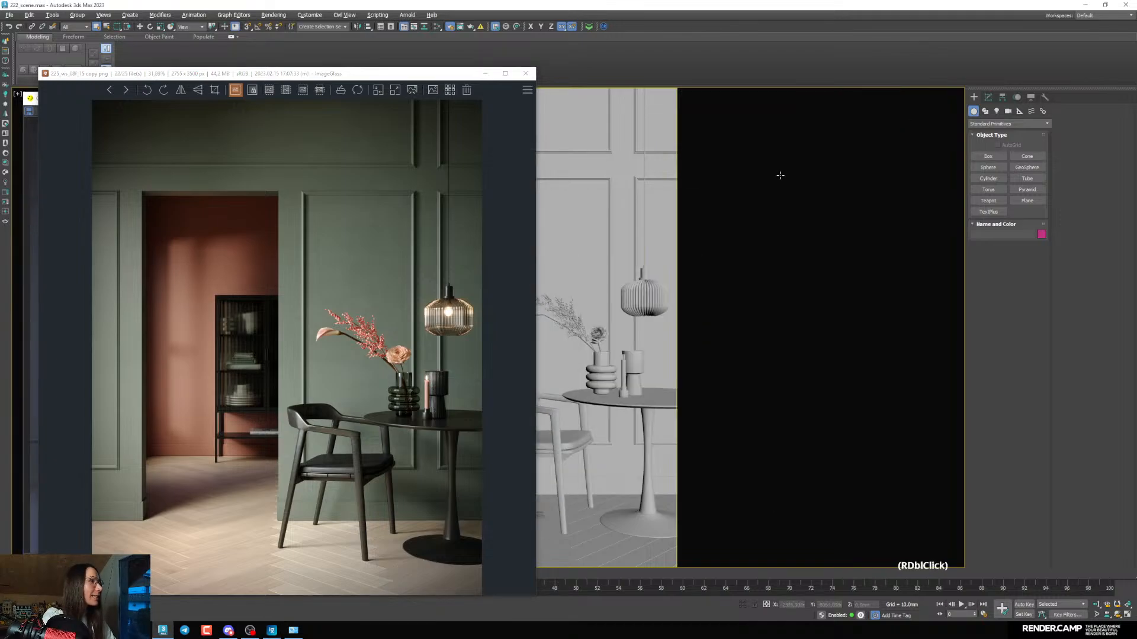
key("alt+w")
right_click(780, 179)
key("alt+w")
mouse_move(714, 252)
middle_mouse_down("alt")
mouse_move(786, 254)
mouse_move(756, 314)
mouse_move(796, 305)
middle_mouse_up("alt")
key("F3")
middle_click_drag(796, 305, 683, 332, "alt")
mouse_move(847, 333)
middle_mouse_down("alt")
mouse_move(779, 344)
mouse_move(779, 322)
mouse_move(871, 357)
mouse_move(674, 382)
mouse_move(625, 364)
middle_mouse_up("alt")
scroll(674, 382, "up", 3)
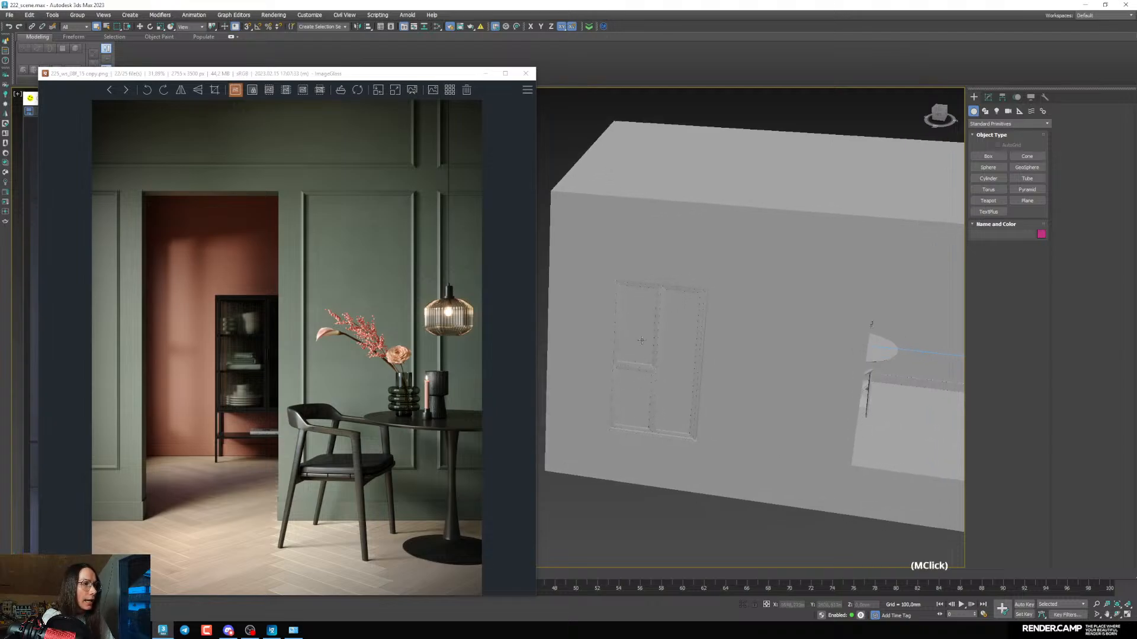
left_click(641, 340)
scroll(638, 340, "up", 2)
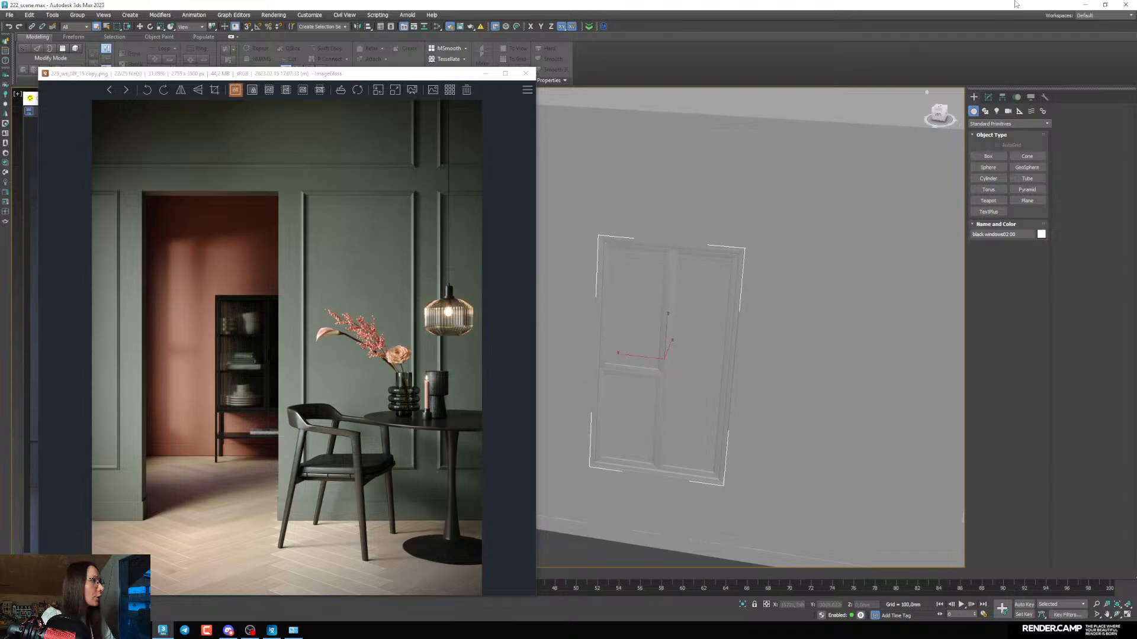
Switch the window's Editable Poly to element level and pick its frame element
left_click(987, 97)
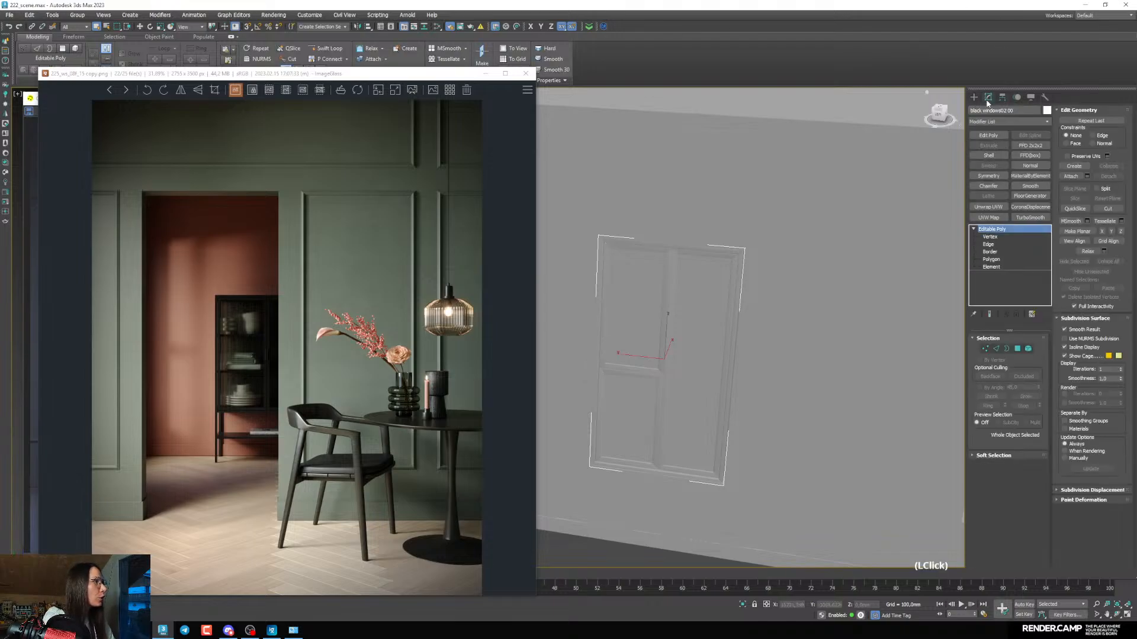
left_click(986, 266)
left_click(613, 330)
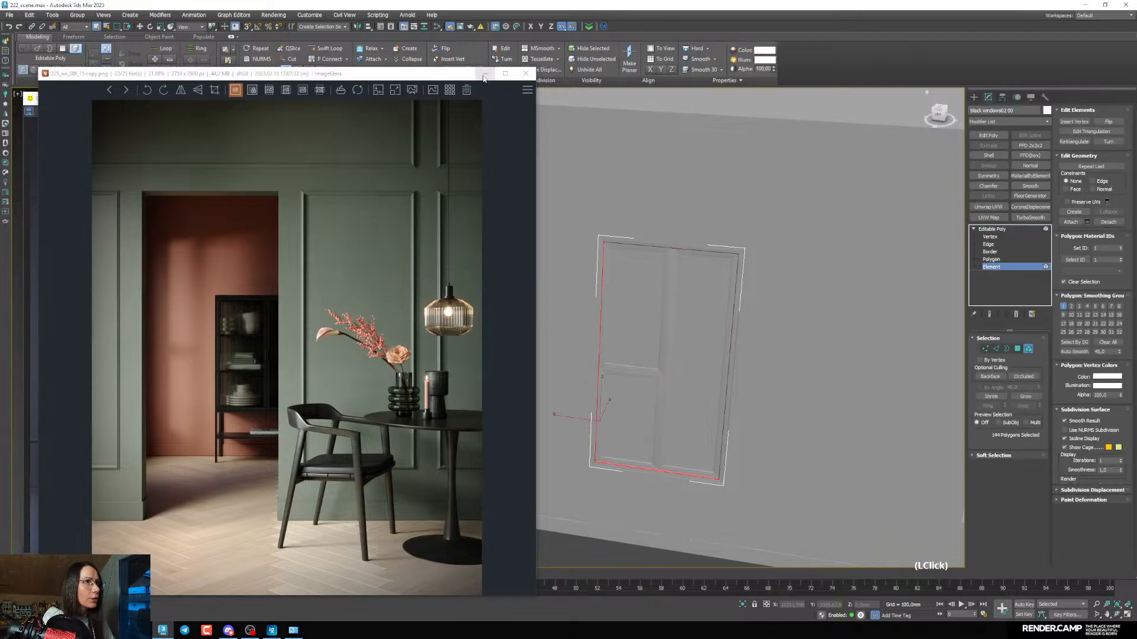
Stop the interactive rendering and minimize the reference image and the frame buffer
key("alt+w")
left_click(440, 111)
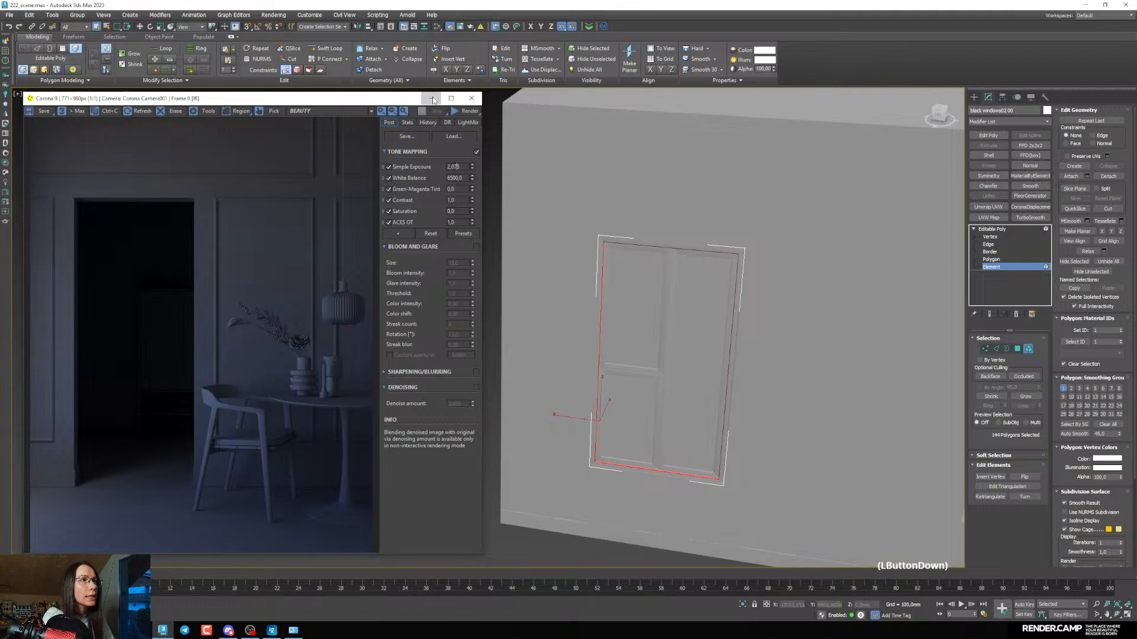
left_click(431, 98)
In the Left view, select all glass elements in the window's three panes and detach them as a separate object
key("alt+w")
right_click(353, 251)
right_click(156, 477)
key("alt+w")
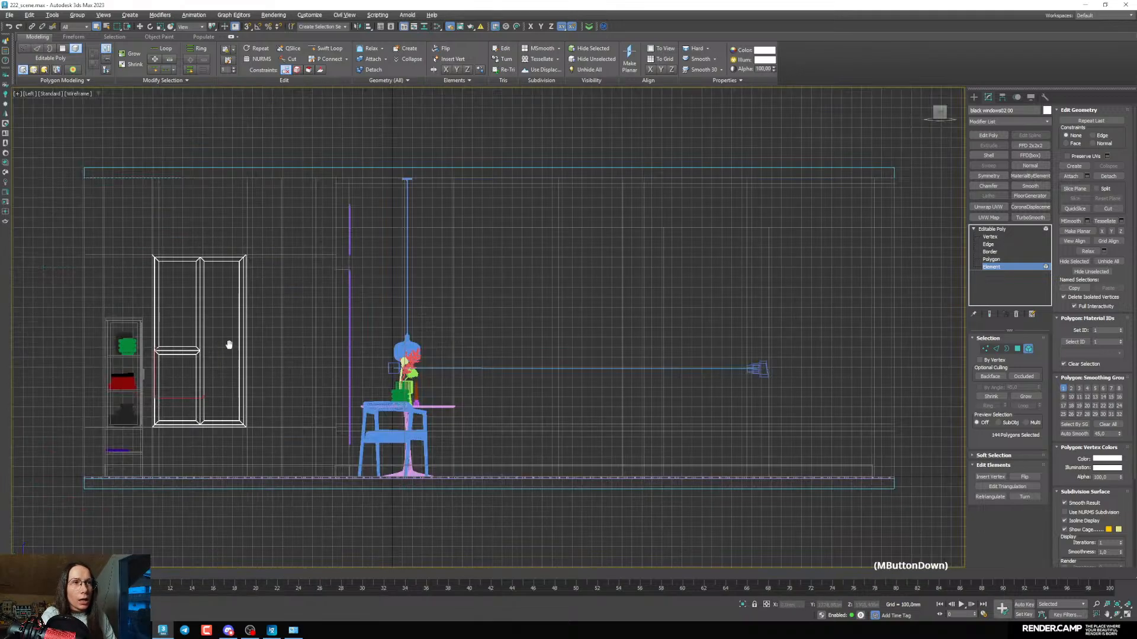
middle_click_drag(229, 345, 382, 345)
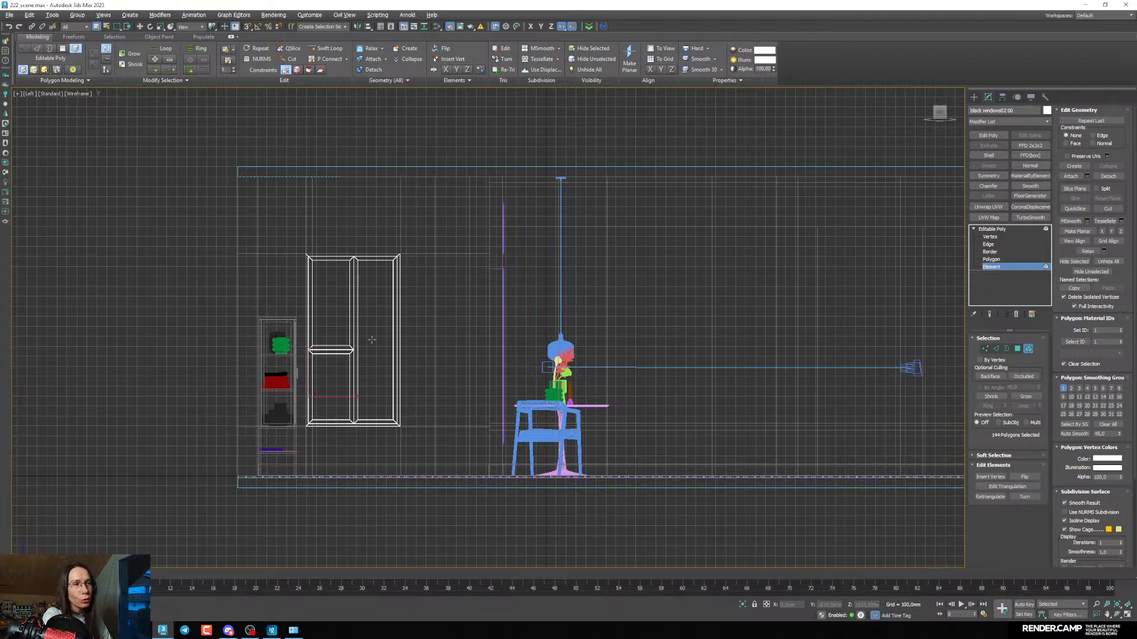
scroll(369, 370, "up", 2)
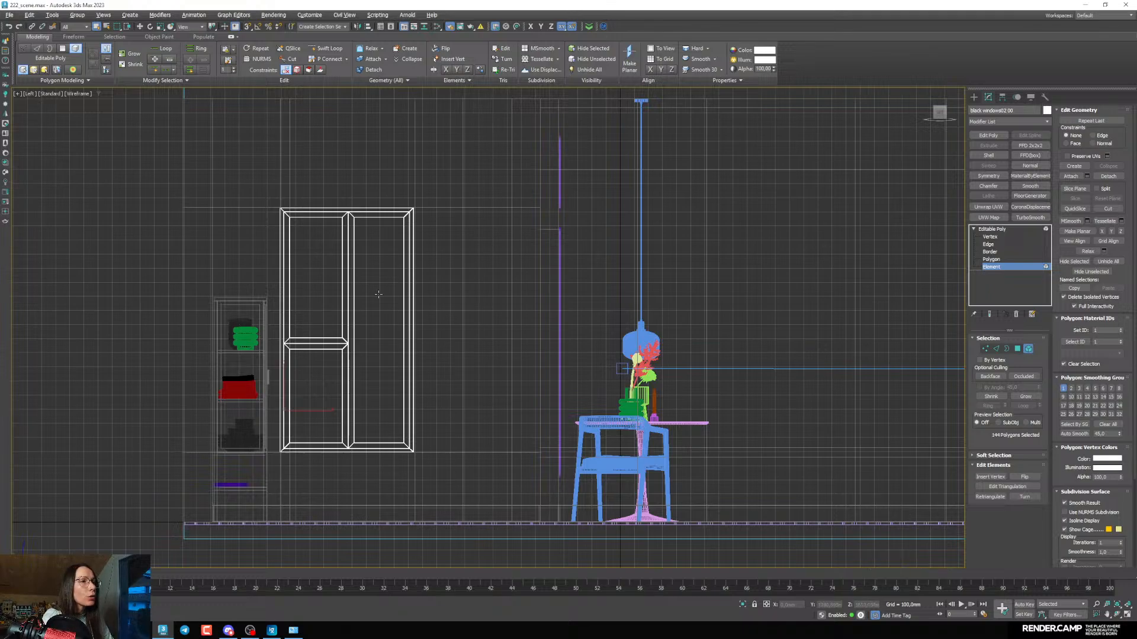
left_click_drag(386, 362, 378, 333)
left_click_drag(368, 257, 367, 251)
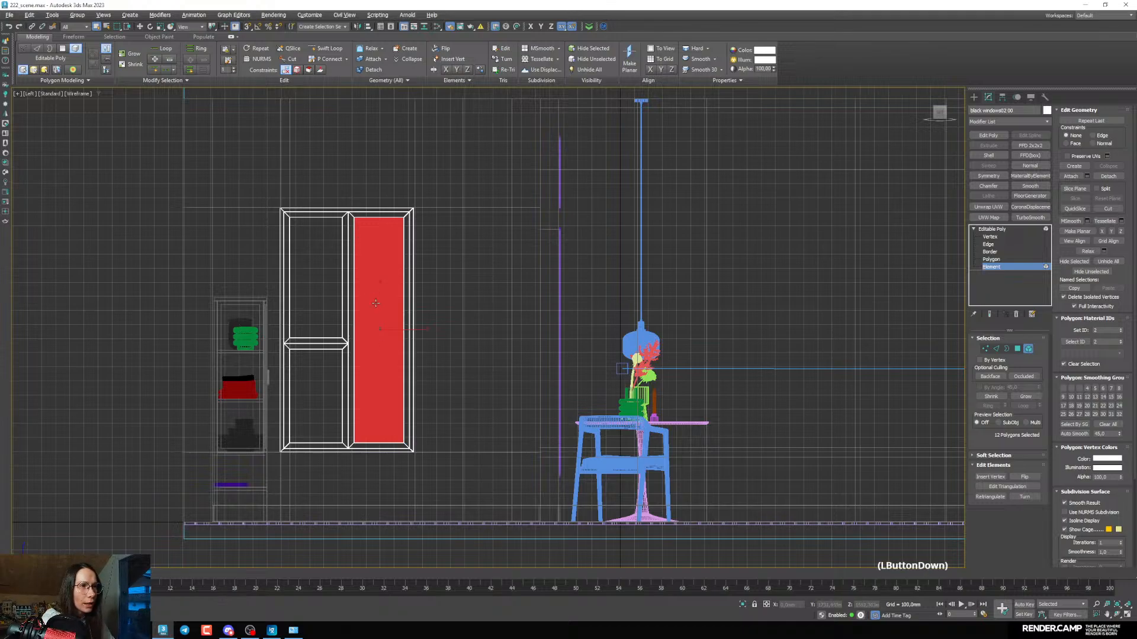
left_click(379, 333)
left_click(376, 353)
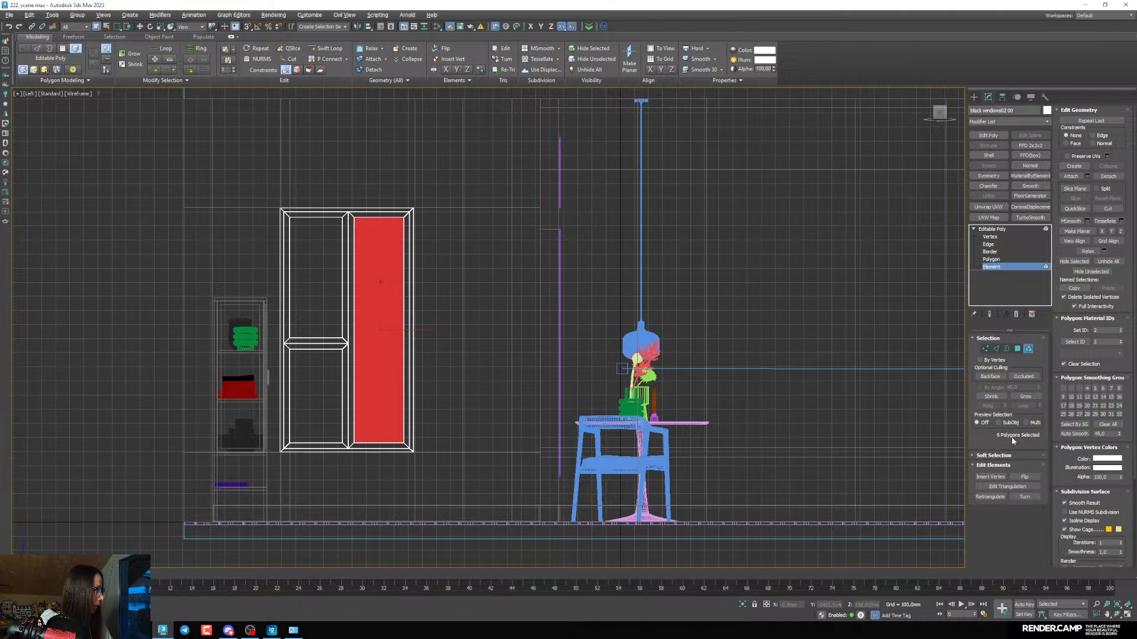
left_click_drag(380, 312, 386, 324)
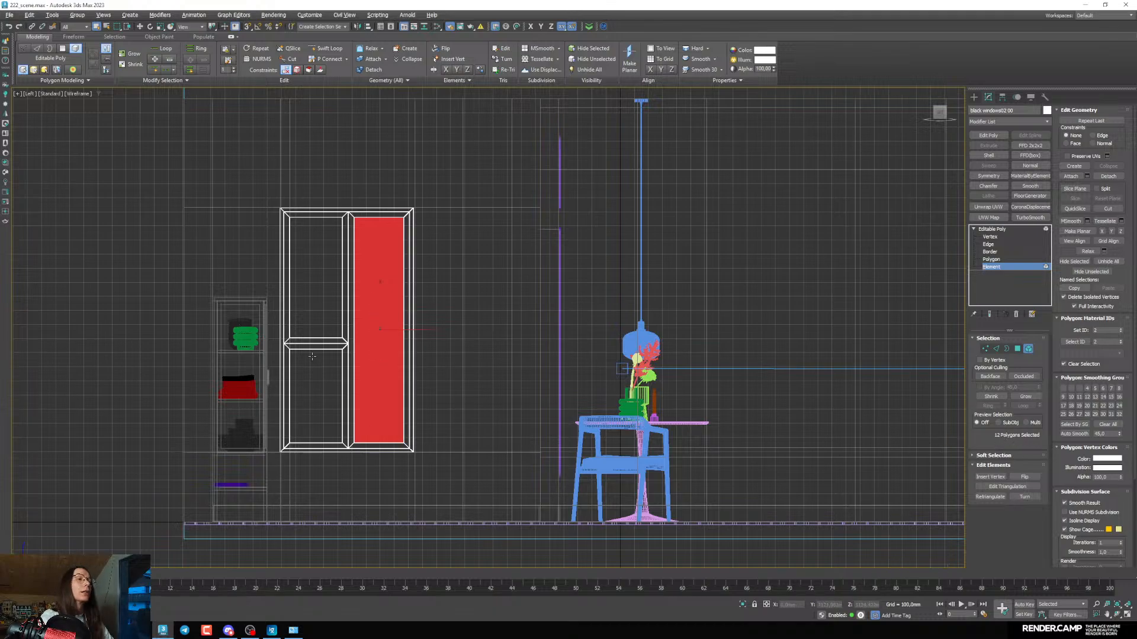
left_click(329, 313, "ctrl")
left_click(318, 381, "ctrl")
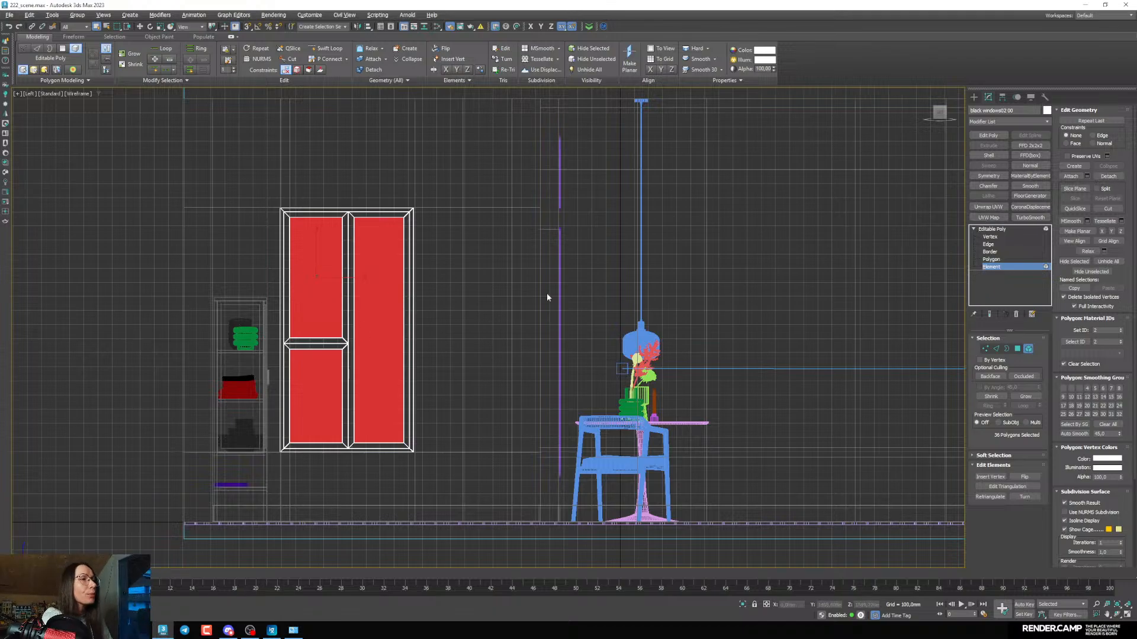
left_click(1107, 176)
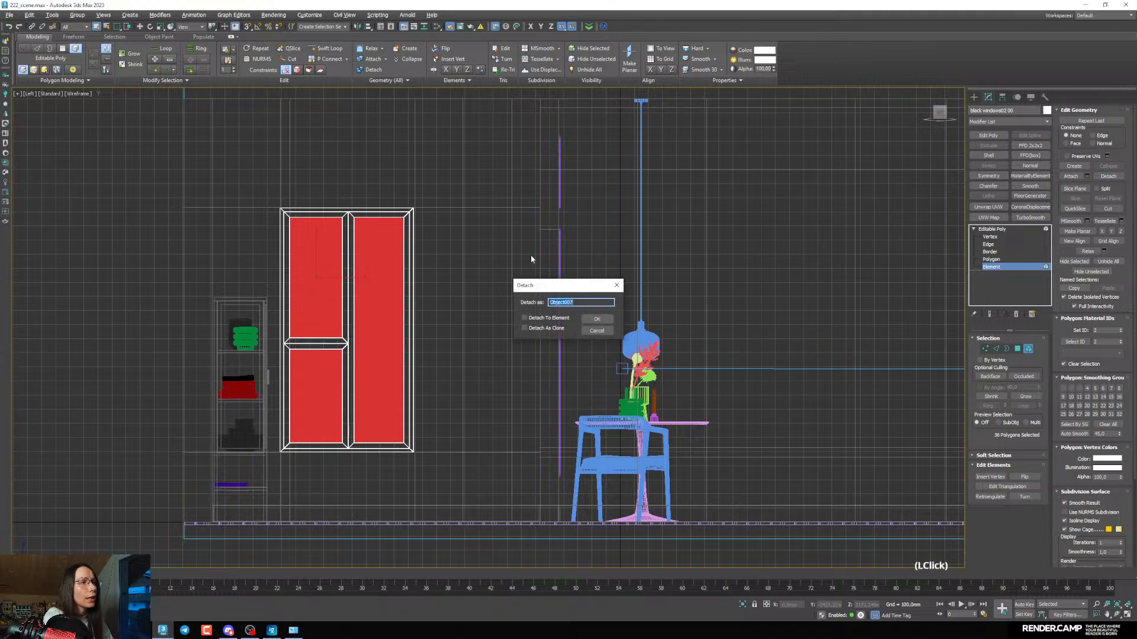
left_click(601, 321)
left_click(991, 229)
Select the detached window glass in the Perspective view and hide it
key("alt+w")
right_click(667, 268)
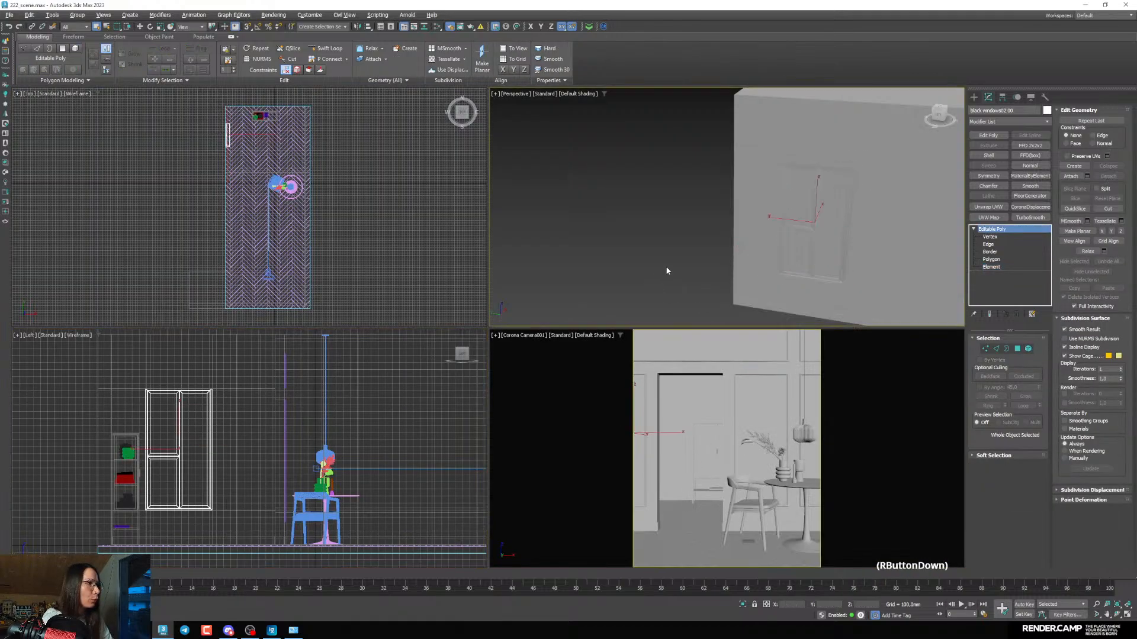
key("alt+w")
left_click(675, 320)
right_click(672, 303)
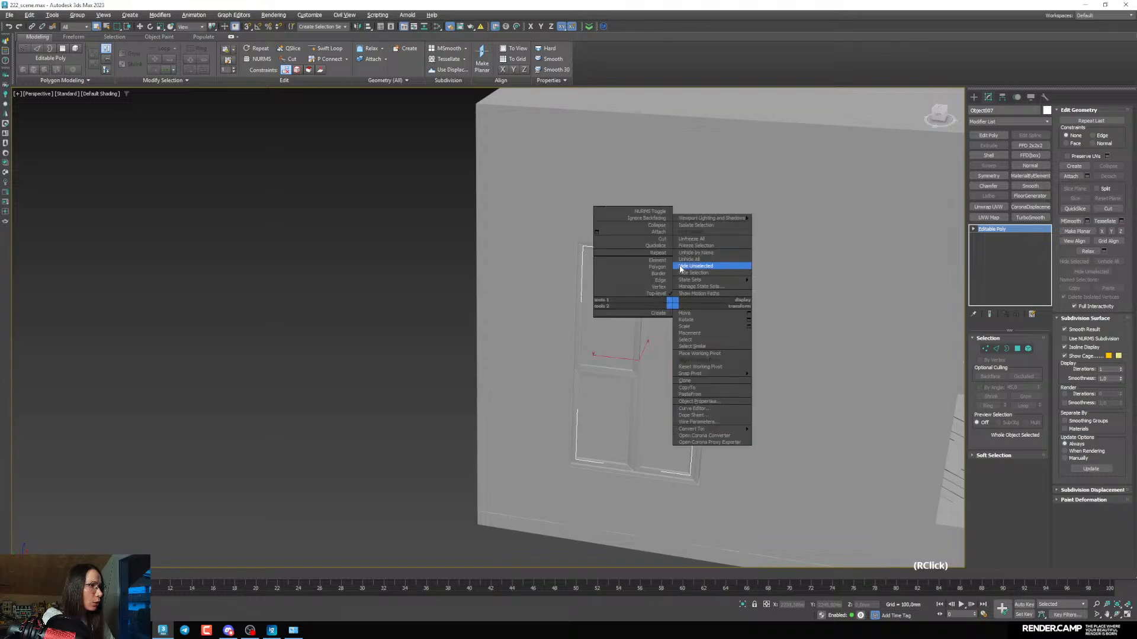
left_click(682, 273)
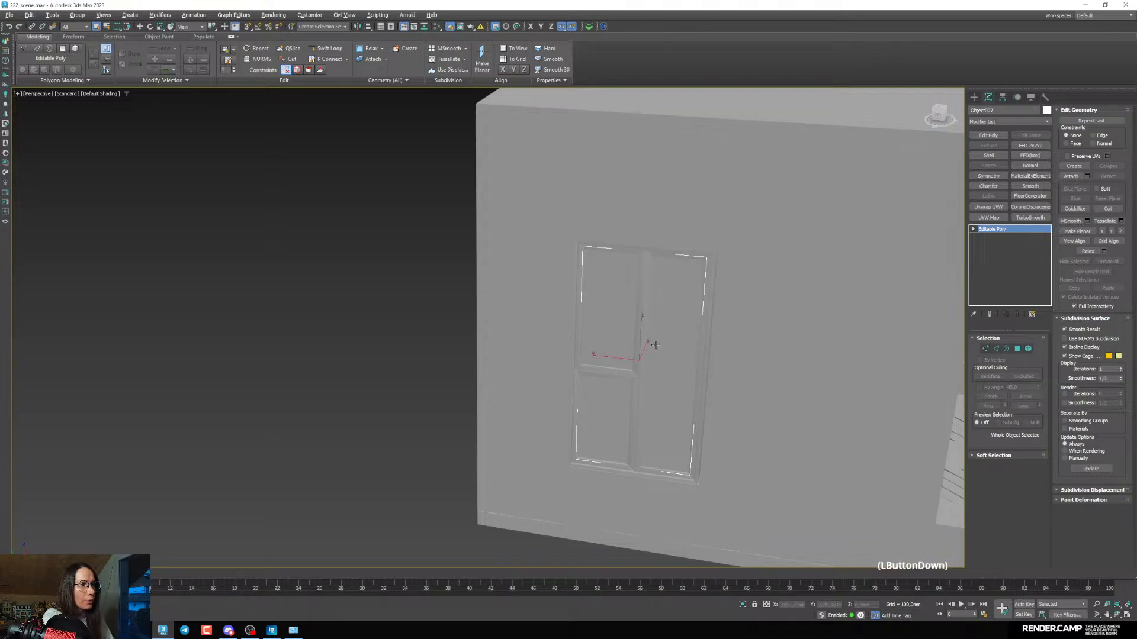
right_click(679, 319)
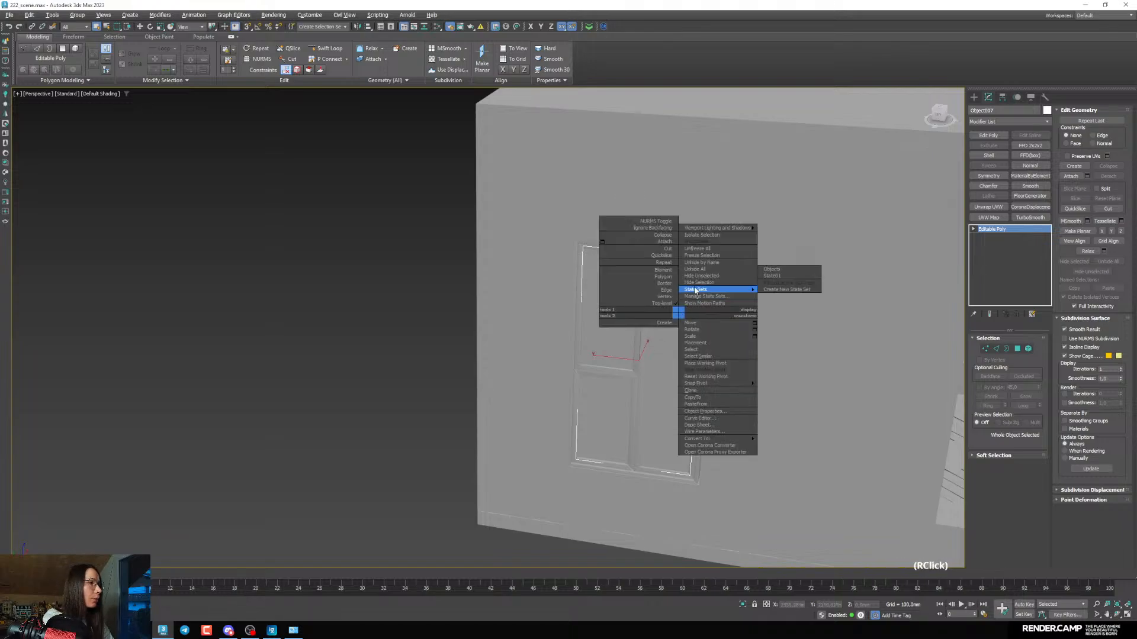
left_click(692, 288)
Inspect the open window from outside, return to the Corona camera view and restart interactive rendering in the frame buffer
middle_click_drag(630, 420, 553, 306, "alt")
middle_click_drag(554, 307, 506, 305)
middle_click_drag(506, 305, 462, 323, "alt")
middle_click_drag(568, 323, 533, 334, "alt")
middle_click_drag(533, 335, 548, 299)
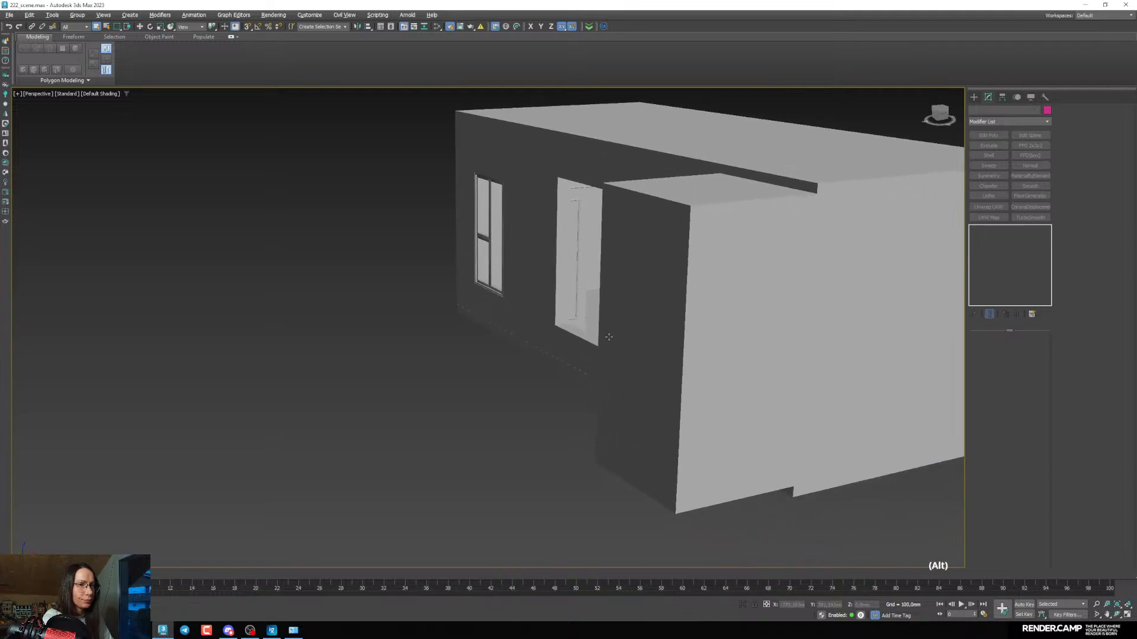
key("alt+w")
middle_click(670, 435)
key("alt+w")
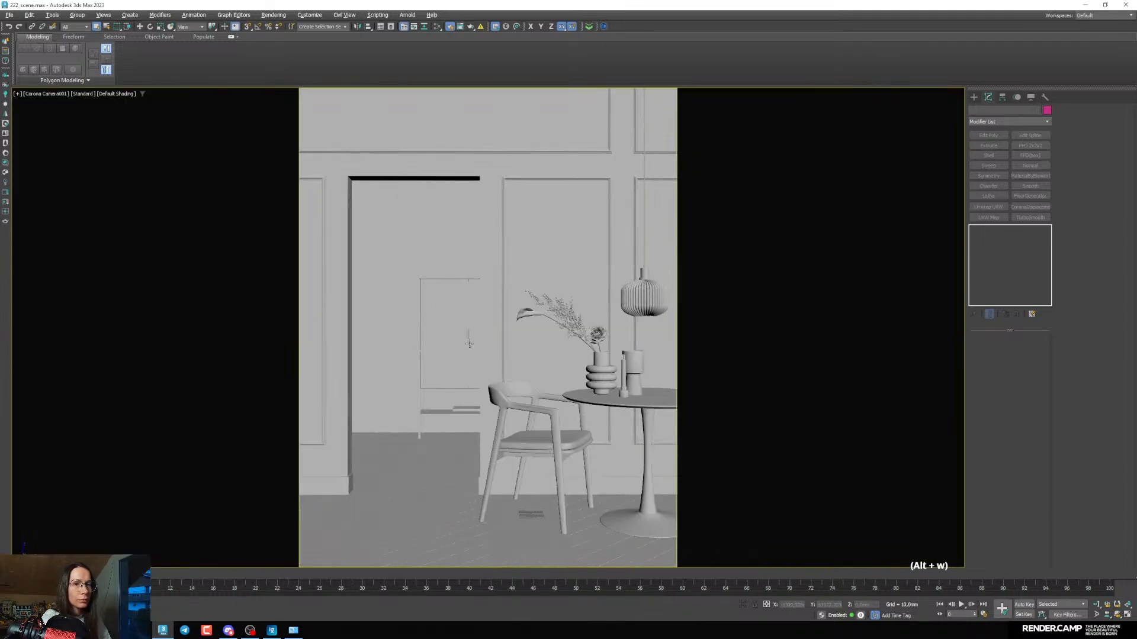
left_click(270, 5)
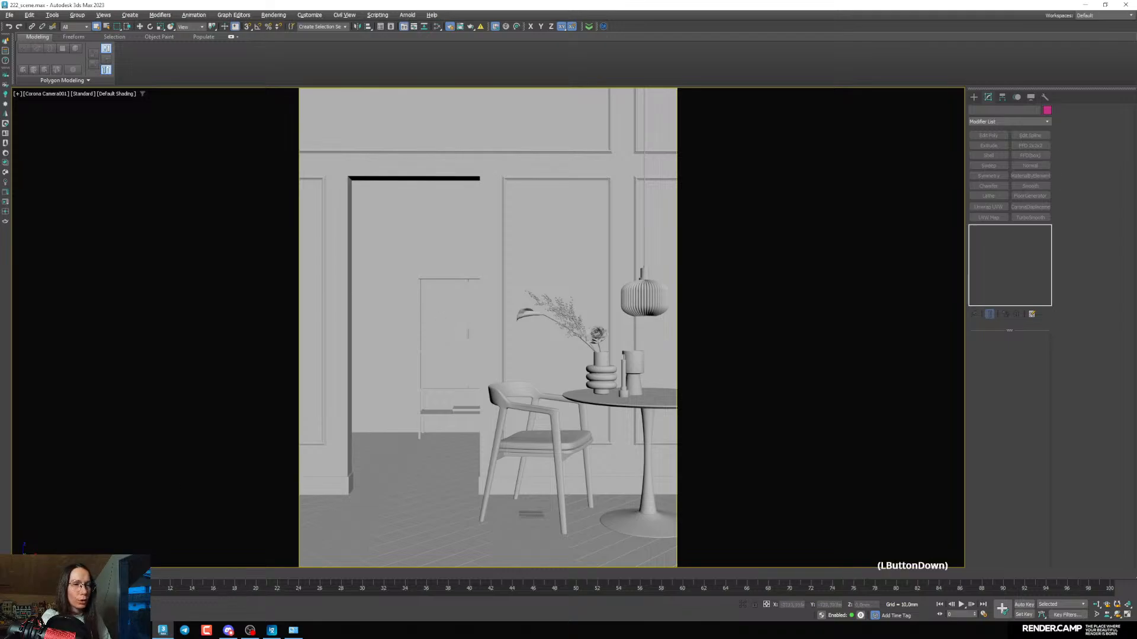
left_click(460, 27)
left_click_drag(300, 102, 334, 85)
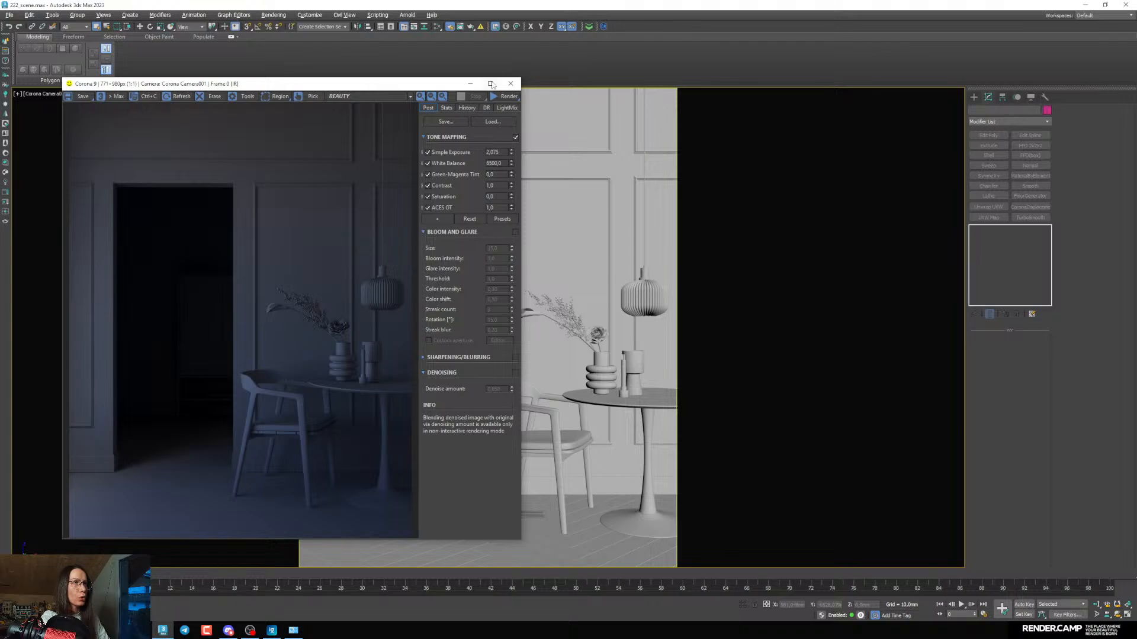
left_click(497, 99)
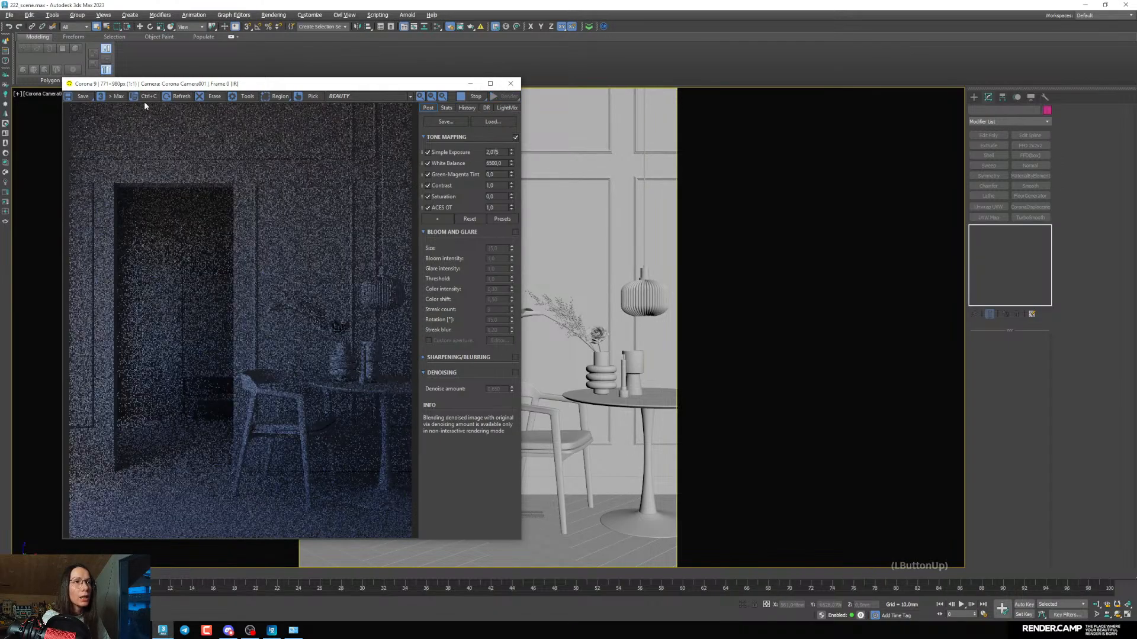
Reopen Render Setup and place it side by side with the frame buffer
left_click_drag(129, 82, 127, 82)
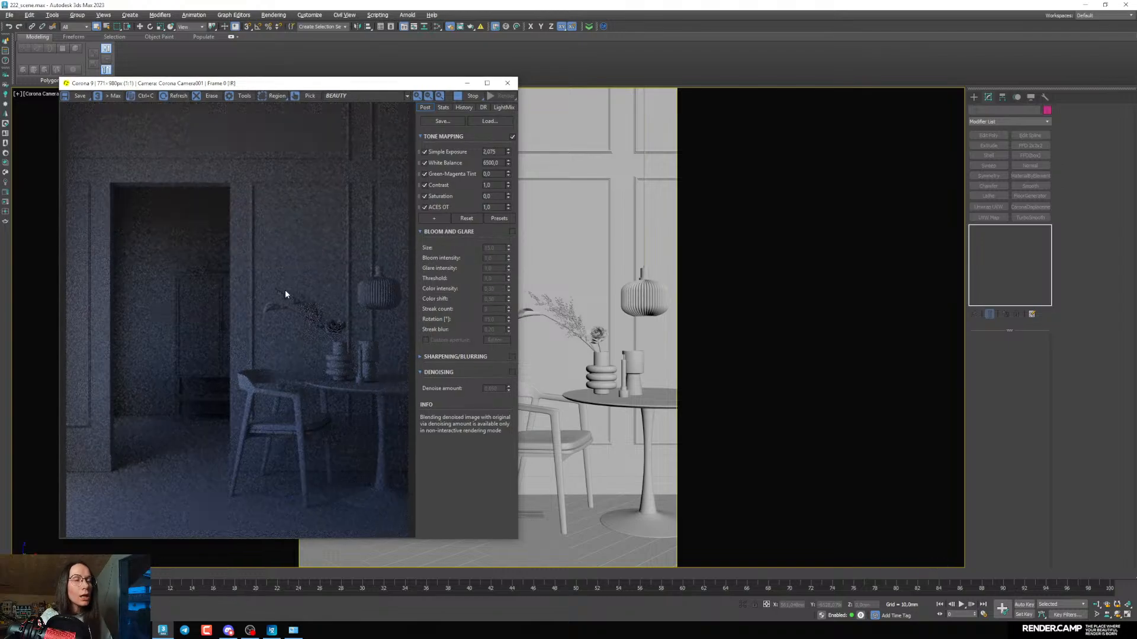
left_click_drag(186, 89, 146, 102)
key("F10")
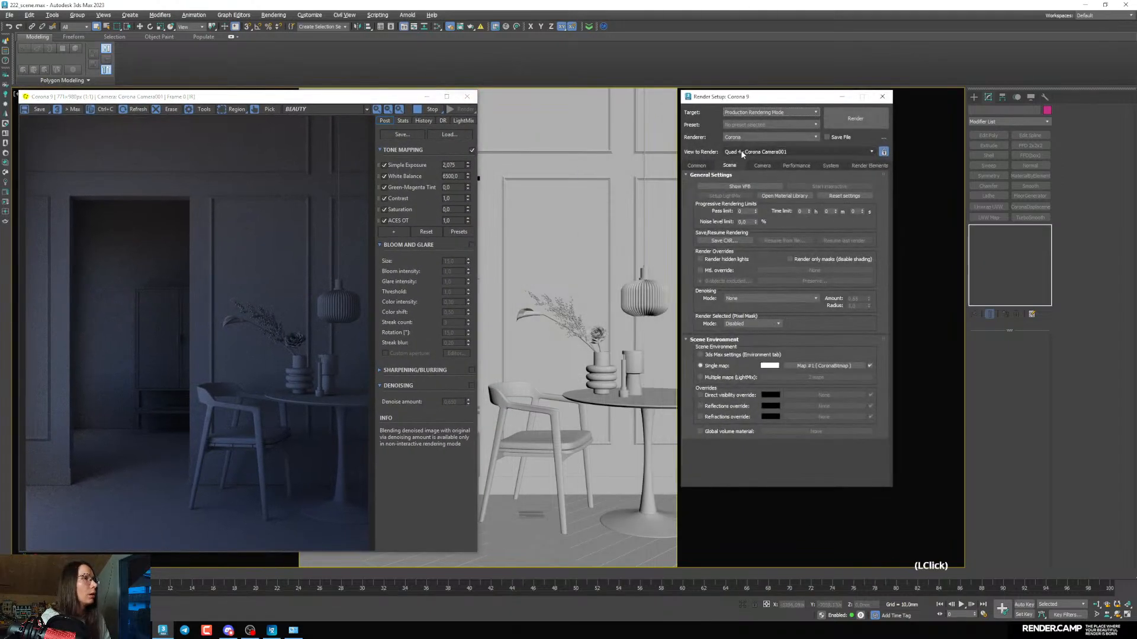
left_click_drag(747, 98, 550, 98)
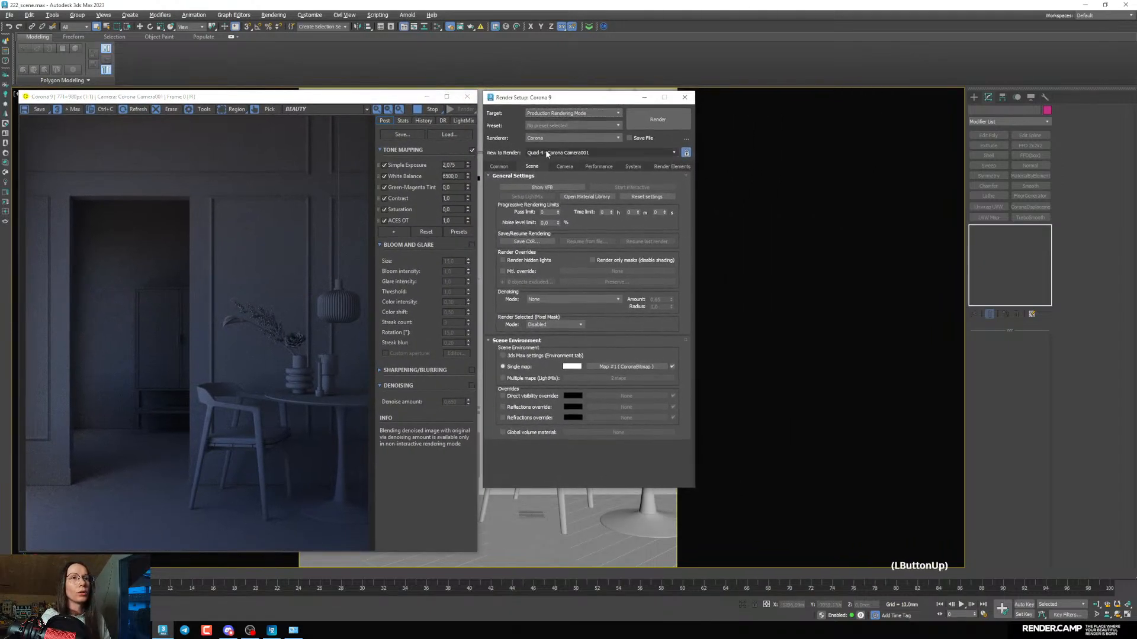
Open the Slate Material Editor beside Render Setup and delete the old CoronaBitmap node from its view
left_click(437, 26)
left_click_drag(257, 158, 882, 198)
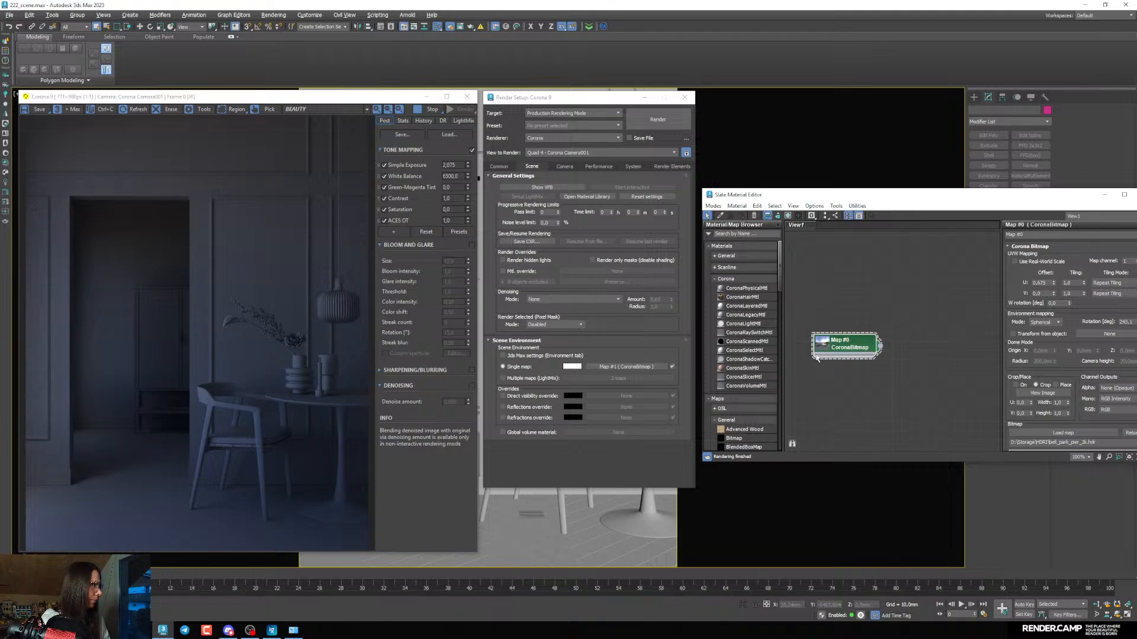
left_click_drag(860, 199, 878, 172)
key("Delete")
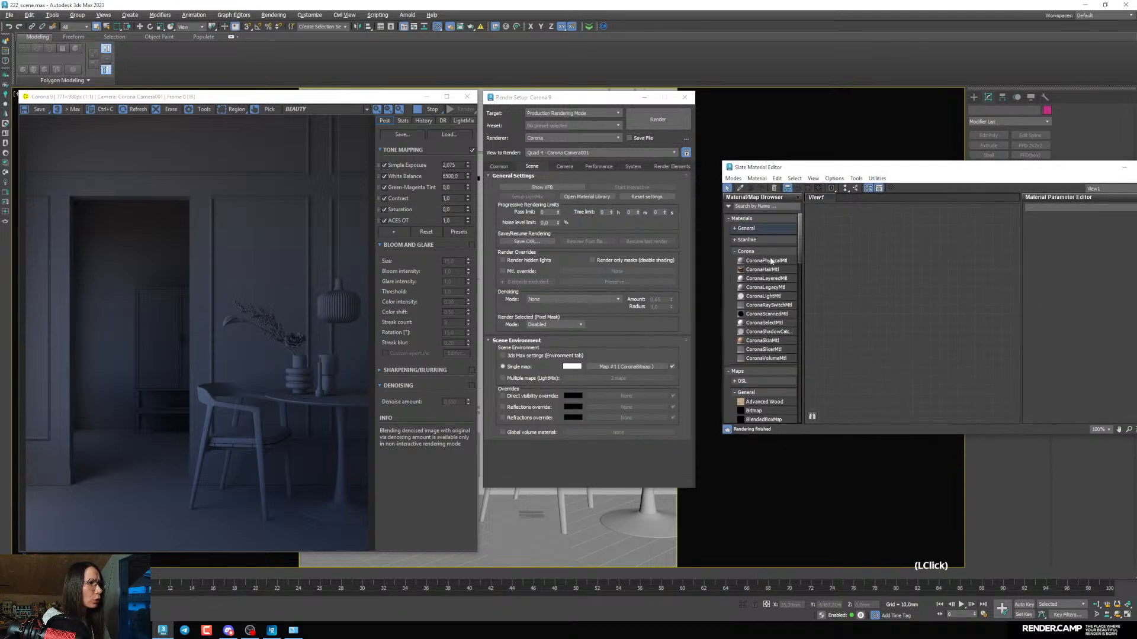
Bring the scene environment's CoronaBitmap into the Slate Material Editor as an instance and show its parameters
left_click_drag(626, 366, 928, 338)
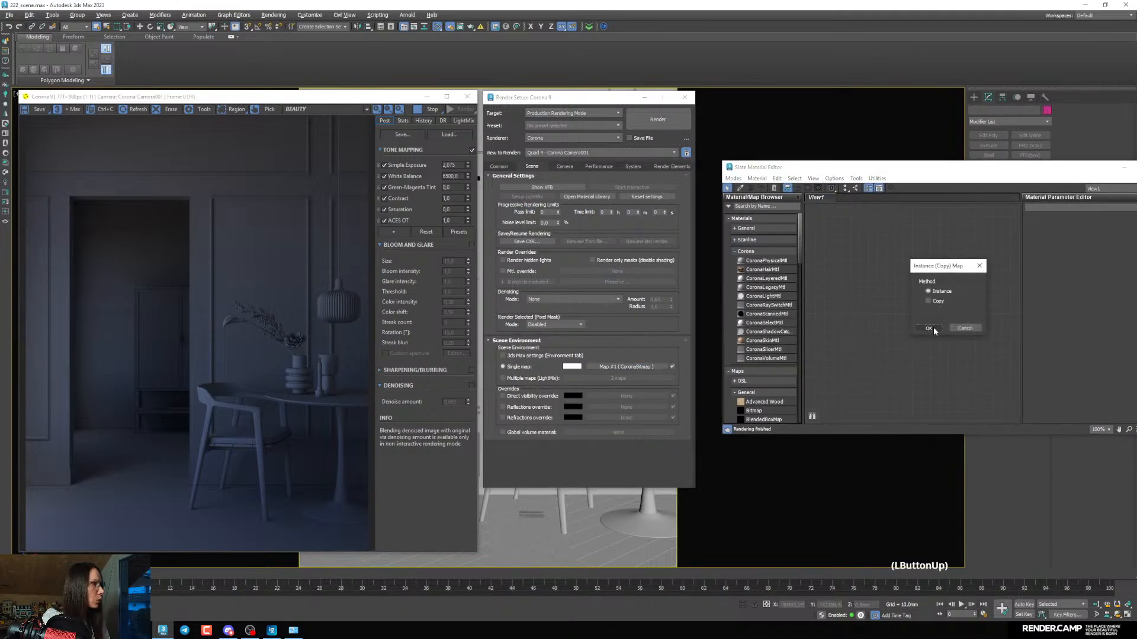
left_click(928, 328)
double_click(858, 336)
left_click_drag(853, 170, 755, 152)
Raise the frame buffer's Simple Exposure to 2.810
left_click_drag(467, 164, 464, 130)
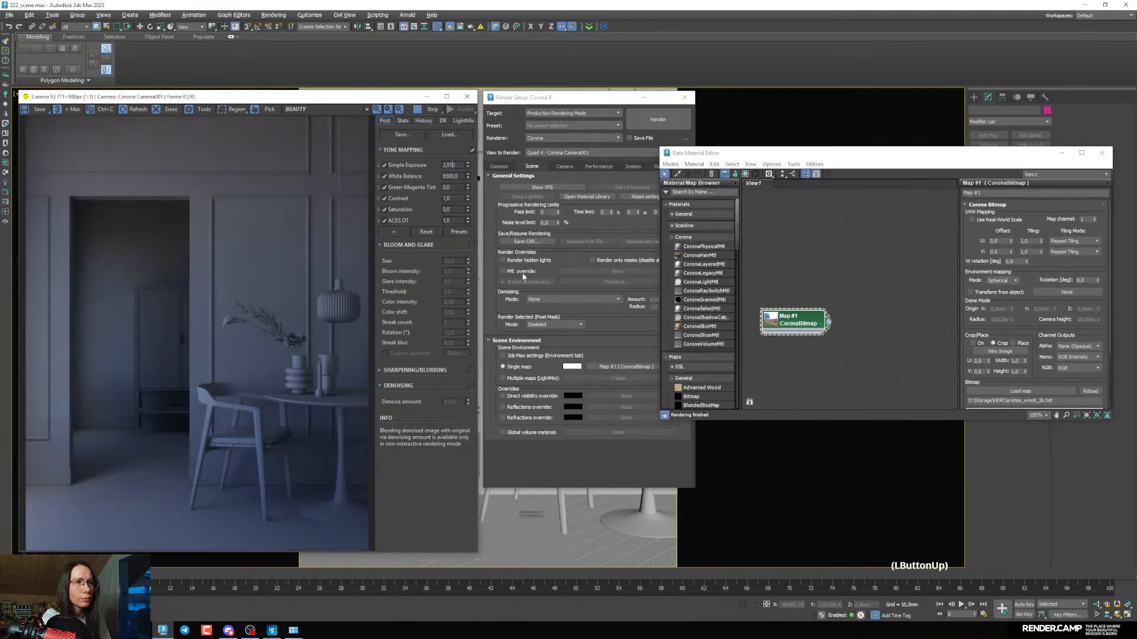
middle_click_drag(916, 247, 897, 237)
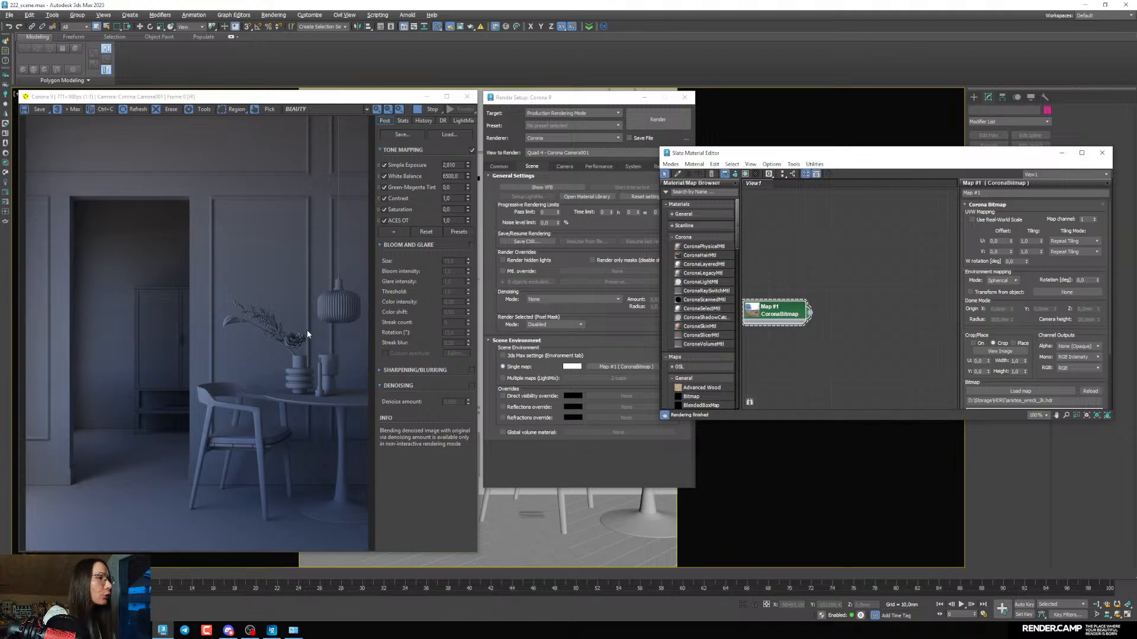
Move the Slate Material Editor beside the frame buffer and add a CoronaLegacyMtl next to the CoronaBitmap node
left_click_drag(802, 161, 623, 158)
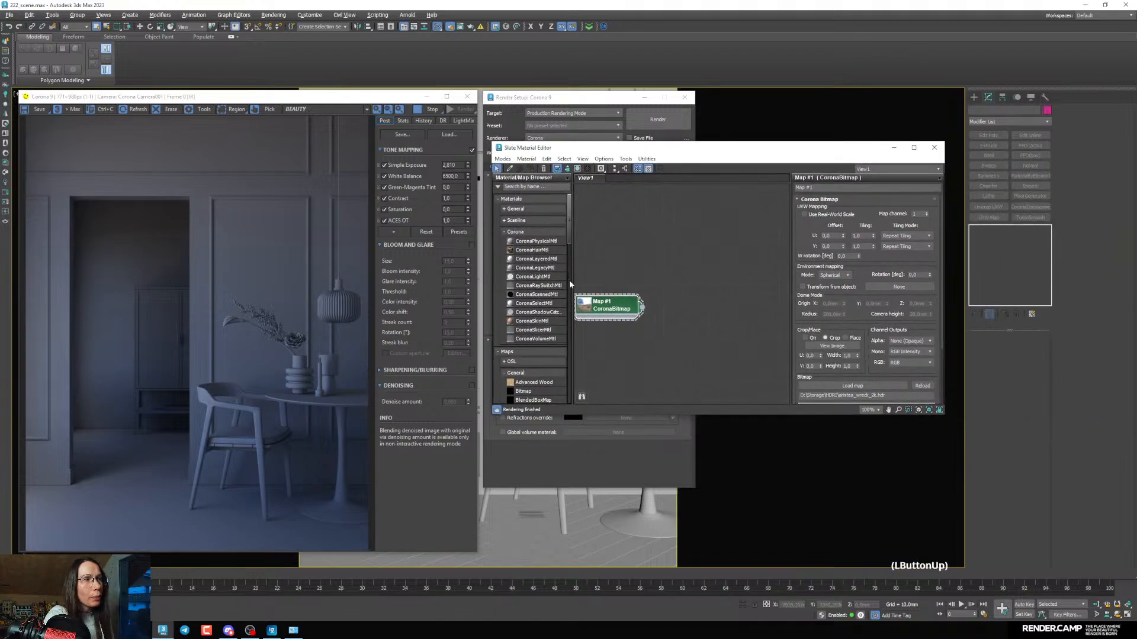
left_click_drag(538, 270, 714, 266)
left_click(659, 300)
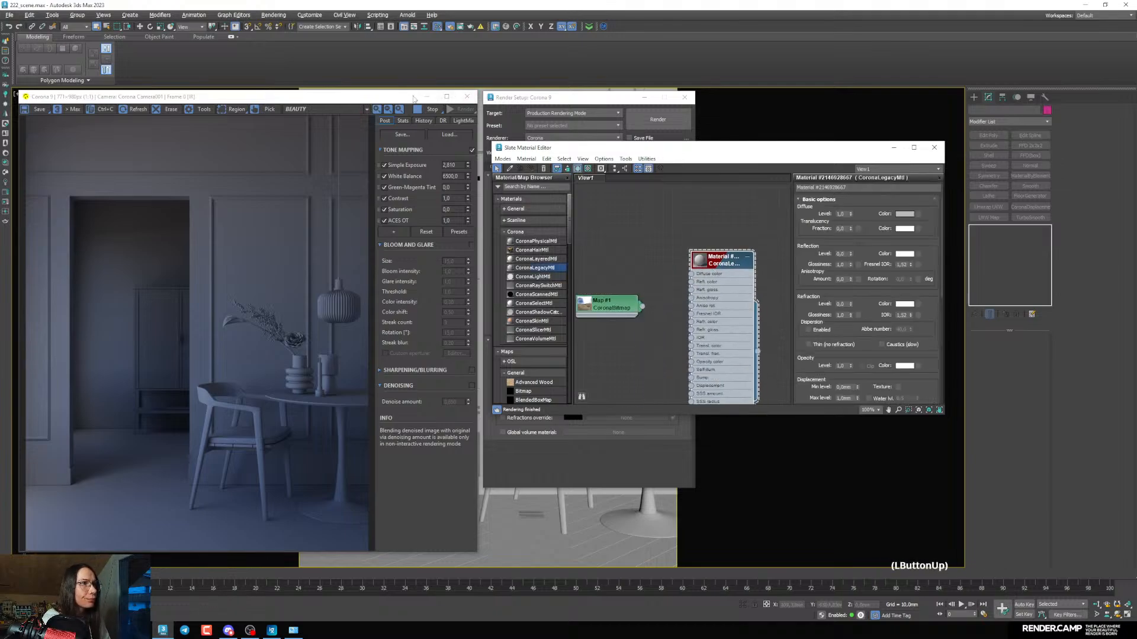
Clear the render windows out of the way, select all scene objects and assign the CoronaLegacyMtl to them
left_click(426, 96)
left_click(644, 97)
key("ctrl+a")
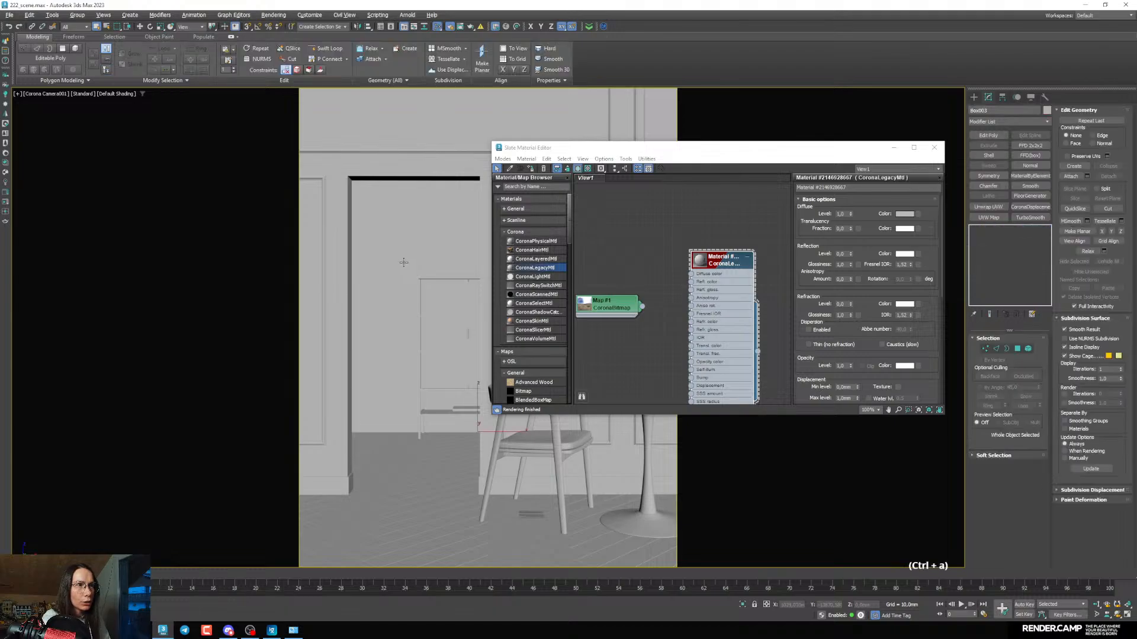
key("F4")
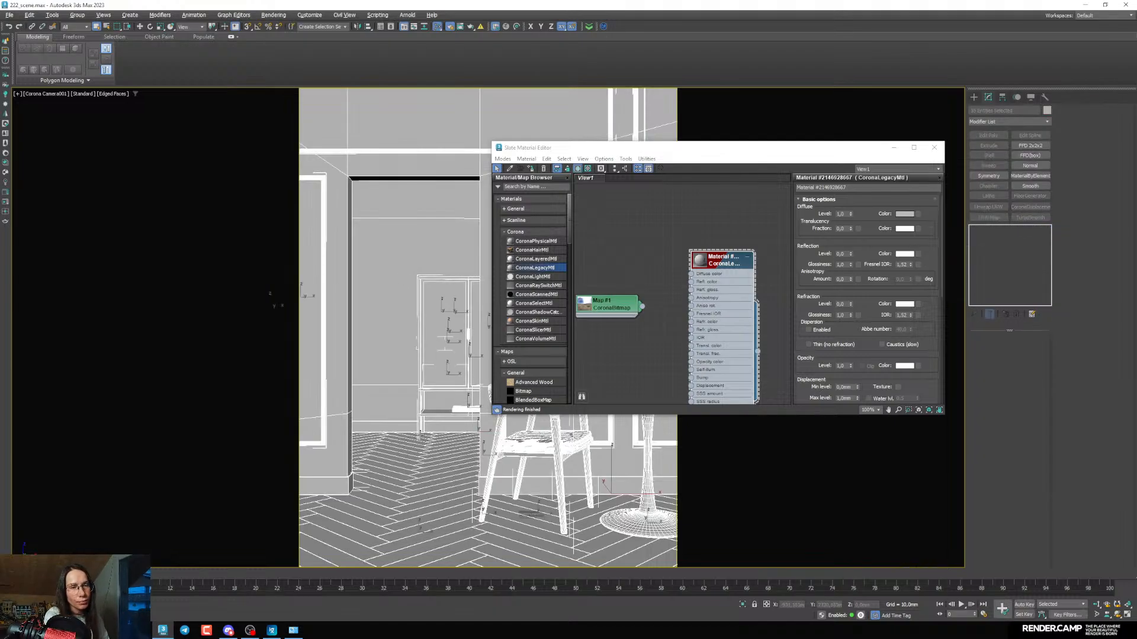
middle_click_drag(700, 319, 692, 281)
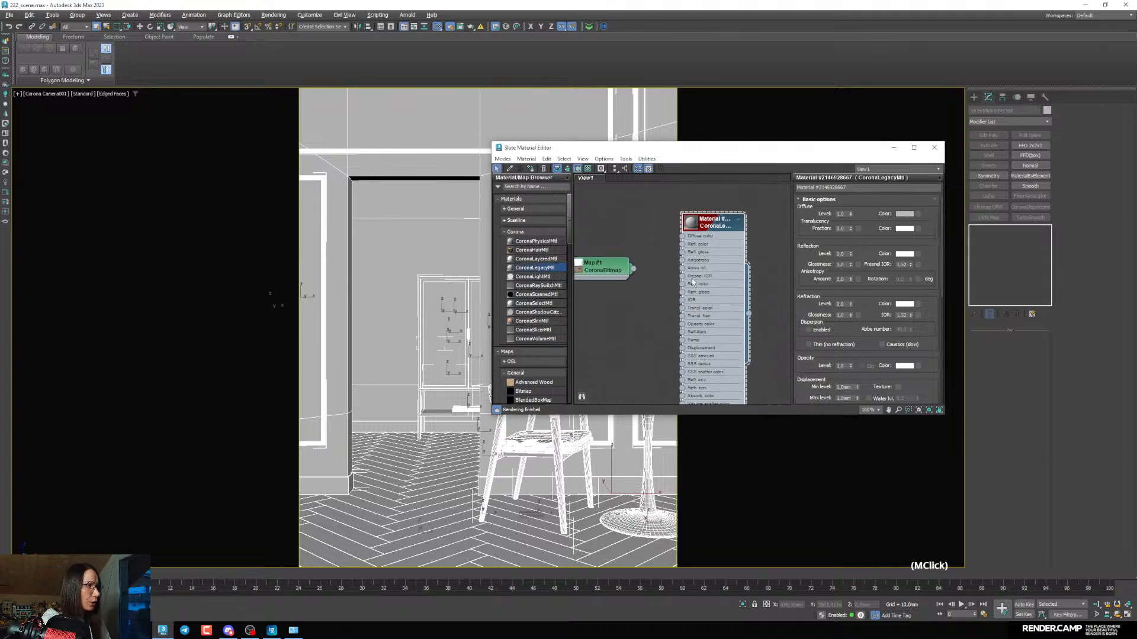
left_click(530, 169)
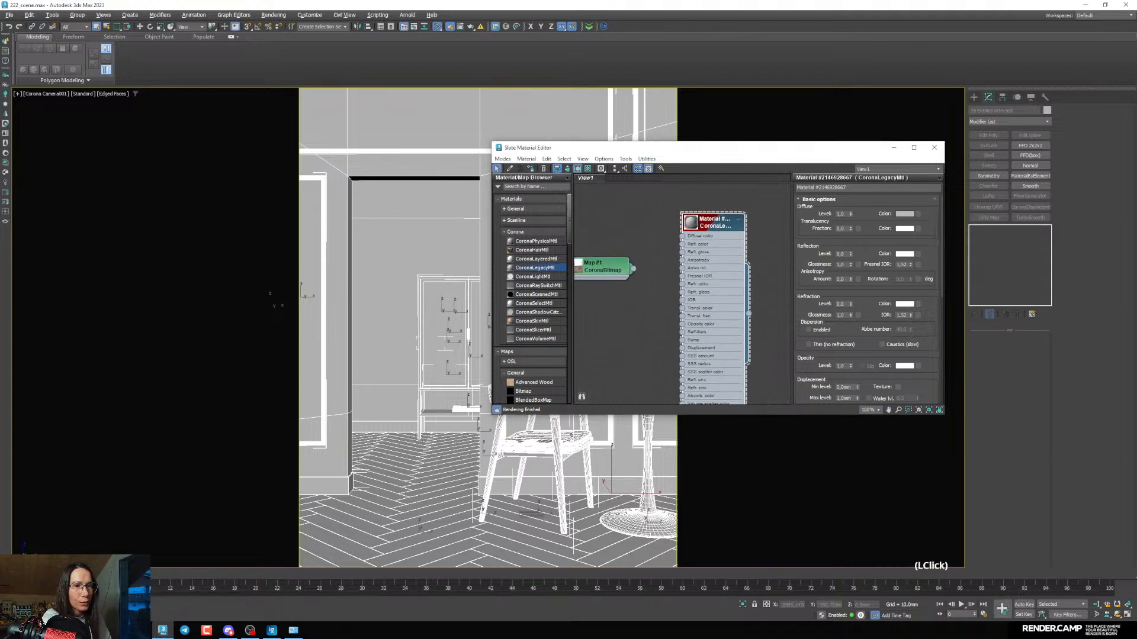
Restore the Corona frame buffer and arrange it side by side with the Slate Material Editor
left_click(56, 613)
left_click_drag(348, 102, 372, 107)
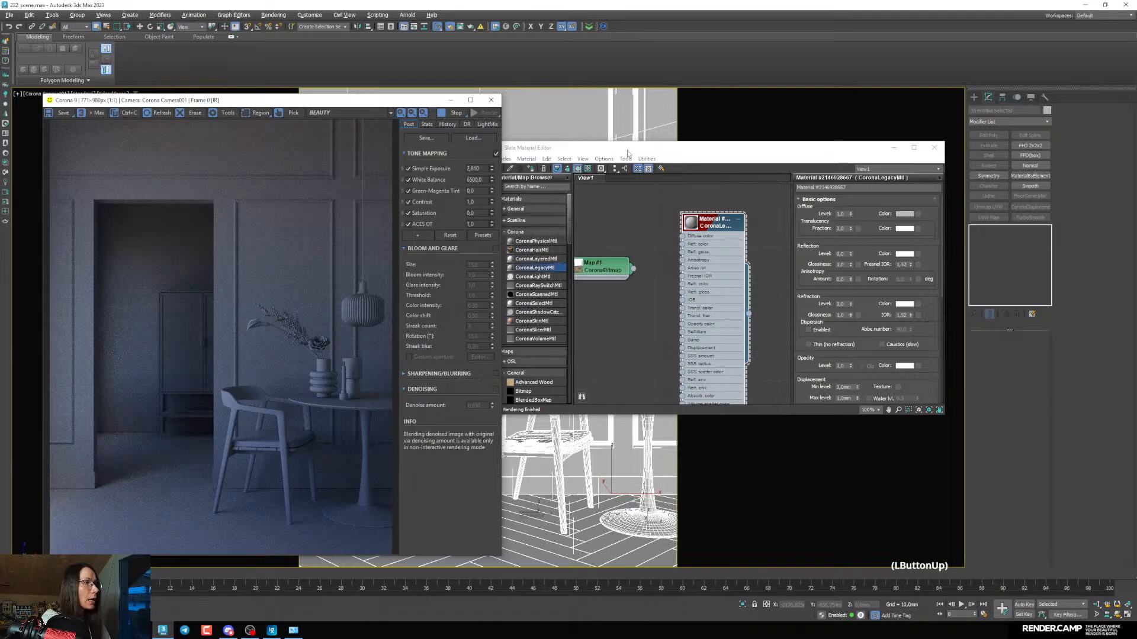
left_click_drag(628, 151, 638, 104)
left_click(785, 152)
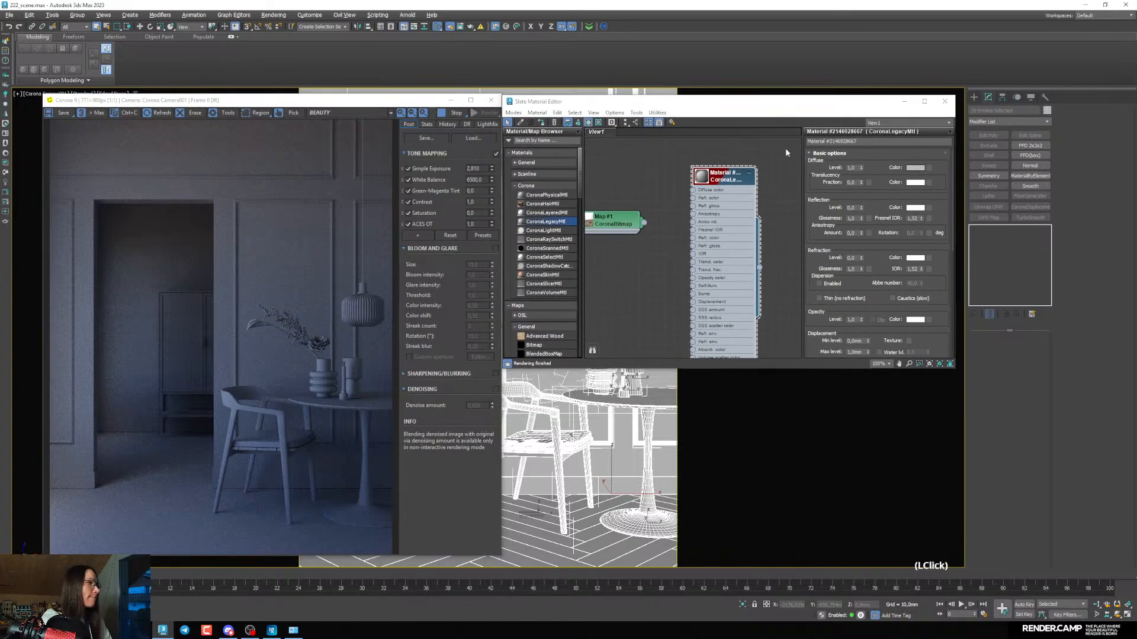
Try diffuse colour values of 90 and 6 on the CoronaLegacyMtl and bring up the reference image for comparison
left_click(915, 167)
double_click(764, 98)
type("90")
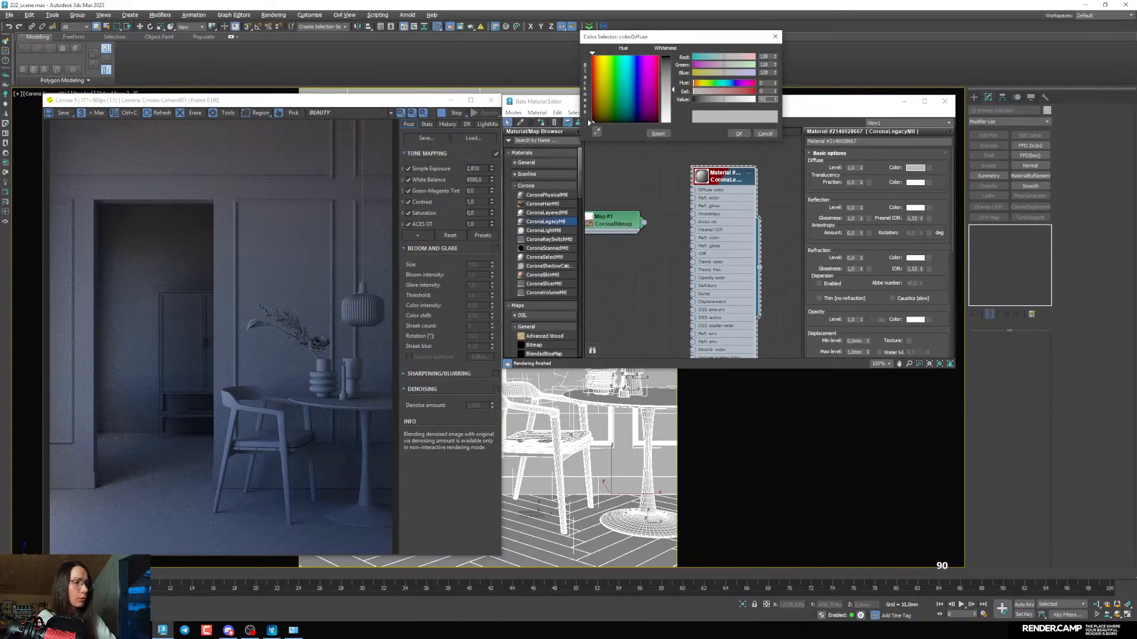
key("Return")
type("6")
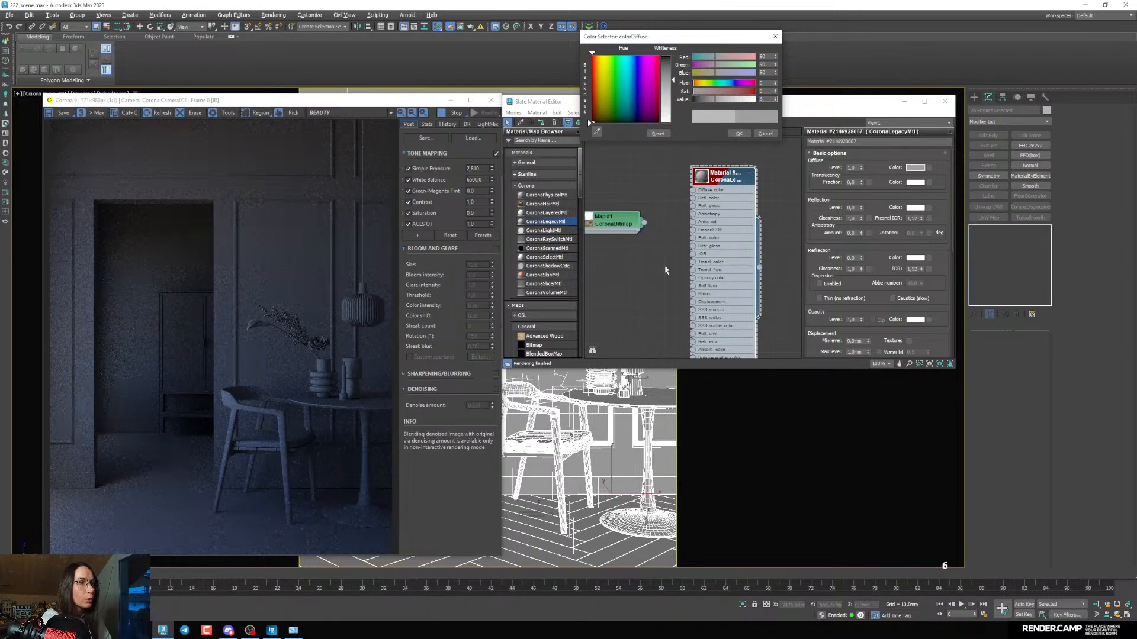
key("Return")
left_click(288, 630)
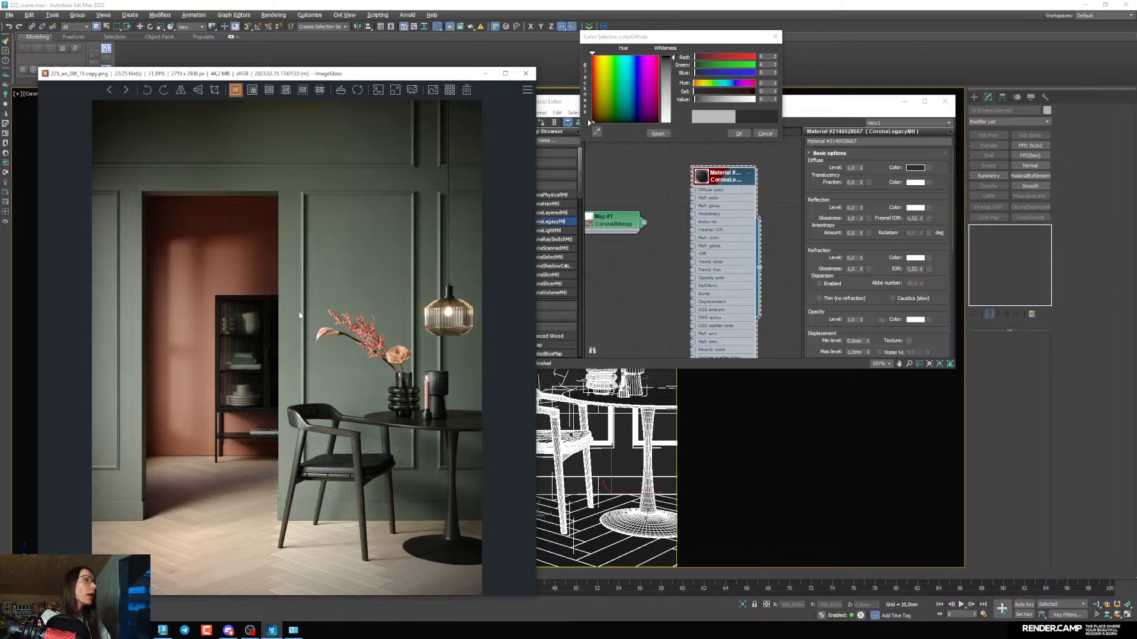
left_click(738, 134)
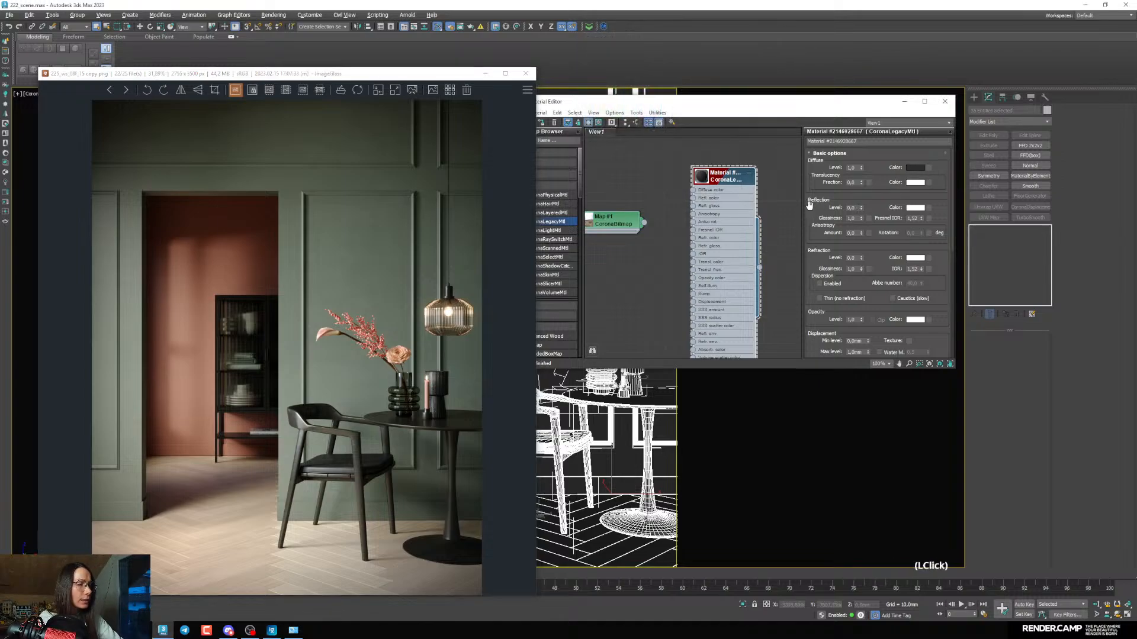
Set the CoronaLegacyMtl's reflection level to 1 and its reflection glossiness to 0.6
left_click_drag(856, 208, 816, 219)
type("1")
key("Return")
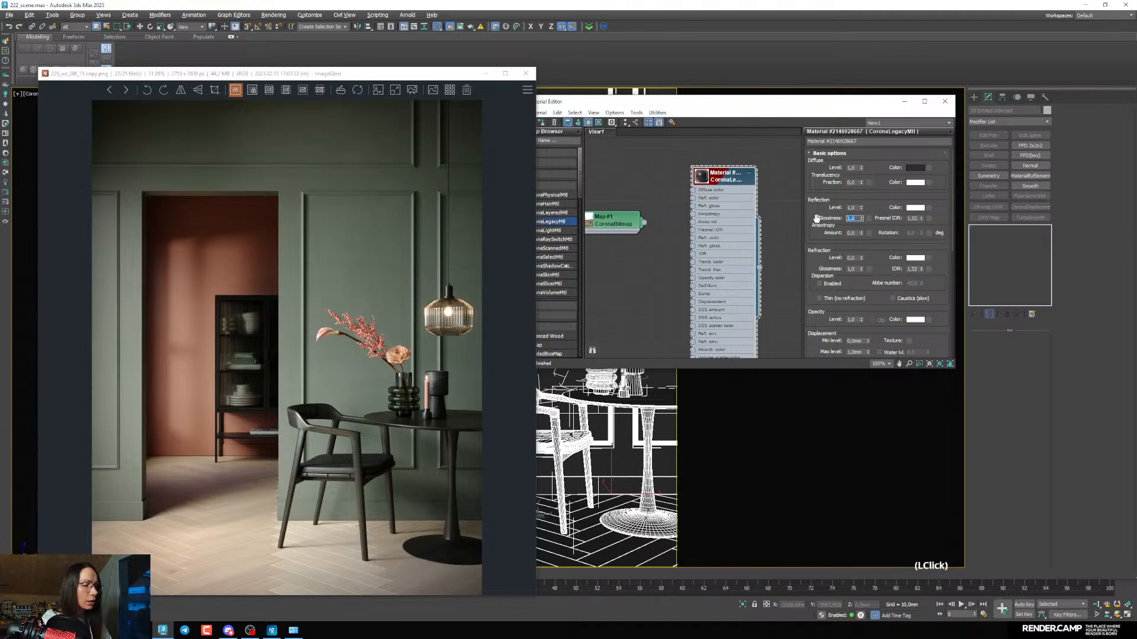
type("0,6")
key("Return")
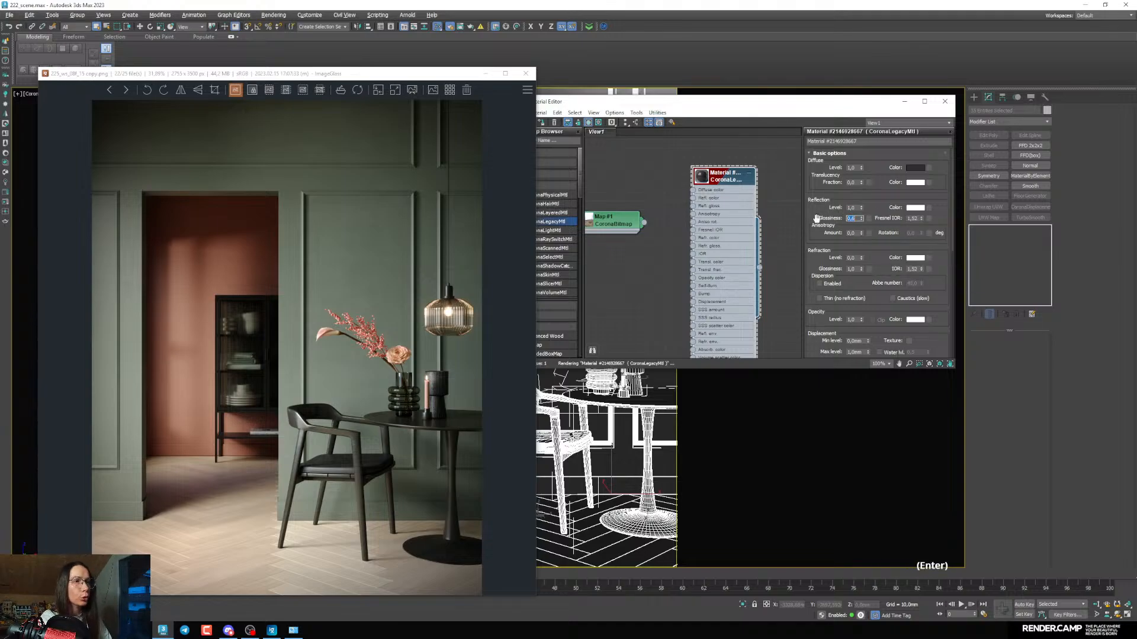
Put the reference image away and set the material's diffuse colour value to 90
left_click(486, 73)
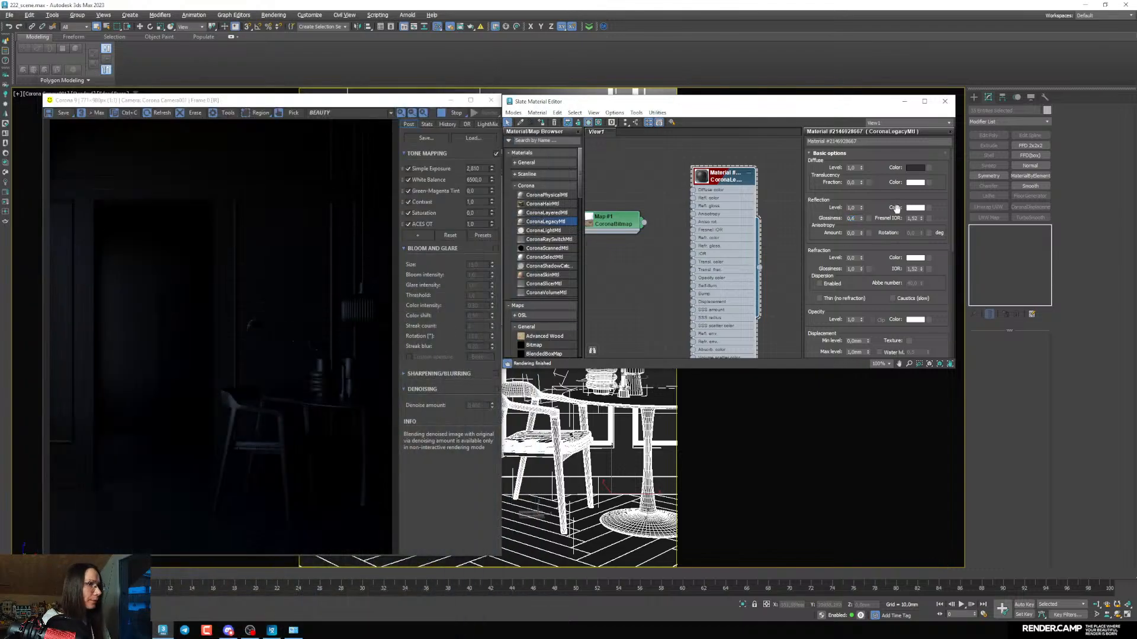
left_click(915, 169)
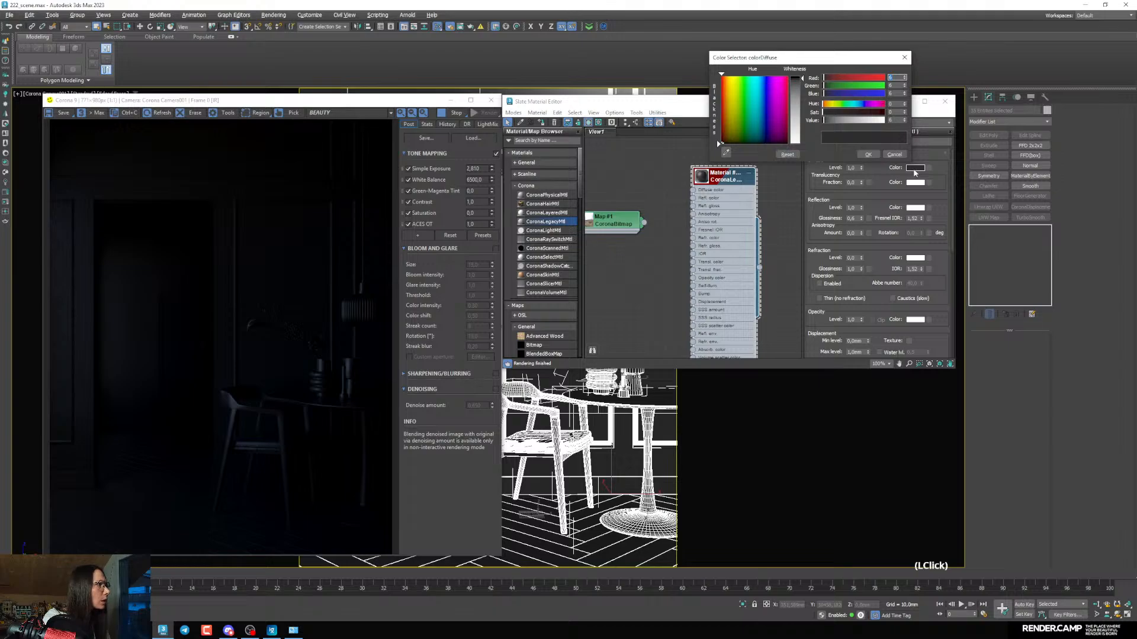
left_click_drag(897, 121, 826, 115)
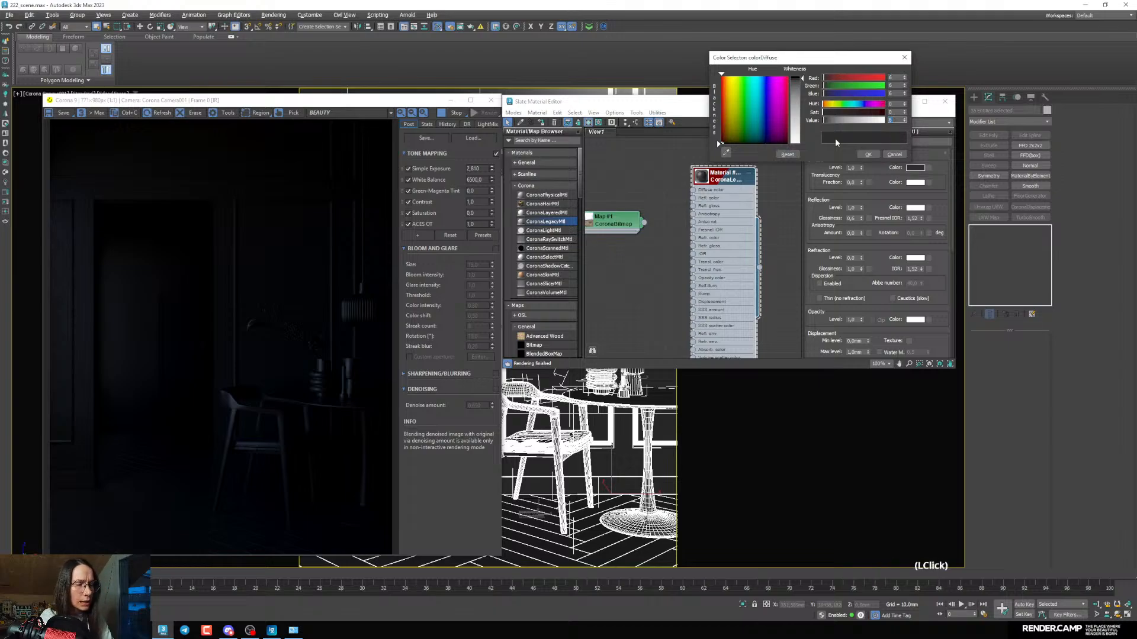
type("90")
key("Return")
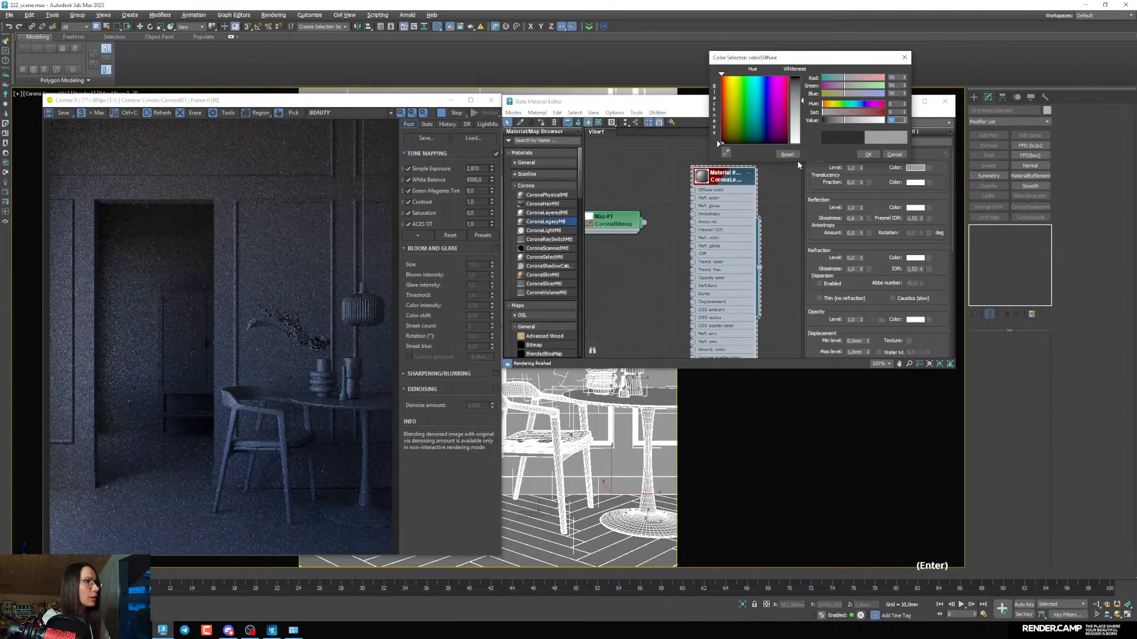
left_click(868, 155)
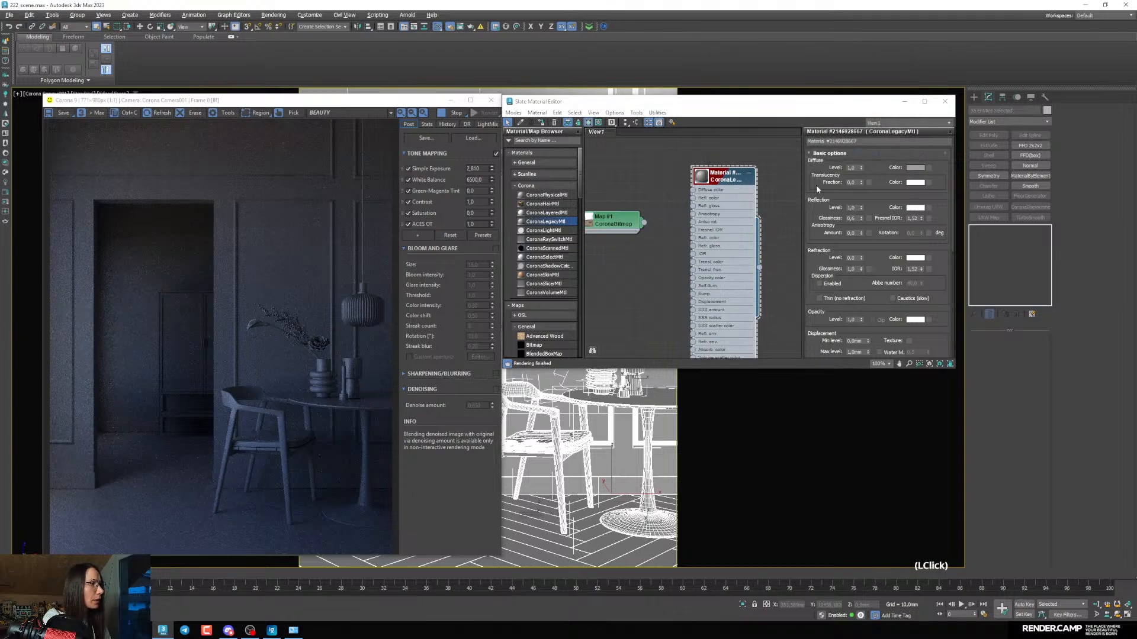
Darken the material's reflection colour to grey and raise the frame buffer's Simple Exposure to 4.016
left_click(915, 208)
left_click(837, 149)
left_click(845, 182)
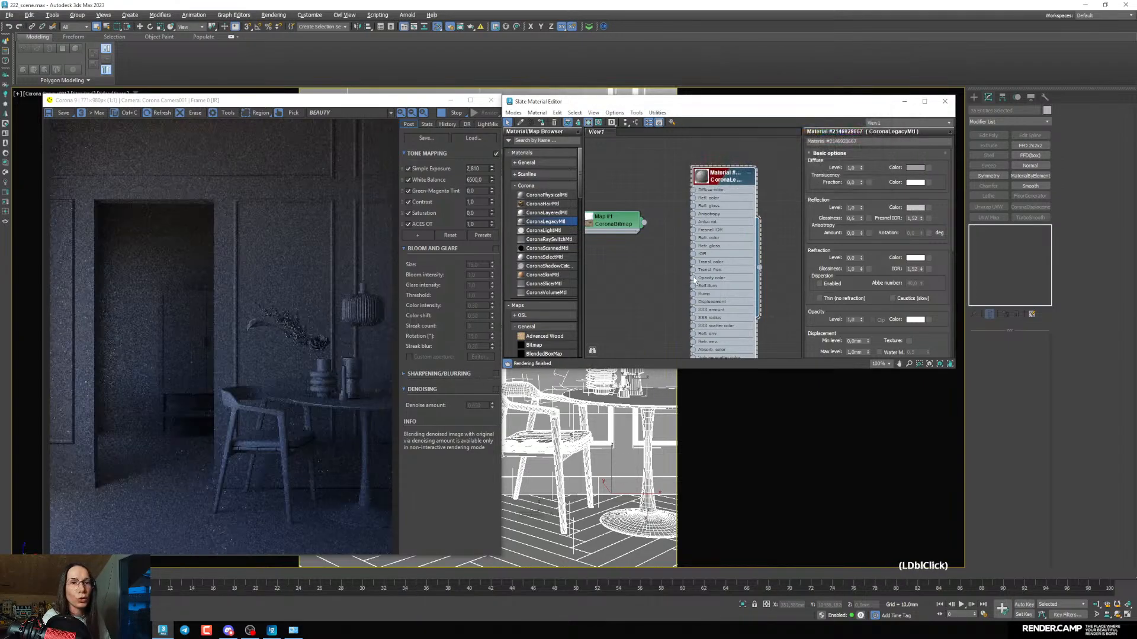
scroll(694, 280, "down", 1)
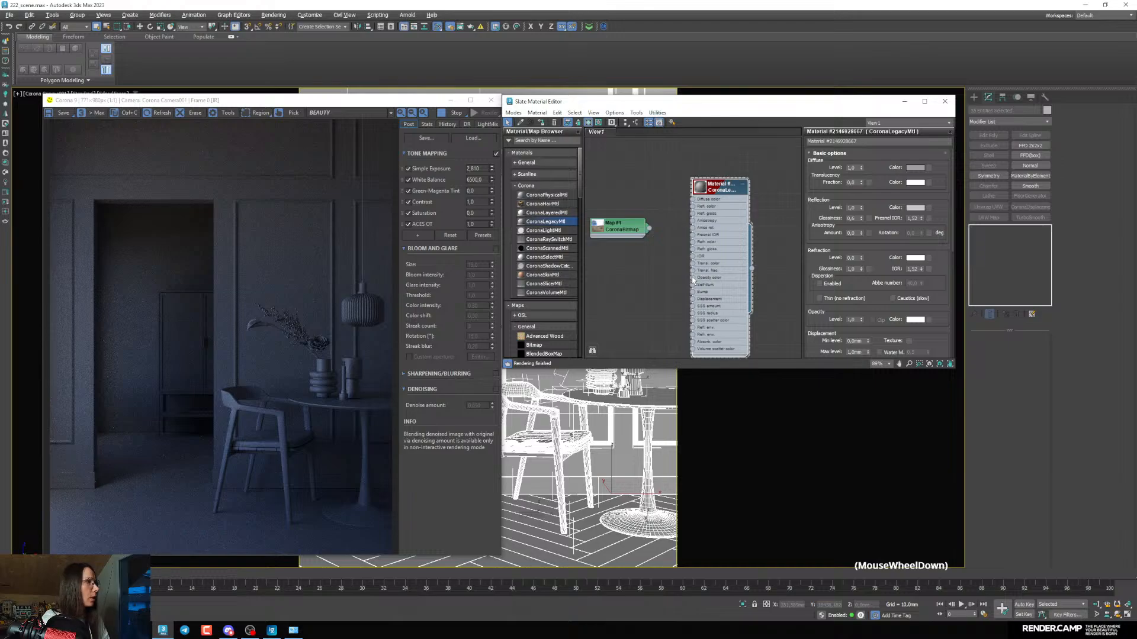
left_click_drag(492, 168, 493, 128)
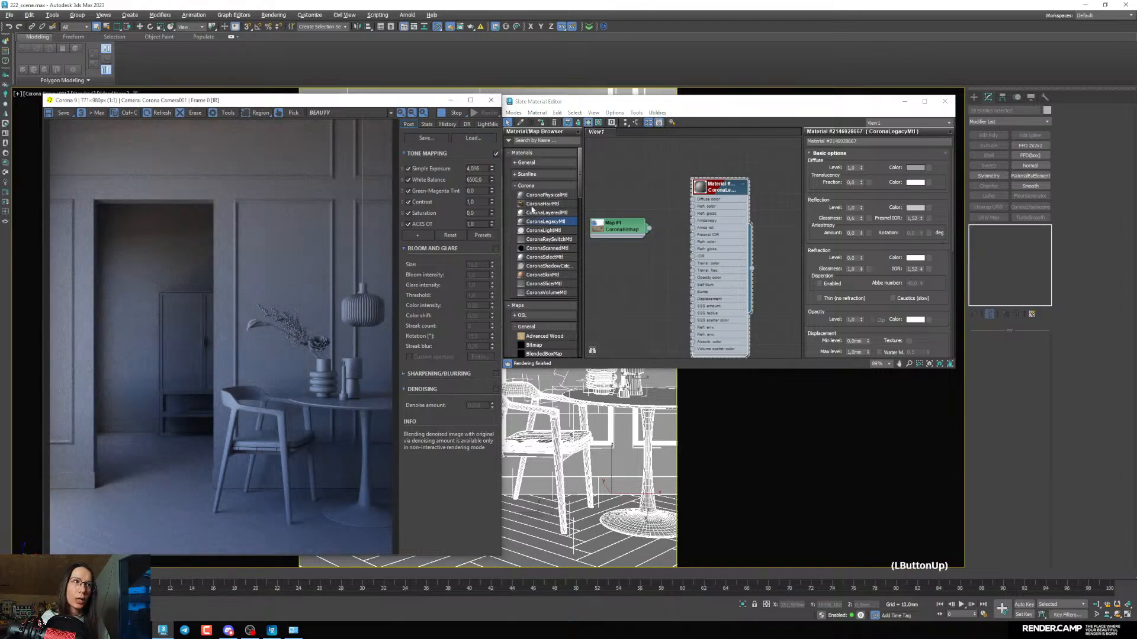
Set the CoronaLegacyMtl's diffuse colour value to 50
left_click(912, 168)
left_click(713, 118)
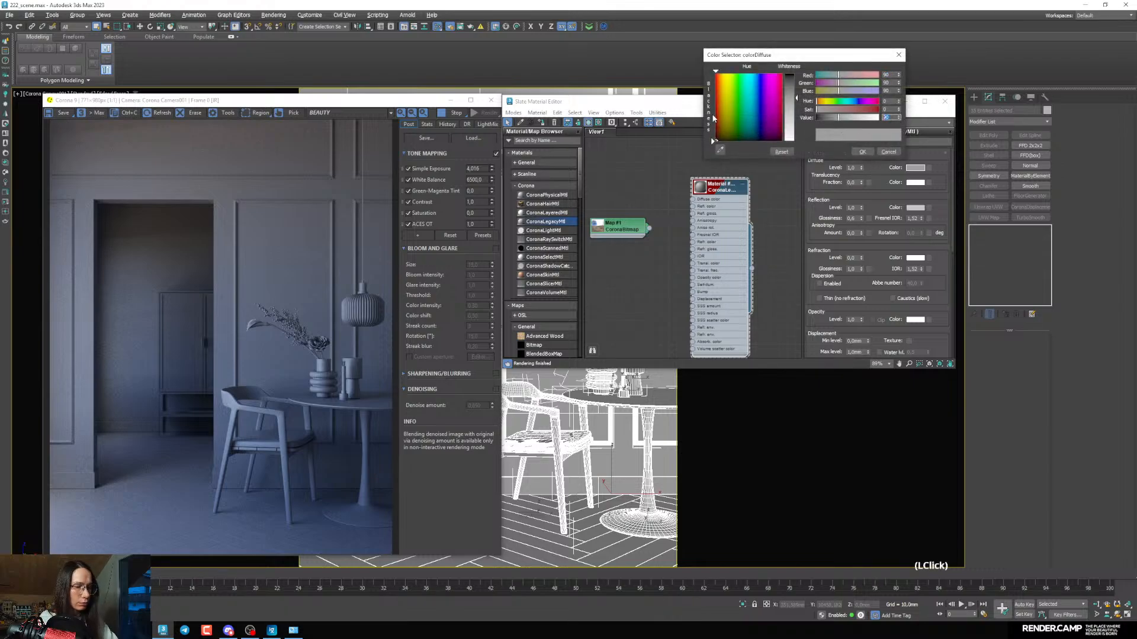
type("50")
key("Return")
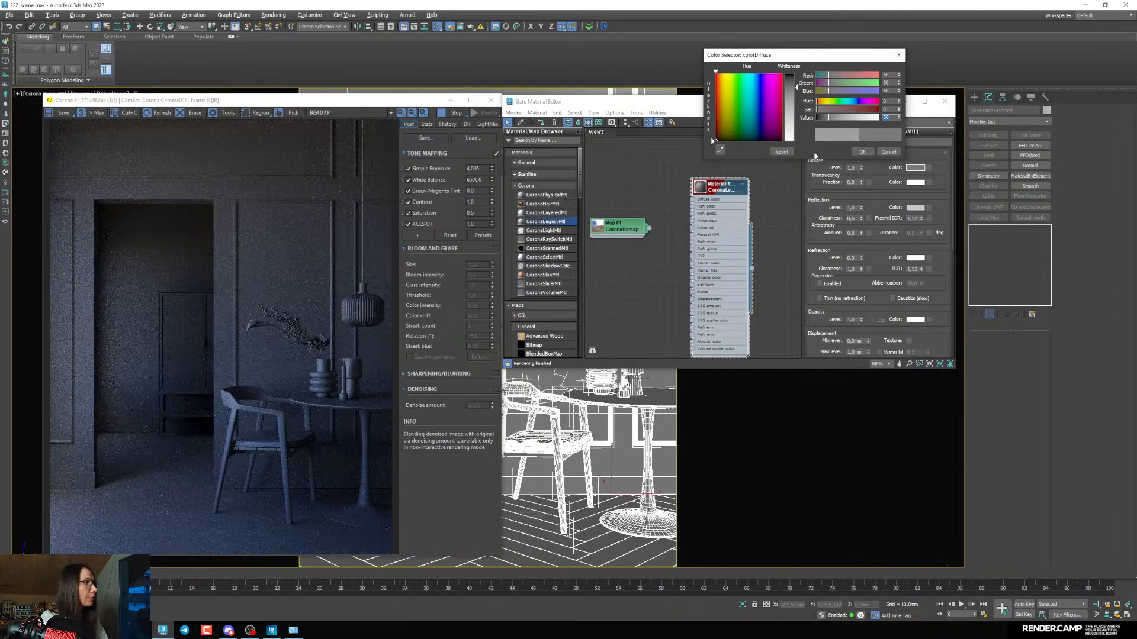
left_click(861, 153)
Expand the CoronaBitmap node's HDRI preview and show the map's parameters
middle_click_drag(619, 238, 642, 223)
scroll(642, 219, "up", 2)
double_click(619, 212)
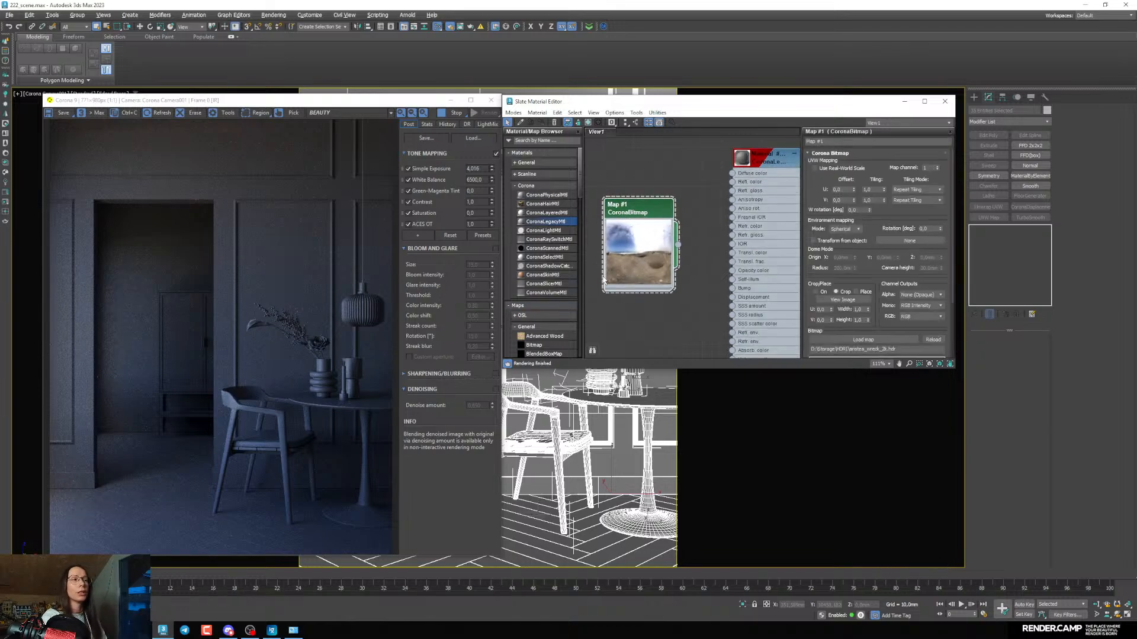
left_click(651, 254)
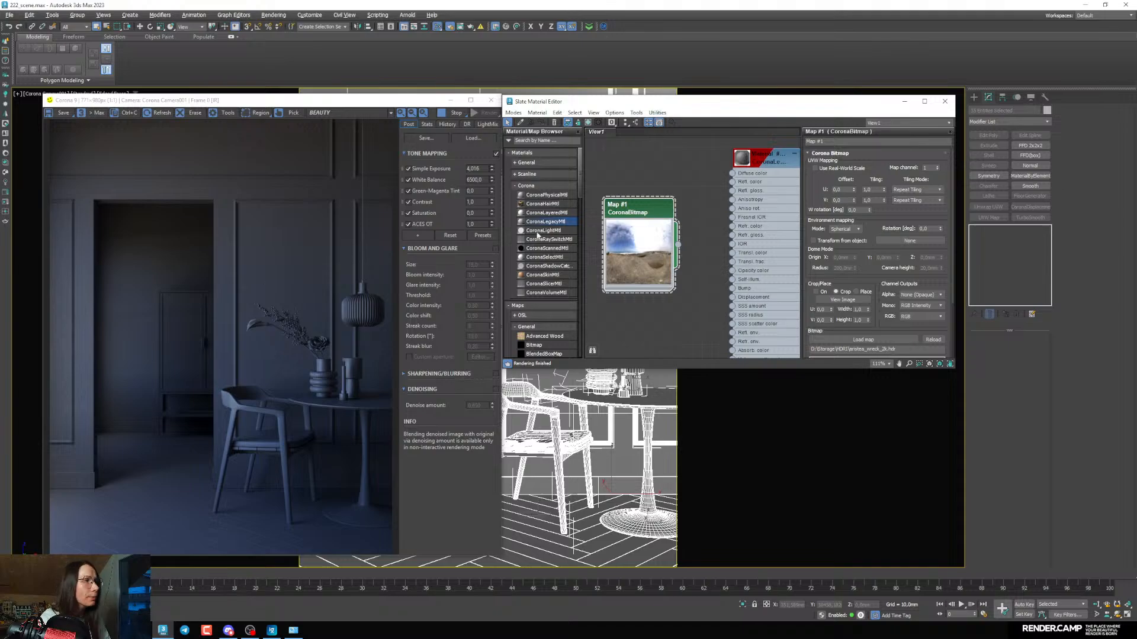
Try environment rotations of 30, 60 and 100 degrees on the HDRI CoronaBitmap
left_click_drag(927, 230, 882, 231)
type("30")
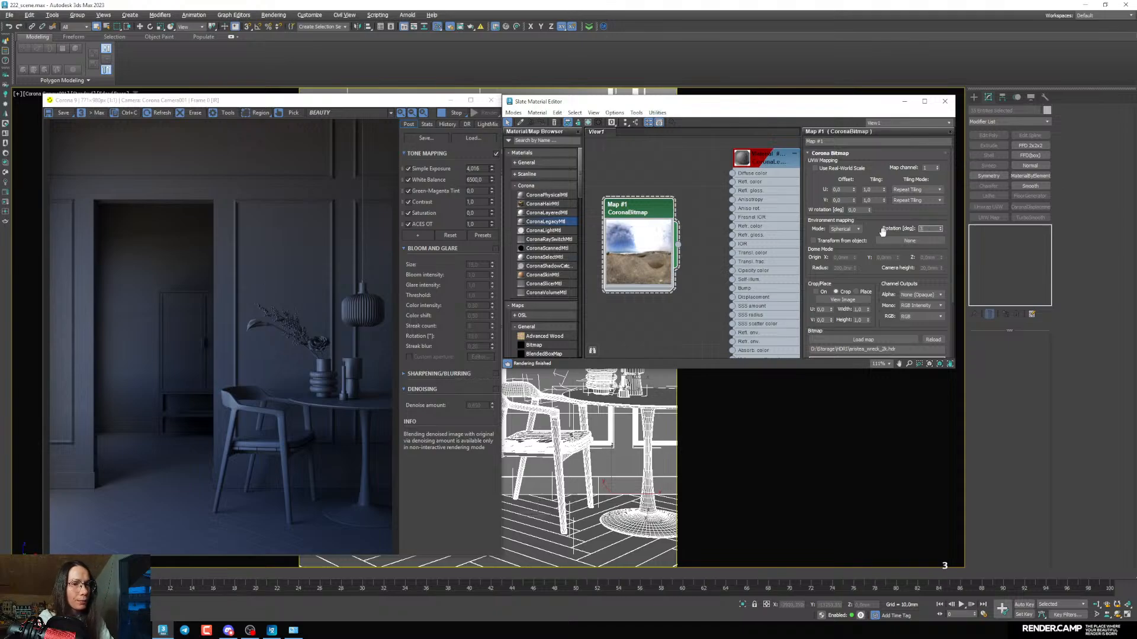
key("Return")
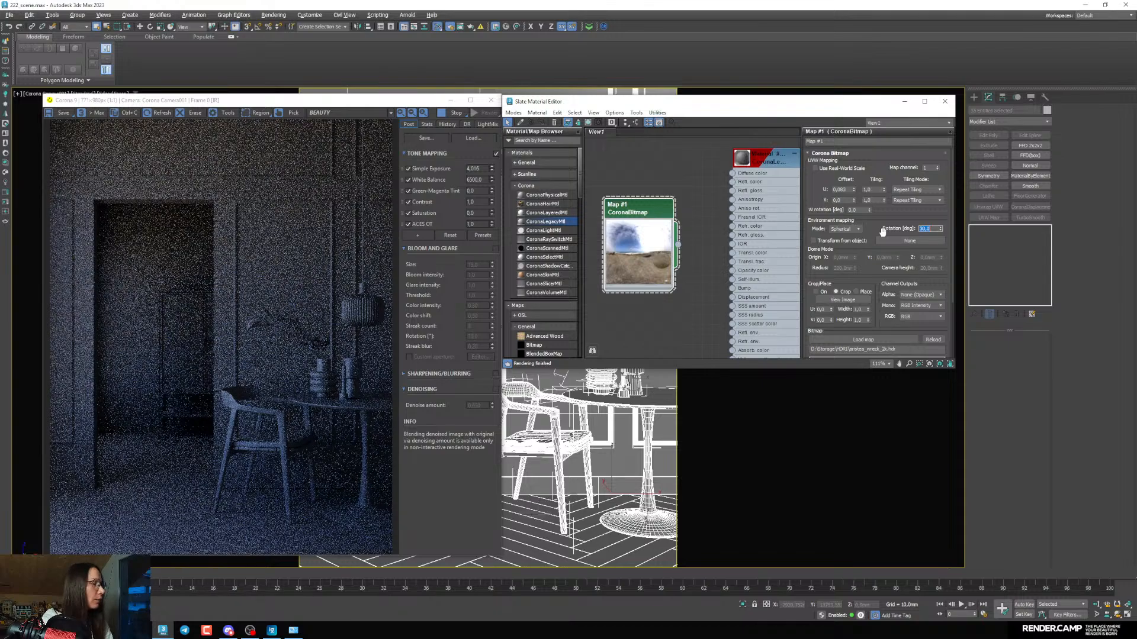
type("60")
key("Return")
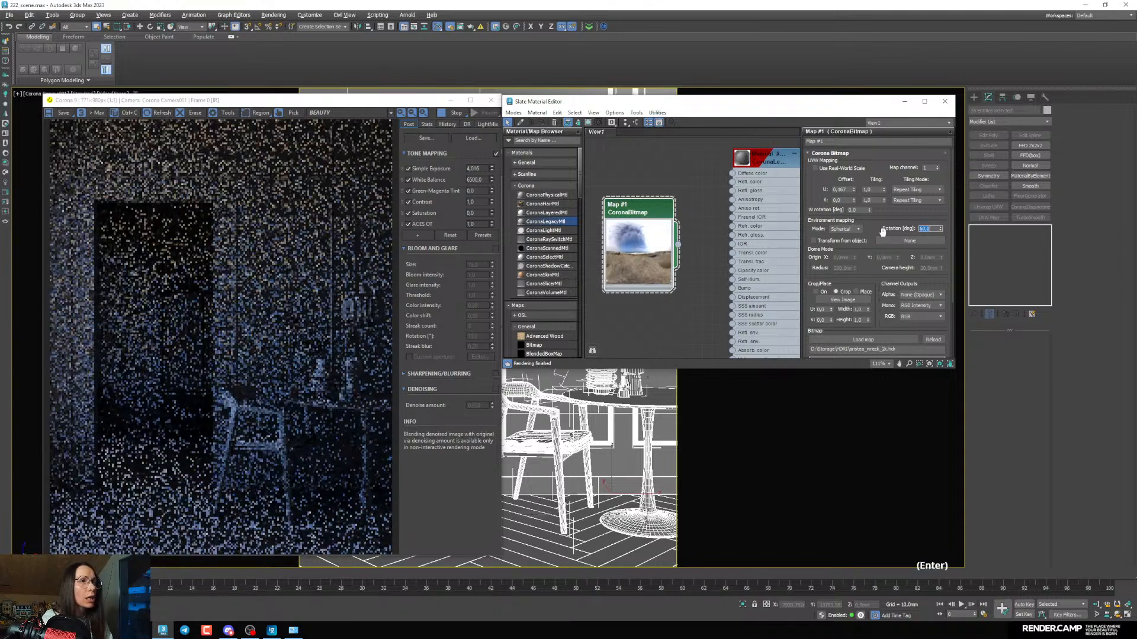
type("100")
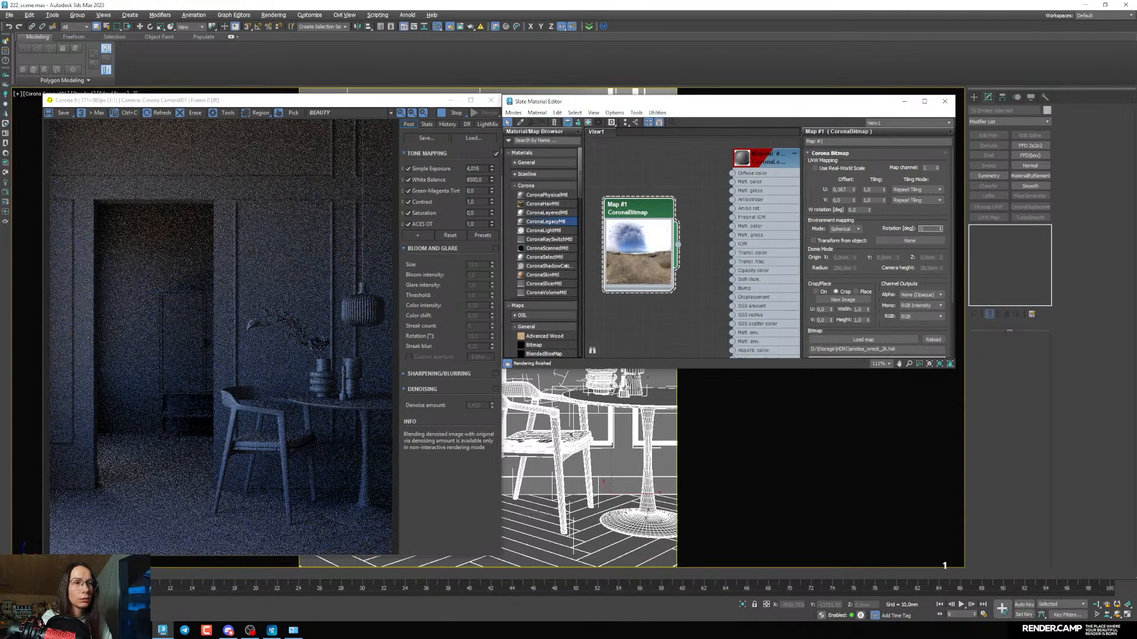
key("Return")
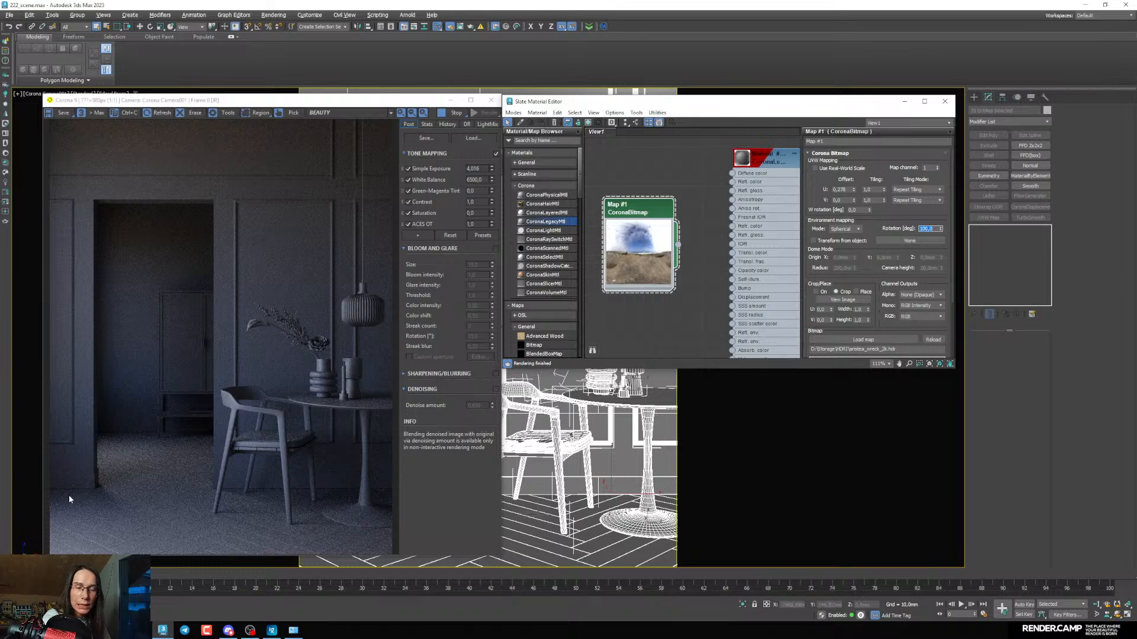
Try environment rotations of 200, 250, 280, 290 and 300 degrees on the HDRI CoronaBitmap
type("200")
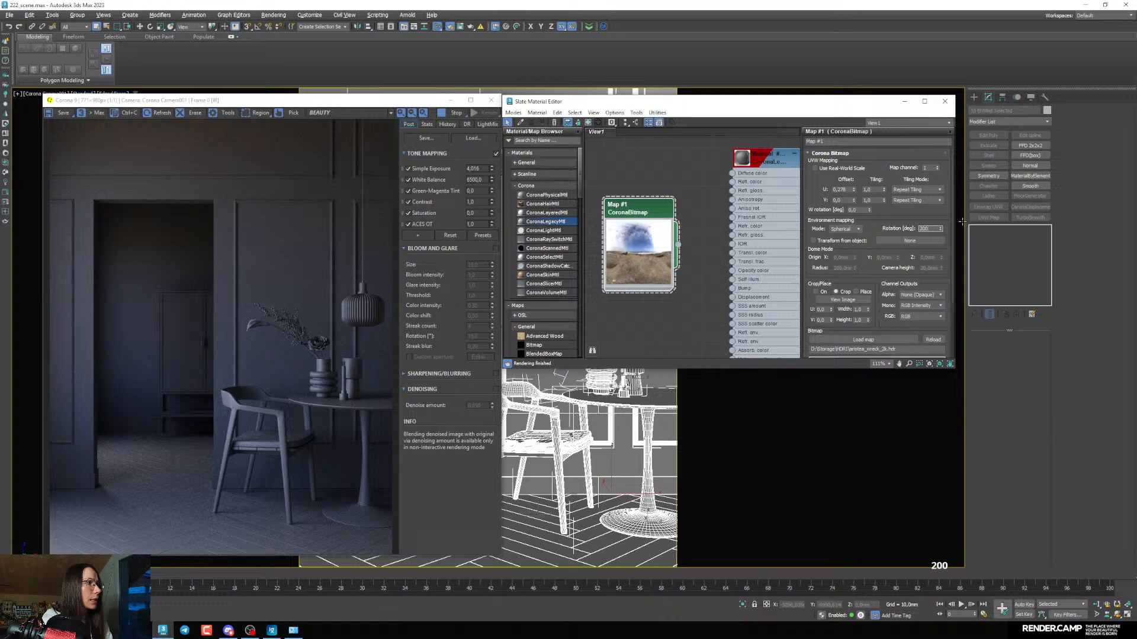
key("Return")
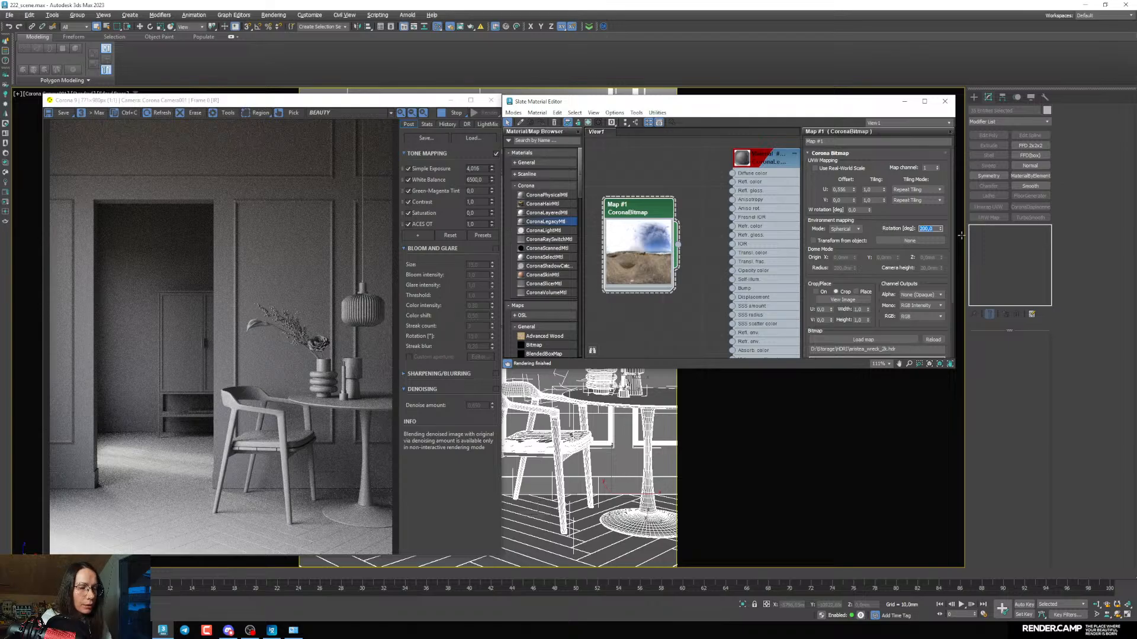
type("250")
key("Return")
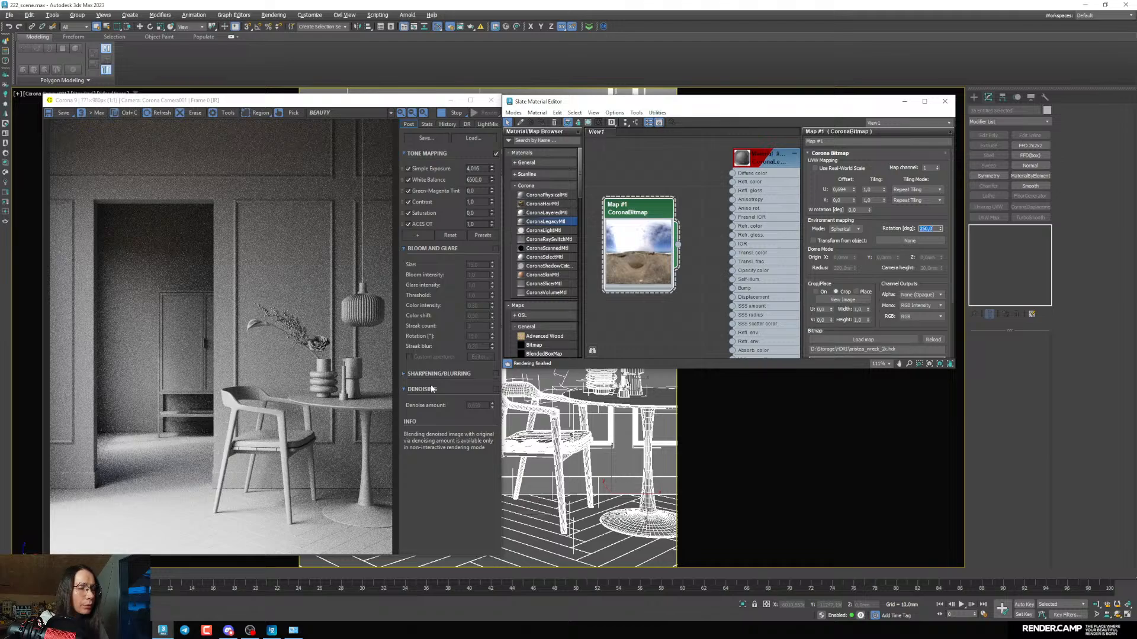
type("2")
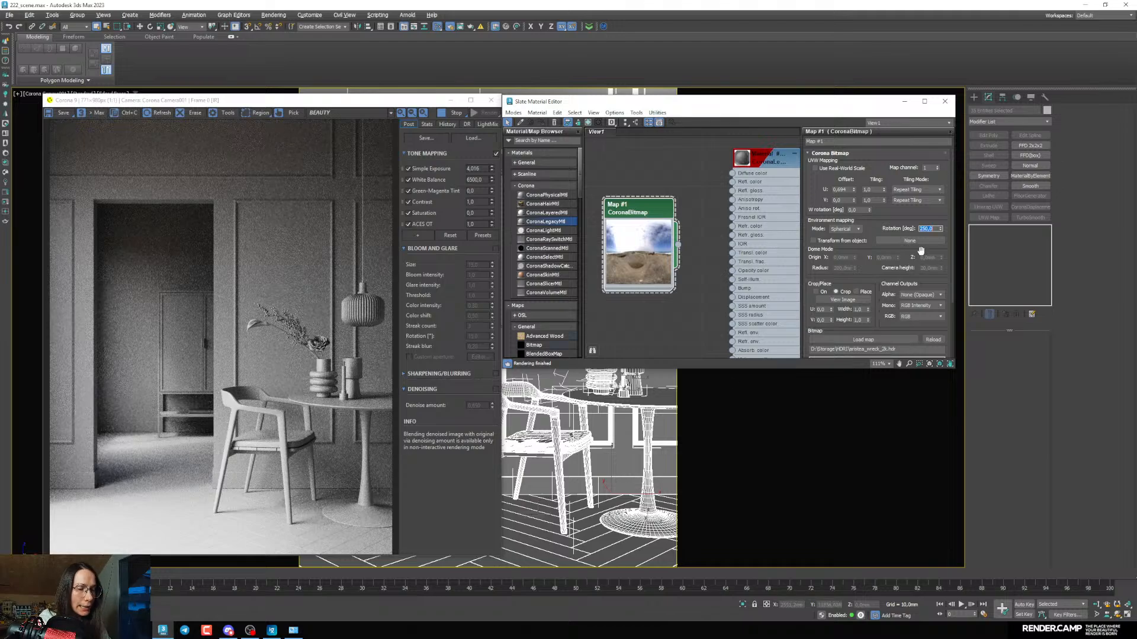
type("80")
key("Return")
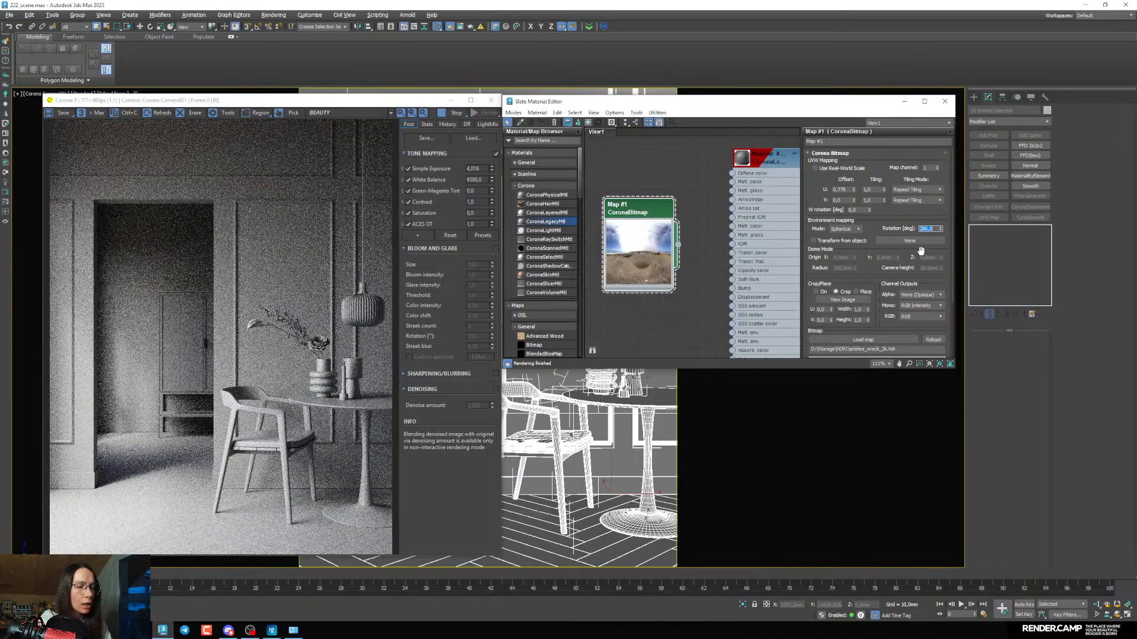
type("290")
key("Return")
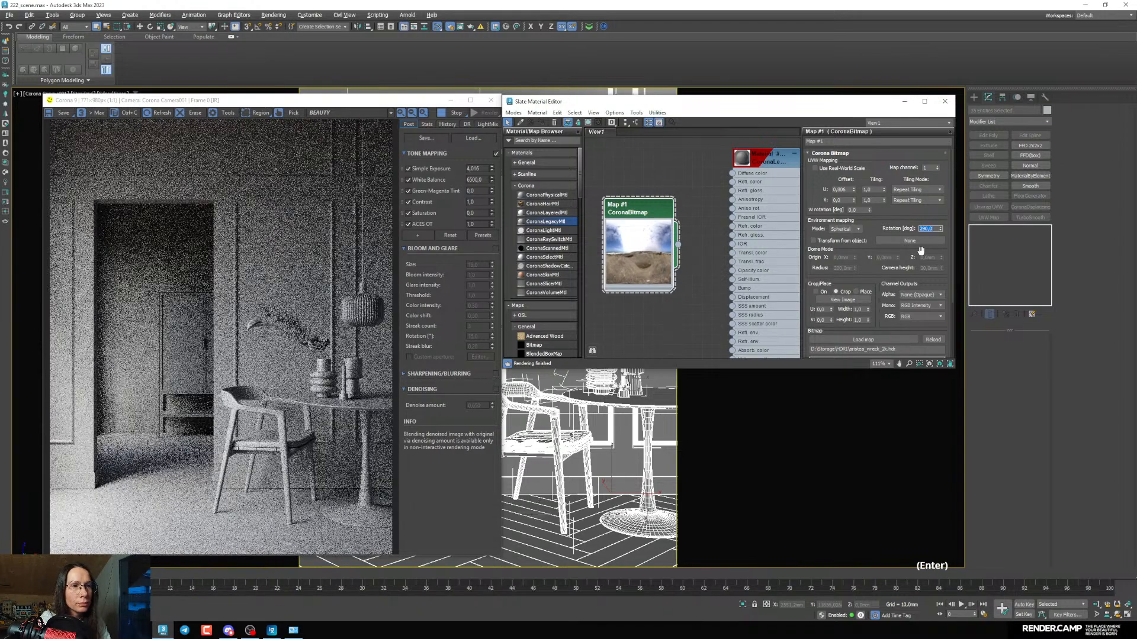
type("300")
key("Return")
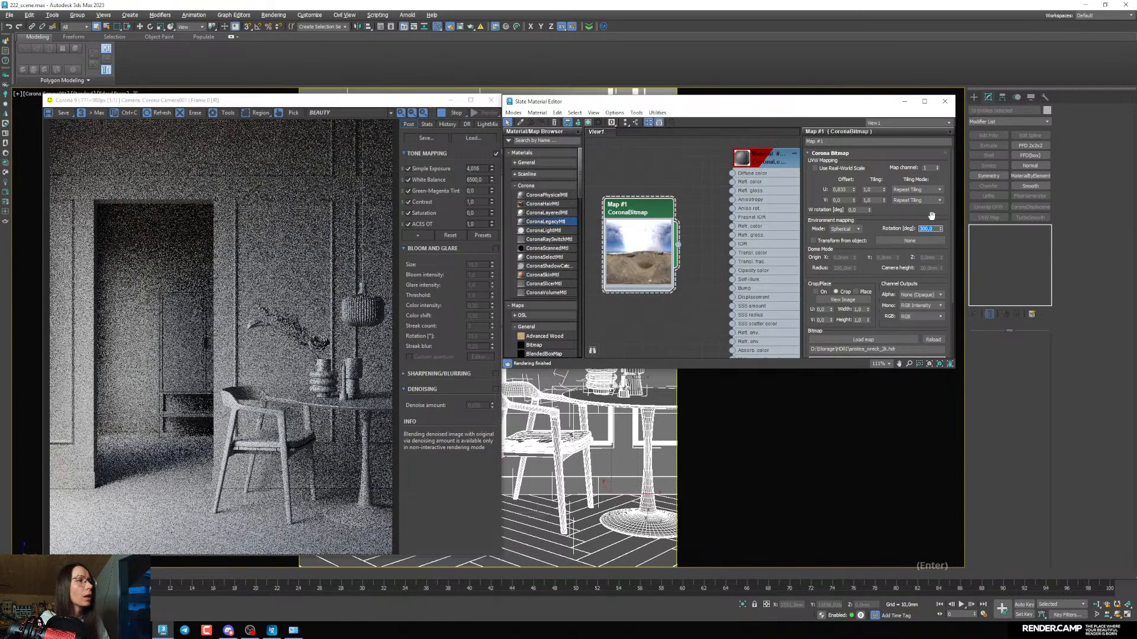
Fine-tune the HDRI CoronaBitmap's environment rotation to about 307 degrees
left_click_drag(941, 231, 939, 224)
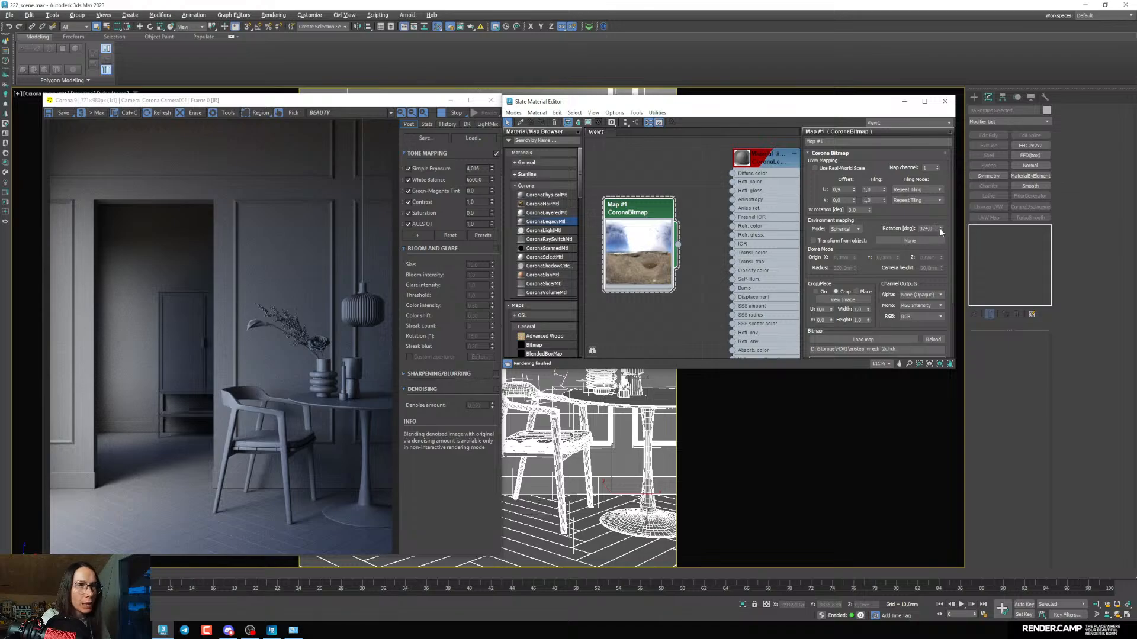
left_click_drag(941, 231, 940, 231)
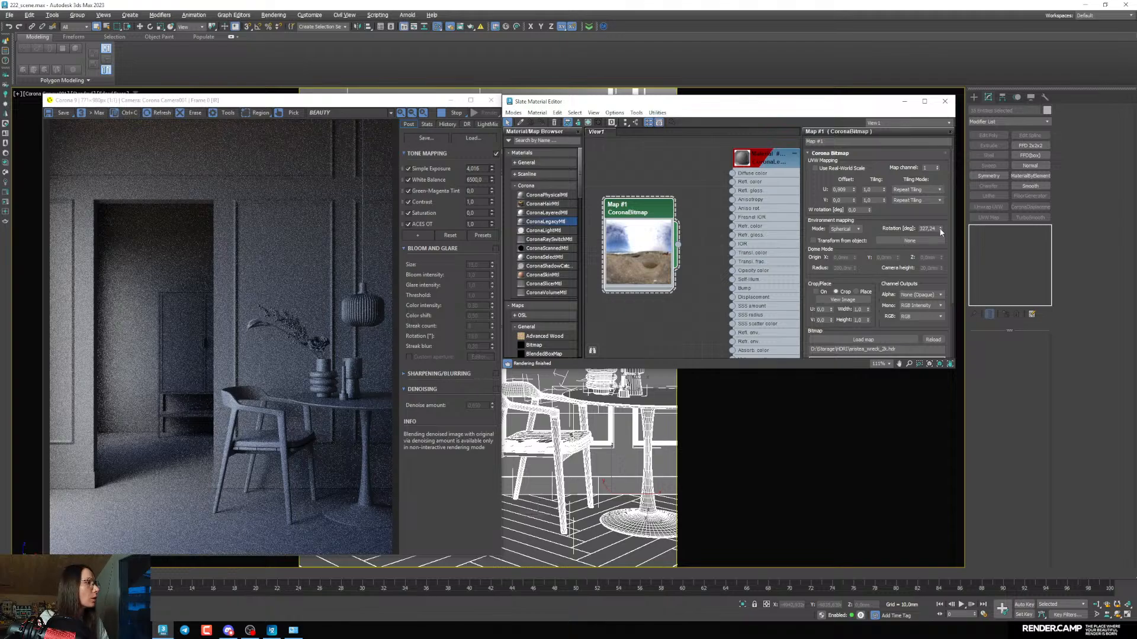
left_click_drag(940, 231, 939, 231)
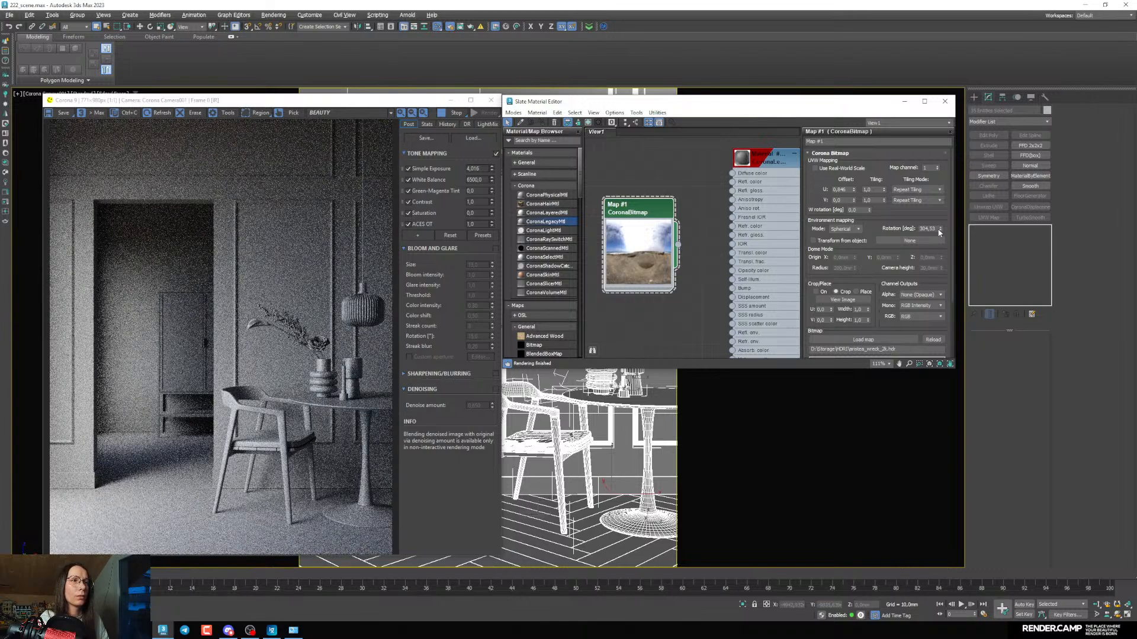
left_click_drag(939, 229, 939, 227)
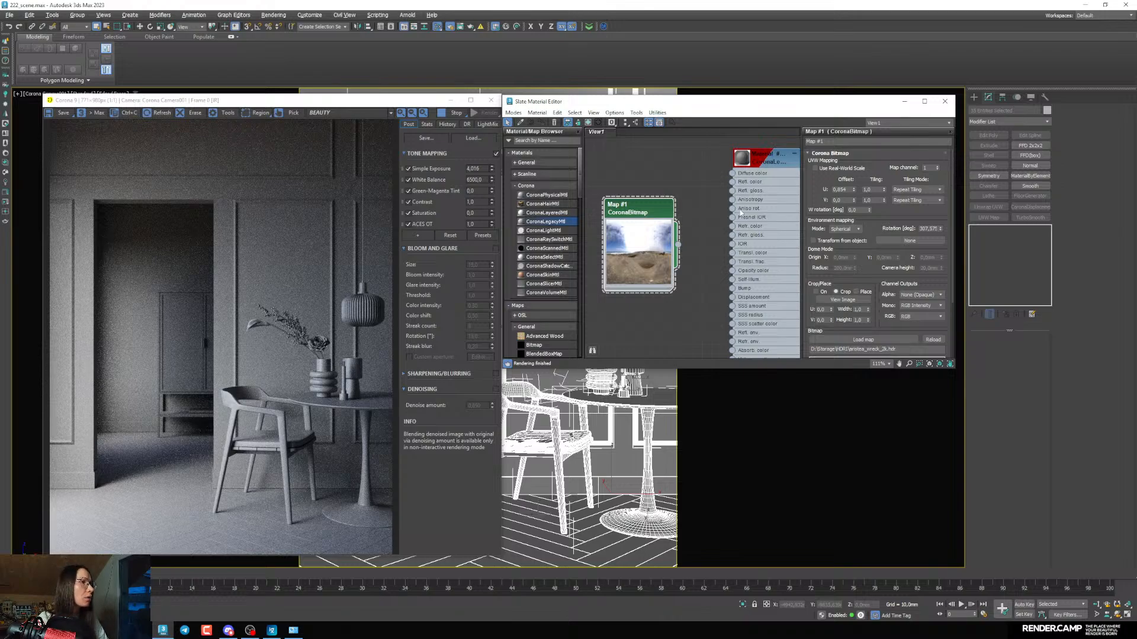
Try 40 and 30, settle on 35 for the CoronaLegacyMtl's diffuse colour value, and lower Simple Exposure to about 3.8
middle_click_drag(764, 167, 742, 181)
left_click(741, 181)
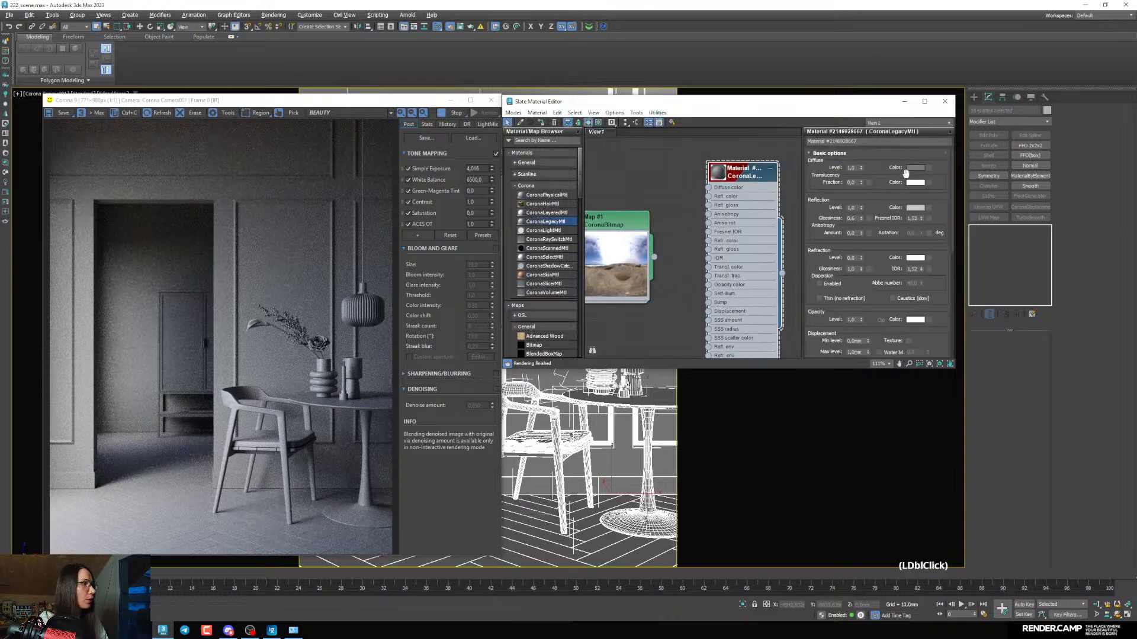
left_click(915, 168)
left_click_drag(896, 115, 845, 118)
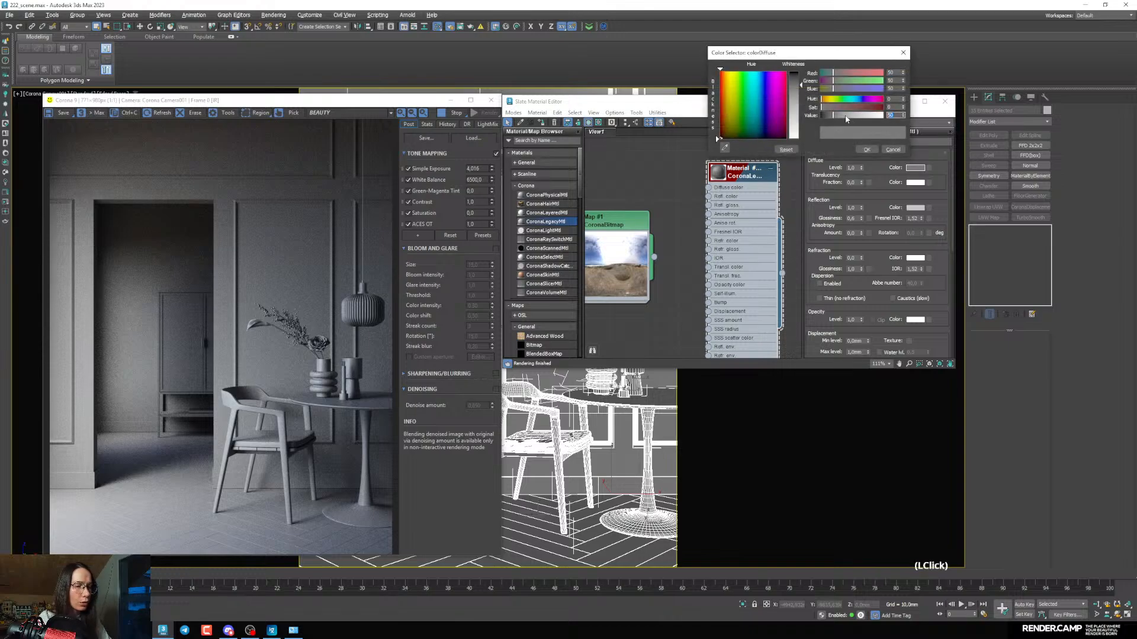
type("40")
key("Return")
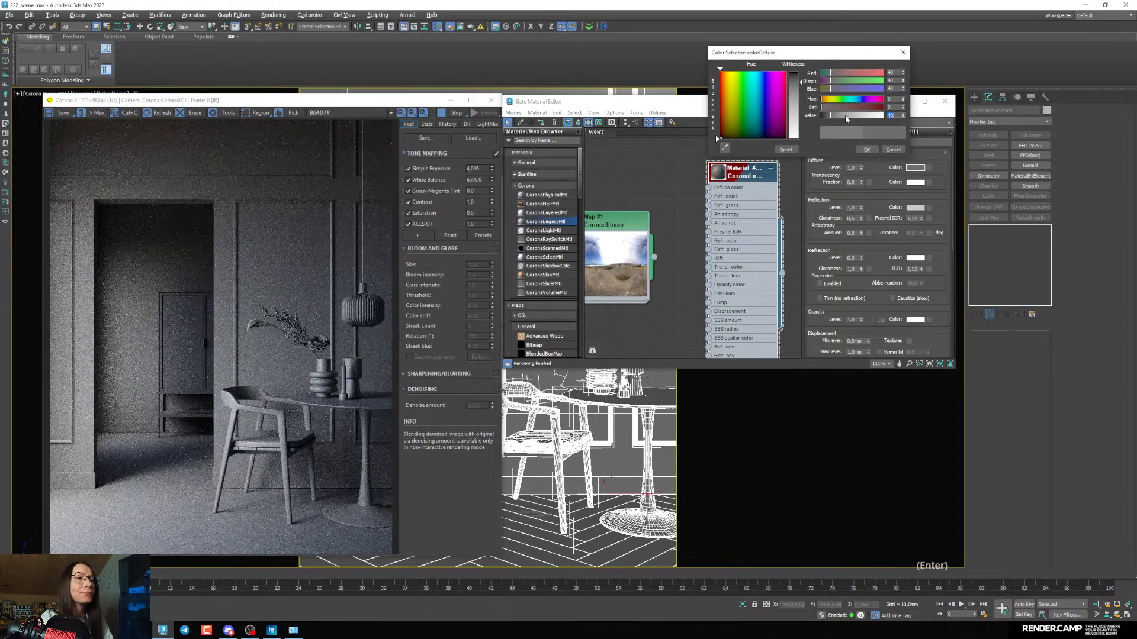
type("30")
key("Return")
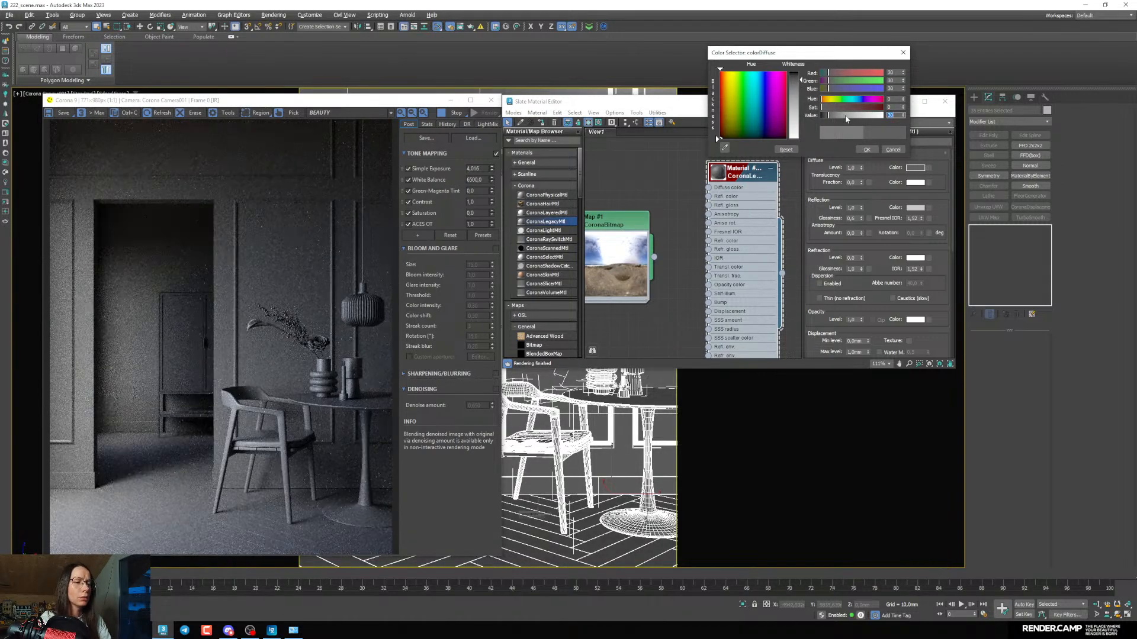
type("35")
key("Return")
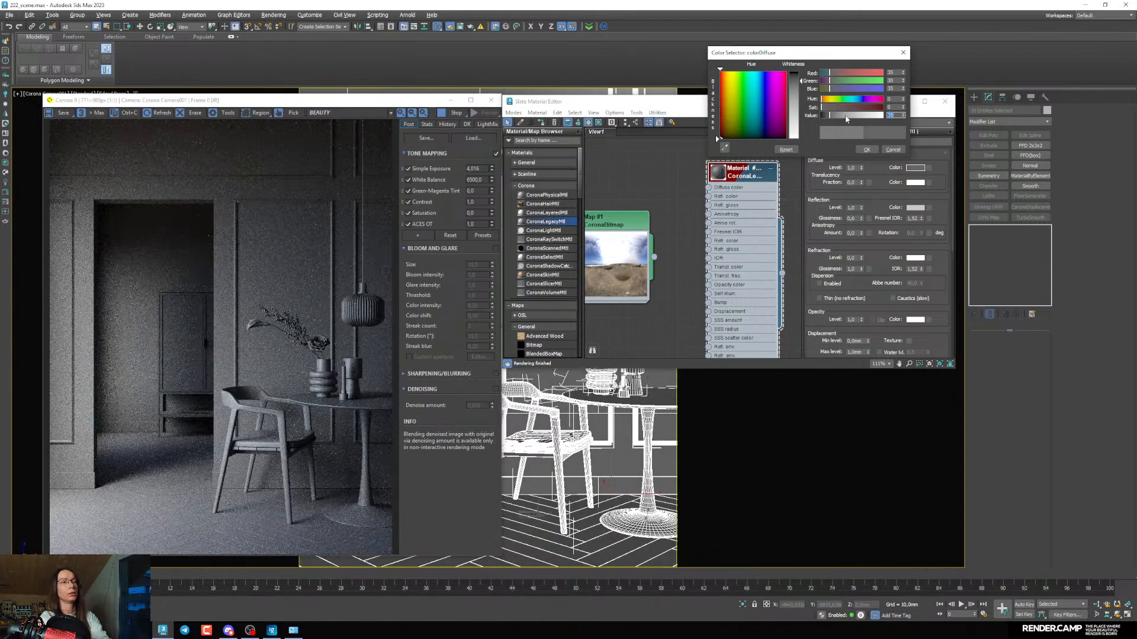
left_click(866, 149)
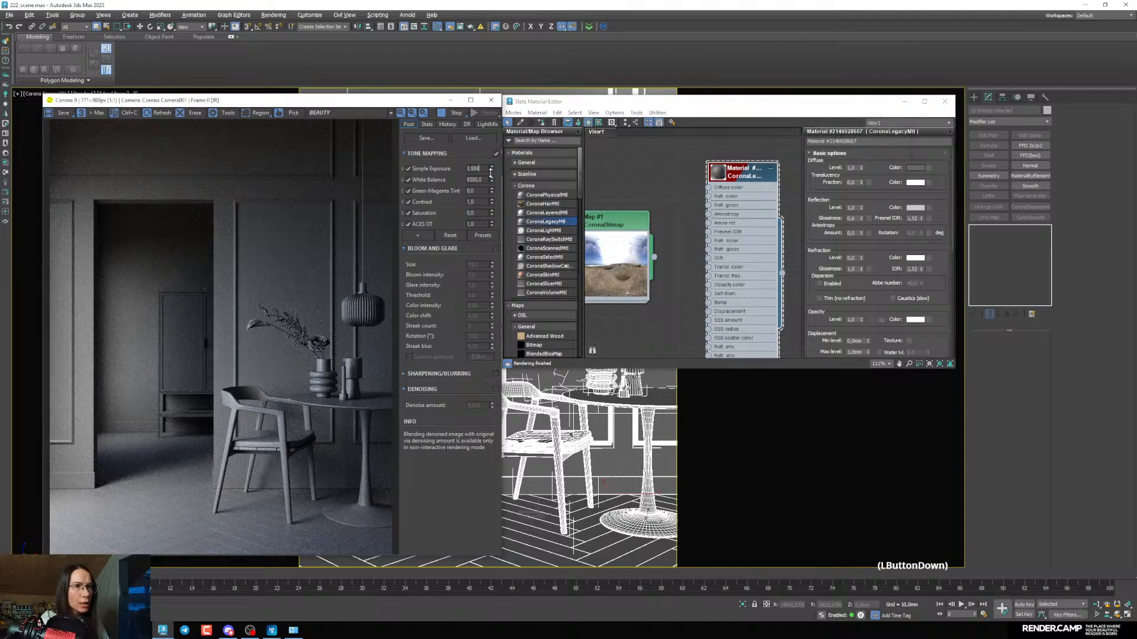
left_click_drag(491, 172, 491, 173)
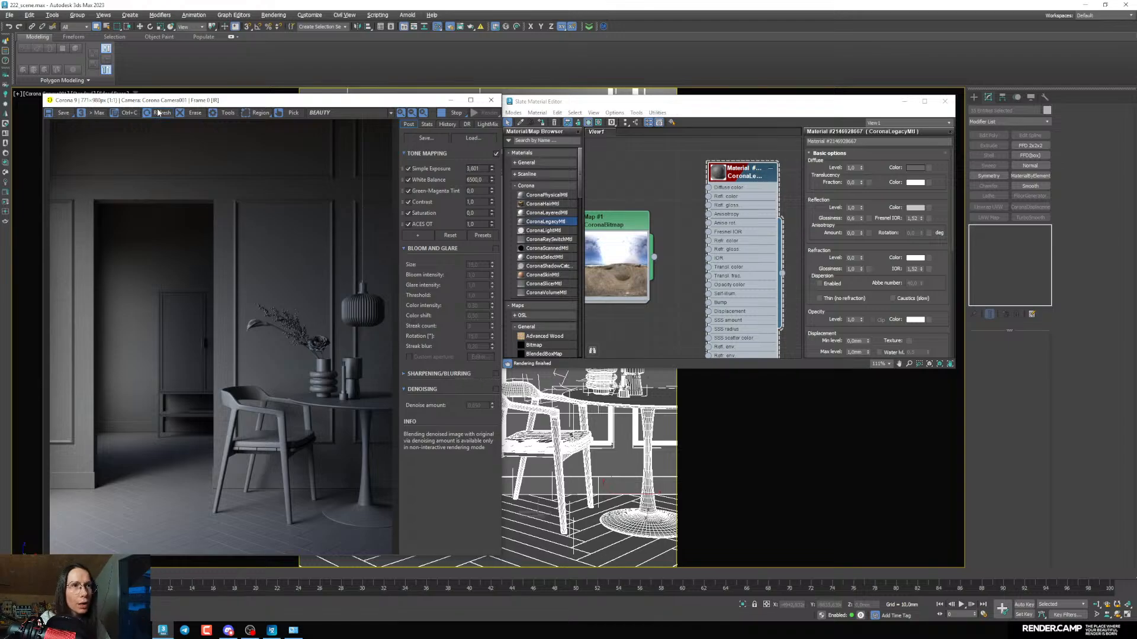
Minimise the Slate Material Editor and show all four viewports with the frame buffer moved clear of the Top and Left views
left_click_drag(112, 101, 177, 101)
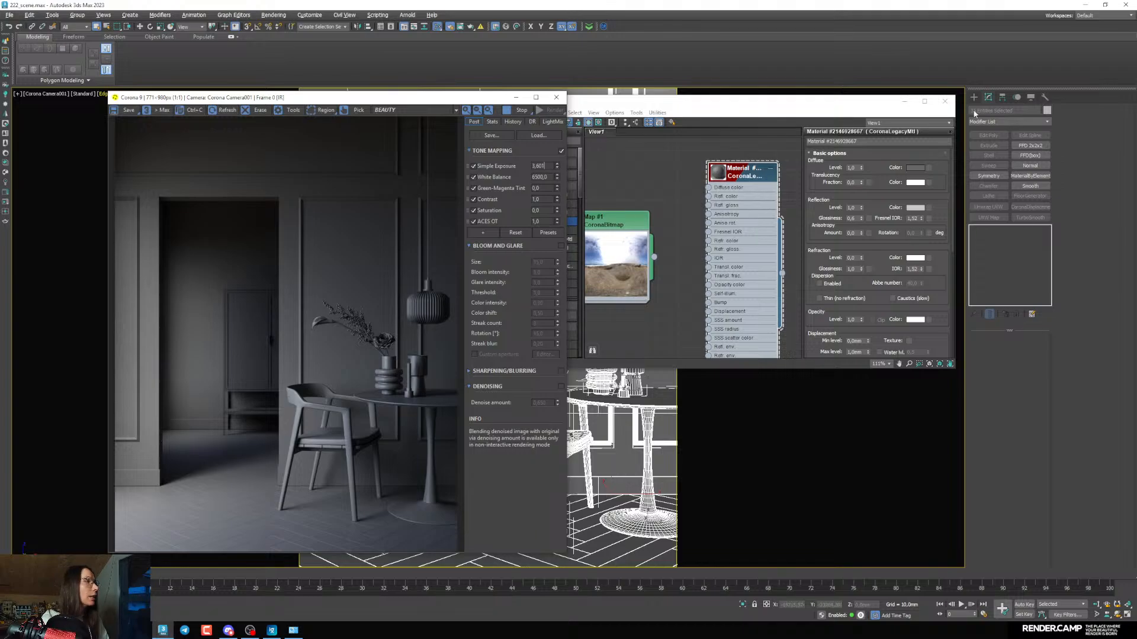
left_click(904, 102)
left_click_drag(462, 98, 609, 97)
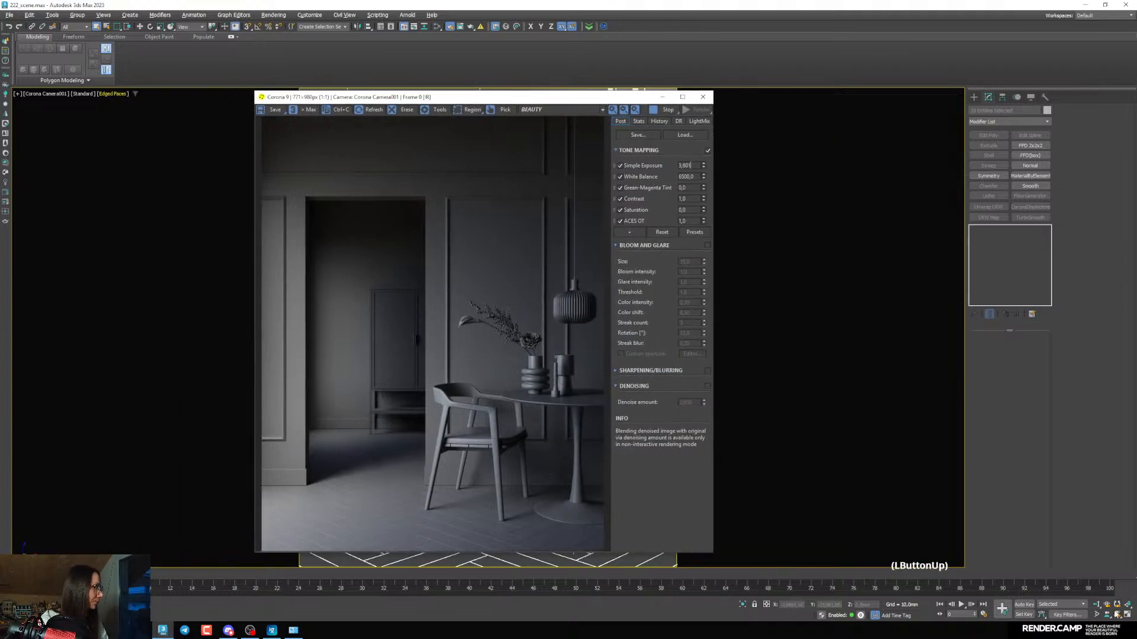
left_click(1126, 616)
left_click_drag(501, 98, 619, 101)
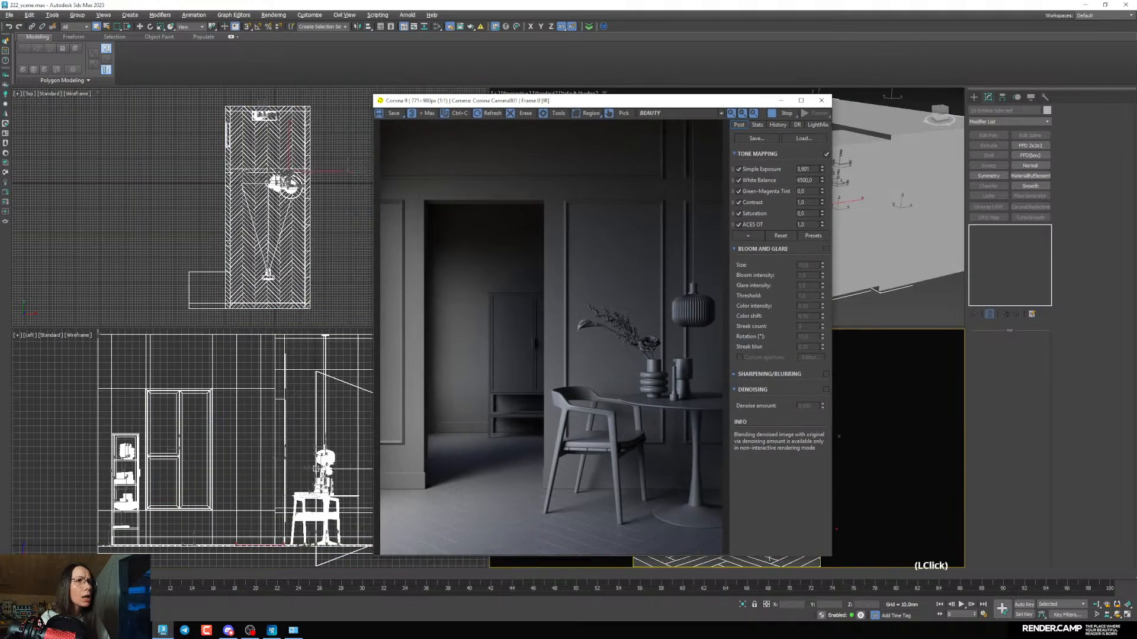
middle_click(238, 443)
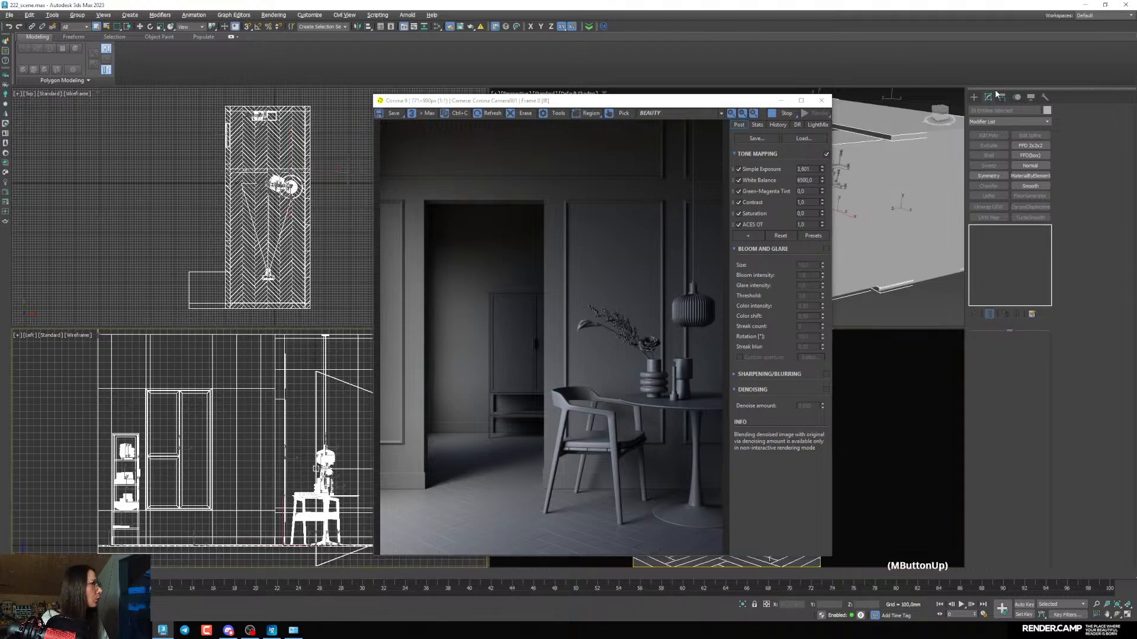
Start creating a CoronaLight from the Corona light category
left_click(996, 110)
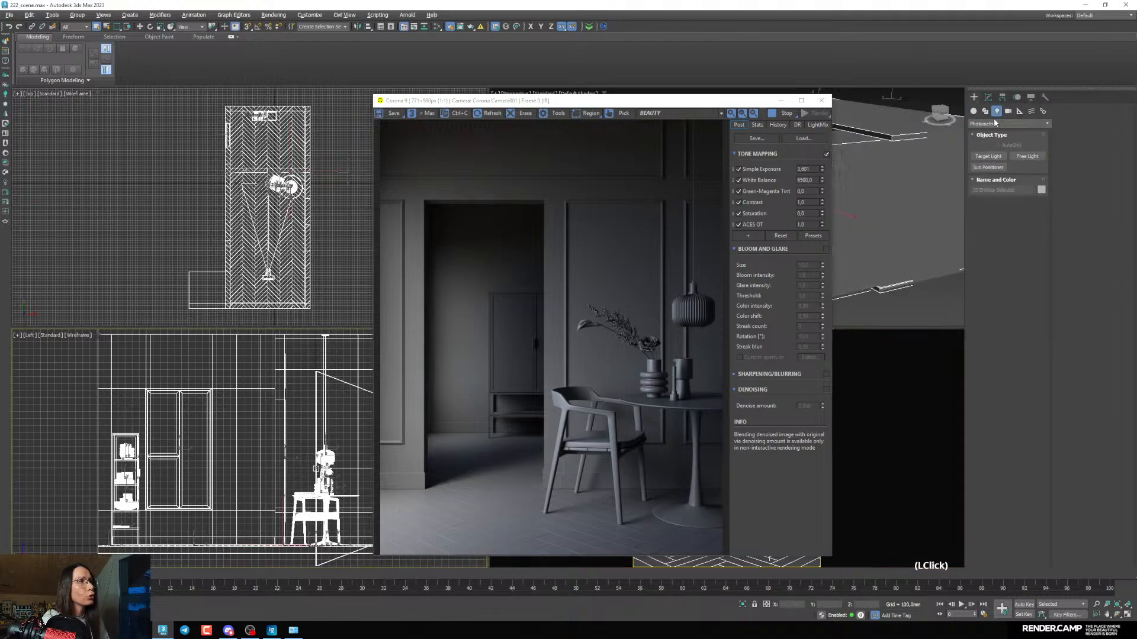
left_click(994, 123)
left_click(985, 146)
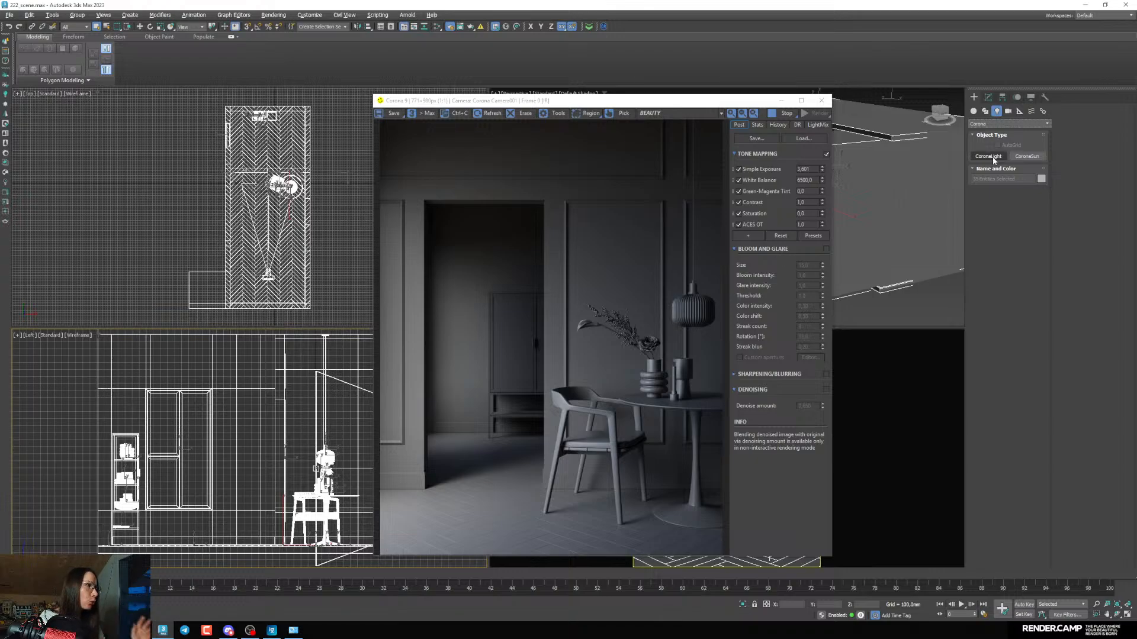
left_click(991, 158)
scroll(190, 433, "down", 4)
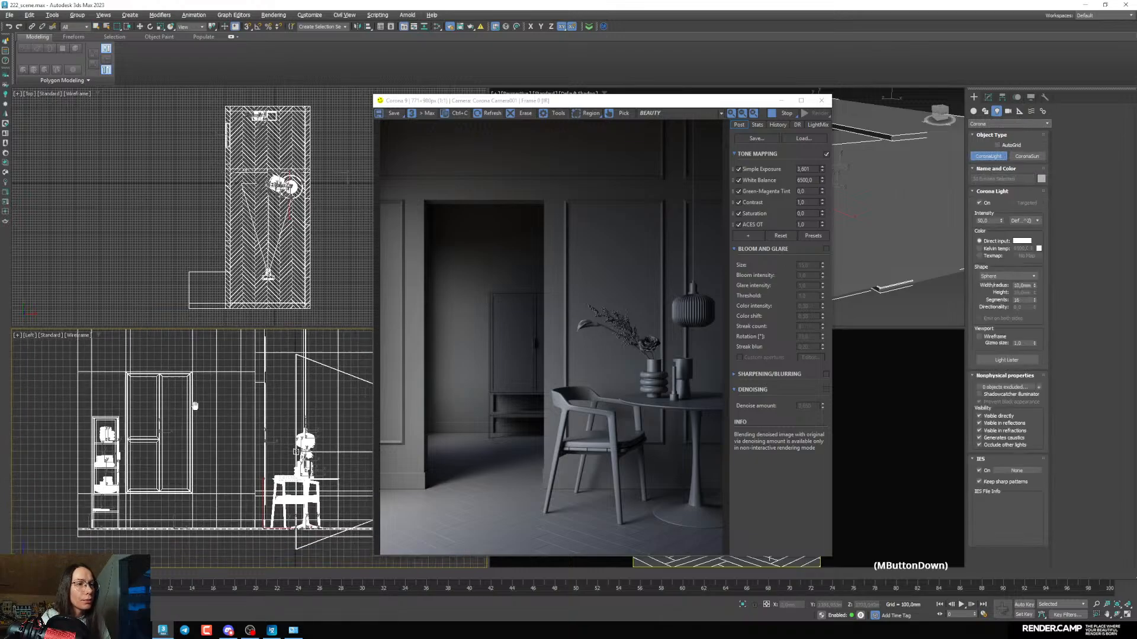
left_click_drag(189, 406, 228, 448)
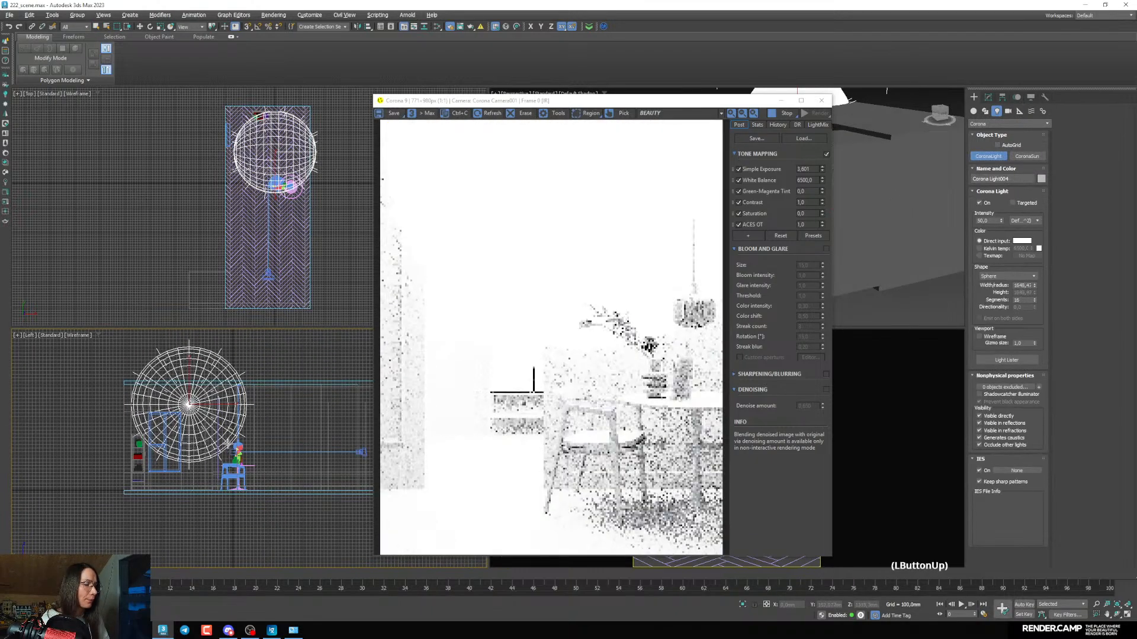
key("Delete")
Set the CoronaLight's shape to Rectangle and draw it about 965 by 1083 mm in the Left viewport
left_click(987, 277)
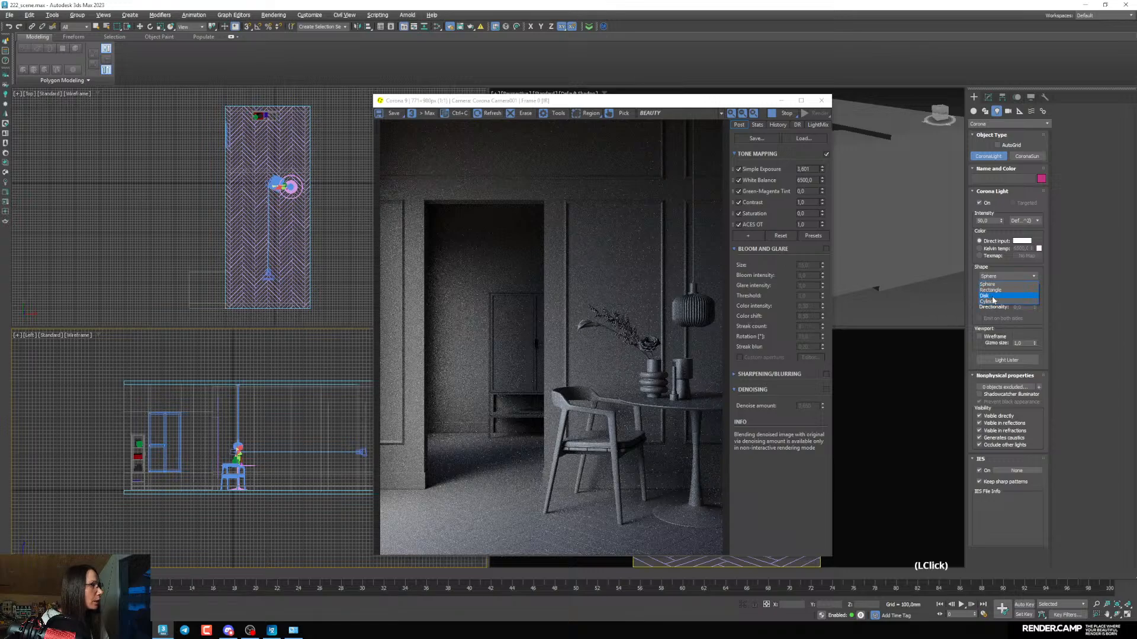
left_click(990, 291)
mouse_move(249, 431)
middle_mouse_down()
mouse_move(259, 451)
mouse_move(231, 449)
mouse_move(251, 436)
middle_mouse_up()
scroll(224, 459, "up", 3)
left_click_drag(197, 399, 245, 452)
Move the rectangular light in the Top viewport outside the room's window-side wall, level with the chair, and hide the grid
scroll(196, 231, "down", 3)
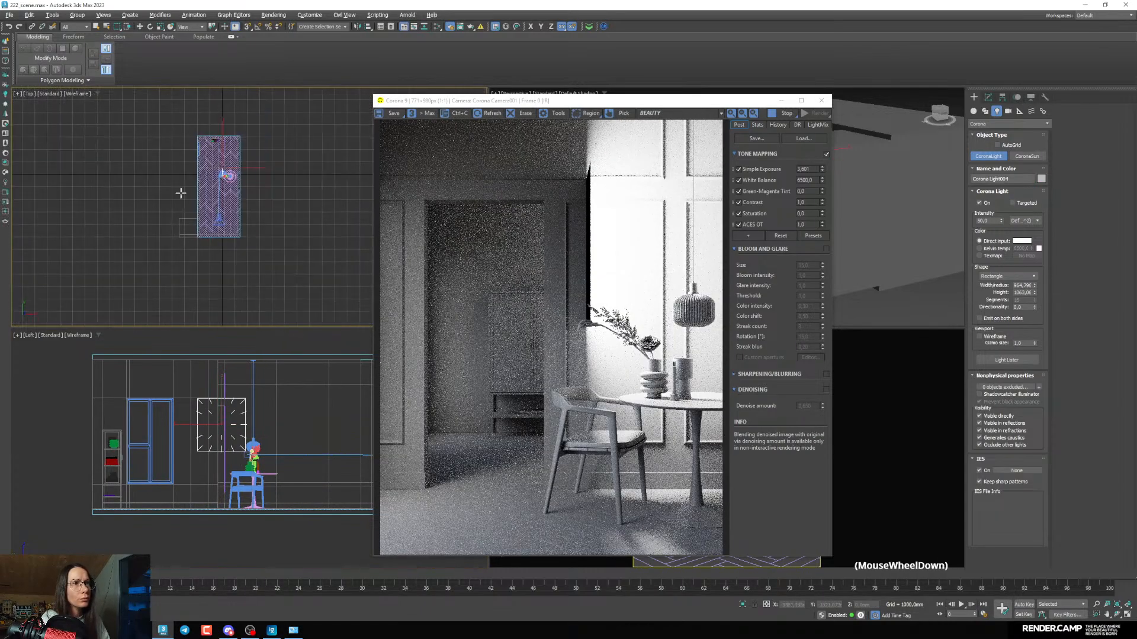
scroll(181, 94, "up", 1)
left_click(140, 27)
scroll(219, 244, "up", 3)
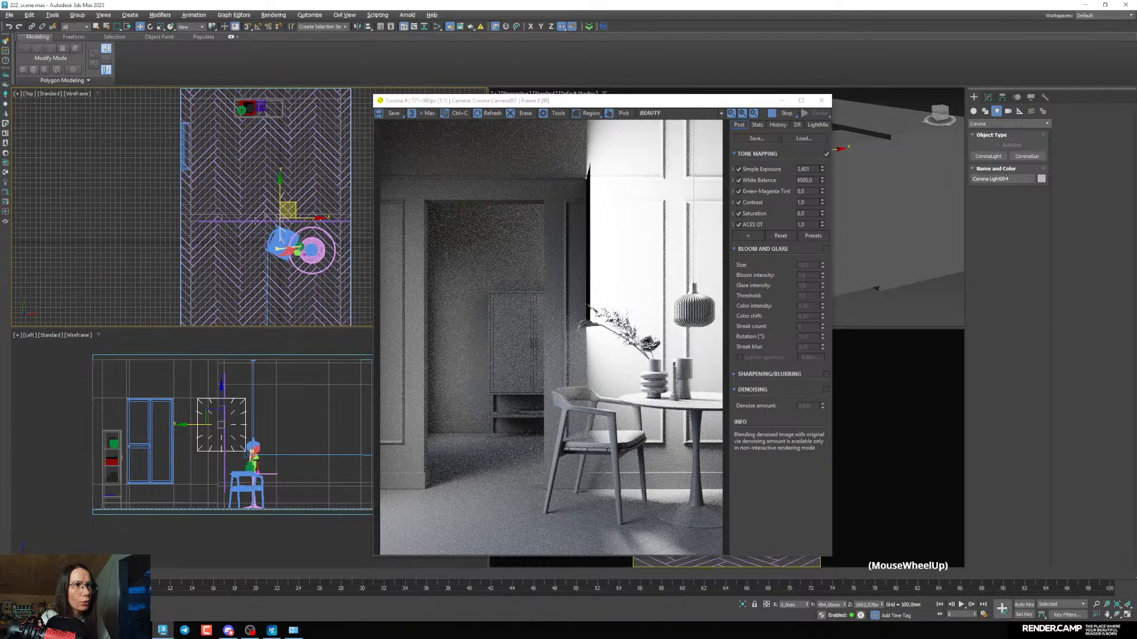
left_click_drag(289, 240, 132, 263)
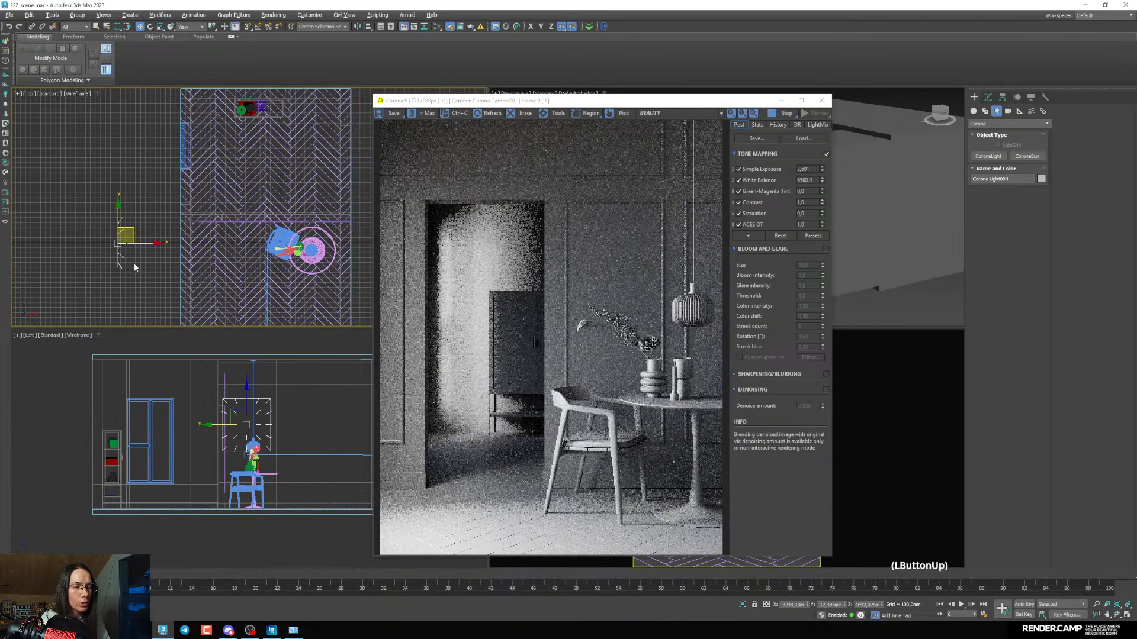
key("g")
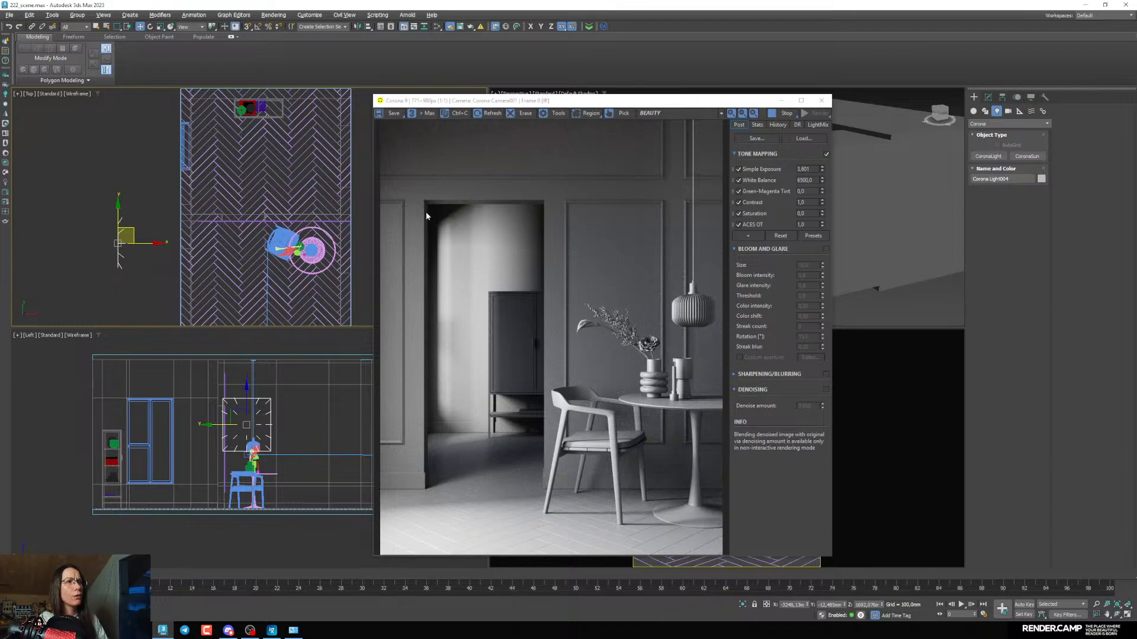
Move the light farther from the wall and towards the camera, to about X -4722, Y -1473 mm, and show its parameters
middle_click_drag(150, 277, 152, 241)
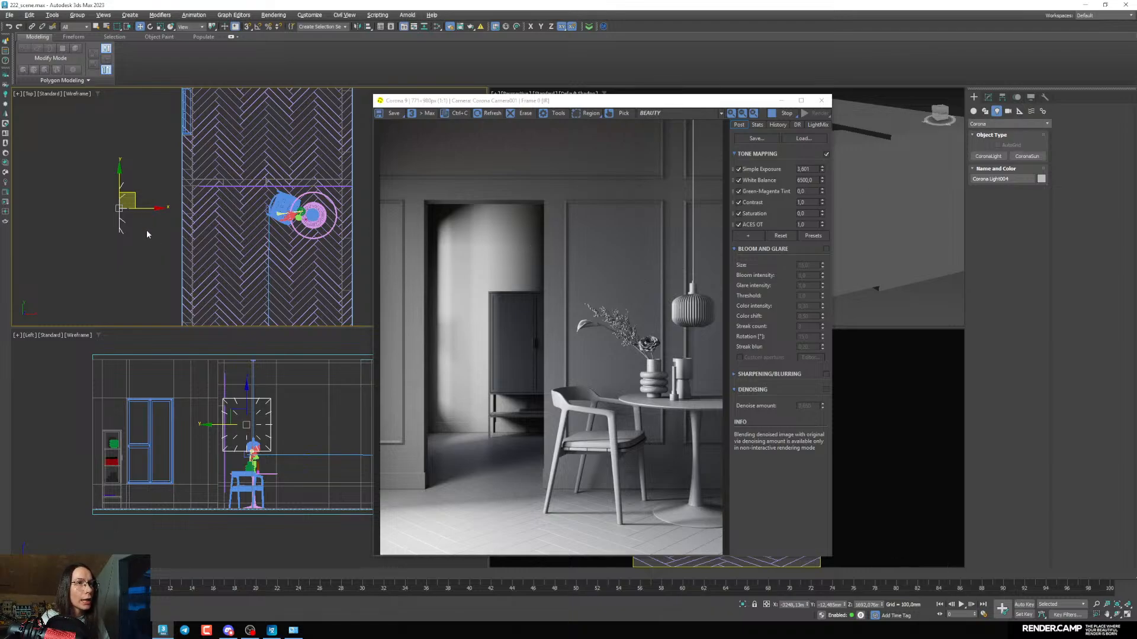
scroll(147, 225, "down", 3)
scroll(147, 229, "up", 1)
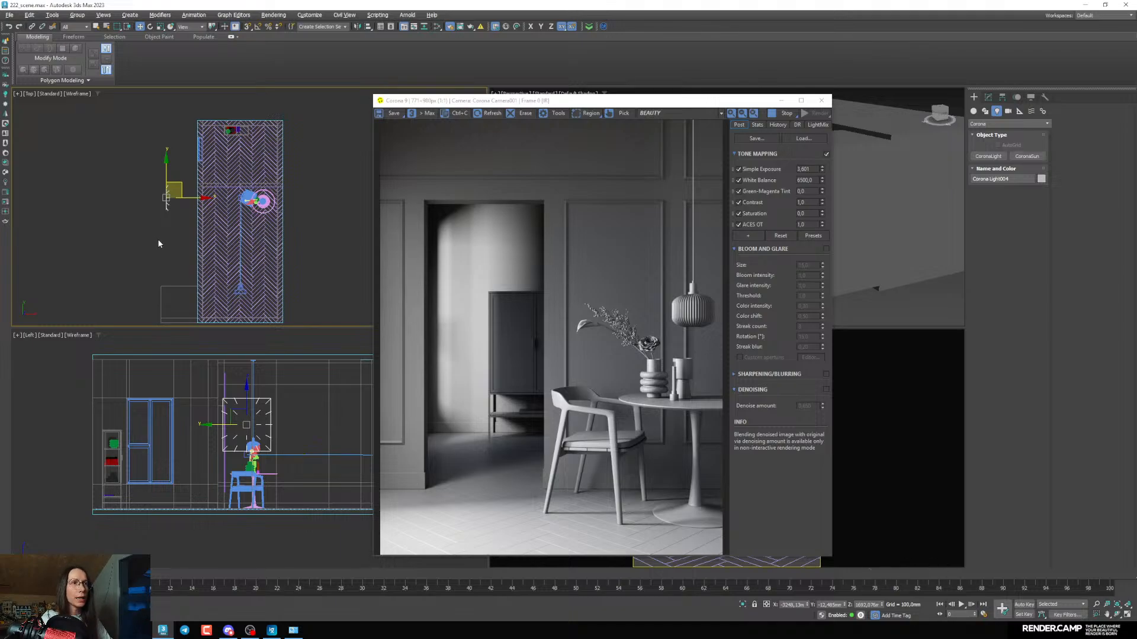
middle_click_drag(158, 243, 163, 224)
left_click_drag(186, 174, 149, 204)
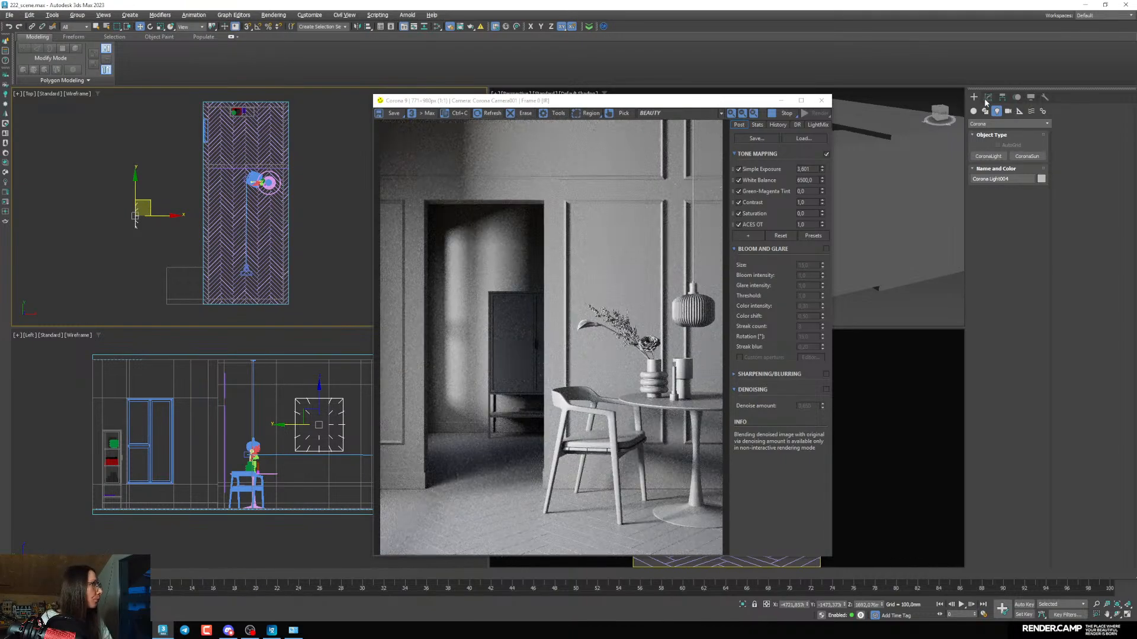
left_click(986, 100)
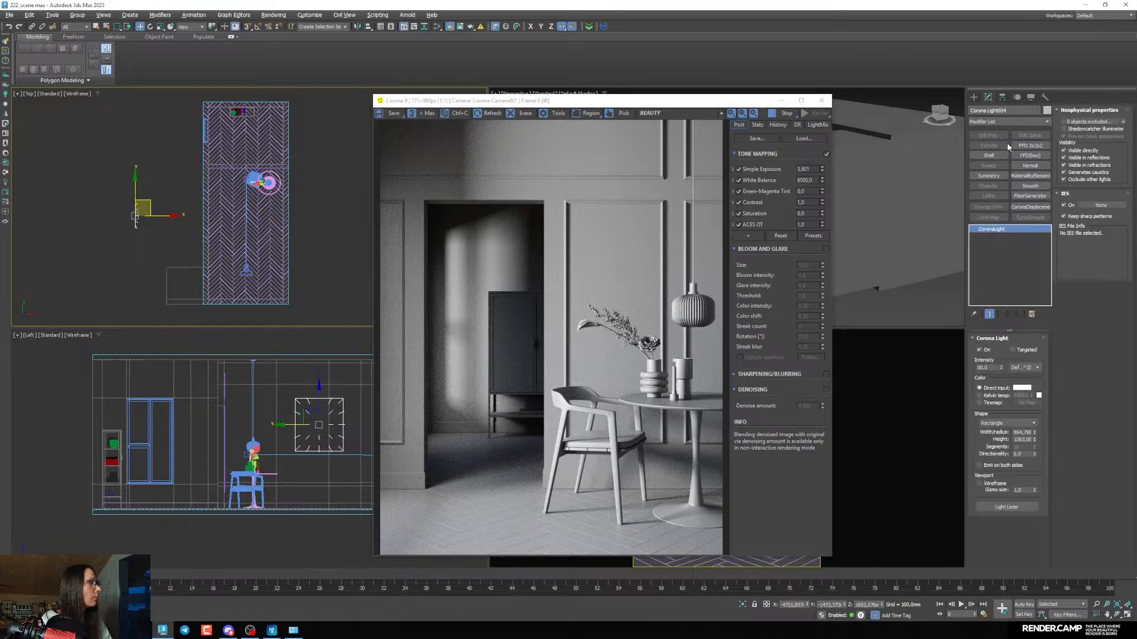
Make the rectangular CoronaLight targeted and select its target in the Top viewport
left_click(1027, 351)
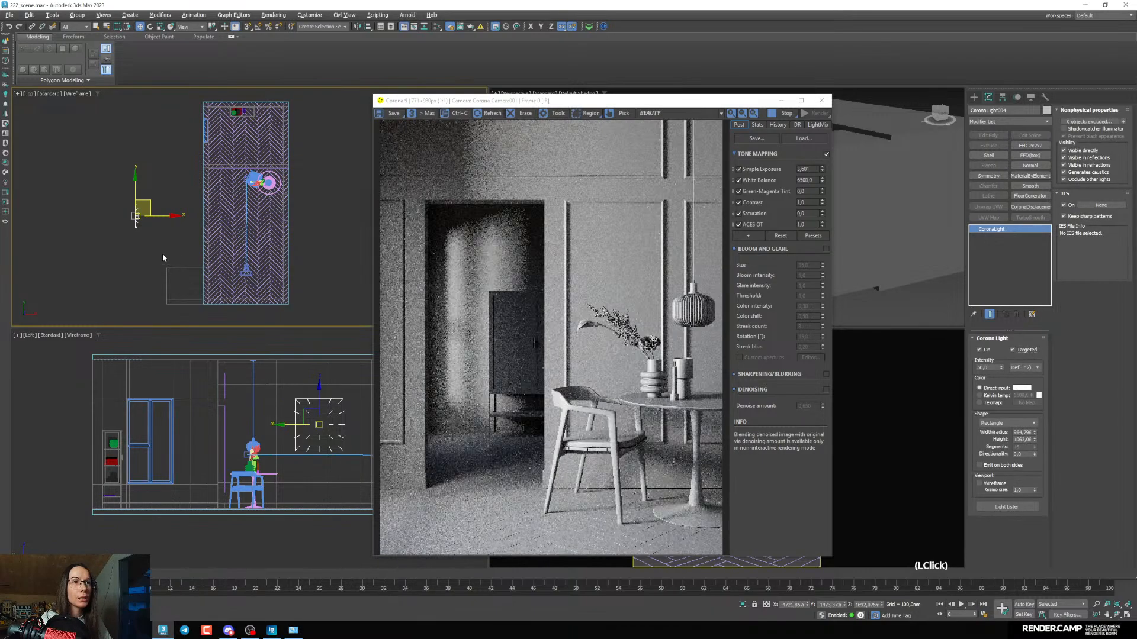
scroll(140, 219, "up", 4)
middle_click_drag(140, 219, 197, 211)
left_click_drag(251, 276, 200, 196)
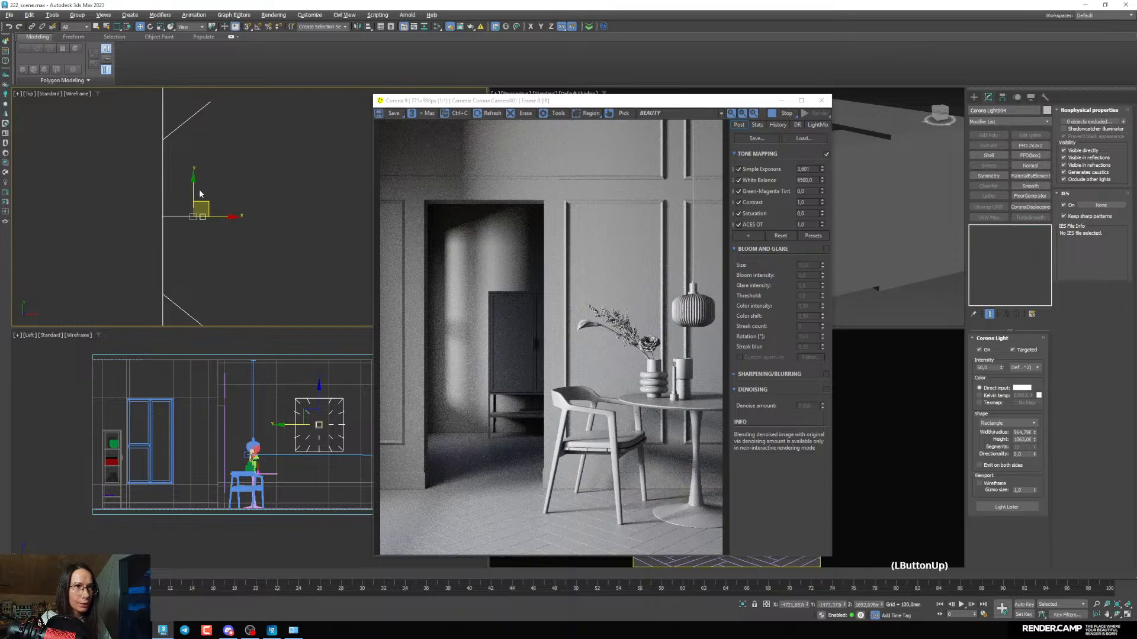
scroll(200, 218, "down", 5)
middle_click_drag(209, 235, 215, 263)
scroll(225, 251, "up", 3)
left_click(184, 217)
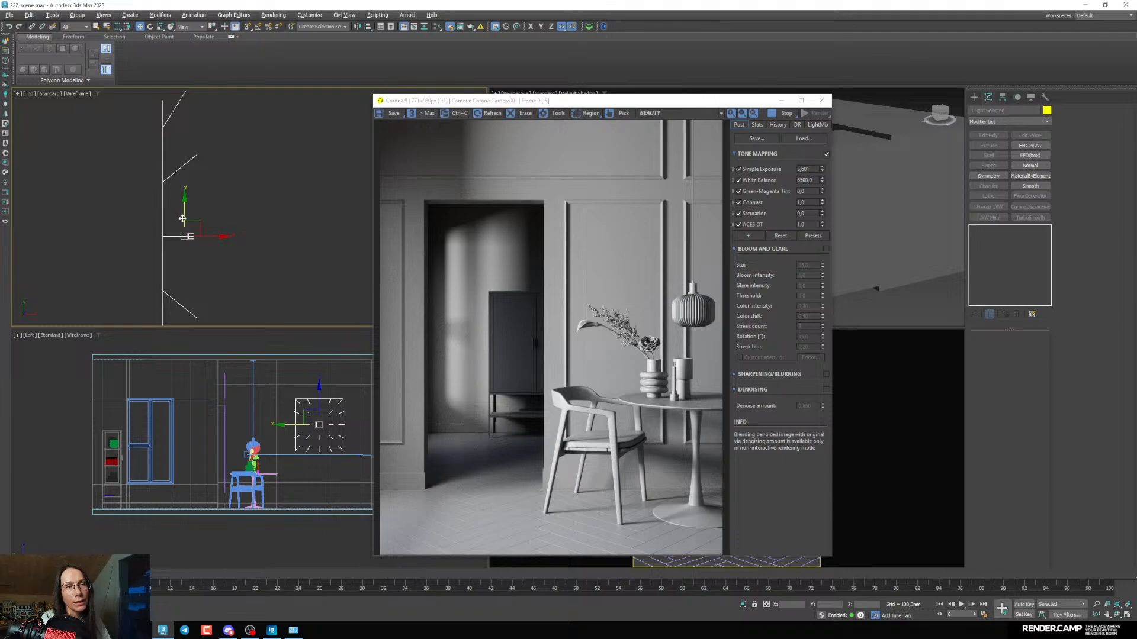
left_click(186, 163, "alt")
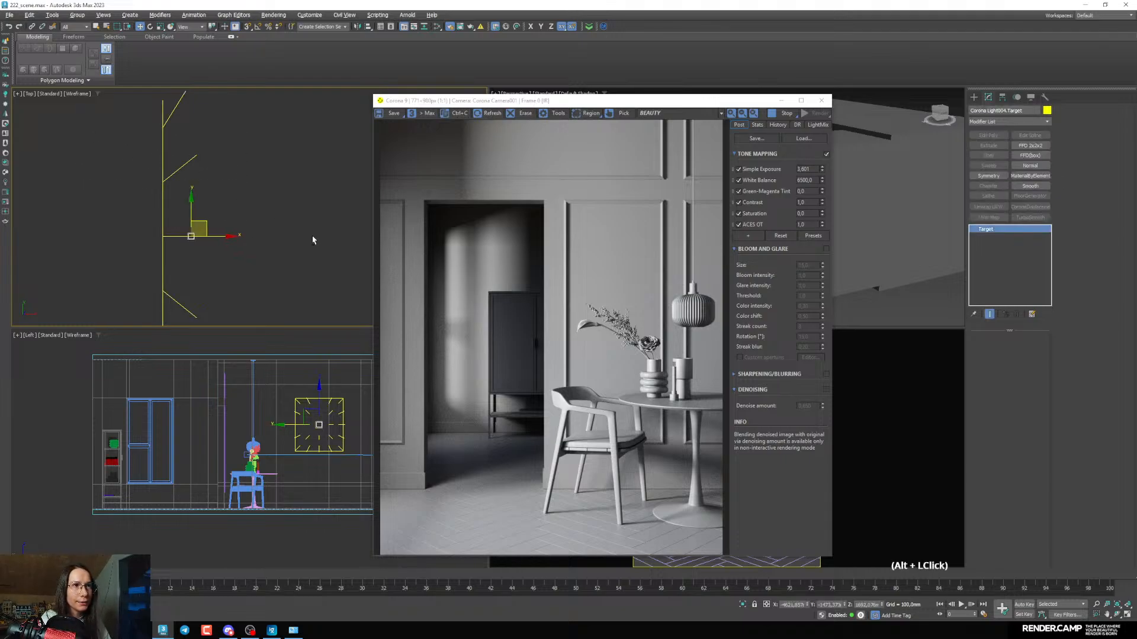
Move the light's target to the room's window-side wall, about X -2911, Y -2097 mm, and lower it almost to the floor
scroll(173, 184, "down", 6)
middle_click_drag(195, 187, 125, 184)
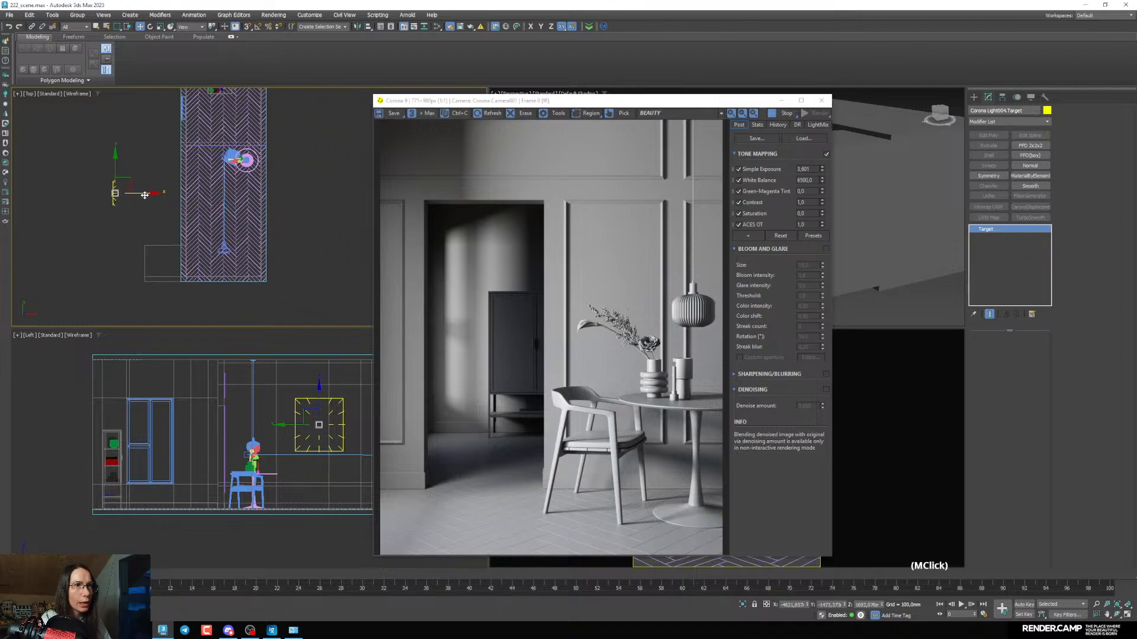
left_click_drag(130, 181, 198, 197)
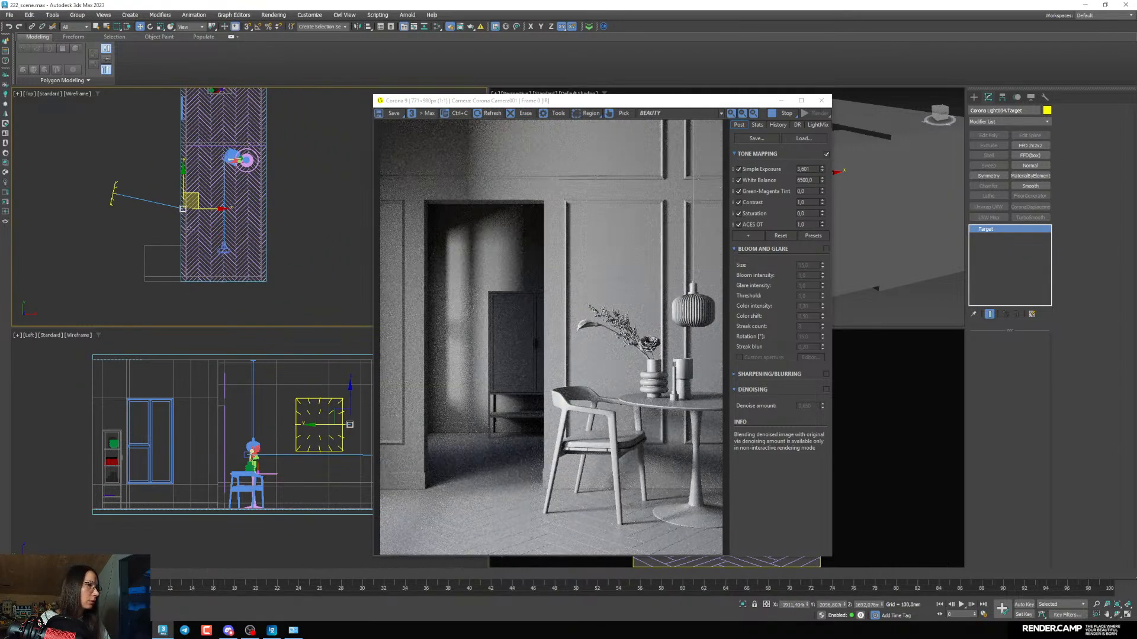
middle_click_drag(106, 205, 111, 219)
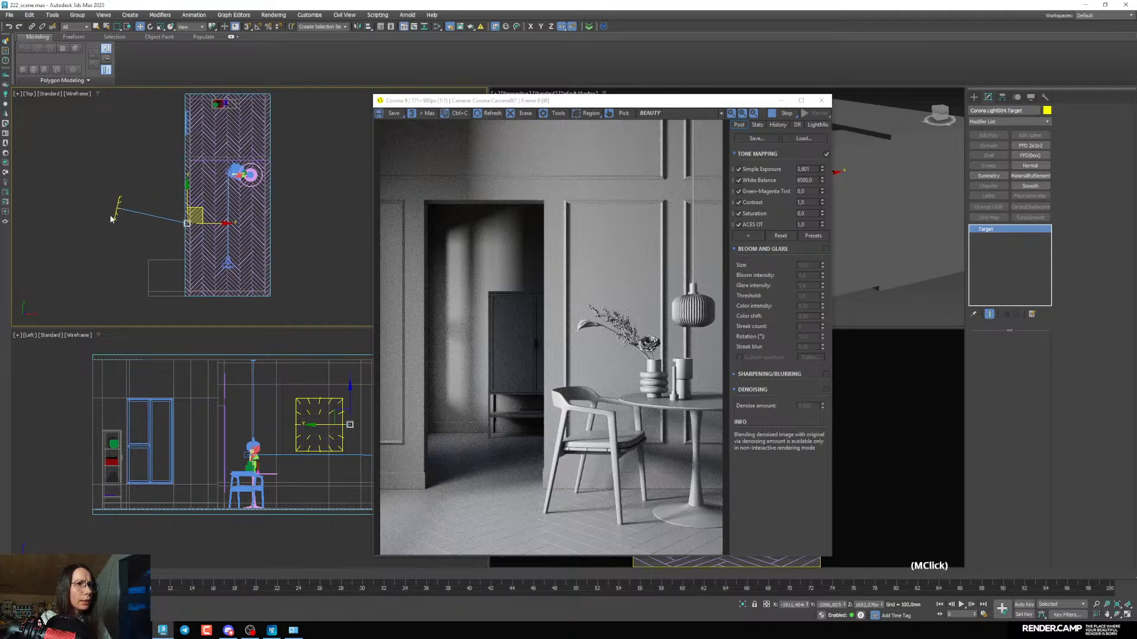
scroll(266, 409, "up", 4)
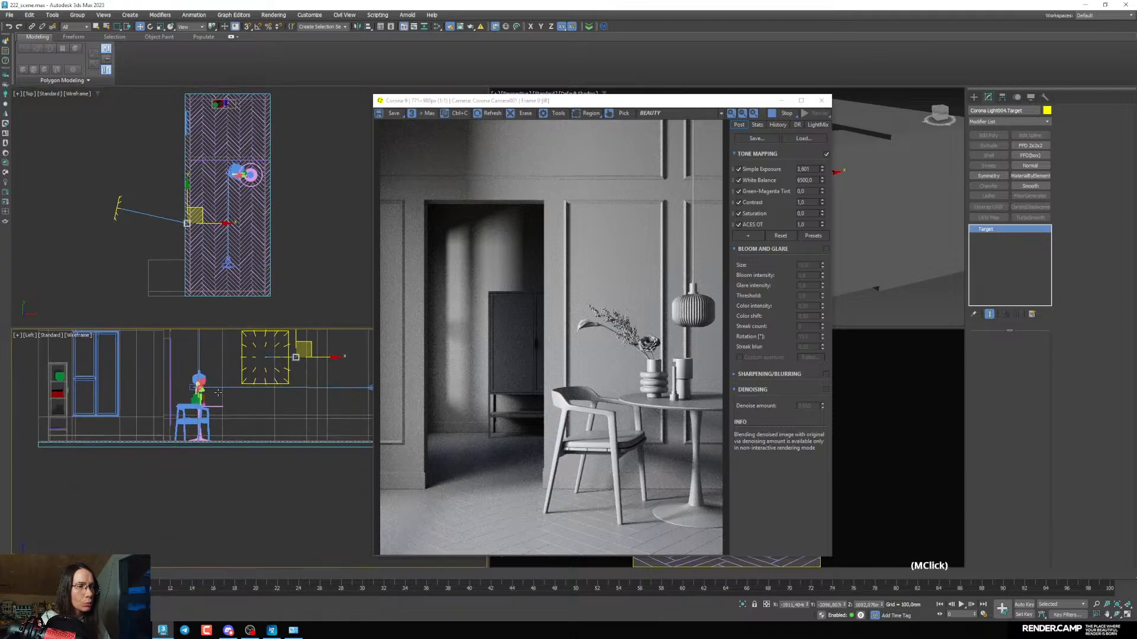
scroll(266, 409, "up", 5)
middle_click_drag(267, 409, 292, 392)
left_click_drag(254, 383, 248, 462)
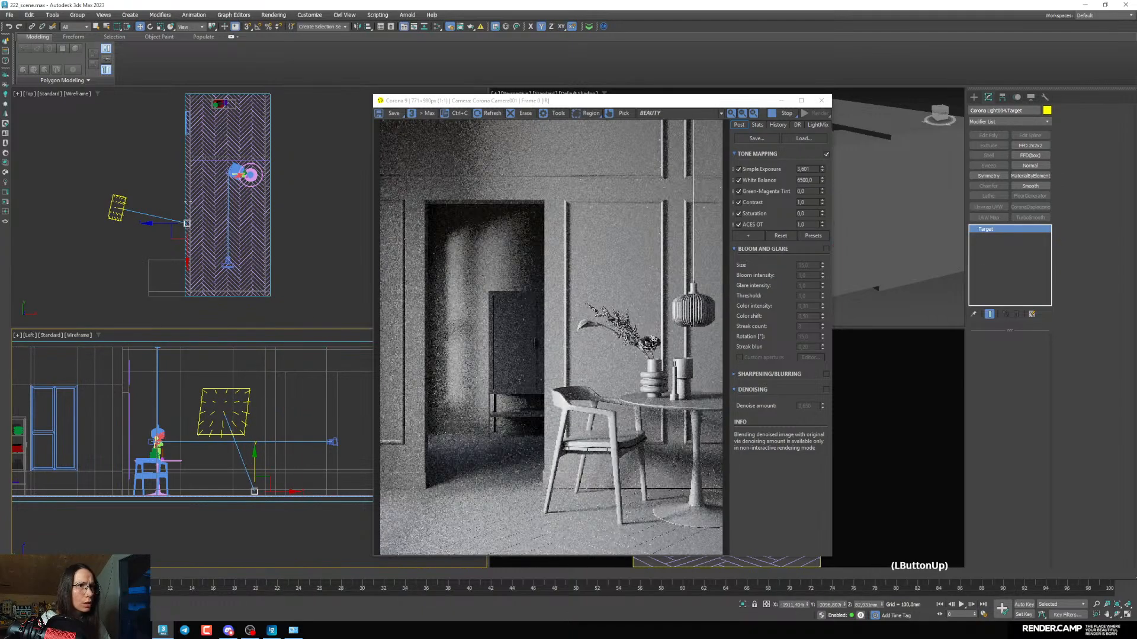
Select the rectangular light and move it slightly closer to the room in the Top viewport
middle_click_drag(213, 237, 207, 241)
double_click(110, 212)
middle_click_drag(136, 227, 145, 201)
scroll(164, 219, "up", 2)
scroll(140, 183, "down", 2)
left_click_drag(133, 164, 138, 160)
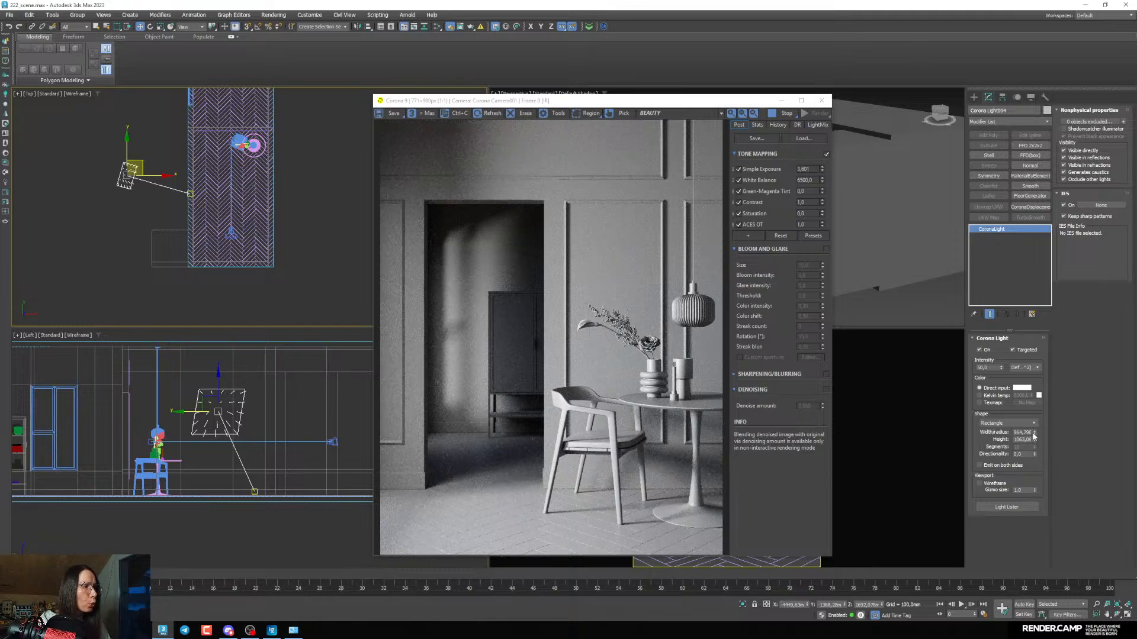
Reduce the rectangular light's height to about 762 mm and compare the render with the reference image
left_click_drag(1034, 439, 1034, 441)
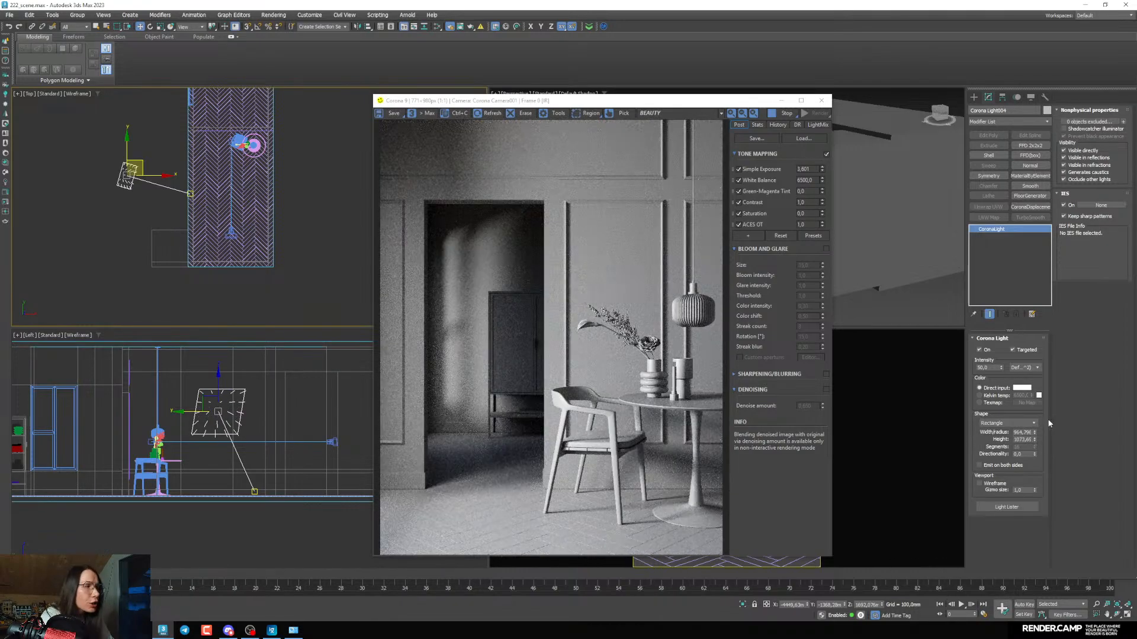
left_click_drag(1034, 442, 1032, 456)
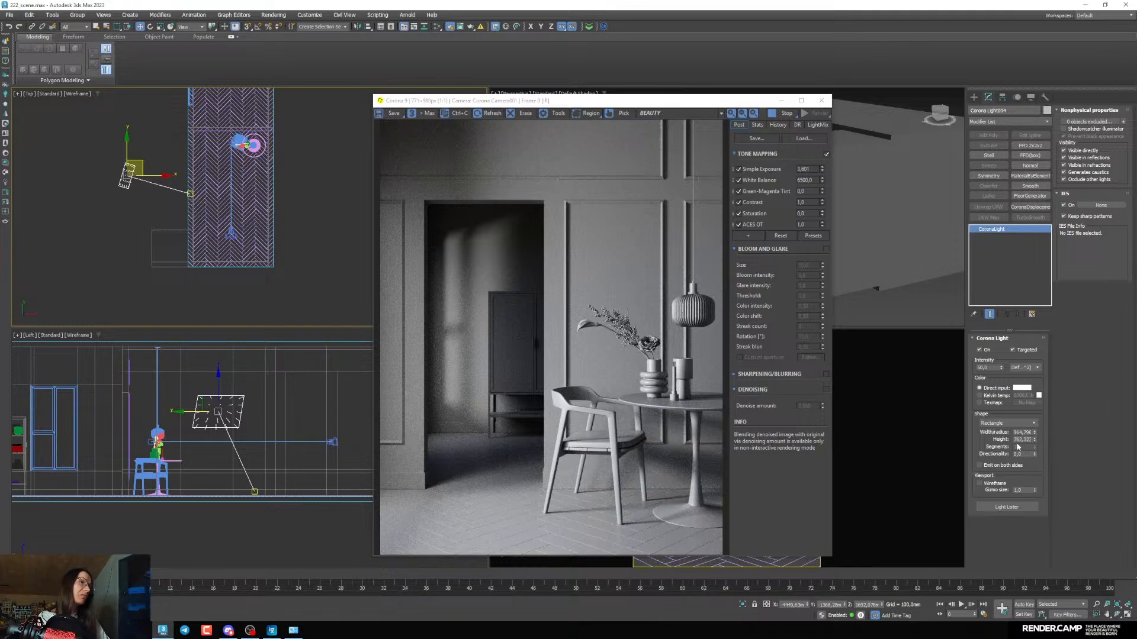
left_click(295, 629)
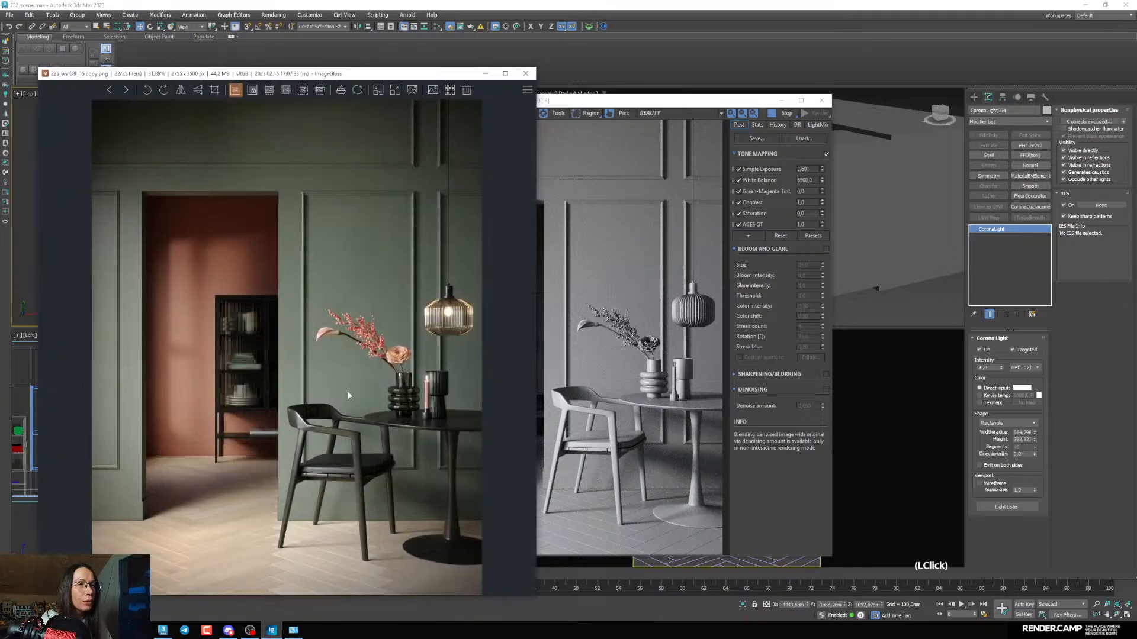
left_click(335, 57)
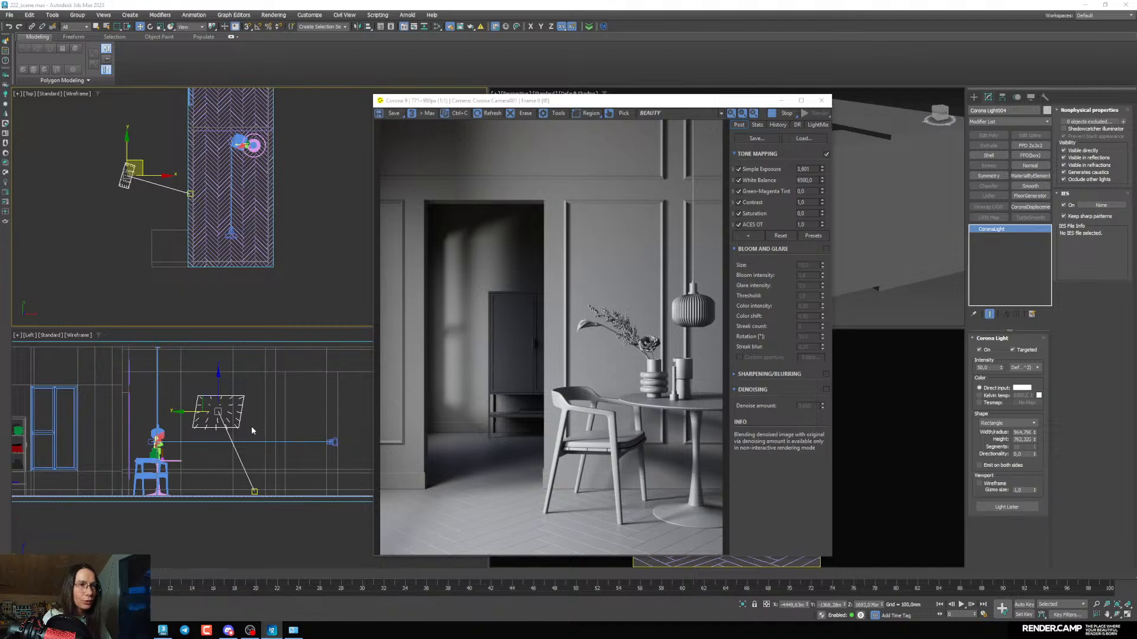
Raise the light to about Z 2165 mm and adjust its position along the wall in the Top viewport
scroll(248, 422, "up", 2)
left_click_drag(205, 380, 206, 344)
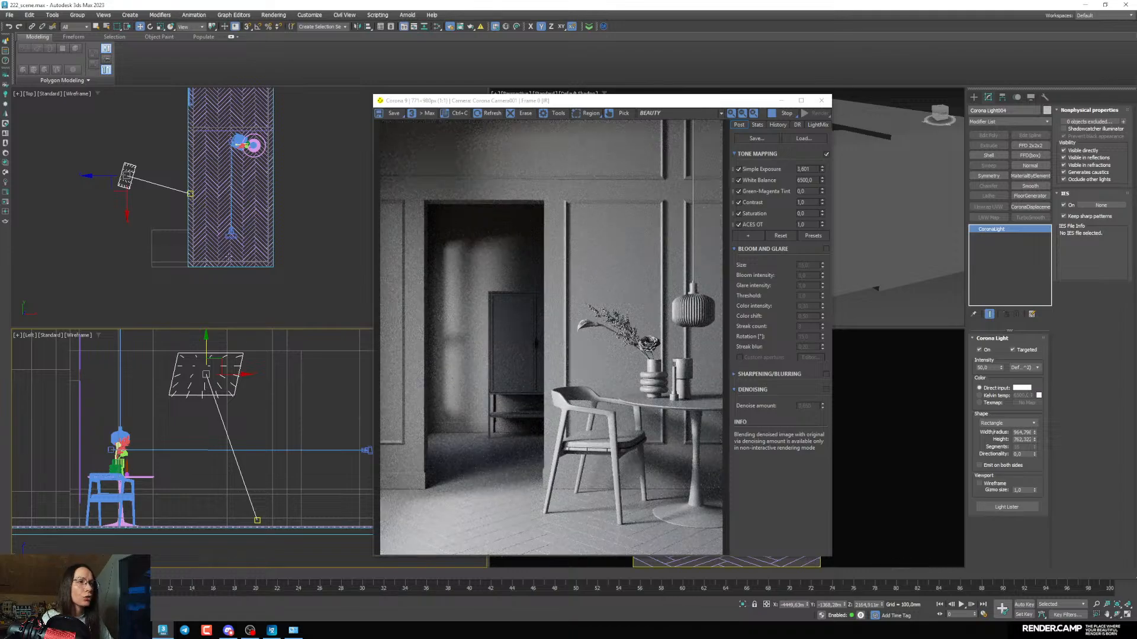
scroll(173, 177, "up", 4)
left_click_drag(172, 162, 172, 210)
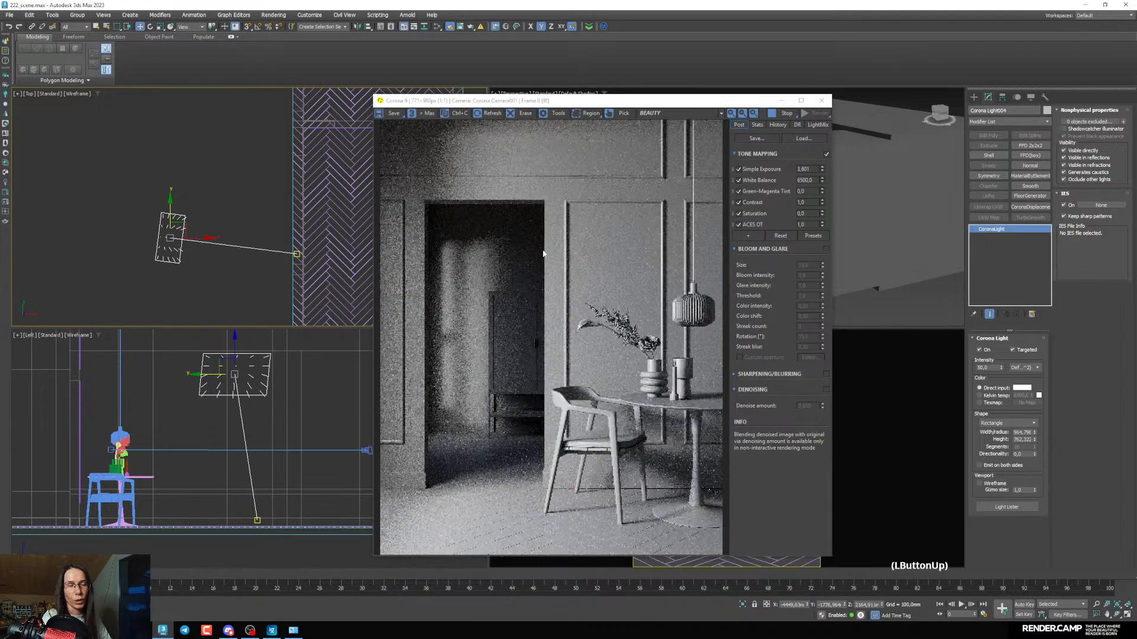
middle_click_drag(205, 249, 212, 223)
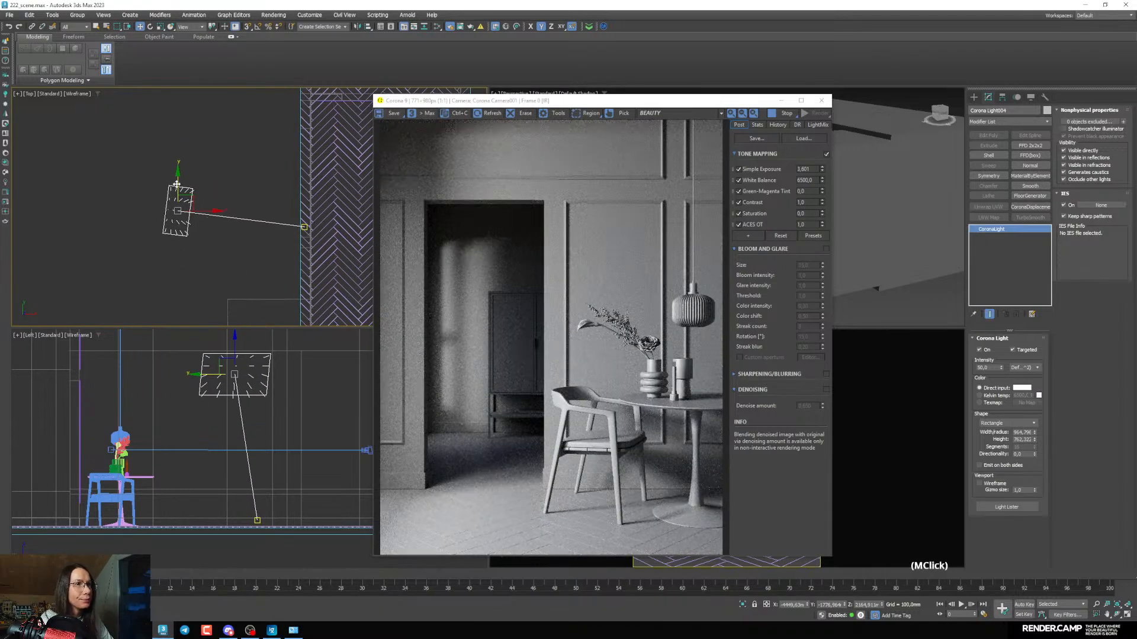
left_click_drag(178, 185, 178, 170)
Fine-tune the light's position outside the window to about X -4856, Y -1412 mm and lower it to about Z 2100 mm
scroll(196, 206, "down", 5)
middle_click_drag(197, 208, 224, 218)
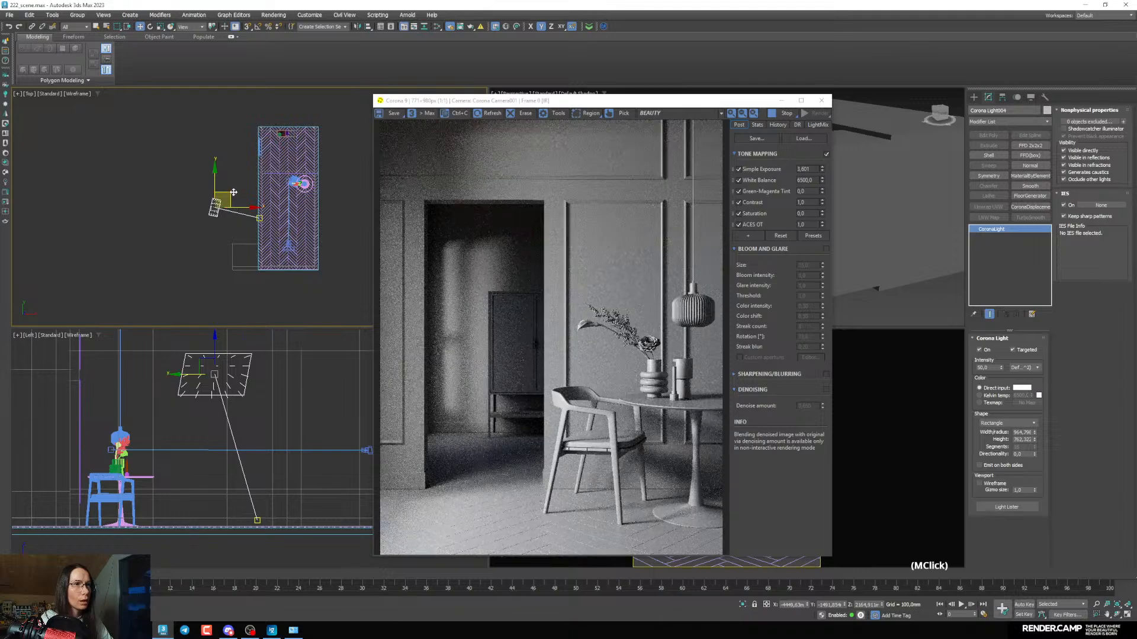
left_click_drag(233, 193, 219, 190)
scroll(215, 222, "up", 4)
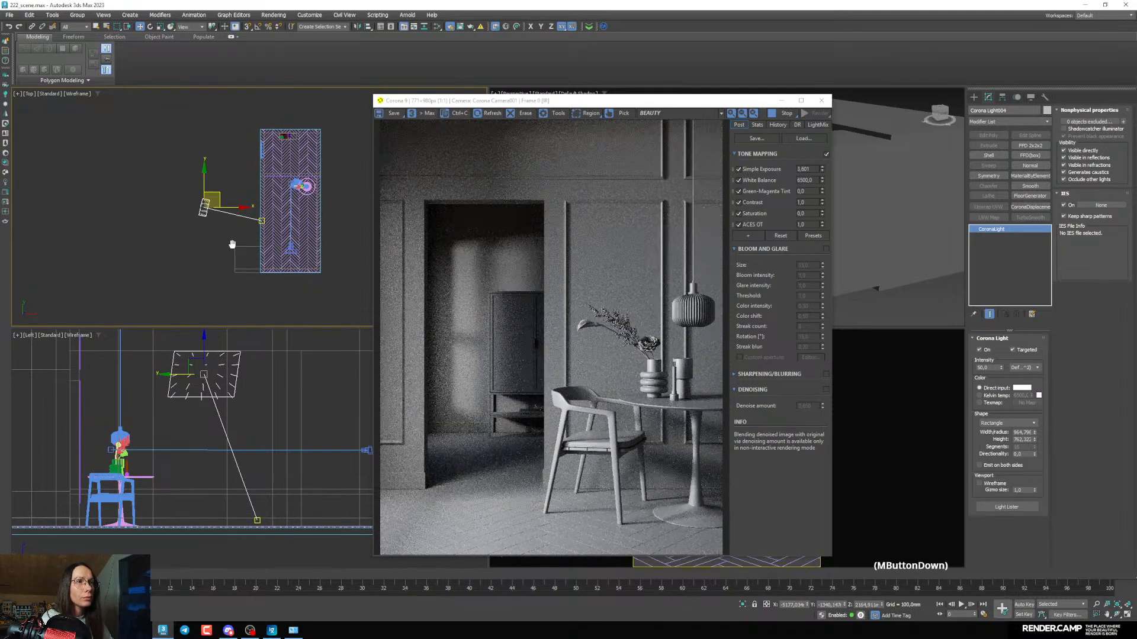
middle_click_drag(251, 232, 243, 229)
left_click_drag(206, 190, 210, 190)
middle_click_drag(185, 169, 187, 177)
left_click_drag(193, 176, 195, 180)
middle_click_drag(228, 257, 210, 235)
left_click_drag(197, 176, 200, 172)
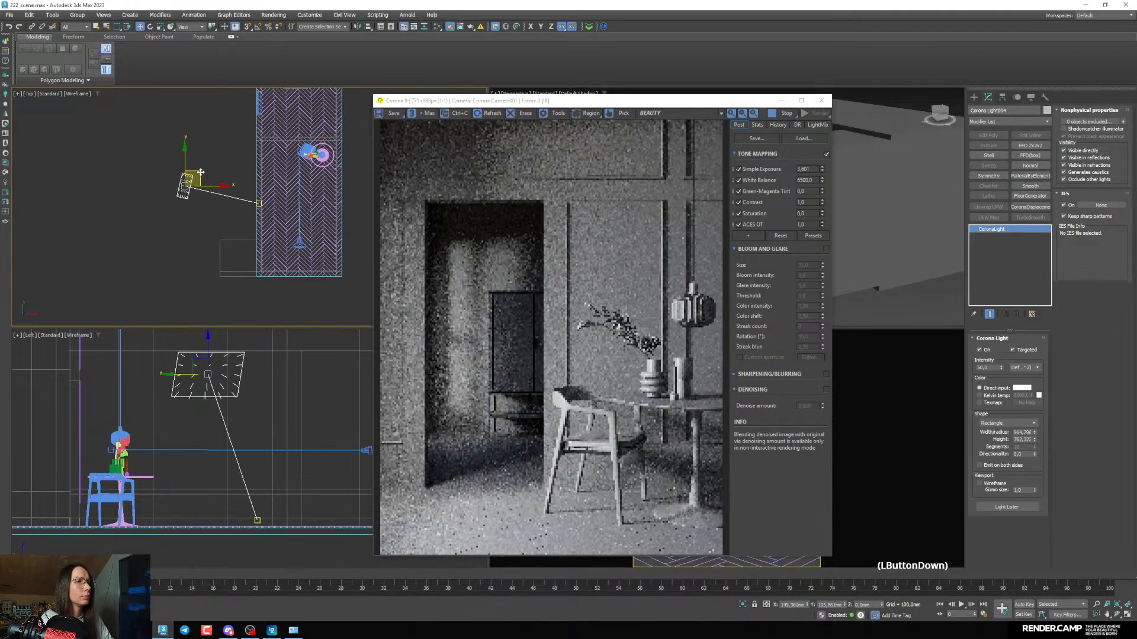
middle_click_drag(232, 428, 241, 468)
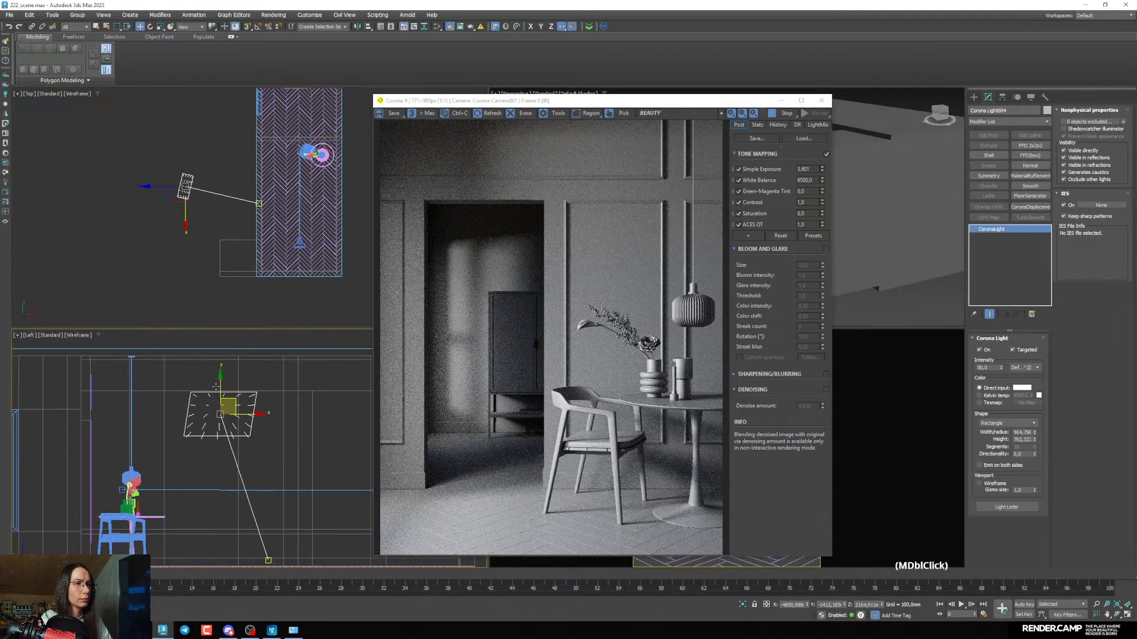
mouse_move(221, 388)
left_mouse_down()
mouse_move(220, 375)
mouse_move(220, 394)
left_mouse_up()
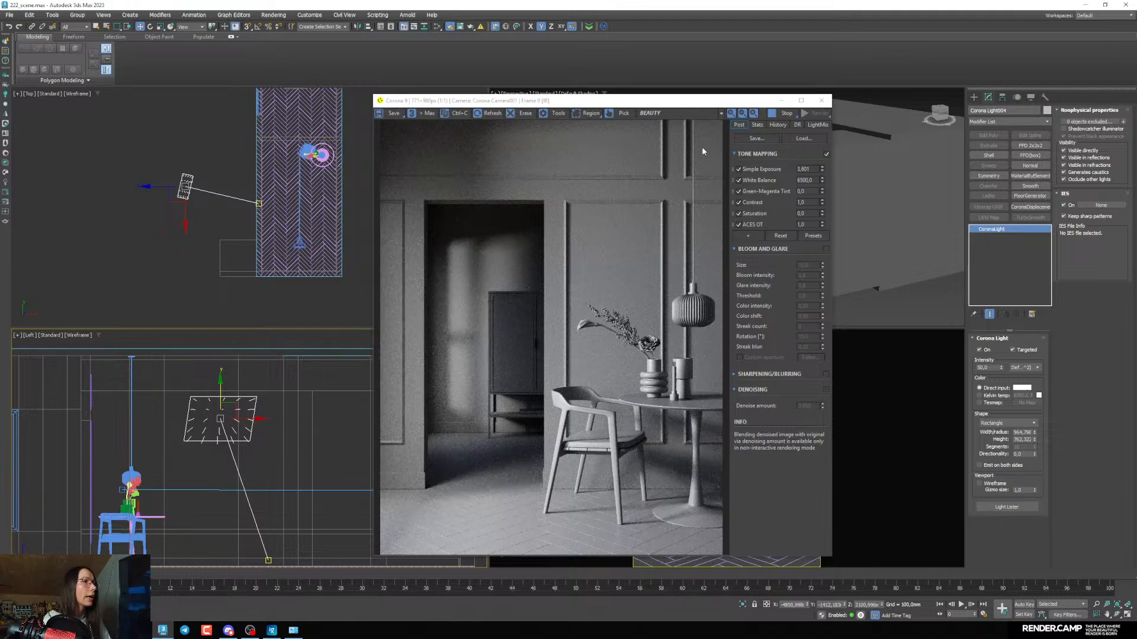
Disable ACES OT in the render's tone mapping and reduce Simple Exposure to about 3.28
left_click_drag(616, 105, 476, 96)
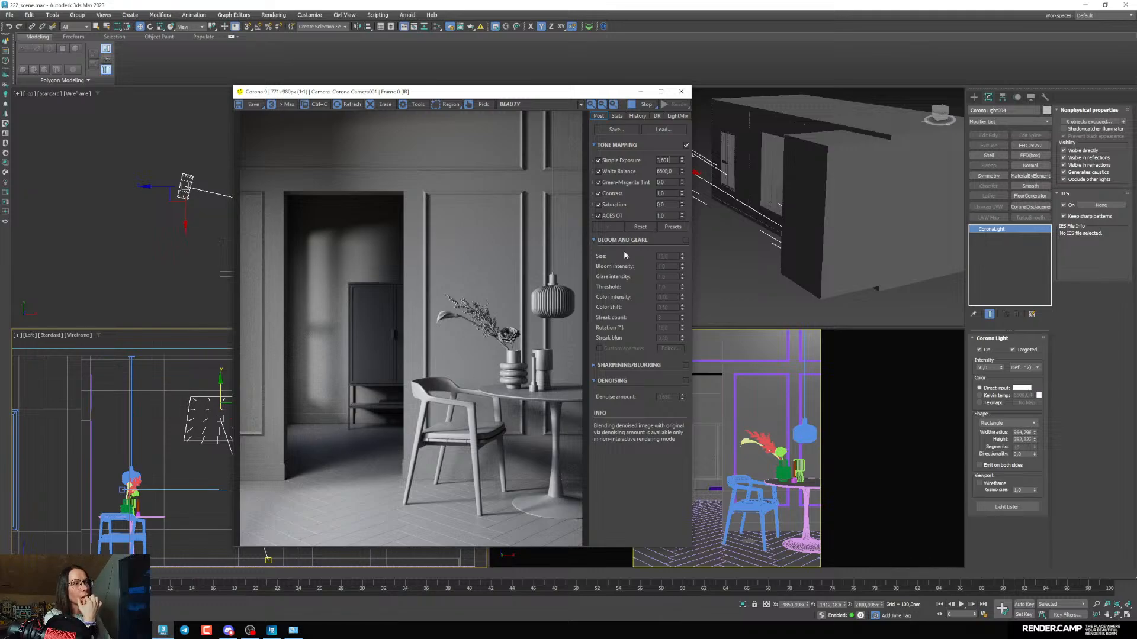
mouse_move(600, 222)
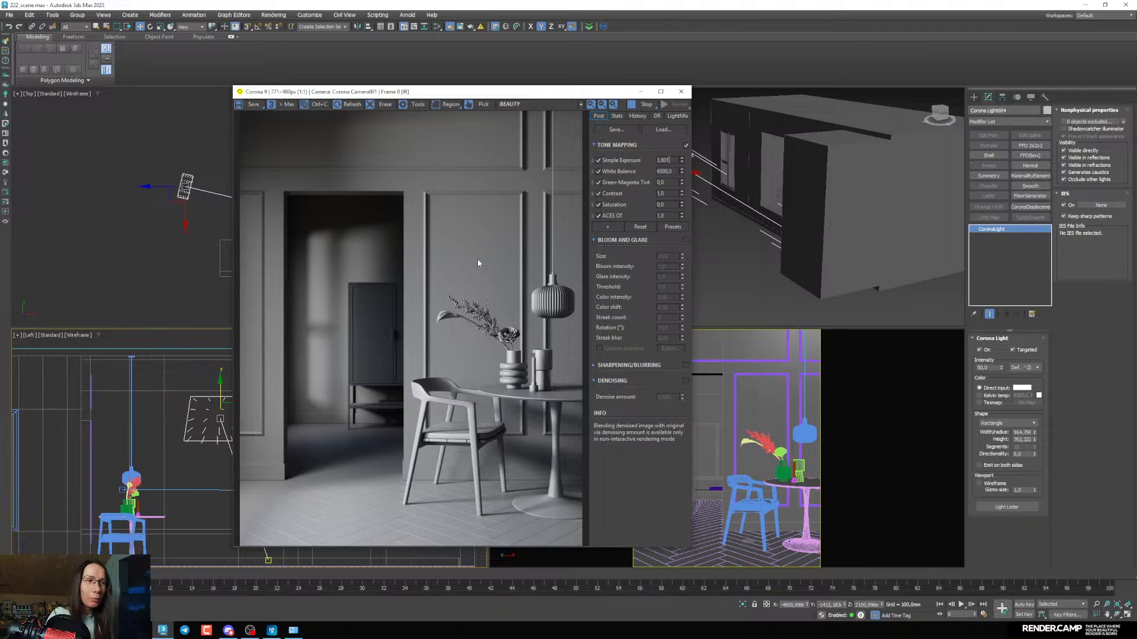
left_click(599, 216)
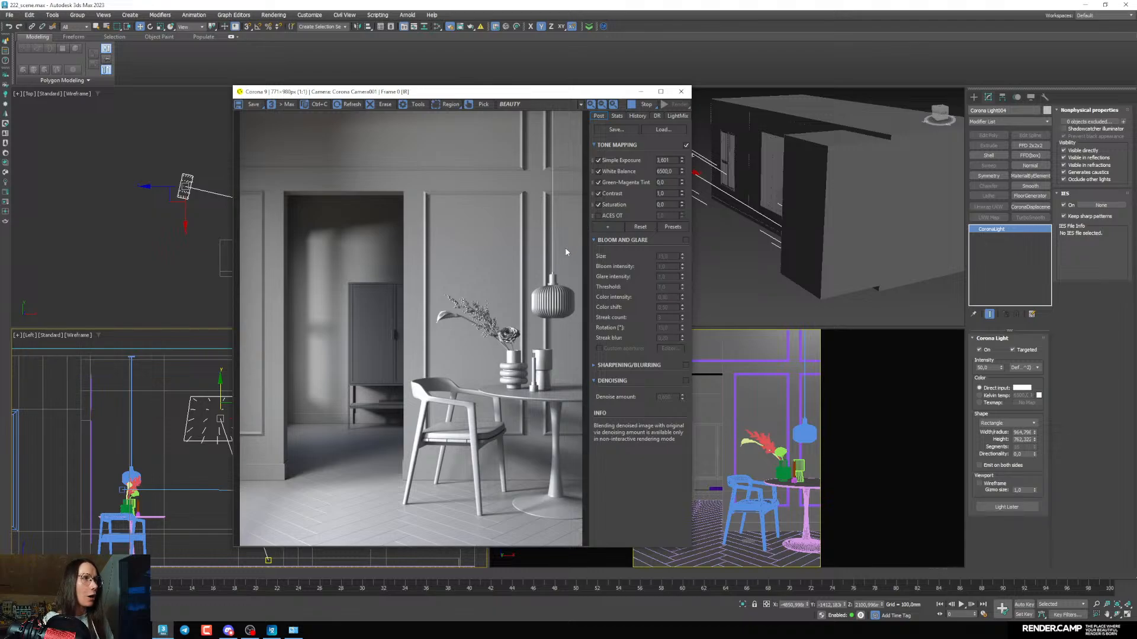
left_click_drag(555, 92, 421, 83)
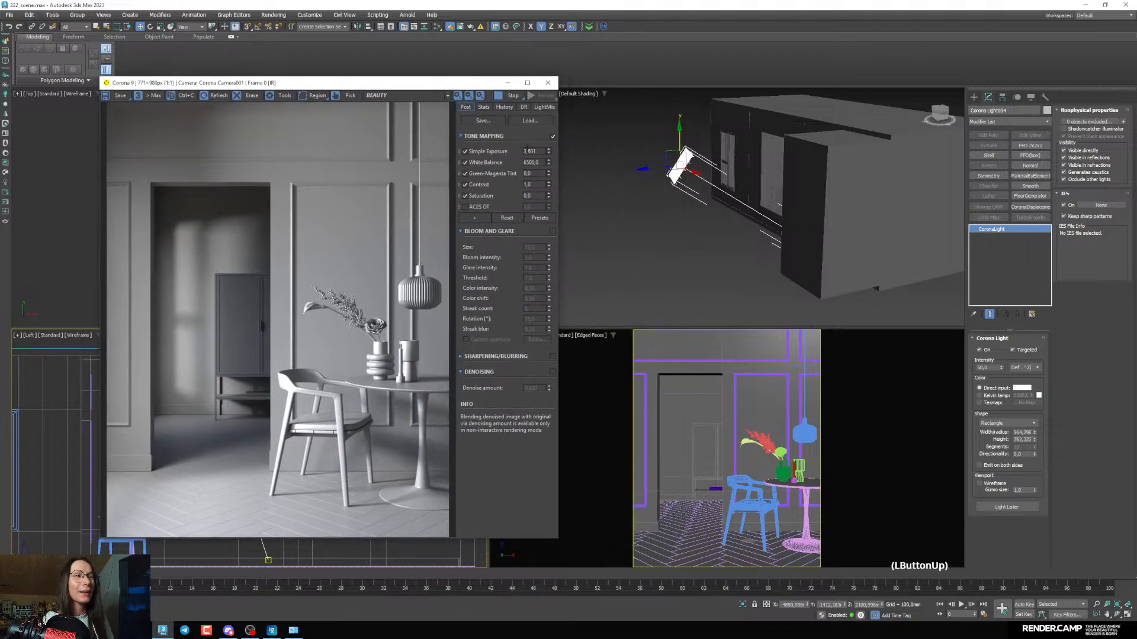
left_click_drag(548, 155, 544, 161)
Set the tone mapping contrast to 3 and reposition the render window to uncover the Top and Left viewports
left_click(532, 184)
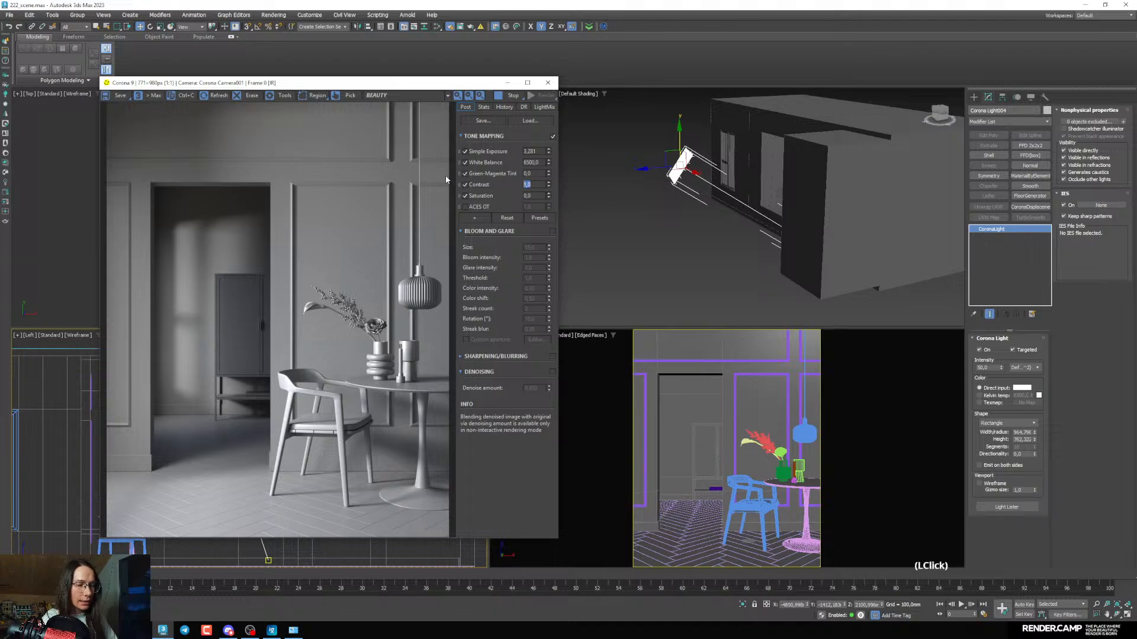
type("3")
key("Return")
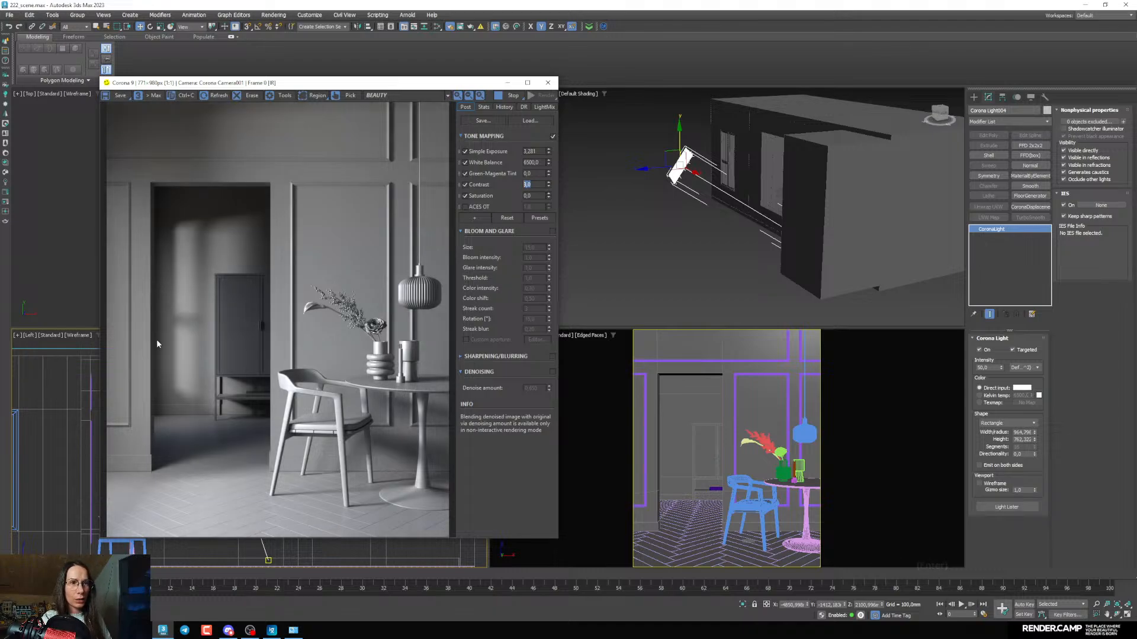
left_click_drag(213, 83, 378, 93)
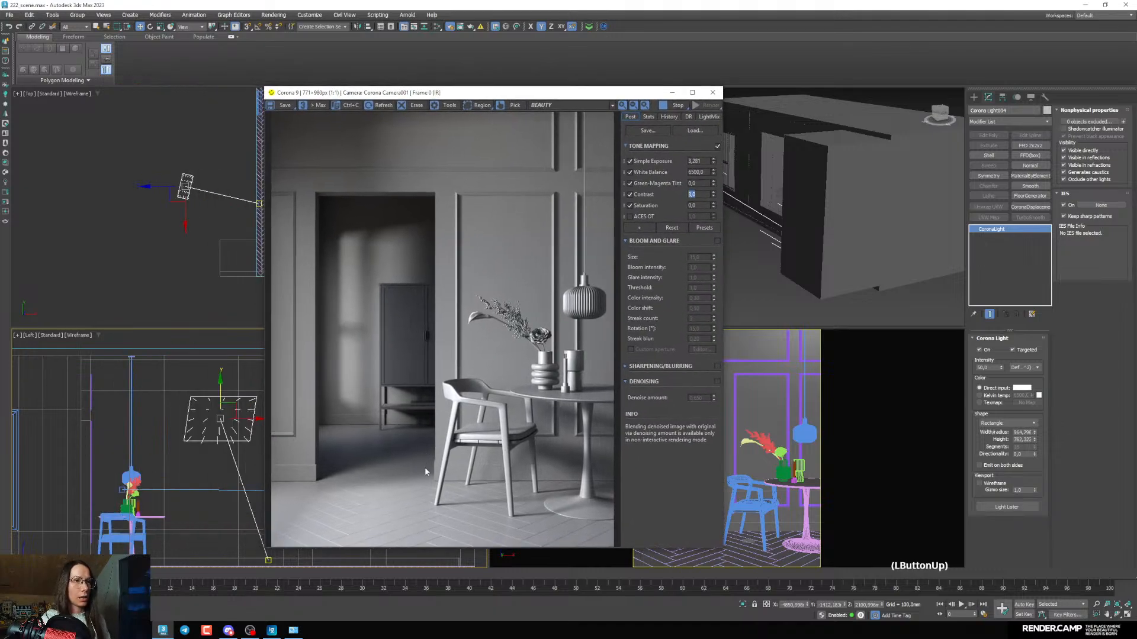
Reduce the rectangular light's intensity to about 20.7 and resize it to about 861 by 769 mm
mouse_move(187, 294)
middle_mouse_down()
mouse_move(170, 236)
mouse_move(189, 237)
middle_mouse_up()
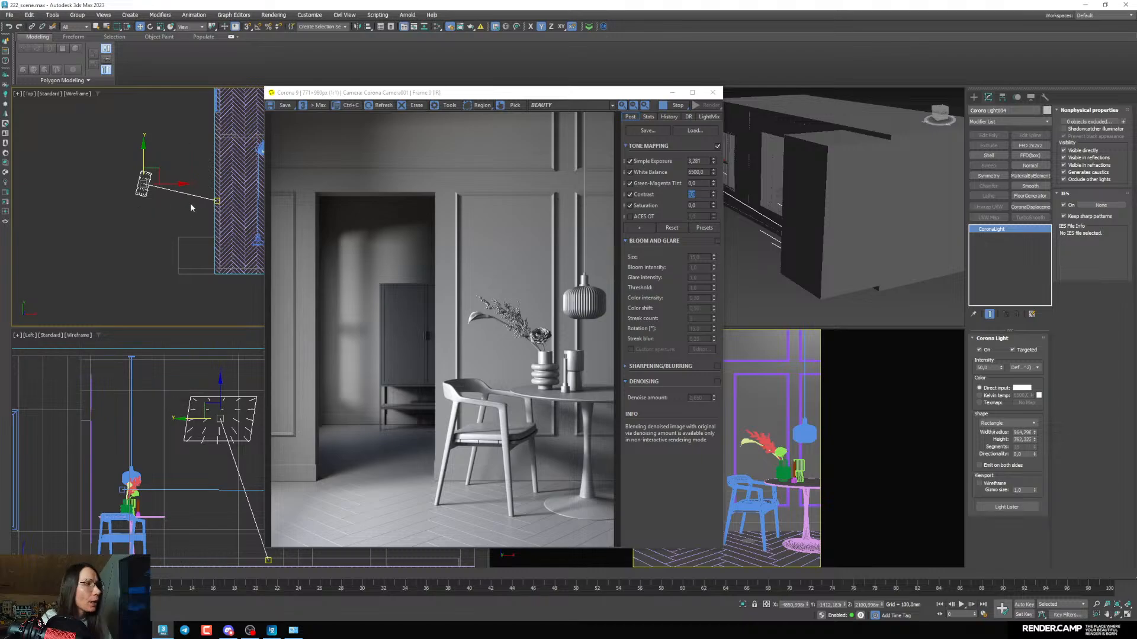
left_click_drag(1001, 368, 998, 394)
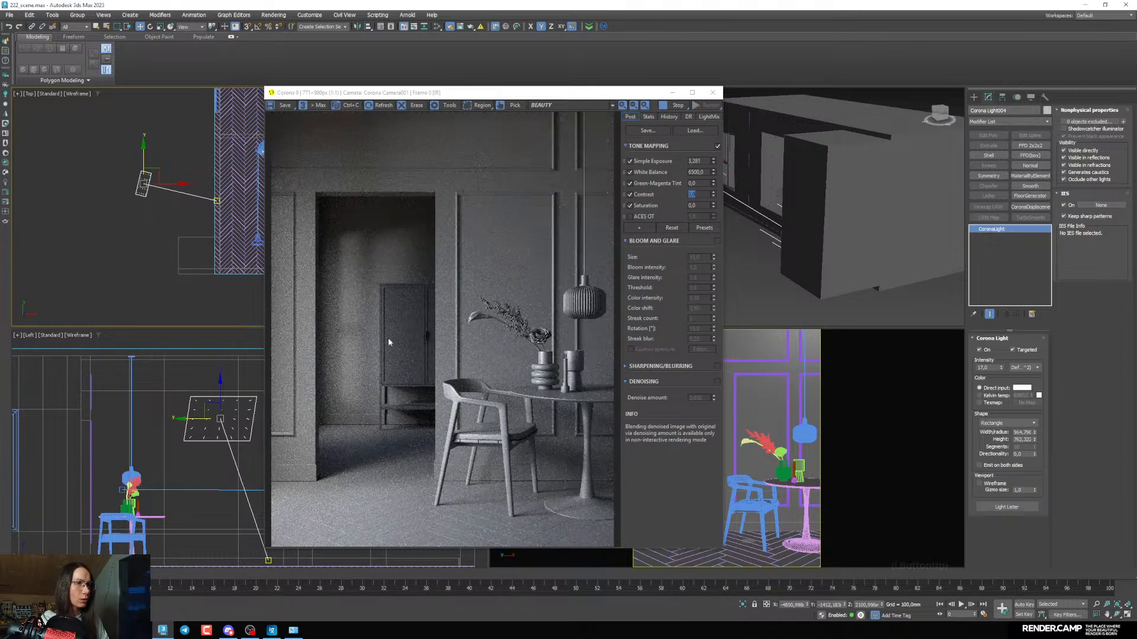
middle_click_drag(159, 196, 159, 222)
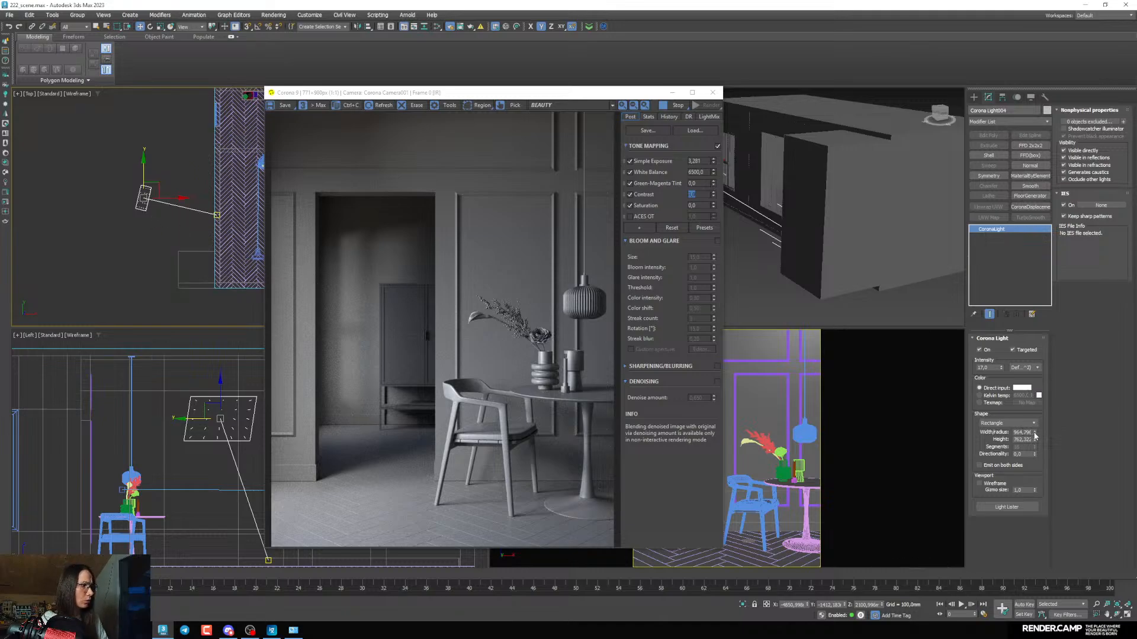
left_click_drag(1034, 435, 1033, 440)
scroll(360, 337, "up", 1)
scroll(360, 340, "down", 1)
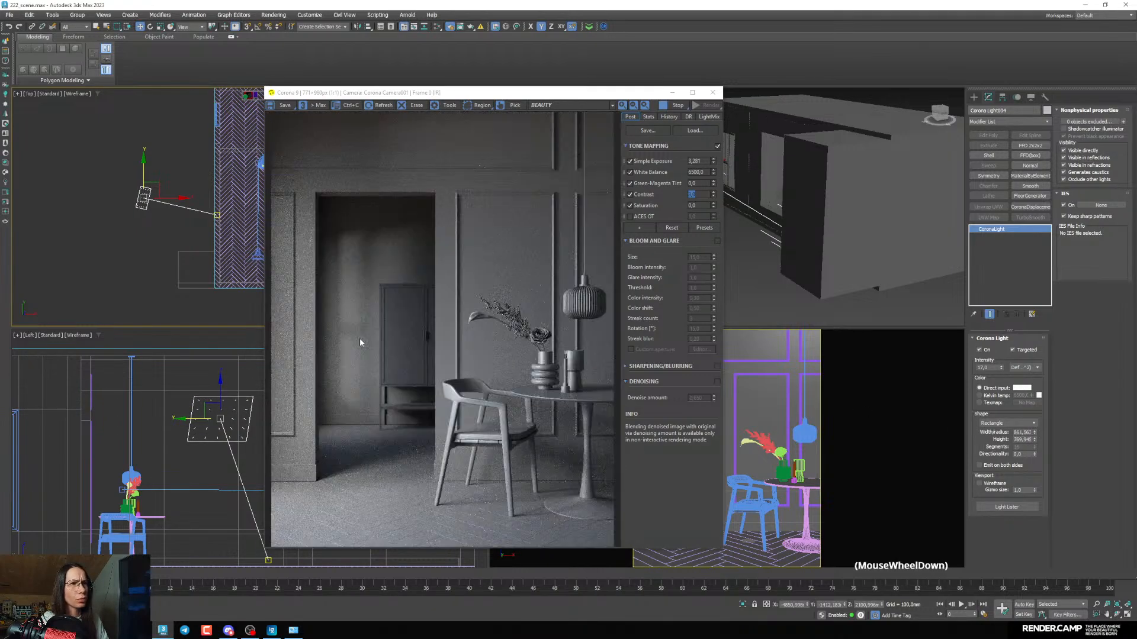
left_click_drag(1000, 368, 995, 362)
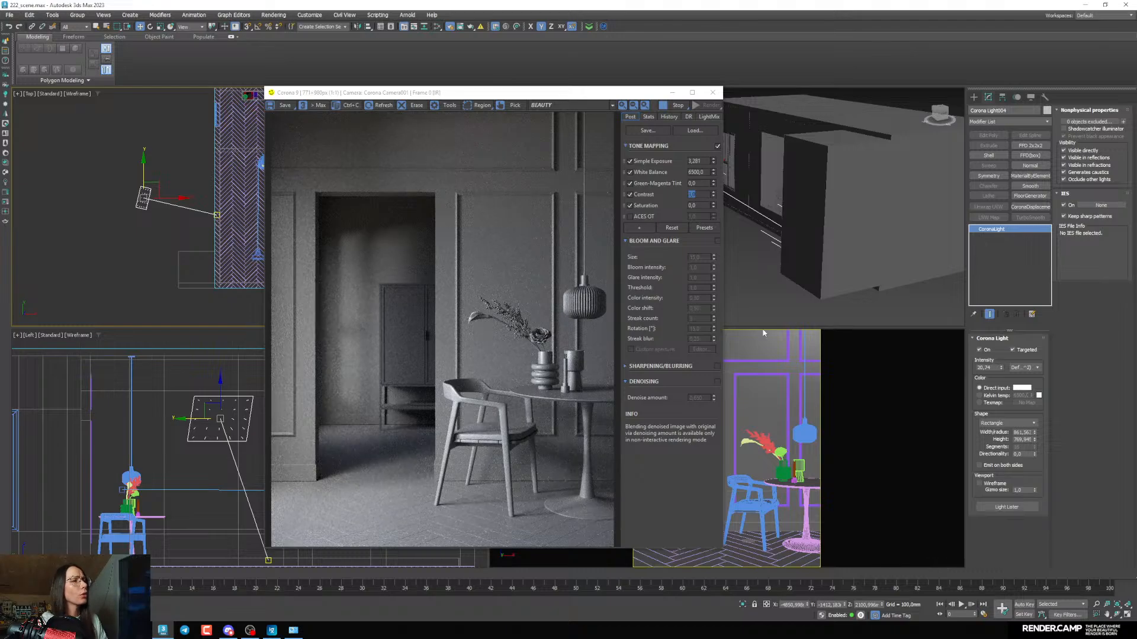
left_click_drag(431, 93, 359, 94)
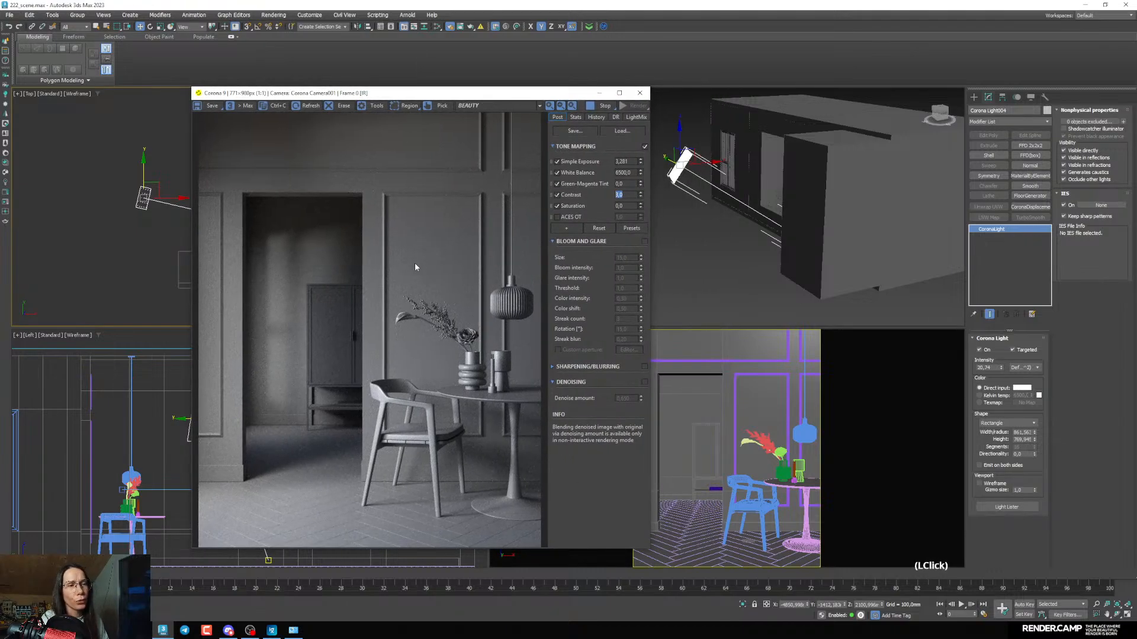
Add Filmic Mapping to the render's tone mapping and raise its Rich Shadows to 1
left_click(565, 228)
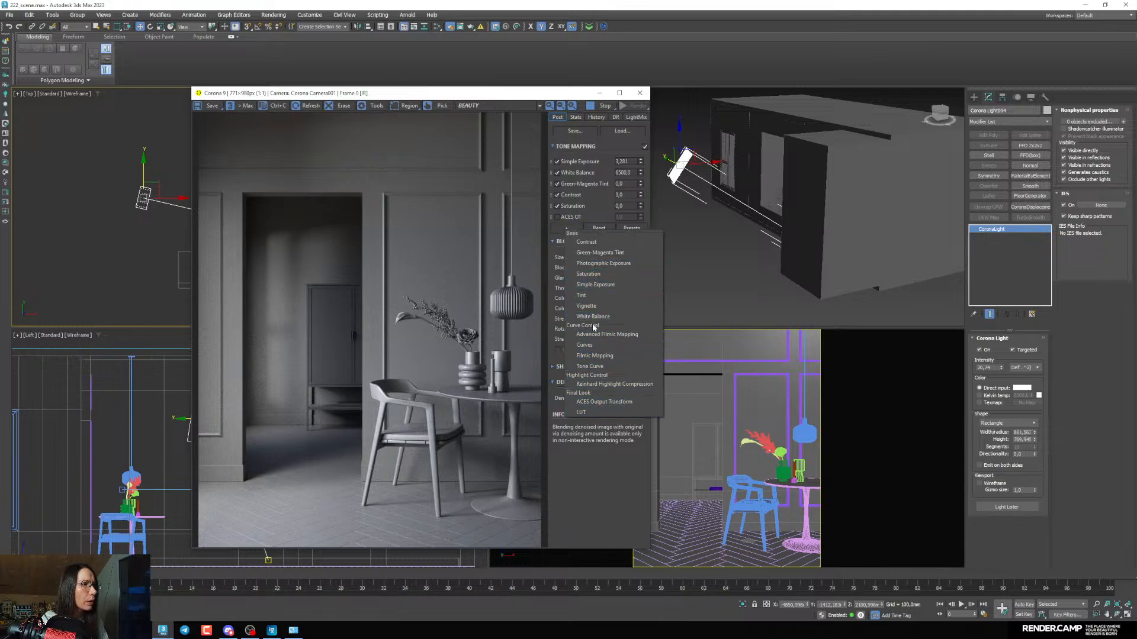
left_click(594, 356)
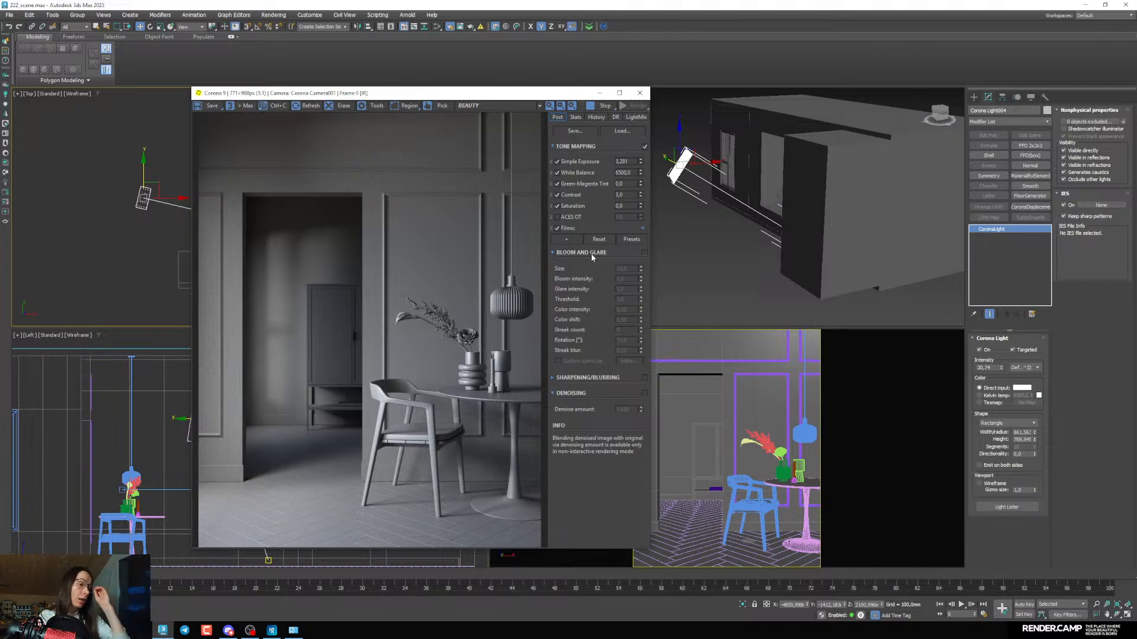
left_click(642, 228)
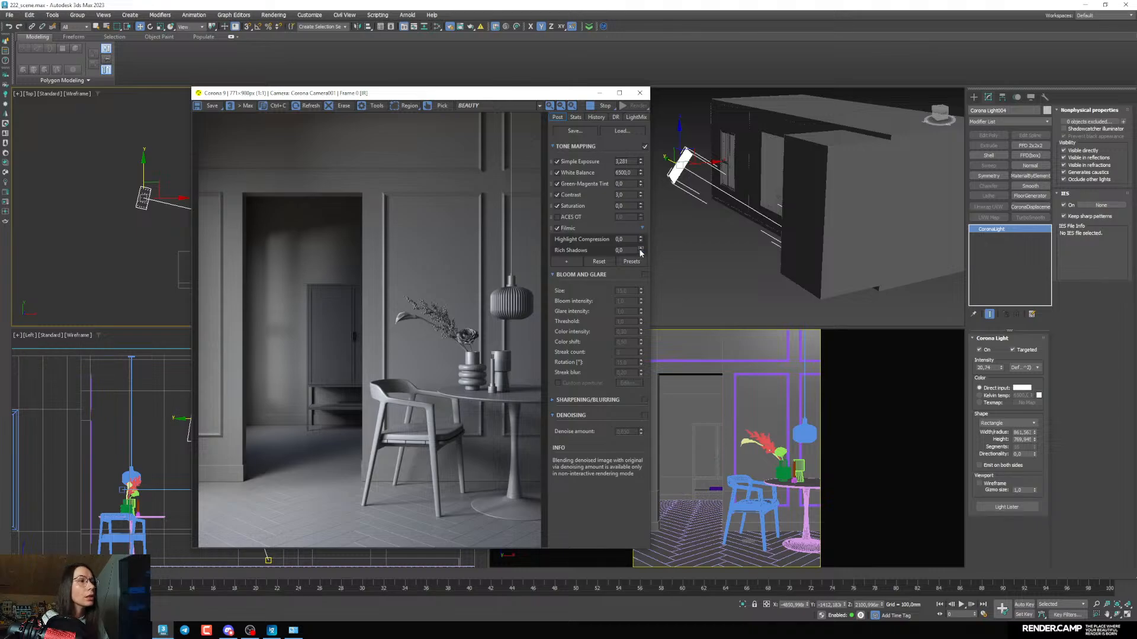
left_click_drag(641, 249, 631, 158)
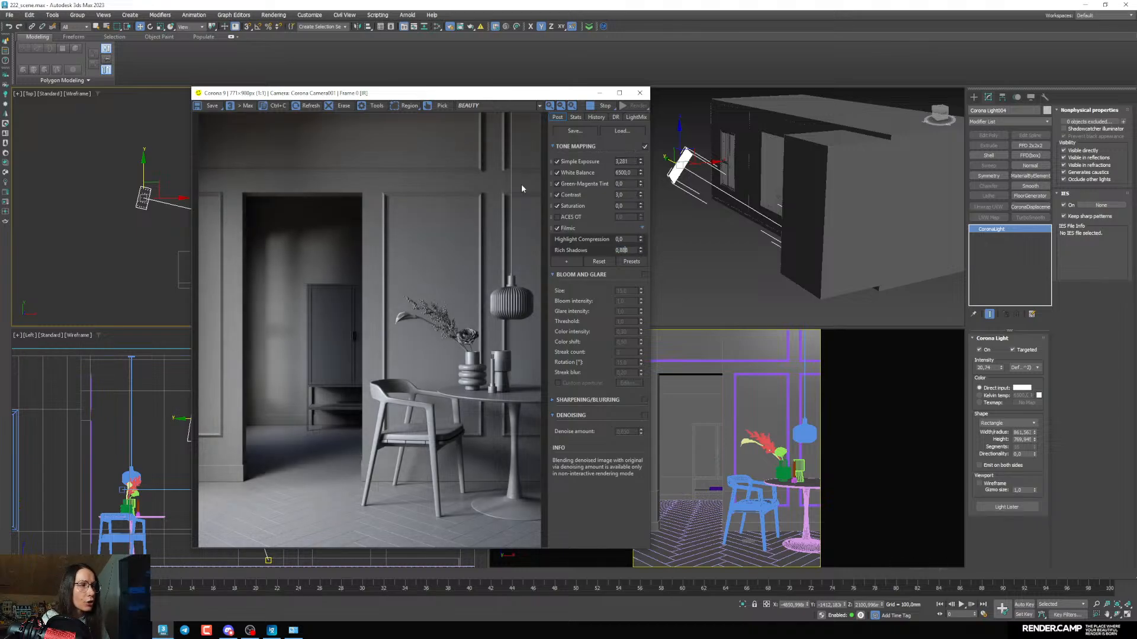
left_click_drag(641, 251, 641, 219)
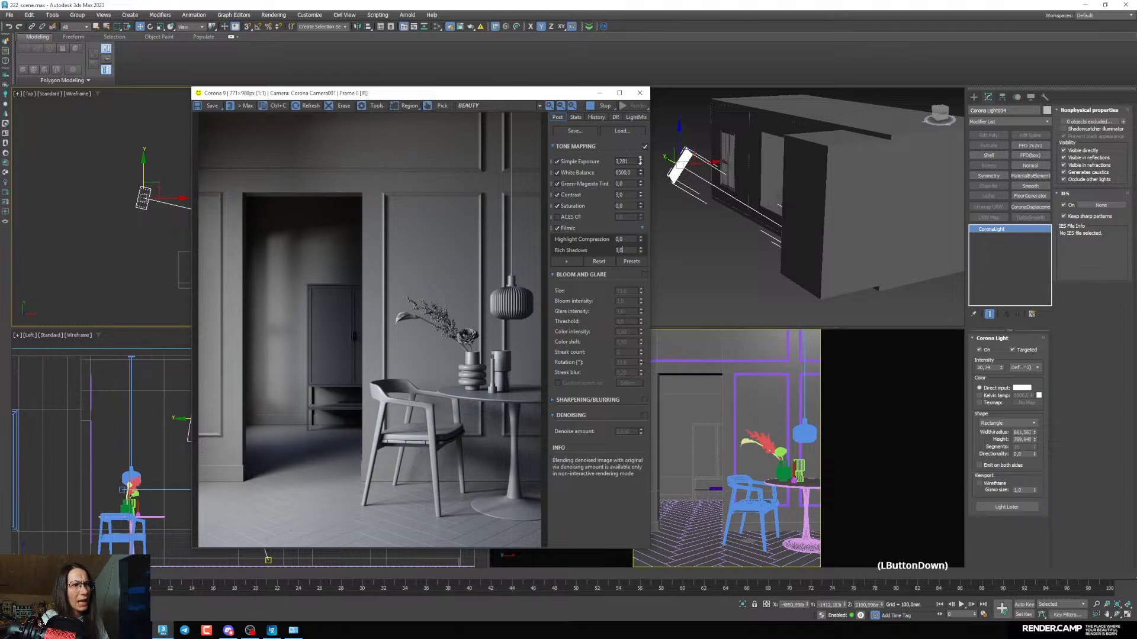
left_click_drag(640, 160, 635, 118)
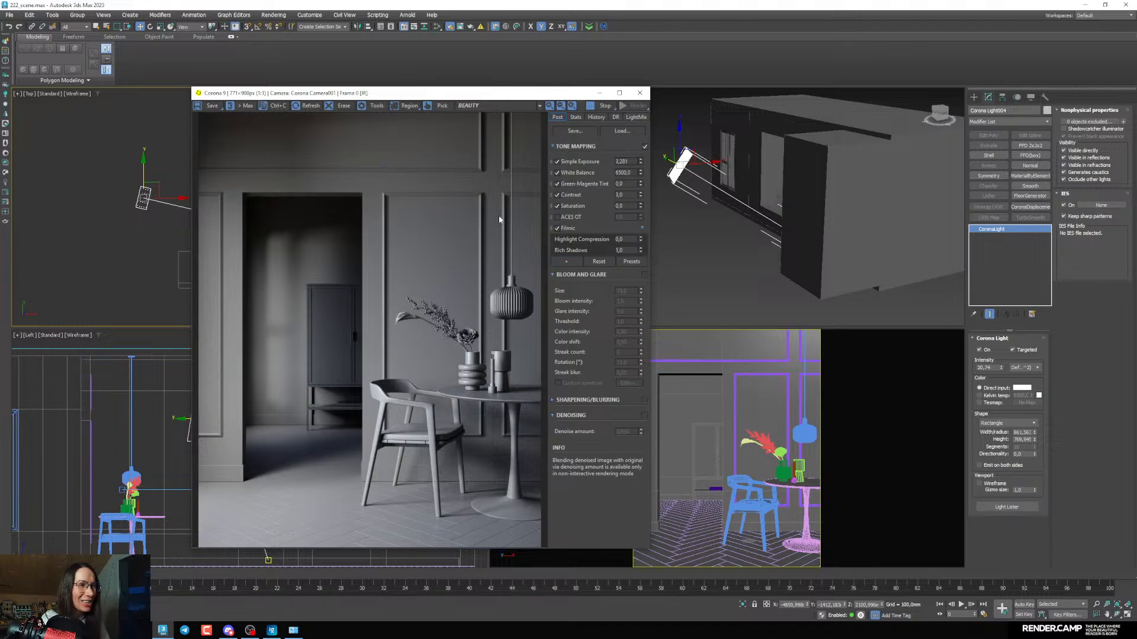
Reposition the render window and enlarge the render to about 928 pixels wide
left_click_drag(375, 94, 456, 91)
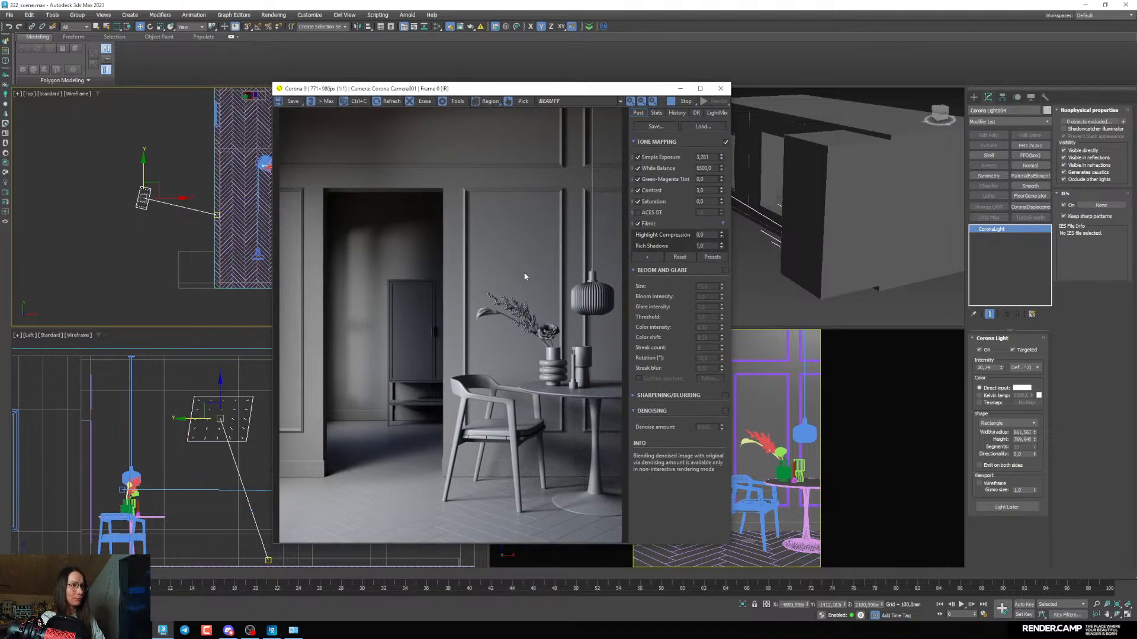
left_click_drag(425, 91, 166, 42)
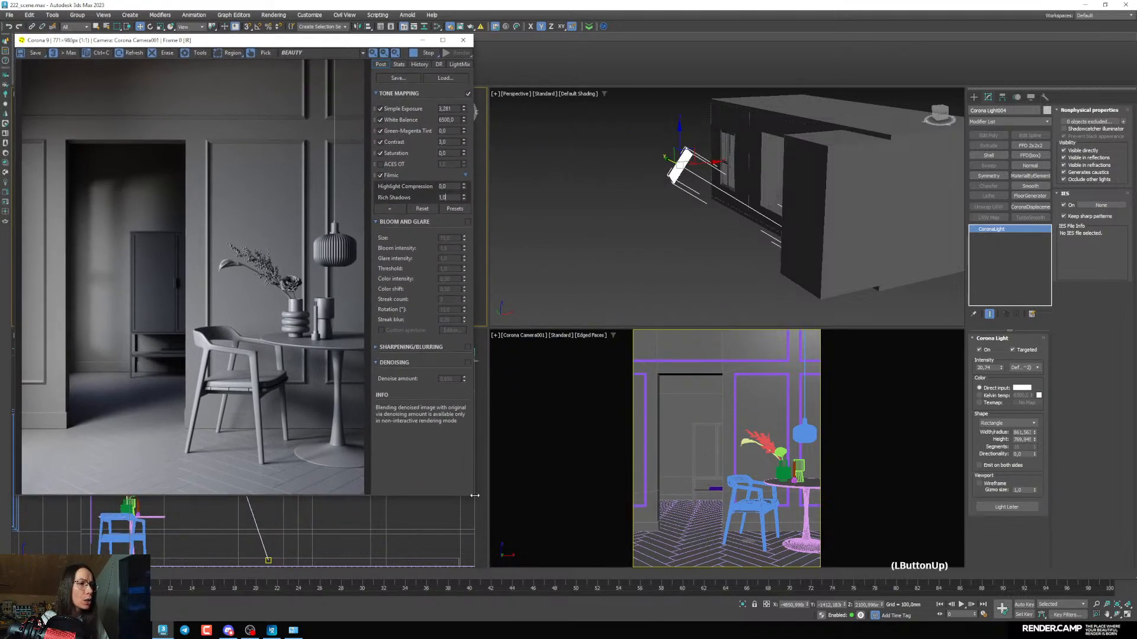
left_click_drag(474, 495, 487, 528)
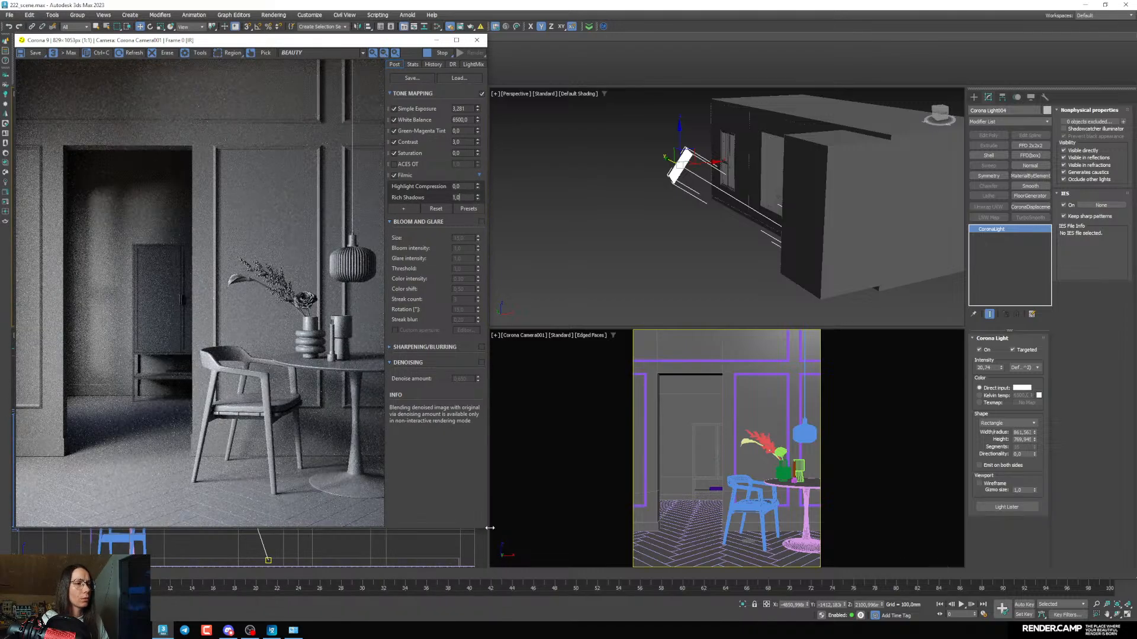
left_click_drag(490, 527, 531, 599)
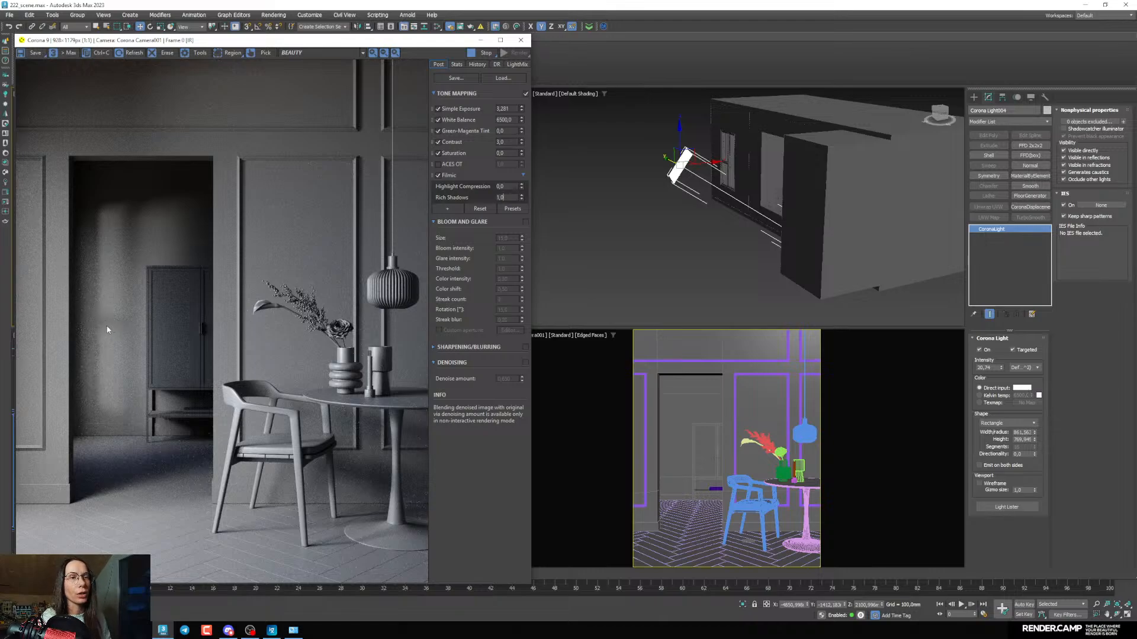
Shift the rectangular light slightly in the negative Y direction in the Top viewport, moving the render window out of the way and back
left_click_drag(189, 40, 403, 40)
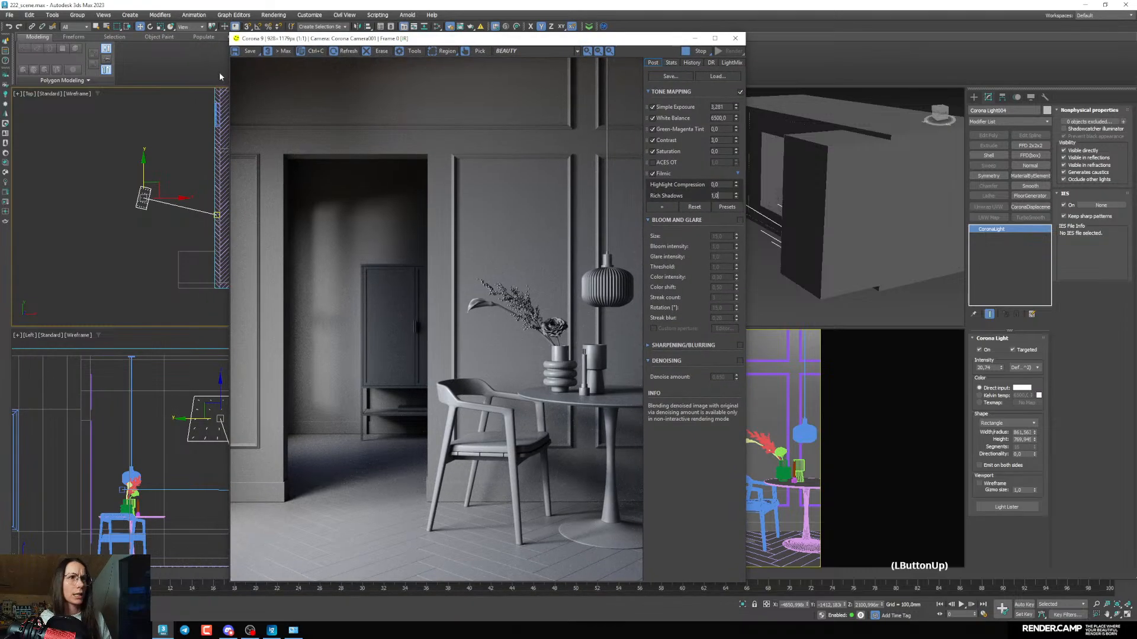
left_click_drag(145, 177, 142, 186)
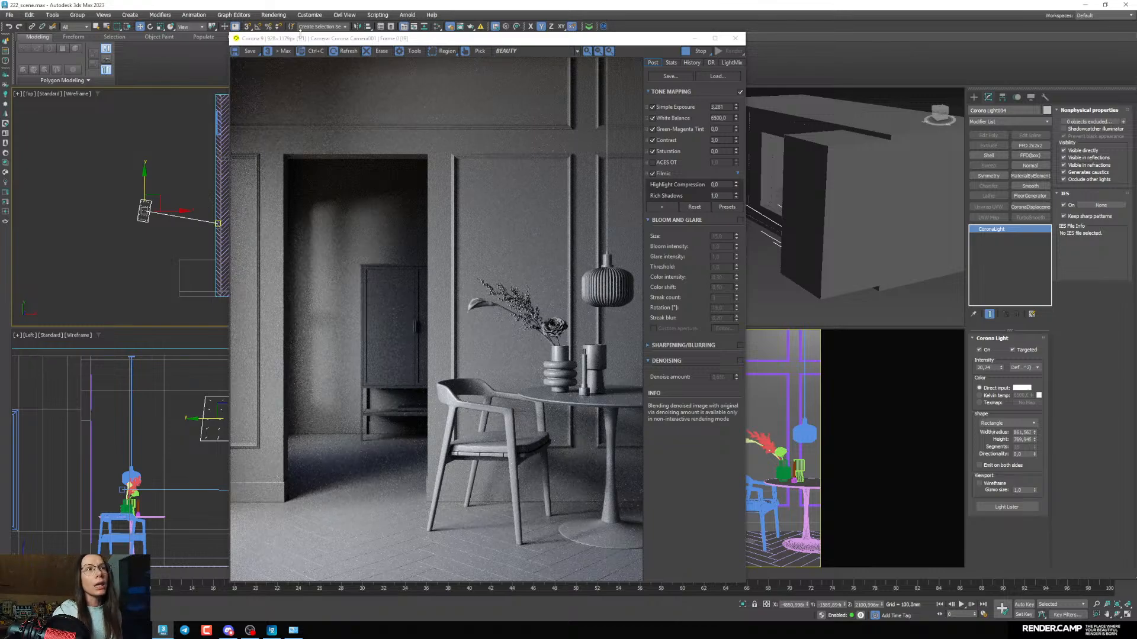
left_click_drag(309, 40, 113, 46)
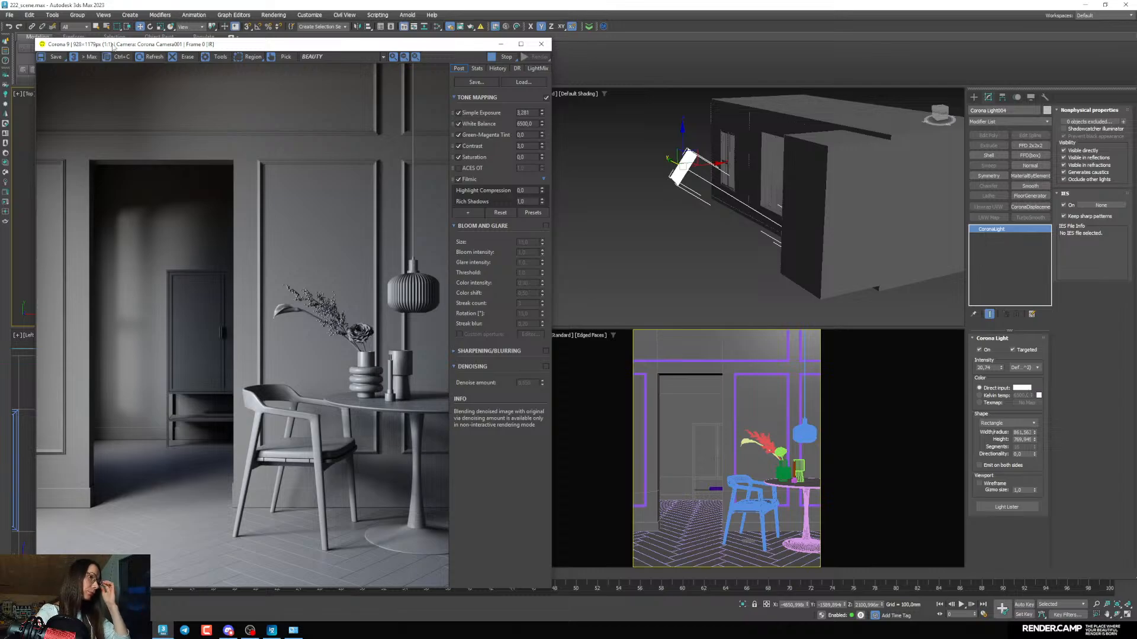
left_click_drag(69, 49, 51, 44)
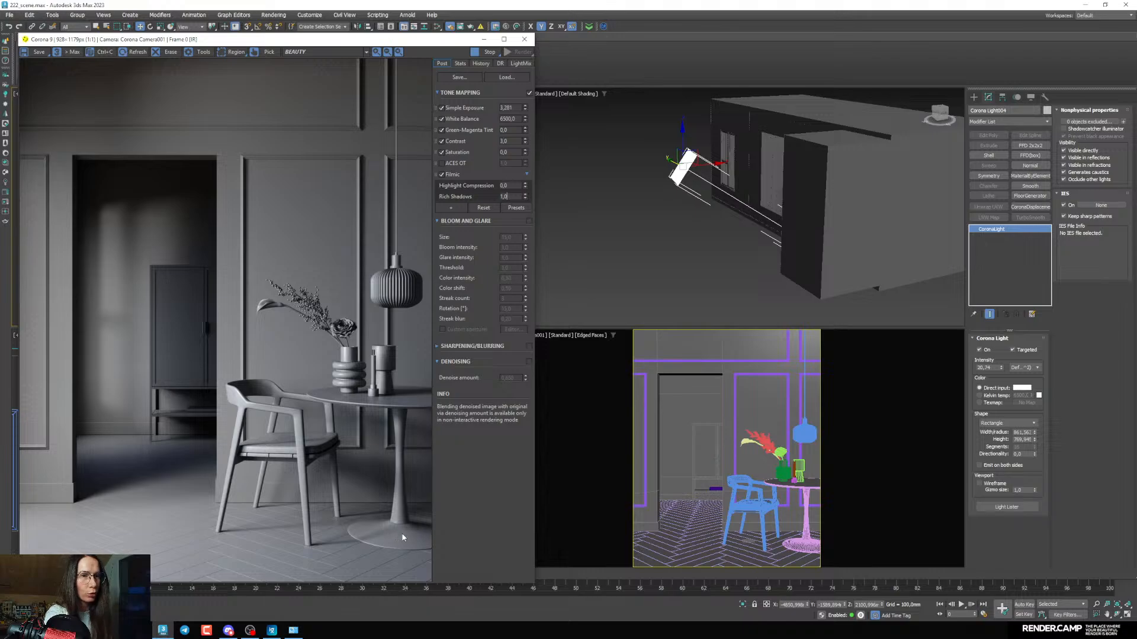
Open the Slate Material Editor beside the render and collapse the CoronaLegacyMtl node with an enlarged preview
left_click(1014, 537)
key("m")
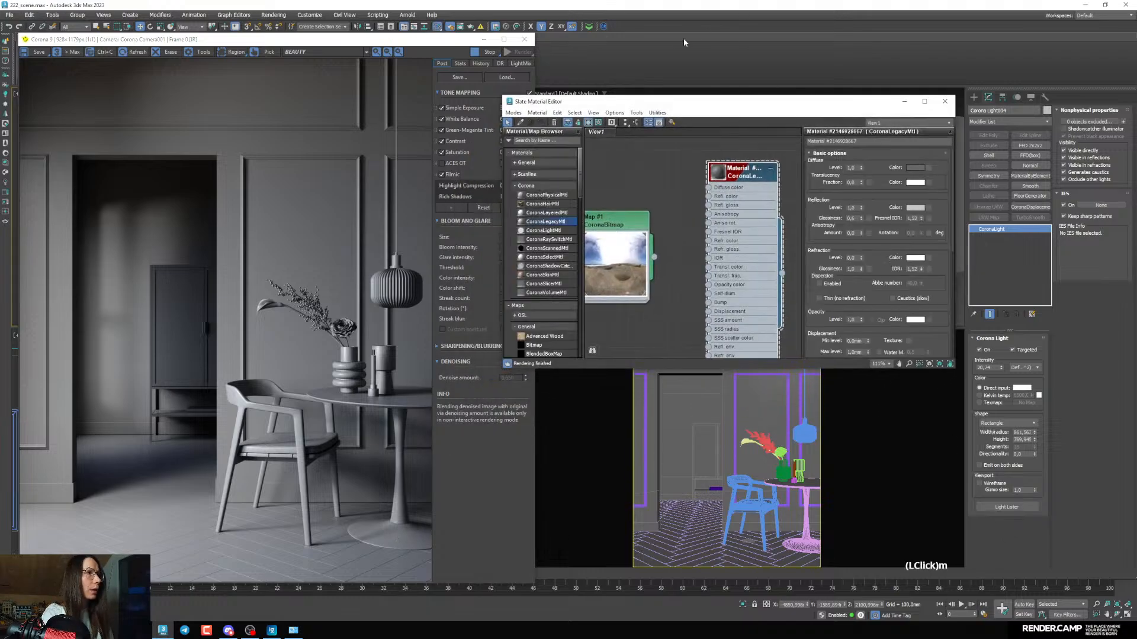
left_click_drag(597, 107, 628, 50)
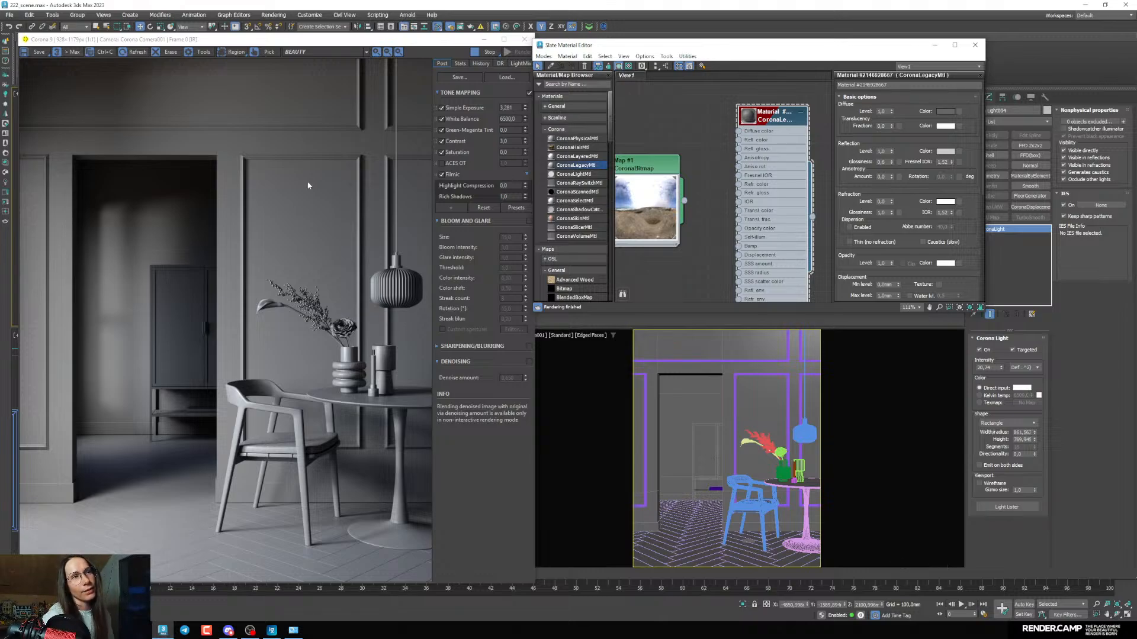
middle_click_drag(710, 220, 715, 173)
scroll(715, 173, "down", 3)
middle_click_drag(755, 127, 723, 131)
scroll(754, 152, "up", 2)
left_click(768, 134)
double_click(719, 143)
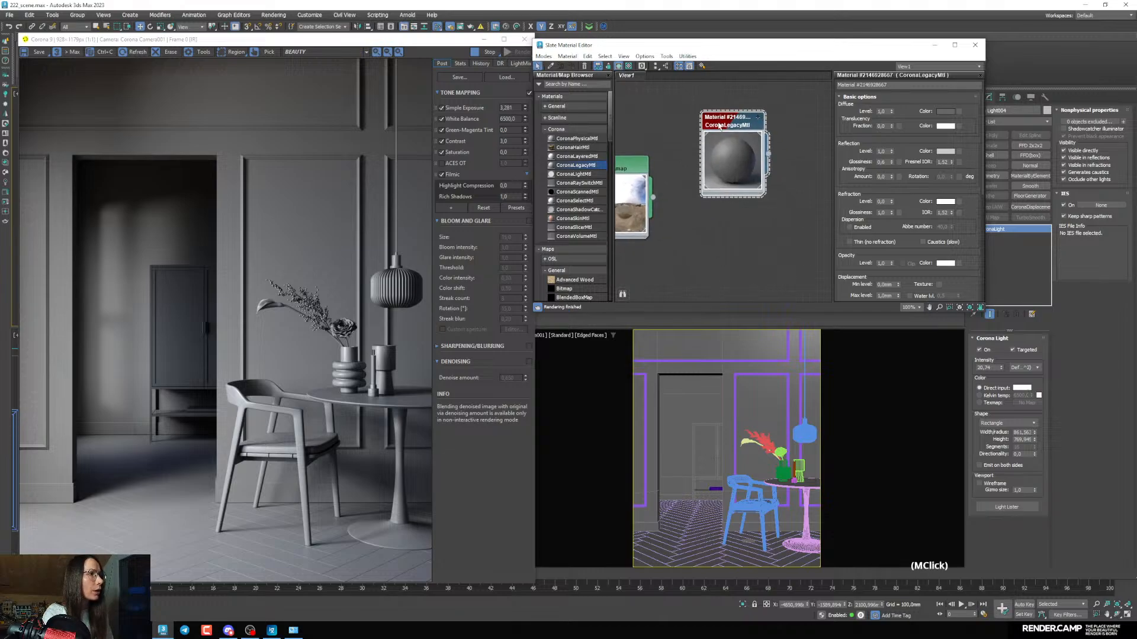
Duplicate the CoronaLegacyMtl node below the original and assign the copy to the herringbone floor
scroll(723, 131, "down", 2)
left_click_drag(720, 127, 722, 205, "shift")
left_click(698, 528)
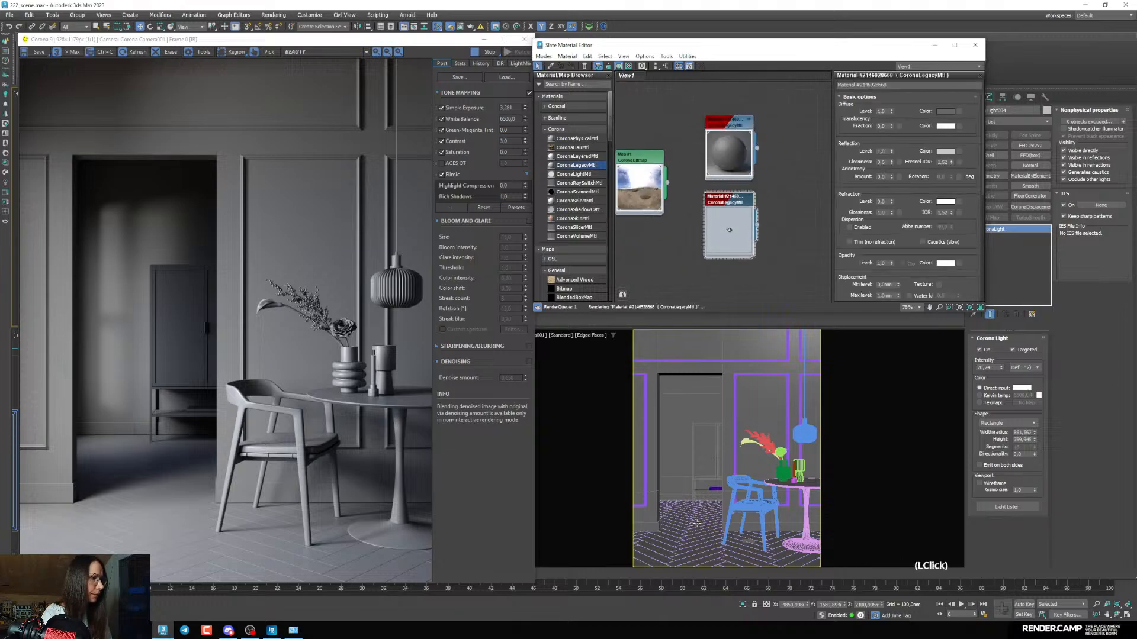
middle_click_drag(726, 260, 729, 266)
left_click(571, 66)
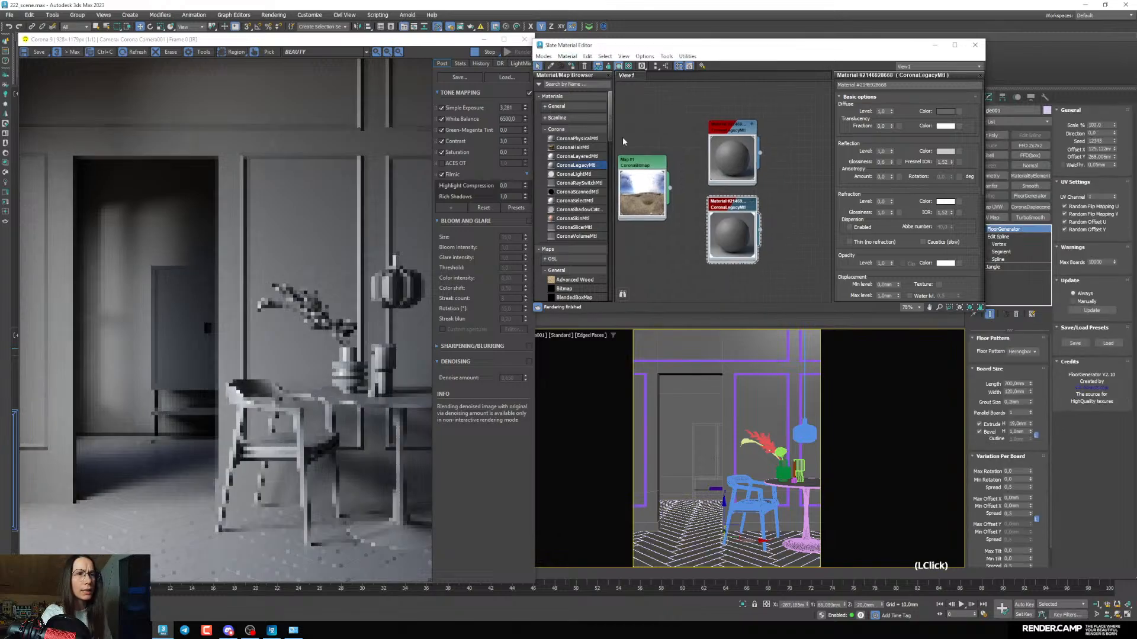
Tint the floor material's diffuse color warm brown with hue 23 and saturation about 115
scroll(645, 154, "up", 1)
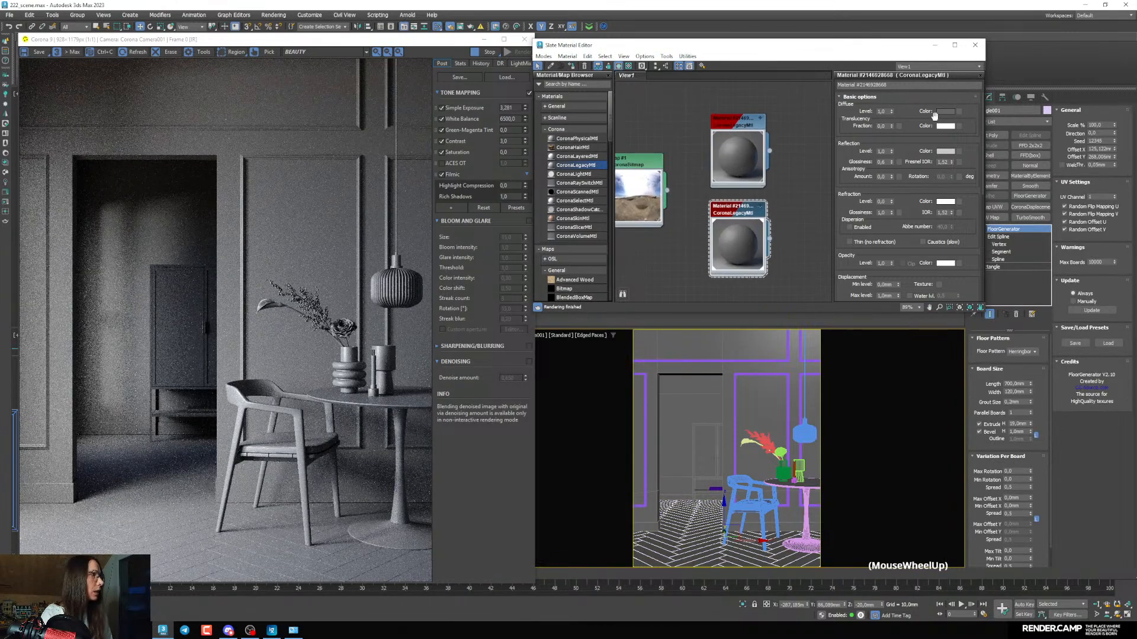
left_click(945, 111)
left_click_drag(843, 178, 854, 179)
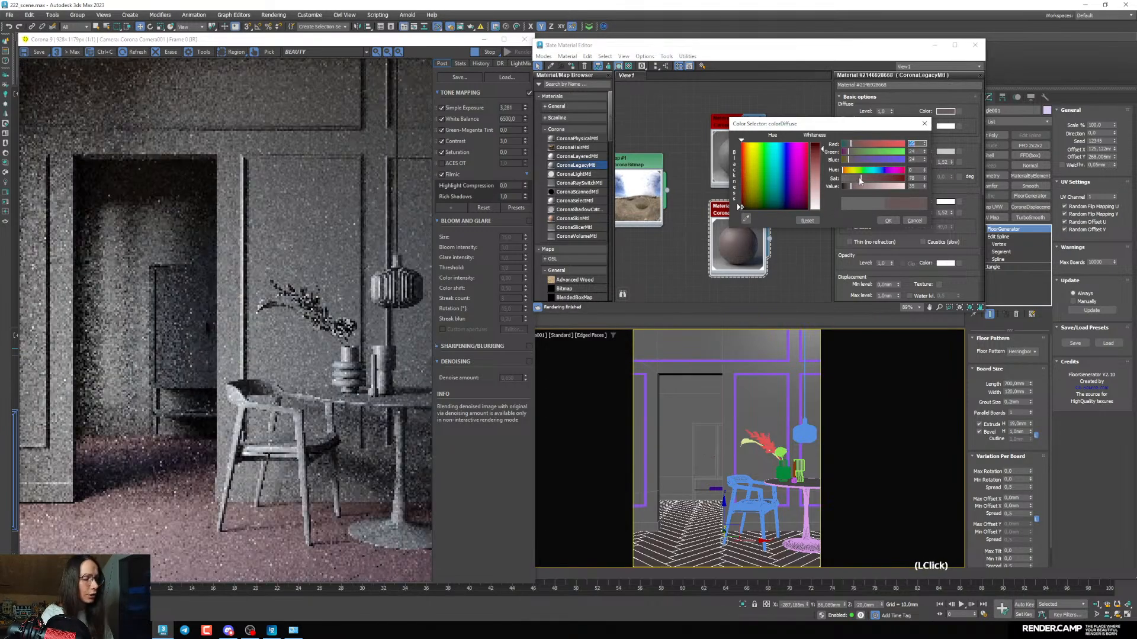
left_click_drag(856, 178, 869, 179)
left_click(871, 178)
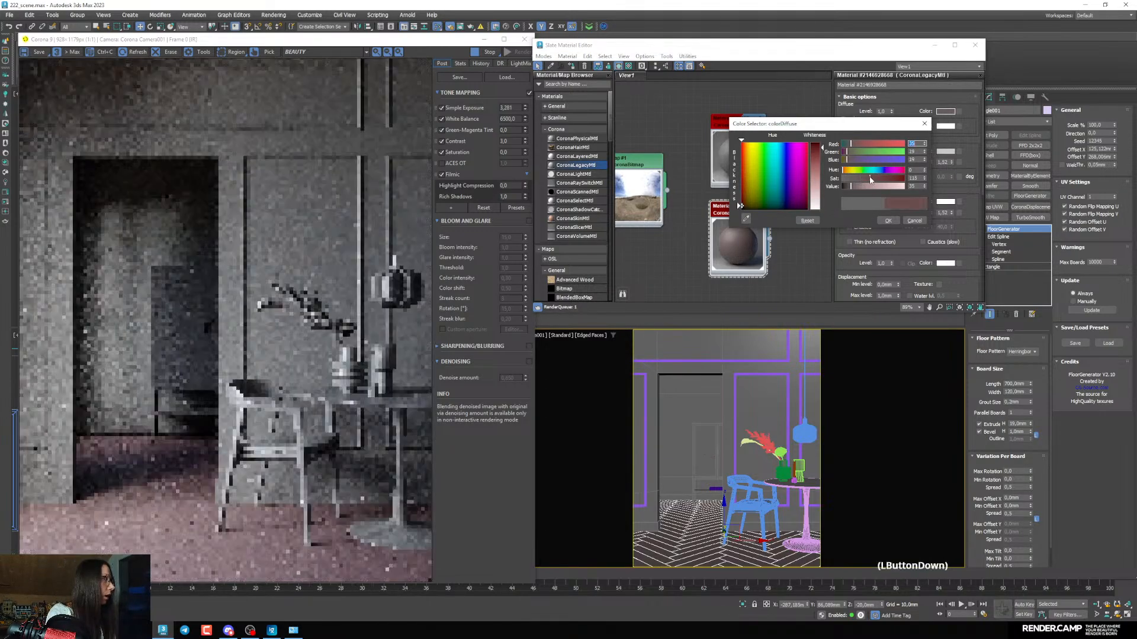
left_click(847, 173)
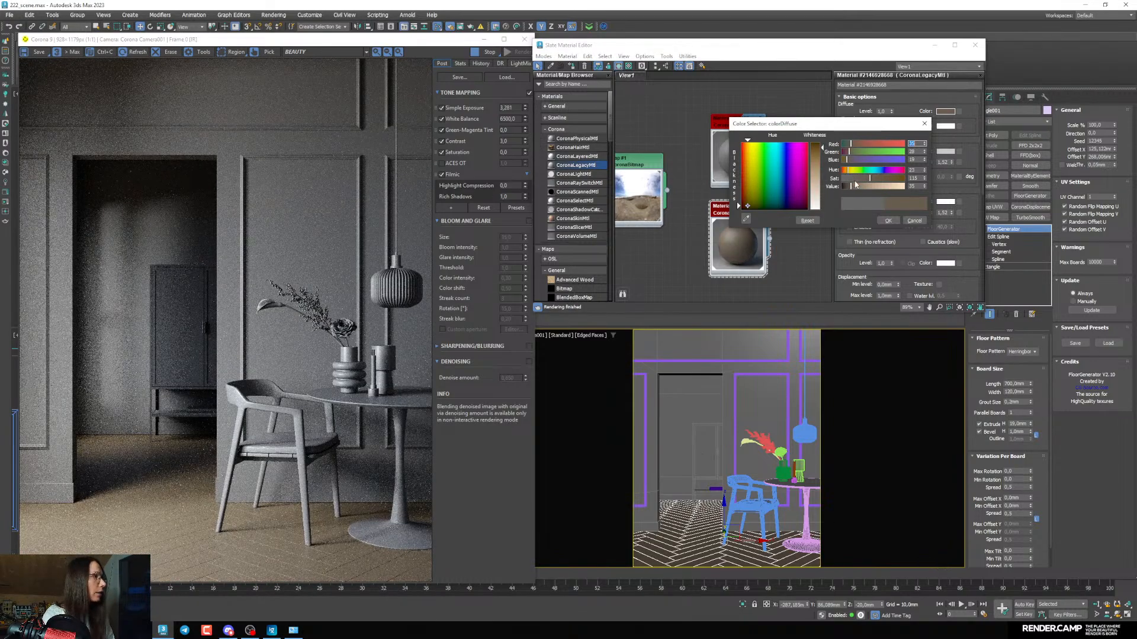
Brighten the floor's diffuse color to a value of about 141 and reduce its saturation to about 108
left_click(861, 186)
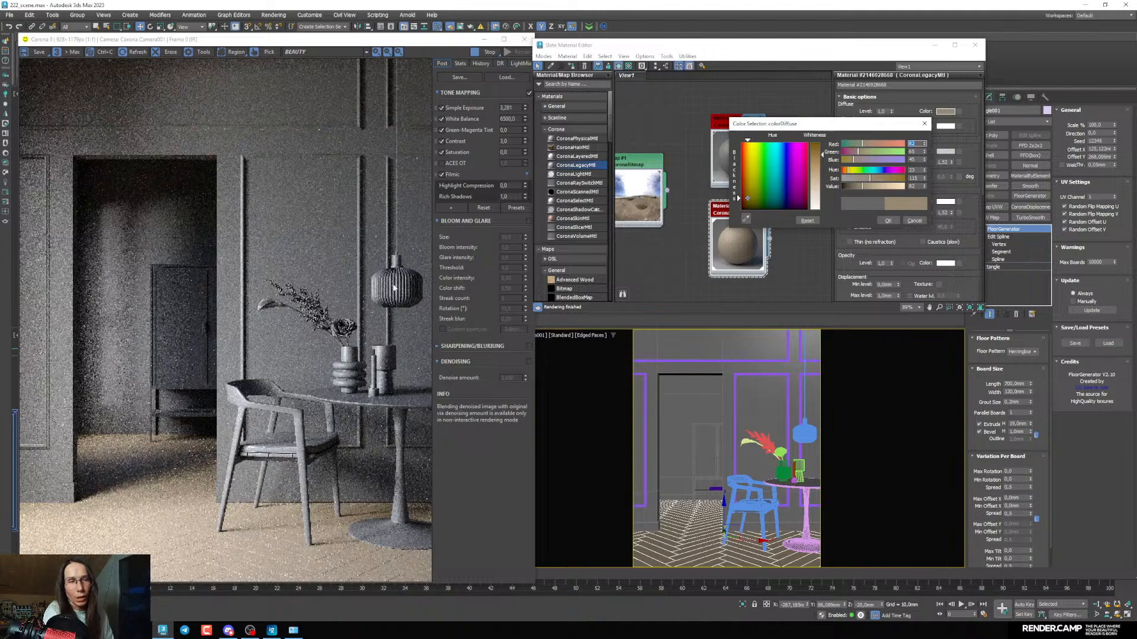
left_click(865, 186)
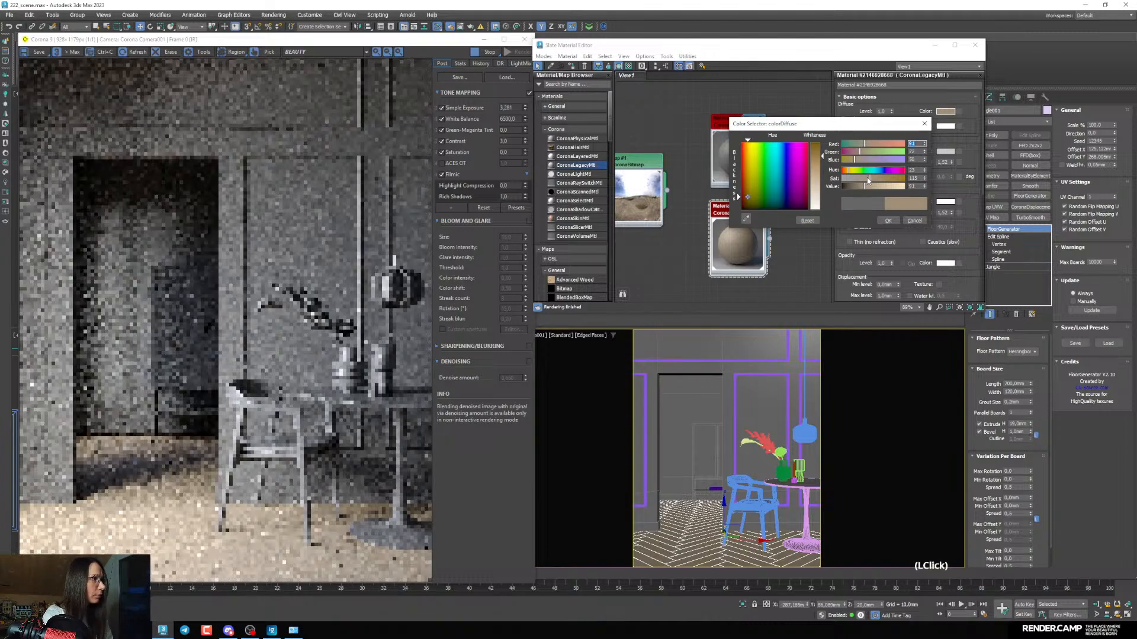
left_click(868, 180)
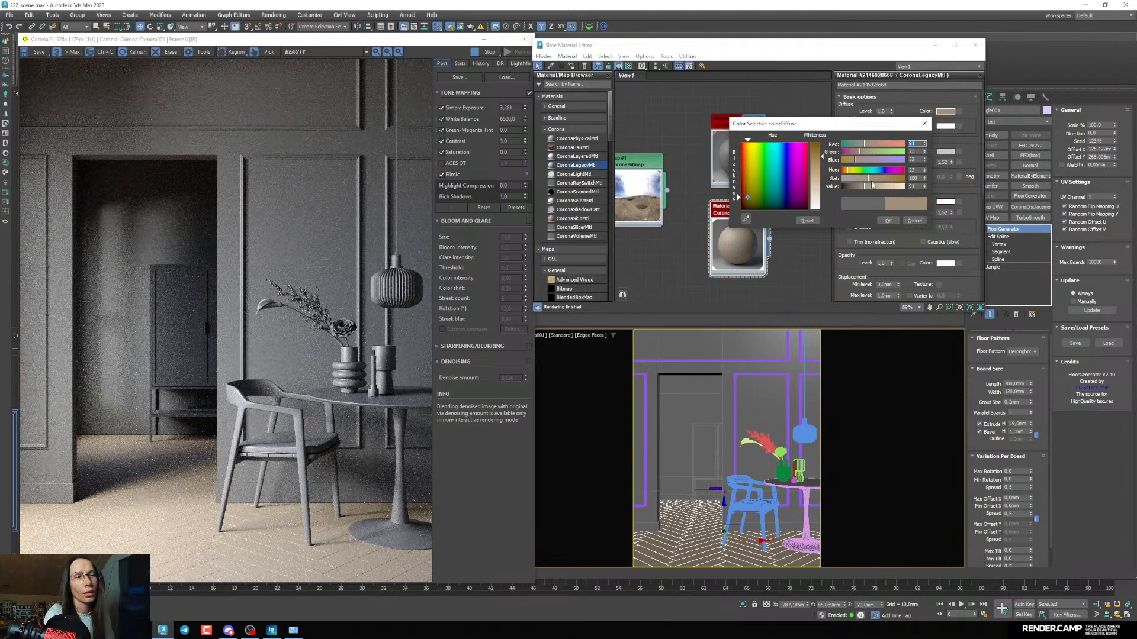
left_click(866, 187)
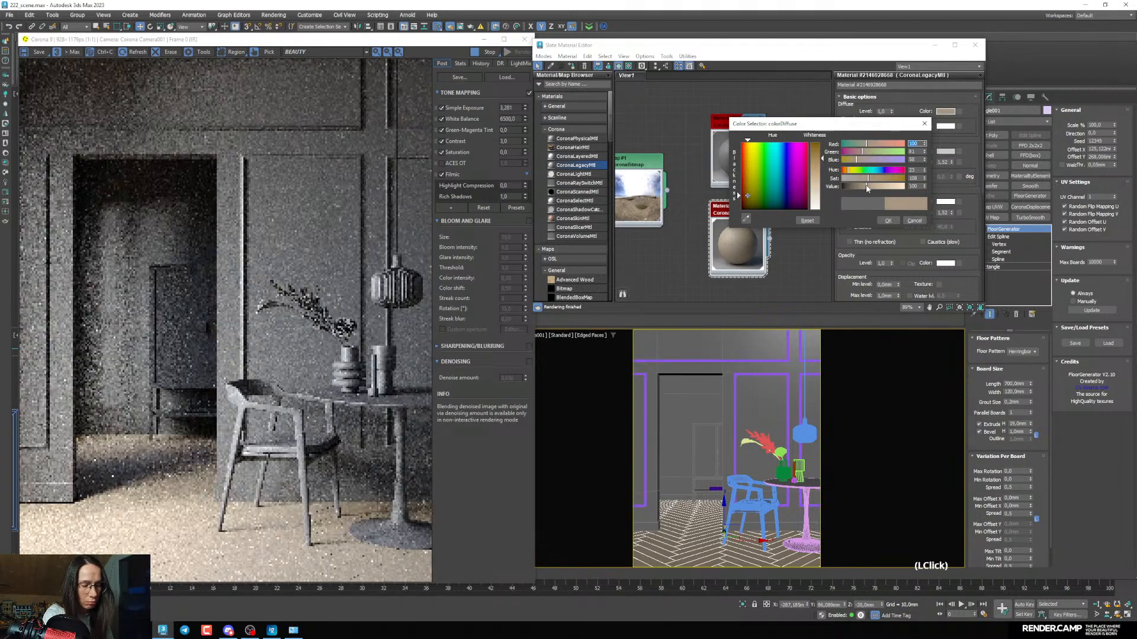
left_click(875, 187)
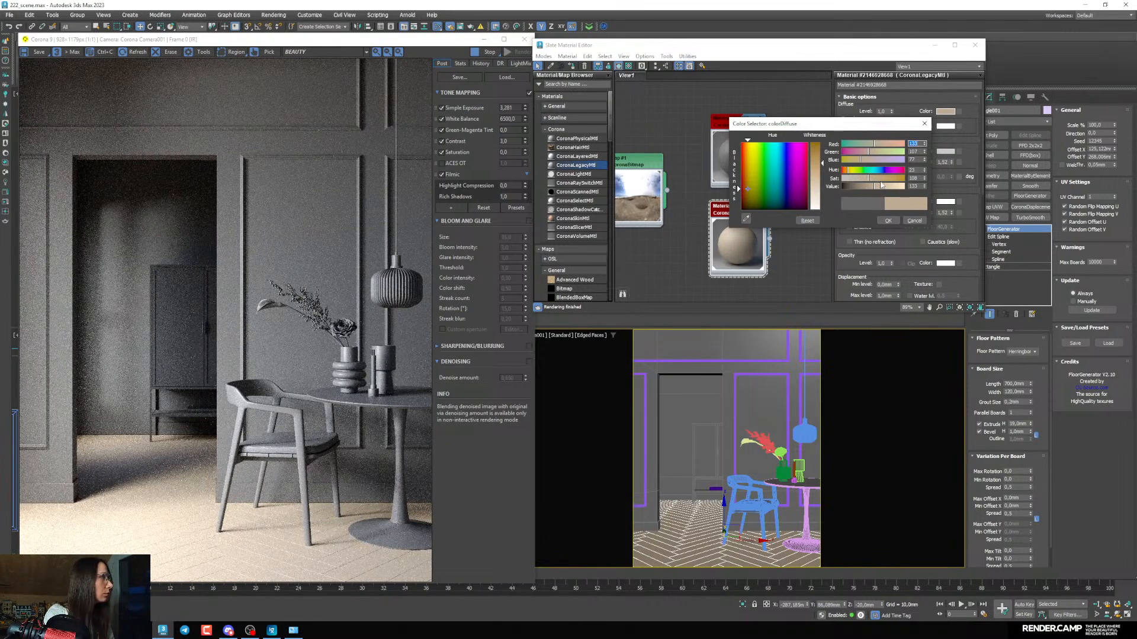
left_click_drag(873, 190, 869, 188)
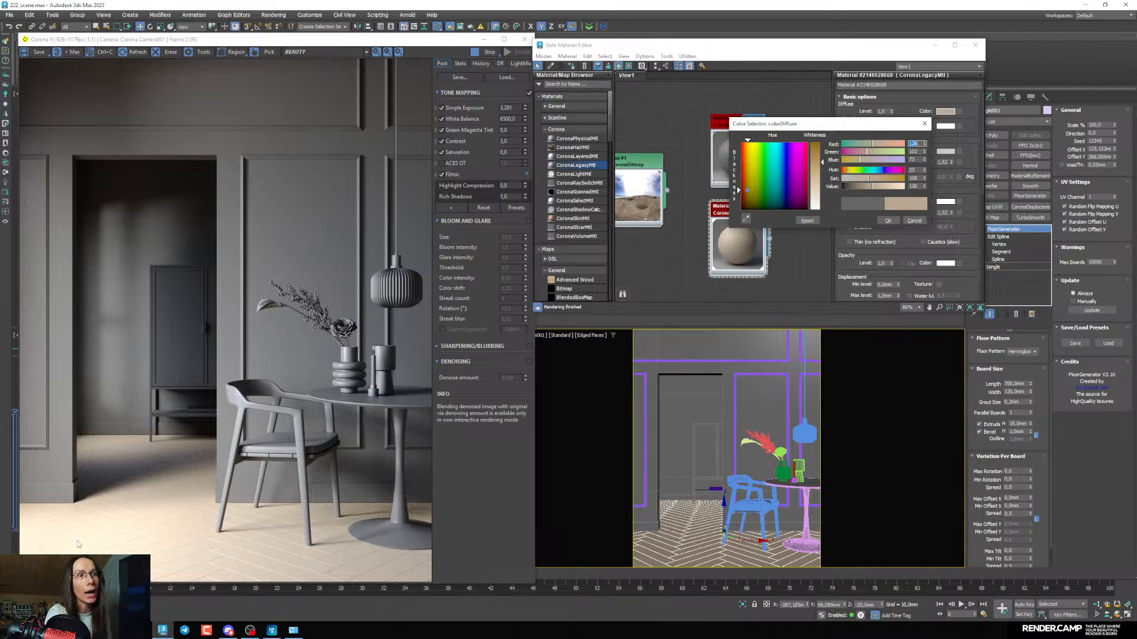
left_click(876, 190)
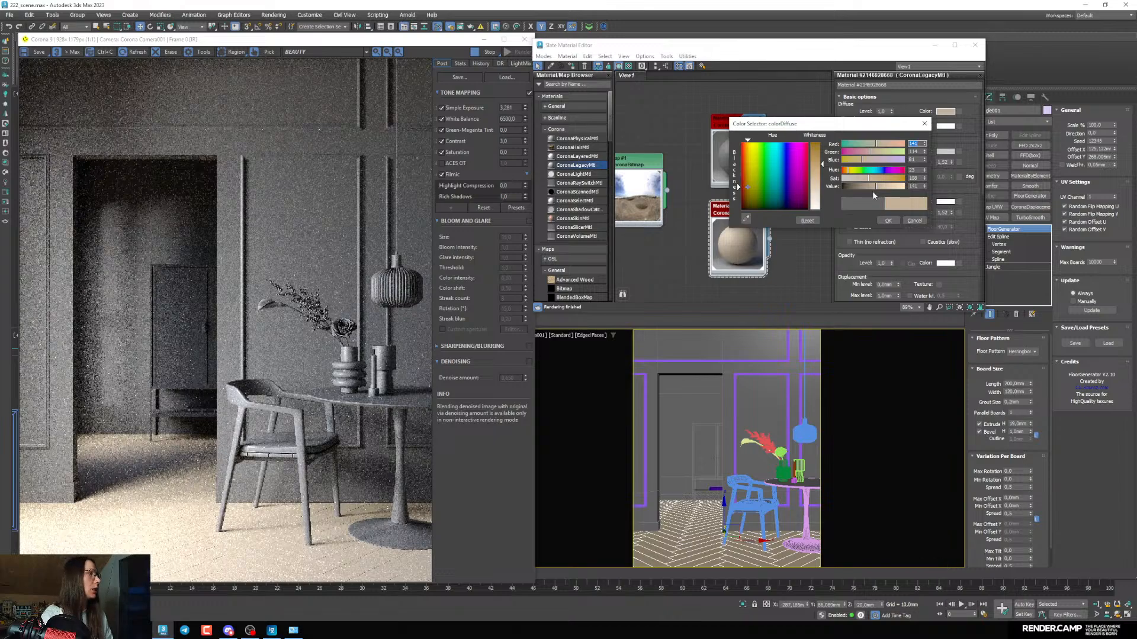
Try different Filmic Highlight Compression amounts for the bright floor and settle on about 0.224
left_click_drag(525, 187, 523, 178)
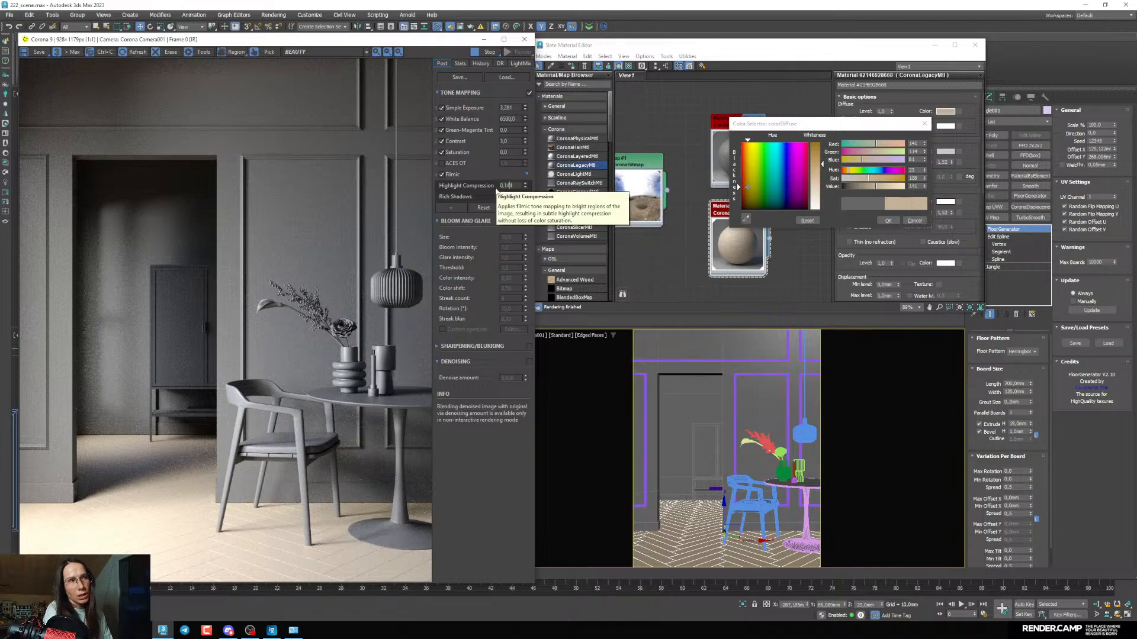
double_click(507, 185)
type("1,0")
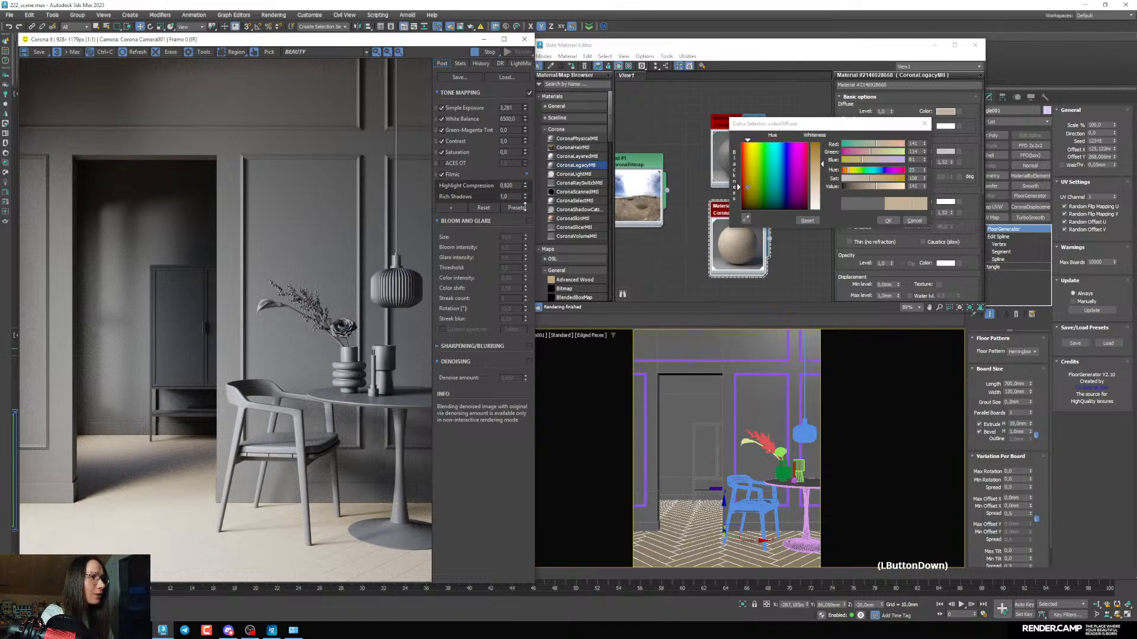
left_click_drag(525, 208, 523, 227)
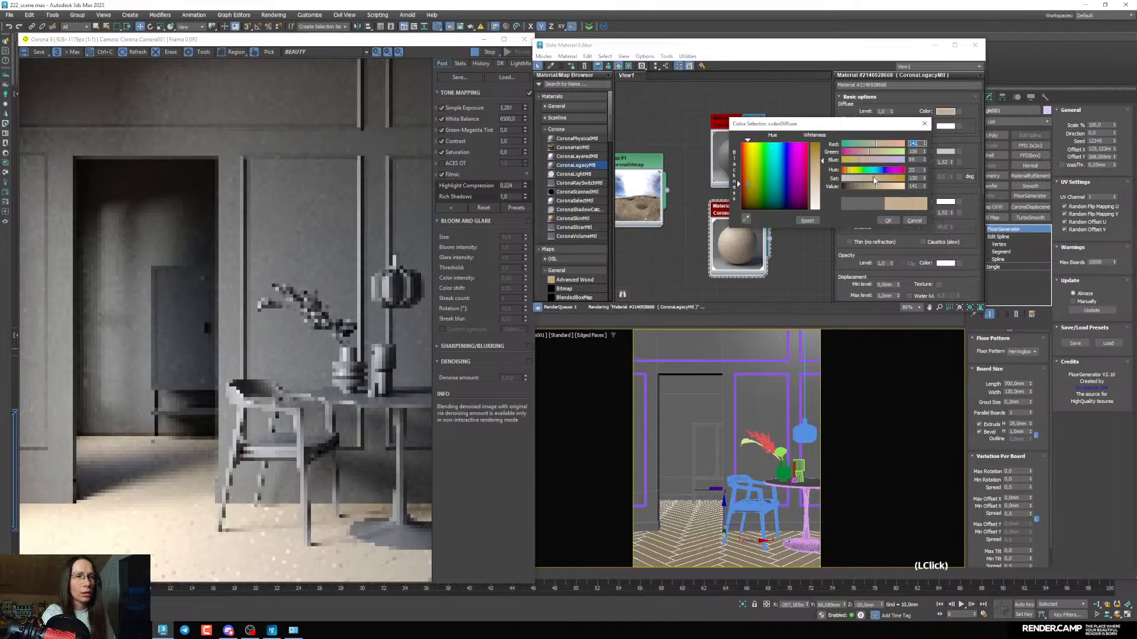
Raise the floor diffuse color's saturation to about 128 and set its hue to 22
left_click(876, 180)
left_click(875, 180)
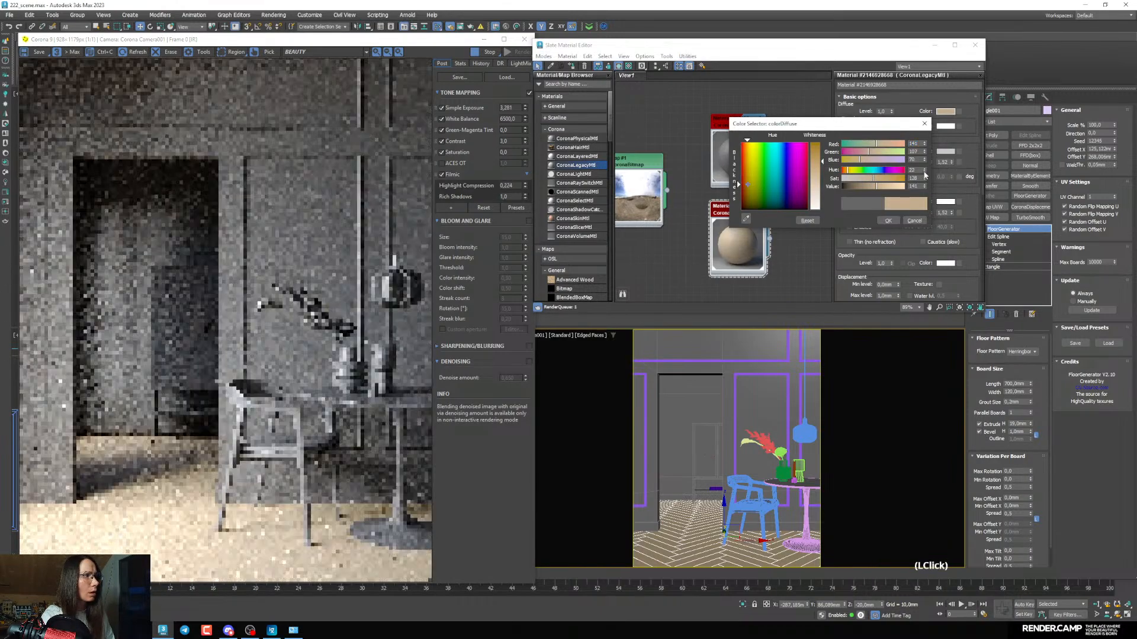
left_click(925, 172)
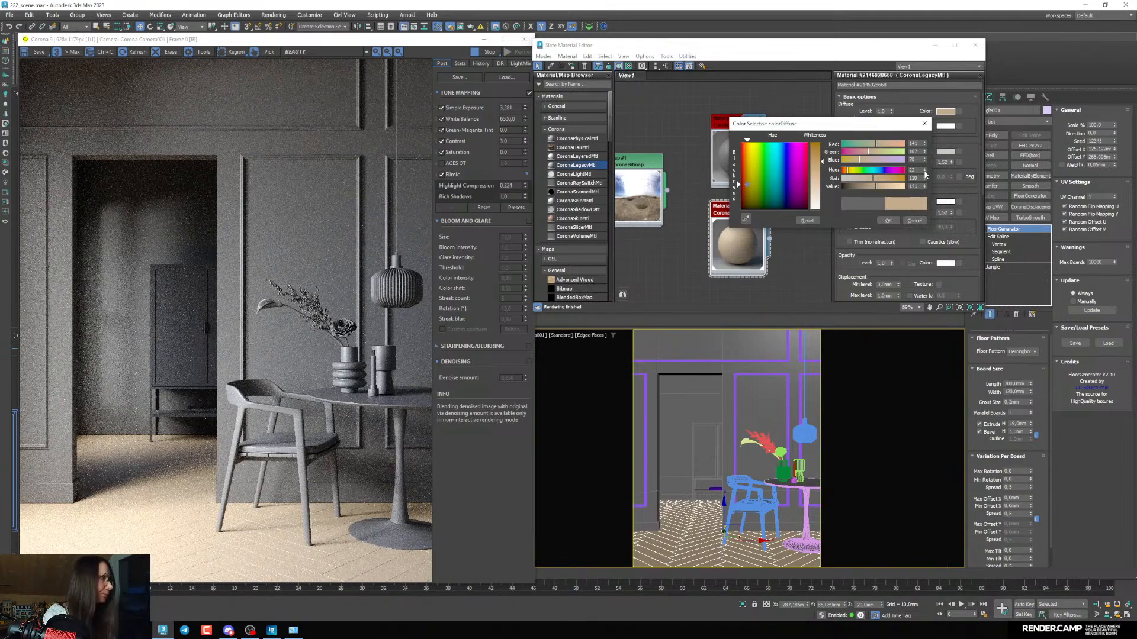
Set the floor diffuse color's saturation to about 122 and its hue to 22, and accept the color
left_click(925, 172)
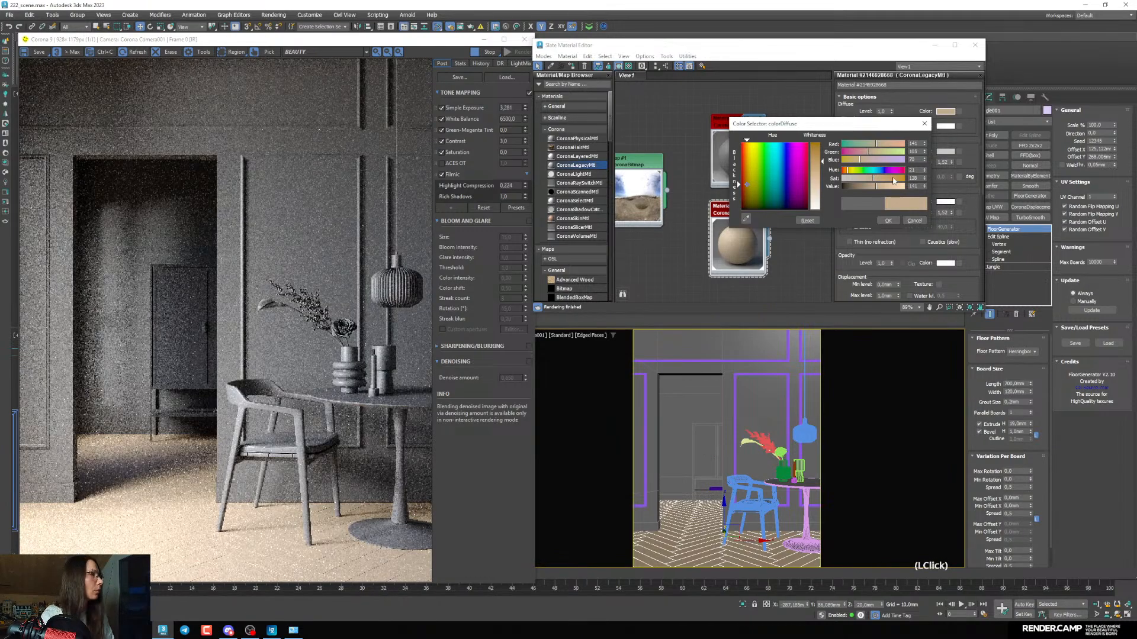
left_click(873, 180)
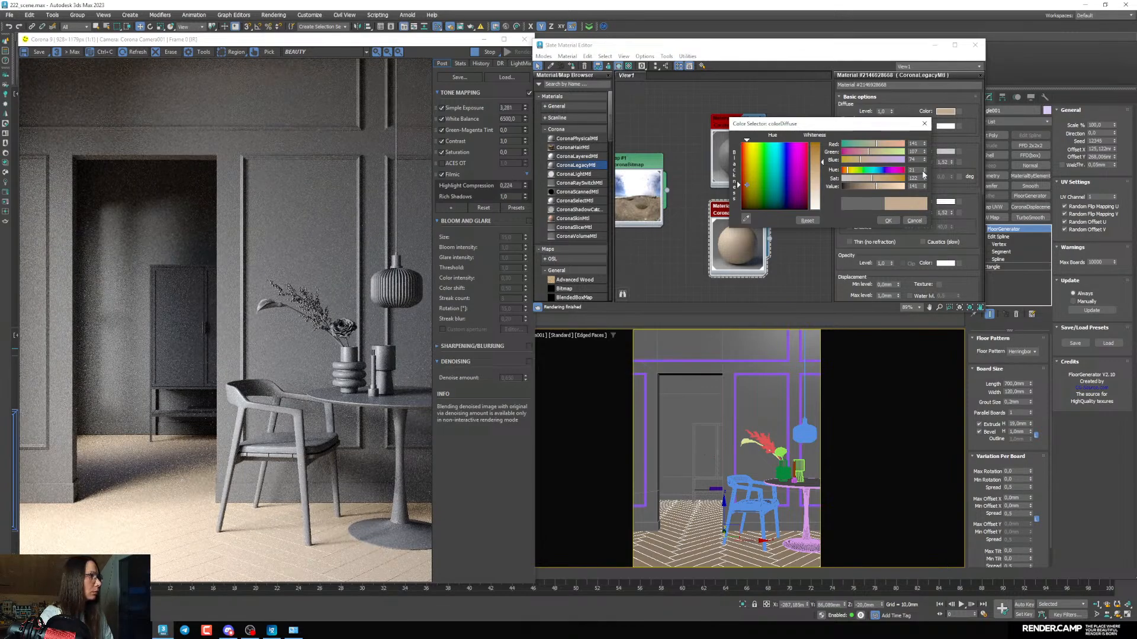
left_click(923, 171)
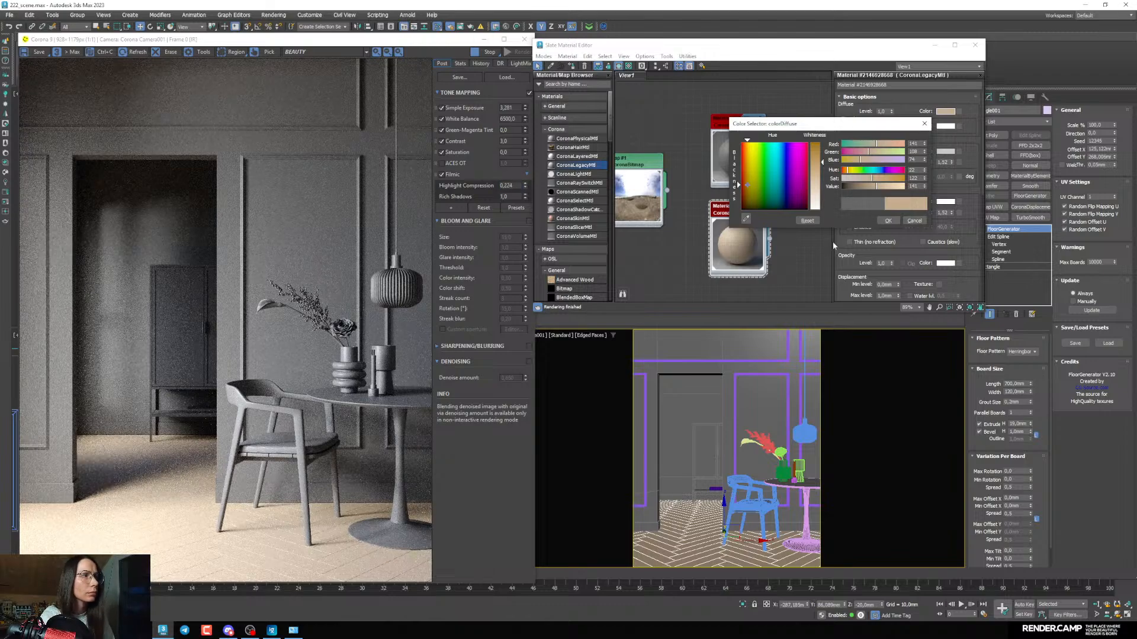
left_click(890, 221)
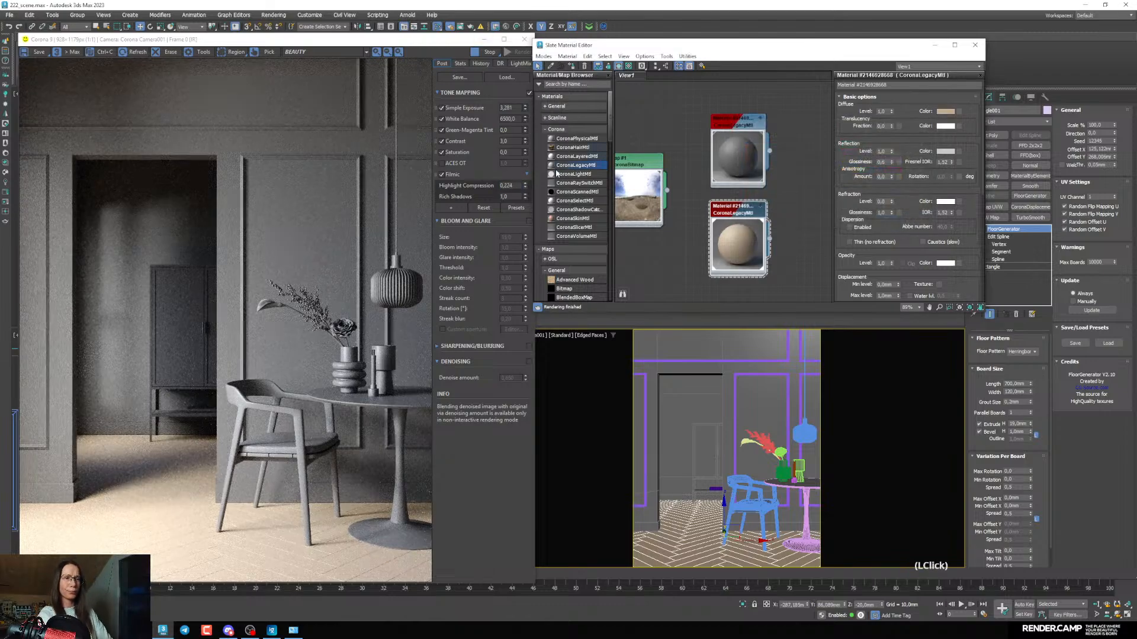
Duplicate the beige floor material node and place the copy below the original in the material graph
middle_click(700, 210)
middle_click(700, 210)
scroll(706, 188, "up", 3)
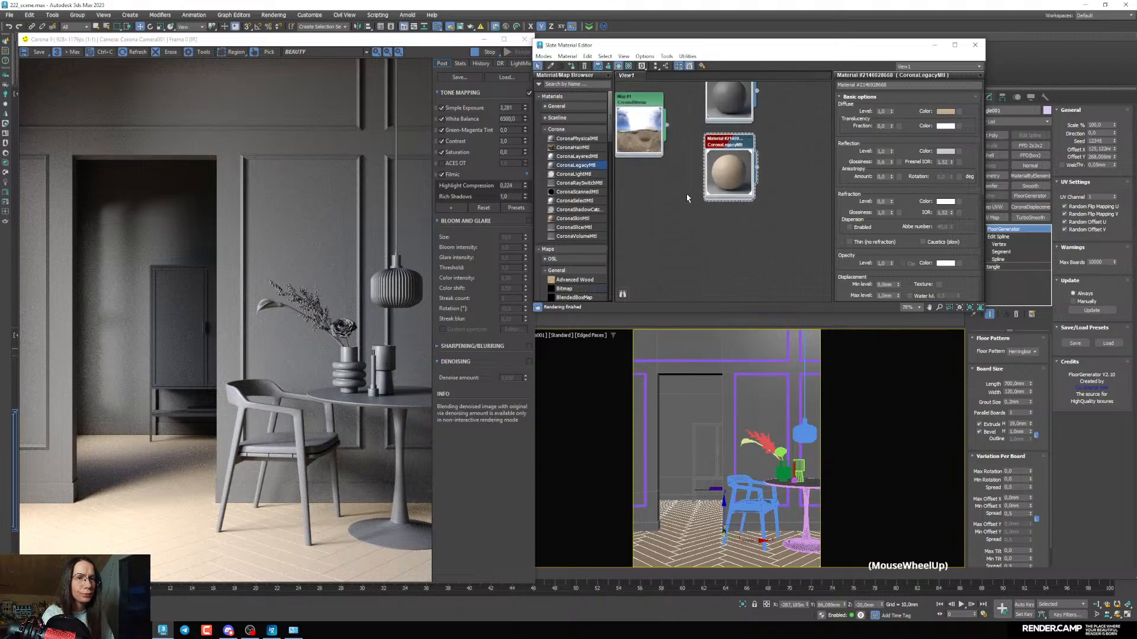
middle_click_drag(696, 193, 678, 198)
left_click_drag(717, 179, 716, 250, "shift")
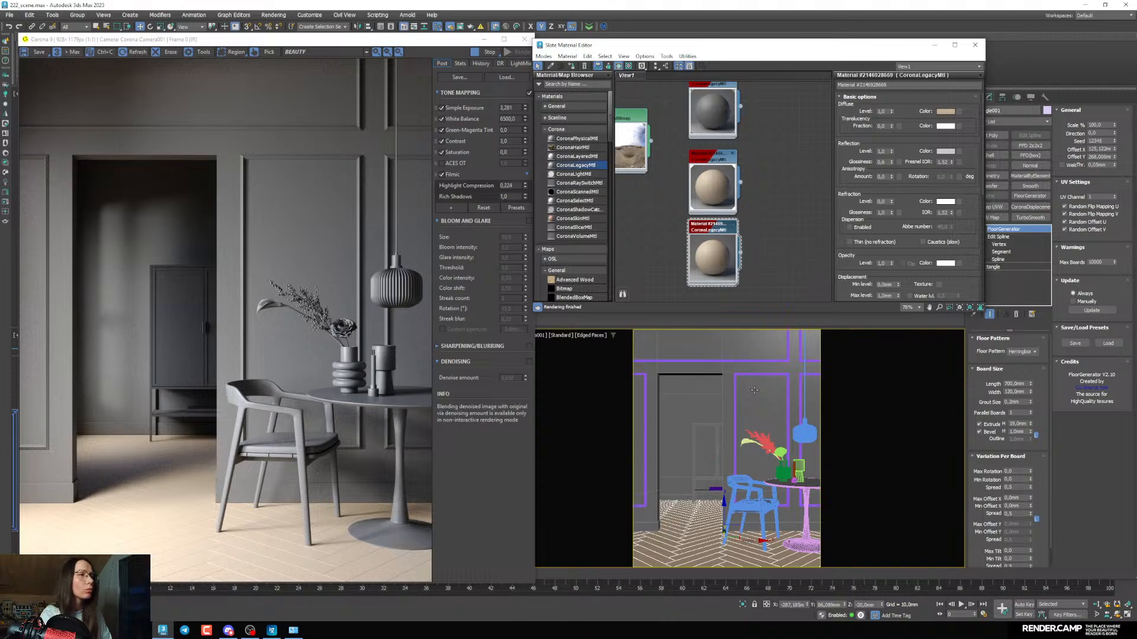
middle_click_drag(715, 210, 748, 254)
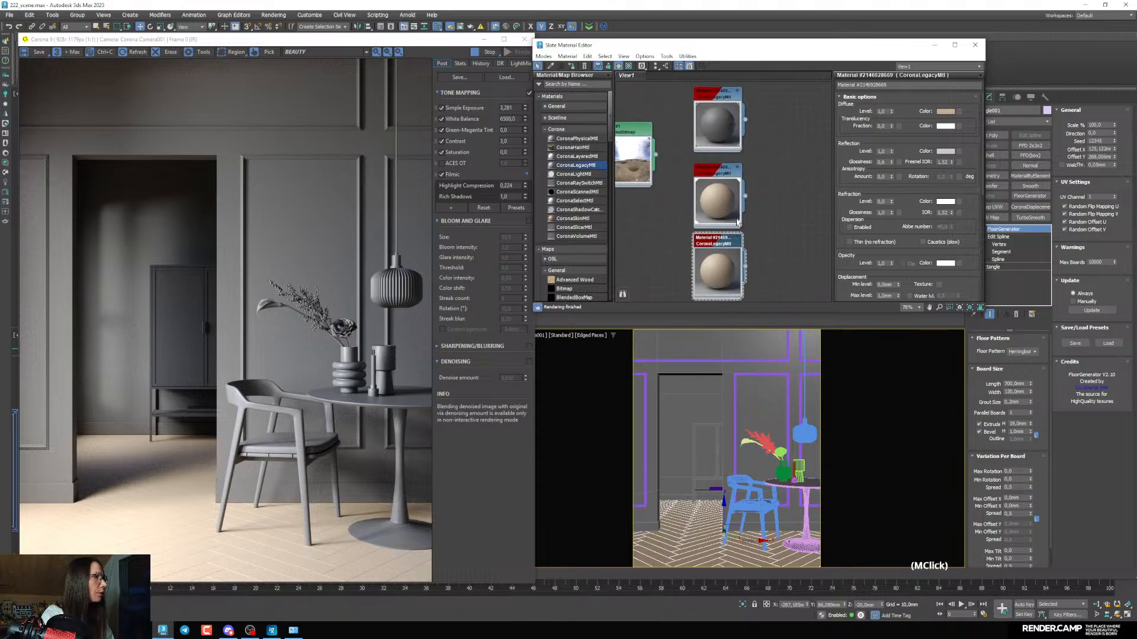
Darken the original floor material's reflection color to a value of about 62
double_click(717, 199)
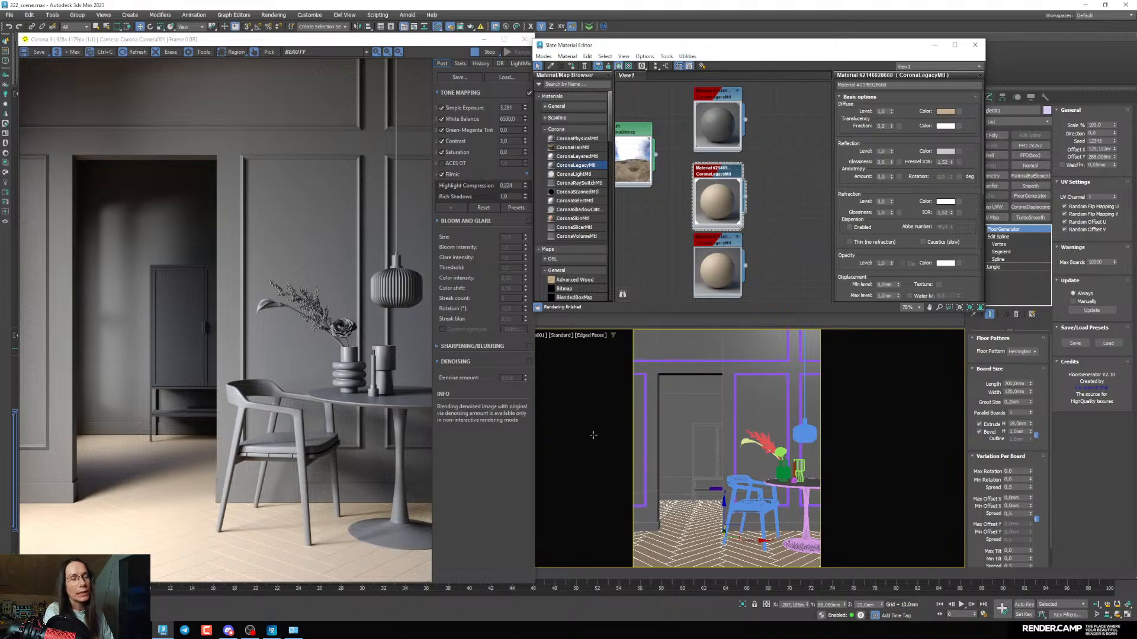
left_click_drag(719, 200, 718, 193)
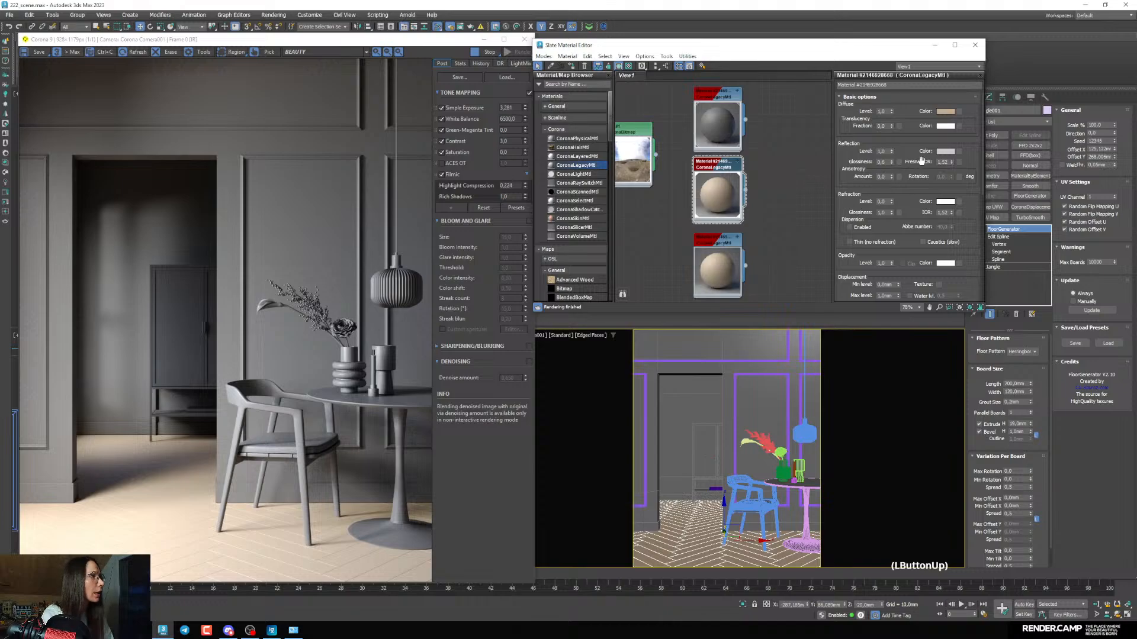
left_click(938, 151)
left_click_drag(868, 105, 865, 104)
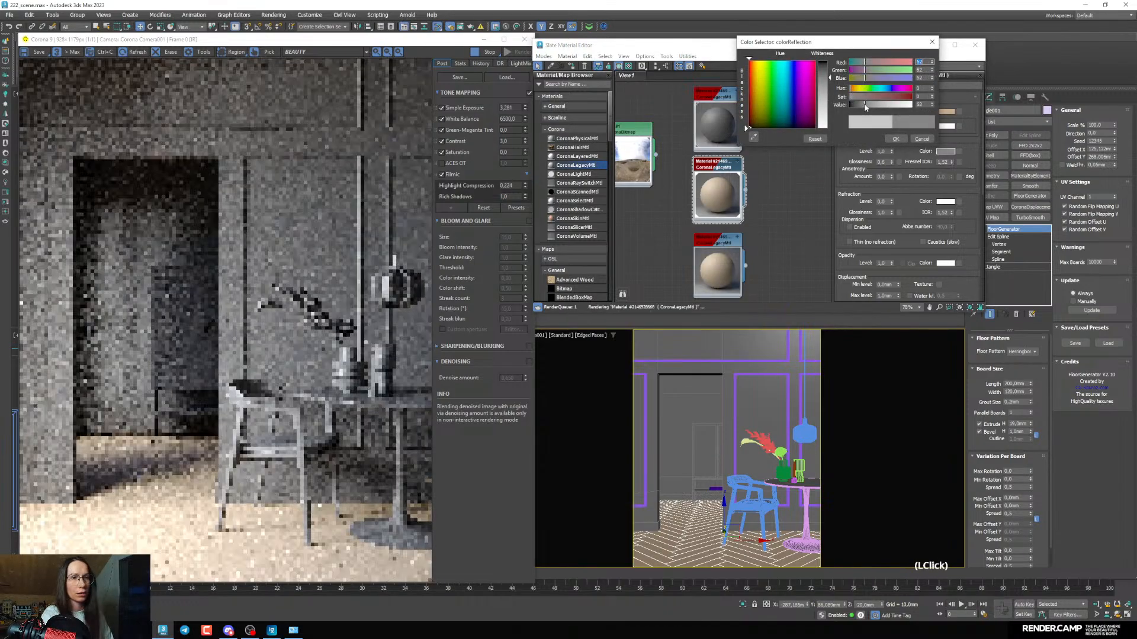
left_click(294, 451)
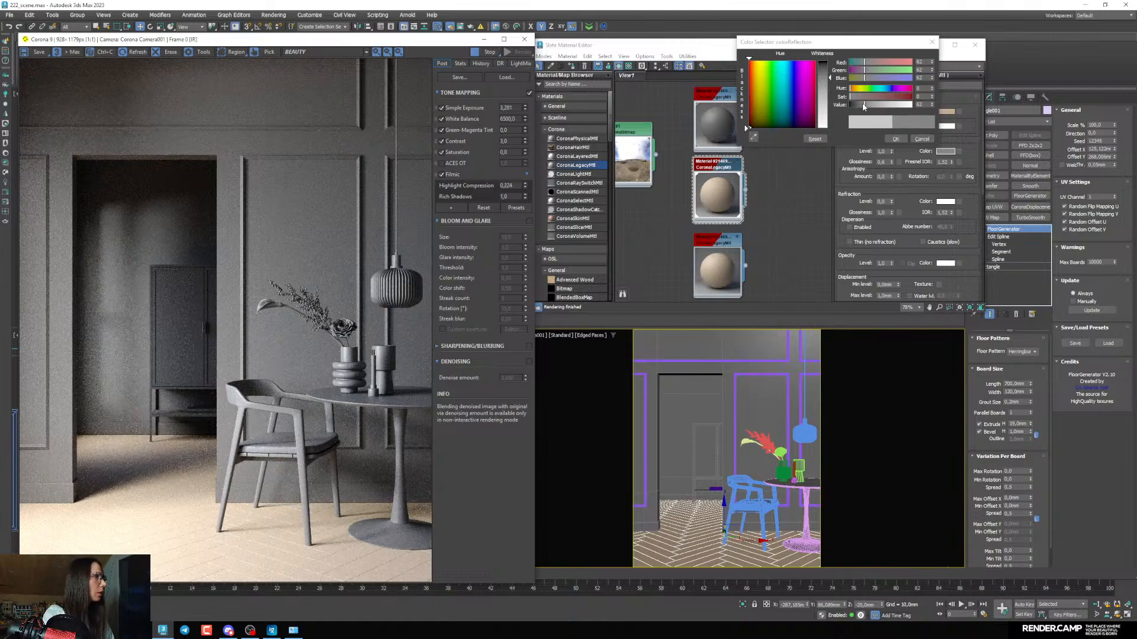
left_click(895, 138)
middle_click_drag(781, 197, 752, 230)
scroll(770, 173, "down", 3)
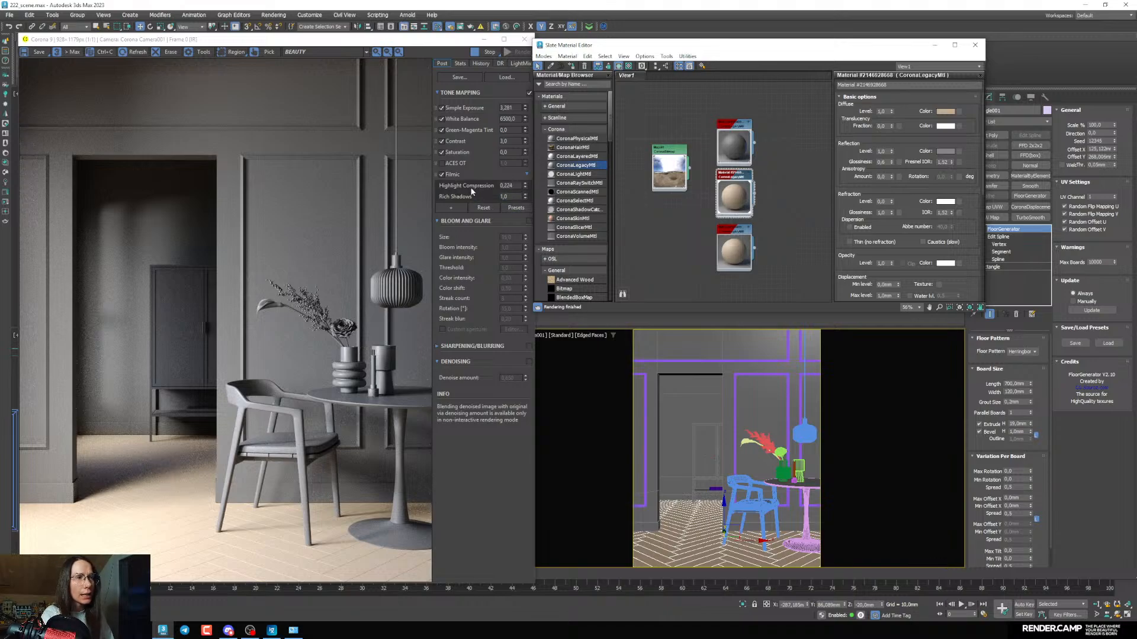
Add an Advanced Filmic operator with Shoulder Strength about 0.272 and set the Filmic Highlight Compression to about 0.124
left_click(457, 208)
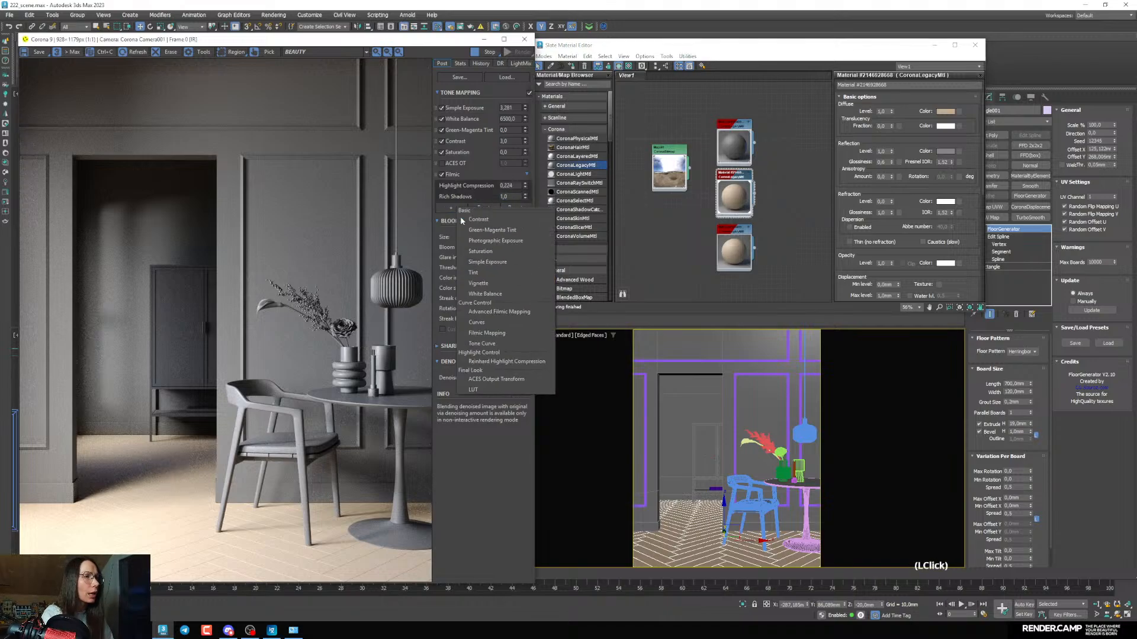
left_click(494, 312)
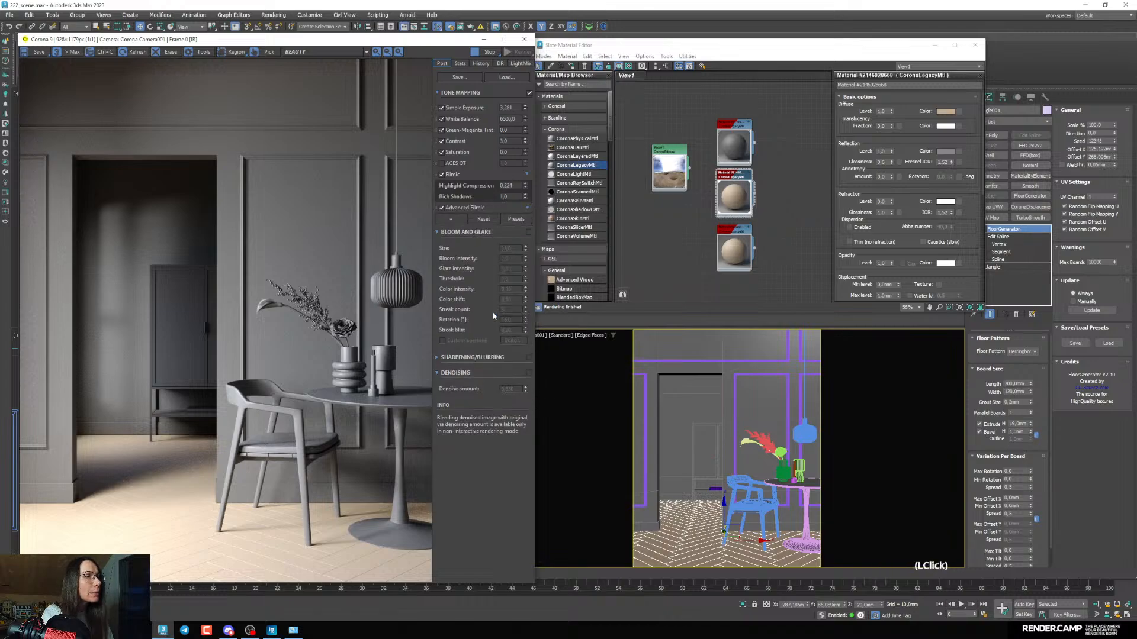
left_click(527, 208)
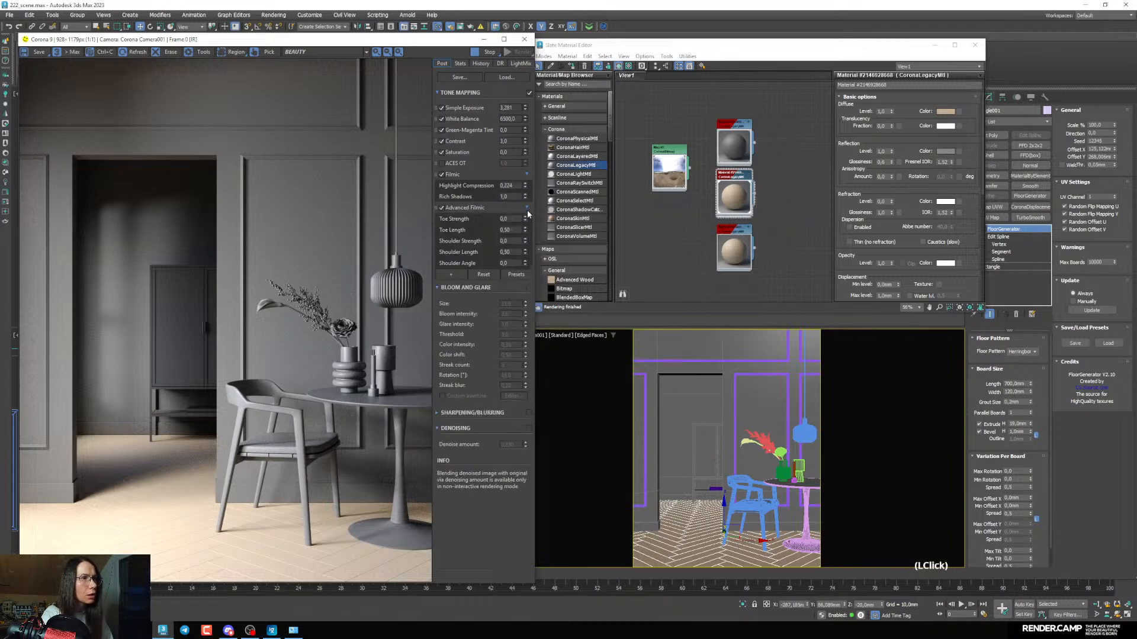
mouse_move(527, 216)
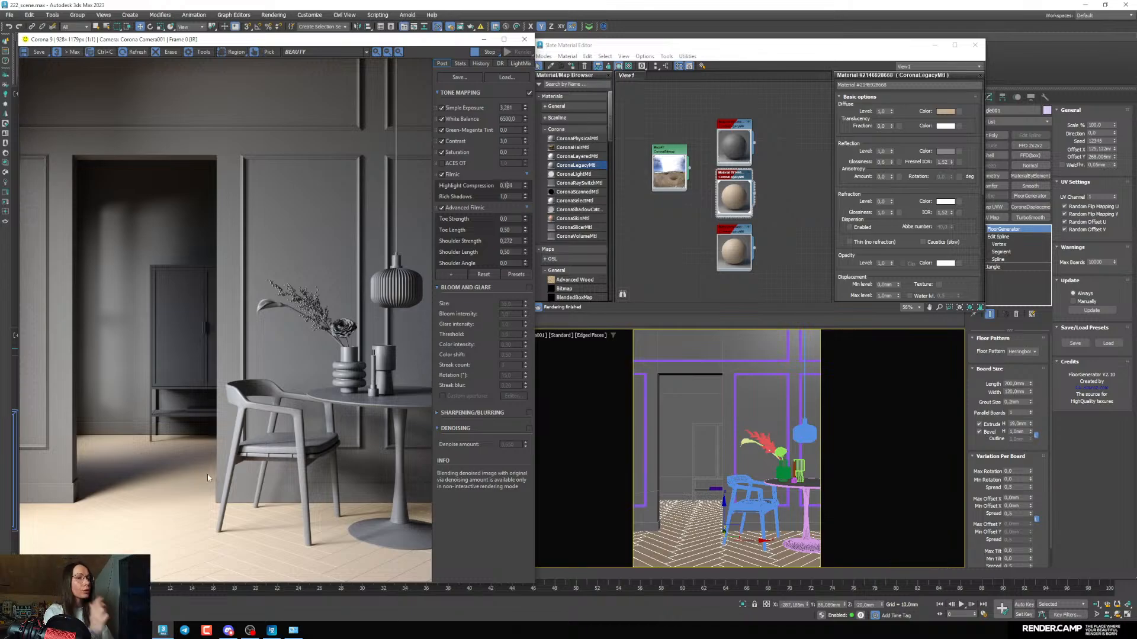
Select the moulding frame on the wall behind the table together with all similar objects in the scene
middle_click_drag(739, 291, 728, 224)
scroll(728, 223, "down", 5)
scroll(730, 204, "up", 6)
left_click(715, 195)
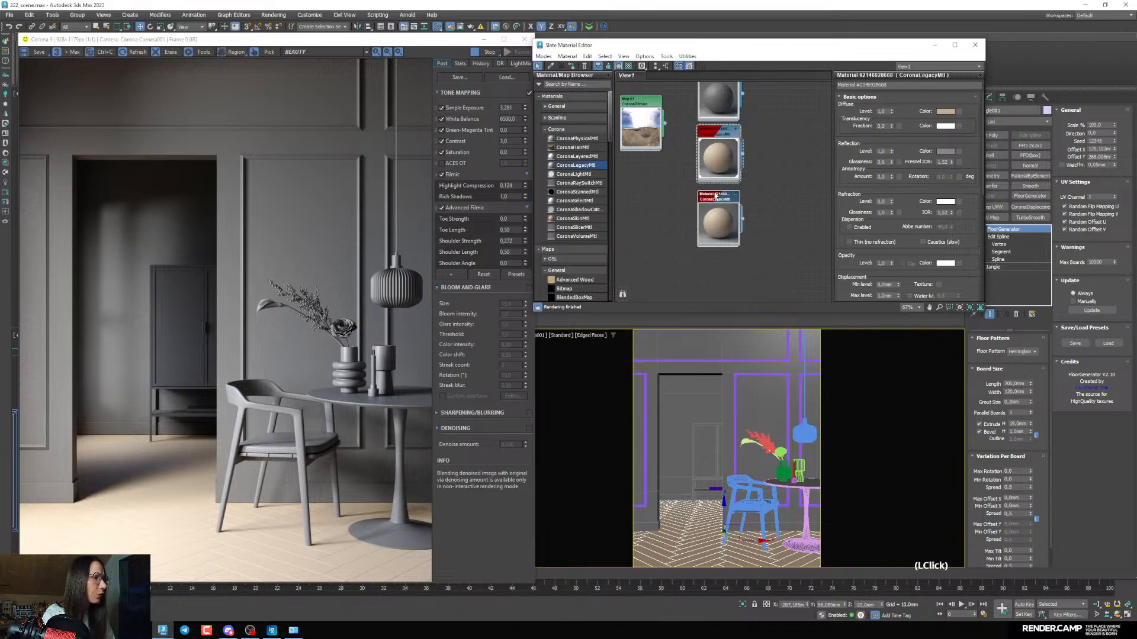
left_click(750, 374)
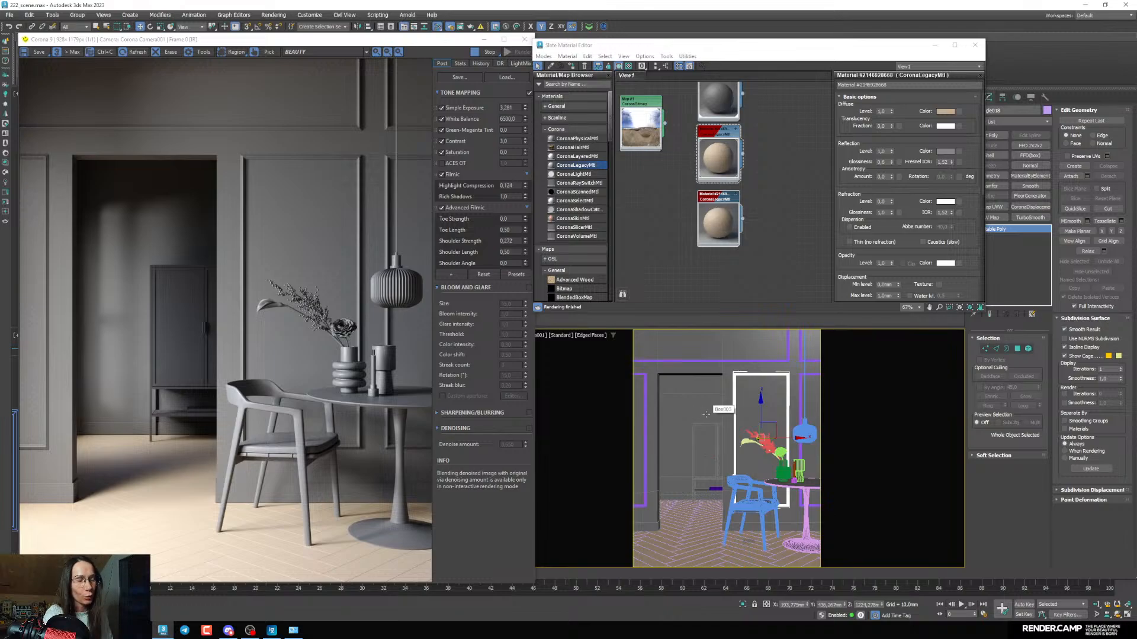
left_click(932, 46)
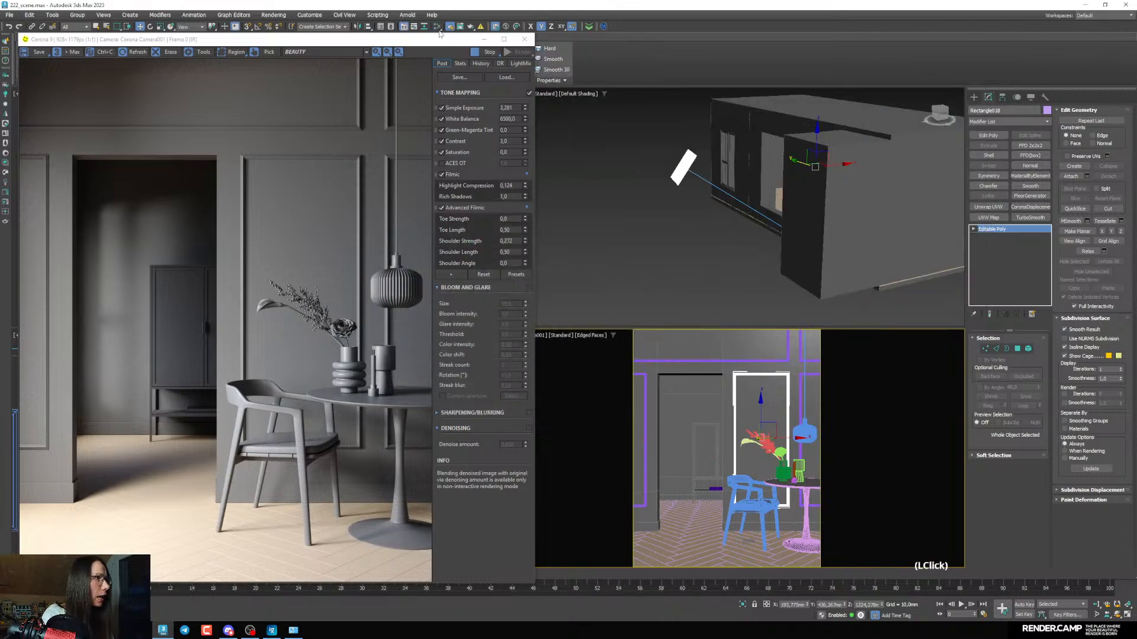
left_click(483, 39)
right_click(707, 385)
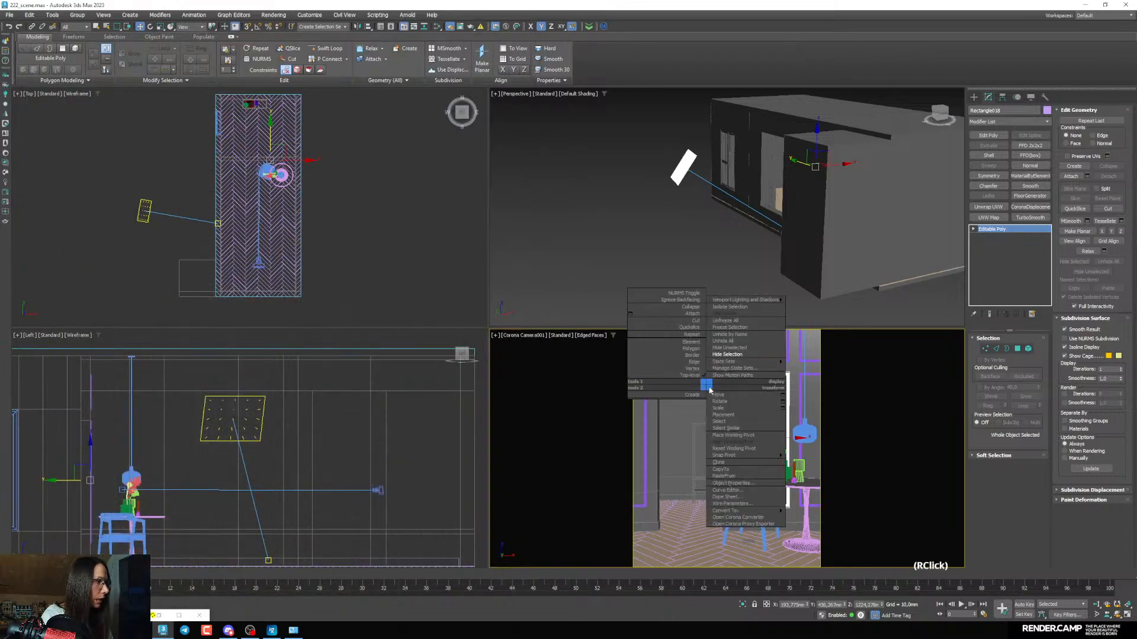
left_click(723, 428)
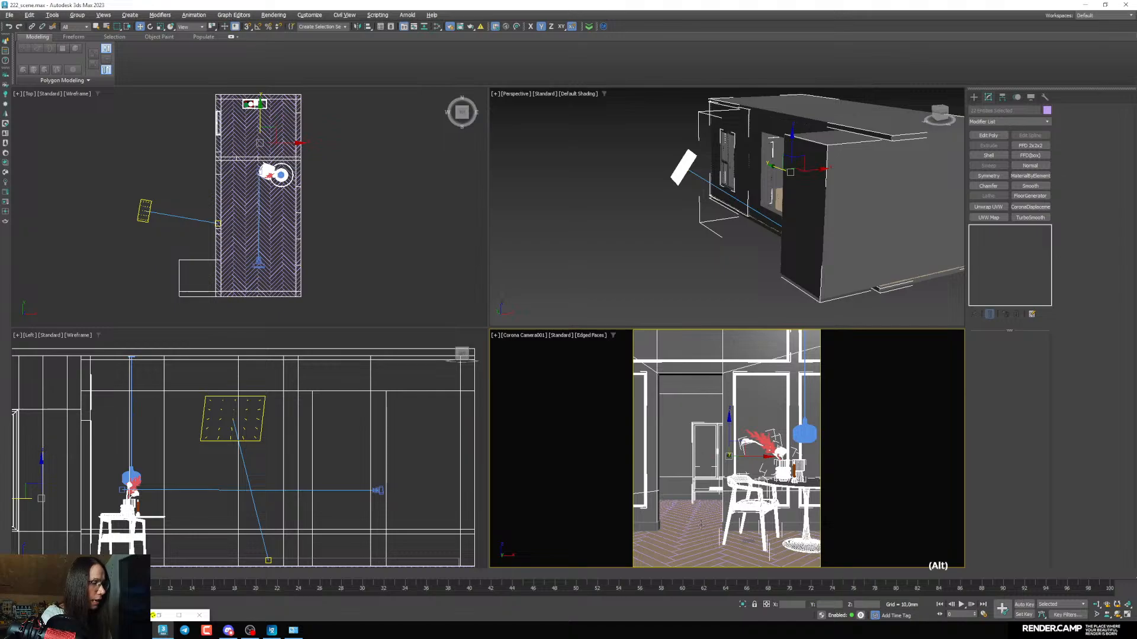
Deselect the furniture, decor, ceiling and back-room walls, keeping the front room's walls and mouldings selected
scroll(312, 183, "up", 2)
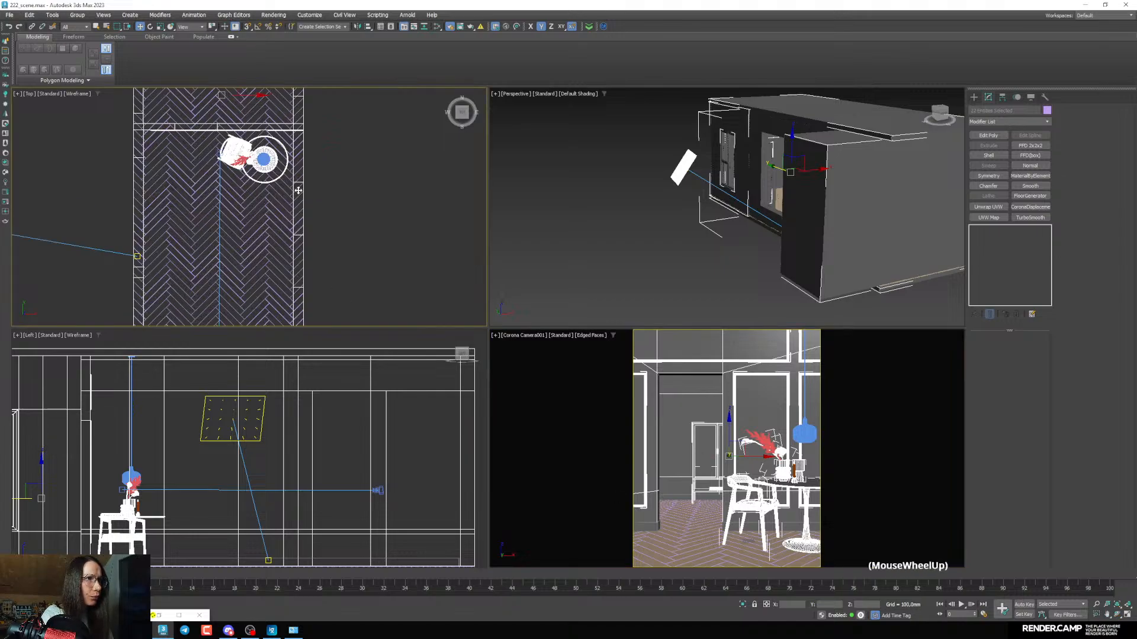
middle_click_drag(312, 184, 380, 280)
scroll(381, 280, "up", 2)
scroll(347, 249, "down", 1)
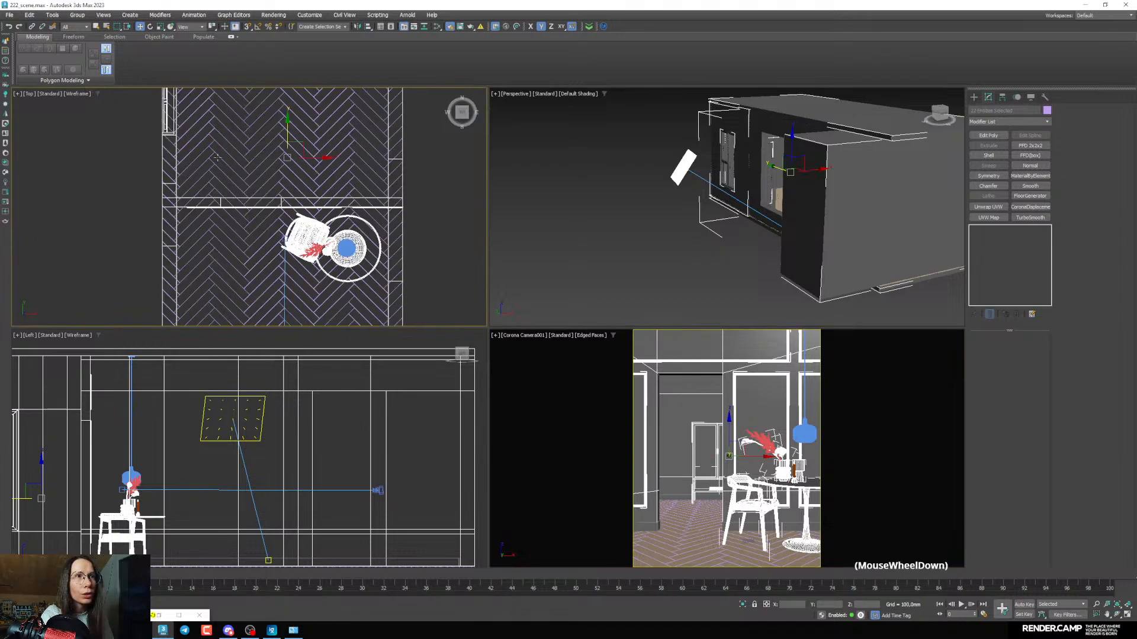
middle_click_drag(217, 157, 219, 158)
left_click_drag(352, 305, 242, 231, "alt")
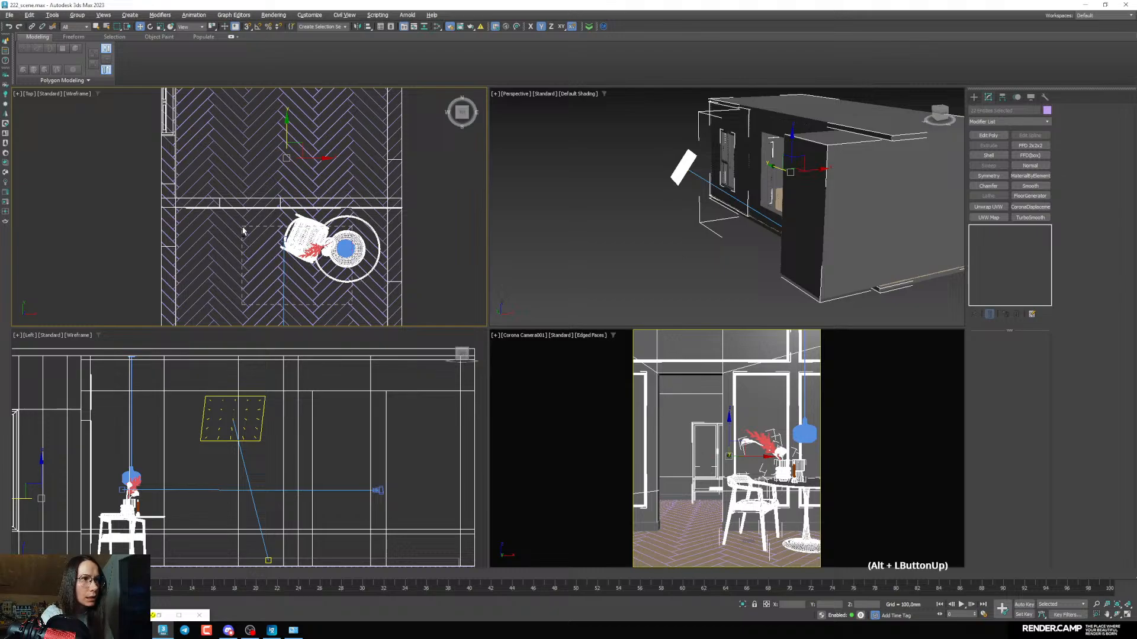
middle_click_drag(268, 199, 301, 318)
left_click_drag(283, 187, 257, 166, "alt")
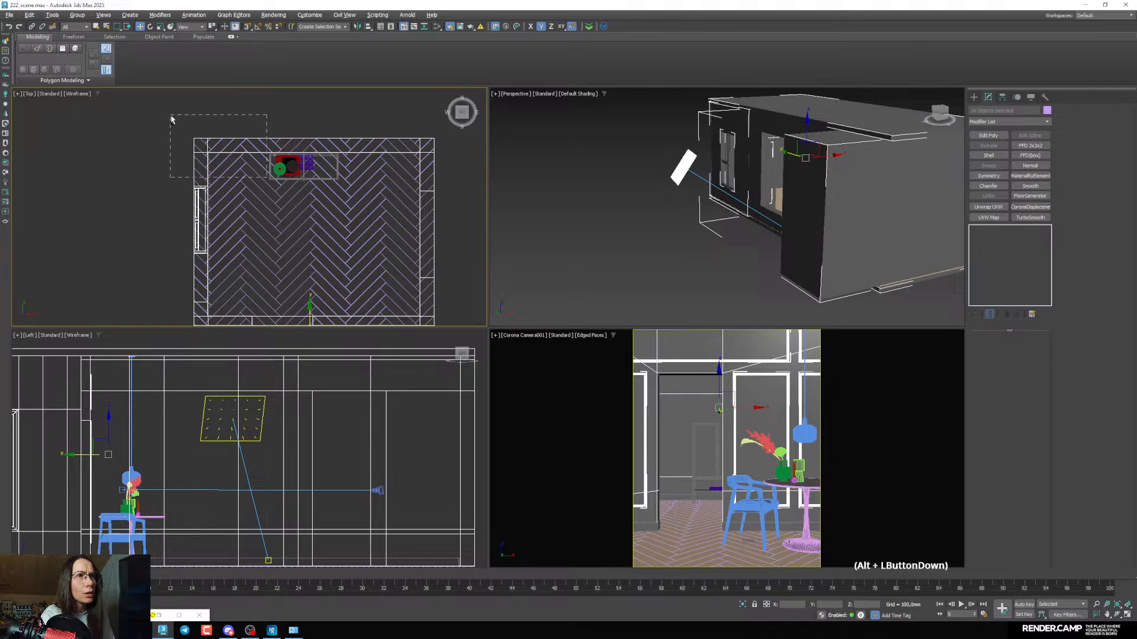
left_click_drag(172, 117, 206, 137, "alt")
scroll(235, 219, "down", 3)
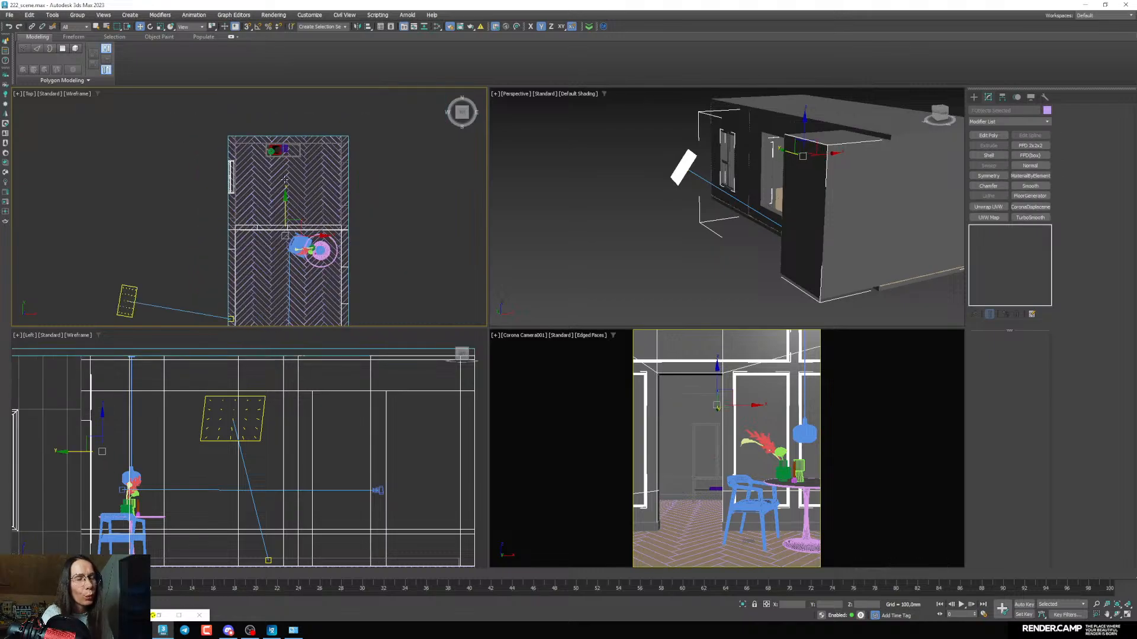
middle_click_drag(286, 253, 281, 185)
scroll(282, 185, "down", 2)
scroll(381, 275, "up", 1)
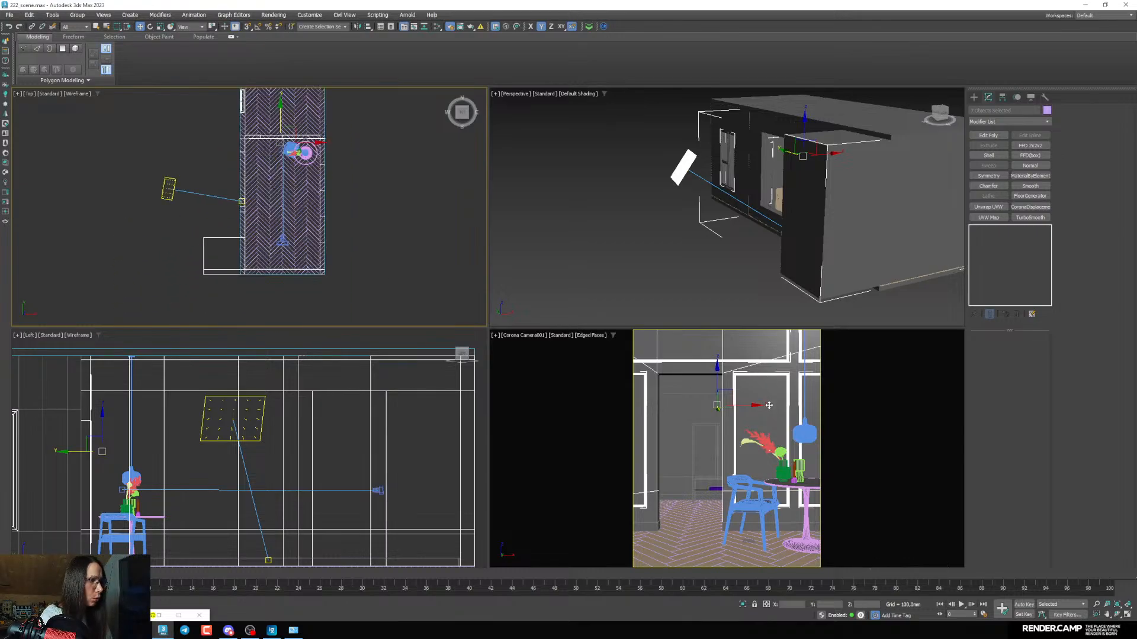
Isolate the selected walls and mouldings to examine them from above, and end the isolation
right_click(747, 424)
left_click(770, 413)
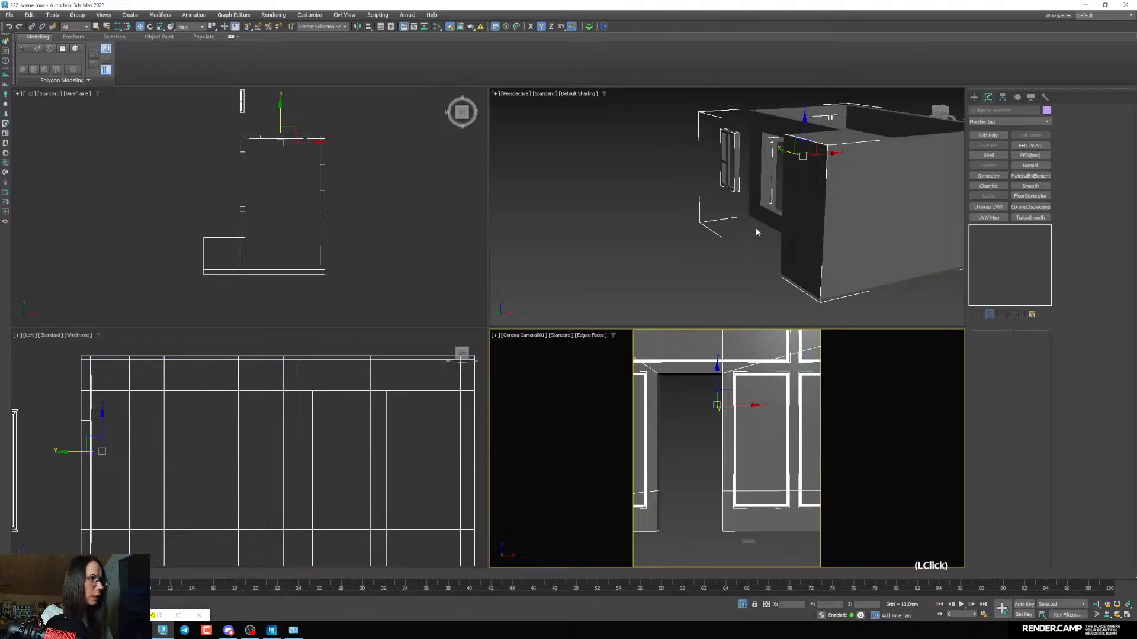
middle_click_drag(804, 193, 703, 223, "alt")
key("alt+w")
right_click(586, 234)
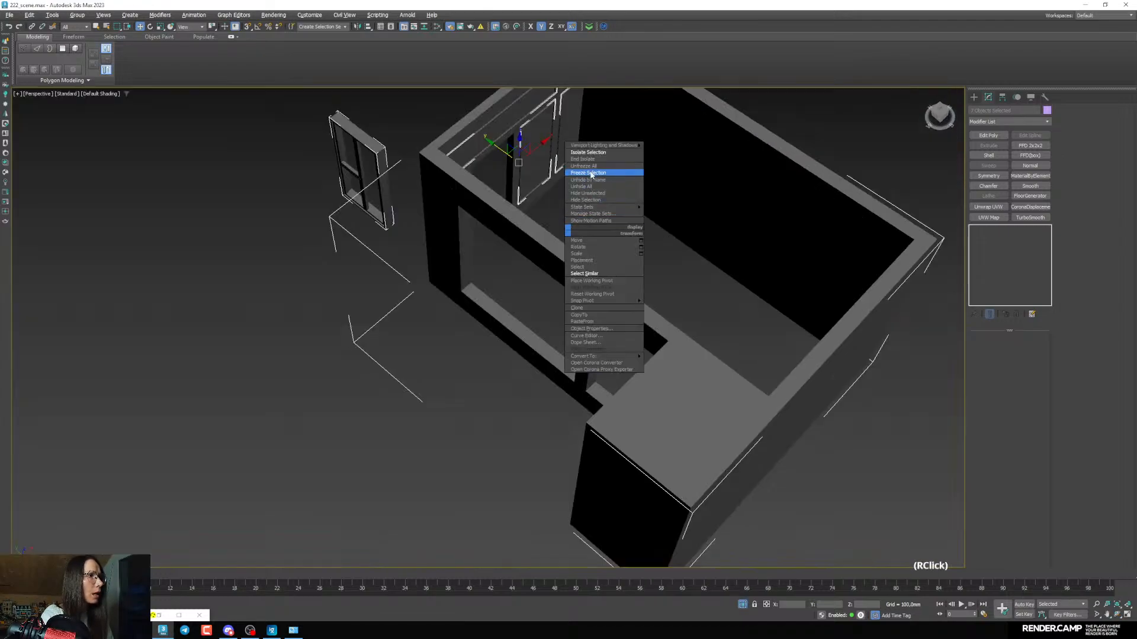
left_click(588, 154)
right_click(589, 158)
left_click(591, 126)
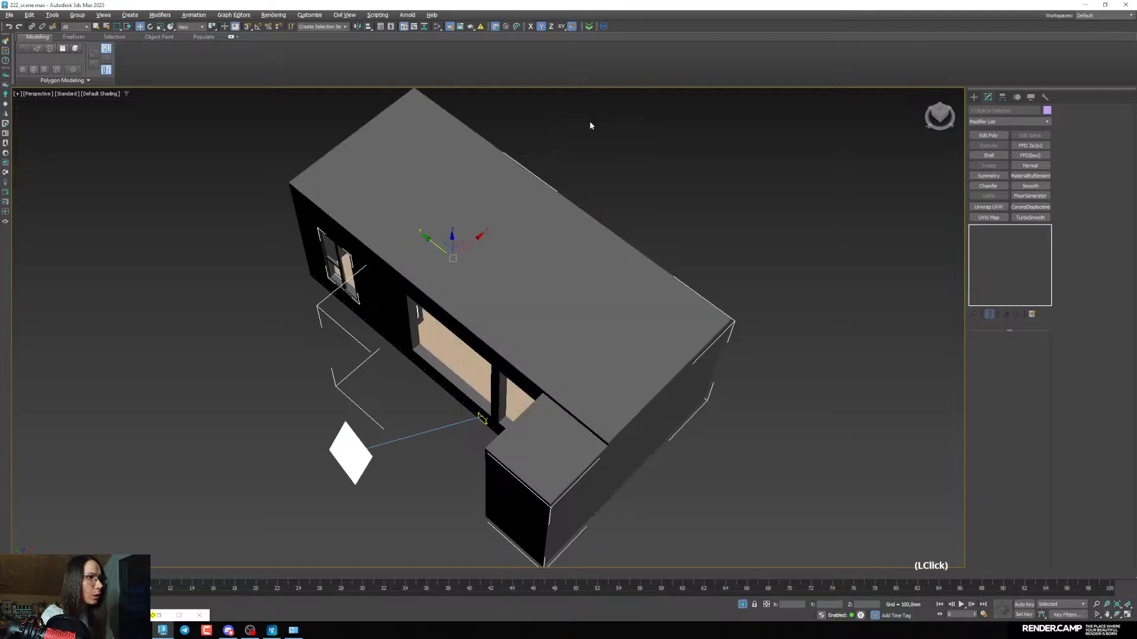
Assign the duplicated beige material to the selected walls and mouldings, and also to the baseboards
key("alt+w")
key("alt+w")
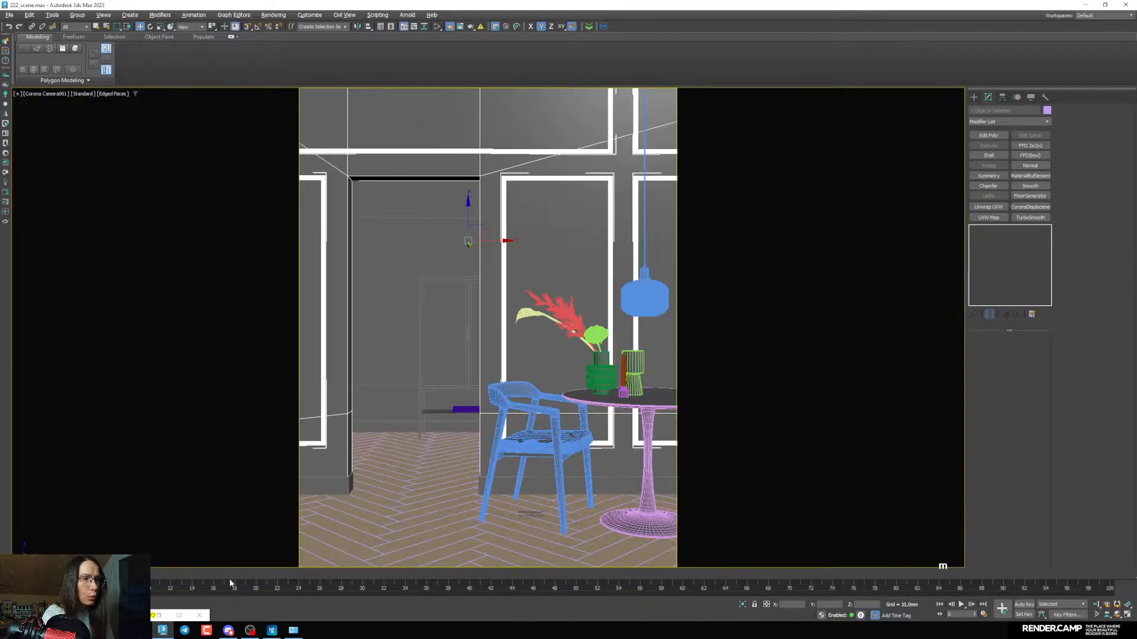
key("m")
left_click(713, 230)
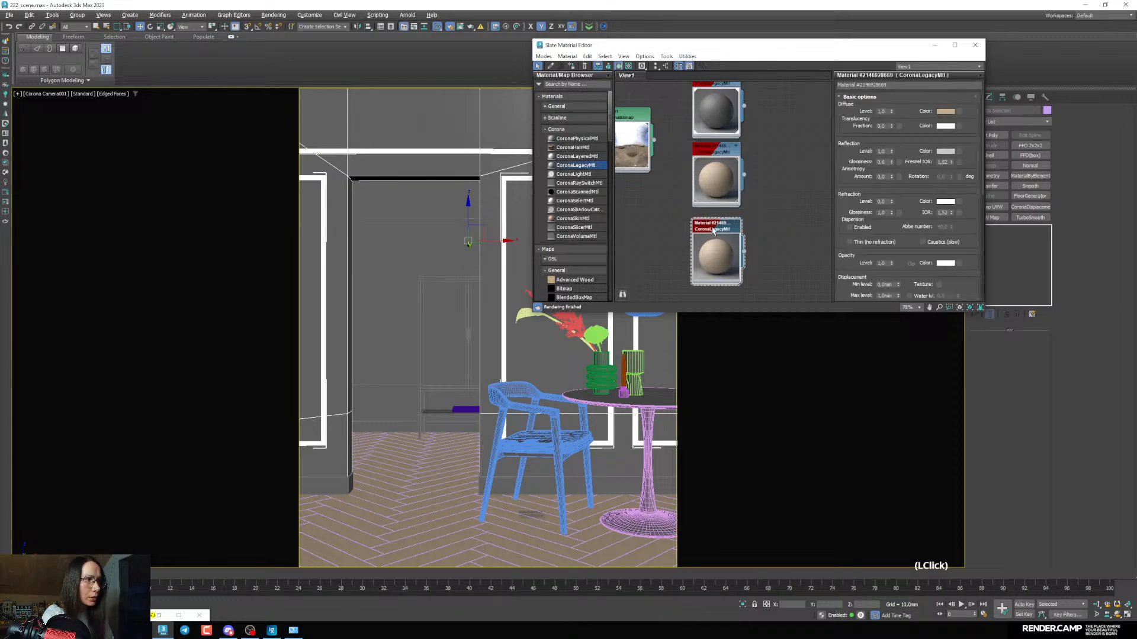
left_click(572, 67)
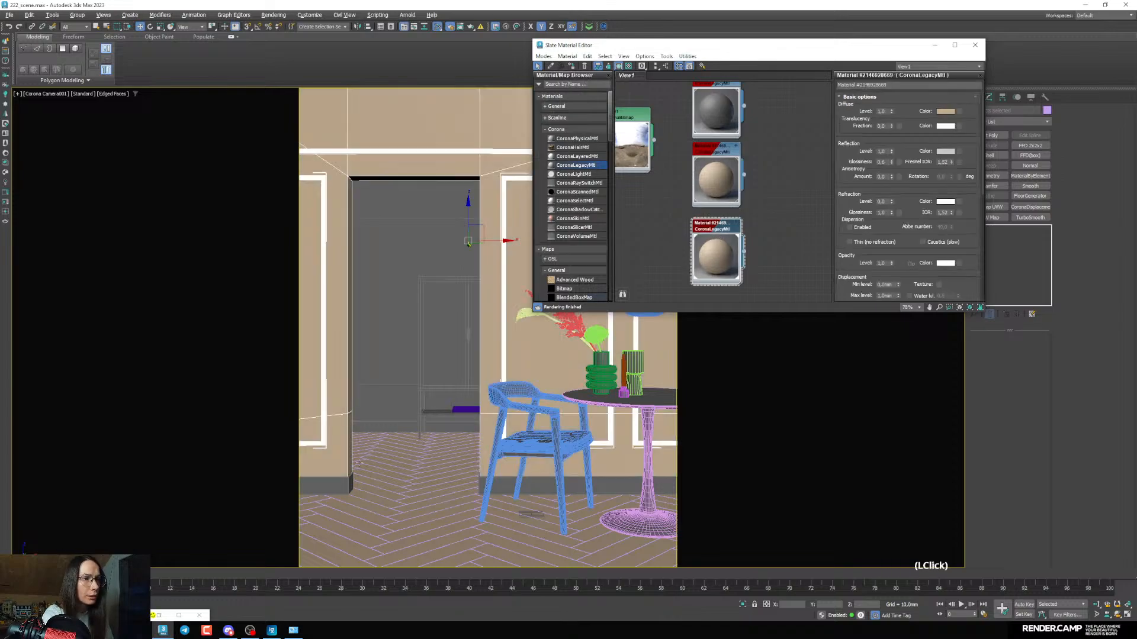
left_click(527, 480, "ctrl")
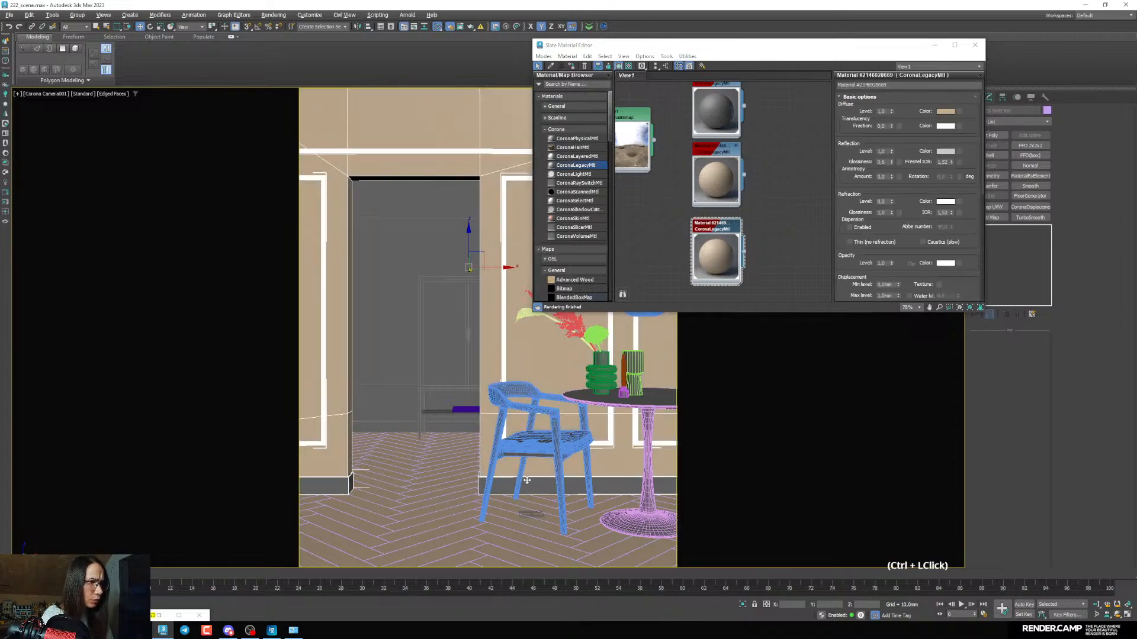
left_click(571, 67)
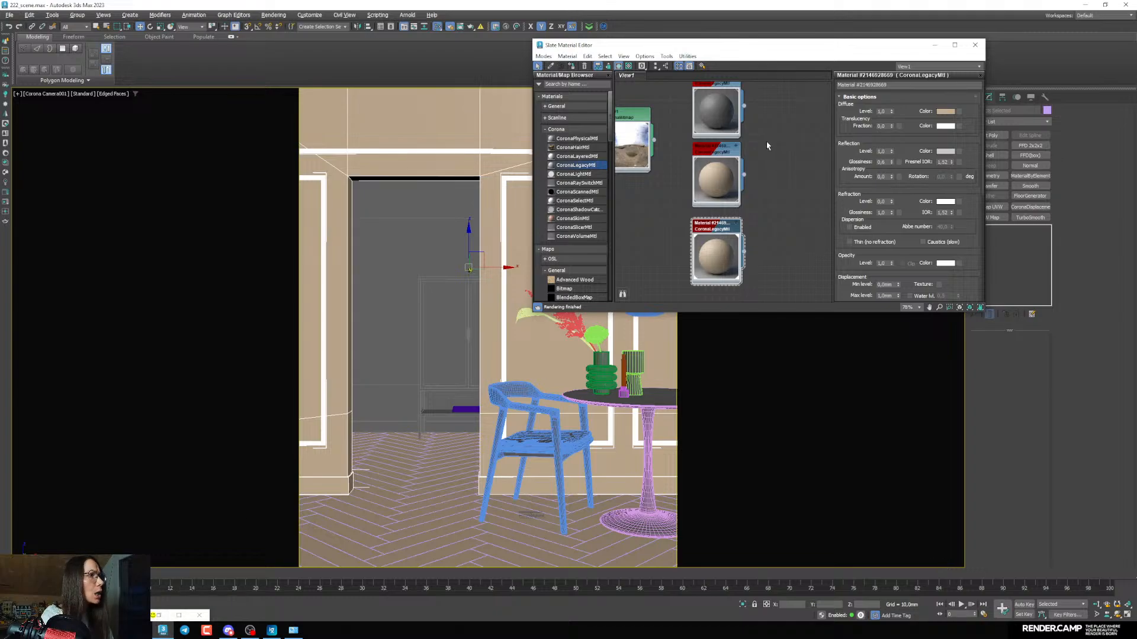
Delete the duplicated beige material from the node view, keeping the original beige and dark grey materials
middle_click_drag(719, 232, 714, 222)
left_click(713, 232)
key("Delete")
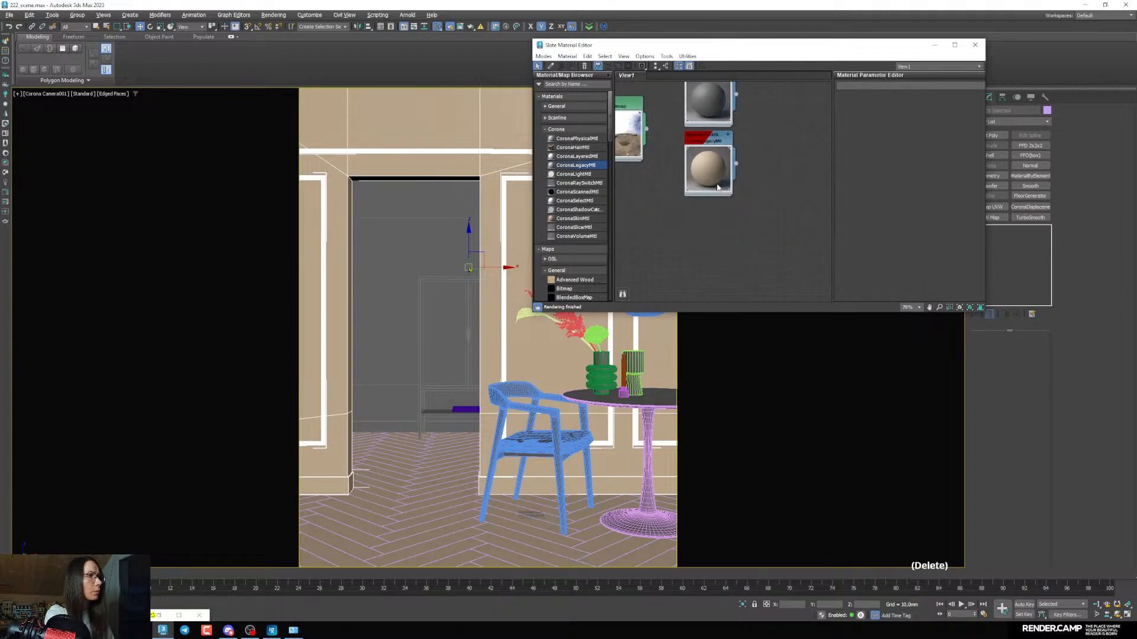
Duplicate the dark grey material and assign the copy to the selected front-room walls and mouldings
mouse_move(719, 180)
middle_mouse_down()
mouse_move(716, 198)
mouse_move(708, 172)
middle_mouse_up()
scroll(713, 184, "down", 1)
double_click(706, 147)
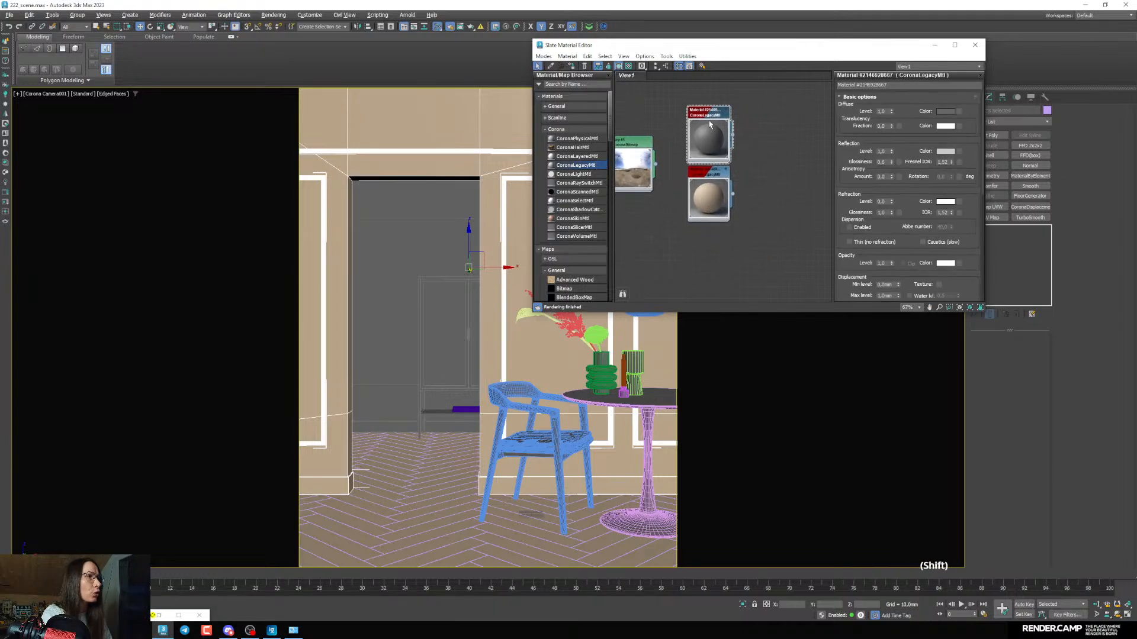
left_click_drag(708, 142, 716, 255, "shift")
left_click(713, 248)
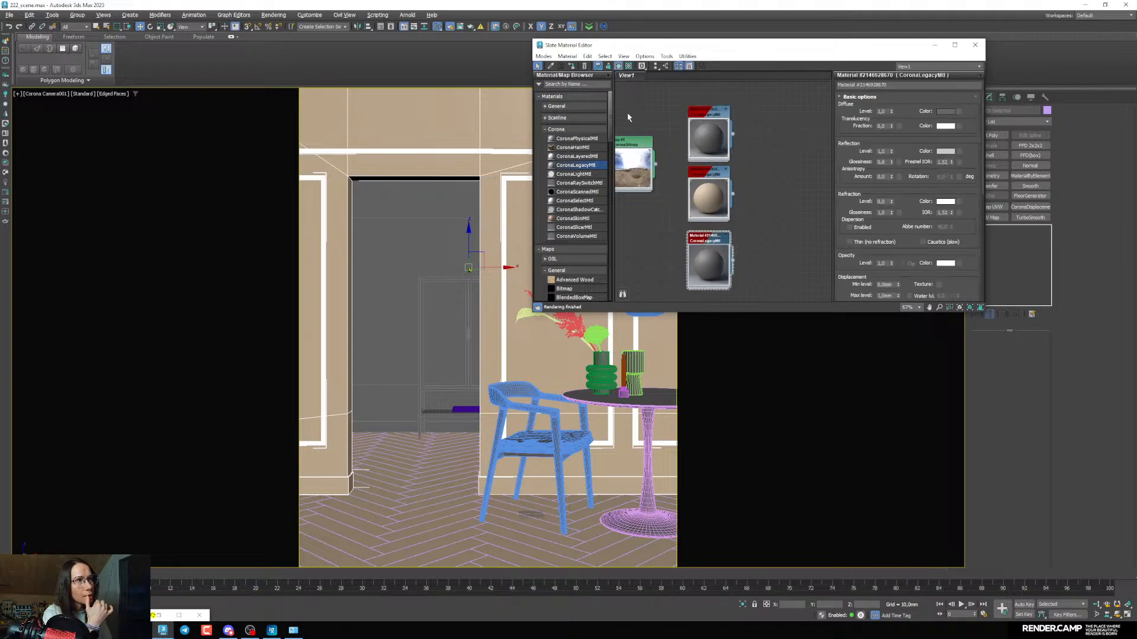
left_click(572, 66)
With the live render in view, set the new wall material's diffuse colour to a dark olive green, hue 62 and saturation about 70
left_click(162, 615)
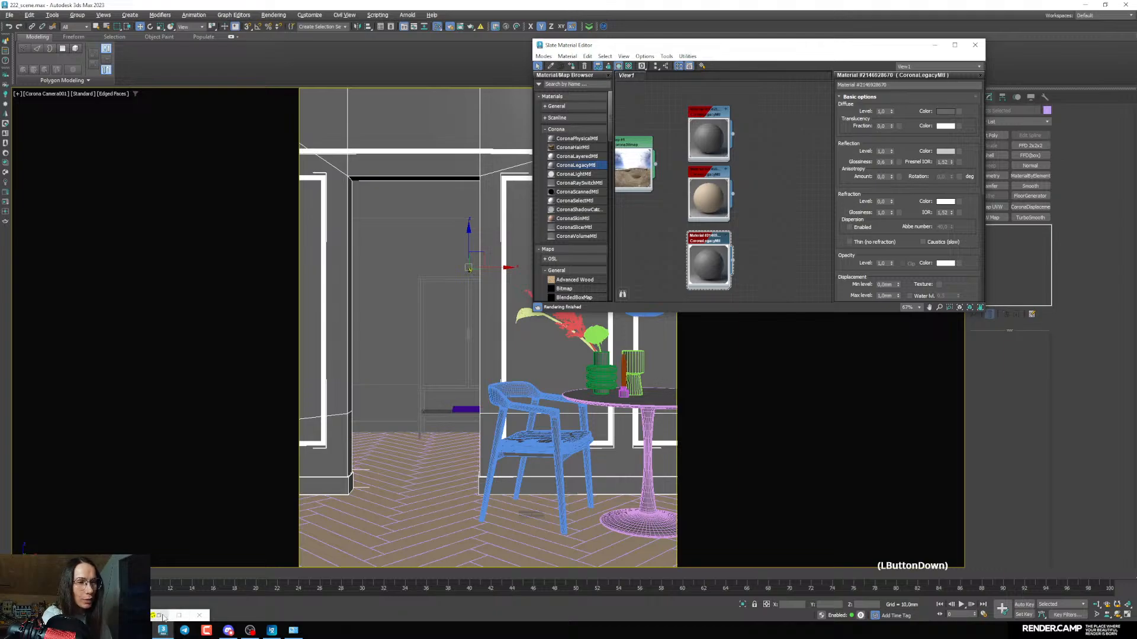
left_click_drag(654, 48, 637, 52)
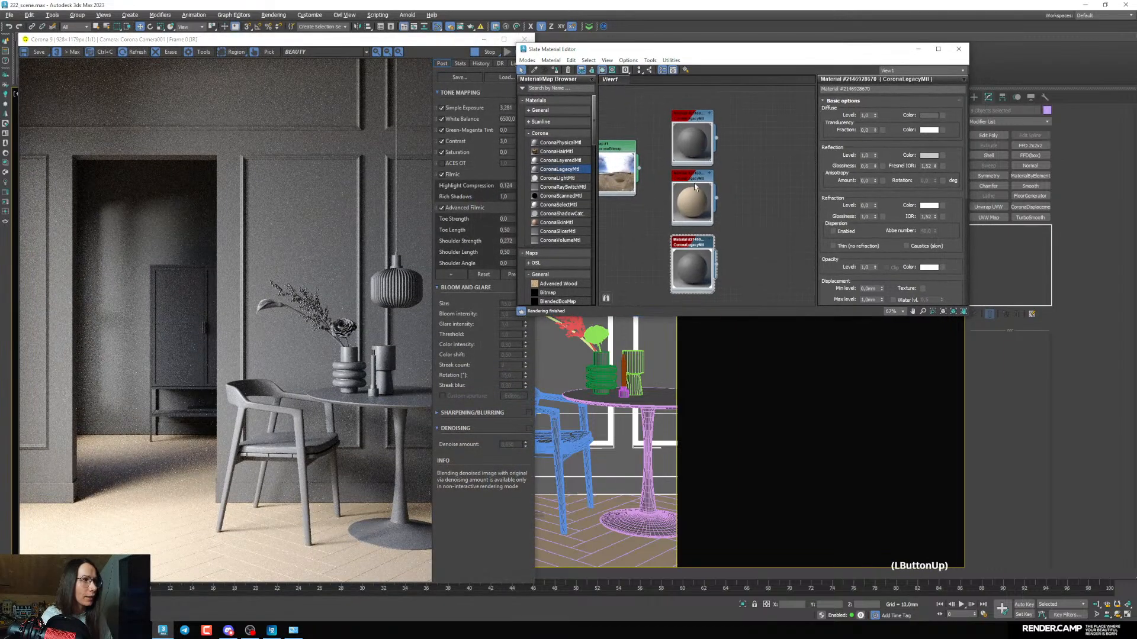
left_click(924, 116)
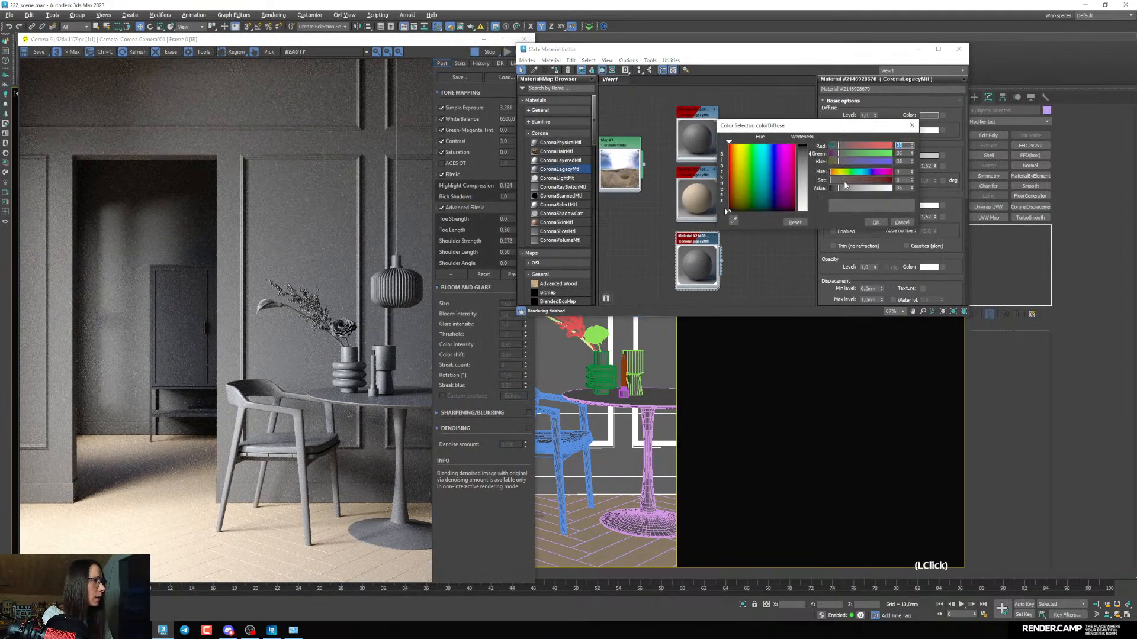
left_click(845, 180)
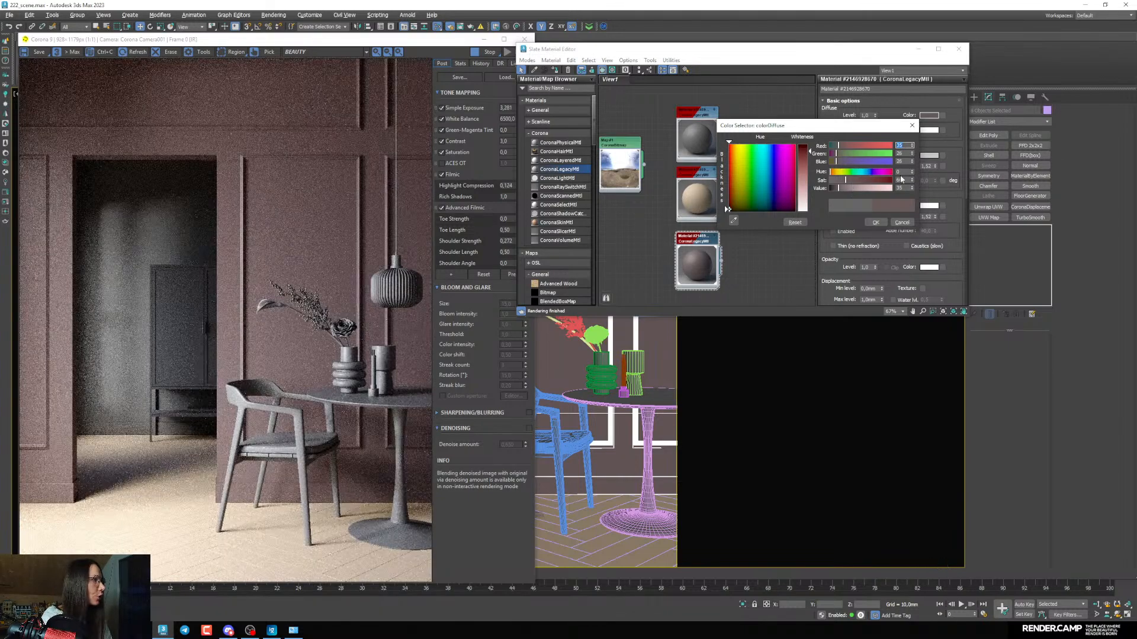
left_click(846, 172)
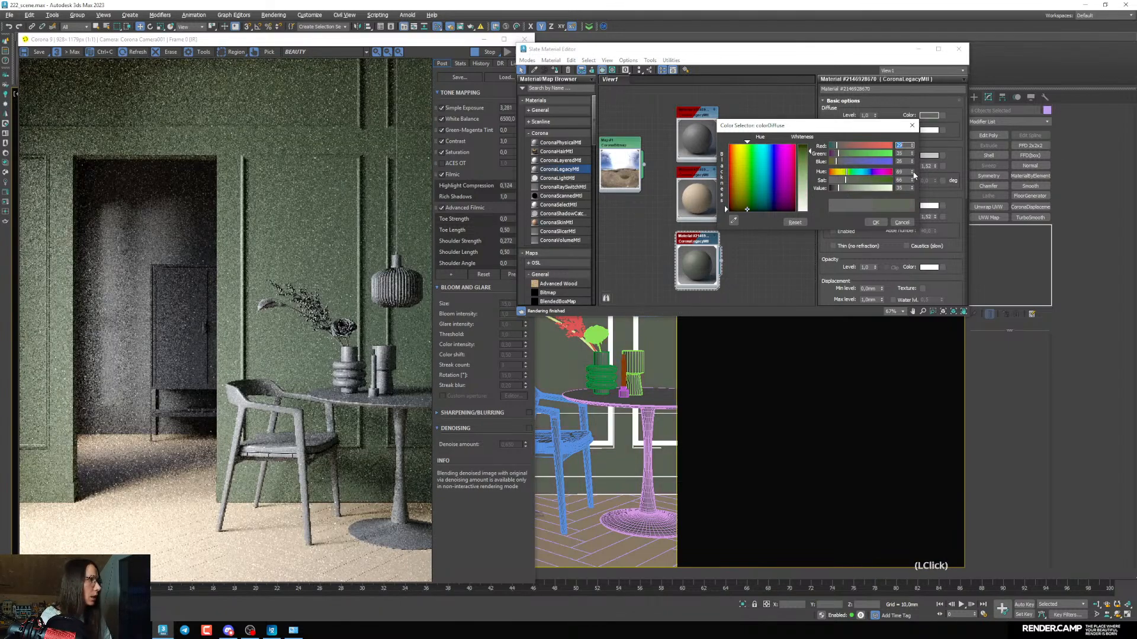
left_click_drag(912, 174, 912, 183)
left_click(911, 180)
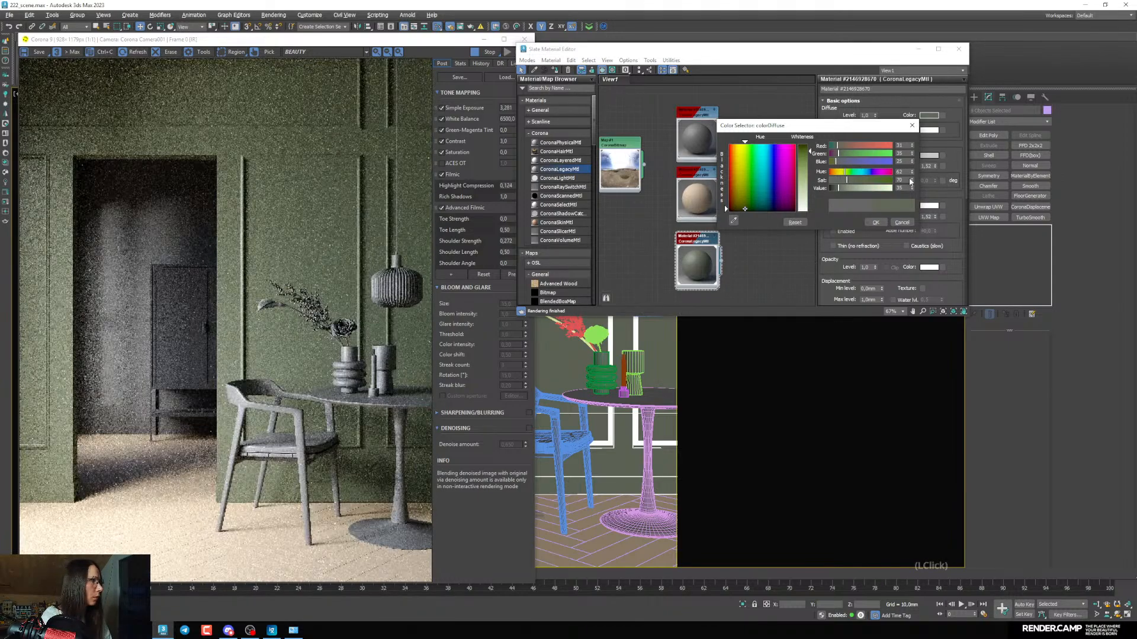
Shift the wall material's diffuse hue to 73 for a cooler green
left_click(911, 174)
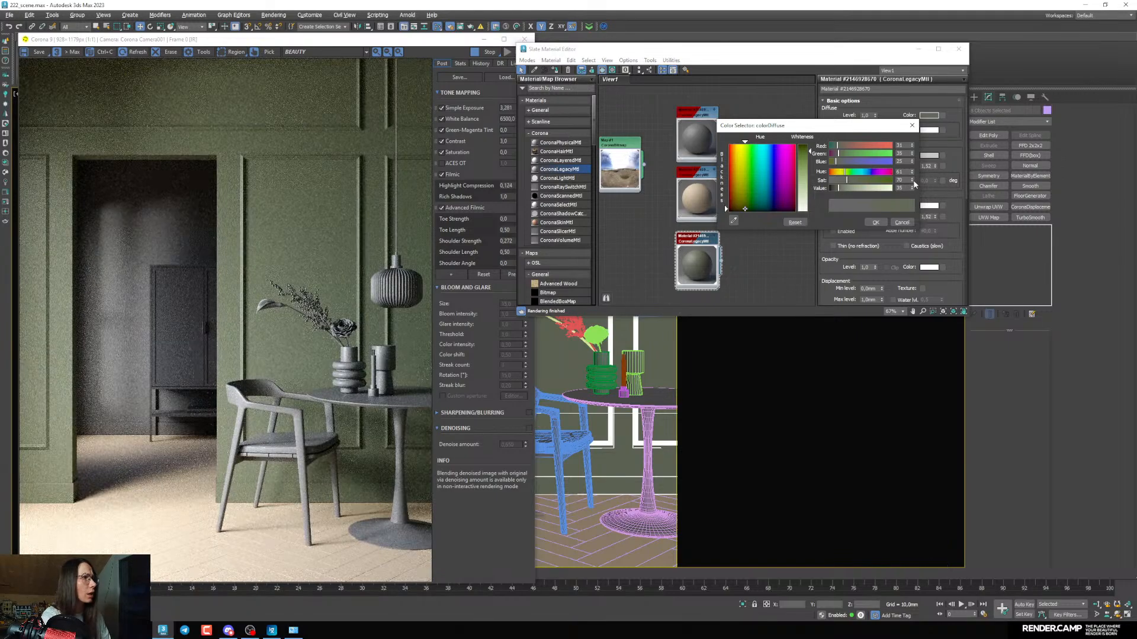
left_click(912, 173)
left_click(912, 173)
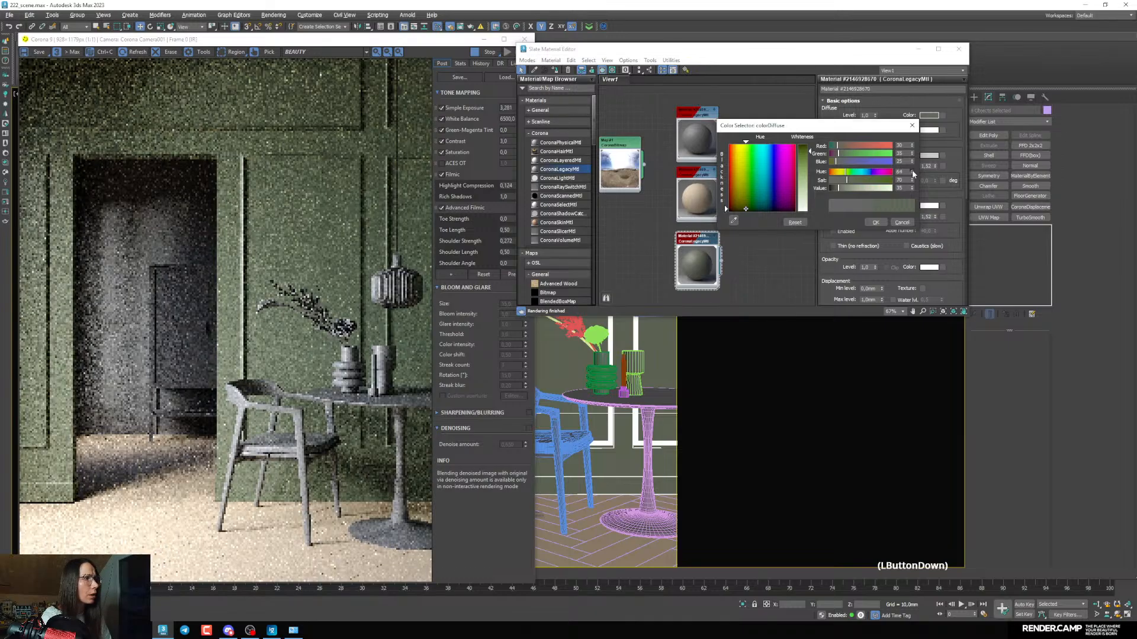
left_click(913, 172)
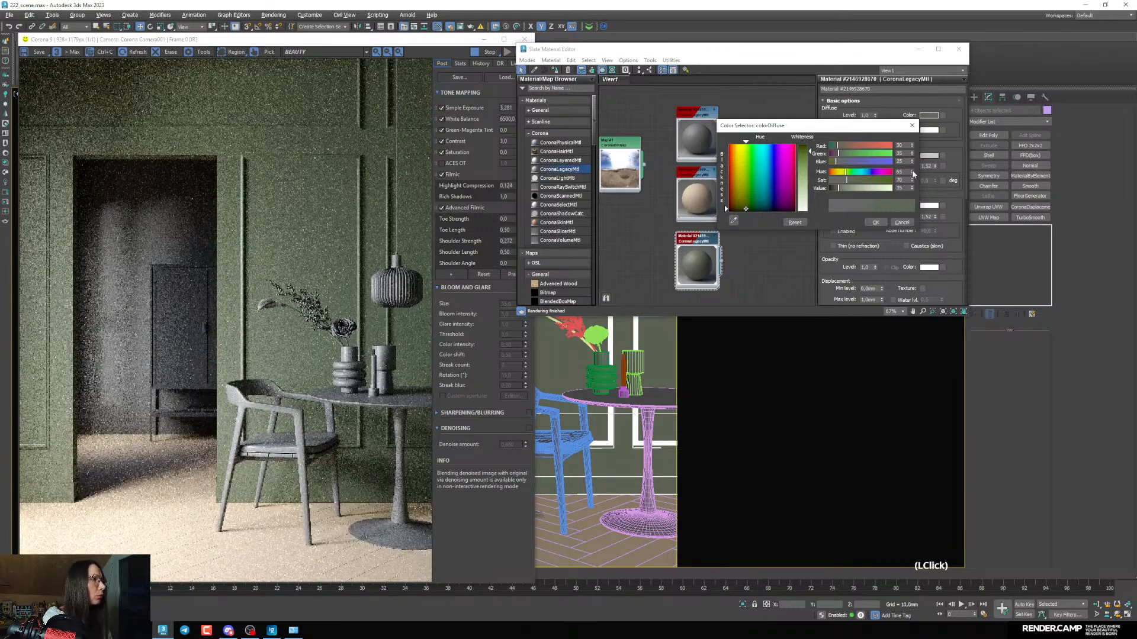
left_click(912, 171)
left_click(913, 171)
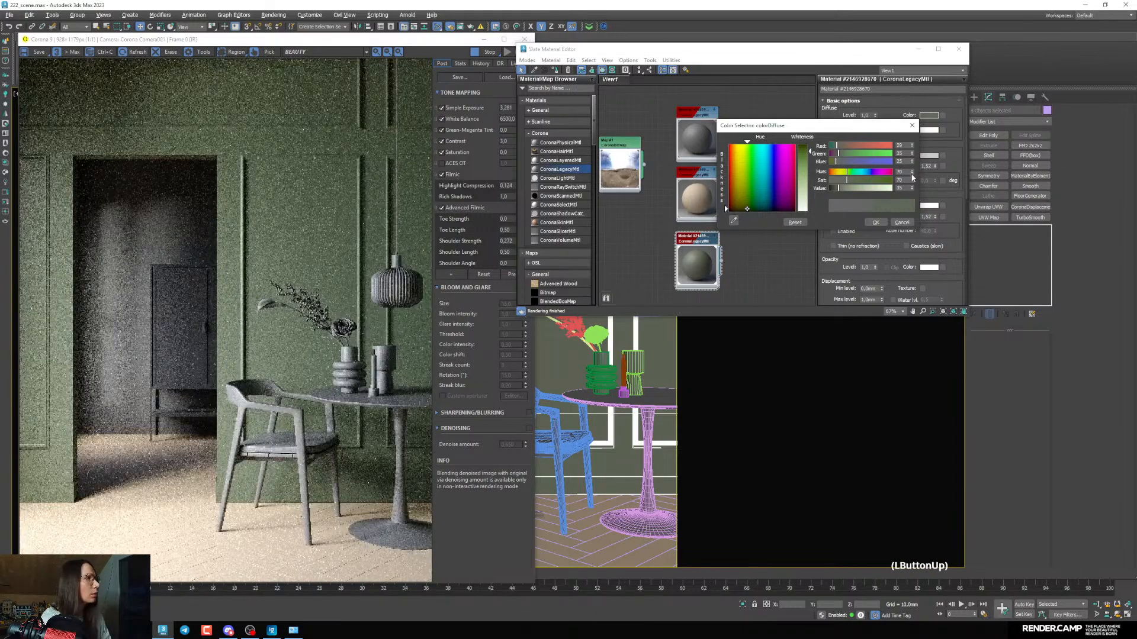
left_click(912, 171)
left_click(912, 172)
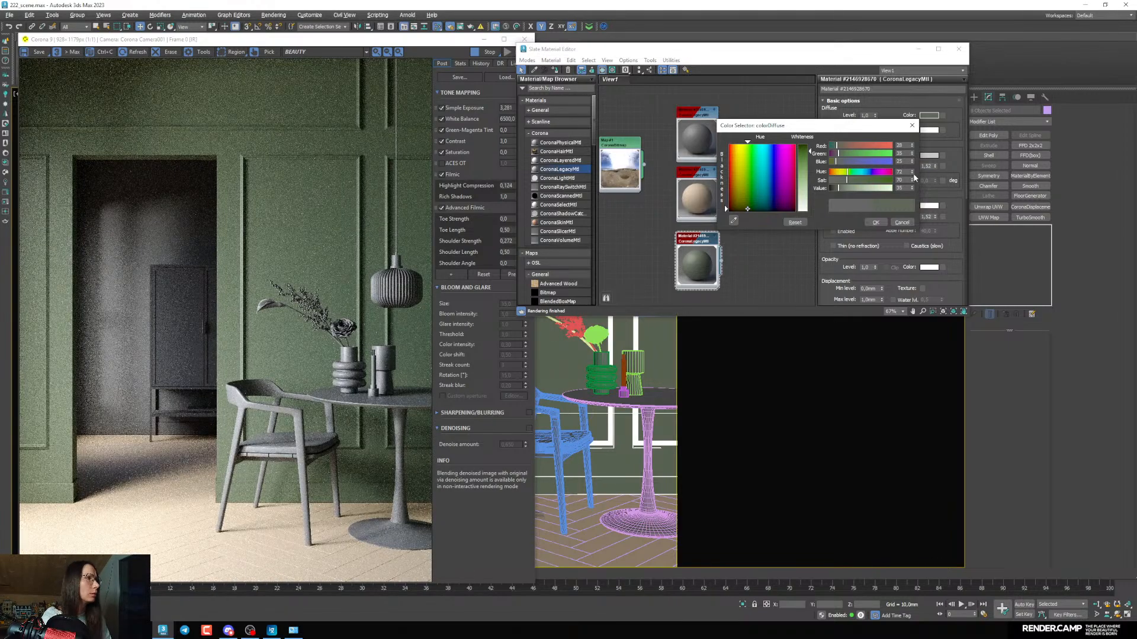
left_click(912, 171)
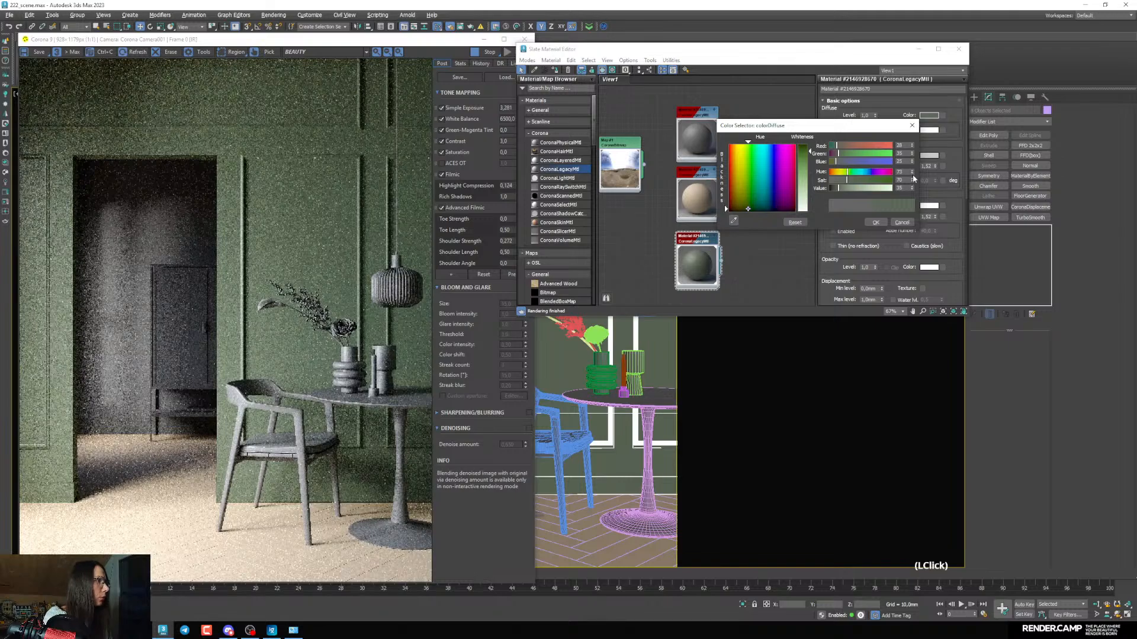
Mute the green wall colour by lowering its saturation to 51, and accept the colour
left_click_drag(911, 180, 910, 187)
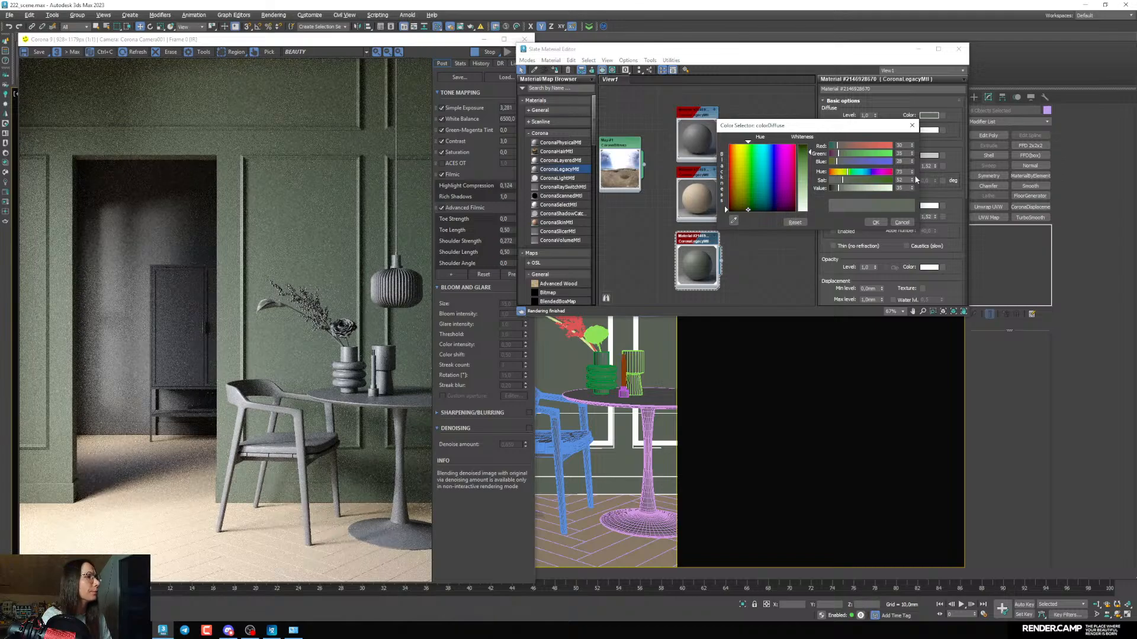
left_click(912, 182)
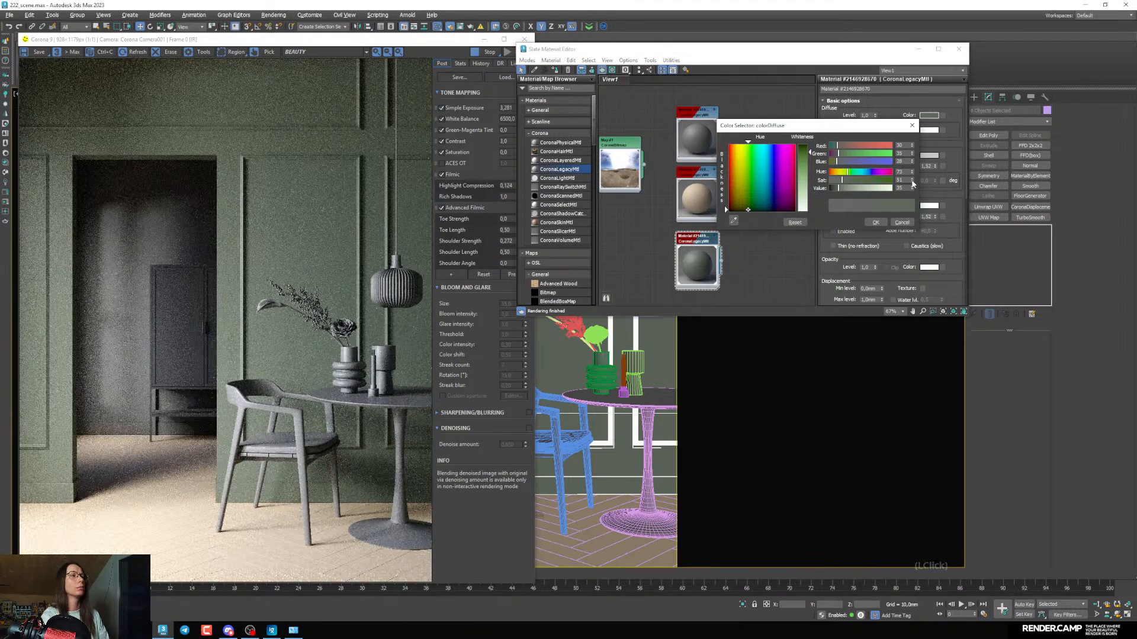
left_click(875, 223)
Duplicate the green wall material and assign the copy to the back-room walls seen through the doorway
scroll(700, 230, "up", 3)
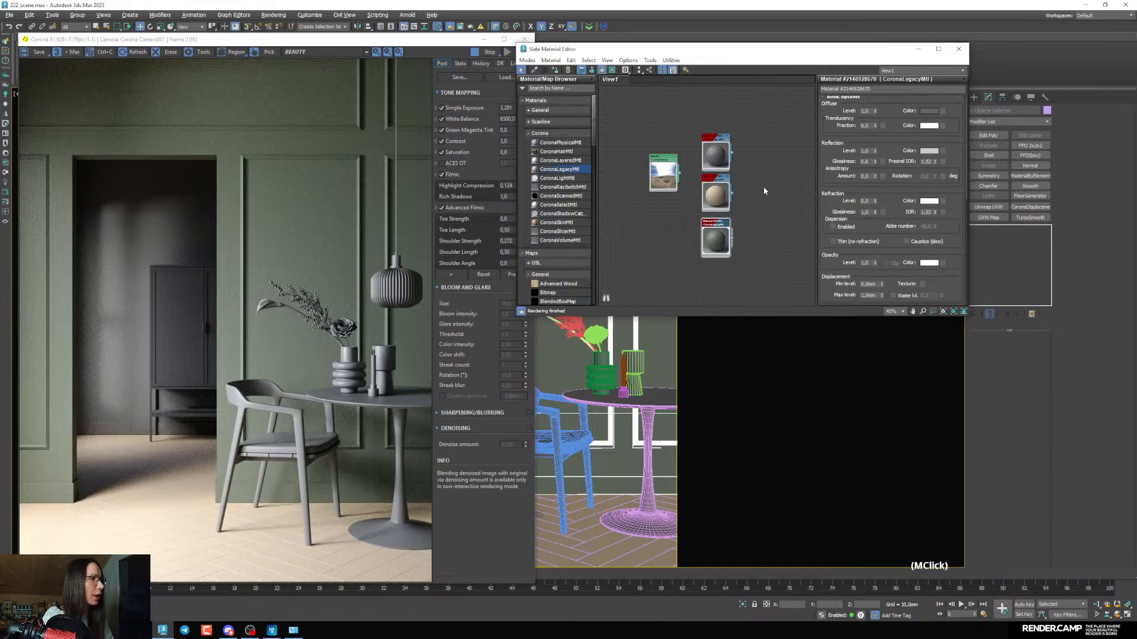
scroll(734, 195, "down", 2)
left_click_drag(721, 200, 720, 271, "shift")
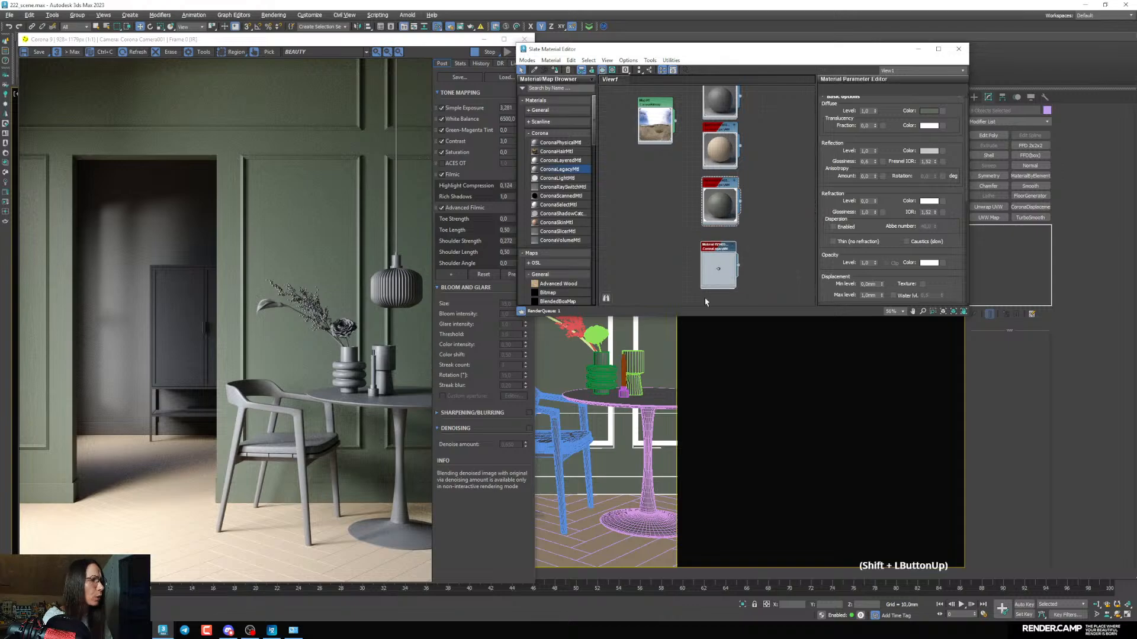
left_click(484, 39)
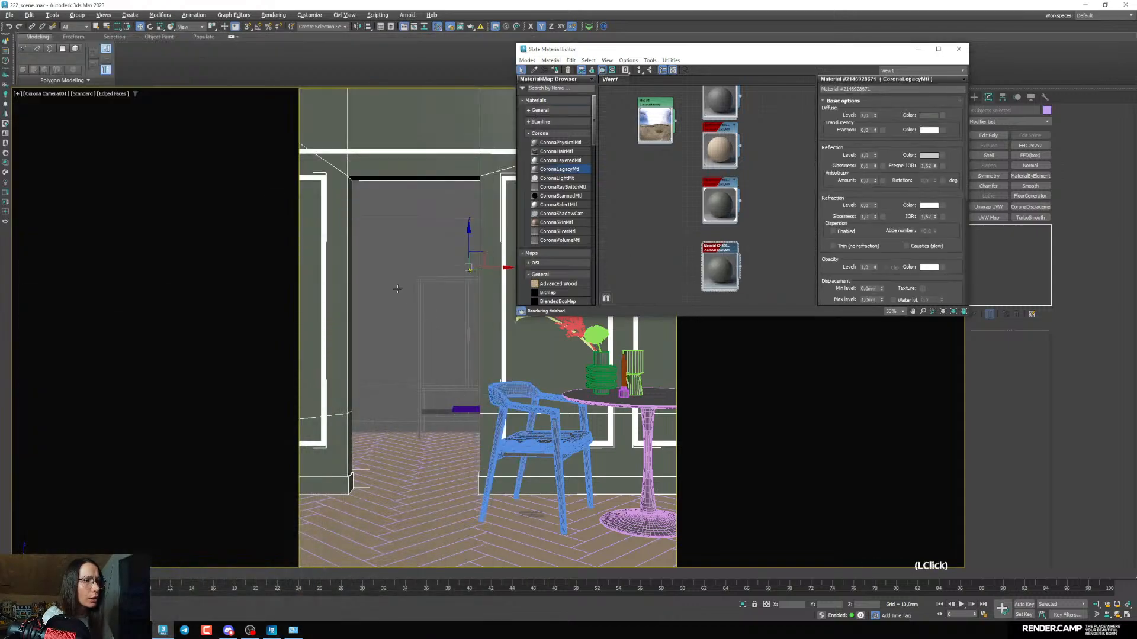
left_click(396, 204)
left_click(555, 71)
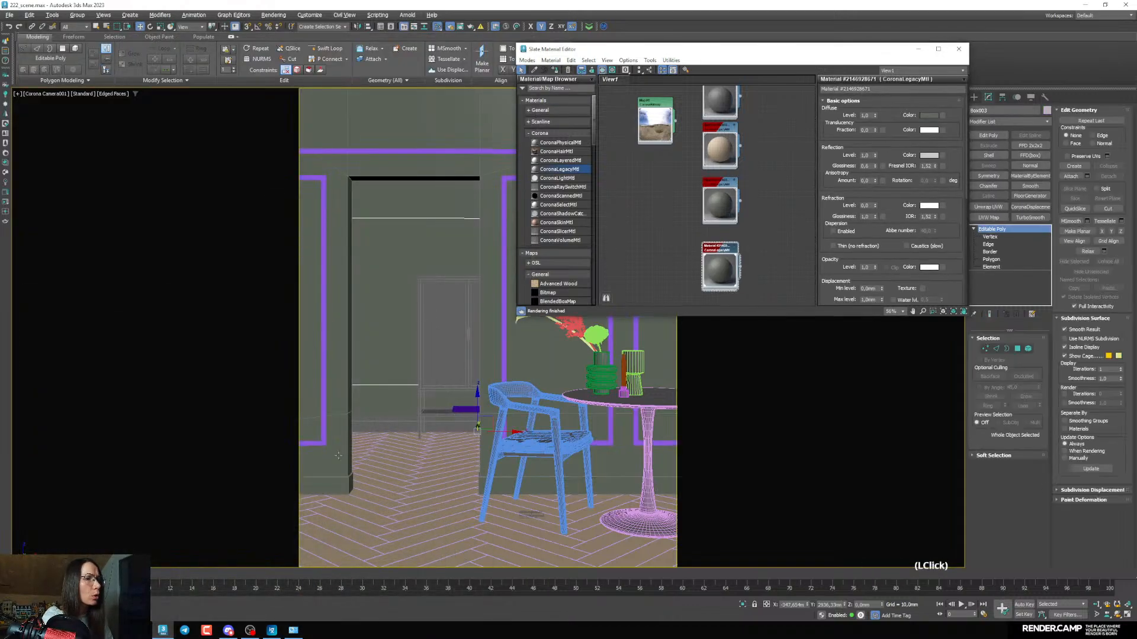
Change the back-room wall material's diffuse colour to a dark brown with hue 23 and stronger saturation
left_click(55, 613)
left_click(928, 115)
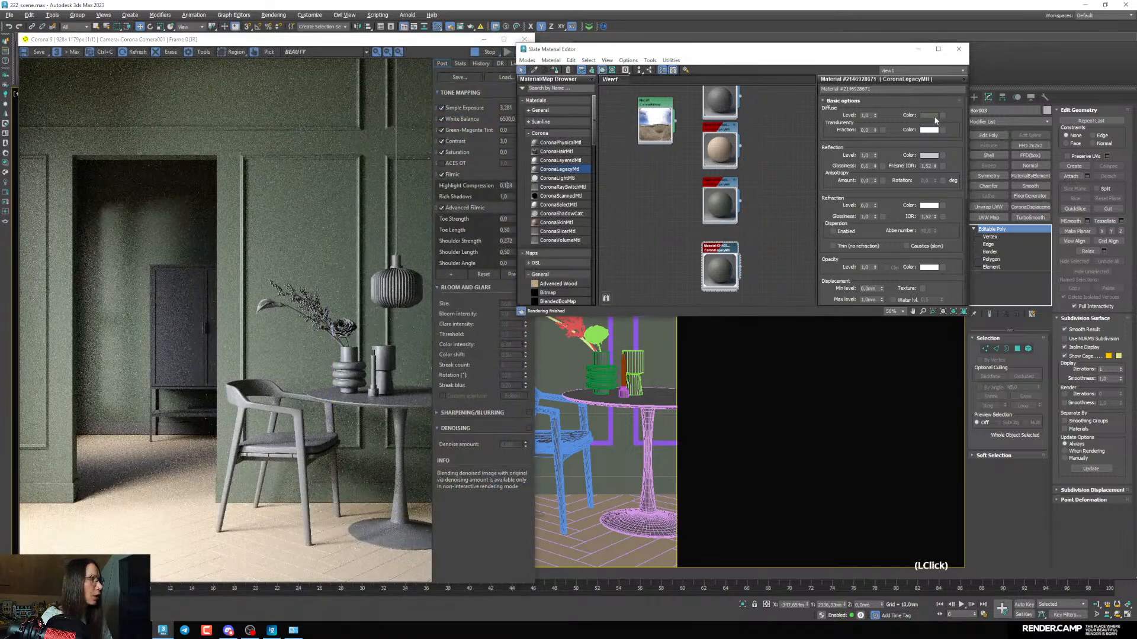
left_click_drag(859, 173, 847, 173)
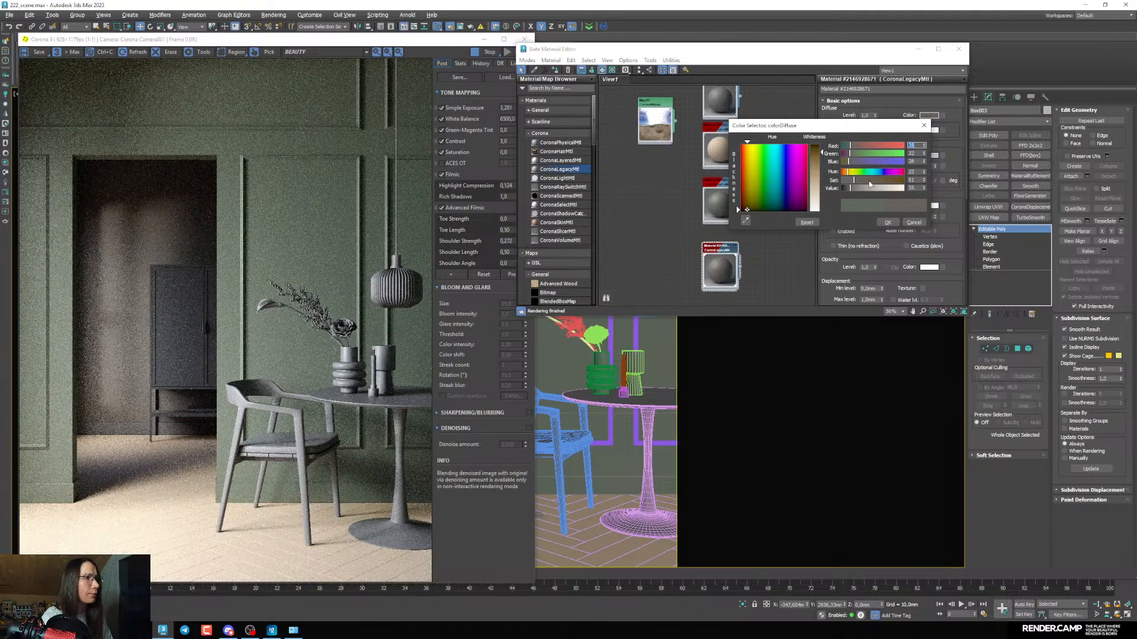
left_click(868, 181)
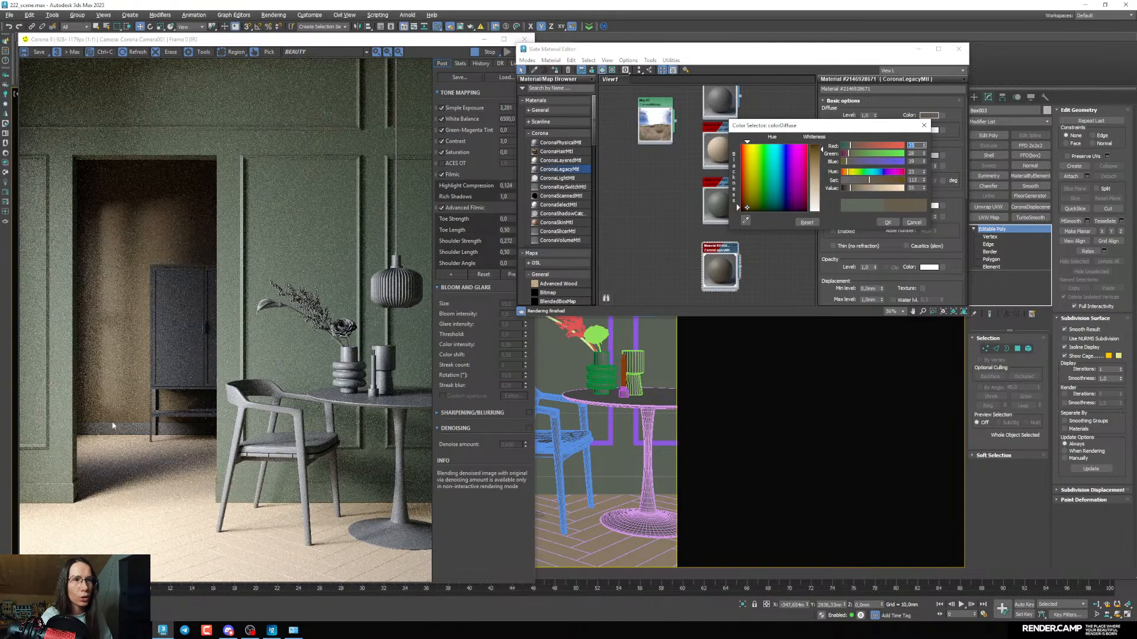
Accept the brown colour and assign the same material to the back-room baseboard
left_click(483, 40)
left_click(474, 427)
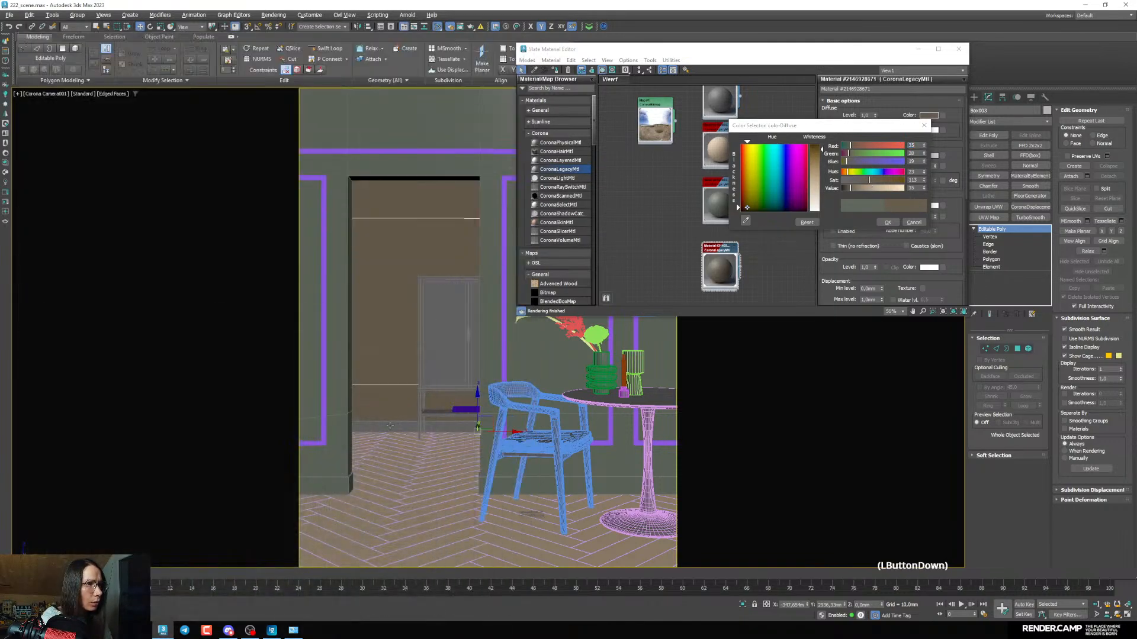
left_click(887, 223)
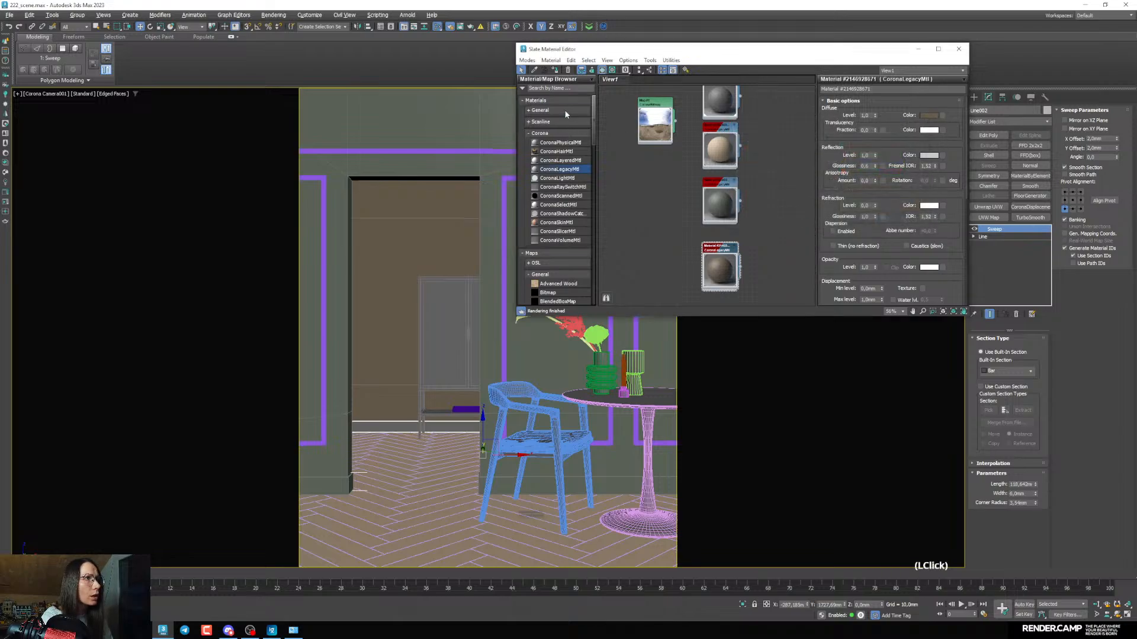
left_click(557, 71)
Limit the live render to a region around the doorway and the back room
left_click(47, 615)
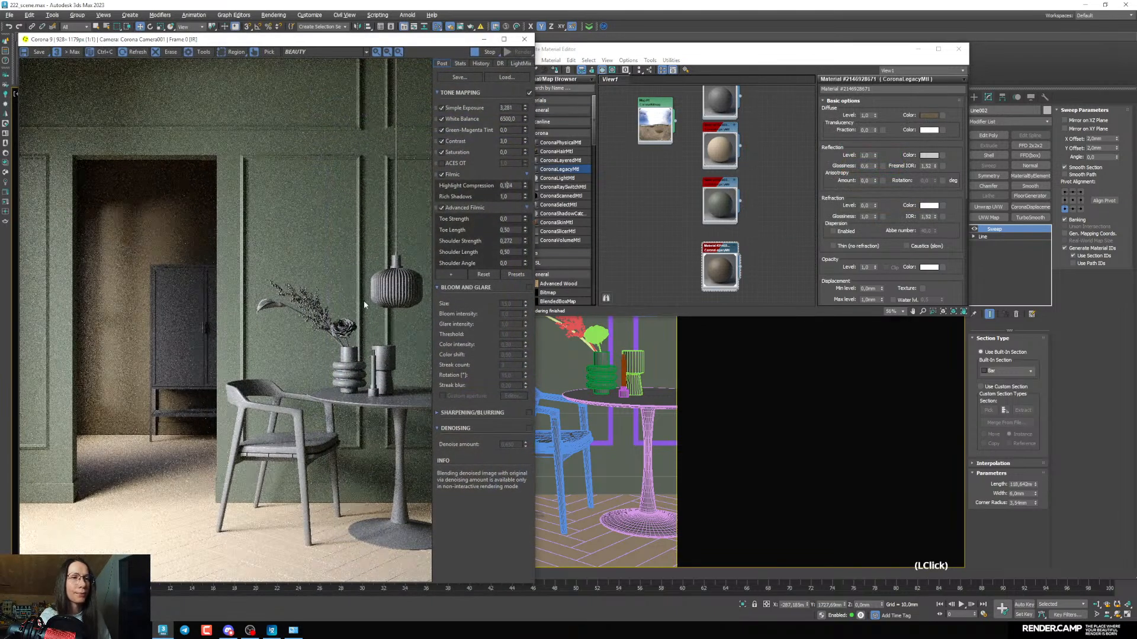
left_click(232, 51)
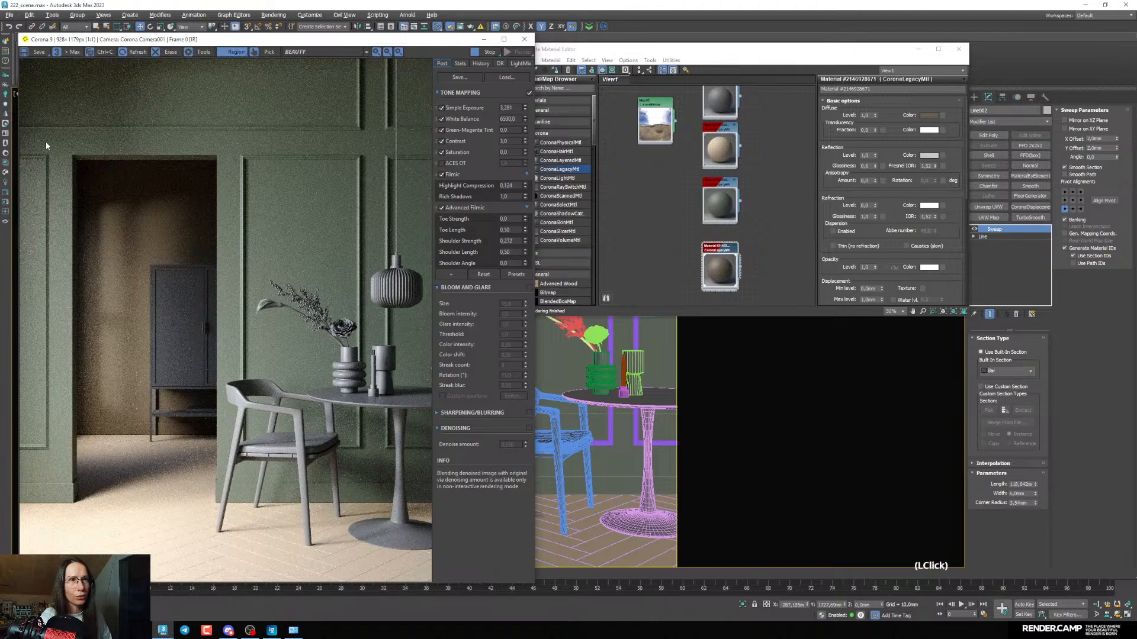
left_click_drag(49, 140, 238, 454)
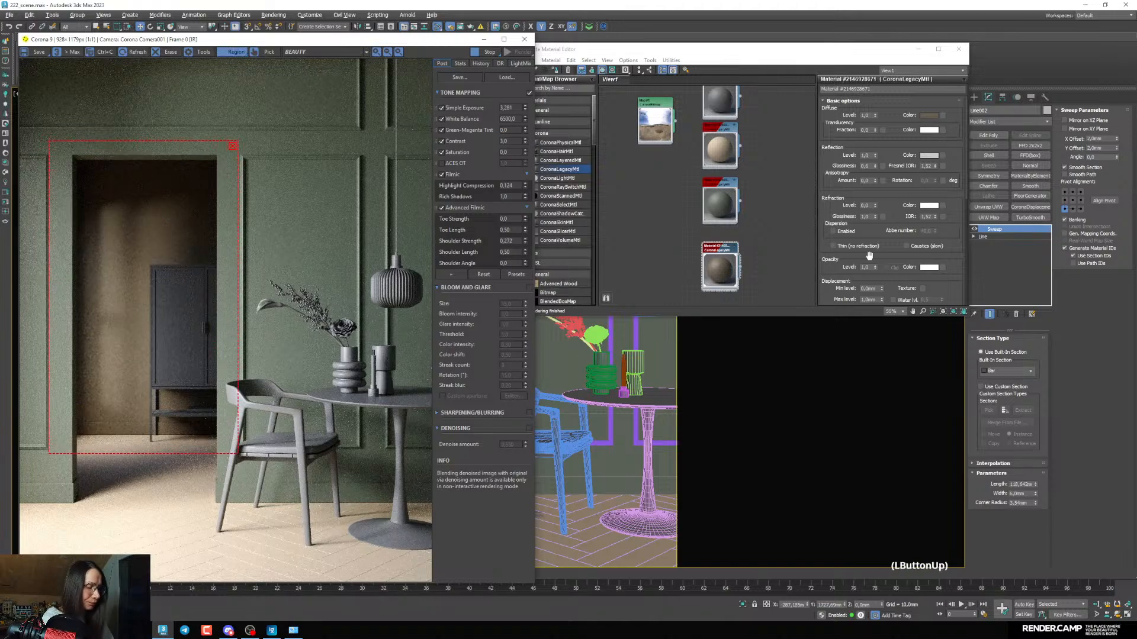
Set the back-room wall material's diffuse colour to saturation 172 and hue 17 for a warmer brown
middle_click_drag(743, 226, 748, 207)
scroll(748, 207, "up", 1)
left_click(929, 116)
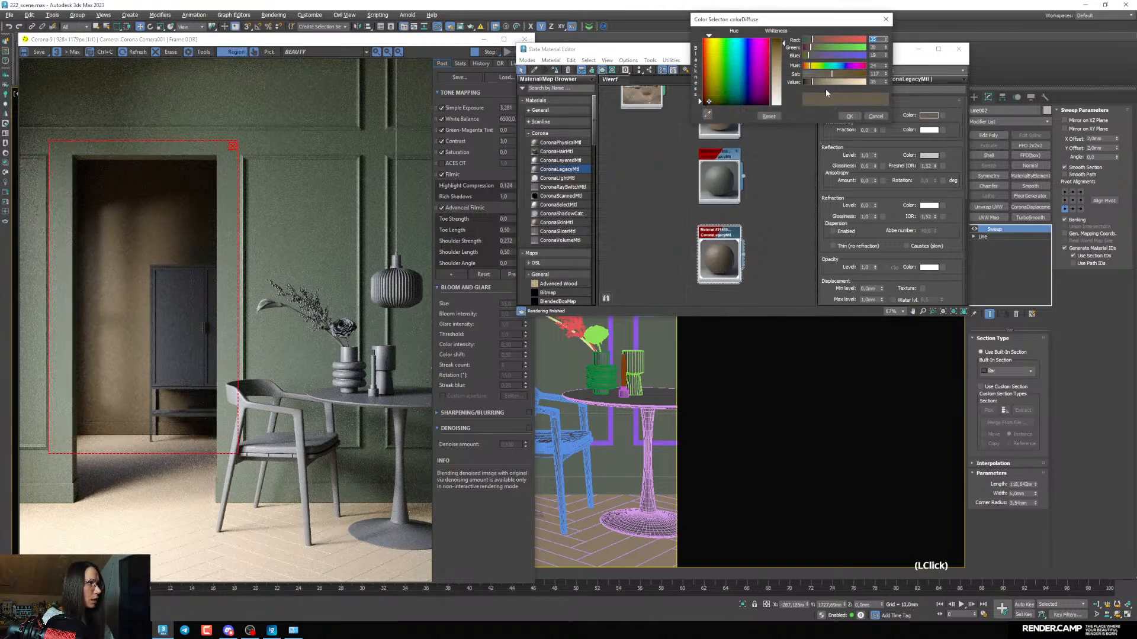
left_click_drag(831, 74, 836, 76)
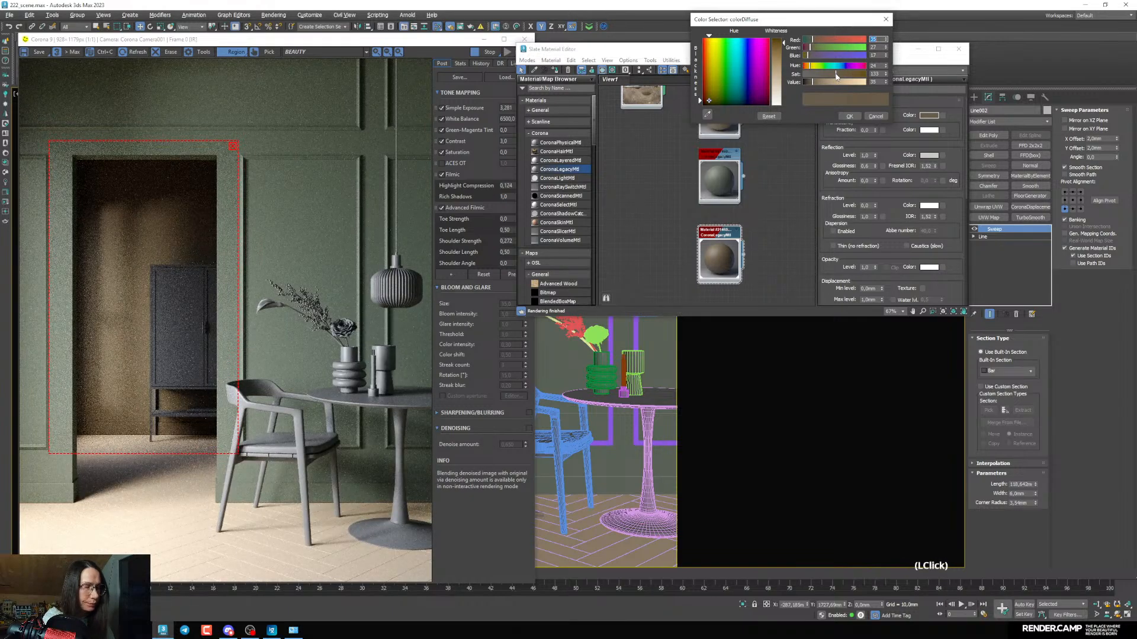
left_click(846, 74)
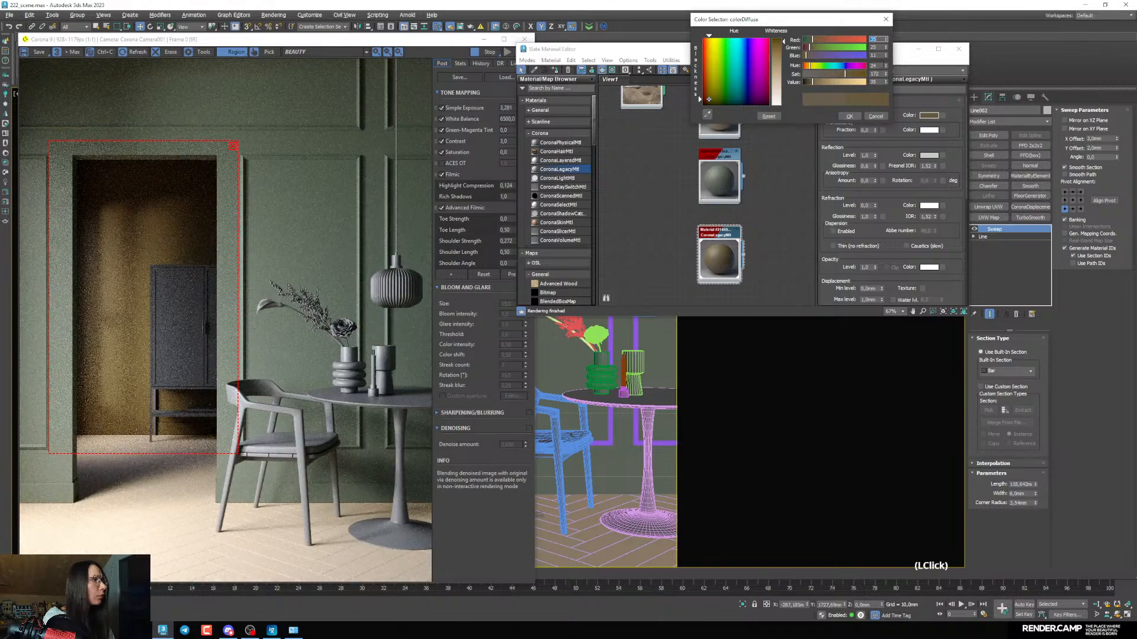
left_click_drag(886, 66, 886, 69)
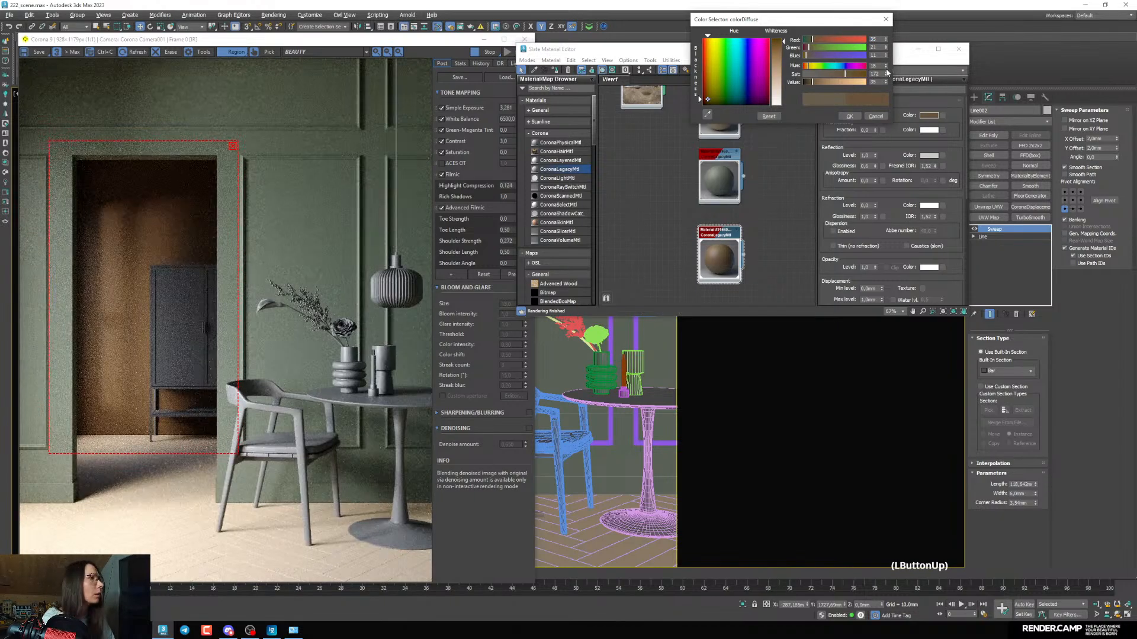
left_click(886, 68)
Set the back-room wall material's diffuse colour to hue 12, saturation 168 and value 96, and accept it
left_click_drag(886, 81, 888, 76)
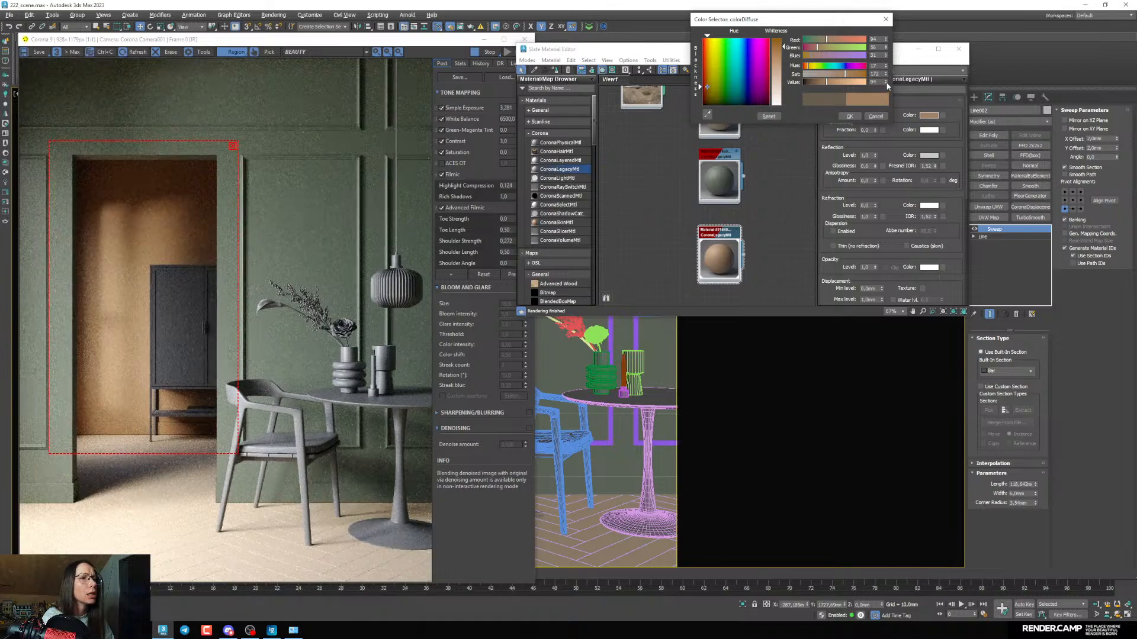
left_click(886, 83)
left_click_drag(885, 75, 886, 69)
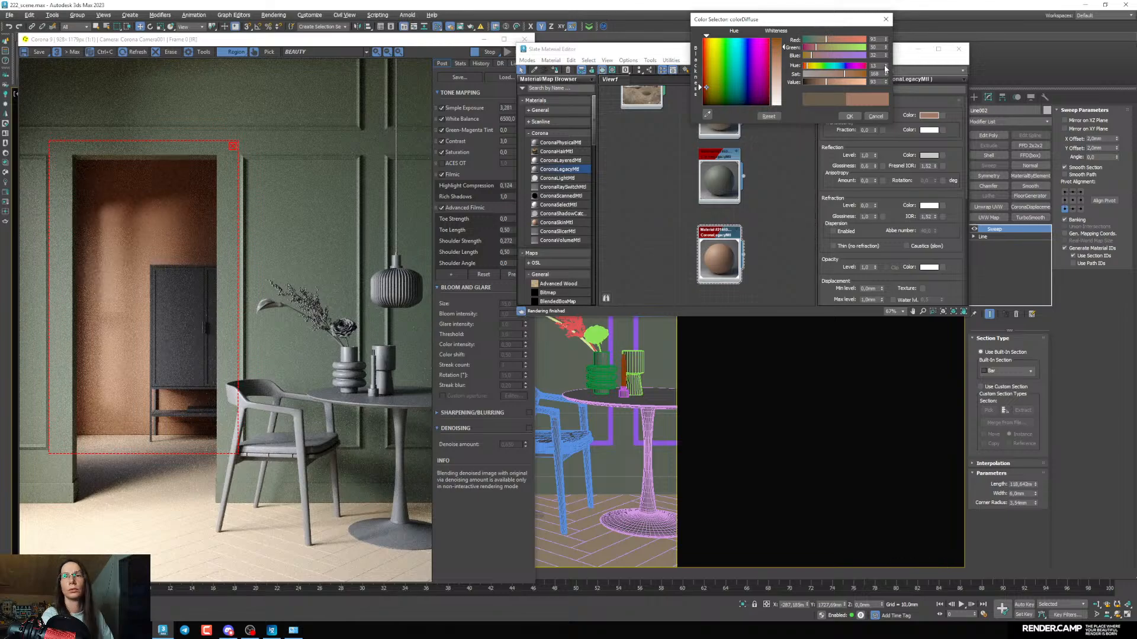
left_click(886, 68)
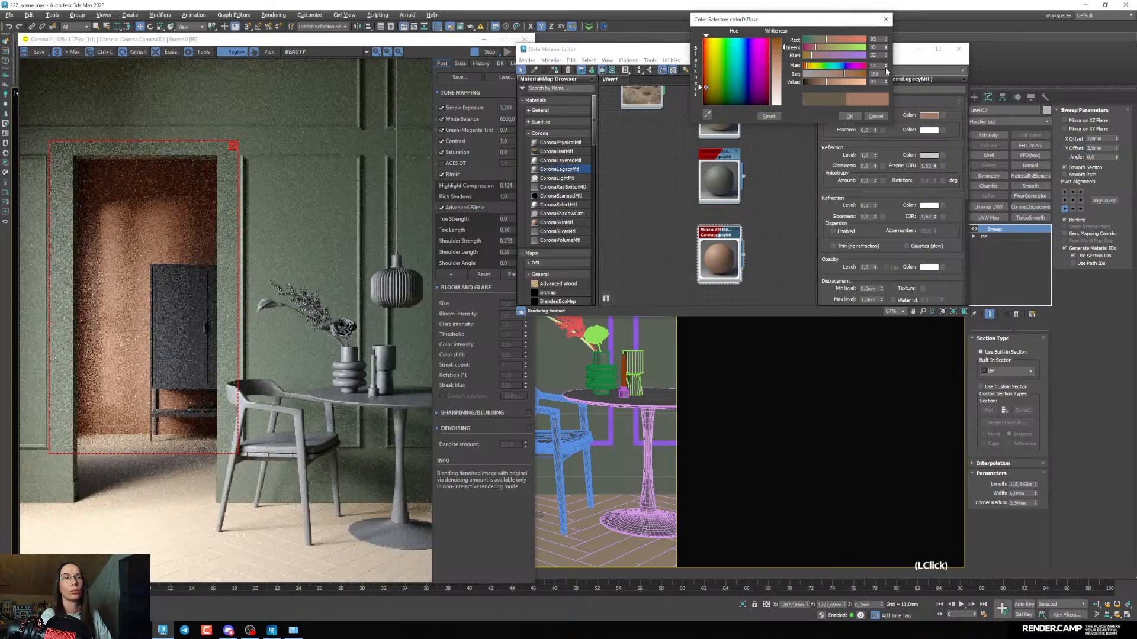
left_click(886, 68)
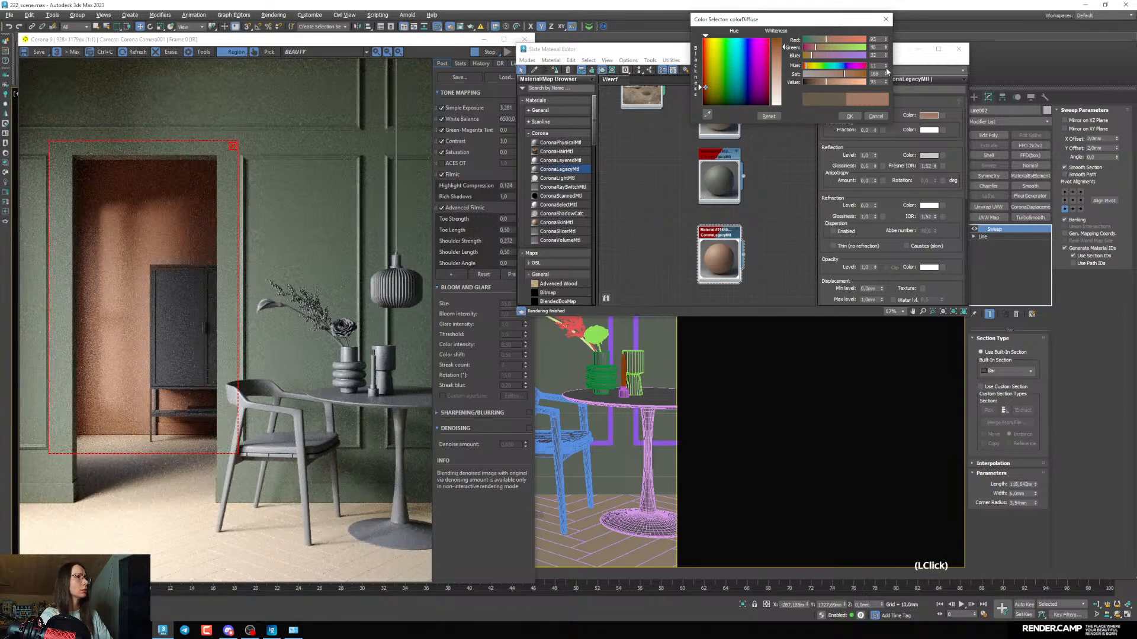
left_click(885, 68)
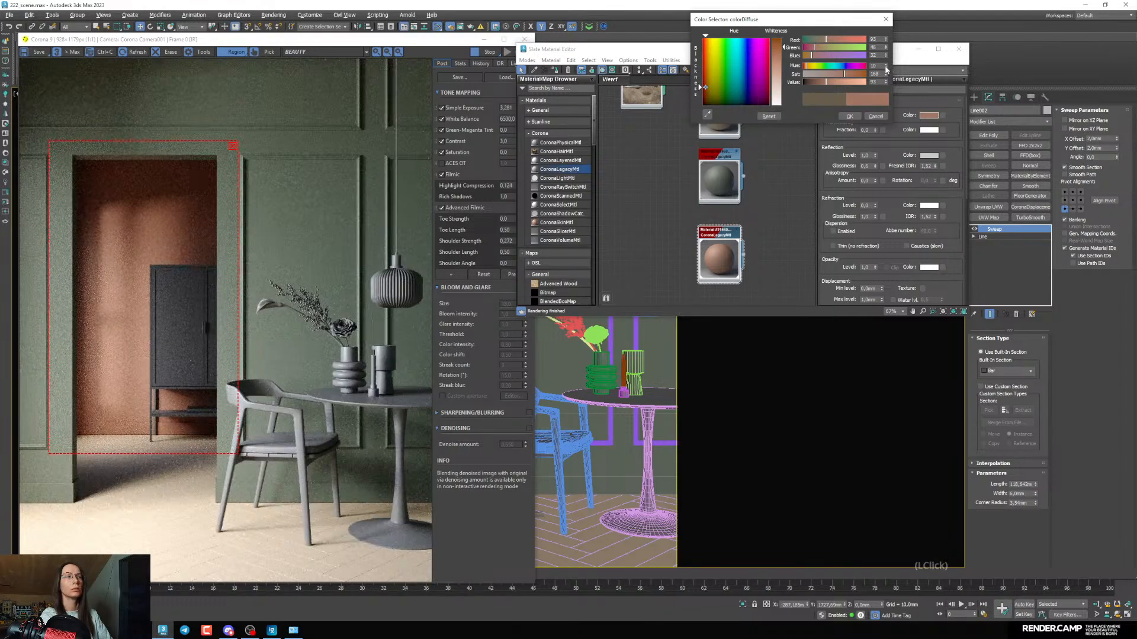
left_click(886, 67)
left_click(886, 67)
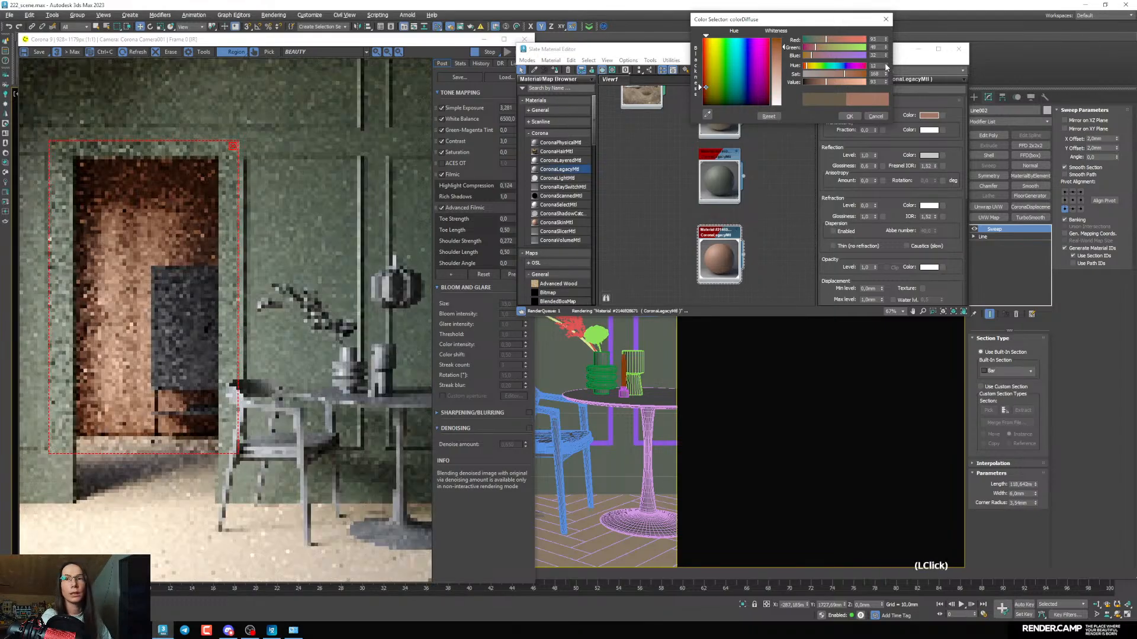
mouse_move(886, 83)
left_mouse_down()
mouse_move(886, 71)
mouse_move(886, 81)
left_mouse_up()
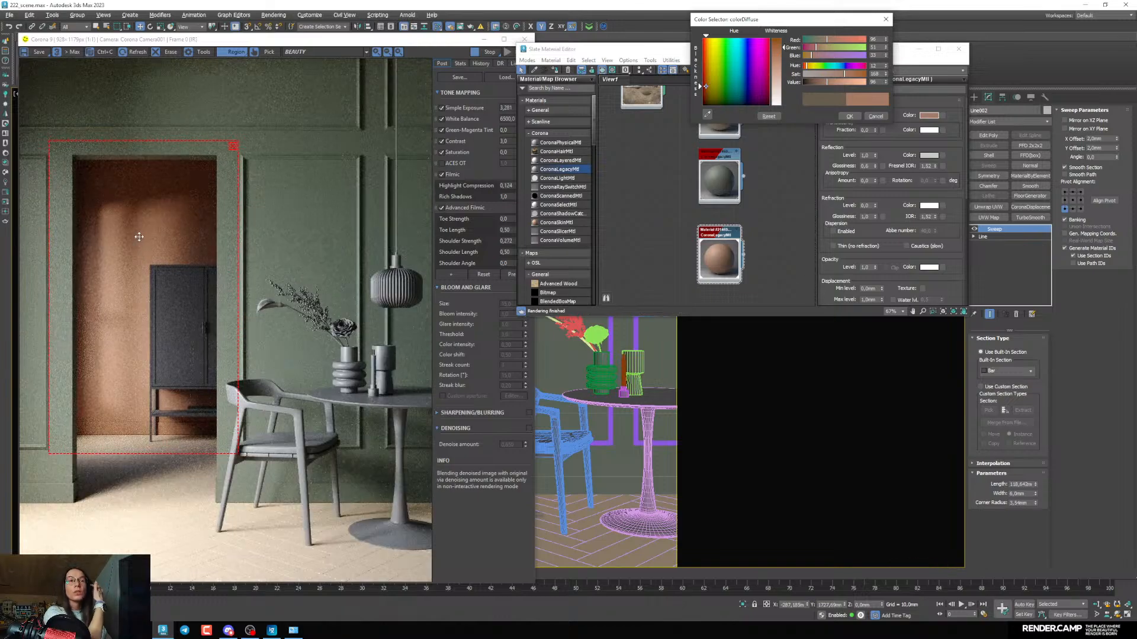
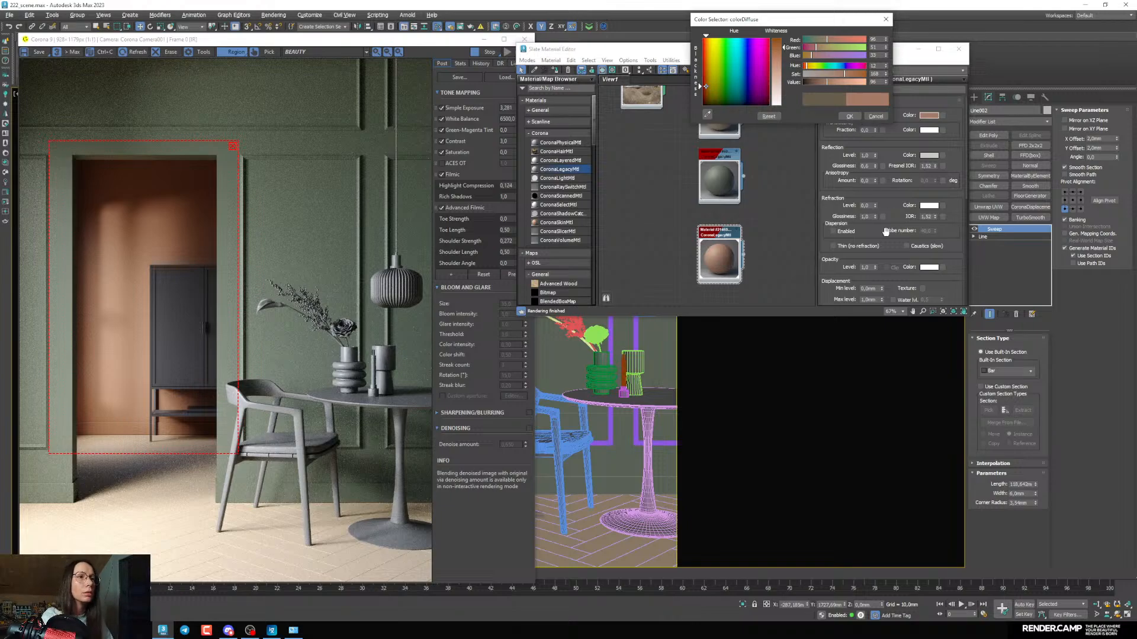
left_click(852, 116)
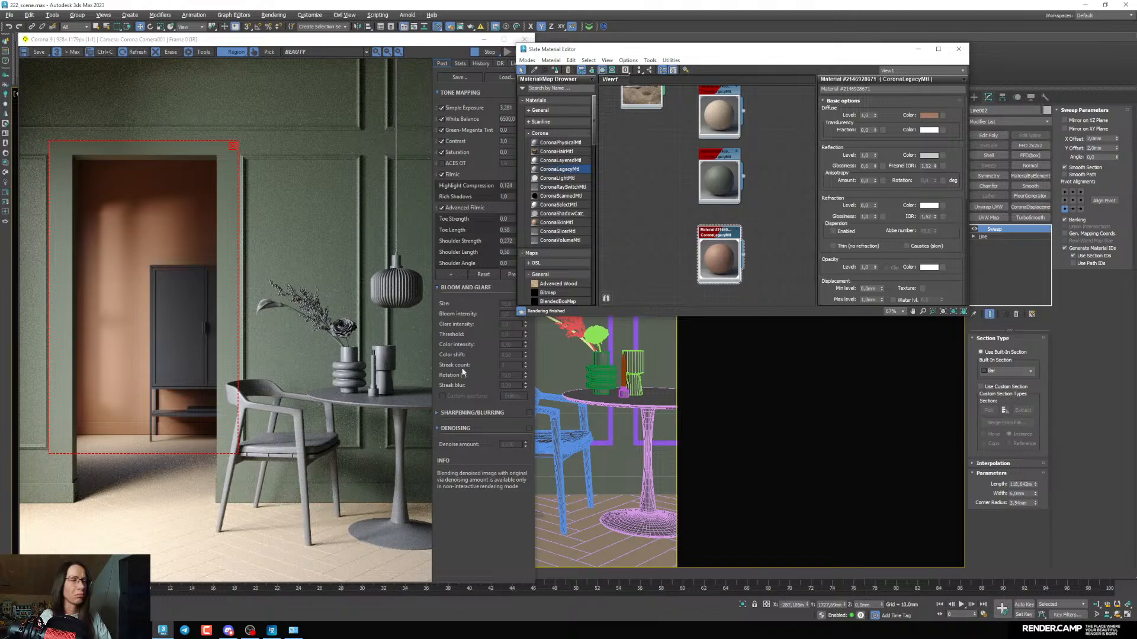
Select the calla flower, the branch and the rose in the vase in the left wireframe view
left_click(918, 49)
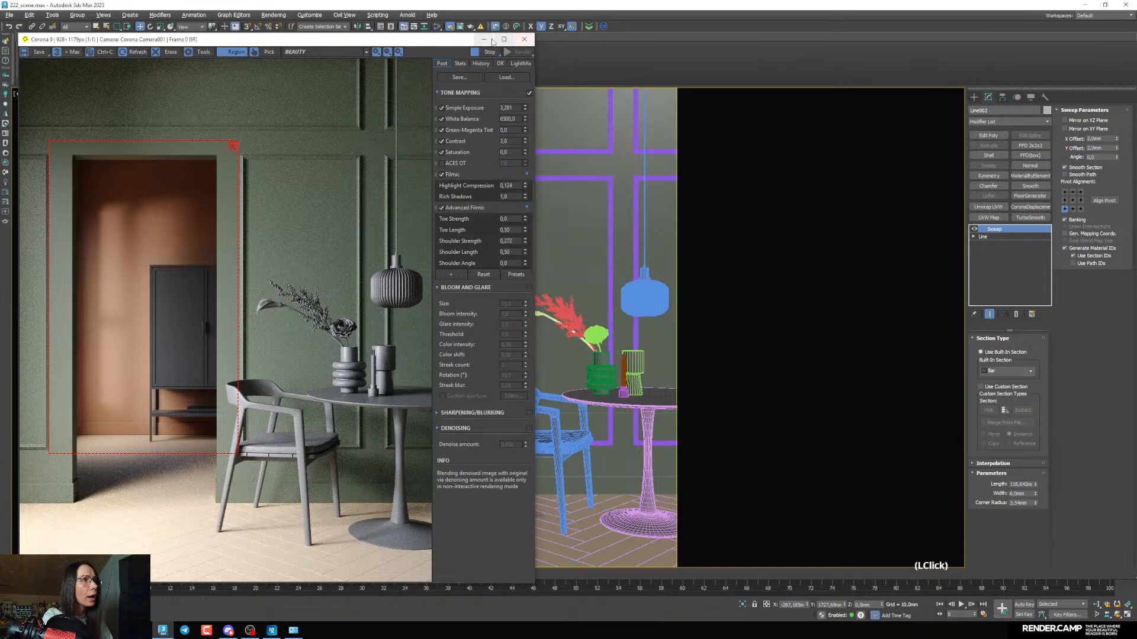
left_click(484, 40)
key("alt+w")
right_click(201, 229)
key("alt+w")
key("alt+w")
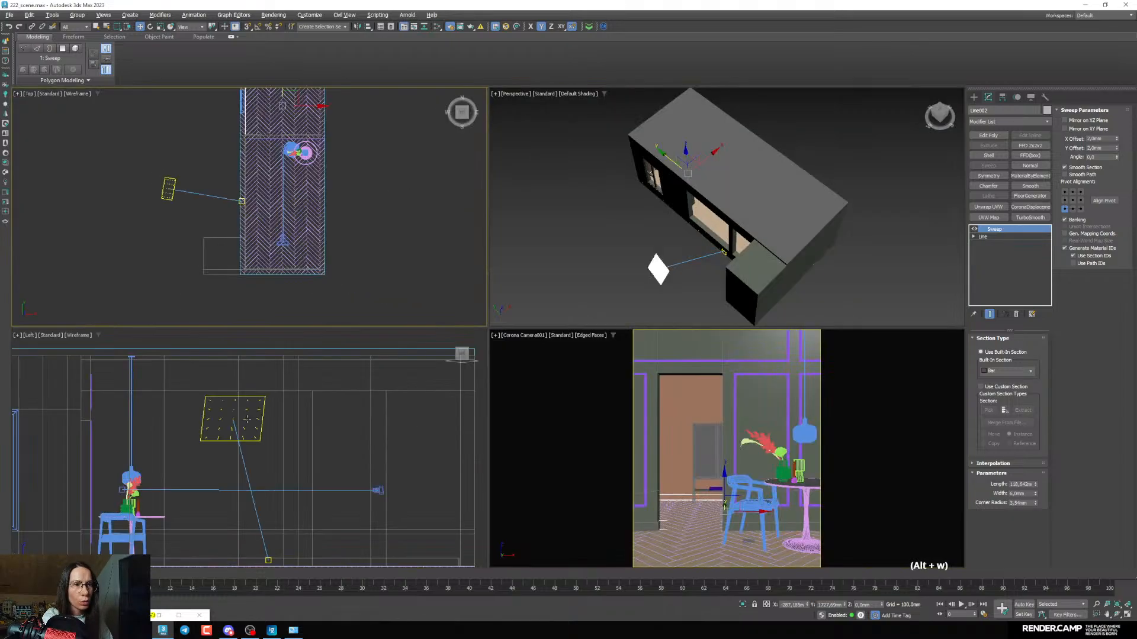
right_click(244, 415)
key("alt+w")
middle_click_drag(245, 417, 372, 354)
scroll(372, 354, "up", 7)
scroll(372, 354, "up", 3)
left_click(391, 297)
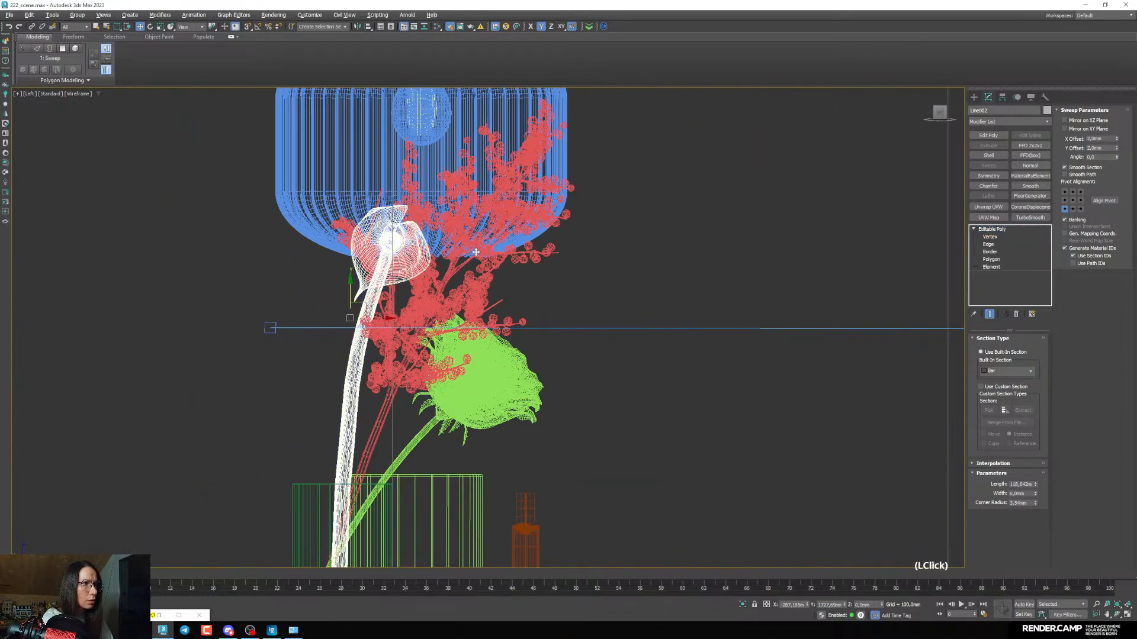
left_click(490, 374, "ctrl")
Add the candle and its wick to the flower selection
scroll(489, 375, "down", 8)
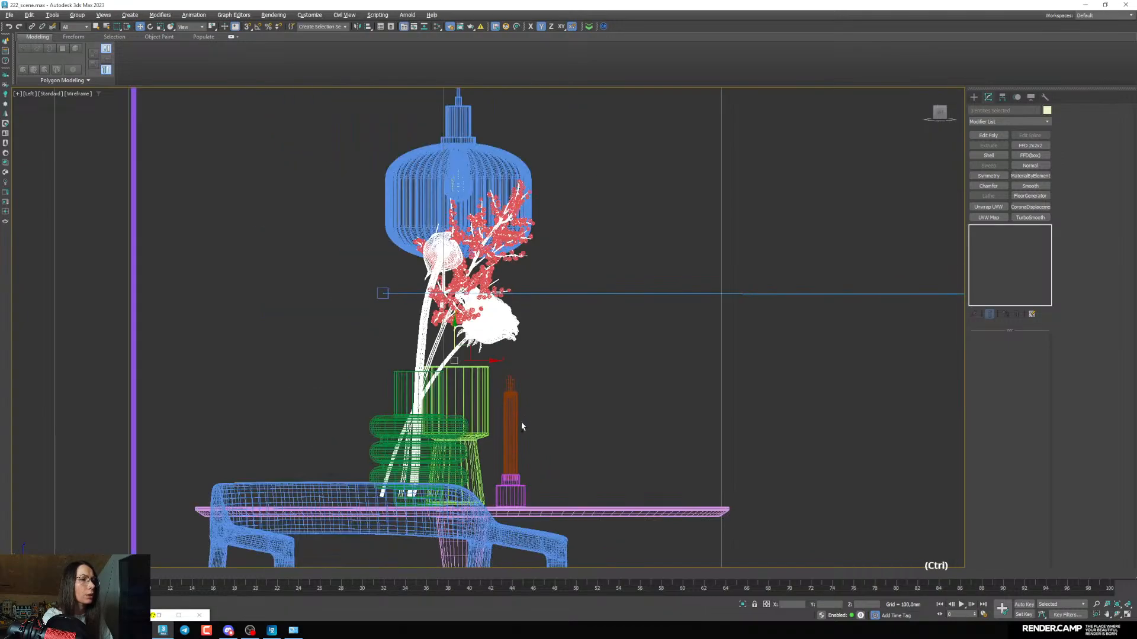
left_click(511, 430, "ctrl")
key("alt+w")
scroll(255, 483, "up", 6)
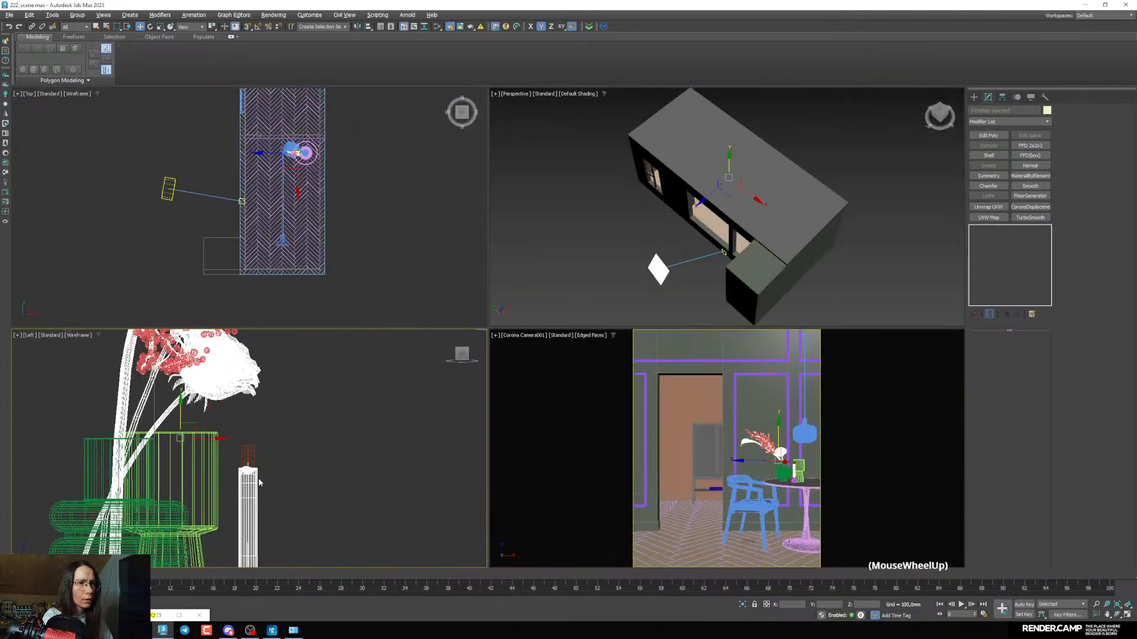
left_click(244, 449, "ctrl")
Move the live-render region over the vase, chair, table and pendant lamp in the camera render
right_click(591, 447)
key("alt+w")
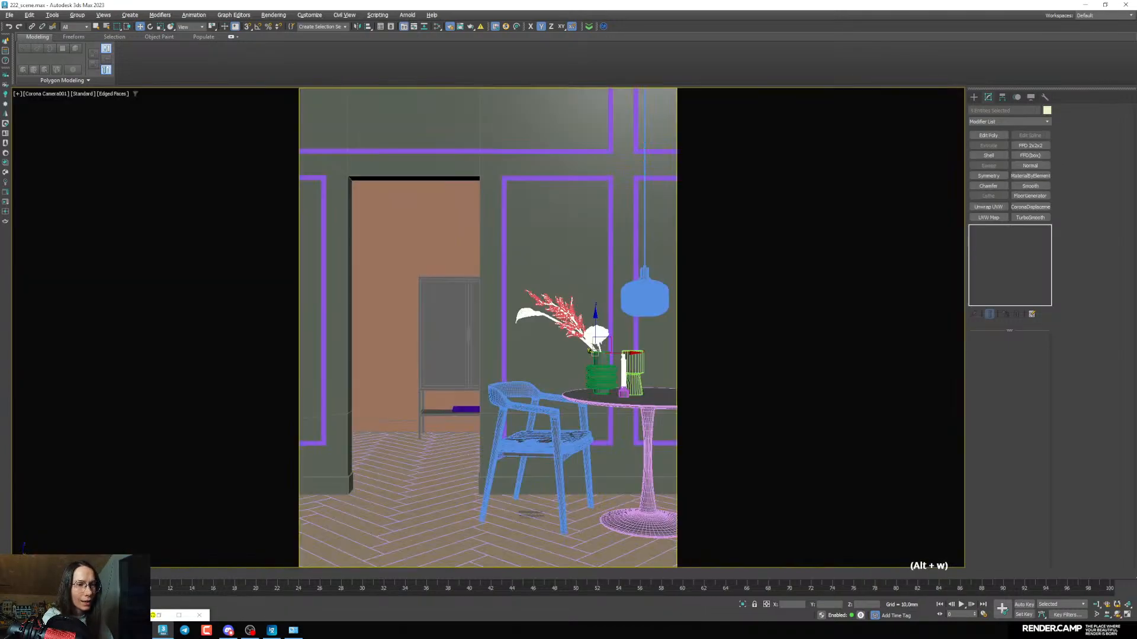
left_click(160, 616)
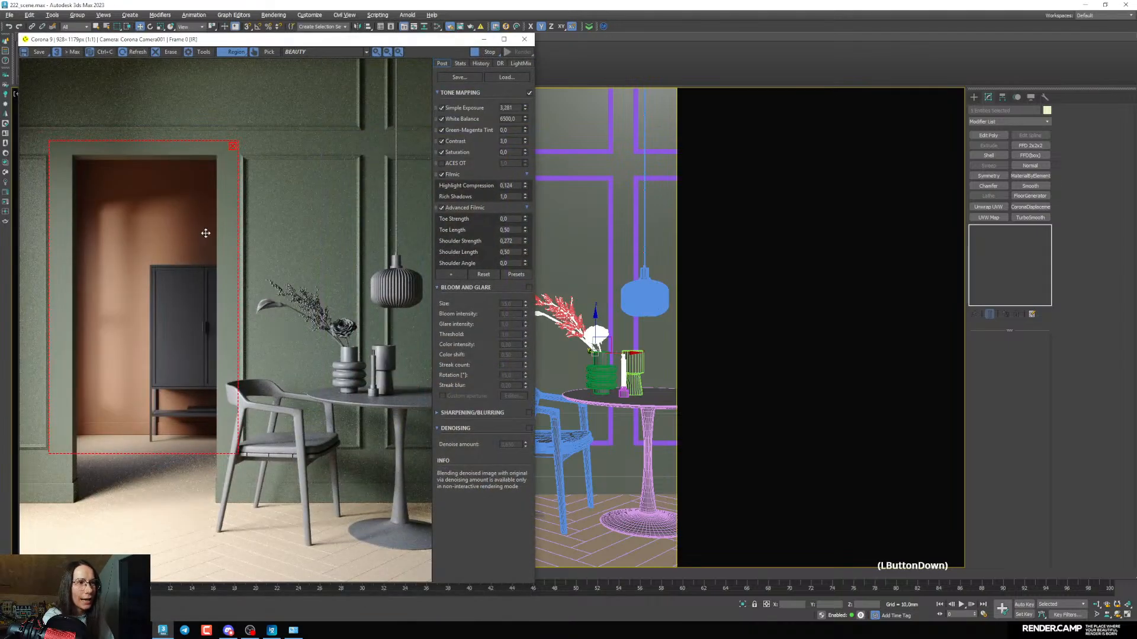
left_click_drag(206, 233, 380, 255)
left_click(644, 189)
Assign the terracotta back-room wall material to the selected flowers and candle
left_click(449, 27)
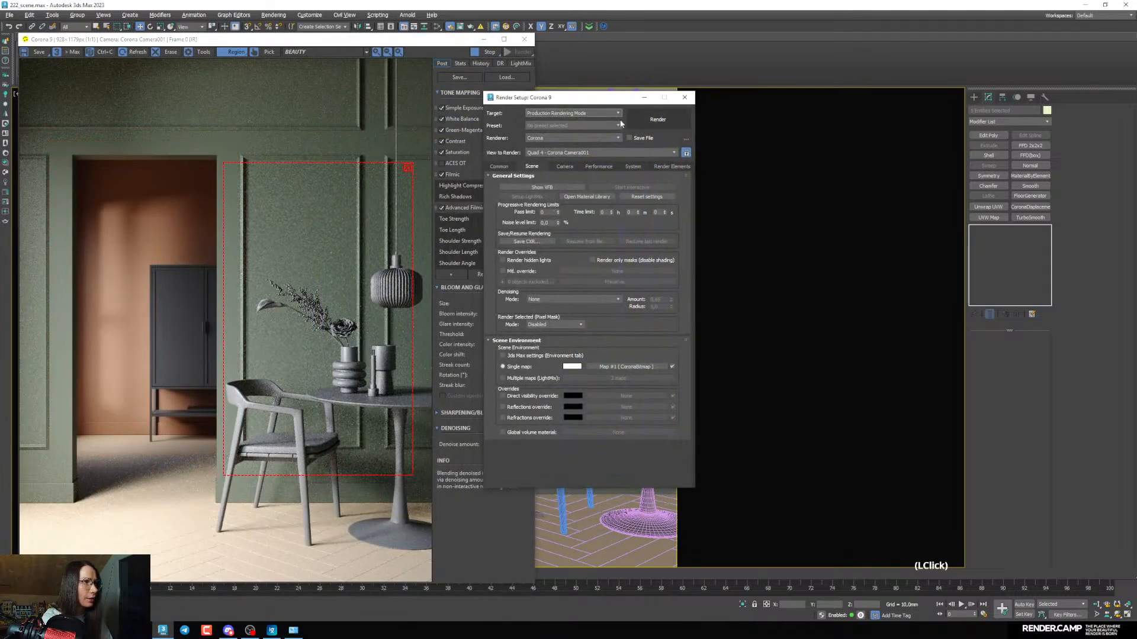
left_click(686, 97)
left_click(437, 27)
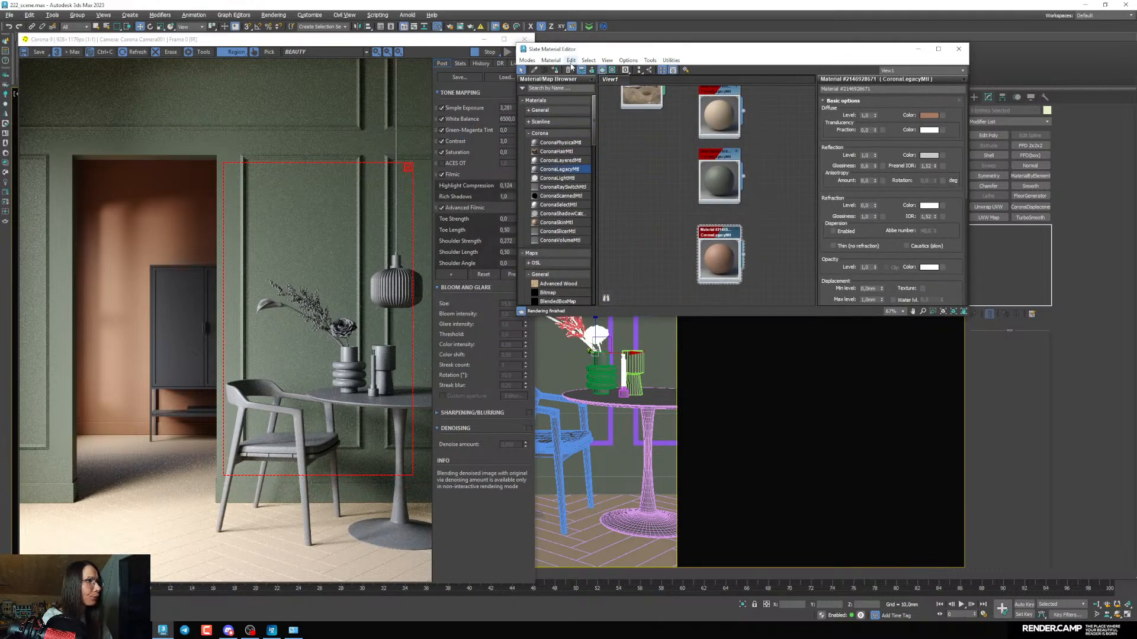
left_click(558, 70)
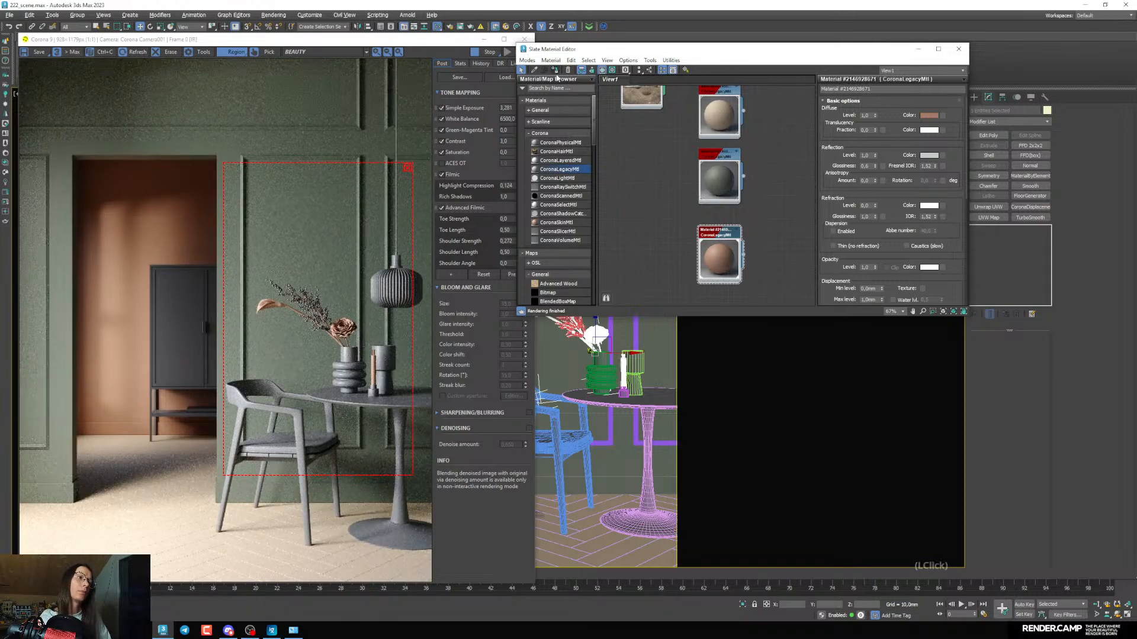
Select the berries on the vase branch and assign the terracotta wall material to them
left_click(483, 40)
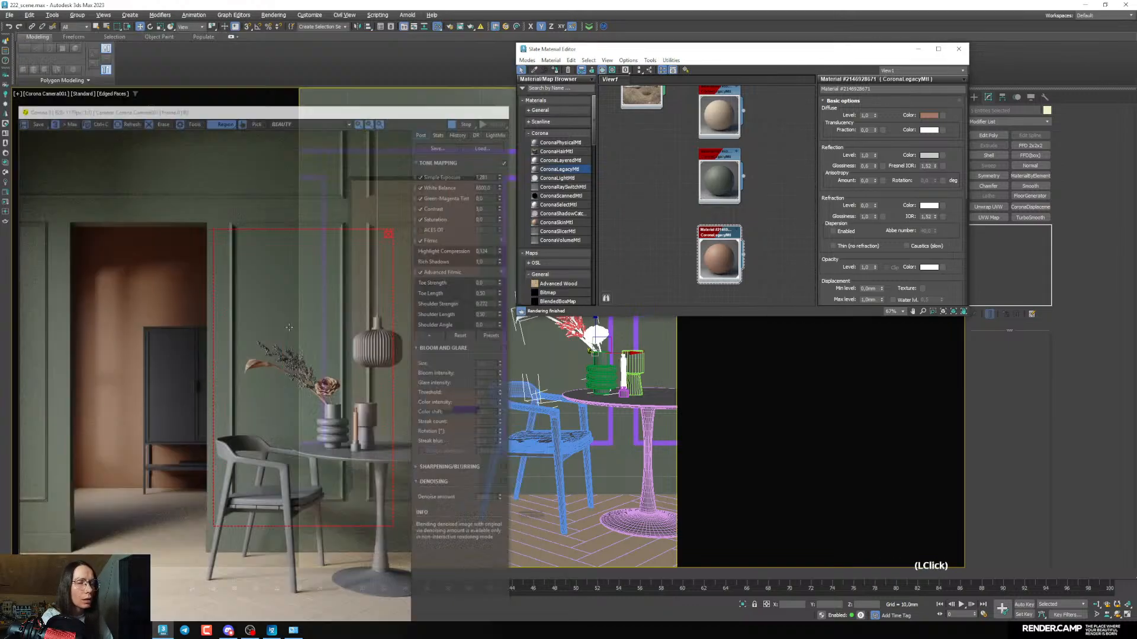
key("alt+w")
right_click(159, 486)
scroll(268, 439, "down", 6)
middle_click_drag(267, 439, 280, 490)
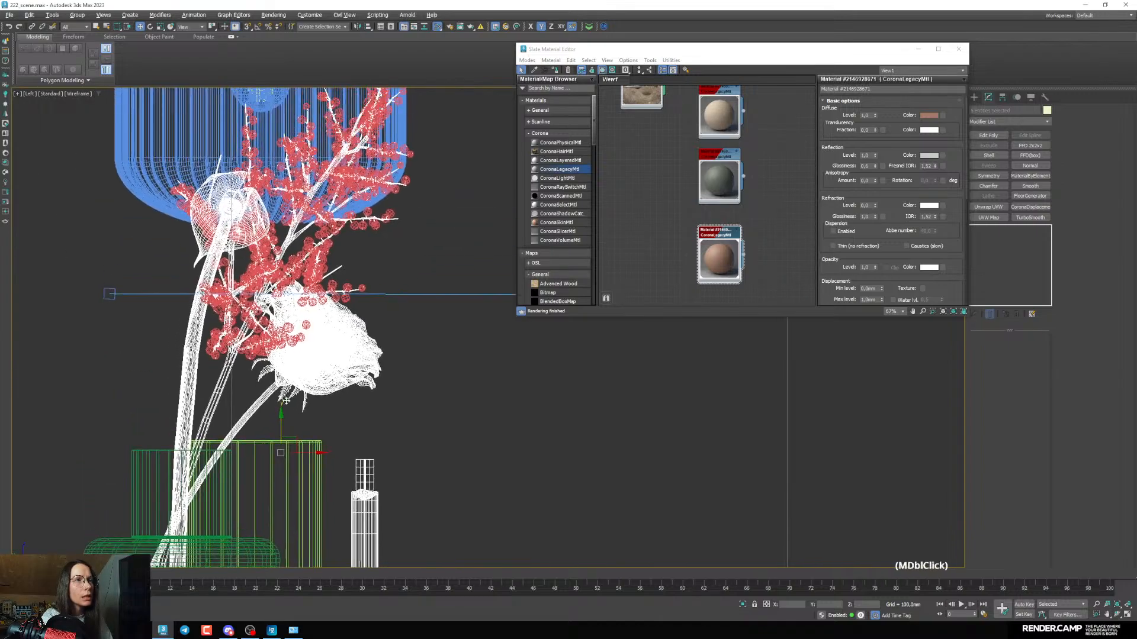
scroll(270, 296, "up", 4)
left_click(393, 225)
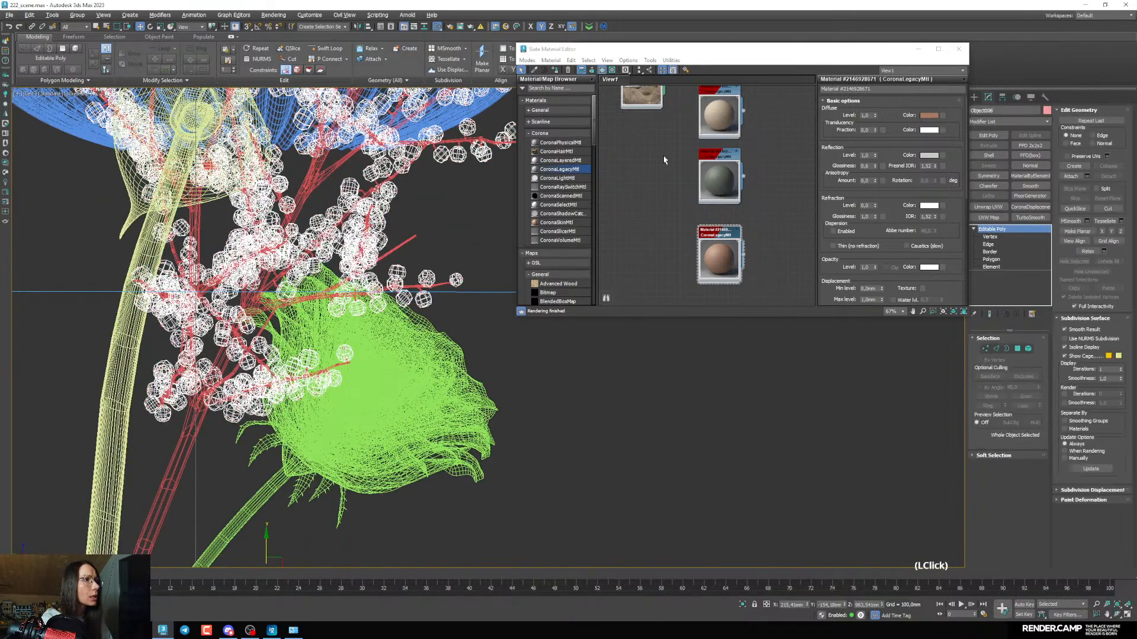
scroll(705, 223, "up", 2)
middle_click_drag(705, 224, 705, 200)
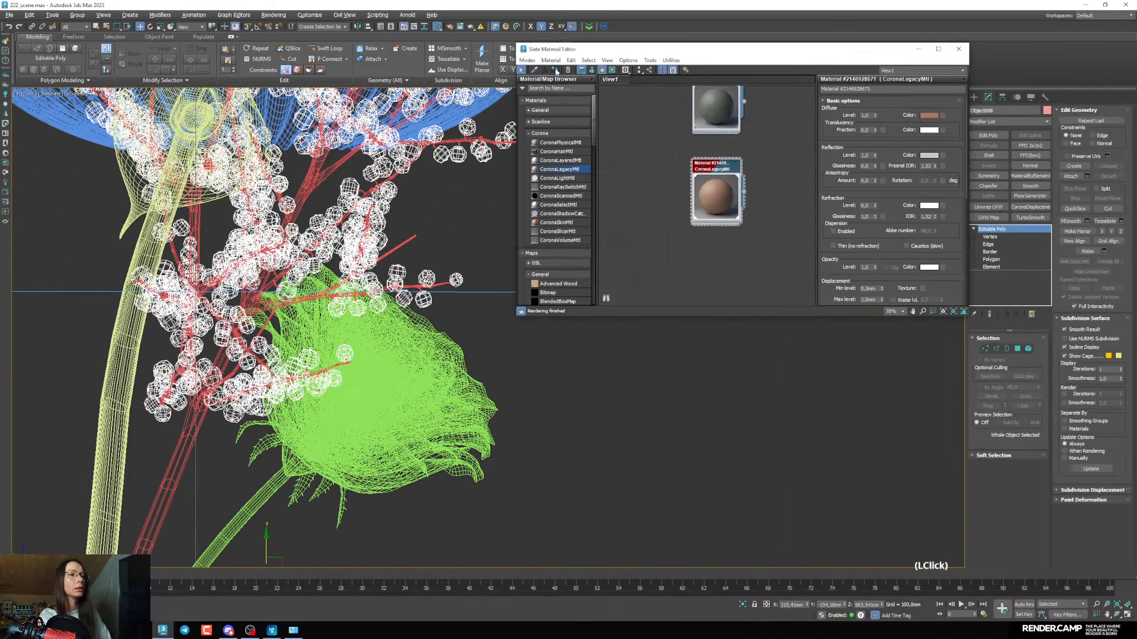
Return to the camera view and extend the live-render region to include the doorway and back room
left_click(919, 50)
key("alt+w")
key("alt+w")
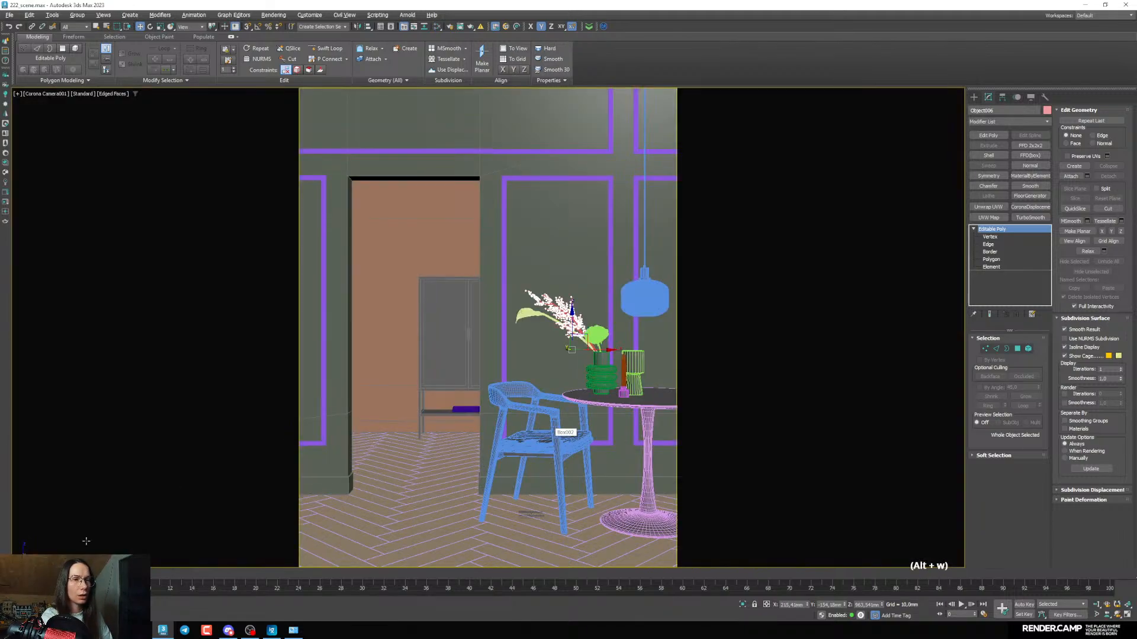
left_click(55, 614)
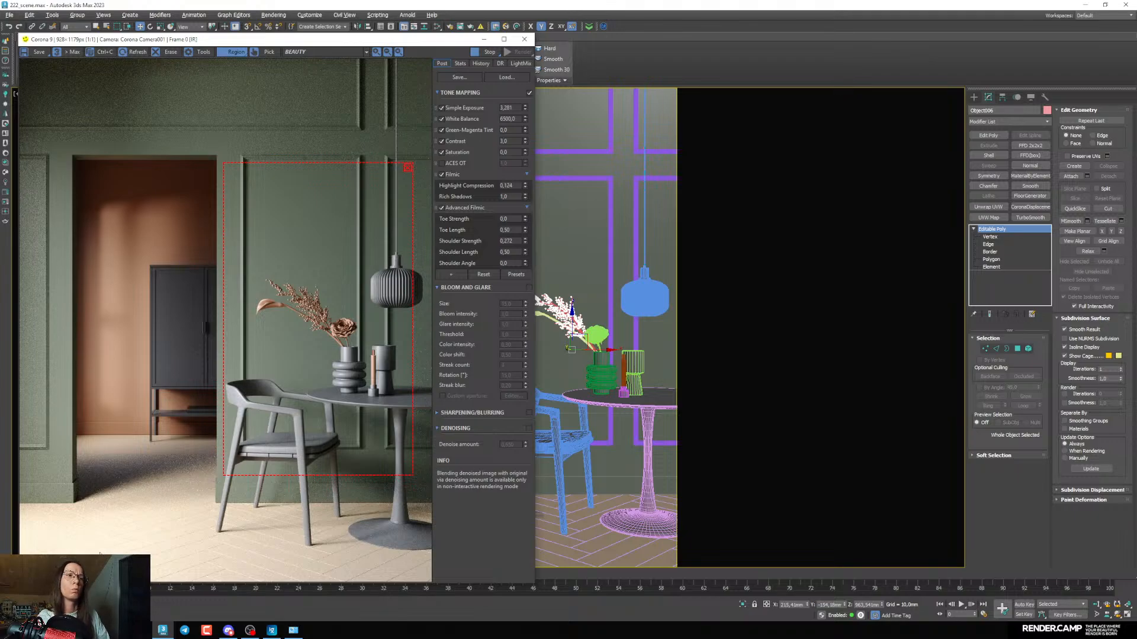
left_click_drag(225, 166, 58, 137)
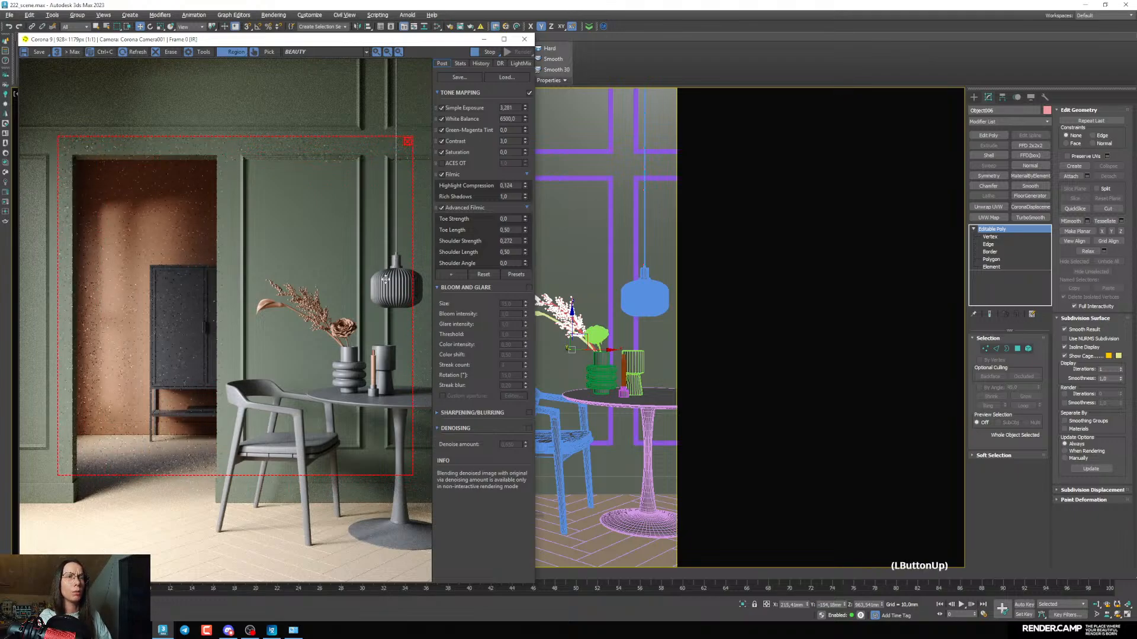
Raise the terracotta material's diffuse saturation slightly, keeping hue 12, and accept the colour
left_click(1035, 504)
key("n")
key("n")
key("m")
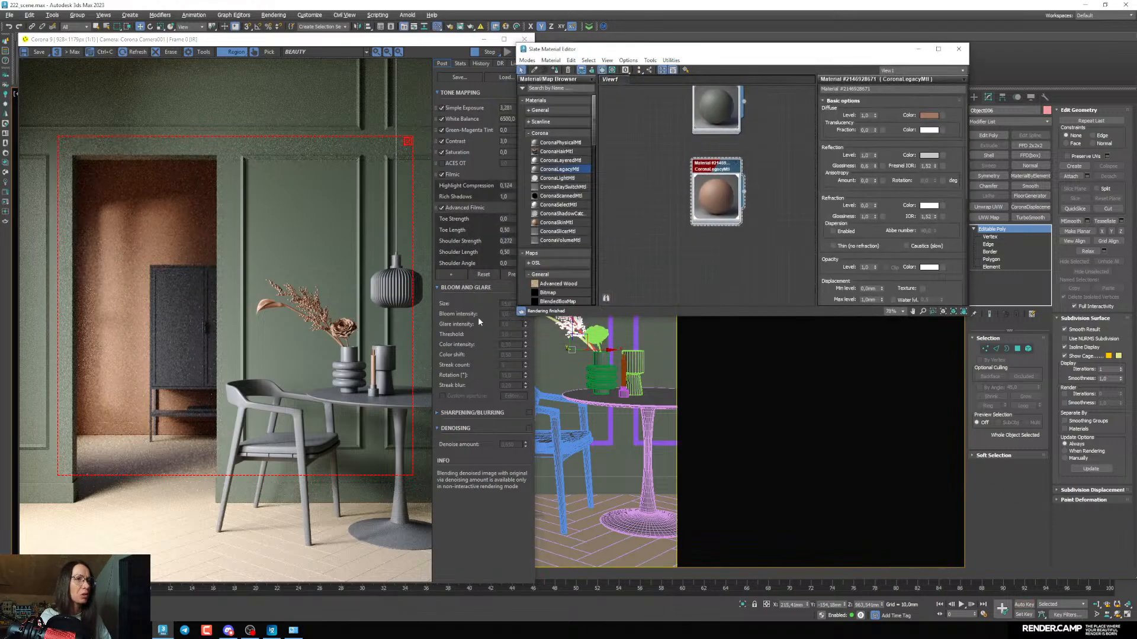
middle_click_drag(813, 135, 826, 123)
left_click(929, 116)
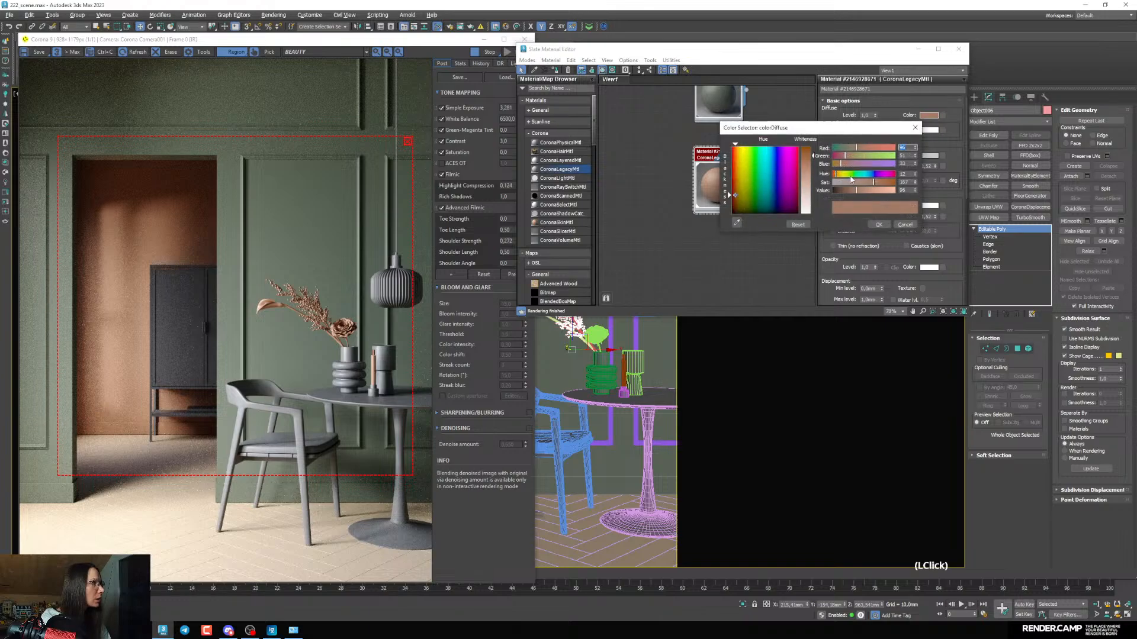
left_click_drag(876, 187, 875, 187)
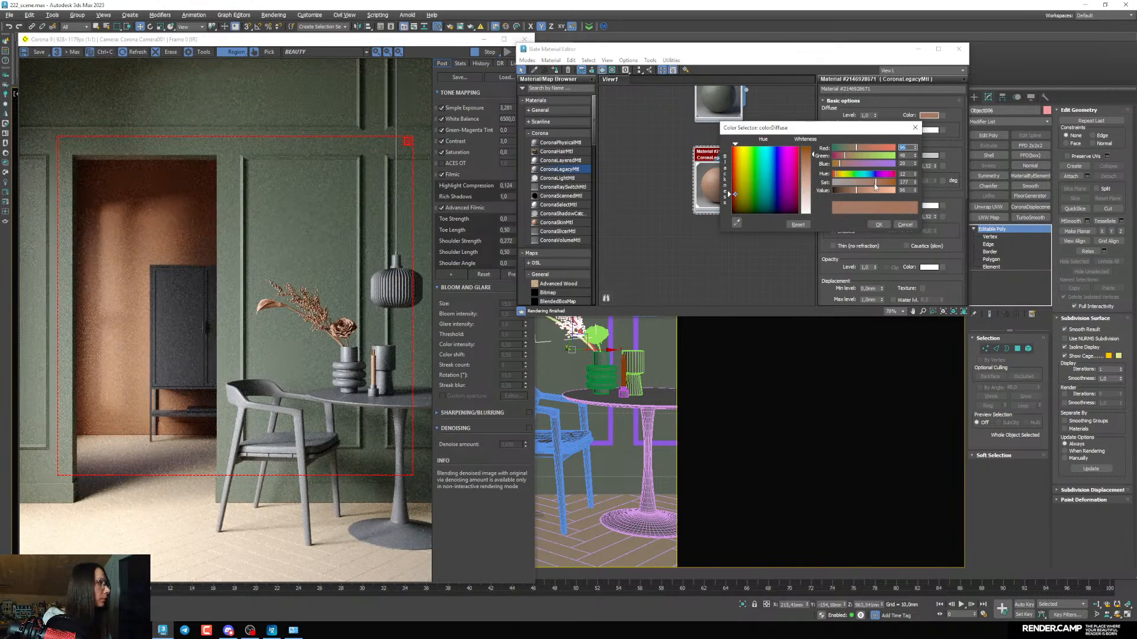
left_click(914, 184)
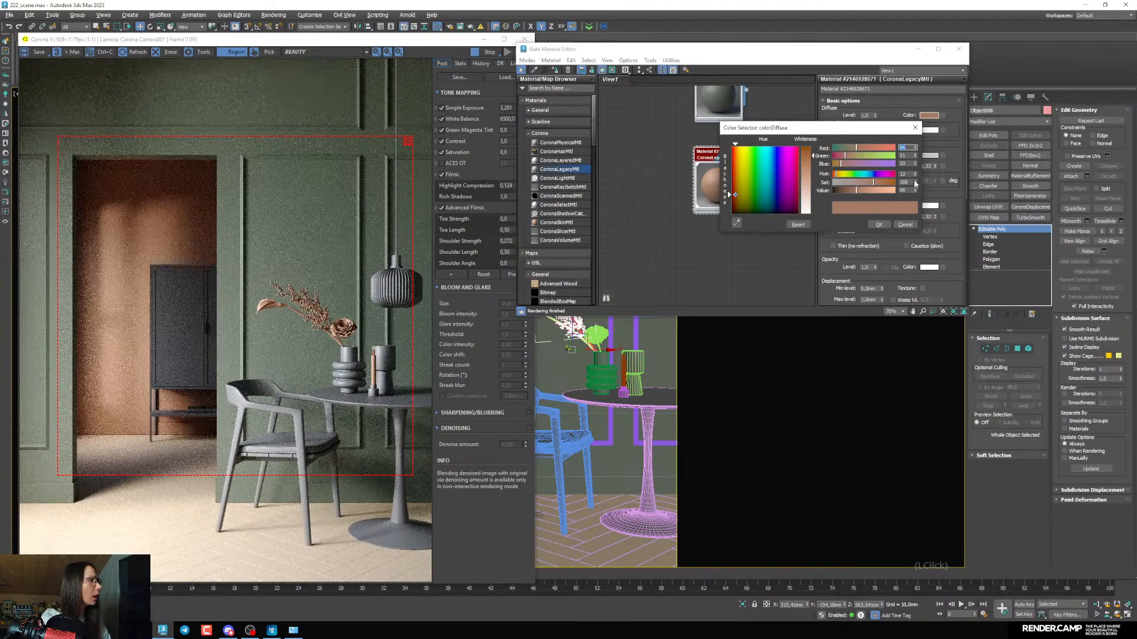
left_click_drag(915, 183, 915, 183)
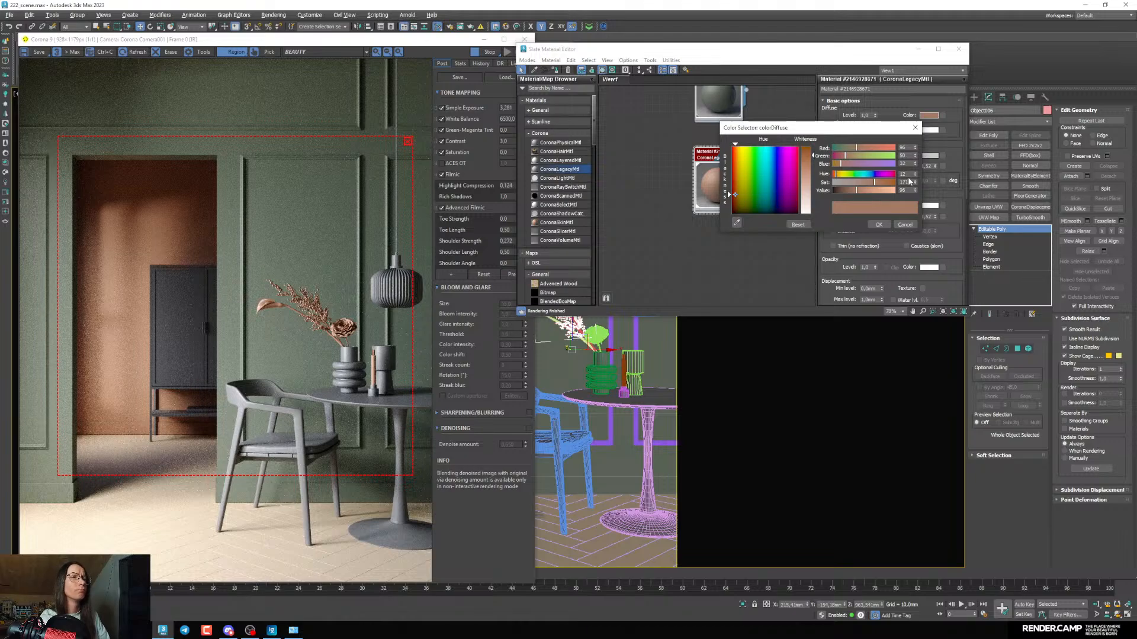
left_click(878, 224)
Extend the live-render region down to the base of the table and the chair legs
scroll(657, 125, "down", 3)
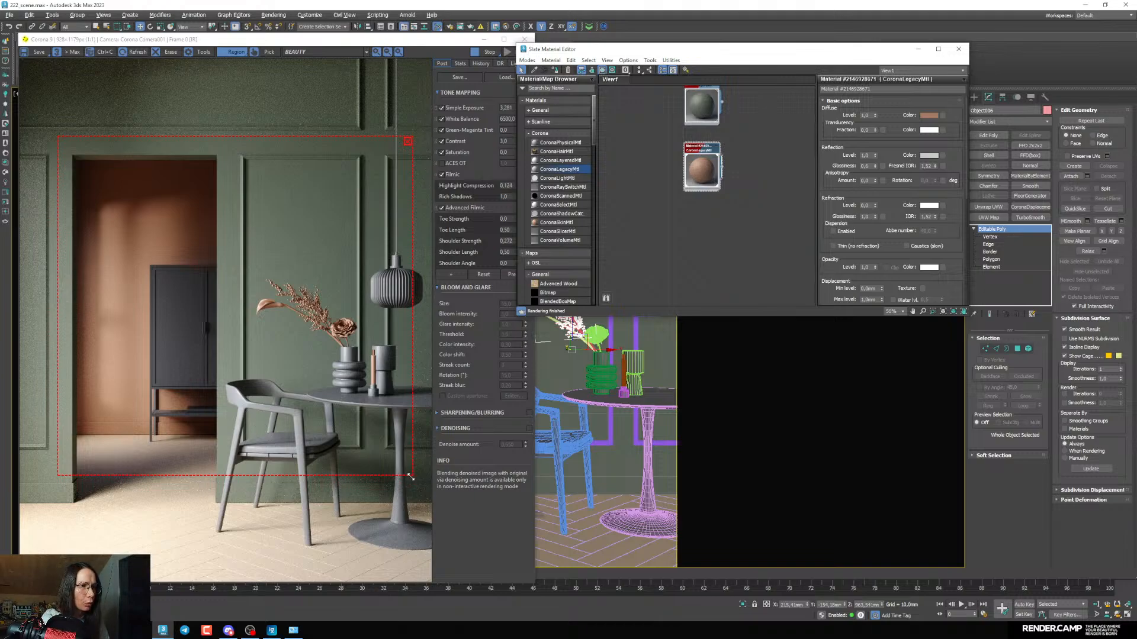
left_click_drag(410, 476, 430, 540)
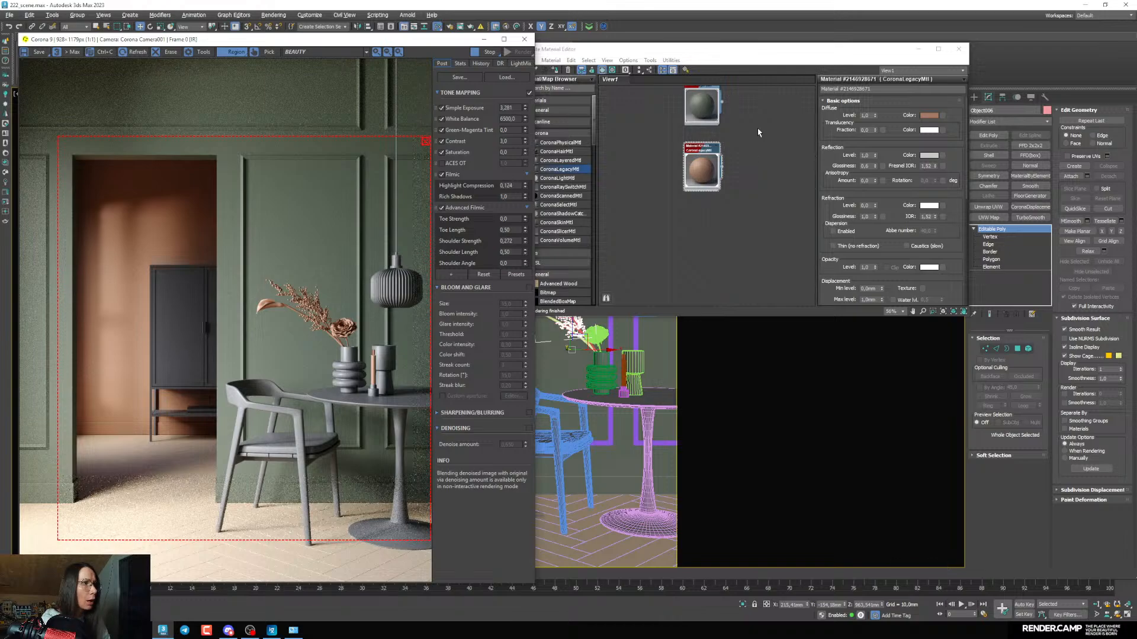
Duplicate the grey CoronaLegacyMtl node at the head of the material column and place the copy beside it
scroll(681, 232, "down", 3)
middle_click_drag(681, 225, 673, 258)
scroll(674, 259, "up", 2)
middle_click_drag(701, 117, 675, 167)
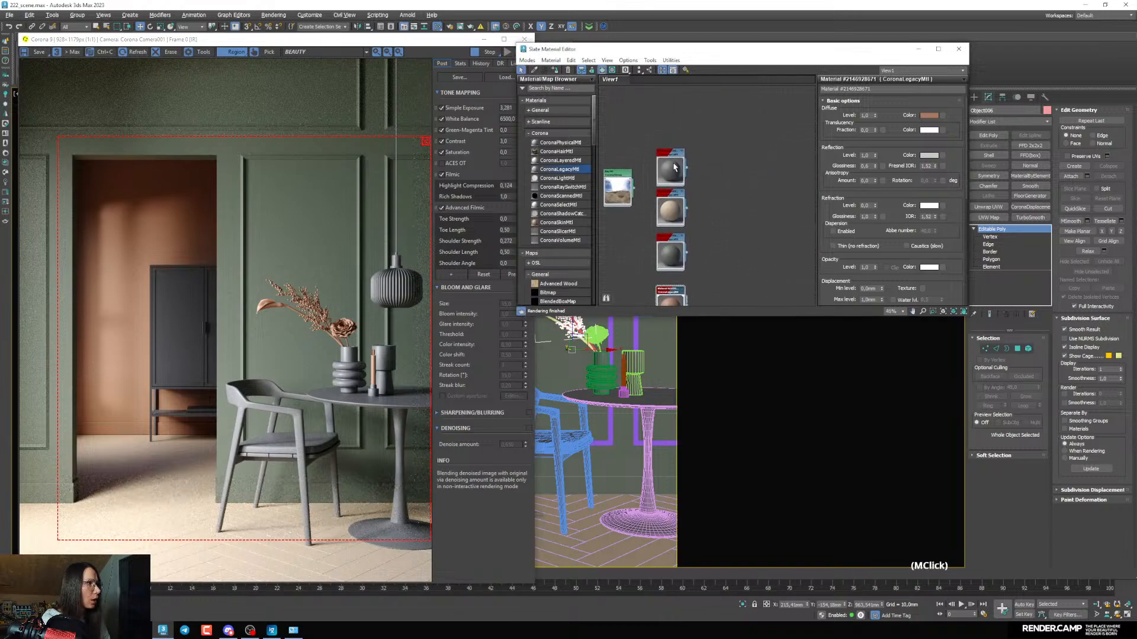
left_click_drag(674, 168, 716, 164, "shift")
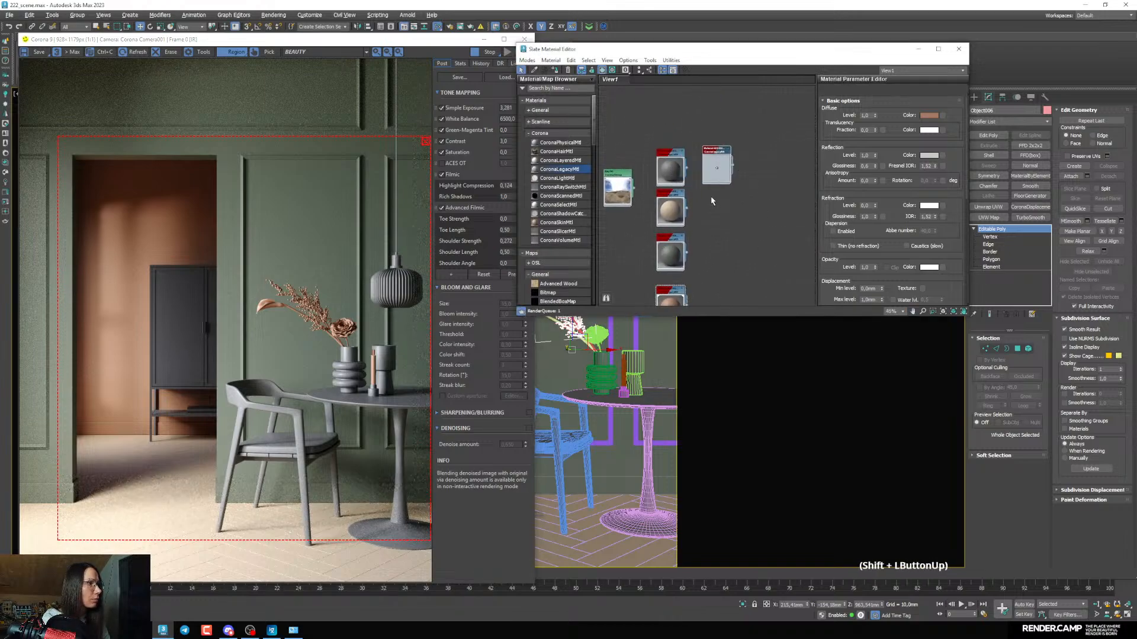
Assign the copied grey material to the chair, table, both vases, candle holder, cabinet and the object on the cabinet's lower shelf
left_click(492, 40)
left_click(478, 50)
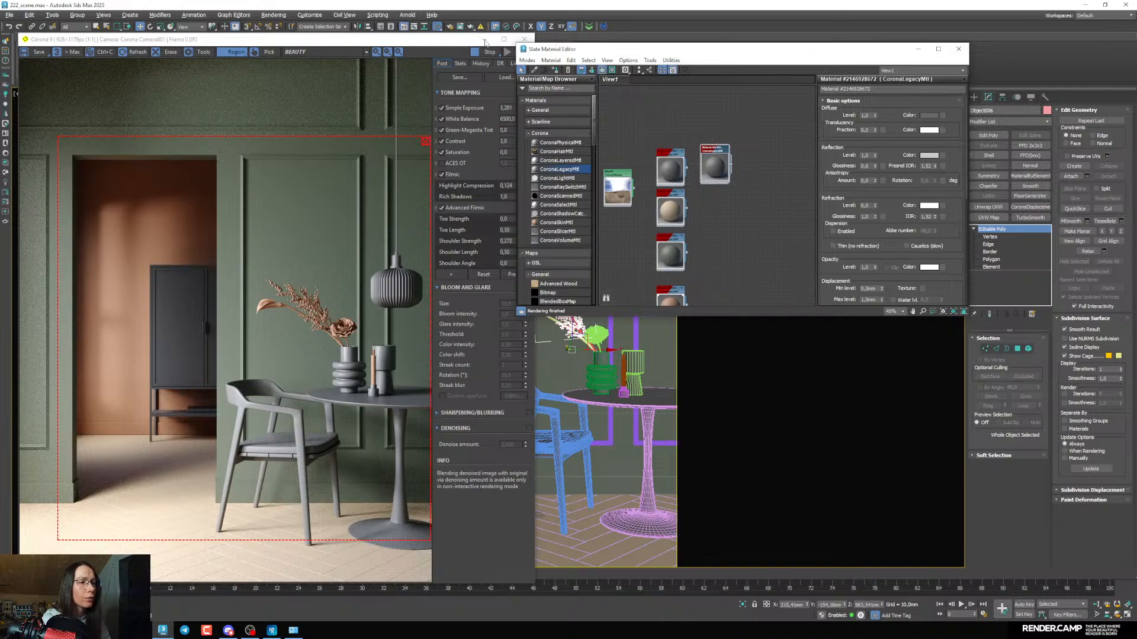
left_click(483, 40)
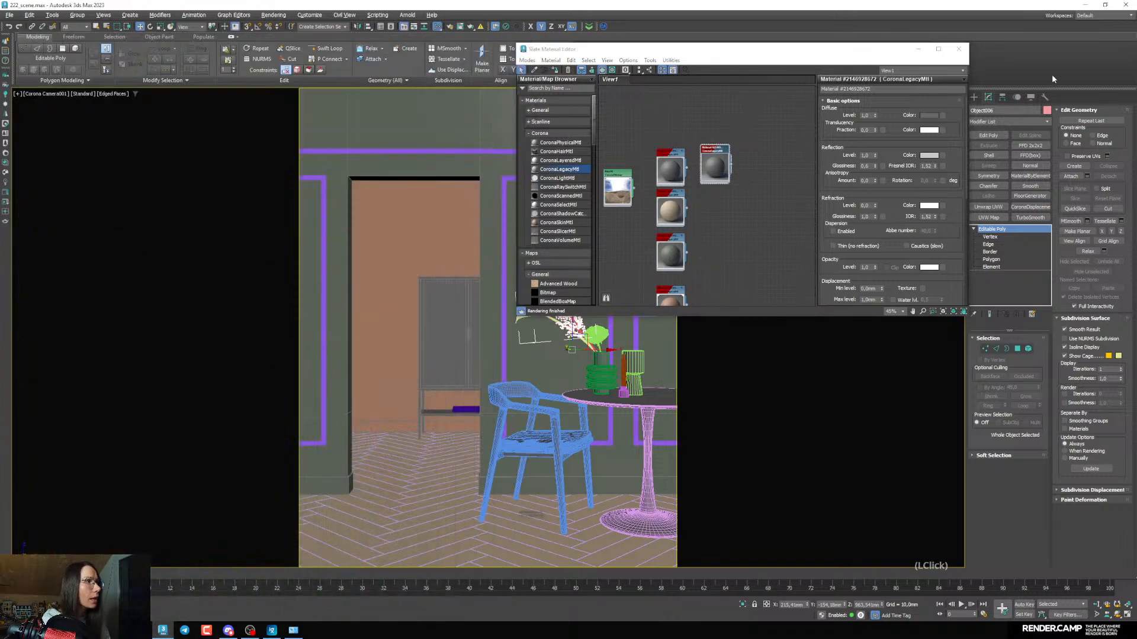
left_click(922, 49)
left_click(534, 445)
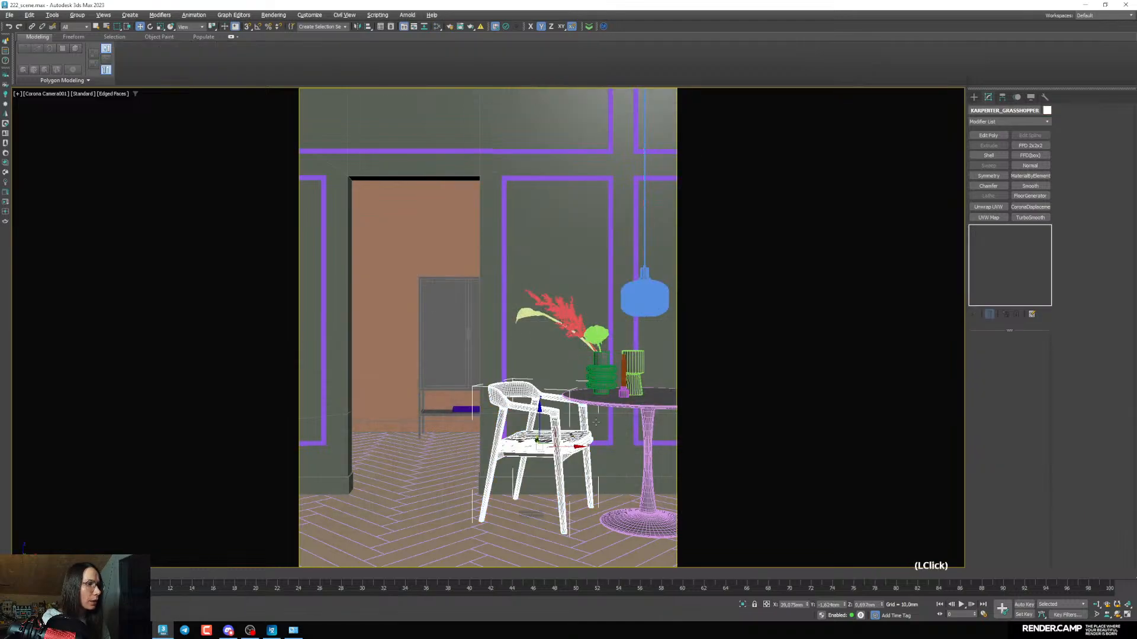
left_click(647, 401, "ctrl")
left_click(603, 371, "ctrl")
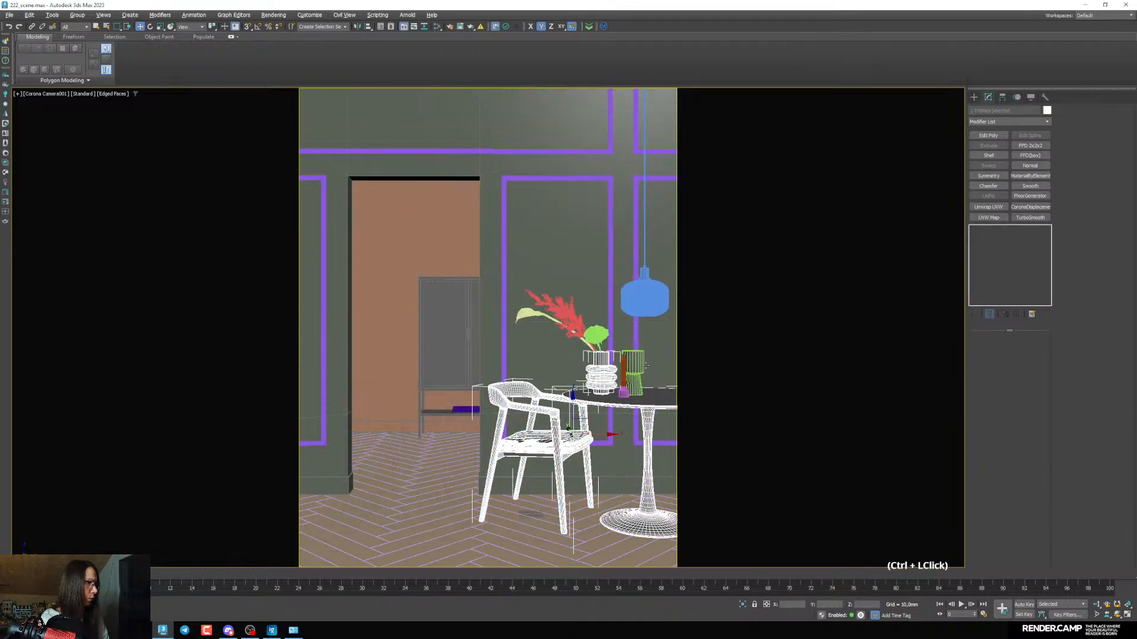
left_click(635, 368, "ctrl")
left_click(635, 369, "ctrl")
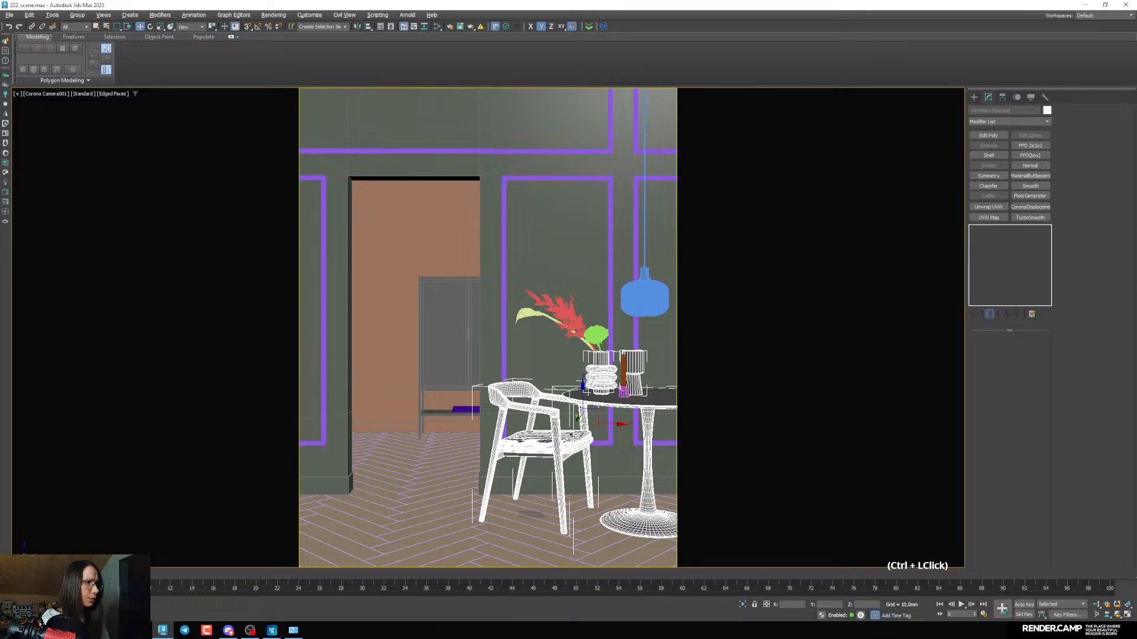
left_click(432, 368, "ctrl")
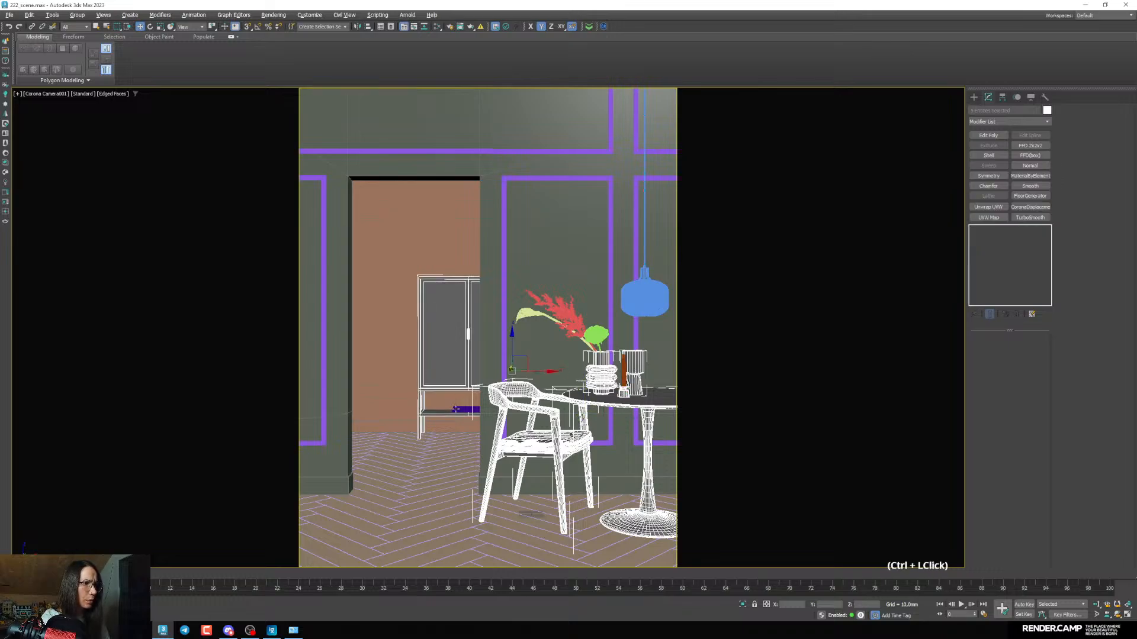
left_click(457, 409, "ctrl")
key("m")
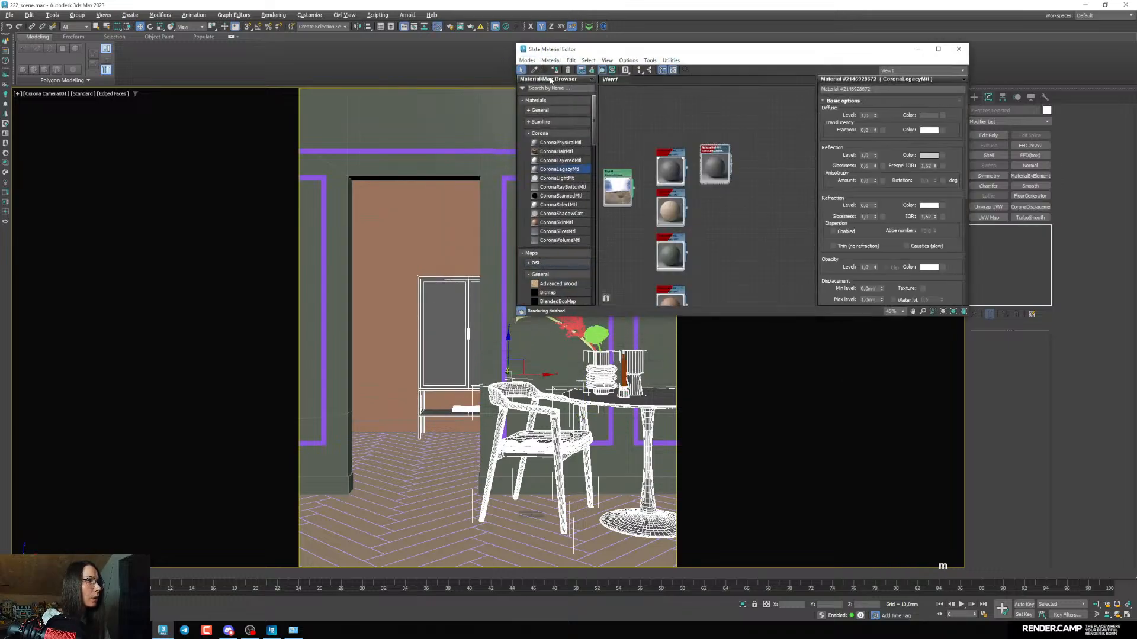
left_click(555, 70)
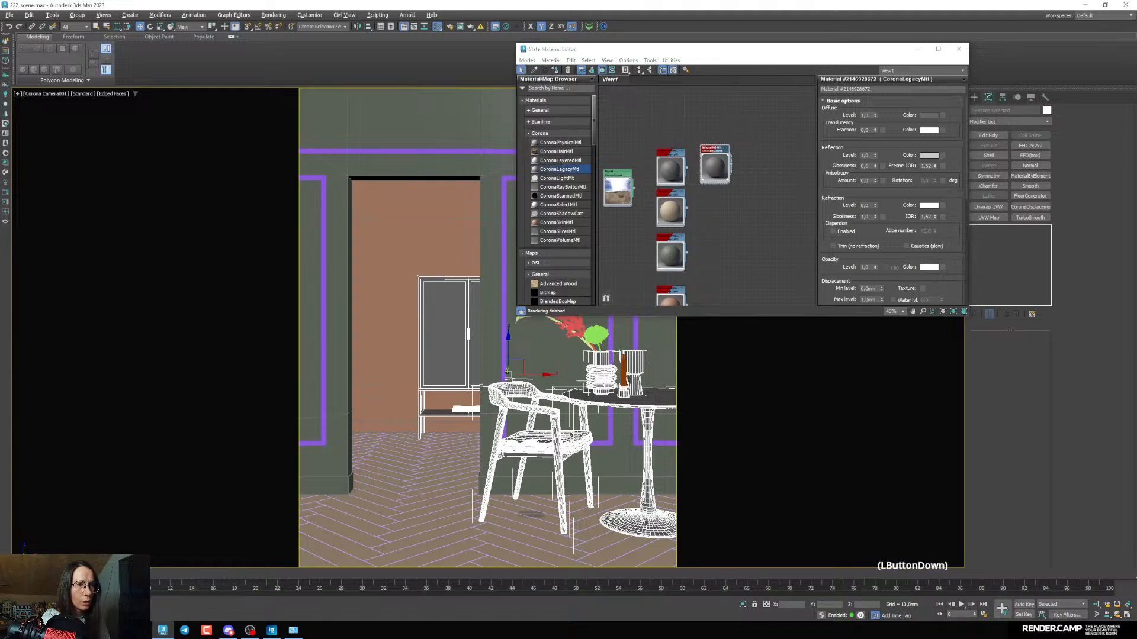
Bring the live render back beside the material editor and assign the copied material to the fitting above the pendant lampshade
left_click(56, 614)
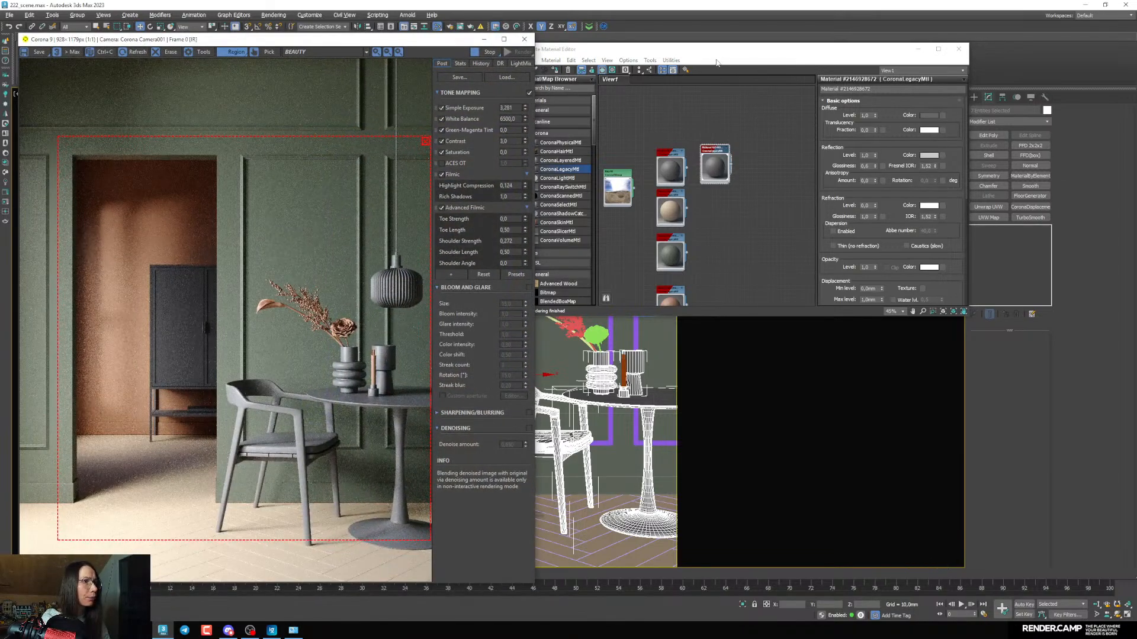
left_click_drag(713, 54, 917, 168)
left_click(642, 273)
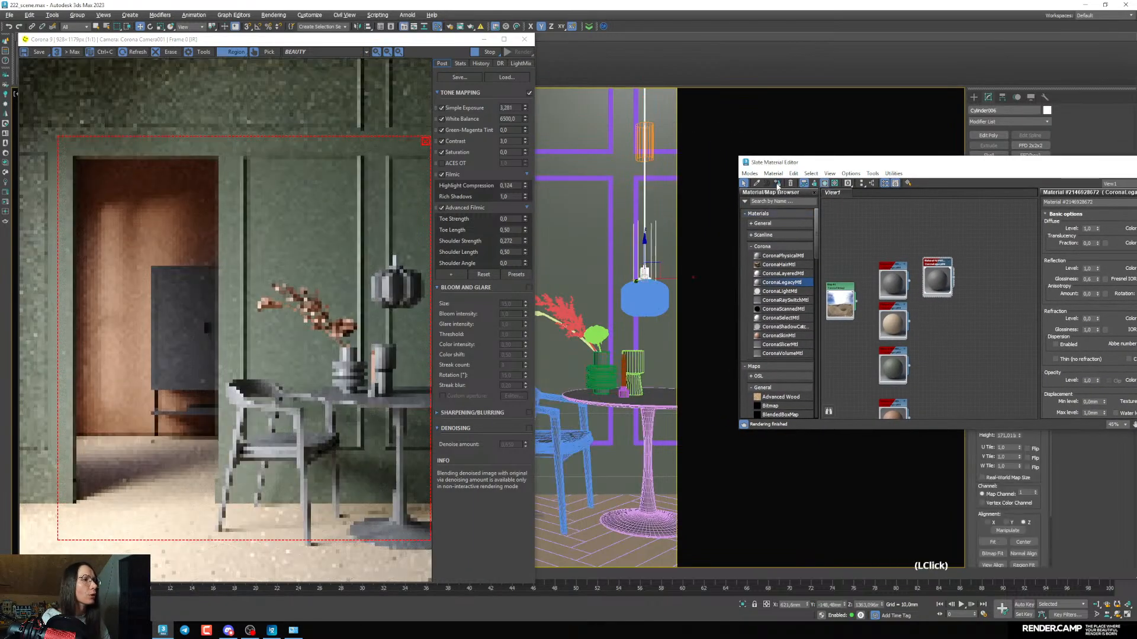
left_click_drag(790, 170, 637, 172)
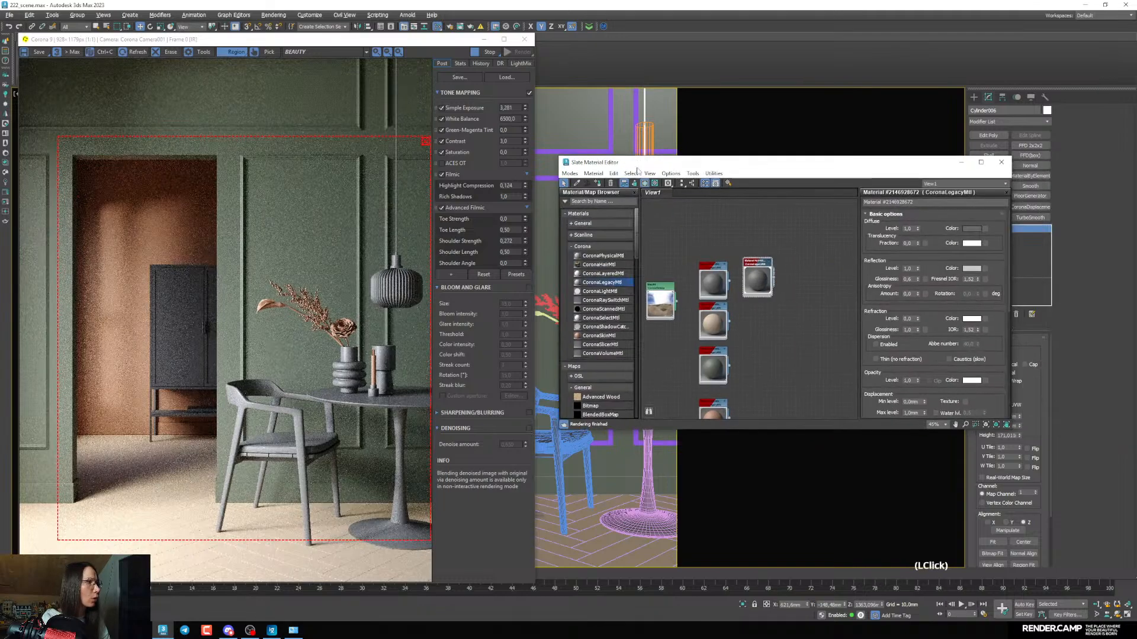
Darken the copied material's diffuse colour to near-black and extend the live-render region down past the table base and chair legs
left_click(975, 229)
left_click_drag(868, 170, 865, 170)
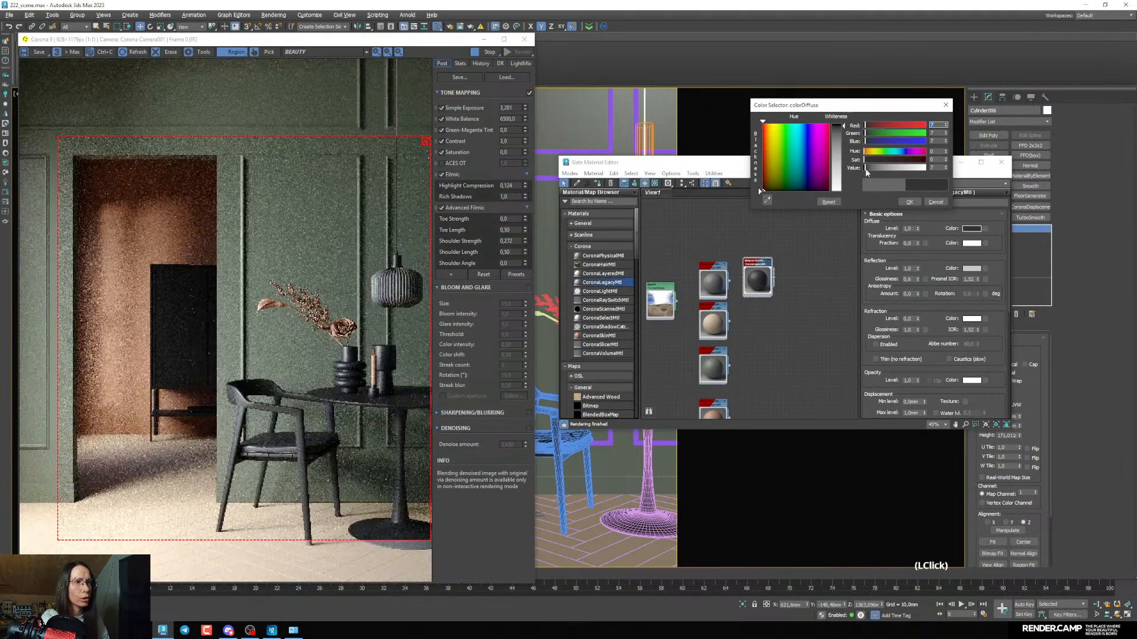
left_click(946, 168)
left_click(946, 168)
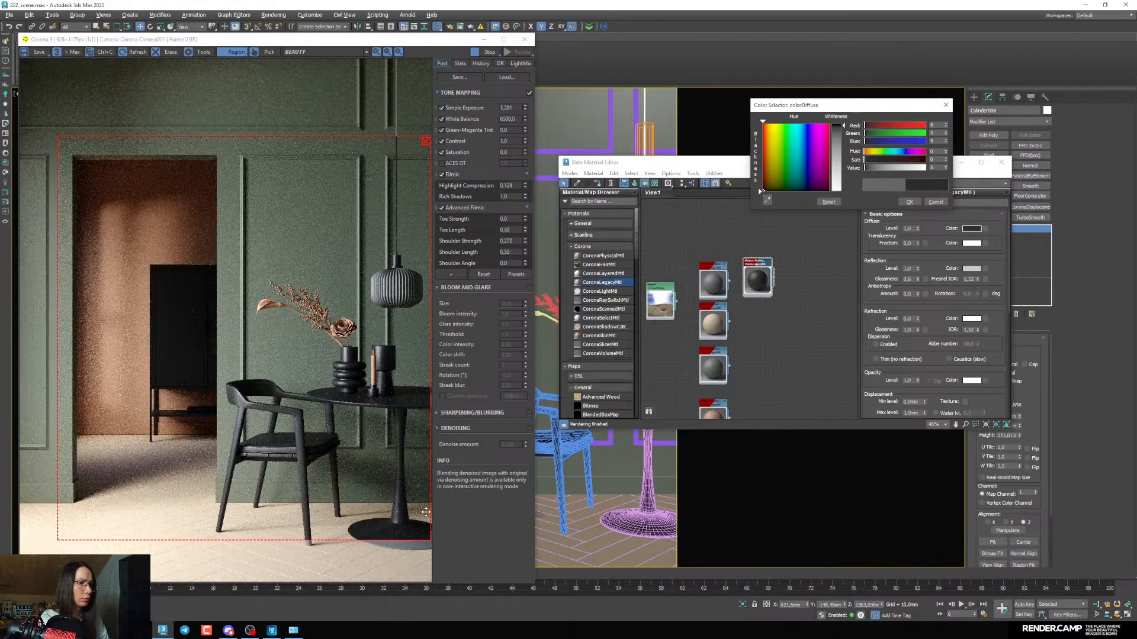
left_click_drag(427, 540, 430, 565)
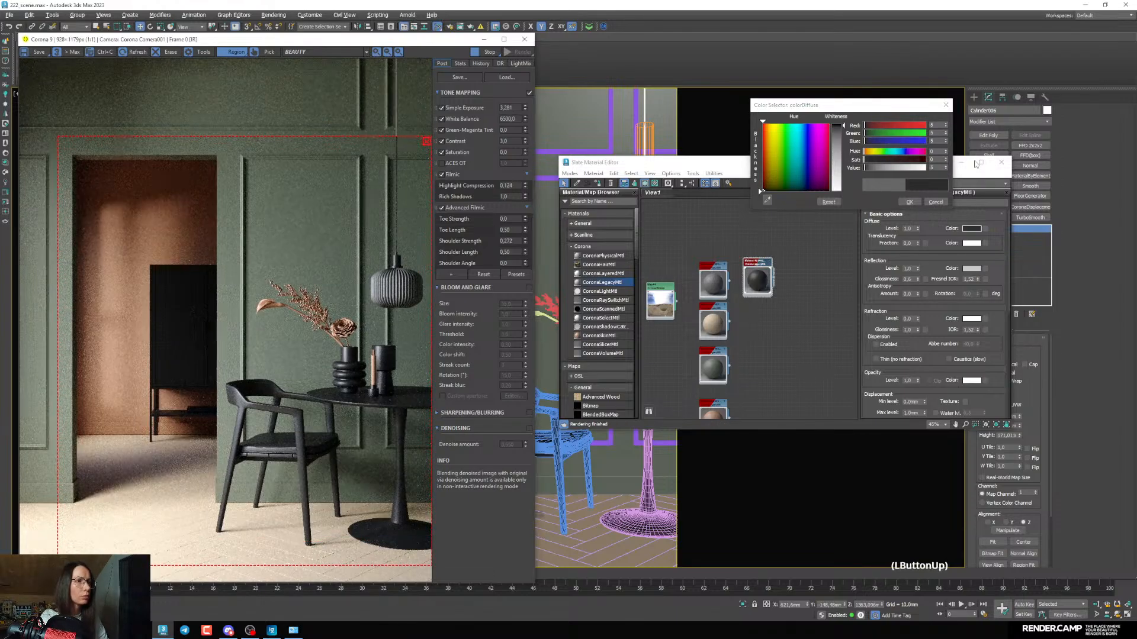
left_click(910, 203)
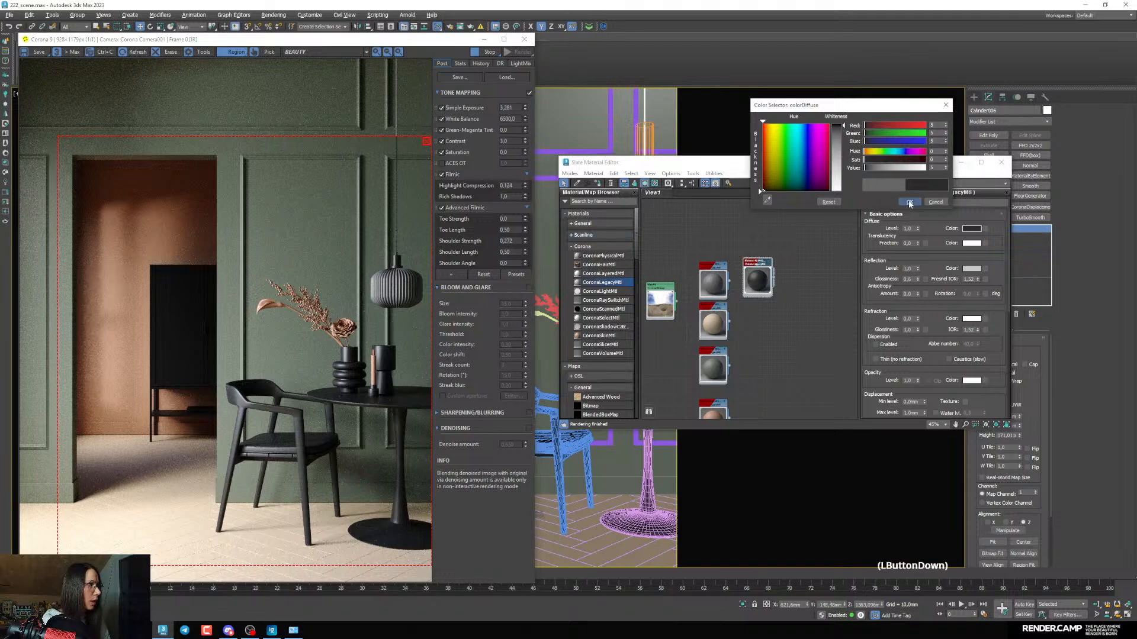
Set the near-black material's reflection glossiness to 0.7 and give its diffuse colour a subtle green tint with hue 66
left_click(917, 278)
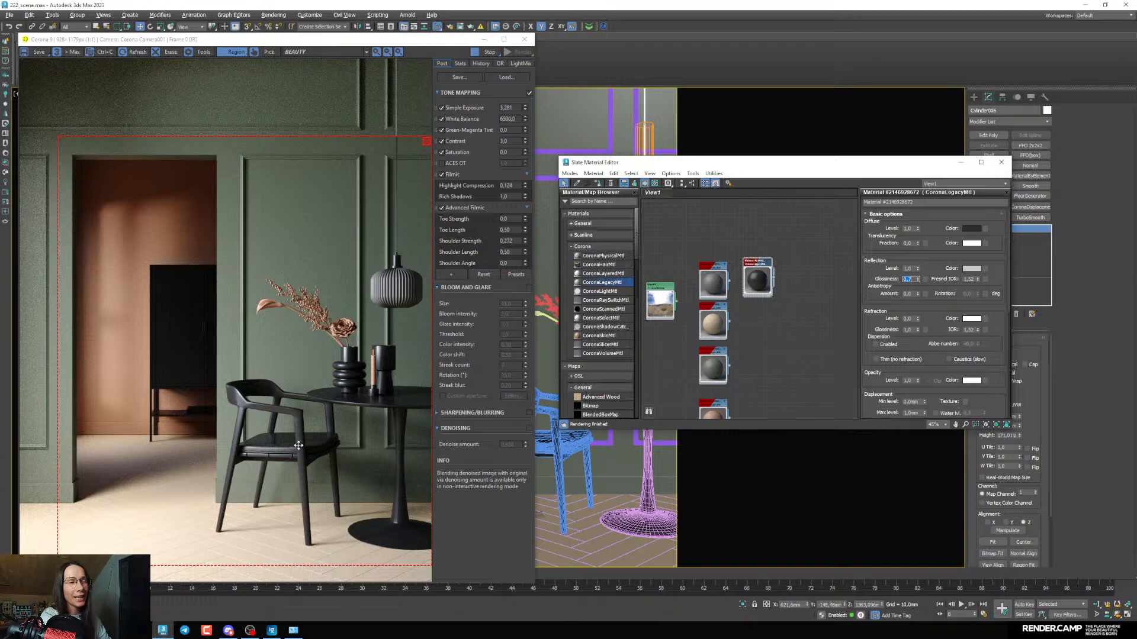
left_click(966, 228)
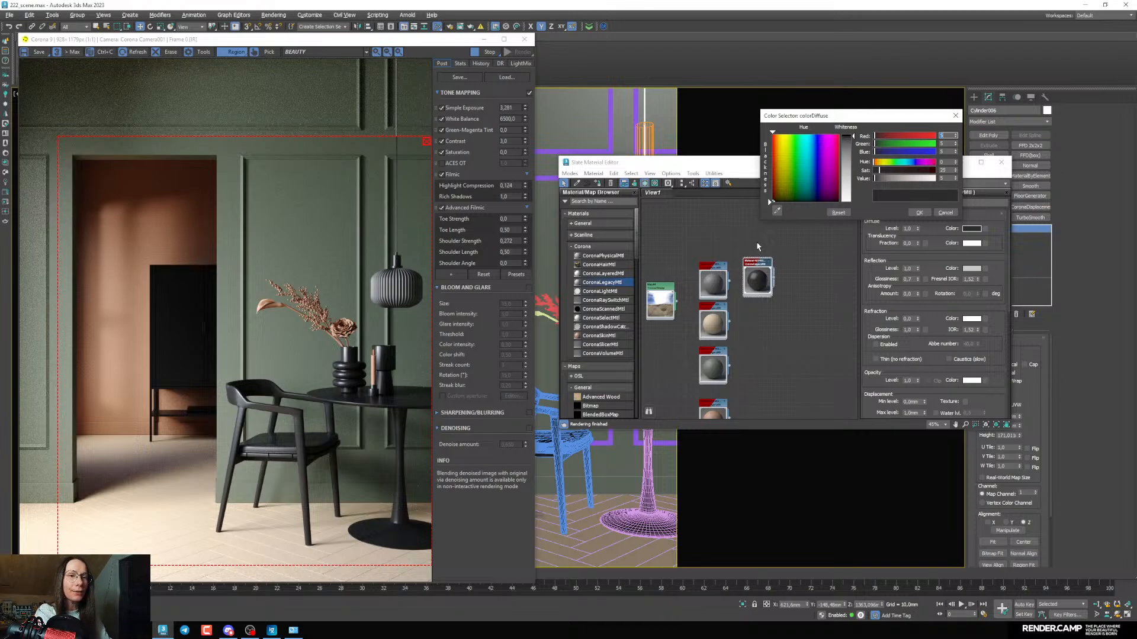
left_click(891, 167)
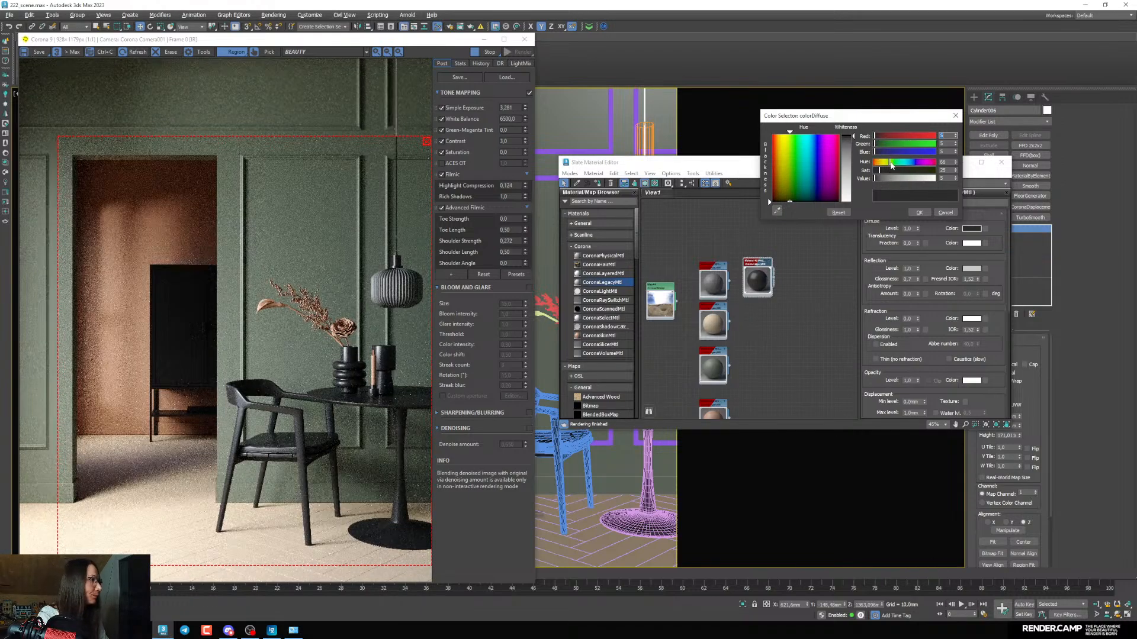
left_click(882, 171)
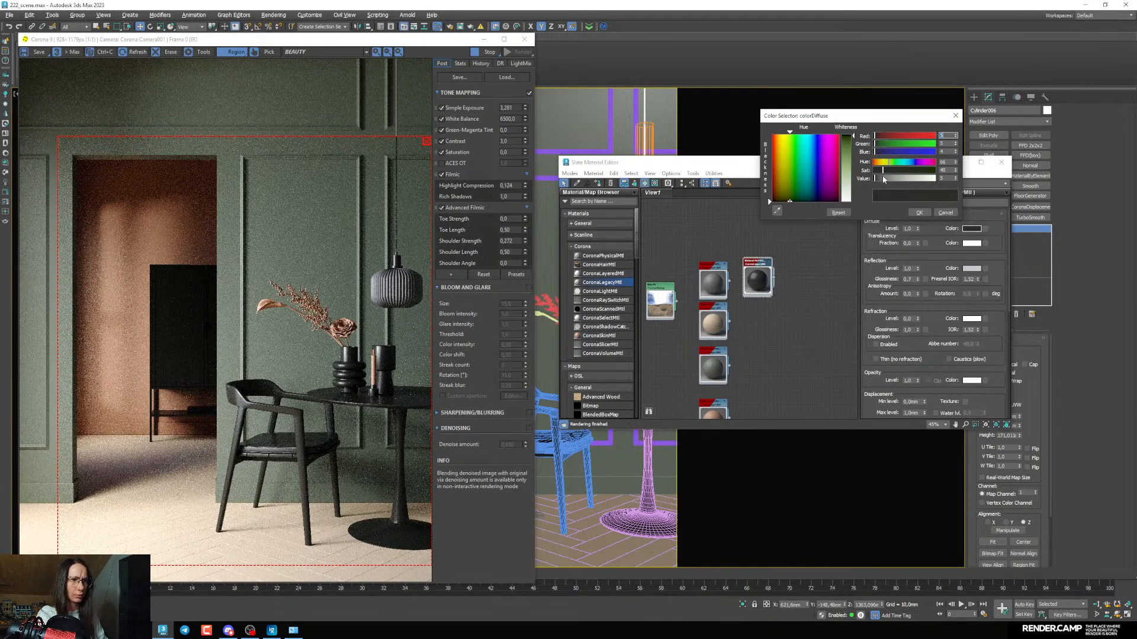
left_click(881, 170)
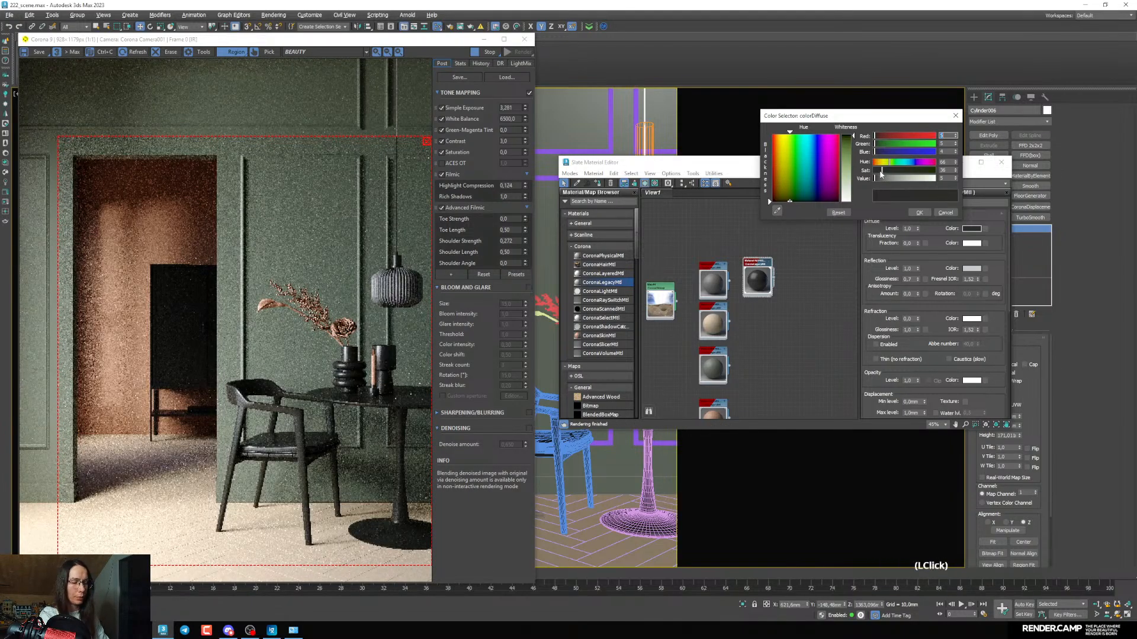
left_click(881, 171)
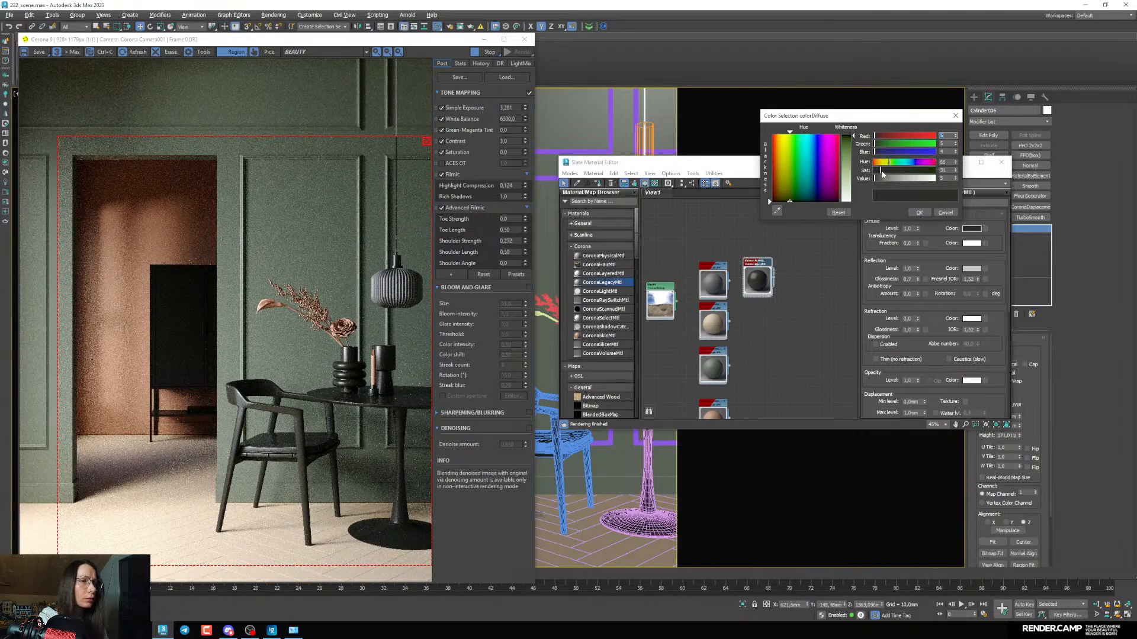
left_click(884, 171)
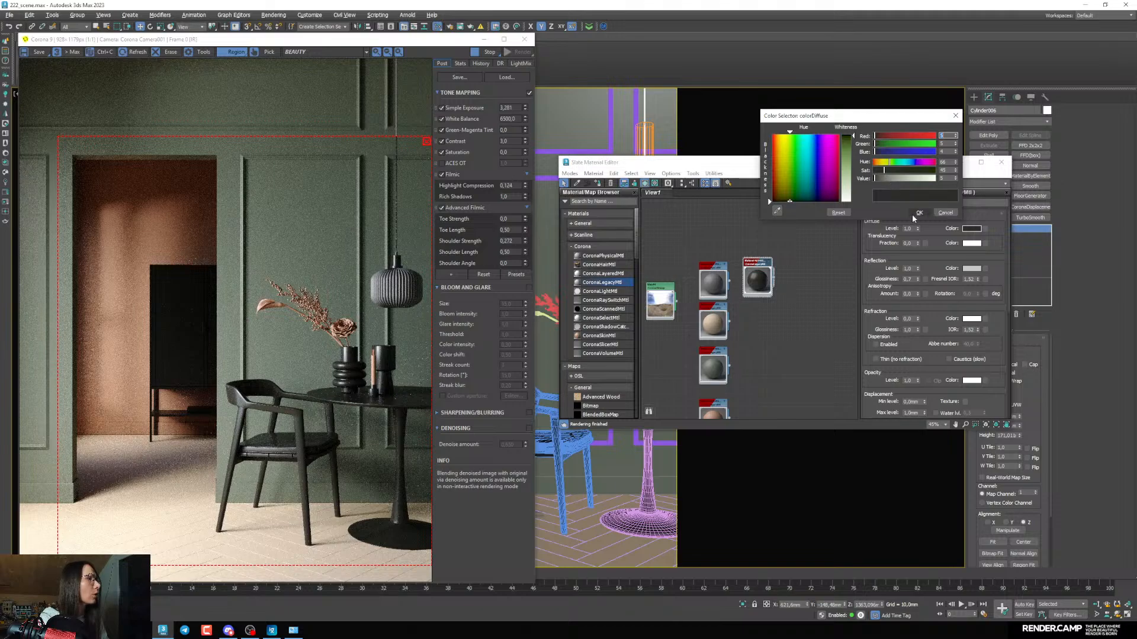
left_click(919, 213)
scroll(648, 332, "up", 1)
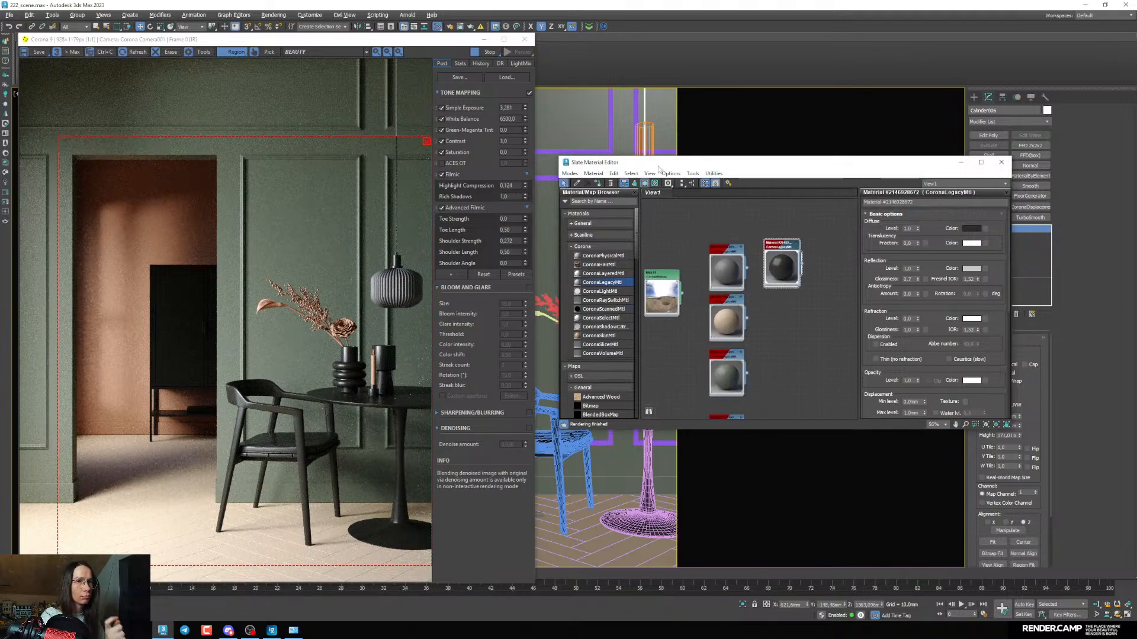
Add a new CoronaLegacyMtl to the material graph below the dark material and collapse its node
left_click_drag(656, 166, 655, 152)
scroll(677, 217, "down", 4)
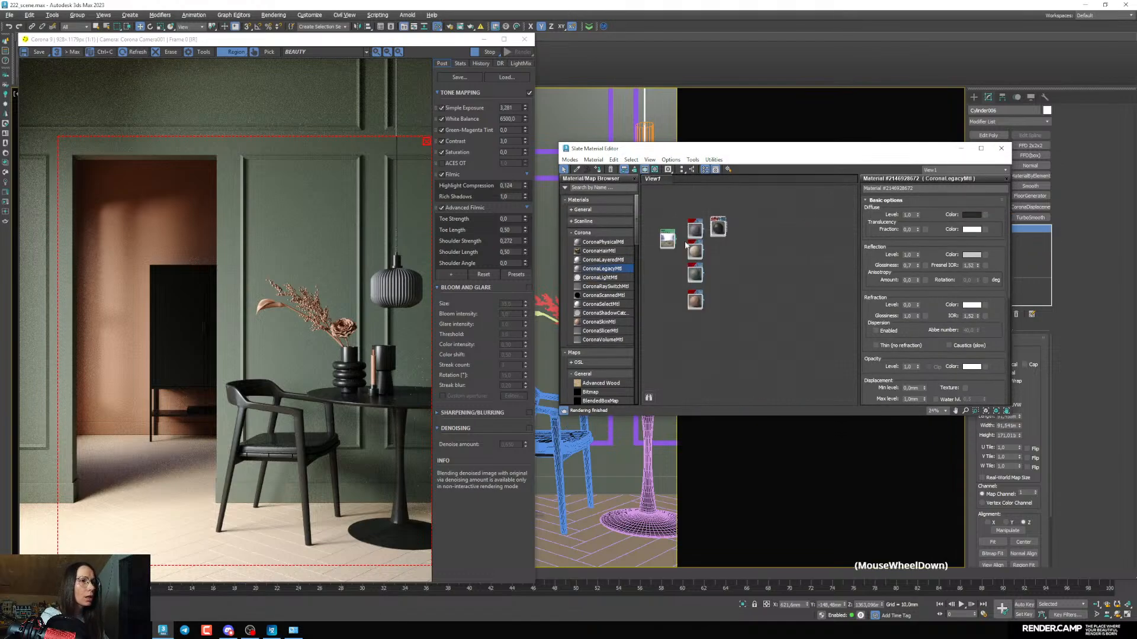
scroll(681, 218, "up", 5)
middle_click_drag(752, 256, 739, 261)
scroll(739, 258, "up", 1)
mouse_move(748, 232)
left_mouse_down()
mouse_move(750, 251)
mouse_move(750, 236)
left_mouse_up()
scroll(744, 254, "down", 3)
middle_click_drag(746, 287, 761, 271)
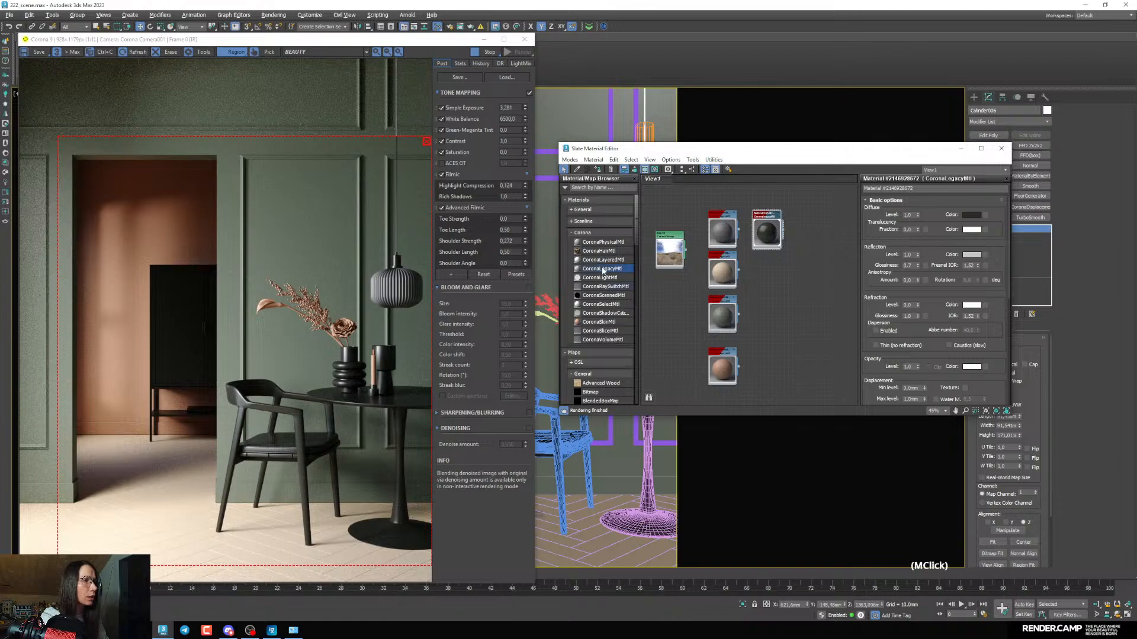
left_click_drag(602, 271, 765, 266)
left_click(762, 271)
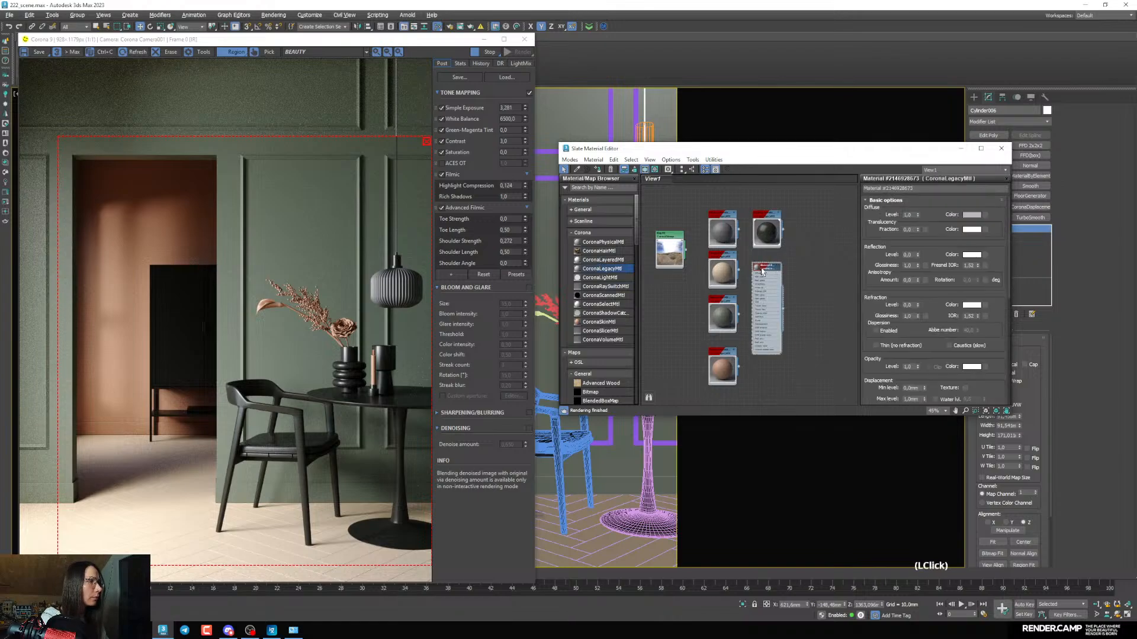
left_click(777, 267)
double_click(755, 268)
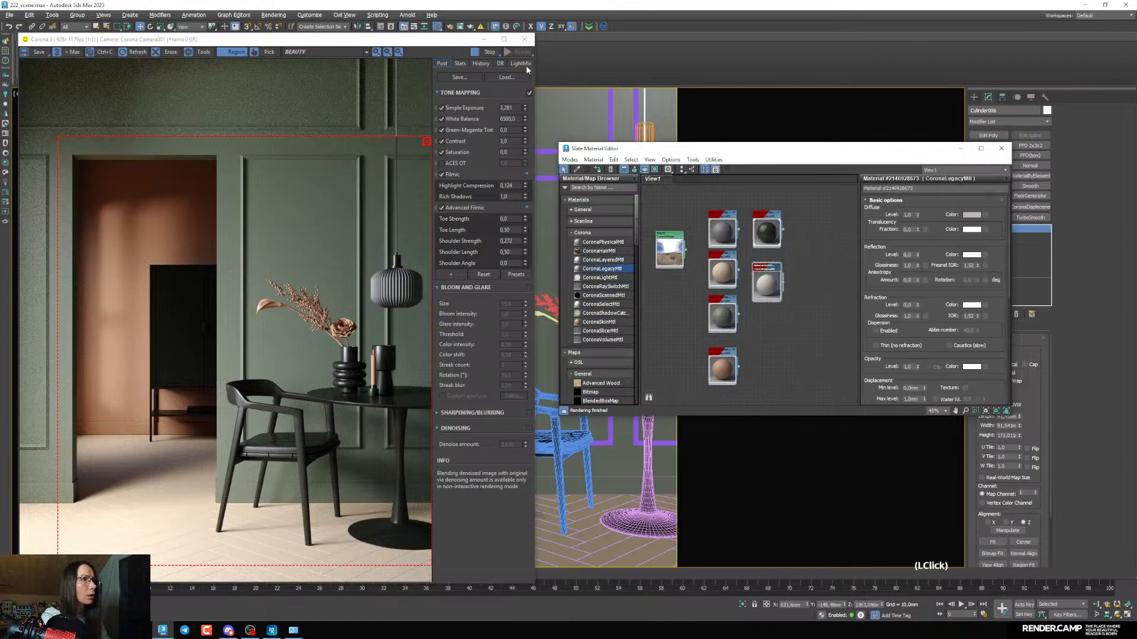
Minimize the render window, move the material editor clear of the pendant lamp, and select the lampshade in the camera view
left_click(483, 41)
left_click_drag(638, 149, 202, 137)
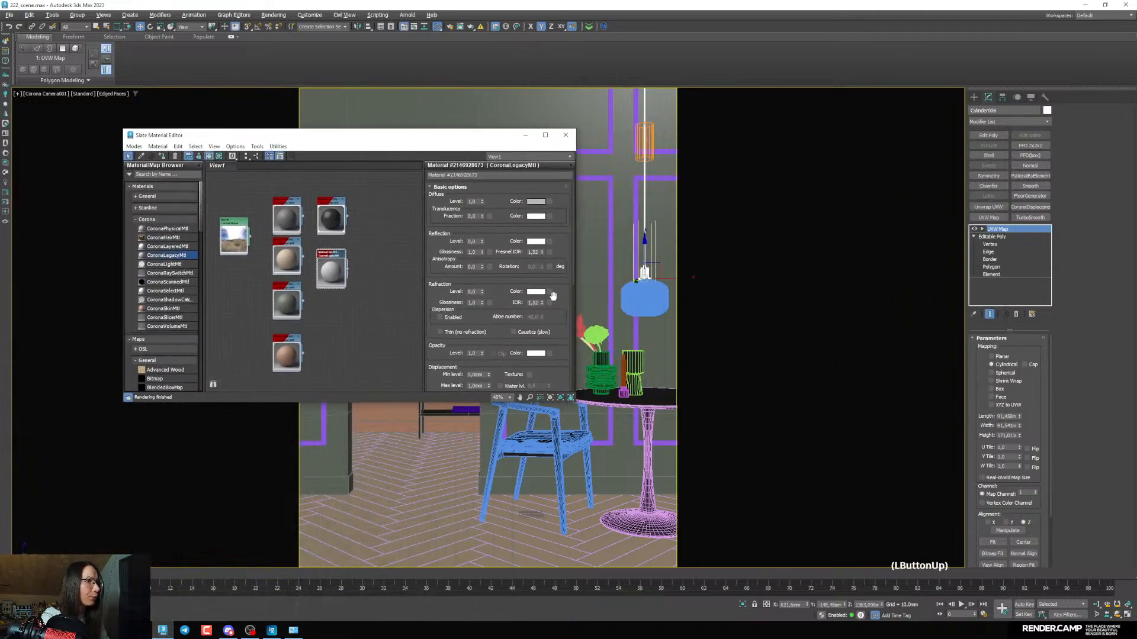
left_click(640, 300)
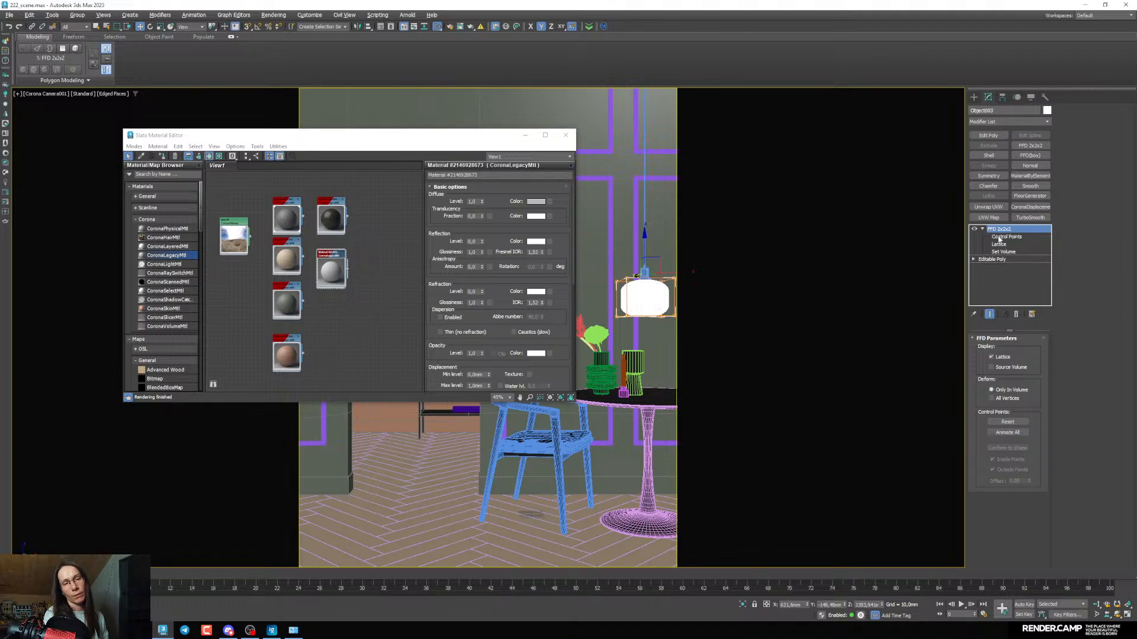
Compare the lampshade with its FFD 2x2x2 modifier off and on, and check the object's scale values
left_click(974, 229)
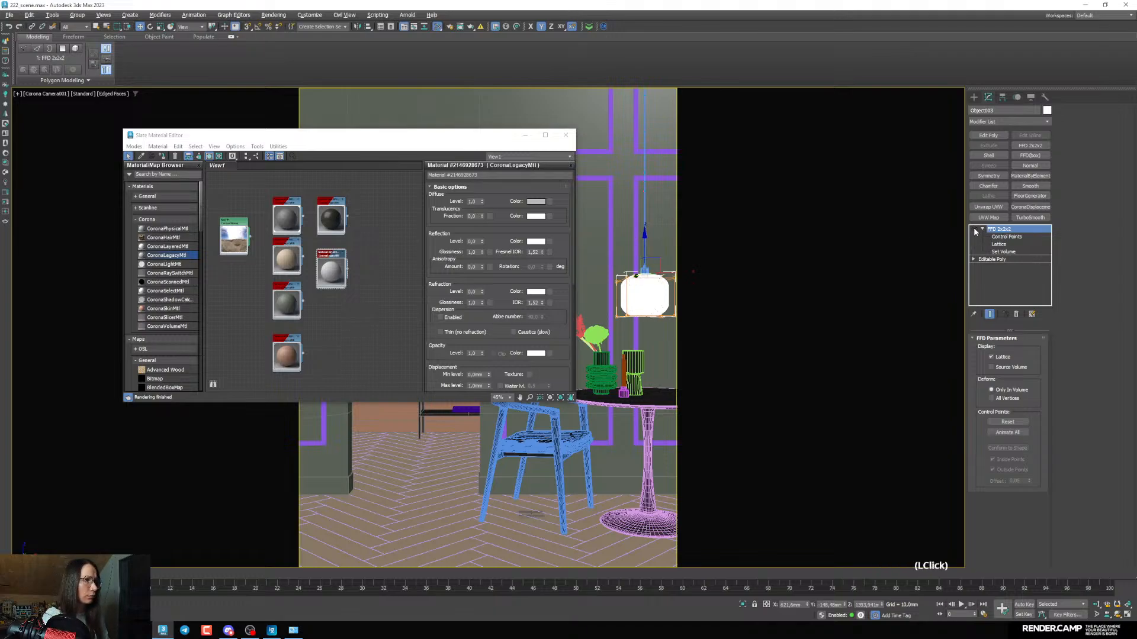
left_click(975, 230)
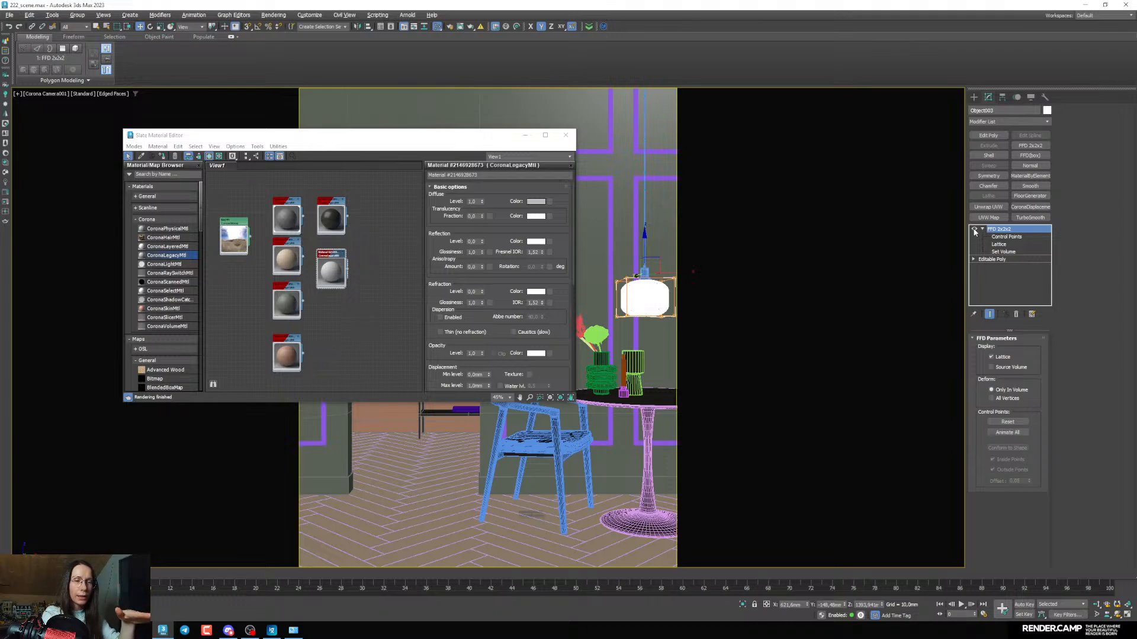
left_click(161, 27)
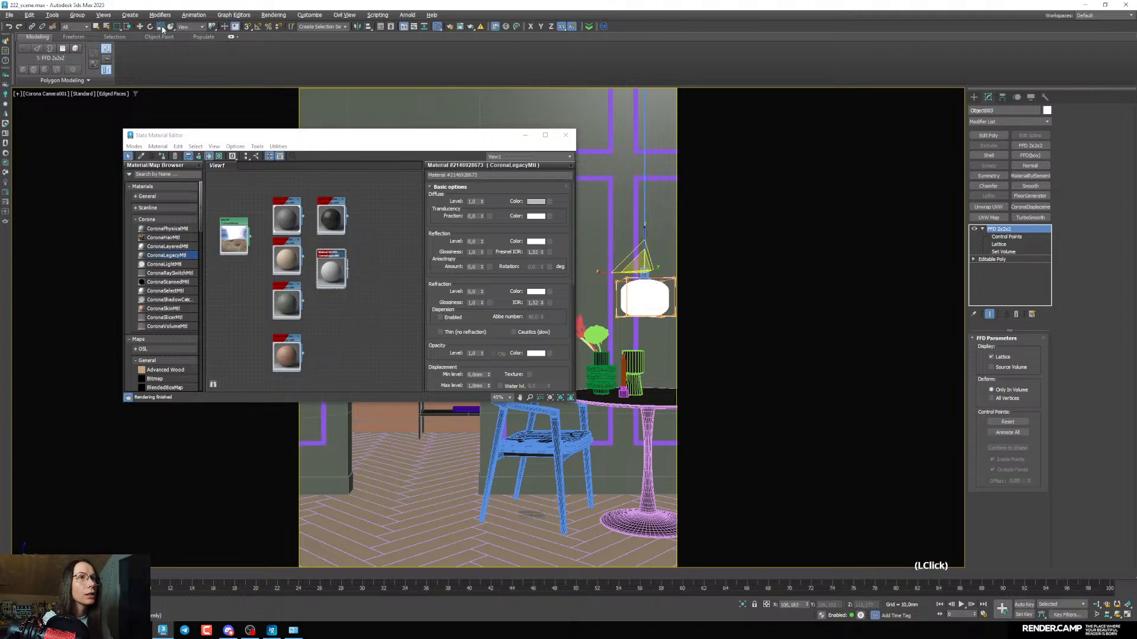
right_click(161, 28)
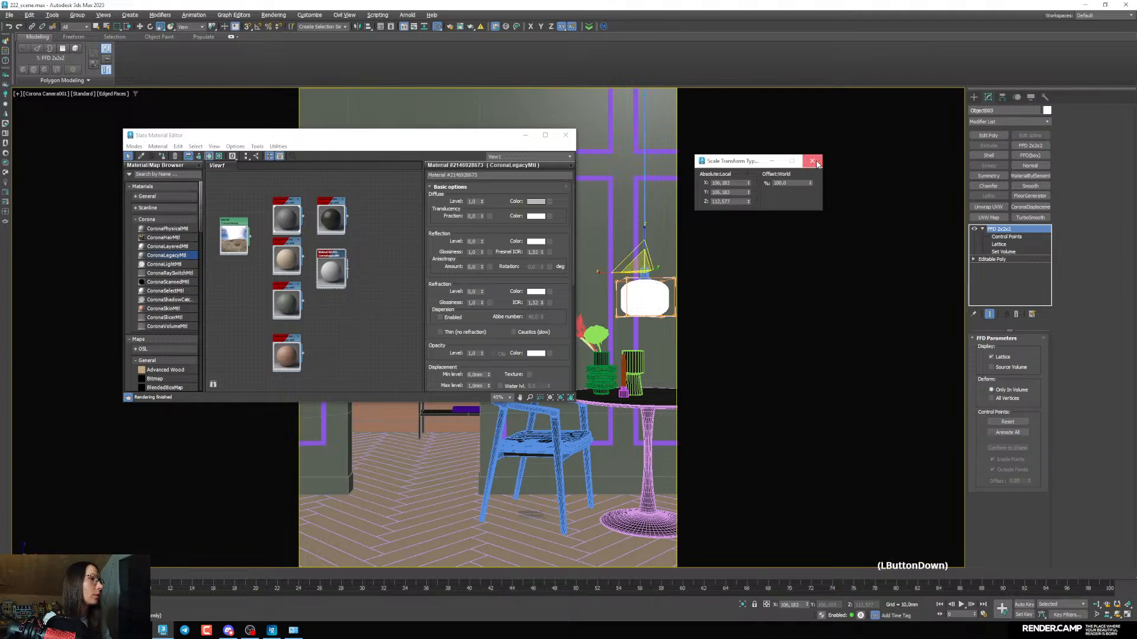
left_click(812, 161)
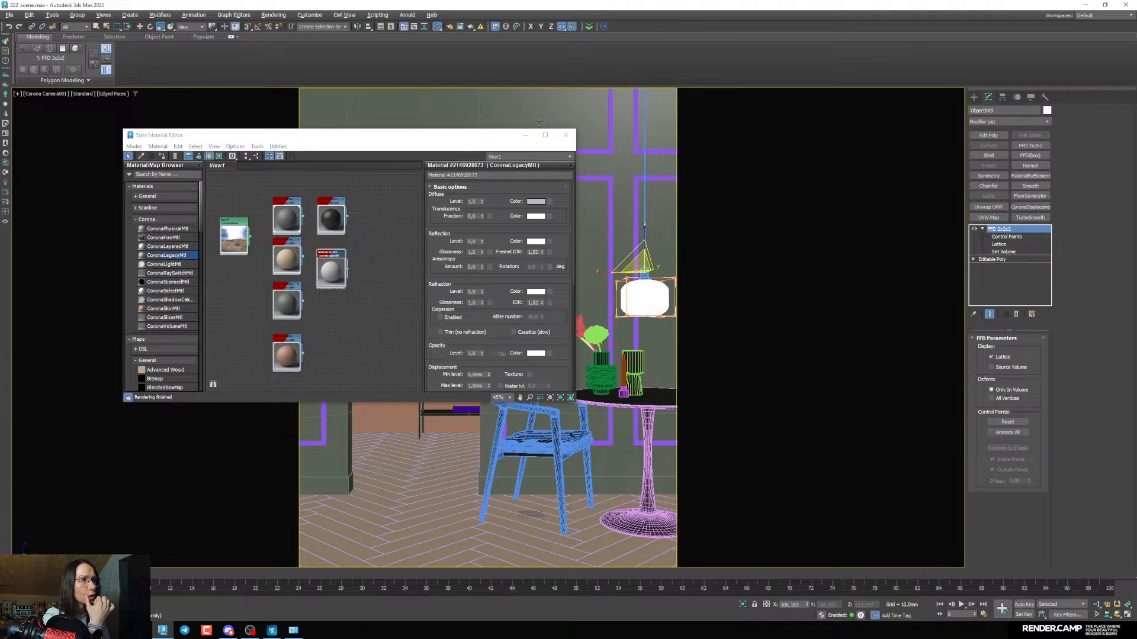
Assign the new CoronaLegacyMtl to the selected lampshade and place the Corona render window beside the material editor
left_click_drag(458, 141, 431, 139)
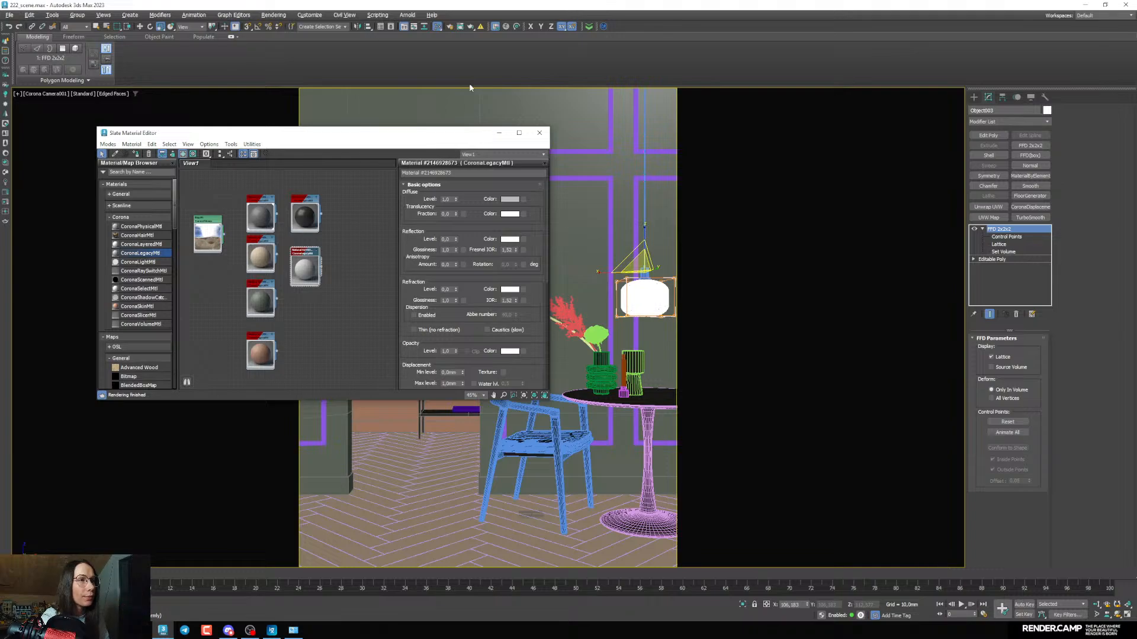
left_click_drag(308, 255, 303, 248)
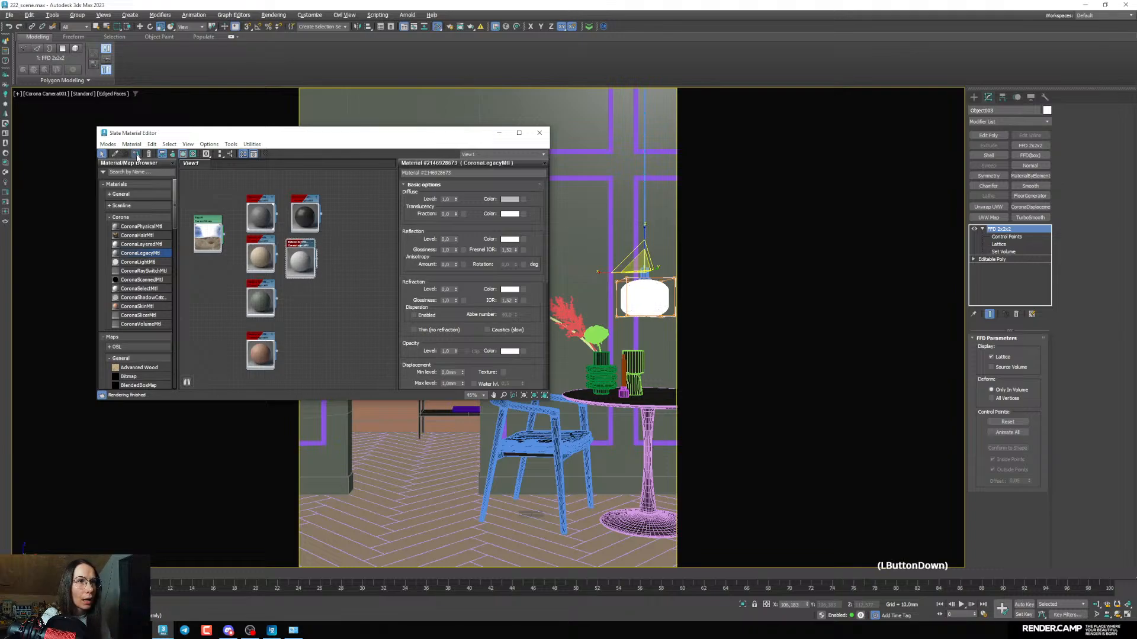
left_click(136, 154)
left_click(460, 27)
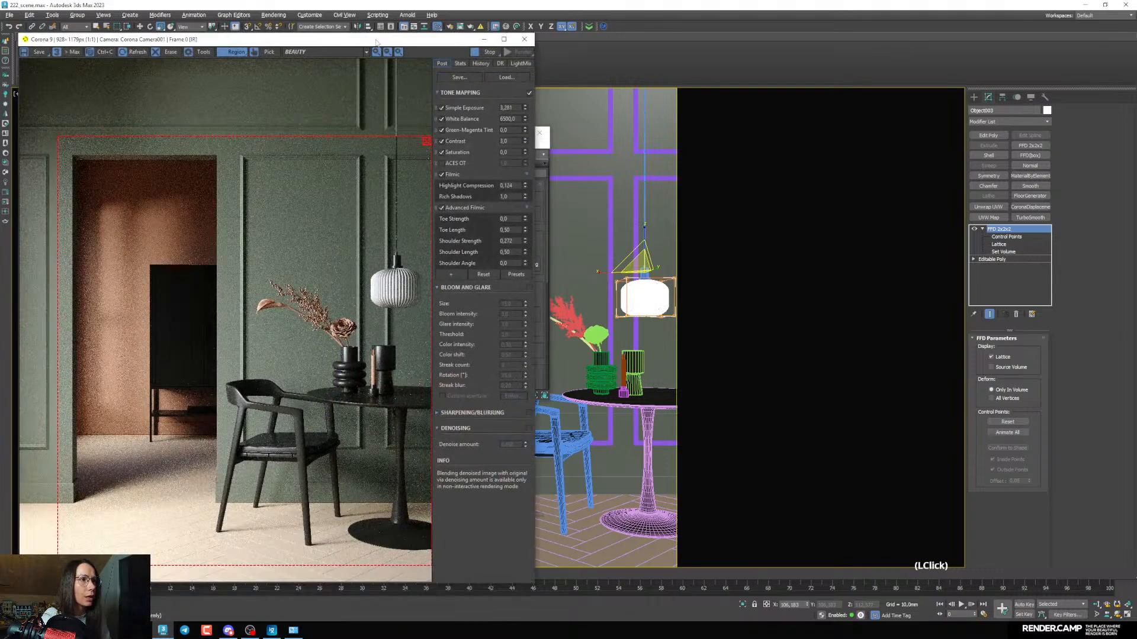
left_click_drag(376, 41, 810, 171)
left_click_drag(321, 193, 300, 52)
middle_click_drag(746, 243, 764, 266)
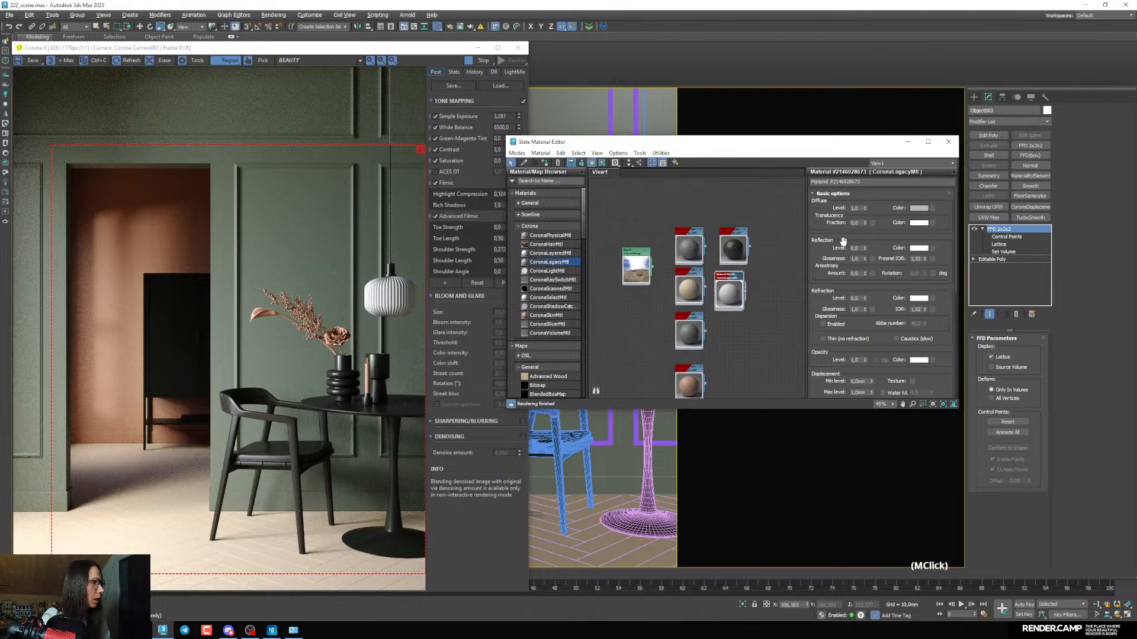
Set the diffuse colour of the lampshade material to black
left_click(918, 208)
left_click_drag(862, 160, 807, 157)
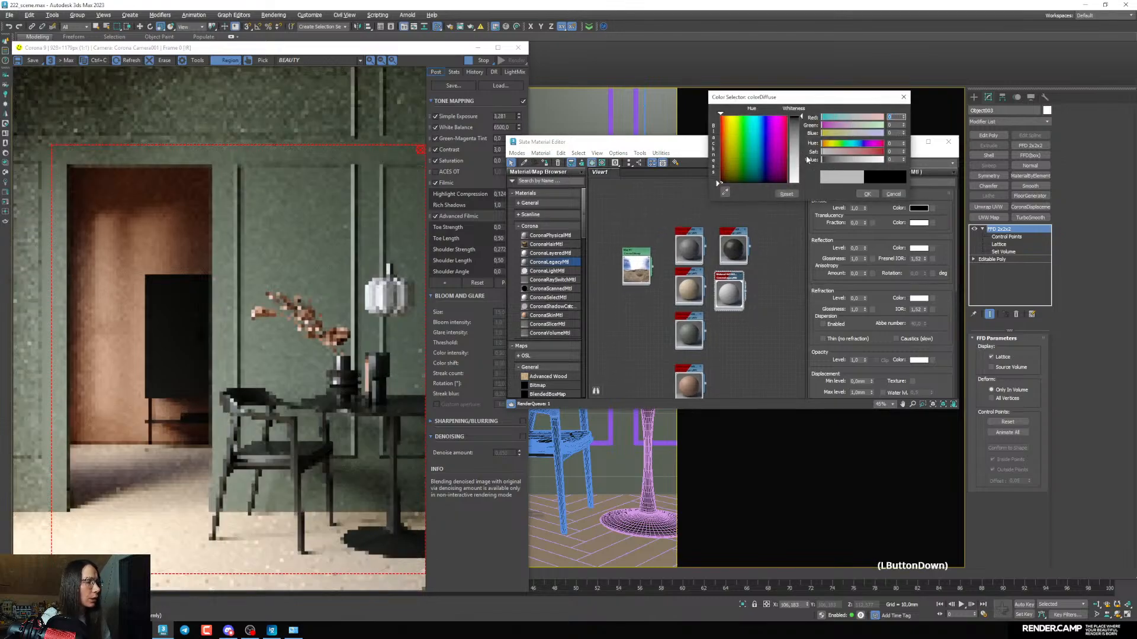
left_click(867, 195)
Set both the reflection level and the refraction level of the lampshade material to 1
left_click_drag(690, 144, 723, 136)
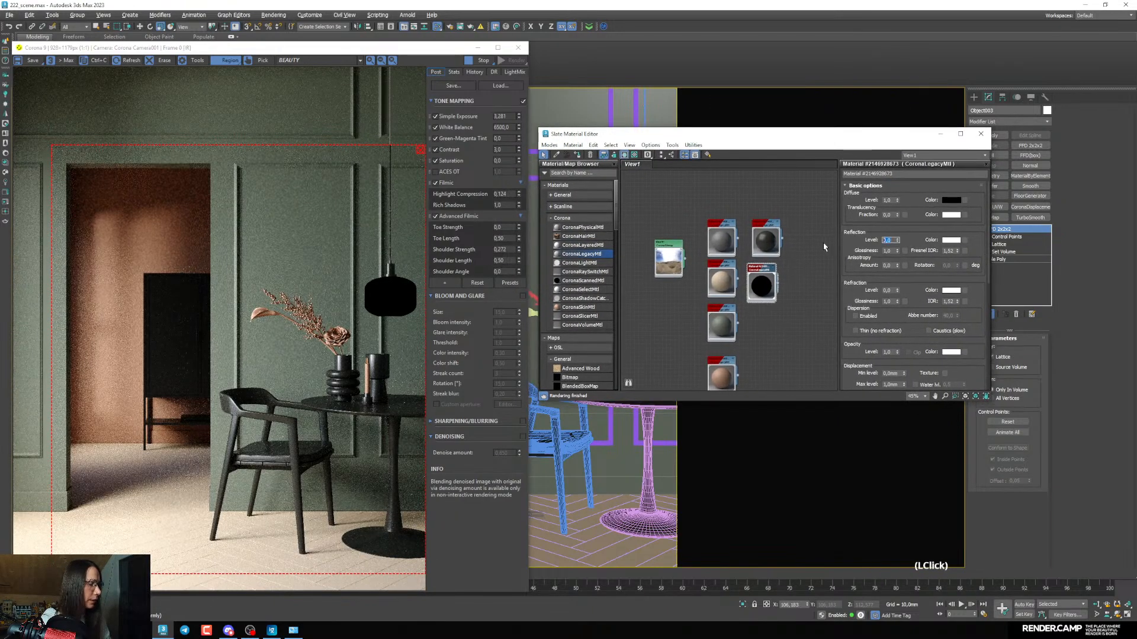
type("1")
key("Return")
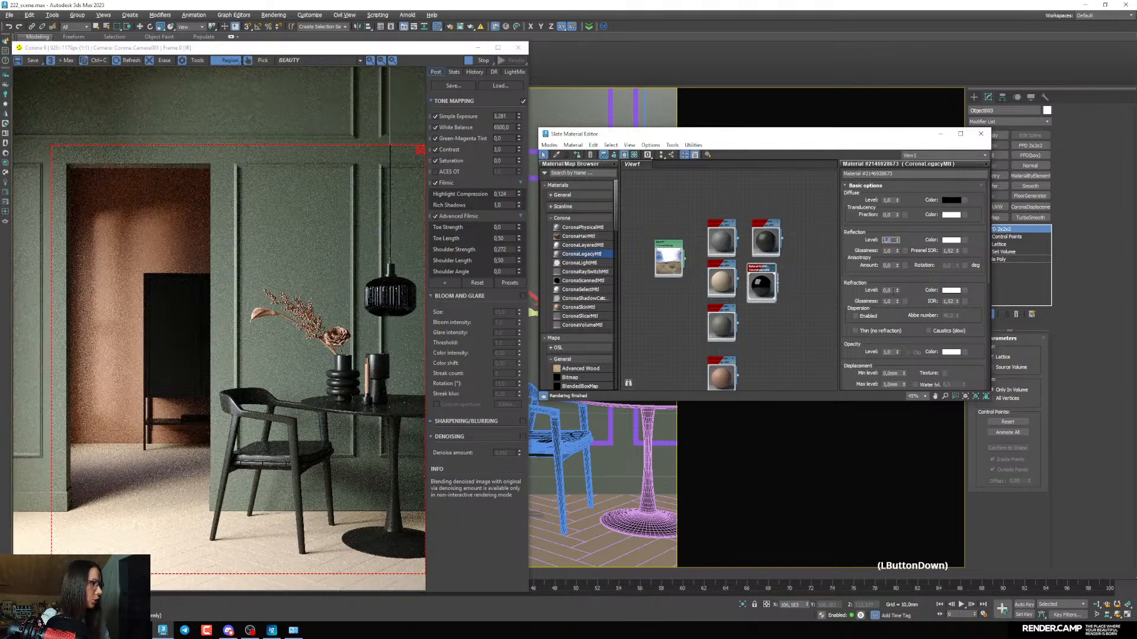
double_click(893, 291)
type("1")
key("Return")
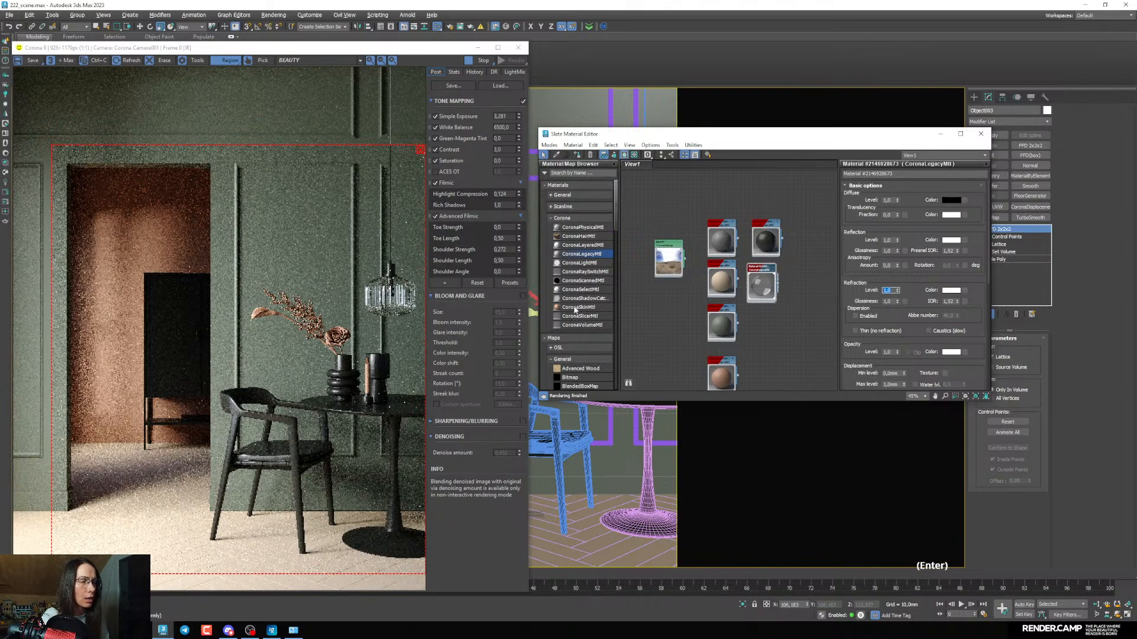
Restrict the interactive render region to the area around the pendant lamp
left_click(396, 197)
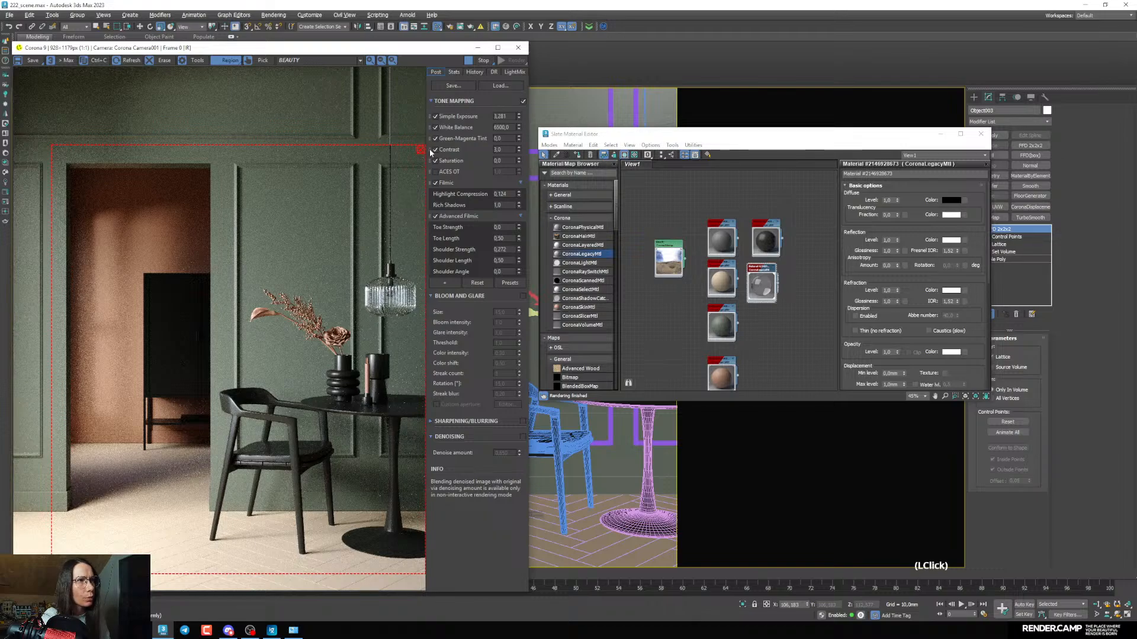
mouse_move(330, 236)
left_mouse_down()
mouse_move(409, 281)
mouse_move(439, 331)
left_mouse_up()
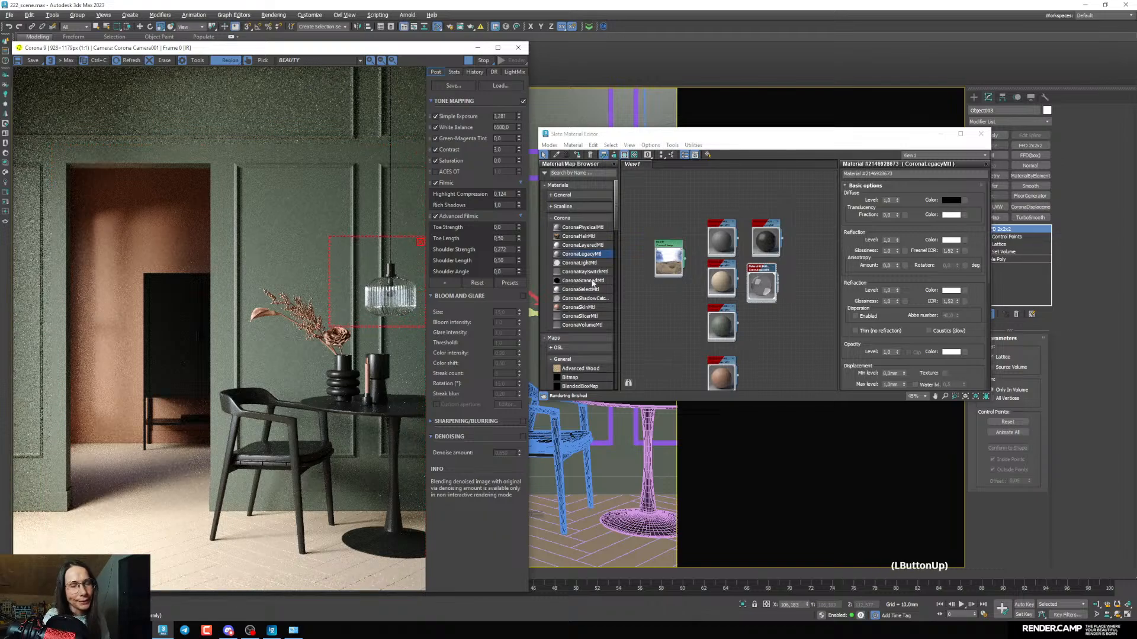
left_click_drag(663, 141, 657, 128)
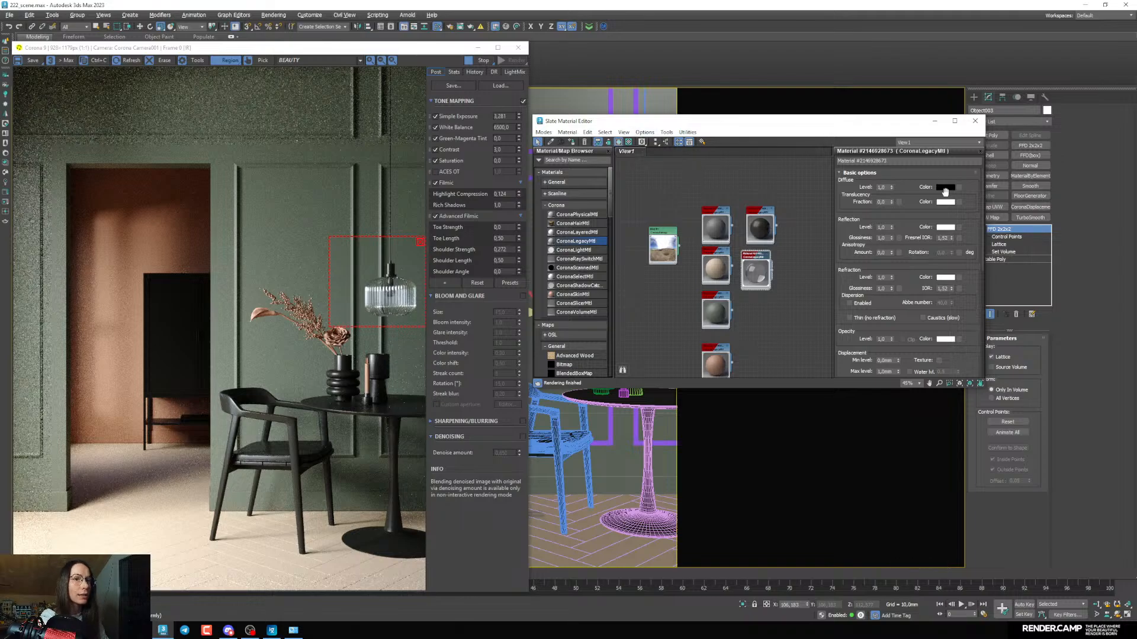
Set the material's volumetric absorption colour to a pale, weakly saturated warm beige under Volumetrics and SSS
left_click_drag(897, 312, 898, 190)
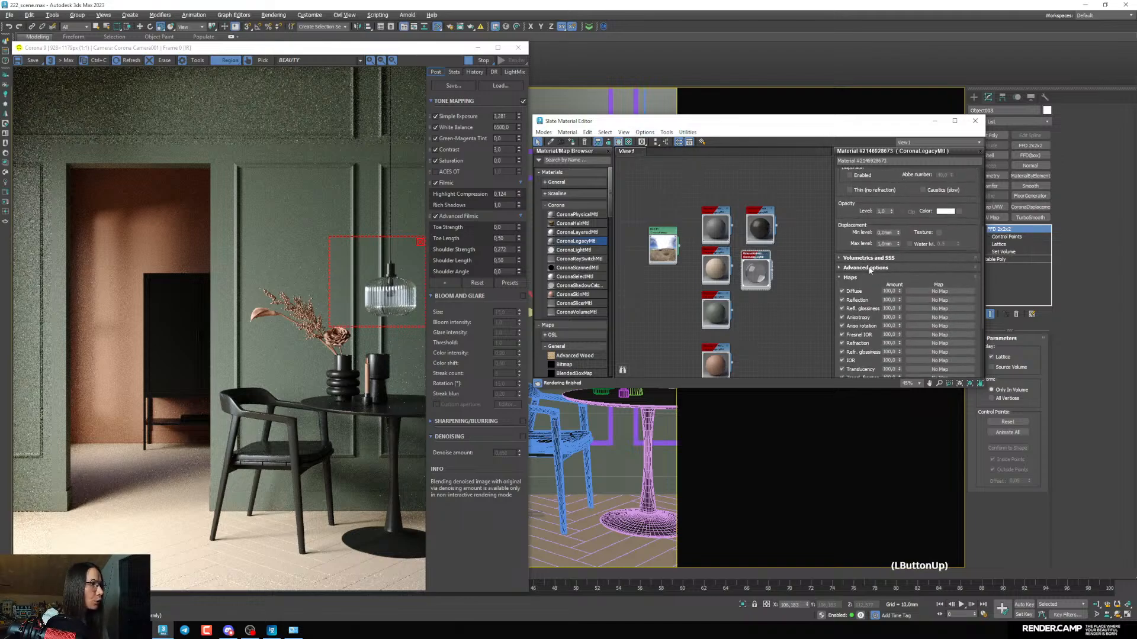
left_click(848, 259)
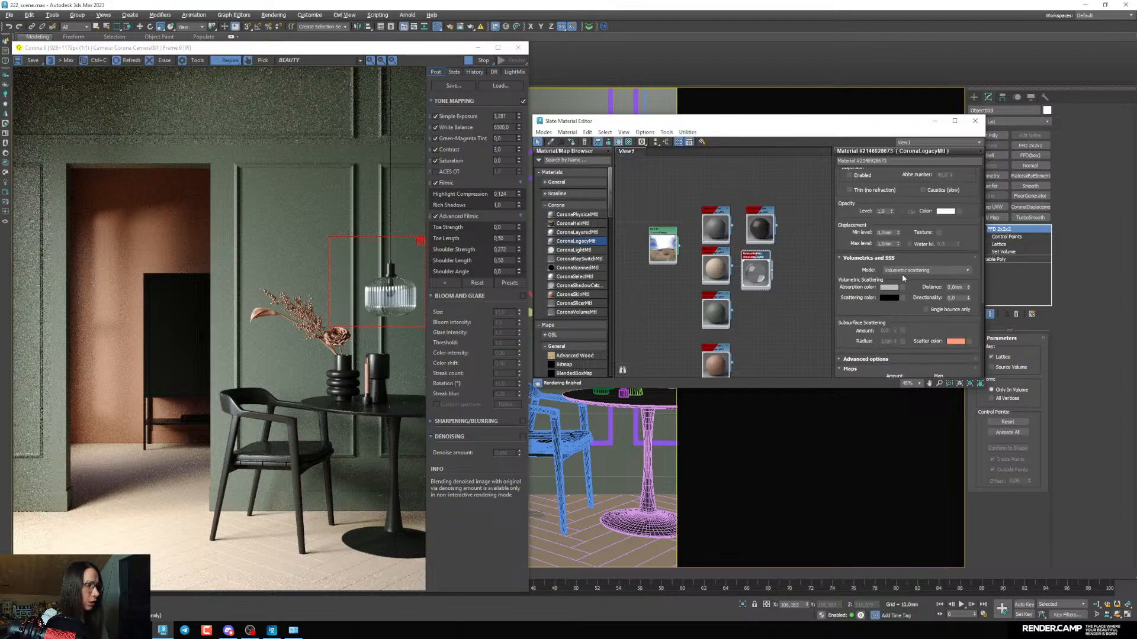
mouse_move(913, 277)
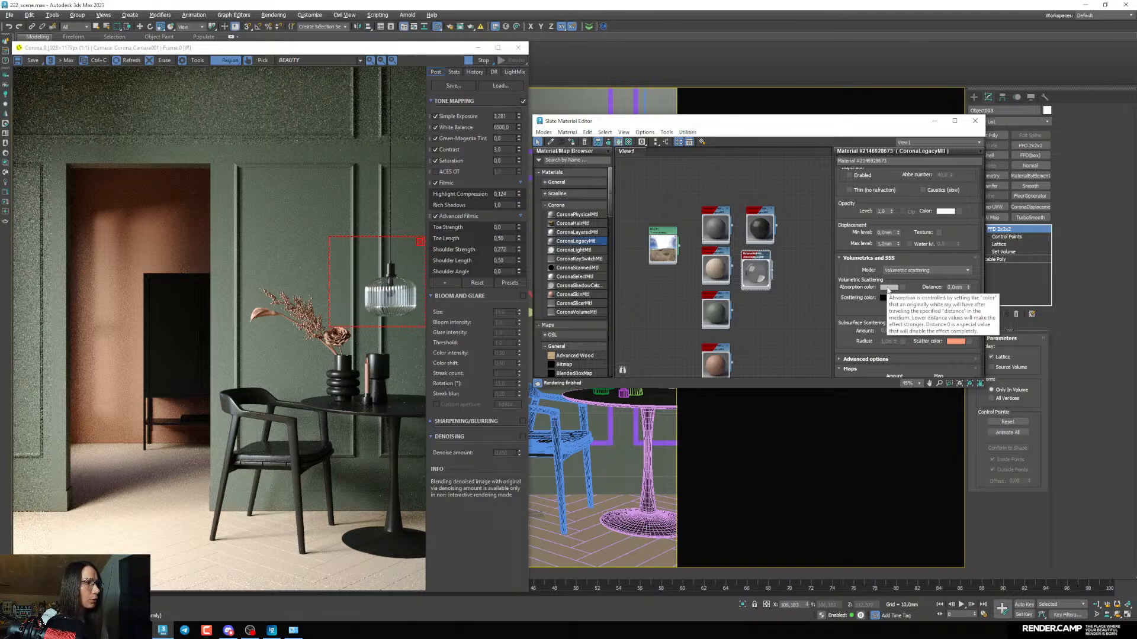
left_click(888, 288)
left_click_drag(749, 180, 694, 243)
left_click(641, 319)
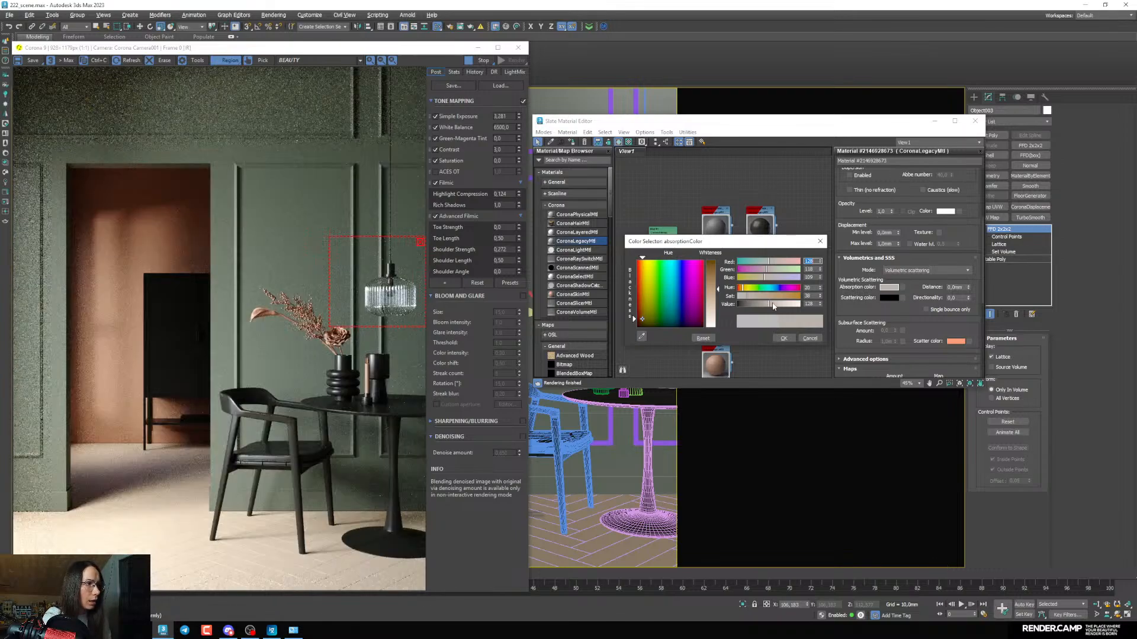
left_click_drag(775, 303, 795, 303)
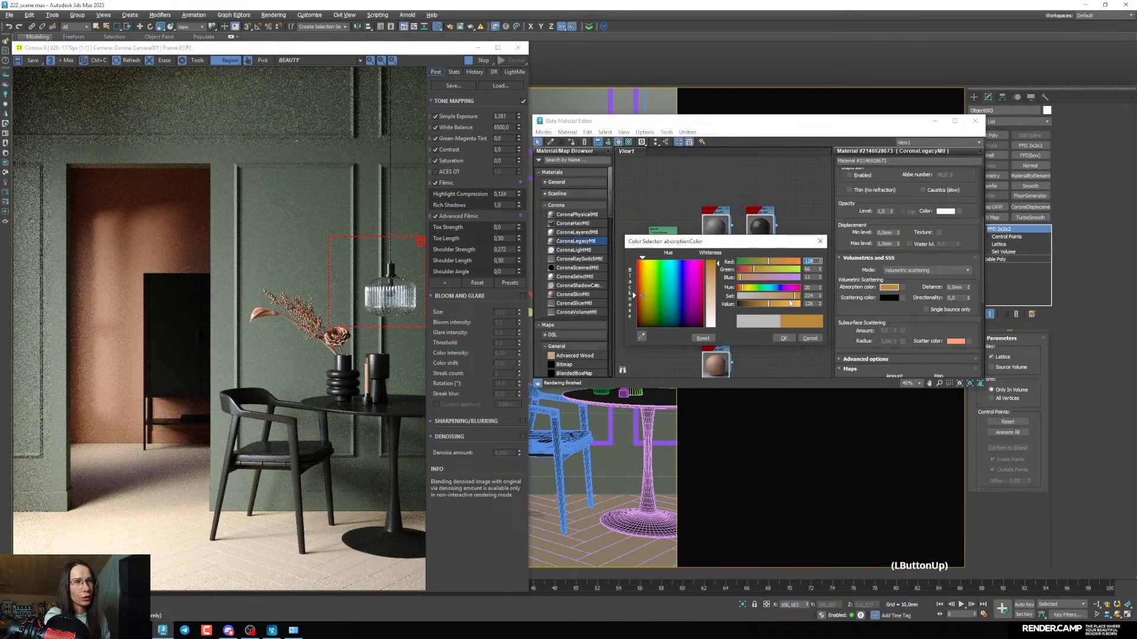
left_click(751, 300)
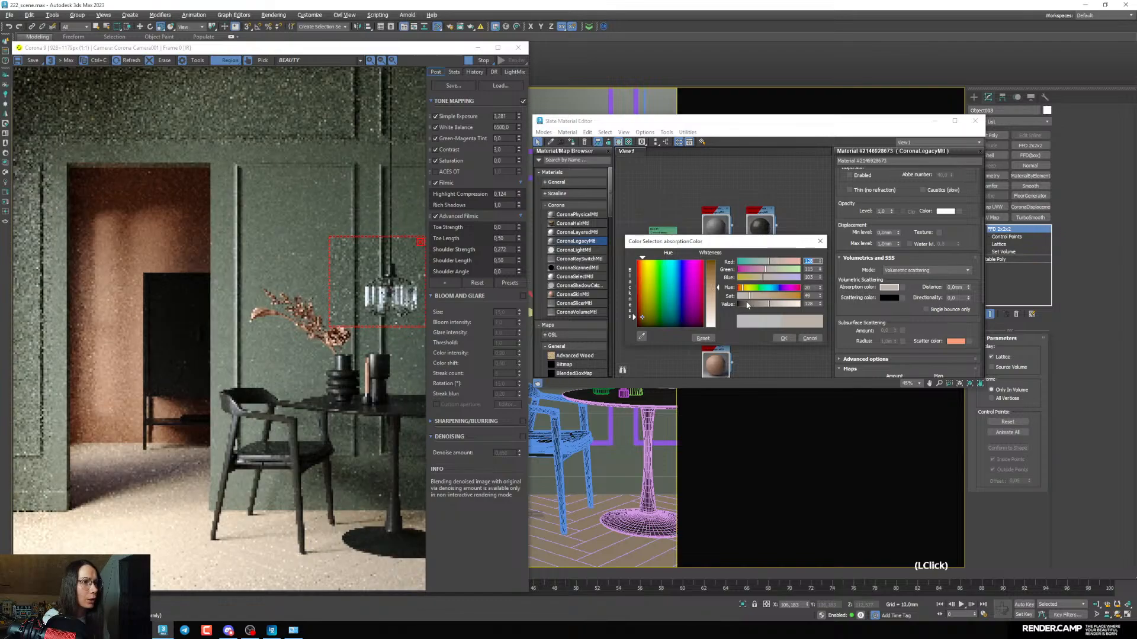
left_click(784, 338)
Set the absorption distance of the lampshade glass to 1 mm
left_click(955, 288)
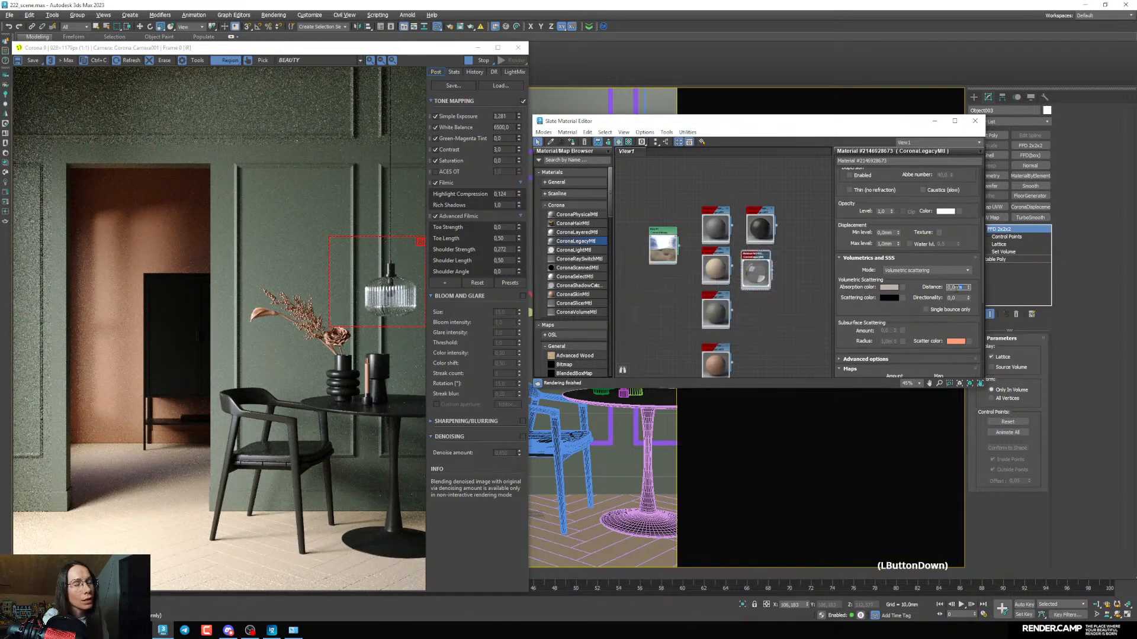
type("1")
key("Return")
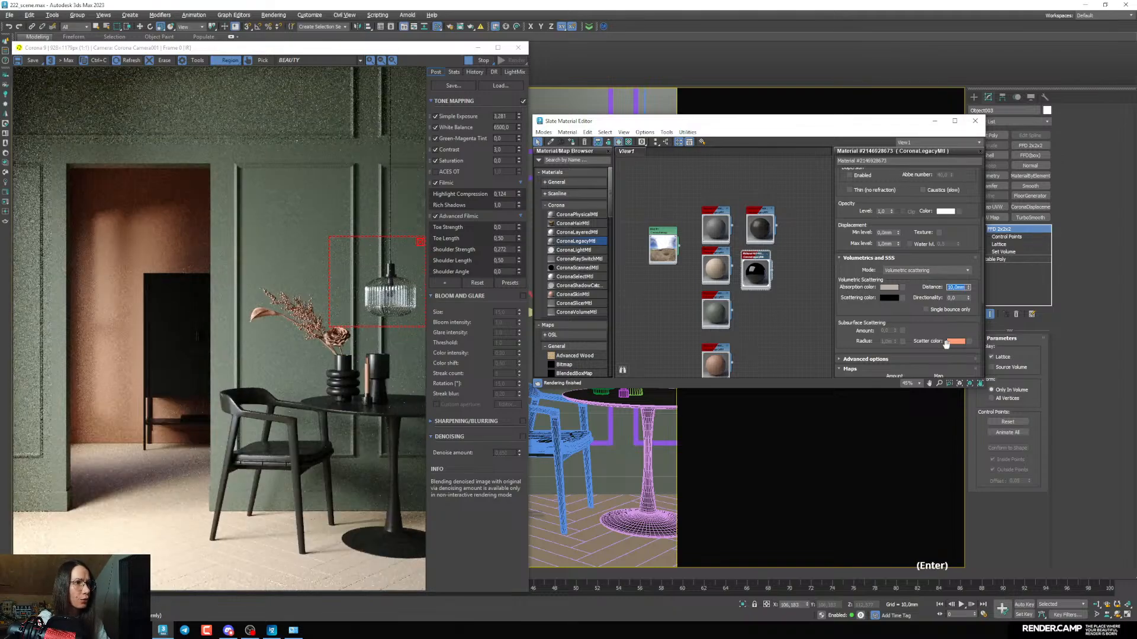
key("Return")
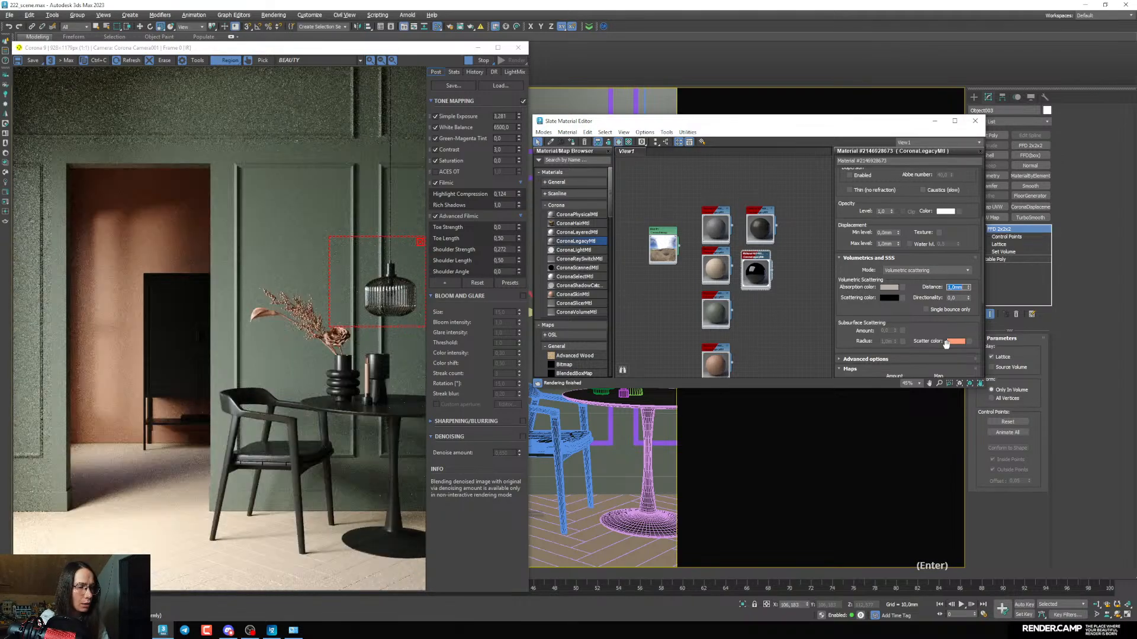
type("0,")
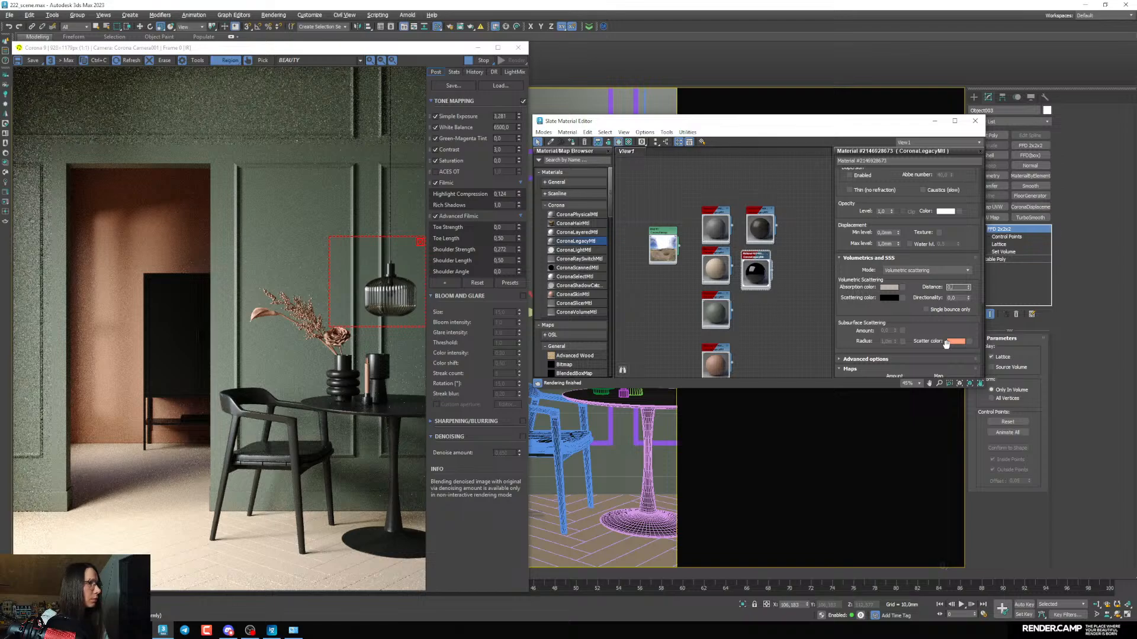
key("BackSpace")
type("1")
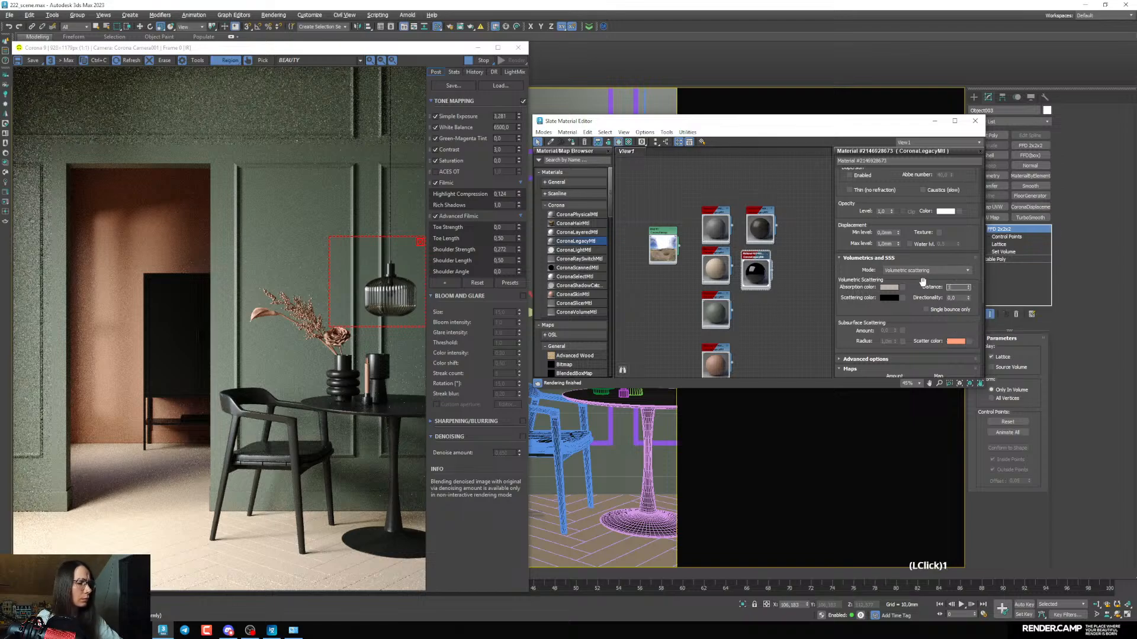
key("Return")
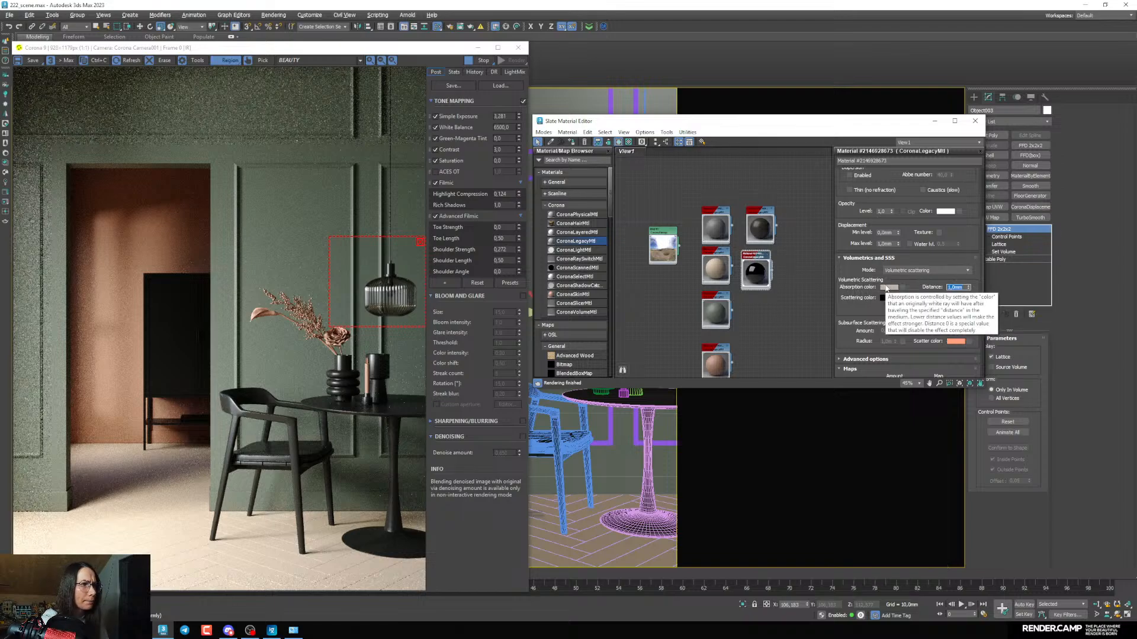
Lighten the lampshade glass's volumetric absorption colour to a pale warm beige with saturation 44 and value 238, and set its distance to 0.7 mm
left_click(887, 288)
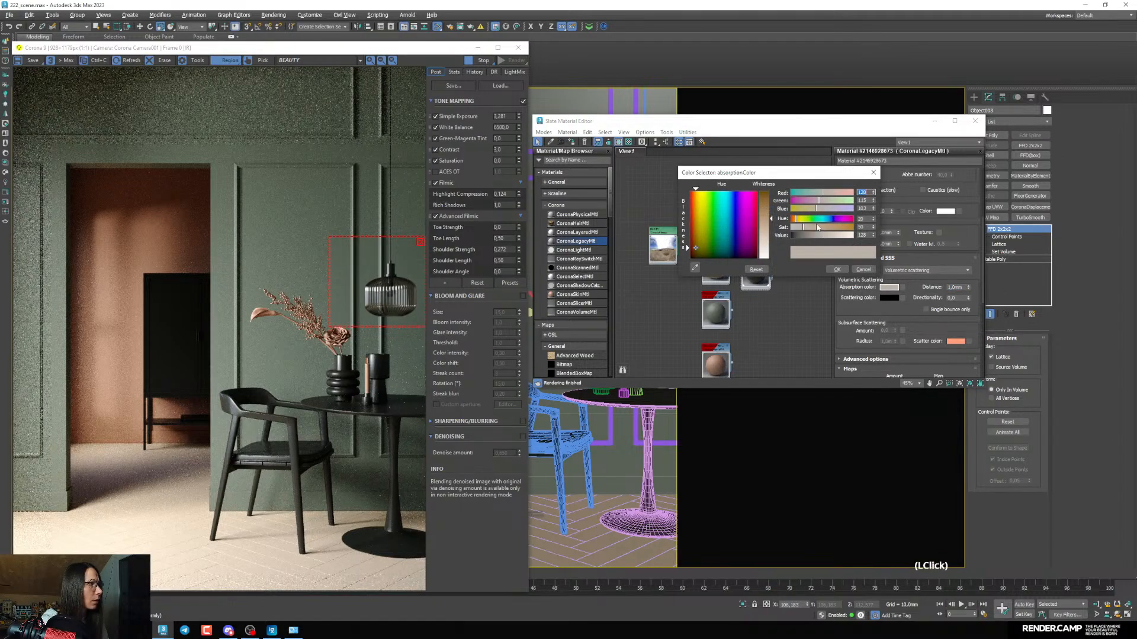
left_click(843, 235)
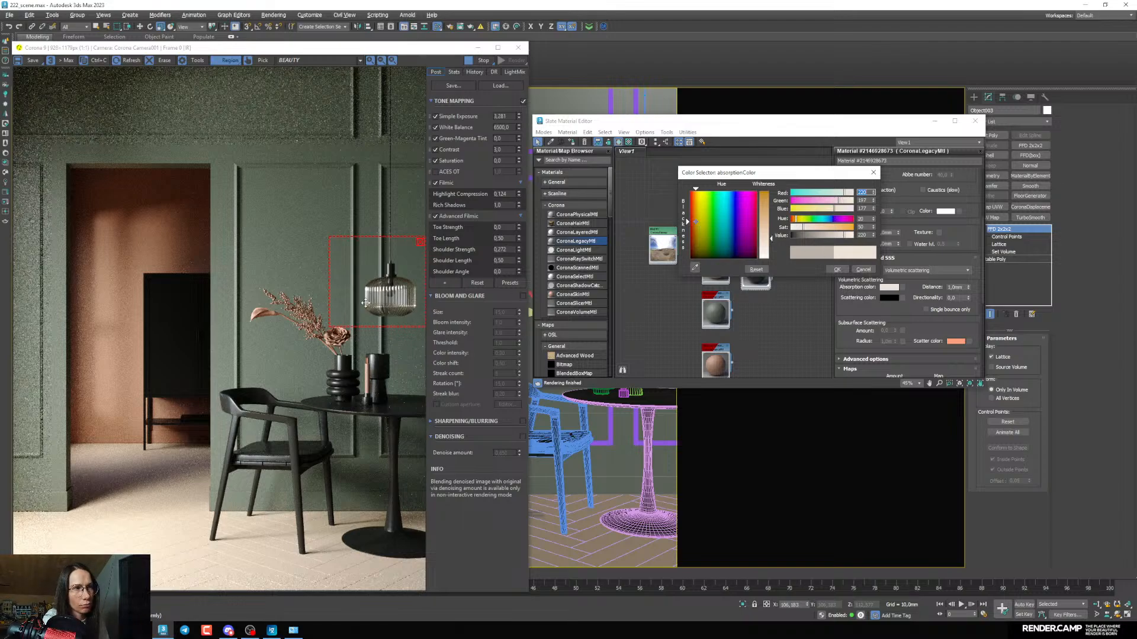
left_click(797, 228)
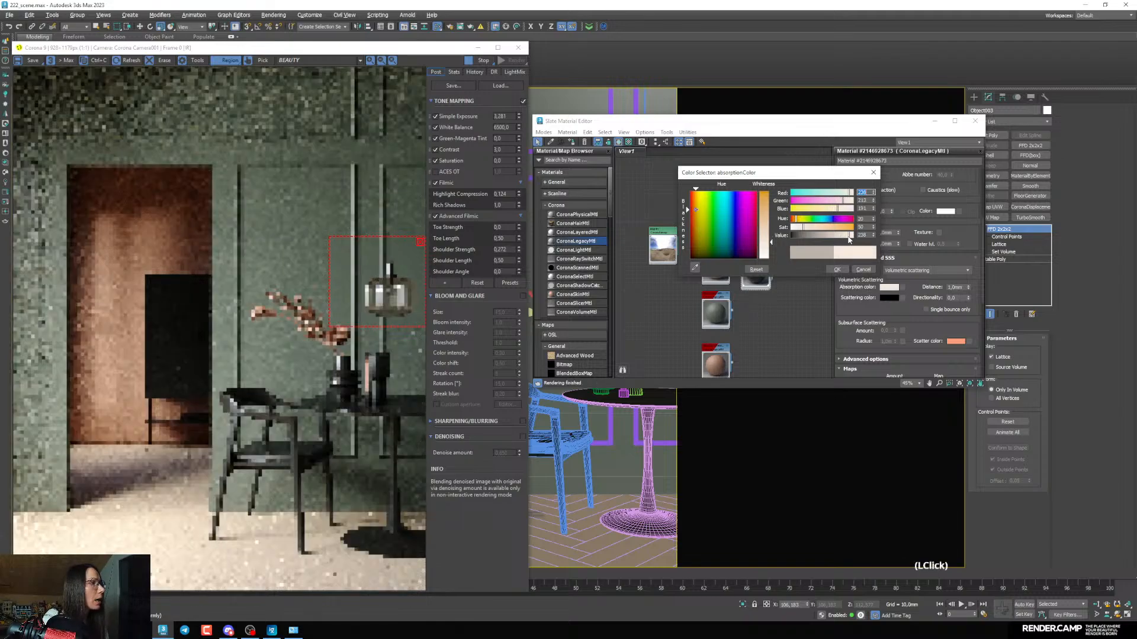
left_click(802, 230)
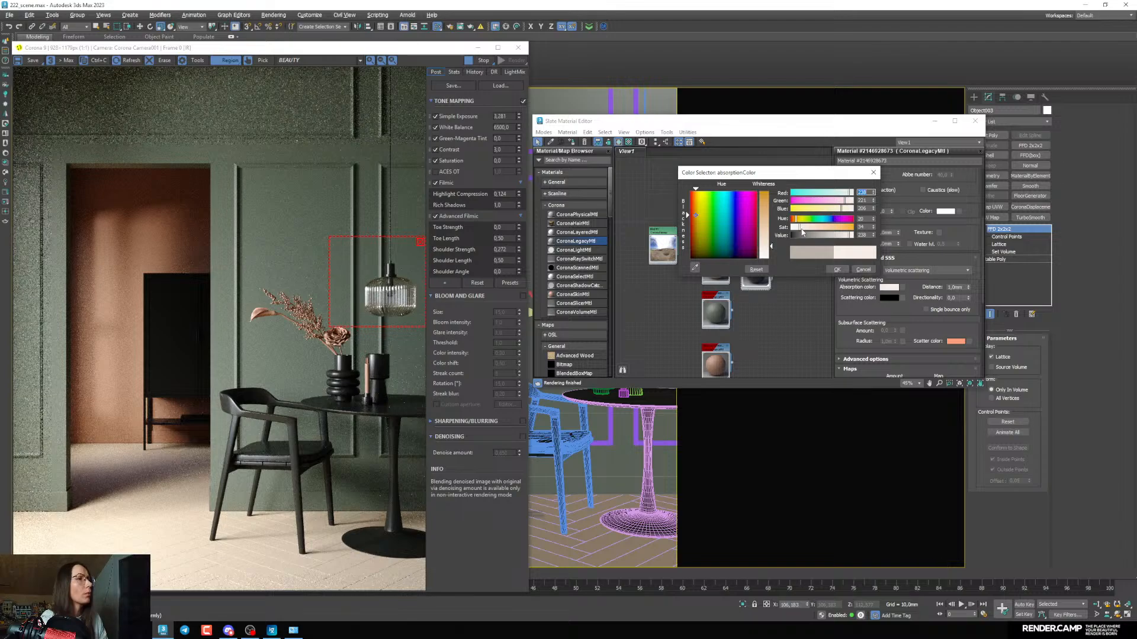
left_click(804, 229)
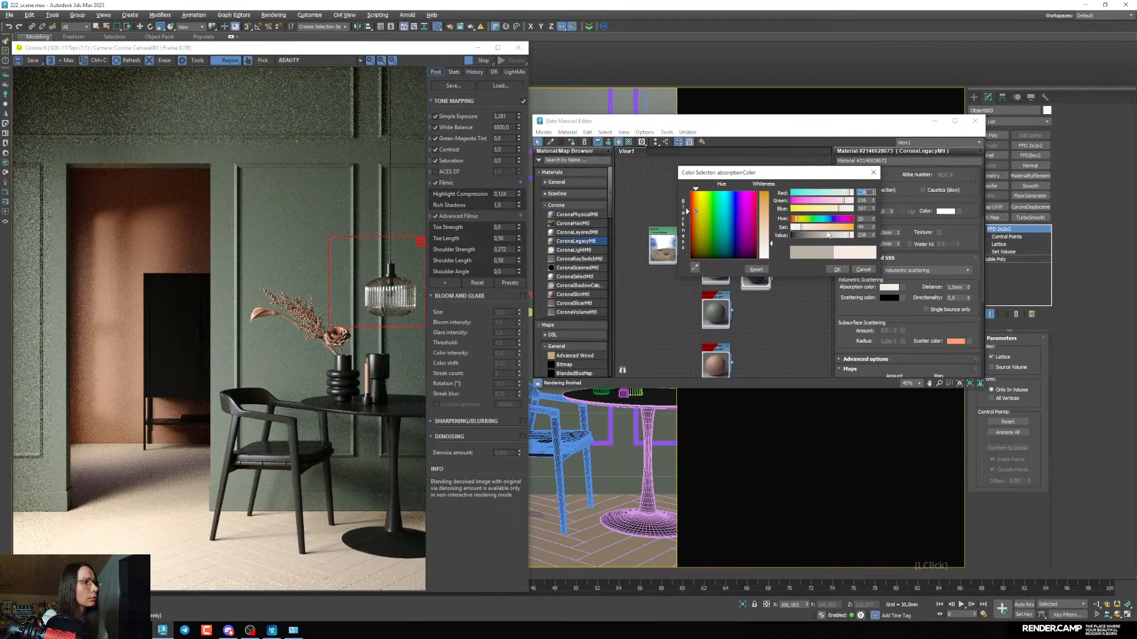
left_click(827, 235)
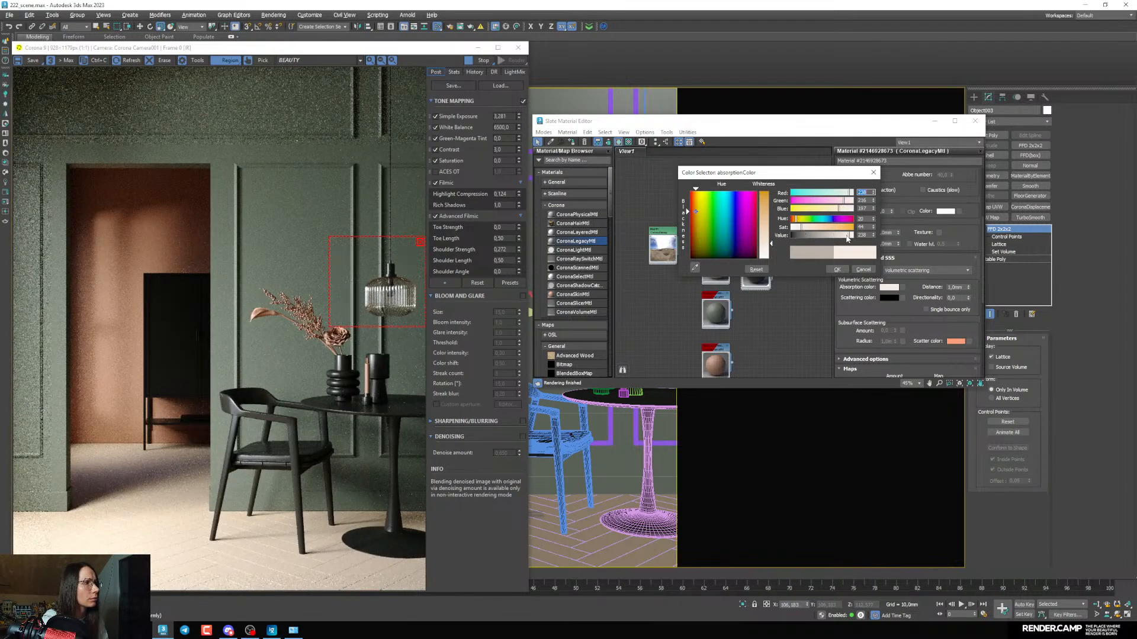
left_click(838, 269)
left_click_drag(968, 287, 969, 289)
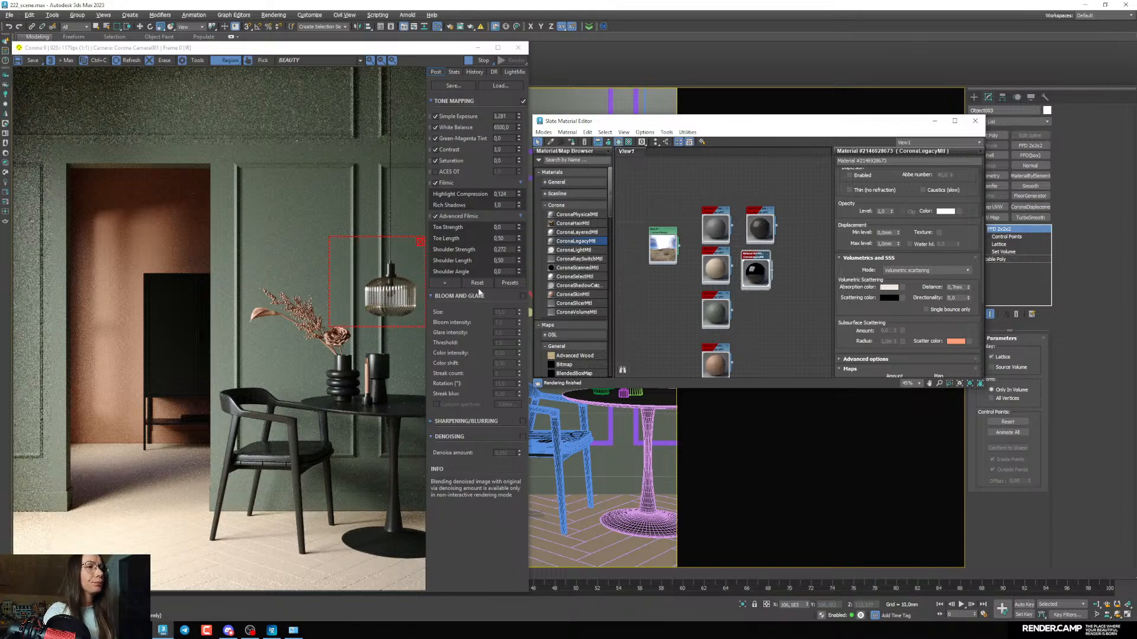
scroll(403, 292, "up", 2)
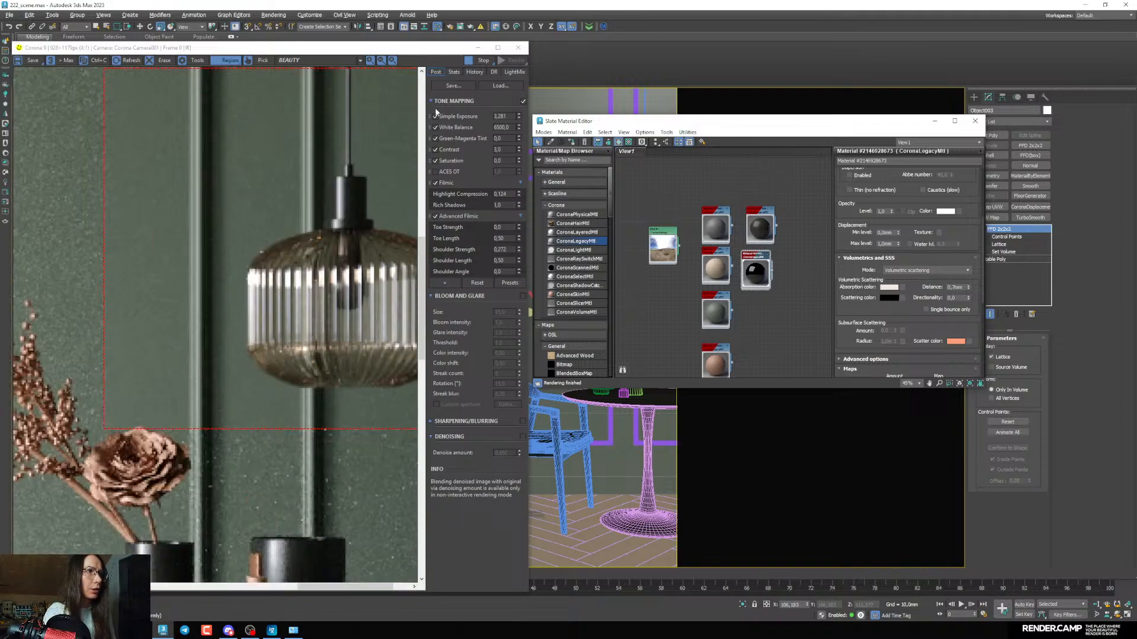
Bring up the left wireframe view of the pendant lamp and select the sphere-shaped Corona light inside the bulb
left_click(478, 48)
left_click(935, 121)
key("alt+w")
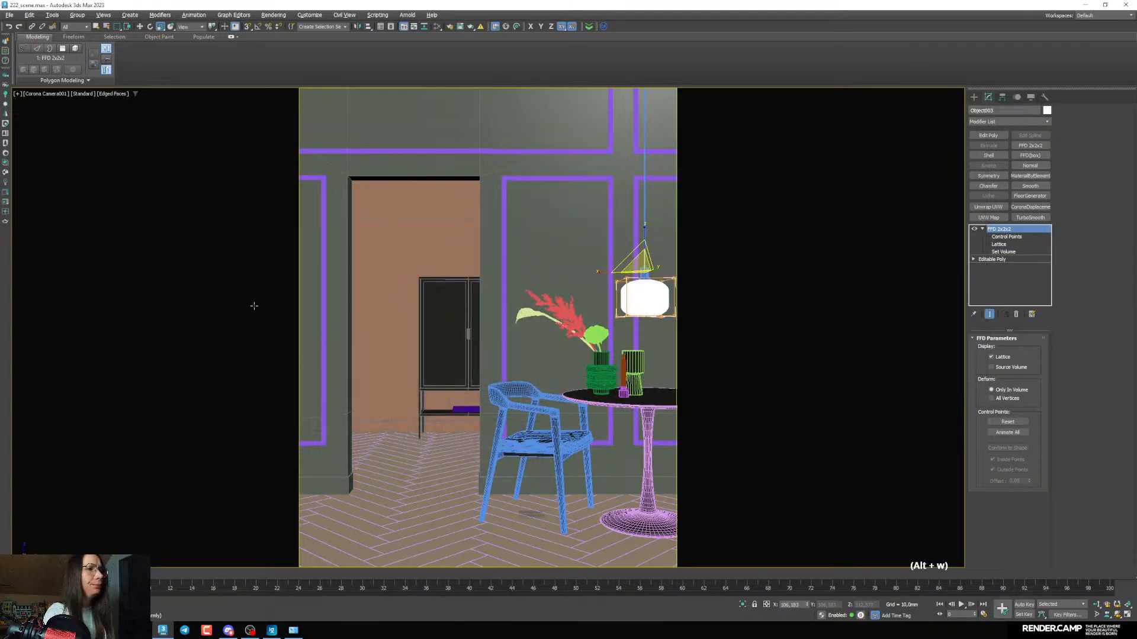
right_click(264, 382)
key("z")
scroll(272, 390, "down", 5)
key("alt+w")
scroll(526, 232, "up", 2)
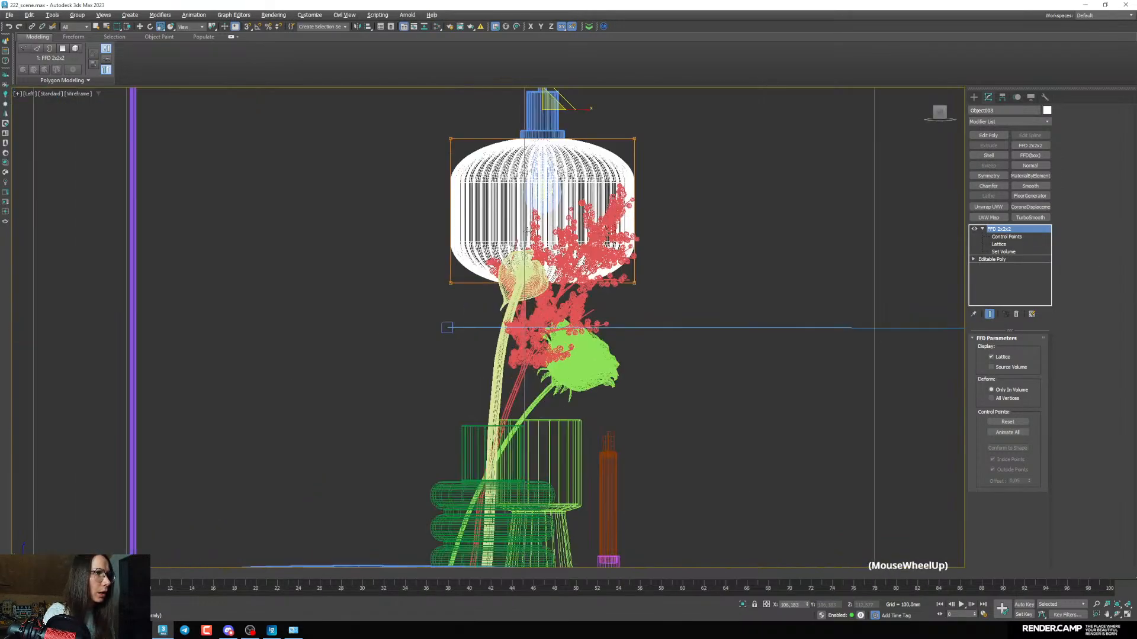
scroll(526, 232, "up", 5)
scroll(536, 189, "down", 3)
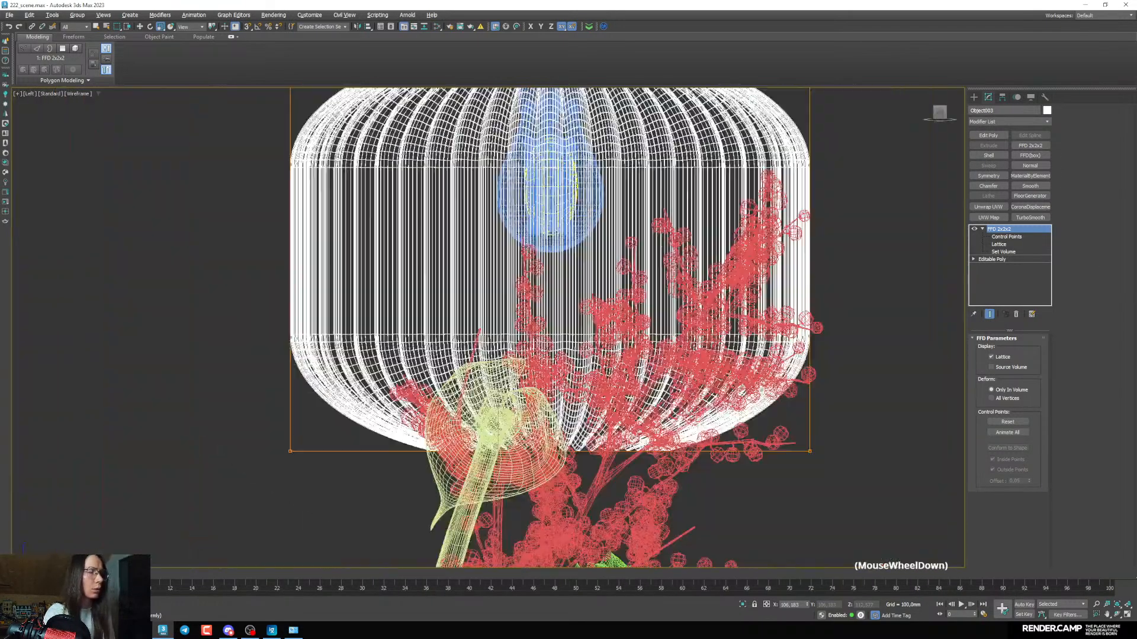
scroll(550, 216, "down", 2)
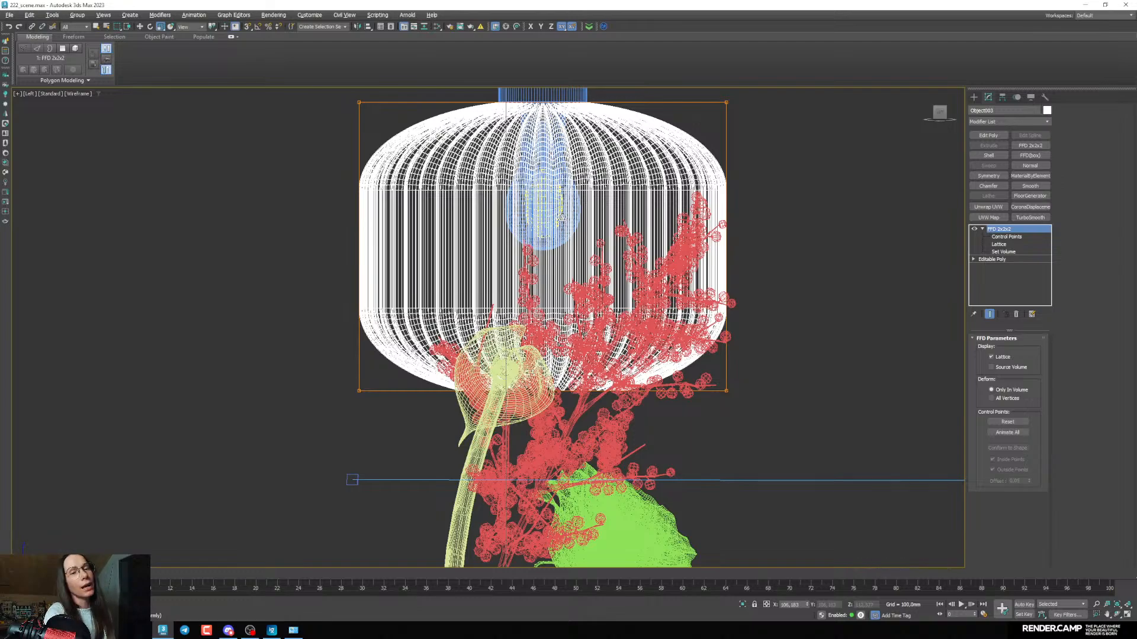
scroll(561, 218, "up", 8)
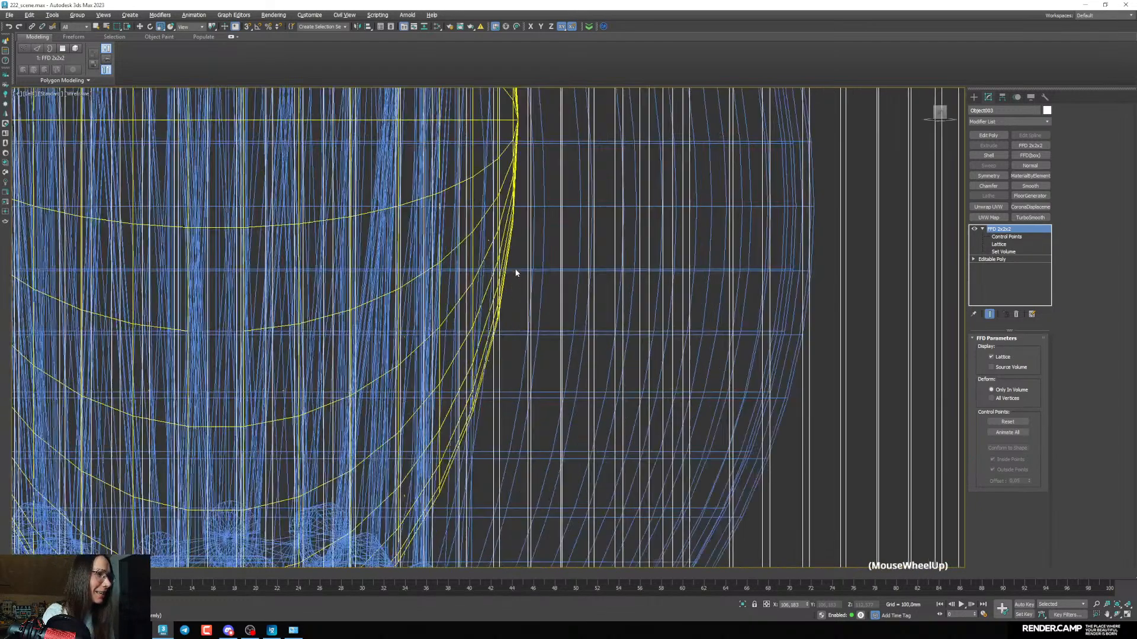
scroll(515, 273, "up", 2)
left_click(508, 238)
scroll(509, 237, "down", 8)
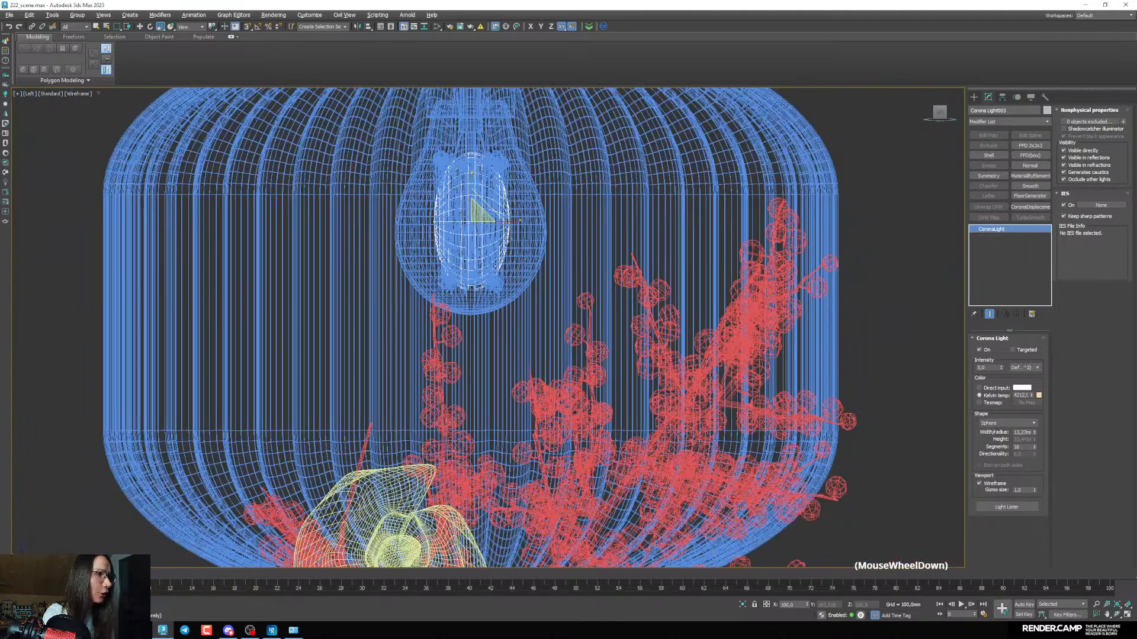
Select the lamp holder and bulb object and examine how its fitting, bulb glass and inner parts are modelled
middle_click_drag(513, 240, 508, 284)
scroll(506, 281, "down", 3)
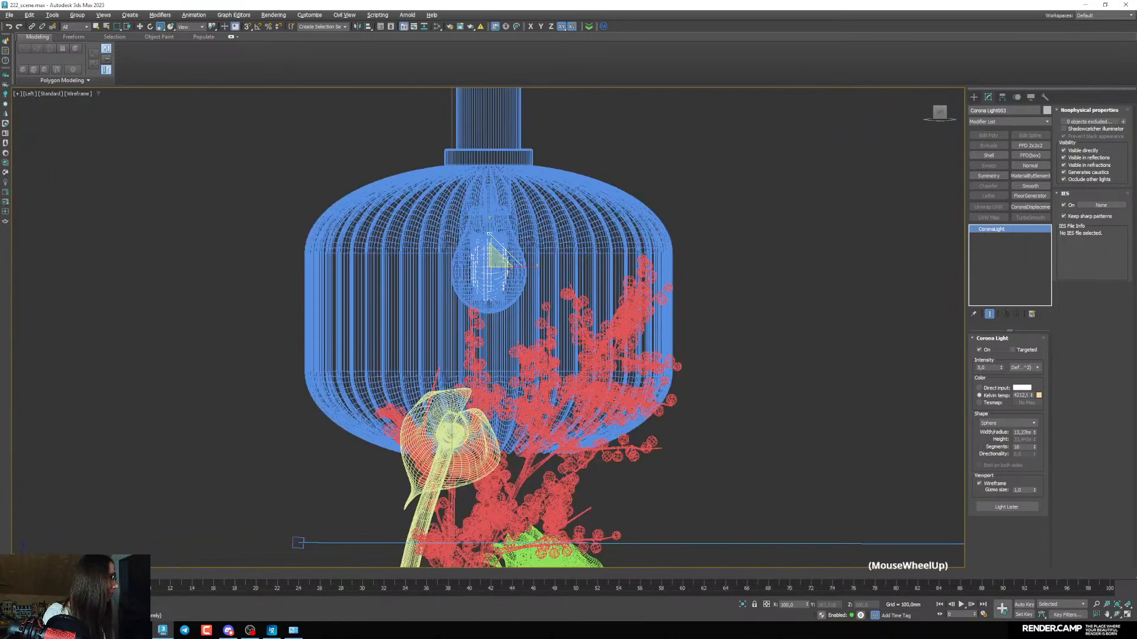
scroll(508, 270, "up", 3)
scroll(508, 264, "down", 3)
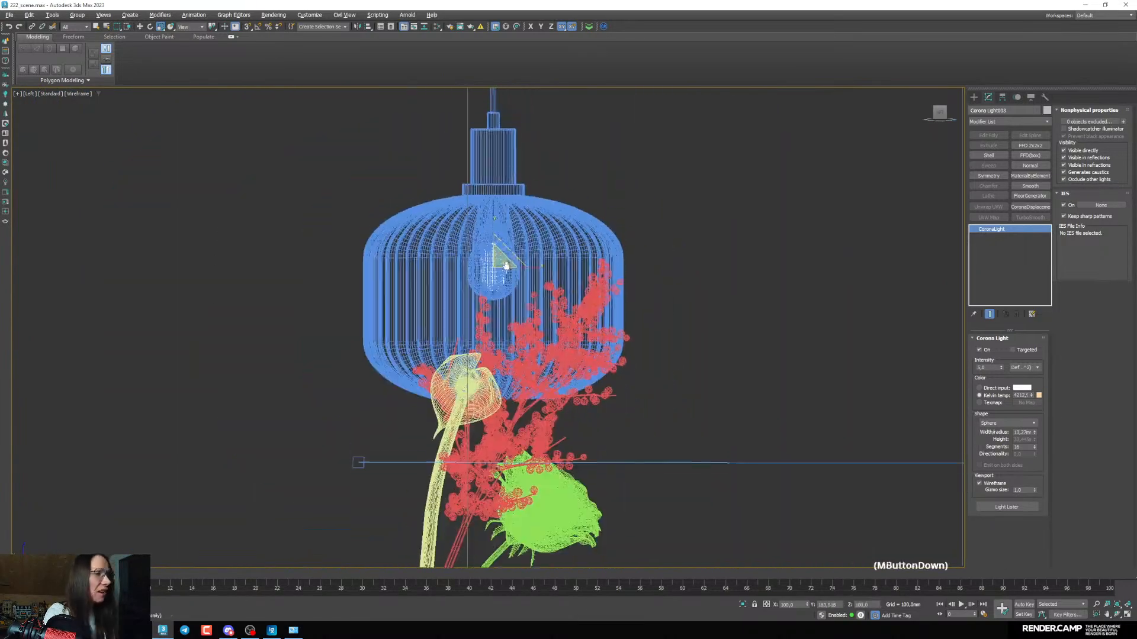
scroll(405, 325, "up", 5)
scroll(405, 325, "up", 3)
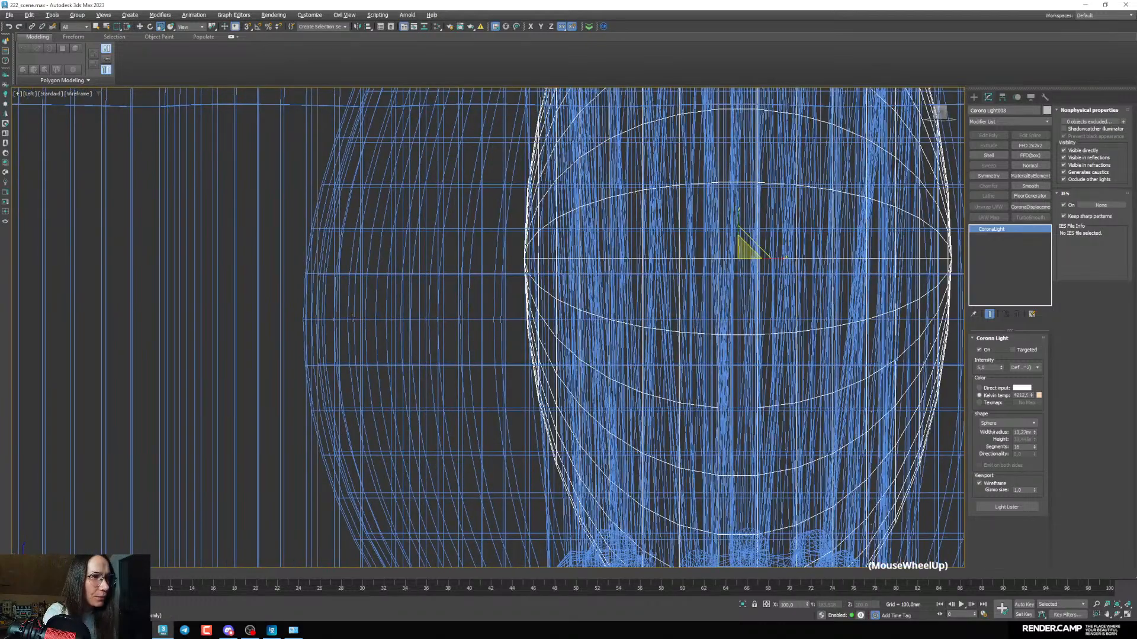
left_click(352, 318)
scroll(352, 318, "down", 4)
scroll(371, 296, "up", 4)
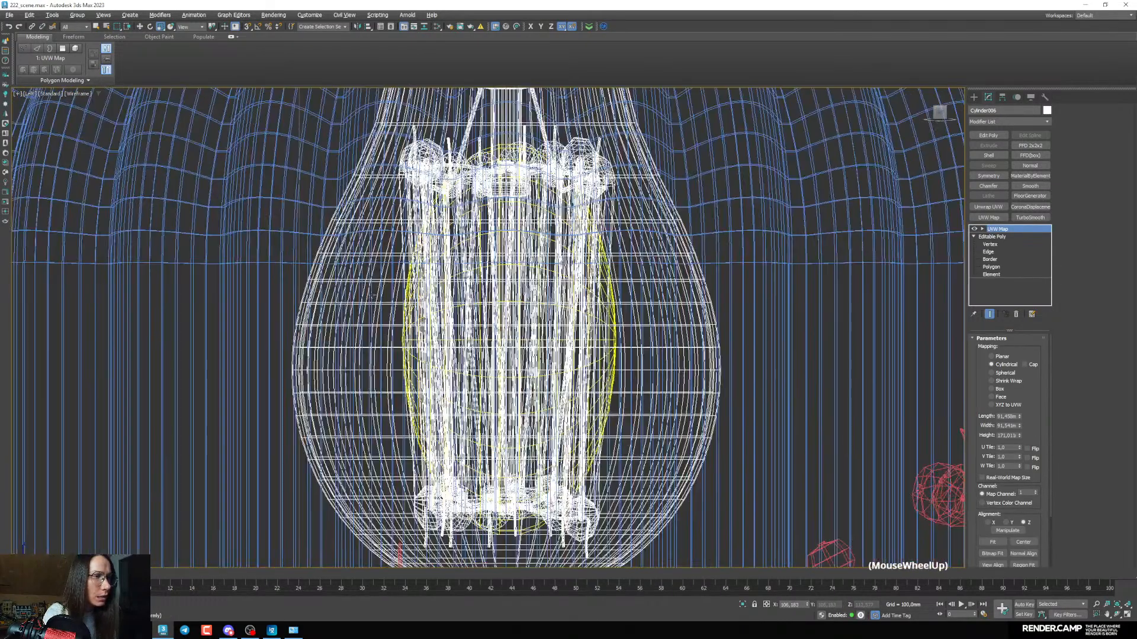
scroll(342, 288, "down", 3)
scroll(342, 277, "up", 3)
scroll(340, 289, "down", 6)
middle_click_drag(351, 230, 357, 256)
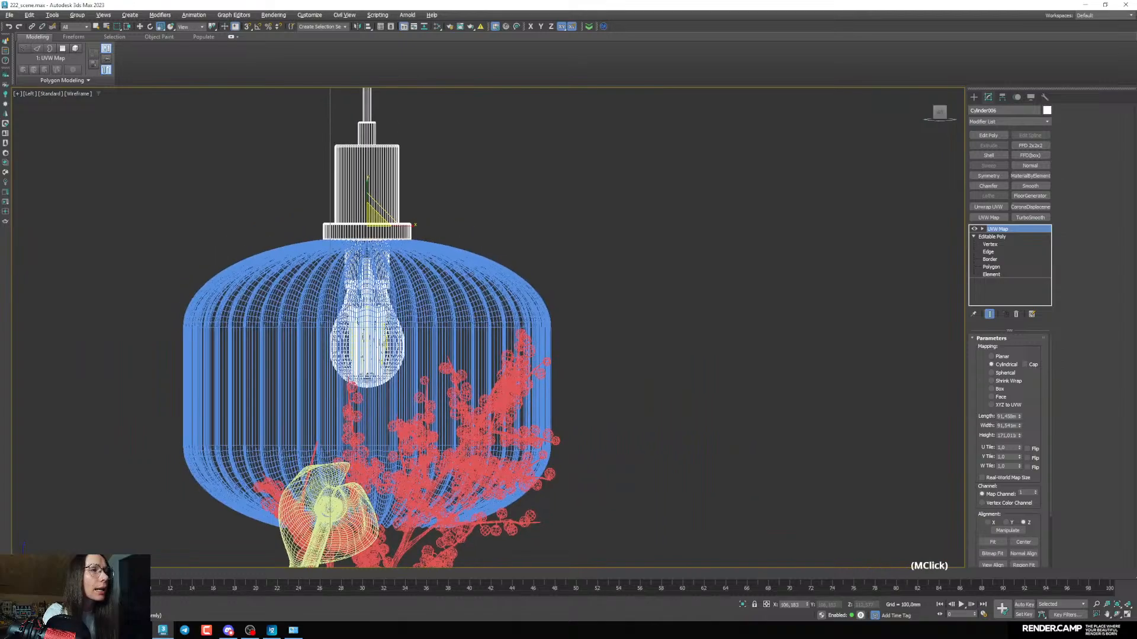
scroll(365, 314, "down", 3)
middle_click_drag(365, 316, 370, 314)
scroll(379, 267, "up", 5)
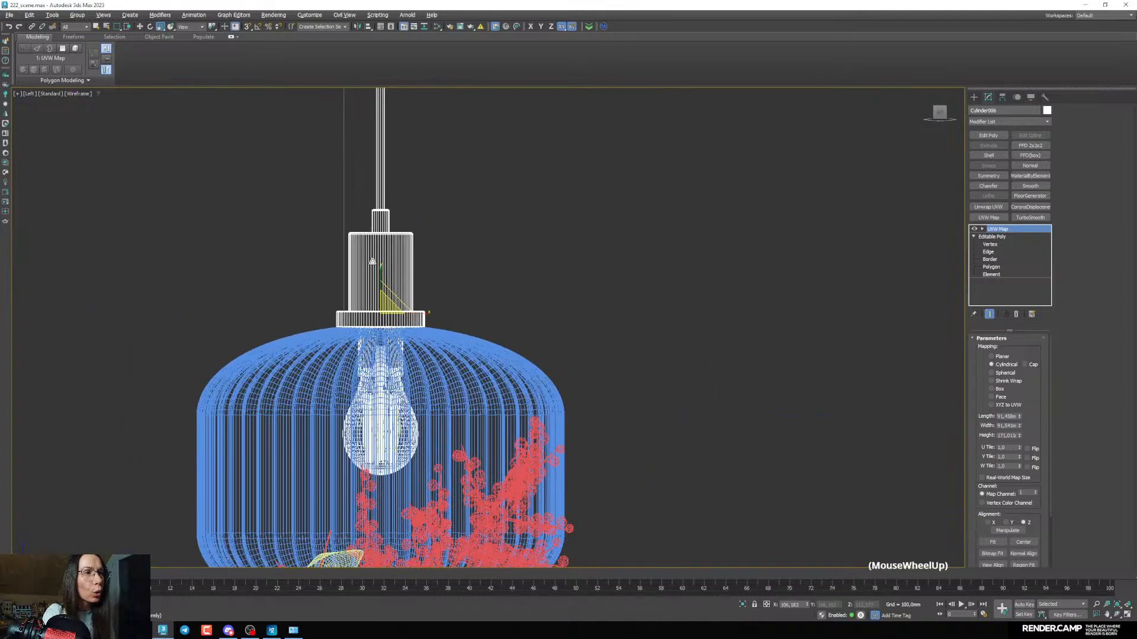
middle_click_drag(426, 373, 432, 325)
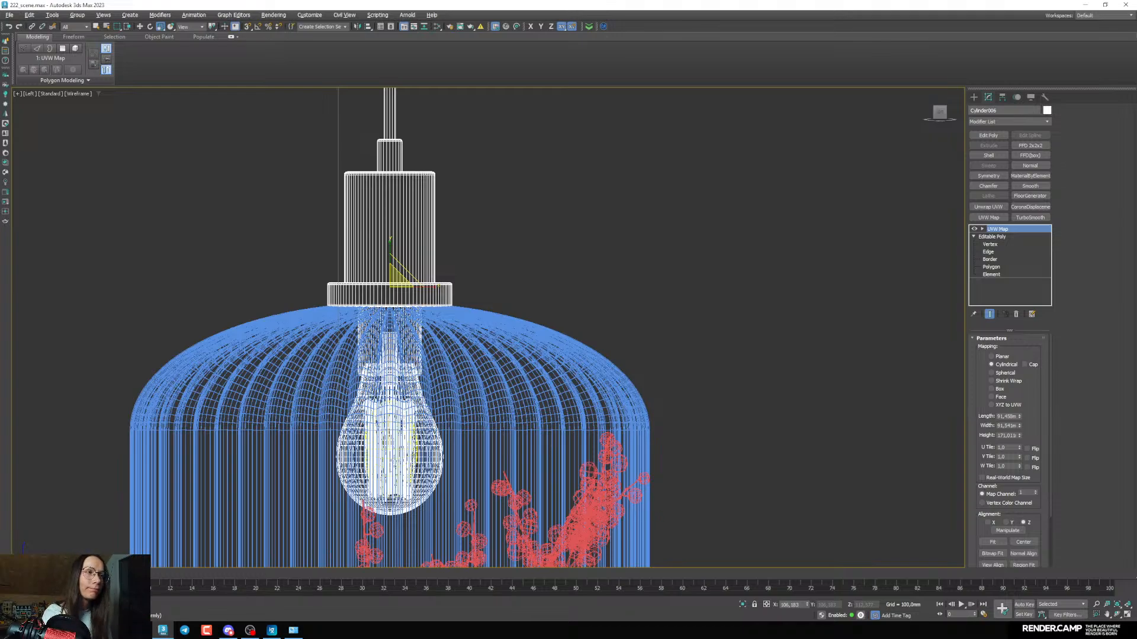
Check the polygon material IDs of the lamp holder and the bulb neck, leaving polygon editing when finished
left_click(1001, 267)
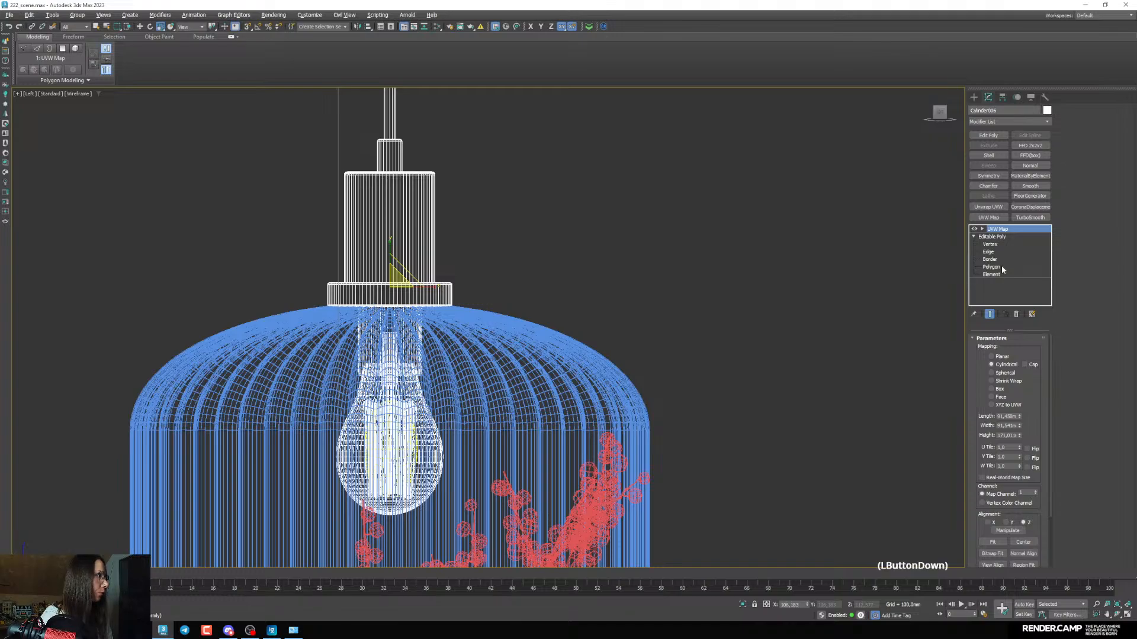
double_click(430, 243)
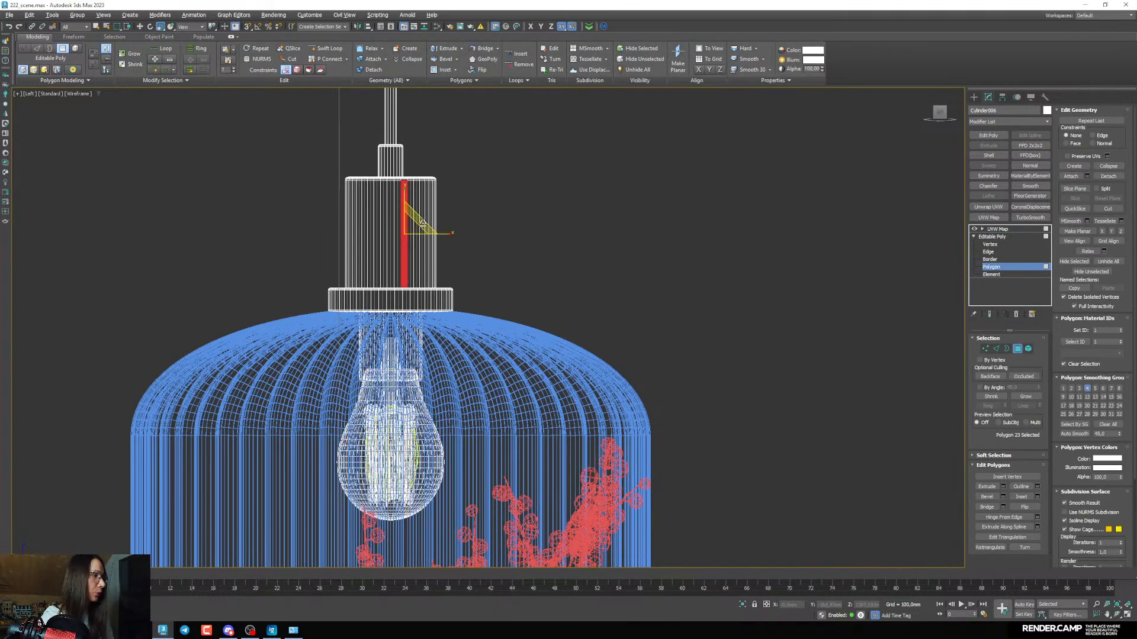
middle_click_drag(590, 299, 622, 237)
scroll(622, 237, "up", 3)
left_click(436, 336)
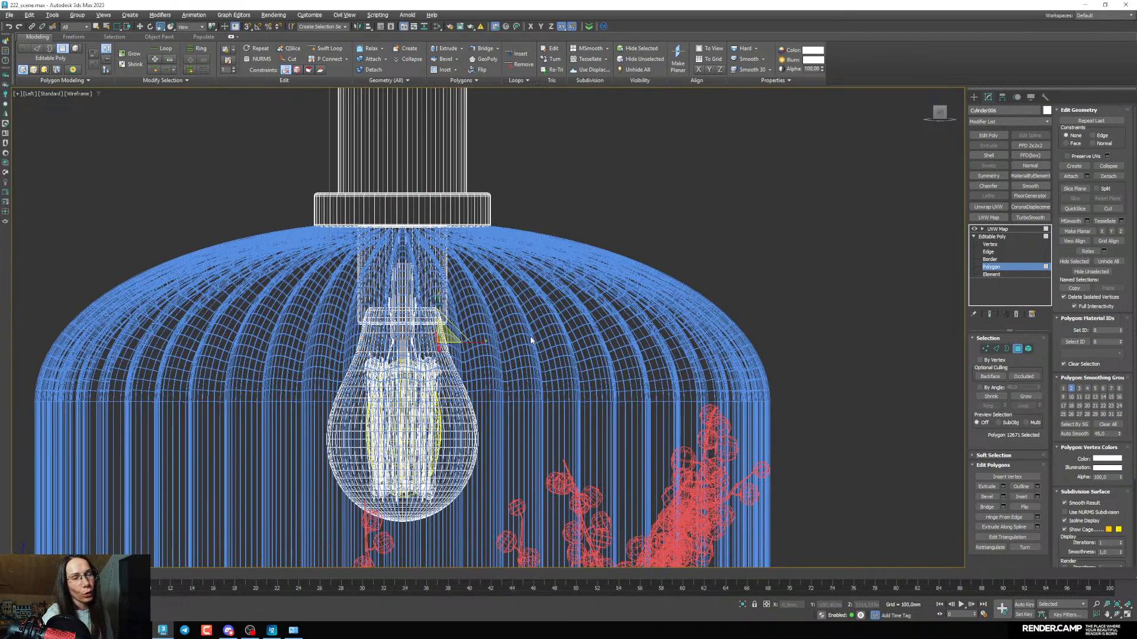
left_click(999, 230)
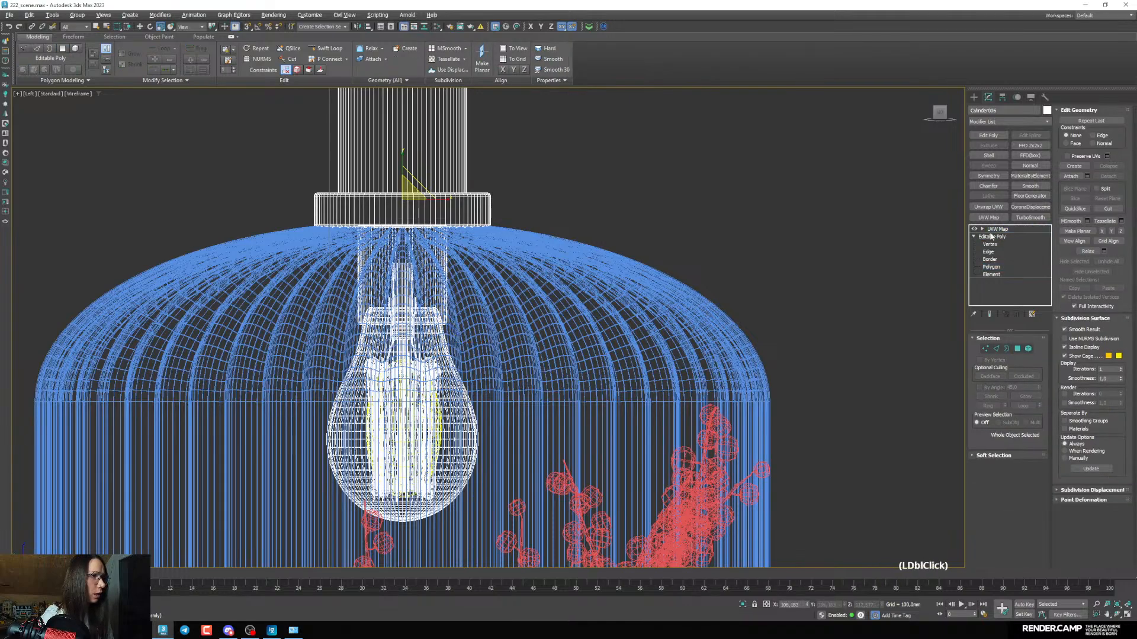
Duplicate the lampshade glass material in the Slate Material Editor and place the copy below the other material nodes
key("m")
middle_click_drag(729, 342, 732, 240)
scroll(736, 266, "down", 3)
scroll(740, 254, "up", 5)
scroll(733, 240, "up", 1)
scroll(732, 237, "down", 6)
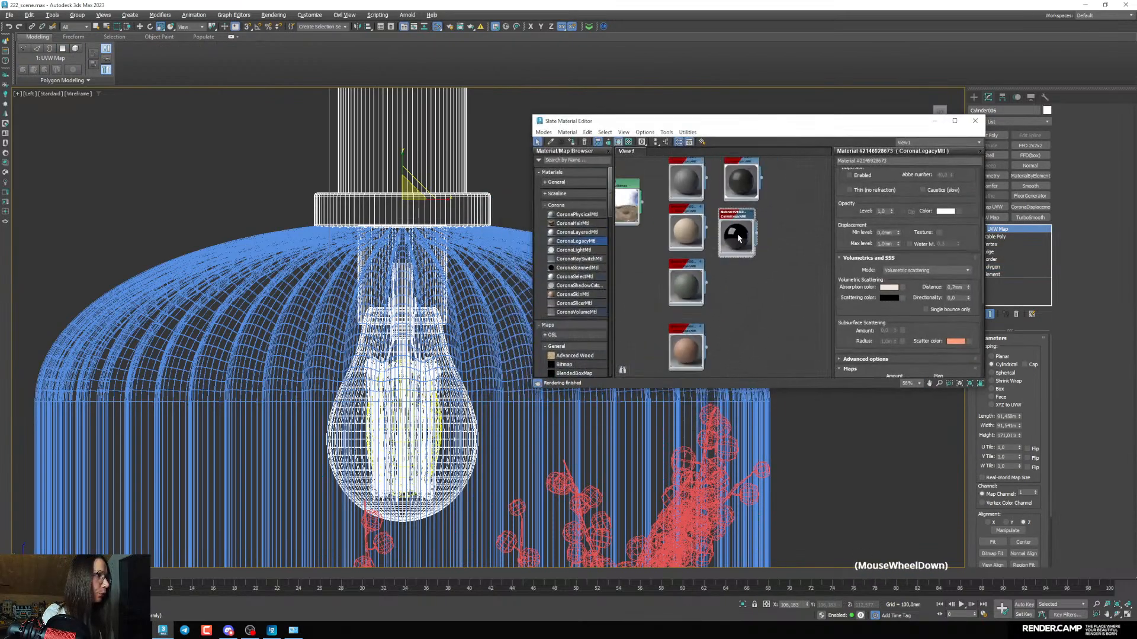
scroll(737, 225, "up", 1)
left_click_drag(736, 215, 717, 293)
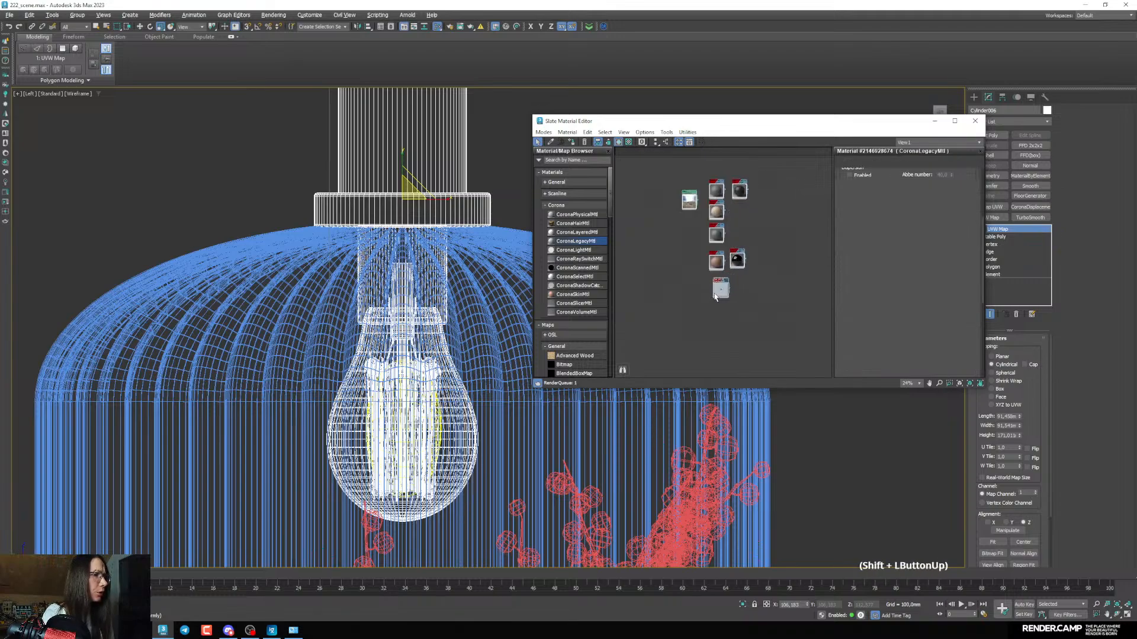
scroll(737, 296, "up", 4)
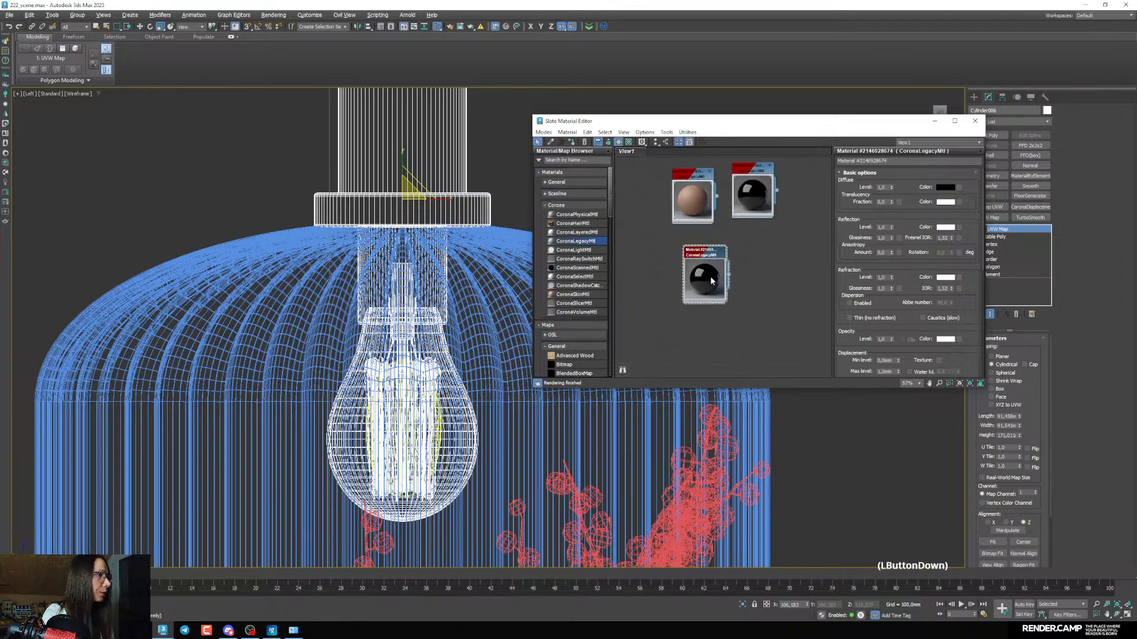
left_click(700, 275)
Replace the copied glass material with a Multi/Sub-Object material, keeping the glass as its first sub-material
right_click(697, 255)
left_click(734, 277)
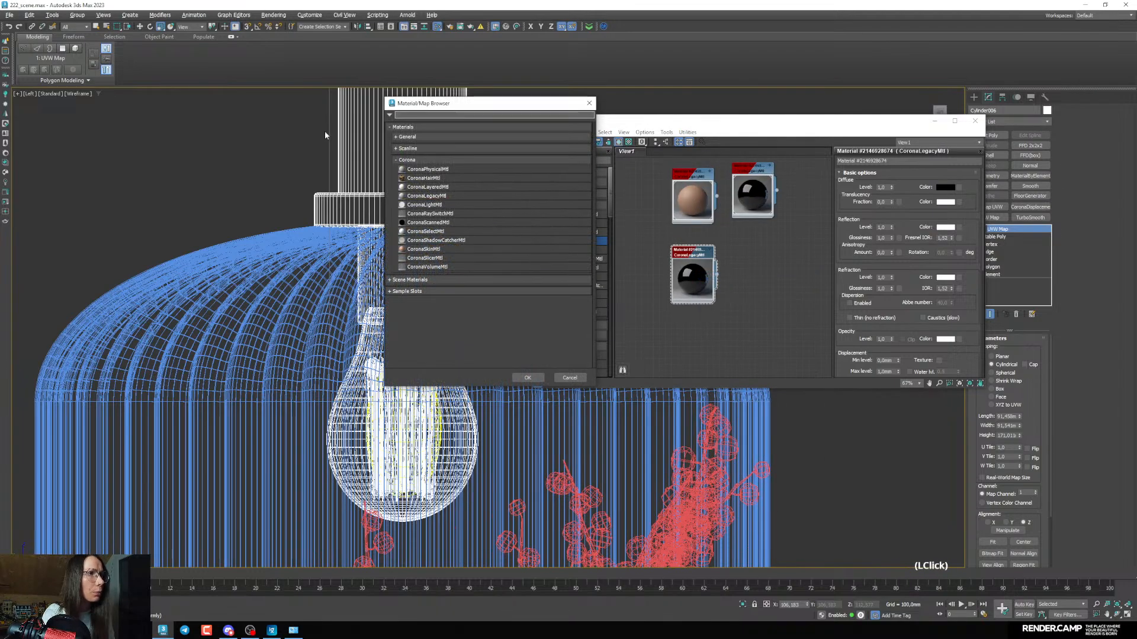
left_click(409, 137)
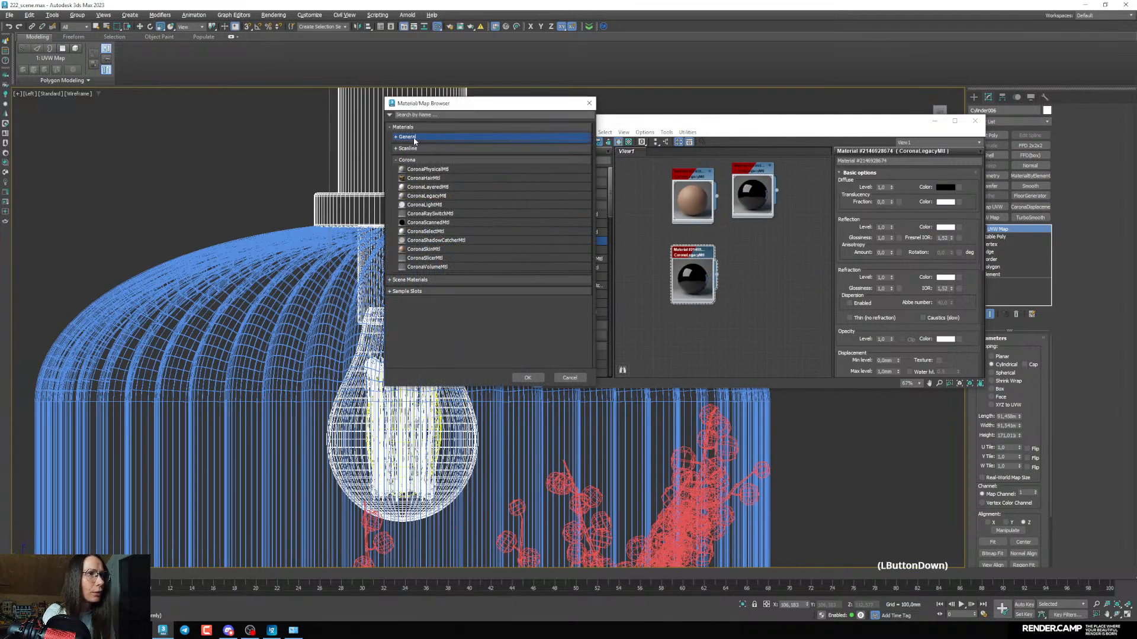
left_click(440, 182)
left_click(527, 378)
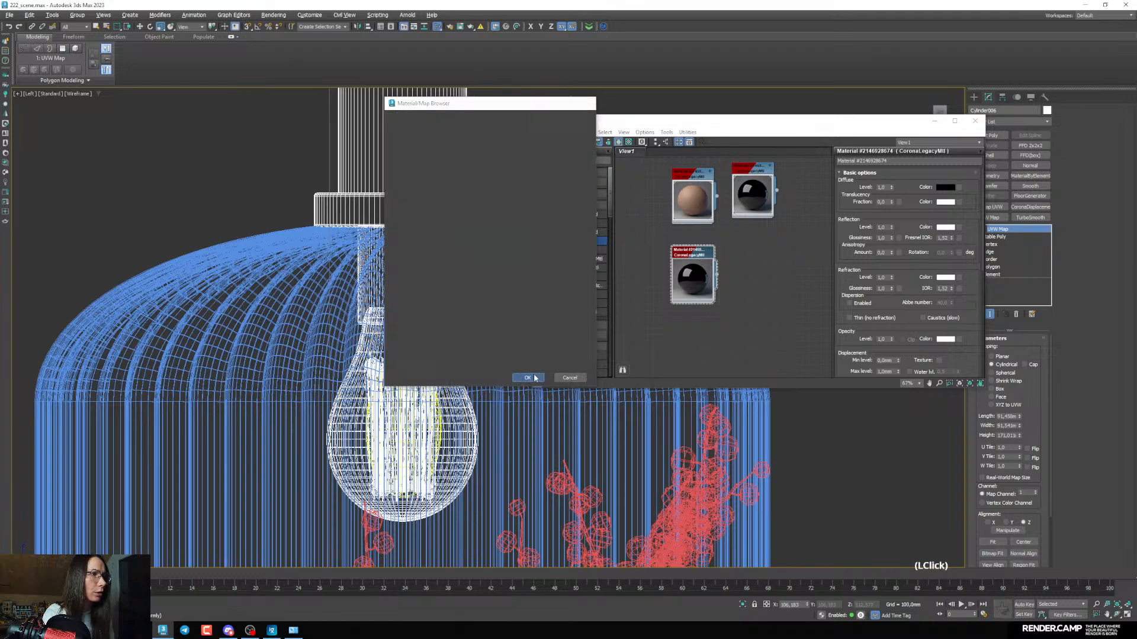
left_click(550, 335)
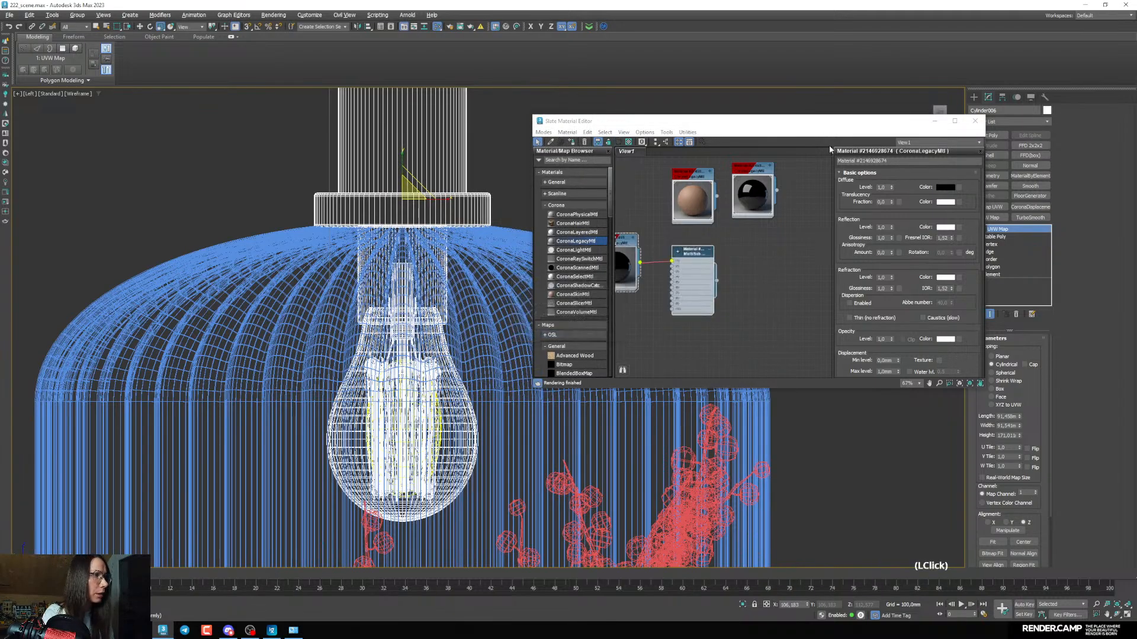
Return to the camera view enlarged on the pendant lamp and reopen the interactive render, showing the whole frame beside it
left_click(975, 122)
key("alt+w")
key("alt+w")
scroll(613, 299, "up", 5)
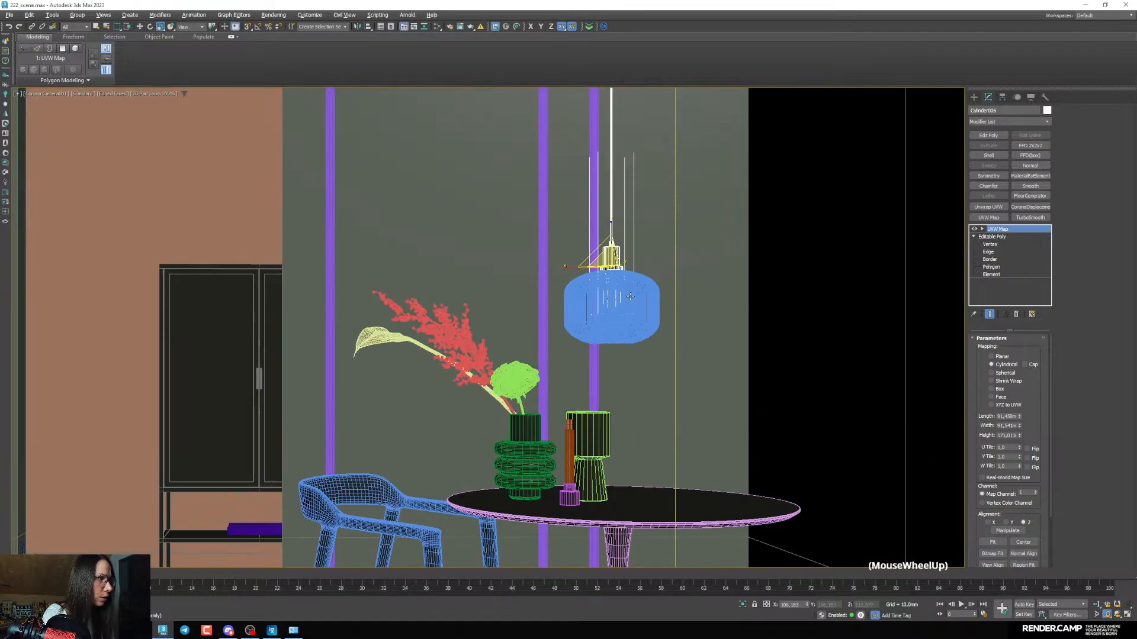
left_click(460, 27)
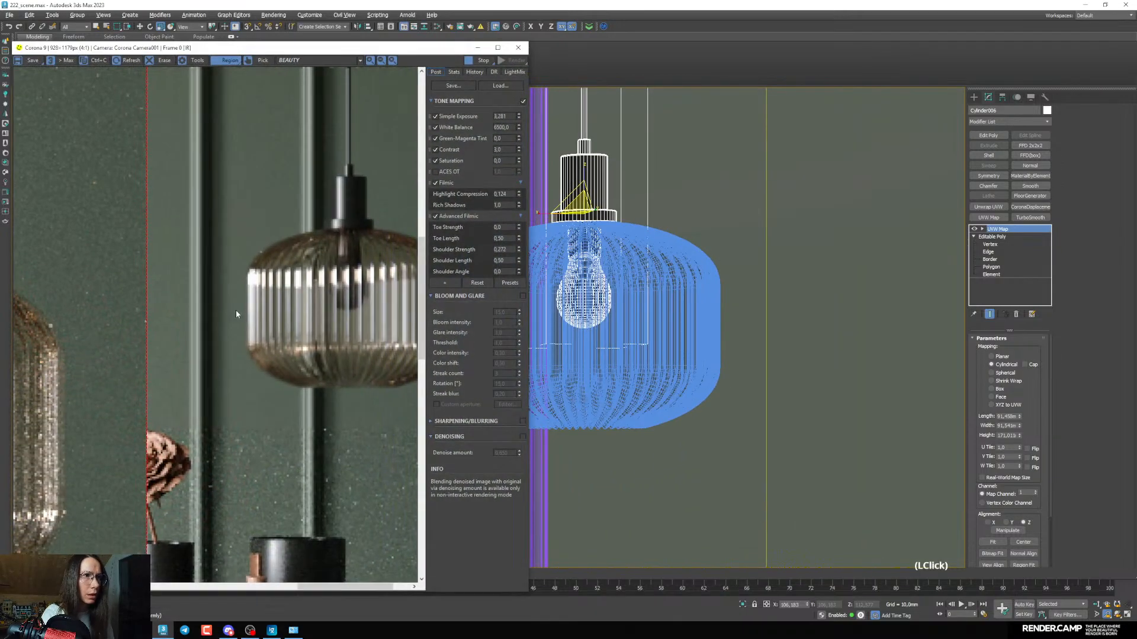
scroll(315, 382, "down", 1)
left_click_drag(231, 382, 239, 377)
left_click_drag(201, 49, 253, 48)
scroll(355, 237, "down", 1)
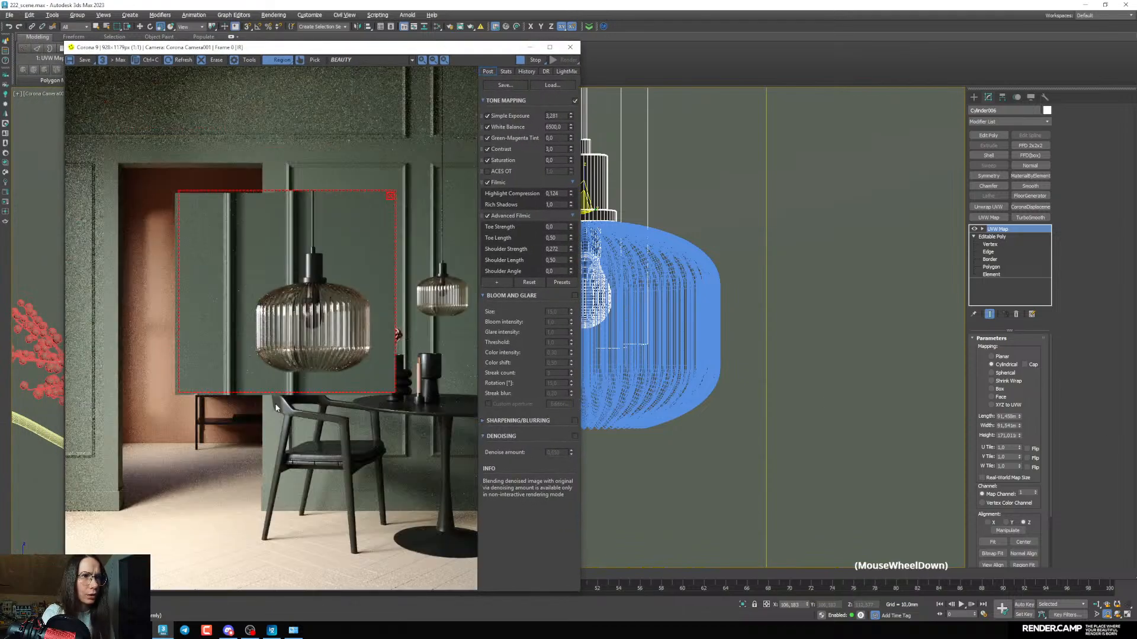
Assign the Multi/Sub-Object material to the selected lamp holder and bulb, and extend the render region upward to include more of the cord
key("m")
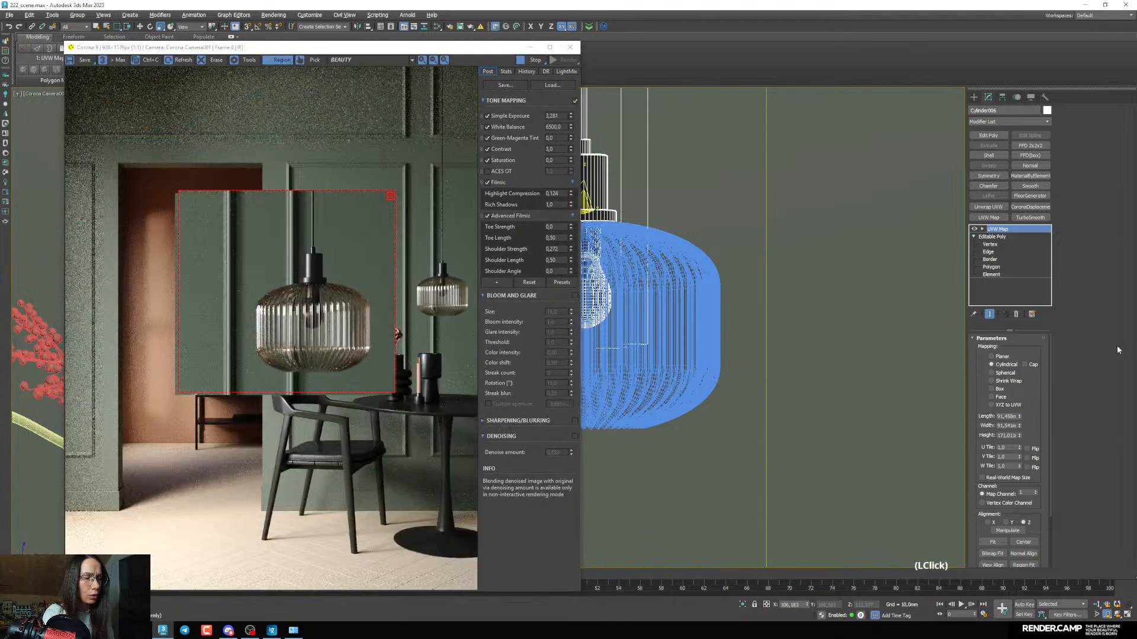
middle_click_drag(702, 249, 727, 281)
double_click(729, 275)
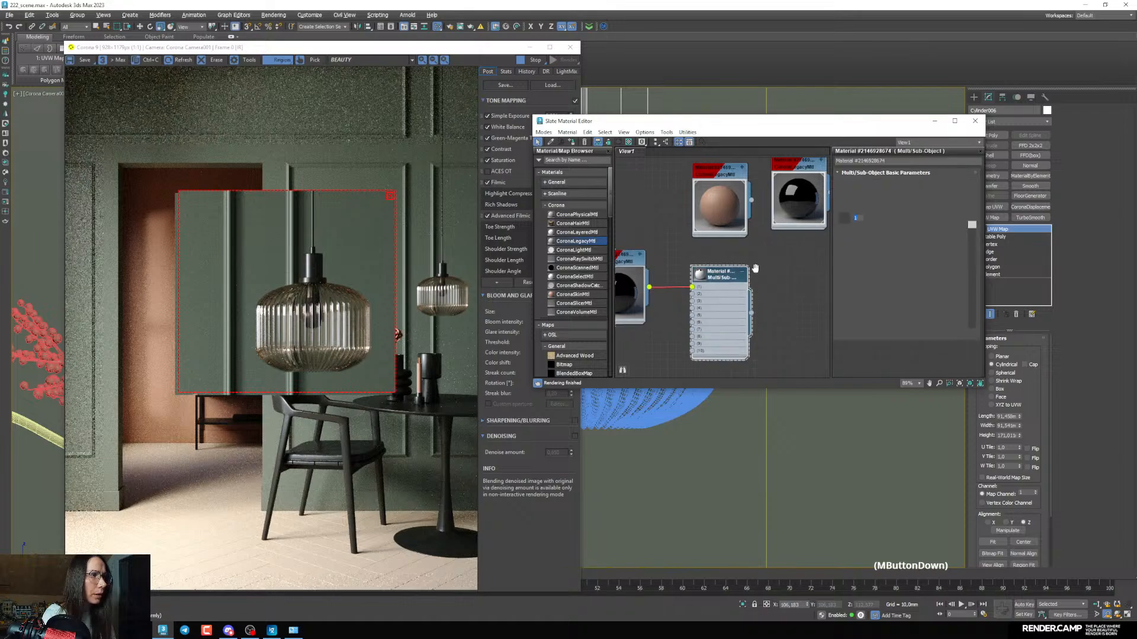
scroll(764, 260, "down", 1)
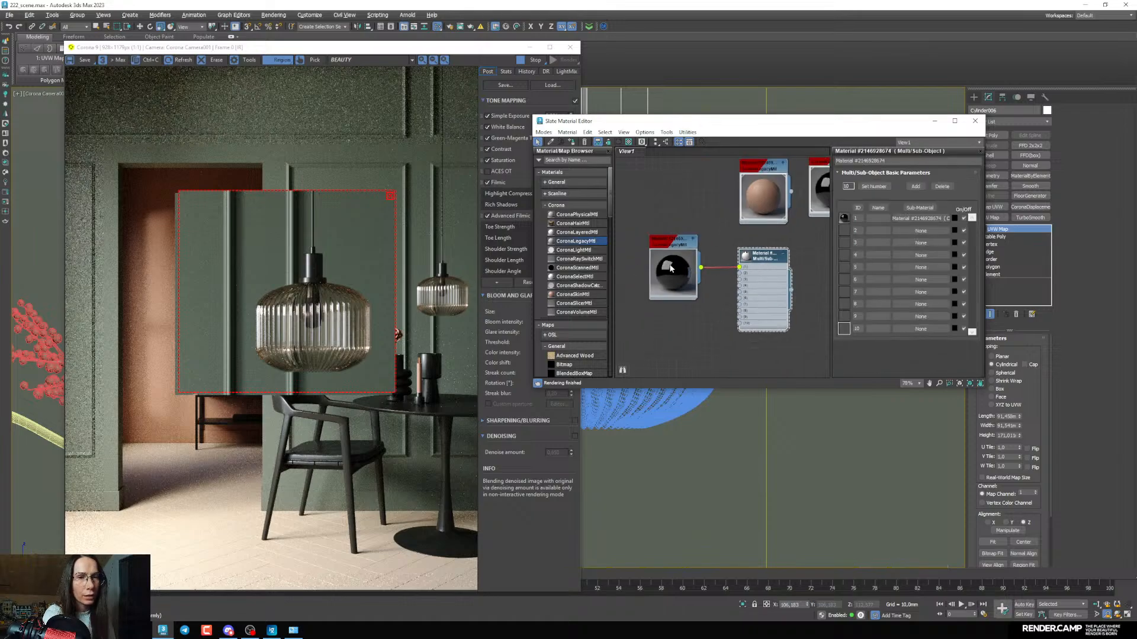
middle_click_drag(725, 268, 752, 291)
left_click(759, 274)
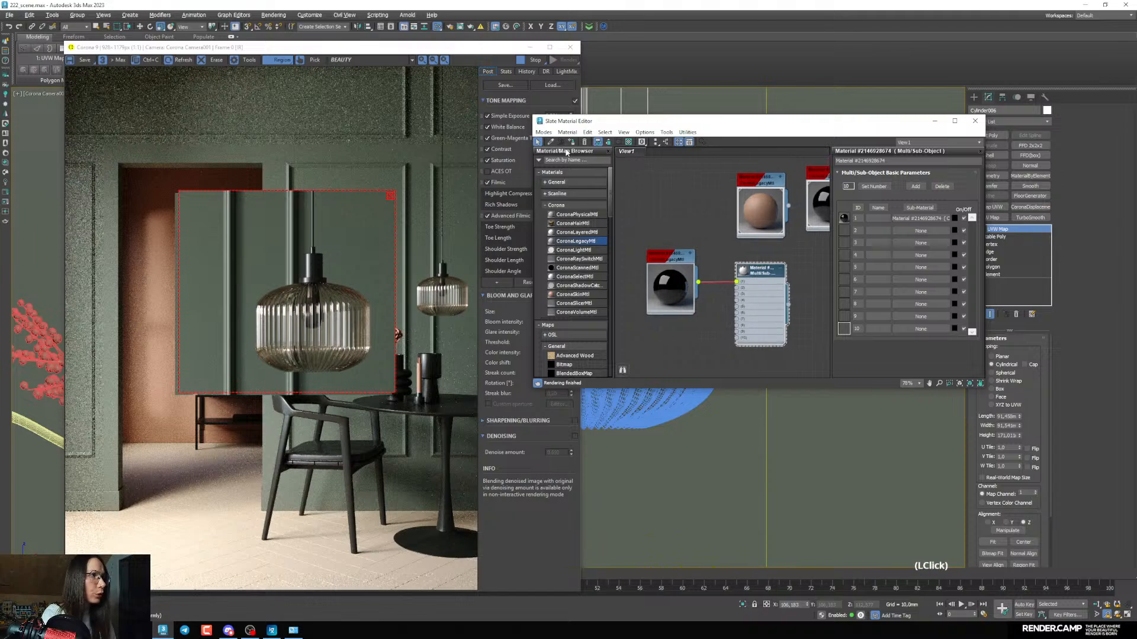
left_click(572, 143)
scroll(312, 349, "down", 1)
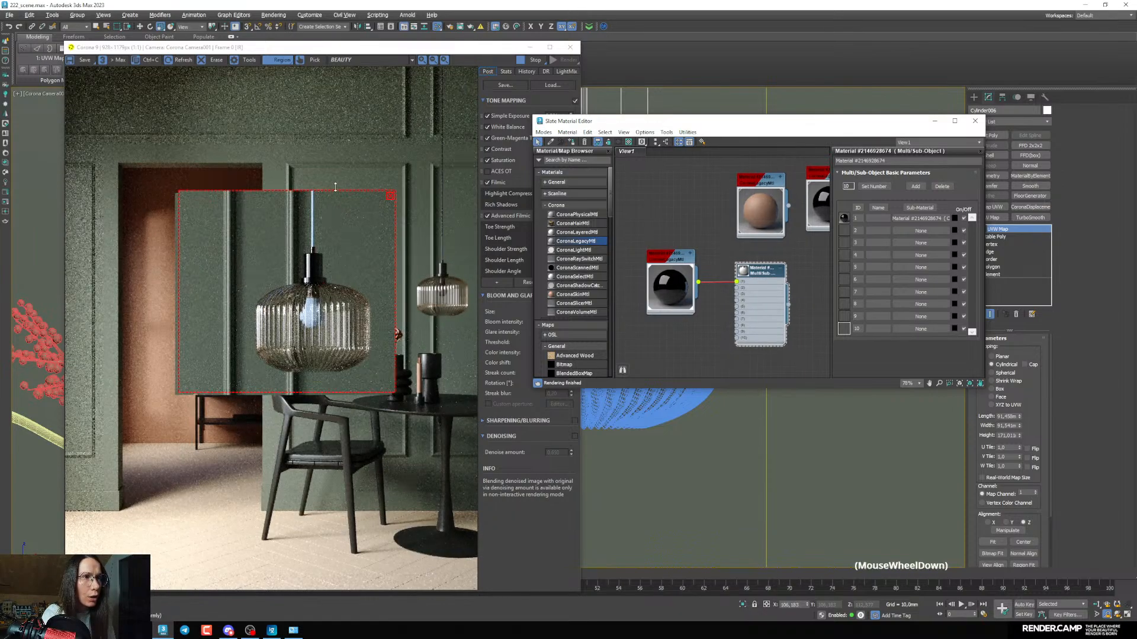
left_click_drag(319, 191, 314, 128)
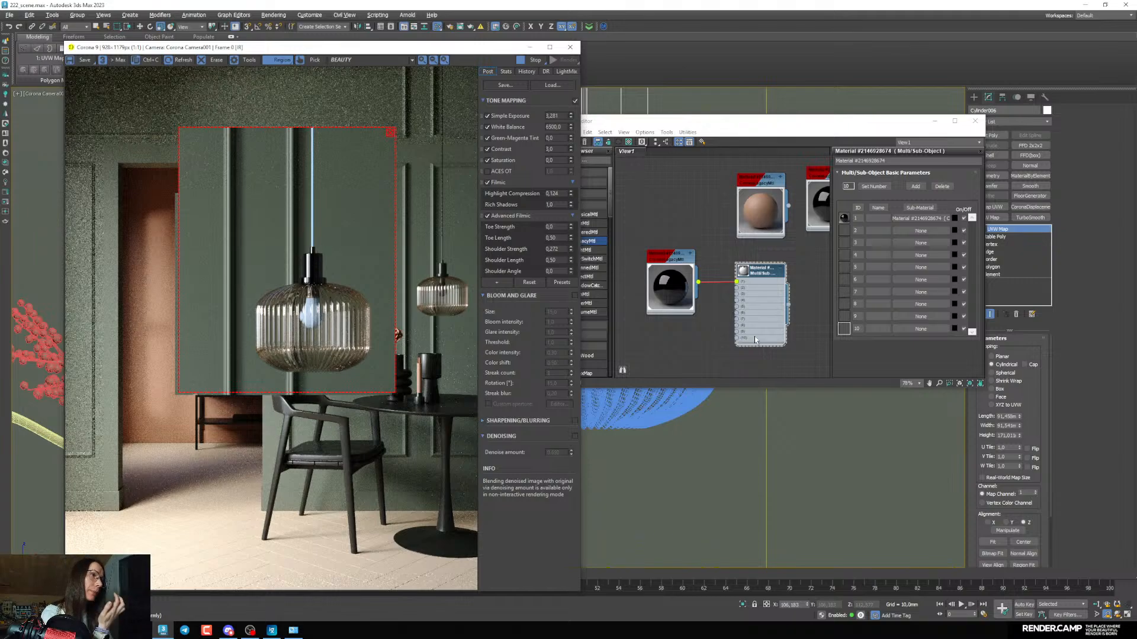
Duplicate the dark grey Corona material above the glass node and connect the copy to slot 1 of the Multi/Sub-Object material
middle_click_drag(713, 310, 735, 298)
scroll(705, 282, "down", 5)
scroll(735, 298, "down", 2)
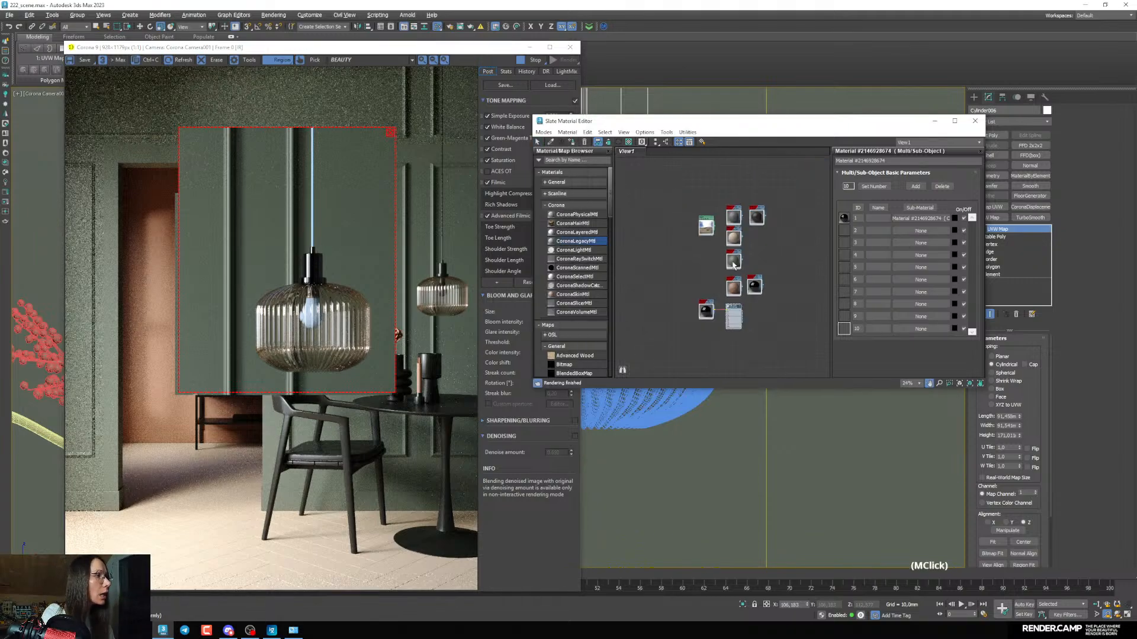
scroll(749, 236, "down", 1)
left_click_drag(761, 201, 711, 270, "shift")
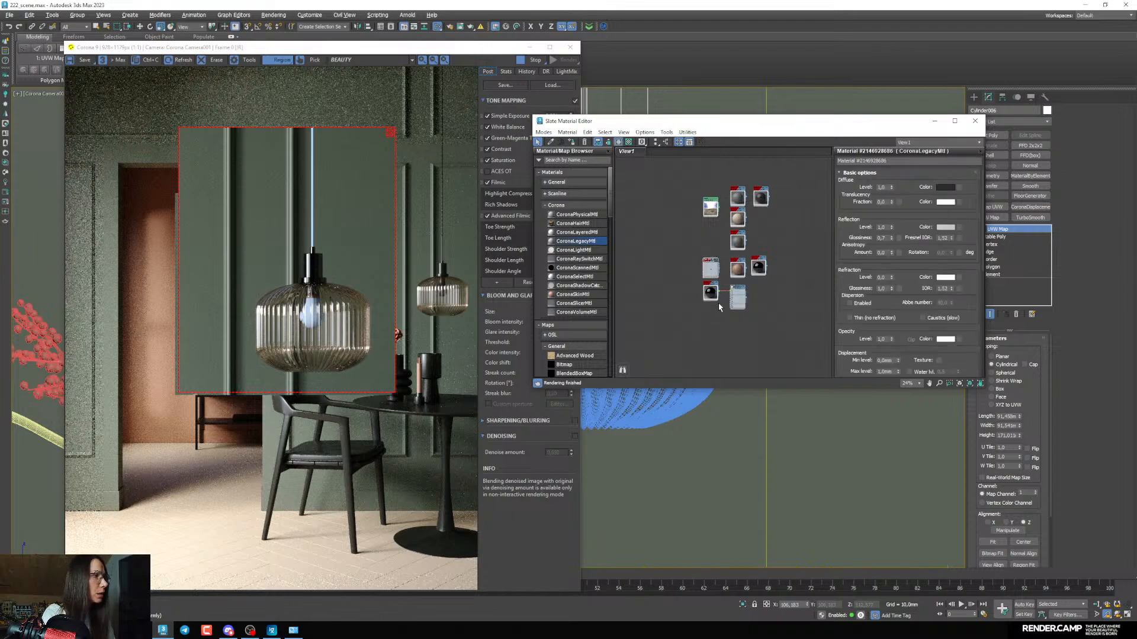
scroll(721, 296, "up", 4)
left_click(722, 244)
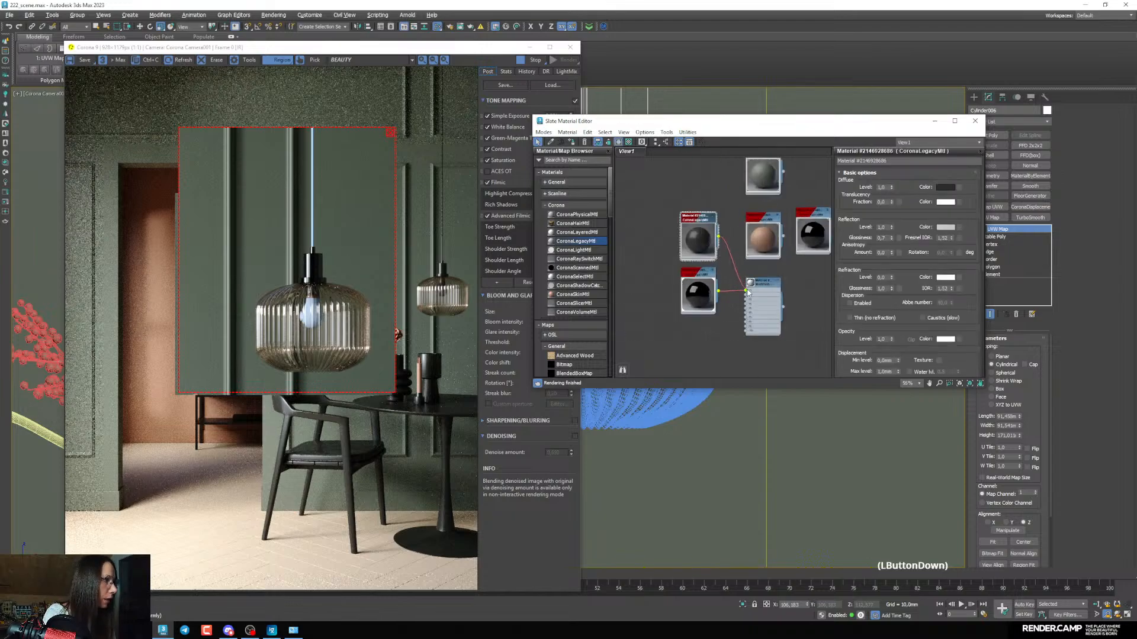
left_click_drag(747, 291, 747, 291)
Connect the copied dark grey material to slots 2 and 3 of the Multi/Sub-Object material
scroll(718, 289, "up", 3)
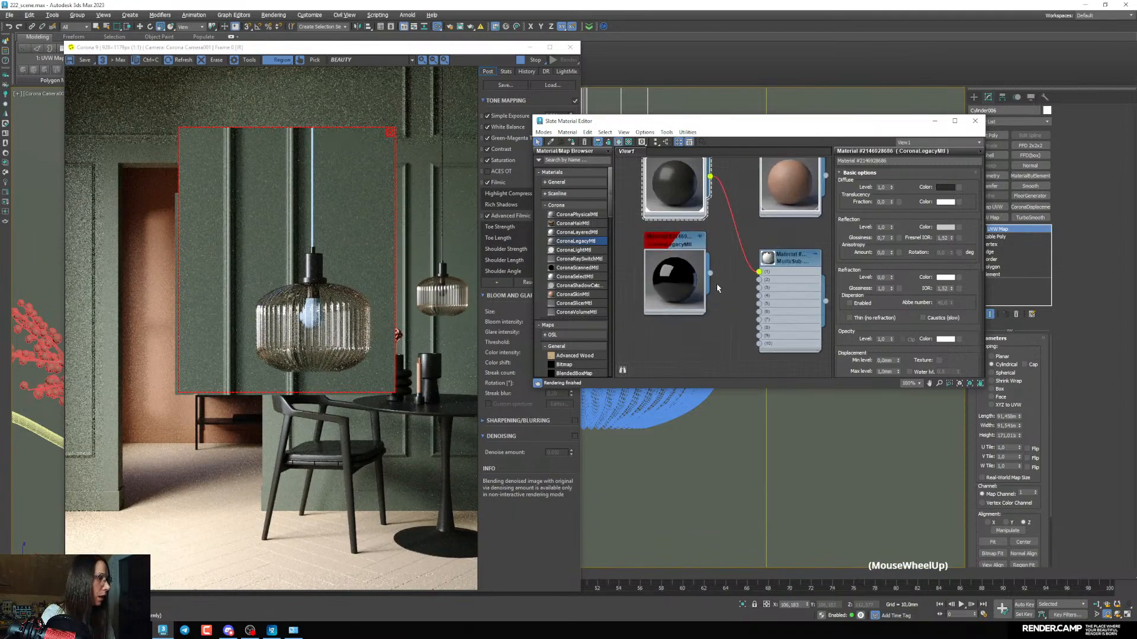
middle_click_drag(717, 285, 711, 277)
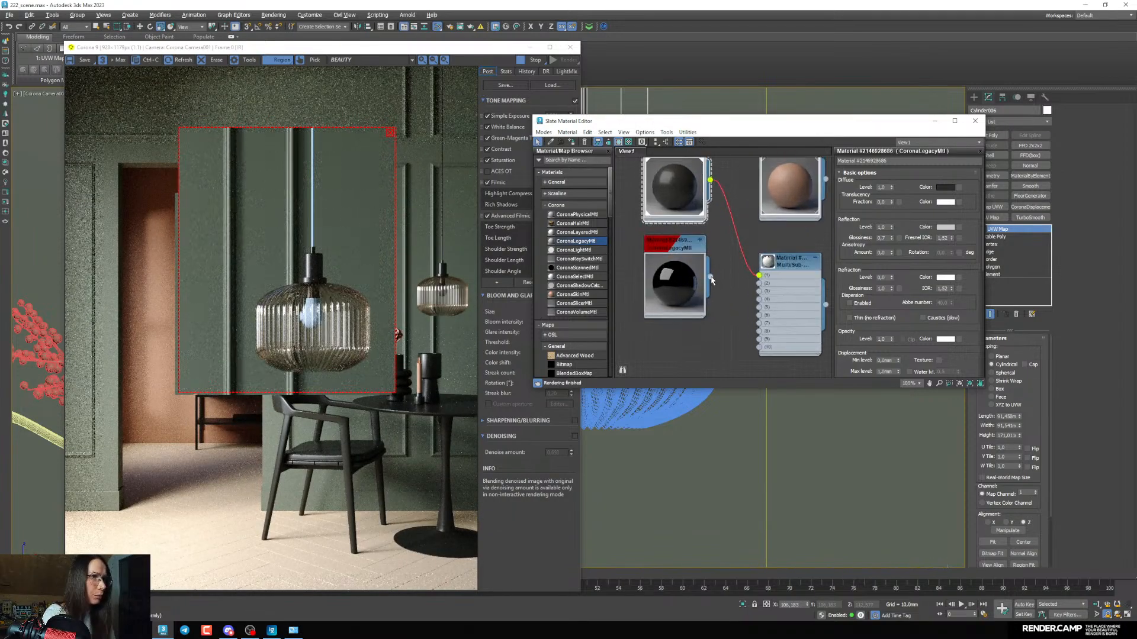
middle_click_drag(713, 189, 712, 203)
left_click_drag(758, 290, 758, 291)
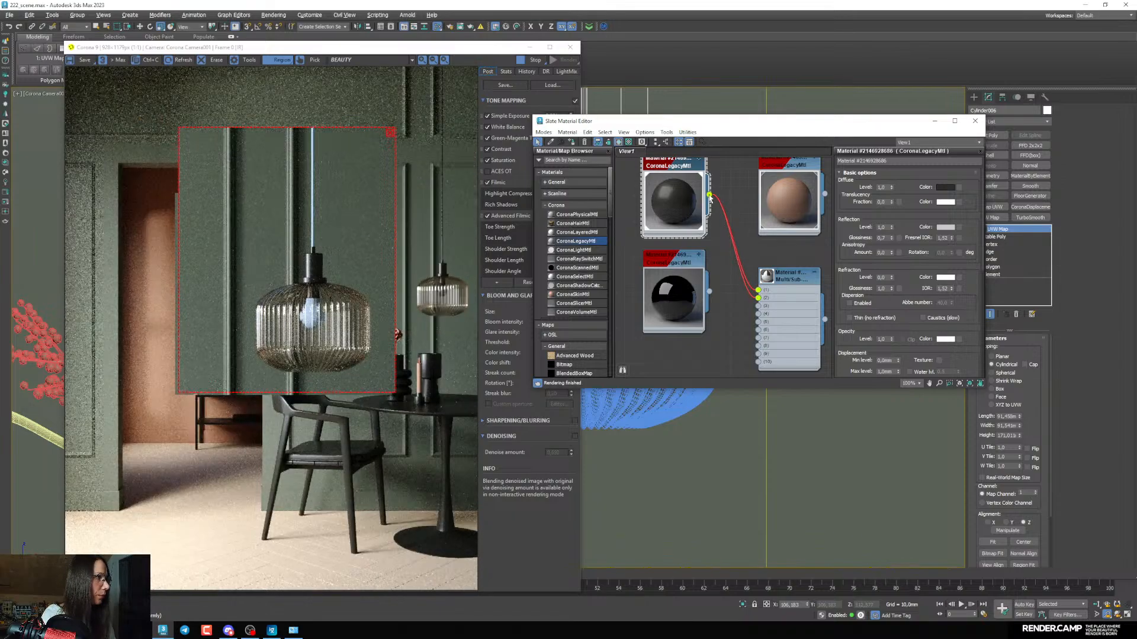
left_click_drag(709, 196, 758, 306)
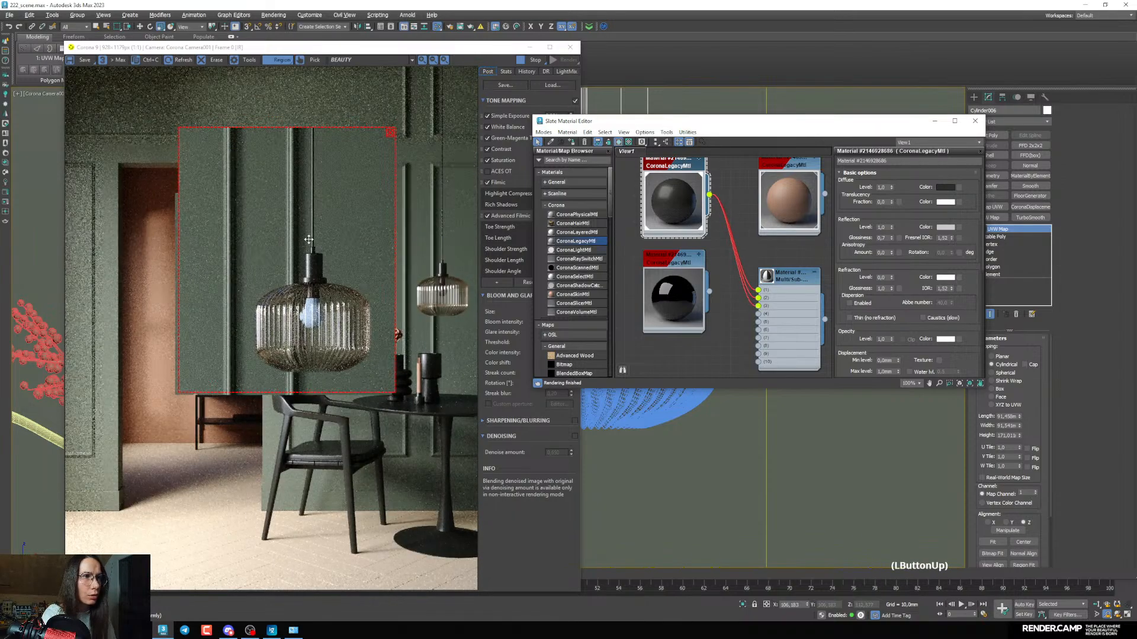
Connect the glass material to slots 4, 5 and 8 of the Multi/Sub-Object material and check the bulb in the render
middle_click_drag(734, 279, 740, 282)
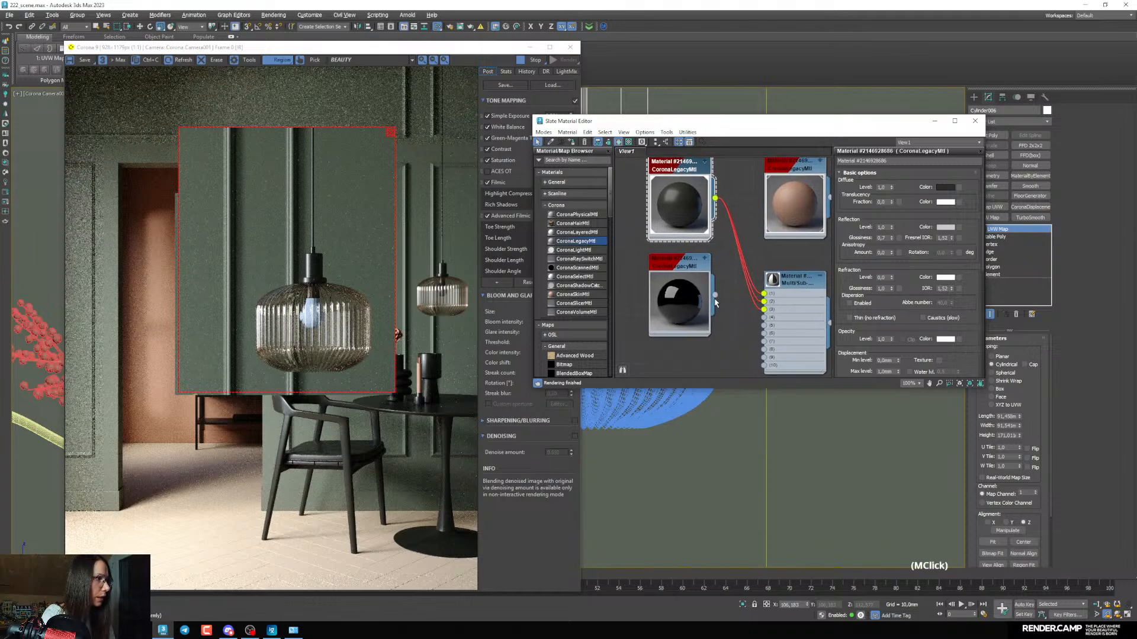
left_click_drag(716, 295, 764, 322)
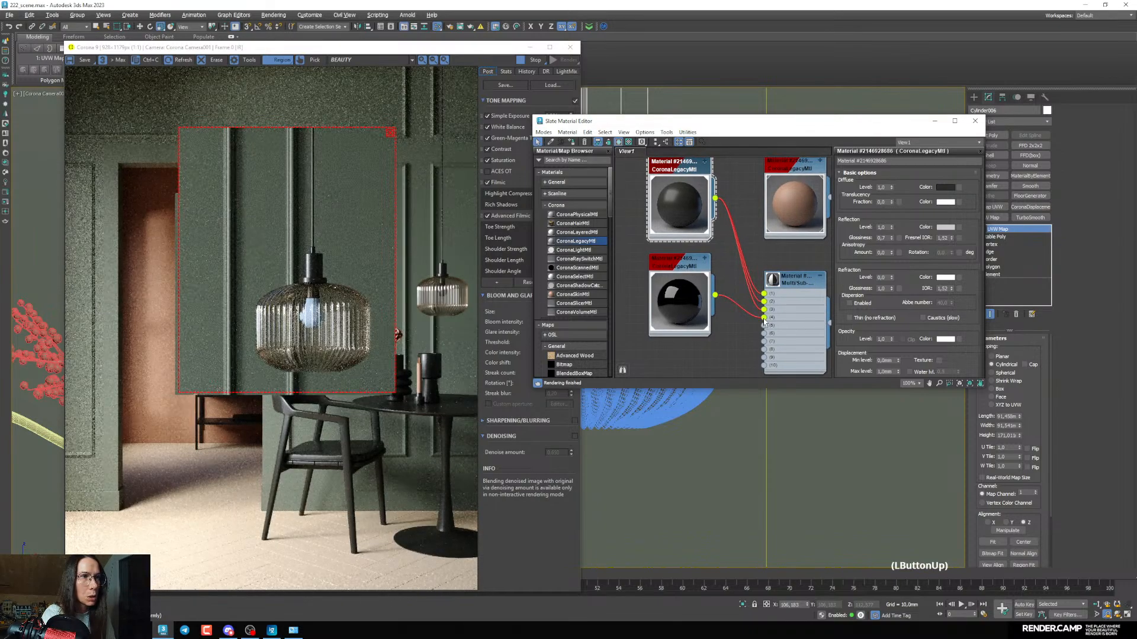
middle_click_drag(718, 324, 717, 307)
left_click_drag(713, 278, 763, 308)
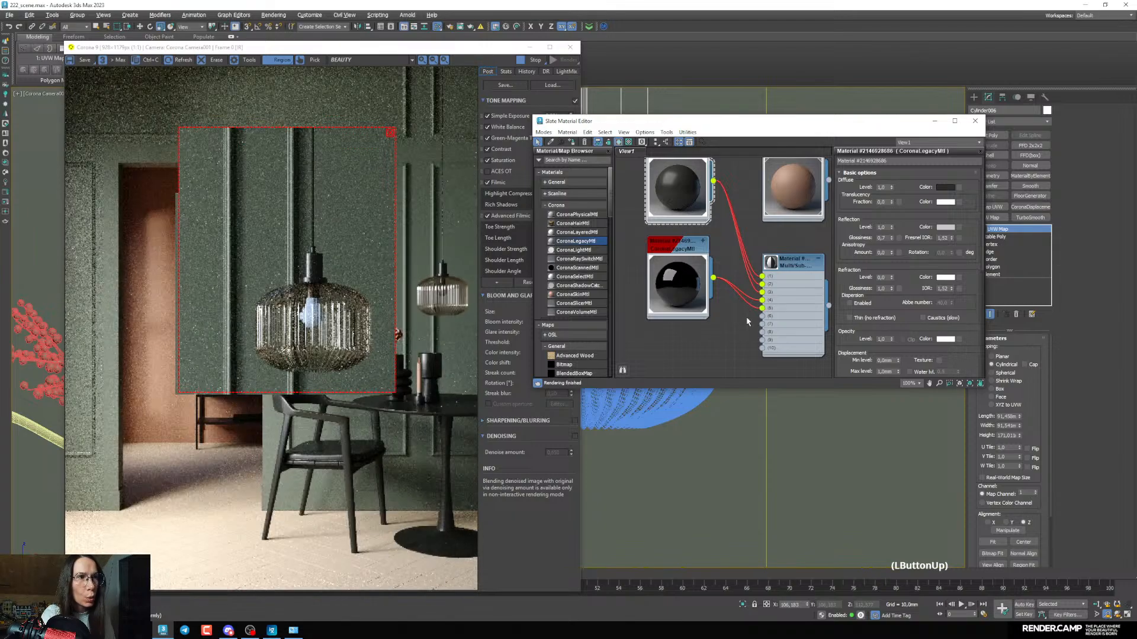
scroll(722, 277, "up", 1)
middle_click_drag(752, 282, 754, 283)
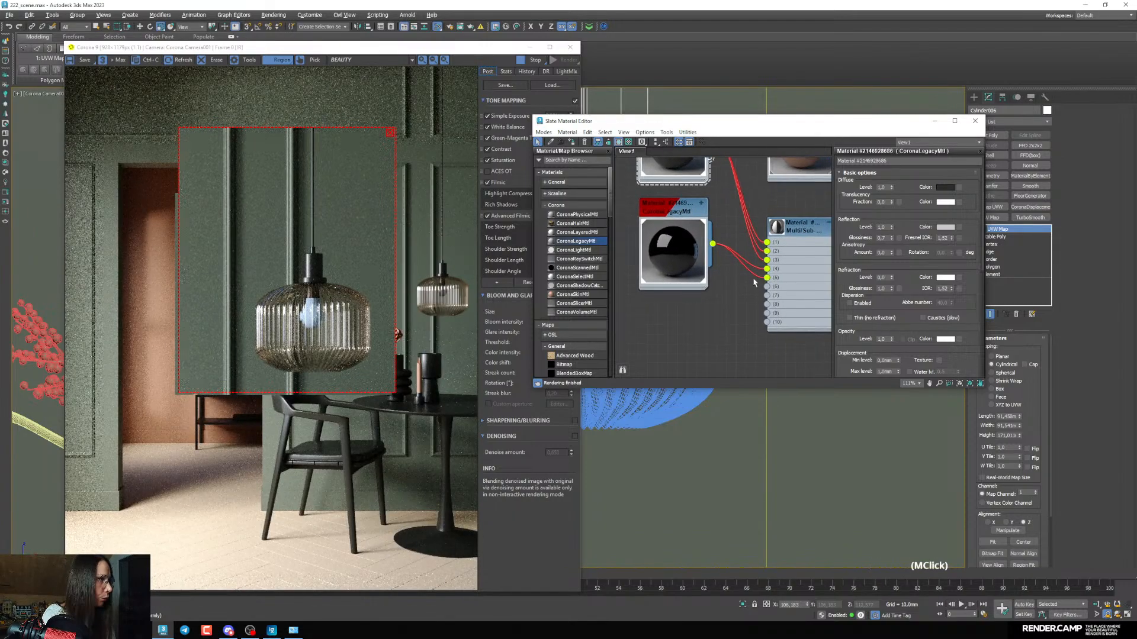
left_click_drag(714, 248, 766, 304)
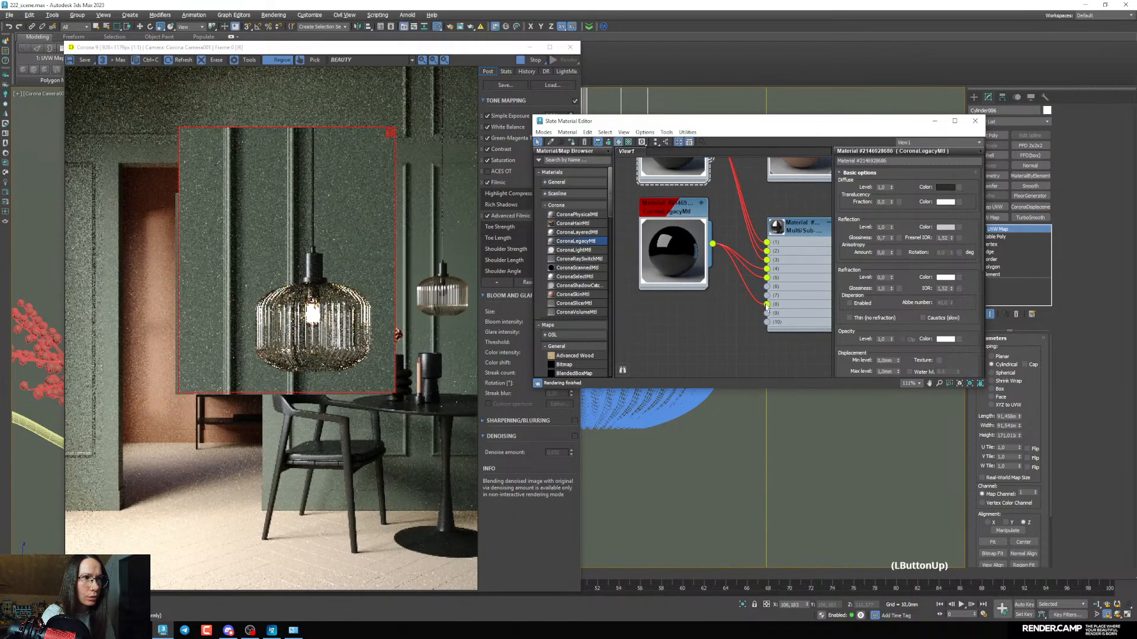
scroll(249, 329, "up", 4)
scroll(267, 276, "down", 4)
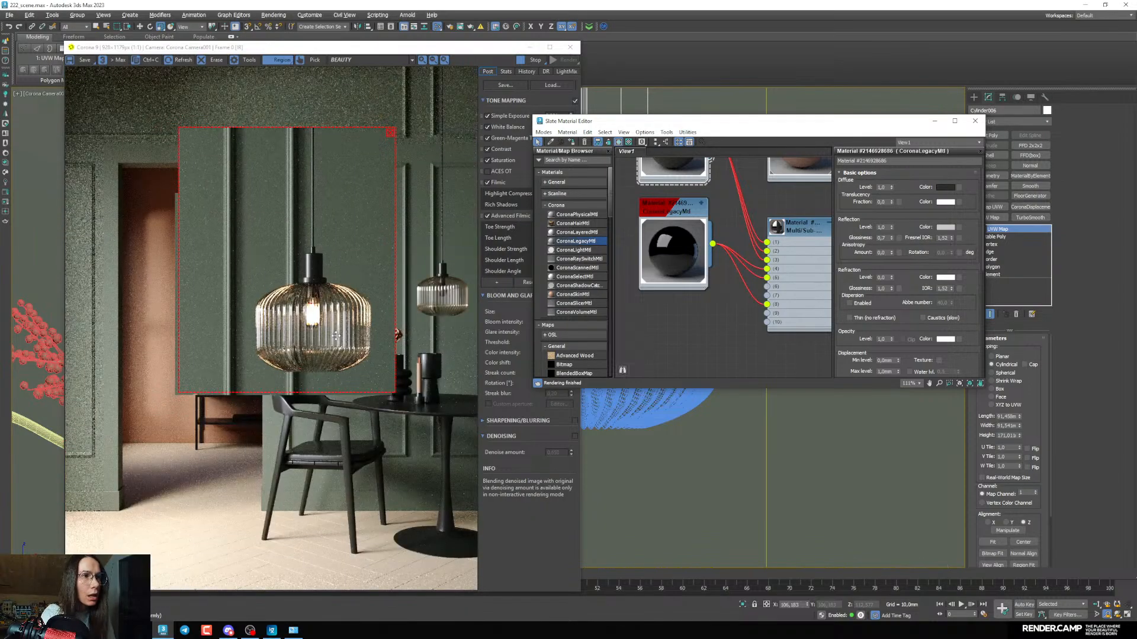
Move the glass node lower beside the Multi/Sub-Object material and connect it to slot 7 as well
middle_click_drag(727, 309, 729, 323)
left_click_drag(682, 259, 682, 308)
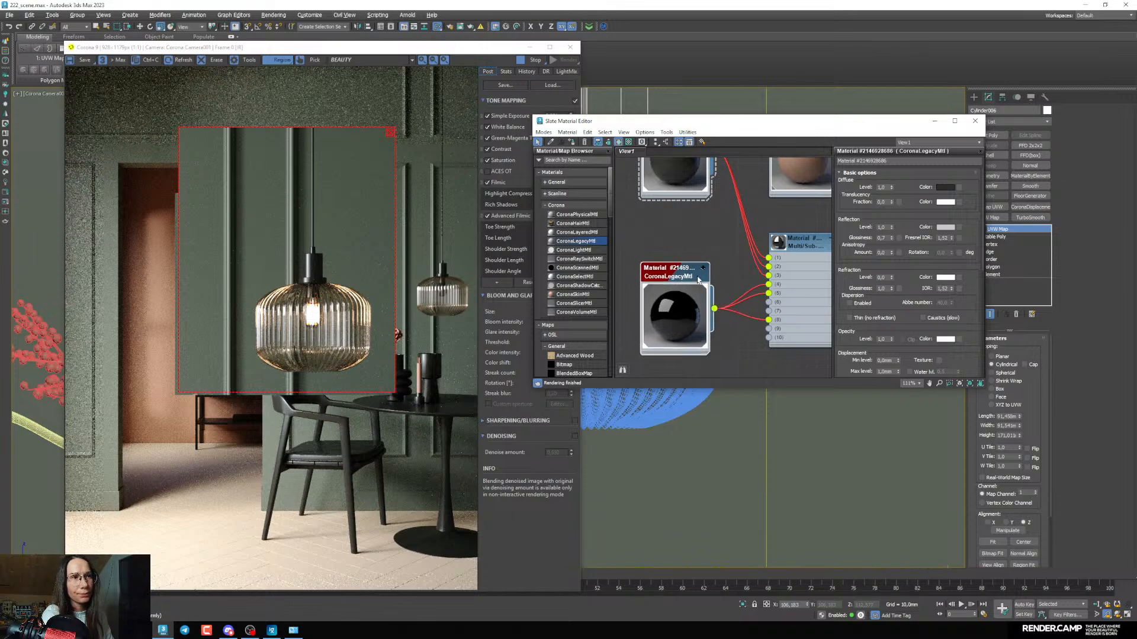
scroll(729, 293, "up", 2)
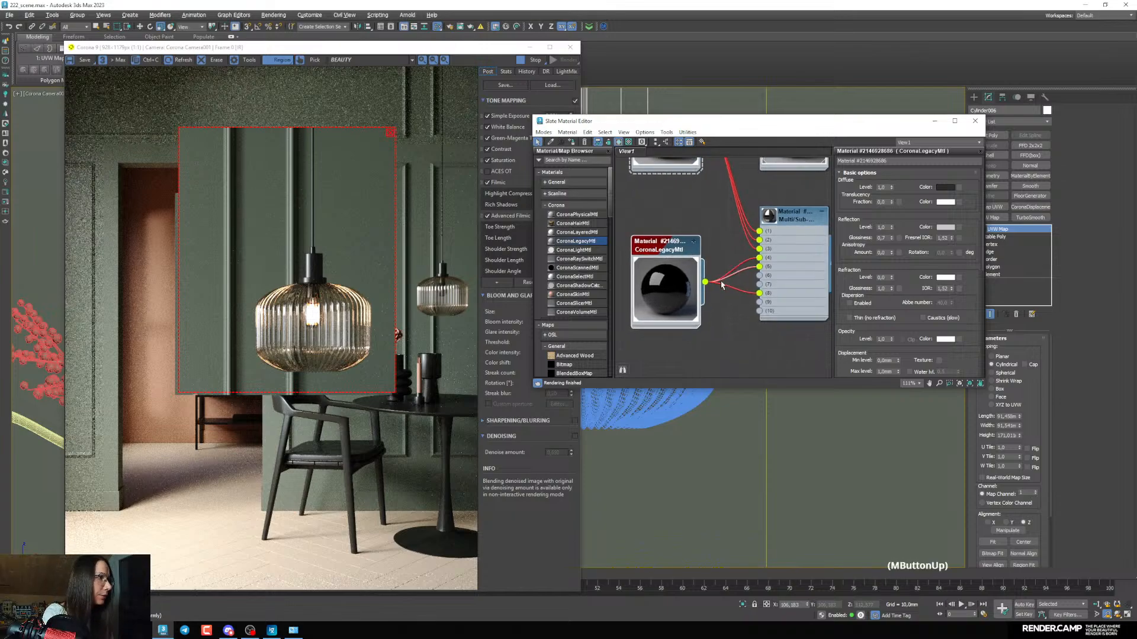
left_click_drag(701, 282, 767, 284)
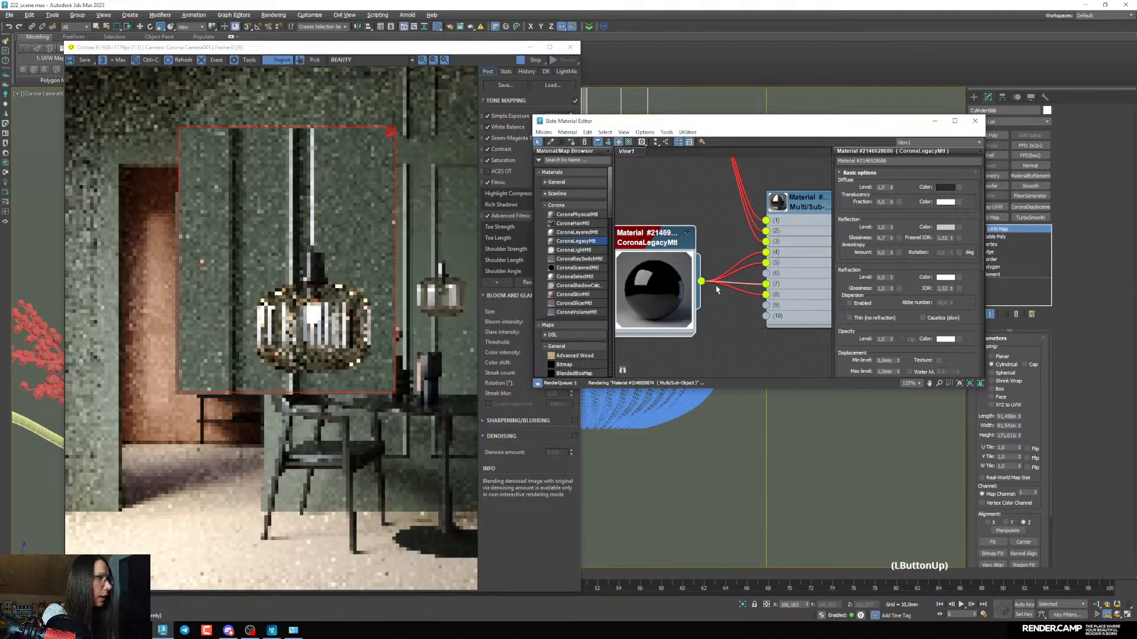
Put the material editor and render away, select the Corona light inside the bulb, and show it enlarged in the camera view
left_click(934, 120)
left_click(530, 47)
key("alt+w")
middle_click(225, 421)
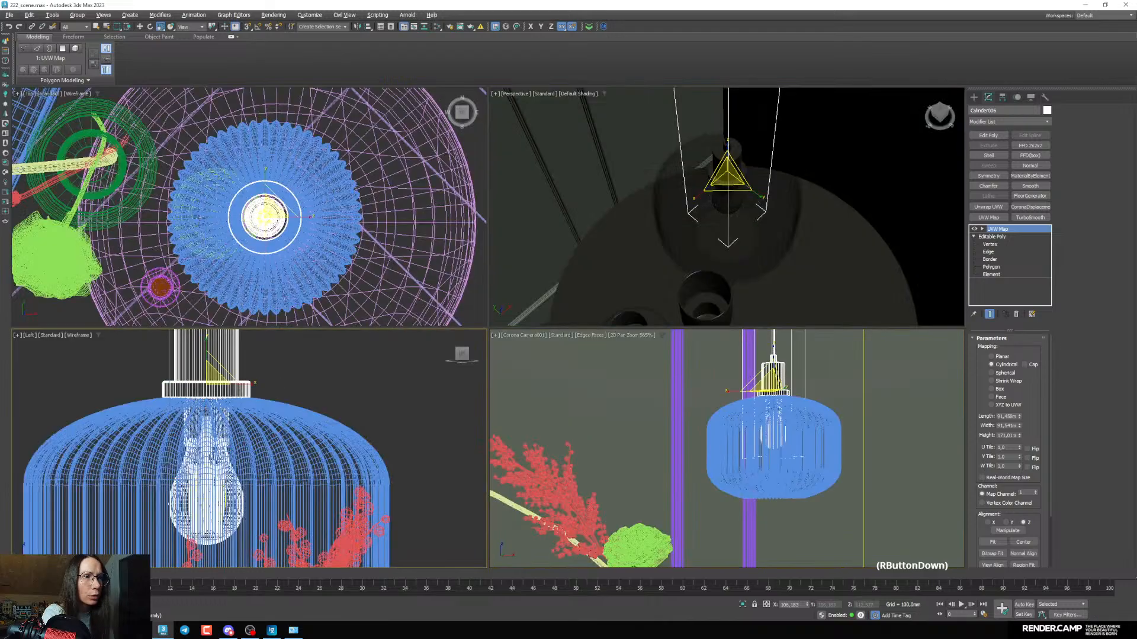
key("alt+w")
scroll(468, 433, "up", 7)
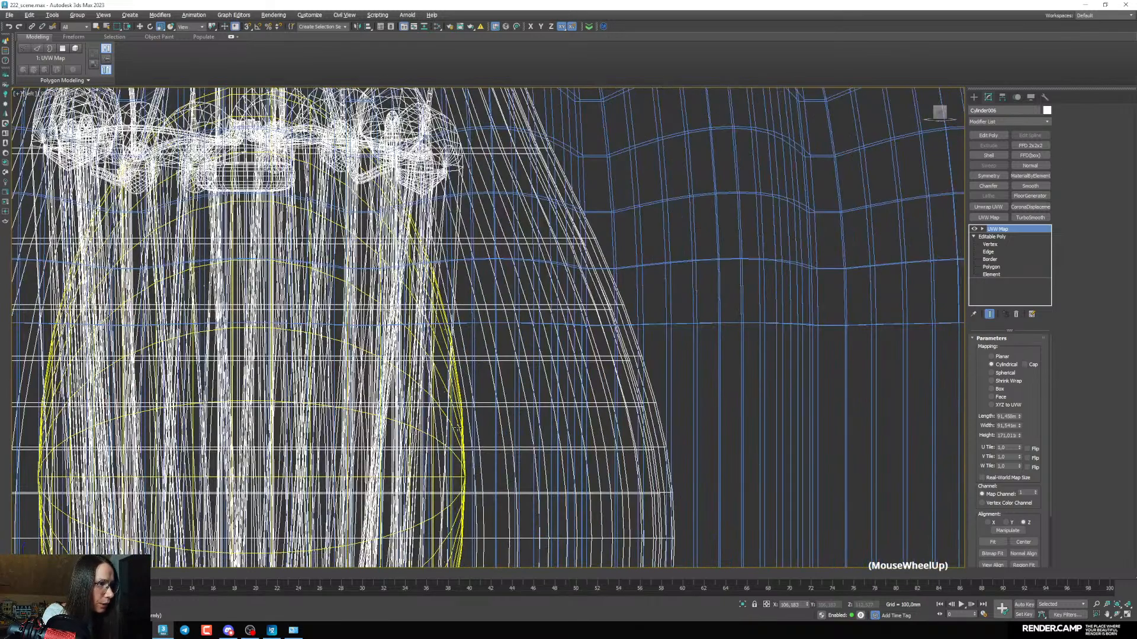
left_click(458, 428)
scroll(459, 423, "down", 4)
key("alt+w")
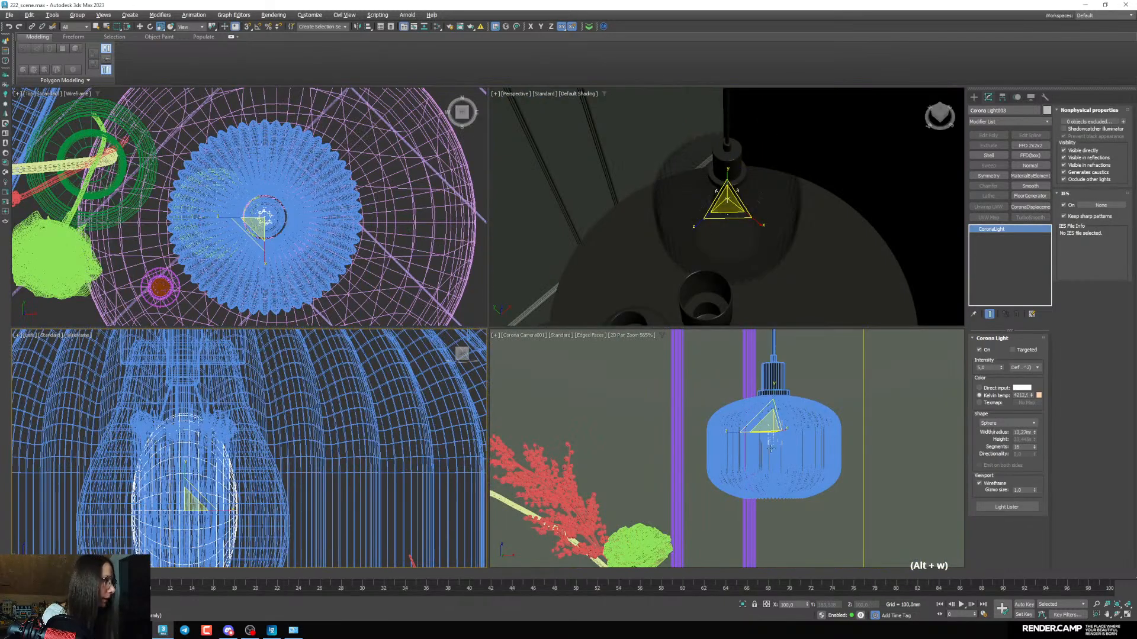
scroll(770, 448, "up", 6)
key("alt+w")
middle_click_drag(521, 335, 536, 443)
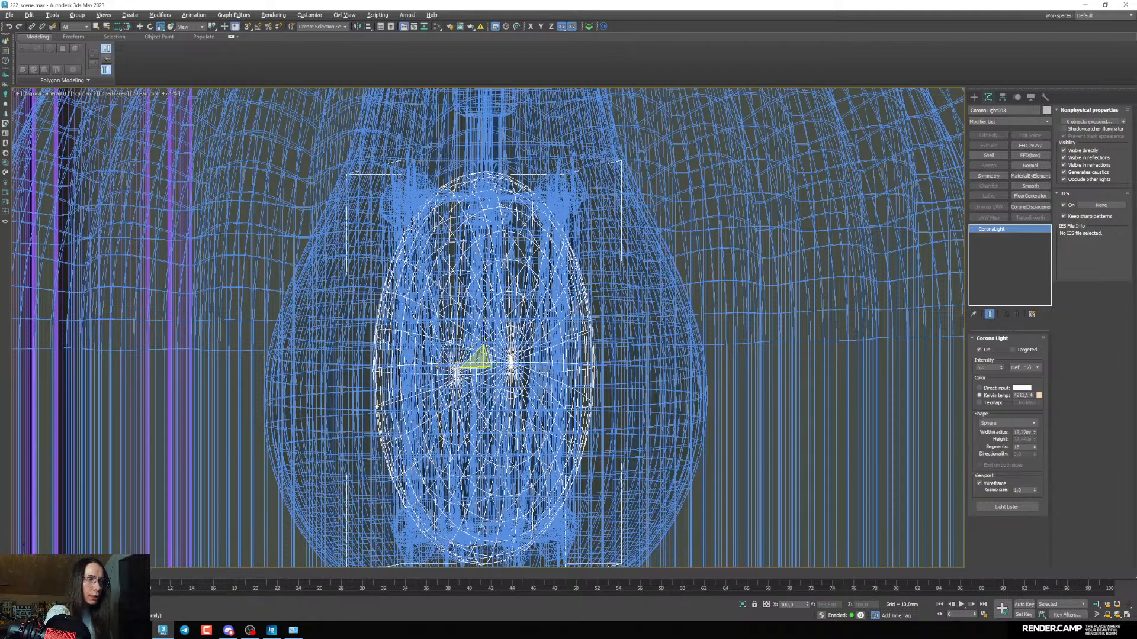
scroll(404, 368, "down", 2)
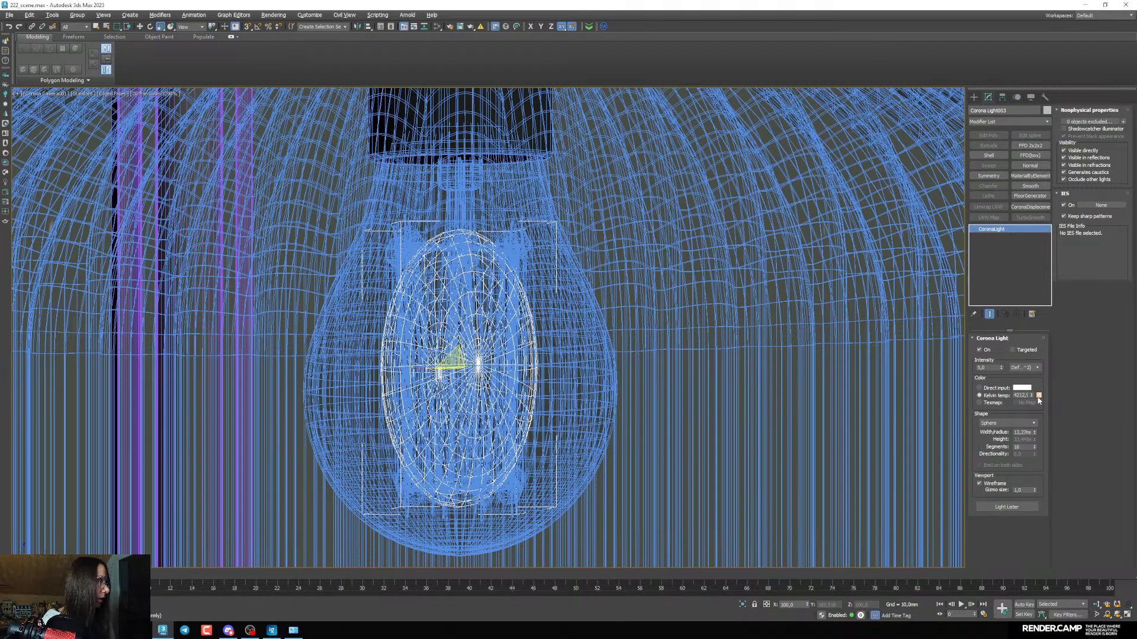
Examine the lit bulb and its surrounding lampshade up close in the interactive render
double_click(35, 614)
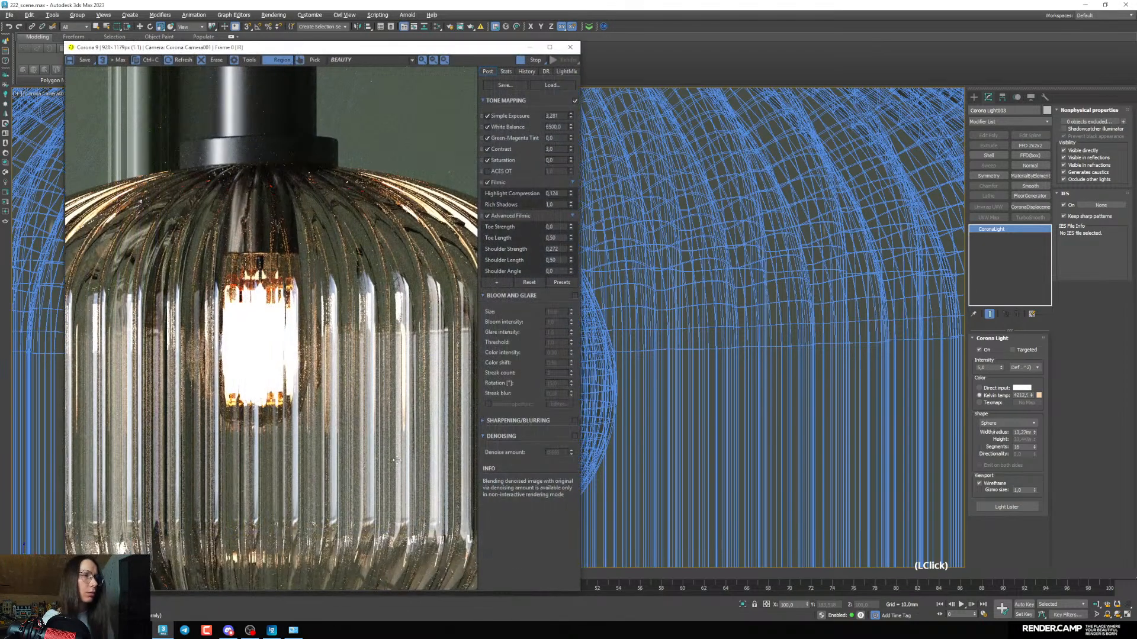
scroll(318, 419, "down", 1)
scroll(605, 375, "down", 4)
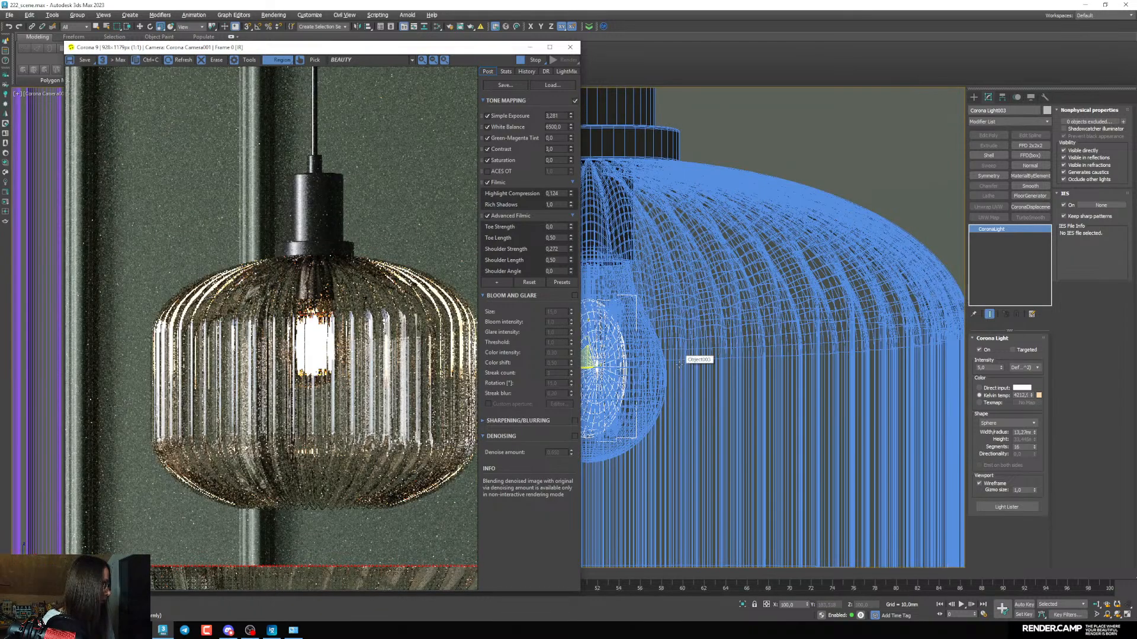
left_click(527, 48)
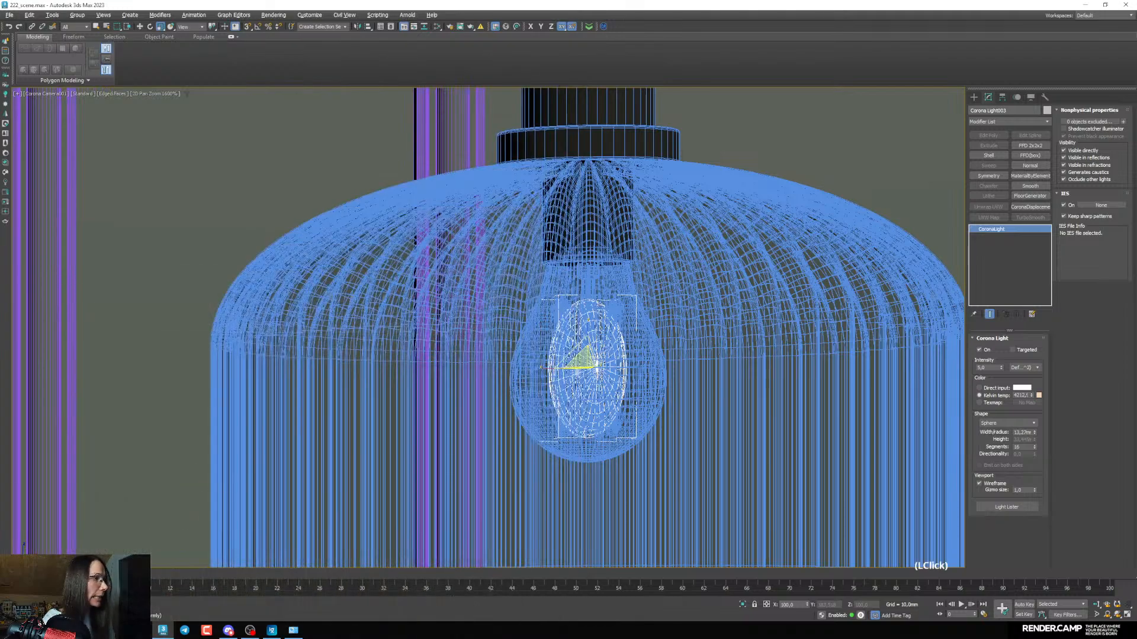
Check the light's numeric scale values and try scaling it down vertically into a round sphere
right_click(160, 26)
left_click_drag(727, 166, 407, 209)
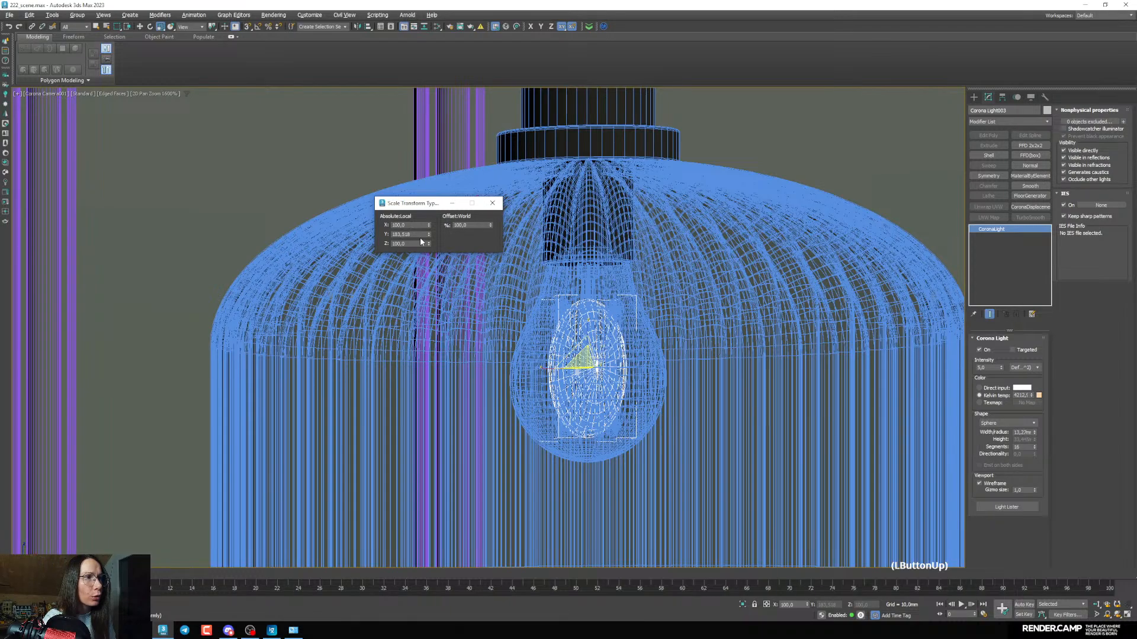
left_click(492, 203)
mouse_move(587, 327)
left_mouse_down()
mouse_move(584, 304)
mouse_move(578, 352)
mouse_move(572, 298)
mouse_move(567, 338)
mouse_move(586, 327)
left_mouse_up()
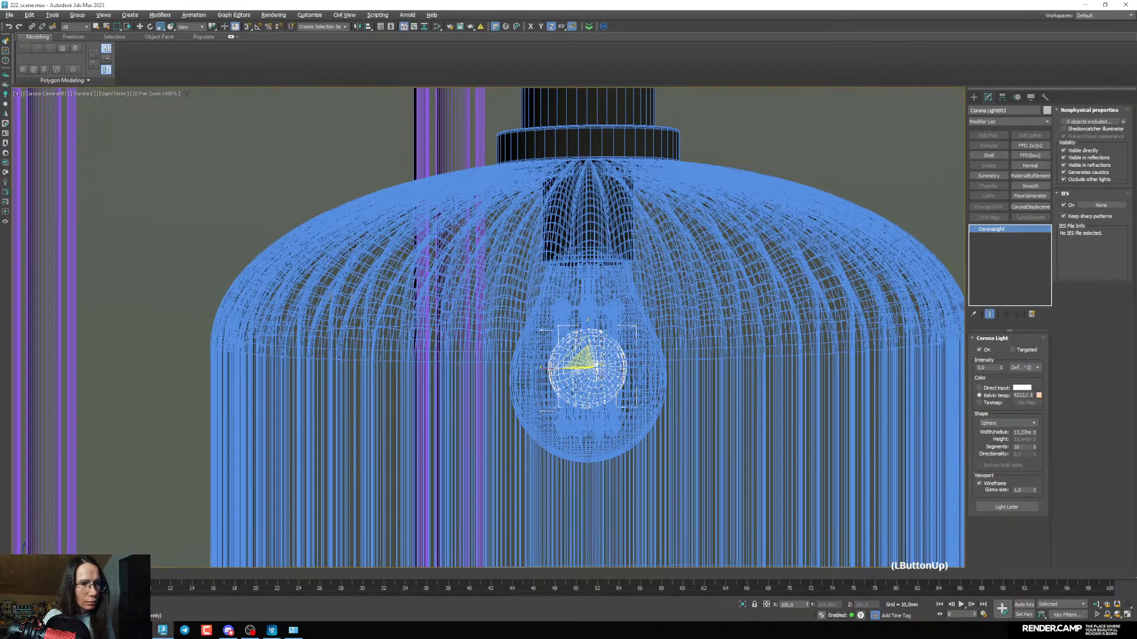
Show the interactive render beside the viewport and stretch the Corona light vertically into an elongated ellipsoid inside the bulb
left_click(46, 614)
left_click_drag(363, 51, 271, 64)
left_click_drag(585, 339, 583, 299)
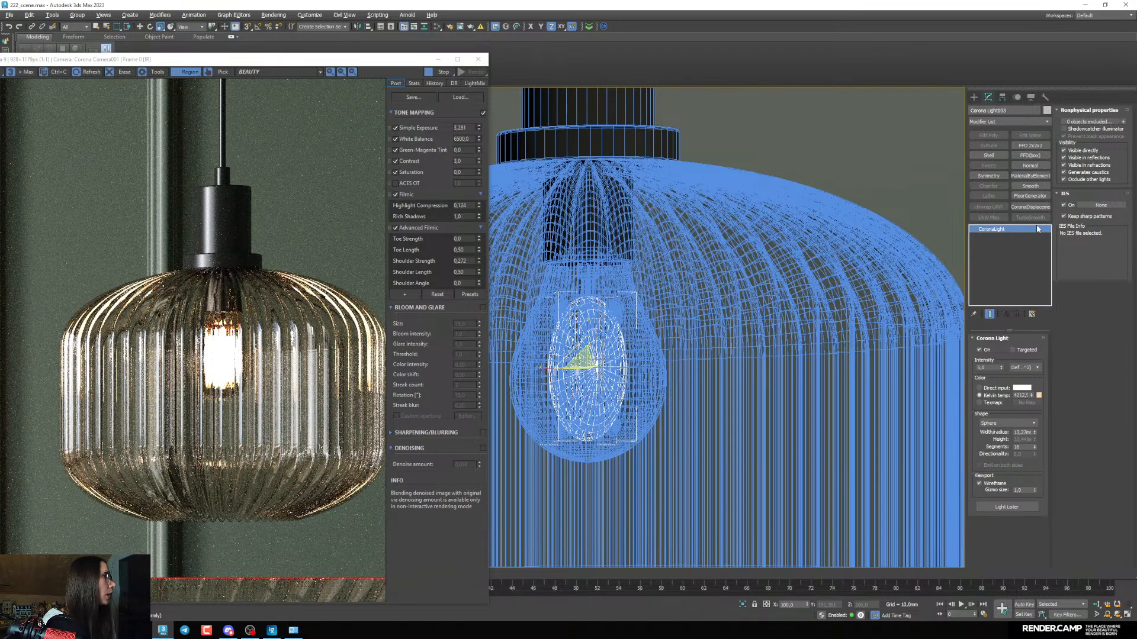
Turn the Corona light's Visible directly option off and back on to compare its effect in the render
left_click(1081, 152)
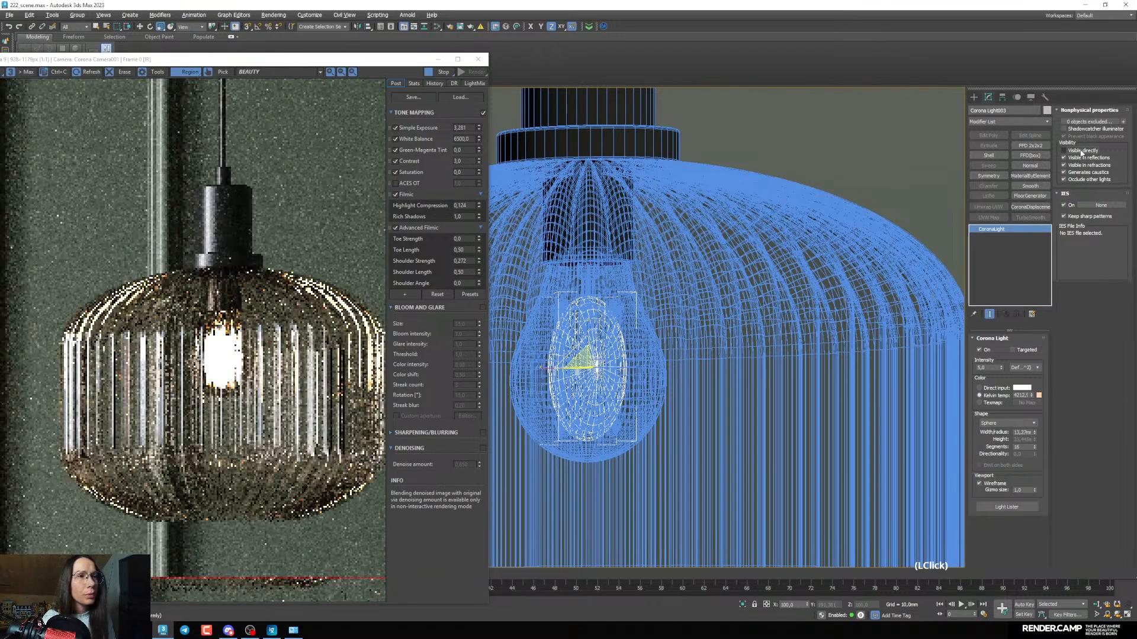
left_click(1081, 152)
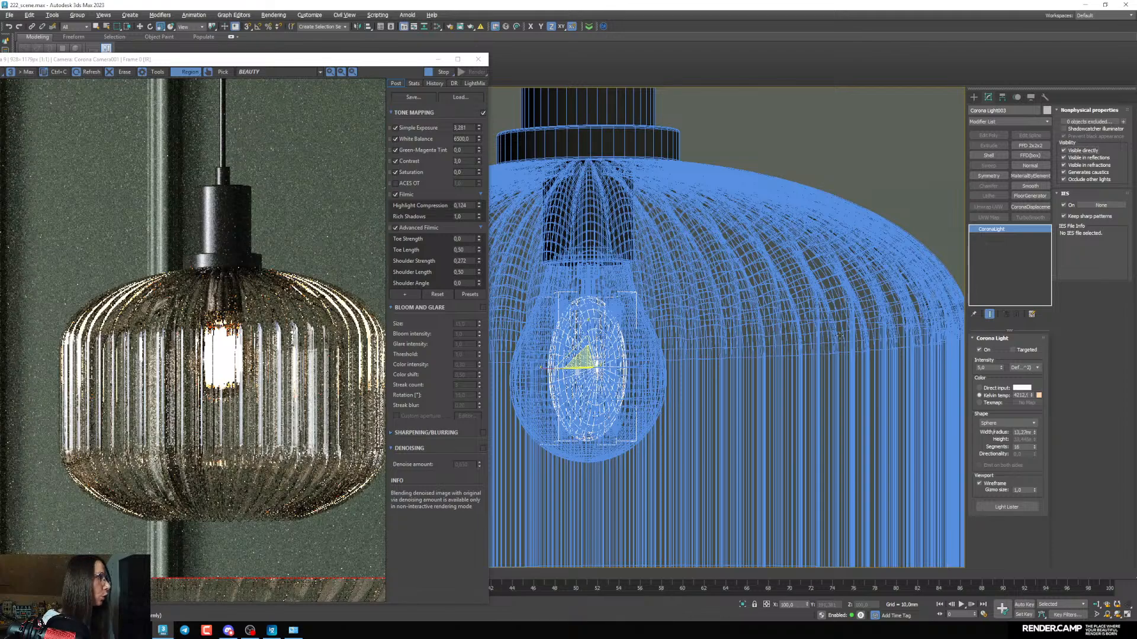
Turn the Corona light's Visible directly and Visible in refractions options off and back on, comparing the bulb up close in the render
left_click(1073, 151)
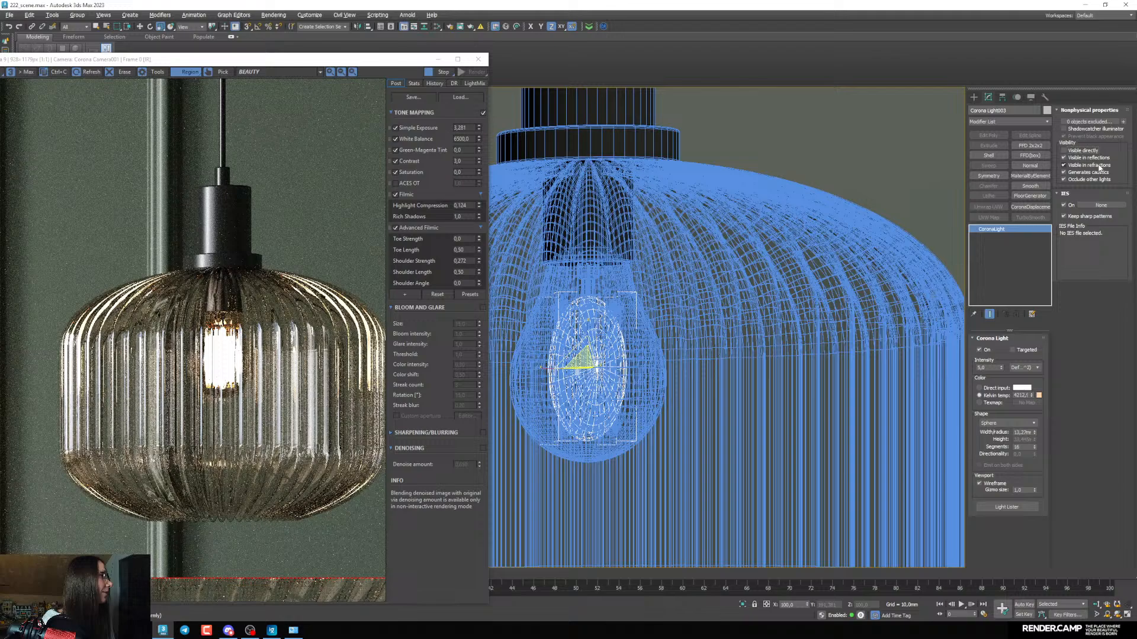
left_click(1096, 168)
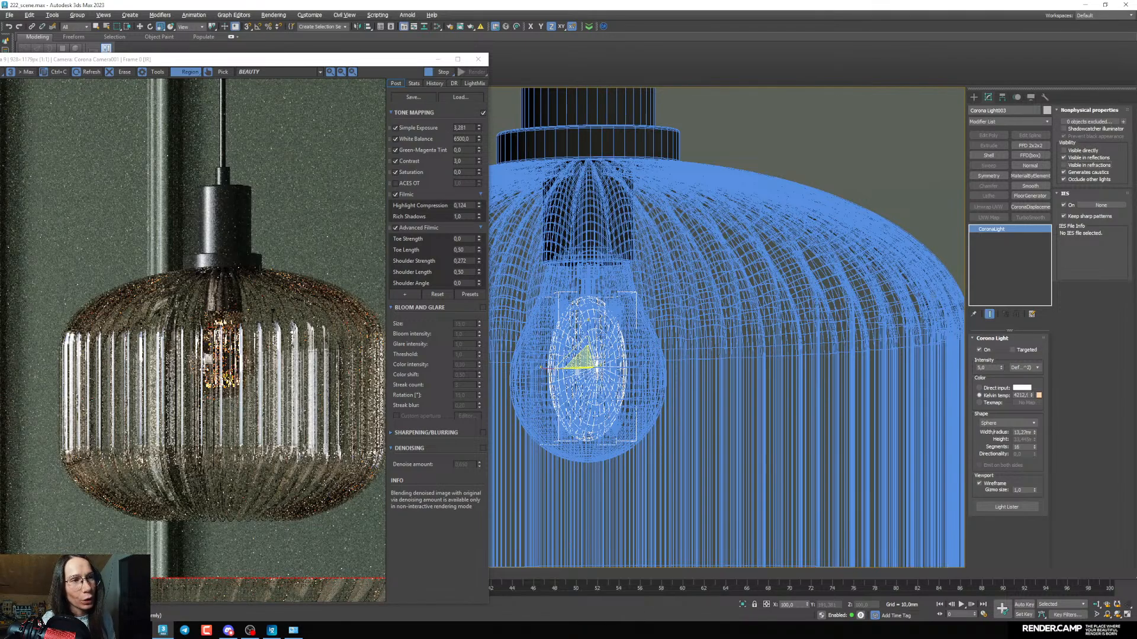
scroll(230, 367, "up", 2)
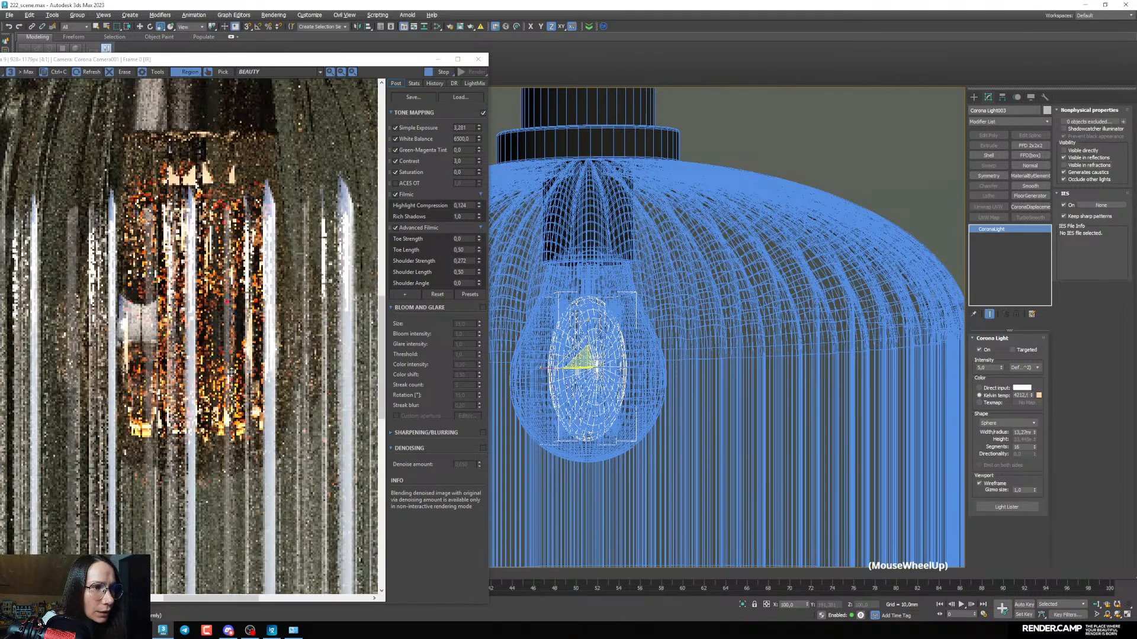
scroll(230, 368, "down", 1)
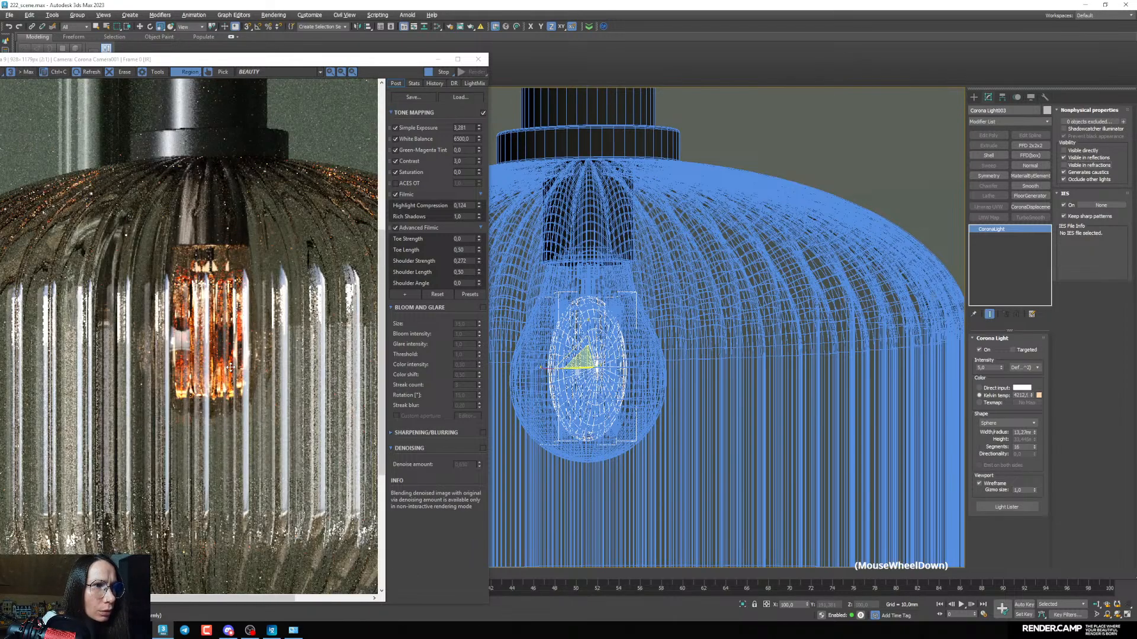
scroll(230, 367, "up", 1)
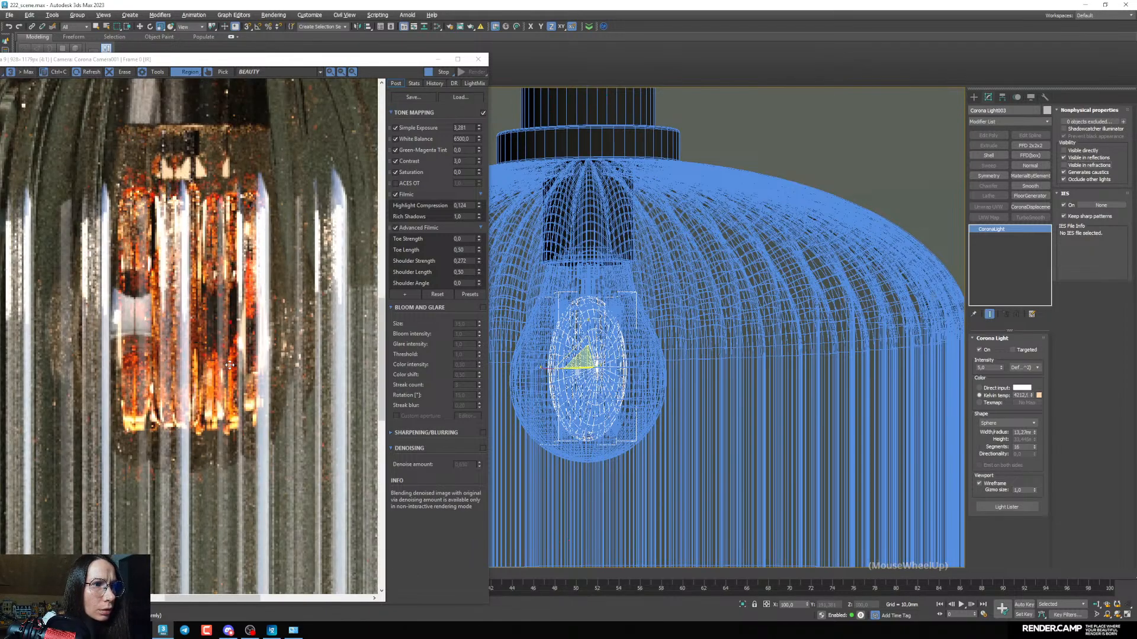
scroll(231, 367, "down", 1)
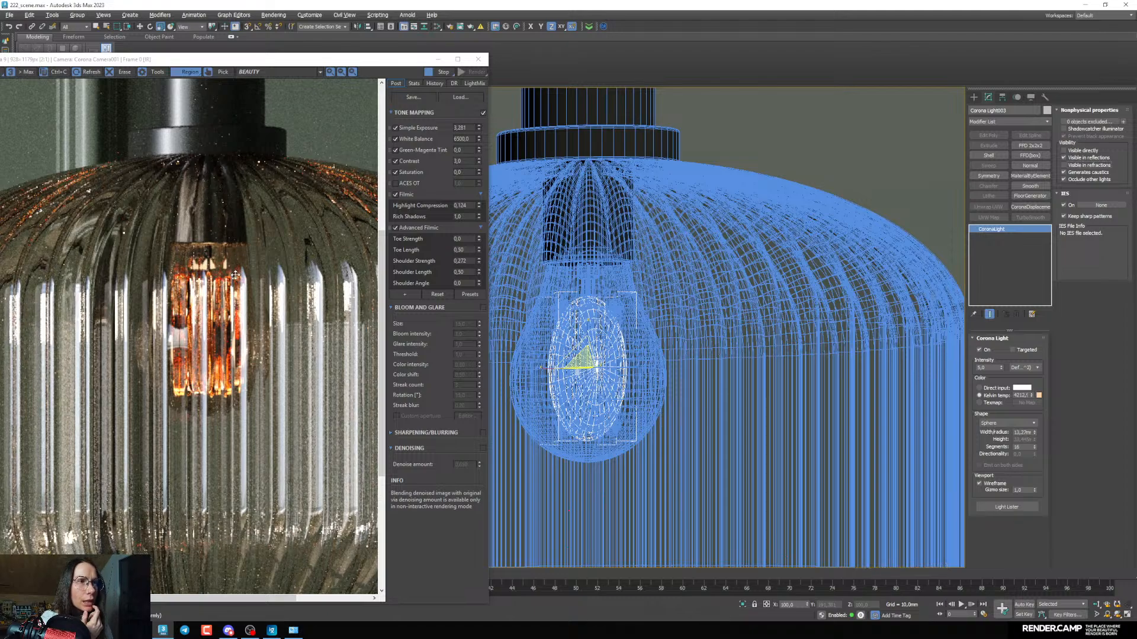
left_click(1073, 168)
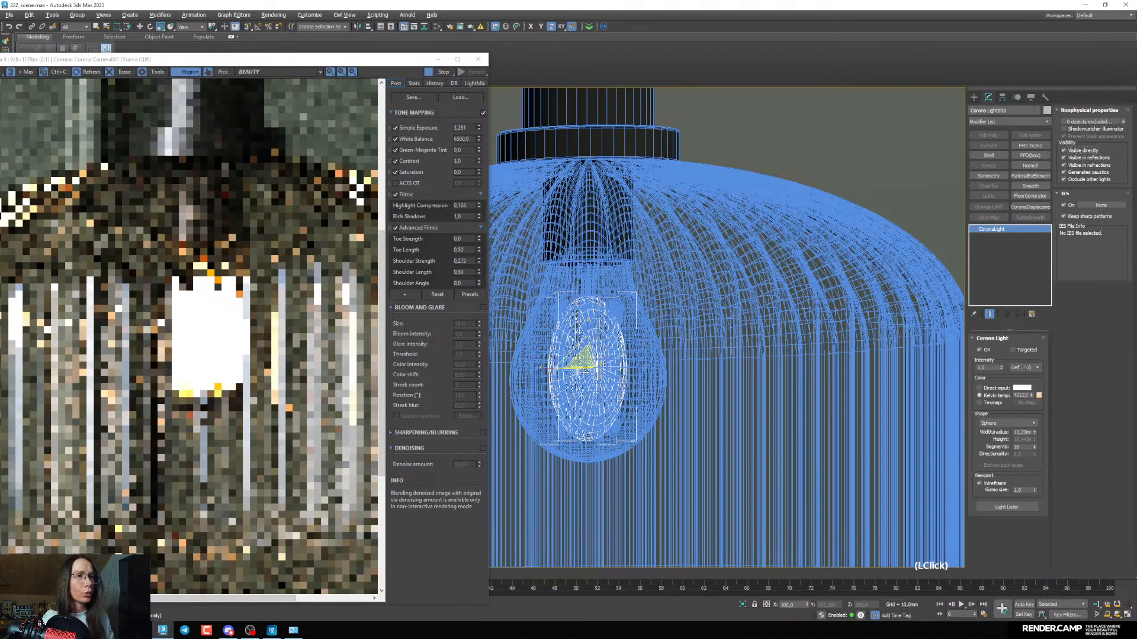
Return the viewport to the full camera view and clear the render region so the whole interior renders
scroll(592, 394, "down", 4)
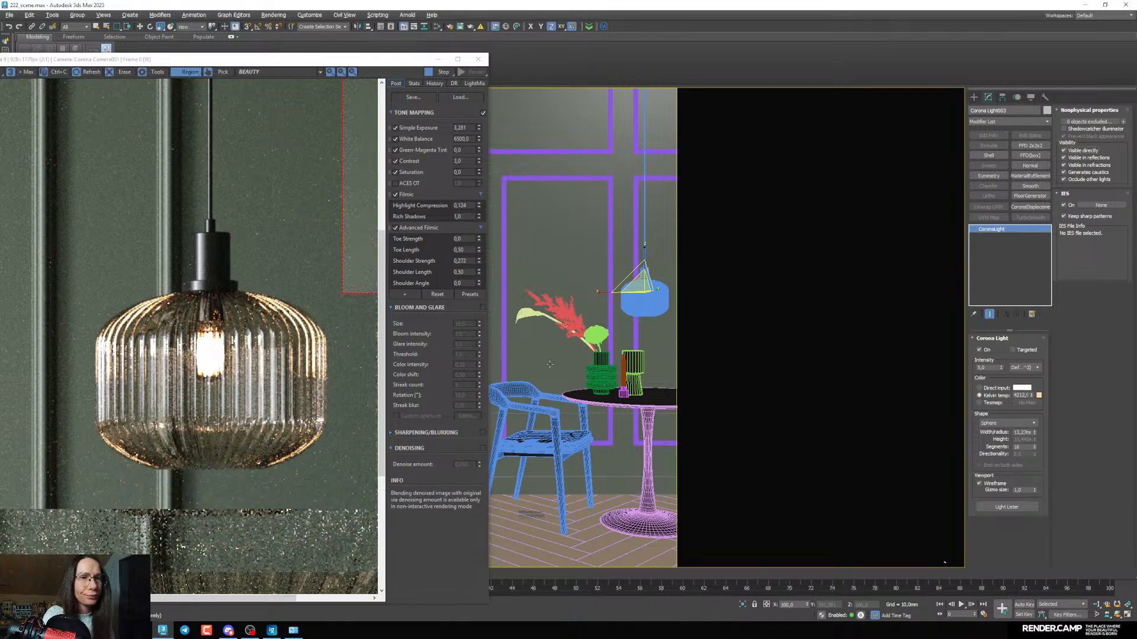
left_click_drag(189, 60, 224, 57)
scroll(222, 261, "down", 2)
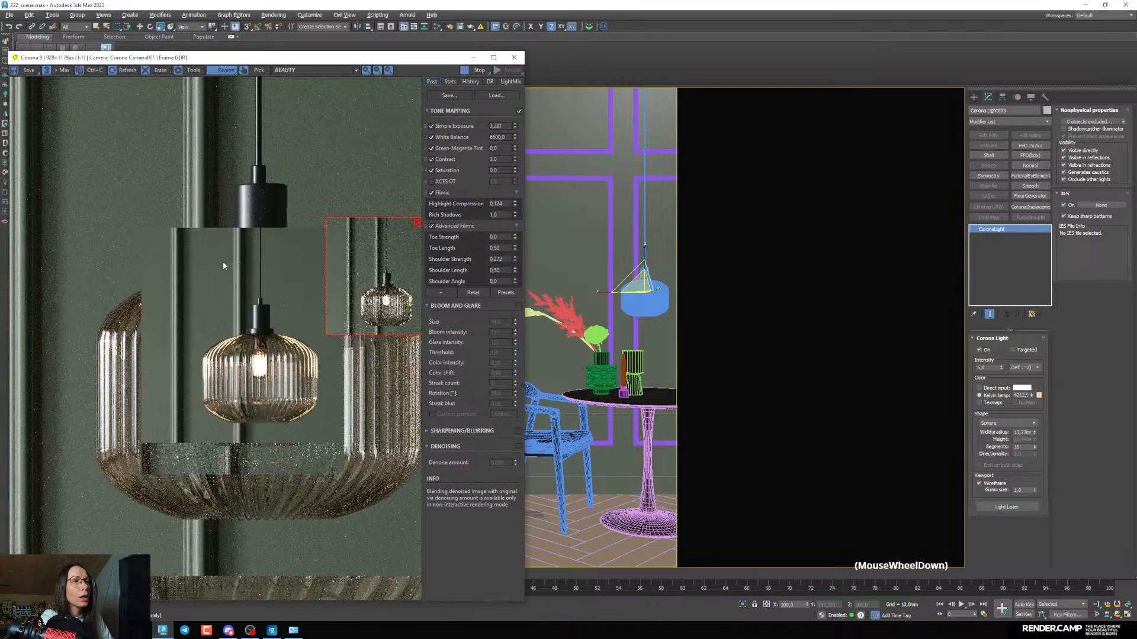
left_click(417, 221)
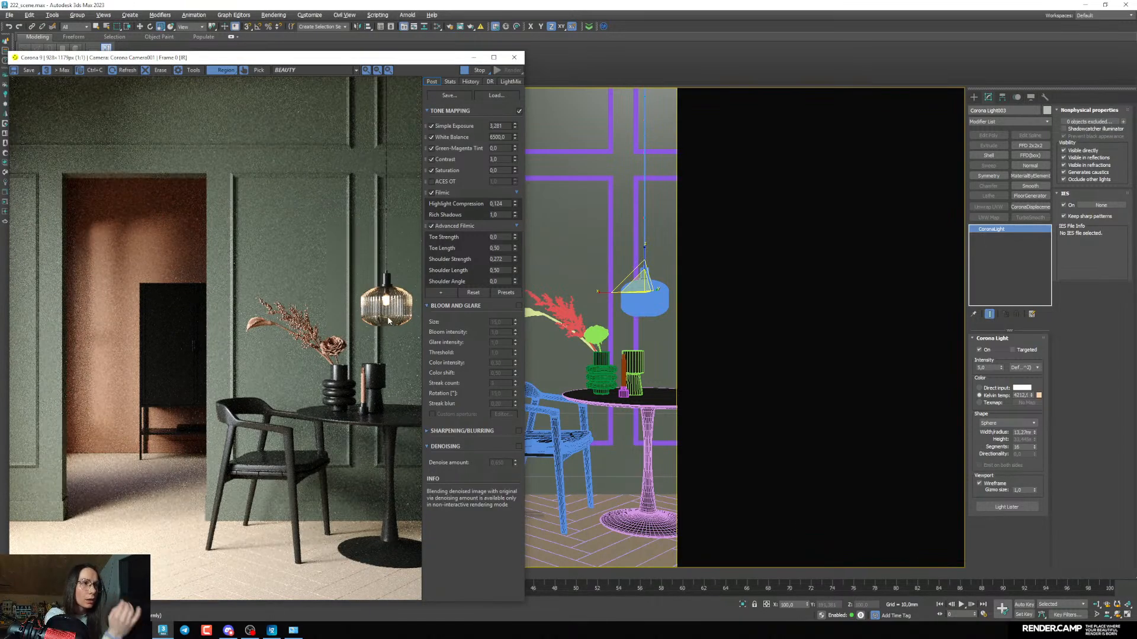
Adjust the lampshade glass material's volumetric absorption distance, limiting the interactive render to a region around the pendant lamp
left_click(994, 539)
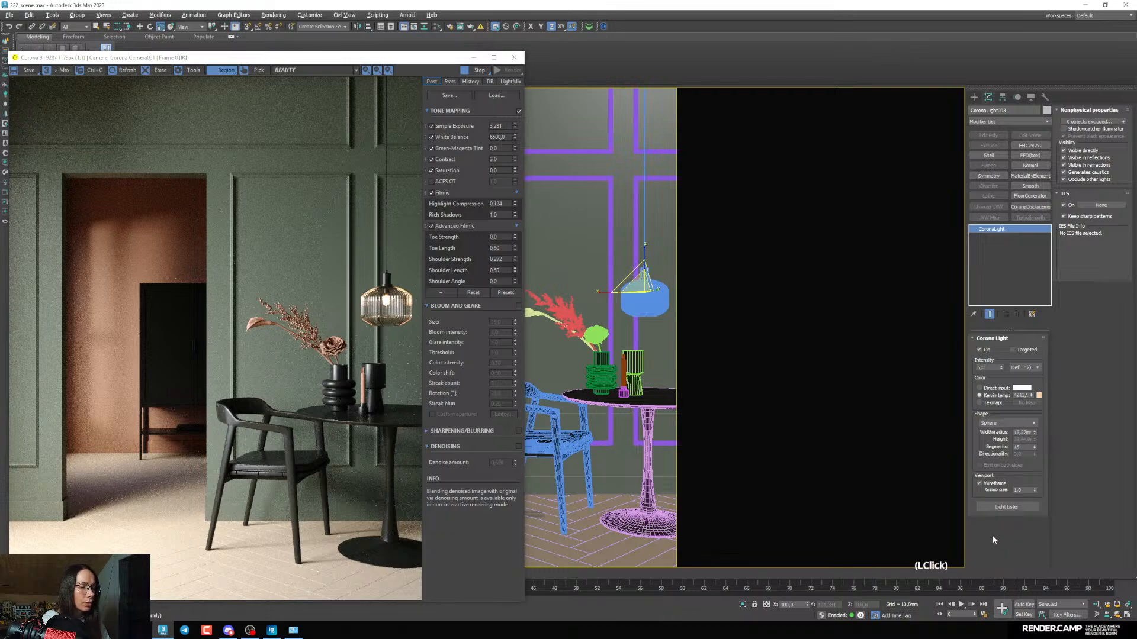
key("m")
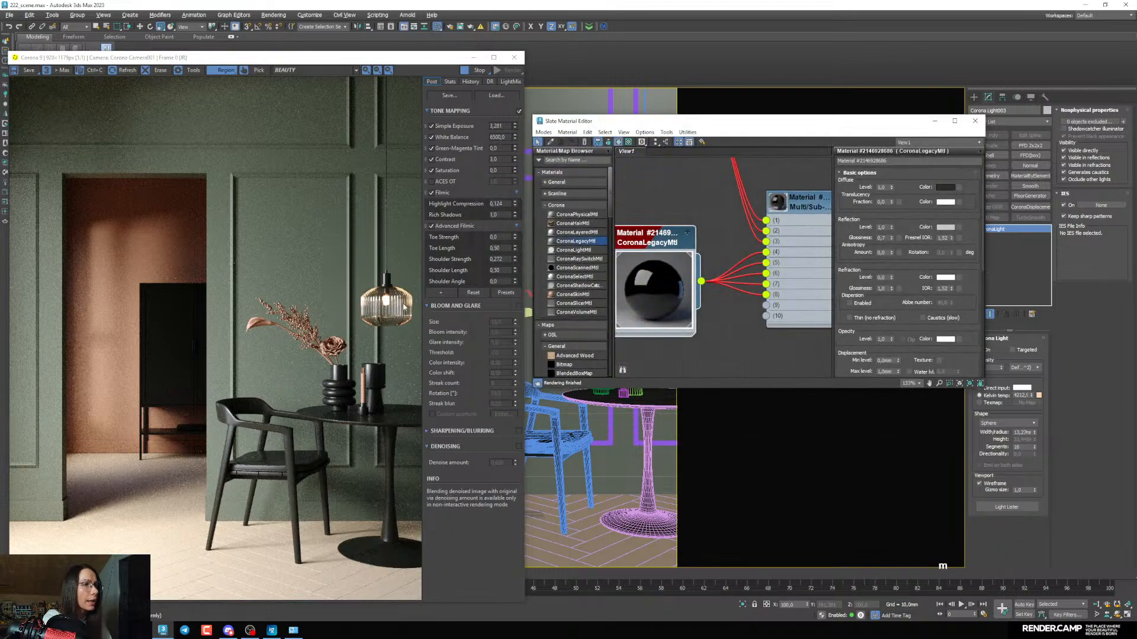
middle_click_drag(697, 250, 695, 305)
scroll(702, 272, "down", 3)
scroll(713, 287, "down", 3)
double_click(773, 234)
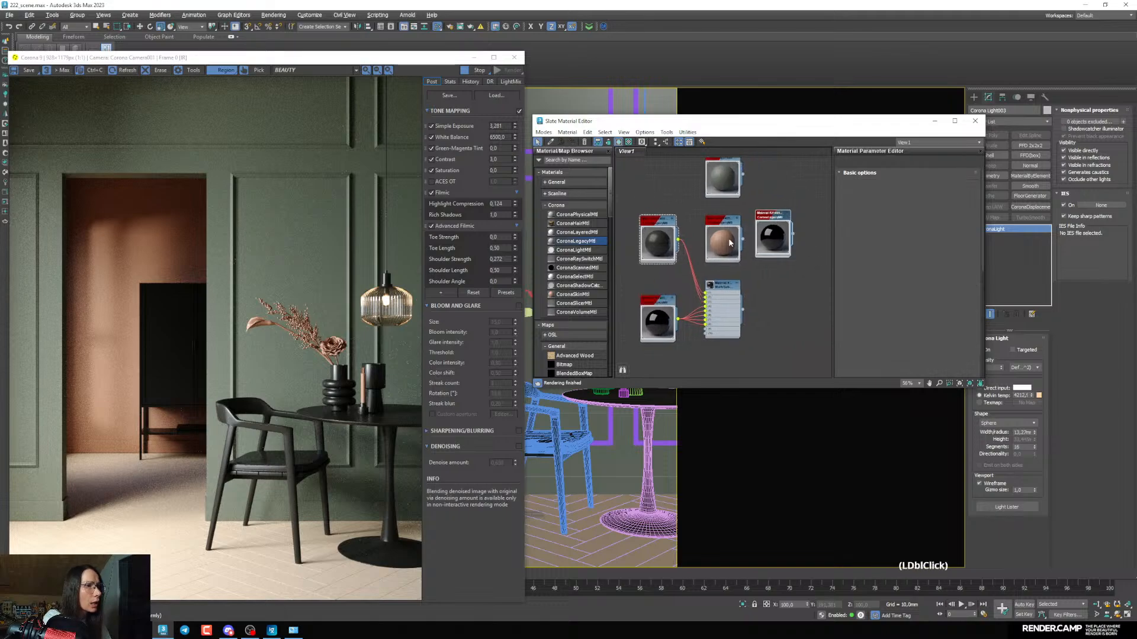
left_click_drag(912, 296, 914, 211)
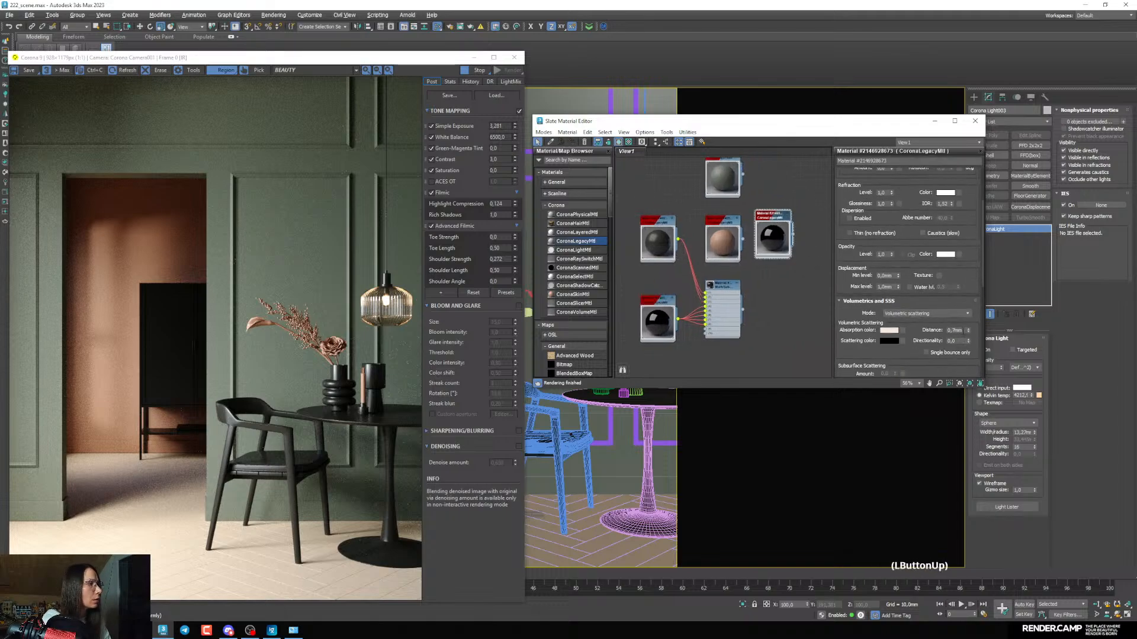
left_click_drag(969, 335, 969, 342)
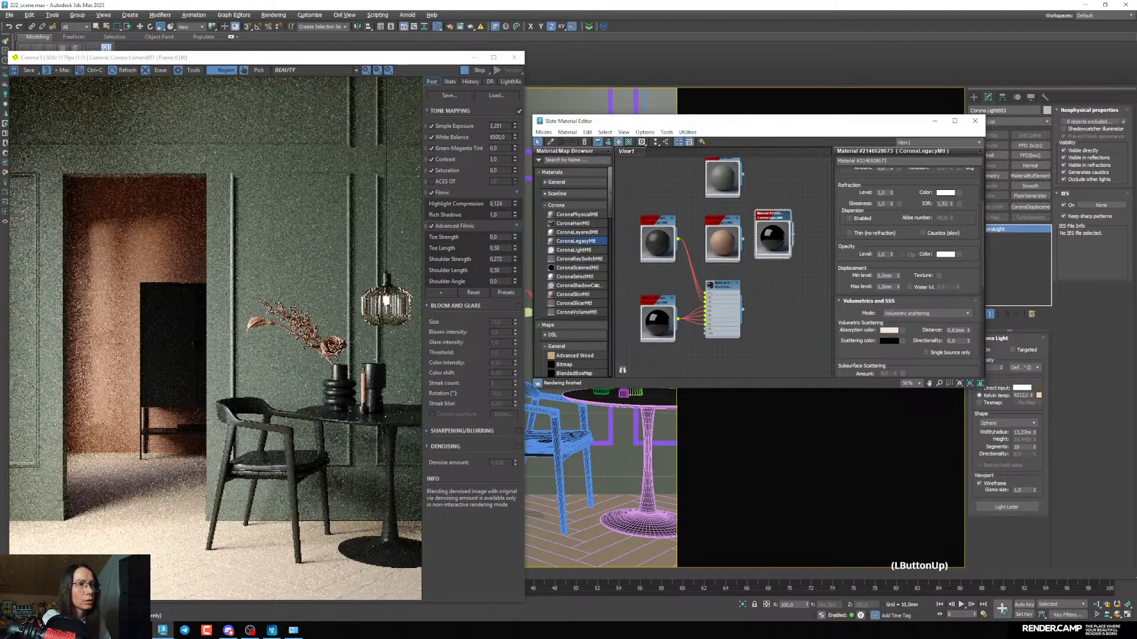
left_click_drag(329, 268, 416, 333)
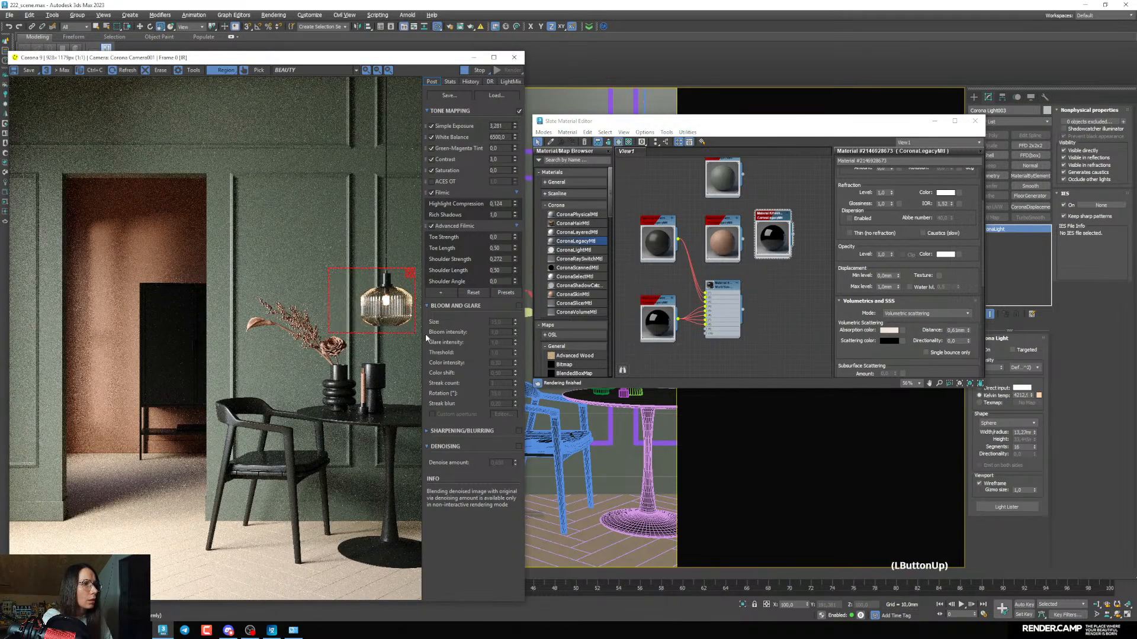
left_click(969, 332)
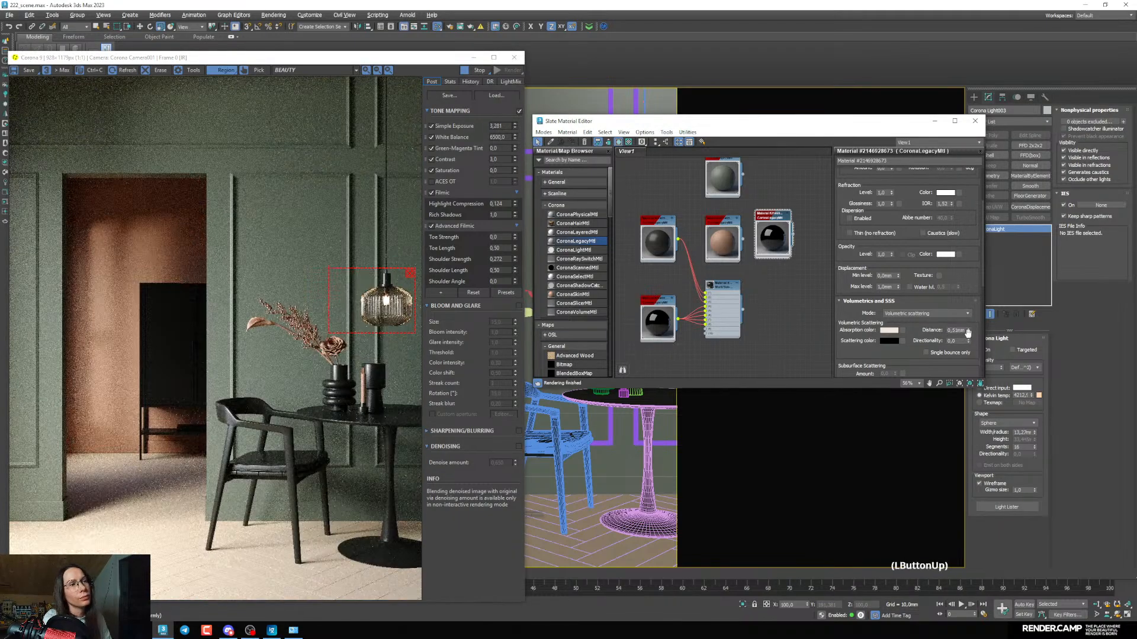
left_click(968, 332)
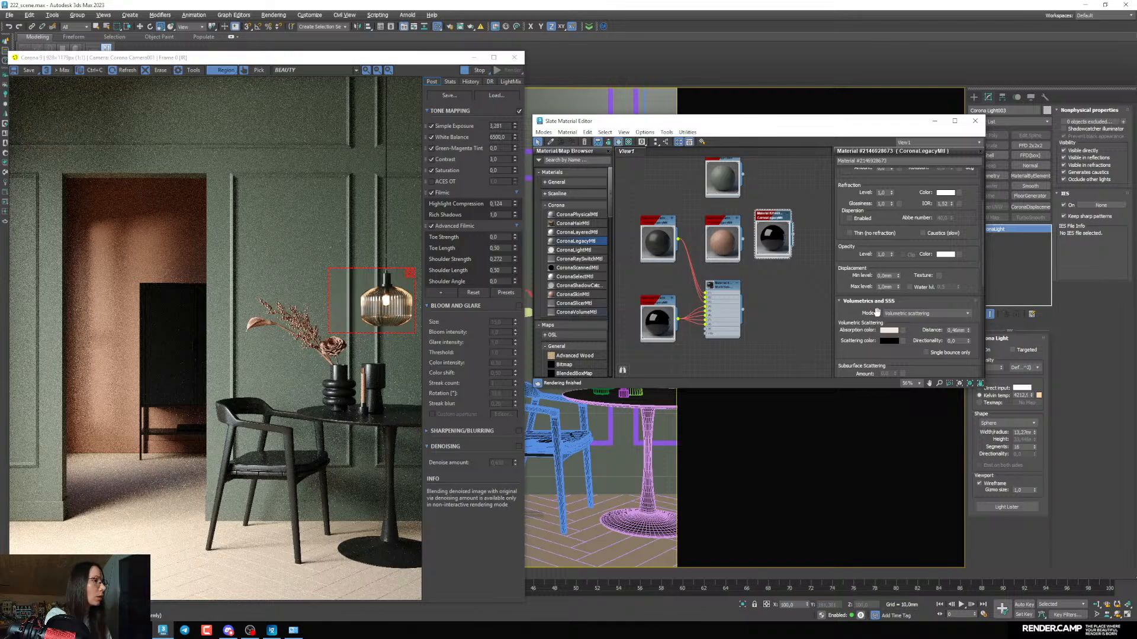
Reduce the saturation of the glass material's absorption color to 34
left_click(888, 331)
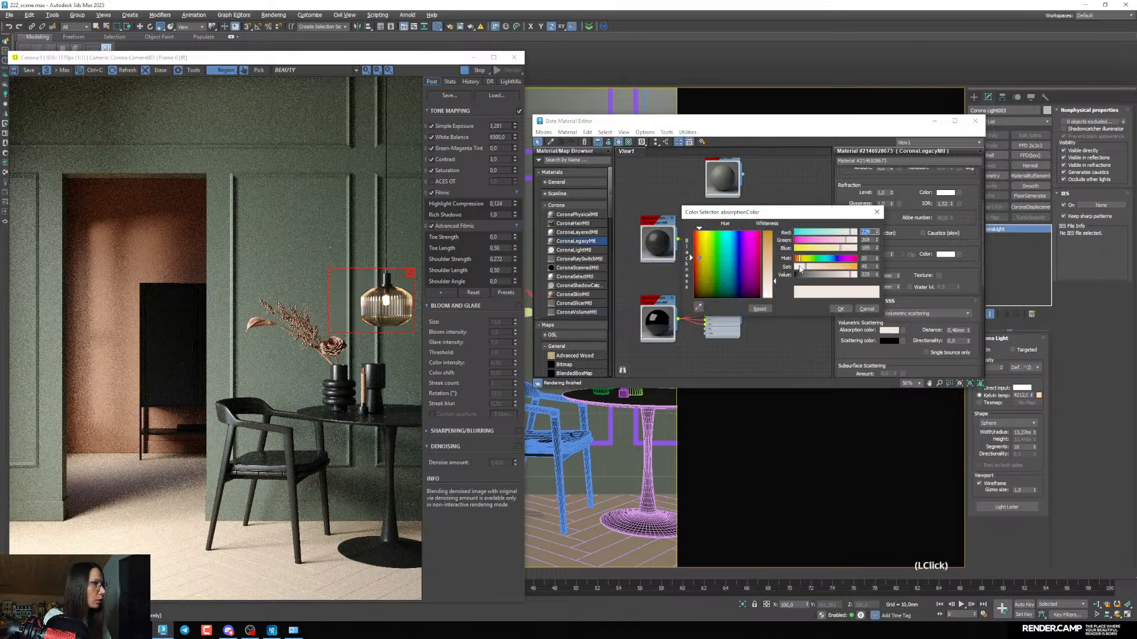
left_click(802, 282)
left_click(803, 267)
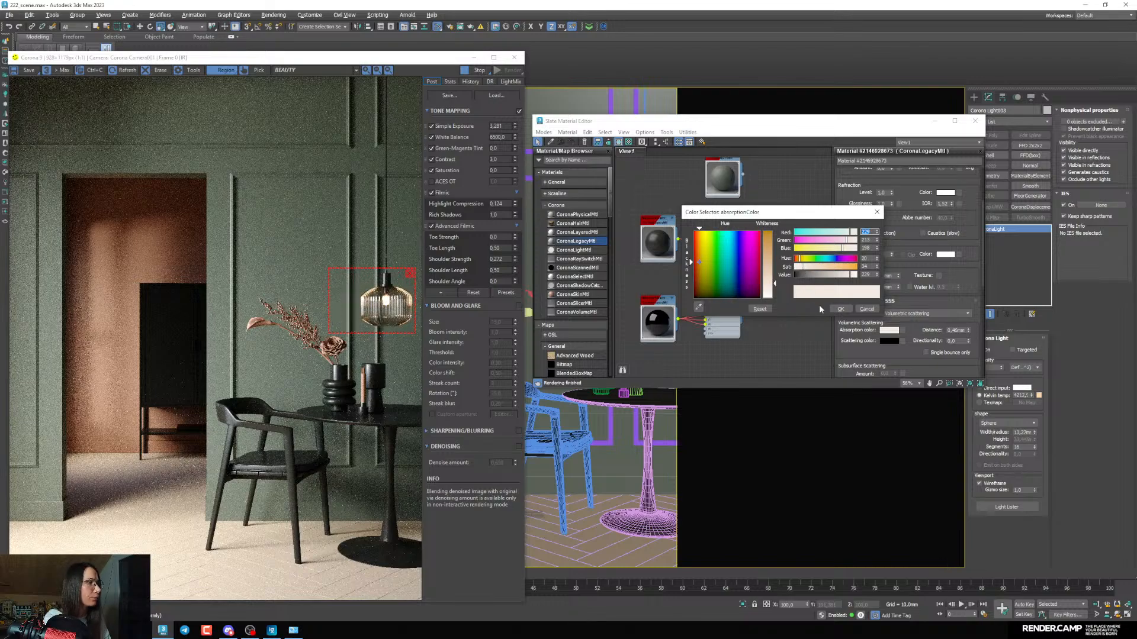
left_click(840, 308)
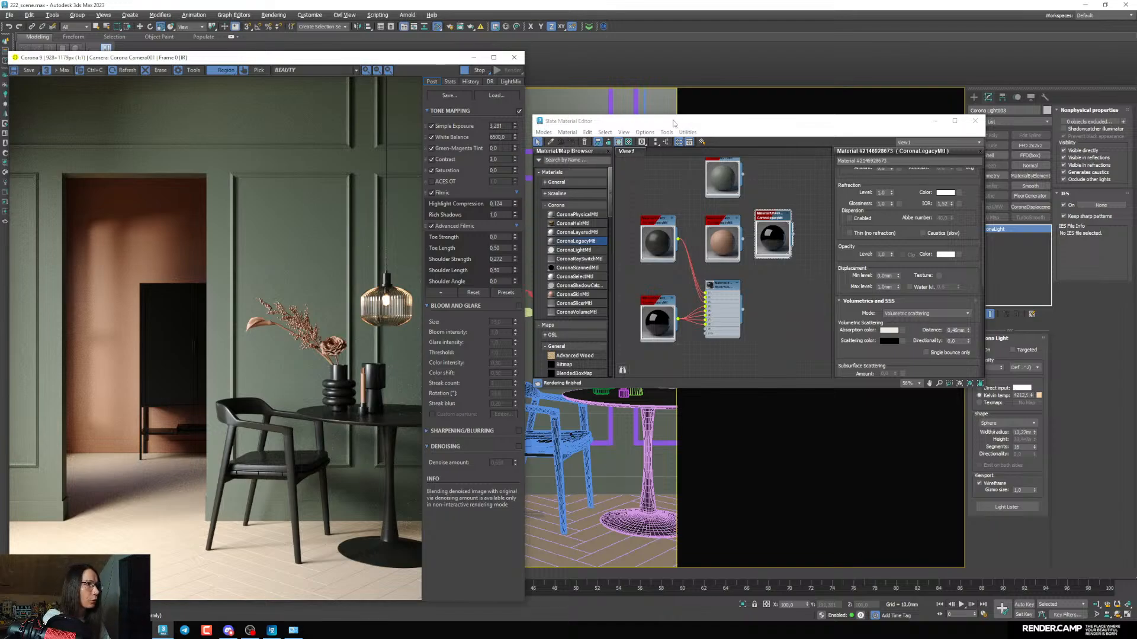
Pick the herringbone floor's material from the scene and move its node to an empty area of the Slate Material Editor's view
left_click_drag(673, 120, 668, 111)
middle_click_drag(643, 281, 681, 293)
scroll(658, 234, "down", 2)
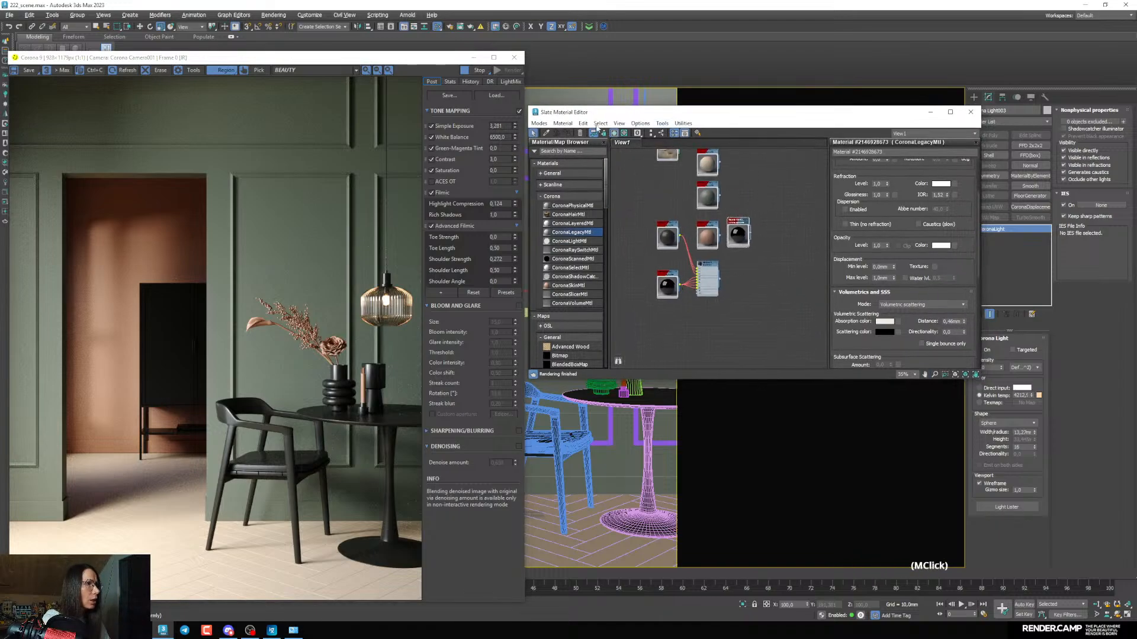
left_click(546, 134)
left_click(592, 545)
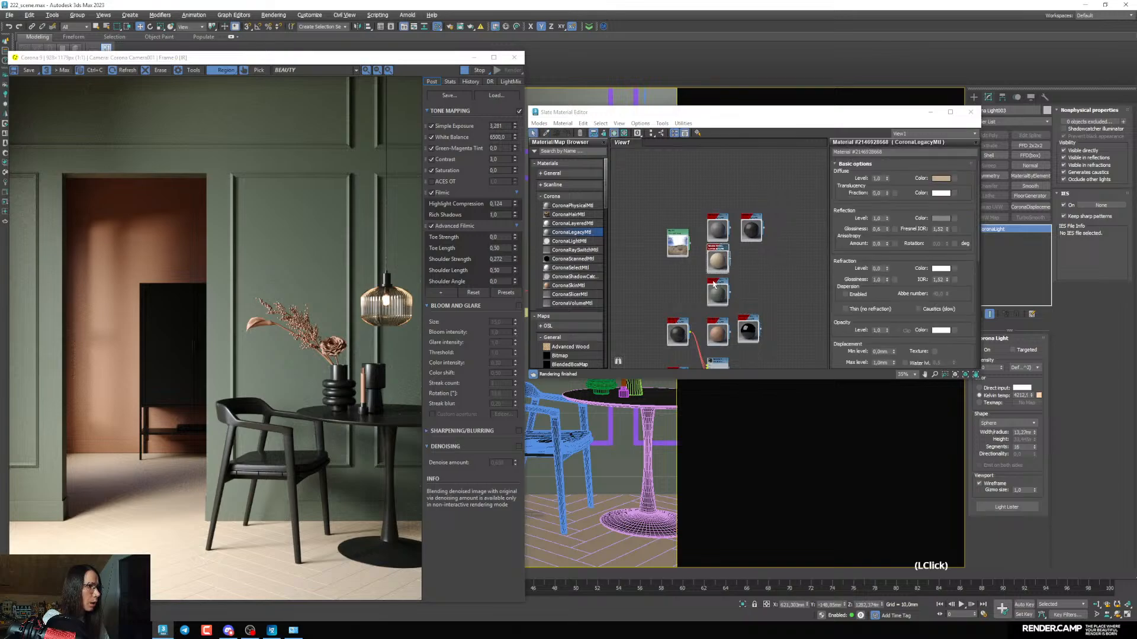
middle_click_drag(714, 284, 765, 273)
left_click_drag(771, 247, 660, 295)
scroll(692, 314, "up", 2)
middle_click_drag(660, 296, 691, 284)
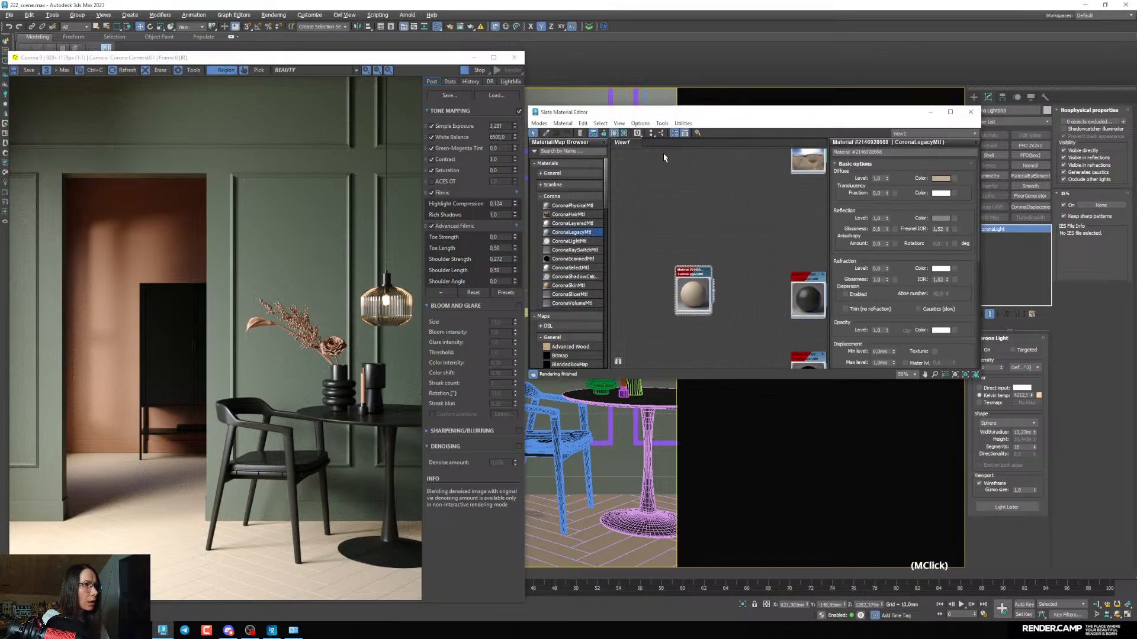
left_click_drag(636, 116, 659, 58)
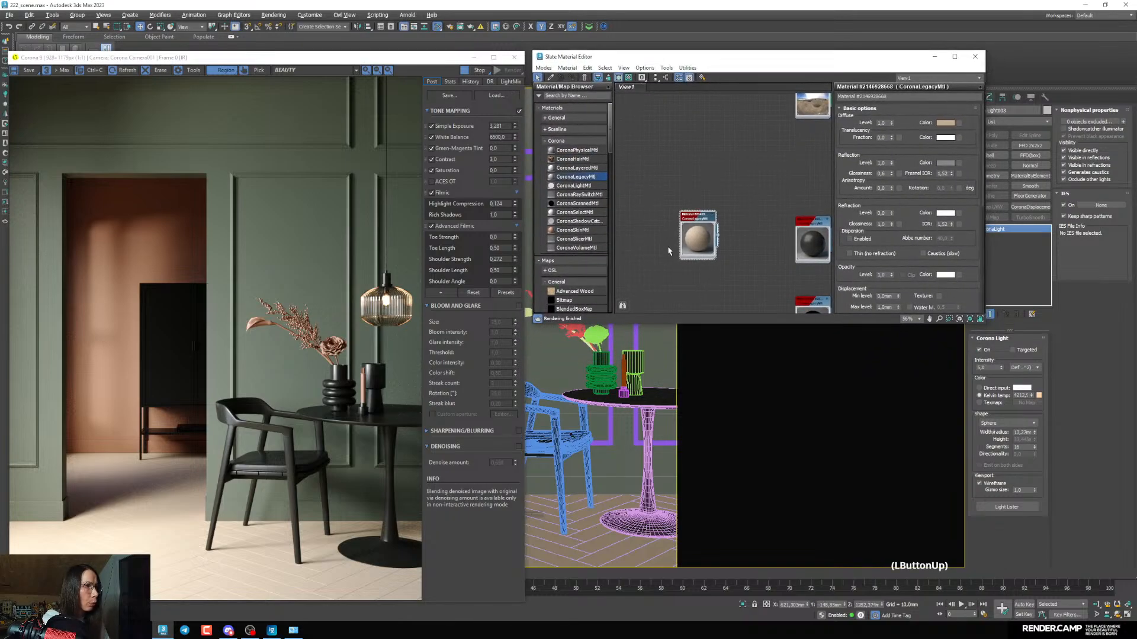
Add a MultiTexture map beside the floor's CoronaLegacyMtl node
scroll(576, 262, "down", 3)
scroll(578, 278, "down", 3)
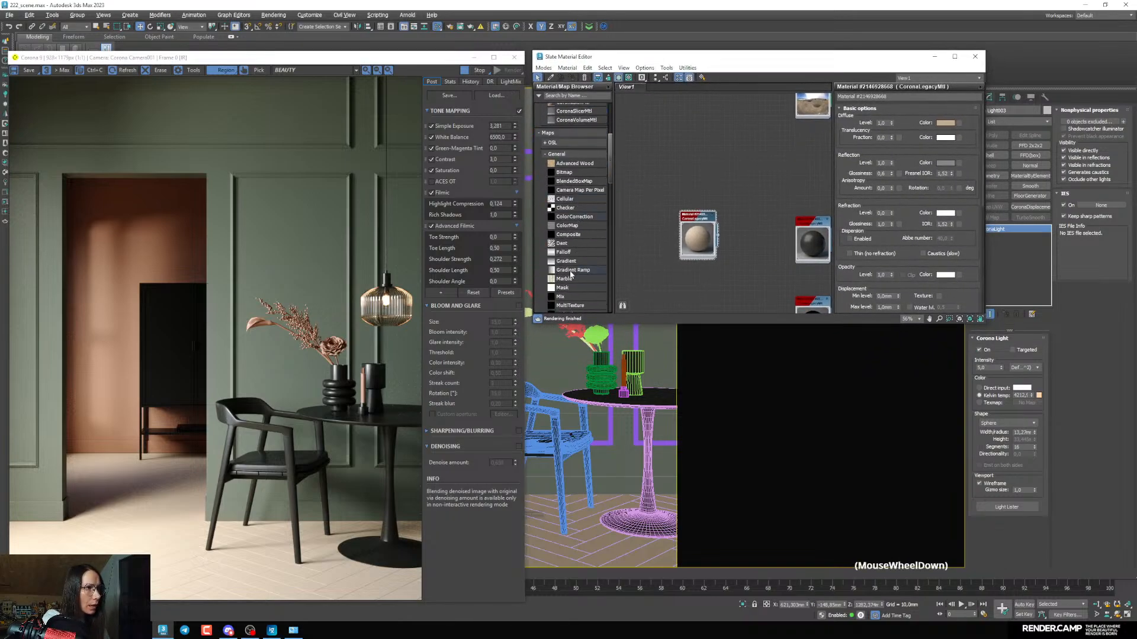
scroll(571, 274, "down", 1)
left_click_drag(571, 273, 641, 272)
scroll(659, 272, "up", 2)
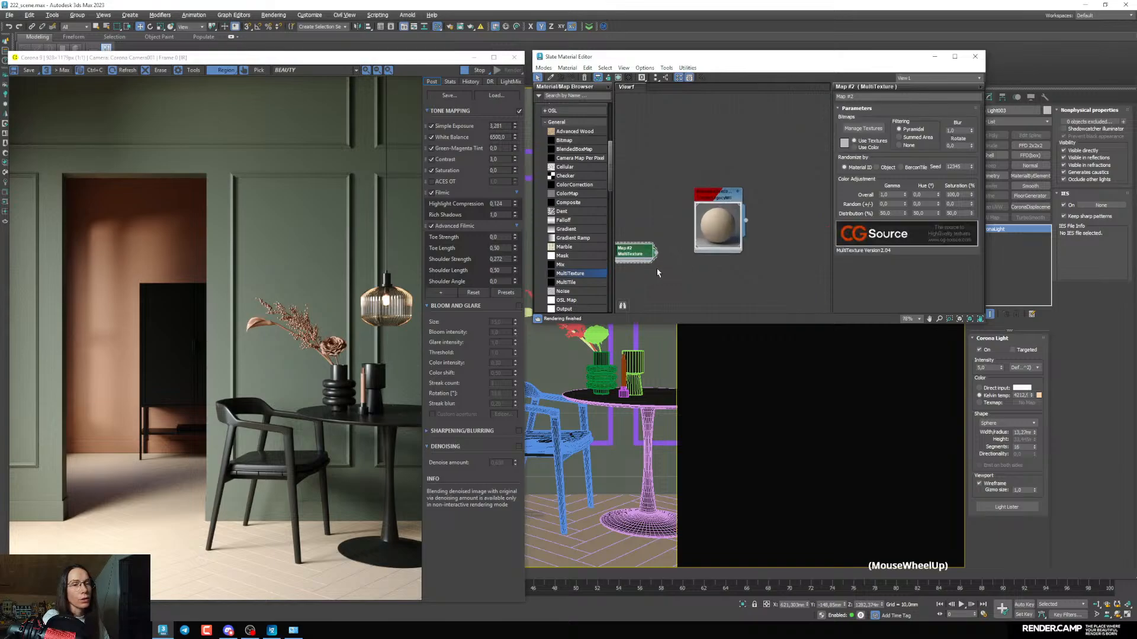
middle_click_drag(644, 273, 715, 254)
scroll(656, 253, "up", 2)
left_click(653, 255)
scroll(670, 274, "down", 2)
Load the wood-floorboards-oak_1213-01_Diffuse images 01 through 18 into the MultiTexture map and close its texture manager
left_click(863, 127)
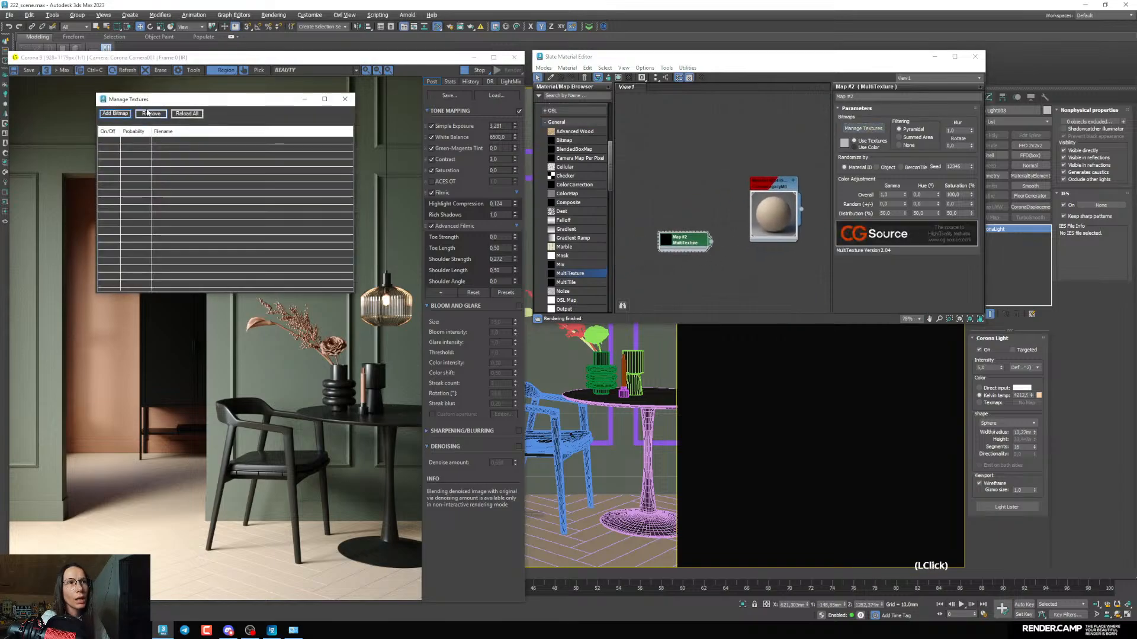
left_click(115, 114)
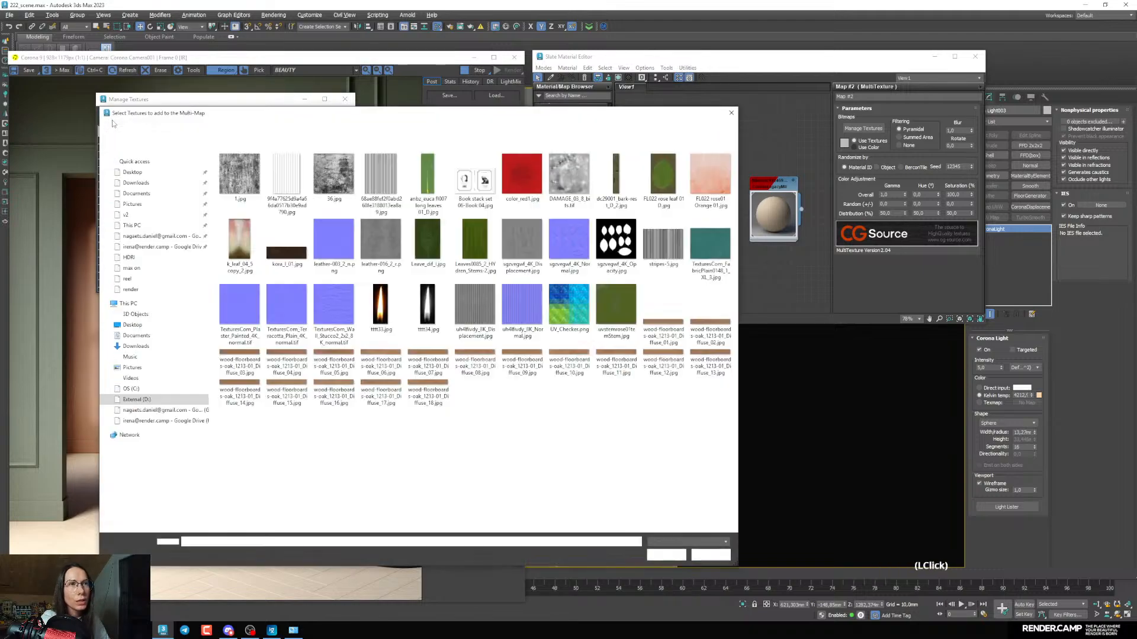
left_click(663, 313)
left_click(427, 392, "shift")
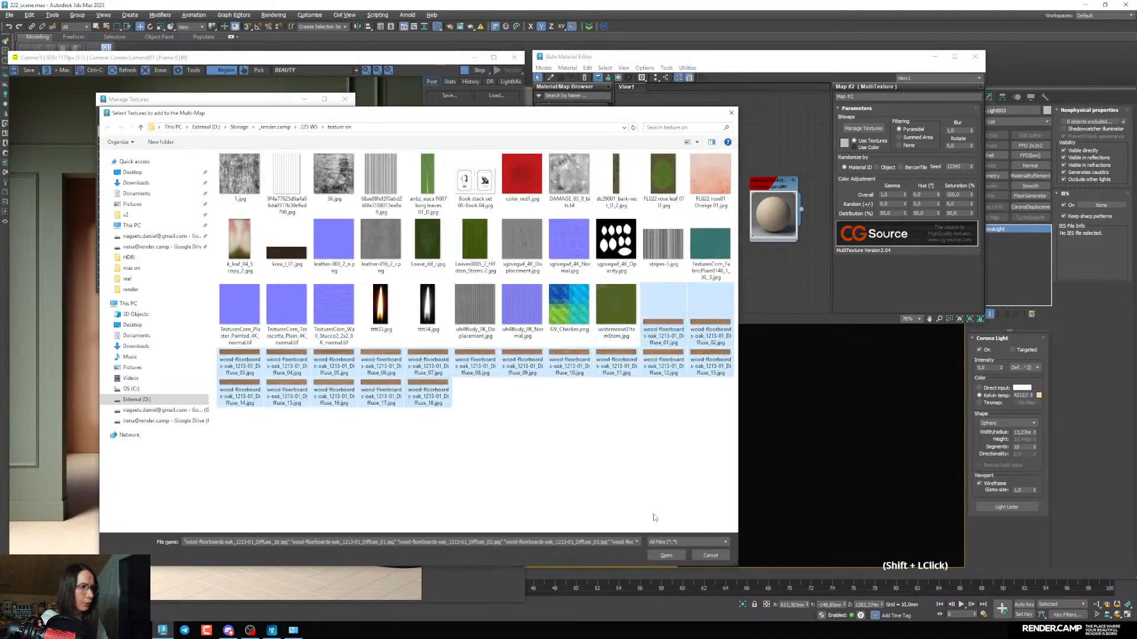
left_click(666, 556)
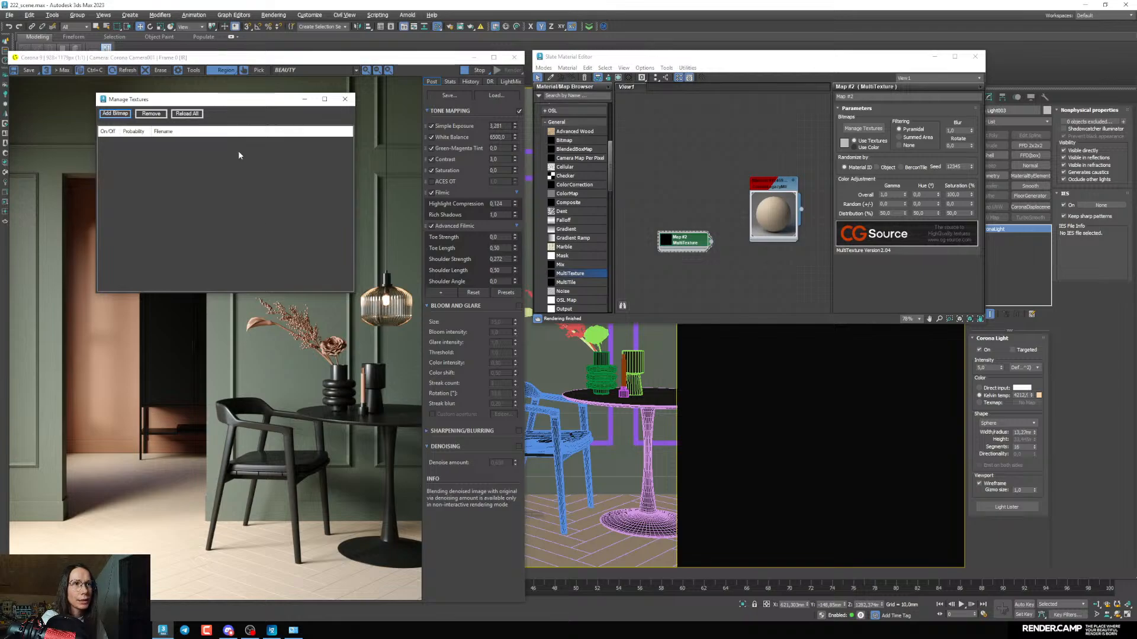
mouse_move(719, 206)
middle_mouse_down()
mouse_move(732, 154)
mouse_move(731, 180)
mouse_move(704, 218)
middle_mouse_up()
scroll(729, 160, "down", 2)
left_click(345, 100)
Connect the MultiTexture map to the floor material's Diffuse color input
left_click(705, 218)
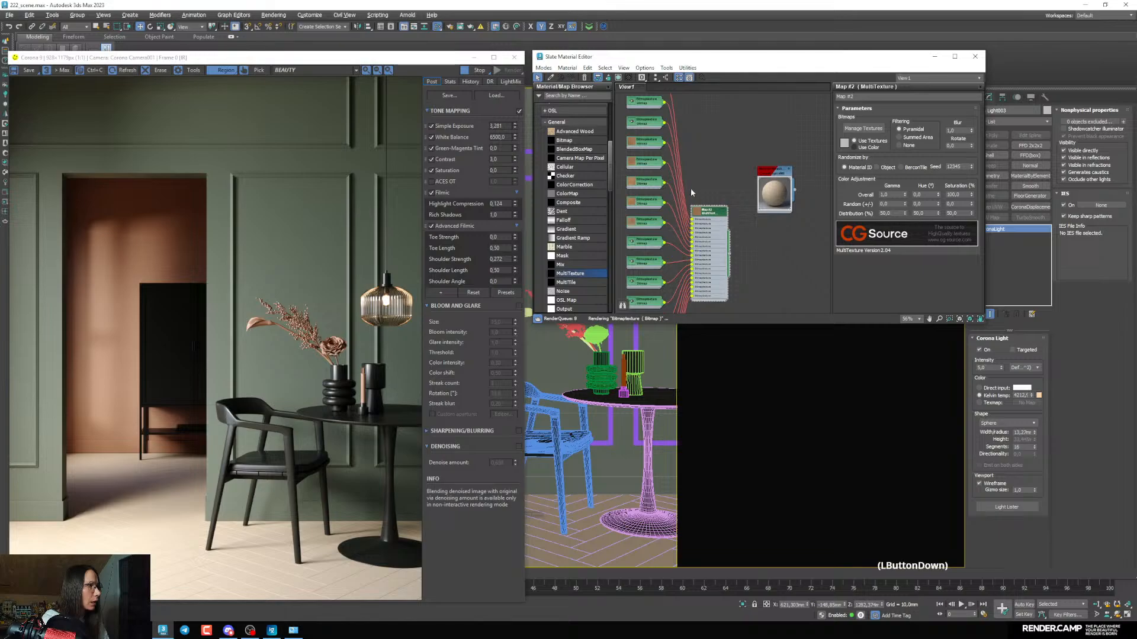
scroll(708, 212, "up", 1)
left_click(706, 215)
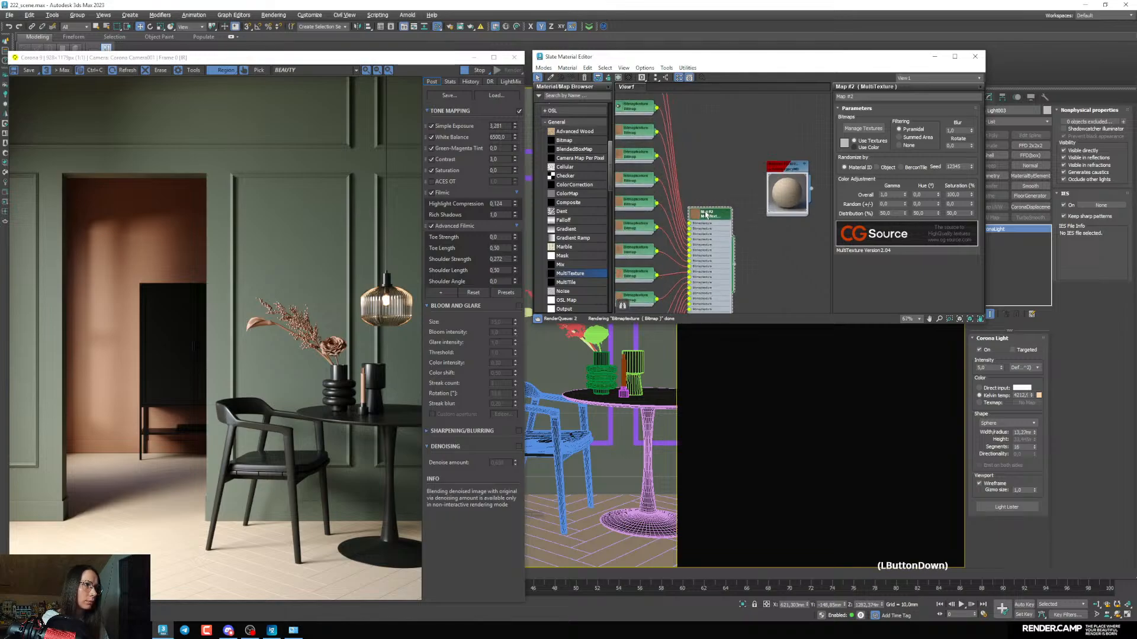
scroll(704, 215, "up", 2)
left_click(698, 216)
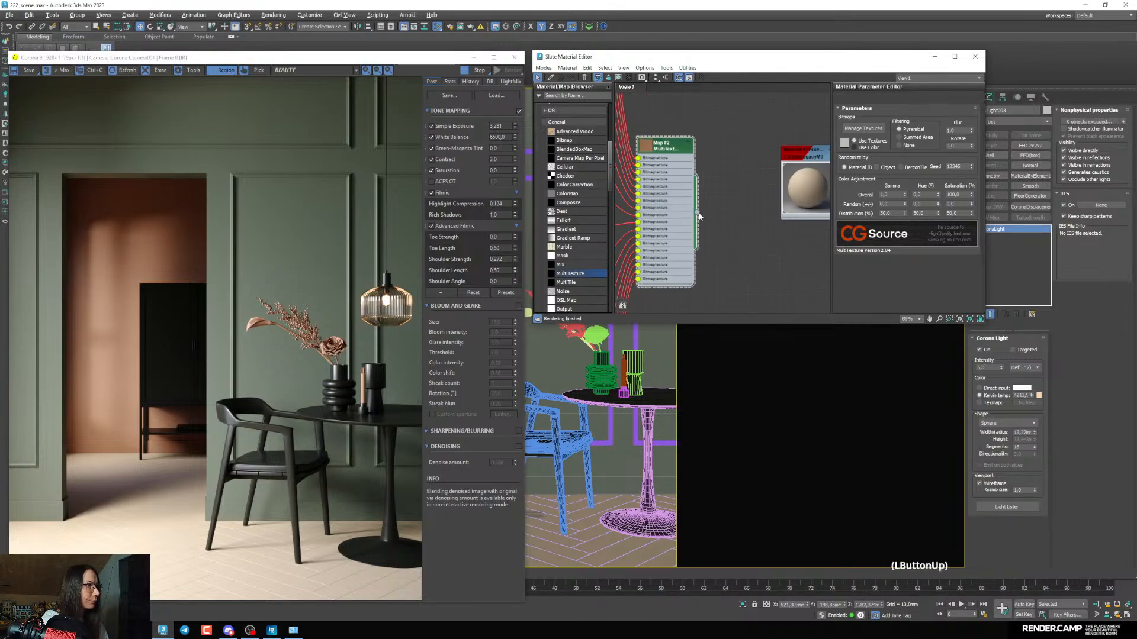
left_click_drag(697, 212, 780, 220)
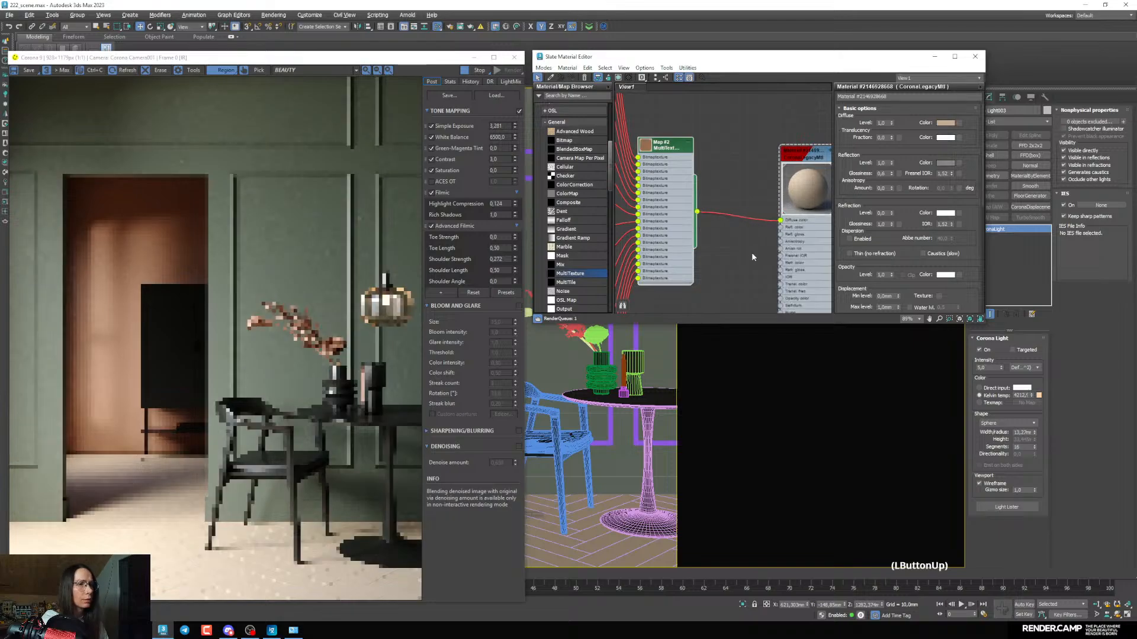
Insert a ColorCorrection map between the MultiTexture map and the floor material's Diffuse color, and show its parameters
middle_click_drag(729, 248, 742, 281)
left_click_drag(690, 237, 654, 209)
middle_click_drag(661, 210, 695, 204)
scroll(695, 204, "down", 1)
left_click_drag(683, 204, 675, 219)
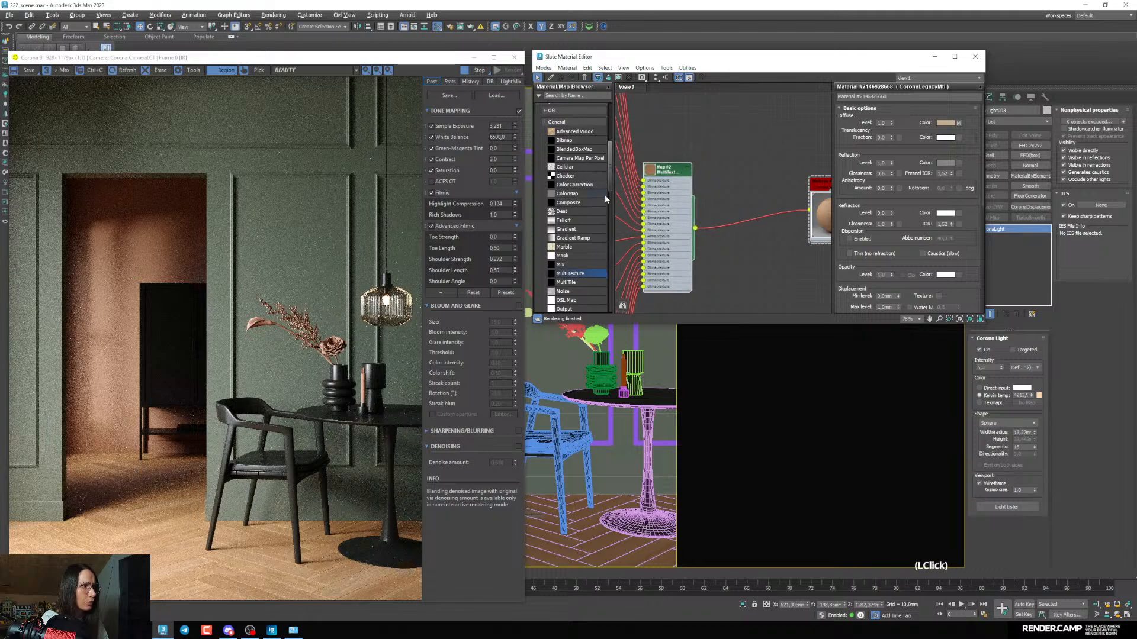
left_click_drag(574, 184, 755, 242)
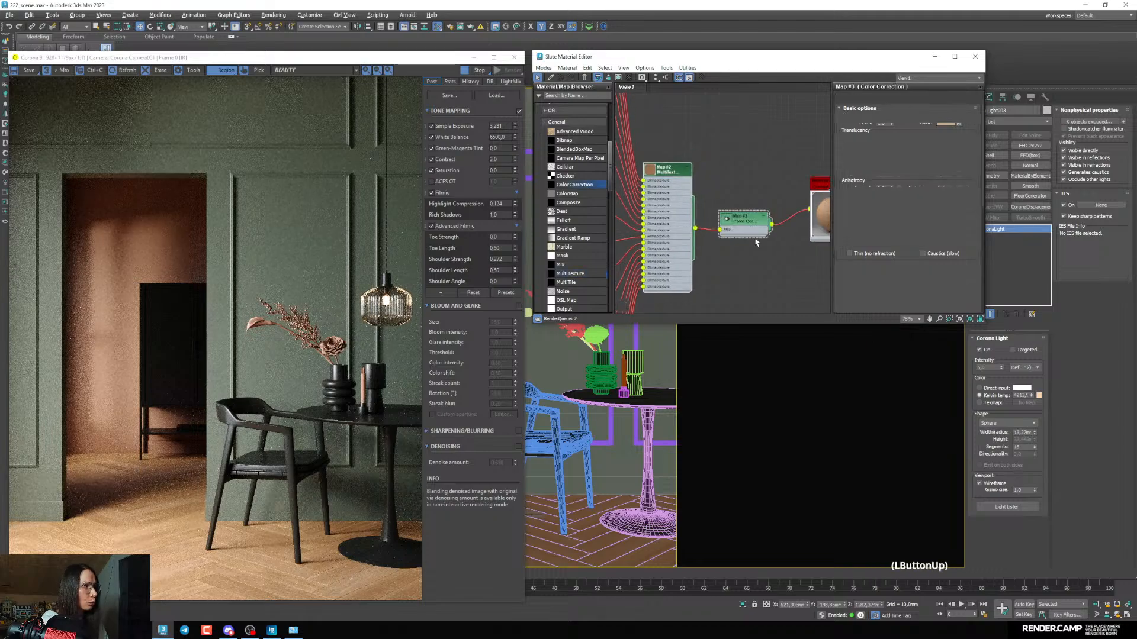
left_click(733, 223)
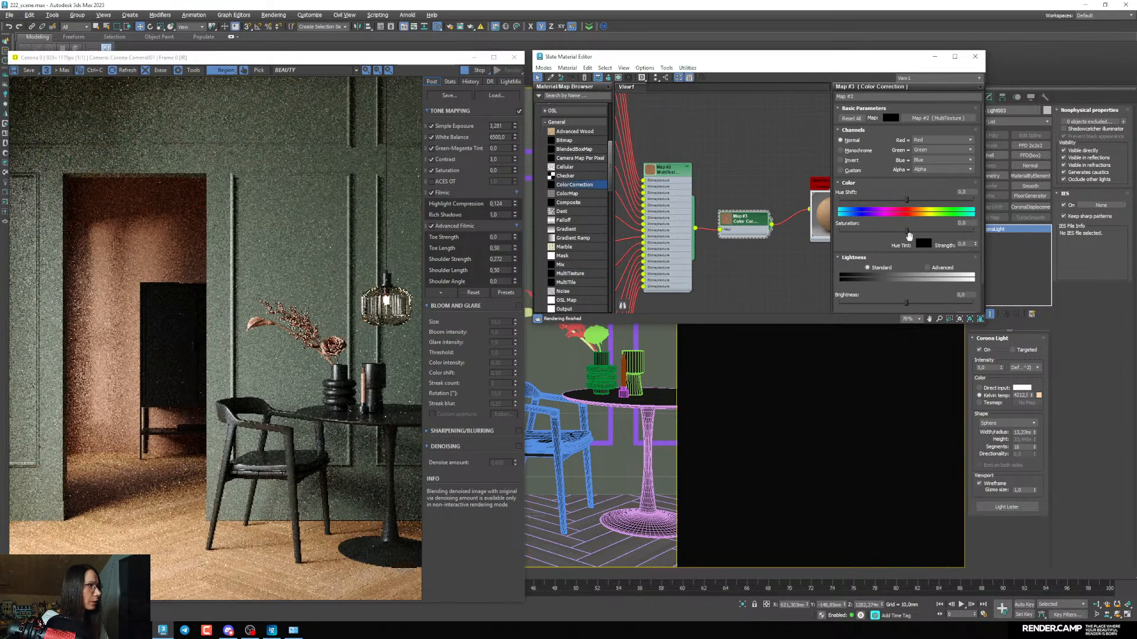
Lower the Color Correction's saturation to about -15 and, in Advanced lightness mode, set the RGB Gamma/Contrast to 1,2
left_click(901, 232)
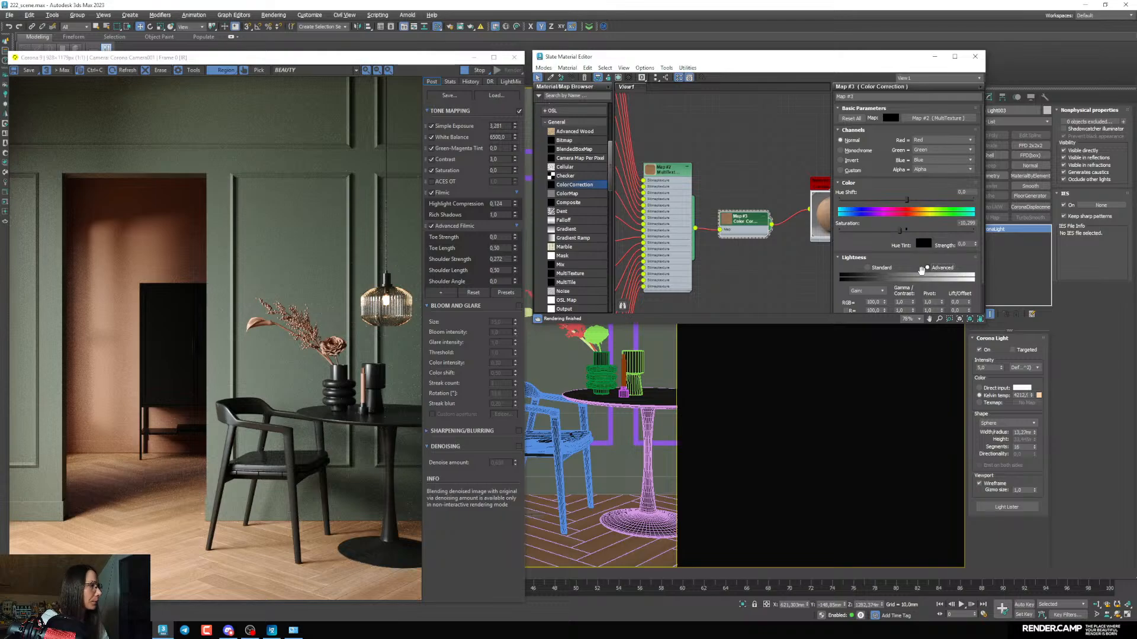
mouse_move(921, 270)
left_mouse_down()
mouse_move(921, 235)
mouse_move(911, 254)
left_mouse_up()
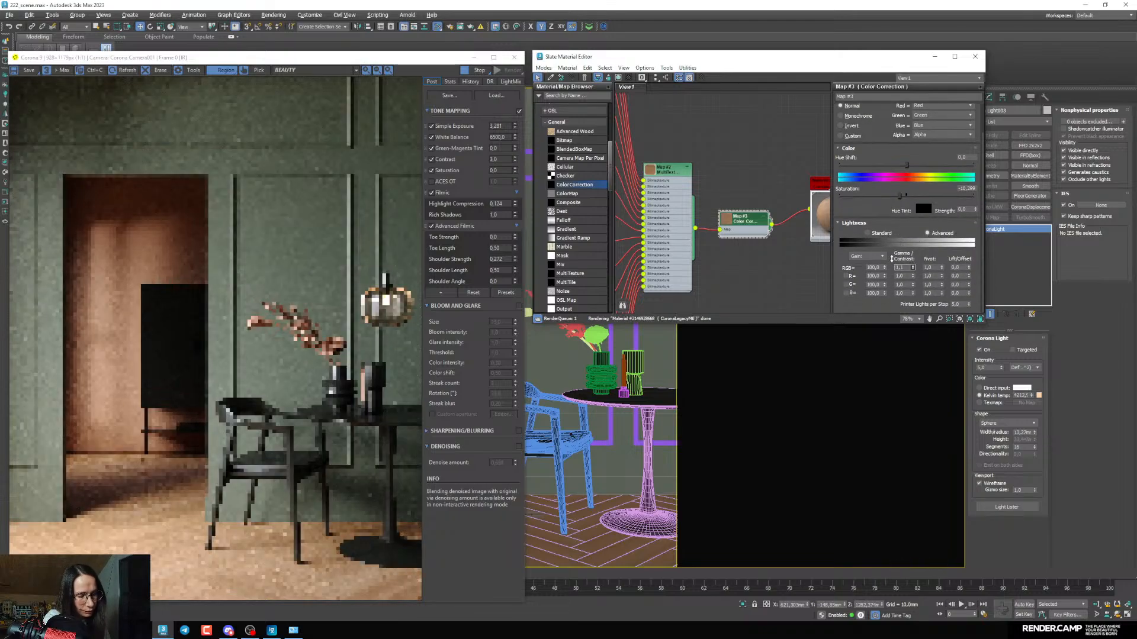
left_click_drag(890, 259, 881, 266)
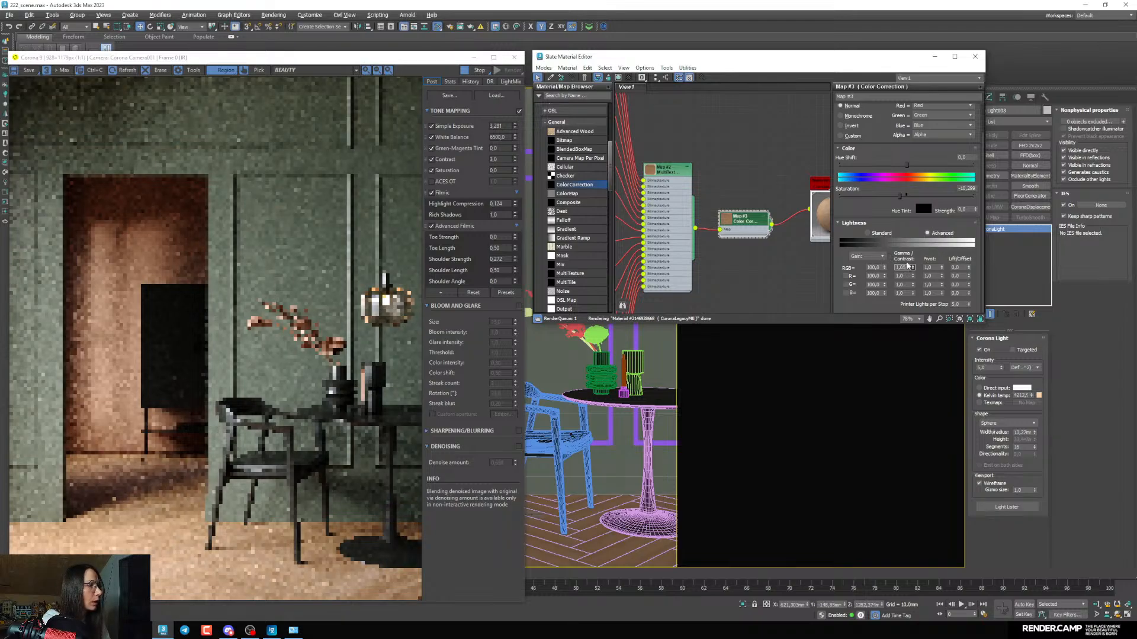
key("BackSpace")
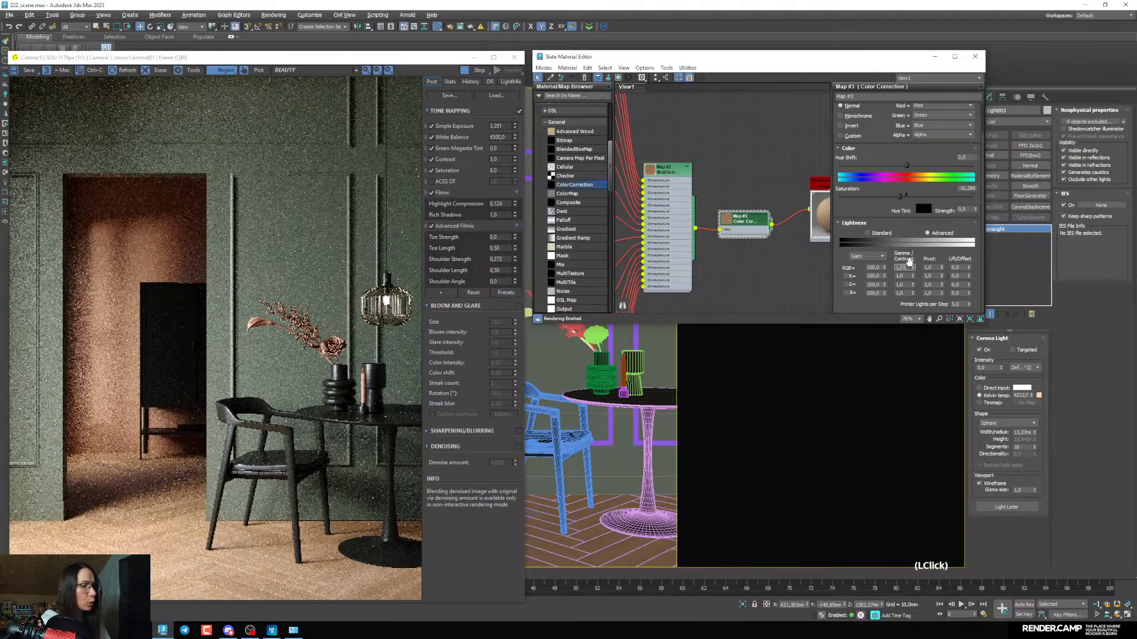
type("2")
key("Return")
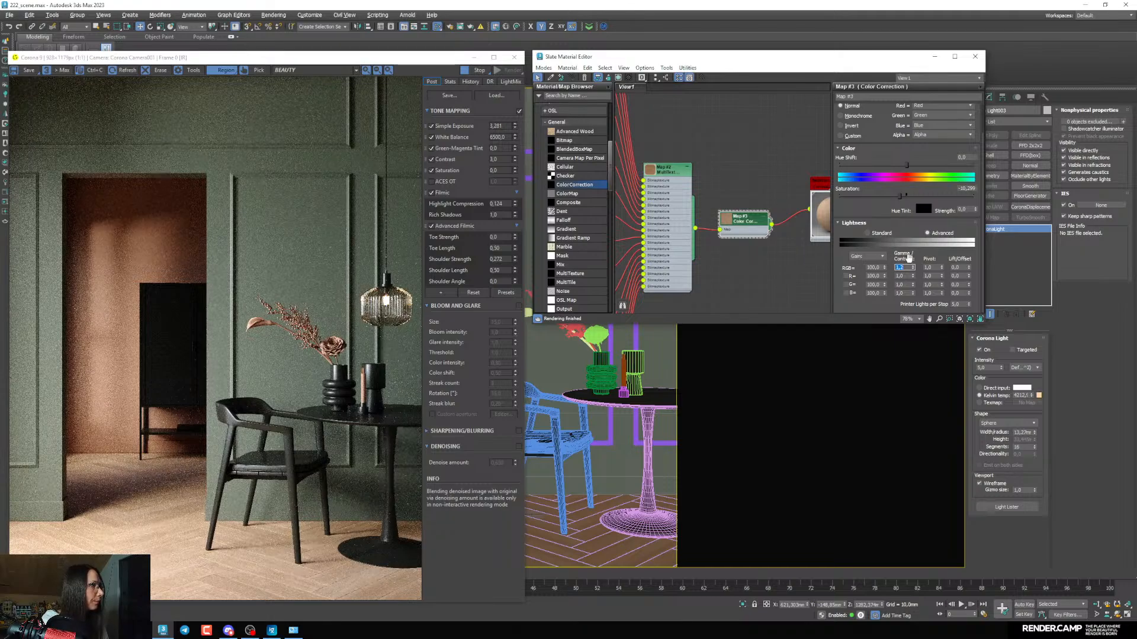
left_click(897, 196)
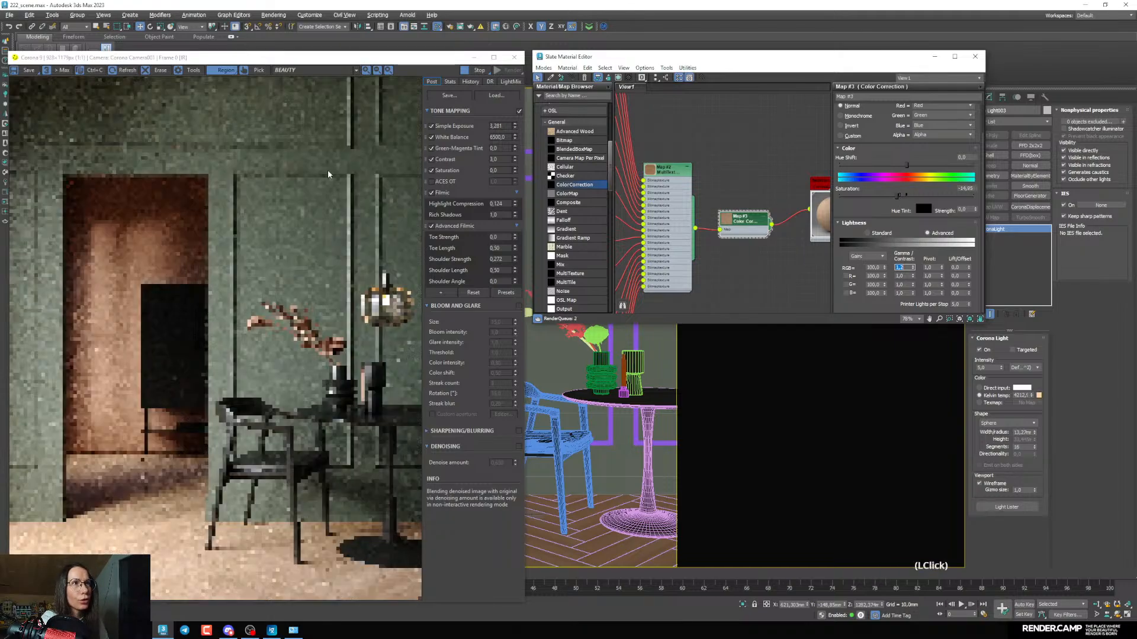
Restrict the interactive render region to the full-width lower part of the image, from the chair seat down over the floor
left_click(95, 529)
left_click_drag(426, 606, 424, 604)
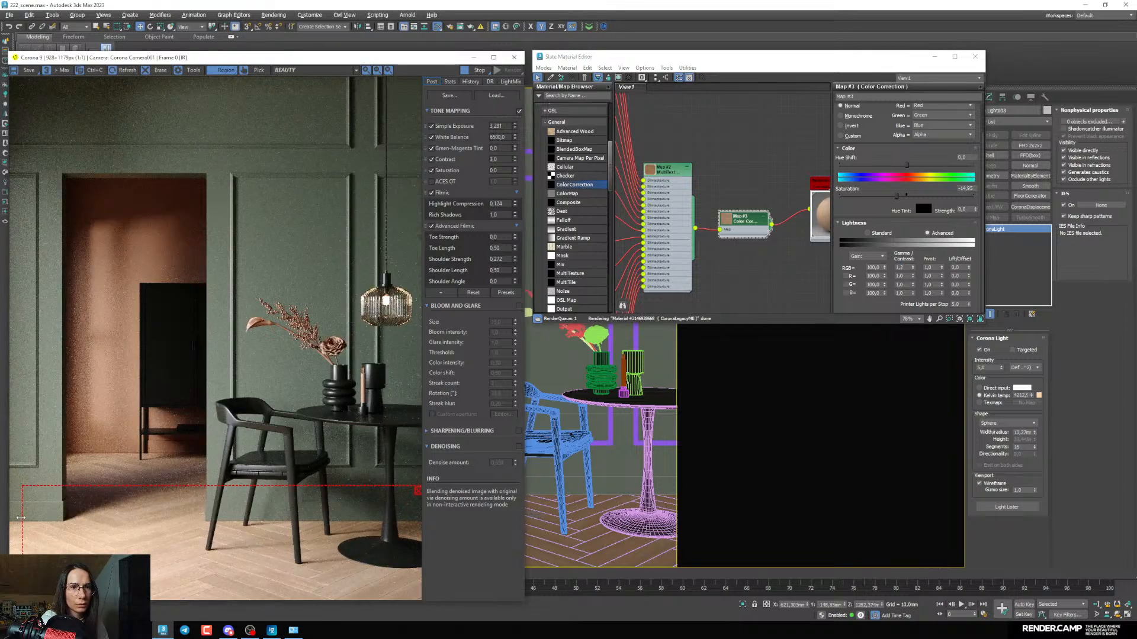
left_click_drag(25, 521, 12, 515)
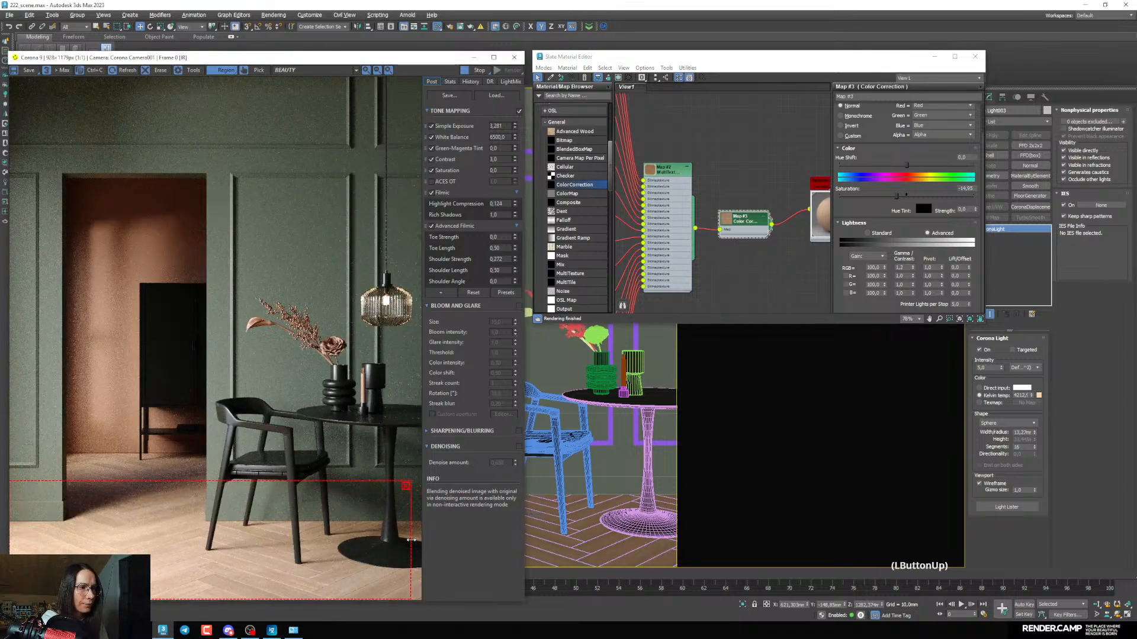
left_click_drag(409, 542, 444, 550)
left_click_drag(244, 480, 243, 435)
Try RGB Gamma/Contrast values of 1,3 and 1,5 in the floor's Color Correction
double_click(904, 267)
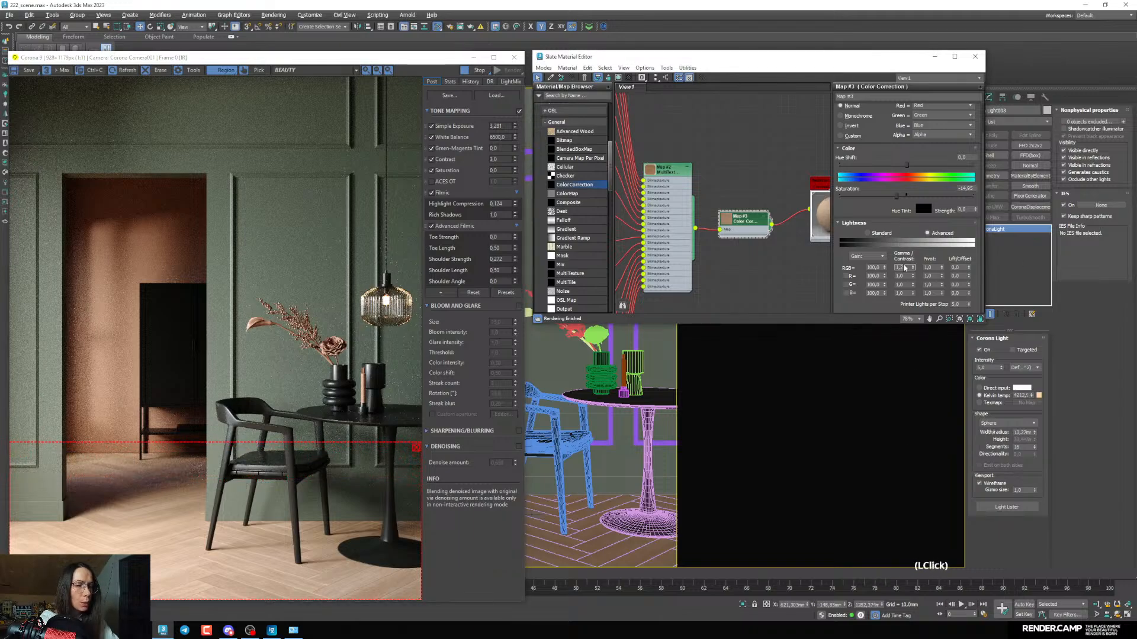
type("1,3")
key("Return")
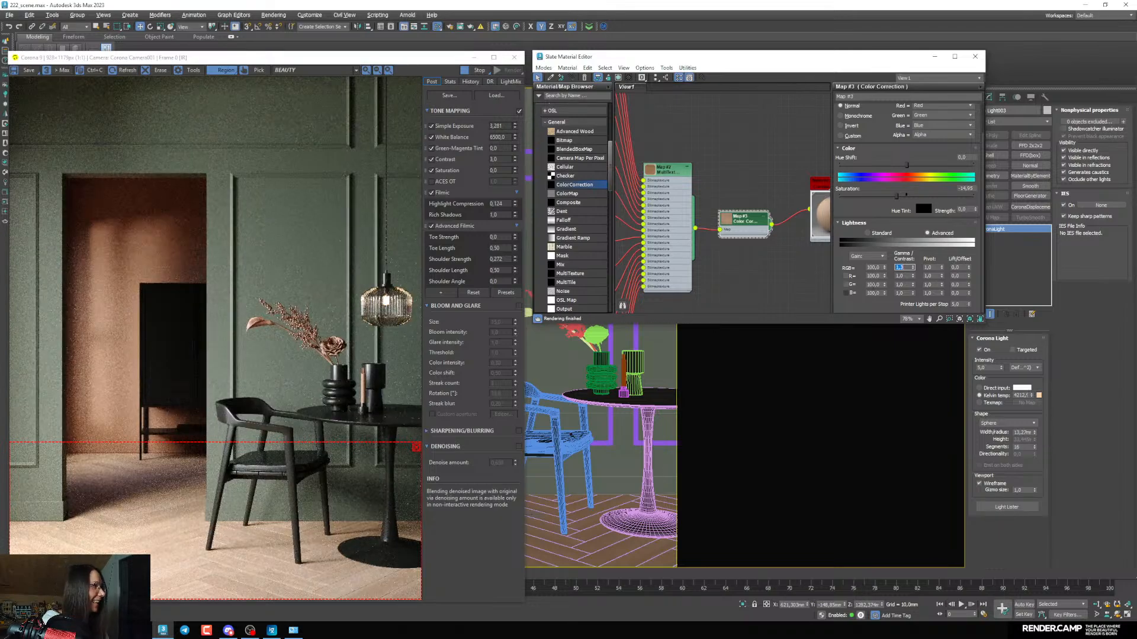
left_click(903, 267)
key("BackSpace")
type("5")
key("Return")
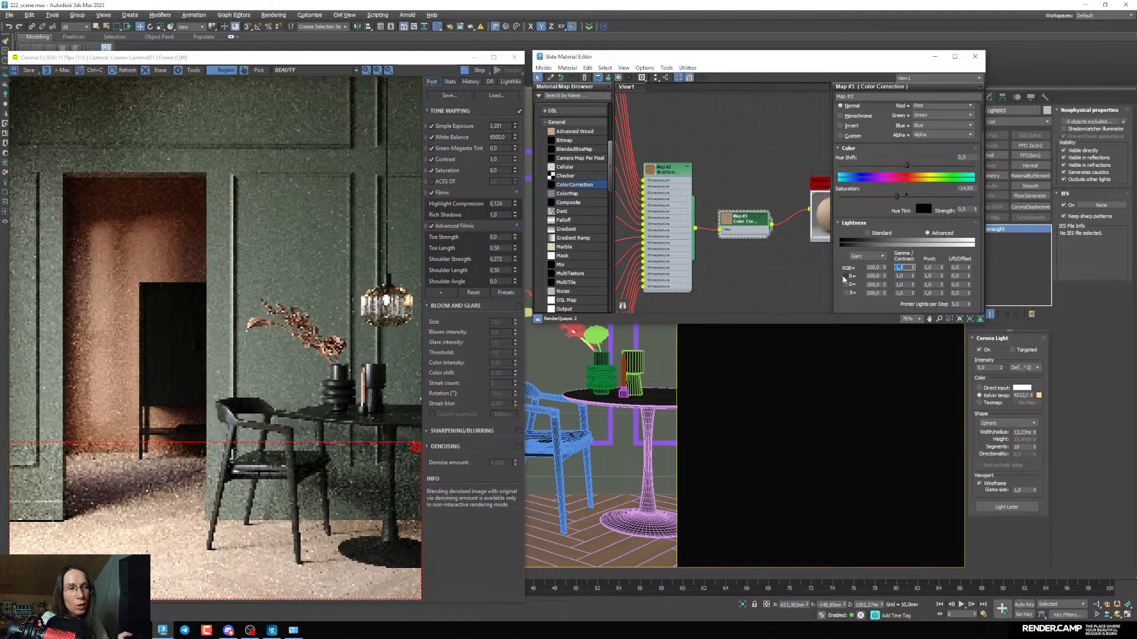
Disconnect the Color Correction from the floor material to compare the render without the texture, and reconnect it
left_click_drag(761, 229, 720, 216)
left_click(762, 213)
key("Delete")
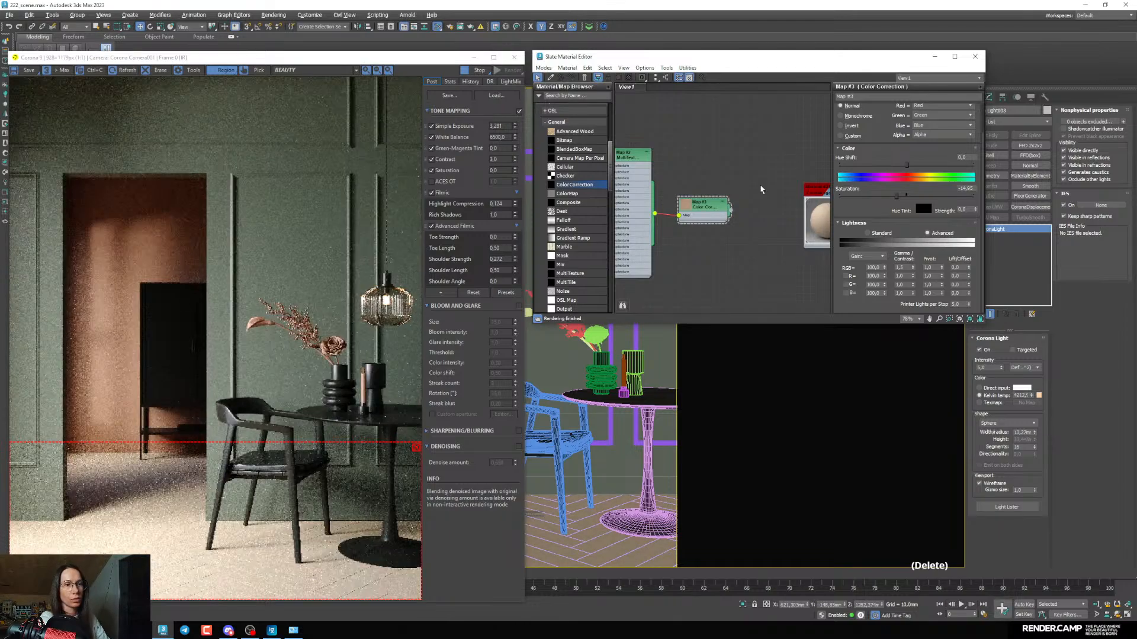
middle_click_drag(762, 190, 756, 190)
left_click_drag(724, 211, 802, 248)
Set the Color Correction's RGB Gamma/Contrast to 1,6 and try Hue Shift values of 1 and 2
left_click(904, 267)
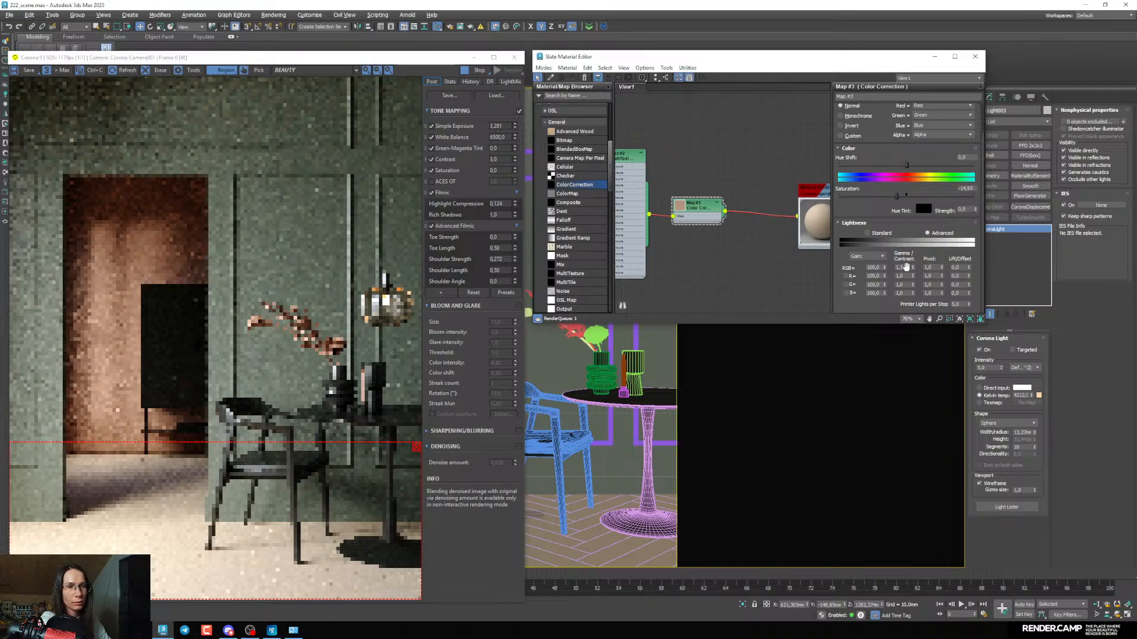
type("1,6")
key("Return")
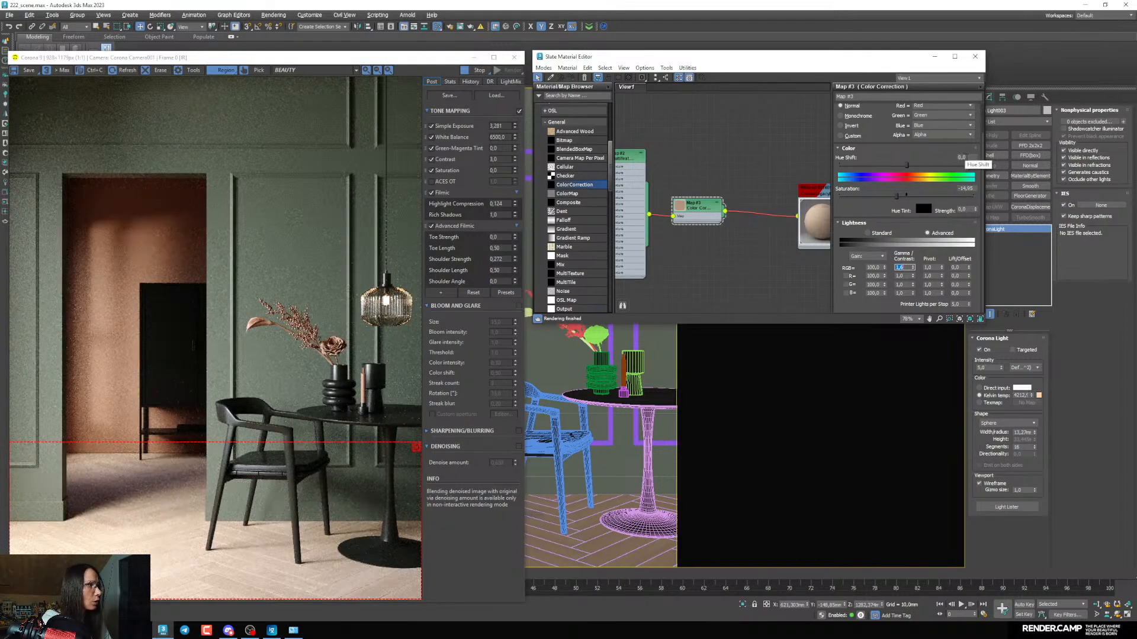
left_click(965, 157)
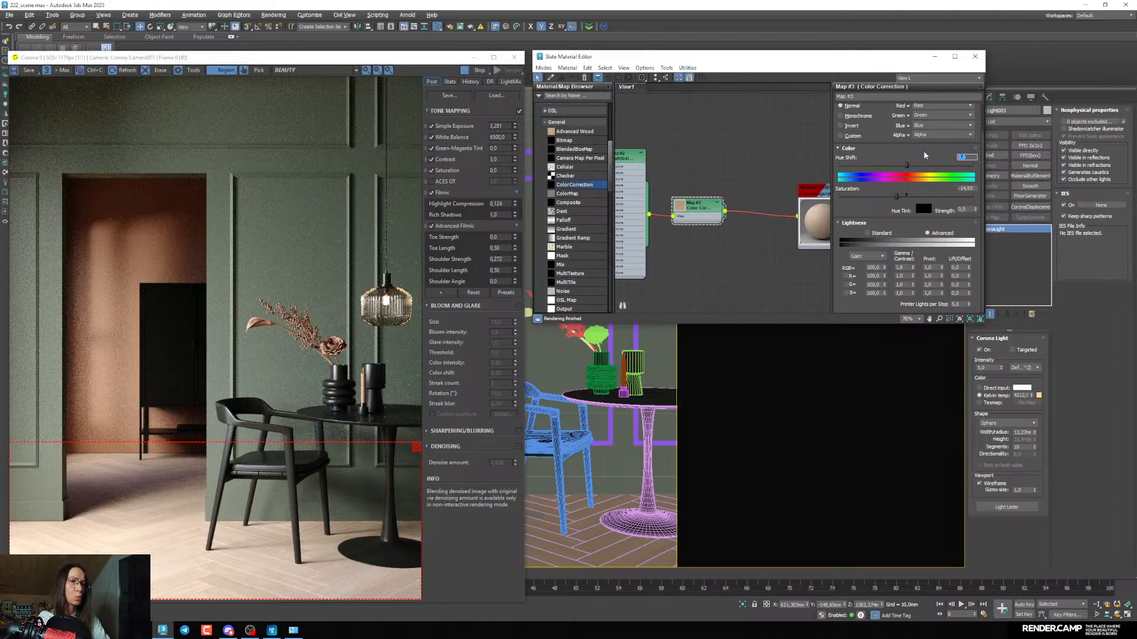
type("1")
key("Return")
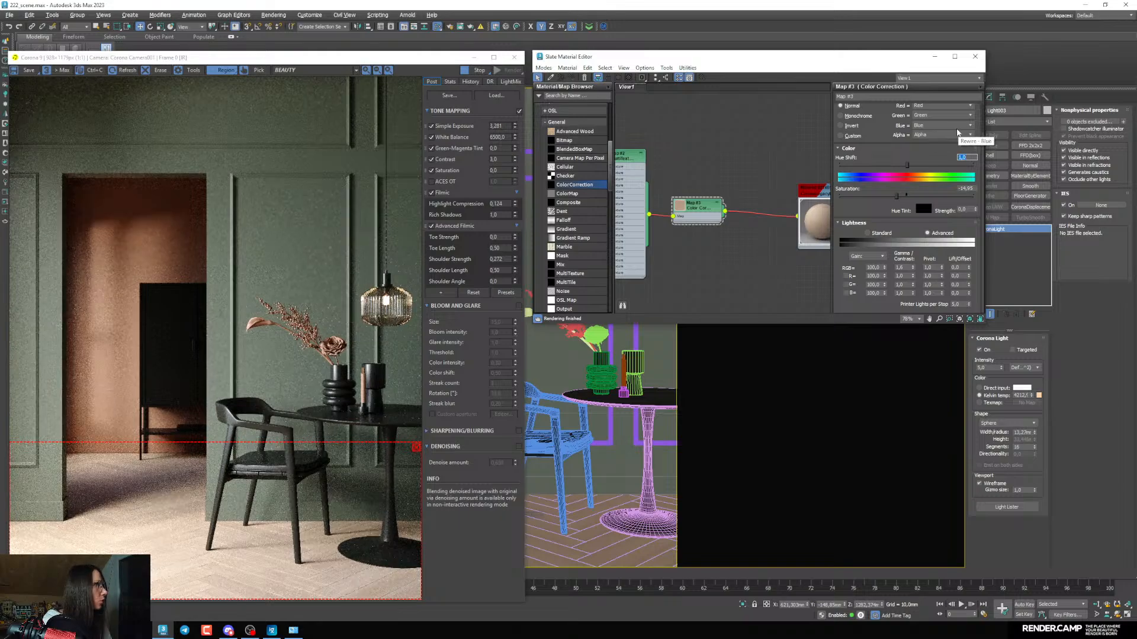
type("2")
key("Return")
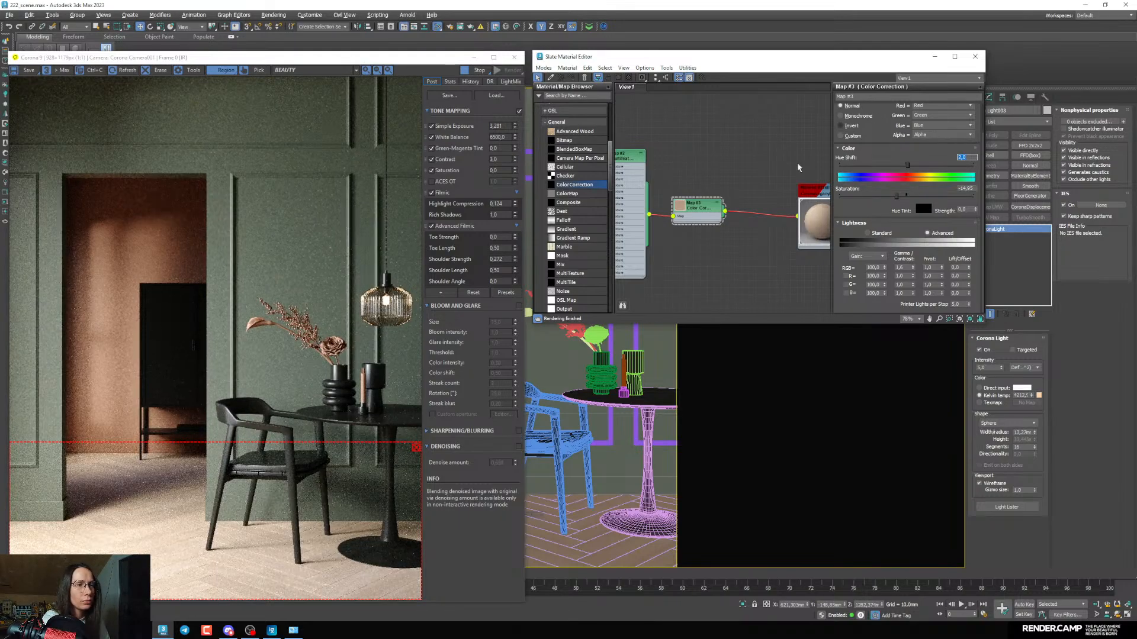
Compare the floor with its plain diffuse color once more by removing the Color Correction's wire, and restore the connection
left_click(756, 214)
key("Delete")
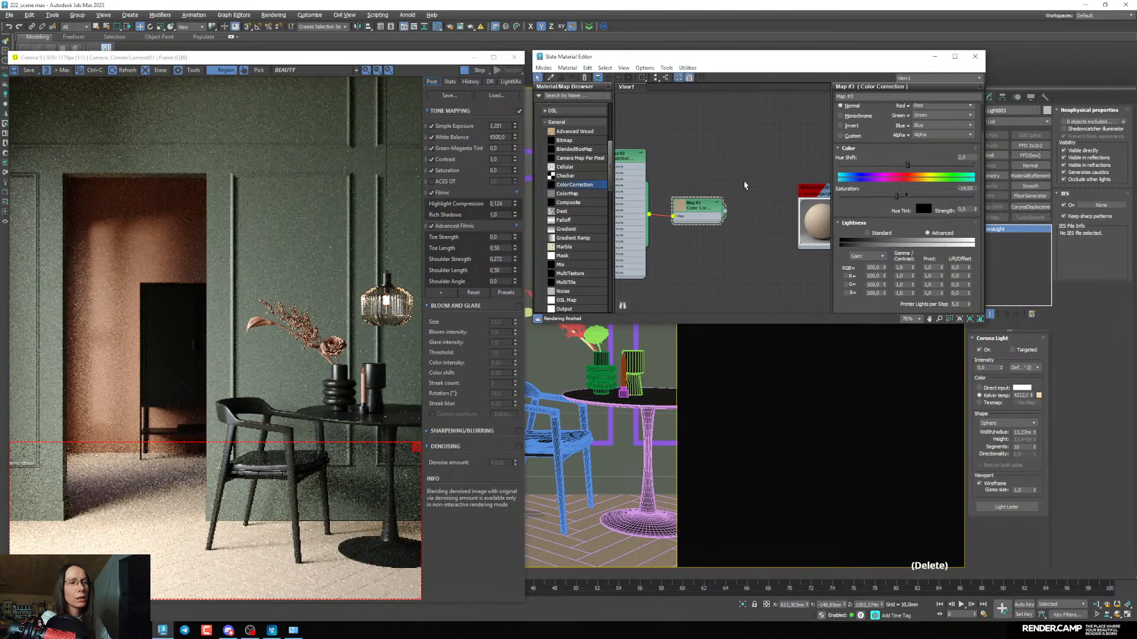
middle_click_drag(728, 231, 715, 224)
left_click_drag(712, 204, 785, 210)
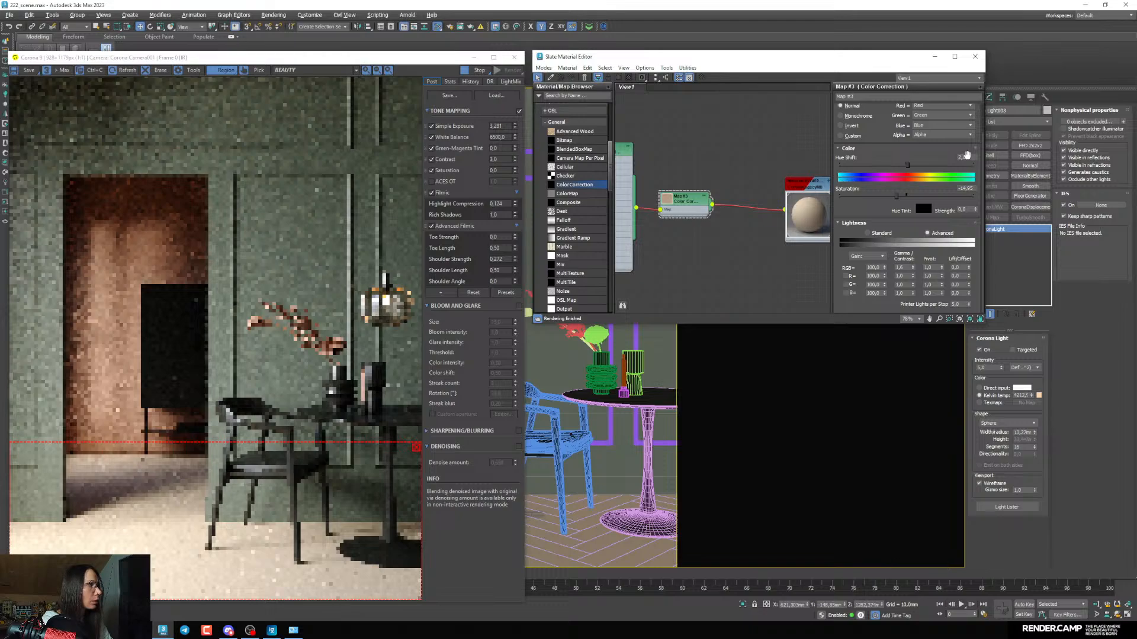
Set the floor Color Correction's Hue Shift to 5
left_click(967, 157)
type("5")
key("Return")
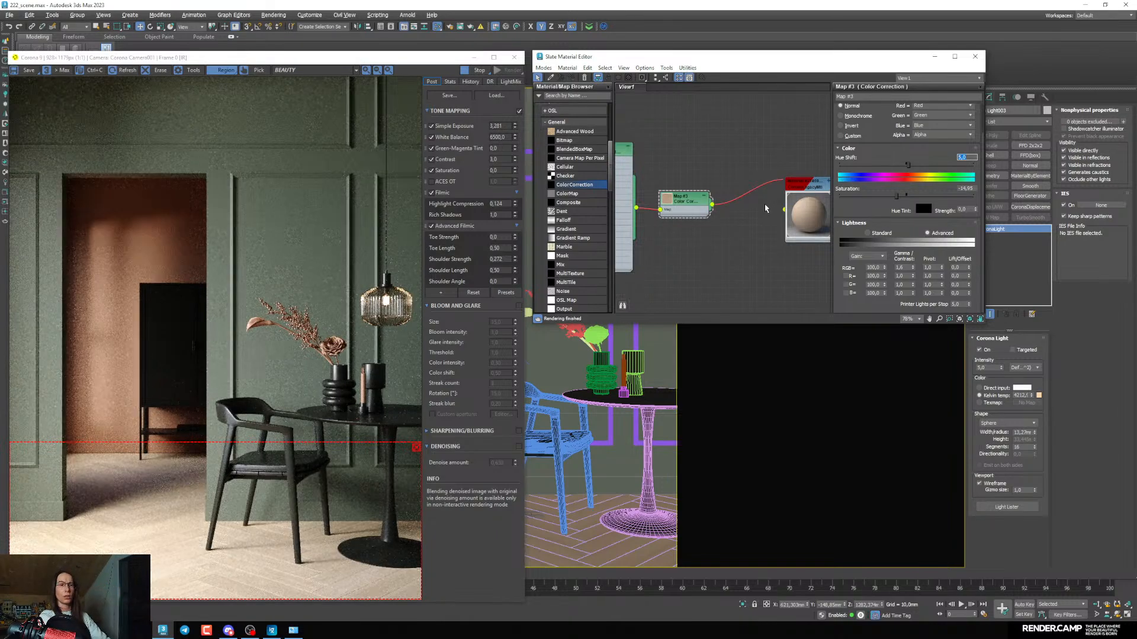
Add a second ColorCorrection map directly below the first one in the floor material's node network
scroll(734, 202, "down", 4)
left_click_drag(704, 200, 688, 203)
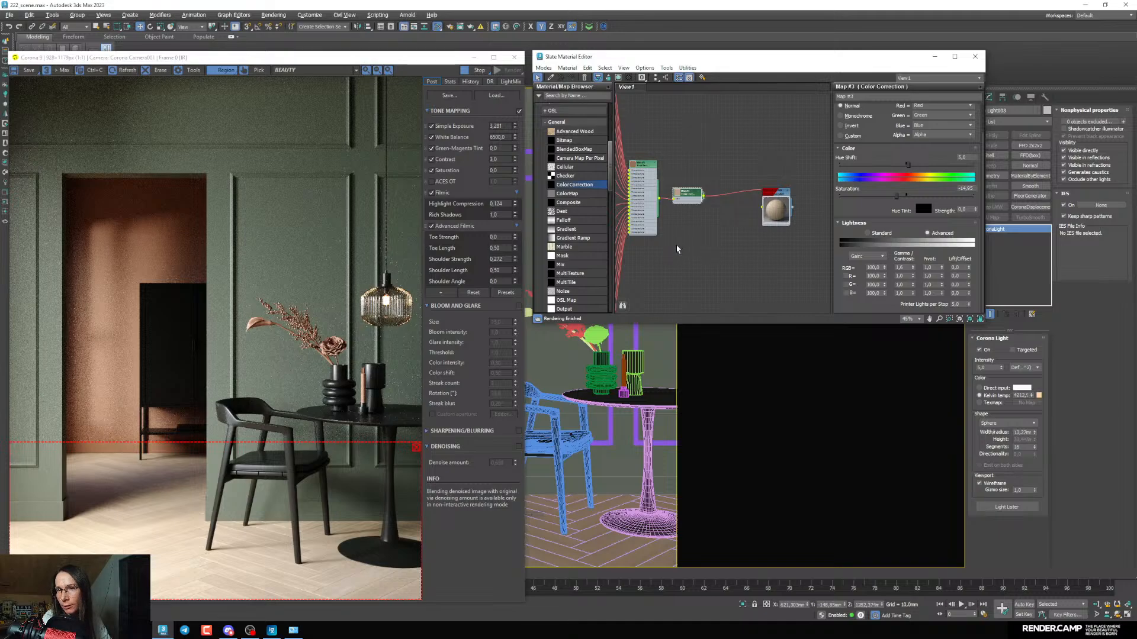
middle_click_drag(744, 234, 748, 257)
scroll(717, 244, "up", 2)
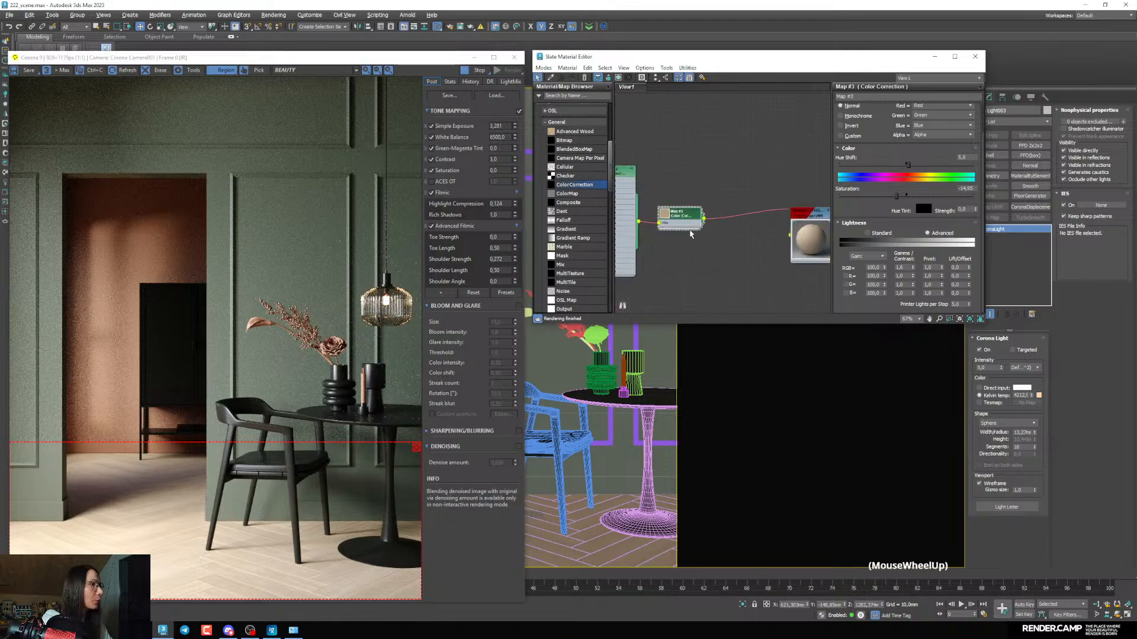
left_click_drag(691, 227, 683, 223)
middle_click_drag(681, 222, 686, 221)
left_click_drag(577, 185, 678, 242)
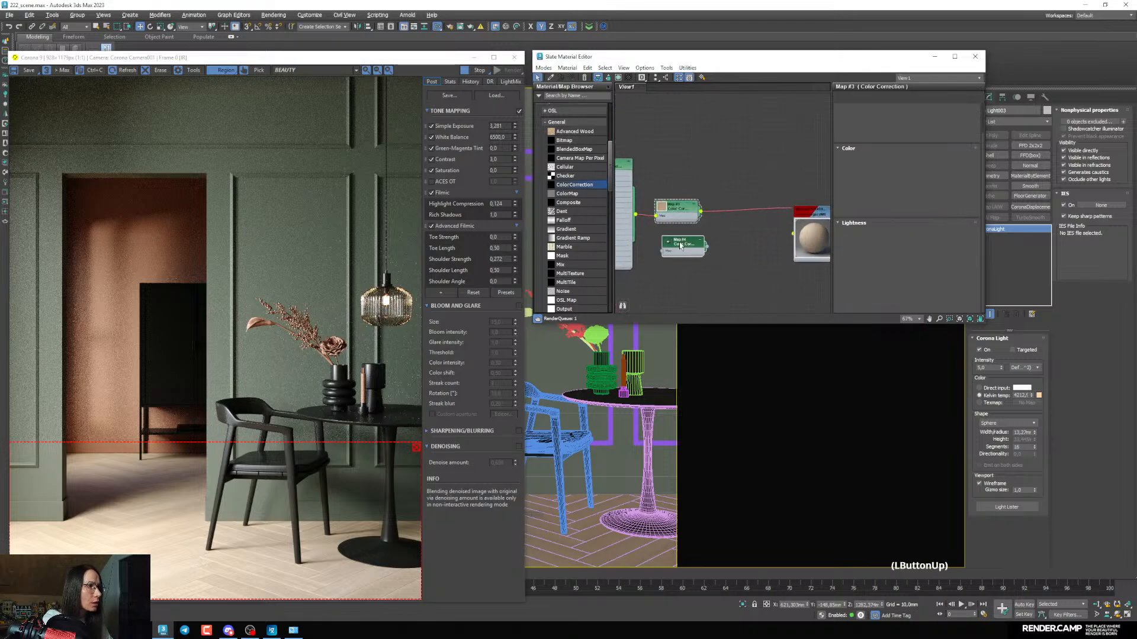
Feed the MultiTexture map into the second Color Correction and desaturate it fully with a Saturation of -100
middle_click_drag(664, 222, 670, 243)
scroll(669, 243, "up", 2)
left_click_drag(637, 235, 672, 283)
middle_click_drag(671, 278, 664, 255)
left_click_drag(613, 157, 667, 216)
left_click_drag(900, 202, 838, 202)
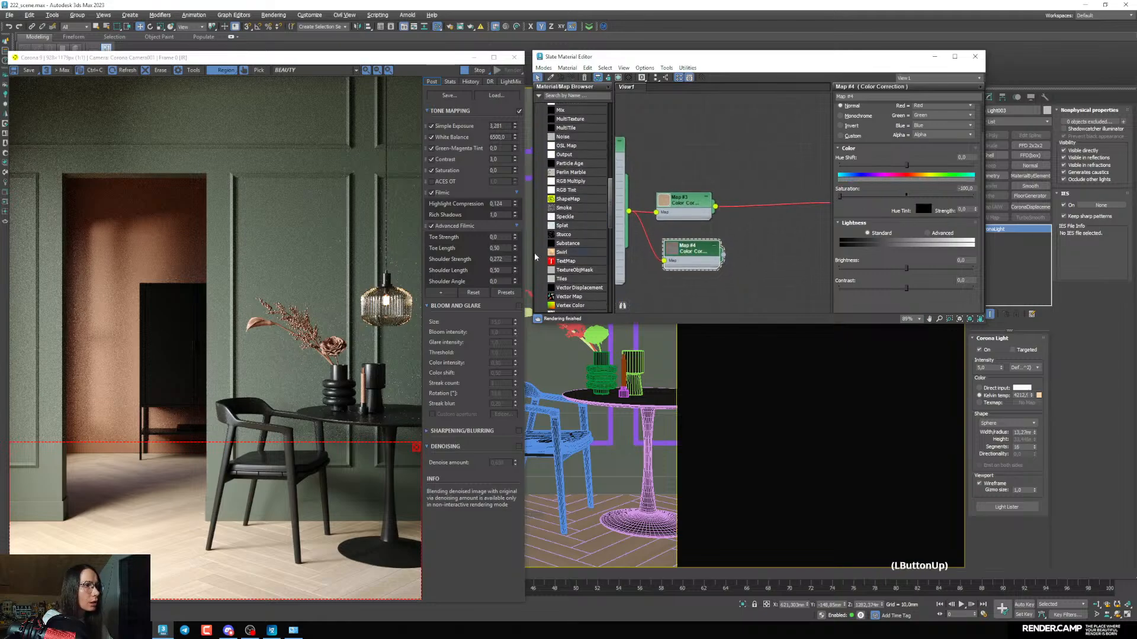
Add an Output map after the desaturated Color Correction and connect it to the floor's CoronaLegacyMtl
scroll(573, 237, "up", 4)
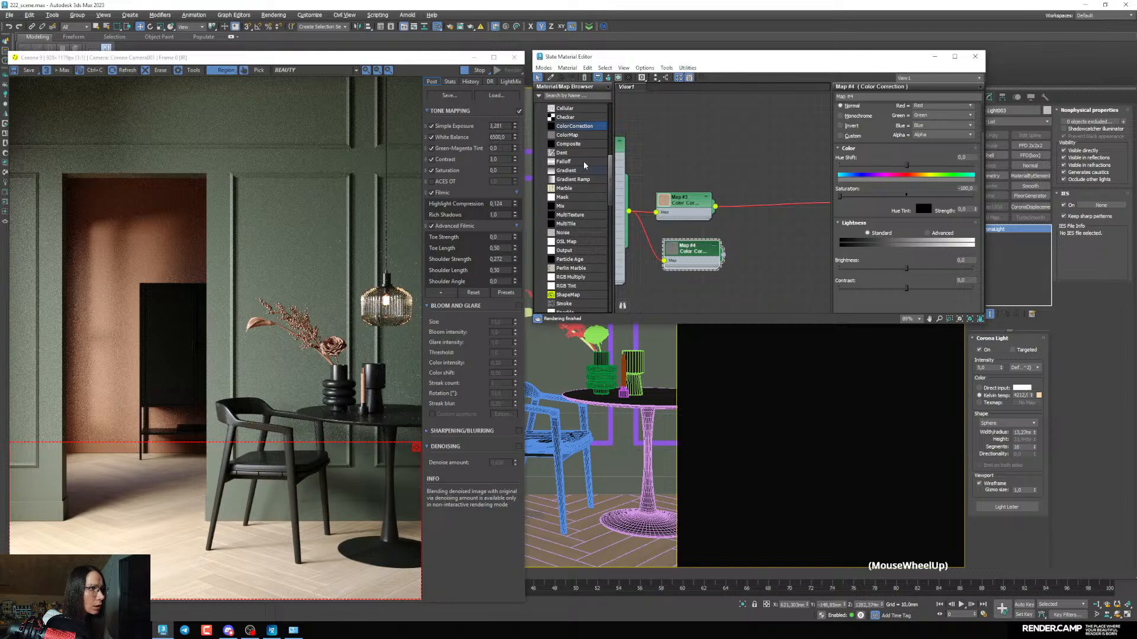
double_click(579, 251)
left_click_drag(704, 248, 775, 290)
middle_click(727, 264)
middle_click(727, 265)
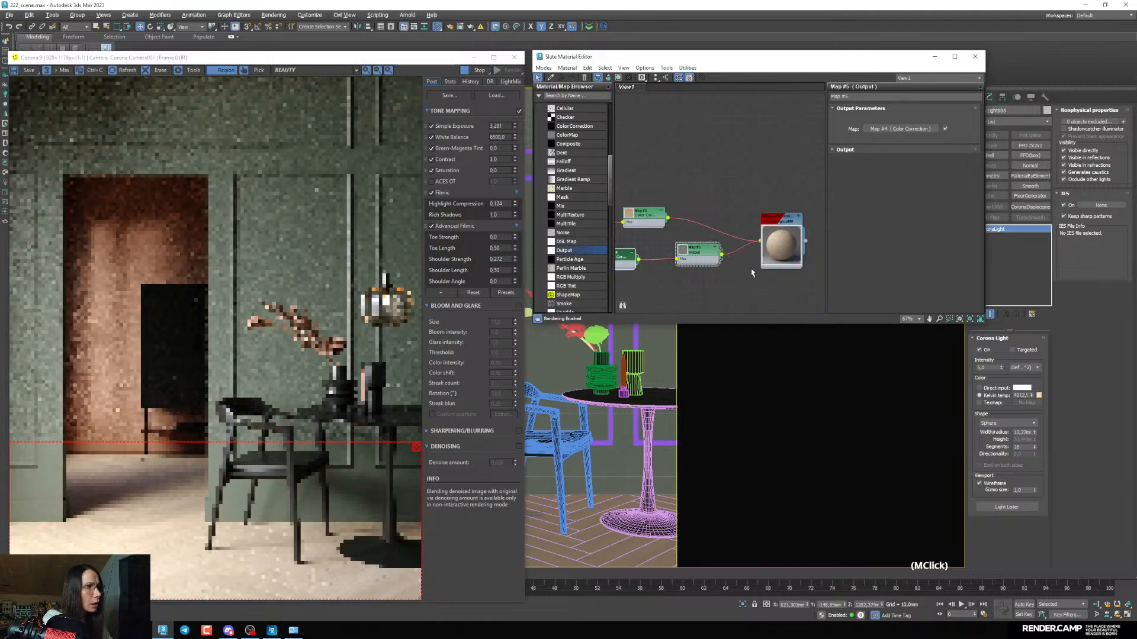
scroll(744, 270, "up", 1)
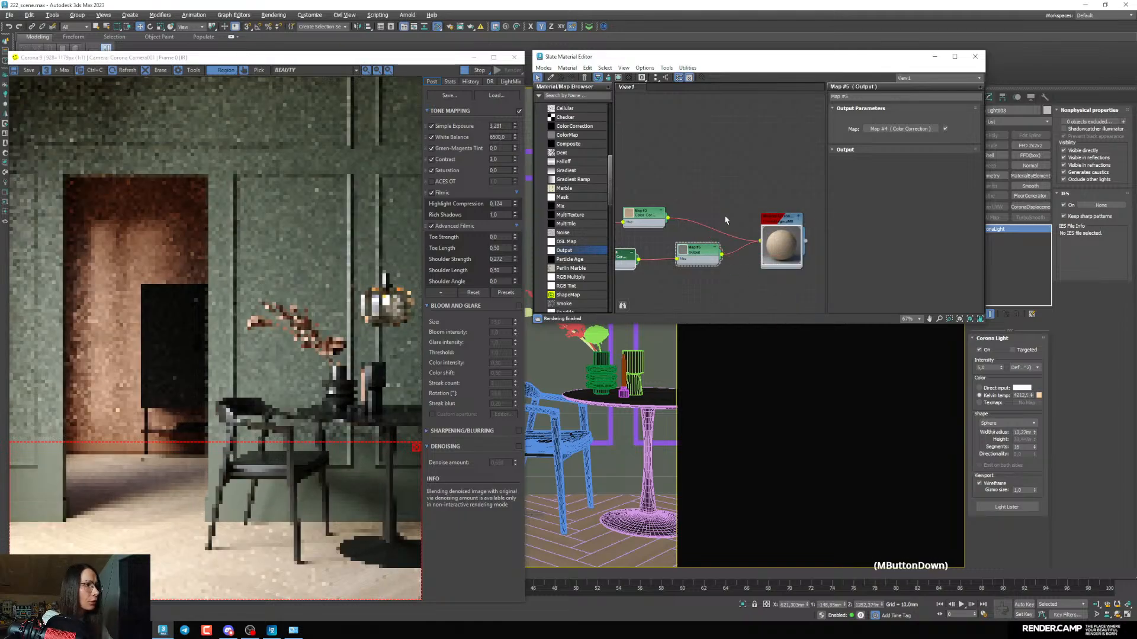
Open the floor material's parameters and set its Diffuse Level to 0
double_click(779, 223)
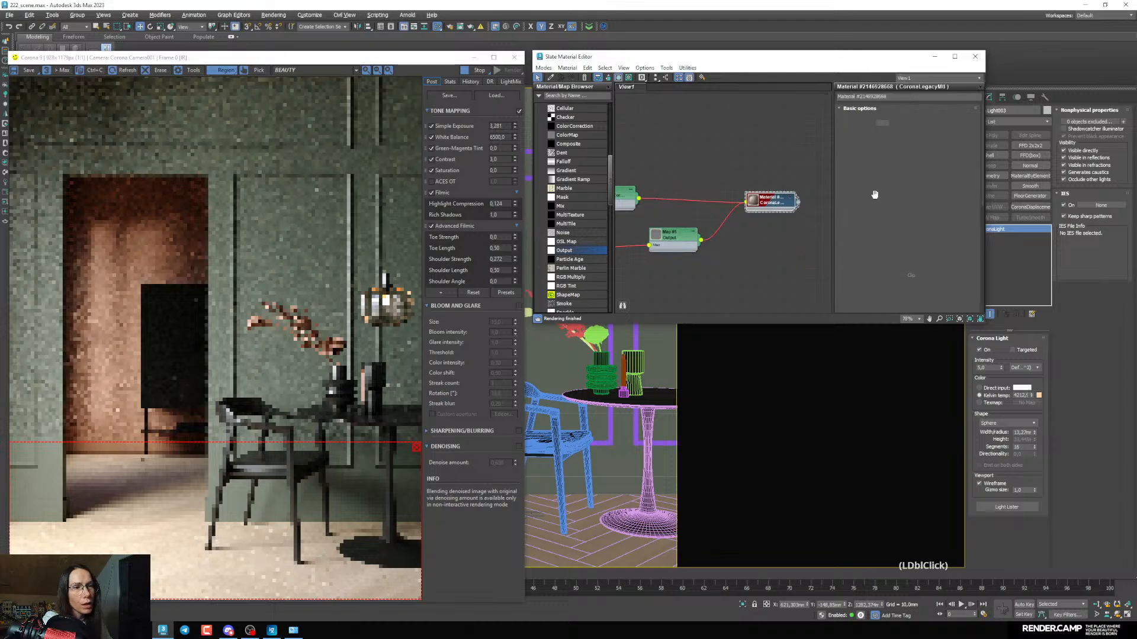
left_click(882, 122)
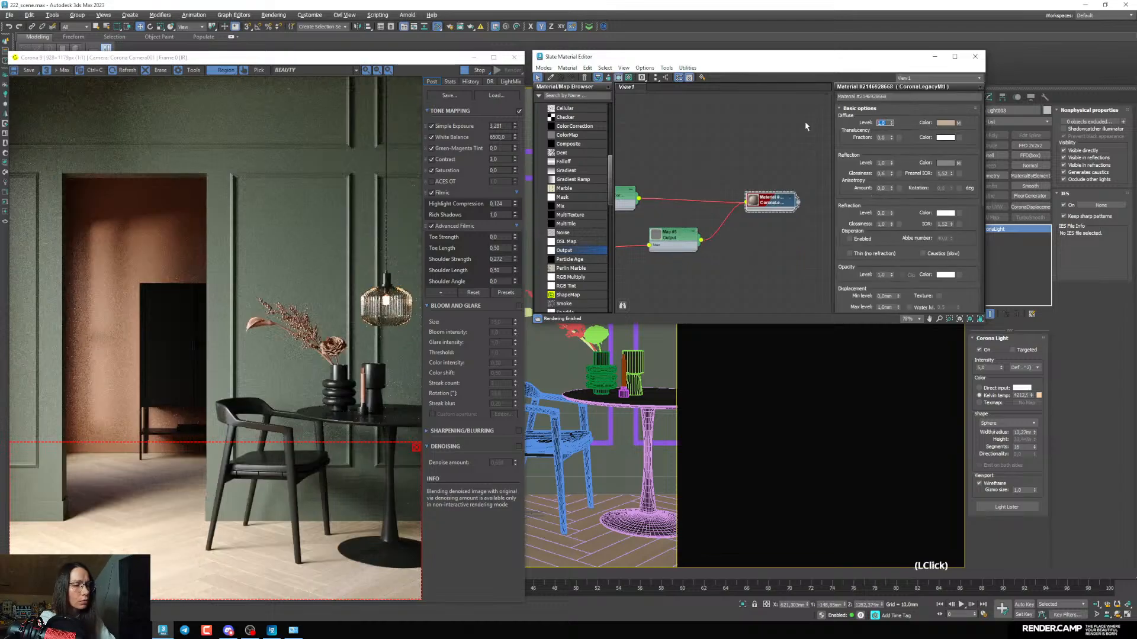
type("0")
key("Return")
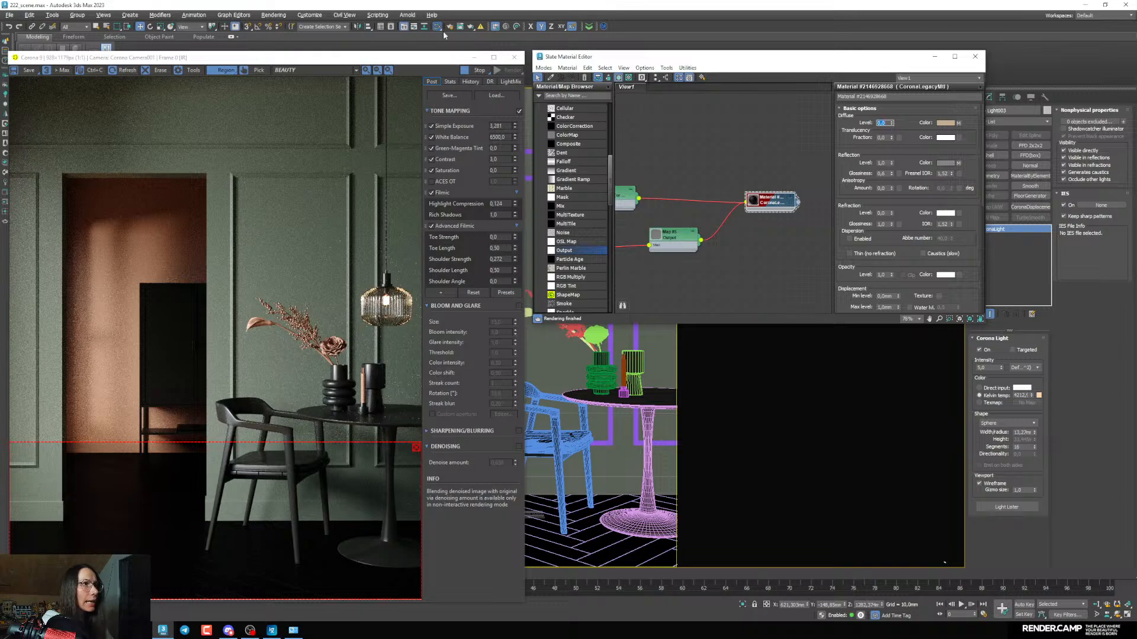
Enable 2D Pan Zoom Mode in the camera view and frame the floor under the cabinet legs, with the Corona frame buffer showing
left_click(474, 58)
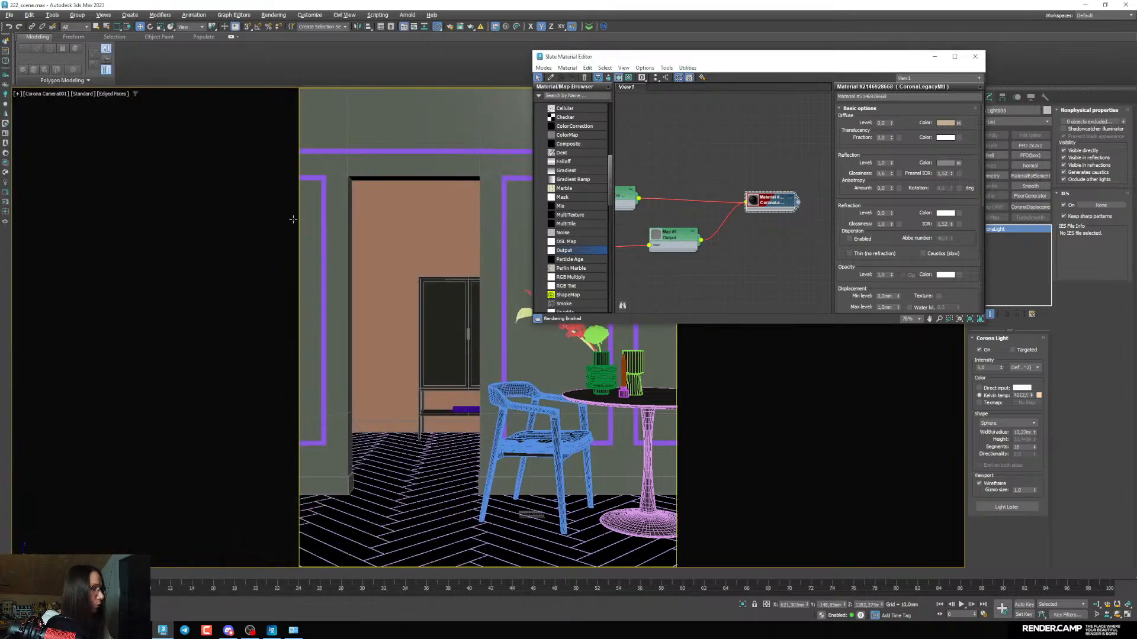
left_click(18, 93)
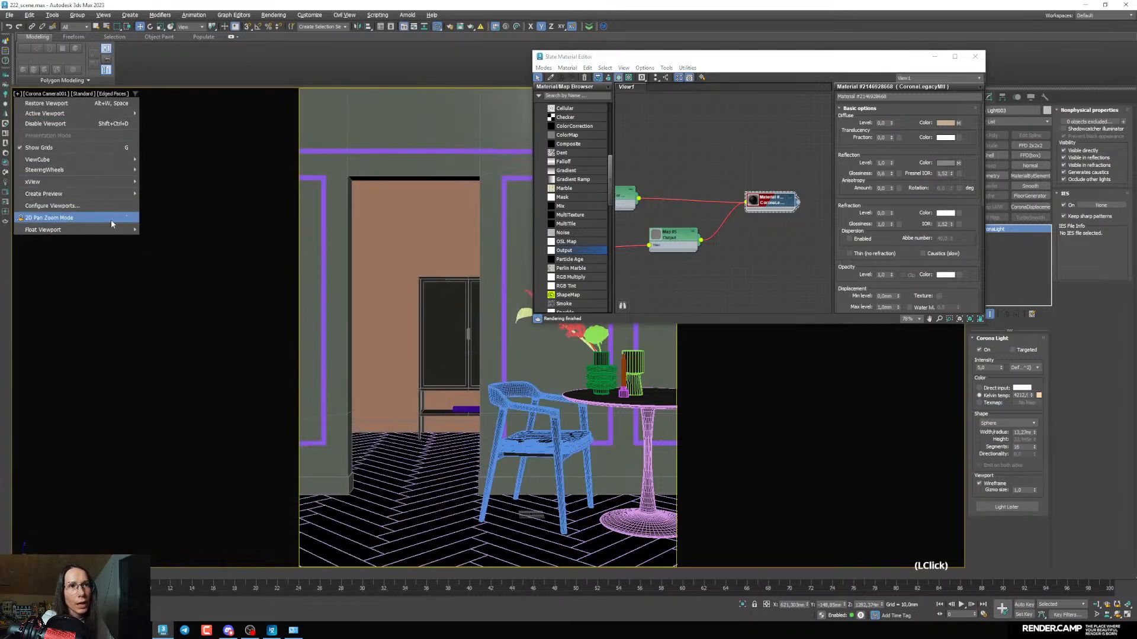
left_click(111, 218)
scroll(517, 409, "up", 8)
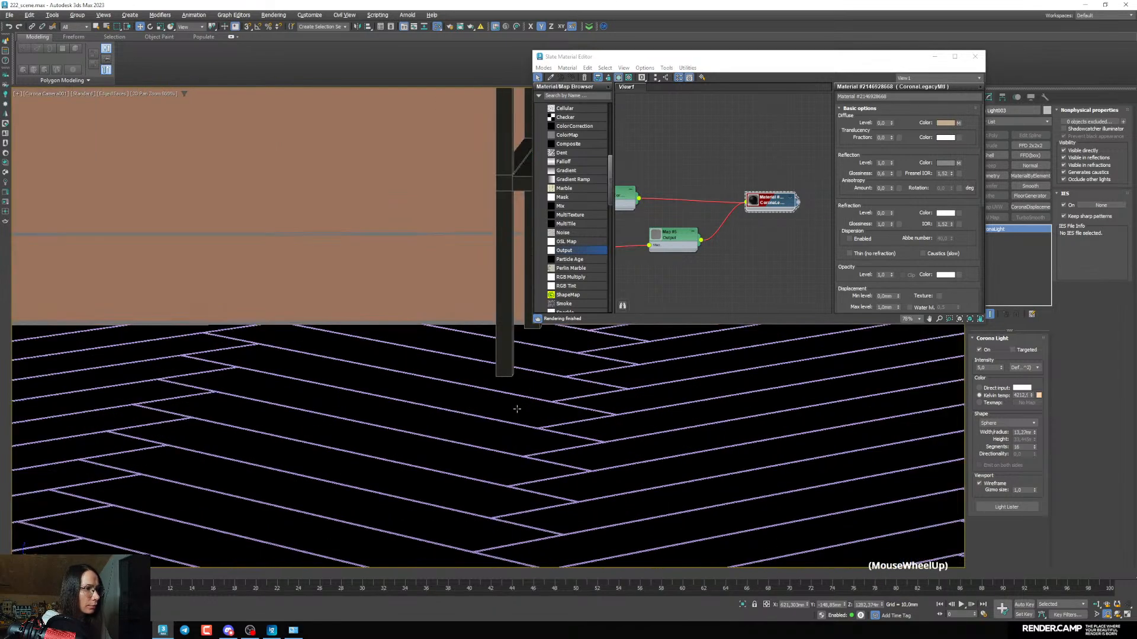
middle_click_drag(516, 408, 414, 370)
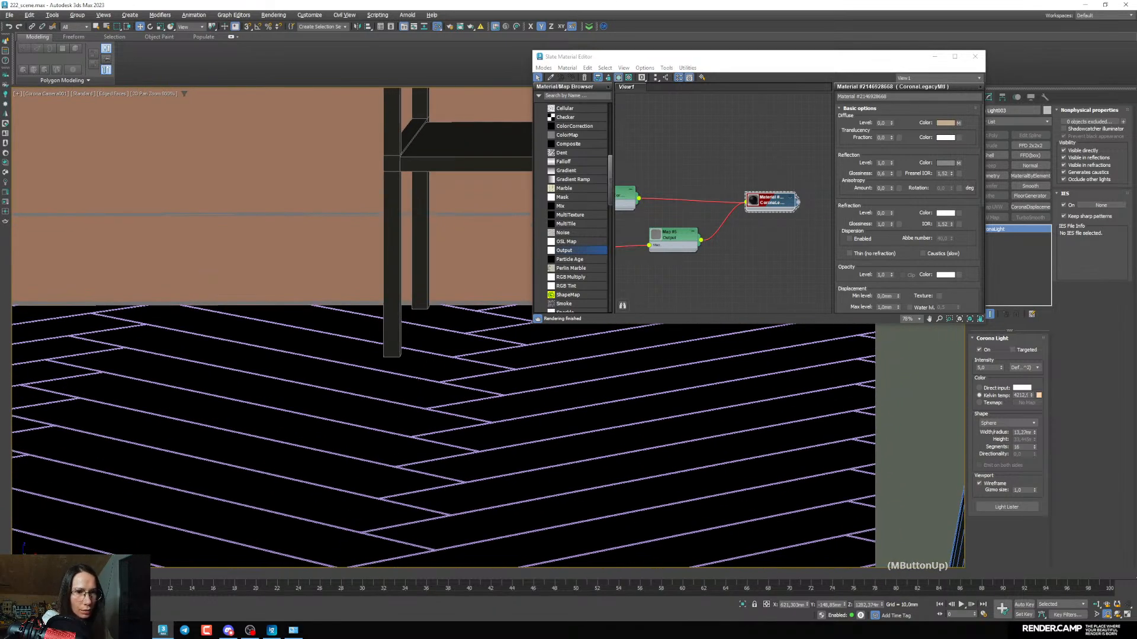
left_click(56, 613)
scroll(168, 364, "down", 1)
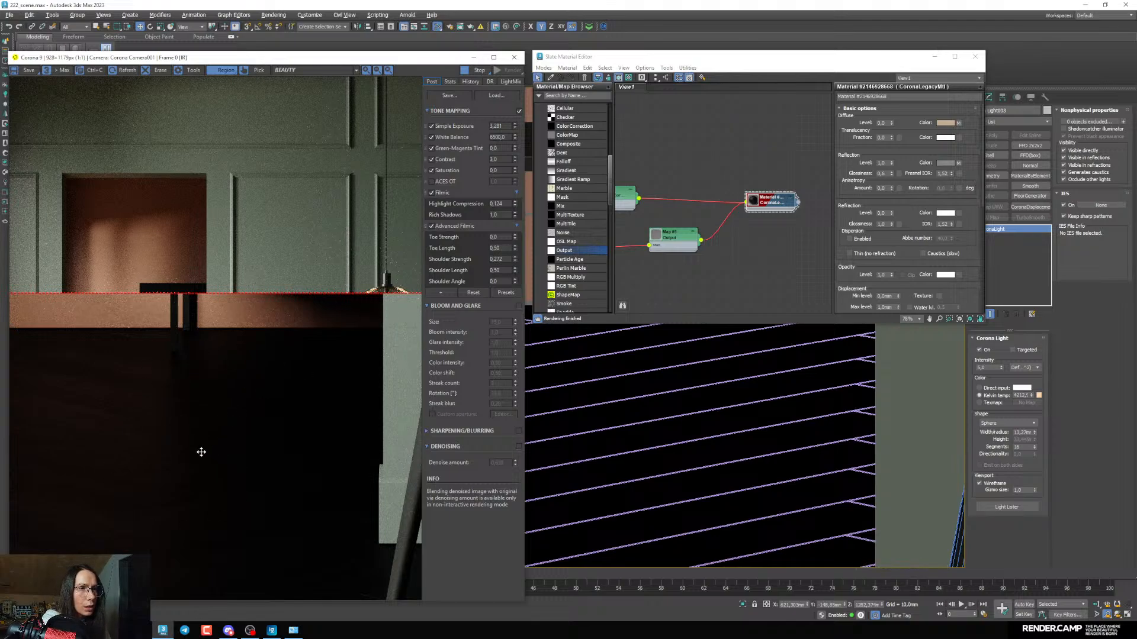
Open the Output map's parameters and enable its Color Map curve
middle_click_drag(701, 271, 717, 246)
double_click(674, 212)
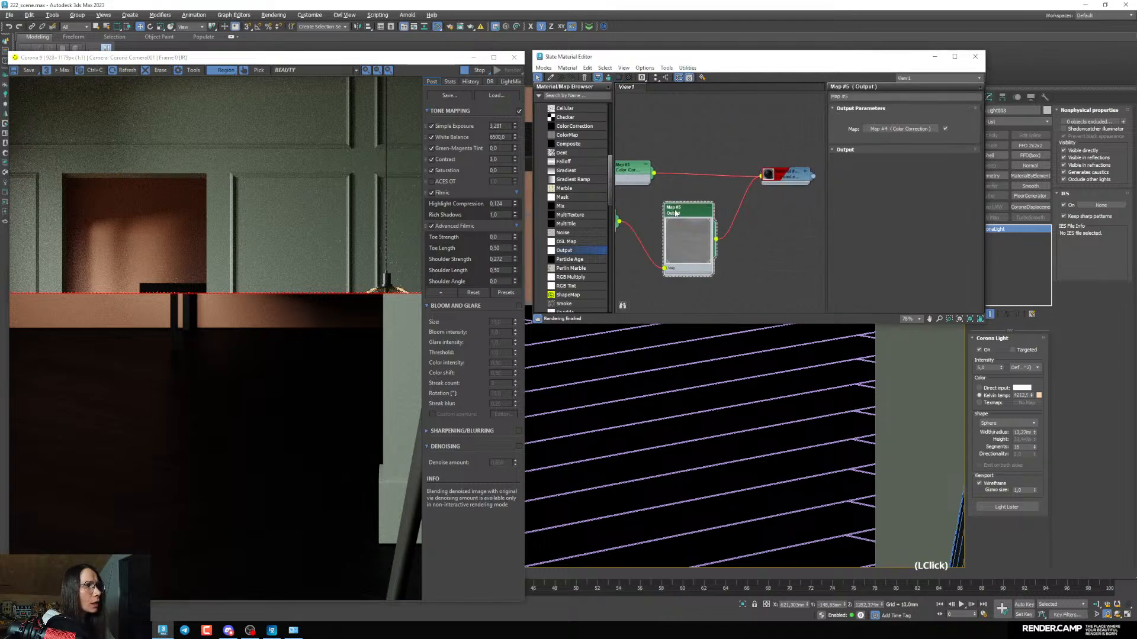
left_click(845, 151)
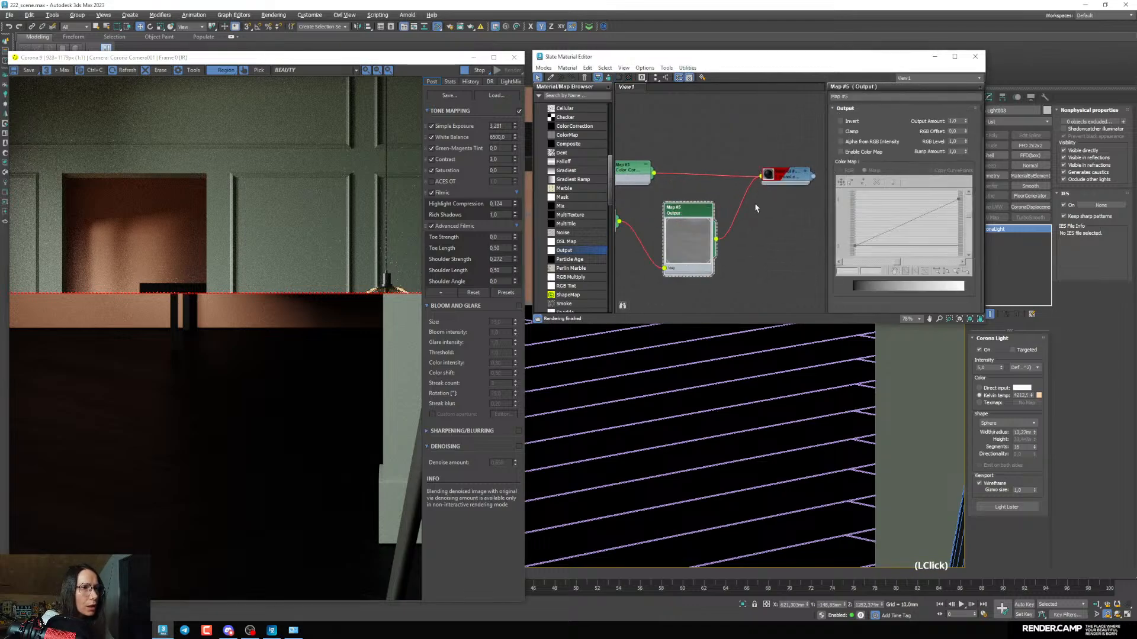
left_click(841, 152)
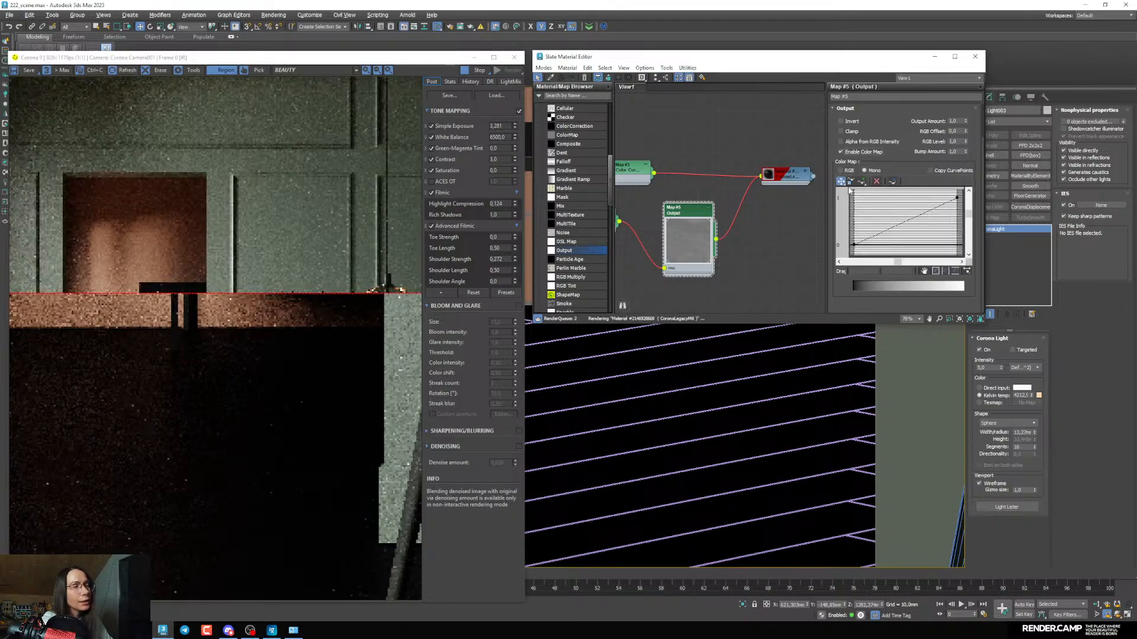
Add a point at about 0.49, 0.49 on the Output map's curve and convert it to a Bezier point
left_click(862, 181)
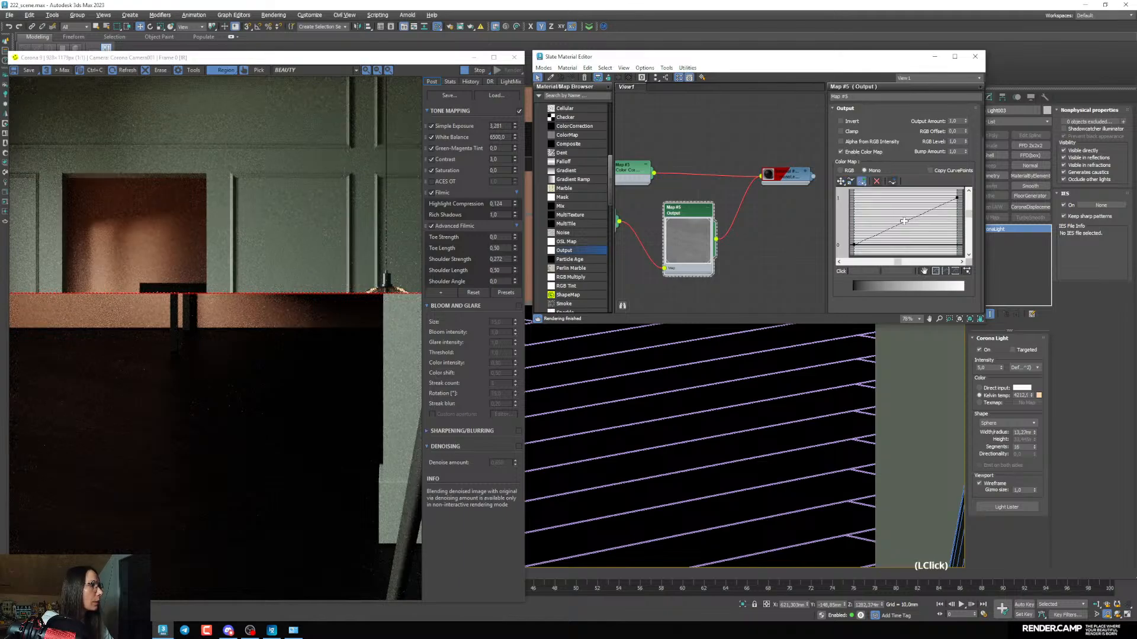
left_click(903, 221)
right_click(904, 225)
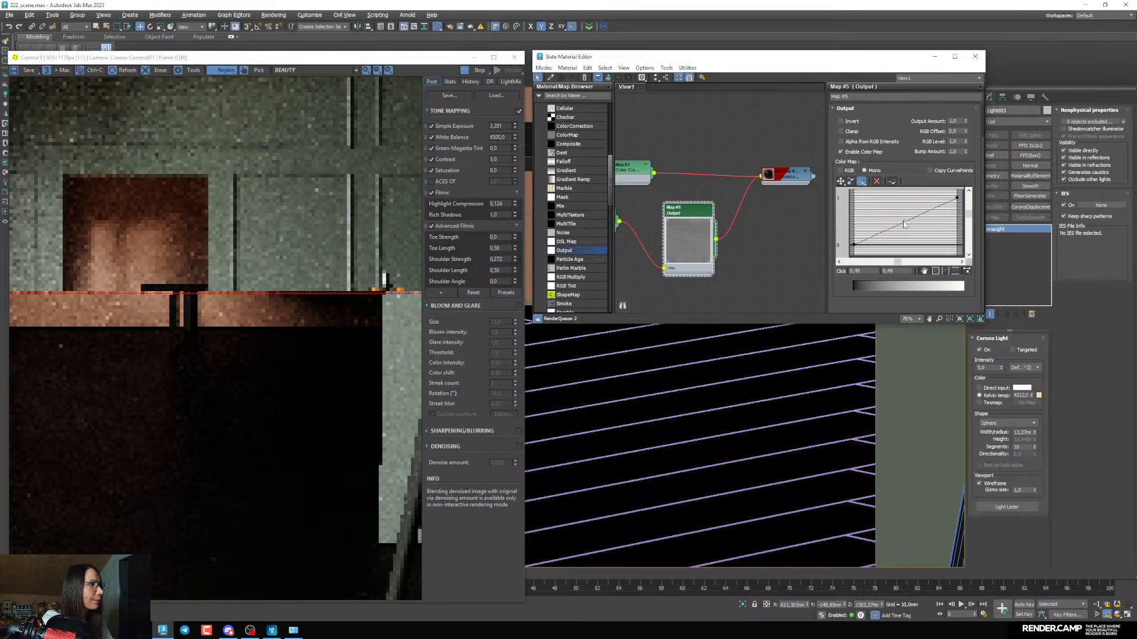
right_click(903, 223)
left_click(916, 239)
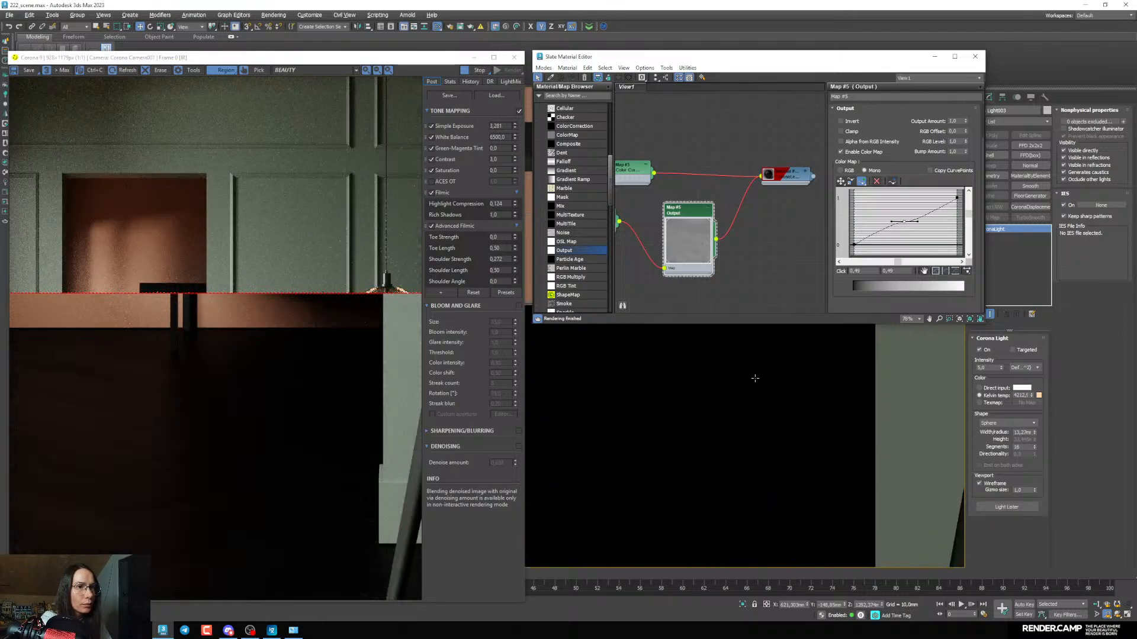
left_click(916, 220)
left_click_drag(916, 222, 915, 220)
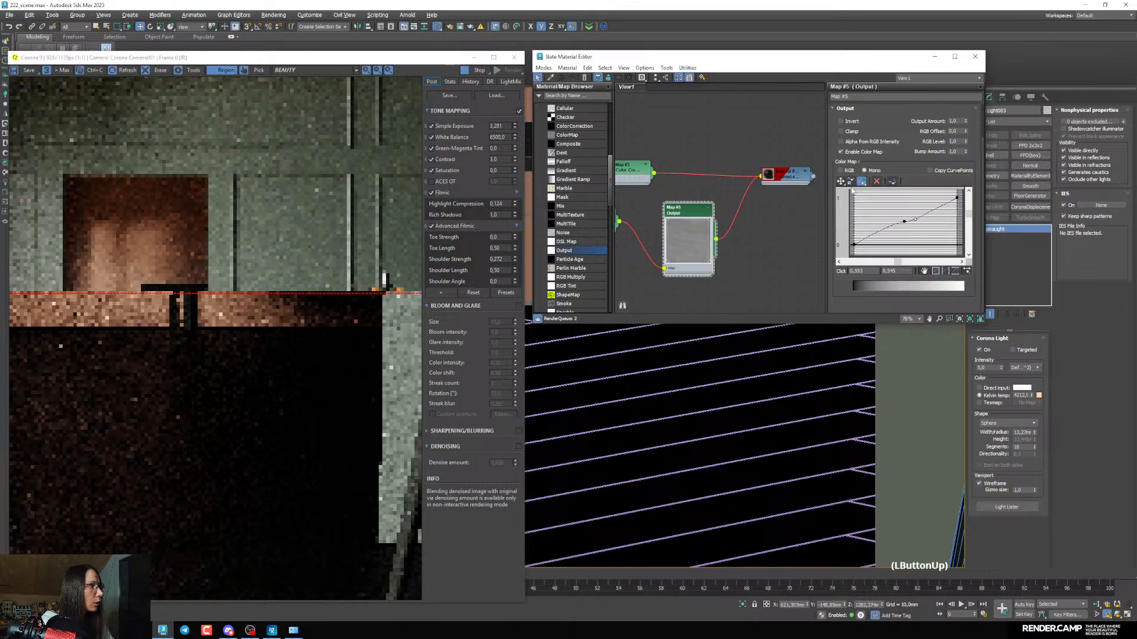
key("ctrl+z")
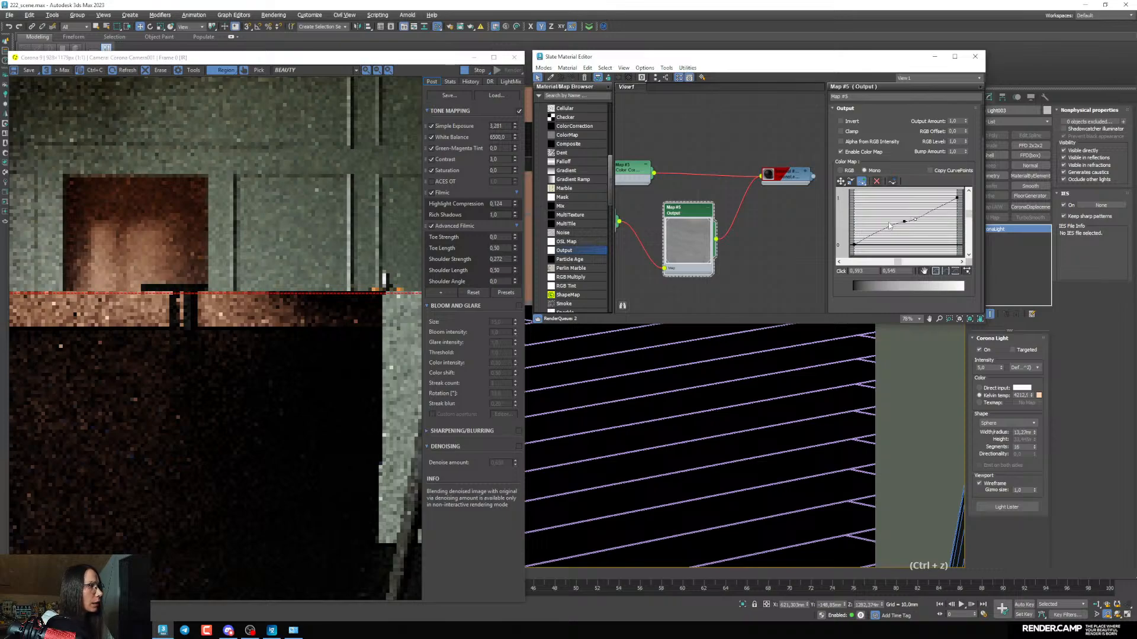
Move the curve's middle point above the diagonal to about 0.37, 0.61 and tilt its Bezier handles to brighten the reflection map
left_click(840, 181)
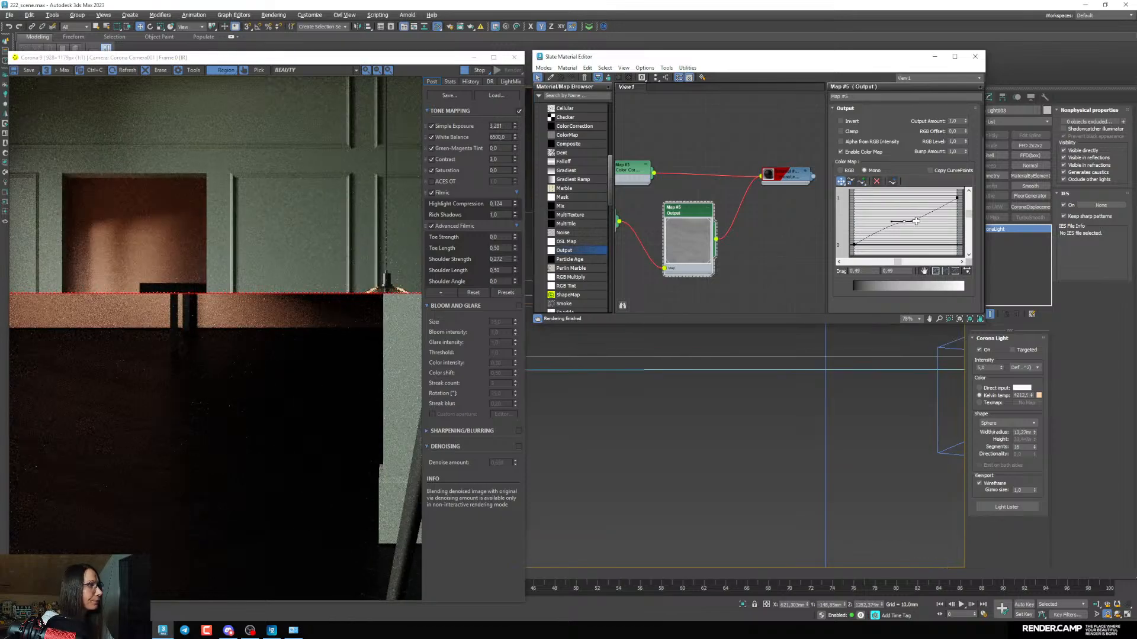
left_click_drag(916, 221, 917, 216)
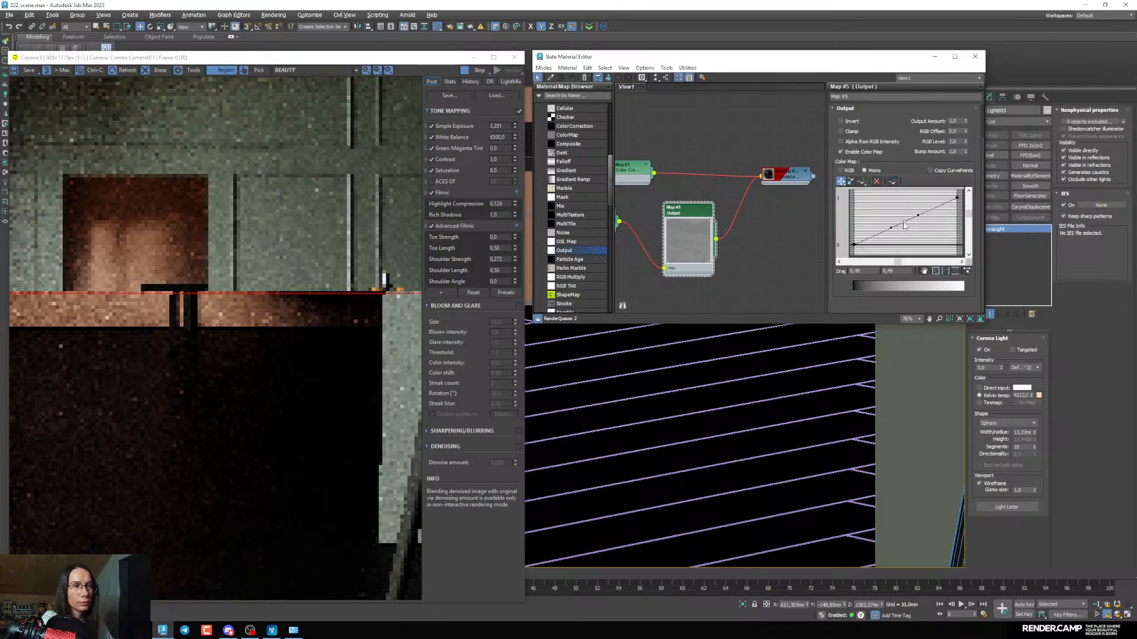
left_click_drag(904, 224, 887, 220)
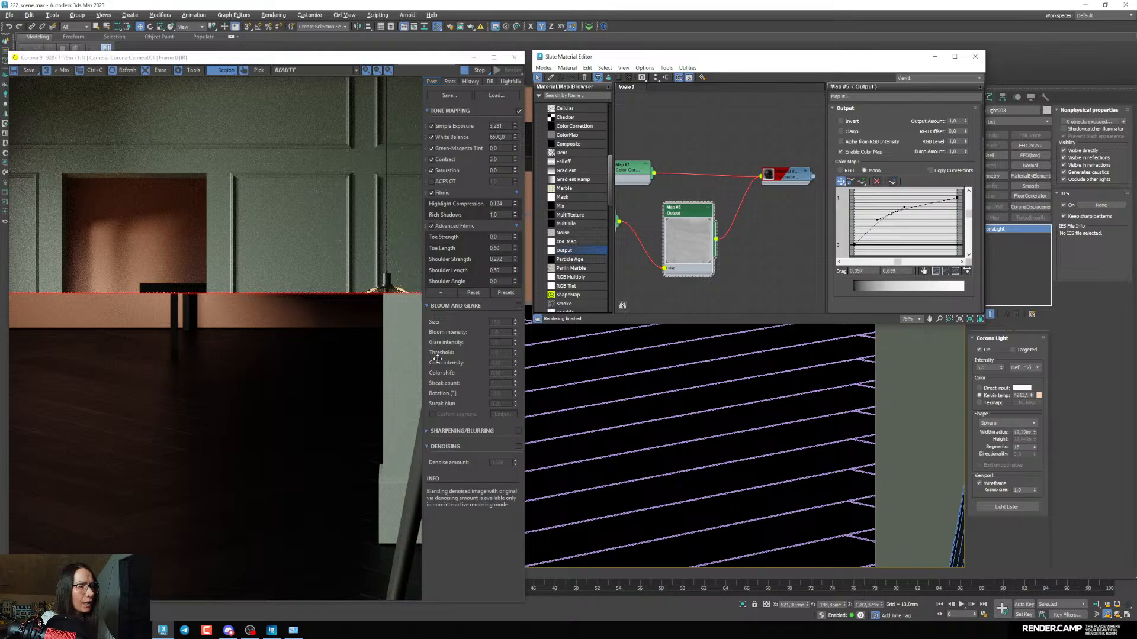
left_click_drag(891, 212, 888, 219)
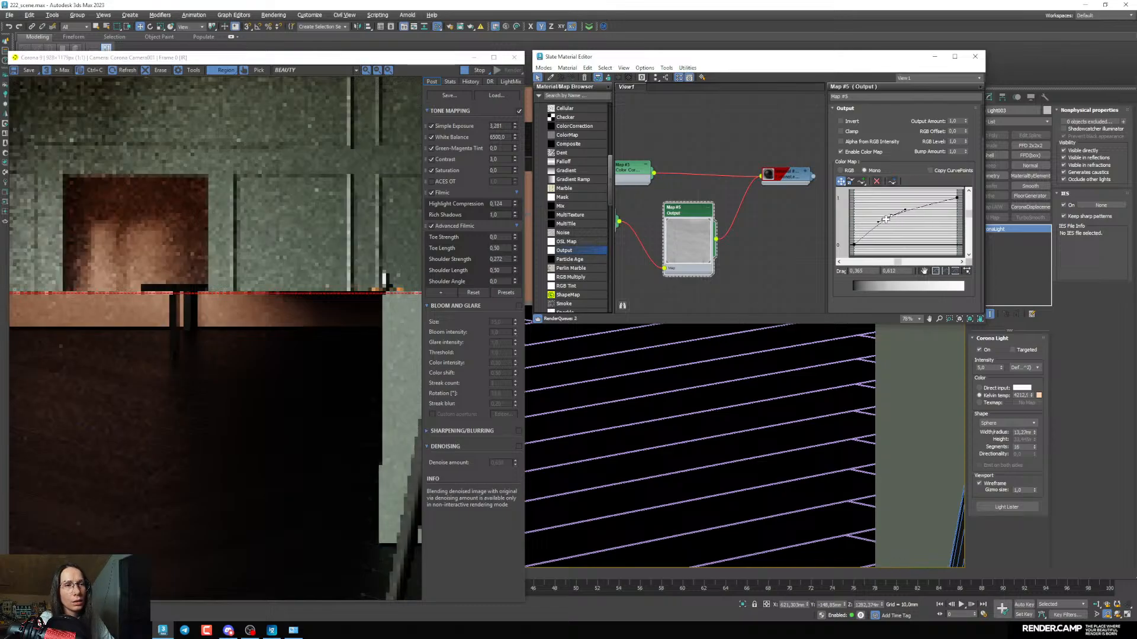
left_click_drag(877, 222, 882, 227)
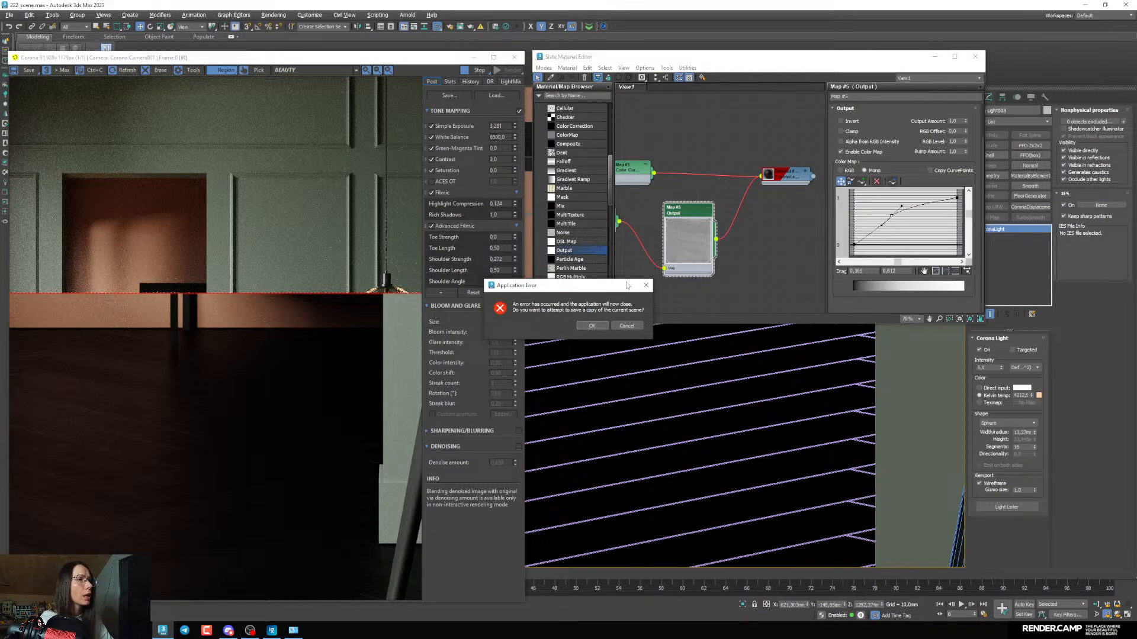
Save a recovery copy of the scene in response to the application error and close the error report without sending it
left_click_drag(627, 285, 595, 276)
left_click(553, 318)
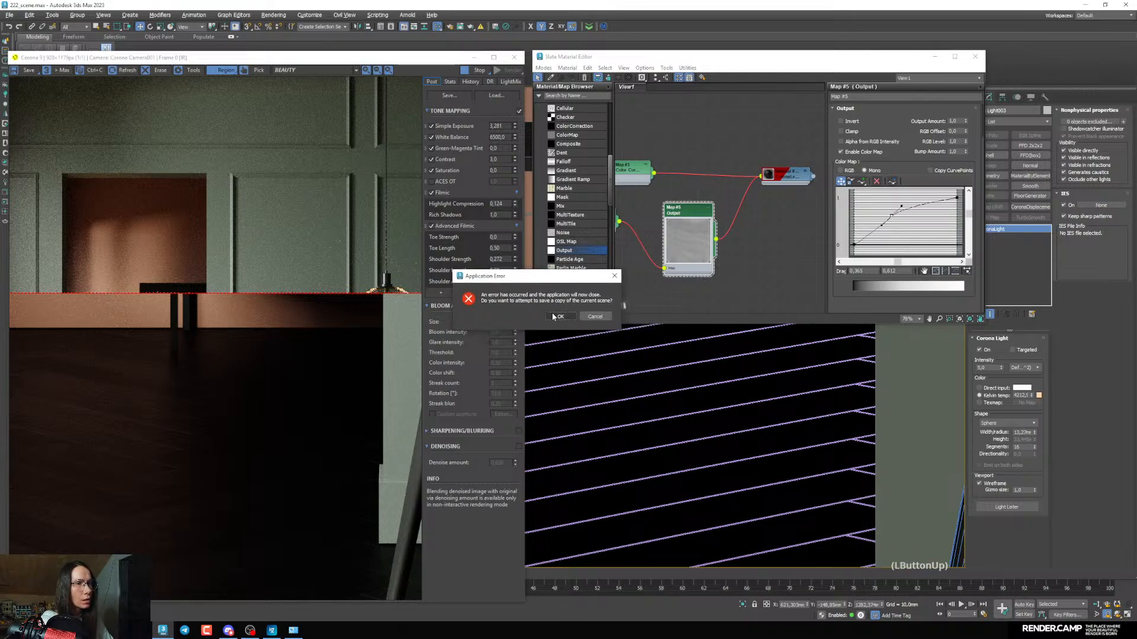
left_click(559, 317)
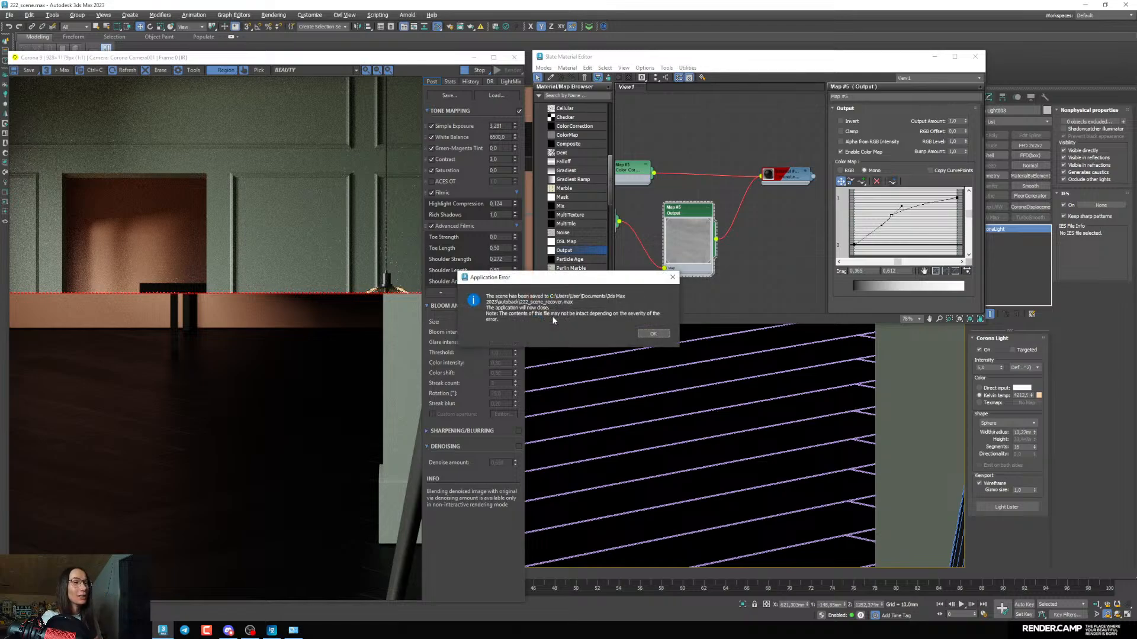
left_click(662, 335)
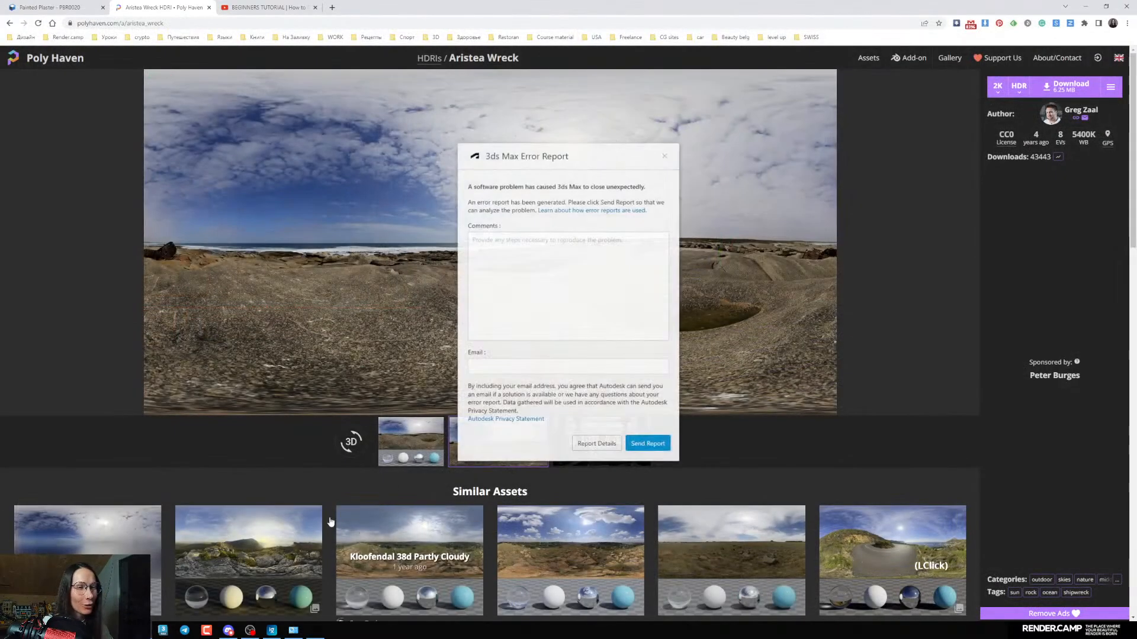
left_click(665, 156)
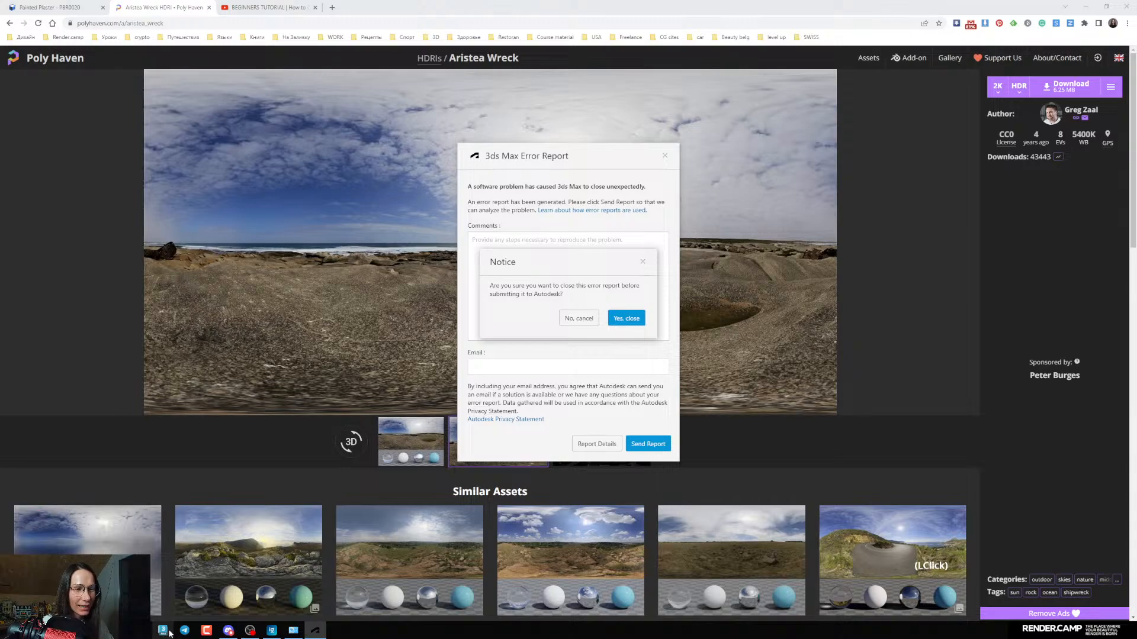
left_click(615, 322)
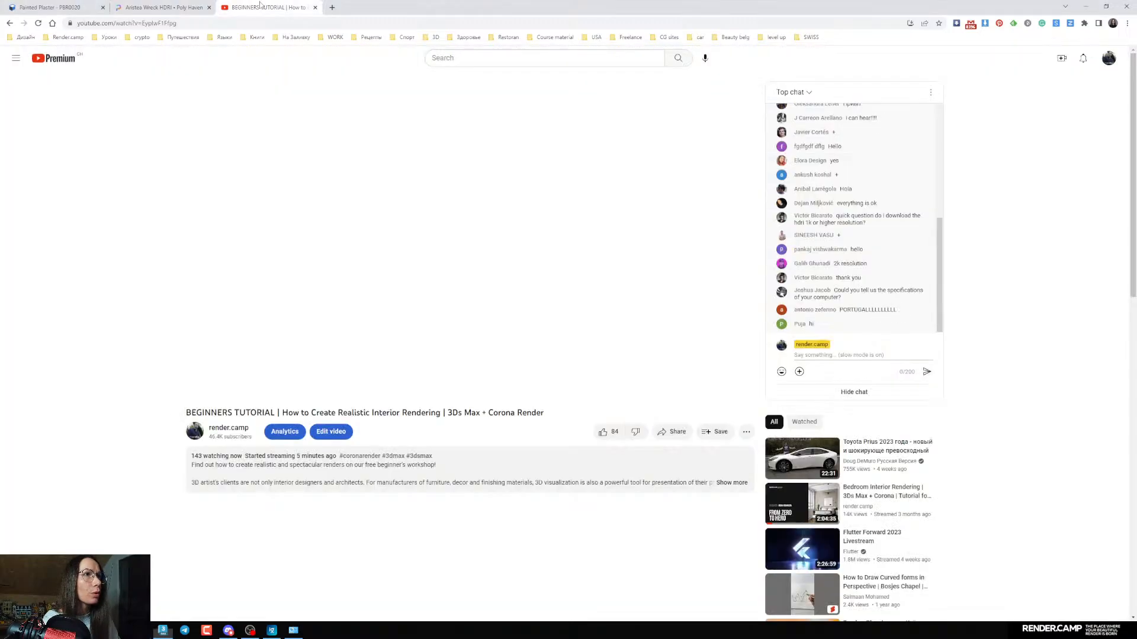
Expand the tutorial video's description on YouTube, check that its HDRI link works, and close the linked page
key("ctrl+Tab")
left_click(706, 490)
scroll(707, 490, "down", 3)
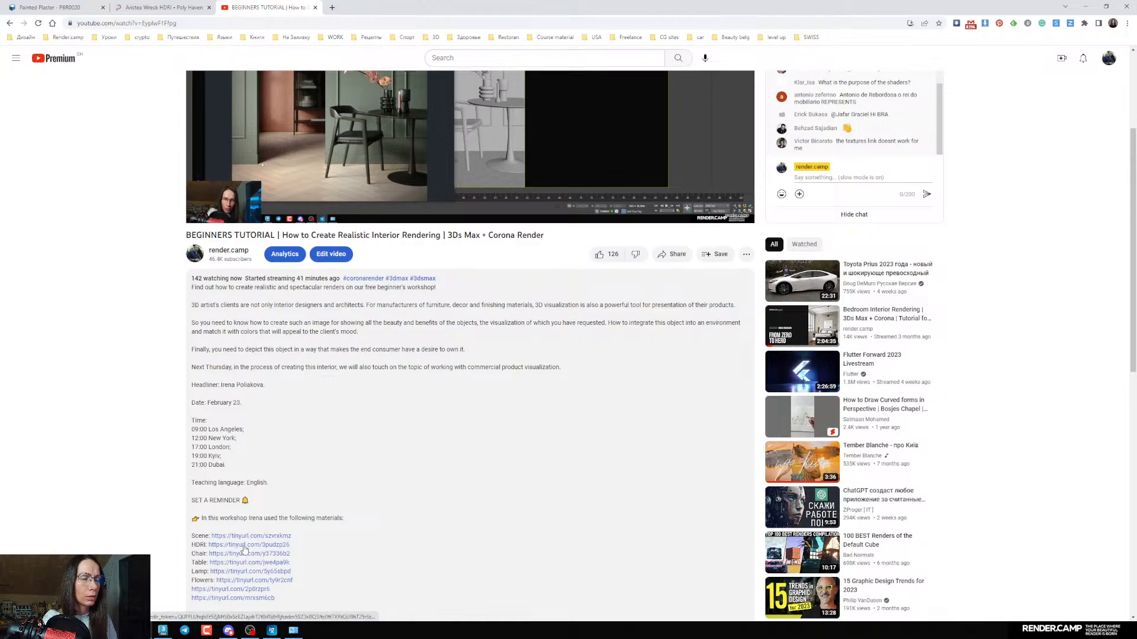
left_click(244, 545)
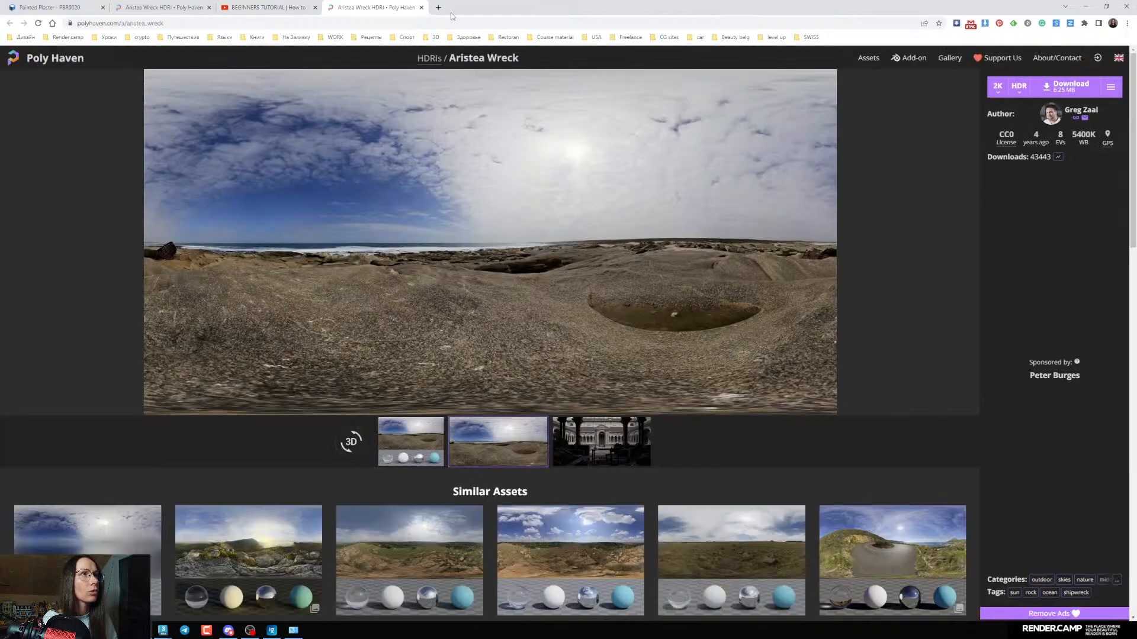
left_click(421, 7)
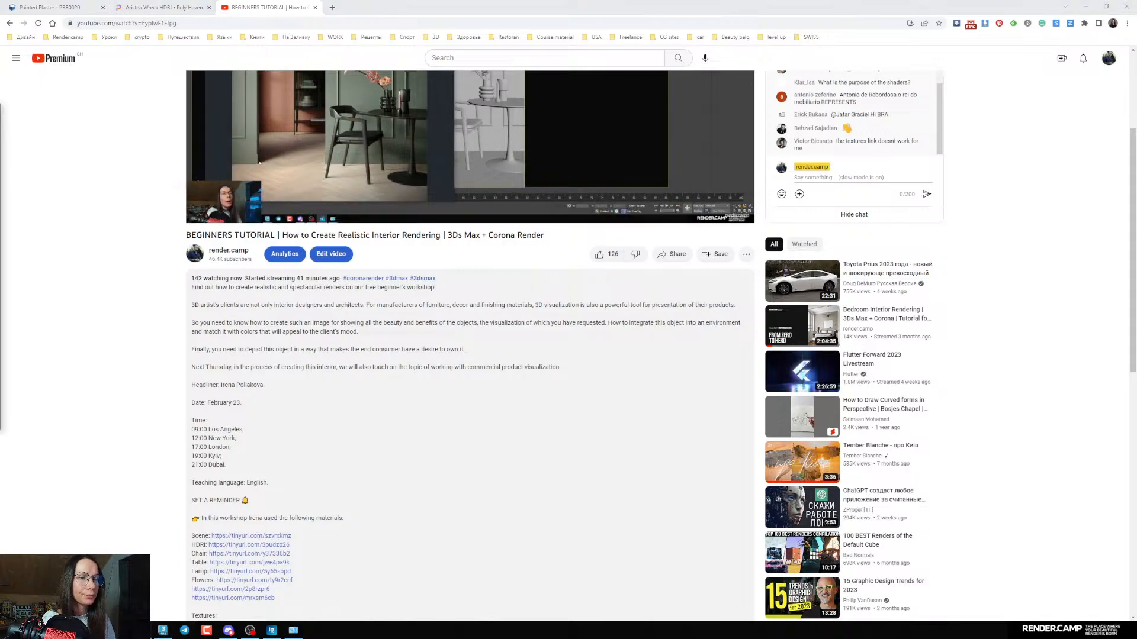
Switch to 3ds Max 2023 and bring up a fresh session with an empty scene
left_click(141, 630)
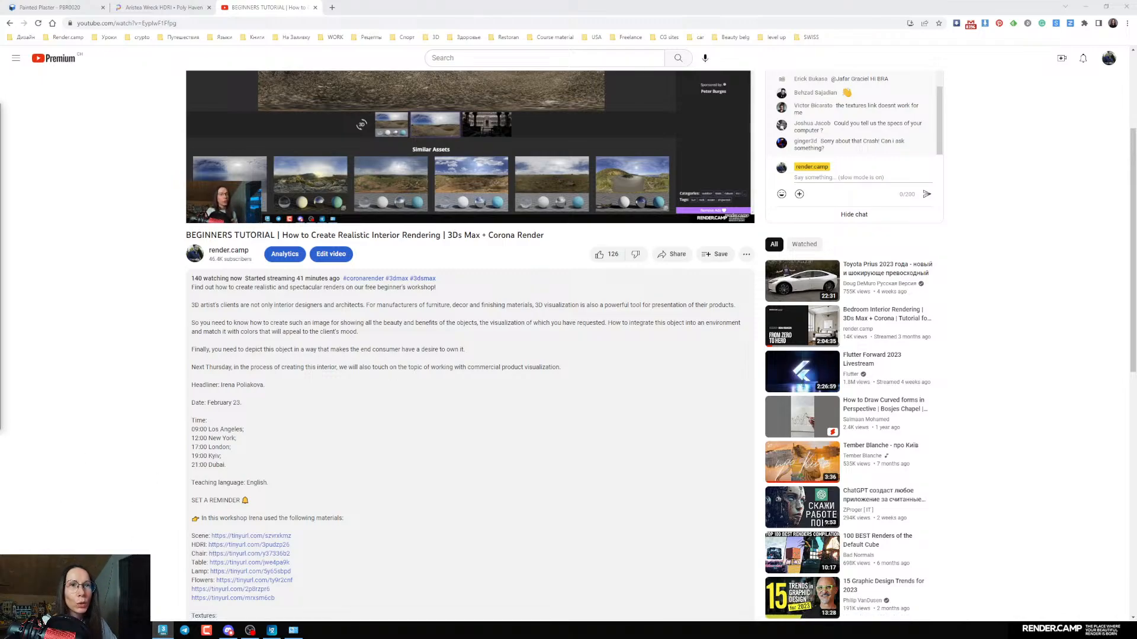
left_click_drag(0, 106, 689, 124)
left_click(727, 125)
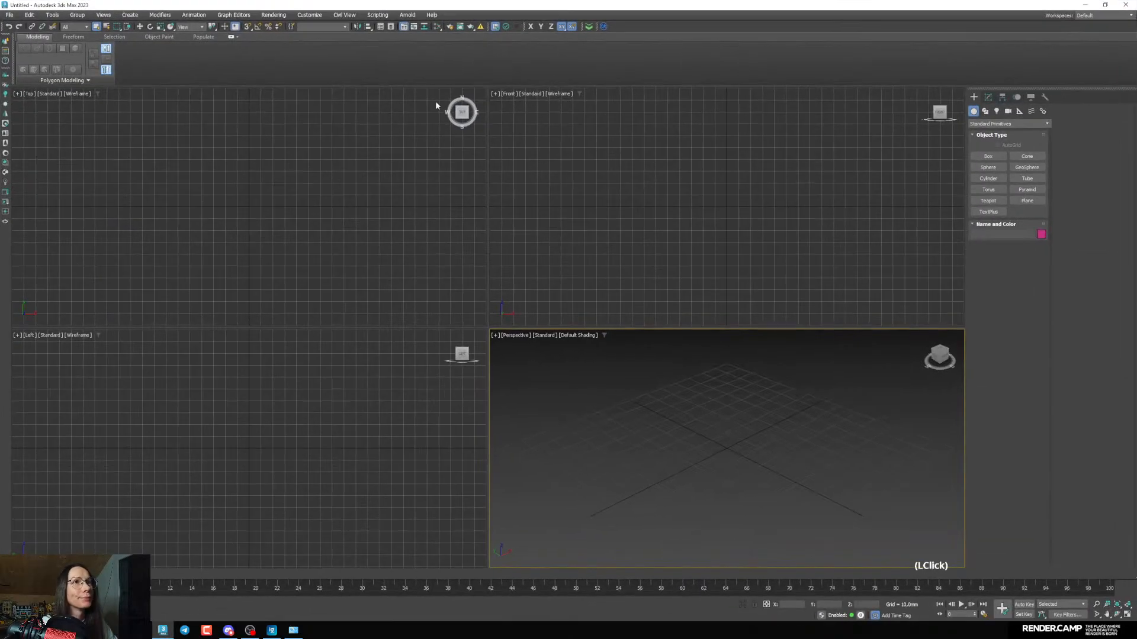
Open the recovered scene 222_scene_recover.max from the autoback folder
left_click(9, 14)
left_click(27, 43)
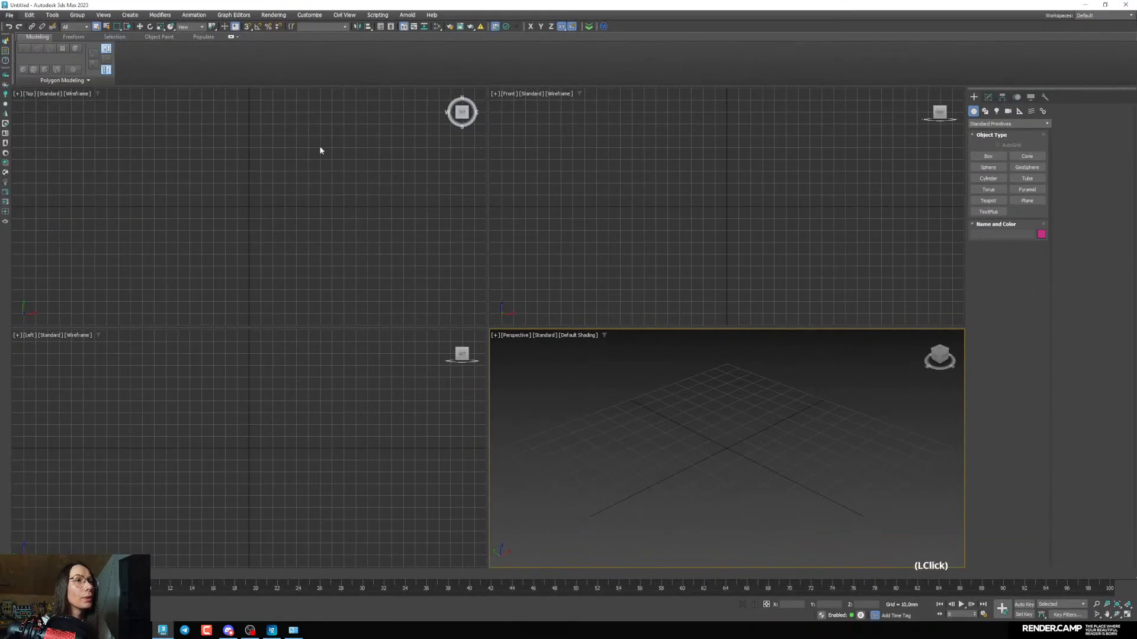
left_click(184, 47)
double_click(95, 85)
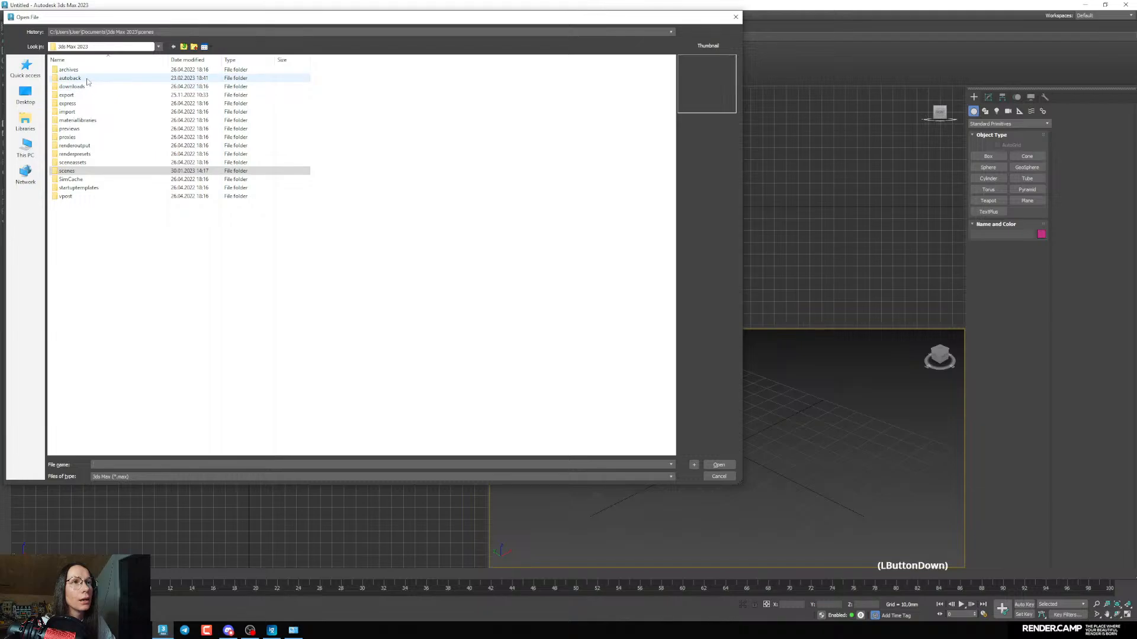
left_click(119, 79)
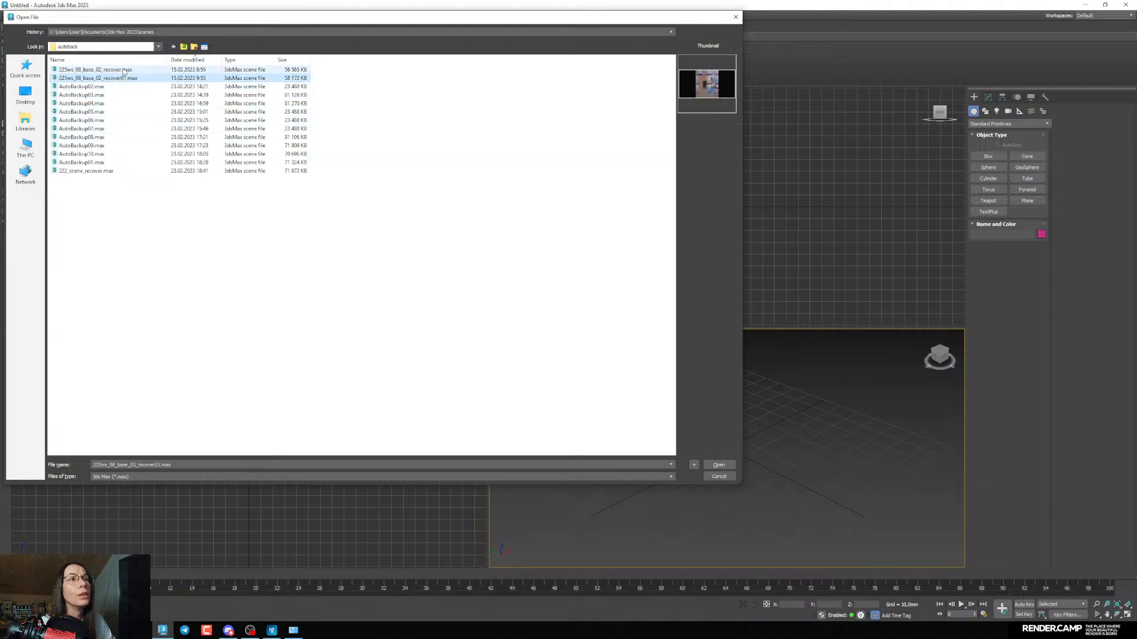
left_click(107, 171)
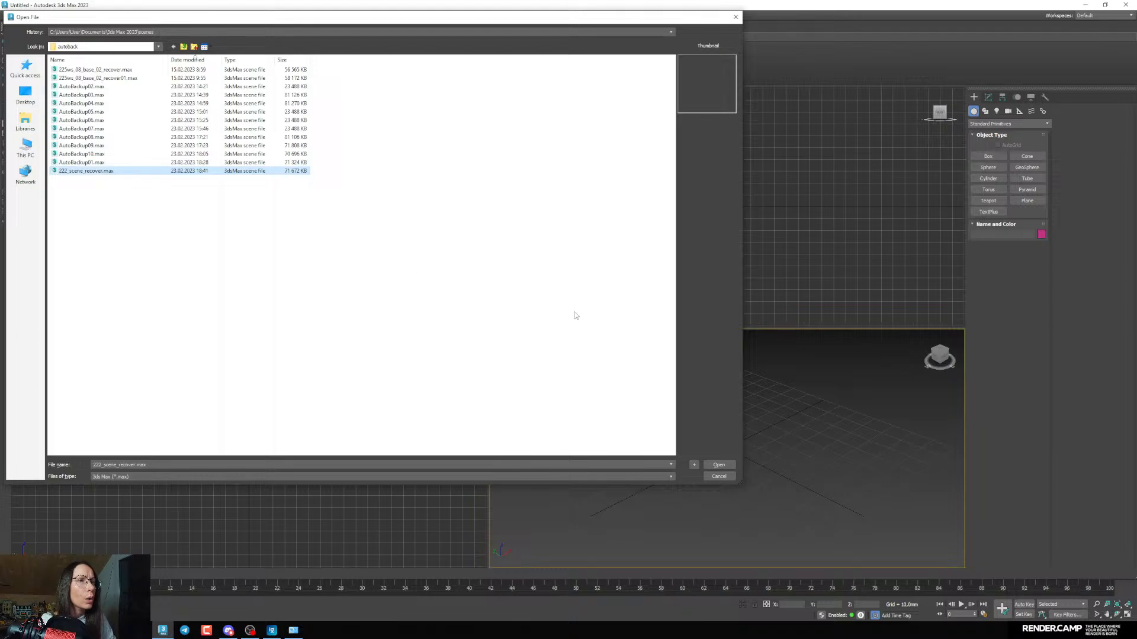
left_click(727, 466)
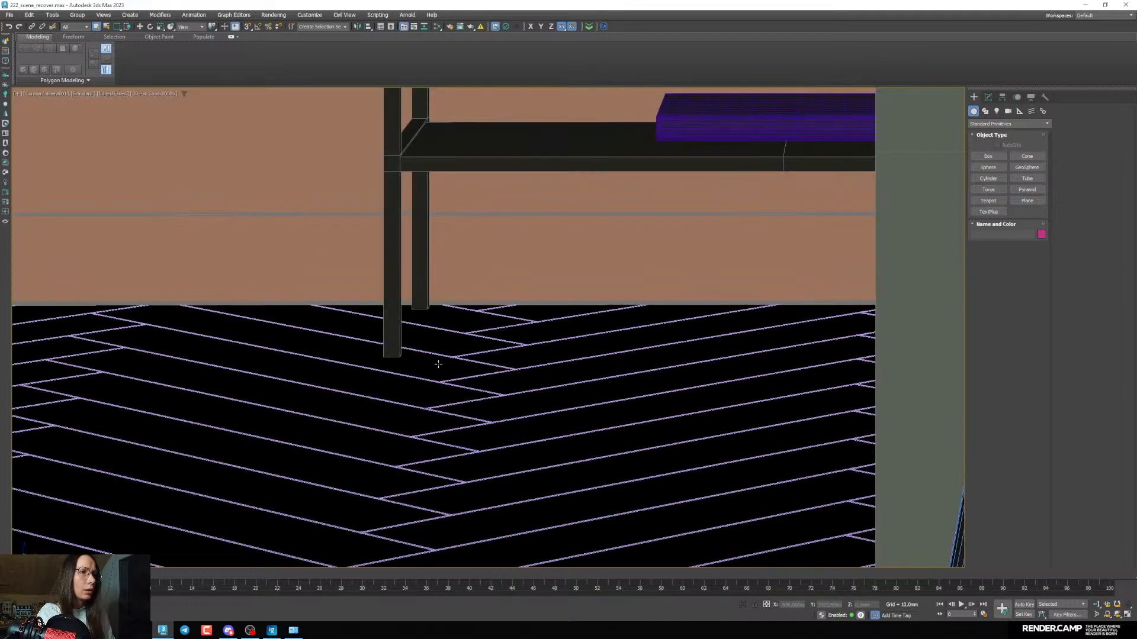
Start Corona interactive rendering and reposition and enlarge the frame buffer so more of the floor render shows
left_click(7, 204)
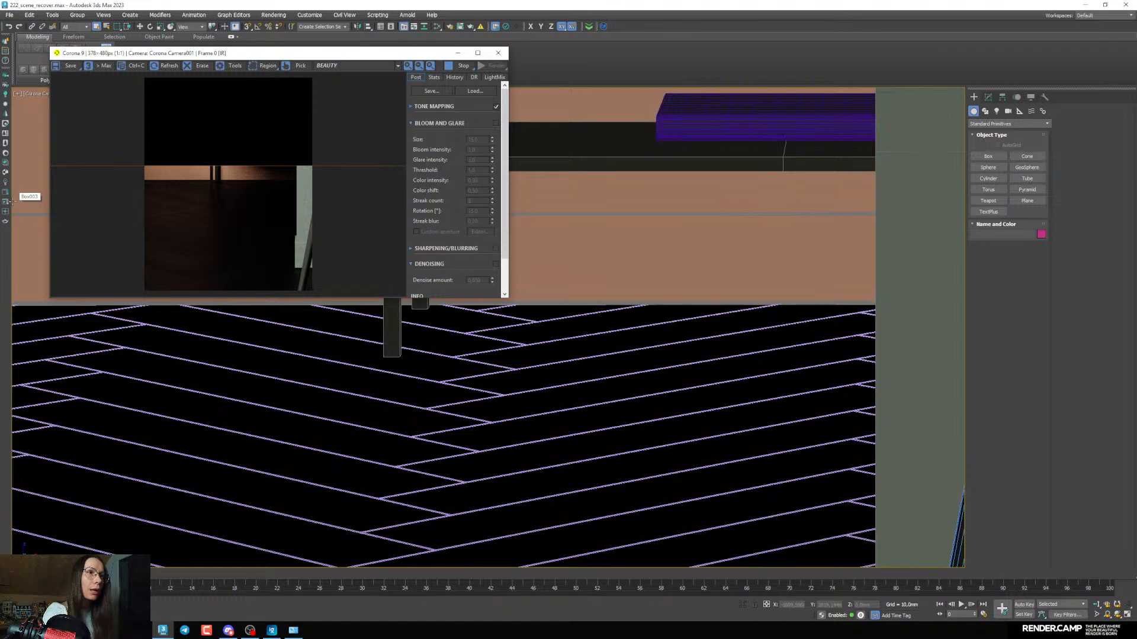
left_click_drag(80, 55, 46, 45)
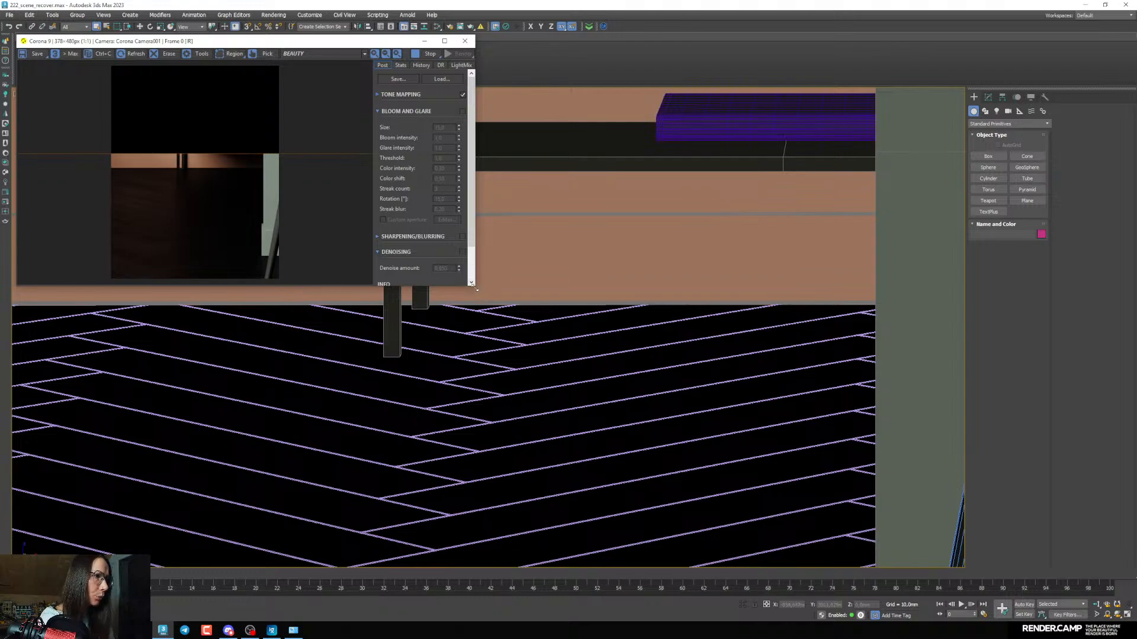
left_click_drag(476, 288, 478, 515)
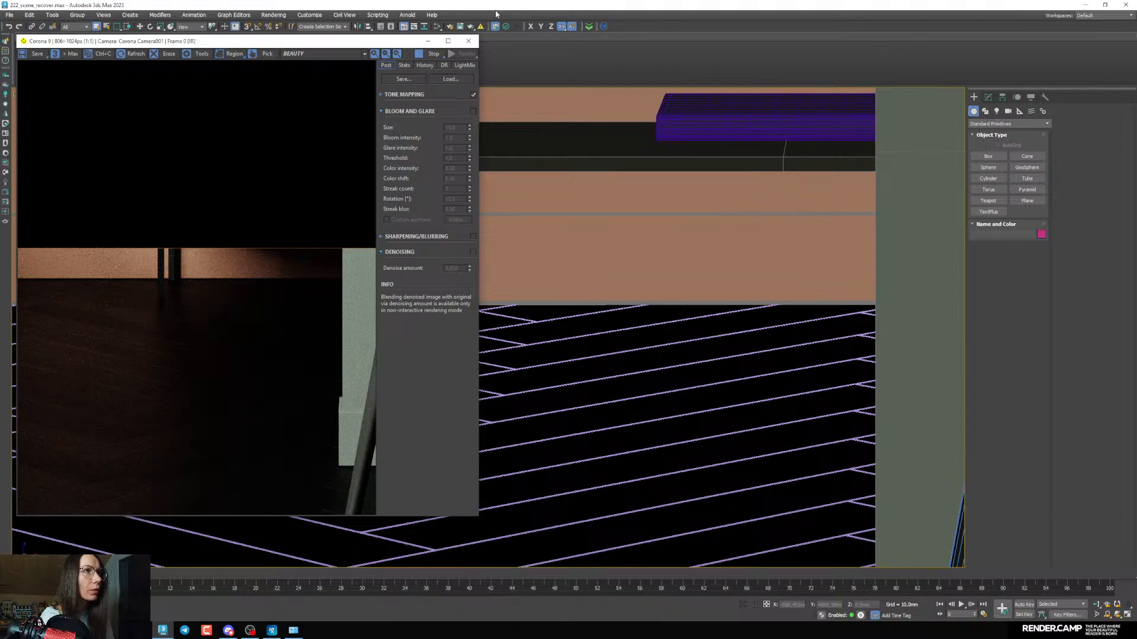
Steepen the middle of the color map curve in the Output map feeding the floor material's reflection
left_click(438, 28)
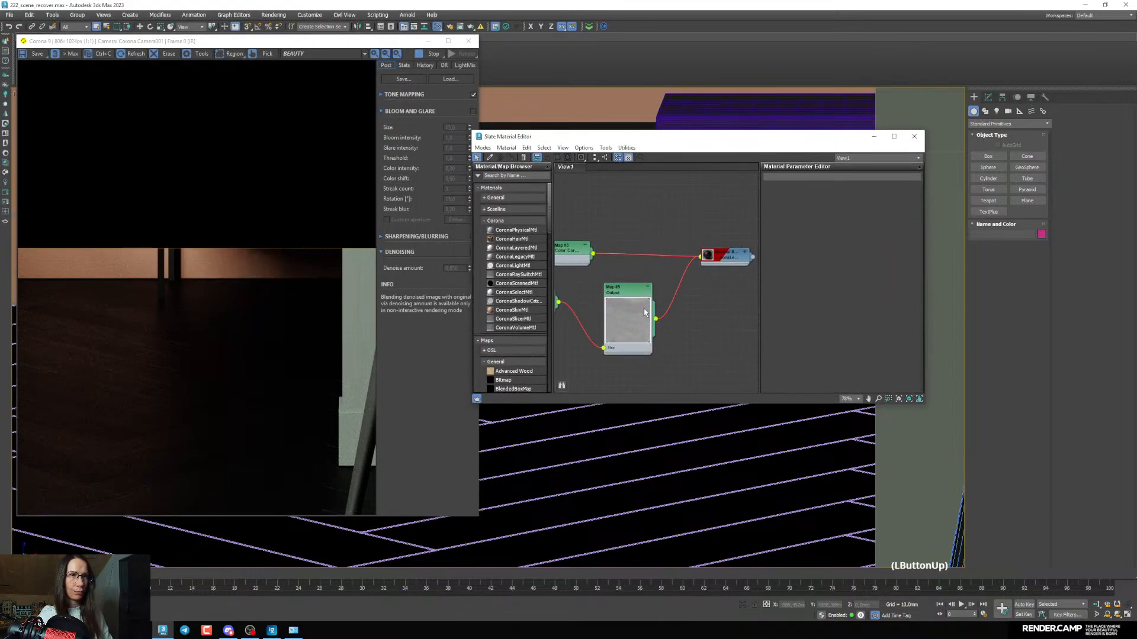
middle_click_drag(638, 321, 663, 293)
scroll(662, 269, "down", 3)
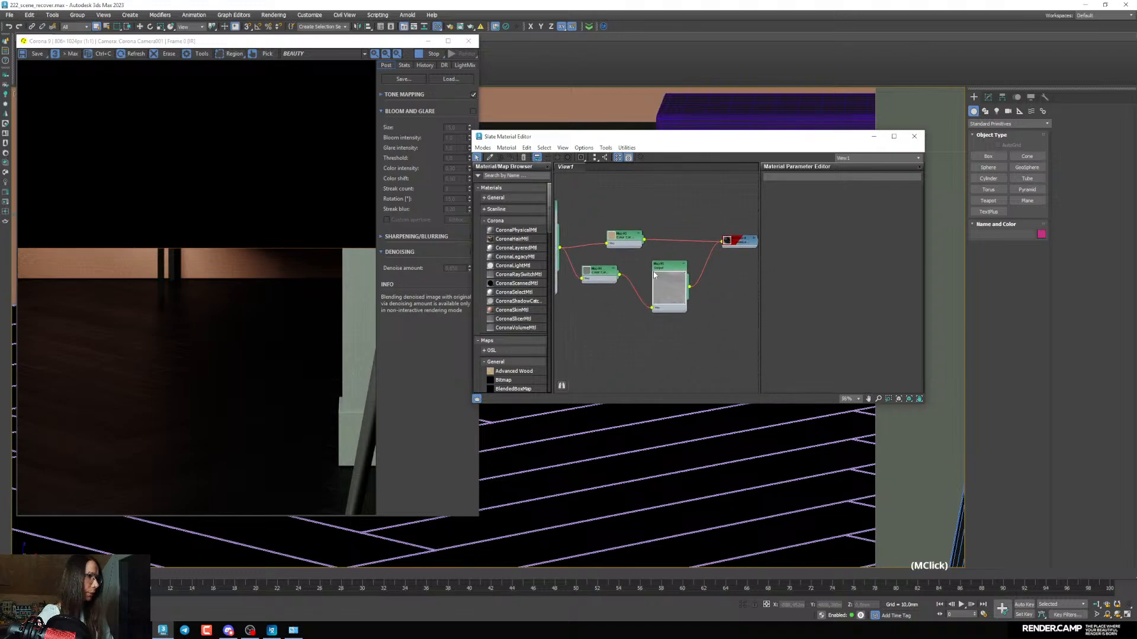
scroll(663, 296, "up", 2)
left_click(669, 293)
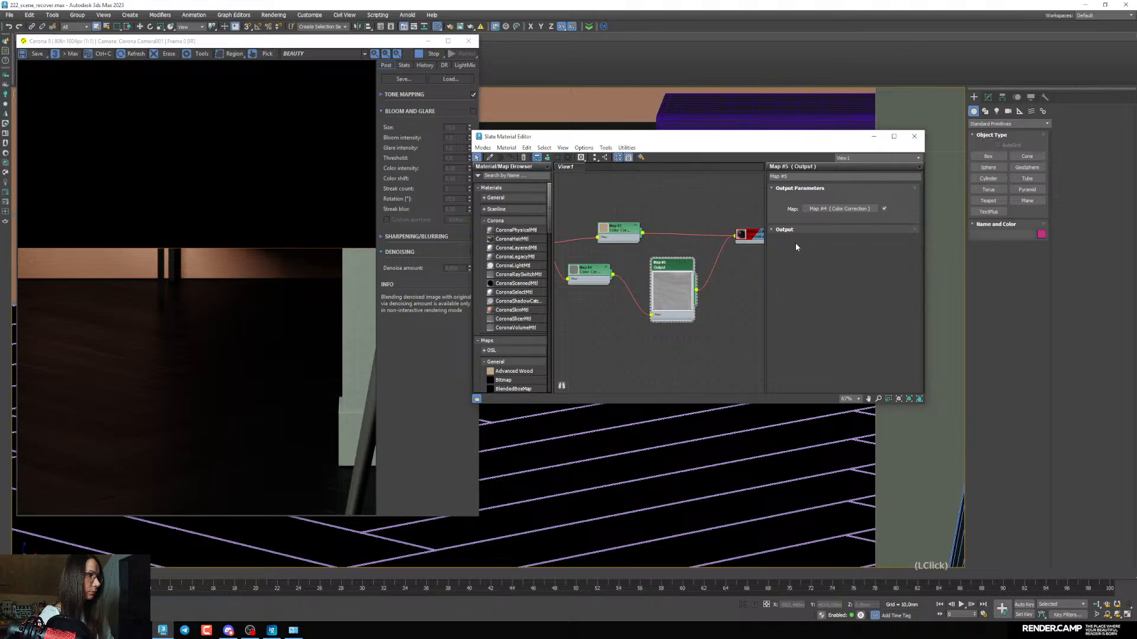
left_click(791, 230)
left_click(790, 262)
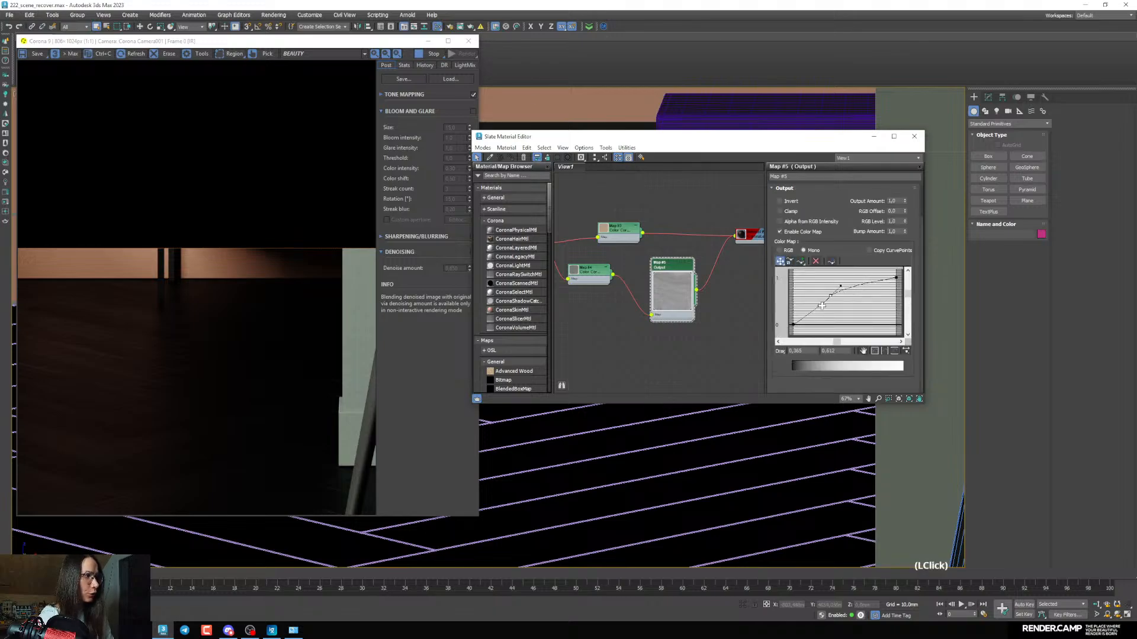
left_click_drag(821, 305, 824, 307)
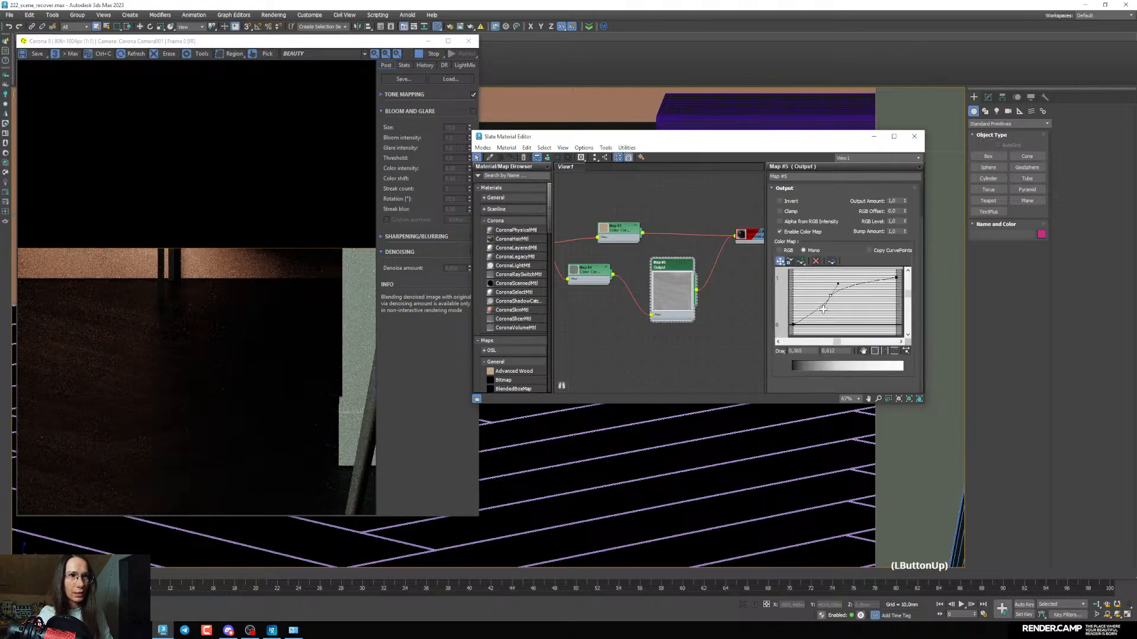
left_click(824, 308)
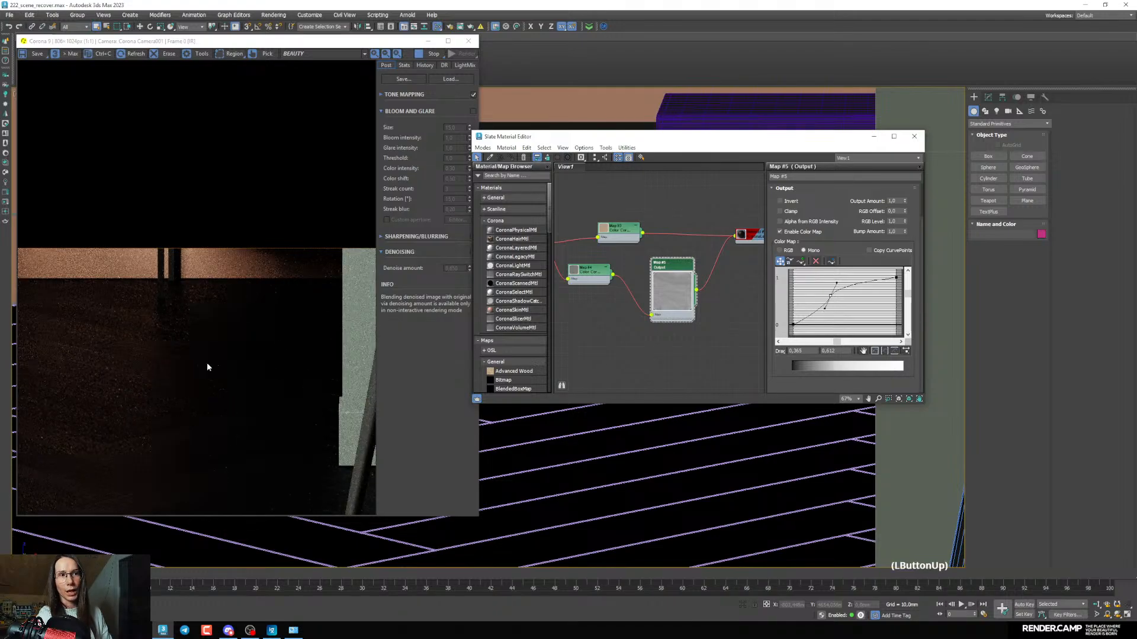
Return the viewport to the full camera framing for the interactive render and turn on region rendering
left_click(591, 372)
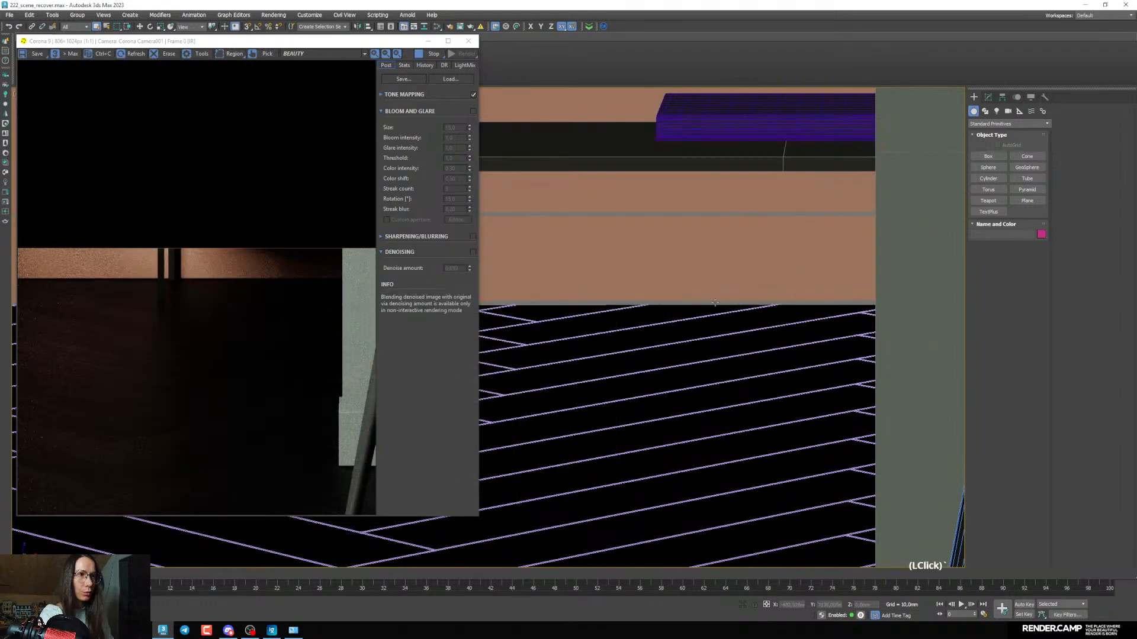
key("c")
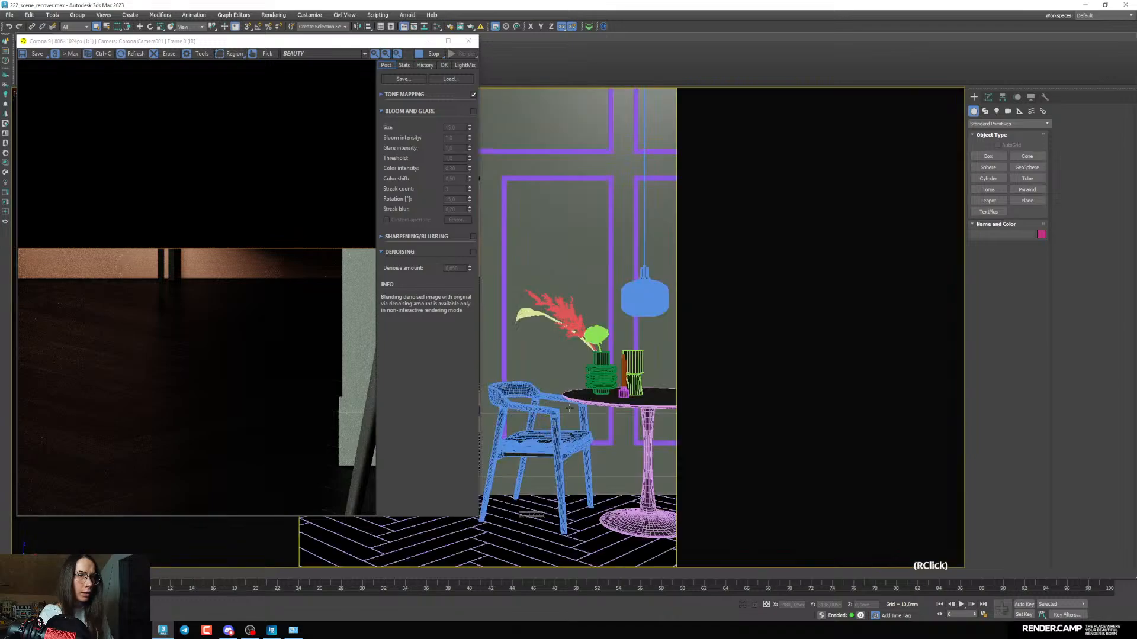
right_click(568, 401)
left_click(1001, 327)
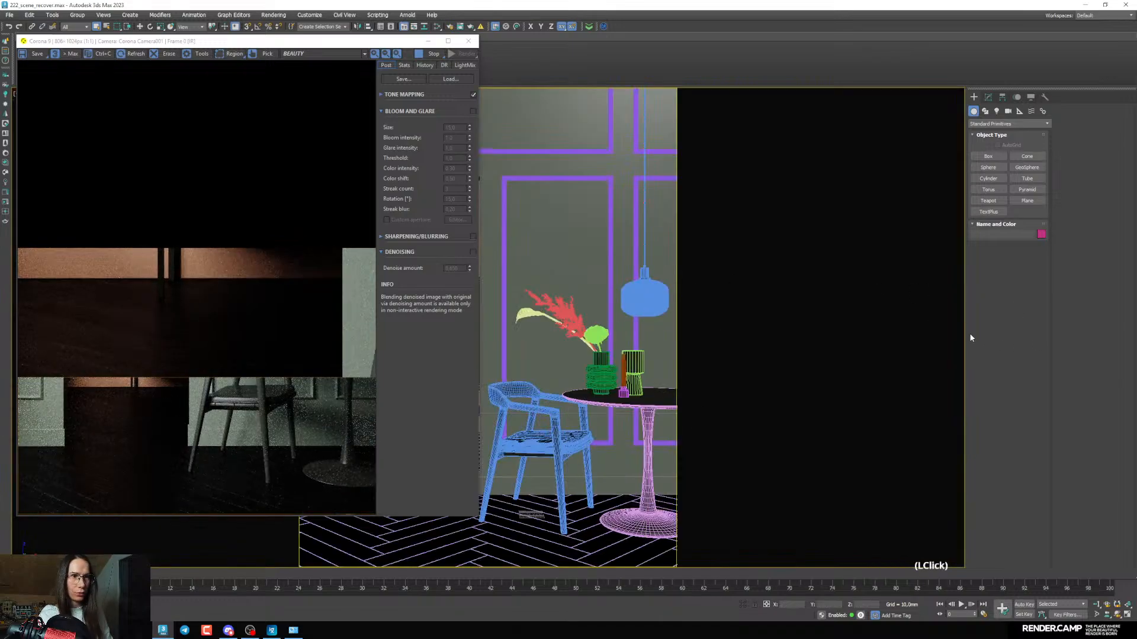
left_click(252, 53)
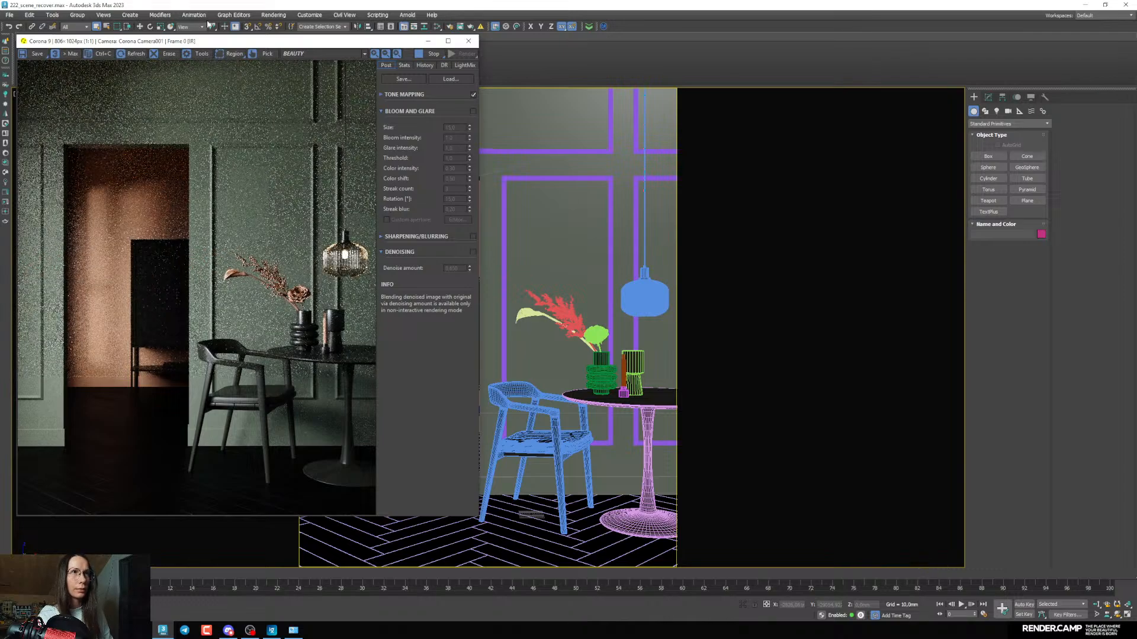
left_click(231, 54)
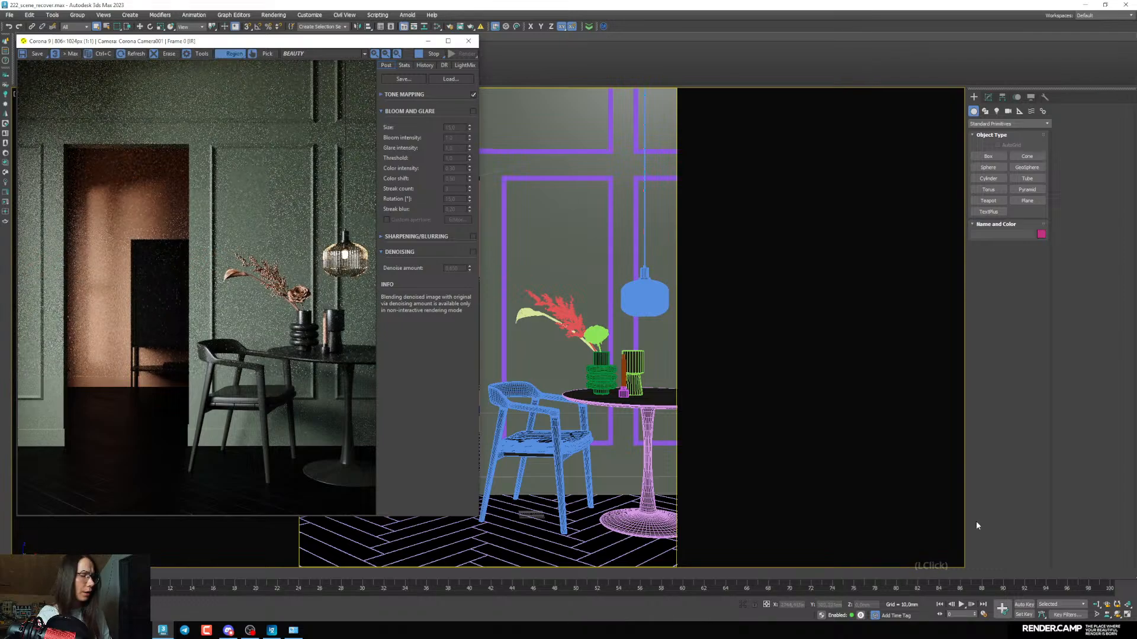
Open the floor's CoronaLegacyMtl parameters in the material editor and set the diffuse level to 1.0
key("m")
left_click_drag(629, 136, 589, 133)
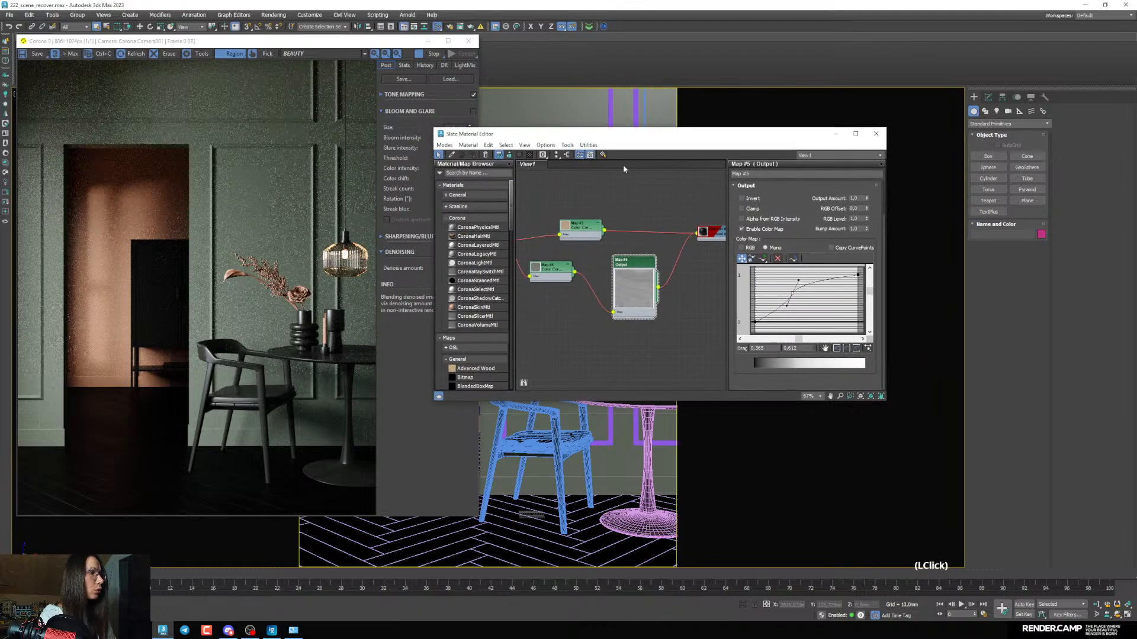
scroll(657, 235, "down", 2)
middle_click_drag(723, 230, 670, 243)
double_click(662, 241)
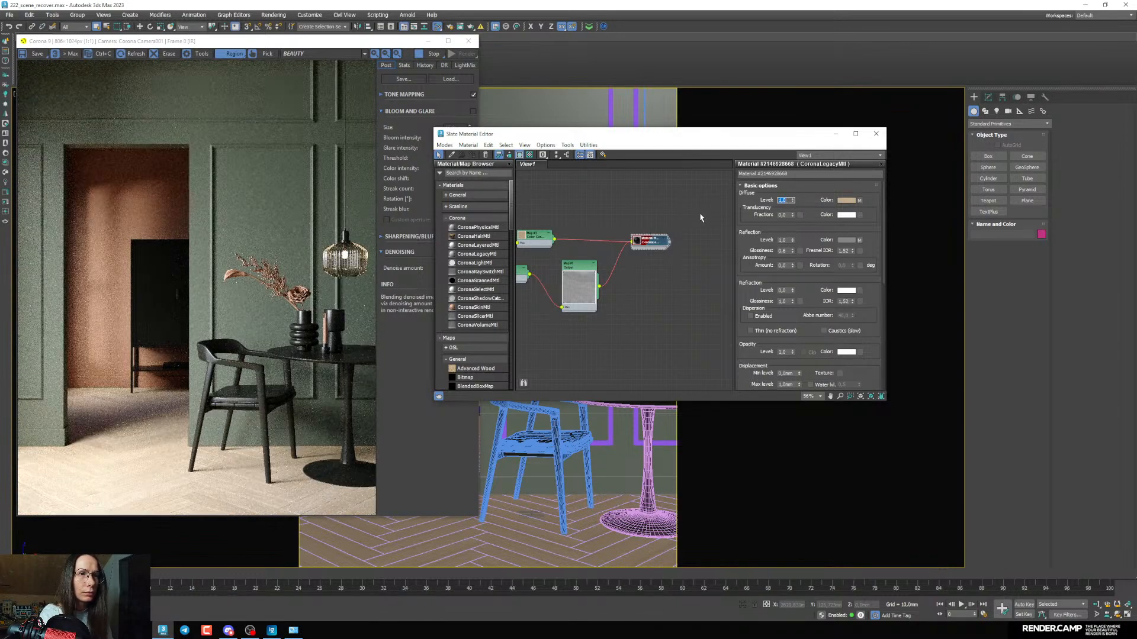
Inspect the floor reflections in the render and move the Output curve's middle point slightly up and toward the dark end
scroll(114, 400, "up", 3)
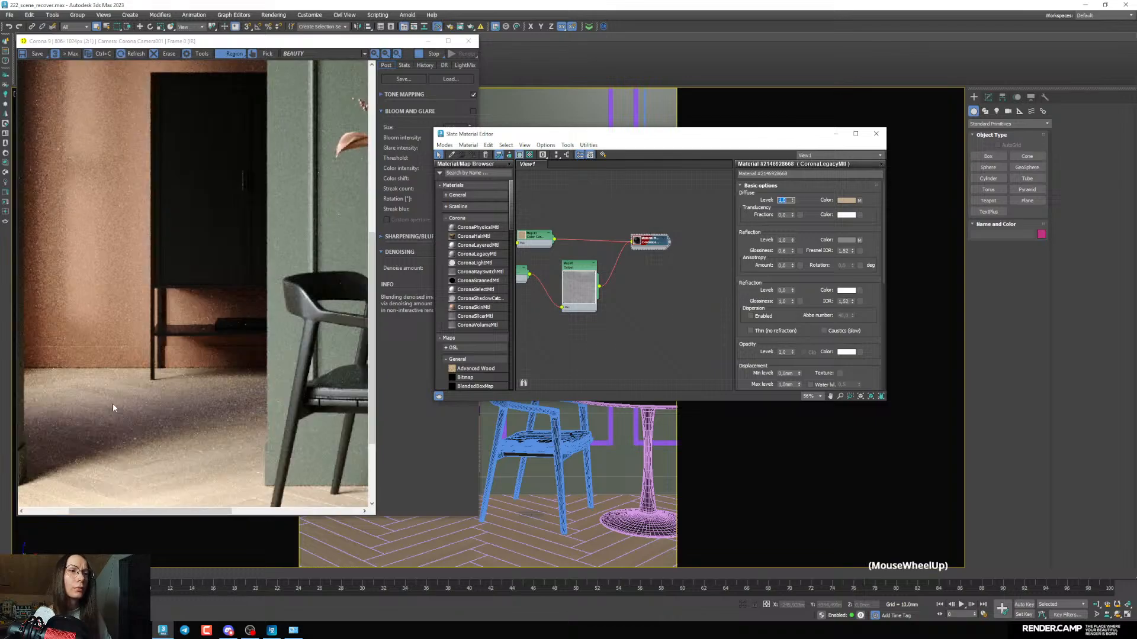
scroll(116, 400, "down", 3)
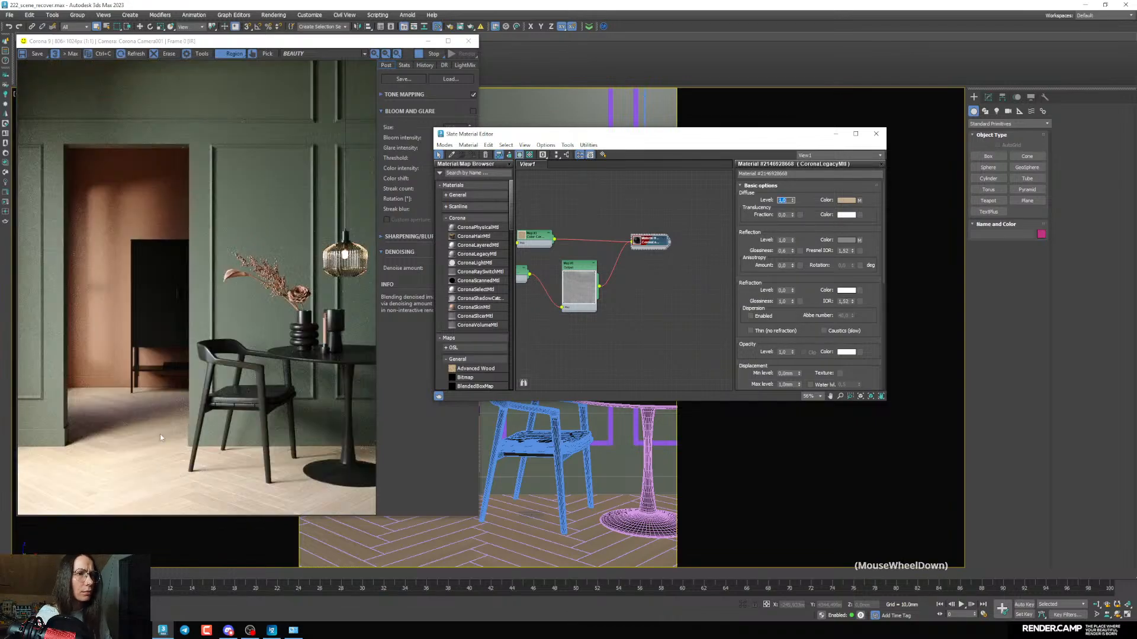
scroll(144, 382, "up", 2)
scroll(129, 382, "down", 1)
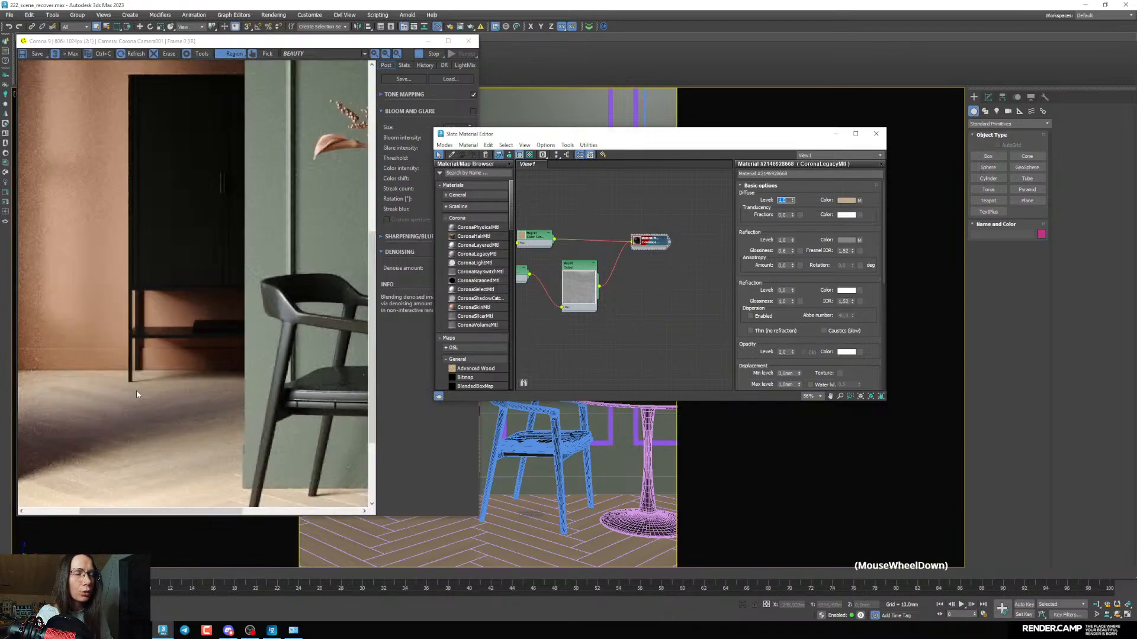
middle_click_drag(579, 269, 567, 216)
left_click(567, 216)
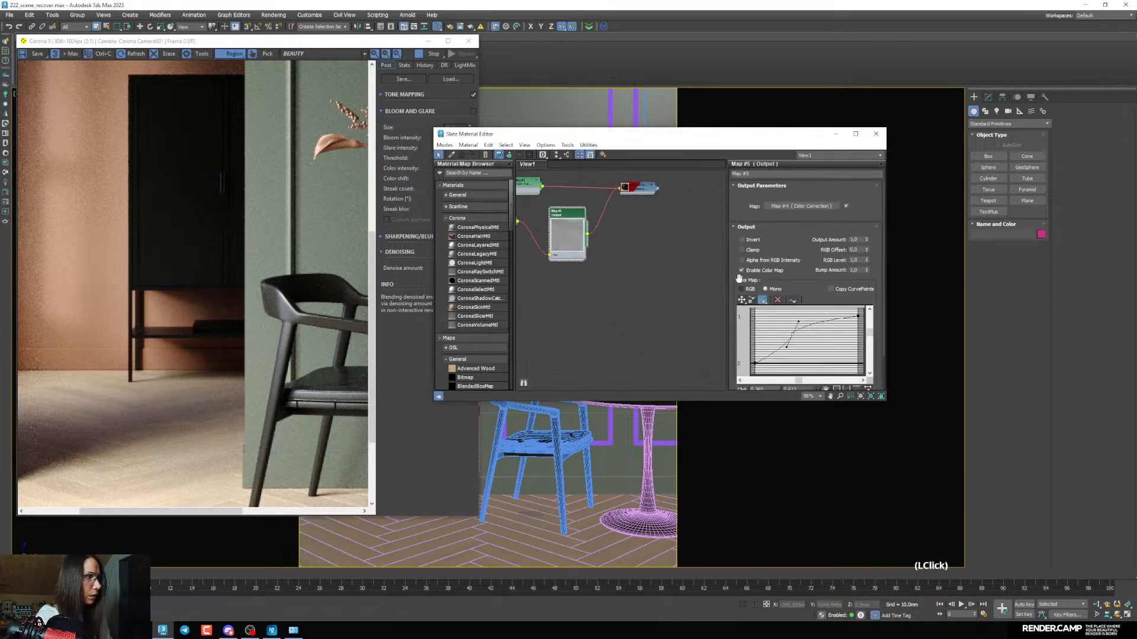
left_click(743, 299)
left_click_drag(793, 334, 789, 328)
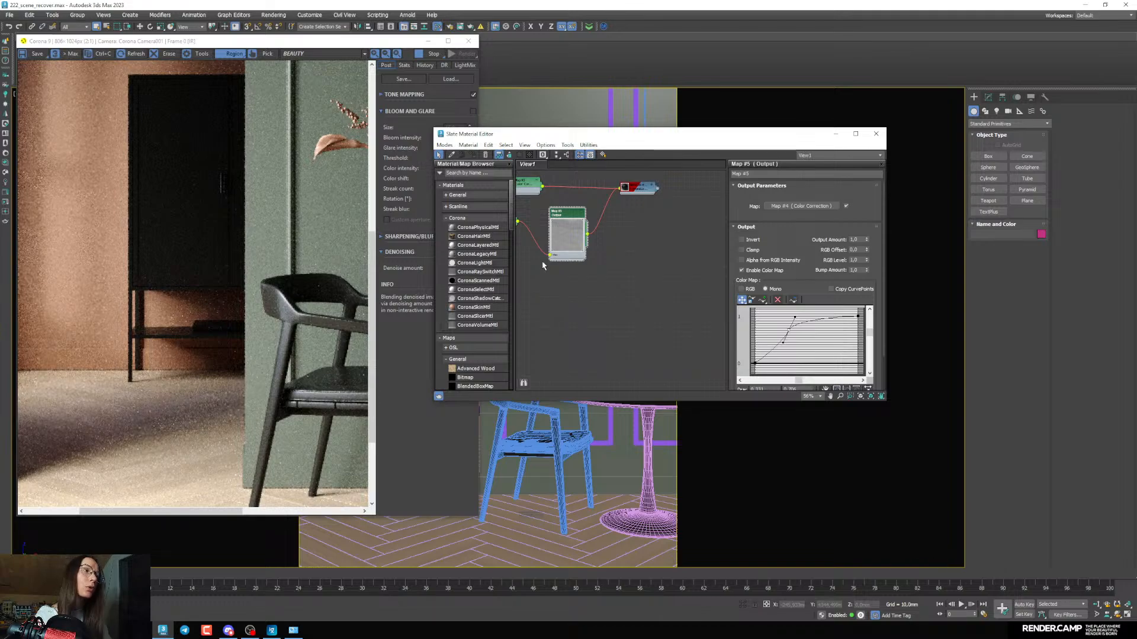
middle_click_drag(570, 235, 575, 241)
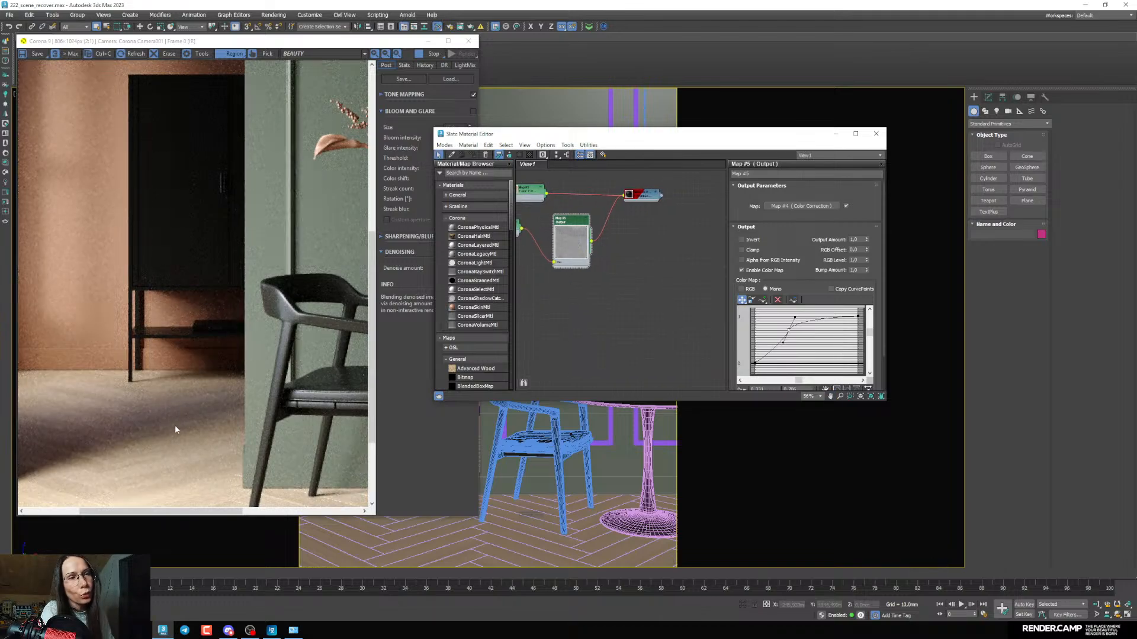
scroll(175, 425, "down", 1)
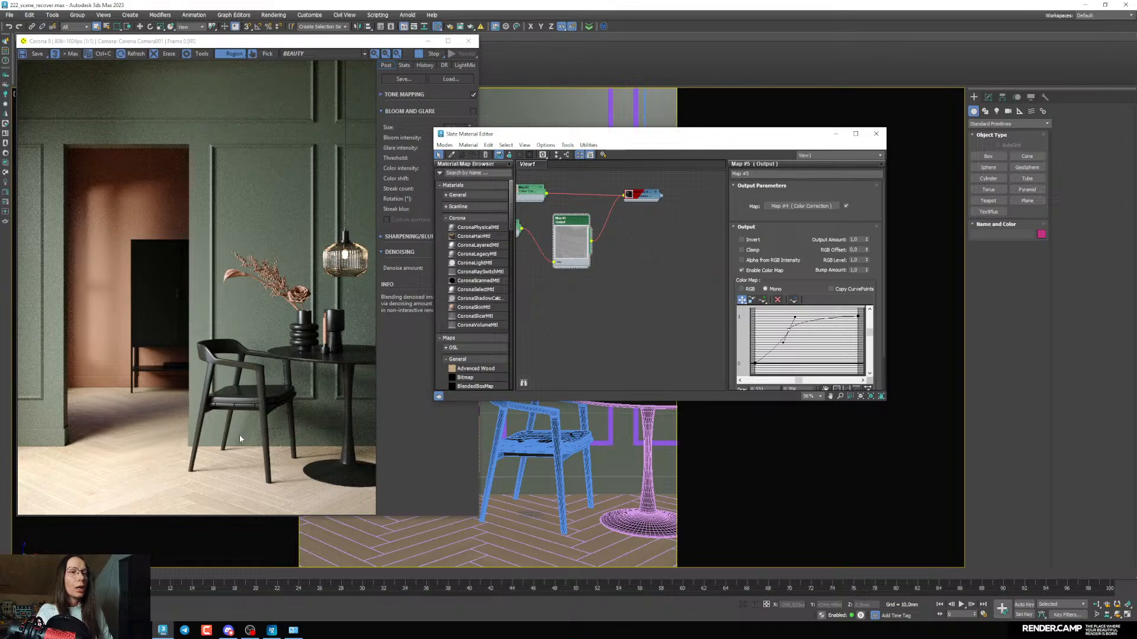
Raise the Advanced Filmic shoulder strength in the render's tone mapping to 0.724
left_click_drag(636, 134, 761, 151)
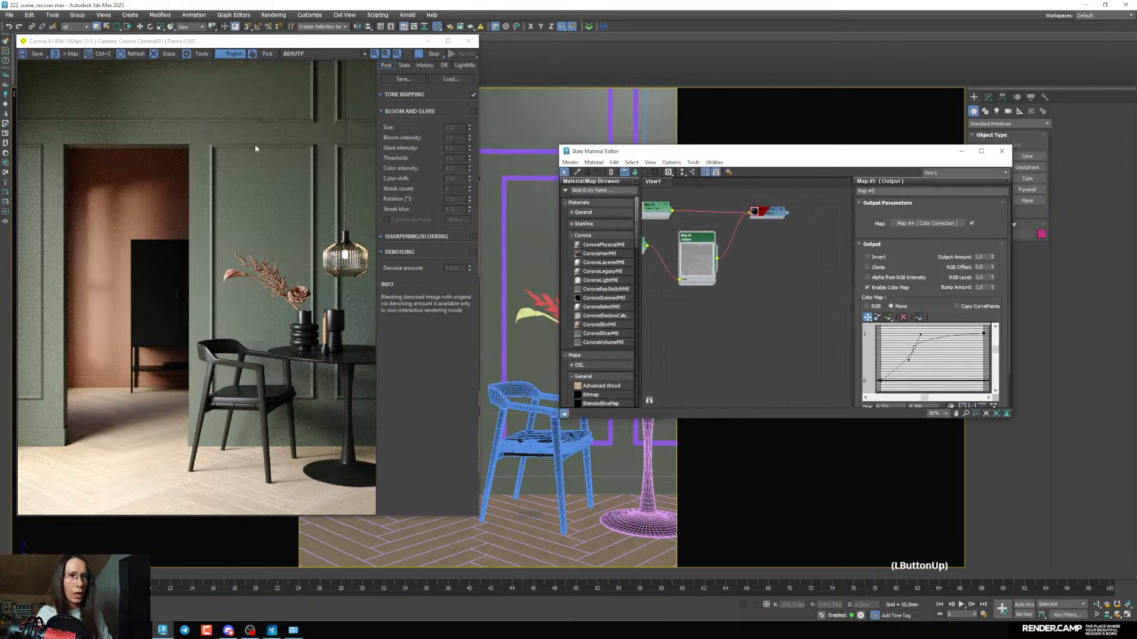
left_click(407, 94)
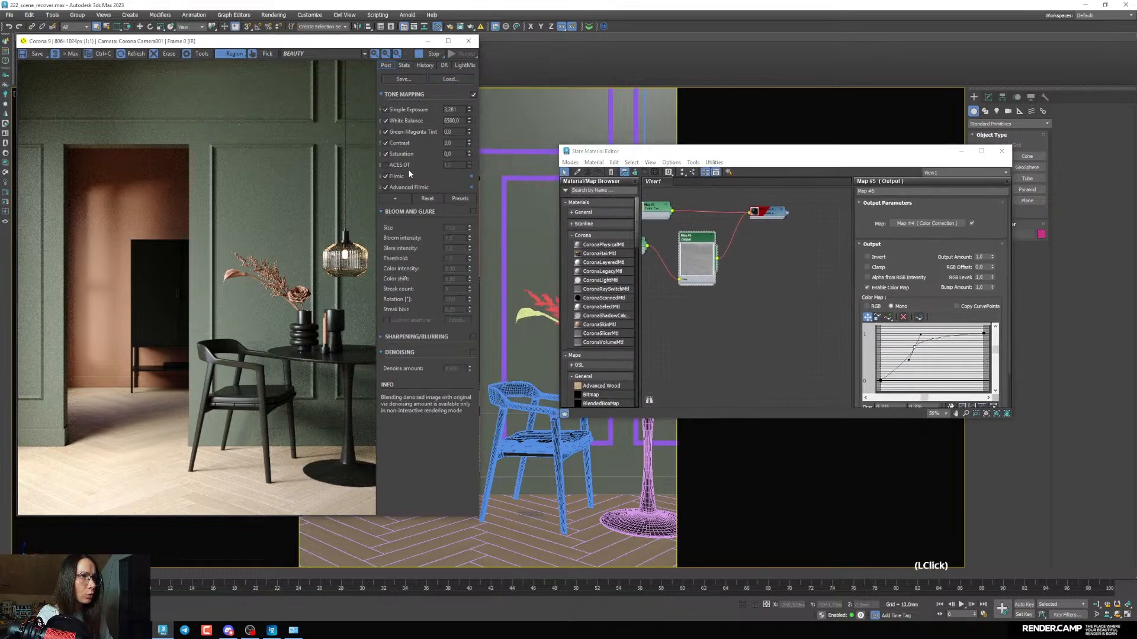
left_click(471, 188)
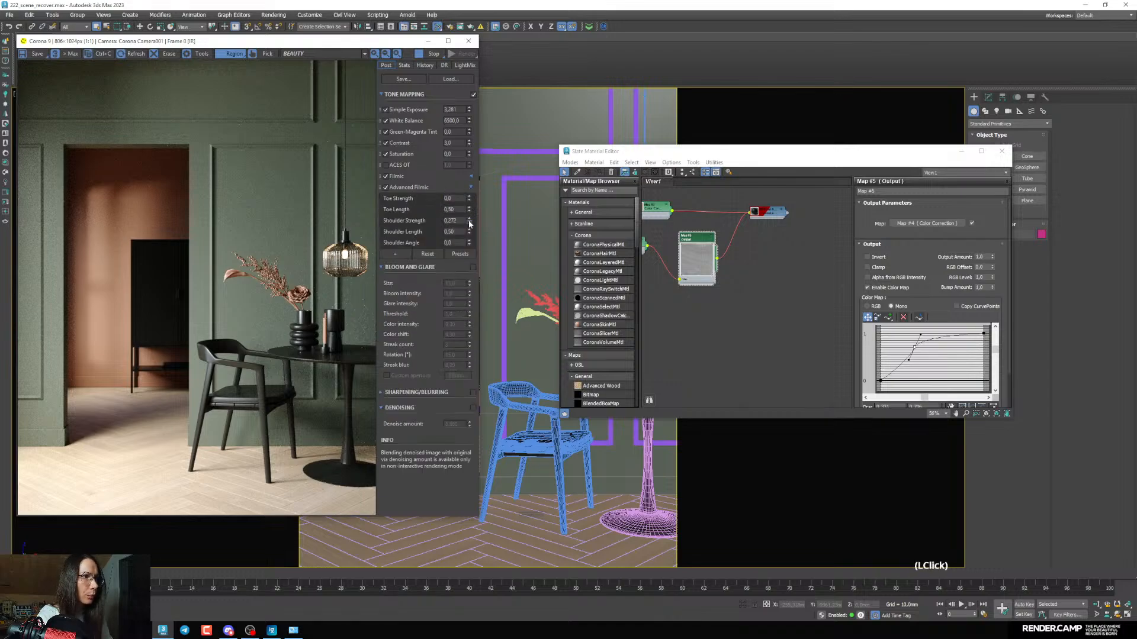
left_click_drag(468, 221, 471, 182)
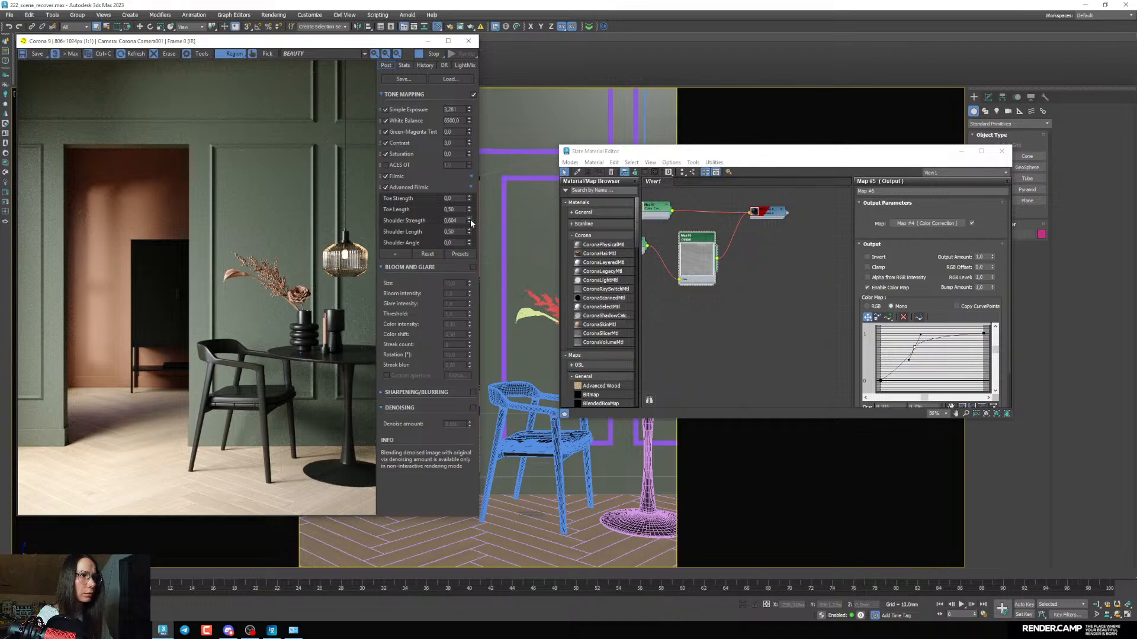
mouse_move(469, 221)
left_mouse_down()
mouse_move(468, 232)
mouse_move(468, 208)
left_mouse_up()
left_click_drag(681, 151, 583, 143)
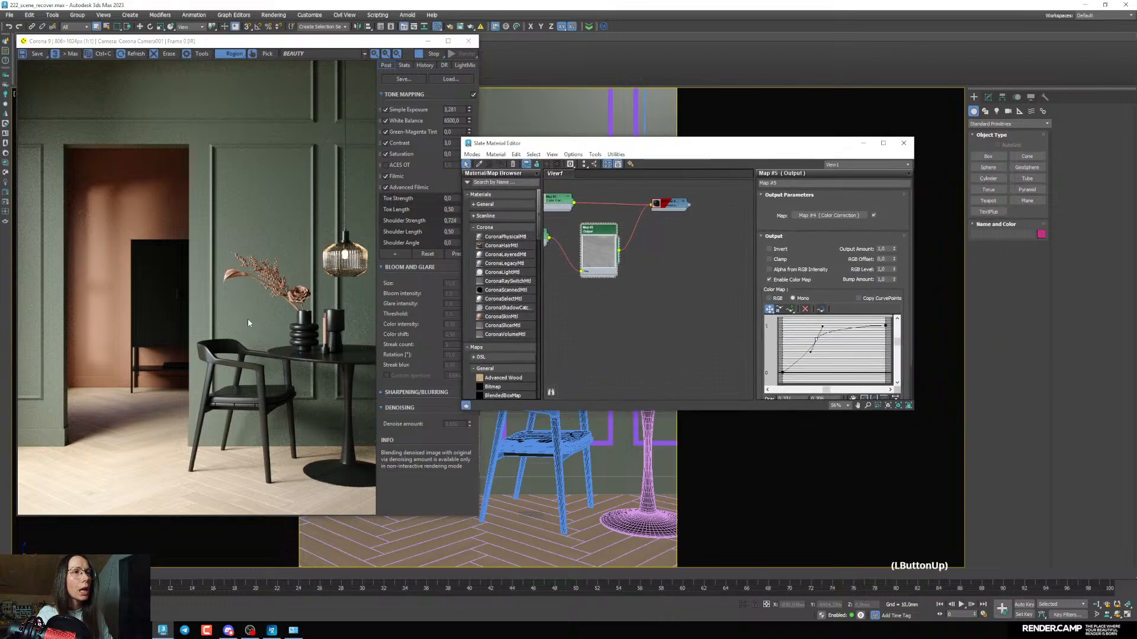
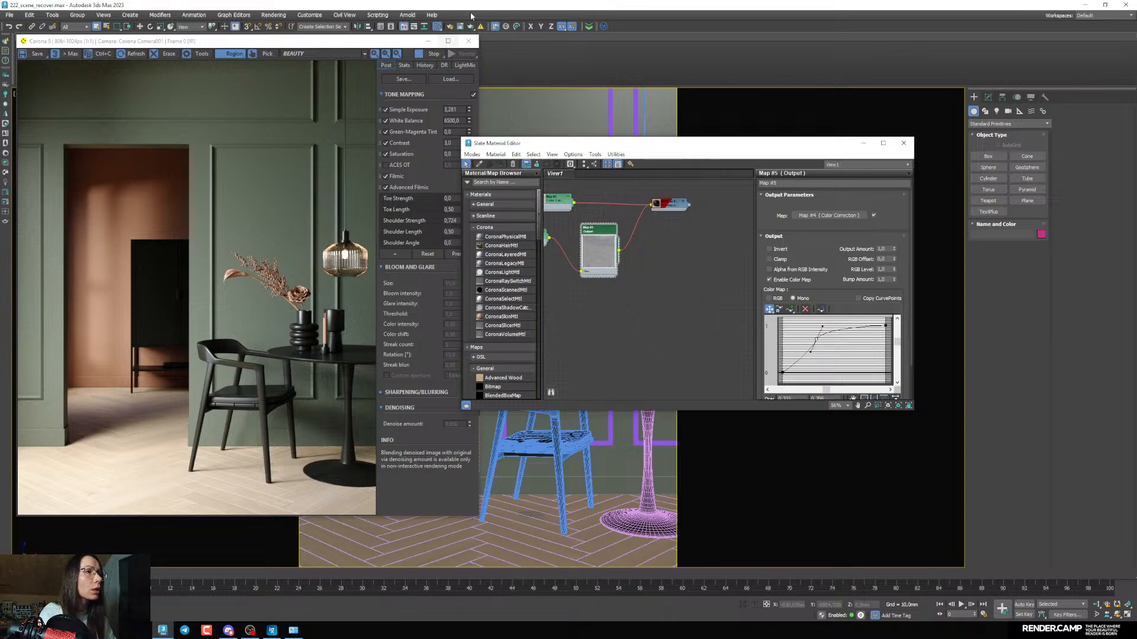
Pick the green wall's material from the scene and place its node in free space below the floor's bitmap nodes
double_click(481, 165)
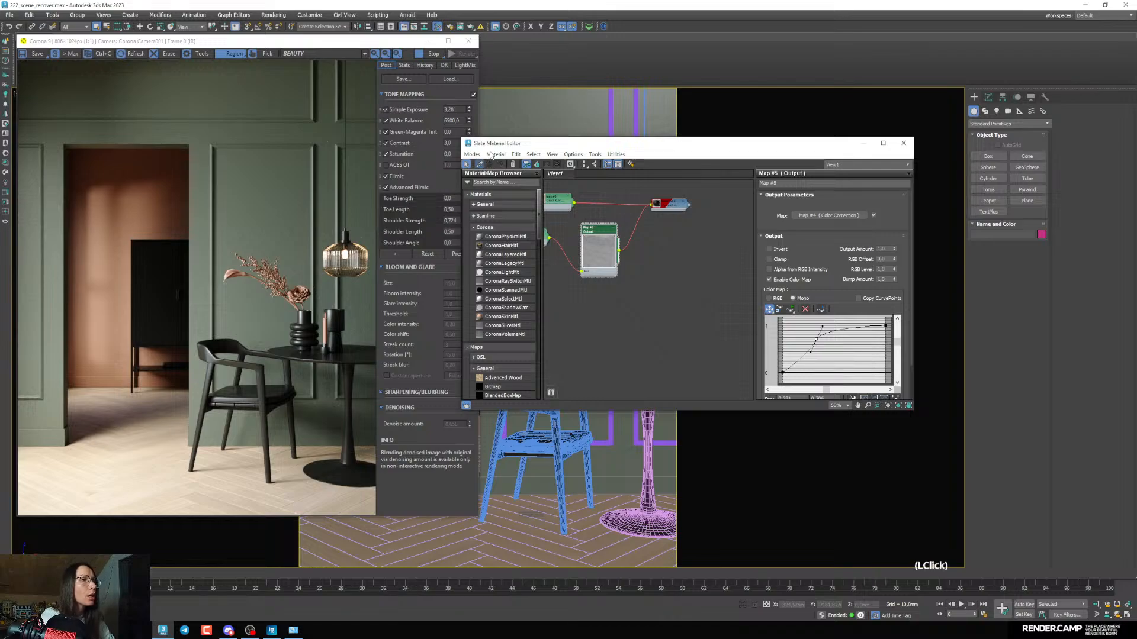
left_click(511, 127)
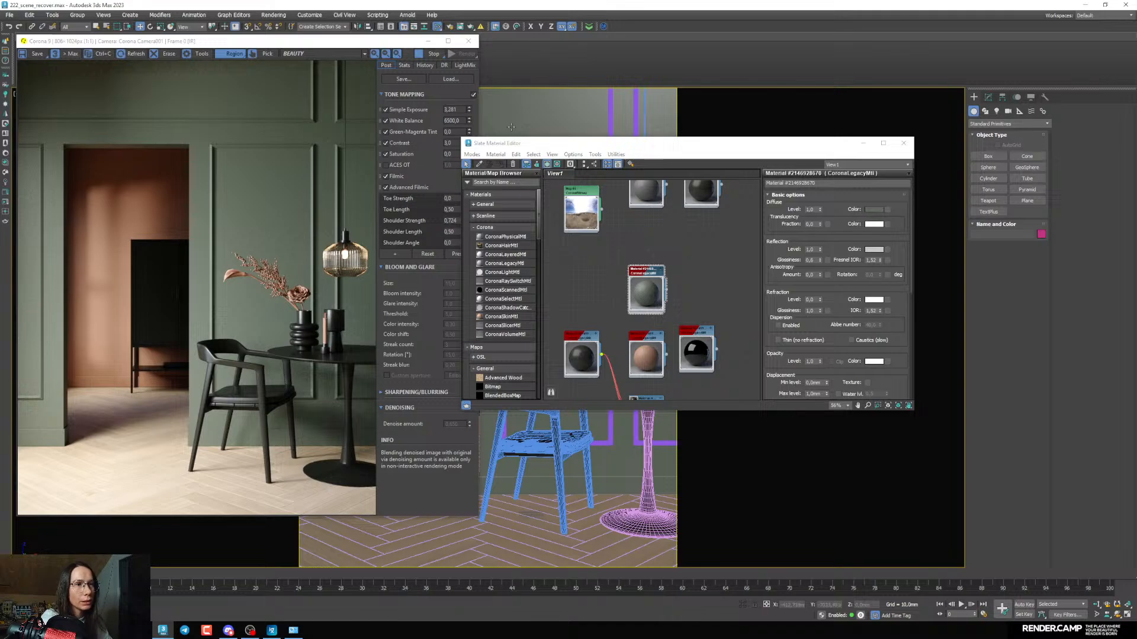
left_click_drag(521, 144, 534, 141)
scroll(662, 278, "down", 3)
scroll(661, 278, "down", 4)
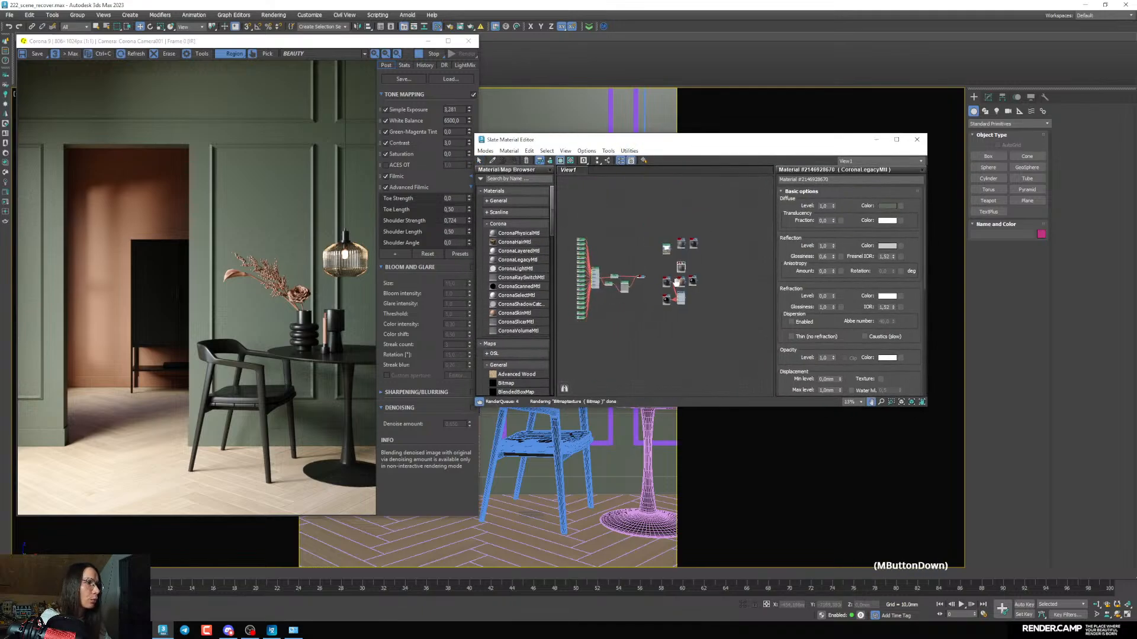
left_click(607, 329)
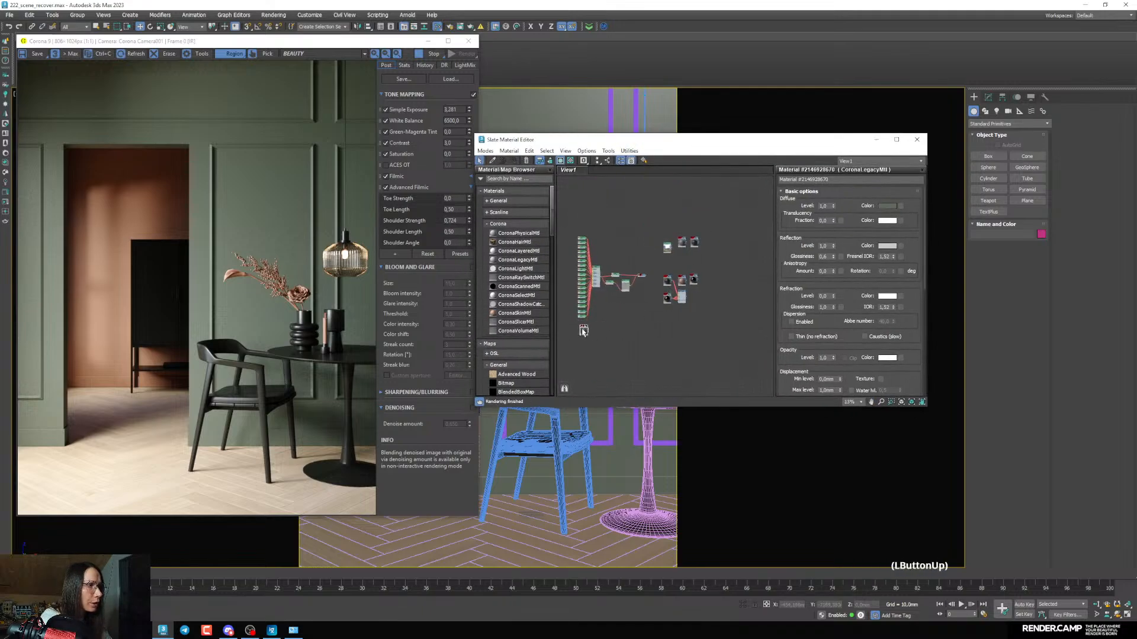
Add a Composite map beside the green wall material's node
scroll(607, 330, "up", 7)
scroll(526, 322, "down", 5)
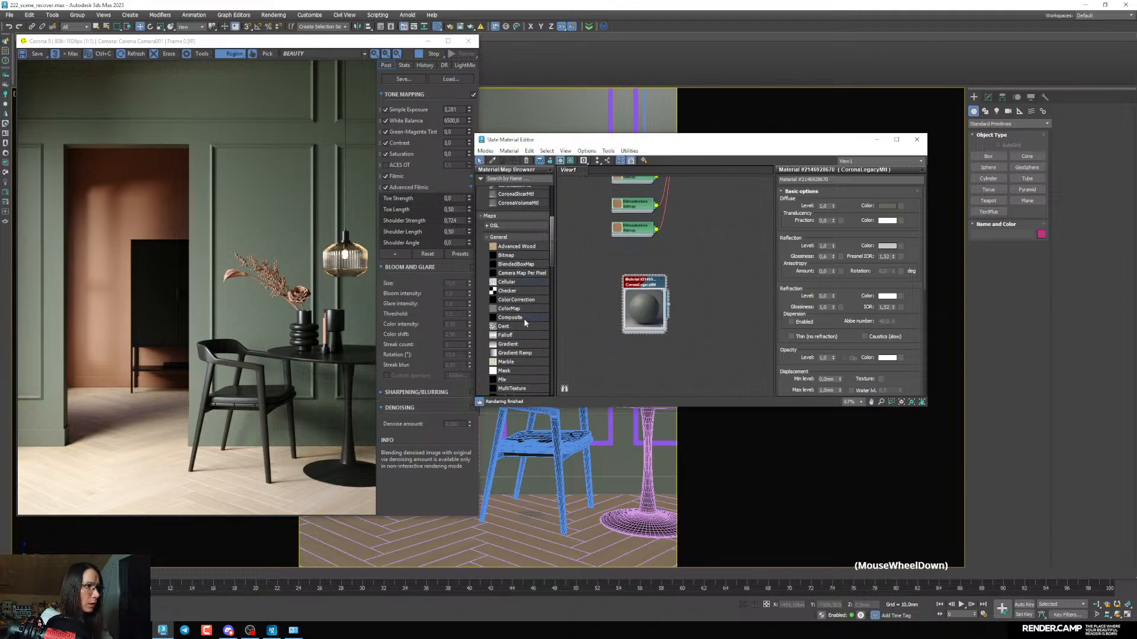
left_click_drag(524, 318, 604, 310)
scroll(651, 316, "up", 1)
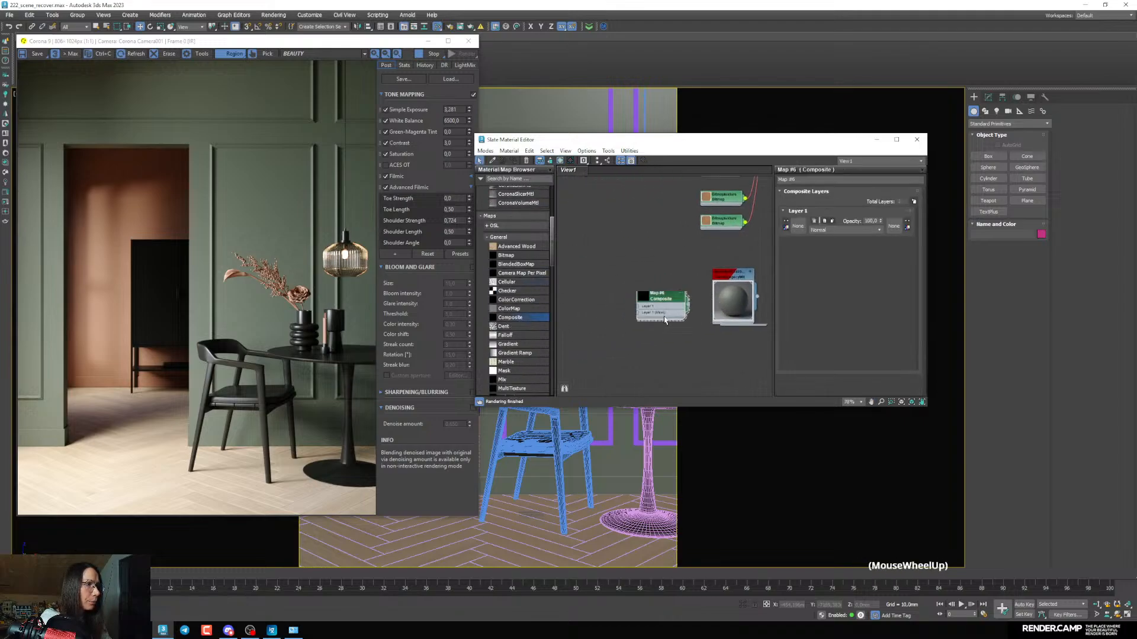
Connect the Composite map to the green wall material's diffuse color input and copy the material's diffuse color
scroll(664, 317, "up", 2)
middle_click_drag(711, 314, 647, 281)
scroll(654, 287, "down", 2)
left_click_drag(646, 273, 687, 288)
left_click(690, 318)
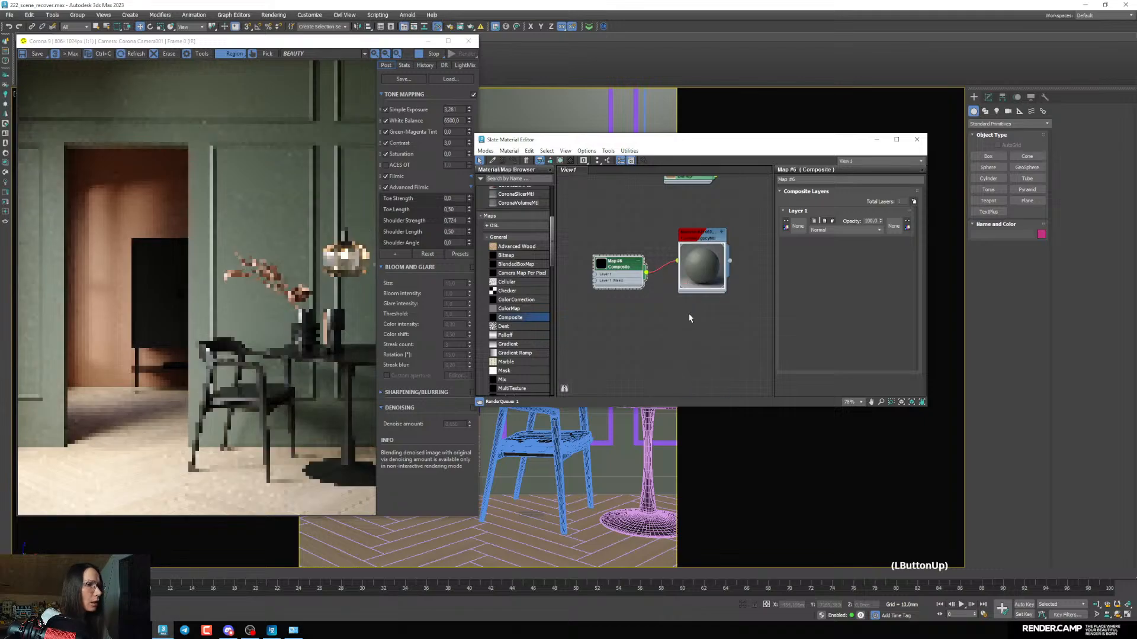
double_click(701, 237)
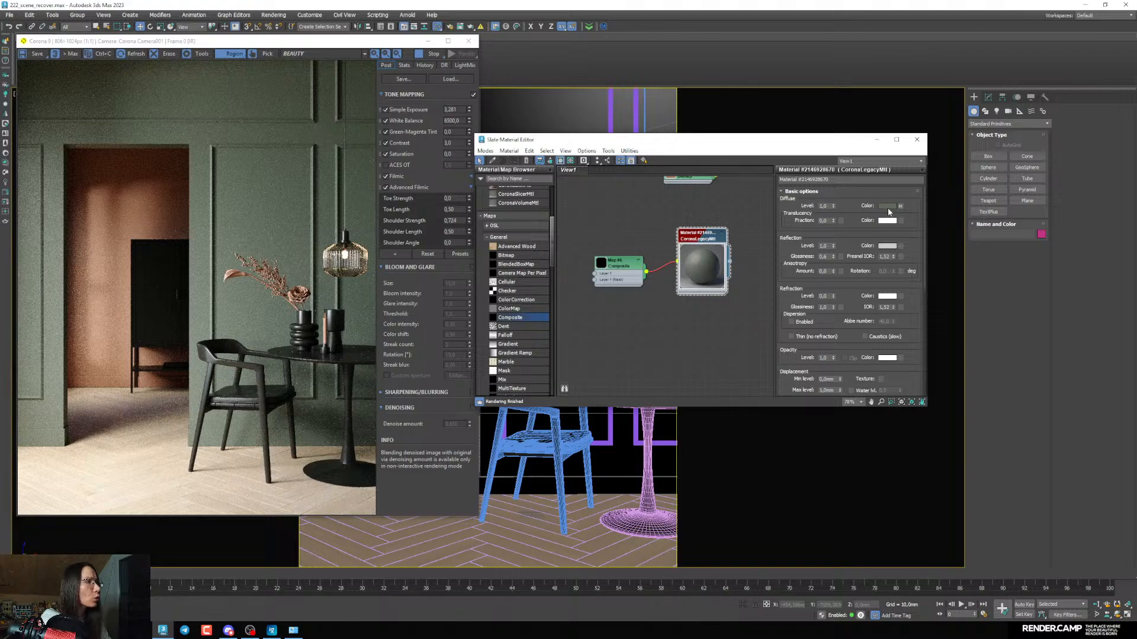
right_click(889, 209)
left_click(895, 214)
Add a Color Correction map beside the Composite node and open its parameters
middle_click_drag(644, 287, 674, 309)
scroll(674, 309, "up", 2)
scroll(674, 310, "up", 1)
left_click_drag(516, 299, 592, 277)
double_click(575, 283)
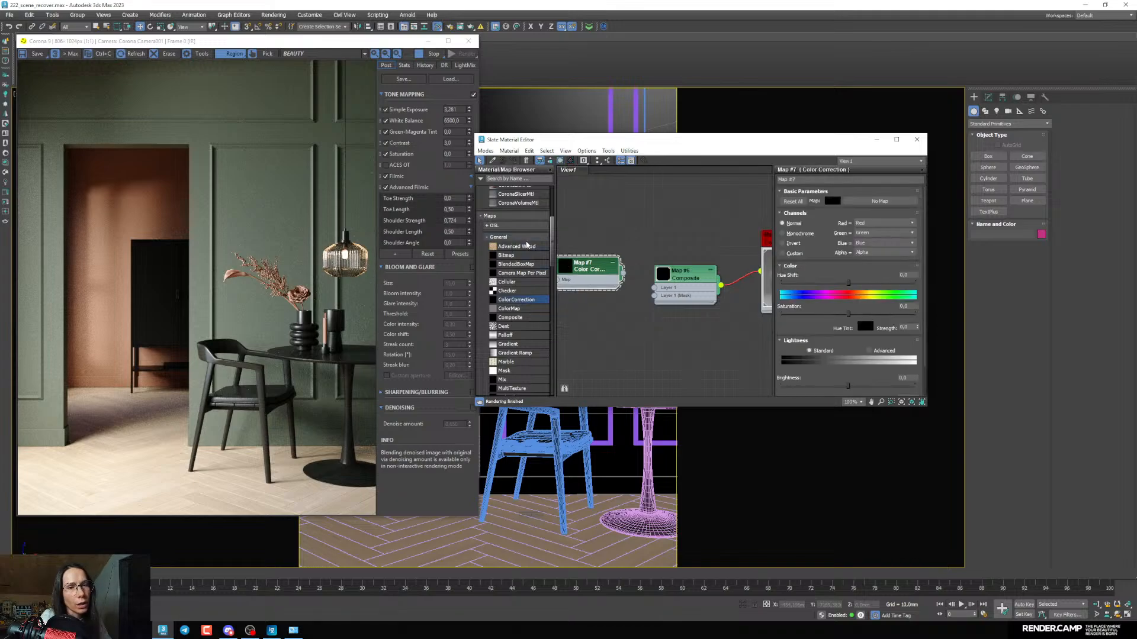
middle_click_drag(595, 298, 628, 324)
left_click_drag(612, 278, 604, 287)
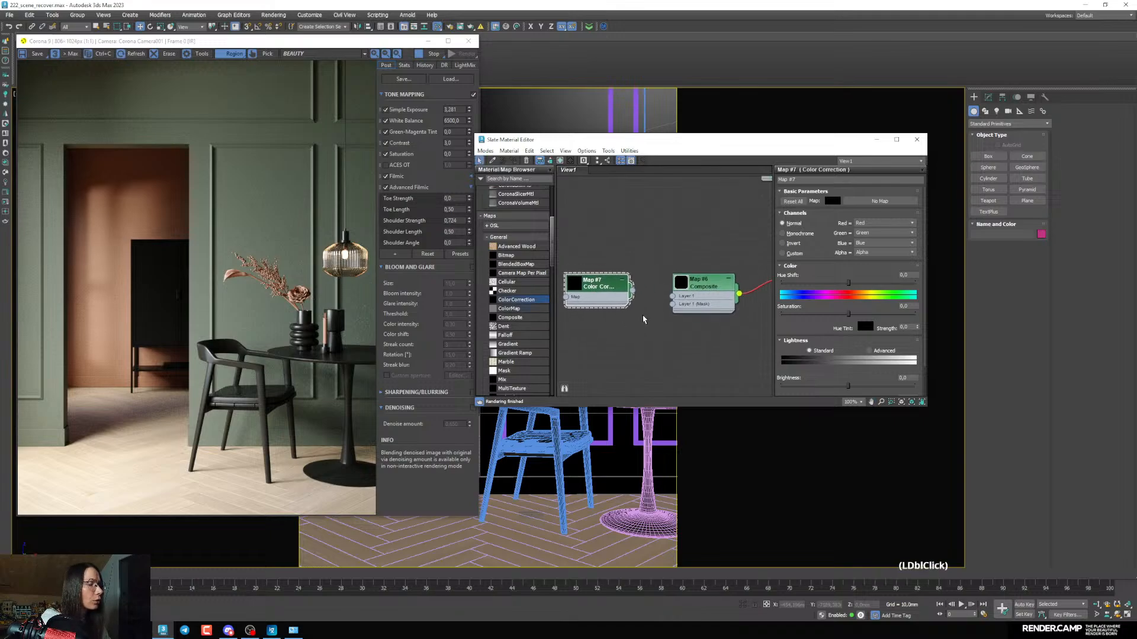
Paste the copied green into the Color Correction map's color and connect the map to Layer 1 of the Composite
scroll(649, 314, "up", 1)
middle_click_drag(639, 288, 650, 273)
left_click_drag(649, 271, 673, 288)
left_click(670, 252)
right_click(833, 203)
left_click(845, 220)
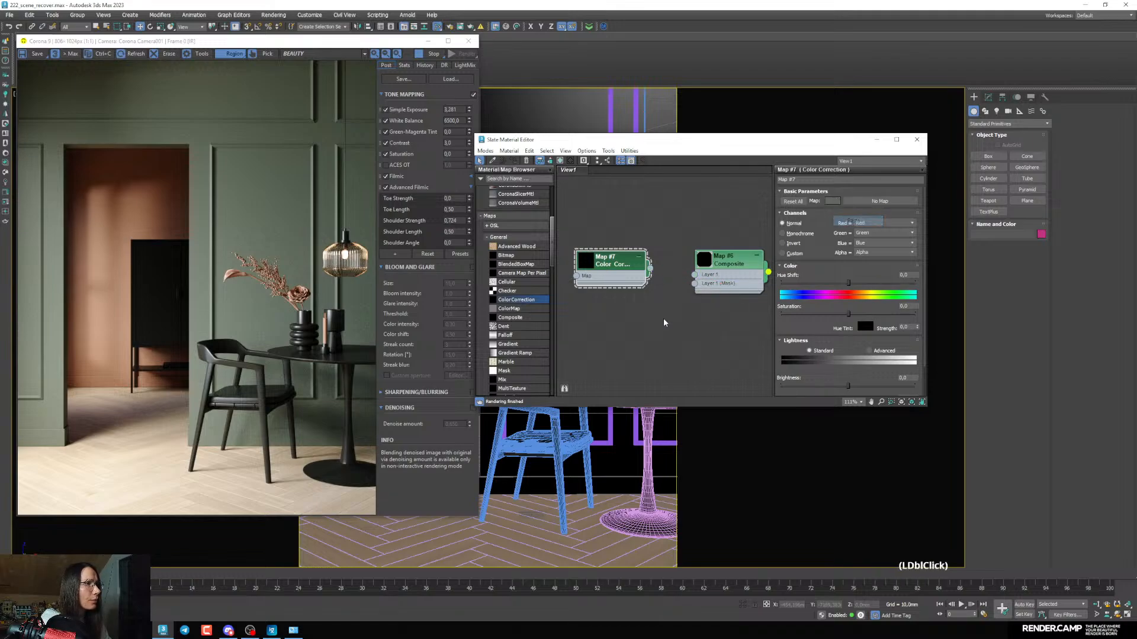
middle_click_drag(670, 322, 663, 317)
left_click_drag(641, 263, 687, 269)
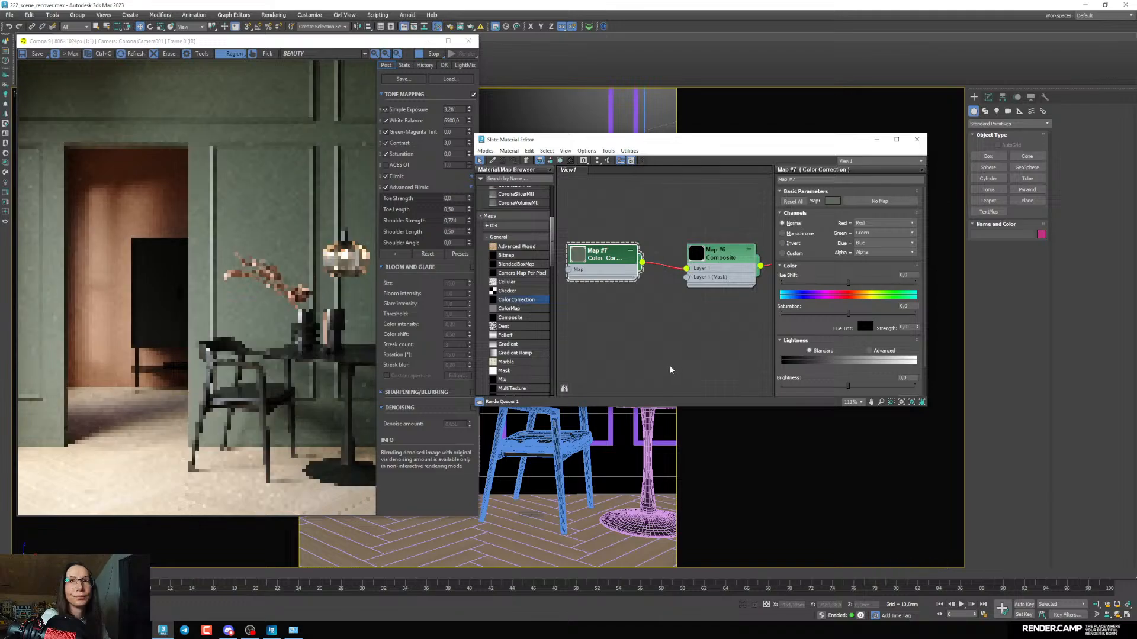
middle_click_drag(716, 283, 705, 269)
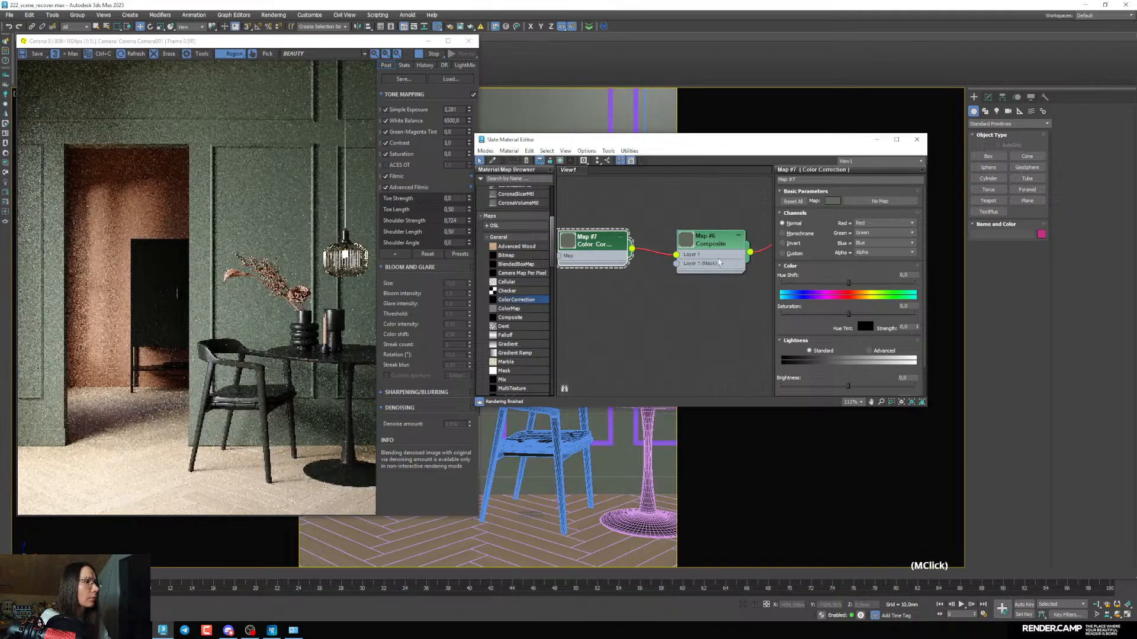
Add a second layer to the Composite map and duplicate the green Color Correction node directly below the original
double_click(710, 242)
left_click(912, 203)
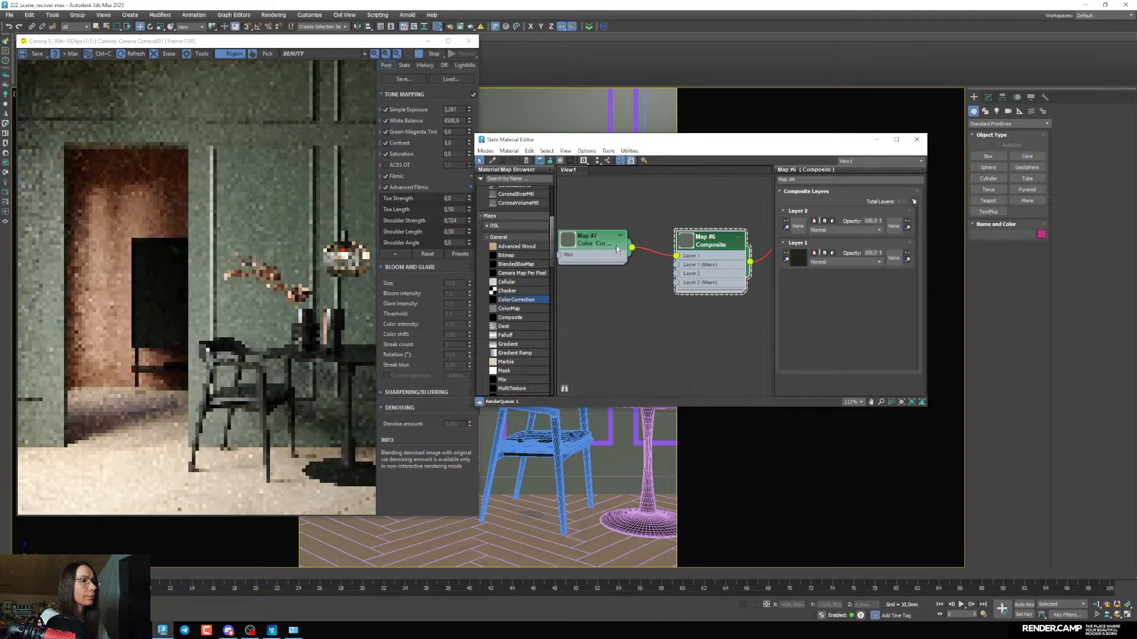
middle_click_drag(627, 283, 647, 255)
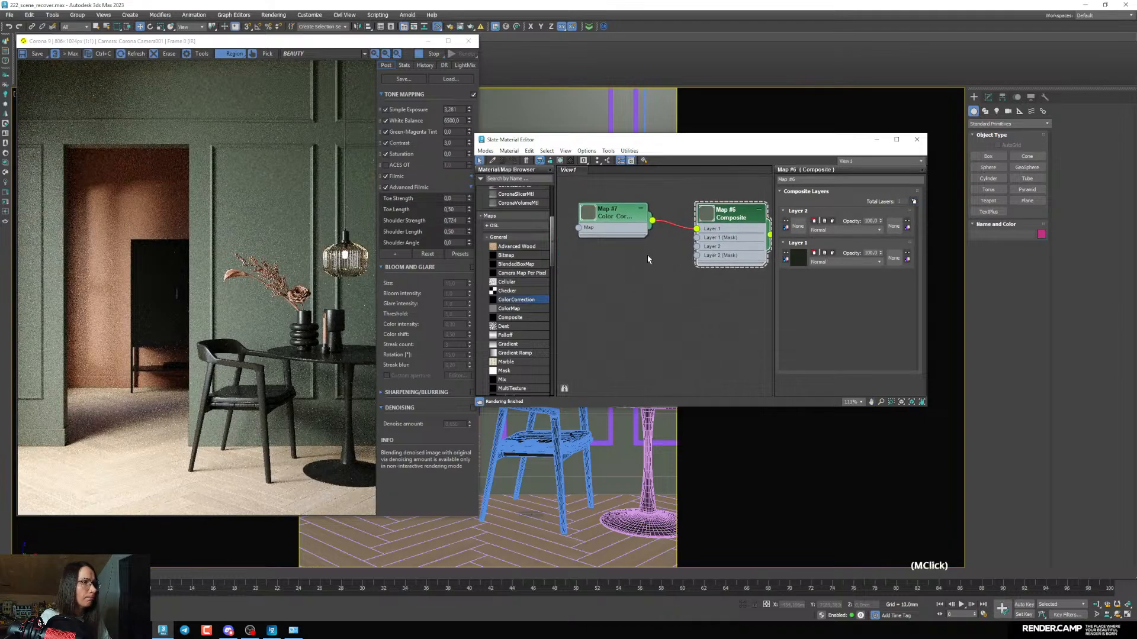
left_click_drag(614, 220, 614, 260, "shift")
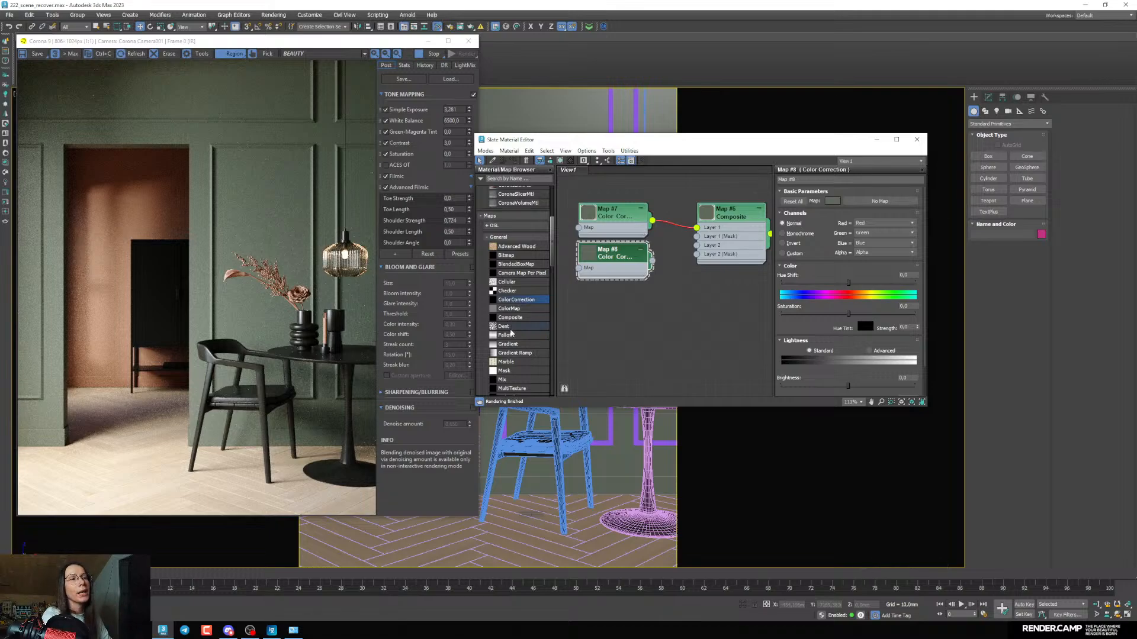
Bring the grunge texture 36.jpg from the texture folder into the material graph as a bitmap and preview the image
left_click(141, 630)
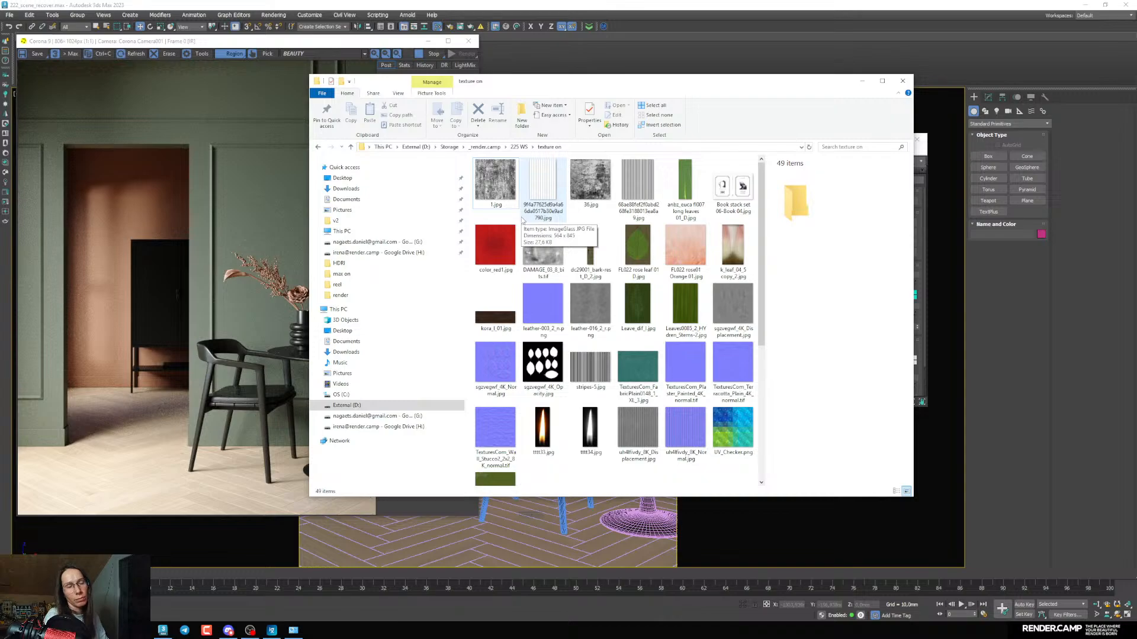
left_click_drag(605, 86, 491, 331)
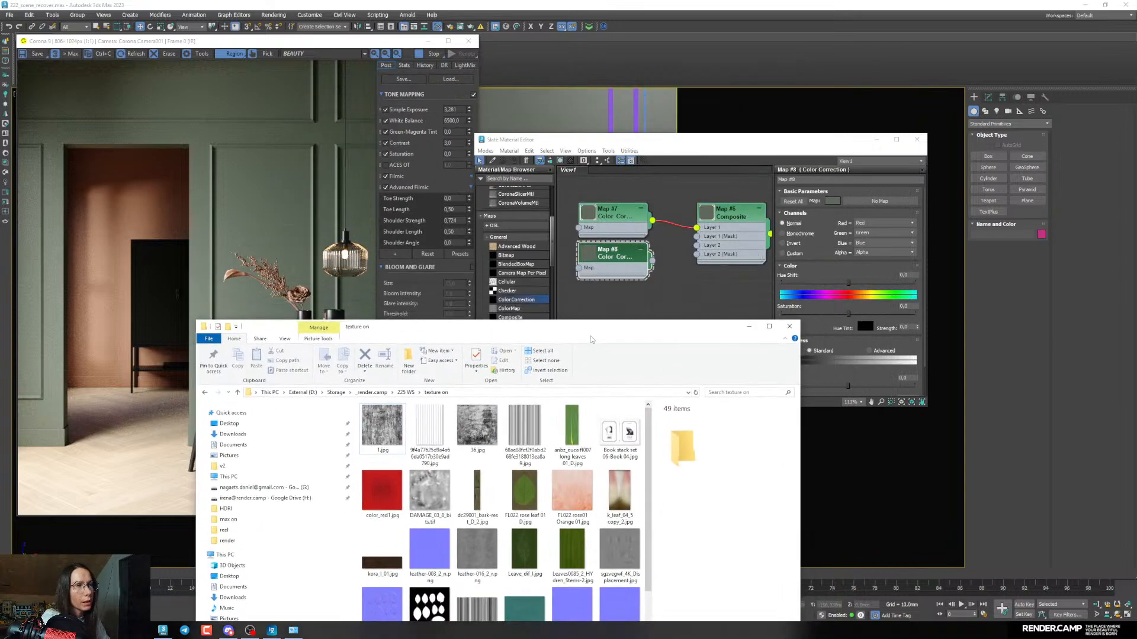
left_click_drag(586, 329, 568, 333)
left_click_drag(459, 429, 612, 305)
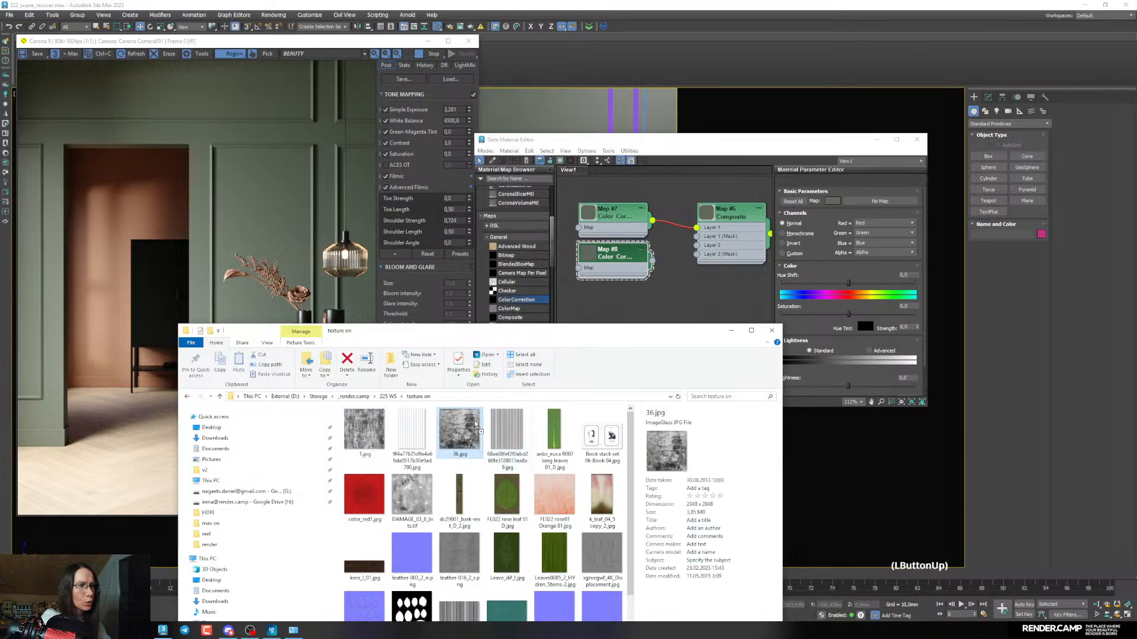
double_click(469, 426)
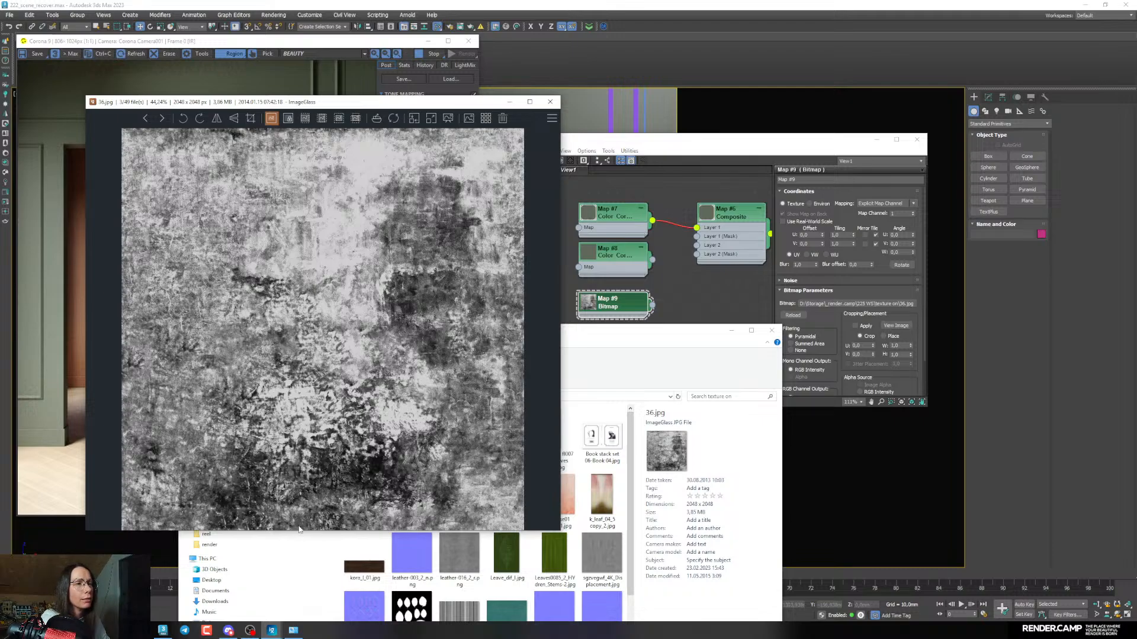
left_click(513, 107)
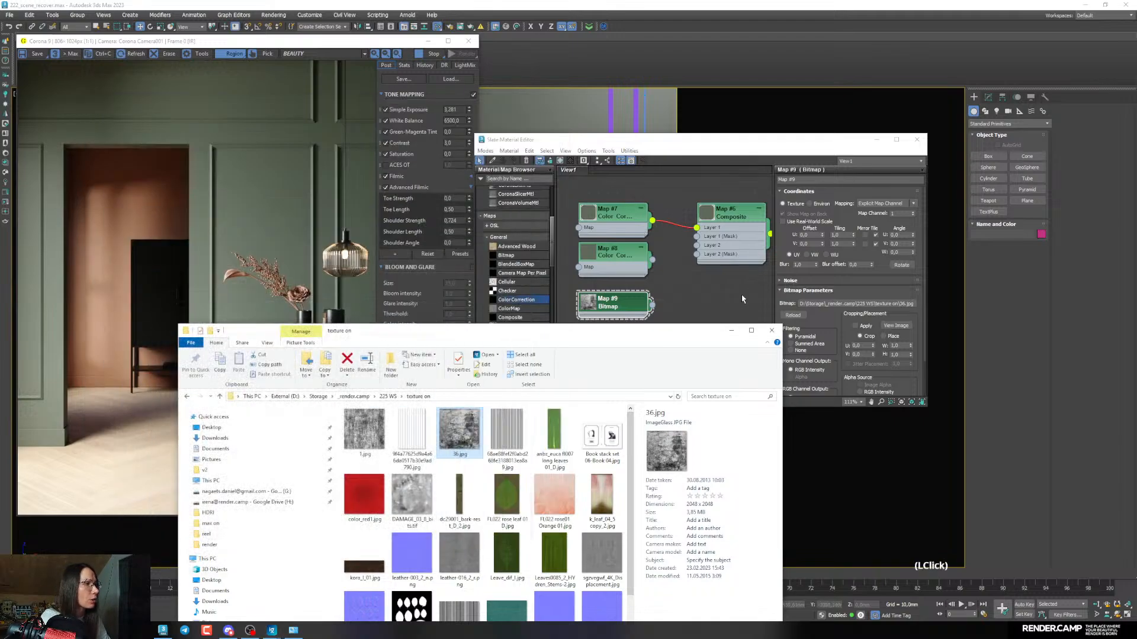
Connect the 36.jpg bitmap to the Layer 2 mask input of the Composite map
middle_click(661, 306)
scroll(653, 321, "up", 2)
scroll(654, 322, "down", 2)
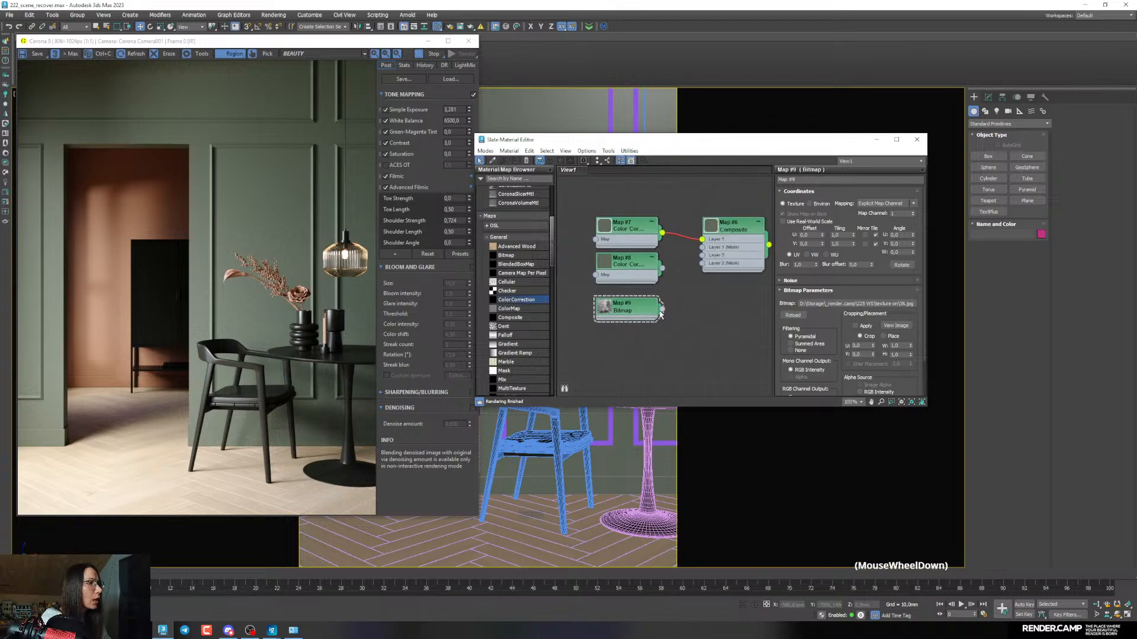
left_click_drag(660, 319, 700, 273)
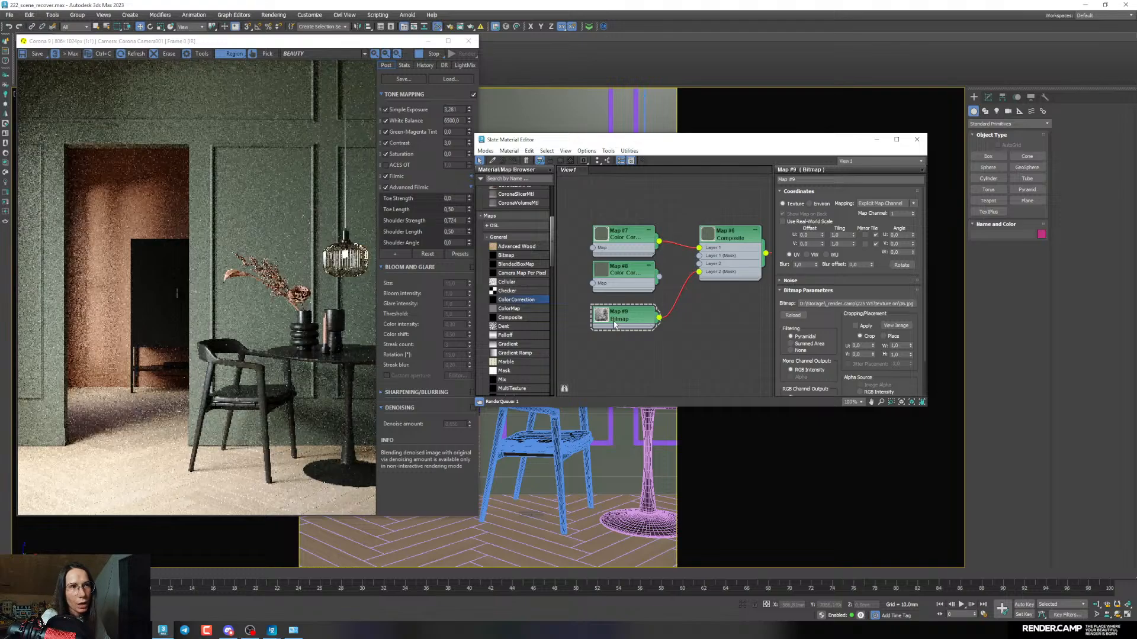
Show the 36.jpg bitmap on the walls in the viewport and close the material editor
right_click(630, 316)
left_click(675, 383)
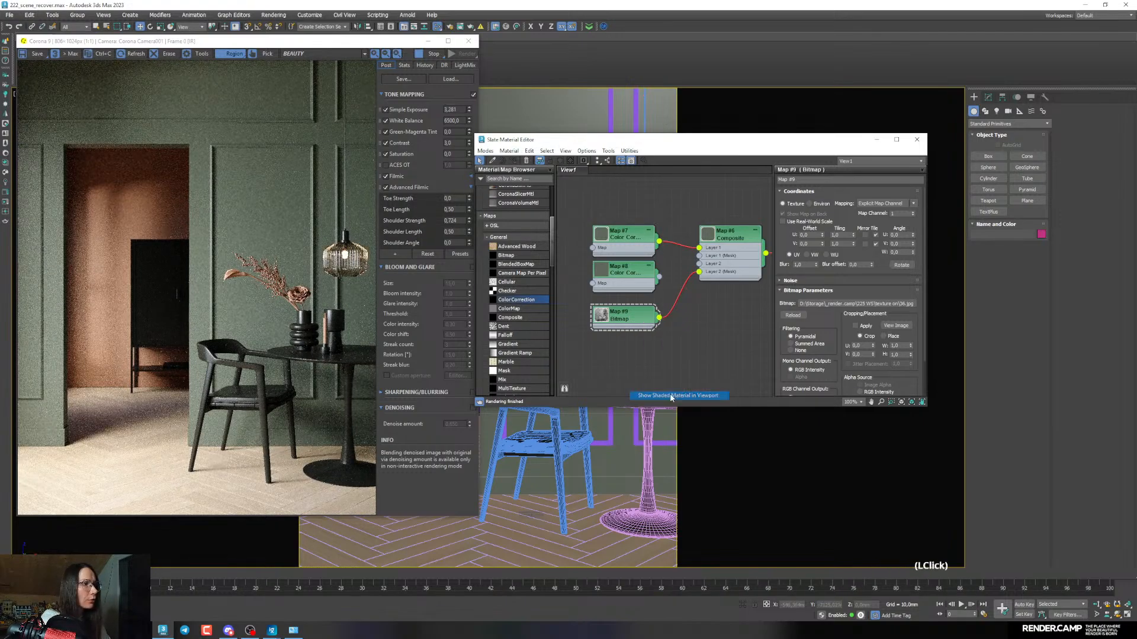
left_click(559, 170)
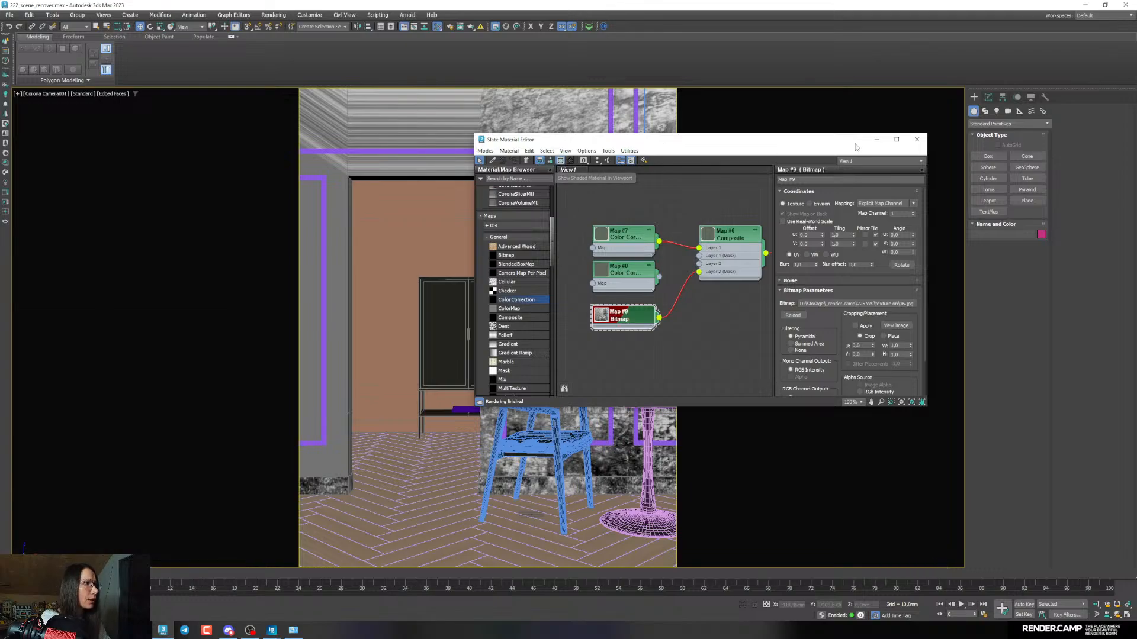
left_click(917, 140)
Select the wall object and apply a UVW Map modifier with Box mapping
left_click(591, 139)
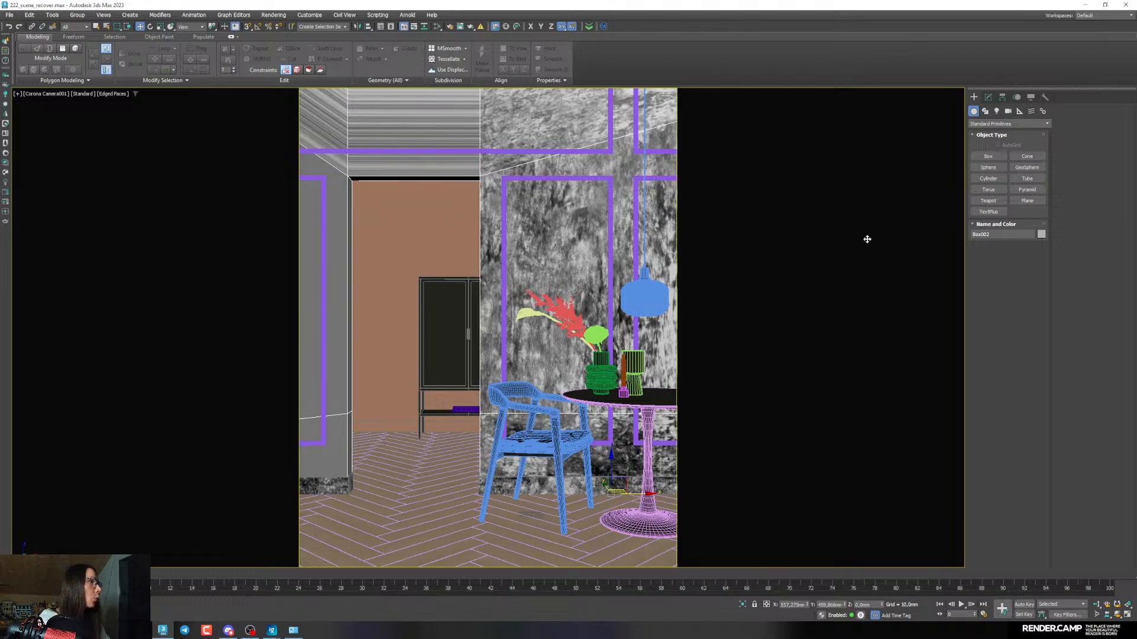
left_click(988, 97)
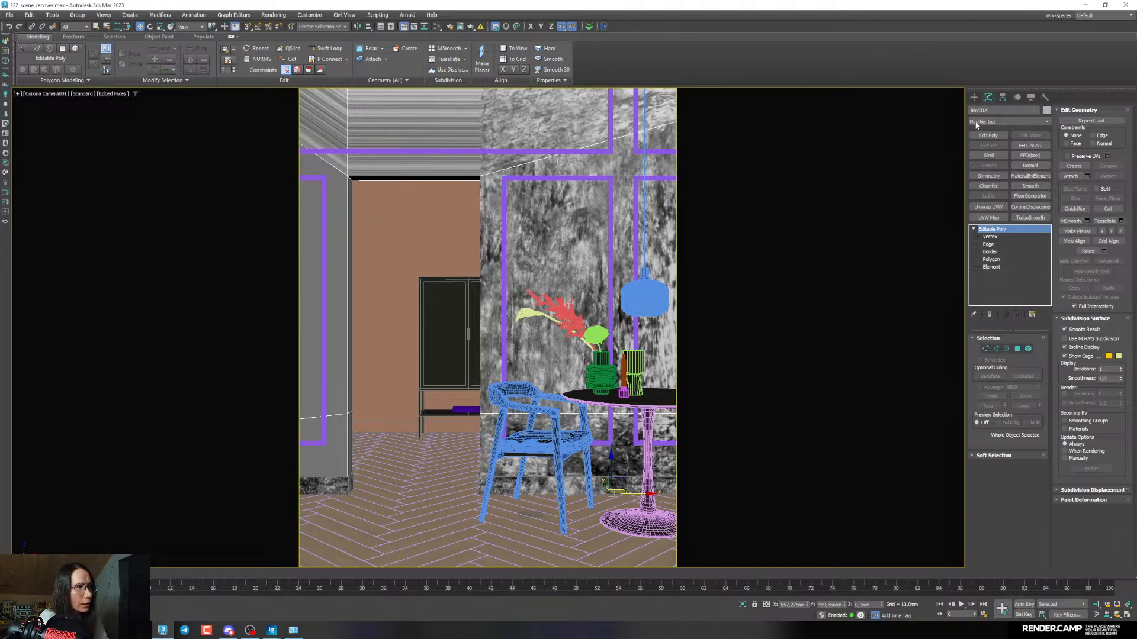
left_click(988, 217)
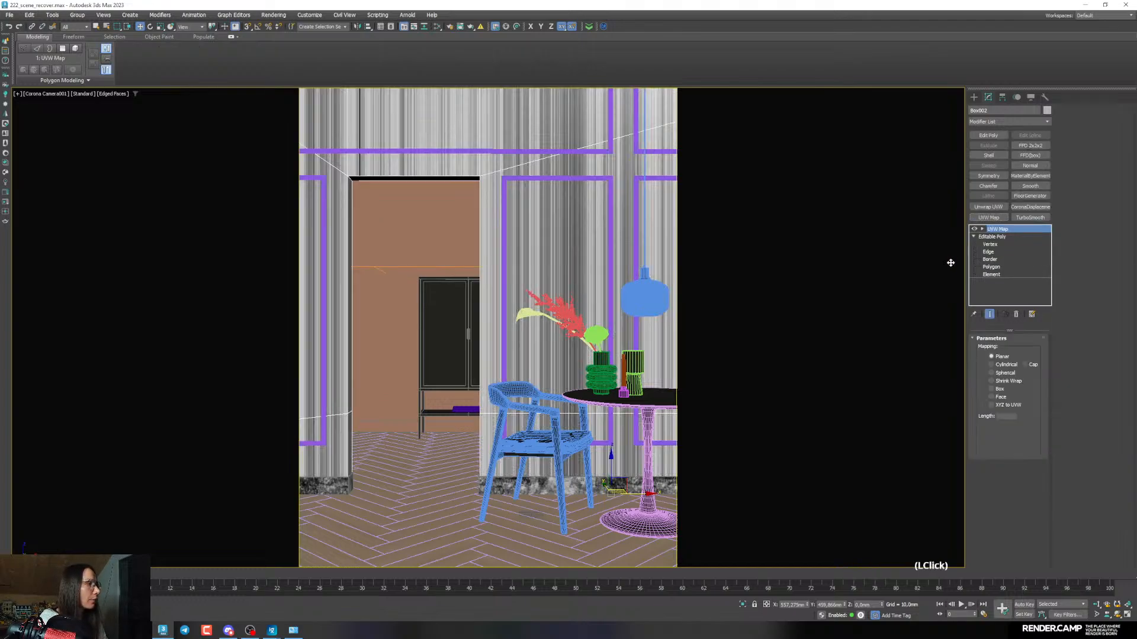
left_click(997, 390)
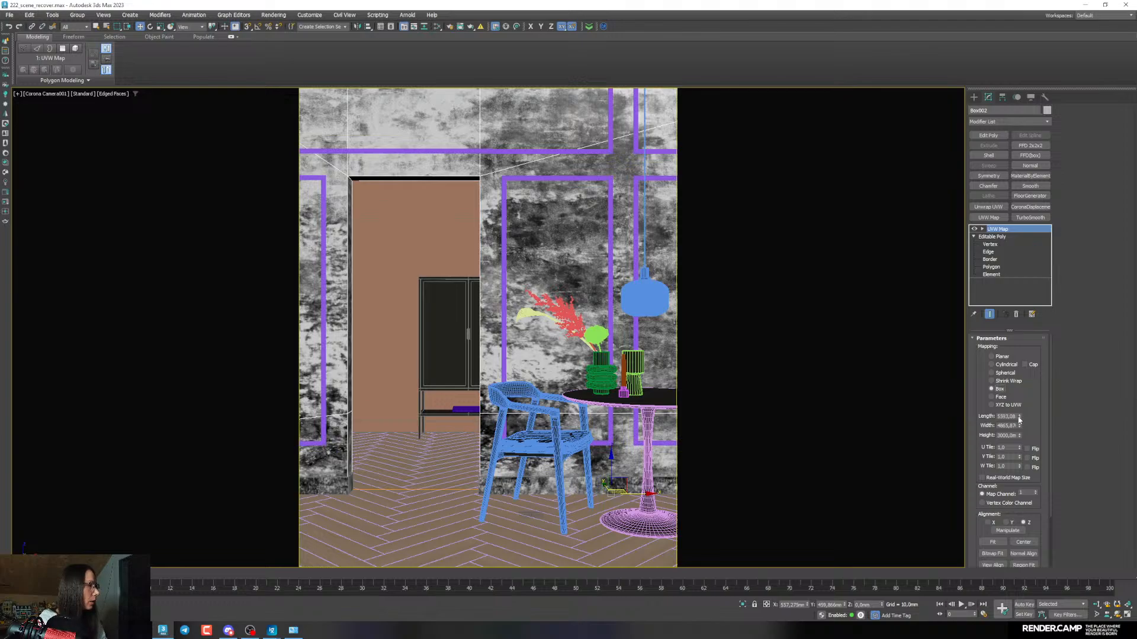
Reduce the wall's UVW box mapping size, setting both length and width to 1087,89
mouse_move(1019, 418)
left_mouse_down()
mouse_move(1019, 448)
mouse_move(1020, 420)
left_mouse_up()
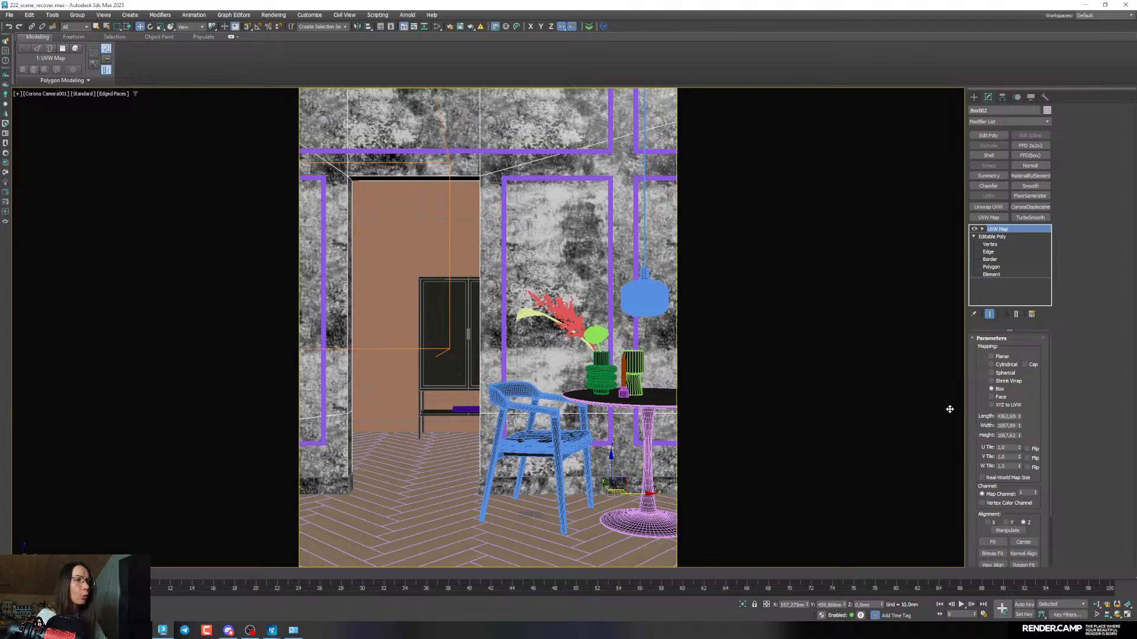
left_click(1006, 426)
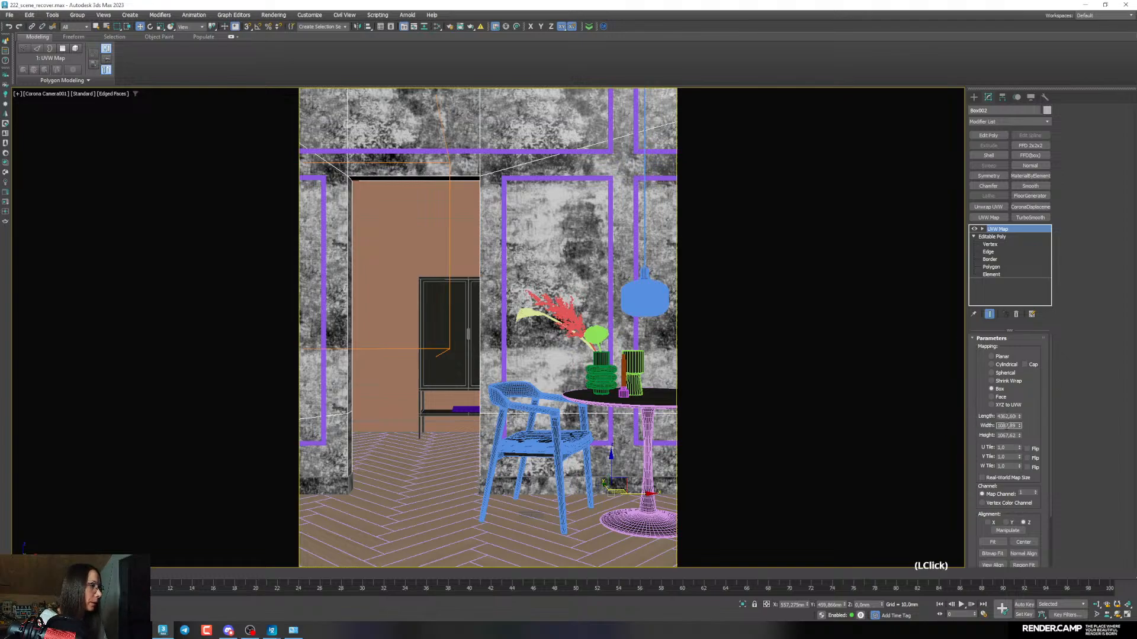
double_click(1006, 426)
key("ctrl+c")
double_click(1006, 416)
key("ctrl+v")
left_click(1051, 405)
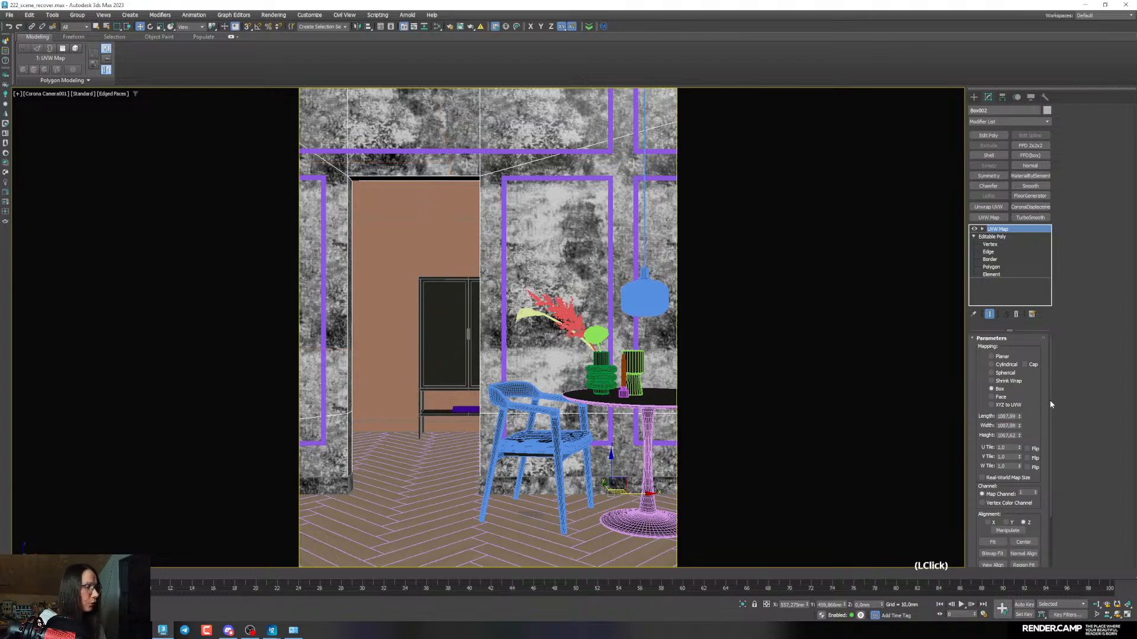
Reopen the material graph and connect the duplicated Color Correction map to Layer 2 of the Composite
left_click(42, 614)
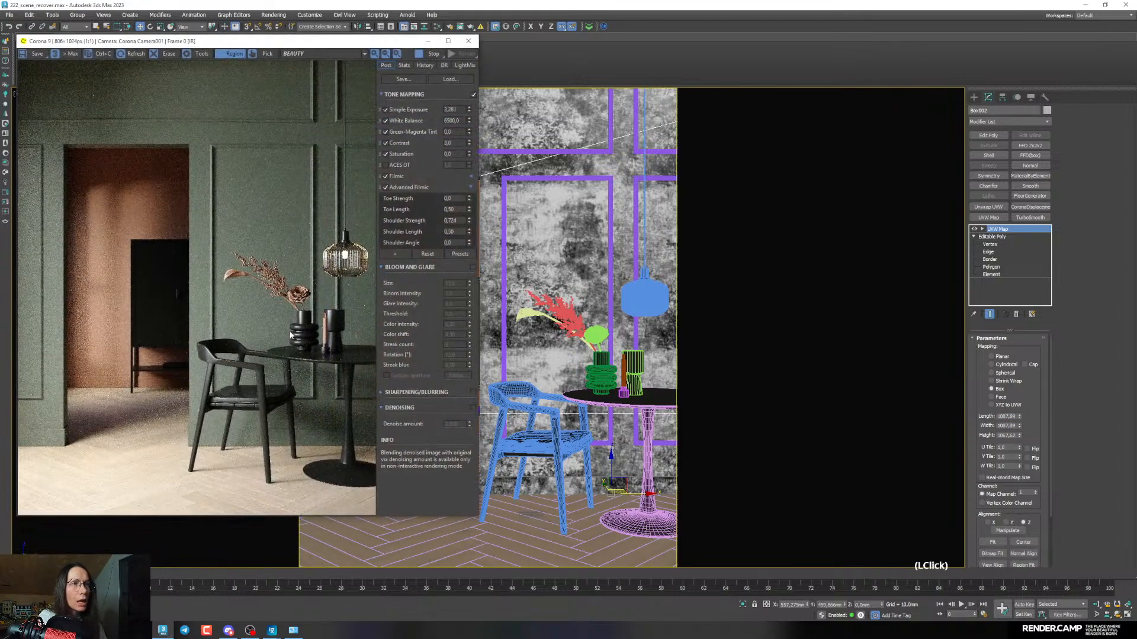
key("m")
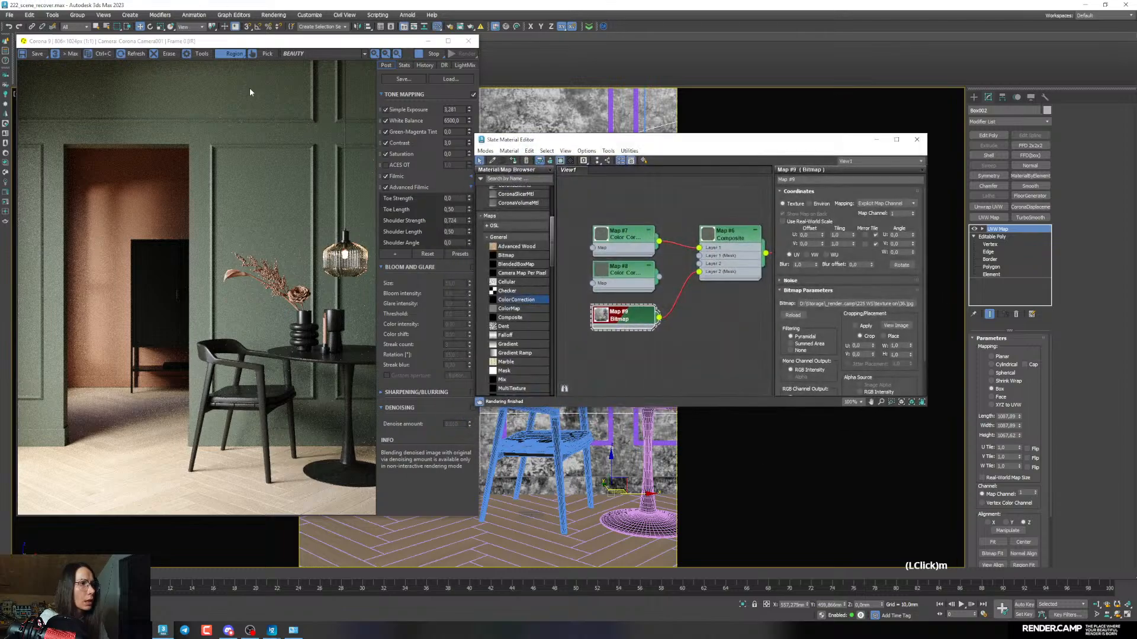
scroll(517, 266, "down", 1)
scroll(659, 301, "up", 4)
left_click_drag(657, 290, 708, 273)
scroll(627, 290, "up", 1)
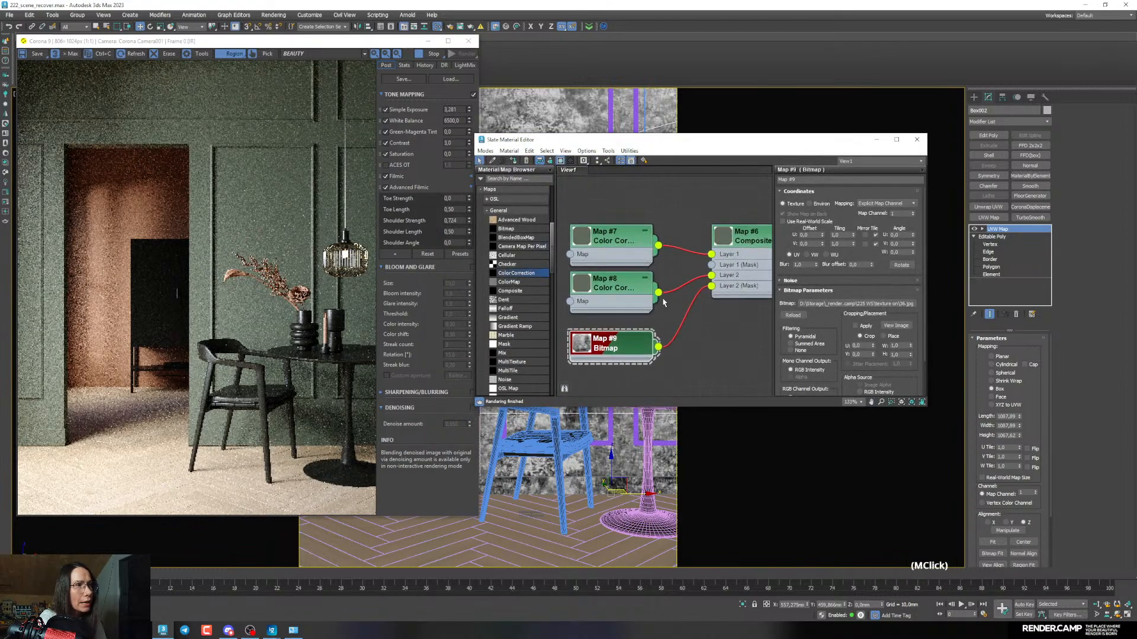
Switch the Layer 2 Color Correction to Advanced lightness with an RGB gamma/contrast of 1,5, and close the material editor
double_click(627, 292)
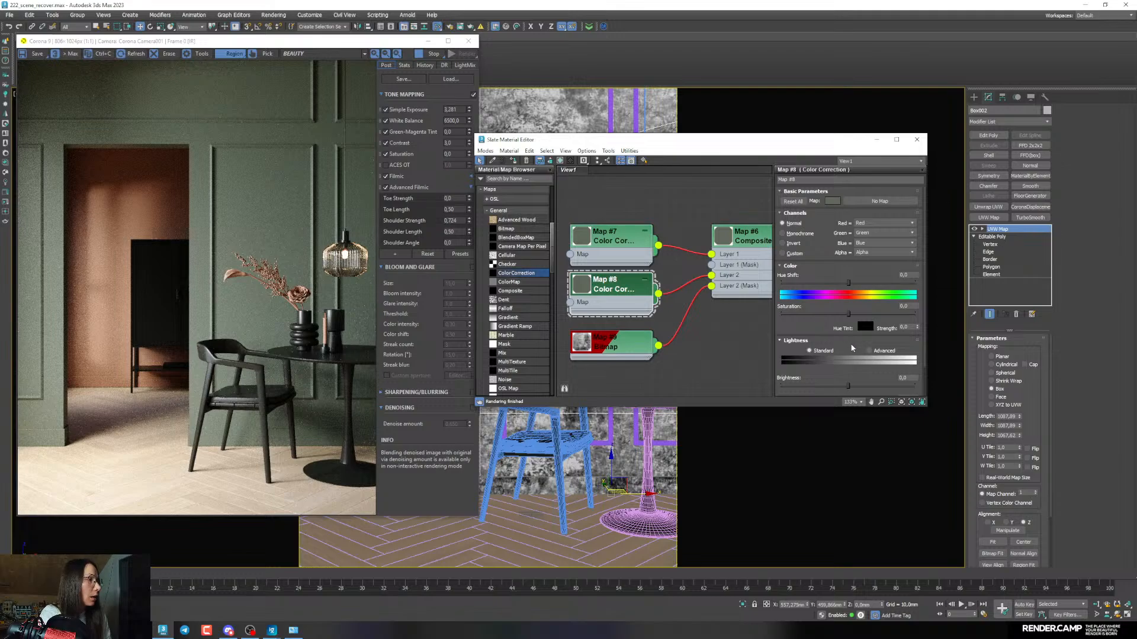
left_click(869, 352)
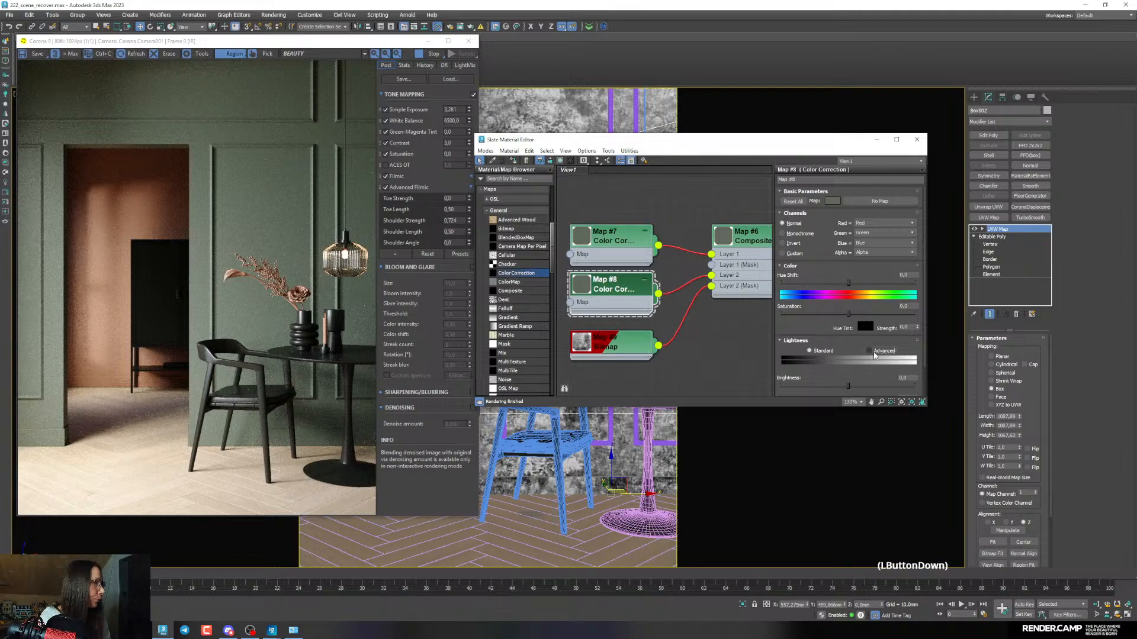
left_click(845, 384)
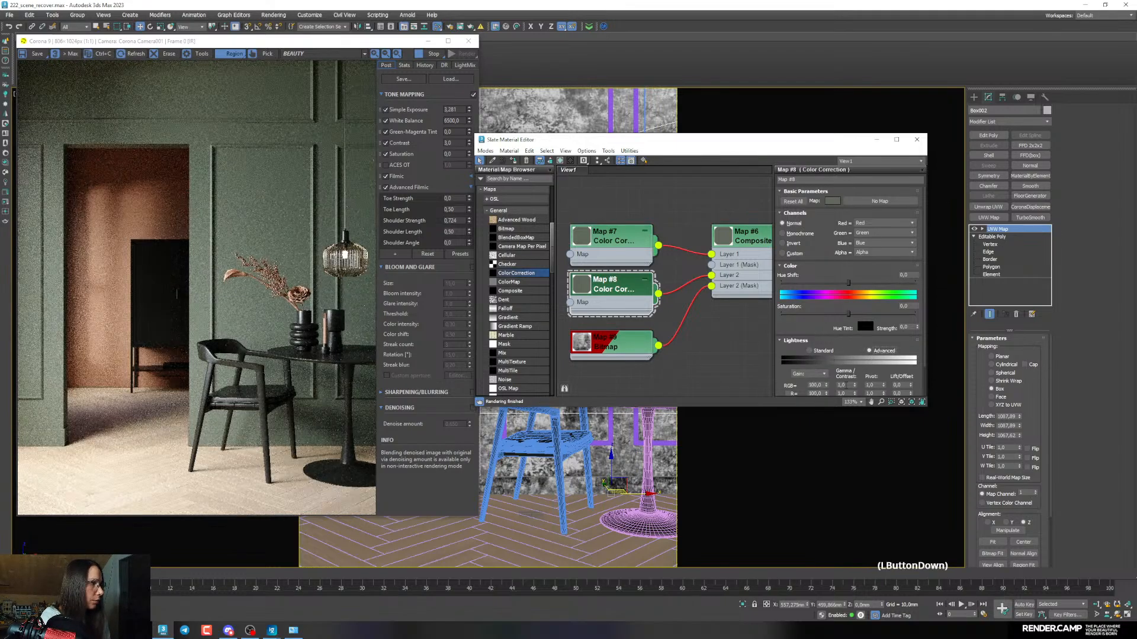
key("BackSpace")
type("5")
key("Return")
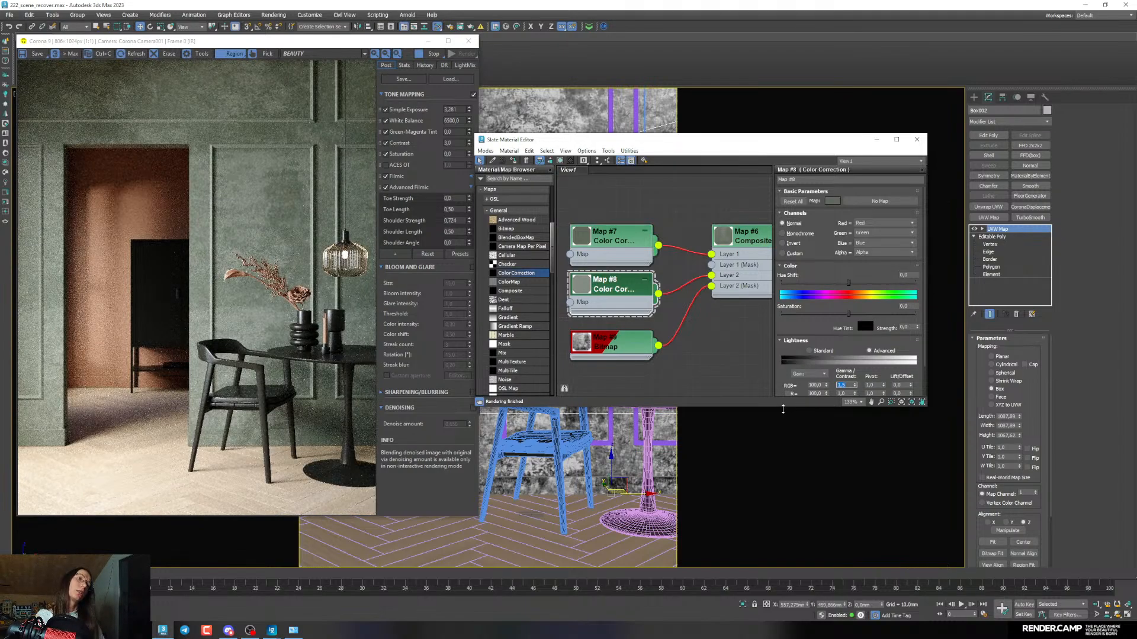
left_click(916, 140)
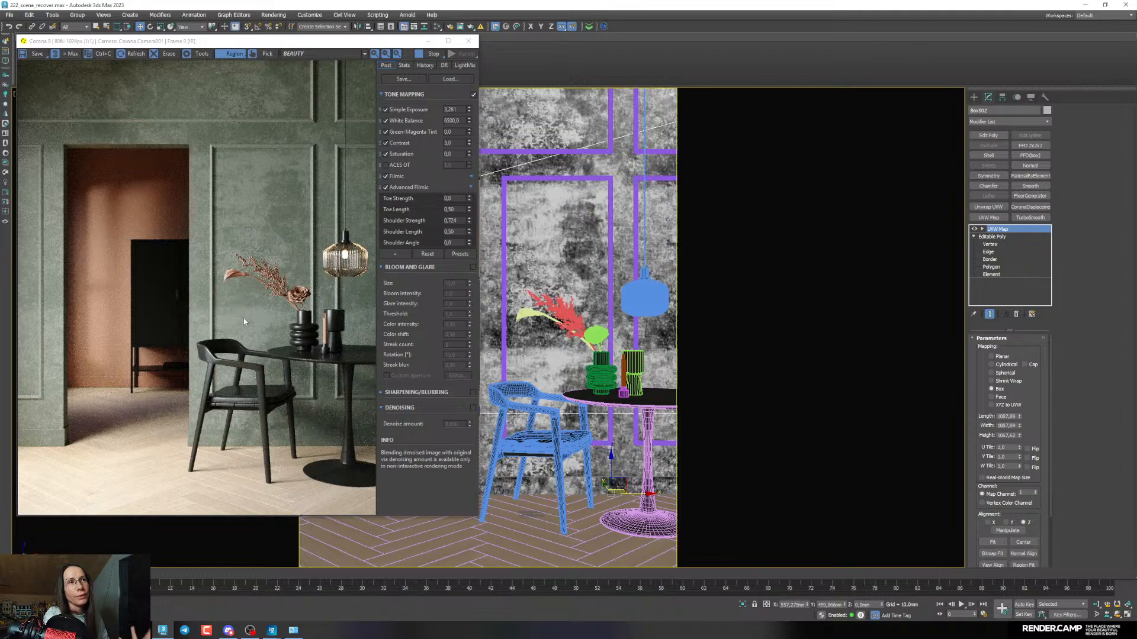
left_click_drag(313, 41, 288, 43)
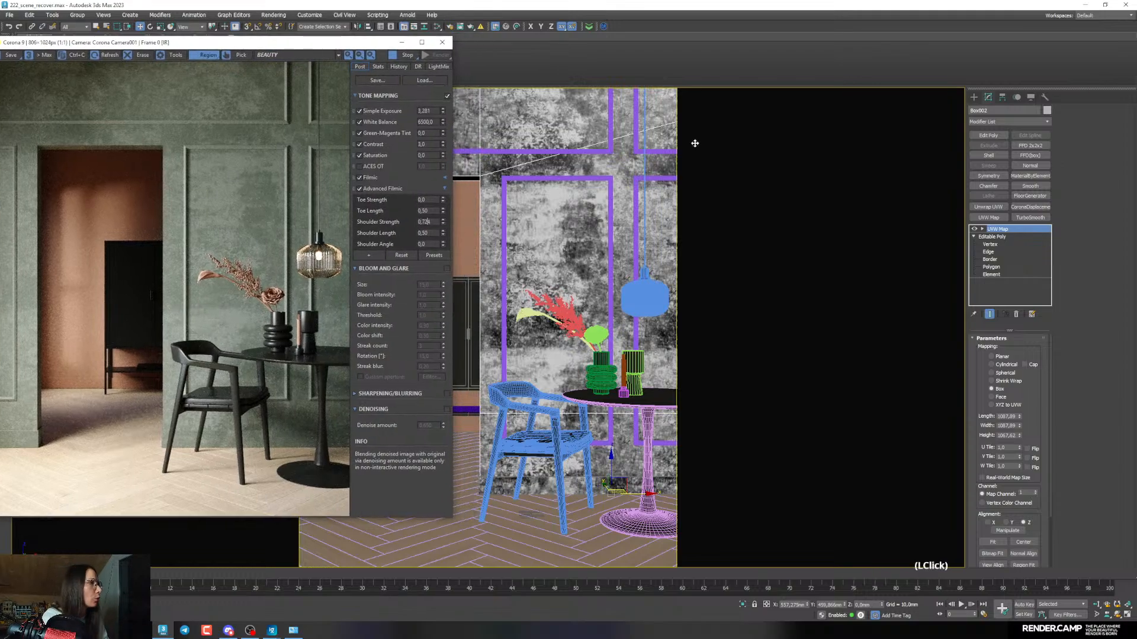
Reposition the gizmo of the wall's UVW Map modifier with Move Transform Type-In offsets, and return to the modifier level
left_click(982, 229)
left_click(1003, 237)
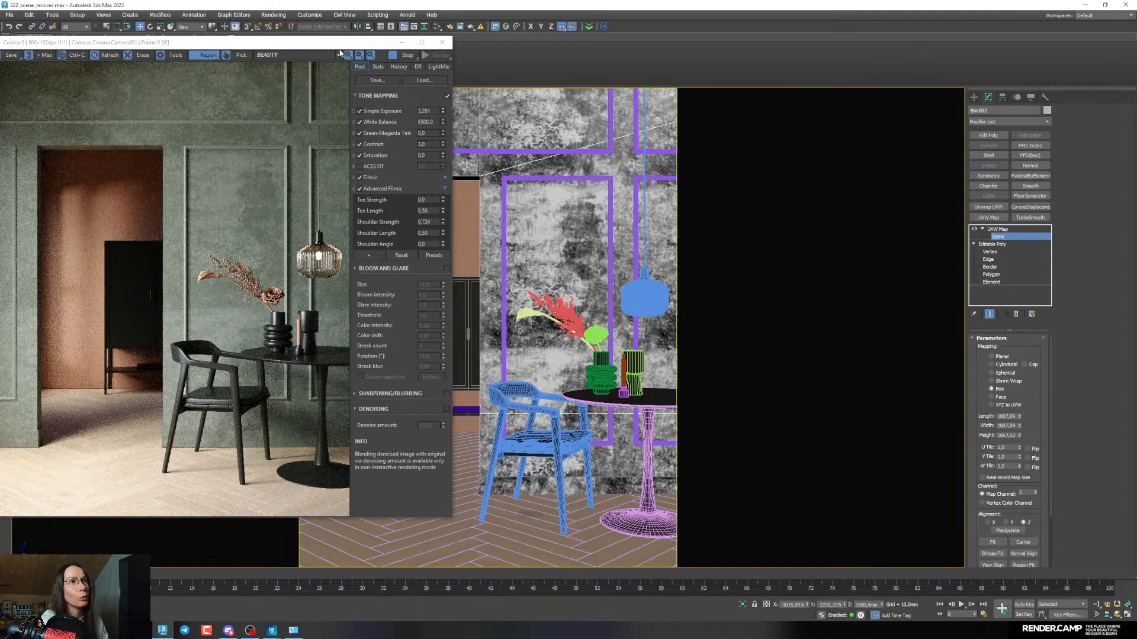
left_click_drag(336, 43, 326, 83)
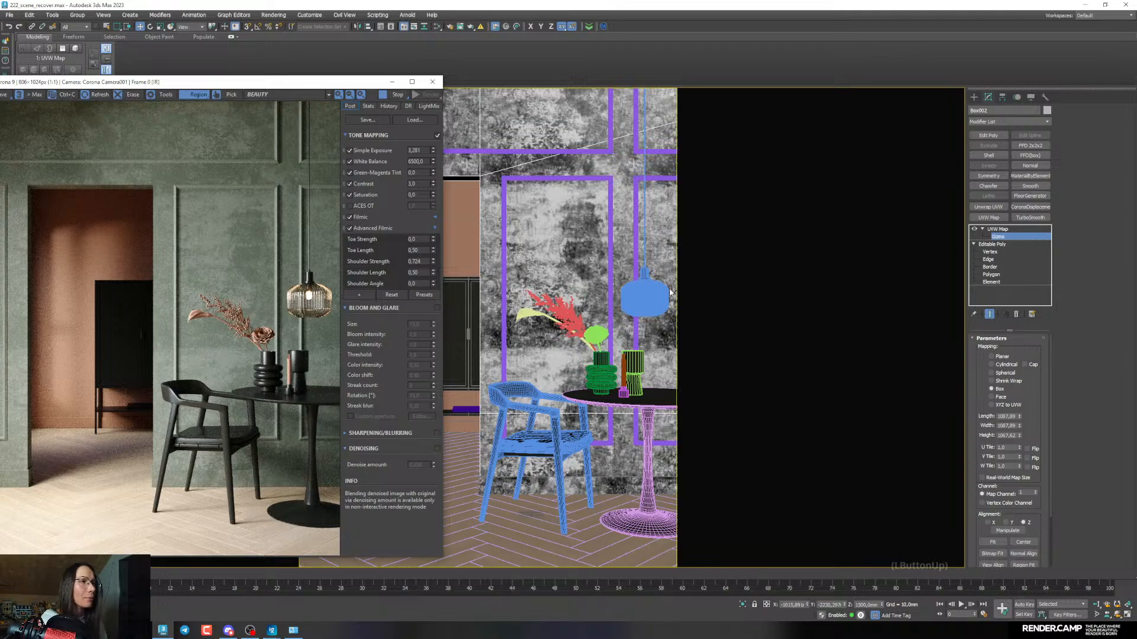
right_click(140, 28)
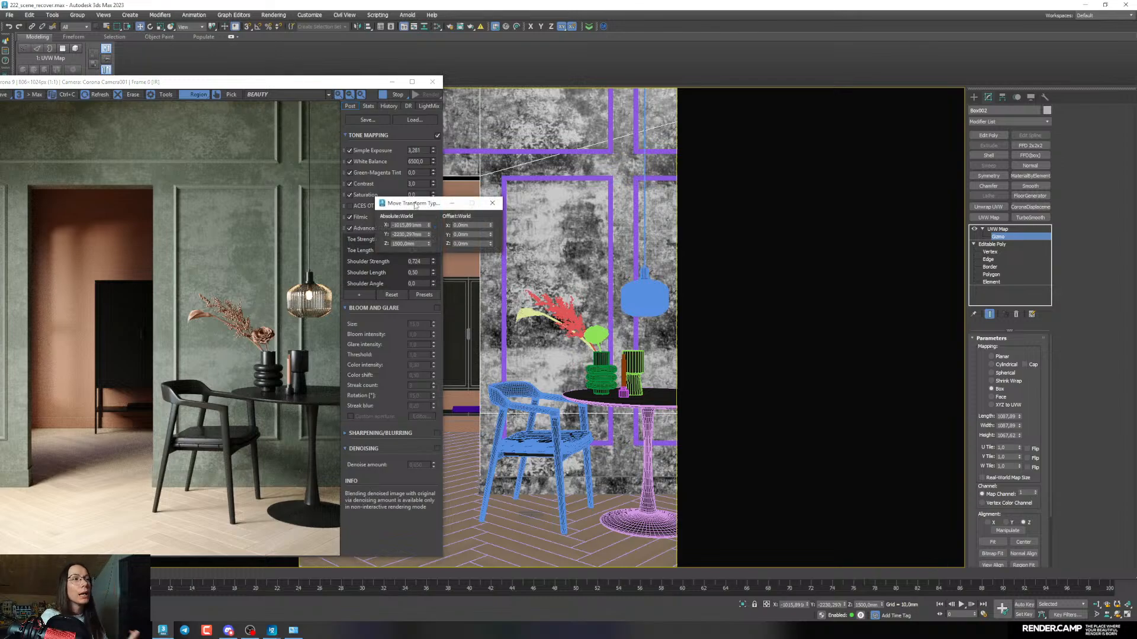
left_click_drag(417, 204, 747, 187)
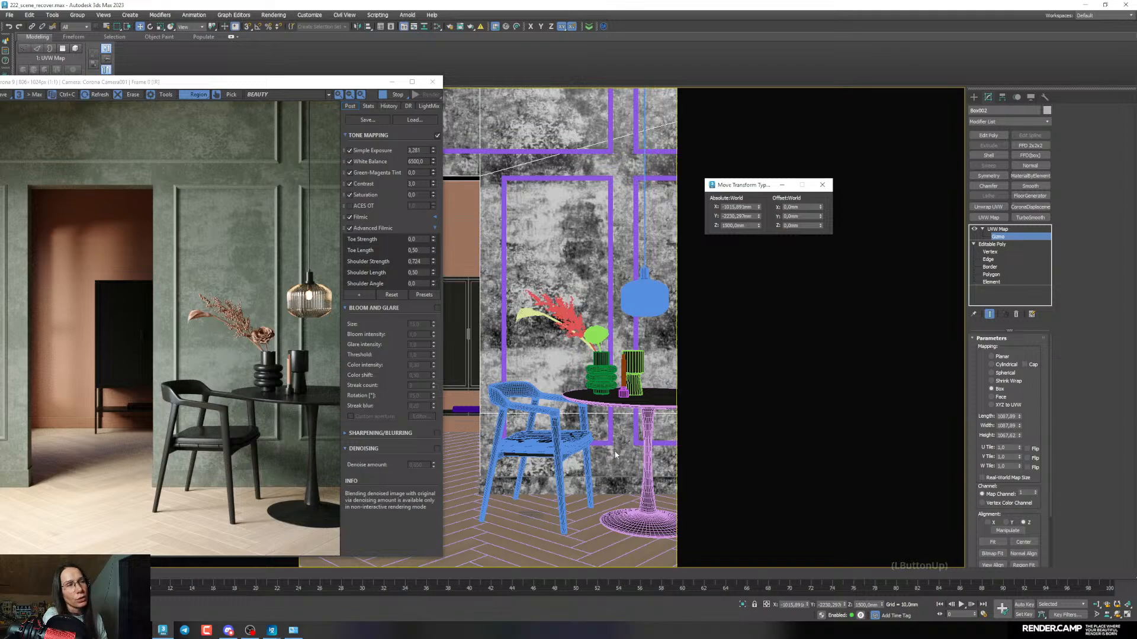
left_click_drag(819, 216, 833, 482)
left_click_drag(820, 217, 770, 29)
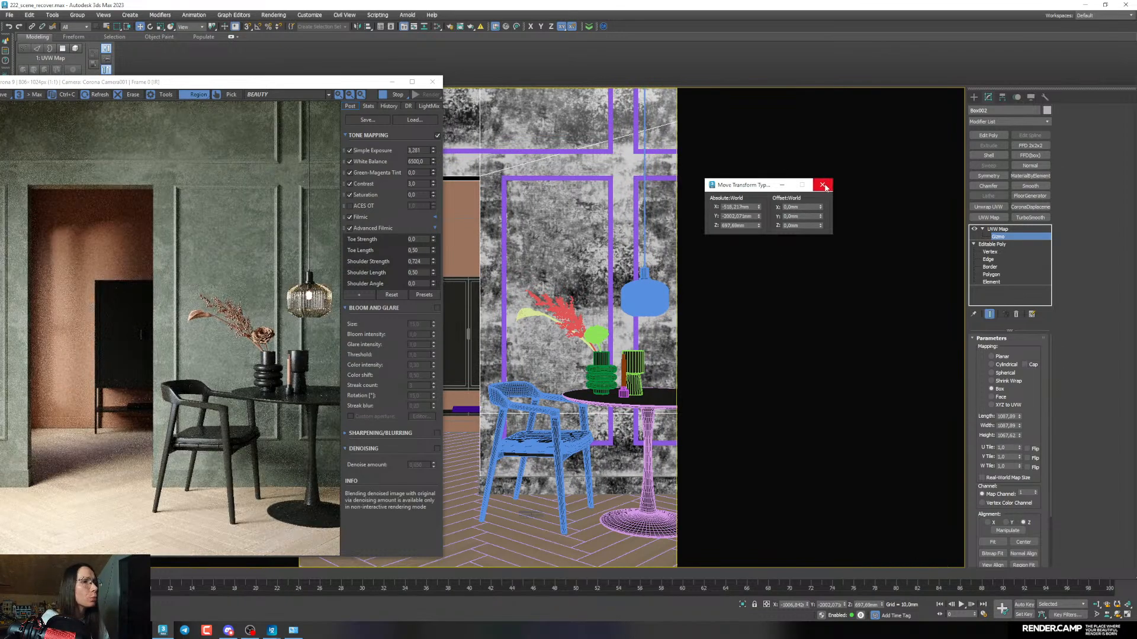
left_click(822, 185)
left_click(997, 230)
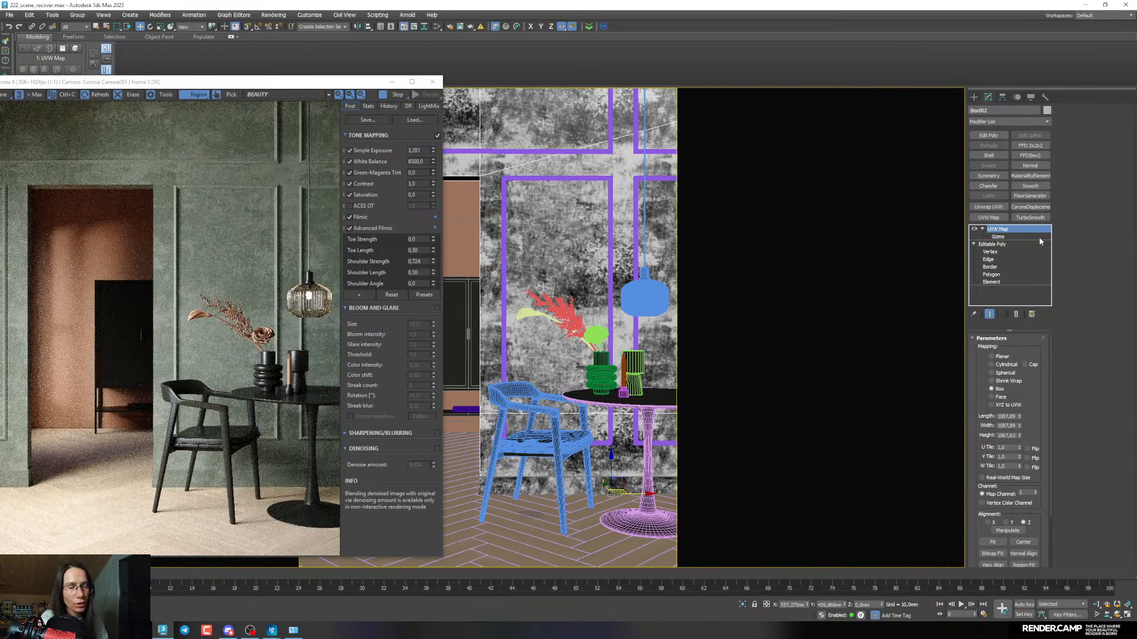
Reopen the material graph and set the Layer 2 Color Correction's RGB gamma/contrast to 1,2
key("m")
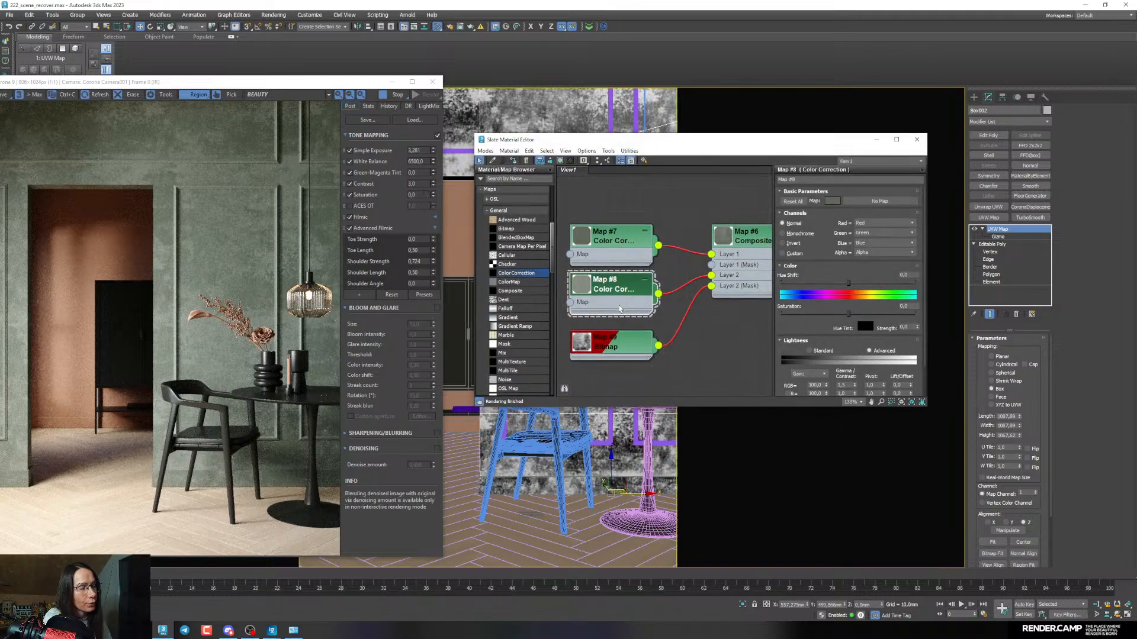
middle_click_drag(620, 308, 640, 299)
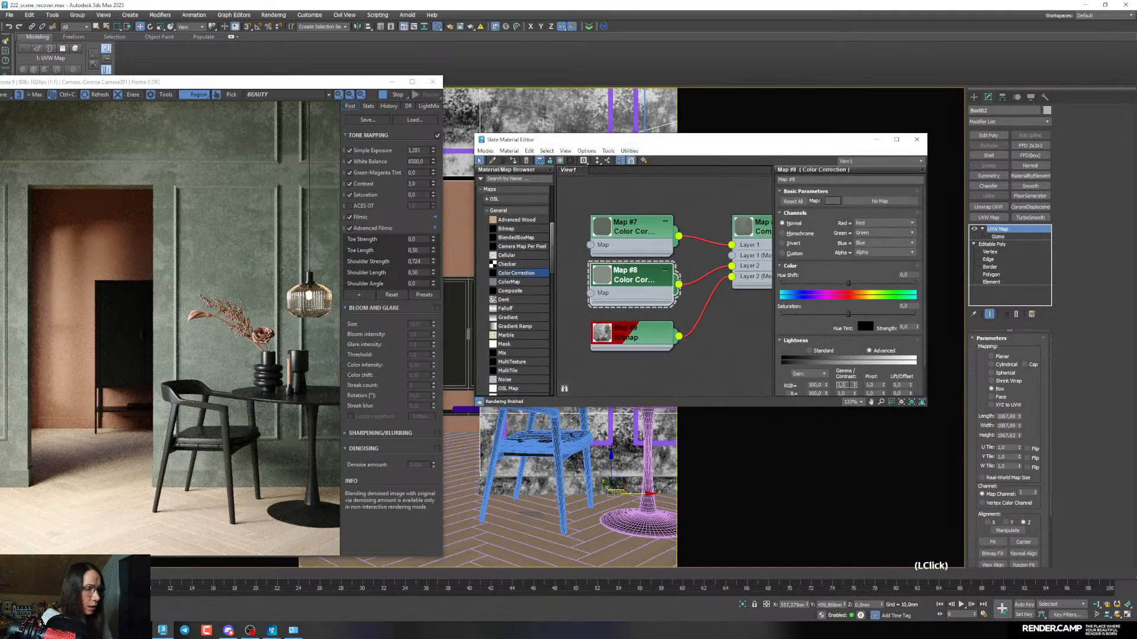
type("1,2")
key("Return")
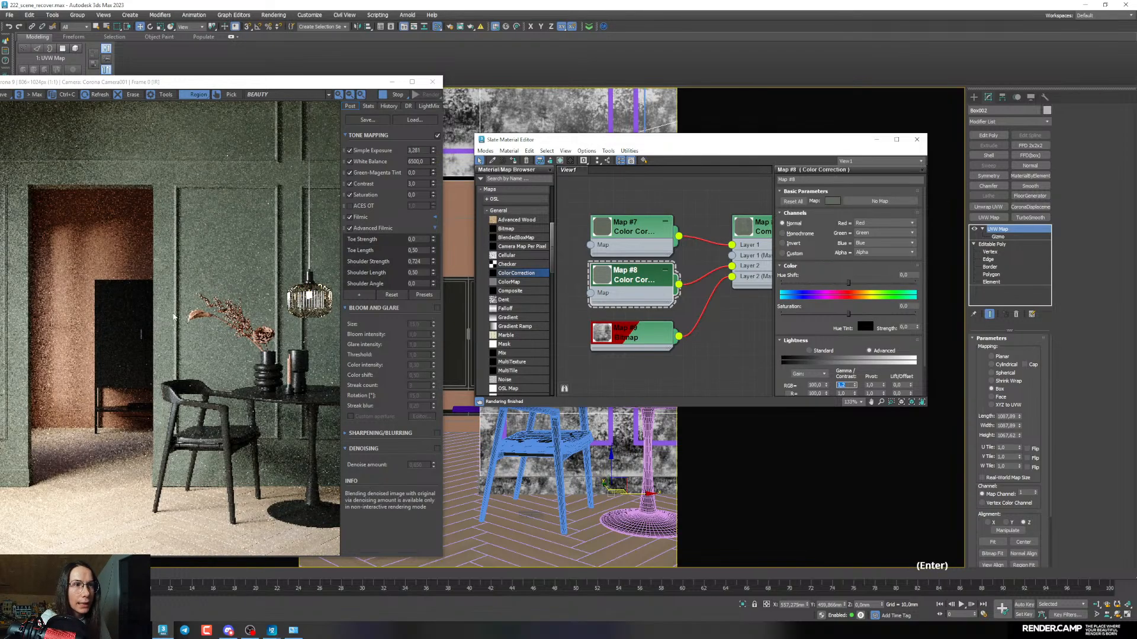
Define a render region over the wall and chair, reset the Layer 2 Color Correction's RGB gamma/contrast to 1, and close the material editor
left_click_drag(130, 187, 314, 486)
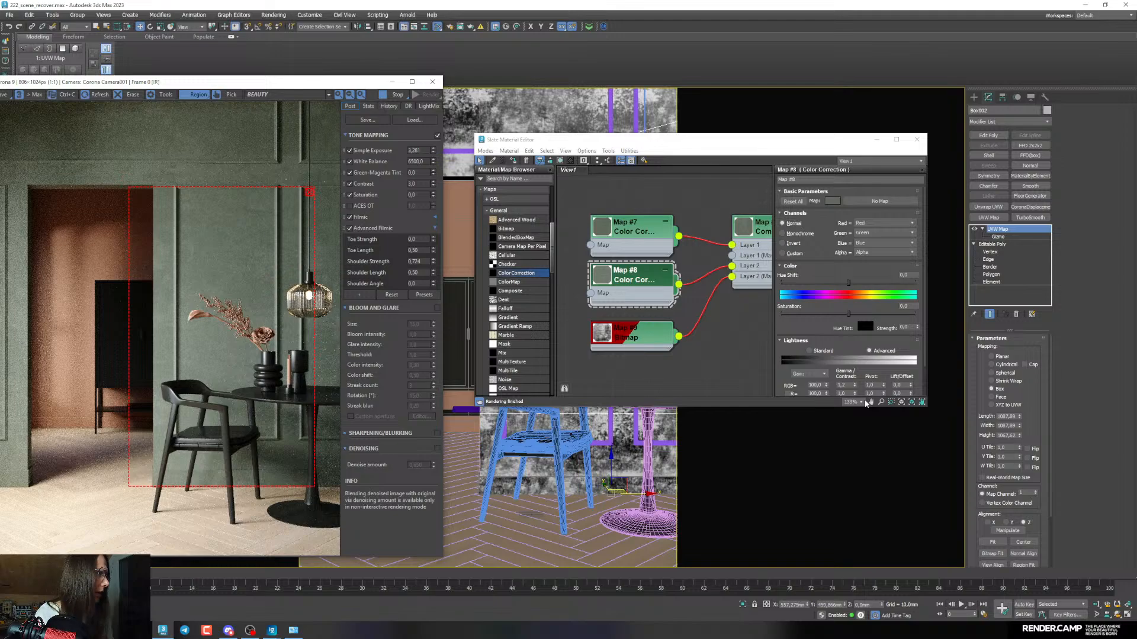
left_click(849, 385)
type("1")
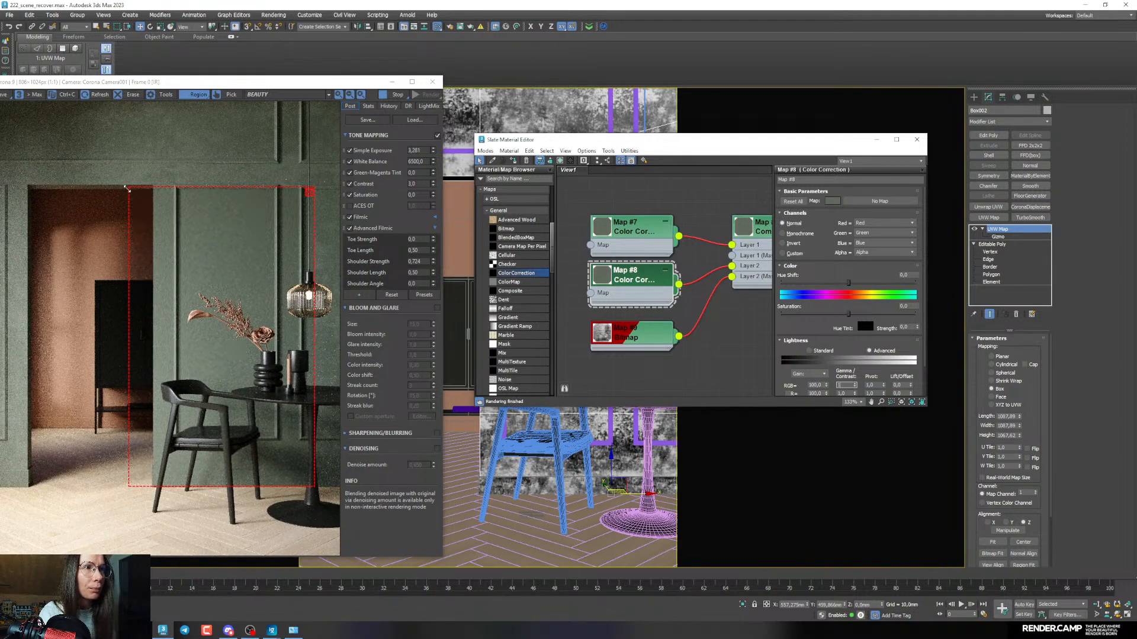
left_click_drag(126, 189, 106, 111)
left_click(917, 140)
Set the Layer 2 Color Correction's RGB gamma/contrast to 1,1 and inspect the wall behind the dried flowers in the render
scroll(522, 281, "up", 5)
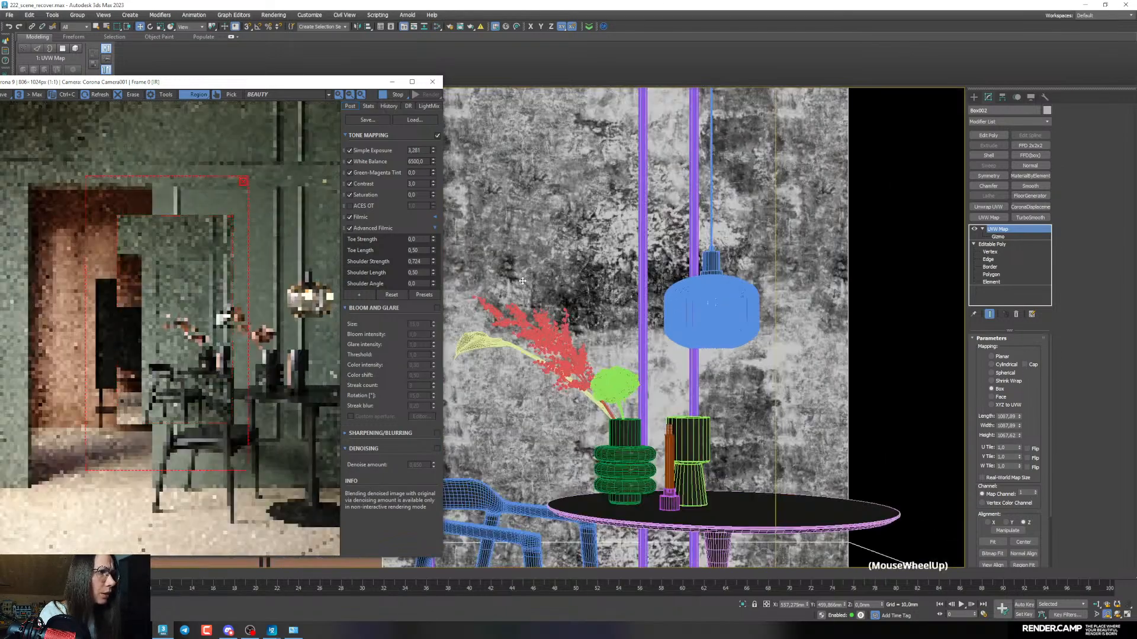
scroll(522, 281, "up", 10)
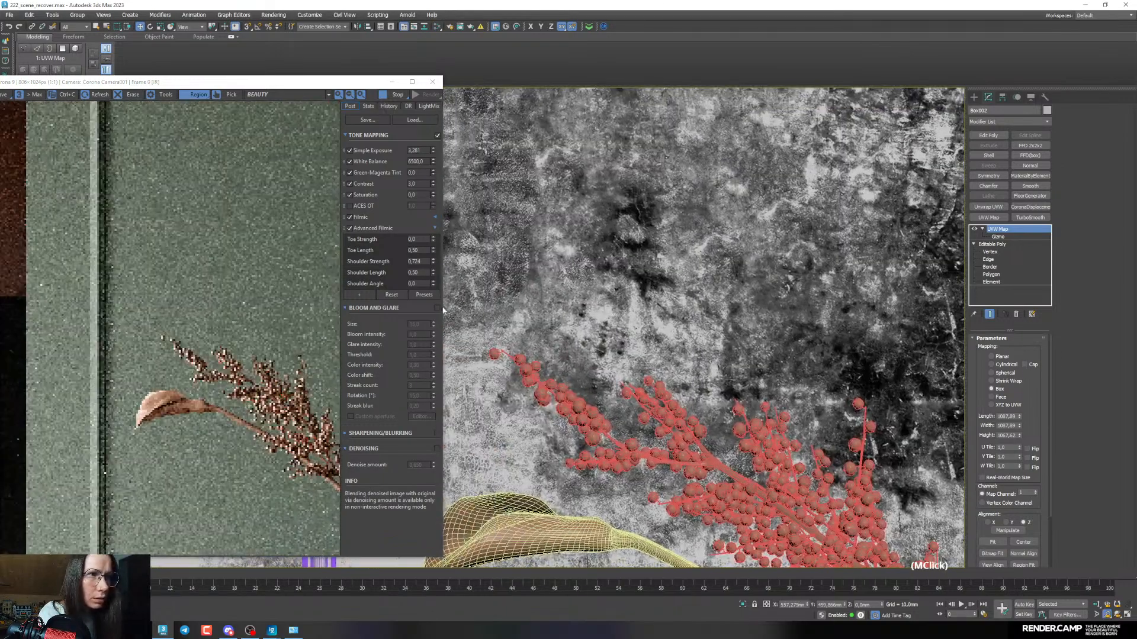
scroll(445, 310, "up", 2)
scroll(256, 308, "up", 1)
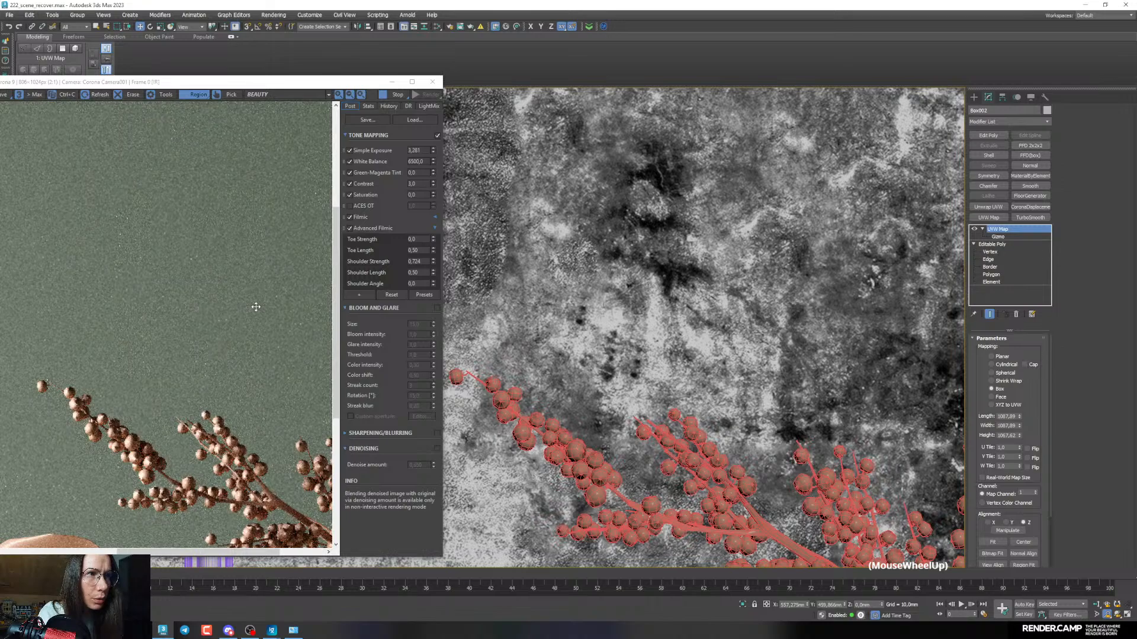
scroll(255, 307, "down", 1)
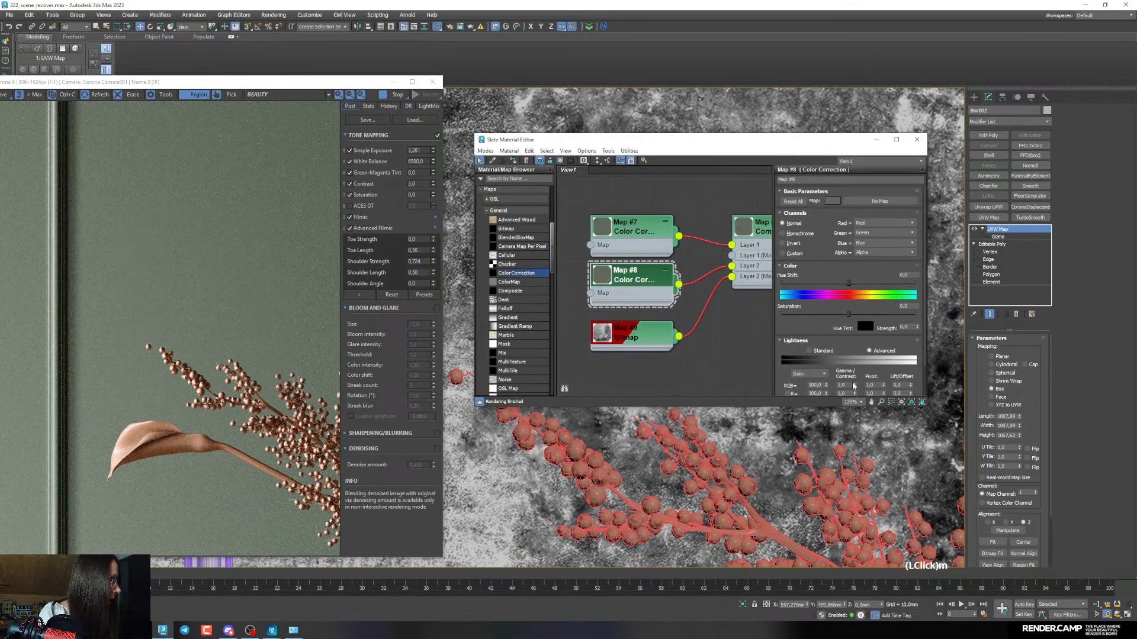
left_click(851, 386)
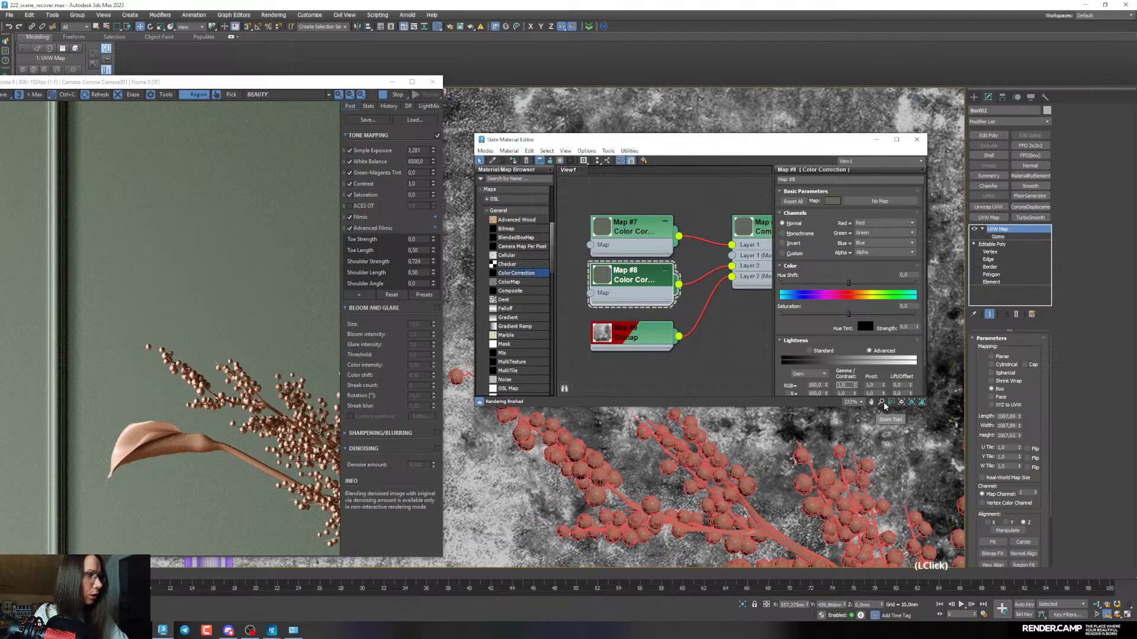
type("1,1")
key("Return")
scroll(202, 311, "up", 2)
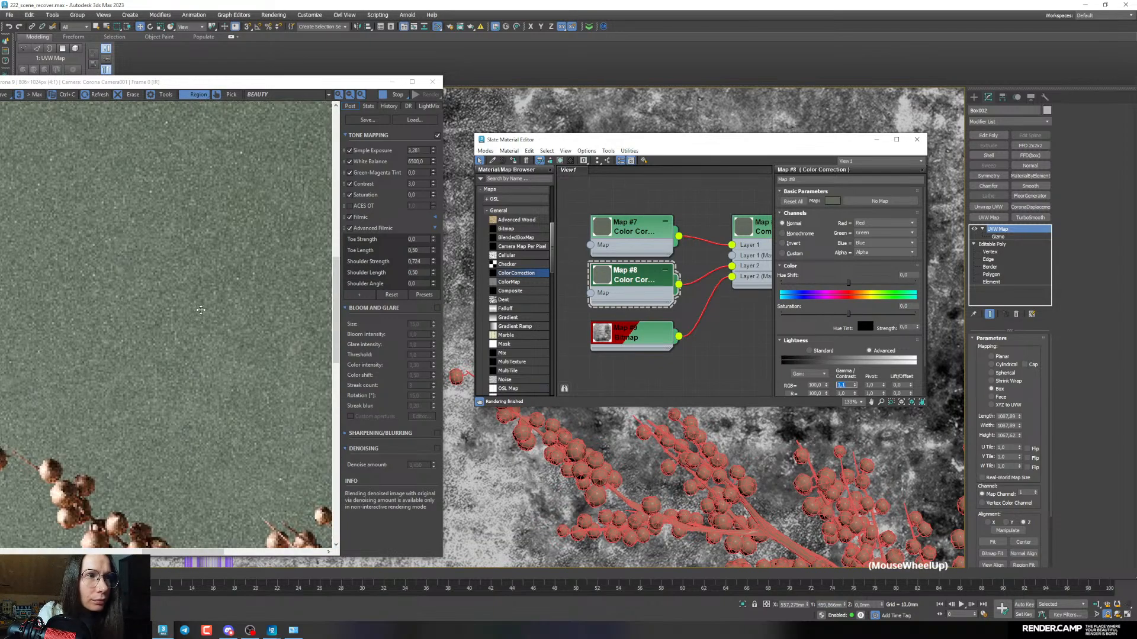
scroll(203, 310, "down", 2)
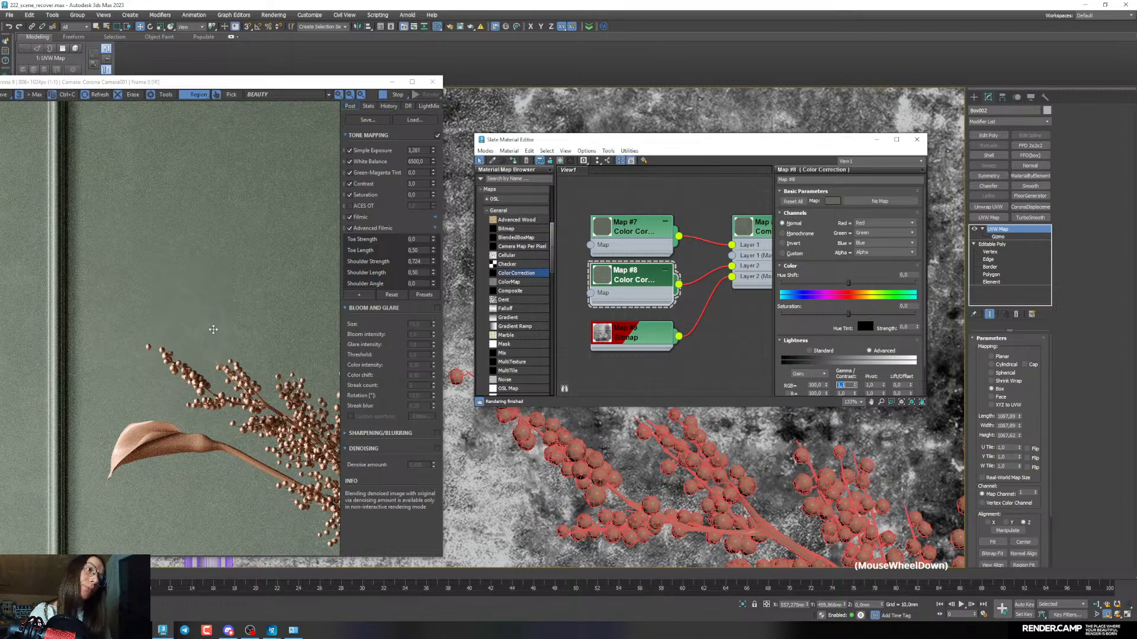
scroll(185, 283, "up", 1)
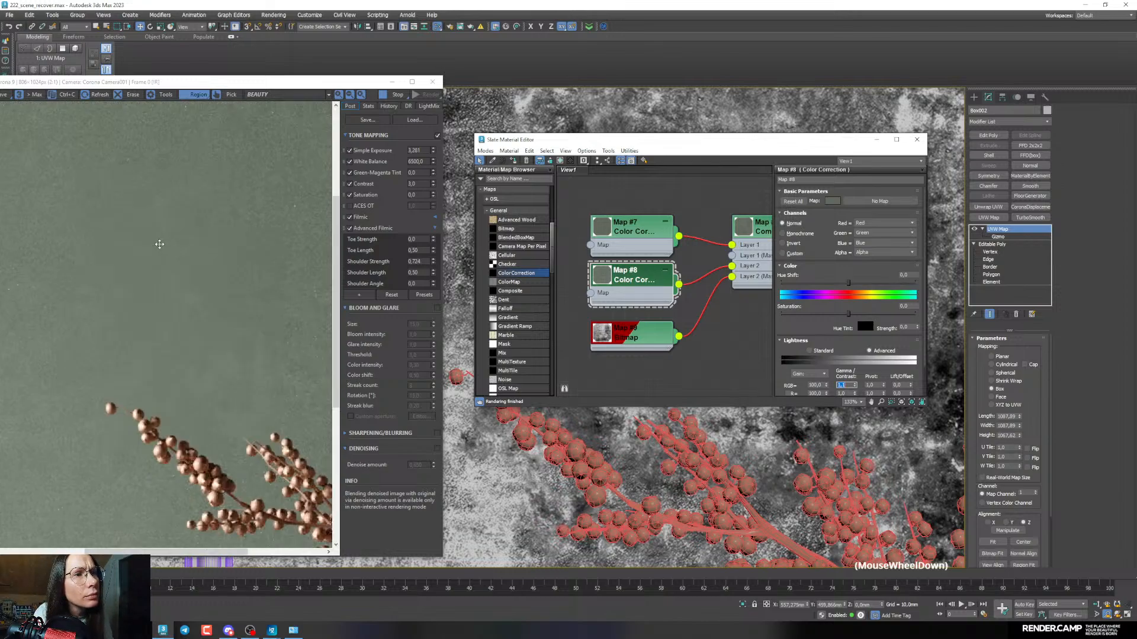
scroll(159, 244, "down", 1)
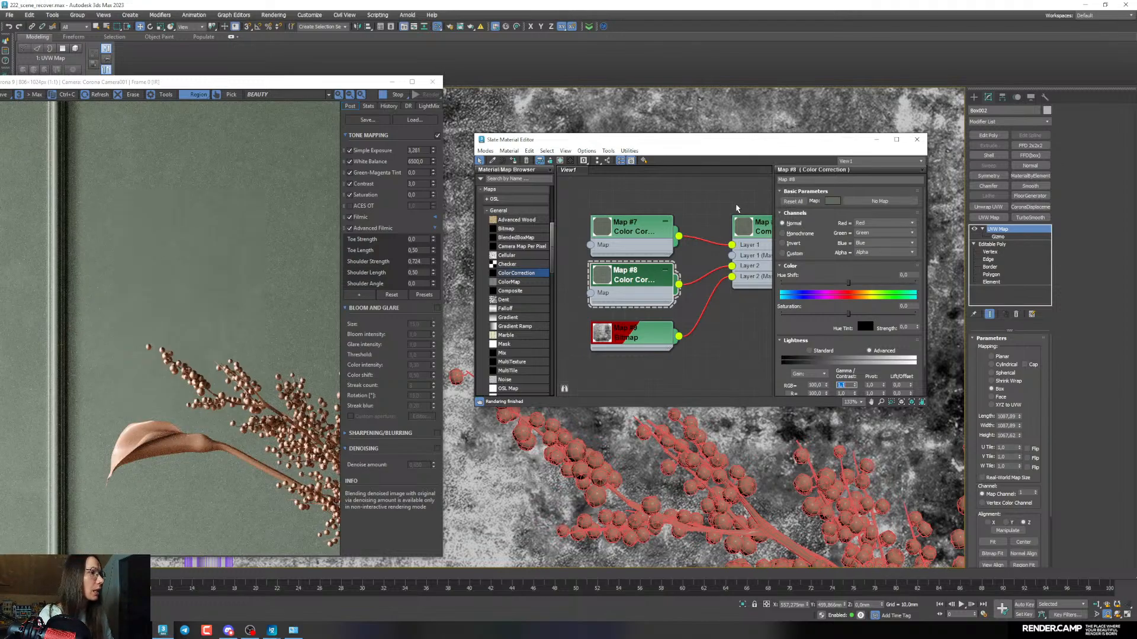
Open the texture folder, view the Painted Plaster PBR0020 flat maps on textures.com in the browser, and switch back to 3ds Max
left_click(141, 631)
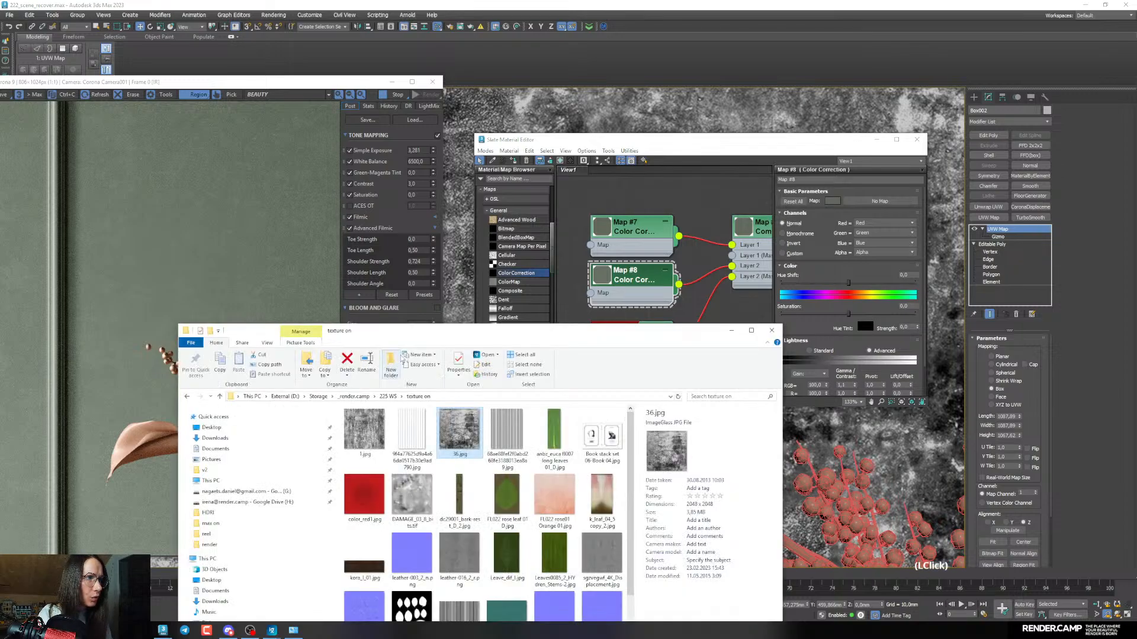
left_click_drag(403, 331, 262, 154)
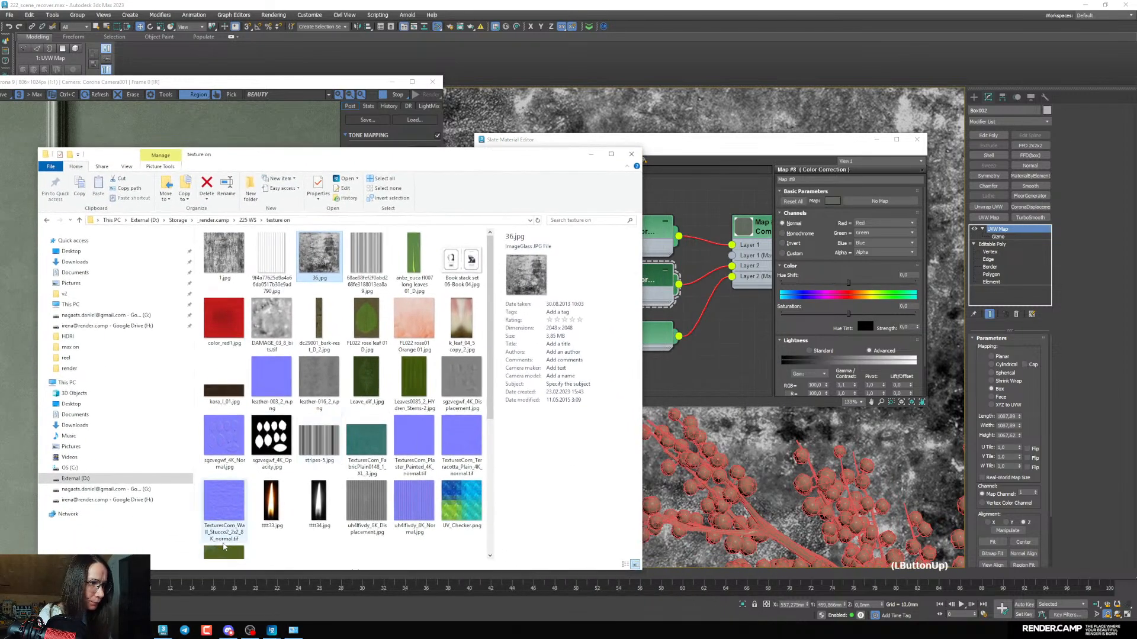
left_click(141, 631)
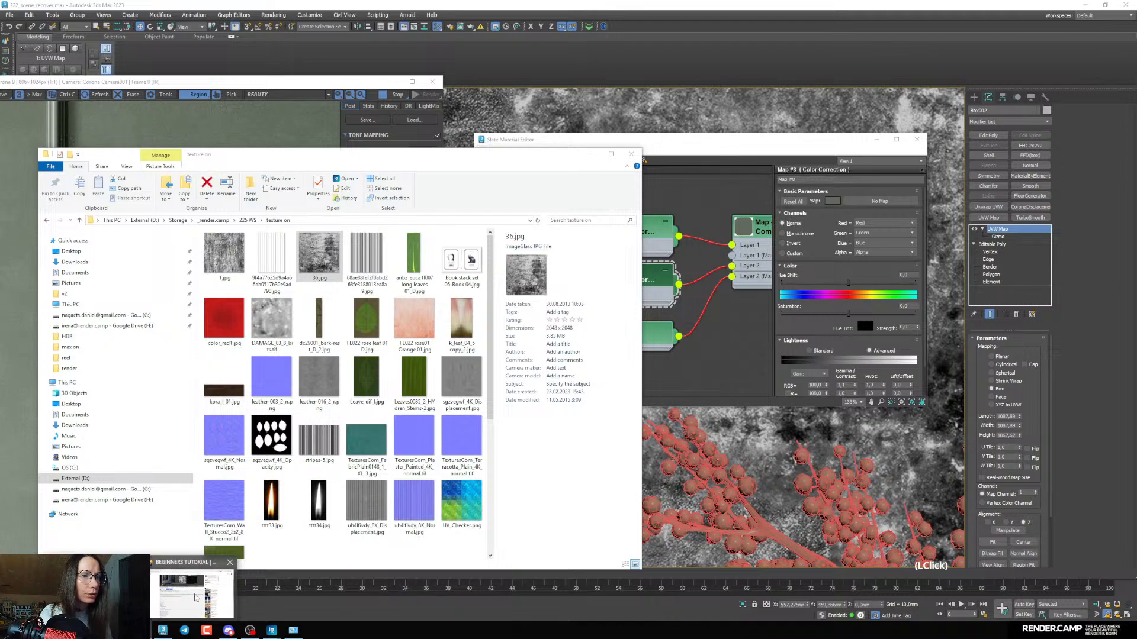
left_click(195, 597)
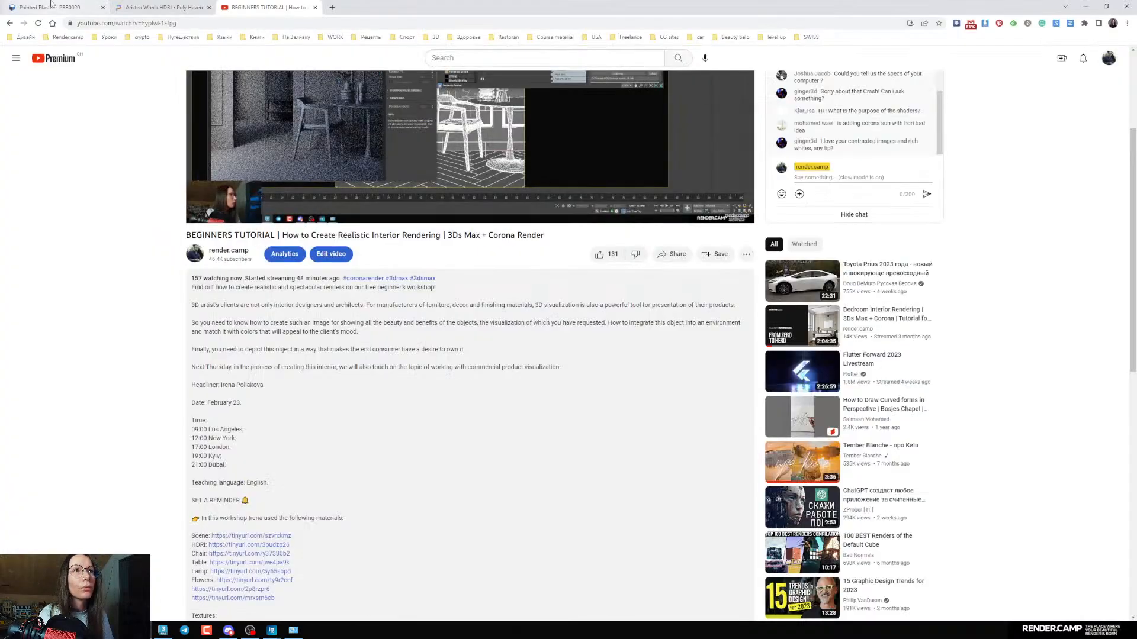
left_click(49, 6)
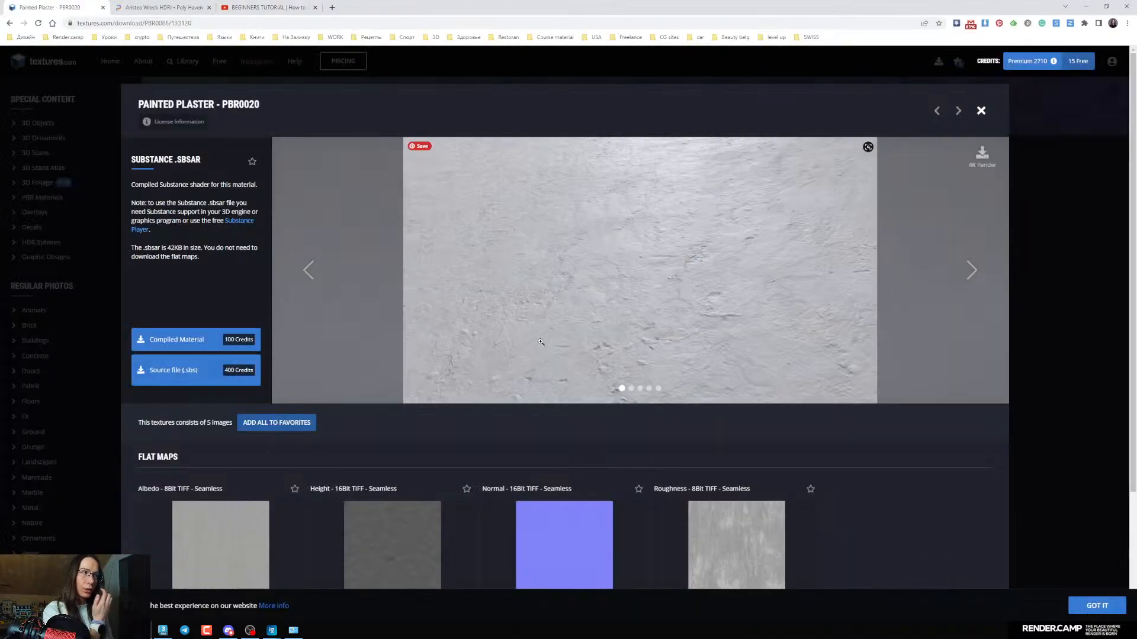
scroll(507, 409, "down", 1)
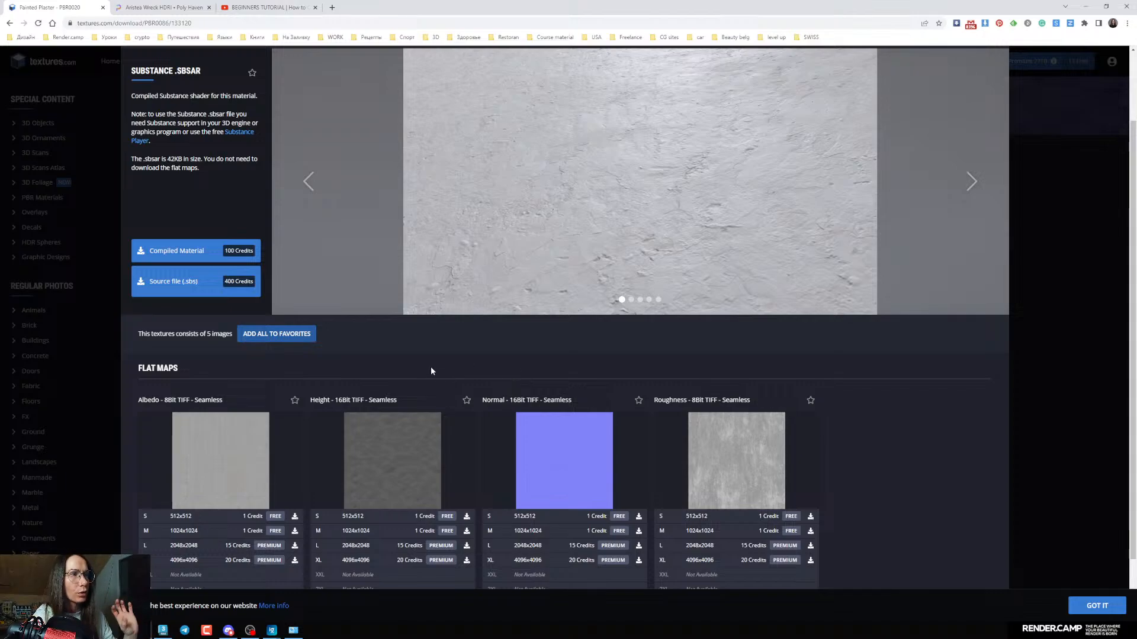
left_click(162, 631)
Bring TexturesCom_Plaster_Painted_4K_normal.tif from the texture folder into the material graph as a bitmap below the existing maps
middle_click_drag(681, 322, 681, 275)
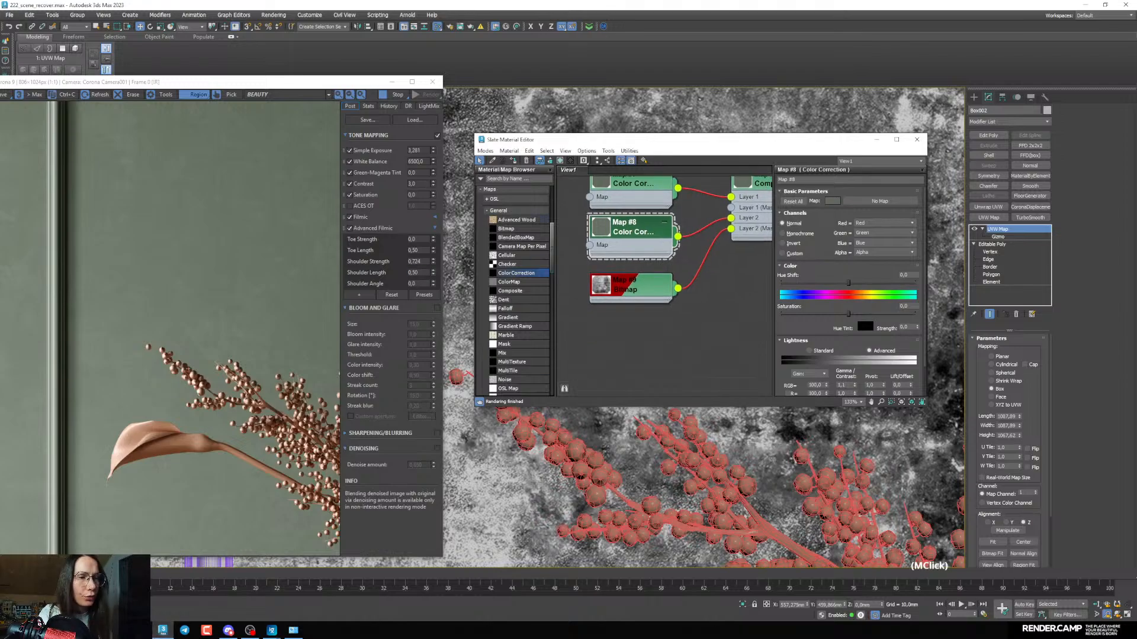
left_click(140, 631)
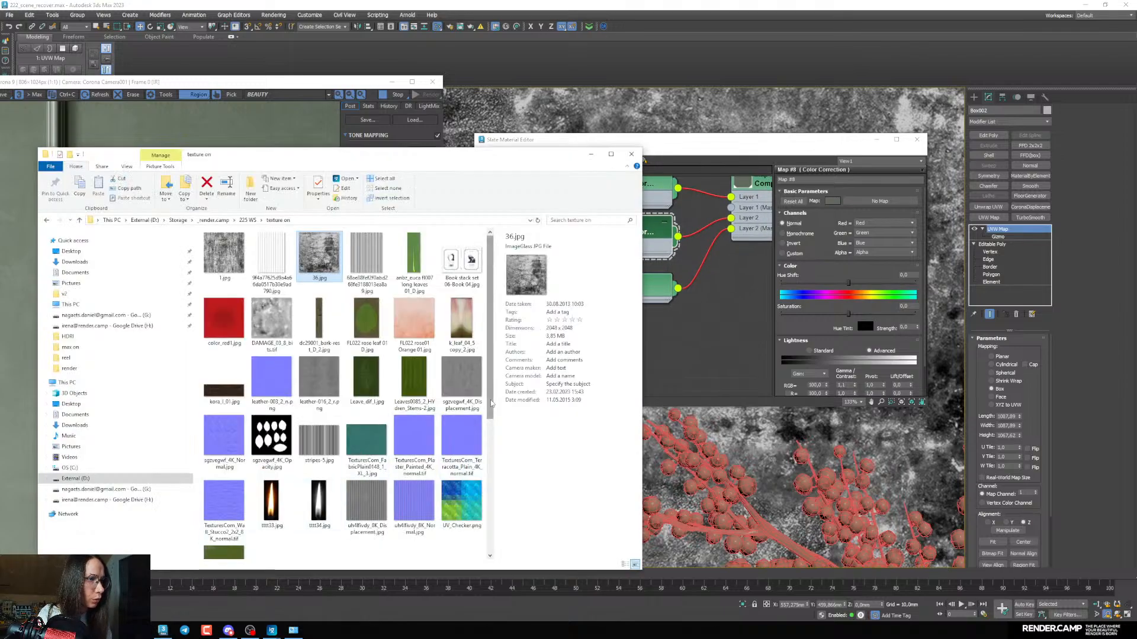
left_click_drag(414, 444, 601, 319)
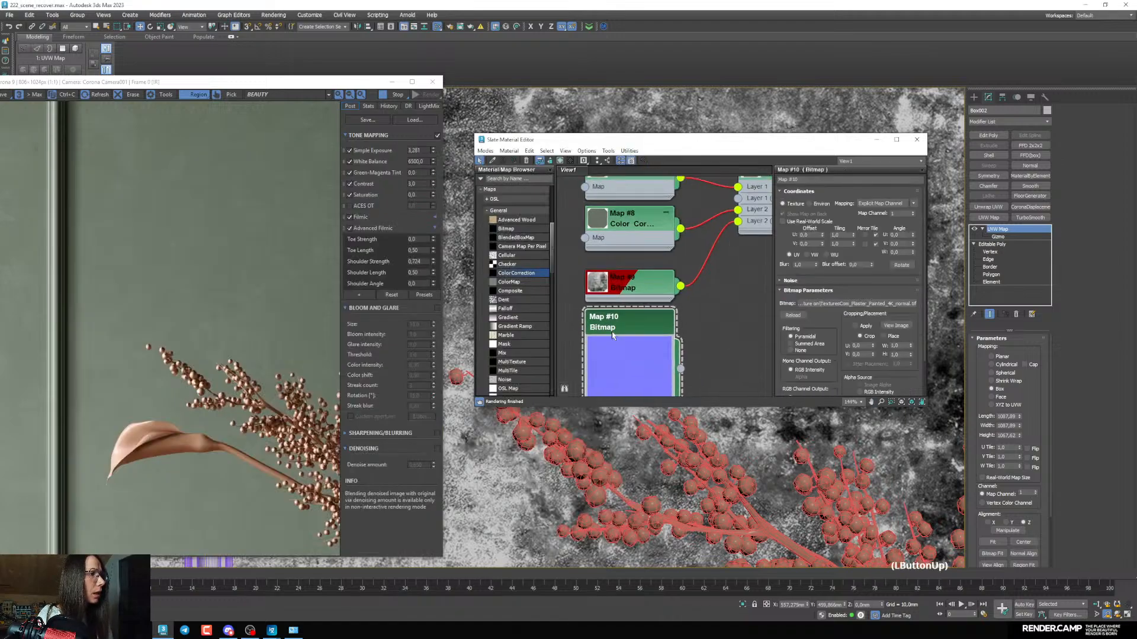
scroll(628, 323, "down", 2)
middle_click_drag(668, 348, 632, 316)
Create a CoronaNormal map fed by the plaster normal bitmap and select it to show its parameters
left_click_drag(630, 322, 673, 323)
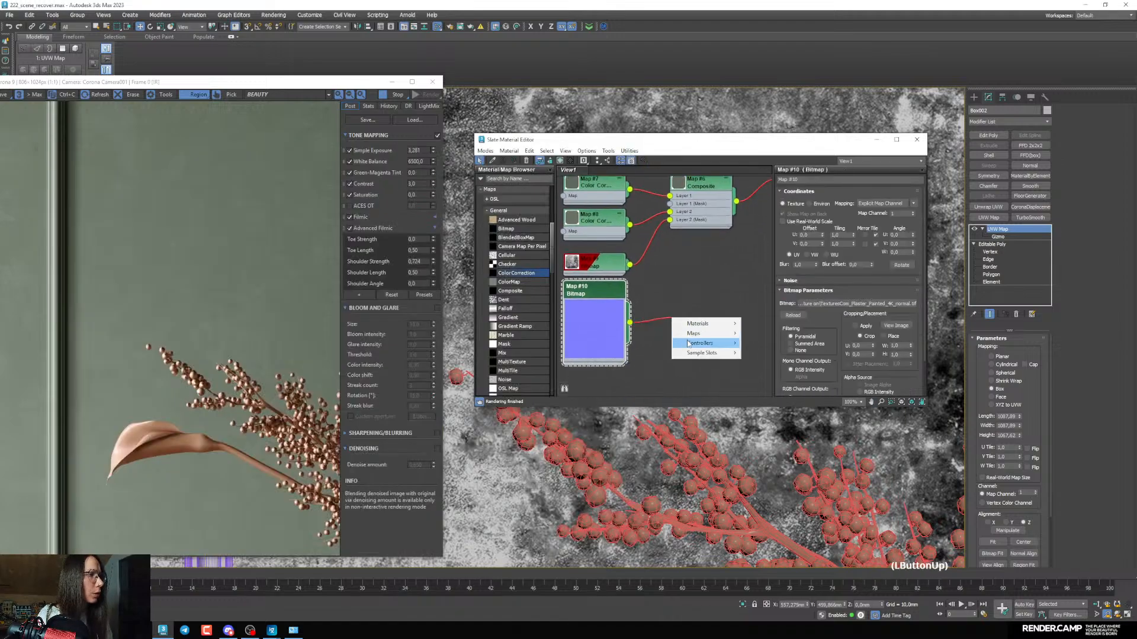
mouse_move(711, 333)
mouse_move(768, 353)
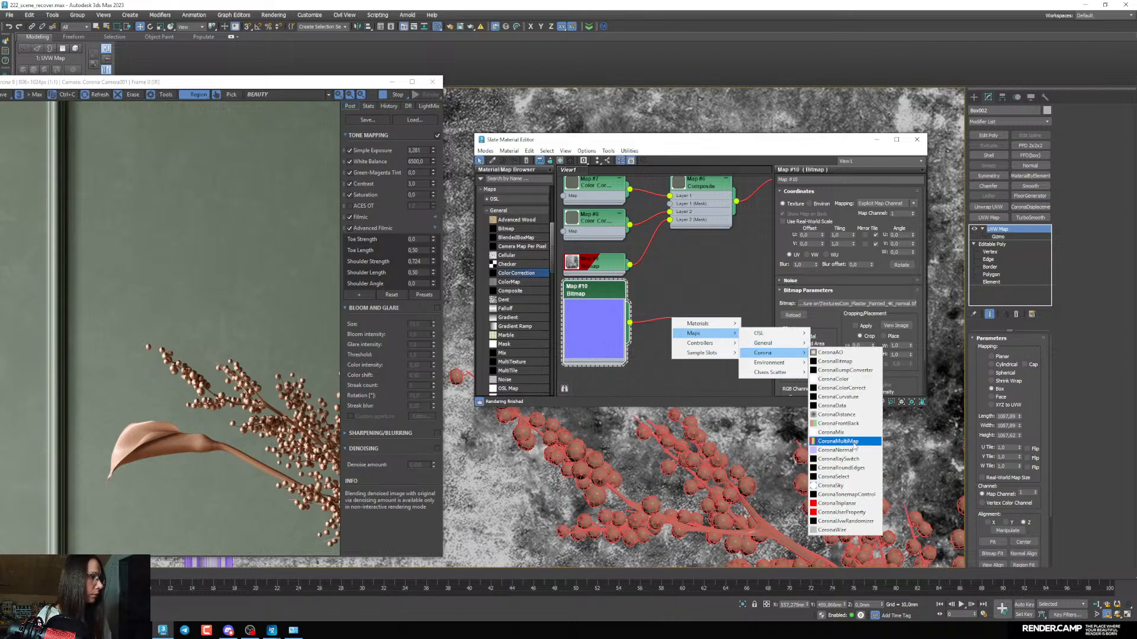
left_click(829, 450)
left_click(714, 332)
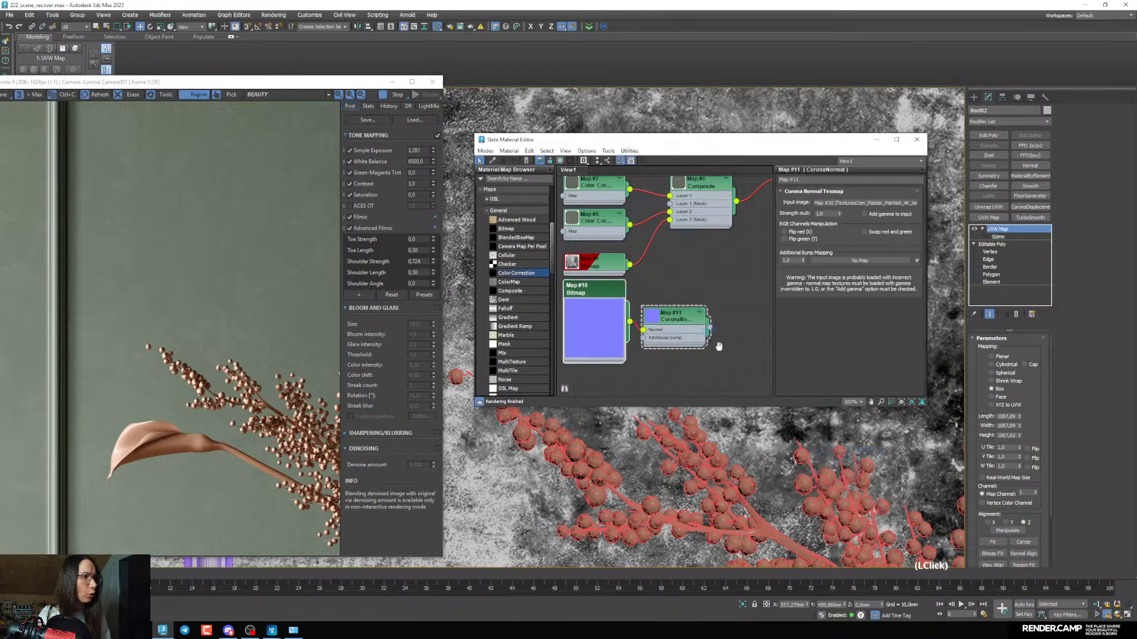
Connect the CoronaNormal map to the wall material's Bump input and enable Add gamma to input
scroll(651, 335, "down", 3)
left_click_drag(651, 338, 652, 332)
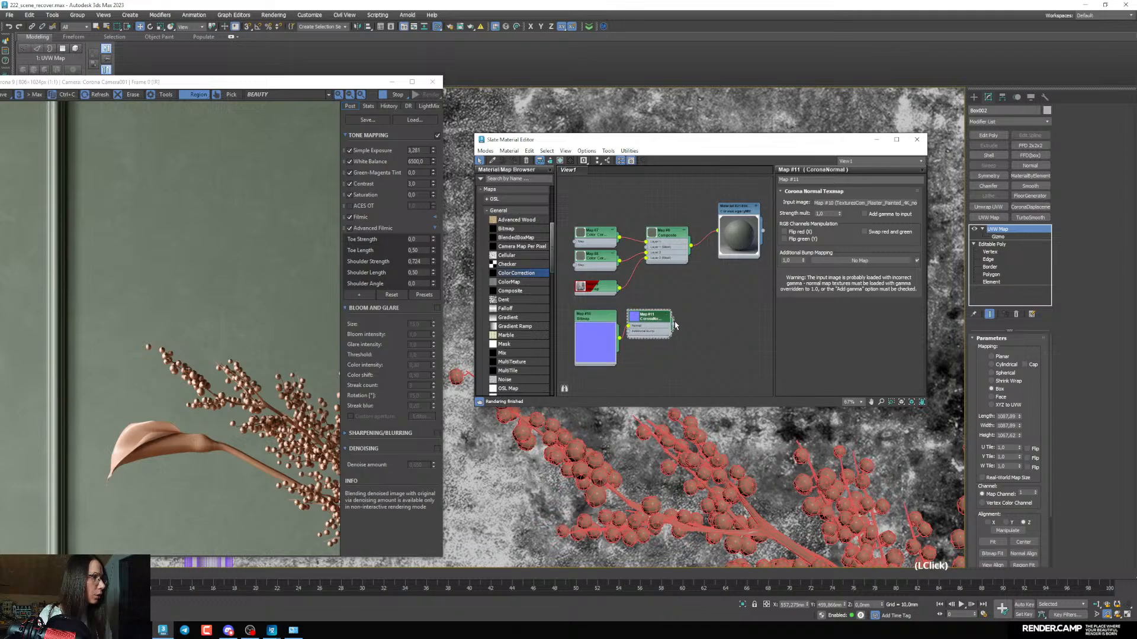
left_click_drag(723, 283, 741, 249)
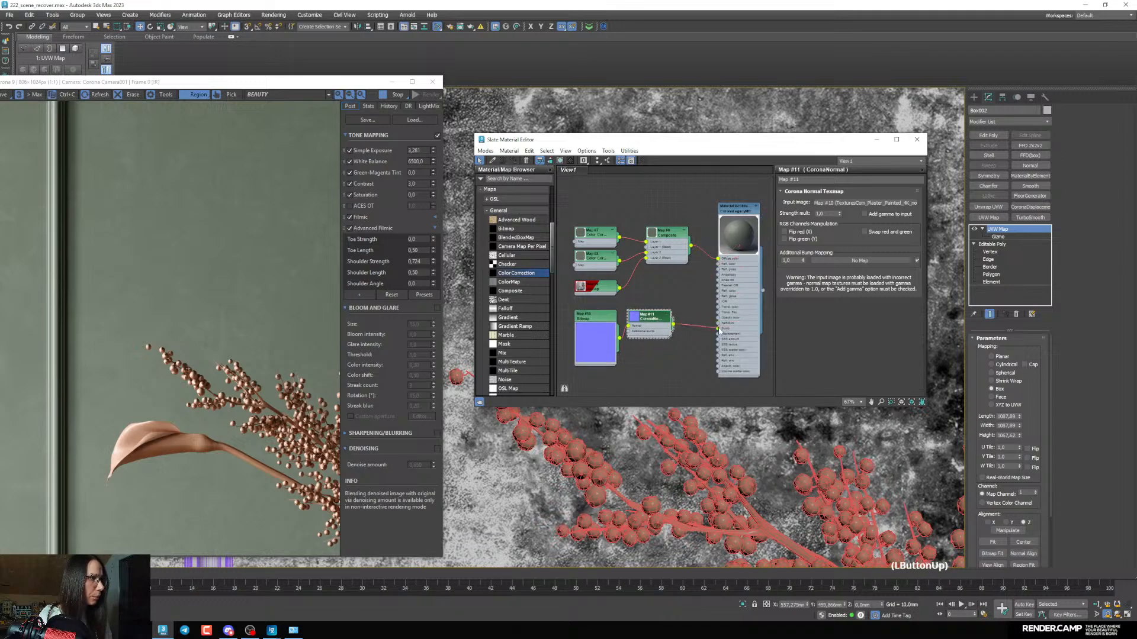
left_click(875, 214)
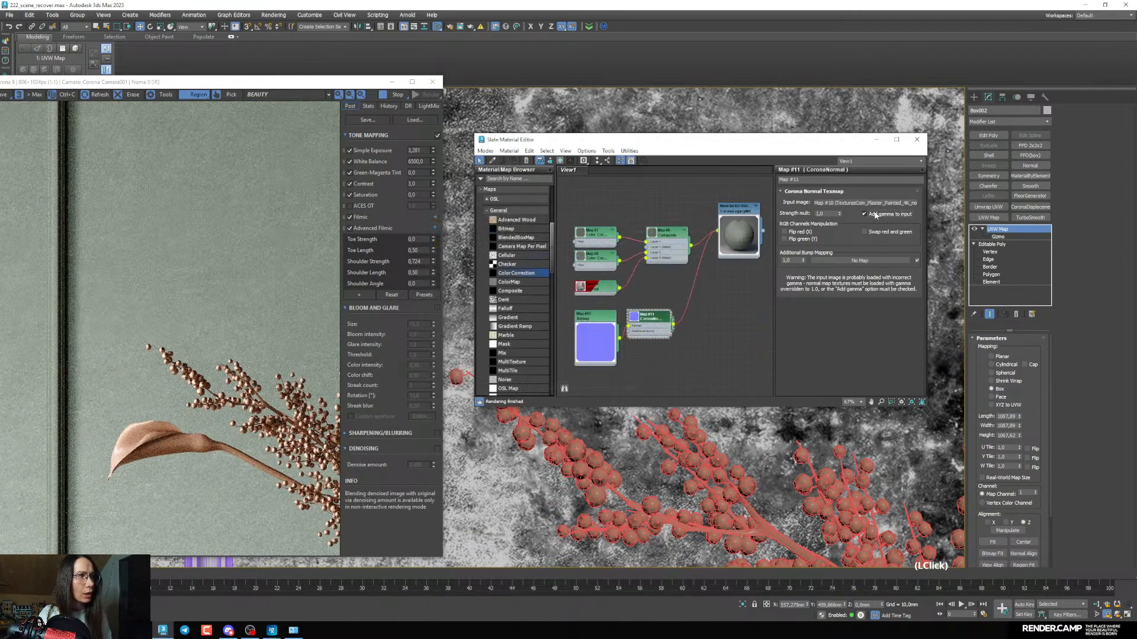
Space the plaster normal bitmap and CoronaNormal nodes farther apart in the material graph
middle_click_drag(681, 343, 693, 342)
left_click_drag(649, 334, 607, 334)
middle_click_drag(663, 340, 663, 338)
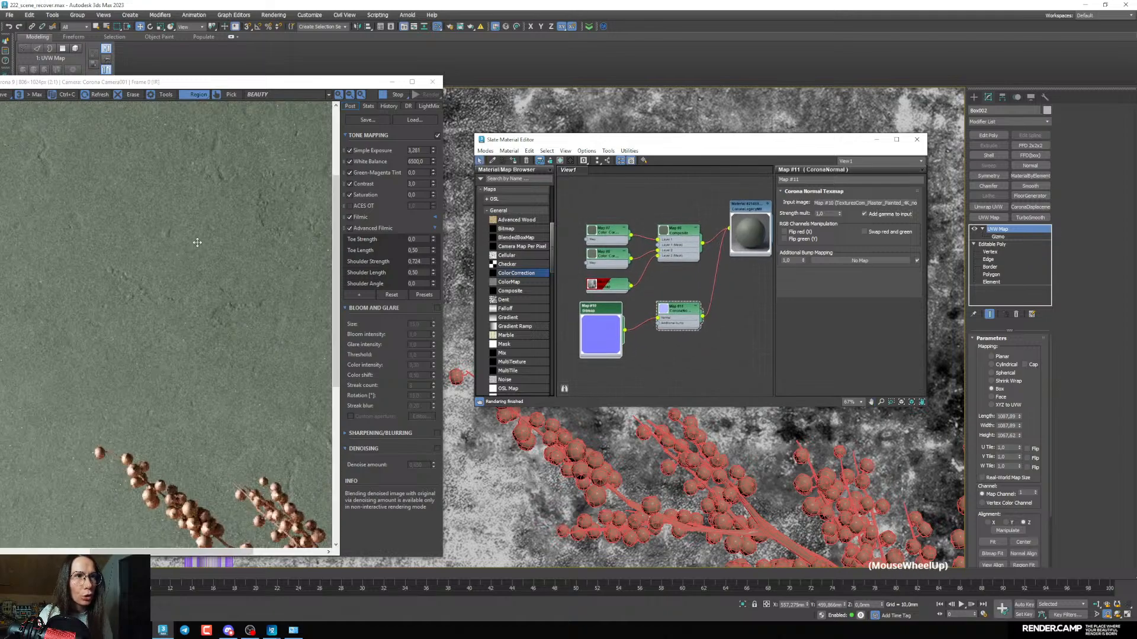
Examine the plaster relief on the green wall in the interactive render, both close up and from farther away
scroll(173, 225, "down", 1)
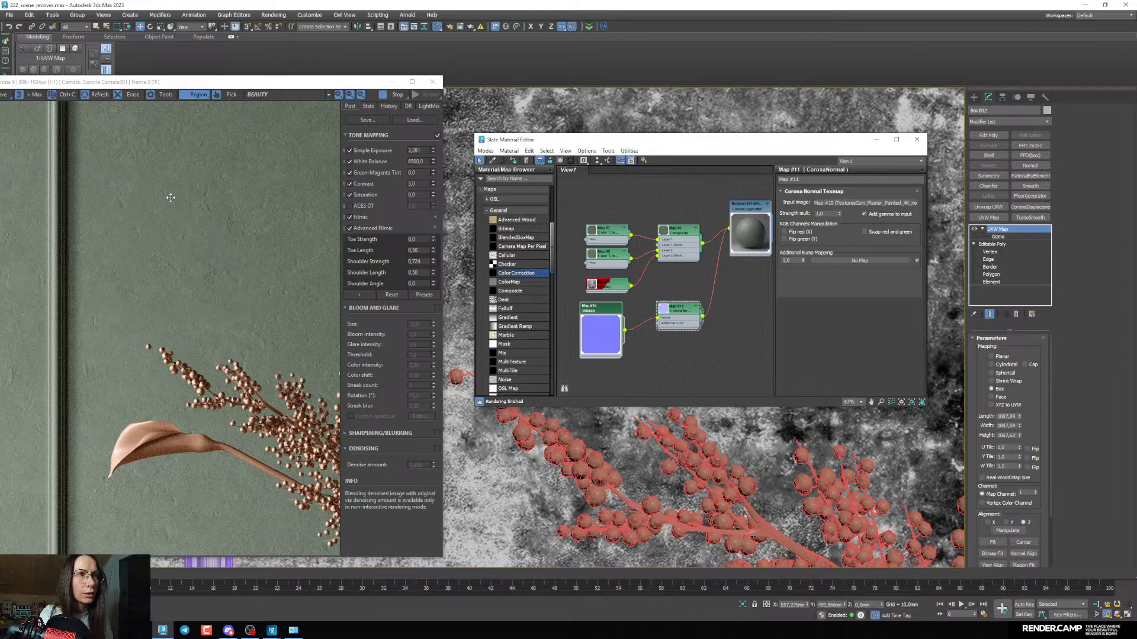
scroll(180, 228, "up", 1)
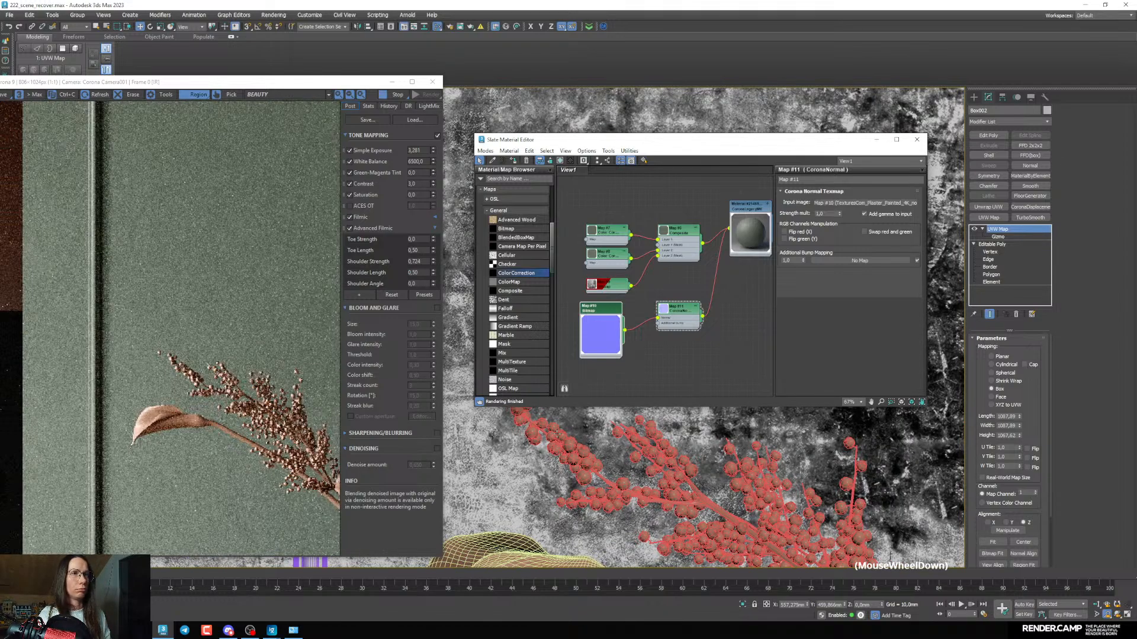
scroll(222, 280, "down", 1)
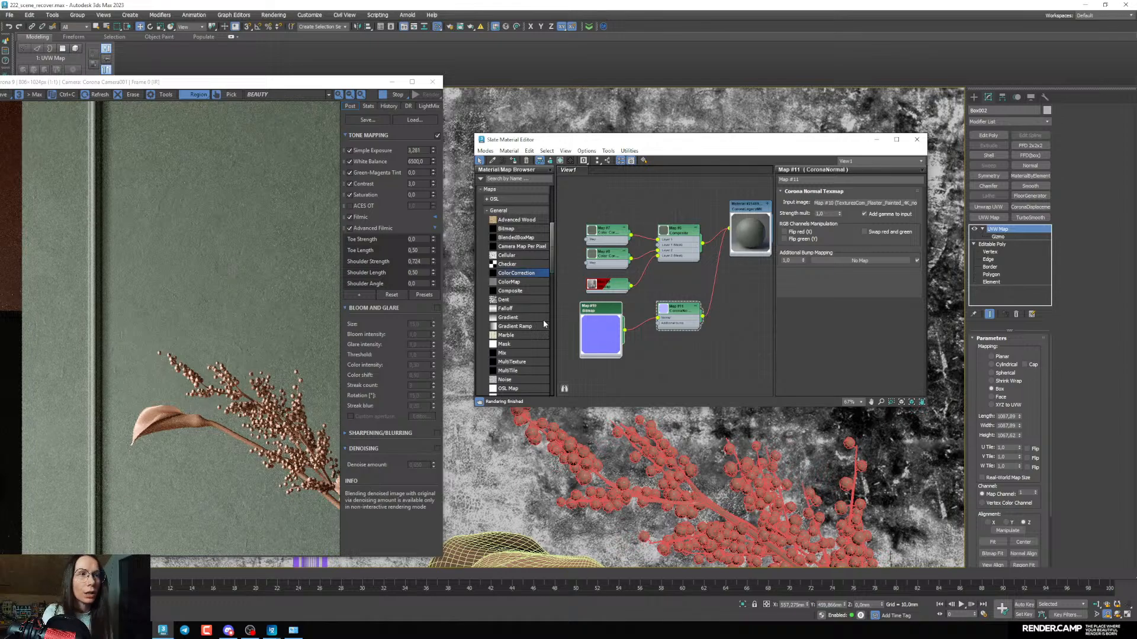
double_click(677, 320)
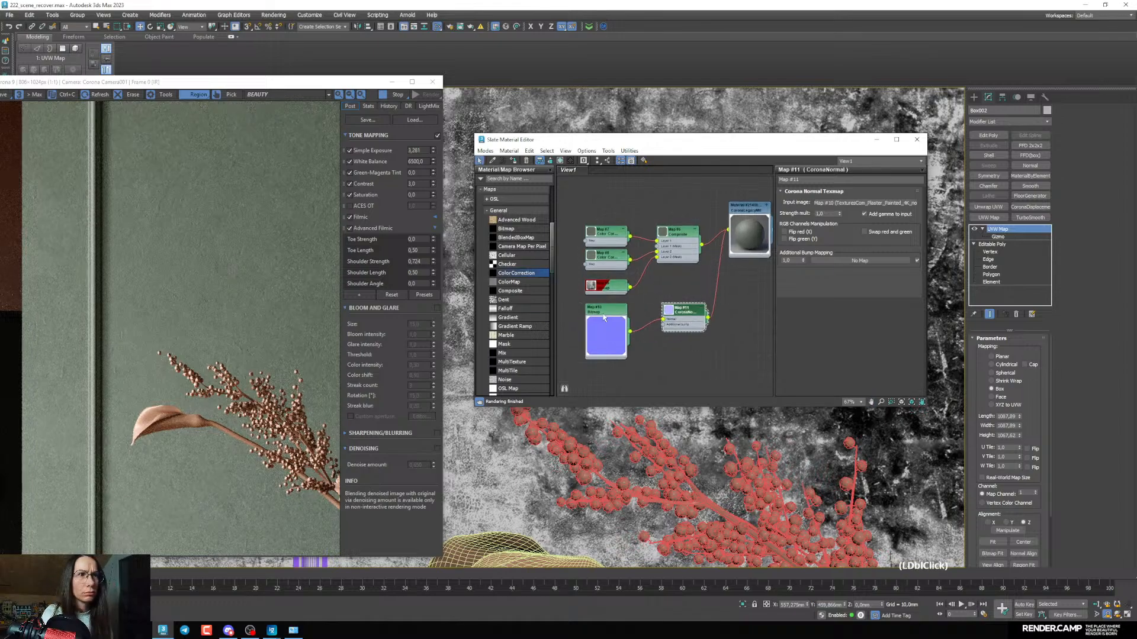
scroll(602, 444, "down", 3)
scroll(221, 327, "up", 2)
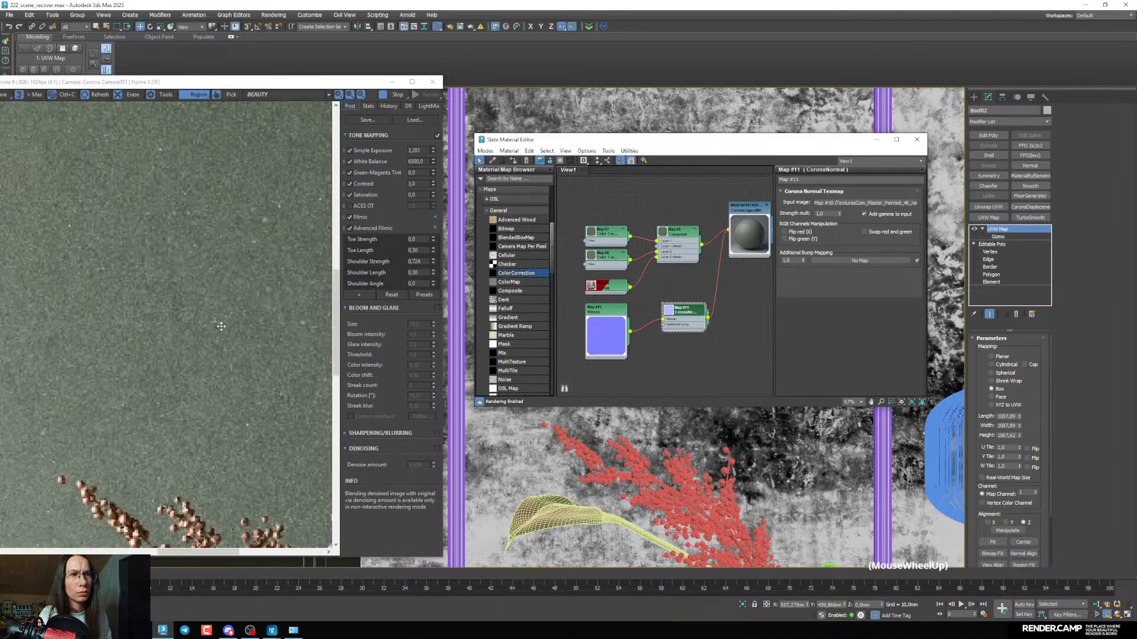
scroll(220, 326, "down", 2)
scroll(220, 325, "up", 1)
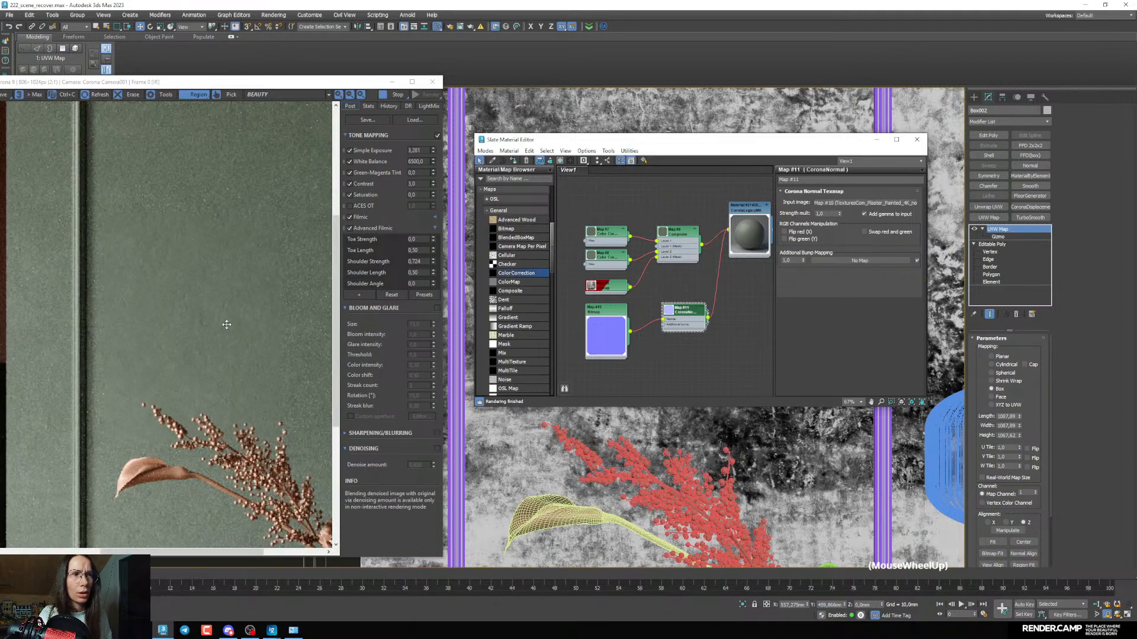
scroll(604, 320, "up", 2)
Try U and V tiling of 2 on the plaster normal bitmap and check the wall relief in the render
left_click(602, 332)
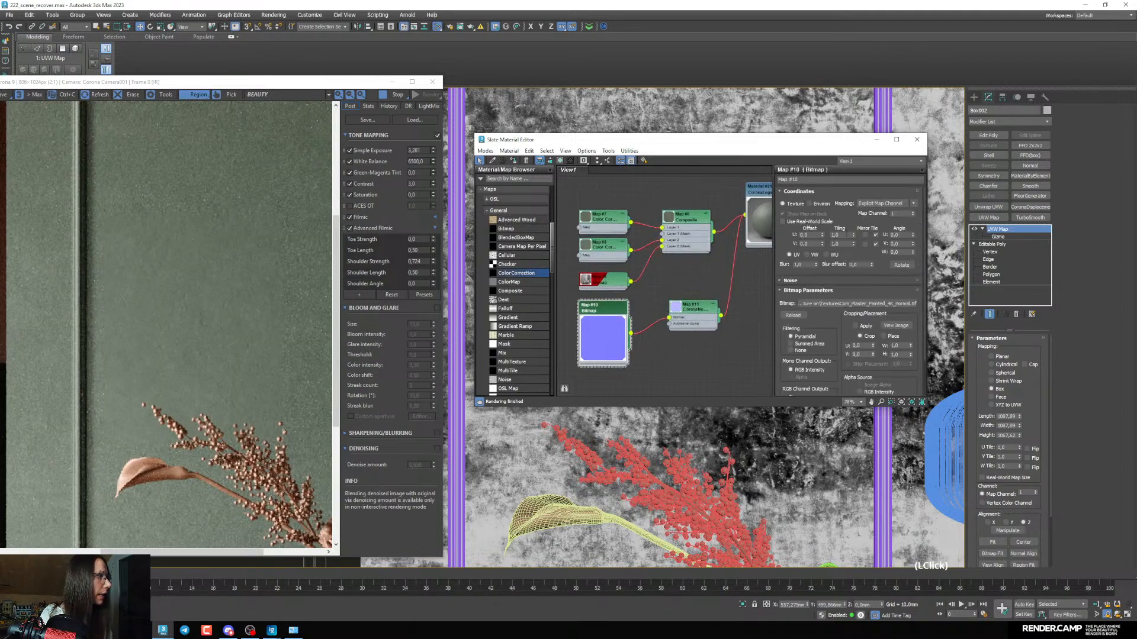
type("2")
key("Tab")
type("2")
key("Return")
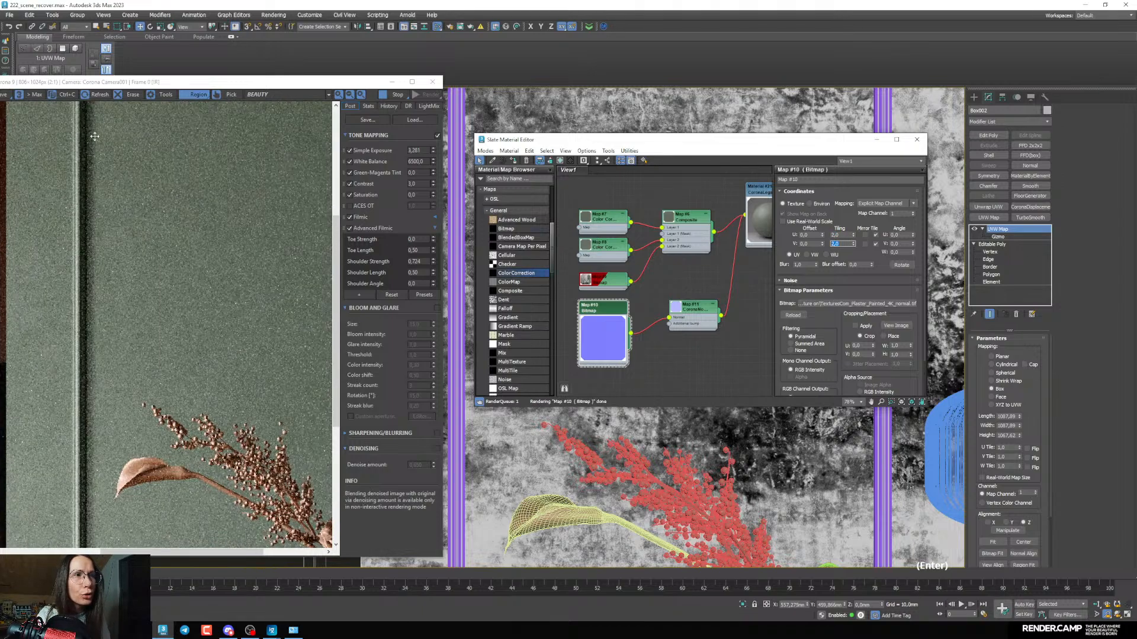
scroll(183, 311, "up", 3)
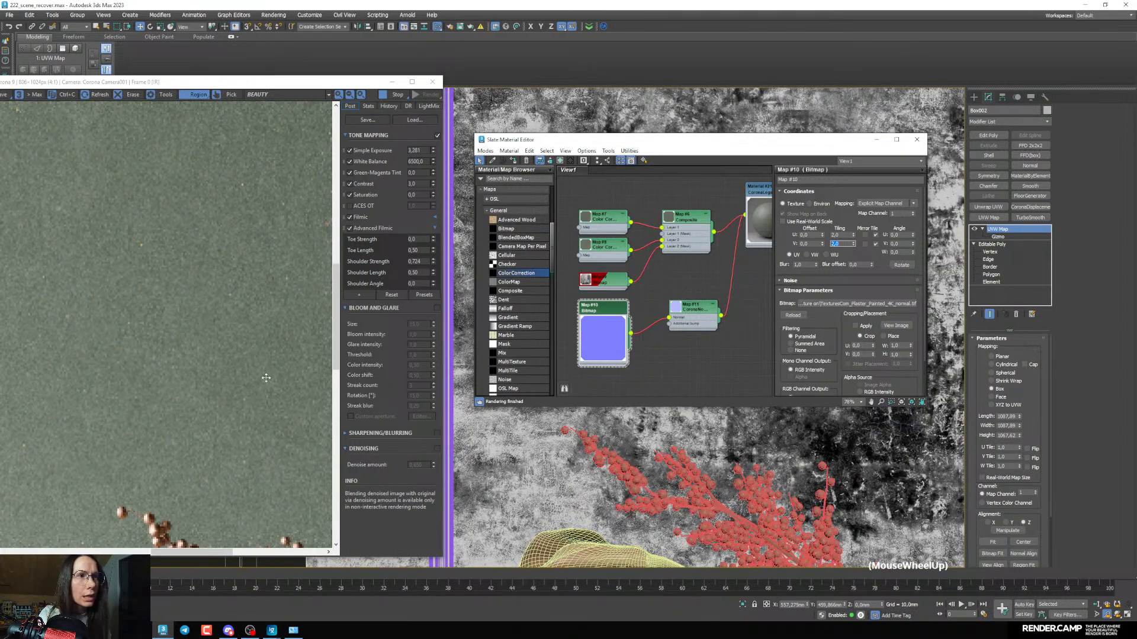
scroll(175, 337, "down", 3)
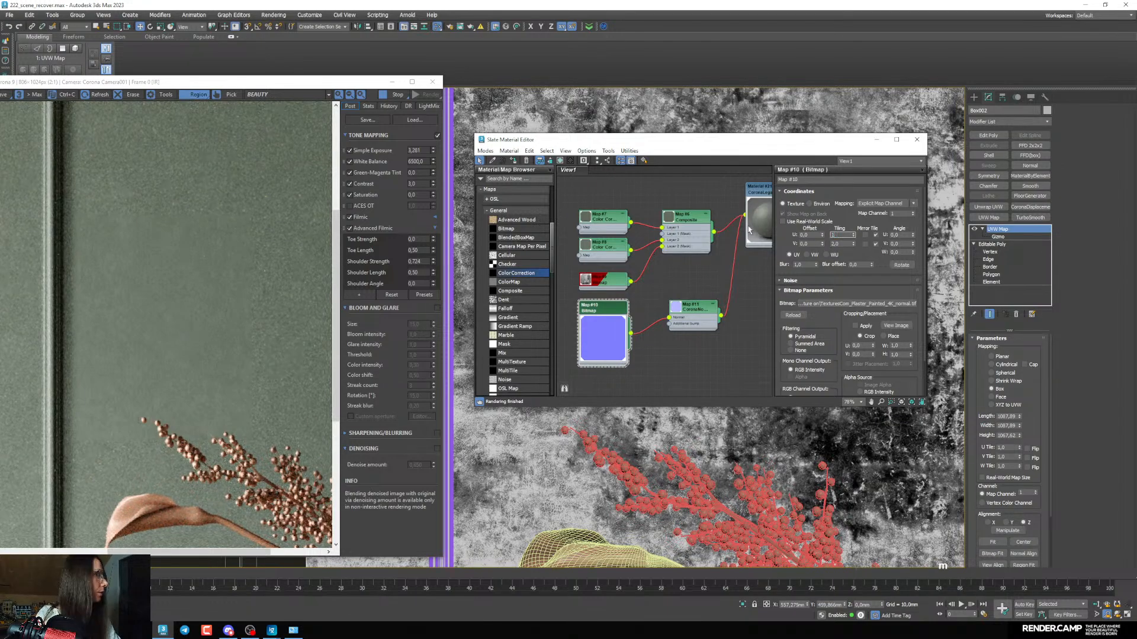
Try U and V tiling of 1,5 on the plaster normal bitmap and check the relief in the render
type("1,5")
key("Tab")
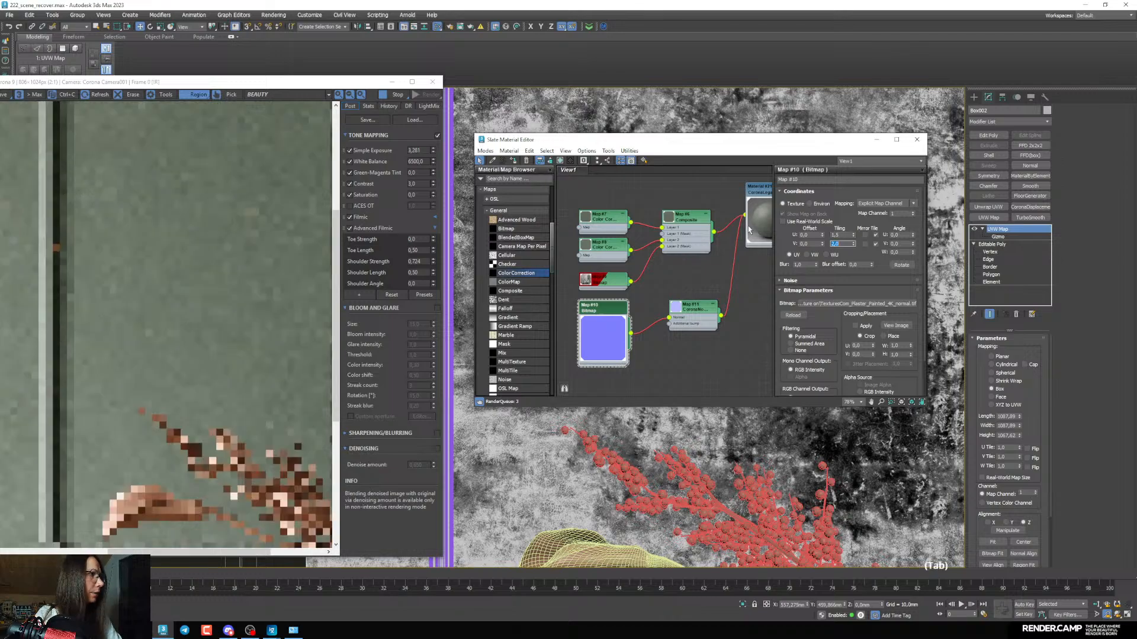
type("1,5")
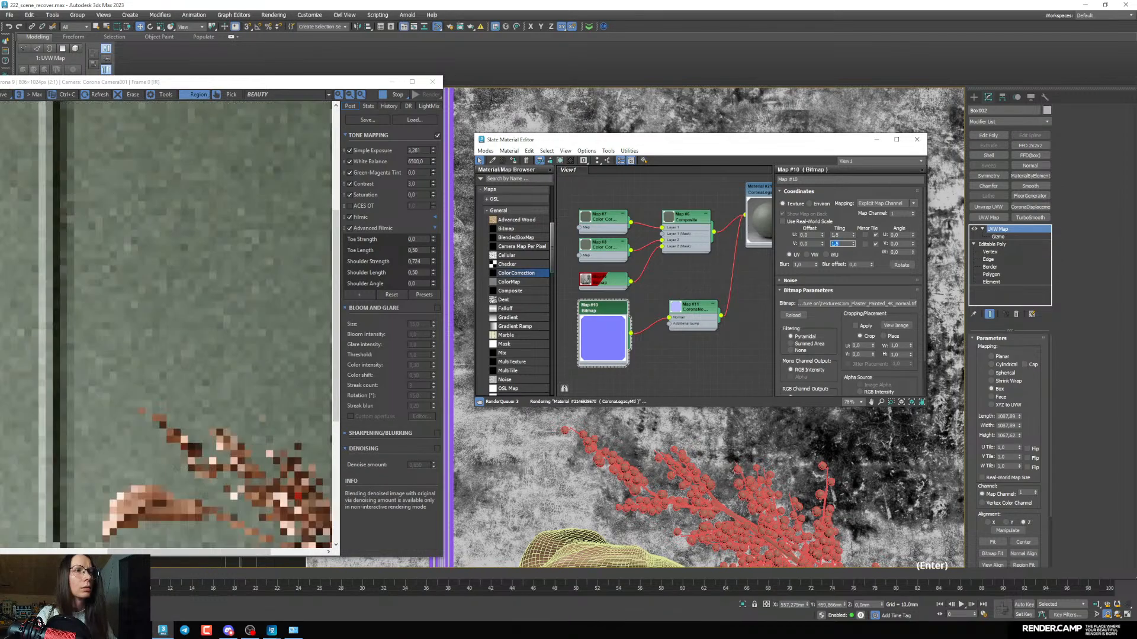
scroll(118, 270, "up", 1)
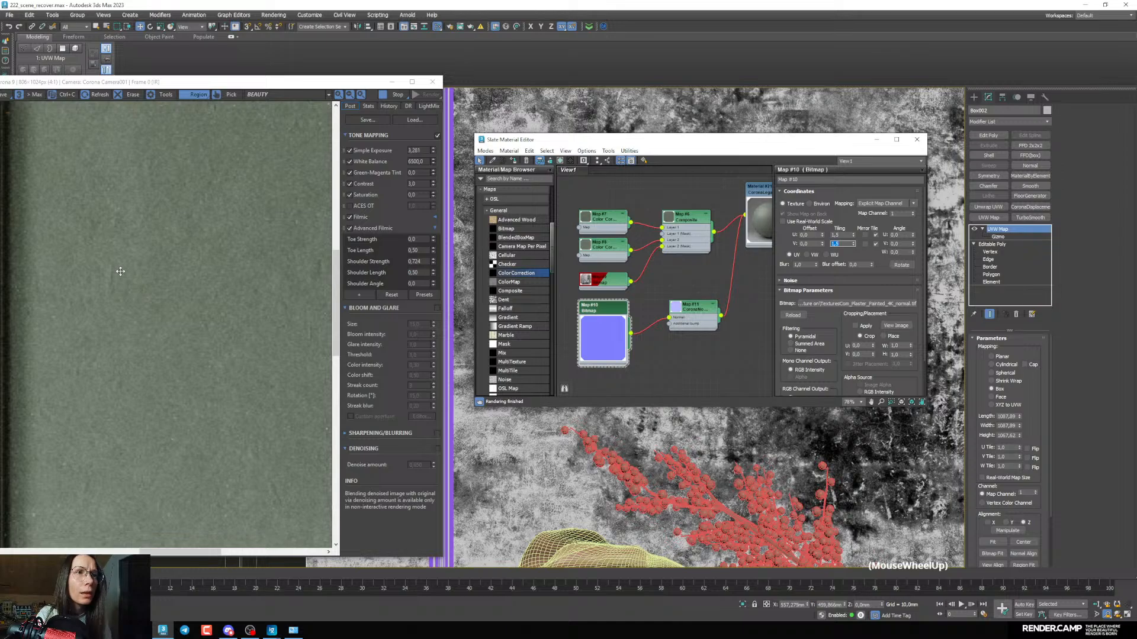
scroll(121, 271, "down", 1)
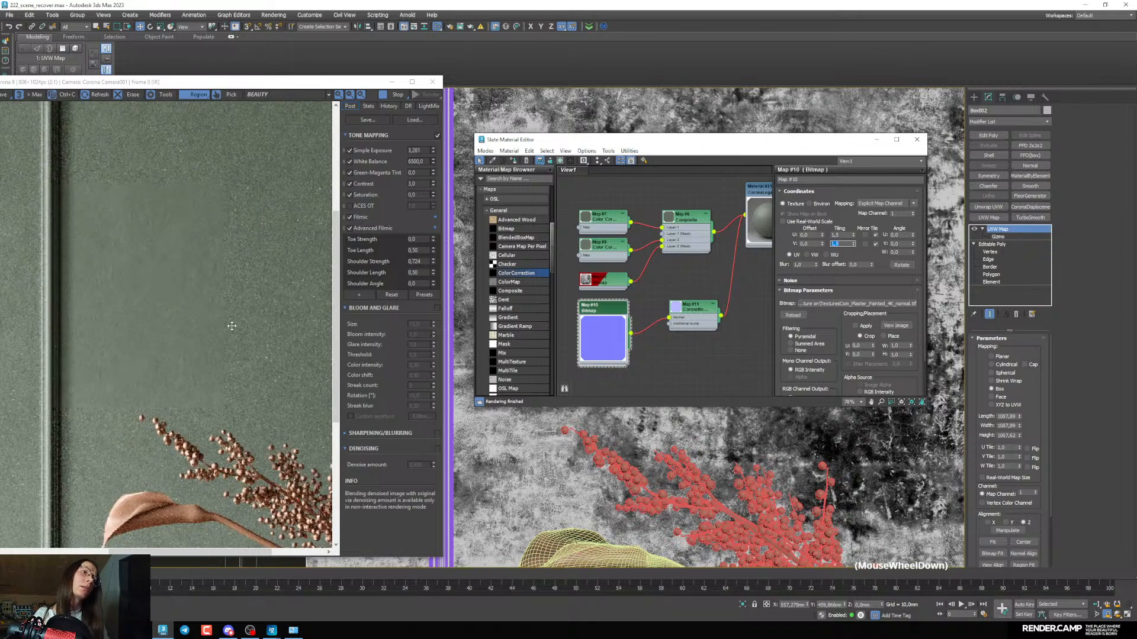
Set the plaster normal bitmap's U and V tiling to 1,7
left_click(841, 235)
type("7")
key("Return")
left_click(841, 243)
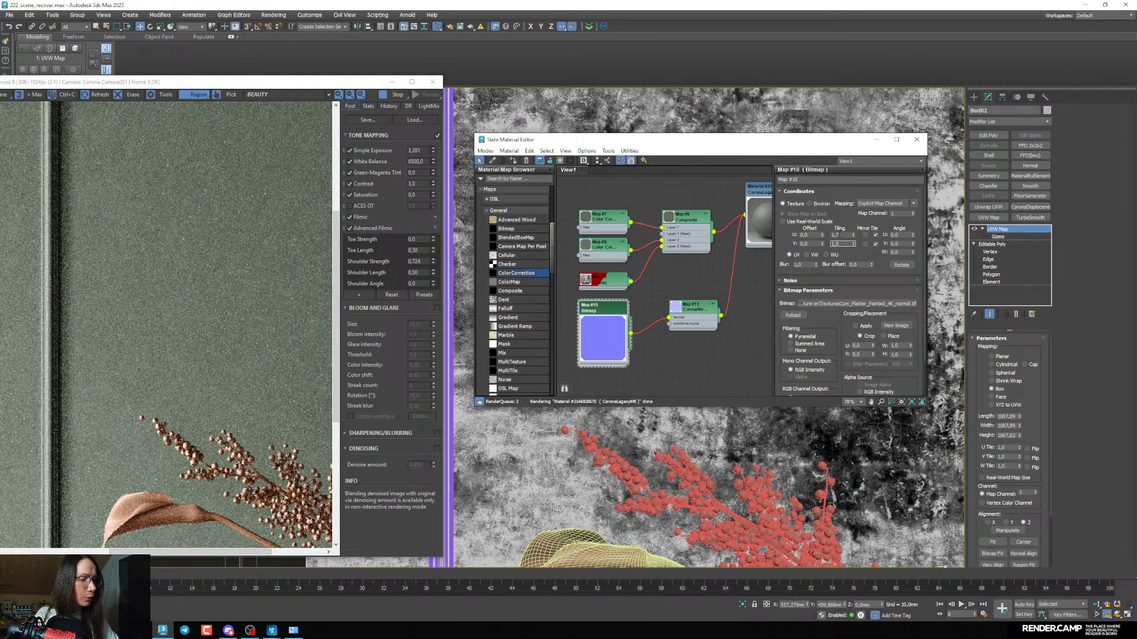
key("BackSpace")
type("7")
key("Return")
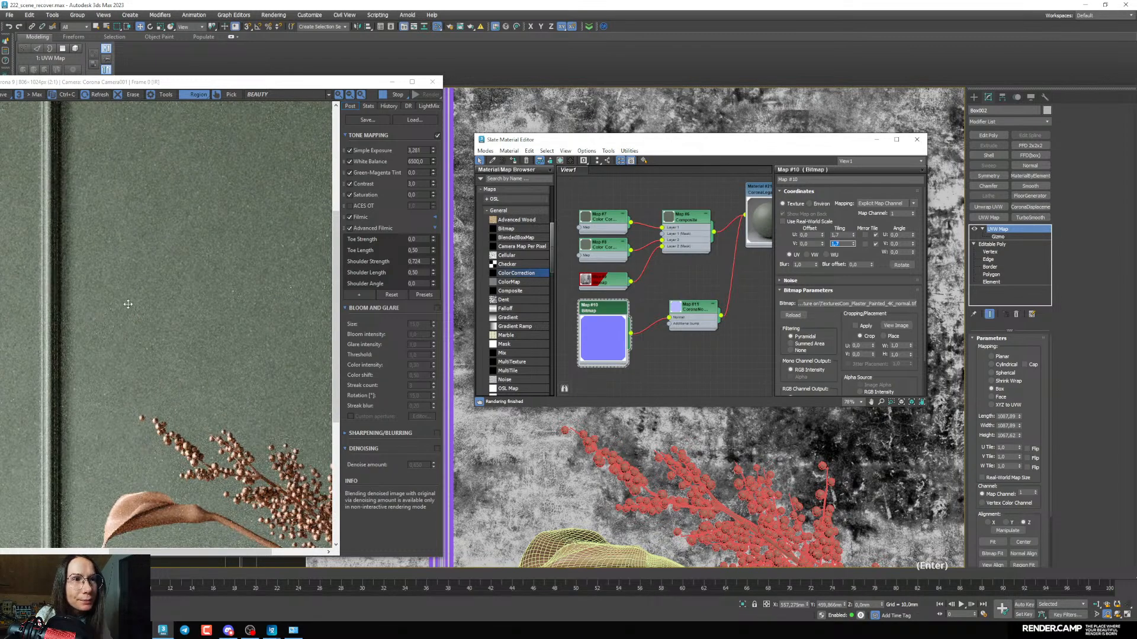
Hide the material editor and examine the wall surface close up in the render and the viewport
scroll(128, 304, "up", 1)
left_click(877, 139)
scroll(514, 279, "up", 2)
middle_click_drag(512, 282, 591, 289)
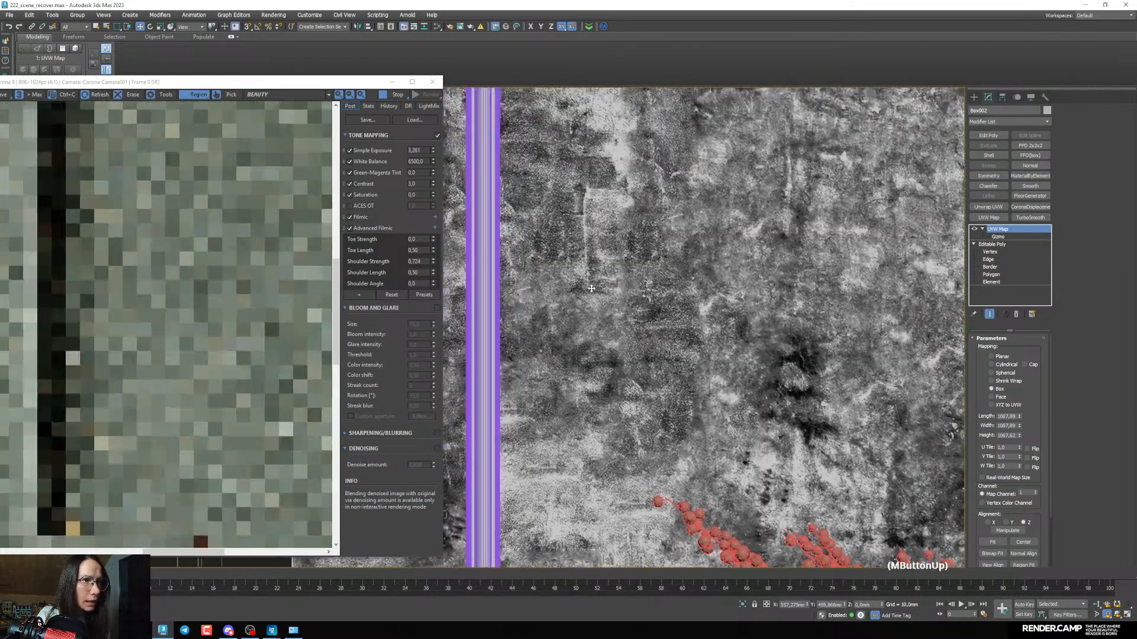
scroll(218, 265, "down", 1)
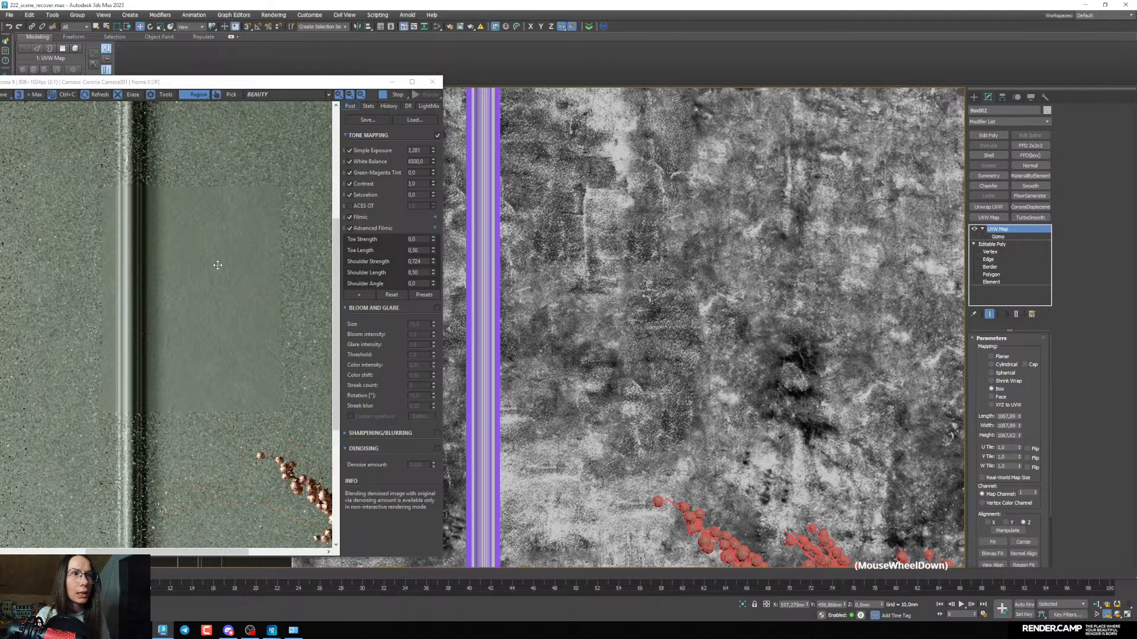
Reopen the material editor next to the render window and lower the CoronaNormal map's strength multiplier below 1
left_click(1082, 376)
key("m")
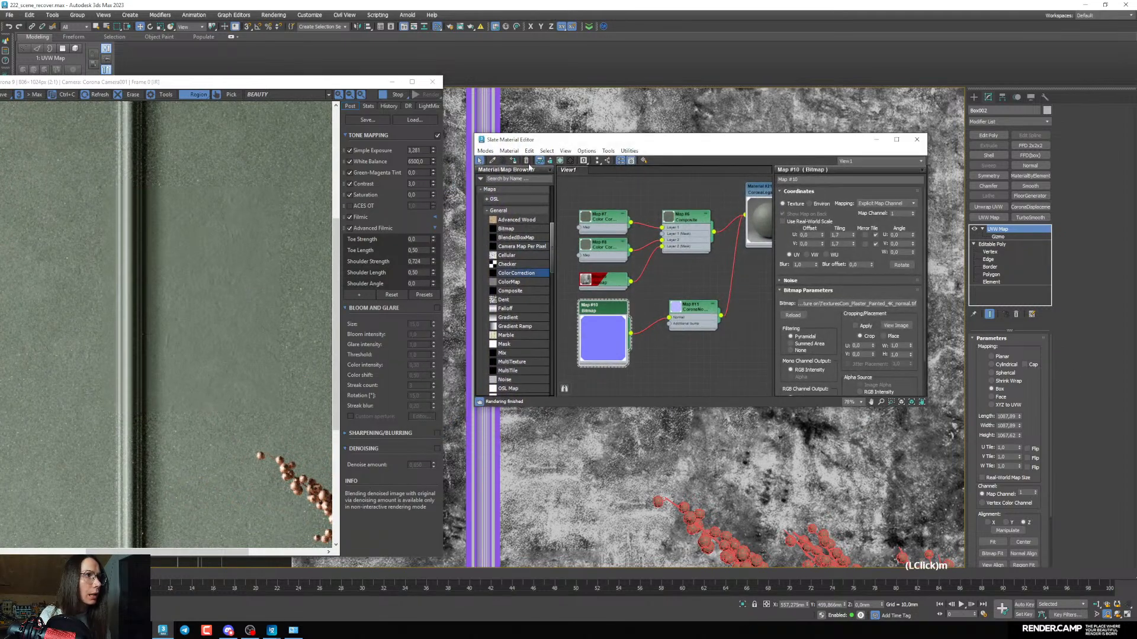
left_click_drag(521, 139, 489, 136)
scroll(638, 231, "up", 2)
left_click(663, 317)
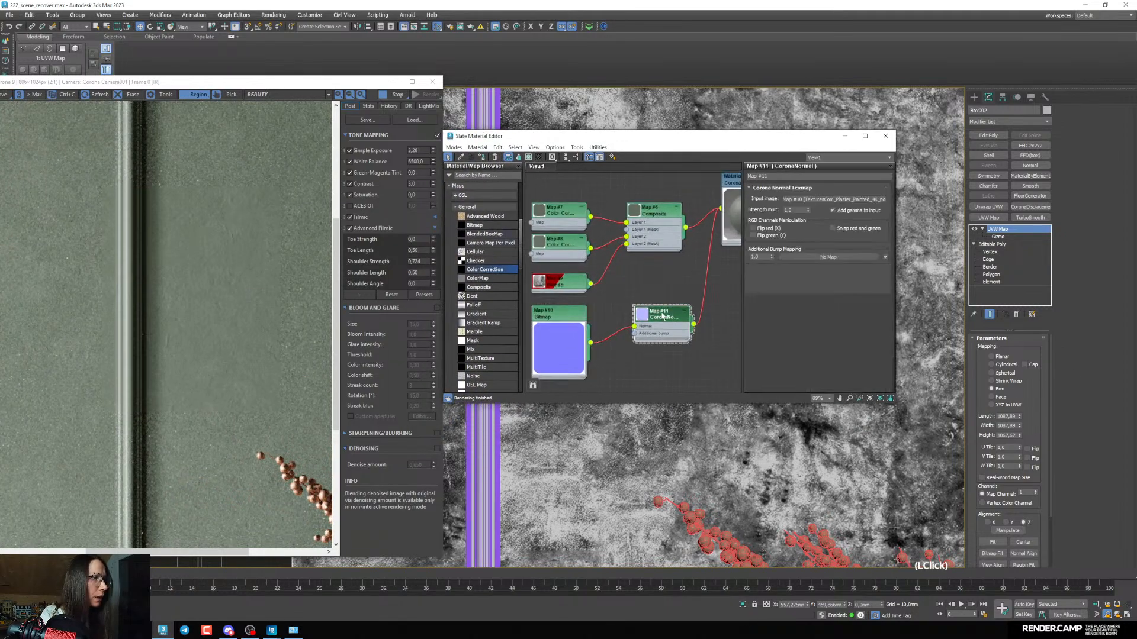
left_click(793, 210)
type("0,")
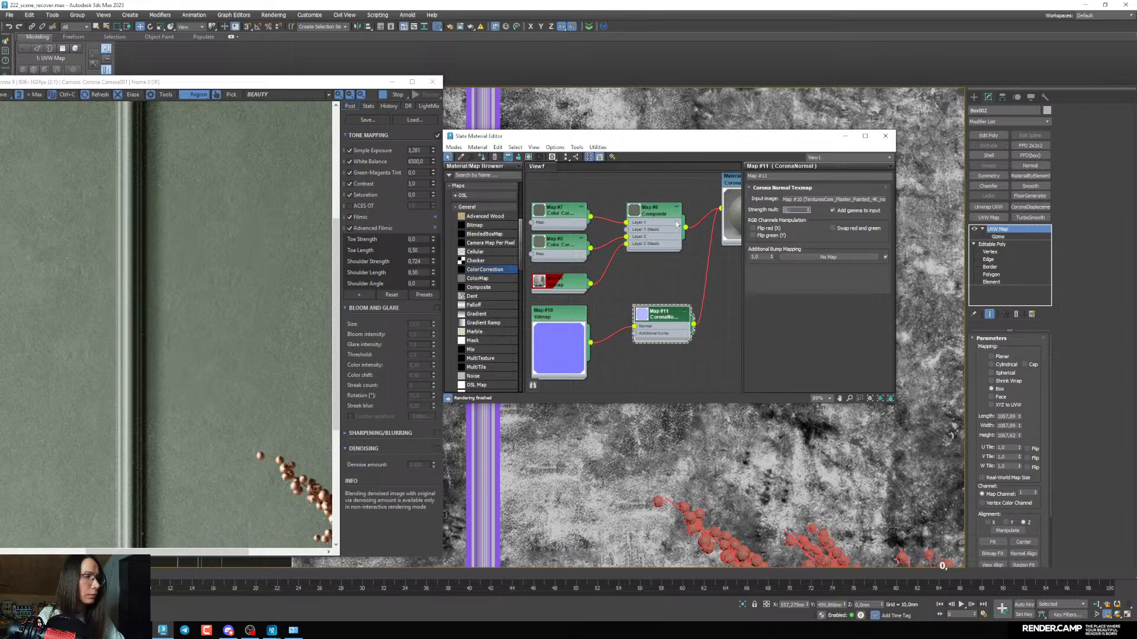
Set the Corona Normal map's strength multiplier for the green wall to 0.5
type("5")
key("Return")
scroll(206, 258, "down", 1)
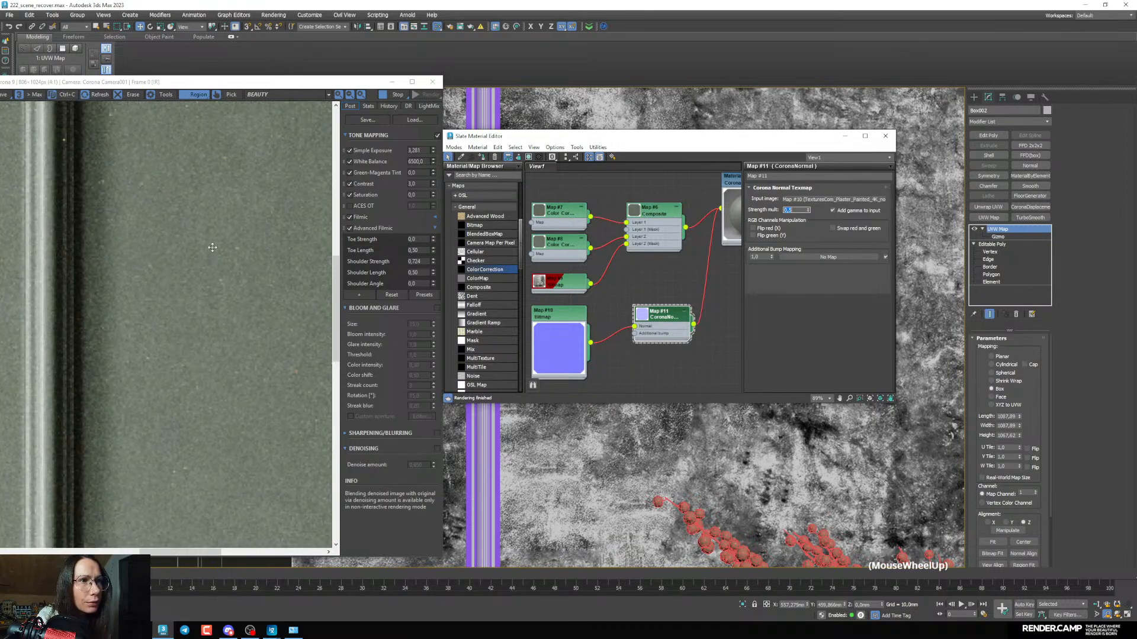
Examine the green wall's plaster relief in the interactive render, both close up and with the doorway in view
left_click_drag(630, 137, 879, 146)
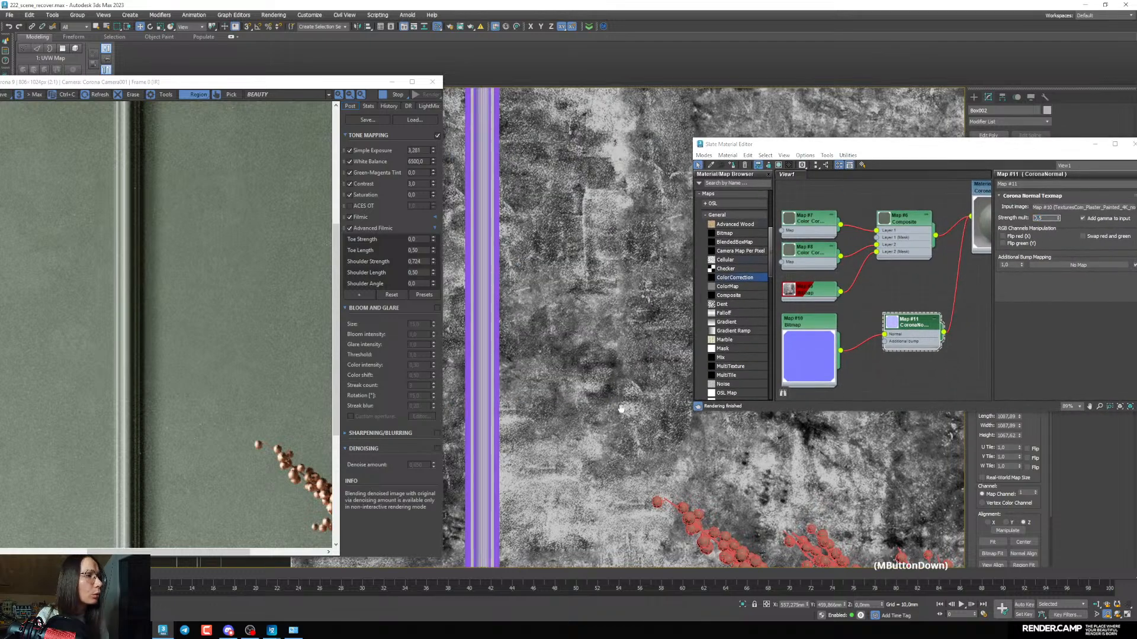
middle_click_drag(624, 411, 583, 389)
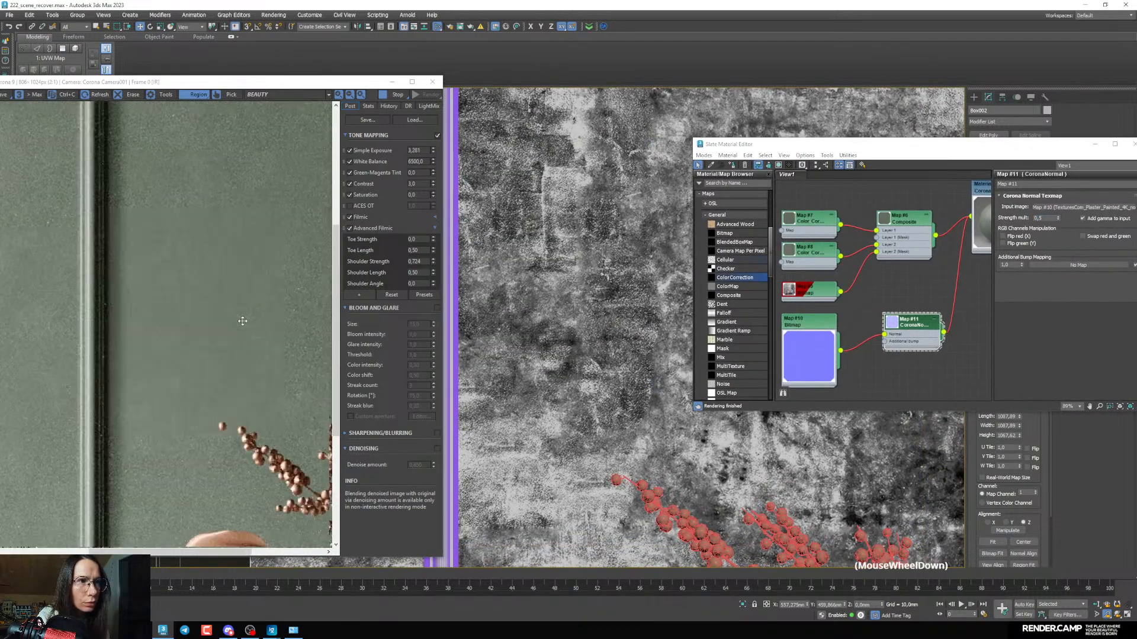
scroll(246, 325, "down", 2)
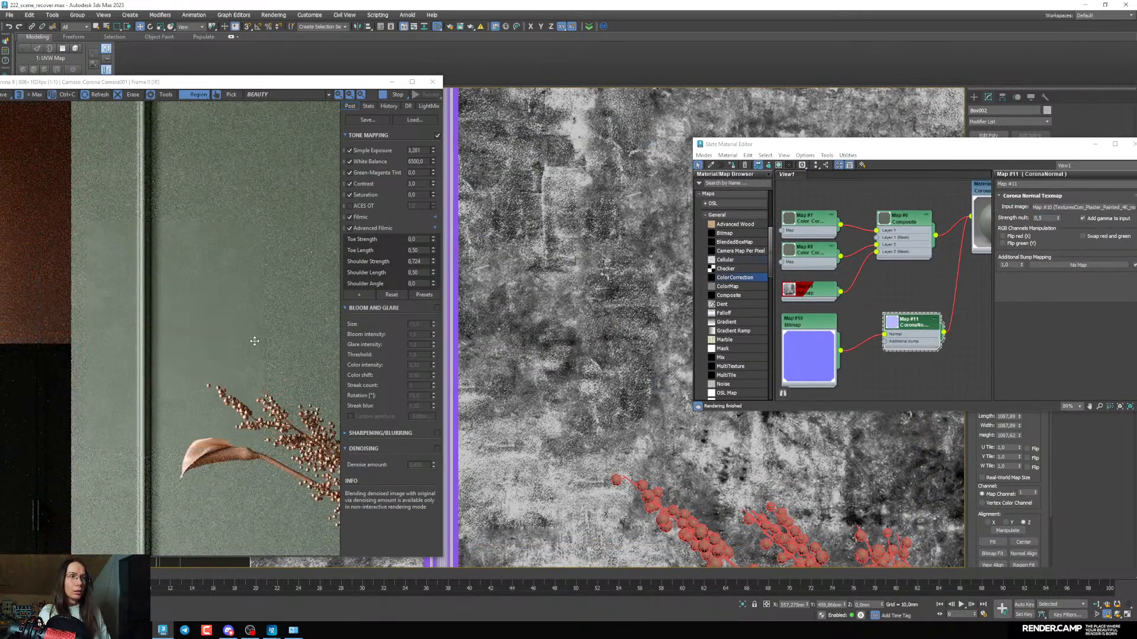
scroll(259, 304, "up", 2)
scroll(242, 335, "up", 1)
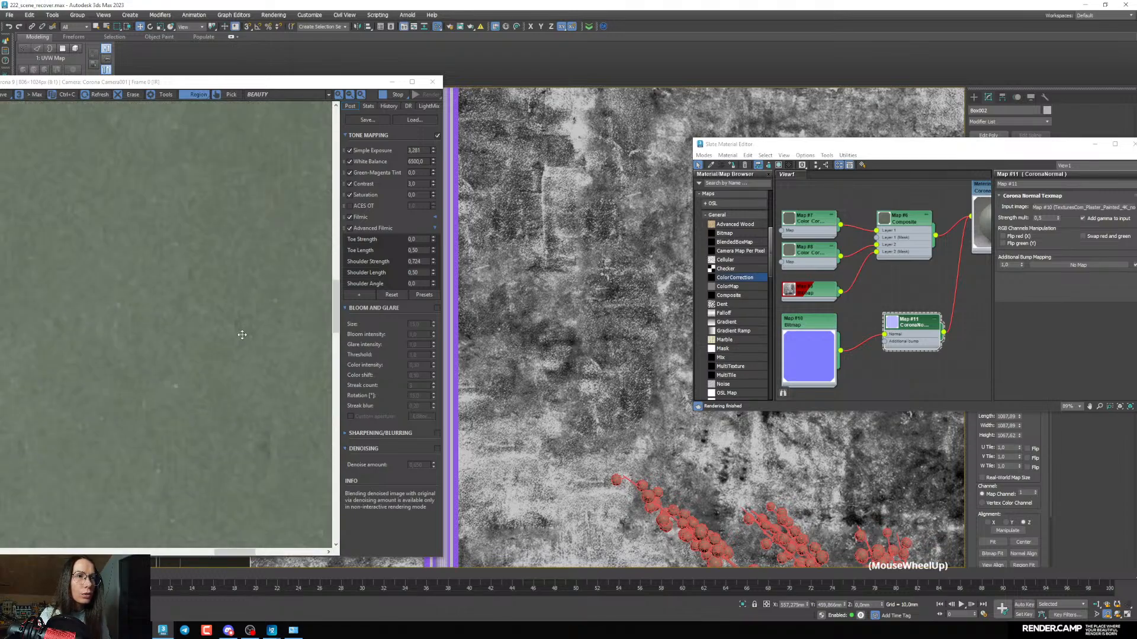
scroll(242, 334, "down", 2)
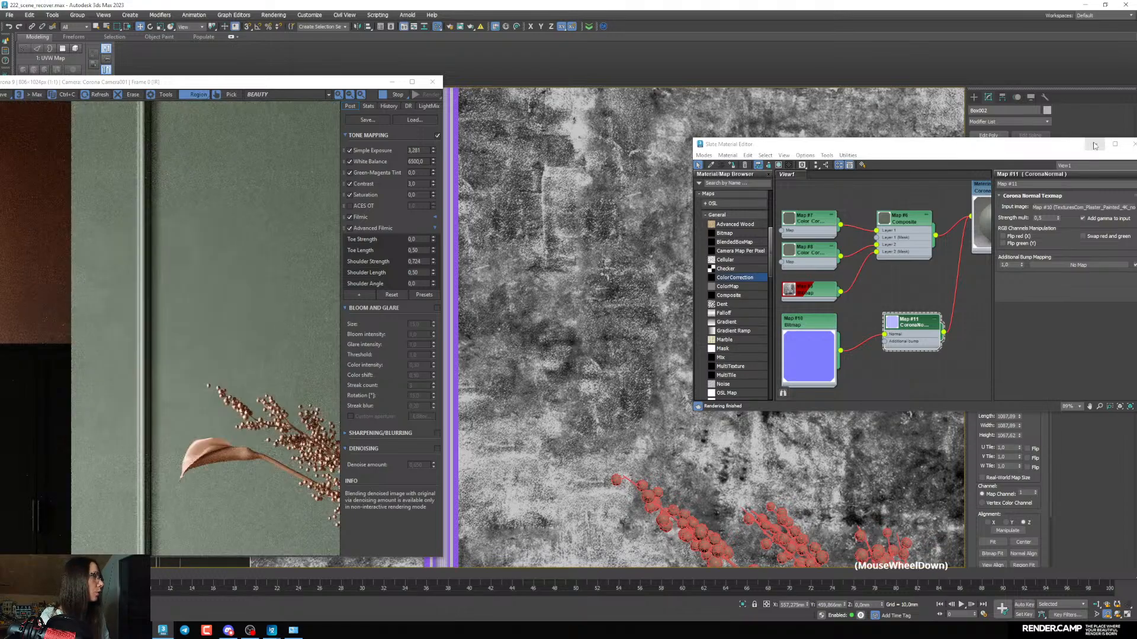
left_click(1094, 146)
left_click_drag(160, 316, 96, 310)
left_click_drag(181, 82, 271, 83)
left_click_drag(196, 223, 161, 251)
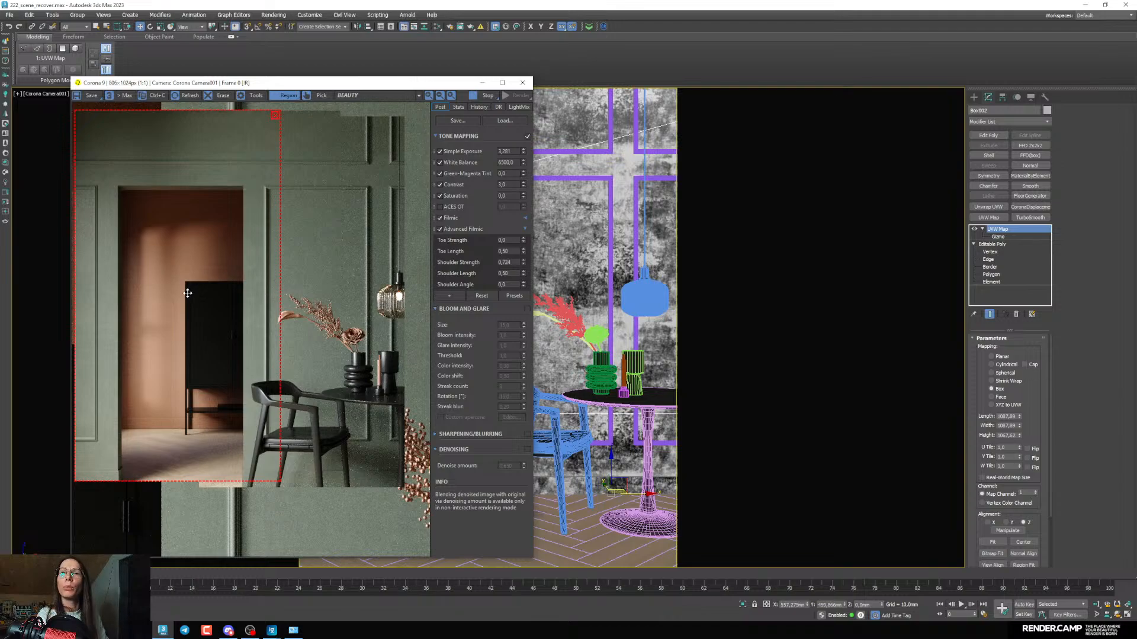
Move the terracotta wall material node next to the green wall's material and below it in the Slate view
left_click(1057, 329)
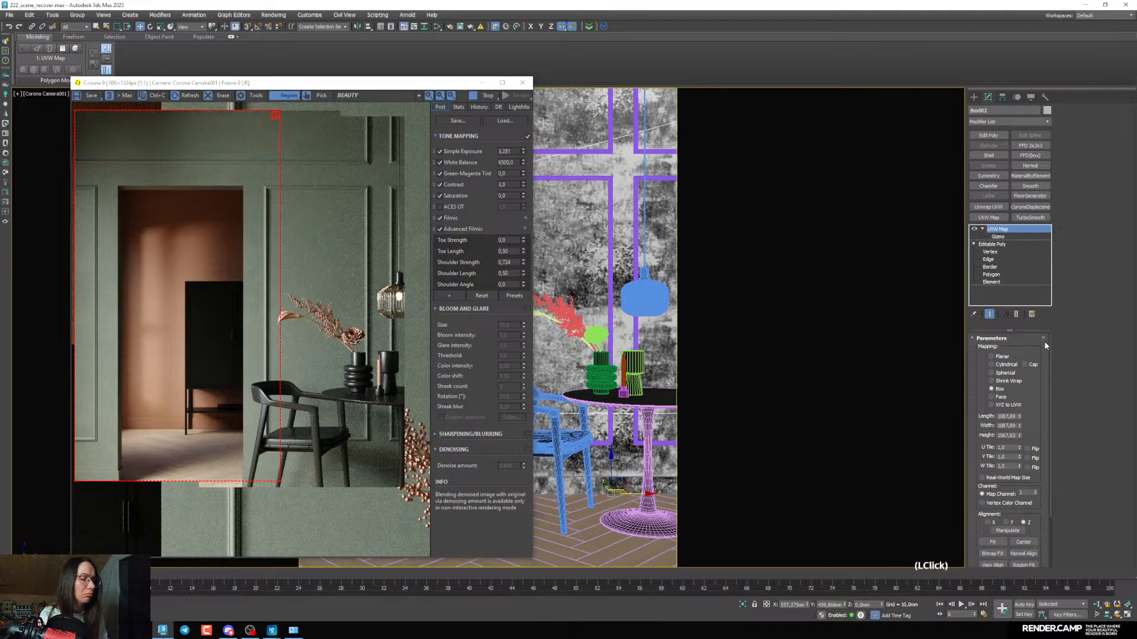
key("m")
scroll(900, 302, "down", 1)
middle_click_drag(899, 302, 930, 279)
scroll(858, 316, "down", 2)
scroll(894, 271, "down", 2)
scroll(875, 300, "down", 3)
scroll(878, 270, "up", 1)
left_click_drag(942, 271, 821, 350)
middle_click_drag(823, 362, 855, 290)
scroll(855, 290, "up", 3)
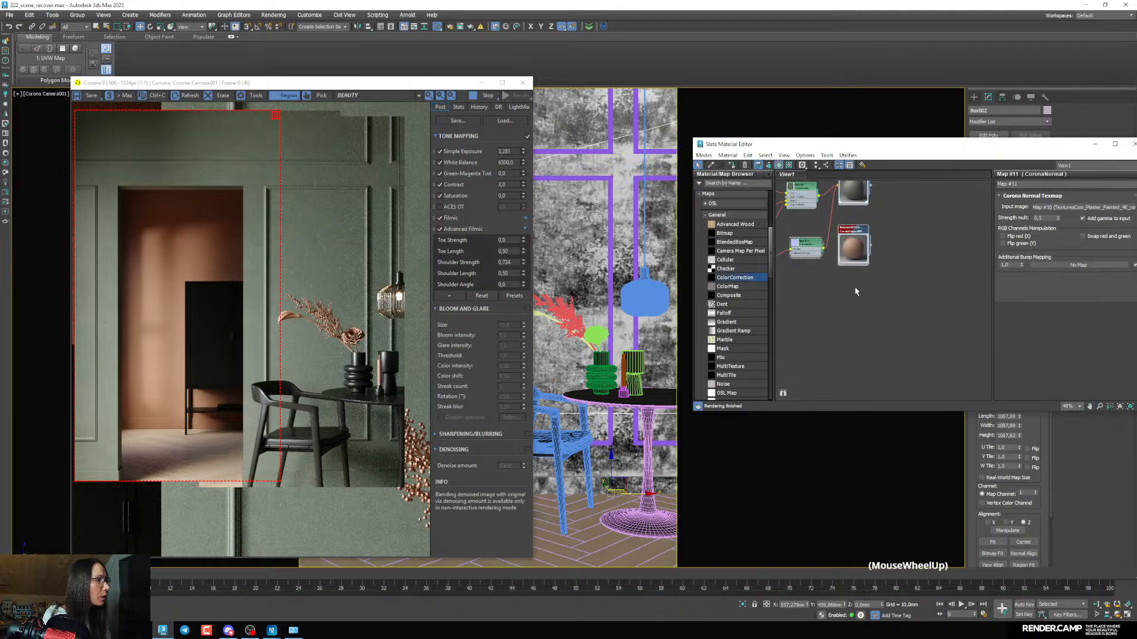
left_click_drag(854, 259, 854, 305)
Duplicate the normal bitmap and Corona Normal nodes, and connect the copy to the terracotta material's Bump slot
middle_click_drag(800, 300, 901, 291)
left_click_drag(912, 273, 882, 299)
scroll(897, 302, "up", 3)
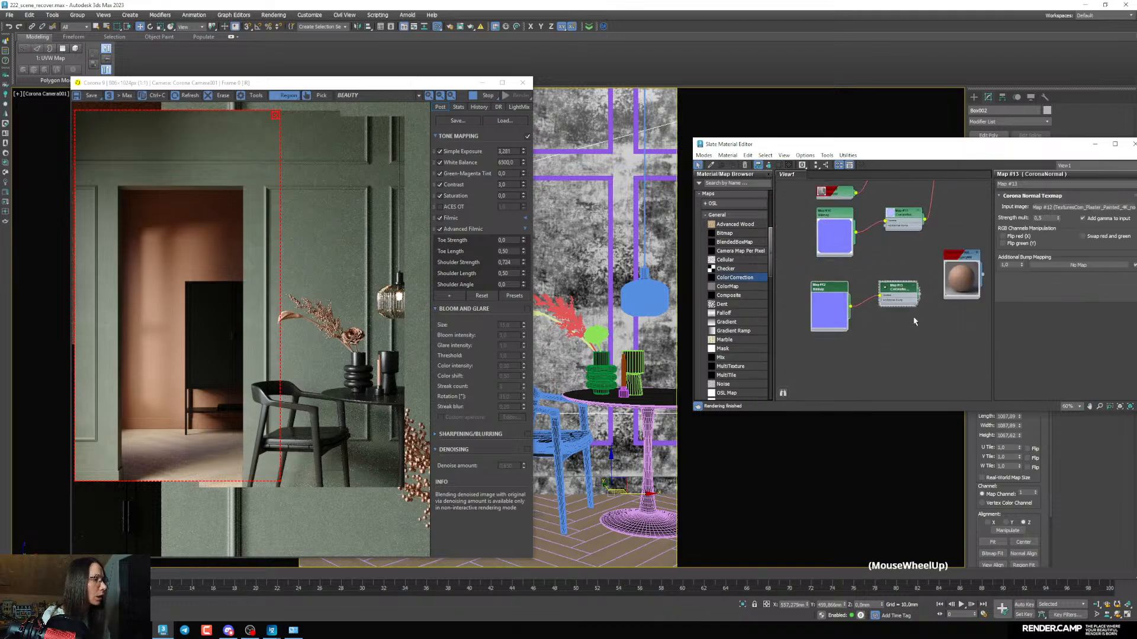
middle_click_drag(897, 302, 881, 288)
left_click_drag(864, 269, 916, 265)
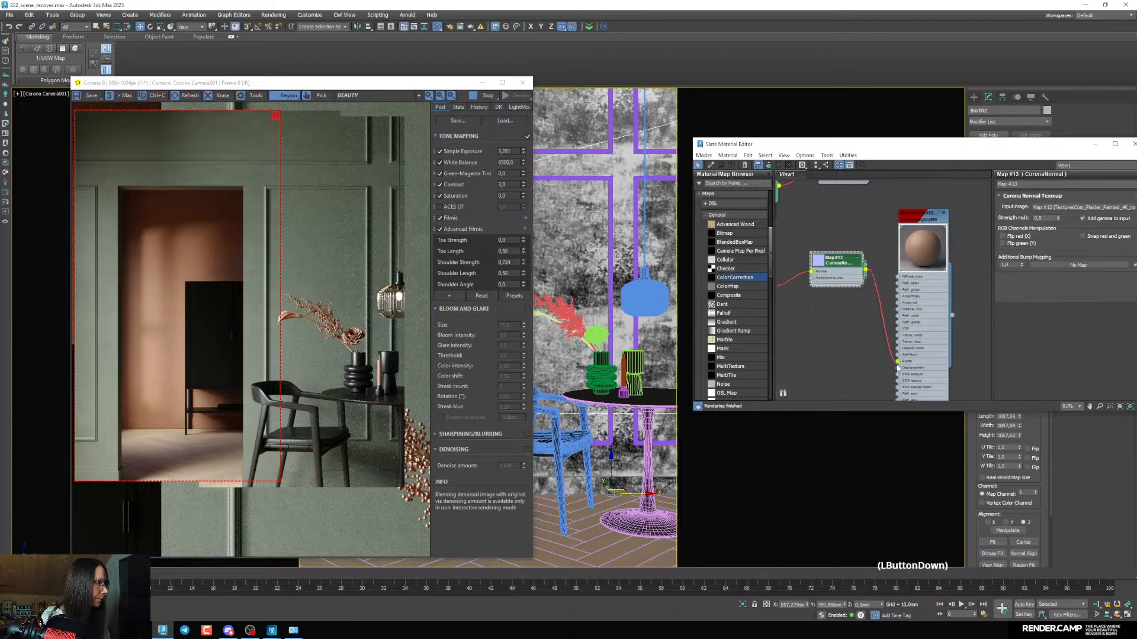
left_click_drag(897, 364, 898, 362)
Display the duplicated normal bitmap as shaded material in the viewport and put the material editor away
middle_click_drag(820, 303, 894, 294)
scroll(888, 293, "up", 1)
right_click(807, 283)
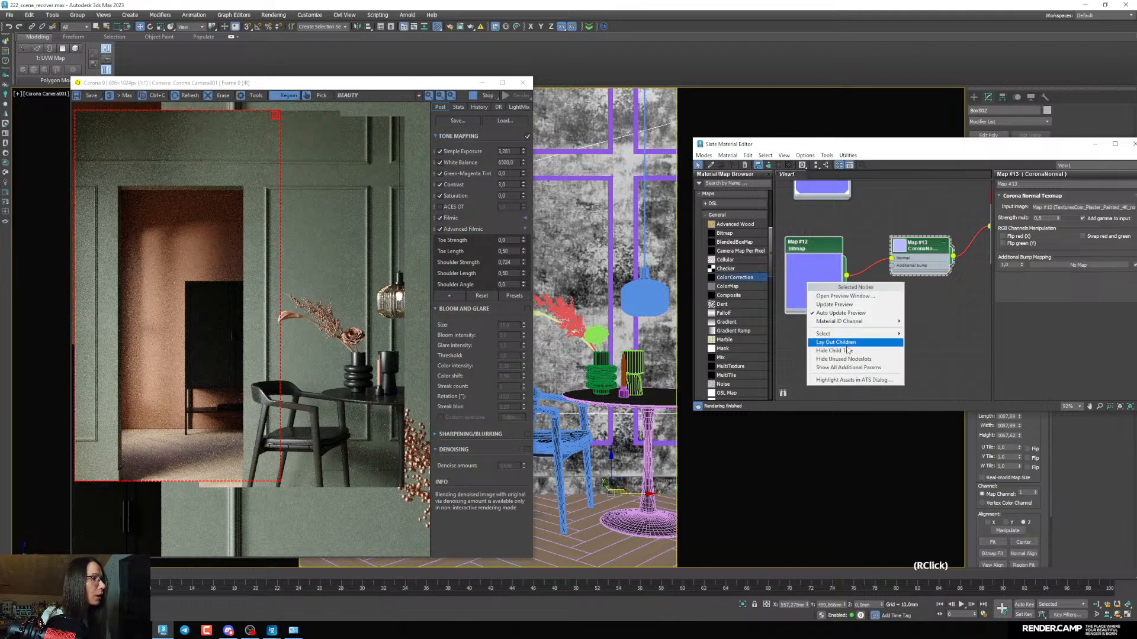
left_click(795, 348)
double_click(819, 277)
right_click(820, 276)
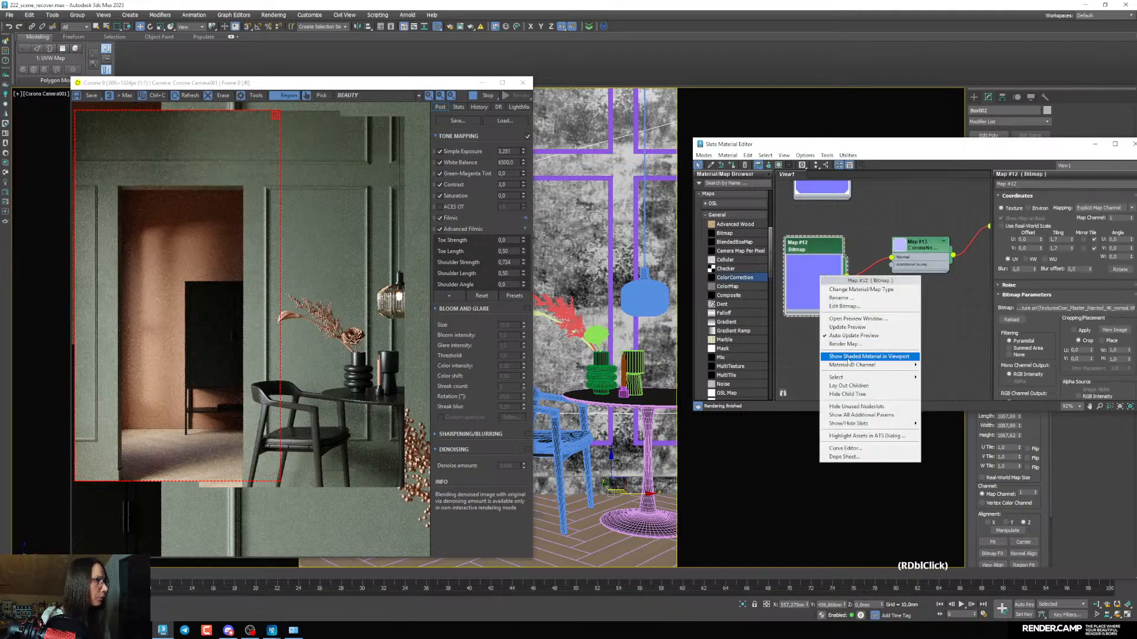
left_click(849, 356)
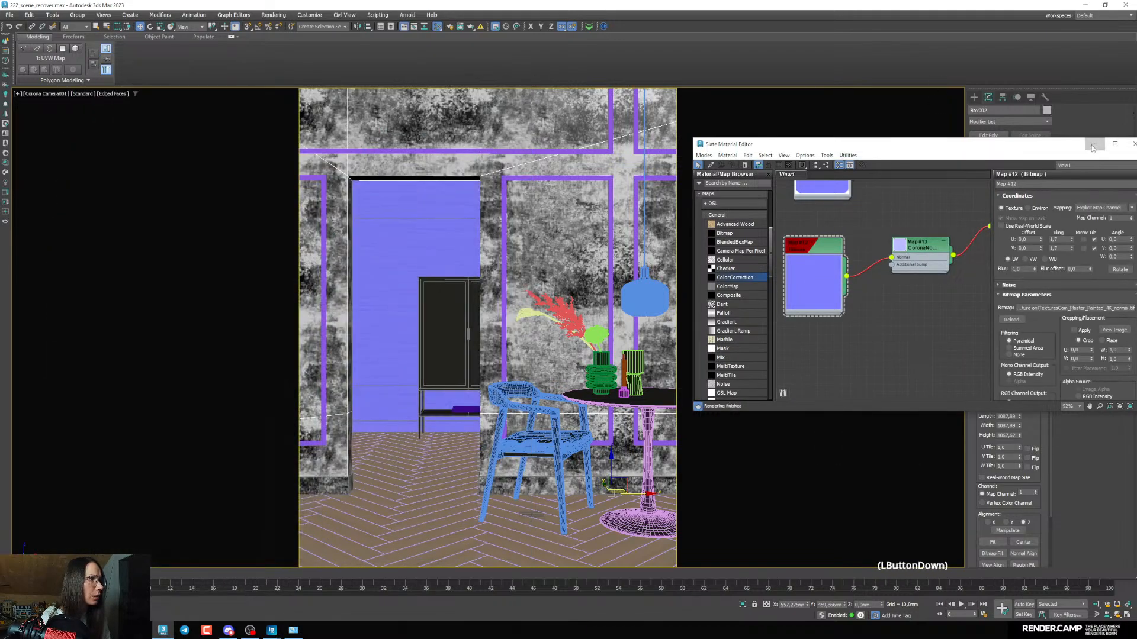
left_click(1094, 145)
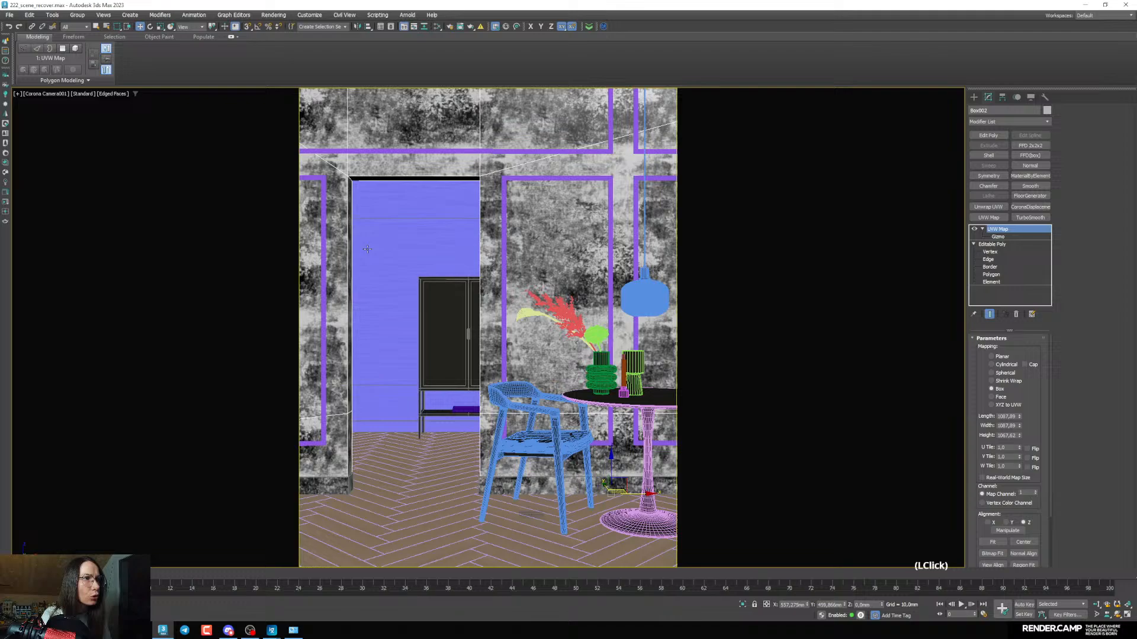
Copy the UVW Map modifier from the front wall Box002 and paste it as an instance onto the back wall Box003
left_click(417, 241)
left_click(543, 243)
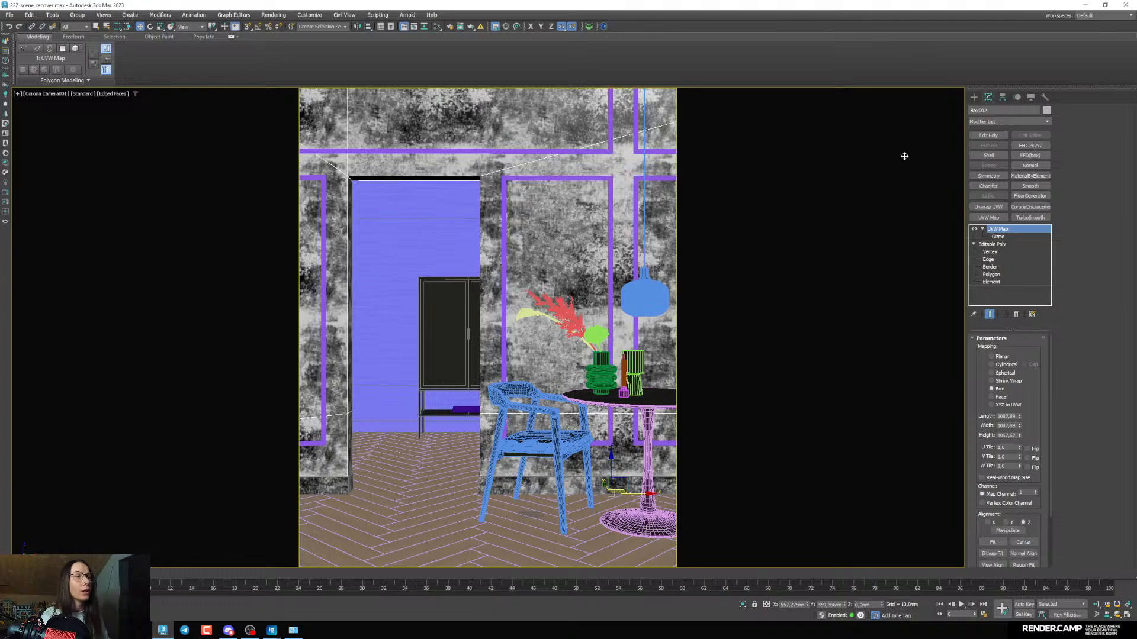
left_click(497, 235)
left_click(548, 241)
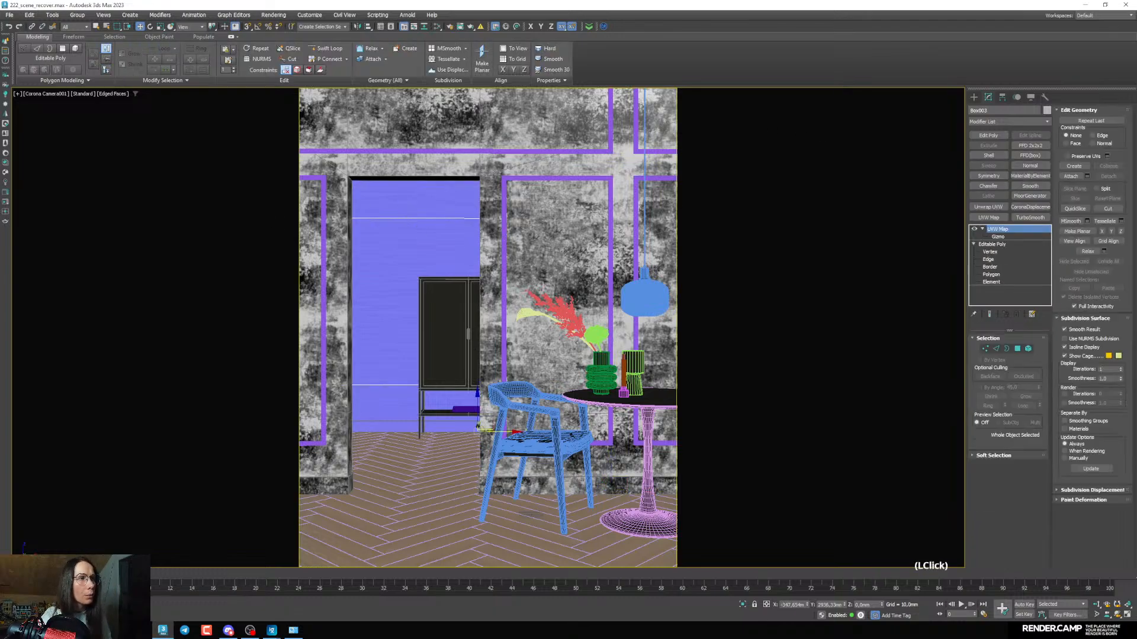
right_click(1002, 233)
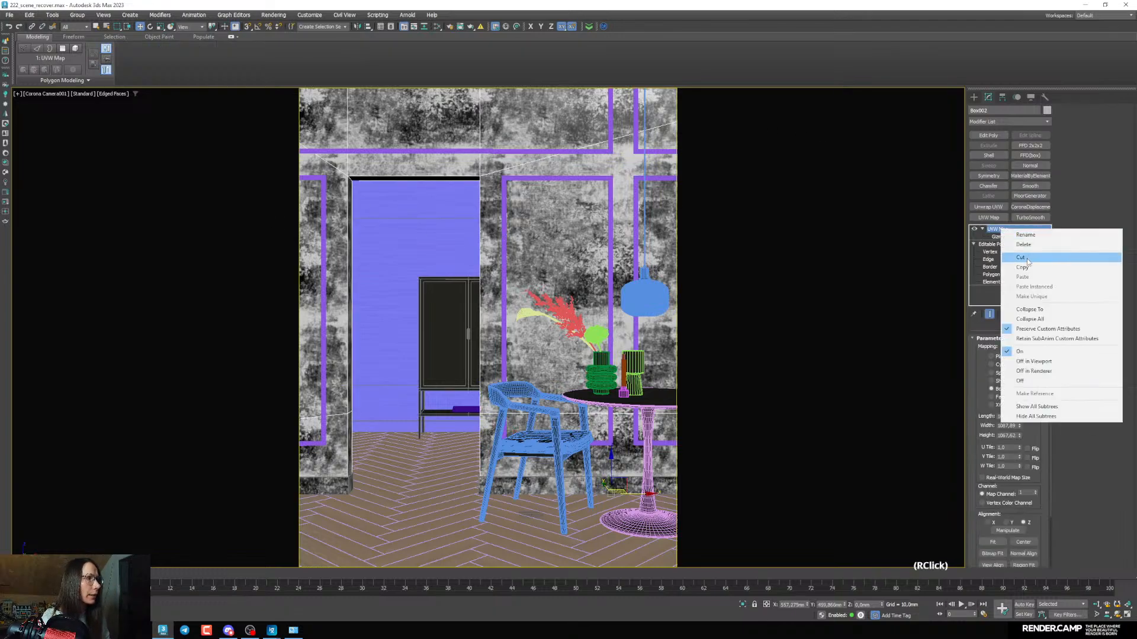
left_click(886, 289)
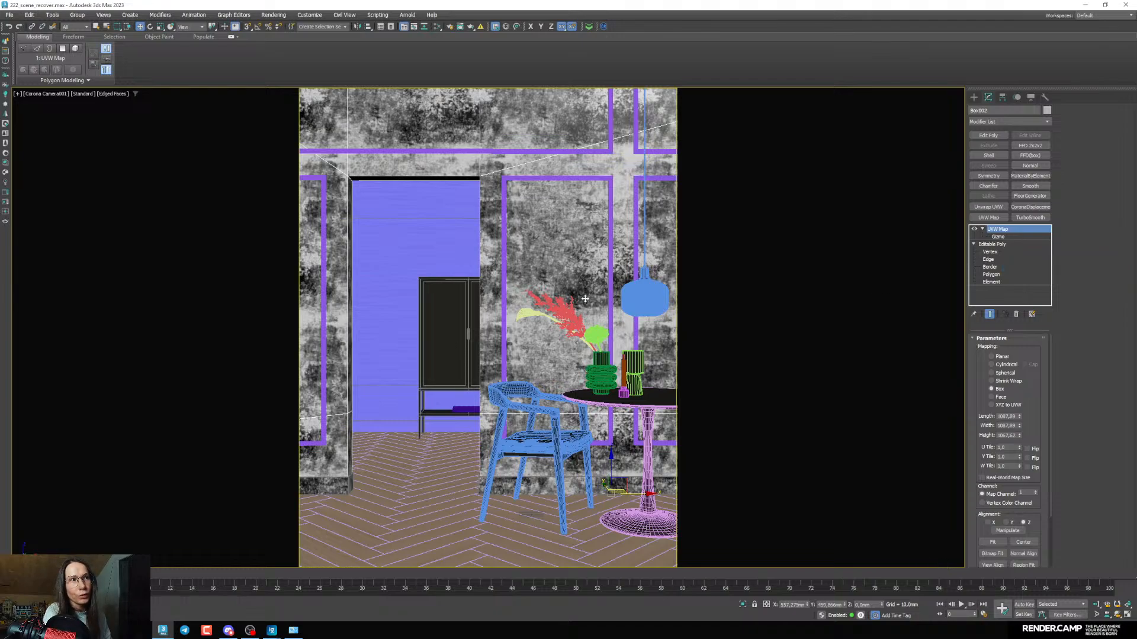
left_click(420, 263)
right_click(1021, 231)
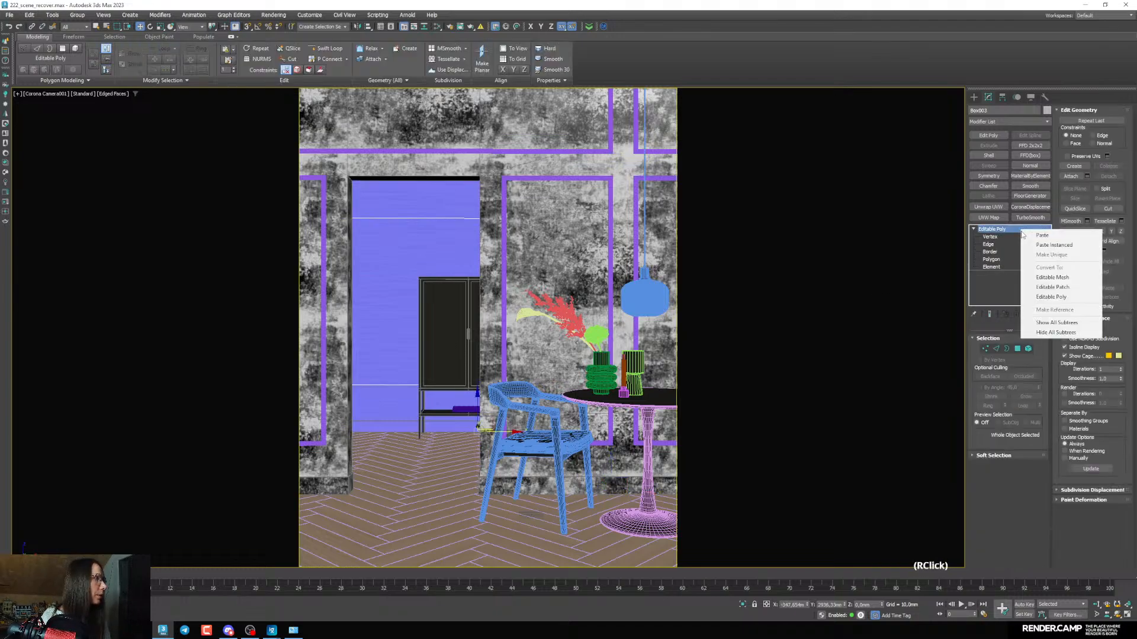
left_click(1051, 252)
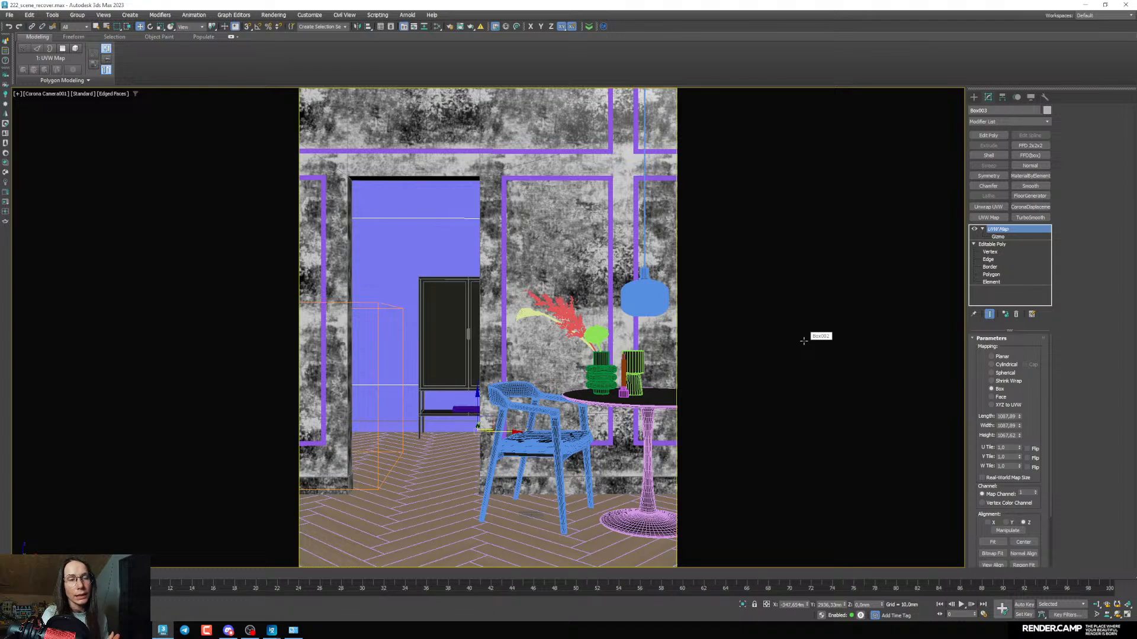
left_click(1078, 246)
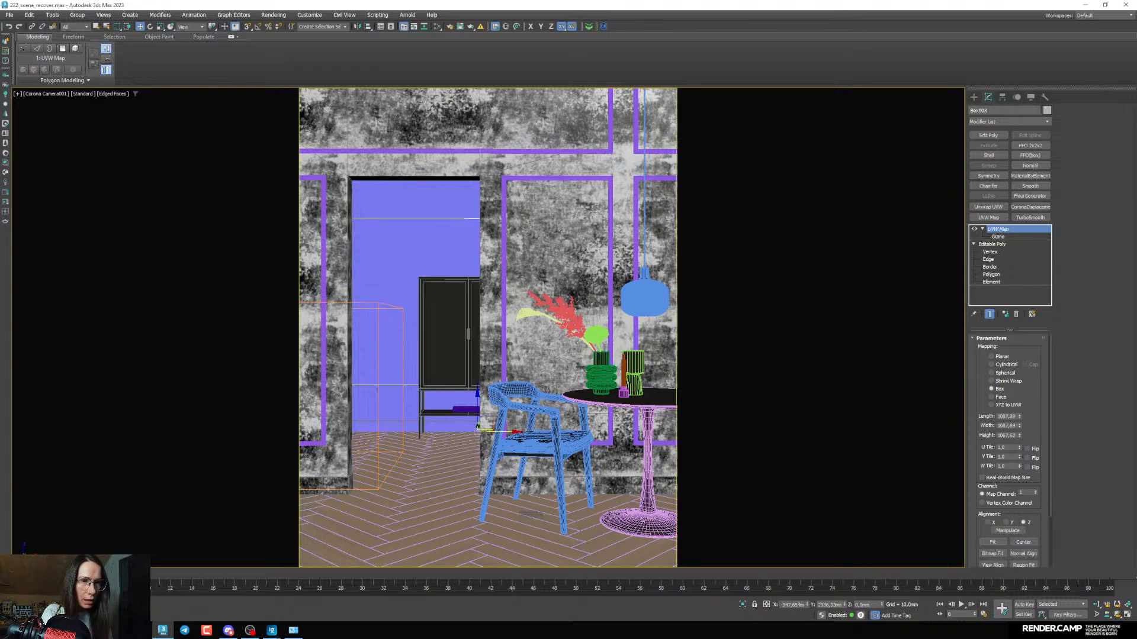
Bring back the Corona frame buffer, remove its render region so the full frame renders, and reposition the window
left_click(54, 613)
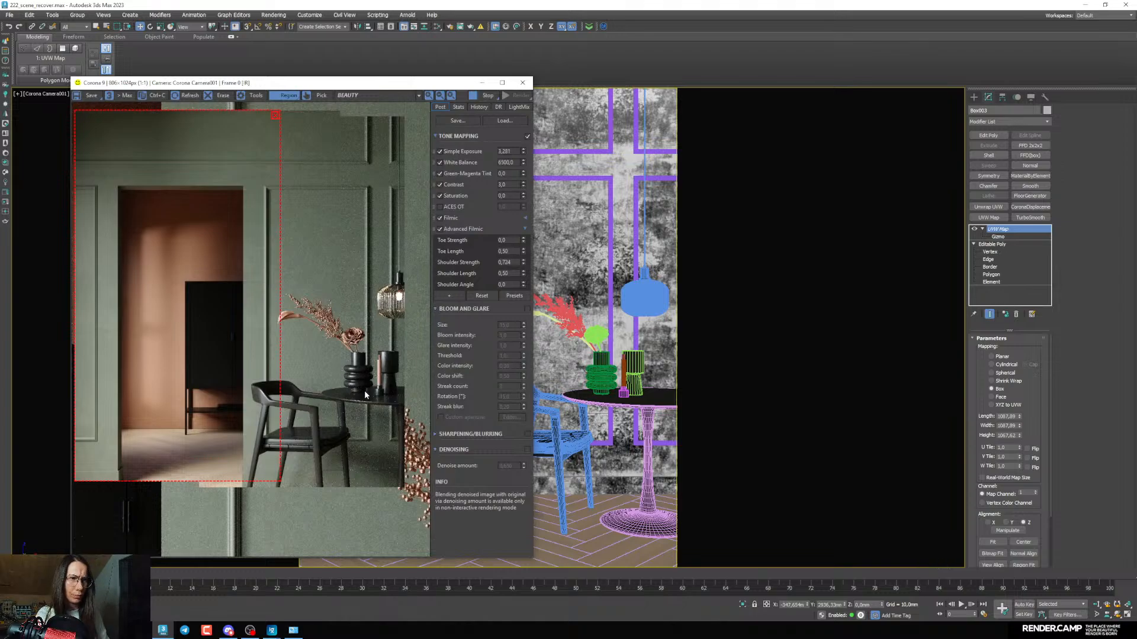
left_click(274, 117)
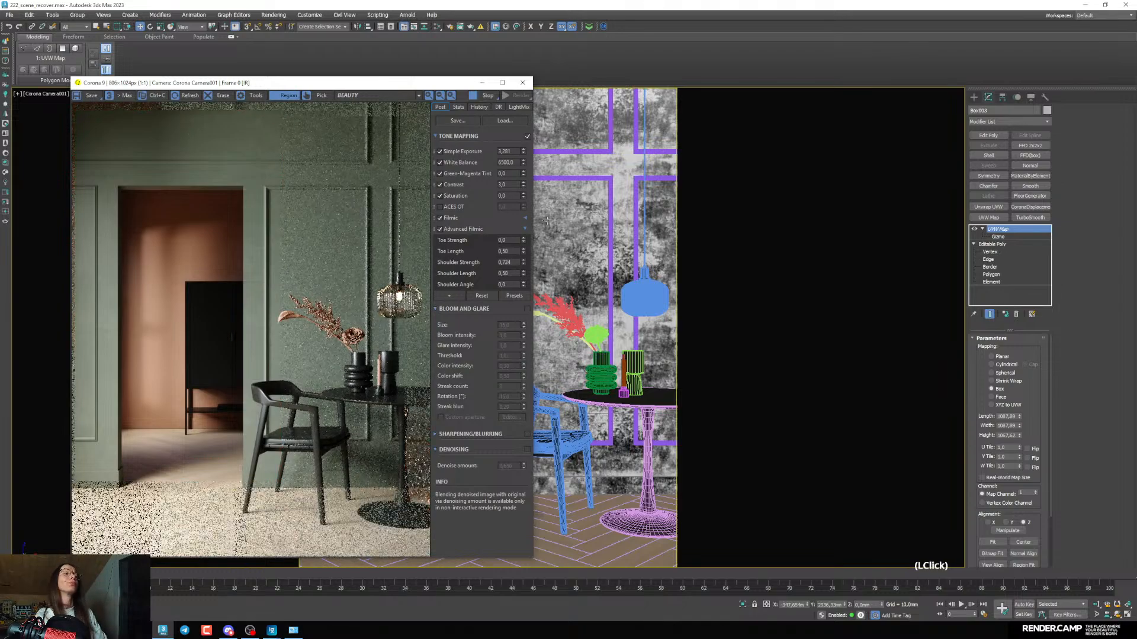
left_click(360, 85)
left_click_drag(360, 84, 346, 77)
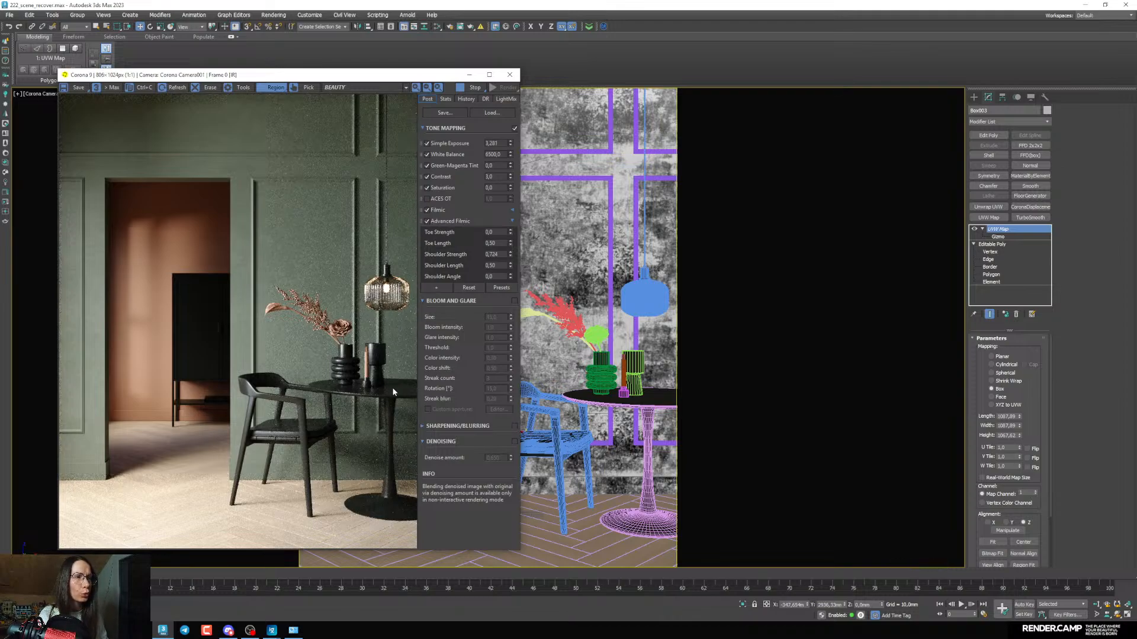
left_click_drag(438, 82, 426, 76)
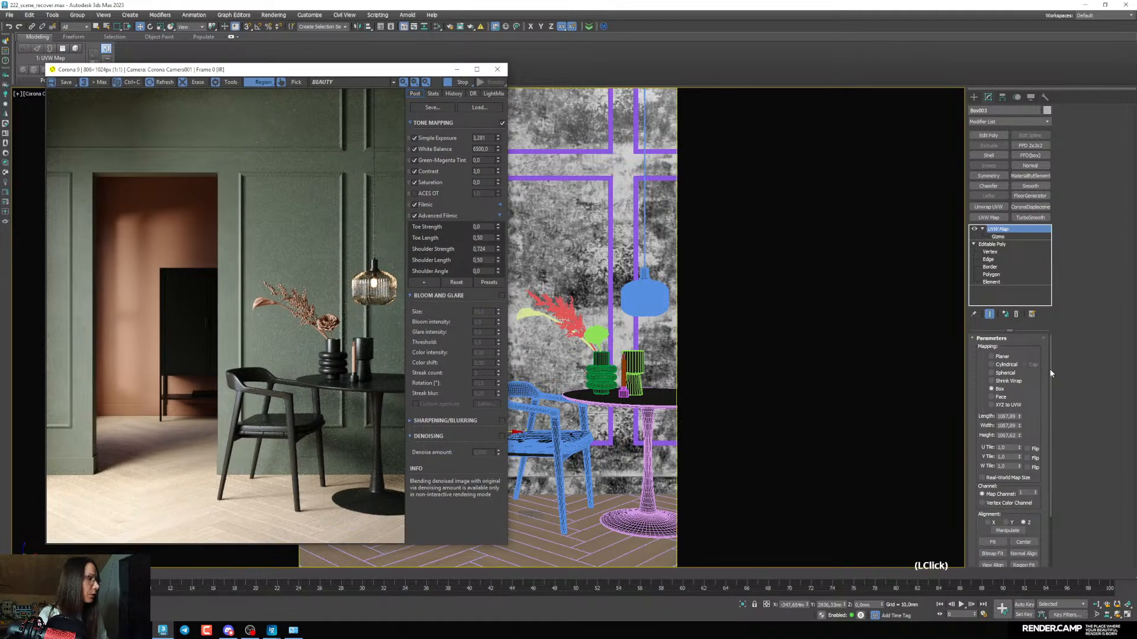
Sample the round table's black material from the scene into the Slate Material Editor
key("m")
left_click(711, 165)
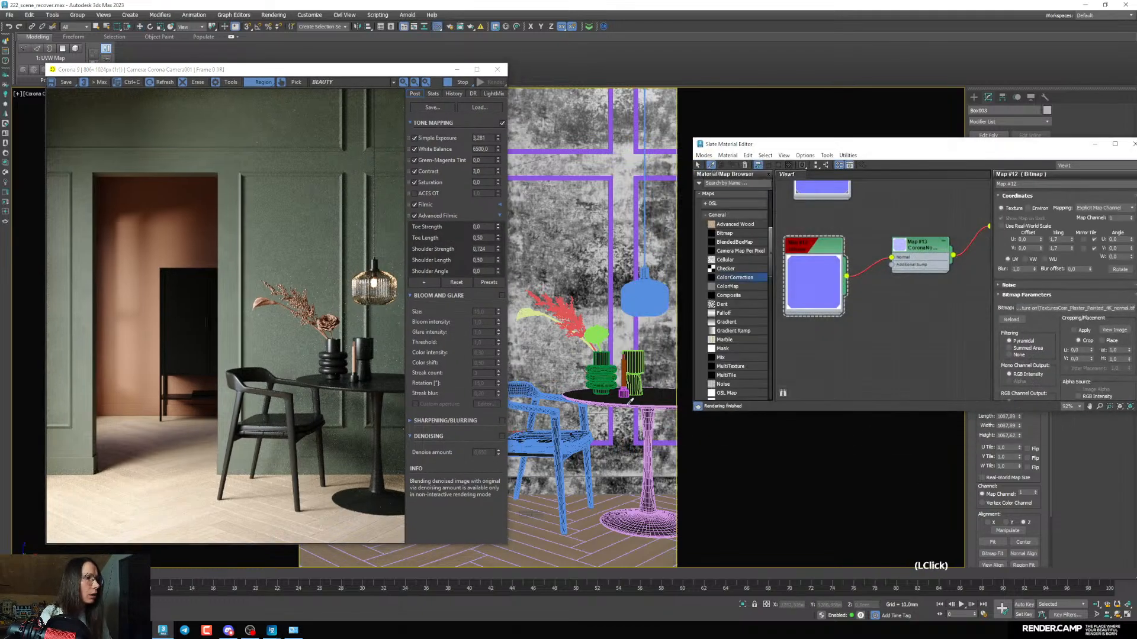
left_click(649, 423)
left_click_drag(829, 146, 639, 125)
Duplicate the black CoronaLegacyMtl node and place the copy in free space above the HDRI bitmap node
middle_click_drag(676, 260, 703, 244)
scroll(702, 245, "down", 3)
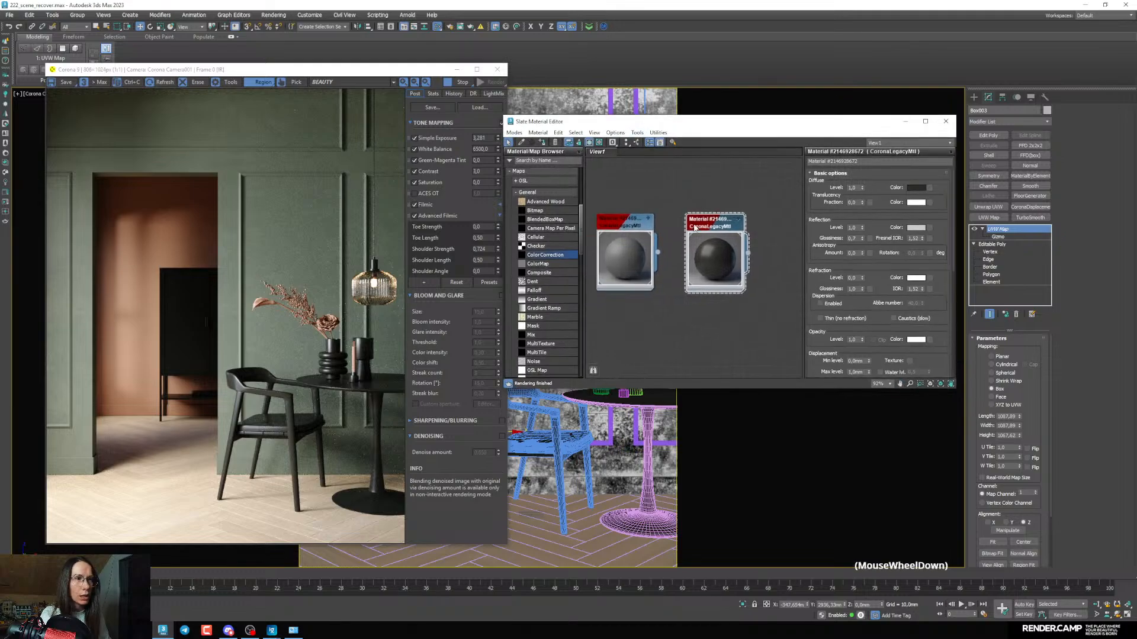
middle_click_drag(703, 286, 740, 285)
scroll(703, 258, "down", 2)
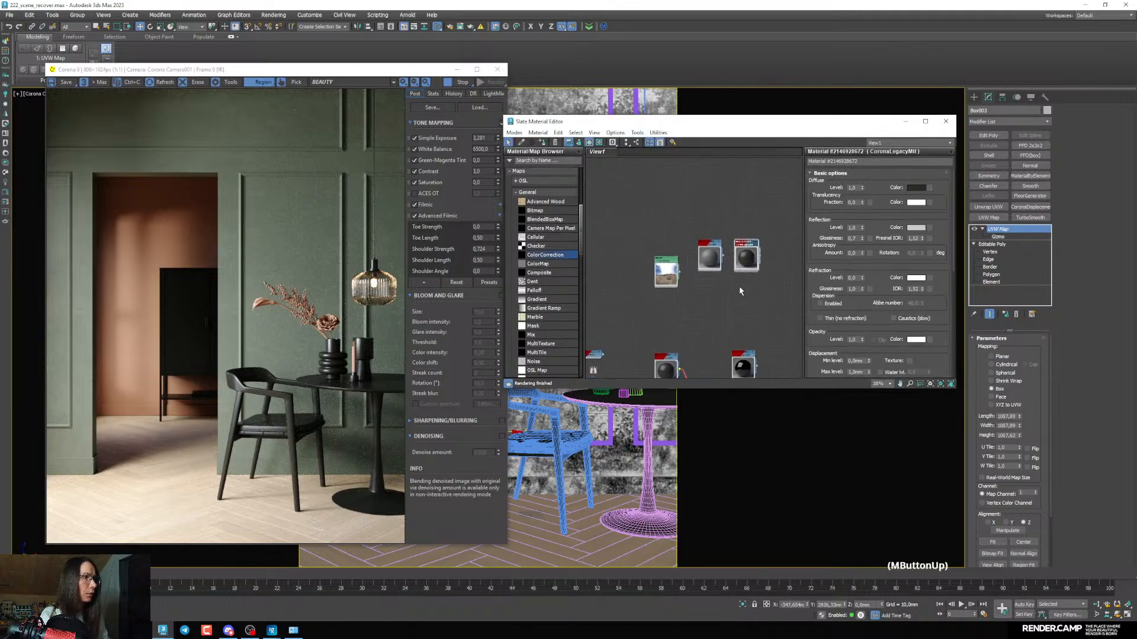
scroll(743, 285, "down", 2)
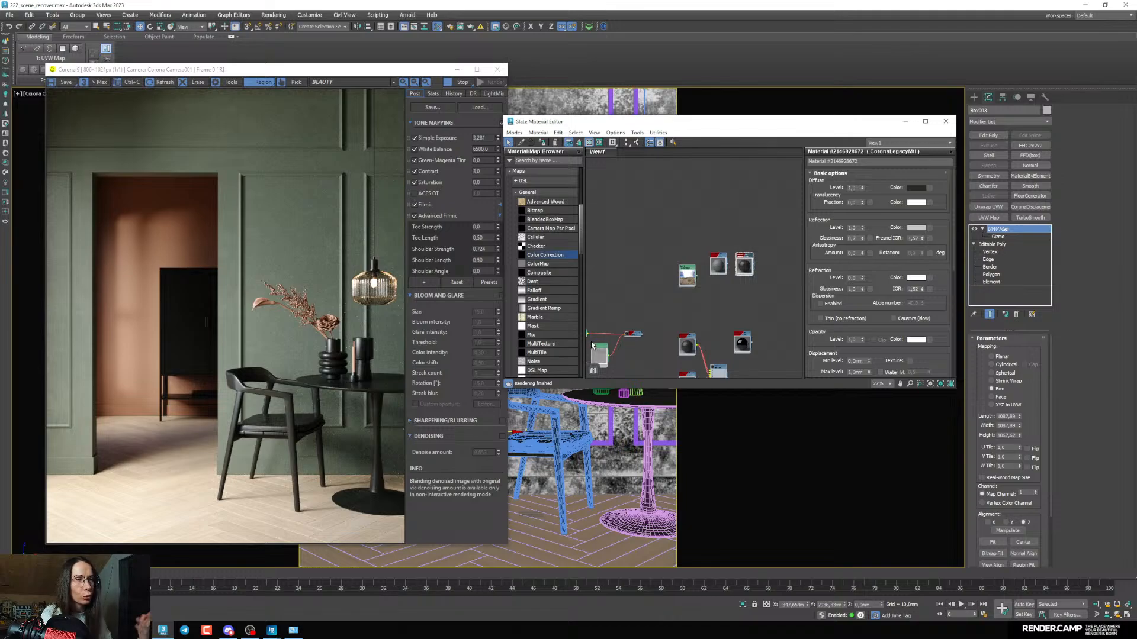
scroll(734, 292, "up", 3)
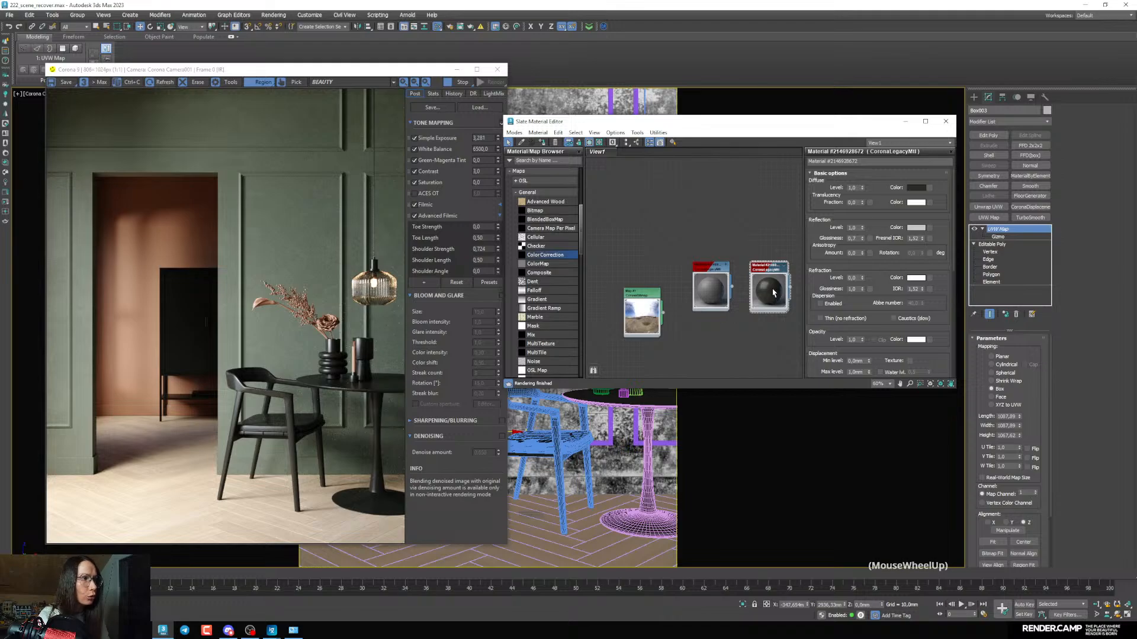
middle_click_drag(769, 299, 774, 303)
left_click_drag(773, 303, 601, 212, "shift")
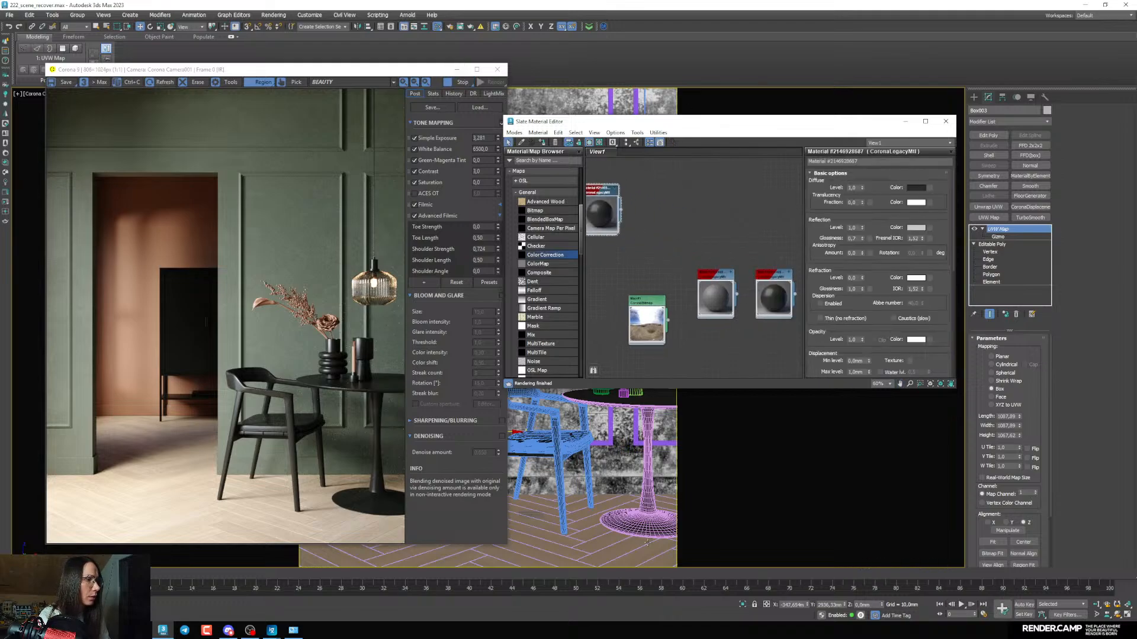
Assign the duplicated black material to the round table, close the material editor, and frame the tabletop with its vases
left_click(648, 438)
middle_click_drag(610, 181, 672, 205)
left_click(542, 142)
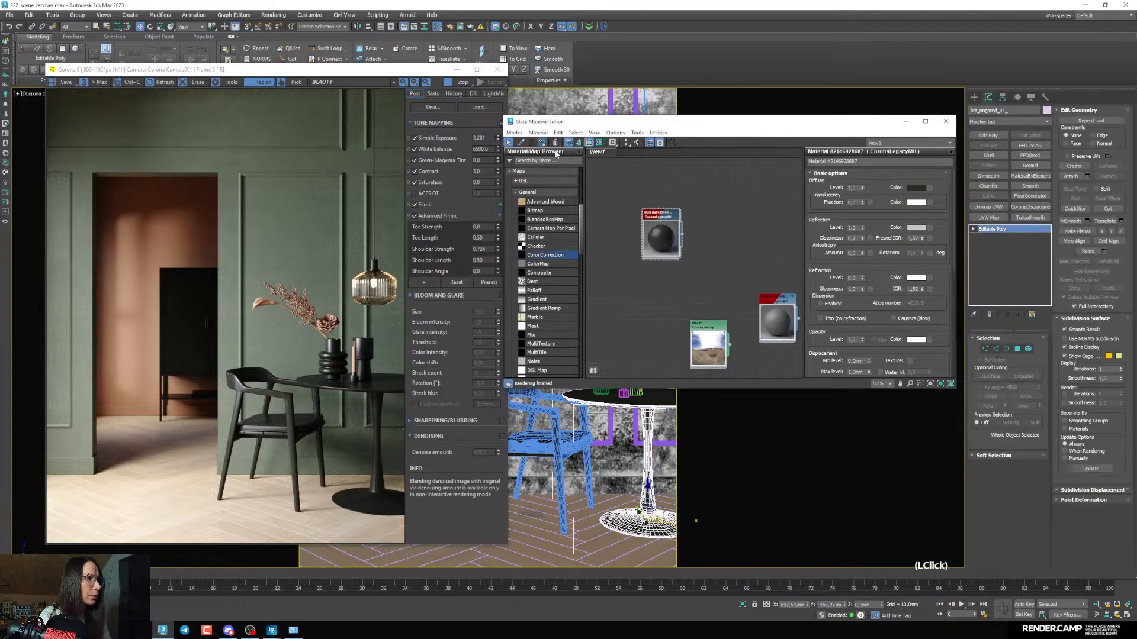
middle_click_drag(671, 250, 712, 249)
left_click_drag(705, 215, 685, 215)
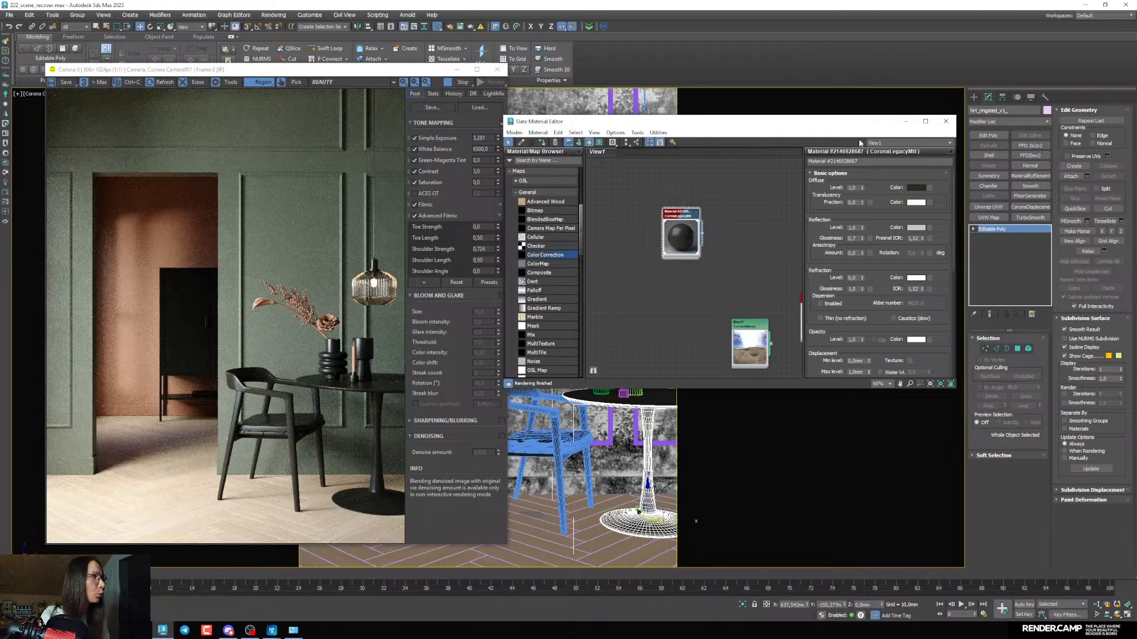
left_click(946, 121)
scroll(635, 402, "up", 10)
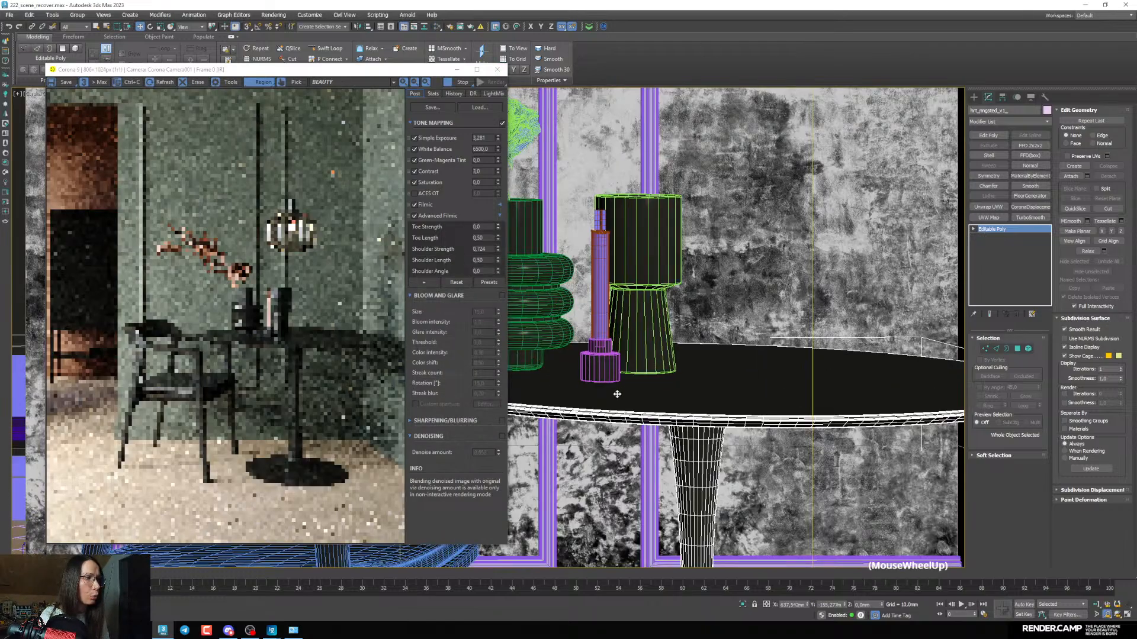
Zoom in on the tabletop vases, reopen the Slate Material Editor, and place it beside the frame buffer
scroll(672, 386, "down", 3)
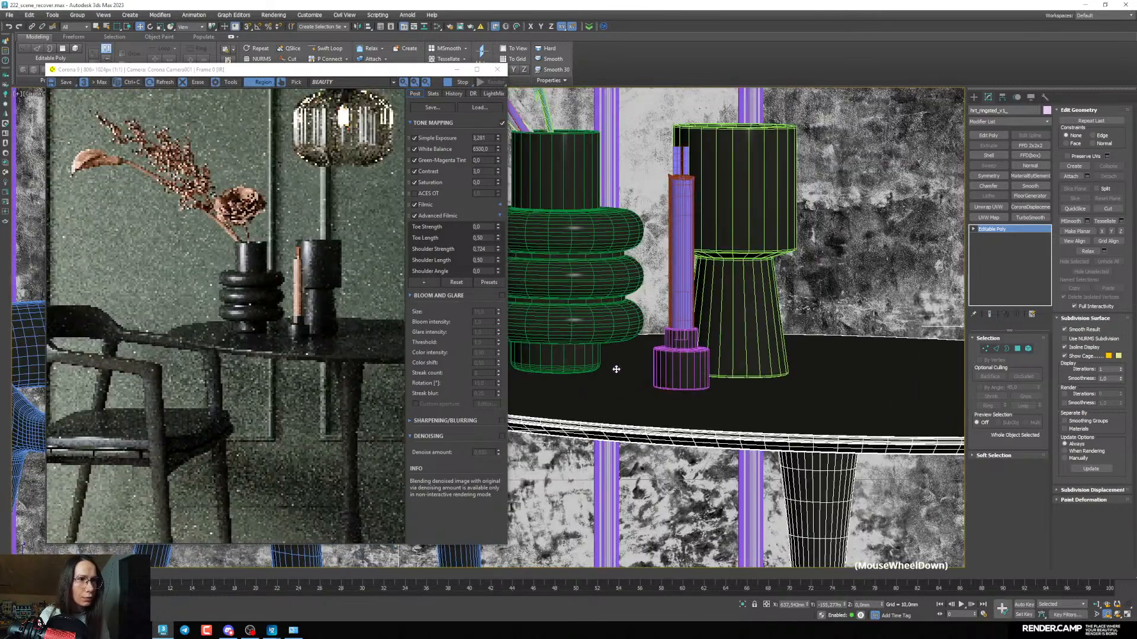
scroll(224, 351, "up", 3)
scroll(219, 349, "down", 1)
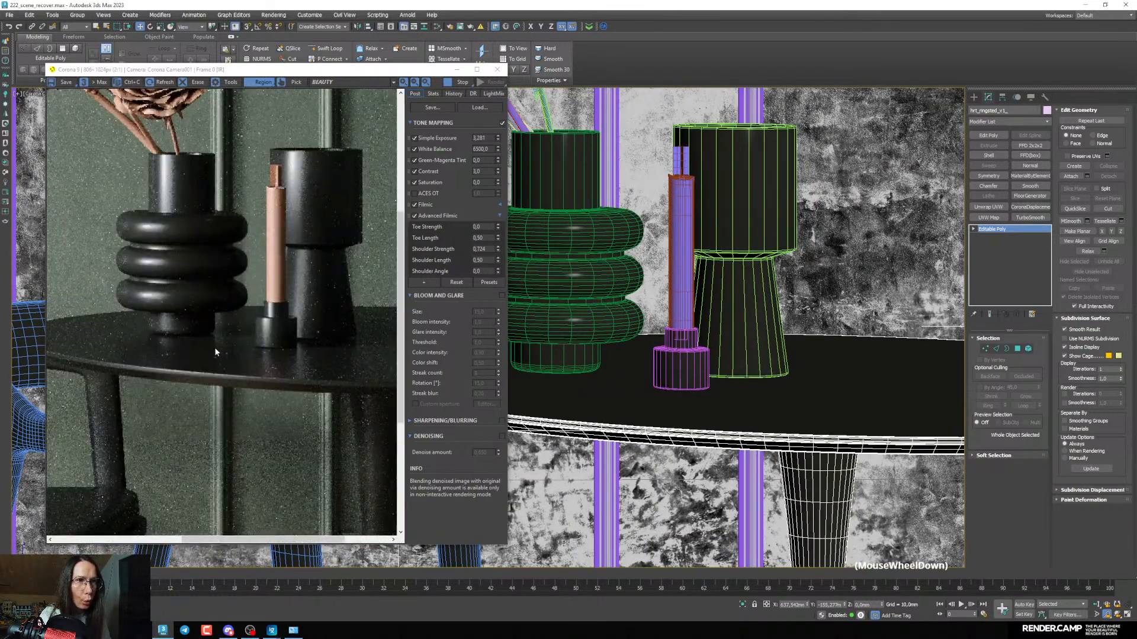
key("m")
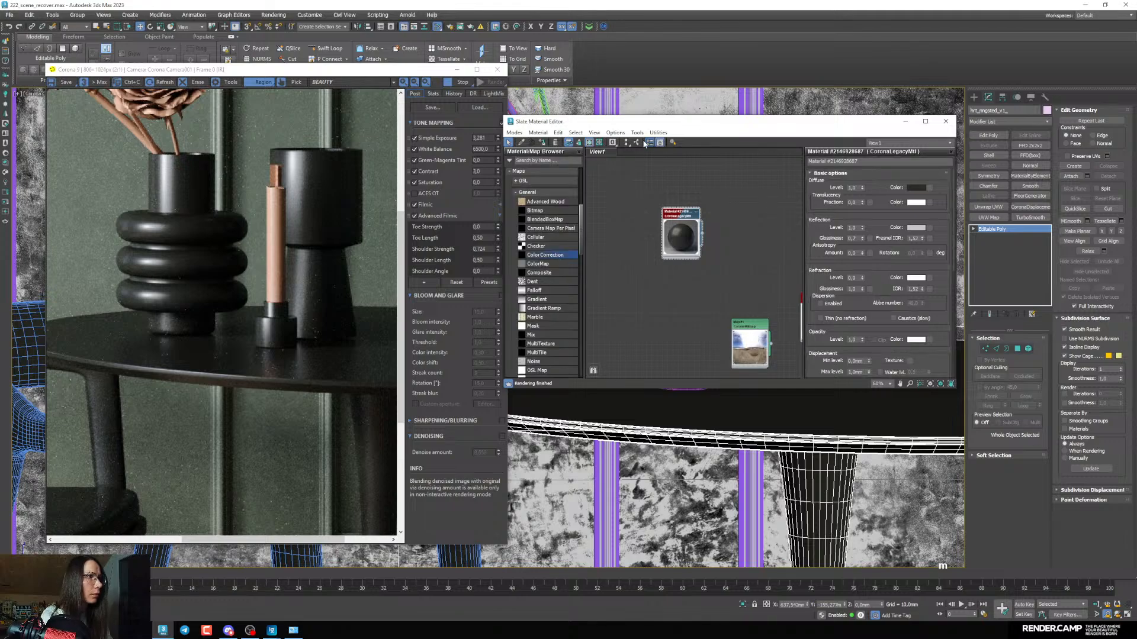
left_click_drag(630, 124, 636, 72)
middle_click_drag(689, 168, 689, 186)
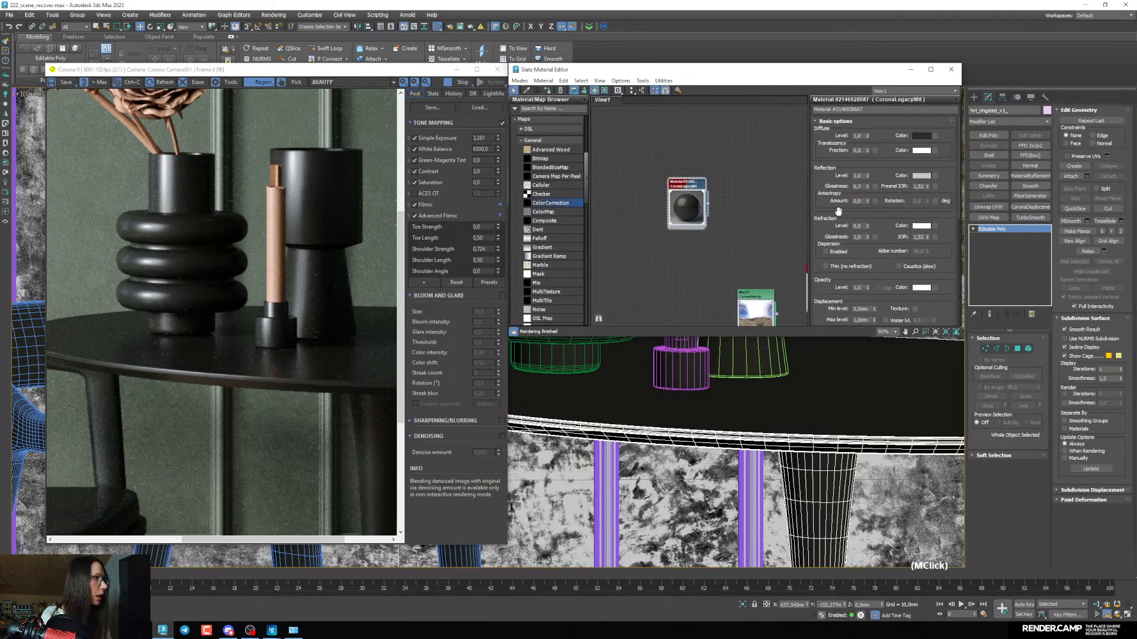
Set the reflection glossiness of the round table's material to 0,8
scroll(362, 310, "down", 1)
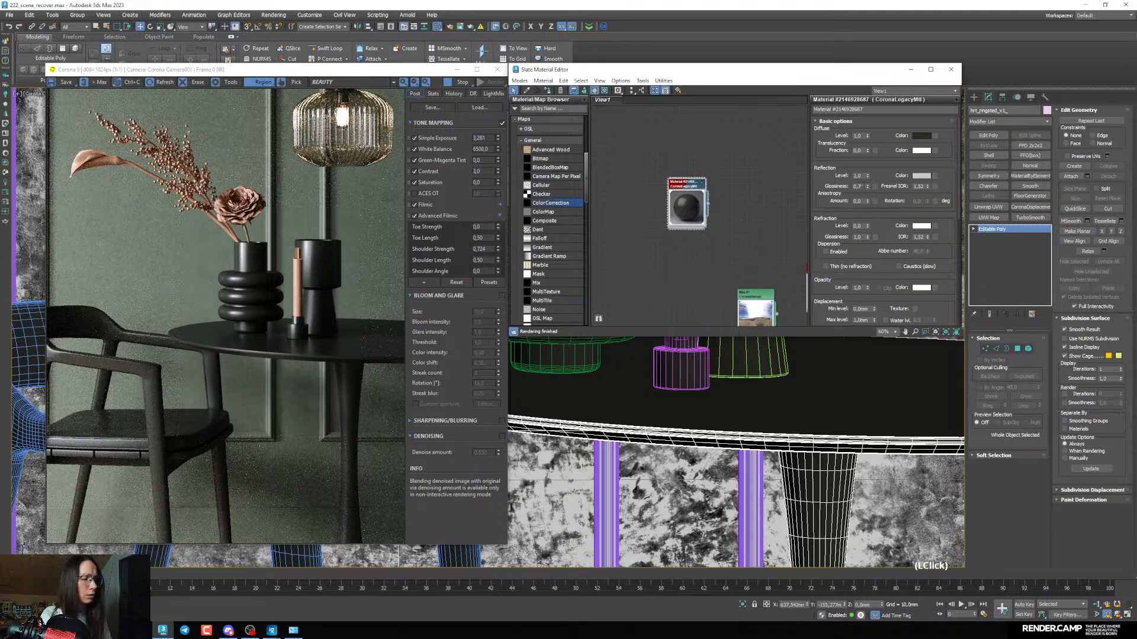
left_click(858, 188)
left_click(862, 188)
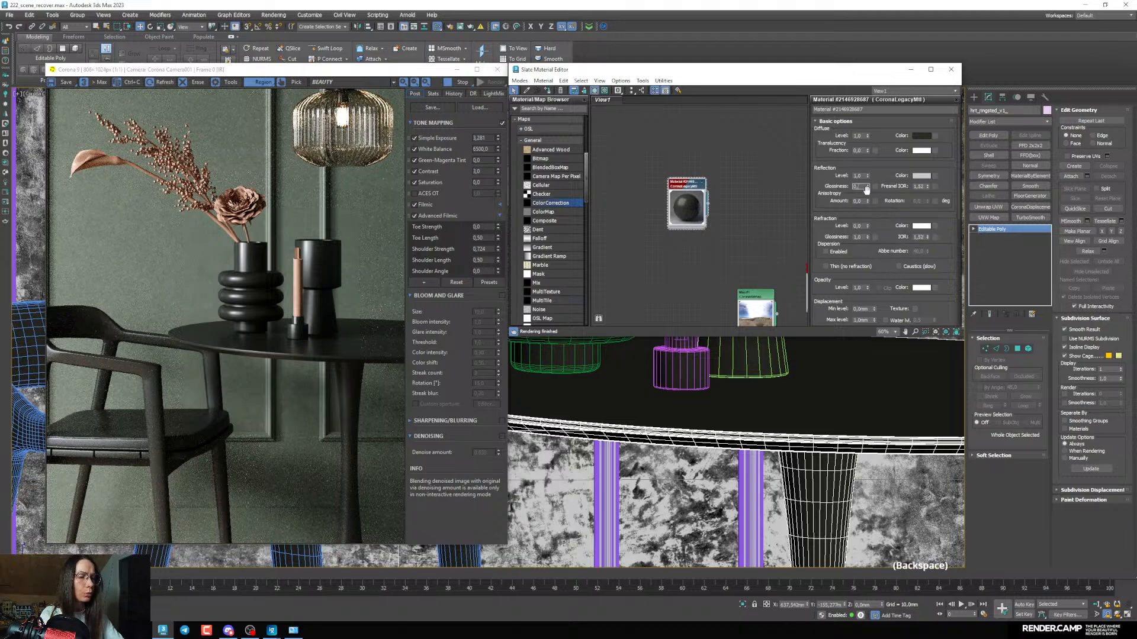
type("8")
key("Return")
Set the table material's reflection Fresnel IOR to 1,7 and check the tabletop reflections in the render
scroll(268, 347, "down", 1)
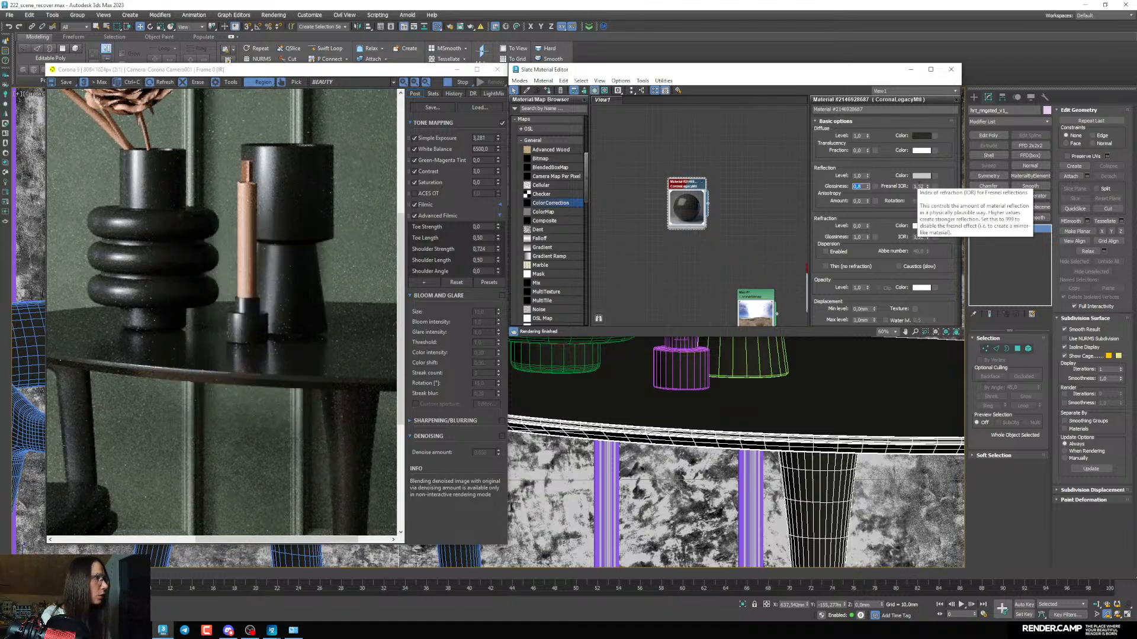
left_click(919, 186)
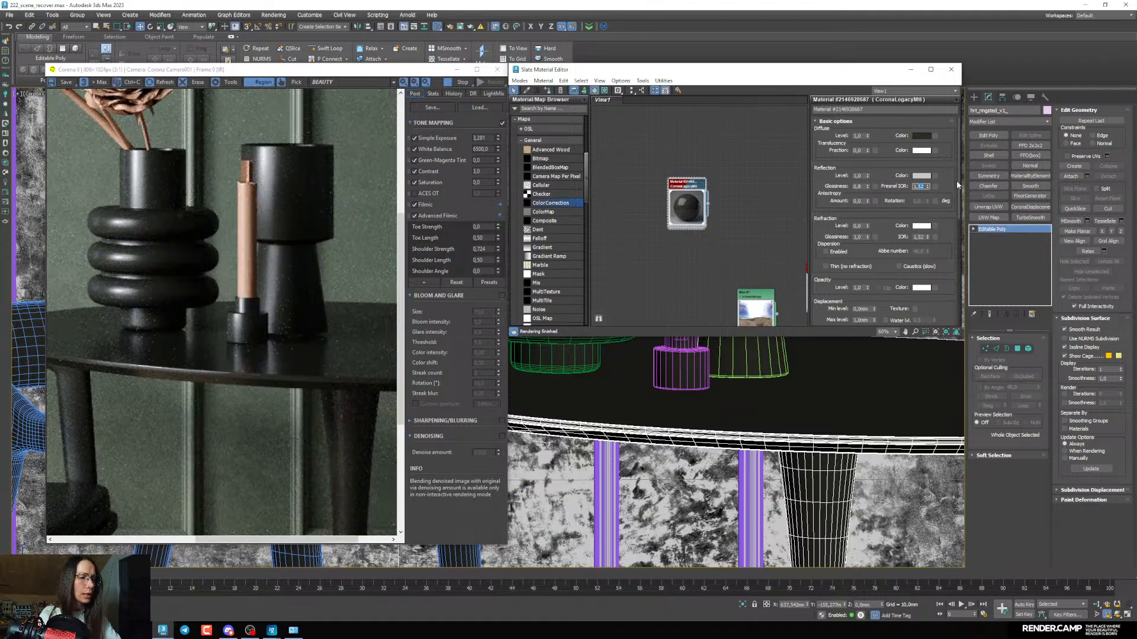
type("1,7")
key("Return")
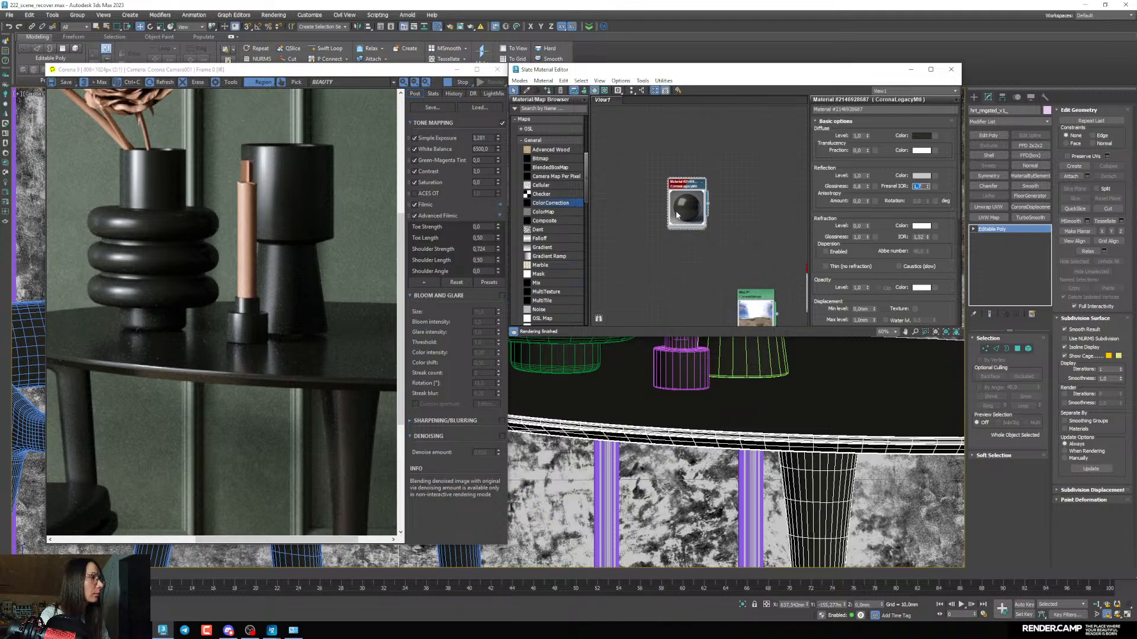
scroll(645, 239, "down", 1)
scroll(276, 317, "down", 2)
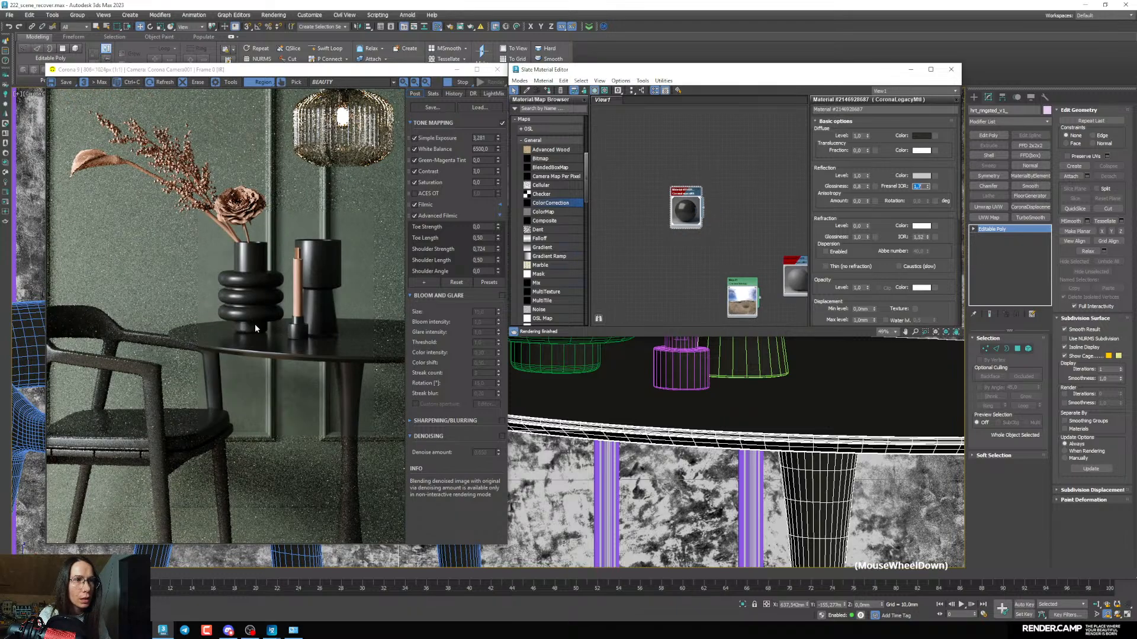
scroll(255, 324, "up", 3)
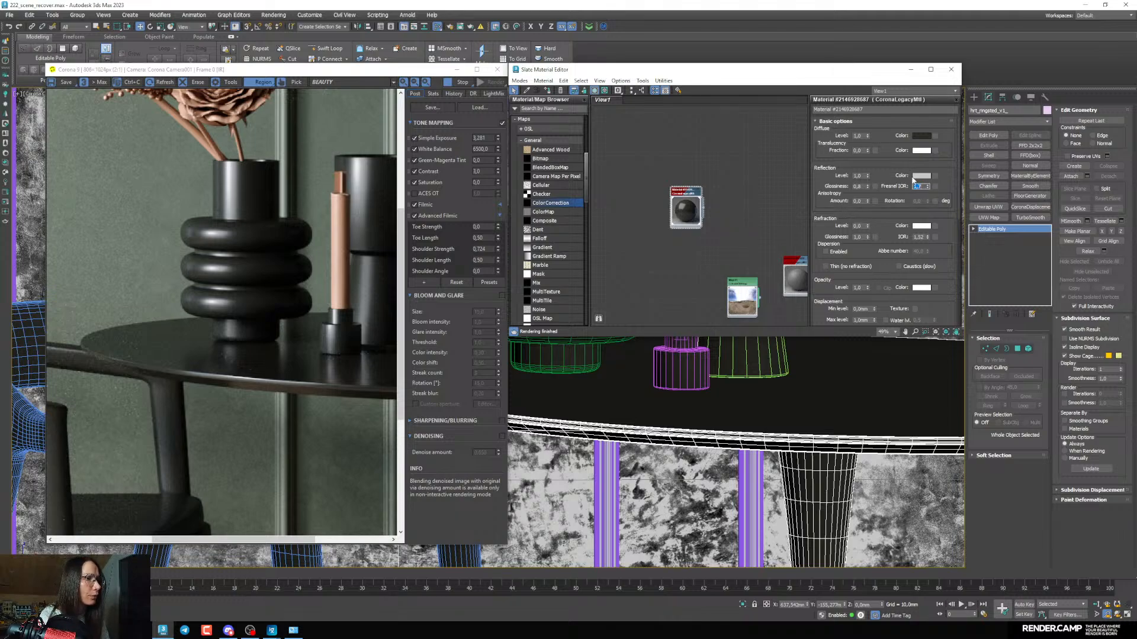
scroll(650, 227, "down", 1)
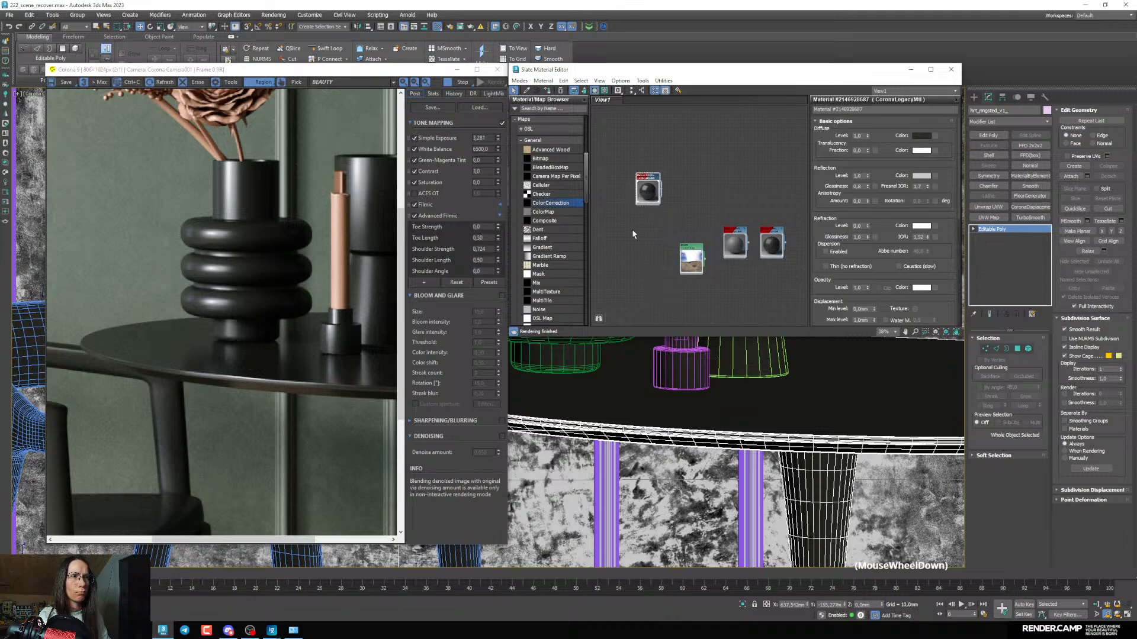
mouse_move(290, 536)
left_mouse_down()
mouse_move(315, 540)
mouse_move(285, 532)
left_mouse_up()
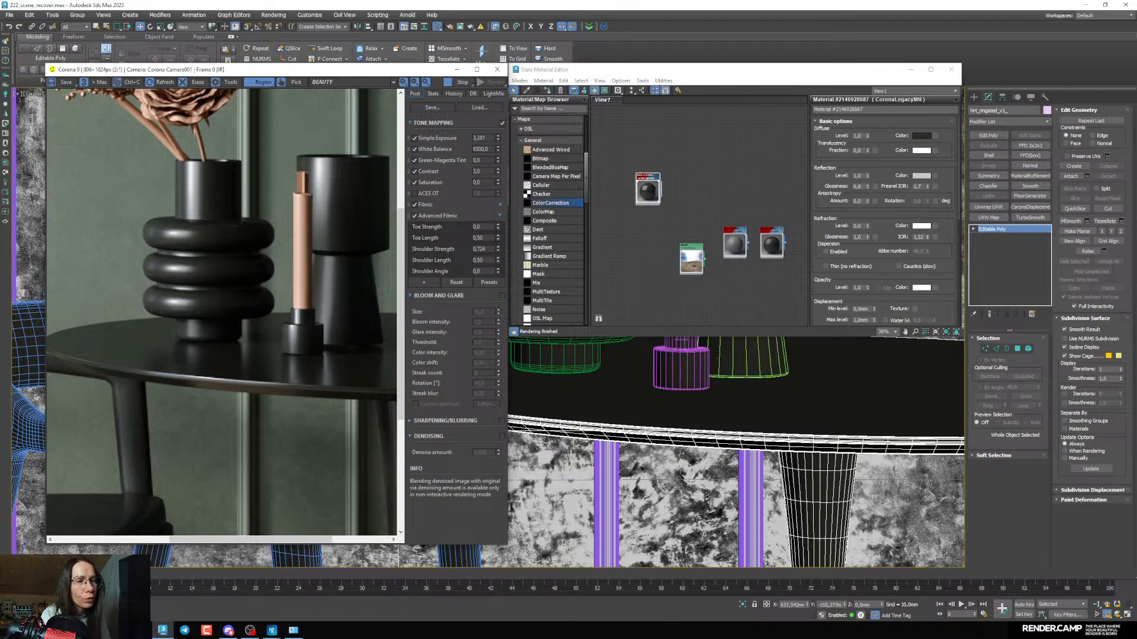
Switch to the texture folder in File Explorer and preview the scratches in DAMAGE_03_8_bits.tif up close
left_click(141, 630)
left_click(264, 329)
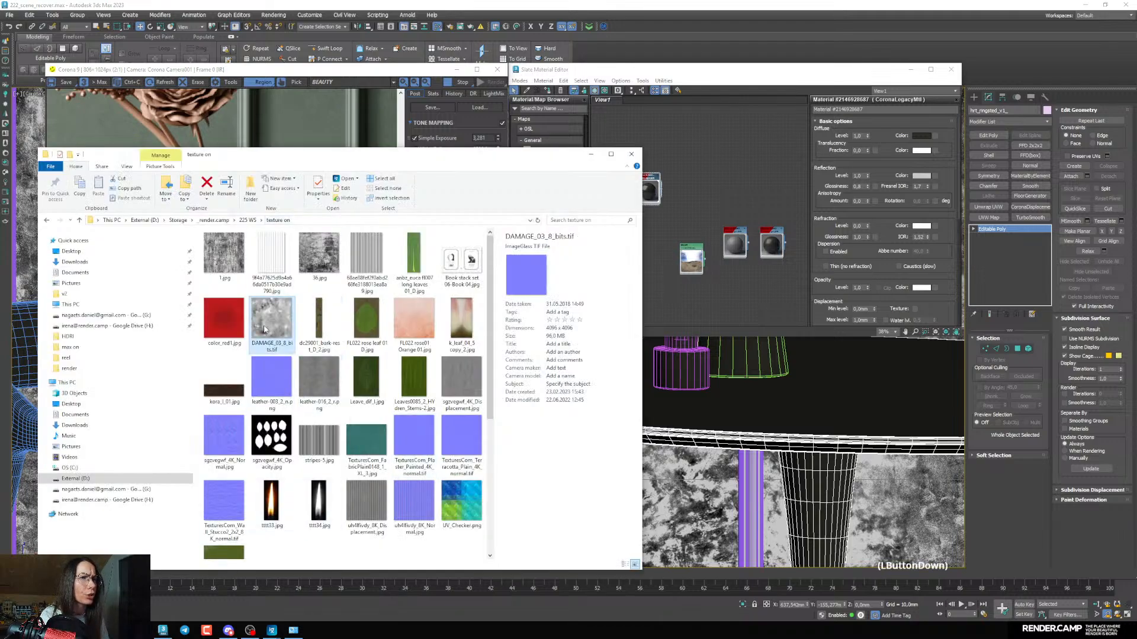
double_click(264, 329)
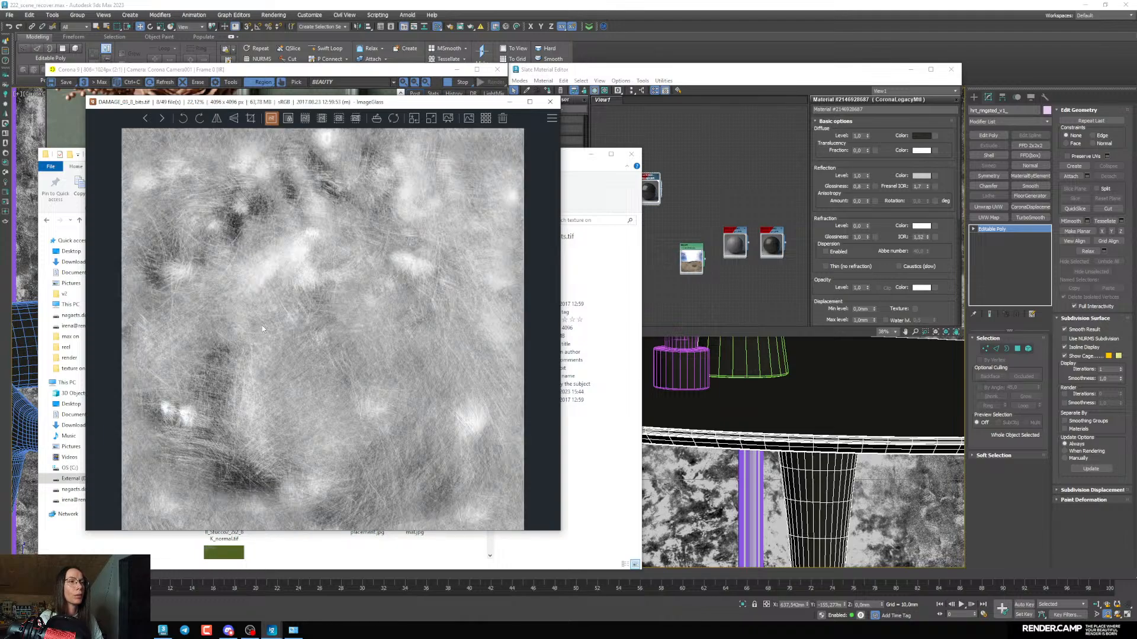
scroll(270, 326, "up", 5)
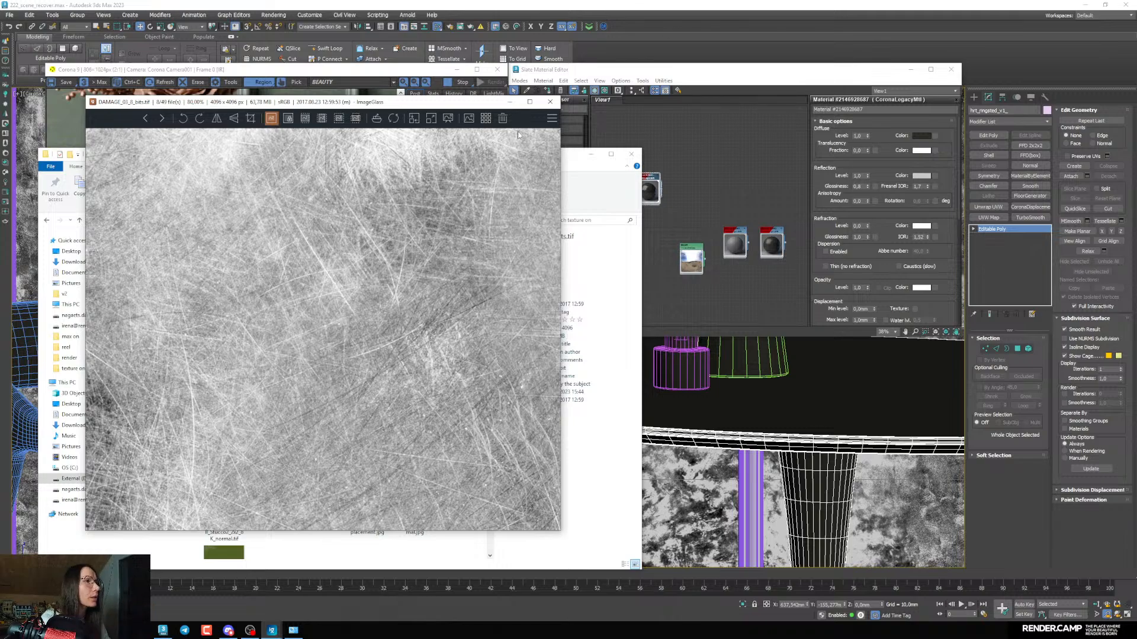
left_click(550, 102)
Bring DAMAGE_03_8_bits.tif into the Slate Material Editor as a bitmap and connect it to the table material's reflection color
left_click_drag(447, 157, 434, 148)
left_click_drag(267, 296, 607, 210)
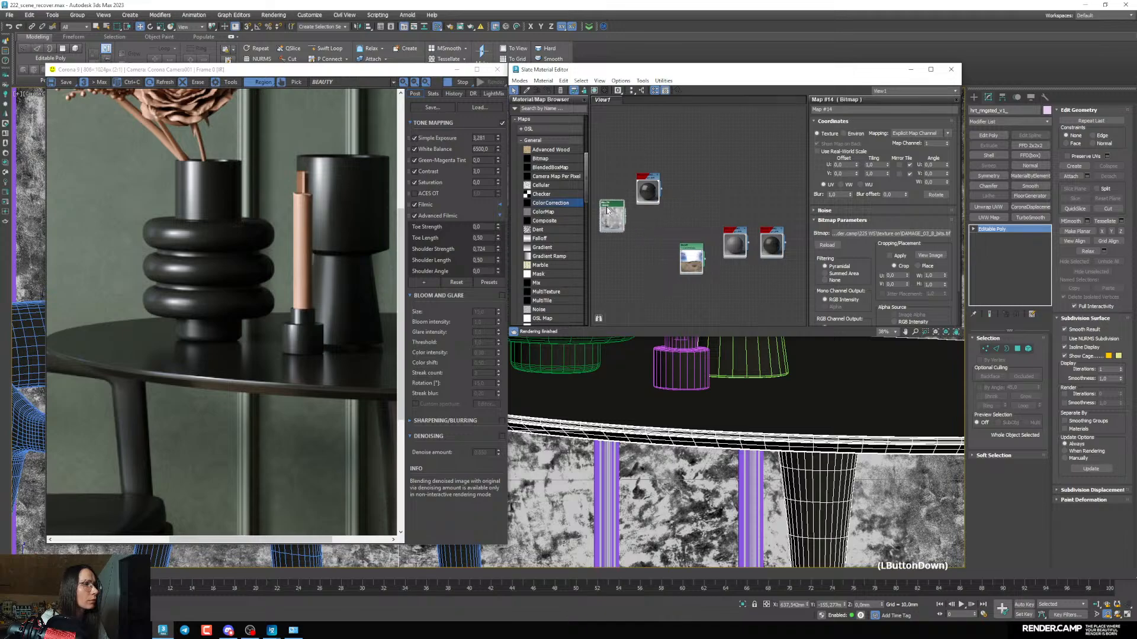
scroll(607, 210, "up", 5)
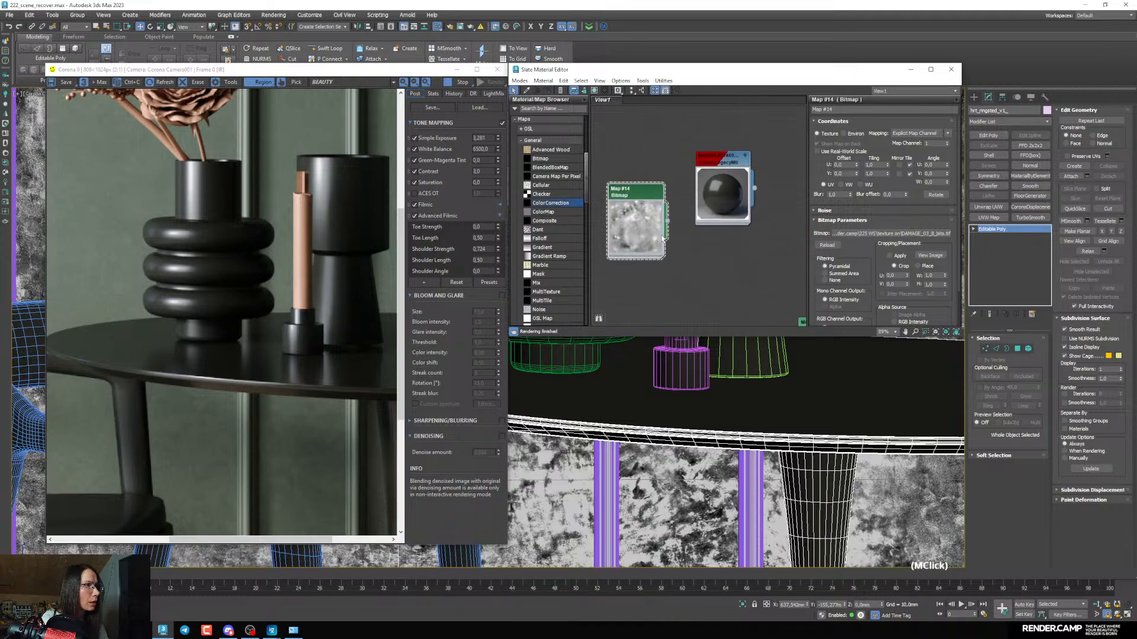
scroll(663, 239, "up", 2)
left_click_drag(669, 217, 708, 234)
scroll(674, 225, "down", 1)
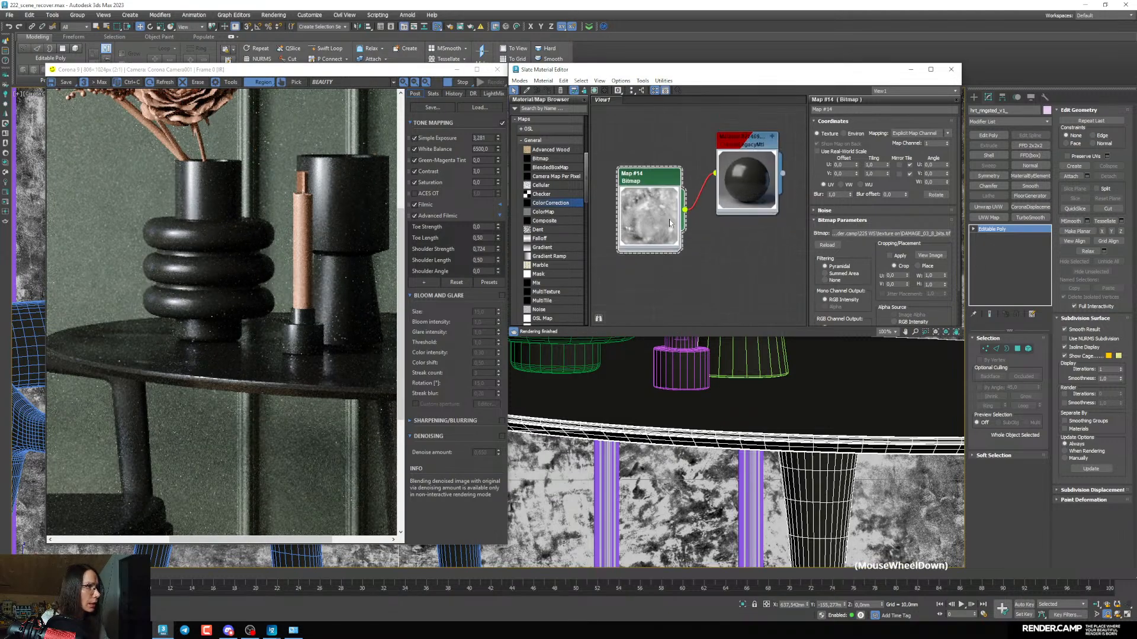
Display the damage bitmap in the viewport and bring the table's leg and base into view
right_click(670, 221)
left_click(684, 300)
scroll(719, 421, "down", 4)
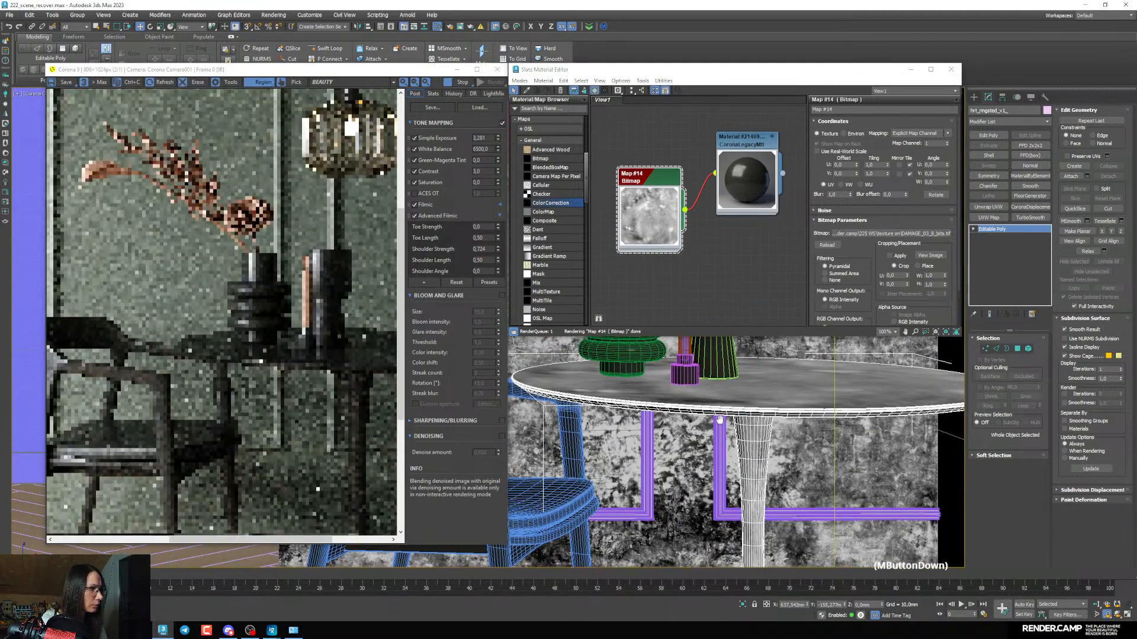
middle_click_drag(736, 487, 733, 424)
middle_click_drag(724, 514, 705, 417)
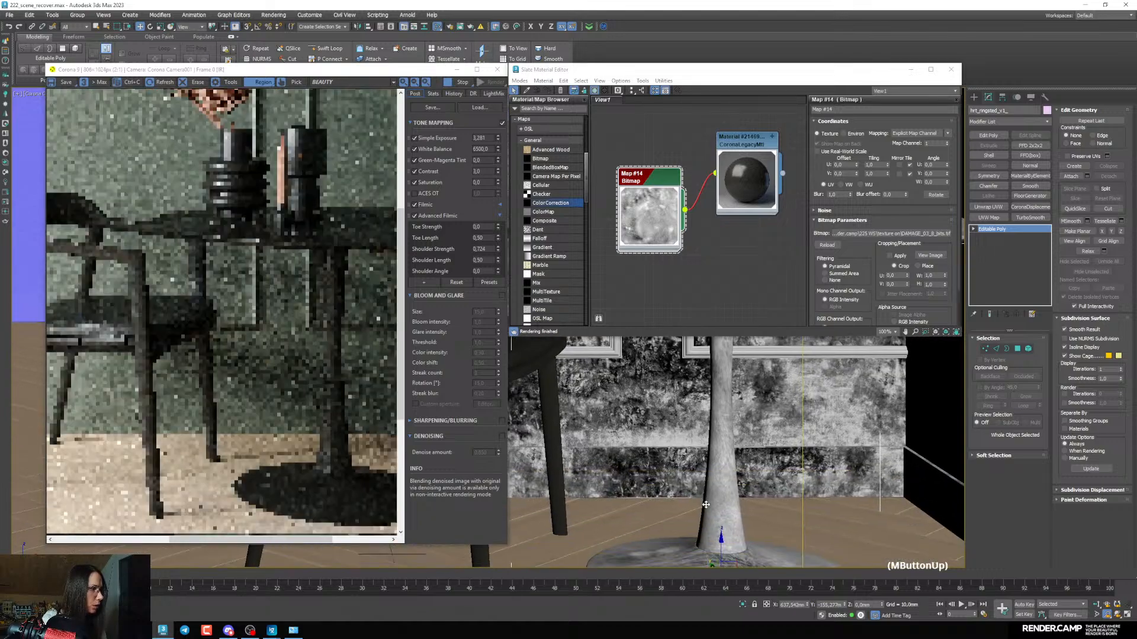
scroll(705, 204, "down", 3)
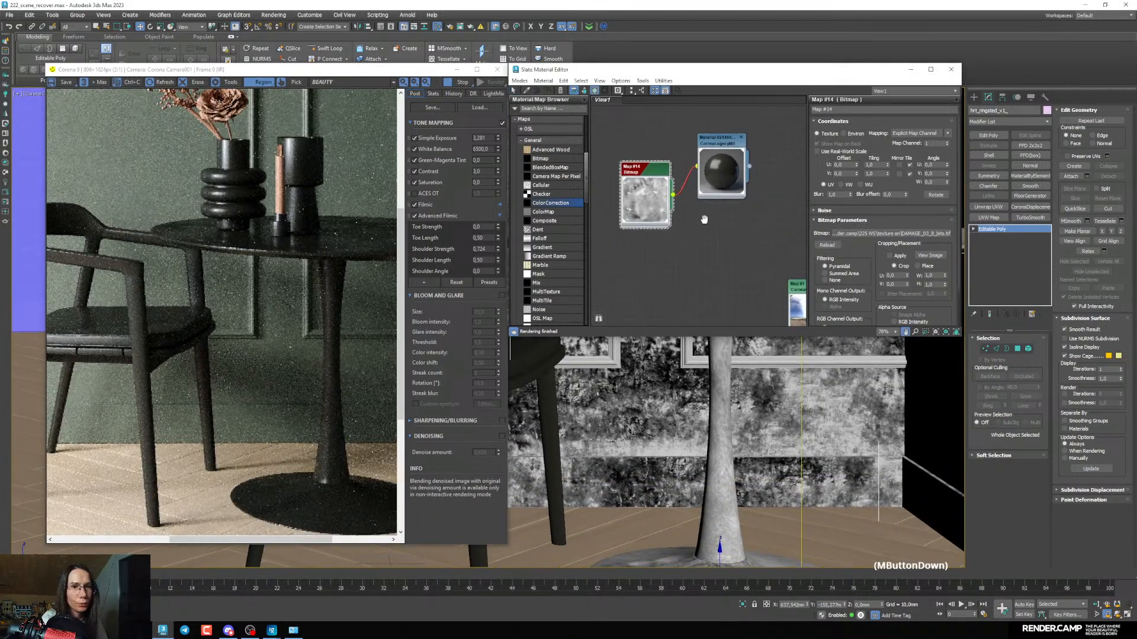
Sample the green wall's material from the scene and turn off the viewport display of its grunge map
middle_click_drag(701, 201, 702, 201)
scroll(712, 212, "down", 3)
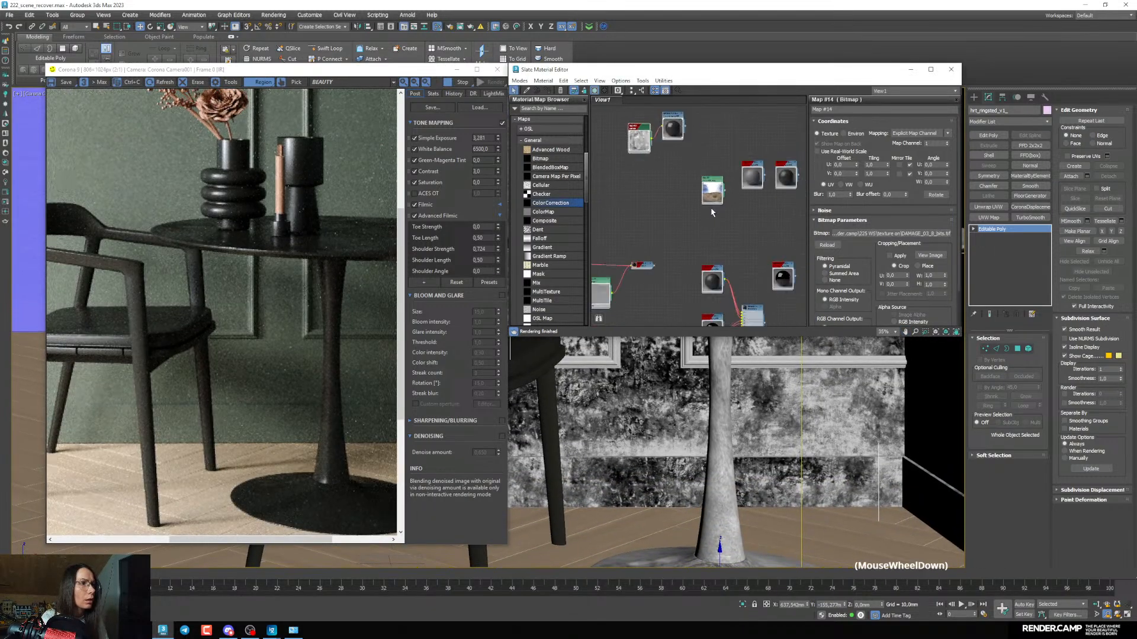
middle_click_drag(714, 256, 675, 206)
left_click(527, 91)
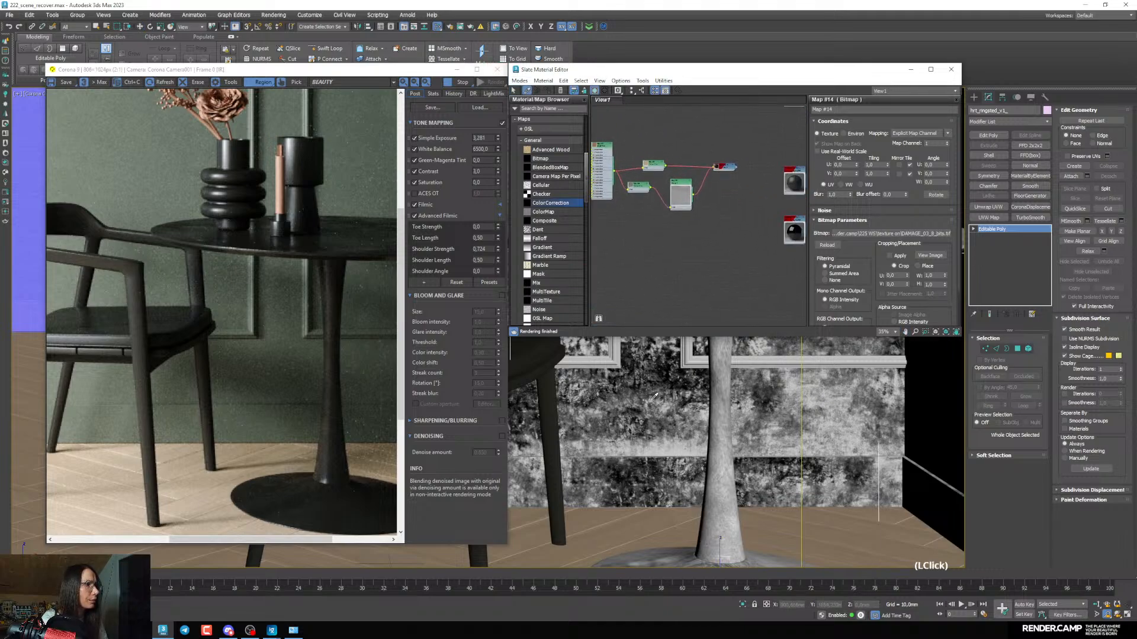
left_click(640, 391)
double_click(697, 215)
middle_click_drag(657, 255, 703, 263)
scroll(690, 270, "up", 3)
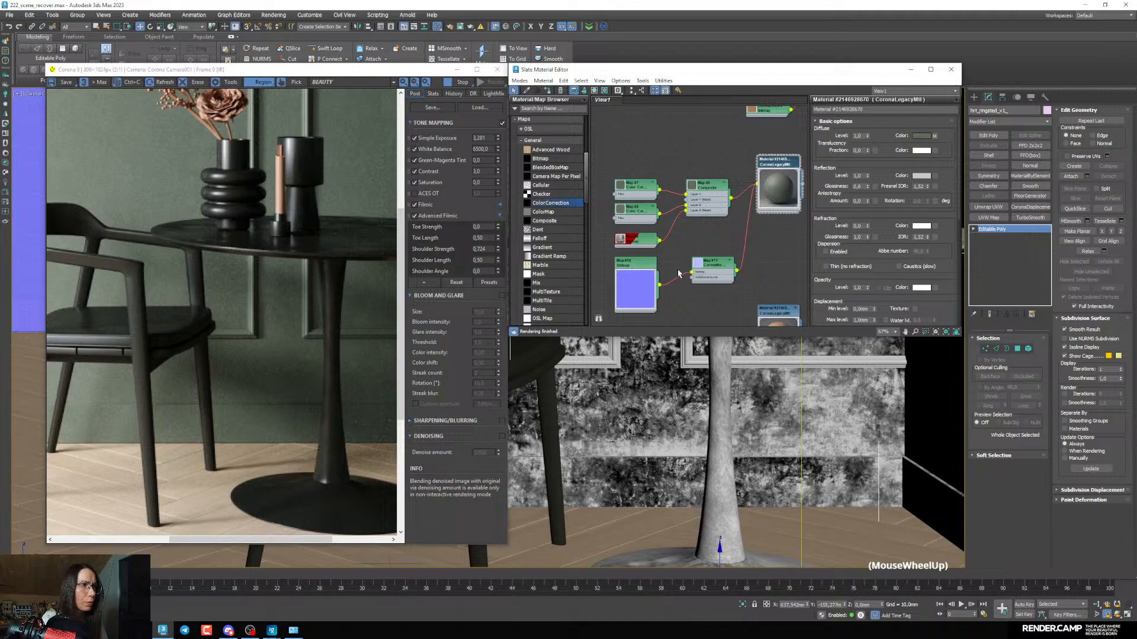
right_click(651, 244)
left_click(686, 325)
Sample the round table's material from its leg and frame its damage bitmap node in the material editor
middle_click_drag(679, 192, 668, 176)
scroll(681, 201, "down", 3)
middle_click_drag(723, 125, 684, 180)
scroll(684, 180, "up", 1)
scroll(684, 180, "up", 2)
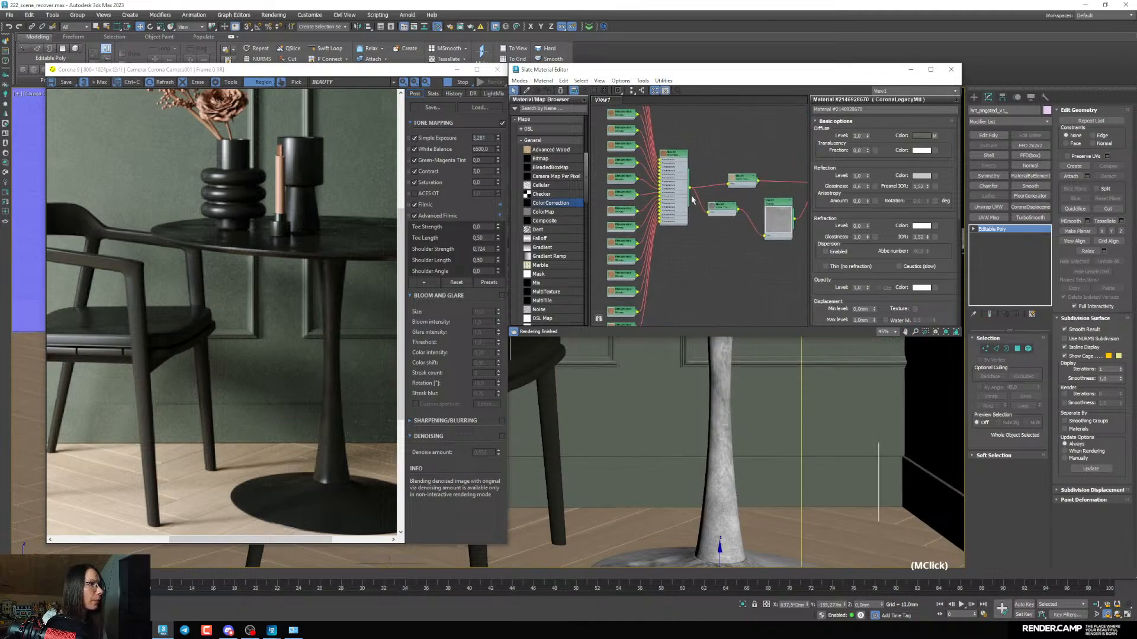
left_click(528, 91)
left_click(735, 374)
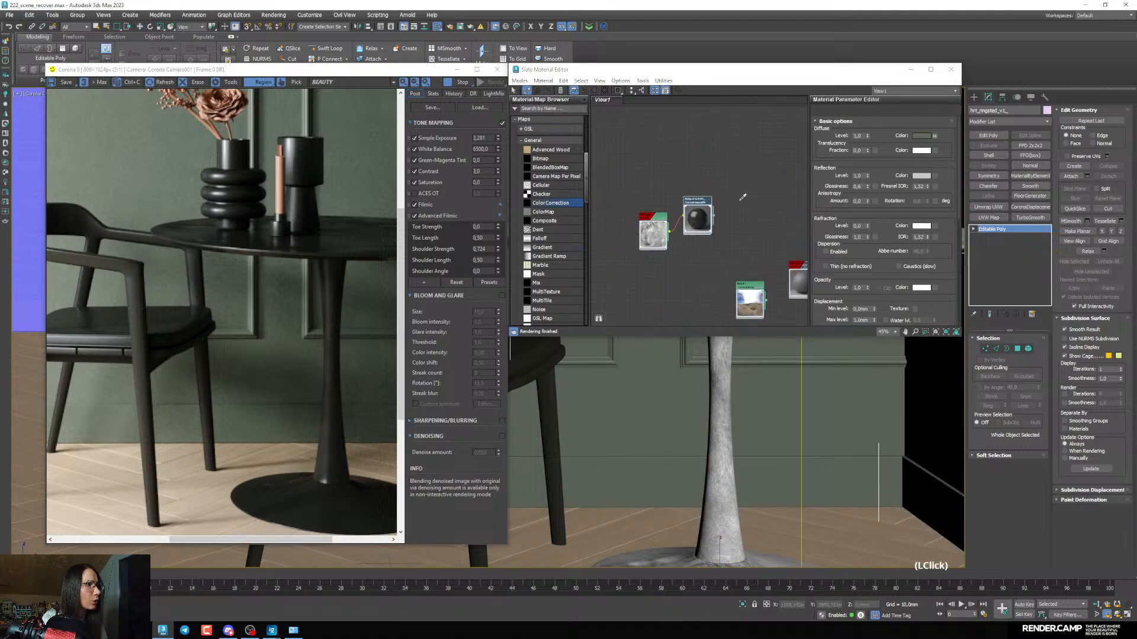
scroll(651, 202, "up", 5)
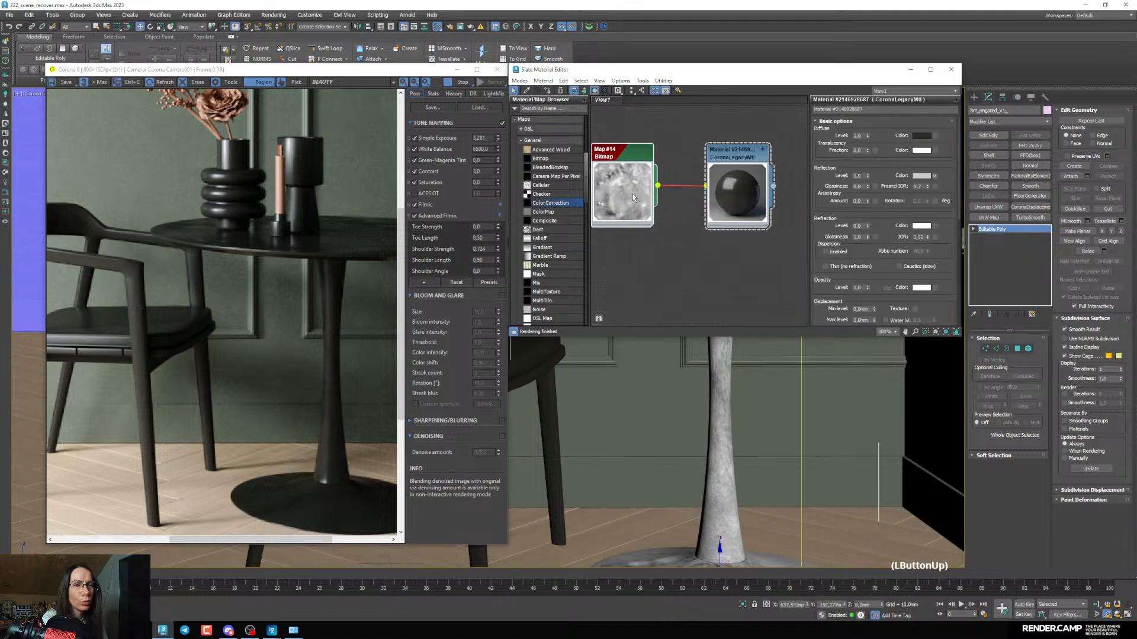
scroll(632, 194, "up", 1)
middle_click_drag(646, 226, 711, 228)
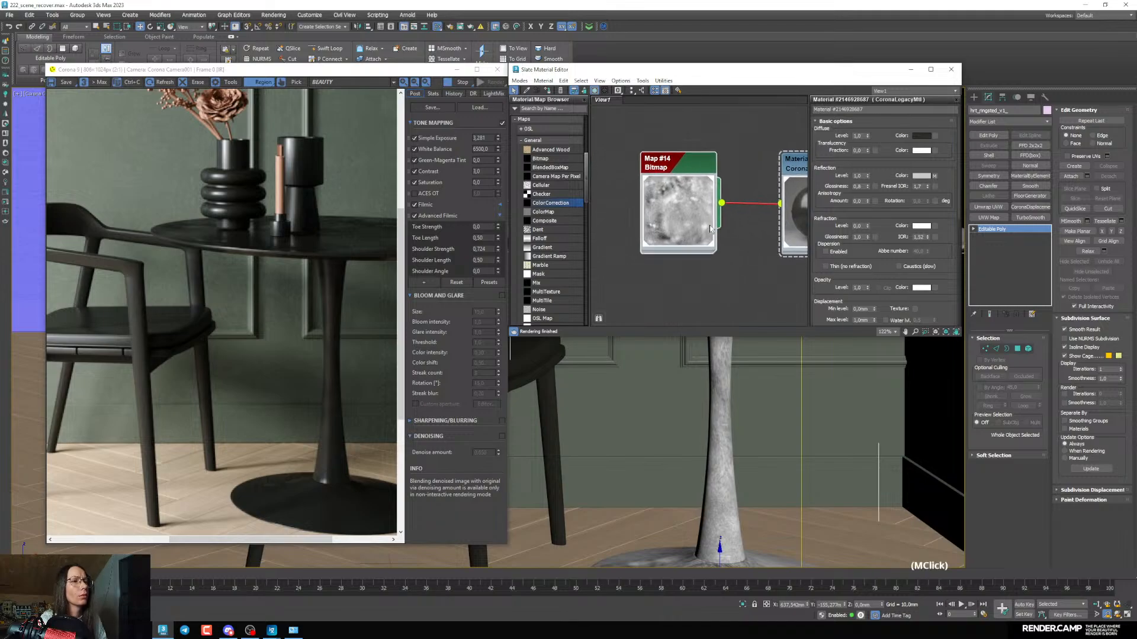
Examine how the damage map's scratches are scaled and stretched across the table's base, leg and top
scroll(745, 517, "up", 5)
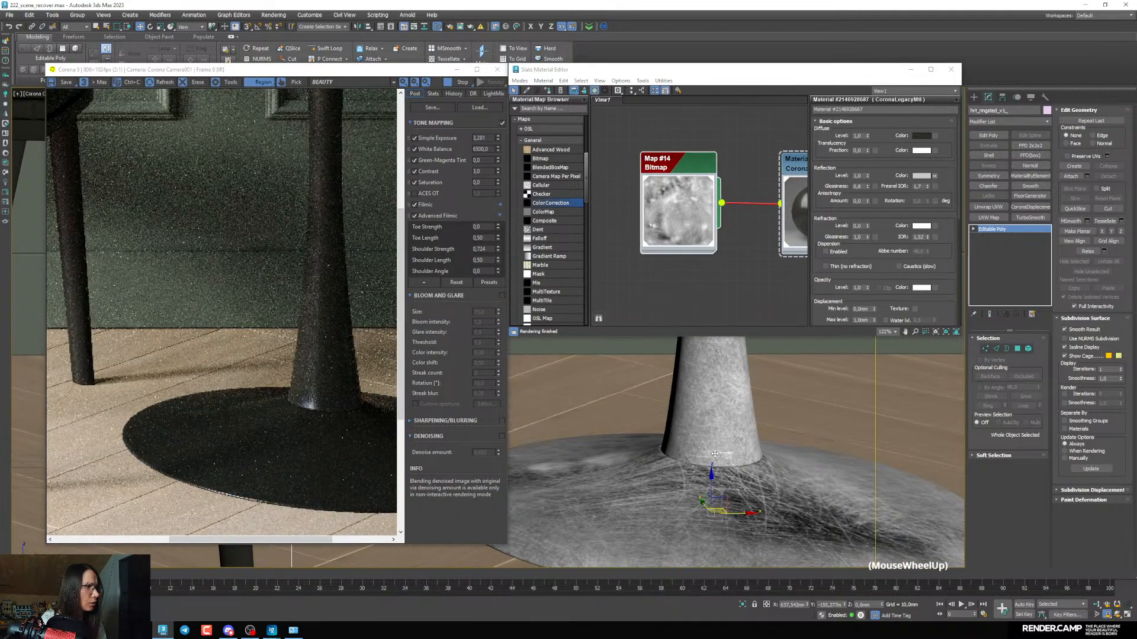
scroll(711, 450, "up", 2)
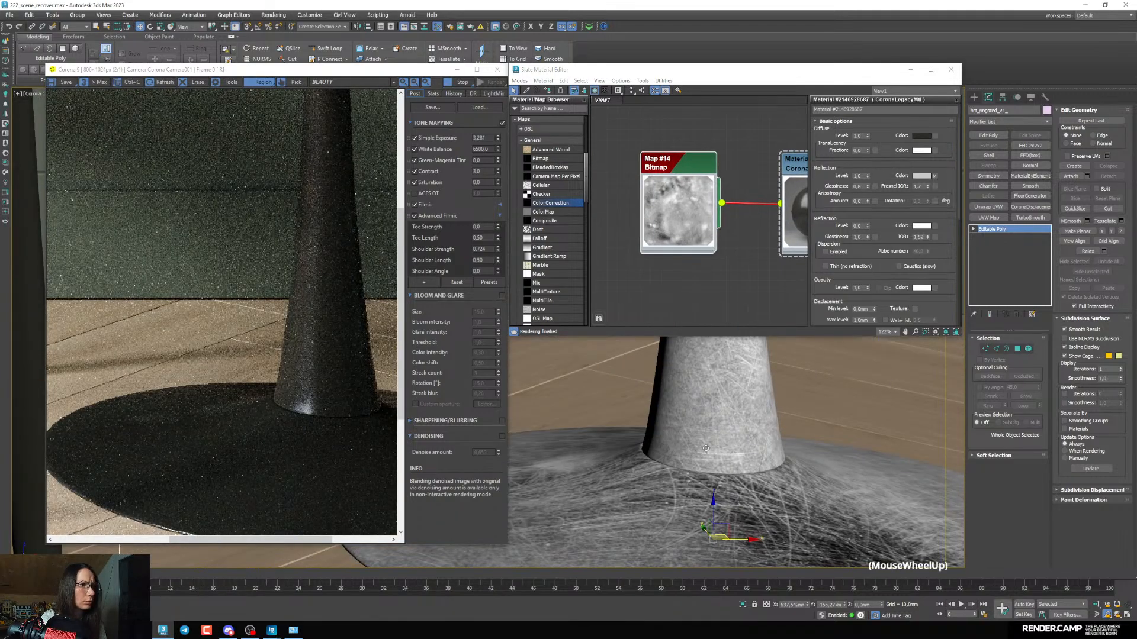
scroll(669, 229, "down", 3)
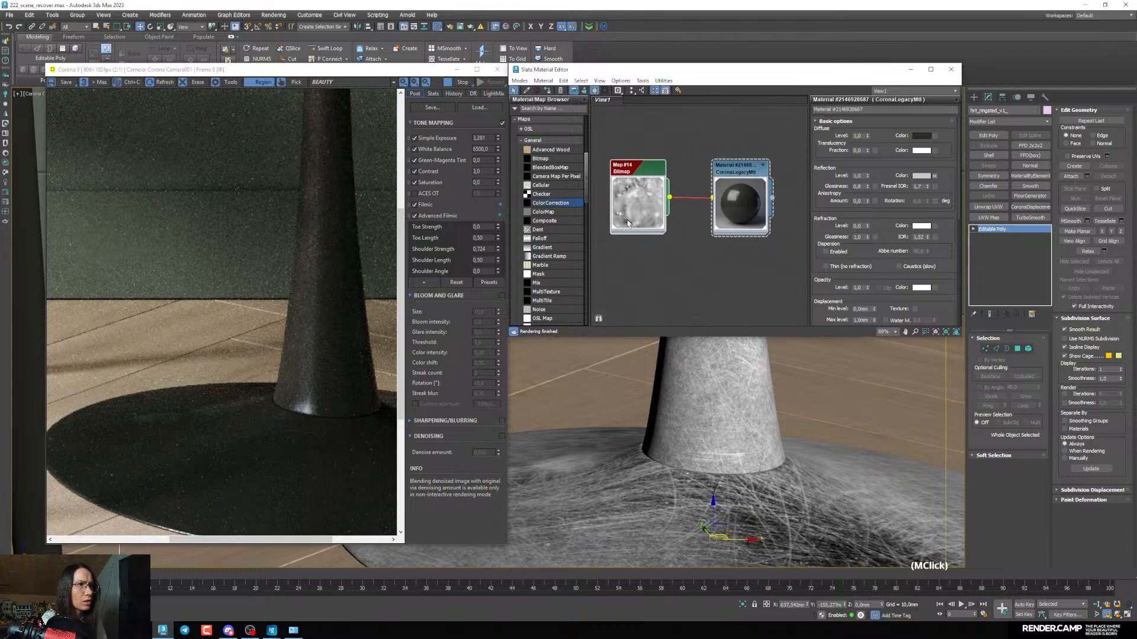
middle_click_drag(689, 229, 664, 228)
scroll(323, 361, "down", 3)
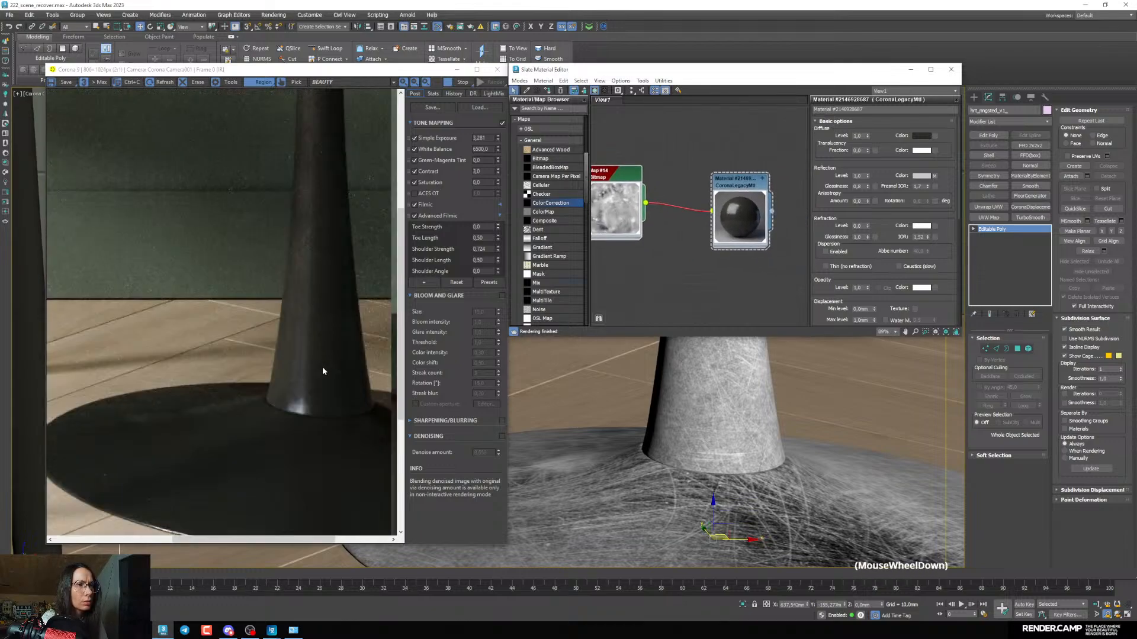
left_click(377, 375)
middle_click_drag(678, 379, 711, 545)
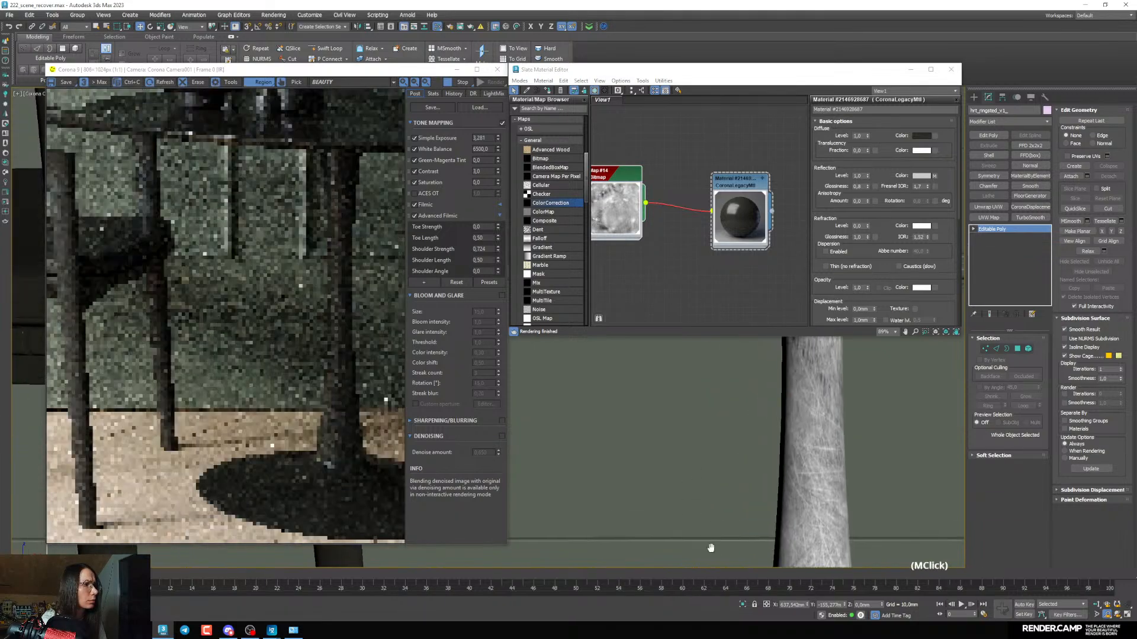
middle_click_drag(715, 432, 737, 546)
middle_click_drag(654, 385, 718, 501)
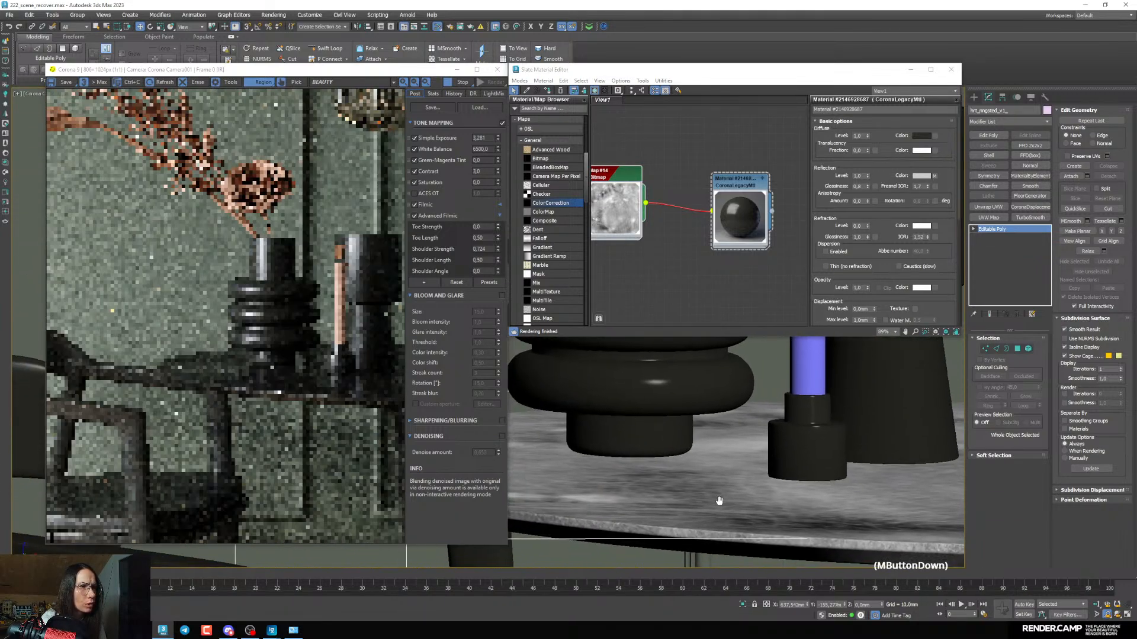
Set the amount of the damage map in the table material's Reflection slot to 80
scroll(261, 376, "down", 2)
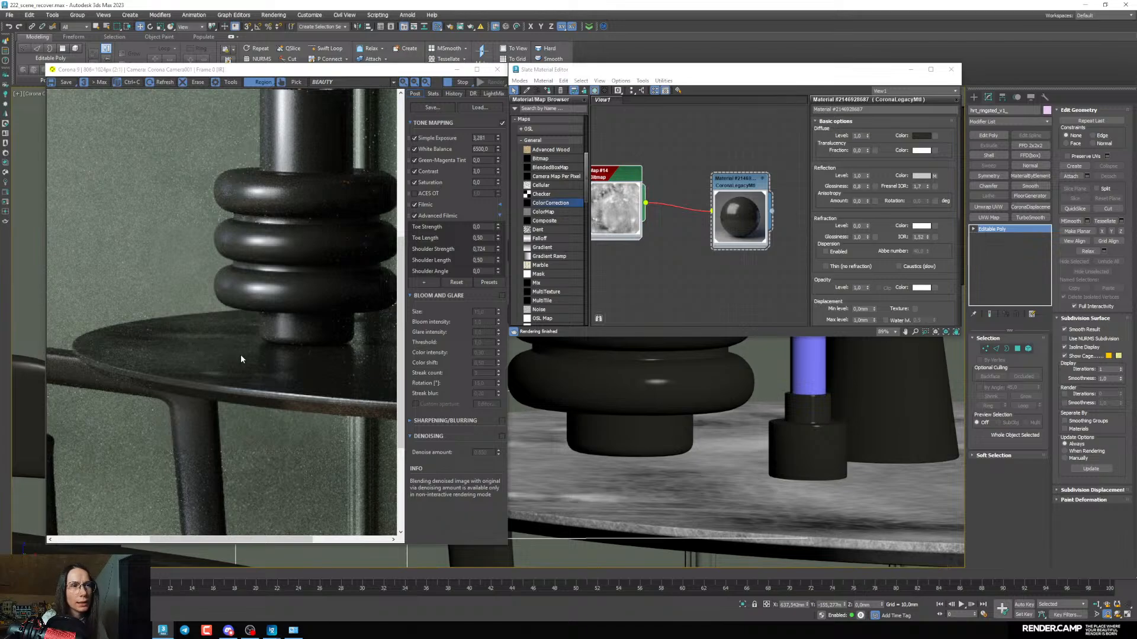
scroll(245, 355, "up", 2)
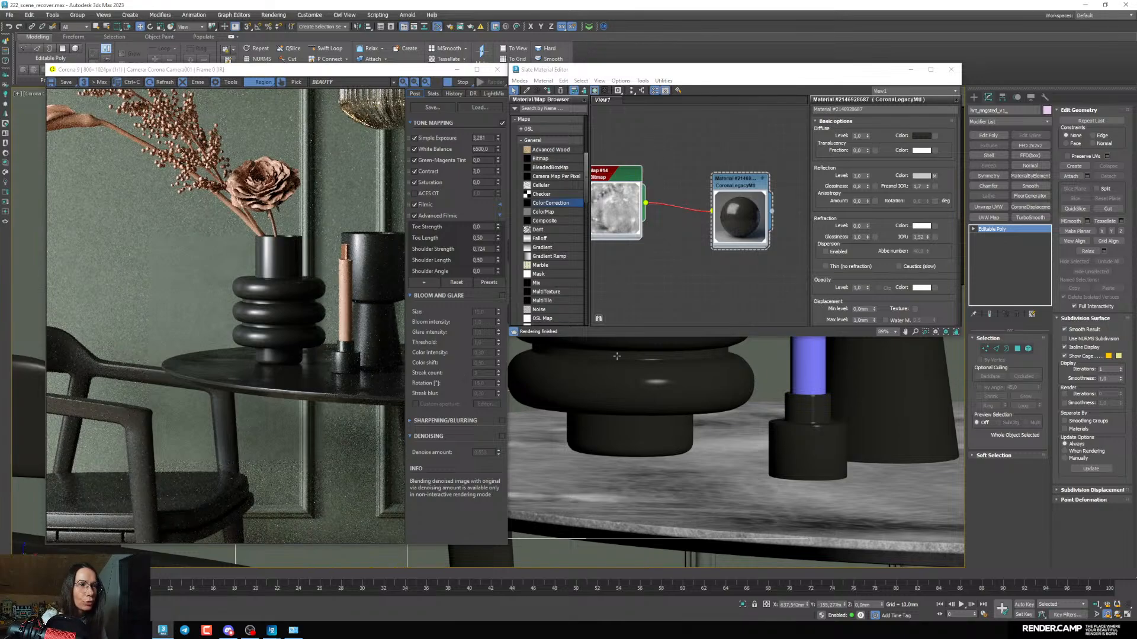
middle_click_drag(697, 279, 686, 286)
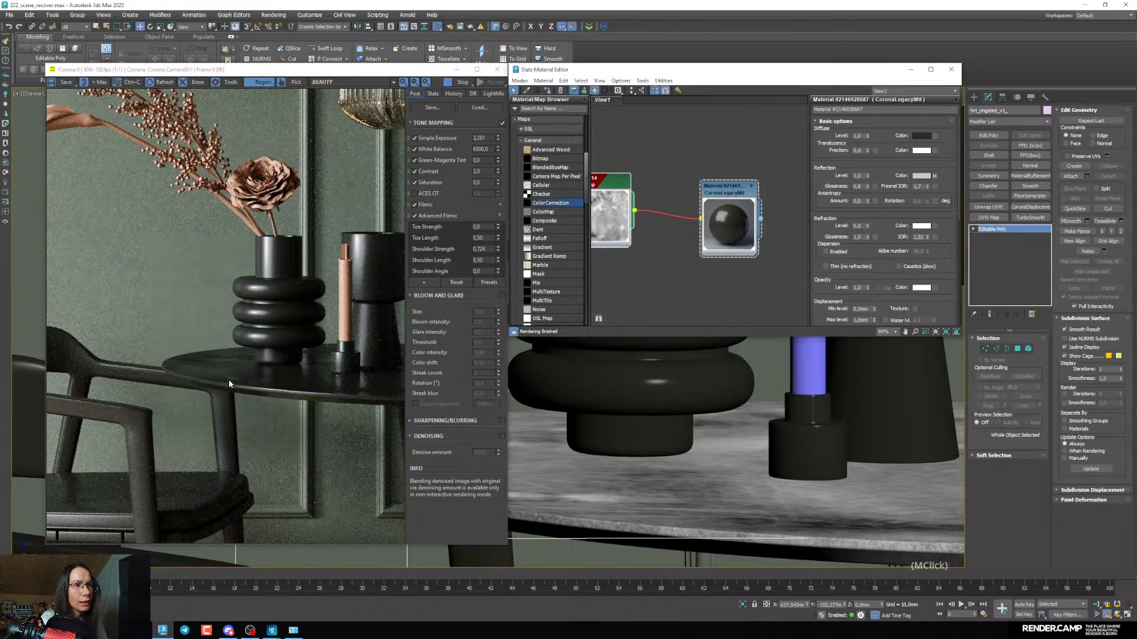
scroll(650, 275, "up", 2)
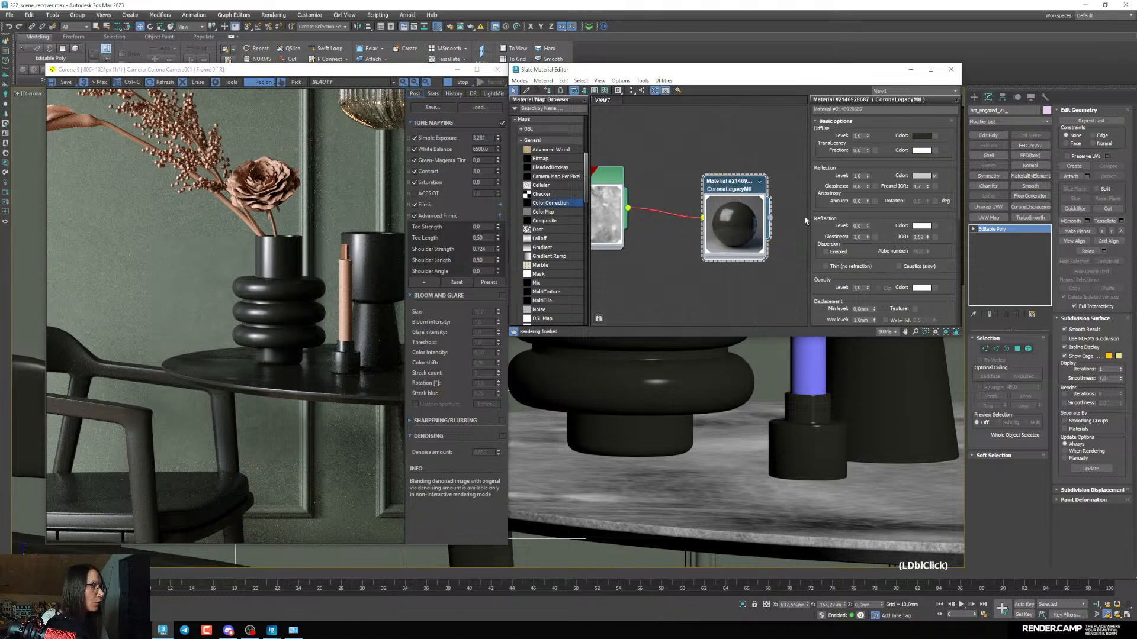
scroll(882, 260, "down", 5)
left_click(897, 268)
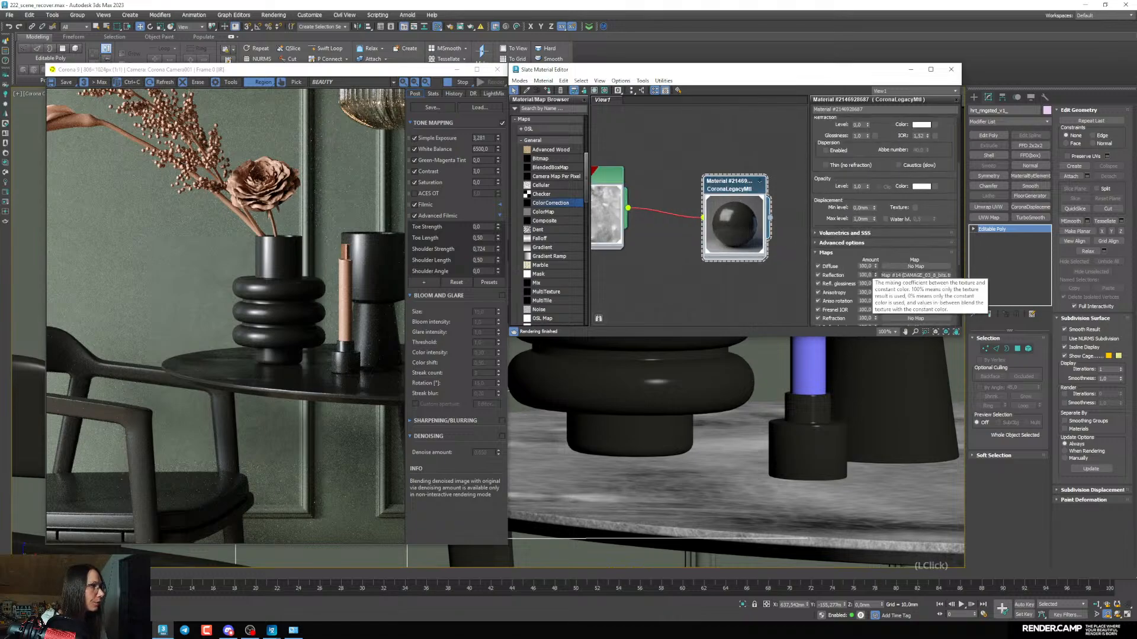
left_click(865, 274)
type("80")
key("Return")
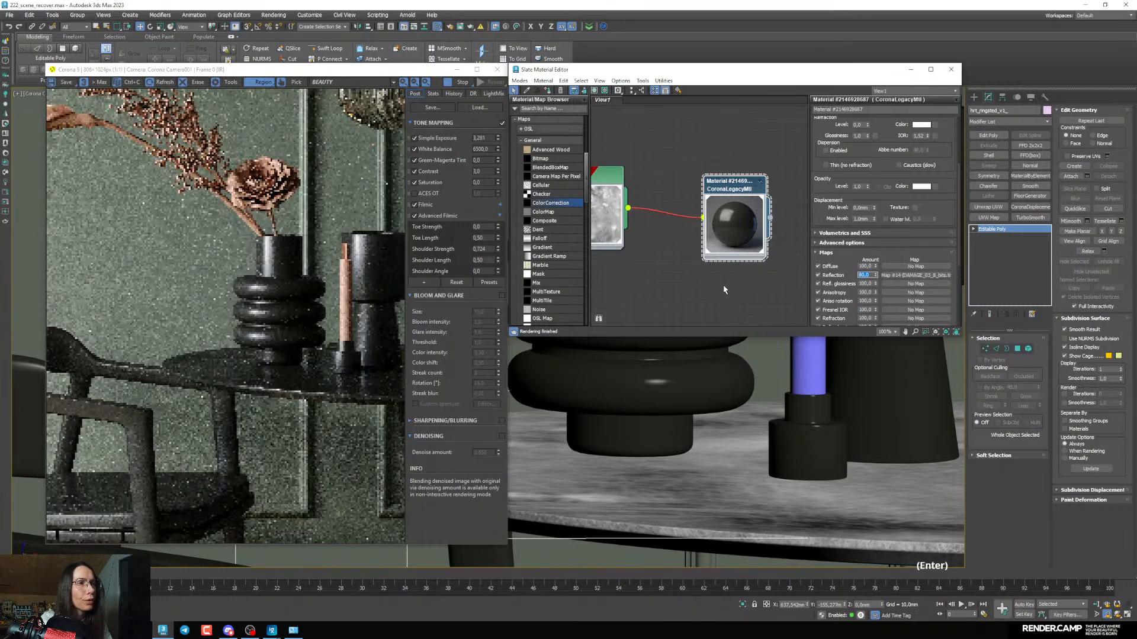
Limit the interactive render to a region around the round tabletop and the lower part of the vases
left_click(261, 82)
left_click_drag(142, 302, 400, 409)
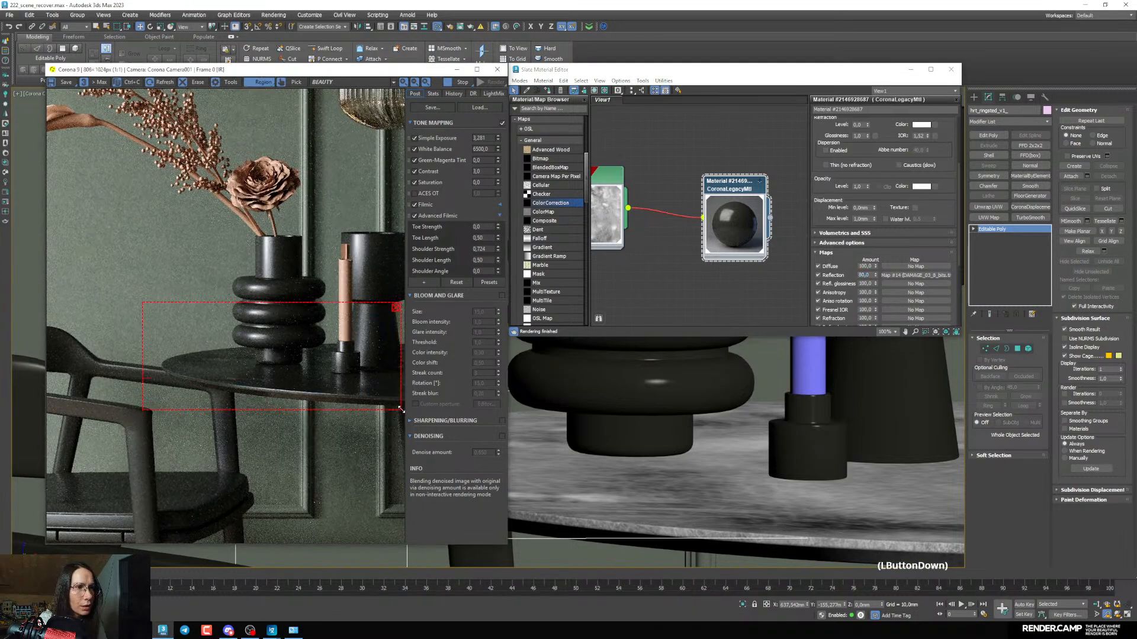
scroll(267, 369, "up", 1)
scroll(269, 367, "down", 1)
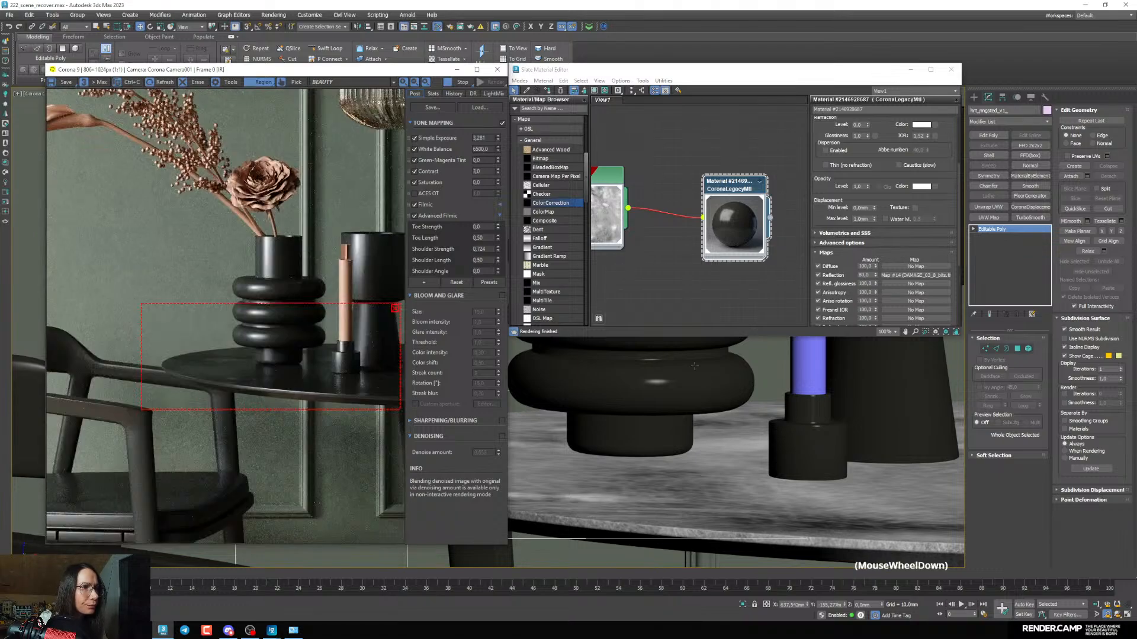
Set the amount of the table material's Reflection map to 60 and inspect the tabletop in the render
left_click(680, 273)
type("6-")
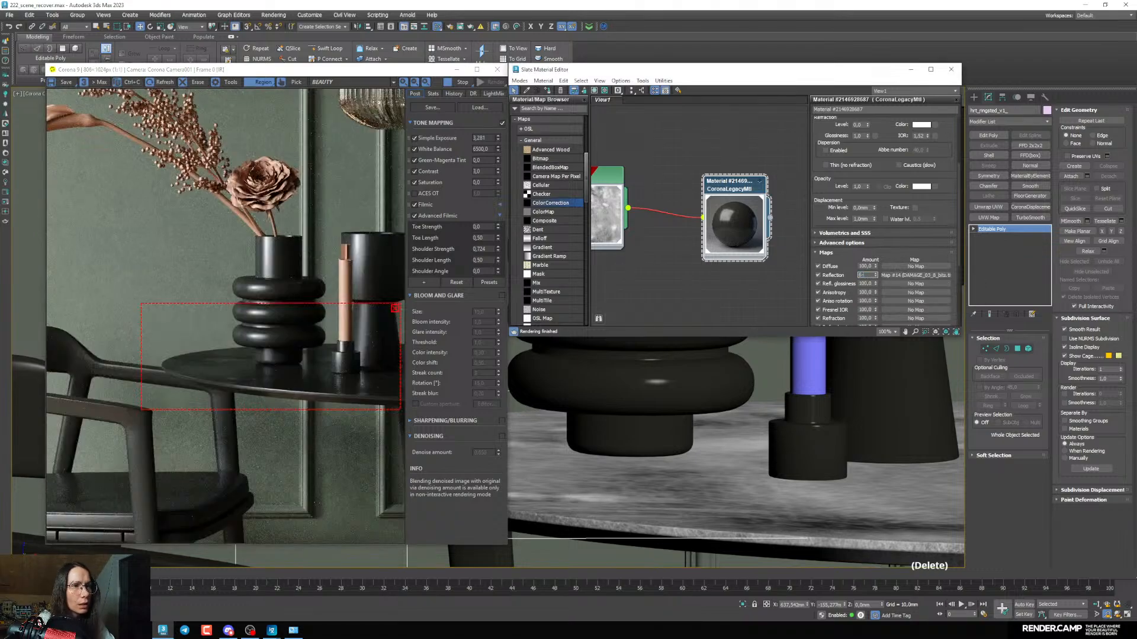
key("BackSpace")
type("0")
key("Return")
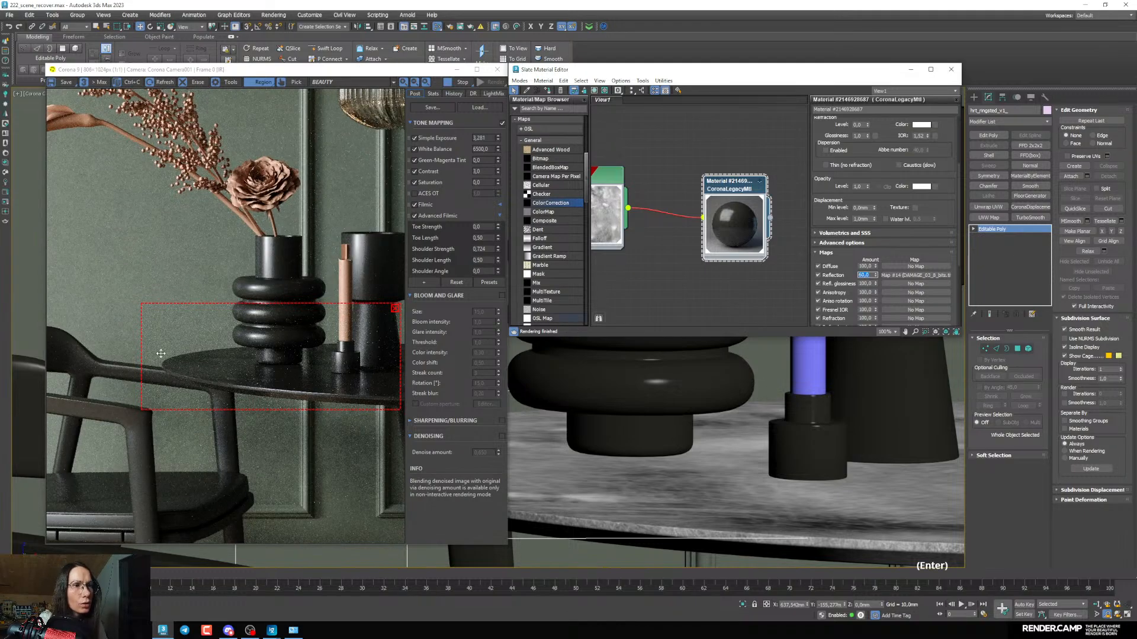
scroll(160, 353, "up", 1)
scroll(255, 382, "down", 1)
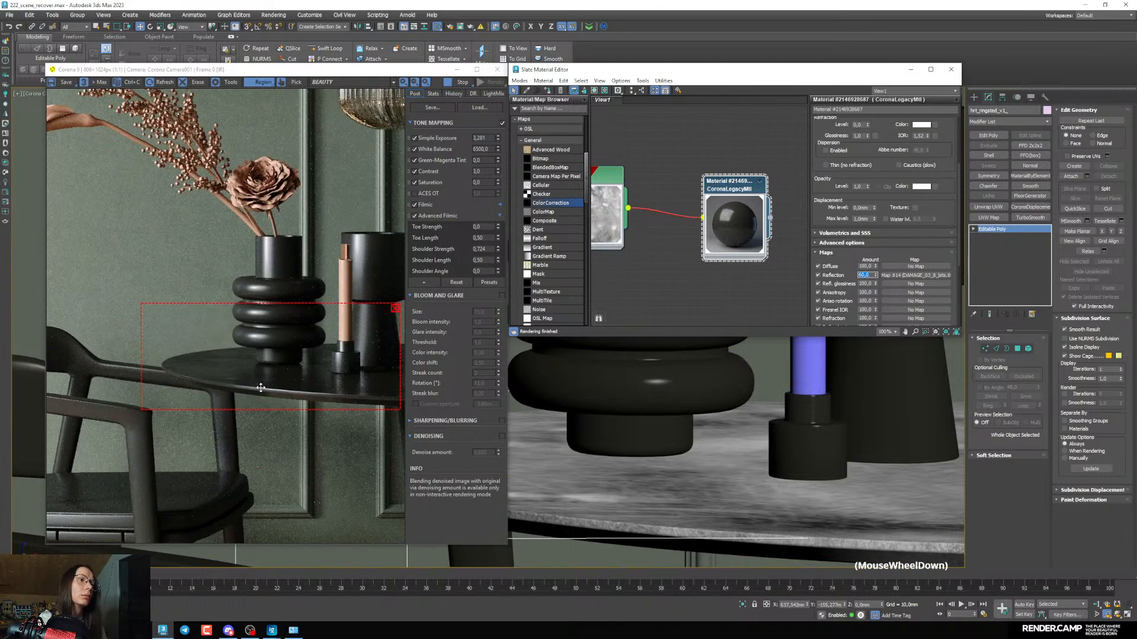
Switch to the texture folder and preview the TexturesCom_Plaster_Painted_4K_normal.tif and Wall_Stucco2 normal maps
scroll(703, 274, "down", 3)
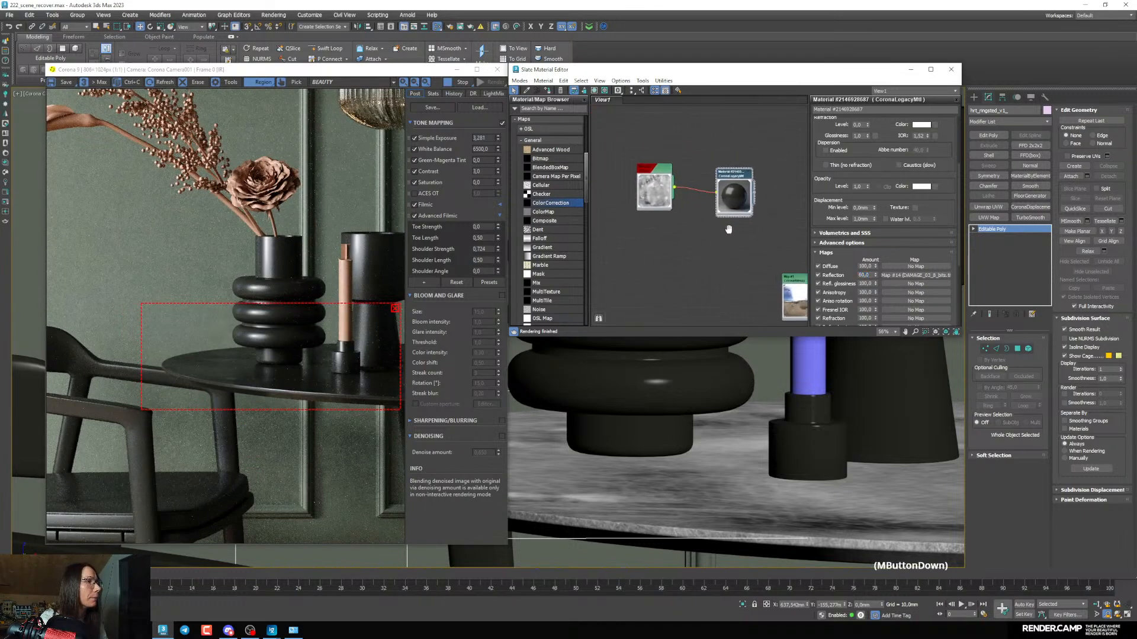
left_click(662, 226)
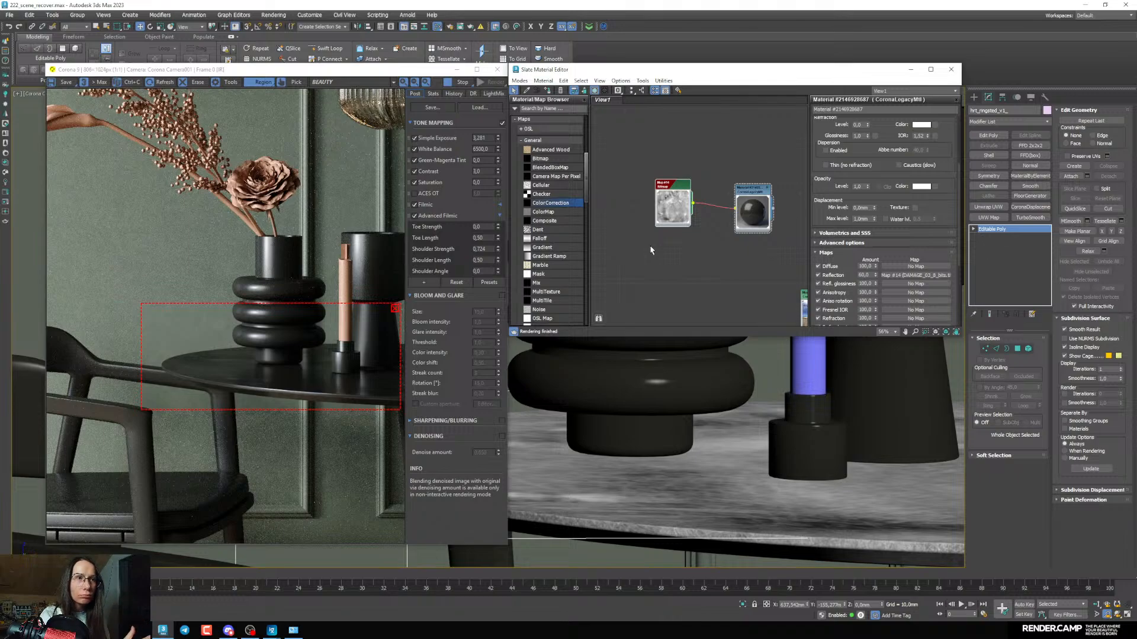
middle_click_drag(654, 210, 655, 157)
scroll(659, 157, "up", 2)
left_click_drag(664, 155, 665, 174)
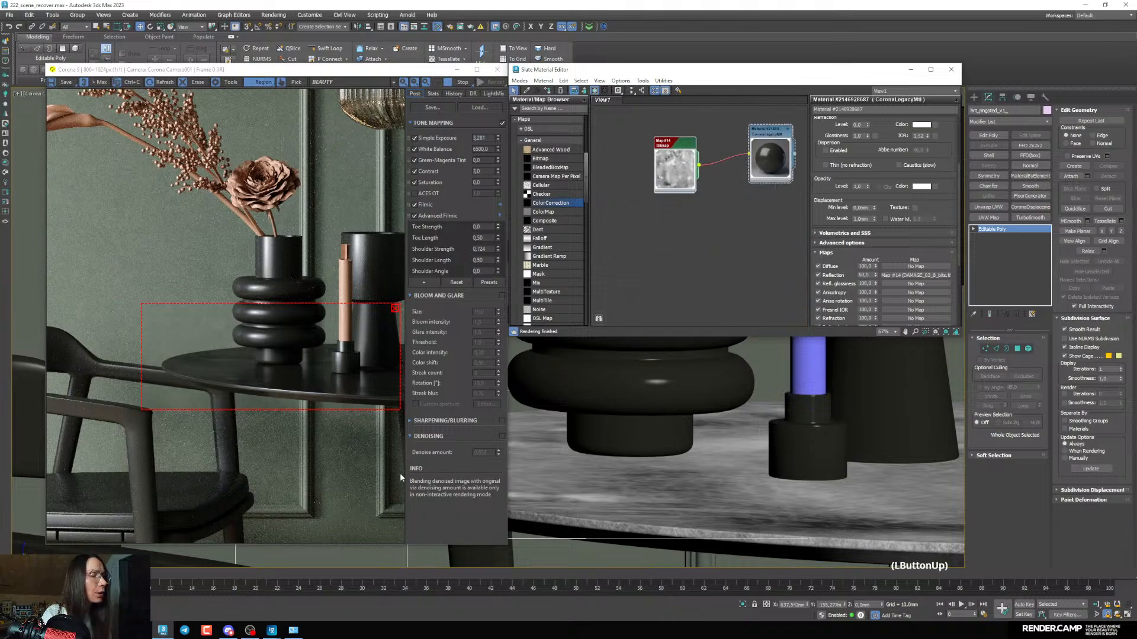
key("alt+Tab")
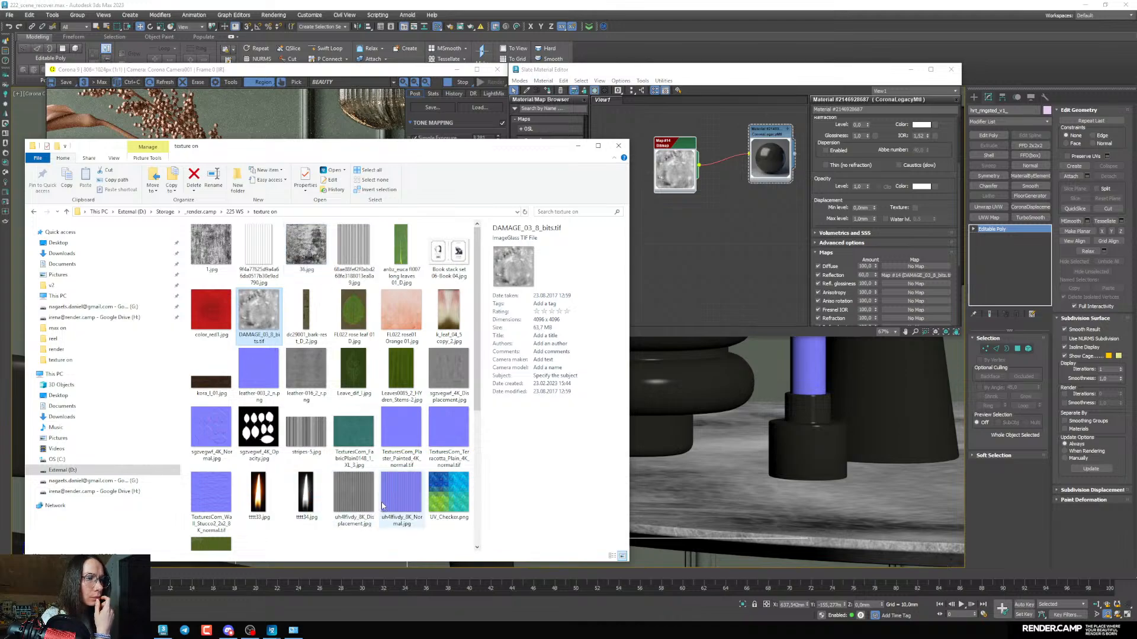
left_click(405, 441)
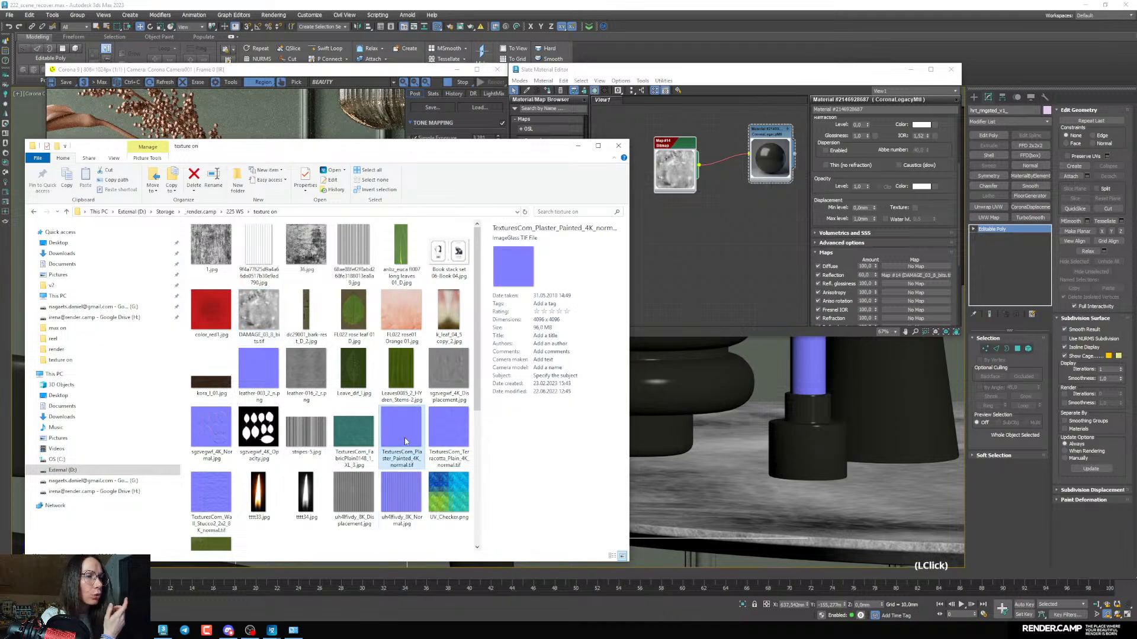
double_click(432, 445)
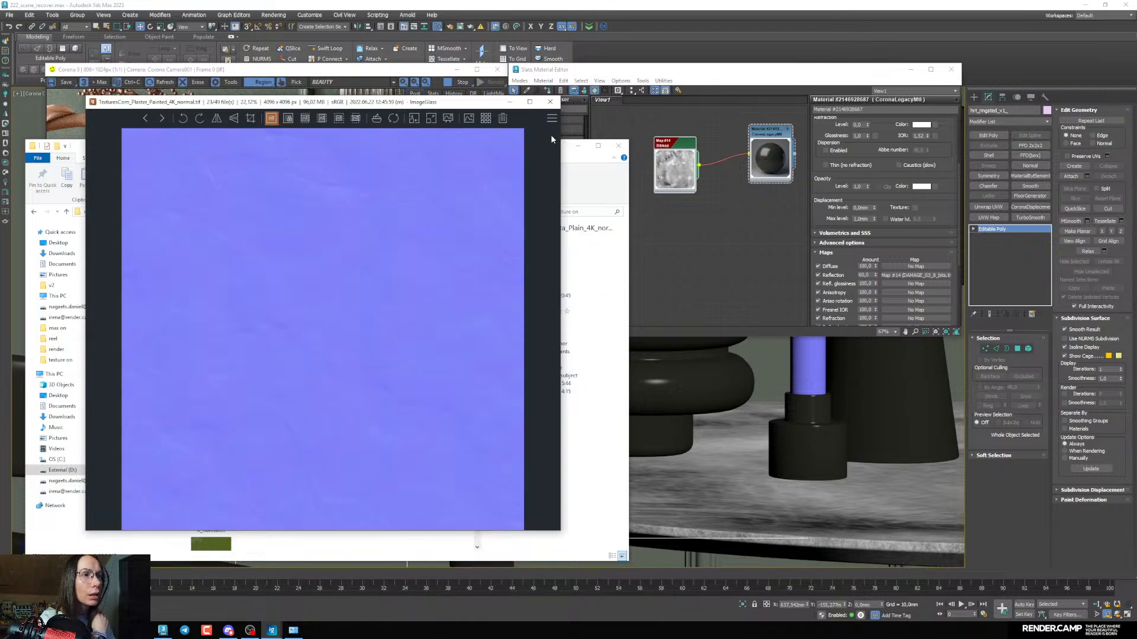
left_click(551, 103)
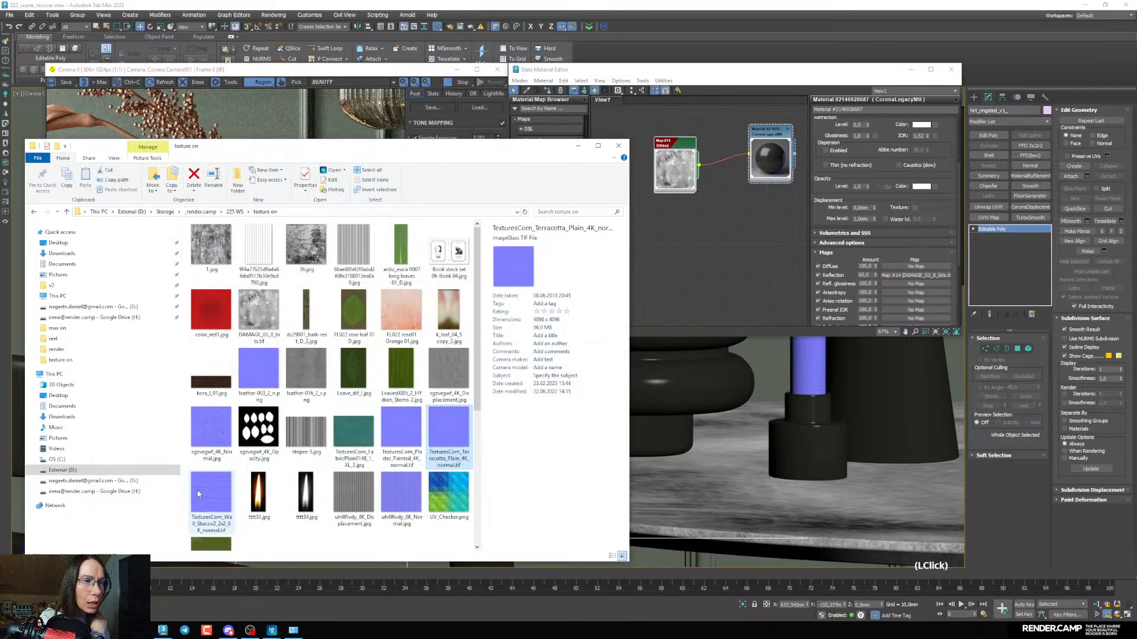
double_click(215, 482)
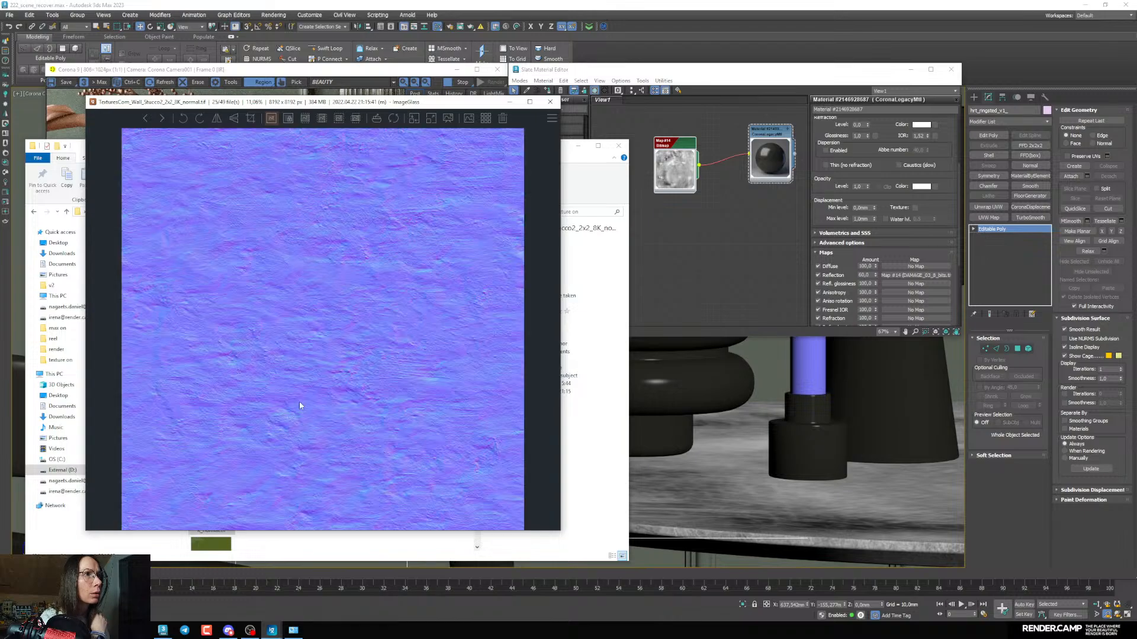
left_click(549, 103)
left_click_drag(400, 435, 684, 262)
middle_click_drag(719, 273, 678, 220)
scroll(680, 228, "down", 2)
scroll(686, 209, "down", 1)
double_click(666, 230)
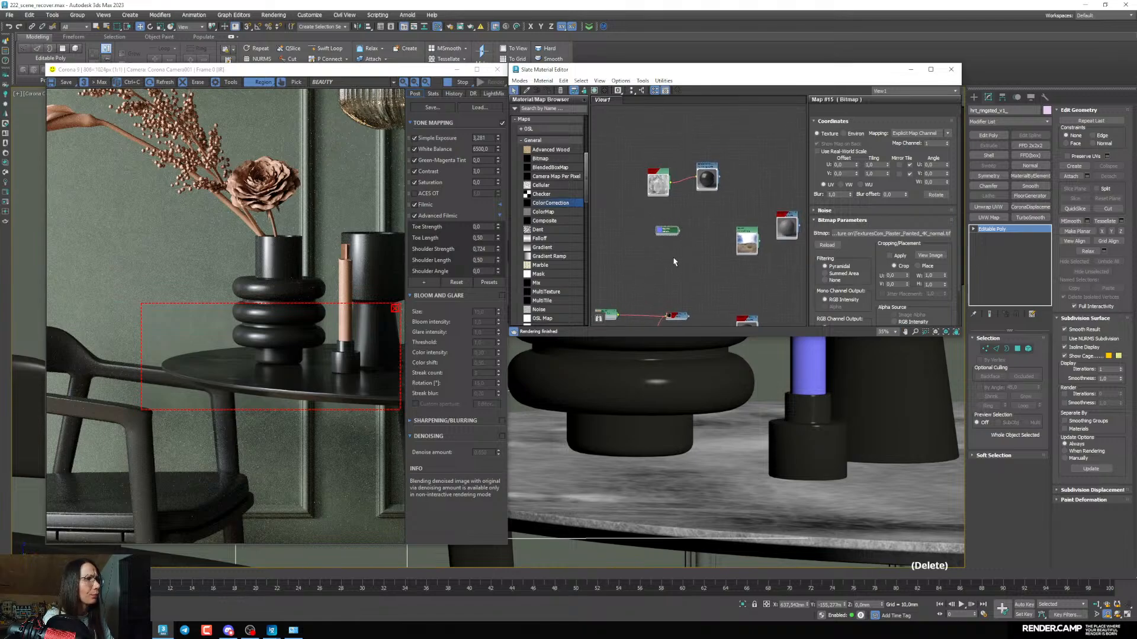
left_click(640, 238)
Duplicate the existing Corona Normal node with its painted plaster bitmap and place the copy beside the table's material
scroll(678, 261, "up", 3)
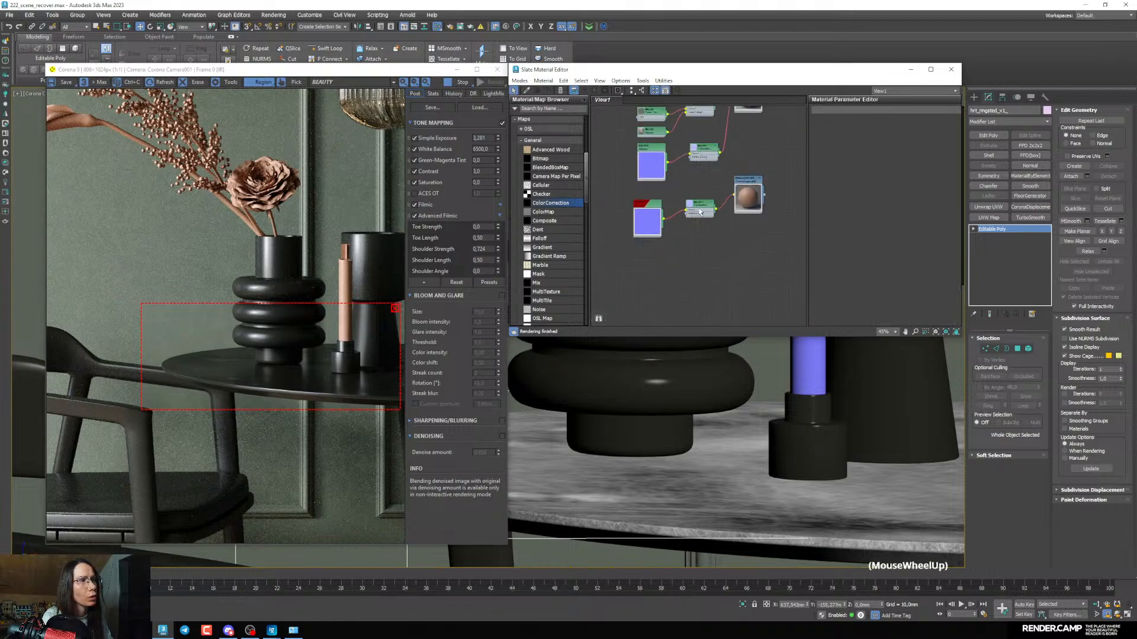
scroll(700, 212, "down", 4)
left_click(662, 161, "shift")
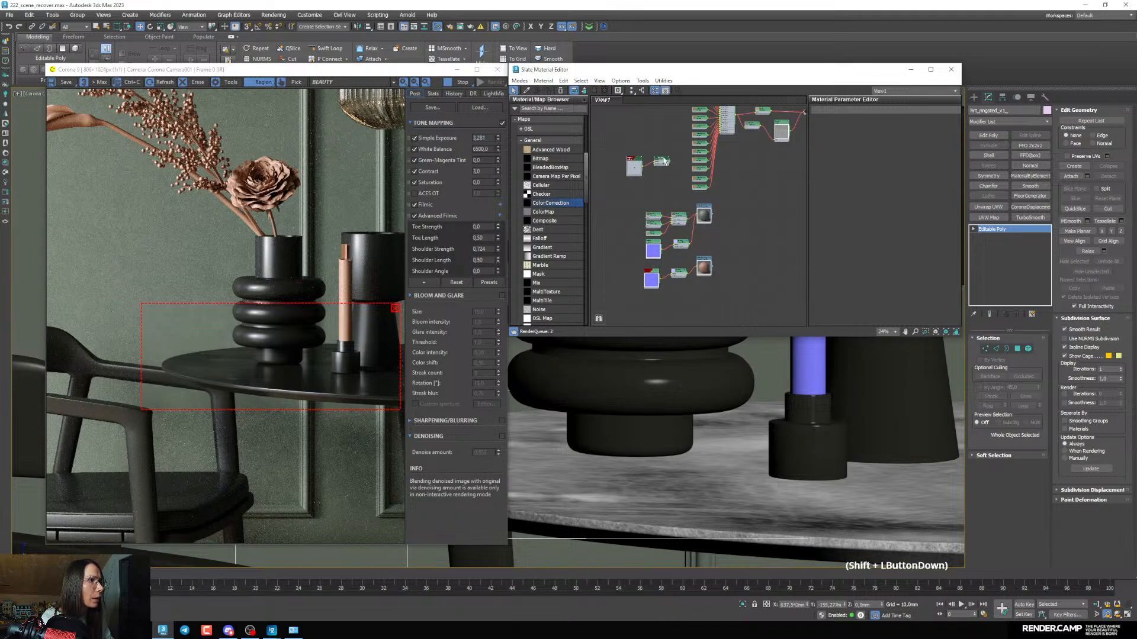
left_click_drag(664, 161, 659, 154, "shift")
middle_click_drag(662, 156, 647, 224)
left_click_drag(647, 225, 745, 121)
mouse_move(745, 121)
middle_mouse_down()
mouse_move(701, 240)
mouse_move(656, 239)
middle_mouse_up()
left_click(702, 240)
Connect the copied Corona Normal map to the bump input of the table's material
scroll(730, 236, "up", 6)
left_click_drag(736, 189, 739, 208)
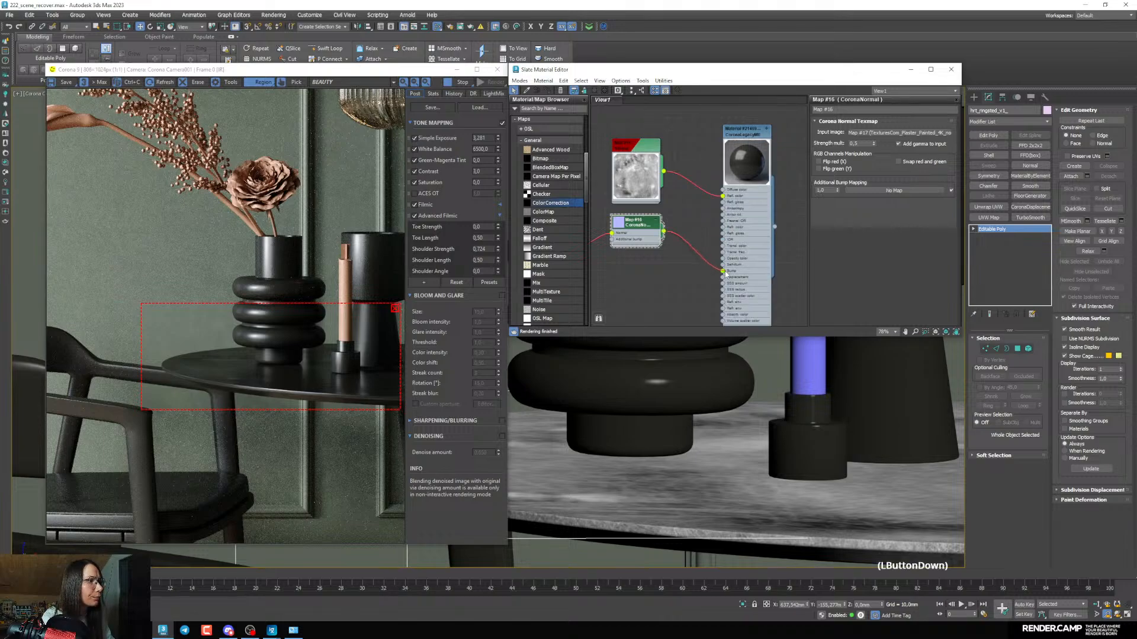
left_click_drag(726, 273, 724, 272)
scroll(649, 233, "down", 3)
Display the copied painted plaster normal bitmap on the table in the viewport
middle_click_drag(660, 283, 676, 239)
right_click(637, 217)
left_click(638, 231)
left_click(637, 210)
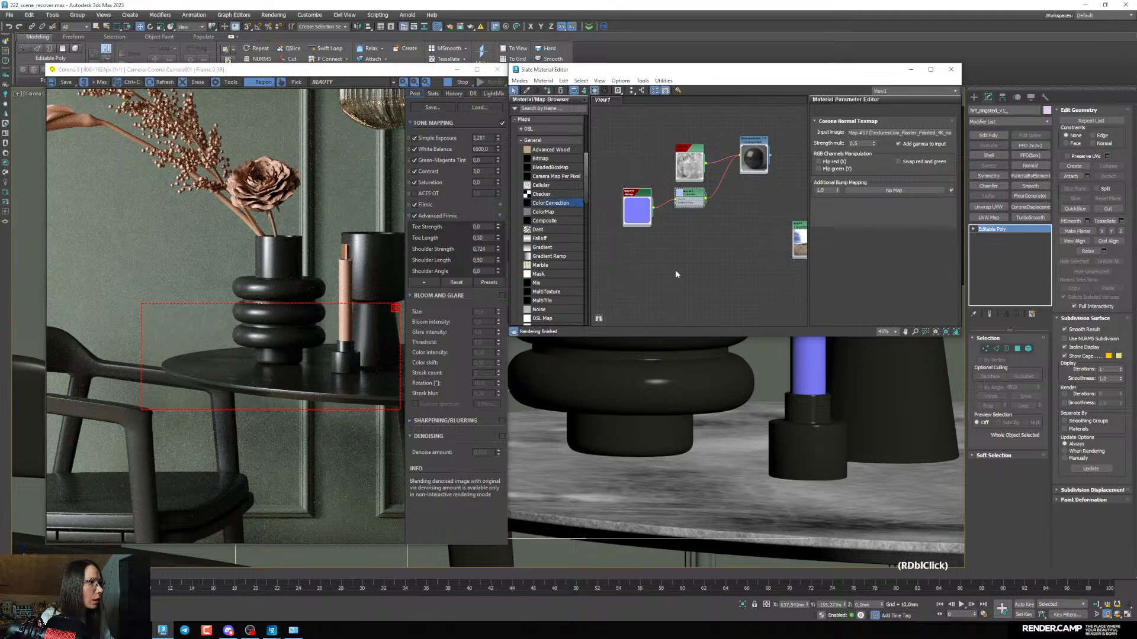
right_click(641, 217)
left_click(621, 208)
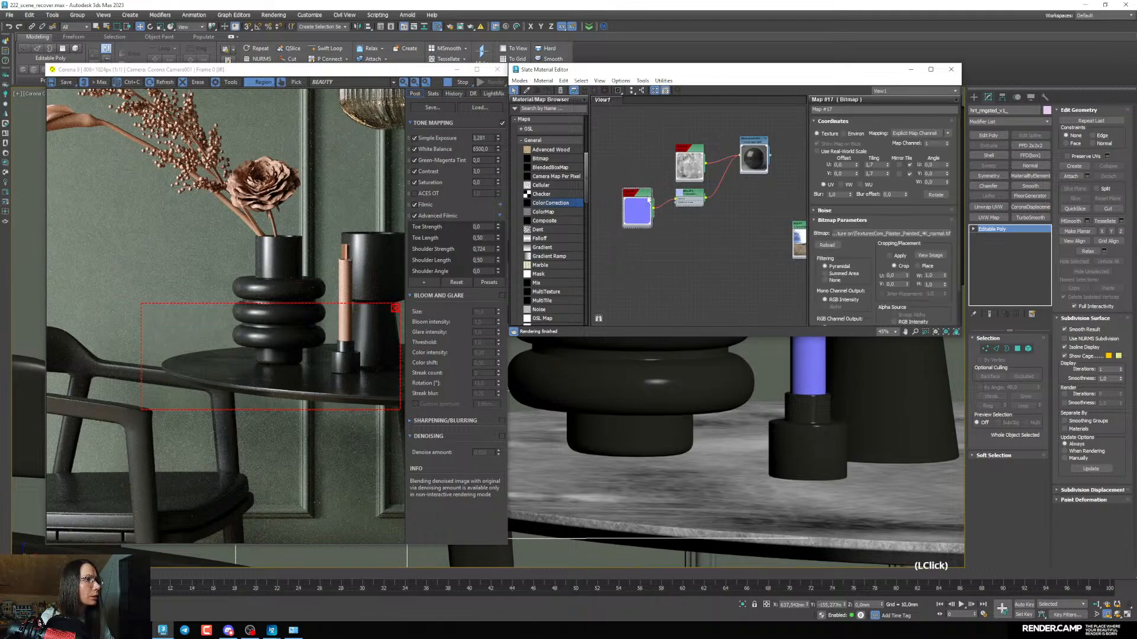
left_click(594, 91)
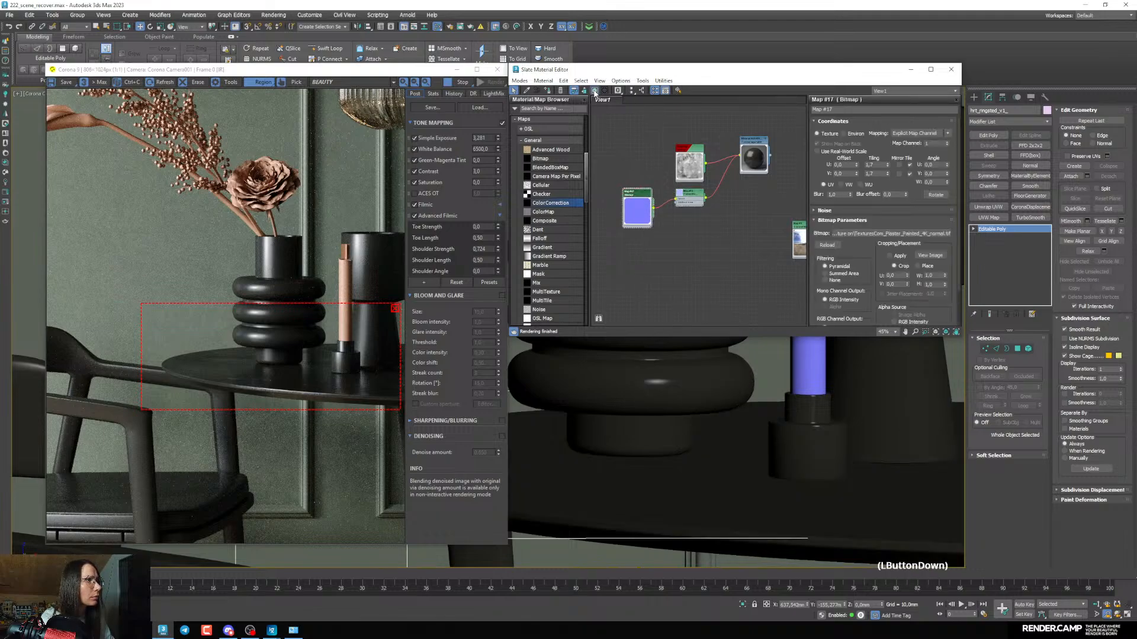
Bring the table's base into view, enlarge the render region over it and examine the plaster relief up close
middle_click_drag(740, 498, 736, 345)
scroll(736, 349, "down", 3)
middle_click_drag(723, 474, 685, 284)
scroll(726, 494, "up", 4)
middle_click_drag(726, 491, 729, 434)
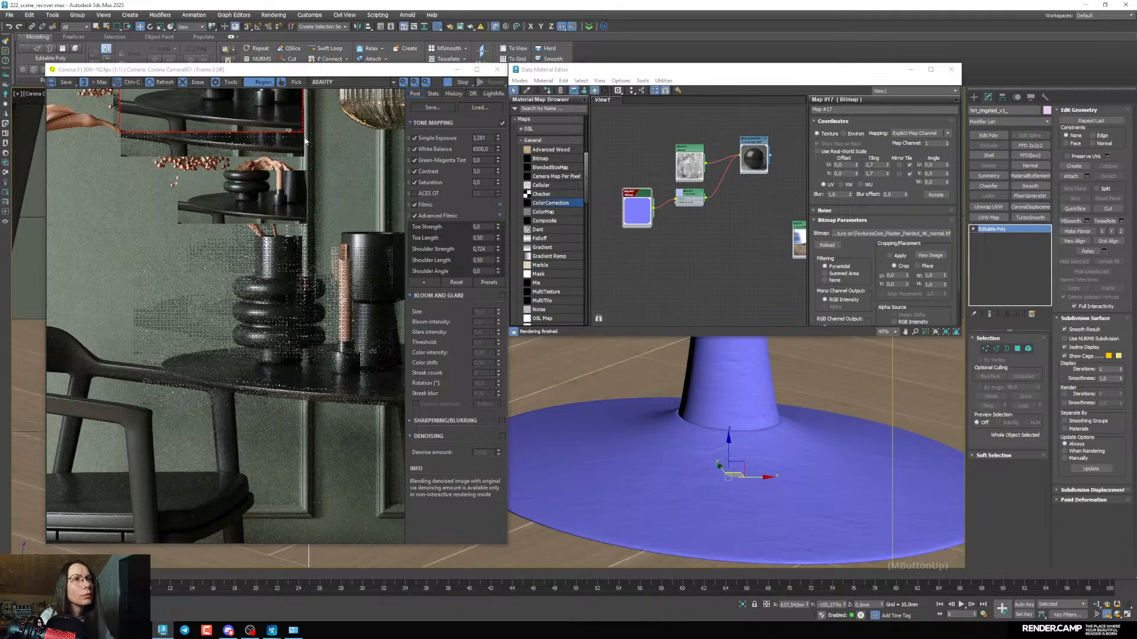
left_click_drag(304, 131, 405, 421)
scroll(321, 376, "up", 3)
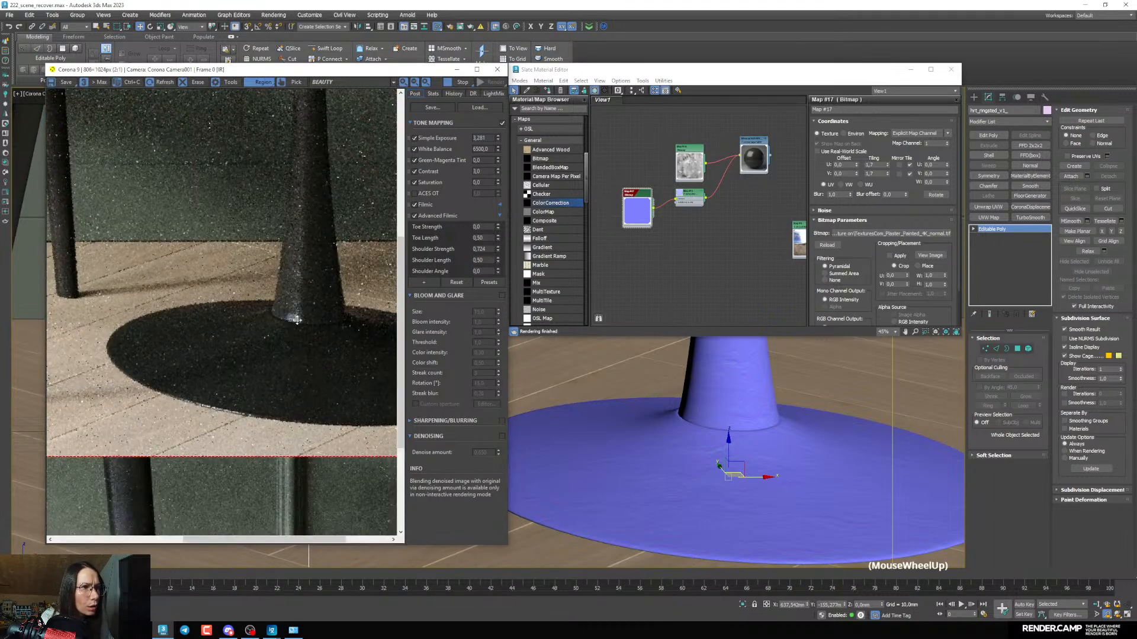
scroll(740, 429, "up", 2)
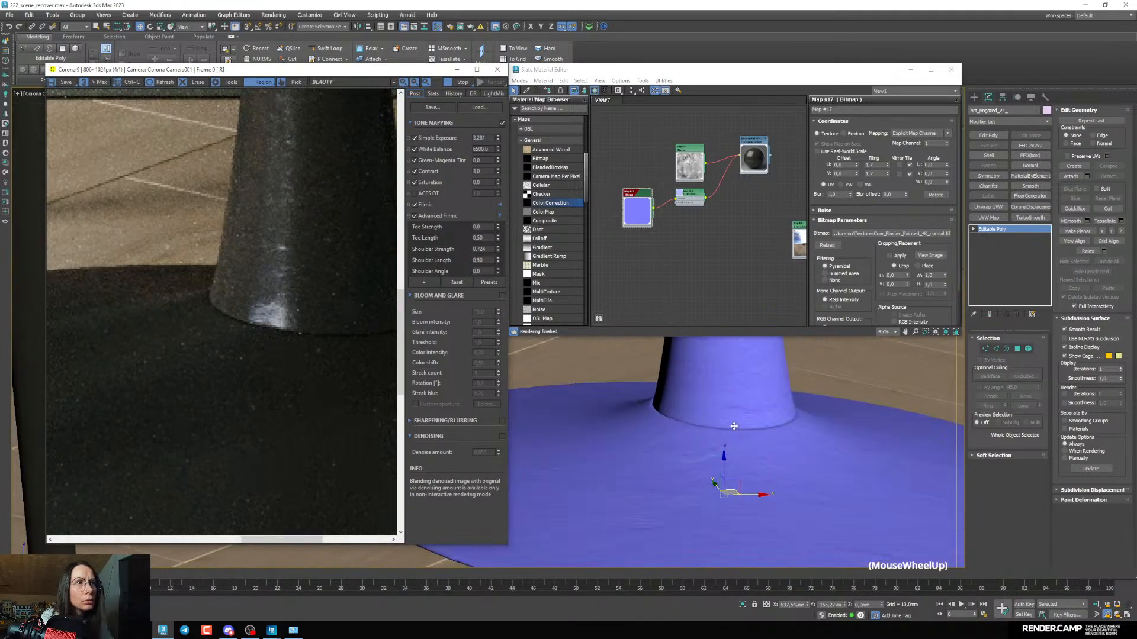
scroll(262, 300, "down", 1)
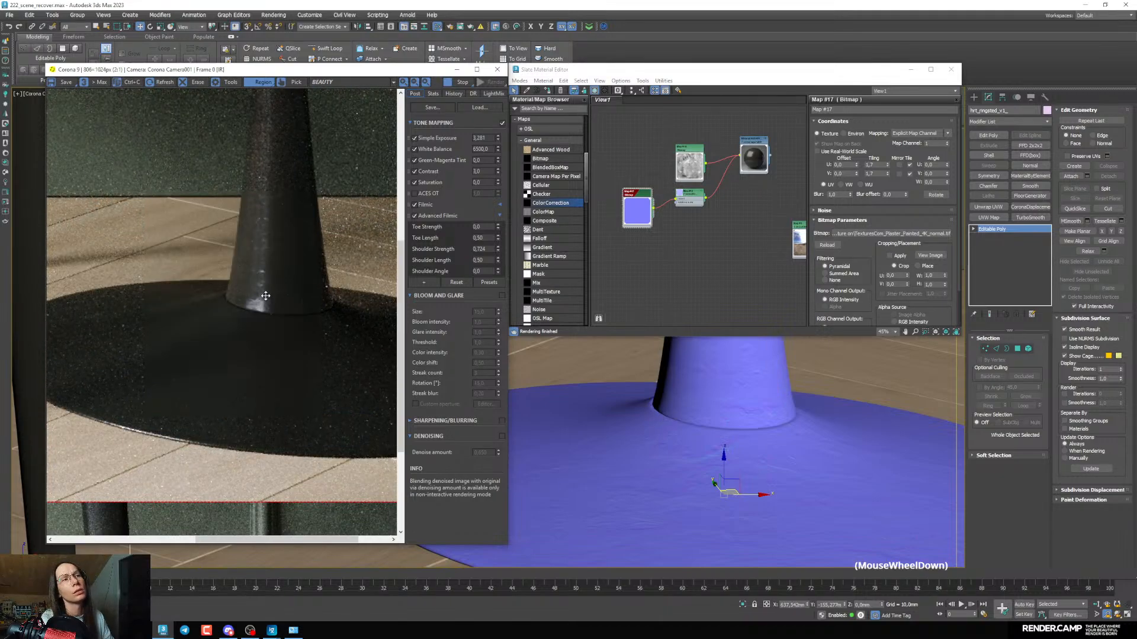
Set the strength multiplier of the table's Corona Normal map to 0,7 and inspect the base in the render
middle_click_drag(733, 176, 721, 245)
scroll(698, 225, "up", 2)
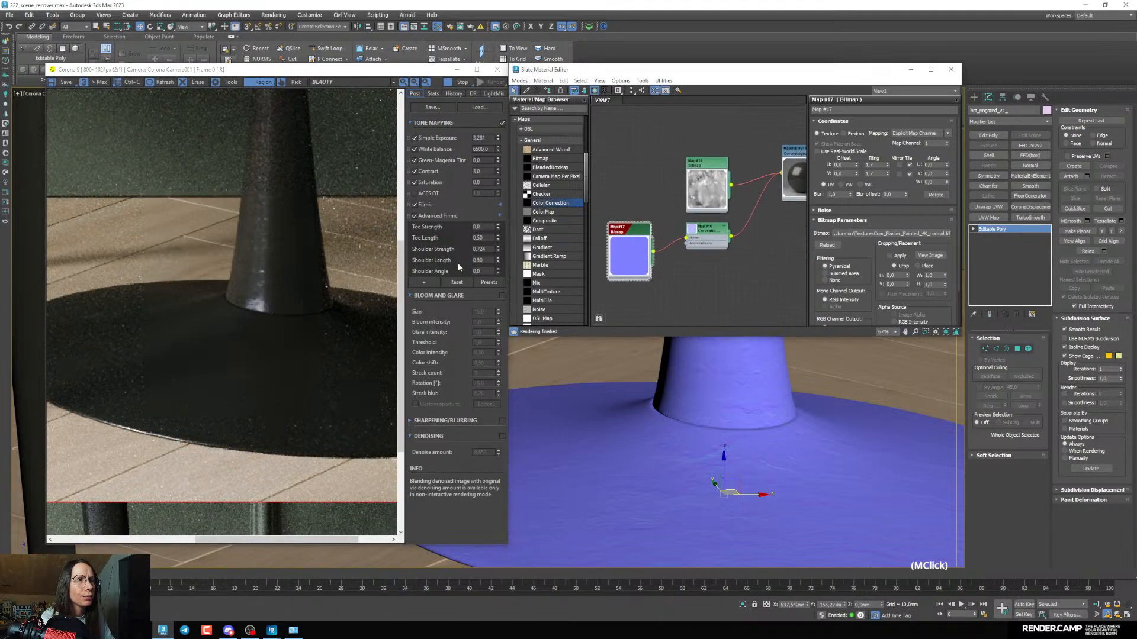
scroll(647, 174, "up", 2)
double_click(734, 237)
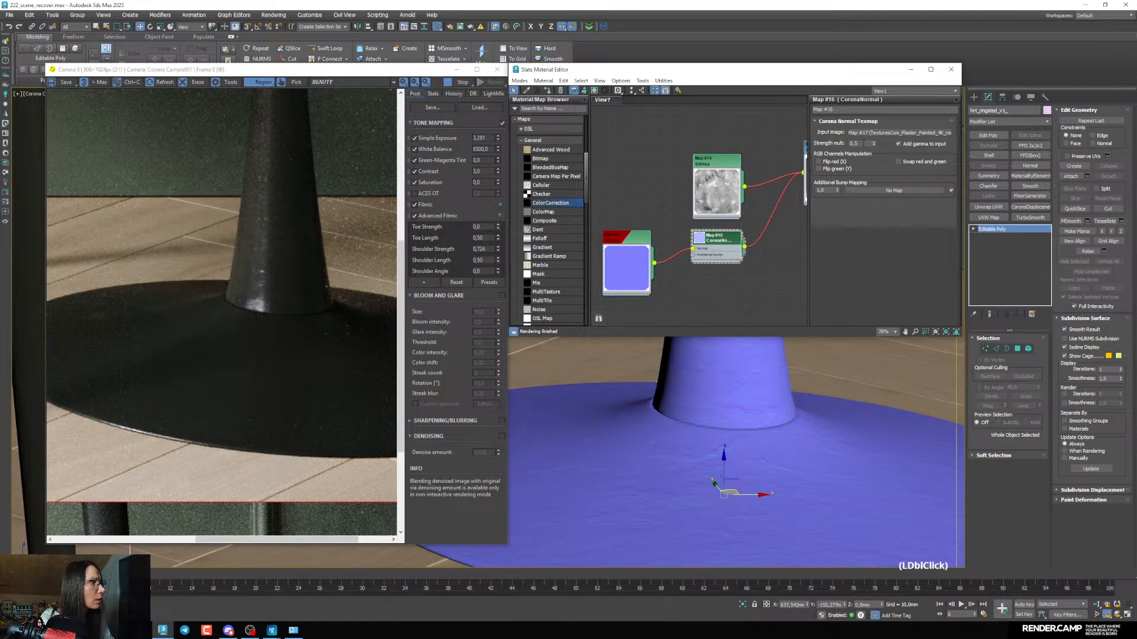
double_click(853, 143)
key("BackSpace")
type("0,7")
key("Return")
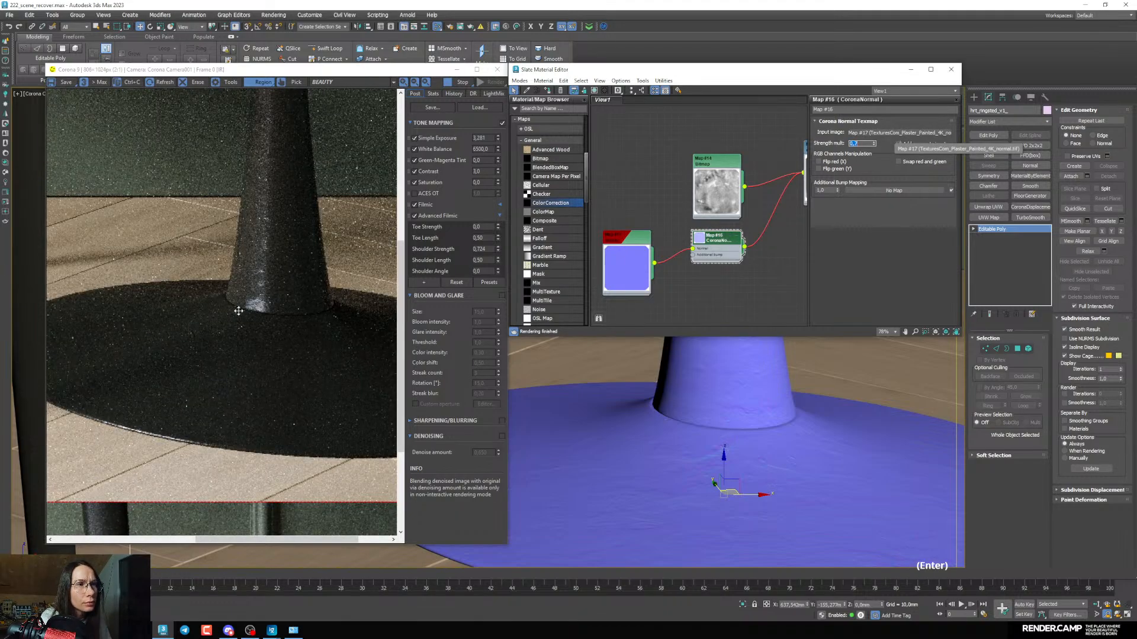
scroll(238, 310, "up", 1)
scroll(247, 314, "down", 1)
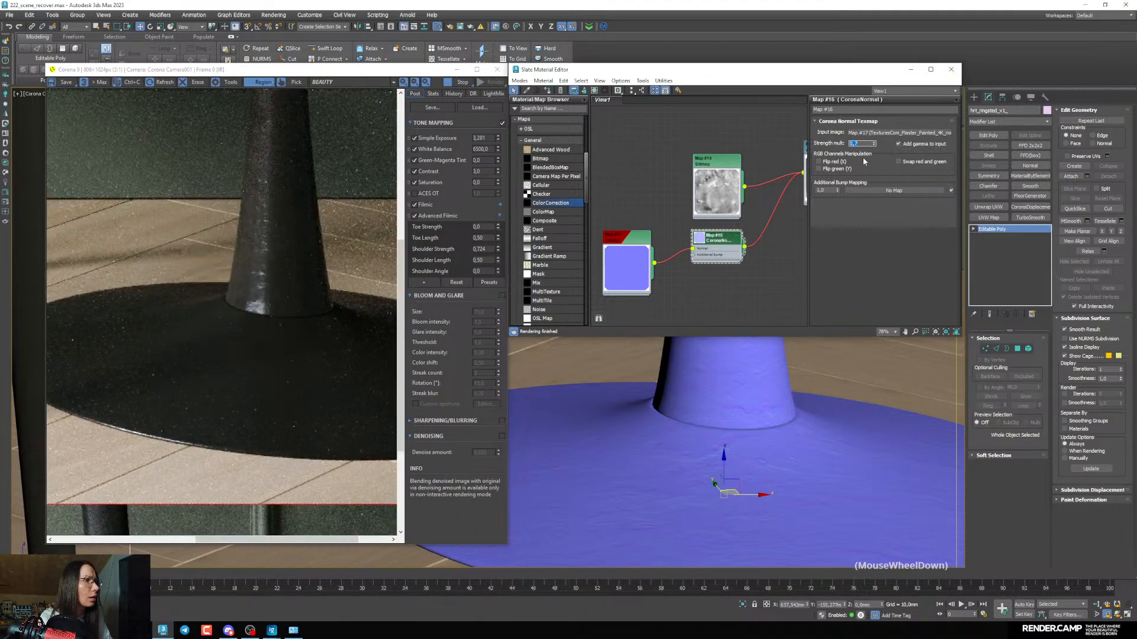
Set the tiling of the table's painted plaster normal bitmap to 2,0 in both U and V
middle_click_drag(632, 249, 647, 218)
left_click(647, 217)
double_click(647, 218)
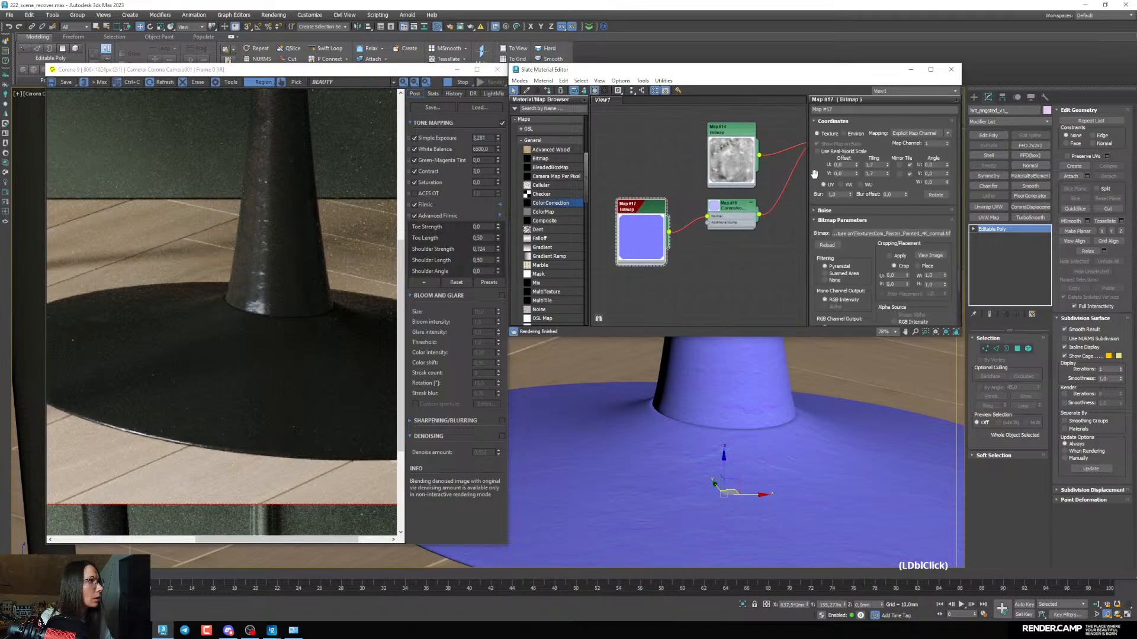
key("BackSpace")
type("3")
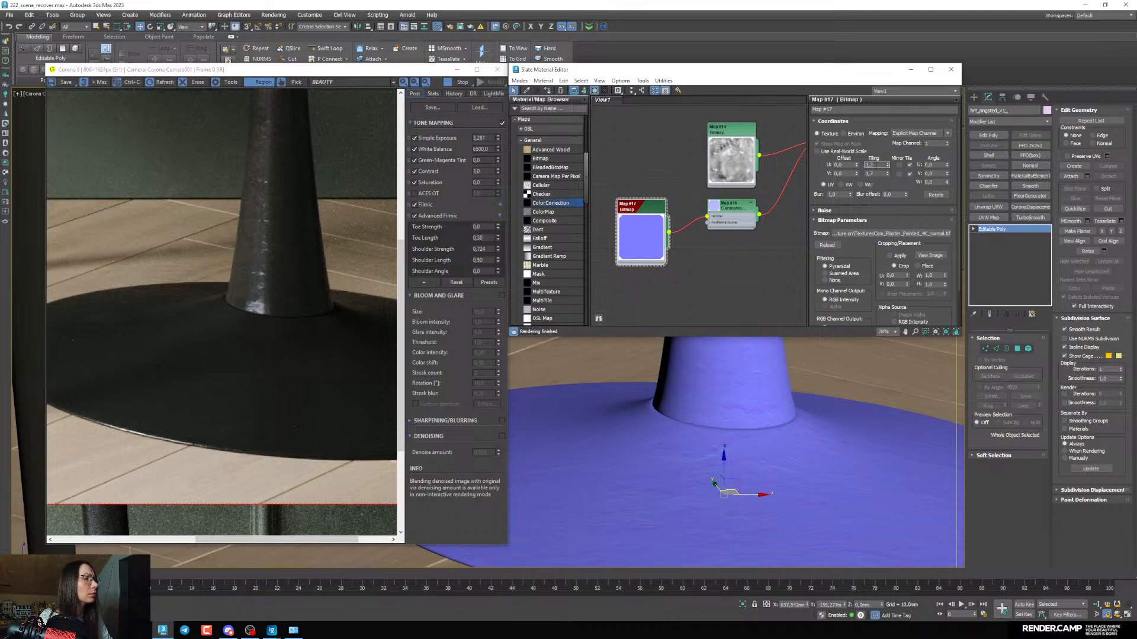
key("BackSpace")
key("BackSpace")
key("BackSpace")
type("2")
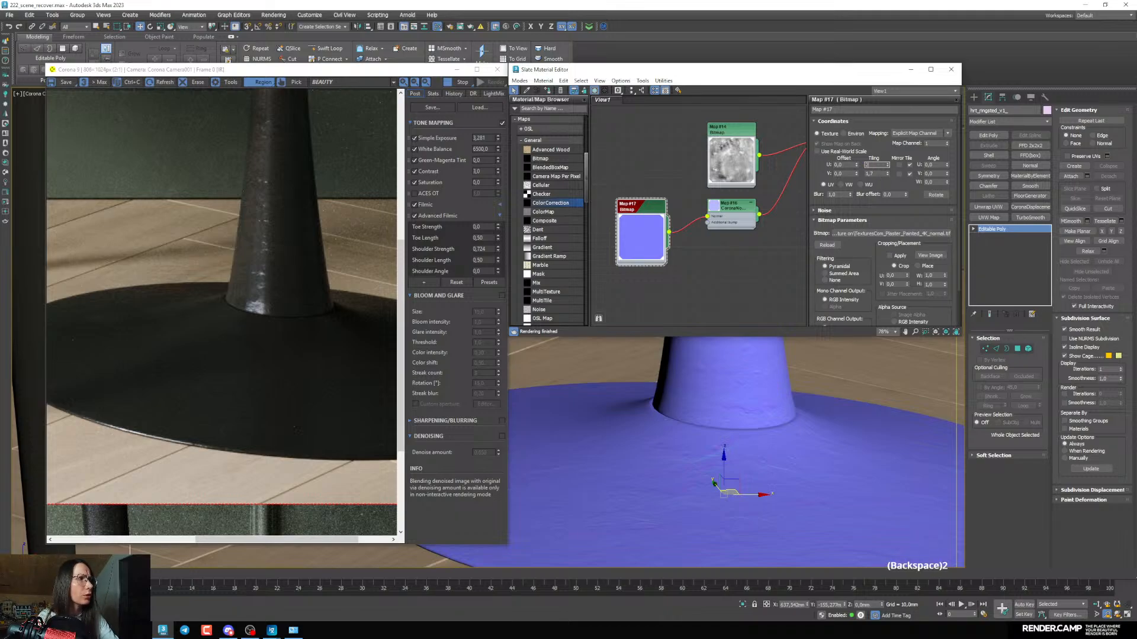
key("Tab")
type("2")
key("Return")
Examine the plaster relief on the table's base and lower leg in the render at close and wider range
scroll(269, 258, "up", 2)
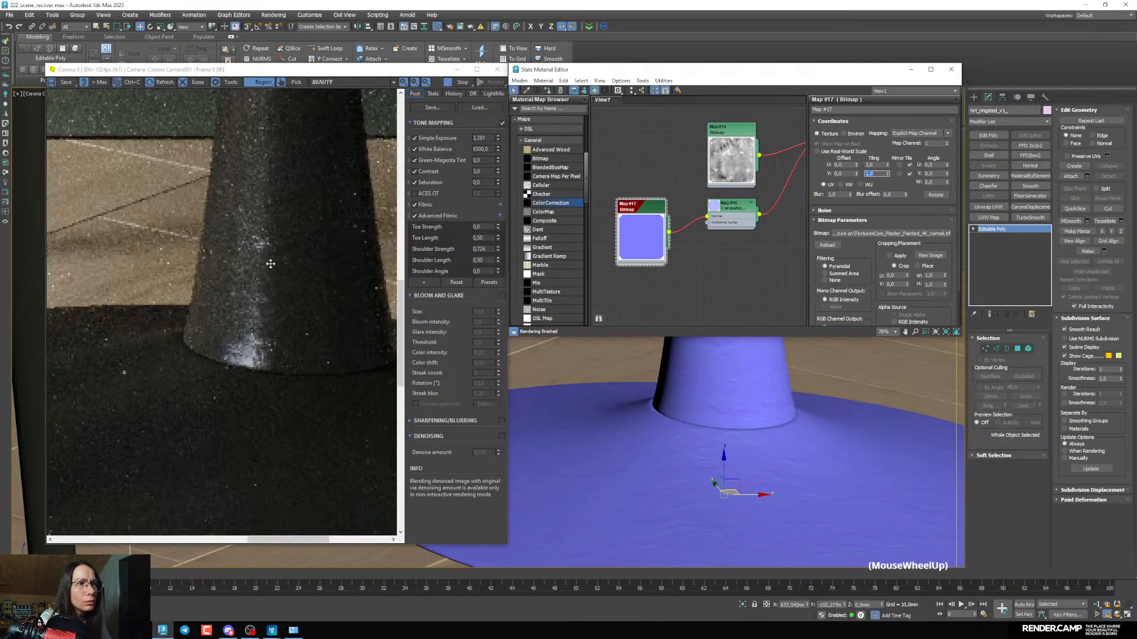
scroll(273, 267, "down", 2)
scroll(620, 416, "up", 3)
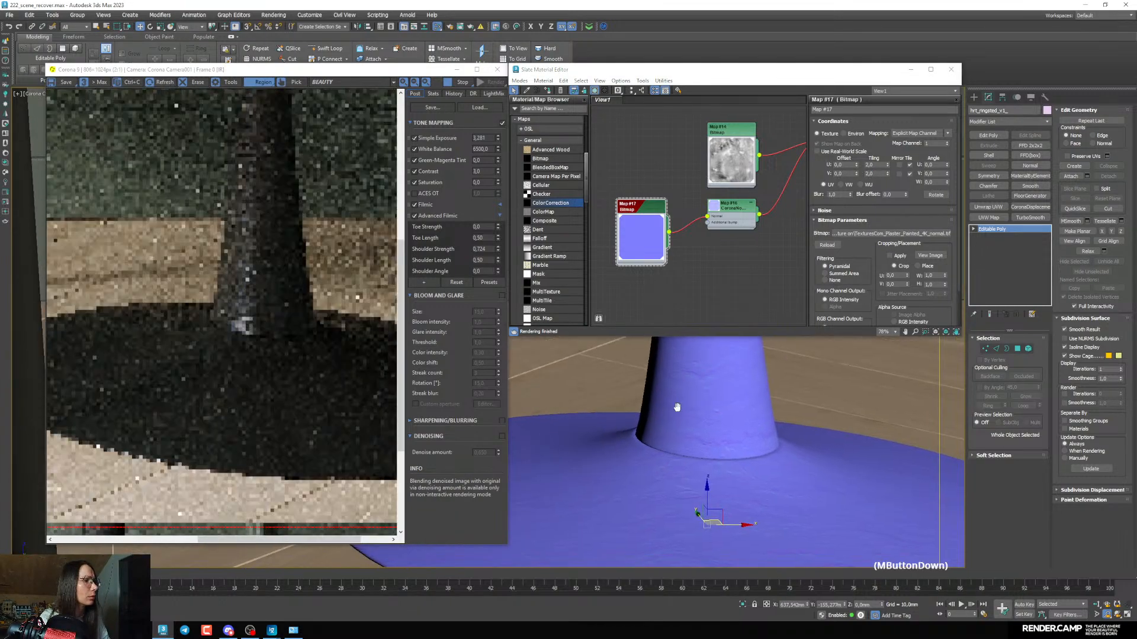
scroll(256, 291, "up", 4)
scroll(257, 291, "down", 3)
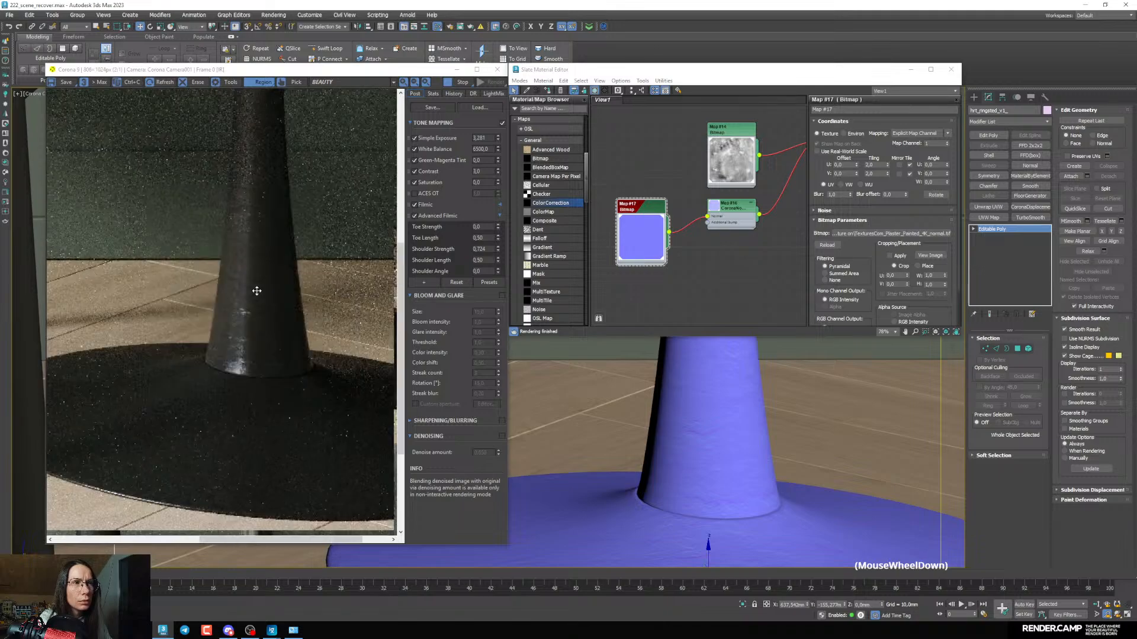
scroll(256, 289, "down", 1)
scroll(698, 415, "down", 3)
Examine the plaster relief along the tabletop's rim and around the vases on its surface in the render
middle_click_drag(690, 379, 697, 486)
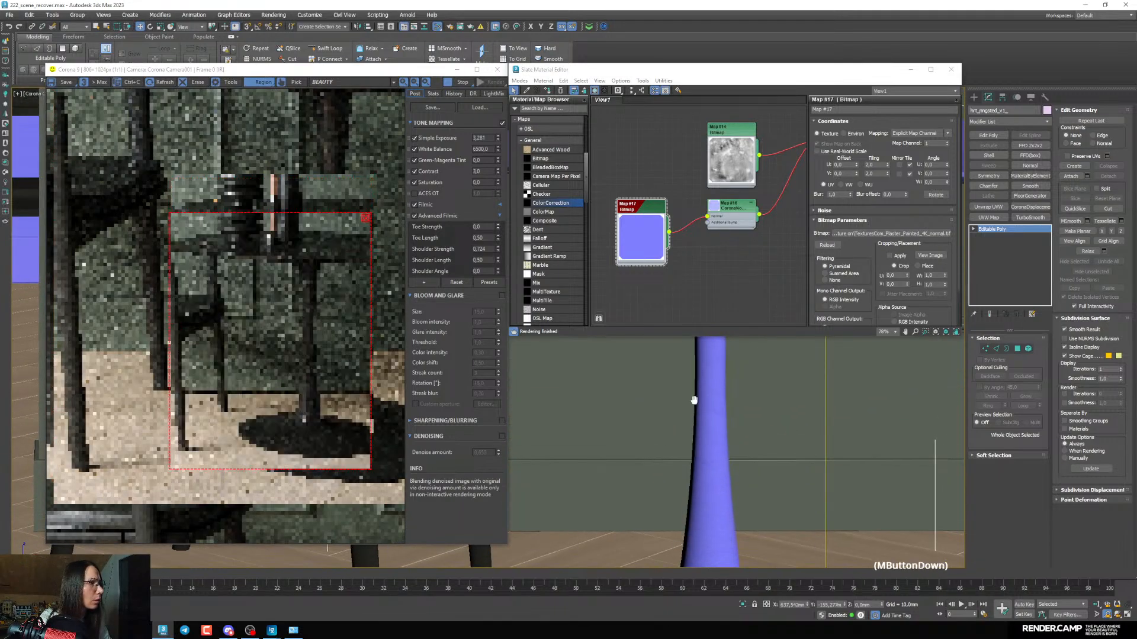
middle_click_drag(695, 398, 707, 491)
scroll(707, 490, "up", 3)
scroll(283, 355, "up", 4)
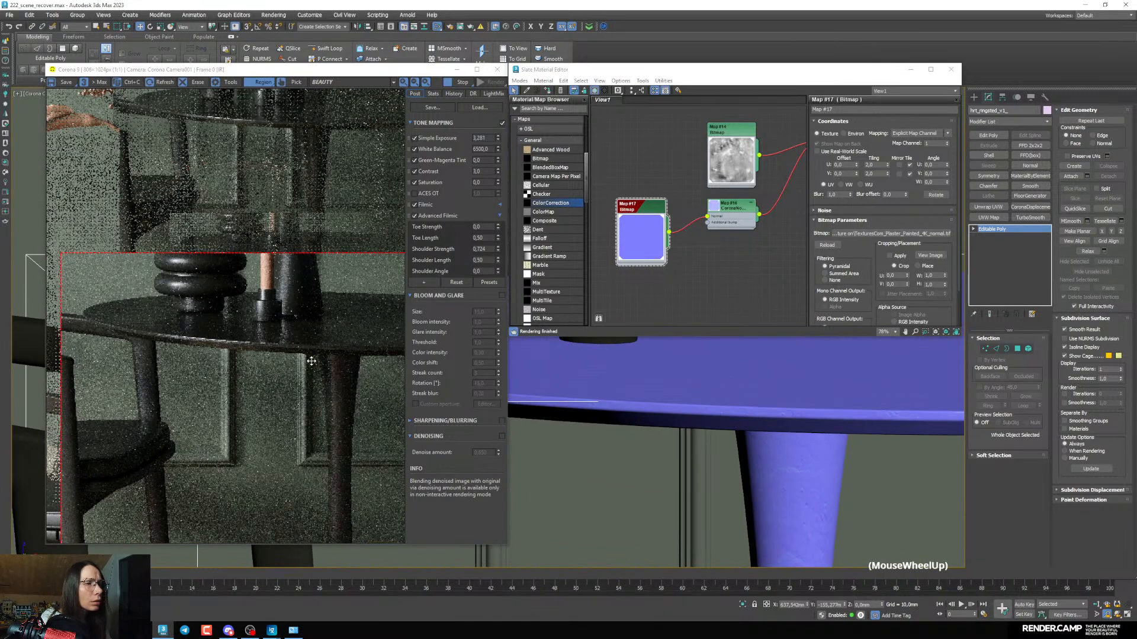
scroll(228, 351, "up", 1)
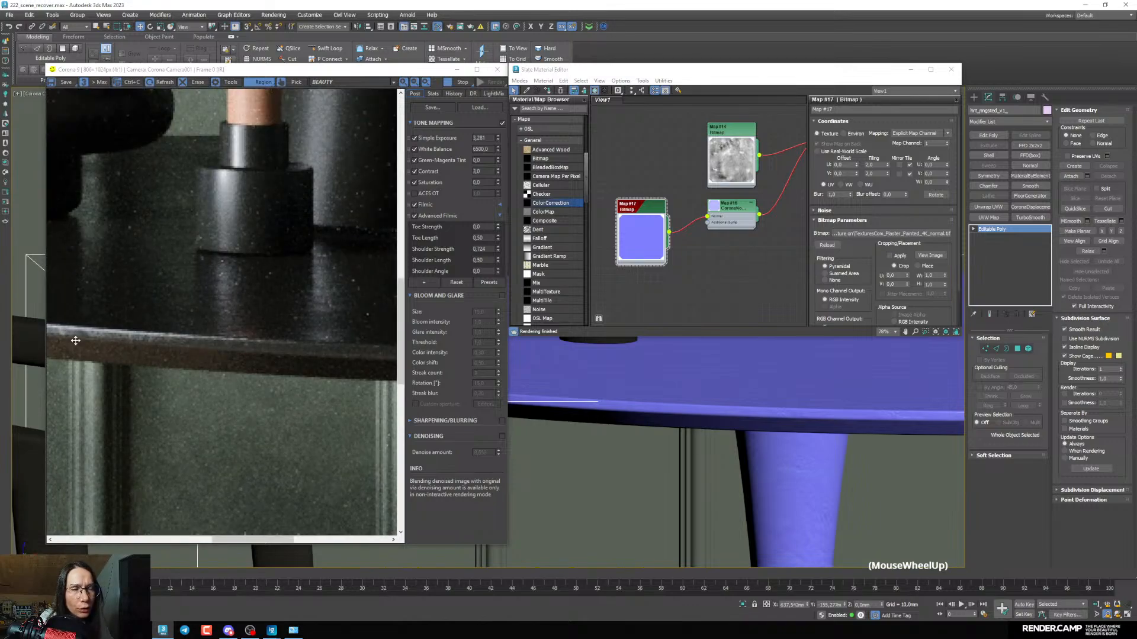
scroll(144, 363, "down", 1)
middle_click_drag(572, 423, 719, 438)
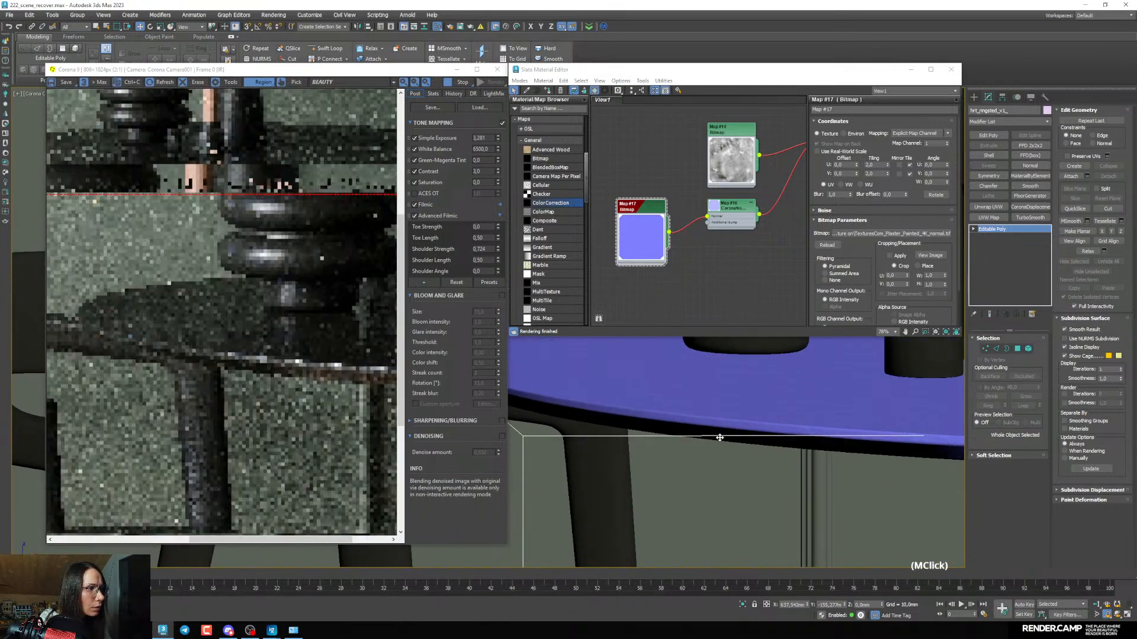
scroll(631, 418, "up", 3)
scroll(203, 363, "up", 1)
scroll(254, 362, "down", 1)
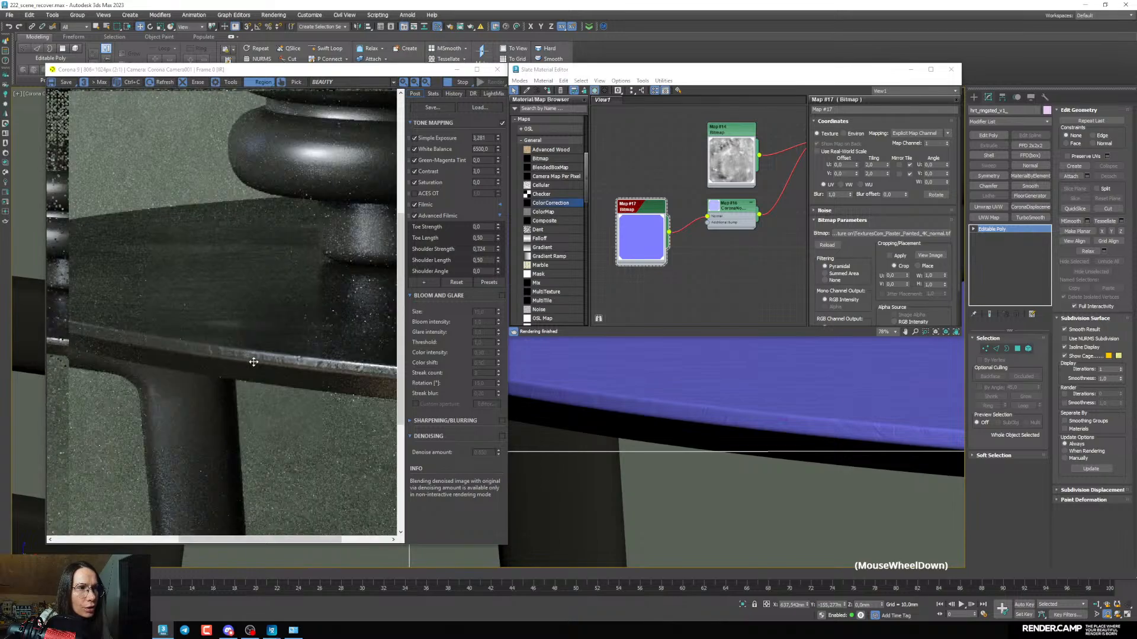
scroll(218, 351, "down", 1)
scroll(170, 330, "up", 2)
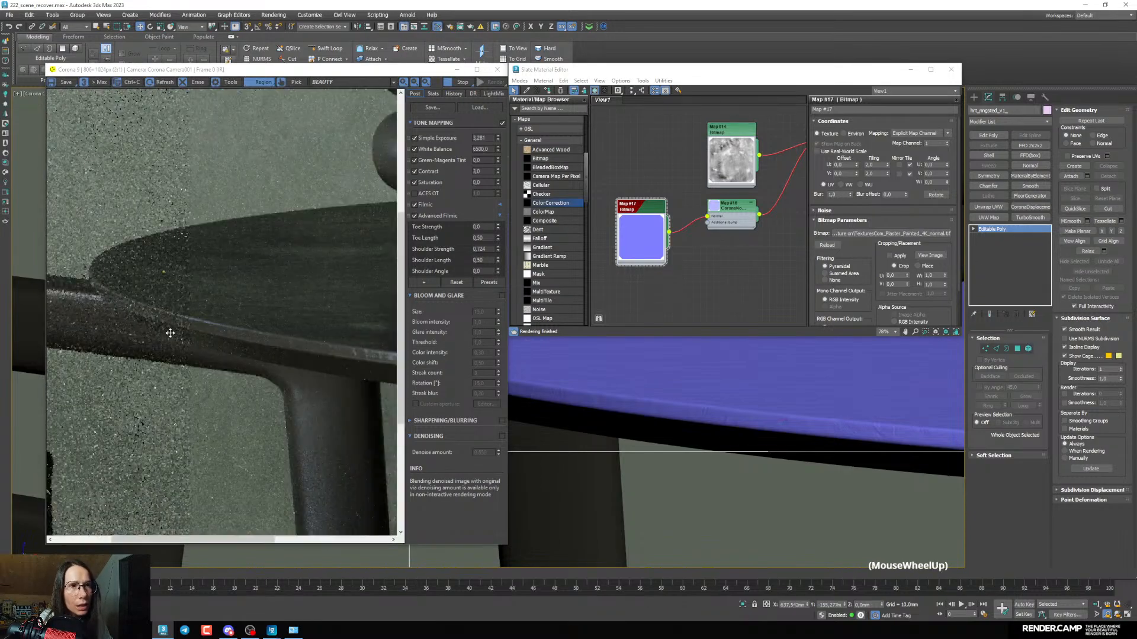
scroll(181, 328, "down", 2)
middle_click_drag(790, 408, 633, 471)
middle_click_drag(754, 441, 693, 440)
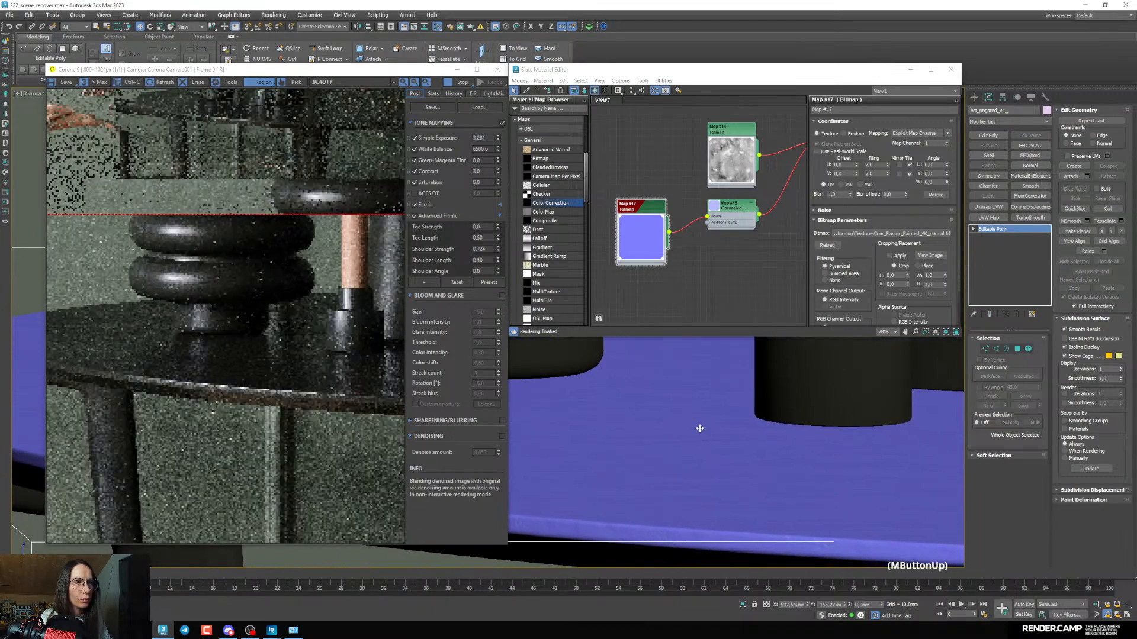
middle_click_drag(811, 456, 744, 446)
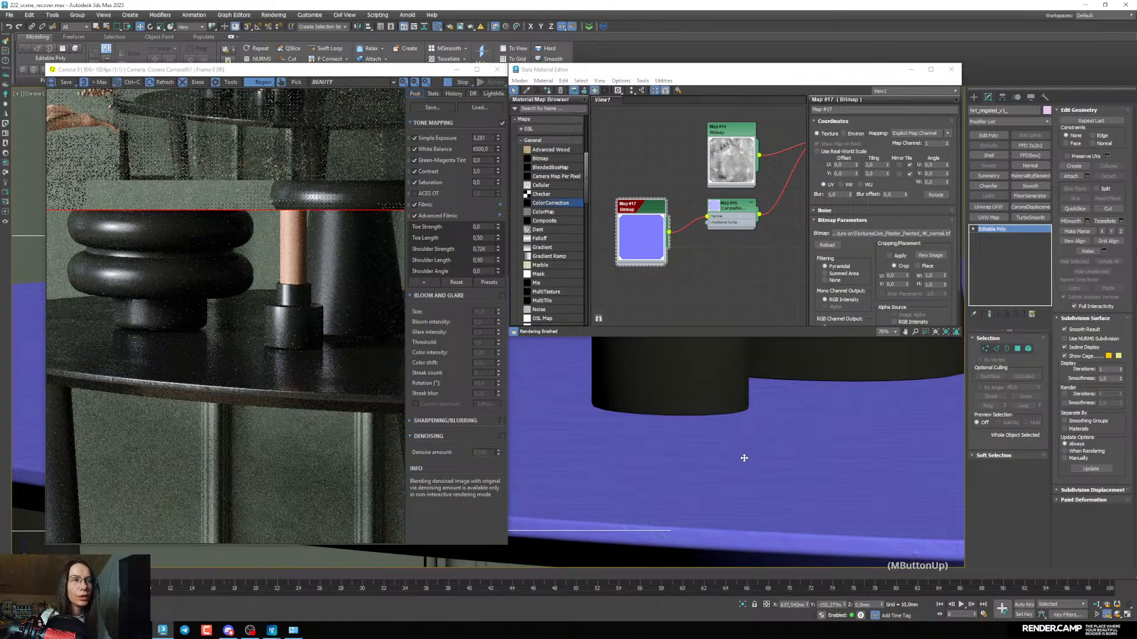
scroll(697, 460, "down", 2)
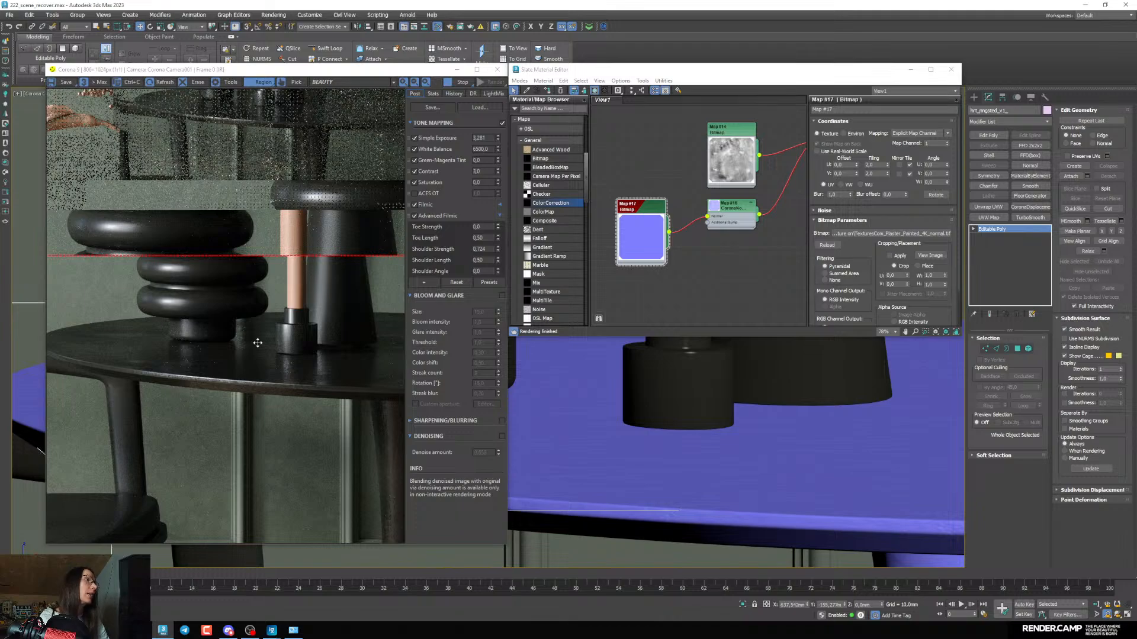
Change the table material's type to CoronaLayeredMtl, keeping the old material as a sub-material in the base slot
middle_click_drag(645, 235, 676, 242)
scroll(657, 220, "down", 4)
scroll(771, 194, "up", 5)
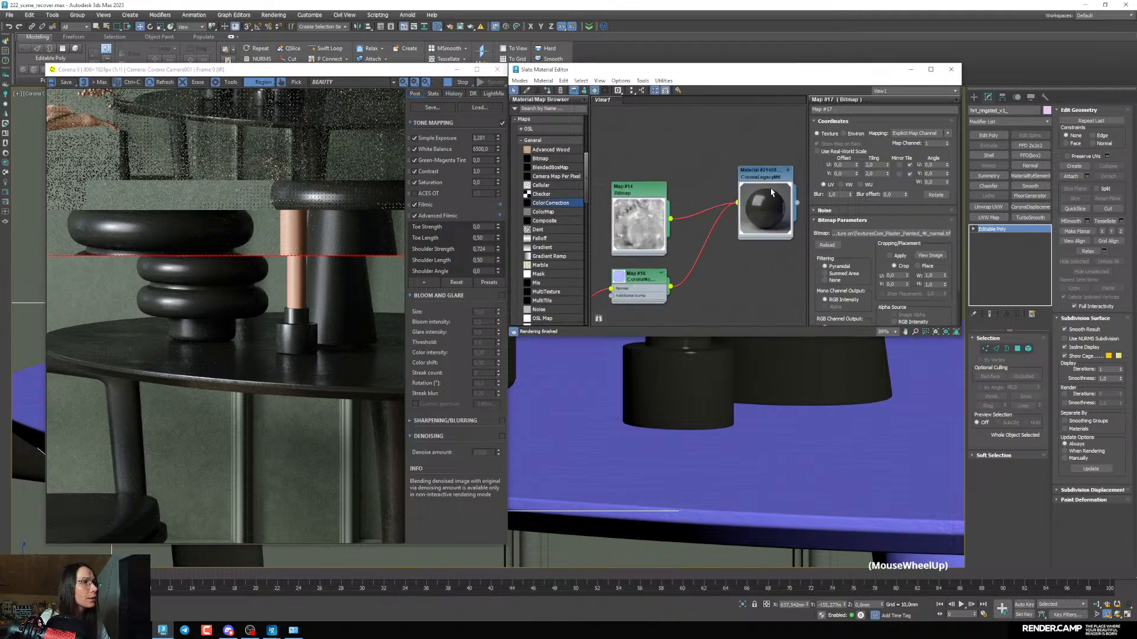
middle_click_drag(770, 192, 737, 194)
right_click(729, 176)
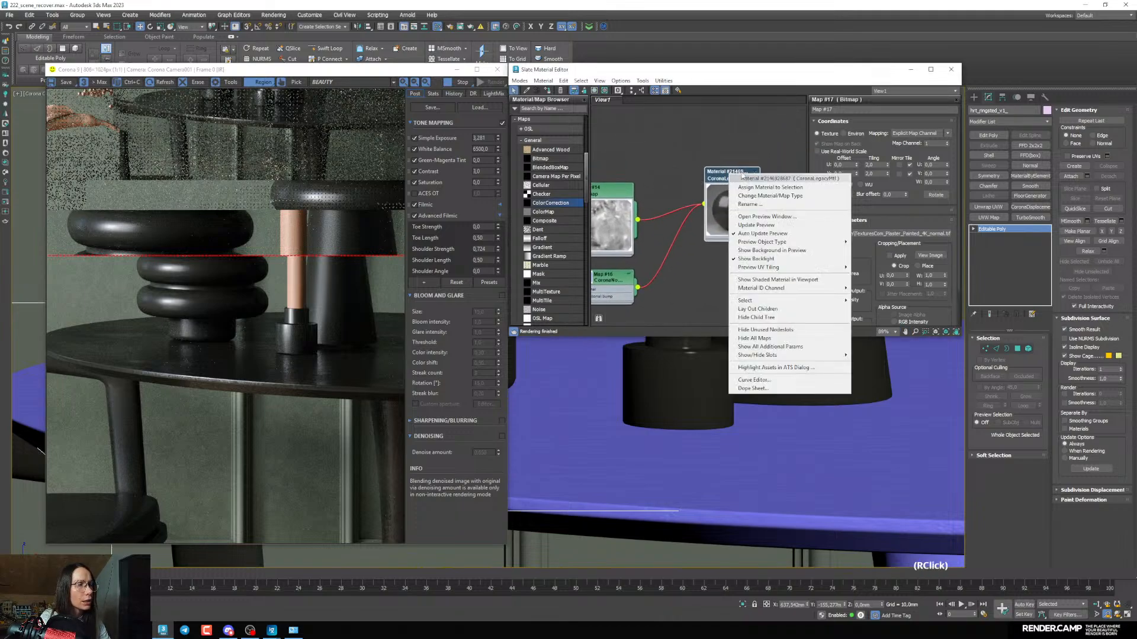
left_click(769, 196)
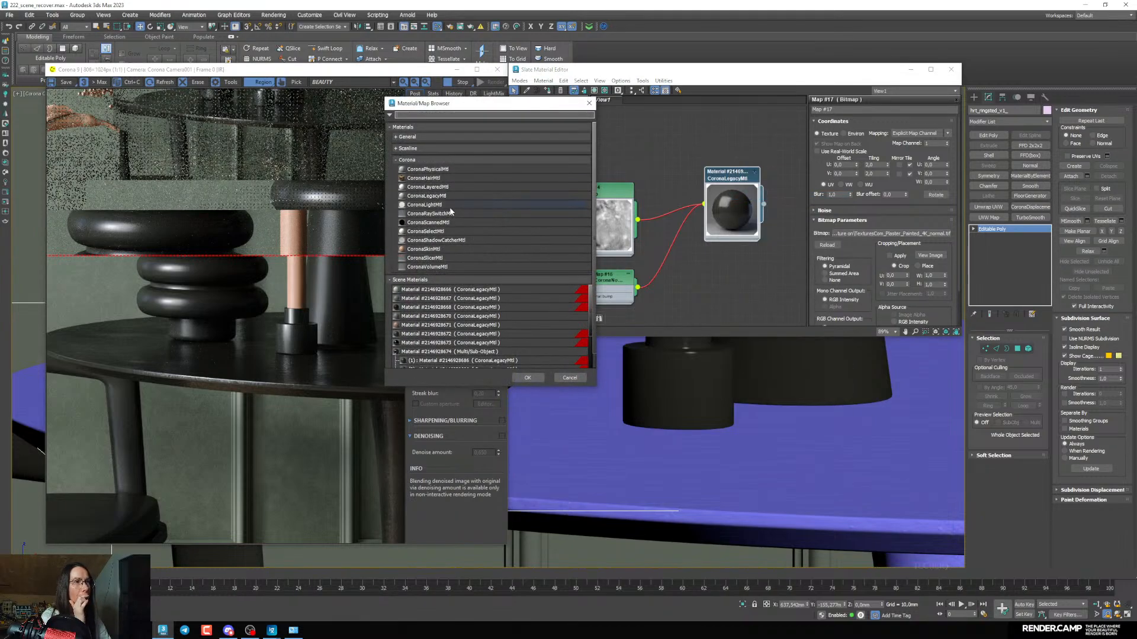
left_click(442, 188)
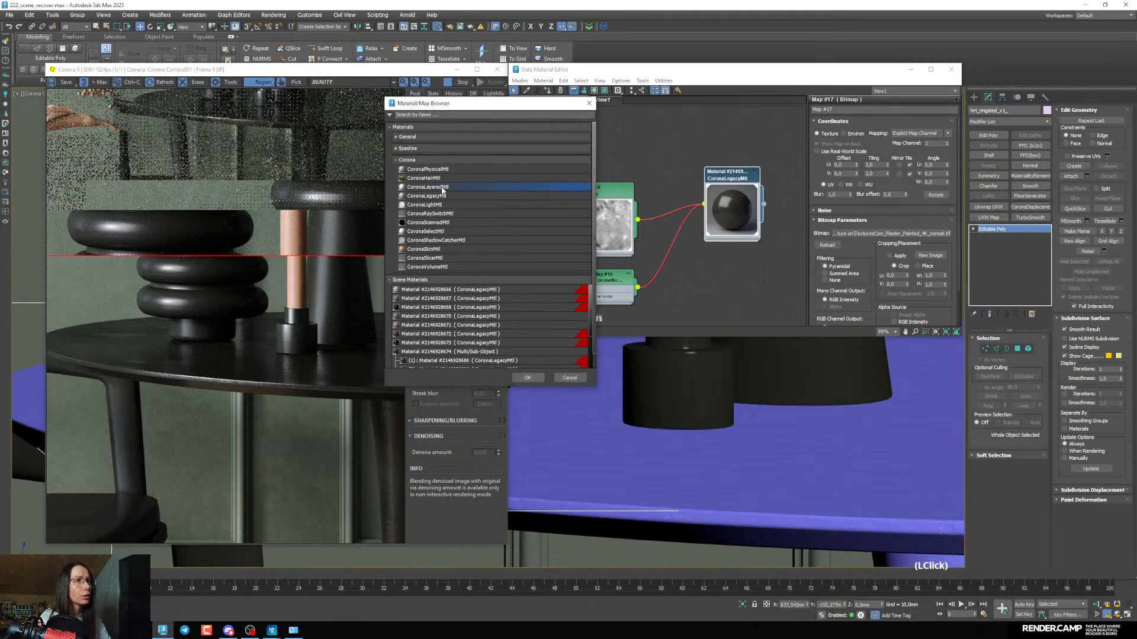
left_click(527, 378)
left_click(548, 334)
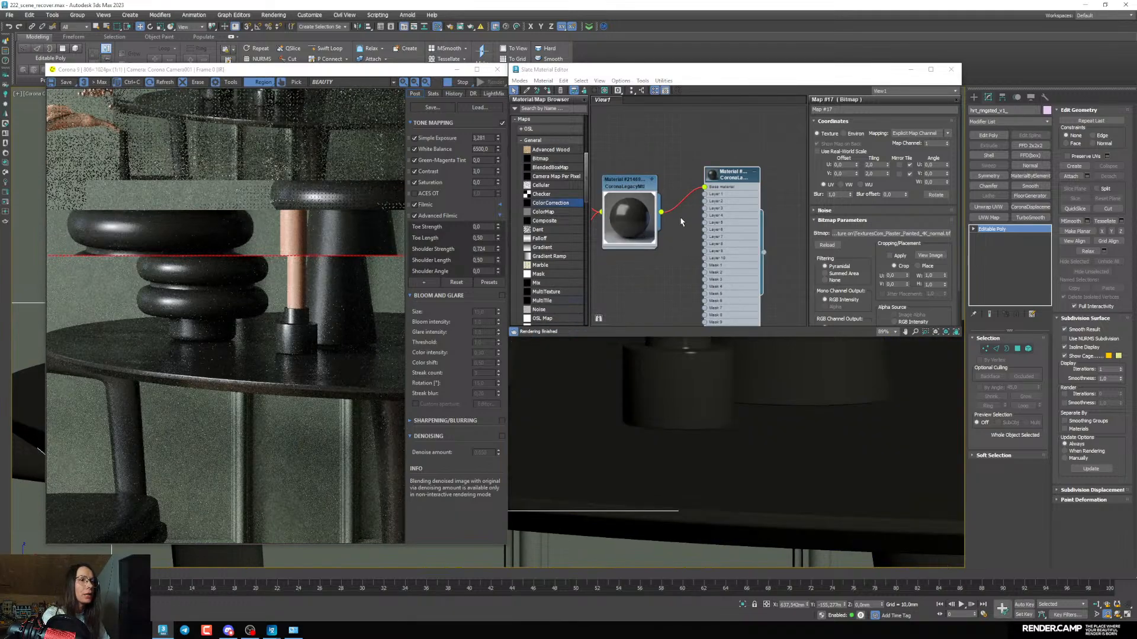
Reposition the table's base Corona Legacy material in the node graph and duplicate it directly below
middle_click_drag(681, 222, 717, 239)
left_click_drag(676, 248, 668, 223)
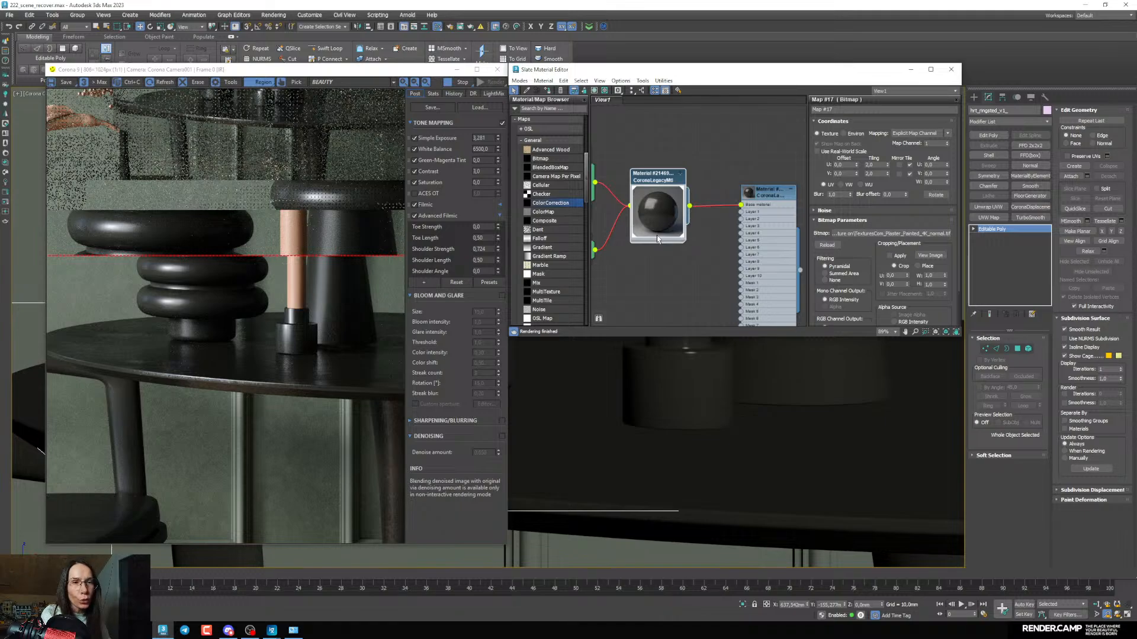
mouse_move(679, 236)
middle_mouse_down()
mouse_move(669, 227)
mouse_move(711, 155)
middle_mouse_up()
scroll(671, 223, "down", 3)
left_click_drag(710, 158, 709, 219, "shift")
double_click(709, 224)
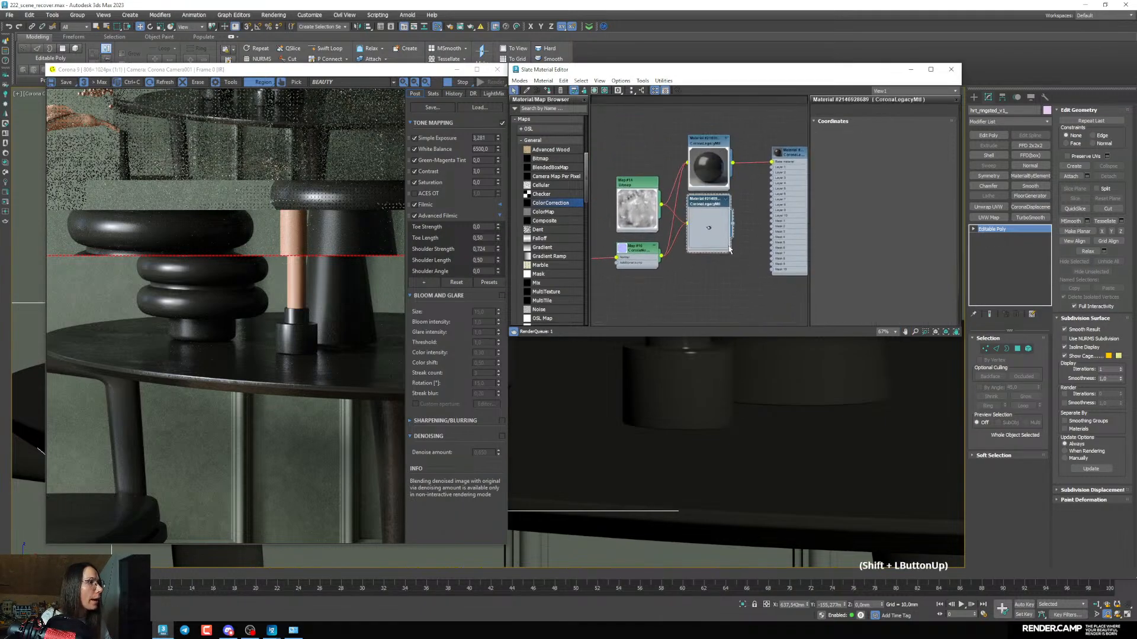
Tidy the map nodes and disconnect the scratch bitmap and Corona Normal map from the duplicated material
middle_click_drag(615, 212, 626, 227)
left_click_drag(647, 201, 641, 154)
left_click_drag(648, 267, 632, 218)
scroll(660, 218, "up", 3)
left_click(697, 226)
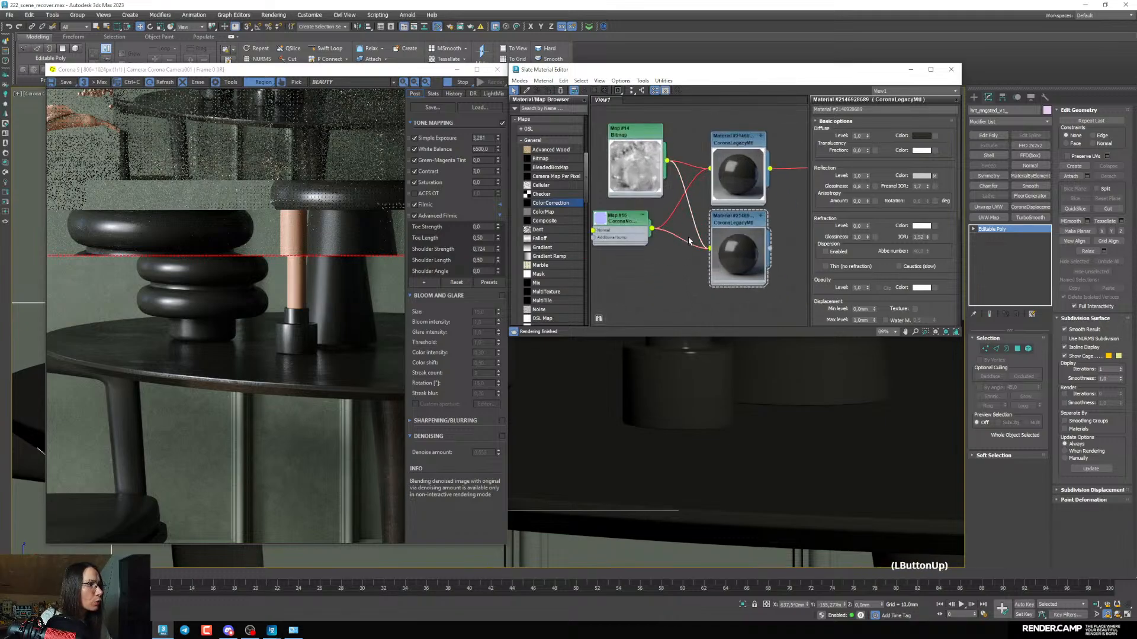
left_click_drag(704, 216, 681, 243)
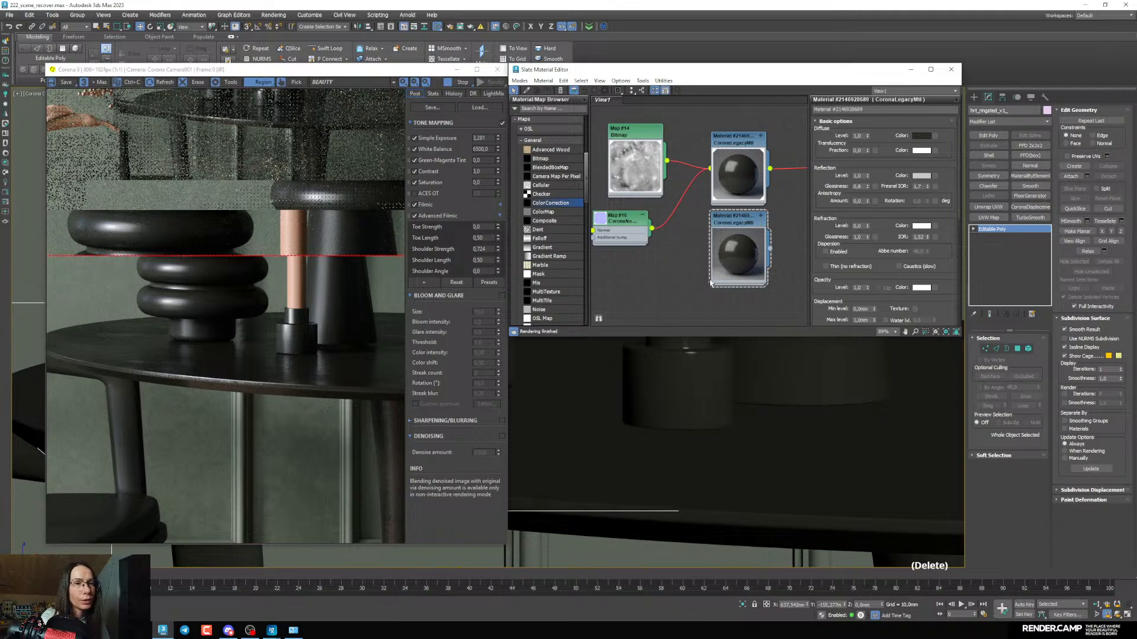
Connect the duplicated Corona Legacy material to the Layer 1 input of the table's layered material
scroll(707, 228, "up", 2)
scroll(715, 224, "down", 1)
middle_click_drag(728, 222, 677, 231)
left_click_drag(711, 243, 726, 232)
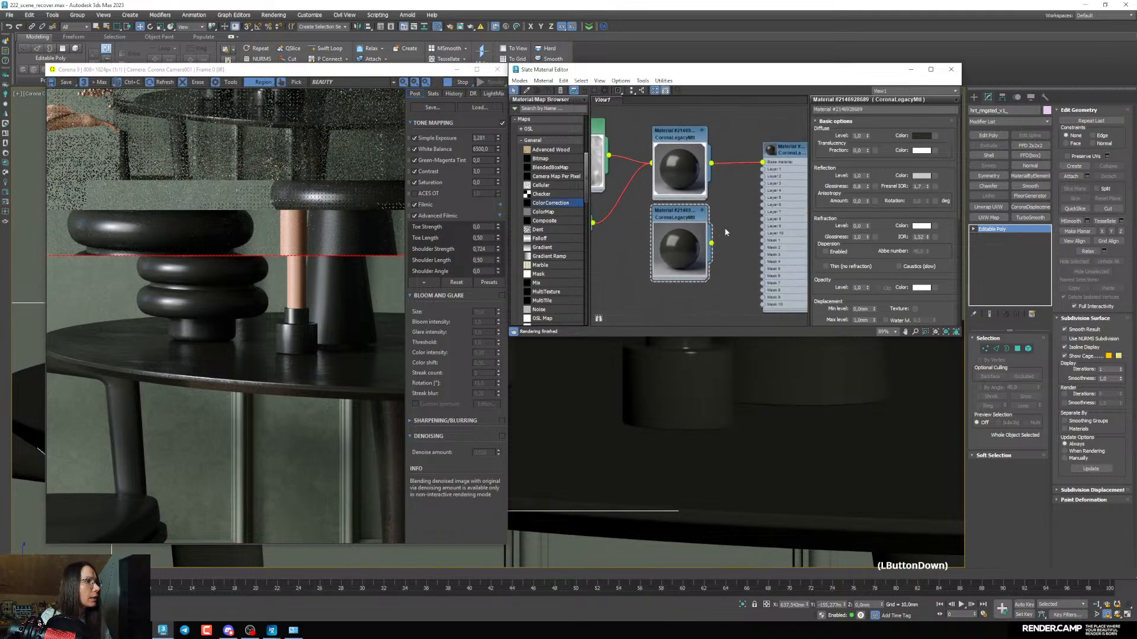
left_click_drag(773, 164, 764, 169)
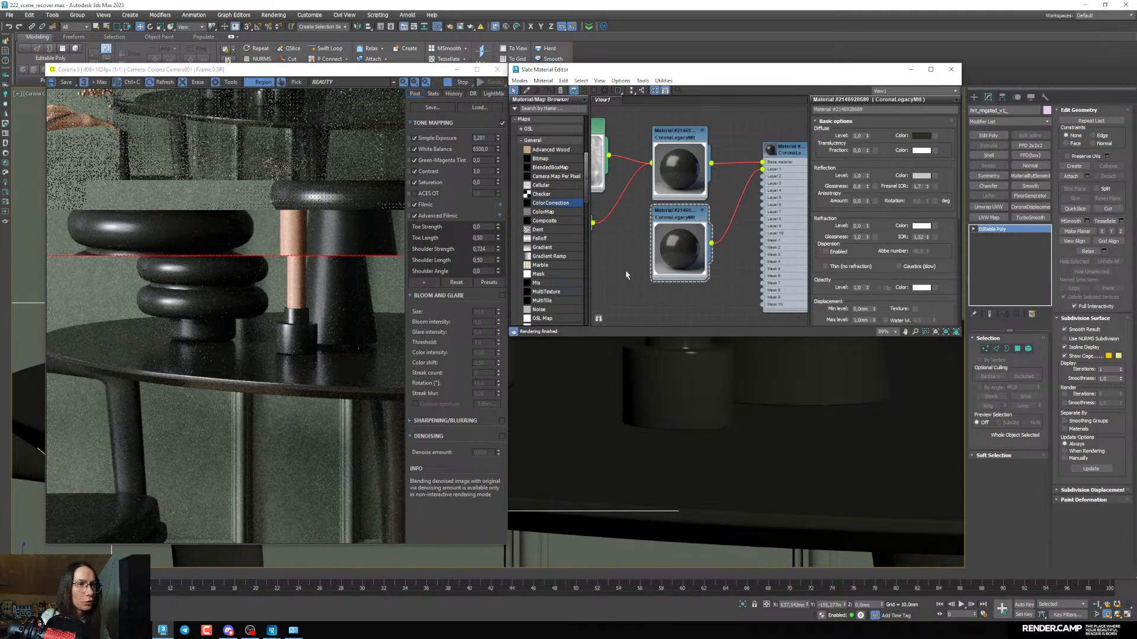
Lighten the duplicated material's reflection colour to a grey with RGB values of 196
scroll(723, 177, "up", 2)
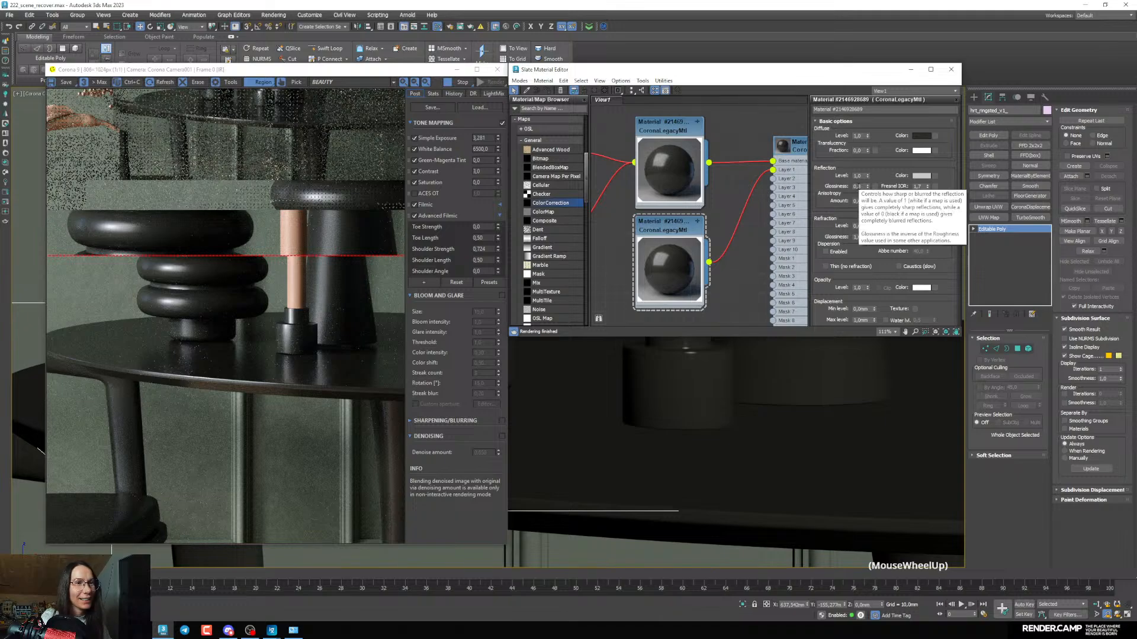
scroll(335, 330, "down", 1)
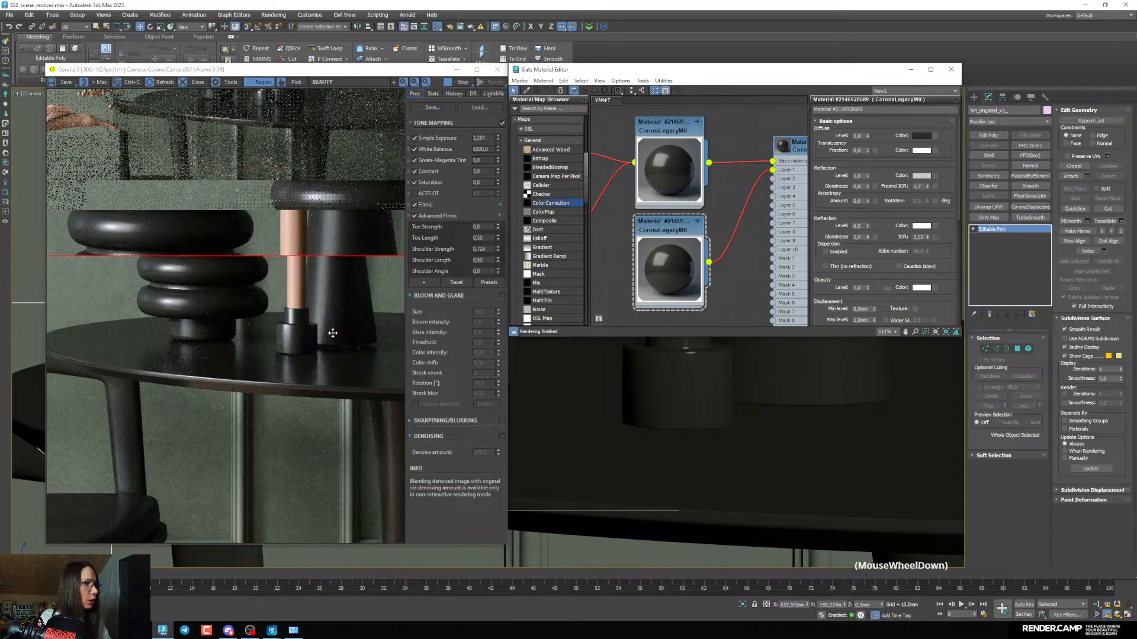
left_click(921, 176)
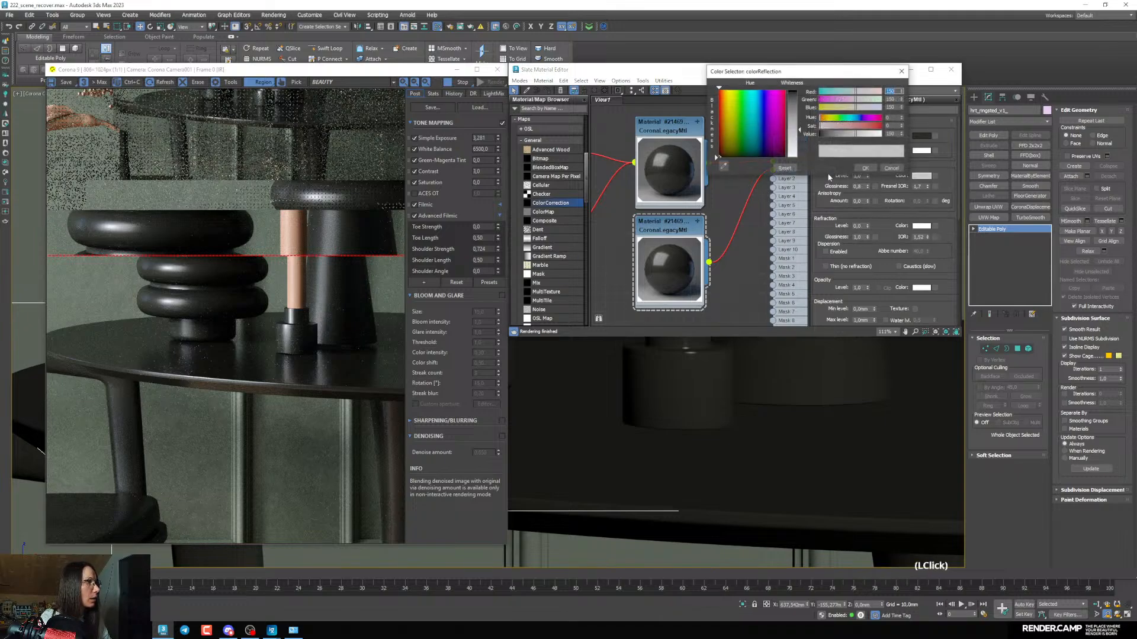
left_click(866, 136)
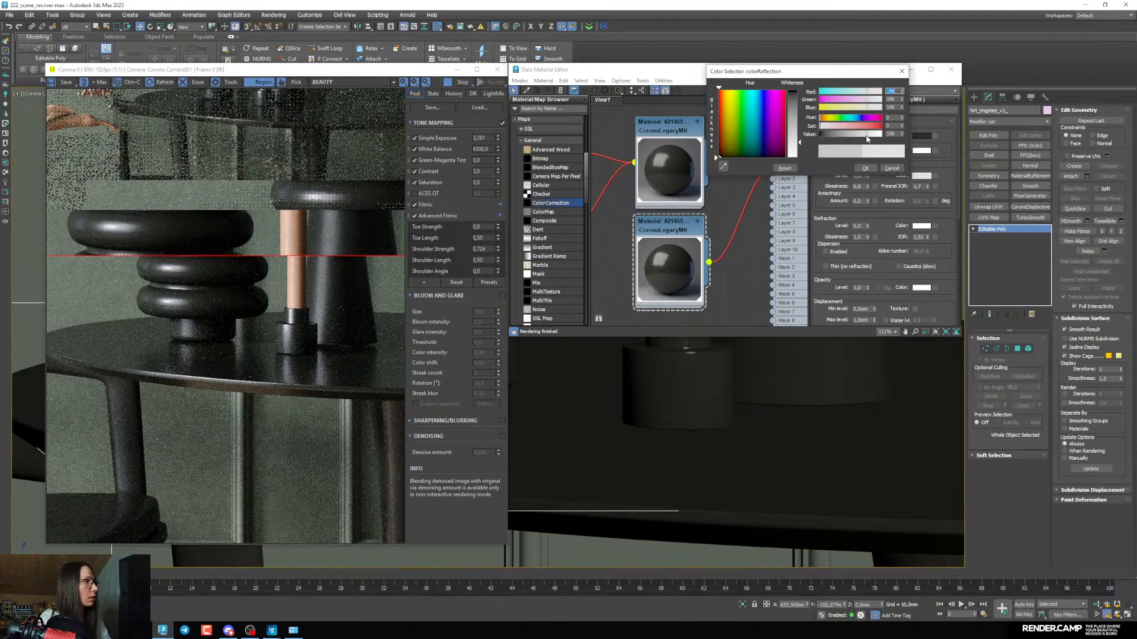
left_click(865, 168)
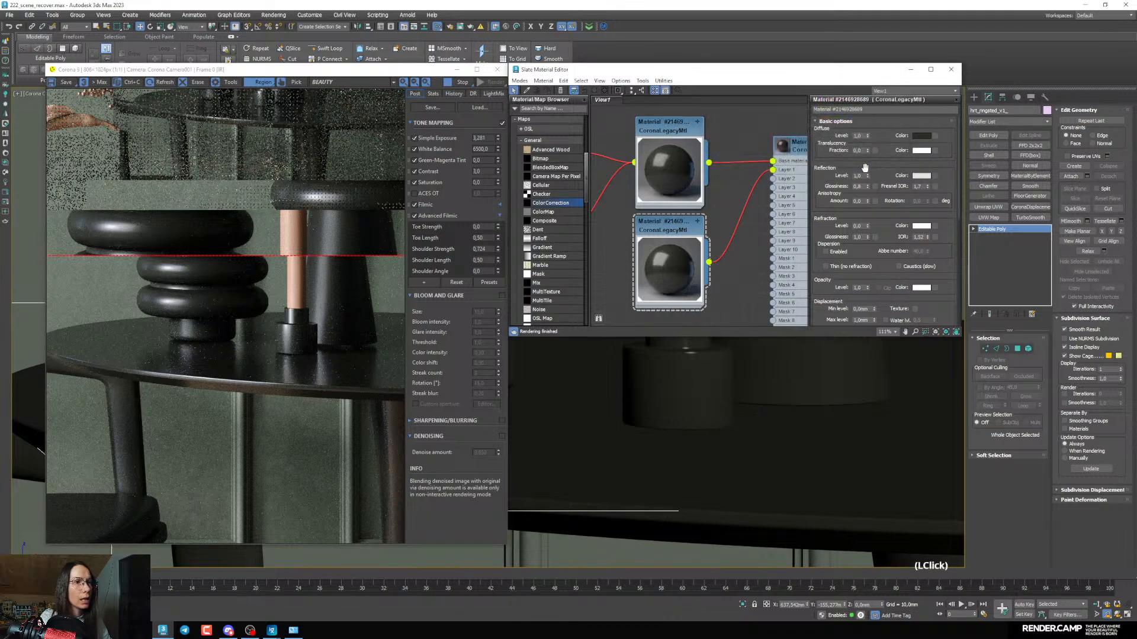
Try a reflection glossiness of 0,9 on the duplicated material and settle on 0,85
key("BackSpace")
type("9")
key("Return")
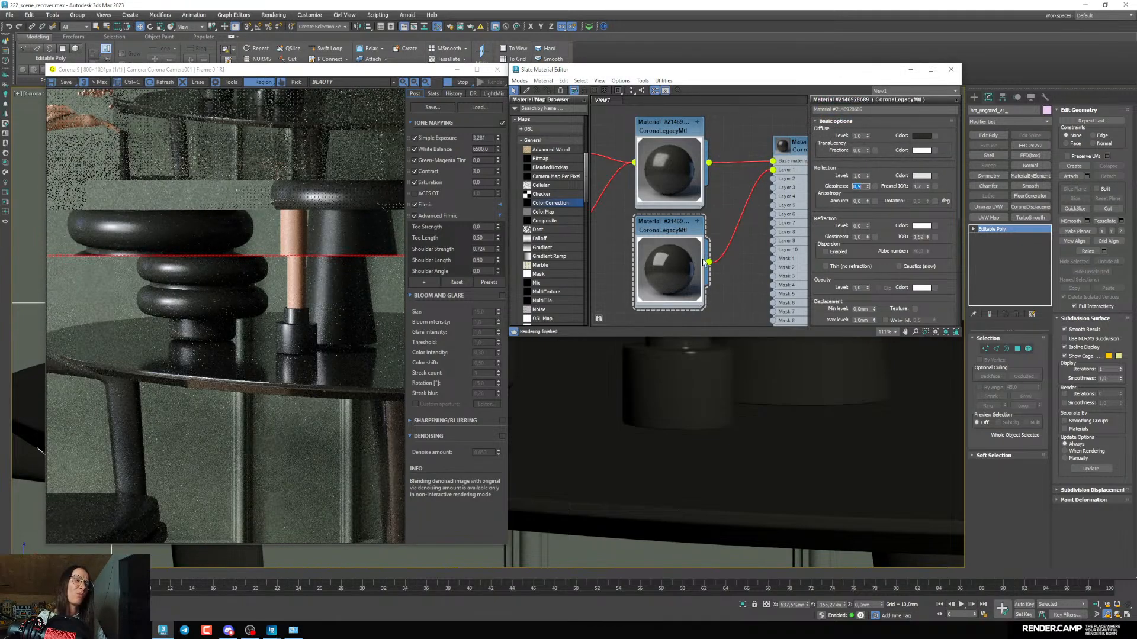
key("BackSpace")
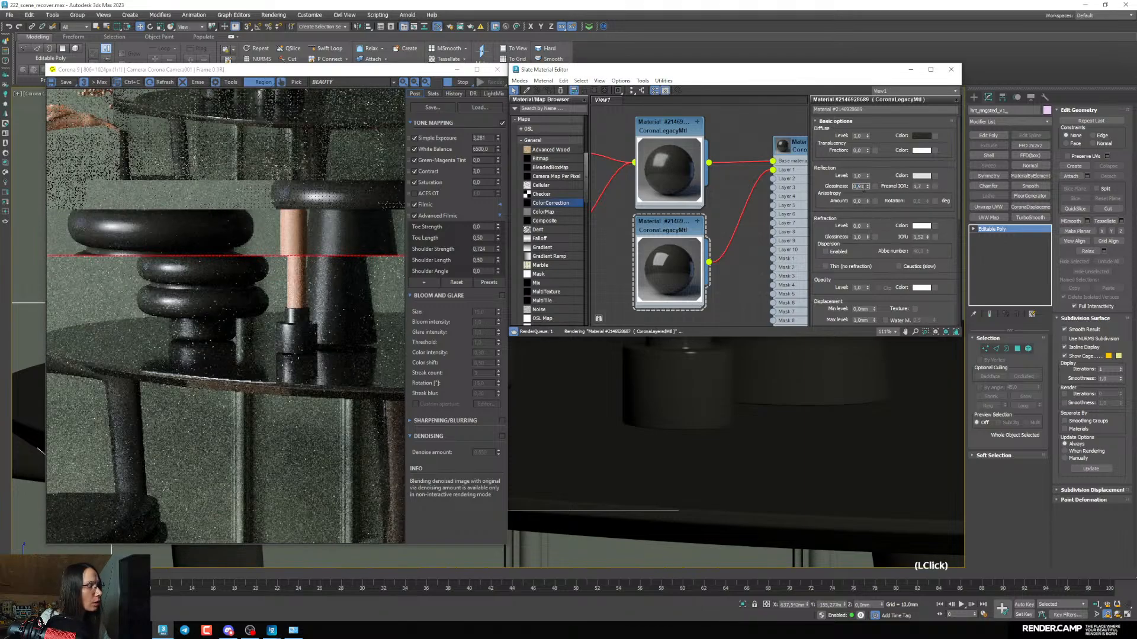
type("85")
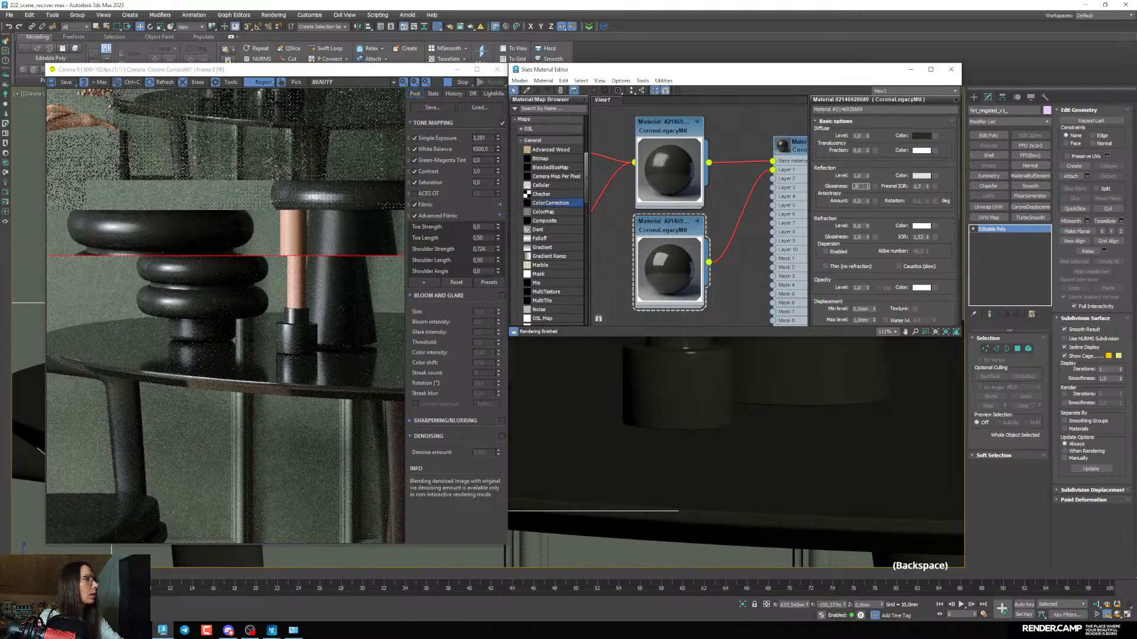
key("Return")
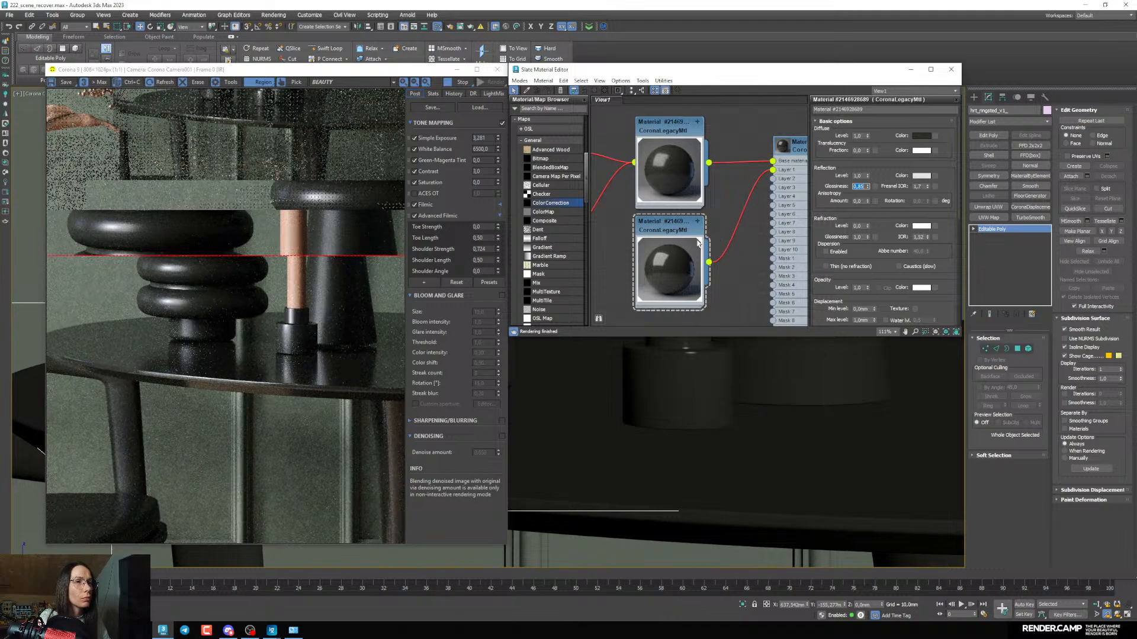
Try a Layer 1 amount of 50 in the table's layered material and inspect the tabletop in the render
scroll(220, 360, "down", 1)
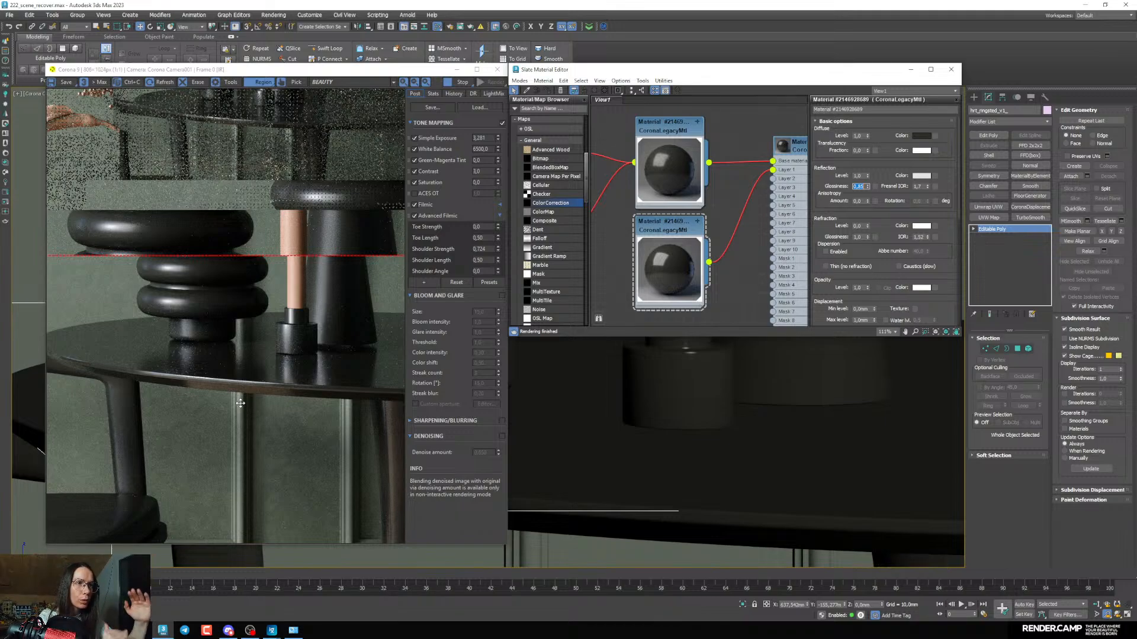
middle_click_drag(695, 159, 687, 158)
scroll(687, 159, "down", 2)
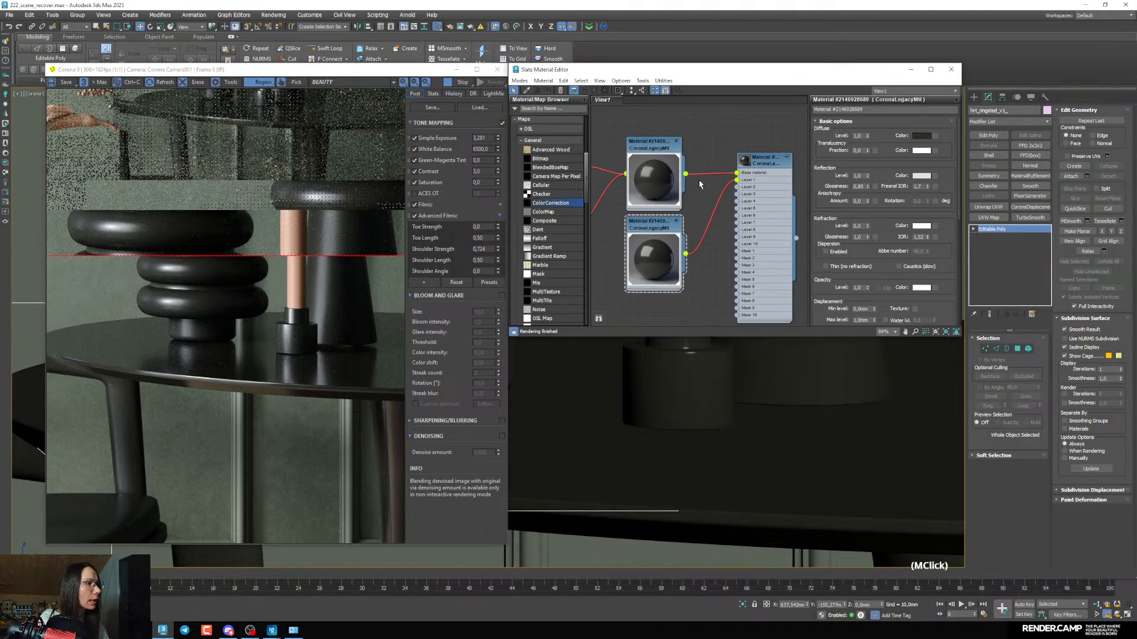
left_click(767, 161)
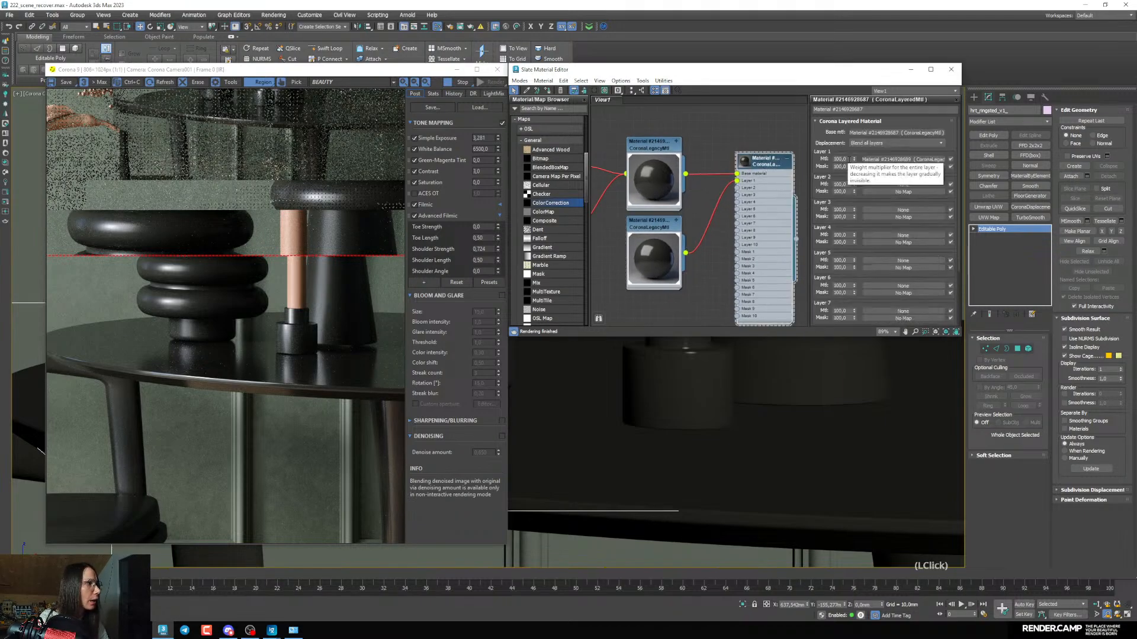
left_click_drag(848, 159, 742, 150)
type("50")
key("Return")
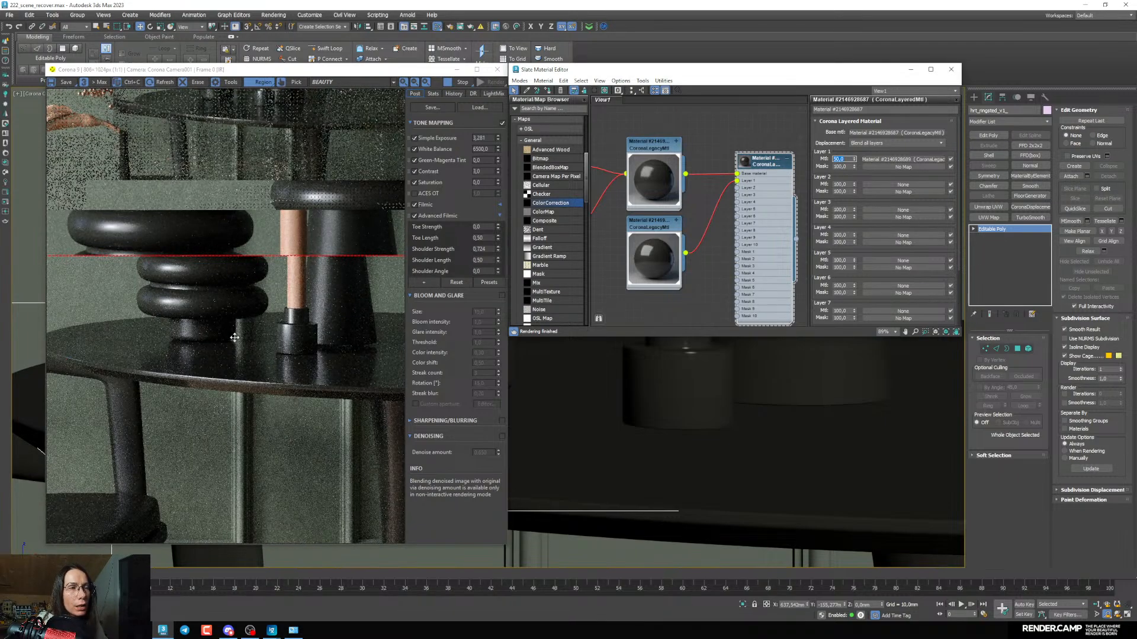
scroll(213, 332, "up", 2)
scroll(214, 337, "down", 2)
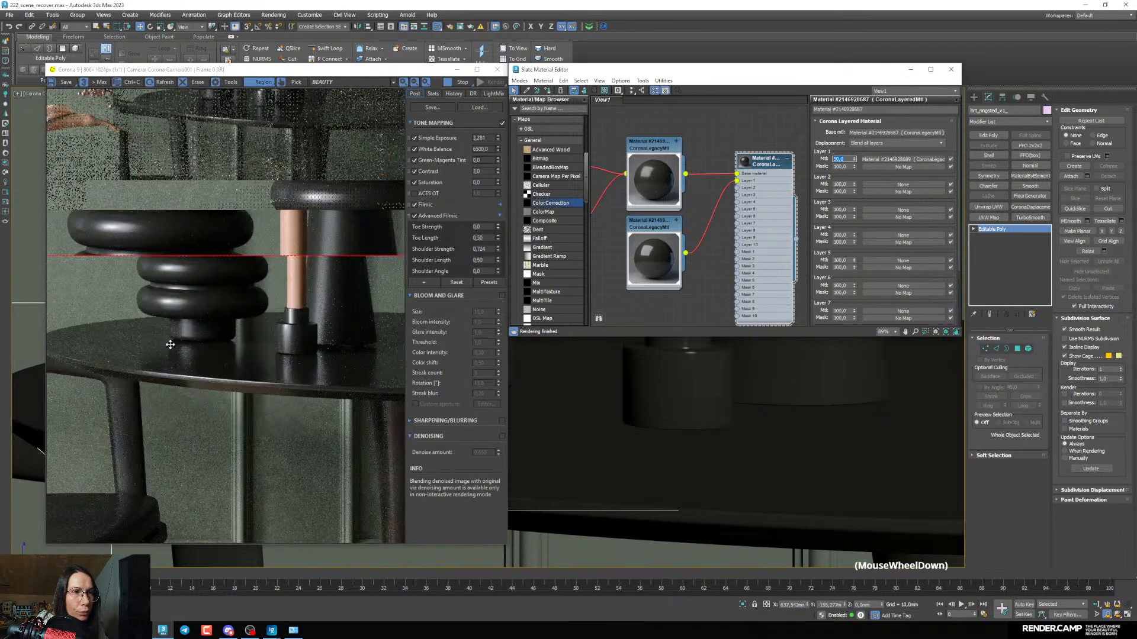
Set the Layer 1 amount of the table's layered material to 30 and check the tabletop reflections
double_click(654, 243)
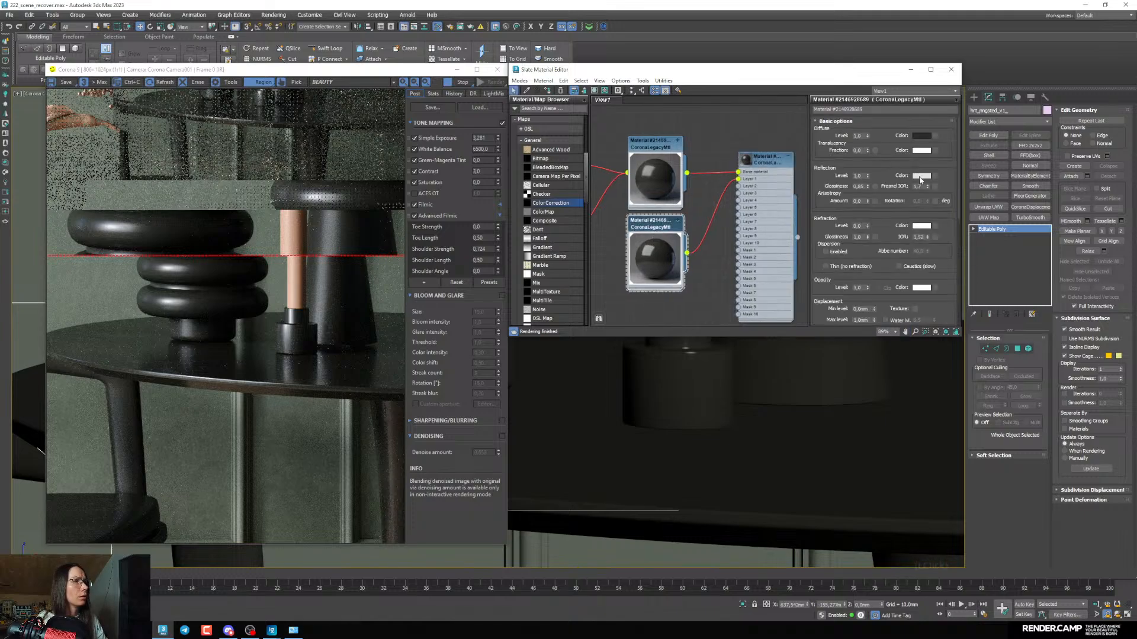
scroll(251, 349, "down", 1)
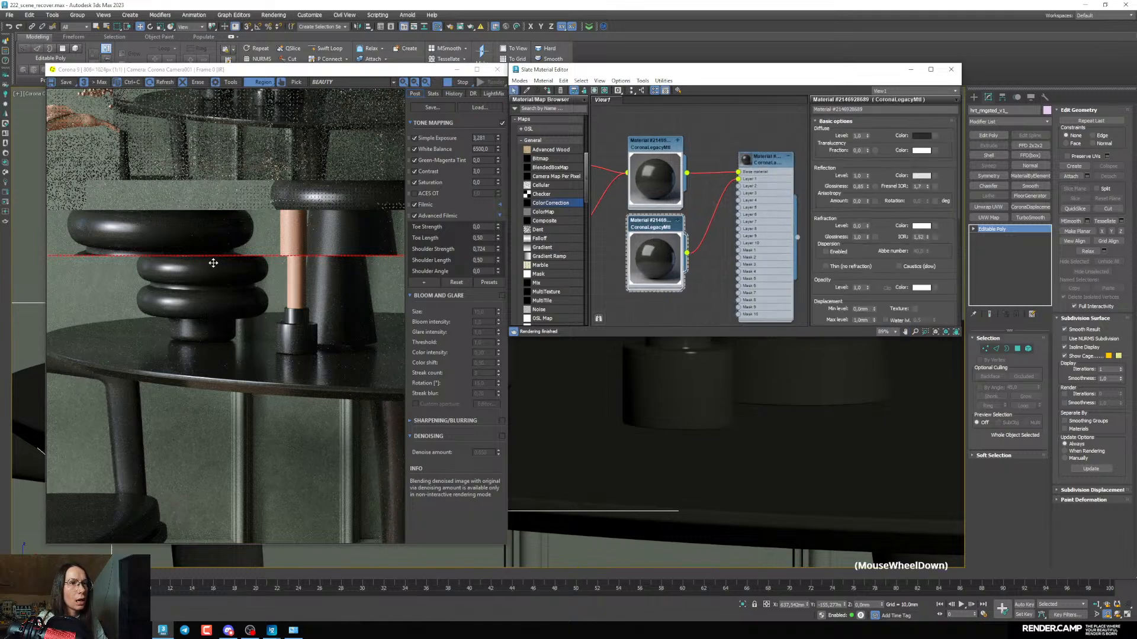
scroll(294, 361, "down", 1)
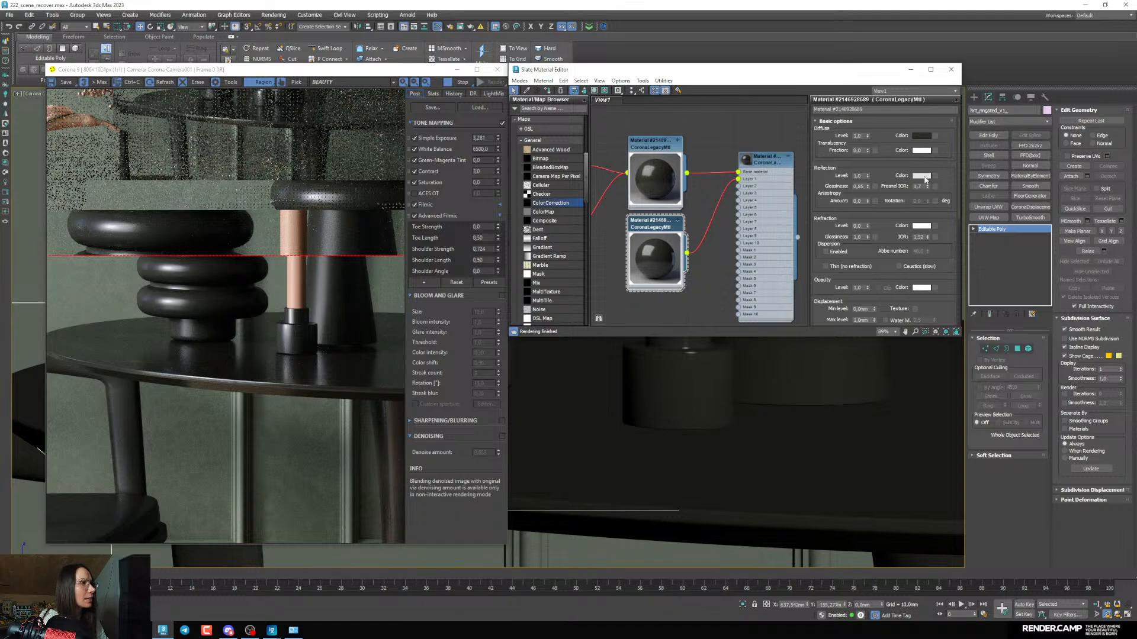
double_click(778, 159)
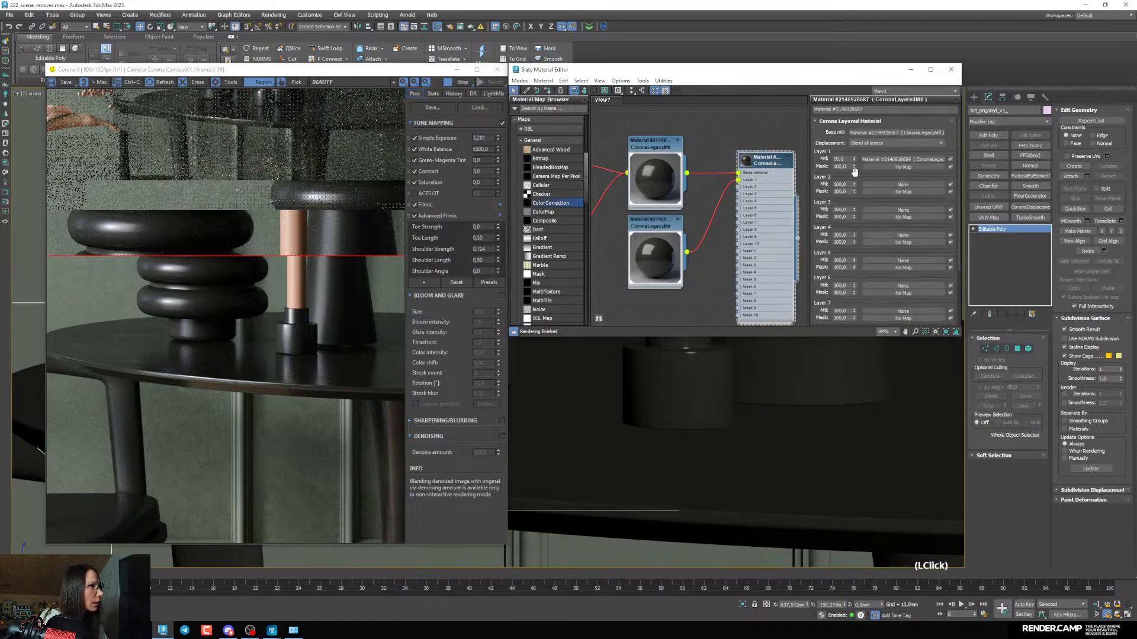
left_click_drag(846, 159, 749, 172)
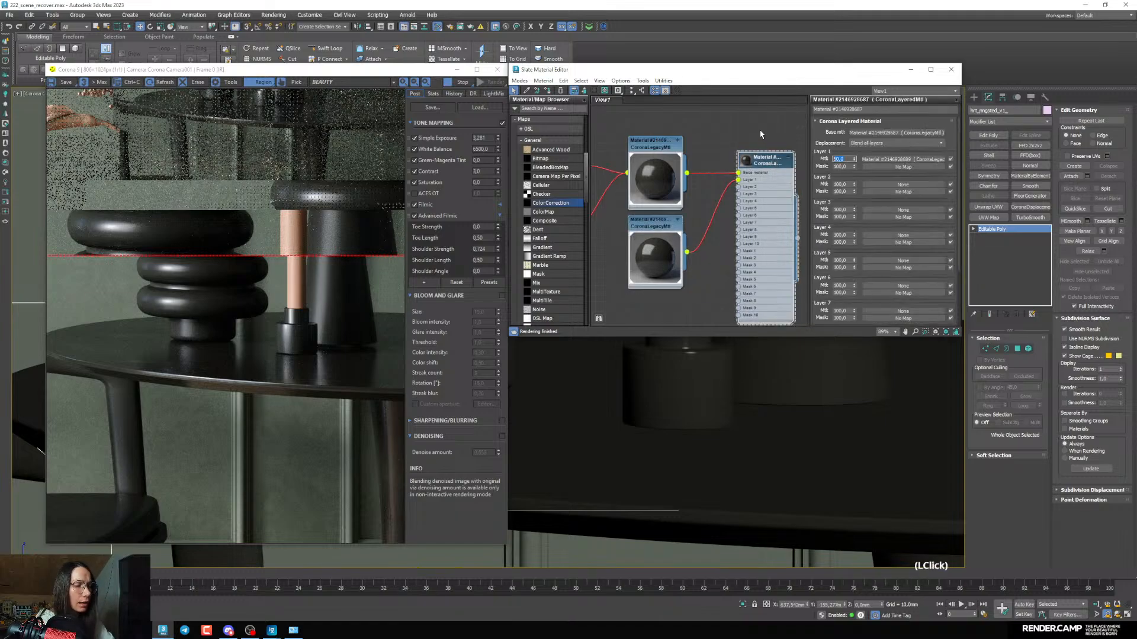
type("30")
key("Return")
scroll(156, 331, "up", 2)
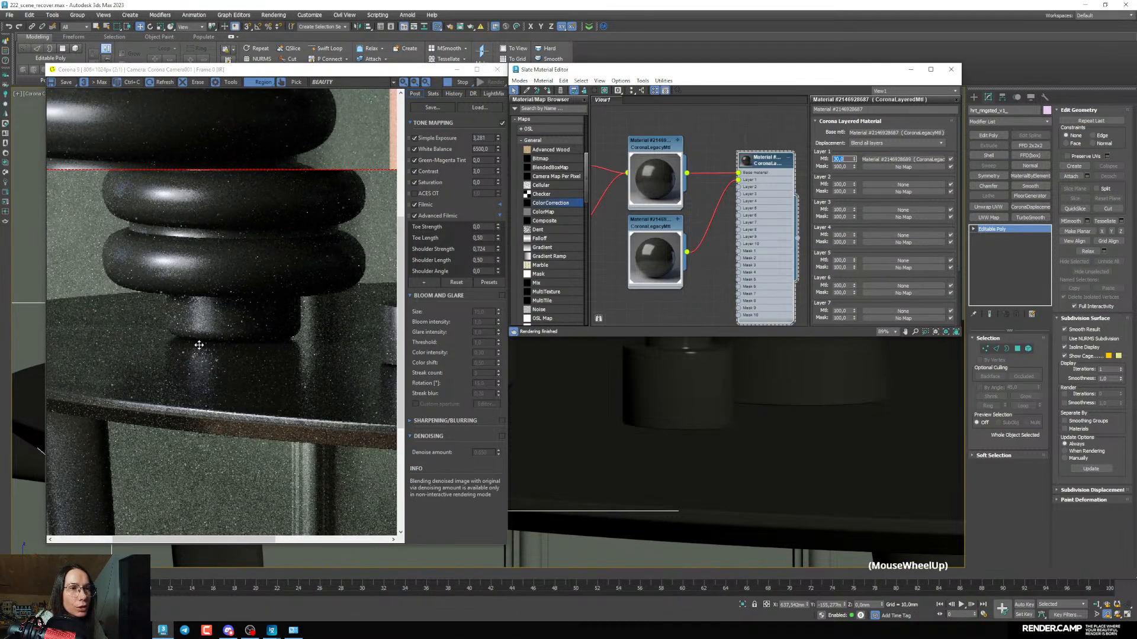
scroll(206, 355, "down", 2)
Tint the Layer 1 material's reflection colour faintly yellow, with hue 42 and a low saturation of about 29
double_click(681, 225)
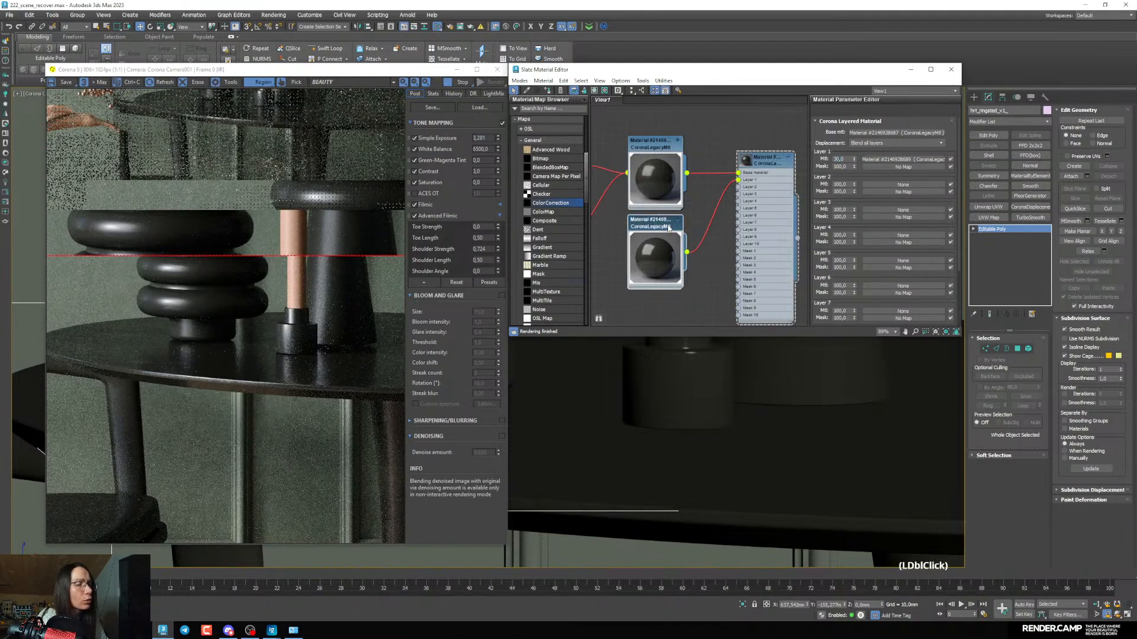
left_click(921, 176)
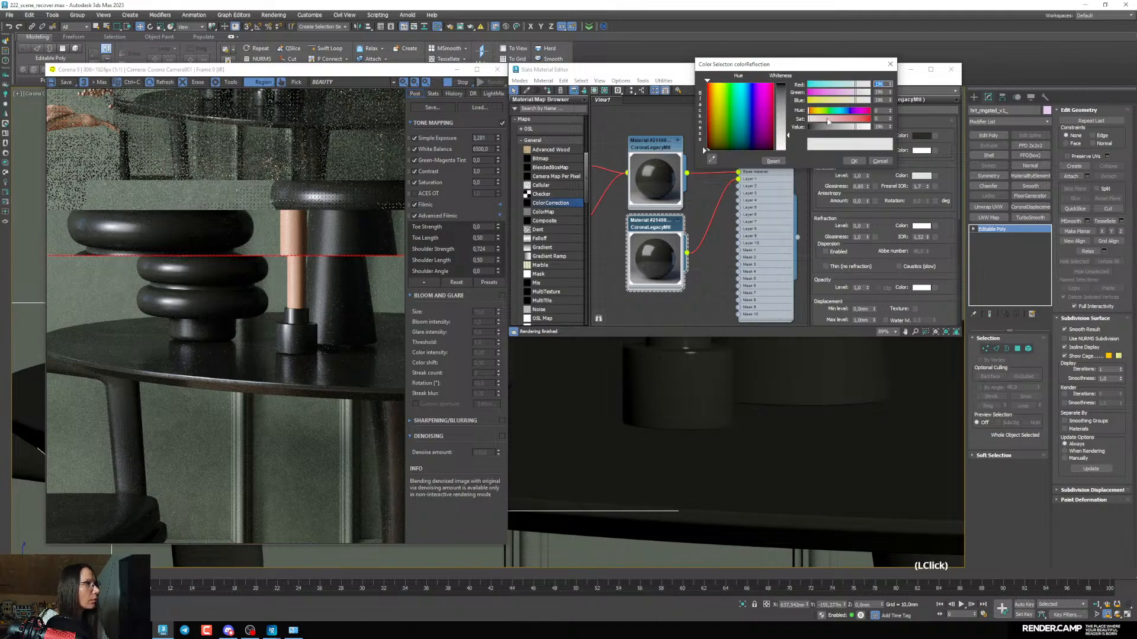
left_click_drag(827, 121, 838, 123)
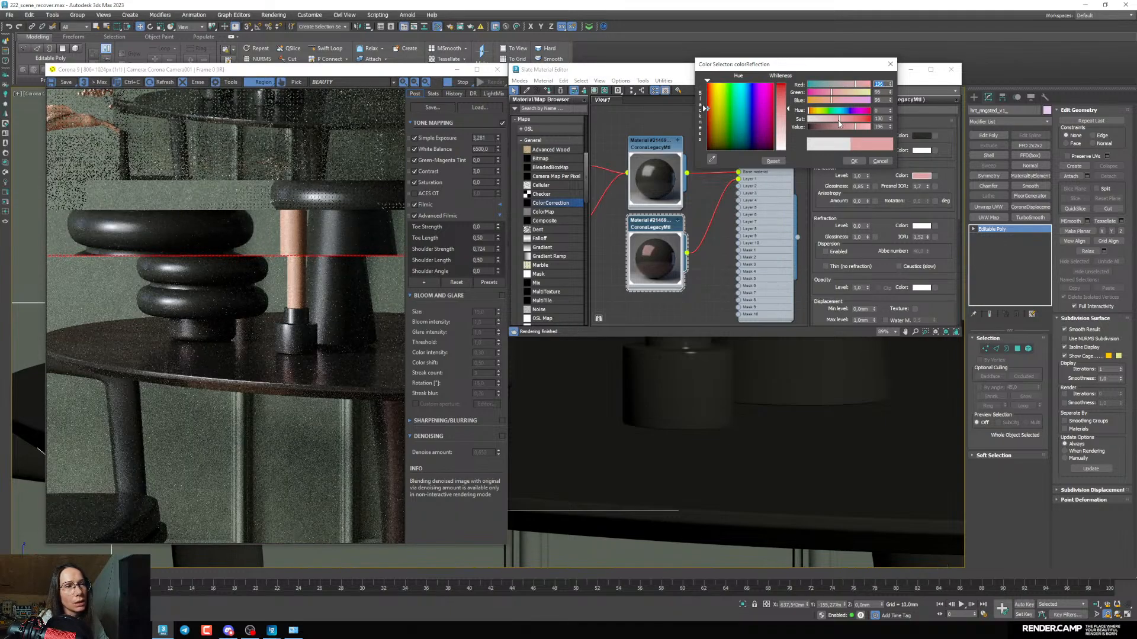
left_click(818, 111)
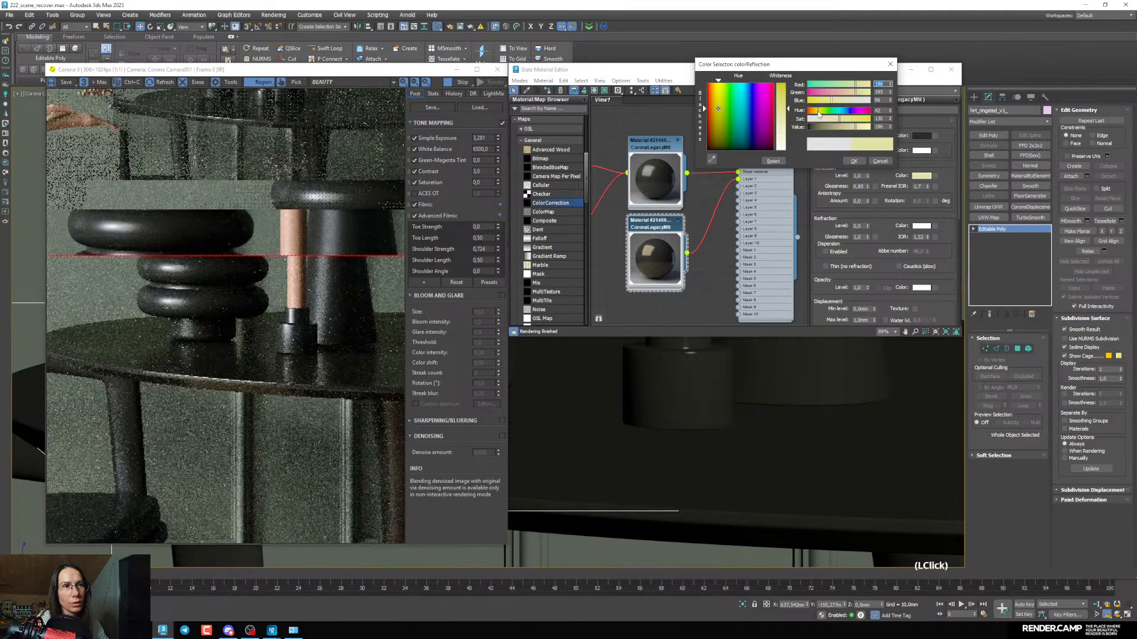
left_click(820, 120)
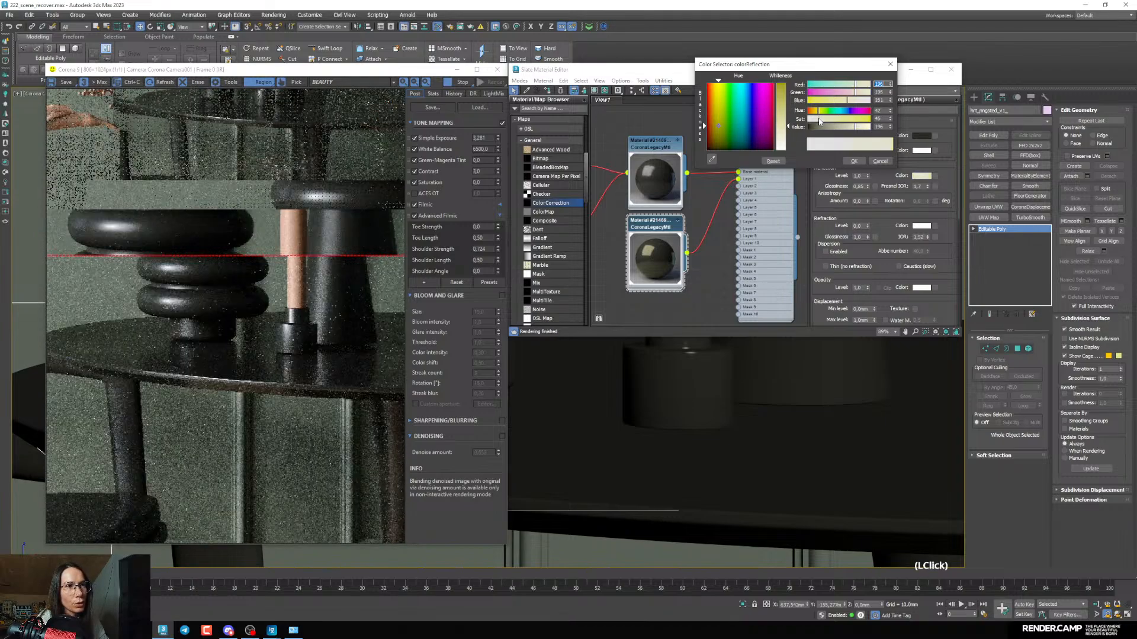
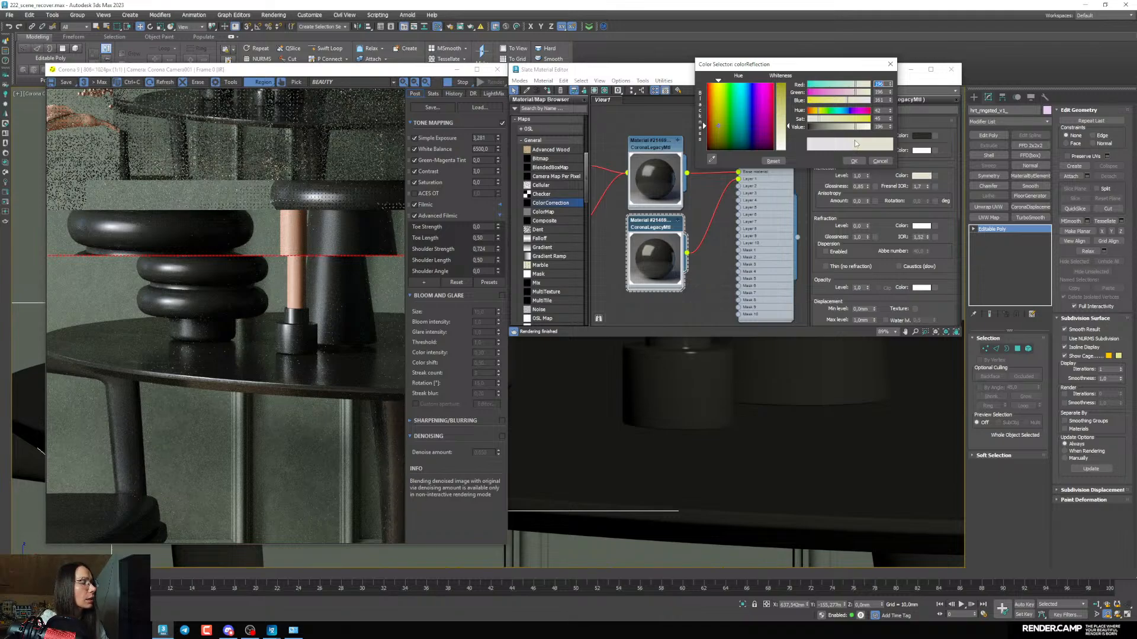
left_click_drag(820, 124, 813, 122)
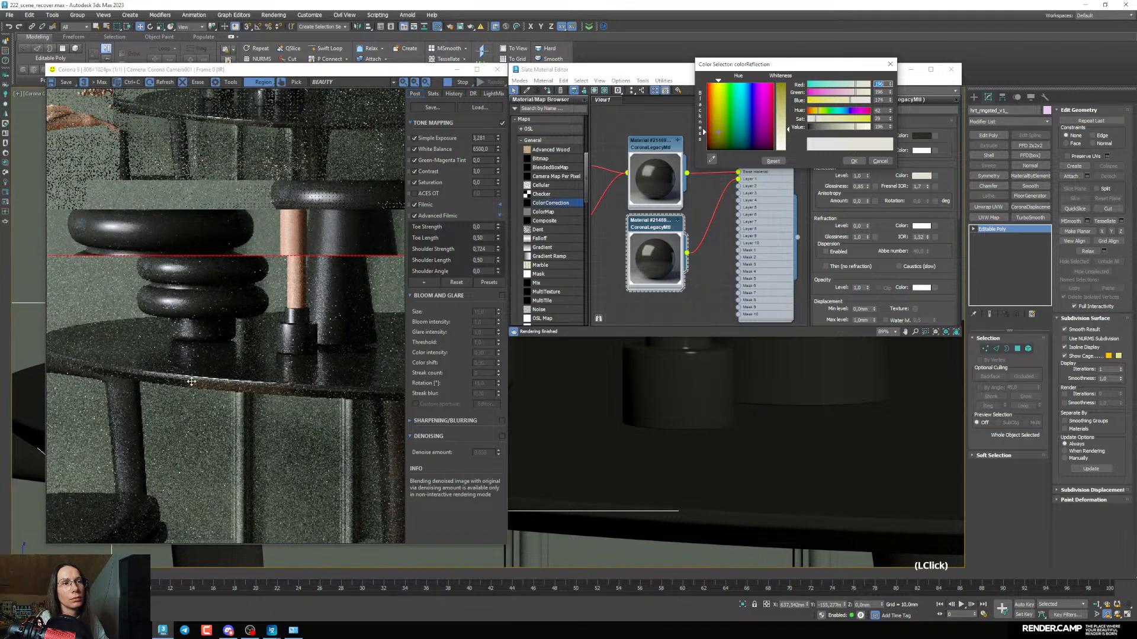
scroll(195, 383, "down", 1)
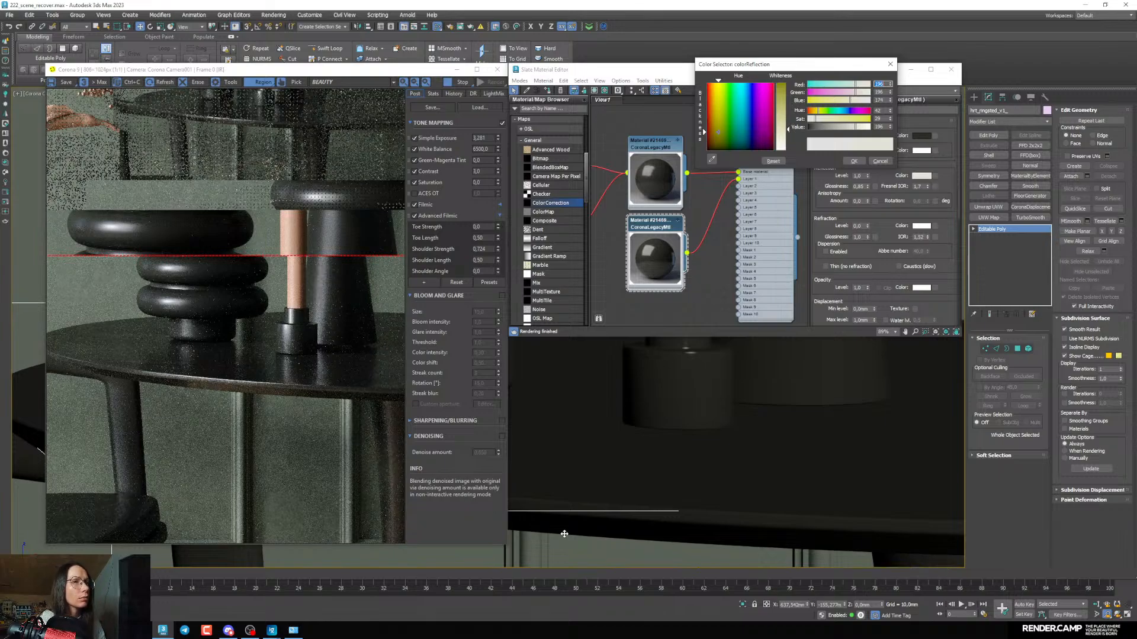
left_click(854, 162)
Brighten the Layer 1 material's tinted reflection colour to a value of about 218
middle_click_drag(693, 209, 703, 203)
scroll(701, 206, "down", 4)
left_click(922, 176)
left_click_drag(850, 97, 855, 97)
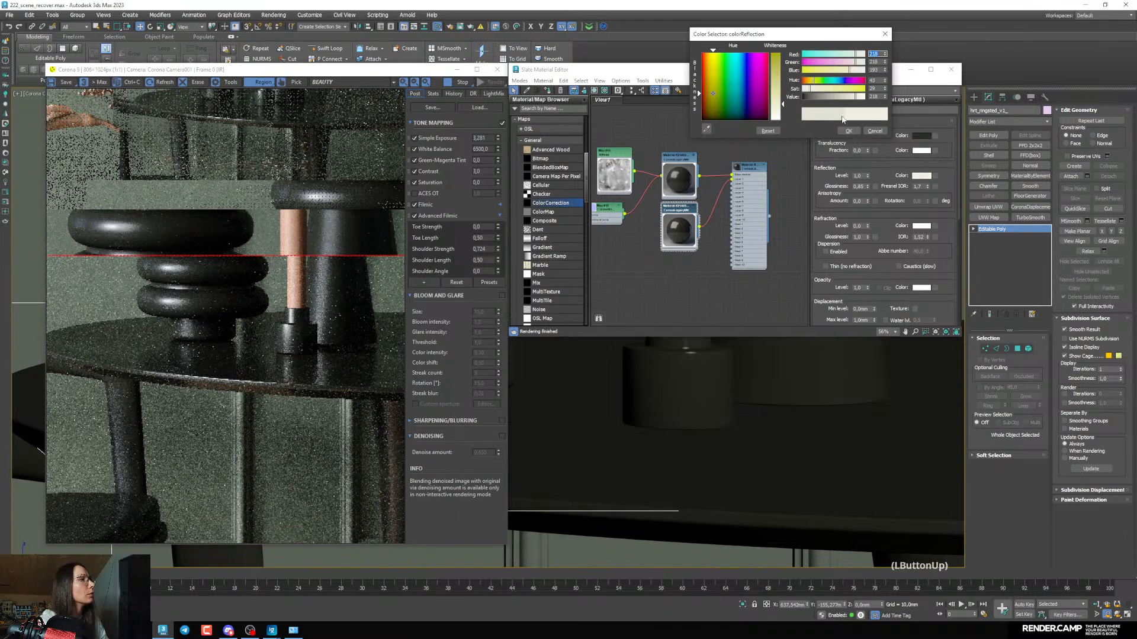
left_click(848, 131)
scroll(696, 260, "up", 3)
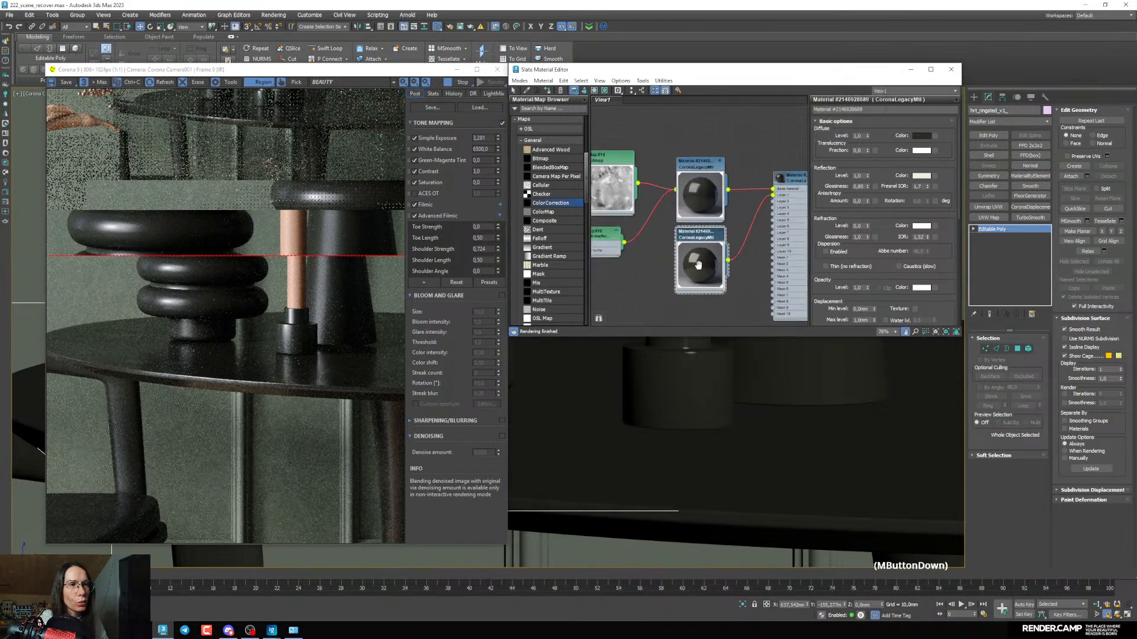
Try a reflection glossiness of 0,3 on the table's base material and inspect the tabletop up close
left_click(679, 175)
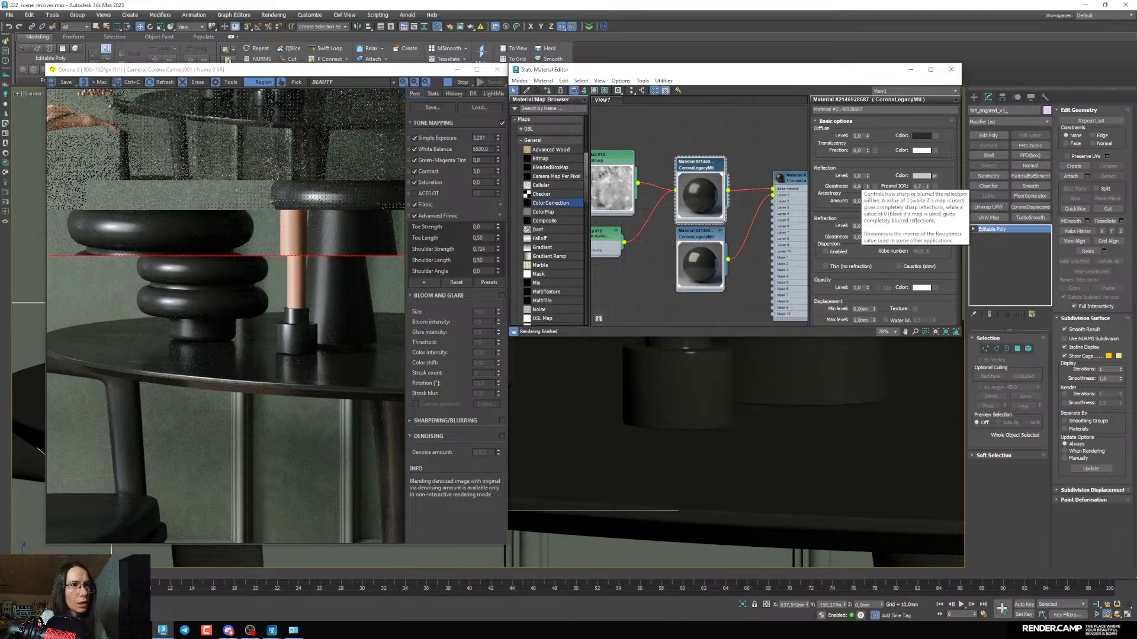
left_click(866, 187)
type("0,3")
key("Return")
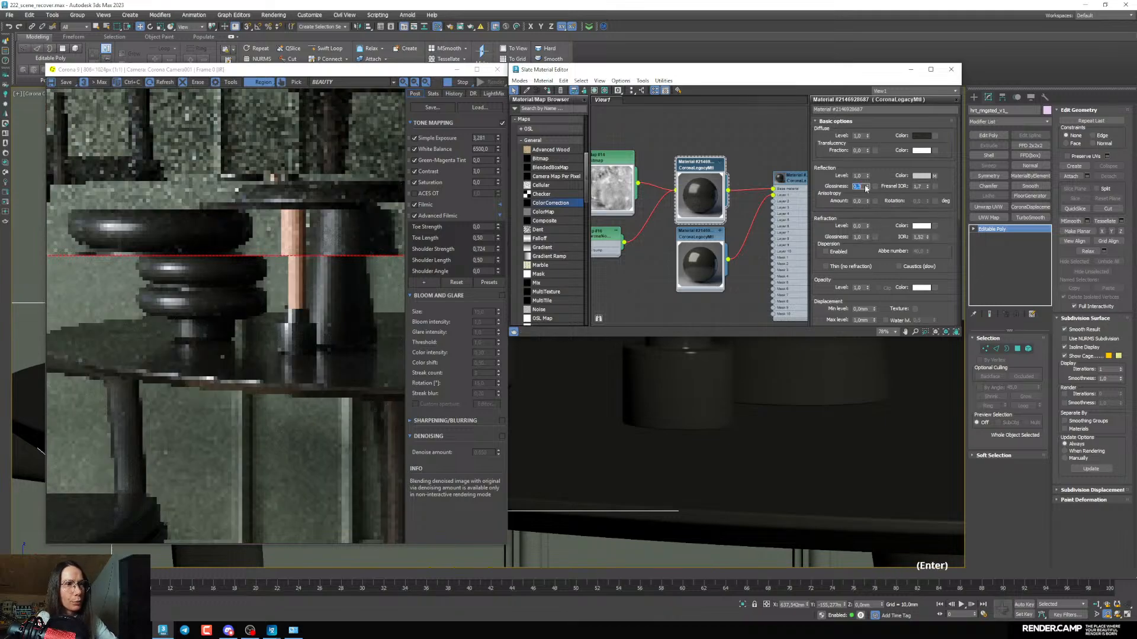
scroll(196, 366, "up", 1)
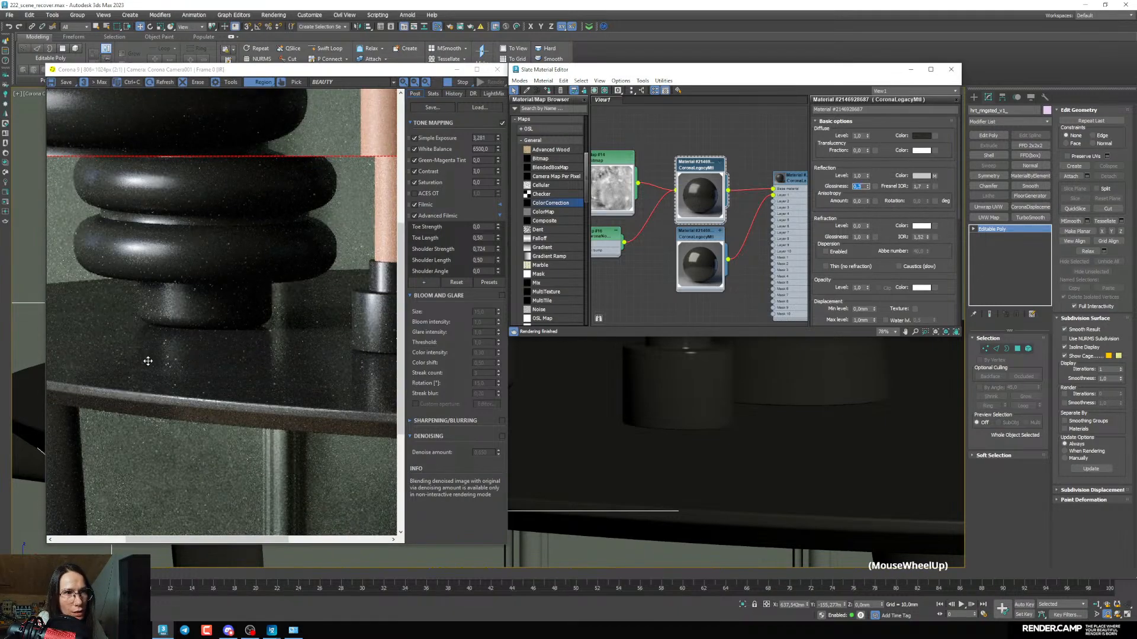
Switch Layer 1 of the layered material off and back on to compare the tabletop render
double_click(793, 180)
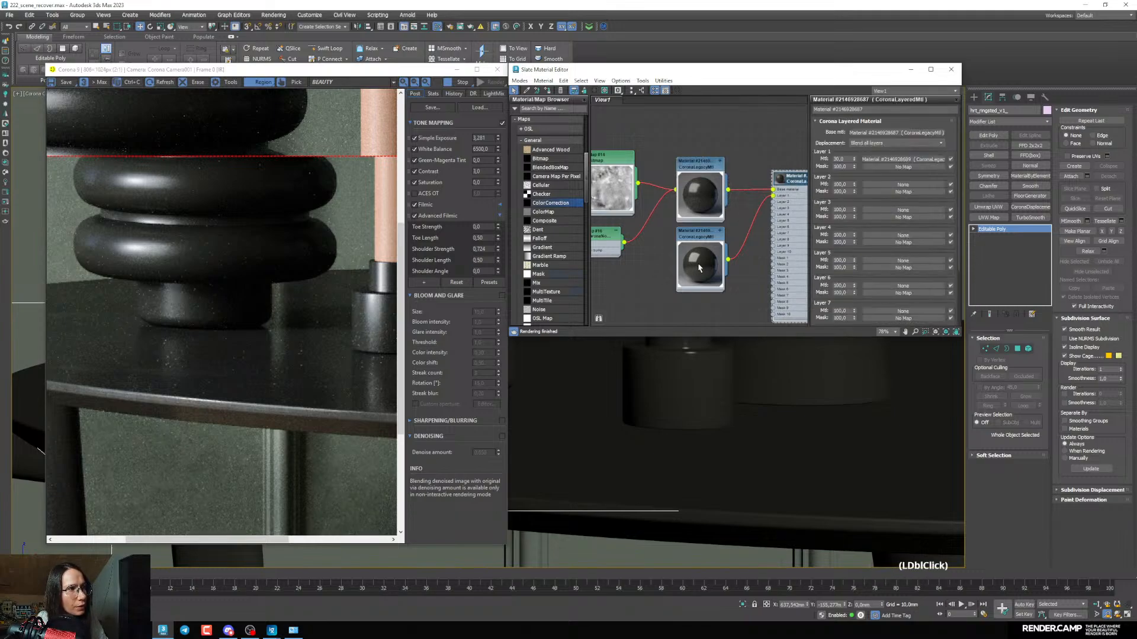
left_click(950, 159)
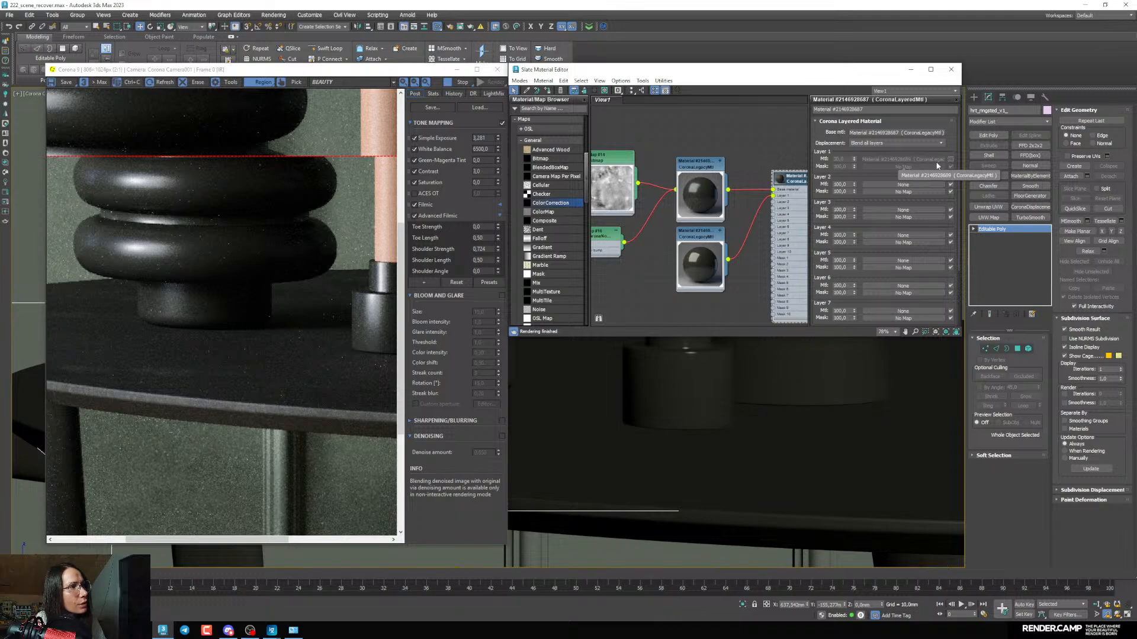
left_click(951, 159)
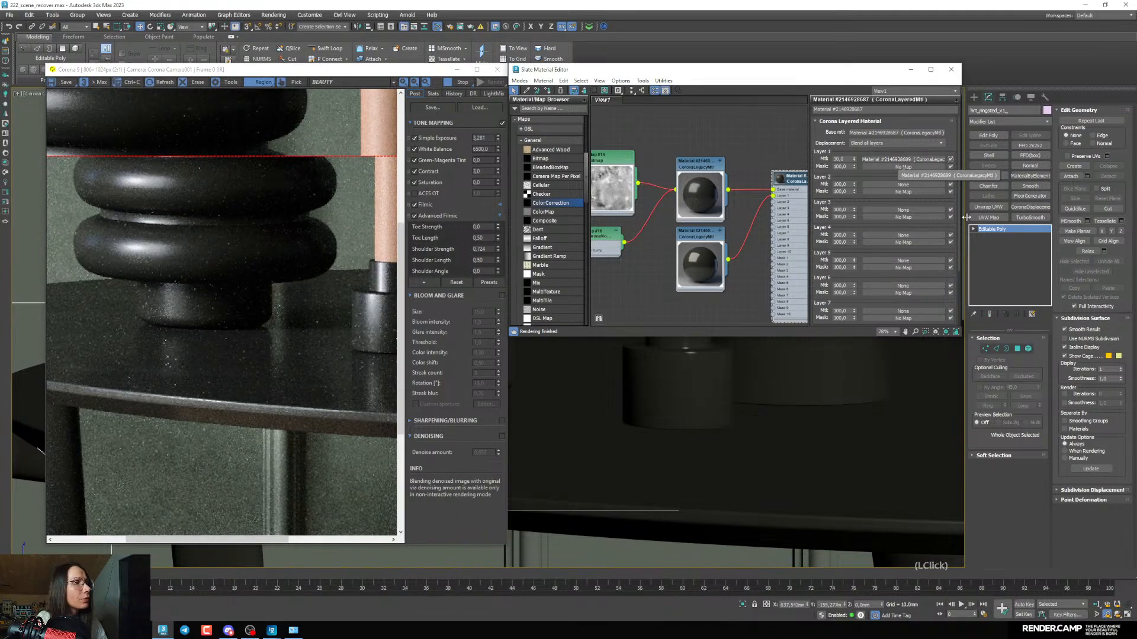
Try a reflection glossiness of 0,6 on the table's base material
double_click(700, 189)
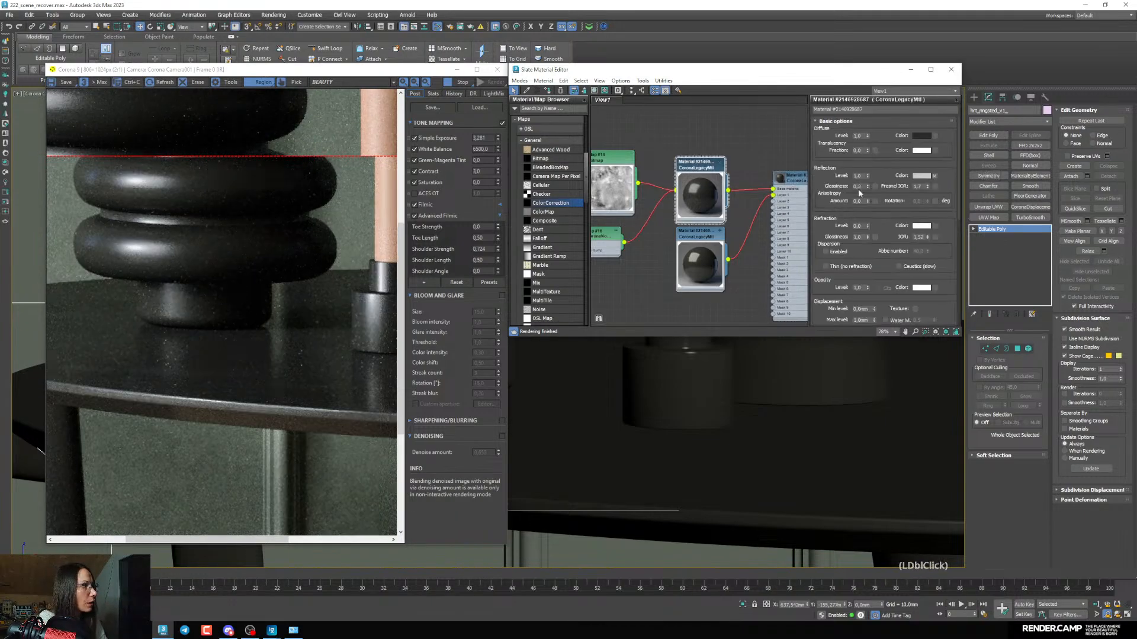
double_click(856, 186)
key("BackSpace")
type("0,6")
key("Return")
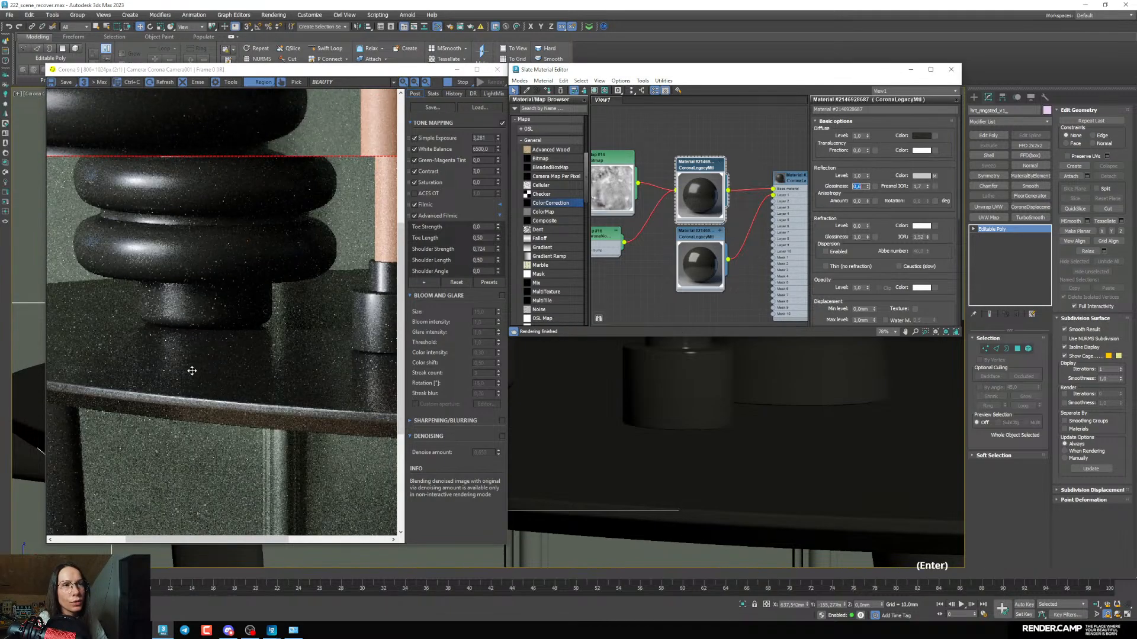
scroll(192, 371, "down", 1)
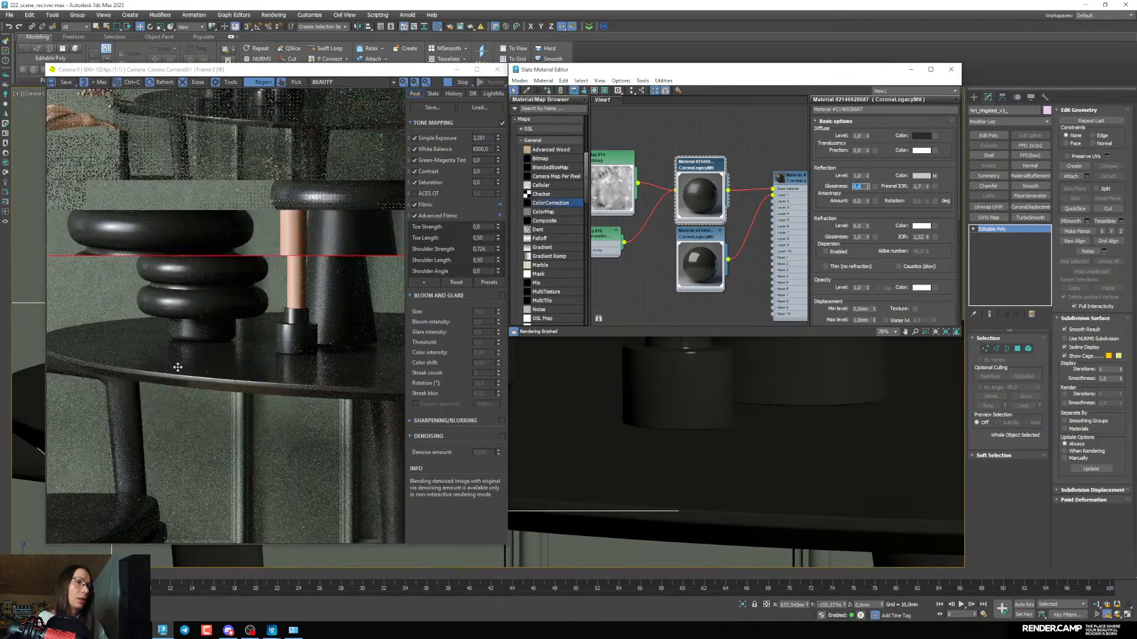
Set the base material's reflection glossiness to 0,7, check the tabletop render, and minimize the material editor
type("0,7")
key("Return")
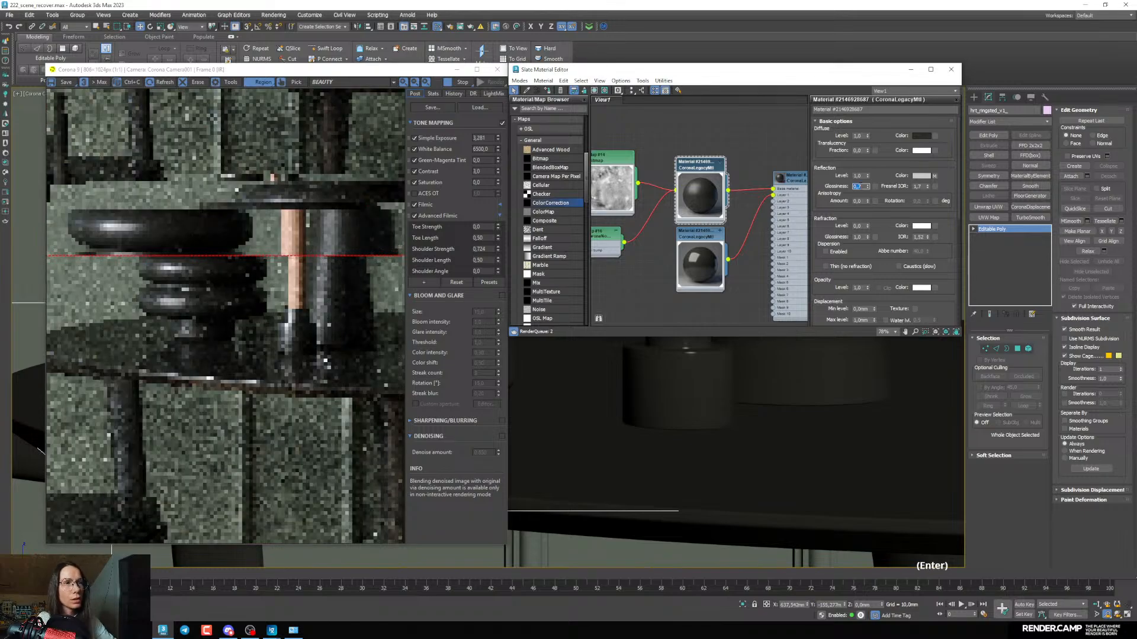
scroll(178, 363, "up", 2)
scroll(178, 363, "down", 2)
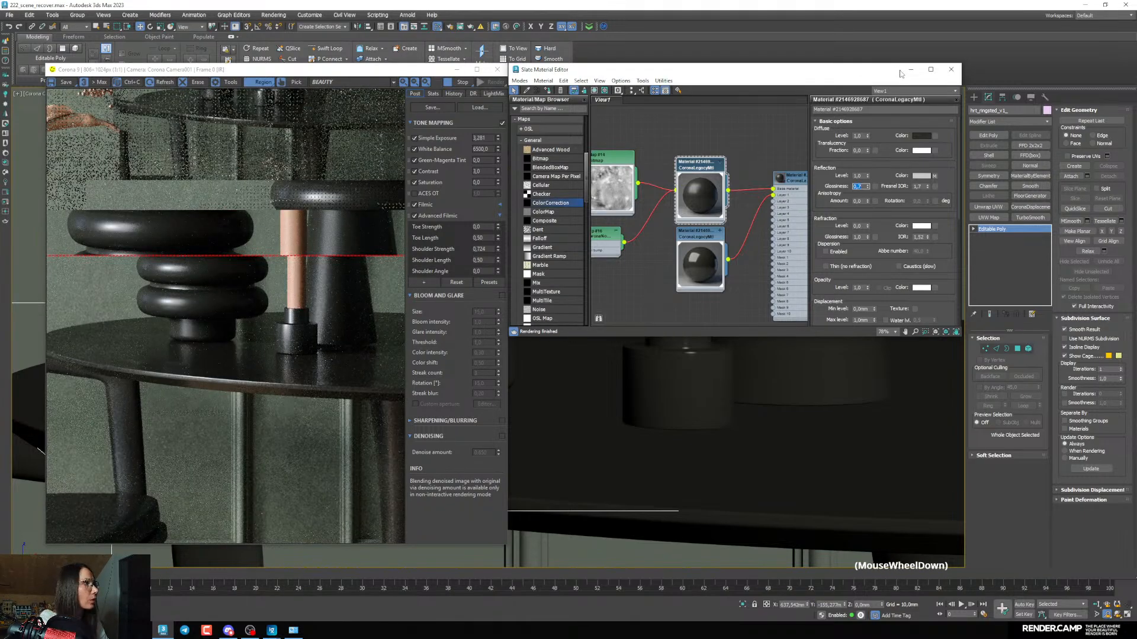
scroll(224, 386, "up", 1)
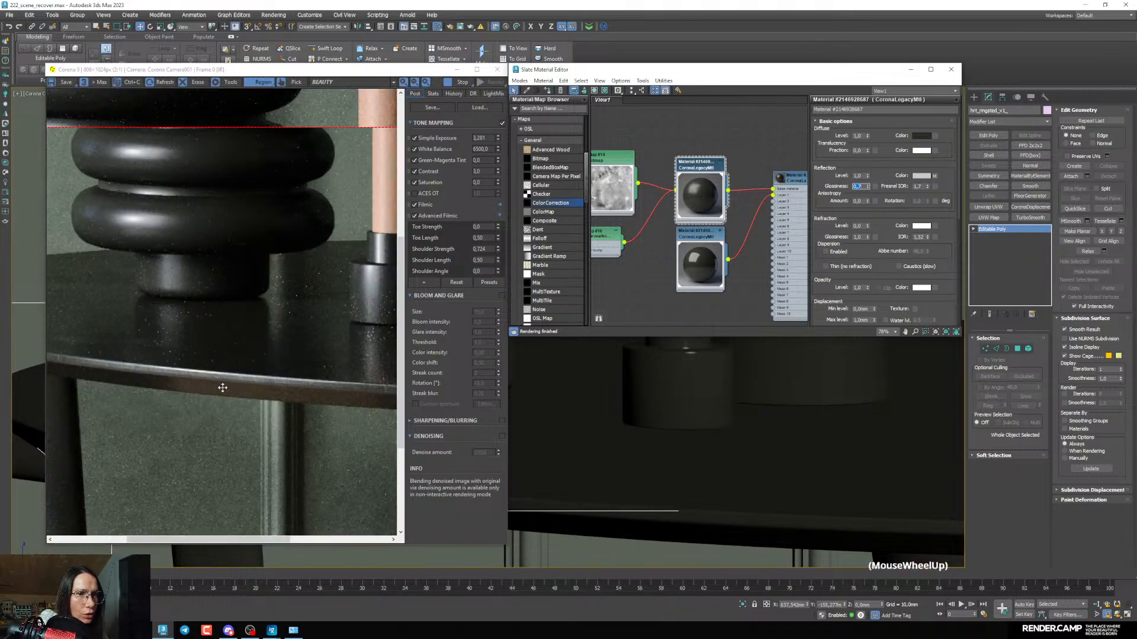
scroll(222, 388, "down", 1)
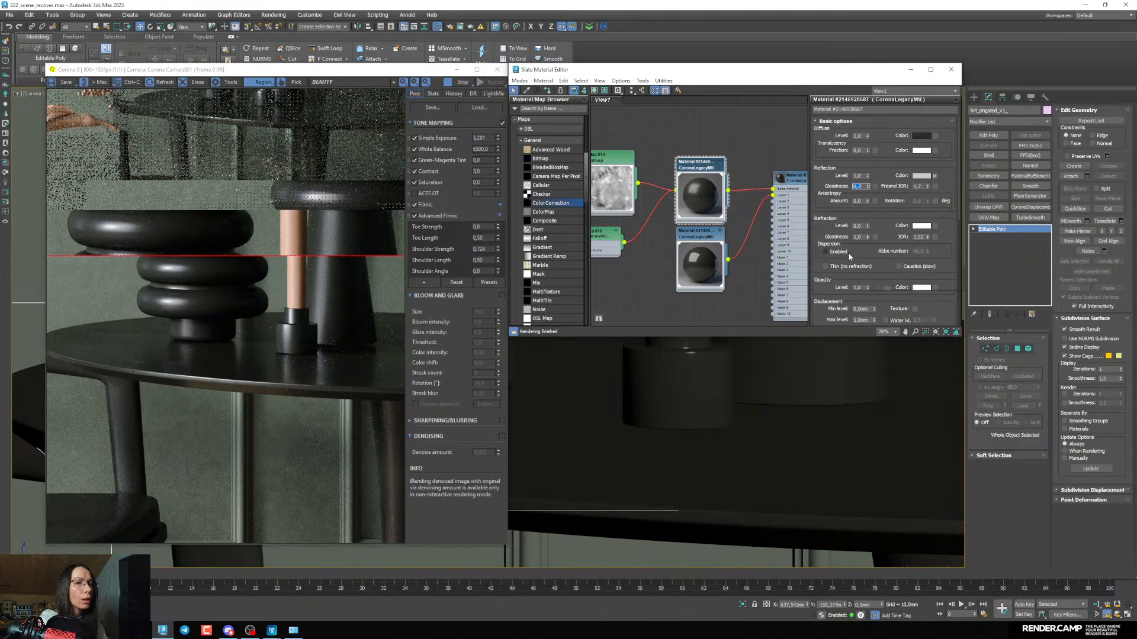
left_click(923, 69)
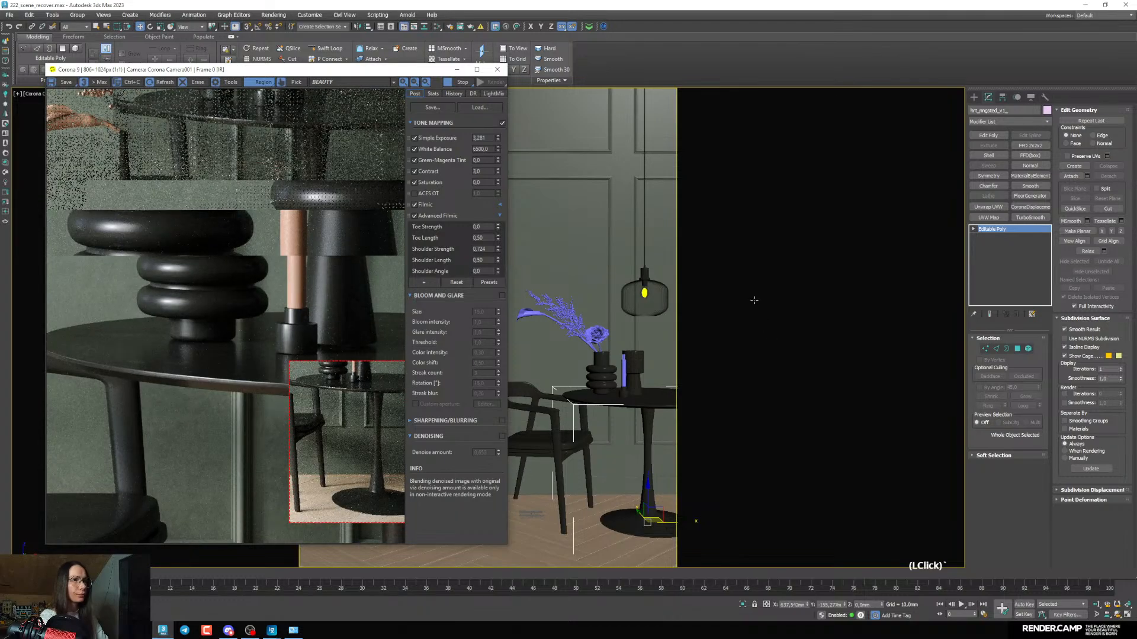
Enlarge the interactive render region to cover the whole chair beside the table and inspect the chair up close
left_click_drag(290, 361, 152, 335)
scroll(268, 400, "up", 1)
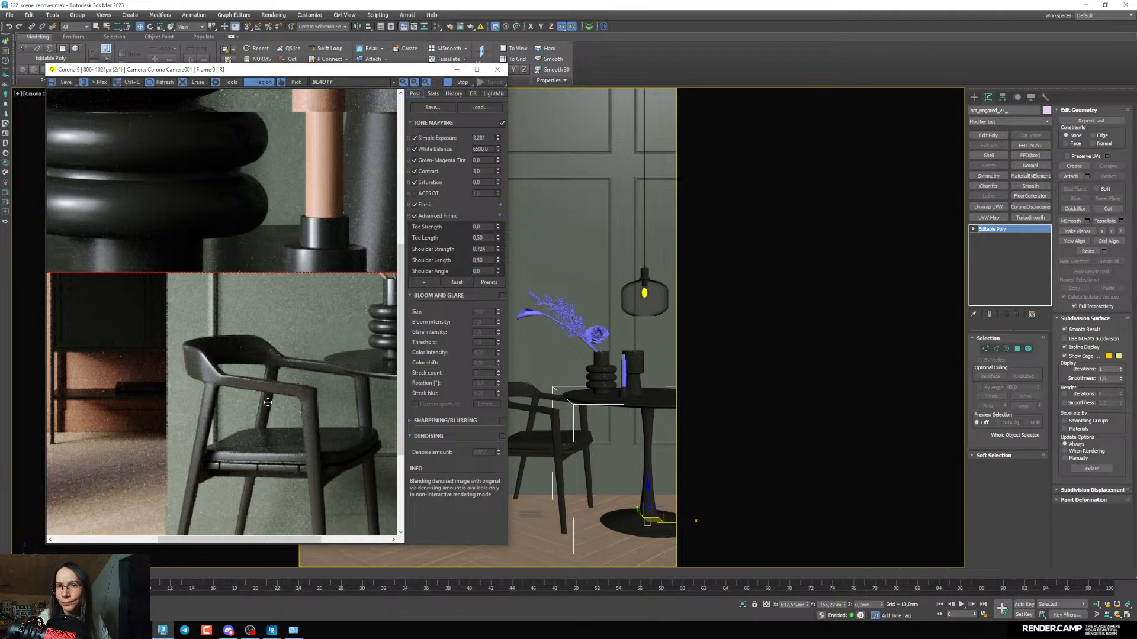
scroll(267, 407, "down", 1)
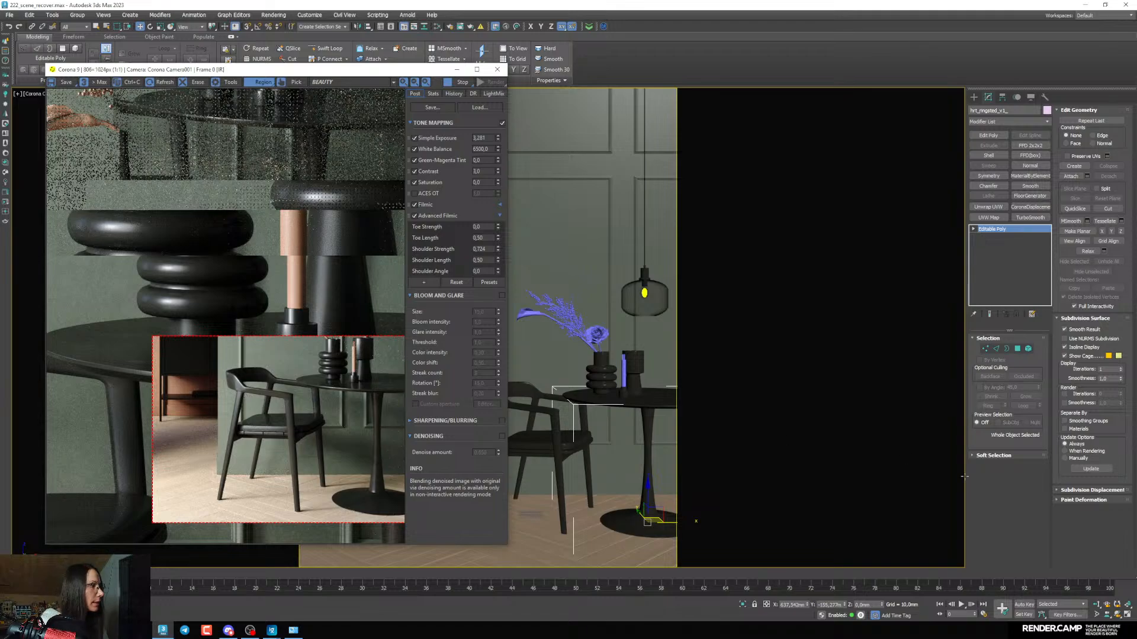
Reopen the material editor, show the chair's wireframe, open its group and select the chair frame
left_click(1048, 499)
key("m")
left_click(537, 409)
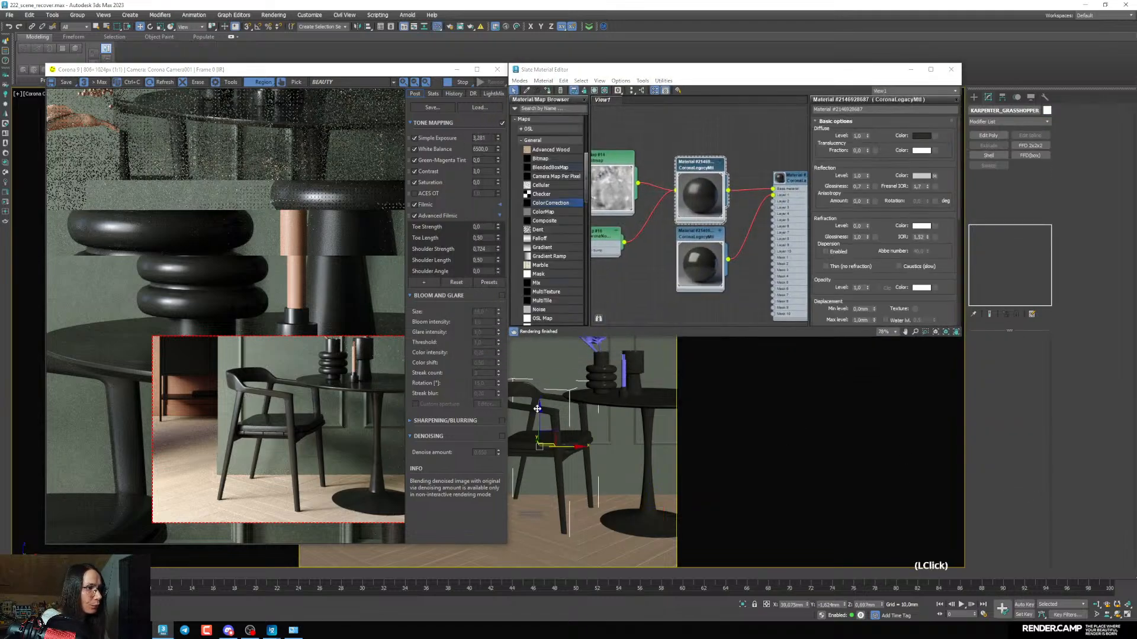
key("F4")
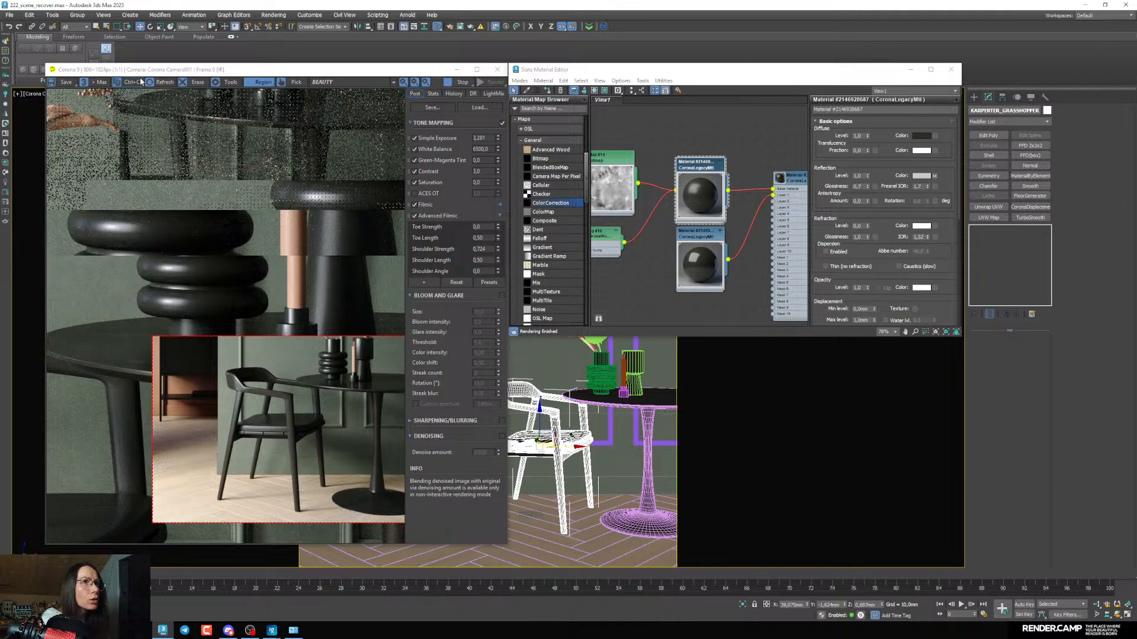
left_click(72, 16)
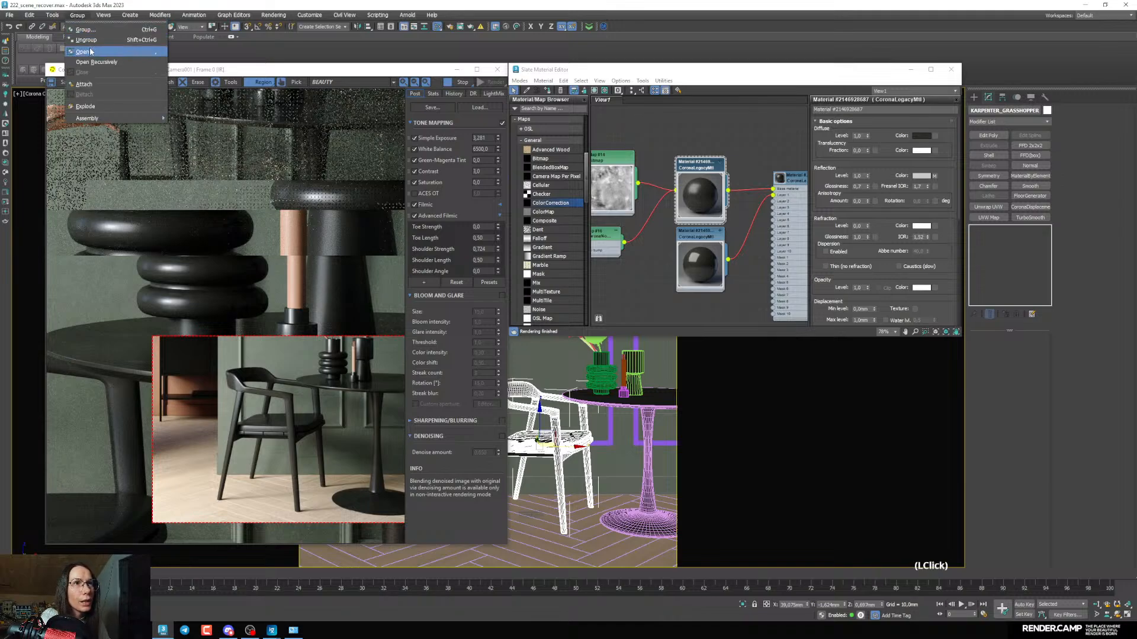
left_click(80, 51)
left_click(556, 457)
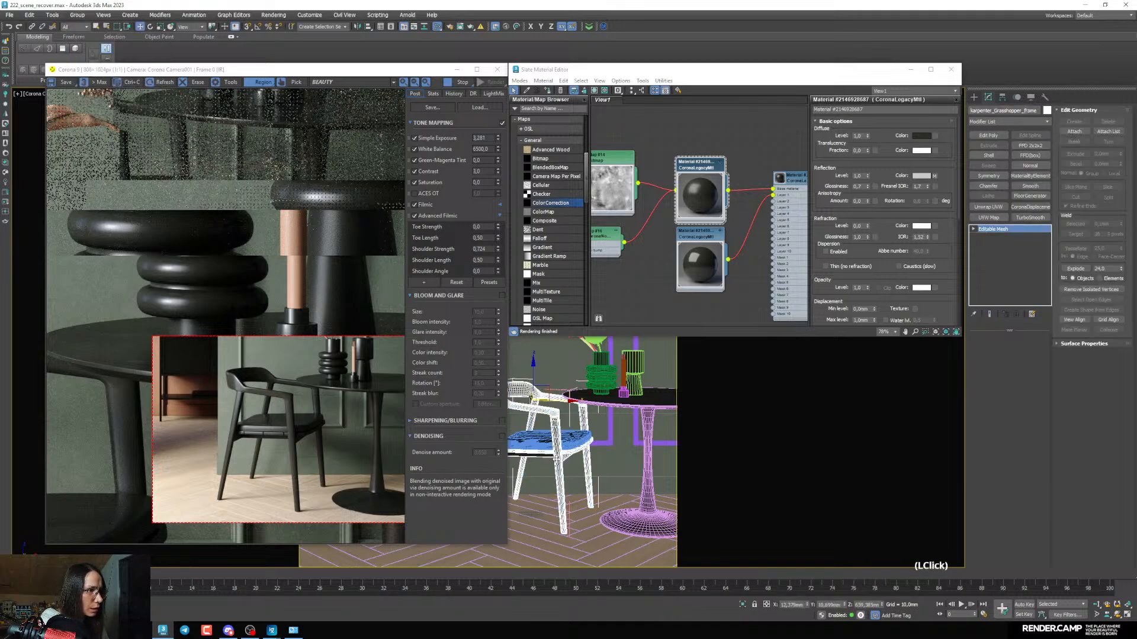
Assign the table's CoronaLayeredMtl to the selected chair frame
left_click_drag(389, 74, 361, 73)
middle_click_drag(759, 148, 736, 139)
double_click(775, 169)
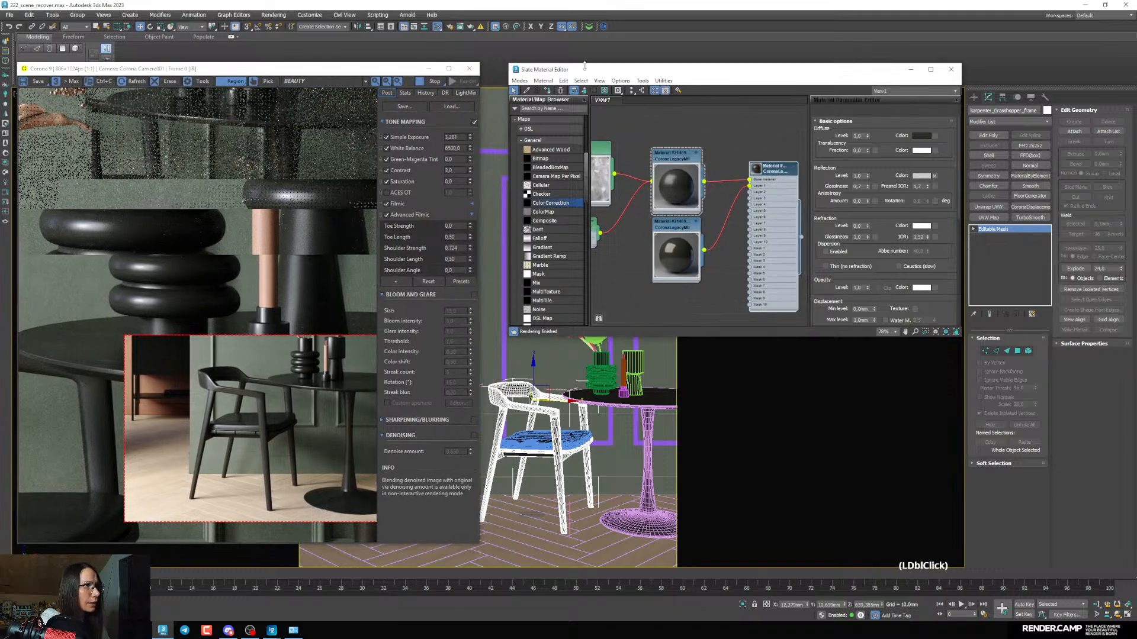
left_click(548, 90)
Try displaying the scratch bitmap on the layered material in the viewport, toggling the wireframe to check the chair
middle_click_drag(641, 257, 759, 245)
scroll(759, 244, "up", 1)
scroll(760, 248, "down", 1)
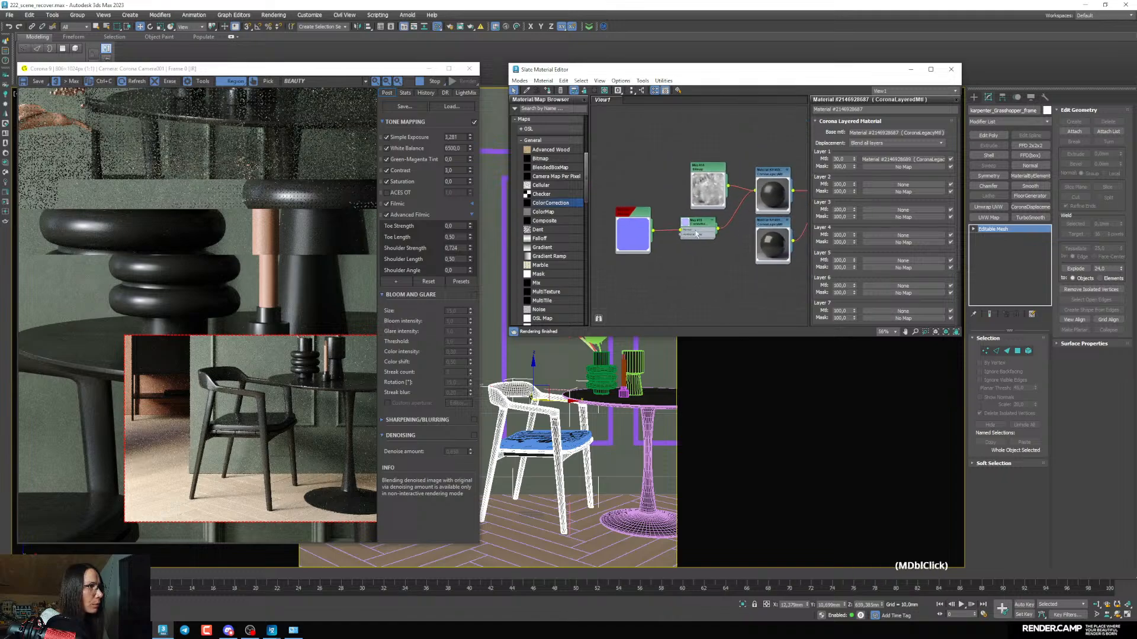
right_click(710, 190)
left_click(740, 275)
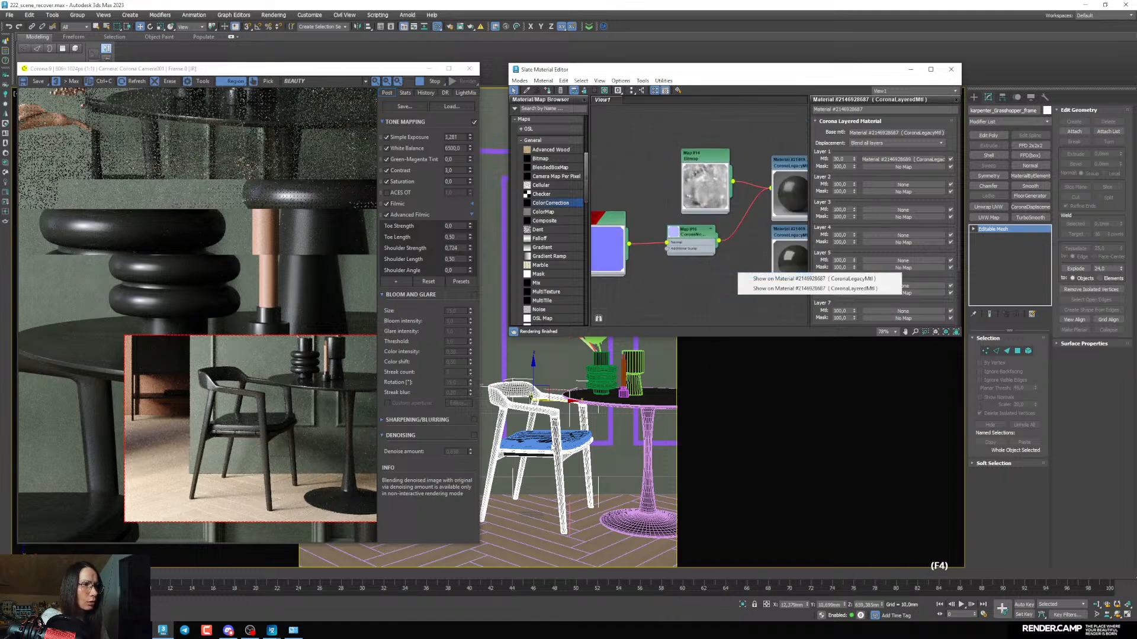
left_click(814, 289)
key("F4")
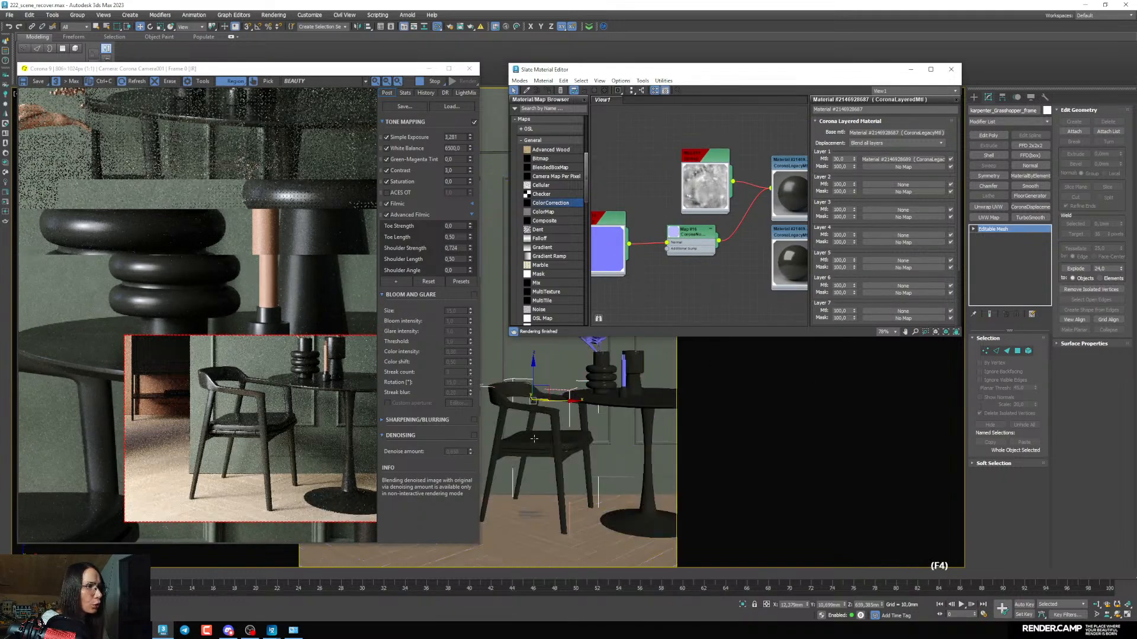
scroll(536, 439, "up", 1)
key("F4")
scroll(548, 430, "up", 1)
key("F4")
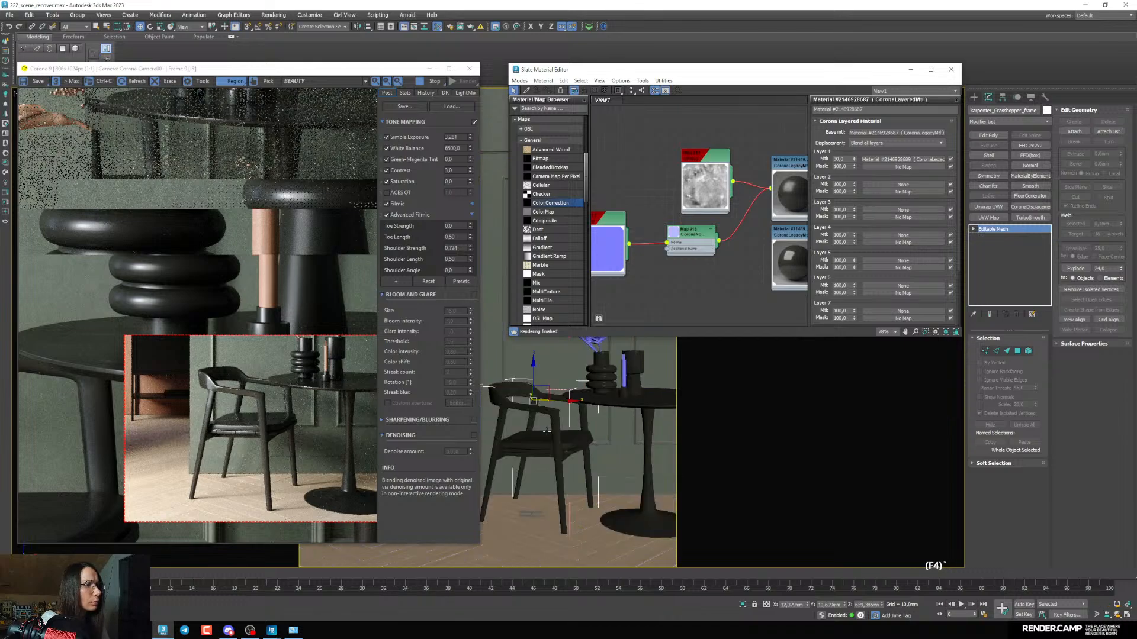
Zoom closer to the chair and hide the scratch bitmap's viewport display on the layered material
scroll(547, 432, "up", 4)
left_click_drag(682, 180, 688, 157)
left_click(594, 91)
left_click(626, 136)
double_click(688, 157)
left_click(595, 92)
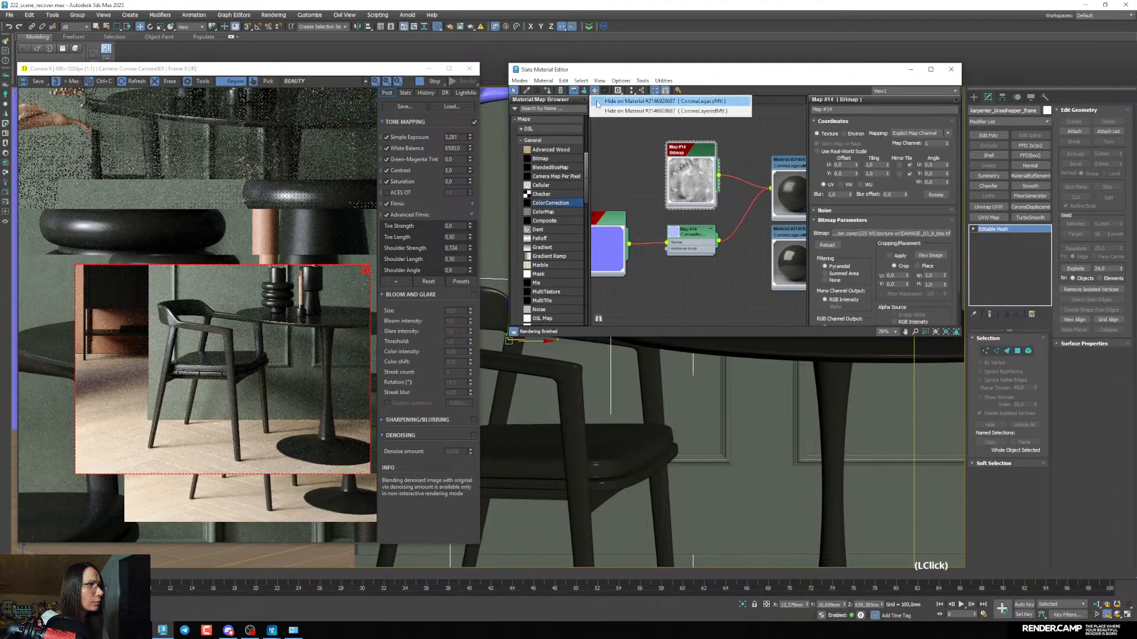
left_click(623, 115)
Display the scratch bitmap in the viewport through the base CoronaLegacyMtl
left_click(594, 91)
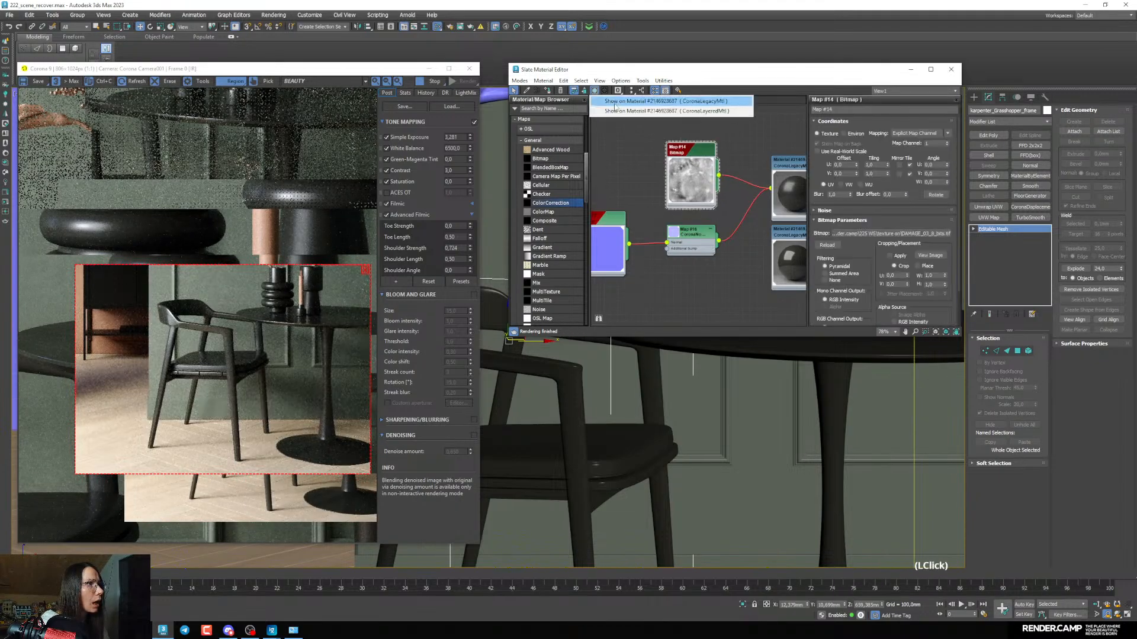
left_click(632, 104)
right_click(697, 163)
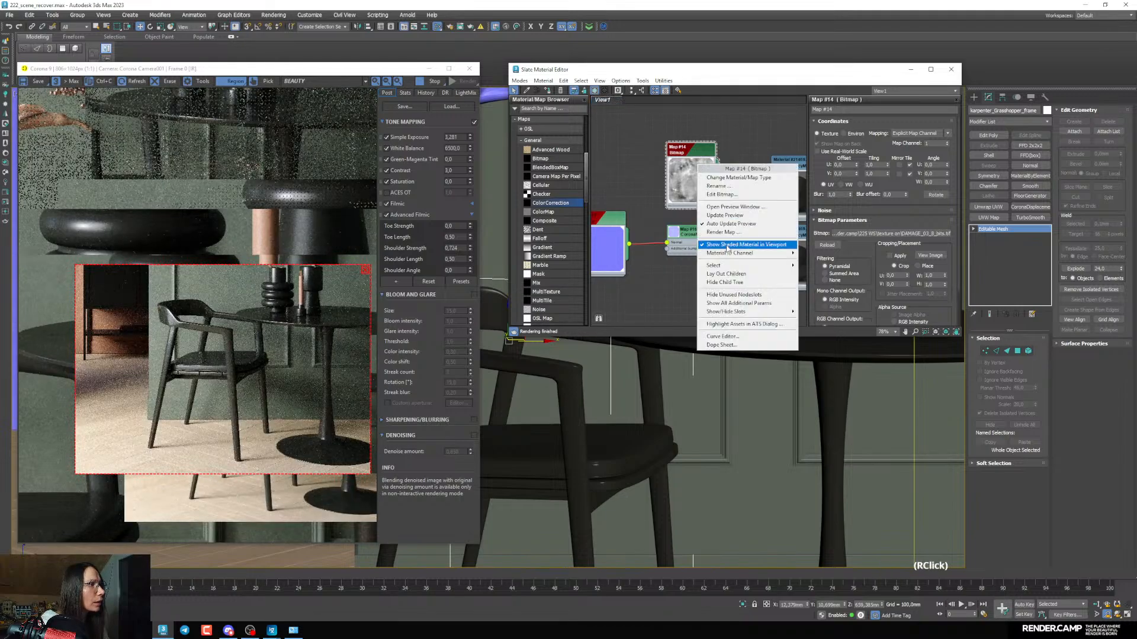
left_click(726, 246)
left_click(657, 199)
right_click(692, 191)
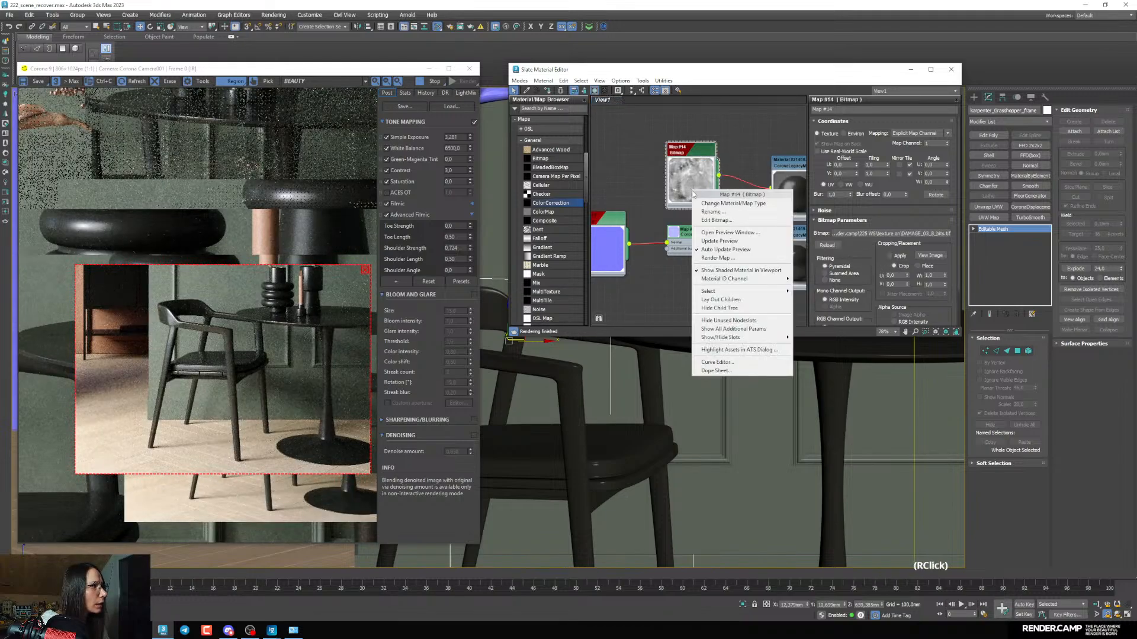
left_click(734, 270)
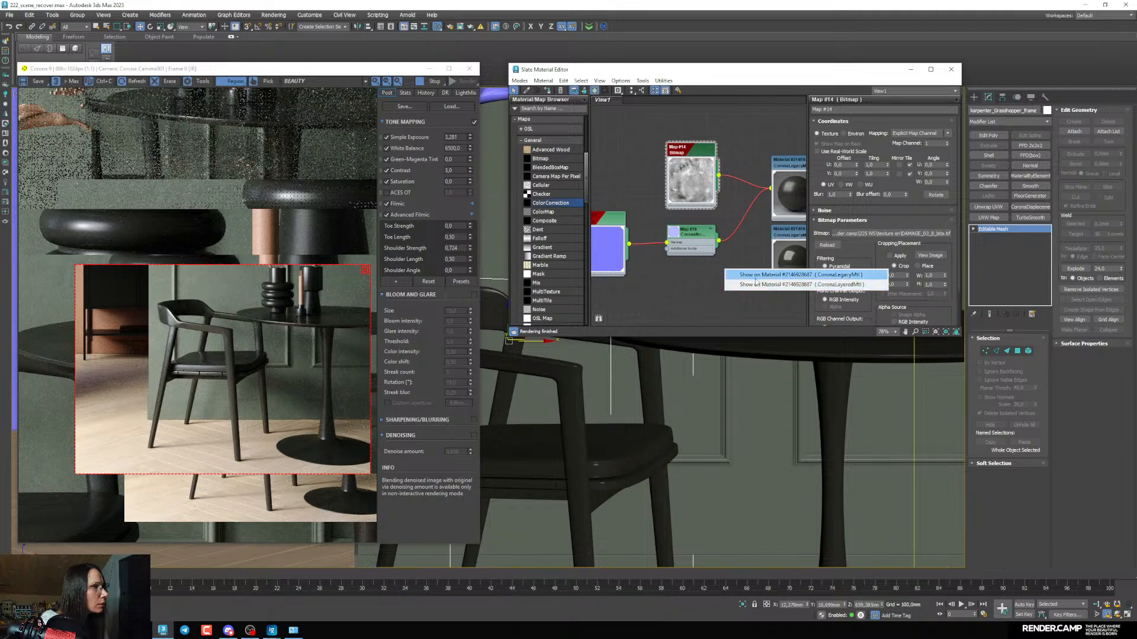
left_click(756, 276)
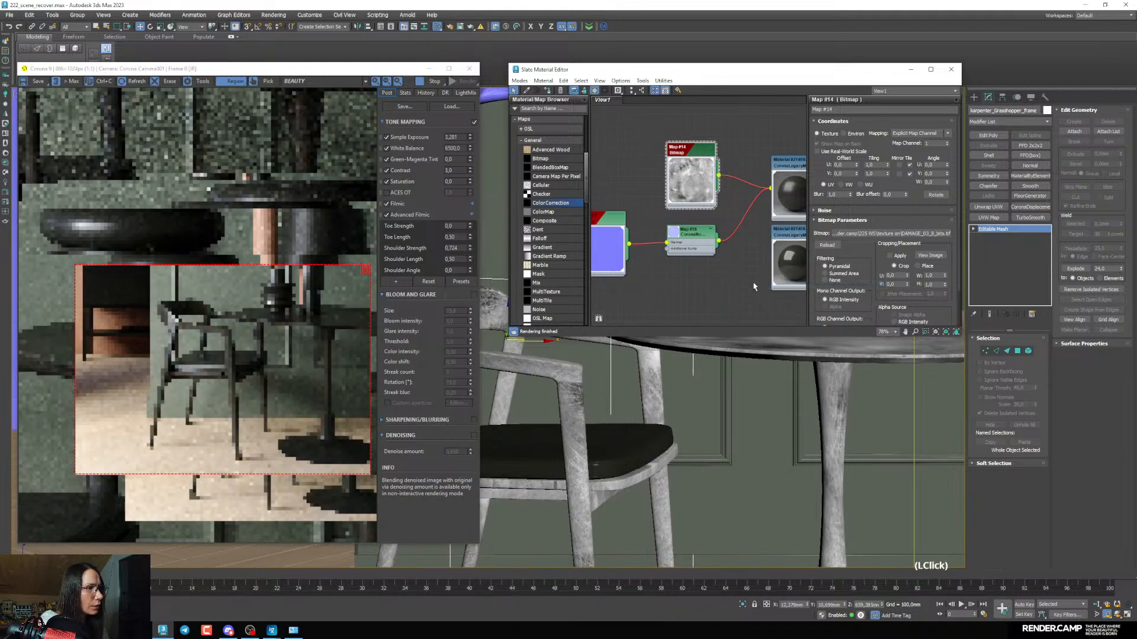
Examine the scratch texture's scale and mapping on the chair's front leg in the viewport and the render
scroll(568, 444, "up", 3)
middle_click_drag(568, 445, 659, 491)
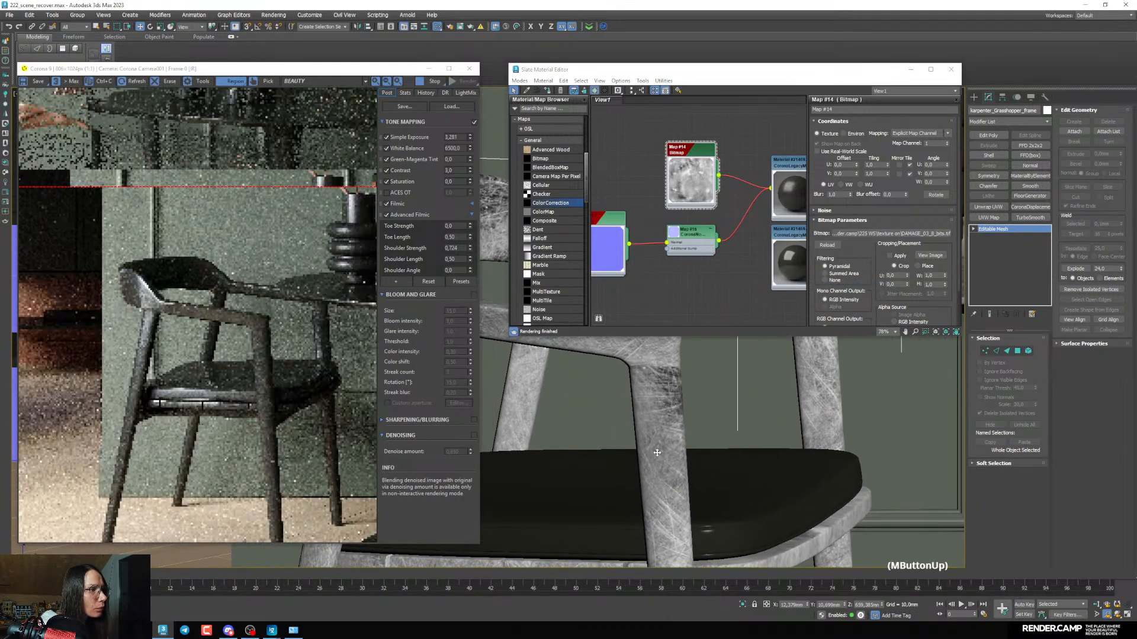
middle_click_drag(659, 450, 683, 444)
scroll(805, 370, "down", 3)
scroll(679, 437, "up", 3)
scroll(678, 431, "up", 2)
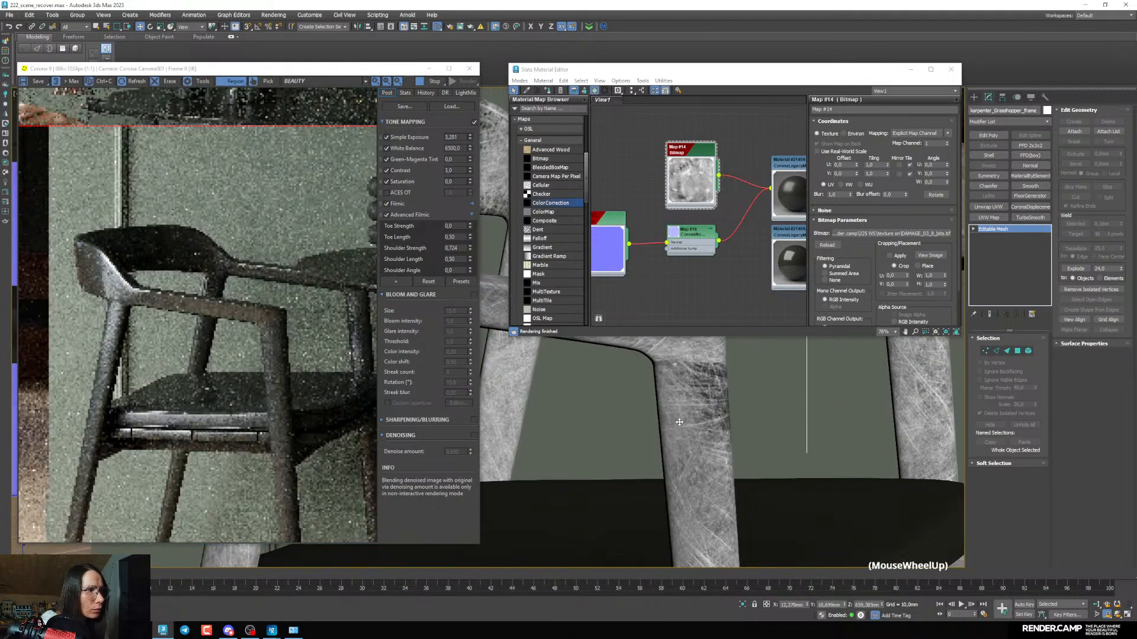
scroll(678, 429, "up", 2)
scroll(78, 271, "up", 2)
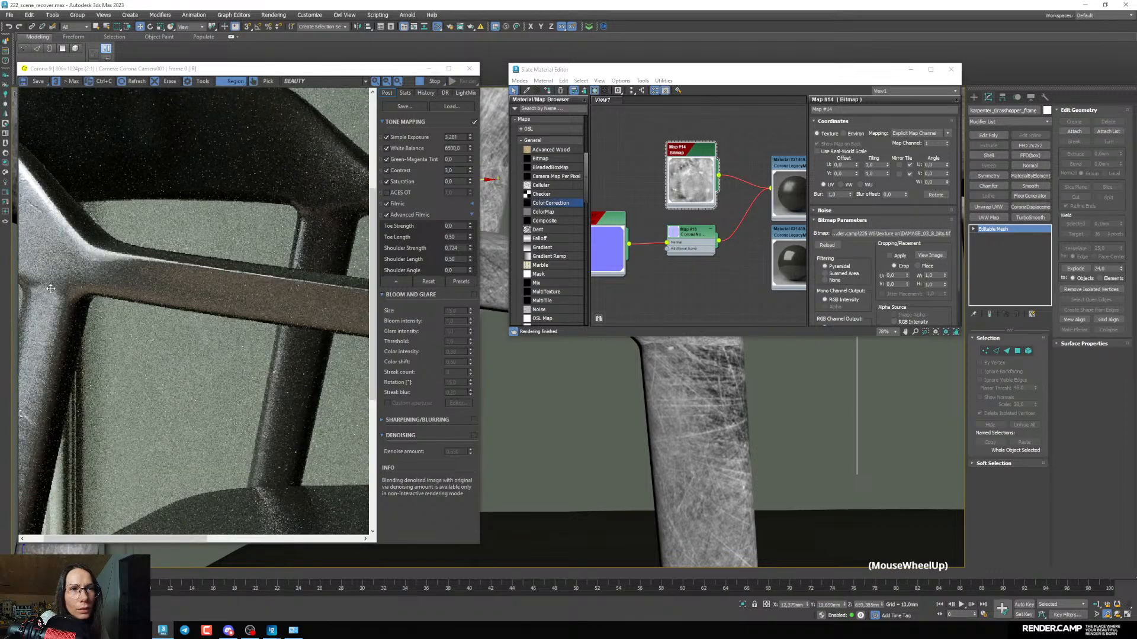
scroll(56, 307, "down", 2)
scroll(201, 388, "up", 2)
scroll(269, 373, "down", 2)
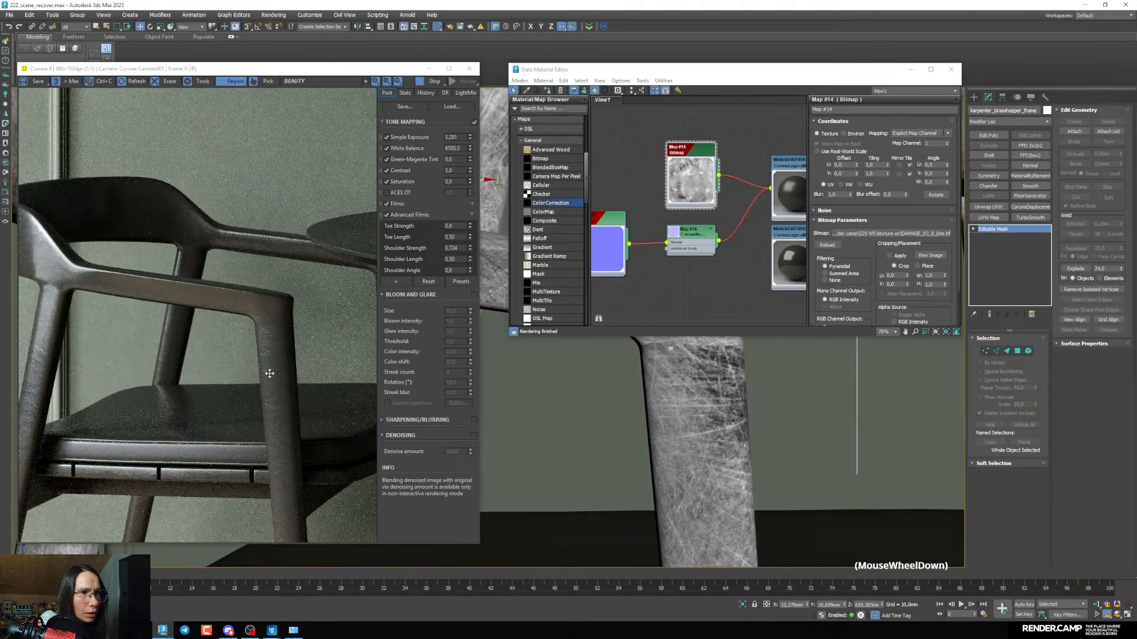
Inspect the scratches on the chair's backrest and armrest, and check the whole chair in the original camera view
middle_click_drag(657, 275, 710, 254)
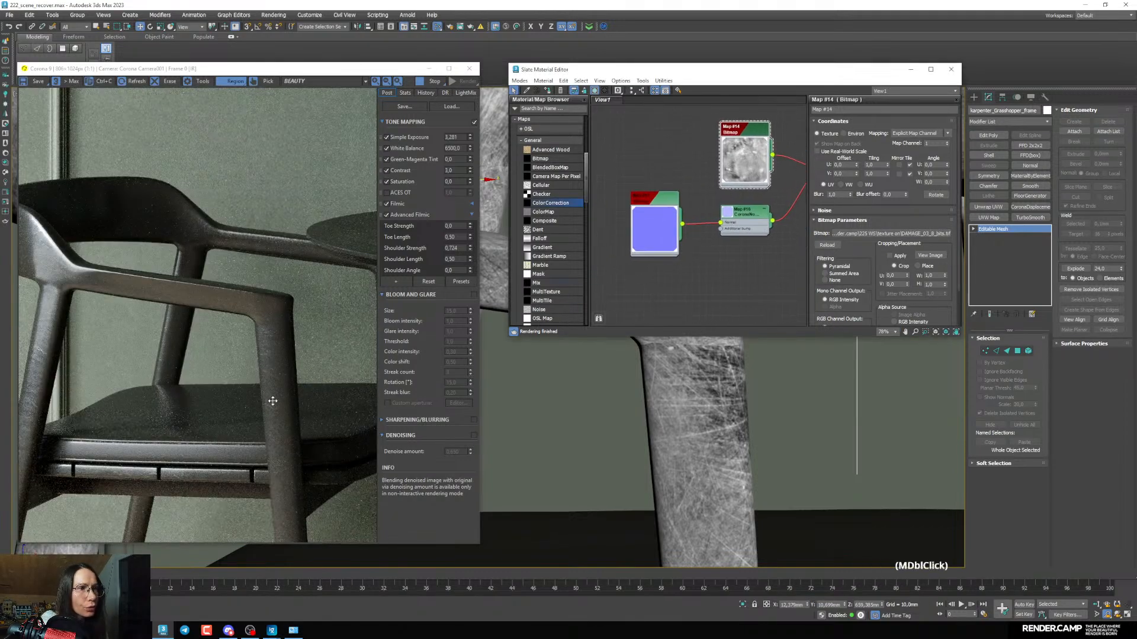
scroll(779, 426, "up", 5)
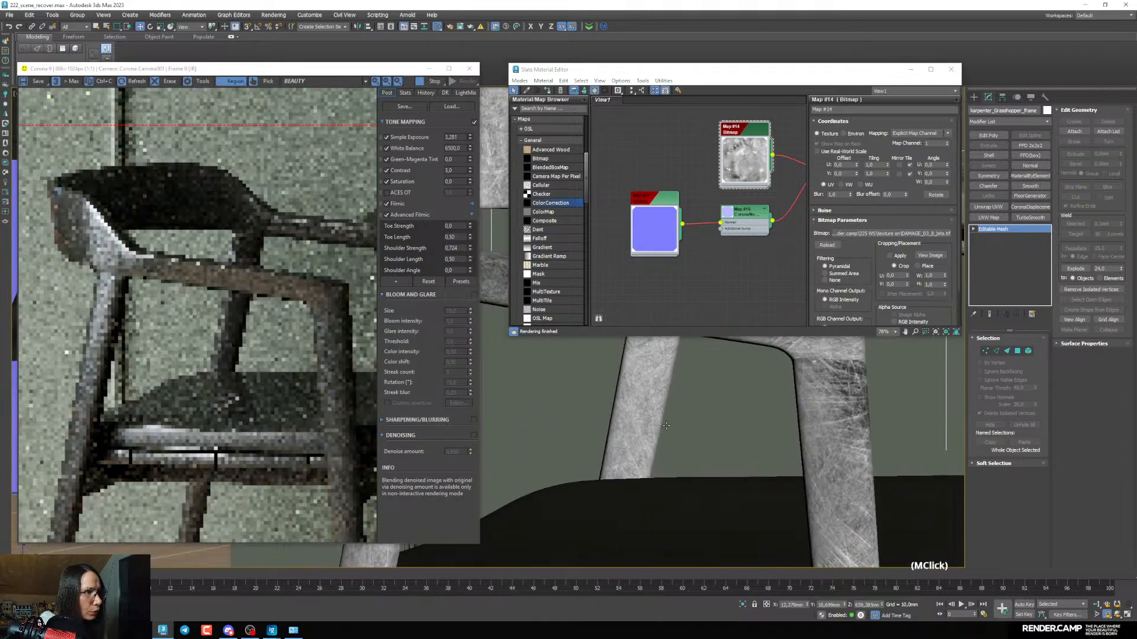
scroll(187, 221, "up", 2)
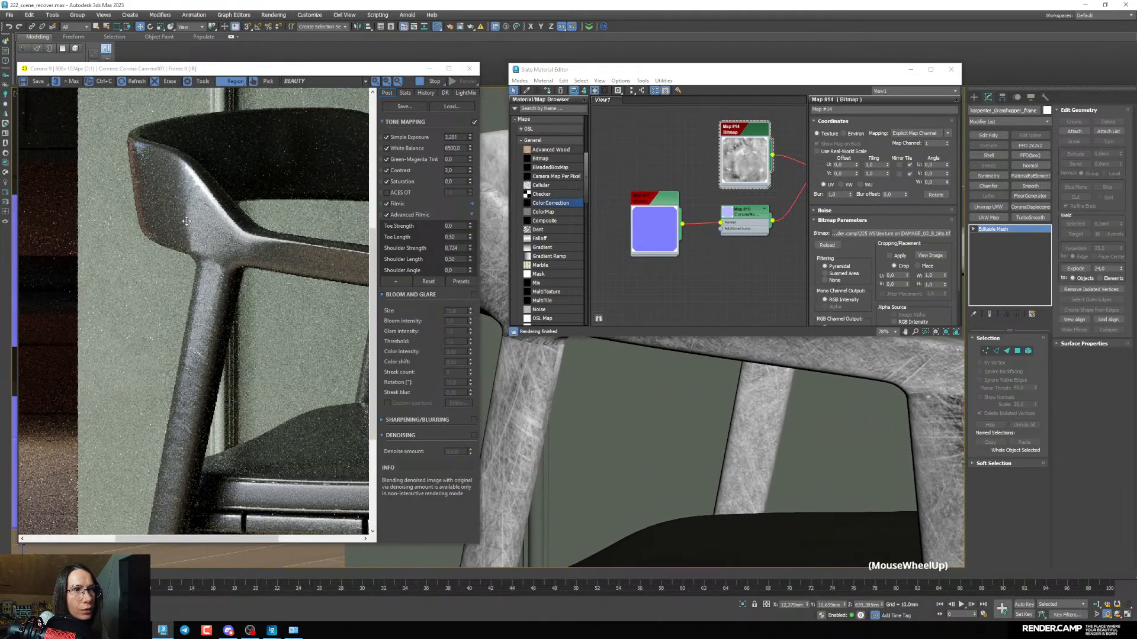
scroll(213, 300, "down", 1)
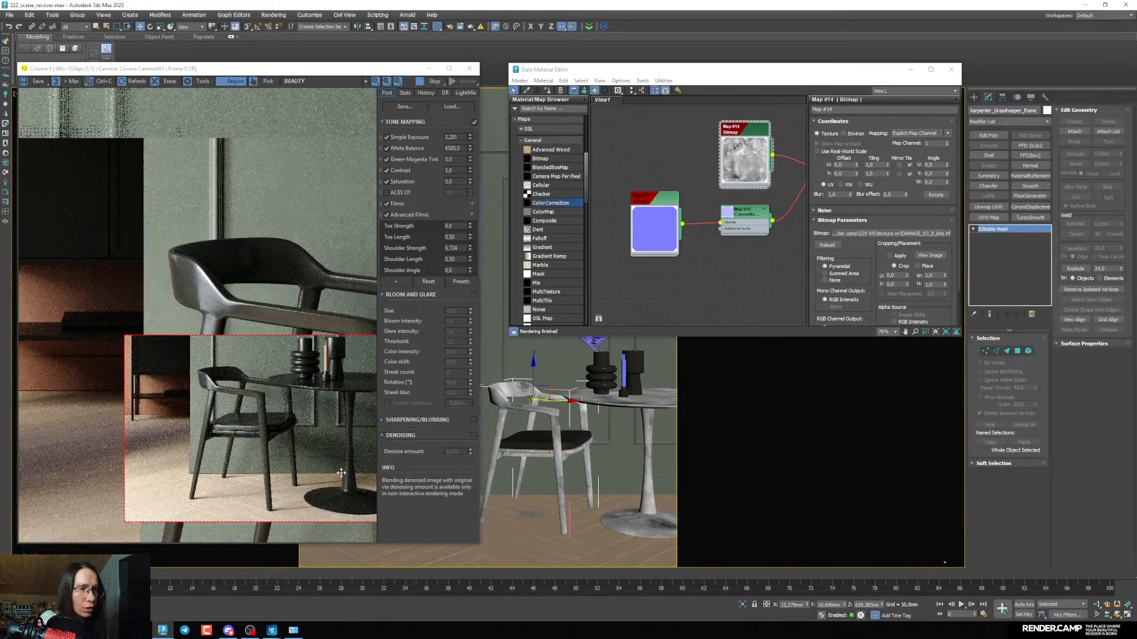
scroll(255, 429, "up", 1)
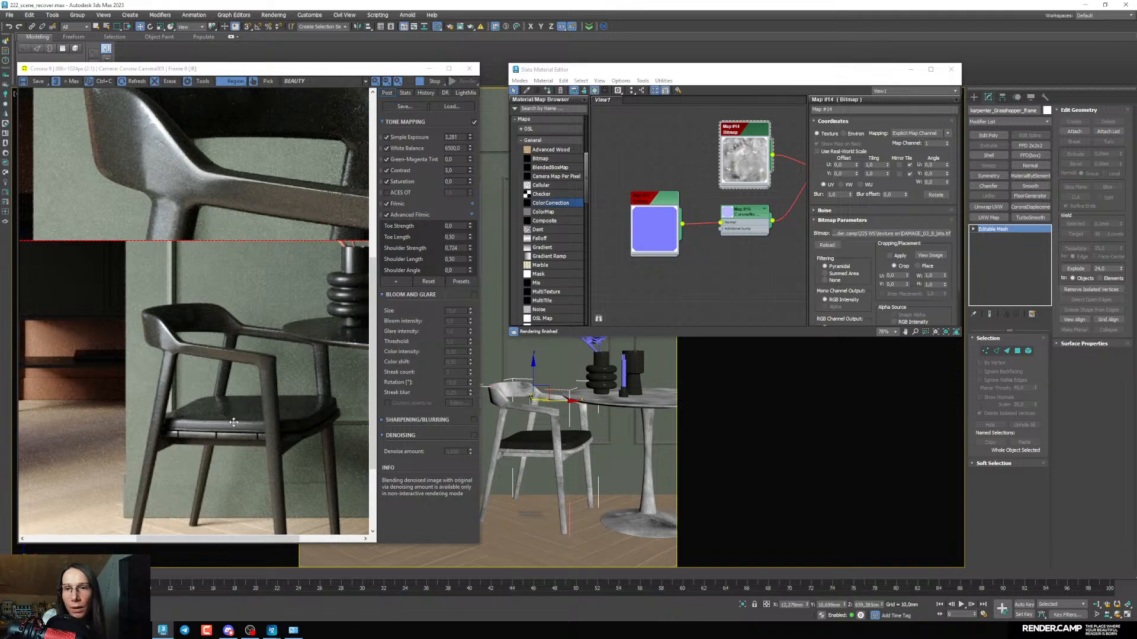
Duplicate the matte black CoronaLegacyMtl as a separate node below the other layered material's nodes
scroll(681, 219, "down", 6)
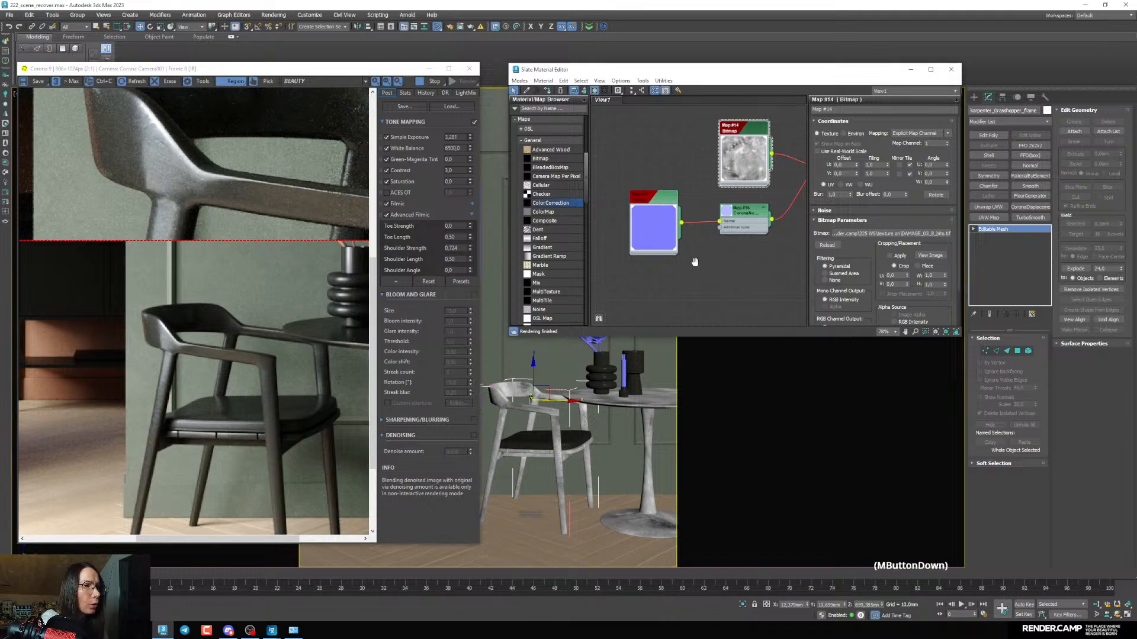
middle_click(717, 269)
middle_click_drag(717, 268, 680, 197)
middle_click_drag(711, 231, 714, 243)
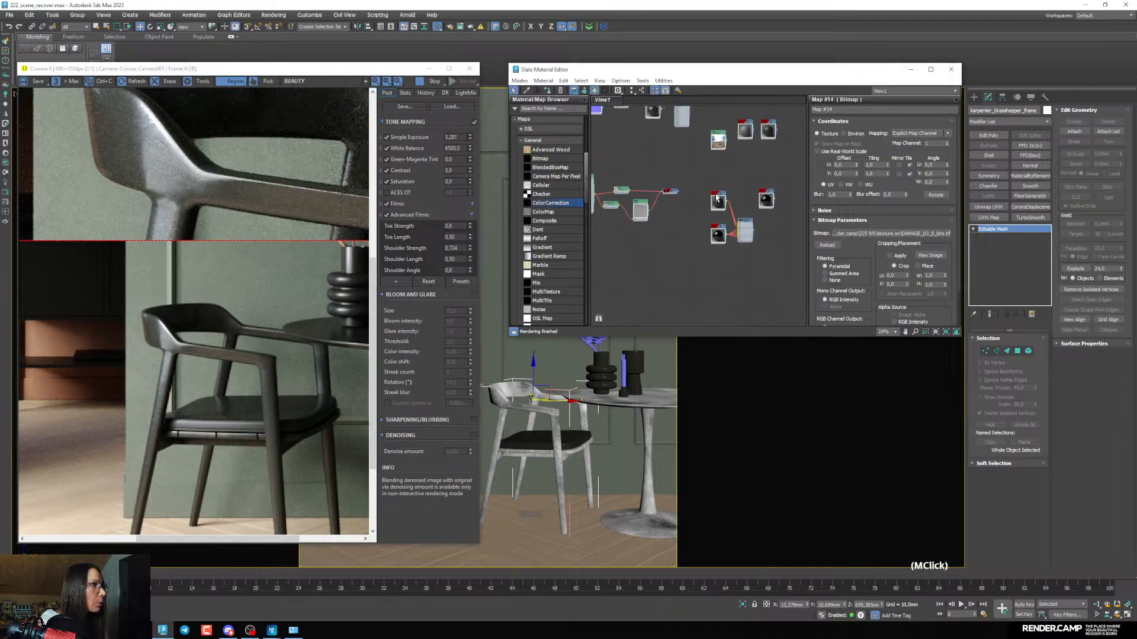
left_click_drag(717, 238, 718, 275, "shift")
scroll(731, 246, "up", 6)
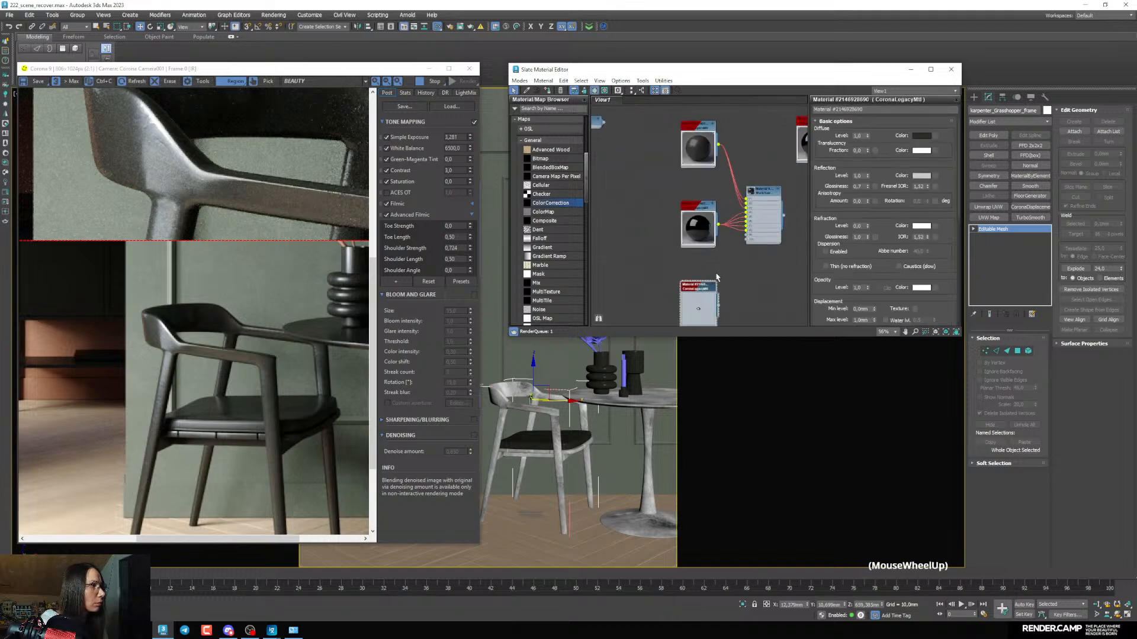
middle_click_drag(718, 276, 718, 204)
middle_click_drag(695, 251, 691, 236)
Assign the duplicated black CoronaLegacyMtl to the chair seat
left_click(533, 440)
scroll(690, 236, "up", 3)
left_click(548, 92)
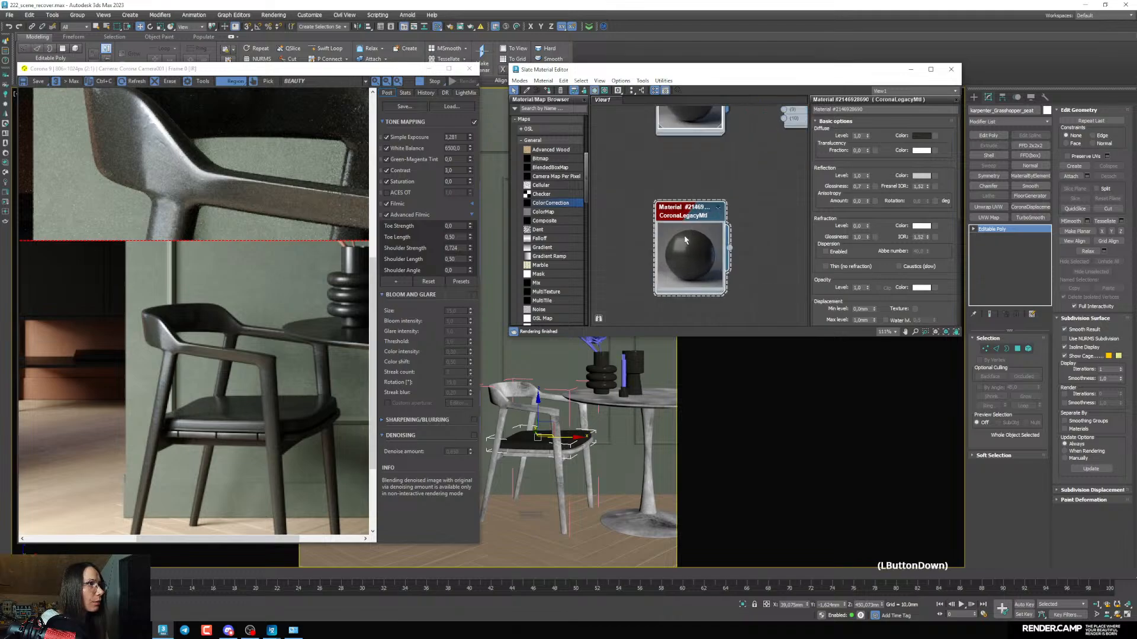
Replace the interactive render region with a smaller one around the chair seat
scroll(228, 409, "down", 1)
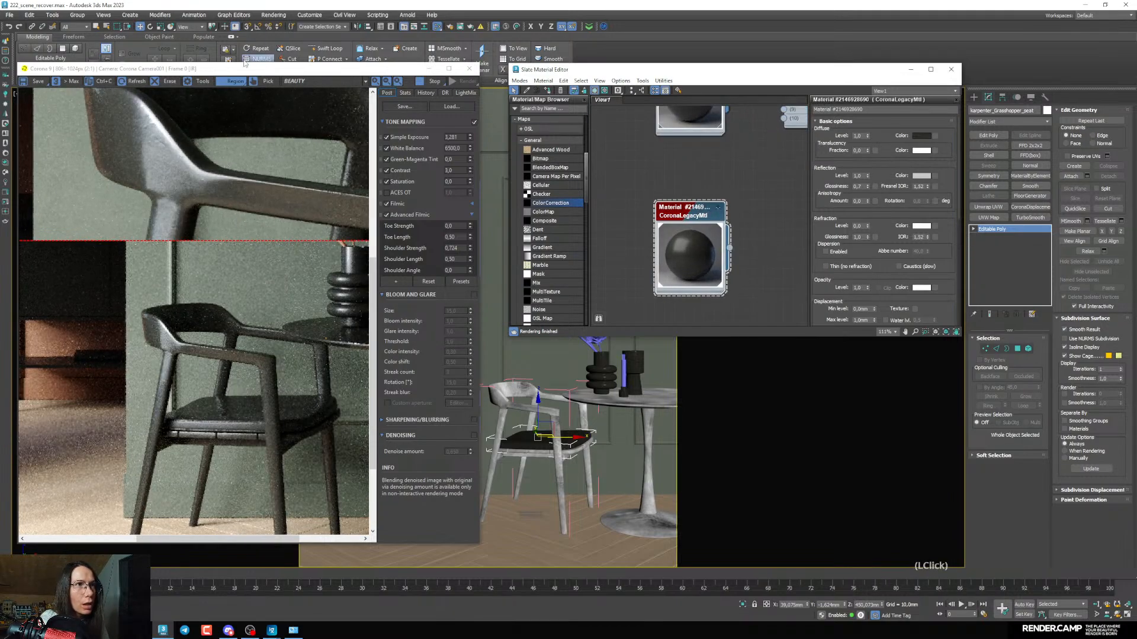
left_click_drag(339, 354, 220, 338)
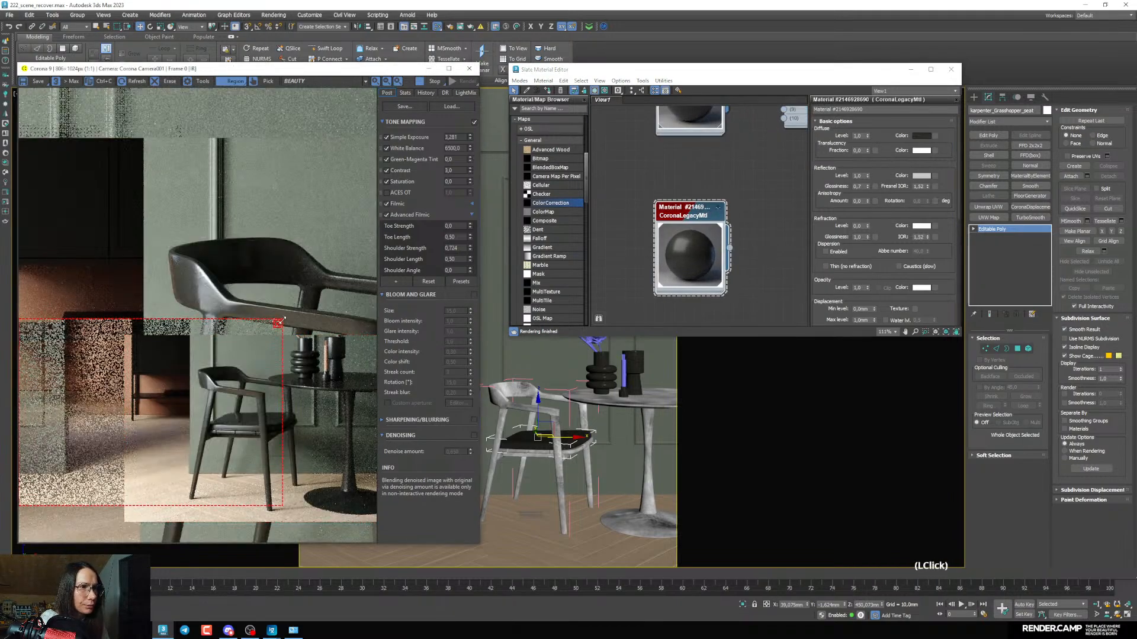
left_click(279, 322)
left_click_drag(170, 391, 320, 442)
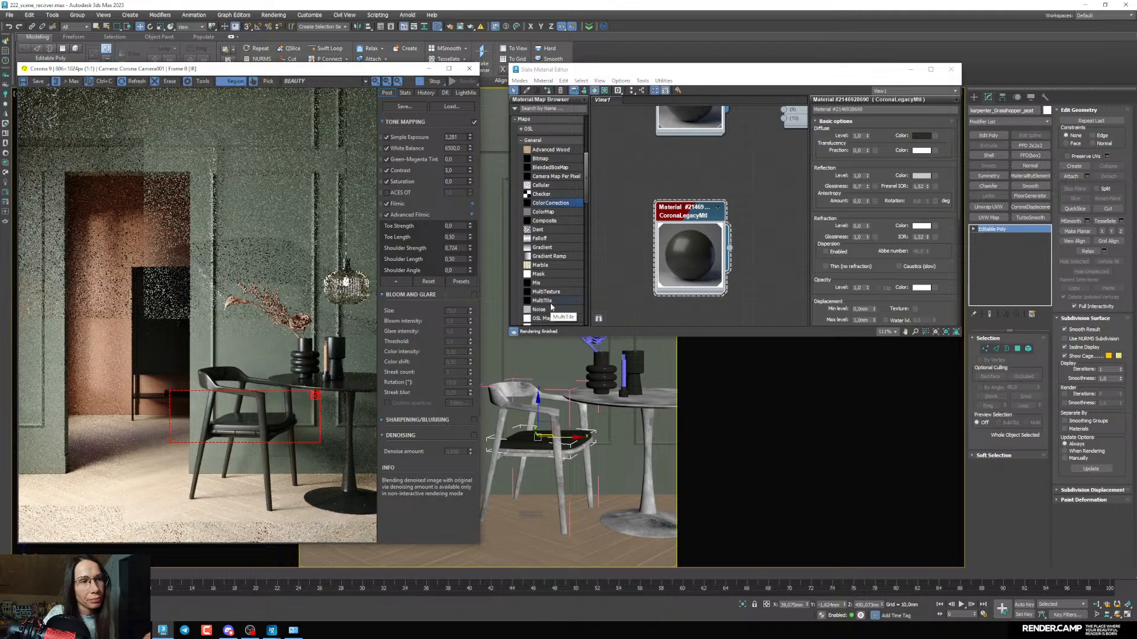
Open leather-016_2_r.png from the "texture on" folder and examine its grain at different magnifications
scroll(694, 237, "down", 2)
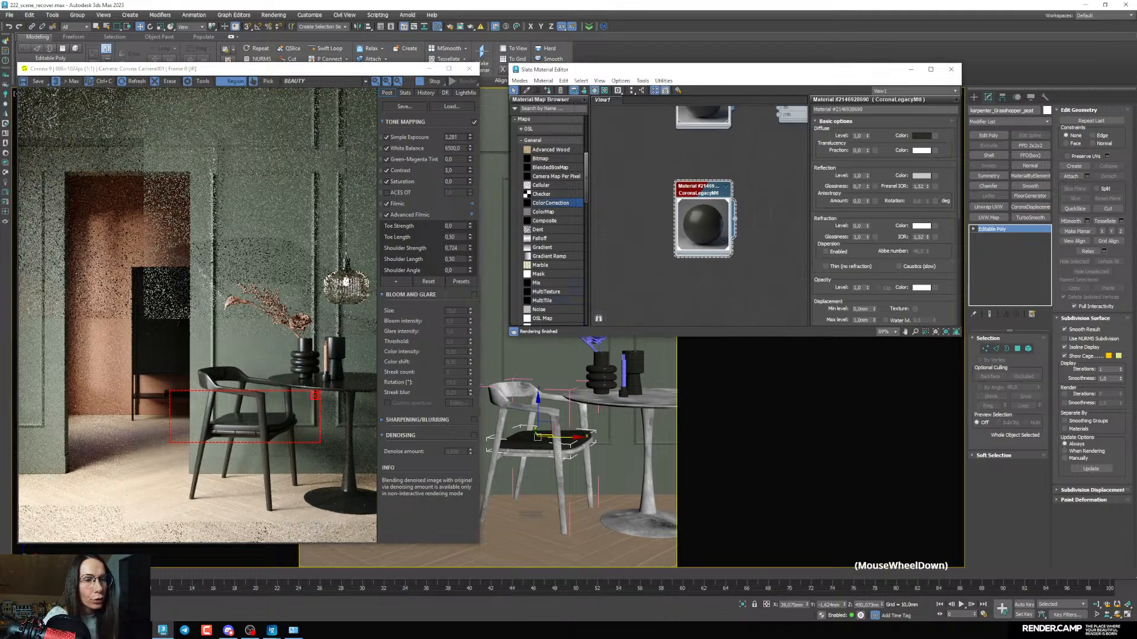
left_click(141, 630)
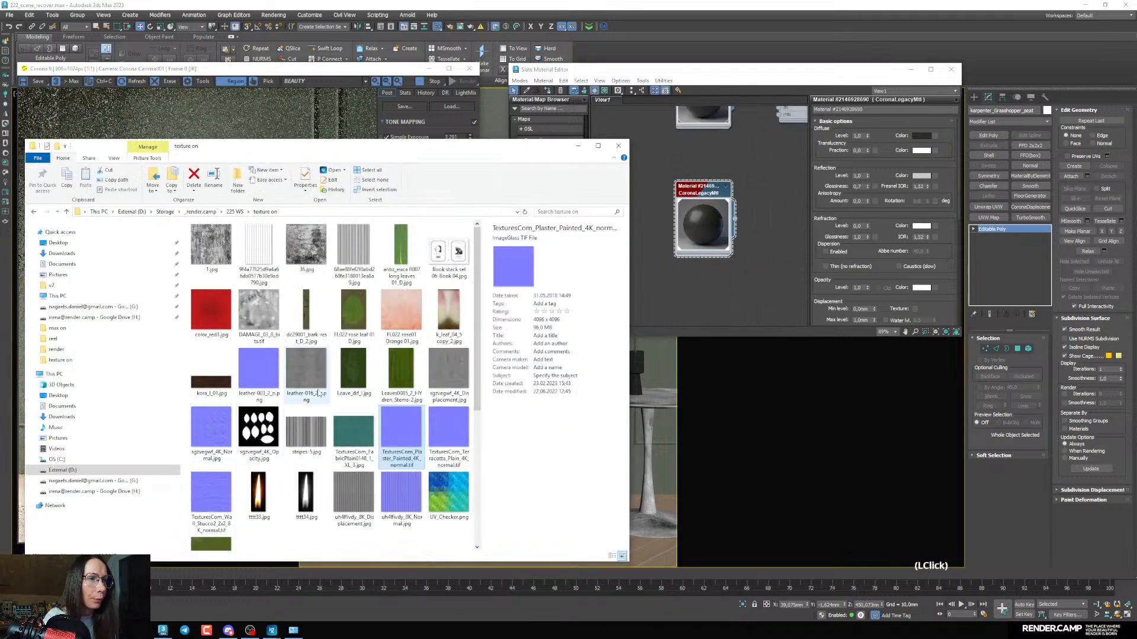
left_click(315, 367)
double_click(315, 367)
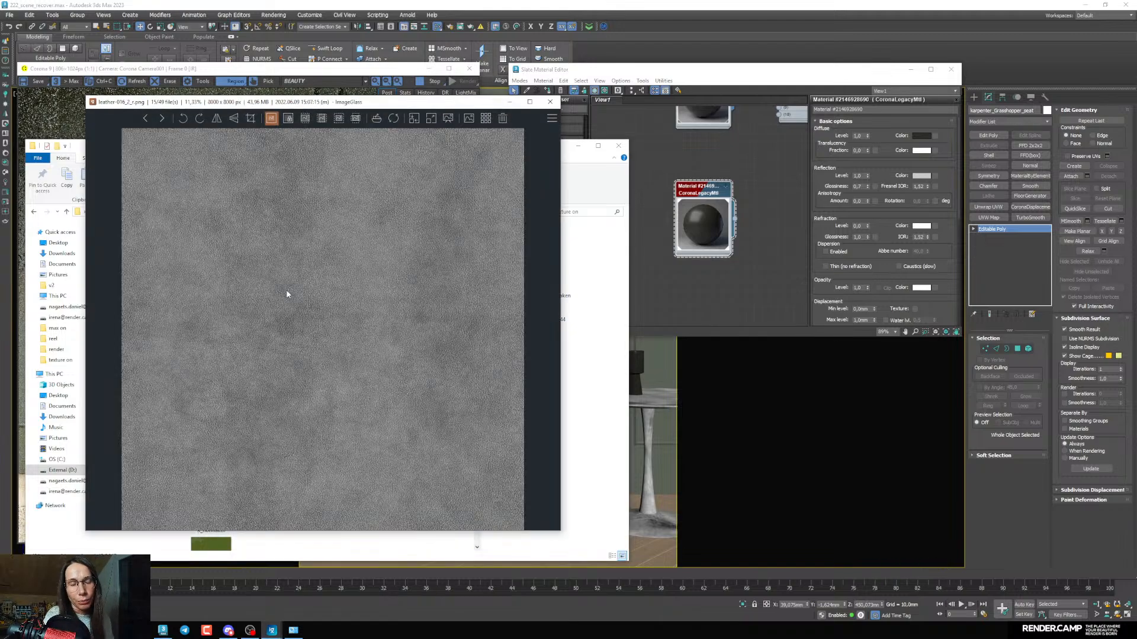
scroll(299, 343, "up", 3)
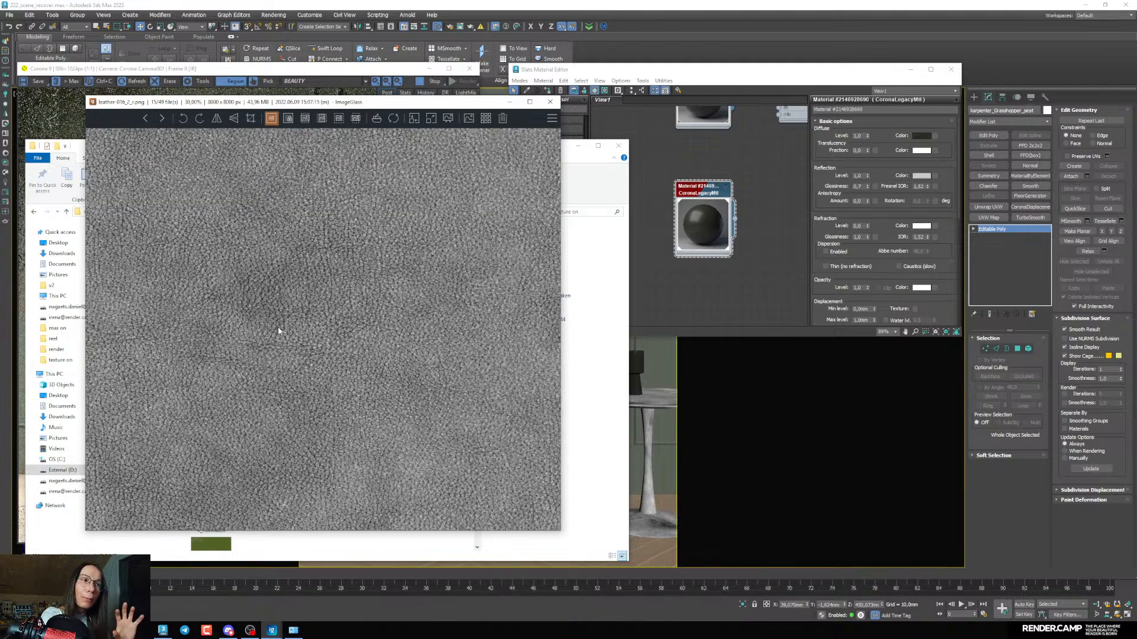
scroll(265, 338, "down", 3)
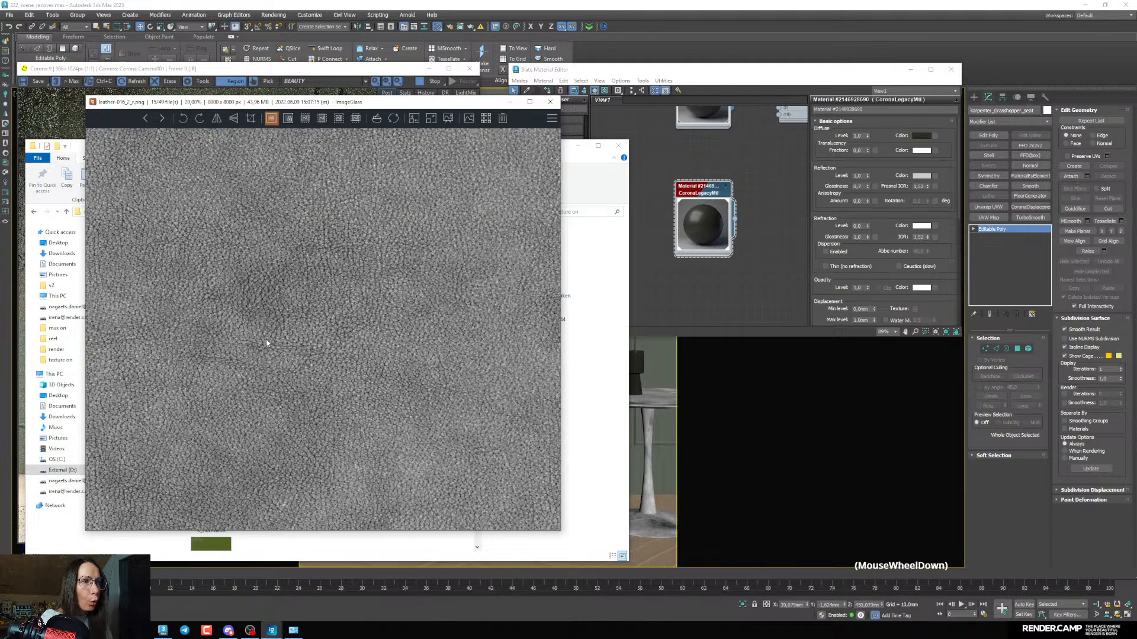
scroll(283, 353, "down", 1)
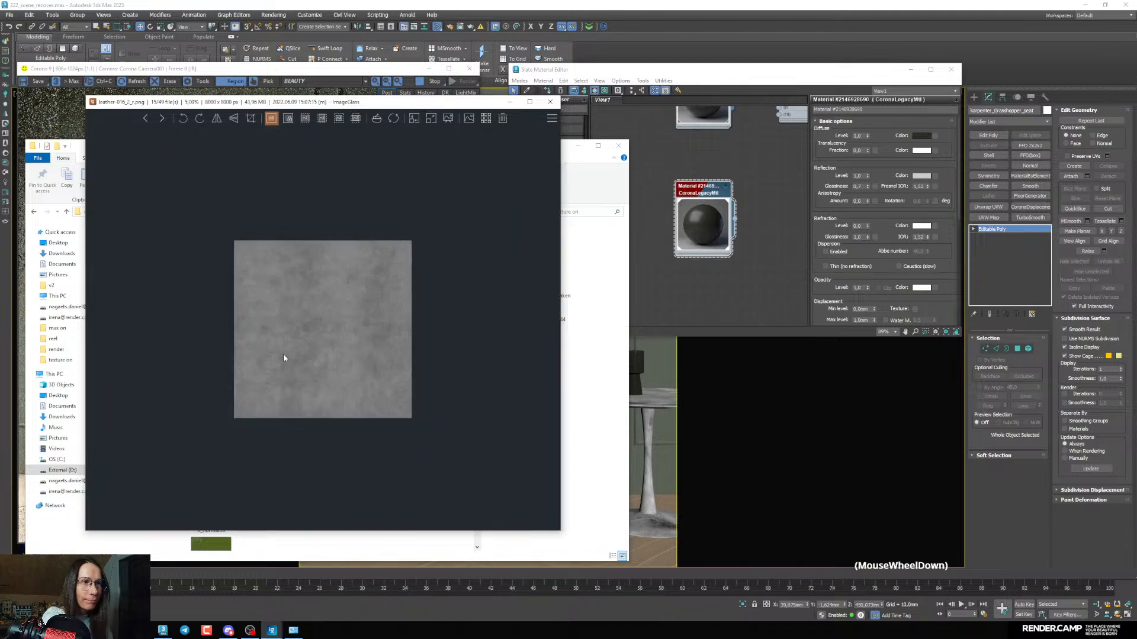
scroll(283, 353, "up", 2)
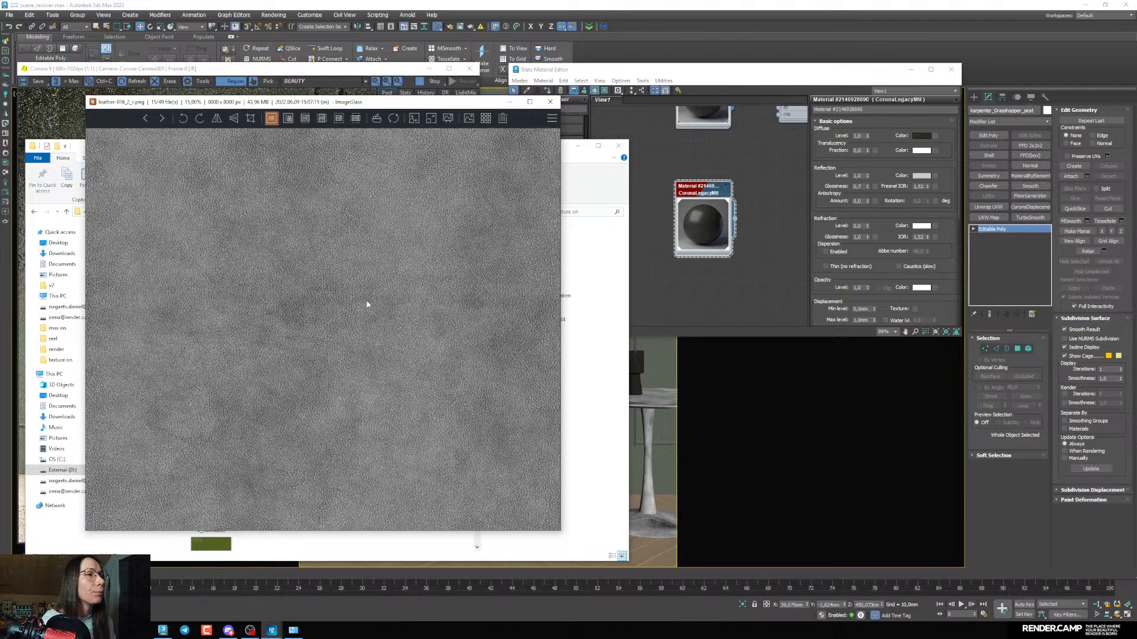
scroll(364, 306, "up", 2)
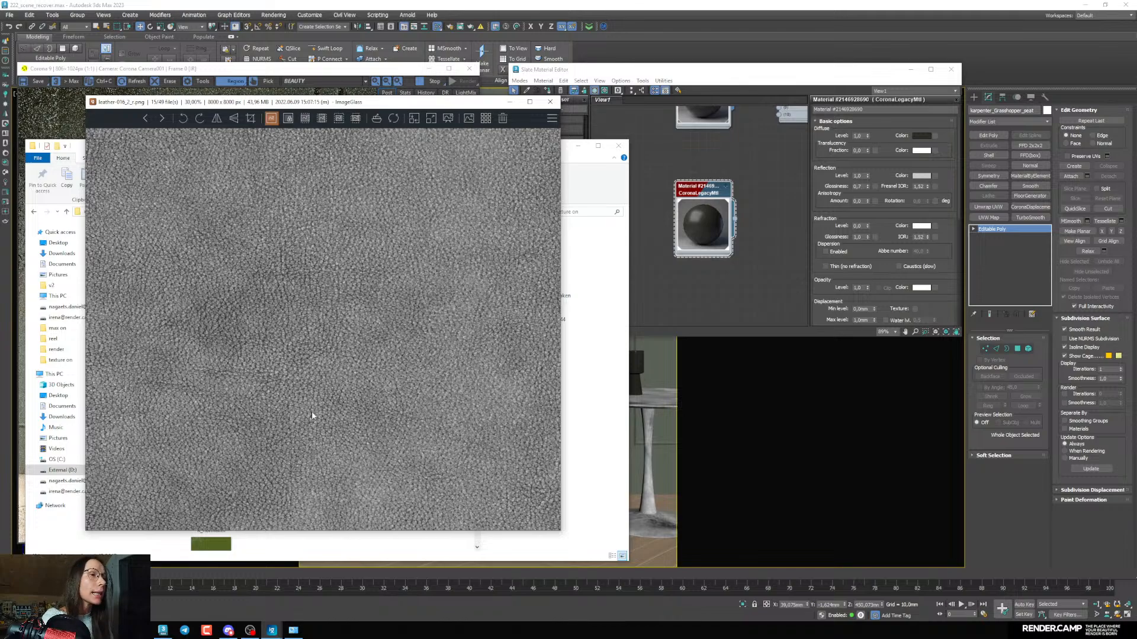
scroll(312, 415, "down", 2)
left_click(550, 102)
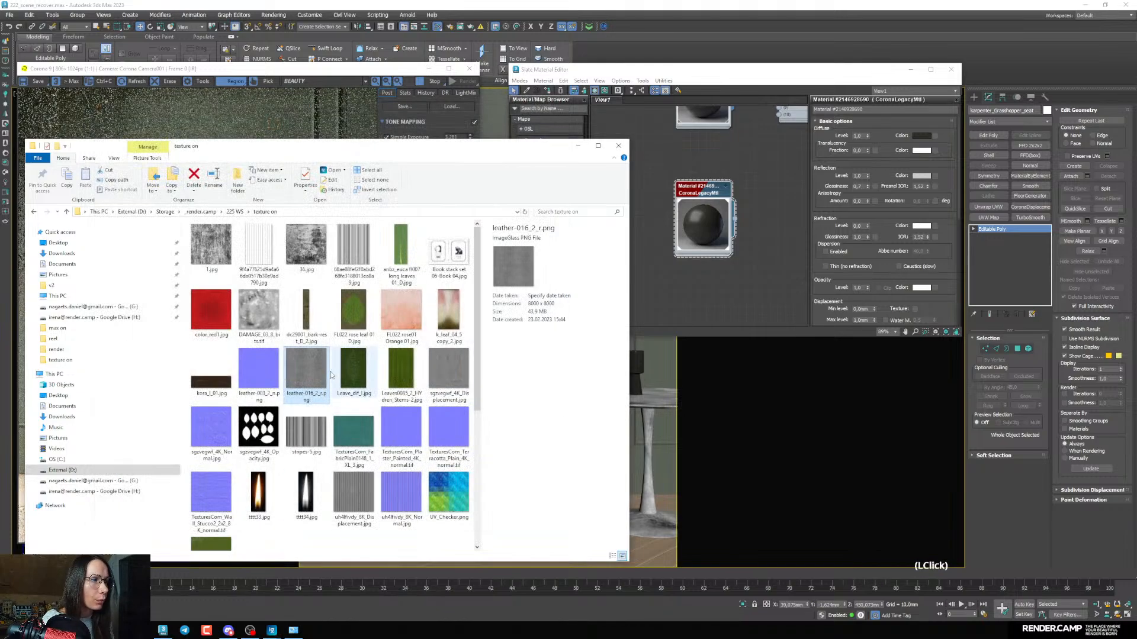
Add leather-016_2_r.png as a bitmap node beside the seat's CoronaLegacyMtl and enlarge its preview
left_click_drag(300, 371, 644, 277)
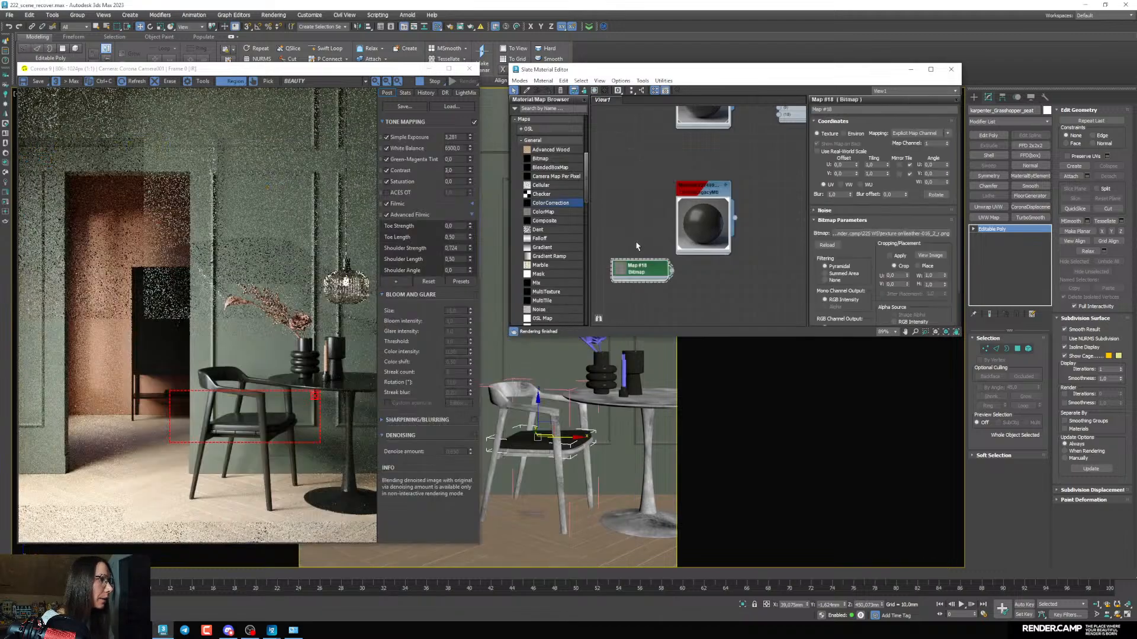
scroll(637, 246, "up", 1)
left_click(652, 212)
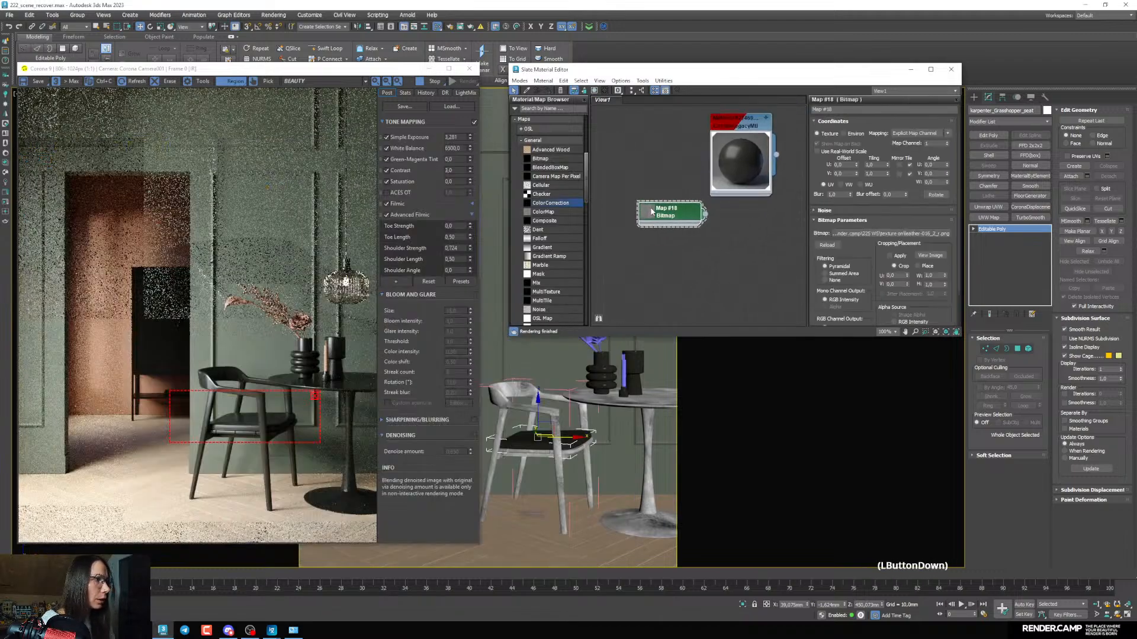
double_click(651, 217)
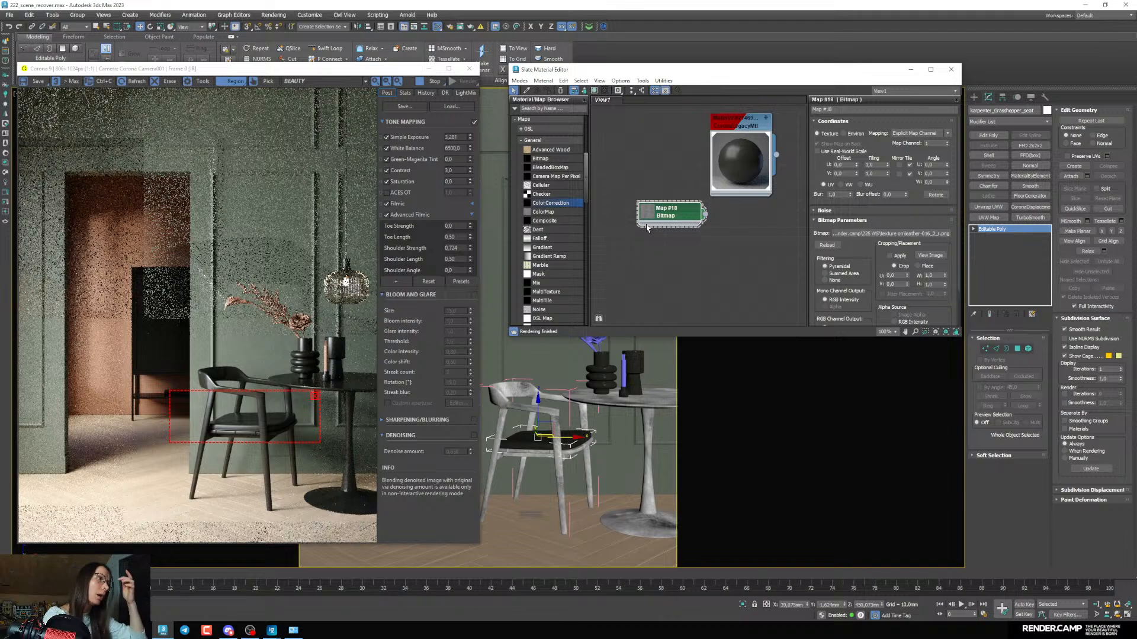
double_click(649, 218)
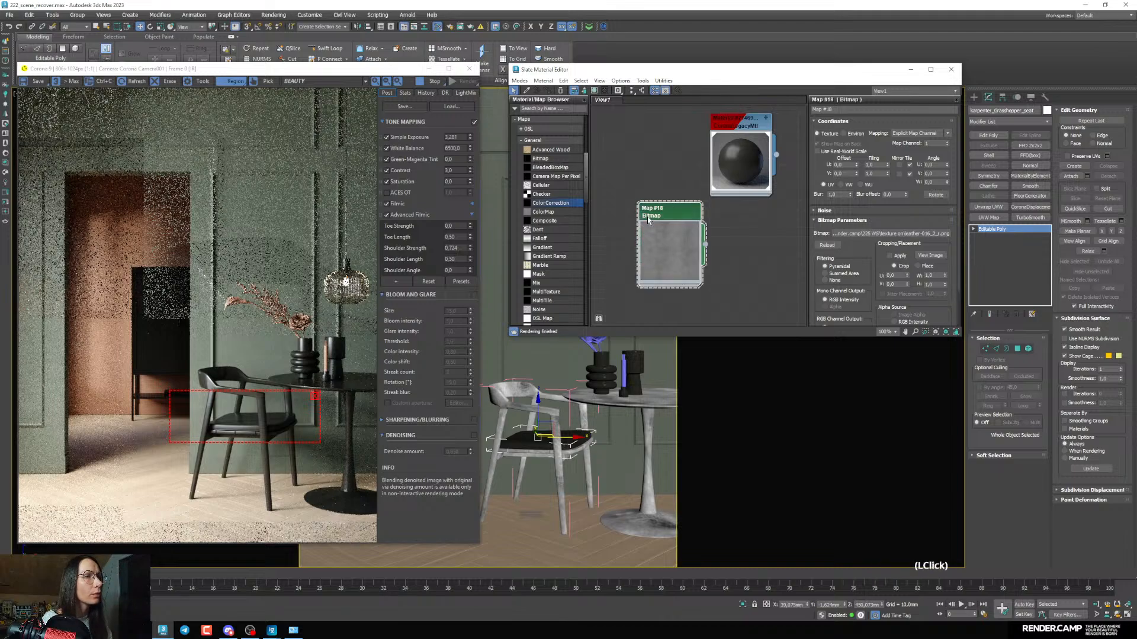
Connect the leather bitmap to the seat's CoronaLegacyMtl and check the seat in a close-up render
left_click_drag(650, 217, 597, 197)
scroll(666, 239, "up", 2)
middle_click_drag(667, 230, 671, 243)
left_click_drag(653, 238, 740, 225)
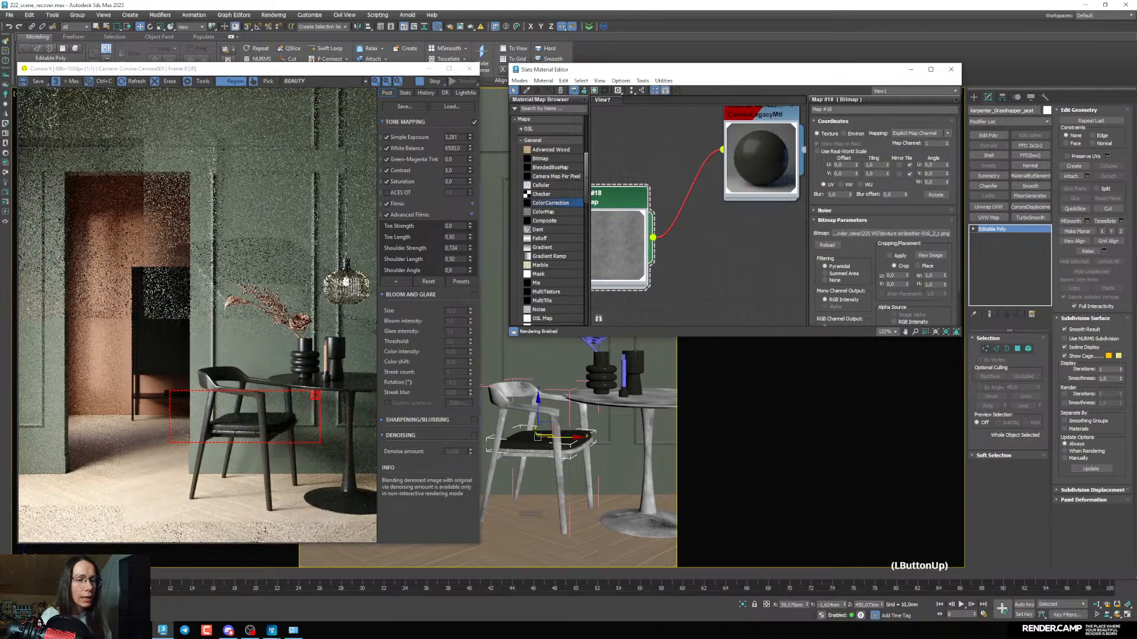
scroll(533, 440, "up", 5)
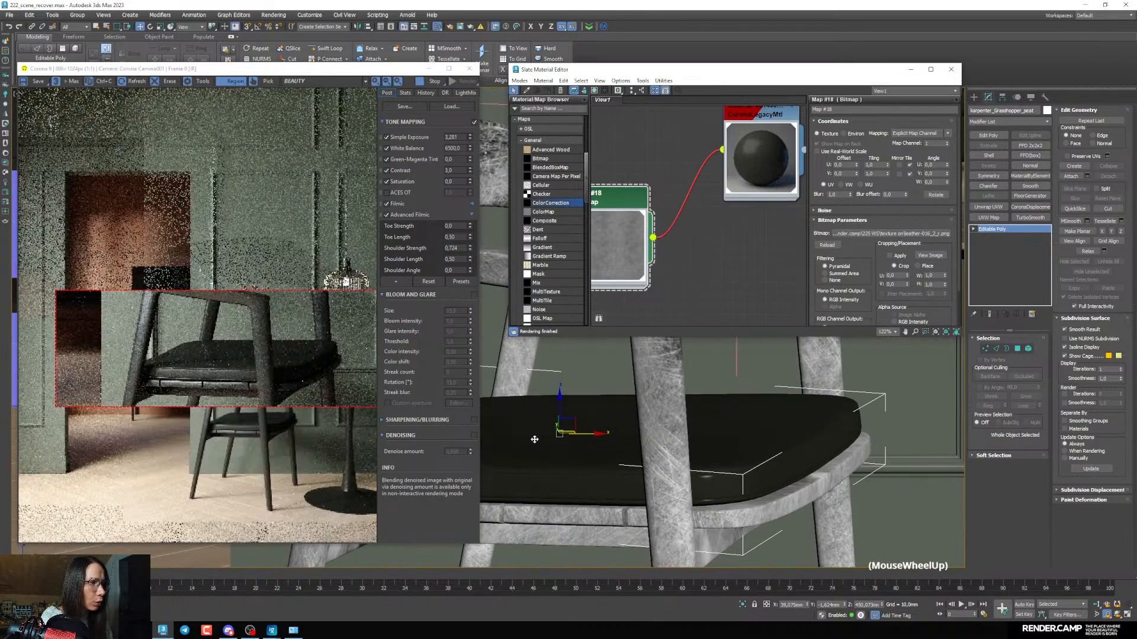
scroll(534, 436, "up", 2)
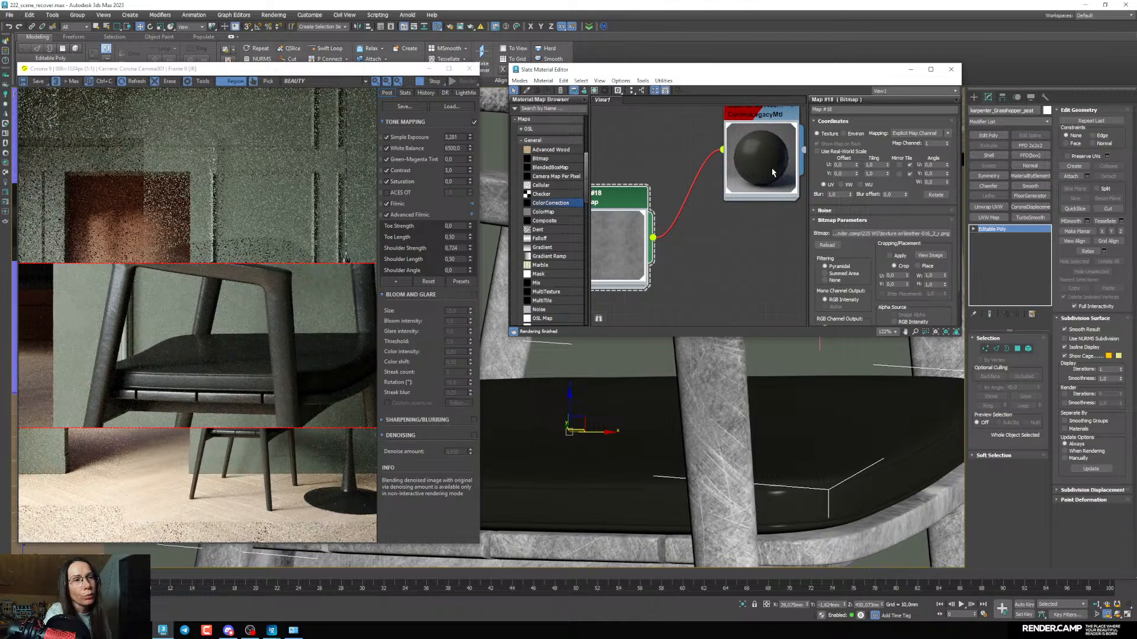
middle_click_drag(557, 477, 699, 467)
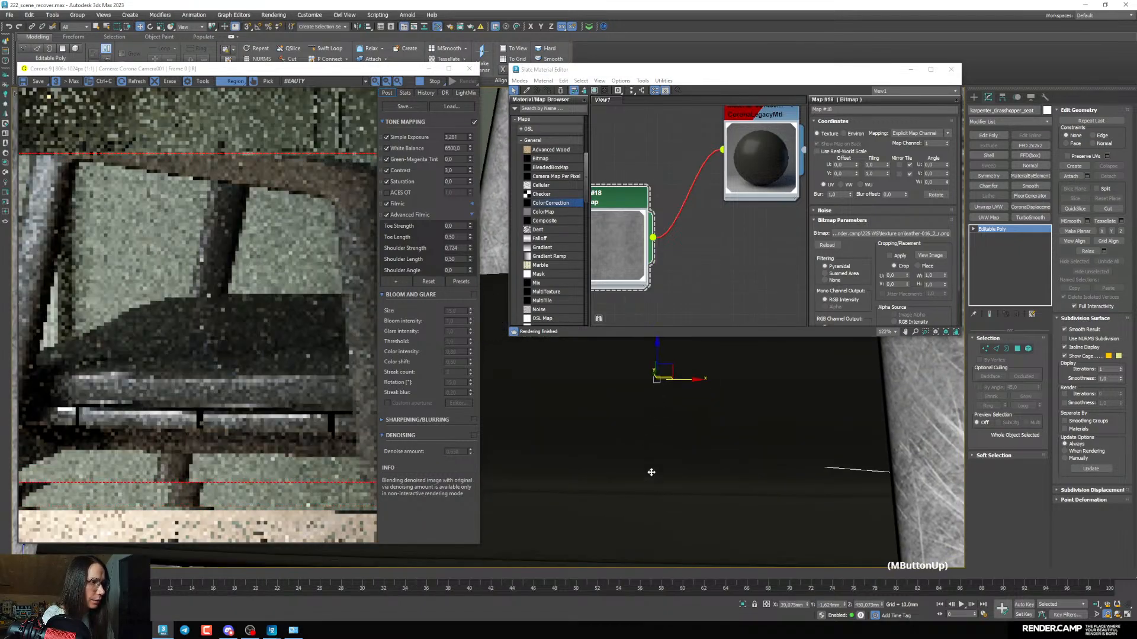
Display the leather bitmap on the chair seat in the viewport
right_click(623, 260)
left_click(667, 339)
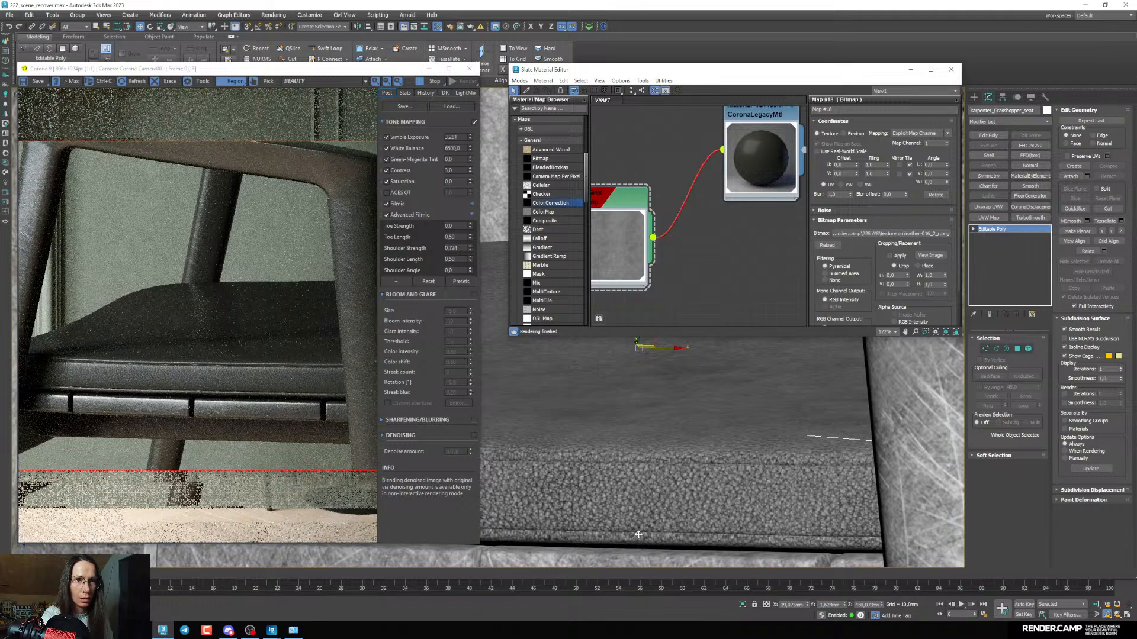
scroll(645, 499, "up", 3)
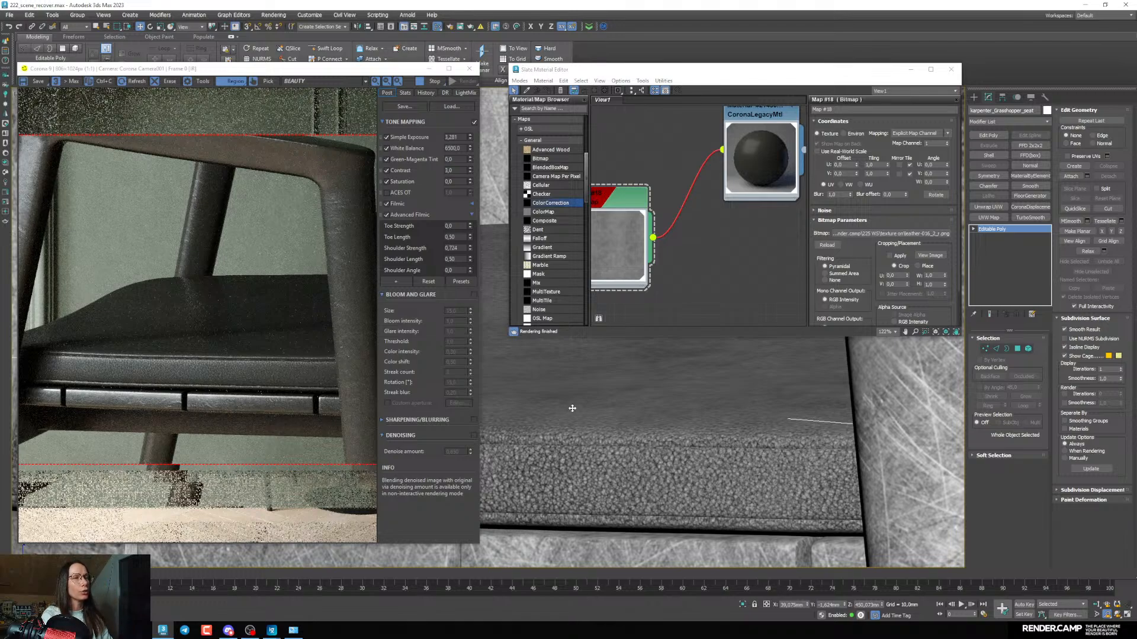
Align the leather bitmap node level with the seat's CoronaLegacyMtl node
middle_click_drag(619, 252, 661, 251)
scroll(660, 252, "down", 3)
left_click_drag(661, 257, 661, 240)
middle_click_drag(662, 242, 664, 247)
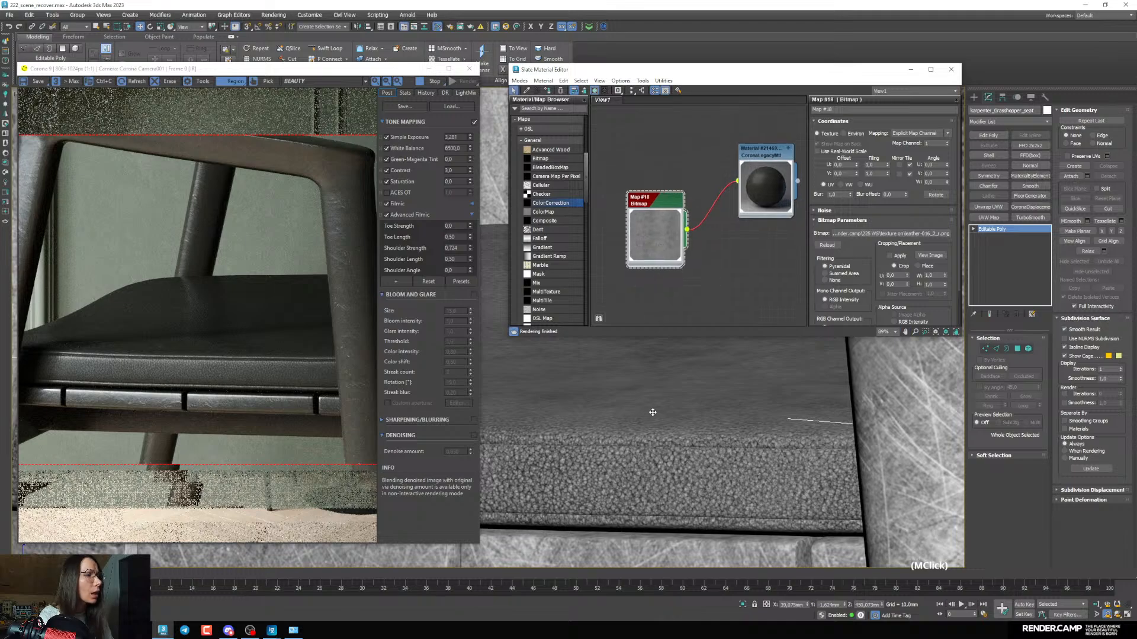
left_click_drag(657, 230, 655, 189)
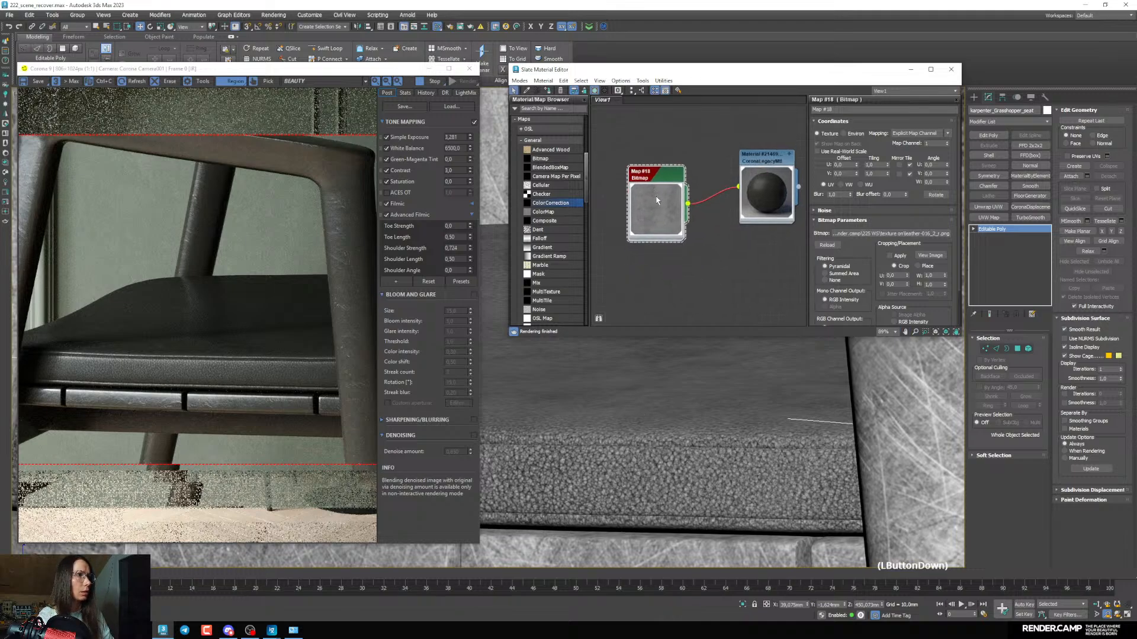
left_click_drag(655, 210, 655, 194)
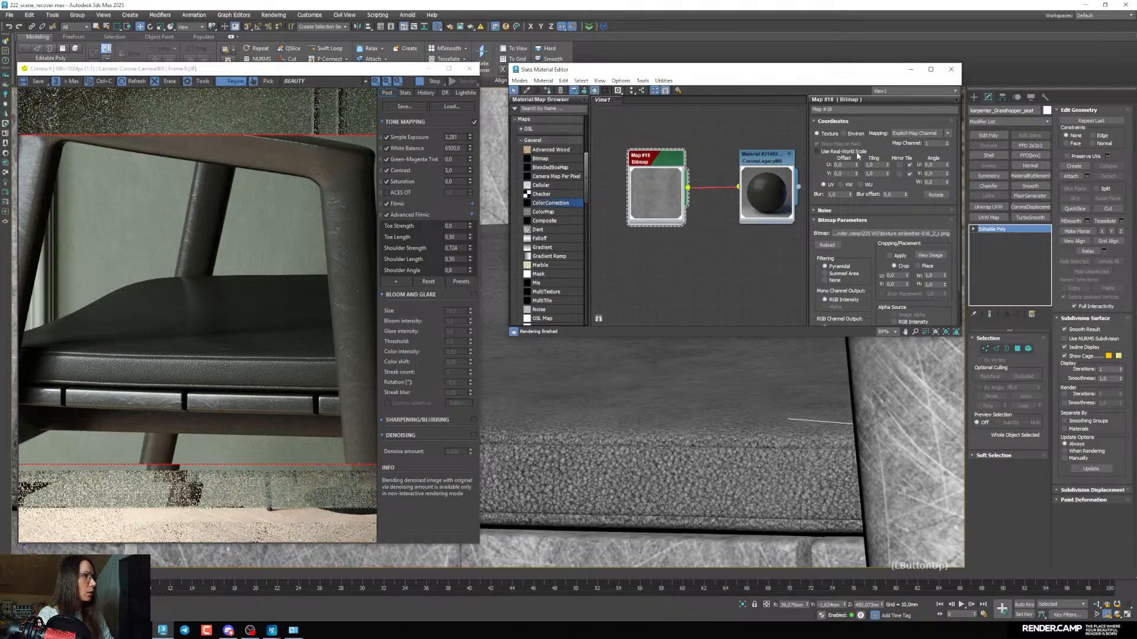
Set the leather bitmap's U and V tiling to 2 and check the grain in the render
left_click_drag(880, 165, 669, 187)
type("2")
key("Tab")
type("2")
key("Return")
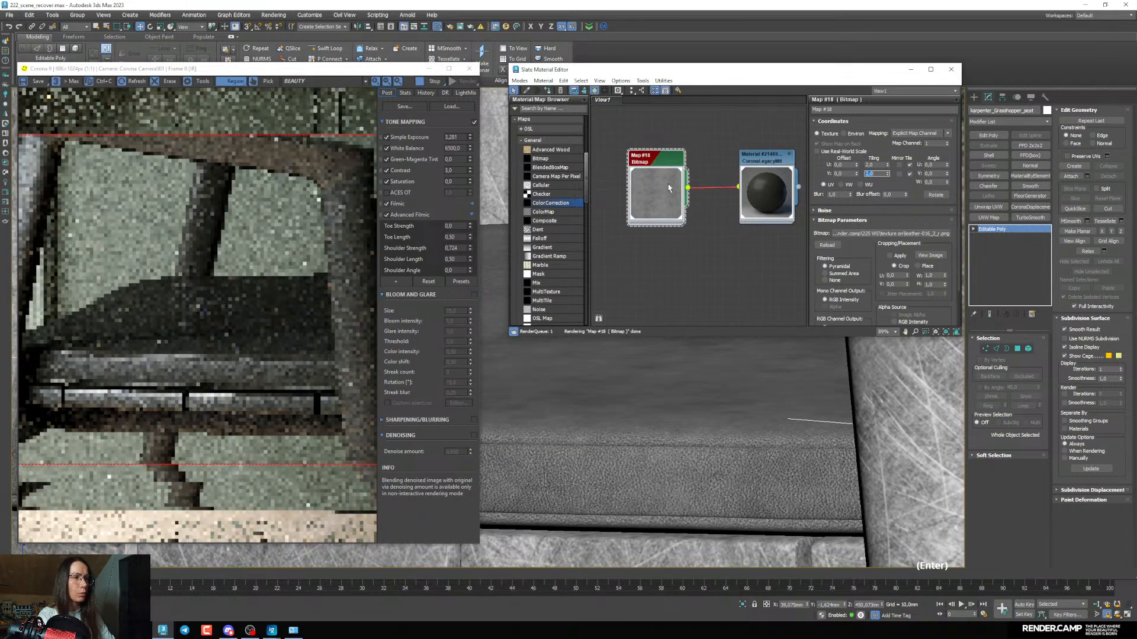
scroll(131, 364, "up", 2)
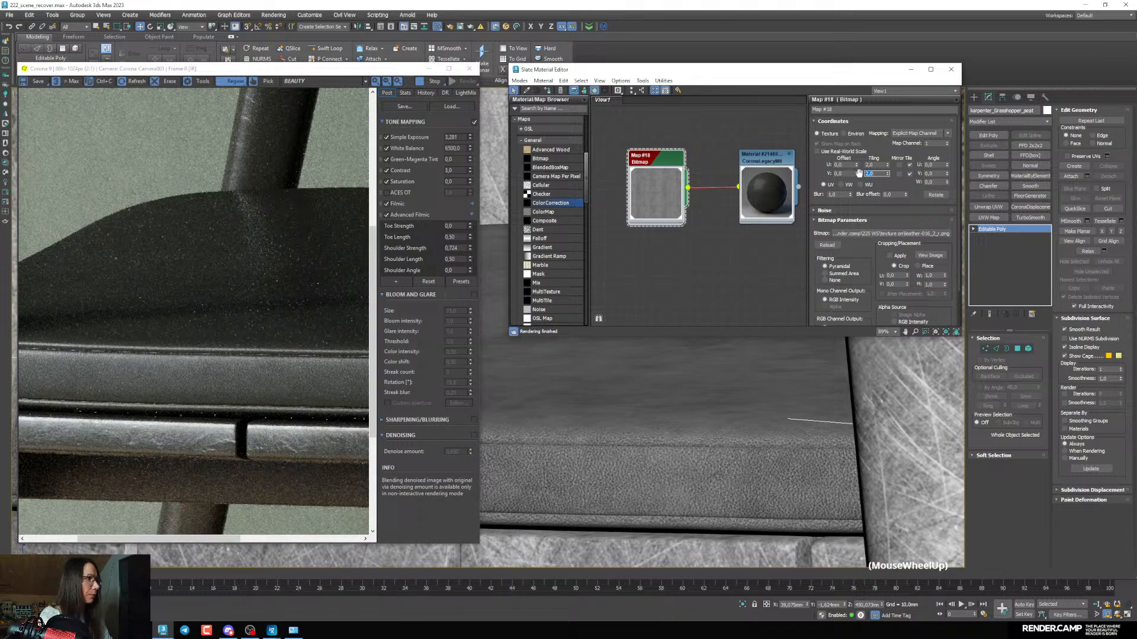
Set the leather bitmap's U and V tiling to 1,2
left_click_drag(882, 166, 752, 174)
type("1")
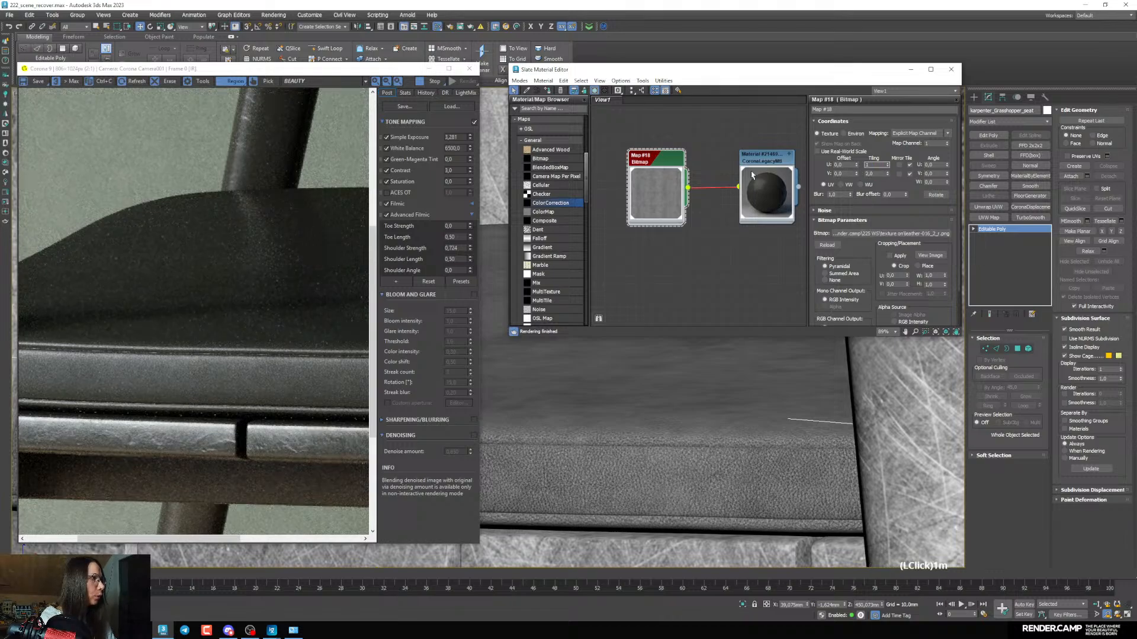
type(",2")
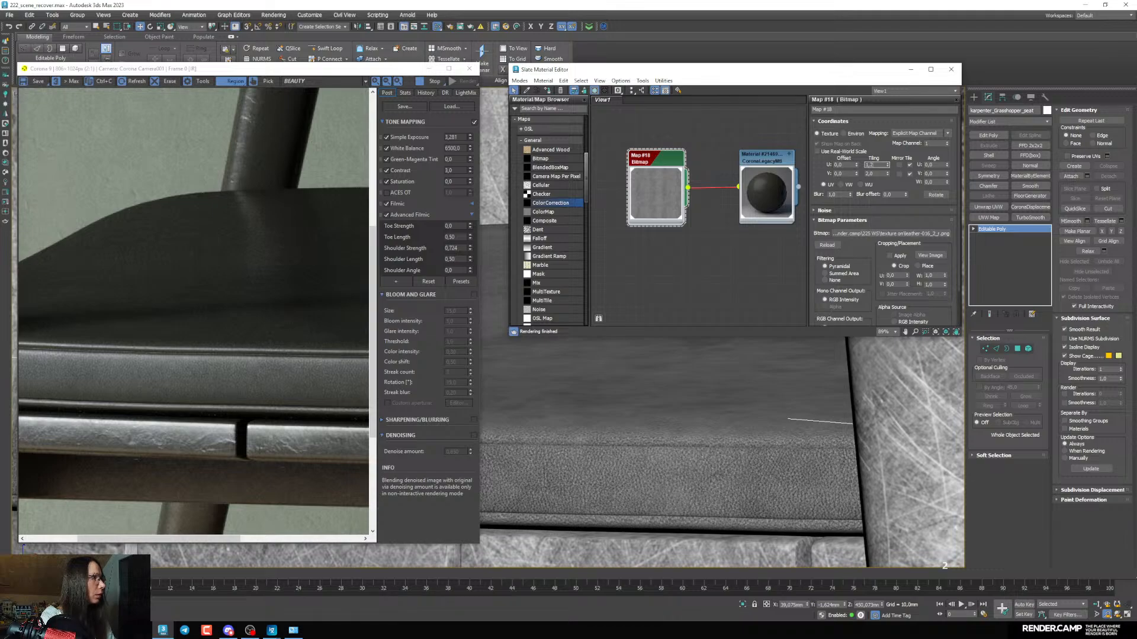
key("Tab")
type("1,2")
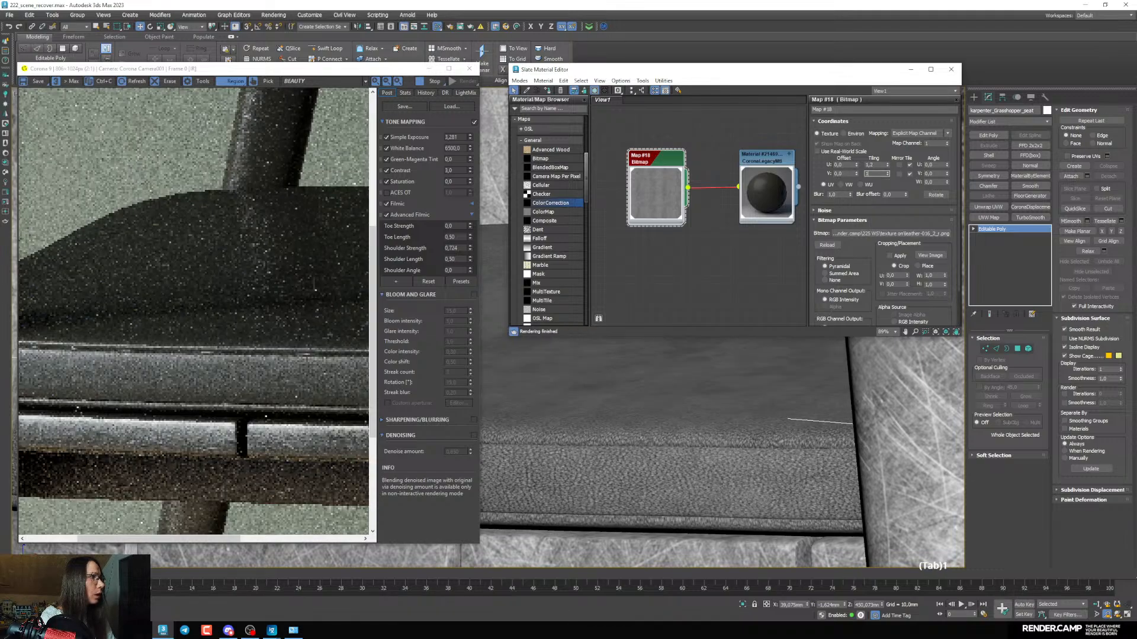
key("Return")
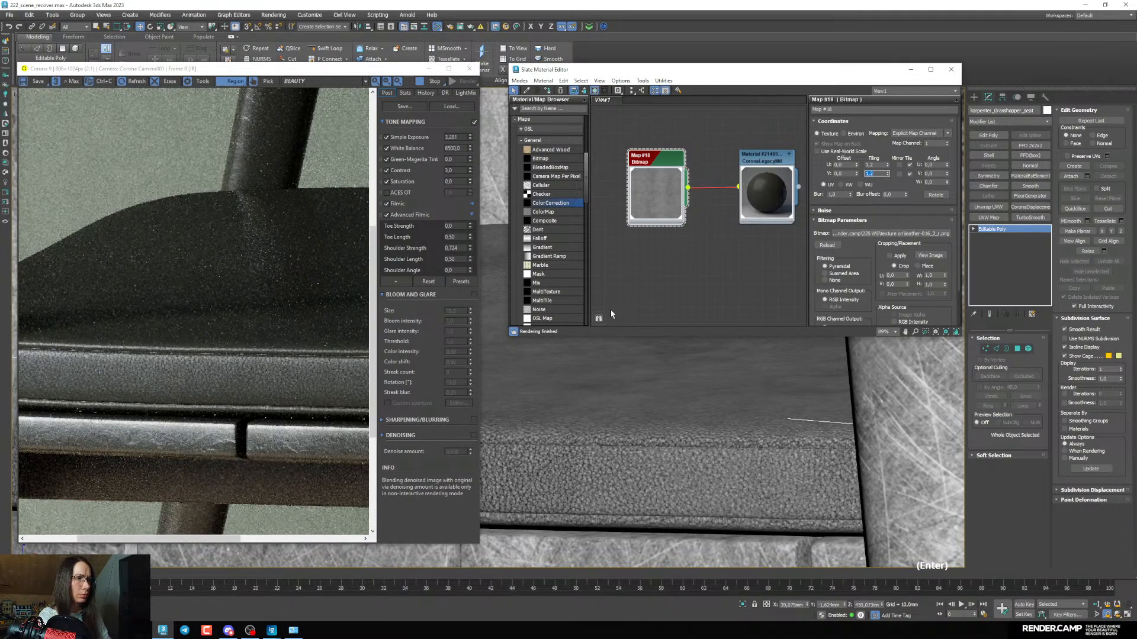
Duplicate the leather bitmap below the original and connect the copy to another input of the seat's CoronaLegacyMtl
scroll(604, 415, "down", 2)
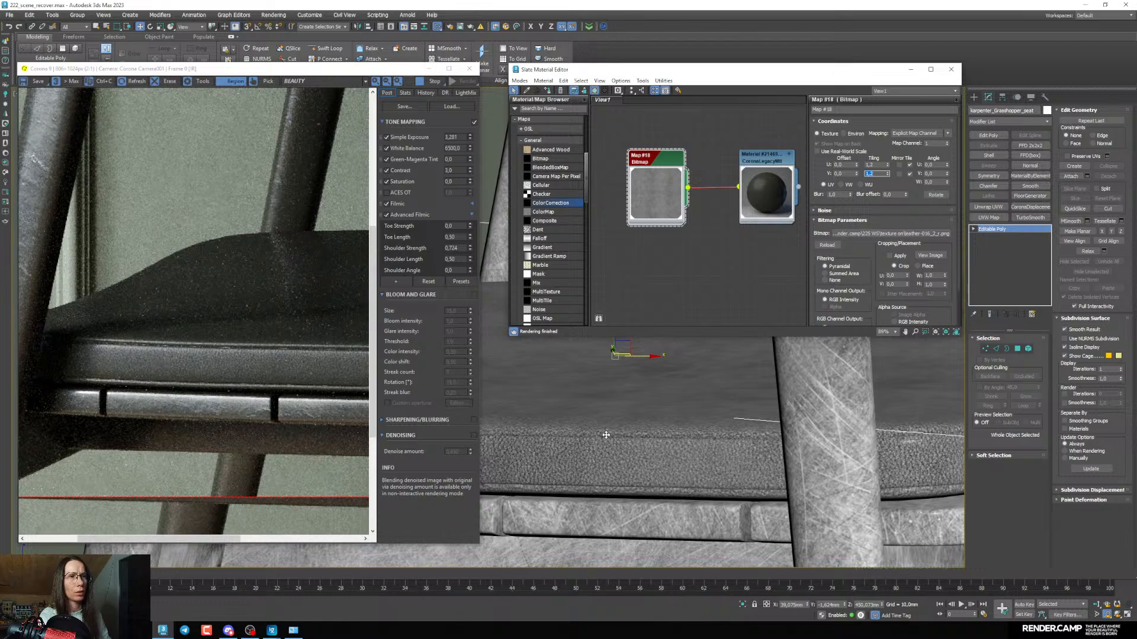
middle_click_drag(750, 199, 754, 233)
scroll(698, 217, "up", 1)
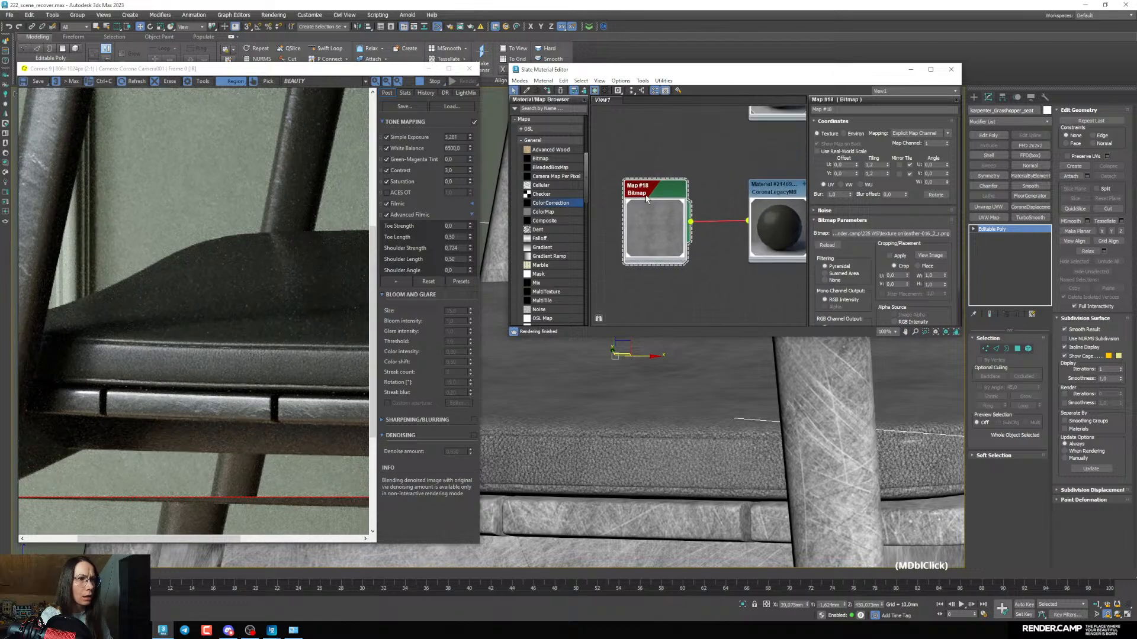
scroll(646, 199, "down", 2)
middle_click_drag(631, 433, 572, 487)
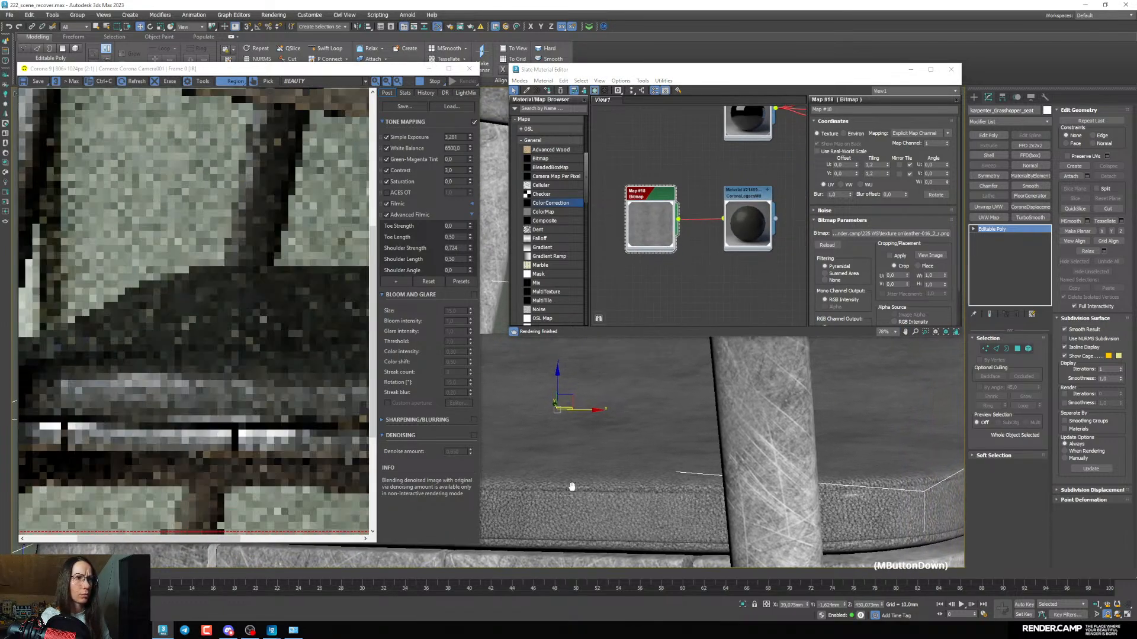
middle_click_drag(651, 219, 655, 223)
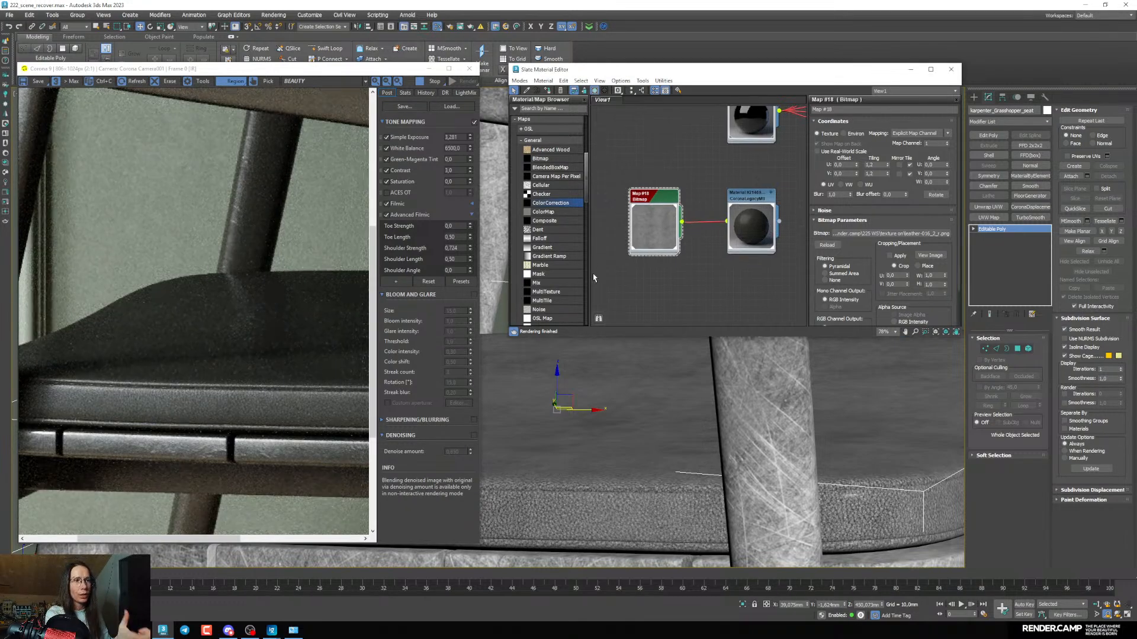
middle_click_drag(681, 254, 647, 214)
mouse_move(663, 191)
left_mouse_down("shift")
mouse_move(663, 282)
mouse_move(713, 241)
mouse_move(729, 252)
left_mouse_up("shift")
scroll(669, 285, "up", 2)
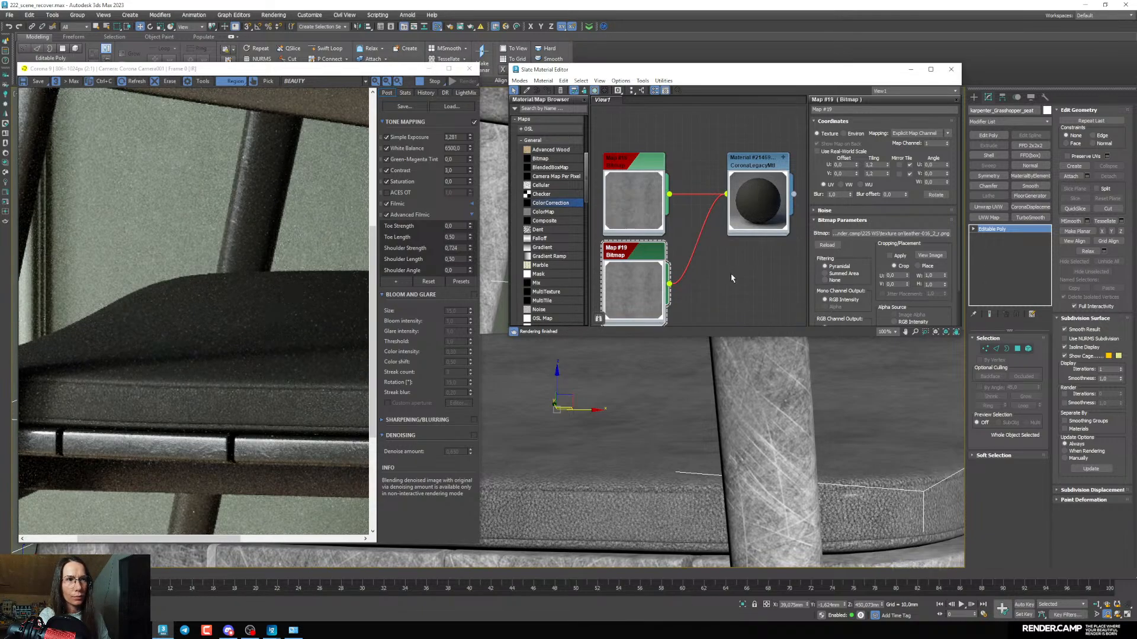
Enable the output colour map on the duplicated leather bitmap and add a Bezier point near the middle of its curve
middle_click_drag(730, 278, 741, 240)
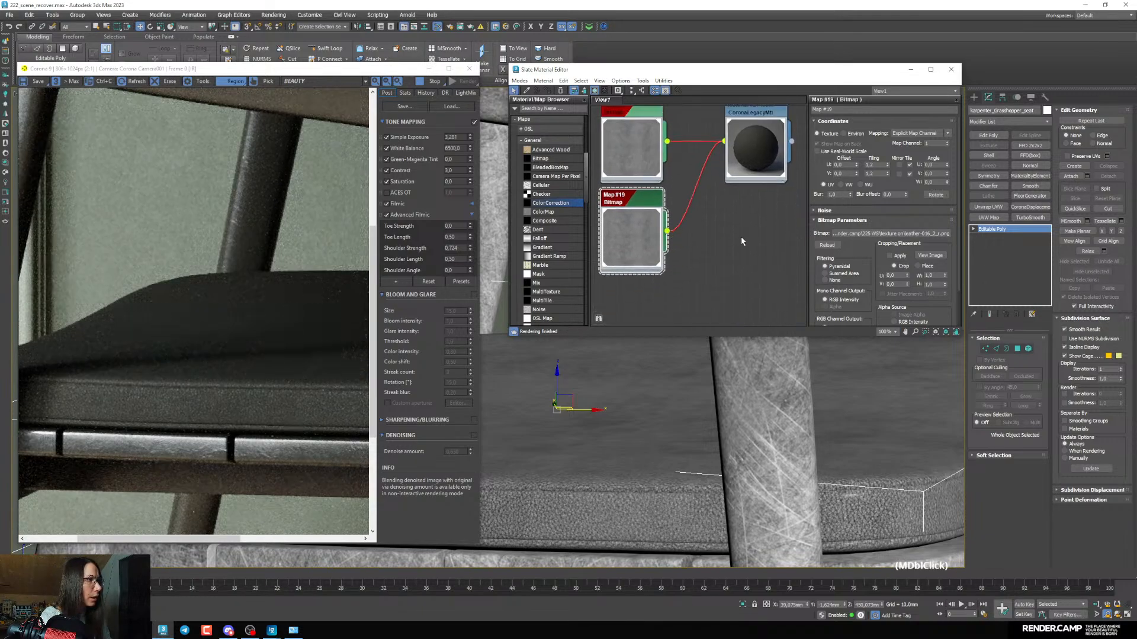
left_click_drag(851, 314, 848, 274)
left_click(826, 322)
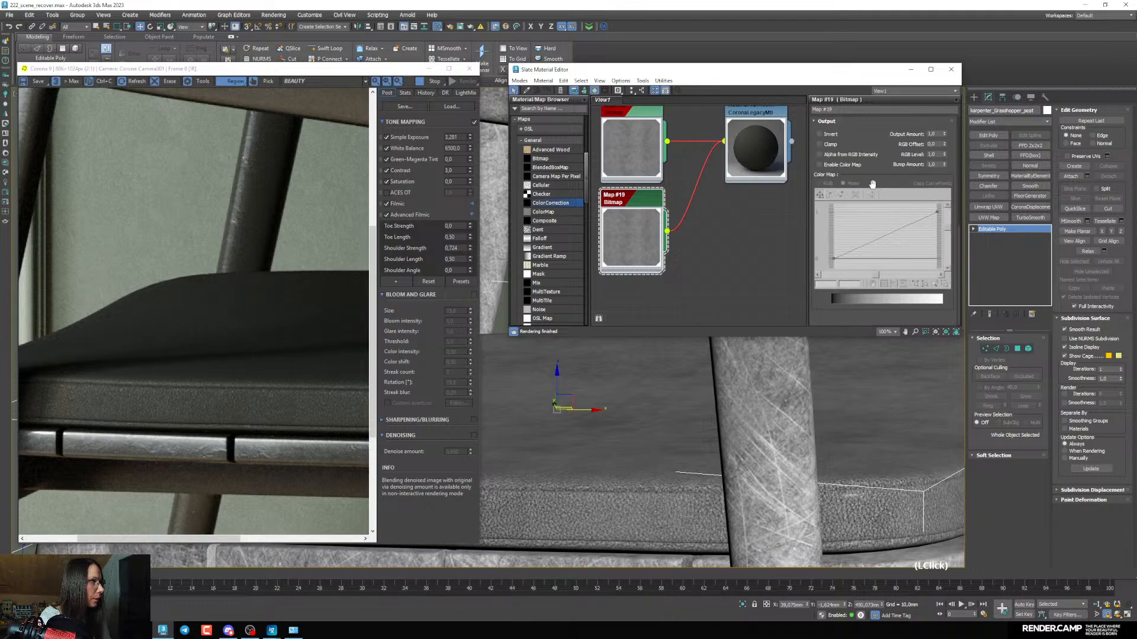
left_click(822, 165)
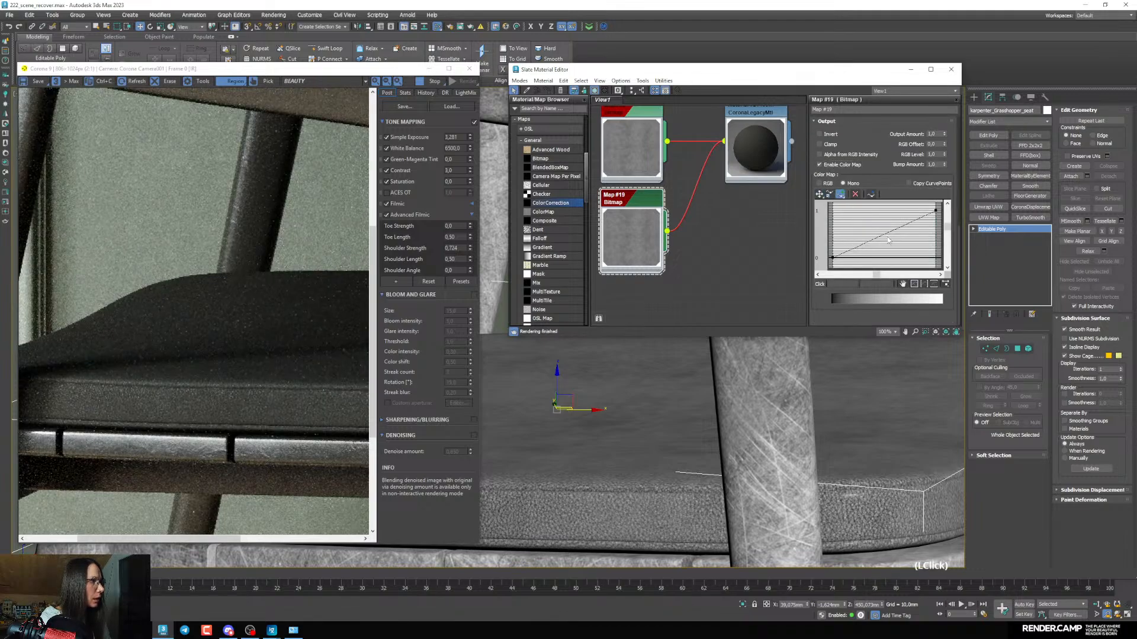
right_click(886, 237)
left_click(912, 244)
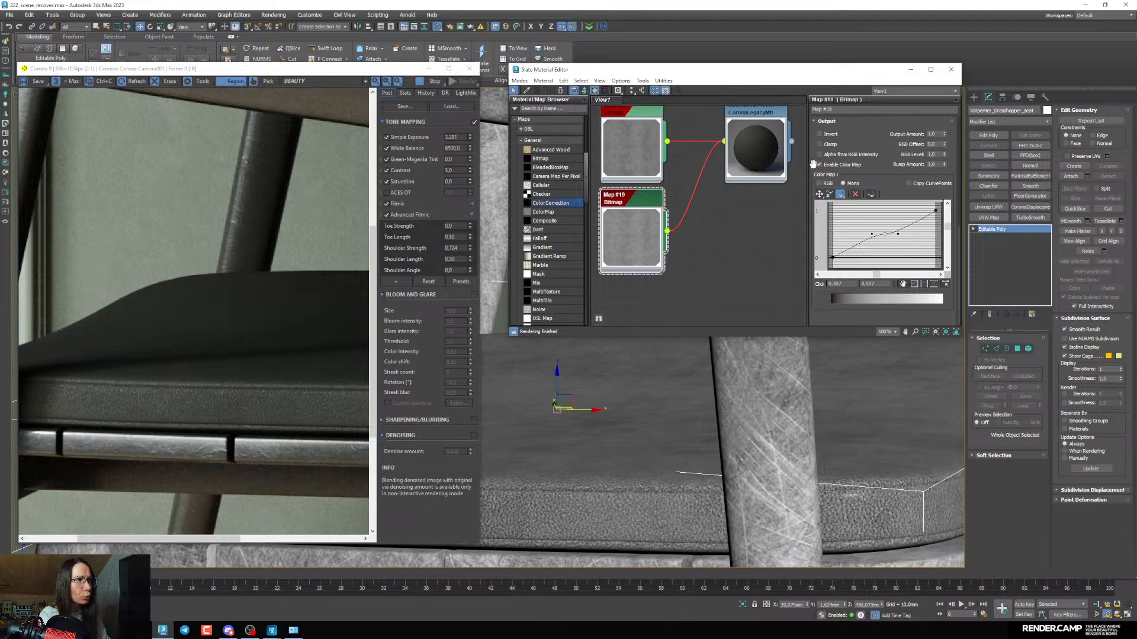
Raise the curve's middle point to about 0,256 / 0,761 to brighten the duplicate bitmap, and inspect the seat's grain in the render
left_click(820, 195)
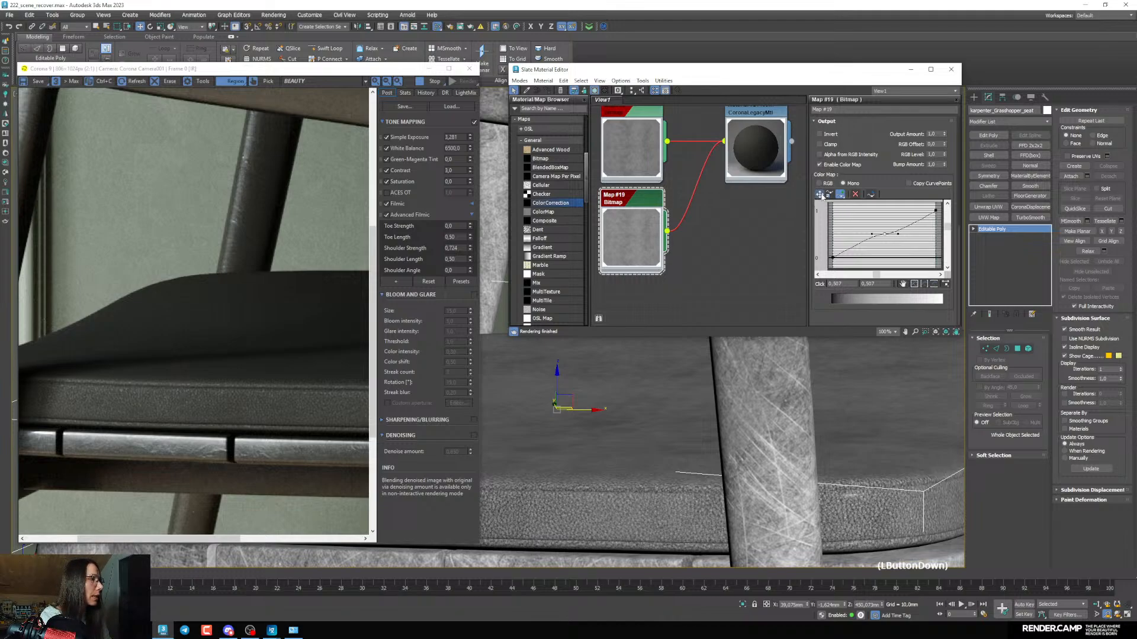
left_click_drag(898, 234, 858, 221)
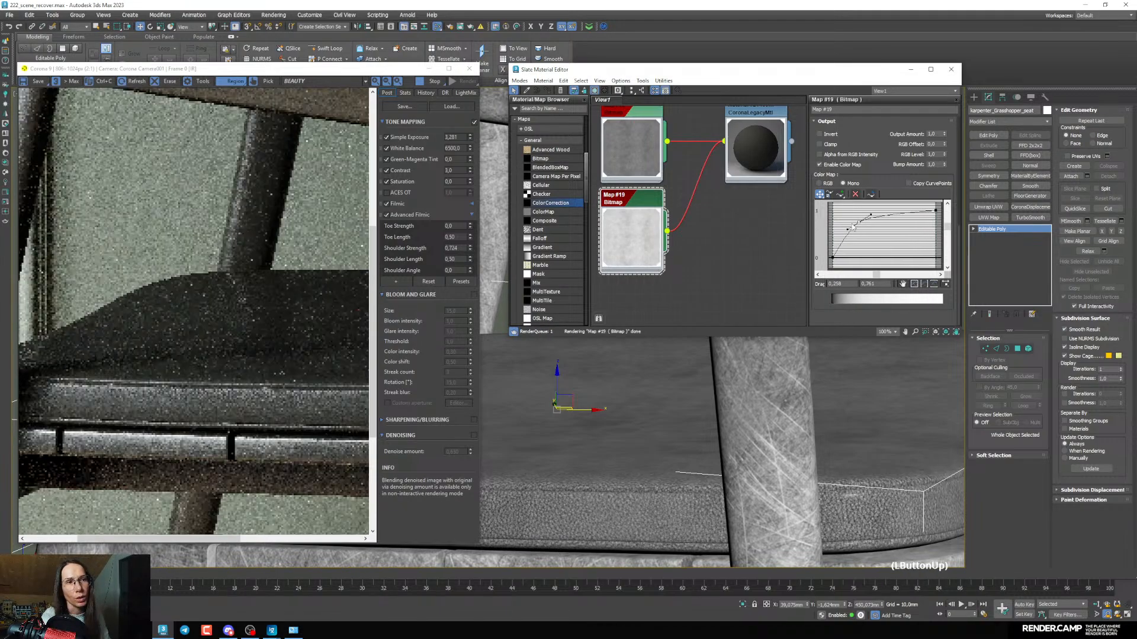
scroll(220, 412, "up", 1)
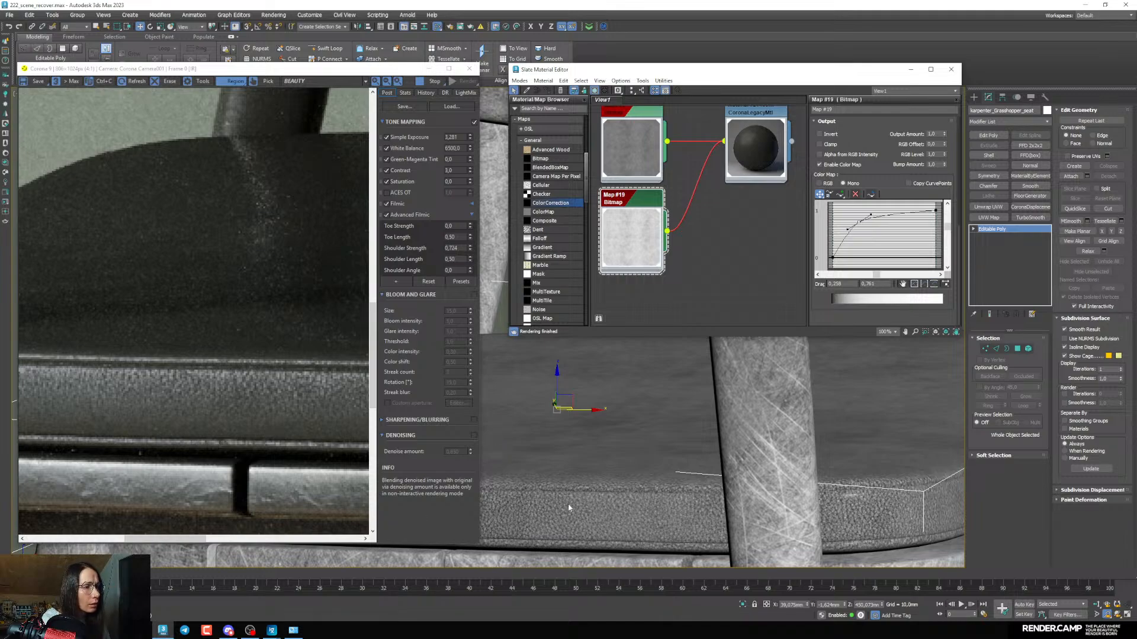
middle_click_drag(567, 503, 634, 436)
scroll(558, 473, "down", 4)
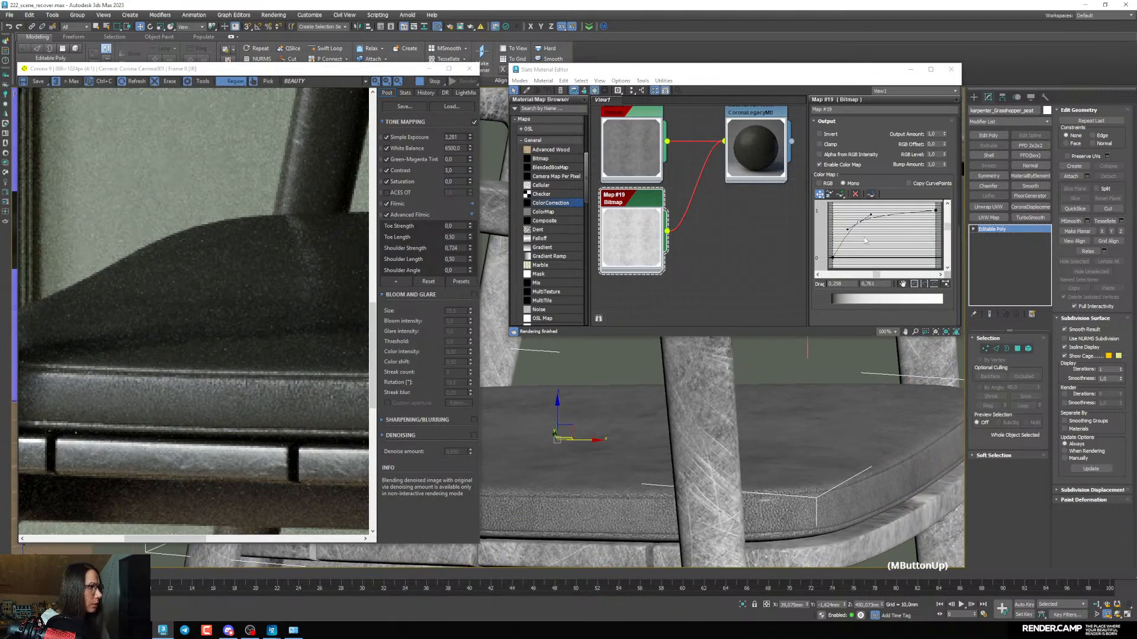
Fine-tune the duplicate bitmap's curve by lowering its middle point to about 0,258 / 0,676 and checking the seat in the render
left_click_drag(859, 222, 865, 224)
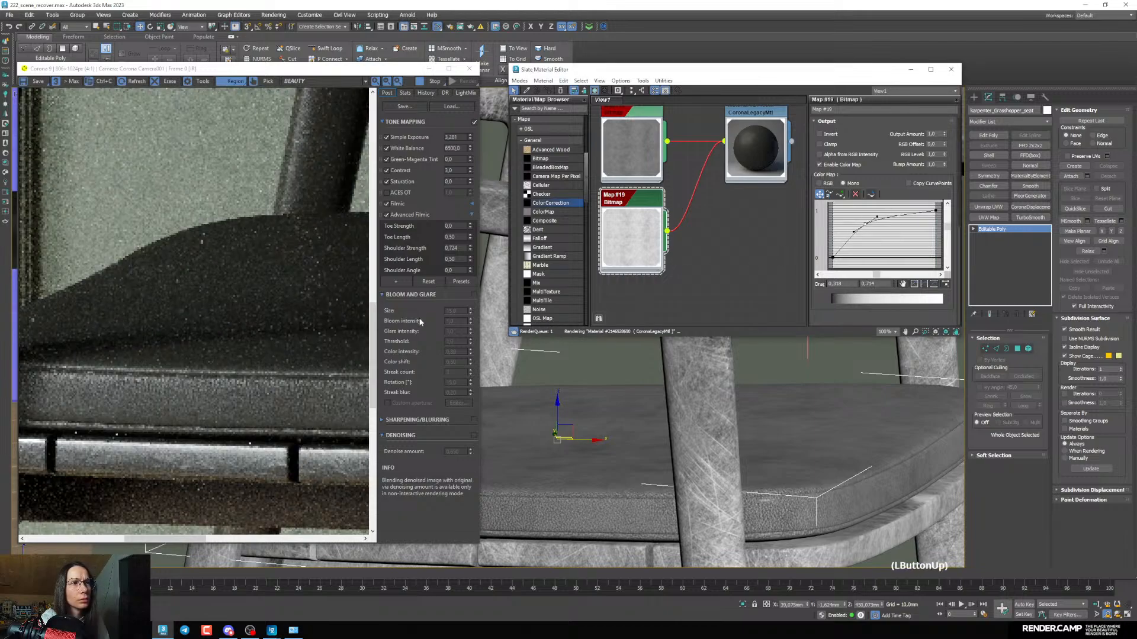
middle_click_drag(644, 460, 595, 459)
scroll(257, 346, "down", 2)
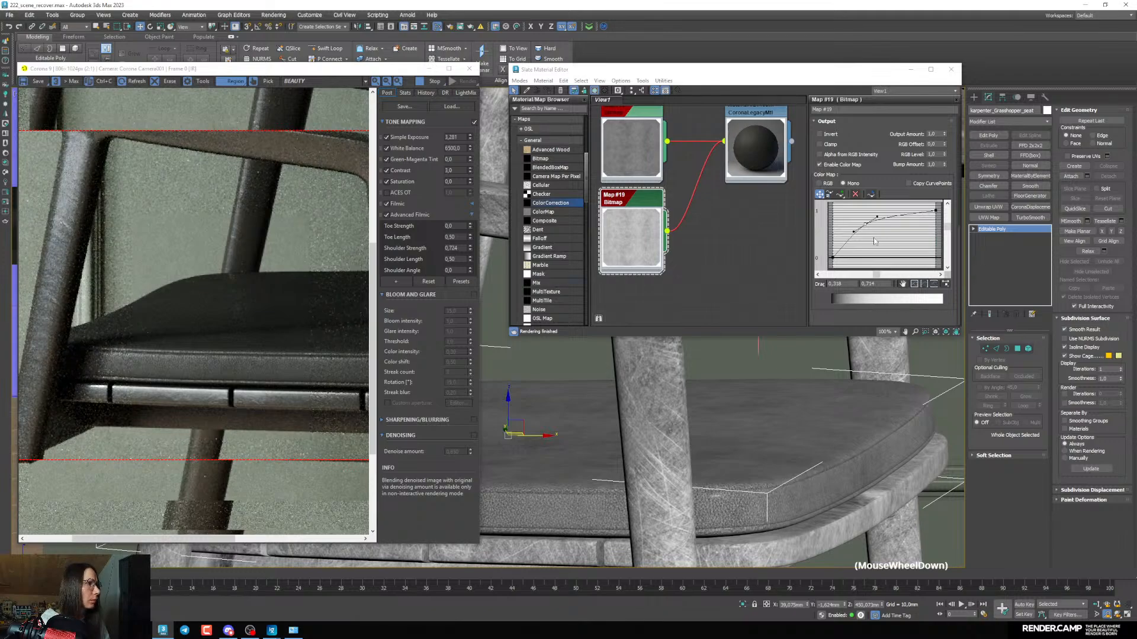
left_click(855, 235)
mouse_move(854, 235)
left_mouse_down()
mouse_move(861, 222)
mouse_move(859, 232)
left_mouse_up()
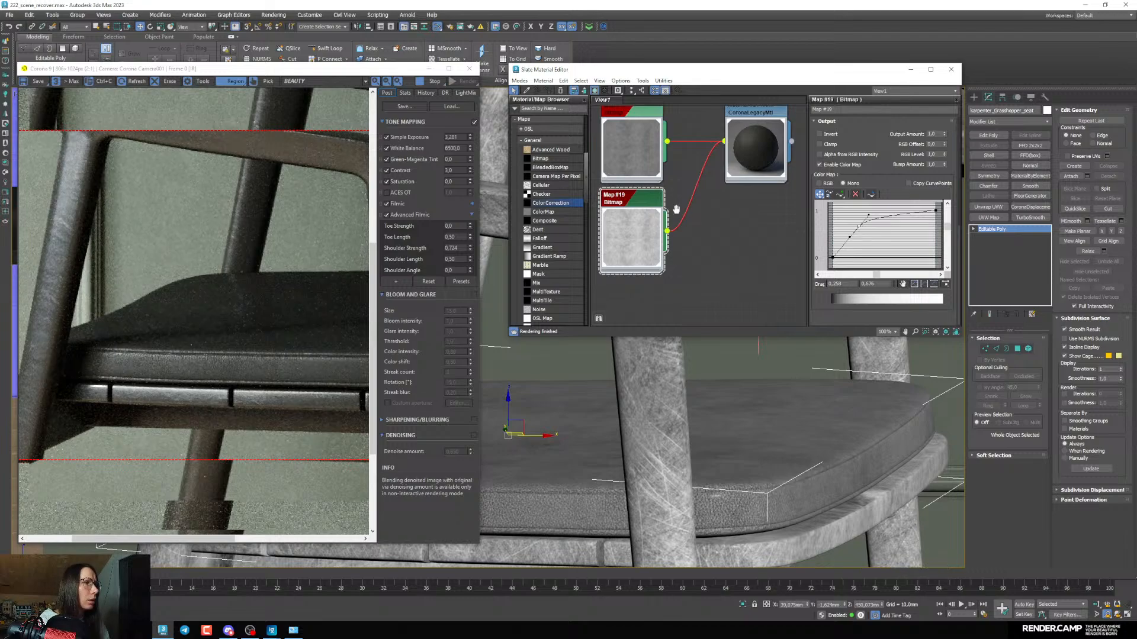
Open the original leather bitmap's settings and enable its output colour map
middle_click_drag(676, 210, 690, 254)
left_click_drag(641, 244, 640, 252)
double_click(630, 157)
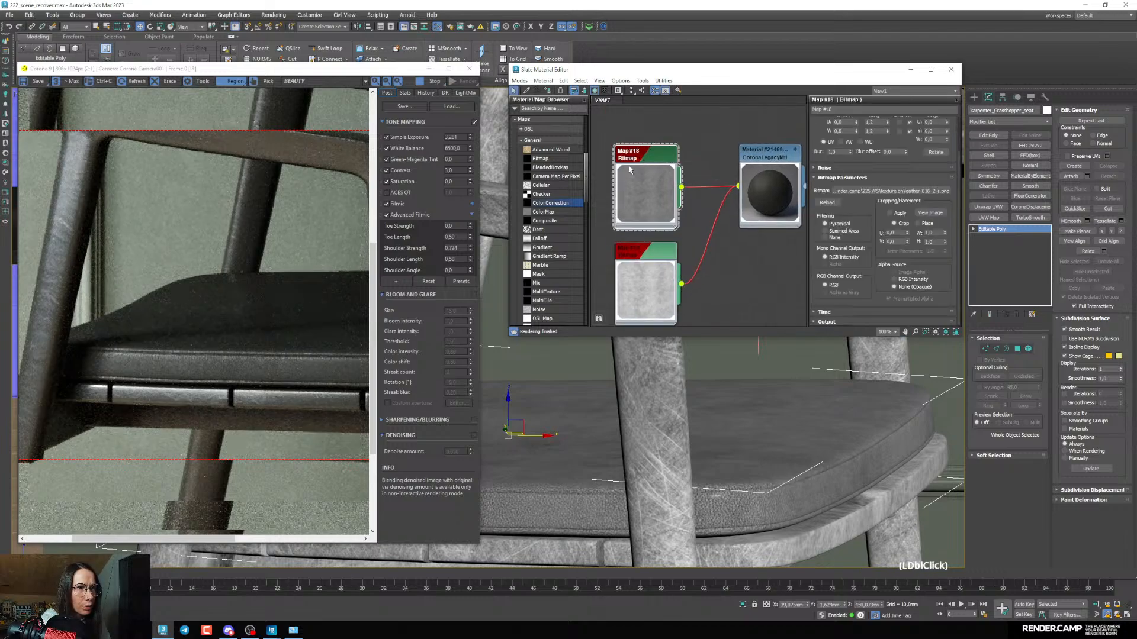
left_click(827, 321)
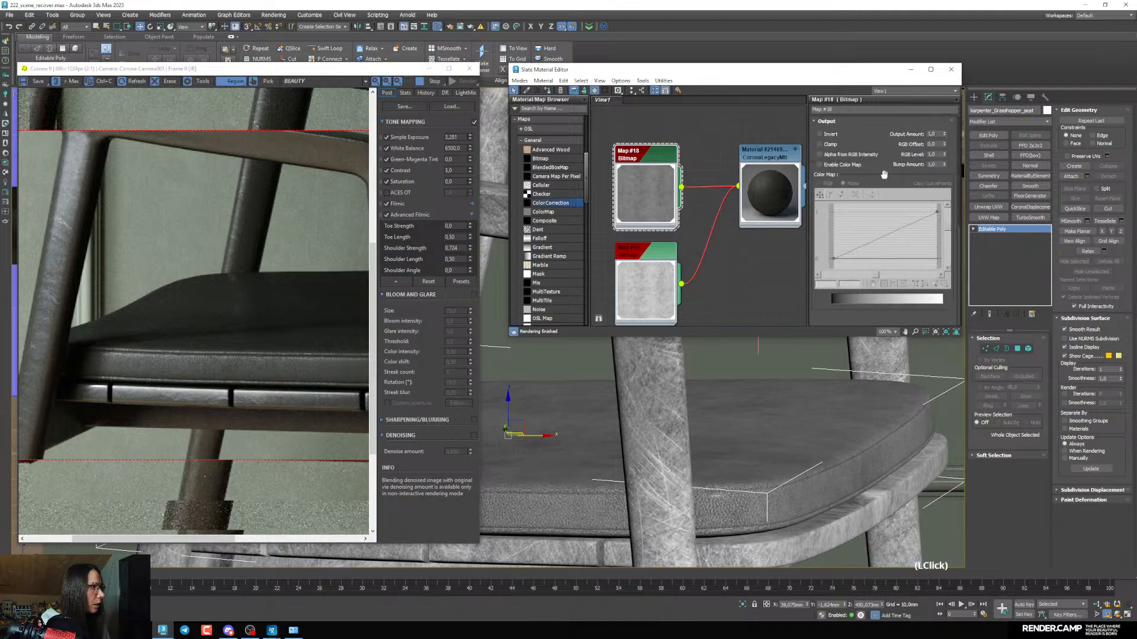
left_click(833, 168)
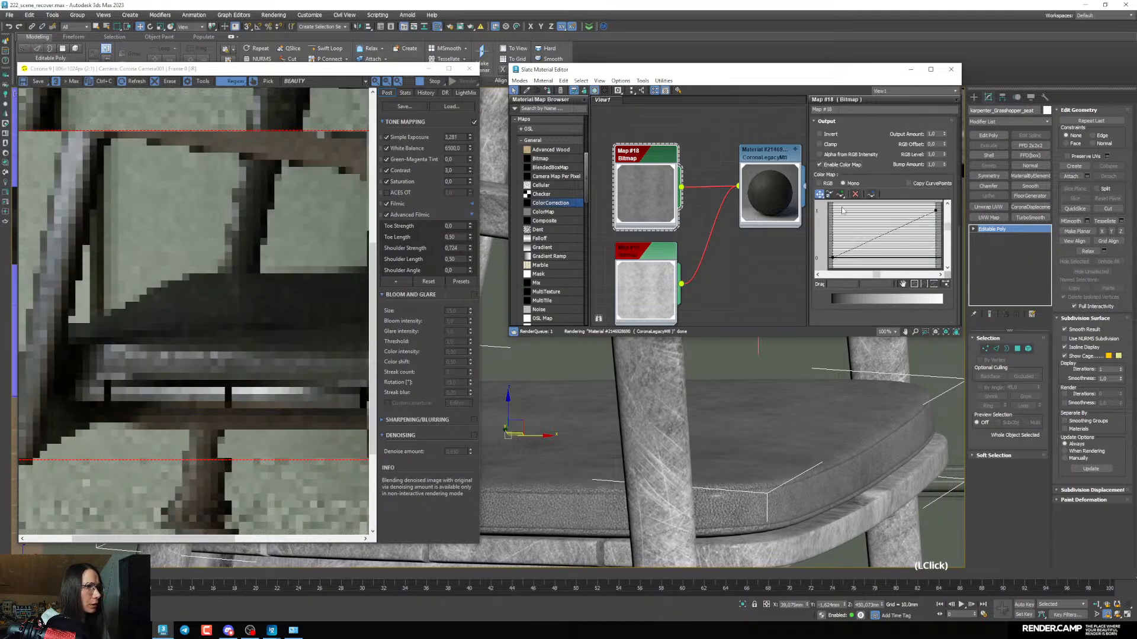
Add a Bezier point to the original bitmap's curve and shape it into an S-curve, with the point at about 0,438 / 0,528
right_click(882, 238)
left_click(897, 246)
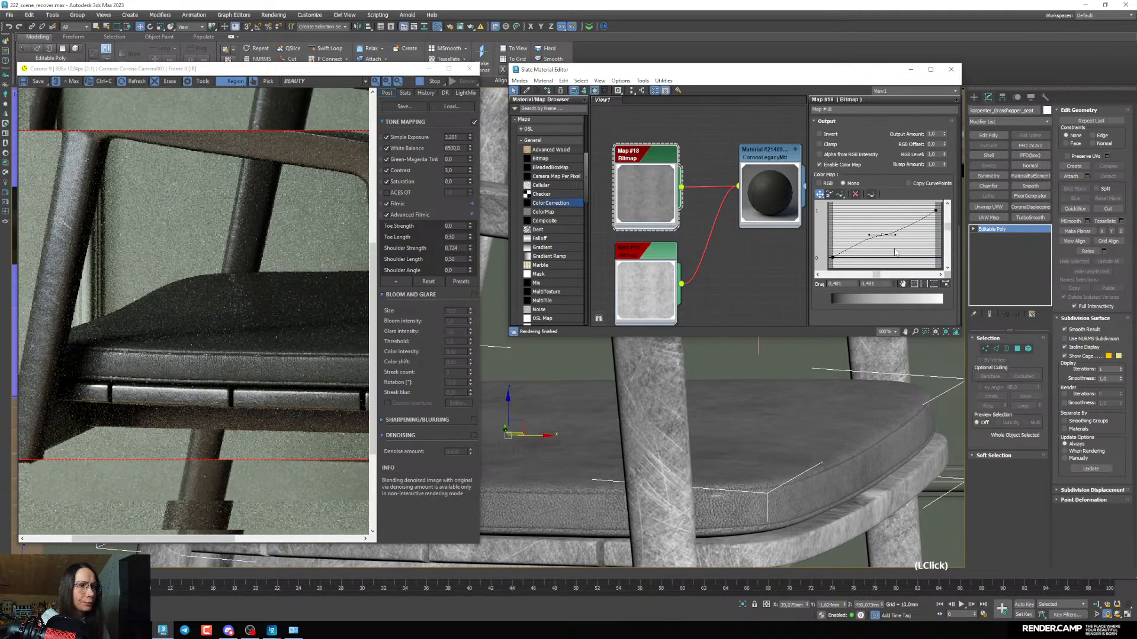
left_click_drag(882, 235, 873, 230)
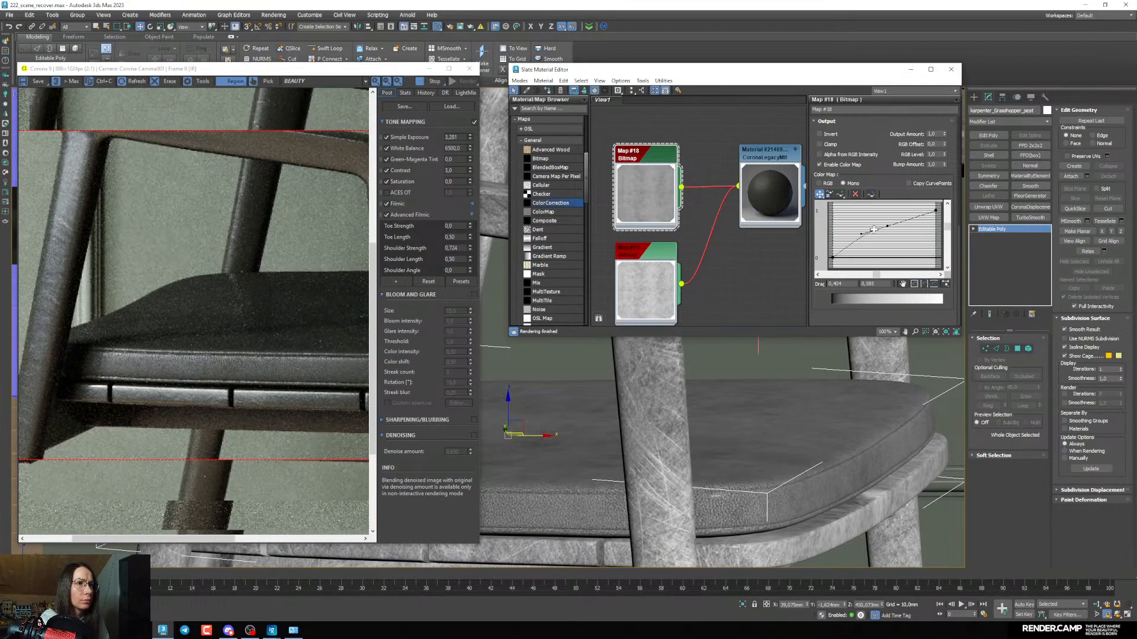
mouse_move(861, 234)
left_mouse_down()
mouse_move(866, 243)
mouse_move(881, 225)
left_mouse_up()
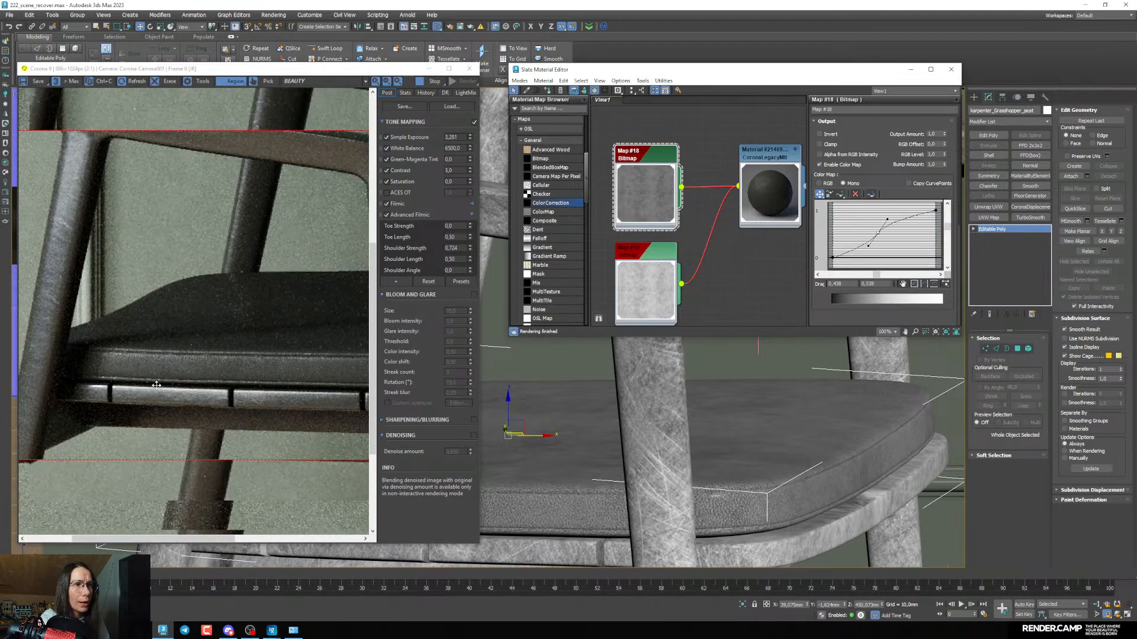
Examine the leather seat's grain and reflections in the interactive render, both close up and across the whole chair
scroll(187, 379, "up", 1)
scroll(540, 482, "up", 2)
middle_click_drag(540, 481, 604, 502)
middle_click_drag(591, 464, 610, 429)
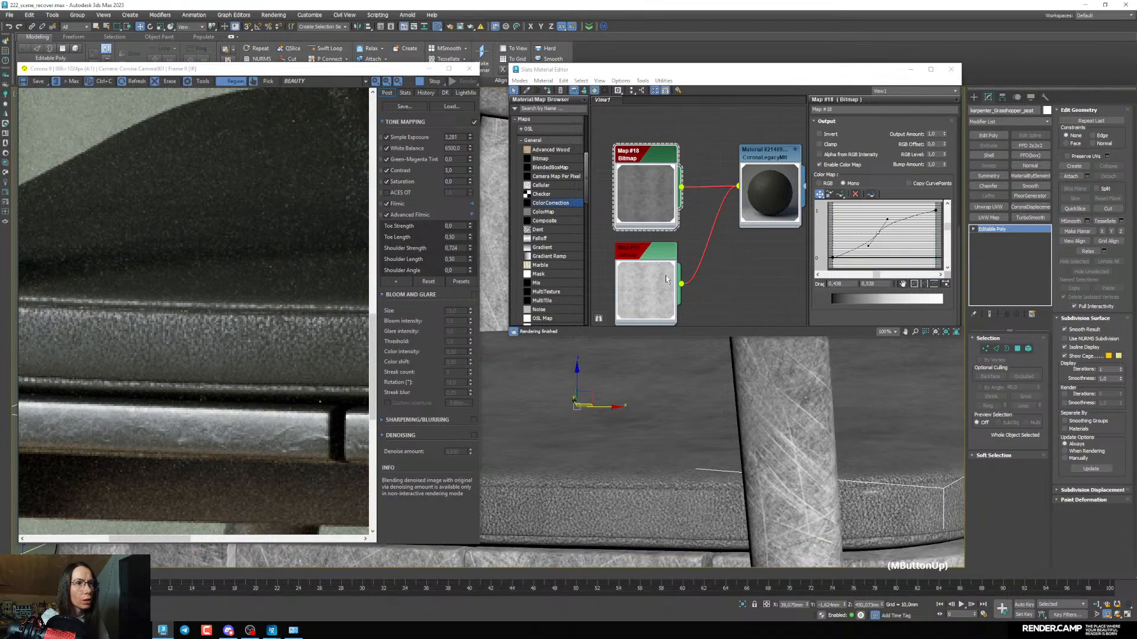
scroll(648, 346, "down", 2)
middle_click_drag(648, 379, 637, 407)
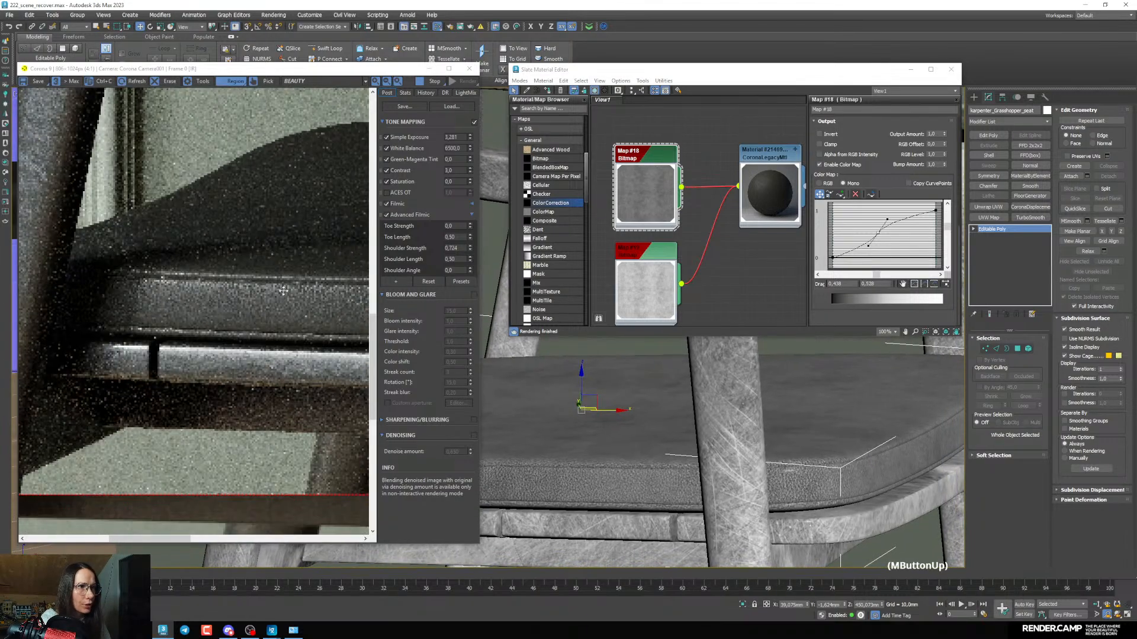
left_click_drag(168, 540, 183, 539)
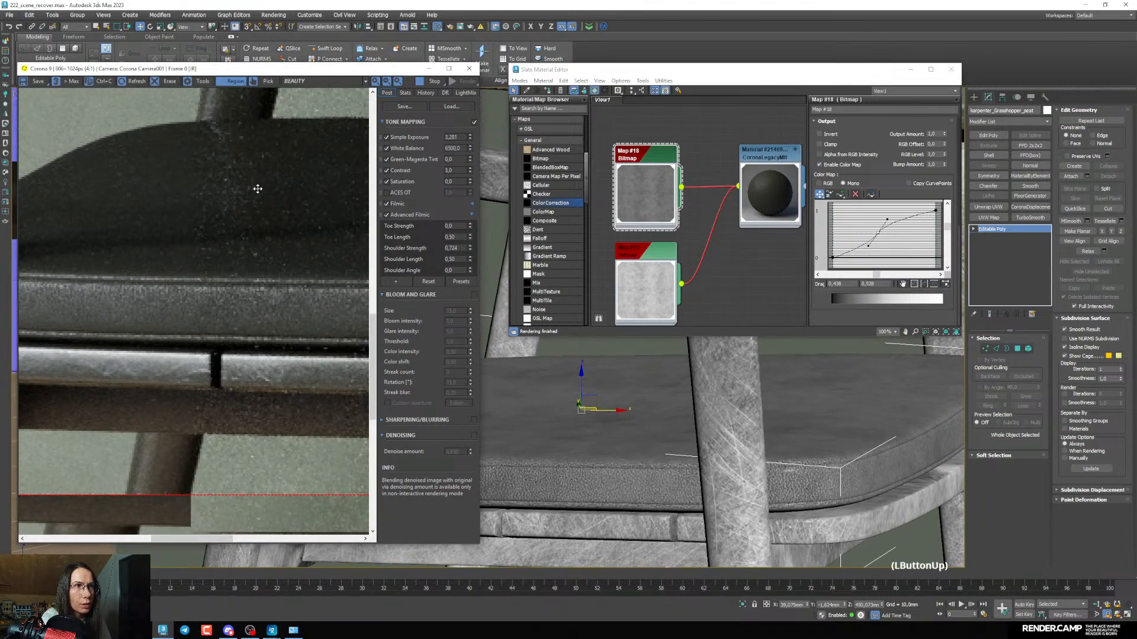
scroll(272, 200, "down", 1)
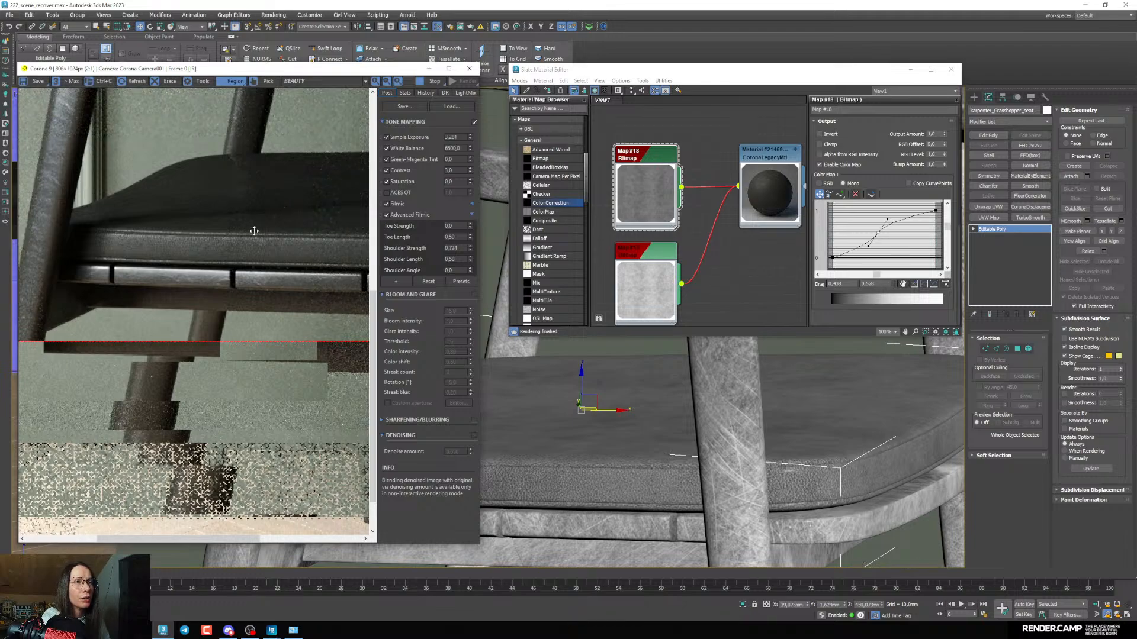
scroll(253, 231, "down", 1)
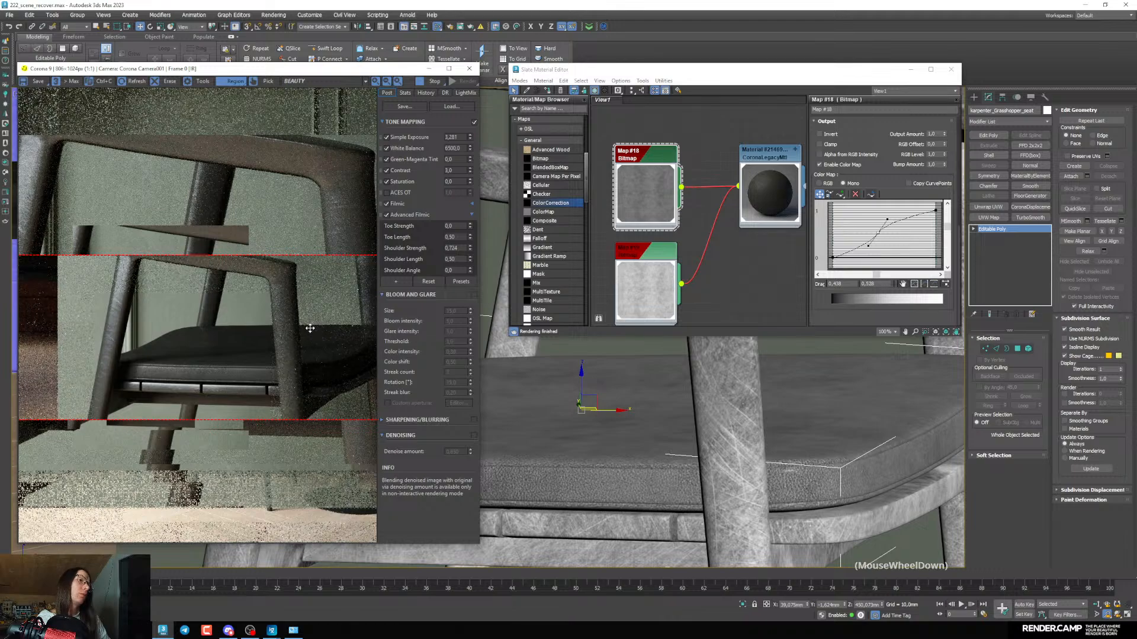
Switch to File Explorer and preview the leather-003_2_n.png normal map from the texture folder
middle_click_drag(628, 283, 646, 200)
scroll(644, 200, "up", 1)
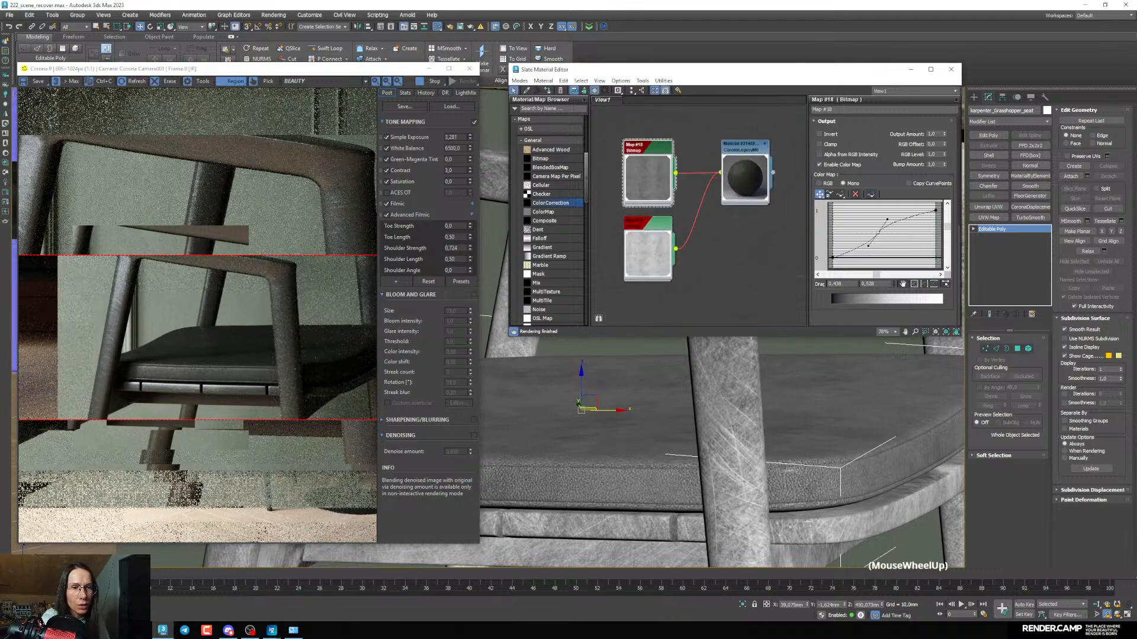
left_click(141, 631)
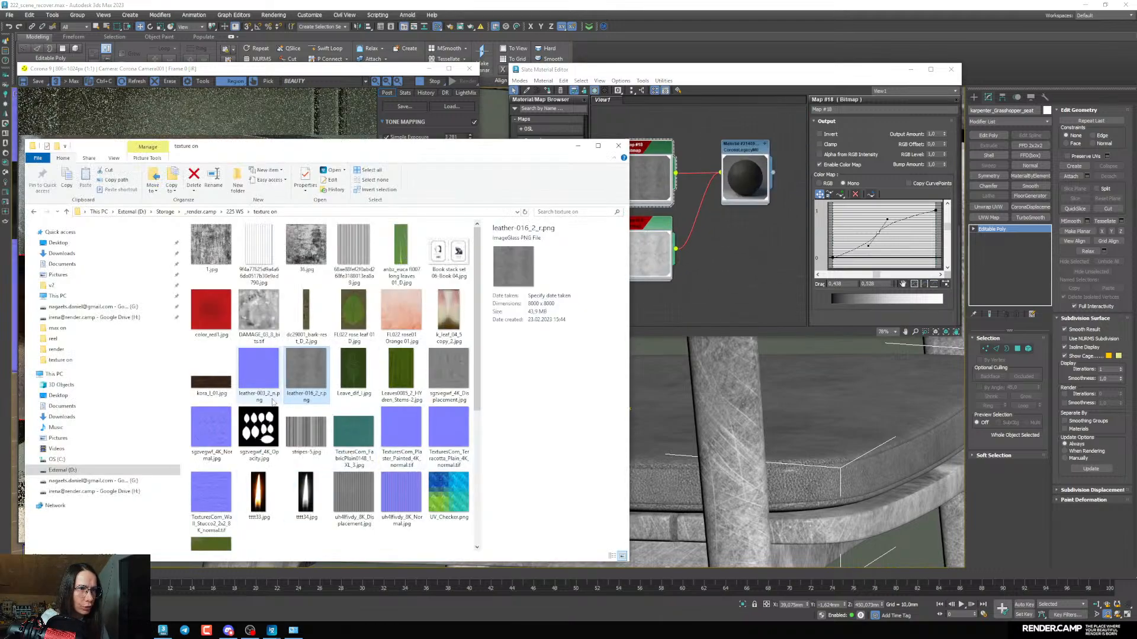
double_click(245, 367)
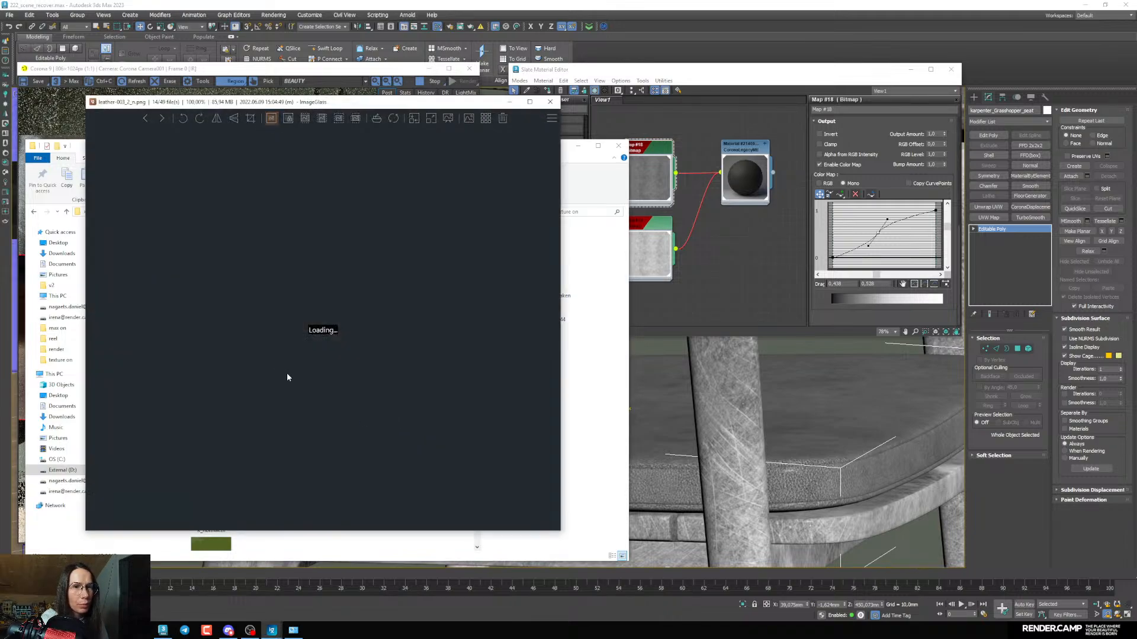
scroll(278, 373, "up", 3)
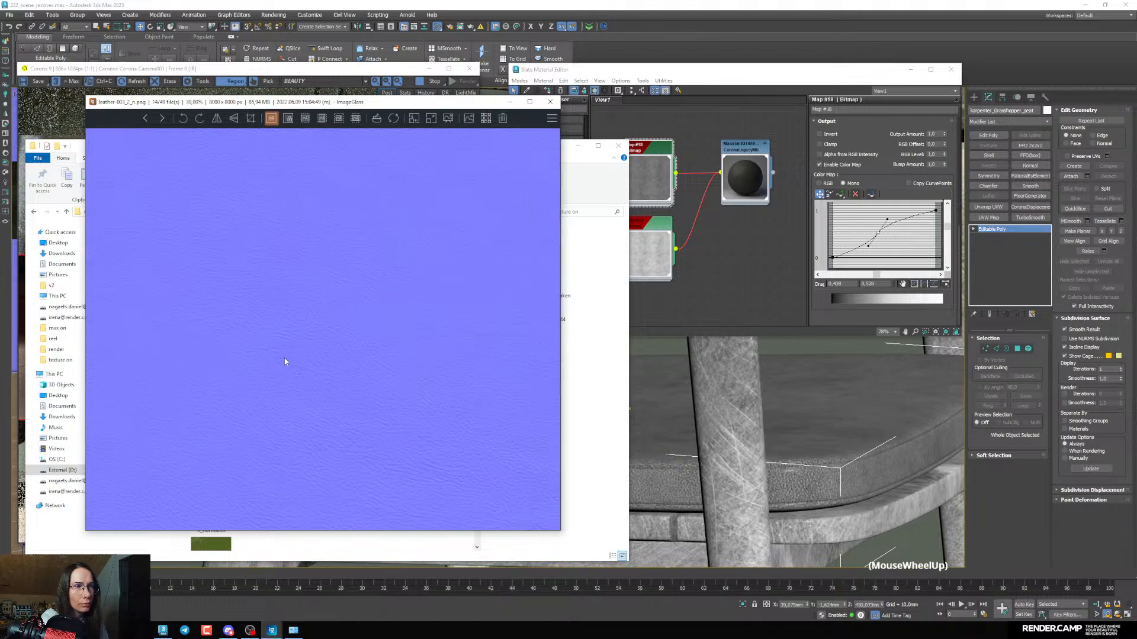
left_click(550, 102)
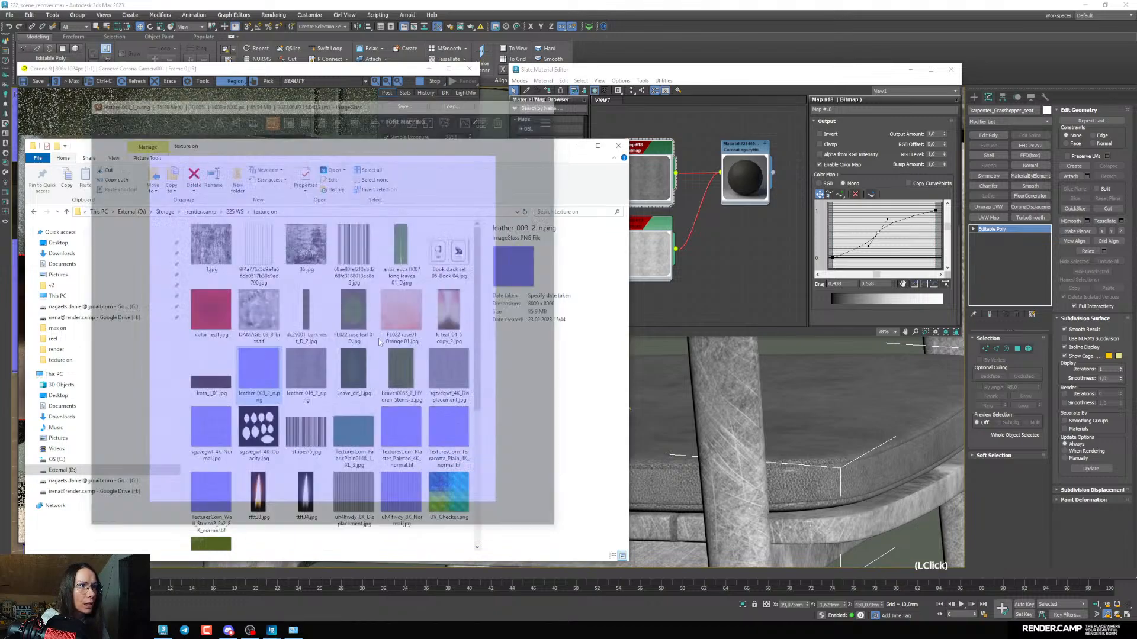
Add leather-003_2_n.png to the material graph as a bitmap and place it below the two leather bitmaps
left_click_drag(266, 379, 719, 289)
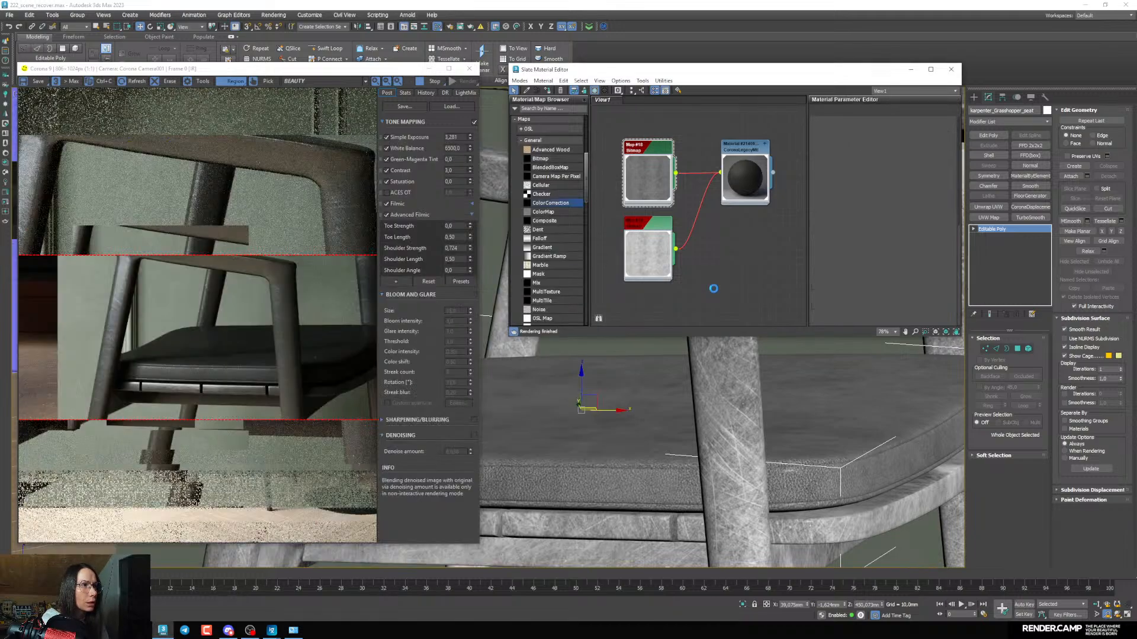
double_click(735, 266)
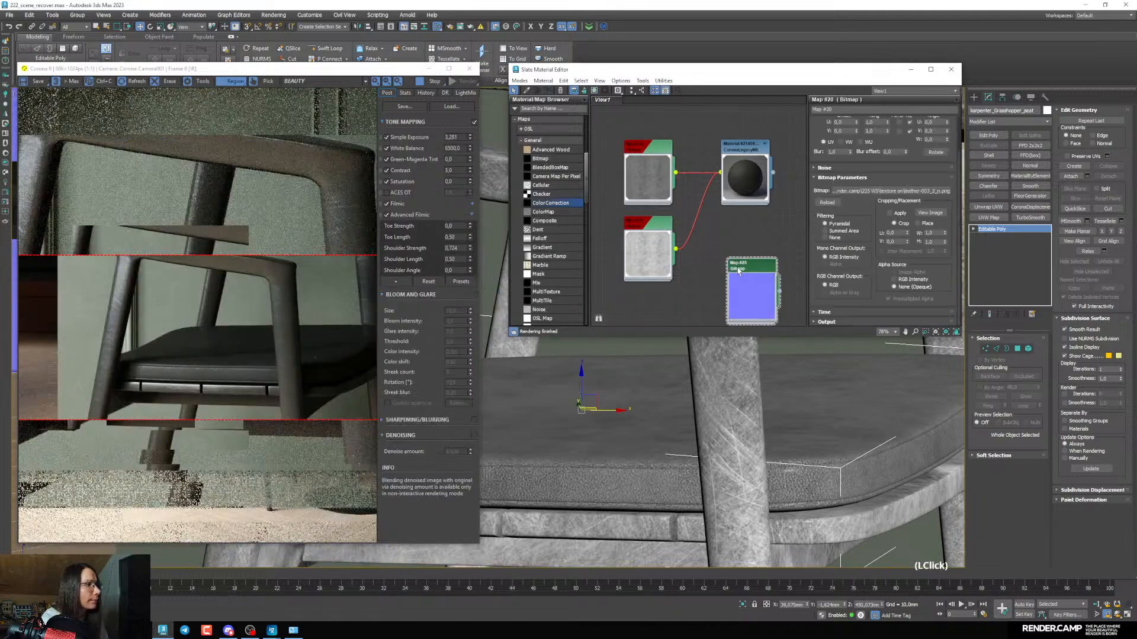
left_click_drag(756, 265, 654, 293)
mouse_move(654, 293)
middle_mouse_down()
mouse_move(648, 236)
mouse_move(669, 293)
middle_mouse_up()
scroll(669, 308, "up", 1)
Create a CoronaNormal map and feed the leather-003_2_n bitmap into its Normal input
left_click_drag(665, 307, 734, 156)
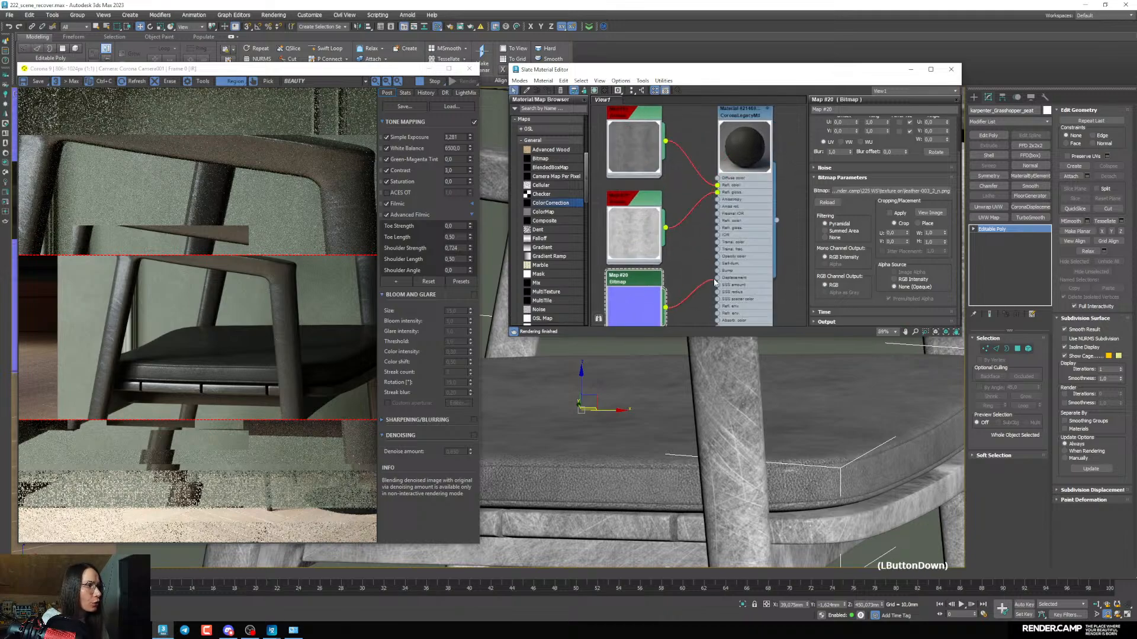
left_click_drag(715, 283, 695, 272)
mouse_move(721, 285)
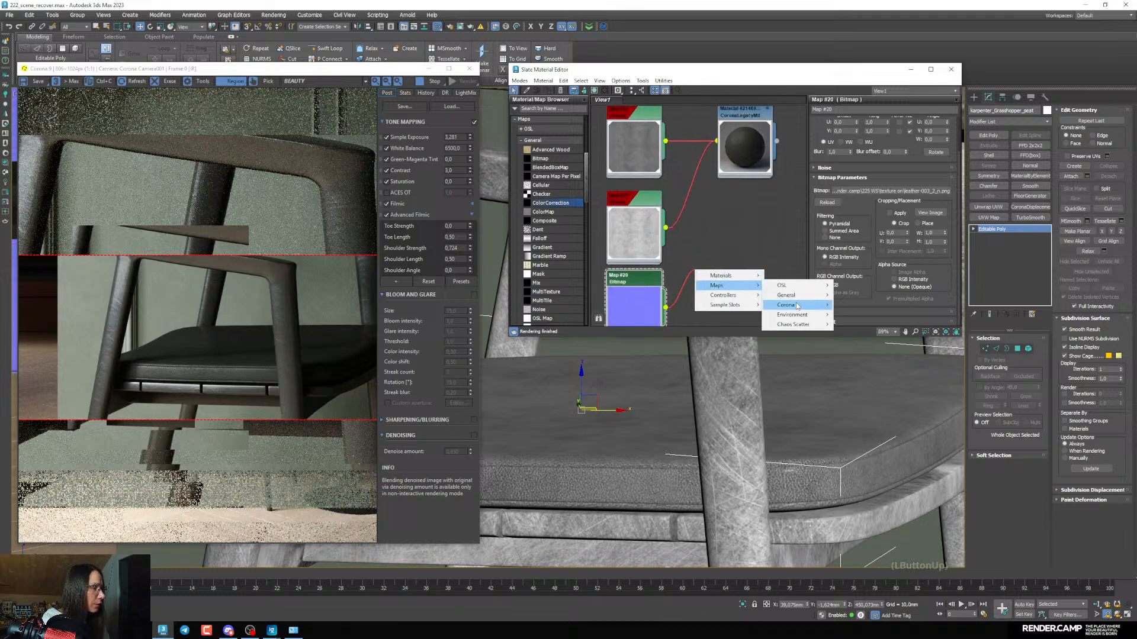
mouse_move(797, 306)
left_click(864, 398)
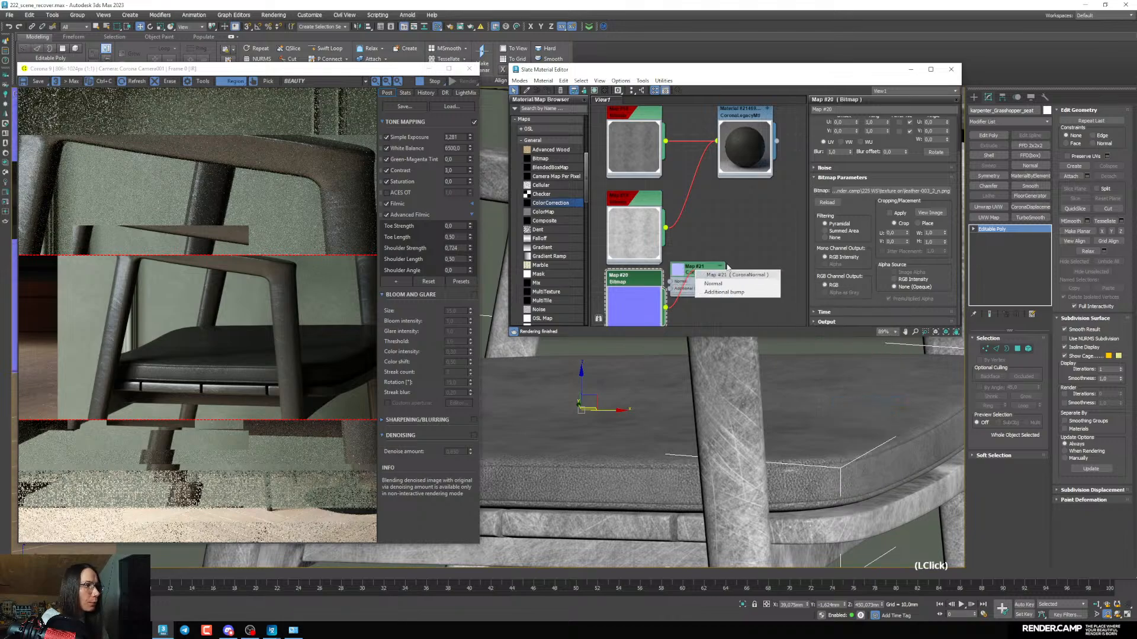
left_click(732, 285)
Connect the CoronaNormal map to the seat material's Bump input, enable Add gamma to input, and check the relief in the render
left_click_drag(654, 303, 581, 296)
left_click_drag(695, 288, 714, 269)
left_click(898, 144)
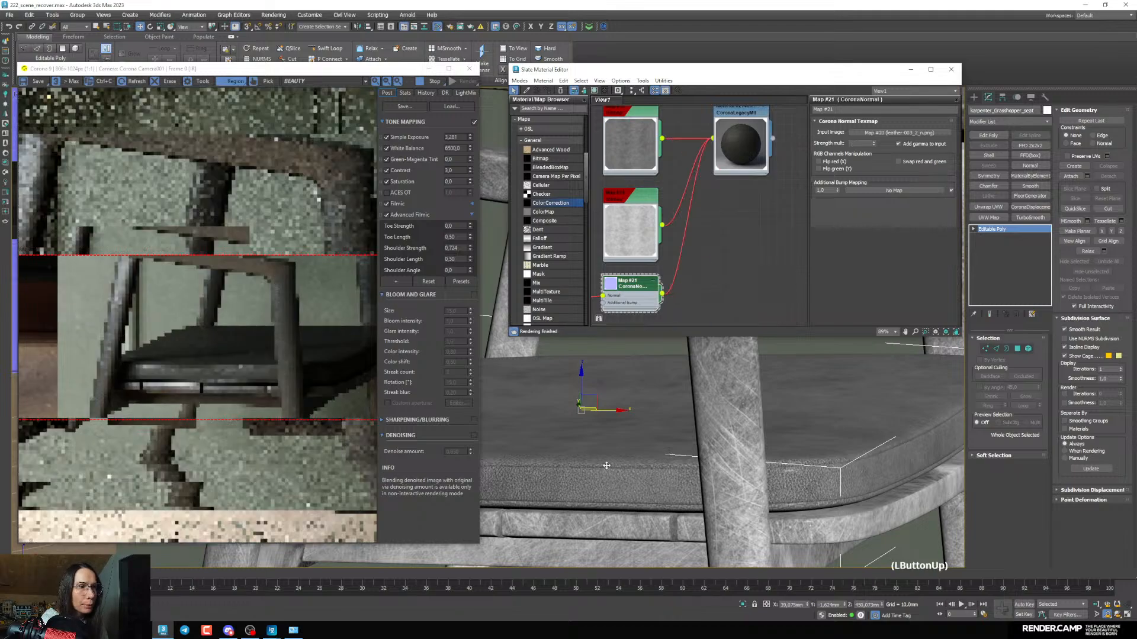
scroll(551, 479, "up", 5)
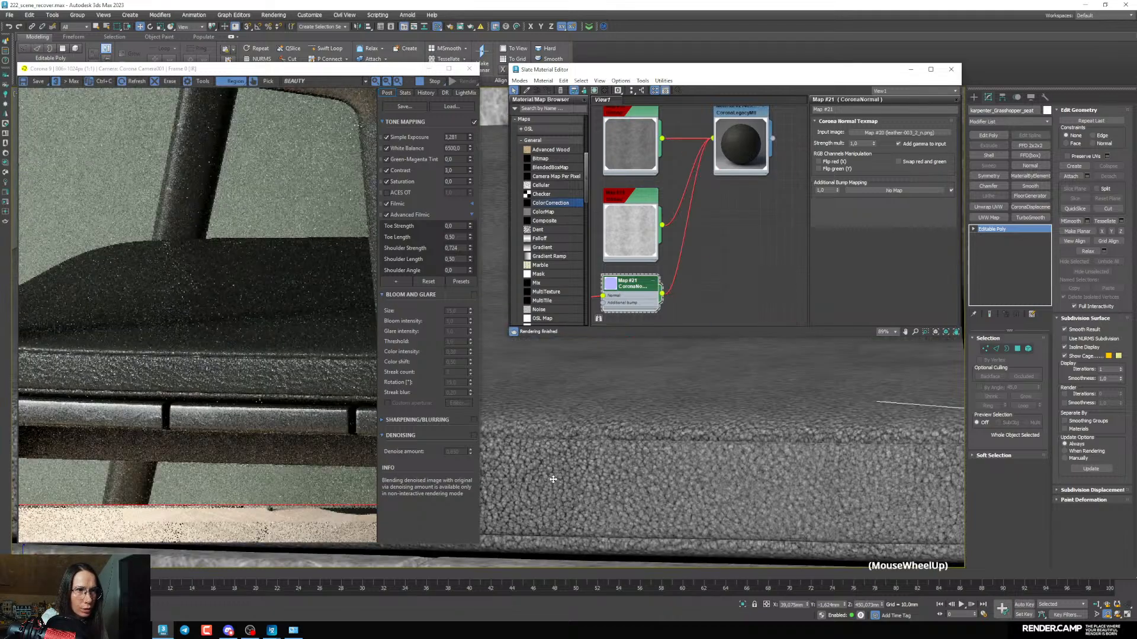
mouse_move(723, 258)
middle_mouse_down()
mouse_move(812, 141)
mouse_move(717, 258)
mouse_move(690, 249)
mouse_move(680, 267)
middle_mouse_up()
scroll(711, 241, "down", 3)
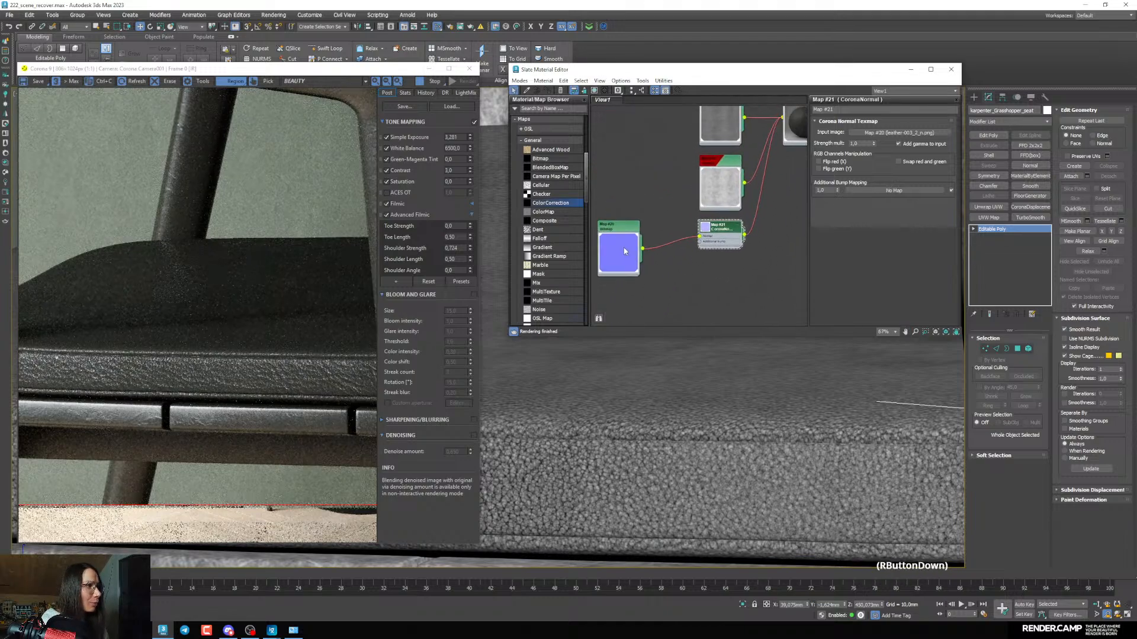
Show the leather-003_2_n bitmap on the seat in the viewport, set its U and V tiling to 2, and check the render
right_click(624, 248)
left_click(663, 329)
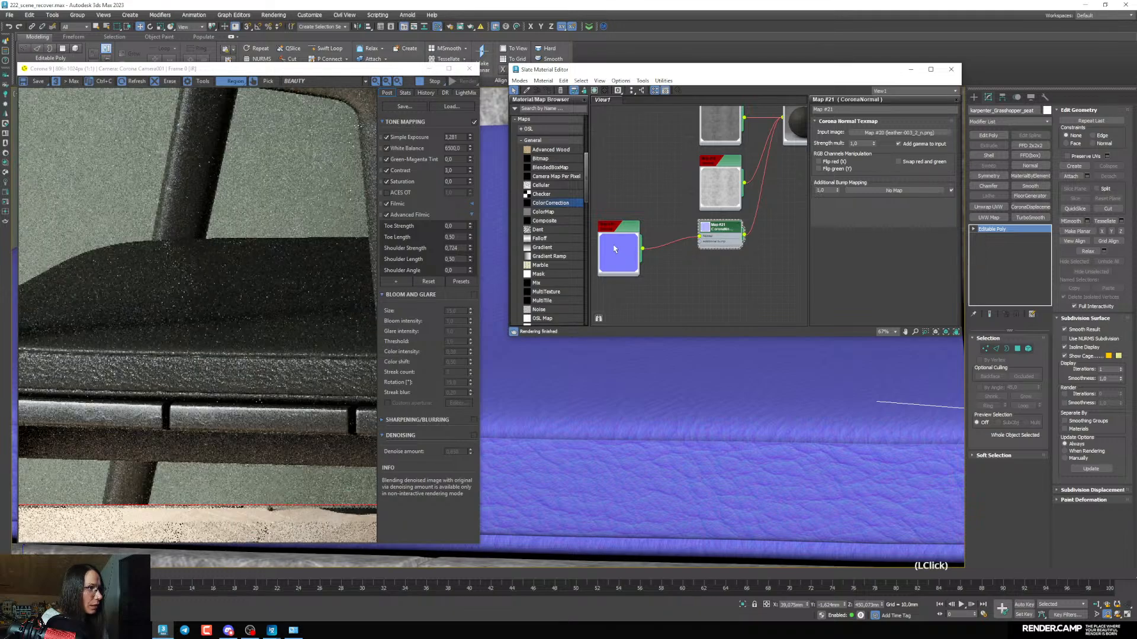
double_click(618, 248)
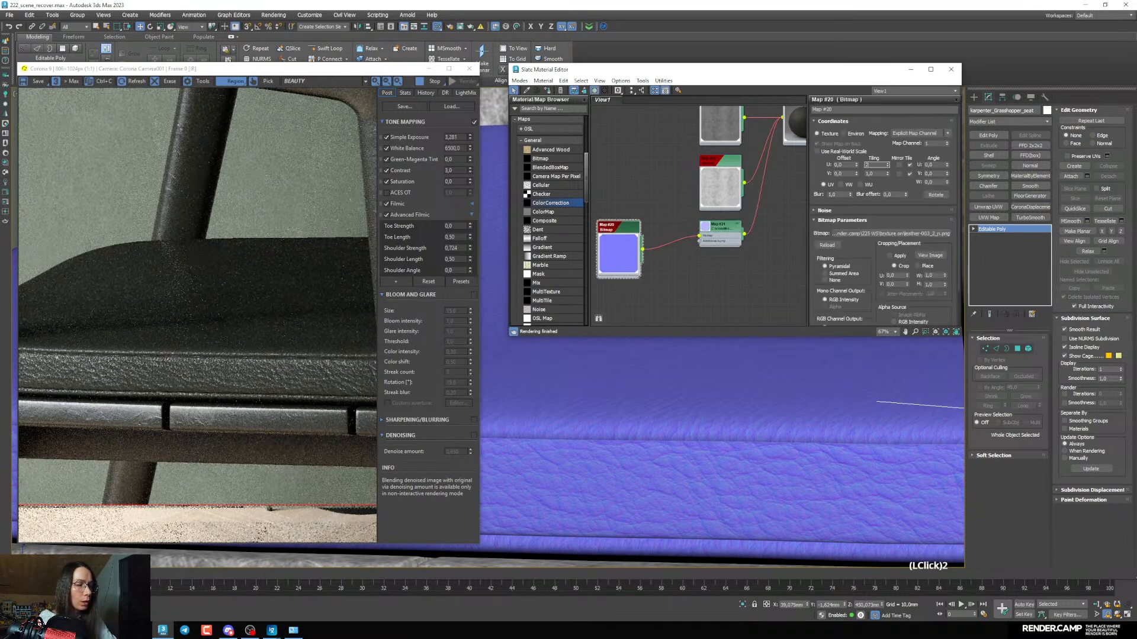
key("Tab")
type("2")
key("Return")
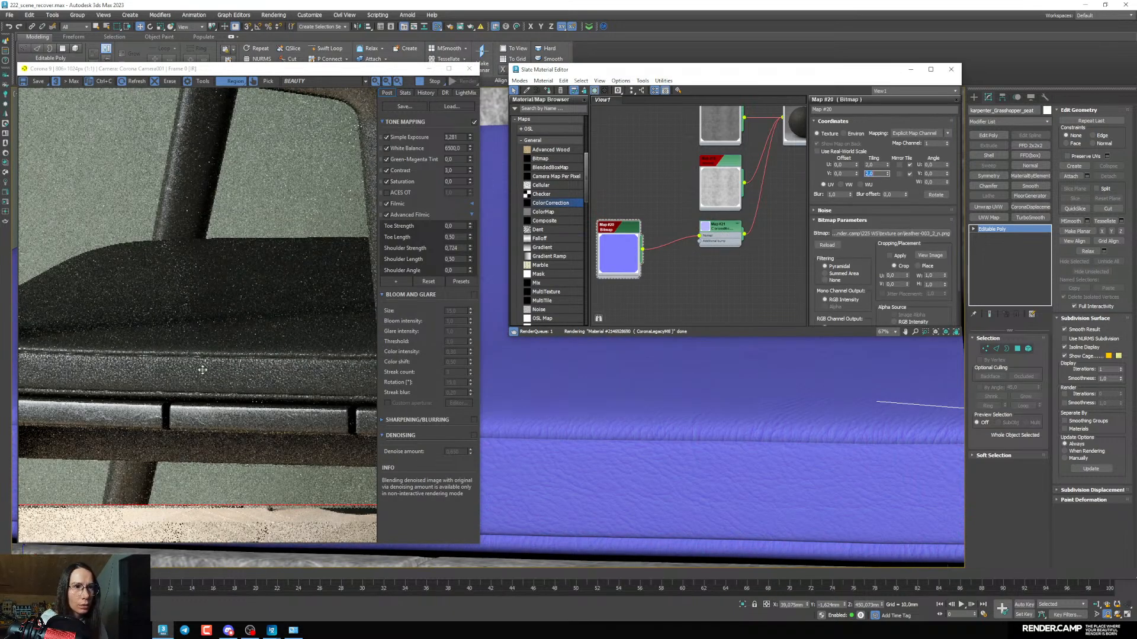
scroll(202, 370, "up", 1)
scroll(205, 372, "down", 1)
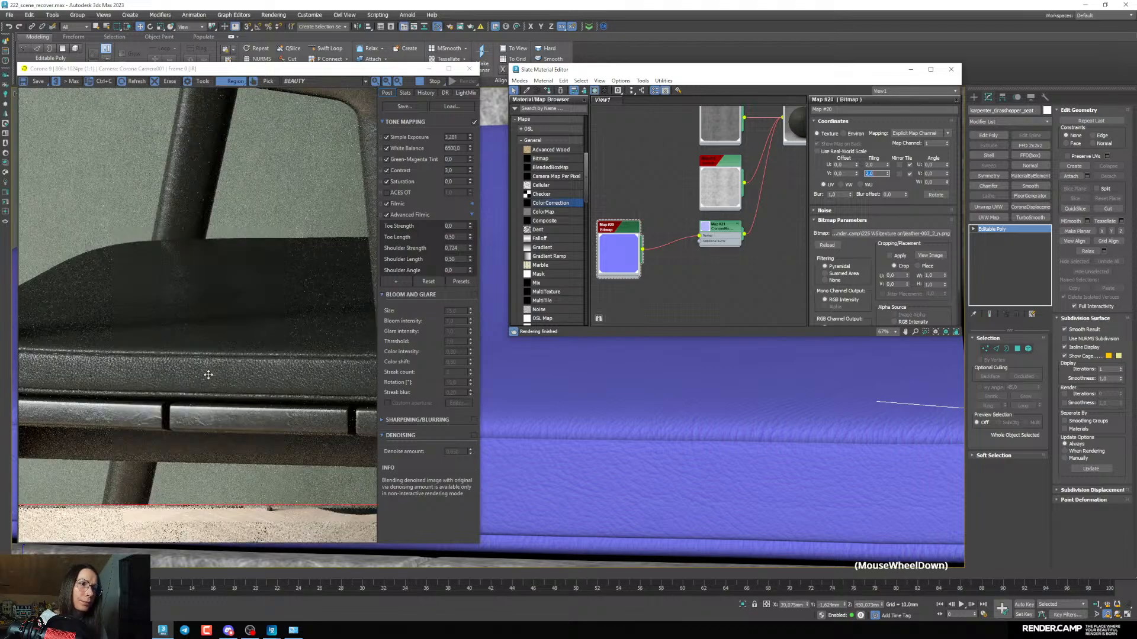
Set the leather-003_2_n bitmap's U and V tiling to 3 and inspect the seat's grain in the render
middle_click_drag(692, 267, 685, 263)
left_click_drag(881, 165, 723, 171)
type("3")
key("Tab")
type("3")
key("Return")
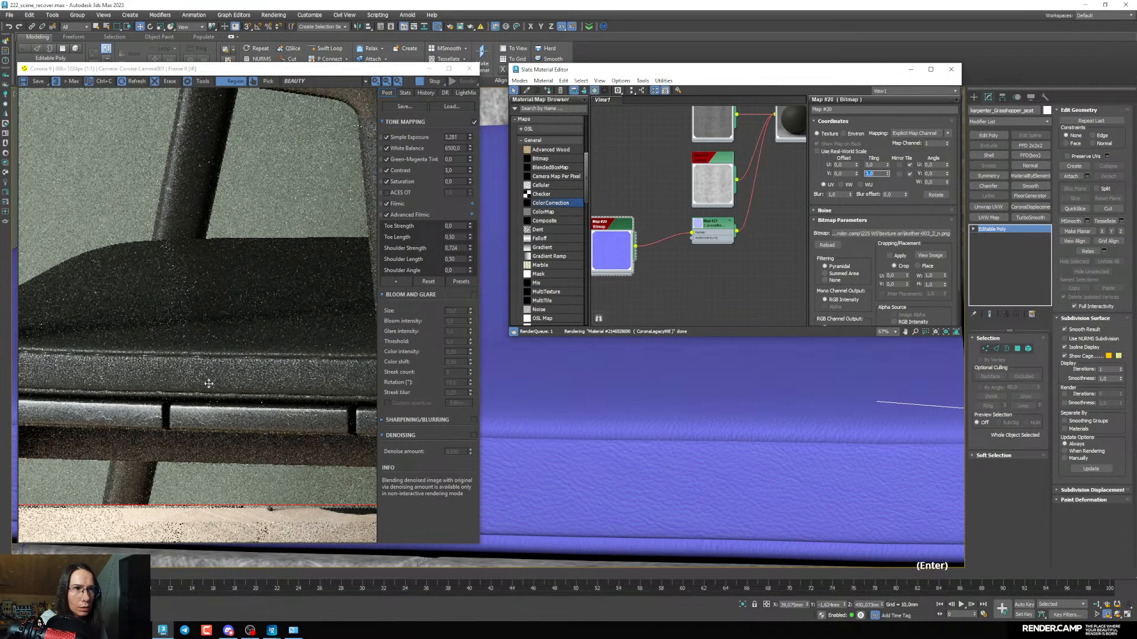
scroll(227, 369, "up", 1)
scroll(228, 368, "down", 1)
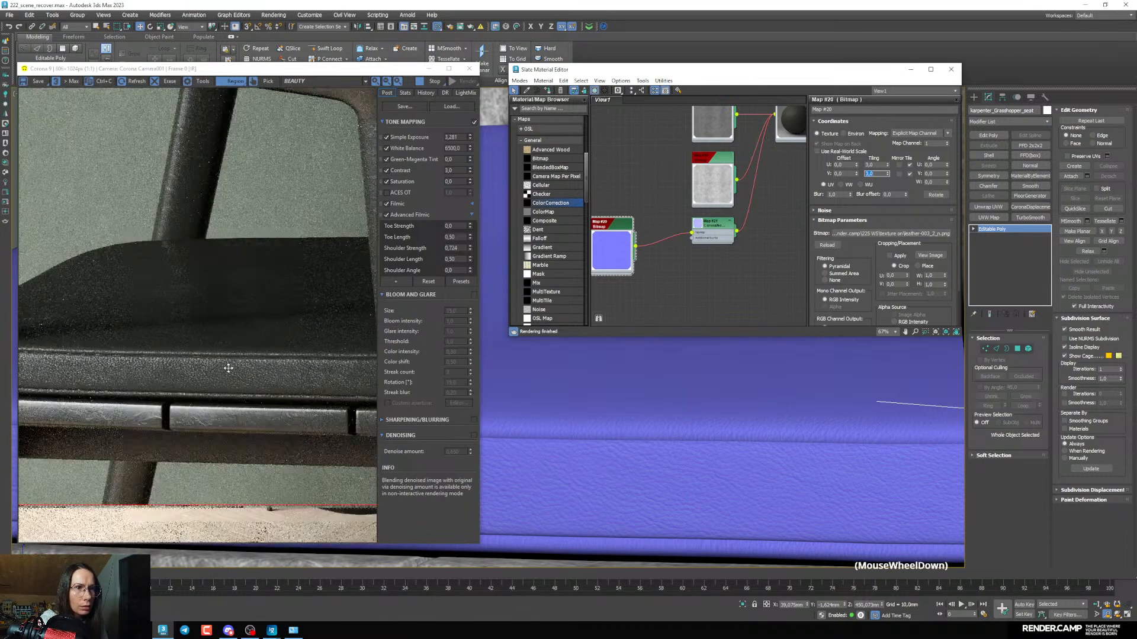
Disconnect the CoronaNormal map from the seat material's Bump input to compare the render, and restore the connection
scroll(714, 213, "down", 2)
left_click(715, 220)
key("Delete")
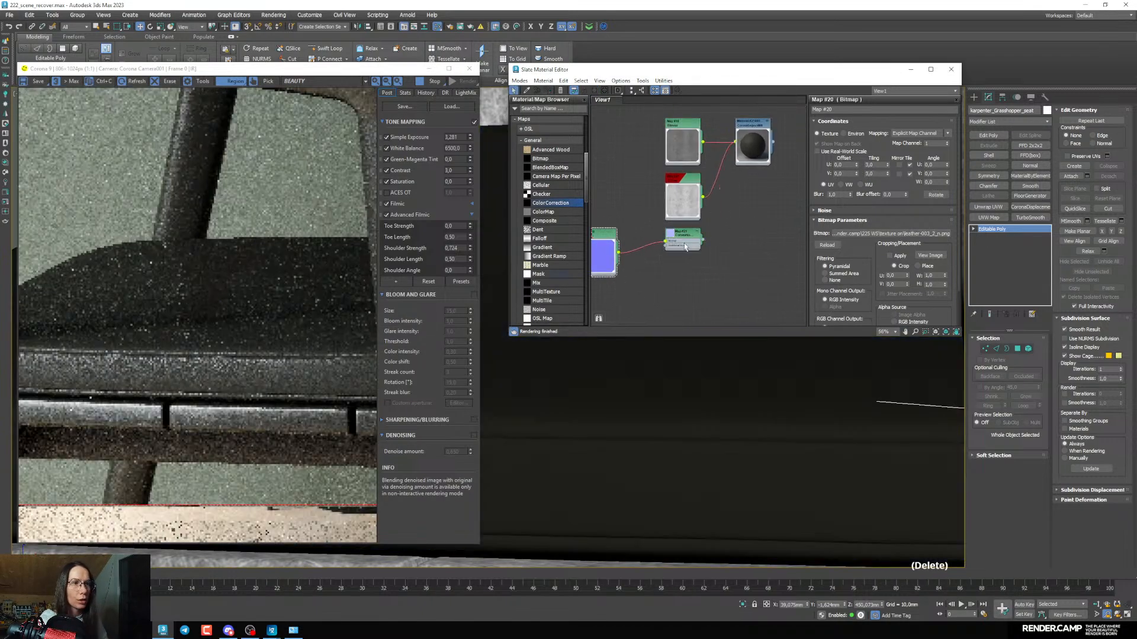
scroll(230, 406, "up", 1)
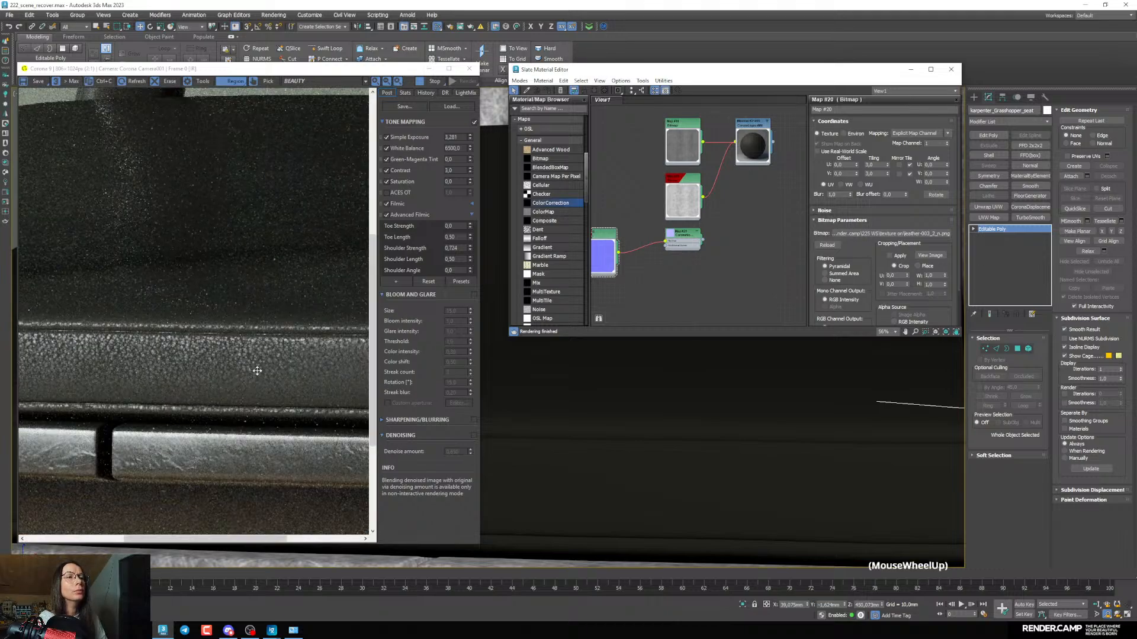
key("ctrl+z")
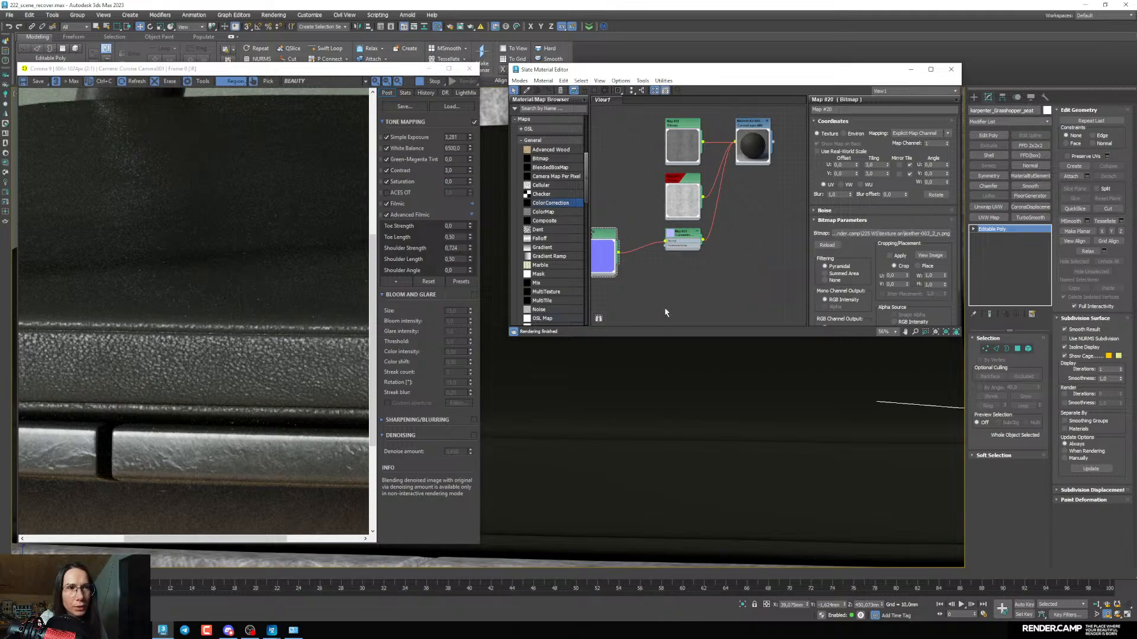
Inspect the seat's leather relief in the render and set the CoronaNormal map's strength multiplier to 0.9
scroll(657, 293, "down", 2)
scroll(613, 447, "up", 3)
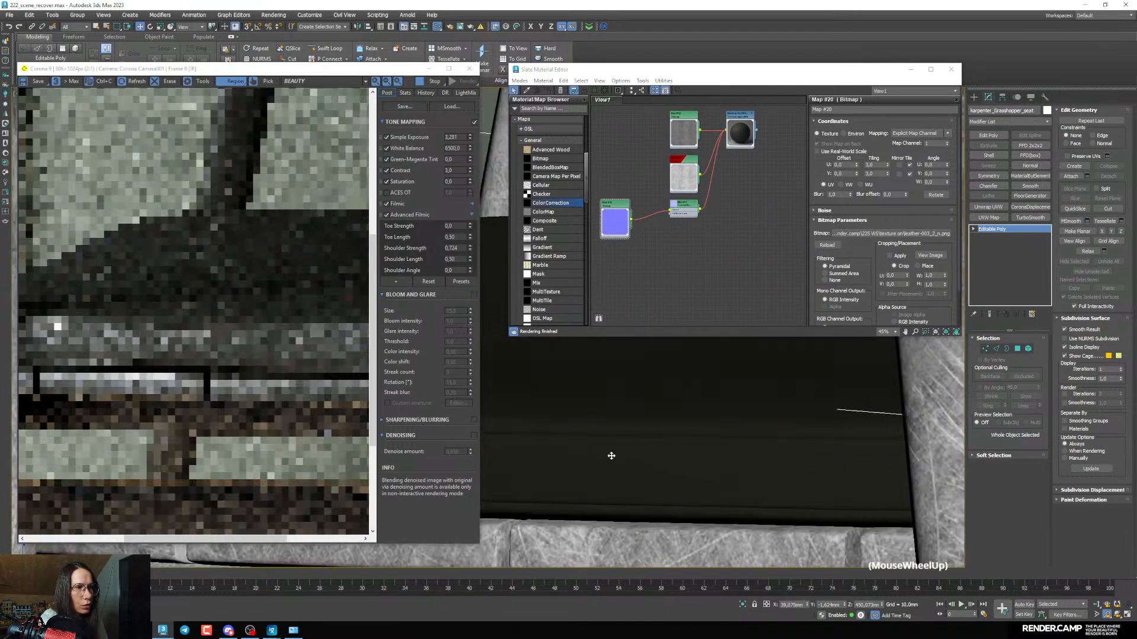
scroll(222, 360, "up", 1)
scroll(219, 359, "down", 2)
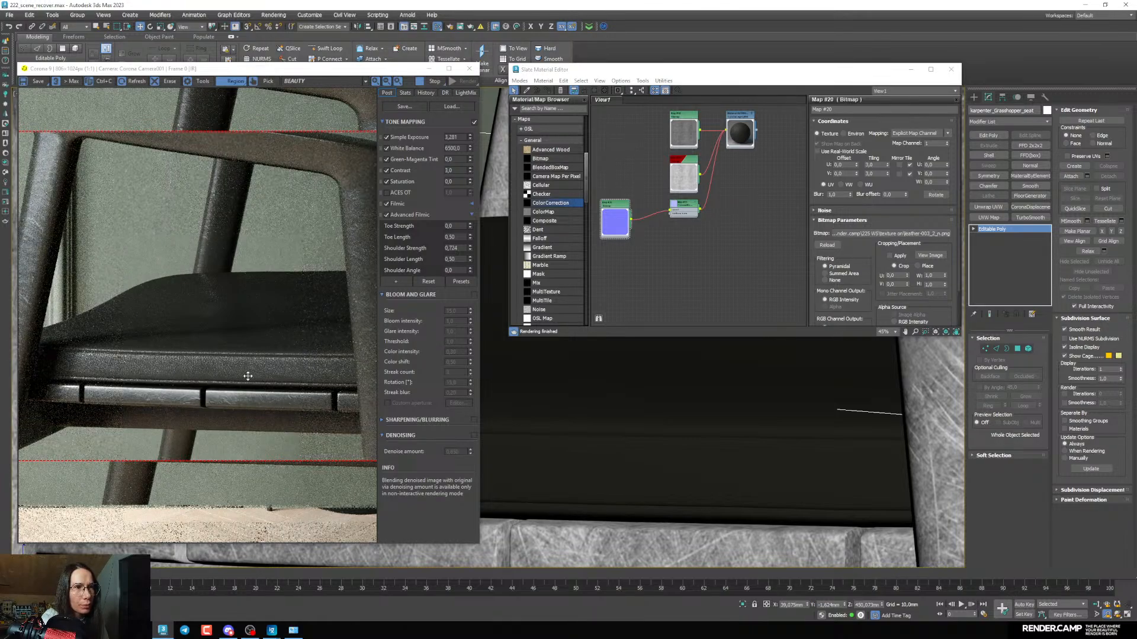
scroll(282, 375, "down", 3)
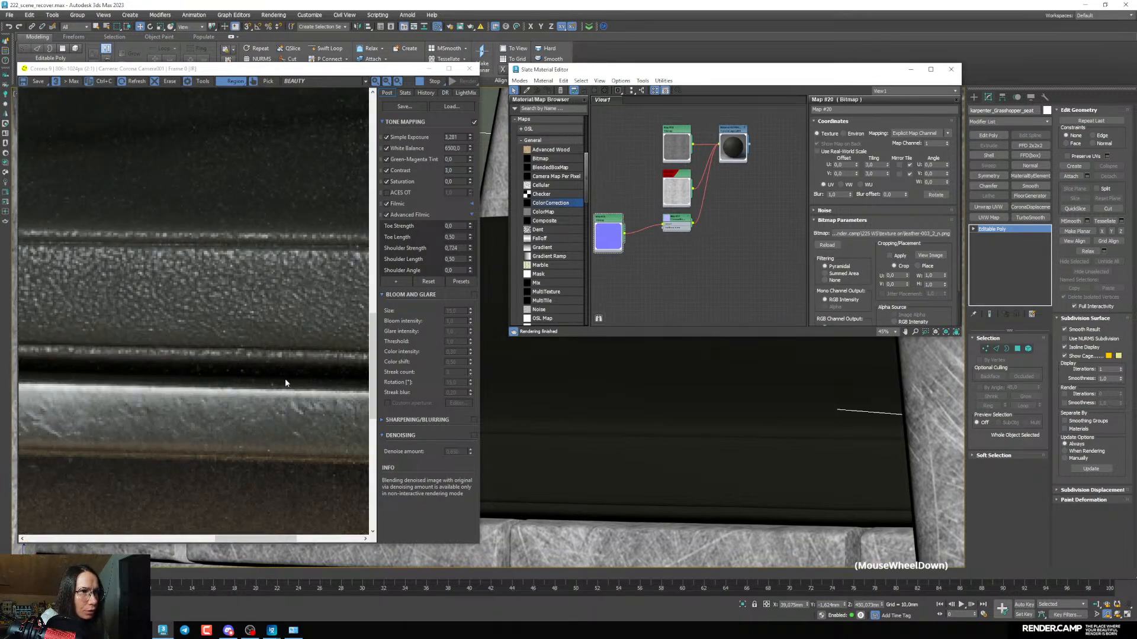
scroll(276, 368, "down", 1)
scroll(703, 151, "up", 3)
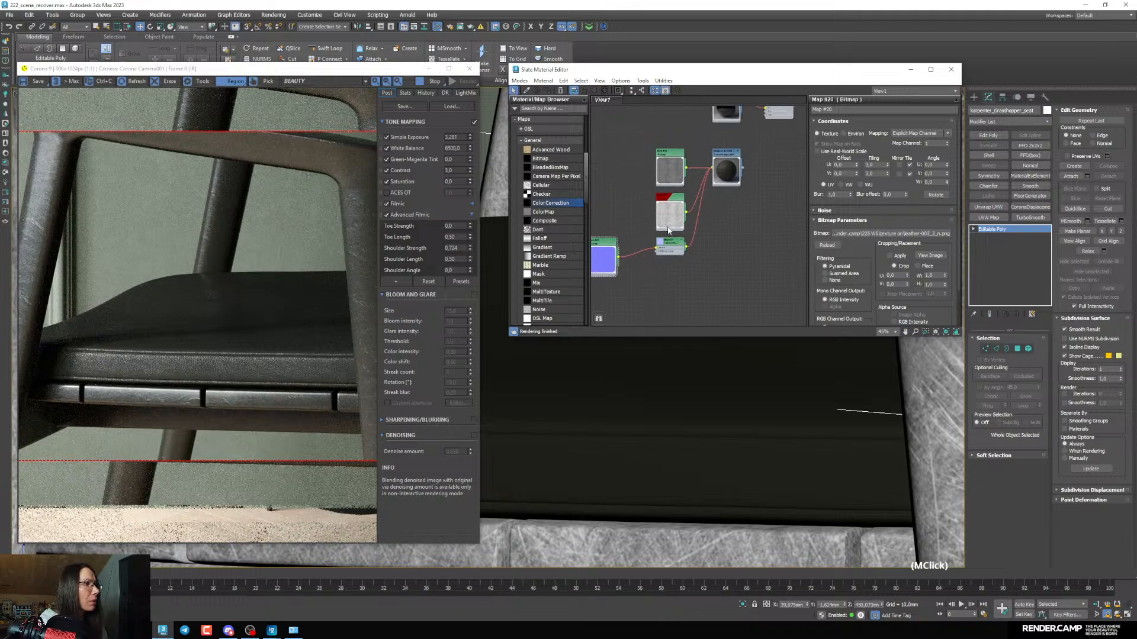
left_click(680, 249)
left_click(859, 143)
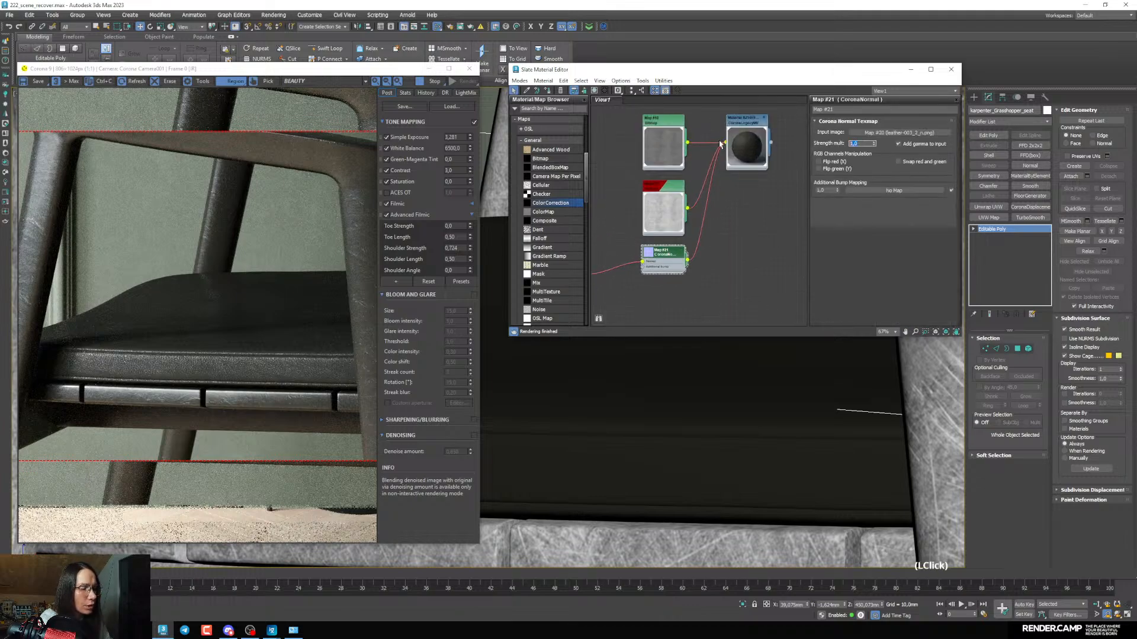
type("0,9")
key("Return")
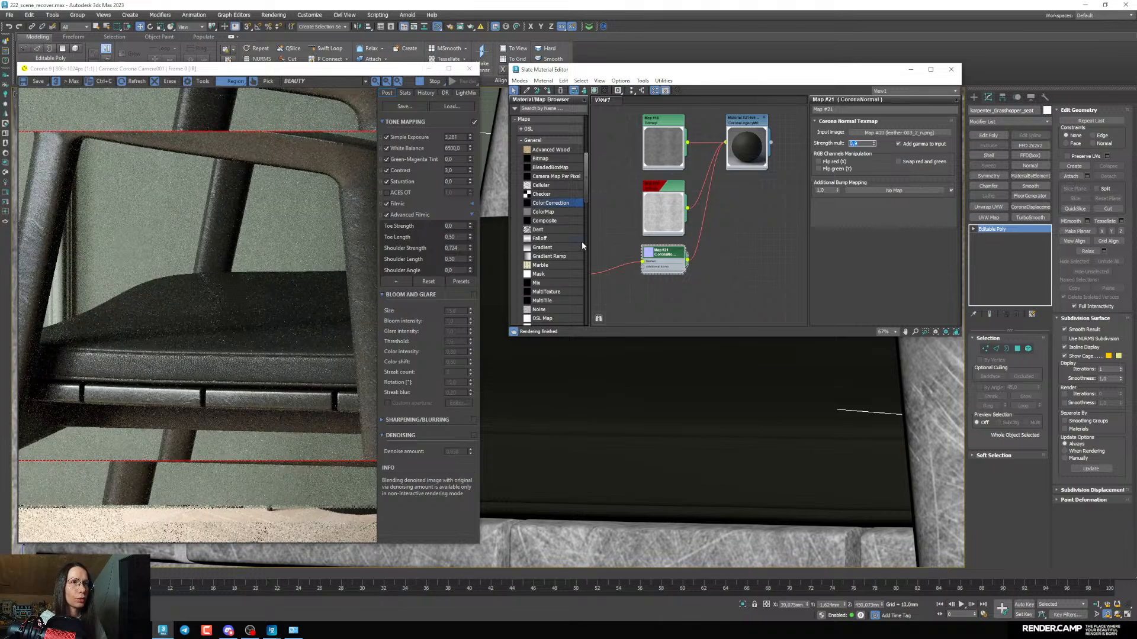
Minimize the material editor, return the viewport to the full camera framing, and clear the render region around the chair
left_click(910, 70)
key("grave")
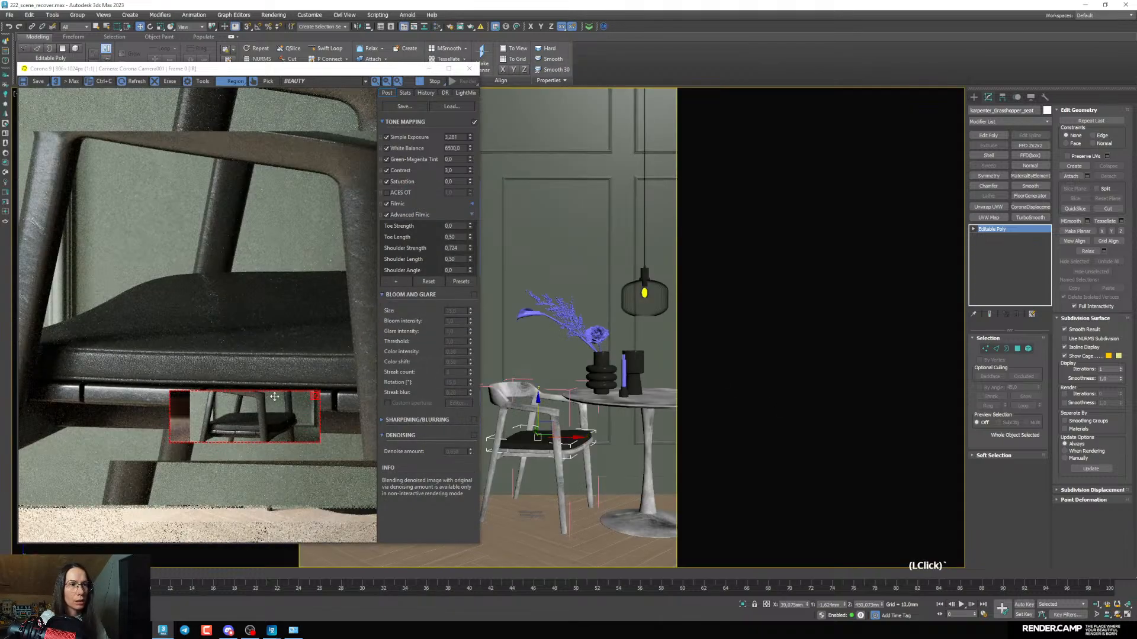
left_click(319, 394)
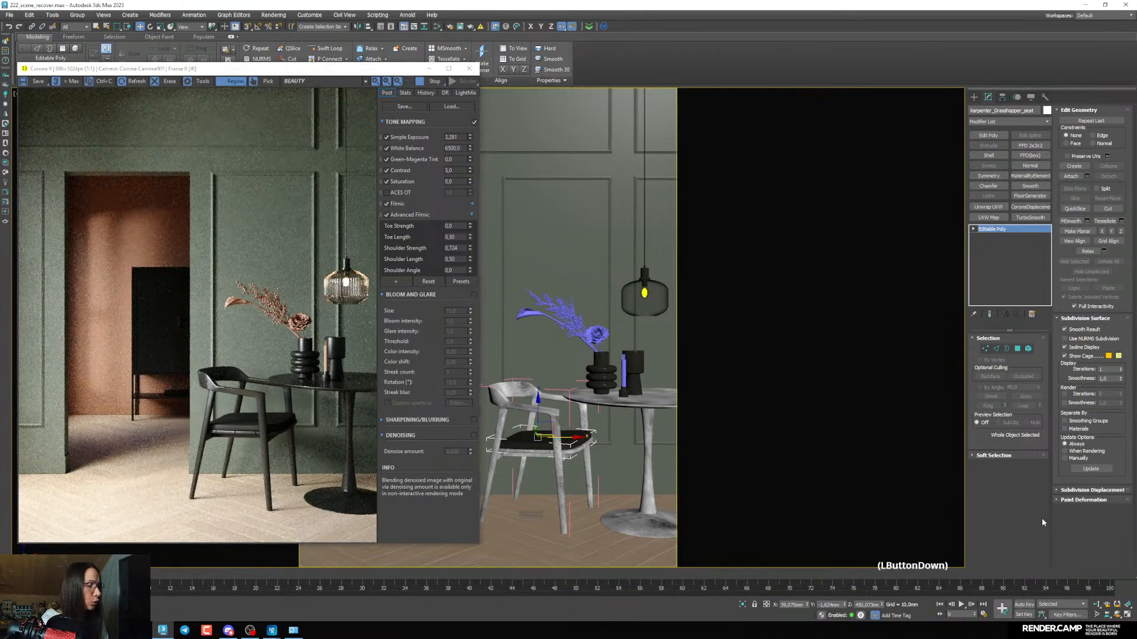
Reopen the material editor, place it clear of the scene, and sample the pendant lamp's glass material into the graph
key("m")
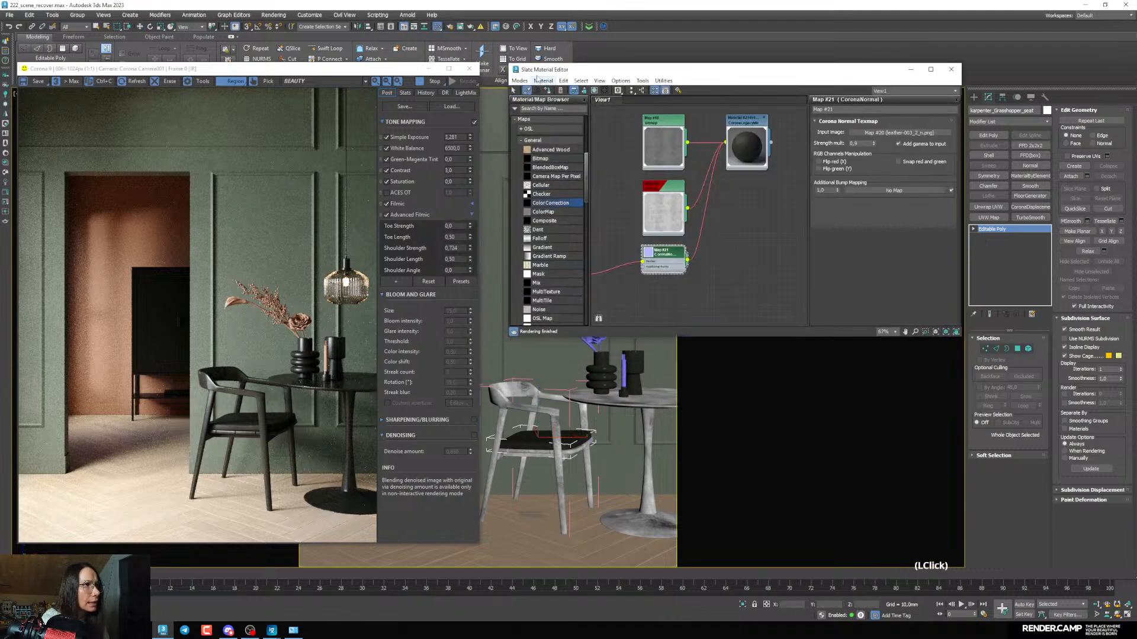
left_click_drag(538, 69, 750, 100)
left_click(649, 296)
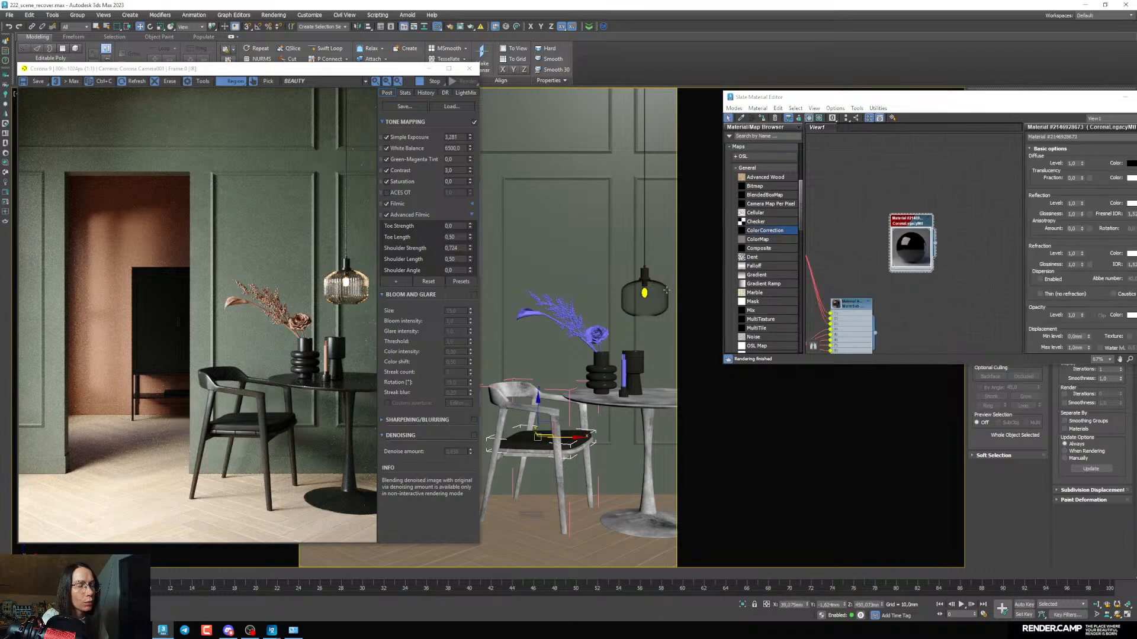
scroll(980, 239, "down", 3)
middle_click_drag(890, 201, 878, 196)
Sample the ribbed vase's CoronaLegacyMtl into the material graph and select the vase in the viewport
left_click_drag(884, 182, 817, 322, "shift")
left_click(852, 301)
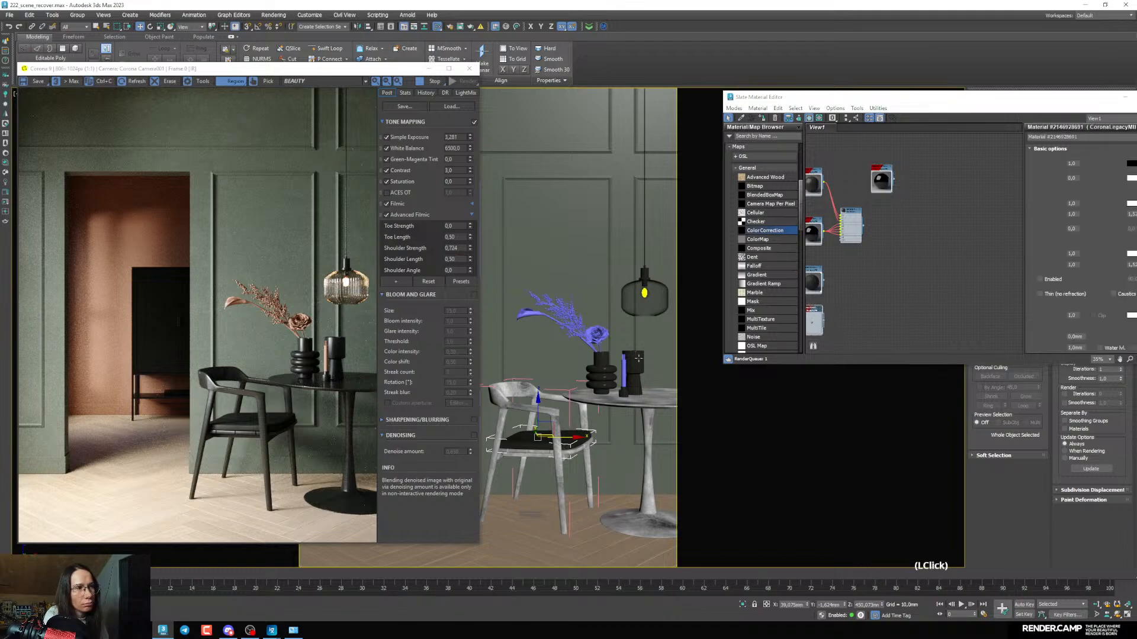
scroll(851, 302, "up", 4)
left_click(763, 118)
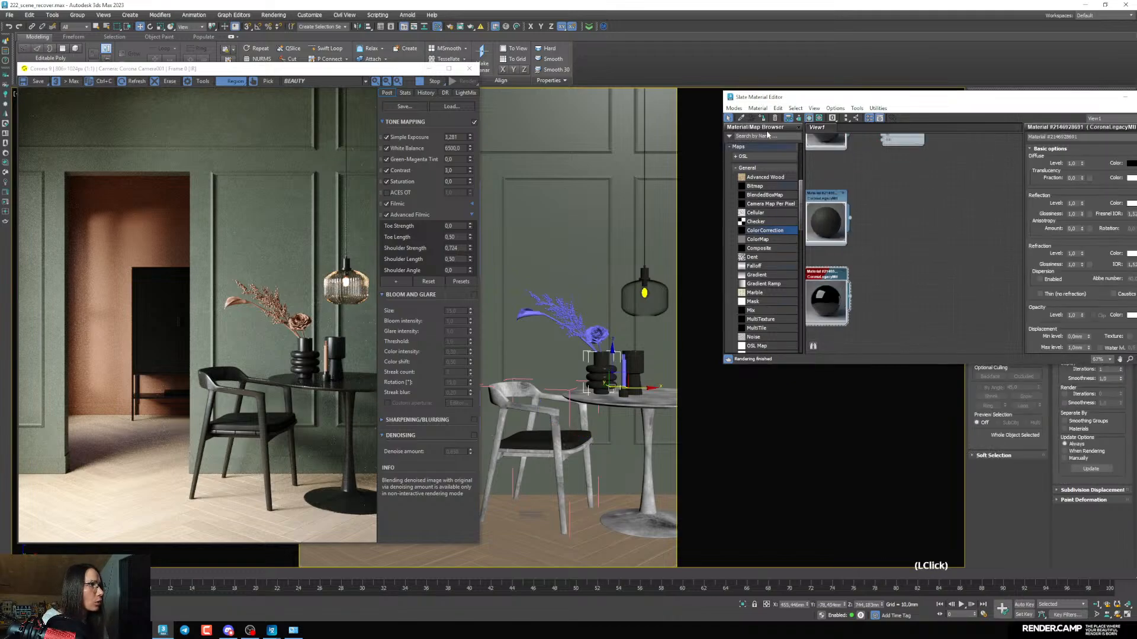
Draw a render region around the ribbed vase and arrange the material editor with the vase's material in close-up
left_click_drag(267, 321, 283, 389)
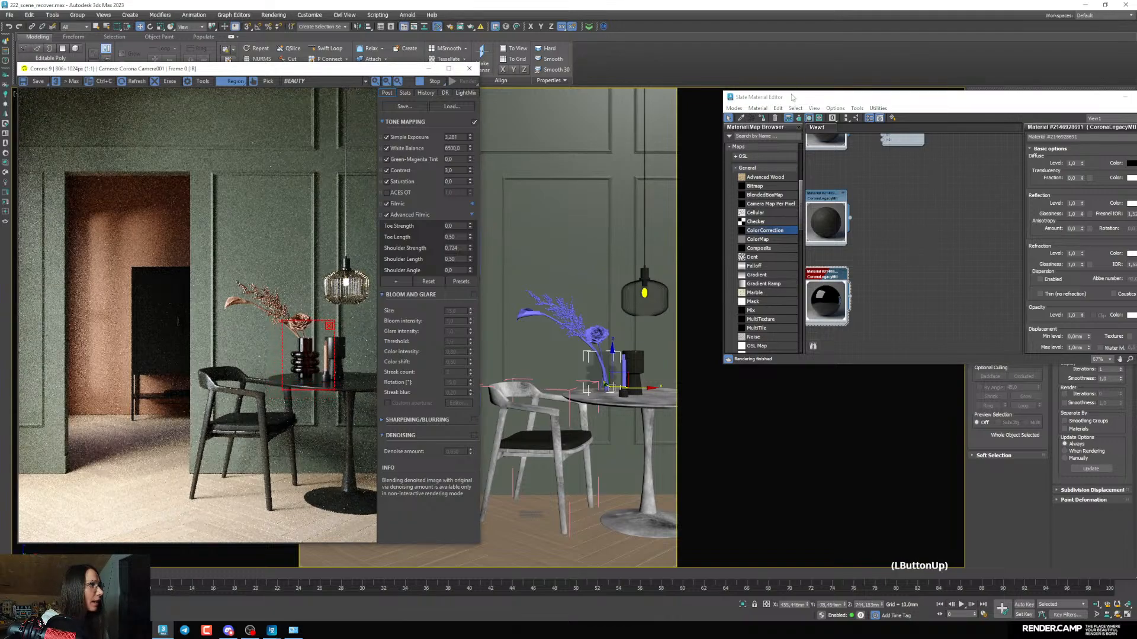
left_click_drag(792, 97, 749, 97)
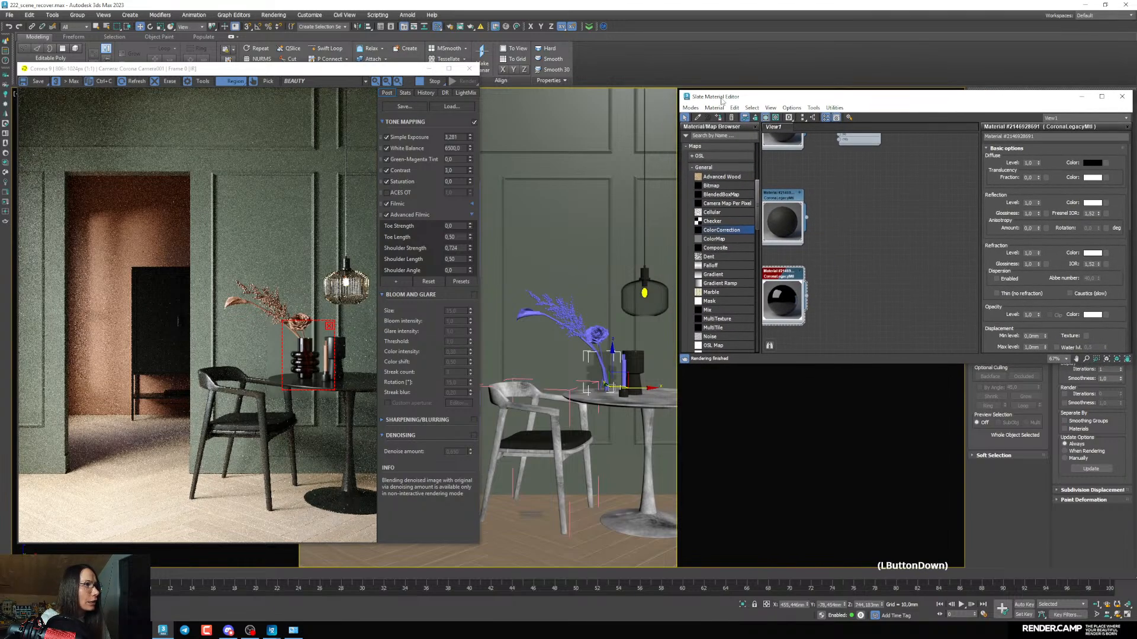
scroll(833, 252, "up", 5)
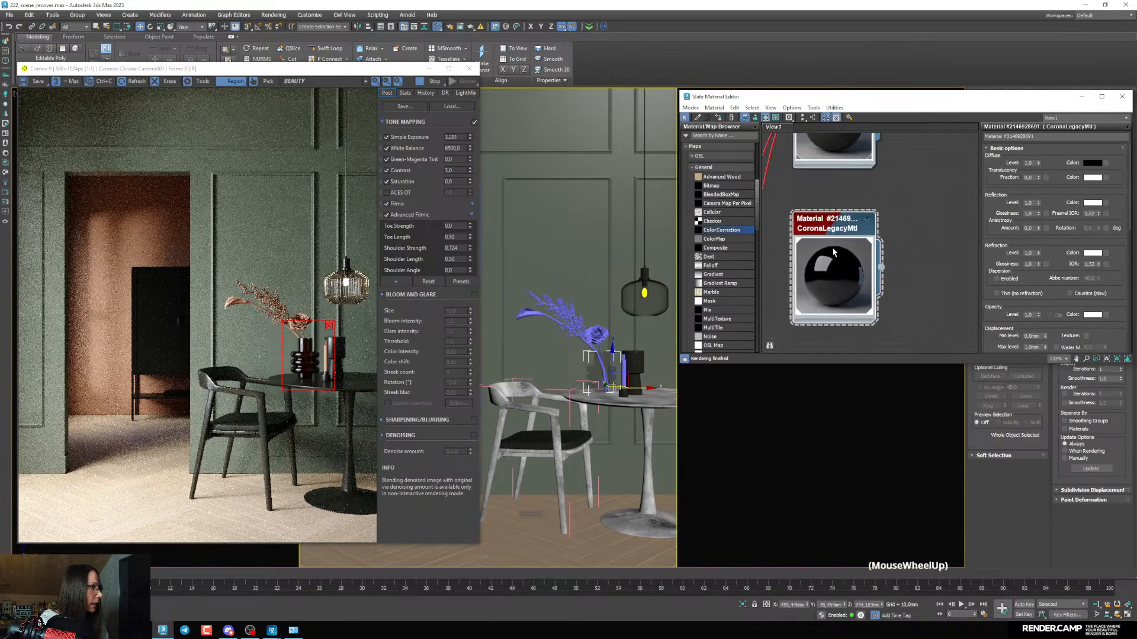
left_click_drag(821, 98, 817, 96)
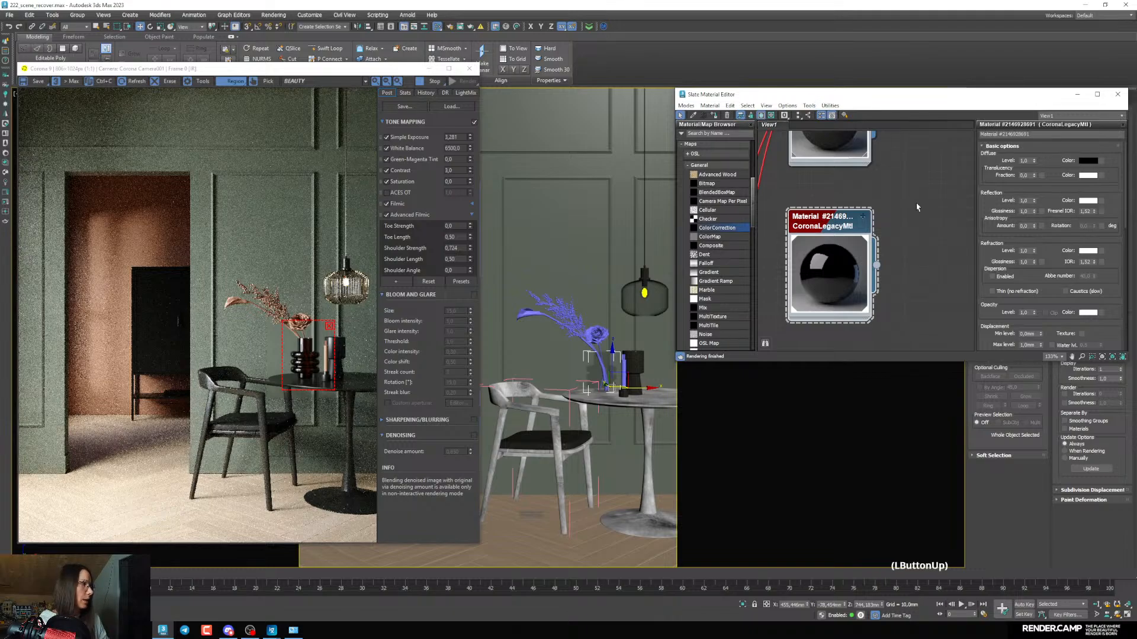
Shift the hue of the vase material's volumetric absorption color to yellow-green
left_click_drag(1055, 194, 1045, 78)
left_click(1031, 271)
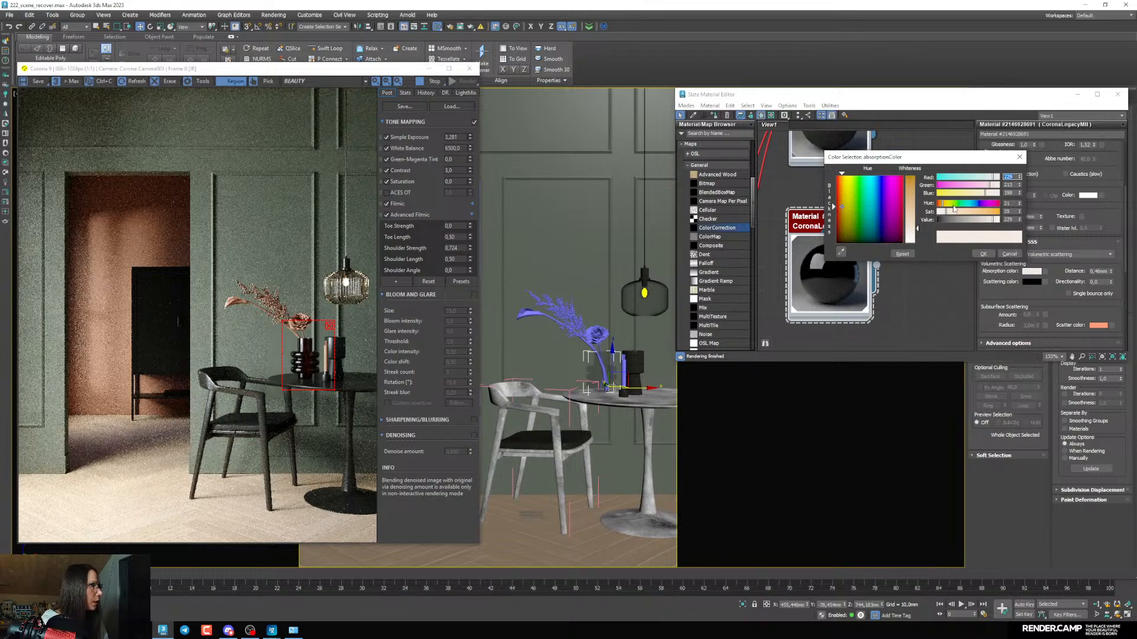
left_click(950, 204)
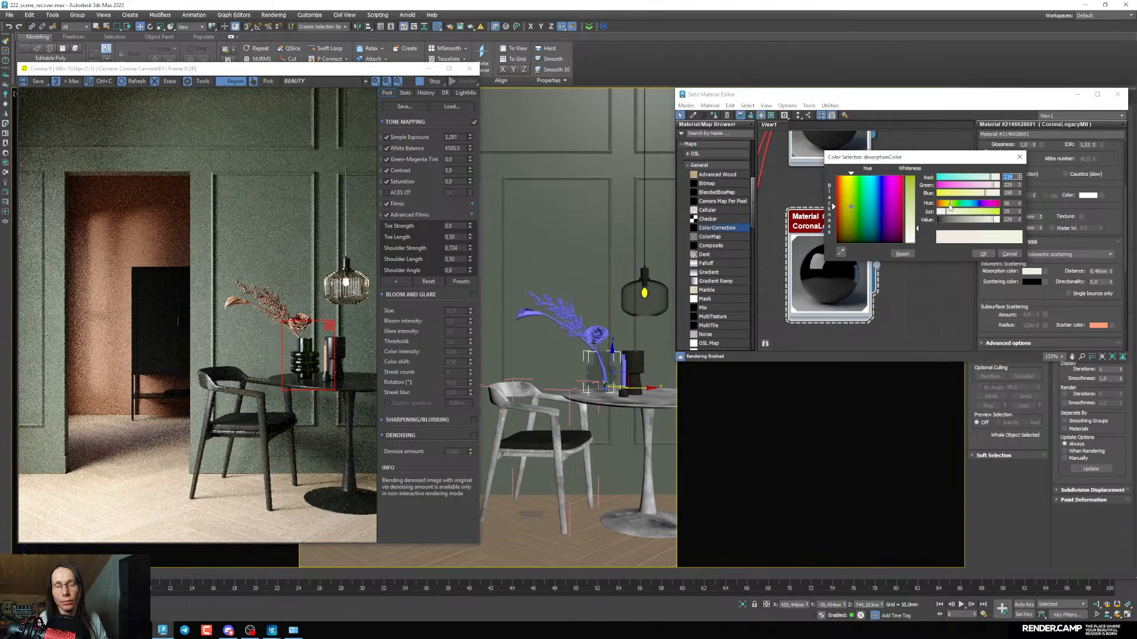
left_click(983, 254)
Adjust the vase material's absorption distance to slightly under 1 mm, leaving the absorption color as it is
left_click(1097, 271)
type("2")
key("Return")
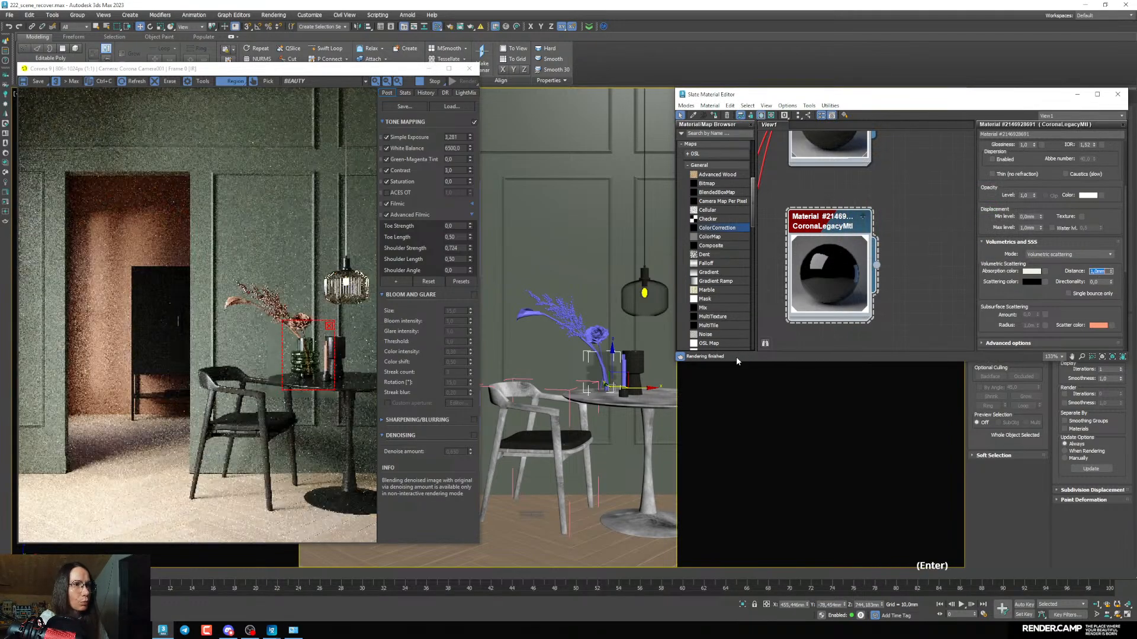
key("Return")
left_click(1032, 271)
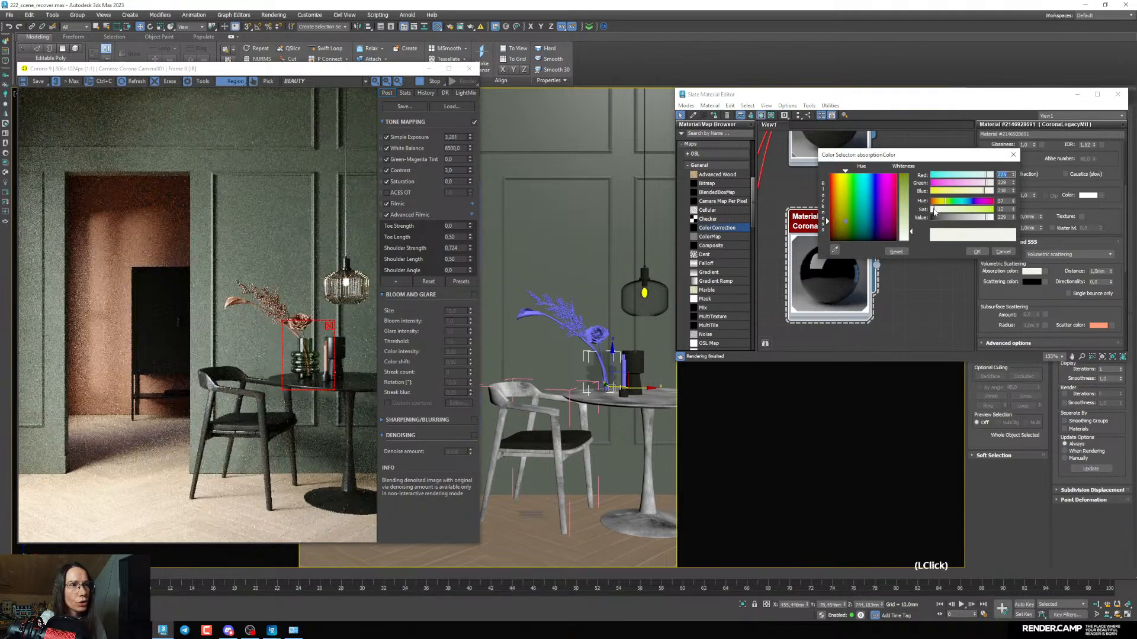
left_click(1003, 252)
left_click_drag(1110, 272, 1108, 276)
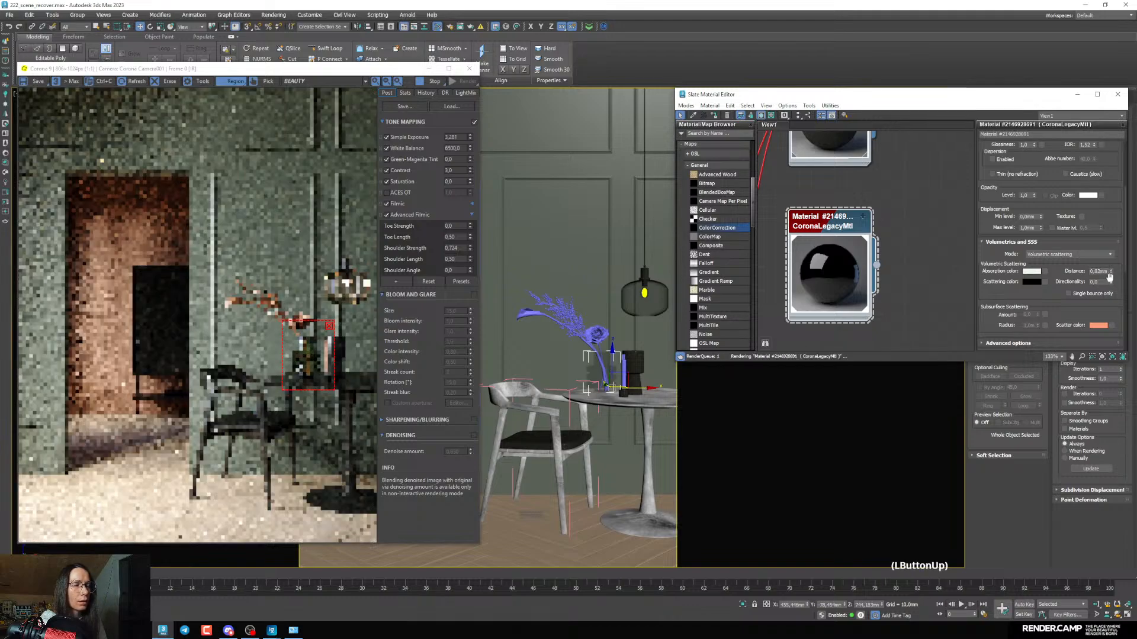
Raise the saturation of the vase material's volumetric absorption color to about 29
left_click(1031, 271)
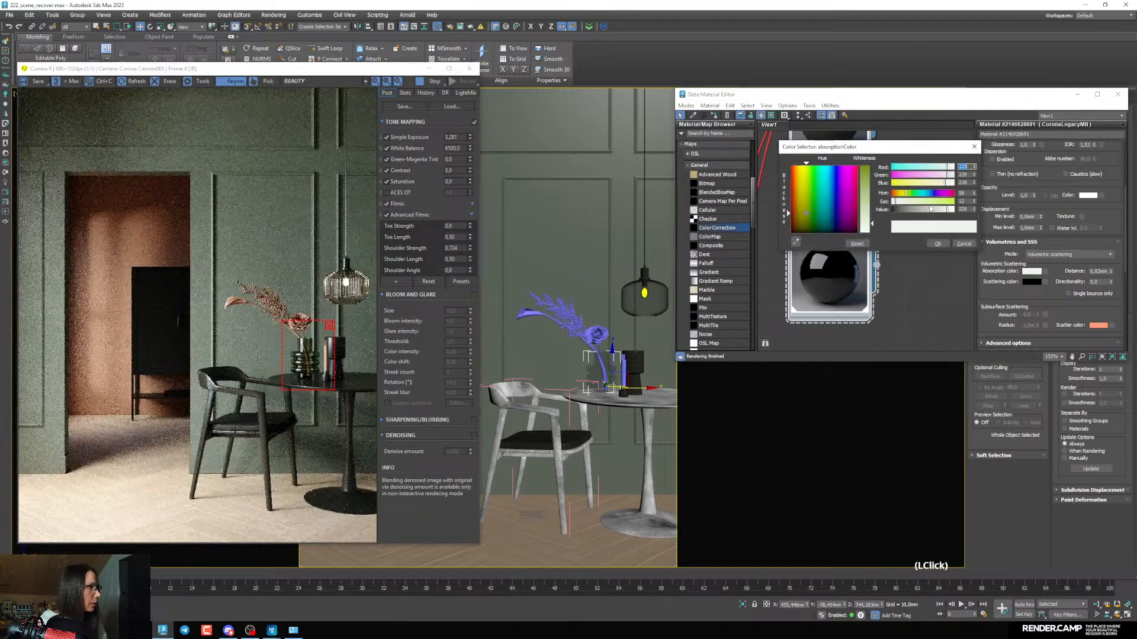
left_click(910, 203)
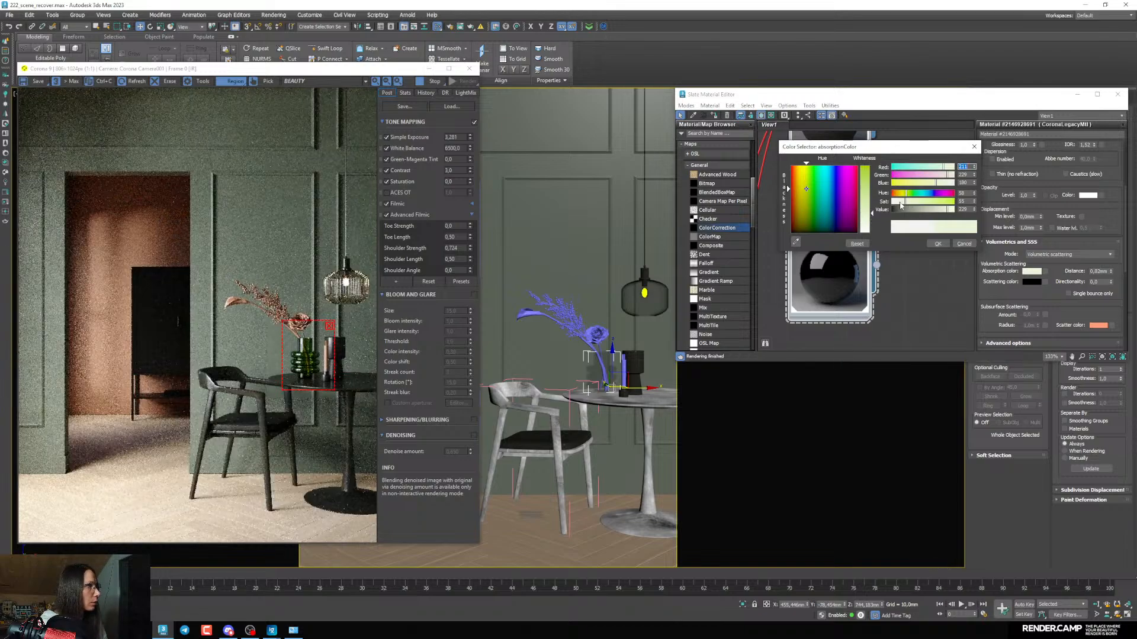
left_click(898, 202)
Try darker levels for the vase's absorption color, then brighten it, halve its saturation to about 14 and nudge the hue toward green
left_click(929, 209)
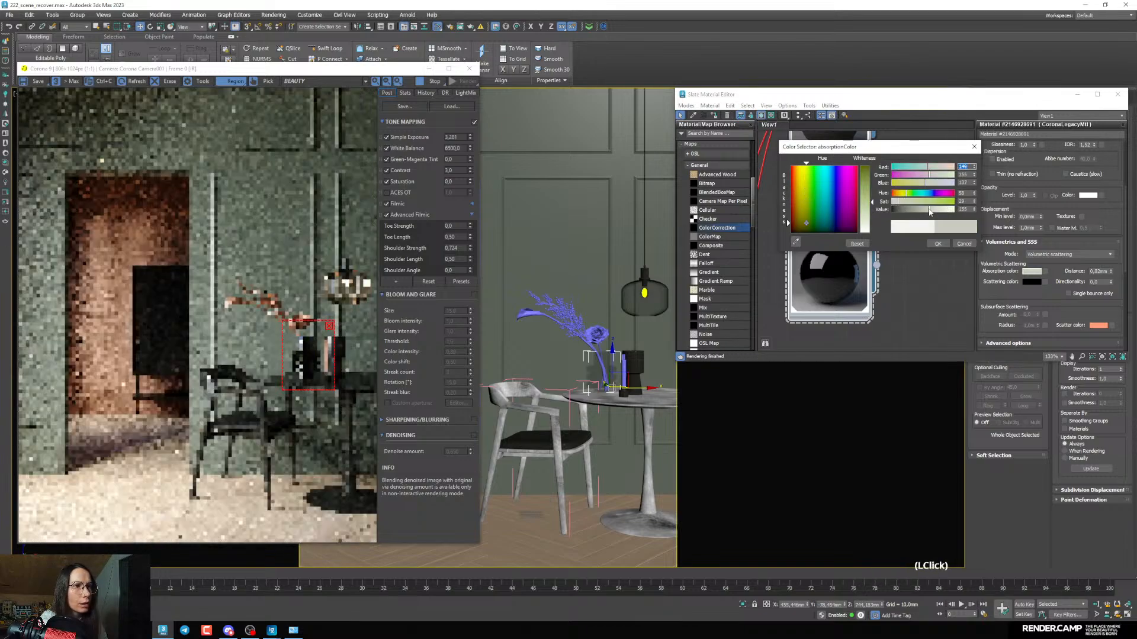
left_click(937, 210)
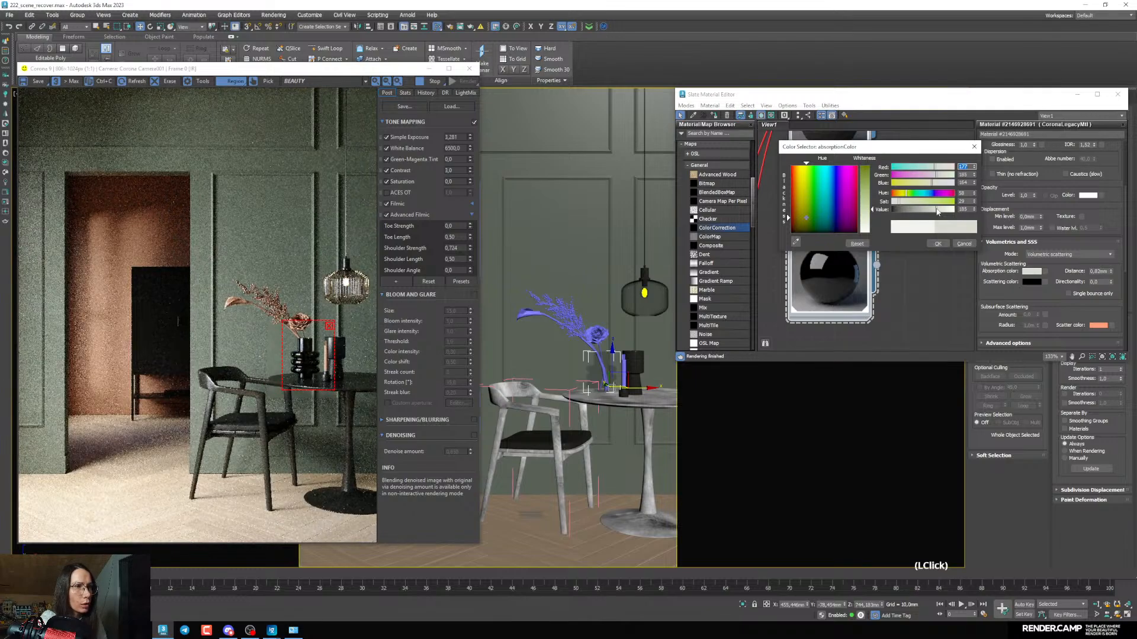
left_click(941, 210)
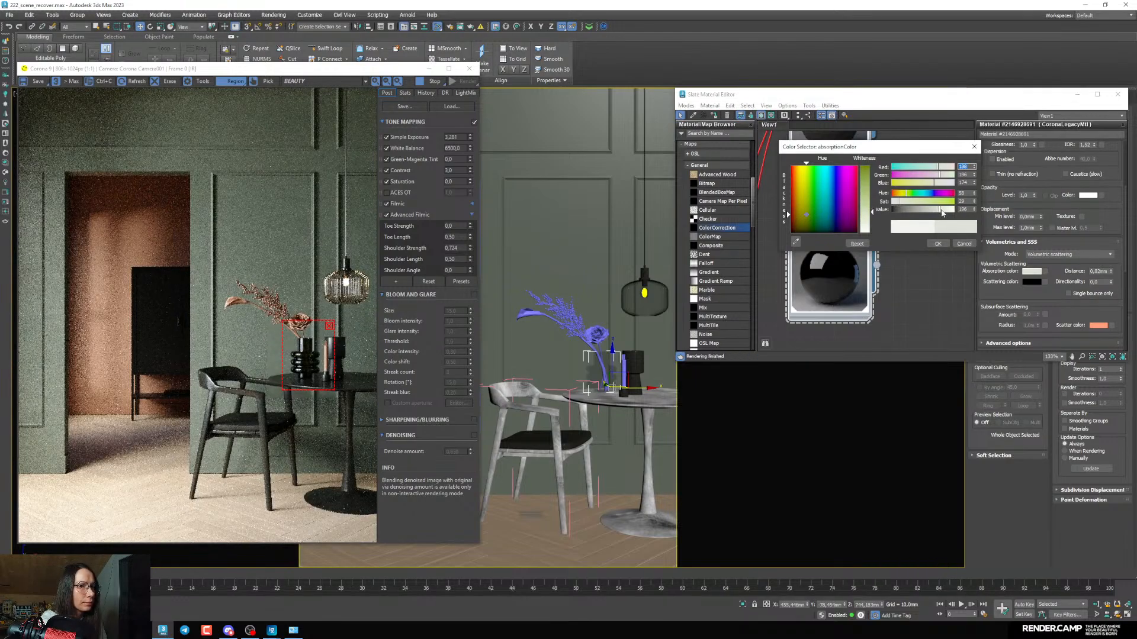
left_click(942, 209)
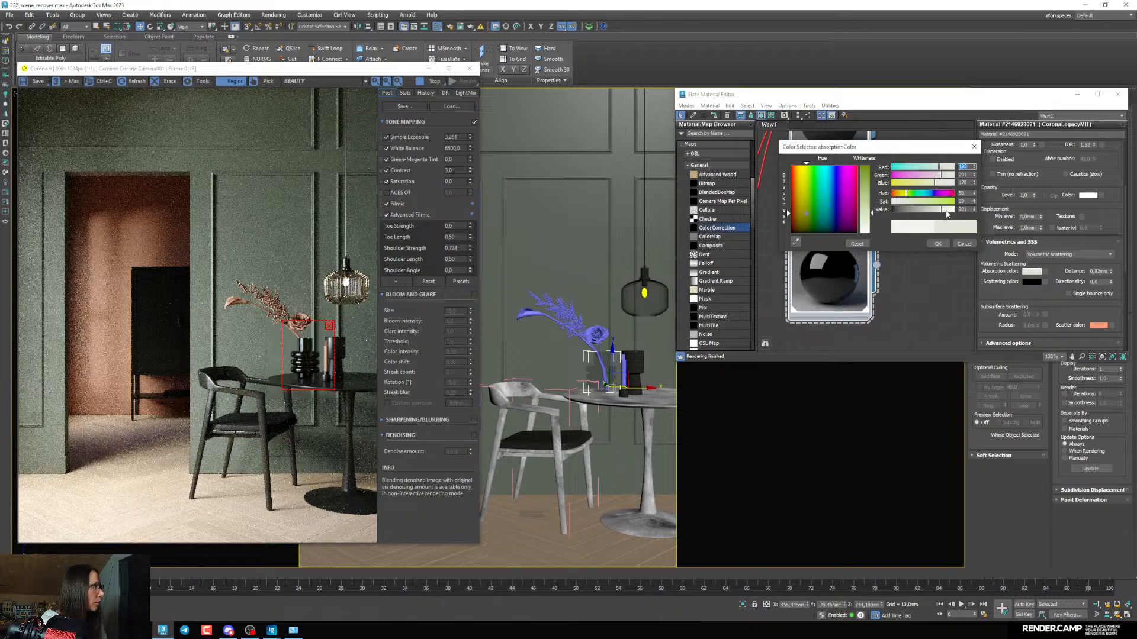
left_click(948, 210)
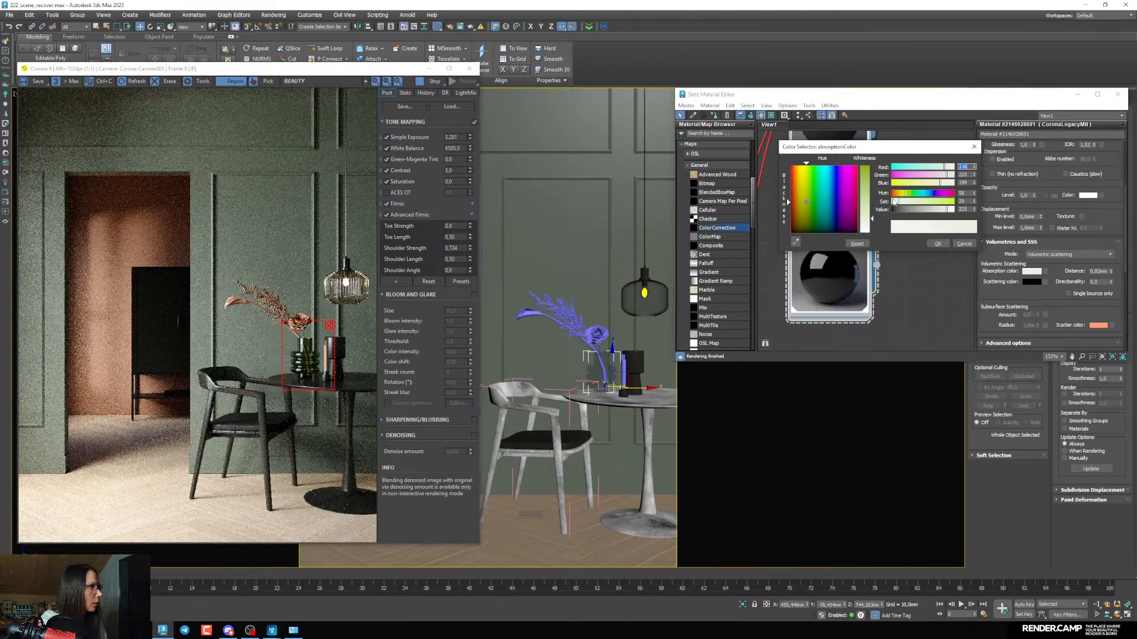
left_click(894, 201)
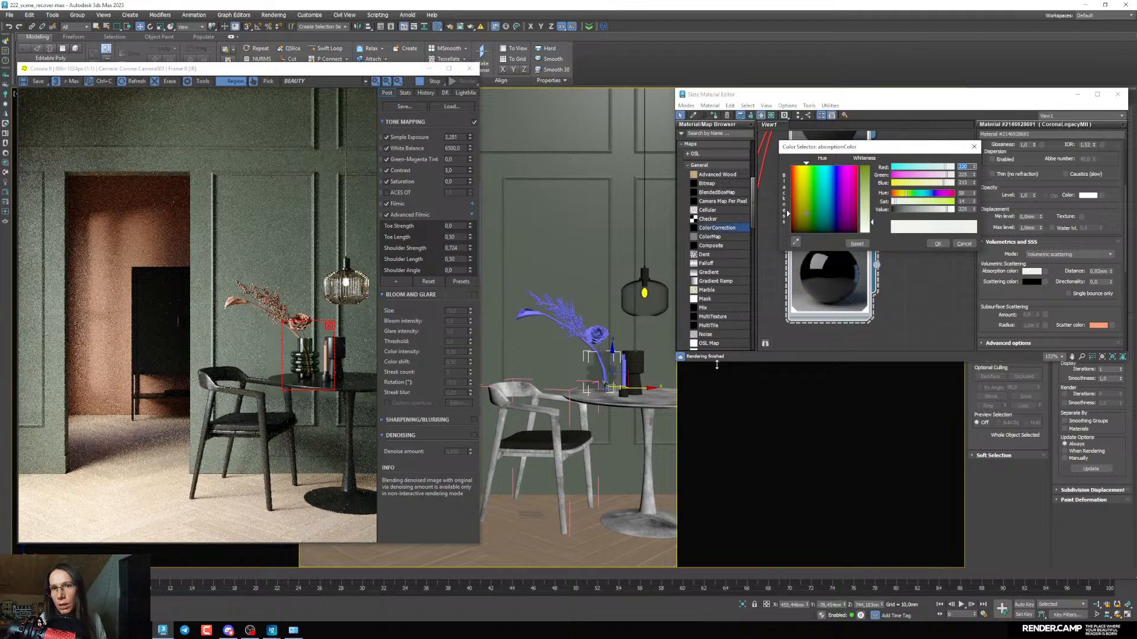
left_click(908, 193)
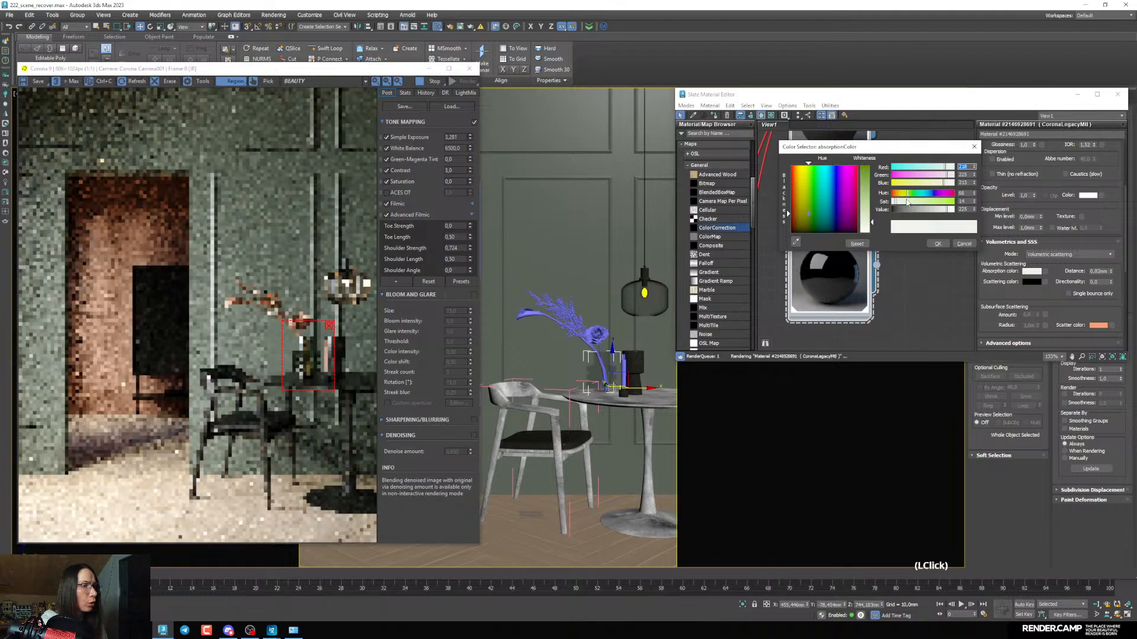
Switch the viewport from the camera to a perspective view and zoom in closely on the ribbed vase on the table
scroll(604, 379, "up", 1)
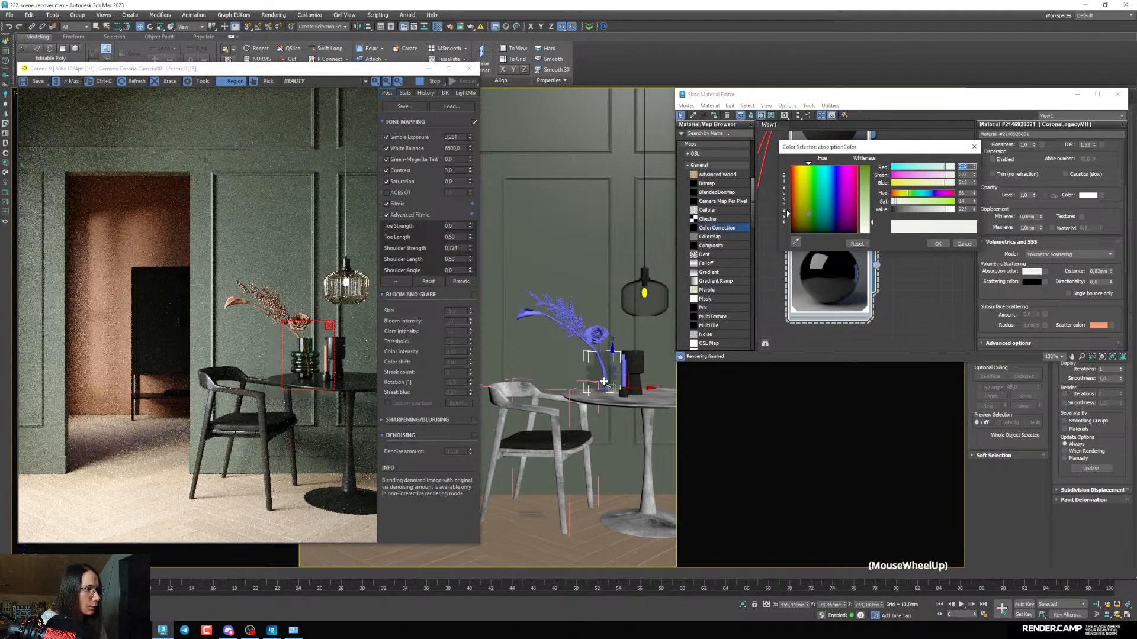
right_click(620, 388)
key("p")
scroll(596, 363, "up", 8)
scroll(596, 363, "up", 2)
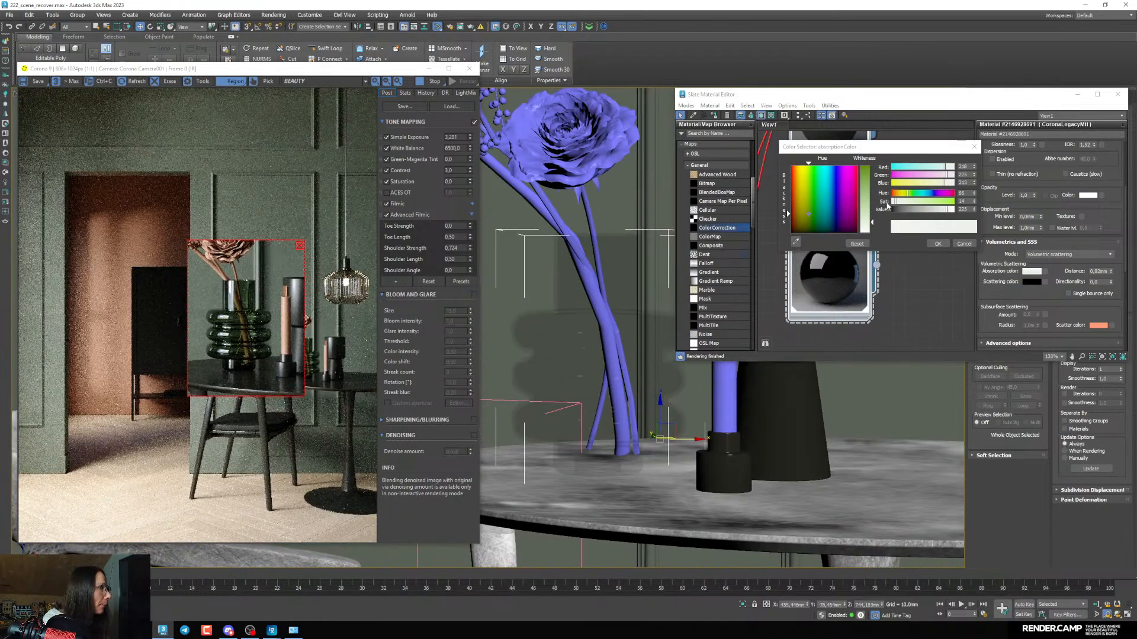
Desaturate the vase's absorption color almost to neutral, shift its hue toward yellow, darken it slightly and accept the color
left_click(893, 203)
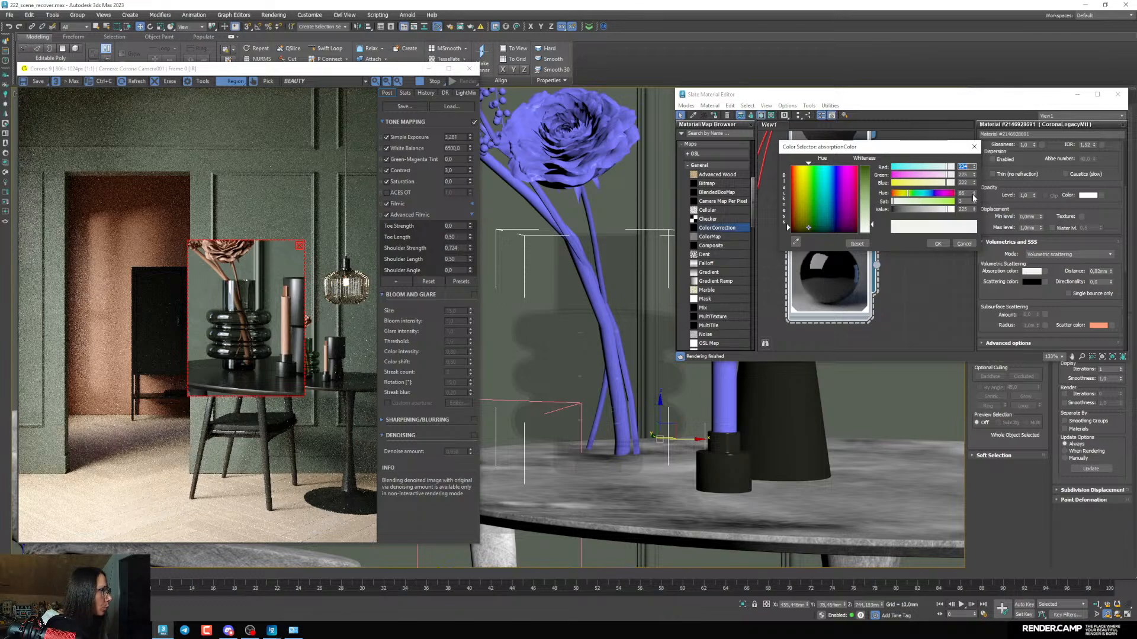
left_click_drag(974, 198, 971, 204)
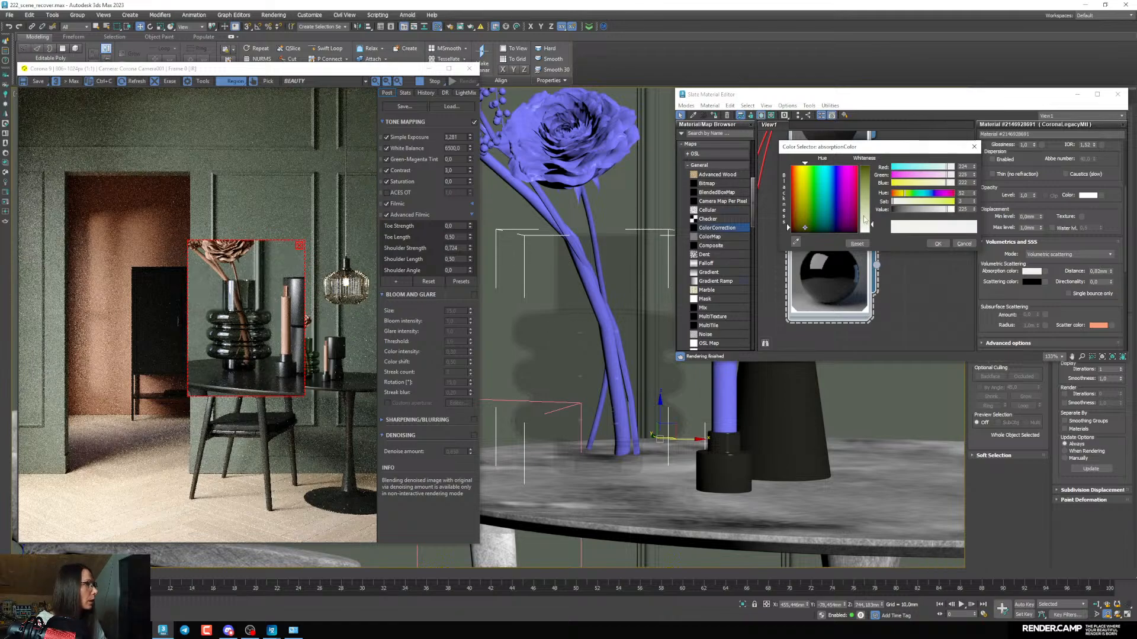
left_click(943, 210)
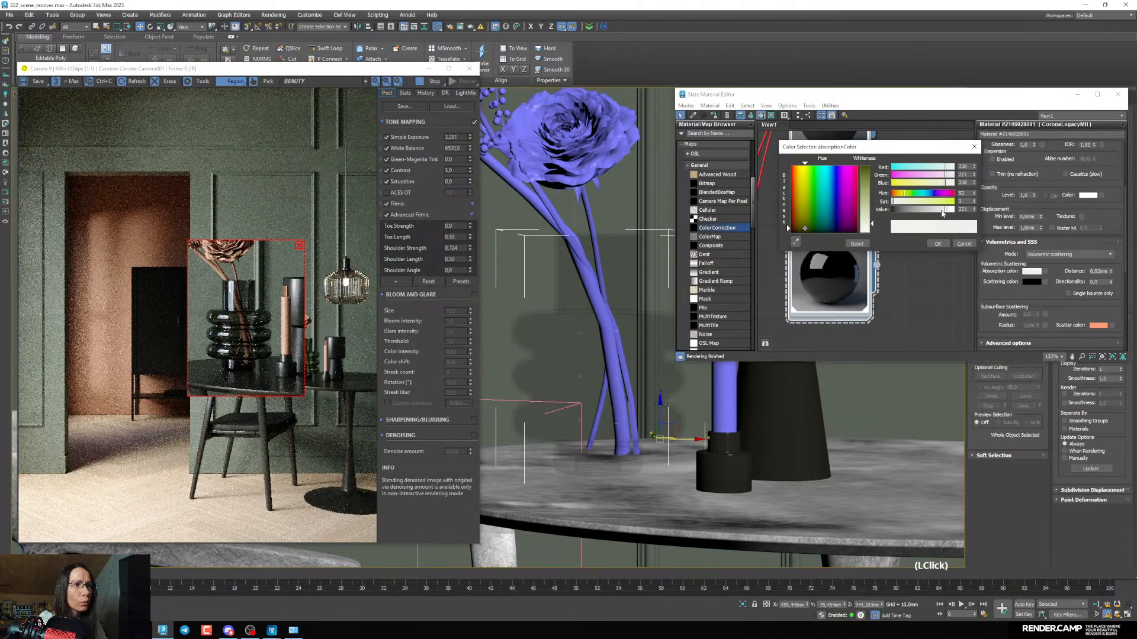
left_click(942, 212)
left_click(943, 213)
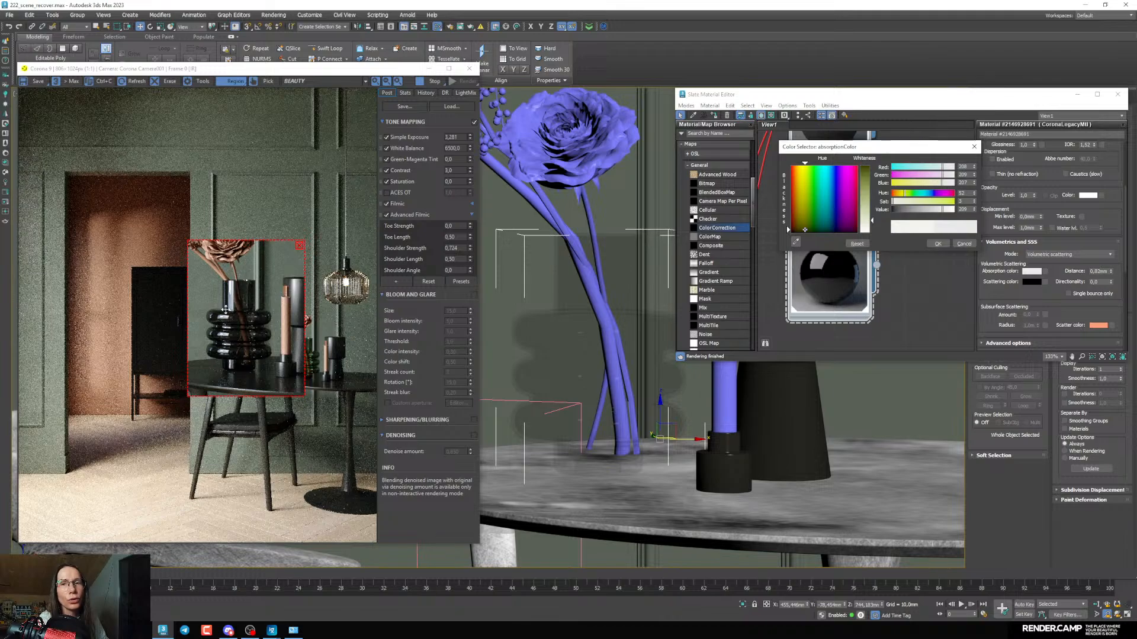
left_click(938, 244)
Darken the vase material's reflection color to a mid grey with a value of about 97
scroll(1053, 202, "up", 5)
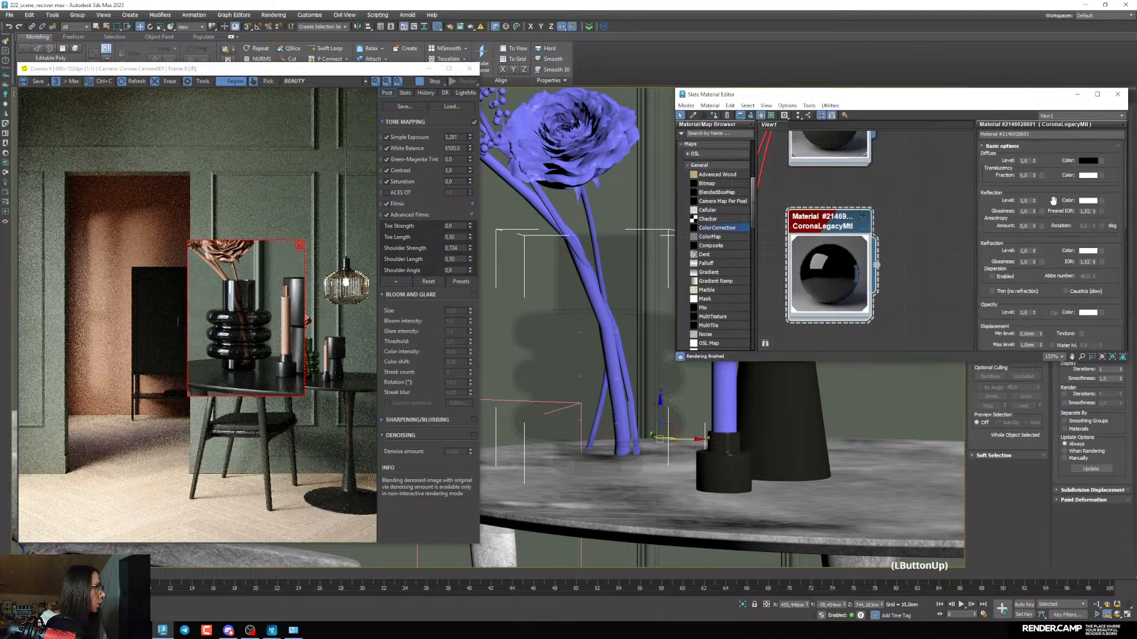
left_click(1088, 201)
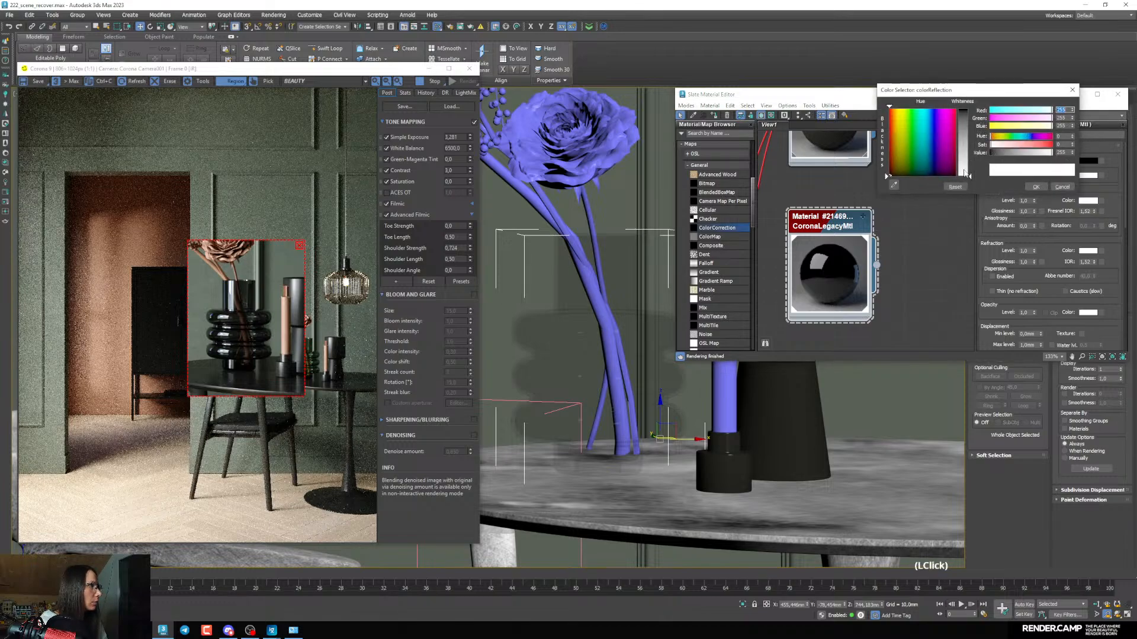
left_click(1019, 156)
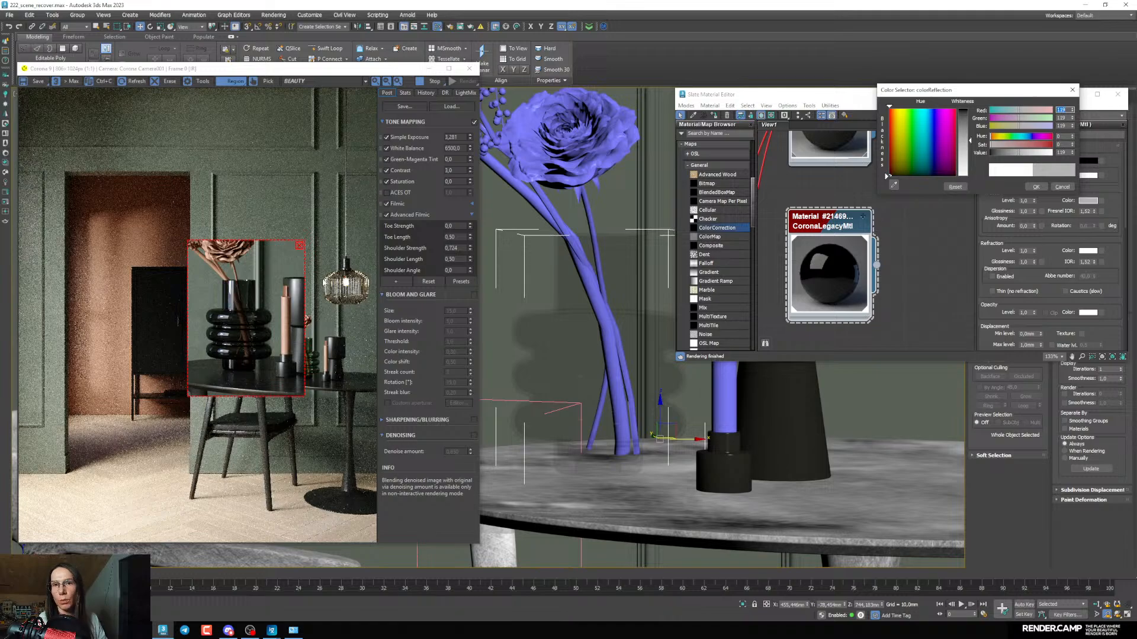
left_click_drag(1014, 154, 1011, 153)
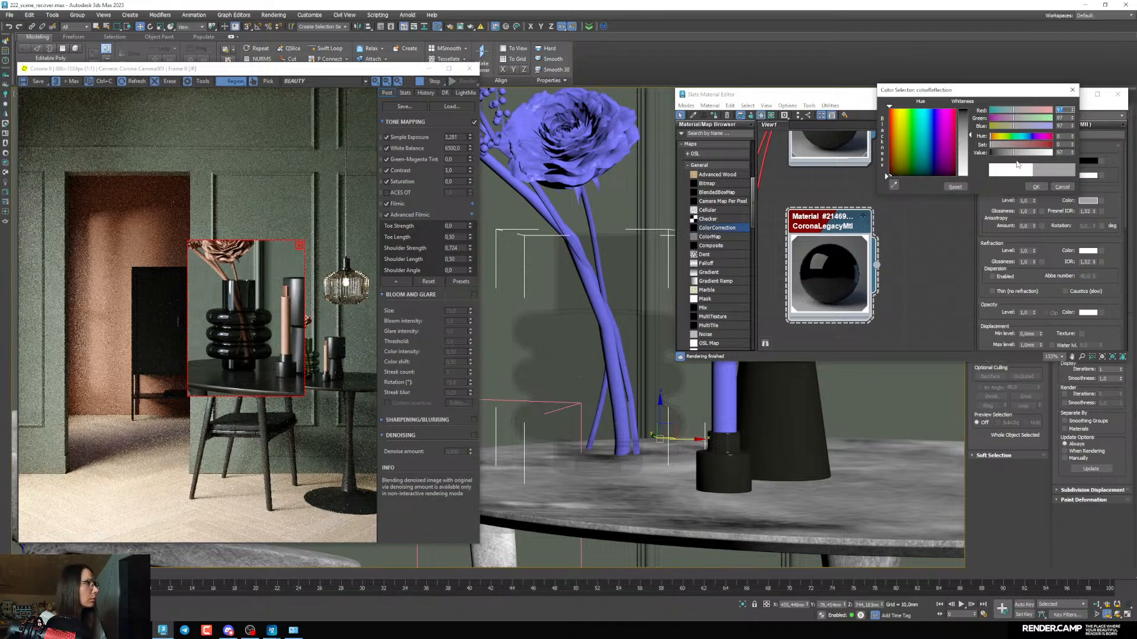
left_click(1035, 187)
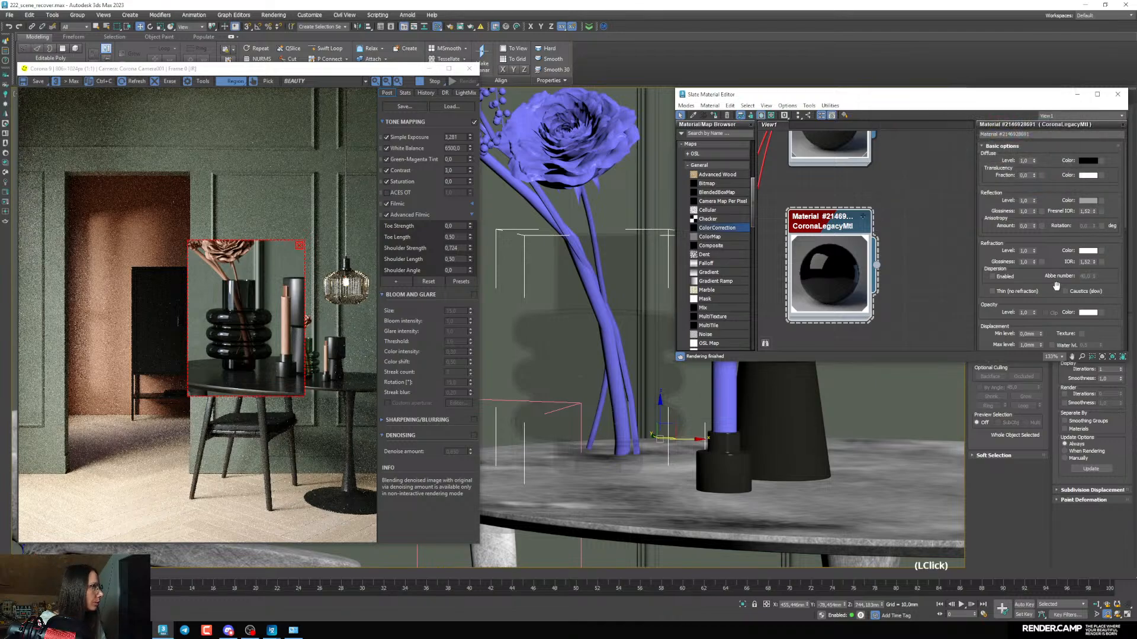
Reopen the vase's volumetric absorption color and set its brightness value to 200
scroll(1045, 230, "down", 5)
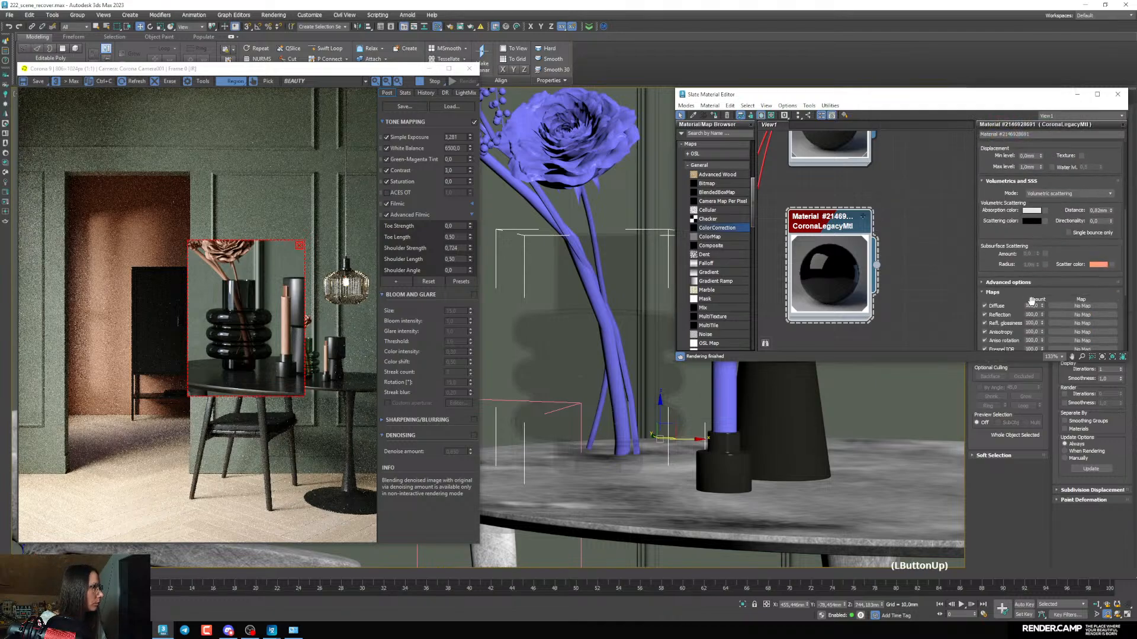
left_click(1033, 211)
left_click_drag(974, 169, 992, 166)
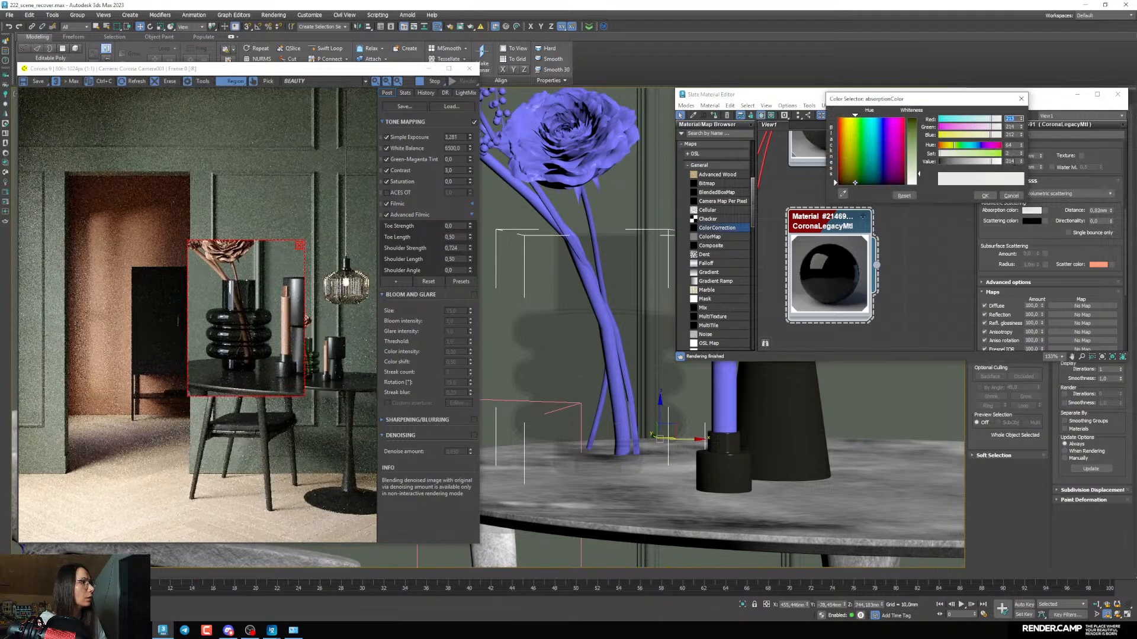
double_click(1011, 161)
key("BackSpace")
type("200")
key("Return")
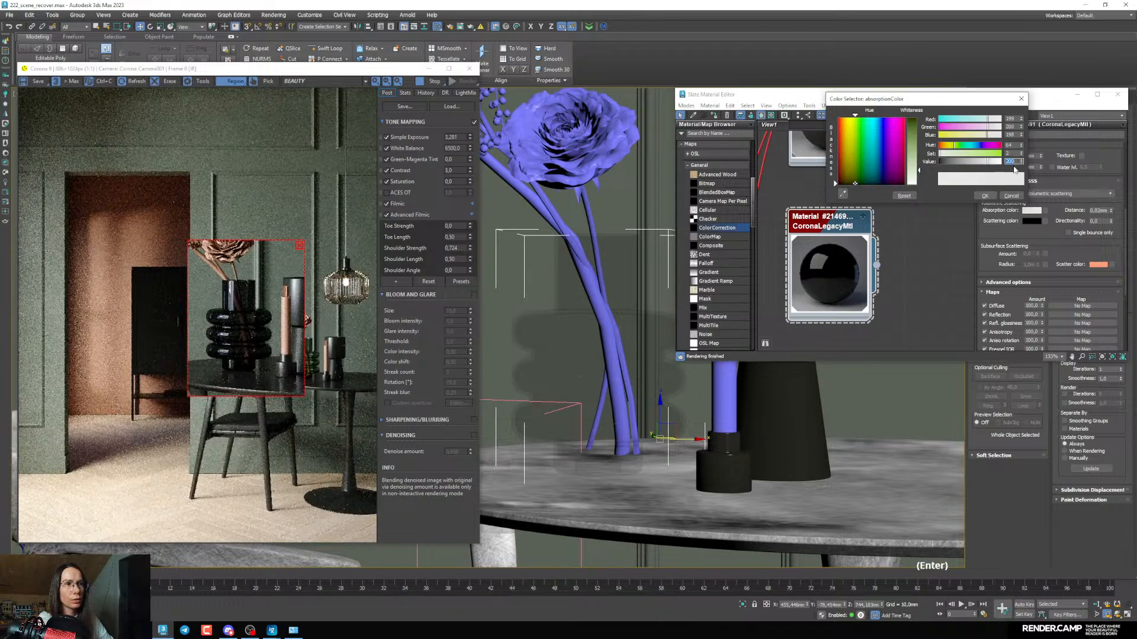
Raise the absorption color's brightness value to 212
left_click(990, 162)
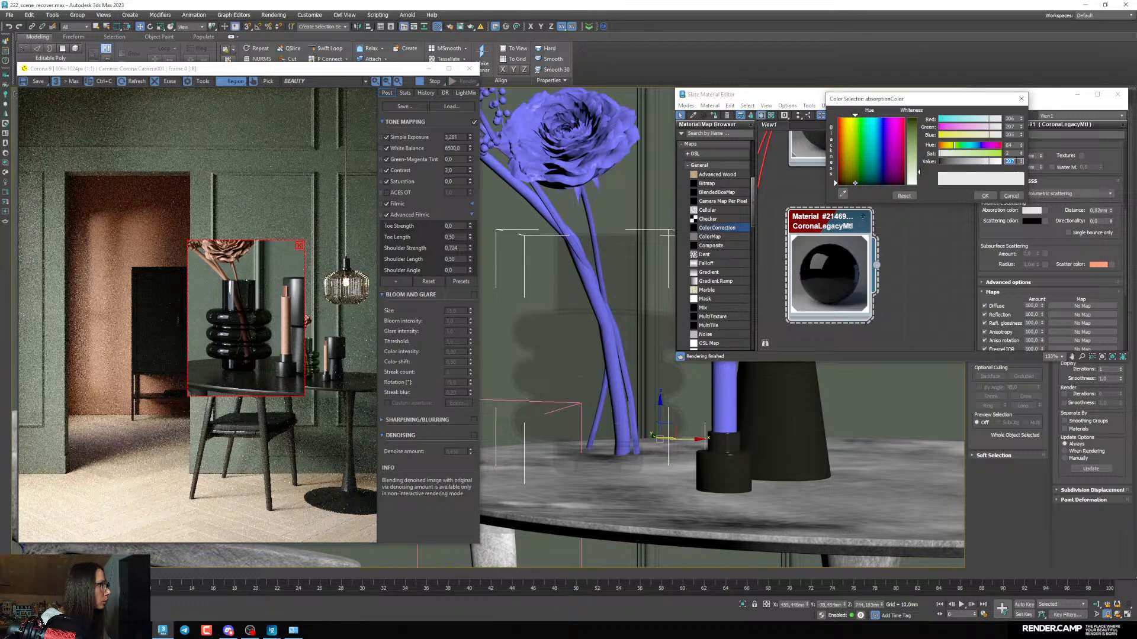
key("BackSpace")
type("212")
key("Return")
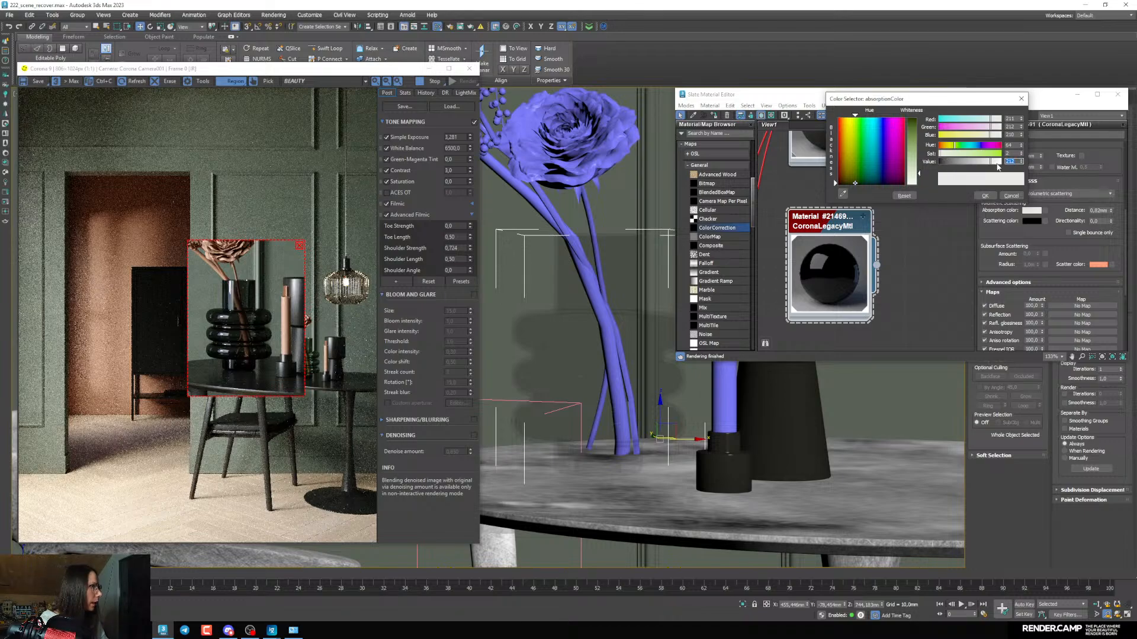
Set the absorption color's brightness value to 220
left_click(1017, 163)
key("BackSpace")
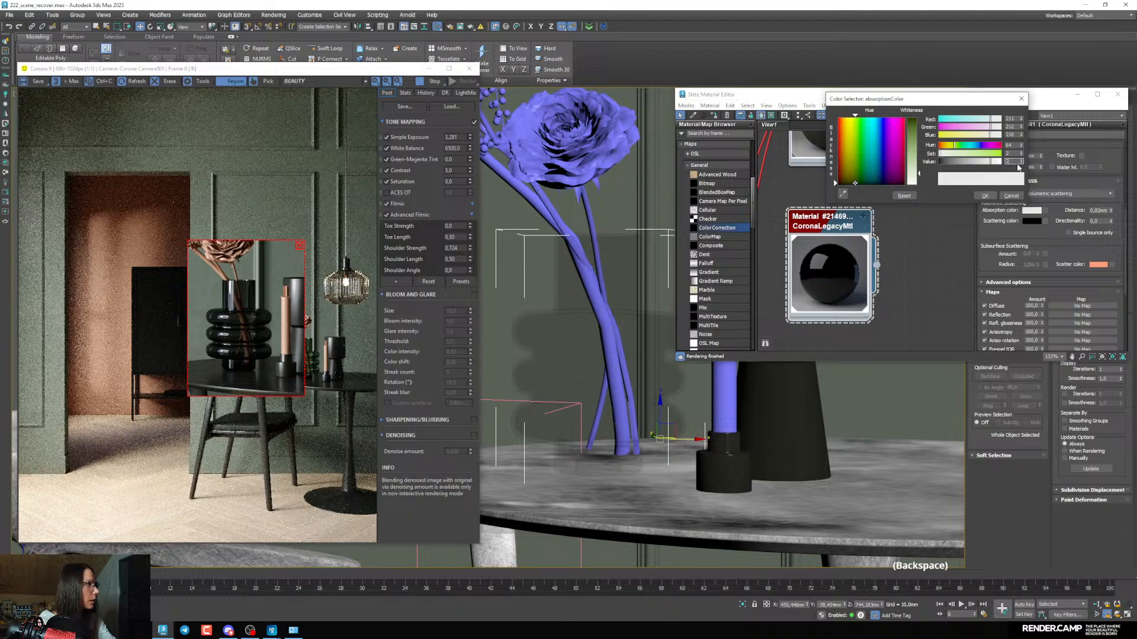
type("20")
key("Return")
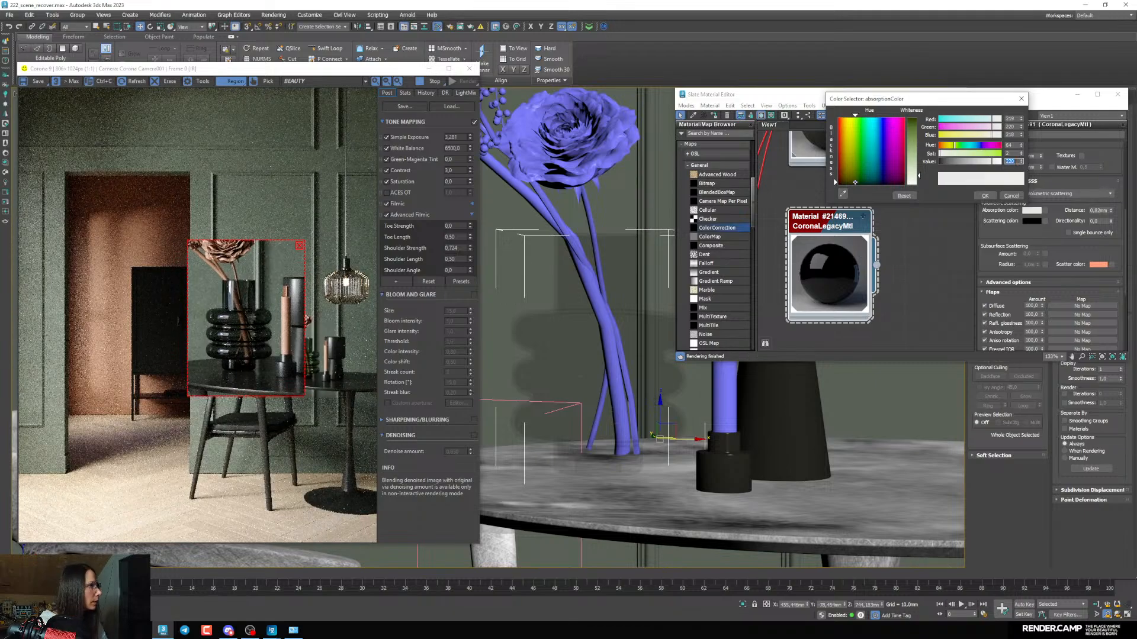
Set the absorption color's Value to 217 in the vase material and clear the render region
key("BackSpace")
type("17")
key("BackSpace")
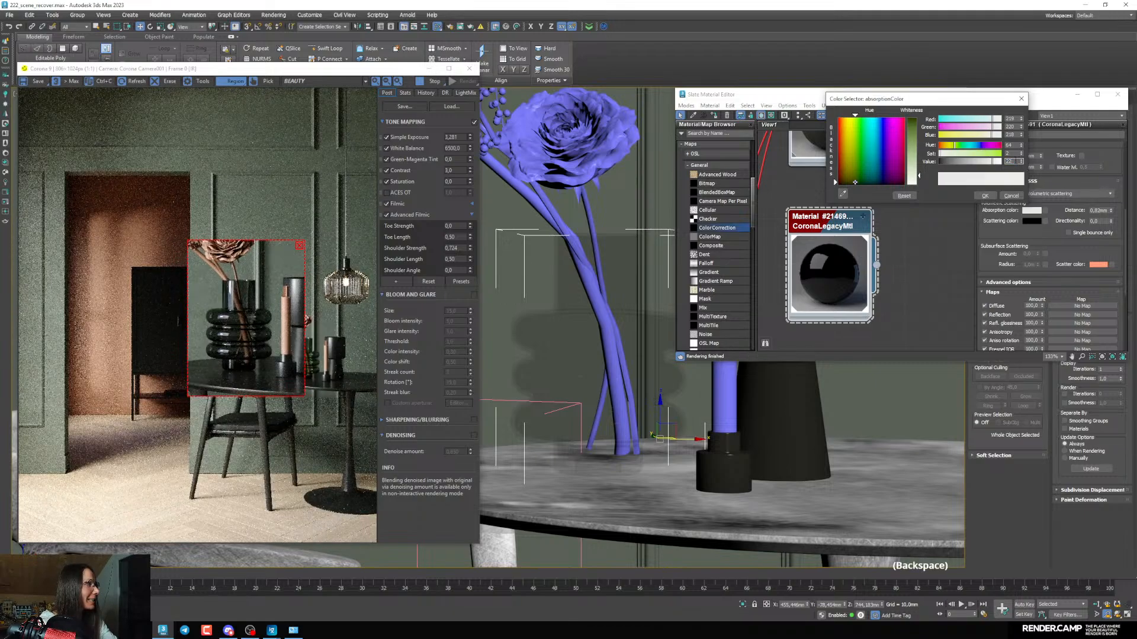
type("17")
key("Return")
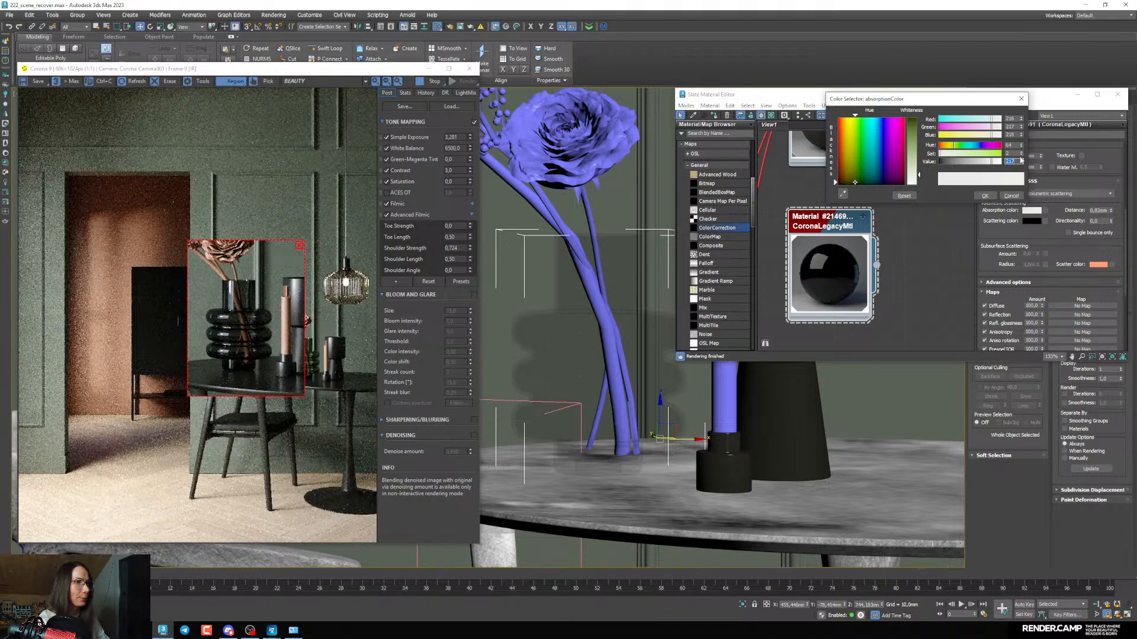
left_click(983, 195)
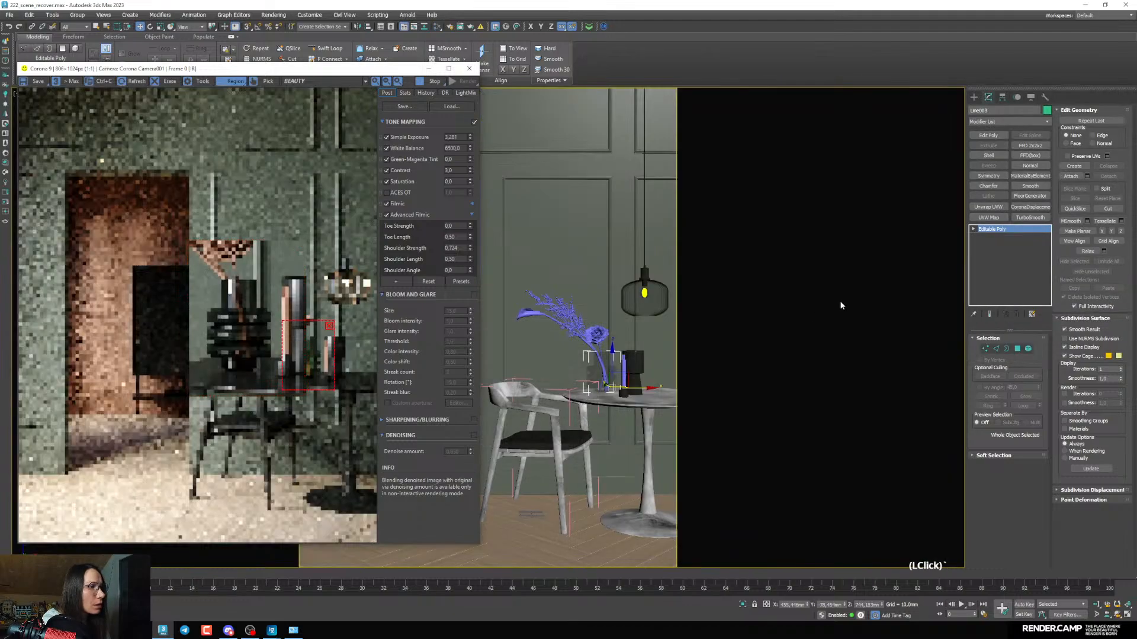
left_click(329, 325)
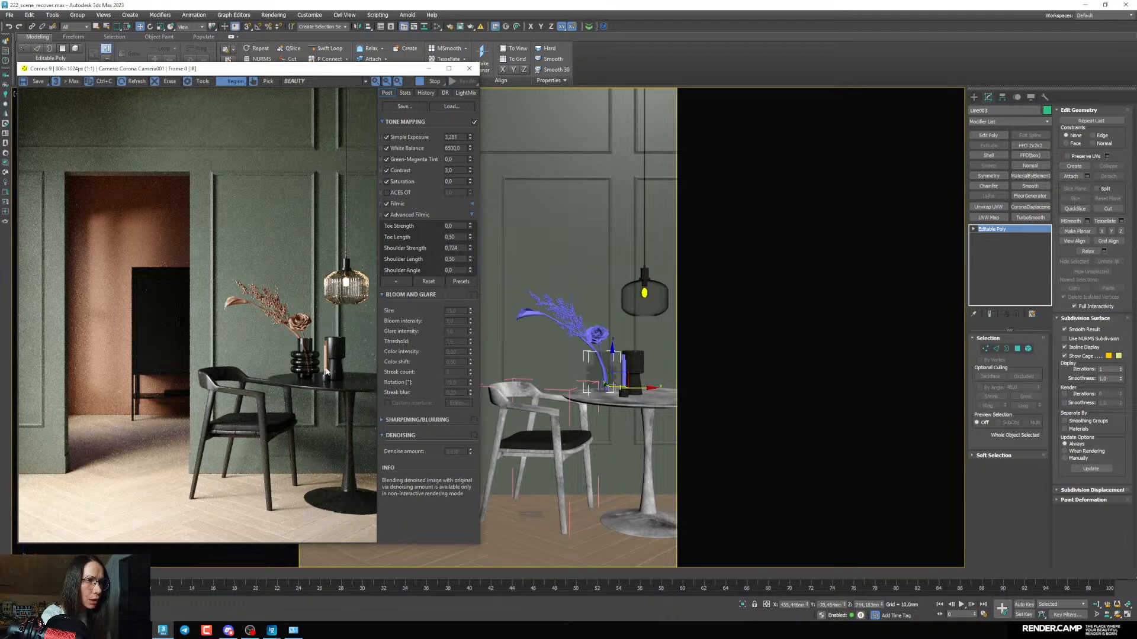
Duplicate the existing dark grey CoronaLegacyMtl node and place the copy below the other materials in the Slate view
left_click(1040, 486)
key("m")
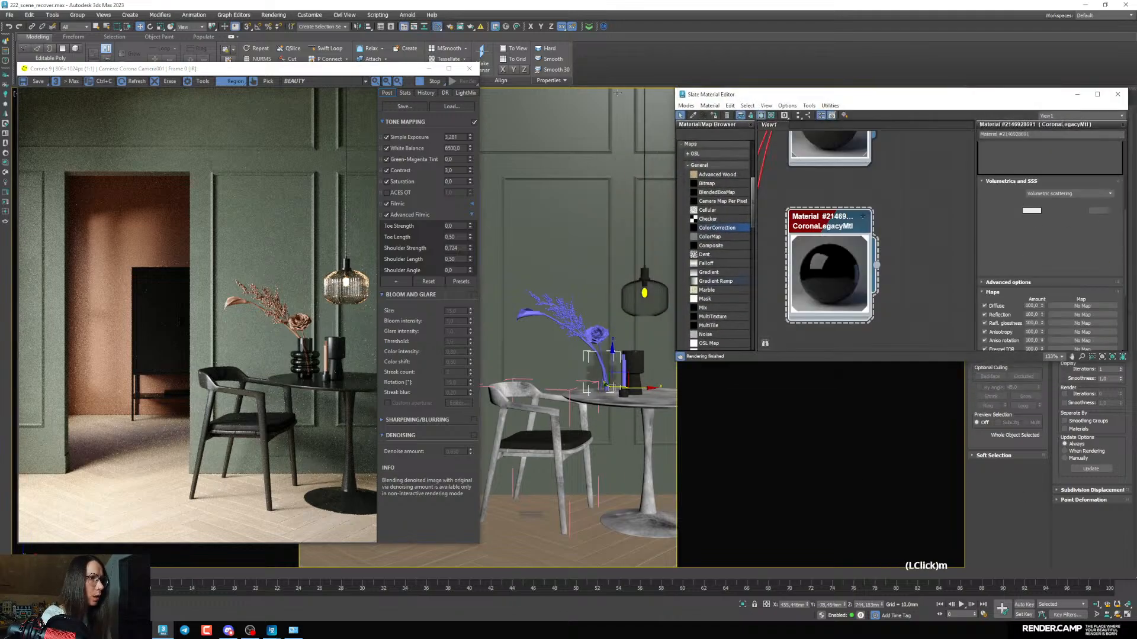
middle_click_drag(850, 243, 850, 246)
scroll(850, 246, "down", 8)
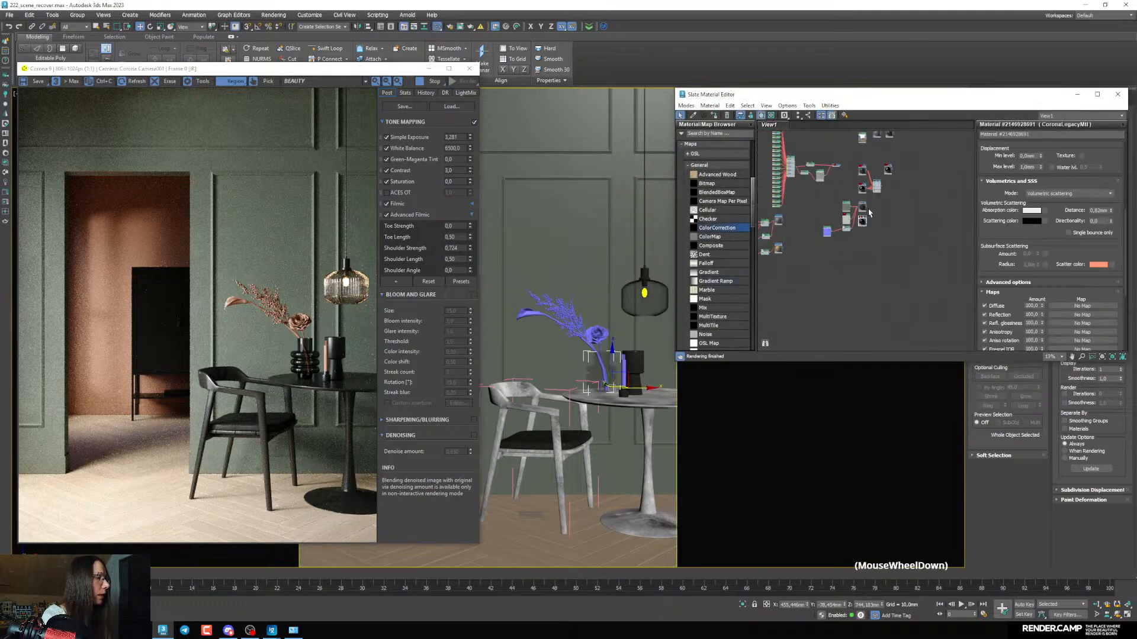
scroll(853, 213, "up", 2)
middle_click_drag(846, 196, 842, 221)
left_click_drag(831, 173, 831, 342, "shift")
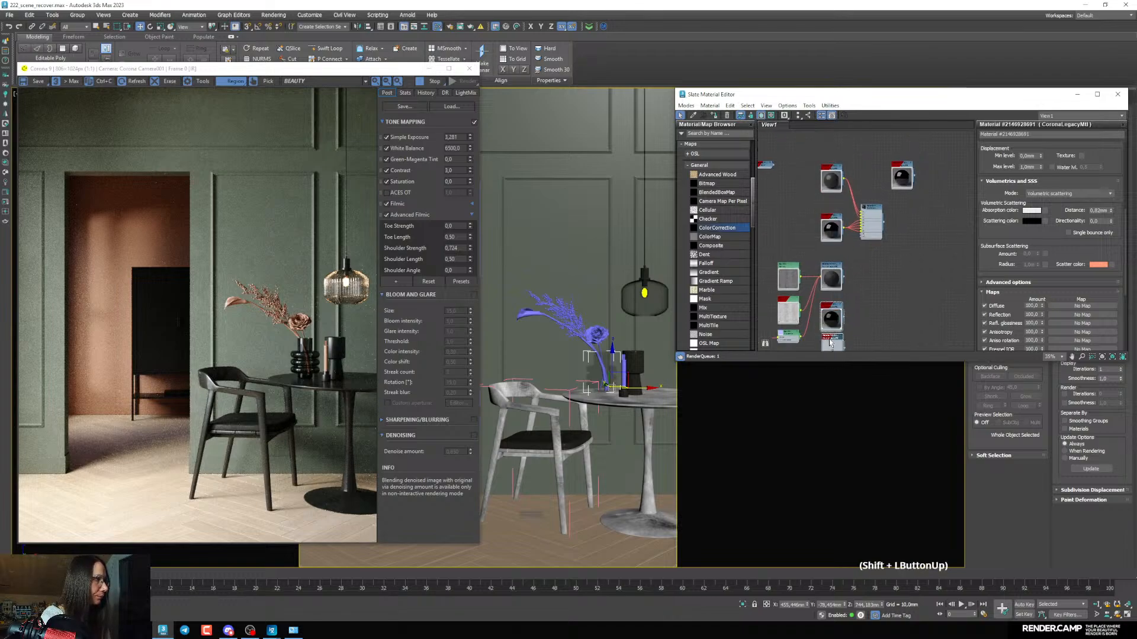
Assign the copied dark grey material to the tall two-part vase behind the candle on the table
middle_click_drag(850, 316, 840, 261)
left_click(822, 312)
left_click(635, 365)
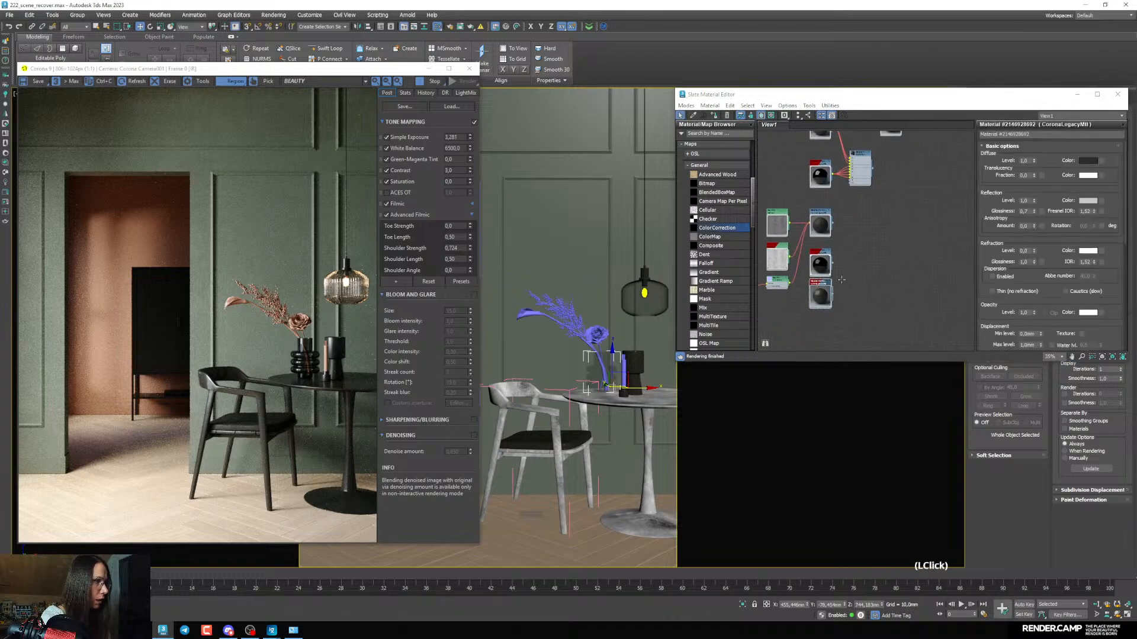
left_click(714, 116)
scroll(840, 215, "up", 4)
left_click(804, 278)
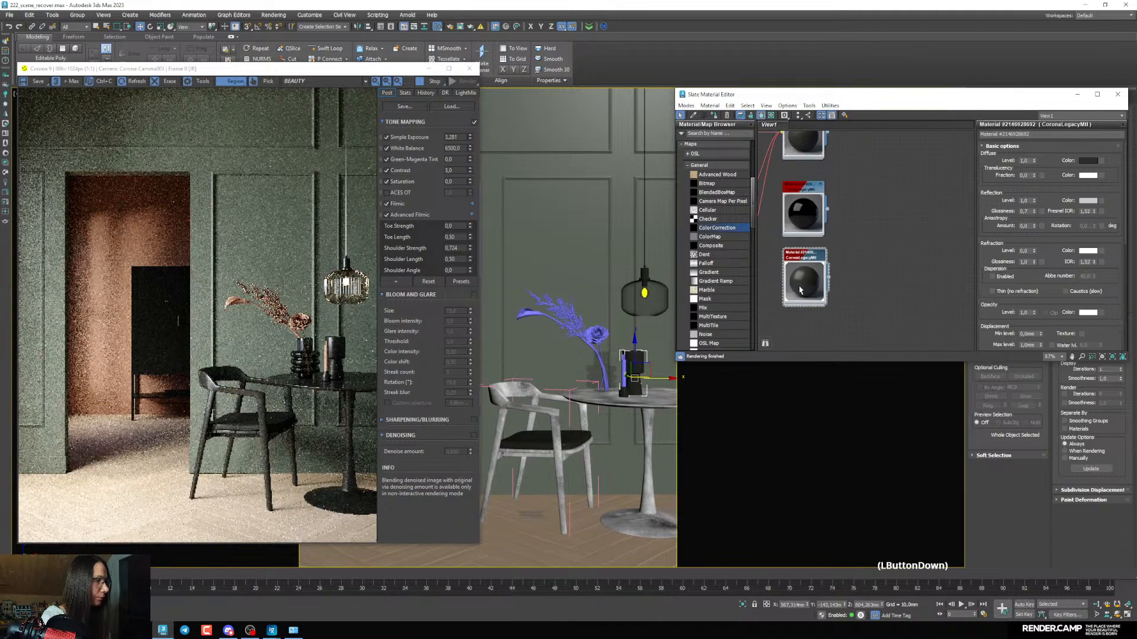
Preview the ribbed texture uh4lfivdy_8K_Displacement.jpg from the project's texture folder in File Explorer
left_click(98, 631)
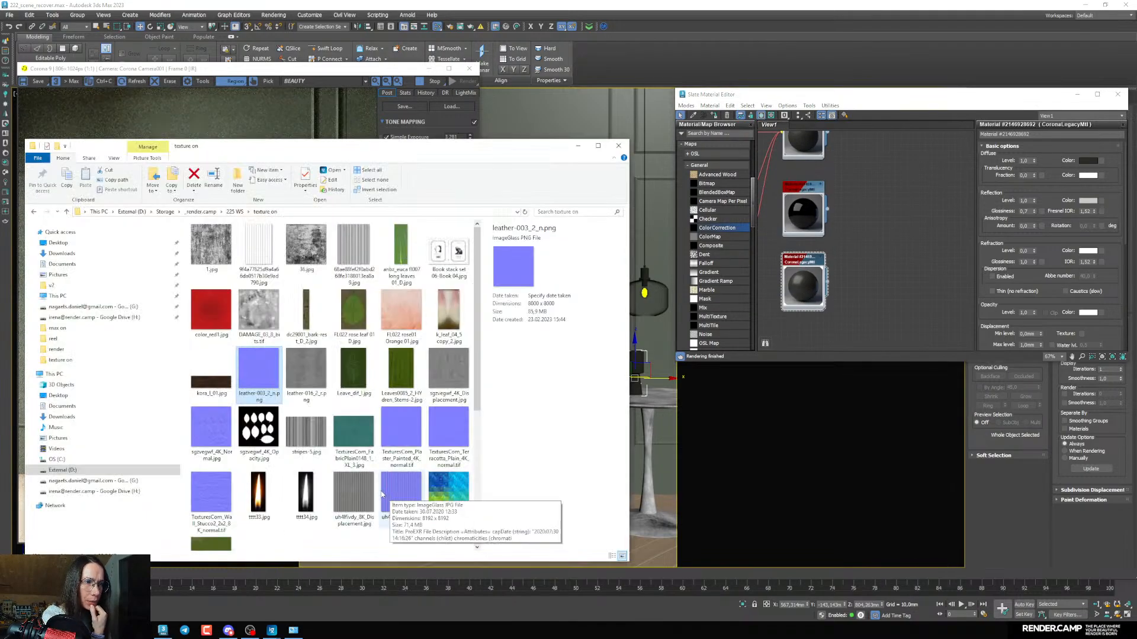
scroll(379, 467, "down", 2)
left_click(373, 429)
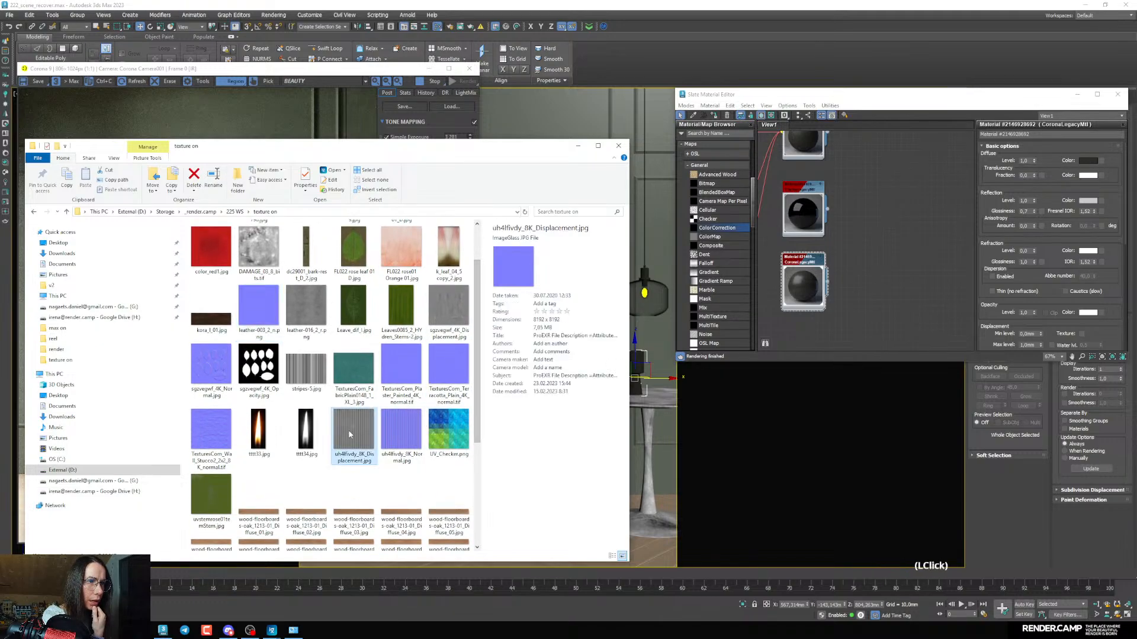
double_click(365, 424)
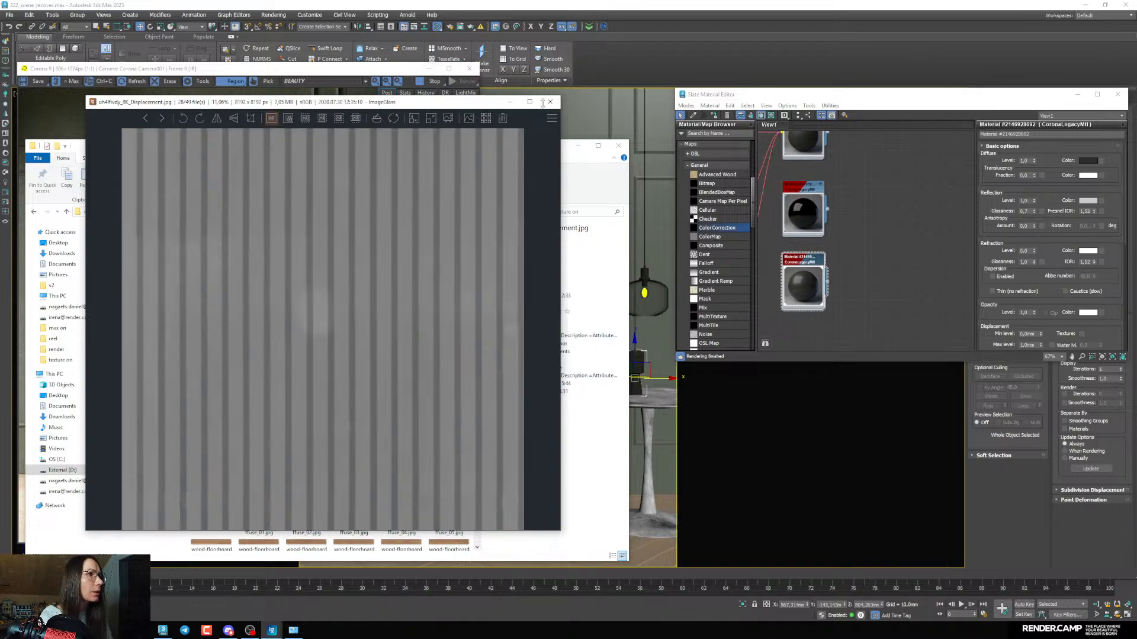
left_click(550, 101)
Copy the asset ID uh4lfivdy from the displacement texture's file name
right_click(362, 436)
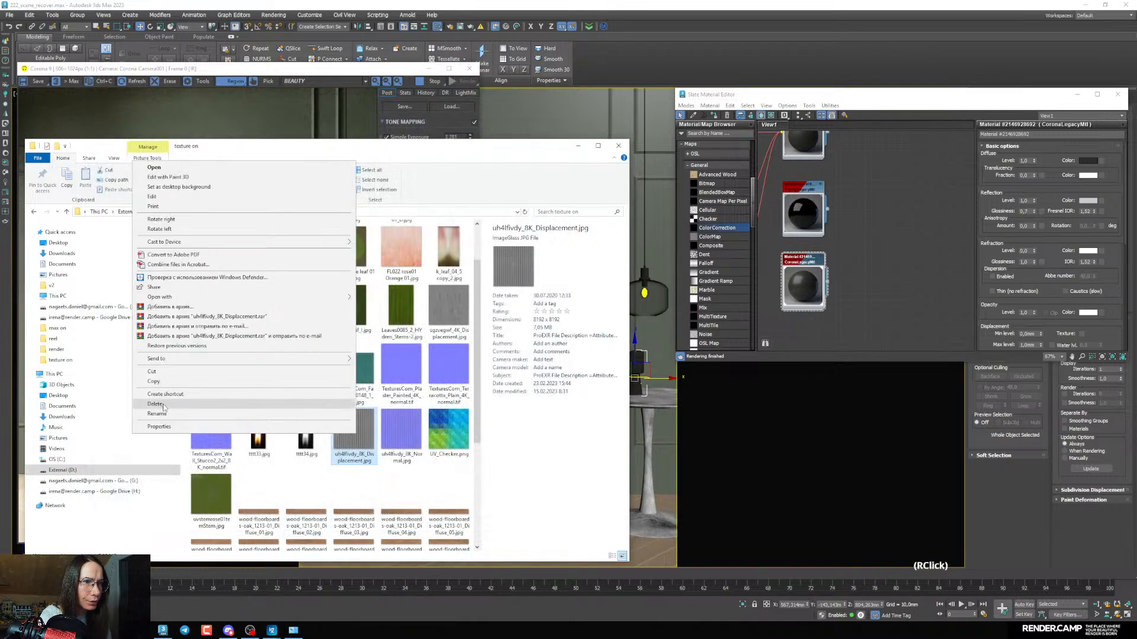
left_click(331, 410)
left_click_drag(355, 455, 332, 455)
key("ctrl+c")
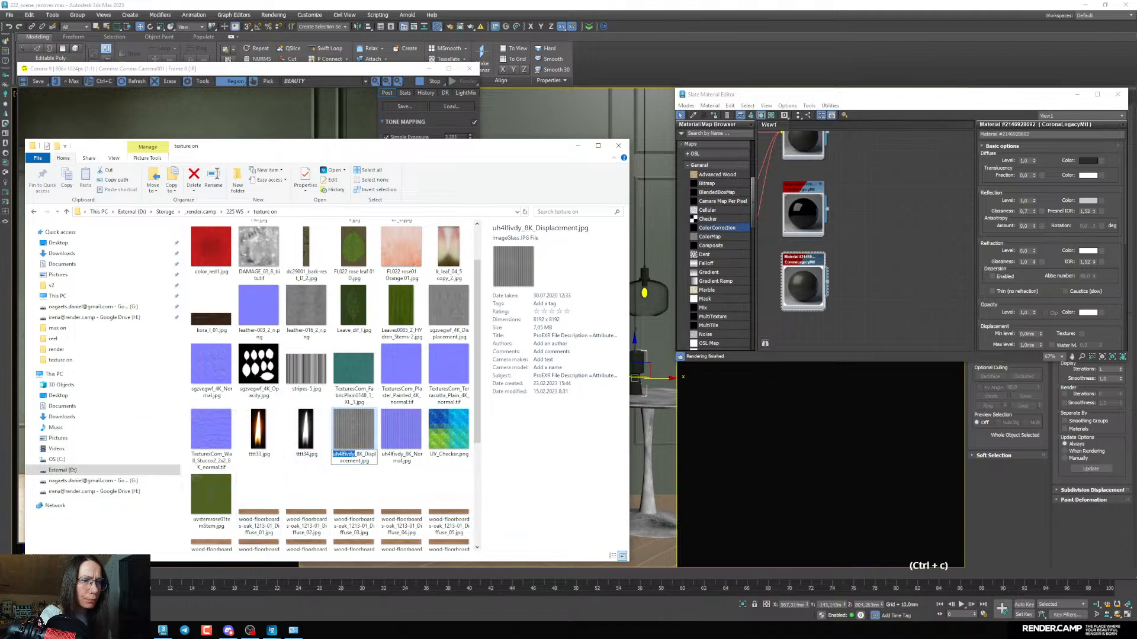
Switch to the Chrome browser and open the Quixel Megascans library full screen
left_click(141, 631)
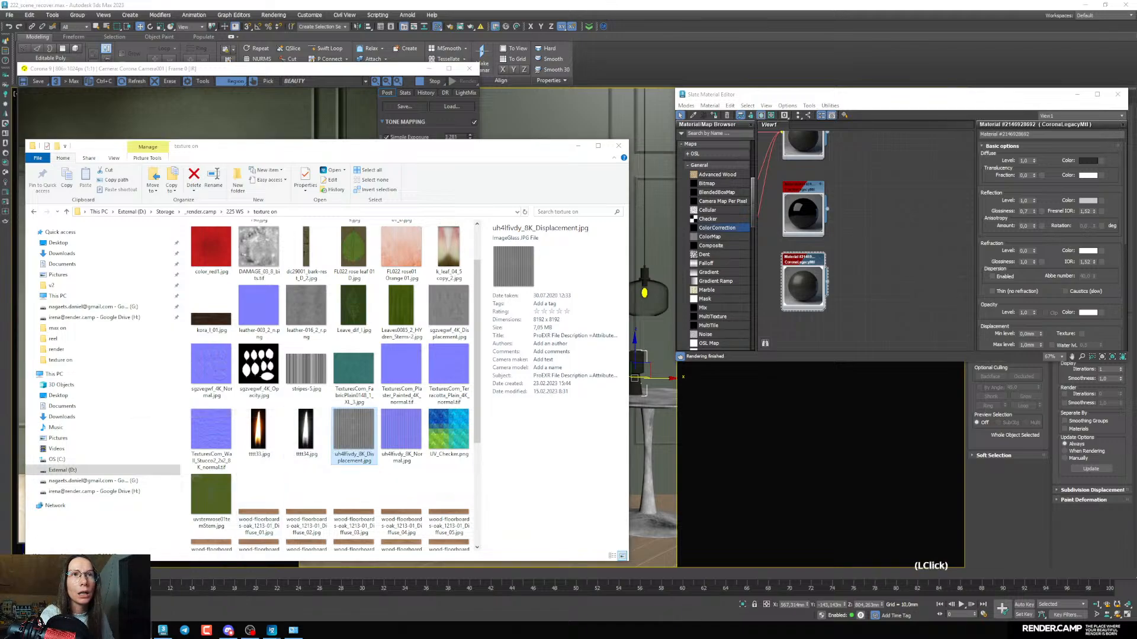
left_click(141, 630)
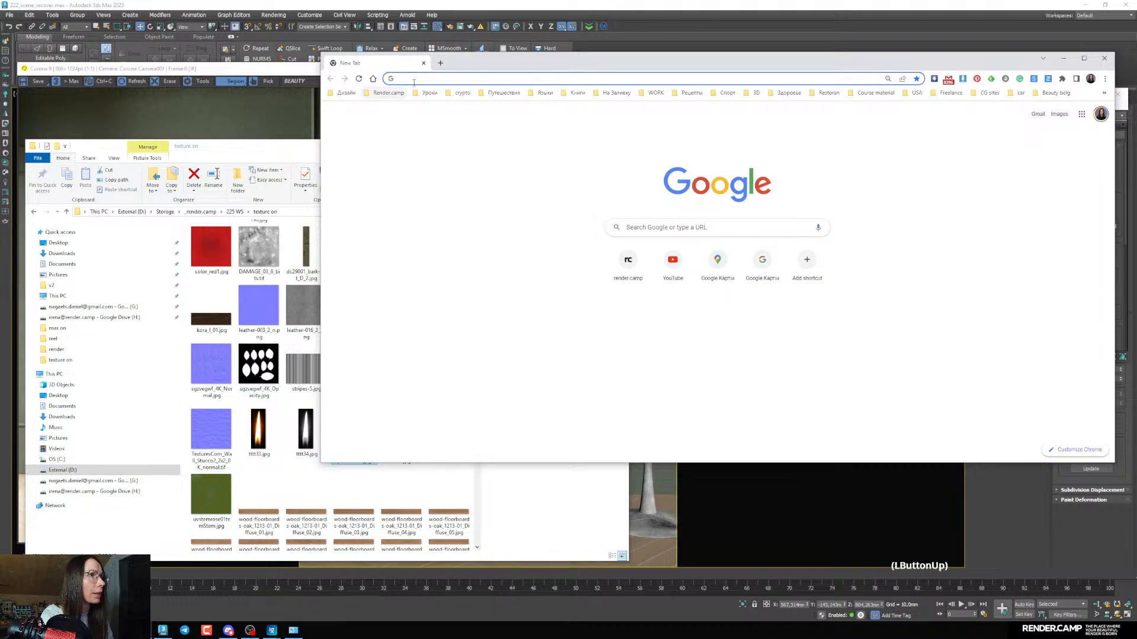
left_click(418, 81)
type("quixel")
key("Return")
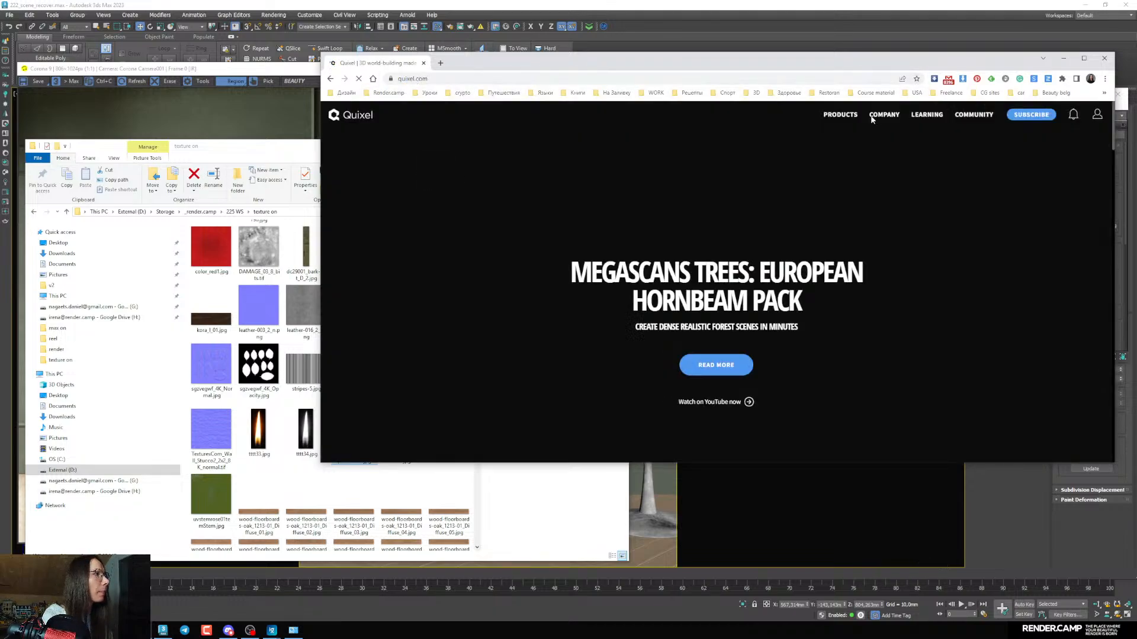
left_click(840, 114)
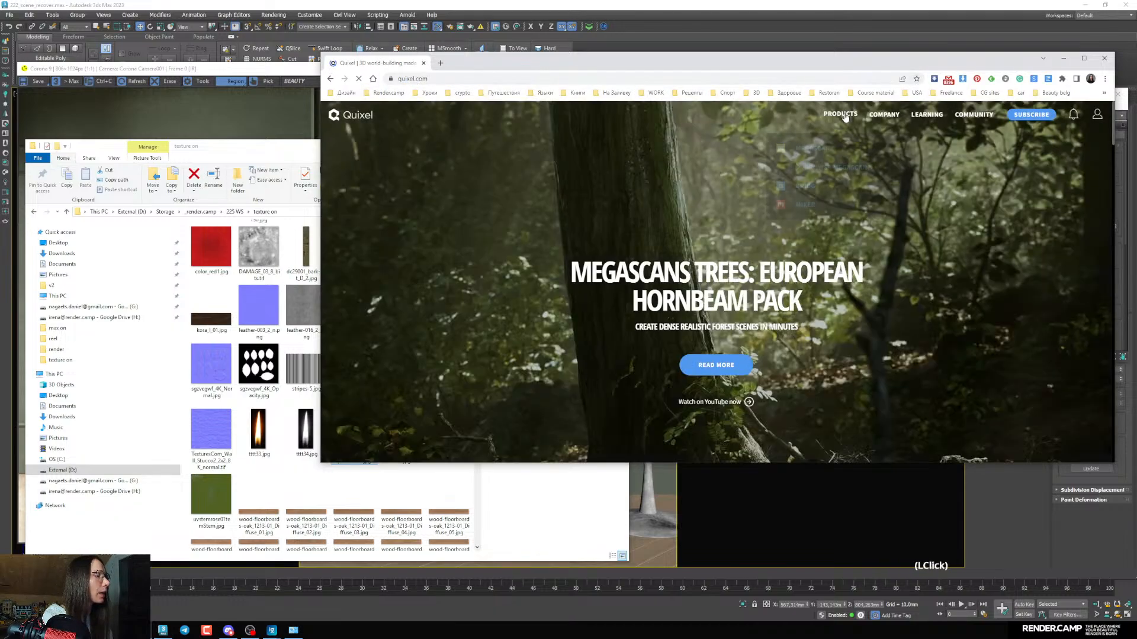
left_click(832, 163)
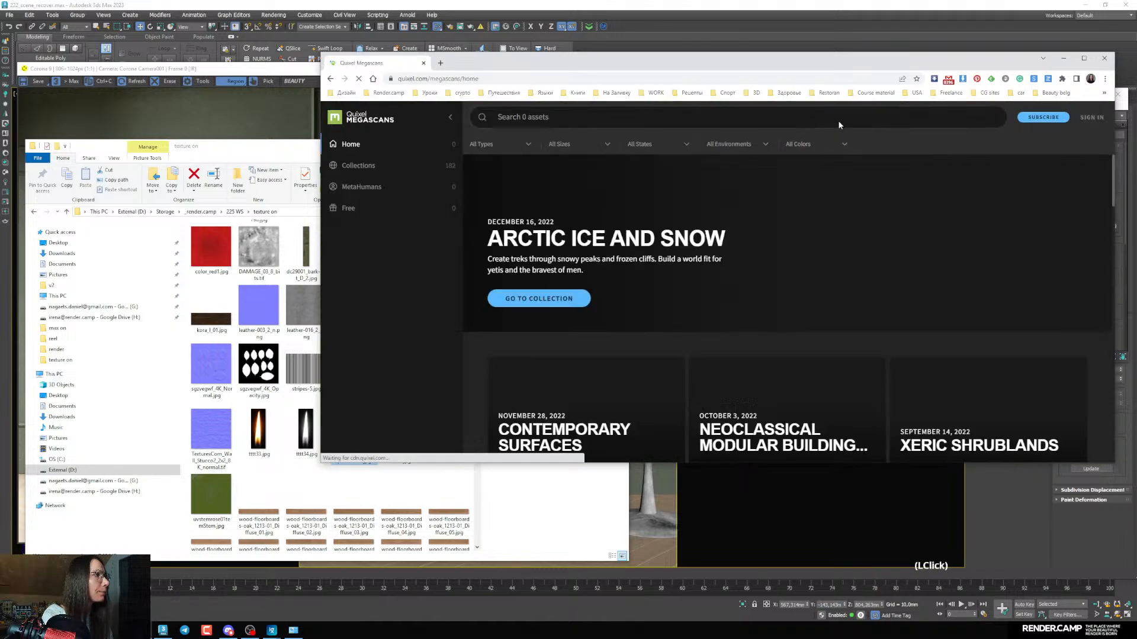
left_click(1083, 58)
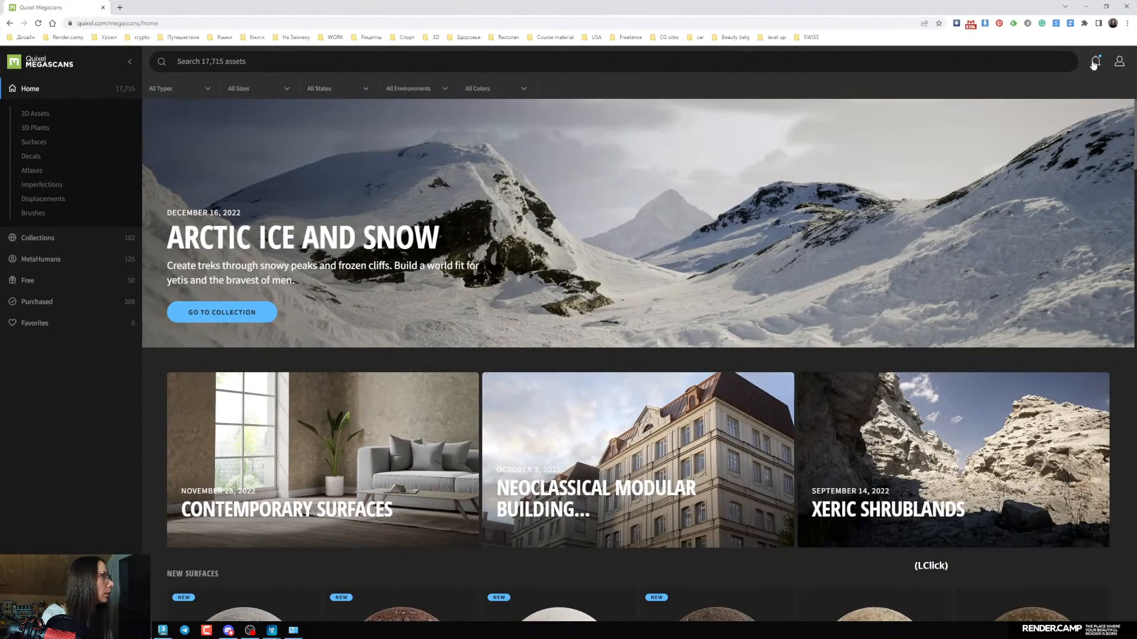
Search Megascans for the copied asset ID and open the details of the matching ribbed surface
left_click(227, 66)
key("ctrl+v")
key("Return")
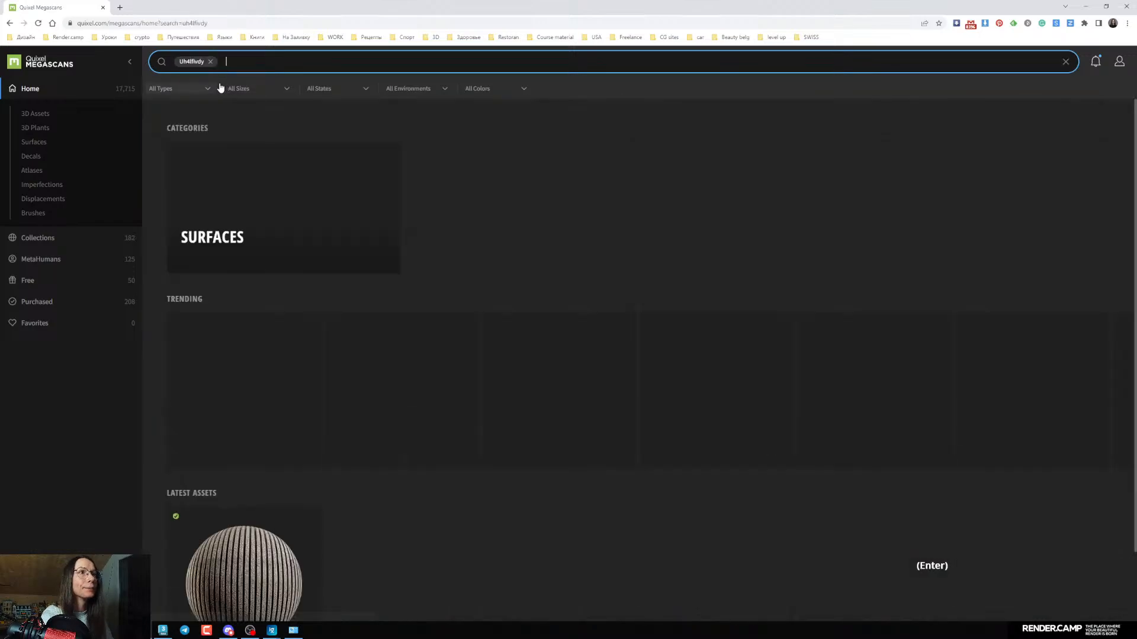
left_click(243, 385)
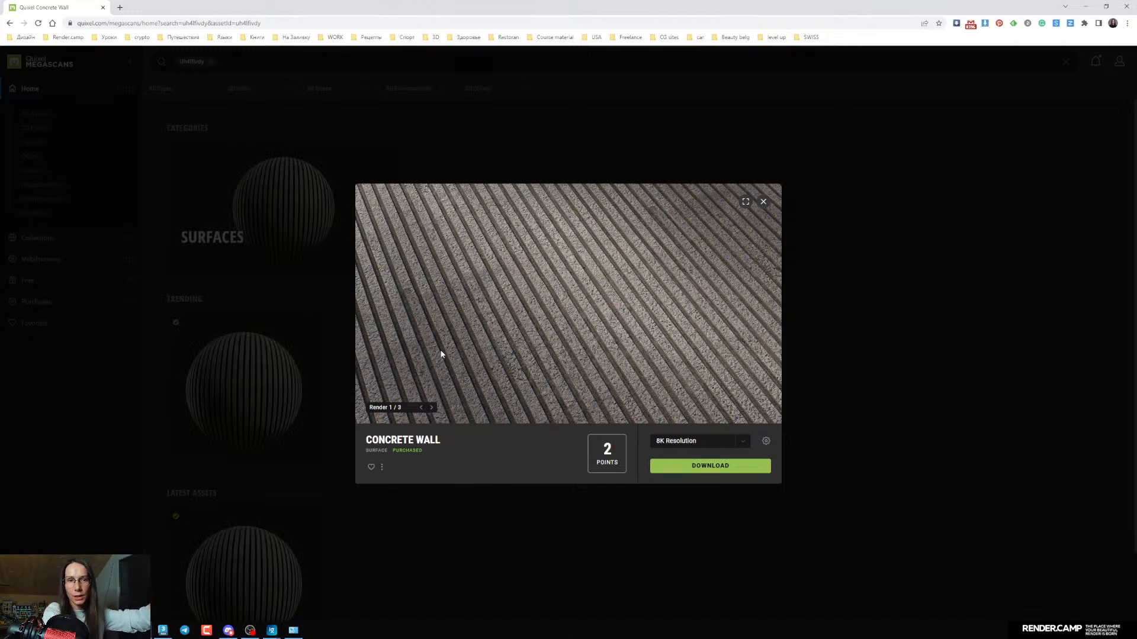
Return to 3ds Max and bring uh4lfivdy_8K_Displacement.jpg from the texture folder into the Slate view as a Bitmap
left_click(163, 631)
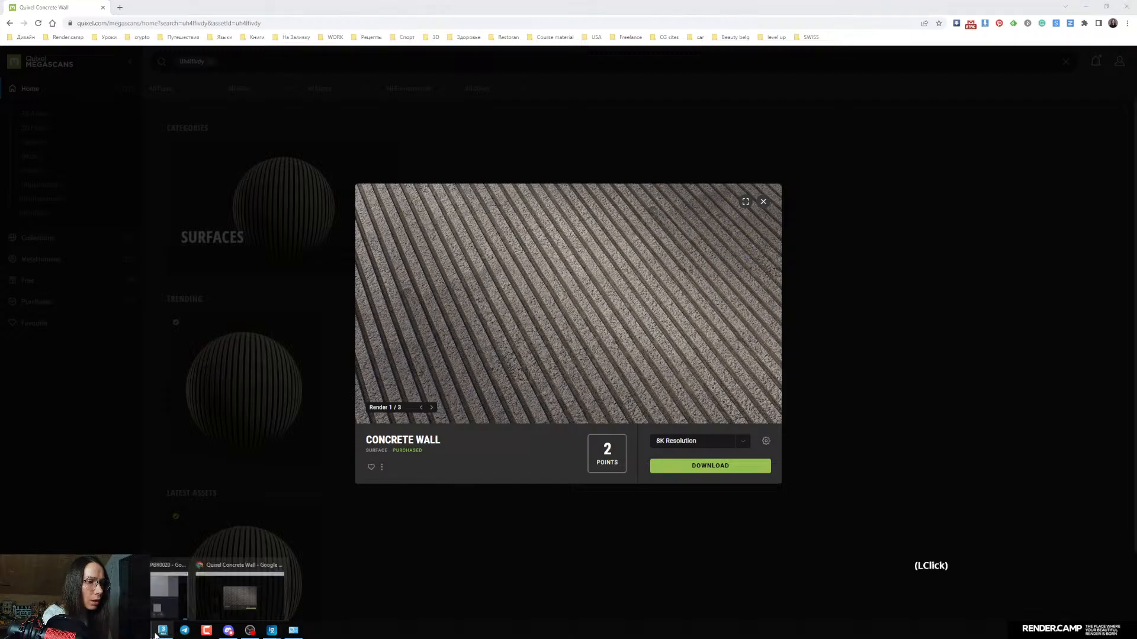
left_click_drag(858, 93, 611, 100)
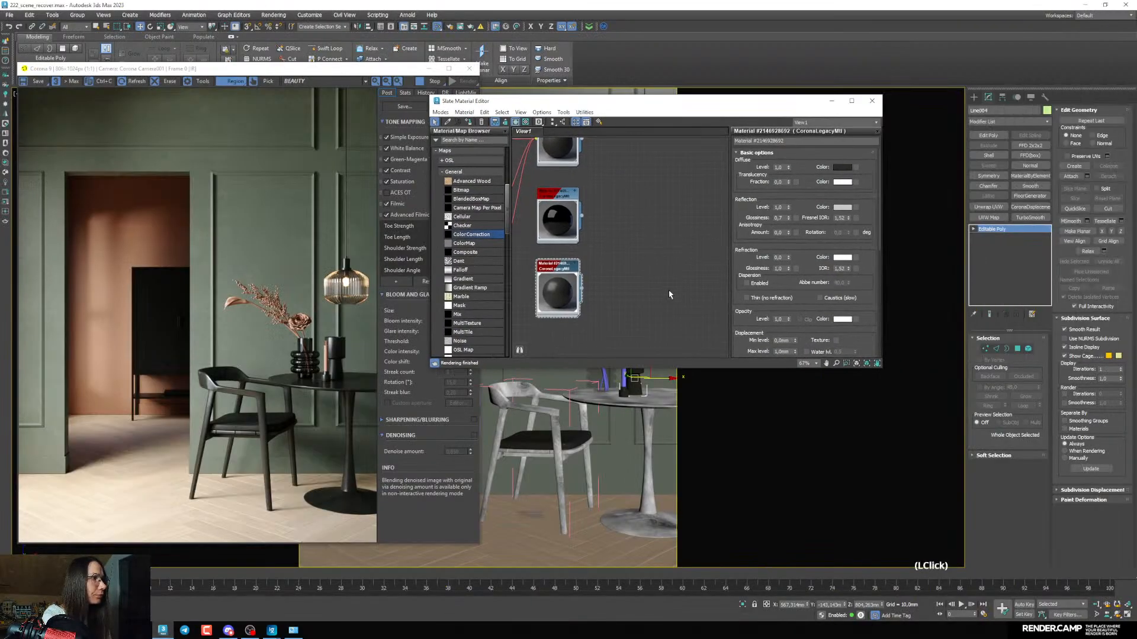
scroll(669, 294, "up", 1)
middle_click_drag(600, 303, 624, 287)
left_click(141, 630)
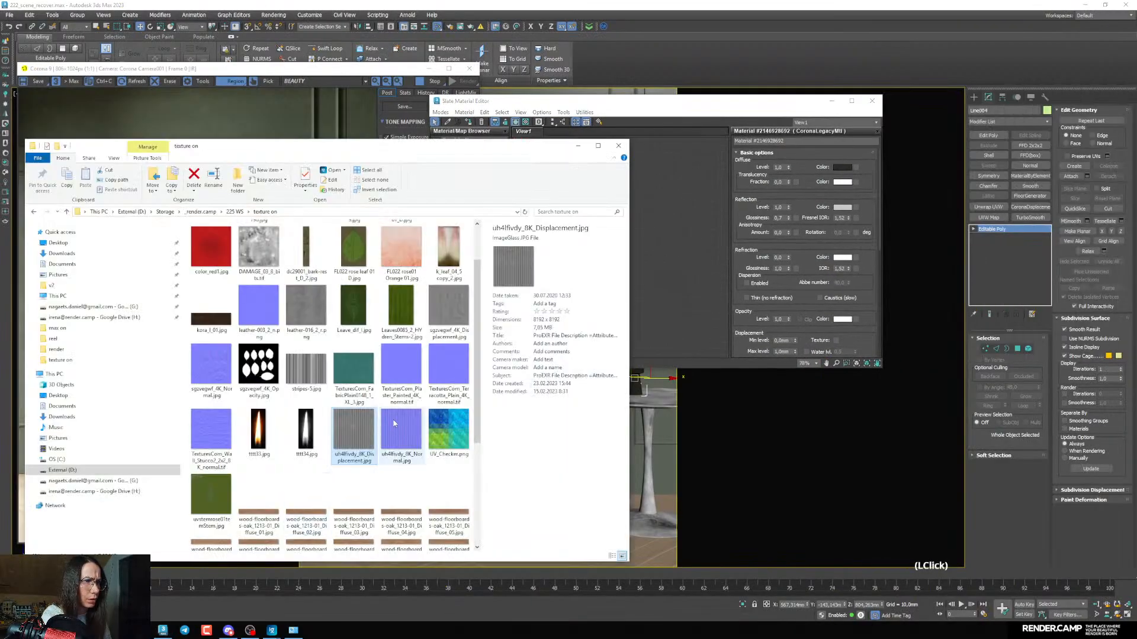
left_click_drag(354, 429, 669, 292)
scroll(613, 253, "down", 3)
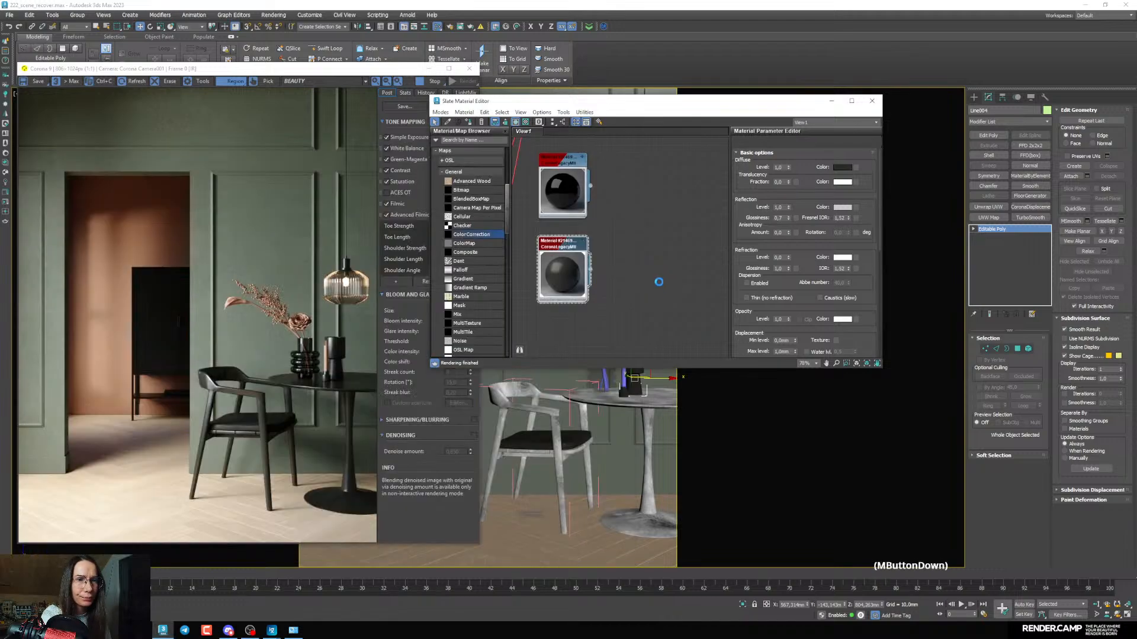
Arrange the displacement bitmap node beside the copied material node and enlarge the bitmap's preview
left_click_drag(609, 251, 611, 324)
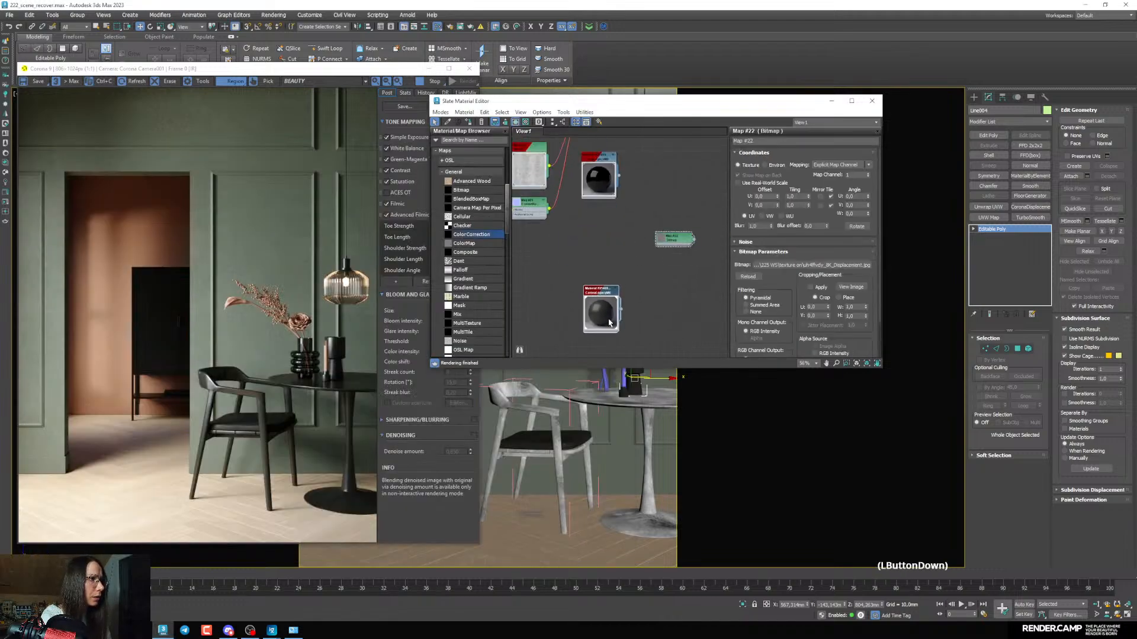
middle_click_drag(610, 324, 646, 287)
left_click_drag(698, 206, 513, 312)
middle_click_drag(523, 326, 572, 265)
scroll(586, 253, "up", 2)
double_click(565, 227)
scroll(560, 251, "down", 2)
scroll(572, 265, "up", 1)
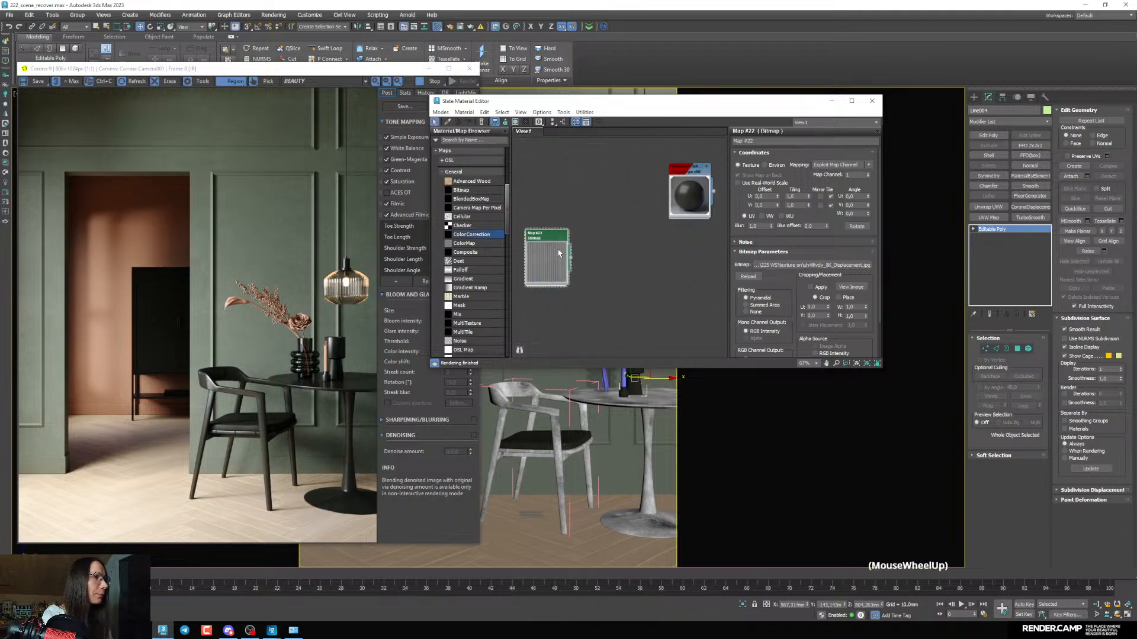
Connect the displacement bitmap to the copied material and show the map in the viewport
left_click_drag(572, 265, 666, 294)
left_click_drag(590, 243, 578, 255)
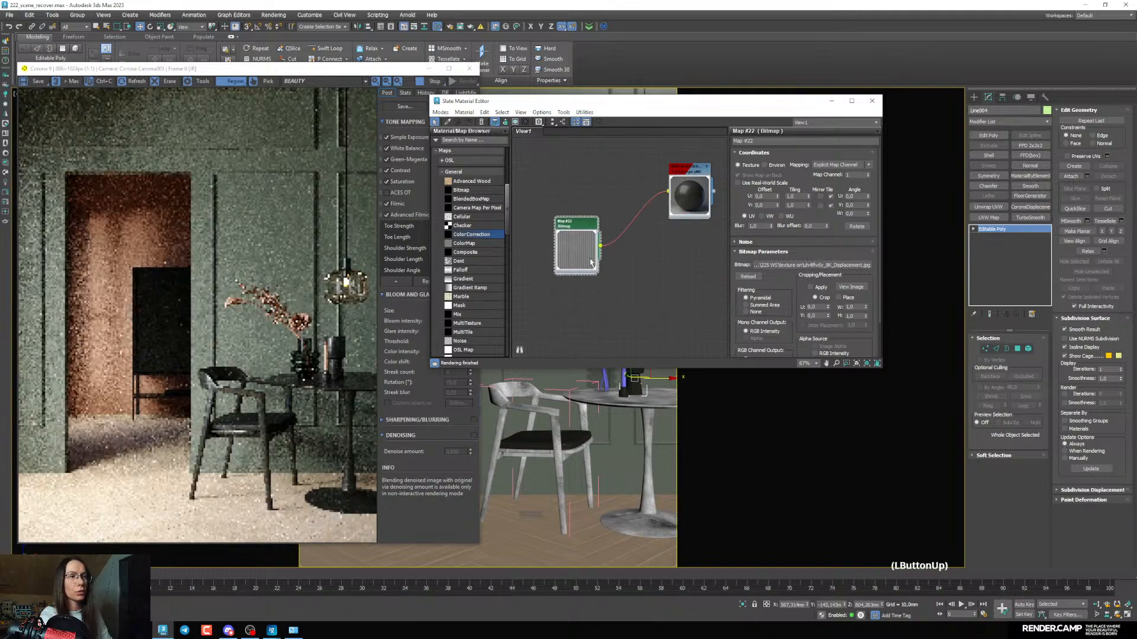
right_click(574, 254)
left_click(623, 334)
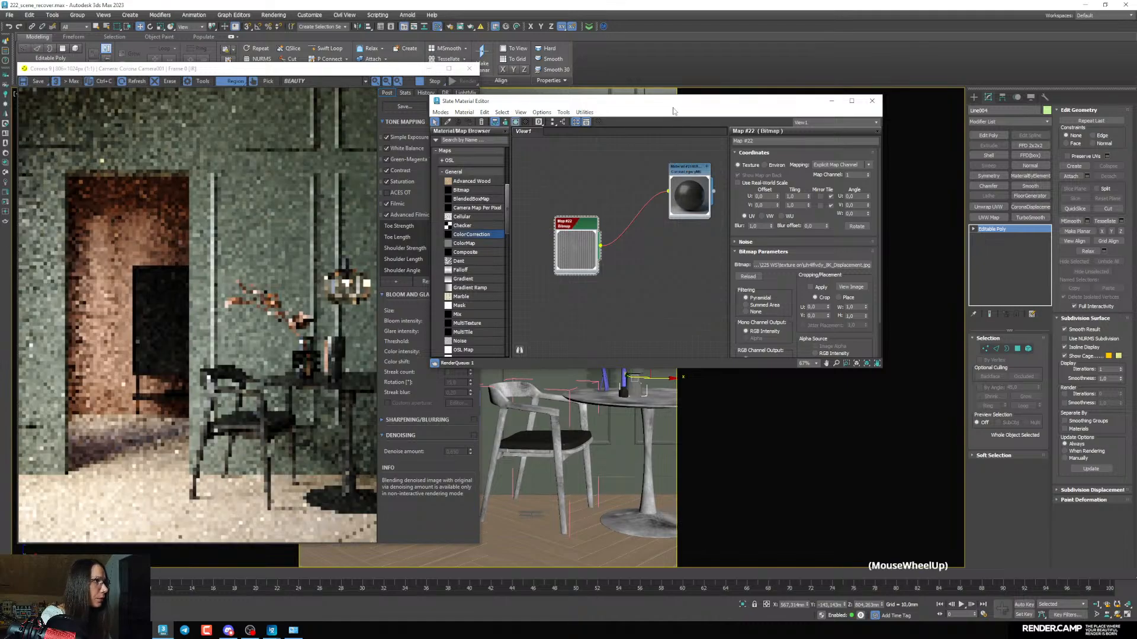
Put the material editor away and add a CoronaDisplacementMod modifier to the tall ribbed-texture vase
left_click_drag(672, 105, 693, 143)
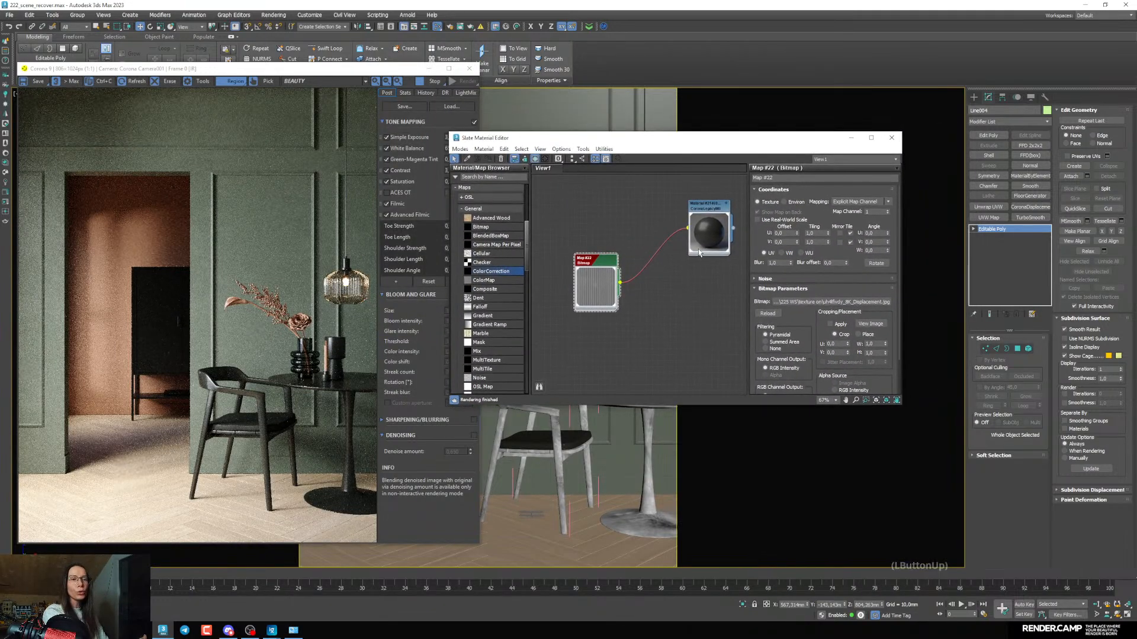
left_click_drag(603, 300, 604, 288)
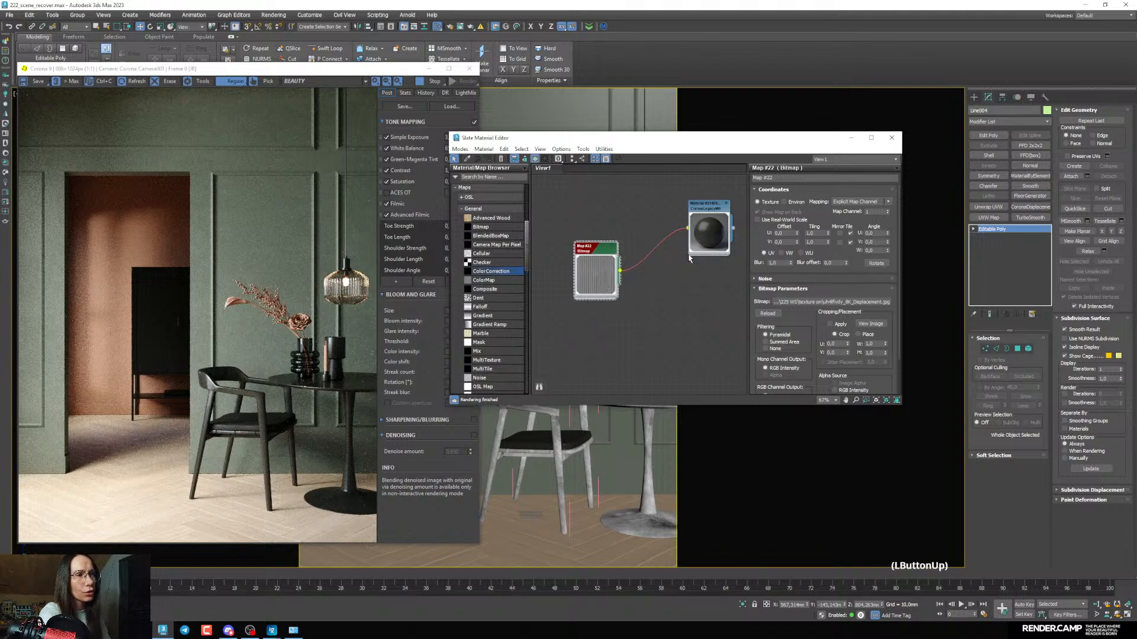
left_click(853, 137)
scroll(634, 314, "up", 10)
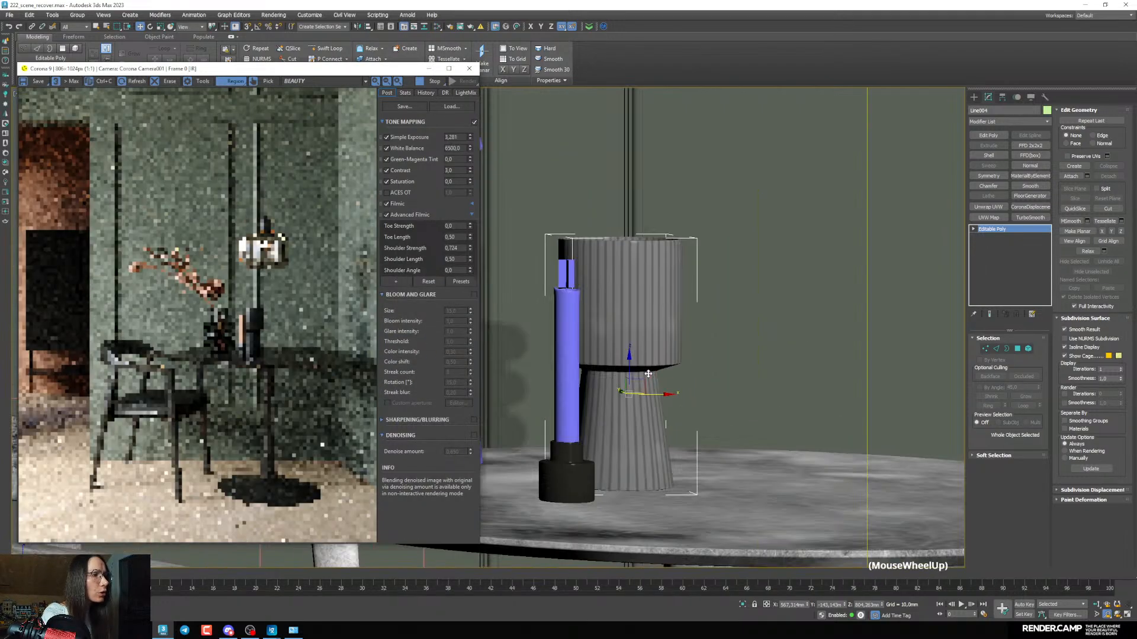
left_click(634, 314)
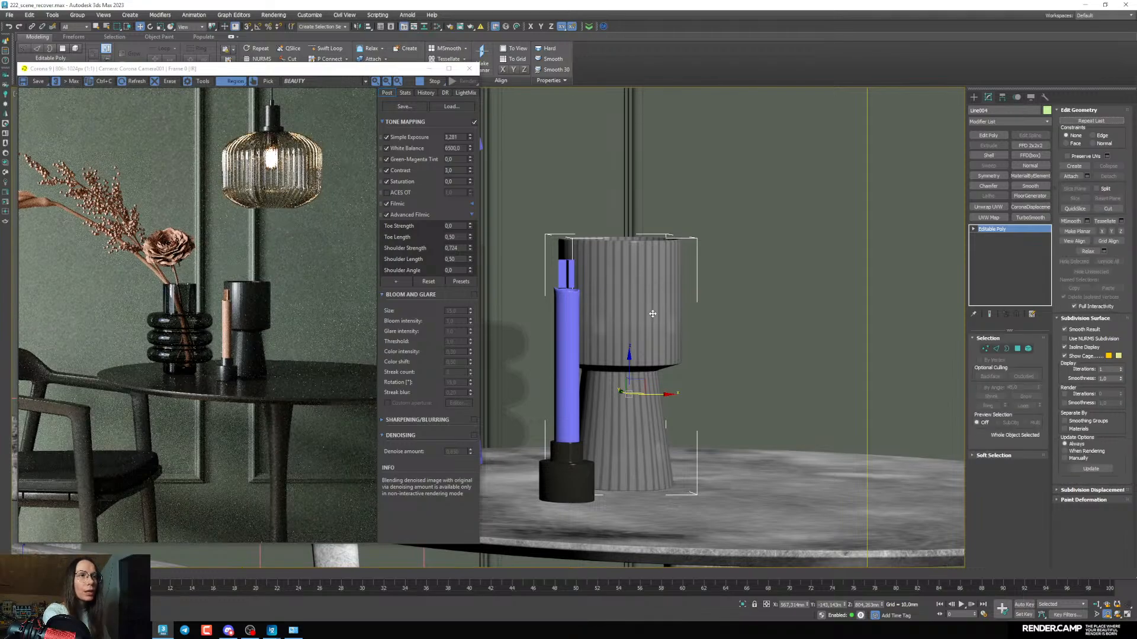
left_click(1028, 207)
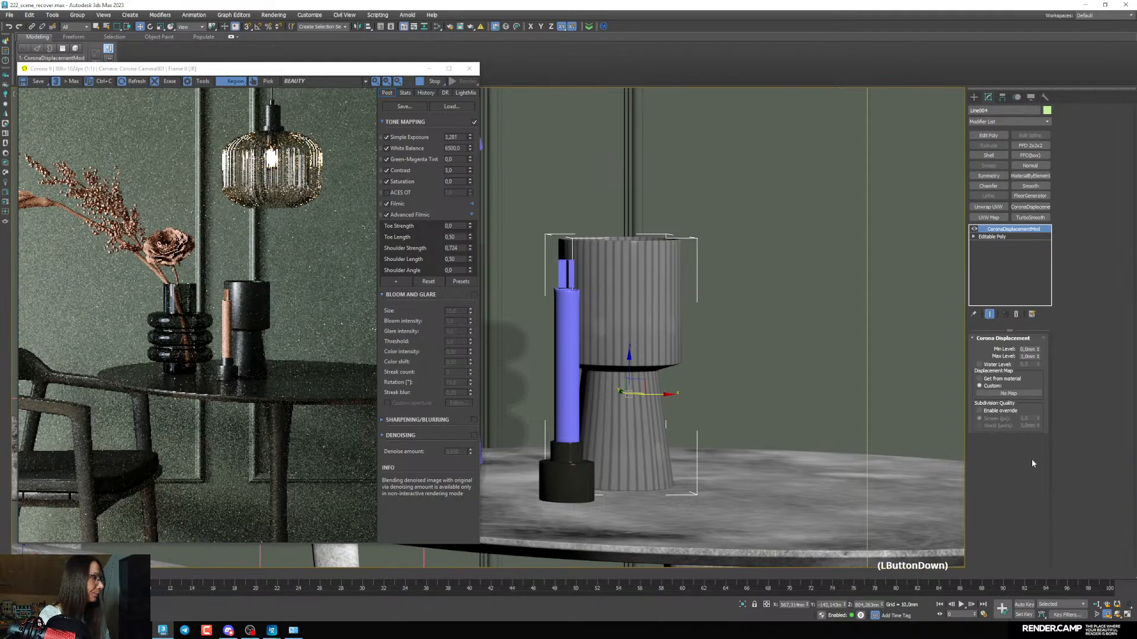
Assign the displacement bitmap as an instance to the custom map of the vase's CoronaDisplacementMod, and put the material editor away
key("m")
left_click_drag(607, 142, 589, 145)
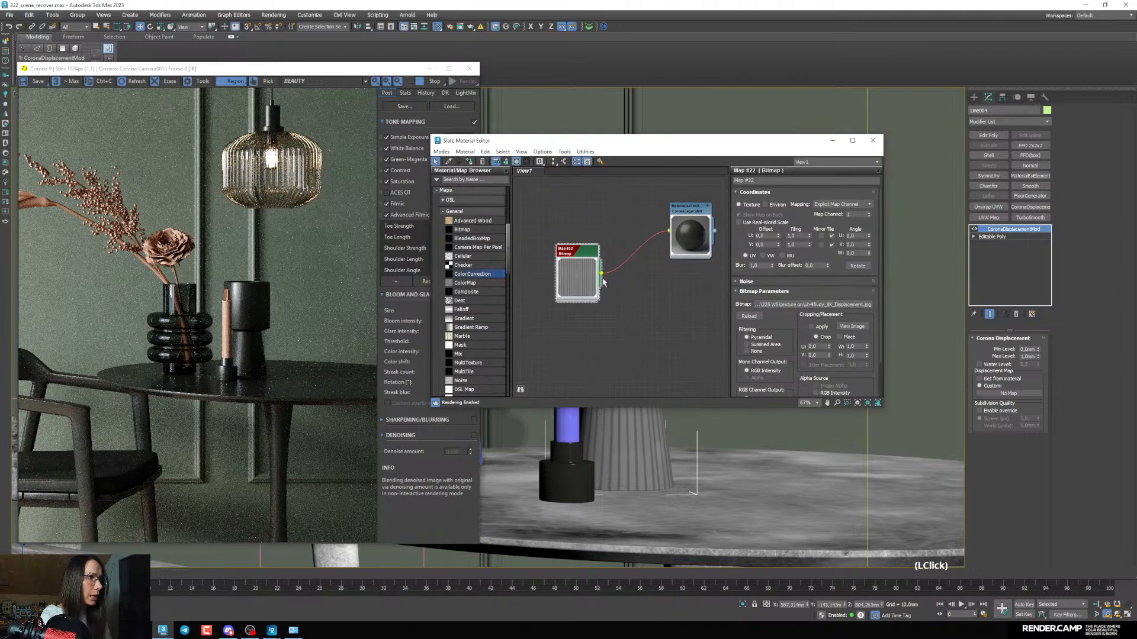
left_click_drag(602, 273, 1009, 394)
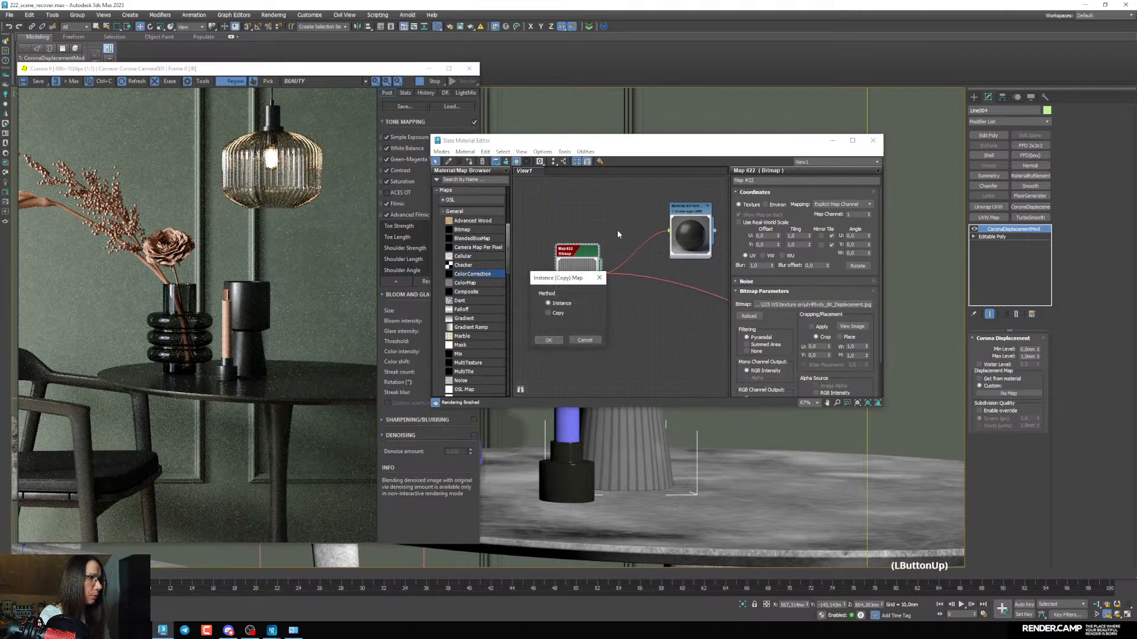
left_click(548, 340)
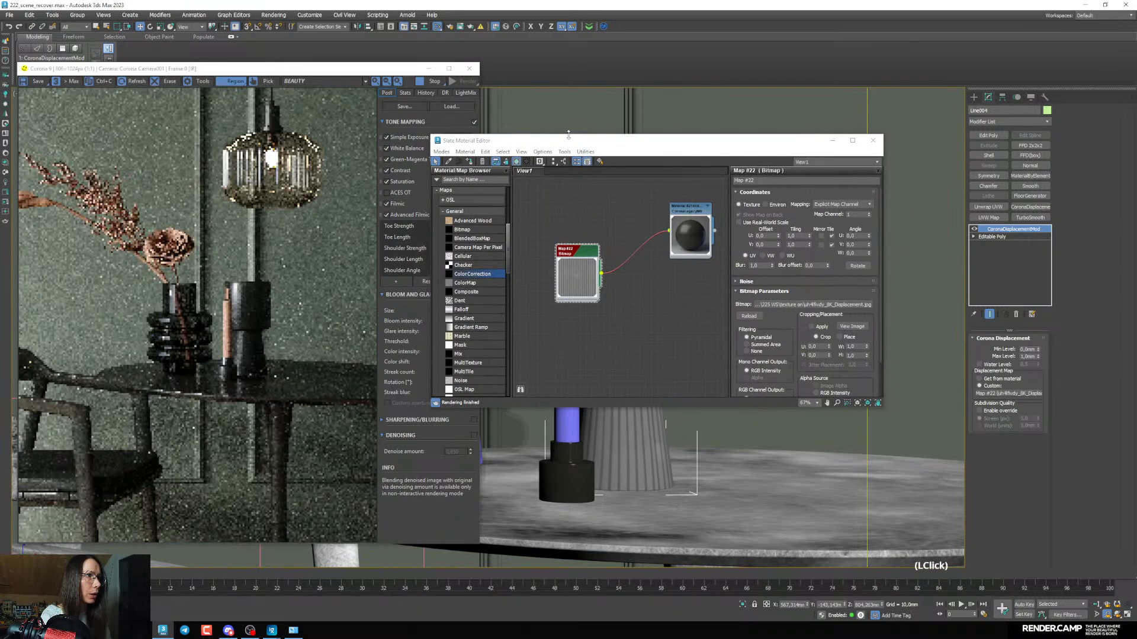
left_click(833, 141)
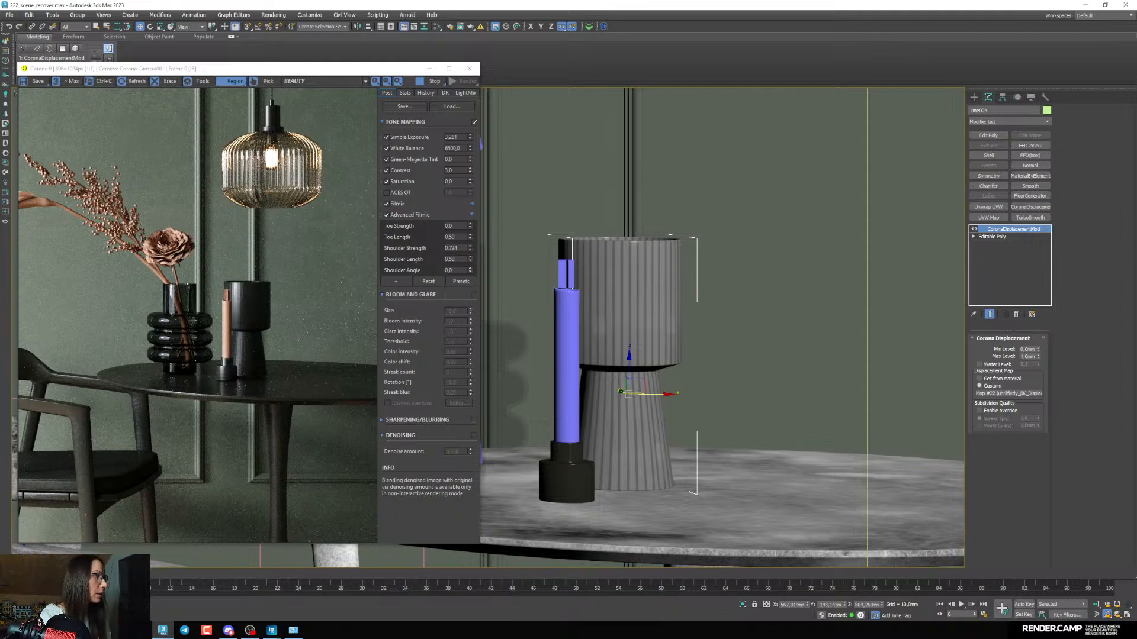
Set the vase displacement's maximum level to 20 mm and its minimum level to -20 mm
double_click(1026, 356)
type("20")
key("Return")
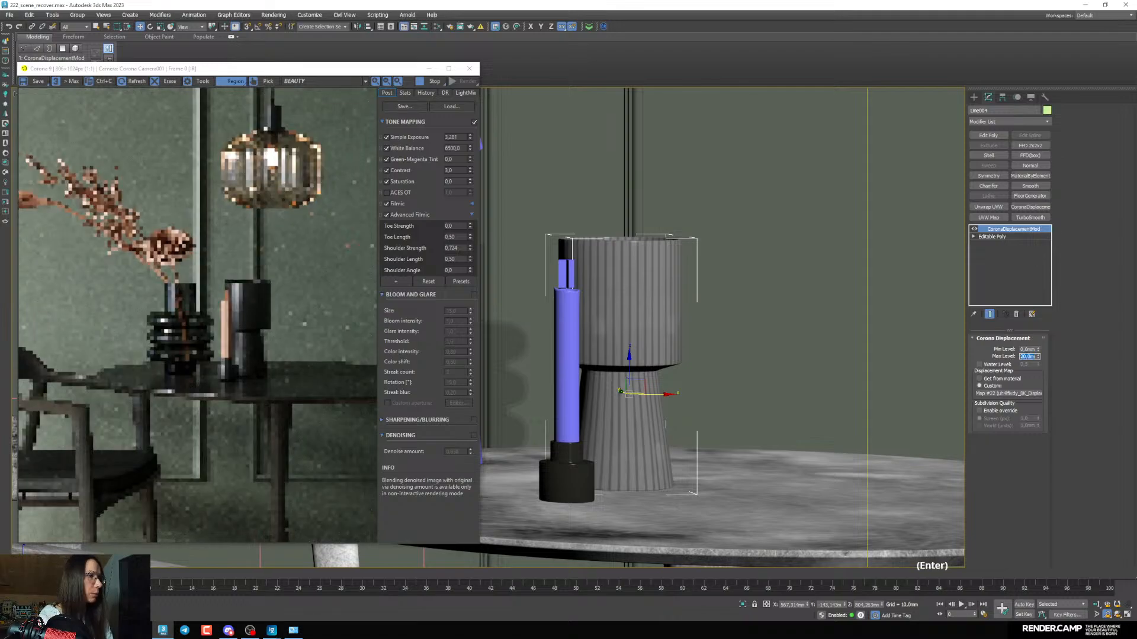
double_click(1027, 349)
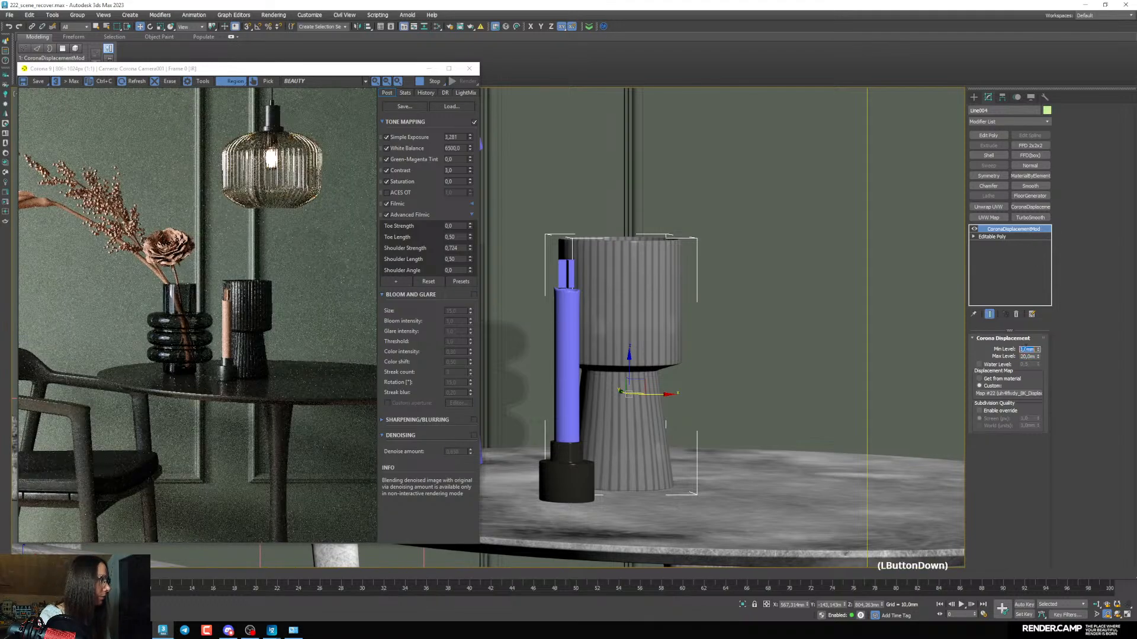
type("-20")
key("Return")
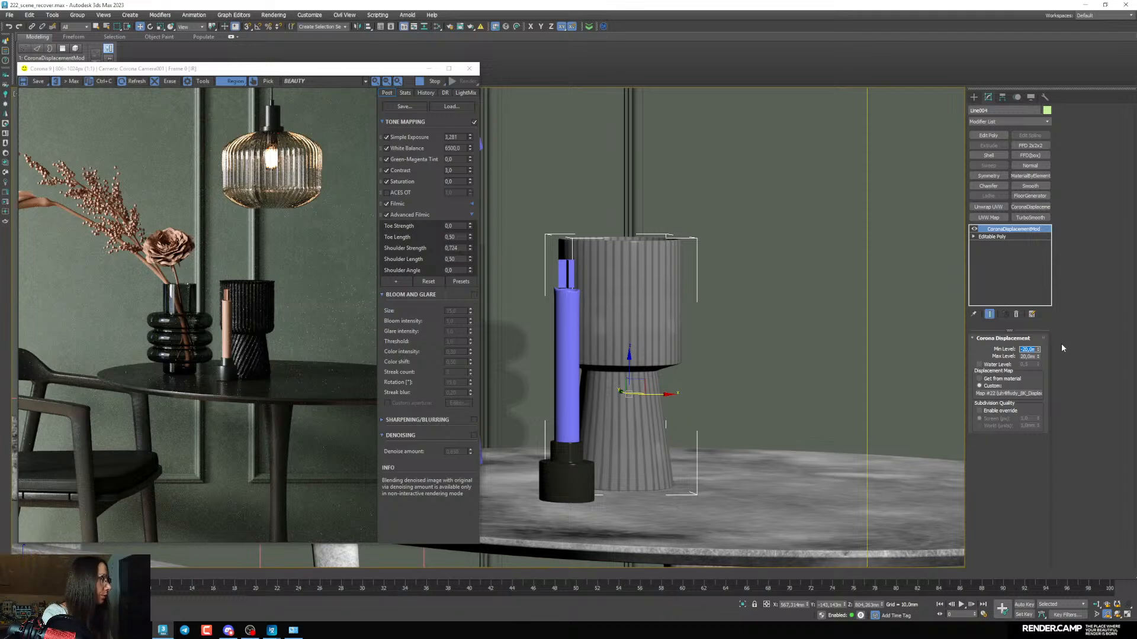
Fine-tune the vase displacement to a minimum level of about -1.4 mm and a maximum level of about 14.6 mm, checking the rendered ribs
mouse_move(1038, 351)
left_mouse_down()
mouse_move(1040, 325)
mouse_move(1040, 341)
left_mouse_up()
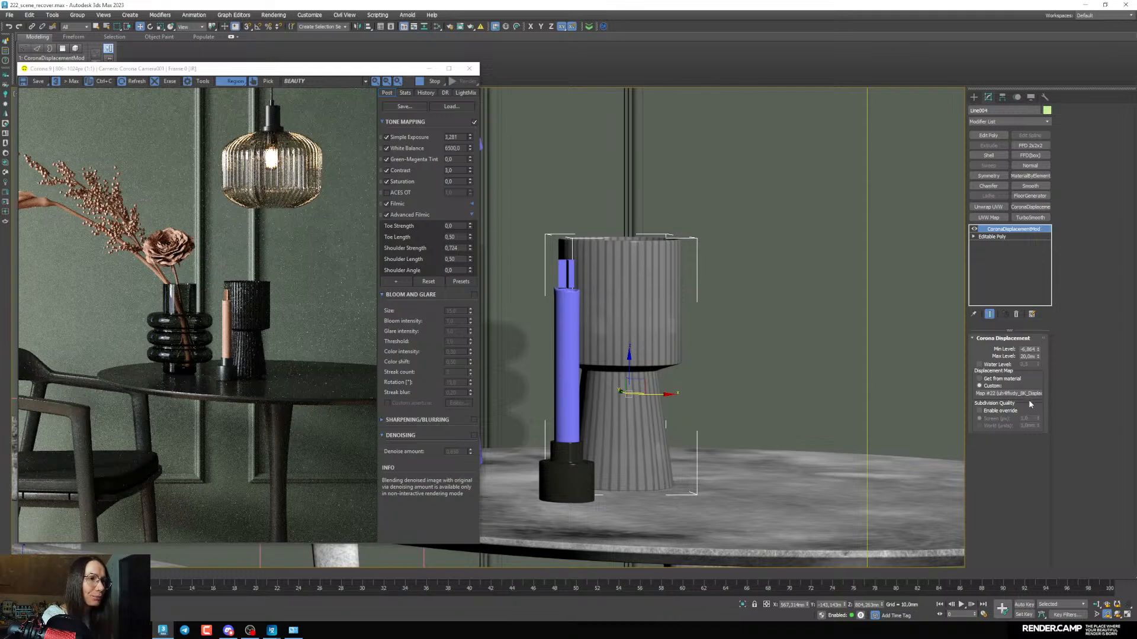
scroll(620, 484, "up", 4)
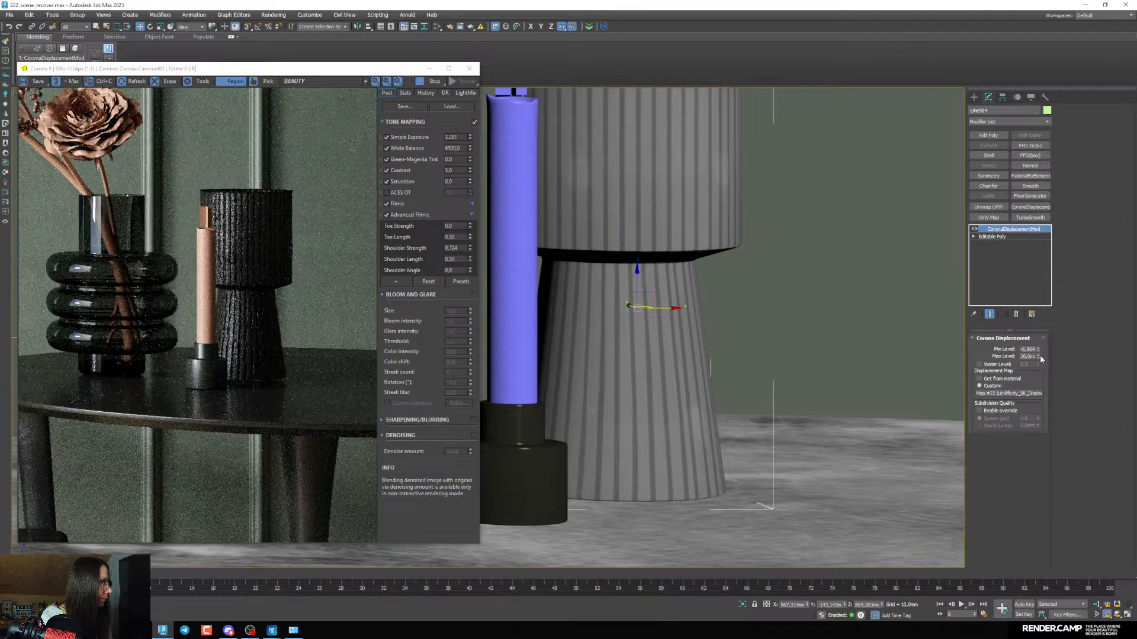
left_click_drag(1038, 358, 1039, 328)
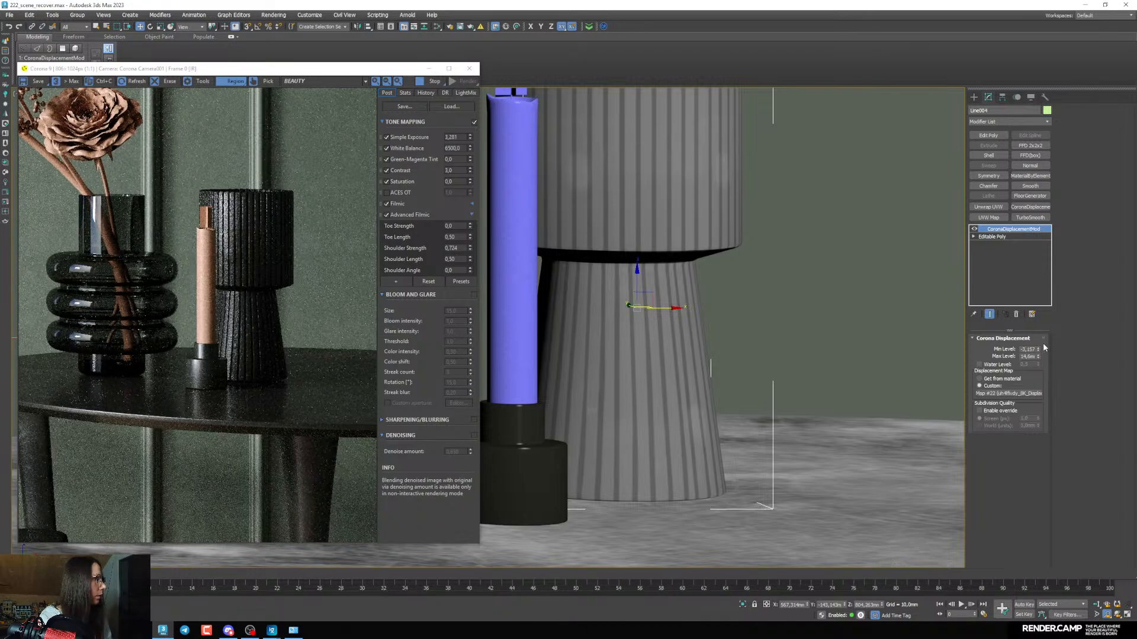
left_click_drag(1039, 349, 1038, 337)
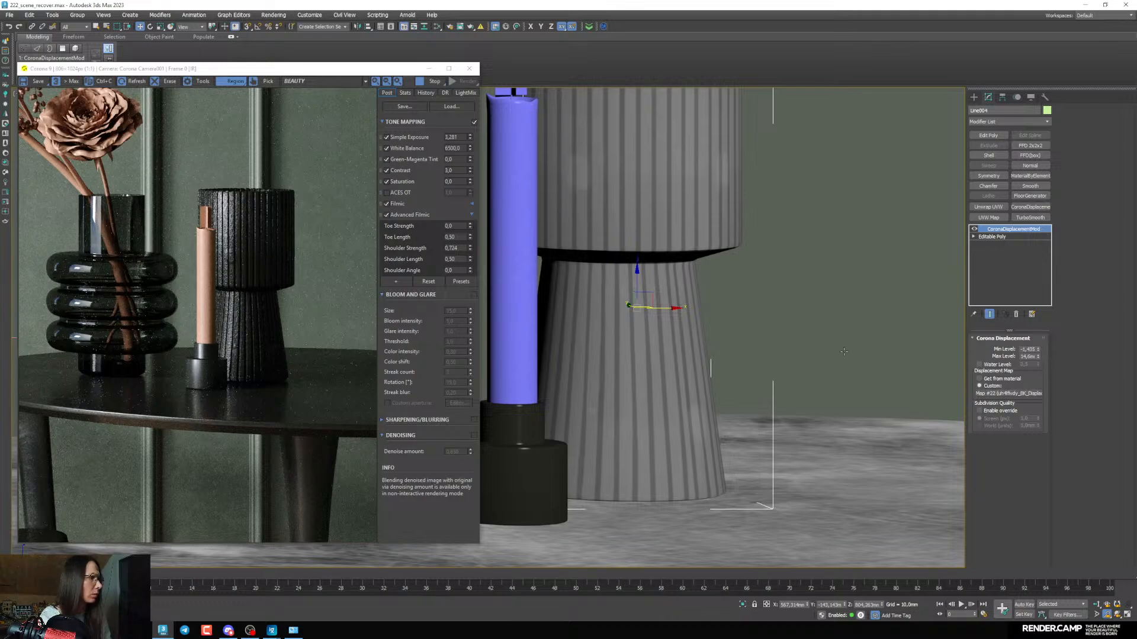
scroll(240, 232, "up", 2)
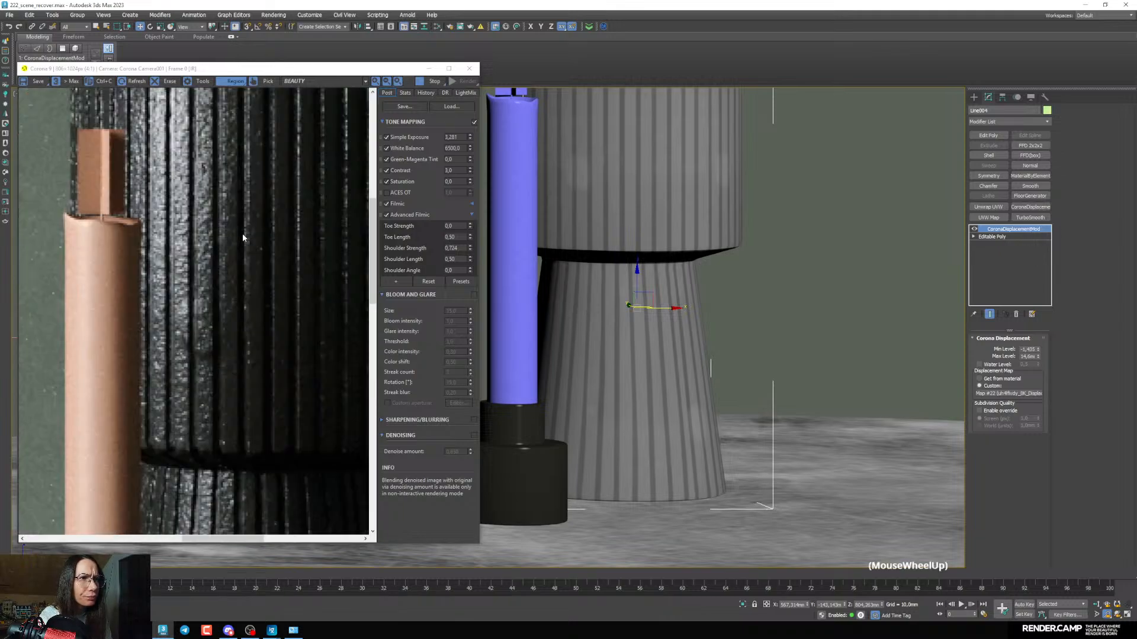
scroll(240, 238, "down", 2)
scroll(225, 204, "up", 1)
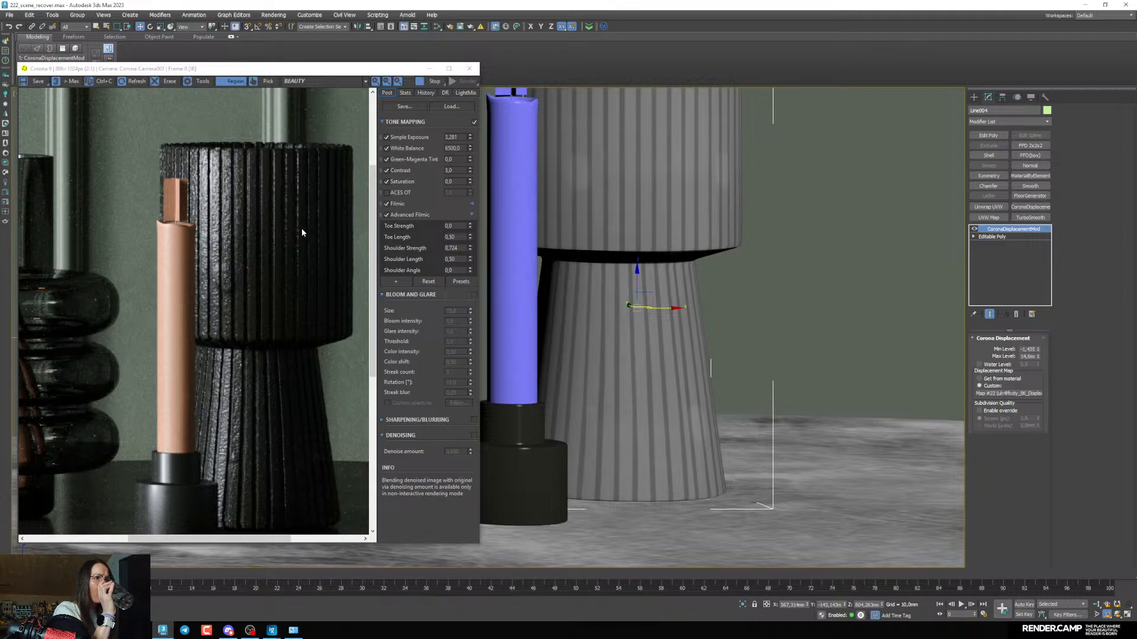
Bring uh4lfivdy_8K_Normal.jpg from the texture folder into the Slate view as a Bitmap below the displacement bitmap and enlarge its preview
key("m")
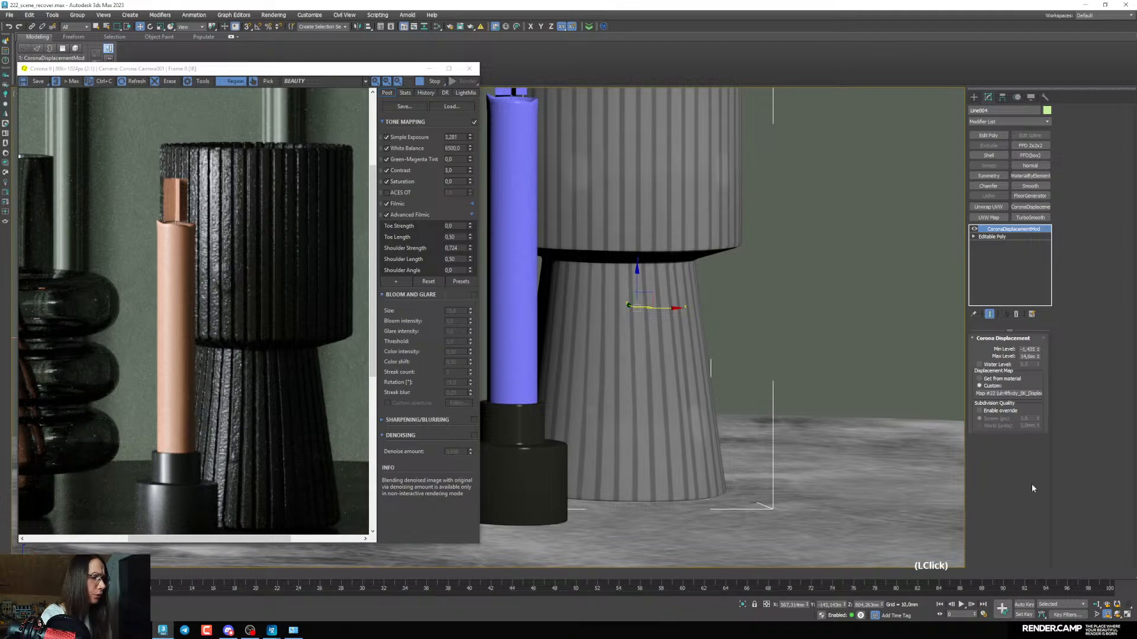
left_click_drag(518, 146, 519, 123)
middle_click_drag(601, 281, 606, 264)
left_click(141, 631)
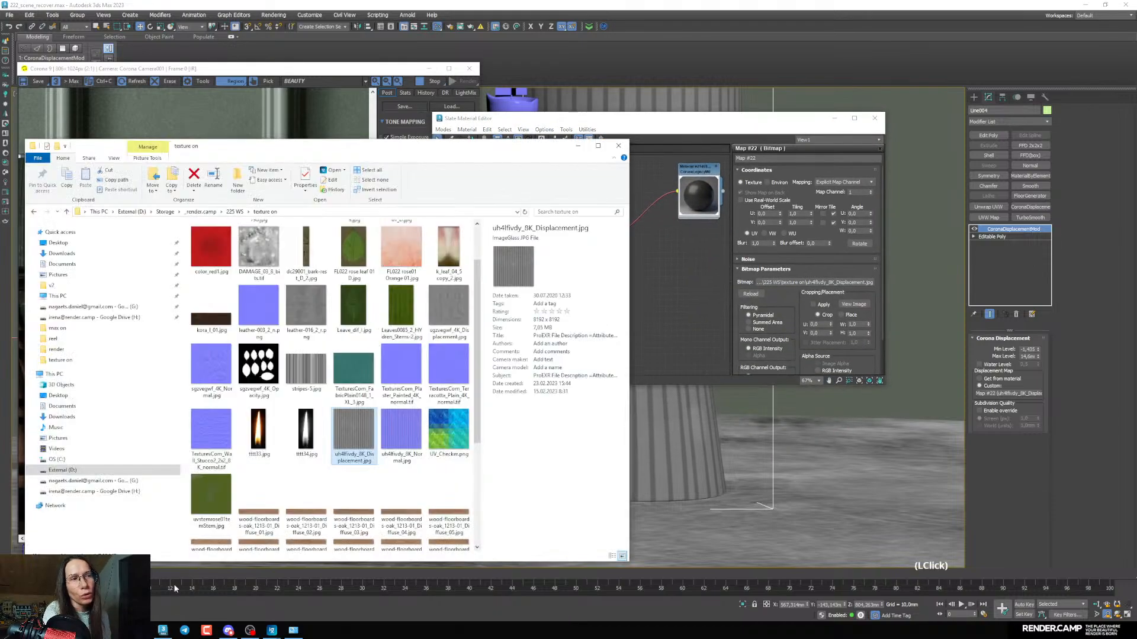
left_click_drag(403, 435, 684, 303)
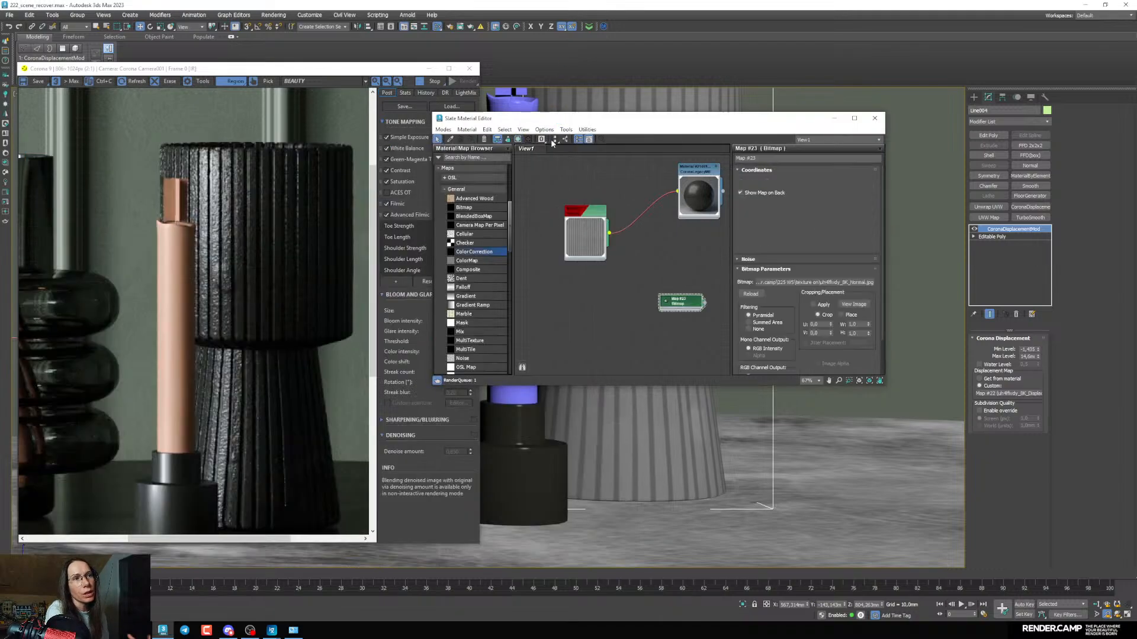
left_click_drag(672, 306, 540, 269)
scroll(606, 293, "up", 5)
double_click(608, 295)
Feed the normal bitmap into a new CoronaNormal map with Add gamma to input enabled
left_click_drag(594, 295, 636, 287)
mouse_move(666, 302)
mouse_move(731, 314)
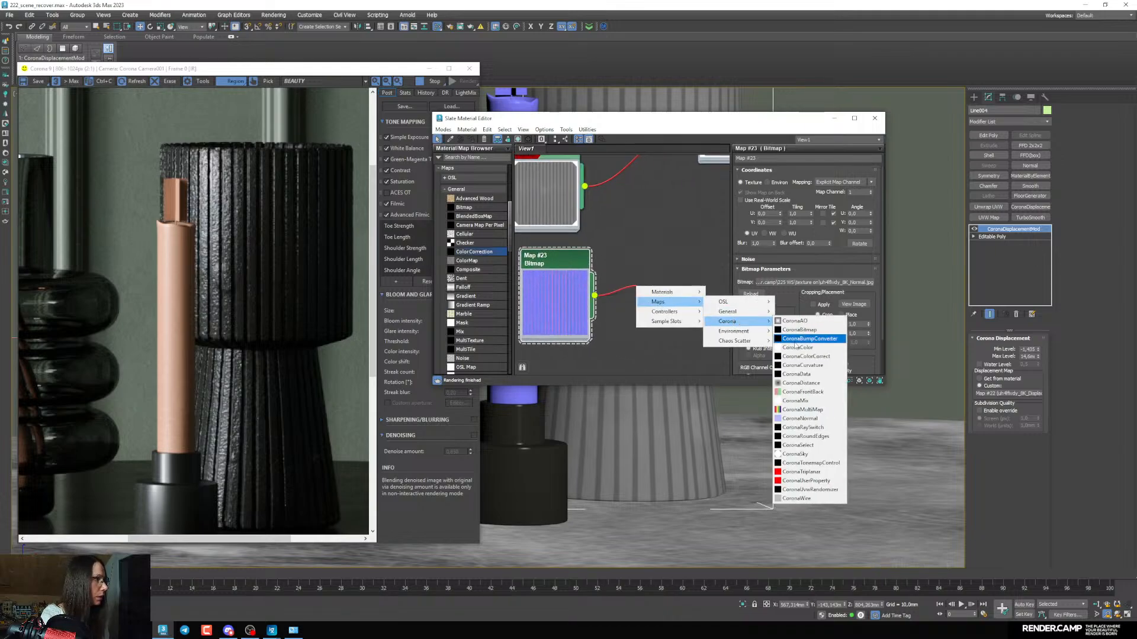
left_click(805, 419)
left_click(655, 301)
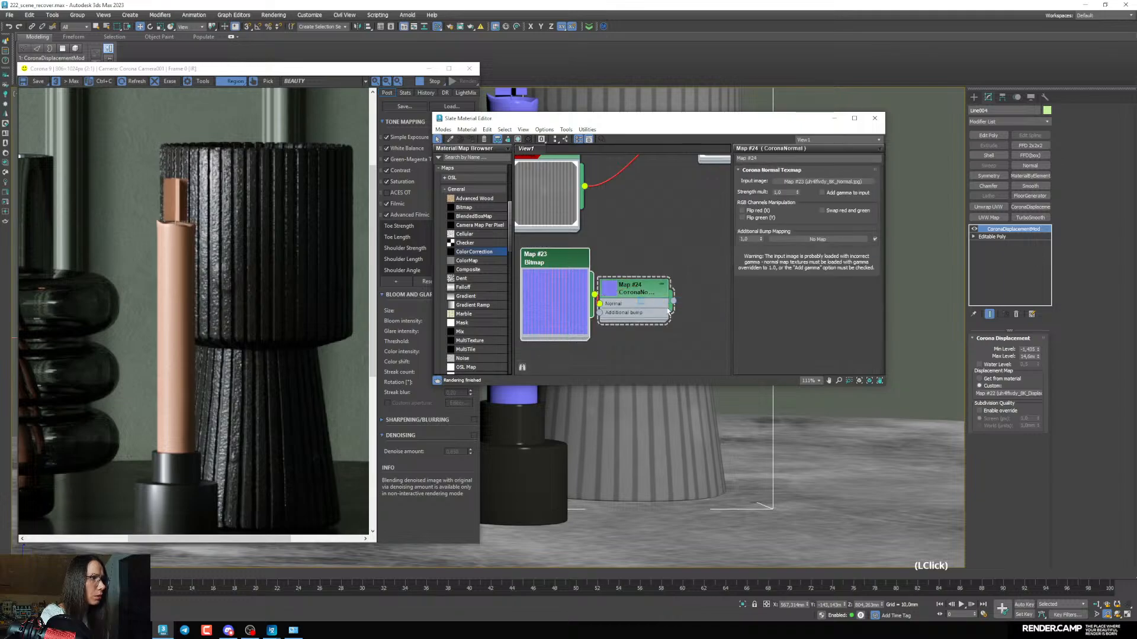
left_click(832, 194)
Arrange the normal bitmap and CoronaNormal nodes and connect the CoronaNormal map to the vase material
left_click_drag(572, 260, 521, 270)
left_click_drag(645, 286, 637, 286)
scroll(640, 285, "down", 3)
middle_click_drag(643, 283, 589, 278)
left_click_drag(601, 293, 622, 280)
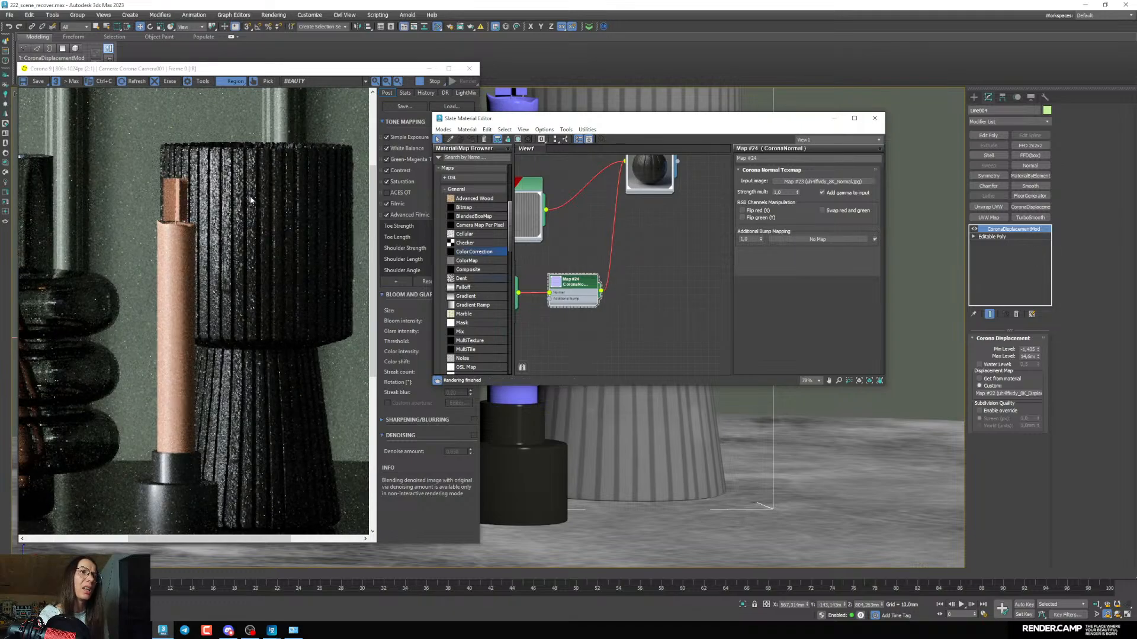
Disconnect the CoronaNormal map from the vase material and delete both the CoronaNormal node and its normal bitmap
scroll(591, 301, "up", 2)
middle_click_drag(576, 299, 601, 302)
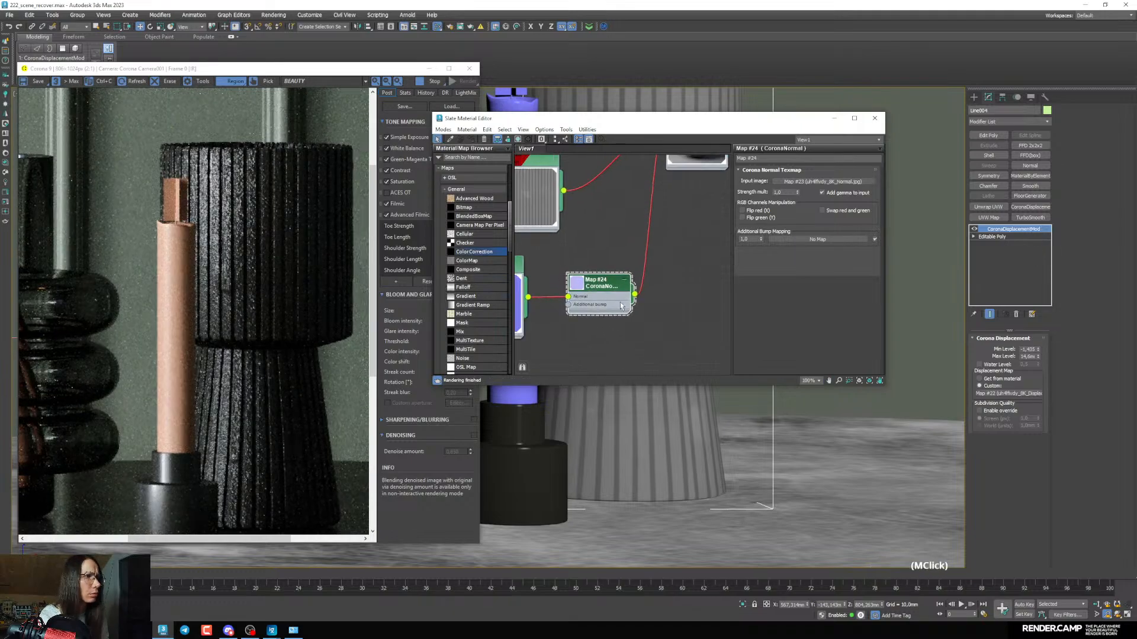
left_click(648, 243)
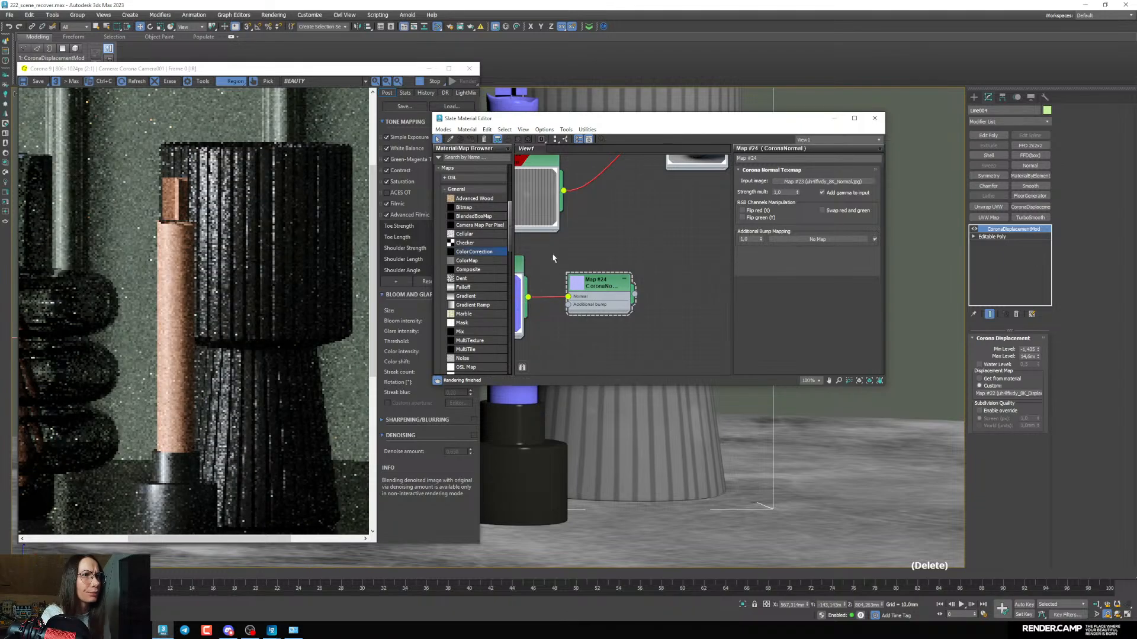
scroll(627, 237, "down", 3)
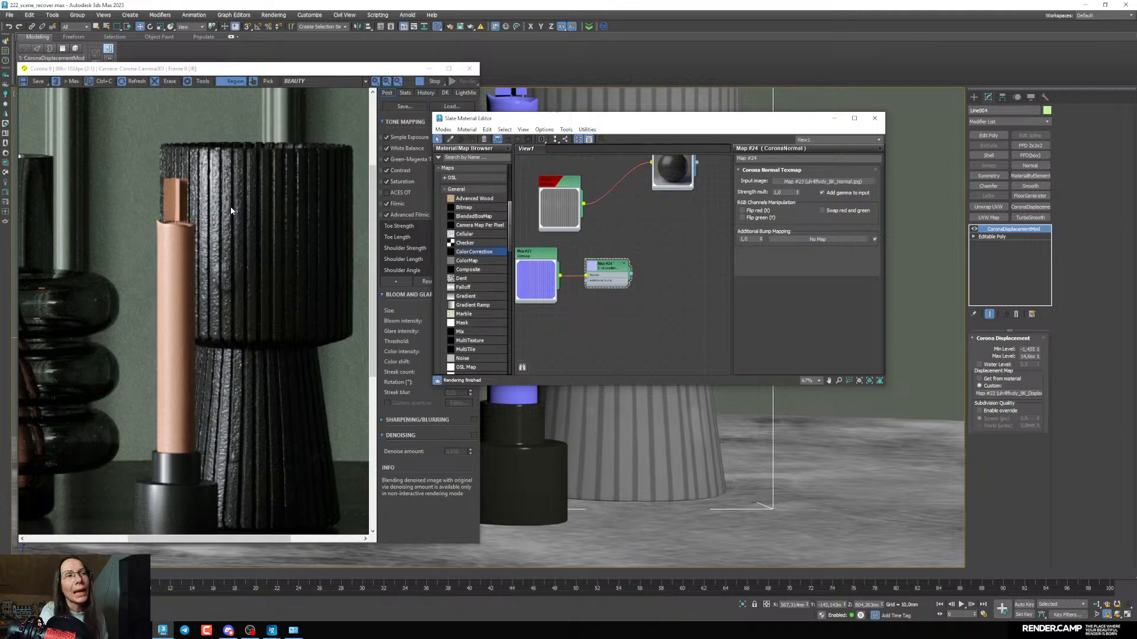
middle_click_drag(674, 280, 701, 276)
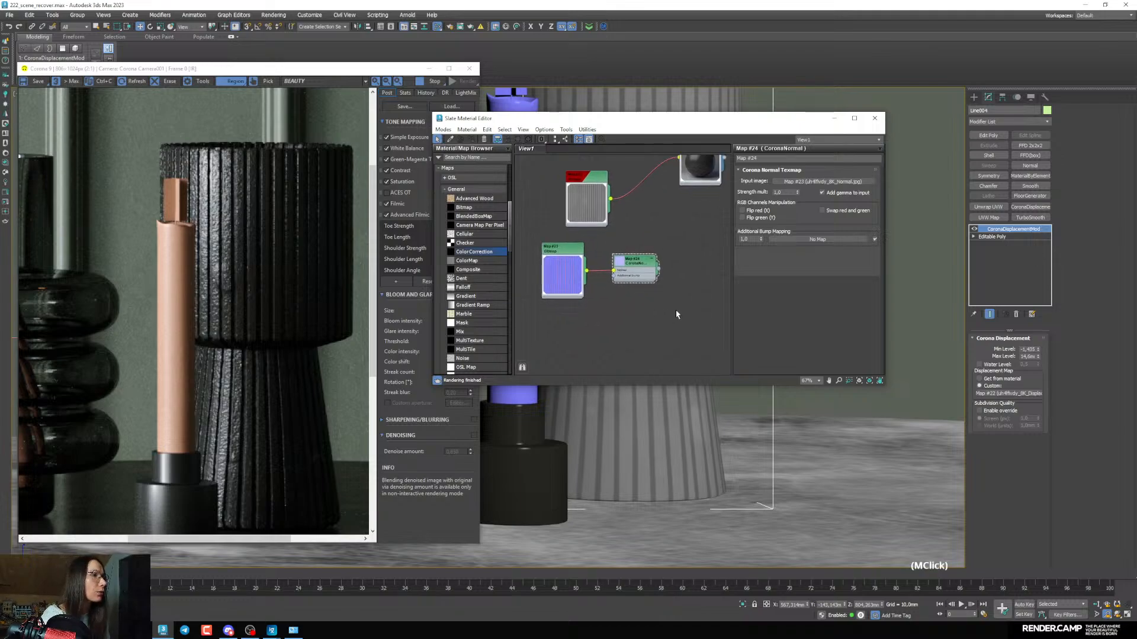
left_click_drag(679, 316, 525, 259)
key("Delete")
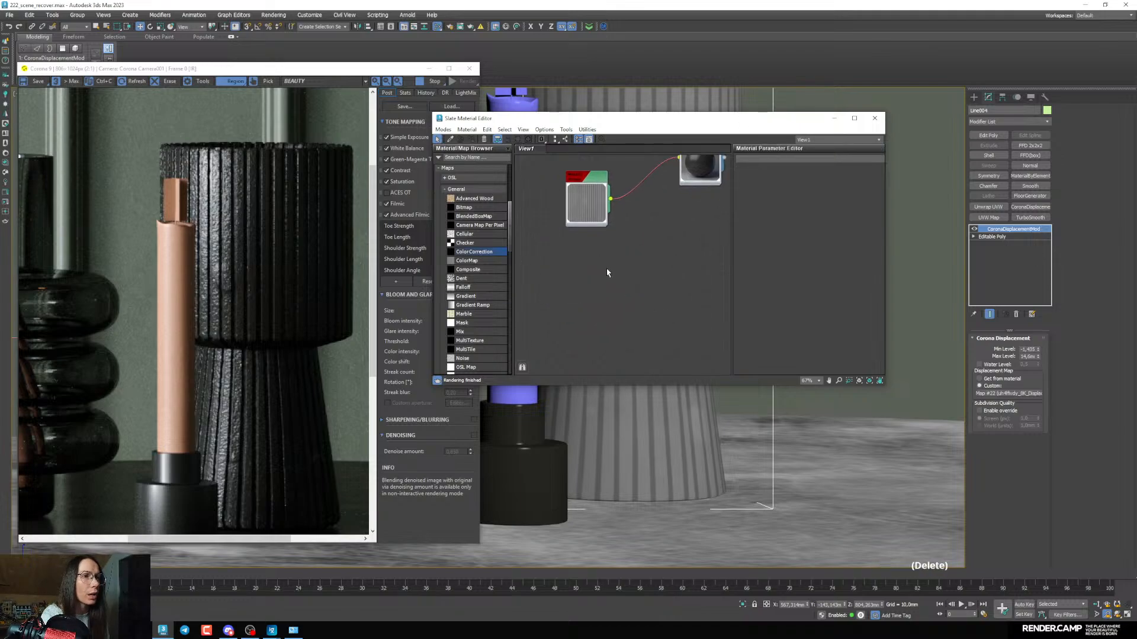
Put the material editor away and enlarge the render window to examine the whole interior render
scroll(620, 457, "down", 5)
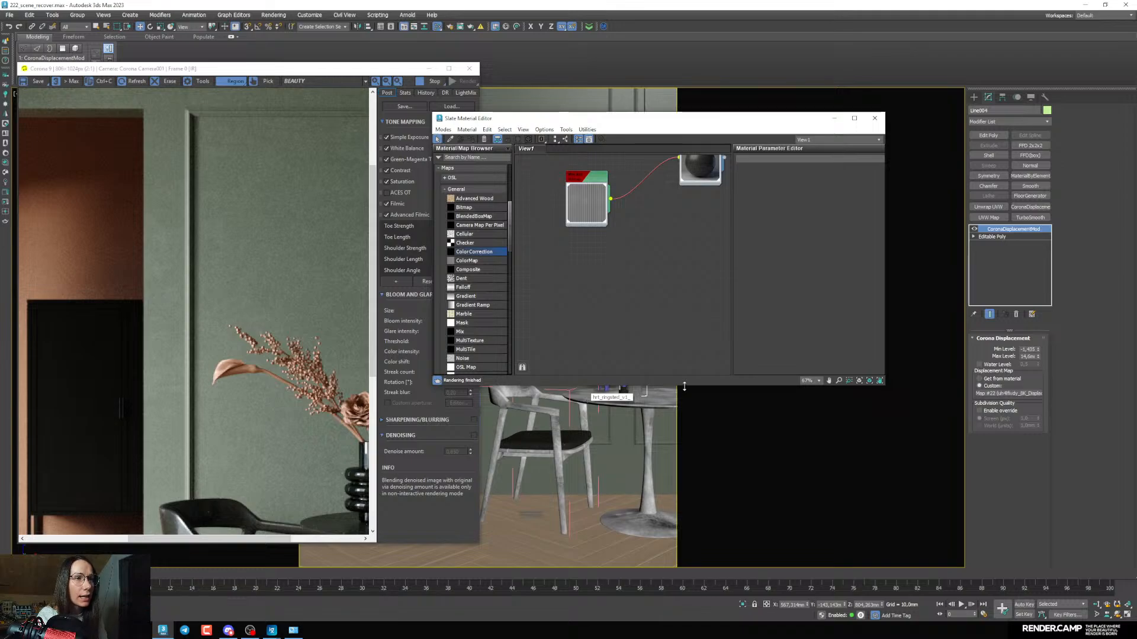
left_click(855, 118)
left_click(1105, 6)
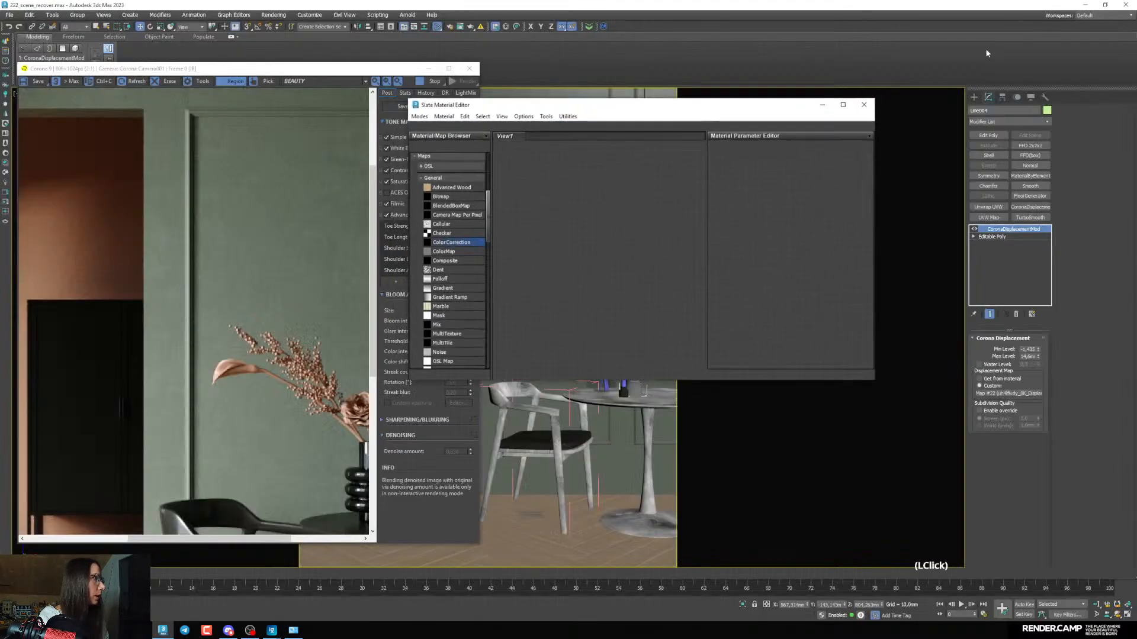
left_click(834, 117)
left_click_drag(400, 69, 395, 49)
left_click_drag(476, 523, 476, 522)
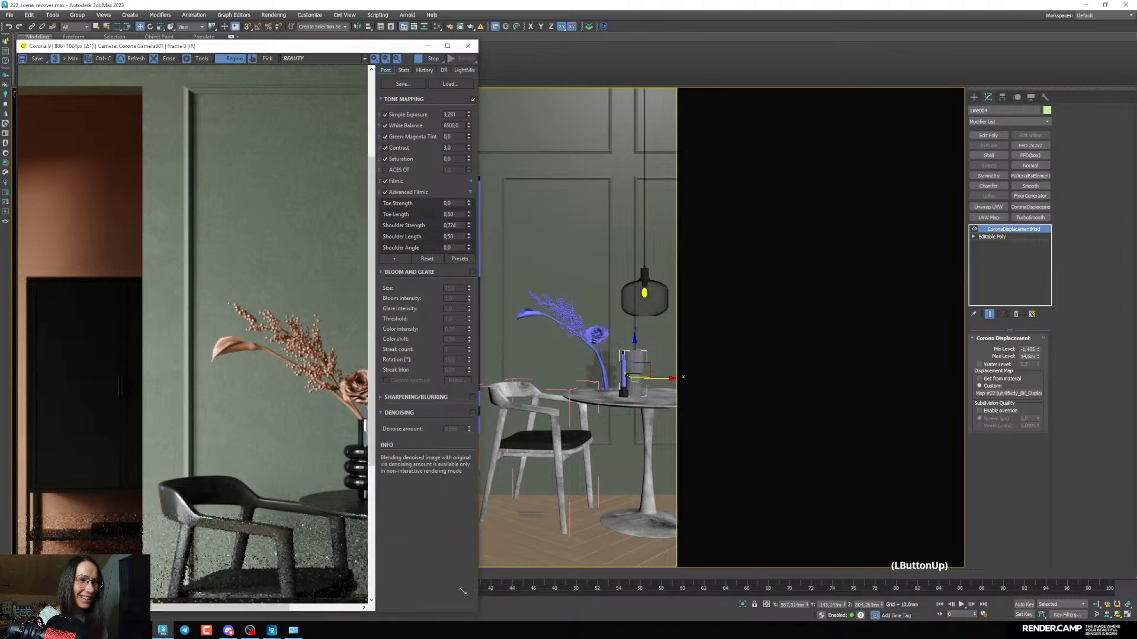
scroll(283, 367, "down", 1)
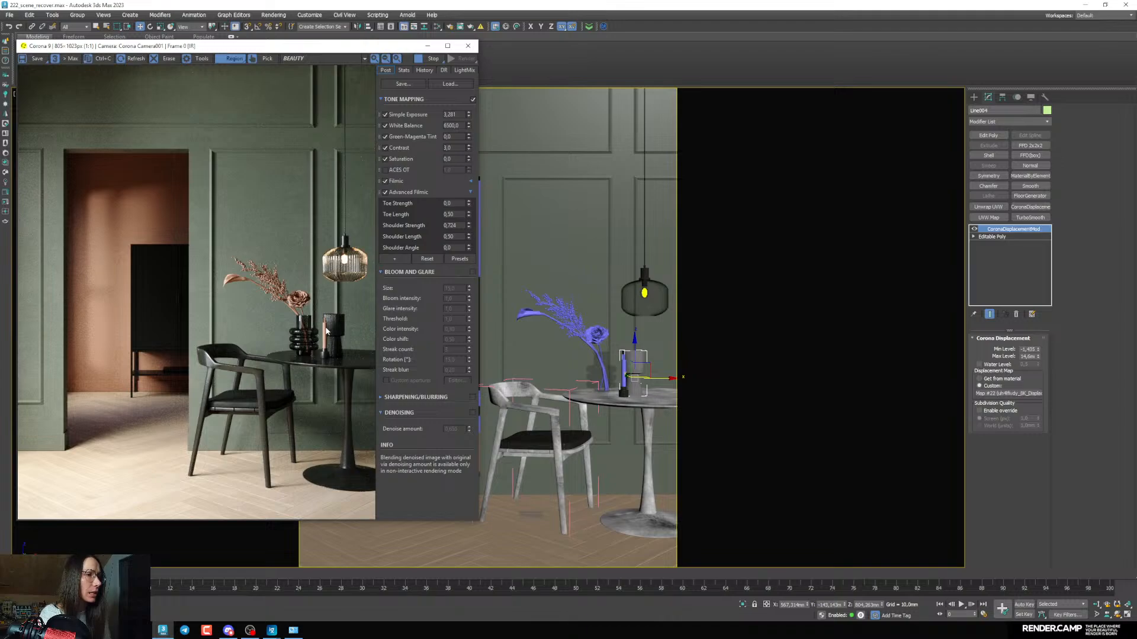
Reopen the material editor and place it beside the candle so the candle and its wick stay accessible in the viewport
scroll(626, 362, "up", 6)
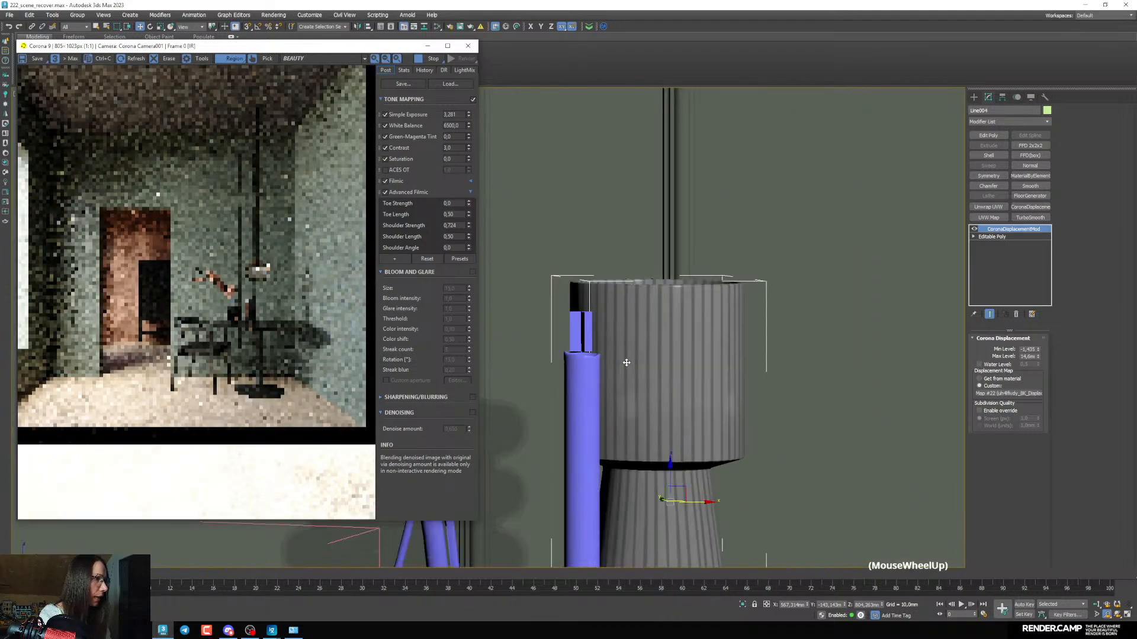
scroll(626, 362, "up", 4)
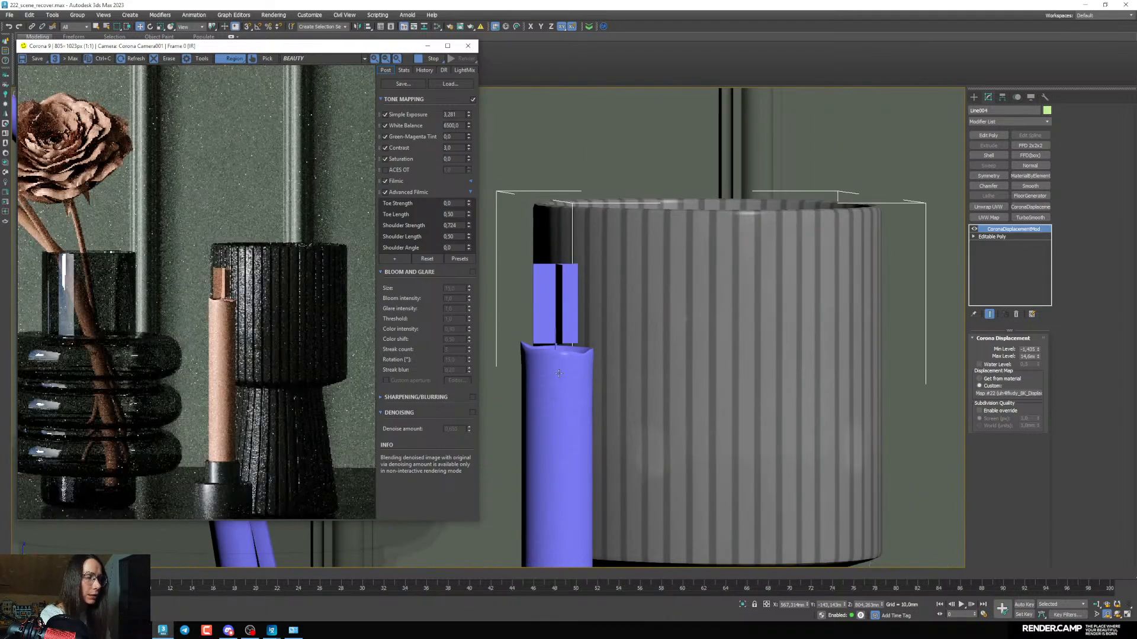
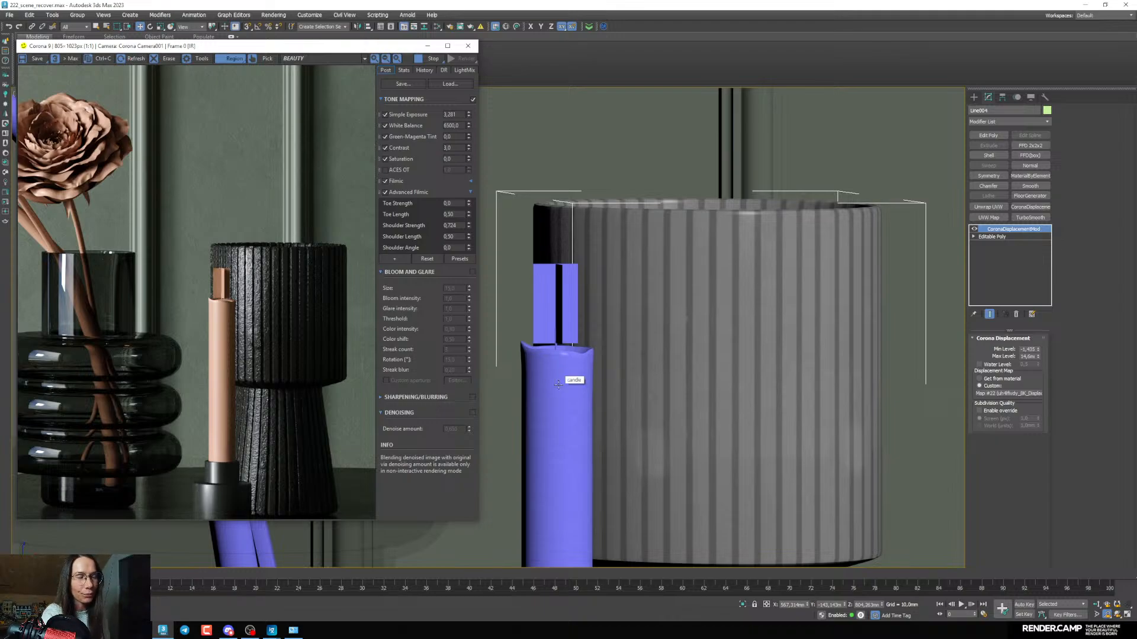
key("m")
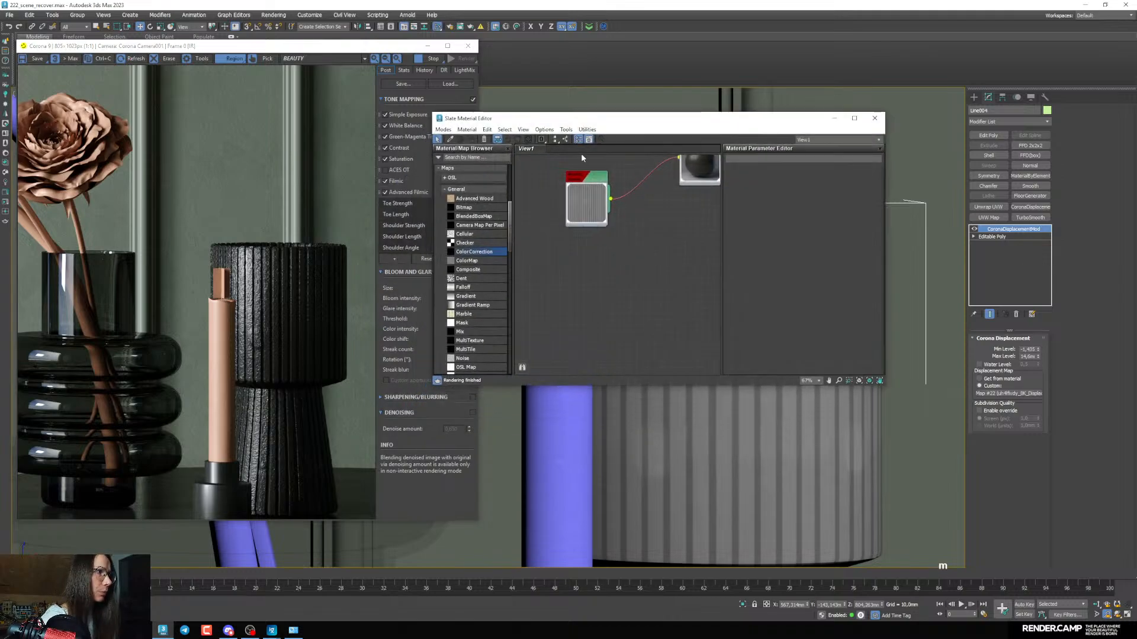
left_click_drag(575, 120, 780, 225)
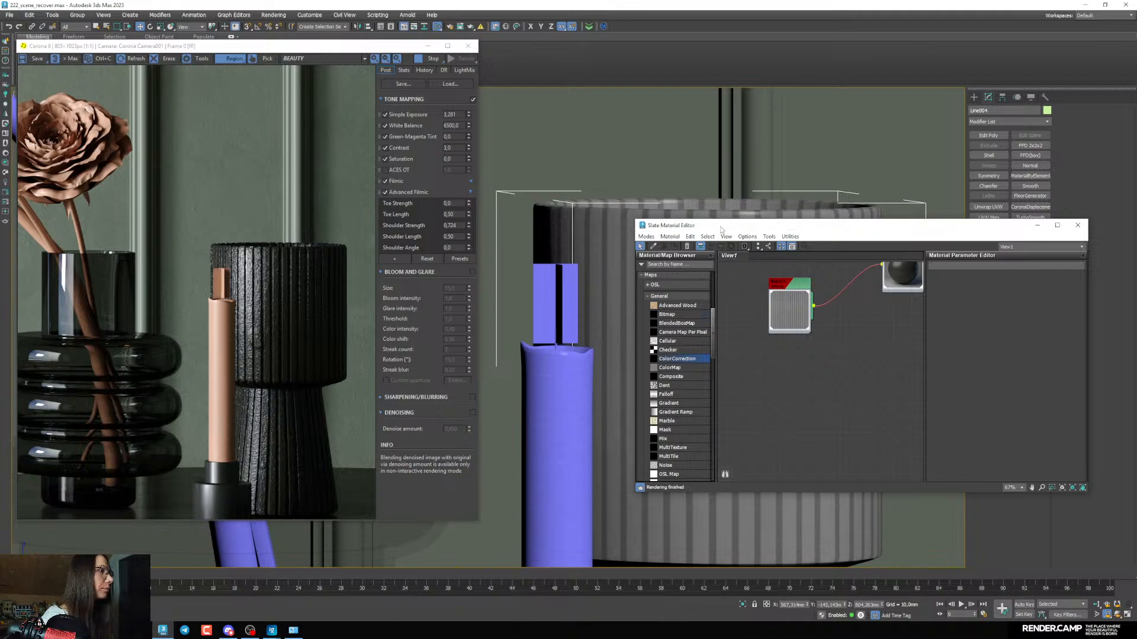
left_click_drag(732, 225, 760, 176)
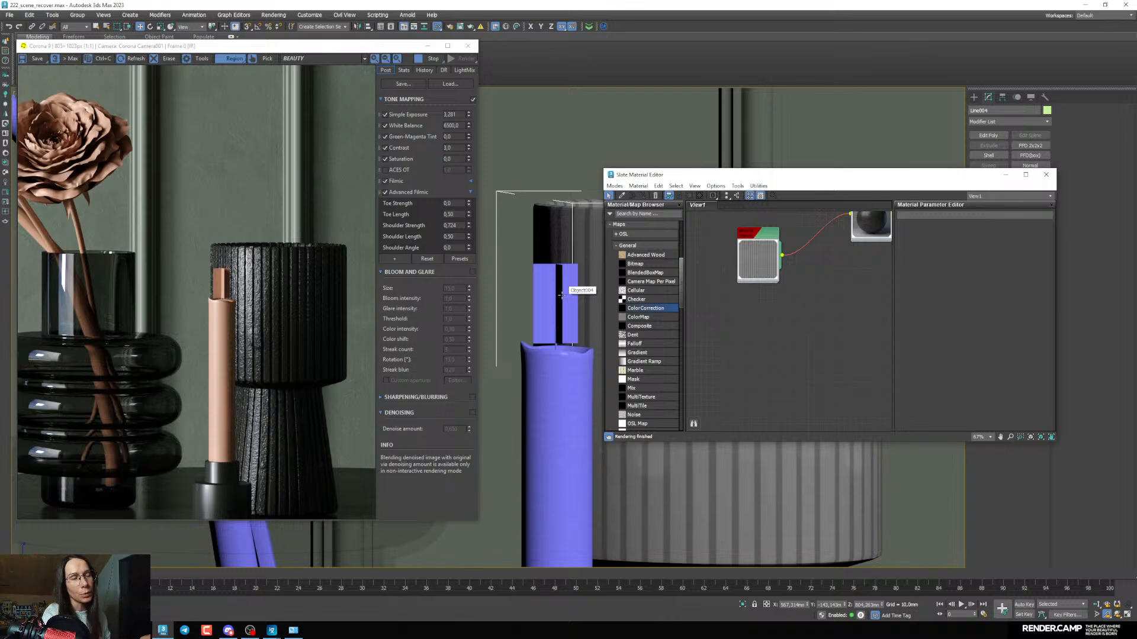
left_click_drag(719, 176, 710, 159)
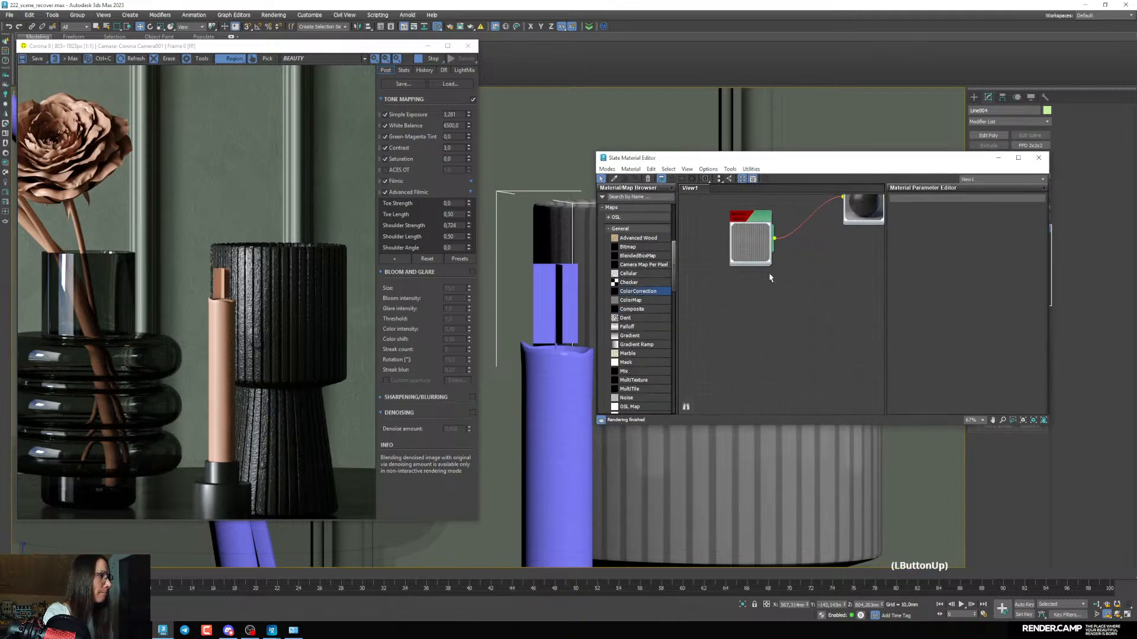
Duplicate the copper-toned CoronaLegacyMtl, disconnect the copy from the shared CoronaNormal map and set it apart from the original
scroll(774, 276, "down", 5)
middle_click_drag(787, 274, 776, 305)
scroll(776, 300, "down", 4)
scroll(771, 320, "up", 2)
scroll(815, 320, "down", 2)
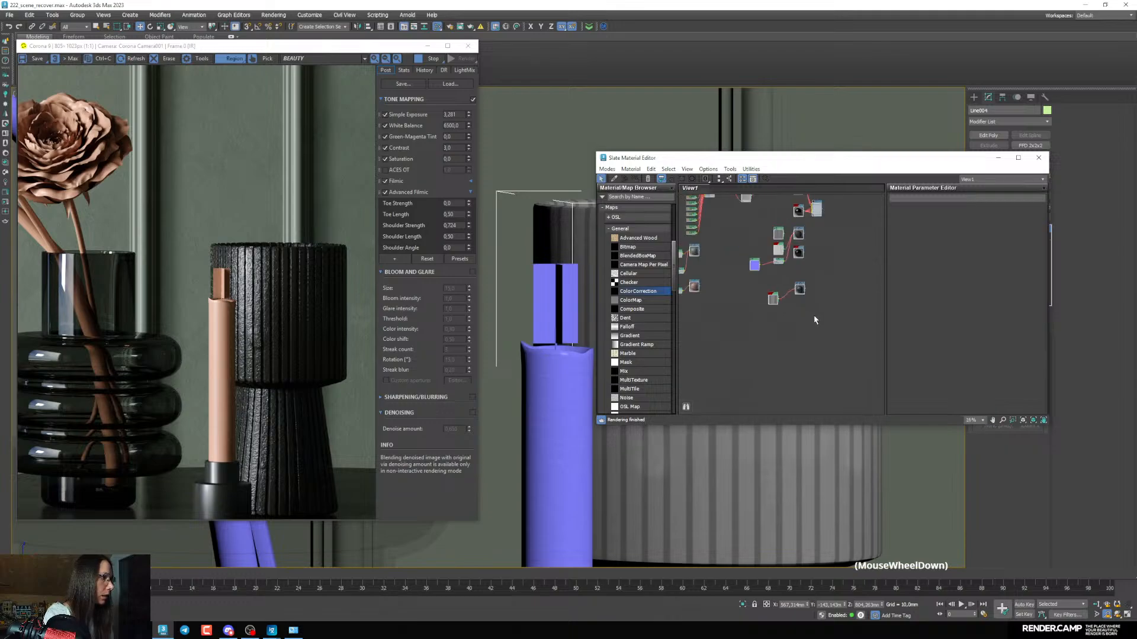
middle_click_drag(699, 296, 767, 296)
scroll(767, 296, "up", 3)
scroll(785, 298, "up", 3)
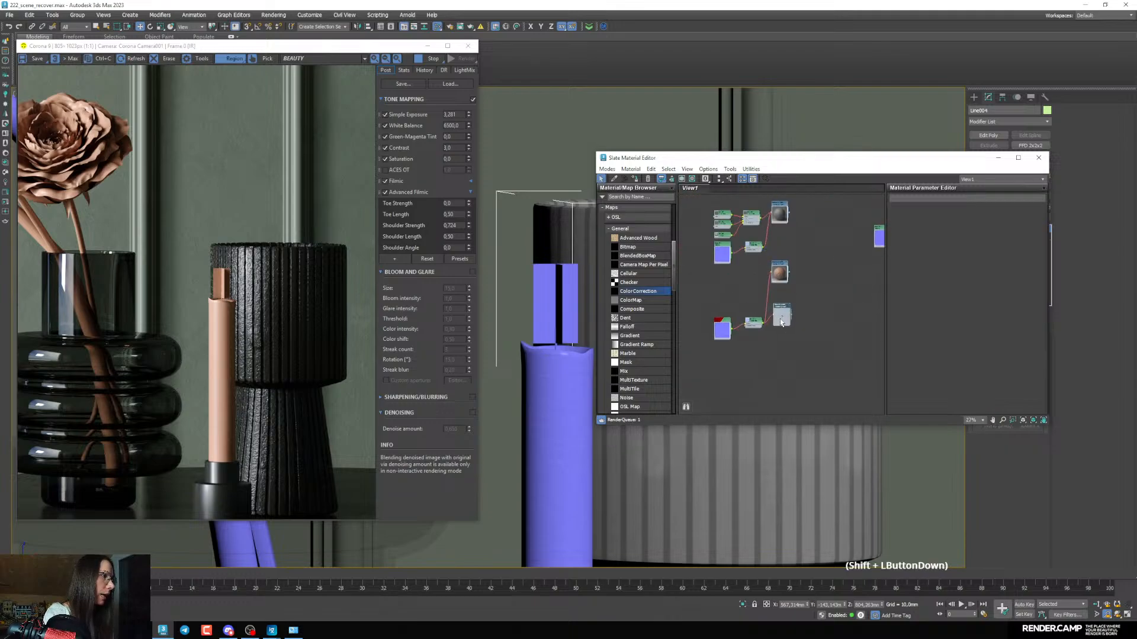
double_click(748, 323)
left_click_drag(748, 323, 735, 276)
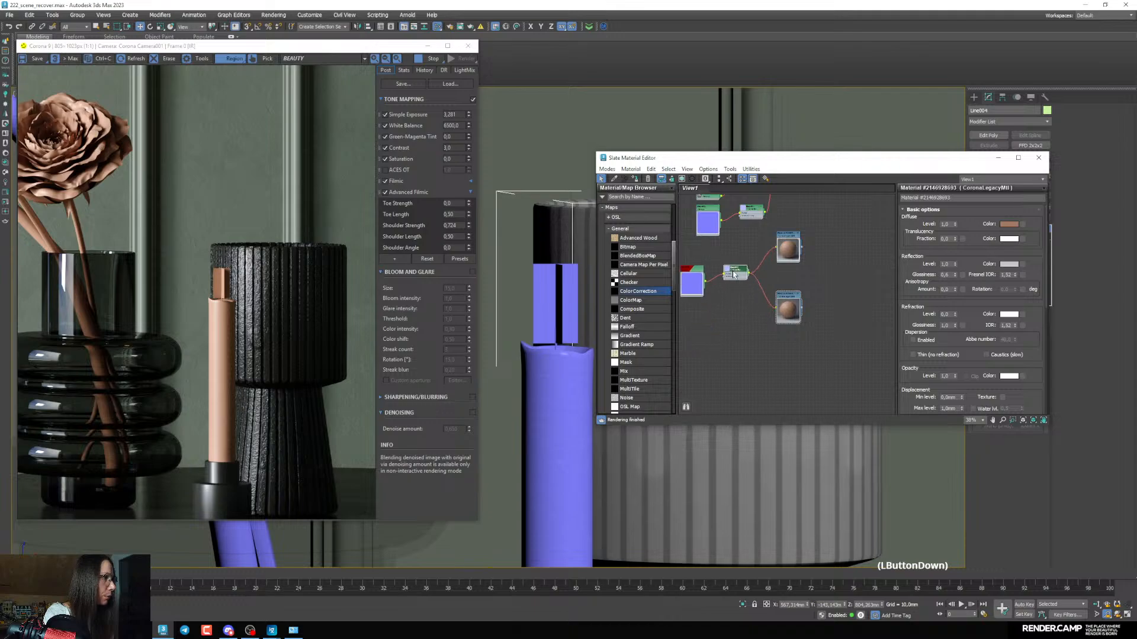
key("Delete")
middle_click_drag(763, 304, 762, 307)
left_click_drag(786, 305, 786, 326)
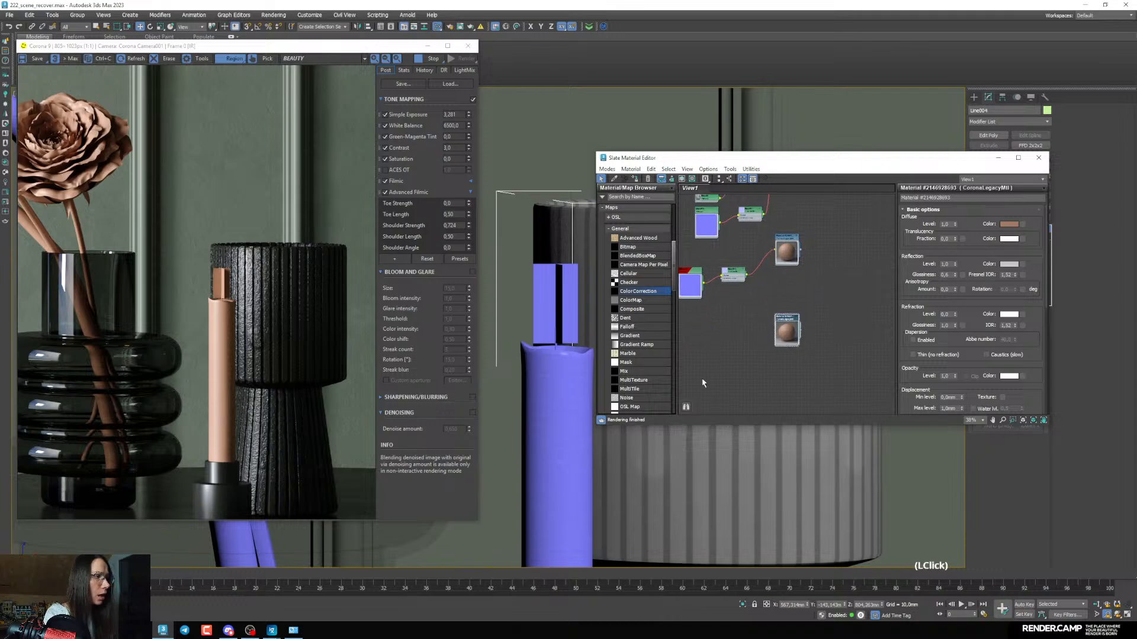
Bring the flame textures tttt33.jpg and tttt34.jpg from the texture folder into the material graph beside the duplicated material
key("alt+Tab")
left_click(263, 450)
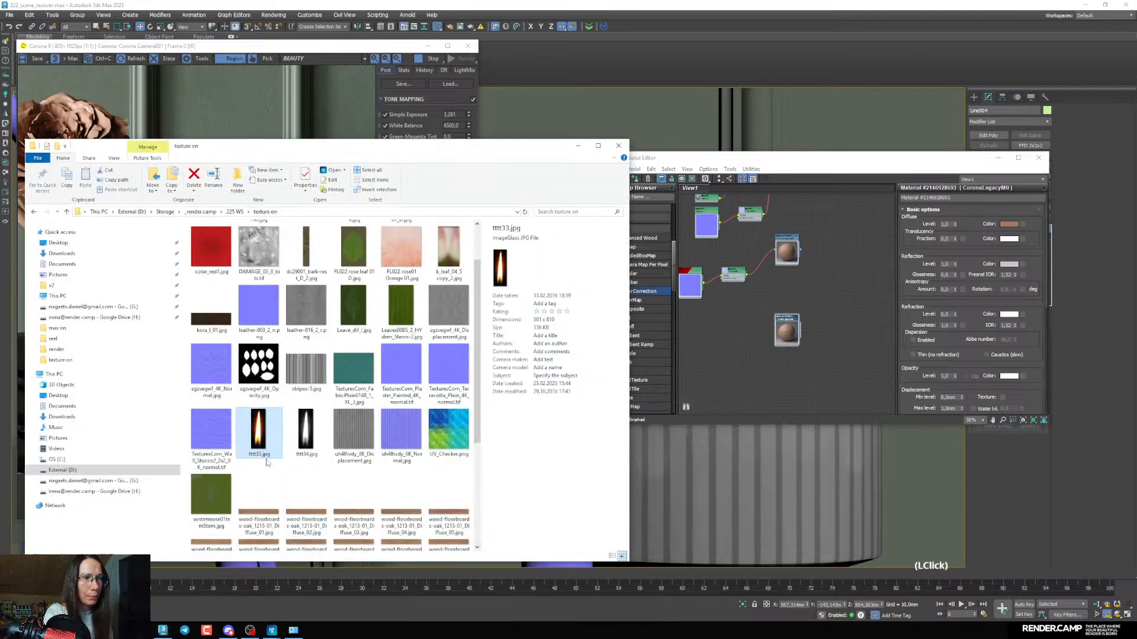
left_click_drag(268, 434, 719, 350)
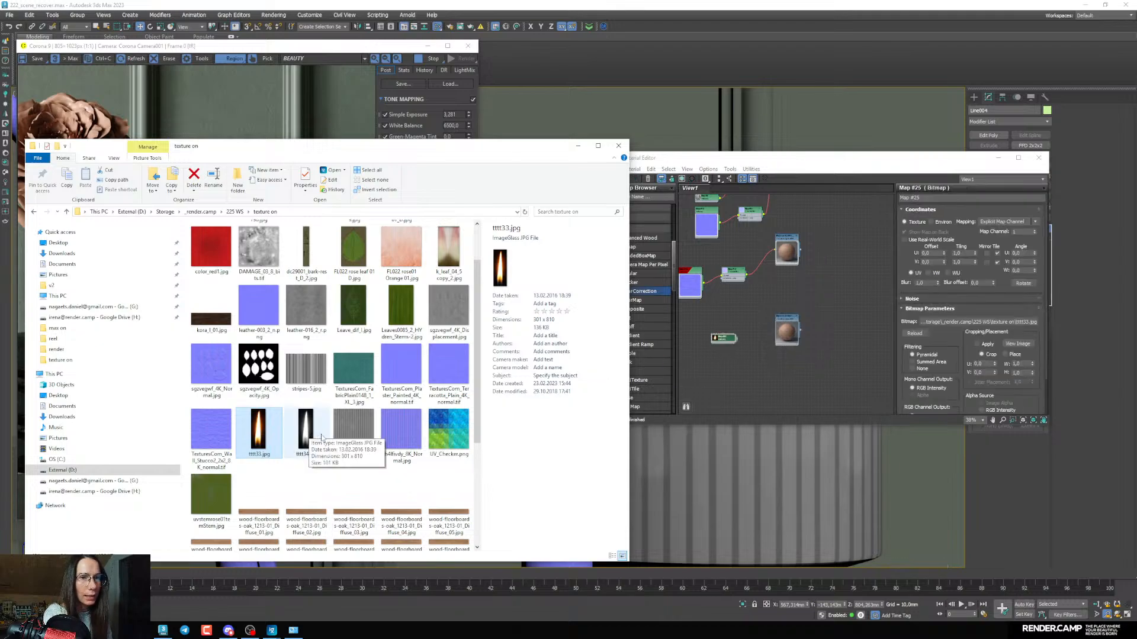
left_click_drag(327, 436, 734, 378)
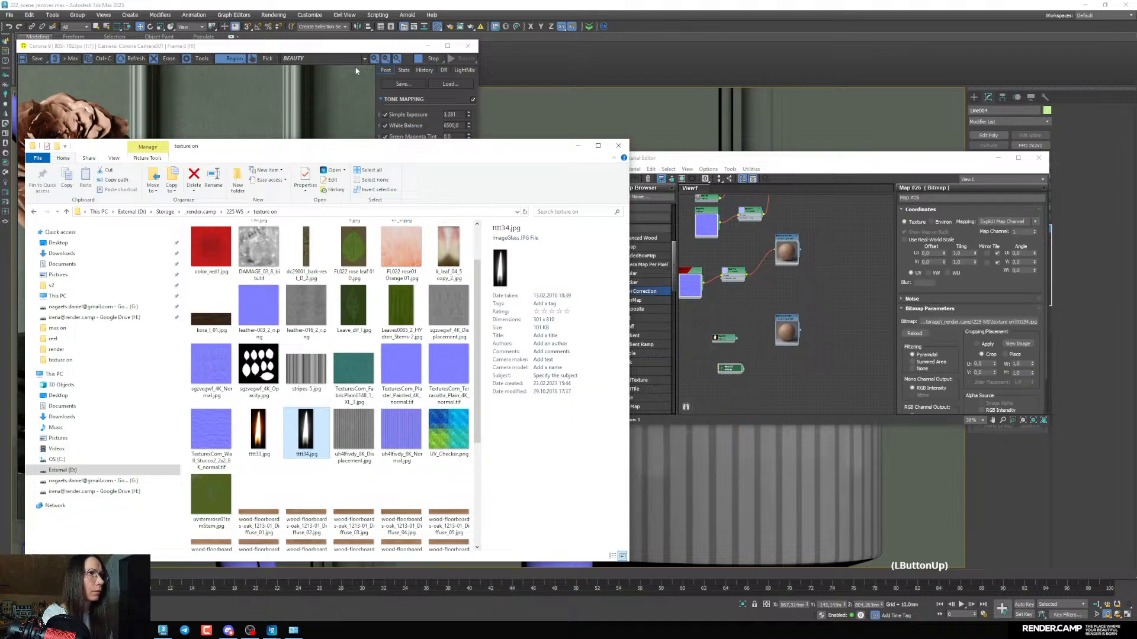
Minimize the render window and restart 2D Pan Zoom Mode in the camera view to frame the candle, then tidy the flame bitmap nodes
left_click(427, 45)
left_click(17, 94)
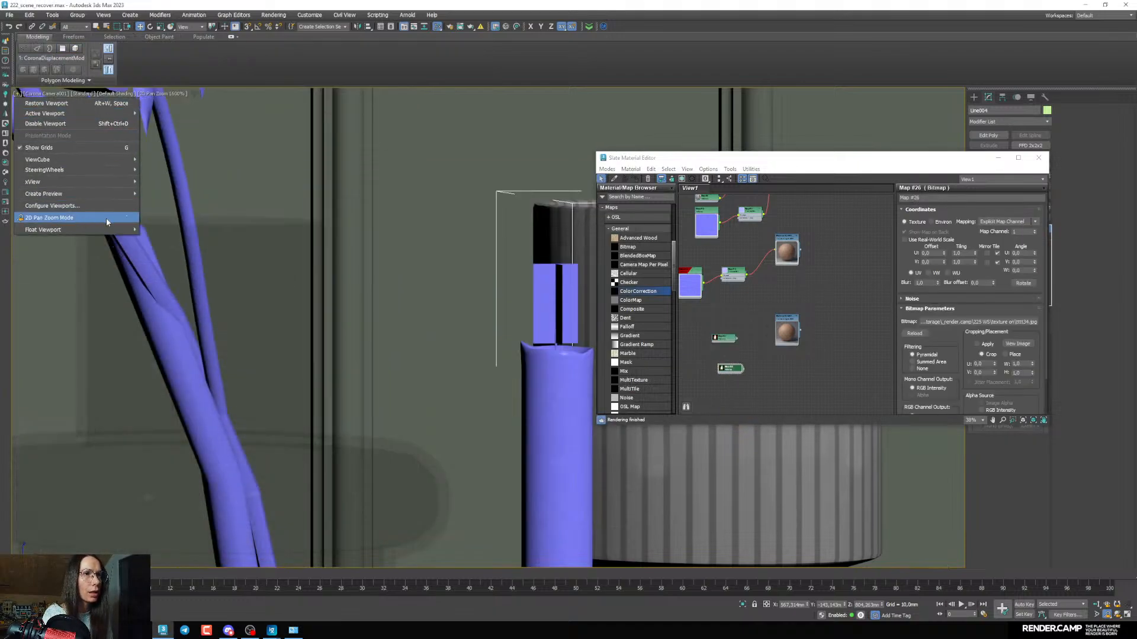
left_click(106, 218)
left_click(17, 93)
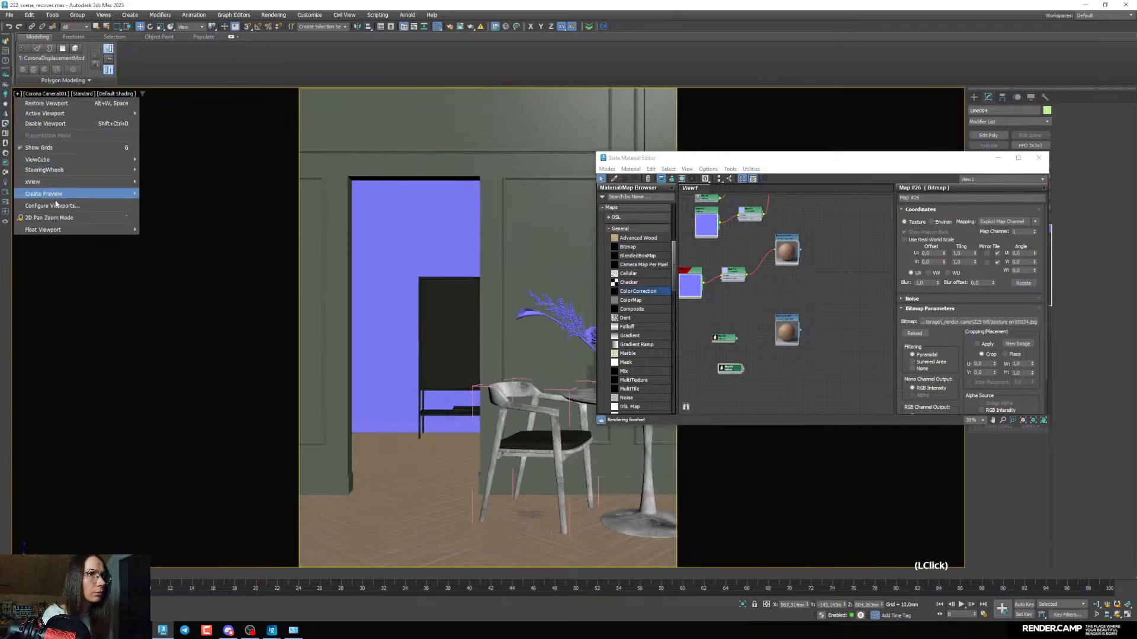
left_click(48, 218)
scroll(506, 372, "up", 4)
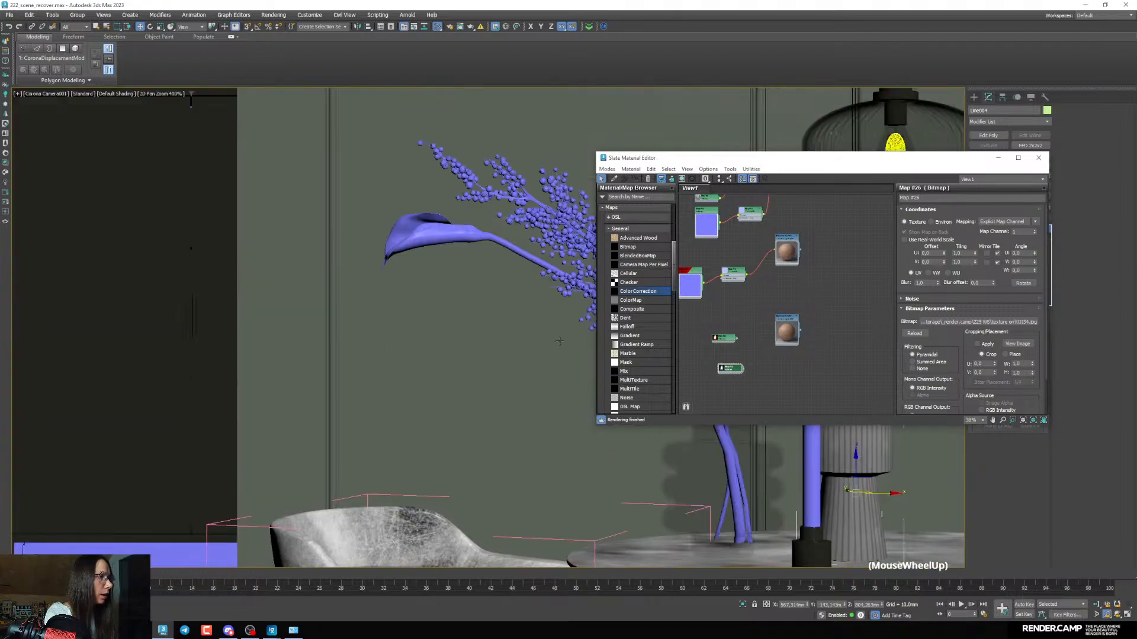
scroll(506, 371, "down", 2)
scroll(506, 372, "up", 4)
middle_click_drag(506, 372, 359, 355)
scroll(358, 355, "up", 1)
scroll(739, 350, "up", 4)
left_click(723, 341)
left_click_drag(722, 340, 728, 338)
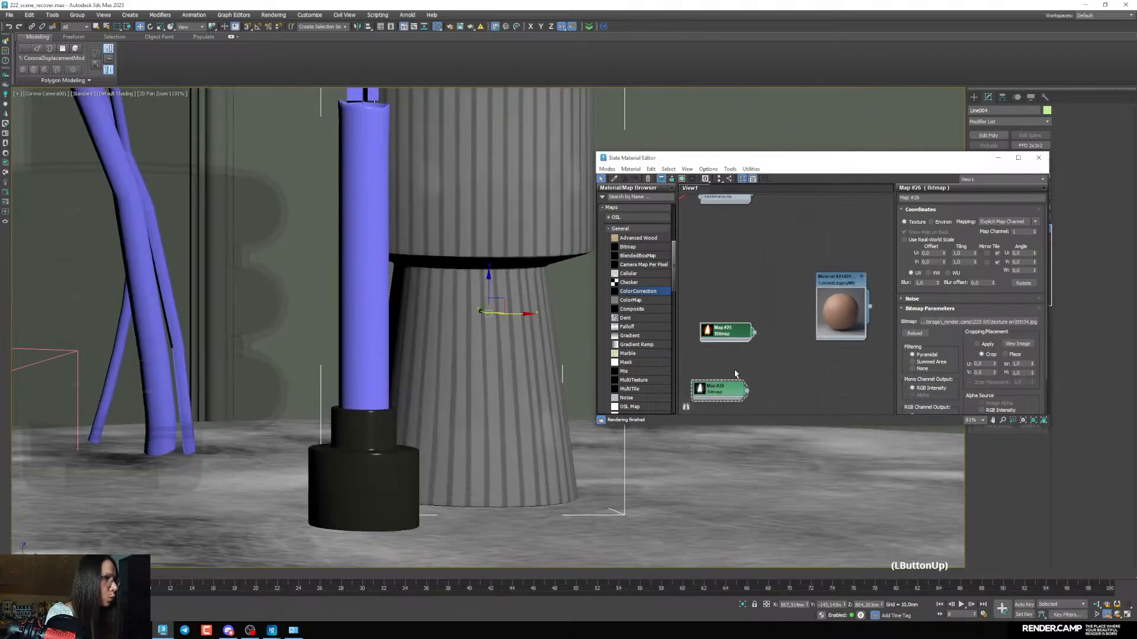
Turn on edged faces, select the crossed flame planes above the candle and assign the duplicated material to them
middle_click_drag(400, 193, 411, 315)
scroll(385, 278, "up", 2)
middle_click_drag(745, 286, 725, 318)
left_click(821, 322)
middle_click_drag(367, 123, 369, 171)
key("F4")
left_click(370, 170)
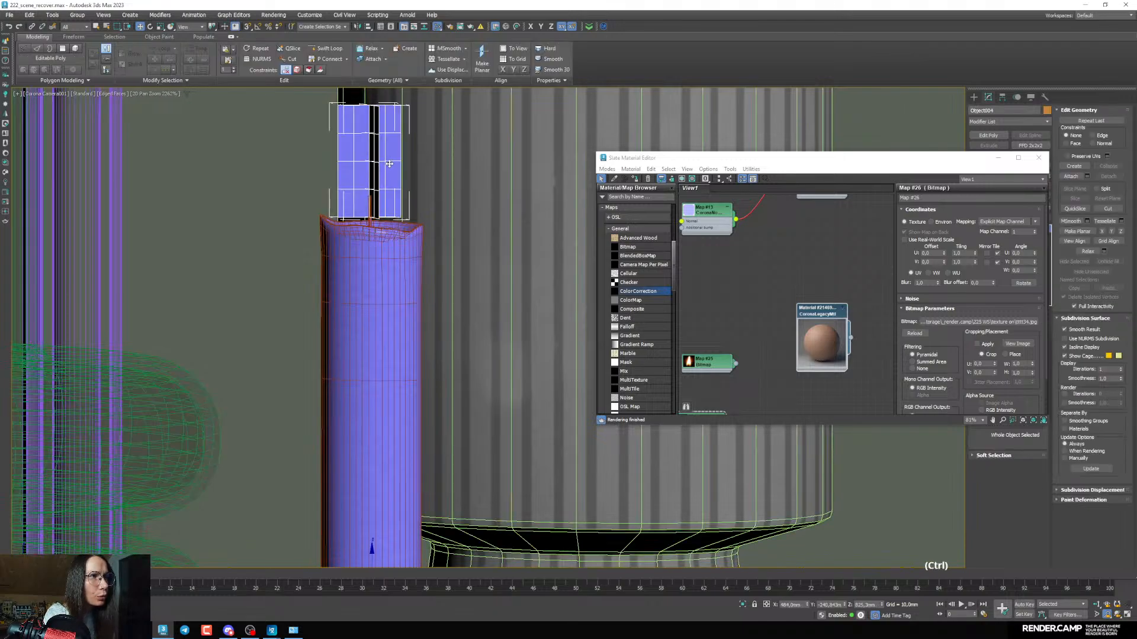
middle_click_drag(391, 208, 393, 263)
scroll(393, 263, "up", 1)
middle_click_drag(846, 340, 850, 343)
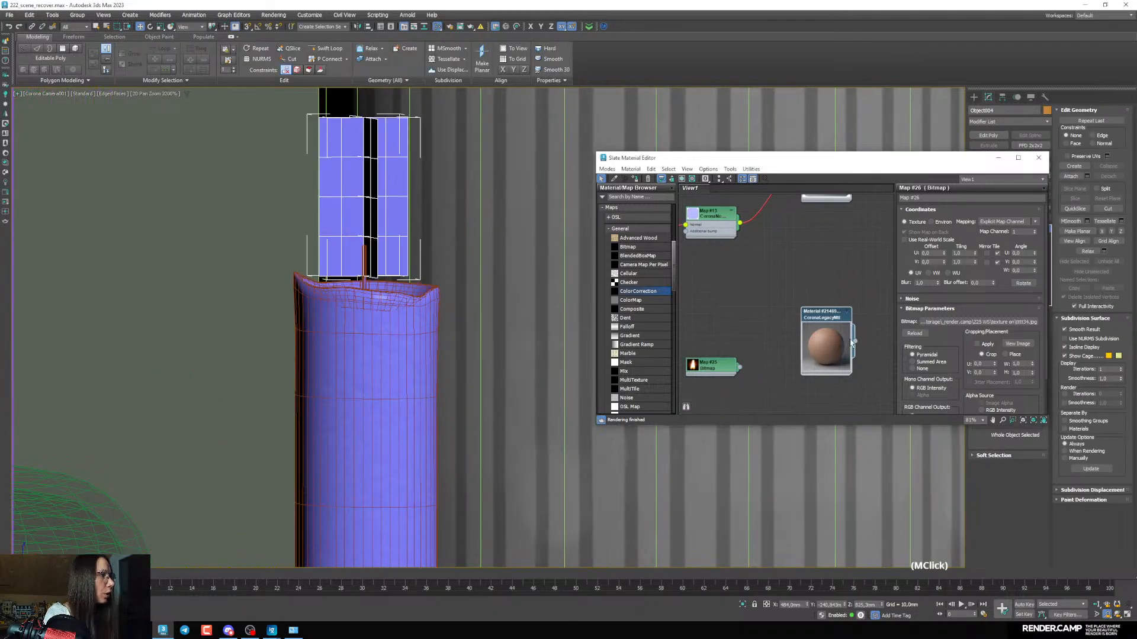
double_click(830, 315)
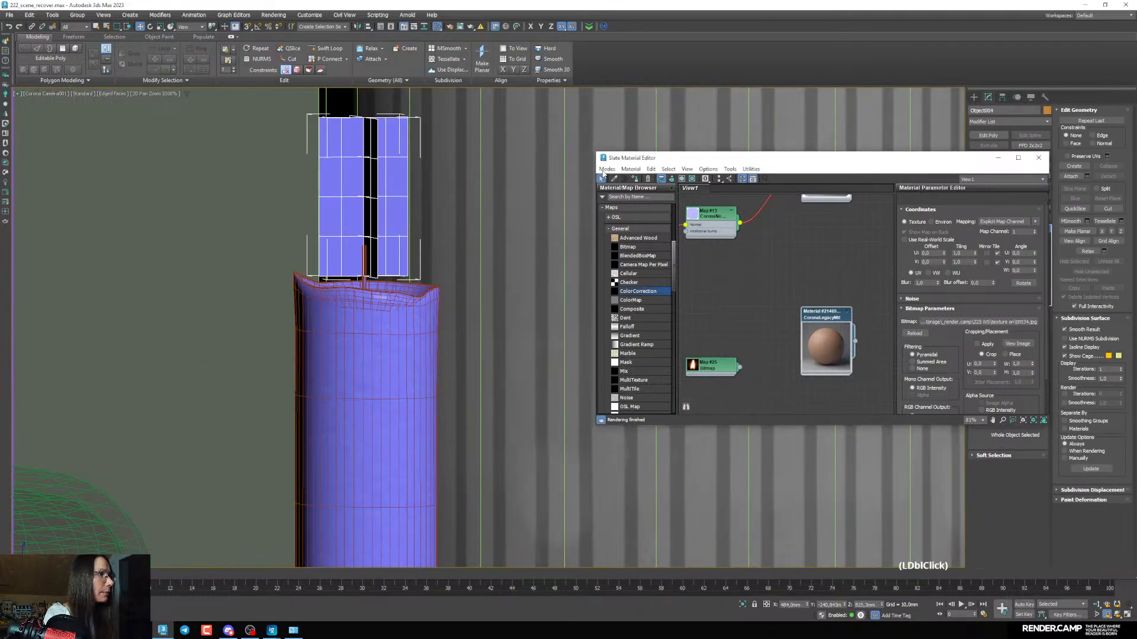
left_click(634, 179)
Connect the tttt33.jpg bitmap to the flame material's diffuse color, show it in the viewport and restore the render window
middle_click_drag(724, 350, 746, 293)
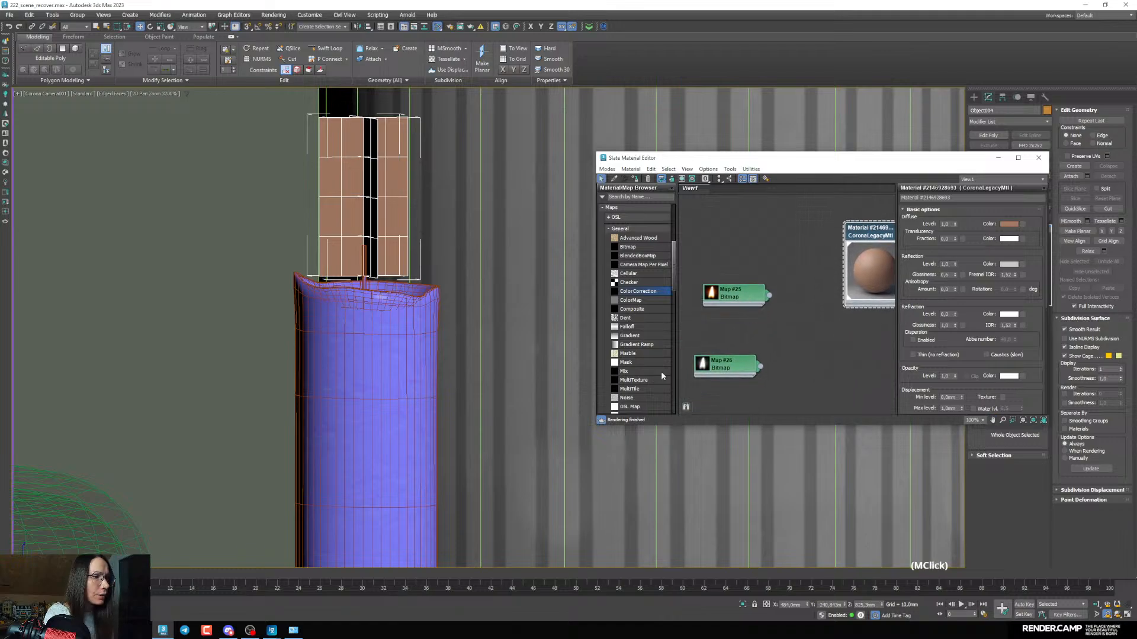
middle_click_drag(782, 345, 782, 290)
scroll(788, 277, "down", 1)
left_click_drag(766, 259, 833, 271)
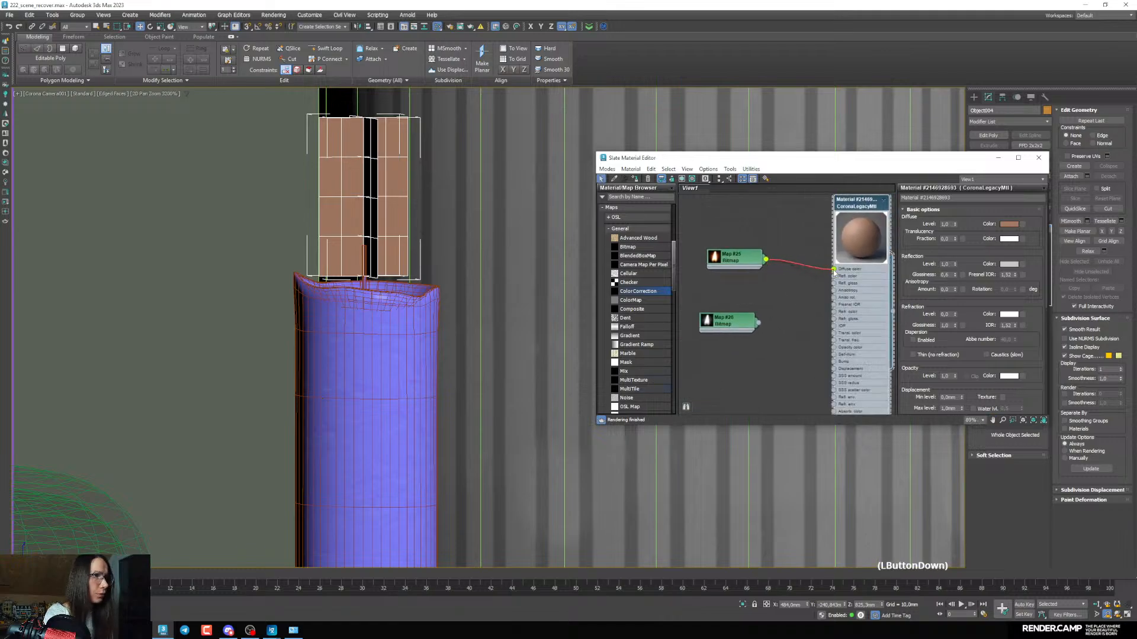
right_click(753, 260)
left_click(776, 340)
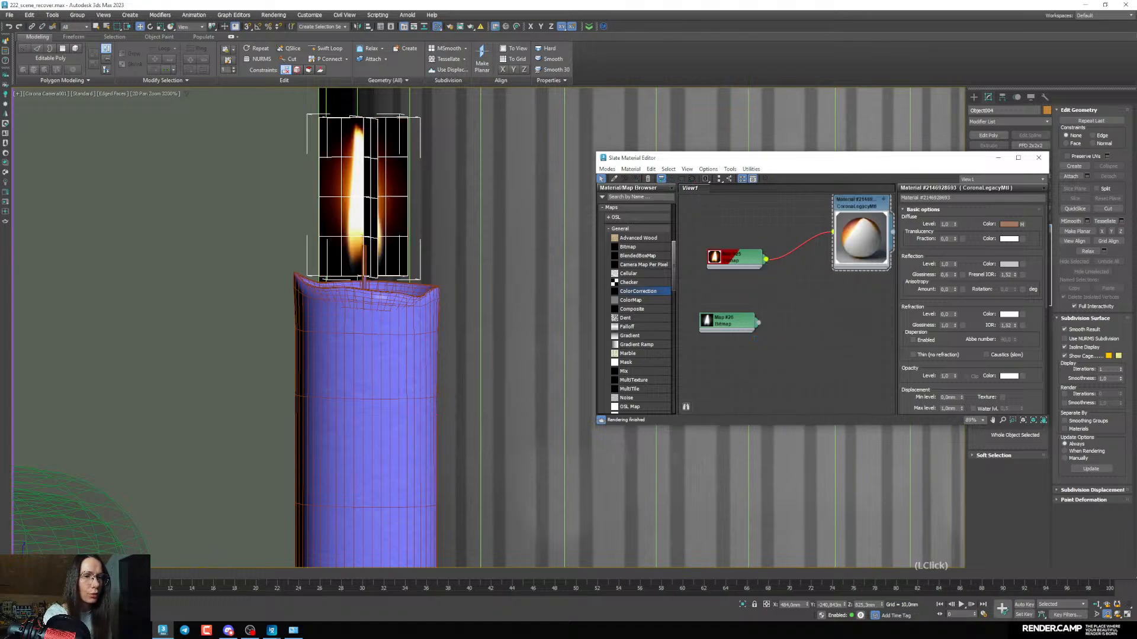
left_click(57, 613)
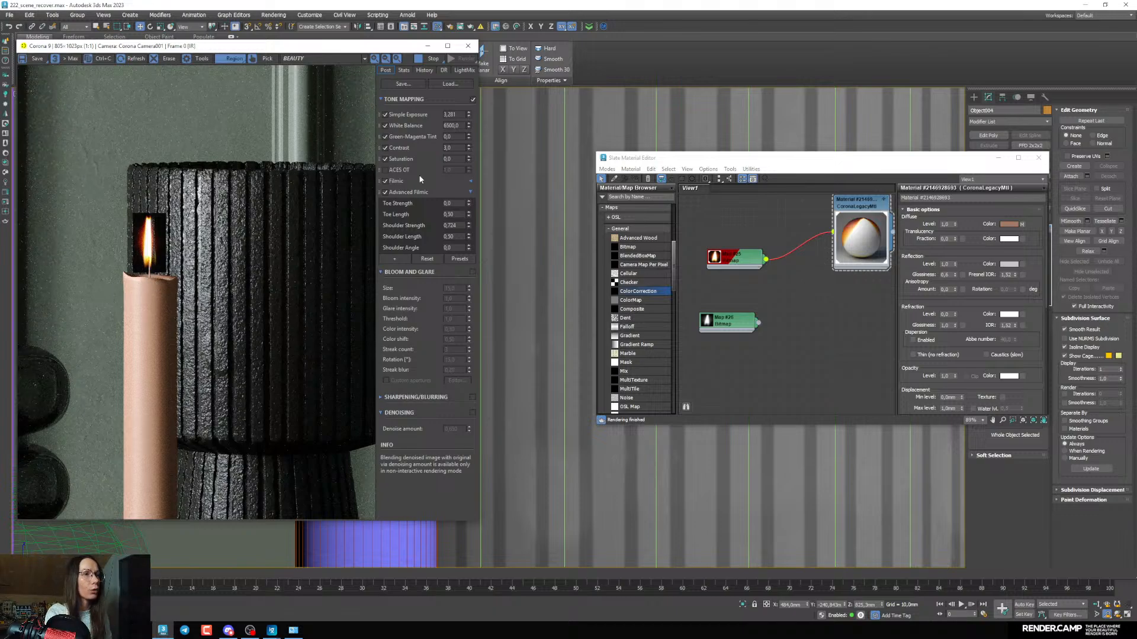
Arrange the flame bitmap nodes with an enlarged color flame preview and connect the black-and-white tttt34.jpg to the flame material's opacity
scroll(770, 346, "down", 3)
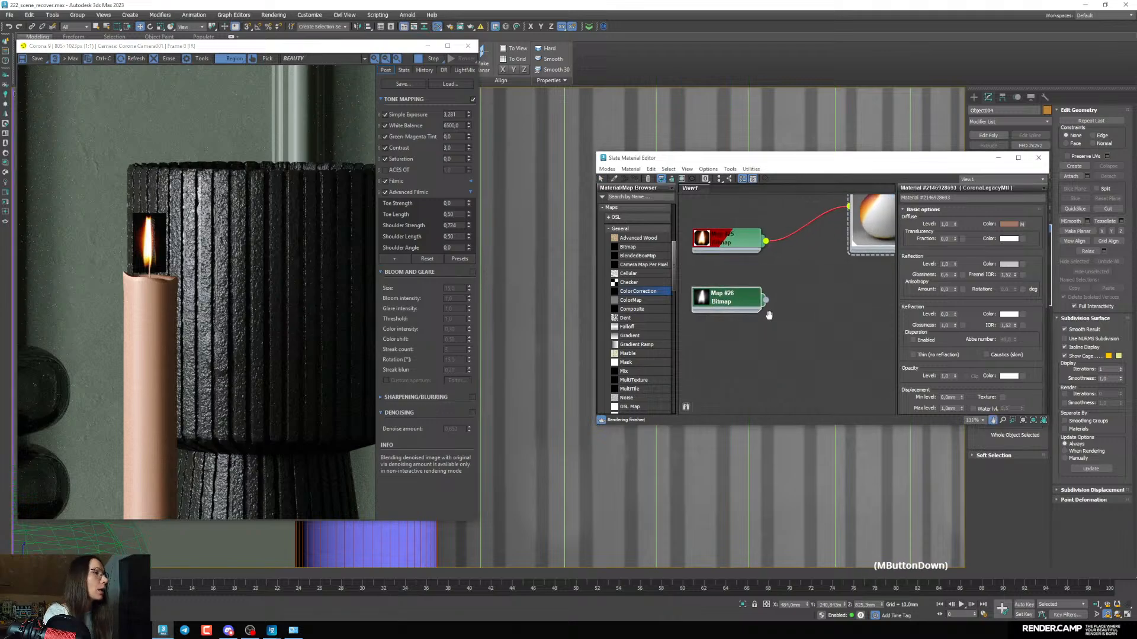
middle_click_drag(758, 321, 749, 300)
left_click_drag(725, 287, 724, 280)
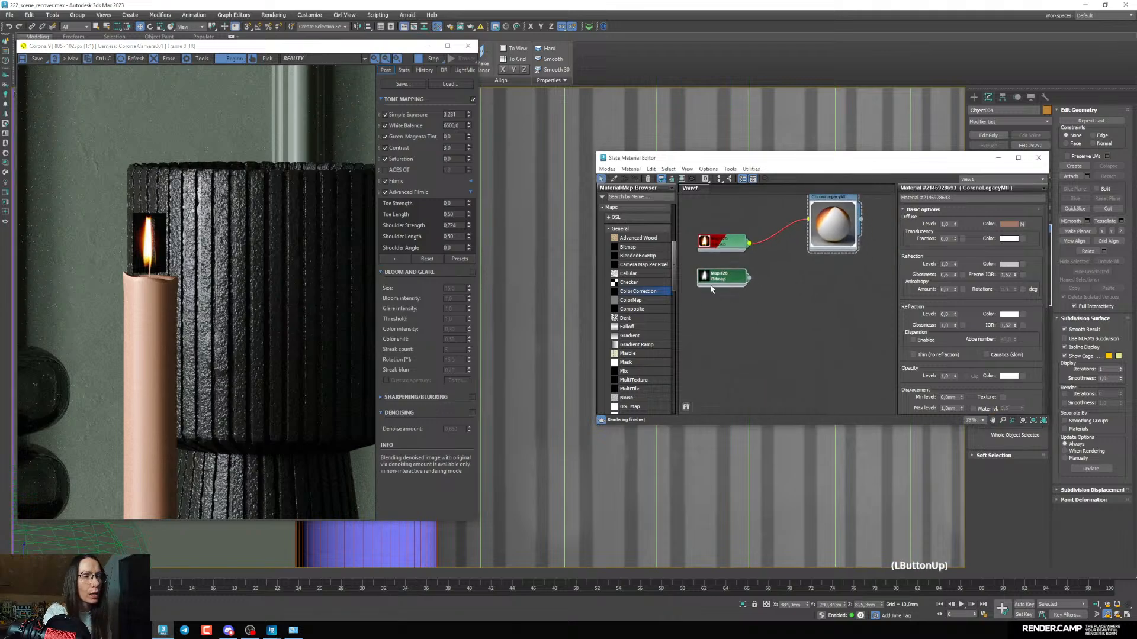
double_click(706, 243)
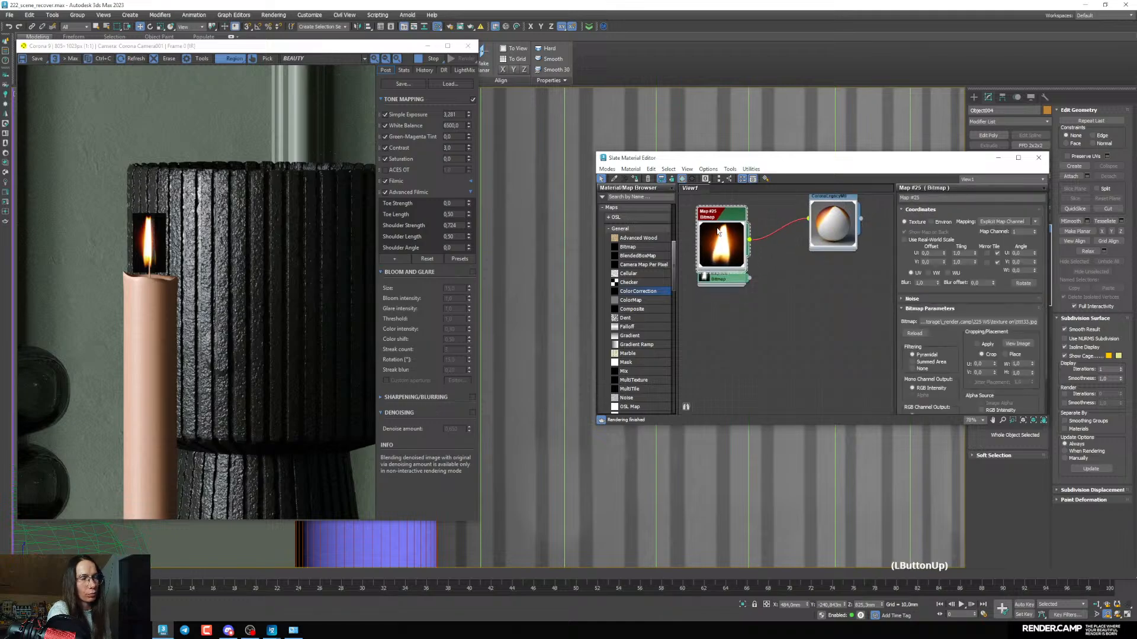
left_click_drag(720, 239, 720, 218)
middle_click_drag(735, 255, 733, 289)
left_click_drag(721, 268, 721, 277)
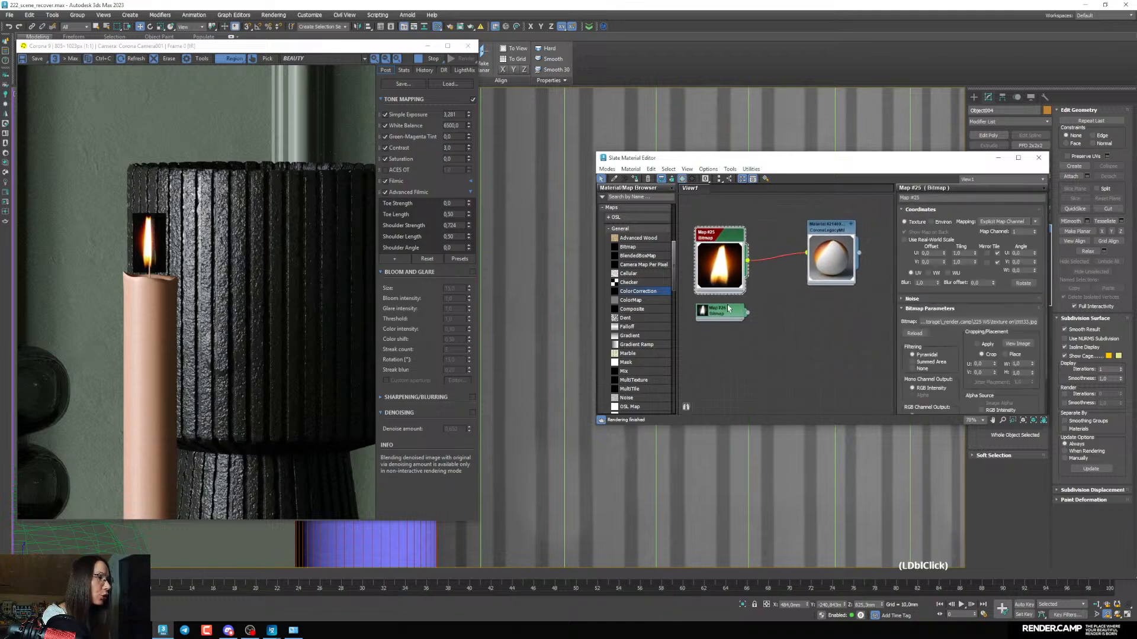
left_click_drag(748, 313, 791, 321)
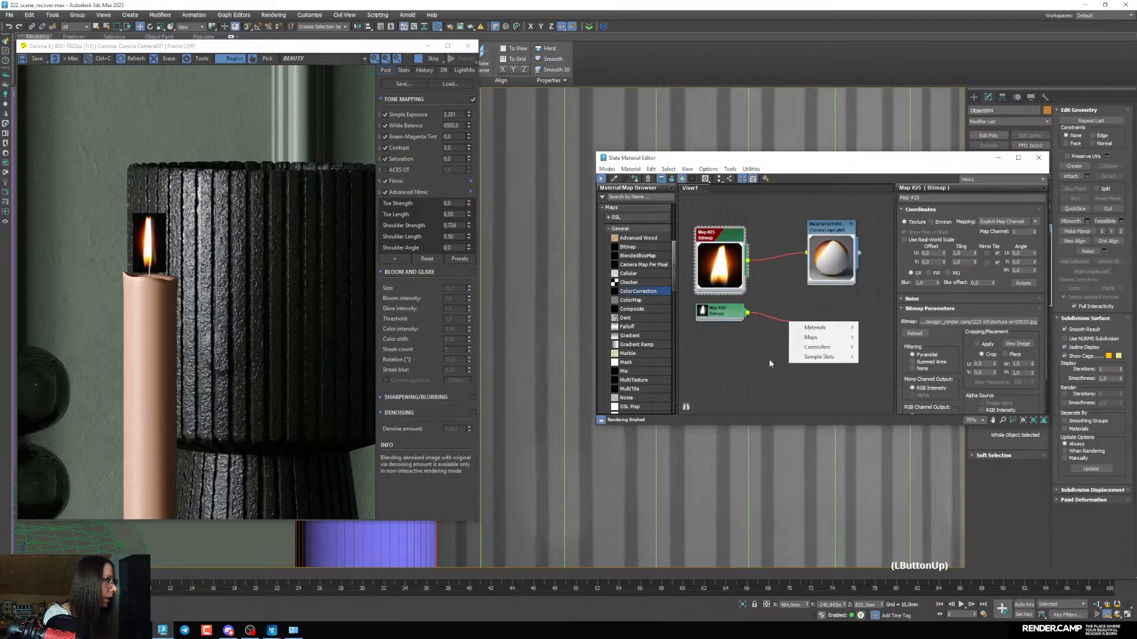
middle_click(763, 371)
middle_click_drag(763, 373, 756, 304)
left_click_drag(740, 245, 799, 297)
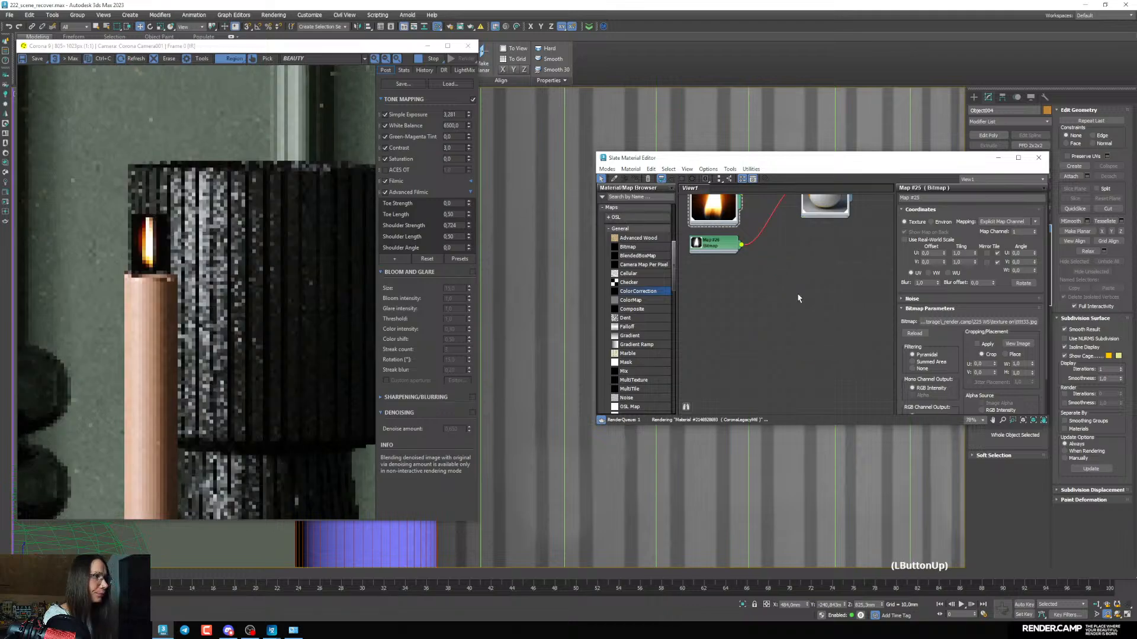
middle_click_drag(779, 294, 782, 345)
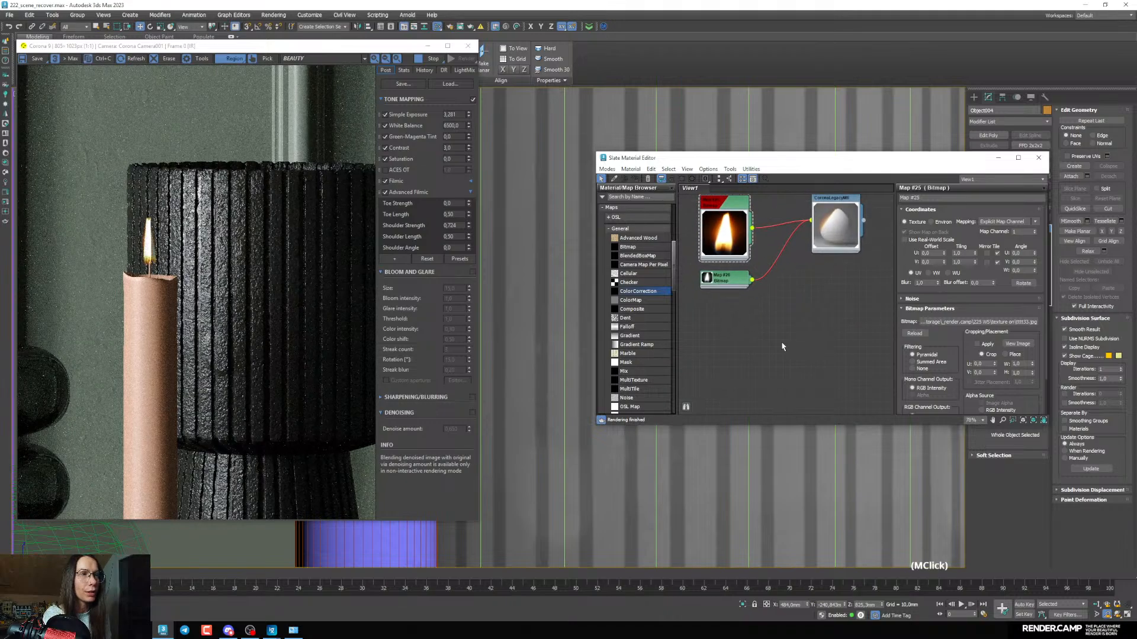
scroll(789, 358, "down", 1)
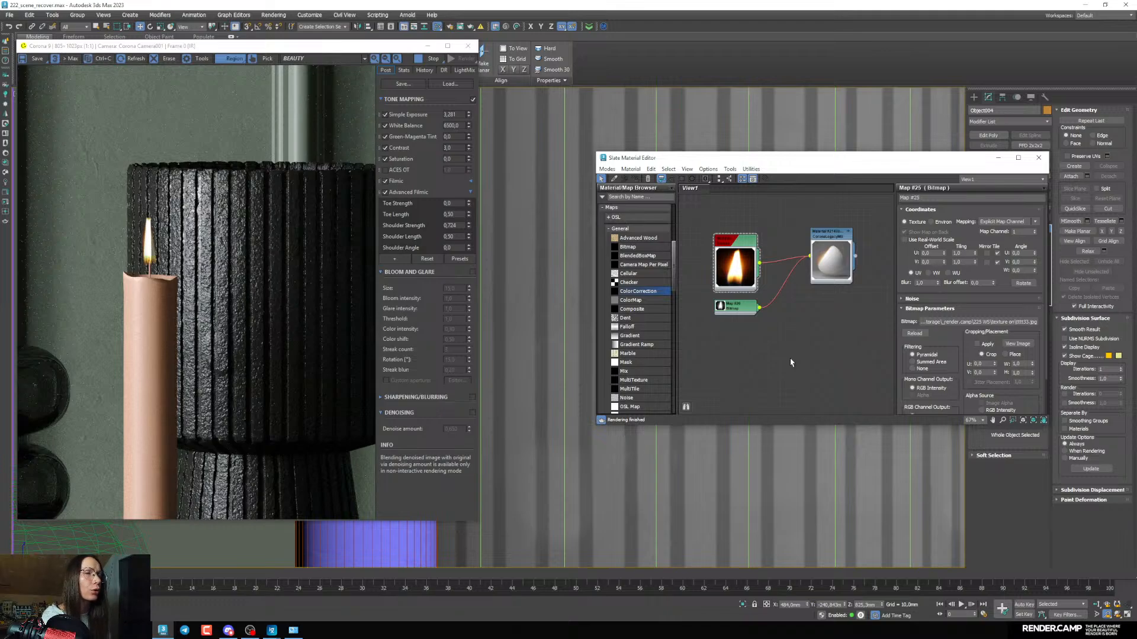
Connect the color flame bitmap tttt33.jpg to the flame material's self-illumination as well
middle_click_drag(765, 308, 755, 291)
left_click_drag(737, 246, 826, 265)
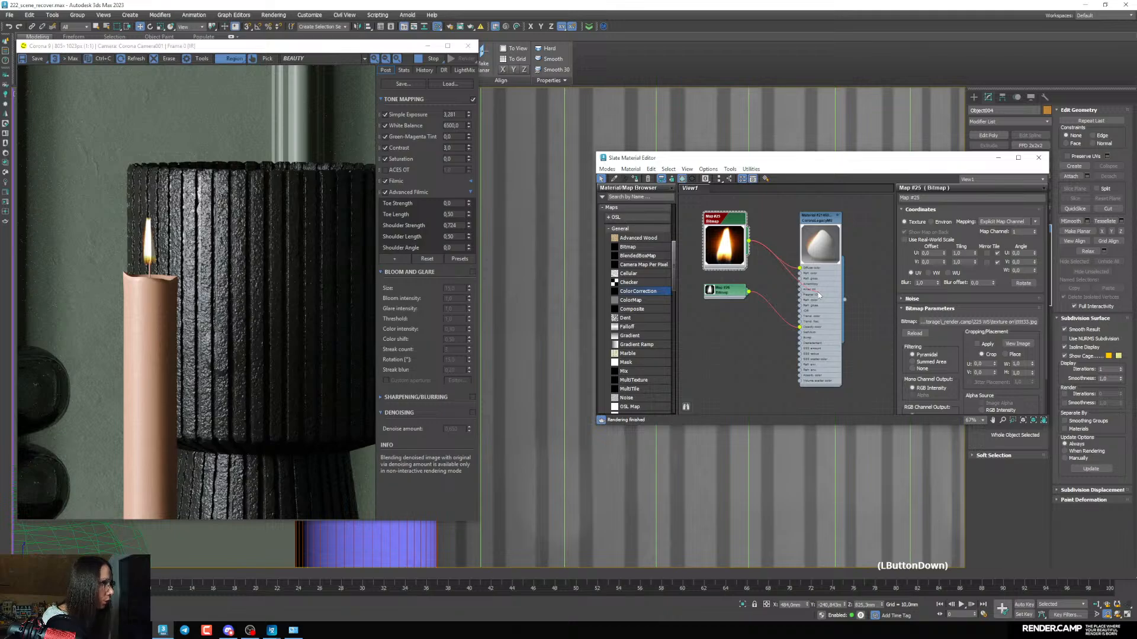
left_click_drag(749, 240, 804, 333)
scroll(768, 332, "up", 1)
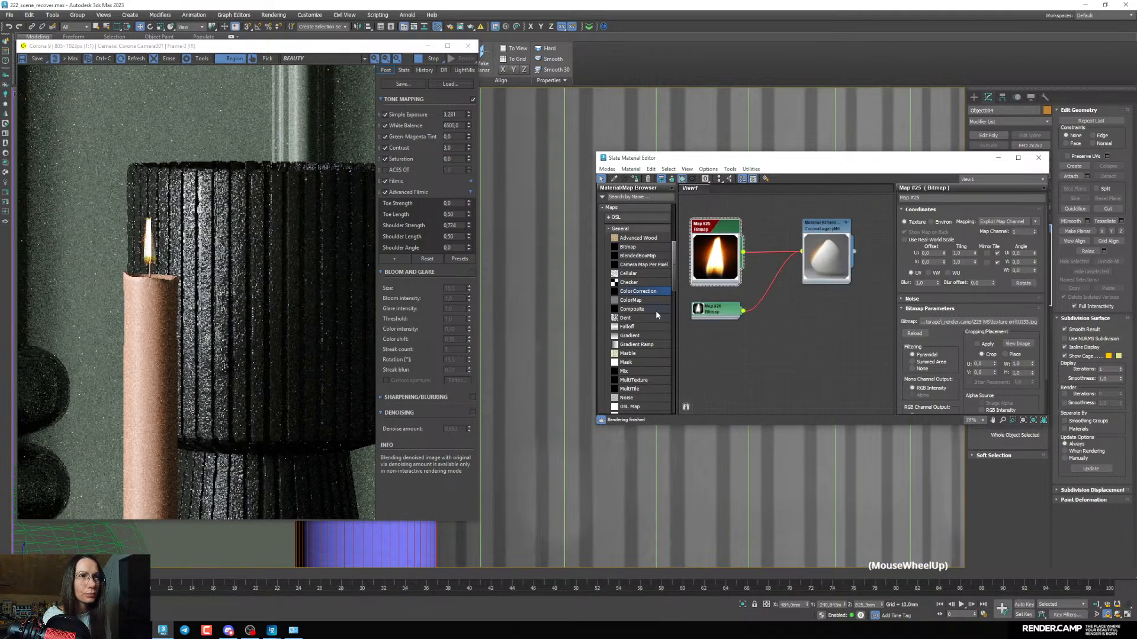
Set the self-illumination multiplier of the flame material to 1 in its advanced options
middle_click_drag(805, 249, 808, 265)
double_click(828, 247)
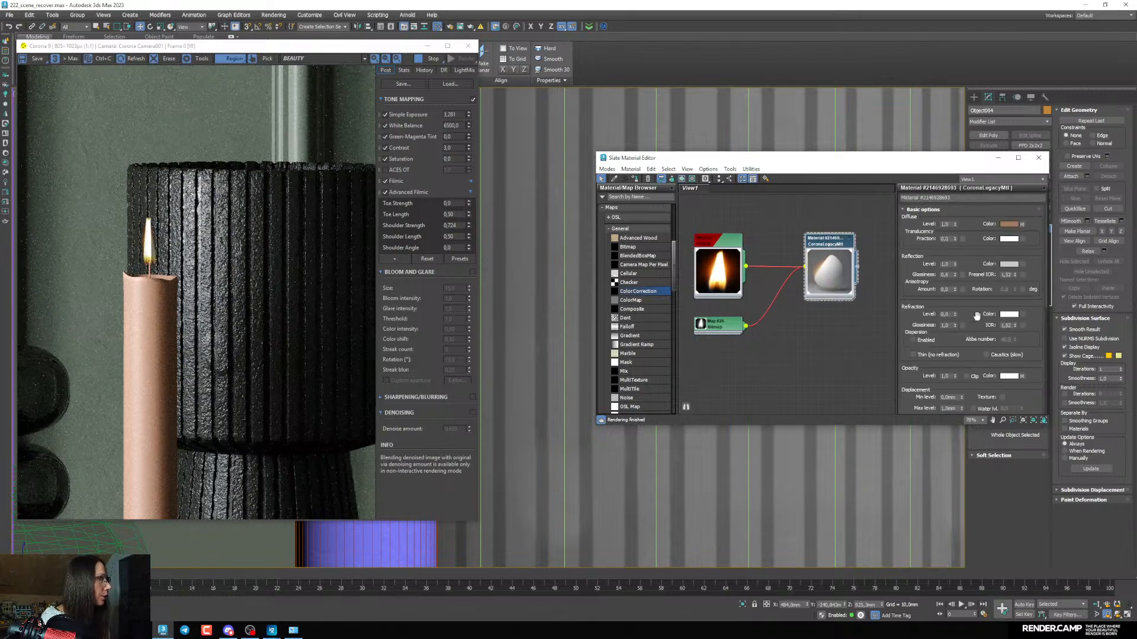
left_click_drag(977, 315, 959, 270)
left_click_drag(915, 343, 909, 273)
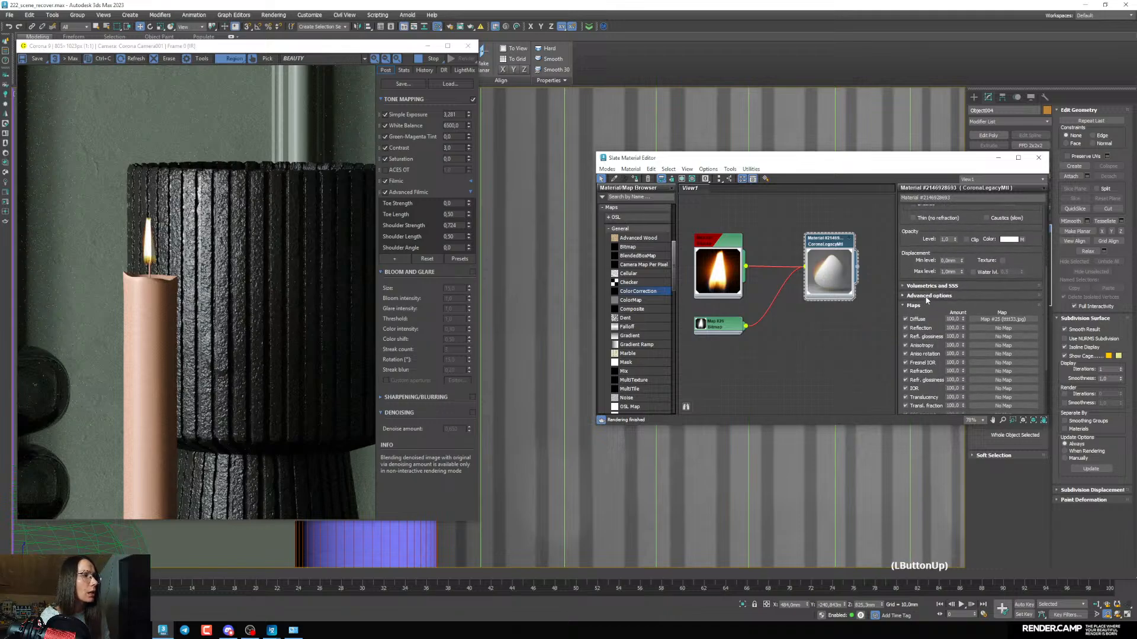
left_click(928, 296)
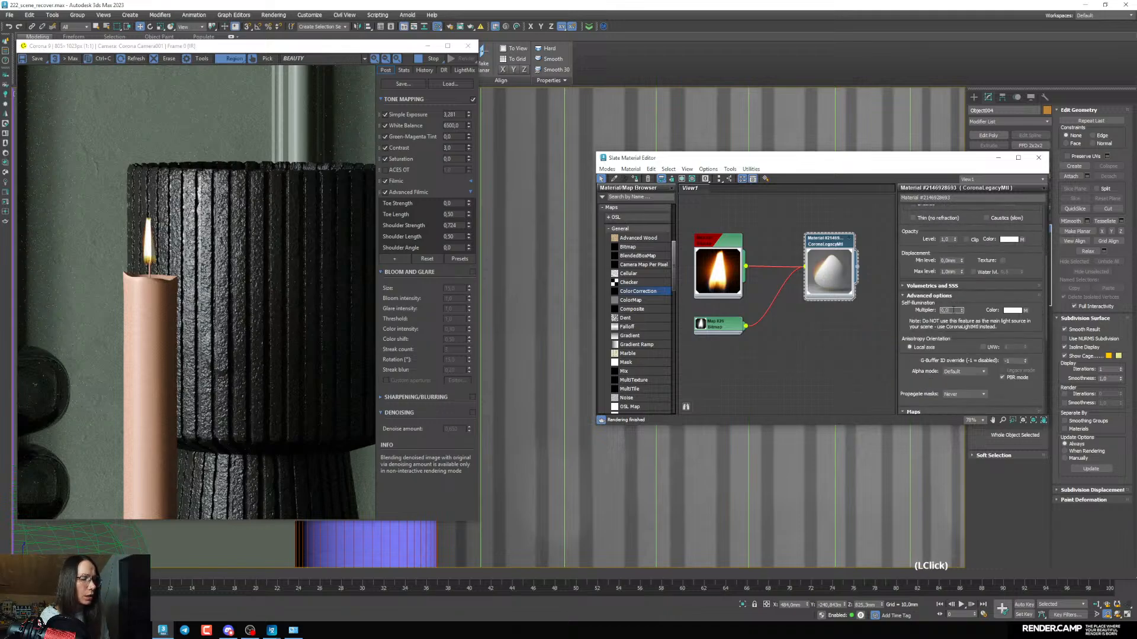
key("BackSpace")
type("1")
key("Return")
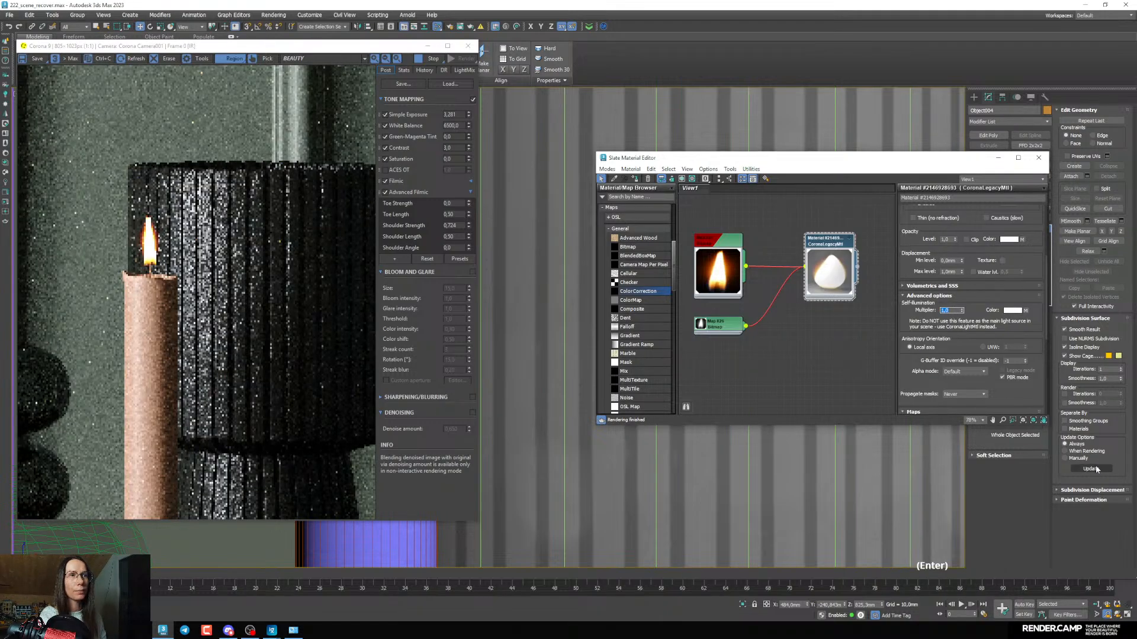
Draw a render region around the candle and dark vase, and move the material editor aside while framing the candle in the viewport
scroll(482, 343, "down", 1)
right_click(519, 300)
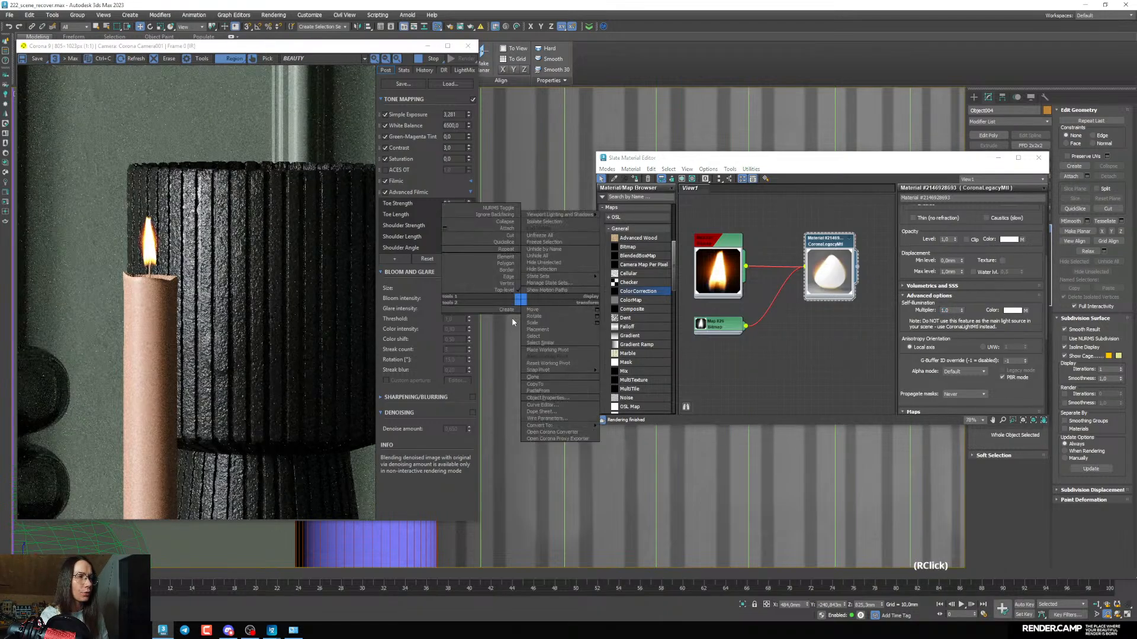
right_click(511, 320)
key("grave")
left_click_drag(307, 298, 349, 342)
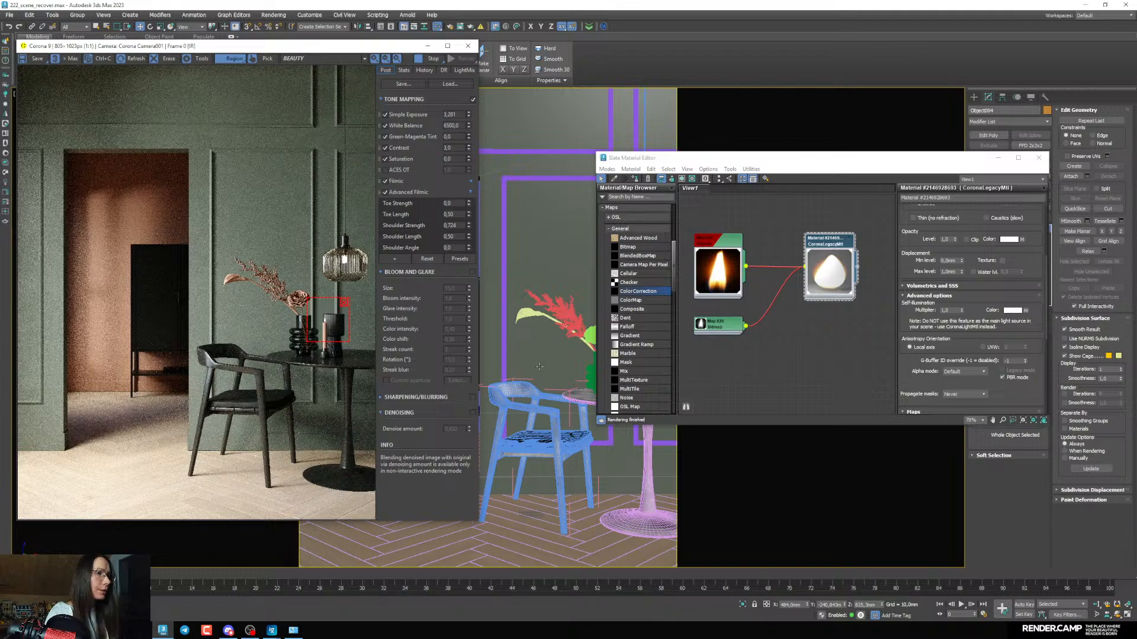
scroll(662, 293, "up", 1)
mouse_move(732, 165)
left_mouse_down()
mouse_move(817, 167)
mouse_move(718, 179)
left_mouse_up()
scroll(605, 317, "up", 6)
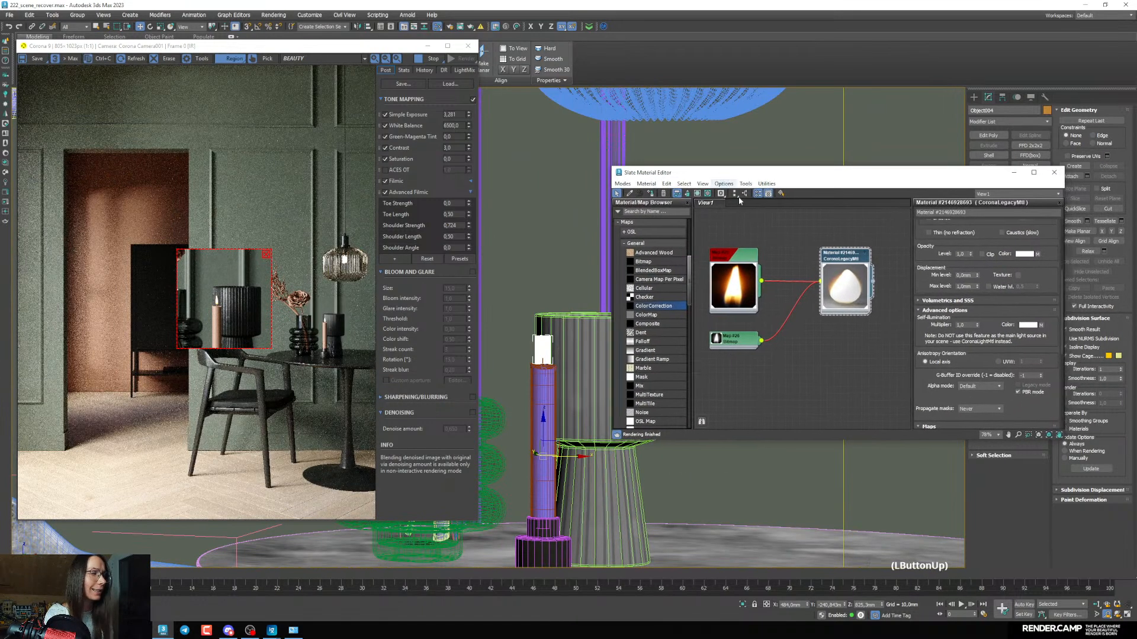
Set the flame material's self-illumination multiplier to 0.7 and put the material editor away
left_click(962, 324)
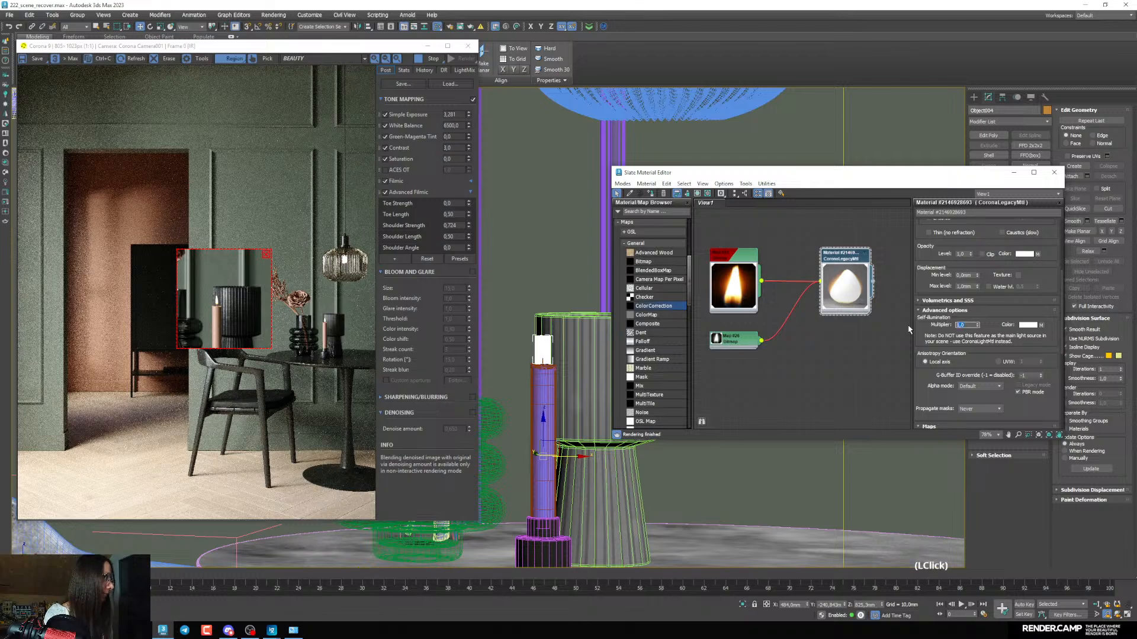
type("0,")
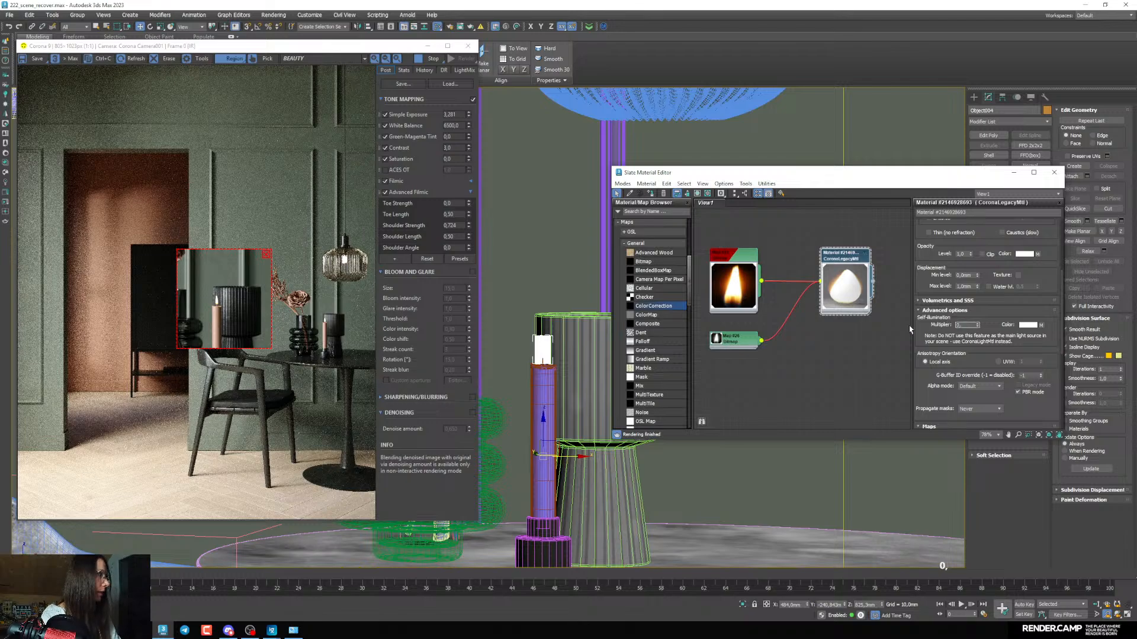
type("7")
key("Return")
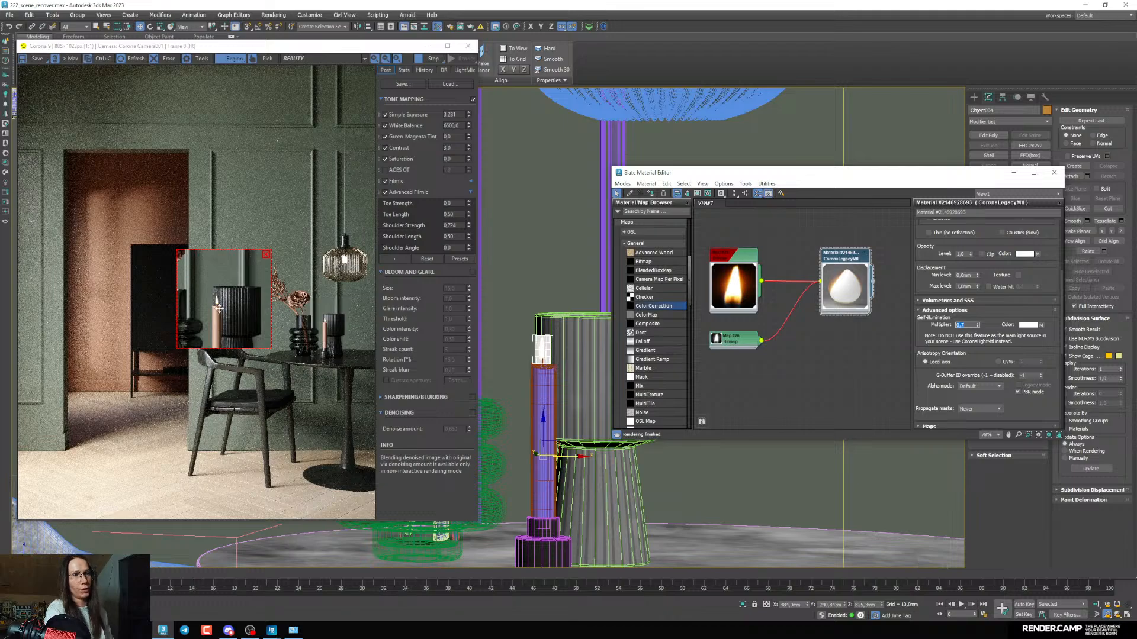
left_click(1012, 171)
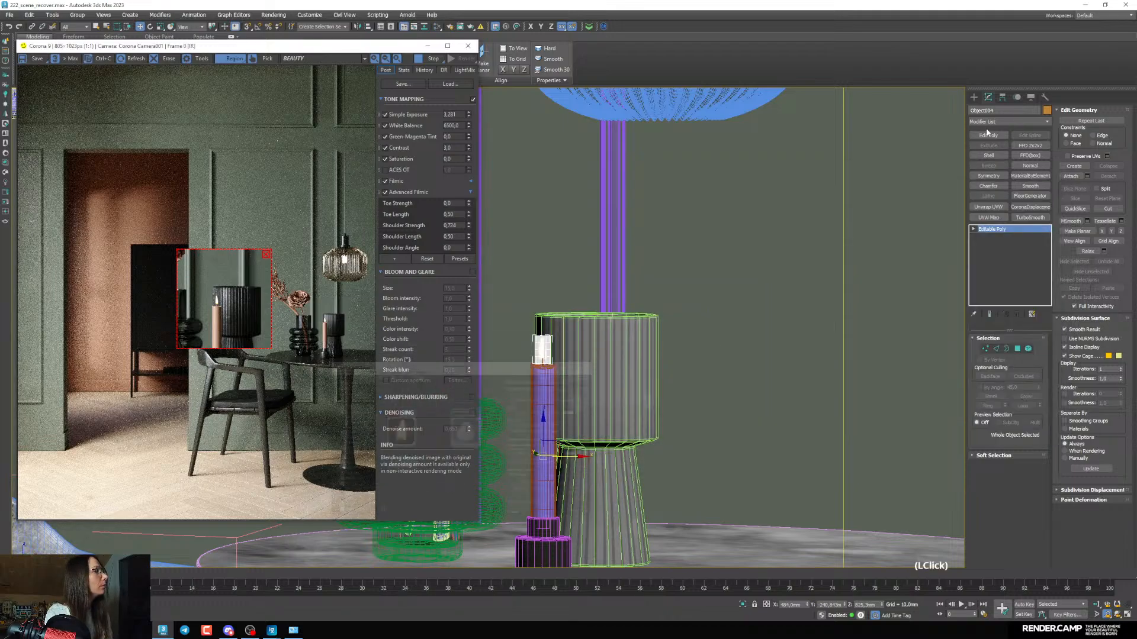
Create a Corona sphere light with a radius of about 4.5 mm centred on the candle in the top view
left_click(974, 96)
left_click(997, 112)
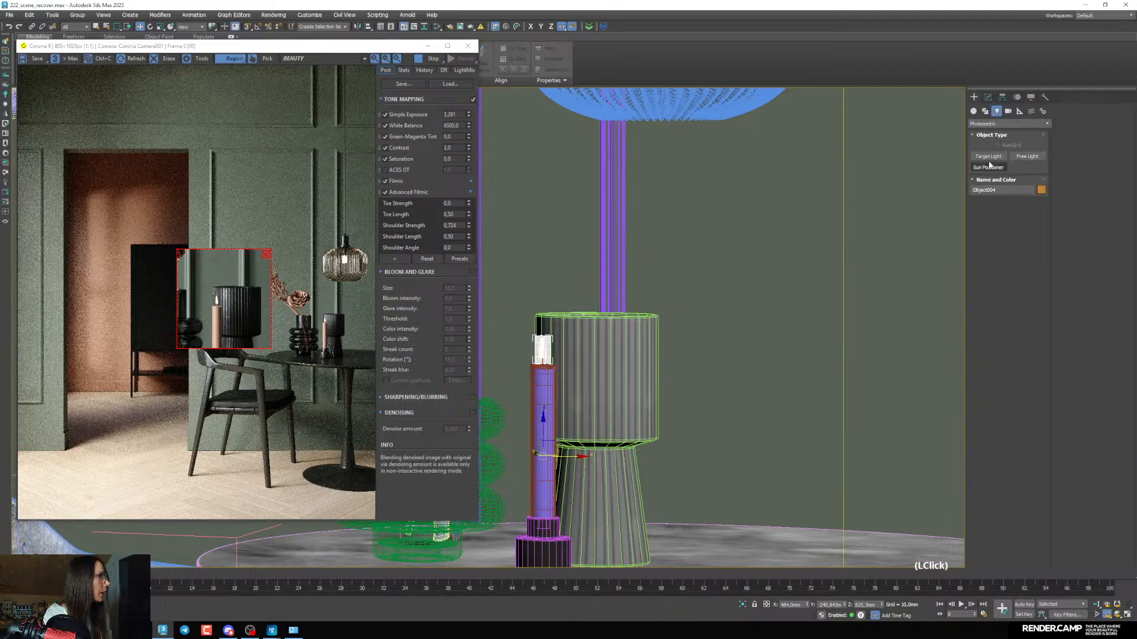
left_click(1006, 124)
left_click(979, 150)
left_click(987, 156)
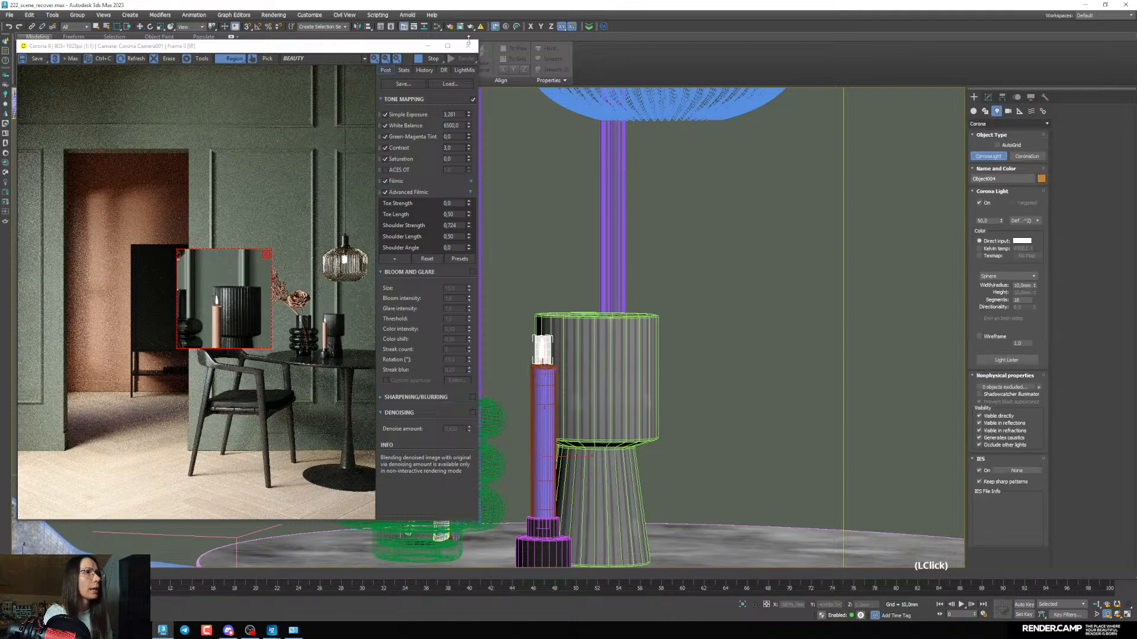
key("alt+w")
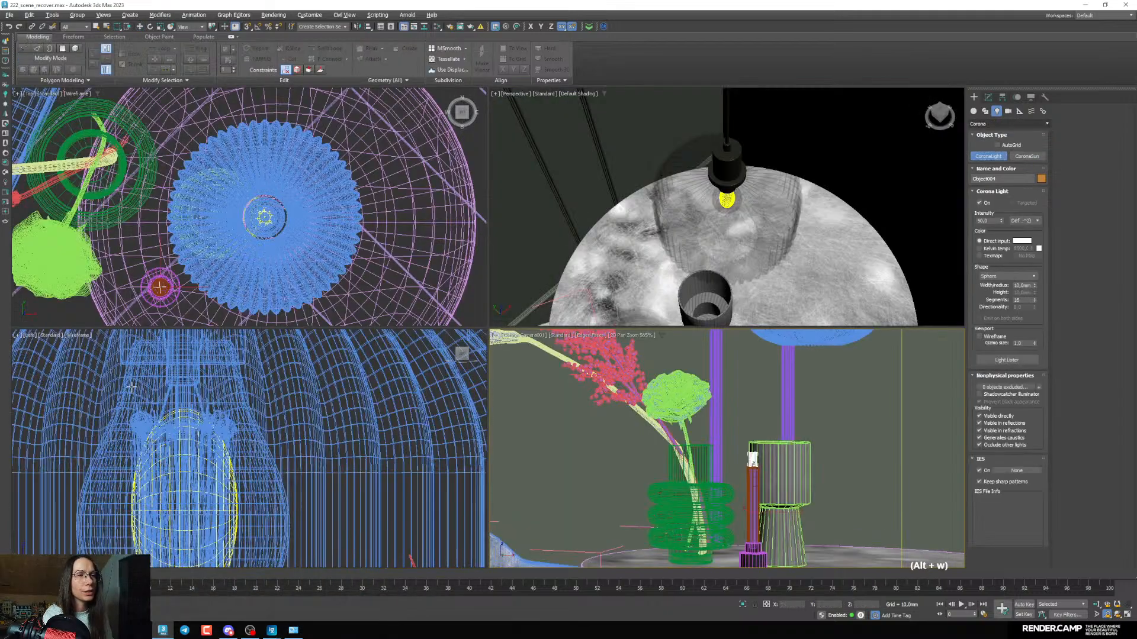
scroll(219, 235, "down", 5)
scroll(248, 219, "up", 8)
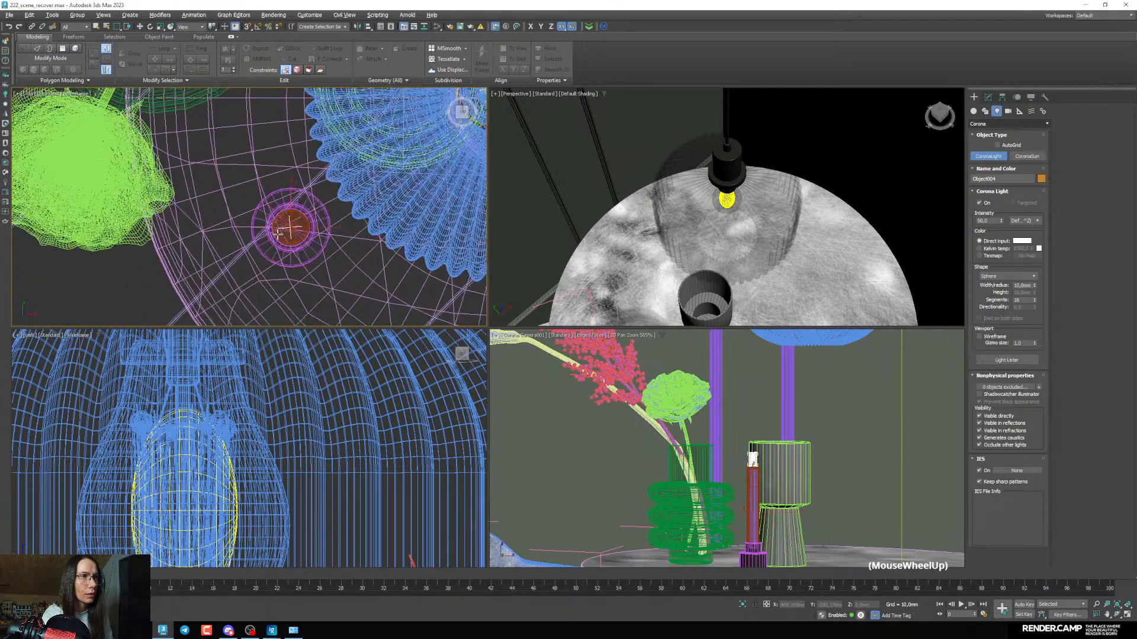
left_click(269, 202)
left_click_drag(268, 202, 324, 203)
Raise the new sphere light in the left view to the flame just above the candle's wick
key("alt+w")
scroll(383, 287, "down", 10)
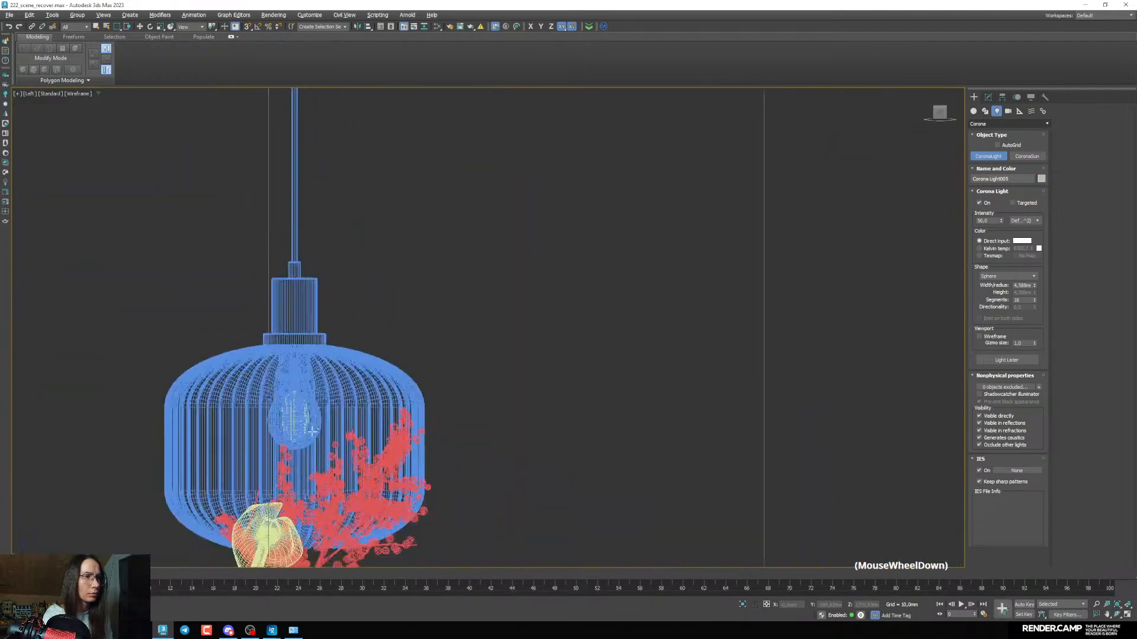
scroll(383, 287, "down", 4)
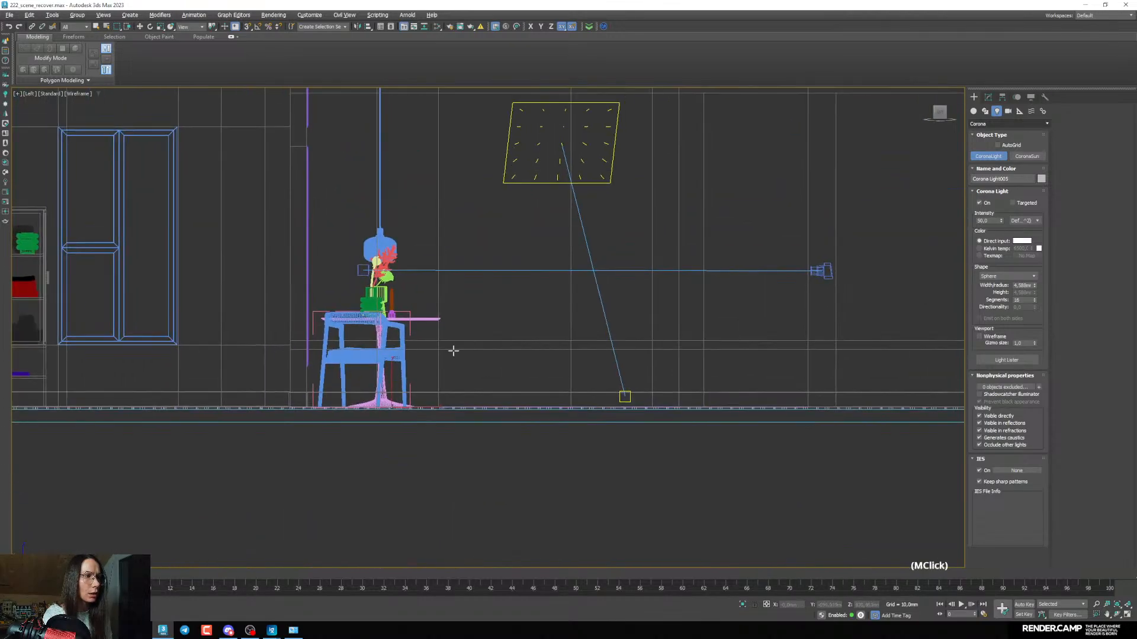
scroll(406, 367, "up", 6)
scroll(414, 372, "down", 4)
middle_click_drag(418, 381, 424, 384)
right_click(425, 409)
key("w")
left_click_drag(423, 435, 438, 348)
scroll(428, 365, "up", 4)
scroll(428, 366, "up", 8)
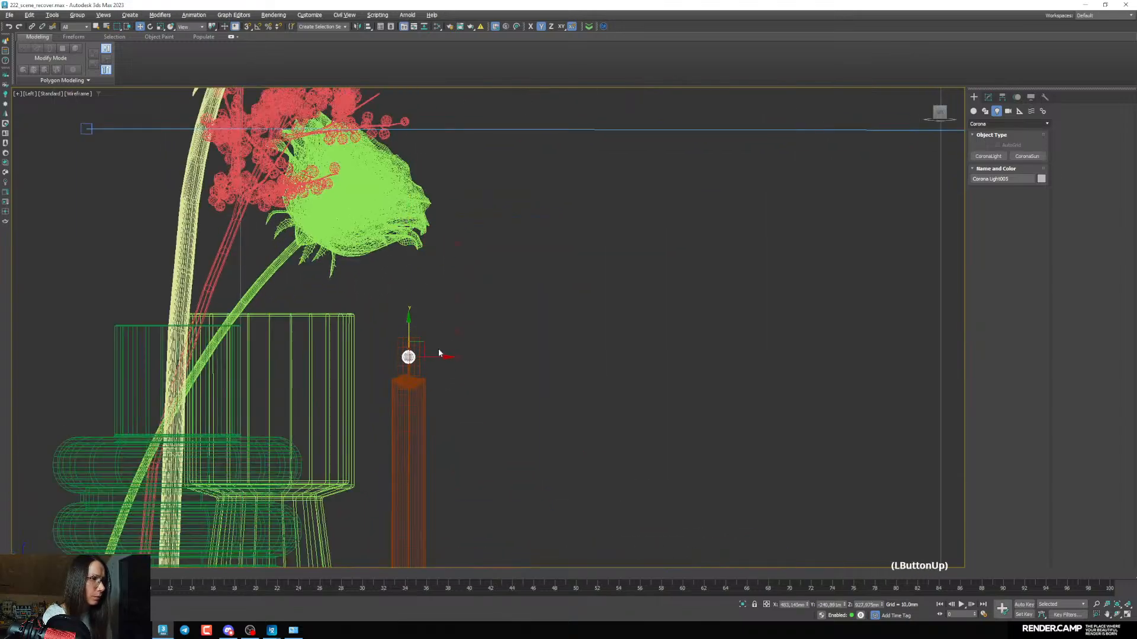
Make the candle's sphere light not directly visible, with the interactive render and camera view framed on the flame
key("alt+w")
left_click(59, 614)
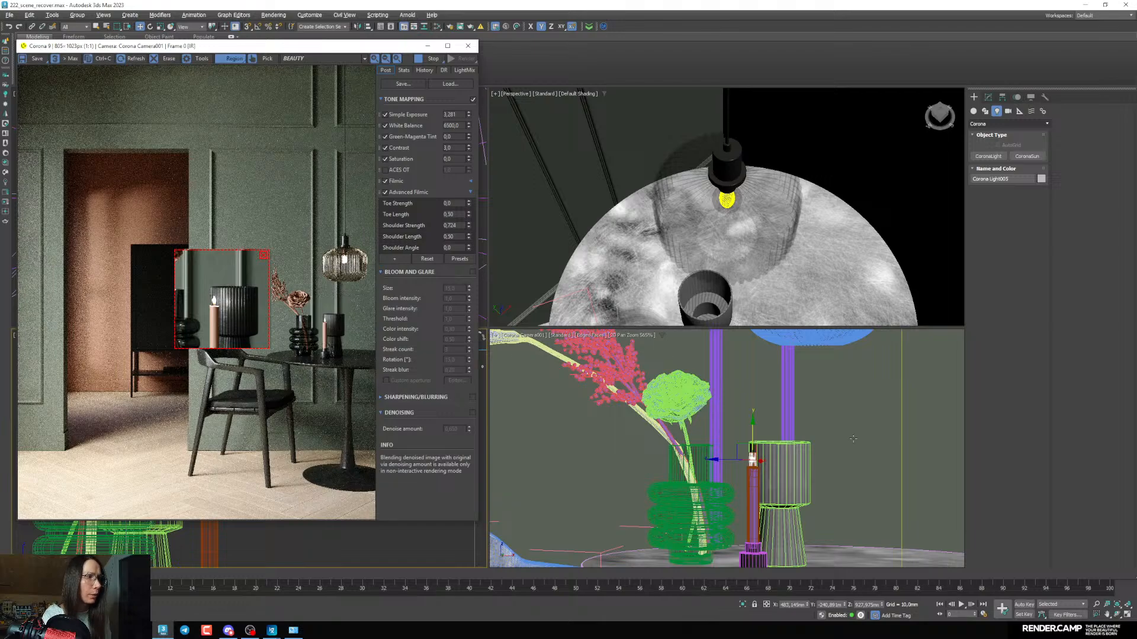
scroll(764, 459, "up", 8)
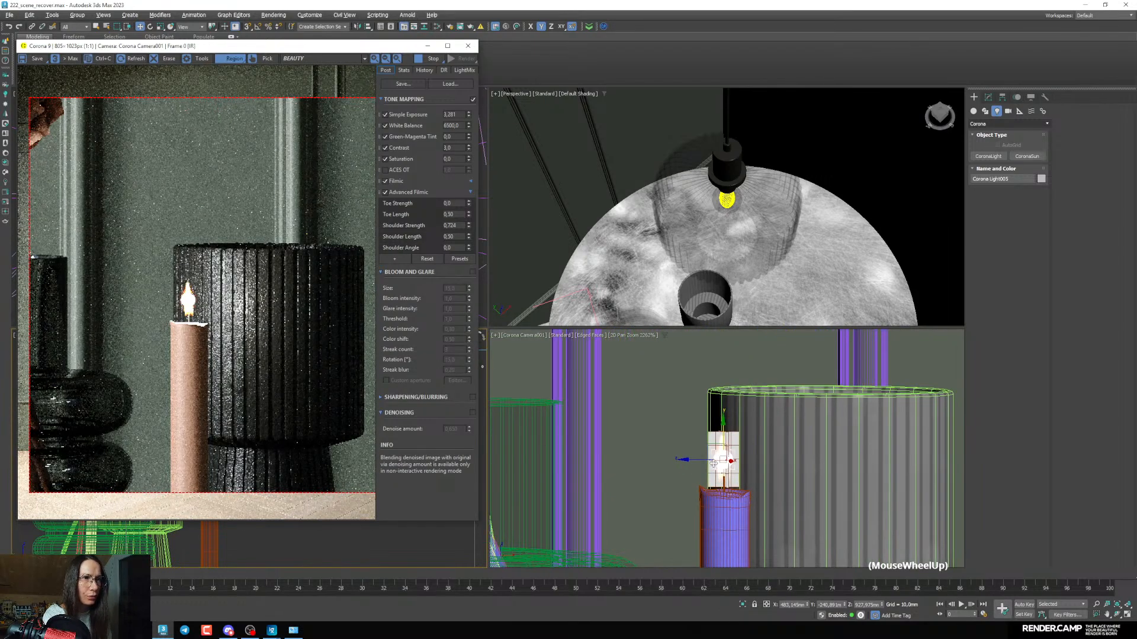
scroll(939, 132, "up", 3)
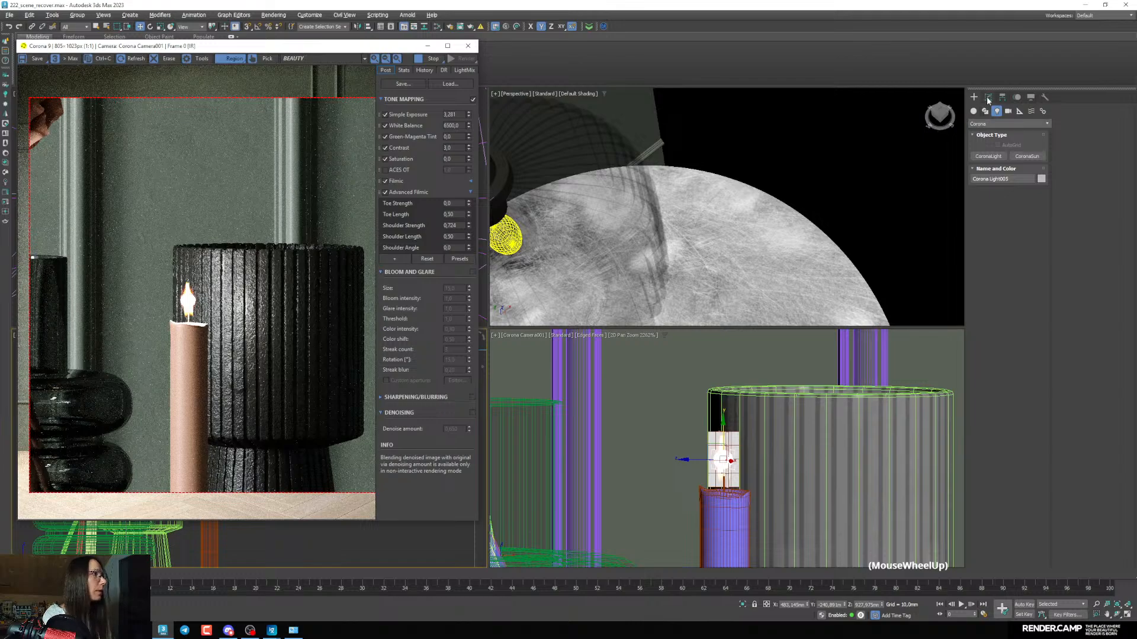
left_click(988, 96)
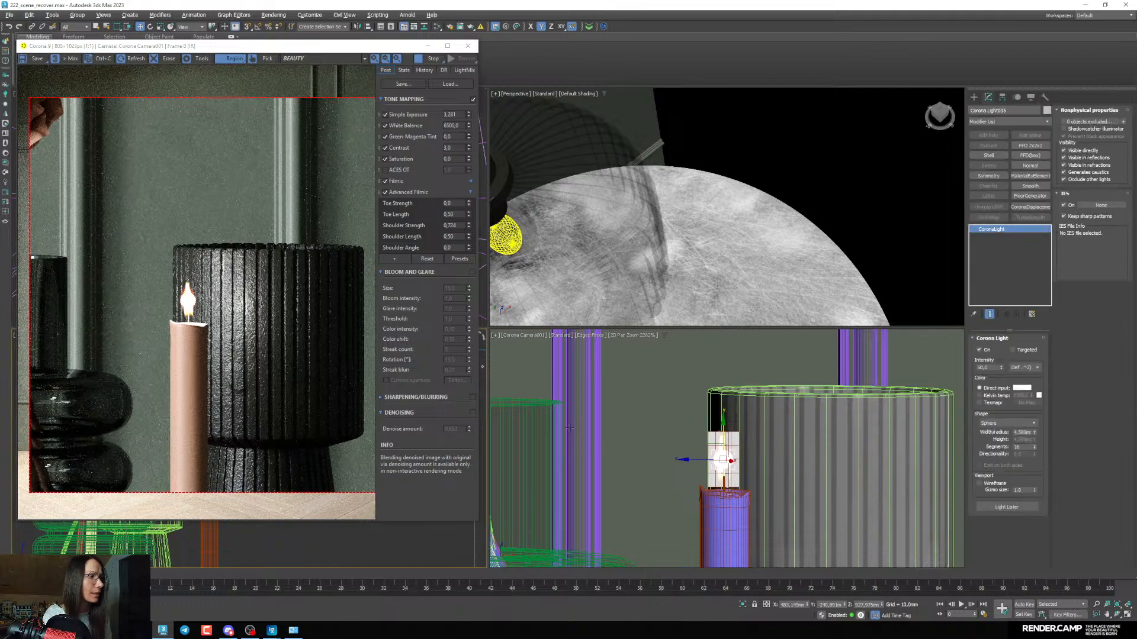
left_click(1085, 151)
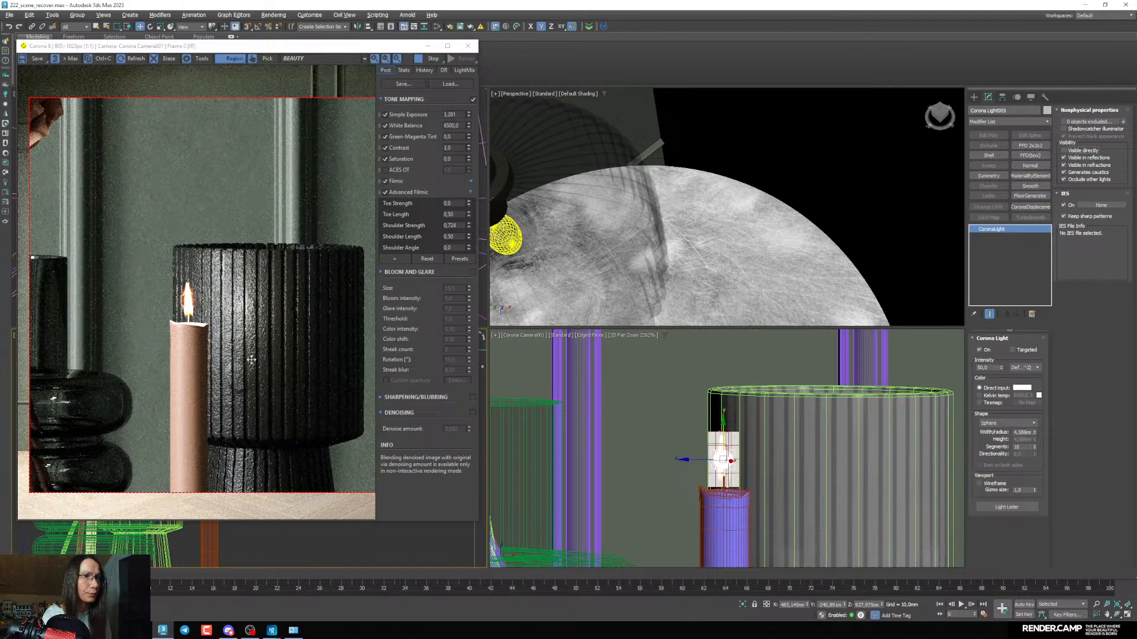
Widen the render region to include the flower and vases, and enlarge the candle light's radius to about 6.8 mm
scroll(112, 201, "down", 4)
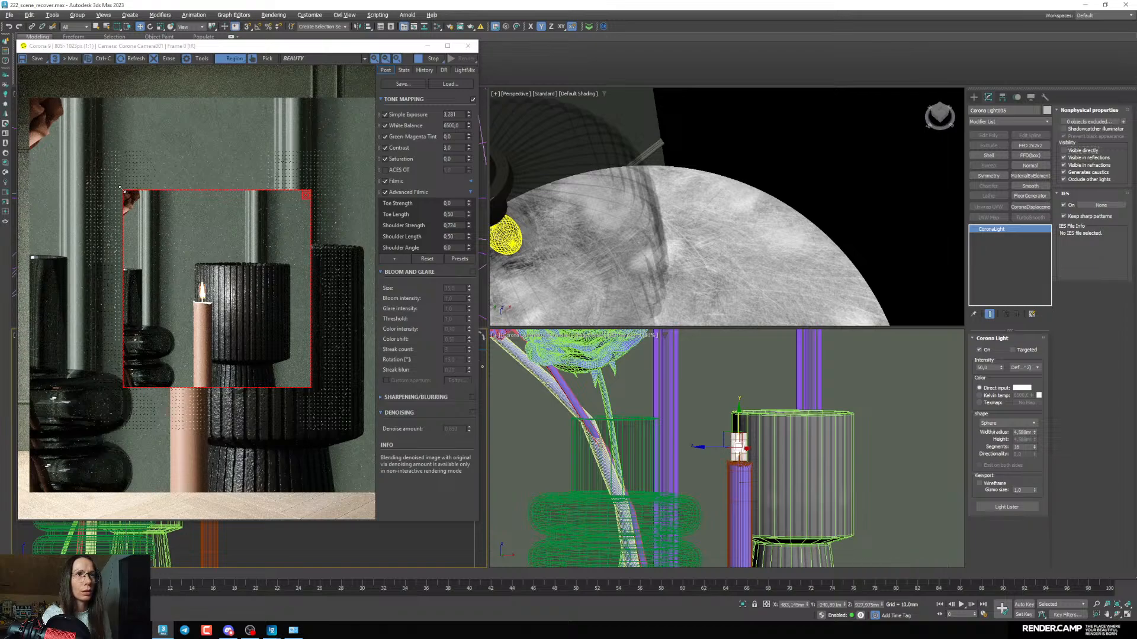
left_click_drag(71, 129, 359, 469)
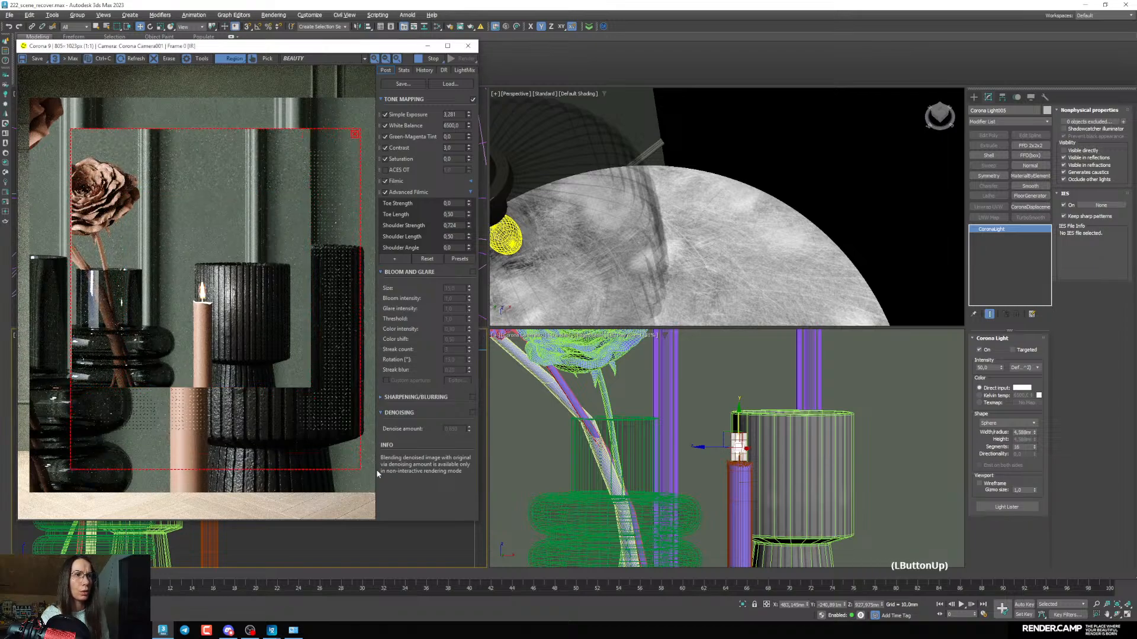
left_click(985, 350)
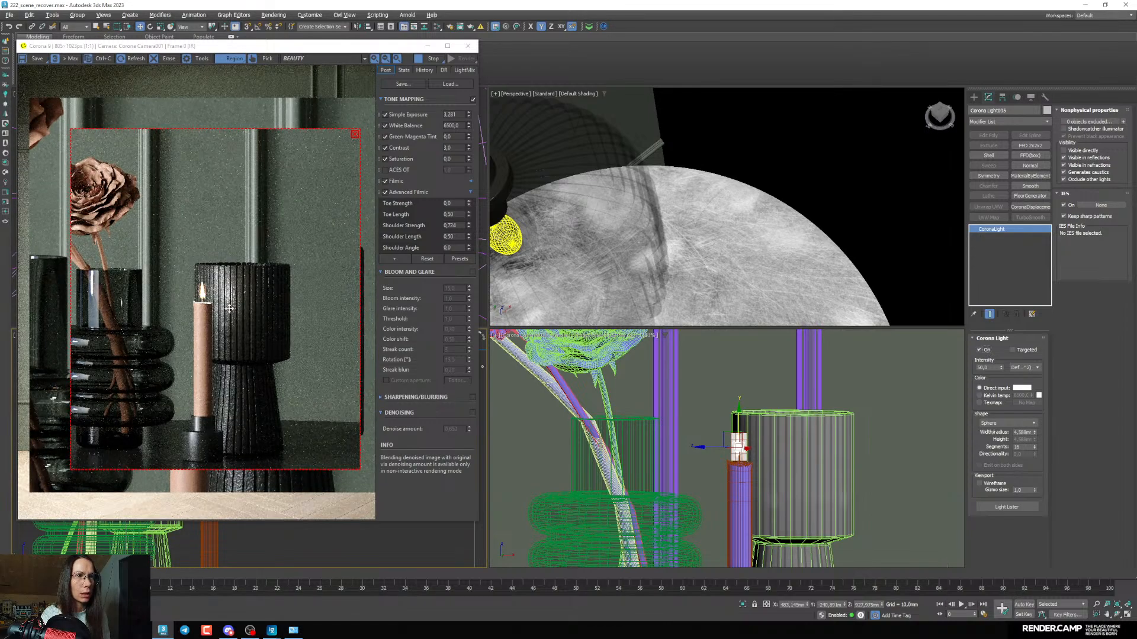
left_click_drag(1034, 433, 1034, 412)
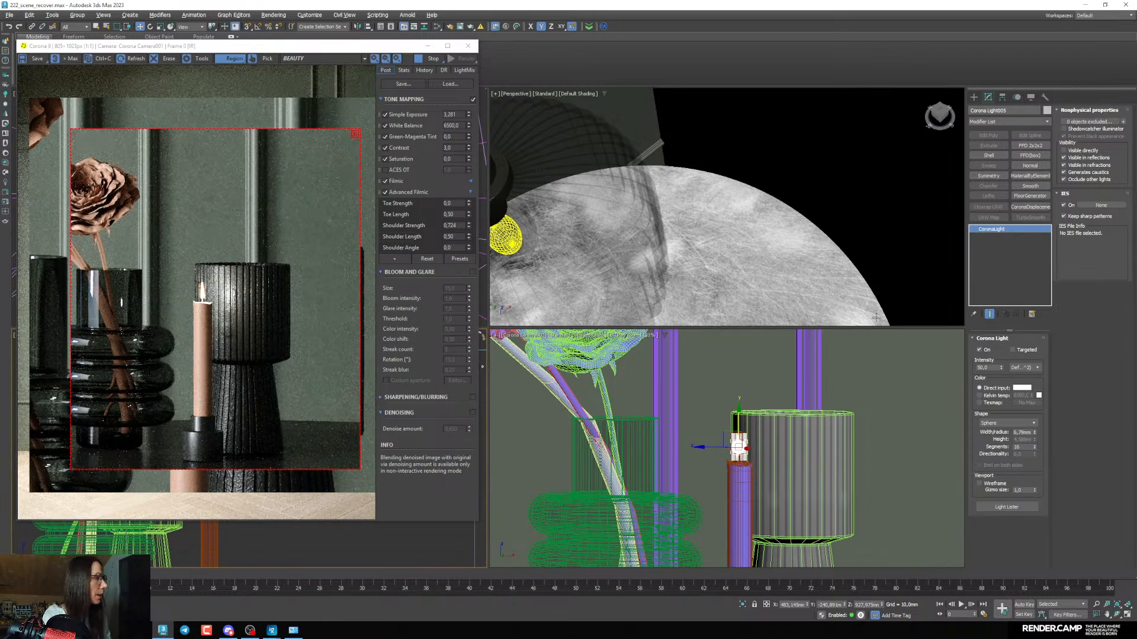
Switch the candle light's color to a Kelvin temperature of about 5250 K and lower its intensity to about 12.5
left_click_drag(1005, 372, 998, 385)
left_click(992, 396)
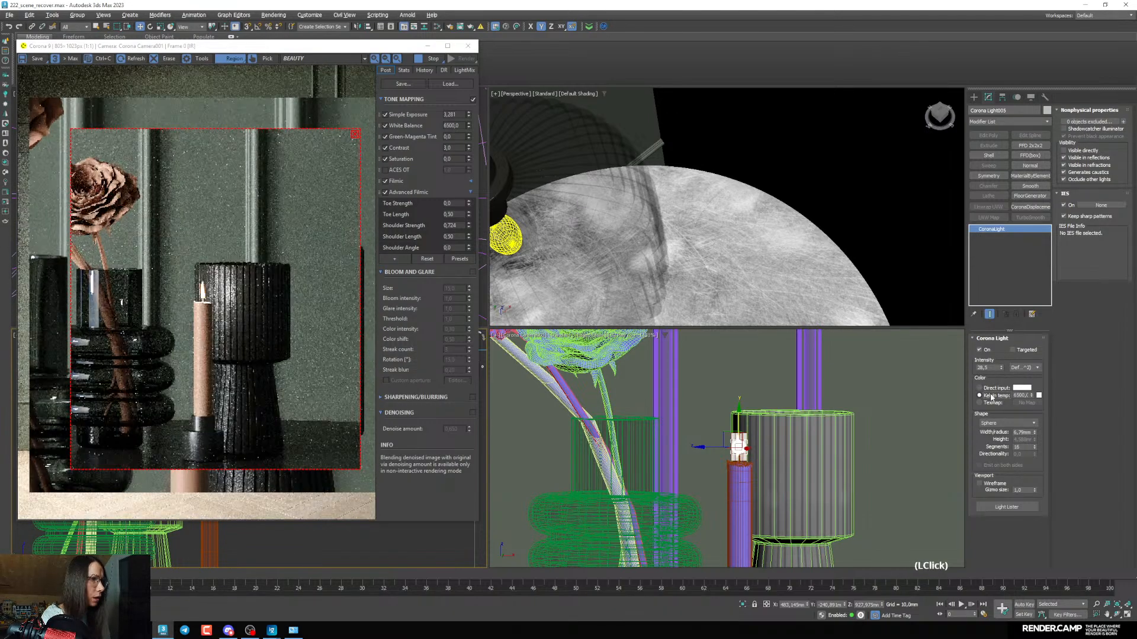
left_click_drag(1031, 395, 1000, 374)
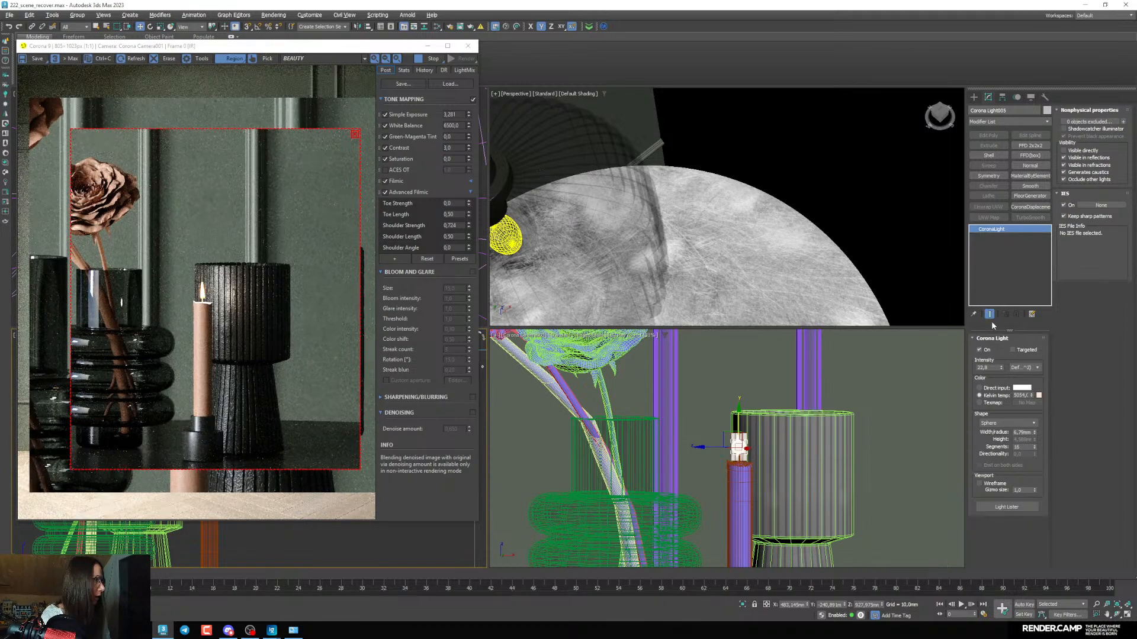
left_click_drag(1000, 369, 1000, 377)
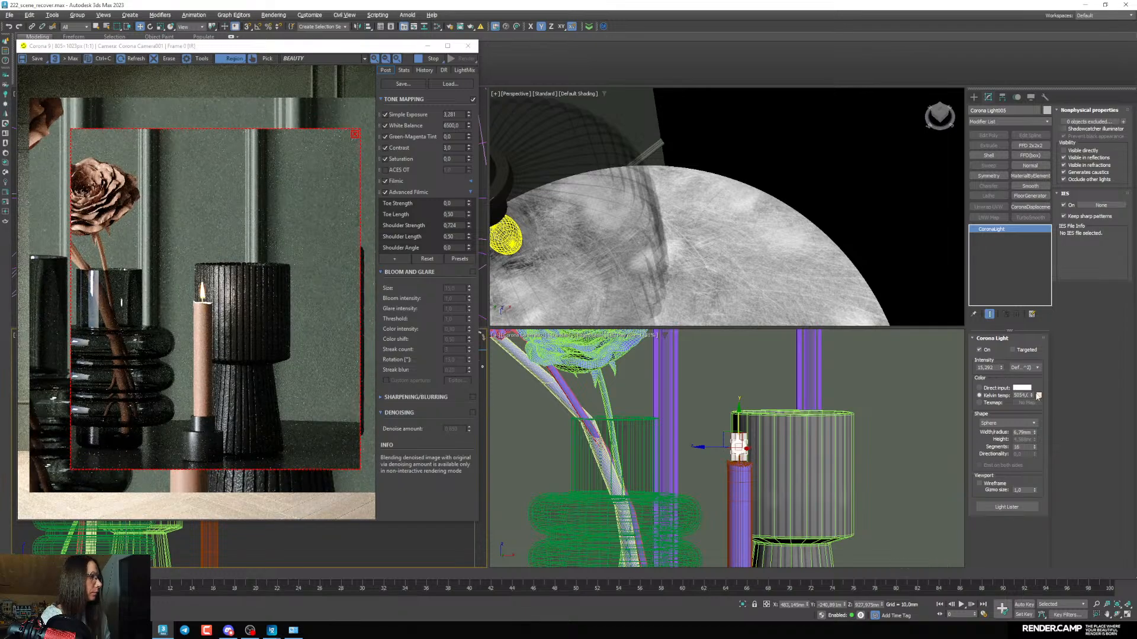
left_click_drag(1031, 395, 1002, 377)
Enlarge the candle light's radius to about 9 mm and reduce its intensity to about 9.5, checking the flame in the render
scroll(255, 313, "up", 2)
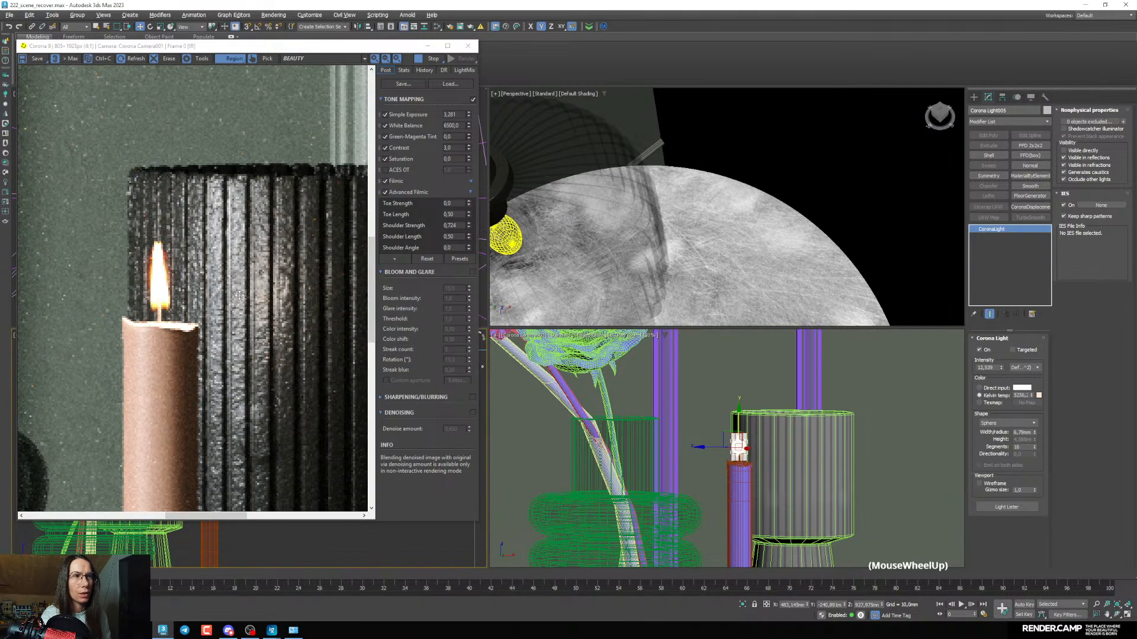
scroll(255, 313, "down", 2)
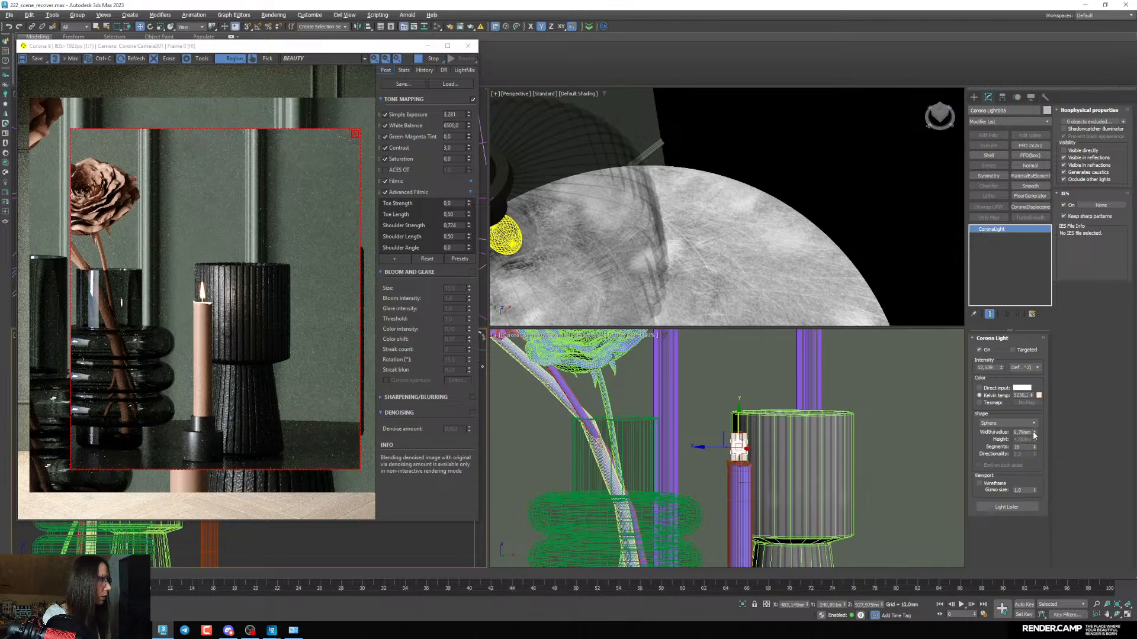
left_click_drag(1034, 436, 1034, 427)
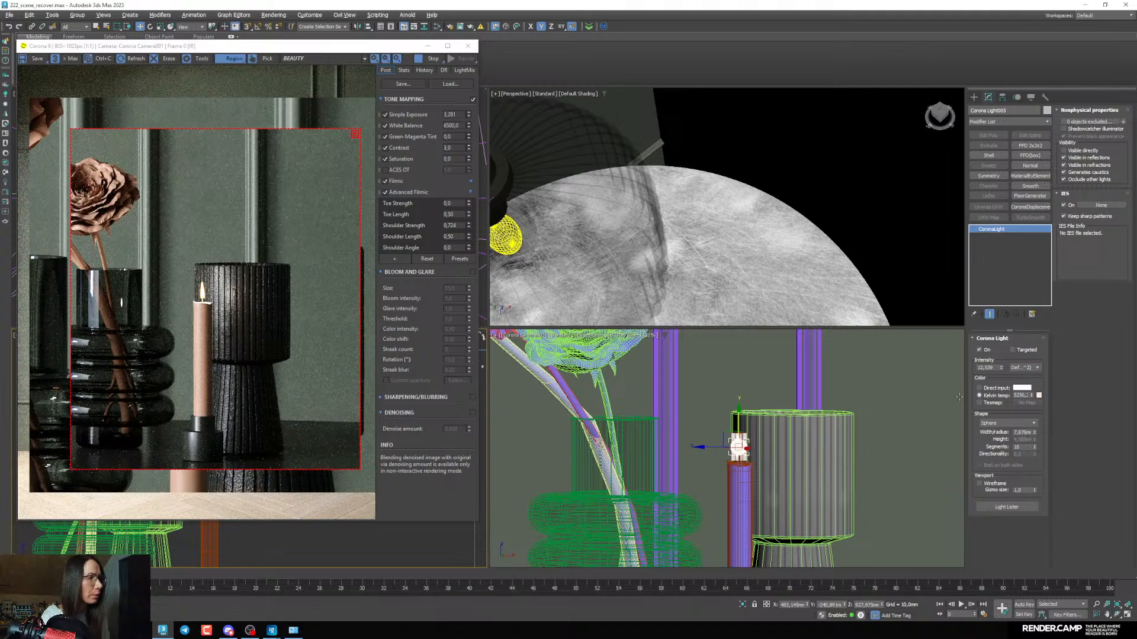
left_click_drag(1038, 416, 1034, 437)
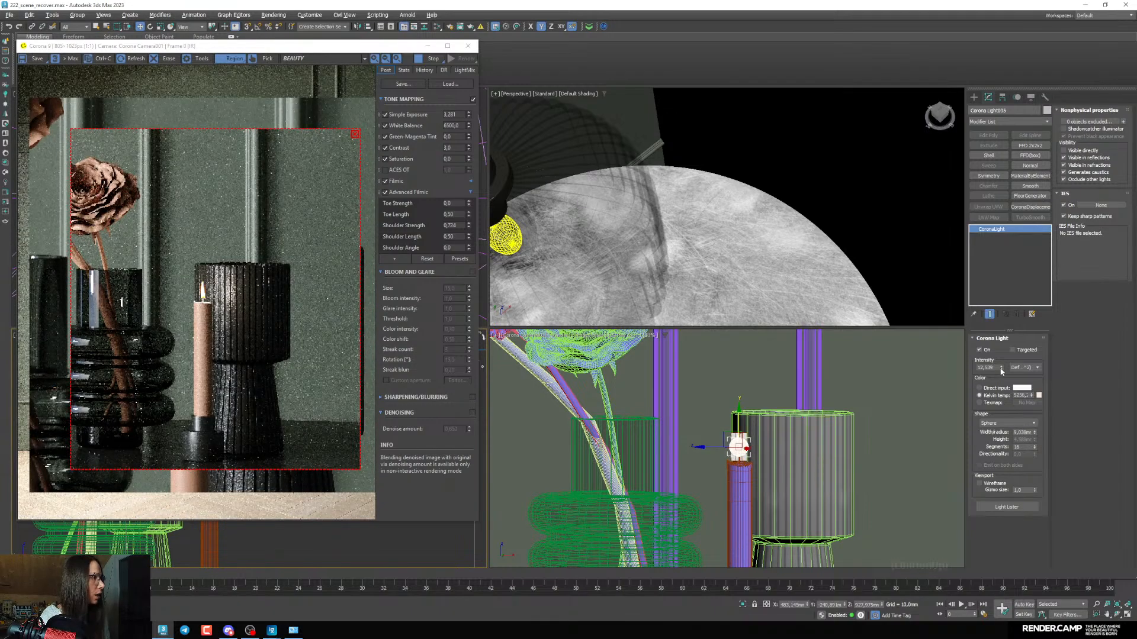
left_click_drag(1002, 368, 1002, 381)
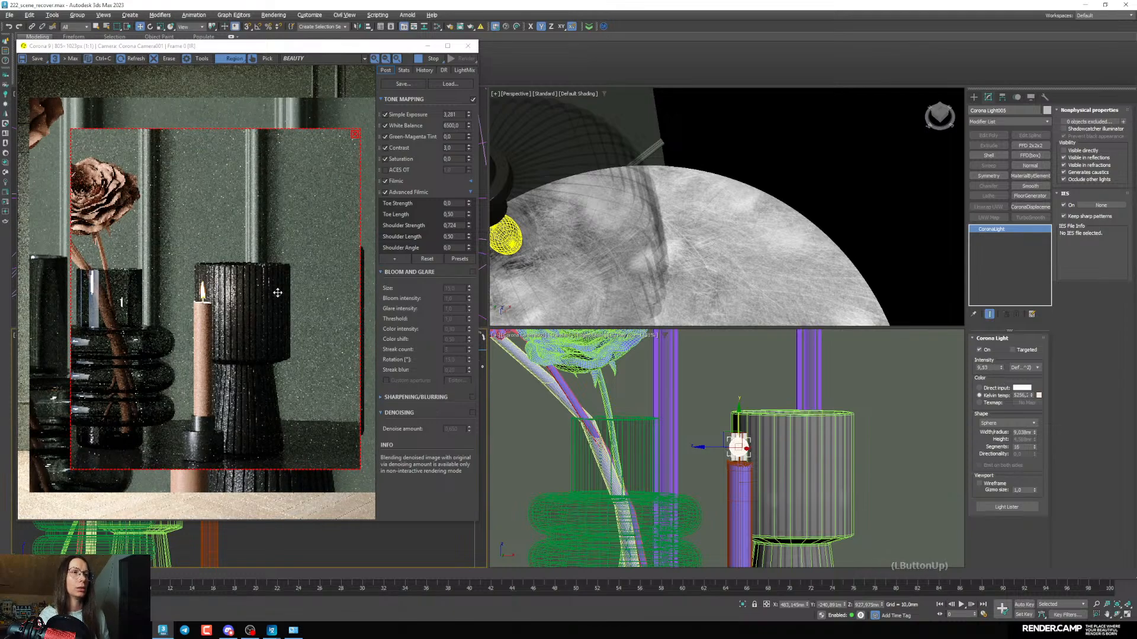
scroll(276, 294, "up", 2)
scroll(259, 302, "down", 2)
Reset the camera view, clear the render region, and frame the candle closely in the viewport and render
right_click(760, 447)
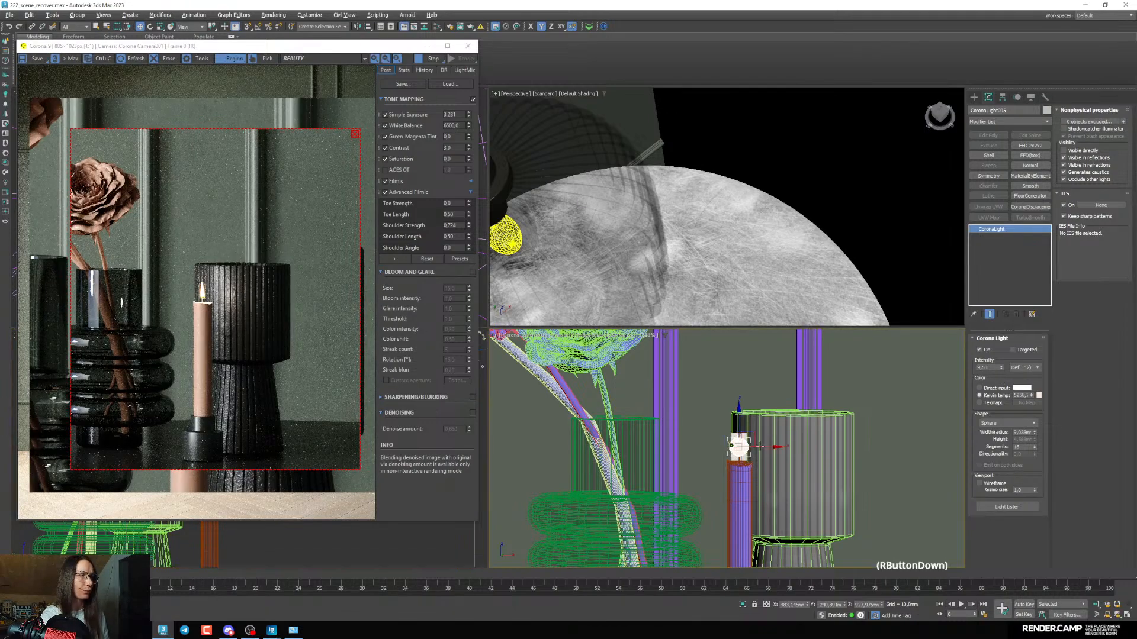
key("c")
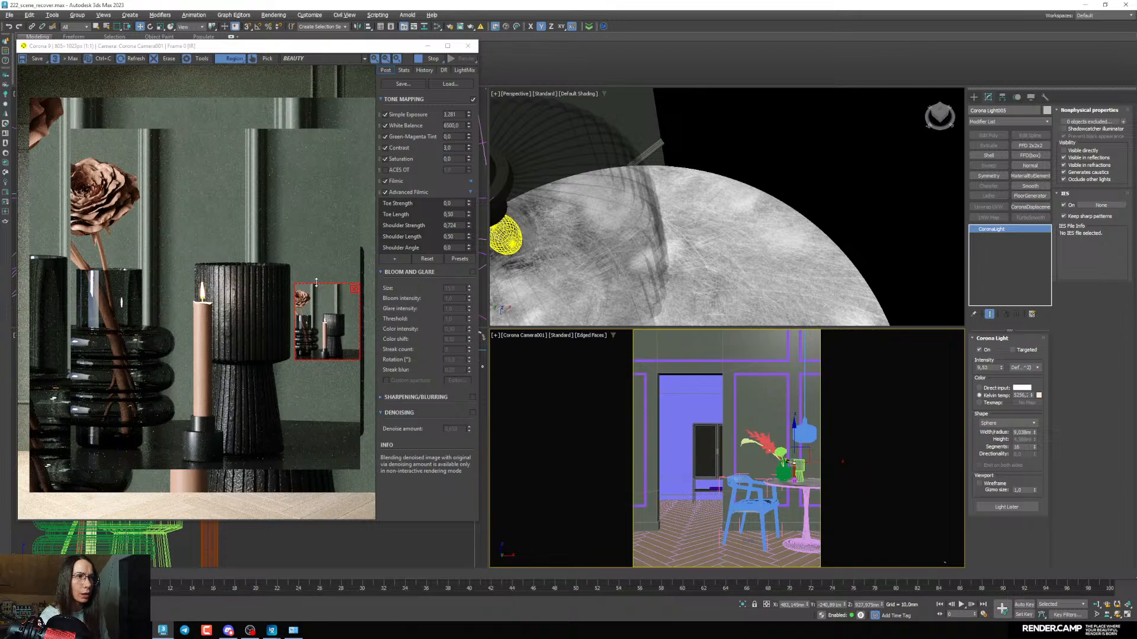
left_click(354, 289)
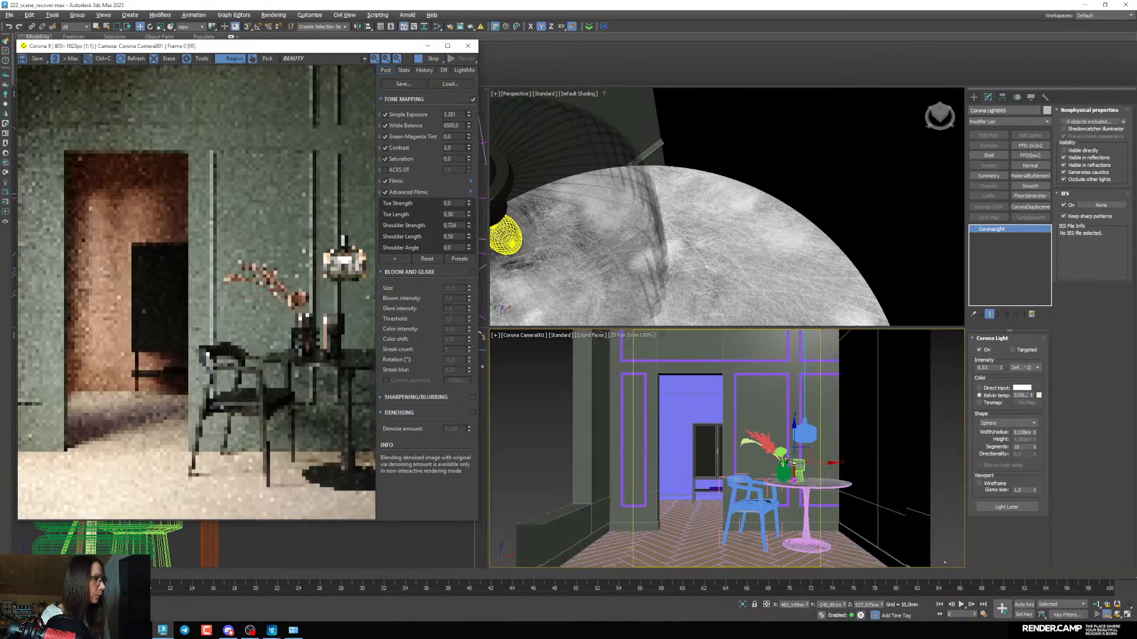
scroll(787, 448, "up", 10)
scroll(747, 443, "up", 2)
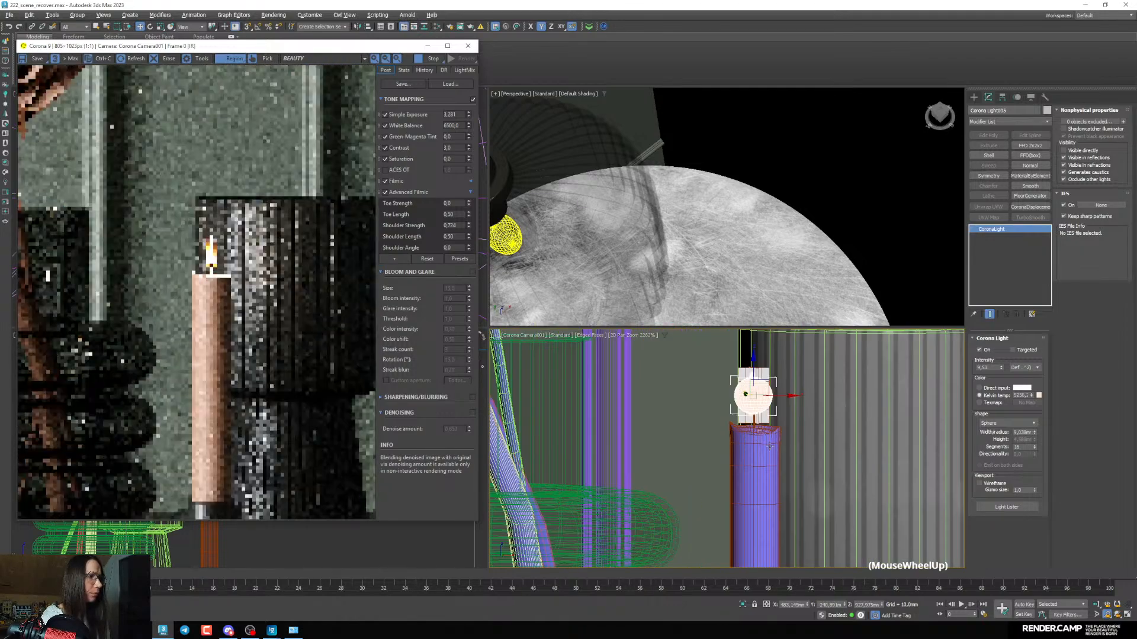
middle_click_drag(758, 441, 650, 441)
scroll(650, 441, "up", 1)
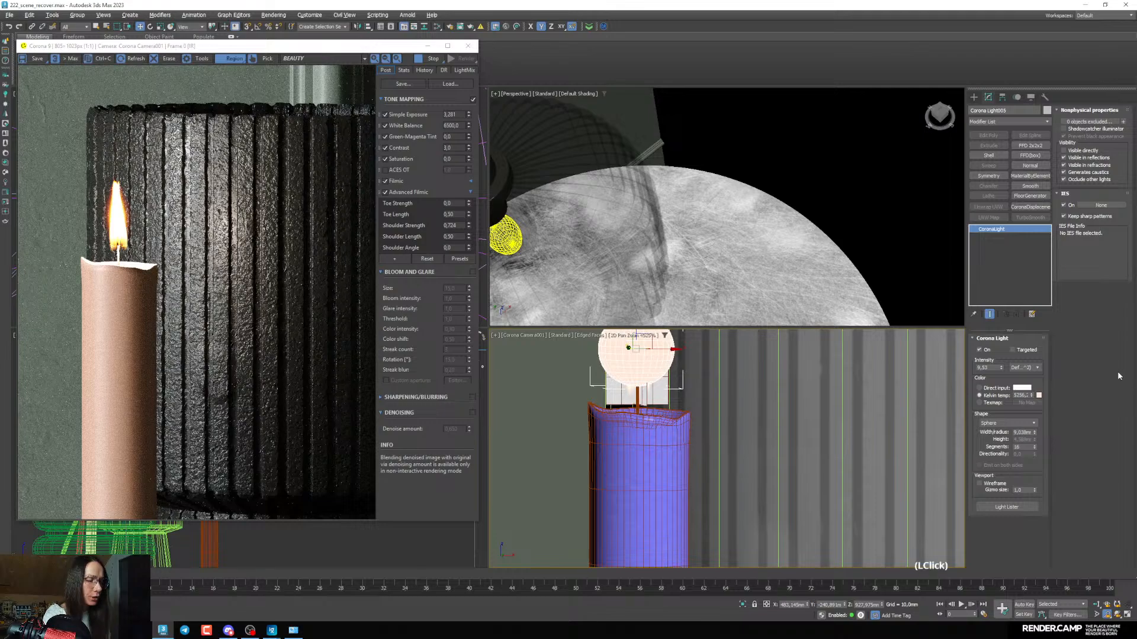
Duplicate the brown candle material in the Slate Material Editor
key("m")
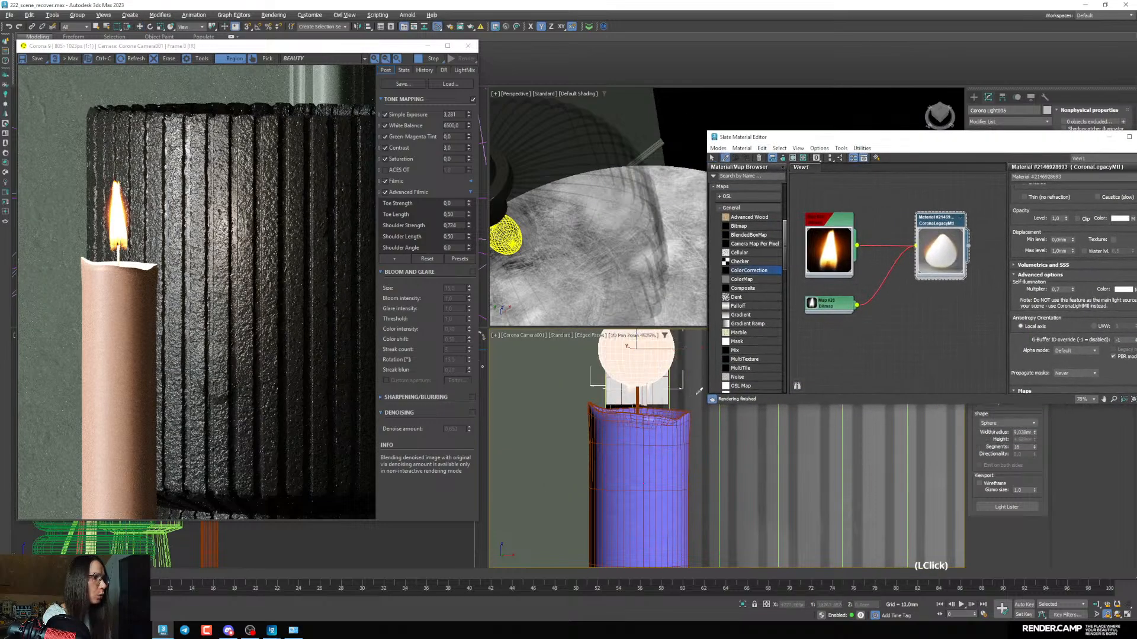
scroll(906, 267, "down", 6)
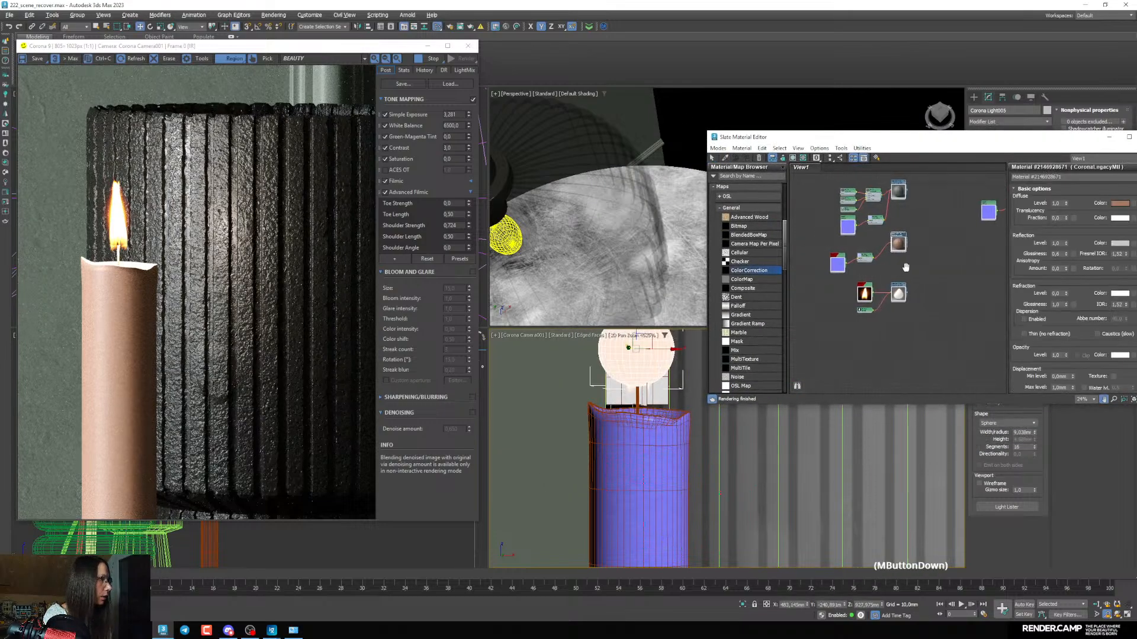
middle_click_drag(905, 267, 933, 255)
left_click(893, 266, "shift")
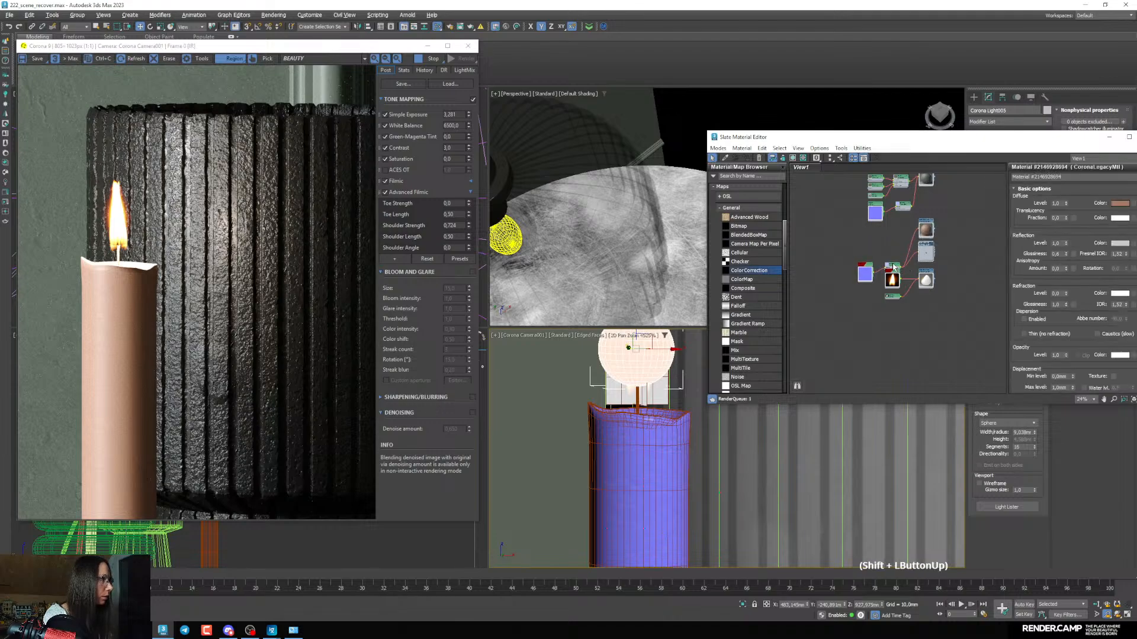
scroll(877, 249, "up", 4)
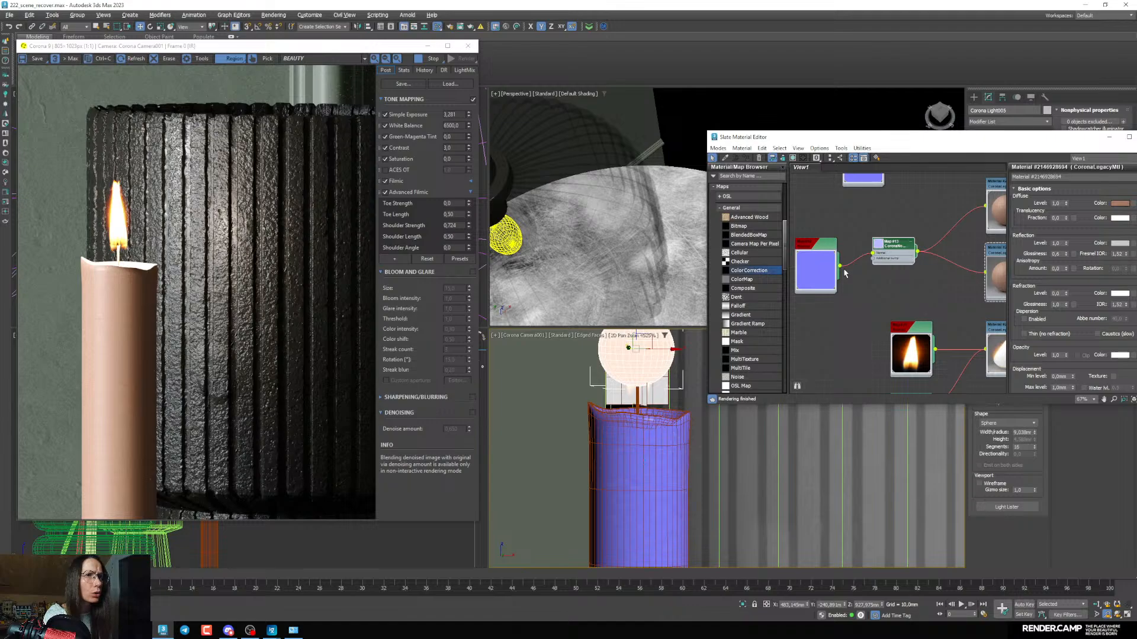
Disconnect the duplicated candle material from the normal map and move it into free space beside the flame maps
middle_click_drag(891, 254, 859, 251)
scroll(892, 254, "up", 2)
left_click(832, 255)
scroll(865, 268, "down", 1)
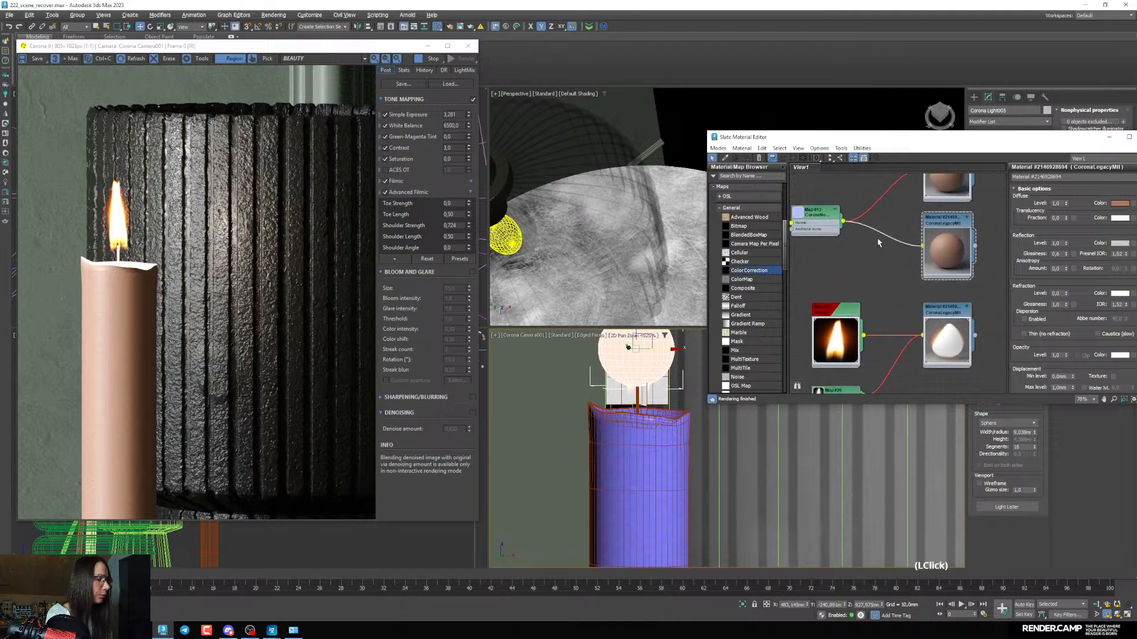
left_click_drag(959, 245, 795, 343)
scroll(852, 276, "down", 3)
middle_click_drag(796, 346, 872, 266)
scroll(872, 266, "up", 2)
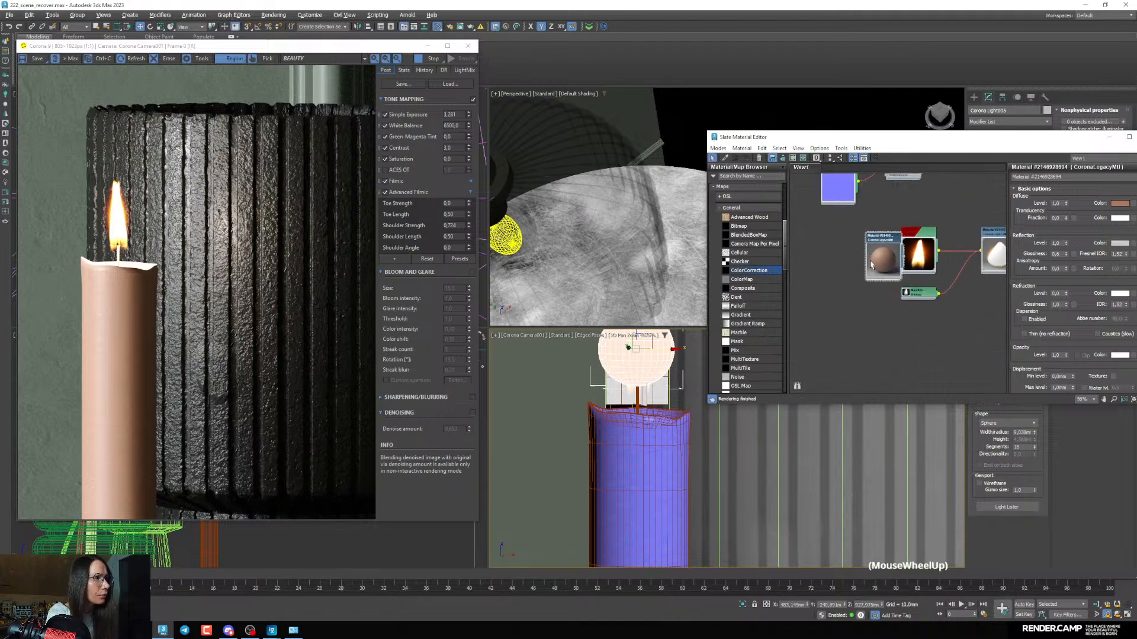
left_click_drag(872, 255, 838, 255)
left_click_drag(811, 140, 643, 115)
middle_click_drag(702, 244, 722, 232)
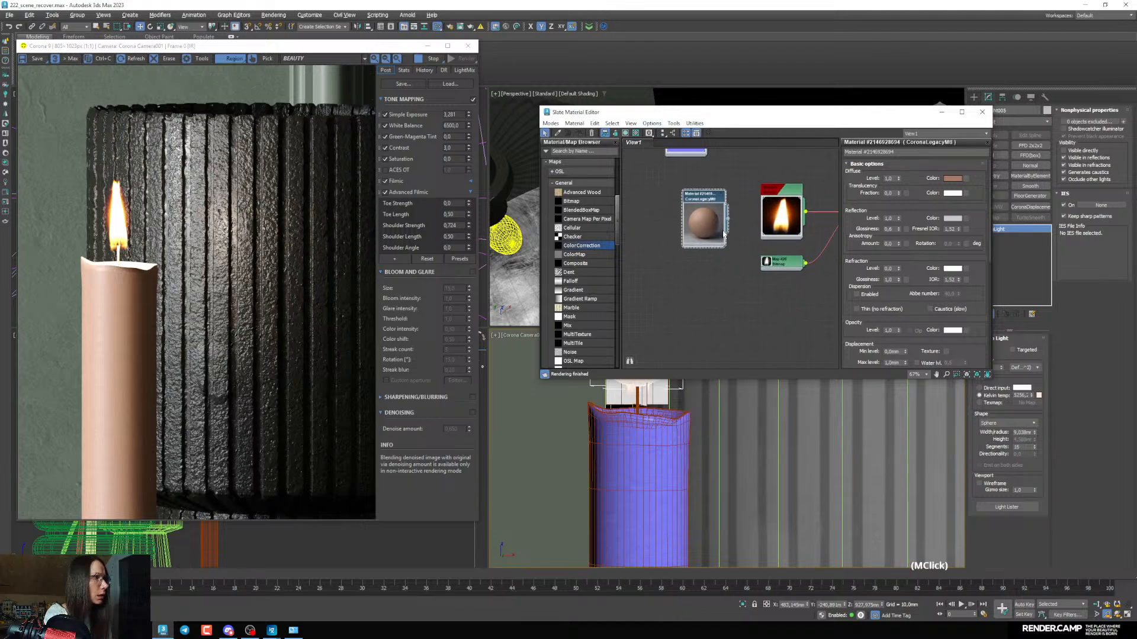
scroll(721, 232, "up", 2)
left_click_drag(705, 227, 689, 250)
middle_click_drag(683, 255, 699, 261)
scroll(700, 261, "down", 1)
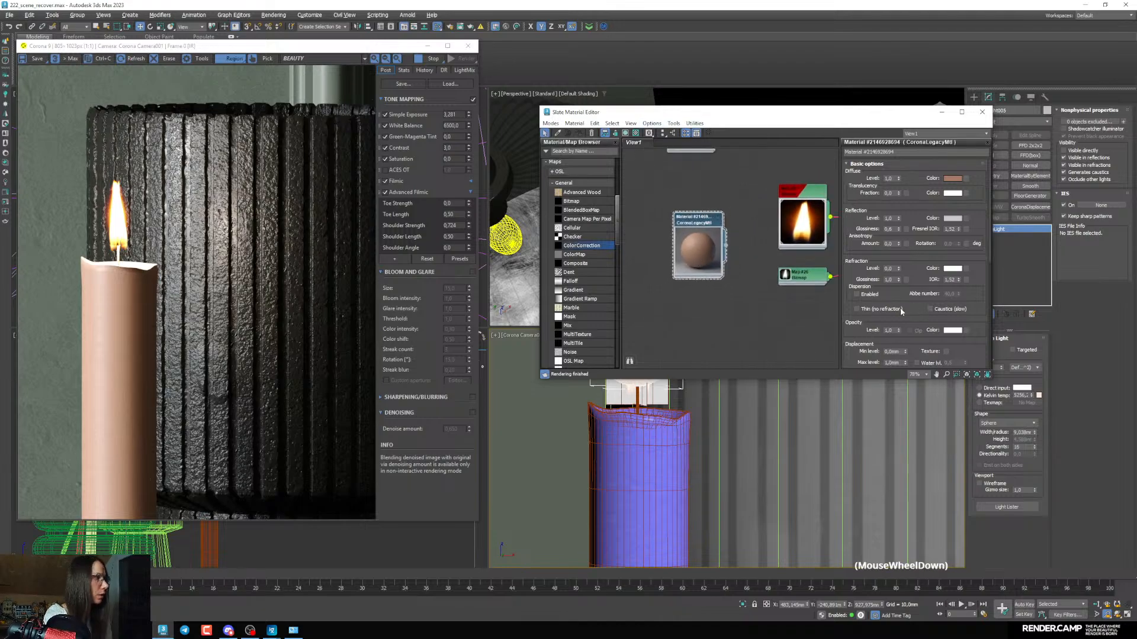
Switch the duplicated material's volumetrics mode to SSS and set its subsurface scattering amount to 1
scroll(901, 311, "down", 3)
left_click(868, 265)
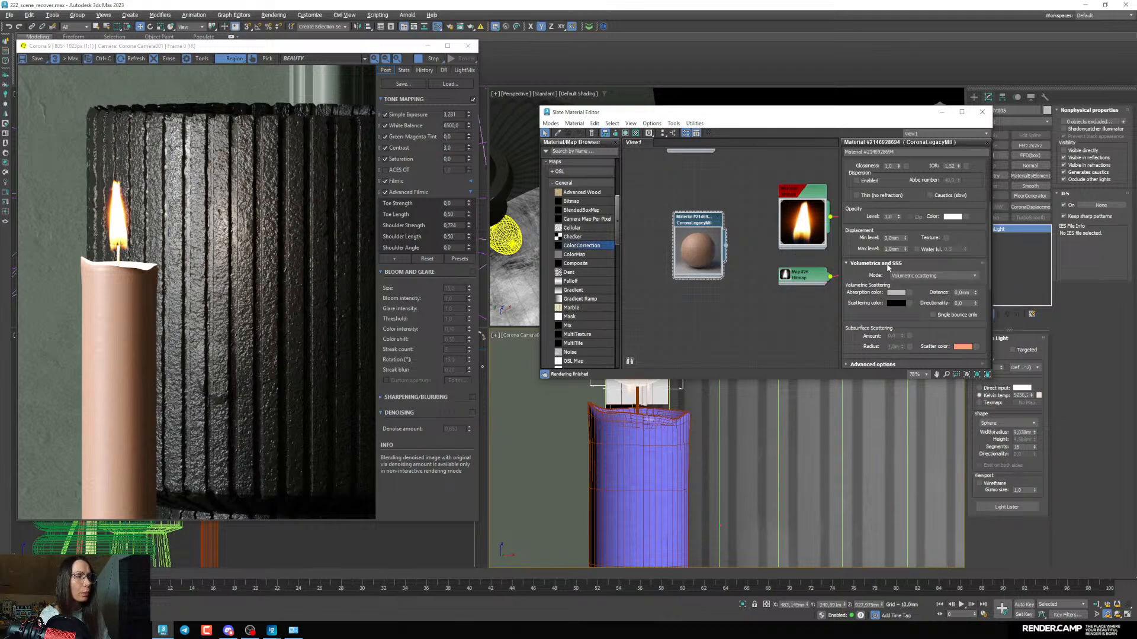
left_click(904, 276)
left_click(901, 289)
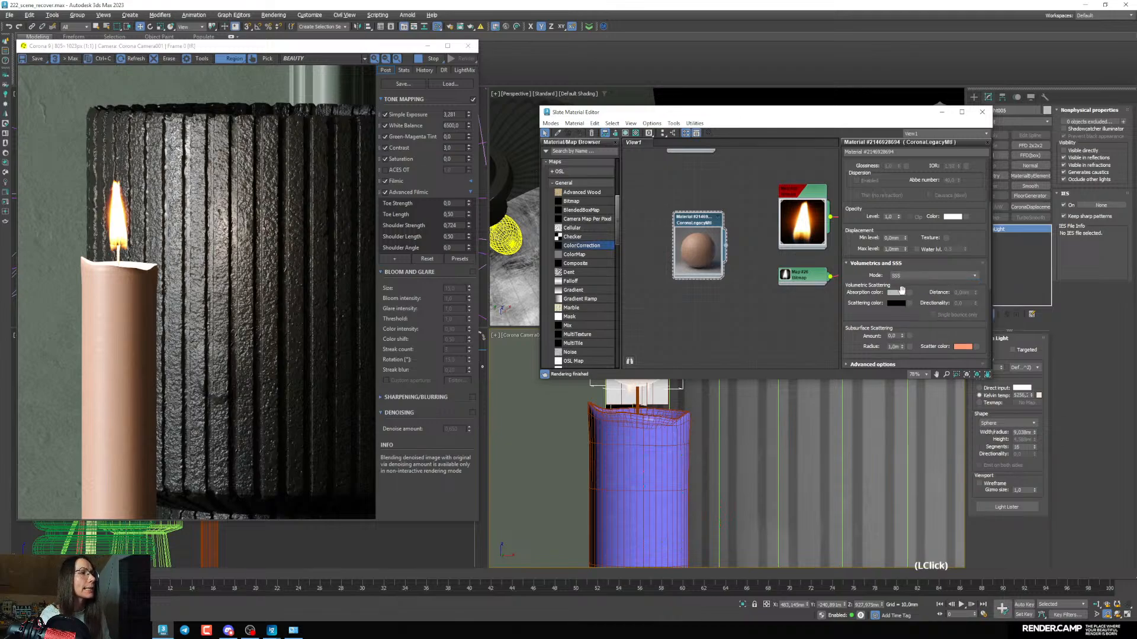
left_click_drag(870, 314, 847, 272)
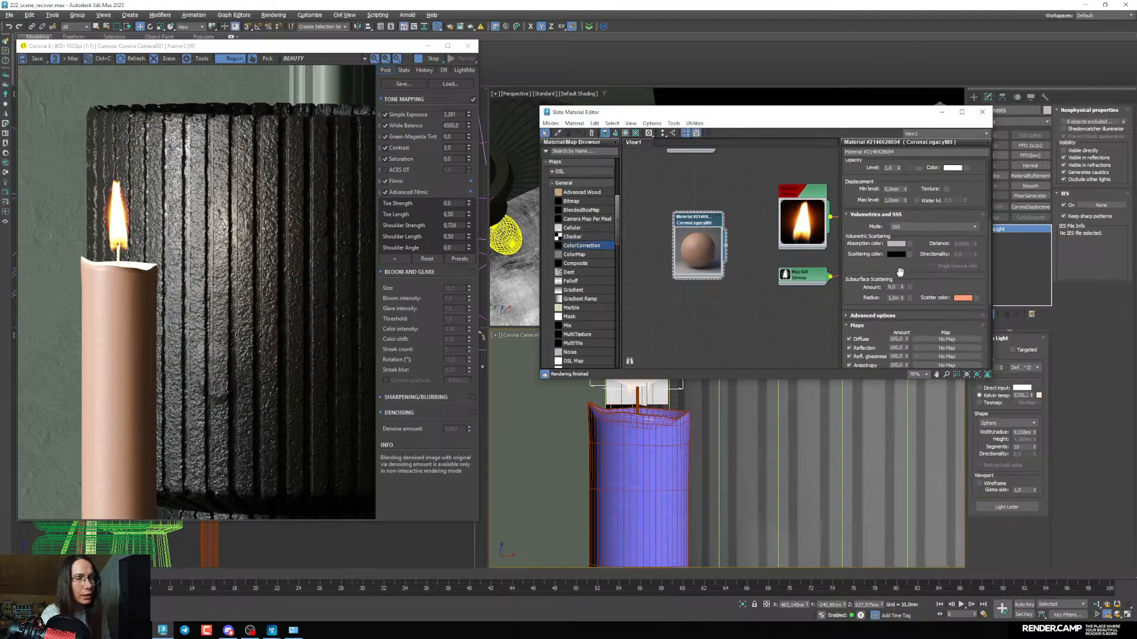
left_click(893, 287)
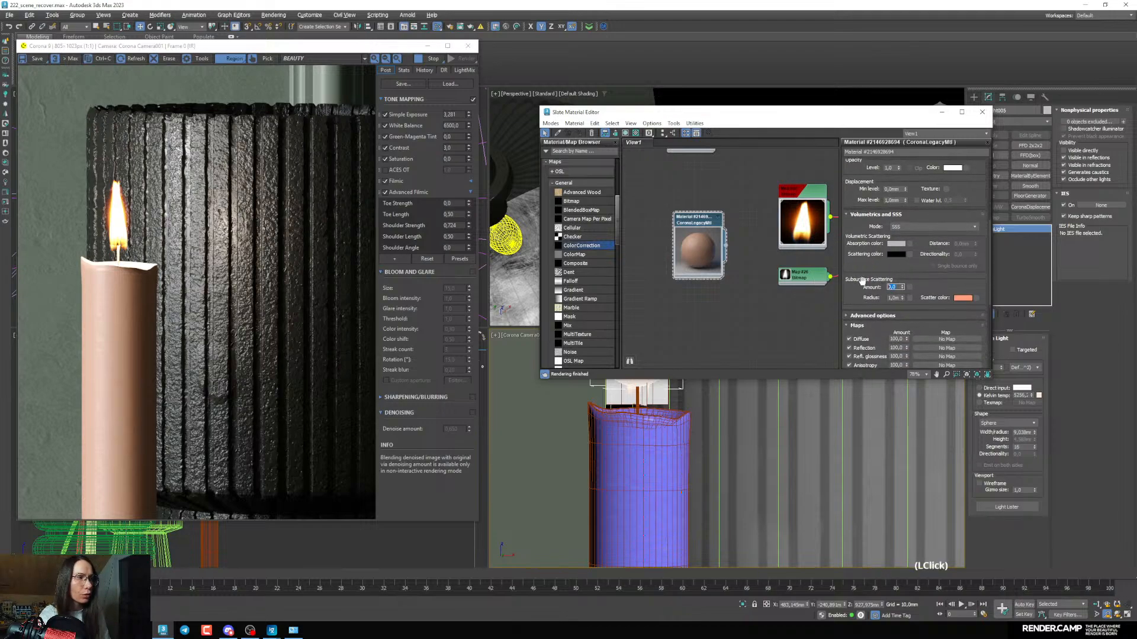
type("1")
key("Return")
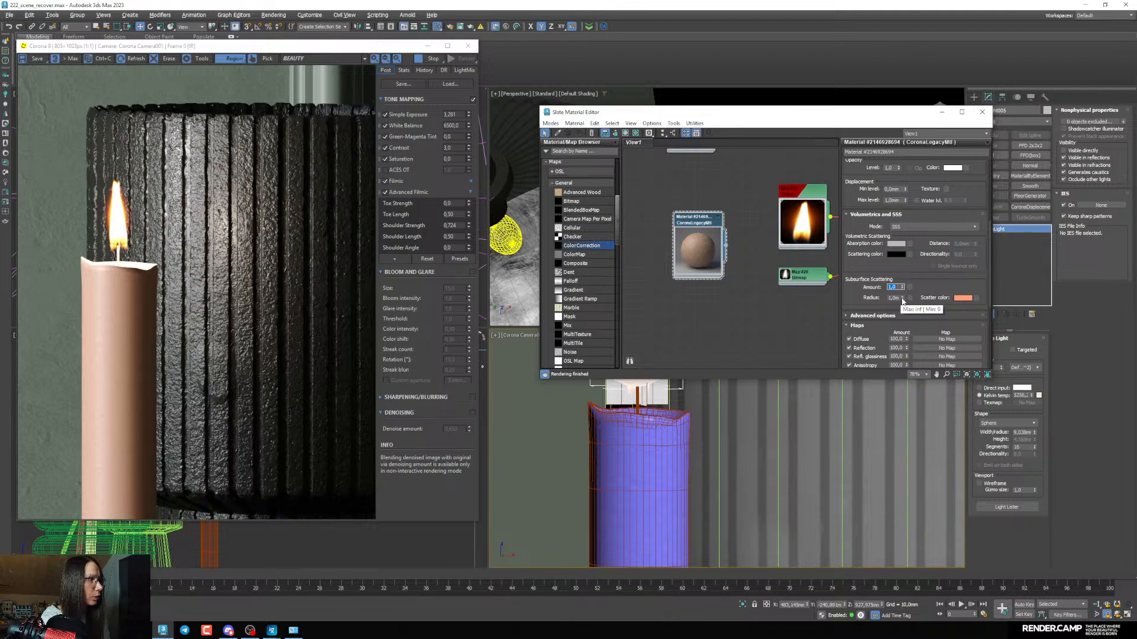
Try a subsurface scattering radius of about 3.73 mm on the duplicated material
left_click_drag(903, 300, 899, 235)
left_click_drag(897, 182, 897, 160)
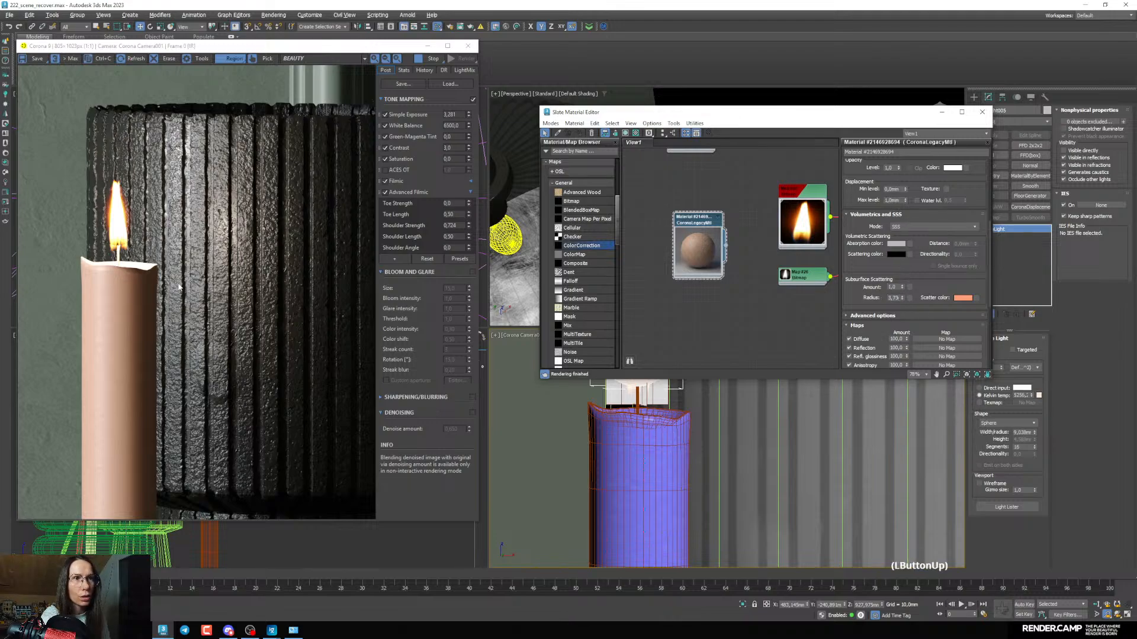
scroll(188, 291, "down", 1)
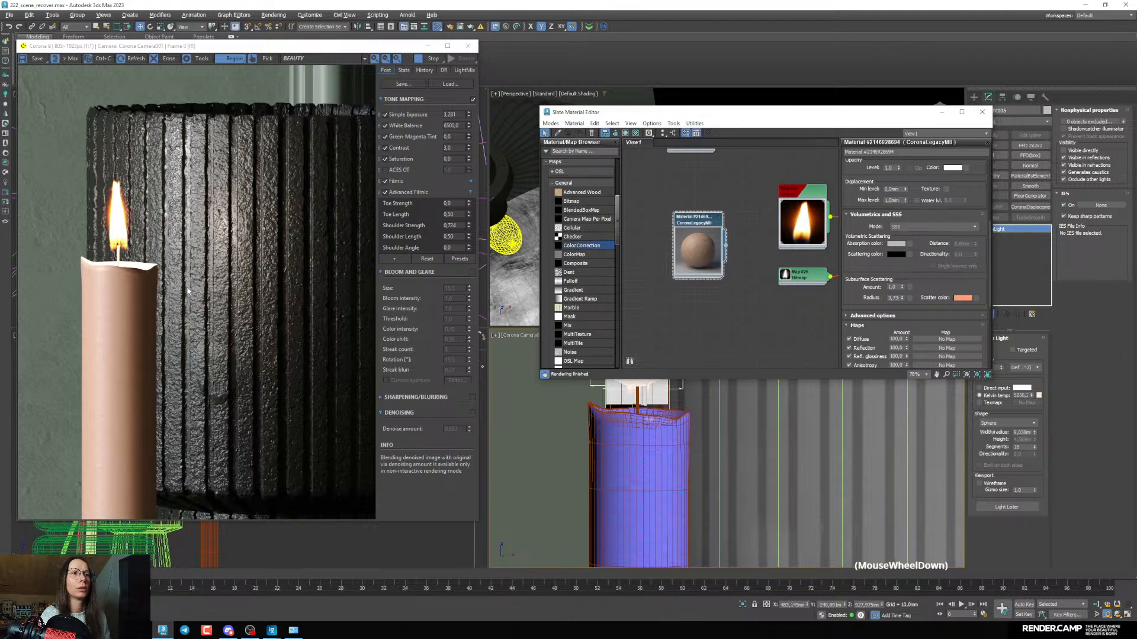
Set the scattering radius back to 1 mm and assign the SSS material to the candle
left_click(941, 113)
scroll(639, 422, "down", 5)
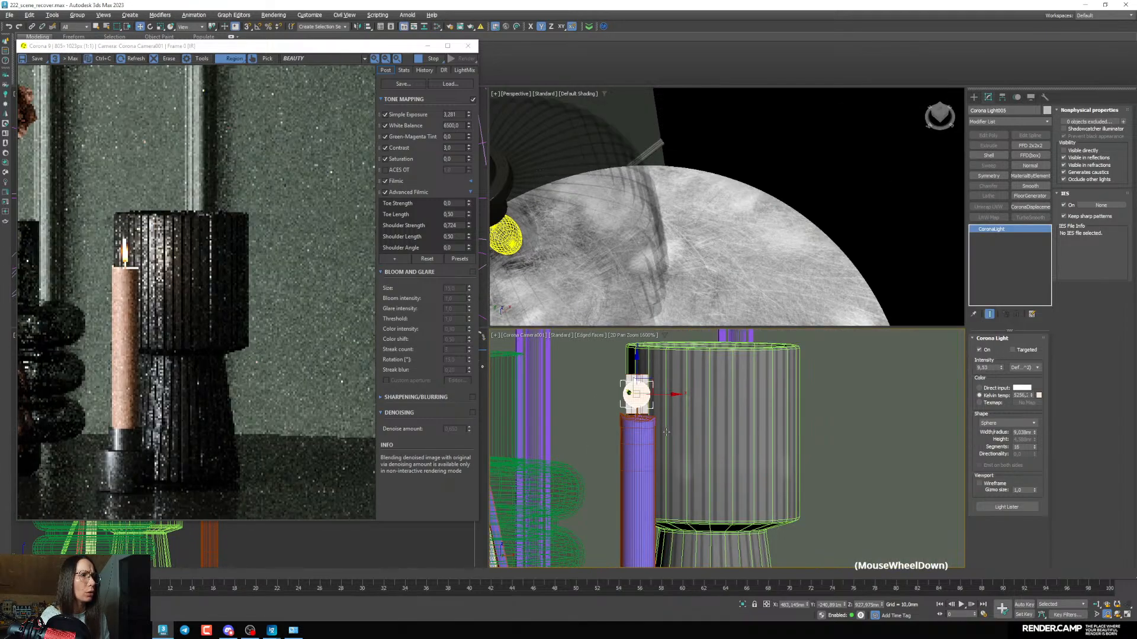
scroll(627, 418, "down", 1)
scroll(632, 421, "up", 2)
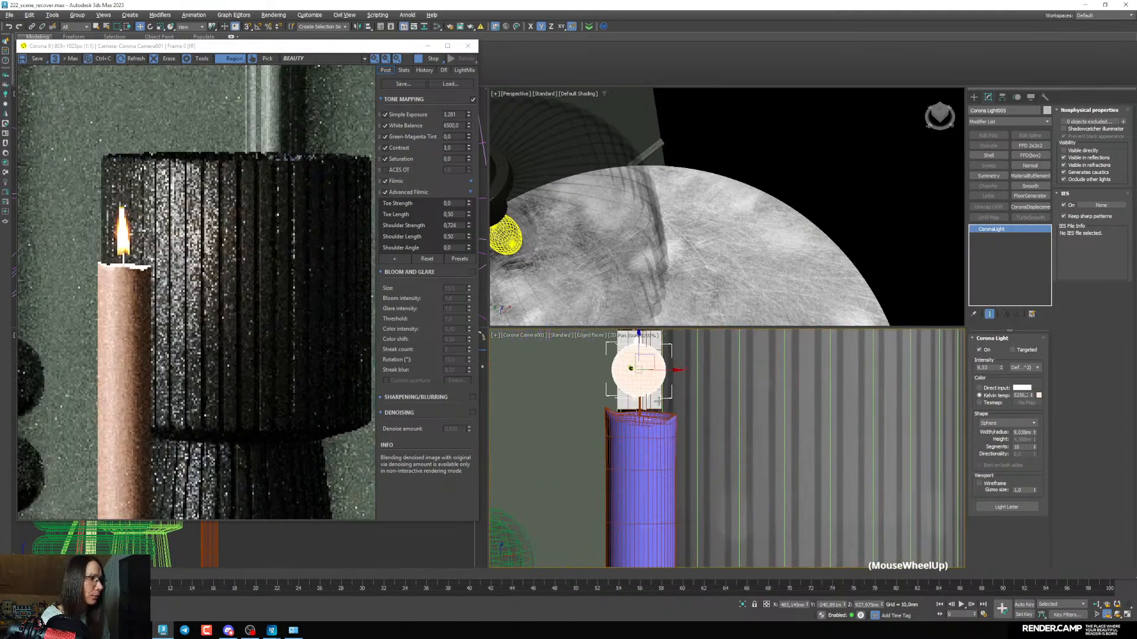
middle_click_drag(632, 422, 622, 459)
left_click(1013, 538)
key("m")
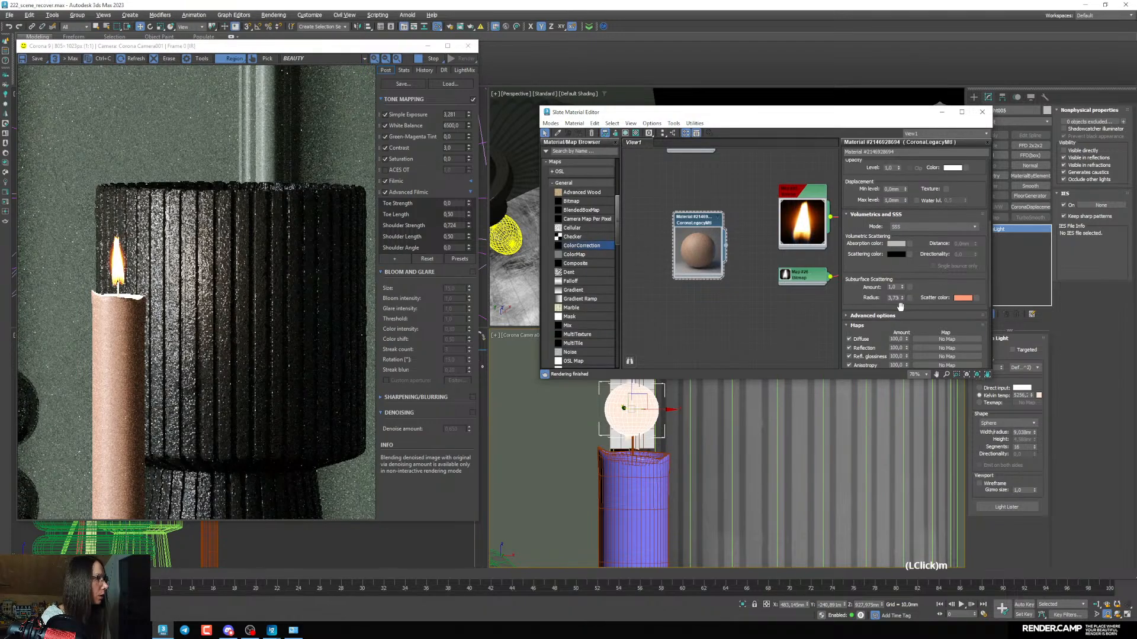
double_click(896, 297)
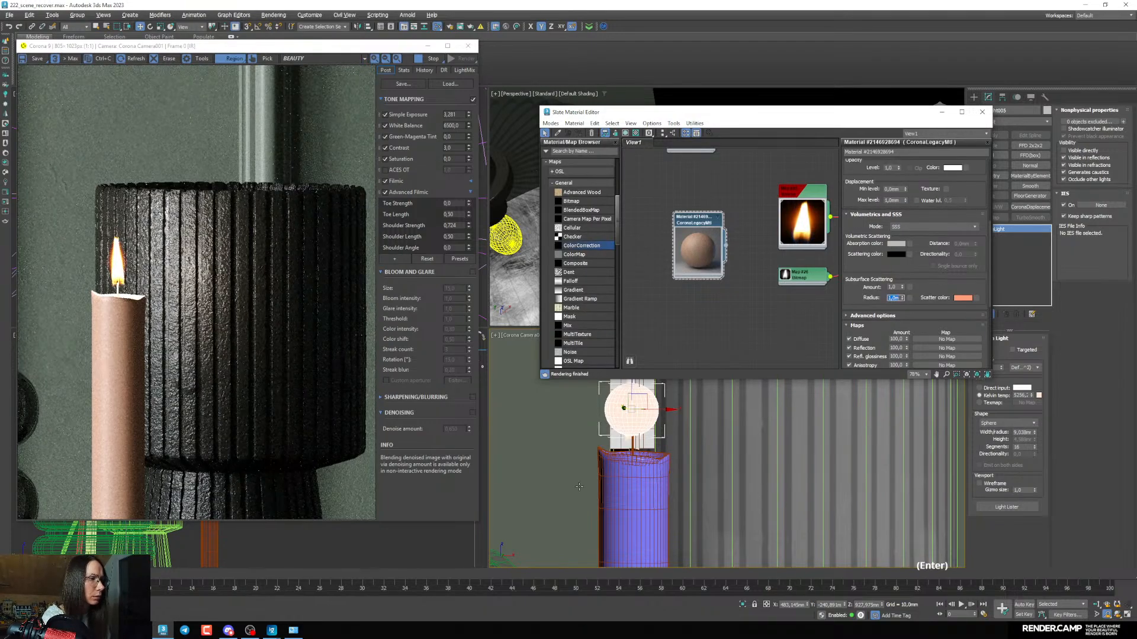
left_click(633, 483)
mouse_move(767, 270)
middle_mouse_down()
mouse_move(756, 272)
mouse_move(774, 283)
middle_mouse_up()
left_click(599, 149)
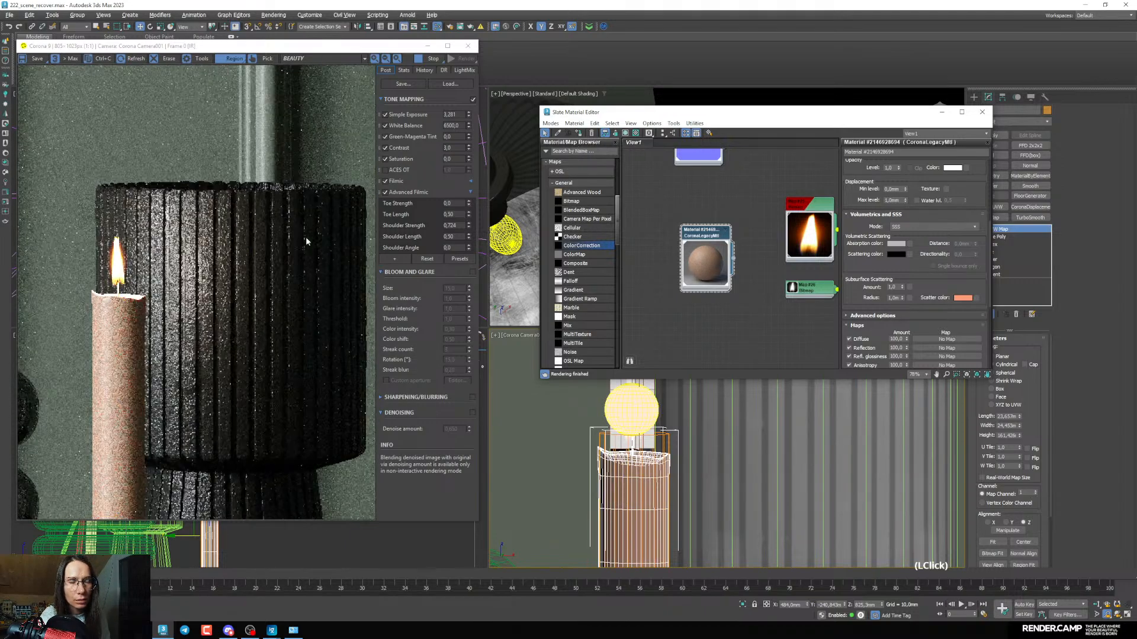
Enlarge the render and draw a render region around the flame and the top of the candle
scroll(108, 303, "up", 2)
scroll(107, 302, "down", 1)
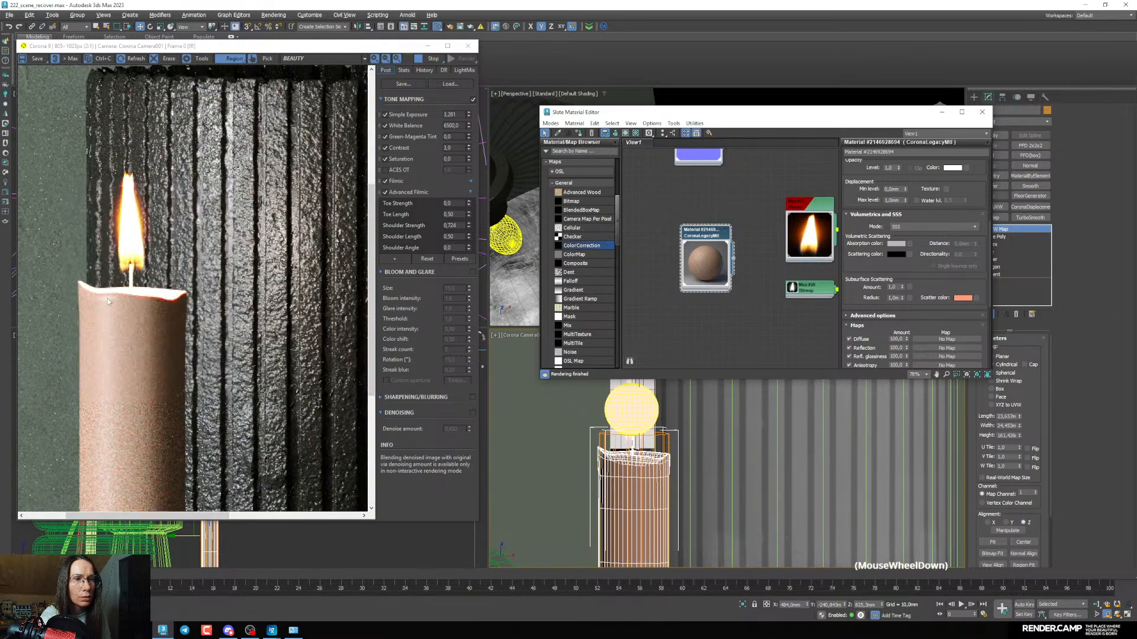
left_click_drag(54, 183, 217, 348)
scroll(704, 301, "up", 1)
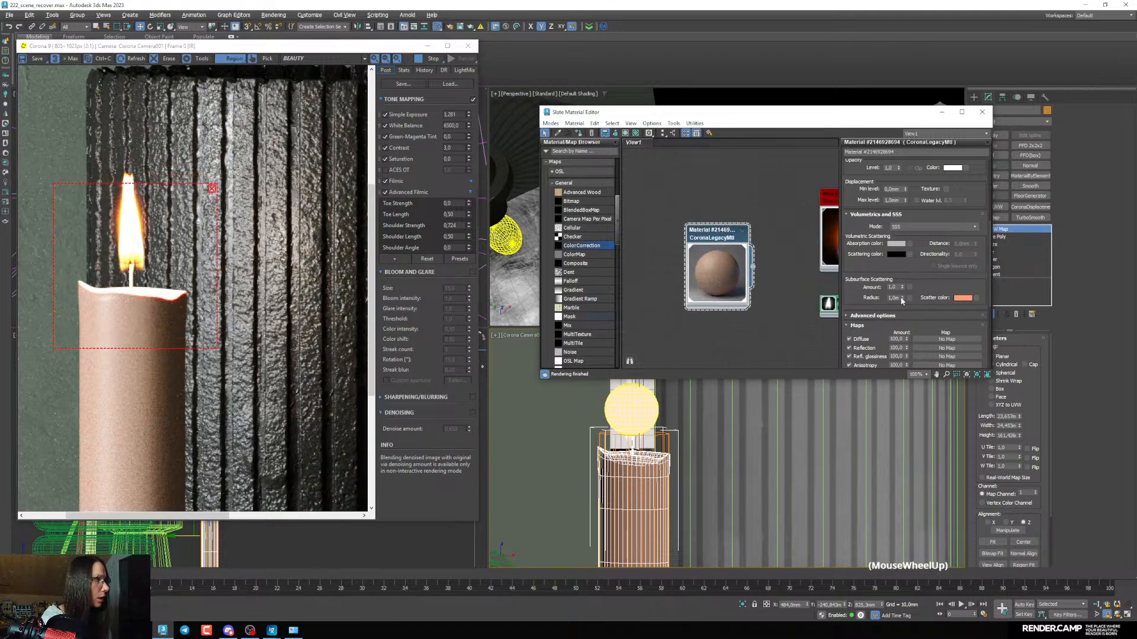
Raise the candle's subsurface scattering radius to about 8.6 mm, comparing larger values in the render region
left_click_drag(902, 301, 889, 251)
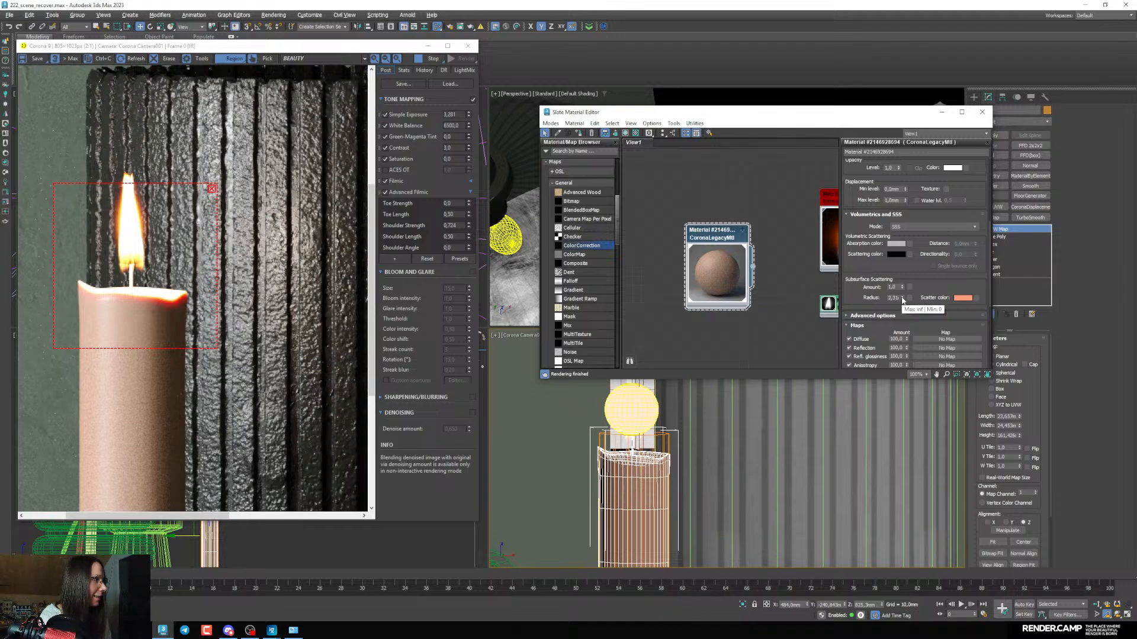
left_click_drag(902, 300, 899, 245)
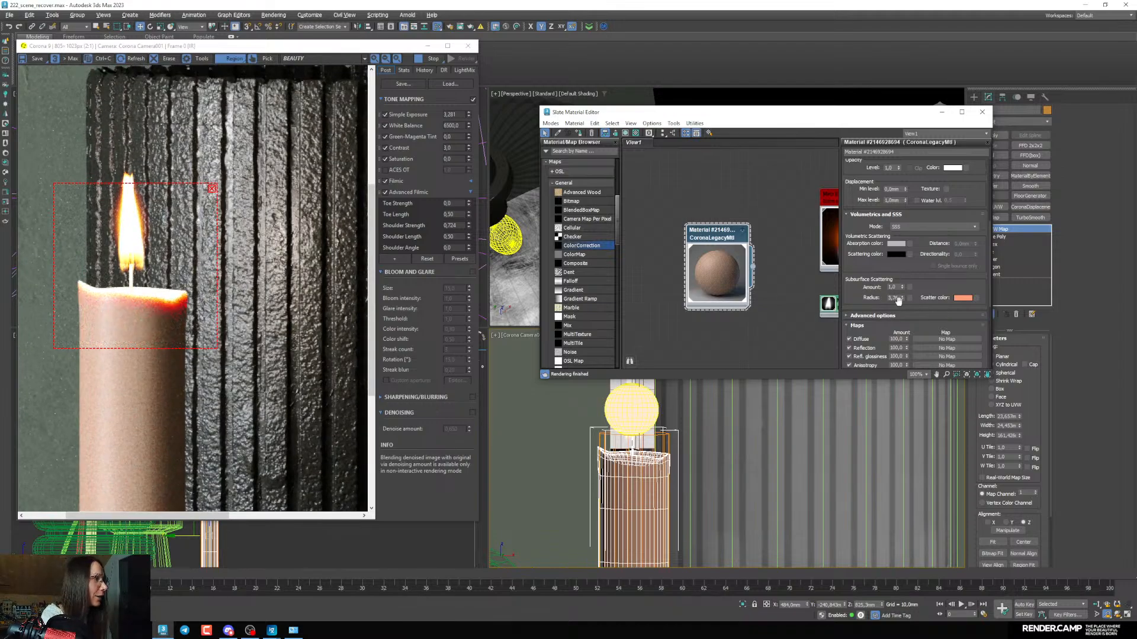
left_click_drag(898, 300, 898, 273)
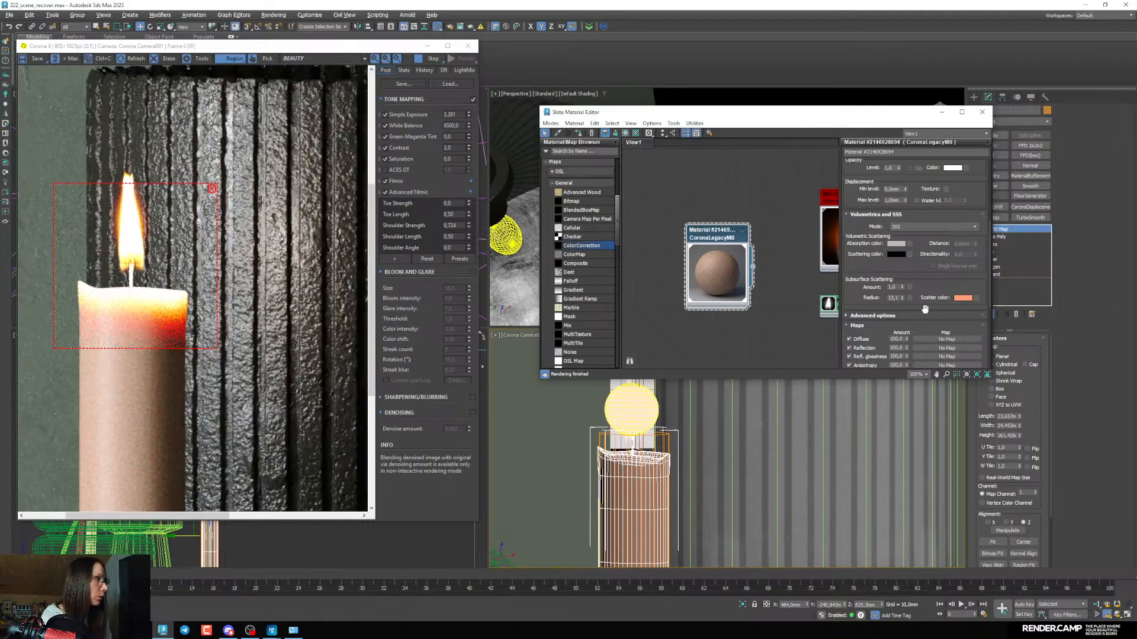
mouse_move(904, 304)
left_mouse_down()
mouse_move(905, 325)
mouse_move(901, 304)
left_mouse_up()
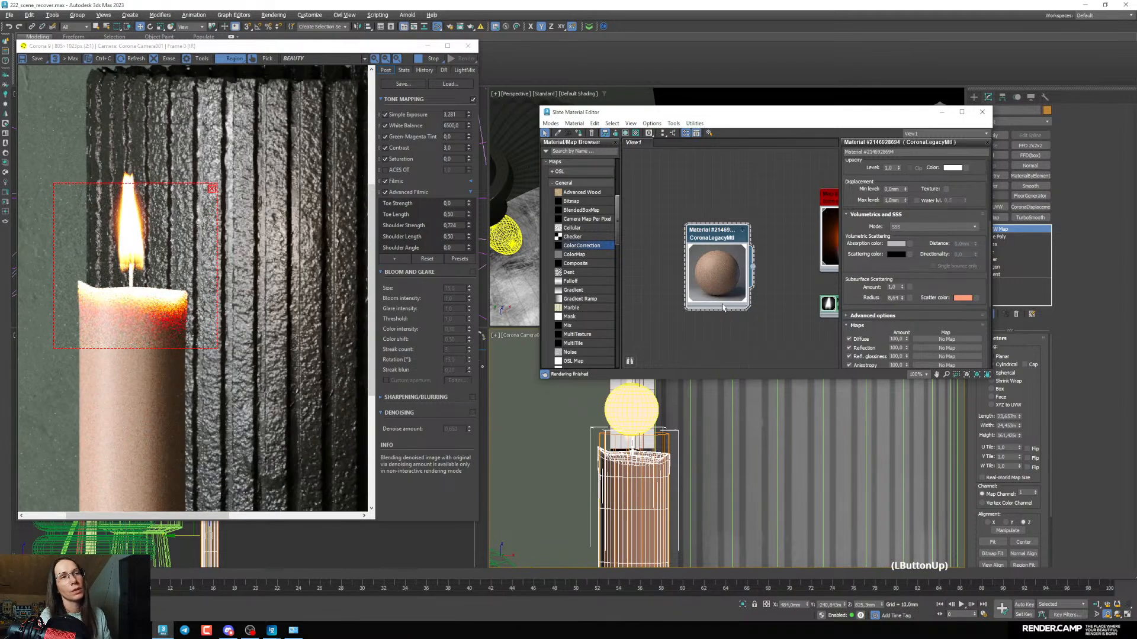
Reset the camera view, clear the render region and show the whole interior in the render
left_click(941, 112)
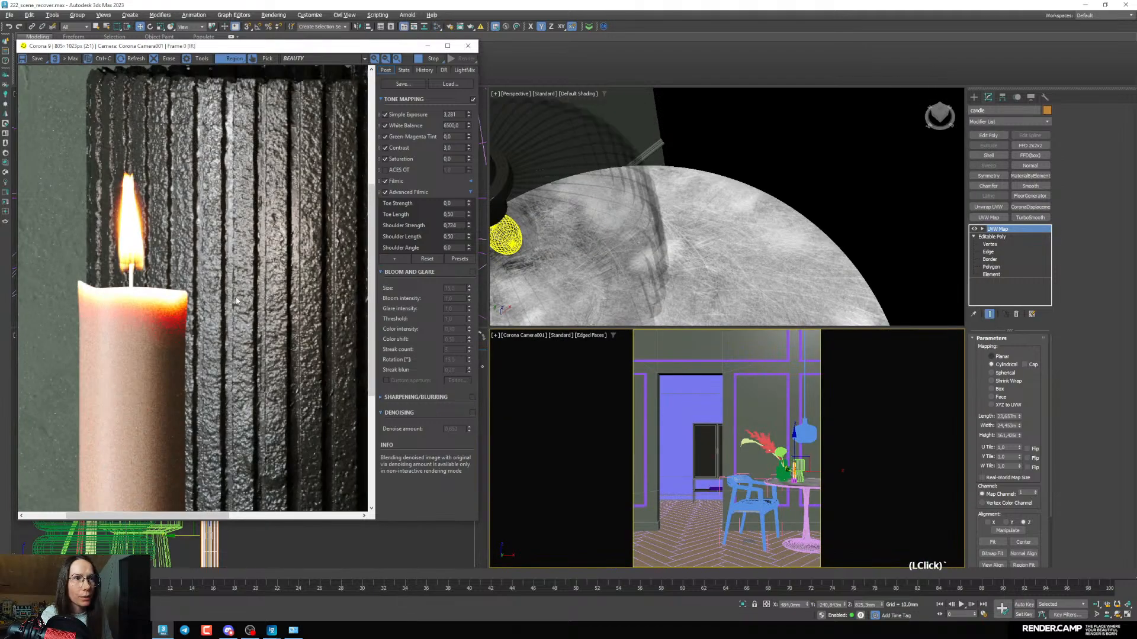
scroll(215, 314, "down", 1)
left_click(324, 322)
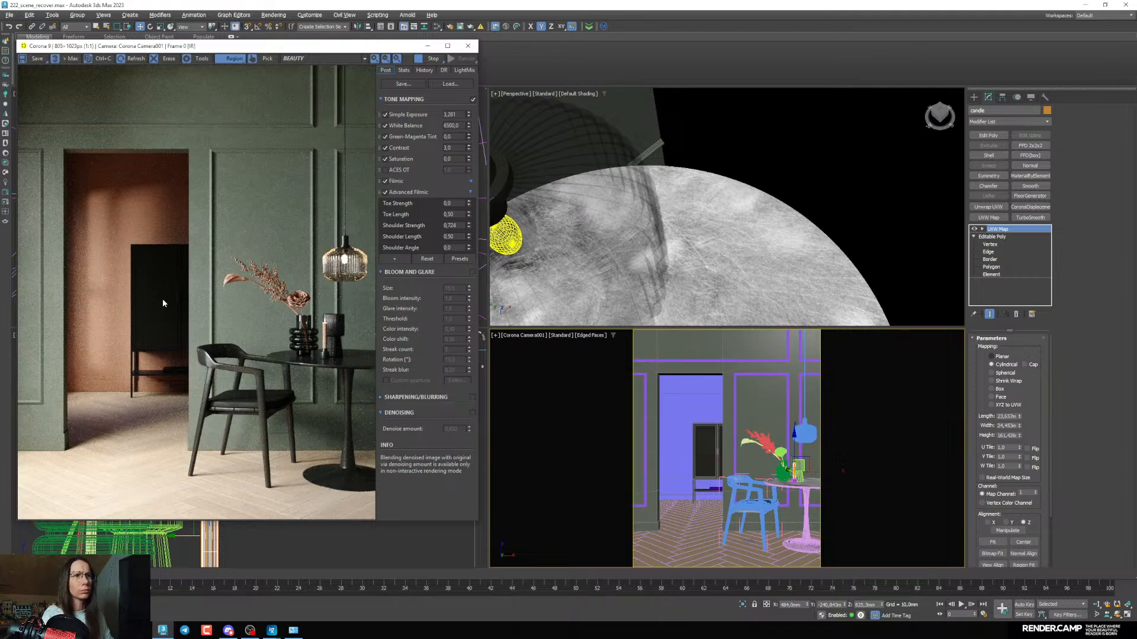
Ungroup the black cupboard's outer group and the cupboard group nested inside it
left_click(708, 450)
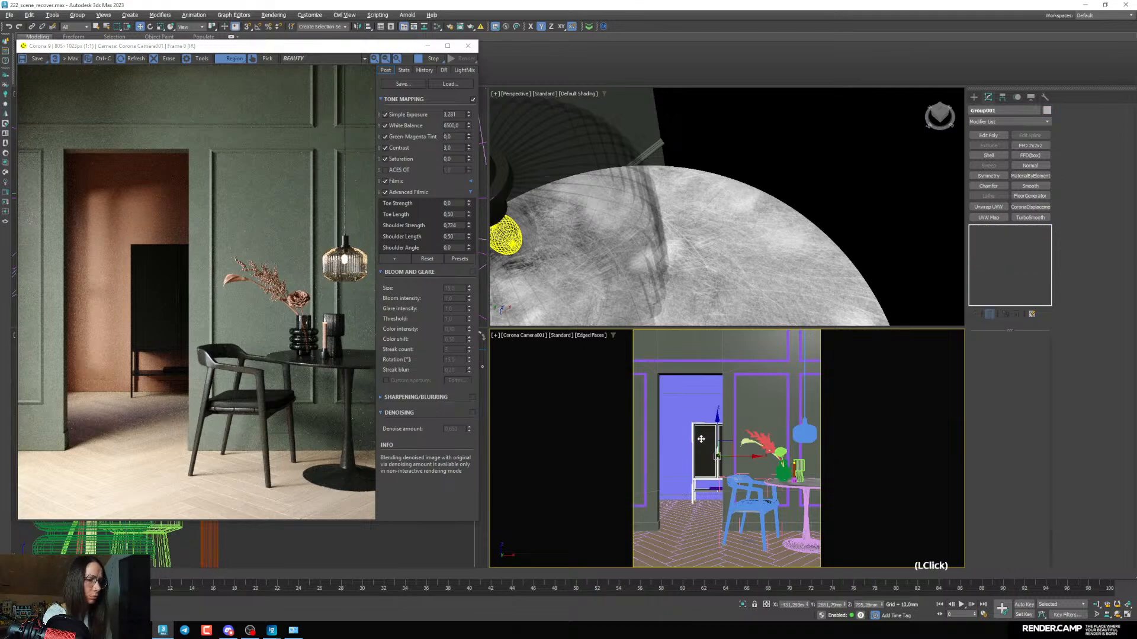
left_click(77, 16)
left_click(89, 45)
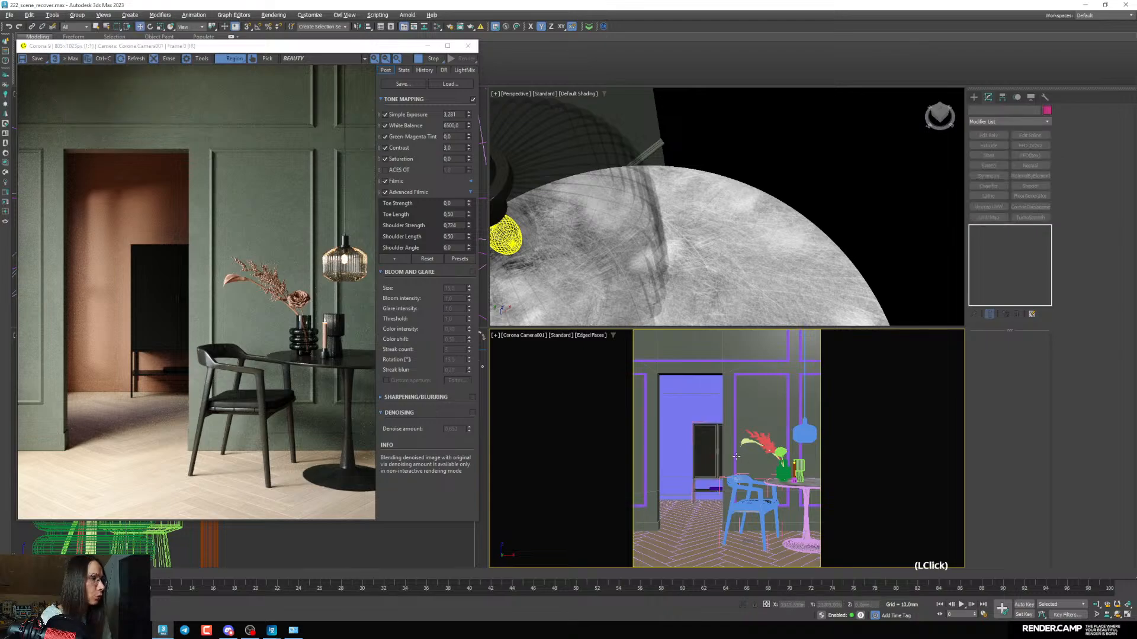
left_click(703, 443)
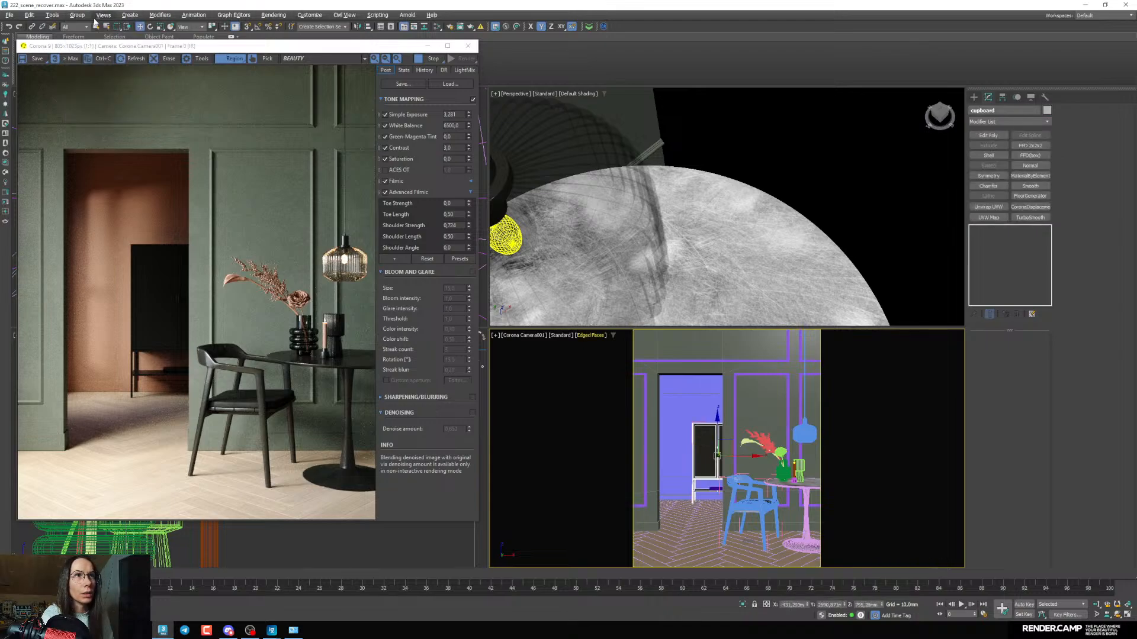
left_click(77, 15)
left_click(89, 52)
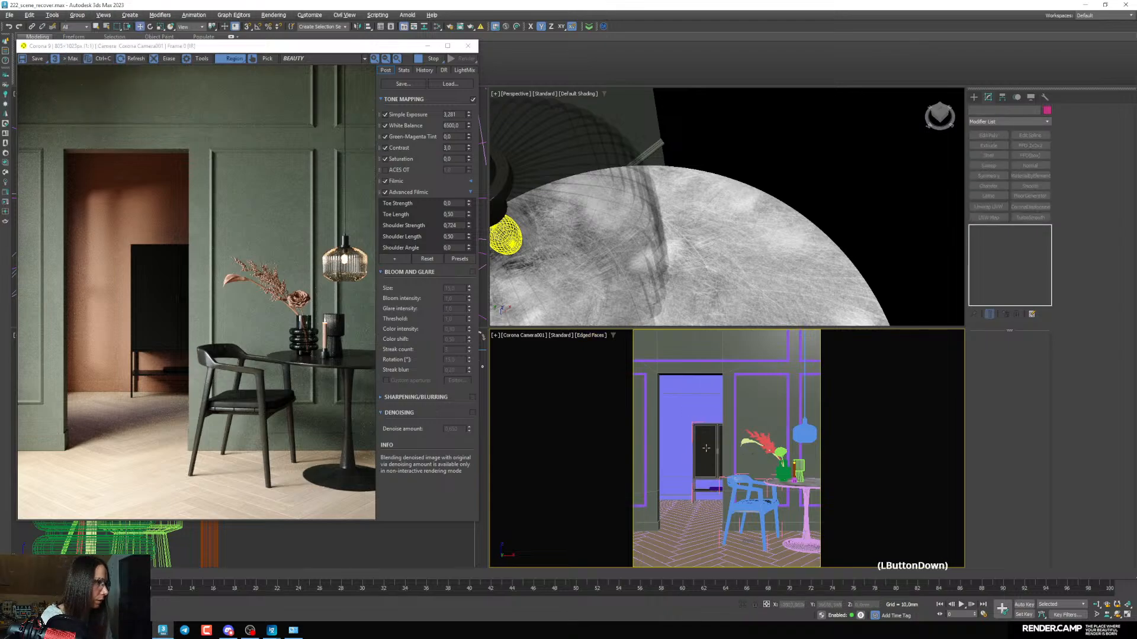
Select the cupboard's door glass panels, undoing the accidental move, and frame them in the perspective view
left_click(705, 448)
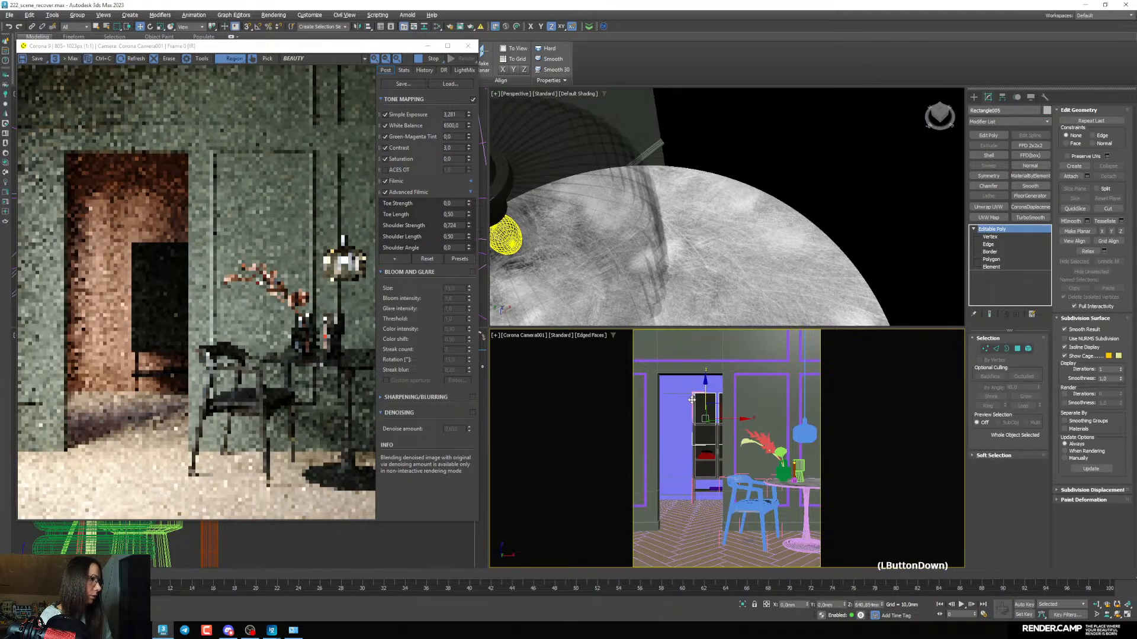
left_click_drag(691, 399, 692, 396)
key("ctrl+z")
right_click(714, 222)
right_click(714, 222)
key("z")
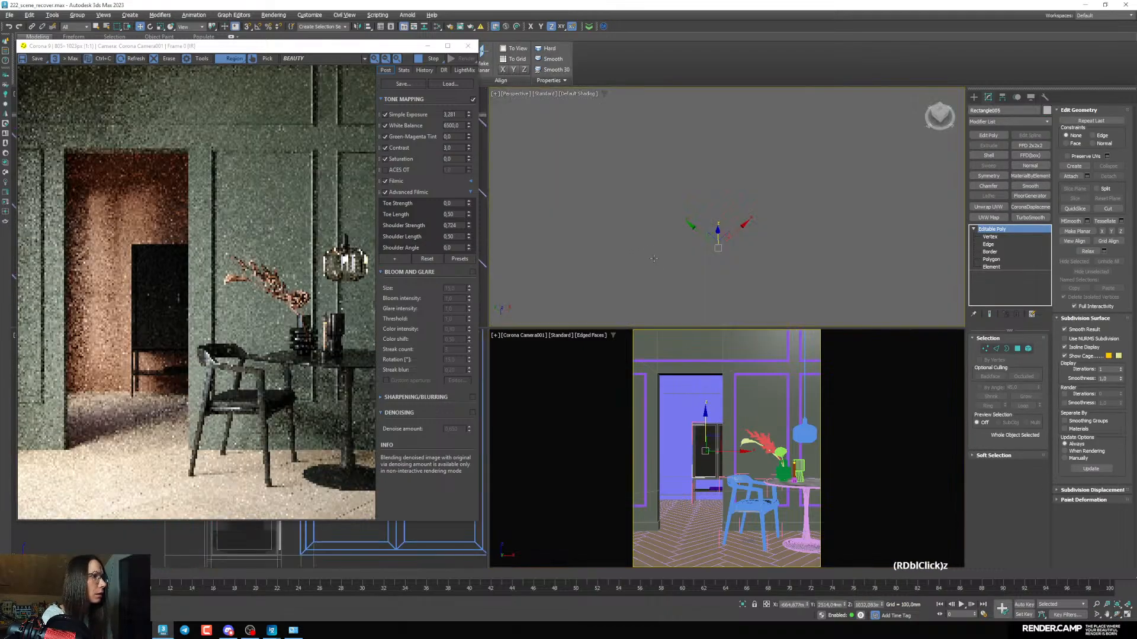
Isolate the selected door glass to inspect its shape, and bring back the whole scene with the camera view maximized
scroll(653, 258, "down", 6)
mouse_move(653, 258)
middle_mouse_down("alt")
mouse_move(691, 234)
mouse_move(658, 238)
middle_mouse_up("alt")
scroll(691, 234, "up", 4)
right_click(657, 236)
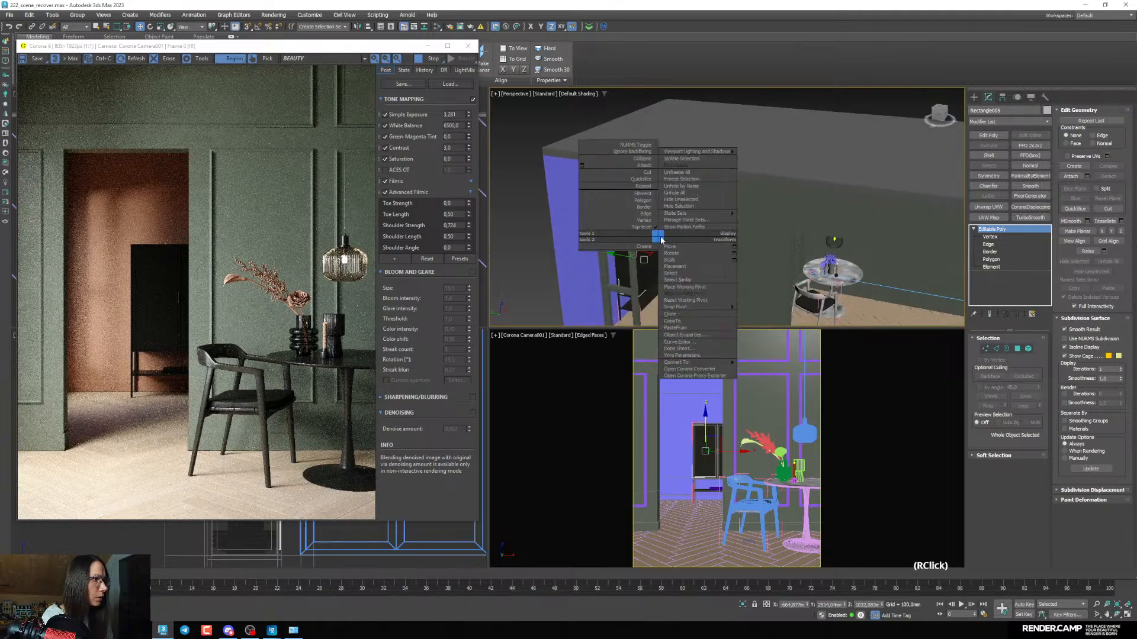
left_click(681, 159)
middle_click_drag(681, 158, 728, 201, "alt")
right_click(728, 201)
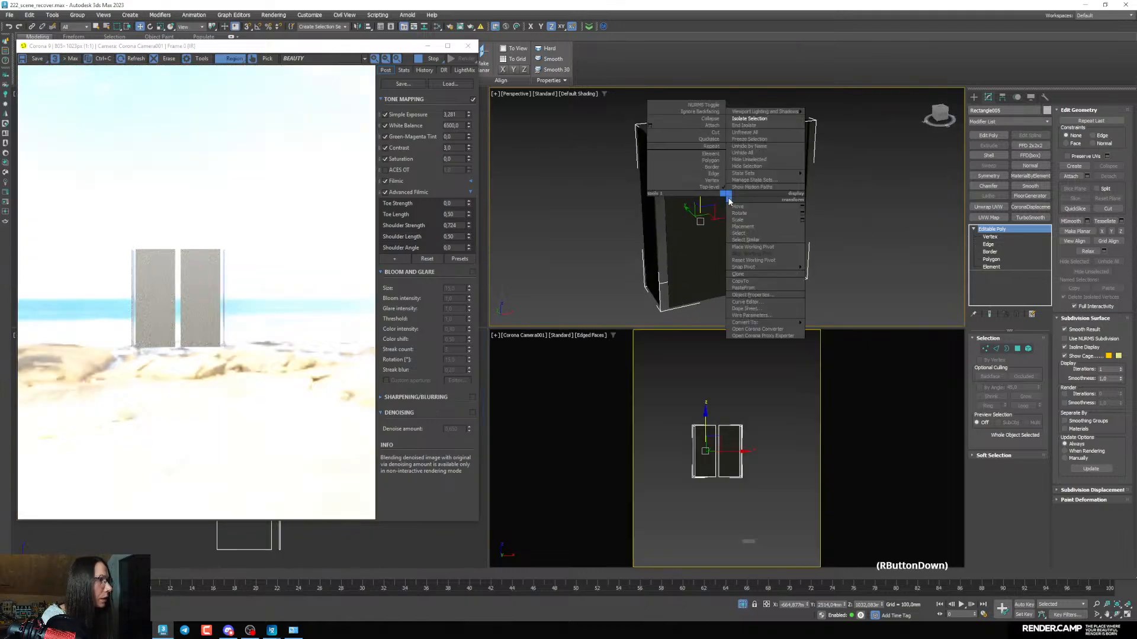
left_click(743, 125)
key("alt+w")
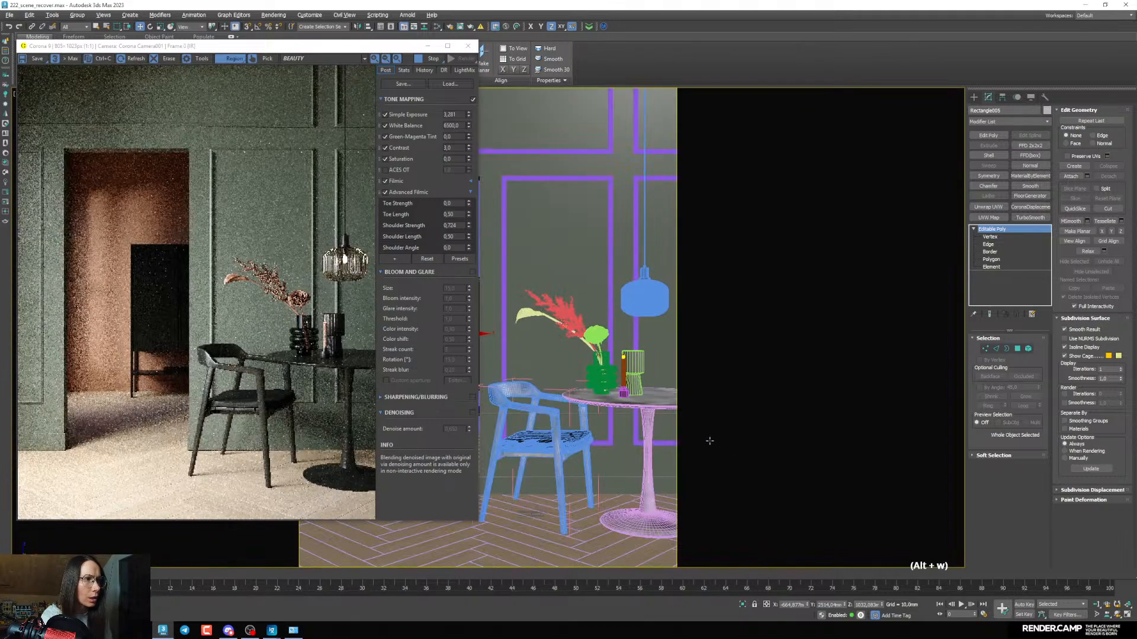
Sample the dark glass material from the candle holder on the table and duplicate its node in the material editor
key("m")
left_click_drag(579, 108, 788, 155)
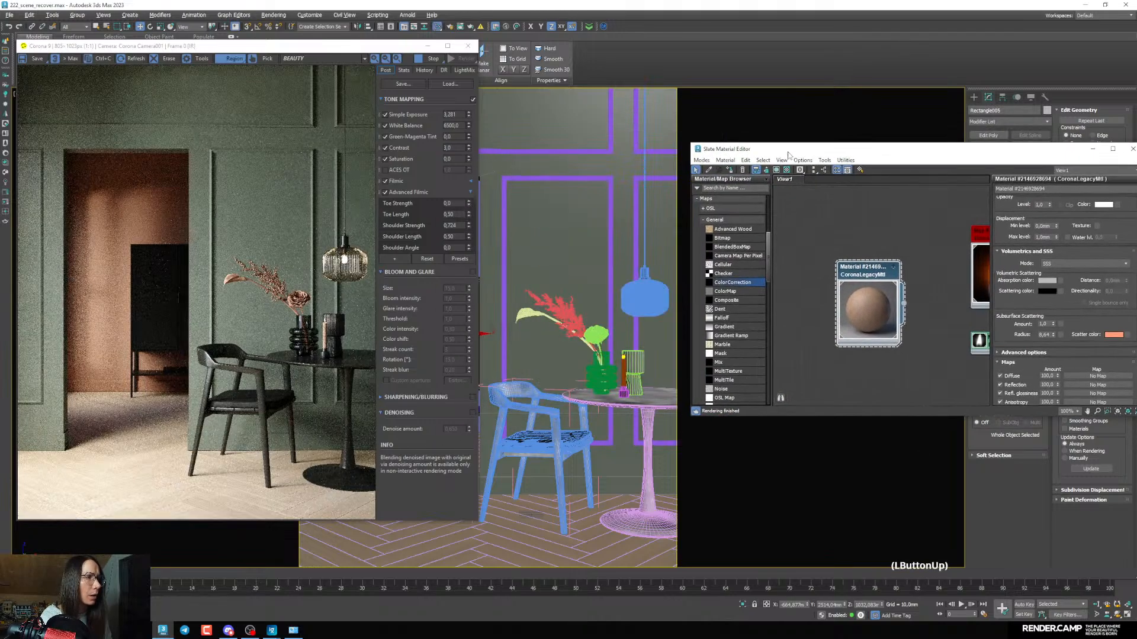
left_click(708, 171)
left_click(634, 368)
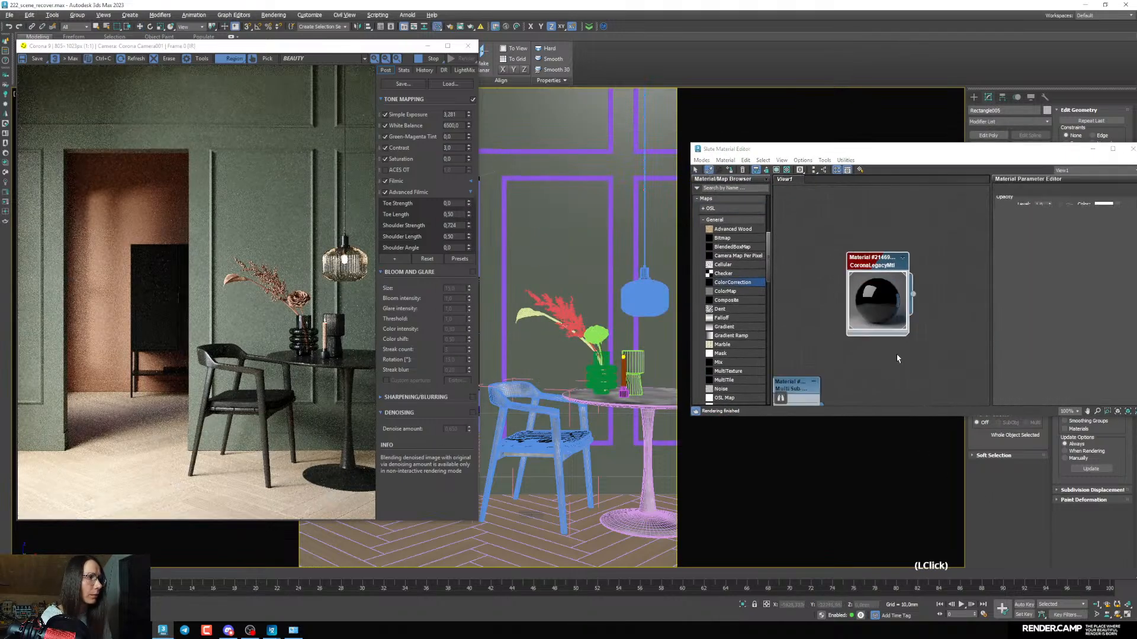
scroll(847, 260, "down", 3)
mouse_move(897, 355)
middle_mouse_down()
mouse_move(852, 258)
mouse_move(867, 249)
middle_mouse_up()
scroll(847, 260, "down", 2)
middle_click(845, 231)
left_click_drag(849, 213, 839, 330, "shift")
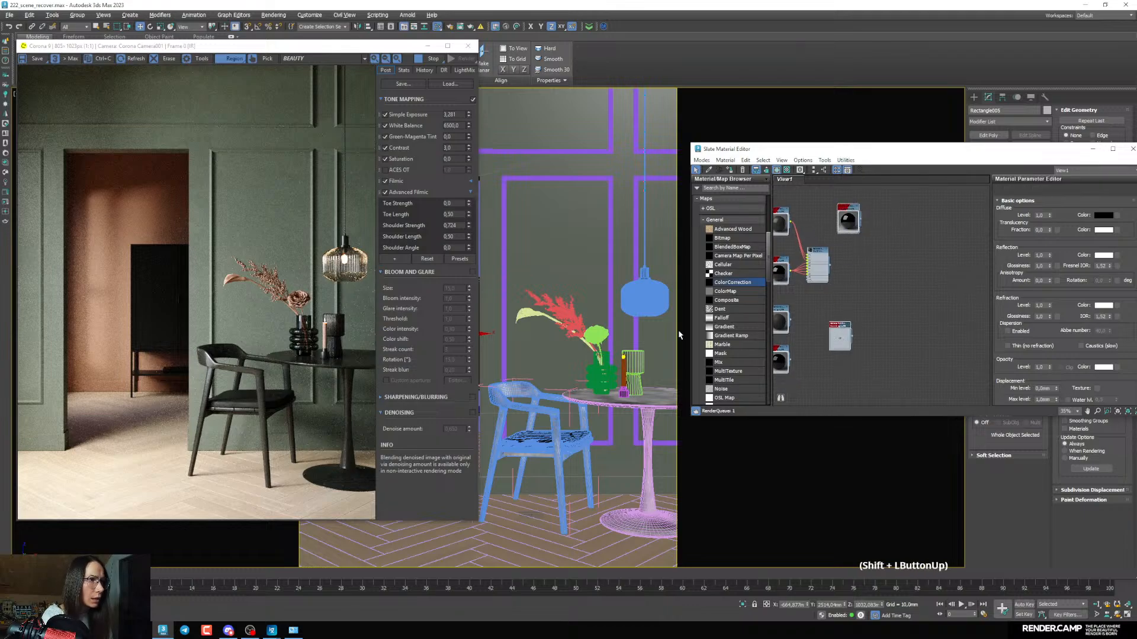
Assign the duplicated glass material to the selected cupboard door panels, moving the render window aside to check them
left_click_drag(428, 43, 535, 392)
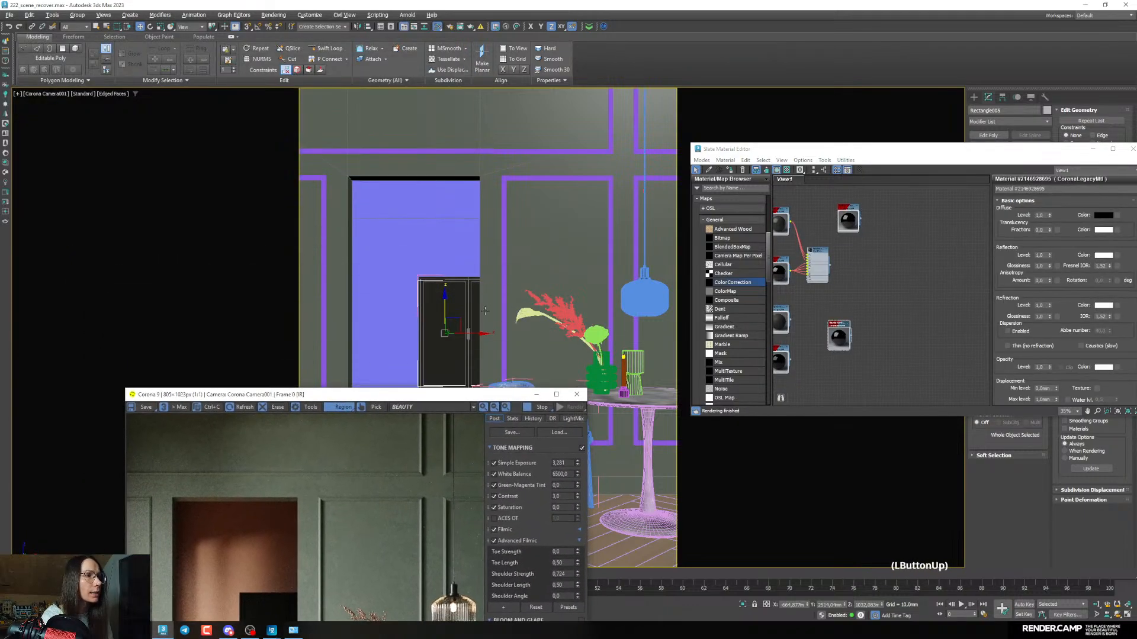
left_click_drag(846, 333, 840, 330)
left_click(730, 171)
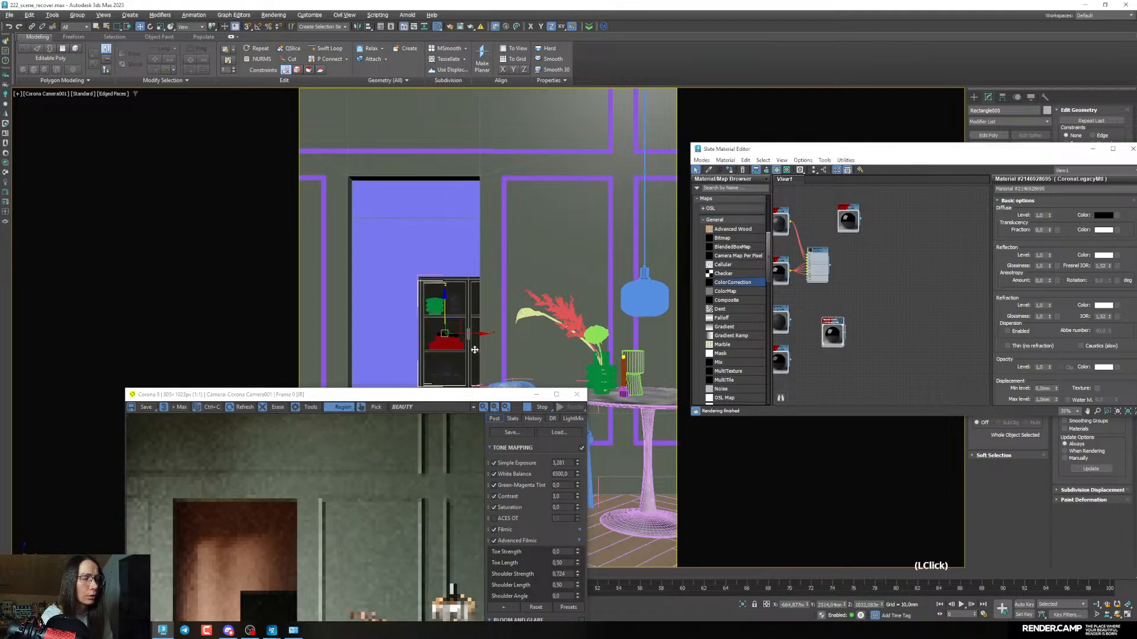
left_click_drag(441, 395, 358, 79)
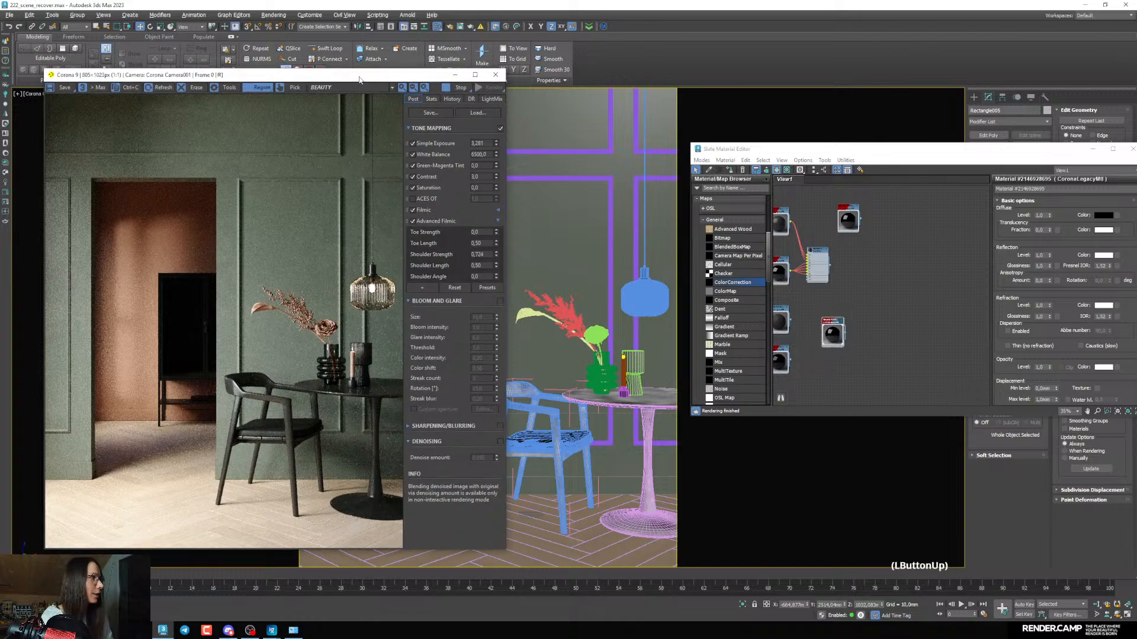
Draw a render region around the cupboard in the doorway
left_click(1092, 150)
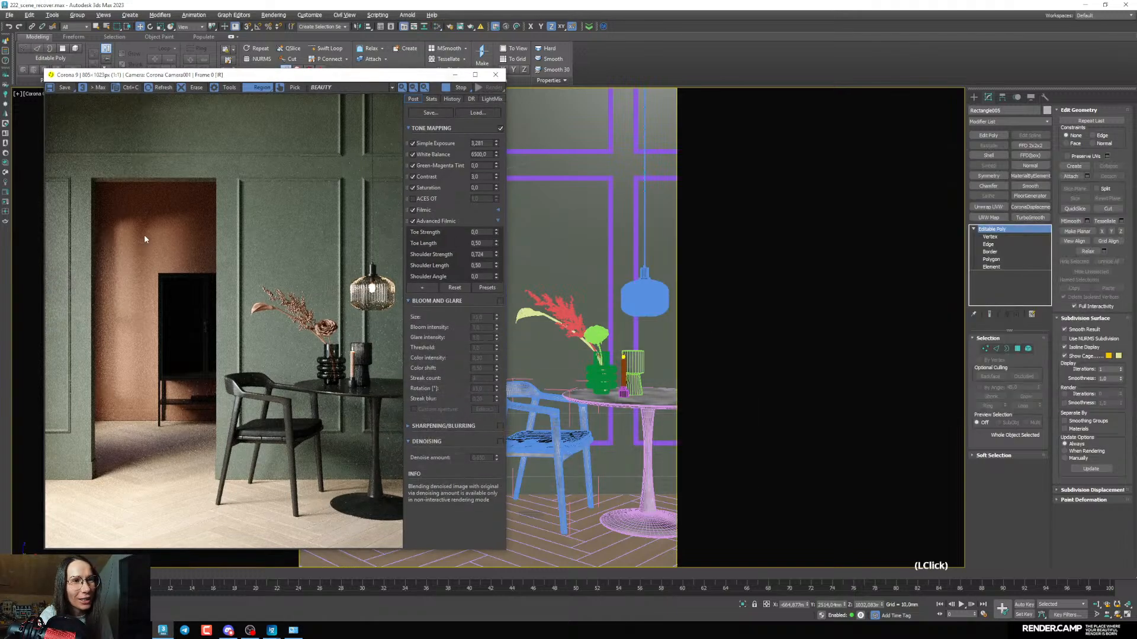
mouse_move(135, 262)
left_mouse_down()
mouse_move(246, 353)
mouse_move(247, 416)
left_mouse_up()
left_click(1026, 501)
Set the cupboard glass's volumetric absorption distance to 10 mm, trying 2 mm and 4 mm first
key("m")
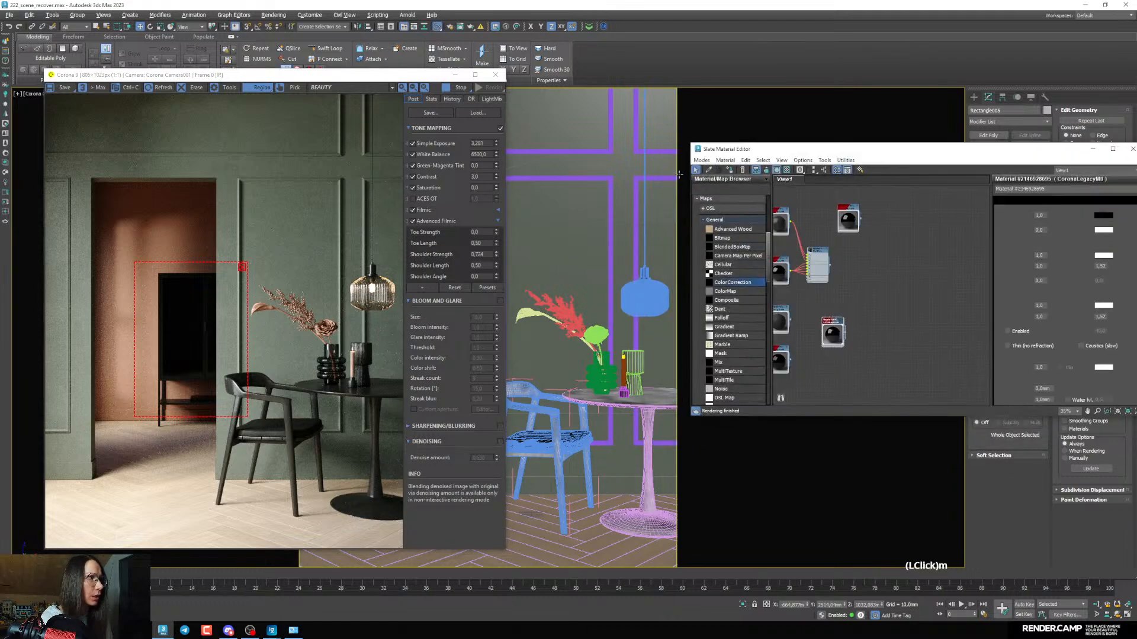
left_click_drag(732, 152, 455, 114)
scroll(559, 304, "up", 3)
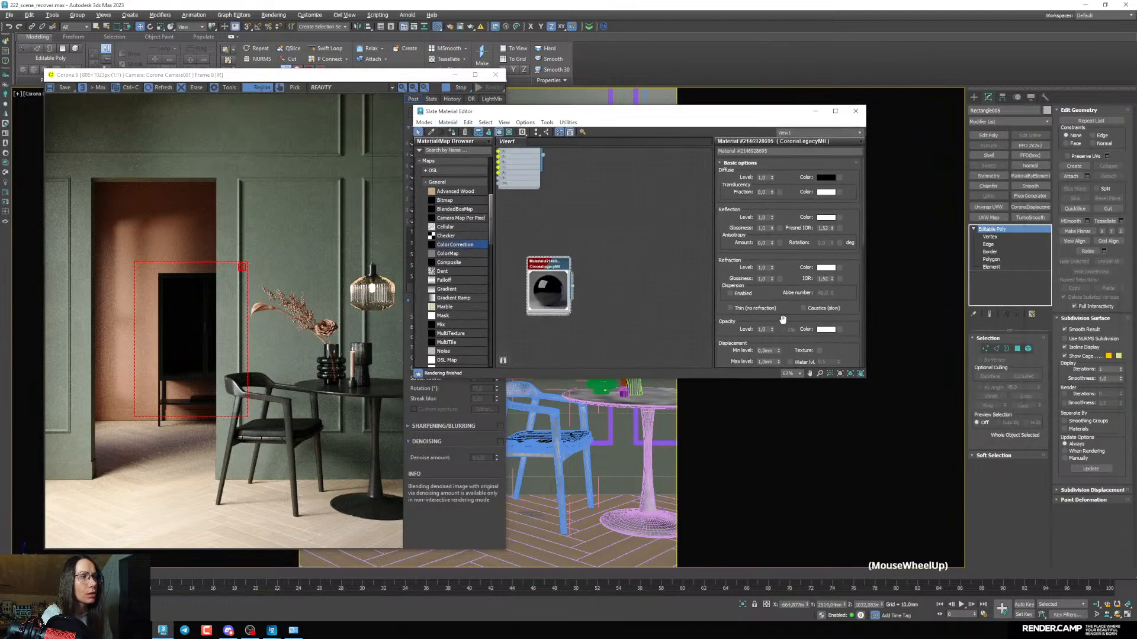
left_click_drag(779, 320, 771, 188)
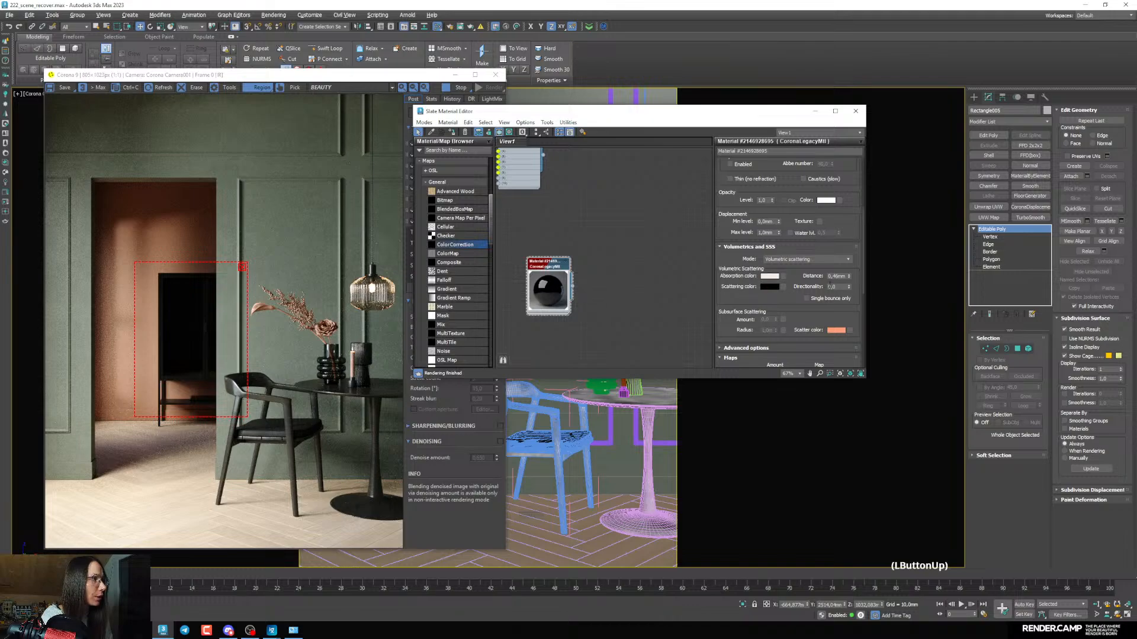
double_click(835, 276)
type("2")
key("Return")
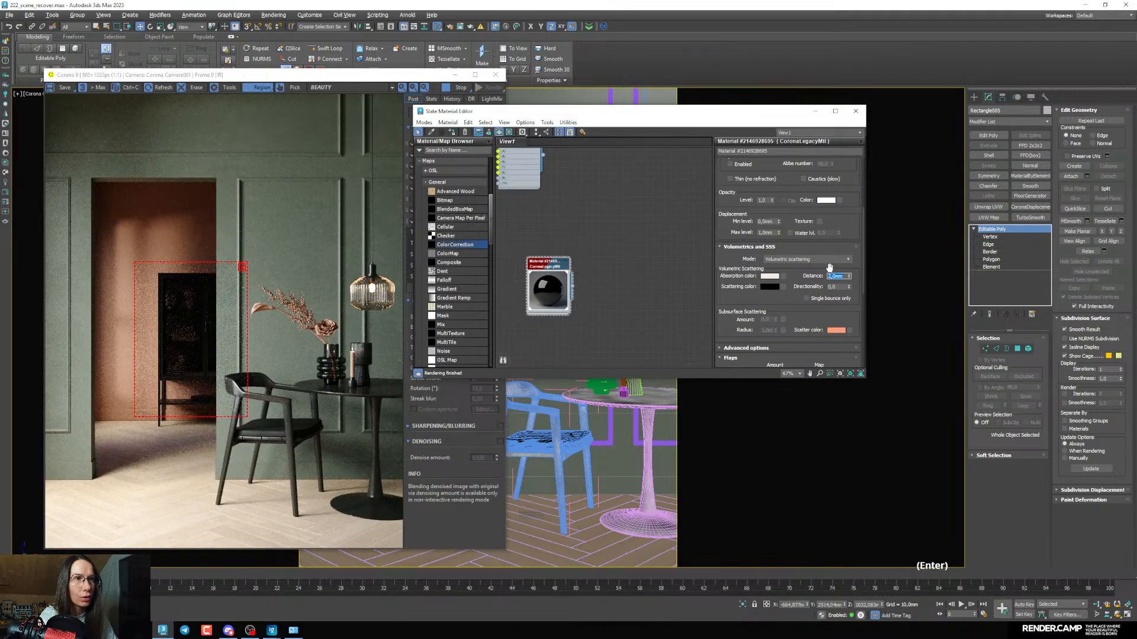
type("4")
key("Return")
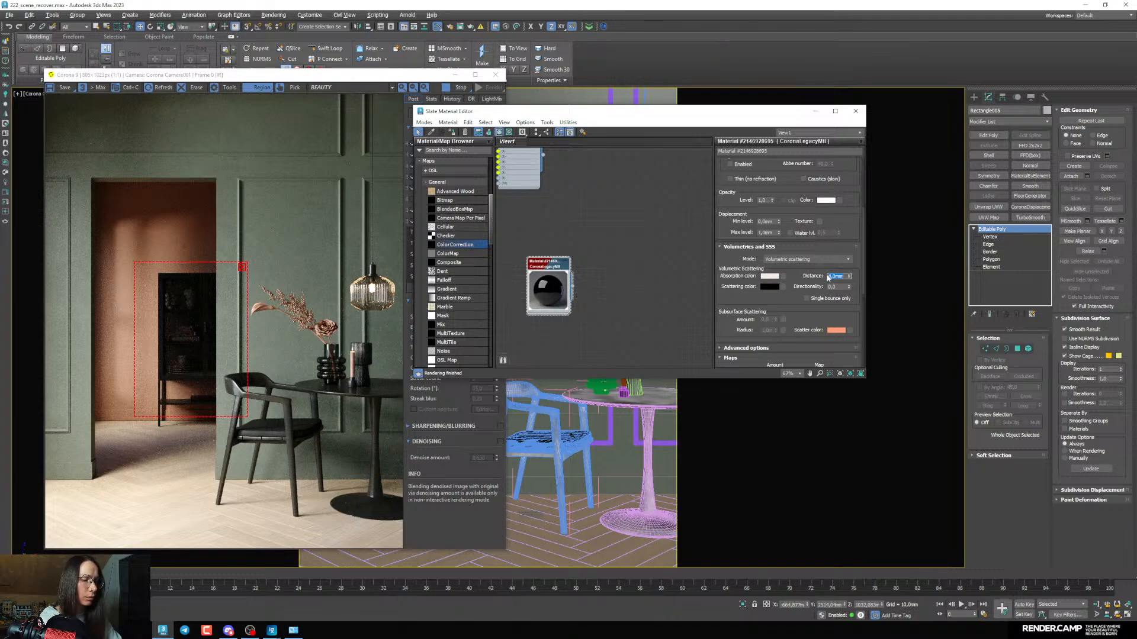
type("10")
key("Return")
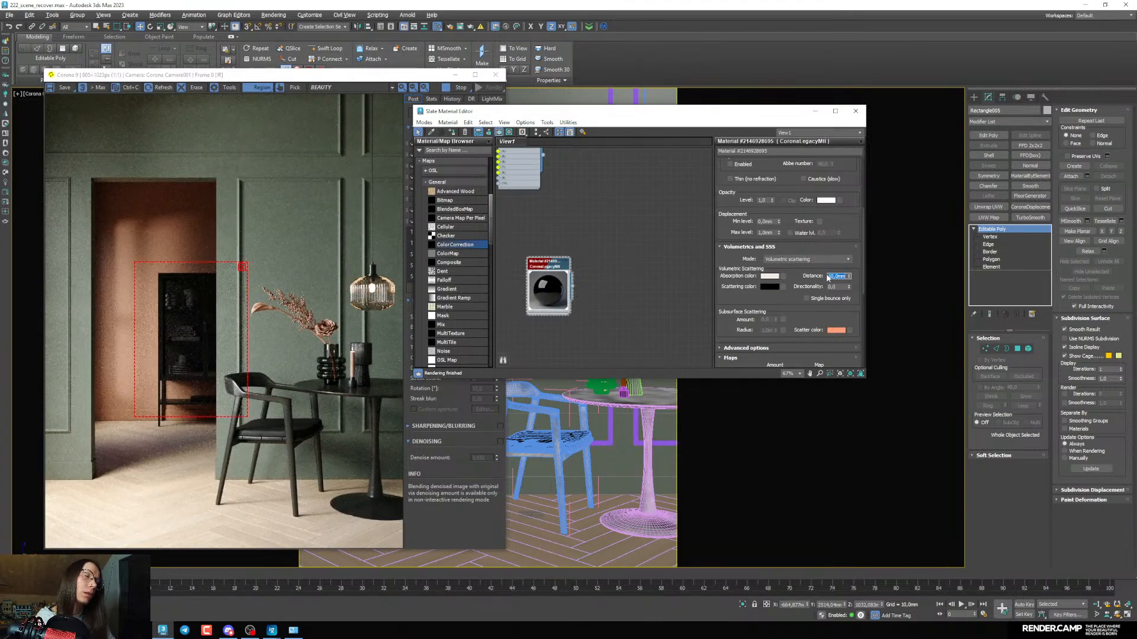
Adjust the glass's absorption color and raise its absorption distance to about 18.4 mm
left_click(773, 276)
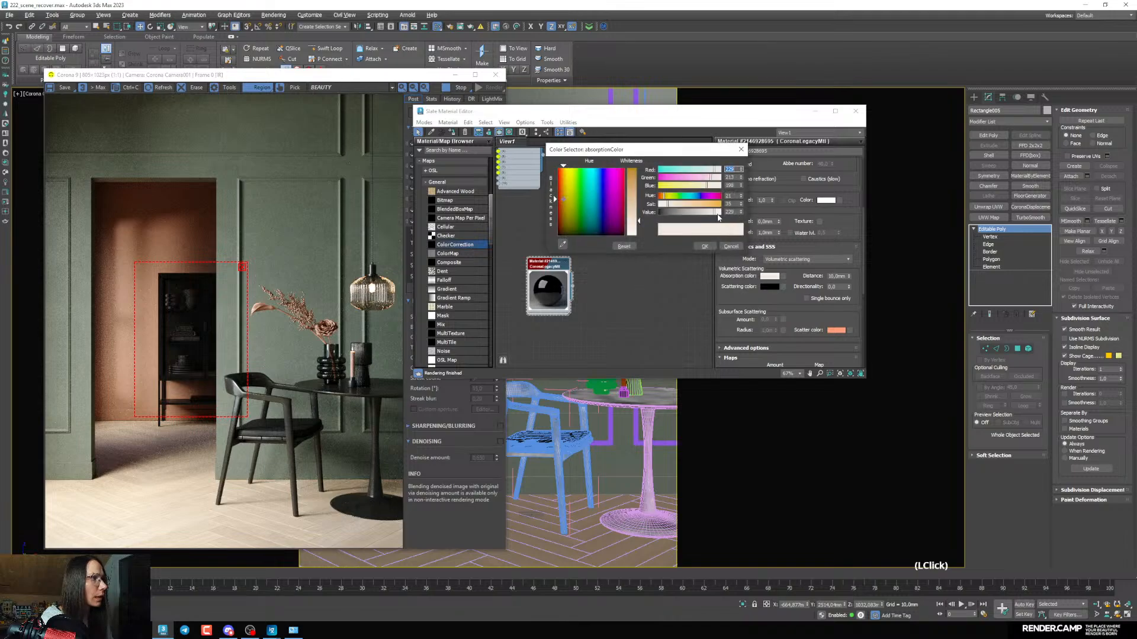
left_click(703, 247)
left_click_drag(849, 280, 853, 263)
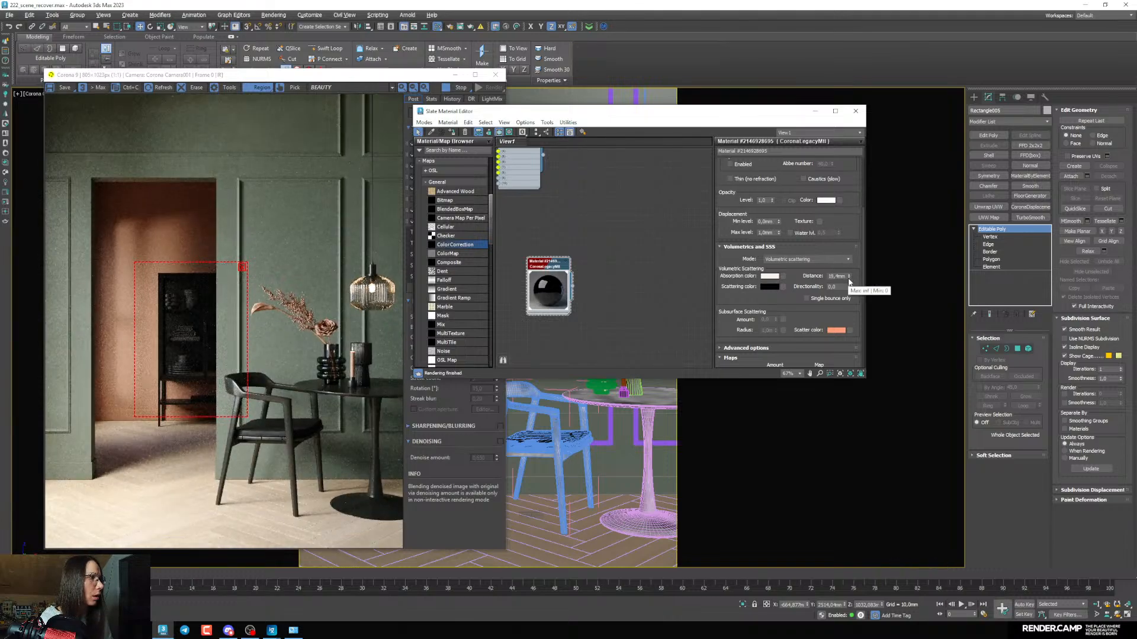
left_click(849, 278)
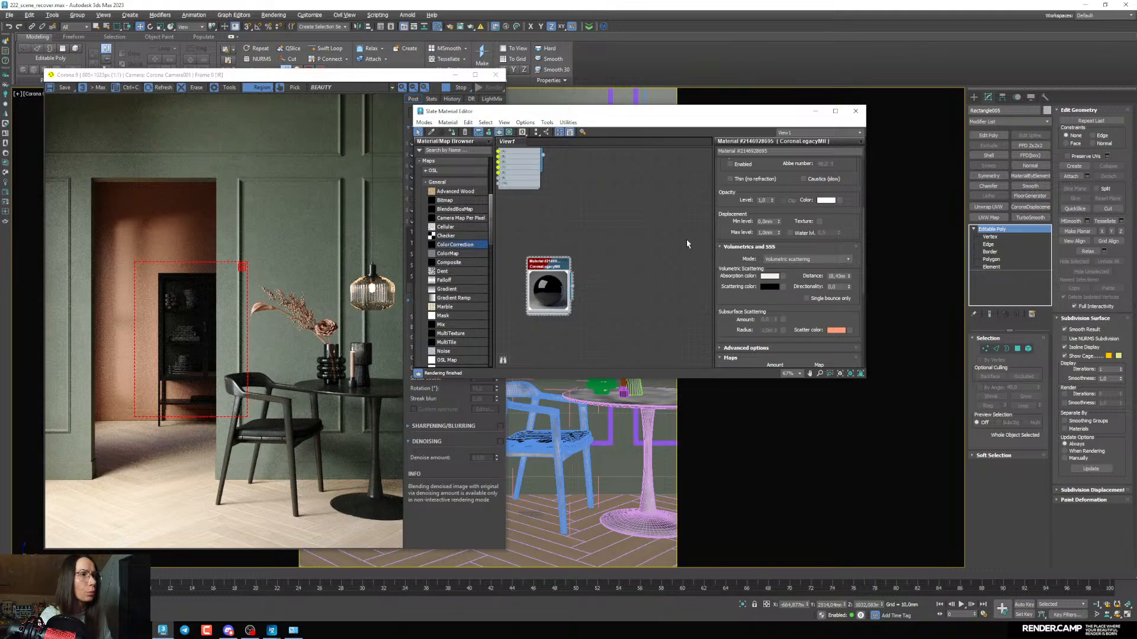
Refine the glass's absorption color to a pale warm tint, judging it in the enlarged render of the cupboard
middle_click_drag(613, 261, 642, 256)
scroll(642, 277, "down", 3)
middle_click_drag(614, 297, 616, 237)
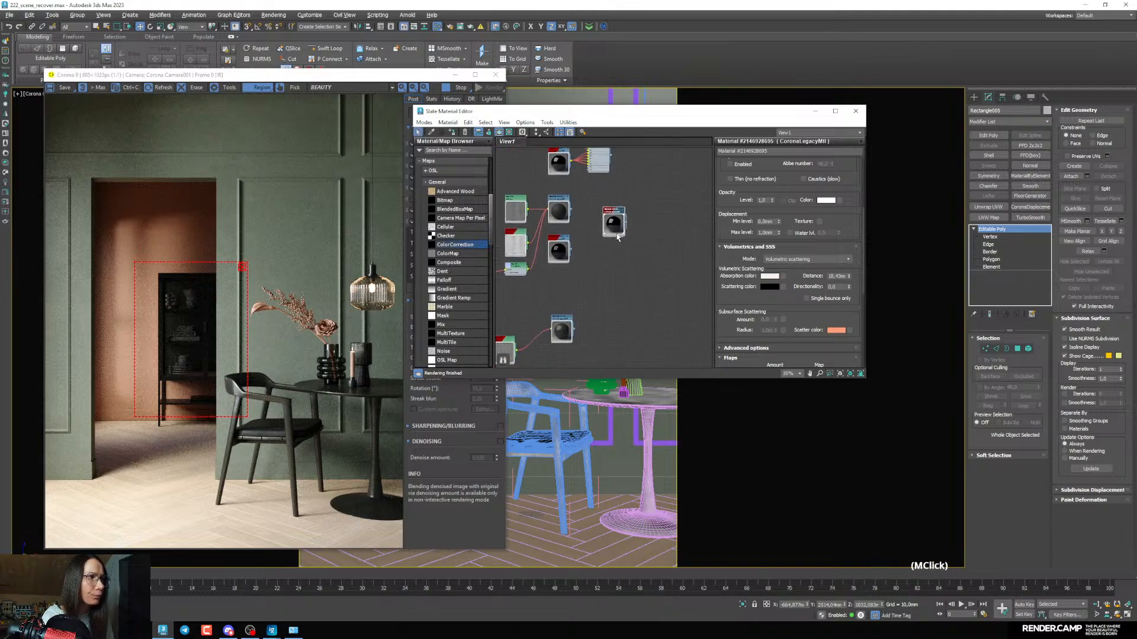
left_click(768, 278)
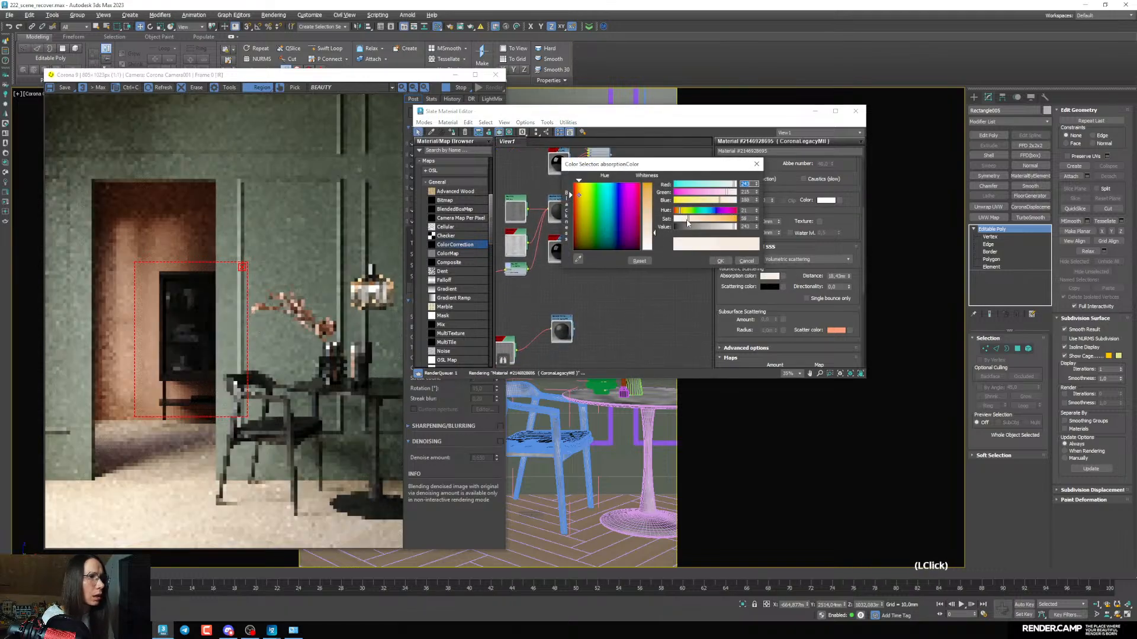
scroll(192, 344, "up", 2)
scroll(188, 326, "down", 1)
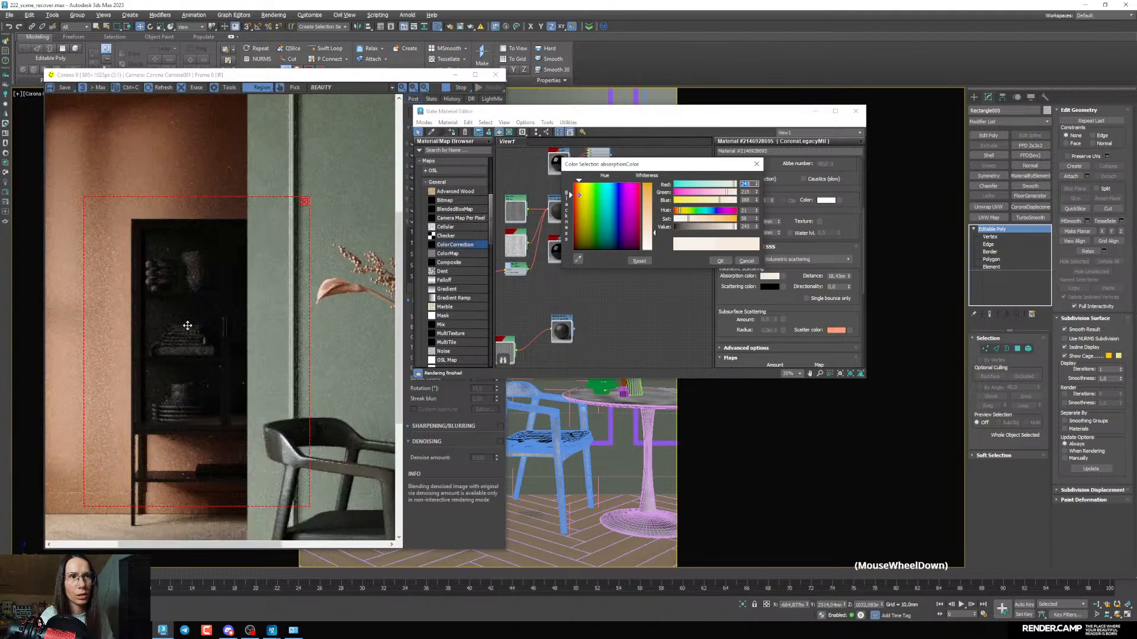
left_click(720, 261)
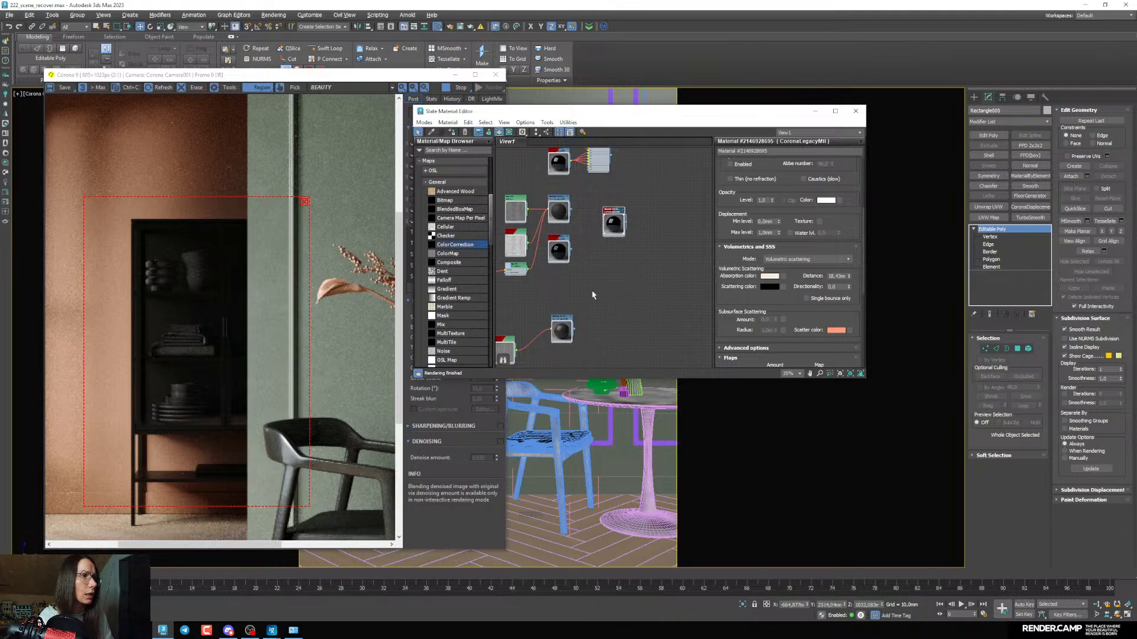
Duplicate an existing dark grey, non-transparent material and place the copy beneath the cupboard glass material
middle_click_drag(624, 259, 598, 294)
scroll(631, 229, "up", 1)
scroll(592, 266, "up", 2)
scroll(600, 272, "down", 2)
scroll(597, 254, "down", 1)
middle_click_drag(600, 223, 585, 263)
scroll(598, 254, "down", 2)
scroll(598, 254, "up", 1)
scroll(574, 293, "up", 2)
left_click_drag(594, 322, 595, 346, "shift")
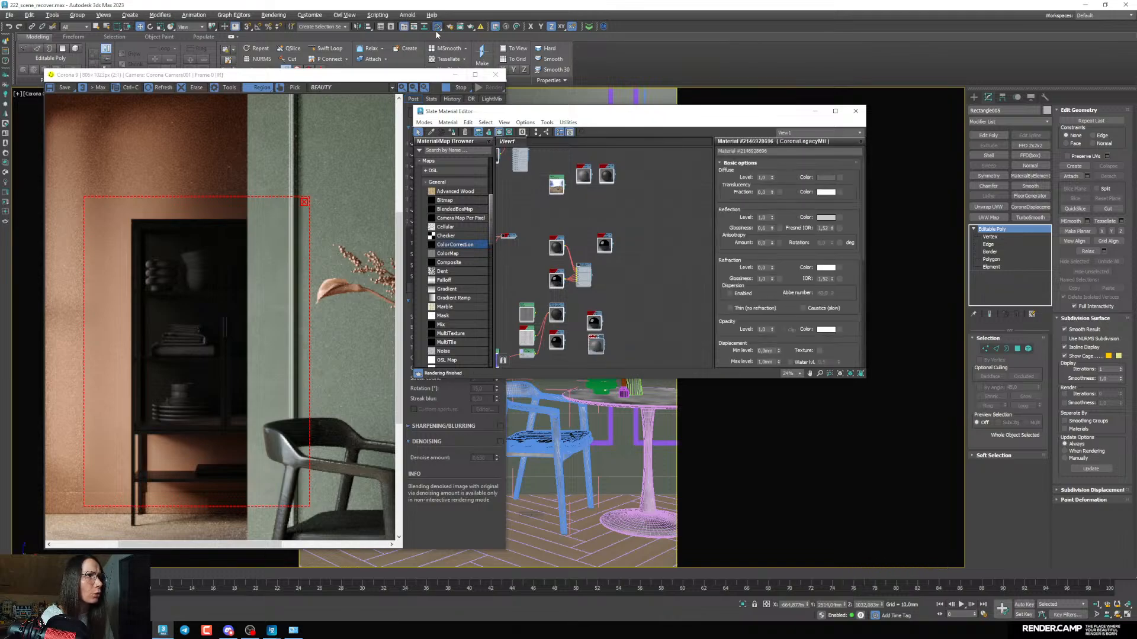
Select only the decorative items inside the cupboard from the top view, excluding the cupboard frame and surrounding floor
left_click(457, 77)
left_click(815, 112)
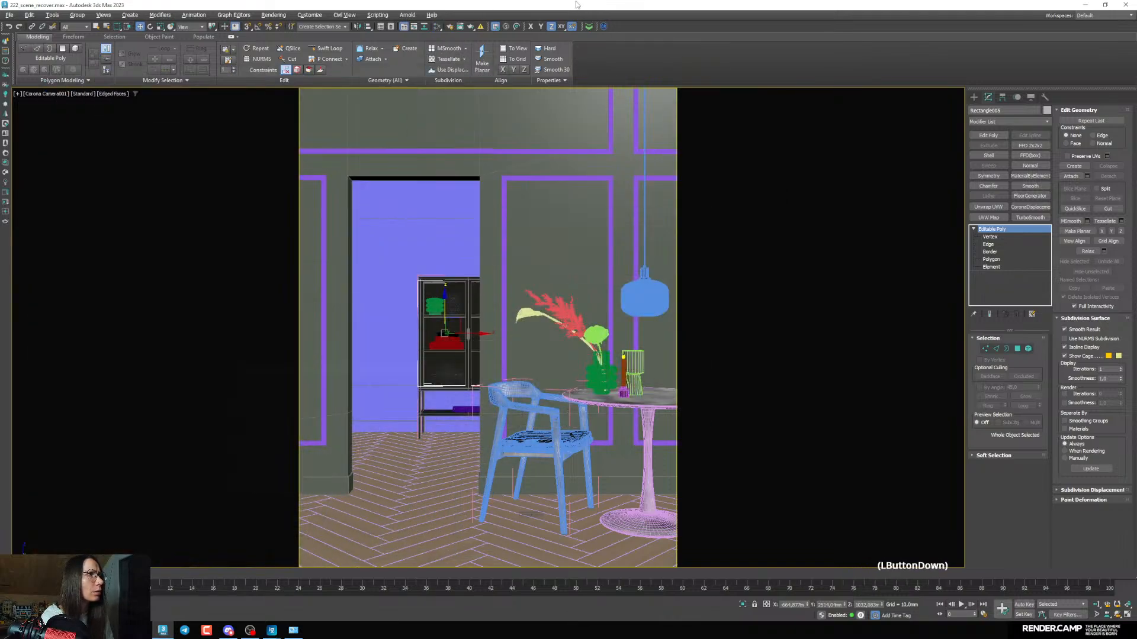
key("alt+w")
right_click(287, 287)
key("alt+w")
scroll(400, 352, "down", 3)
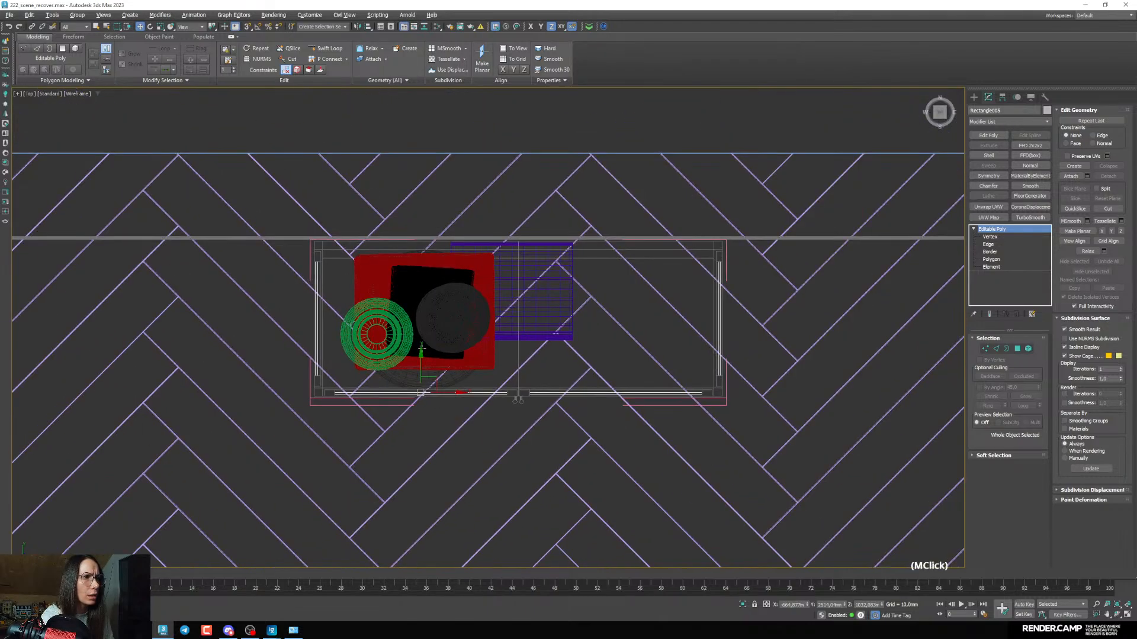
left_click_drag(340, 245, 341, 243)
left_click_drag(687, 453, 616, 176, "alt")
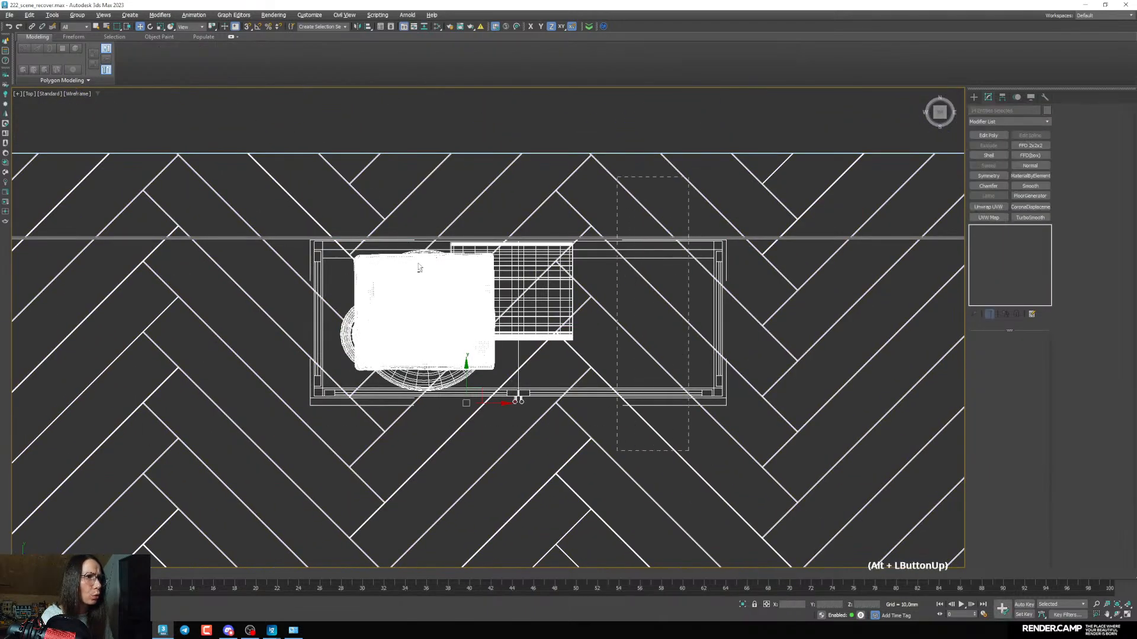
left_click_drag(287, 216, 324, 440, "alt")
left_click_drag(583, 452, 494, 392, "alt")
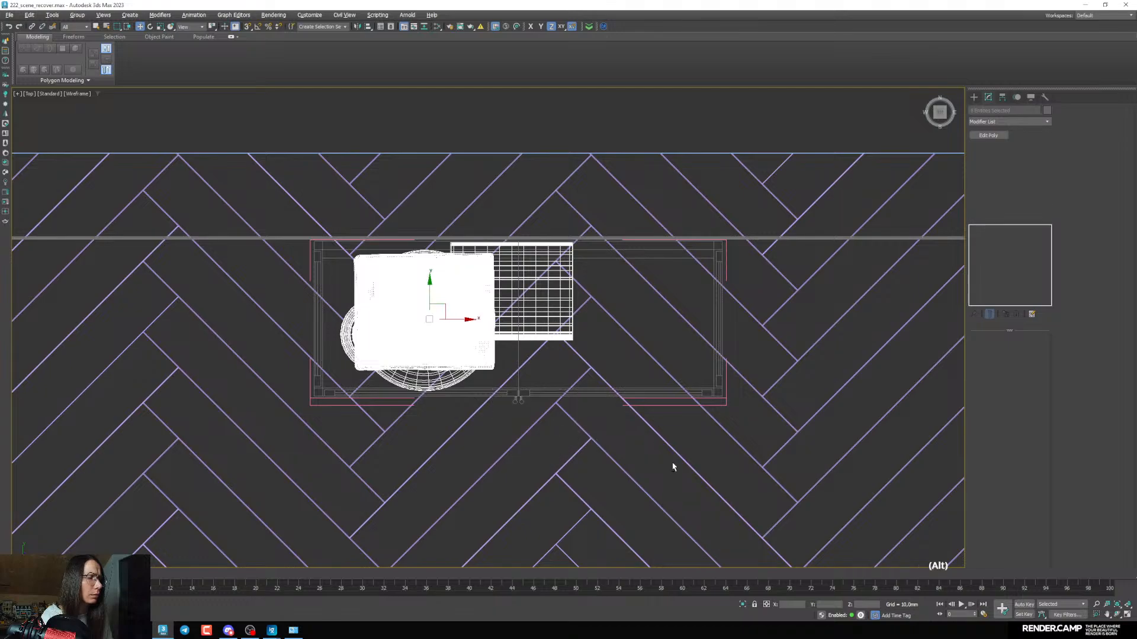
Return to the camera view, assign the duplicated grey material to the selected cupboard items and bring back the render
key("alt+w")
right_click(690, 476)
key("alt+w")
key("m")
middle_click_drag(594, 336, 591, 233)
scroll(591, 234, "up", 5)
left_click(589, 236)
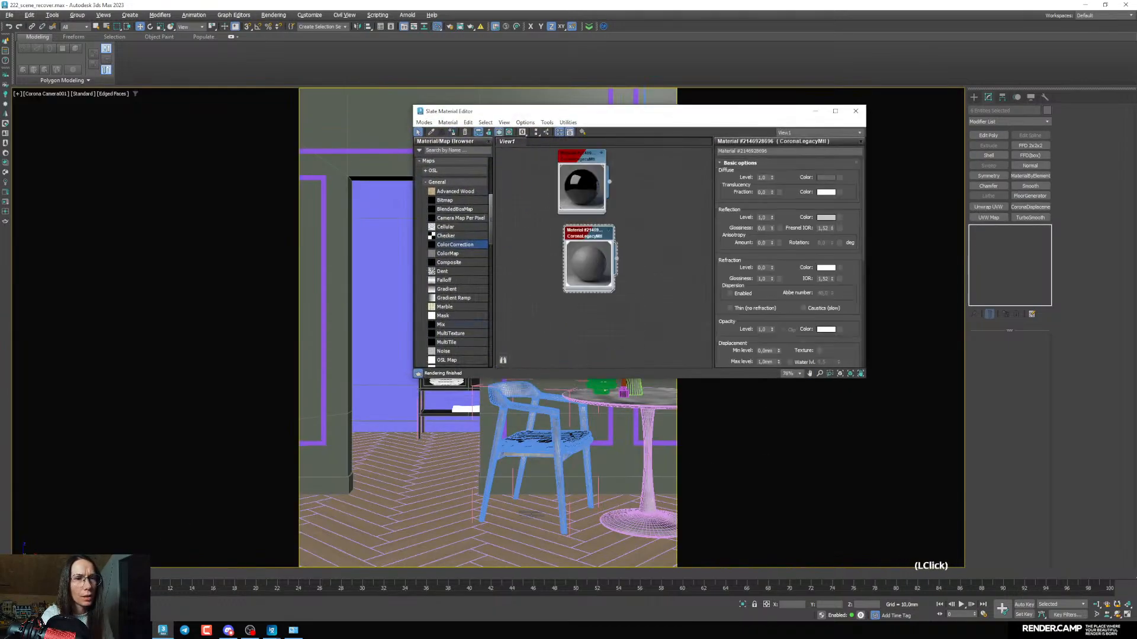
left_click(53, 615)
left_click_drag(612, 116, 583, 138)
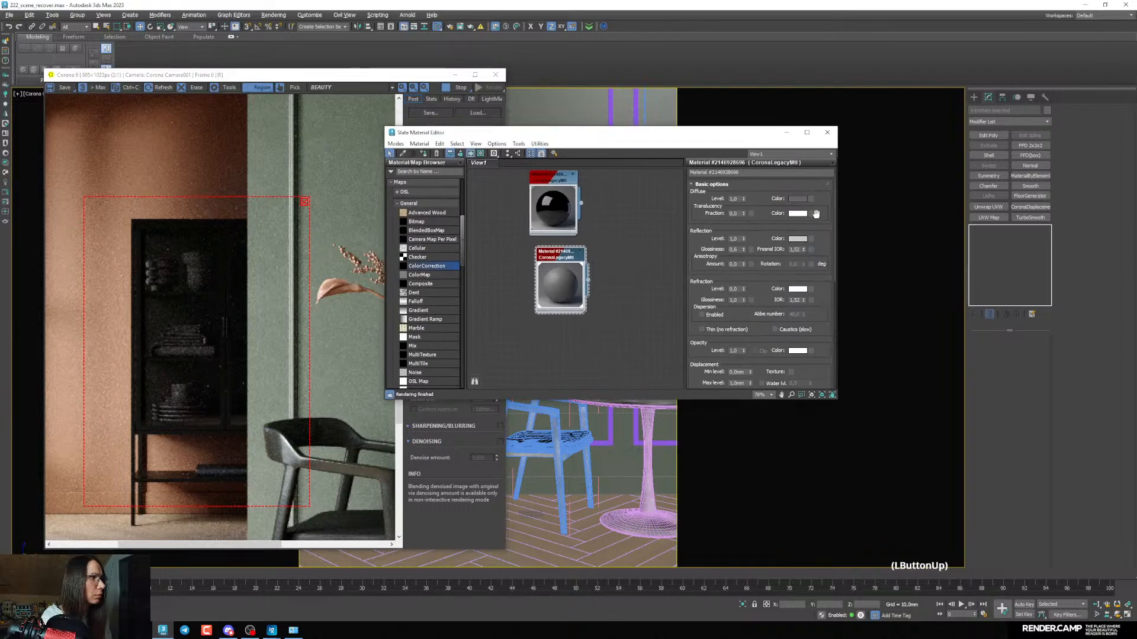
Lighten the diffuse color of the cupboard items' material to a light grey, judging it in the render
left_click(797, 198)
left_click_drag(734, 145, 790, 152)
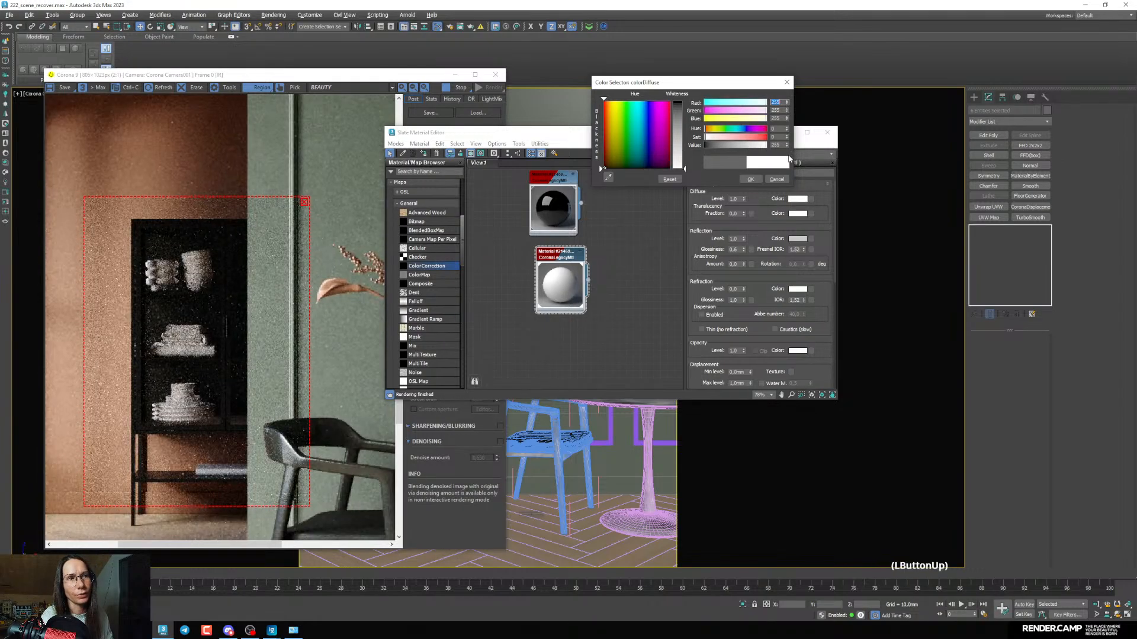
left_click(748, 151)
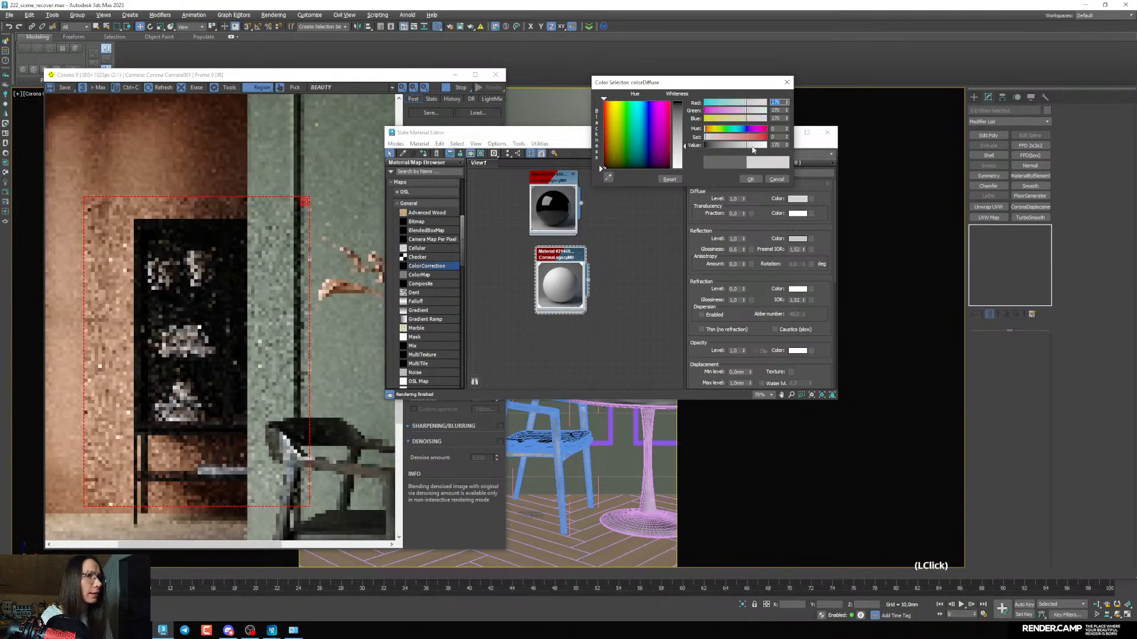
left_click(740, 148)
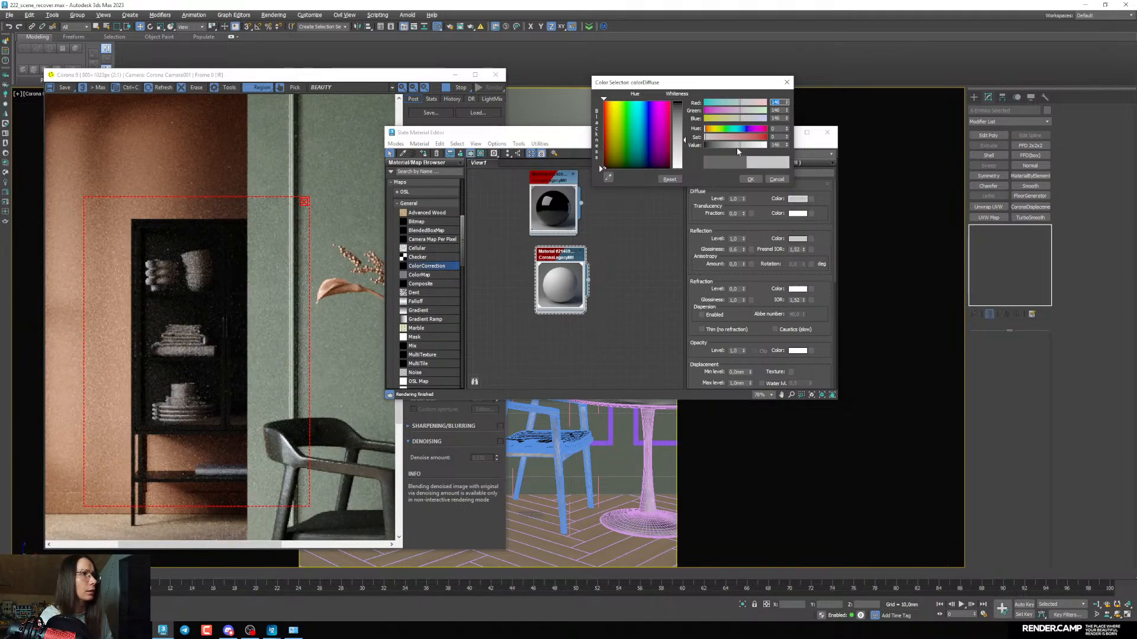
left_click(738, 146)
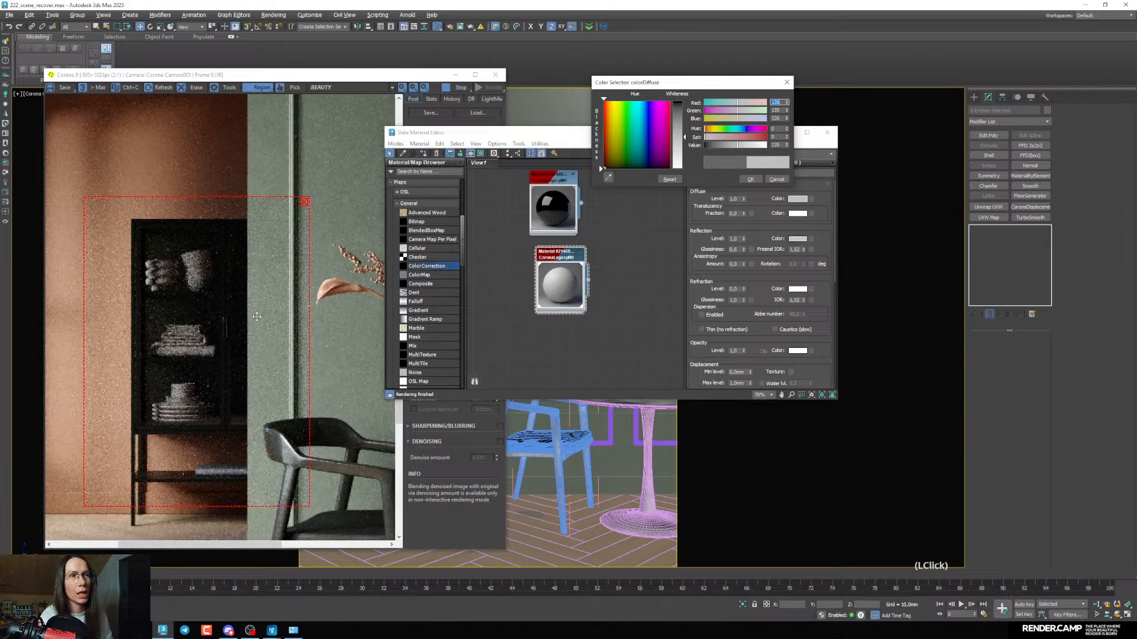
left_click(750, 179)
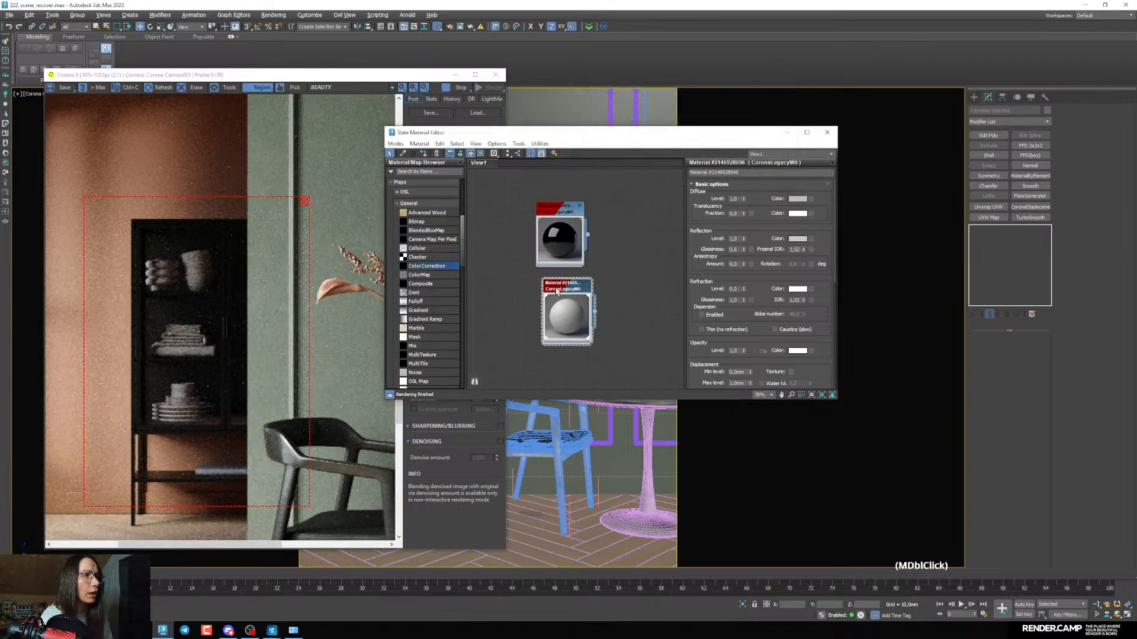
Shift the hue of the cupboard glass material's absorption color to a pale yellow, keeping its volumetric scattering mode
left_click(568, 212)
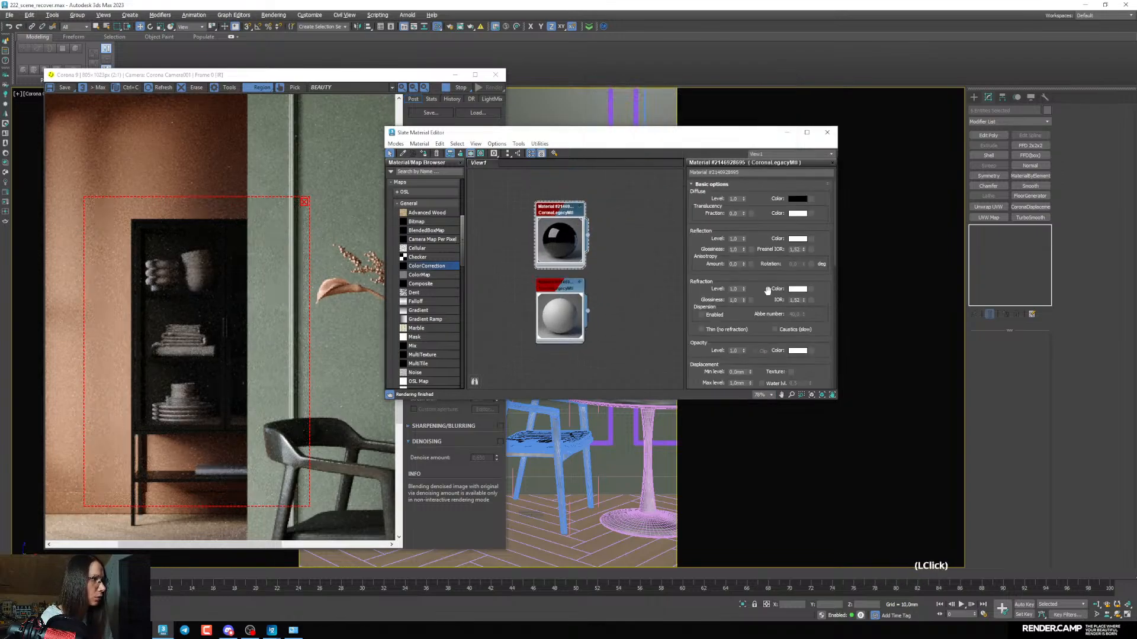
left_click_drag(771, 290, 785, 168)
left_click_drag(821, 306, 820, 329)
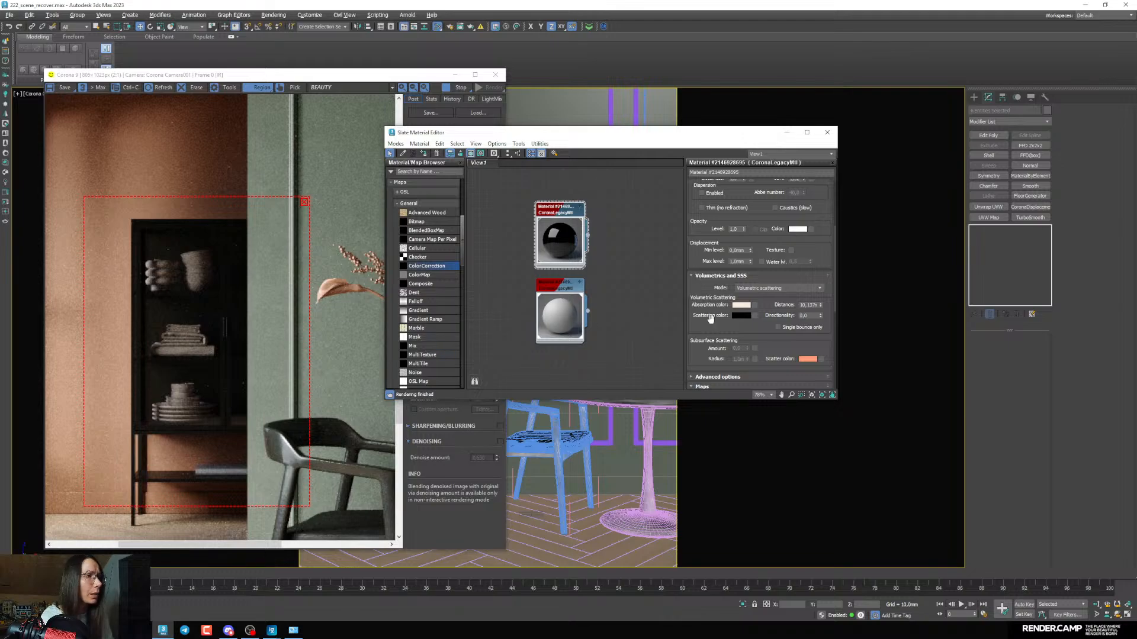
left_click(741, 305)
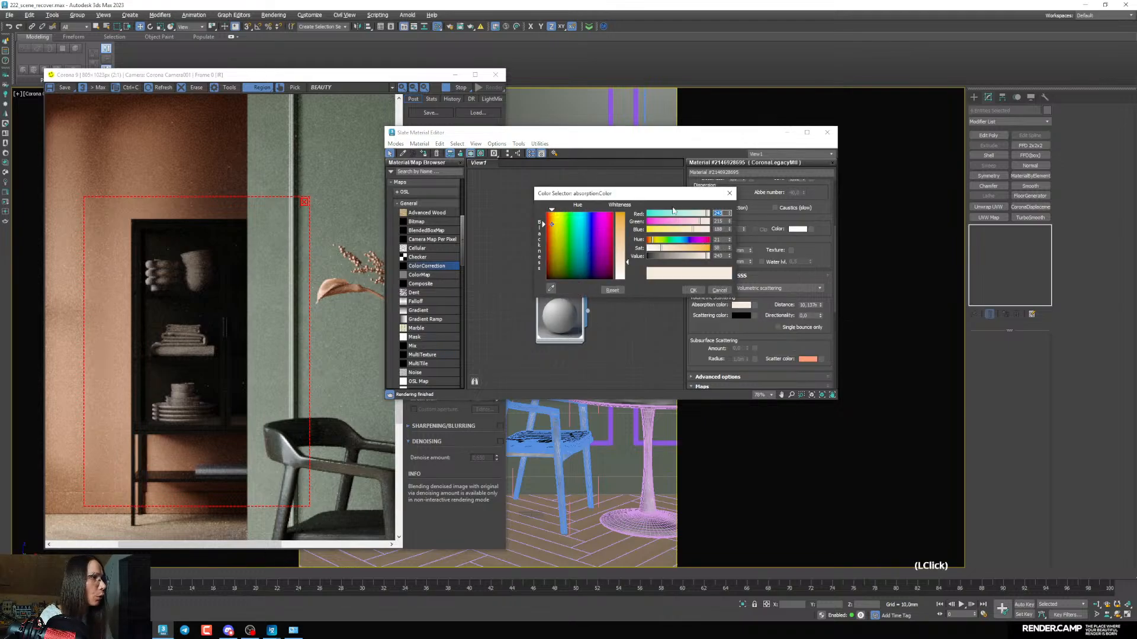
left_click(661, 241)
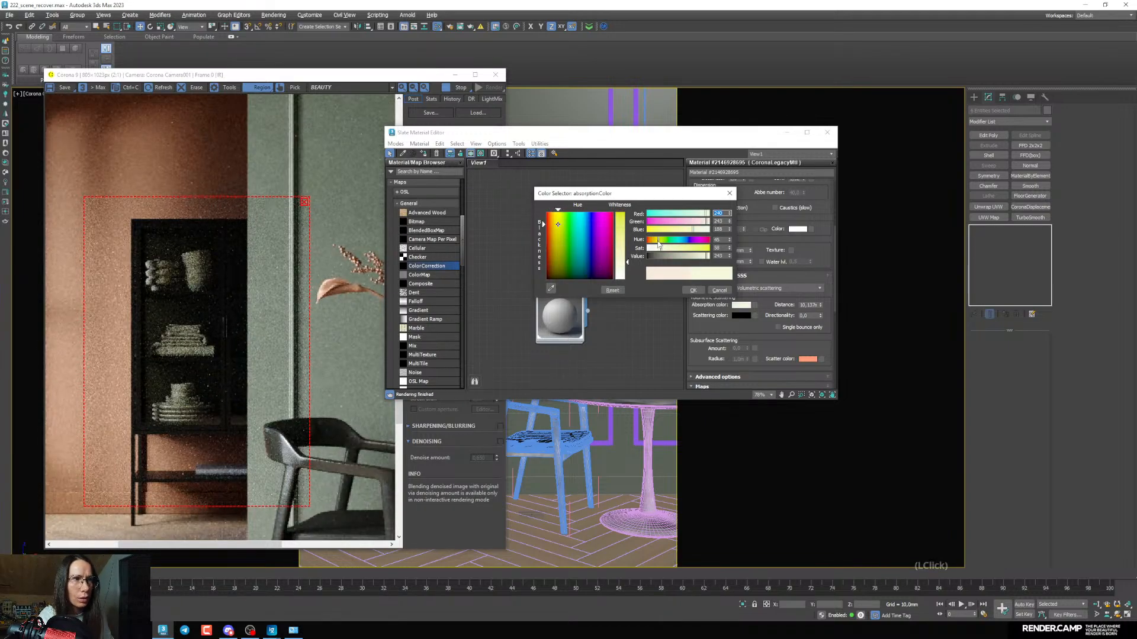
left_click(656, 241)
left_click_drag(656, 243, 658, 242)
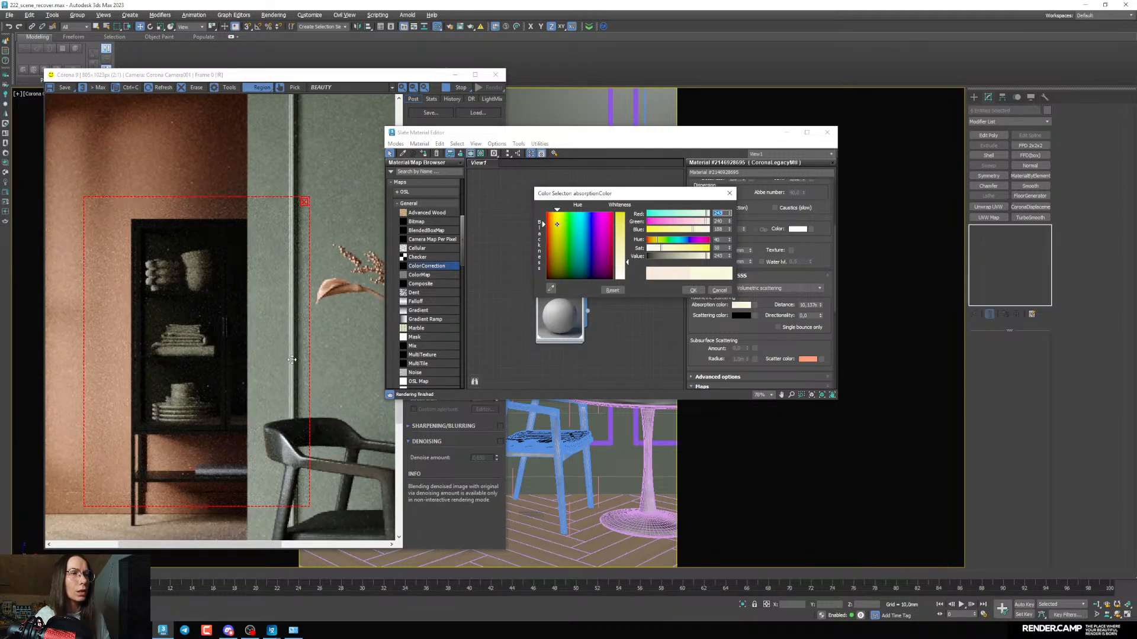
left_click(655, 241)
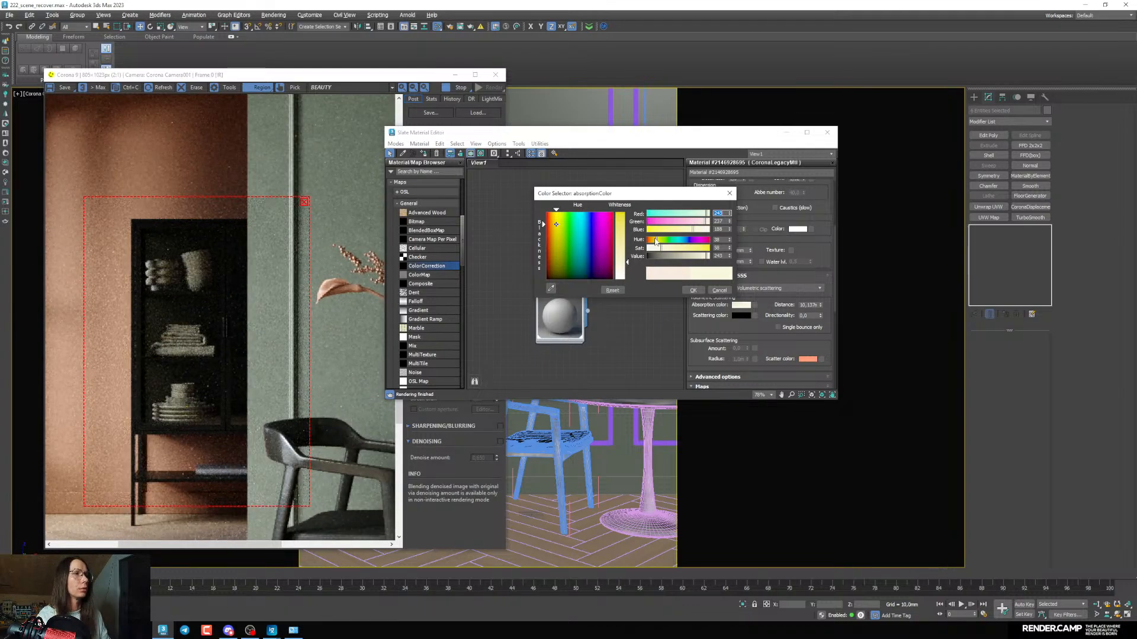
left_click_drag(690, 290, 651, 245)
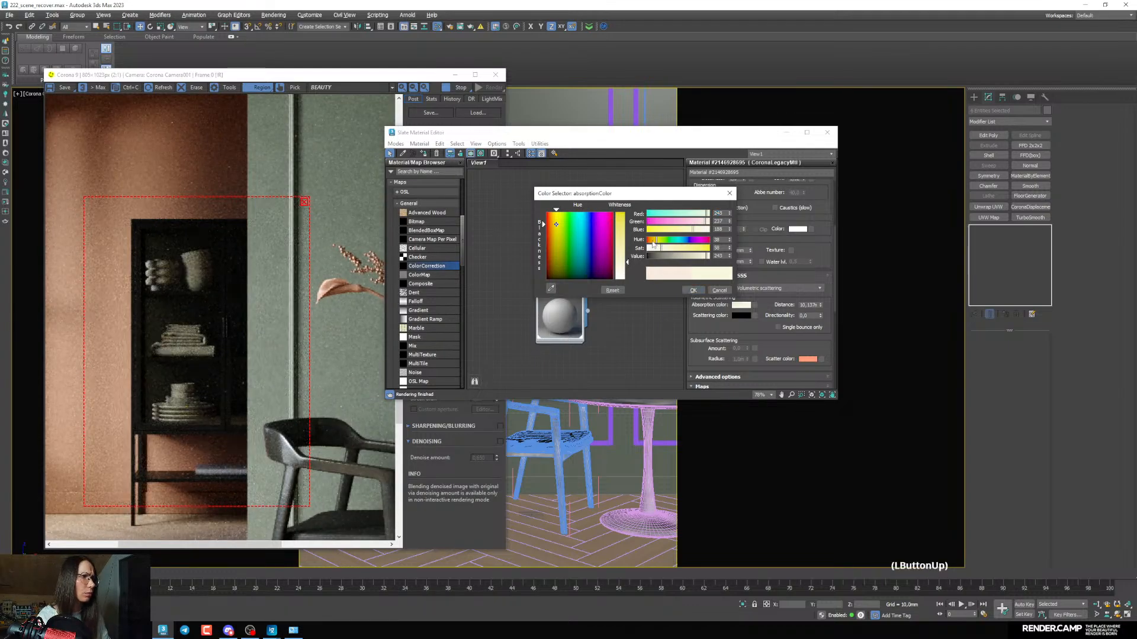
left_click(658, 240)
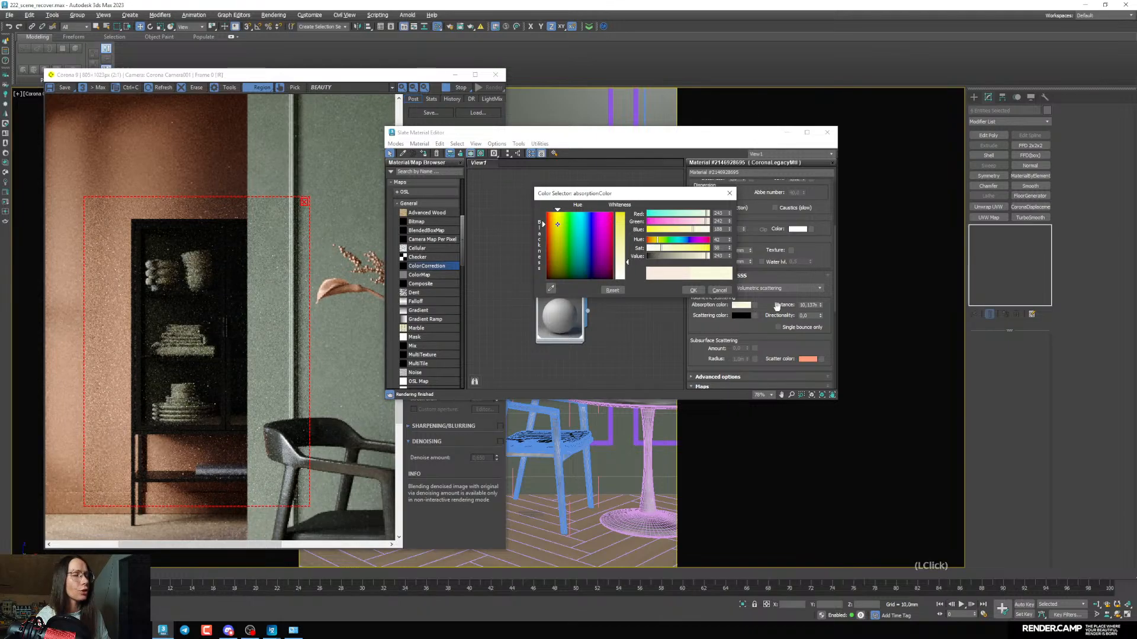
left_click(693, 290)
Open stripes-5.jpg from the texture folder and examine the width and spacing of its vertical stripes
middle_click(525, 292)
middle_click(525, 292)
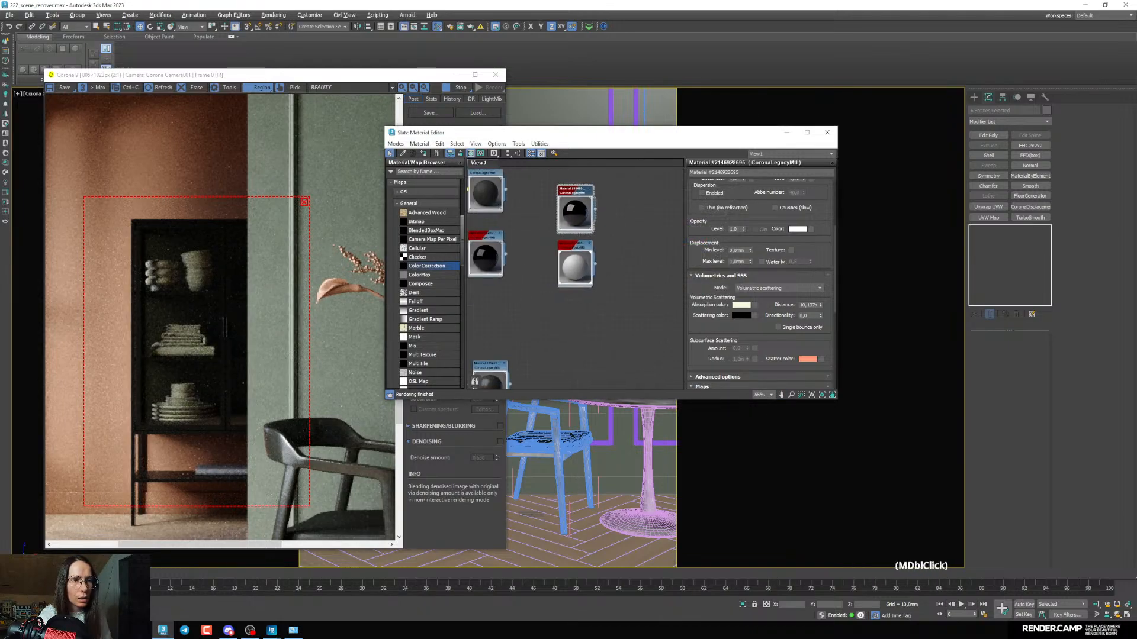
left_click(141, 630)
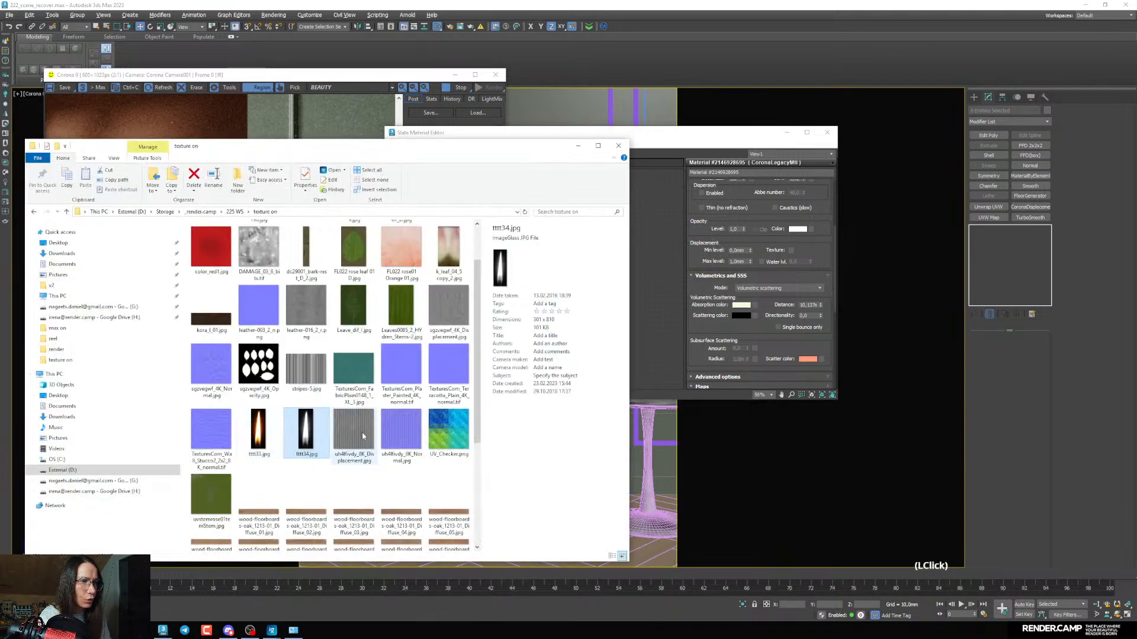
mouse_move(354, 446)
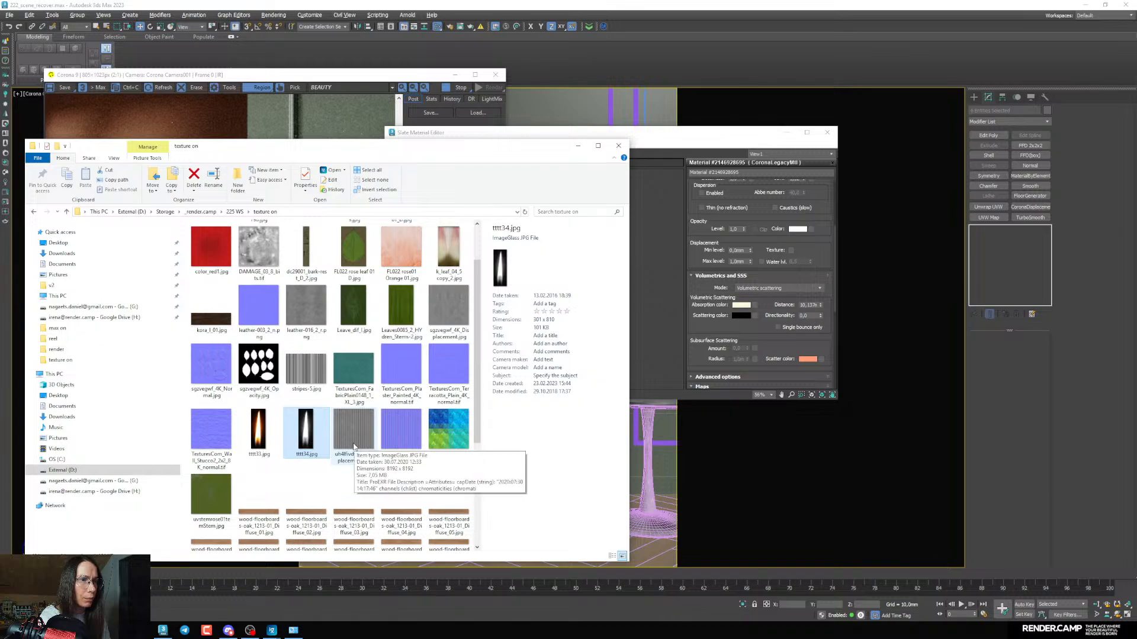
left_click(316, 371)
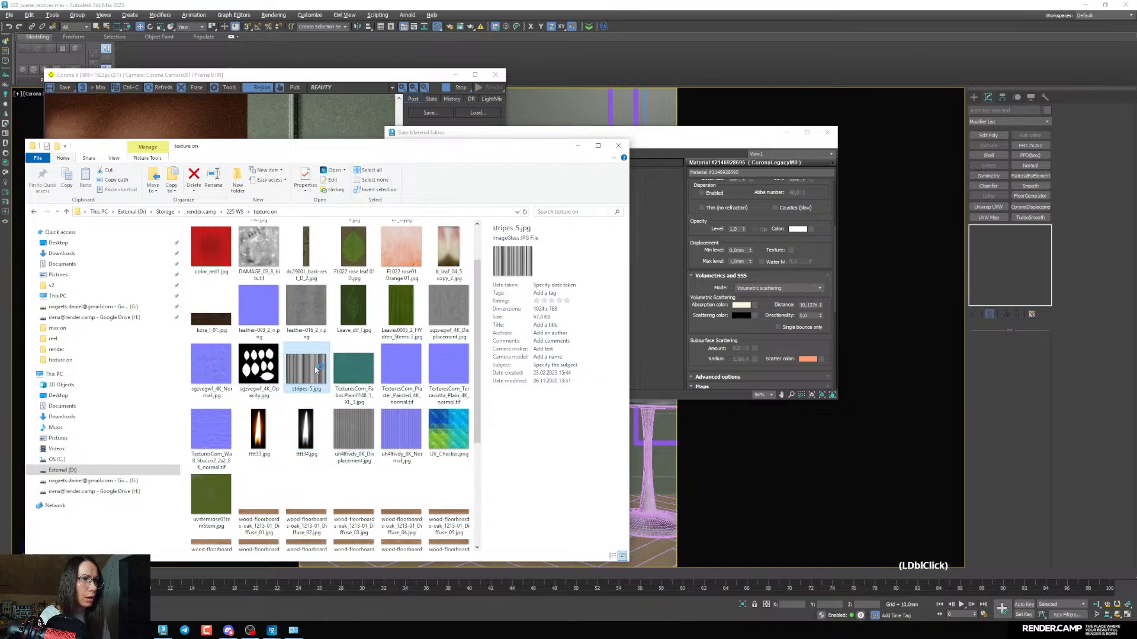
double_click(316, 370)
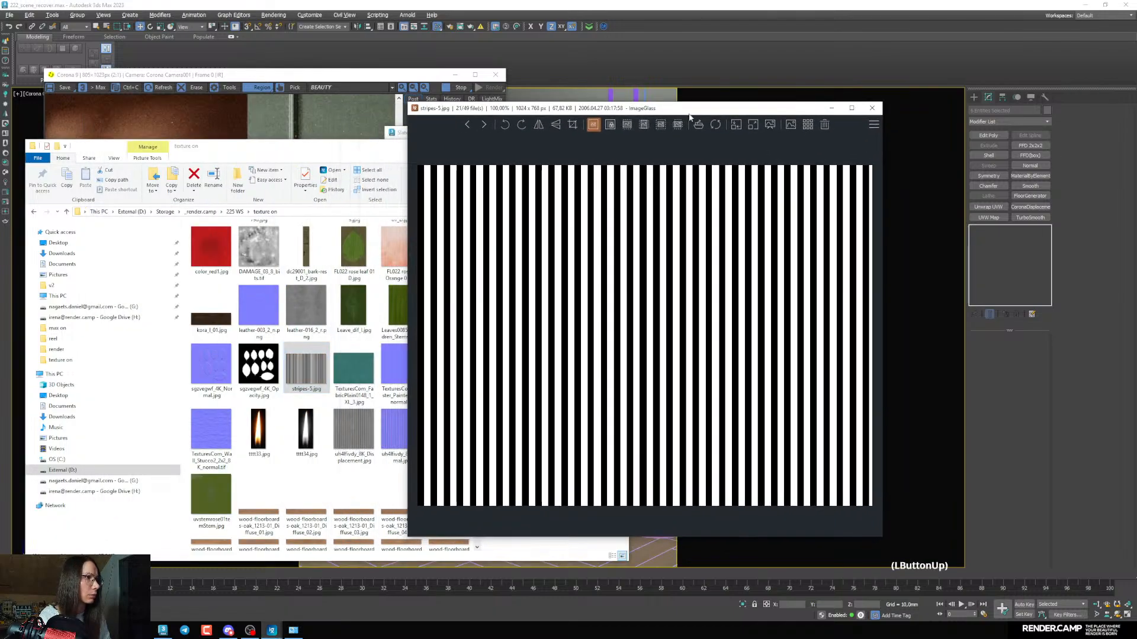
scroll(508, 387, "up", 3)
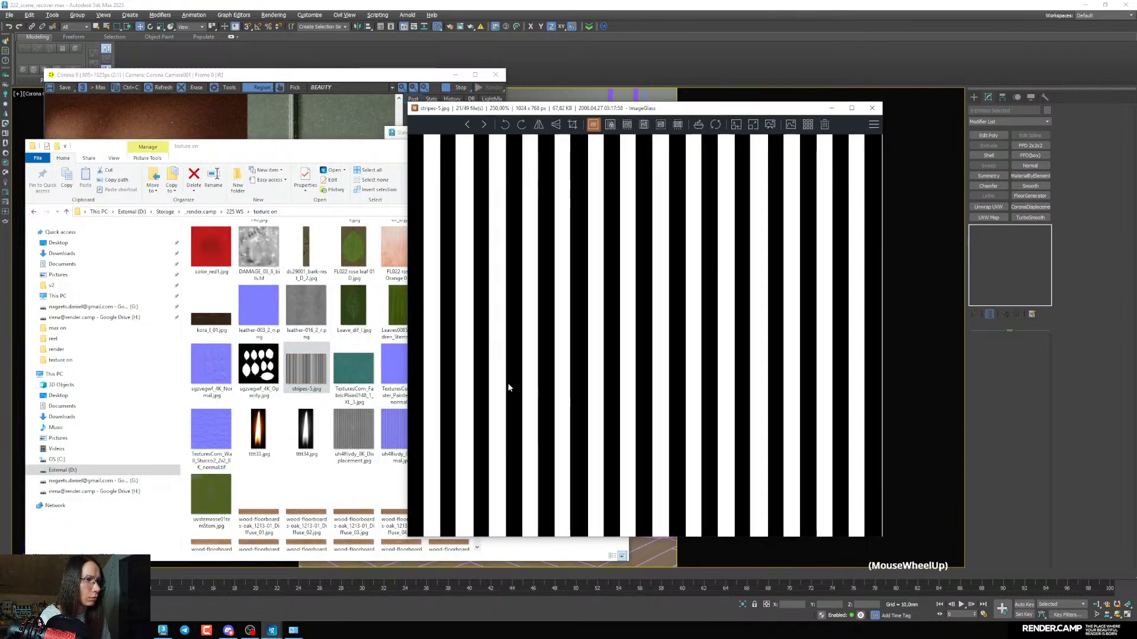
scroll(506, 375, "down", 3)
scroll(508, 367, "up", 3)
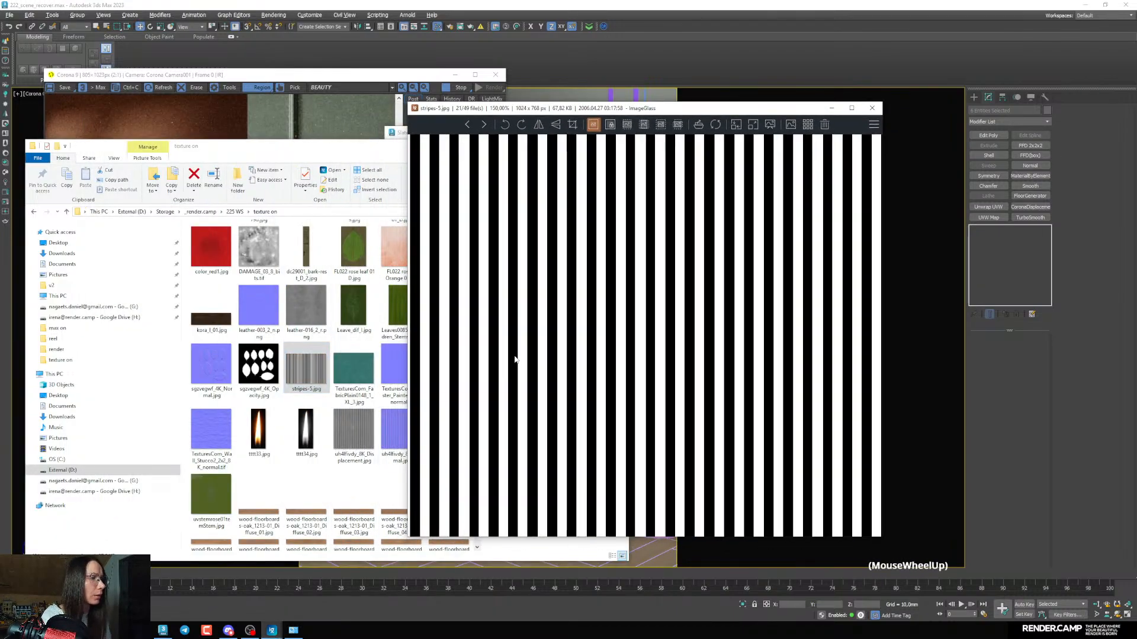
scroll(511, 355, "down", 2)
scroll(511, 354, "down", 1)
left_click(871, 108)
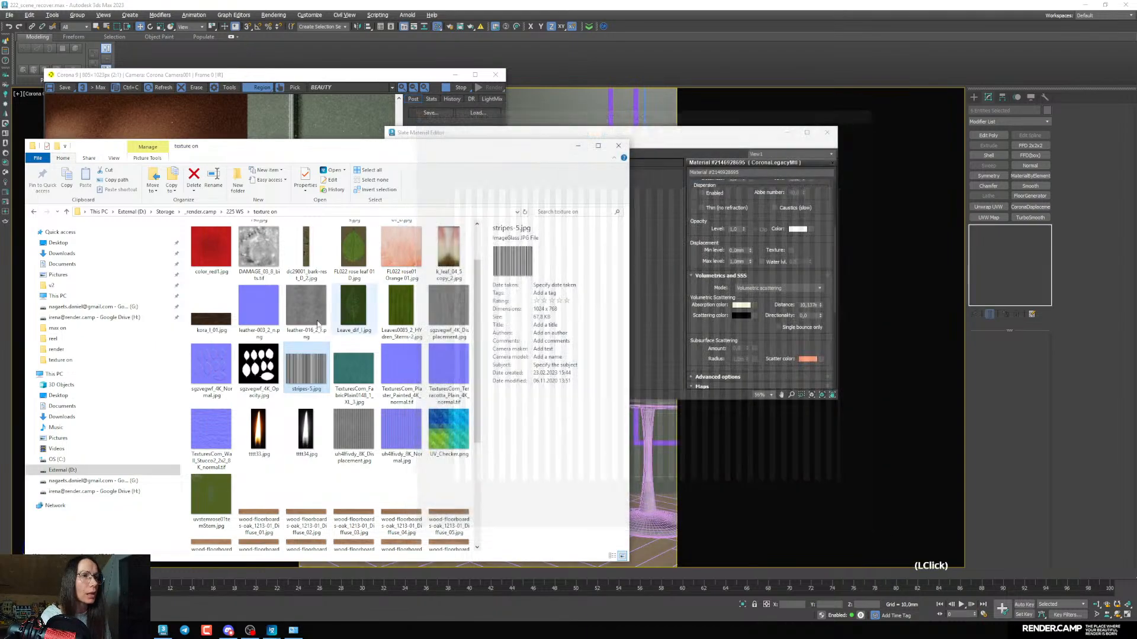
Bring stripes-5.jpg into the material editor as a bitmap, connect it to the cupboard glass material and open that material's parameters
left_click_drag(296, 146, 226, 163)
left_click_drag(229, 385, 557, 354)
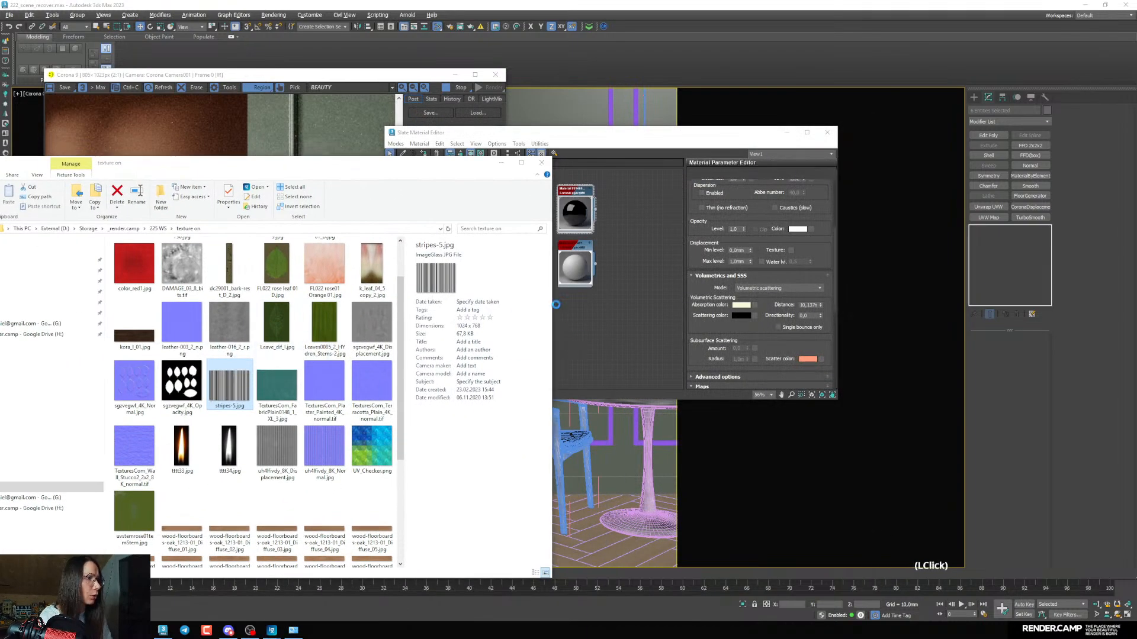
left_click_drag(577, 223, 631, 366)
middle_click_drag(585, 368, 594, 264)
scroll(594, 266, "up", 1)
left_click_drag(571, 256, 563, 290)
scroll(581, 293, "up", 1)
middle_click_drag(586, 299, 561, 277)
left_click_drag(554, 264, 621, 347)
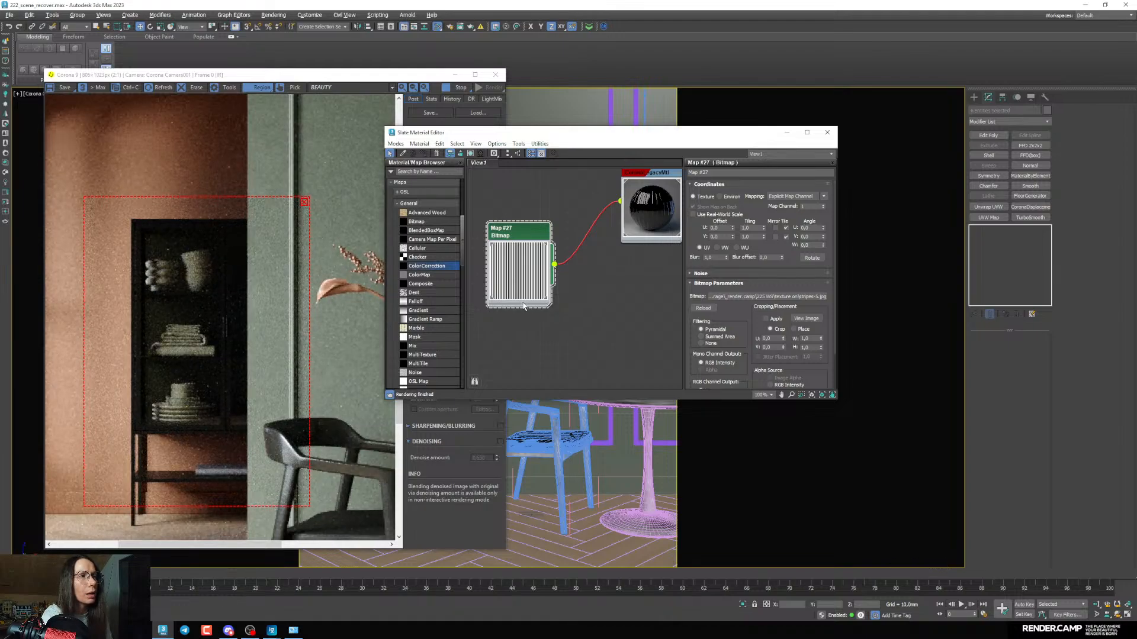
middle_click_drag(543, 268, 576, 297)
double_click(642, 194)
Minimize the render window, zoom in on the cupboard and enable the viewport display of the stripes bitmap
left_click(454, 75)
right_click(509, 282)
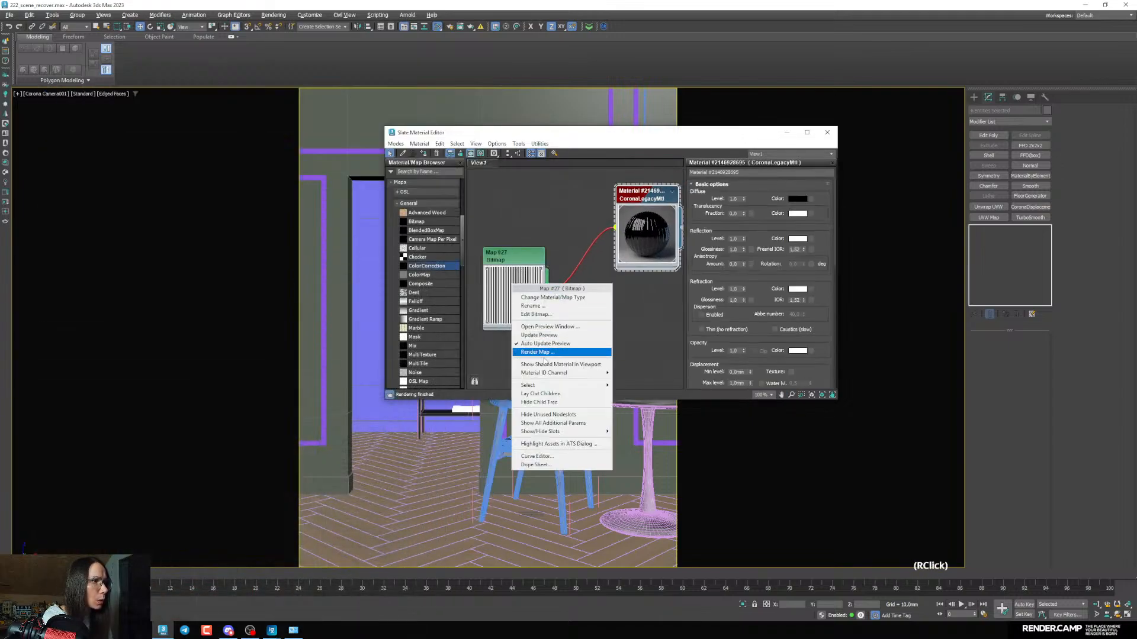
left_click(560, 350)
left_click_drag(524, 134, 696, 147)
scroll(453, 365, "up", 10)
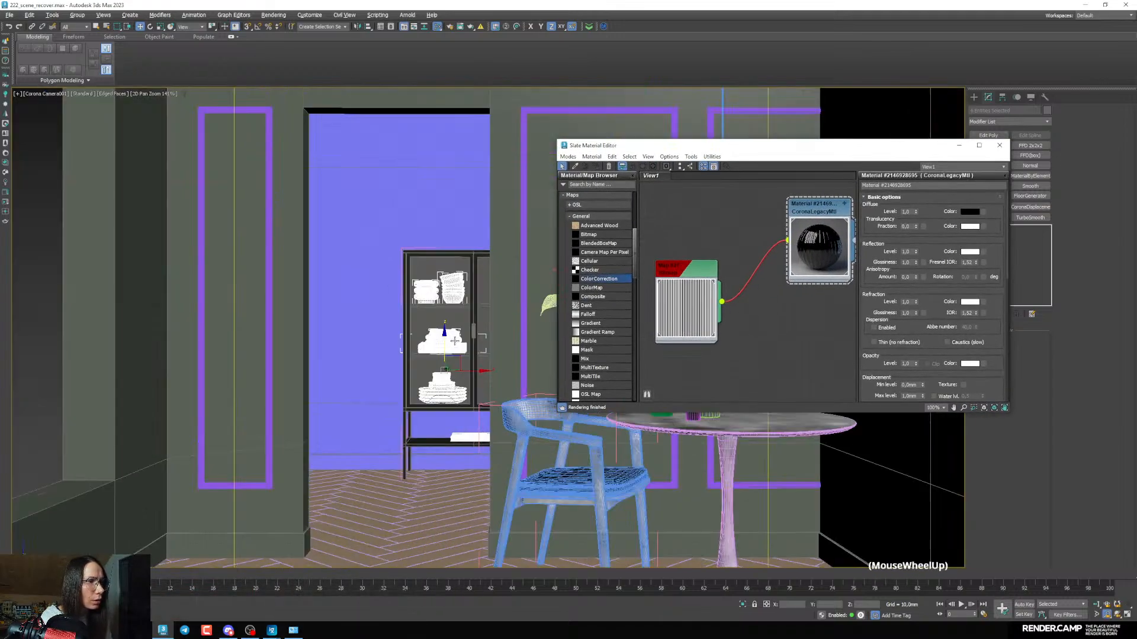
middle_click_drag(714, 308, 705, 300)
right_click(706, 300)
left_click(727, 371)
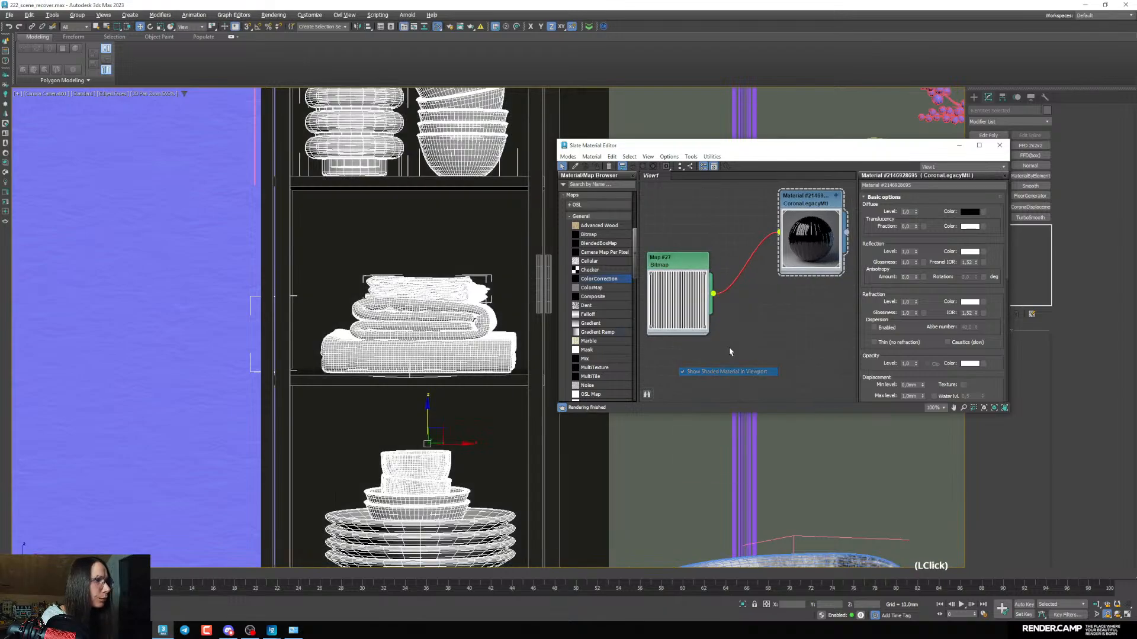
right_click(670, 312)
left_click(713, 374)
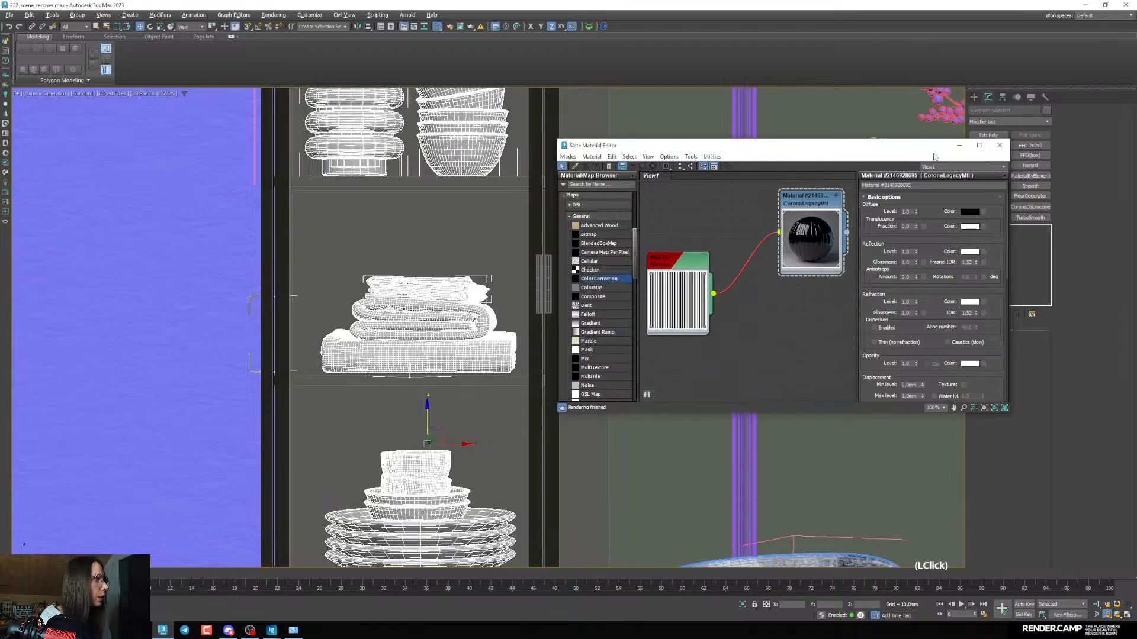
Clear the material editor away, select the cupboard's glass doors and add a UVW Map modifier with planar mapping
left_click(959, 145)
left_click(462, 215)
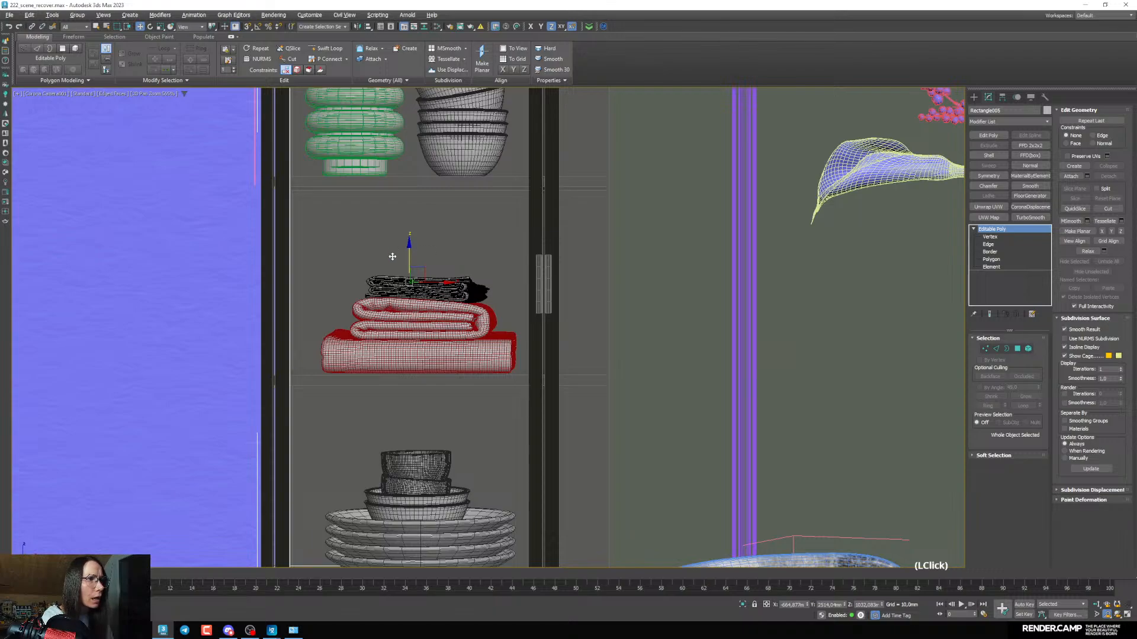
left_click(994, 218)
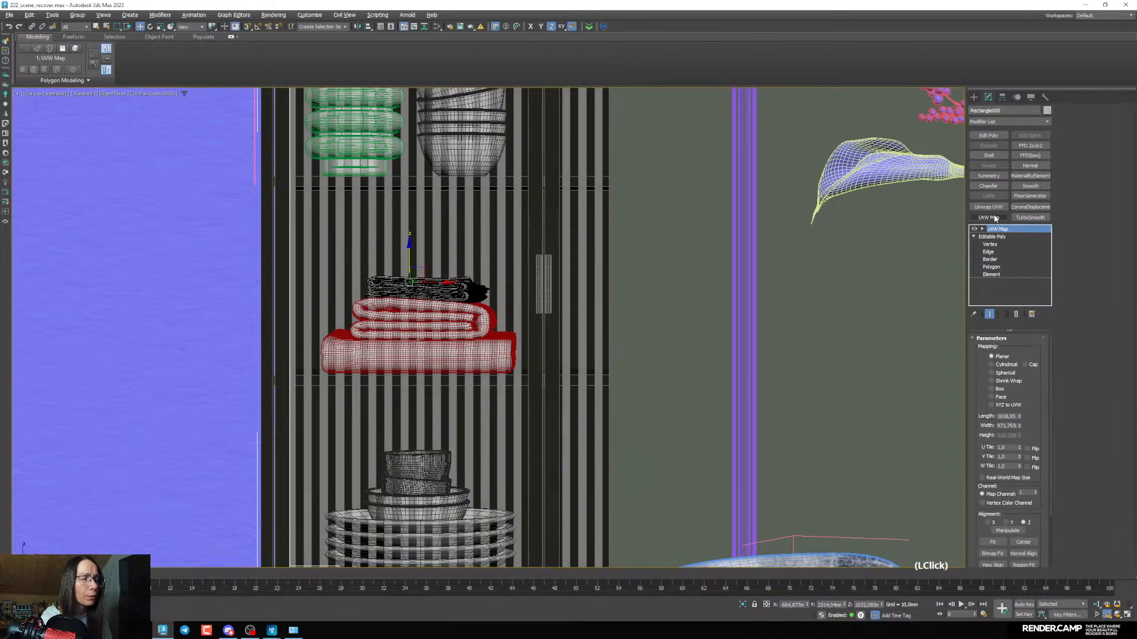
Reduce the glass doors' planar mapping to a length of about 761 and a width of about 739, comparing against the render
left_click(104, 614)
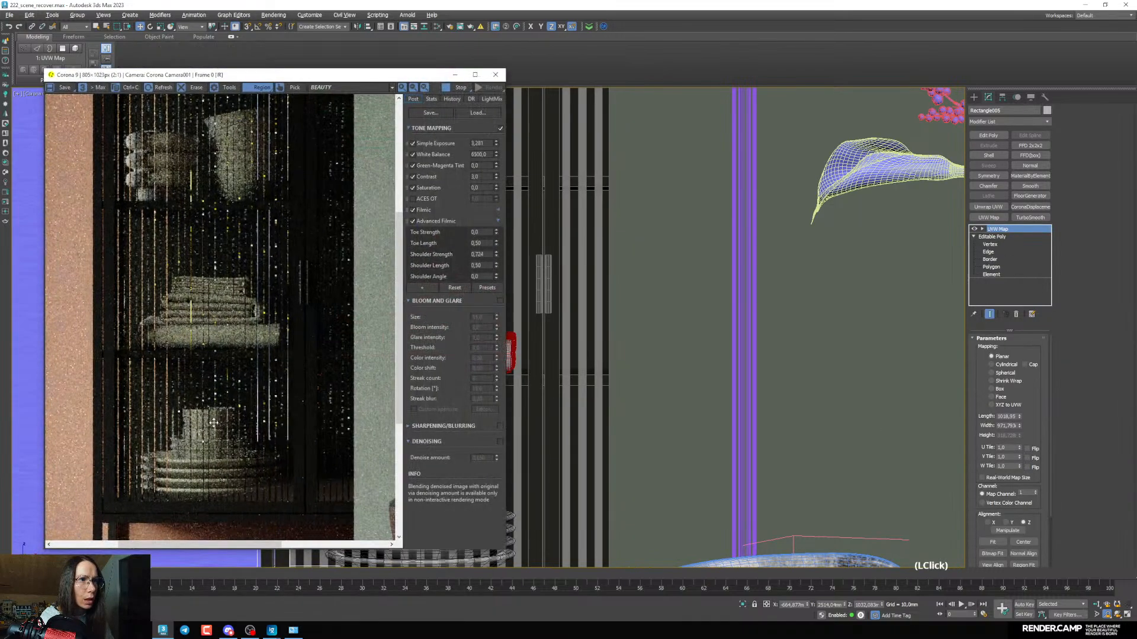
scroll(198, 427, "down", 1)
scroll(607, 358, "down", 3)
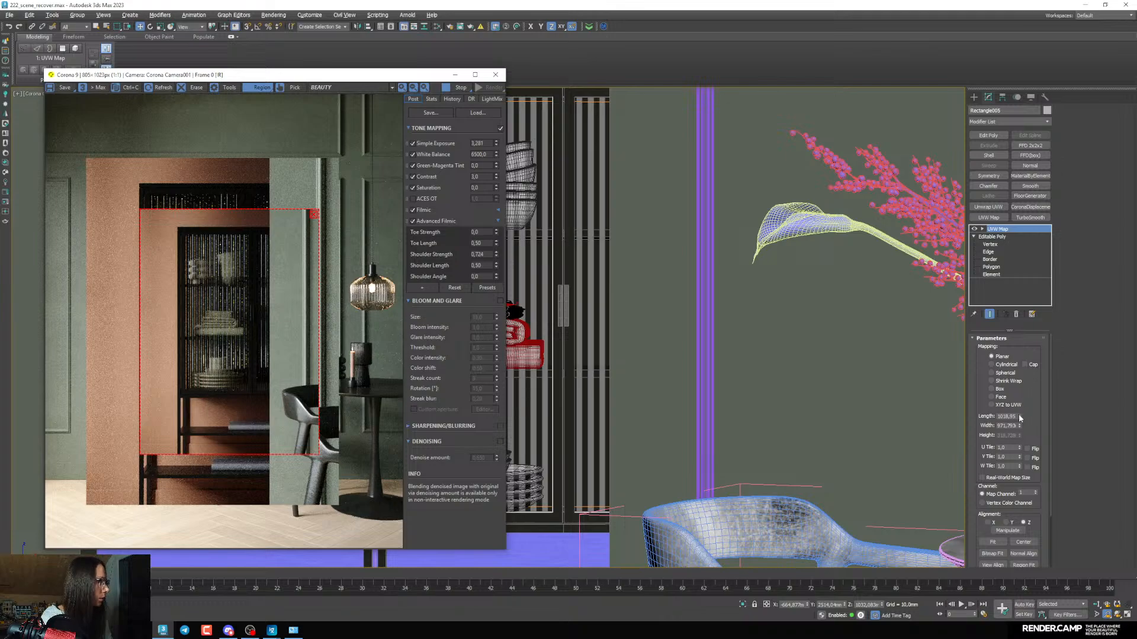
left_click_drag(1019, 418, 1019, 439)
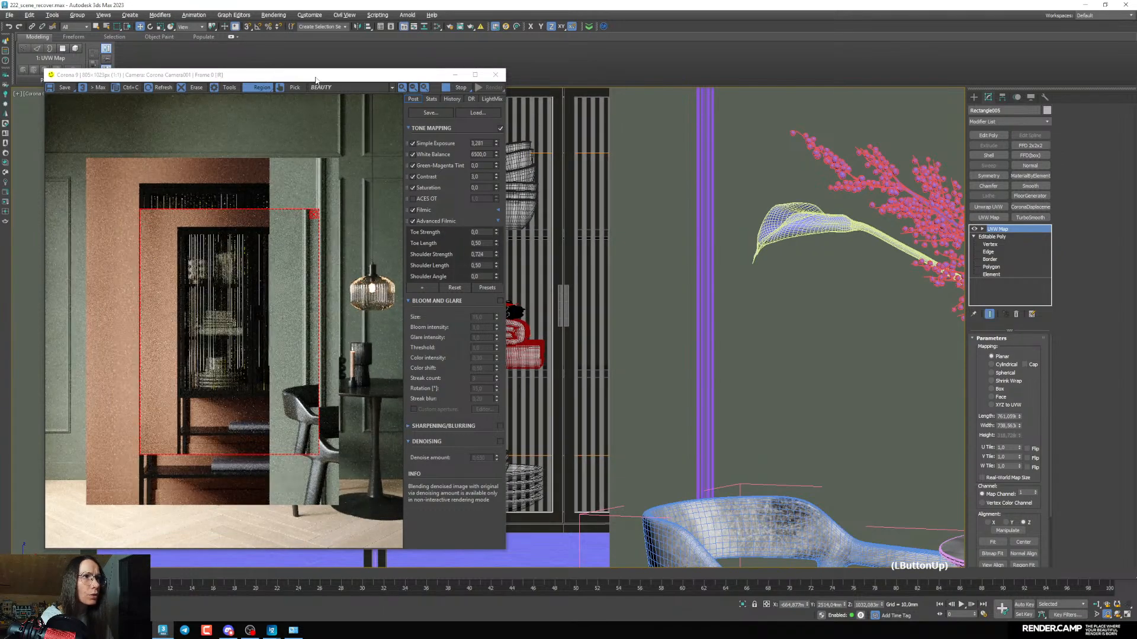
left_click_drag(315, 77, 268, 72)
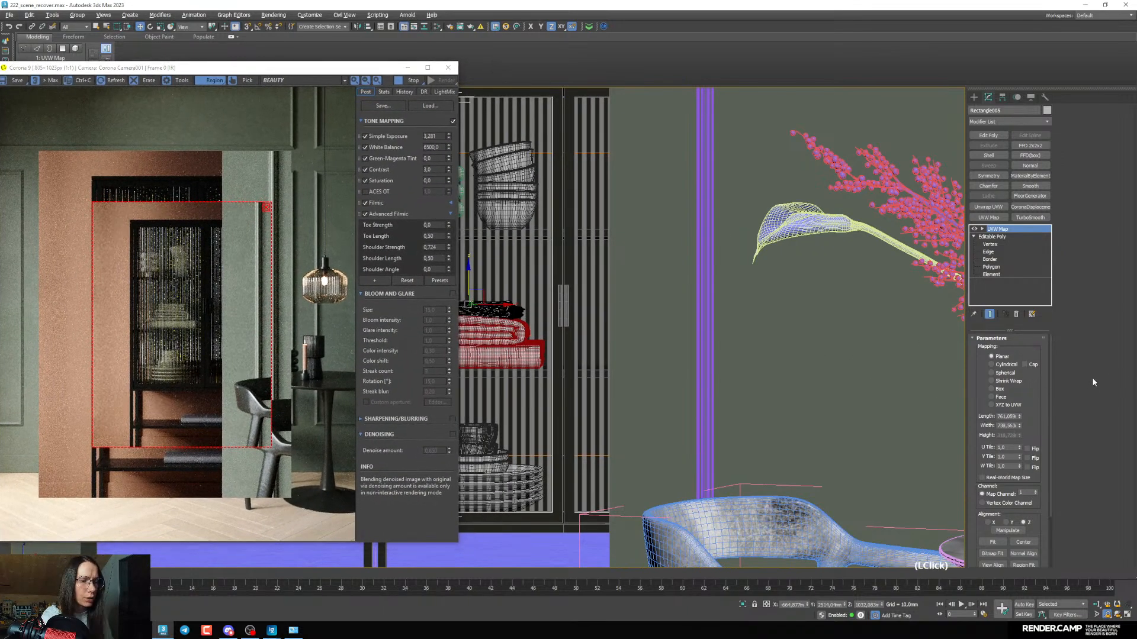
Darken the cupboard glass material's reflection color to a grey value of 31, comparing the doors in the render
key("m")
middle_click_drag(756, 231, 720, 227)
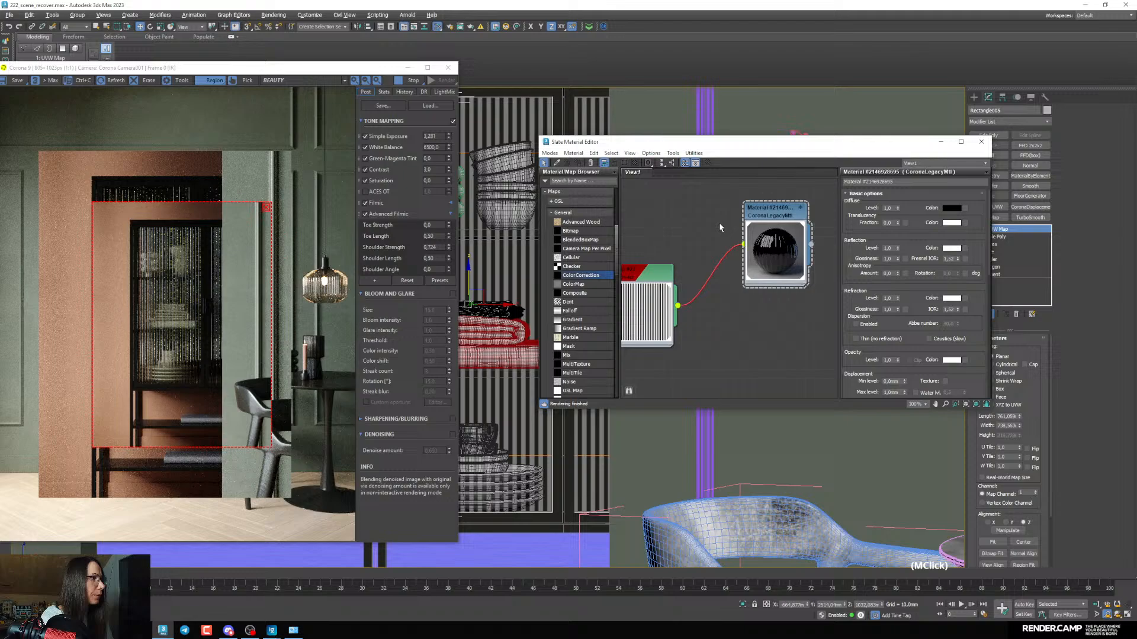
left_click(949, 250)
left_click(878, 199)
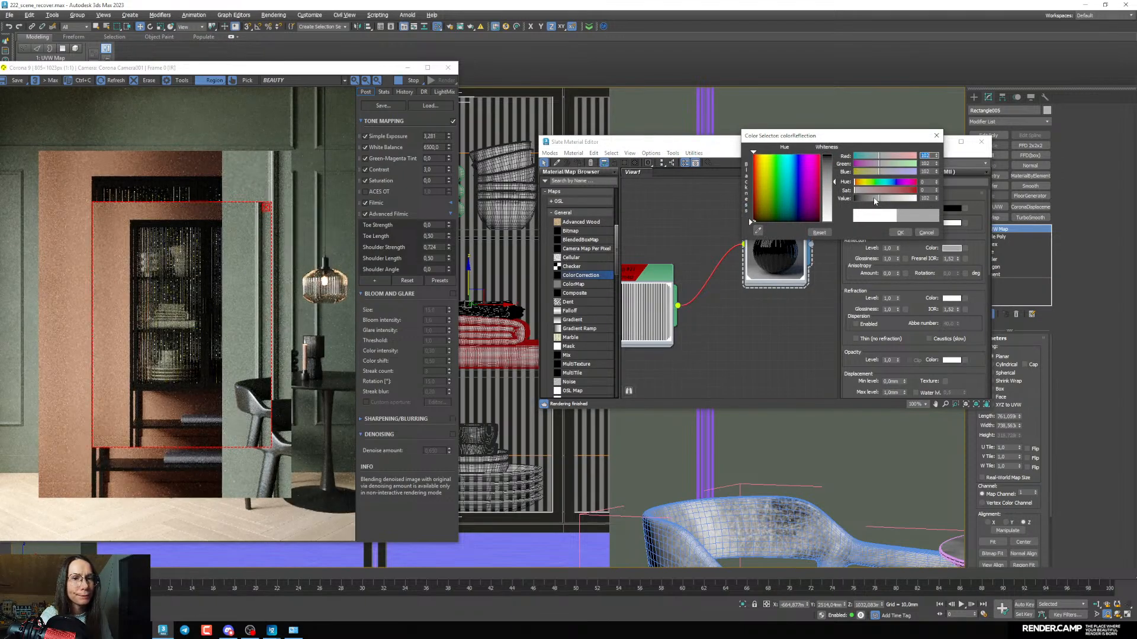
left_click(868, 199)
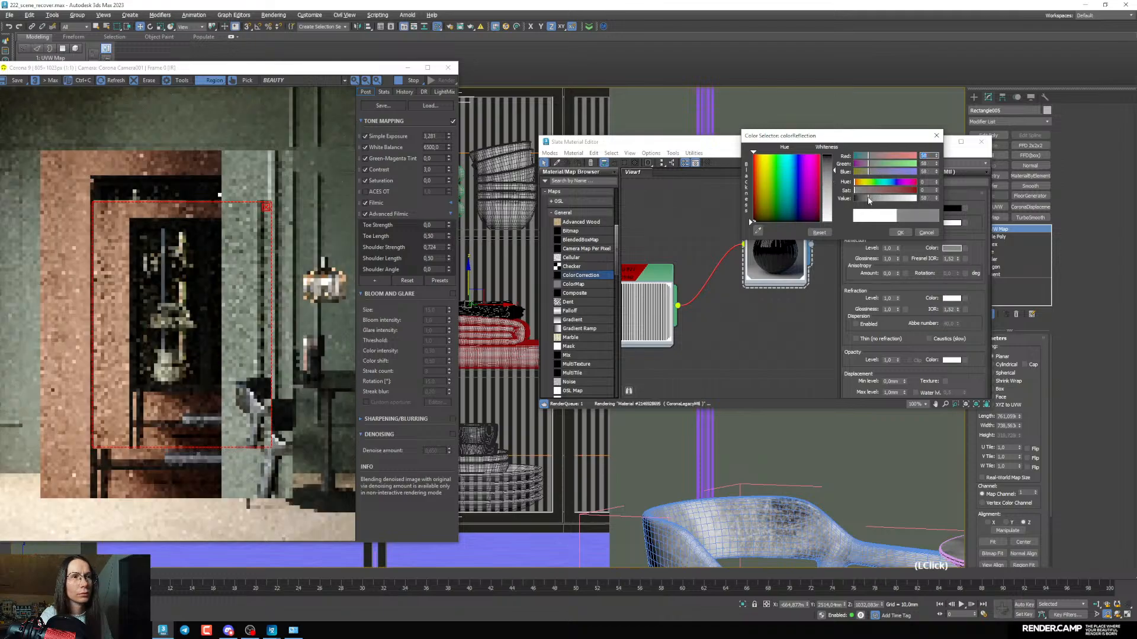
left_click(865, 199)
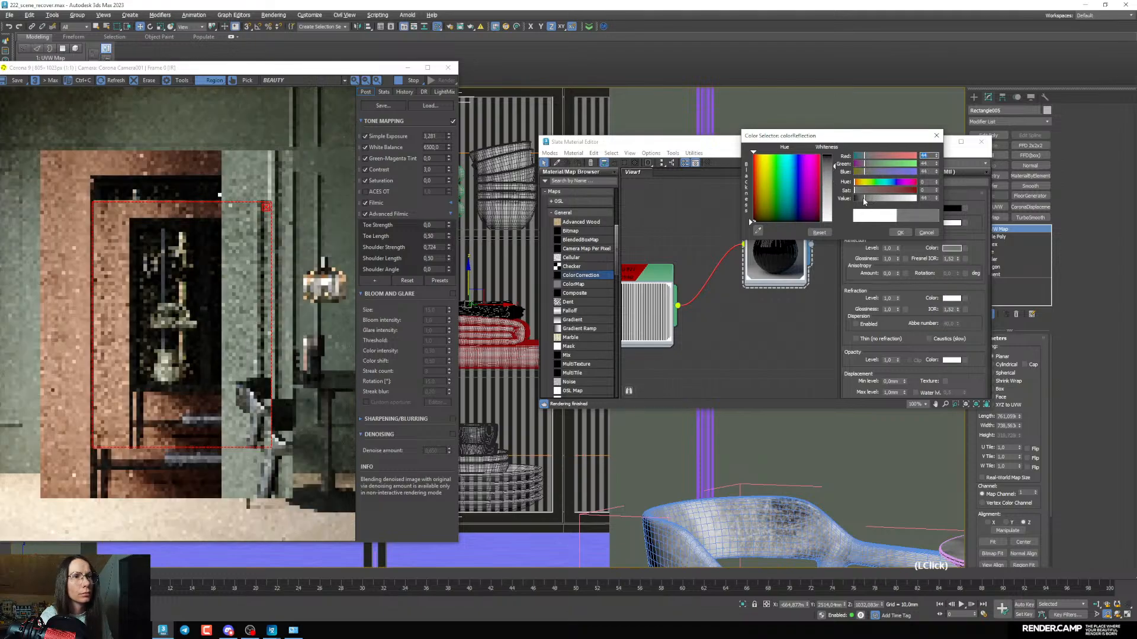
scroll(231, 296, "up", 3)
scroll(235, 293, "down", 3)
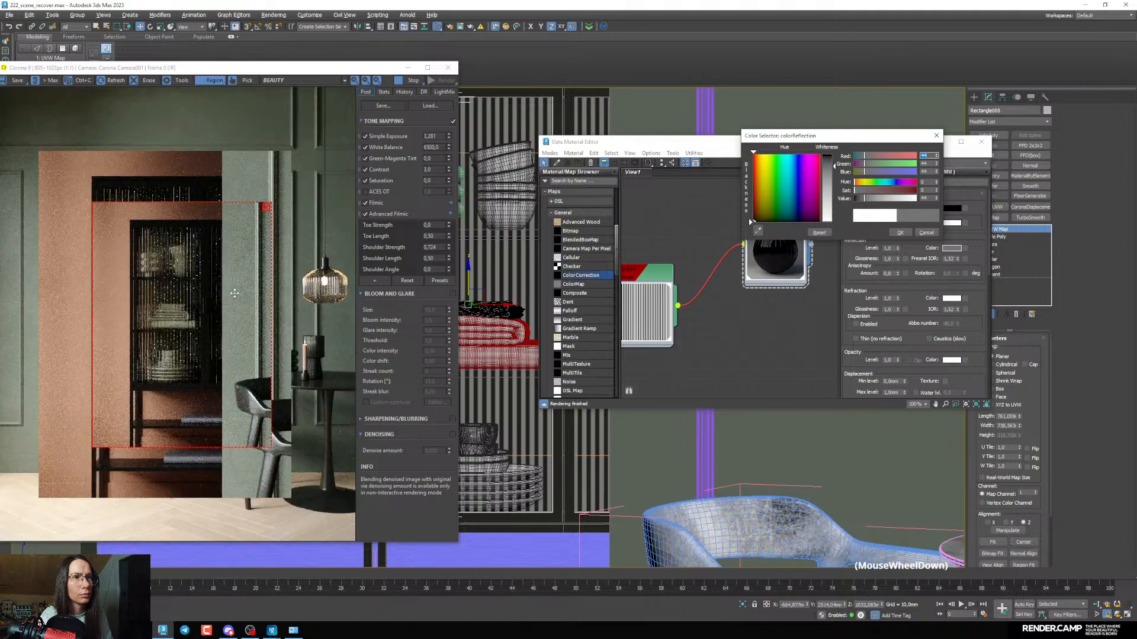
left_click(862, 199)
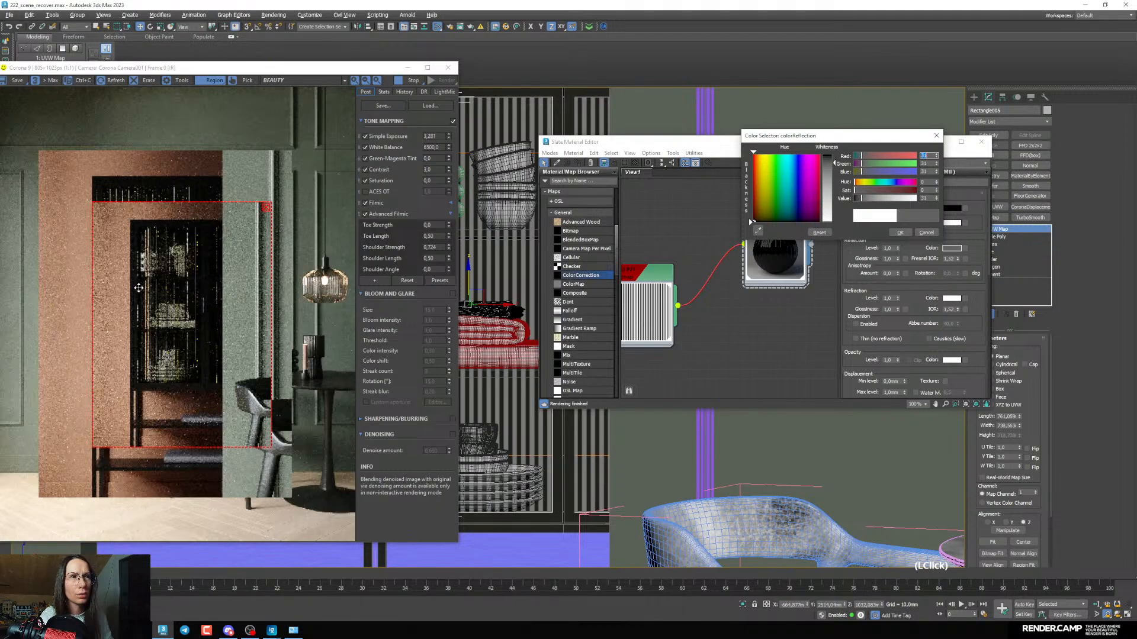
scroll(170, 290, "up", 3)
scroll(170, 290, "down", 3)
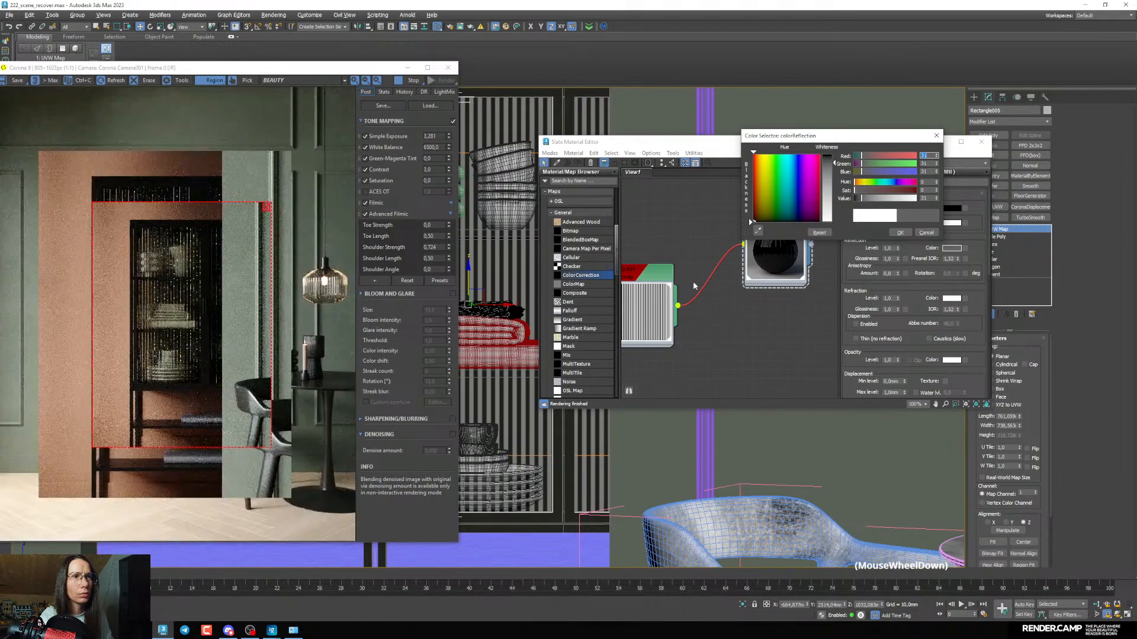
left_click(899, 233)
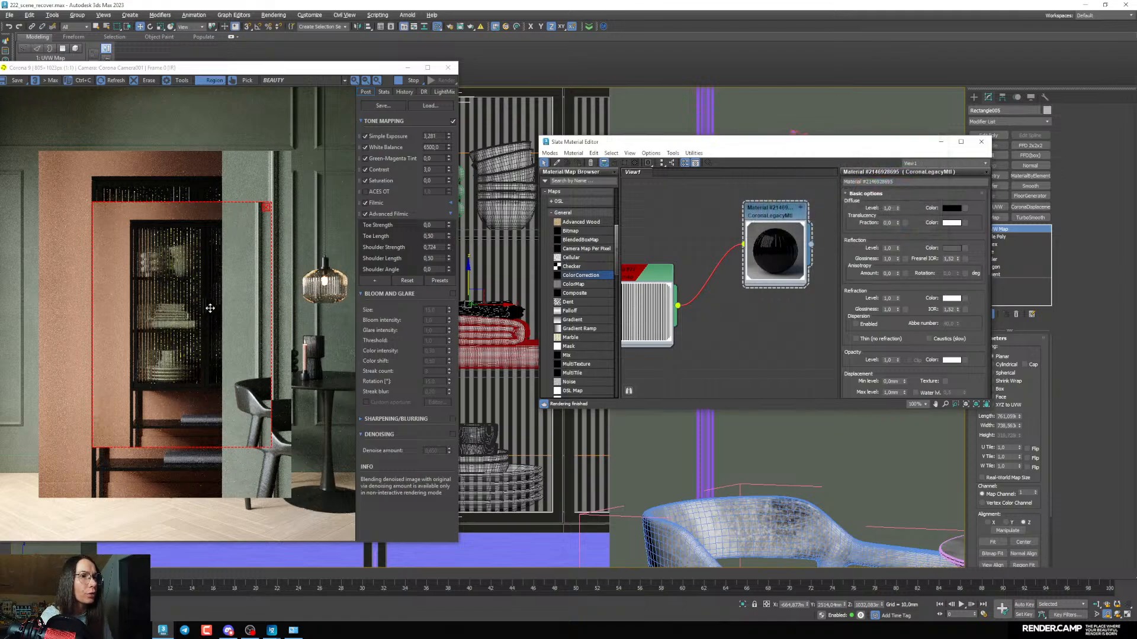
Clear the material editor away and reduce the glass doors' planar mapping width to about 606
middle_click_drag(702, 346, 716, 353)
left_click_drag(657, 309, 667, 301)
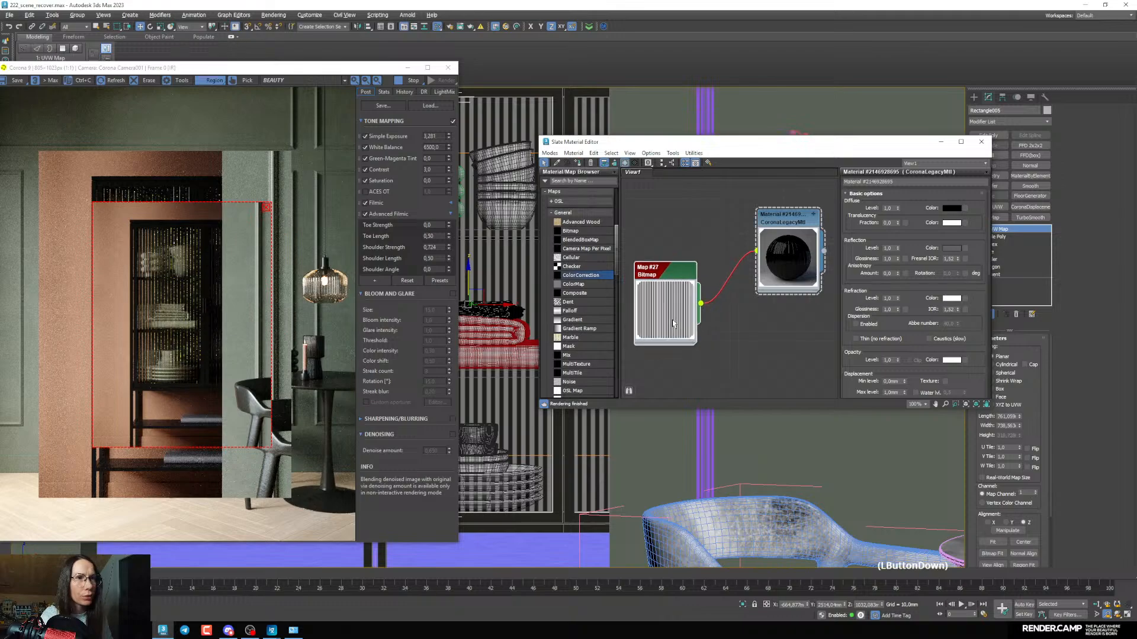
left_click(941, 141)
left_click_drag(1018, 427, 1019, 433)
scroll(136, 393, "down", 1)
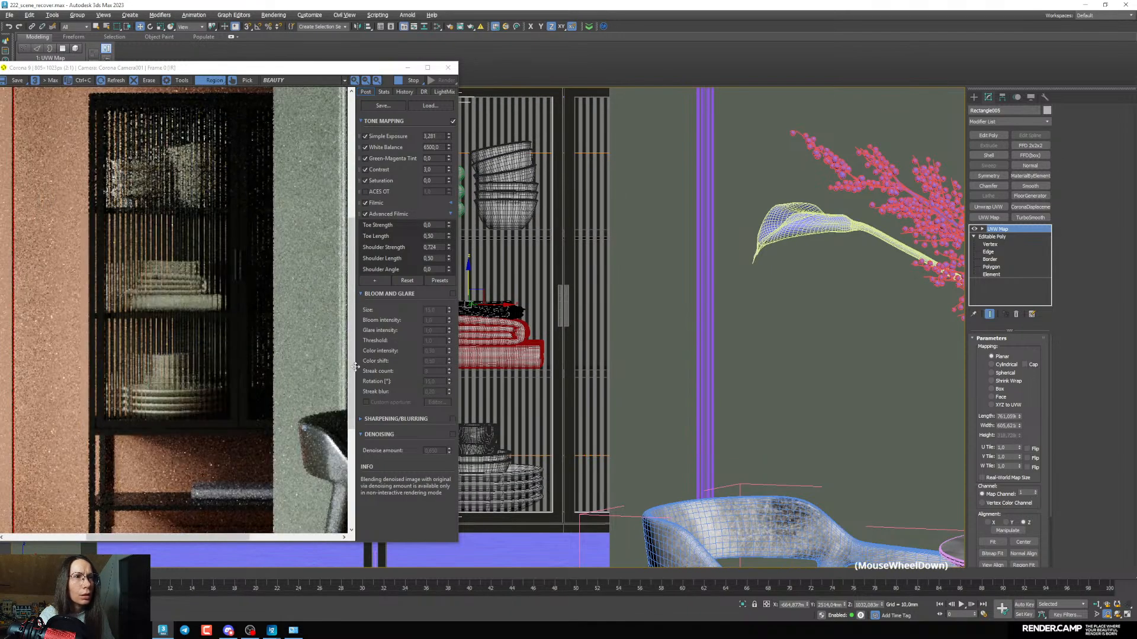
left_click(1103, 403)
Reduce the stripes bitmap's bump amount in the cupboard glass material and check the ribbing in the render
key("m")
middle_click_drag(710, 306, 702, 318)
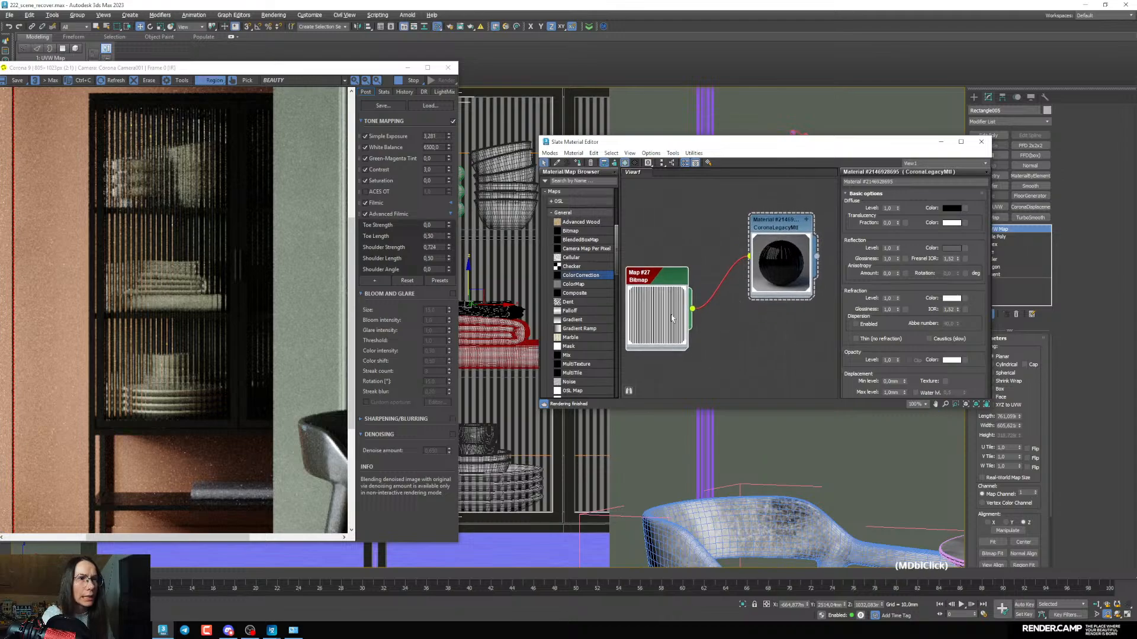
left_click_drag(661, 333, 662, 306)
left_click_drag(918, 305, 915, 208)
scroll(917, 321, "down", 3)
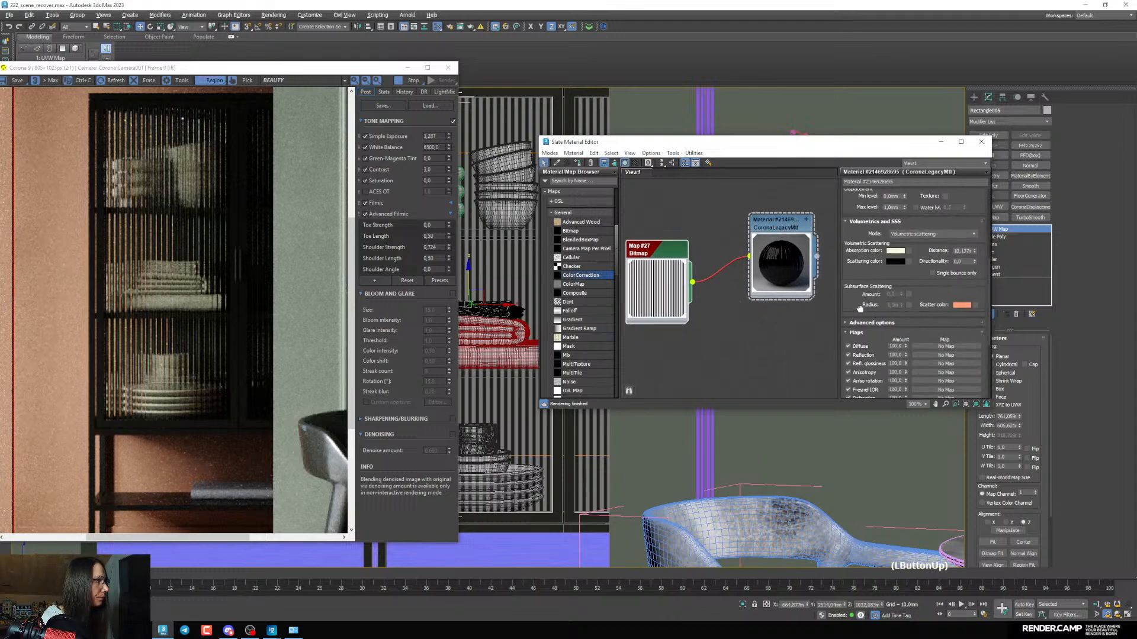
scroll(860, 309, "down", 4)
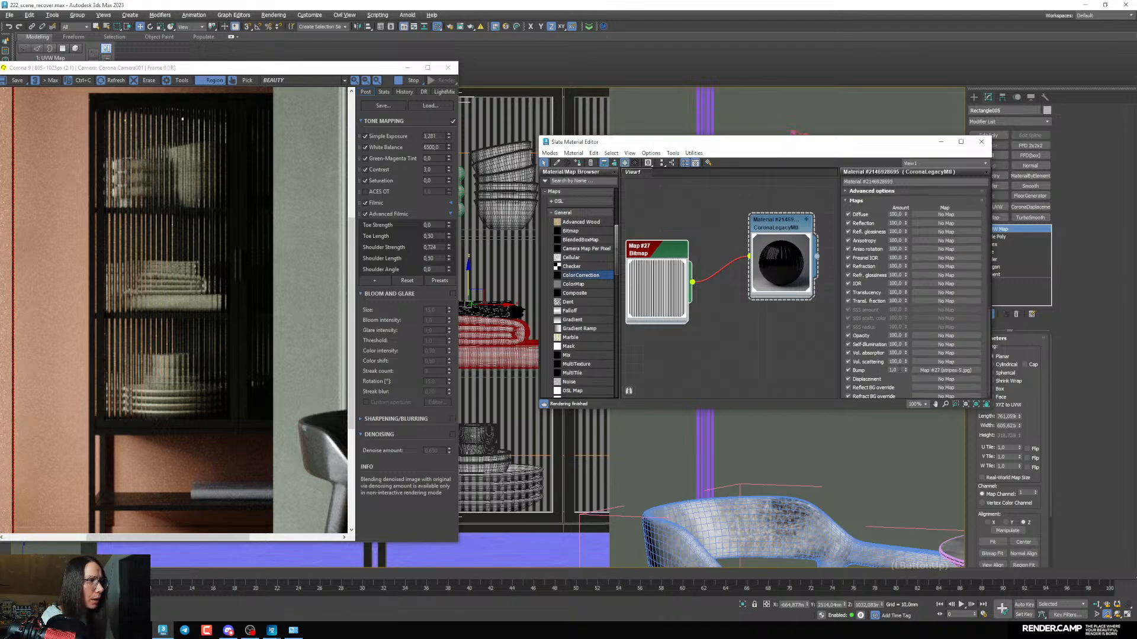
left_click(896, 370)
key("Return")
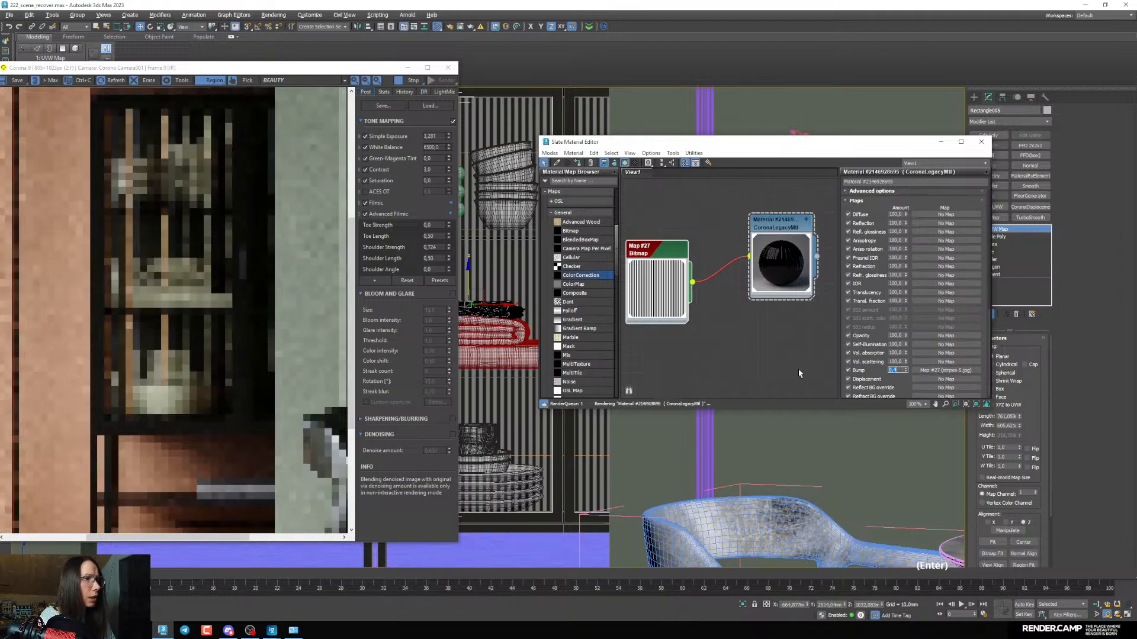
scroll(158, 371, "up", 1)
scroll(158, 371, "down", 1)
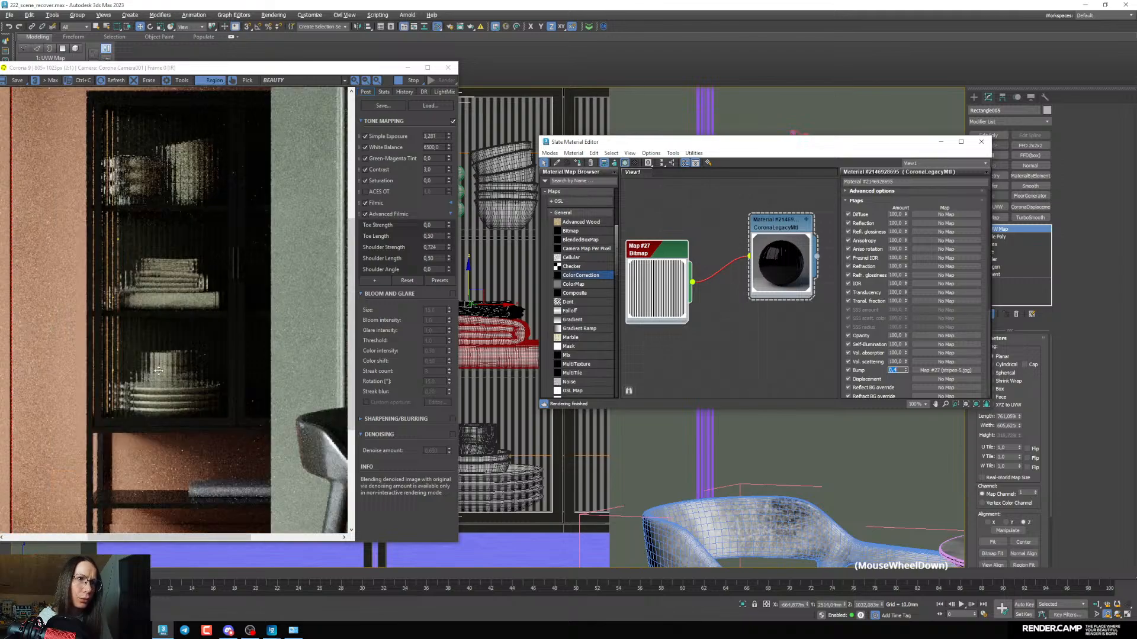
Try other bump amounts for the stripes map, including 0.5, and compare the glass distortion in the render
type("0,5")
key("Return")
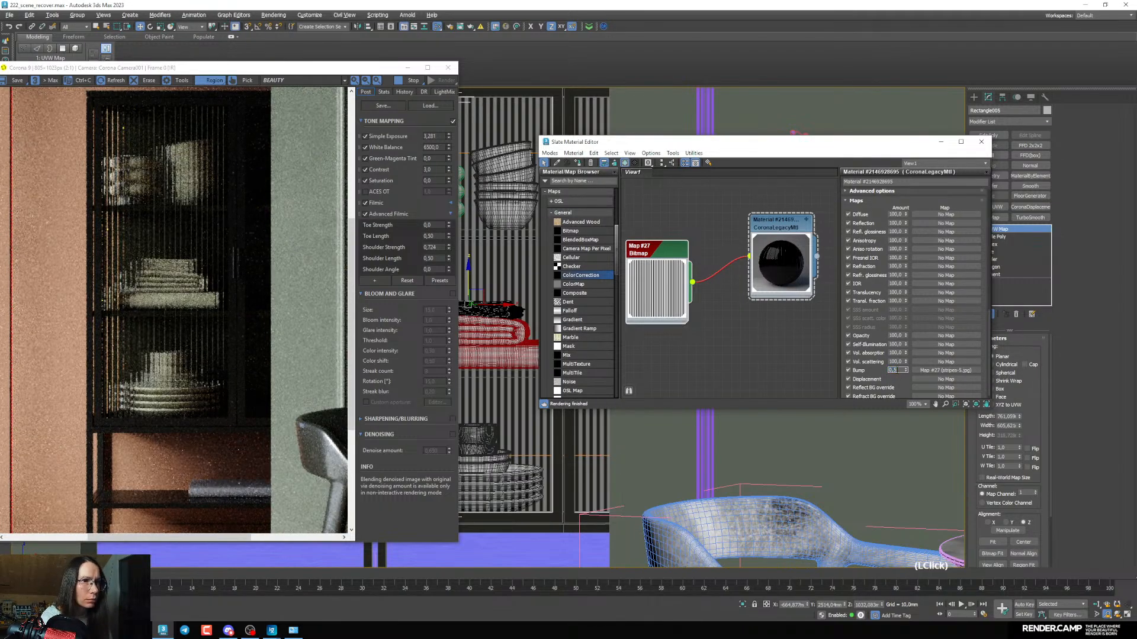
key("Return")
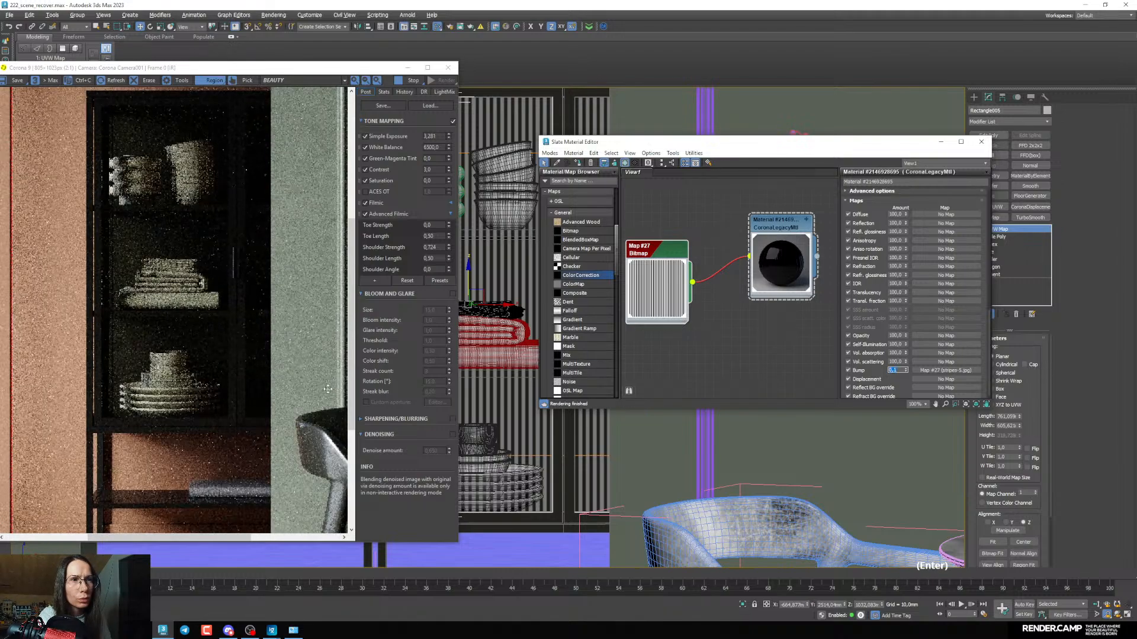
scroll(147, 369, "up", 1)
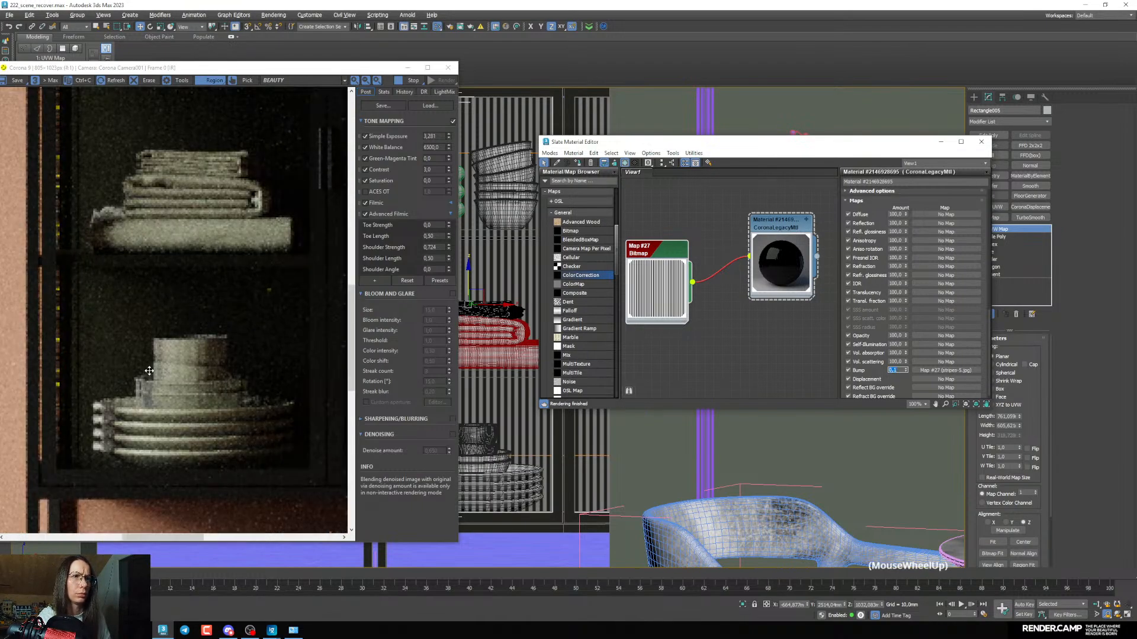
scroll(147, 368, "down", 1)
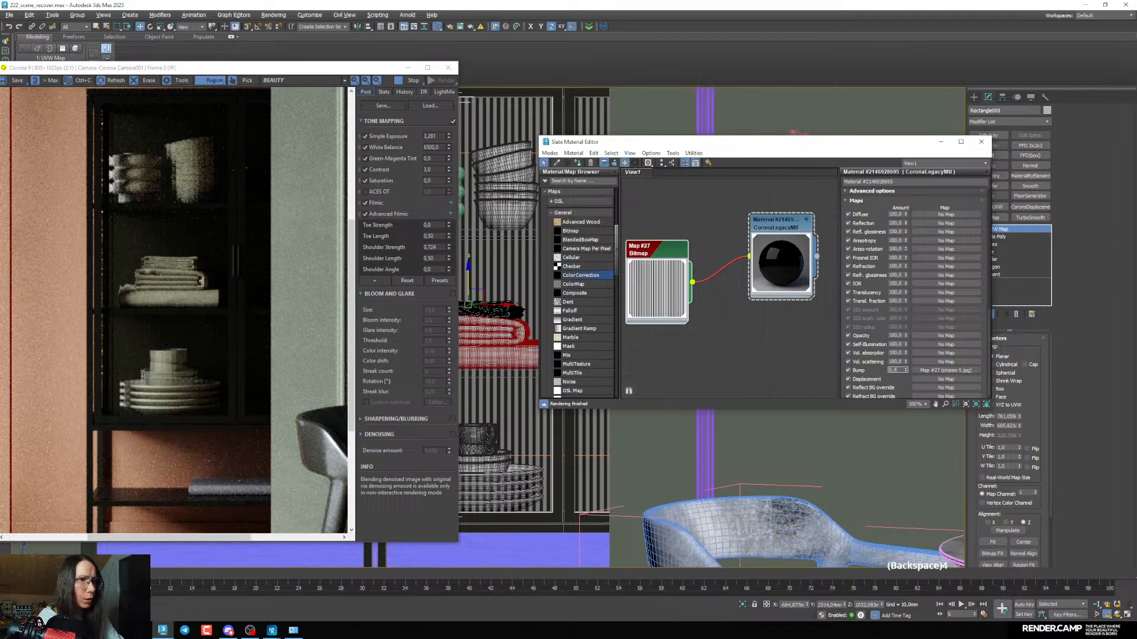
Test a bump amount of 0.3 against the render and settle the stripes map's bump on 0.4
scroll(195, 365, "up", 1)
scroll(194, 366, "down", 1)
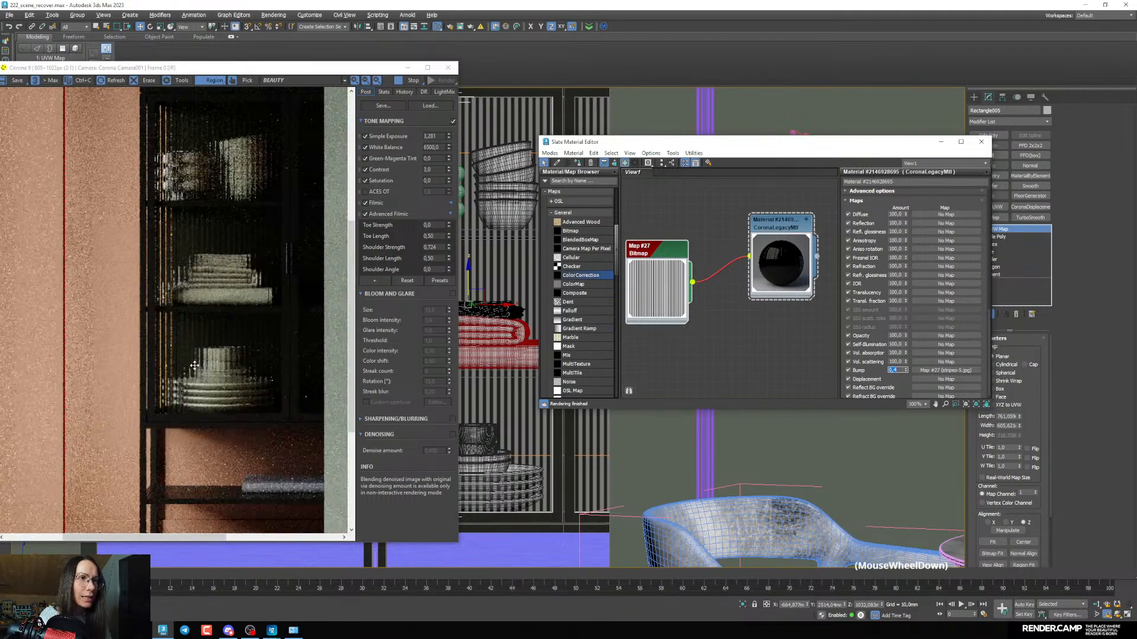
scroll(216, 353, "down", 1)
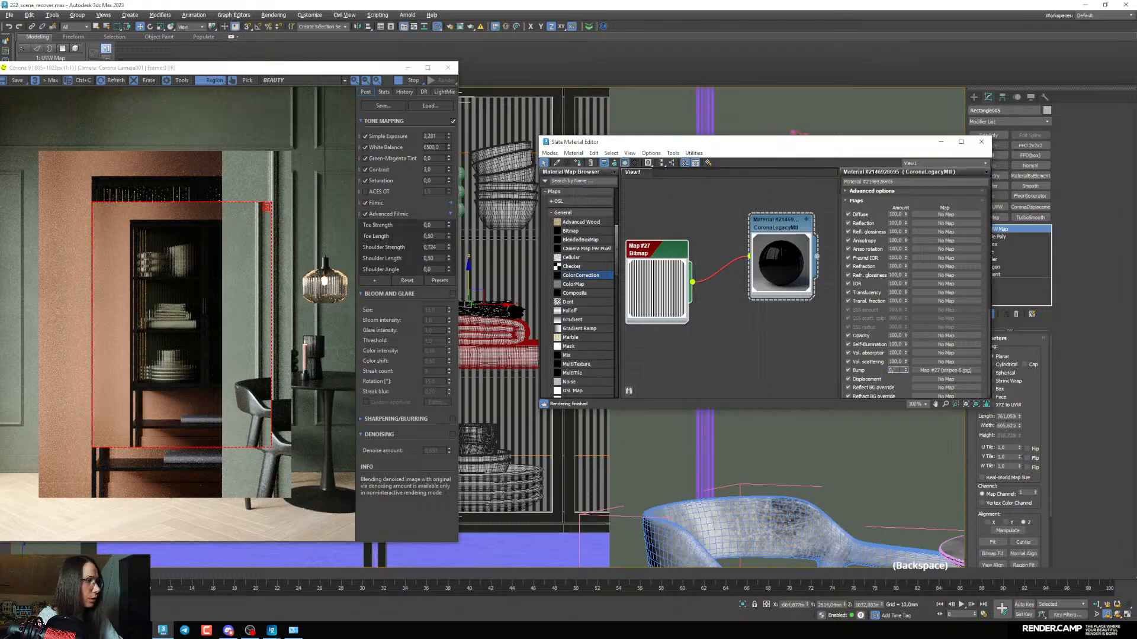
type("3")
key("Return")
scroll(160, 360, "up", 1)
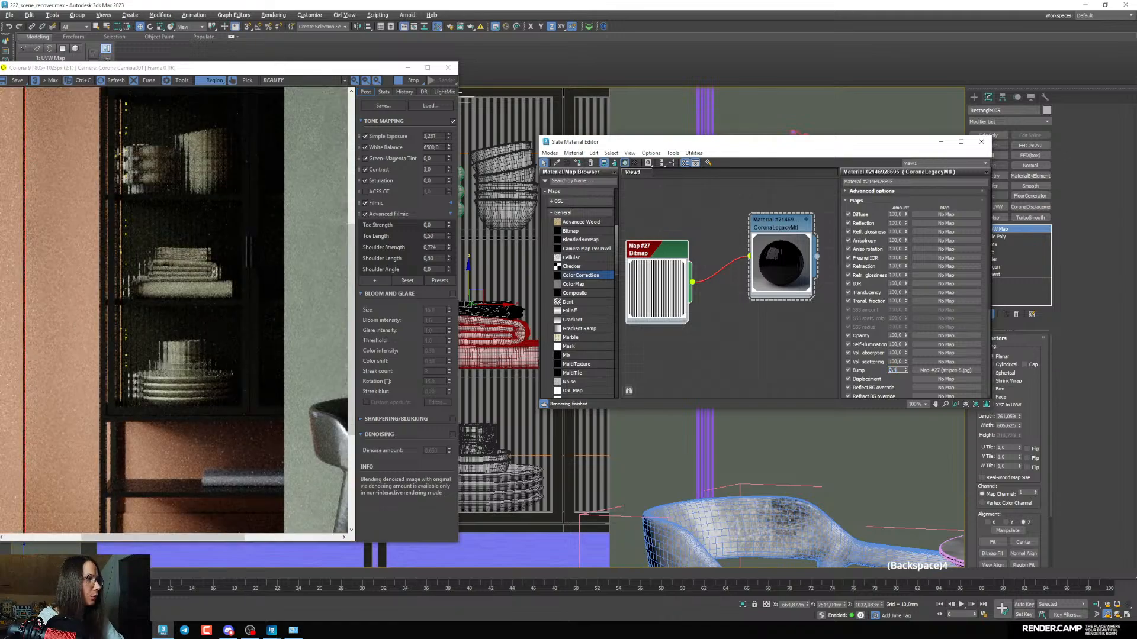
key("Return")
Lower the saturation of the glass material's volumetric absorption color to a paler yellow and close the material editor
middle_click_drag(761, 250, 753, 235)
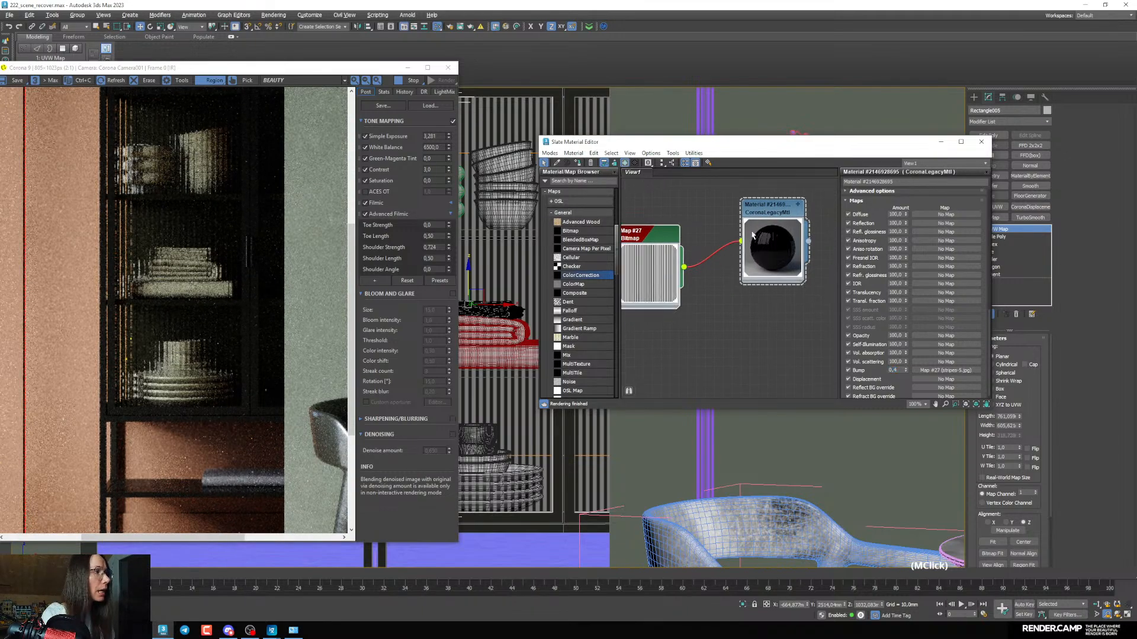
scroll(912, 284, "up", 5)
left_click(895, 297)
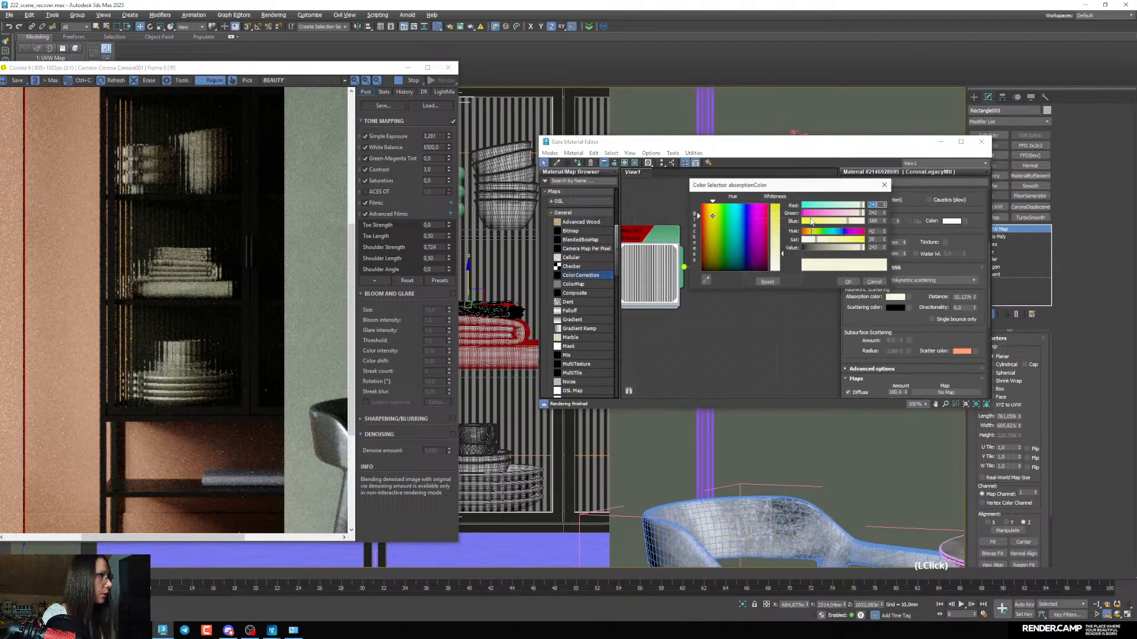
left_click_drag(812, 242, 810, 242)
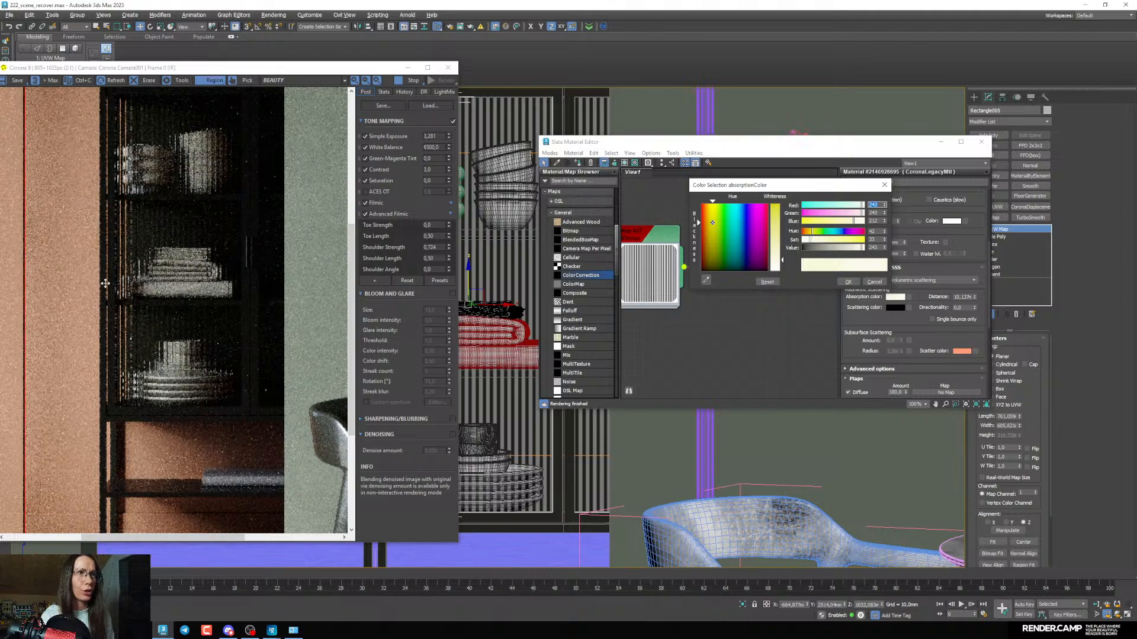
scroll(178, 272, "down", 1)
left_click(848, 281)
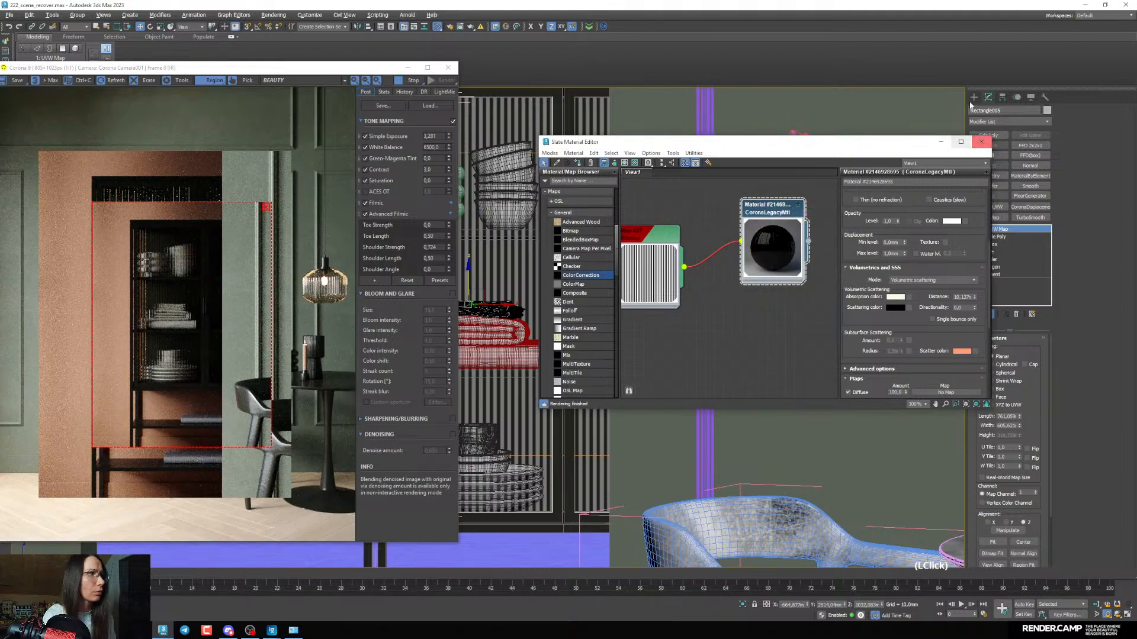
left_click(981, 143)
Return to the camera view, sweep the render region over the chair and table area, clear it and reposition the render window
key("c")
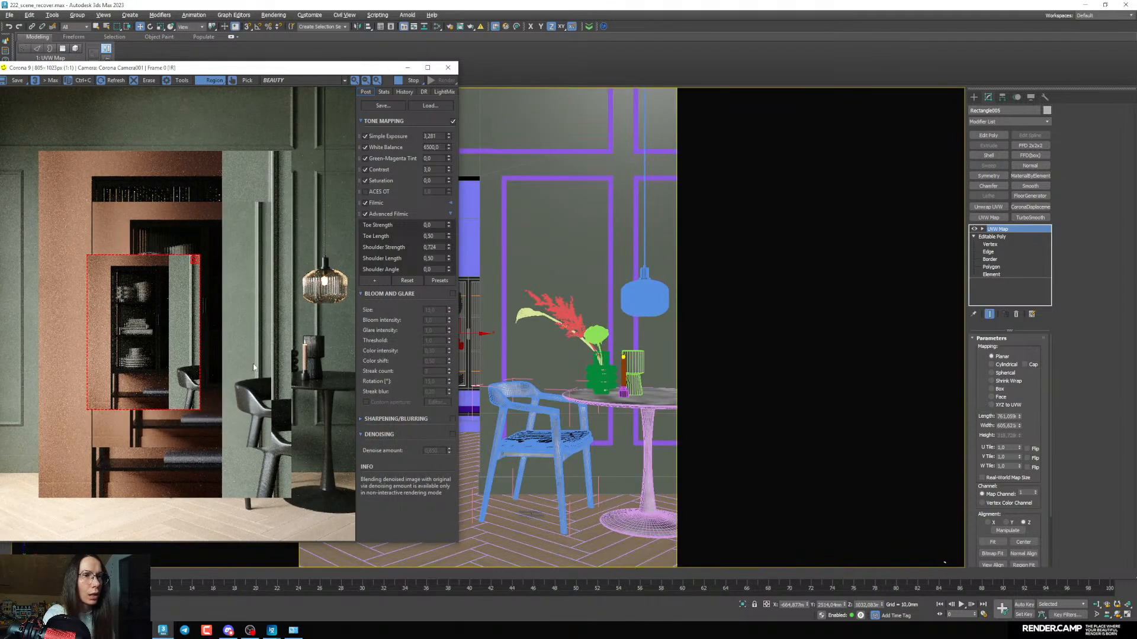
left_click_drag(126, 330, 125, 315)
left_click_drag(196, 394, 265, 513)
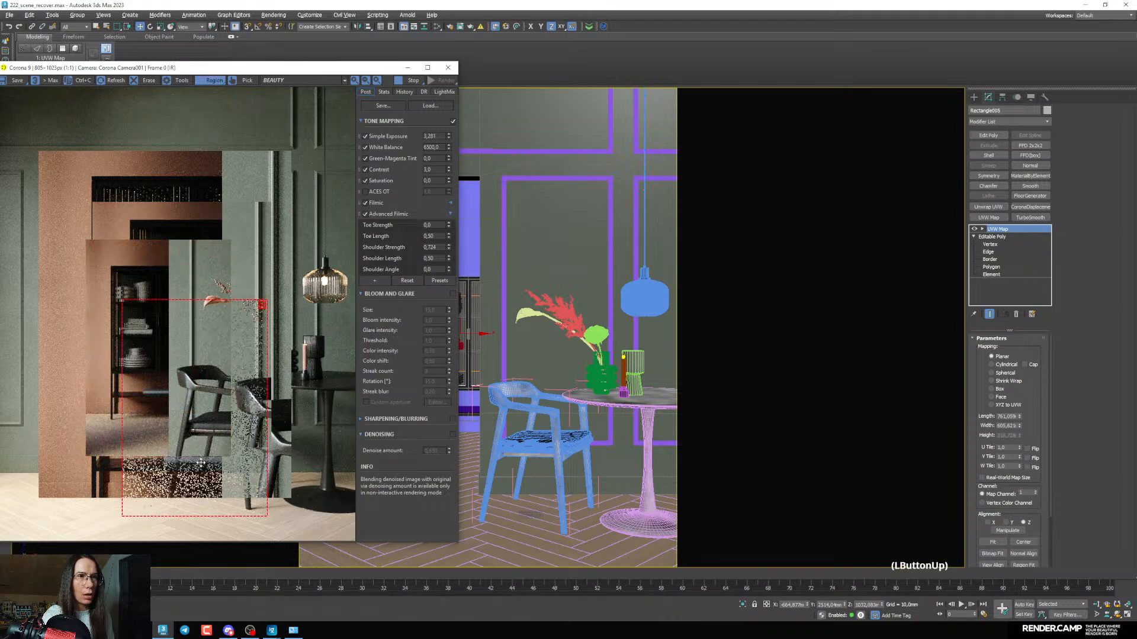
left_click_drag(246, 324, 295, 234)
left_click(311, 213)
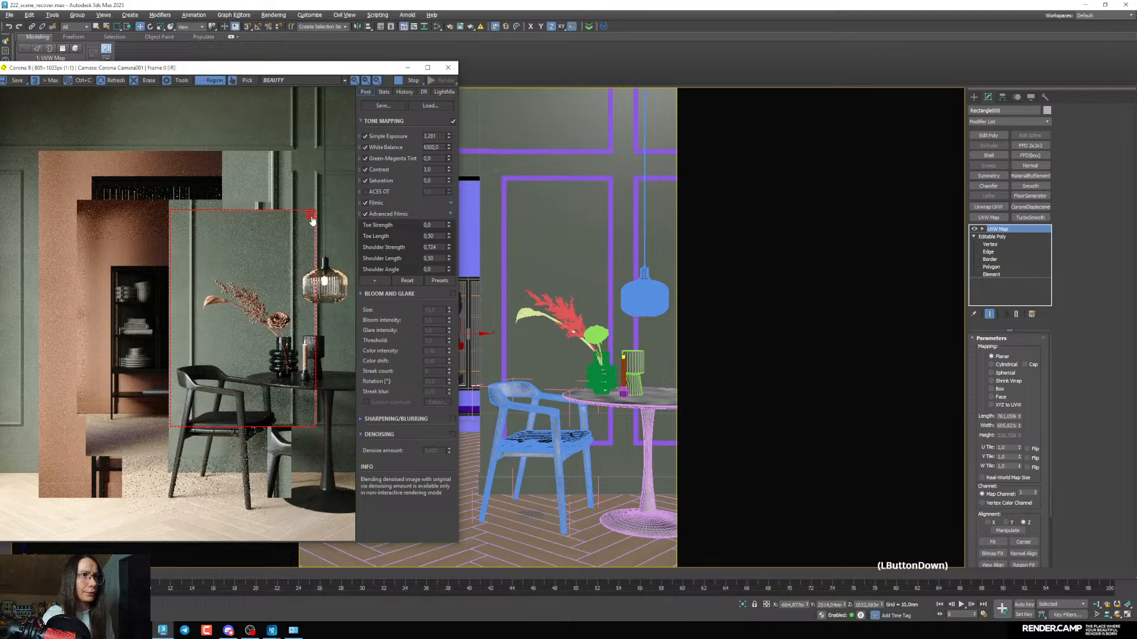
left_click_drag(277, 69, 358, 77)
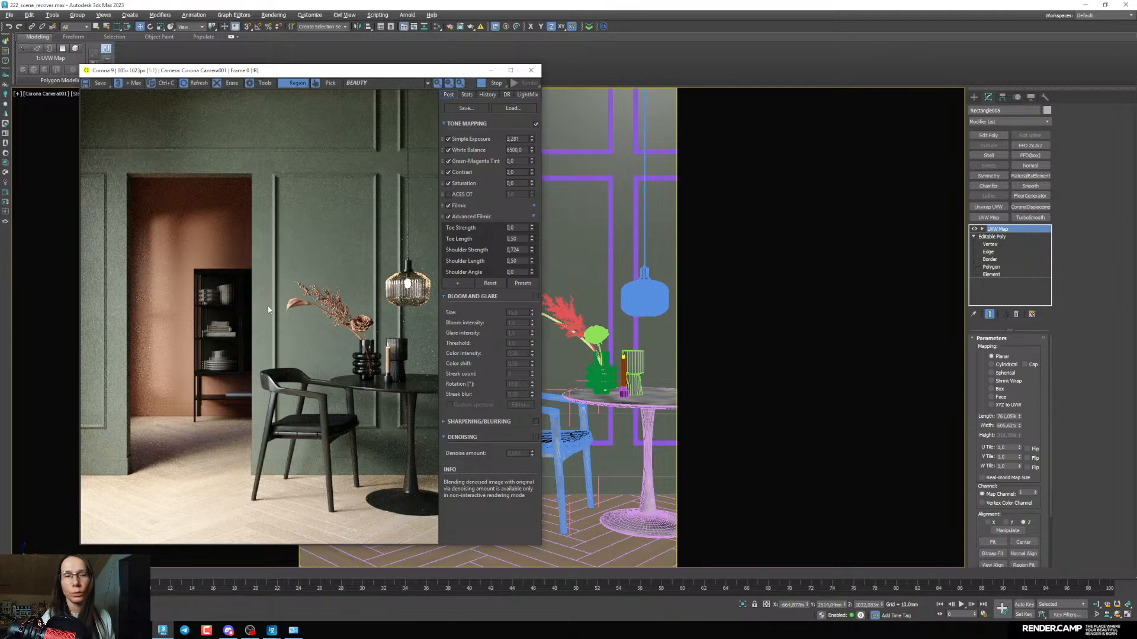
left_click_drag(370, 80, 325, 73)
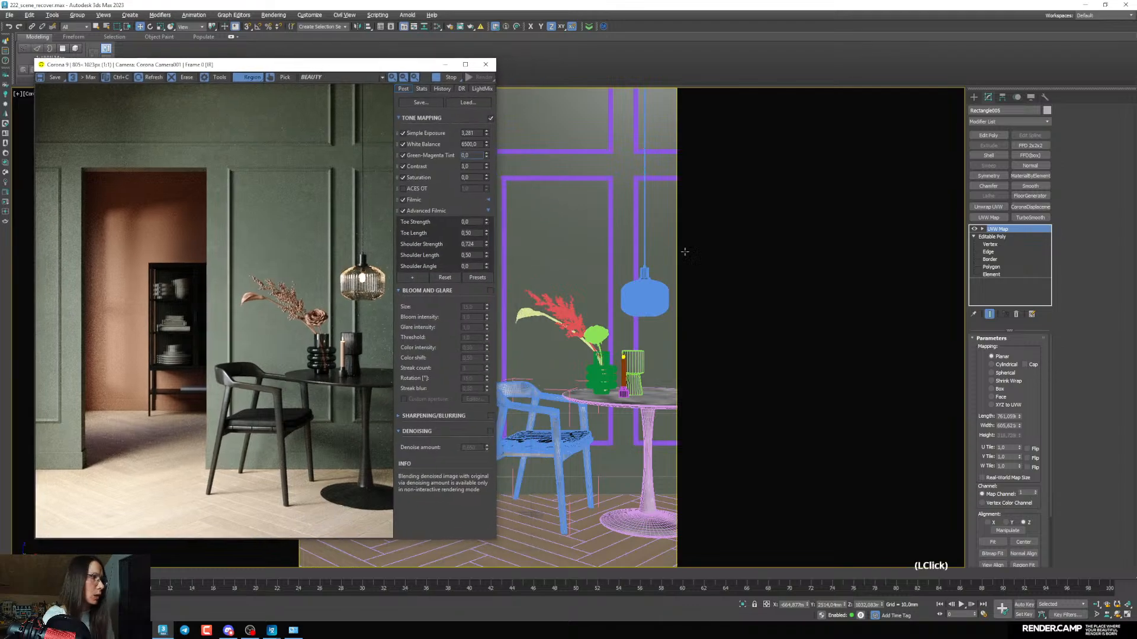
Open the material editor, move it clear of the render window and undo the accidental shift of the floor
key("m")
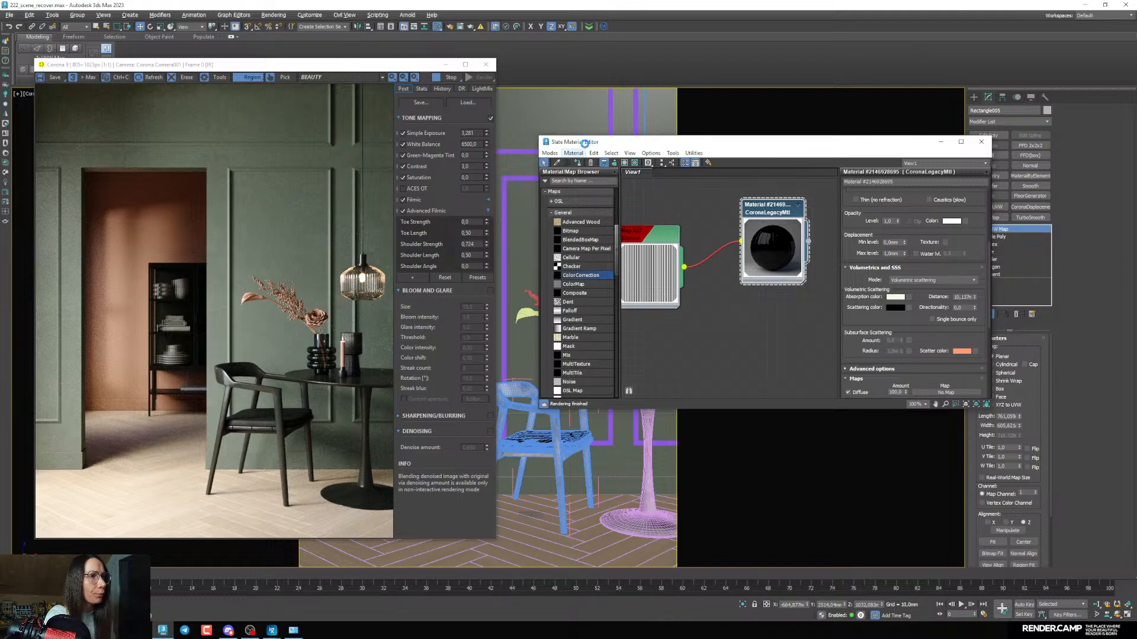
left_click(586, 145)
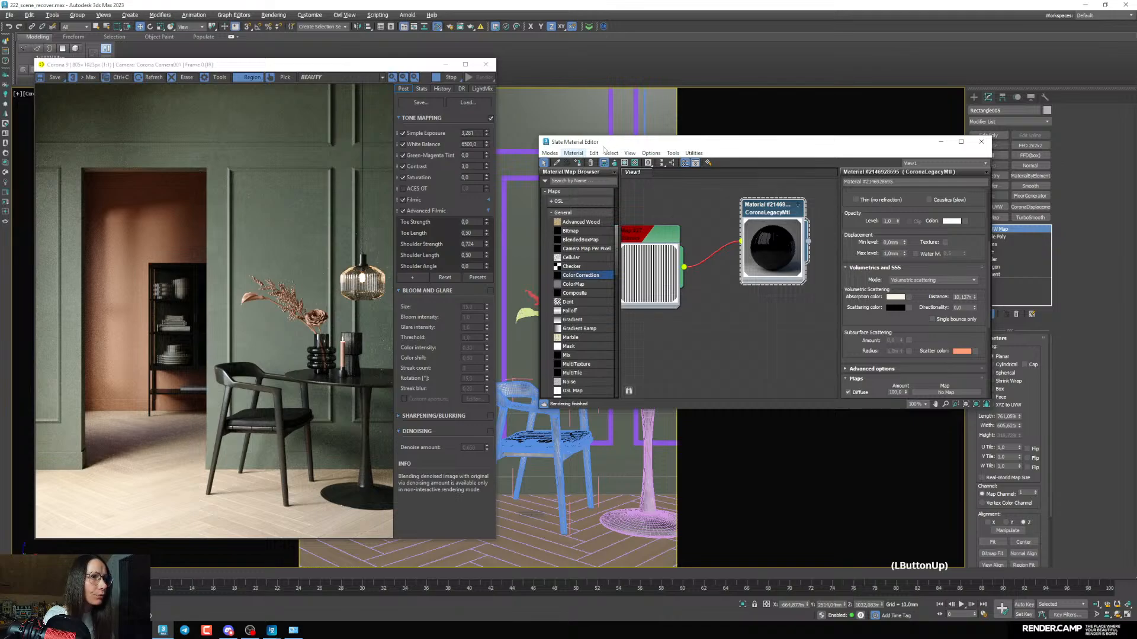
left_click_drag(604, 149, 702, 148)
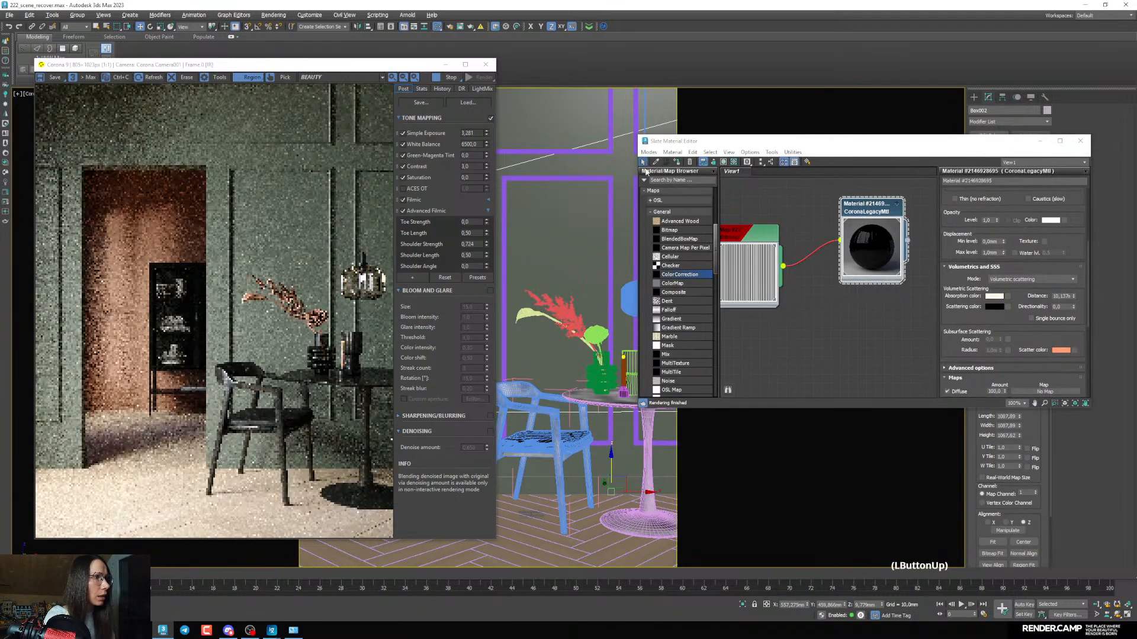
key("ctrl+z")
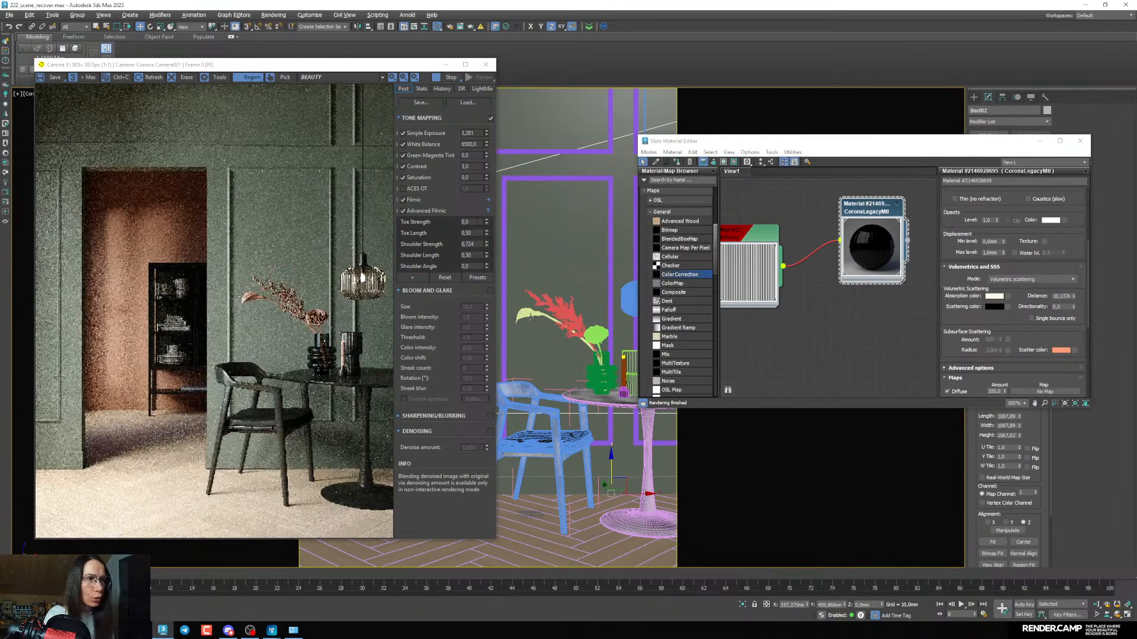
scroll(786, 308, "up", 2)
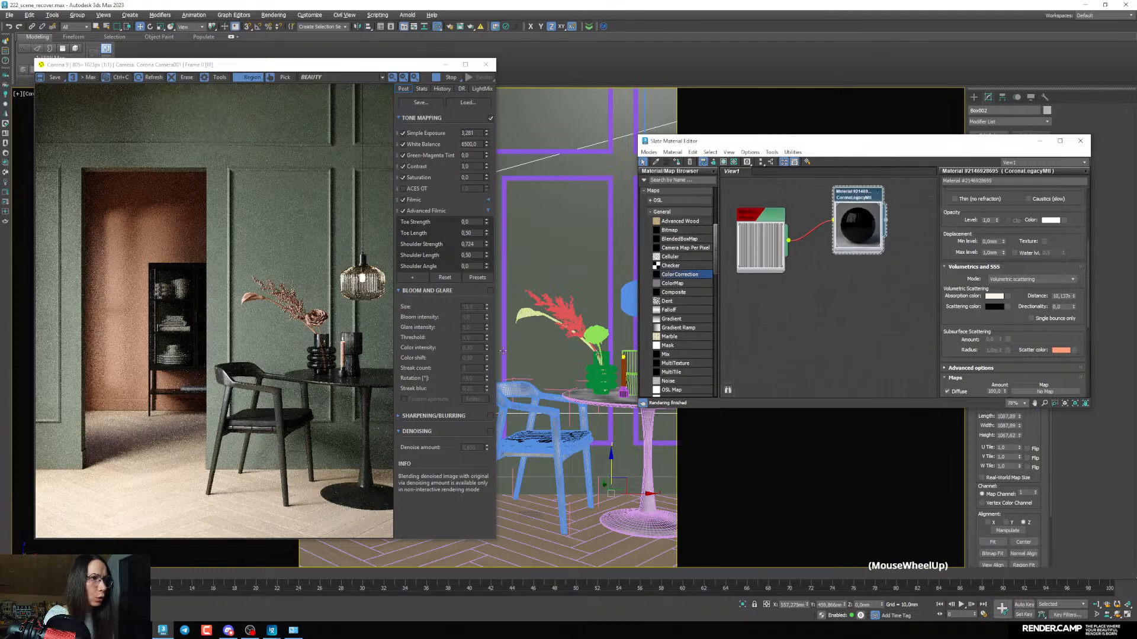
scroll(839, 344, "up", 1)
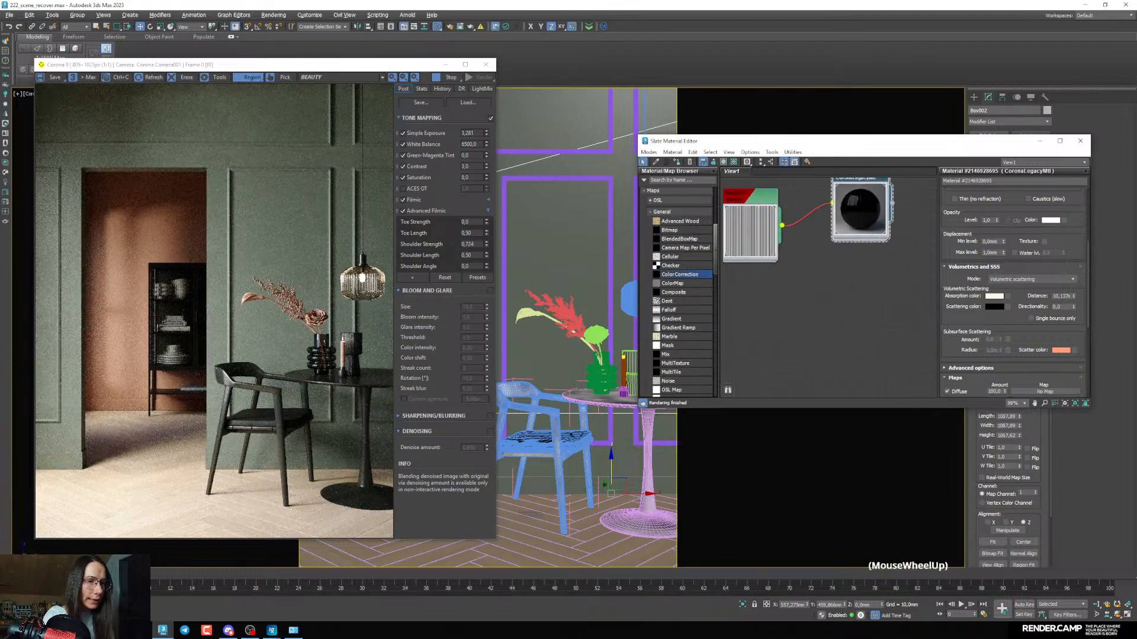
left_click(141, 631)
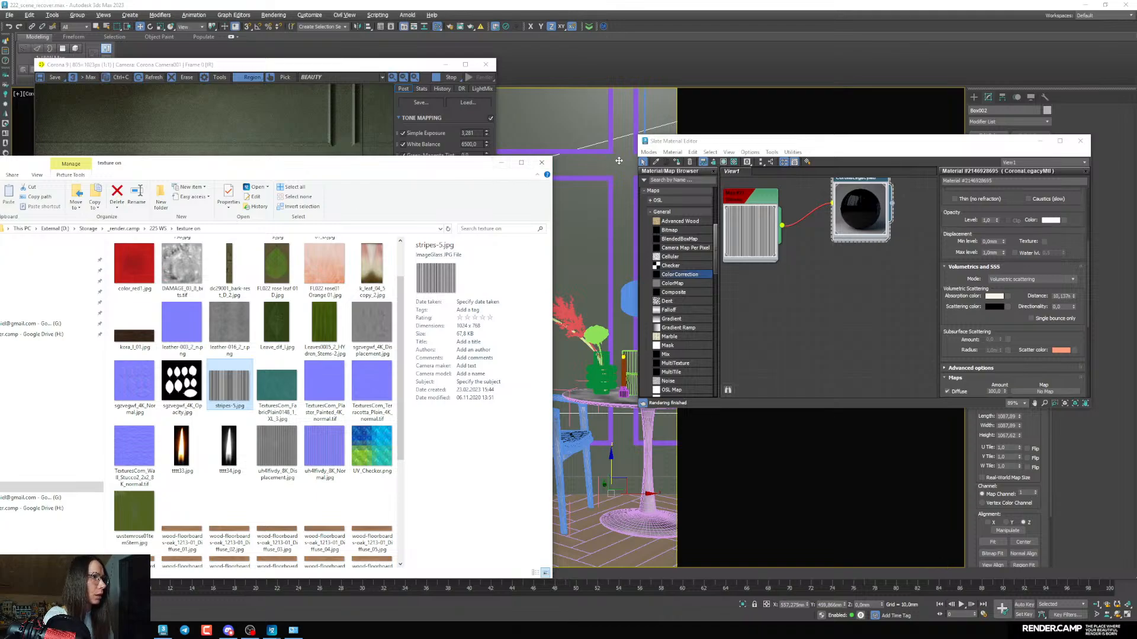
left_click(499, 164)
left_click(538, 299)
Arrange the brown material's node and its normal map chain below the candle flame material in the node view
double_click(836, 303)
middle_click_drag(842, 325, 812, 259)
scroll(844, 289, "down", 6)
left_click_drag(822, 231, 820, 312)
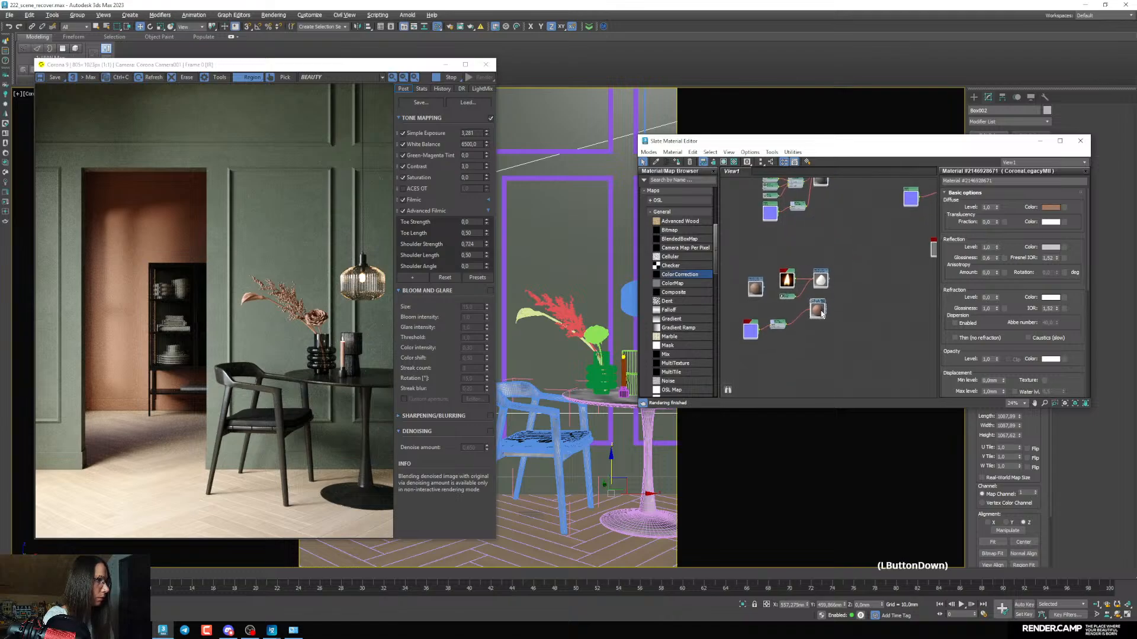
scroll(816, 318, "up", 5)
middle_click_drag(815, 322, 851, 281)
scroll(849, 281, "down", 3)
left_click_drag(799, 290, 808, 275)
Duplicate the brown material with its maps and delete the copied maps, keeping only the bare material
left_click_drag(886, 309, 751, 271)
left_click_drag(846, 275, 844, 336, "shift")
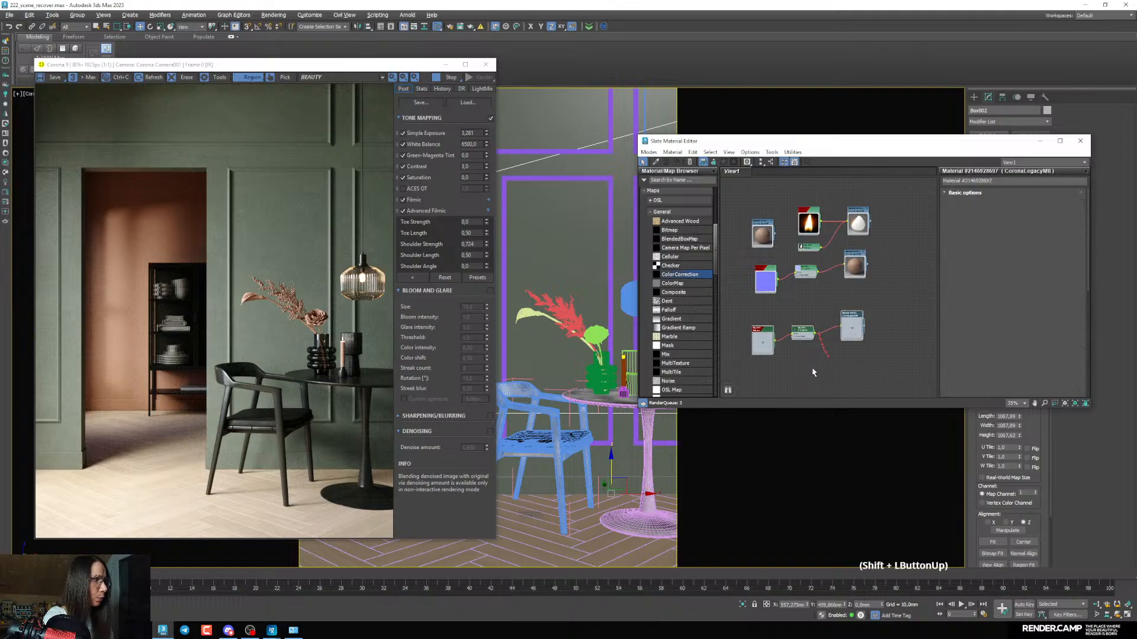
left_click(739, 319)
key("Delete")
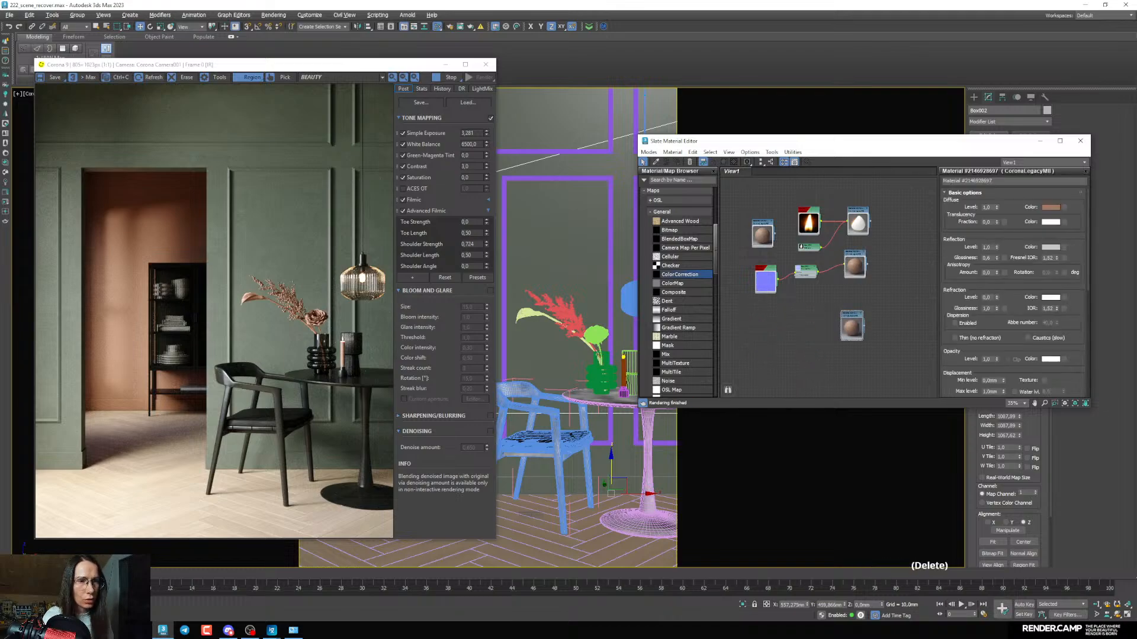
Add the k_leaf_04_5 copy_2.jpg texture as a bitmap, connect it to the copied material's diffuse color and open the material's parameters
left_click(141, 631)
left_click(371, 269)
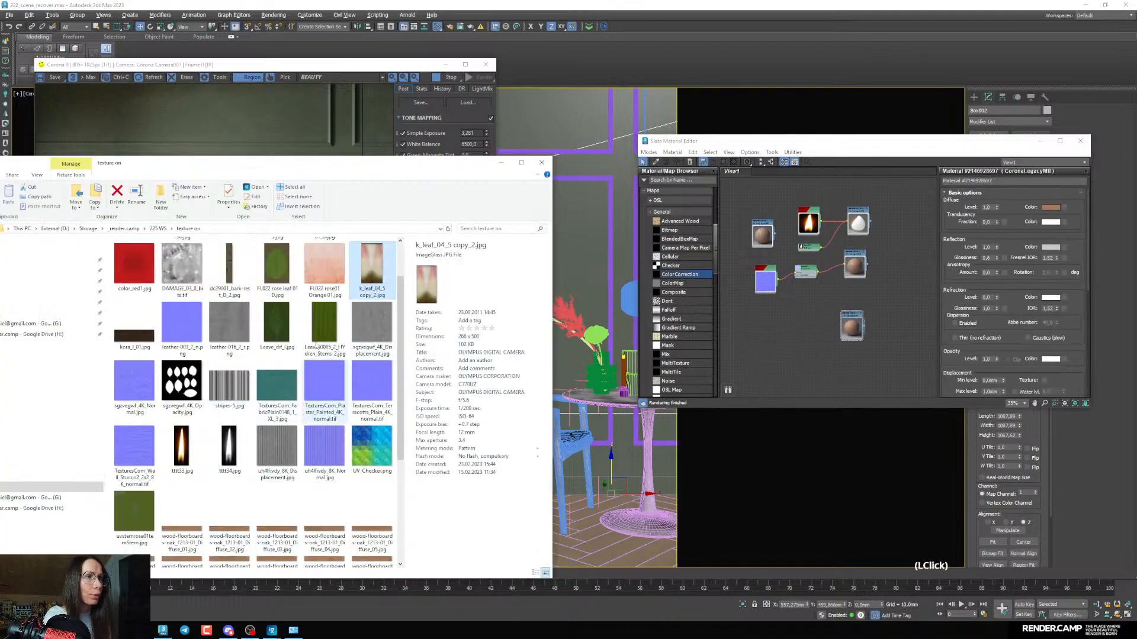
left_click_drag(671, 290, 804, 328)
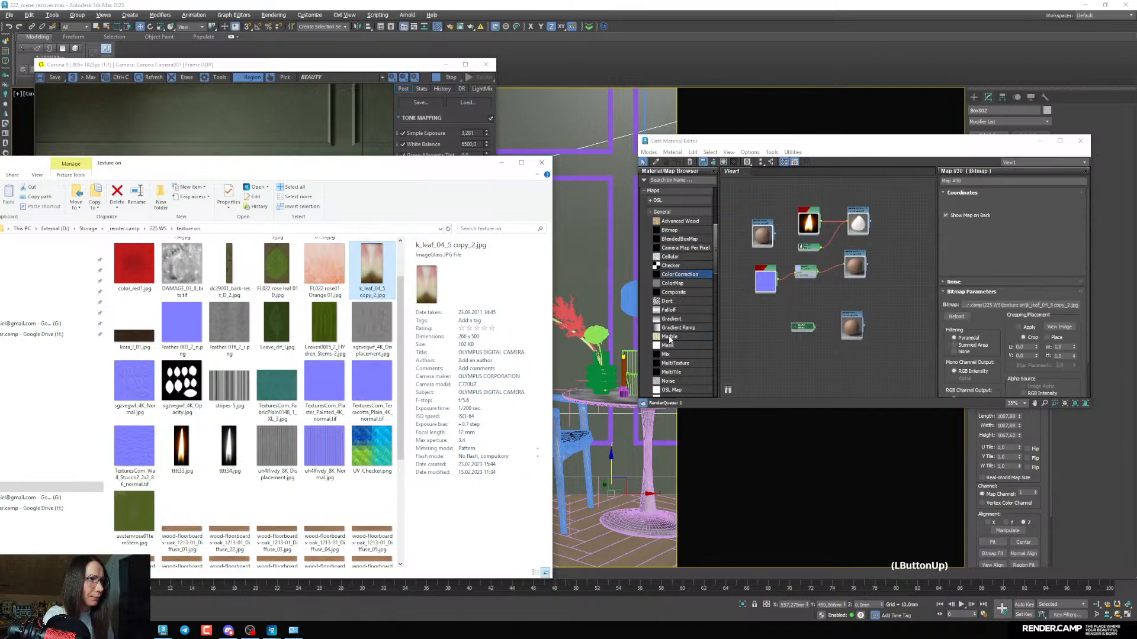
left_click(356, 317)
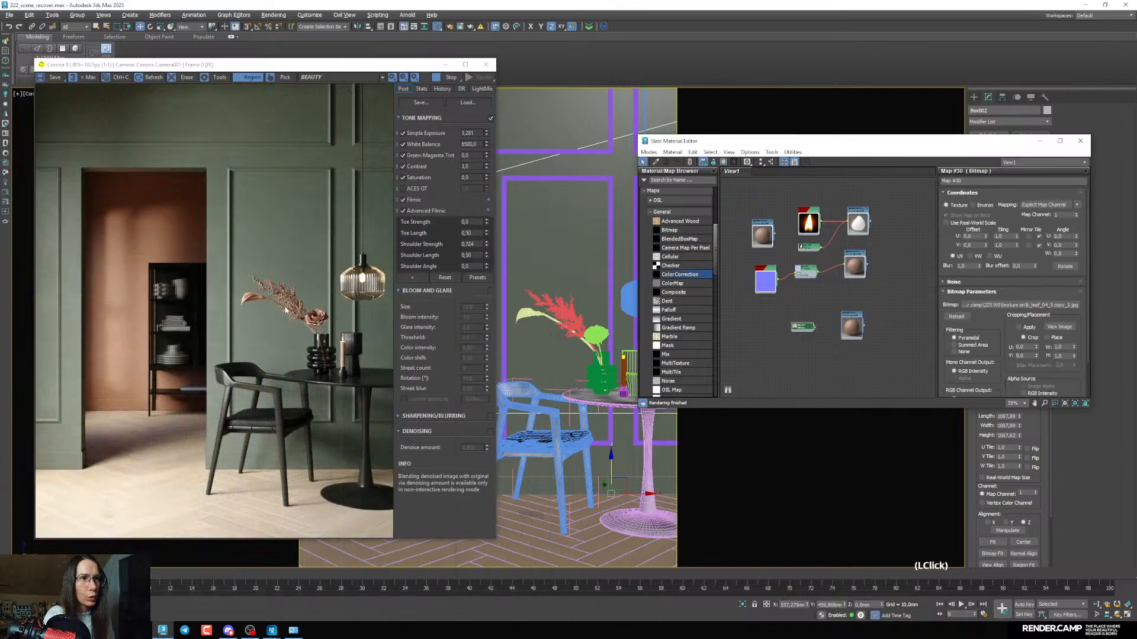
scroll(841, 373, "up", 6)
left_click(765, 275)
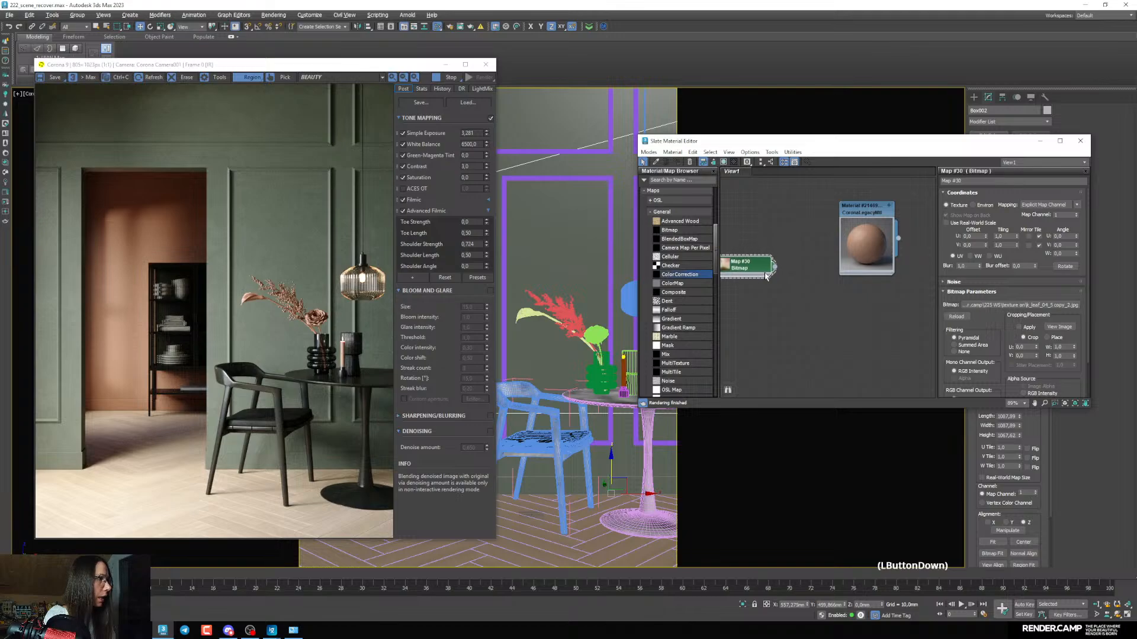
left_click_drag(765, 275, 839, 275)
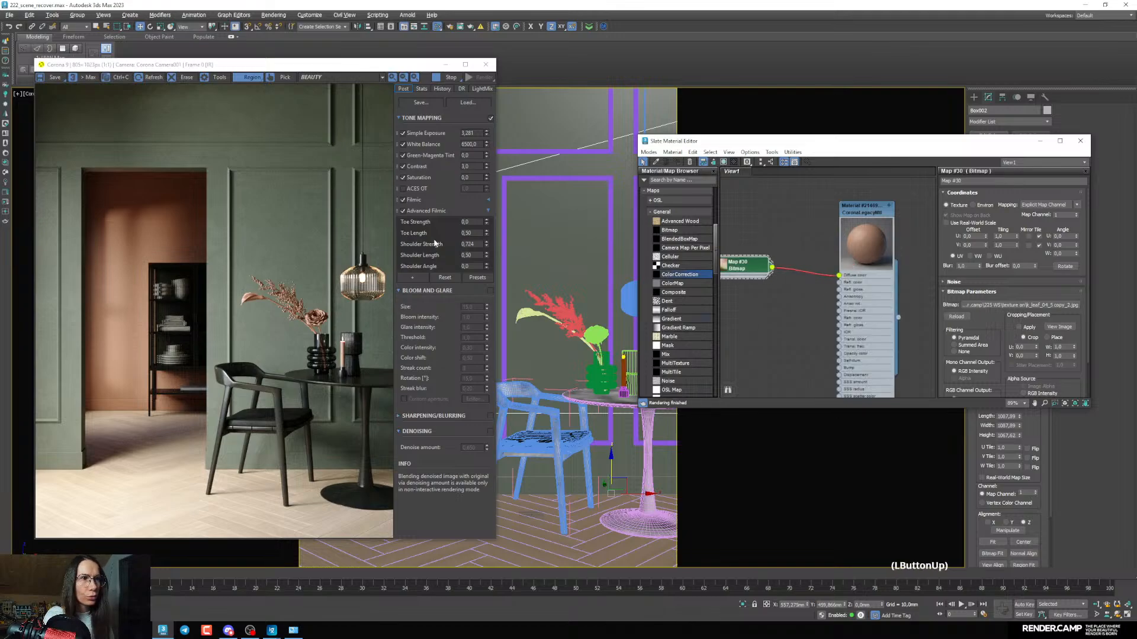
middle_click_drag(865, 208, 875, 226)
double_click(875, 226)
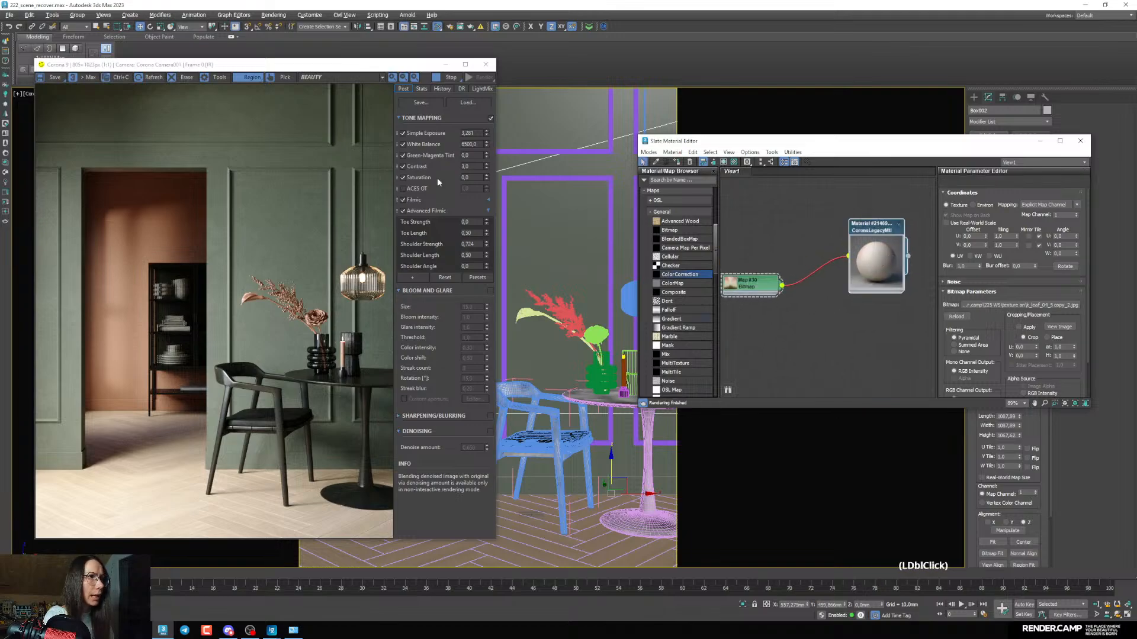
Assign the leaf-textured material to the calla flower and frame the render region around the flower arrangement
left_click(527, 313)
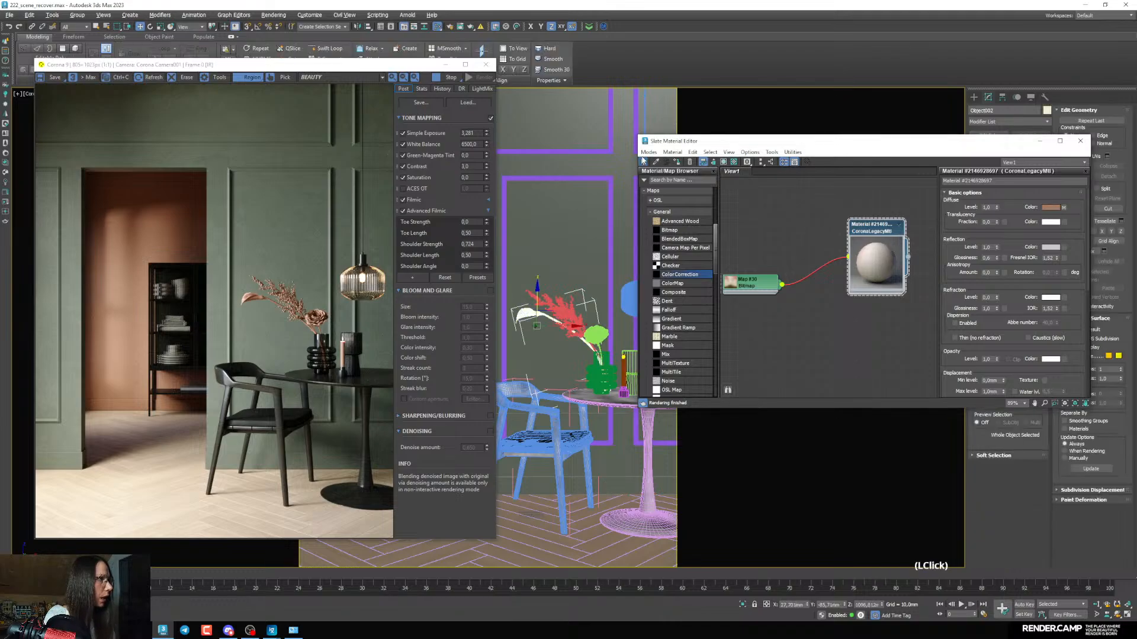
left_click(677, 162)
left_click_drag(217, 252, 354, 370)
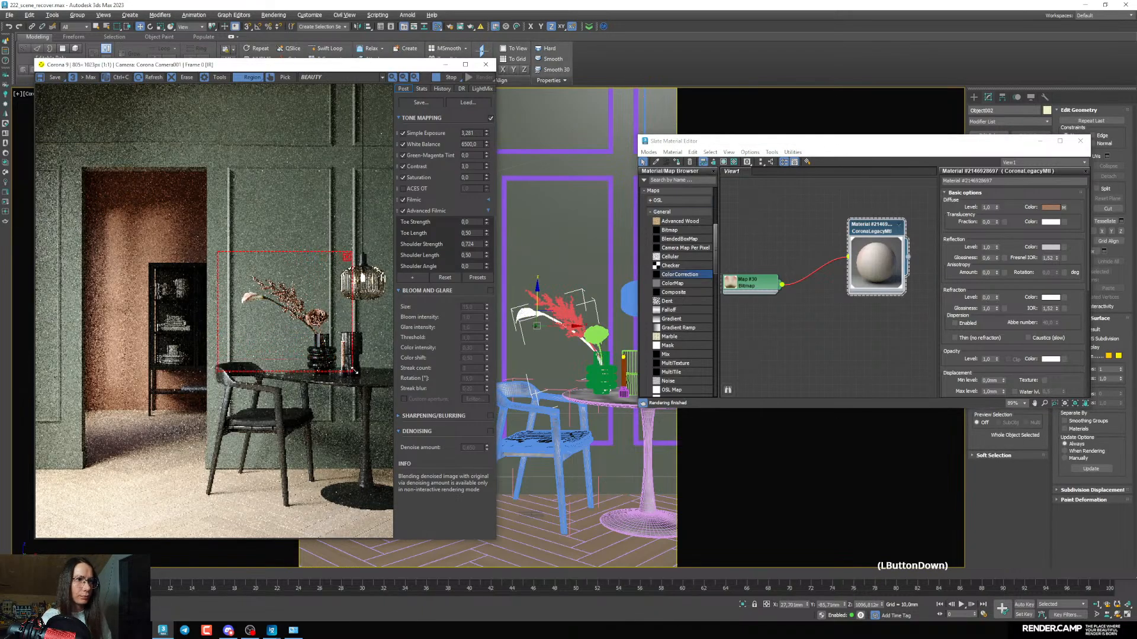
scroll(354, 367, "up", 2)
scroll(305, 288, "down", 2)
left_click_drag(318, 328, 325, 338)
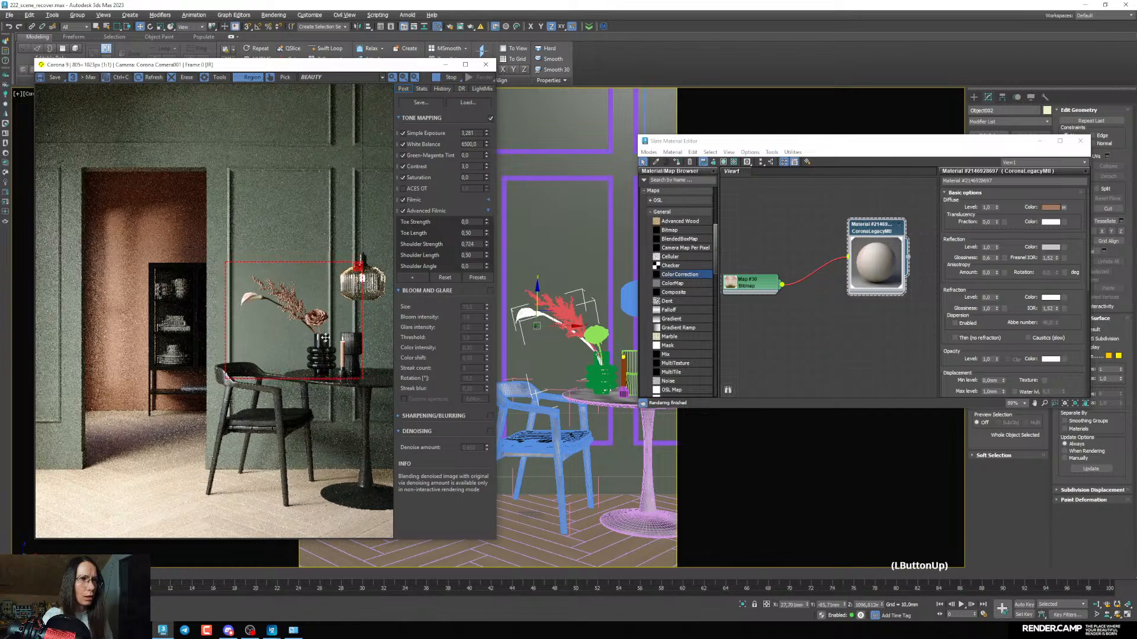
scroll(555, 324, "up", 6)
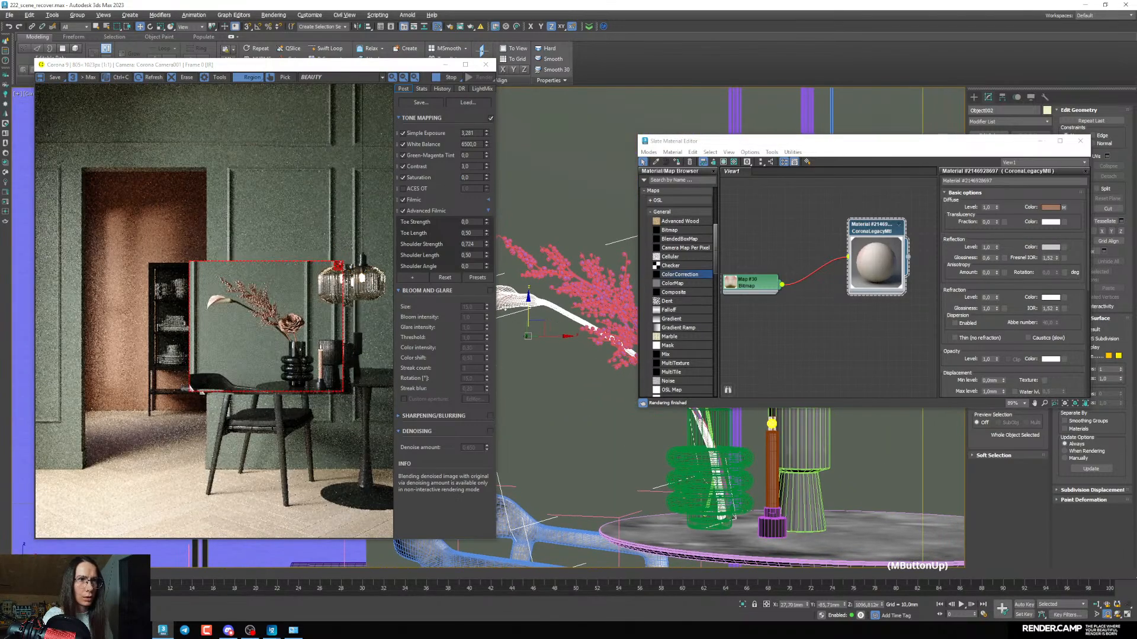
scroll(761, 299, "up", 1)
Insert a Color Correction map between the petal bitmap and the material and raise its saturation to 6.312
left_click(764, 301)
left_click_drag(764, 301, 715, 260)
left_click_drag(812, 270, 794, 261)
double_click(794, 261)
left_click_drag(1015, 318, 1017, 311)
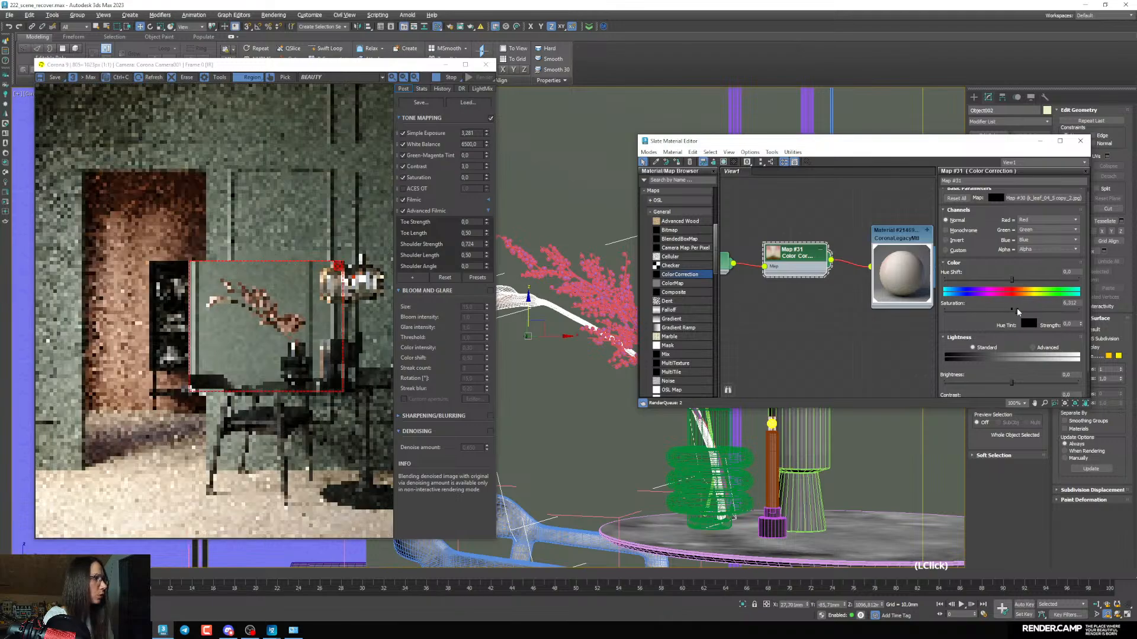
scroll(535, 292, "up", 3)
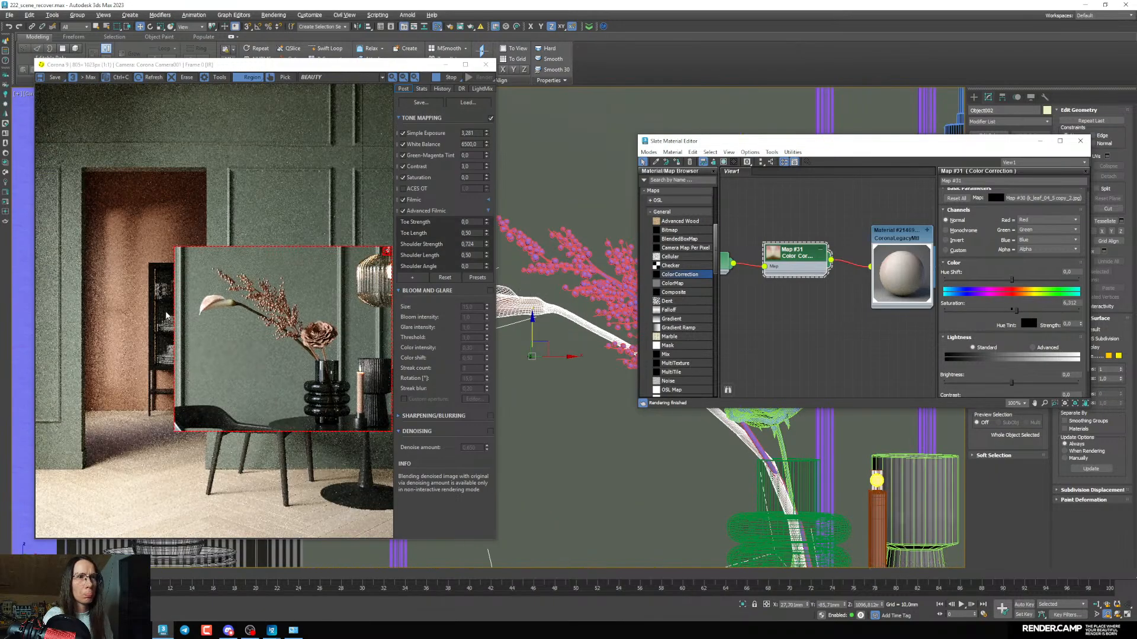
Enlarge the Color Correction node's preview and reposition the node to make room before the material
middle_click_drag(818, 325, 853, 347)
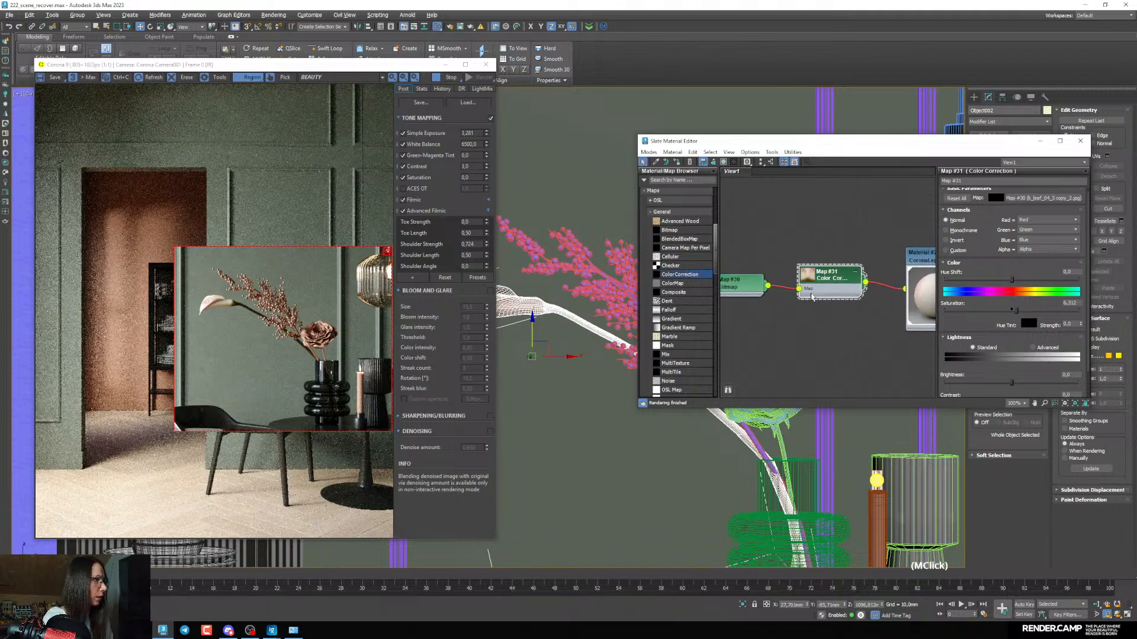
double_click(811, 278)
left_click_drag(811, 278, 749, 274)
scroll(778, 292, "down", 2)
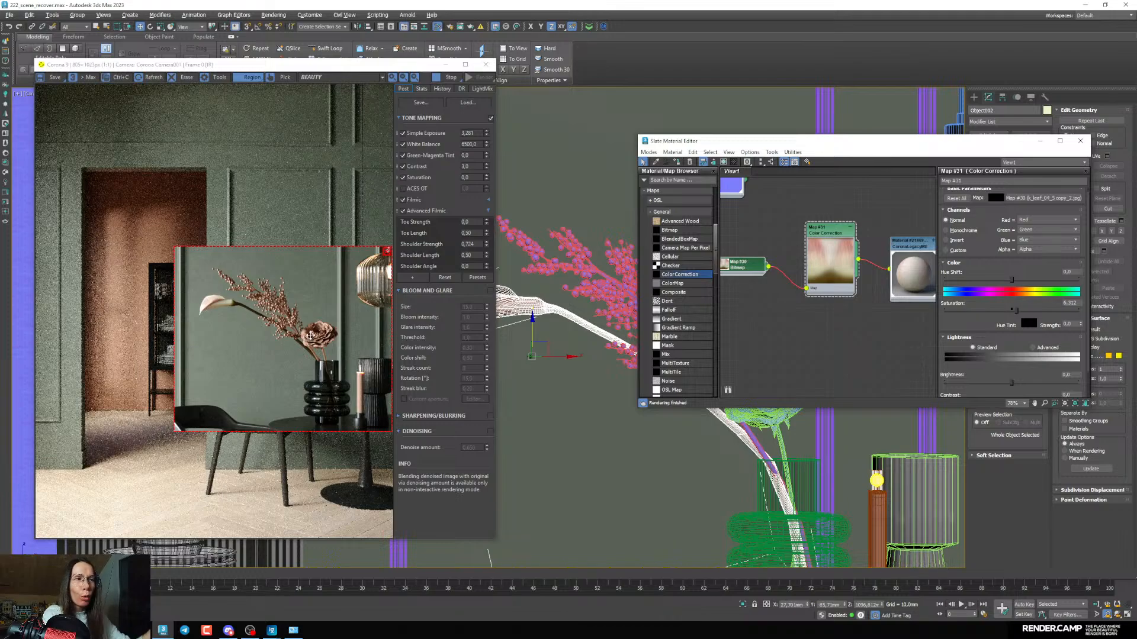
mouse_move(873, 295)
middle_mouse_down()
mouse_move(835, 276)
mouse_move(876, 302)
middle_mouse_up()
double_click(843, 280)
left_click_drag(844, 280, 830, 280)
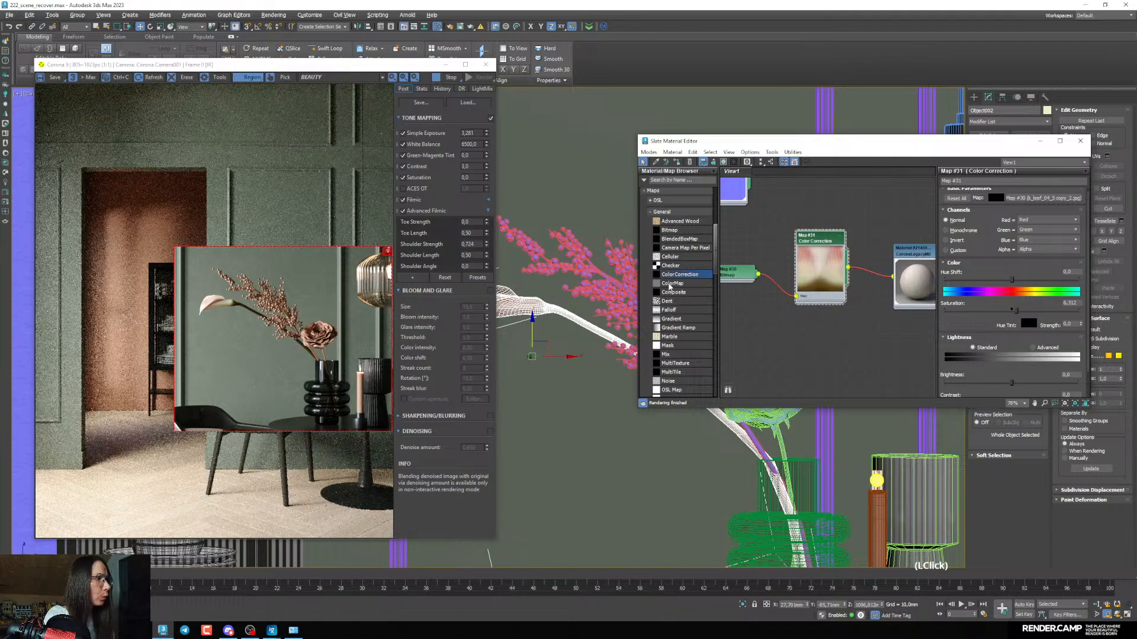
Insert a Composite map between the Color Correction and the flower material and add a second layer
left_click_drag(673, 292, 811, 271)
left_click(886, 285)
left_click(848, 278)
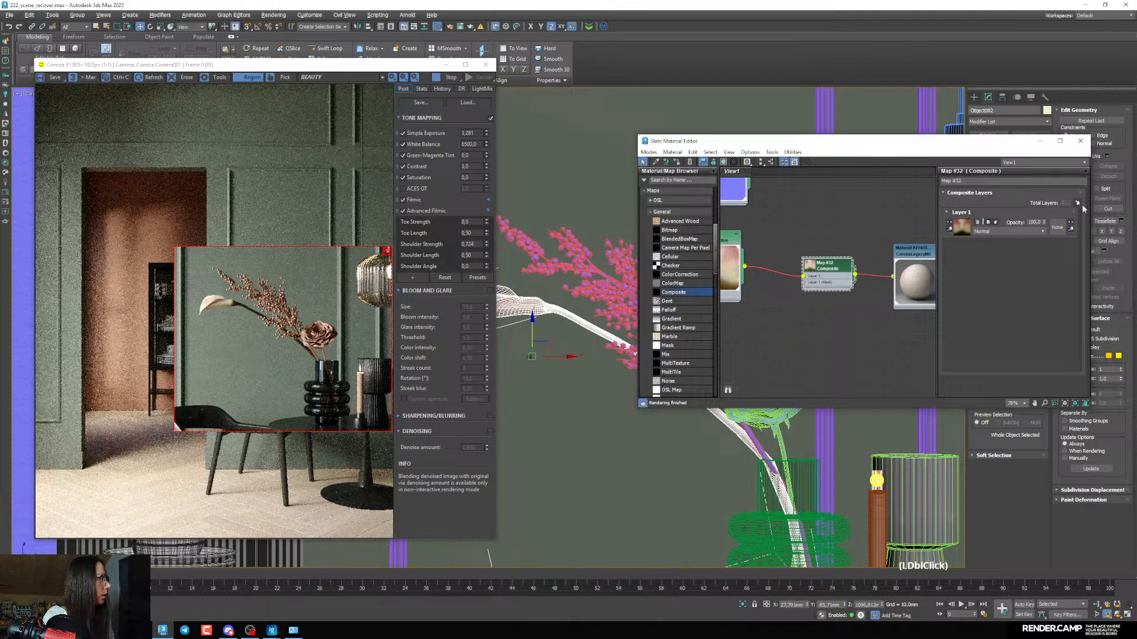
left_click(1077, 203)
Add a second Color Correction map and set its color to a muted pink sampled from the petal texture preview
middle_click_drag(735, 299, 767, 282)
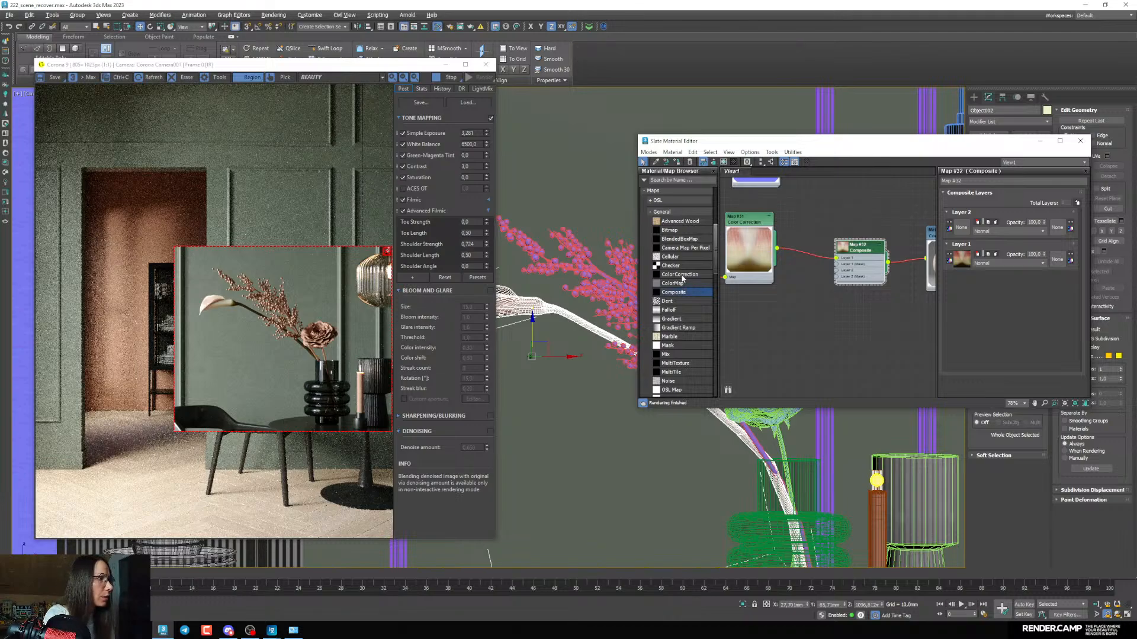
left_click_drag(681, 275, 750, 314)
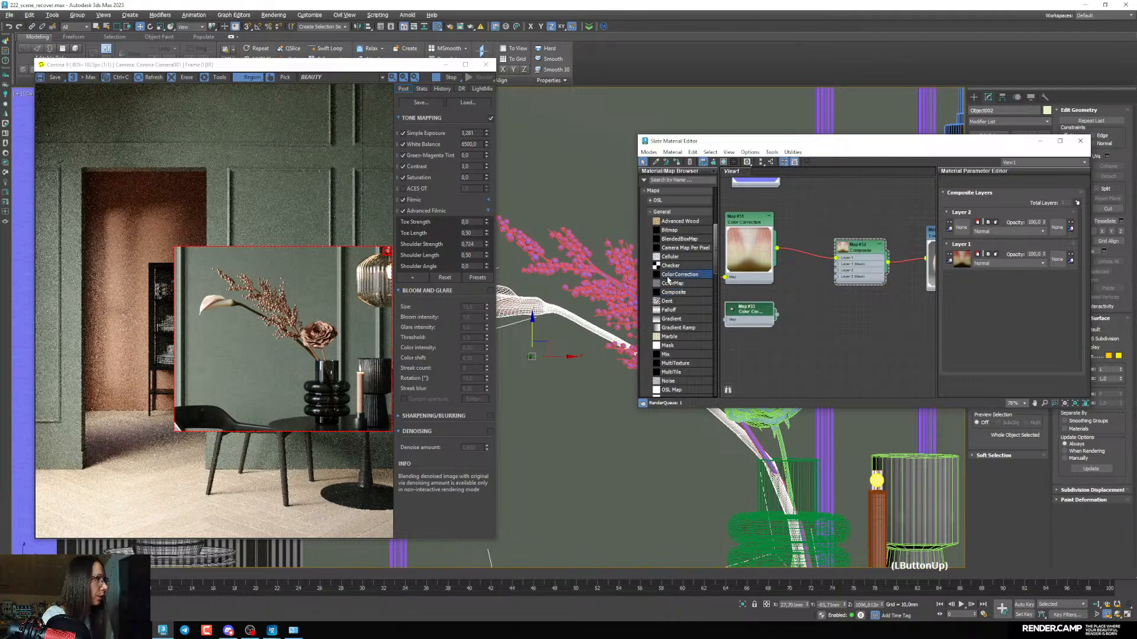
middle_click_drag(886, 276, 888, 277)
left_click(996, 203)
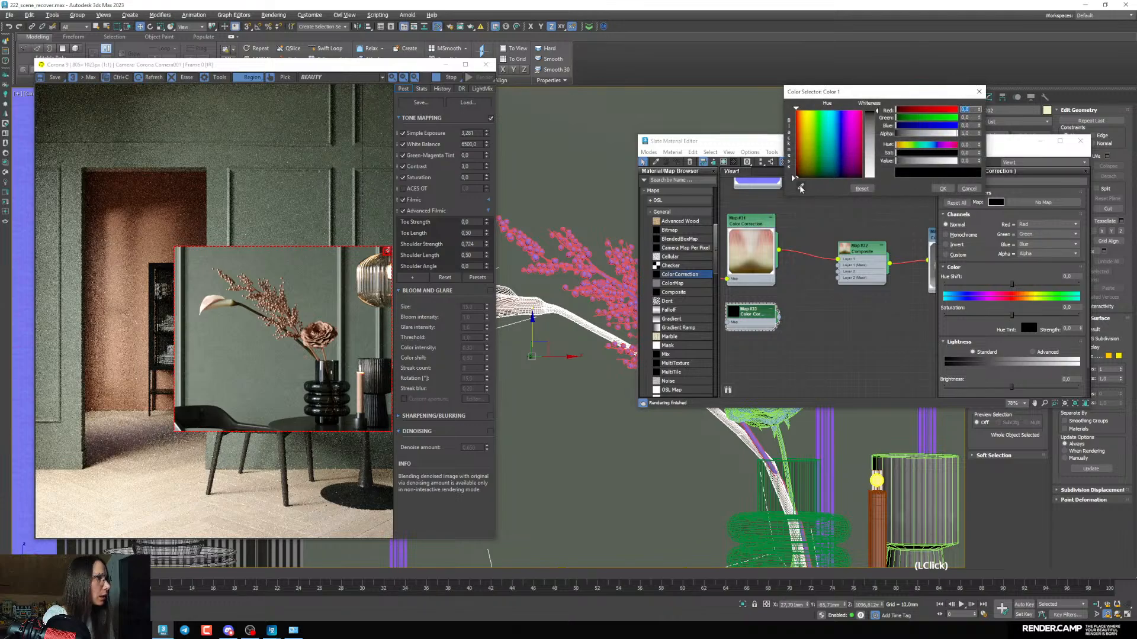
left_click(801, 187)
left_click(736, 239)
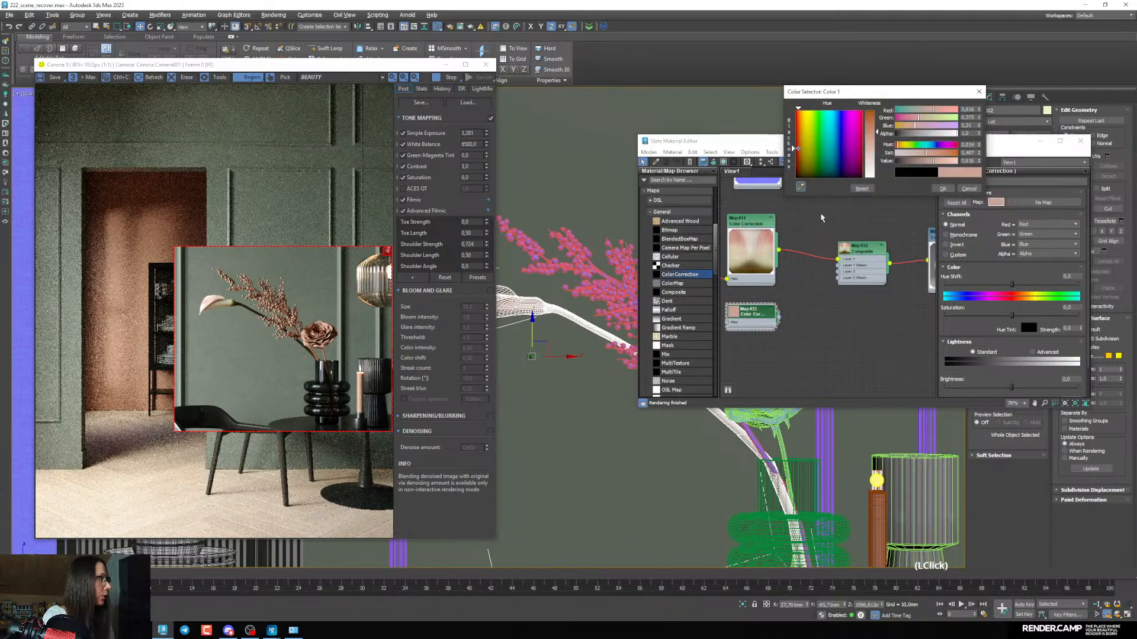
left_click(942, 188)
Connect the pink Color Correction map to Layer 2 of the Composite map and shift its node slightly down
scroll(775, 301, "up", 2)
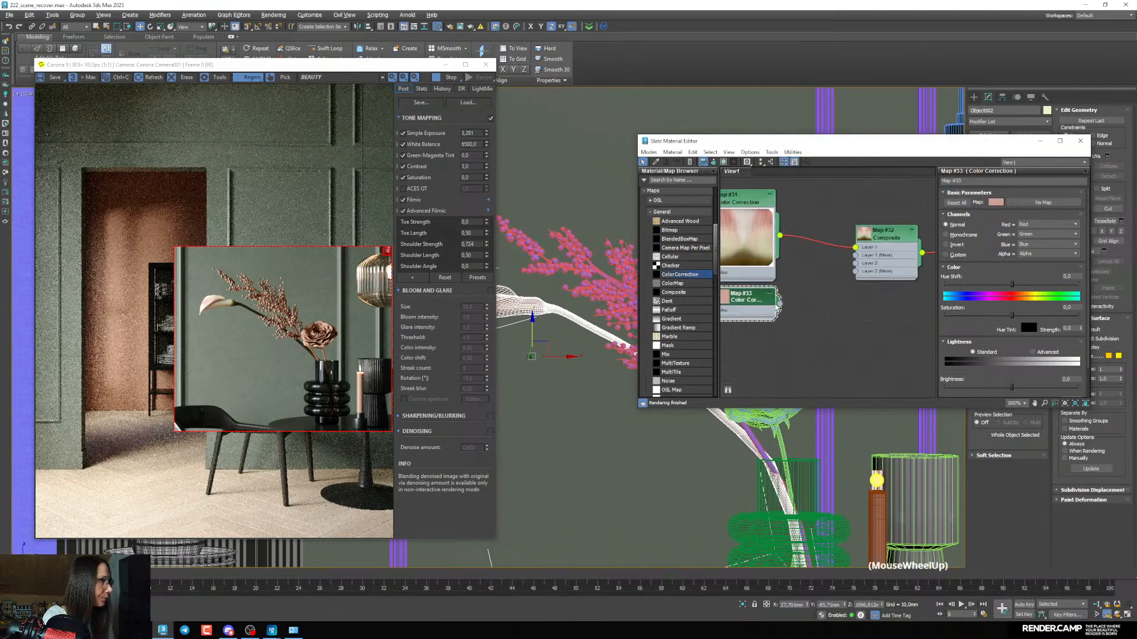
left_click_drag(780, 304, 856, 263)
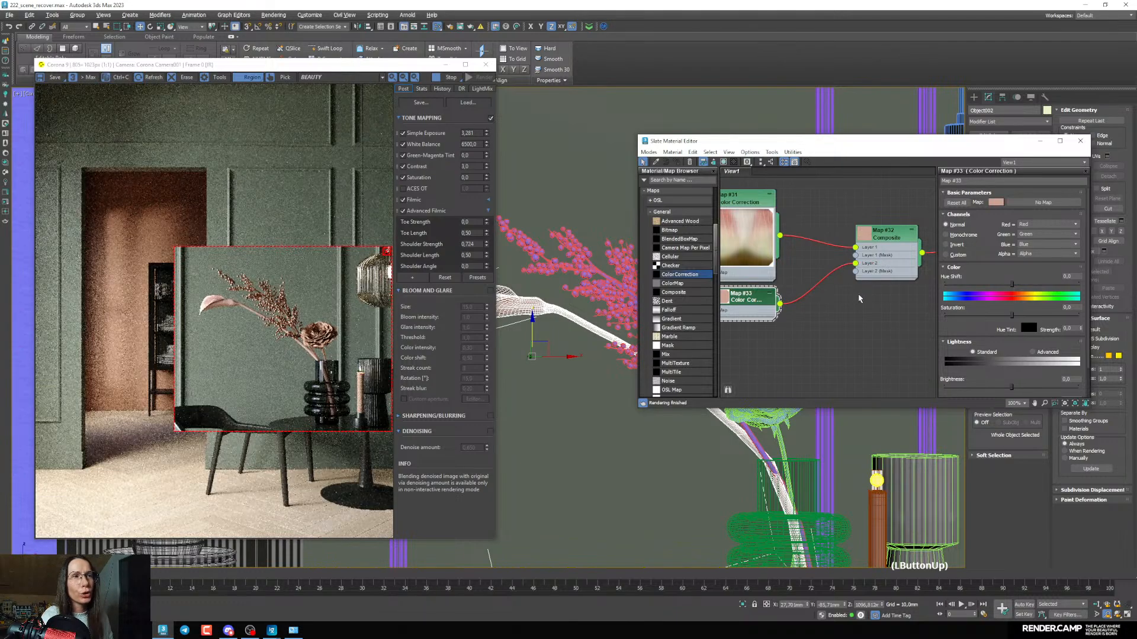
middle_click_drag(823, 305, 832, 308)
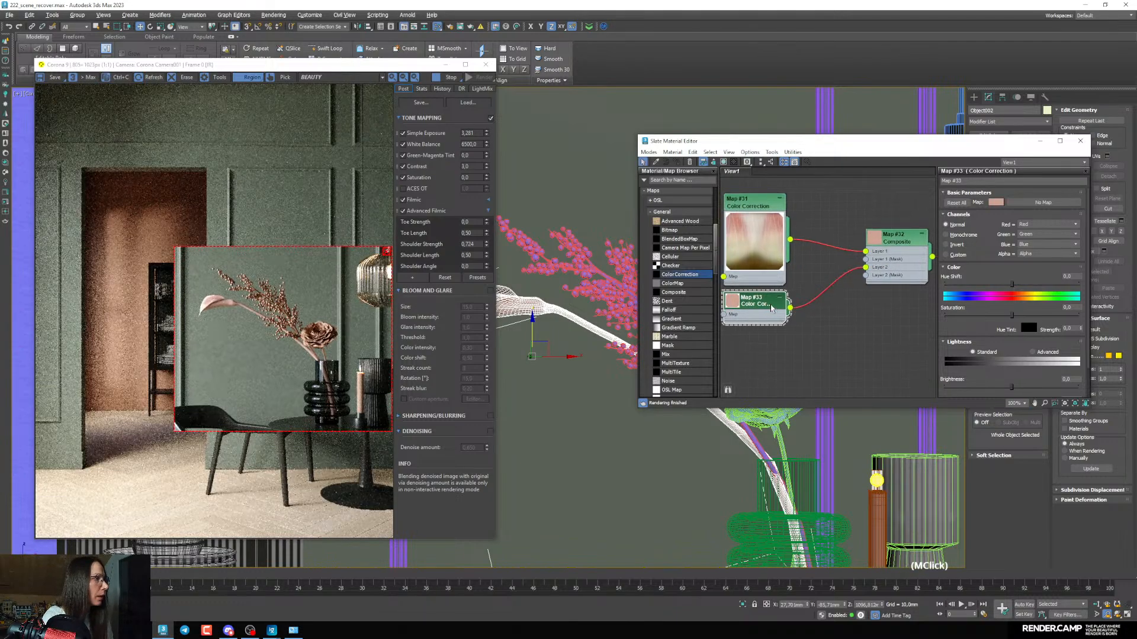
left_click_drag(762, 303, 763, 312)
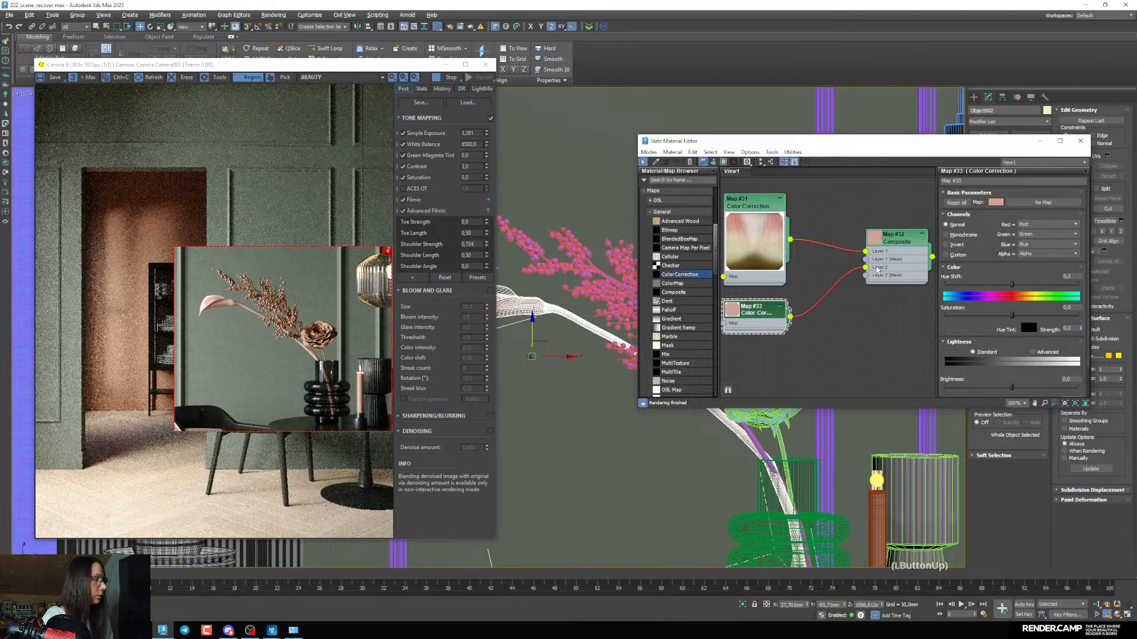
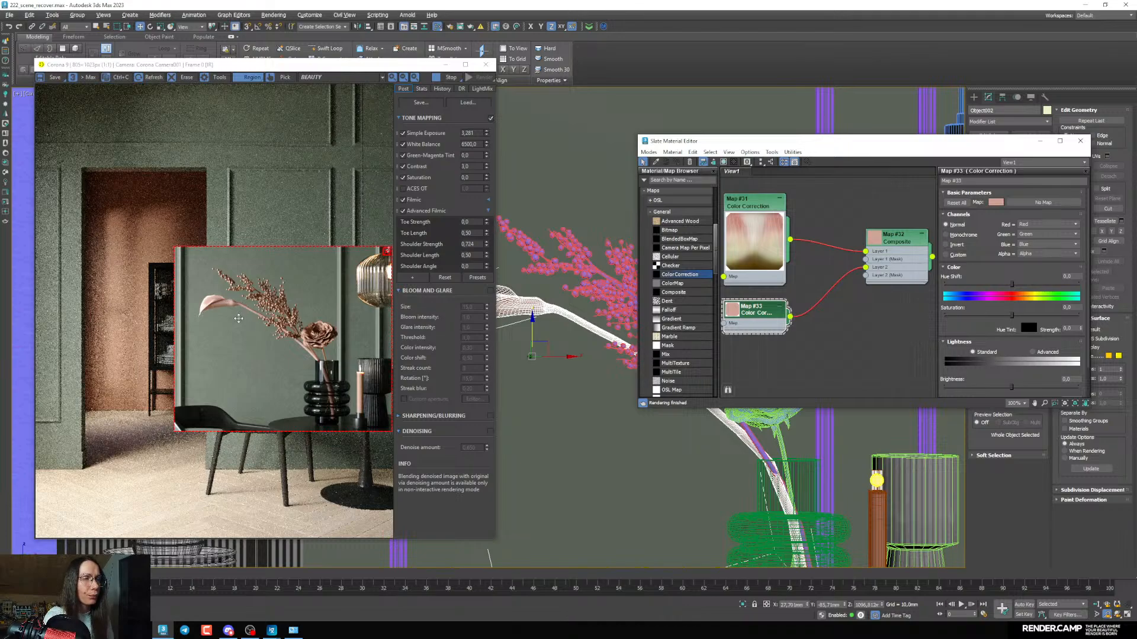
Set the blending mode of the Composite map's Layer 2 to Overlay
middle_click_drag(832, 300, 832, 315)
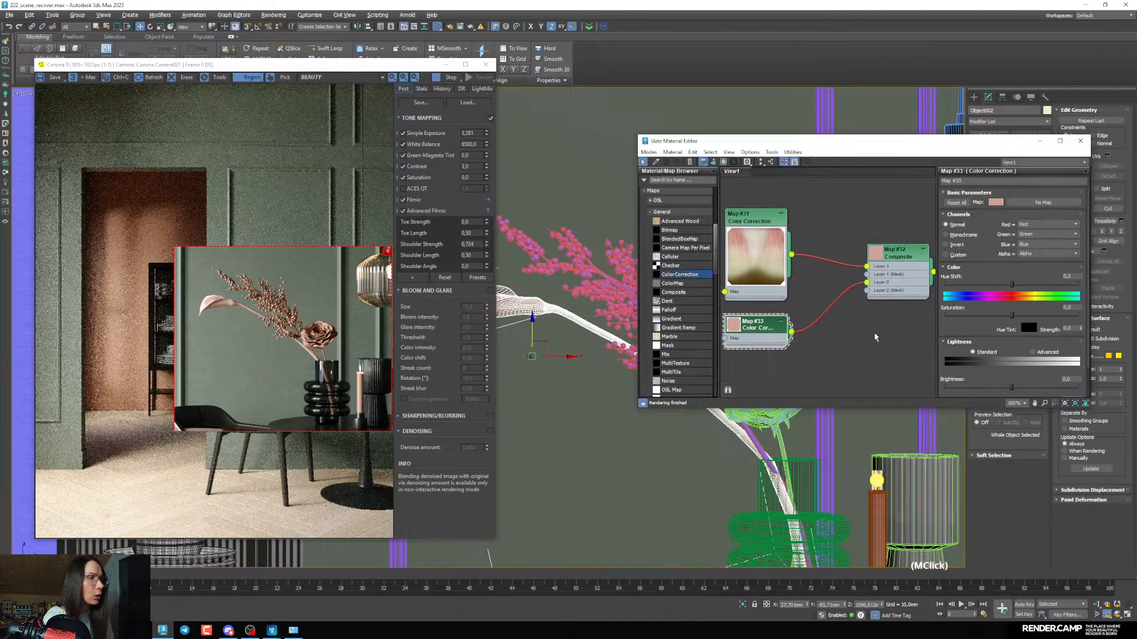
scroll(875, 338, "up", 2)
double_click(897, 291)
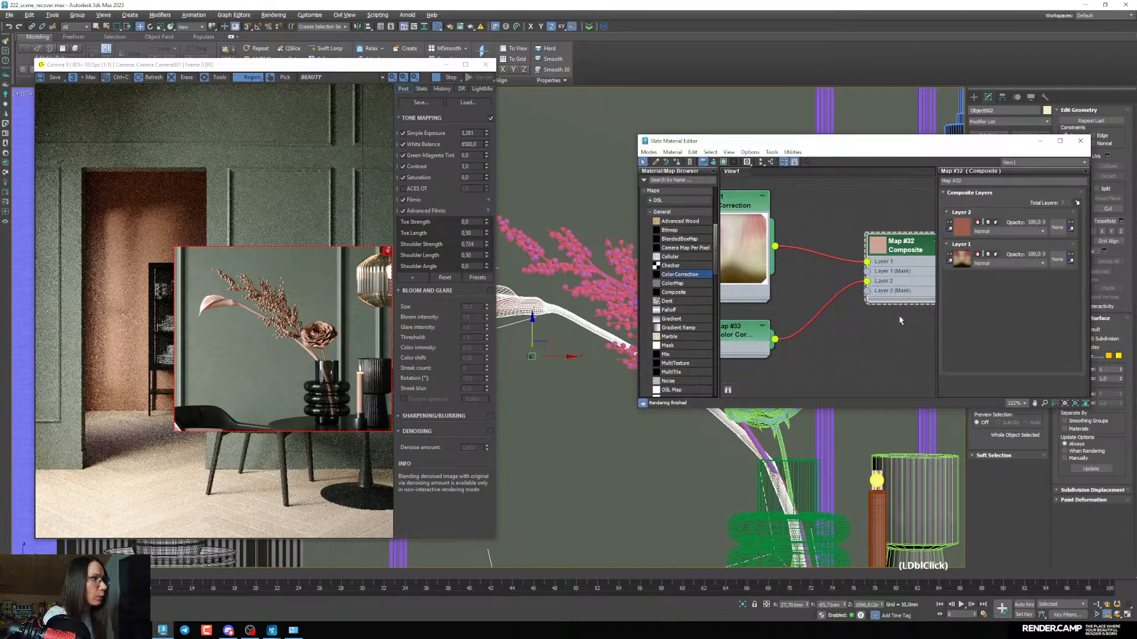
left_click(985, 231)
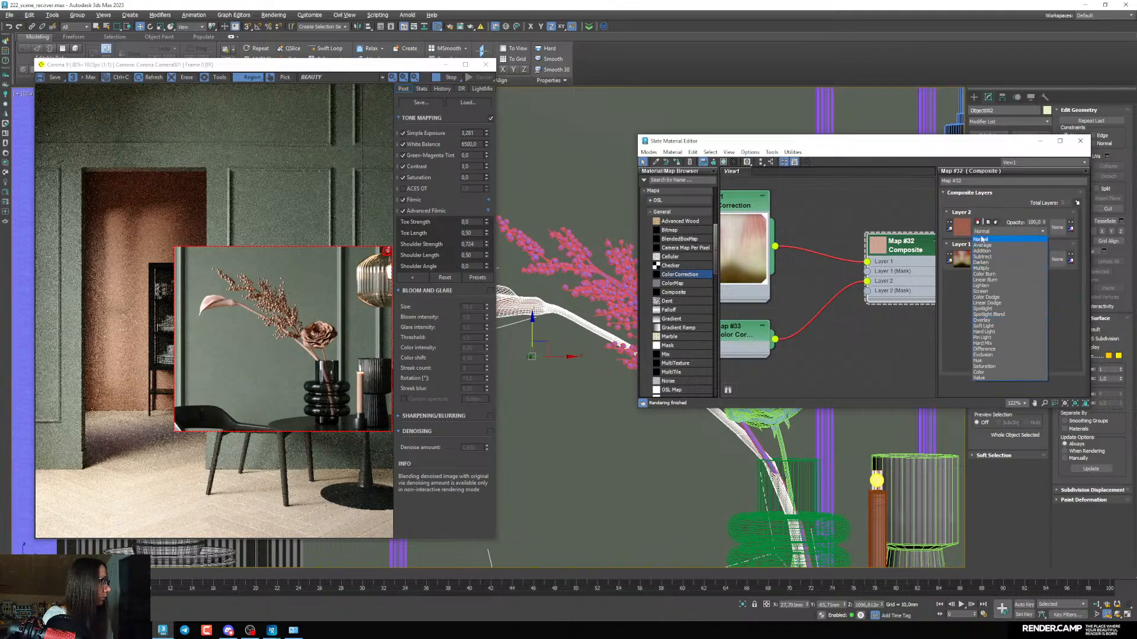
left_click(983, 320)
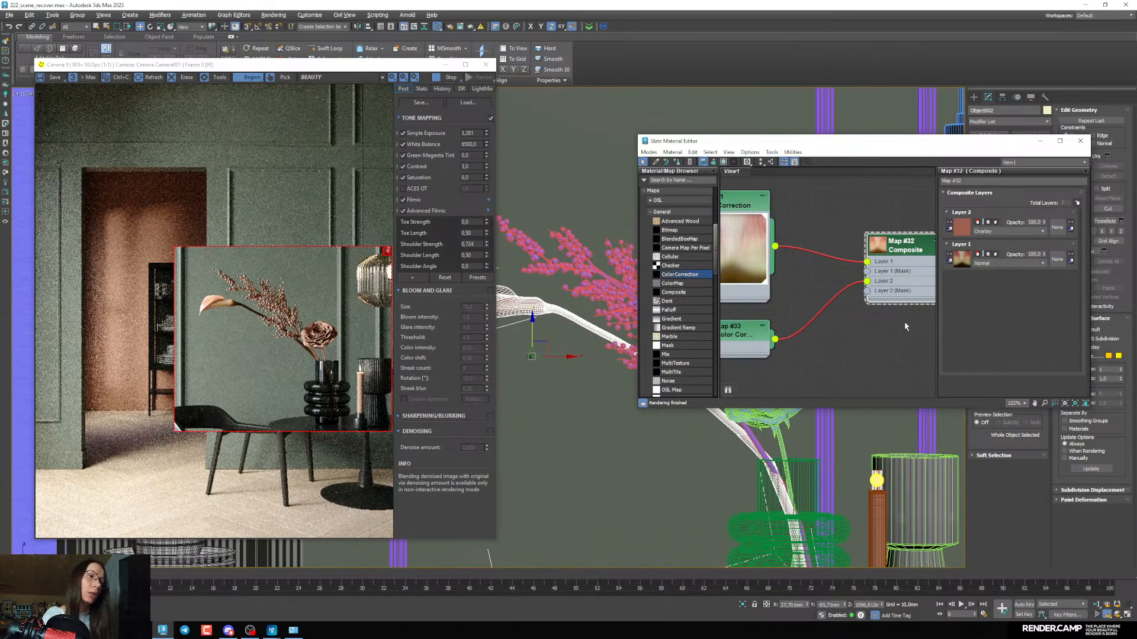
Try the Darken blending mode on the Composite map's Layer 2 and settle on Multiply
left_click(994, 231)
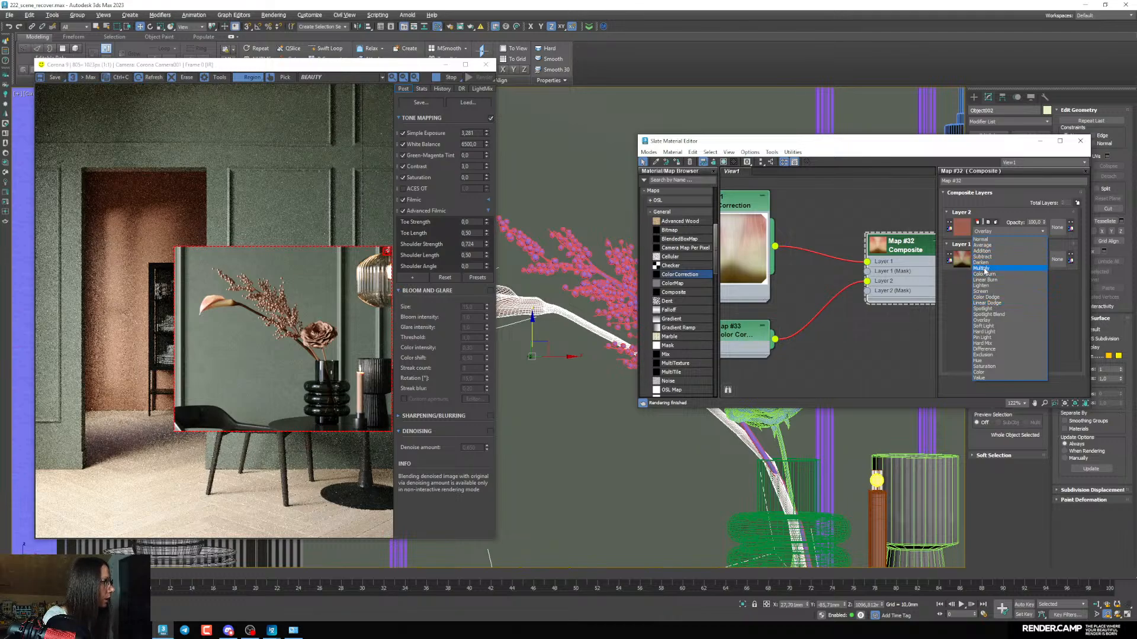
left_click(983, 264)
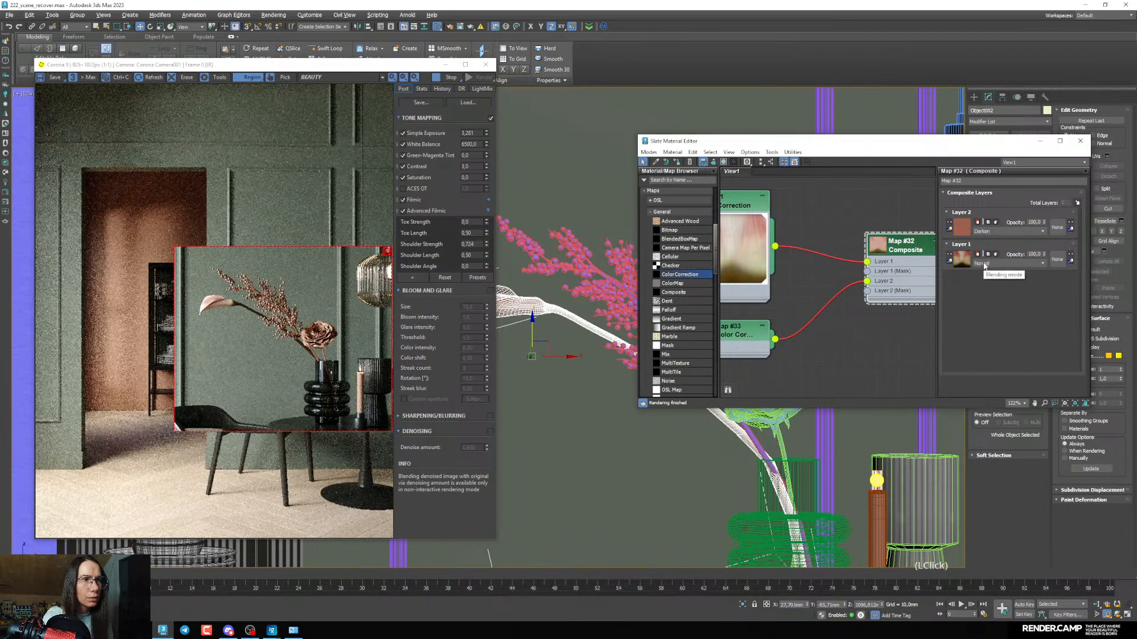
left_click(984, 234)
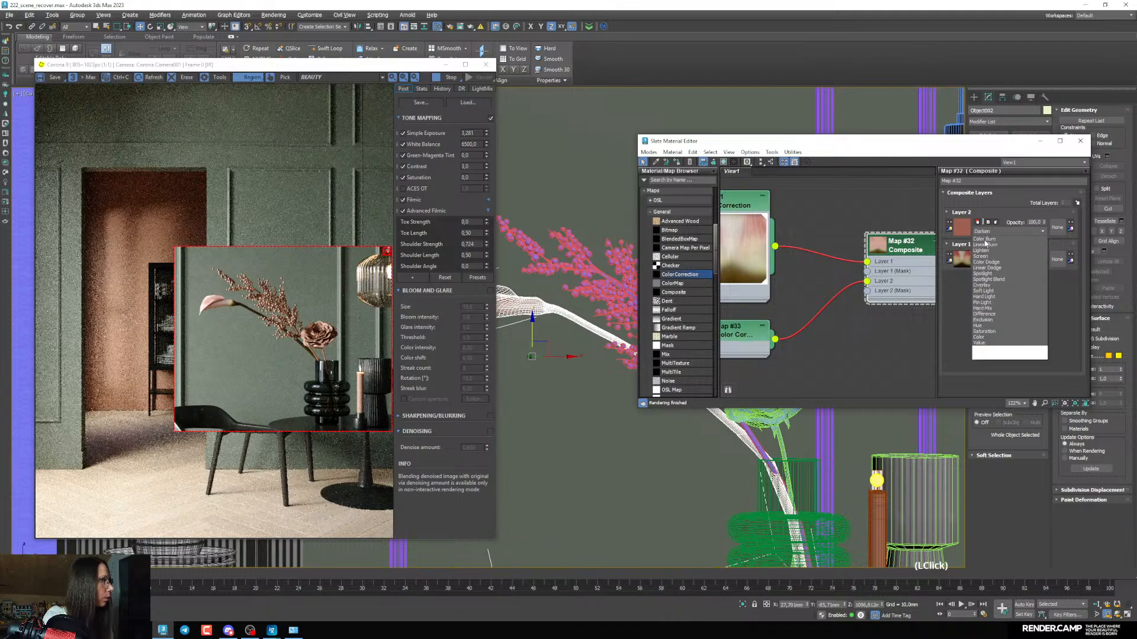
left_click(981, 269)
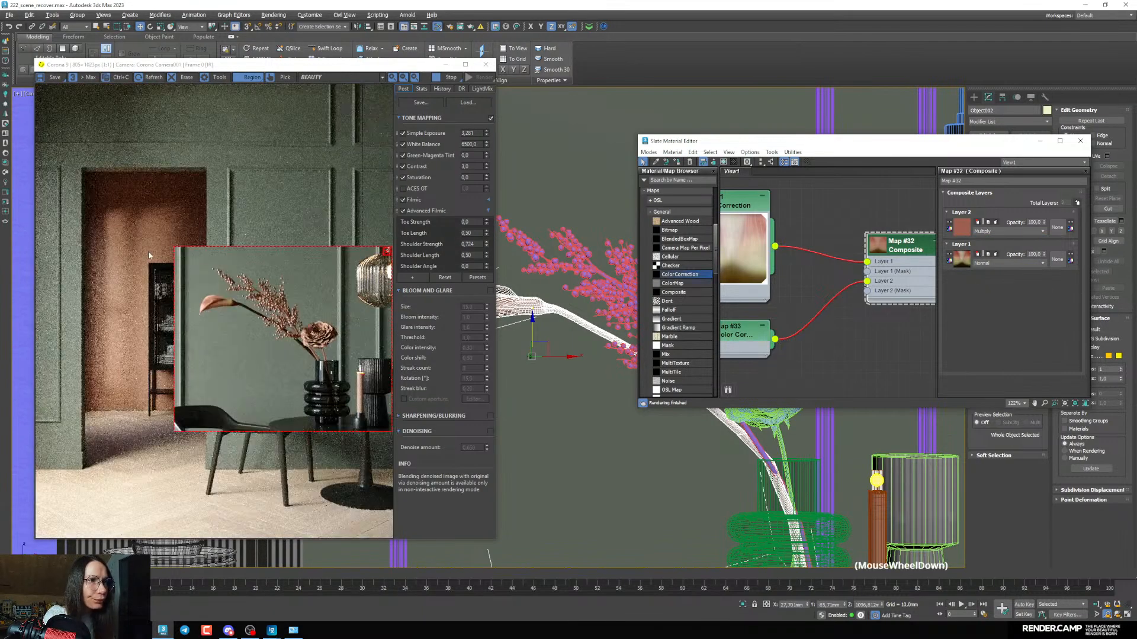
Shrink the render region to the calla flower and the adjacent berry branch, and enlarge that area of the render
left_click_drag(175, 247, 177, 273)
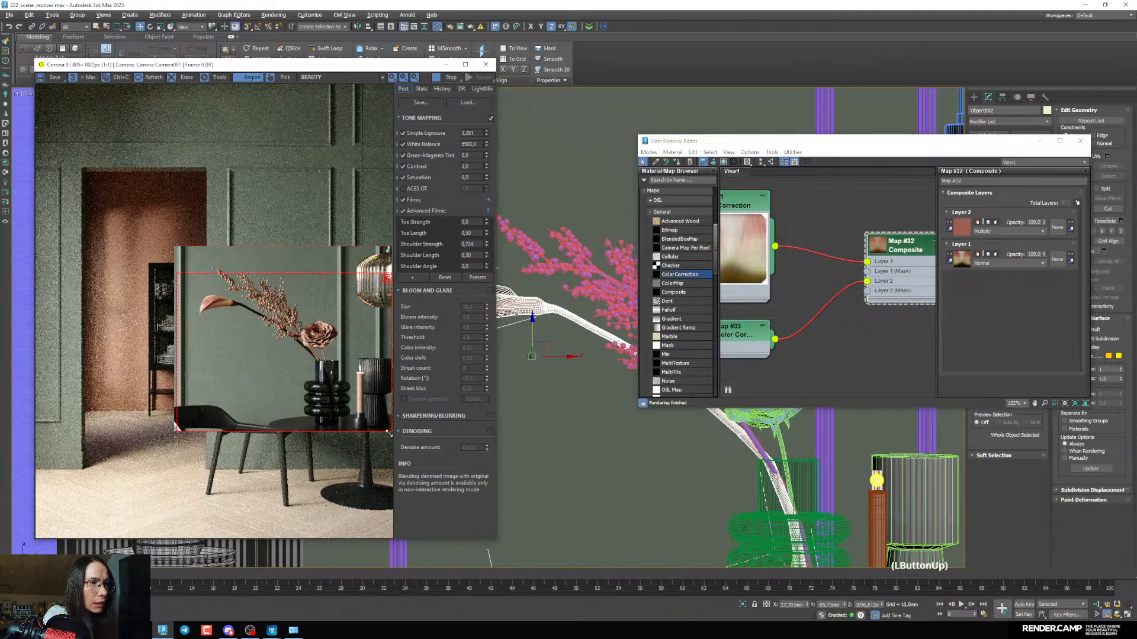
left_click_drag(389, 434, 276, 332)
scroll(223, 305, "up", 1)
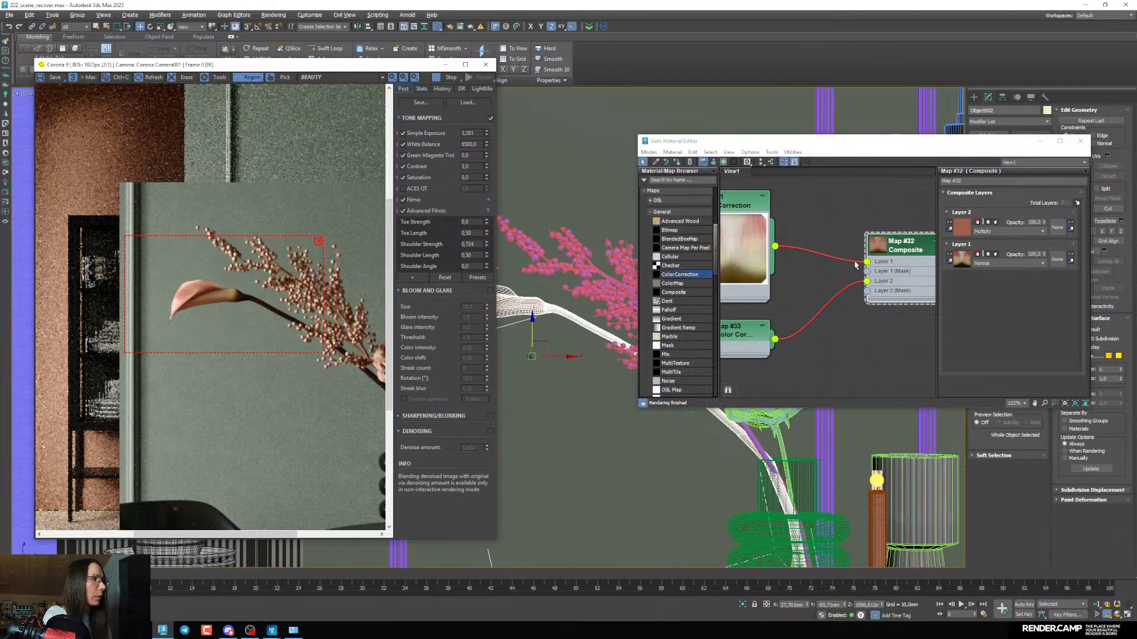
Set the opacity of the Composite map's Layer 2 to 80
scroll(854, 265, "down", 1)
mouse_move(842, 275)
middle_mouse_down()
mouse_move(824, 241)
mouse_move(833, 274)
middle_mouse_up()
scroll(834, 275, "down", 1)
left_click(876, 261)
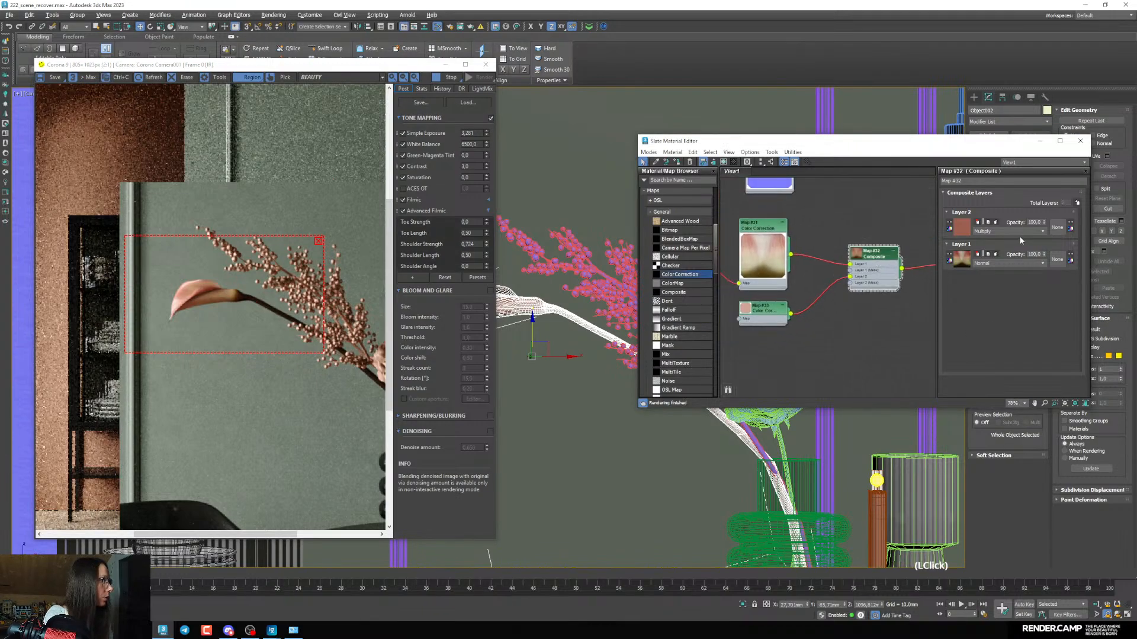
double_click(1033, 223)
type("8")
key("Return")
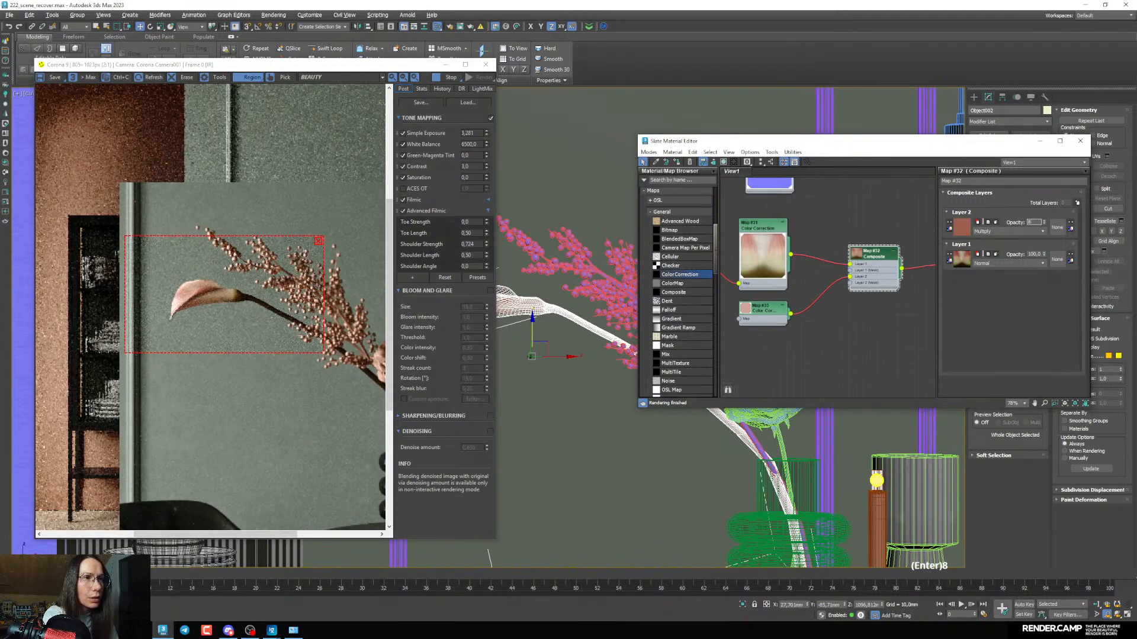
type("0")
key("Return")
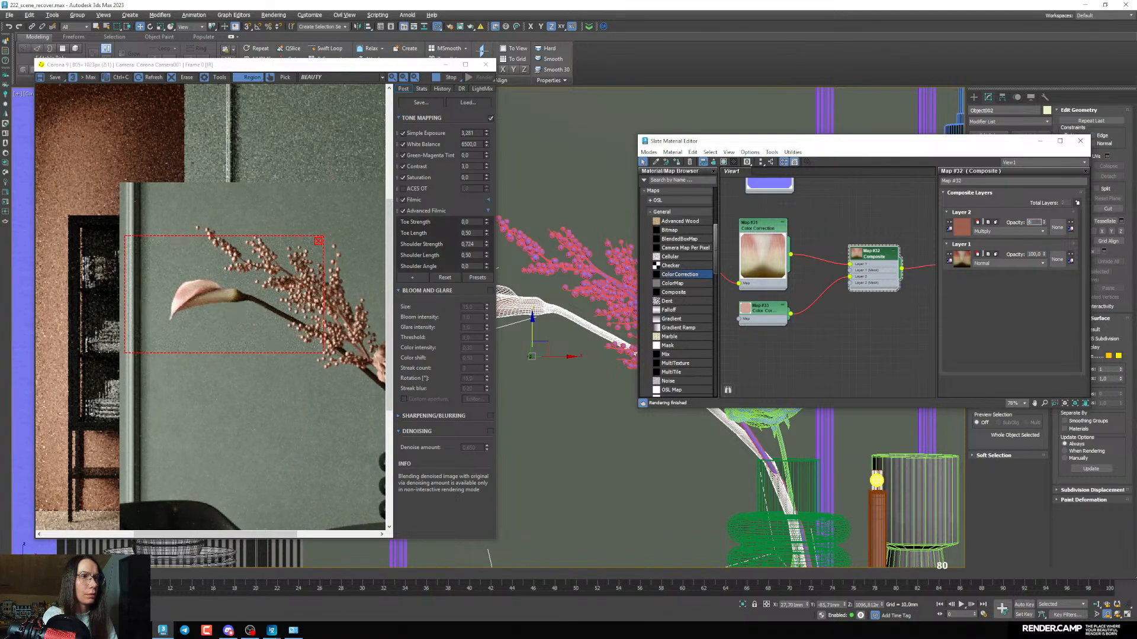
key("Return")
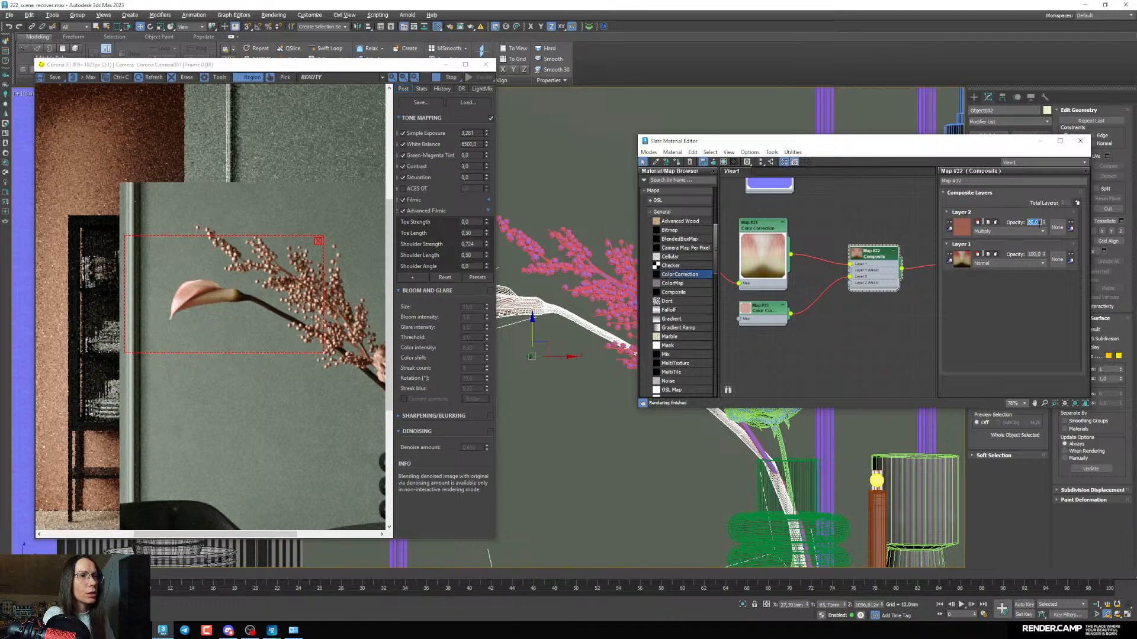
Brighten and saturate the pink color of the Layer 2 Color Correction map, raising its value to about 0.8
double_click(771, 315)
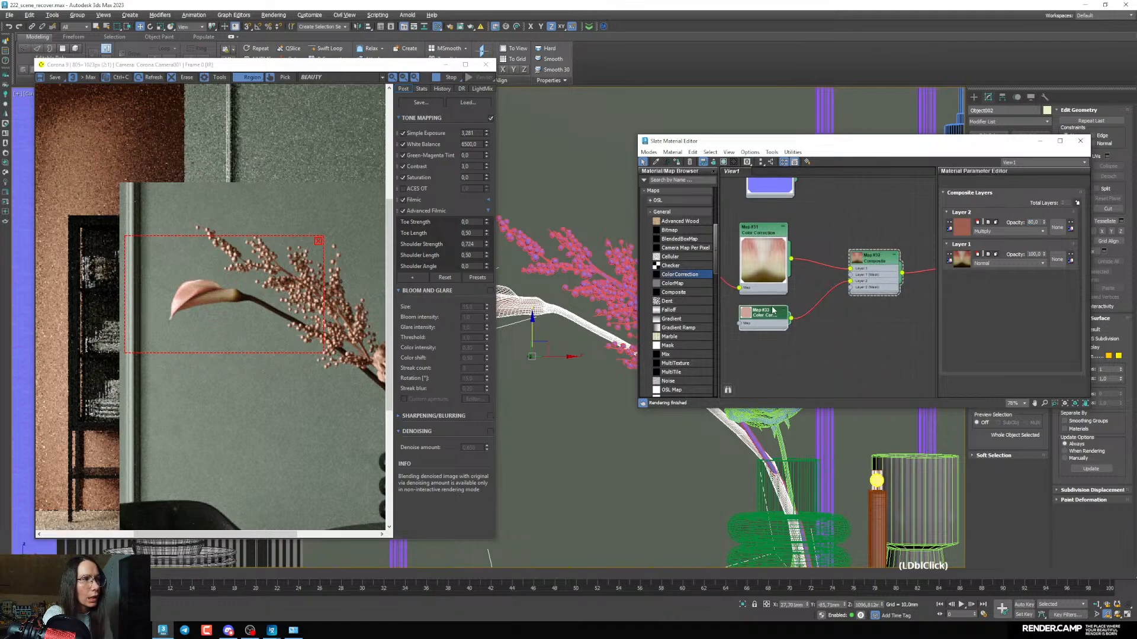
left_click(996, 202)
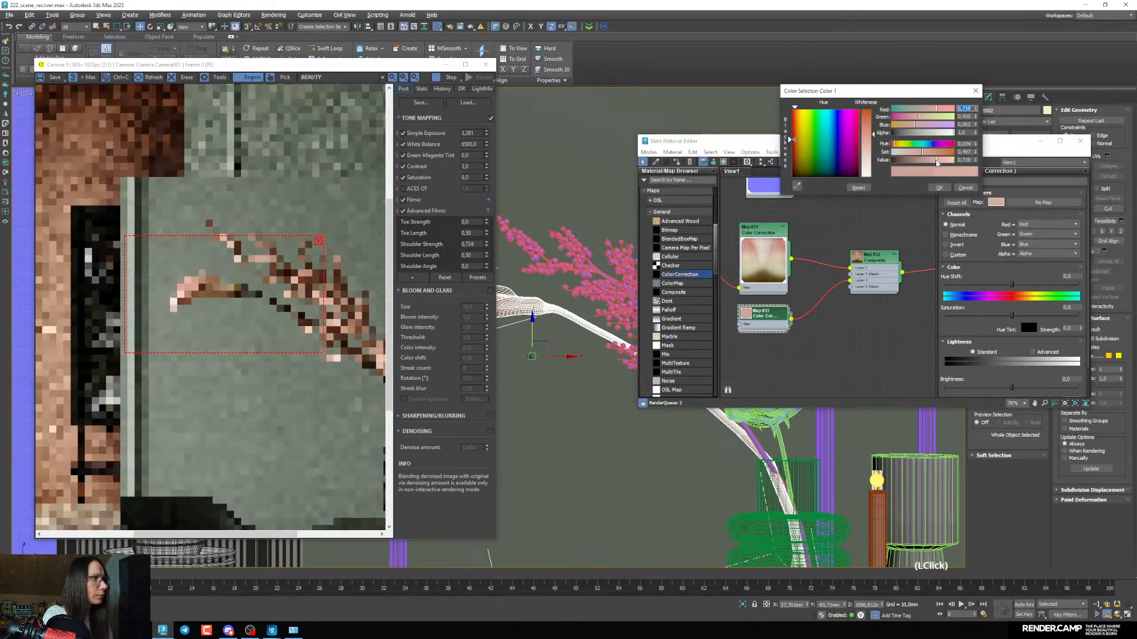
left_click_drag(937, 163, 928, 153)
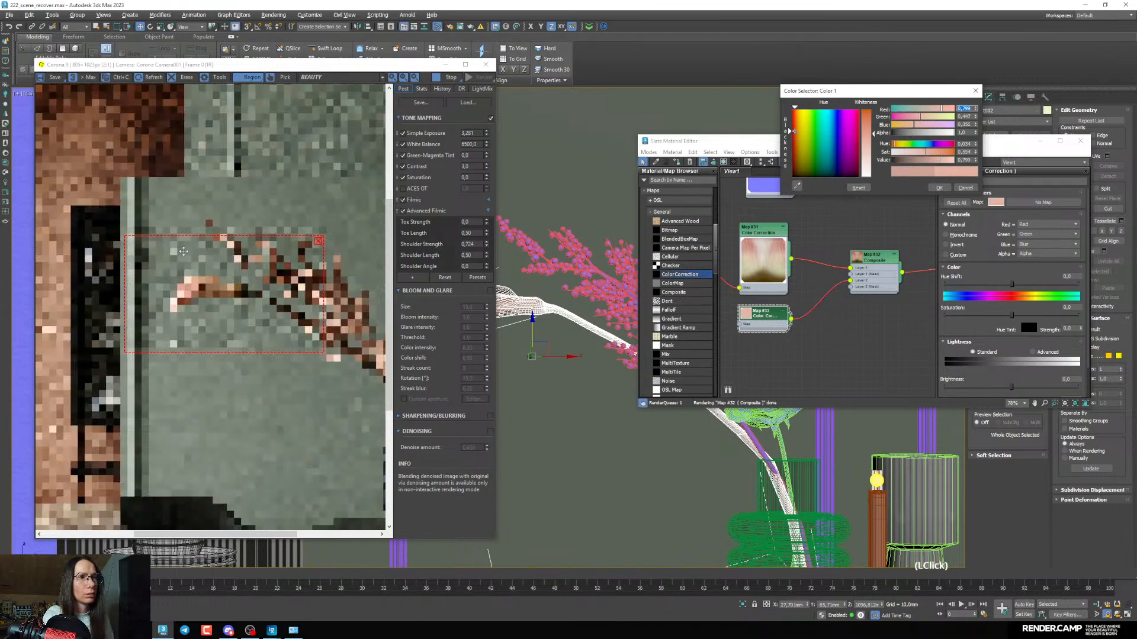
scroll(210, 306, "down", 2)
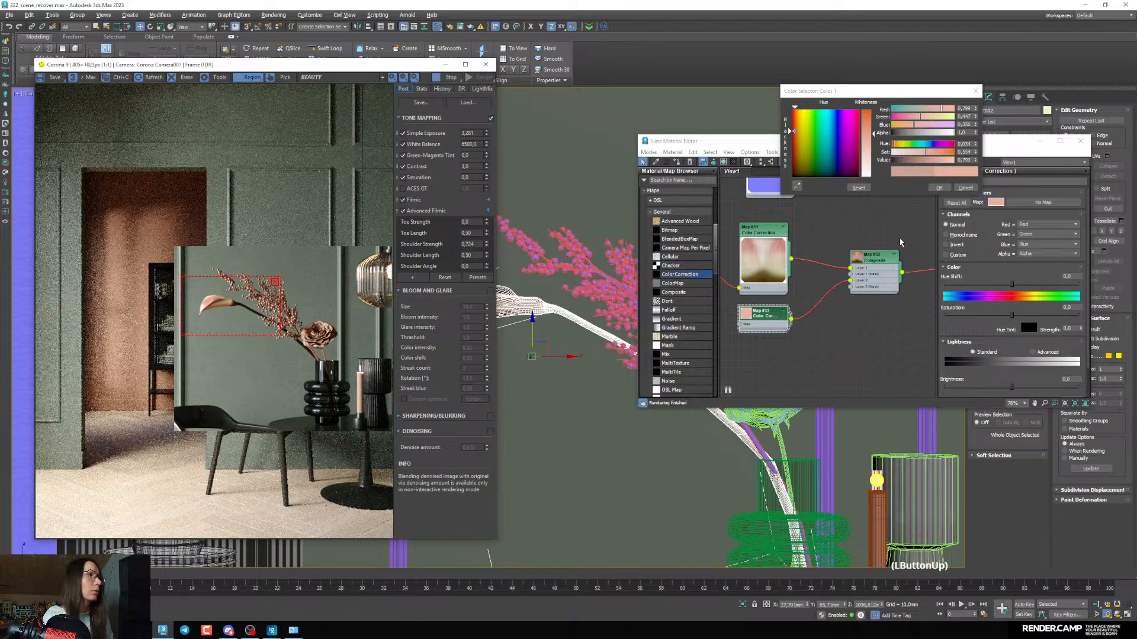
left_click(939, 188)
Hide and show Layer 2 of the Composite map to compare the petal render with and without the tint
double_click(872, 261)
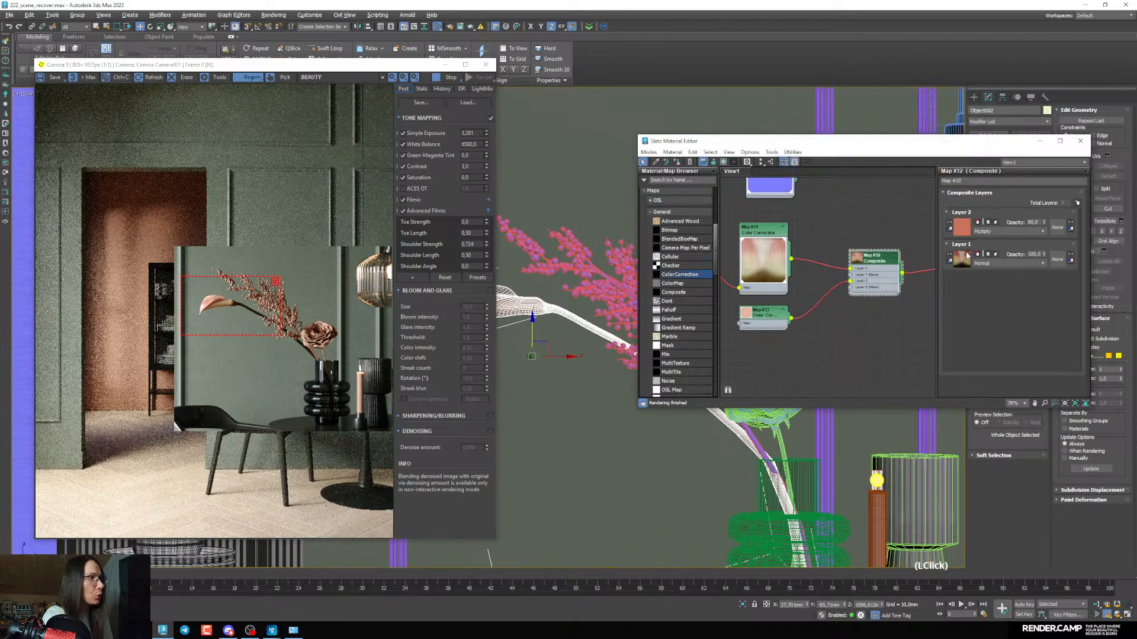
left_click(950, 225)
left_click(949, 225)
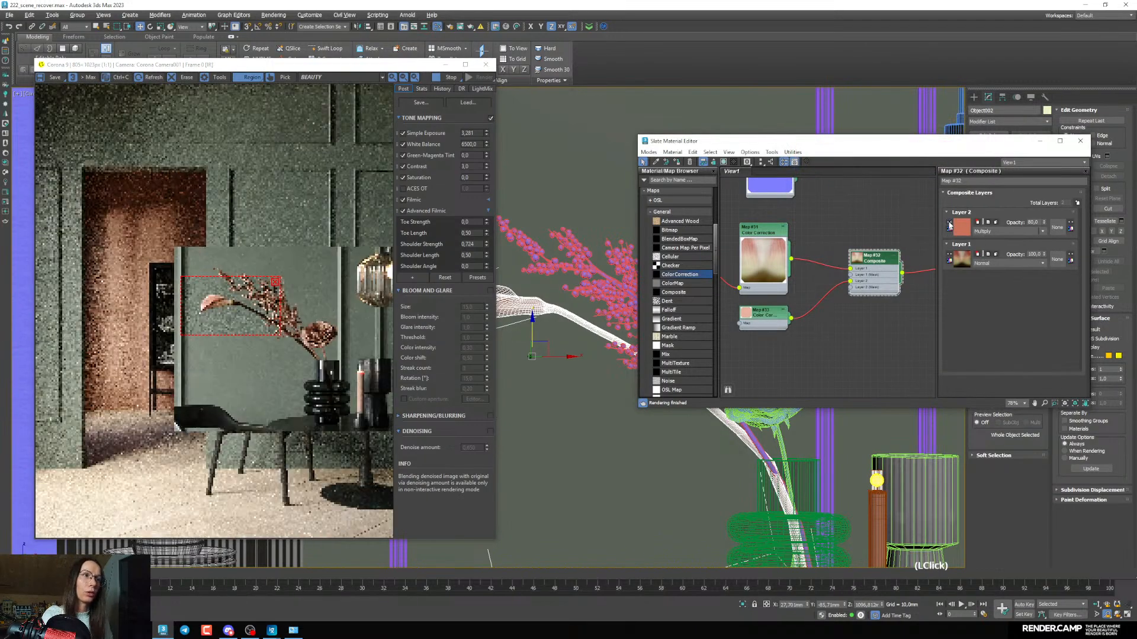
Set the Composite map's Layer 2 opacity to 60 and toggle the layer's visibility to compare the render
middle_click(863, 267)
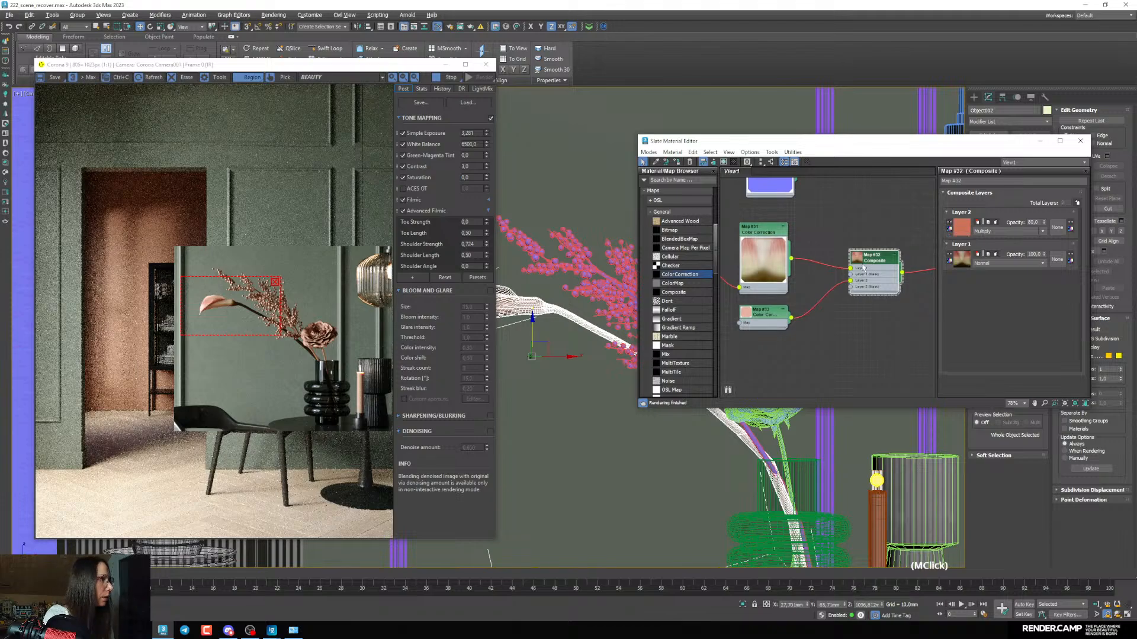
double_click(1036, 222)
type("60")
key("Return")
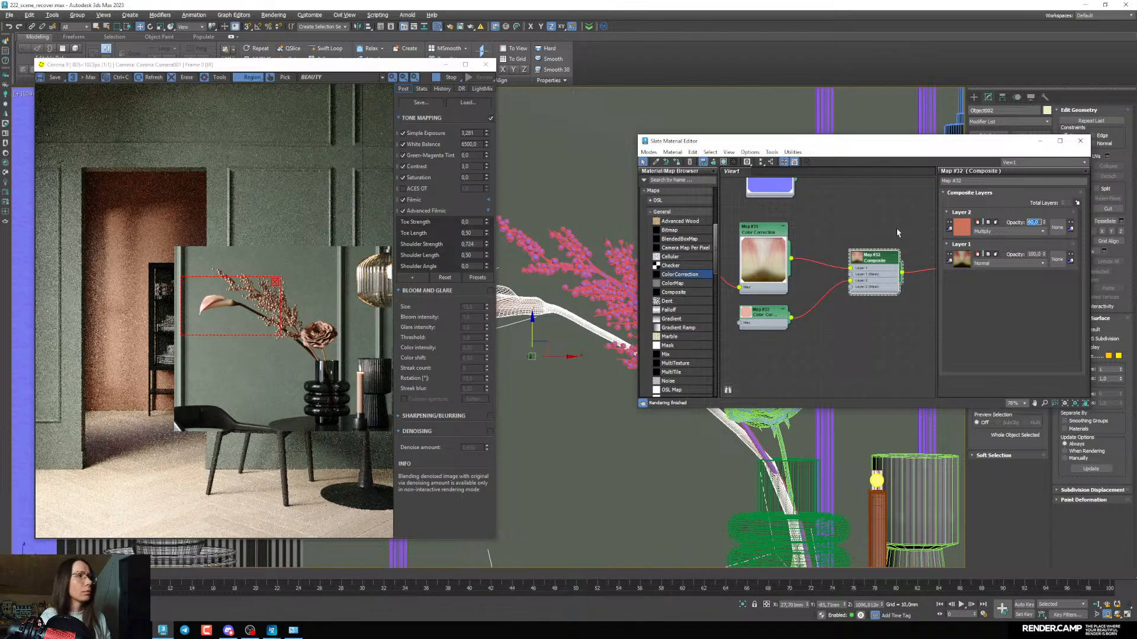
left_click(948, 226)
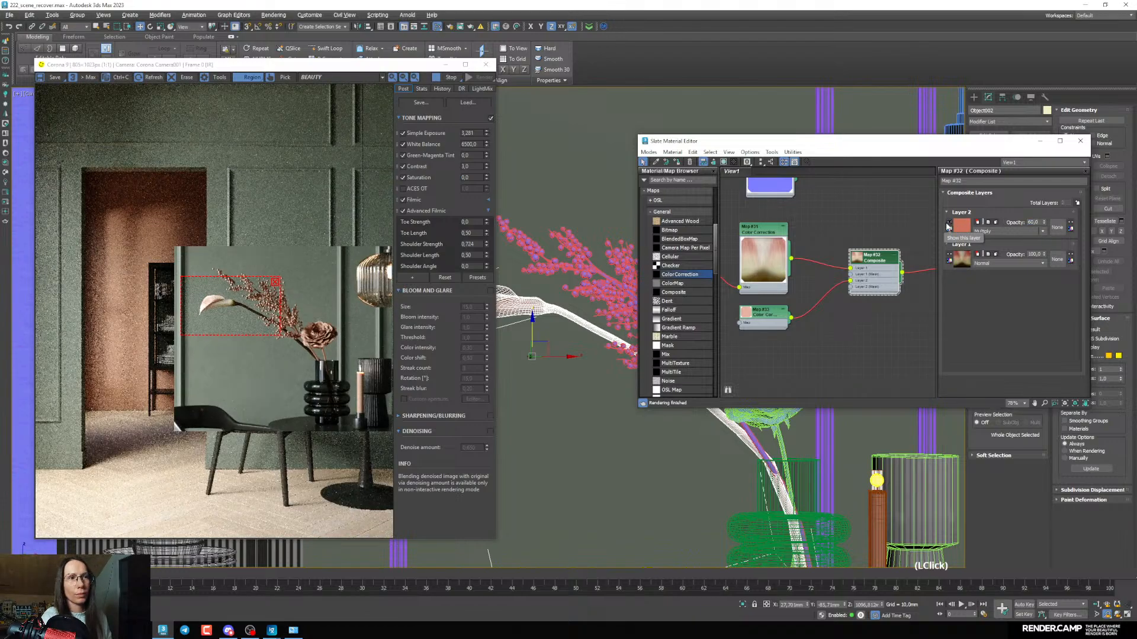
left_click(948, 225)
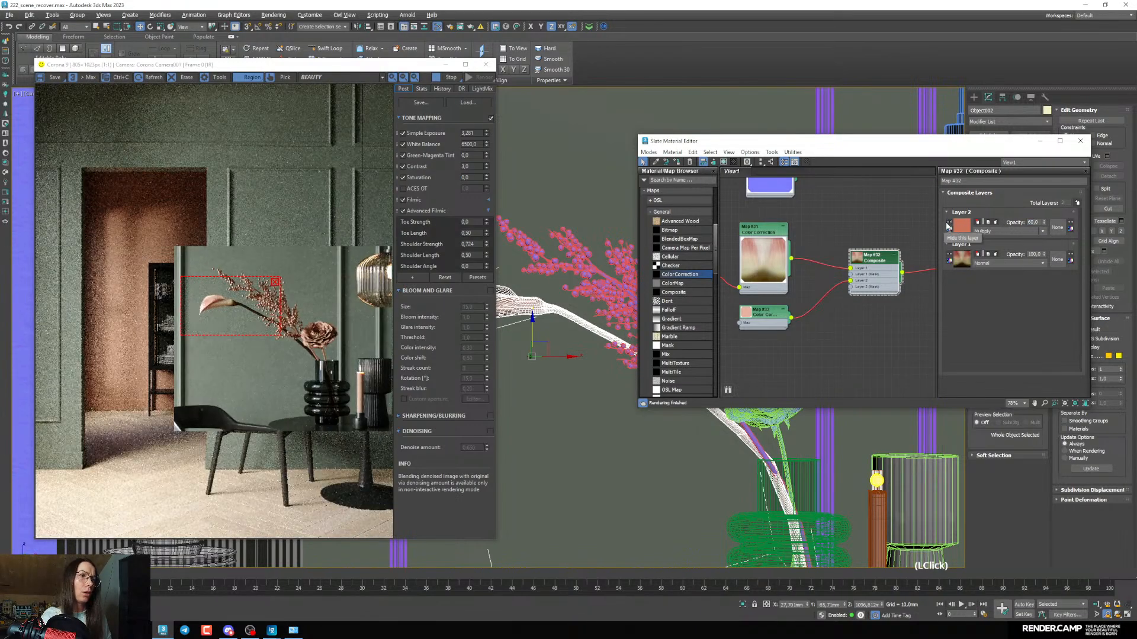
Try a translucency fraction of 0.2 on the flower's CoronaLegacyMtl material and set it back to 0
scroll(811, 308, "down", 2)
scroll(794, 292, "down", 1)
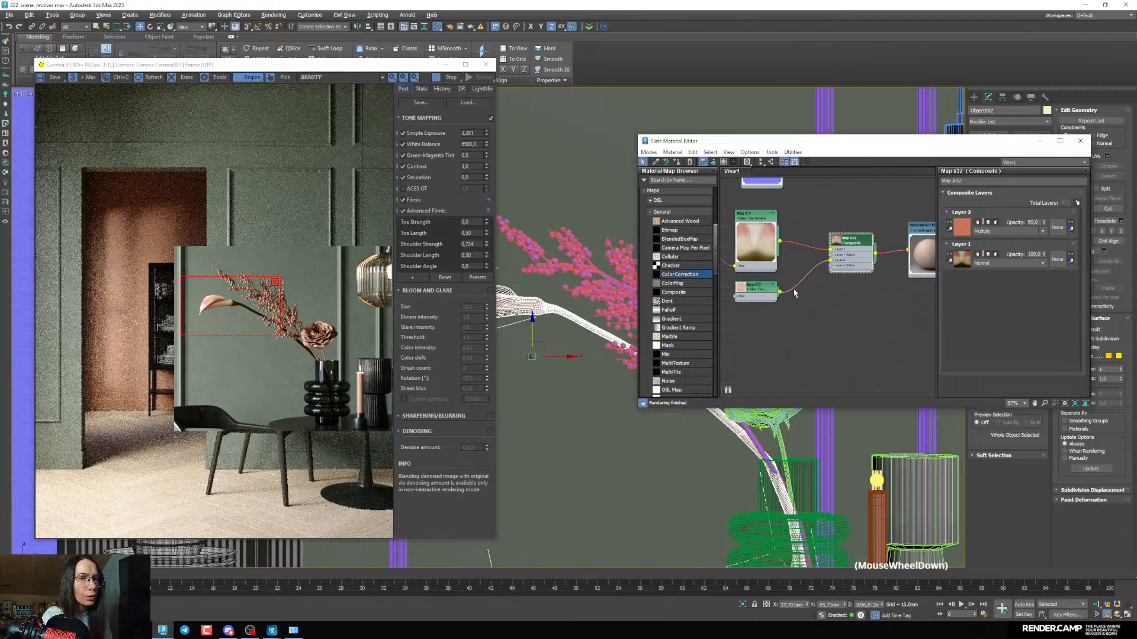
middle_click_drag(794, 292, 791, 296)
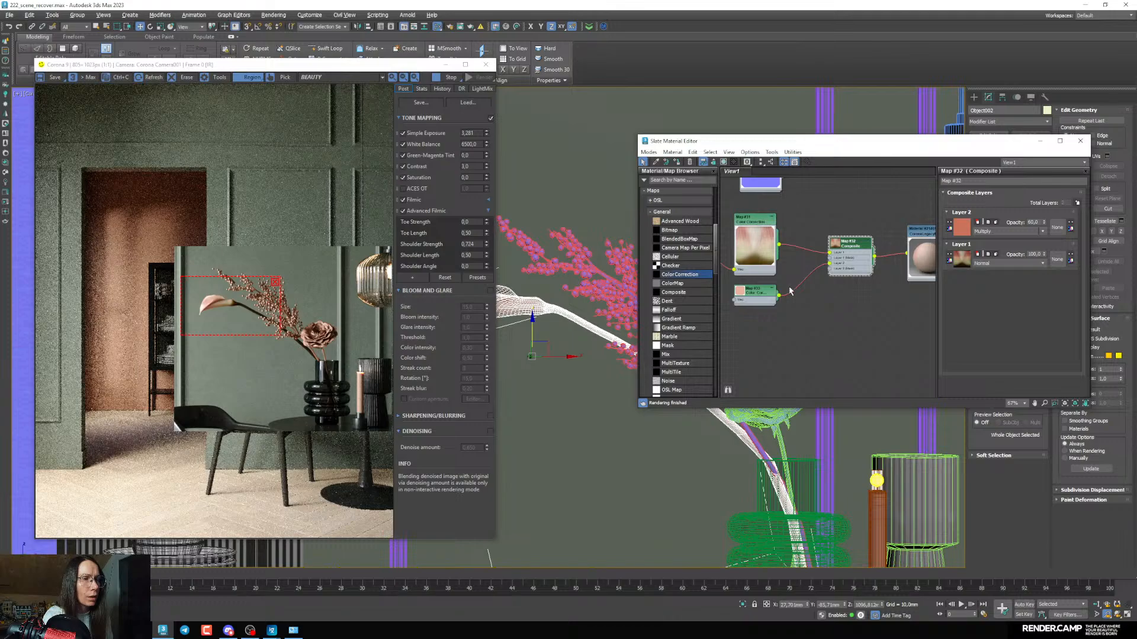
middle_click_drag(872, 268, 845, 276)
double_click(901, 254)
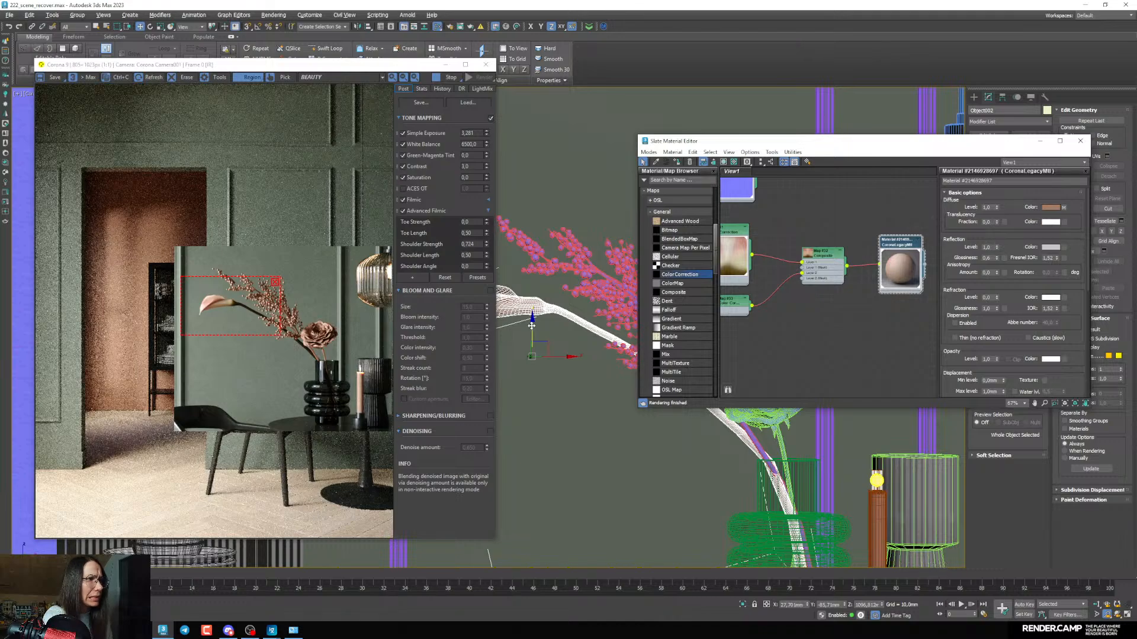
scroll(531, 325, "up", 4)
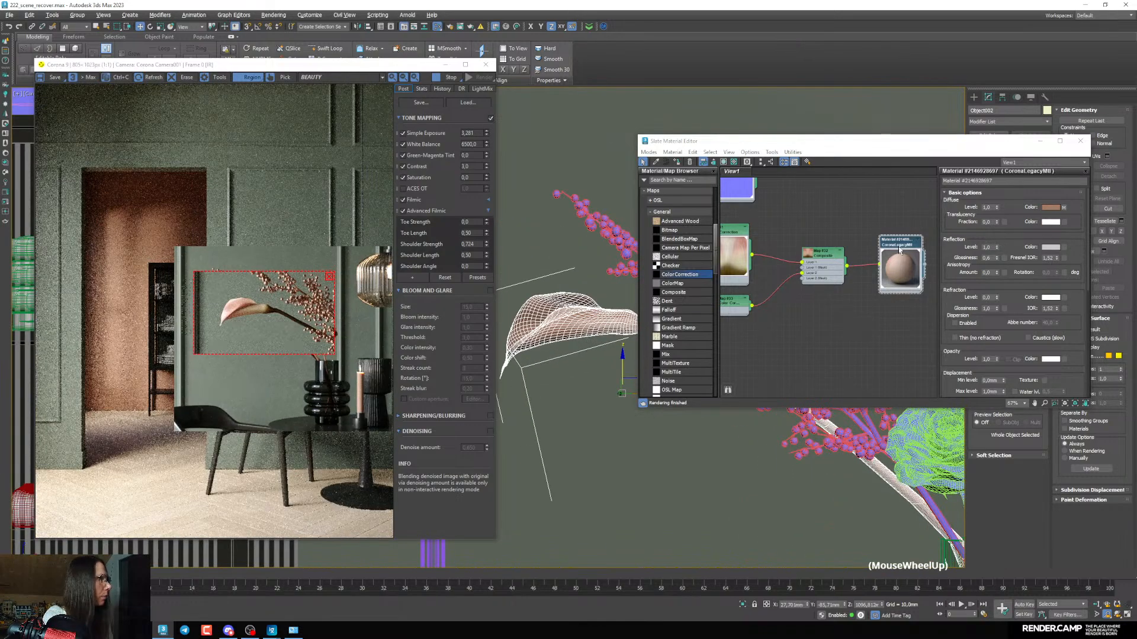
left_click(986, 222)
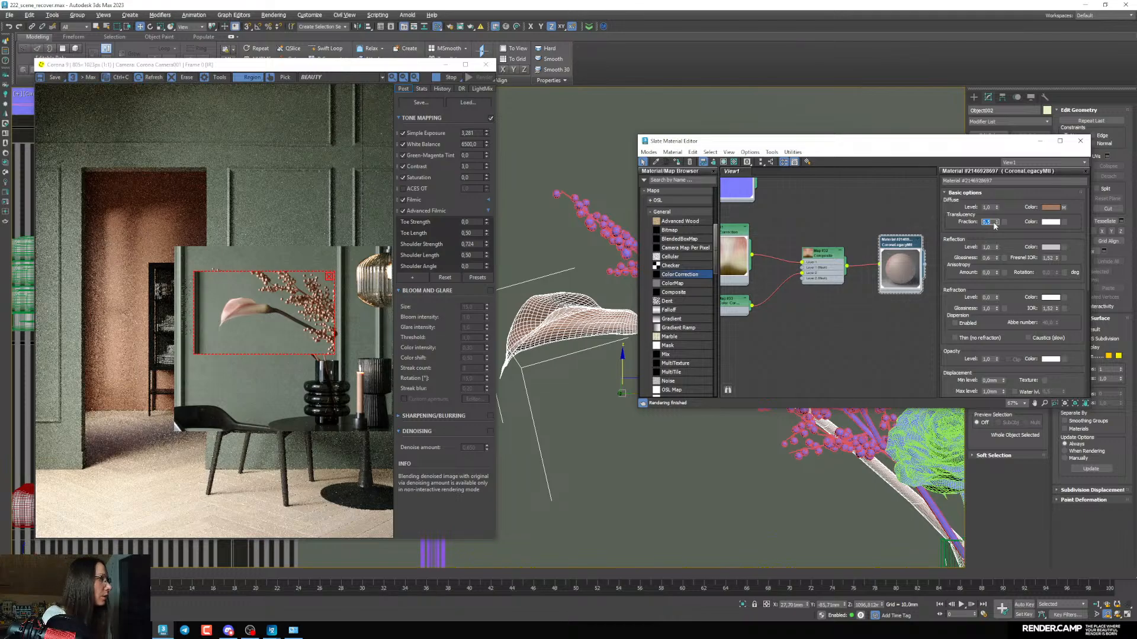
type("0,2")
key("Return")
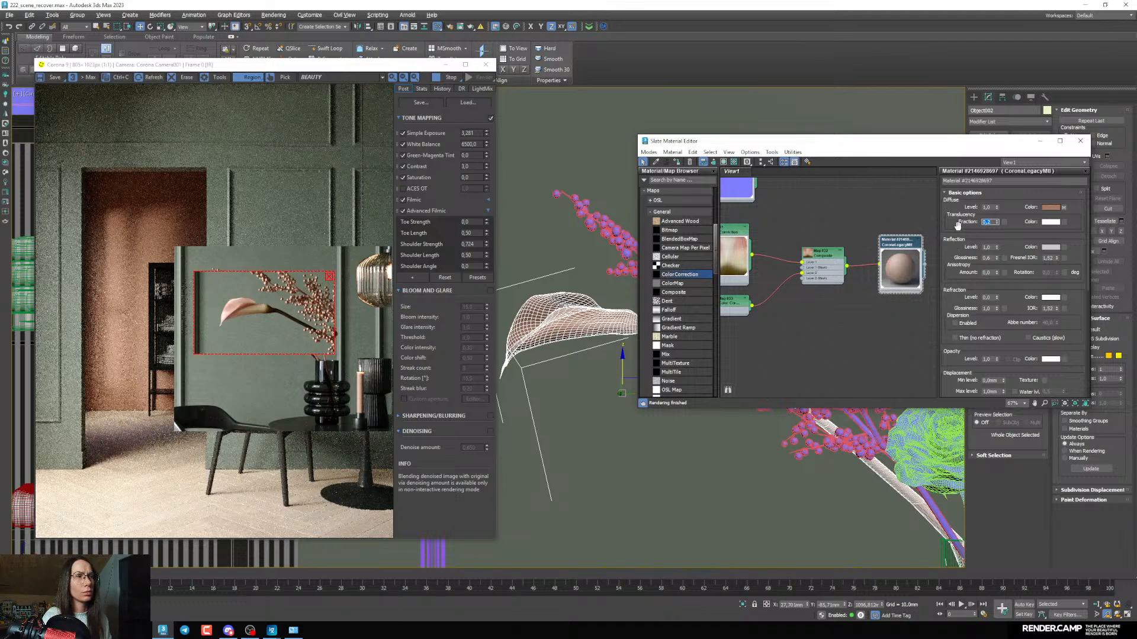
type("0")
key("Return")
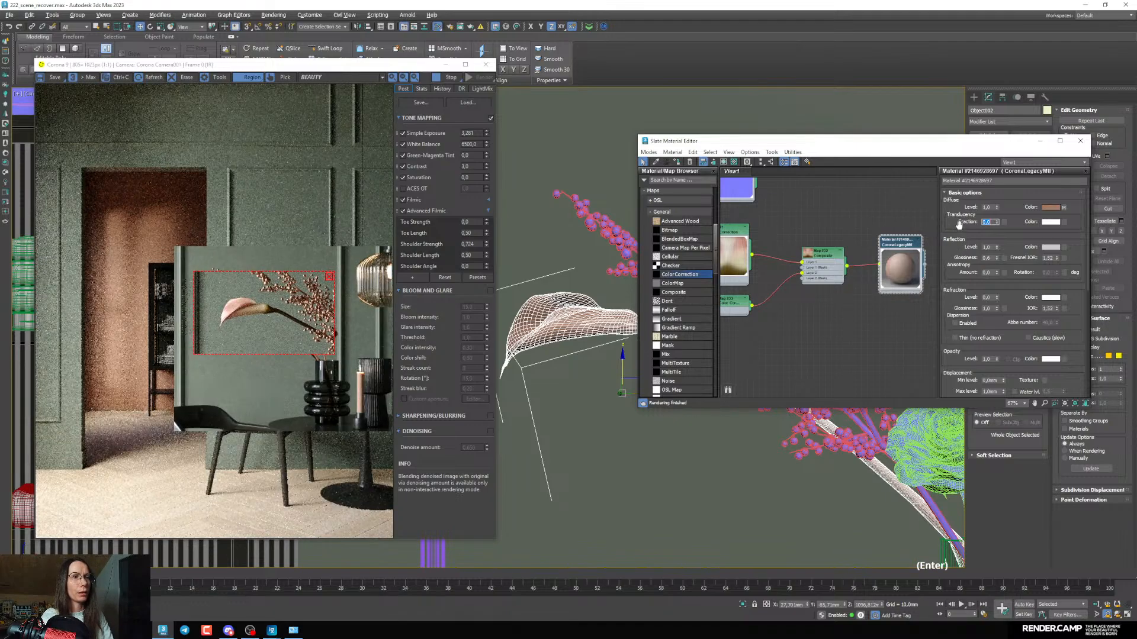
Test translucency fractions of 0.5 and 0.2 on the calla flower's material, settling on 0.3
type("0,5")
key("Return")
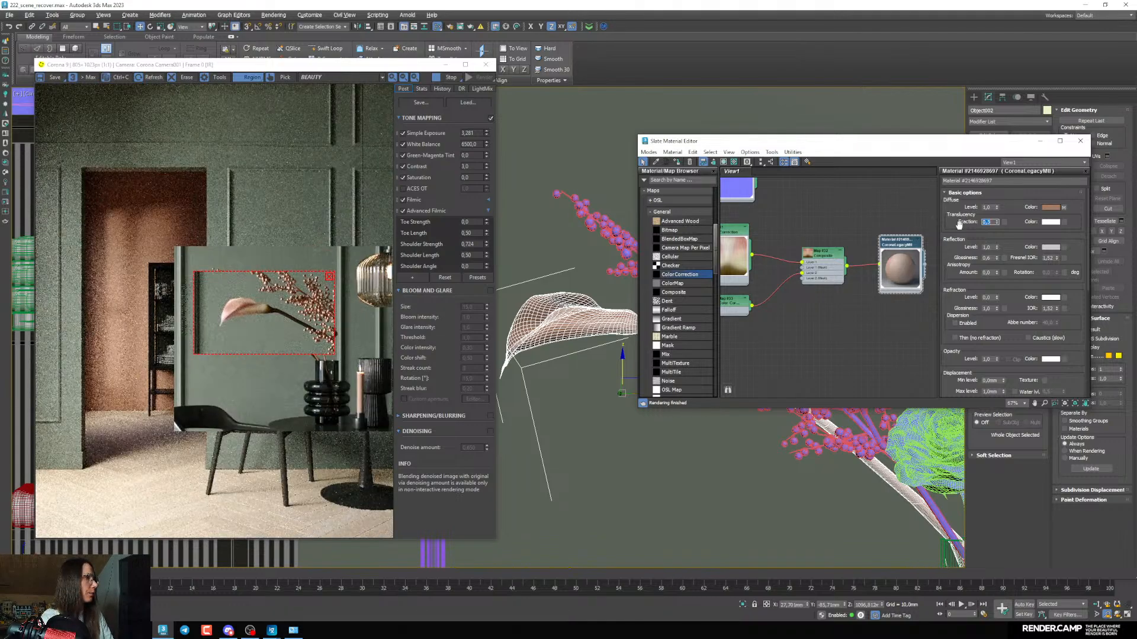
key("BackSpace")
type("2")
key("Return")
key("Right")
key("BackSpace")
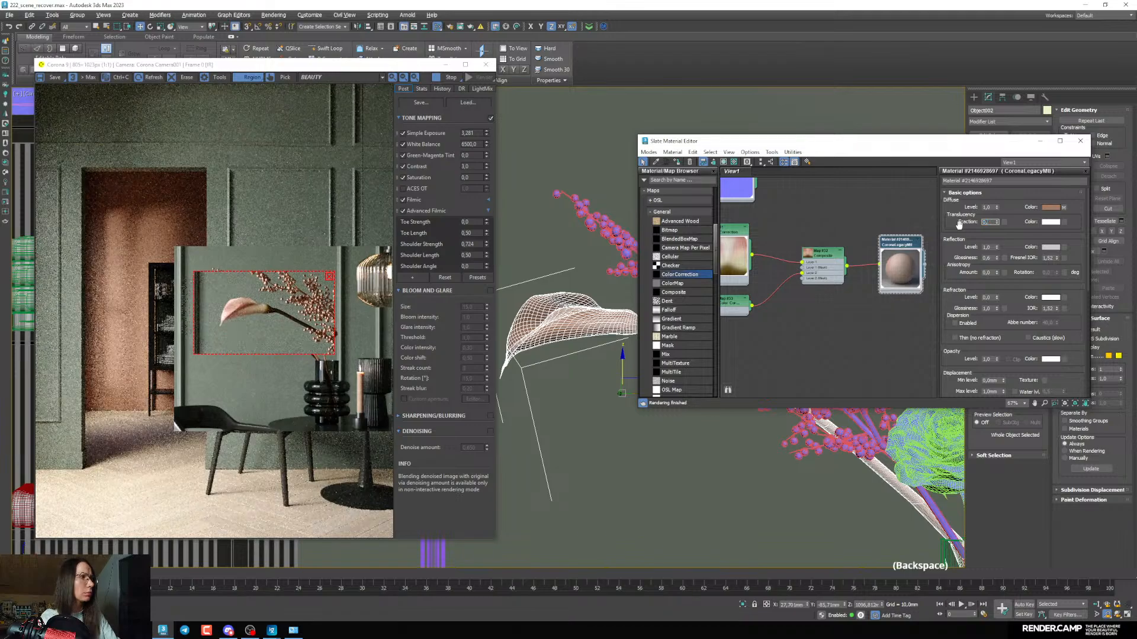
type("3")
key("Return")
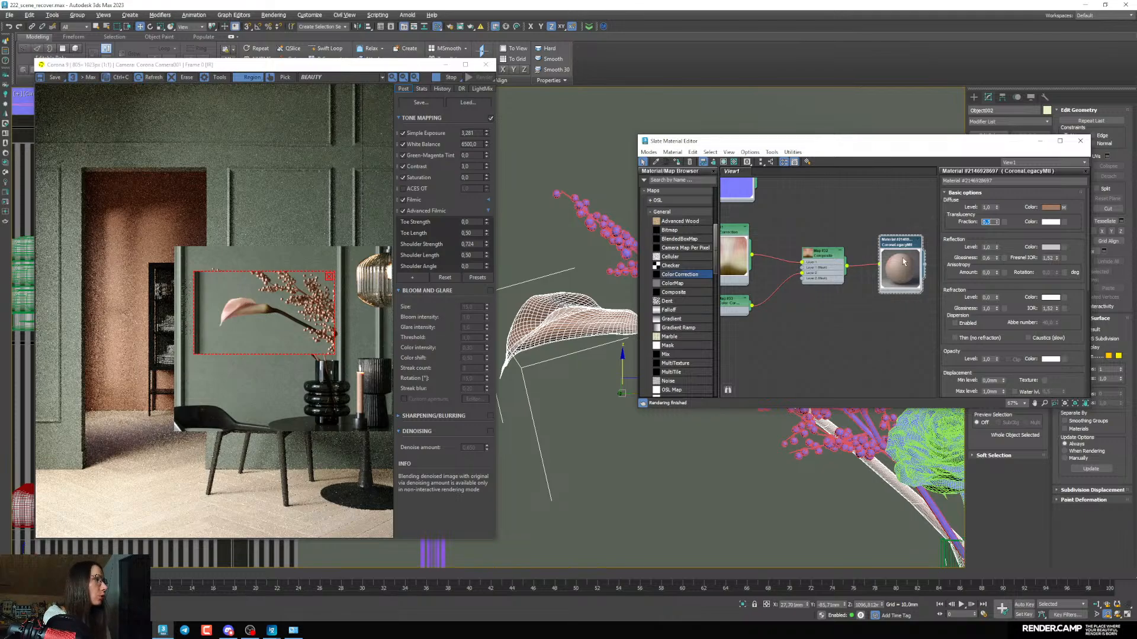
Move and enlarge the render region to cover the calla and berry branches, and inspect the flower up close
left_click_drag(286, 318, 301, 283)
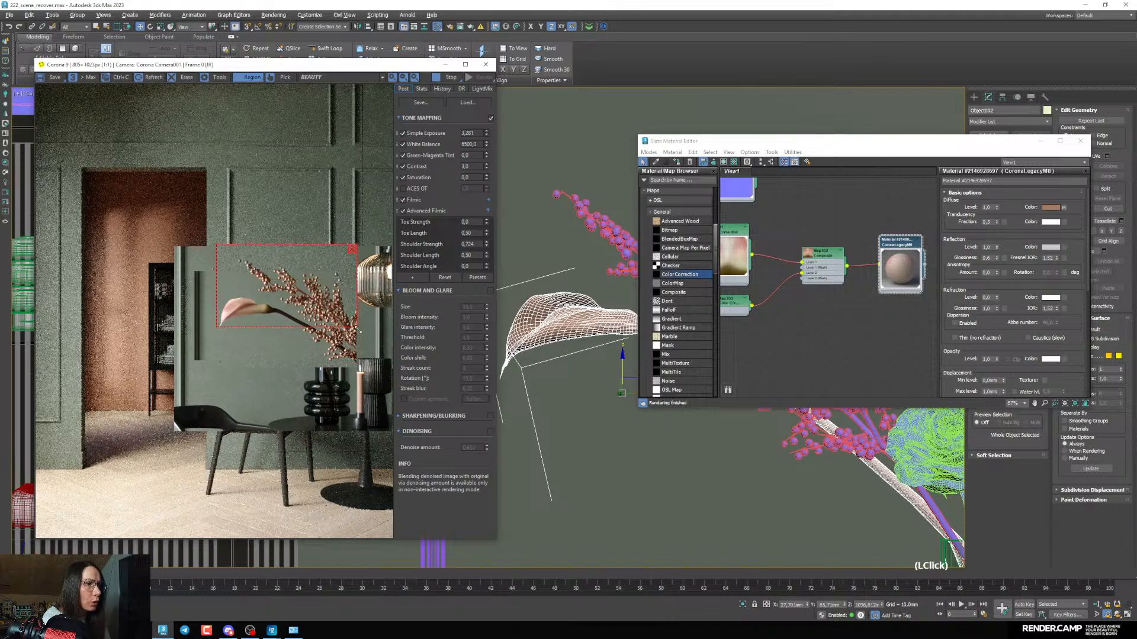
left_click_drag(357, 327, 392, 416)
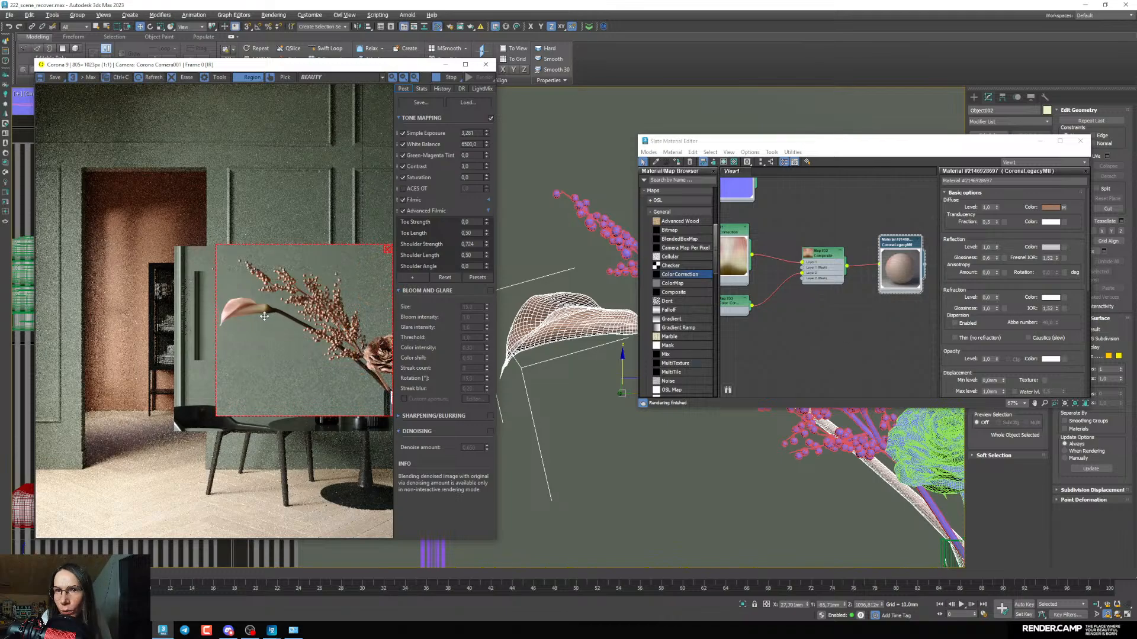
scroll(225, 310, "up", 1)
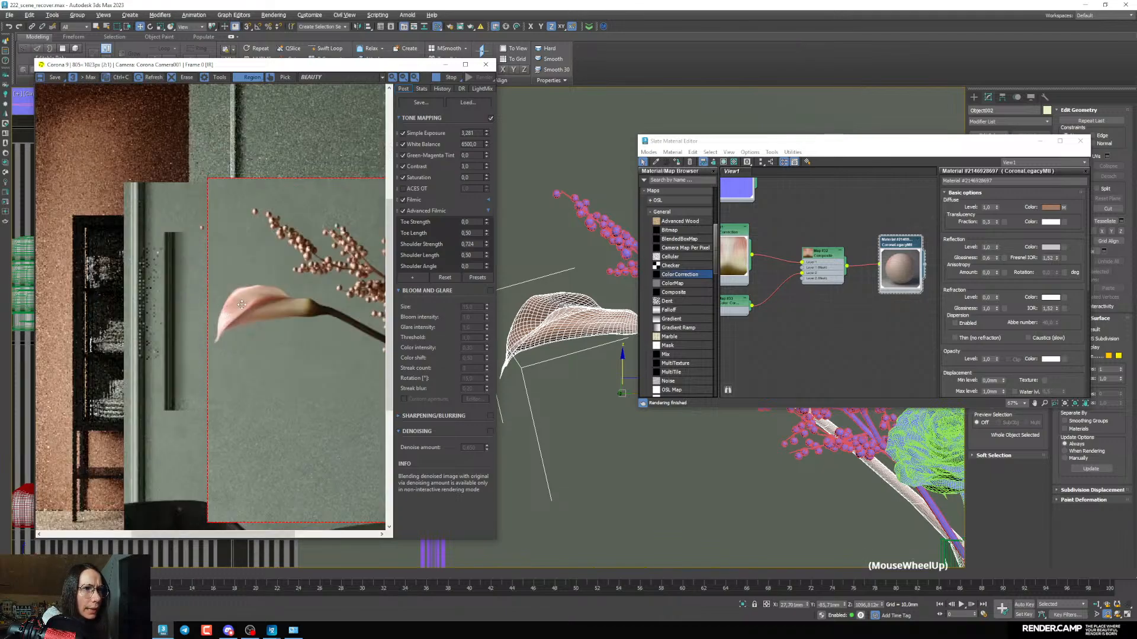
Try a reflection glossiness of 0.5 on the calla material, then set it to 0.4
left_click(995, 263)
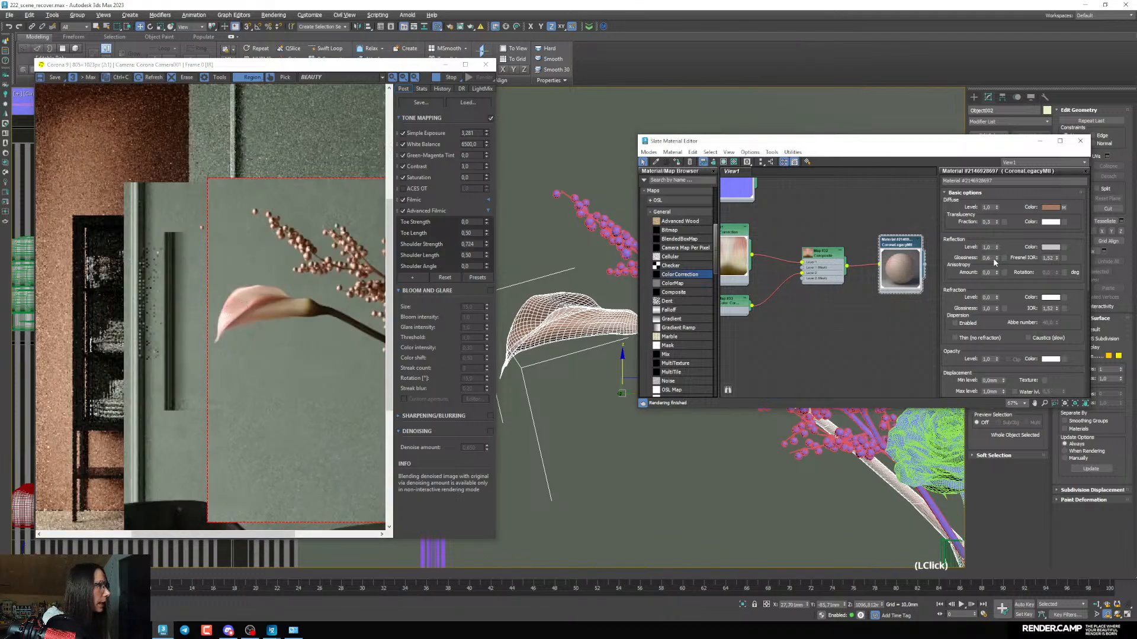
key("BackSpace")
type("0,5")
key("Return")
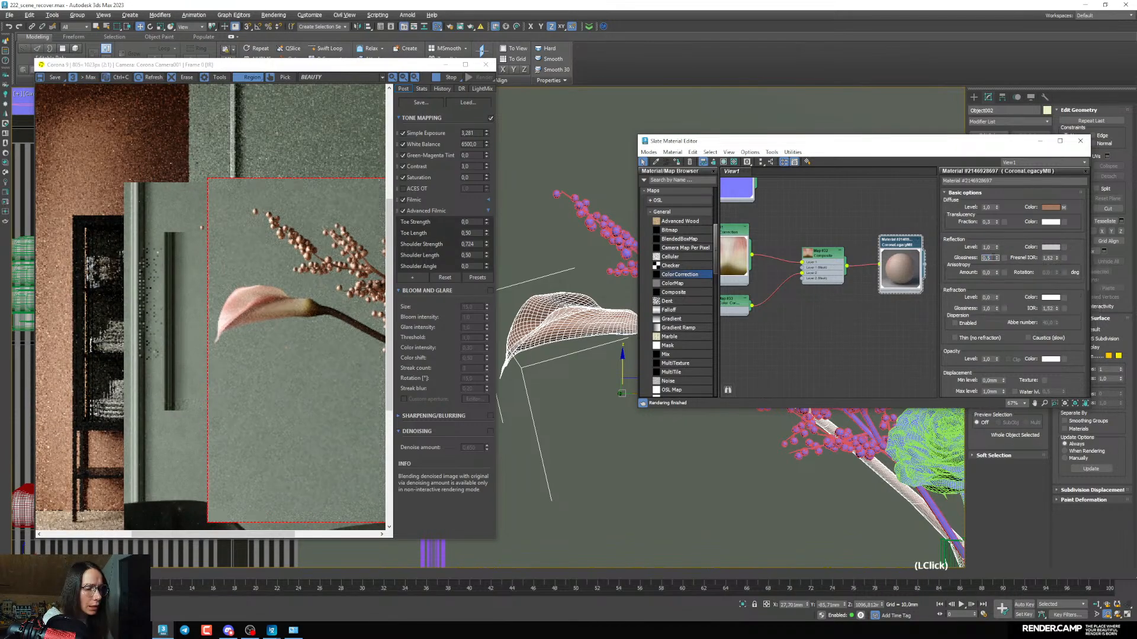
type("4")
key("Return")
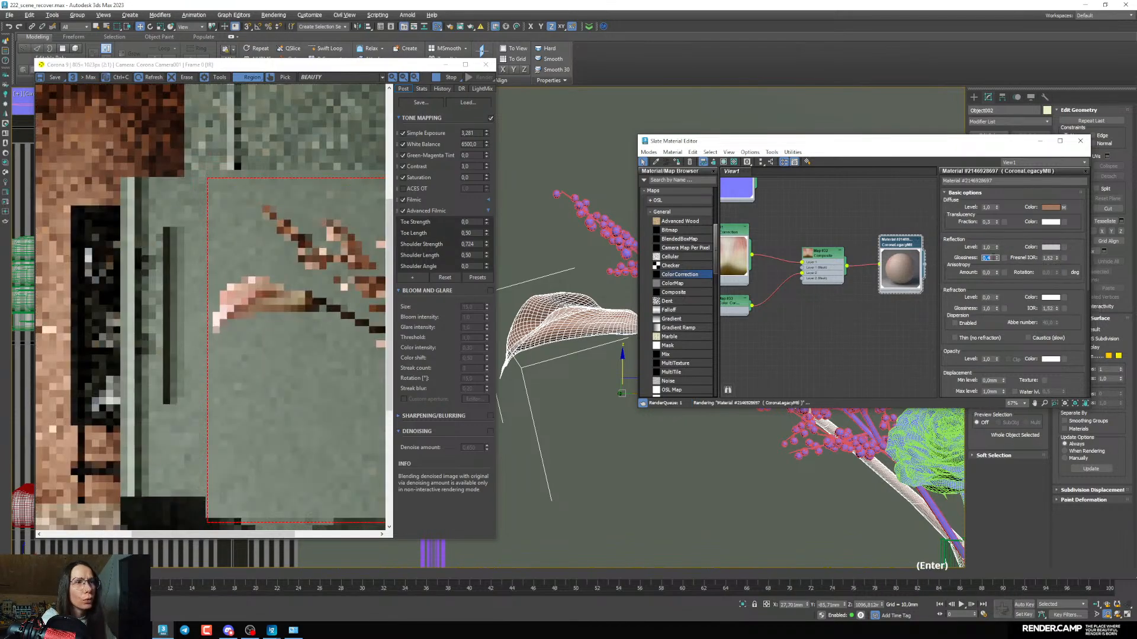
Shift the render region slightly while keeping the calla and berry branch inside it
scroll(356, 253, "down", 1)
left_click_drag(332, 348, 313, 329)
left_click_drag(354, 368, 367, 382)
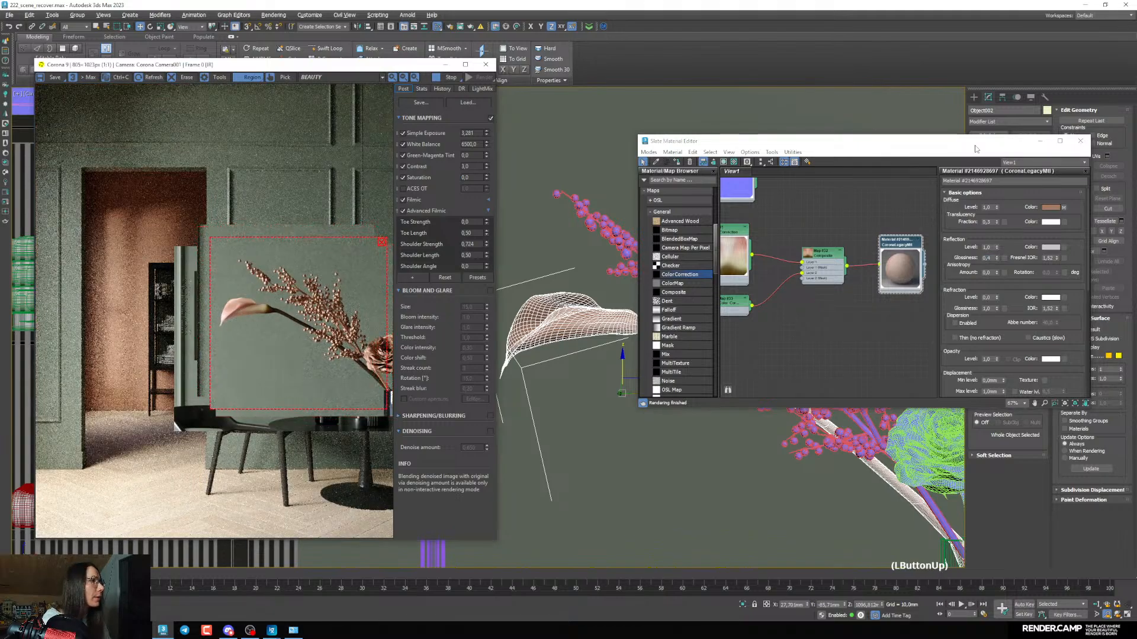
Clear the view of the flower arrangement and select the berries object in the viewport
left_click_drag(961, 146, 1101, 175)
middle_click_drag(770, 378, 674, 334)
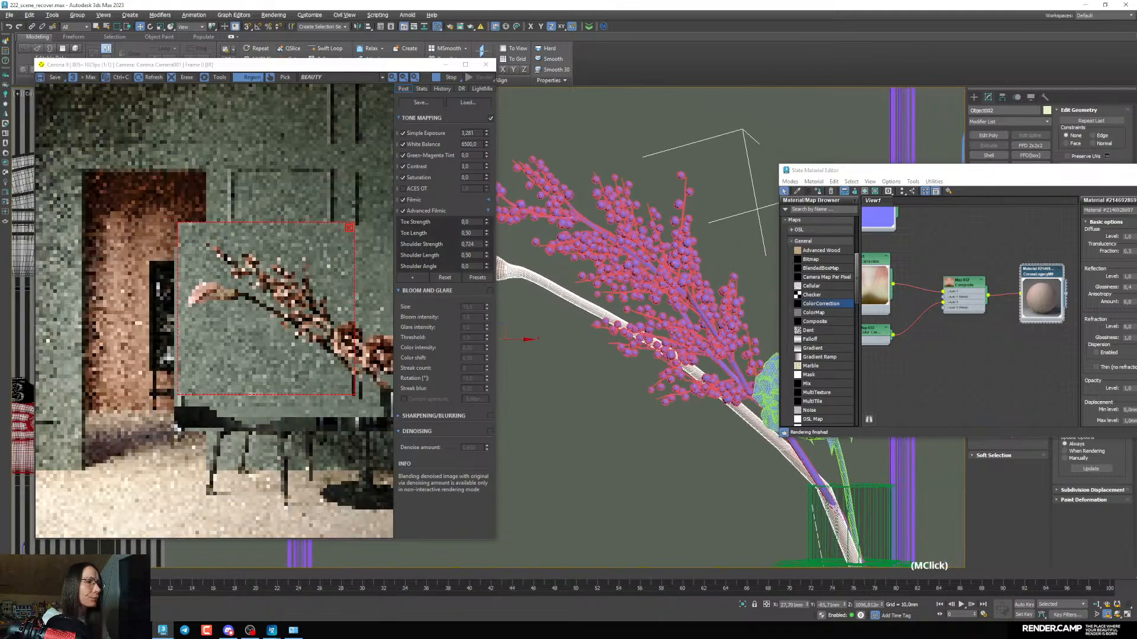
left_click(665, 285)
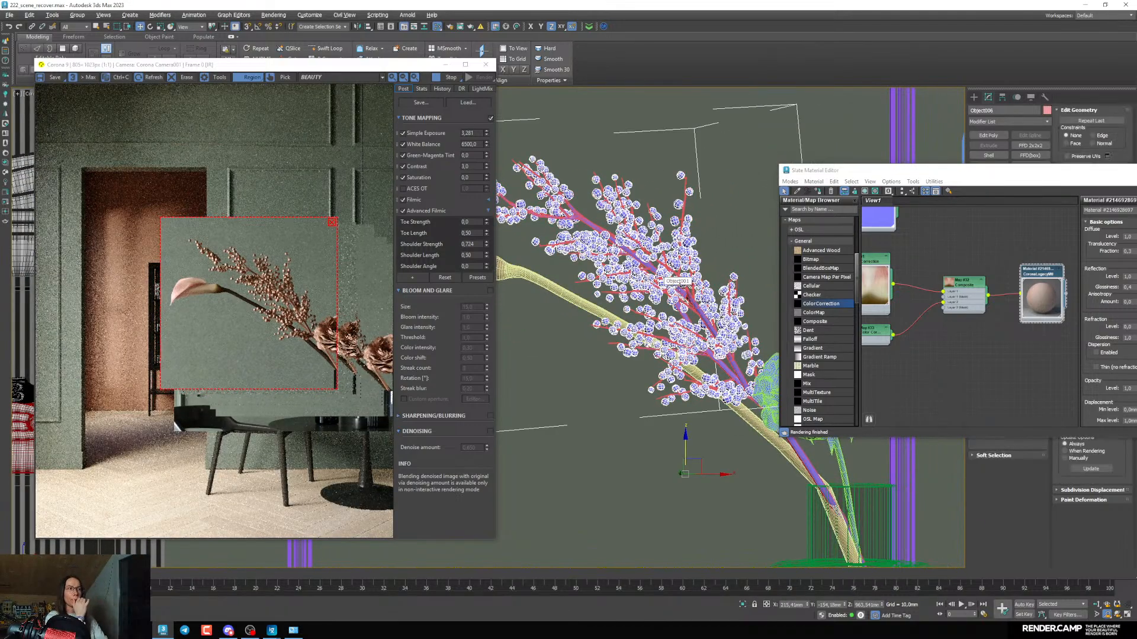
left_click_drag(1081, 175, 699, 225)
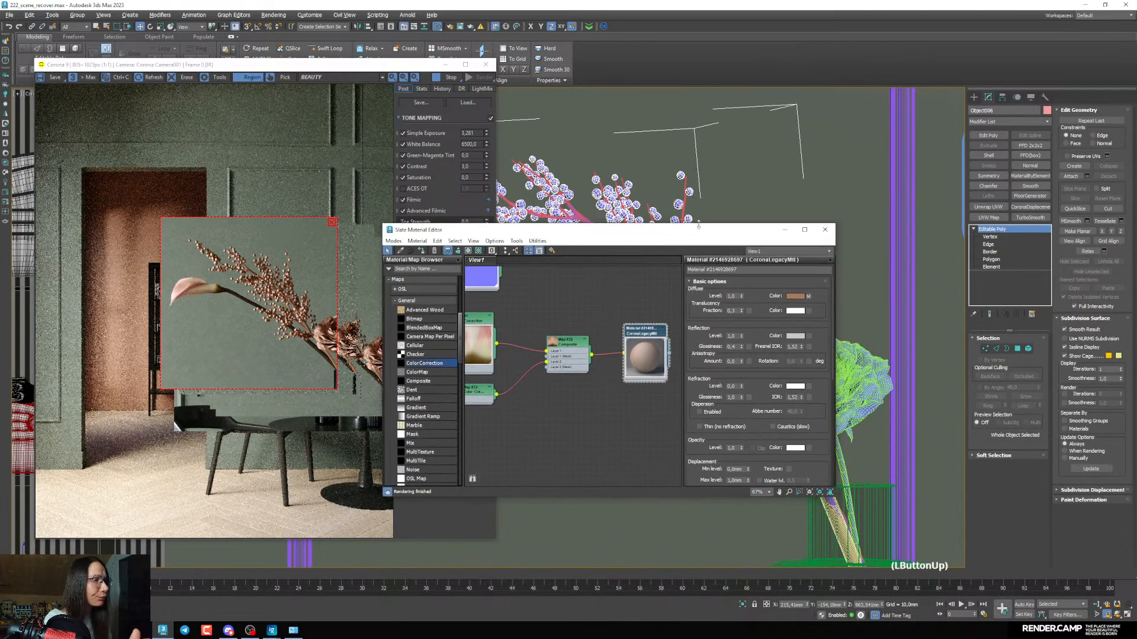
left_click_drag(611, 237, 724, 267)
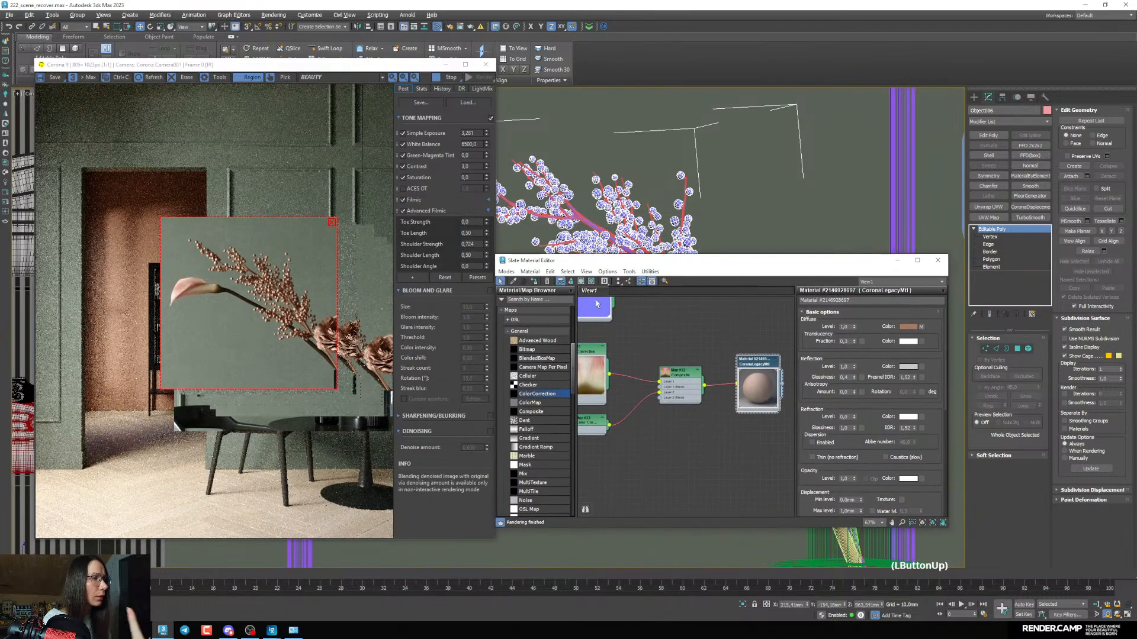
left_click_drag(595, 265, 556, 209)
middle_click_drag(615, 300, 630, 291)
scroll(630, 291, "down", 2)
left_click_drag(574, 209, 643, 275)
middle_click_drag(643, 300, 620, 288)
left_click_drag(618, 270, 563, 249)
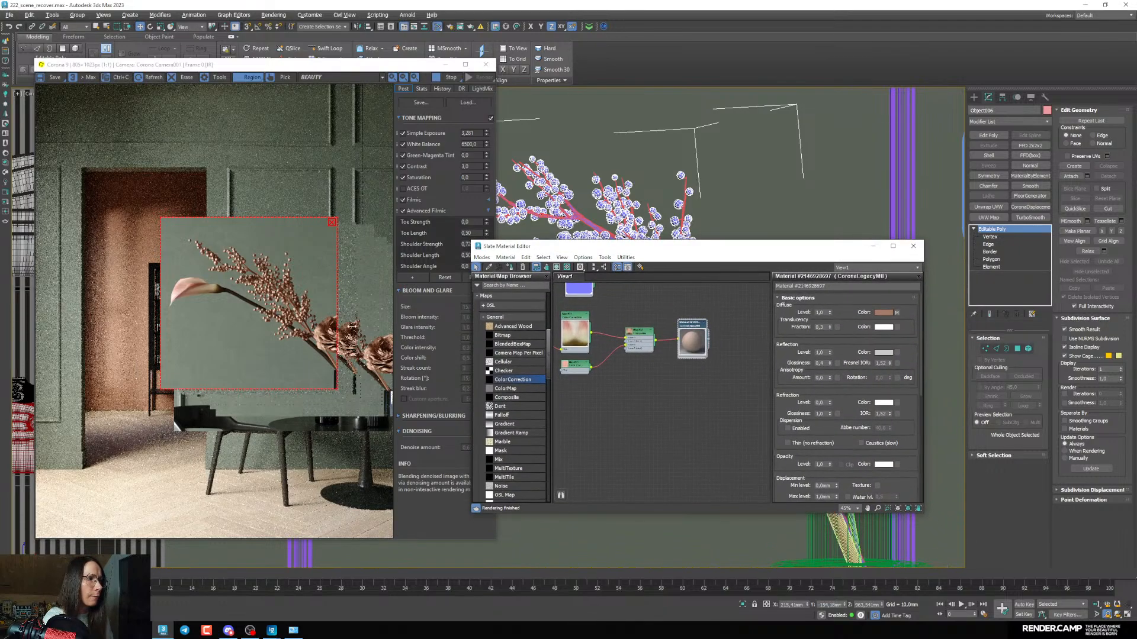
Add a new CoronaLegacyMtl to the node view below the calla material
left_click_drag(578, 247, 624, 221)
scroll(633, 290, "down", 2)
scroll(687, 387, "up", 1)
middle_click_drag(652, 323, 741, 373)
scroll(570, 342, "up", 3)
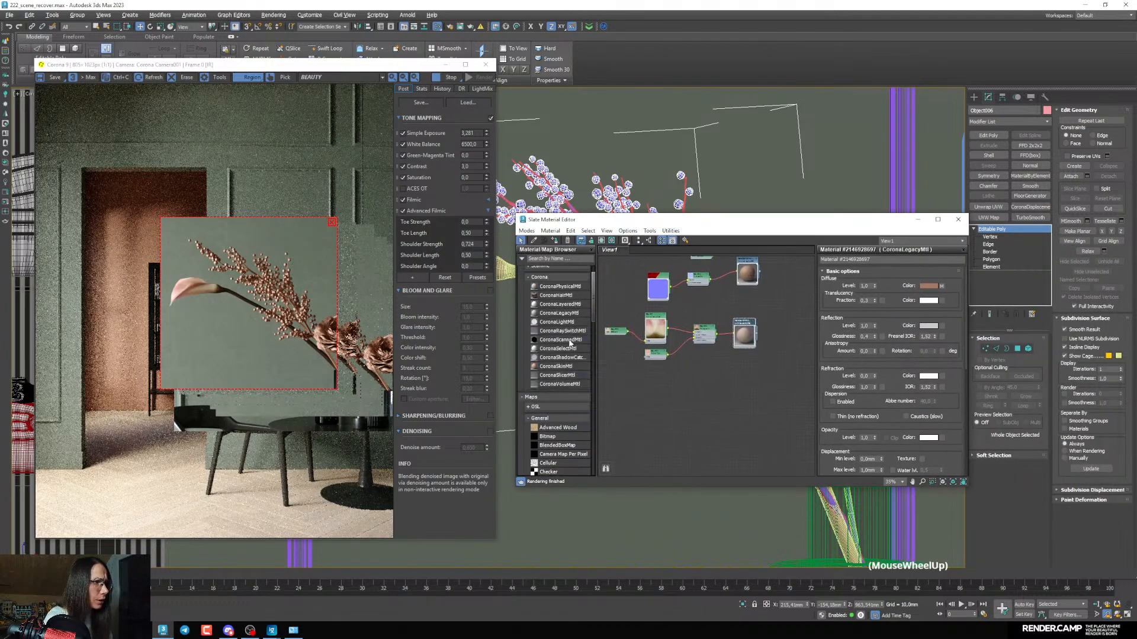
left_click_drag(566, 315, 746, 376)
scroll(746, 383, "up", 3)
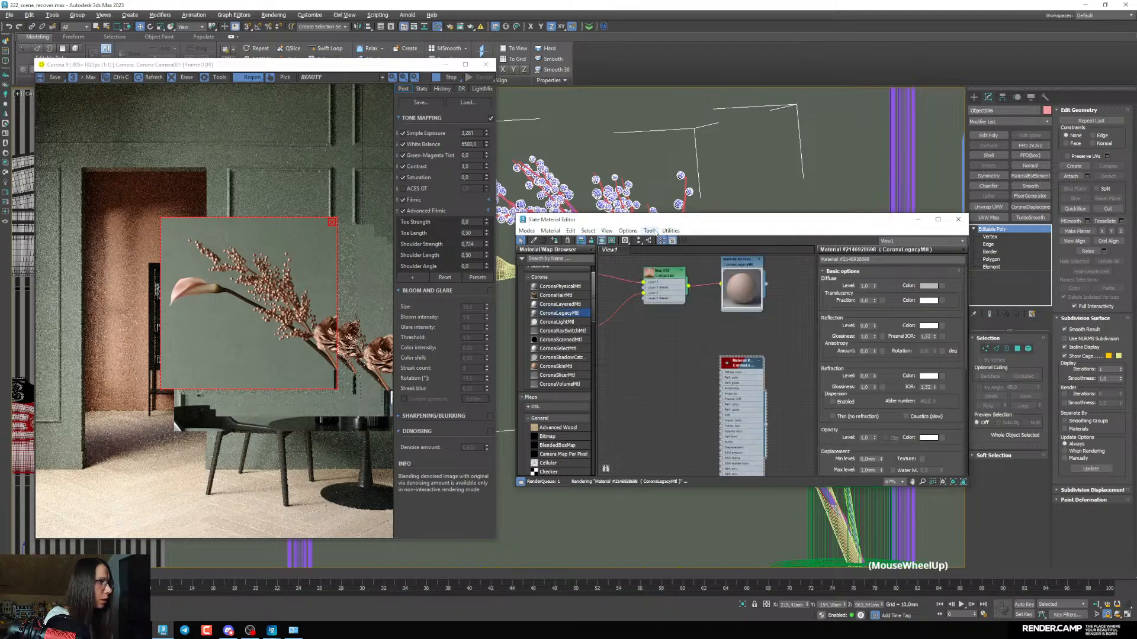
left_click(628, 231)
left_click(589, 374)
Select the stem object of the berry branch in the viewport
left_click_drag(676, 220, 627, 426)
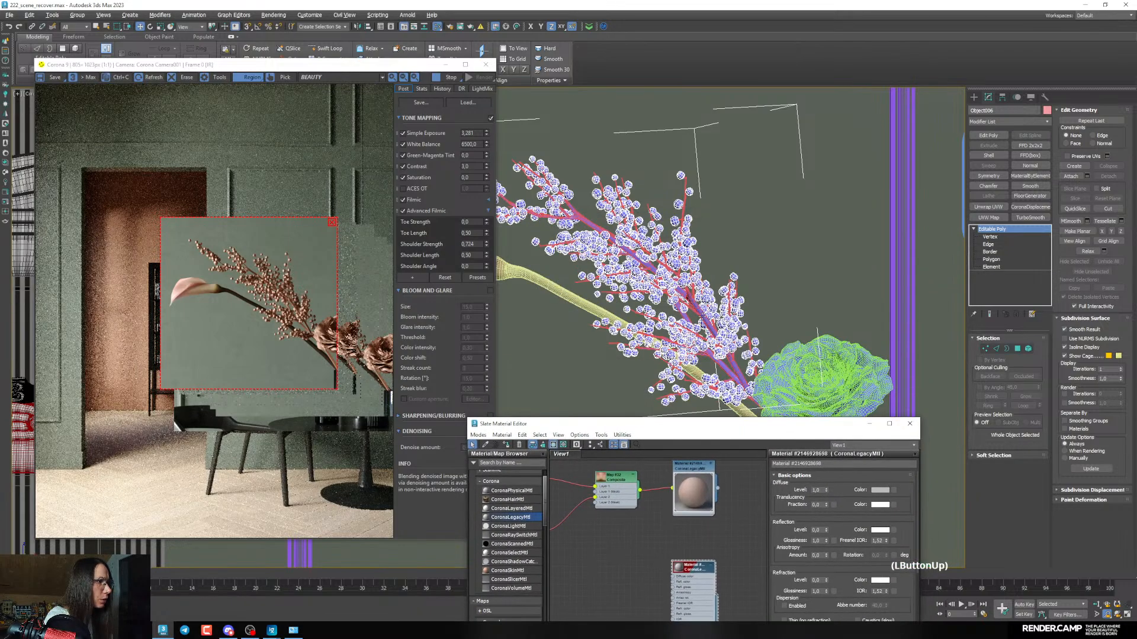
left_click(702, 318)
left_click_drag(548, 424, 502, 284)
middle_click_drag(628, 402, 672, 414)
scroll(645, 398, "up", 1)
scroll(680, 402, "down", 3)
Copy the calla material's diffuse colour to the diffuse colour of the new CoronaLegacyMtl
double_click(682, 391)
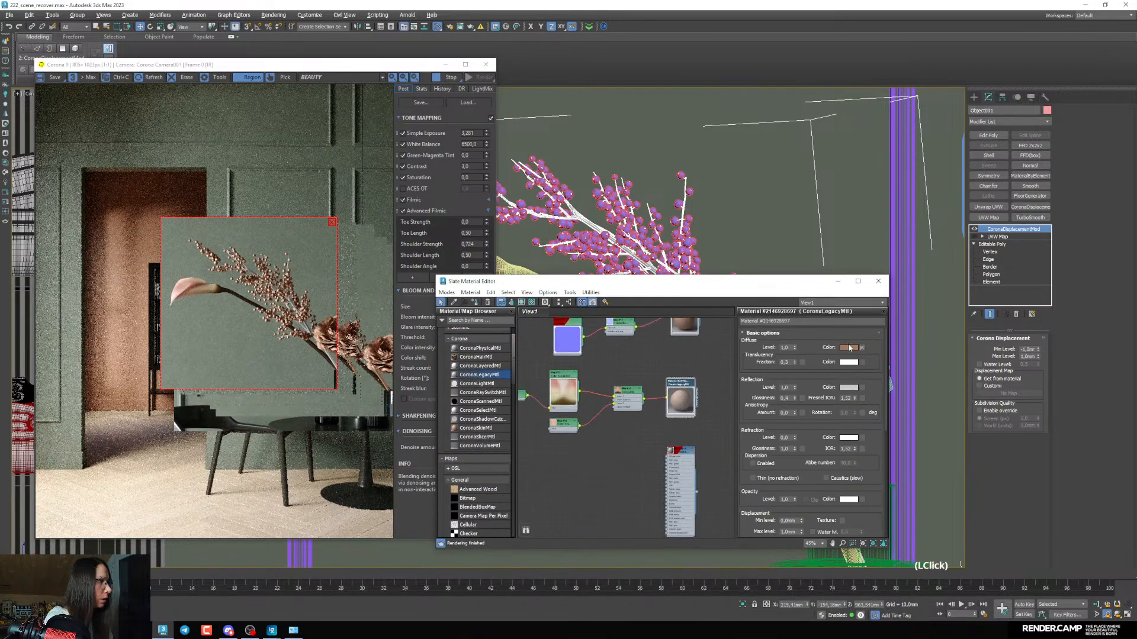
middle_click_drag(644, 471, 645, 465)
scroll(645, 464, "up", 2)
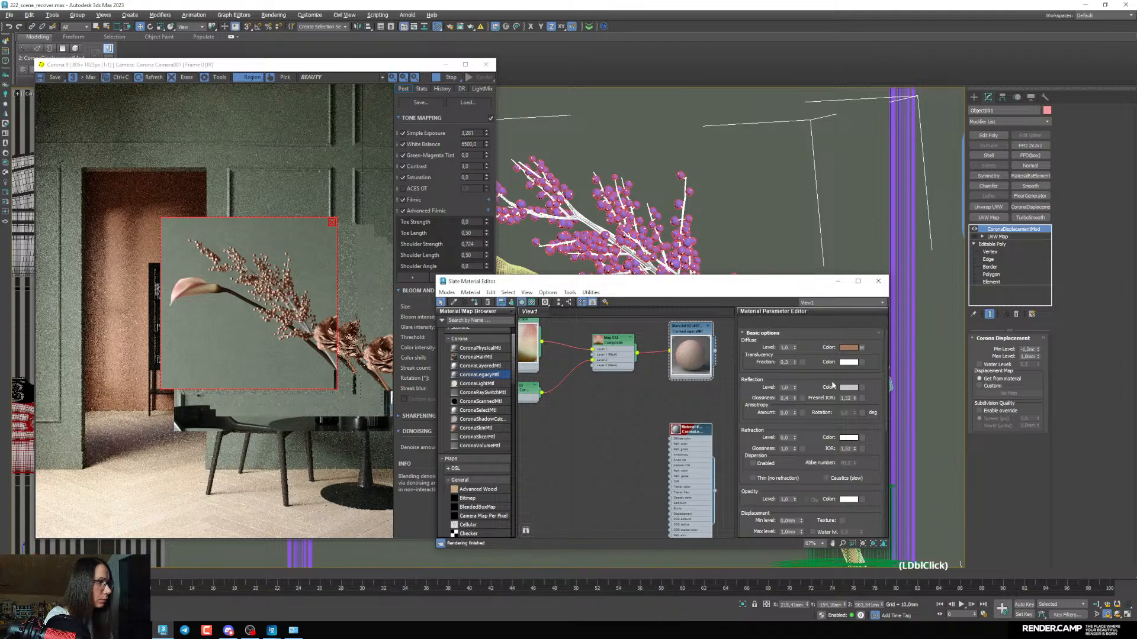
double_click(690, 430)
right_click(848, 348)
left_click(864, 363)
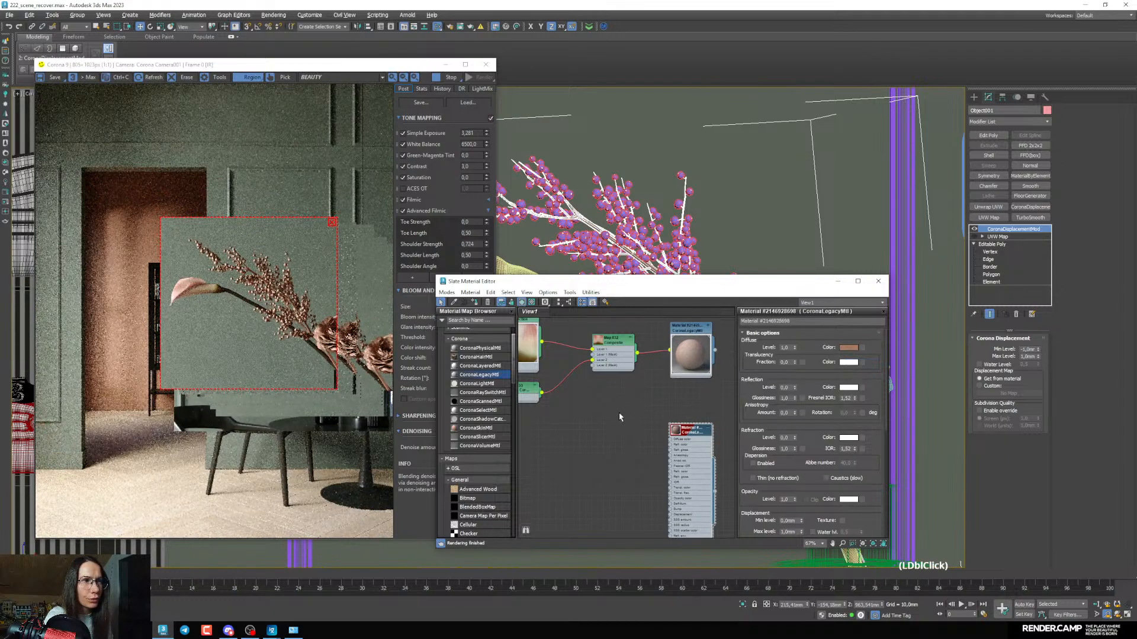
Find the bark texture kora_l_01.jpg in the texture folder and connect it to the new material's diffuse colour
left_click(141, 631)
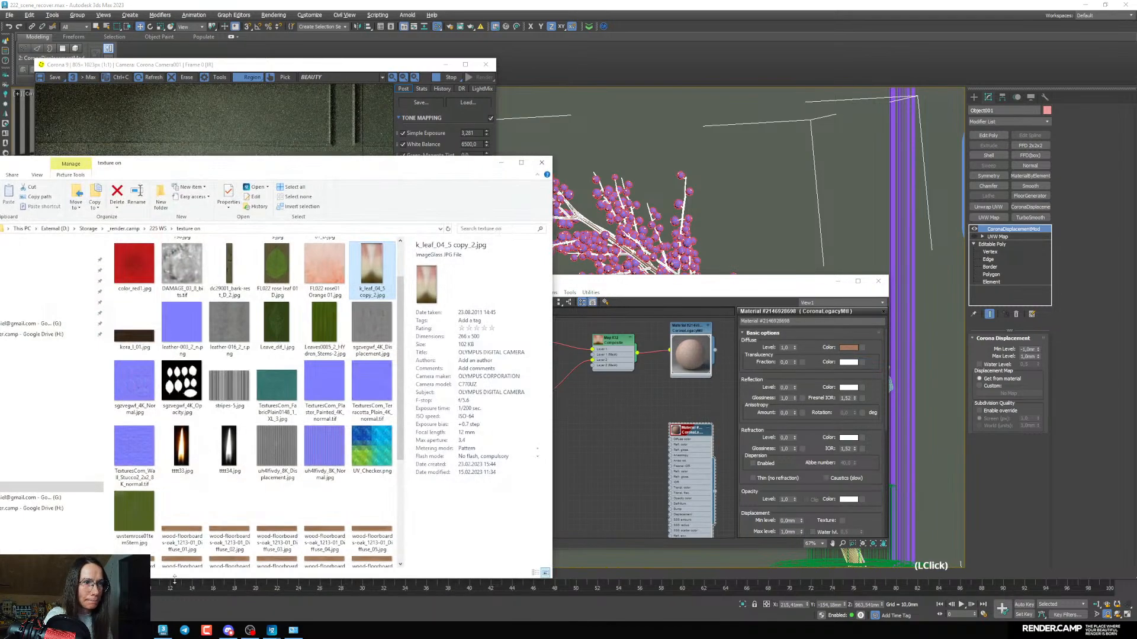
left_click(135, 334)
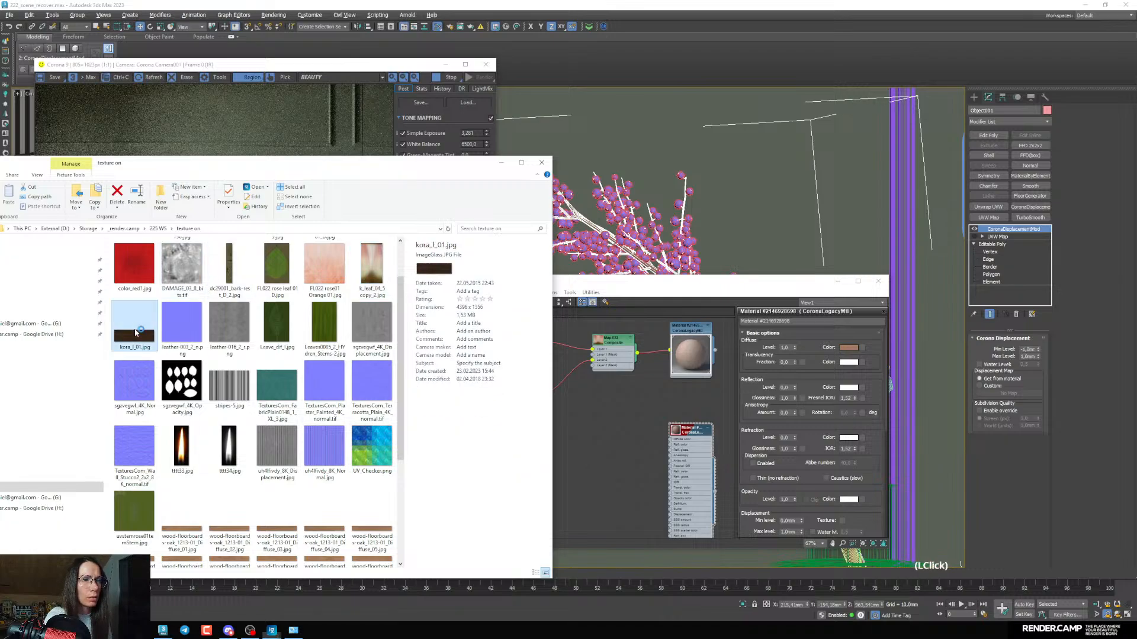
double_click(136, 333)
left_click(872, 109)
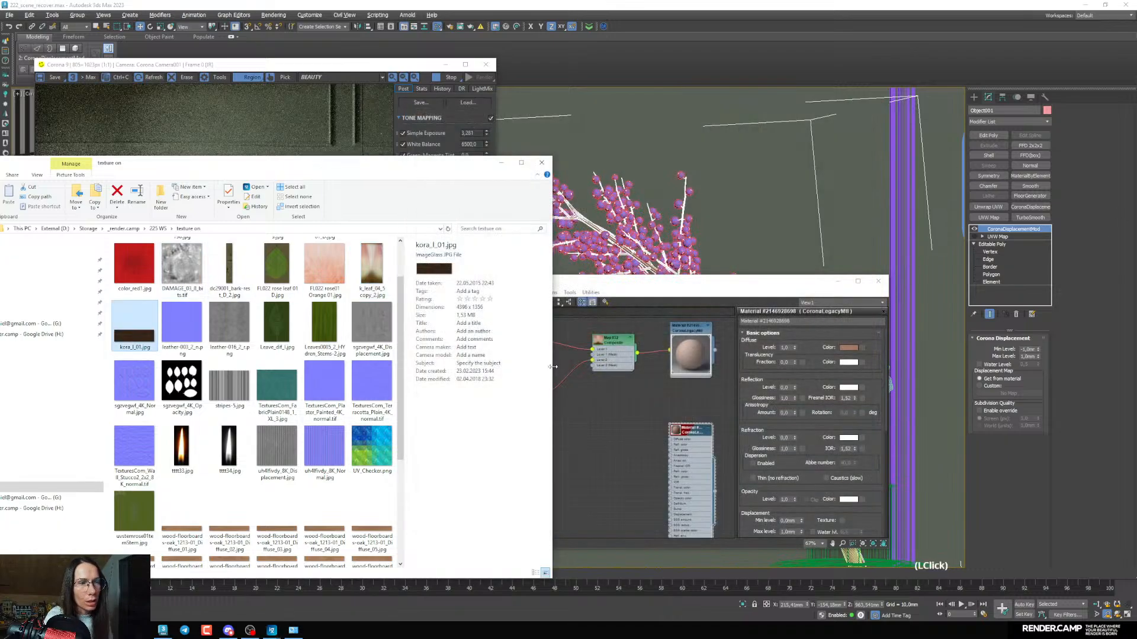
scroll(359, 331, "up", 3)
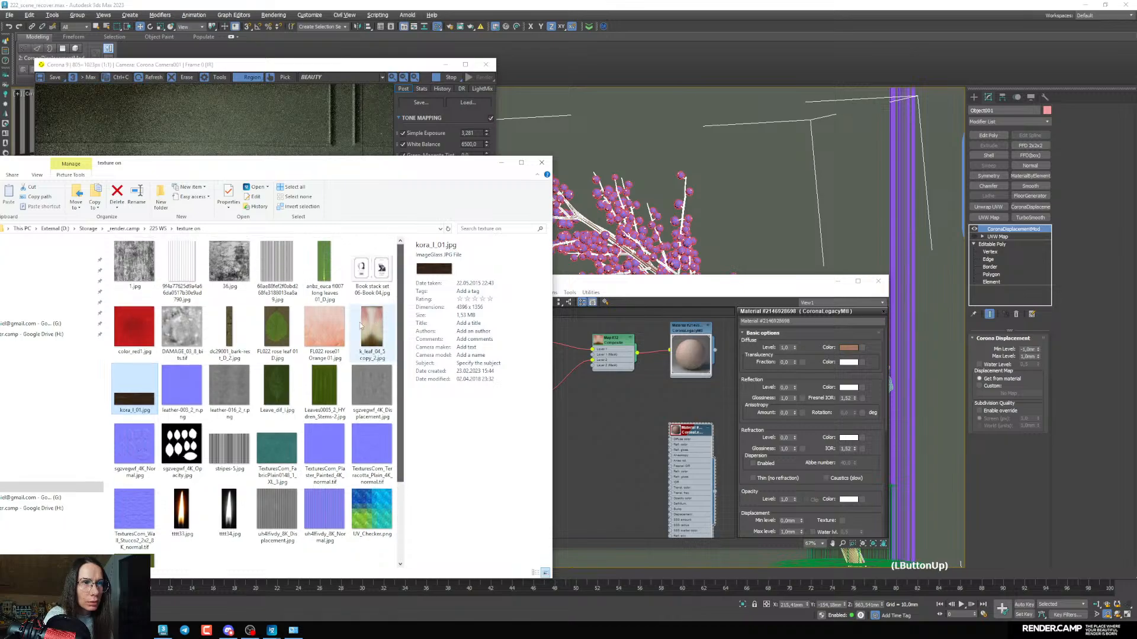
left_click(236, 323)
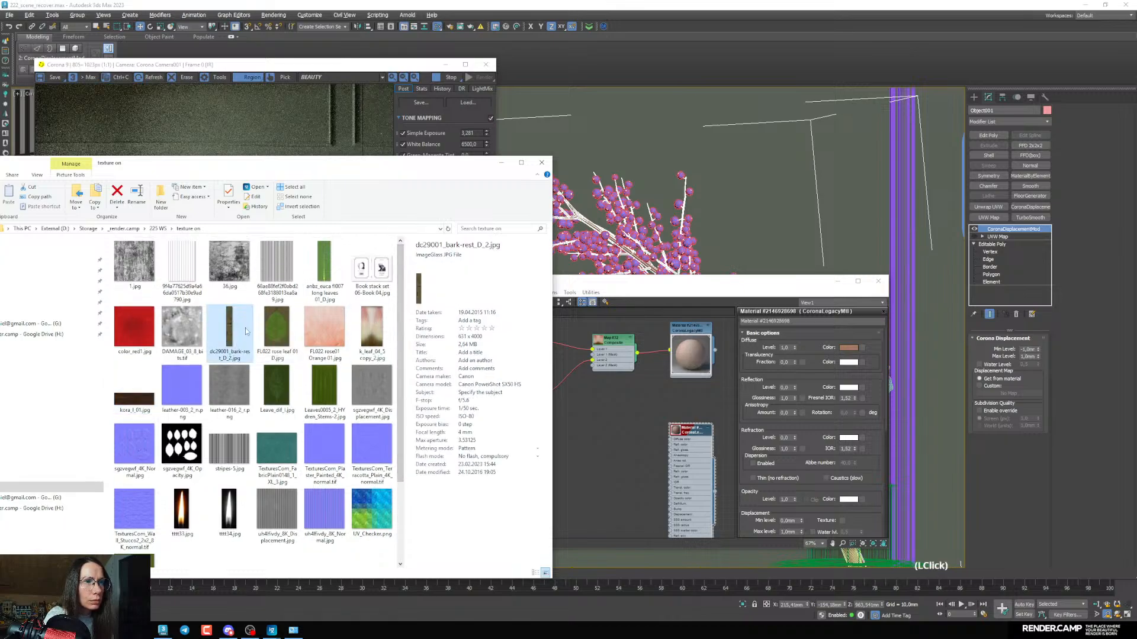
left_click_drag(135, 391, 398, 421)
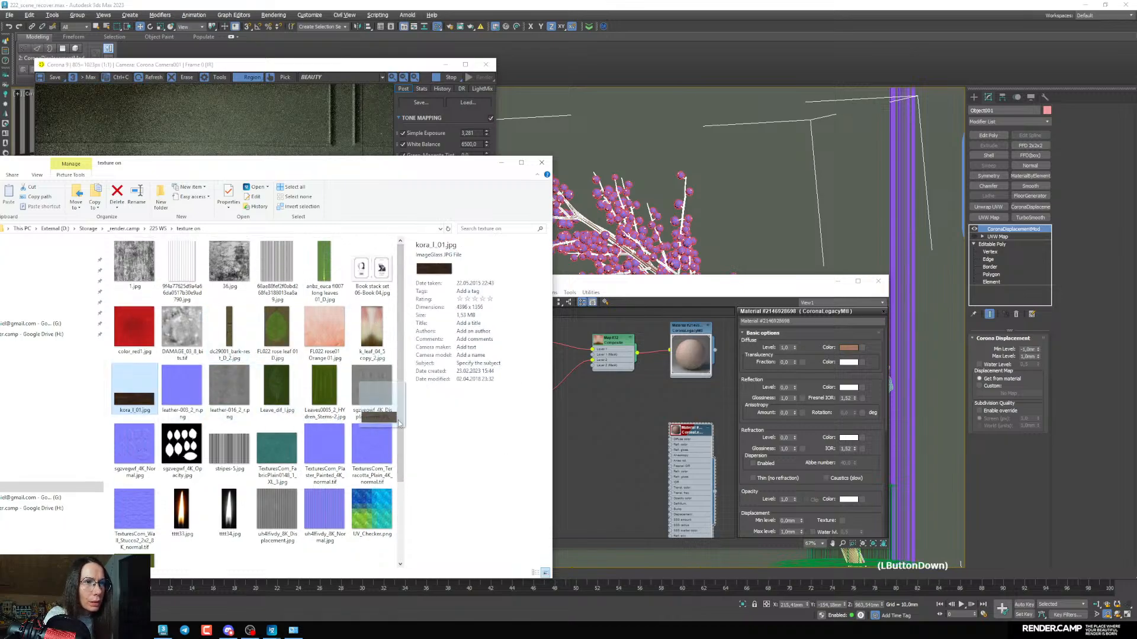
left_click_drag(627, 420, 688, 437)
scroll(616, 449, "up", 2)
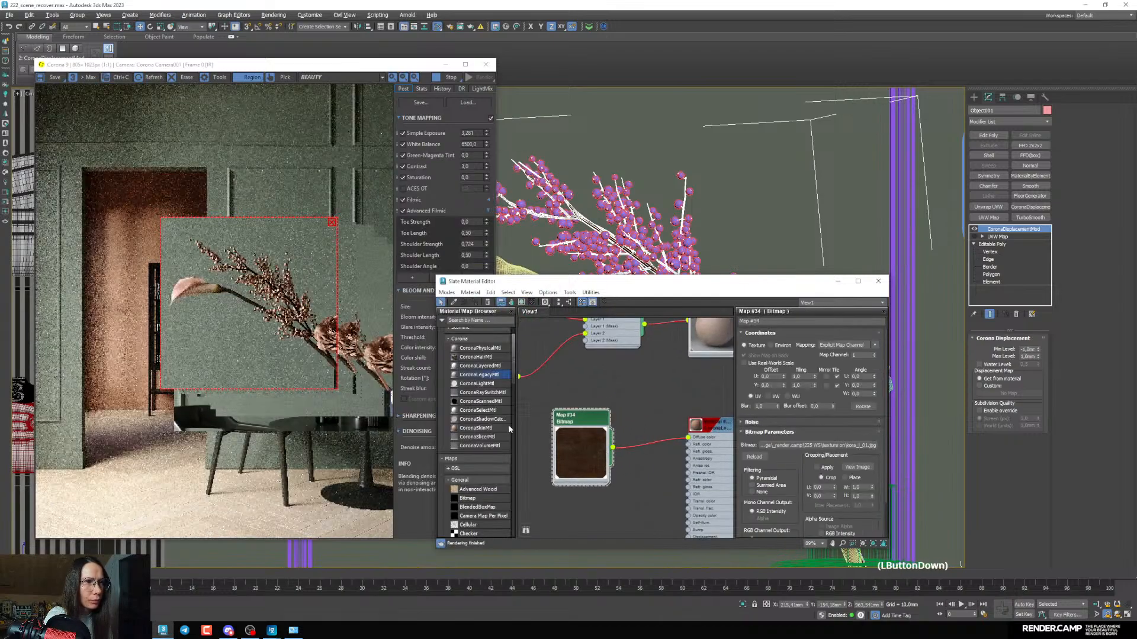
Insert a ColorCorrection map between the bark bitmap and the new material's diffuse colour
double_click(530, 436)
scroll(476, 450, "down", 3)
left_click_drag(478, 479, 617, 482)
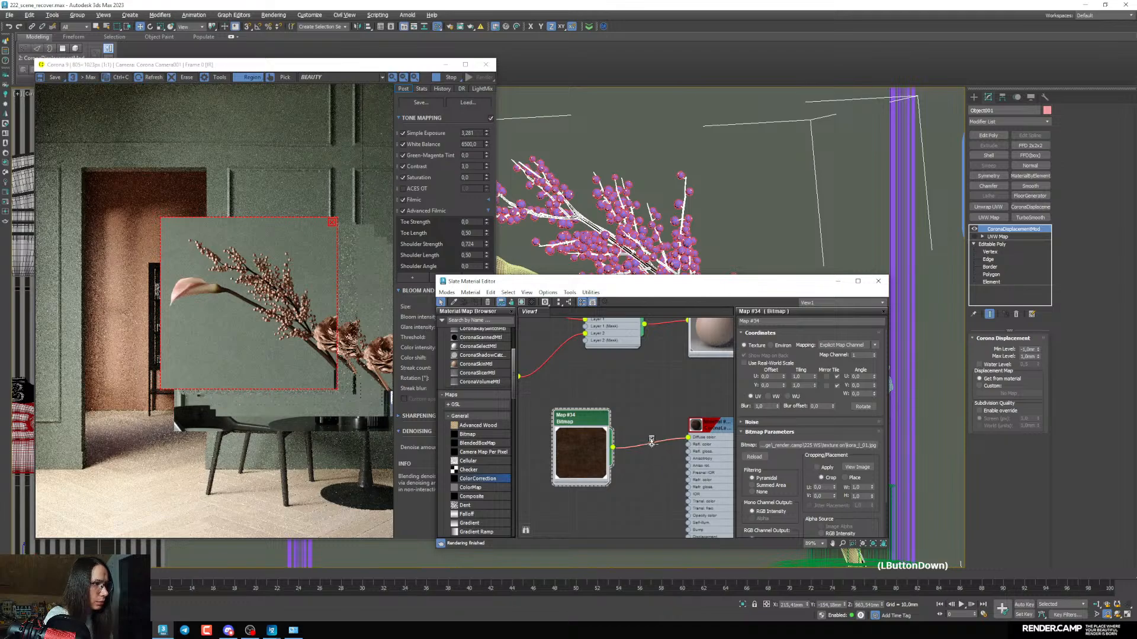
left_click_drag(651, 441, 651, 441)
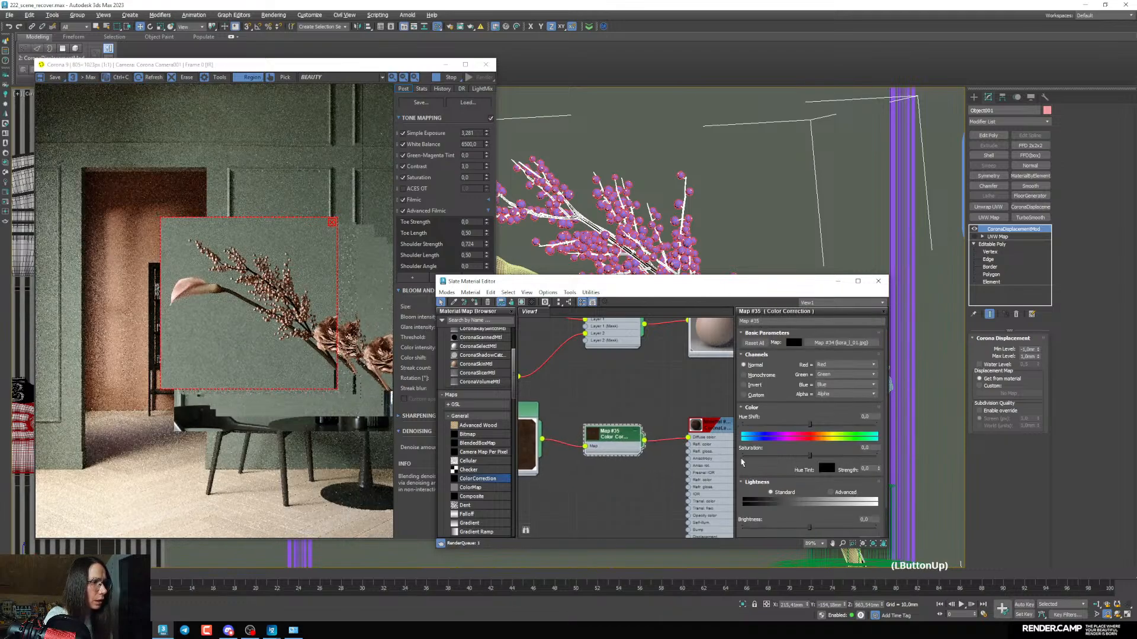
Desaturate and brighten the bark texture in the ColorCorrection map, using Advanced lightness with an RGB gamma/contrast of 2.03
left_click_drag(800, 468, 792, 425)
double_click(843, 459)
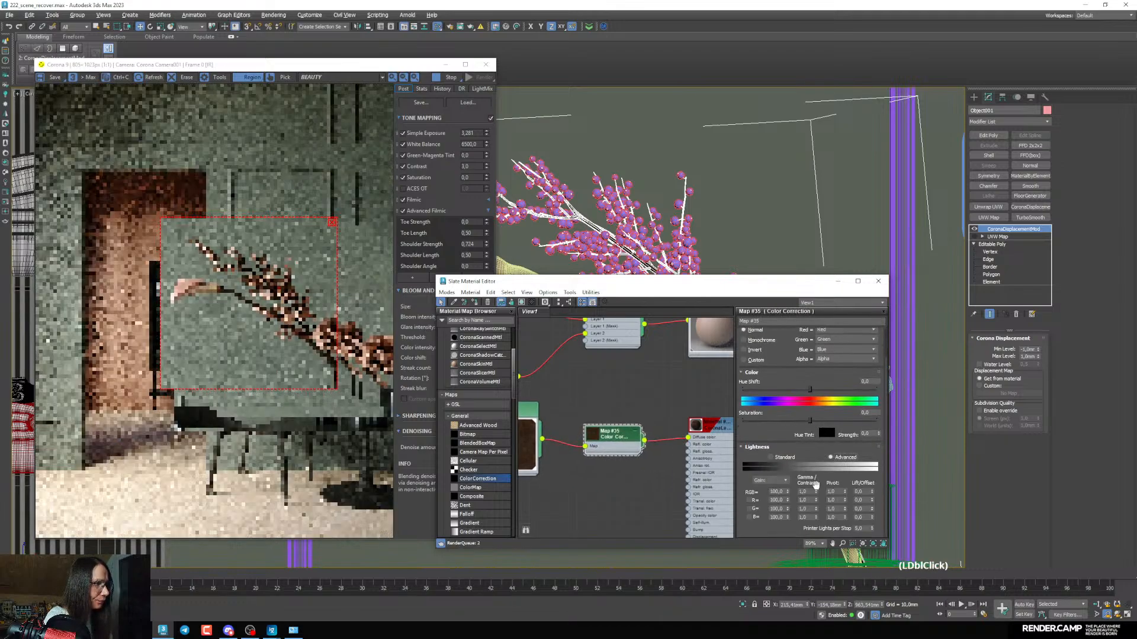
left_click_drag(816, 485, 819, 472)
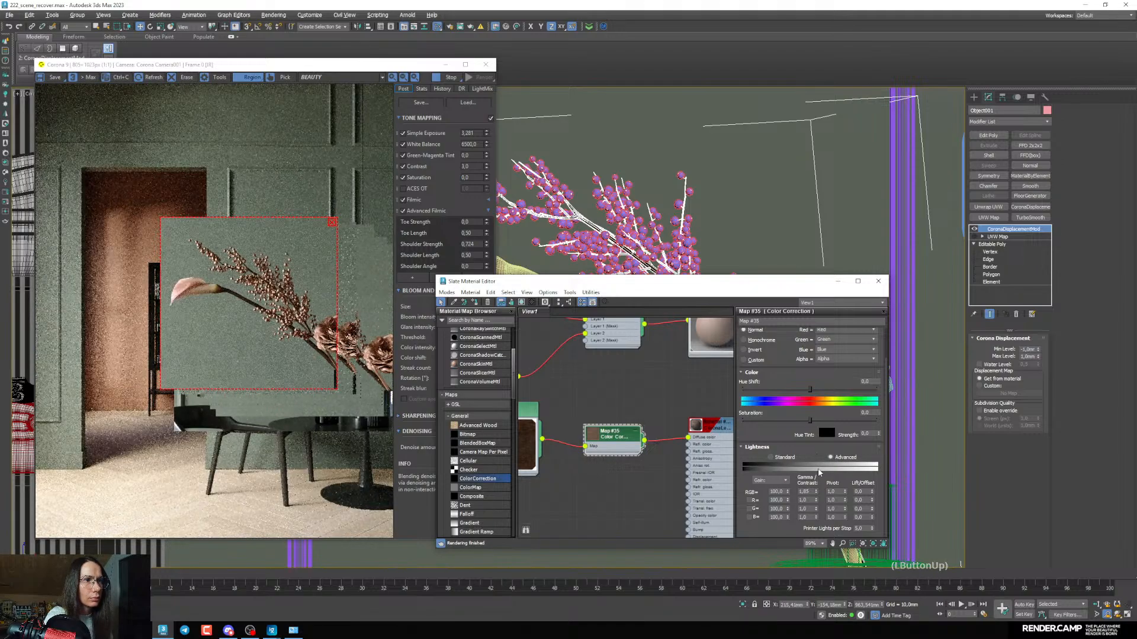
left_click(789, 425)
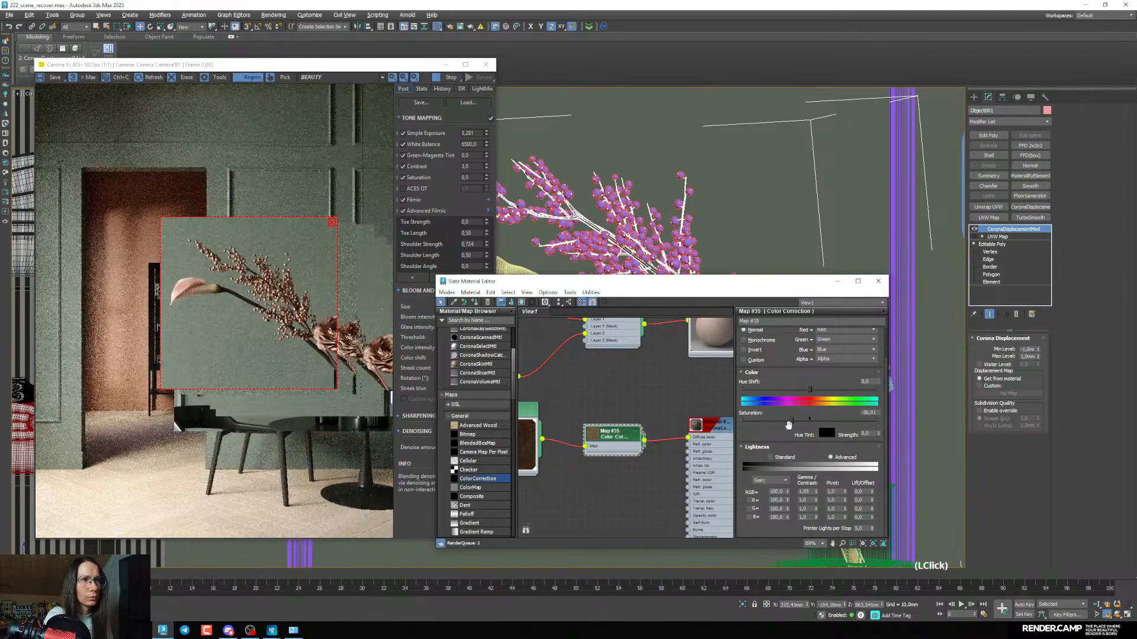
left_click(785, 426)
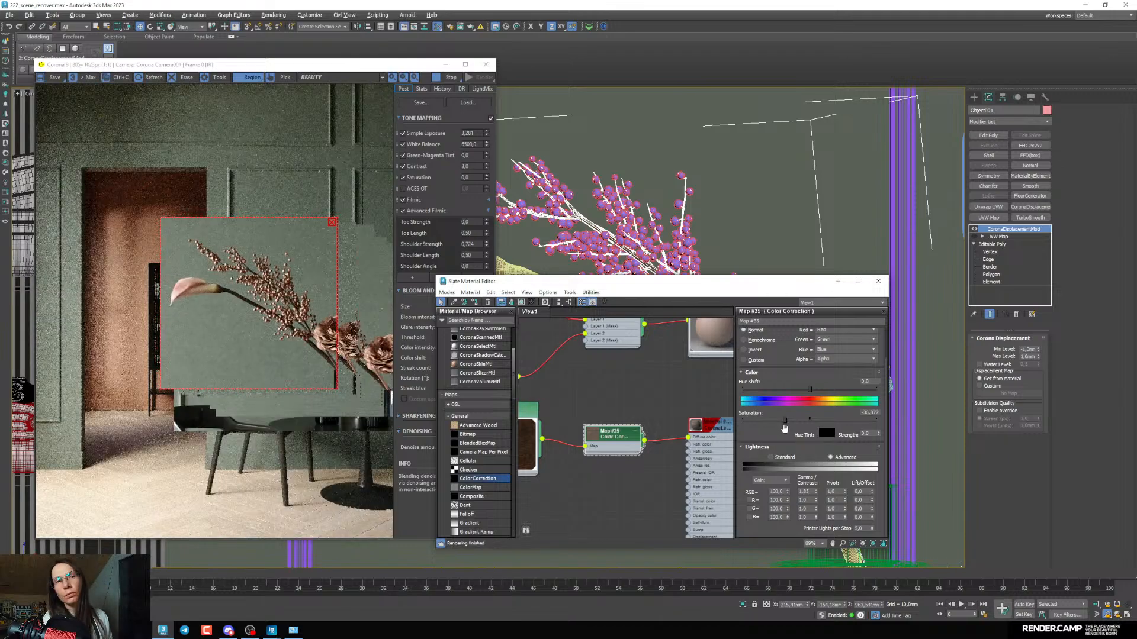
left_click_drag(816, 492, 817, 481)
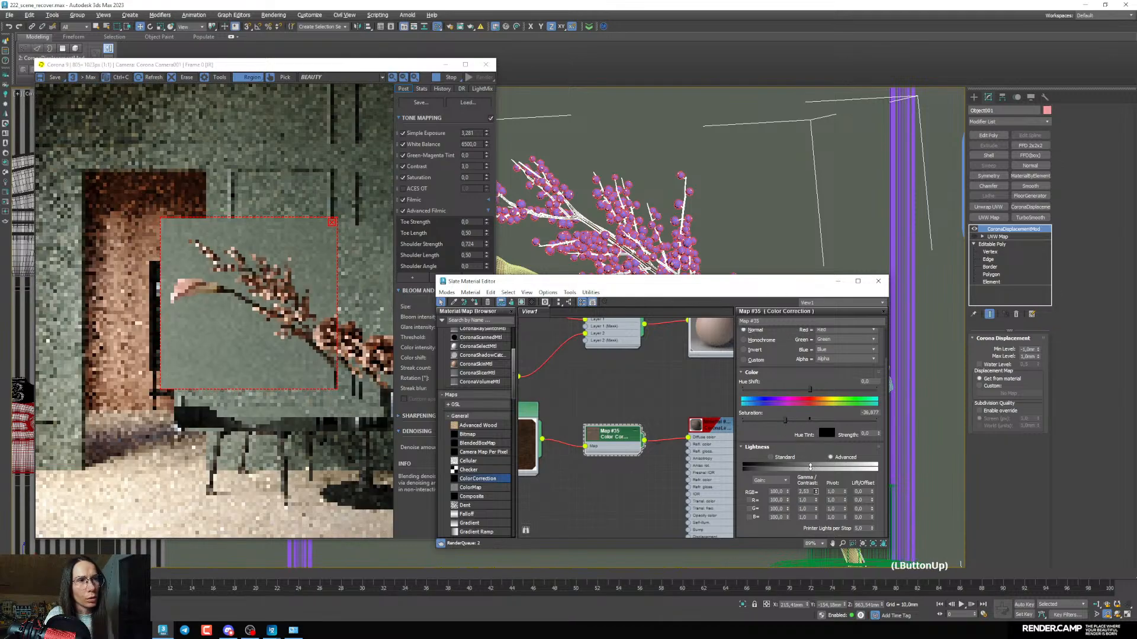
Extend the render region to include the rose and vase, and set the bark ColorCorrection's RGB gamma/contrast to 2.2
left_click(810, 468)
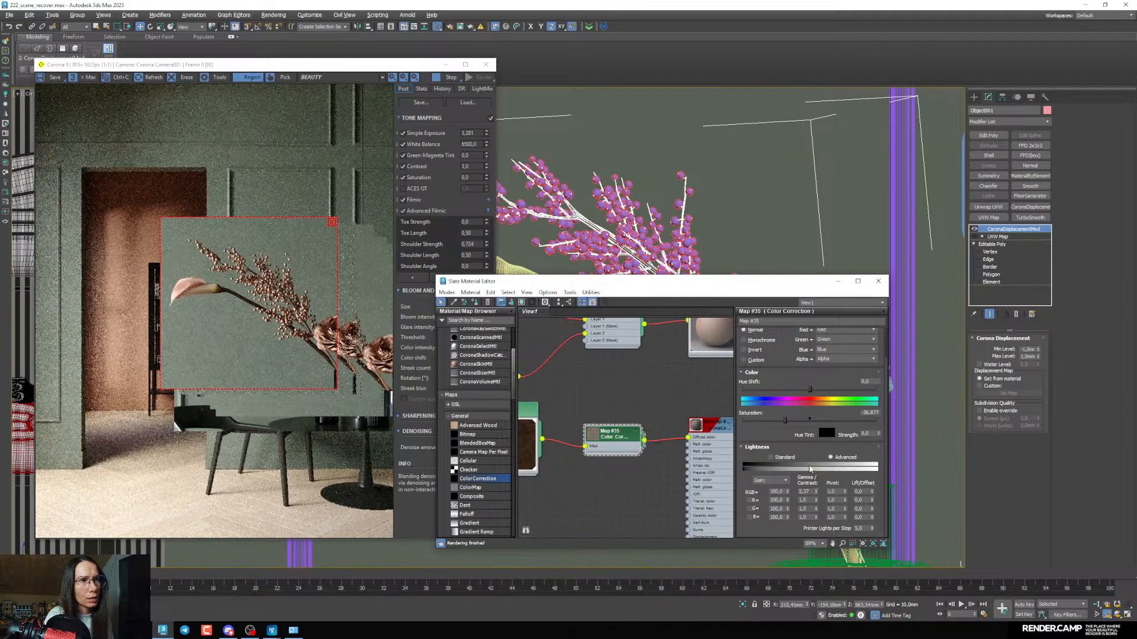
left_click_drag(336, 389, 366, 401)
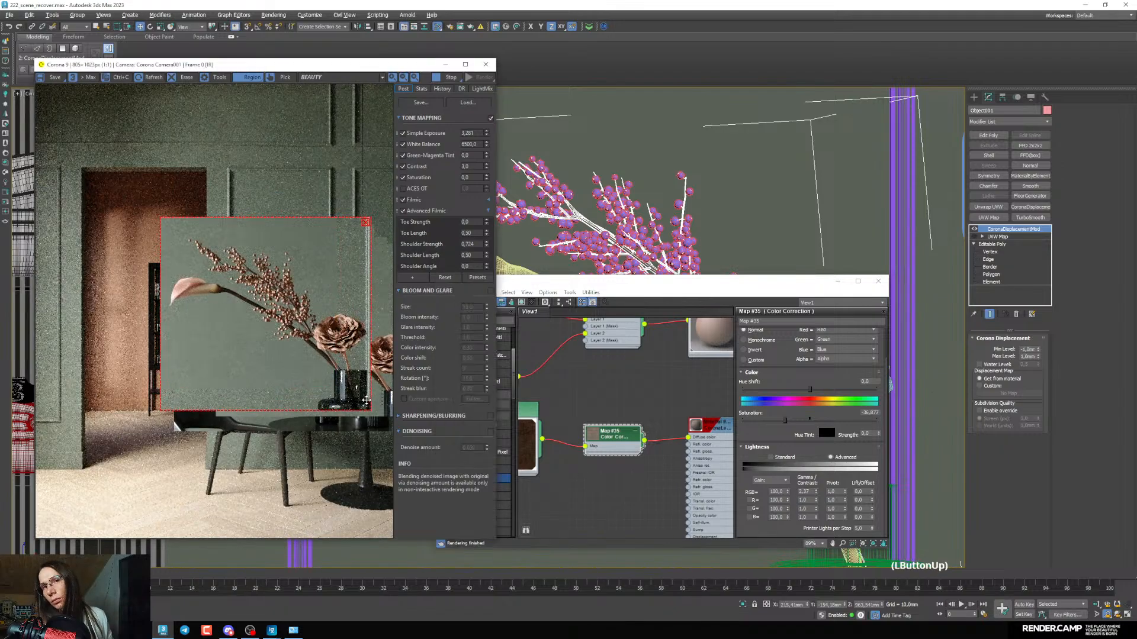
left_click(804, 491)
type("2")
key("Return")
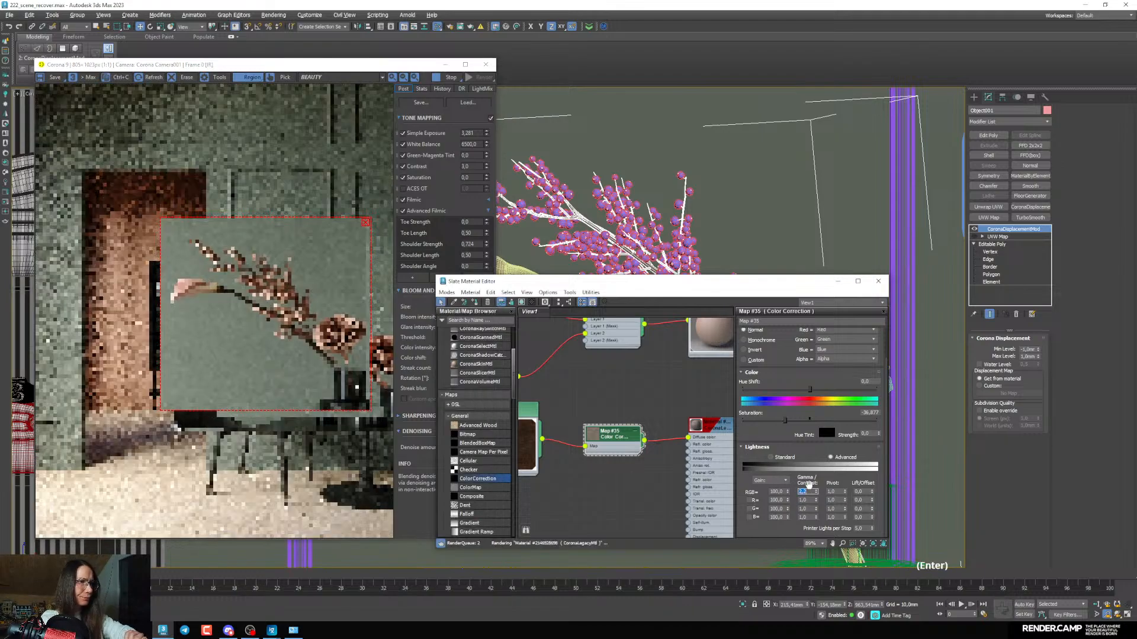
scroll(689, 414, "up", 2)
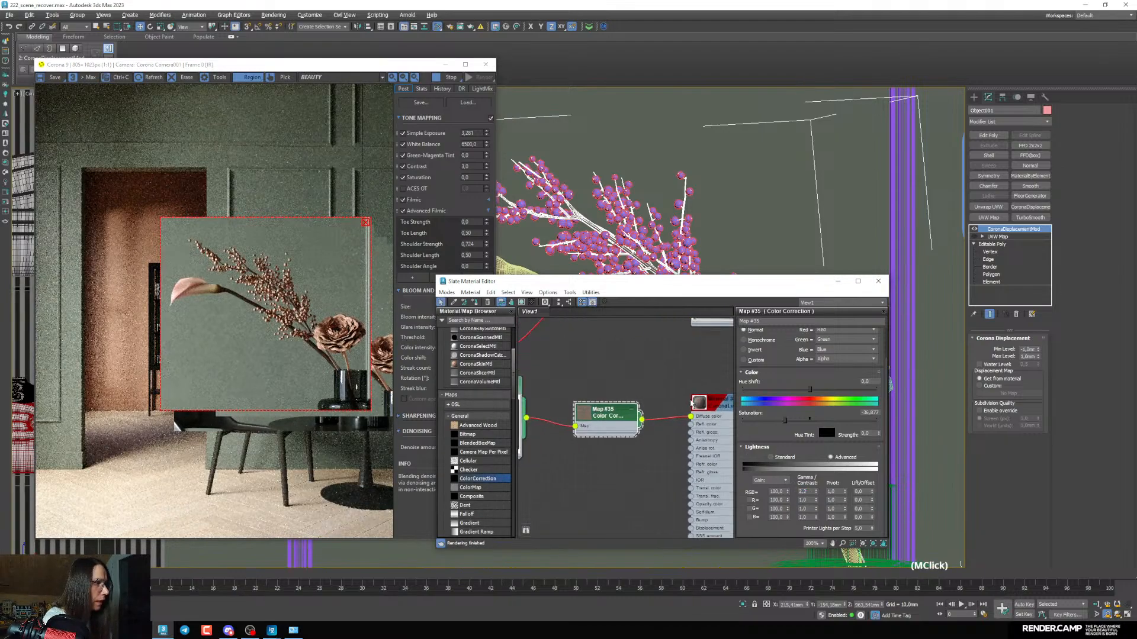
Set the bark material's reflection level to 1 and glossiness to 0.2, and darken its reflection colour to mid grey
left_click(712, 404)
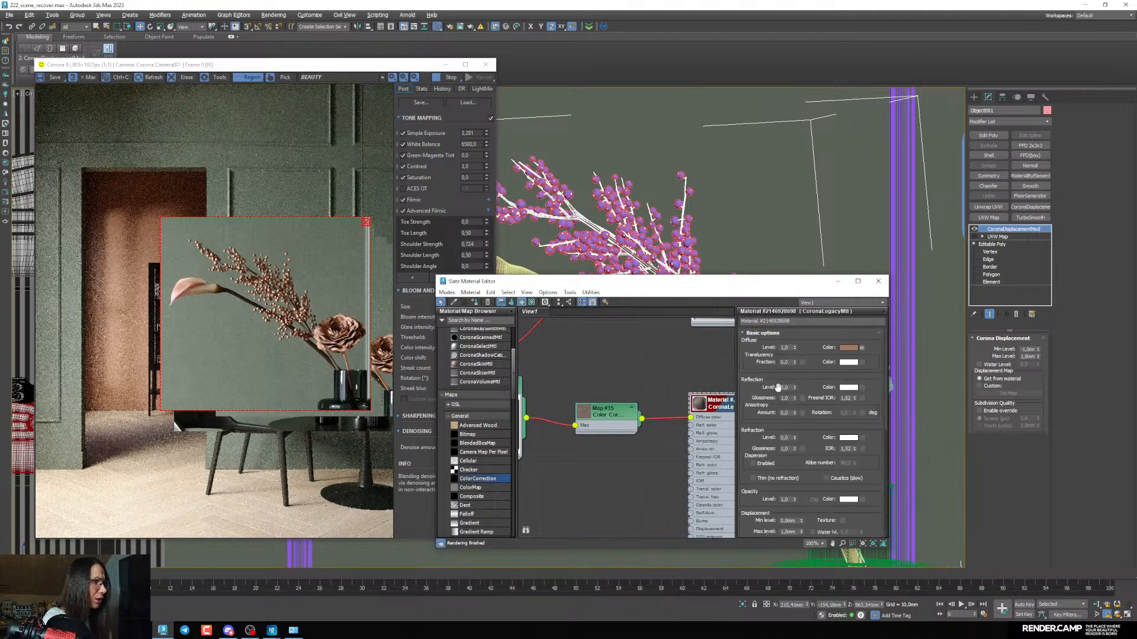
left_click(780, 387)
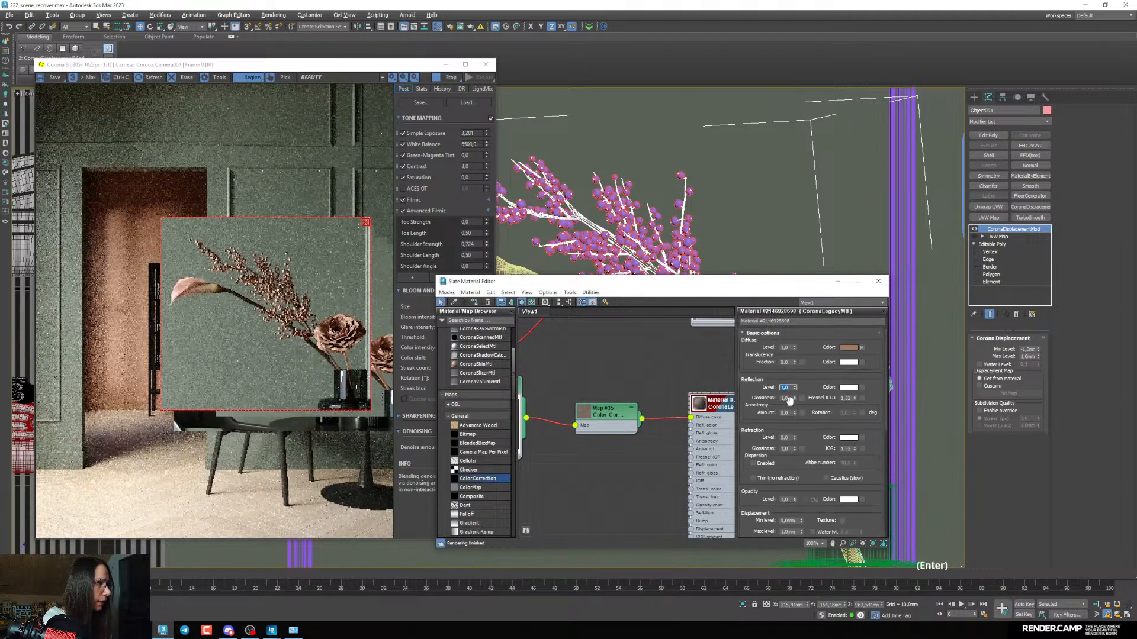
left_click(784, 397)
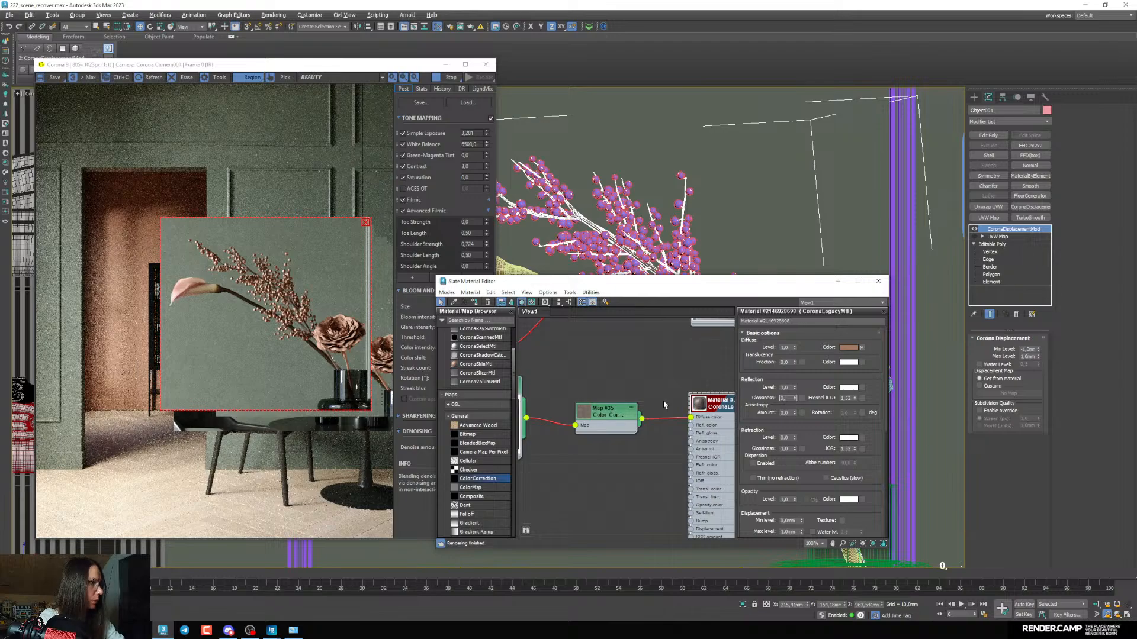
left_click(848, 387)
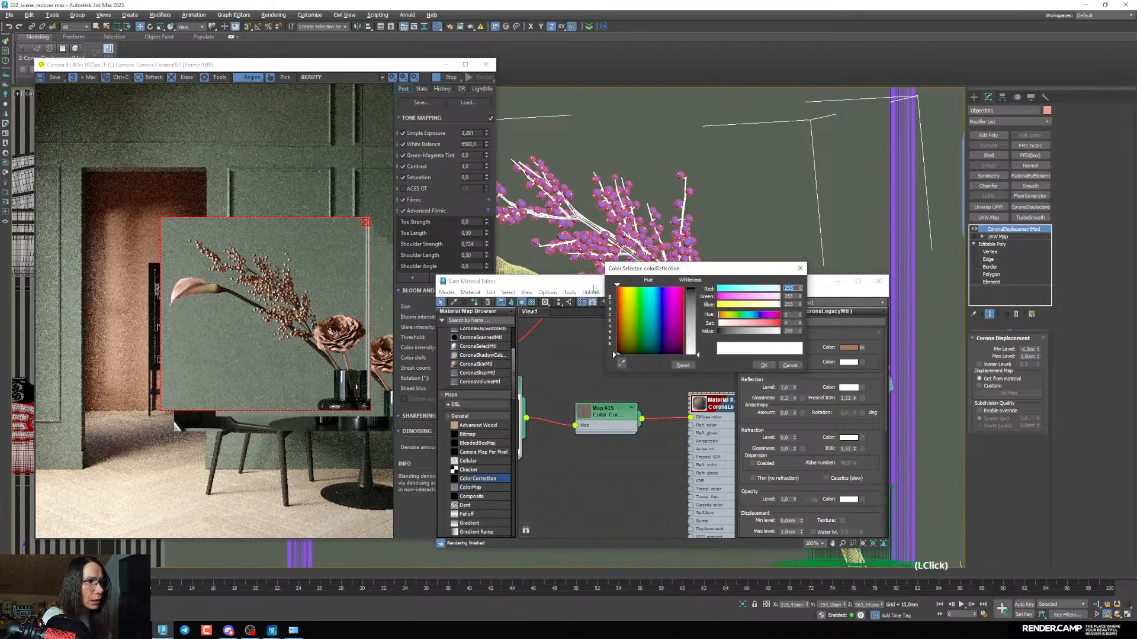
left_click(739, 332)
left_click(763, 365)
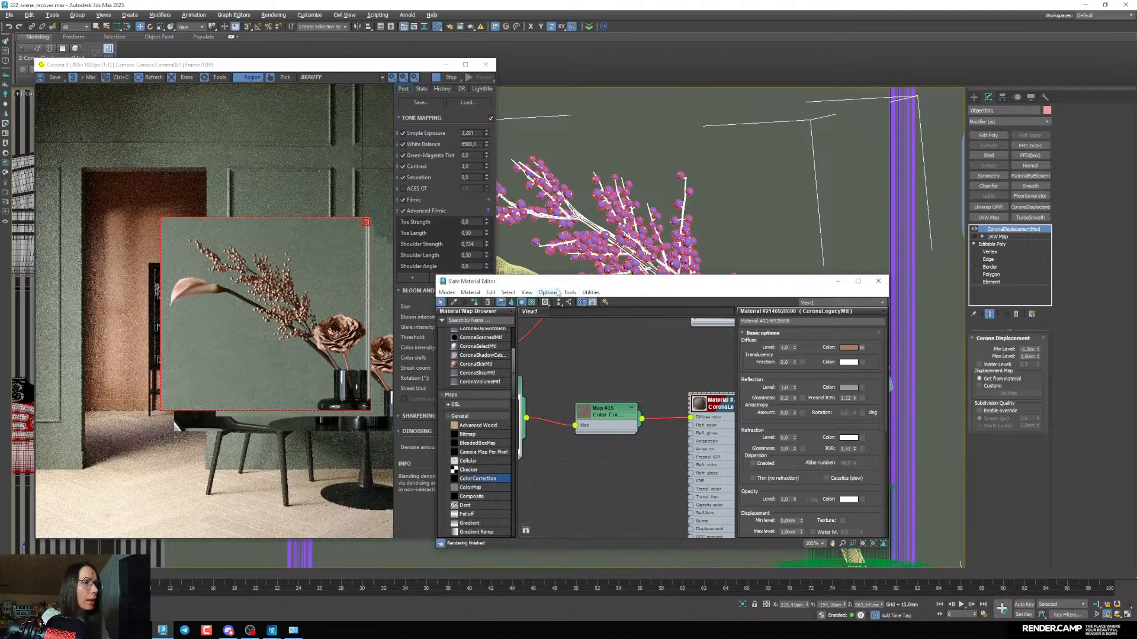
Duplicate the plain beige CoronaLegacyMtl node and place the copy below the bark material's nodes
left_click_drag(556, 281, 574, 247)
middle_click(671, 392)
middle_click(672, 392)
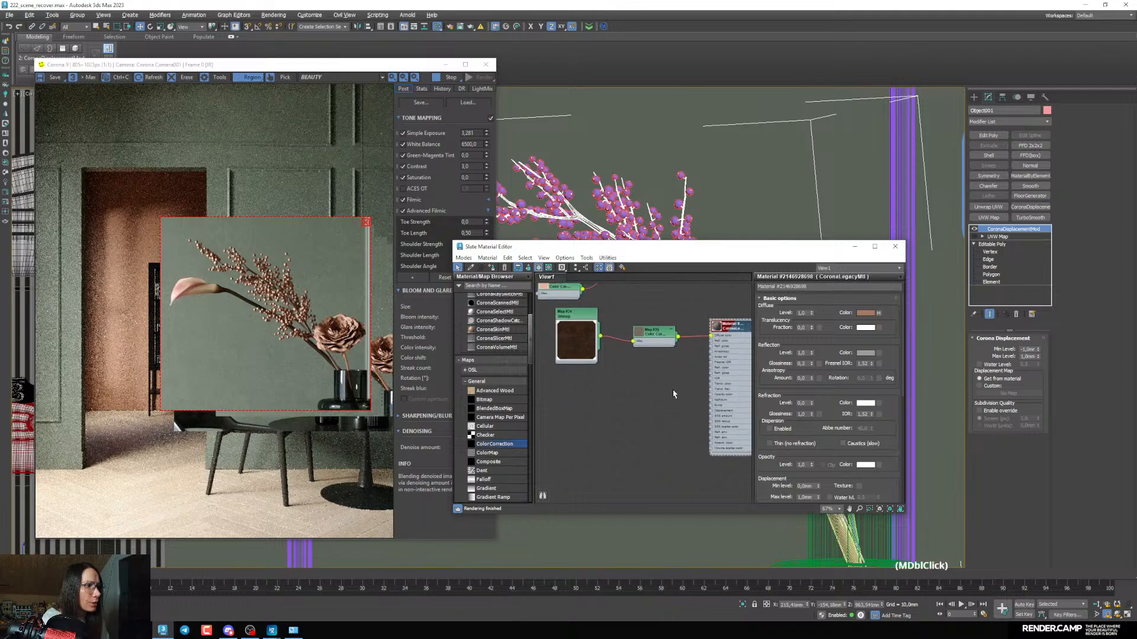
scroll(662, 392, "down", 6)
middle_click_drag(667, 414, 636, 363)
scroll(640, 391, "up", 6)
scroll(637, 426, "down", 3)
scroll(634, 375, "down", 3)
left_click_drag(632, 333, 629, 474, "shift")
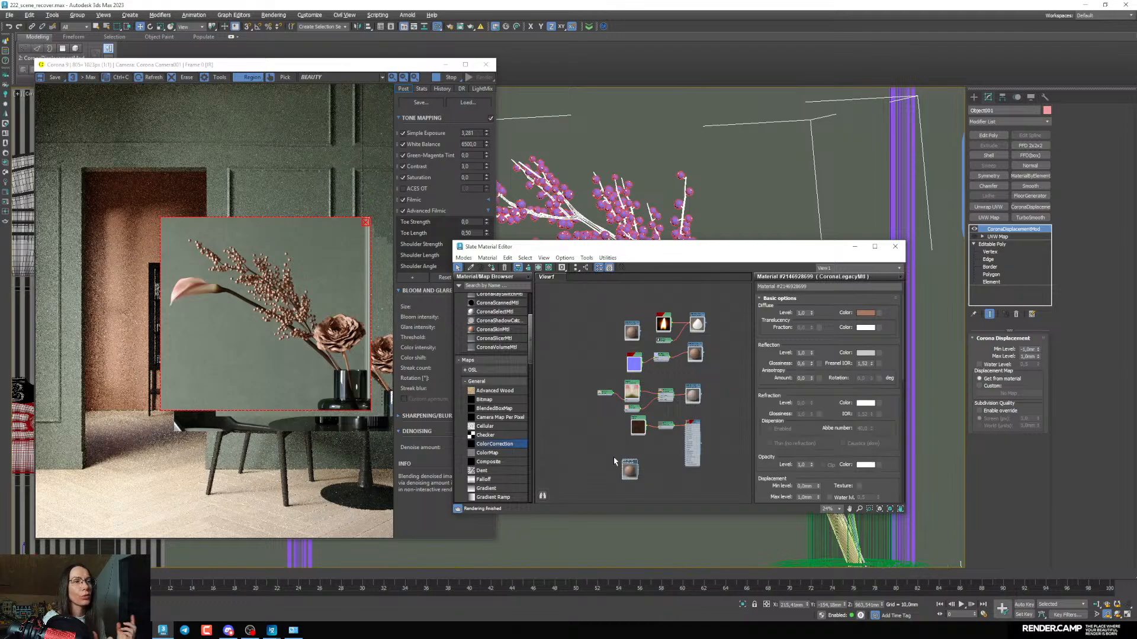
Select the berries object on the branches and assign the copied CoronaLegacyMtl to it
middle_click_drag(612, 476, 627, 399)
scroll(644, 430, "up", 5)
left_click_drag(641, 401, 646, 393)
left_click_drag(637, 254, 634, 308)
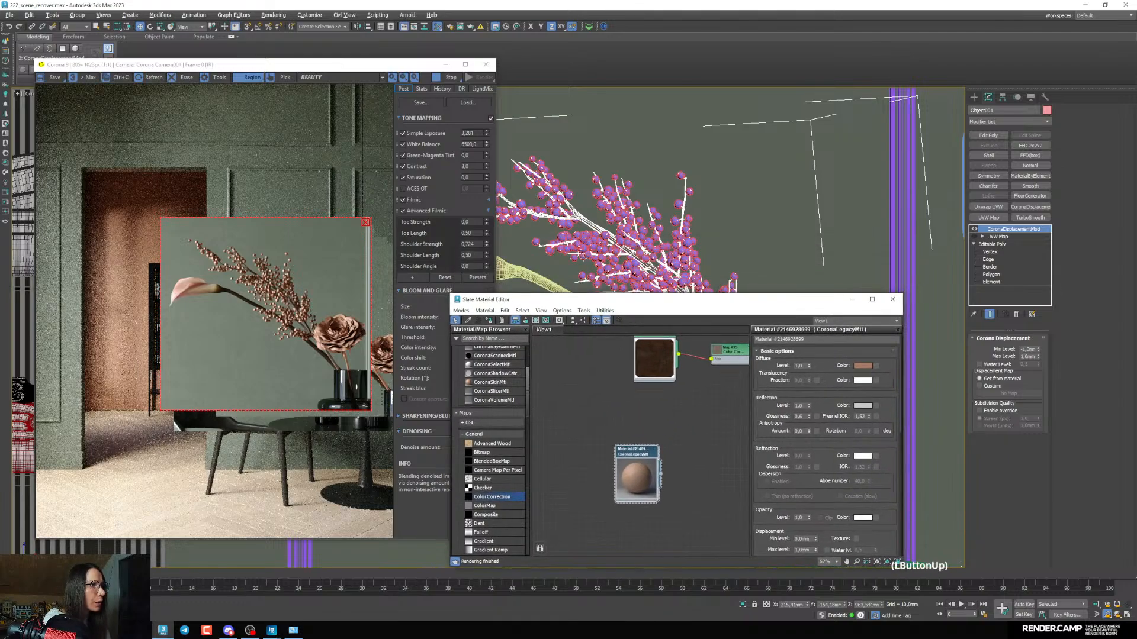
left_click(576, 245)
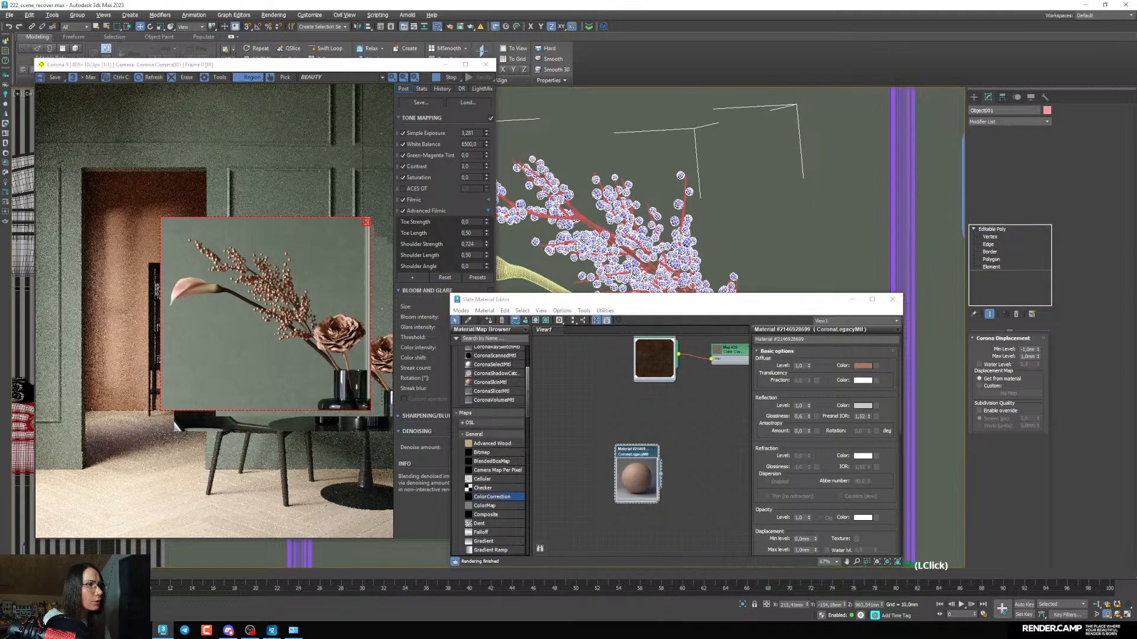
left_click(489, 322)
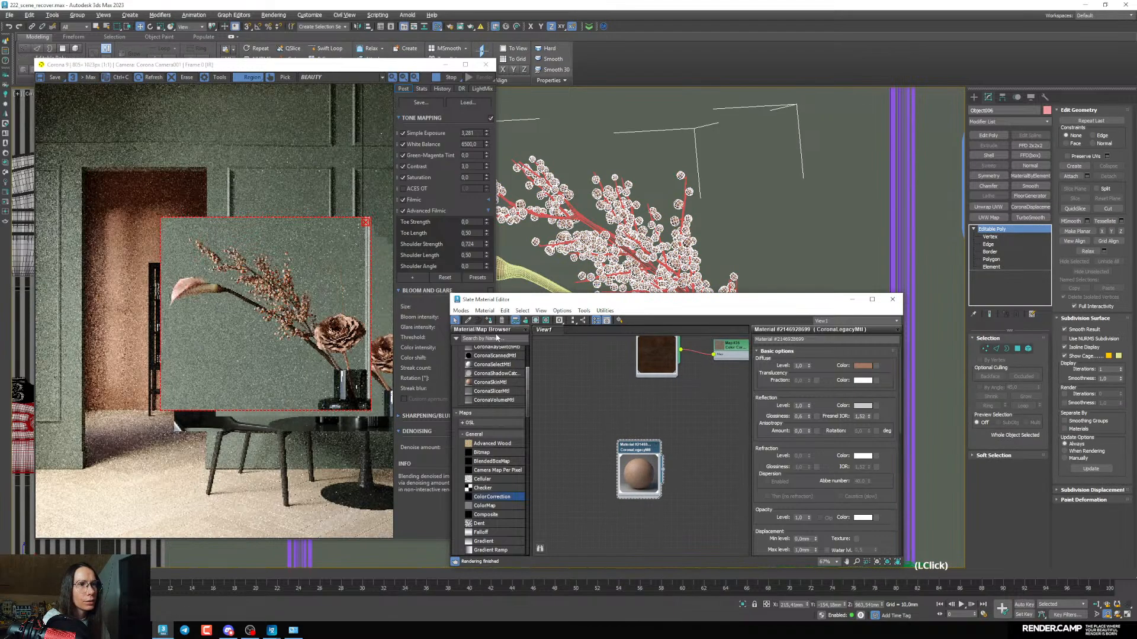
Add color_red1.jpg from the texture folder and connect it to the berry material's diffuse colour
scroll(305, 299, "up", 1)
scroll(563, 257, "up", 3)
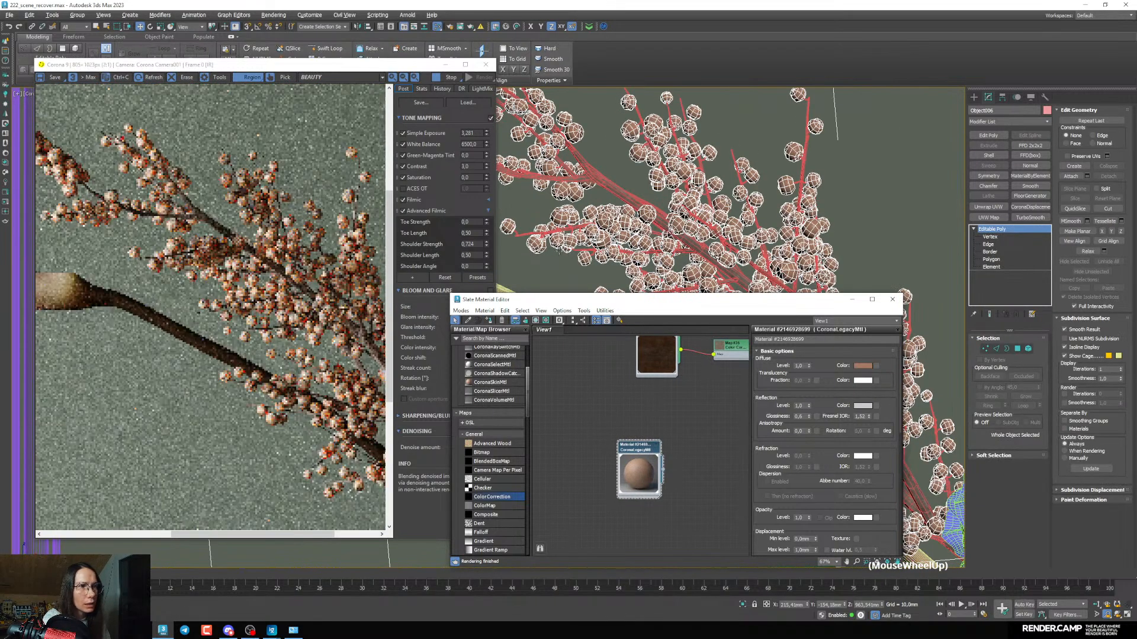
scroll(287, 323, "up", 2)
scroll(287, 323, "down", 2)
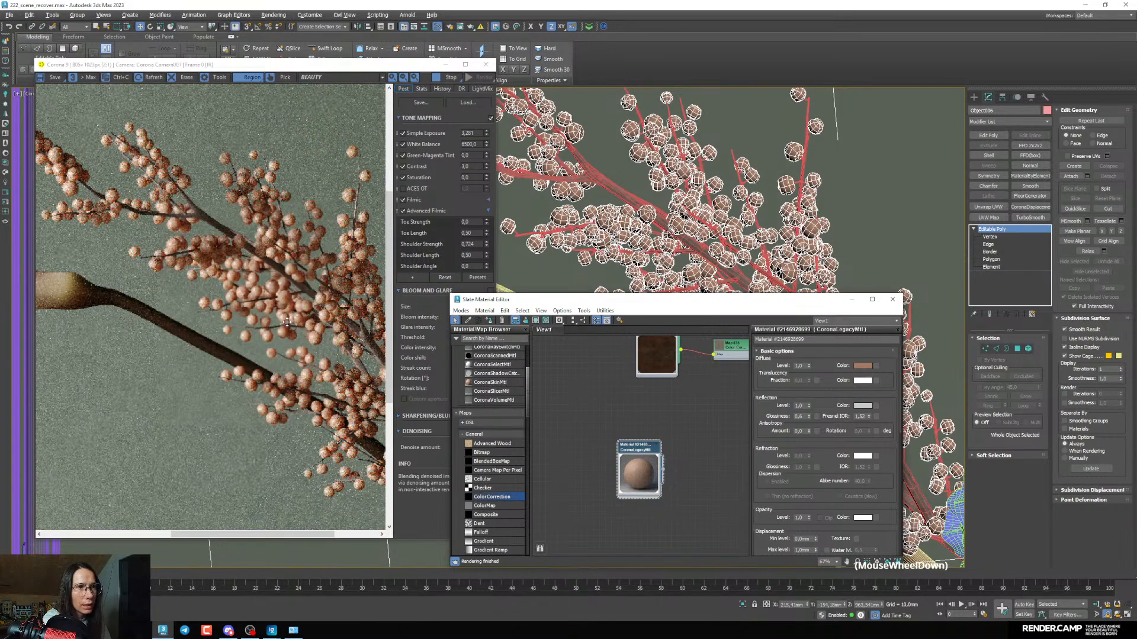
scroll(672, 492, "down", 3)
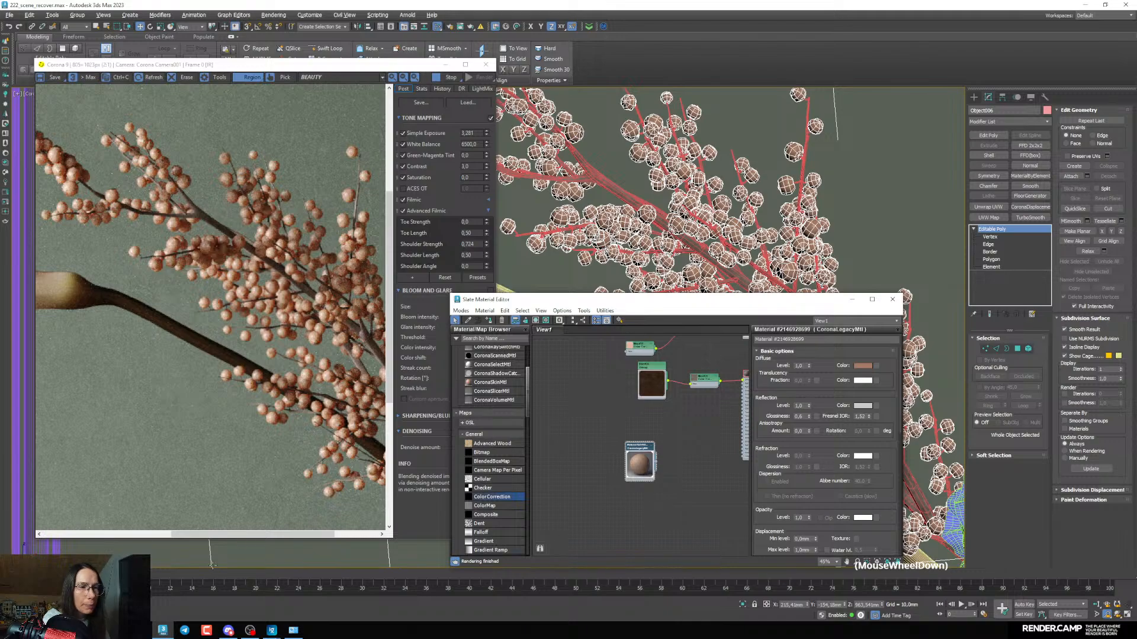
left_click(141, 631)
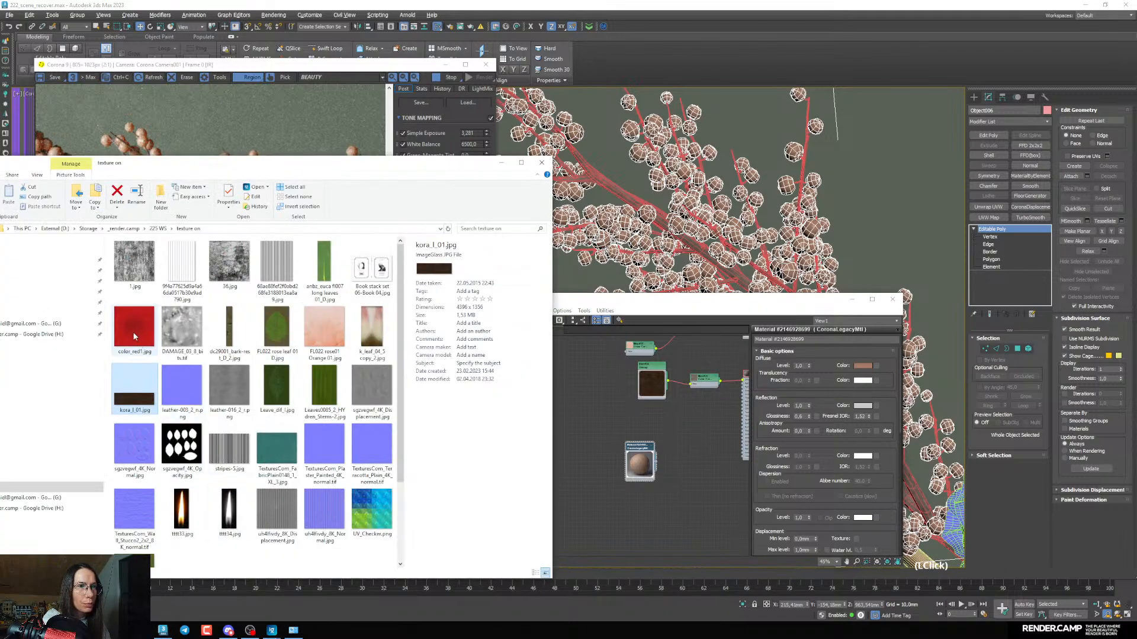
left_click_drag(133, 336, 587, 449)
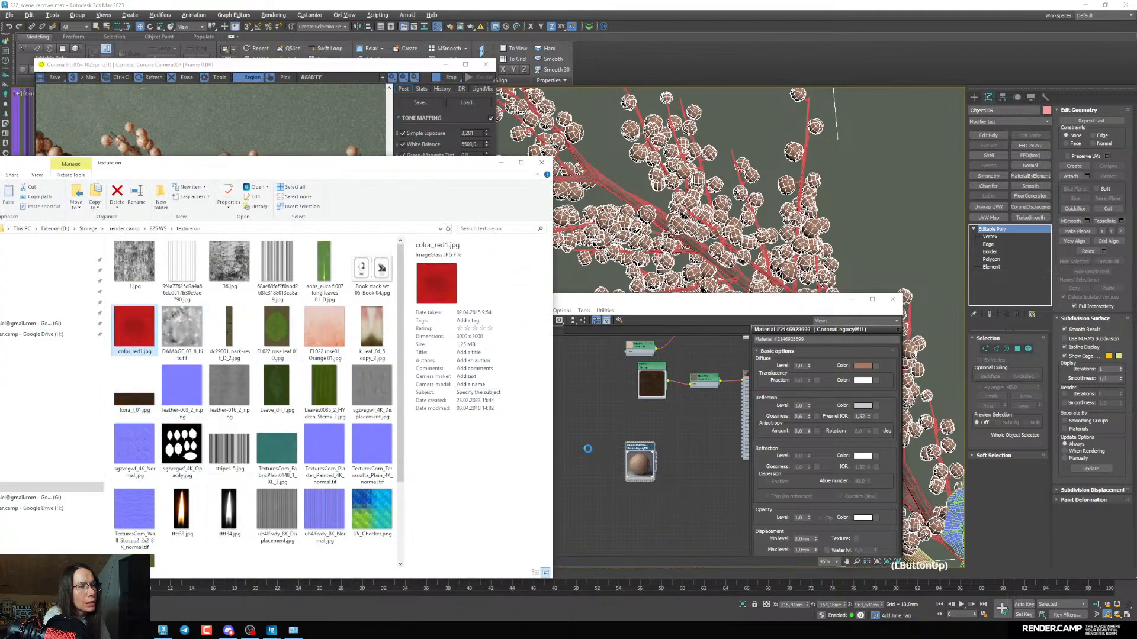
scroll(598, 441, "up", 5)
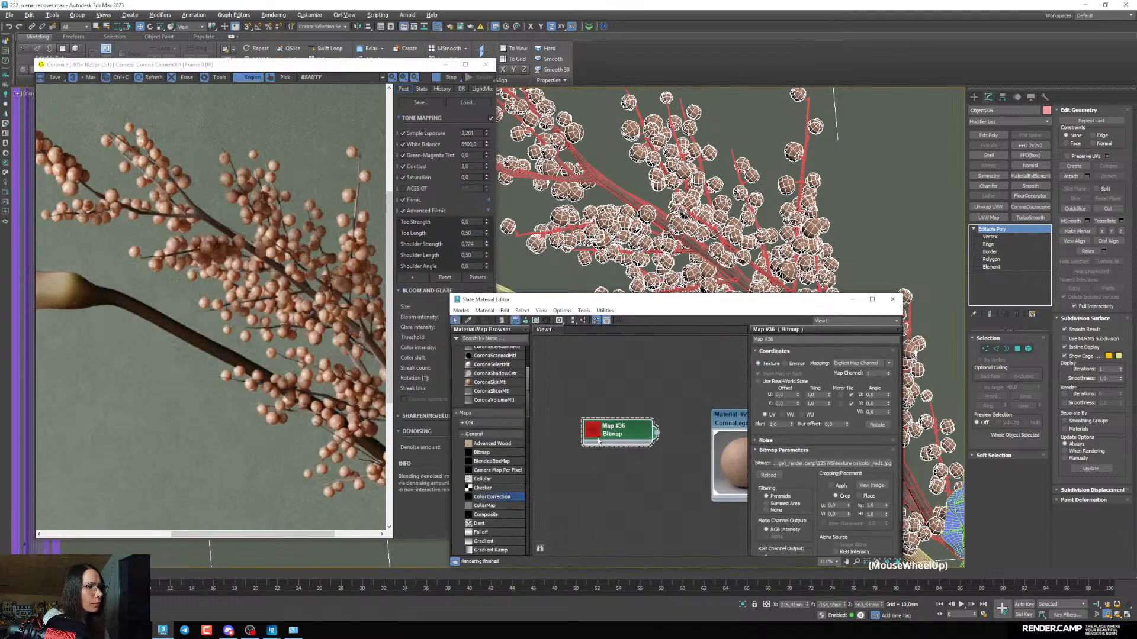
left_click(596, 437)
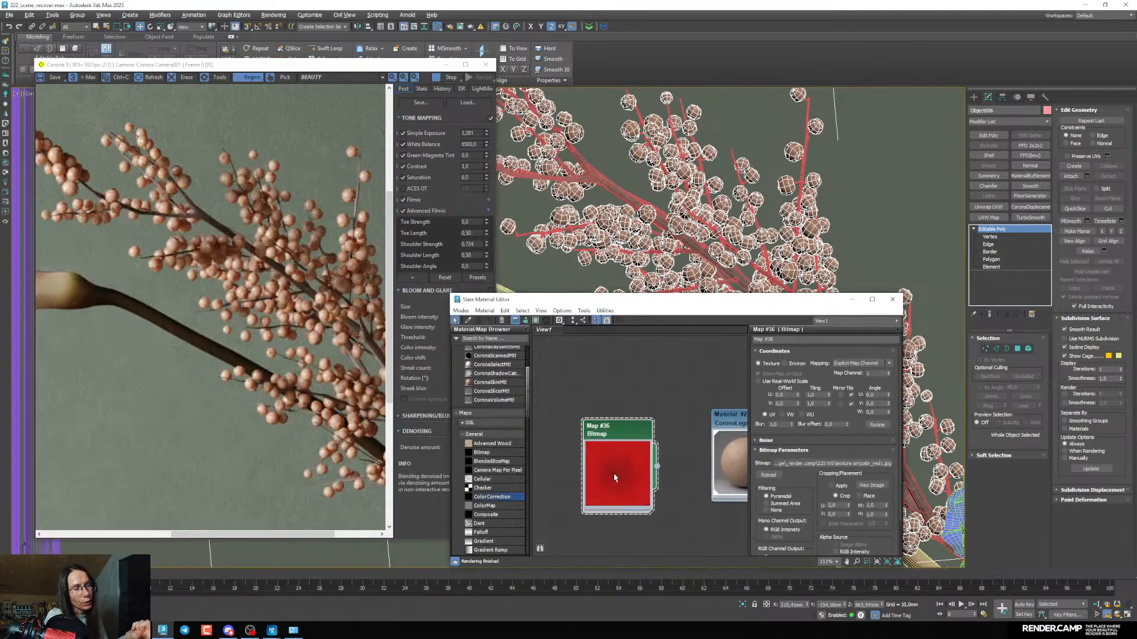
left_click_drag(599, 435, 551, 426)
middle_click_drag(630, 470, 605, 413)
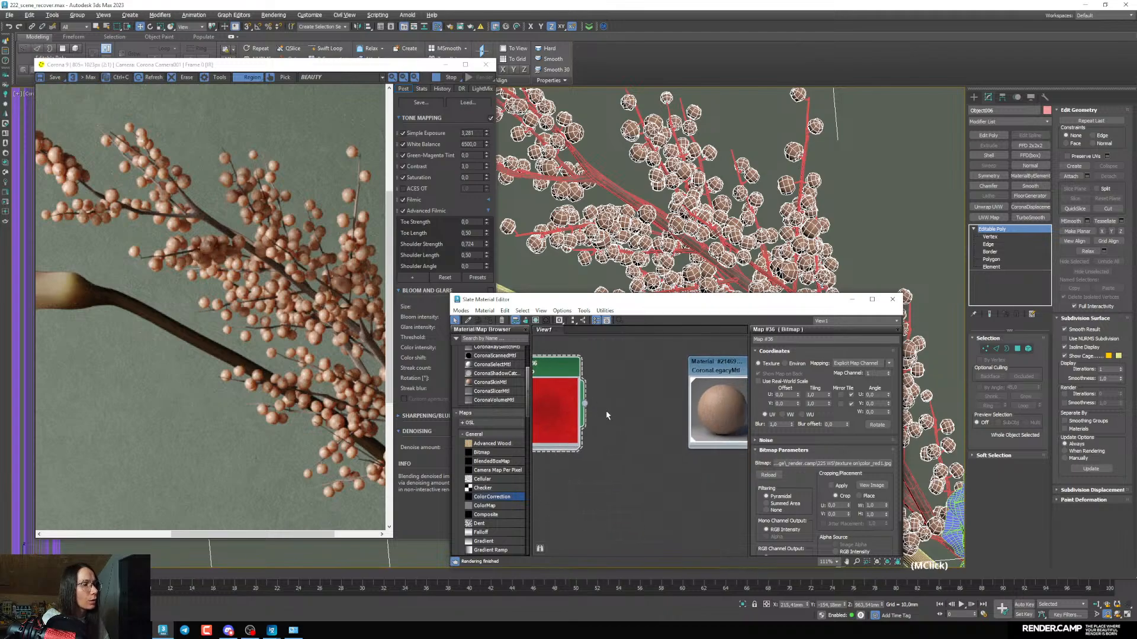
scroll(599, 437, "down", 2)
left_click_drag(583, 410, 666, 447)
left_click_drag(595, 304, 656, 292)
Insert a ColorCorrection map between the red bitmap and the berry material, and lower its saturation to about -31
scroll(645, 473, "down", 1)
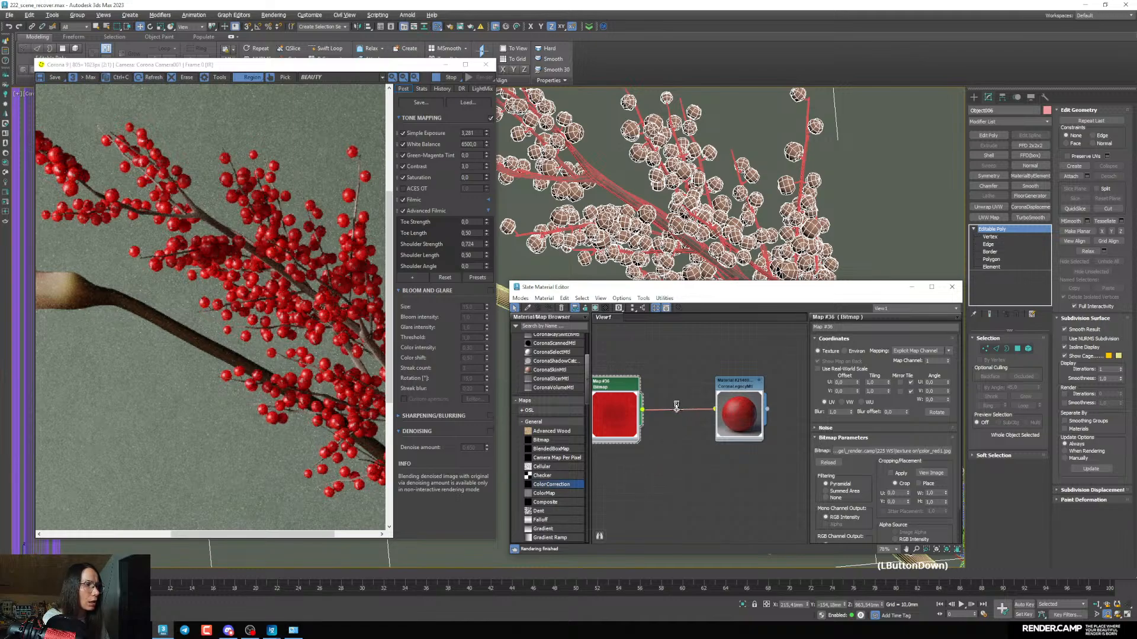
left_click_drag(676, 406, 675, 407)
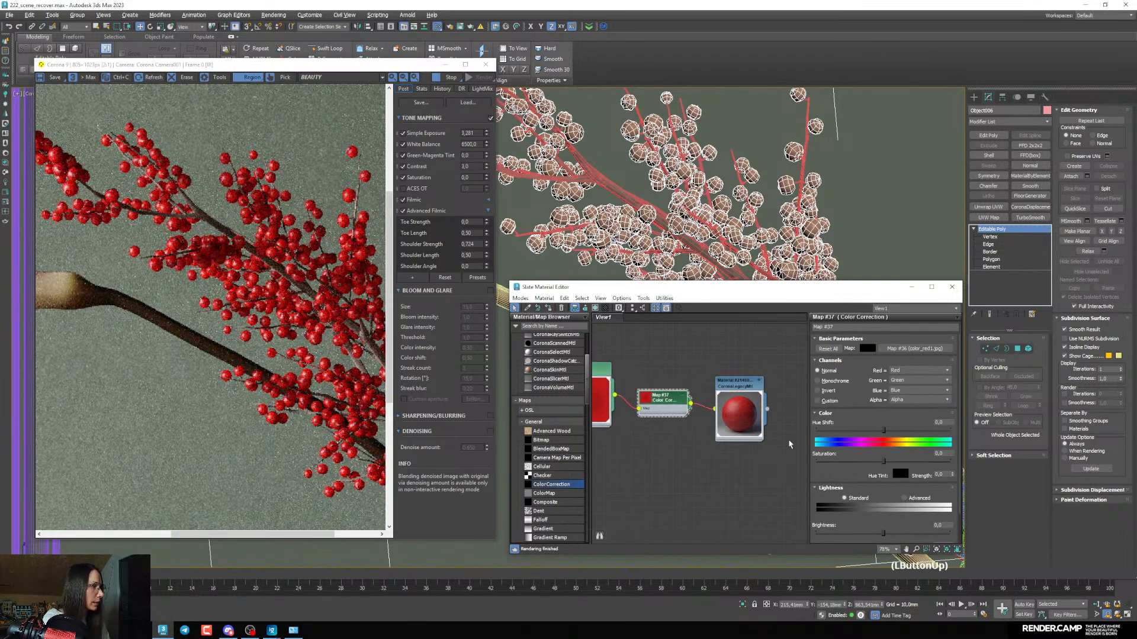
left_click_drag(883, 461, 862, 461)
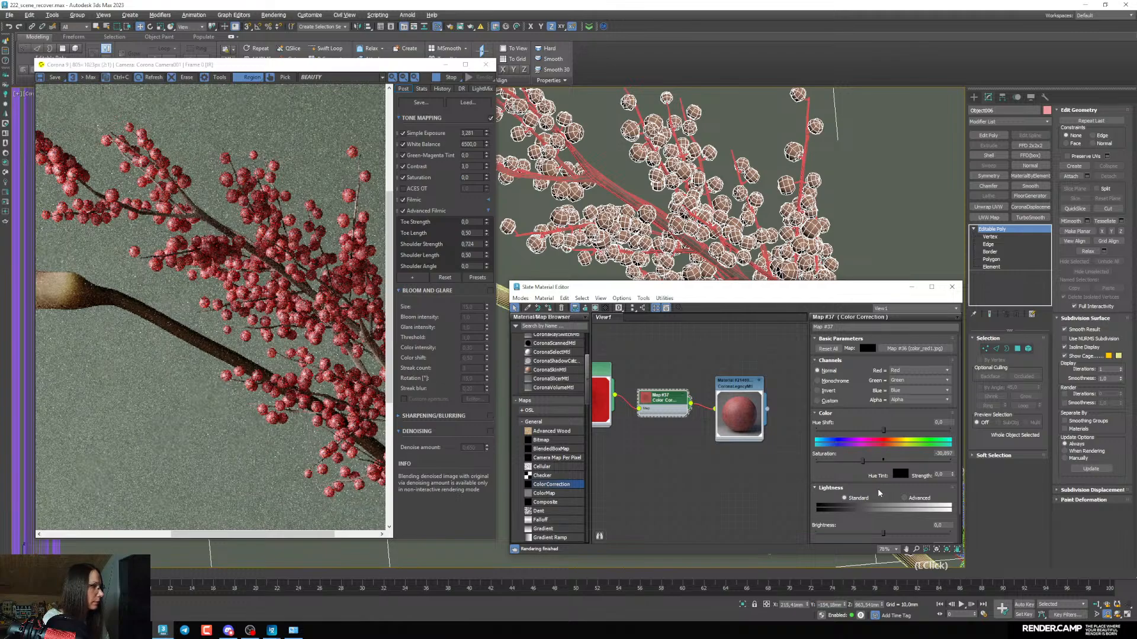
scroll(878, 489, "down", 2)
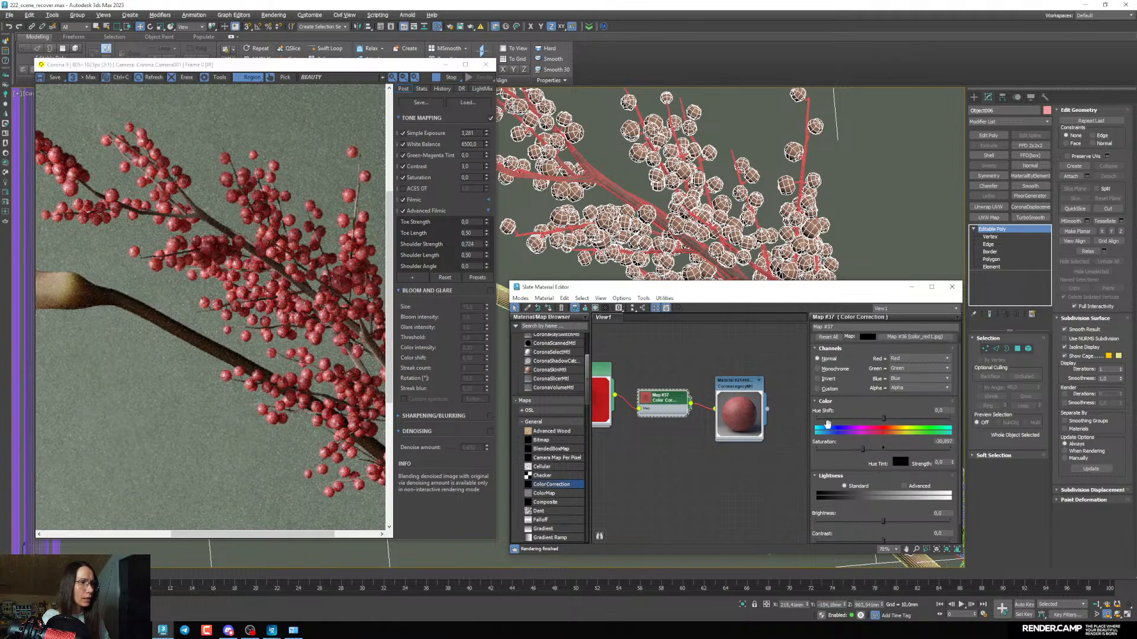
Shift the berry ColorCorrection's hue towards orange by about 10 and set its saturation to about -23
left_click(888, 426)
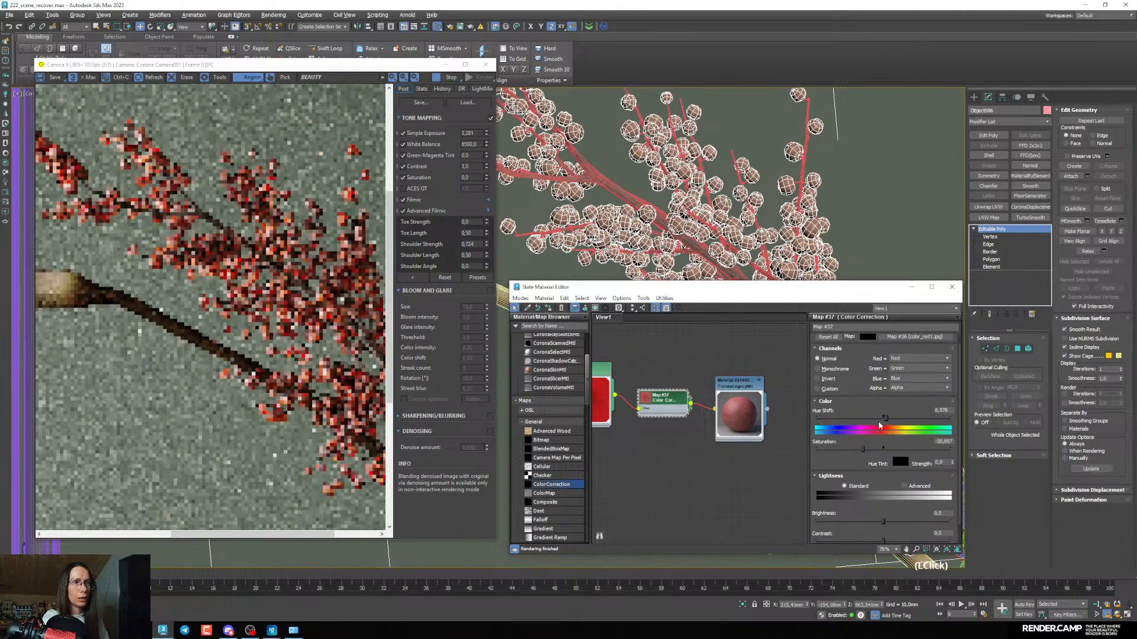
scroll(228, 364, "down", 2)
scroll(237, 370, "up", 2)
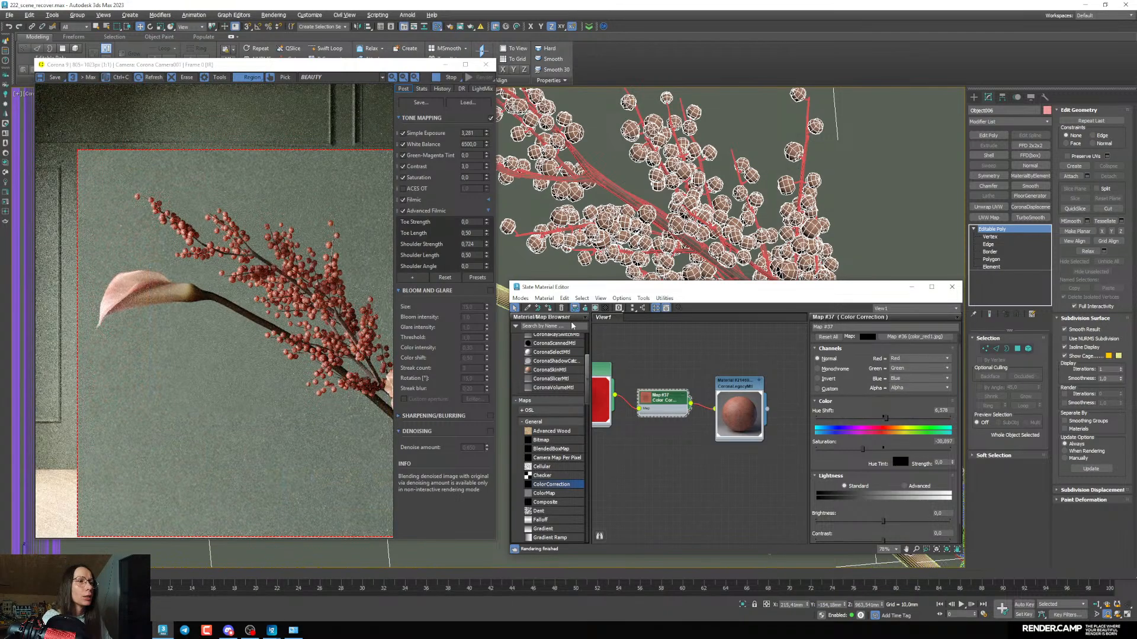
left_click_drag(625, 290, 627, 283)
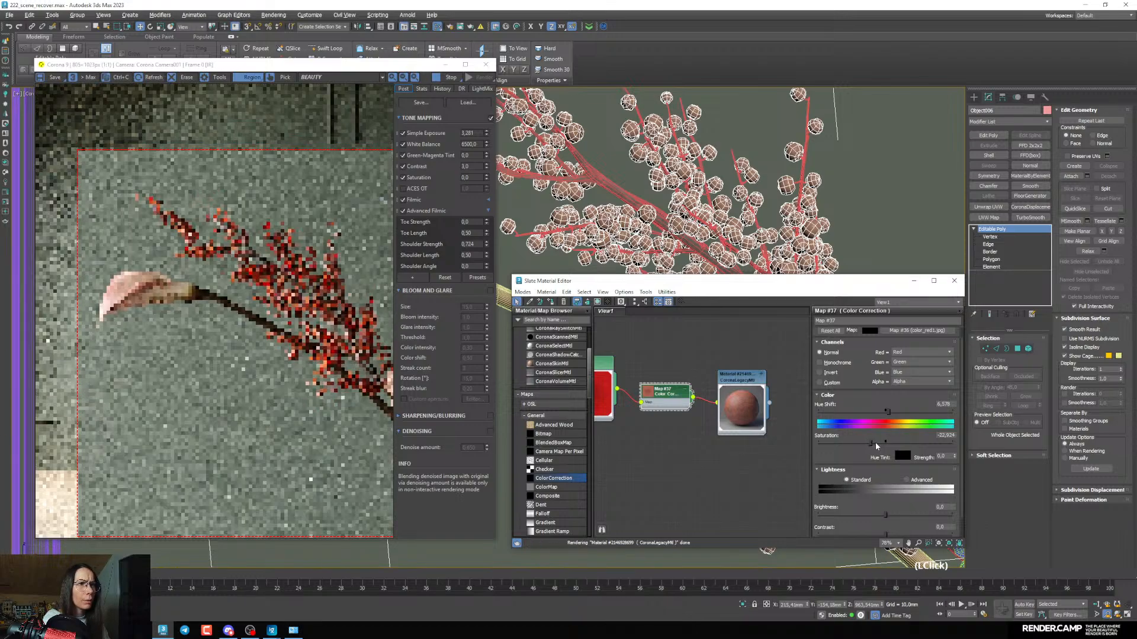
left_click_drag(886, 410, 891, 416)
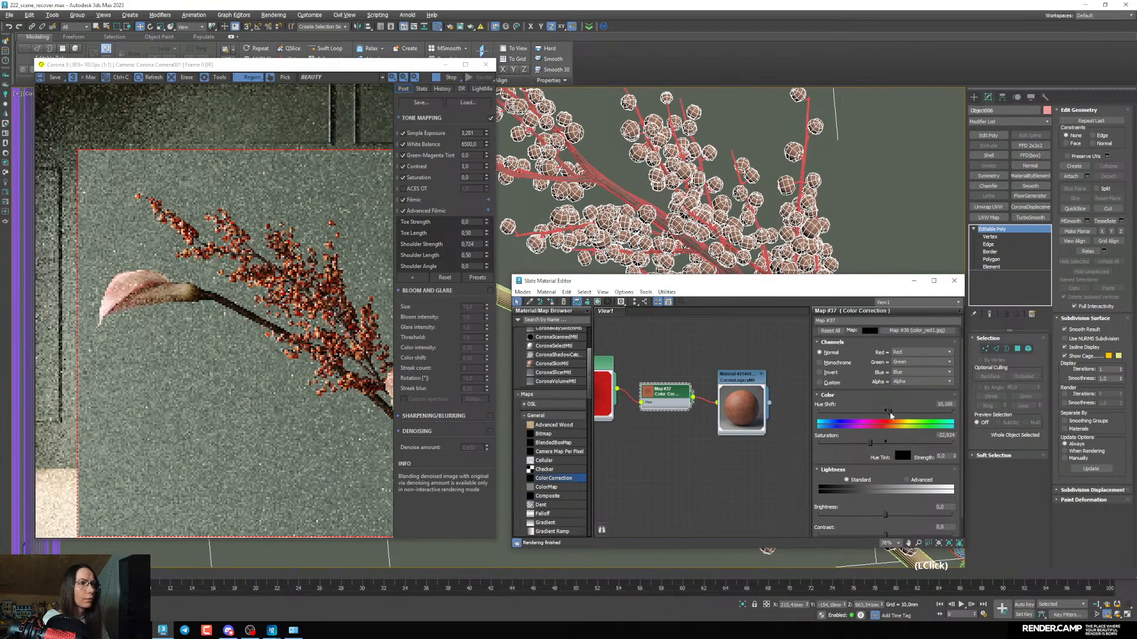
Switch the berry ColorCorrection's lightness to Advanced and raise its RGB gamma/contrast to about 1.68
scroll(230, 351, "down", 1)
left_click_drag(695, 284, 879, 308)
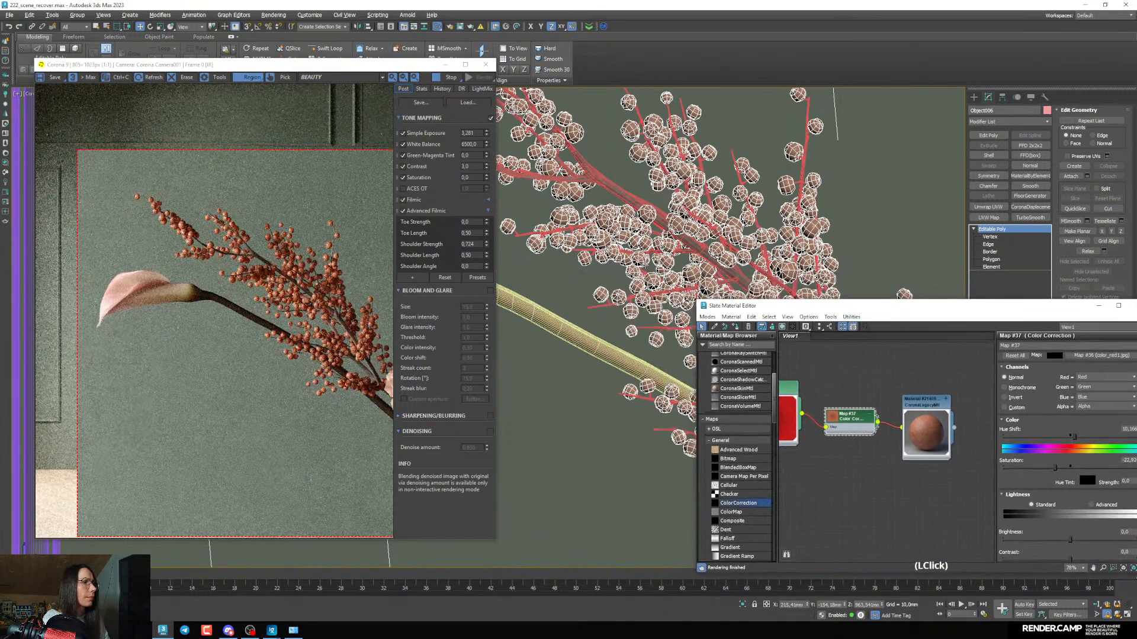
scroll(633, 260, "down", 3)
left_click_drag(806, 306, 618, 211)
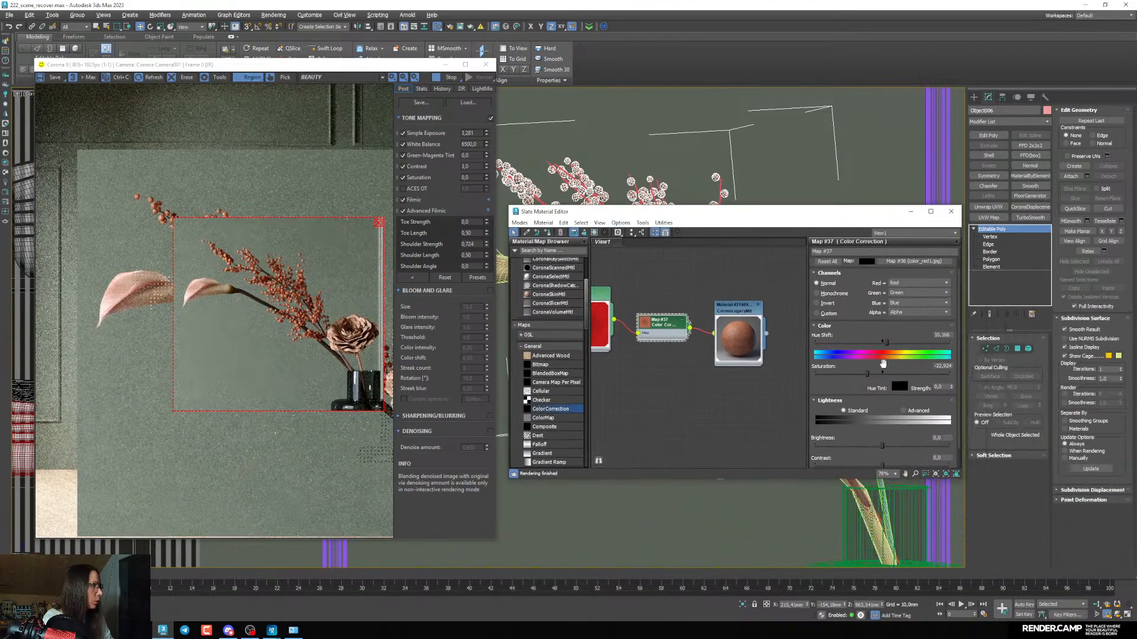
left_click(904, 411)
left_click_drag(888, 445, 885, 436)
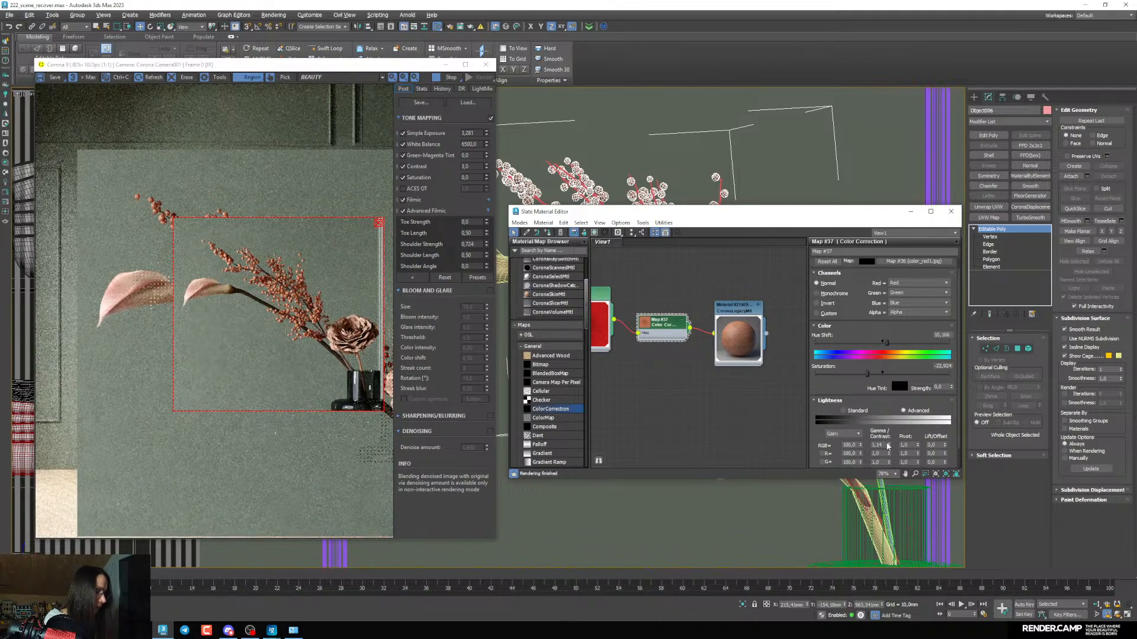
left_click_drag(886, 436, 883, 428)
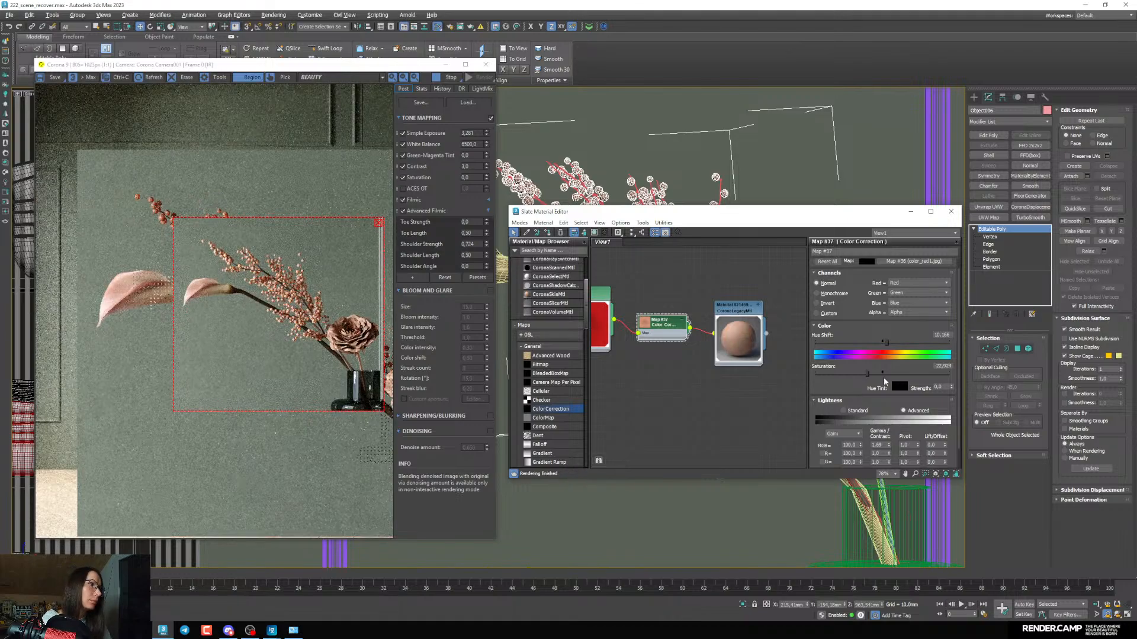
Set the berry ColorCorrection's hue shift to 1 and its saturation to about -5
left_click(886, 372)
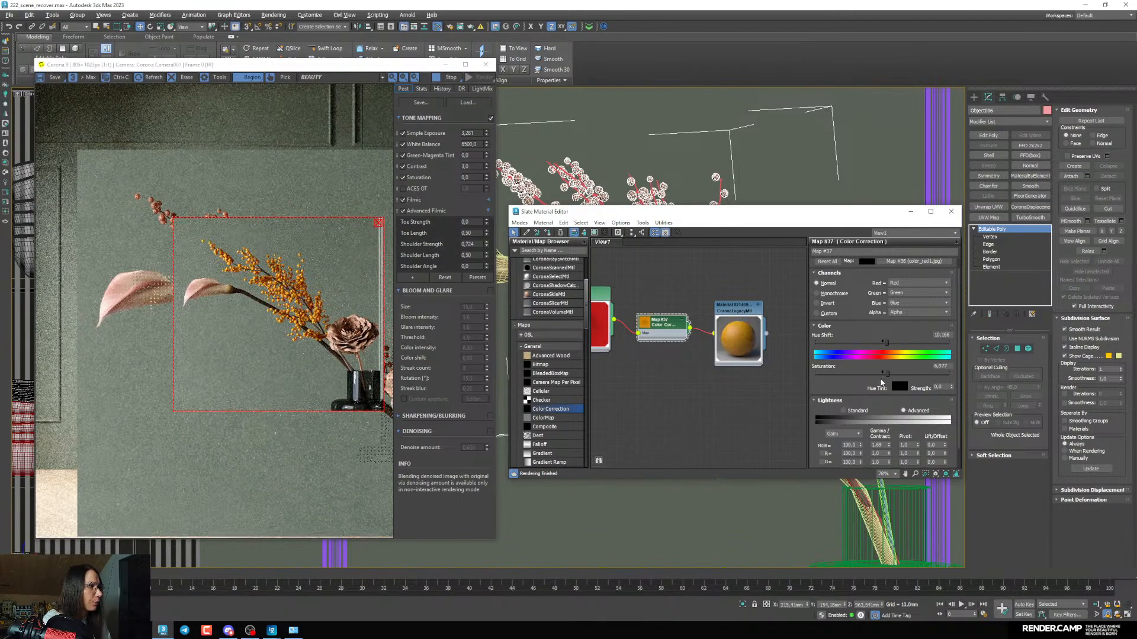
left_click(882, 373)
left_click(883, 344)
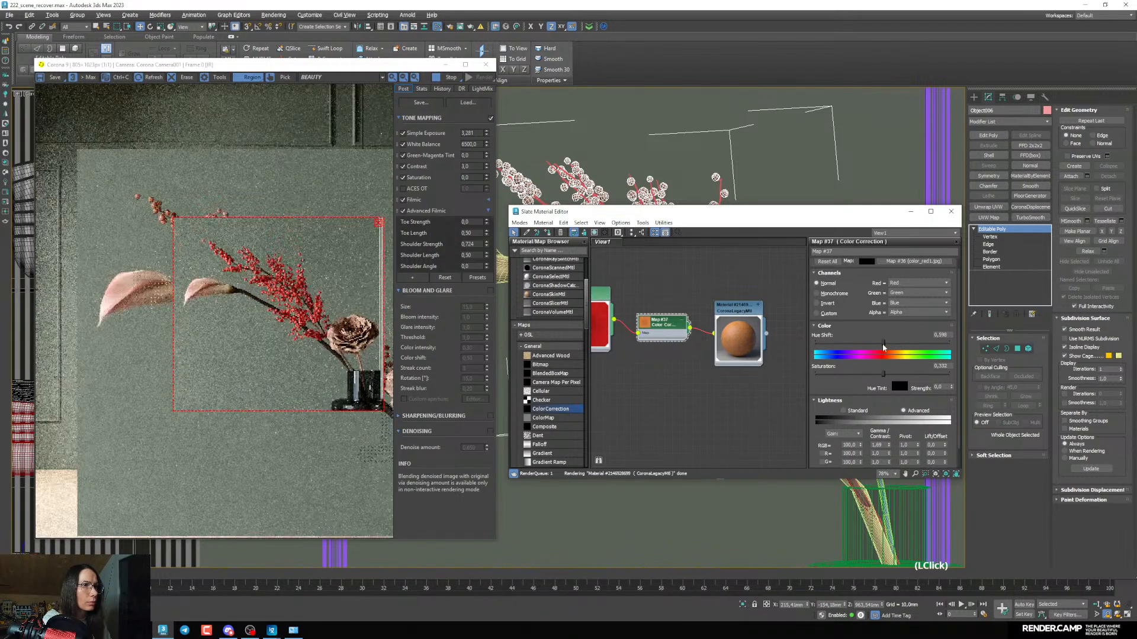
left_click(885, 345)
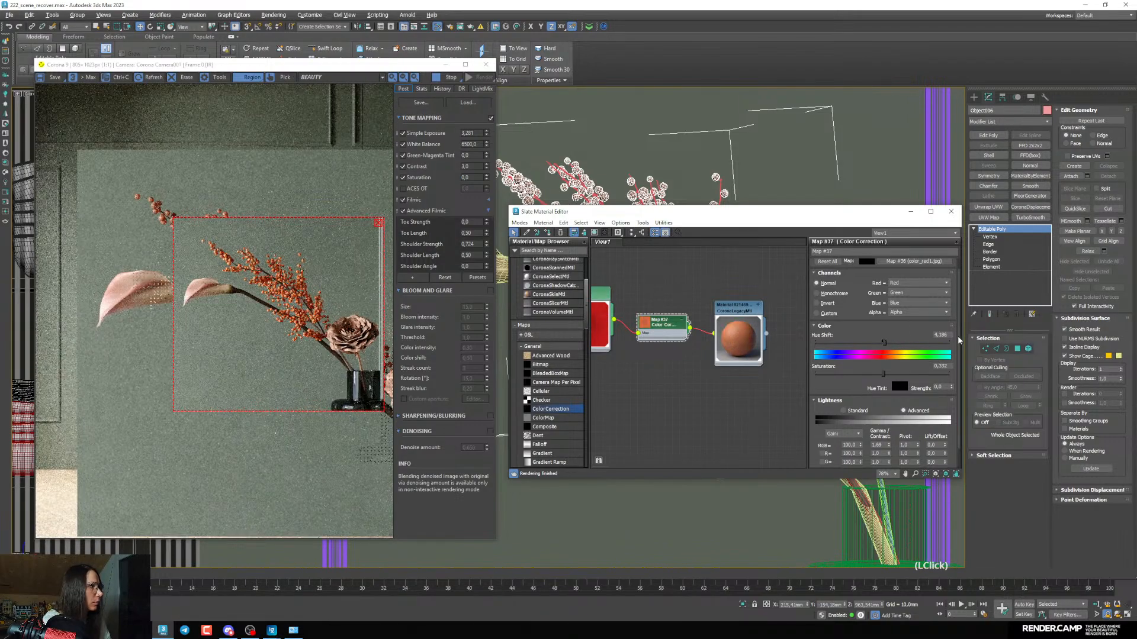
double_click(947, 335)
type("1")
key("Return")
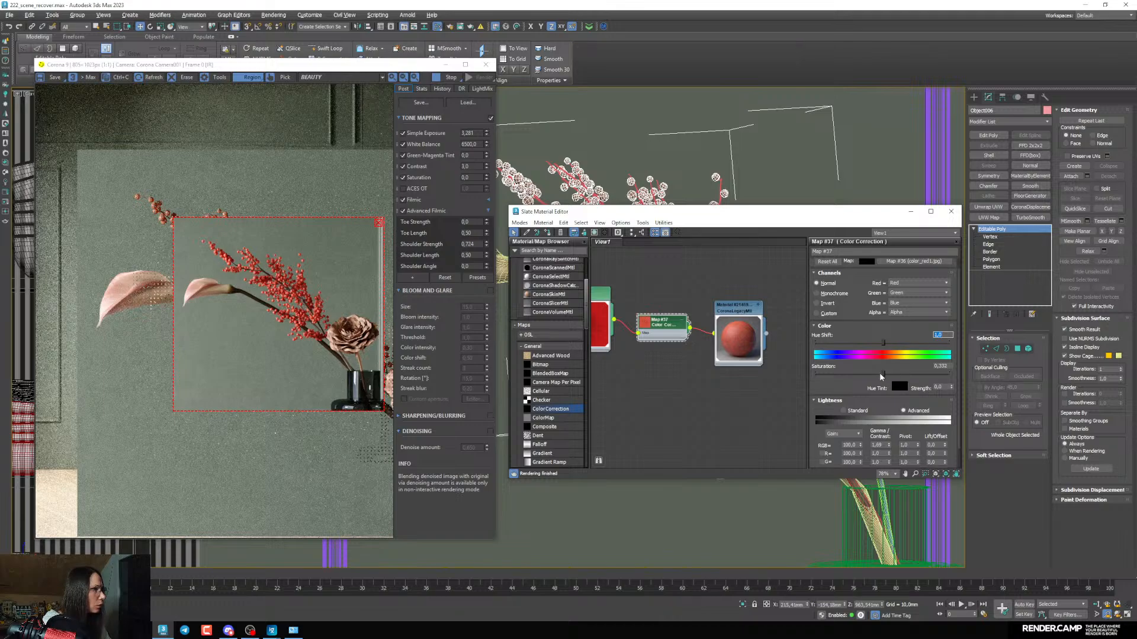
left_click(880, 375)
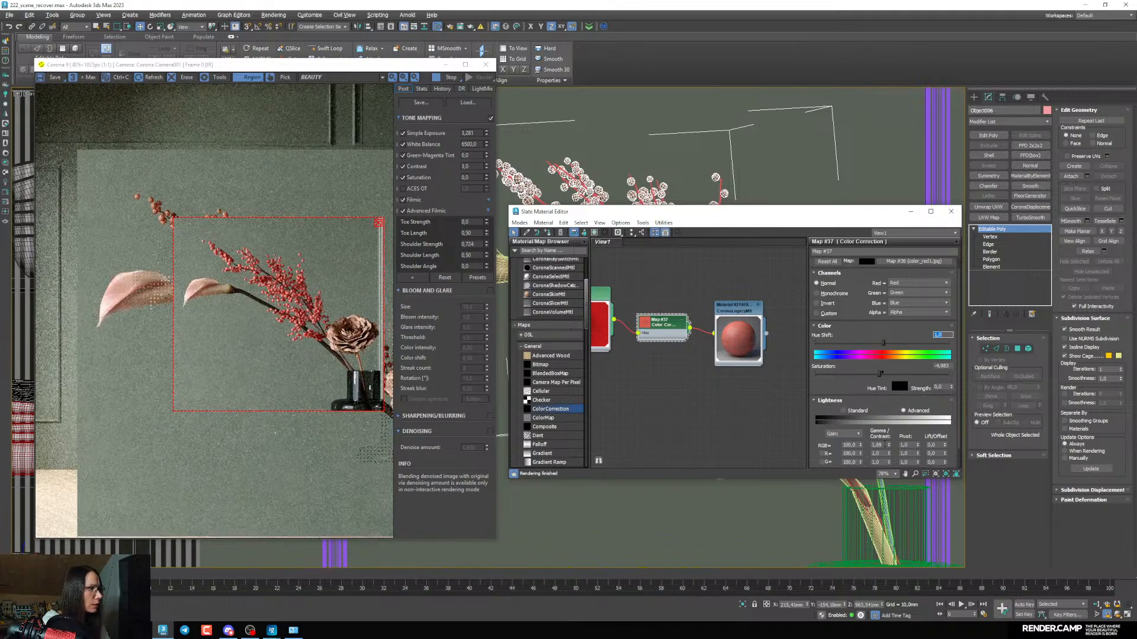
Set the RGB gamma/contrast of the berry ColorCorrection to 2
double_click(878, 444)
type("2")
key("Return")
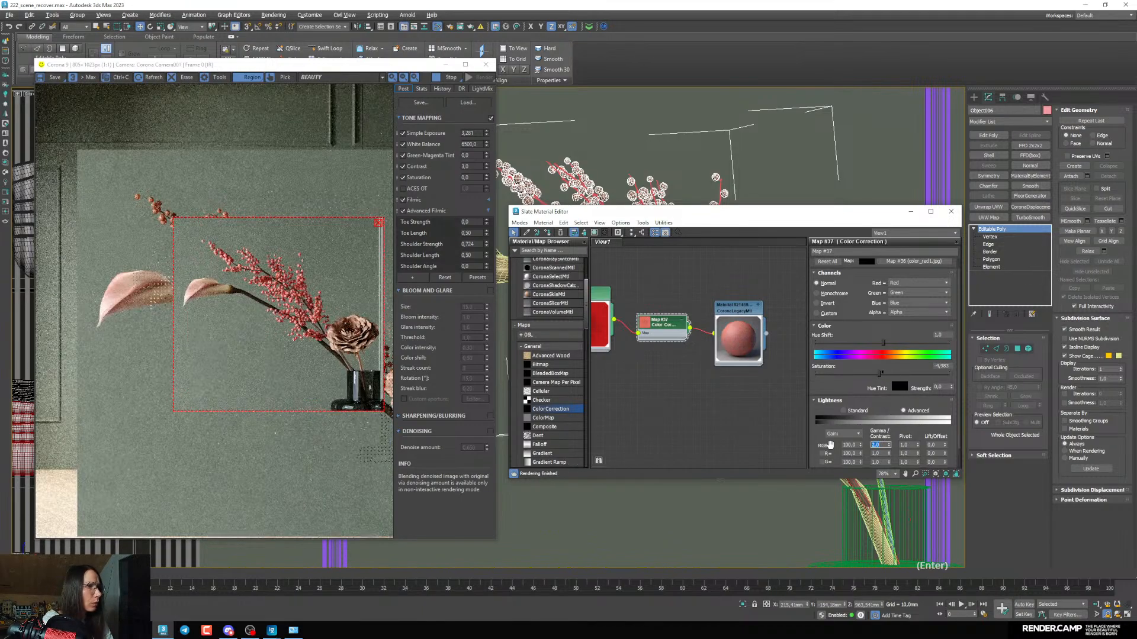
key("Return")
key("Return")
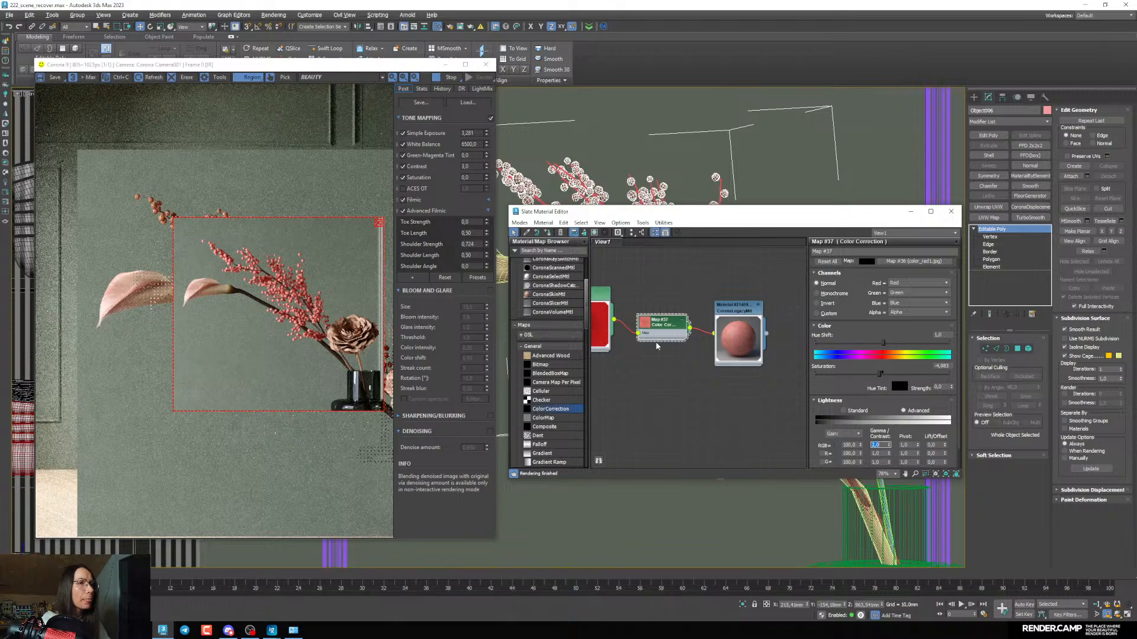
Open the berry CoronaLegacyMtl's parameters and set its subsurface scattering radius to about 11
scroll(655, 332, "up", 5)
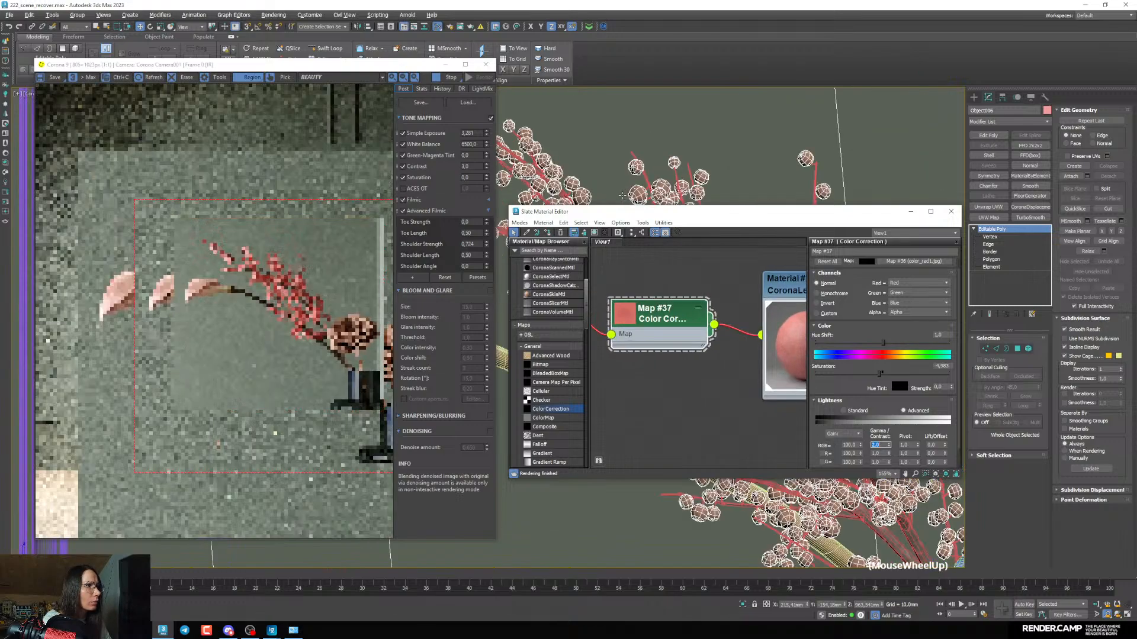
scroll(567, 194, "up", 5)
scroll(268, 351, "up", 3)
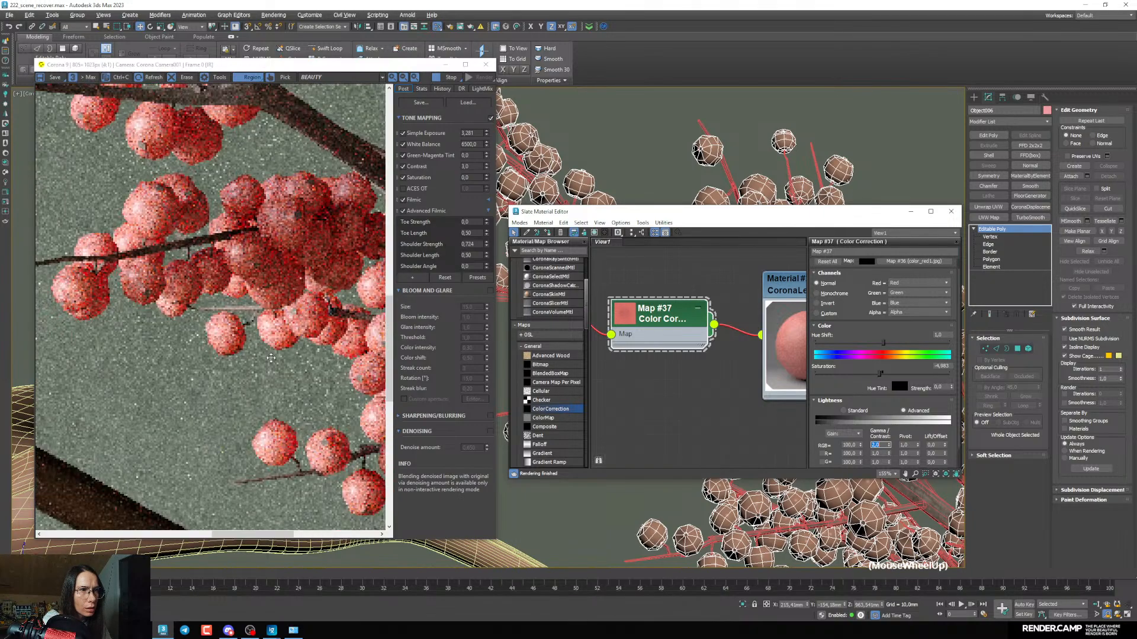
scroll(268, 350, "down", 2)
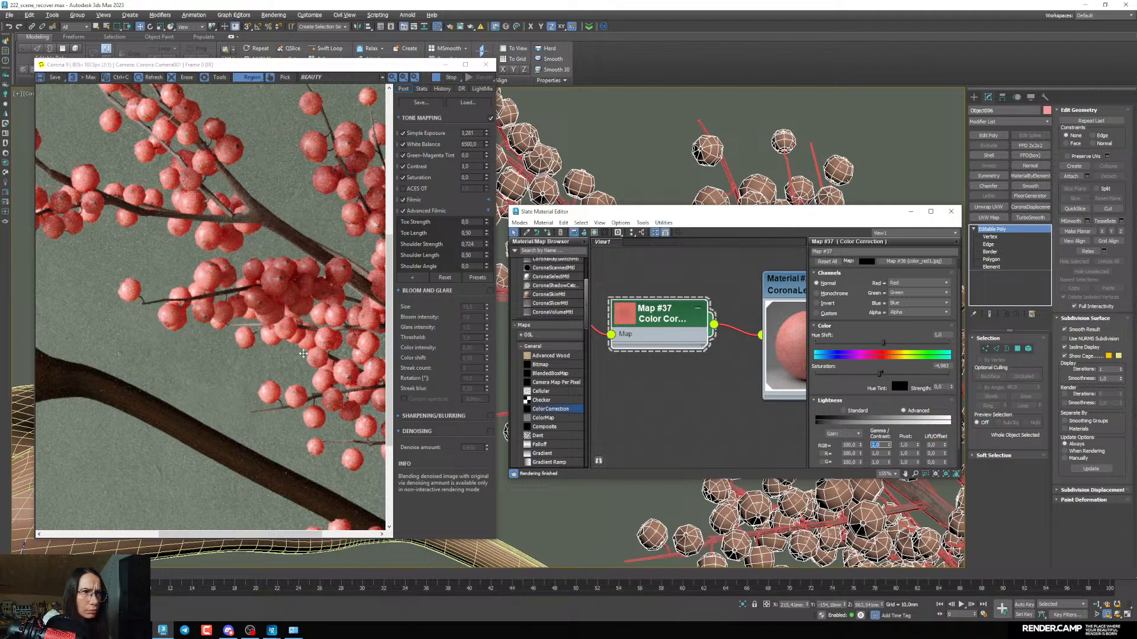
middle_click_drag(304, 353, 301, 351)
middle_click_drag(787, 329, 702, 324)
scroll(723, 303, "down", 1)
scroll(715, 288, "up", 1)
double_click(715, 289)
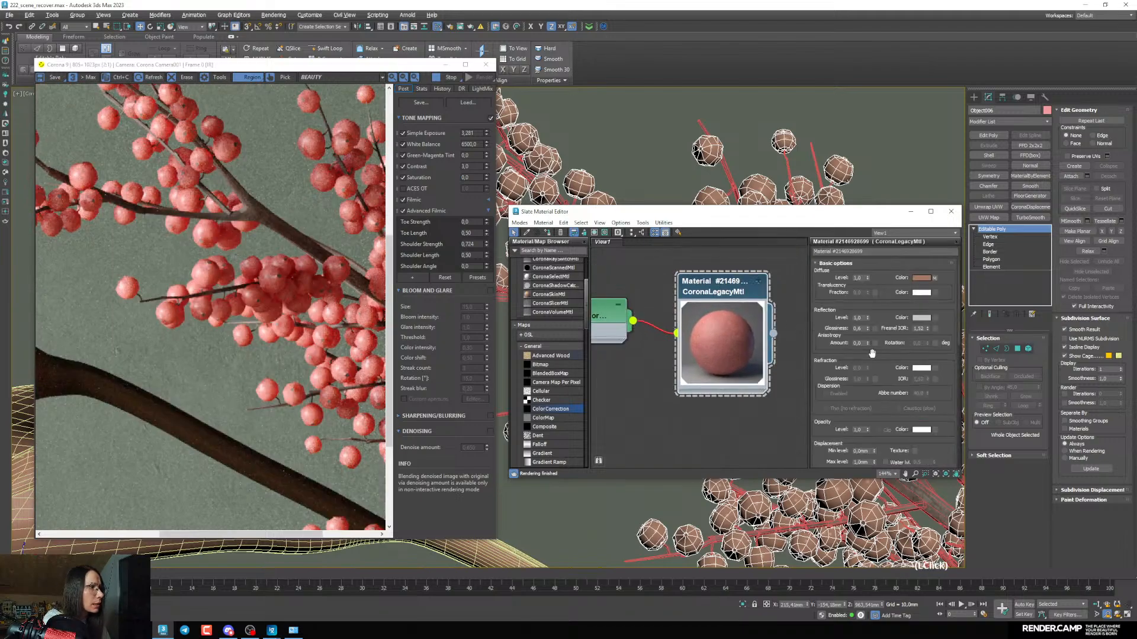
left_click_drag(882, 362, 865, 266)
left_click_drag(822, 369, 827, 309)
left_click_drag(870, 357, 869, 340)
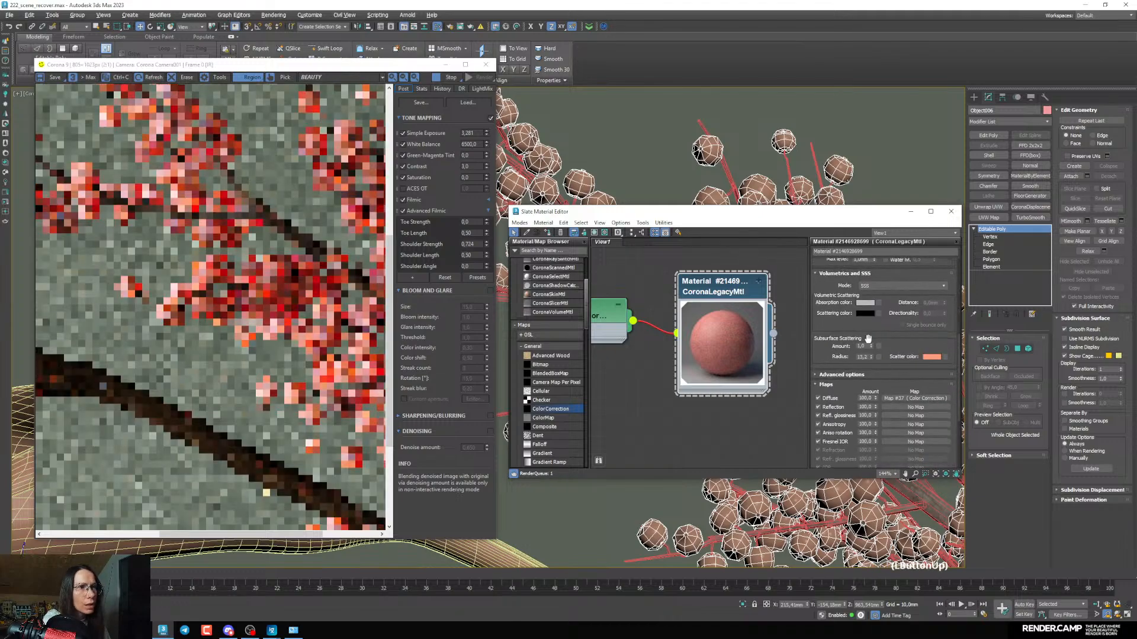
scroll(268, 301, "down", 3)
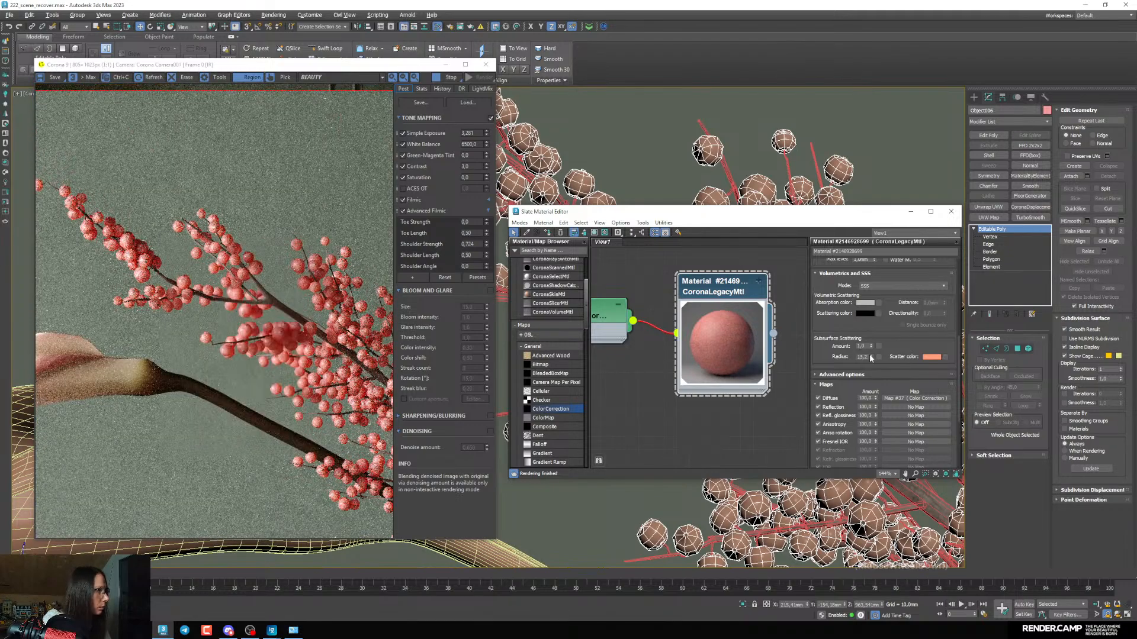
Try a berry subsurface scattering radius of about 21, and settle on about 14.6
left_click_drag(871, 357, 872, 325)
scroll(366, 376, "up", 2)
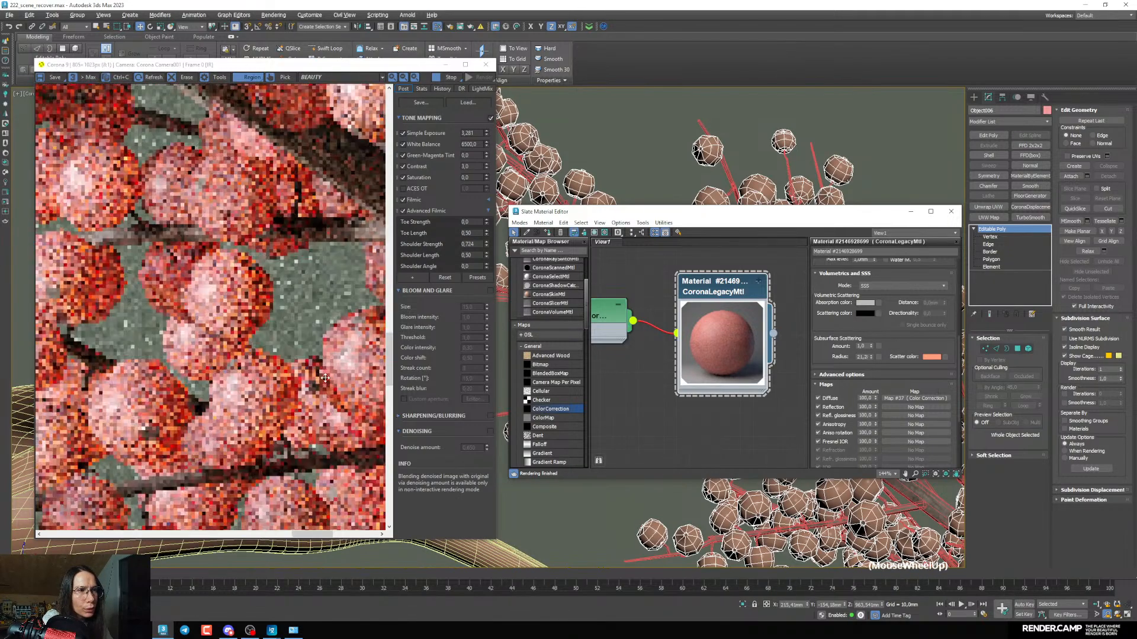
scroll(316, 389, "down", 2)
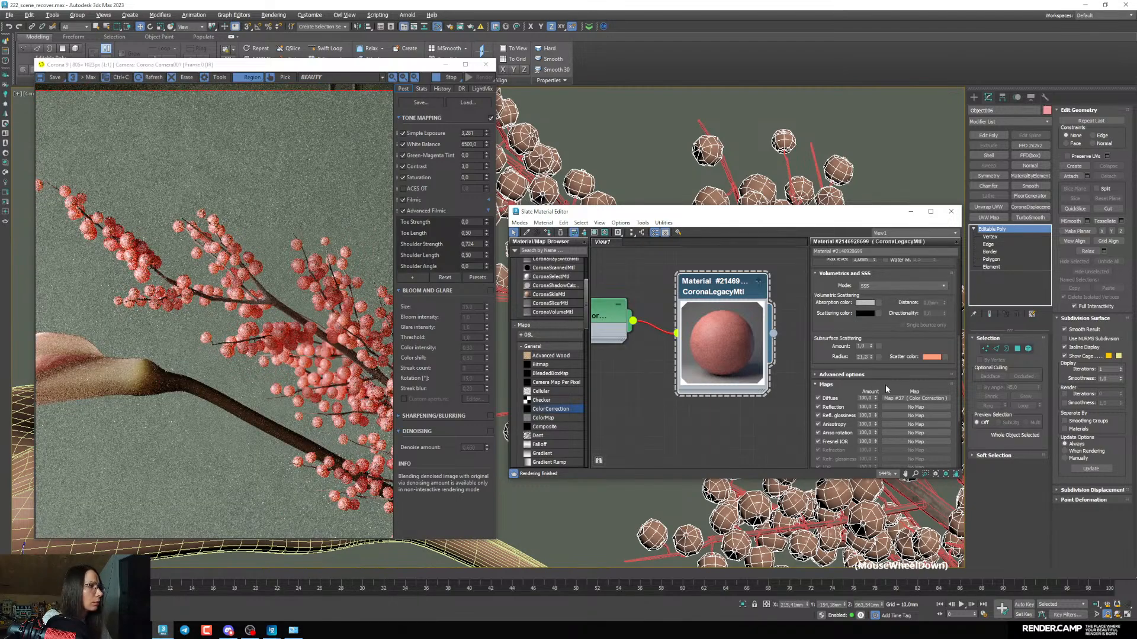
left_click_drag(871, 357, 872, 376)
scroll(300, 312, "up", 2)
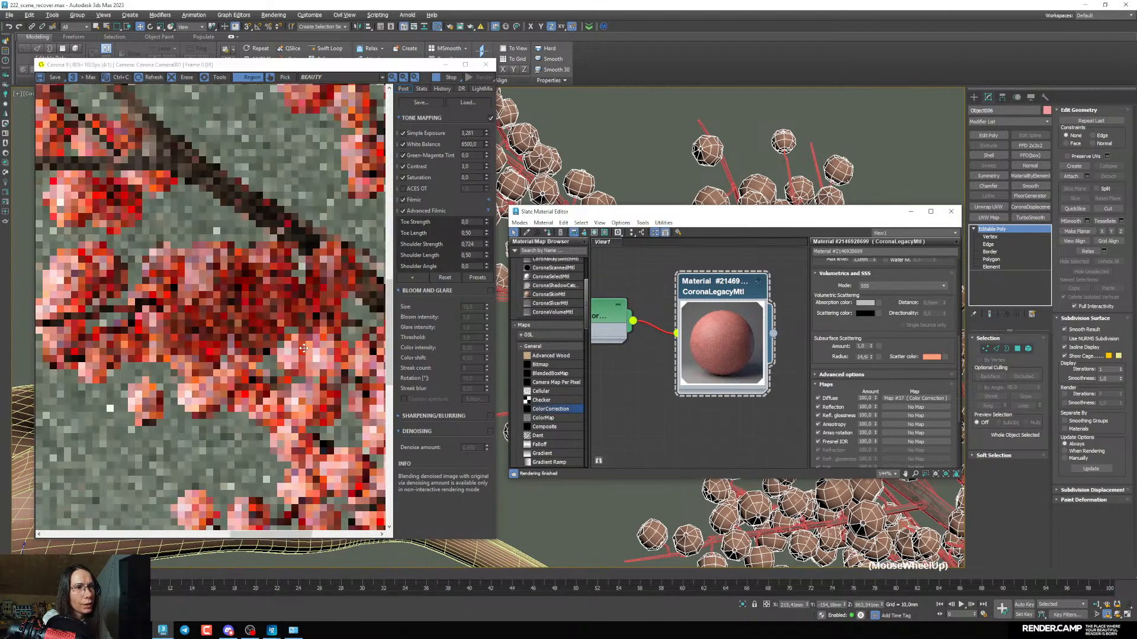
scroll(300, 312, "down", 2)
left_click_drag(734, 217, 738, 318)
scroll(734, 219, "down", 6)
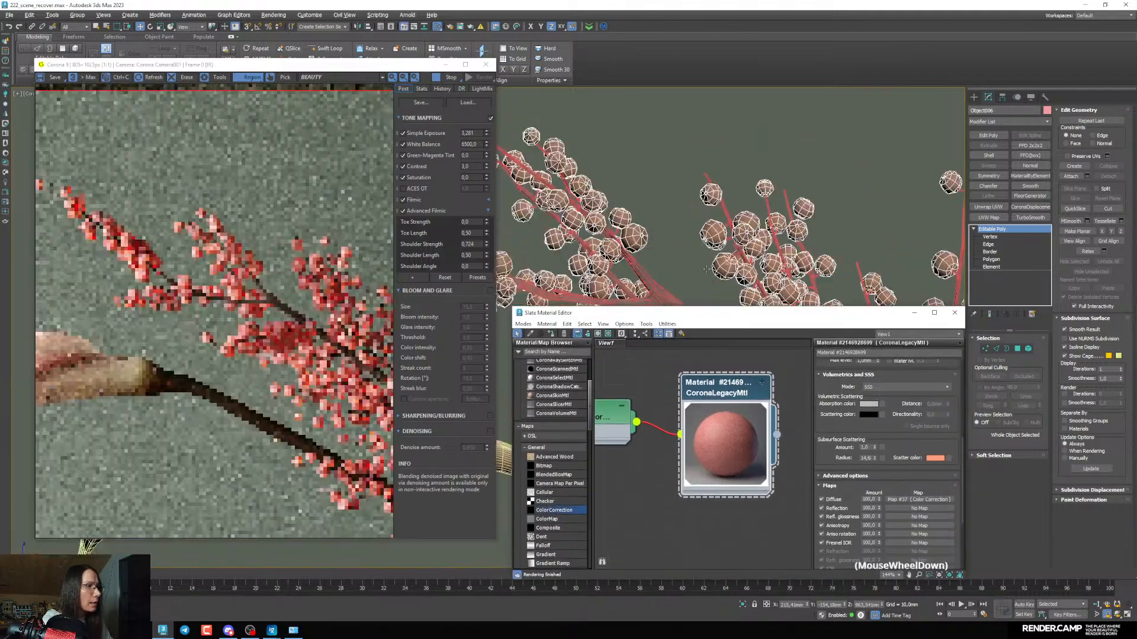
middle_click_drag(764, 219, 686, 140)
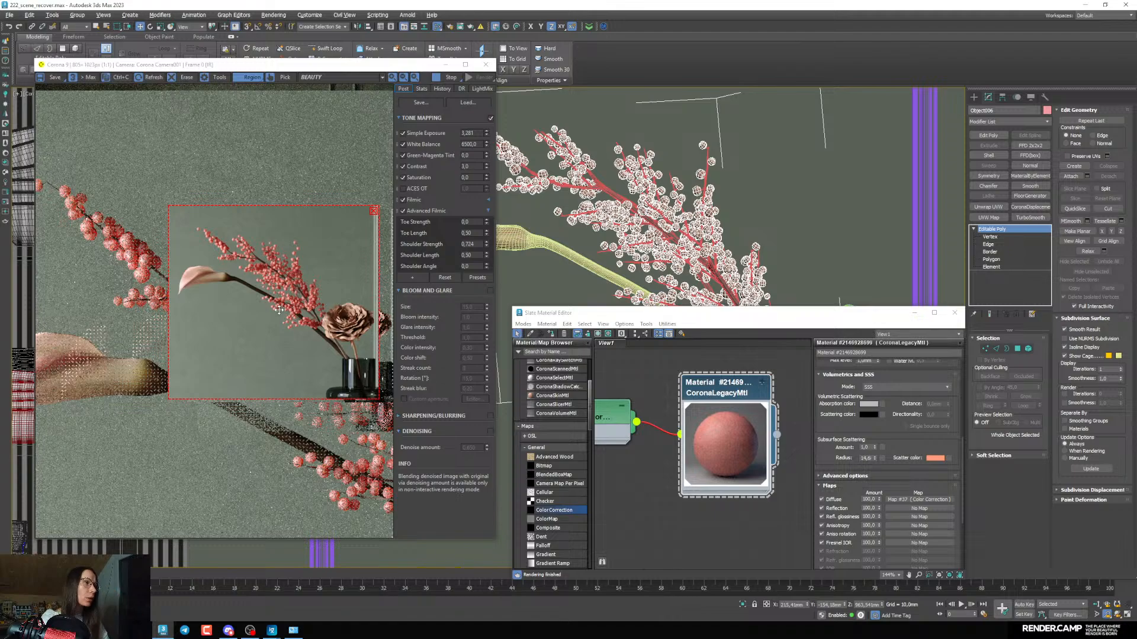
Select the branches object and check the material IDs of its elements at Element level
left_click(915, 313)
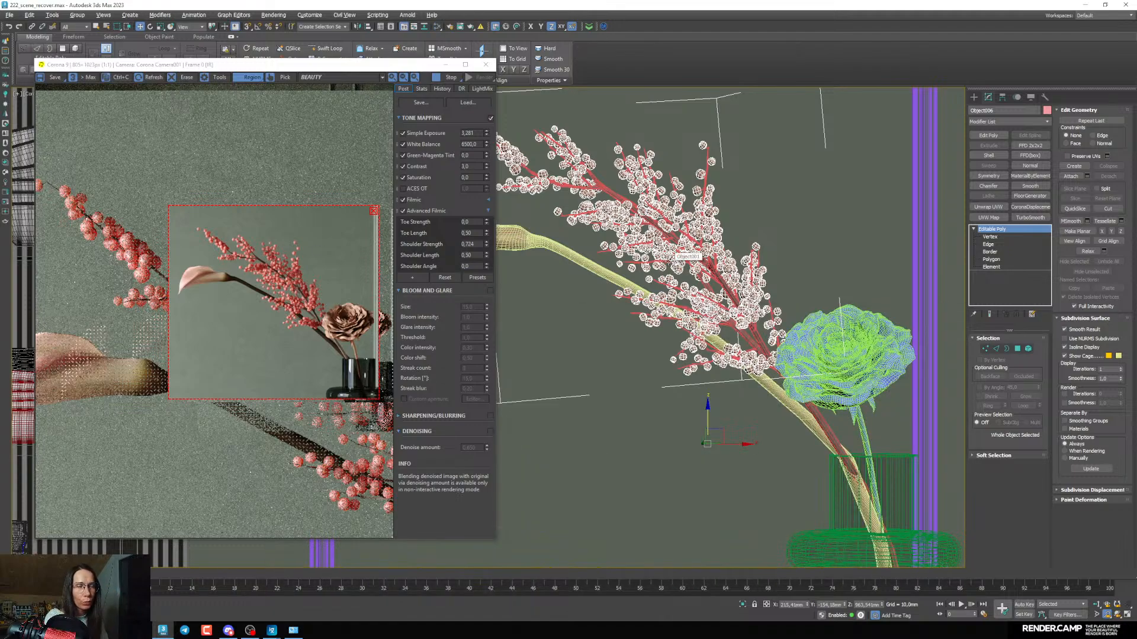
left_click(680, 254)
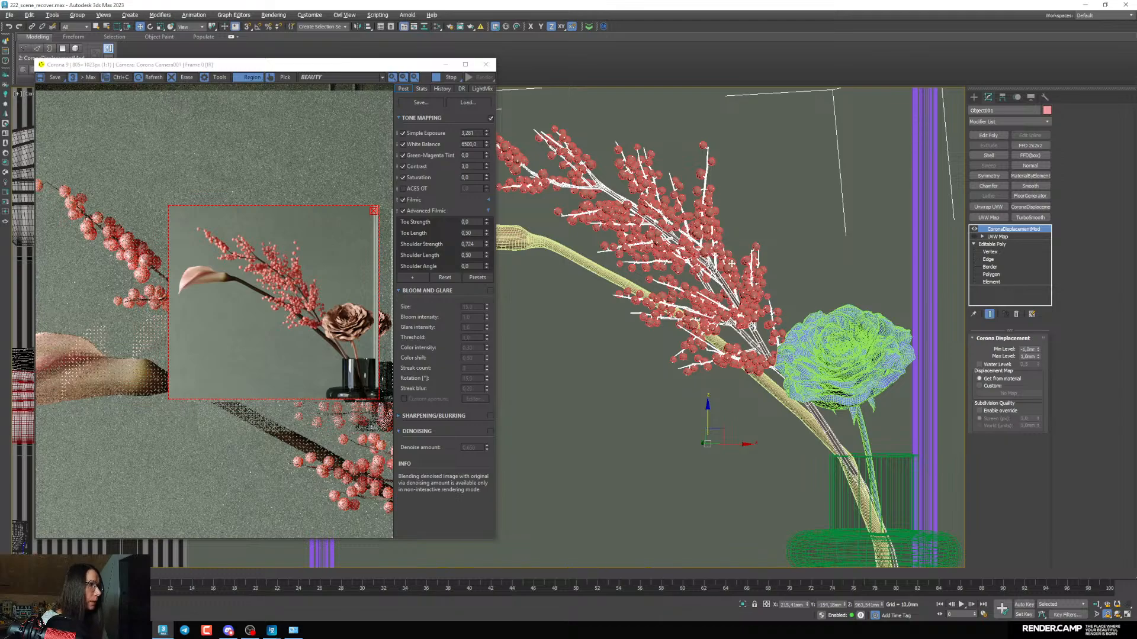
left_click(987, 282)
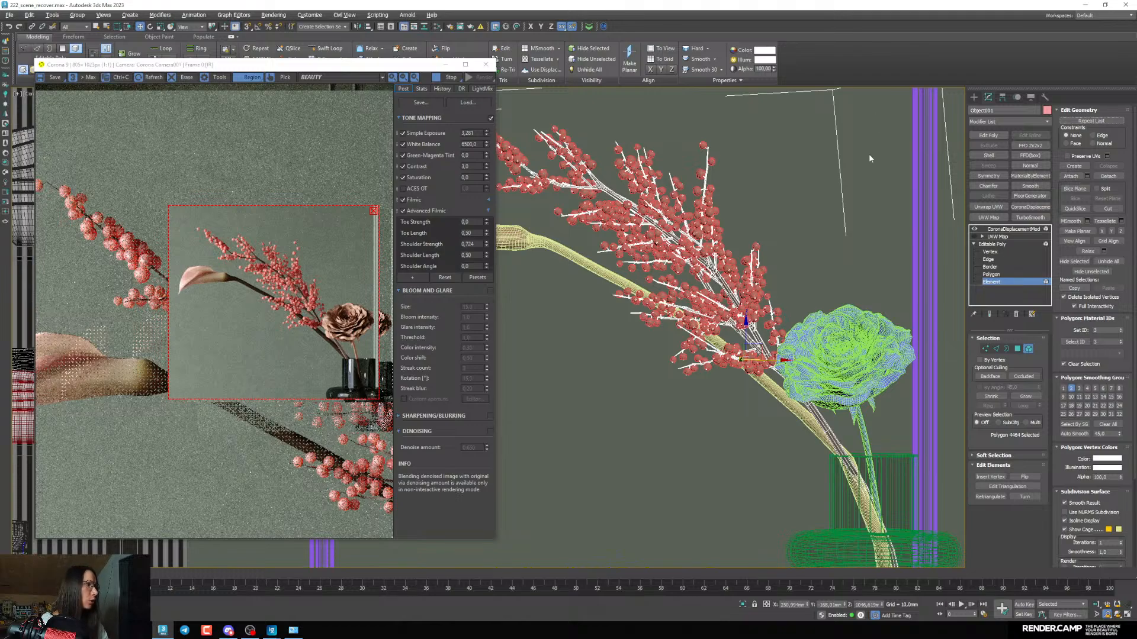
left_click(1085, 353)
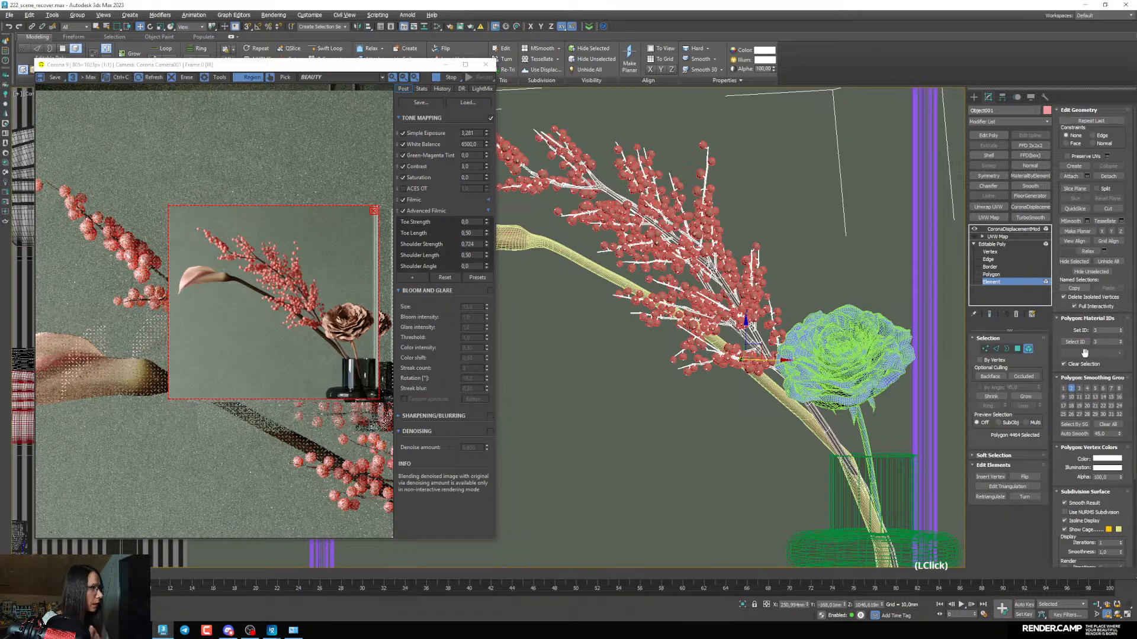
left_click(992, 245)
Replace the branches' CoronaLegacyMtl with a Multi/Sub-Object material, keeping the old material as a sub-material
key("m")
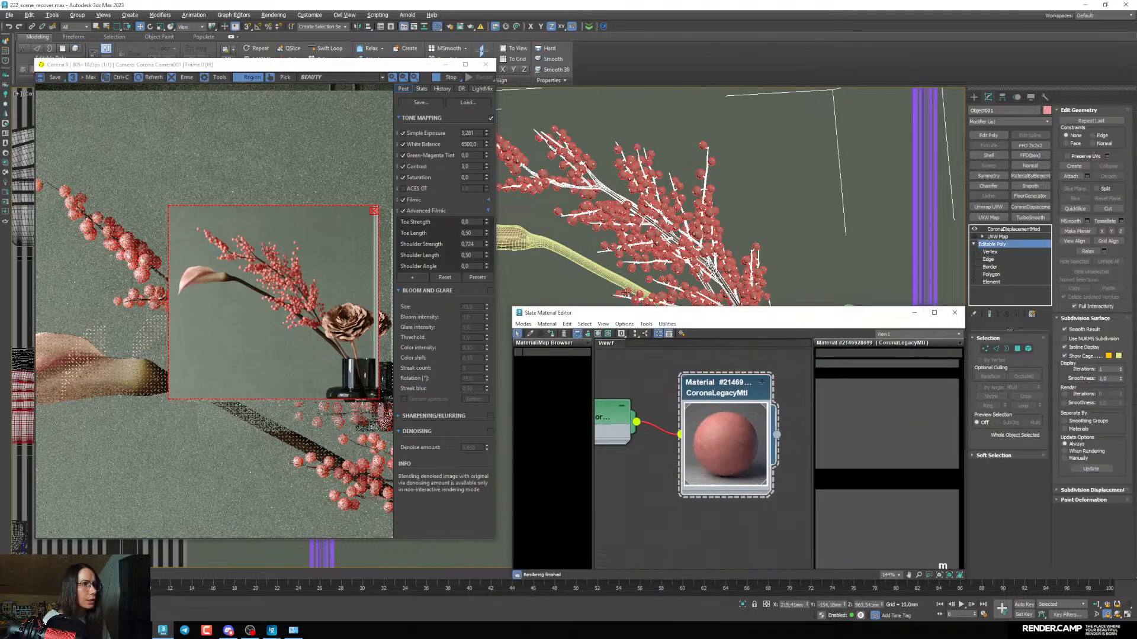
left_click_drag(649, 314, 290, 241)
mouse_move(340, 346)
middle_mouse_down()
mouse_move(350, 357)
mouse_move(335, 350)
mouse_move(342, 401)
mouse_move(313, 409)
middle_mouse_up()
scroll(369, 362, "down", 3)
scroll(364, 385, "down", 5)
scroll(379, 355, "up", 4)
middle_click_drag(403, 335, 401, 348)
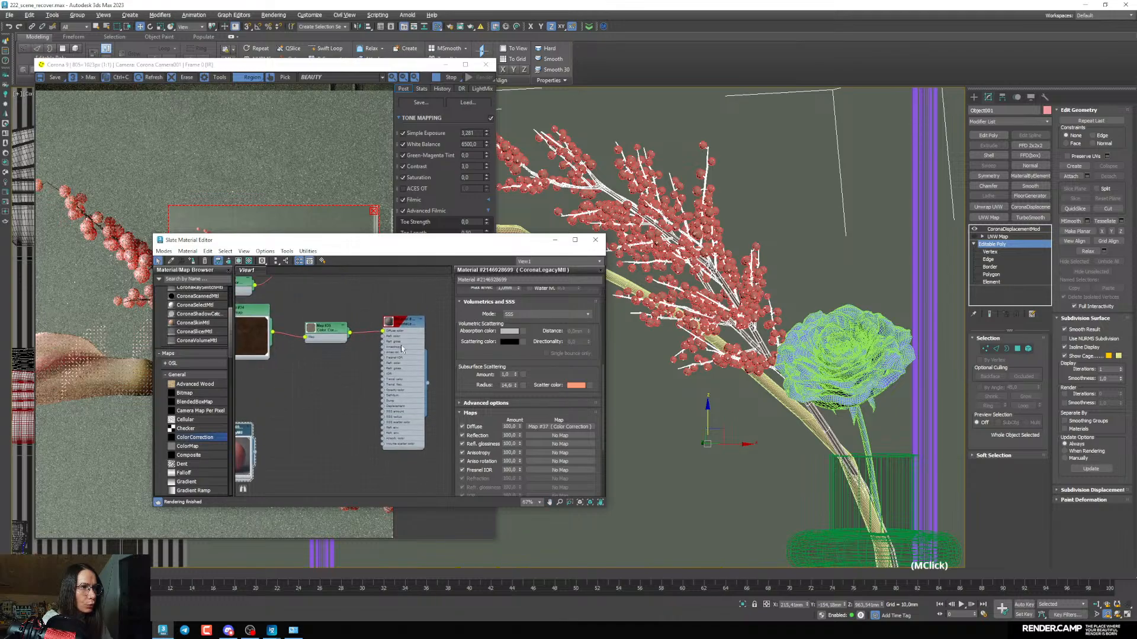
right_click(403, 328)
left_click(450, 343)
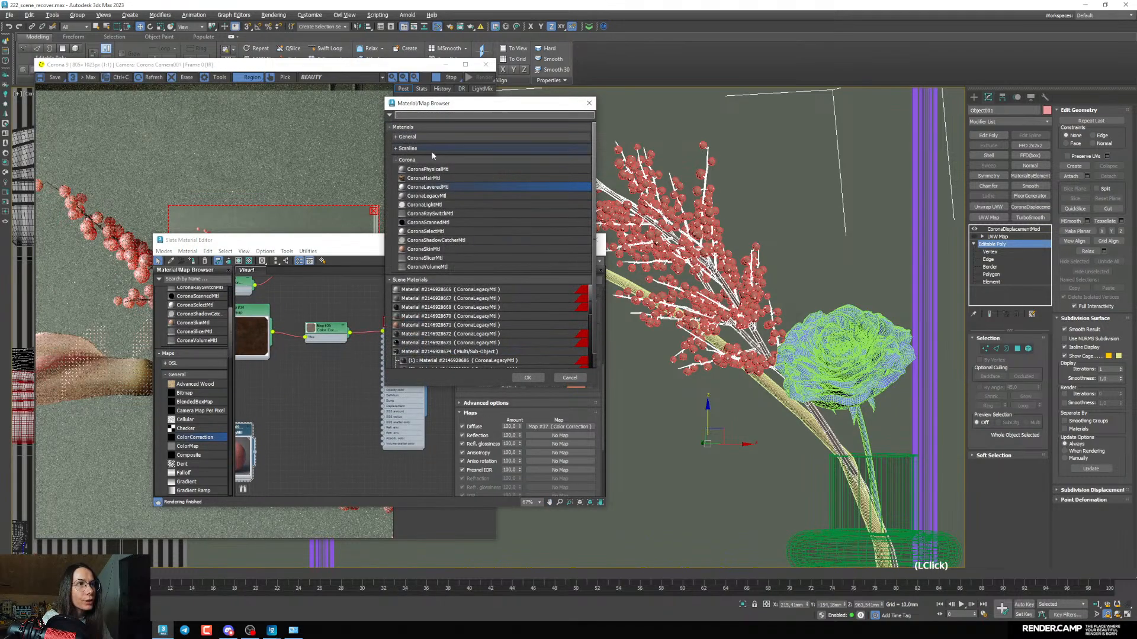
left_click(420, 138)
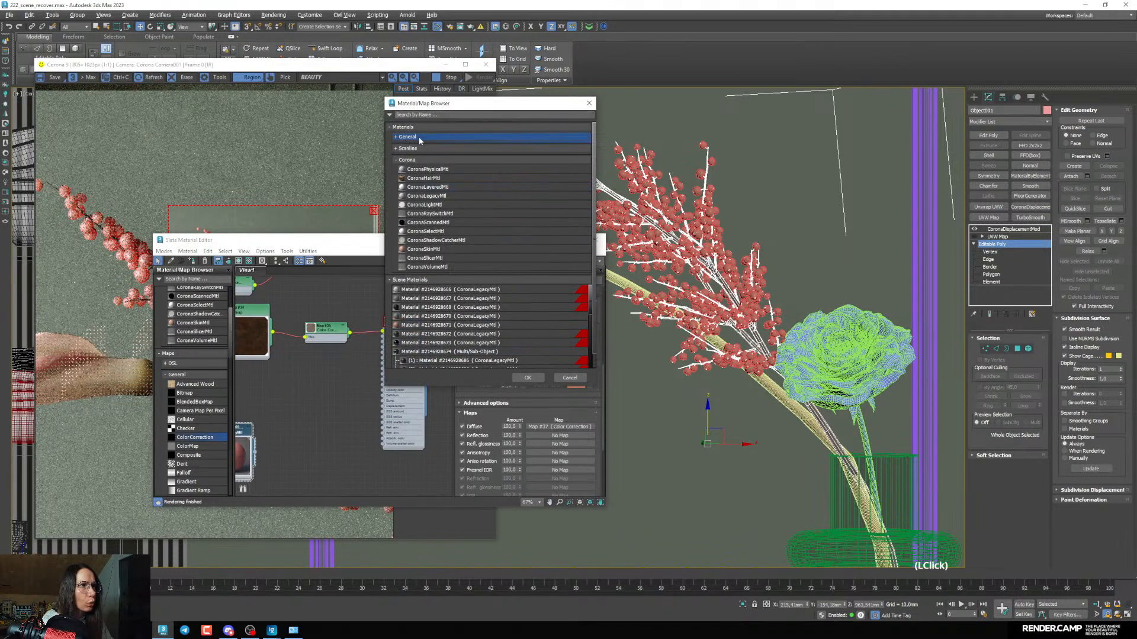
left_click(441, 181)
left_click(529, 378)
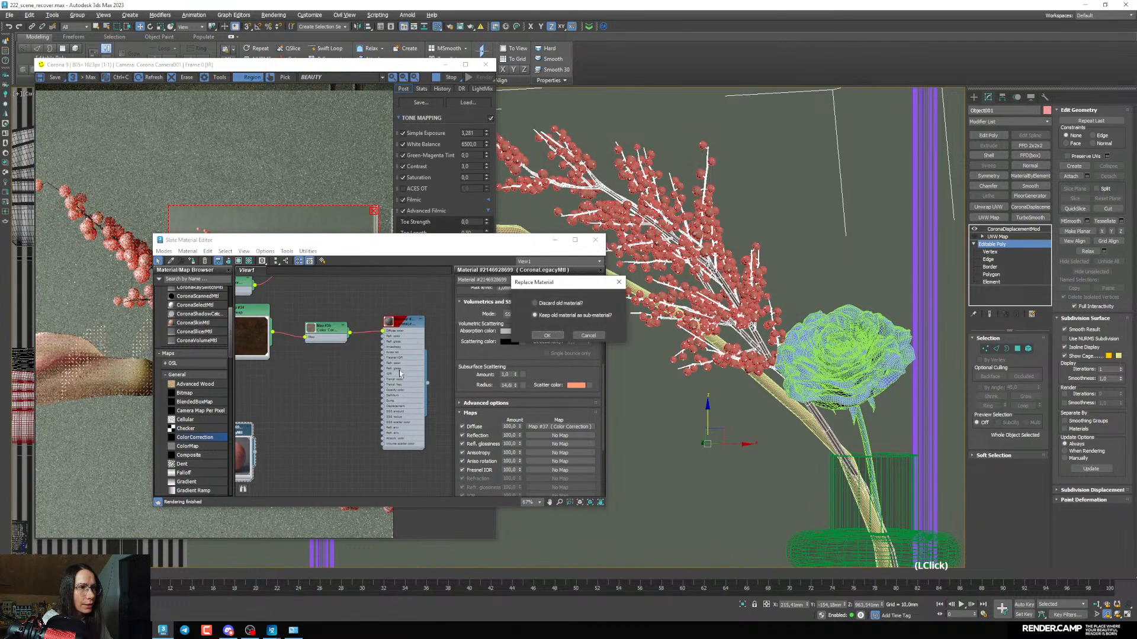
left_click(547, 335)
Connect the branches' CoronaLegacyMtl to sub-material slots 2 and 3 of the Multi/Sub-Object material
scroll(406, 356, "down", 5)
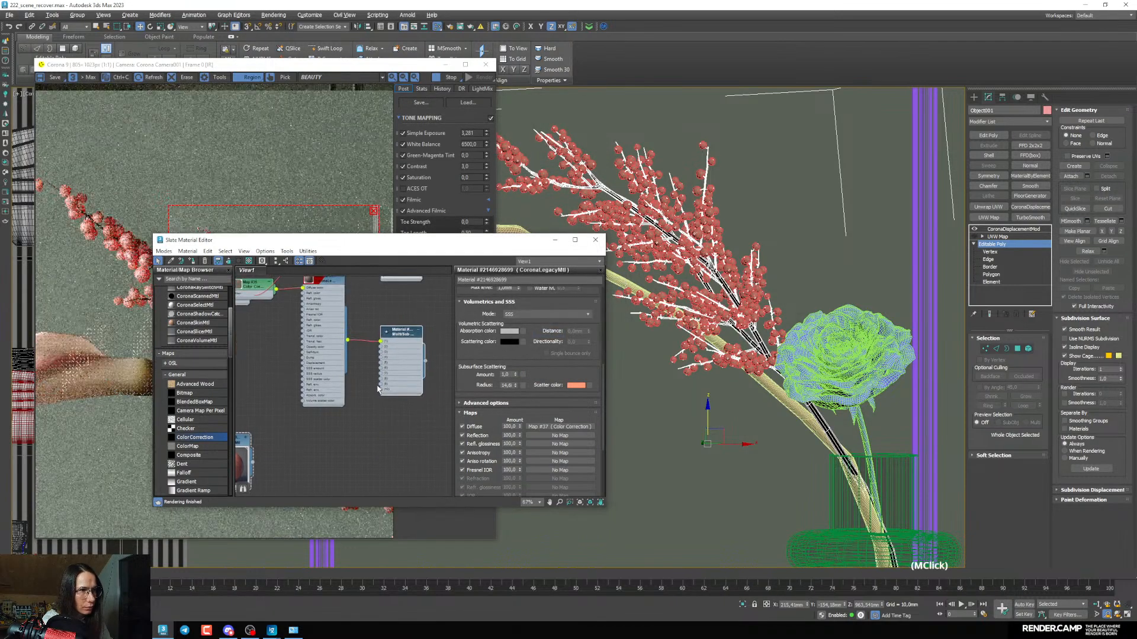
scroll(387, 385, "up", 6)
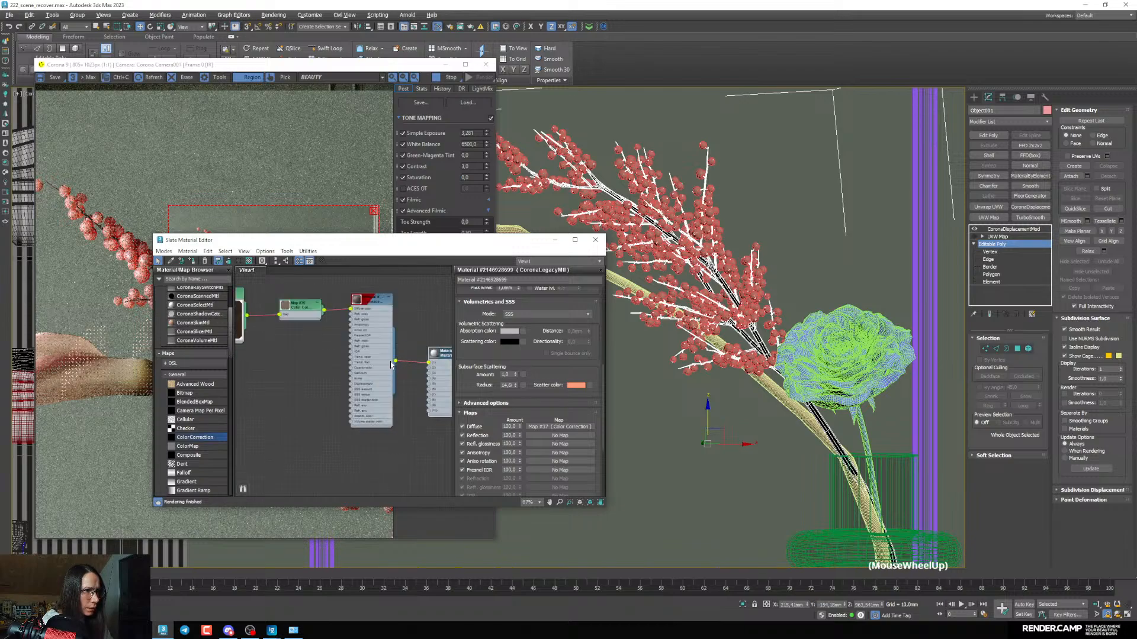
left_click_drag(446, 377, 446, 375)
middle_click_drag(441, 376, 408, 379)
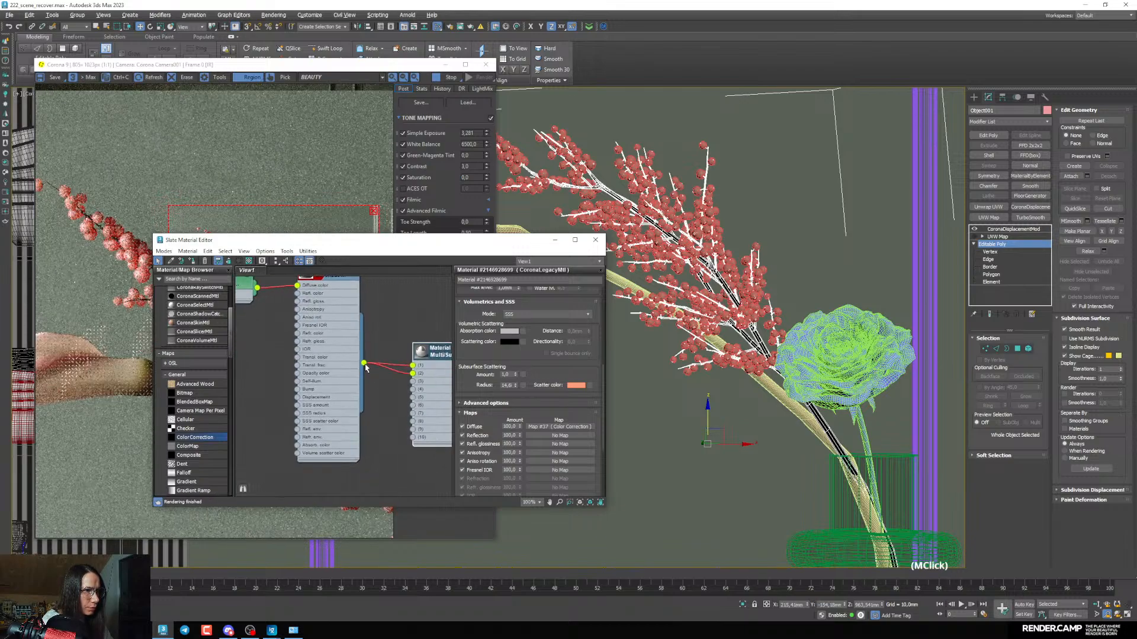
left_click_drag(363, 364, 413, 383)
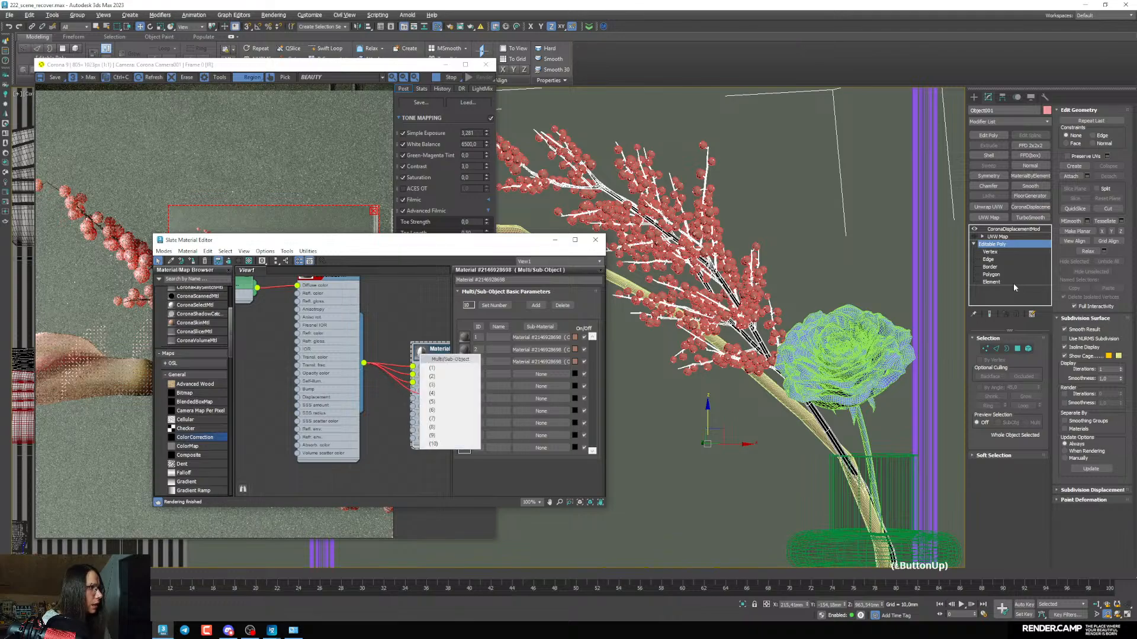
Examine which branch elements share each material ID by selecting them by ID in turn at Element level
left_click(992, 283)
left_click(1078, 354)
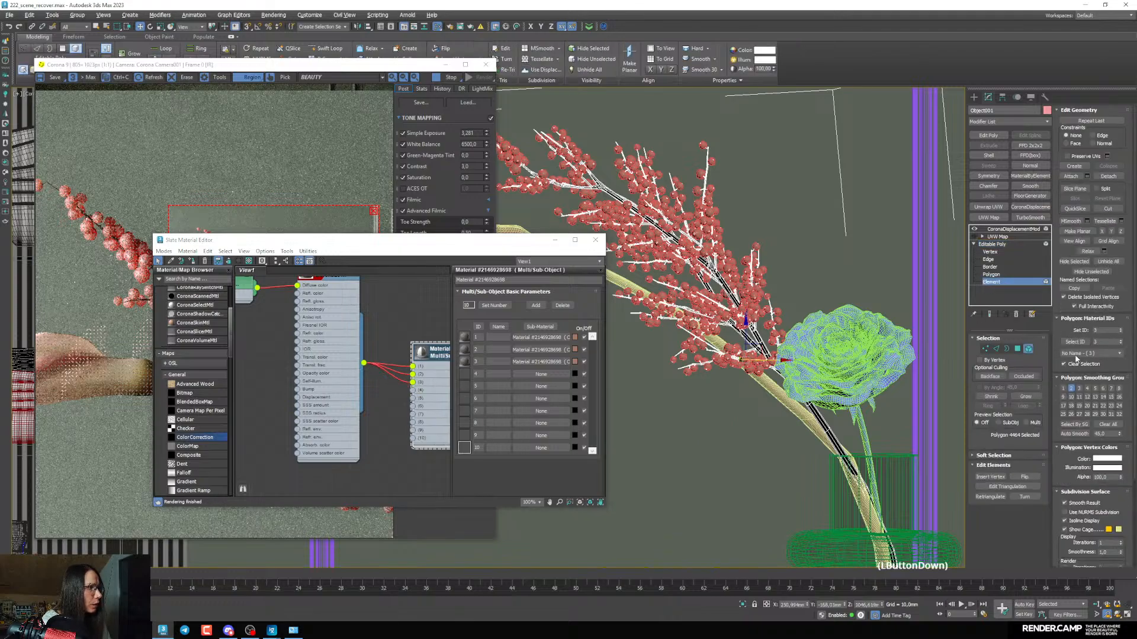
left_click(1079, 360)
scroll(712, 321, "up", 8)
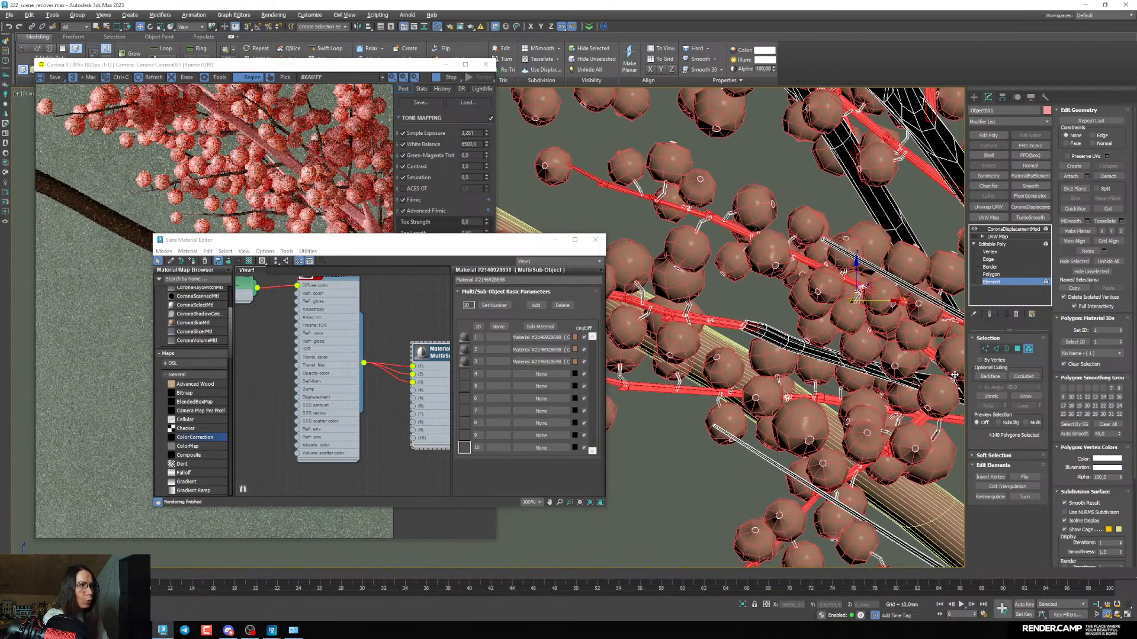
left_click(1089, 353)
left_click(1089, 373)
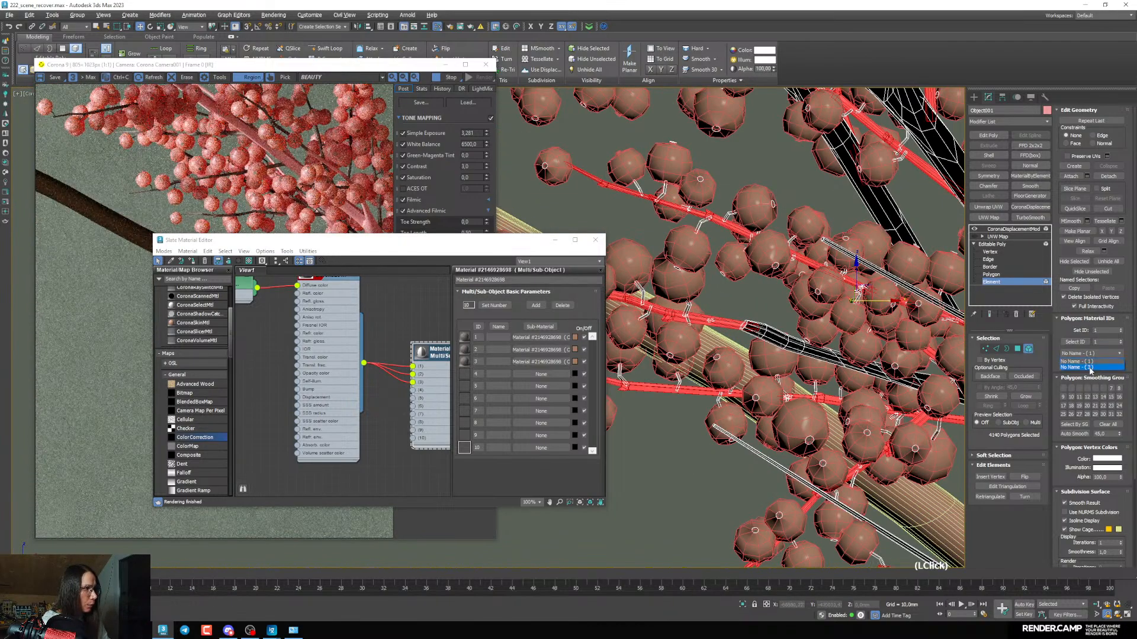
scroll(858, 326, "down", 5)
scroll(859, 326, "up", 3)
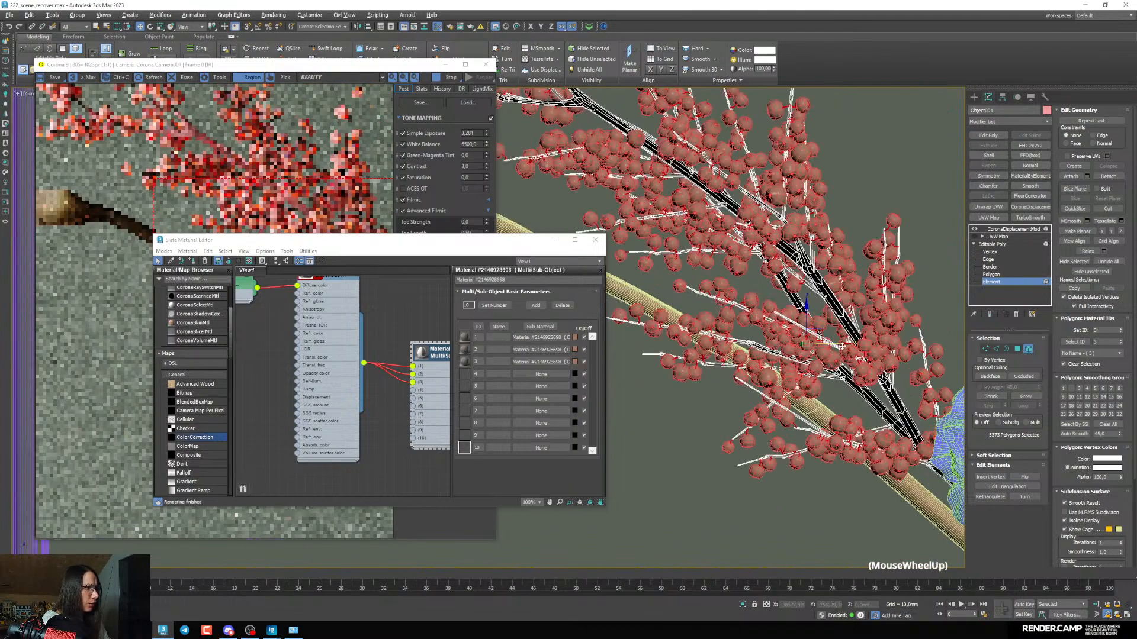
left_click(1092, 353)
left_click(1085, 362)
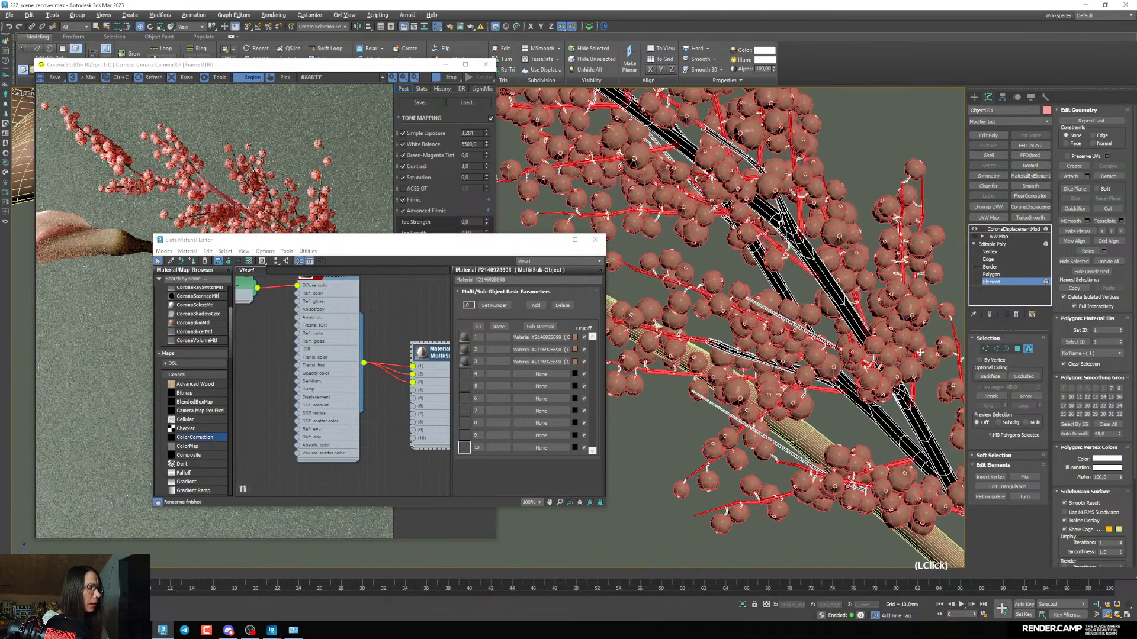
middle_click_drag(919, 351, 860, 347)
left_click(1099, 355)
left_click(1090, 373)
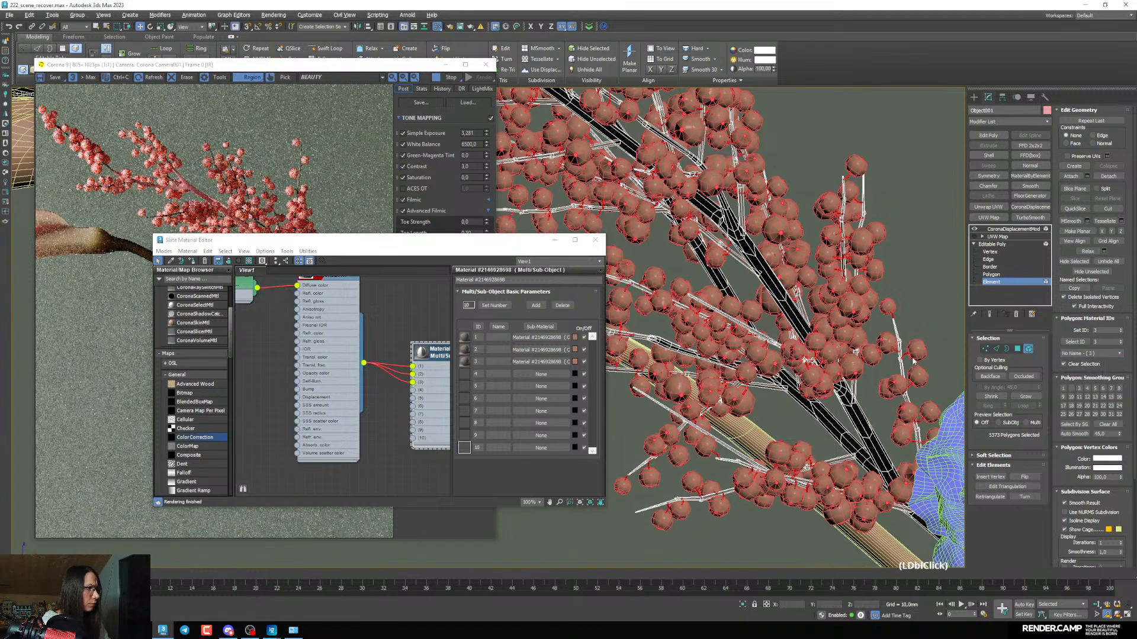
Select a single branch element, and return to the CoronaDisplacementMod level of the branches' modifier stack
double_click(691, 405)
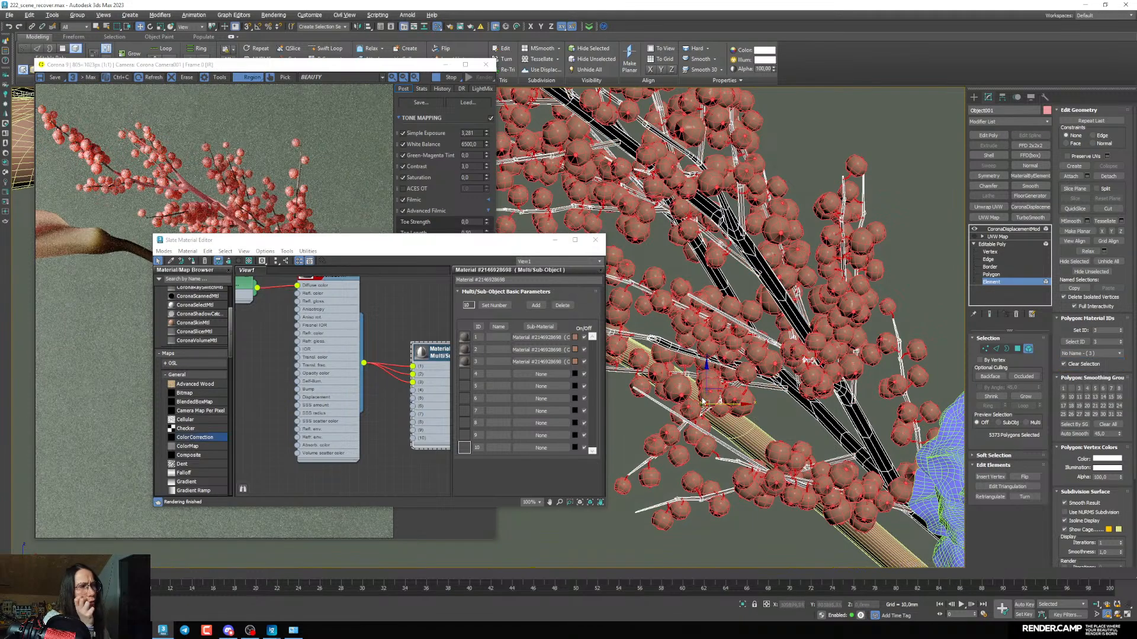
scroll(702, 401, "down", 5)
middle_click_drag(703, 402, 725, 402)
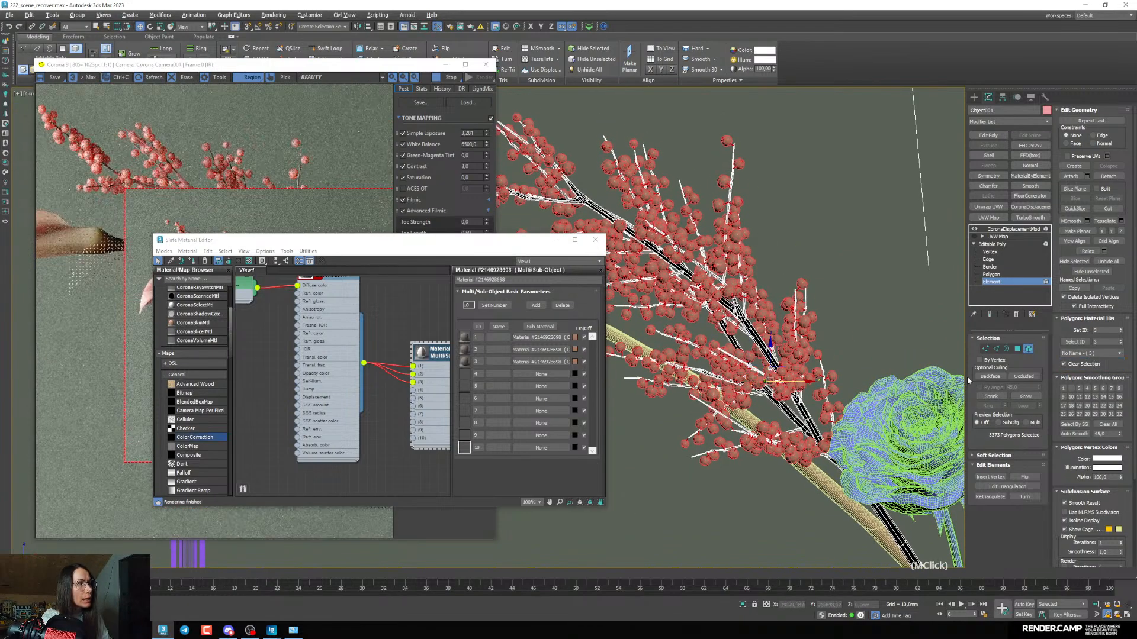
left_click(1000, 244)
left_click(1000, 236)
left_click(1001, 230)
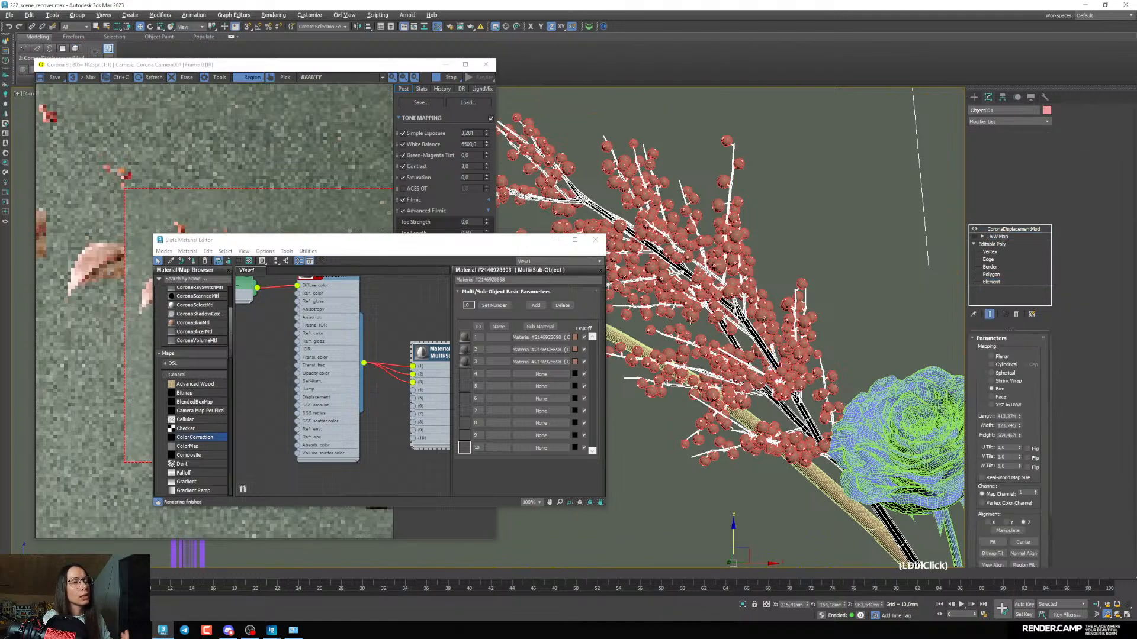
Select the berries object and check its elements for material IDs at Element level
middle_click_drag(340, 398, 340, 398)
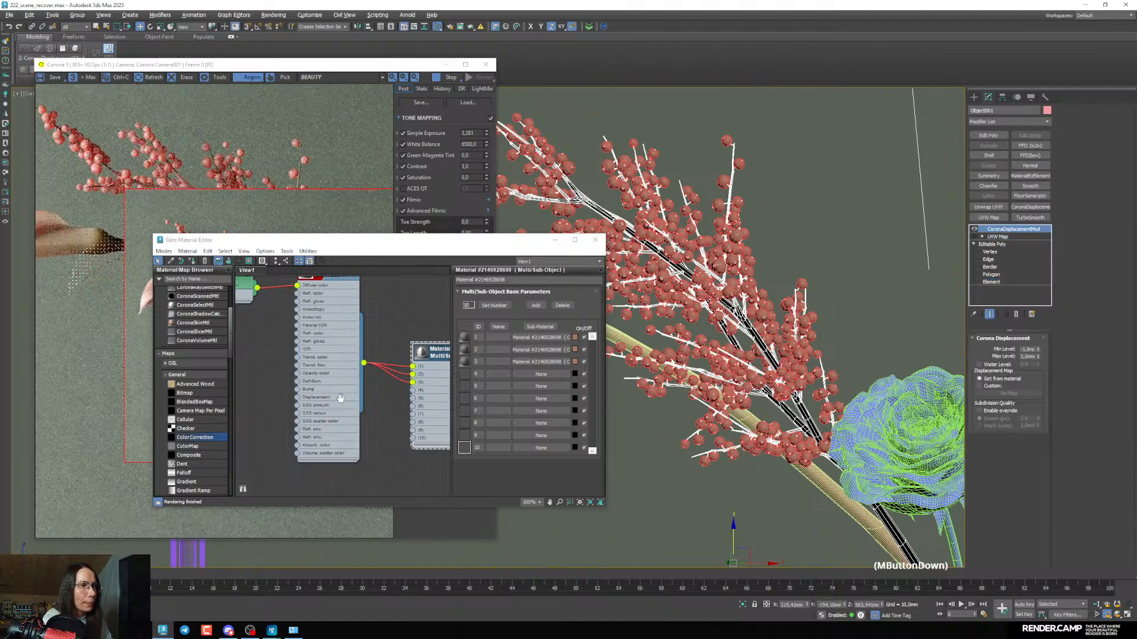
scroll(331, 395, "down", 8)
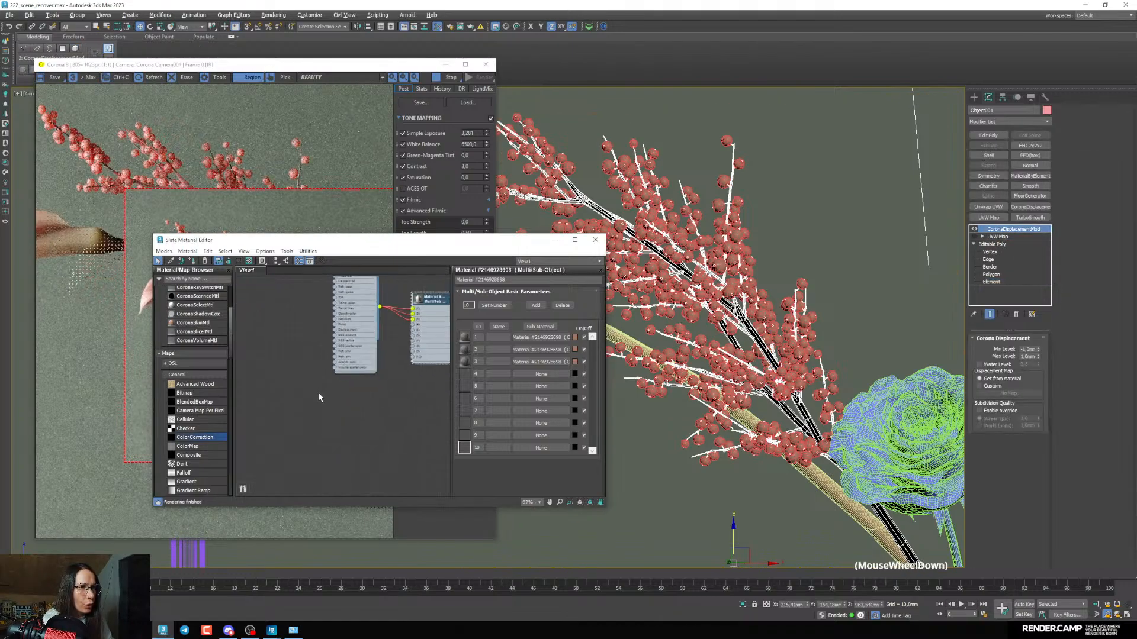
left_click(554, 241)
left_click(719, 267)
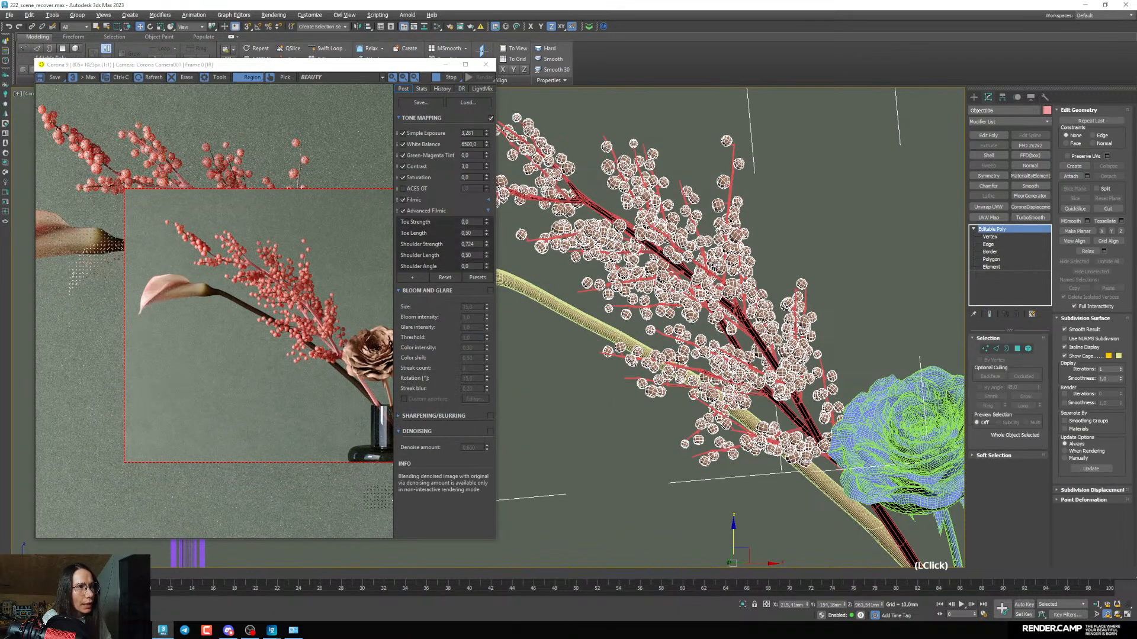
left_click(1000, 267)
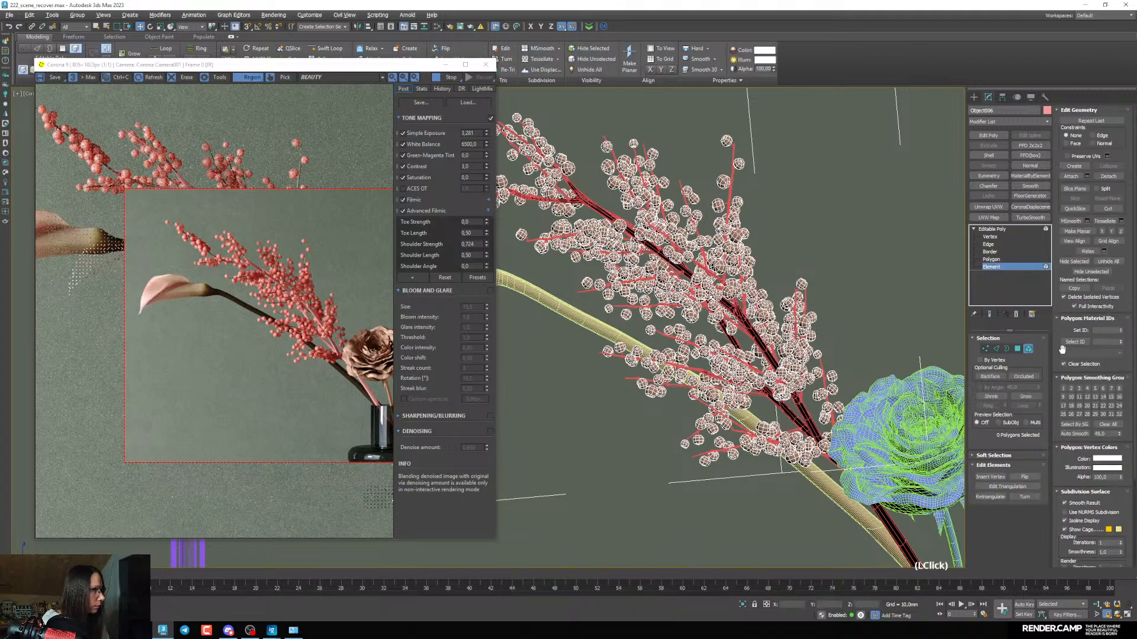
left_click(999, 228)
Replace the berries' CoronaLegacyMtl with a Multi/Sub-Object material, keeping the old one as a sub-material, and connect it to further sub-material slots
key("m")
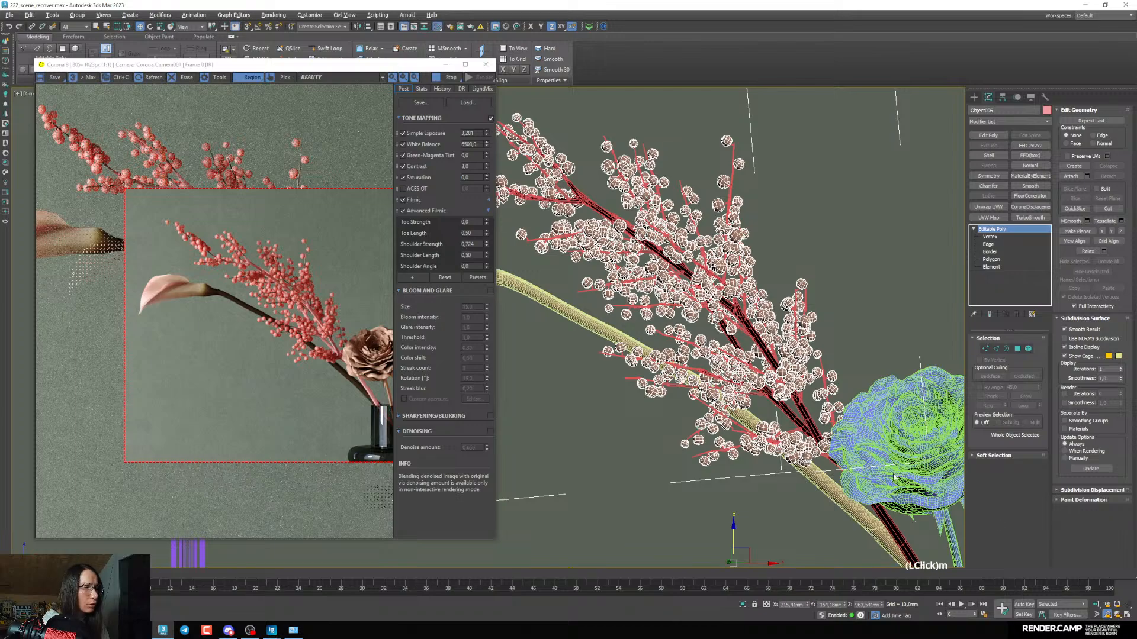
scroll(303, 377, "up", 5)
middle_click_drag(344, 349, 400, 365)
scroll(384, 380, "up", 2)
right_click(416, 342)
left_click(456, 364)
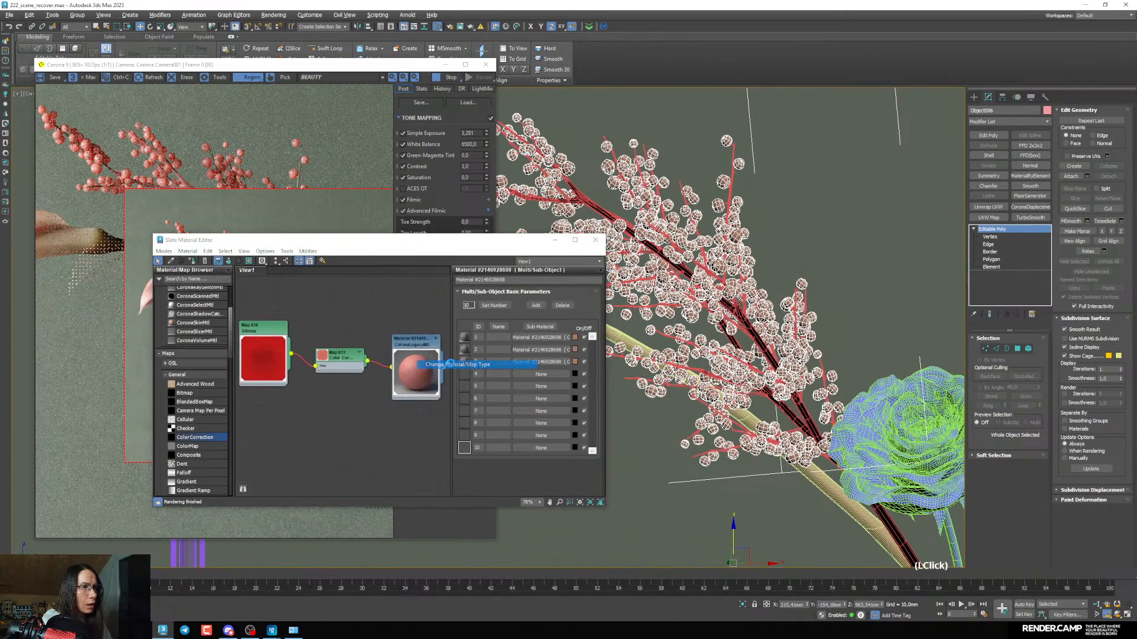
left_click(527, 378)
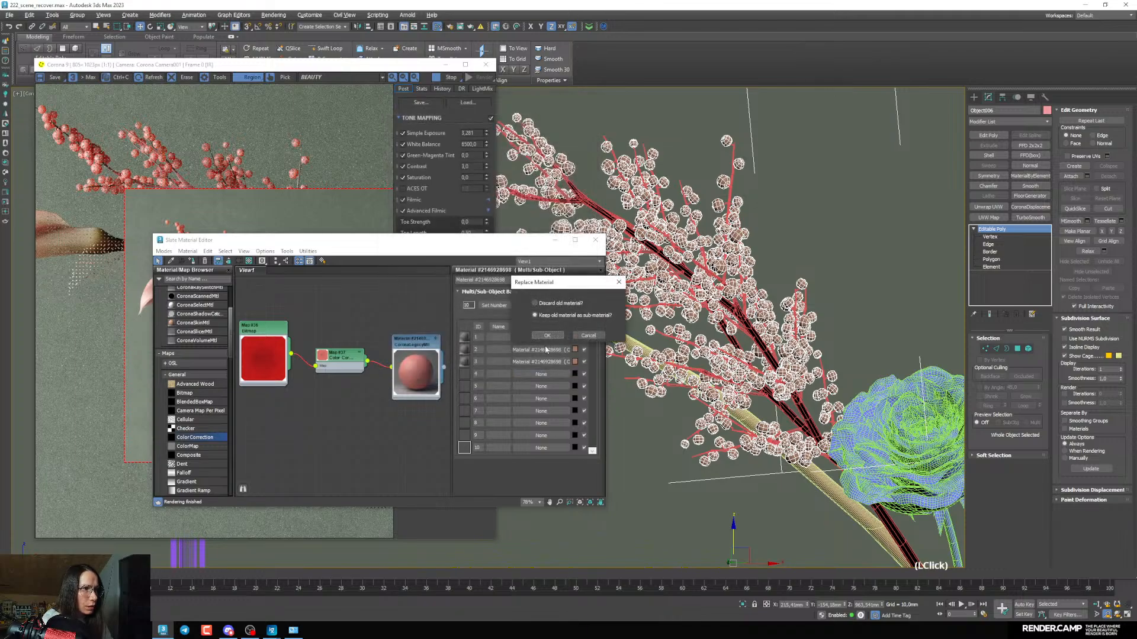
left_click(536, 315)
left_click(547, 335)
scroll(371, 387, "up", 2)
left_click_drag(372, 380, 405, 379)
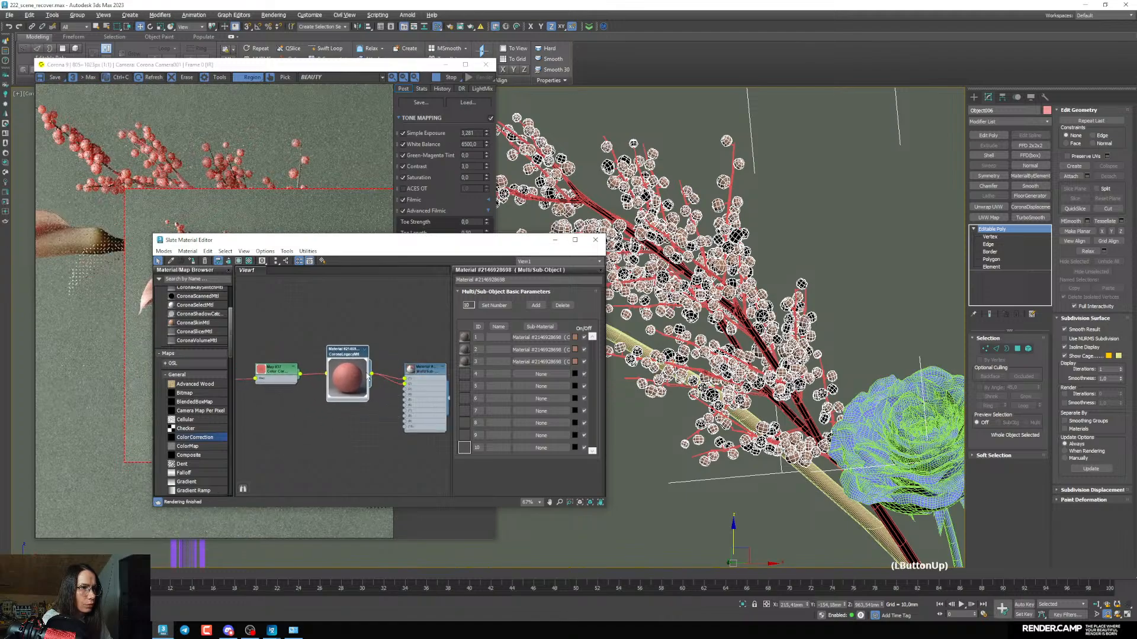
Examine how material IDs are spread over the berries by selecting their elements by ID at Element level
left_click(991, 267)
left_click(1096, 355)
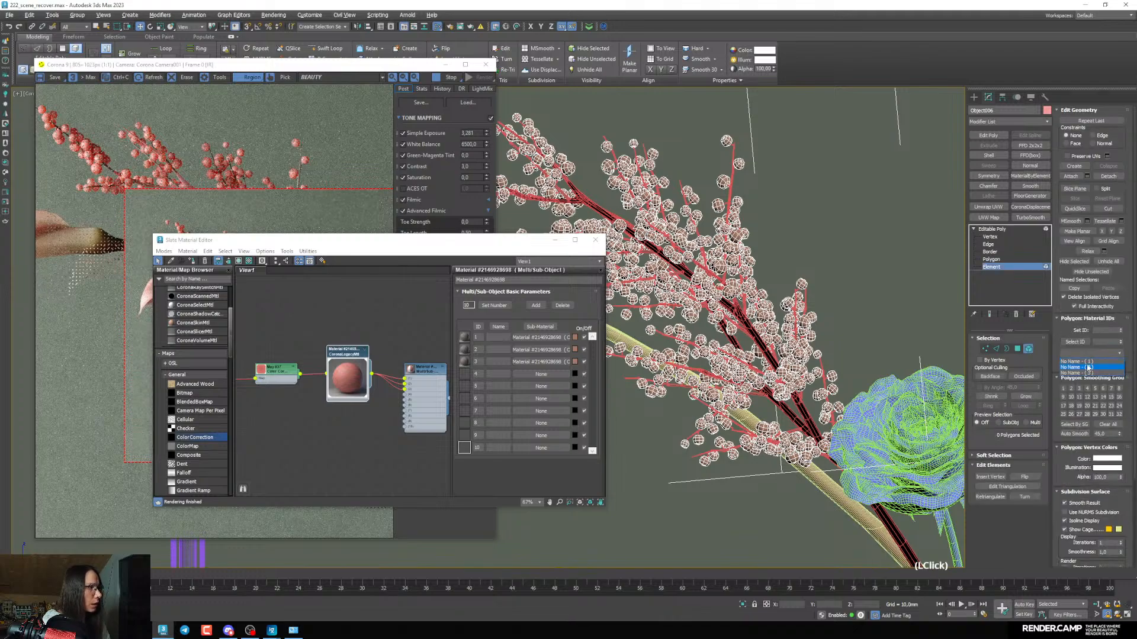
left_click(1083, 364)
left_click(1089, 353)
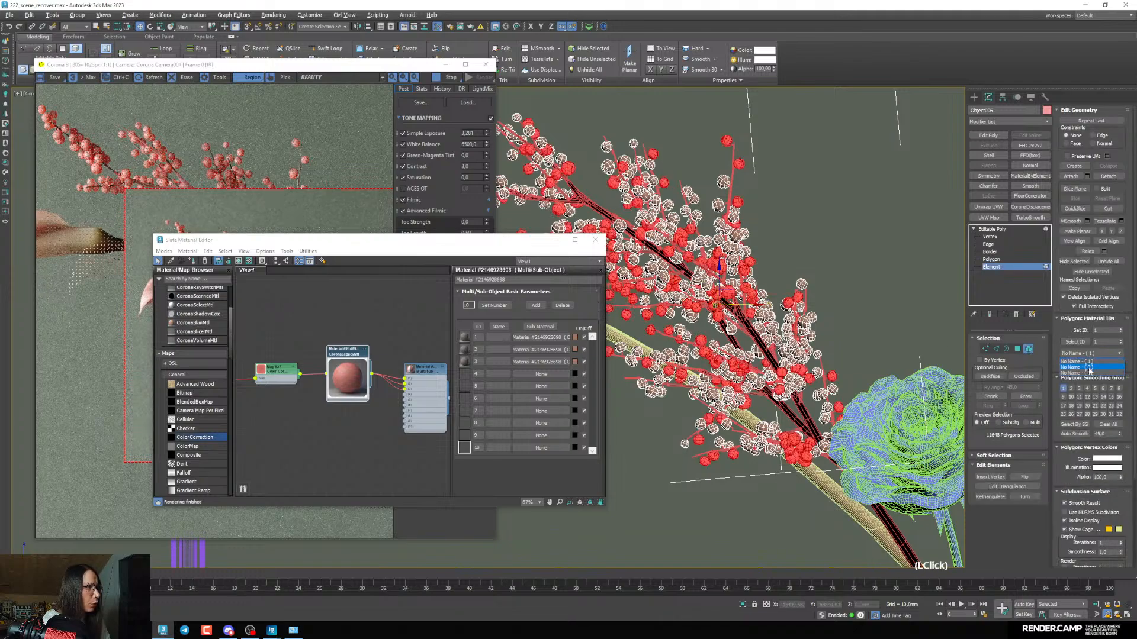
left_click(1089, 370)
left_click(1092, 354)
left_click(1088, 368)
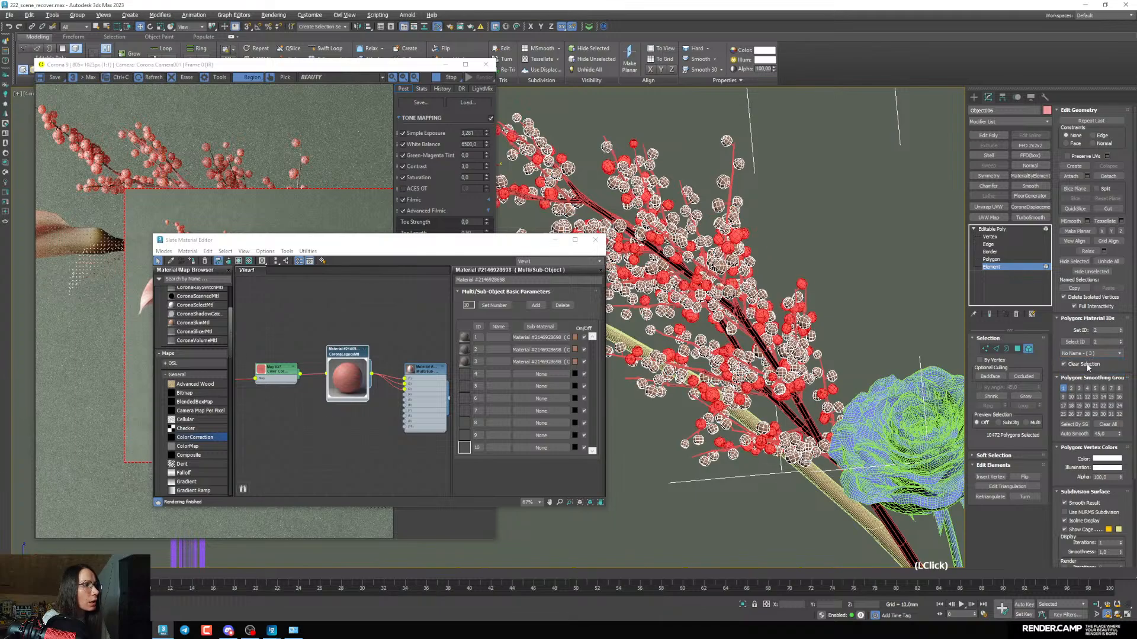
left_click(998, 229)
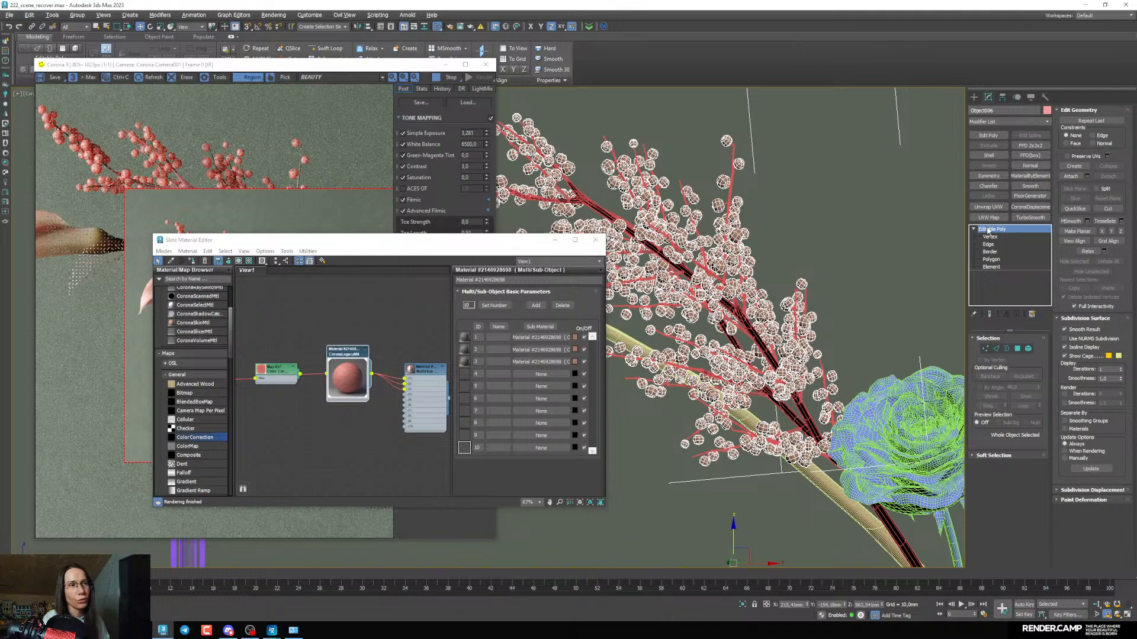
left_click_drag(419, 369, 395, 368)
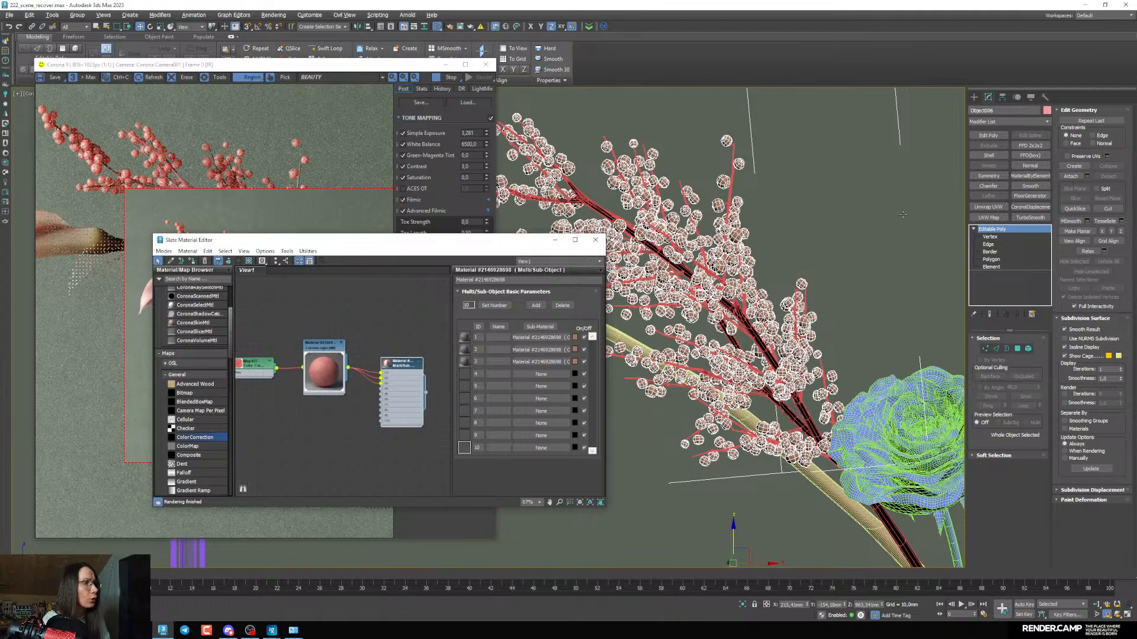
Select several clusters of berries at Element level, look through their ID options, and return to the Editable Poly level
left_click(1003, 267)
left_click_drag(791, 159, 706, 209)
left_click(787, 322, "ctrl")
left_click(648, 367, "ctrl")
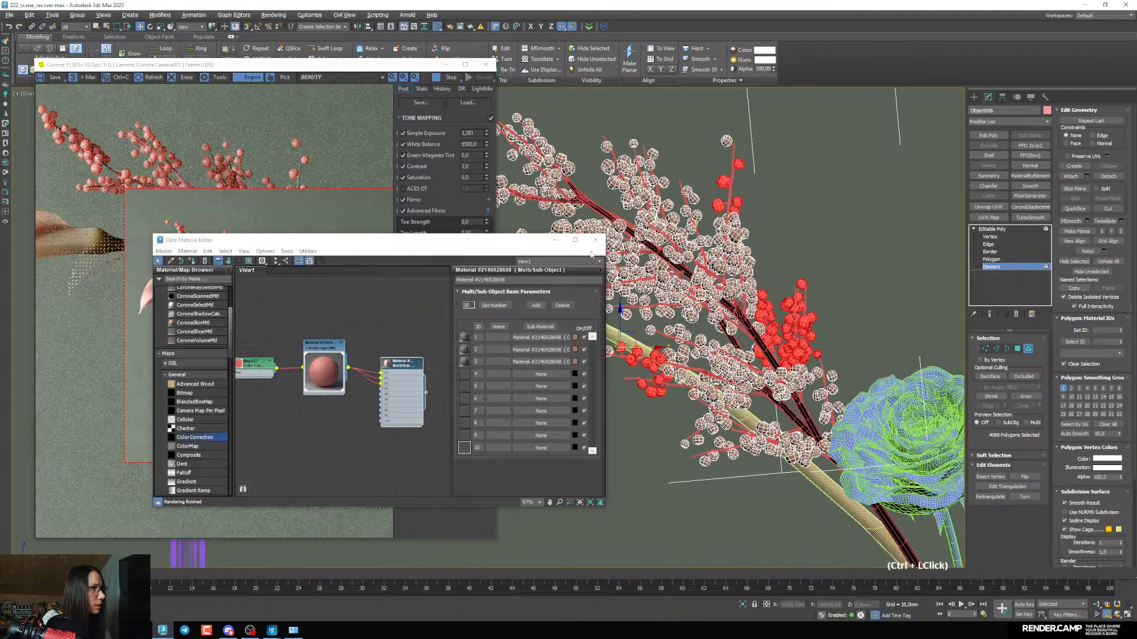
left_click(536, 113, "ctrl")
left_click(1089, 354)
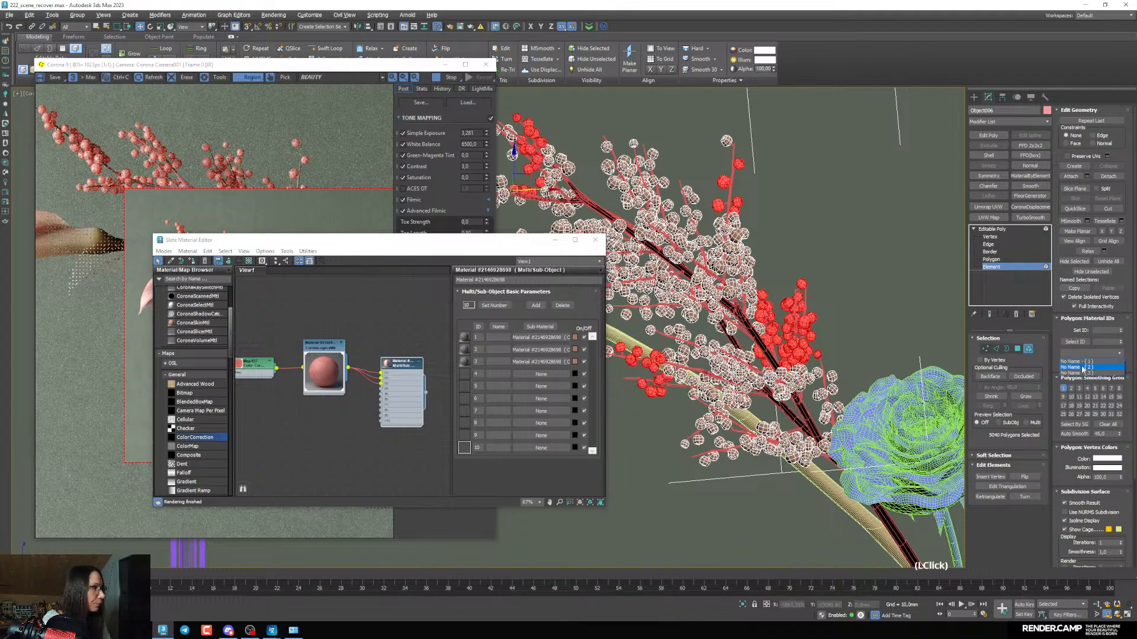
left_click(1102, 330)
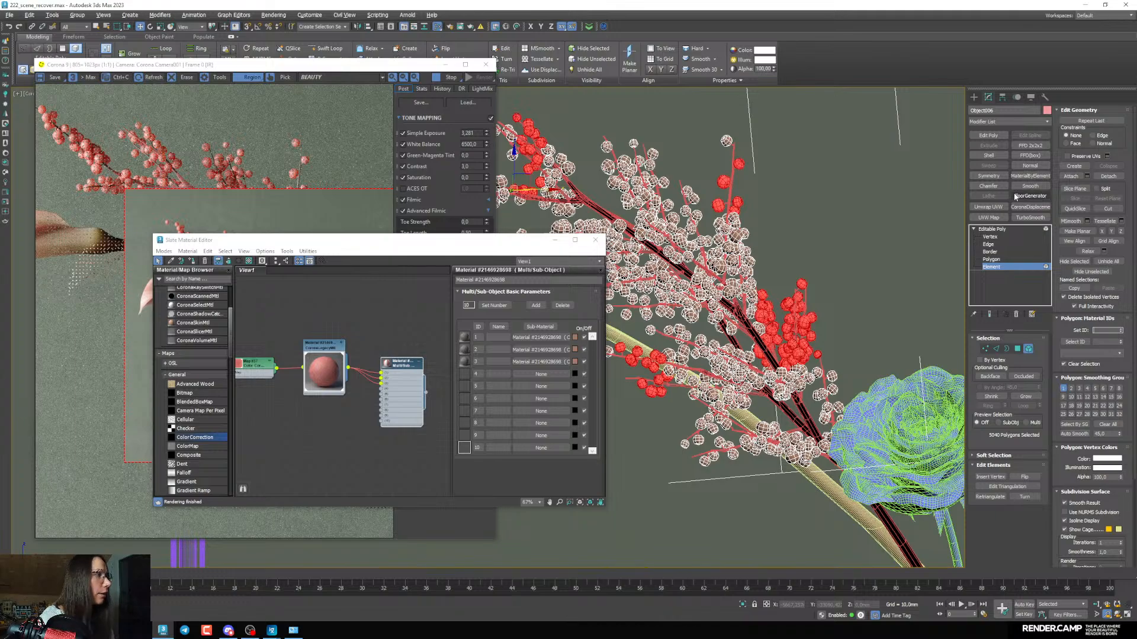
left_click(991, 229)
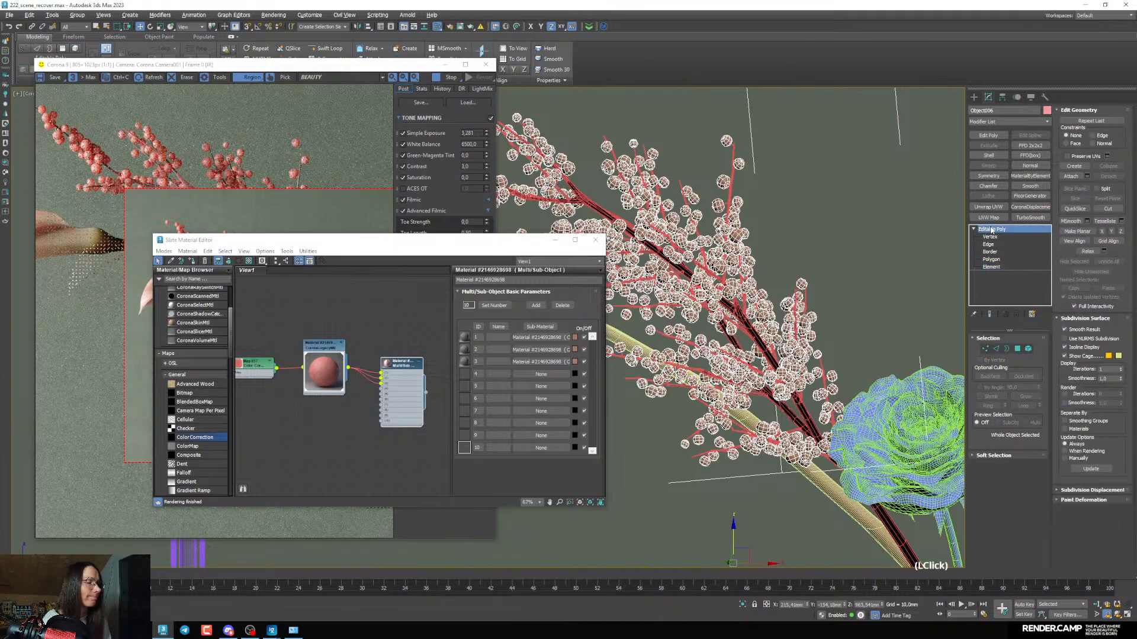
Add a MaterialByElement modifier to the berries object
left_click_drag(402, 250, 370, 209)
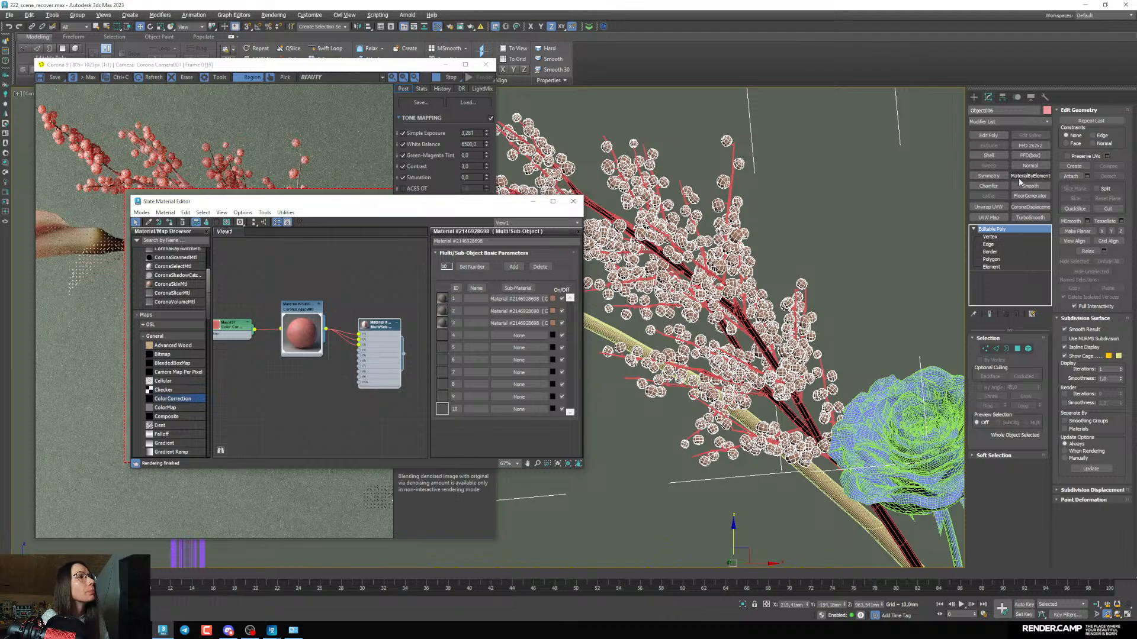
left_click(996, 121)
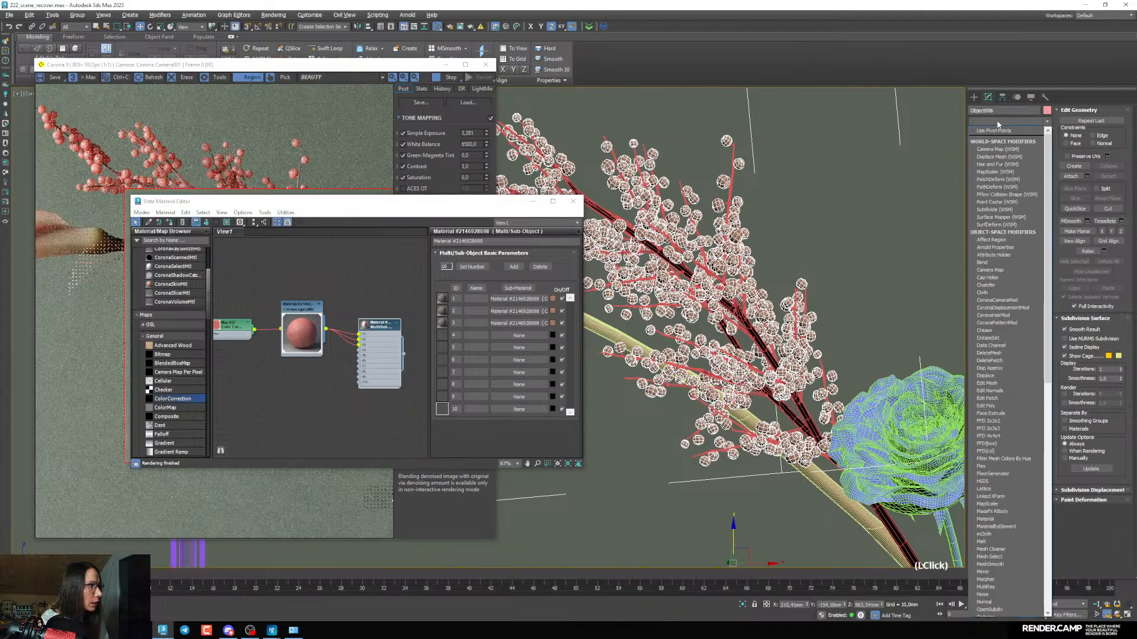
left_click_drag(1046, 182, 1053, 235)
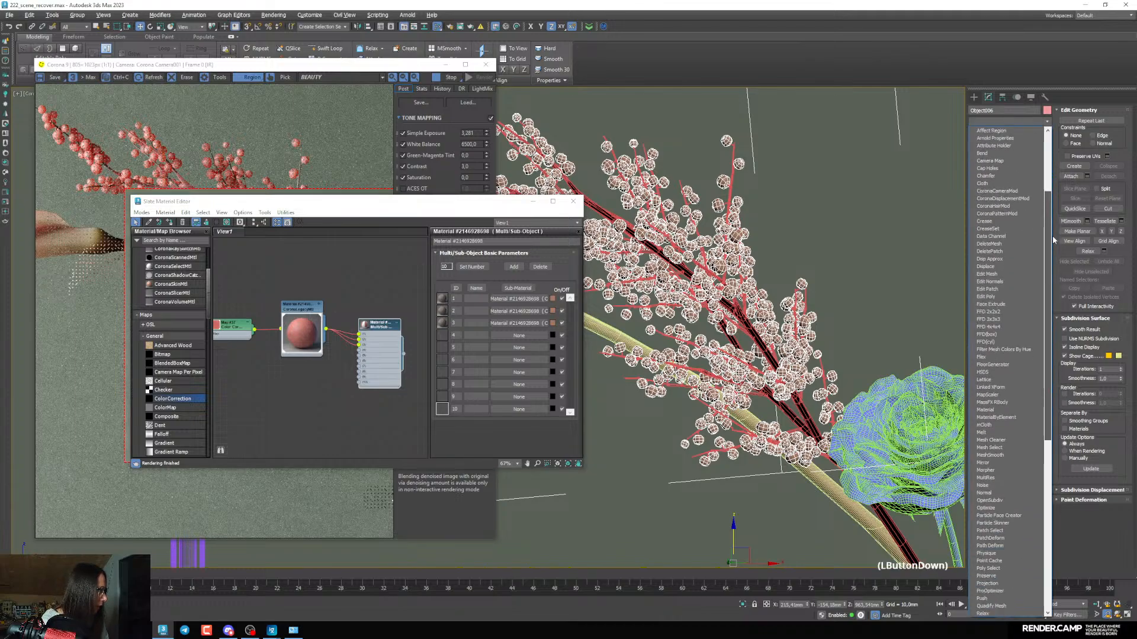
left_click(1127, 523)
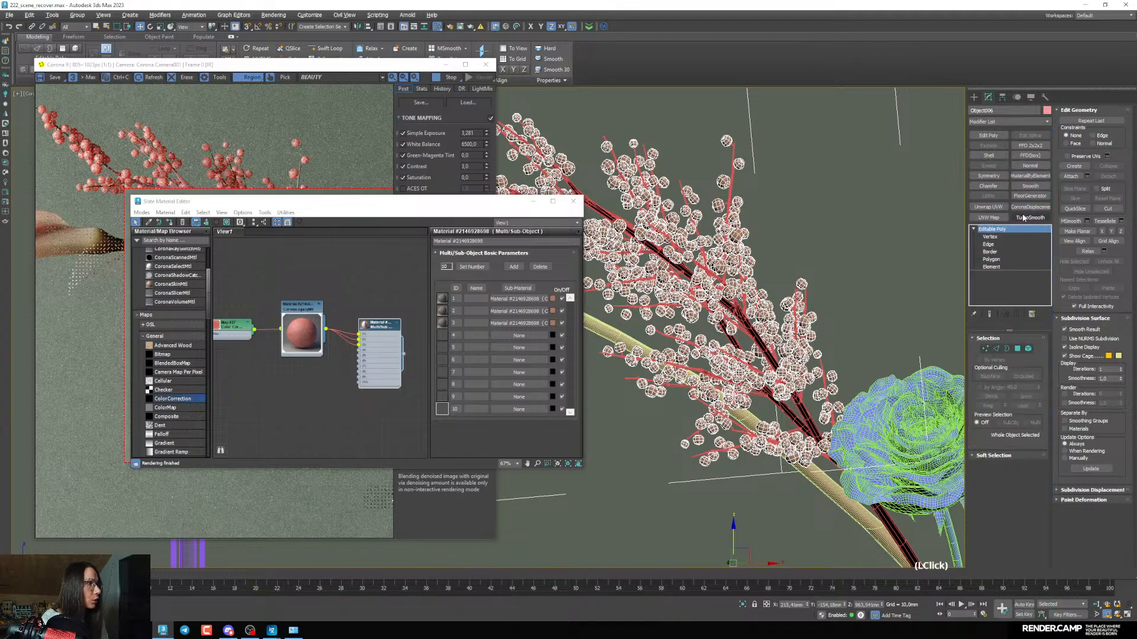
left_click(1022, 176)
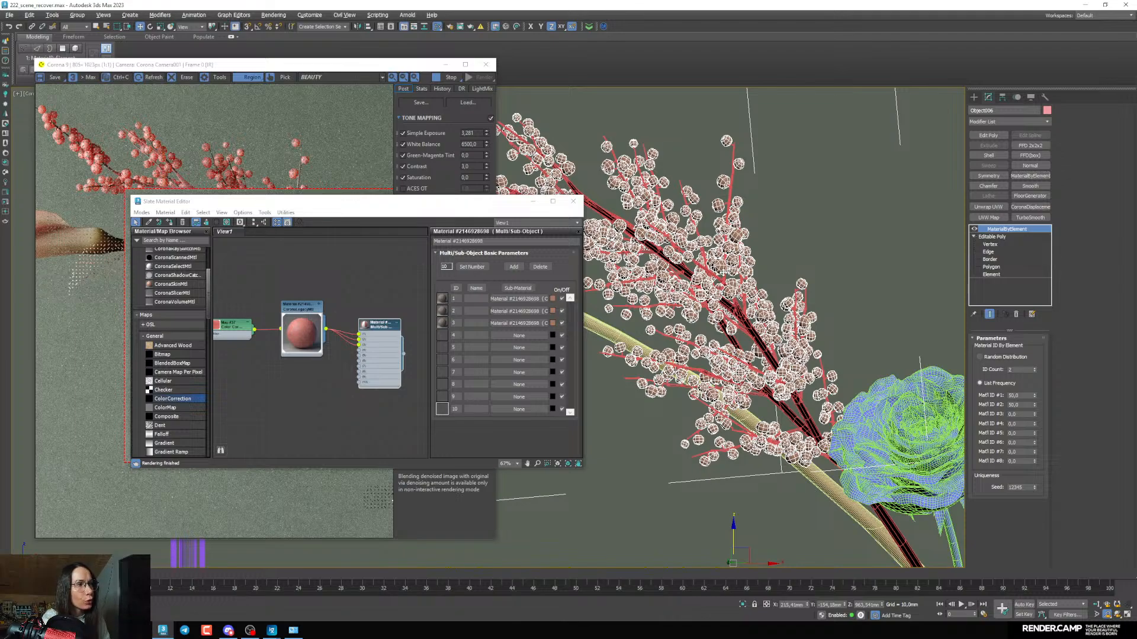
Switch the berries' MaterialByElement modifier to Random Distribution
left_click(1009, 370)
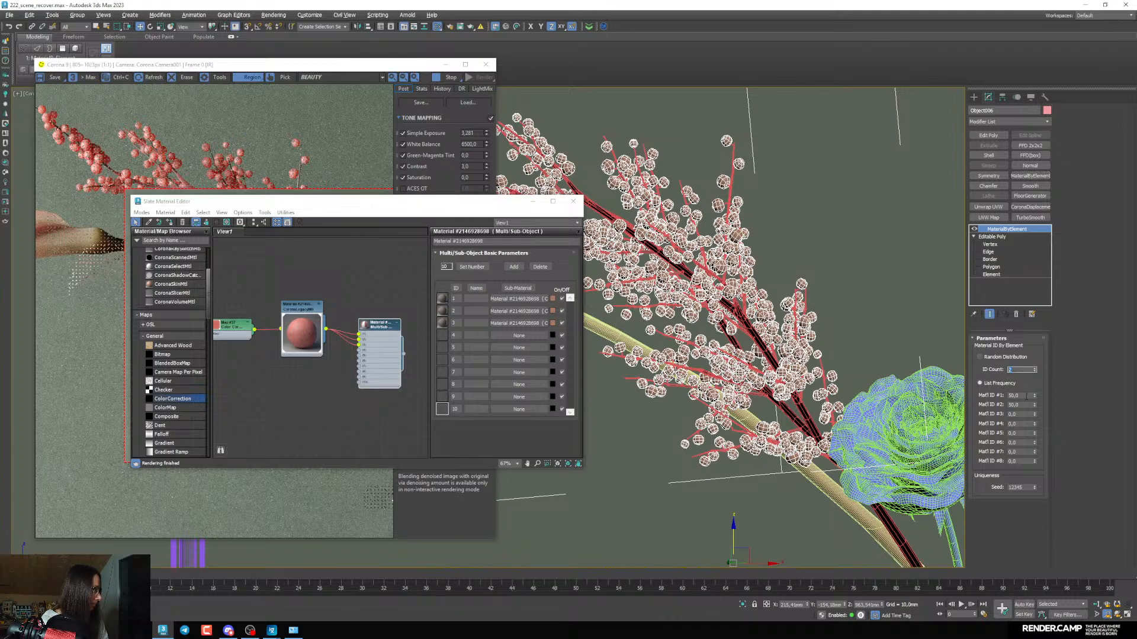
left_click(1020, 414)
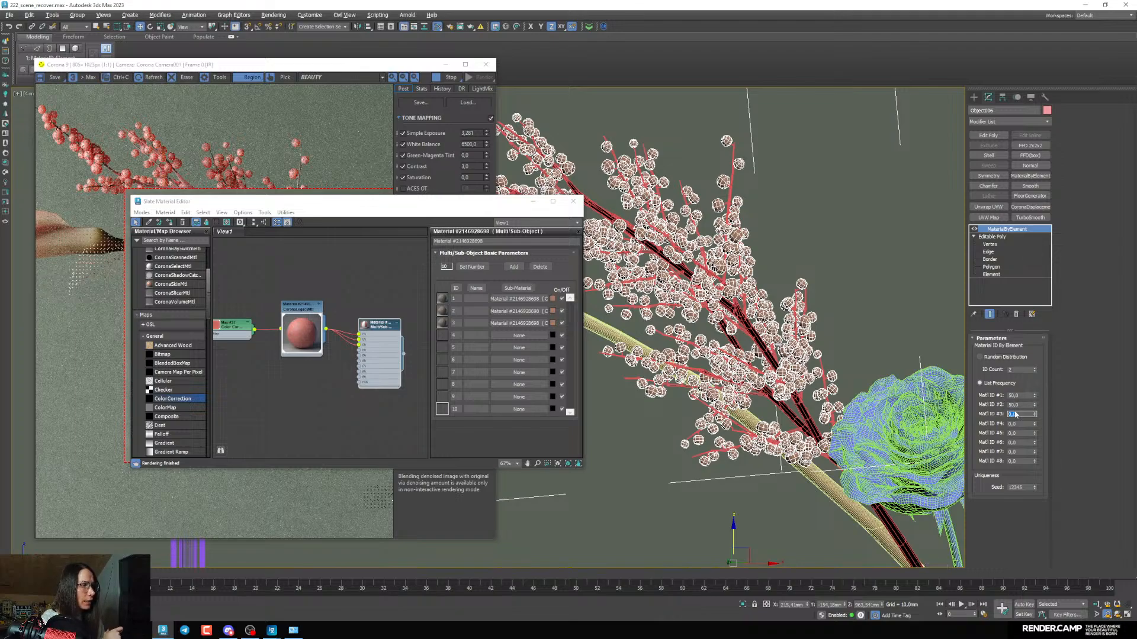
left_click_drag(1019, 396, 994, 411)
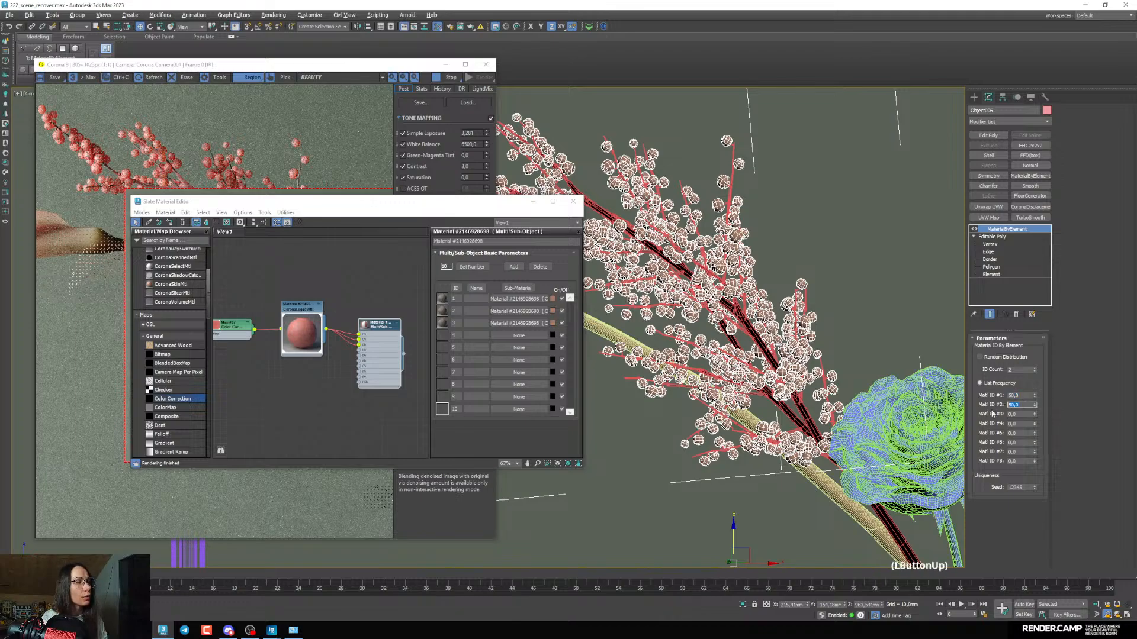
left_click(978, 358)
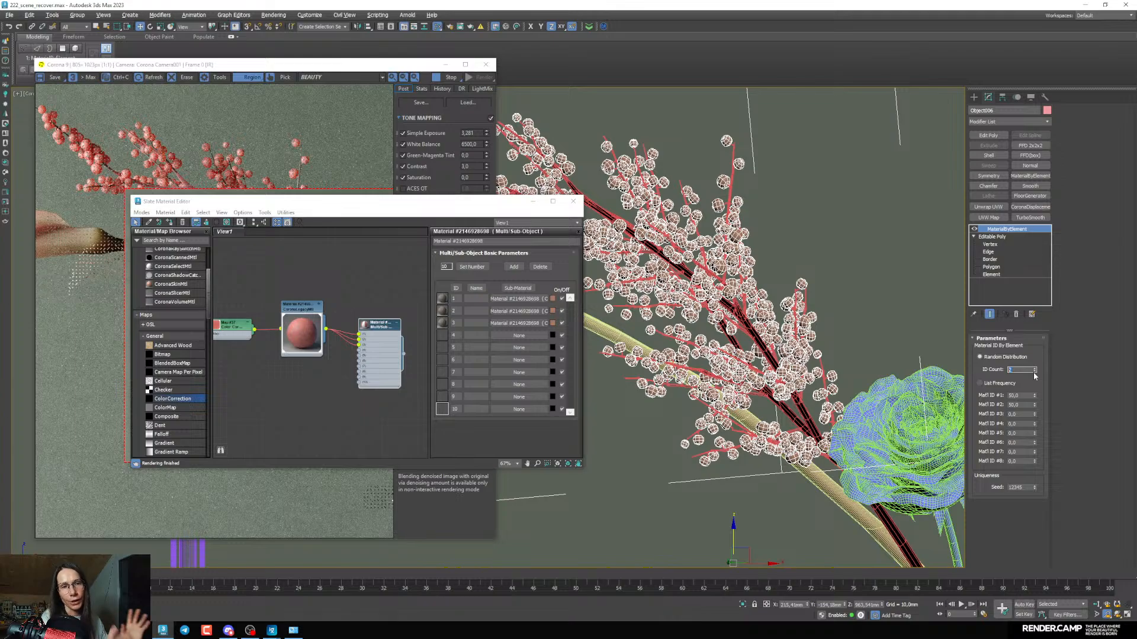
left_click(976, 236)
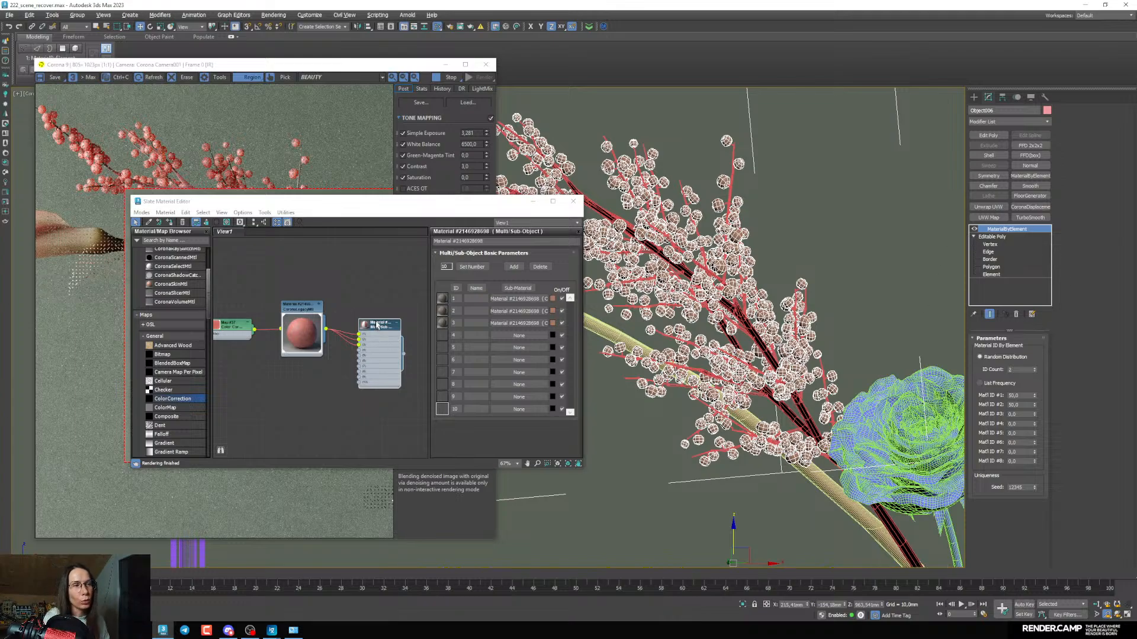
Examine the Multi/Sub-Object material's node tree and open the parameters of its CoronaLegacyMtl
left_click_drag(377, 325, 384, 317)
left_click_drag(309, 201, 370, 292)
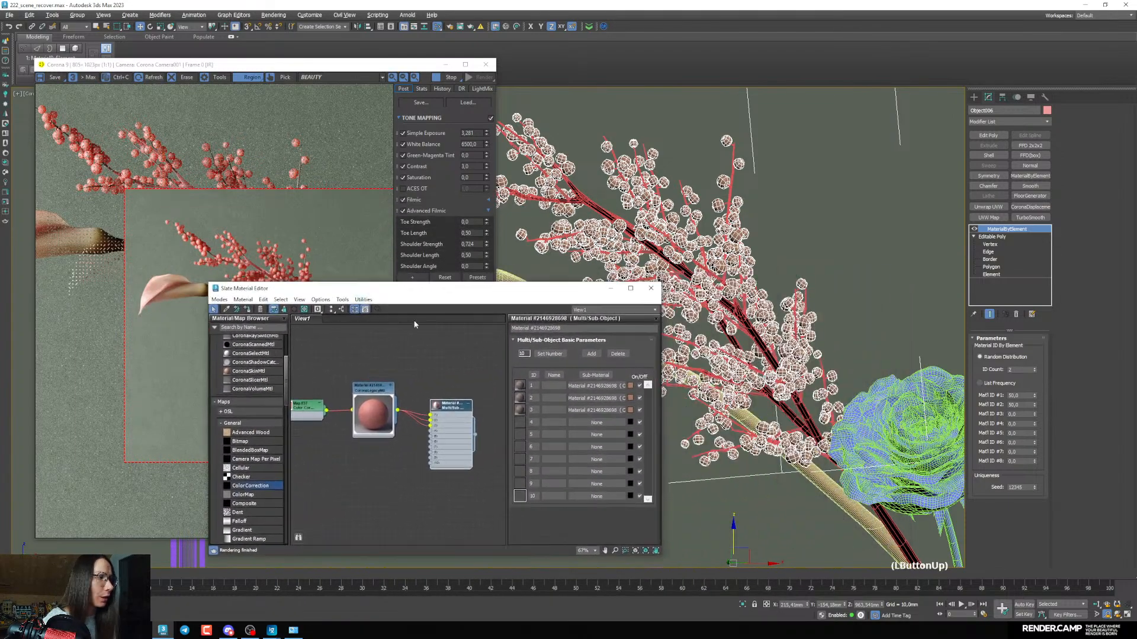
scroll(404, 419, "down", 3)
middle_click_drag(405, 420, 395, 415)
scroll(415, 408, "up", 2)
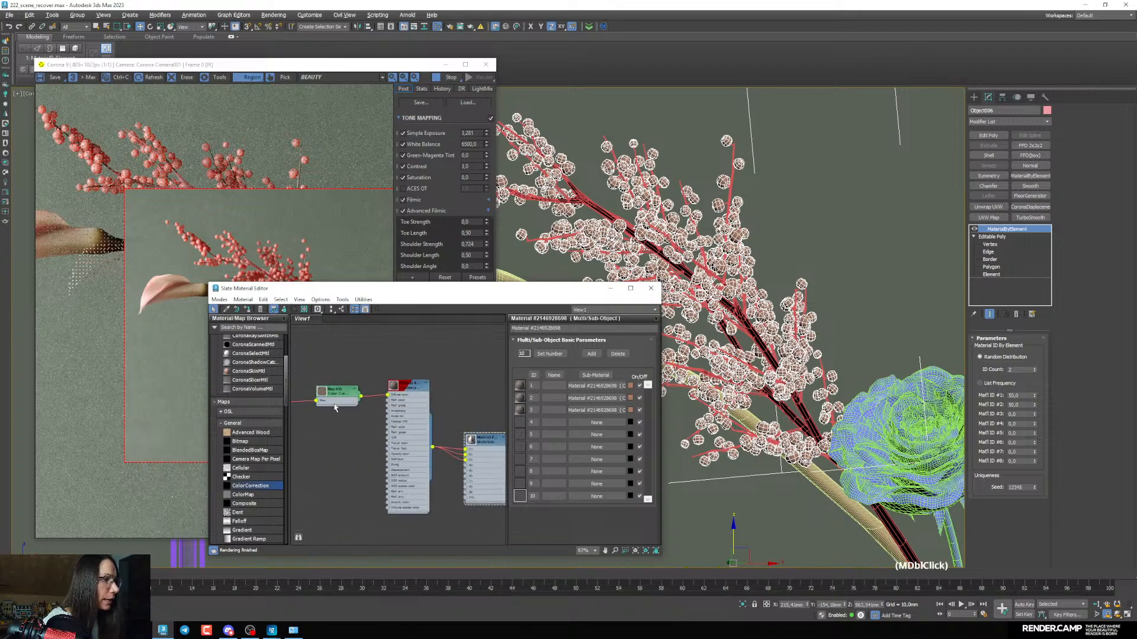
scroll(433, 403, "down", 1)
left_click(433, 400)
left_click(725, 323)
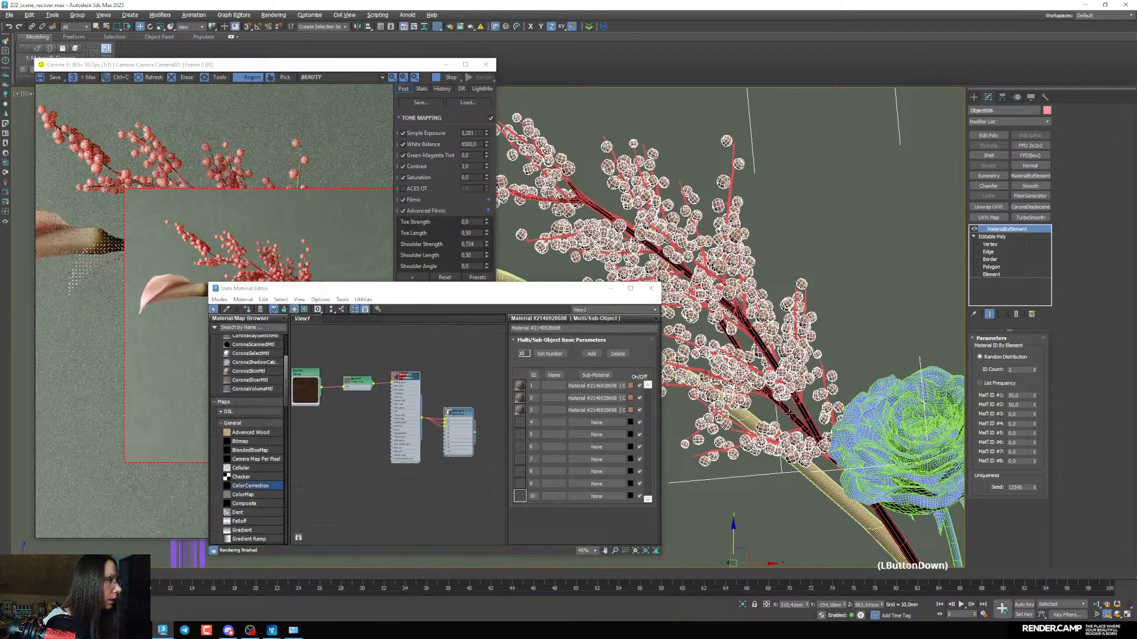
middle_click_drag(408, 407, 453, 420)
double_click(455, 410)
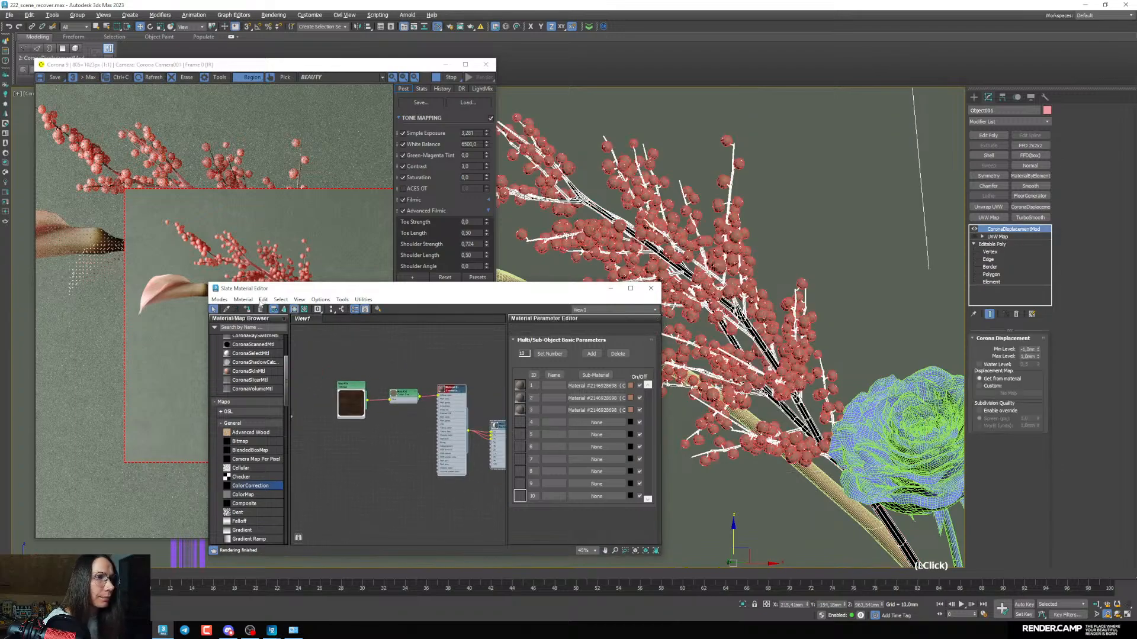
left_click_drag(332, 288, 568, 277)
middle_click_drag(637, 369, 690, 397)
scroll(698, 414, "down", 4)
scroll(705, 427, "up", 4)
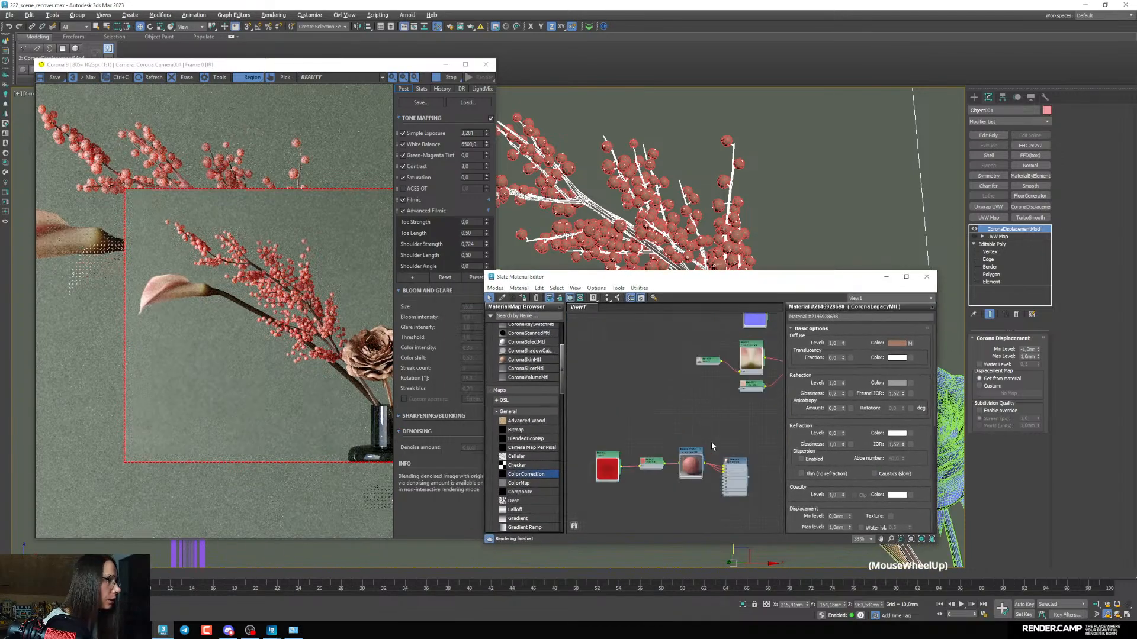
Duplicate the berries' CoronaLegacyMtl with a shared Color Correction map and connect the copy to the second sub-material slot
scroll(727, 422, "up", 3)
middle_click_drag(713, 467, 714, 391)
scroll(666, 375, "up", 2)
scroll(697, 419, "down", 4)
scroll(743, 382, "up", 5)
left_click_drag(669, 374, 734, 382, "shift")
left_click(696, 441)
scroll(678, 408, "up", 2)
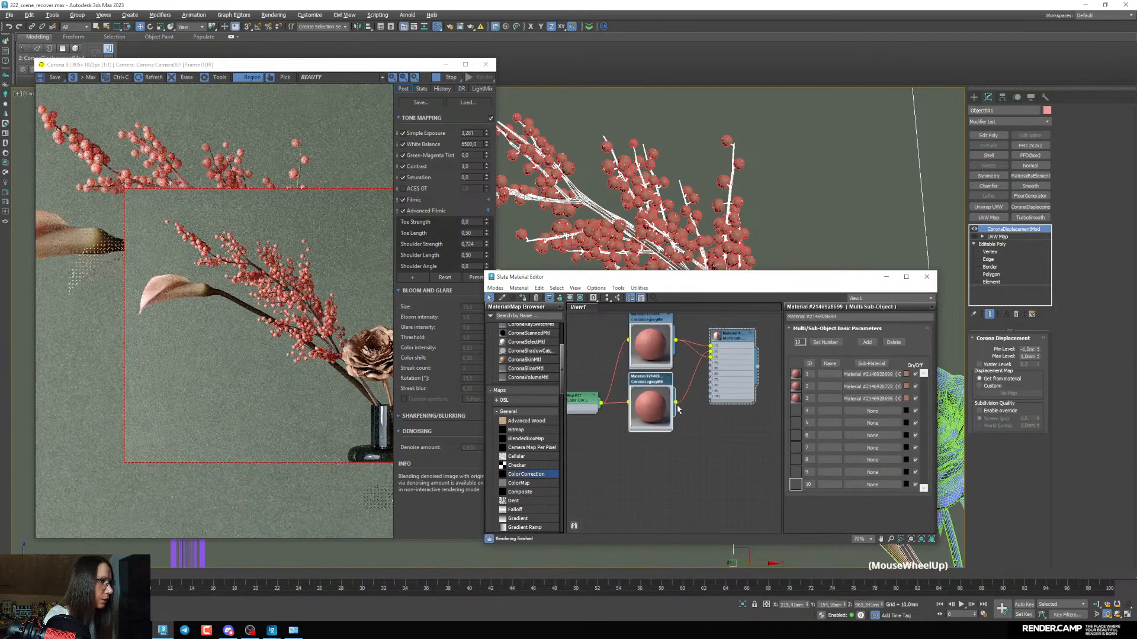
Make another copy of the CoronaLegacyMtl, then undo both material copies
middle_click_drag(678, 407, 701, 373)
left_click_drag(673, 364, 674, 429, "shift")
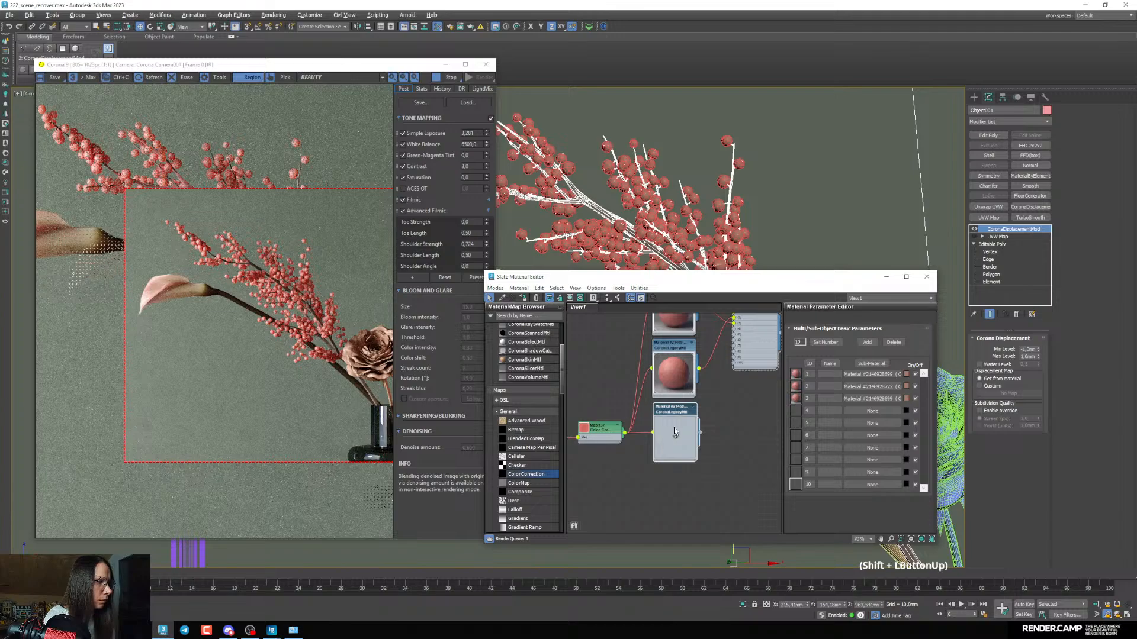
double_click(674, 430)
middle_click_drag(674, 425, 694, 462)
key("ctrl+z")
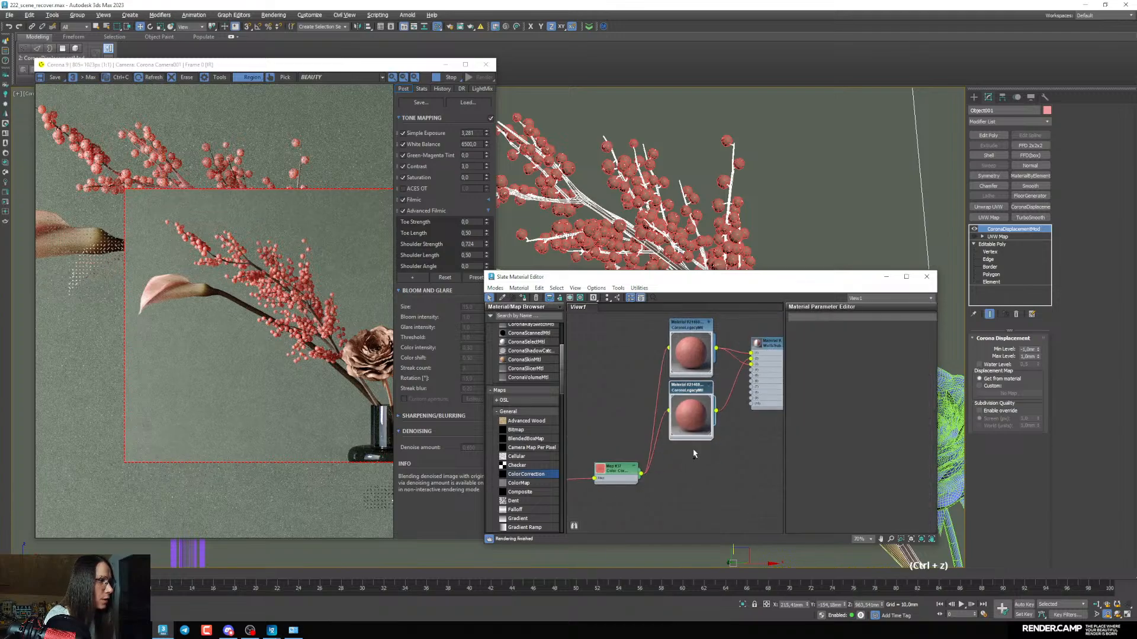
key("ctrl+z")
Line up the Color Correction node and make two copies of the whole chain of red bitmap, Color Correction and CoronaLegacyMtl
left_click_drag(623, 472, 617, 340)
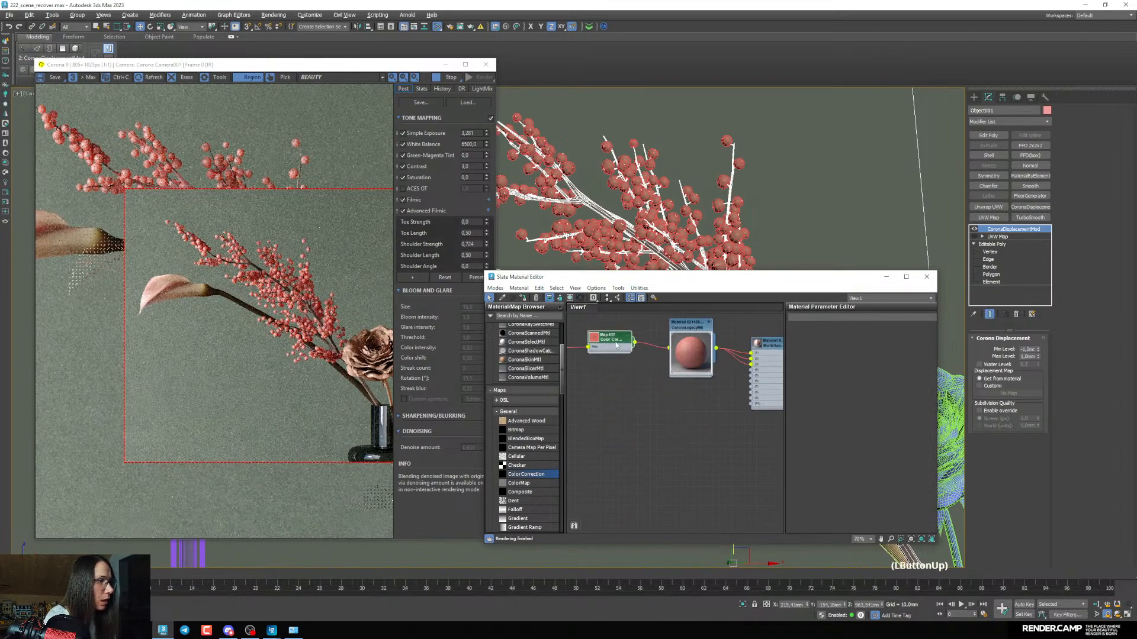
scroll(662, 385, "down", 1)
middle_click_drag(617, 341, 662, 382)
left_click_drag(656, 379, 657, 384)
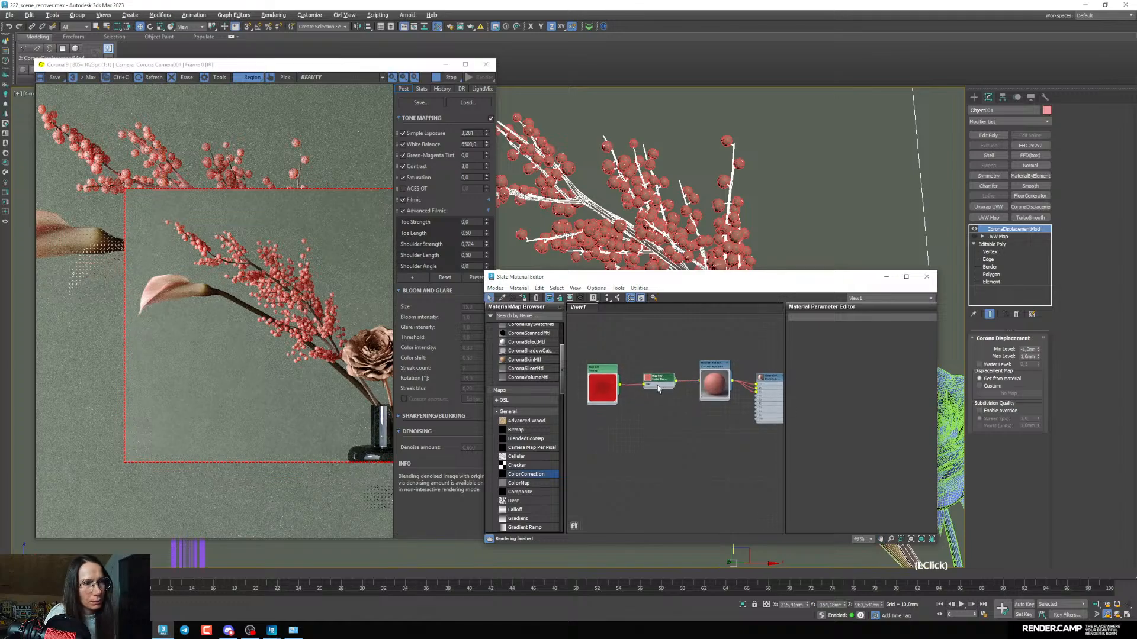
middle_click_drag(657, 383, 657, 387)
left_click_drag(594, 347, 713, 408)
middle_click_drag(711, 414, 708, 384)
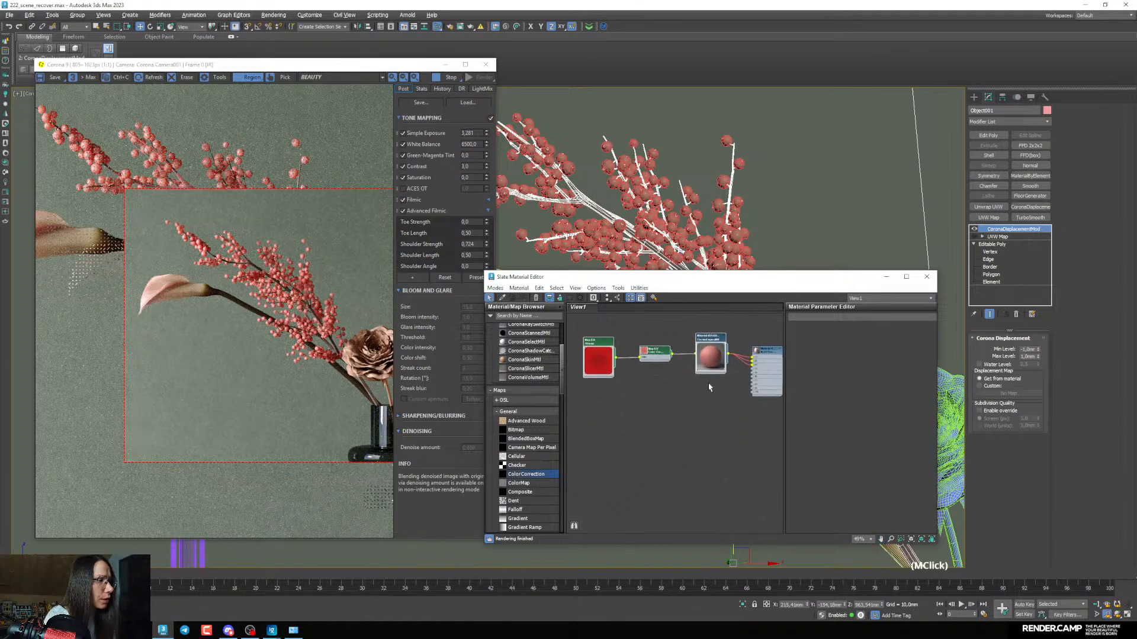
left_click_drag(710, 356, 707, 448, "shift")
left_click(718, 451)
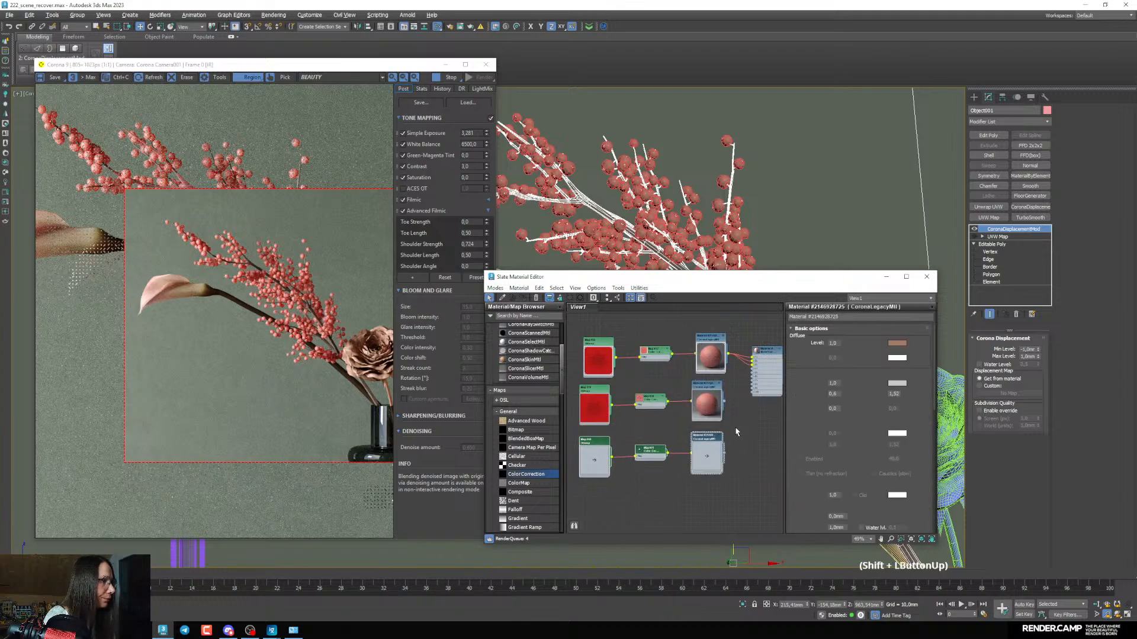
Connect the two copied CoronaLegacyMtl materials to slots 2 and 3 of the Multi/Sub-Object material and open its parameters
scroll(736, 364, "up", 3)
left_click_drag(708, 408, 748, 353)
left_click_drag(707, 484, 748, 360)
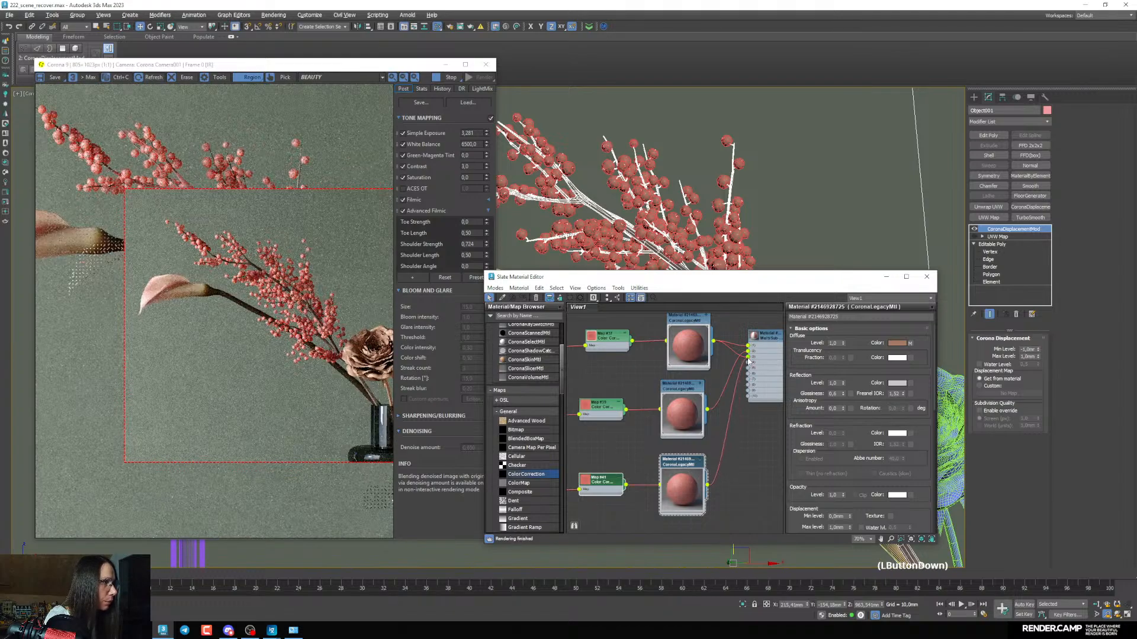
middle_click_drag(702, 399, 623, 425)
left_click(623, 374)
double_click(751, 364)
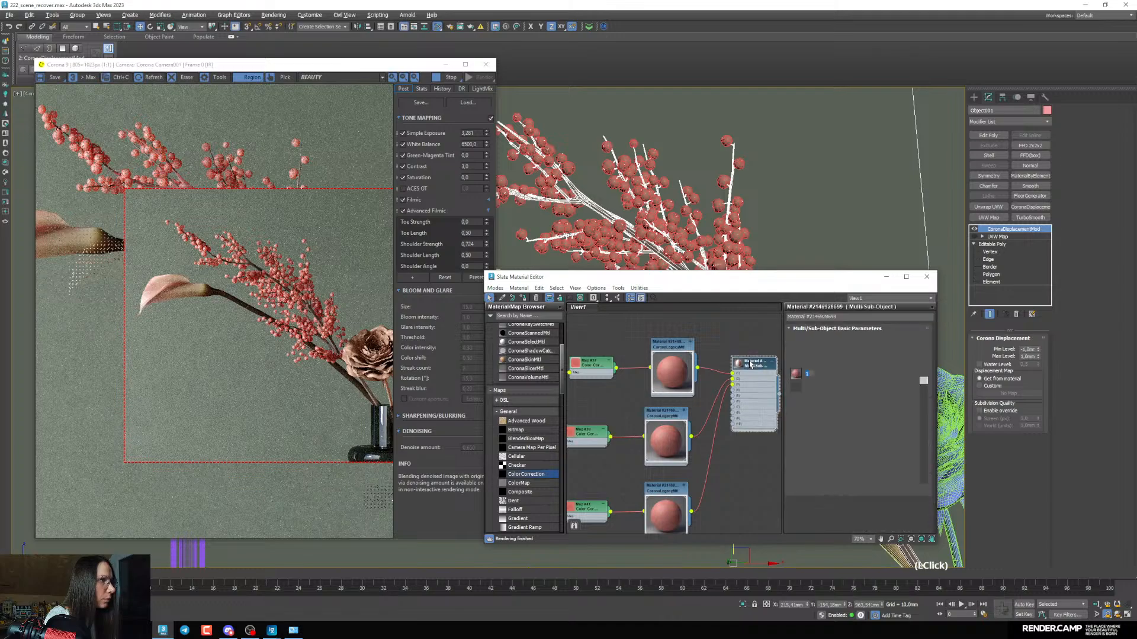
Raise the RGB Gamma/Contrast of the second berry material's Color Correction map to 3.24
middle_click_drag(695, 381, 743, 355)
double_click(632, 406)
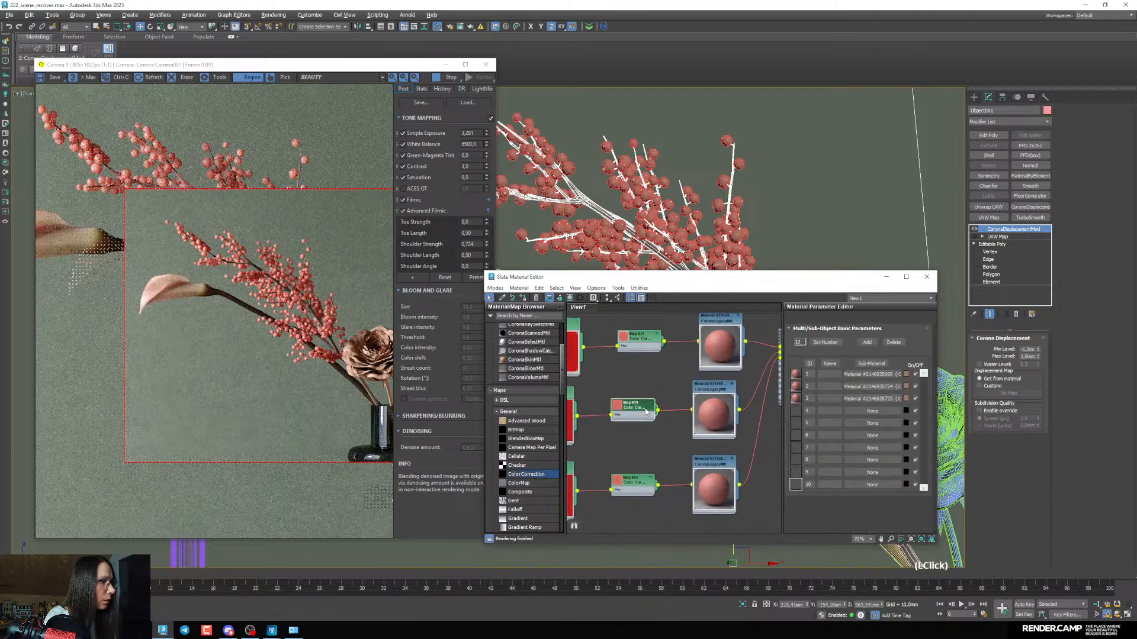
scroll(834, 461, "down", 2)
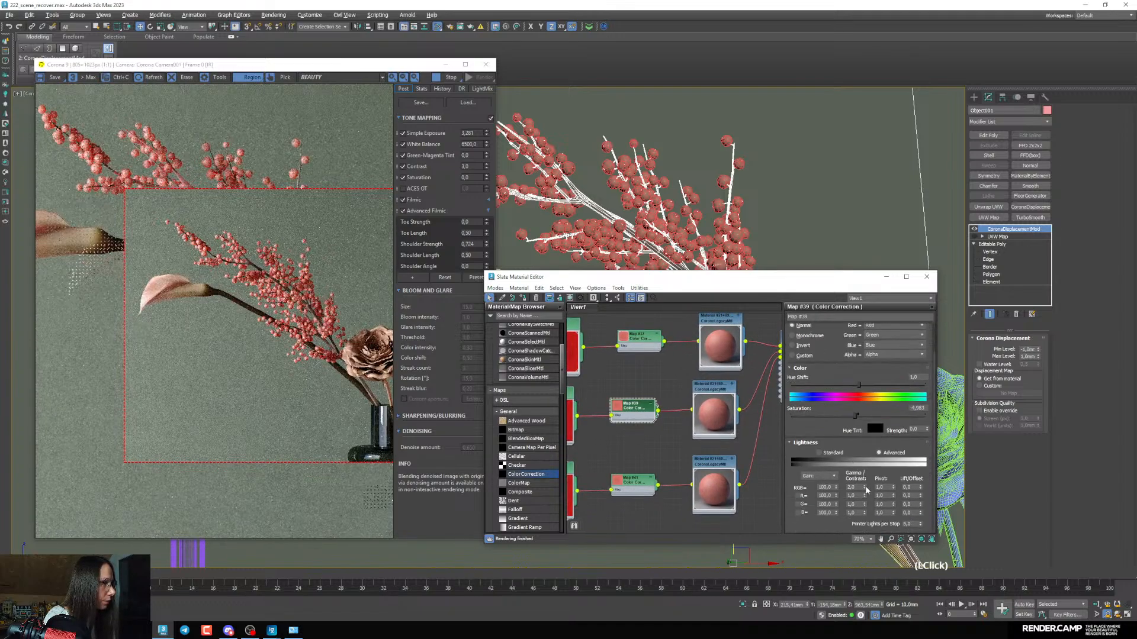
left_click_drag(864, 488, 862, 460)
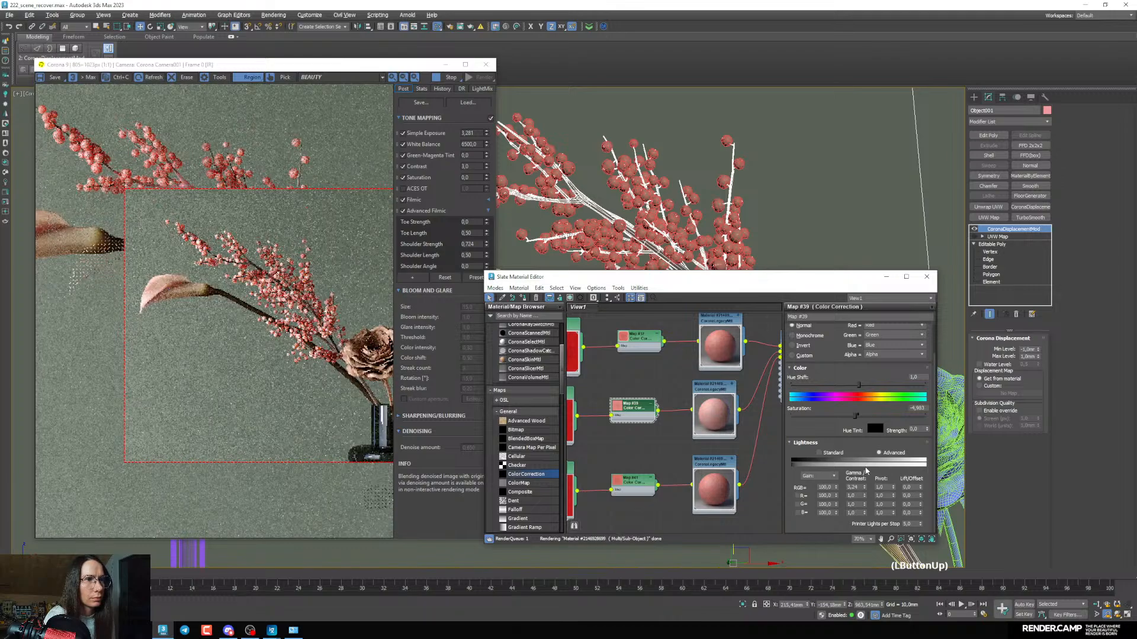
scroll(305, 309, "up", 1)
scroll(306, 309, "down", 1)
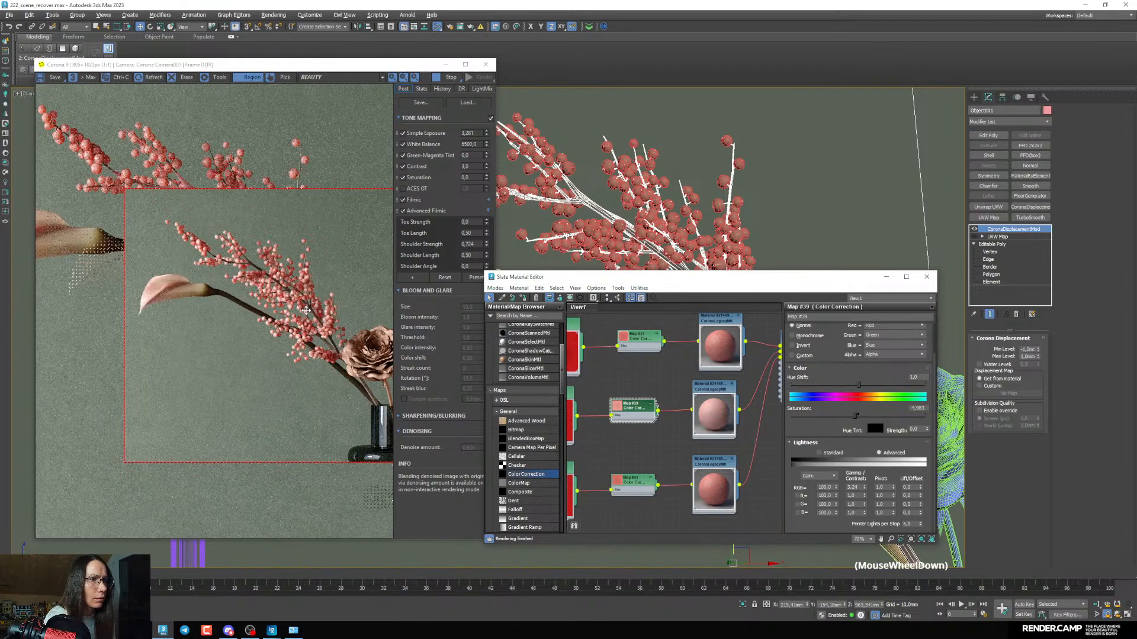
Lower the RGB Gamma/Contrast to 1.03 in the third berry material's Color Correction map and to 1.77 in the first one's
middle_click_drag(693, 464, 683, 431)
double_click(650, 436)
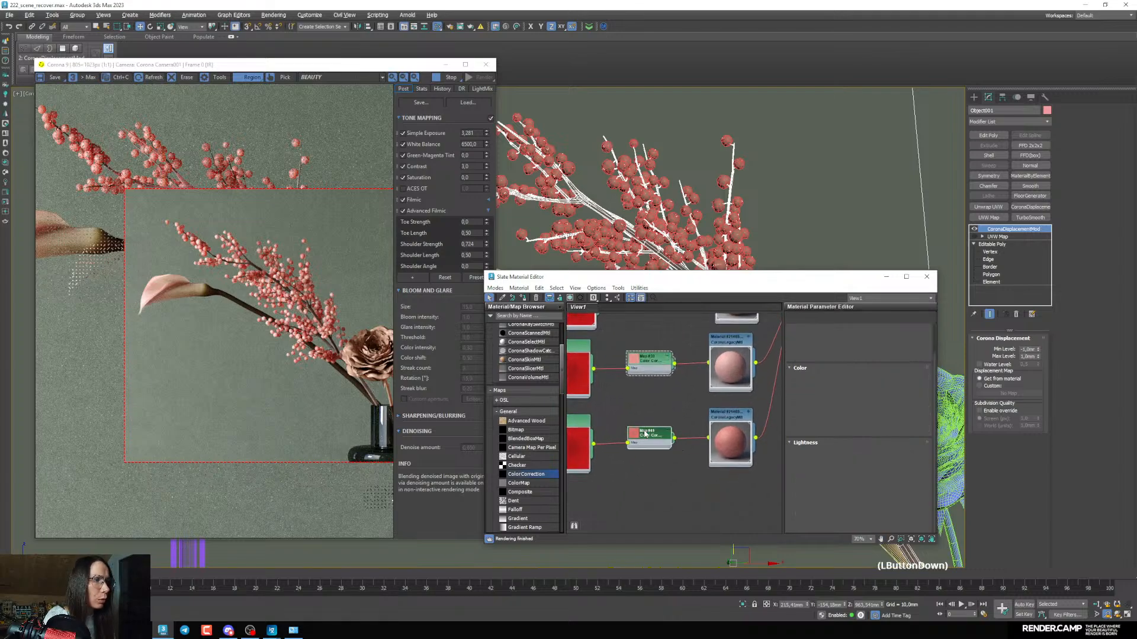
left_click_drag(864, 487, 862, 498)
middle_click_drag(647, 330, 671, 405)
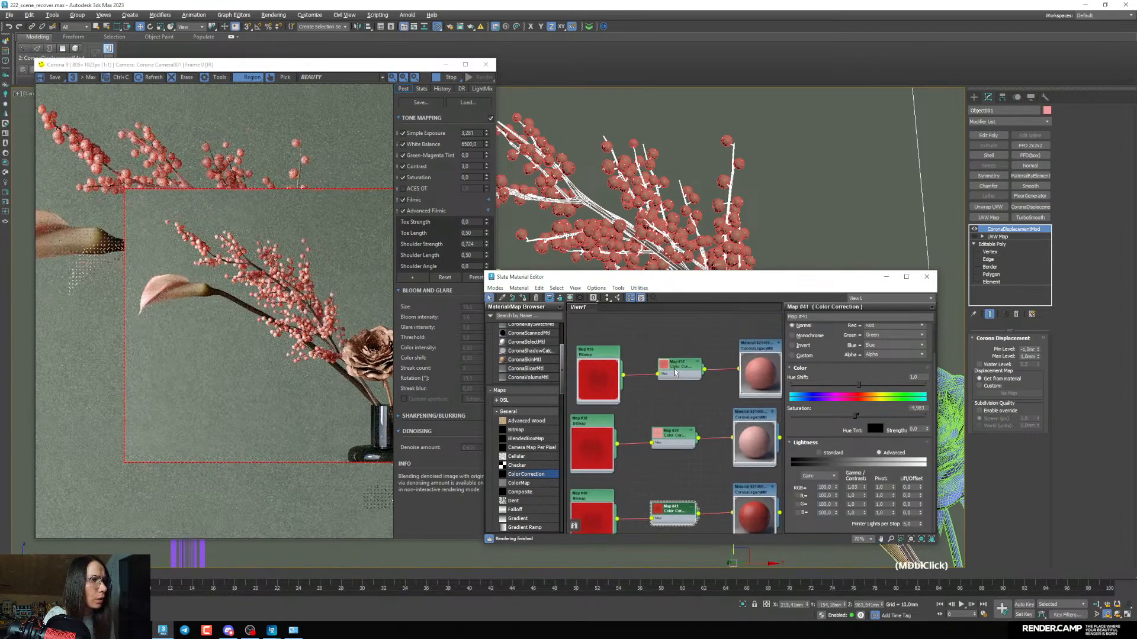
double_click(680, 367)
left_click_drag(864, 489, 865, 496)
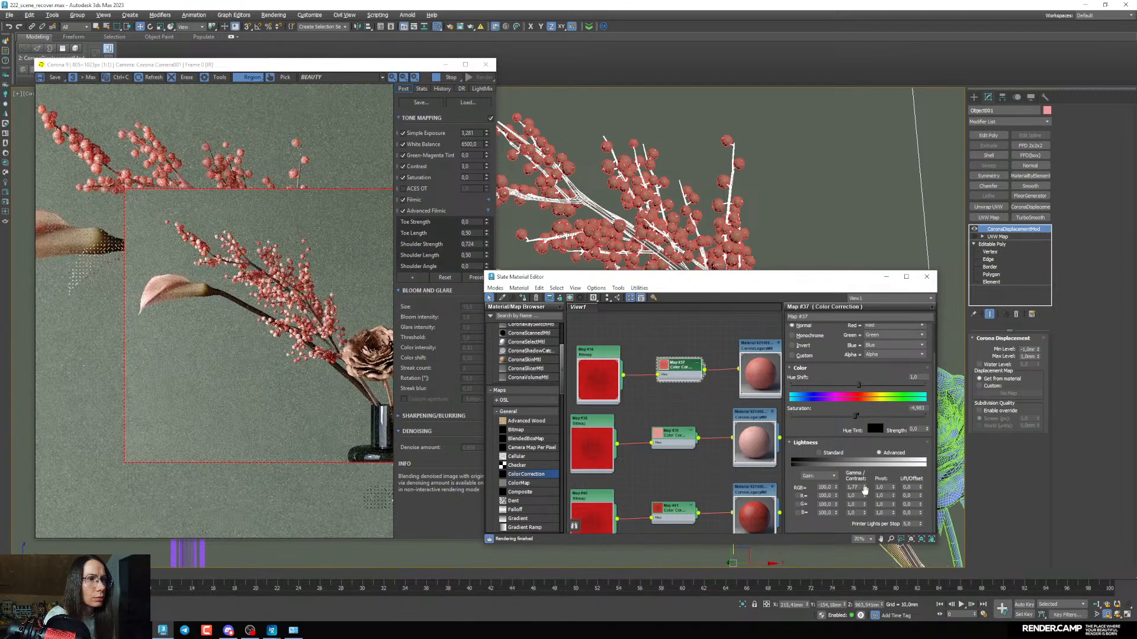
Select the berries, close the material editor and remove their MaterialByElement modifier
left_click(681, 239)
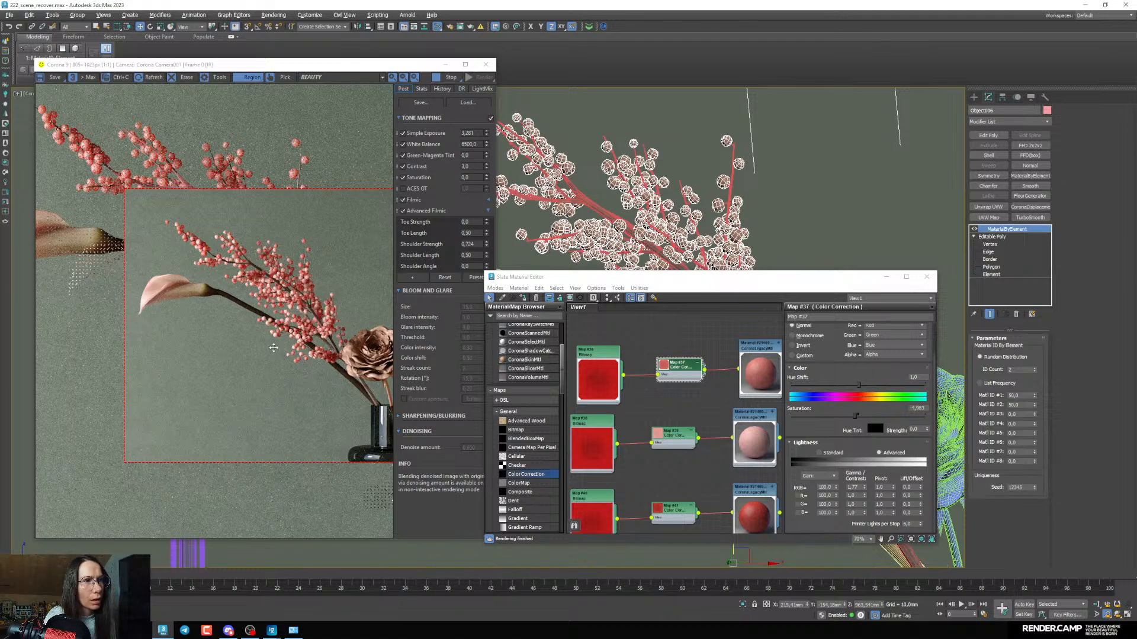
middle_click_drag(671, 479, 681, 490)
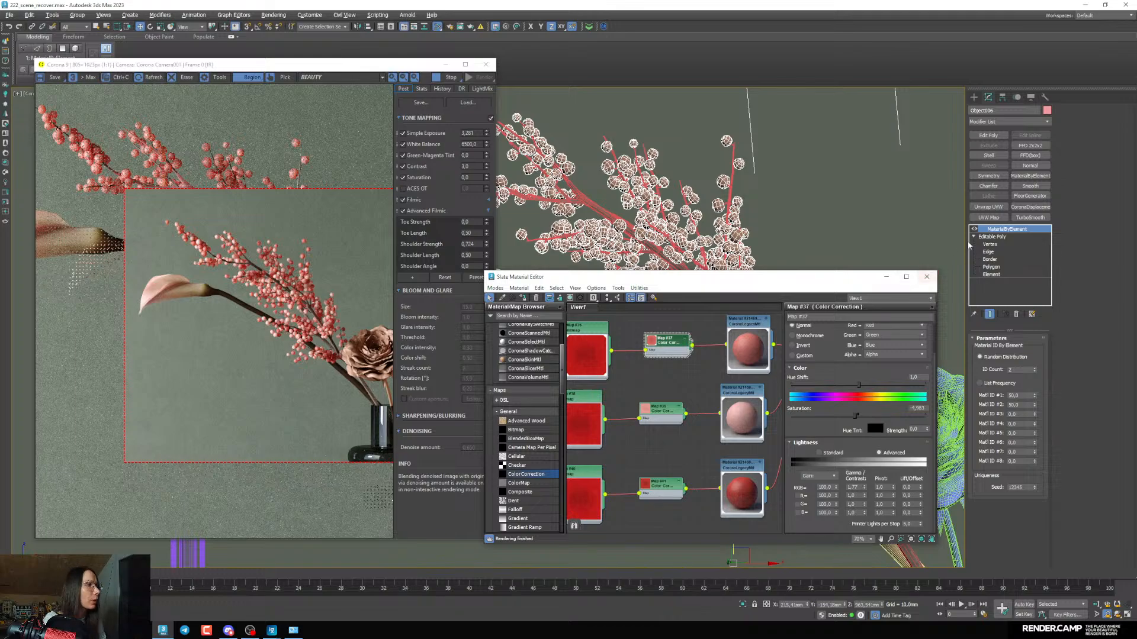
left_click(926, 277)
left_click(1016, 315)
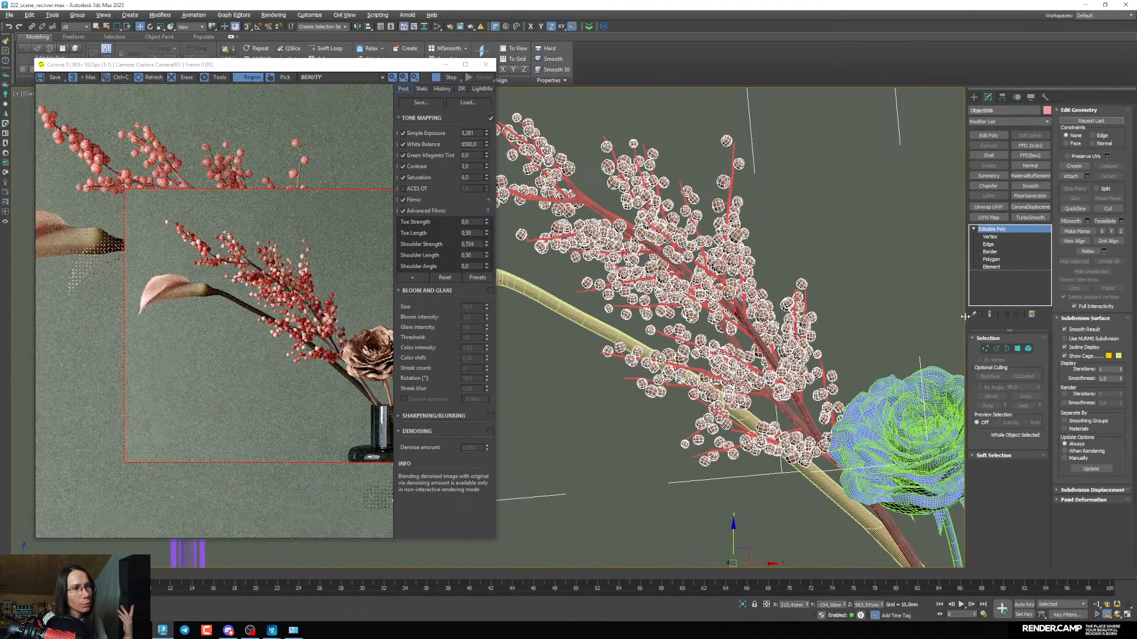
Reopen the material editor and set the third berry material's Color Correction RGB Gamma/Contrast to 1.34
key("m")
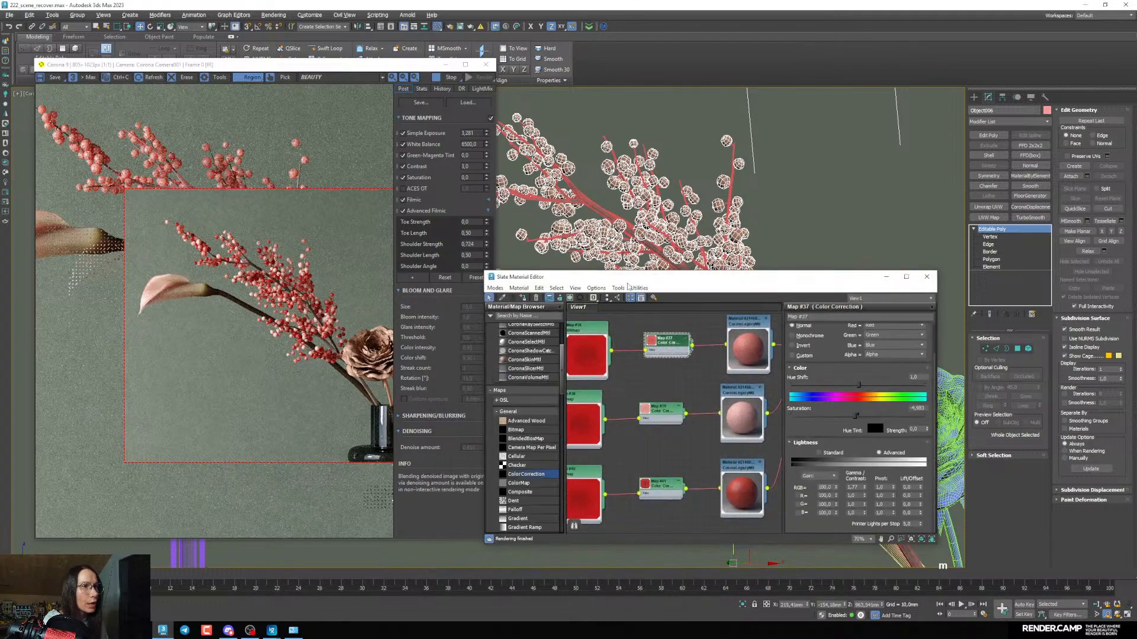
left_click_drag(601, 282, 586, 265)
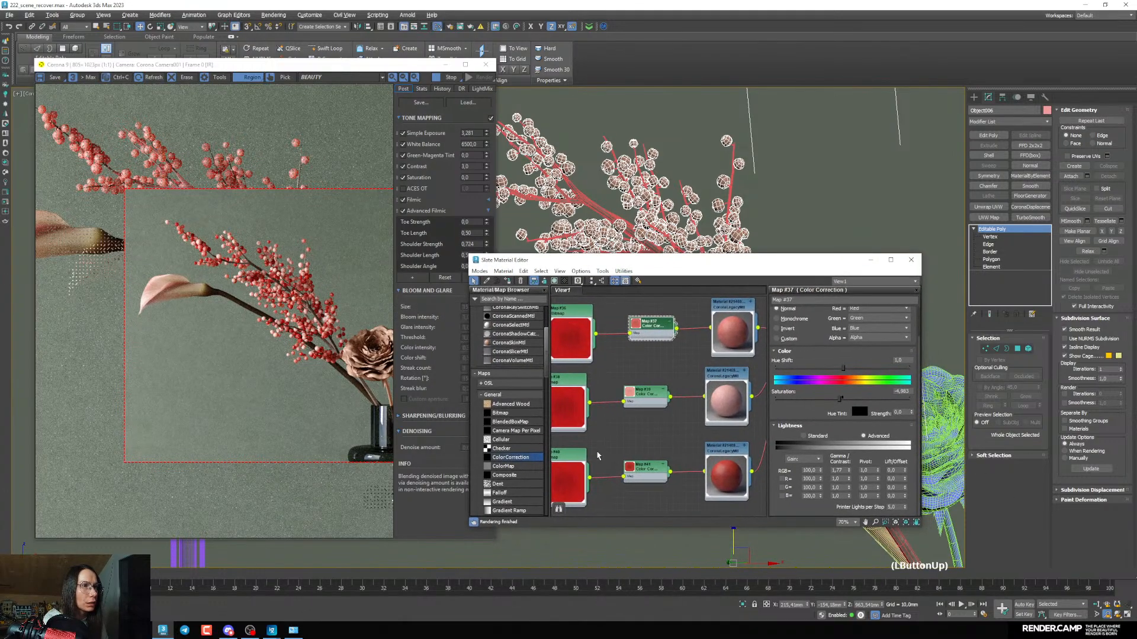
middle_click_drag(671, 448, 677, 397)
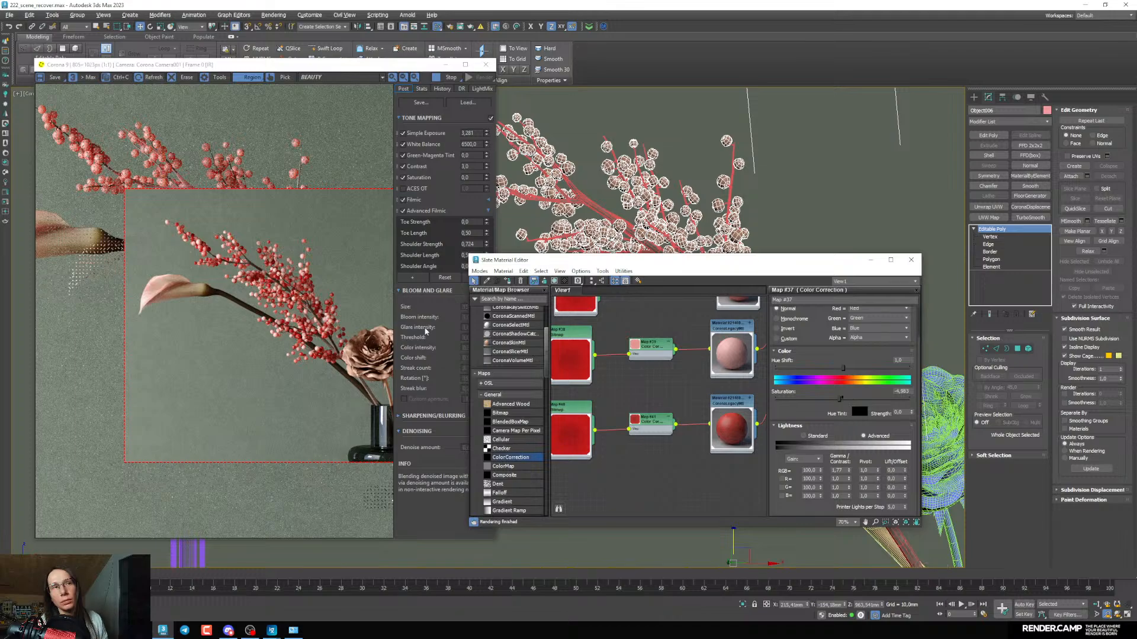
scroll(728, 329, "up", 2)
left_click(640, 439)
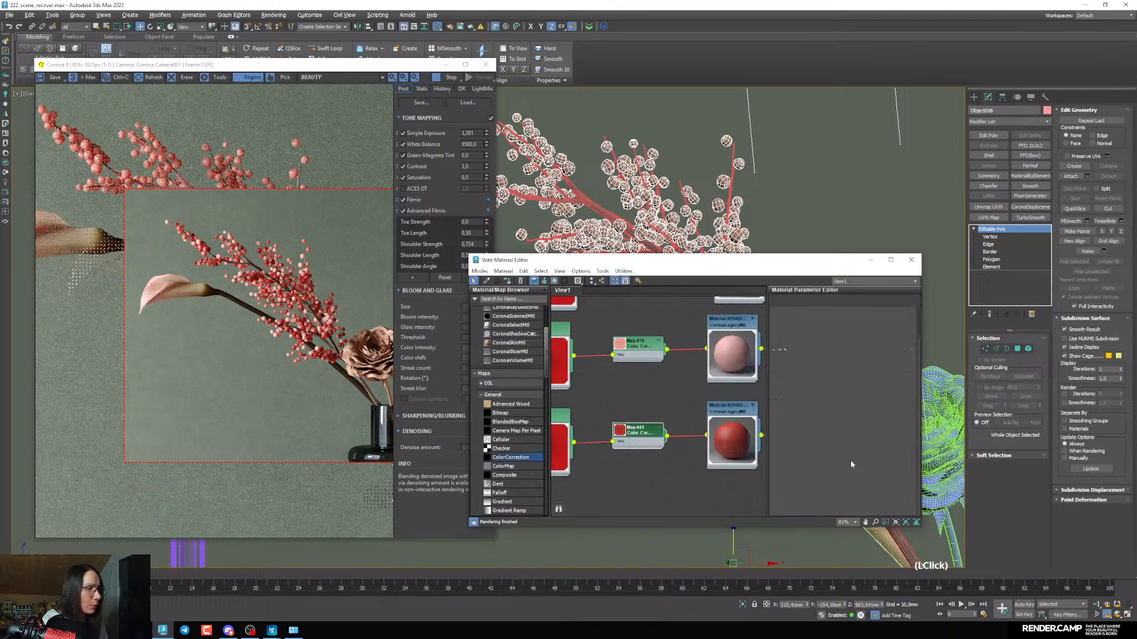
left_click_drag(849, 471, 838, 461)
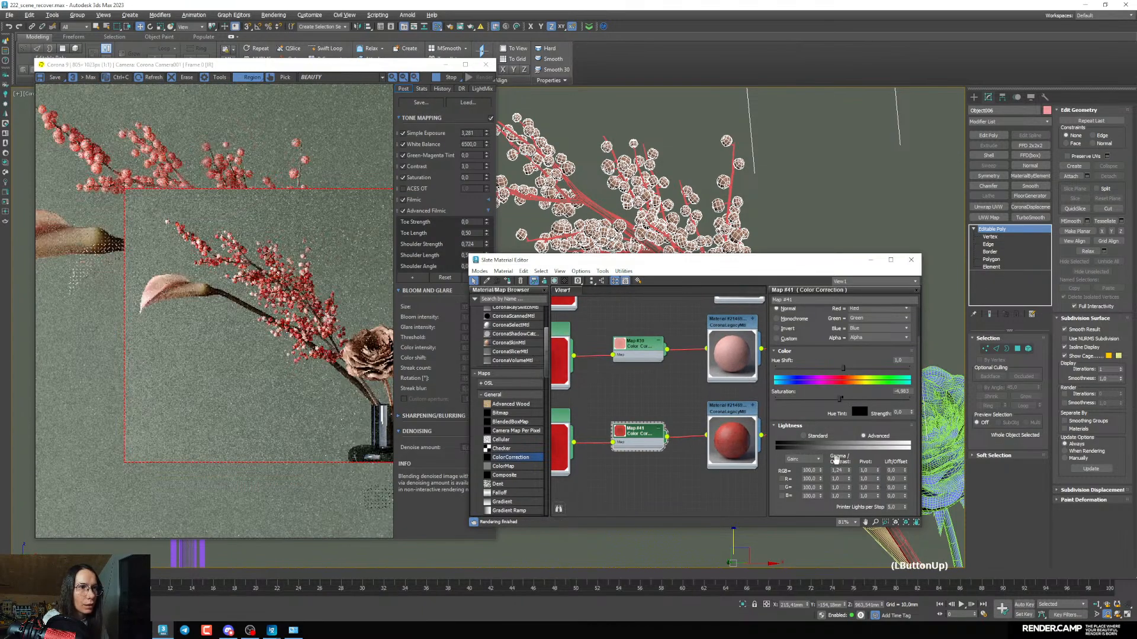
Set the RGB Gamma/Contrast of the second berry material's Color Correction map to 2.65
middle_click_drag(638, 324, 644, 383)
double_click(644, 403)
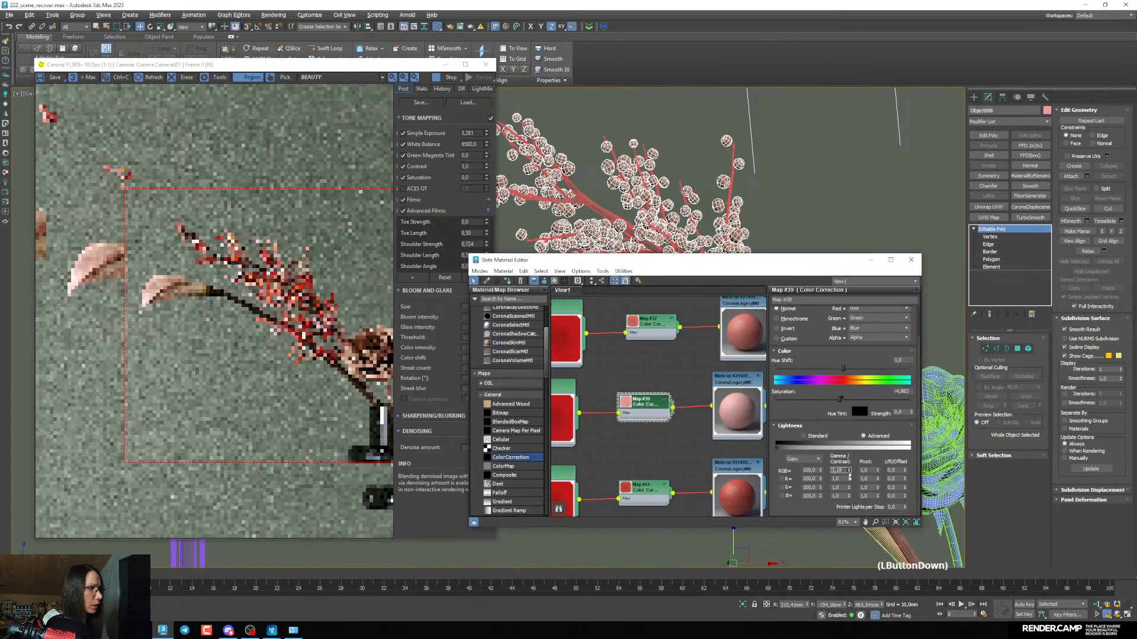
left_click_drag(847, 470, 850, 479)
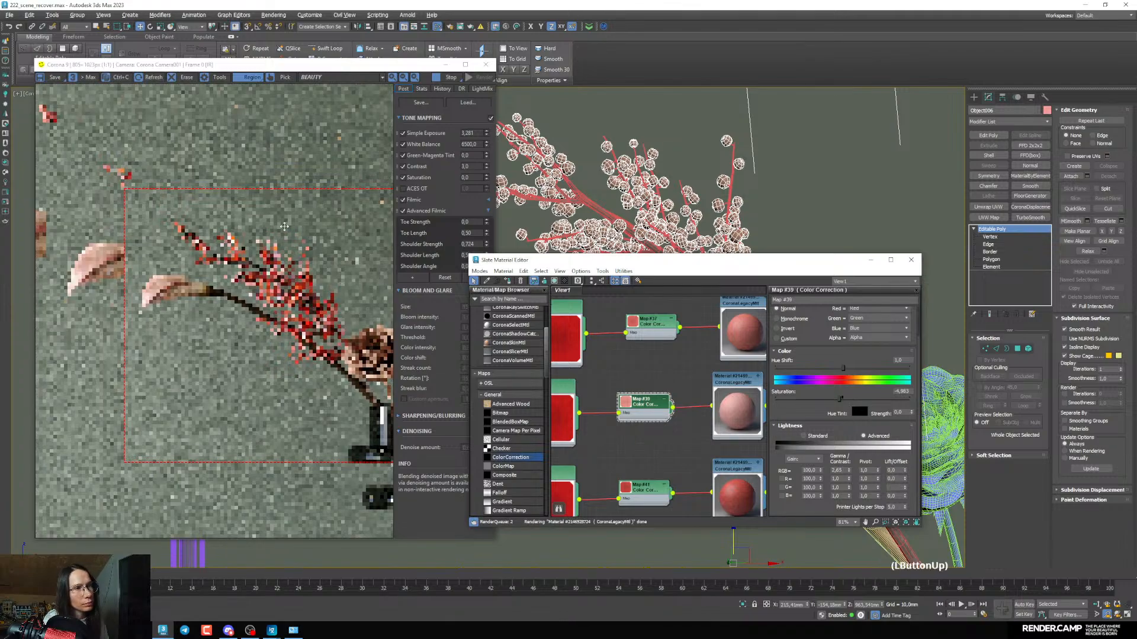
scroll(307, 299, "up", 3)
scroll(307, 299, "down", 3)
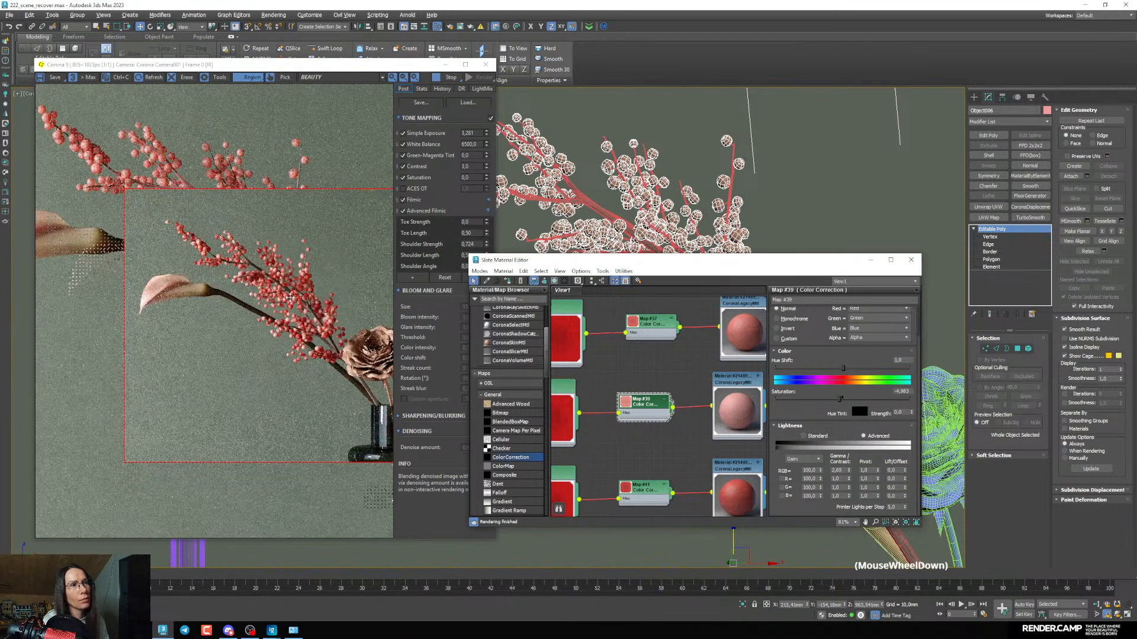
middle_click_drag(636, 469, 644, 437)
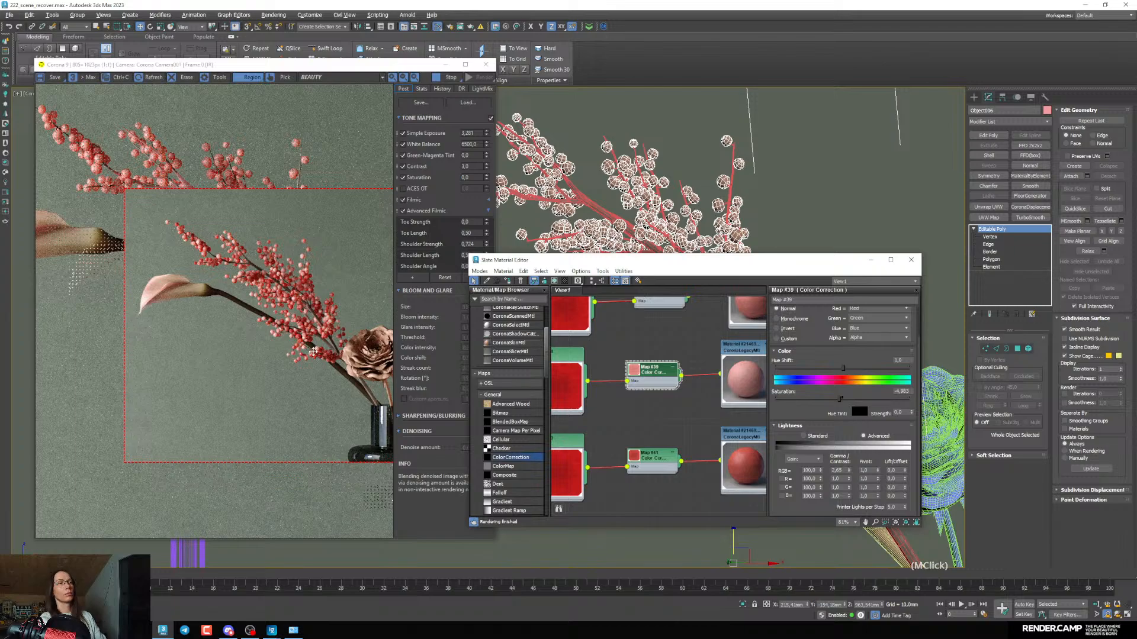
Put the material editor away, reset the camera view zoom and clear the render region to render the full frame
left_click(873, 261)
key("grave")
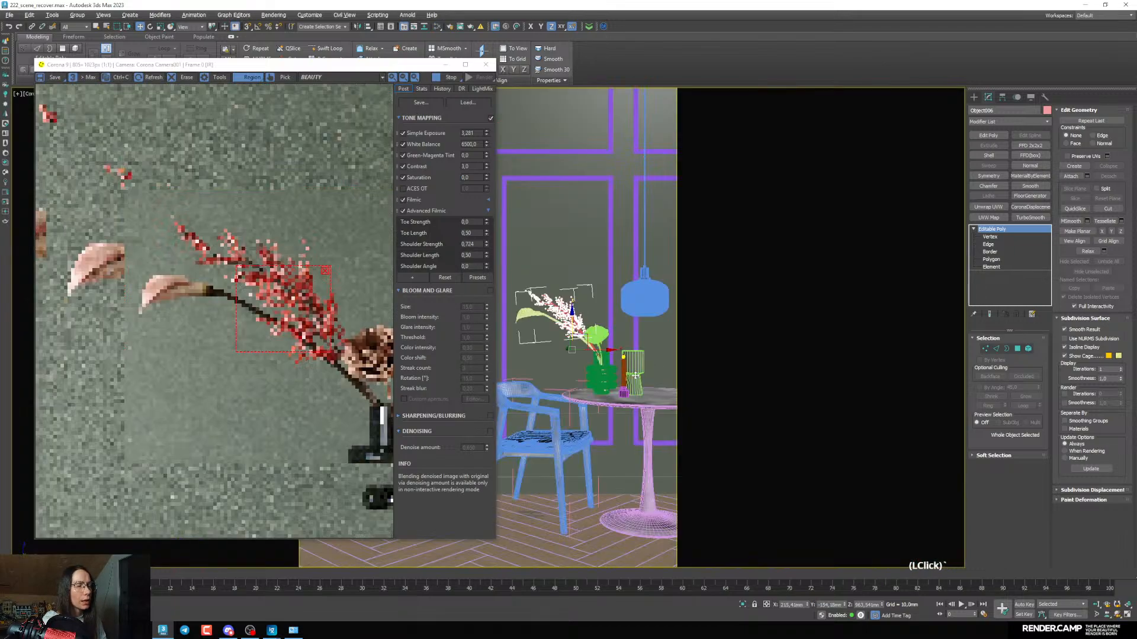
left_click(325, 270)
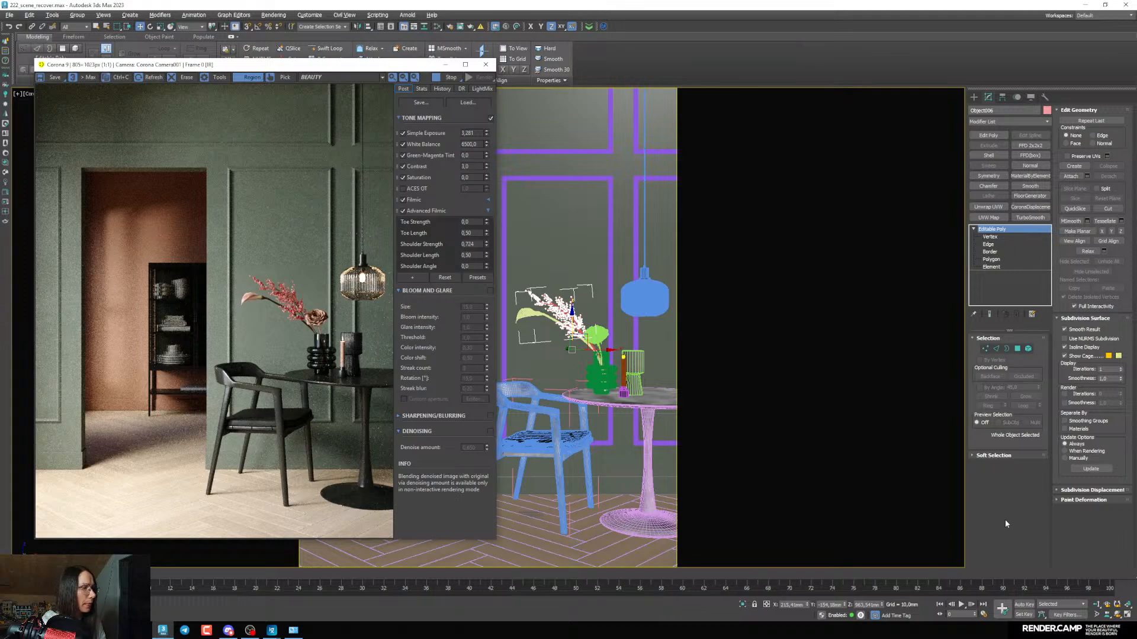
Set the third berry material's Color Correction RGB Gamma/Contrast to 1.55 and restrict the render to a region around the flowers
key("m")
double_click(653, 461)
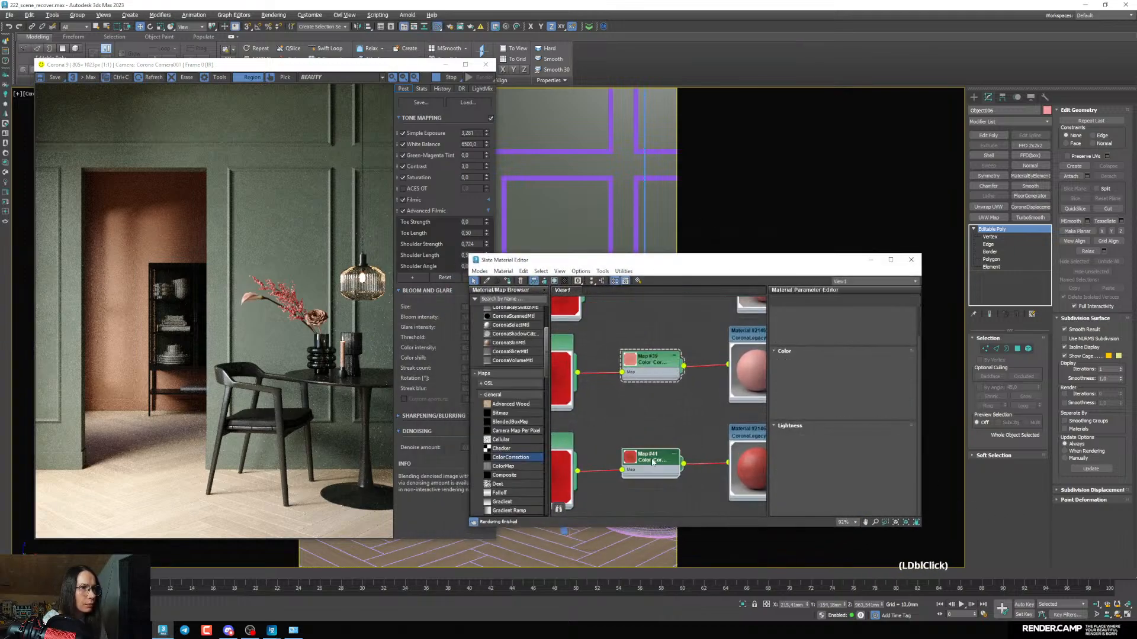
left_click_drag(849, 470, 849, 455)
left_click(316, 324)
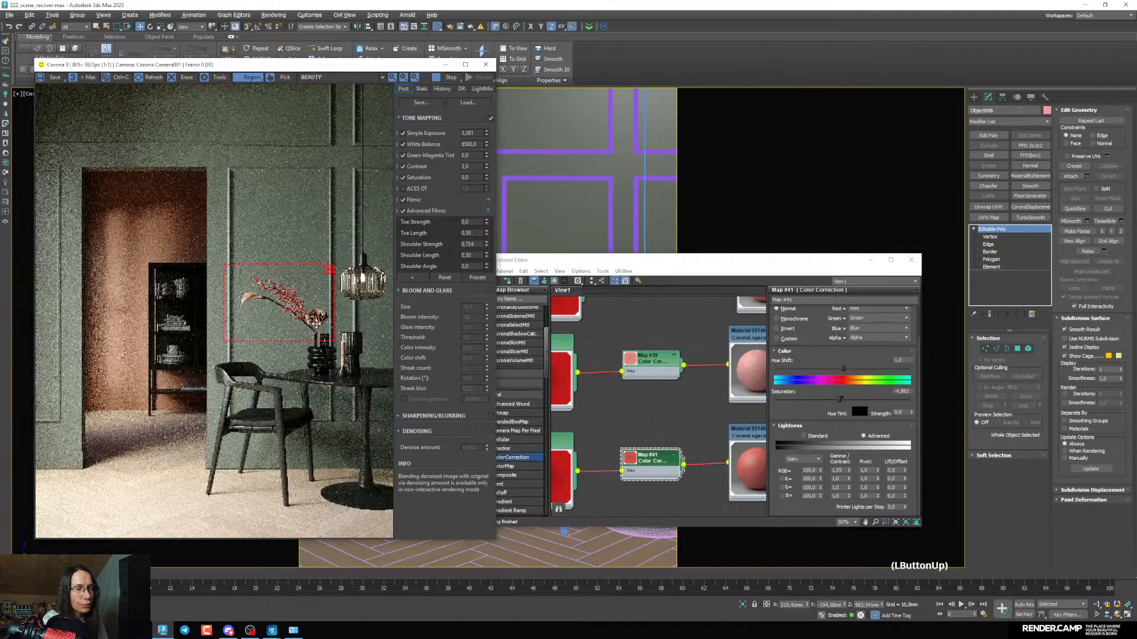
scroll(316, 324, "down", 1)
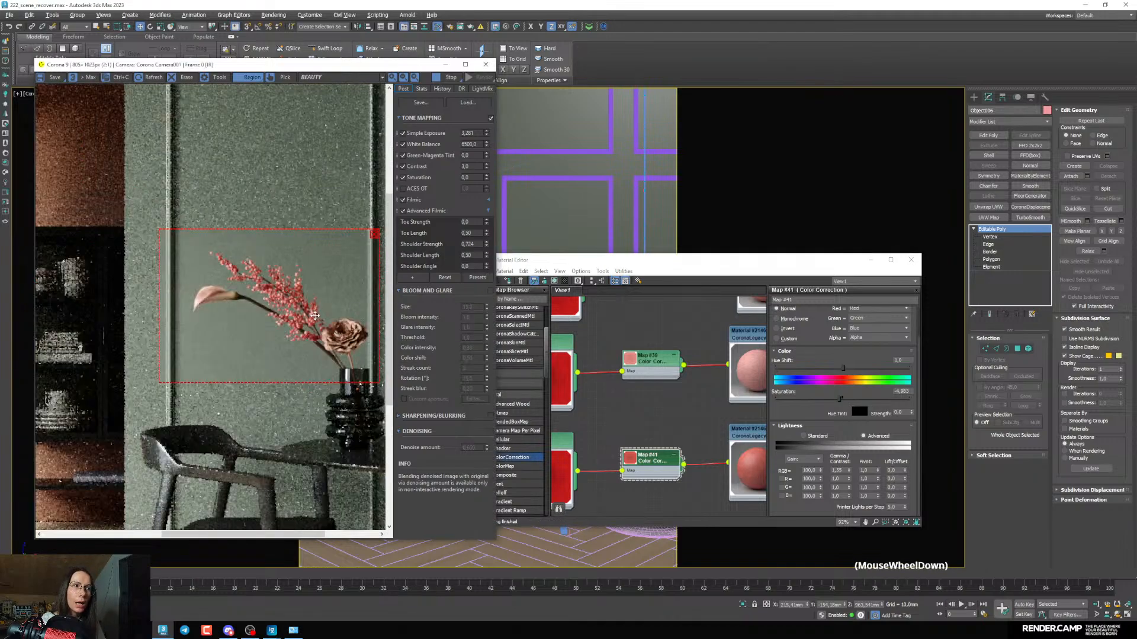
scroll(276, 329, "down", 1)
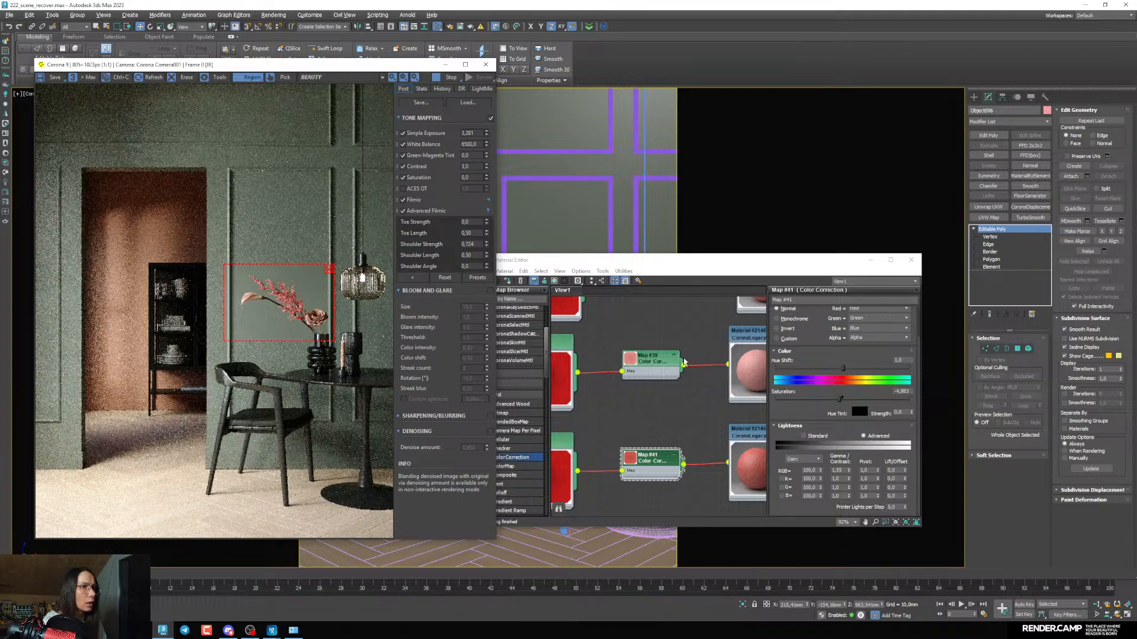
Fine-tune the RGB Gamma/Contrast of the second berry material's Color Correction map and set the first one's to 1.98
middle_click_drag(684, 362, 660, 400)
double_click(653, 411)
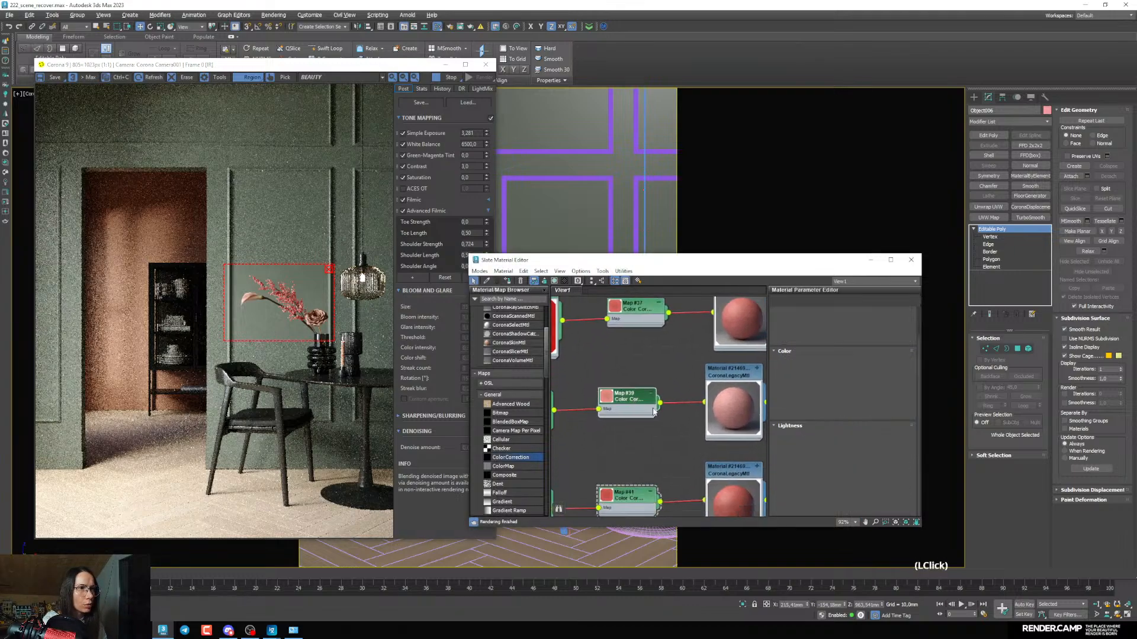
left_click_drag(849, 472, 848, 474)
middle_click_drag(650, 336, 655, 361)
left_click(643, 335)
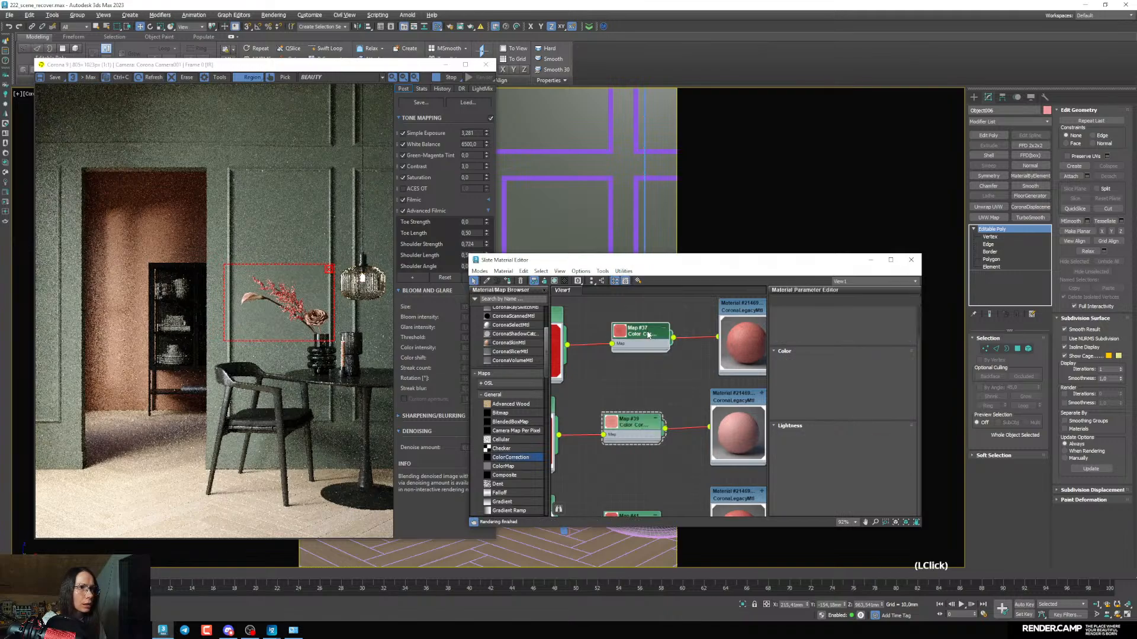
left_click_drag(849, 471, 849, 462)
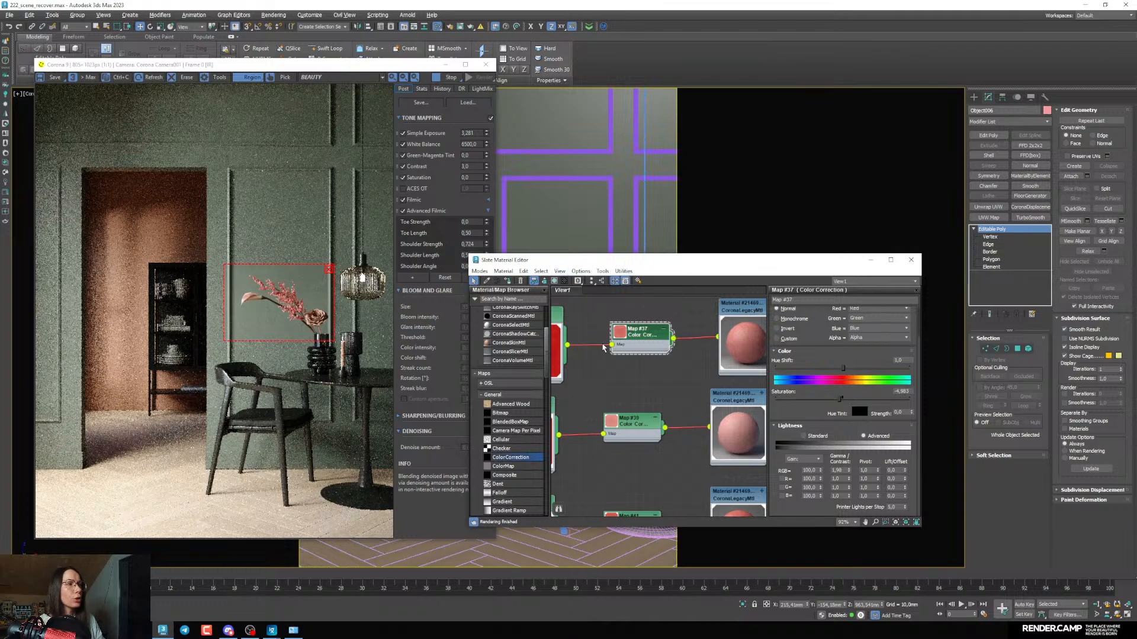
scroll(628, 391, "down", 3)
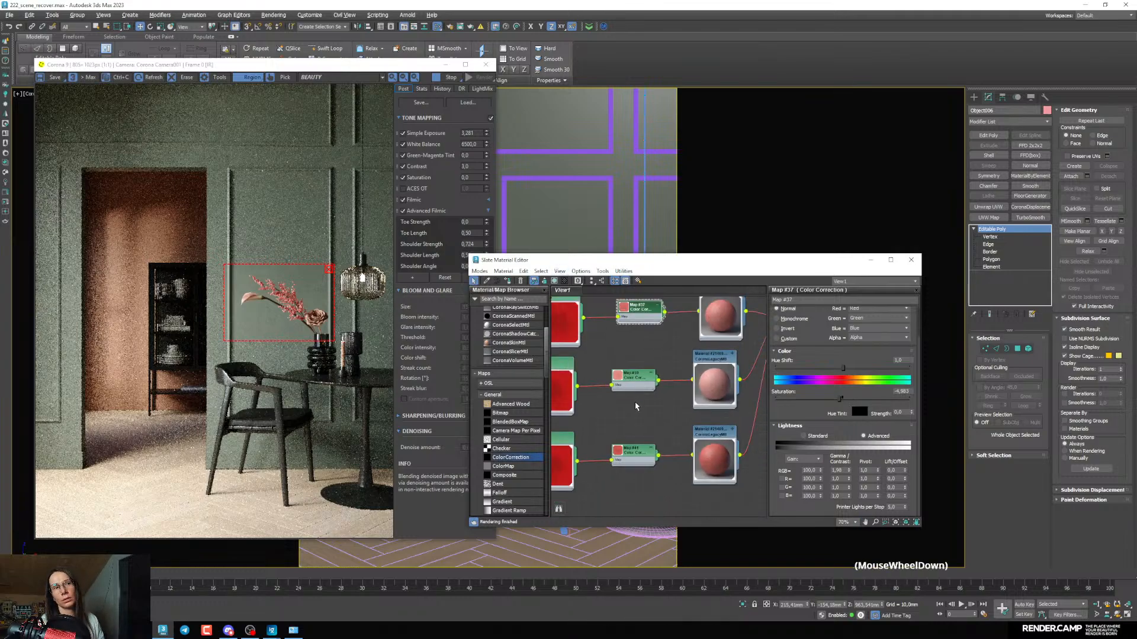
scroll(640, 410, "down", 2)
Shift the render region slightly over the flower arrangement and reposition the material editor window
middle_click(352, 359)
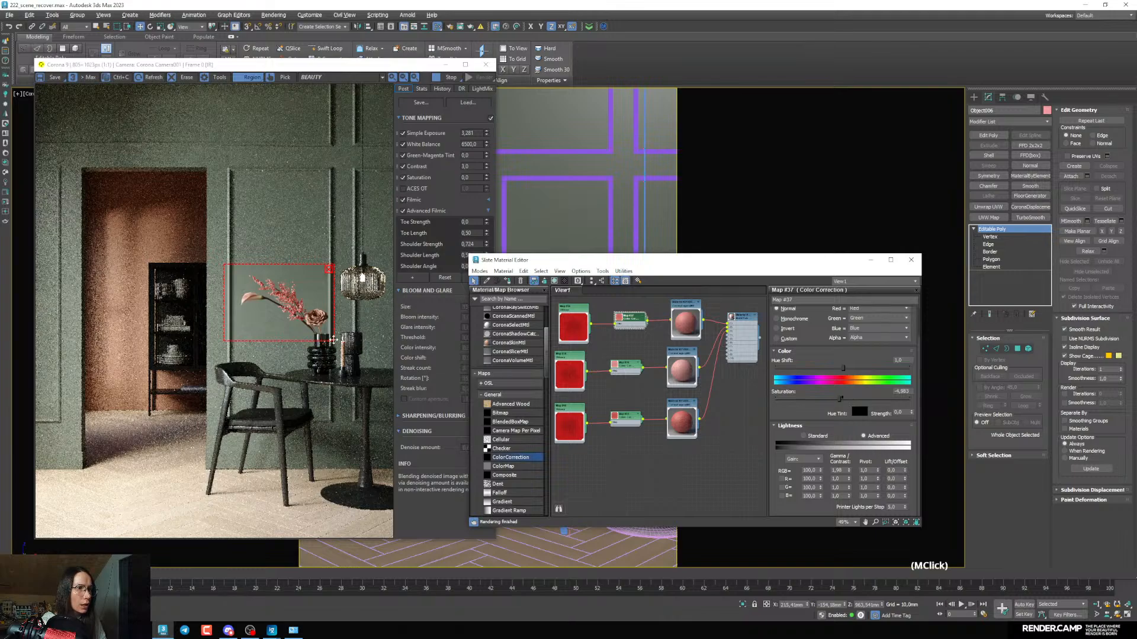
left_click(335, 339)
left_click_drag(677, 265, 694, 243)
Duplicate the brown CoronaLegacyMtl above the calla material together with its normal bitmap and Corona Normal map
middle_click_drag(713, 363, 677, 423)
scroll(712, 332, "down", 3)
scroll(701, 389, "up", 1)
scroll(677, 424, "down", 1)
scroll(664, 407, "up", 1)
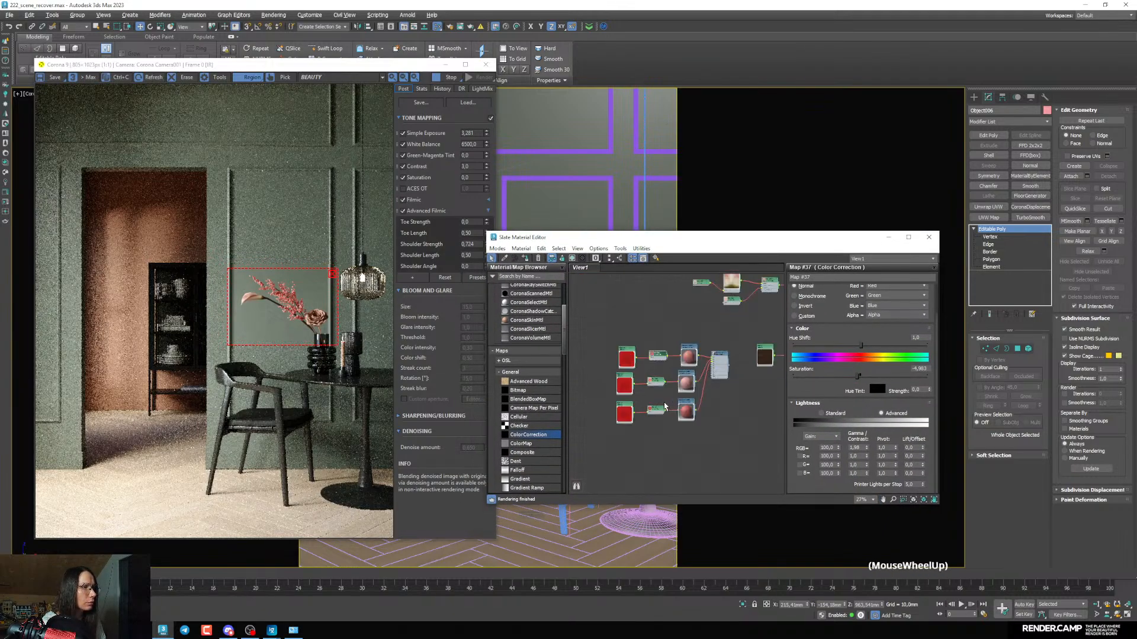
middle_click_drag(744, 367, 682, 420)
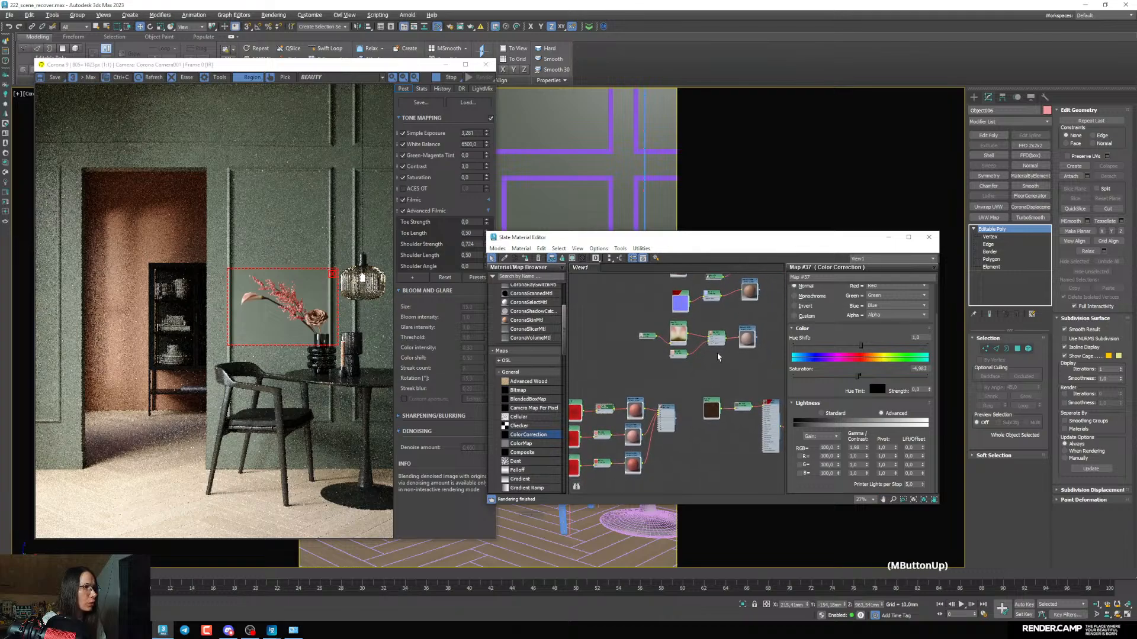
scroll(681, 419, "down", 2)
scroll(711, 348, "up", 2)
middle_click_drag(711, 349, 732, 351)
scroll(694, 392, "up", 2)
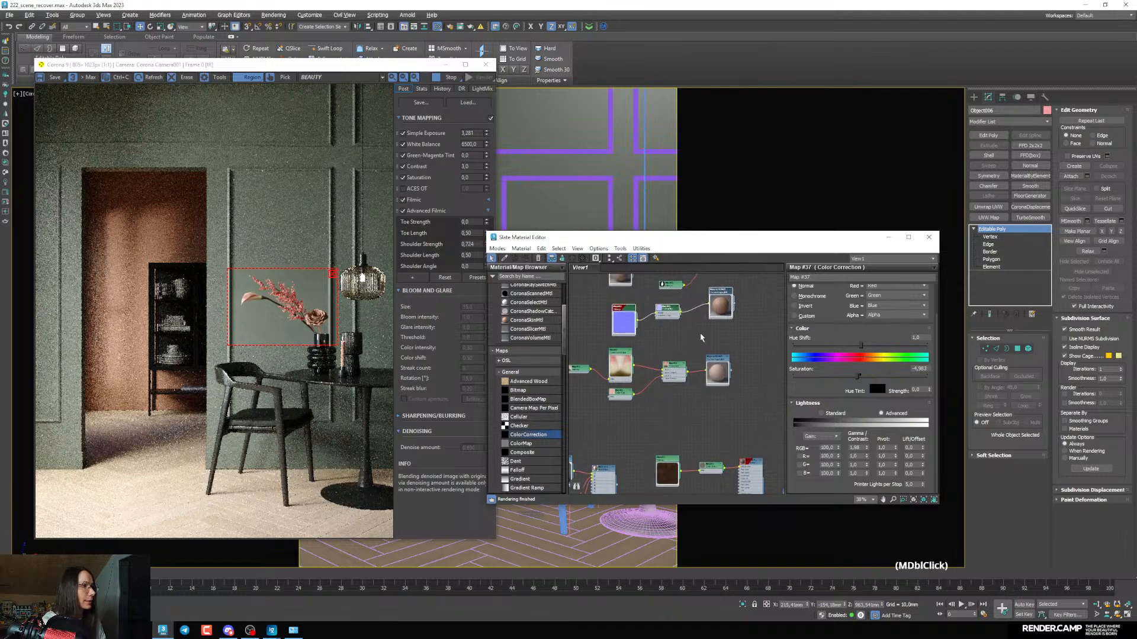
left_click(616, 317, "shift")
left_click_drag(616, 317, 605, 317, "shift")
Move the duplicated material and its normal-map nodes to an empty area of the node view
middle_click_drag(681, 351, 780, 365)
left_click(702, 335)
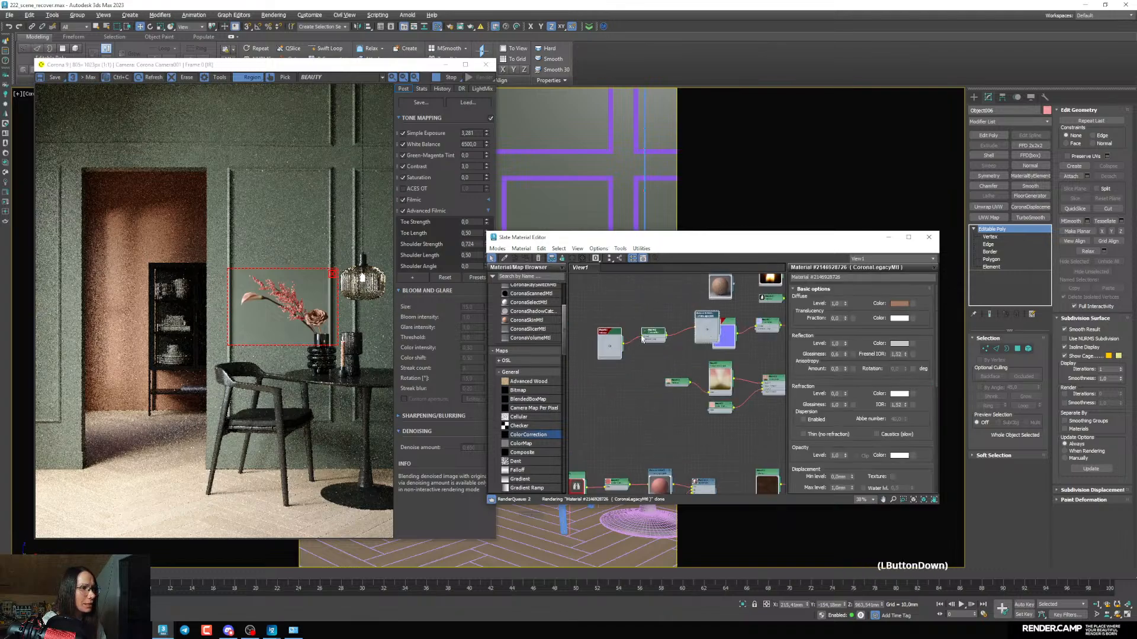
left_click_drag(703, 335, 624, 338)
middle_click_drag(629, 361, 754, 377)
scroll(754, 377, "up", 2)
middle_click_drag(763, 325, 706, 341)
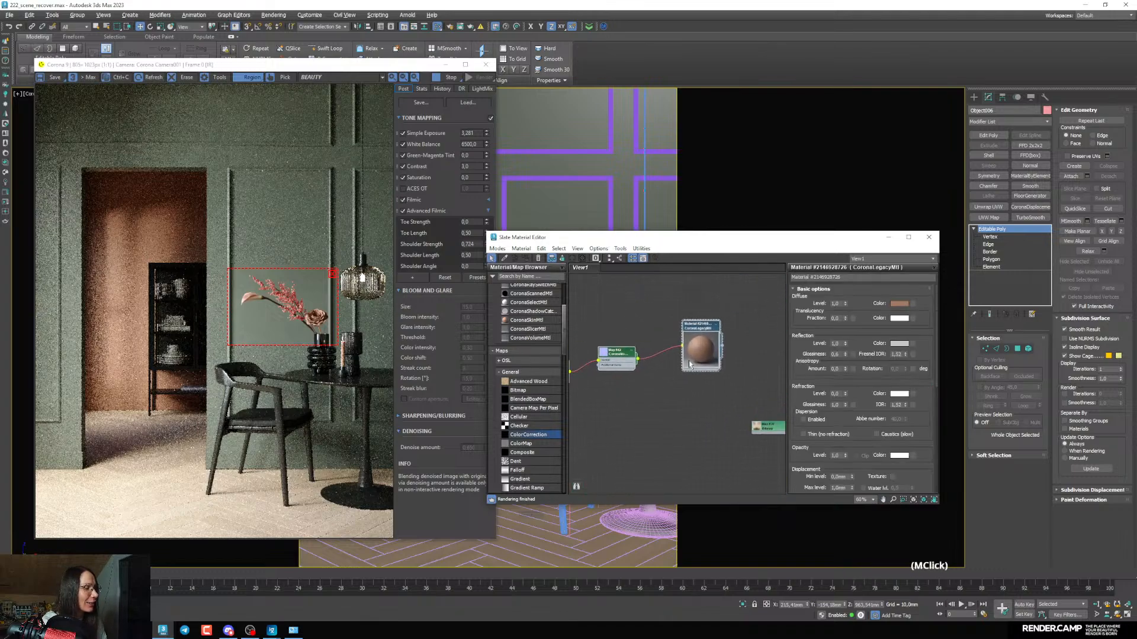
scroll(706, 343, "up", 2)
left_click_drag(706, 355, 689, 356)
Bring the texture FL022 rose01 Orange 01.jpg from the texture folder in File Explorer into the material editor as a Bitmap
key("alt+Tab")
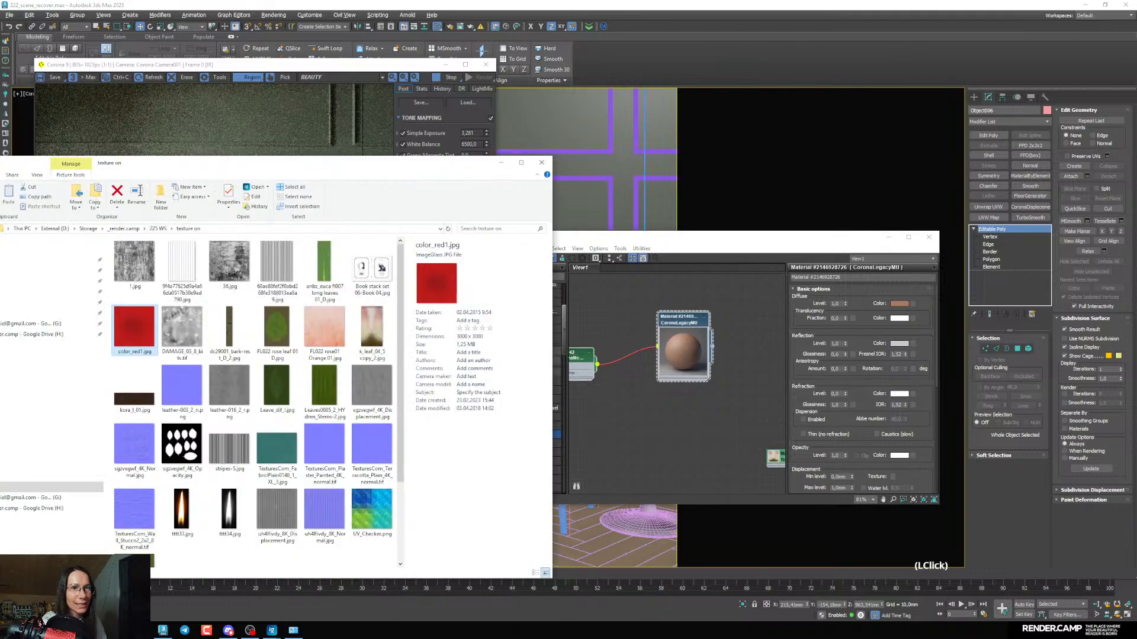
left_click(501, 163)
left_click_drag(558, 240, 539, 229)
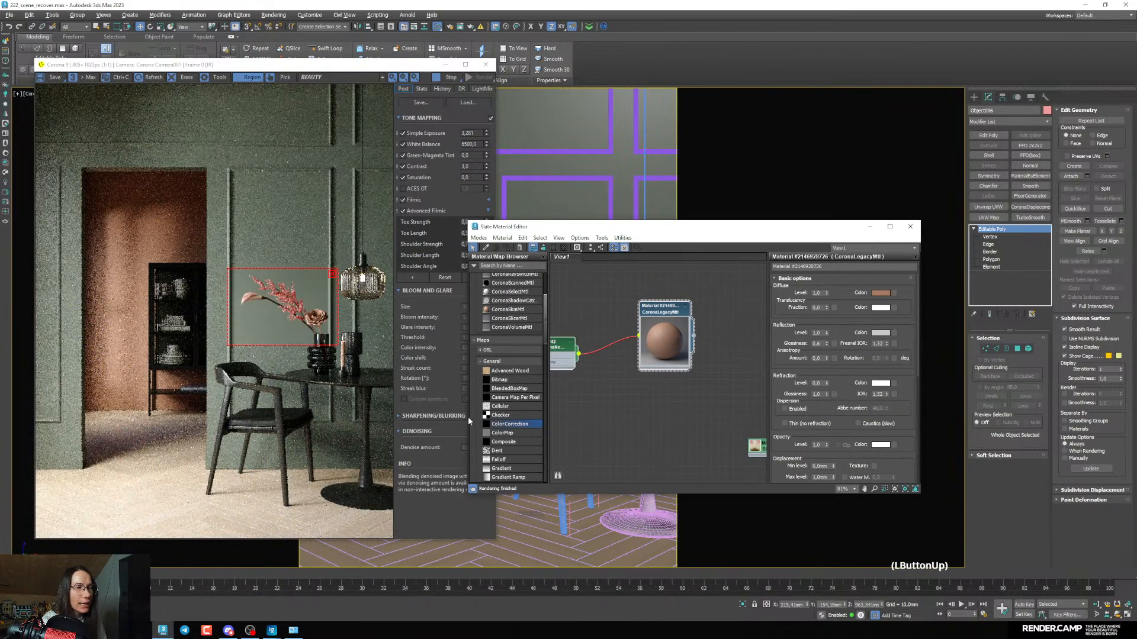
key("alt+Tab")
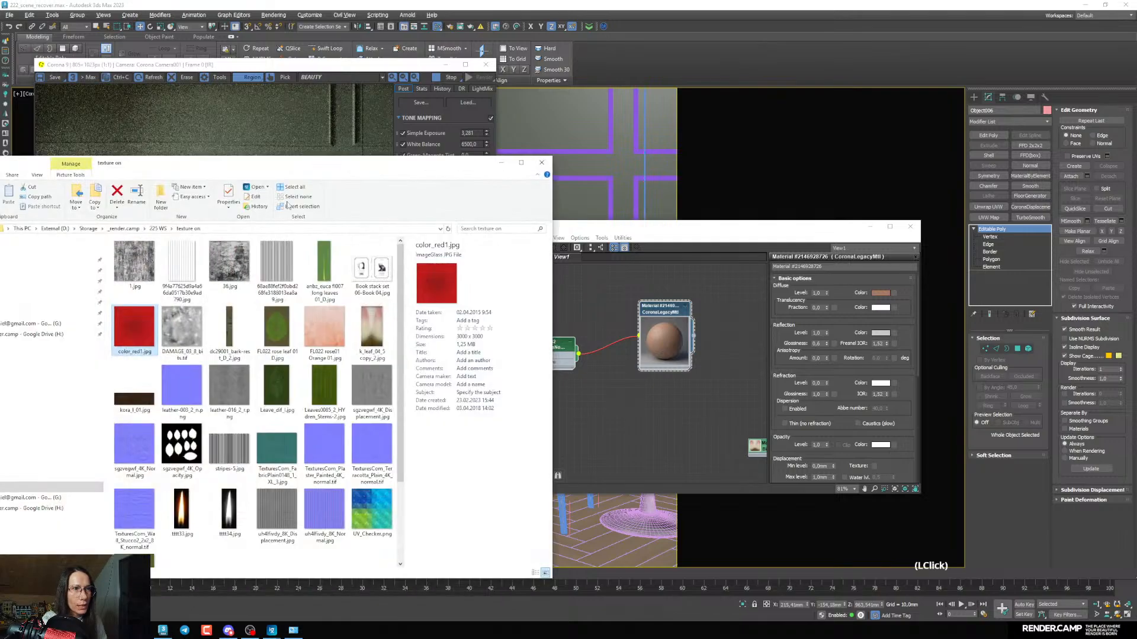
left_click(315, 335)
left_click_drag(584, 403, 581, 414)
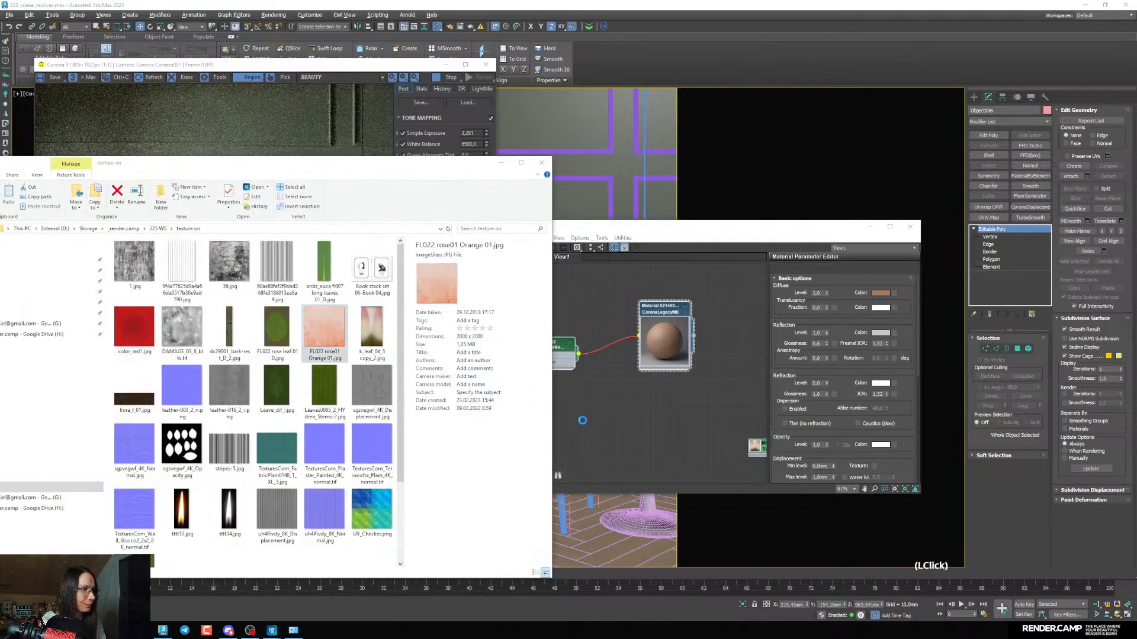
middle_click_drag(581, 420, 694, 351)
scroll(667, 382, "up", 1)
left_click(656, 359)
double_click(656, 359)
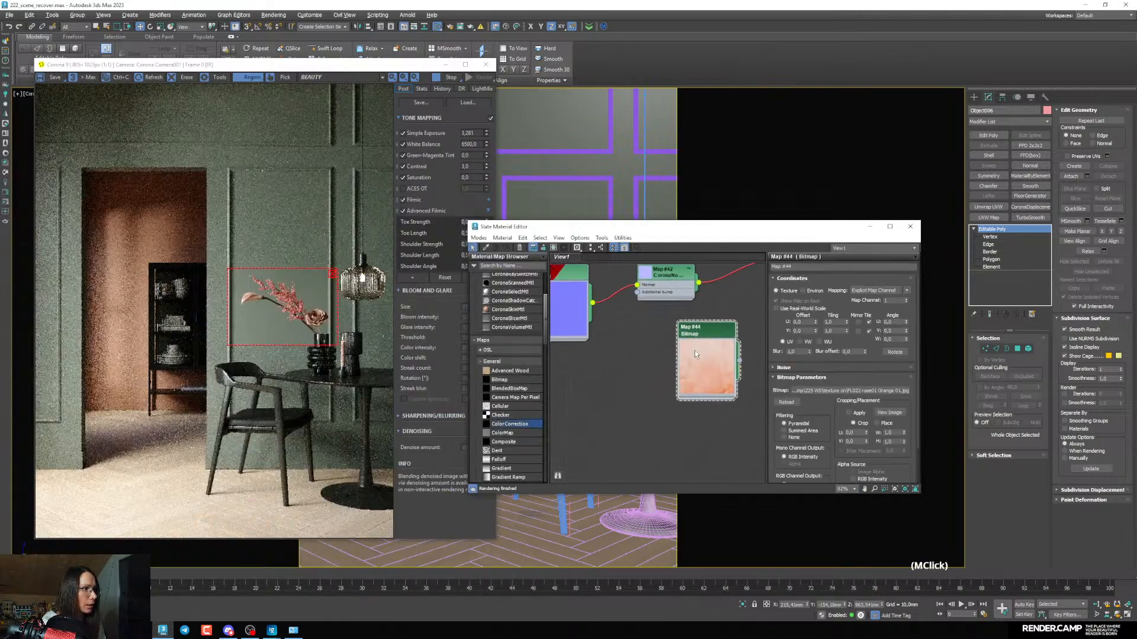
Set the rose bitmap aside and delete the normal bitmap and Corona Normal map from the copied material
scroll(694, 351, "down", 1)
left_click_drag(695, 350, 573, 379)
middle_click_drag(581, 397, 632, 402)
scroll(596, 404, "down", 2)
scroll(609, 393, "up", 2)
left_click_drag(674, 339, 581, 310)
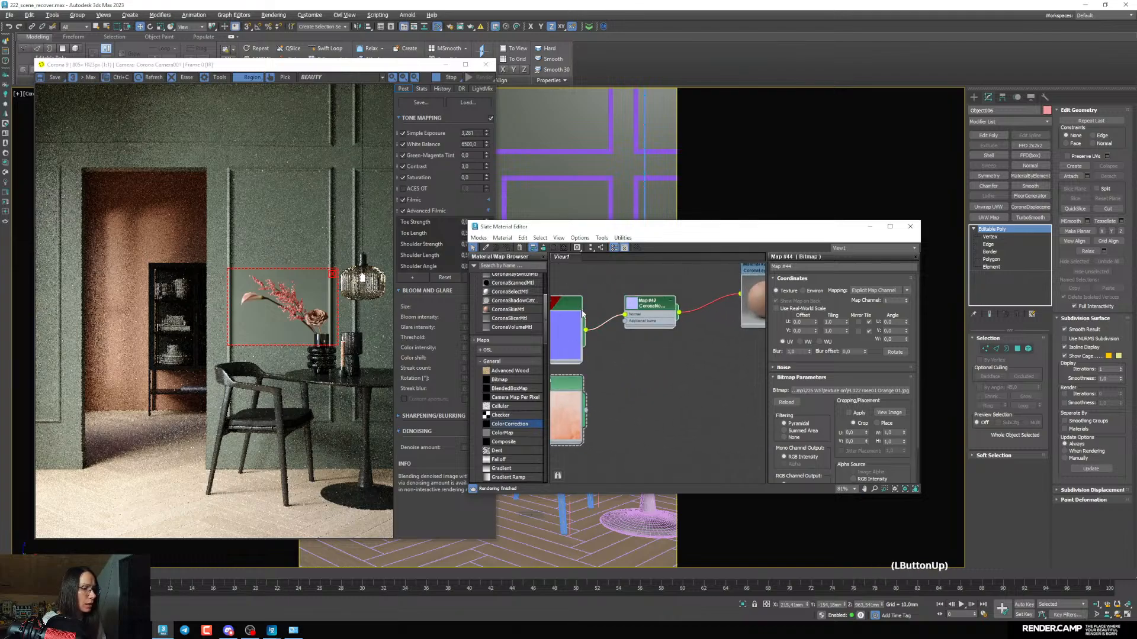
key("Delete")
Place the rose bitmap beside the copied material and connect it to the material's diffuse colour
middle_click_drag(604, 316, 600, 328)
left_click_drag(567, 427, 675, 319)
scroll(673, 326, "up", 2)
middle_click_drag(675, 333, 616, 343)
left_click_drag(633, 316, 698, 349)
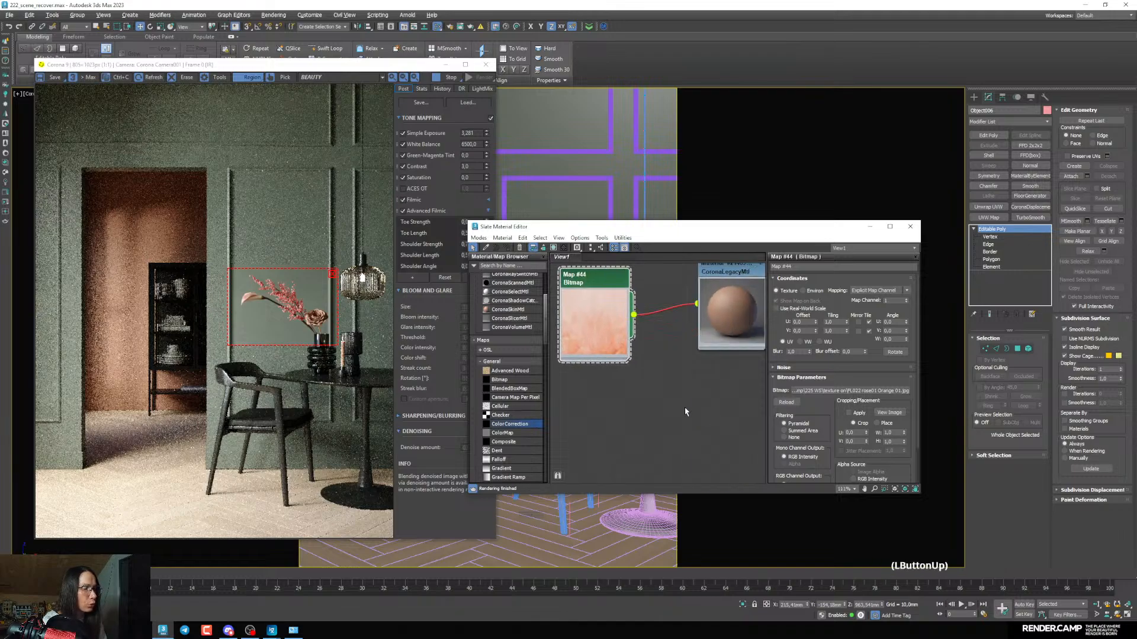
Minimise the render and material editor windows and select the rose group in the vase
left_click(445, 64)
left_click(875, 230)
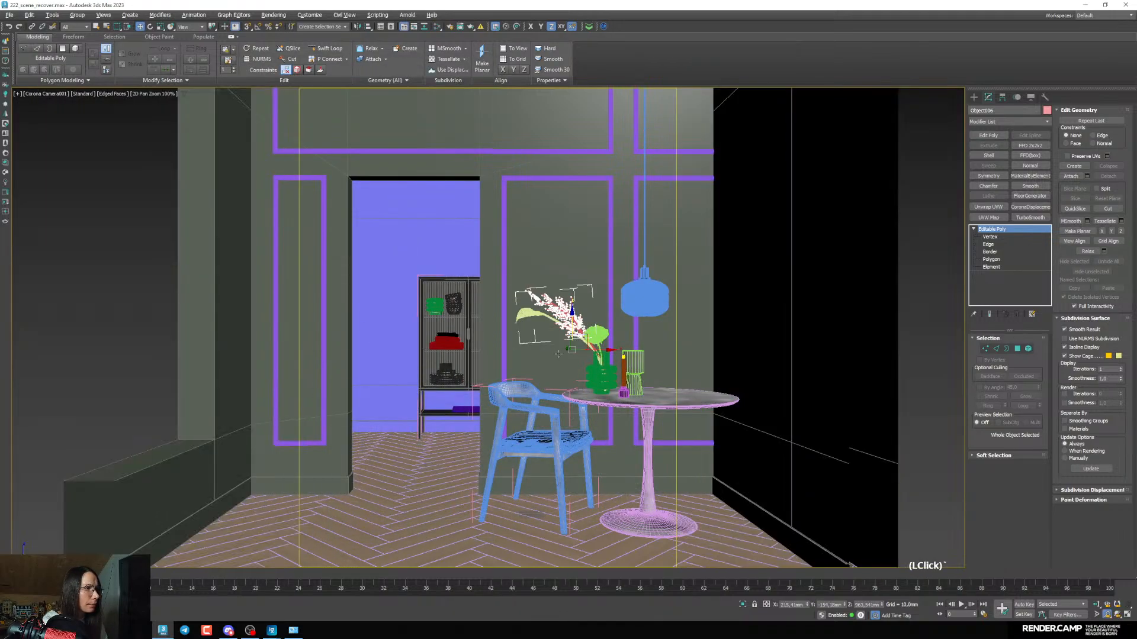
scroll(447, 289, "up", 8)
left_click(446, 289)
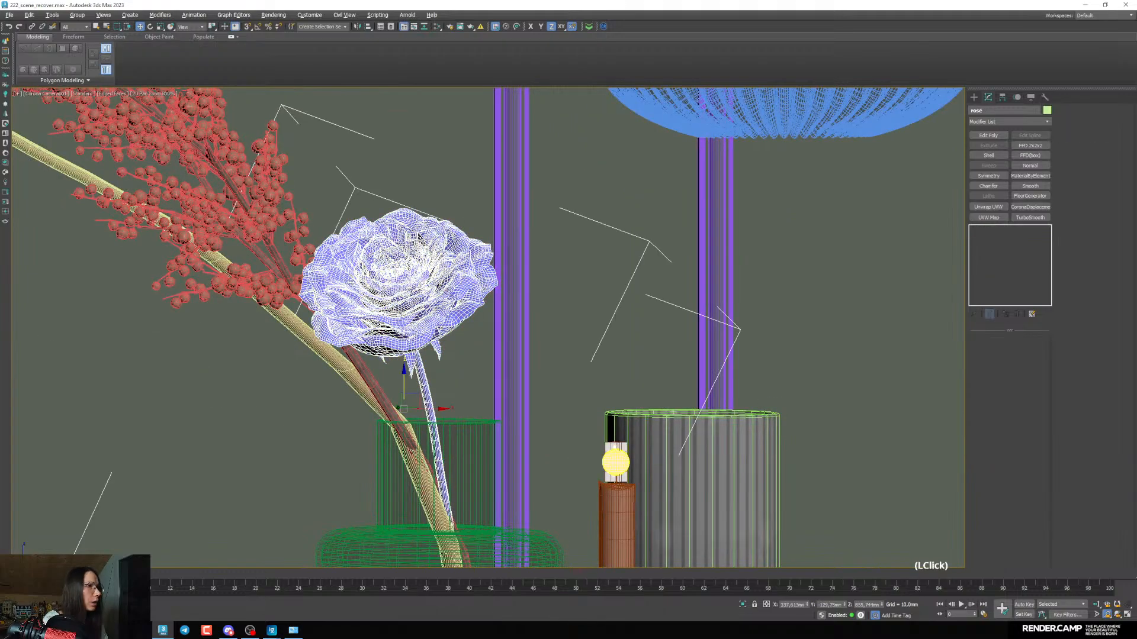
left_click(77, 15)
left_click(83, 41)
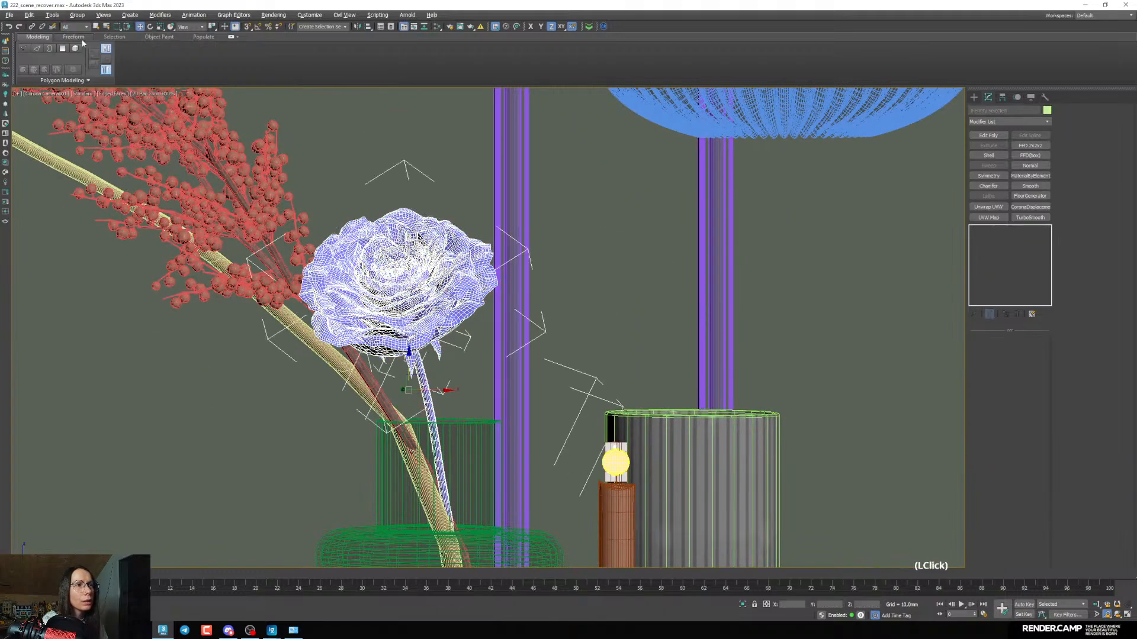
key("ctrl+z")
Open the rose group, select the flower head and assign the material with the rose bitmap to it
left_click(77, 18)
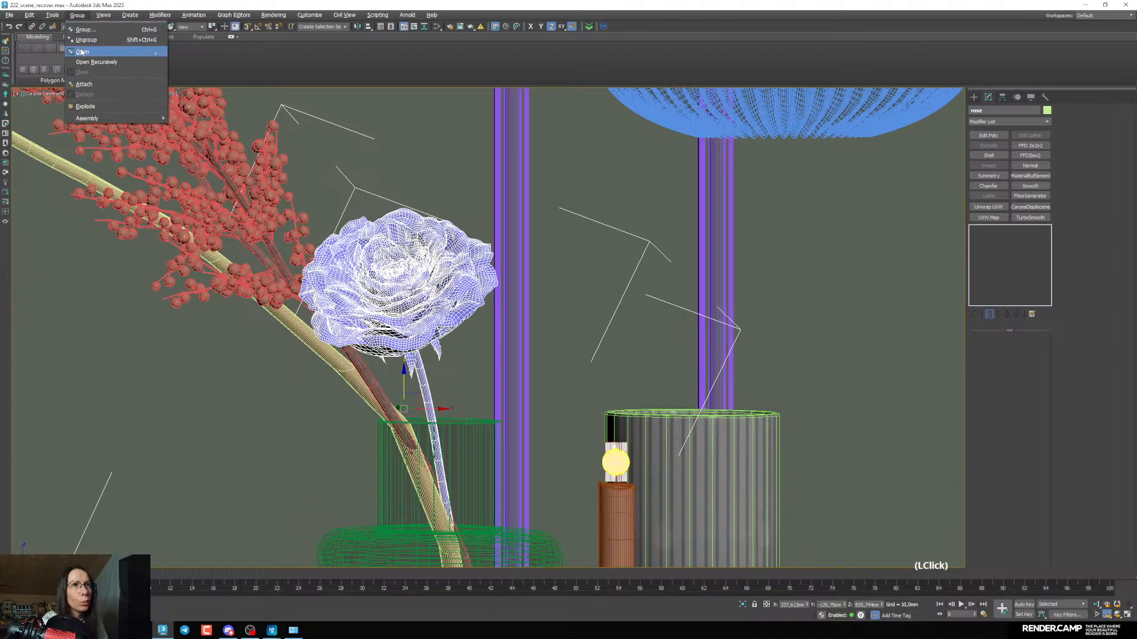
left_click(82, 51)
left_click(397, 284)
key("m")
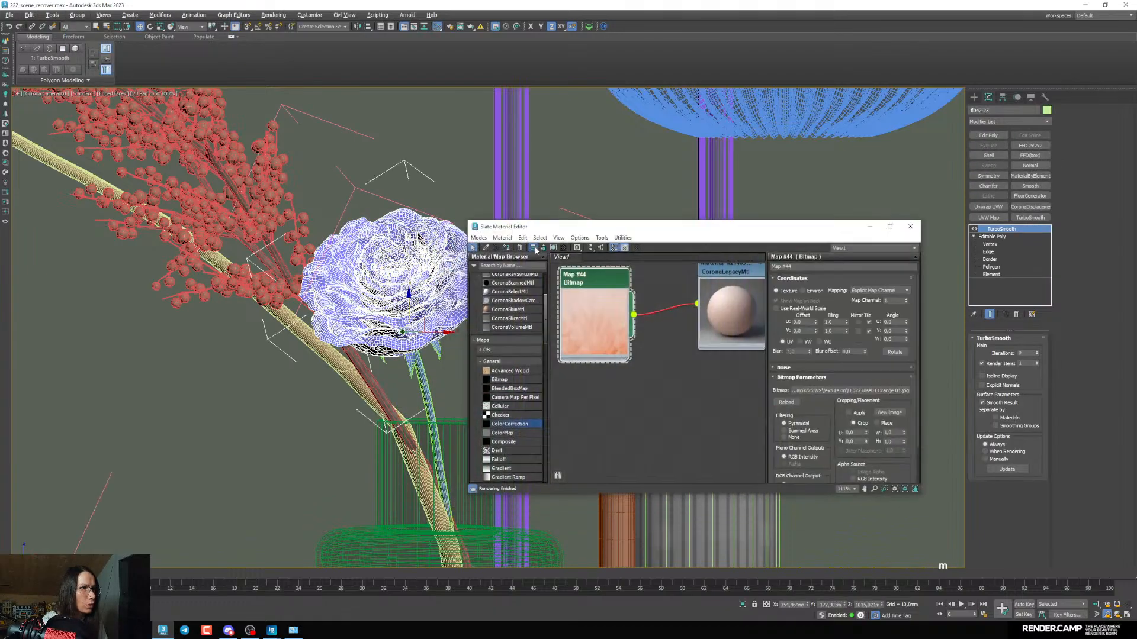
middle_click_drag(725, 321, 710, 339)
double_click(712, 288)
left_click(506, 248)
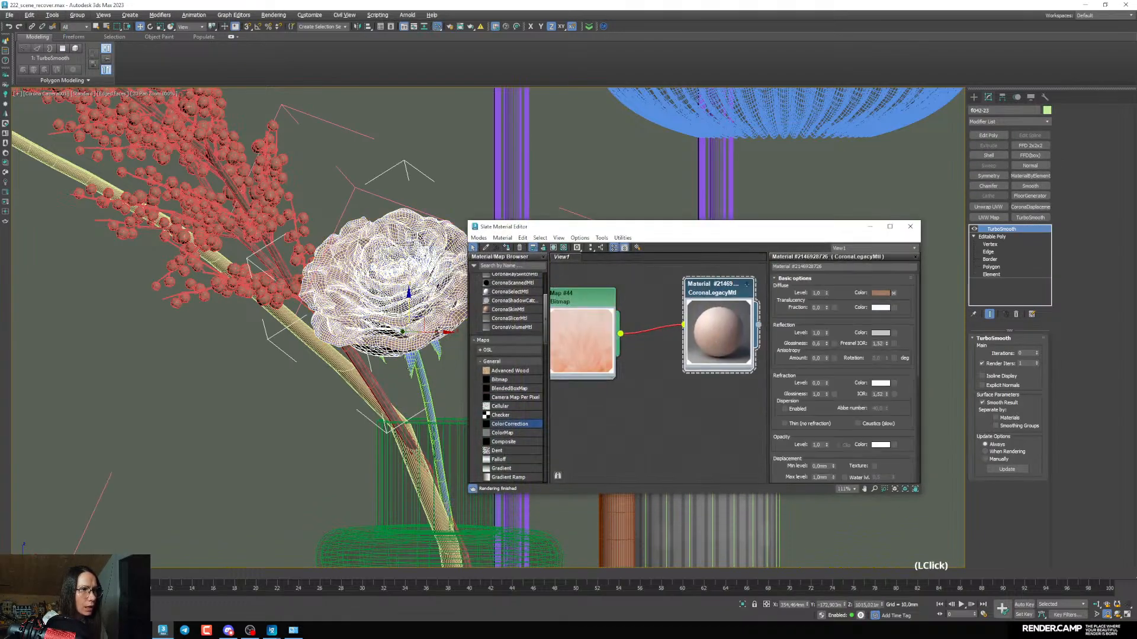
Duplicate the dark bark material with its bitmap and Color Correction map and place the copy beside the rose material
middle_click_drag(649, 448, 563, 255)
scroll(645, 385, "down", 5)
mouse_move(698, 363)
left_mouse_down()
mouse_move(726, 372)
mouse_move(708, 452)
left_mouse_up()
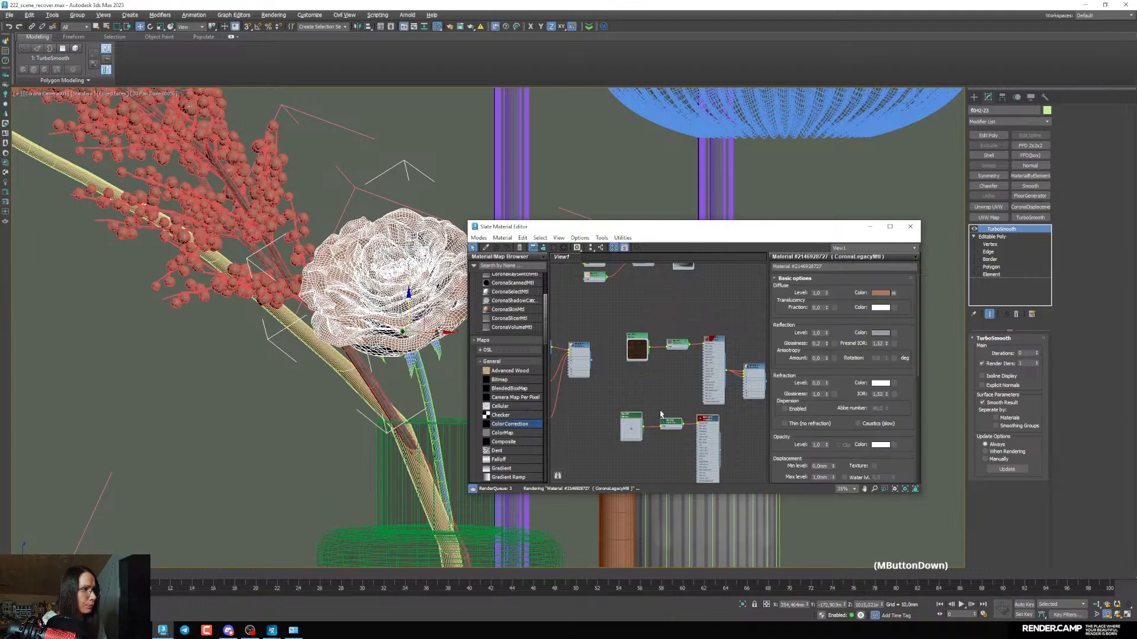
scroll(662, 412, "down", 2)
middle_click_drag(662, 413, 711, 416)
left_click_drag(741, 405, 582, 273)
middle_click_drag(621, 336, 719, 399)
scroll(700, 363, "up", 3)
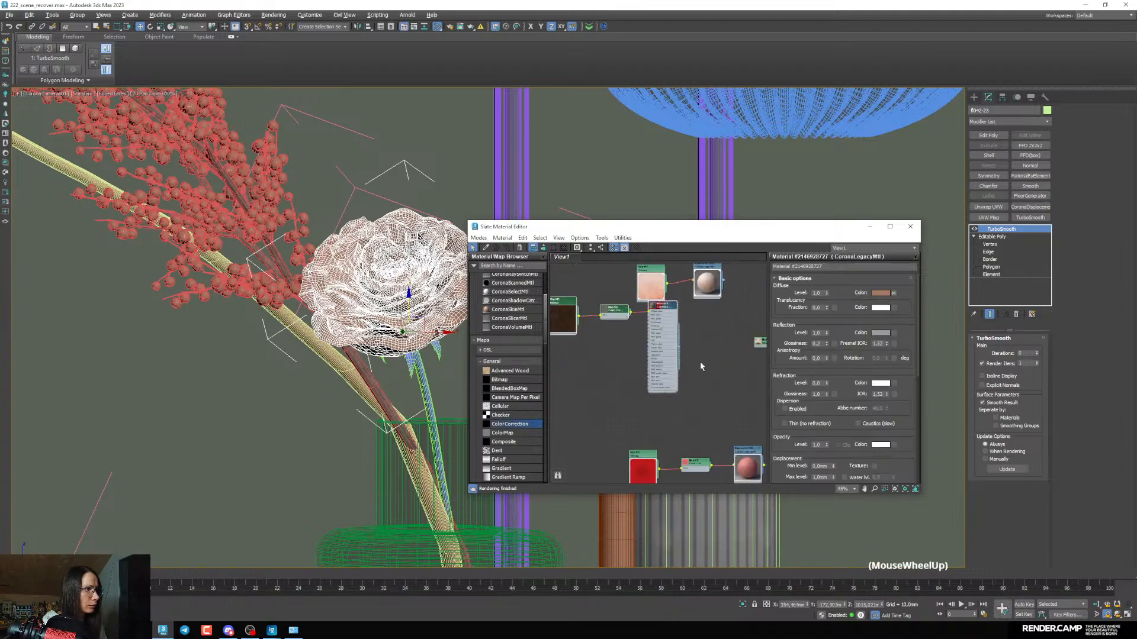
Move the copied bark material aside and select the two rose stem parts below the flower head
left_click_drag(665, 307, 485, 396)
left_click(420, 372)
left_click(412, 362, "ctrl")
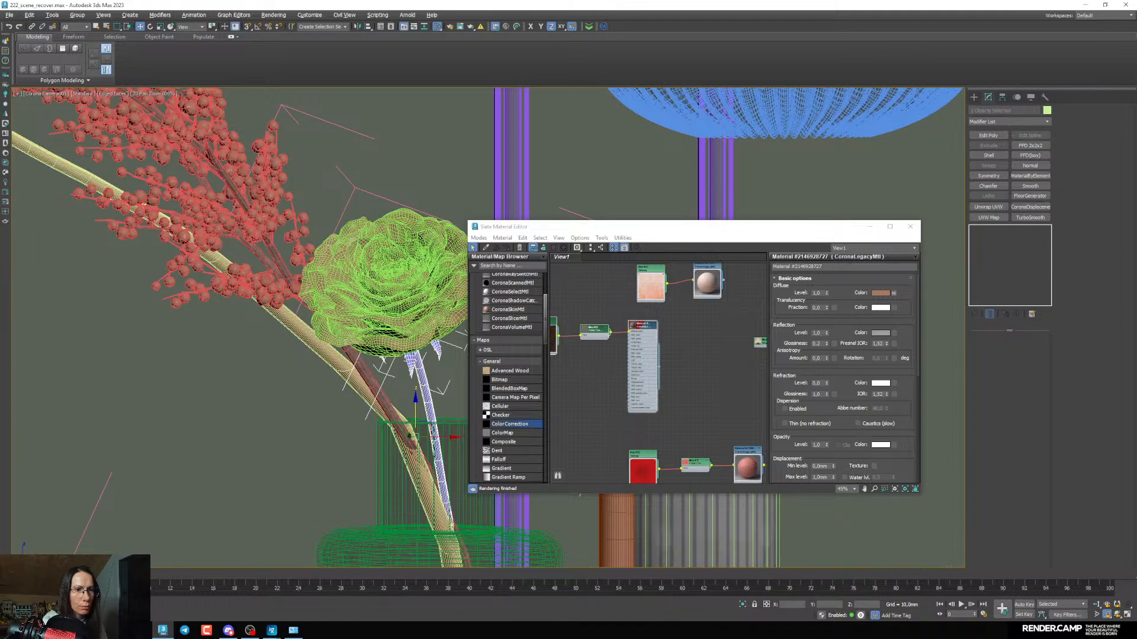
Preview the dc29001_bark-rest_D_2.jpg texture from the texture folder
left_click(141, 630)
double_click(236, 332)
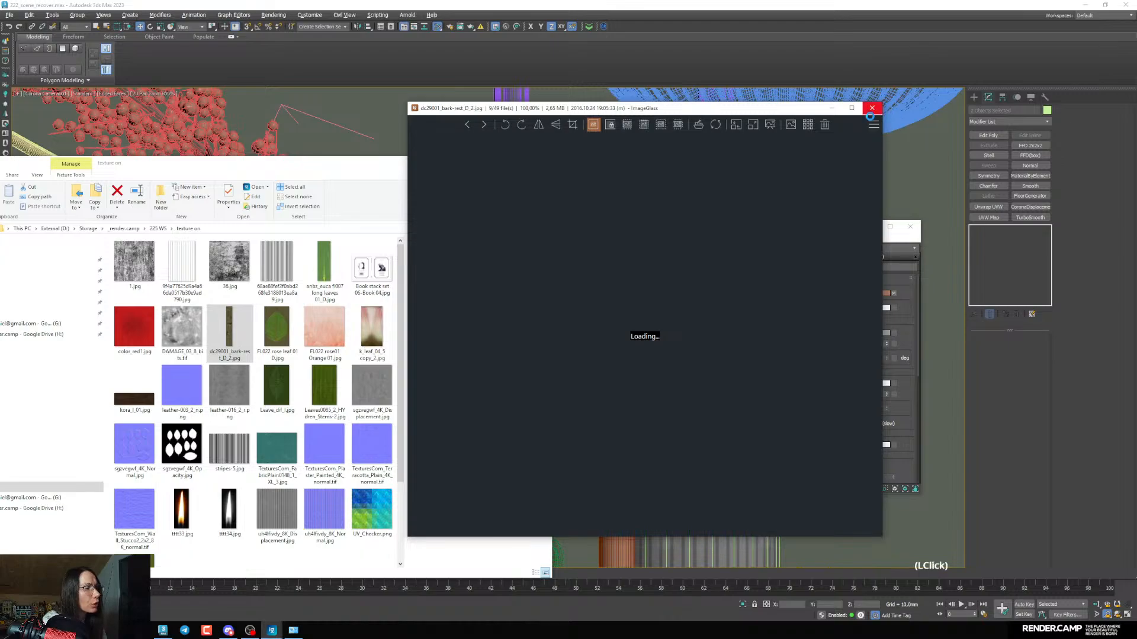
left_click(866, 110)
Assign the copied bark material to the selected rose stem parts and bring up the interactive render
middle_click(677, 398)
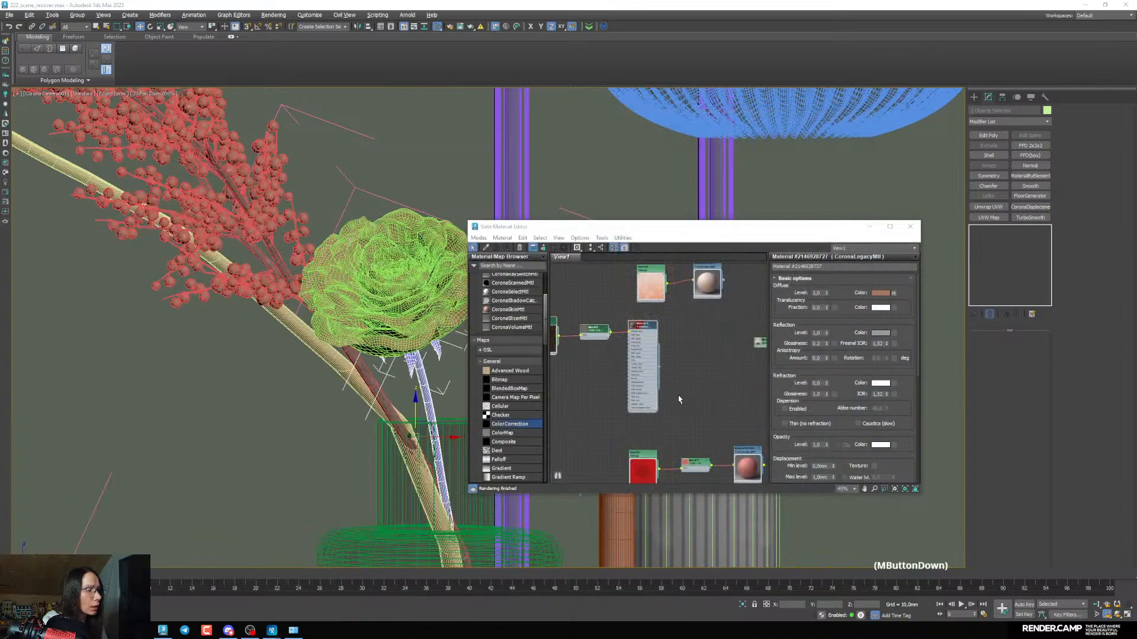
scroll(624, 375, "up", 2)
middle_click_drag(623, 374, 707, 385)
left_click(460, 27)
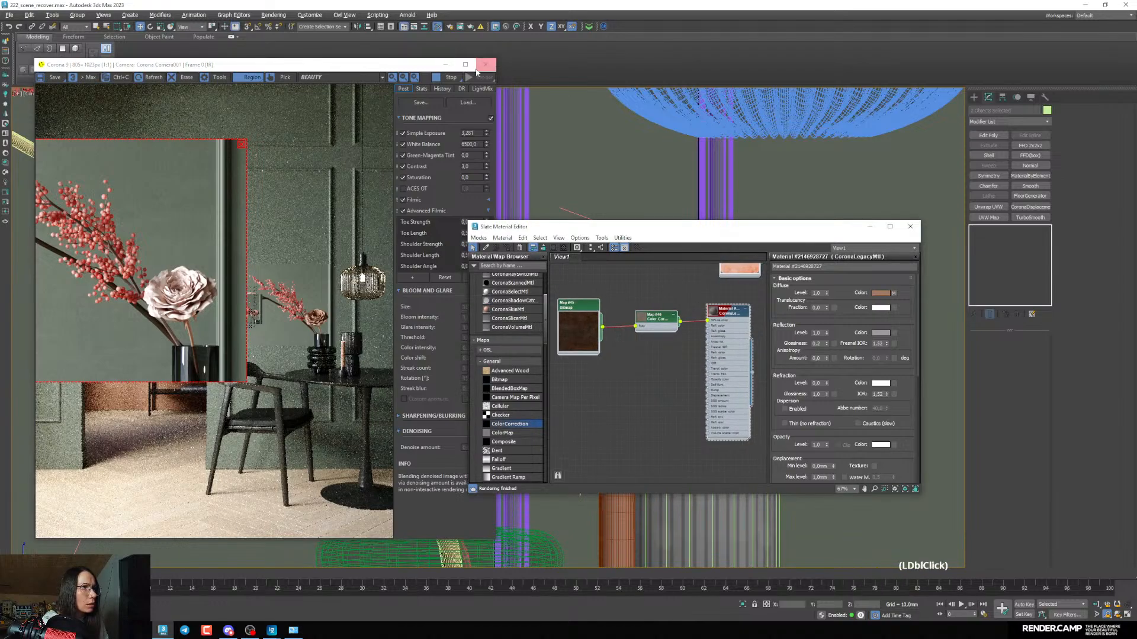
left_click(485, 64)
left_click(720, 339)
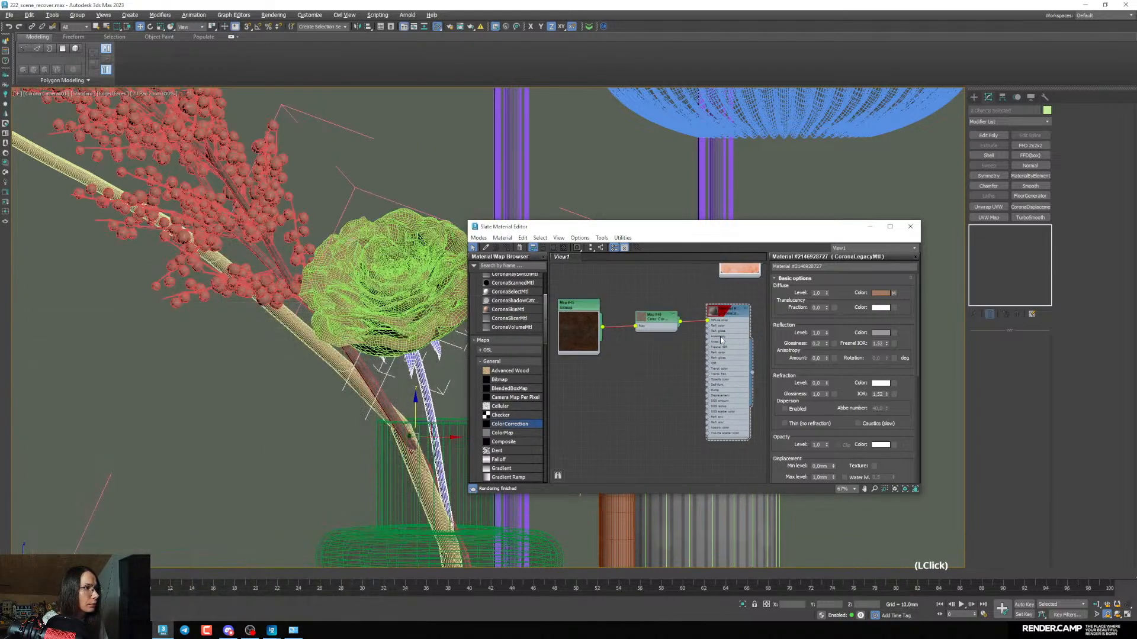
left_click(507, 248)
left_click(461, 27)
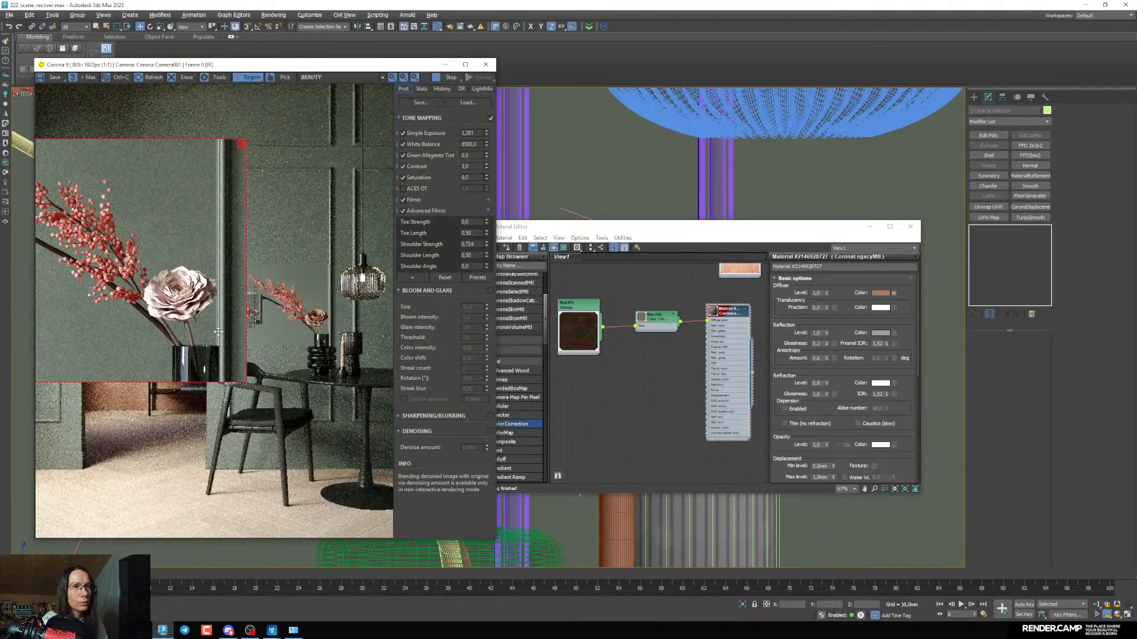
Preview the Leaves0085_2_HYdren_Stems-2.jpg texture and place it as a bitmap beside the copied material's nodes
left_click(141, 631)
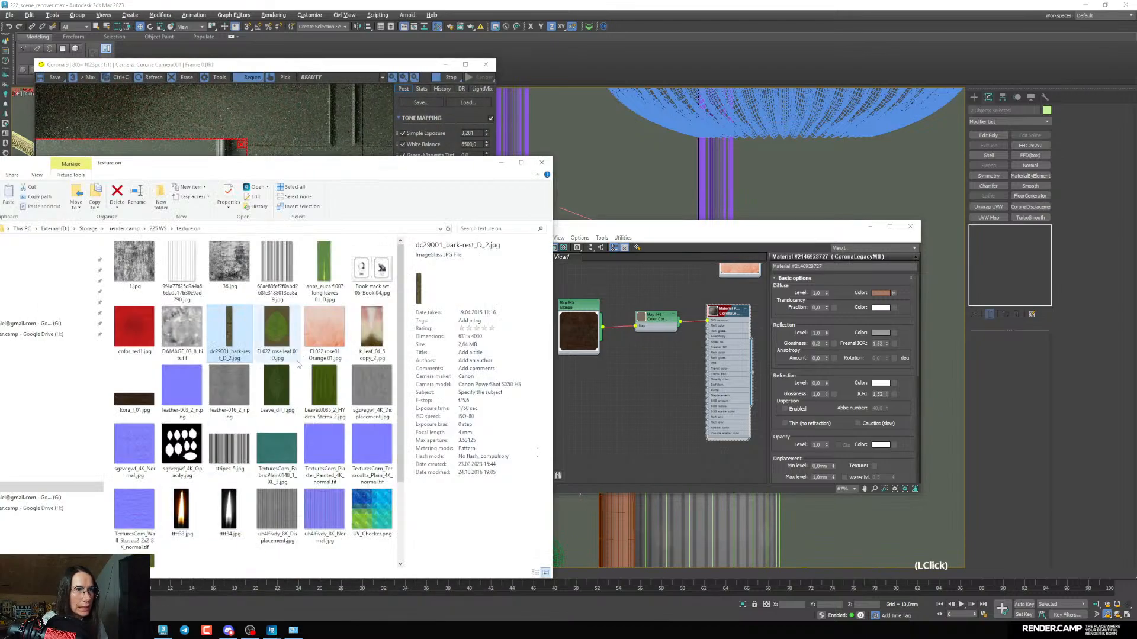
double_click(325, 385)
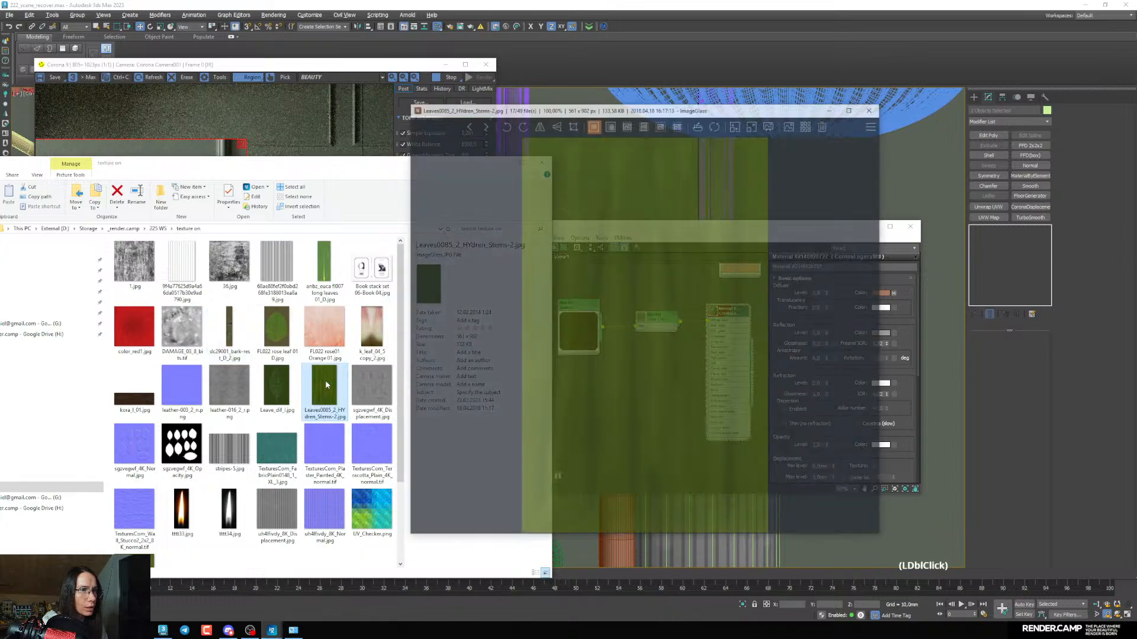
left_click(872, 107)
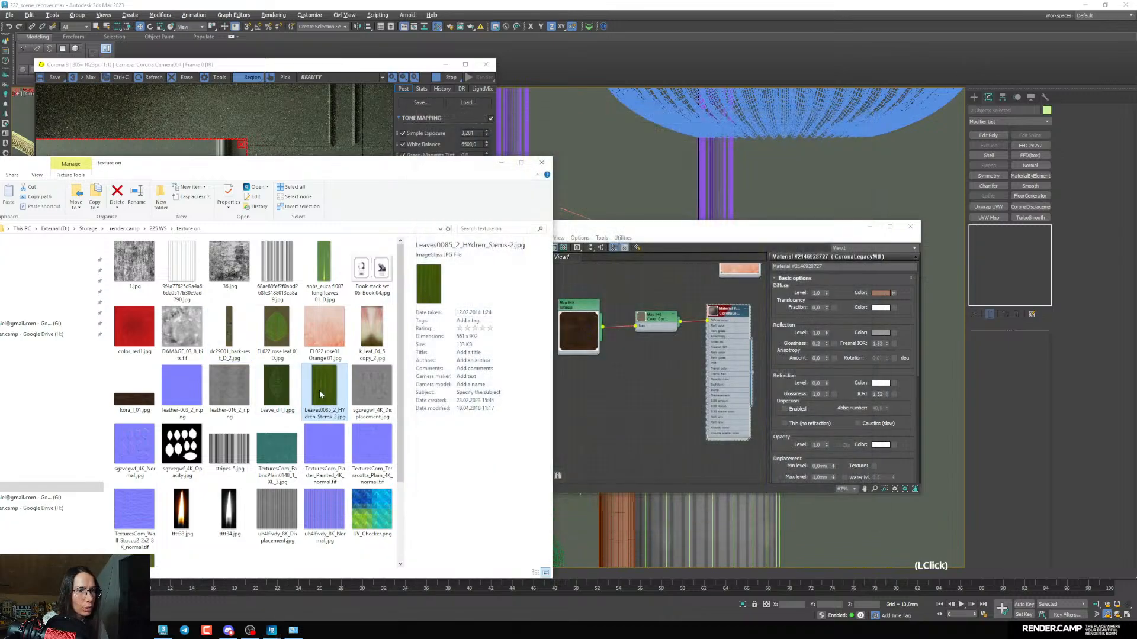
scroll(196, 484, "down", 2)
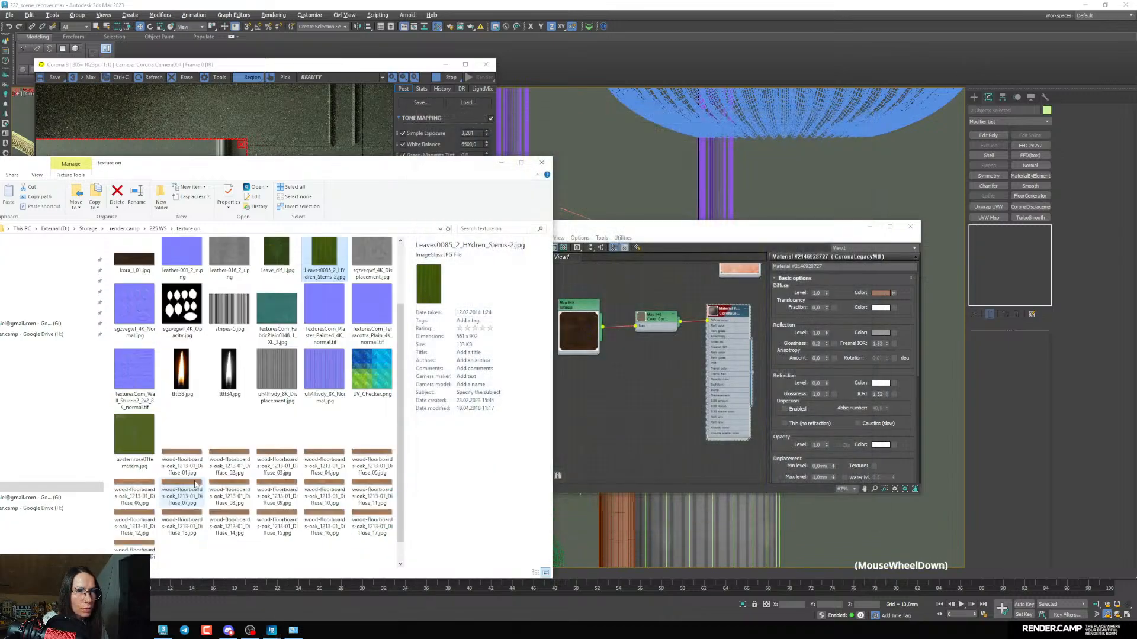
left_click(134, 451)
scroll(318, 335, "up", 2)
left_click_drag(324, 389, 568, 385)
left_click(614, 403)
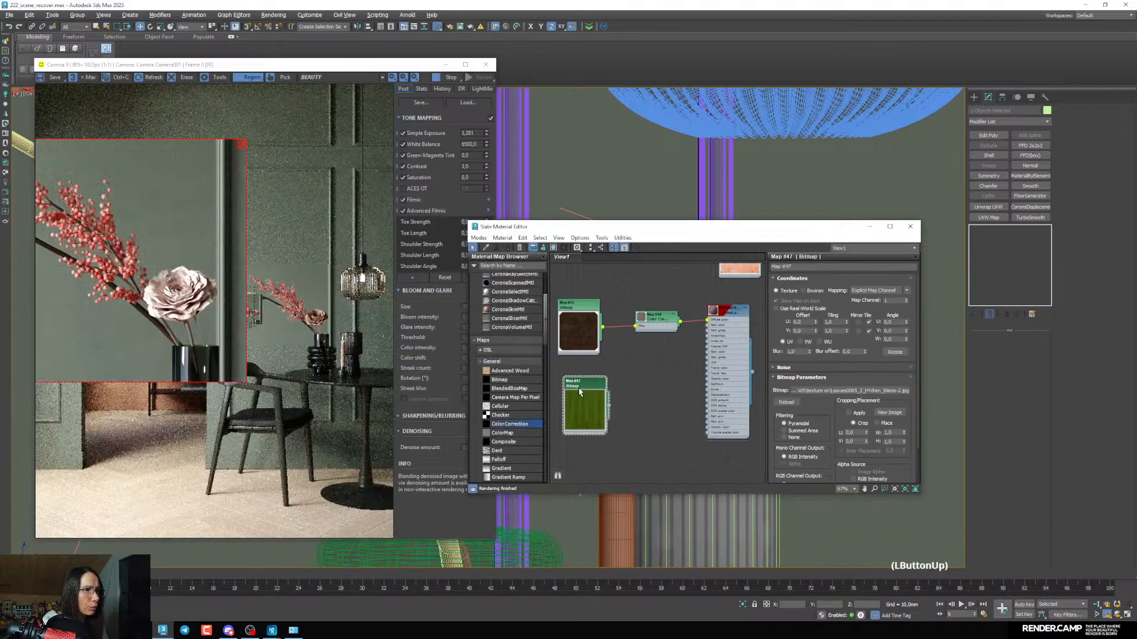
Connect the green stem bitmap to the copied material's diffuse colour through a new Color Correction map
scroll(592, 395, "up", 1)
middle_click_drag(622, 411, 606, 415)
left_click_drag(598, 413, 604, 410)
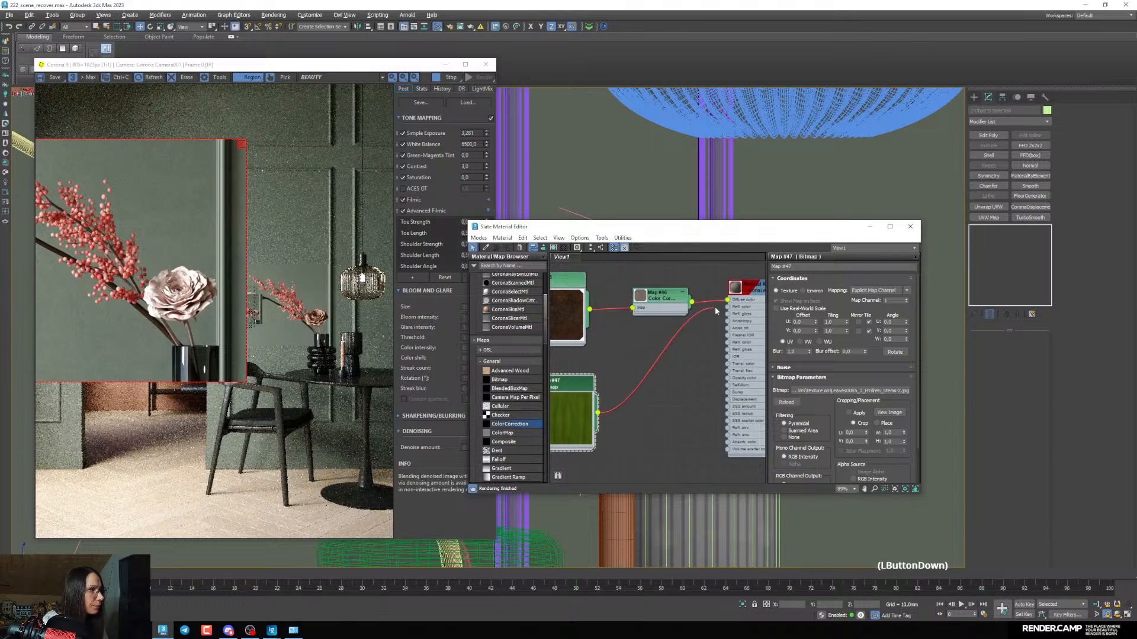
left_click_drag(715, 307, 728, 300)
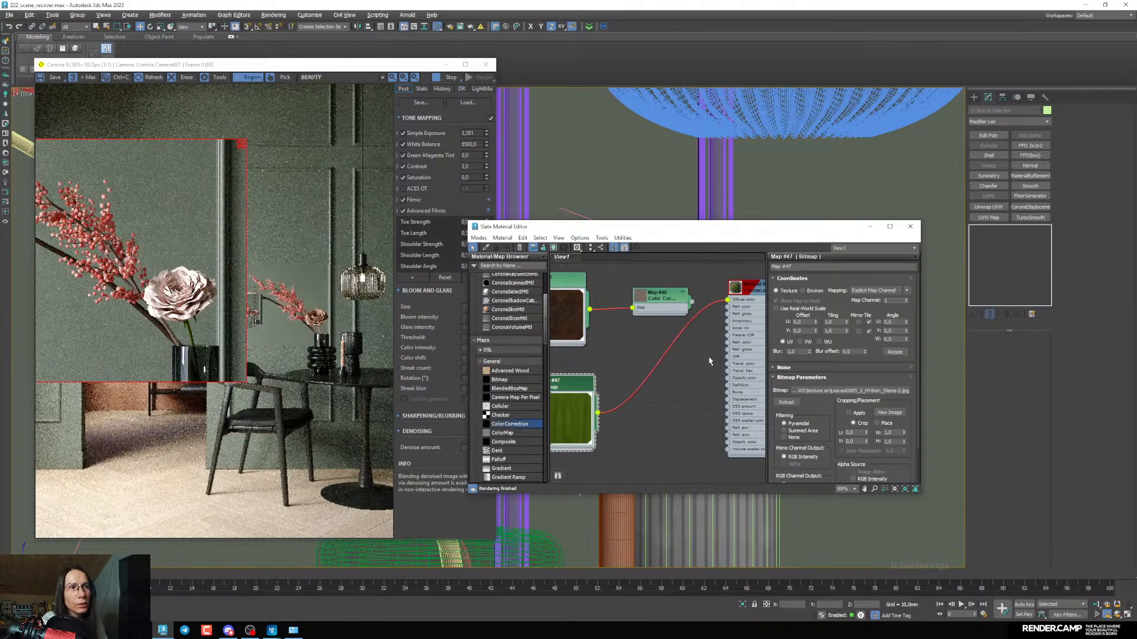
middle_click_drag(637, 401, 611, 386)
left_click_drag(642, 334, 641, 336)
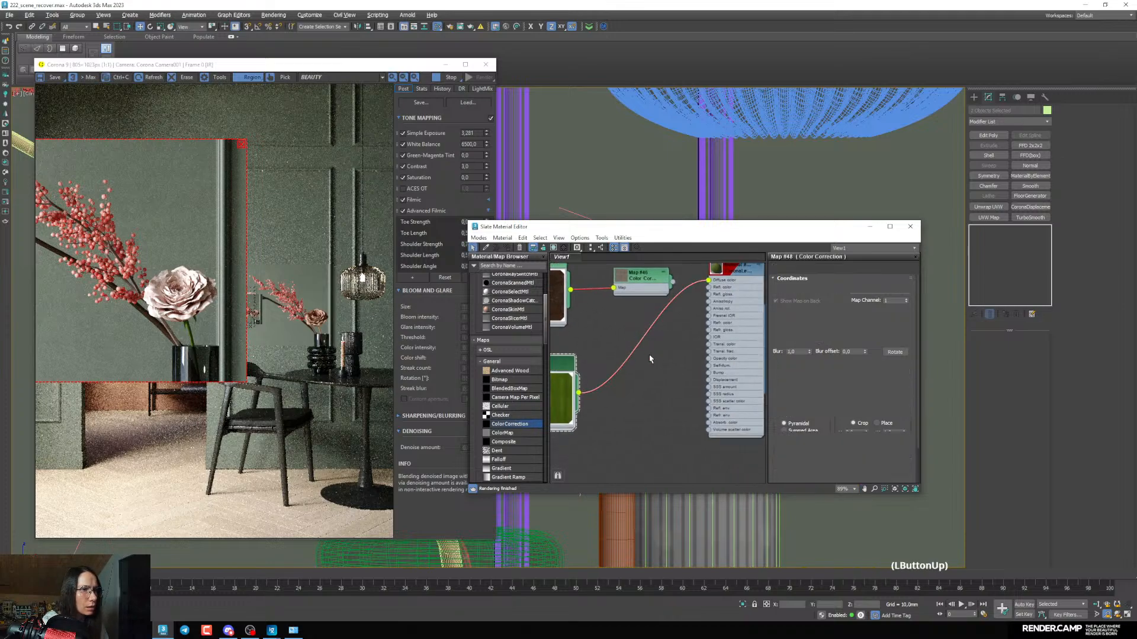
Try hue shifts up to 10 together with a reduced saturation on the stem's Color Correction map
left_click(897, 361)
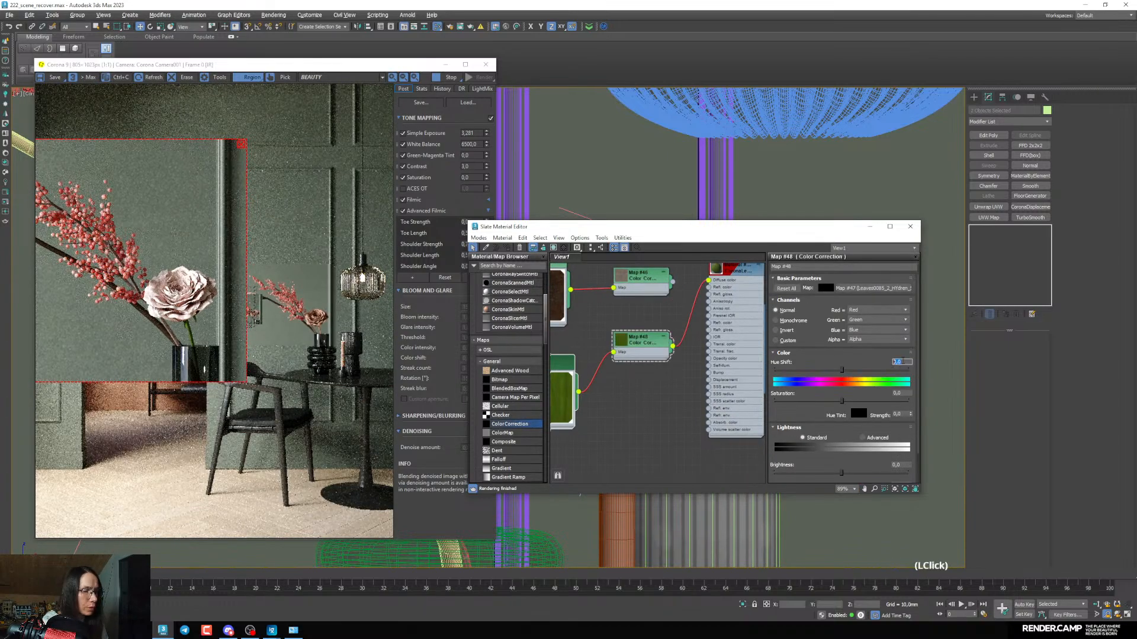
type("2")
key("Return")
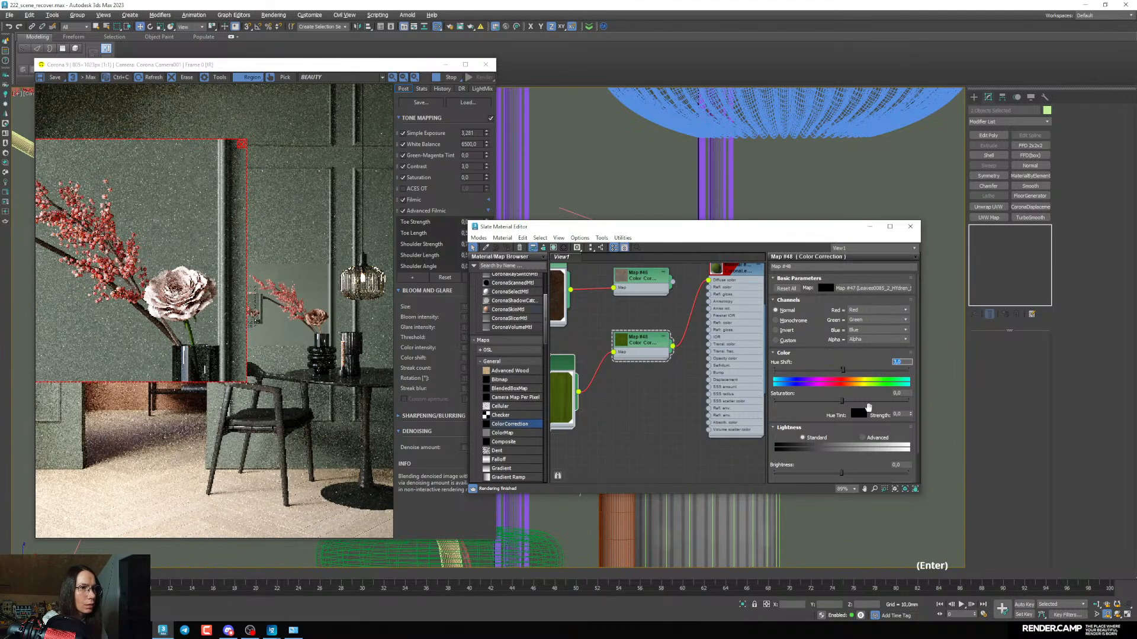
left_click_drag(842, 400, 813, 401)
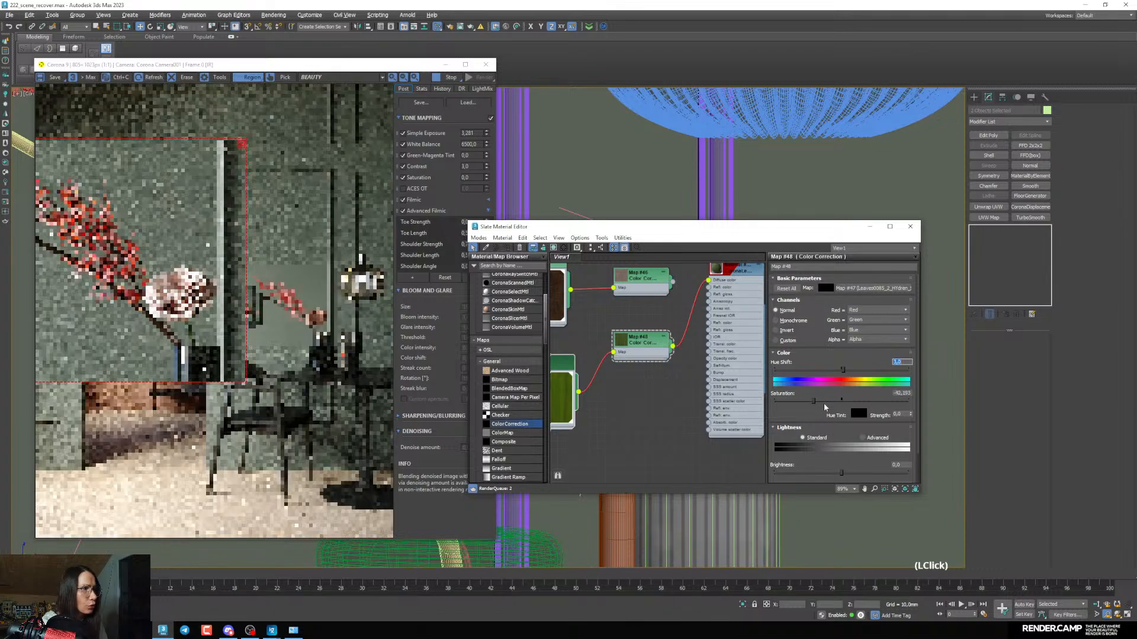
type("6")
key("Return")
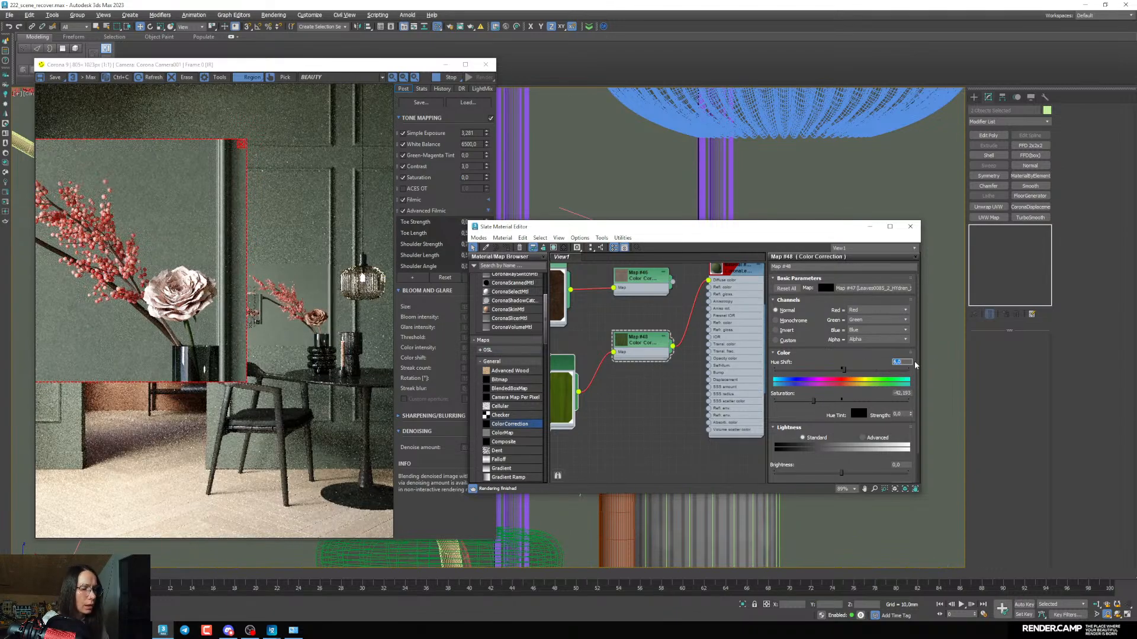
type("10")
key("Return")
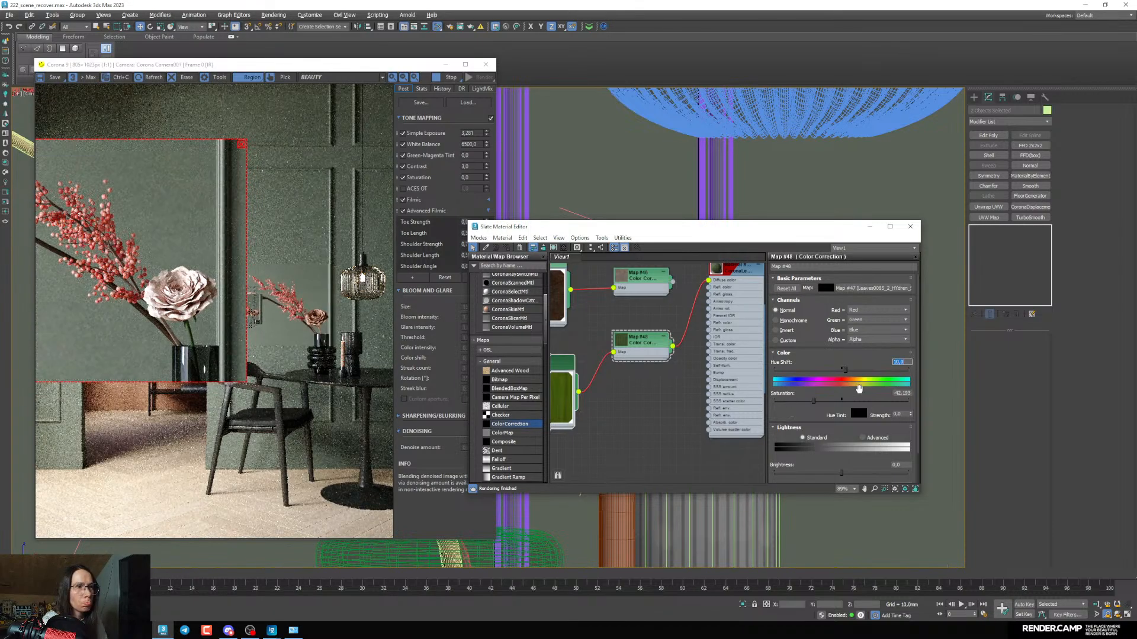
Switch the stem Color Correction's lightness to Advanced, set RGB gamma to 1.27 and lower saturation to about -64.8
left_click(862, 437)
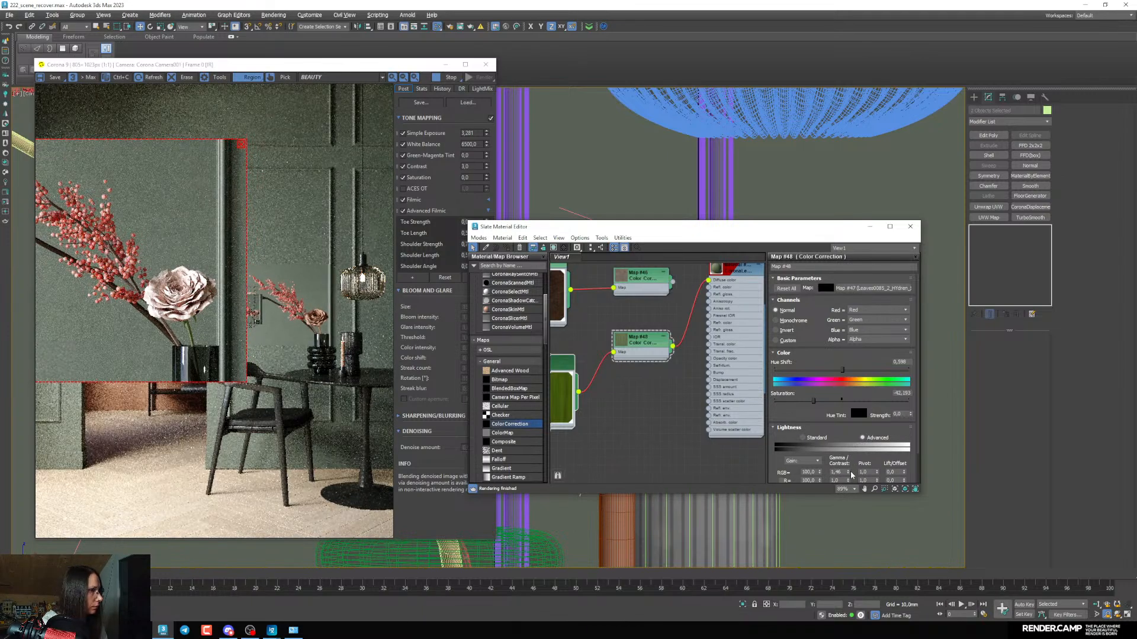
left_click_drag(849, 472, 849, 483)
left_click_drag(813, 401, 796, 399)
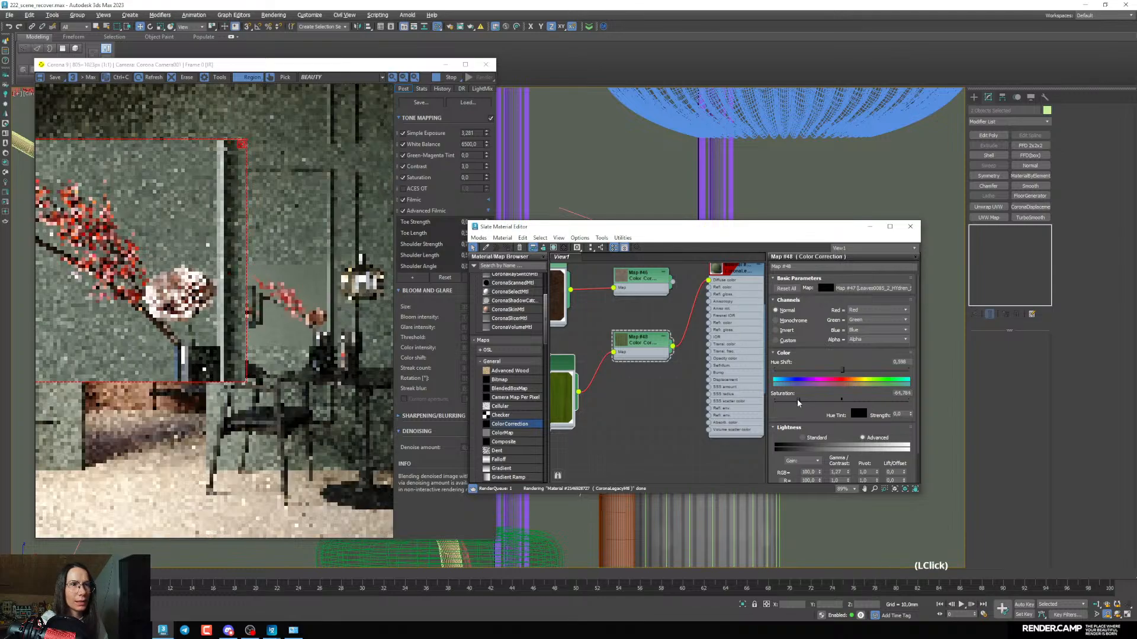
Check the stem close up in the render and set its Color Correction hue shift to 3
scroll(194, 319, "up", 1)
scroll(184, 350, "up", 1)
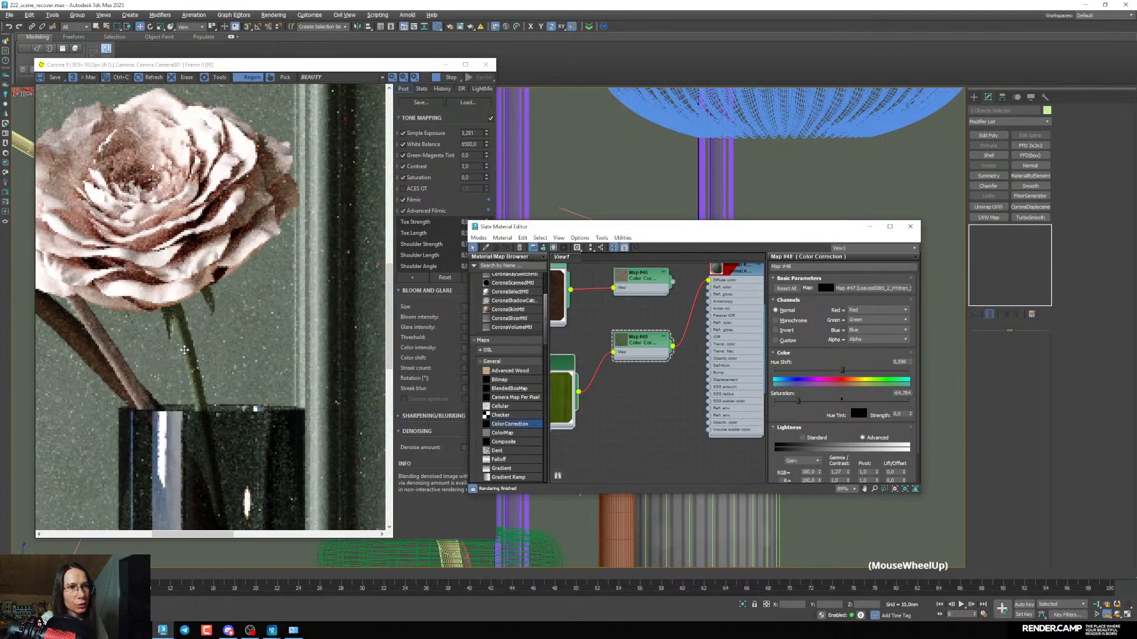
scroll(185, 355, "down", 1)
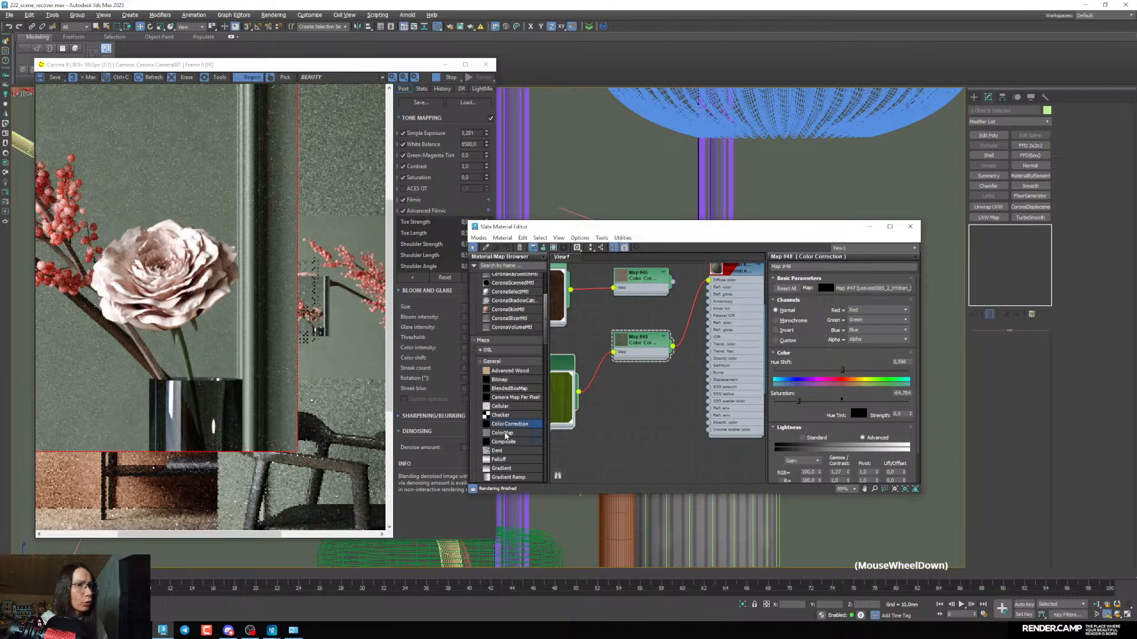
scroll(670, 399, "down", 3)
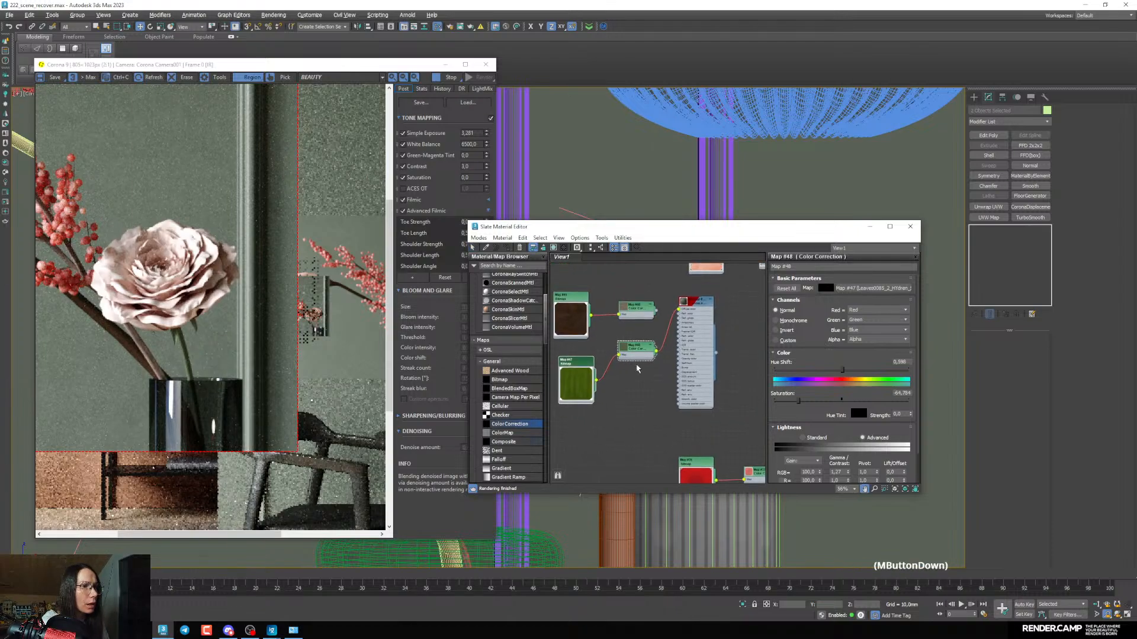
type("3")
key("Return")
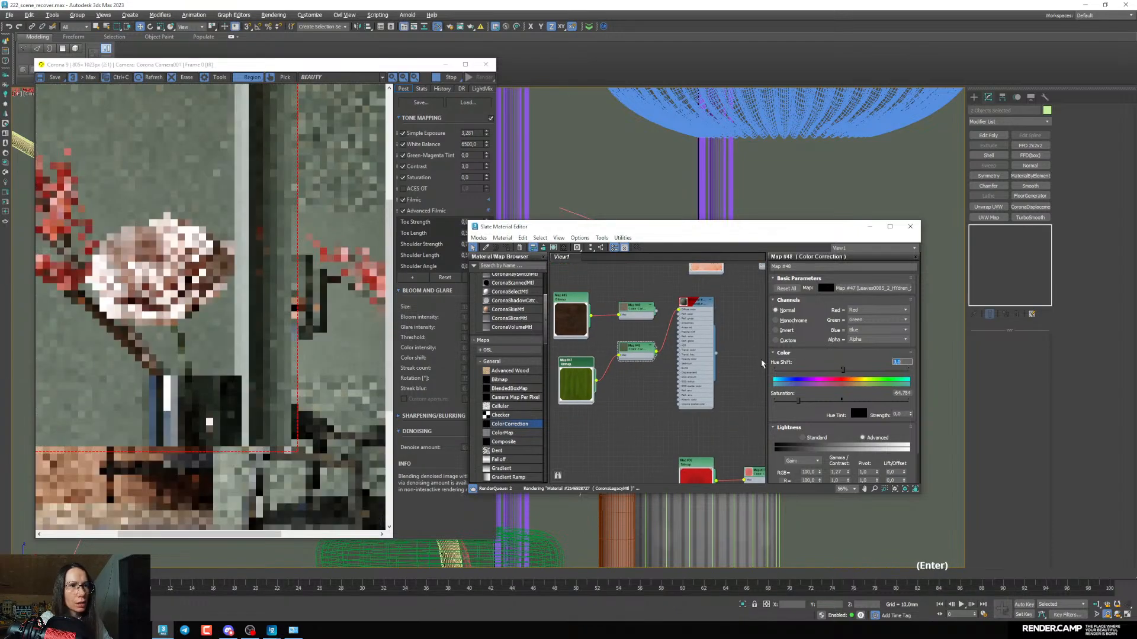
Move the rose petal bitmap farther from its material to make room between the two nodes
scroll(623, 325, "down", 8)
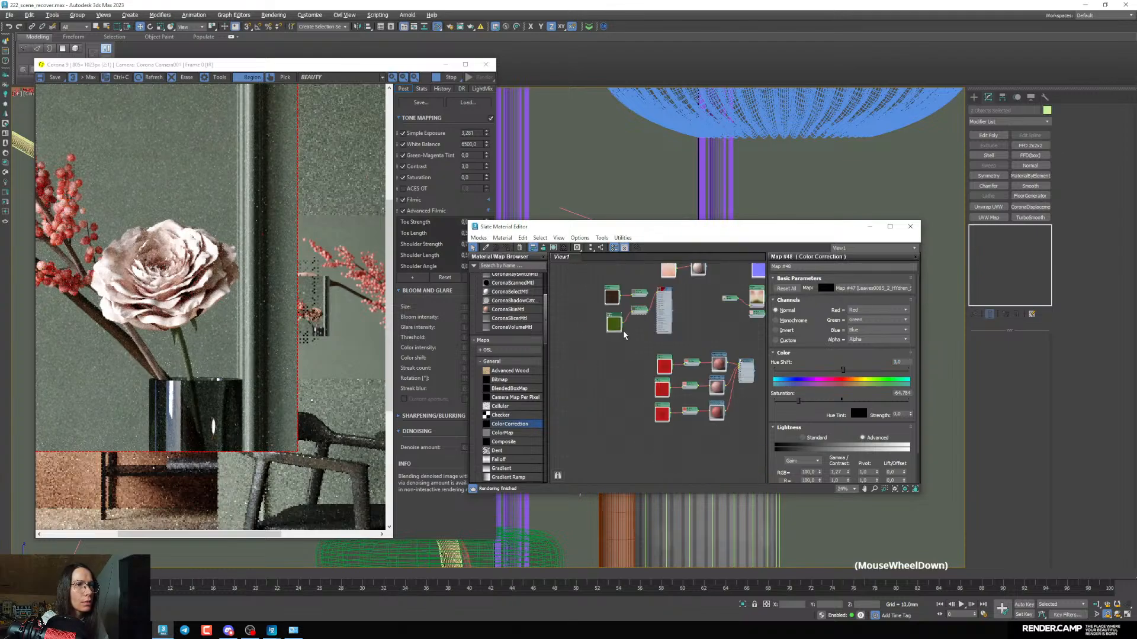
middle_click_drag(626, 359, 630, 393)
scroll(631, 332, "up", 6)
middle_click_drag(631, 318, 604, 416)
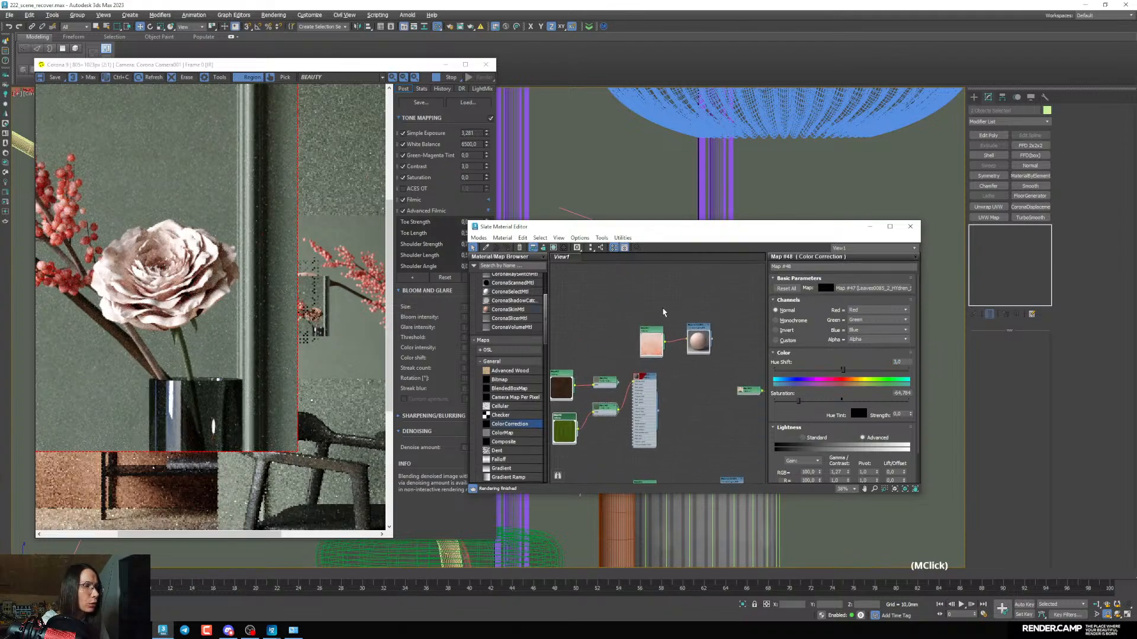
scroll(660, 357, "up", 4)
middle_click_drag(663, 312, 678, 361)
left_click(662, 371)
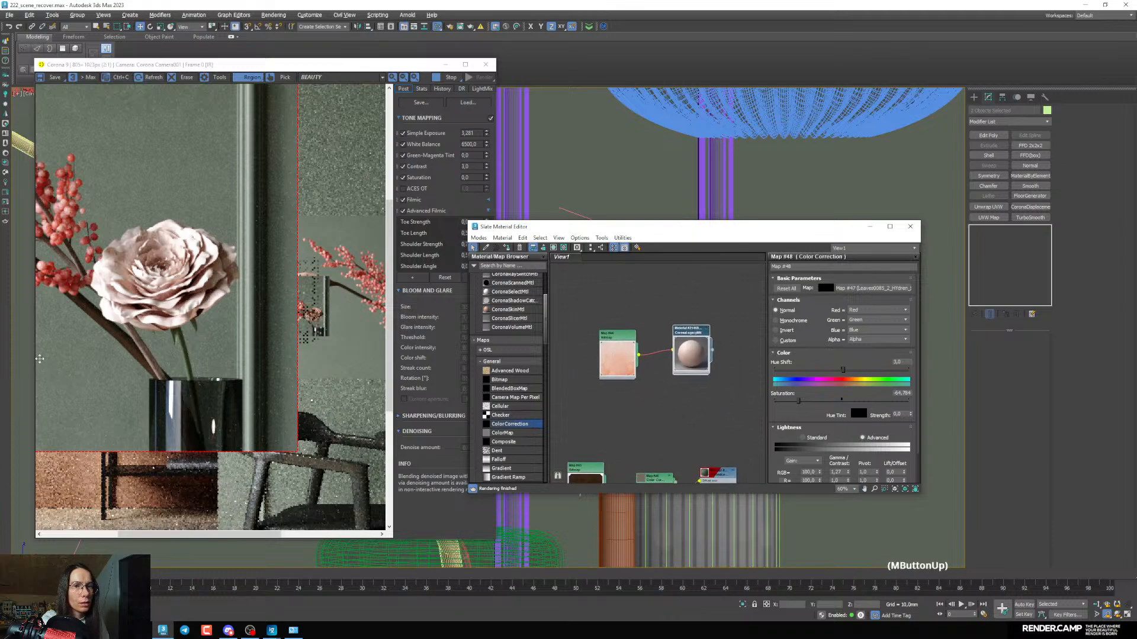
left_click(141, 631)
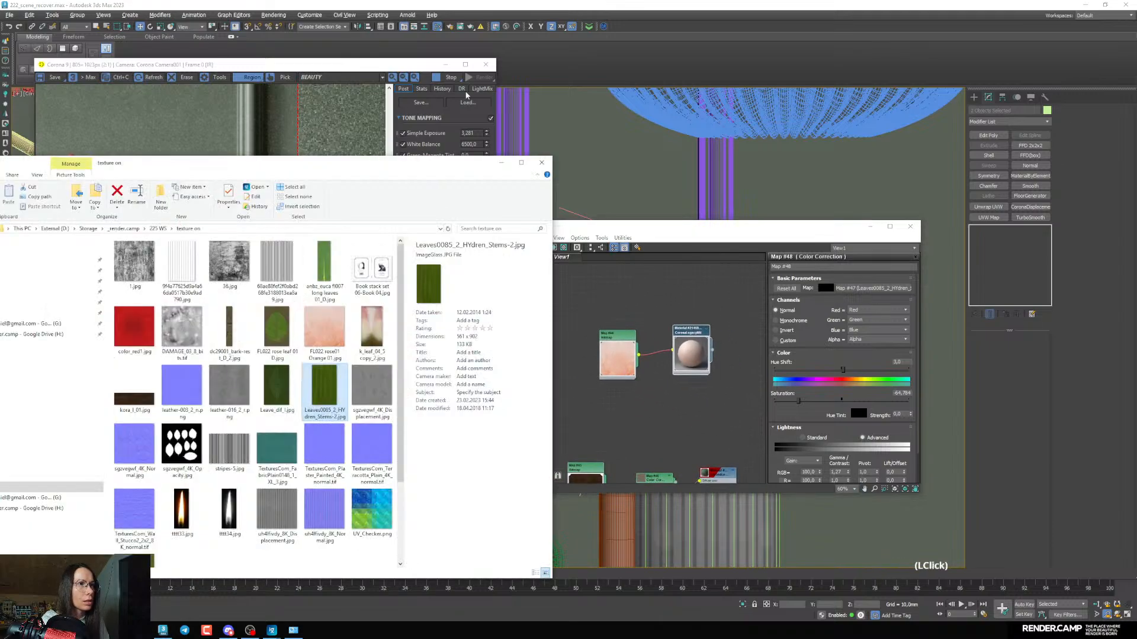
left_click(502, 166)
left_click_drag(558, 227, 539, 198)
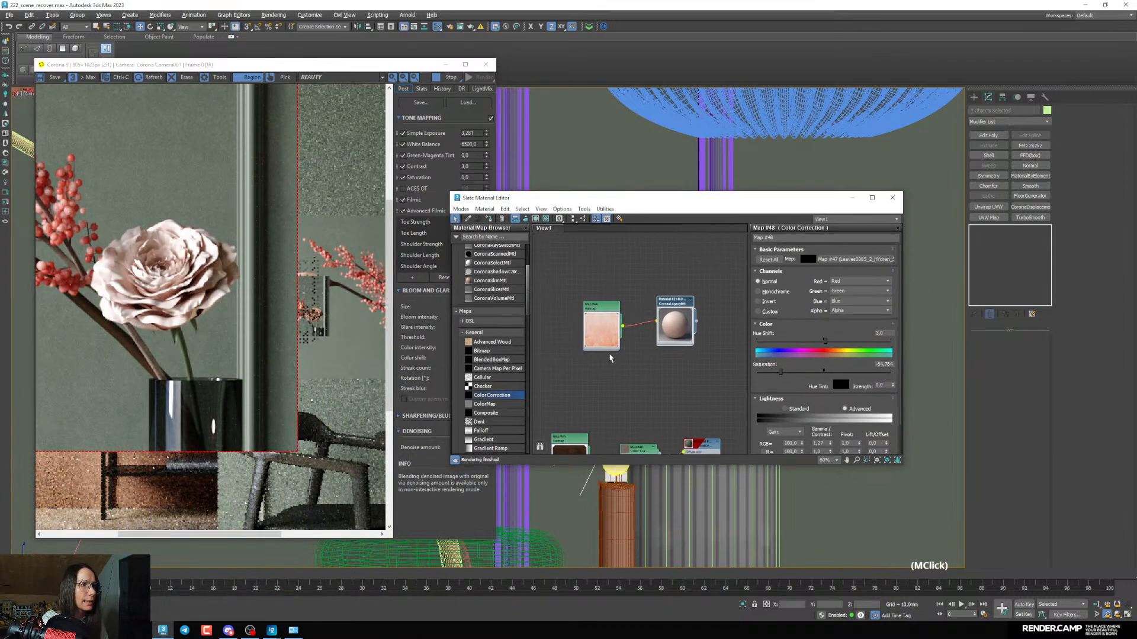
left_click_drag(609, 347, 584, 345)
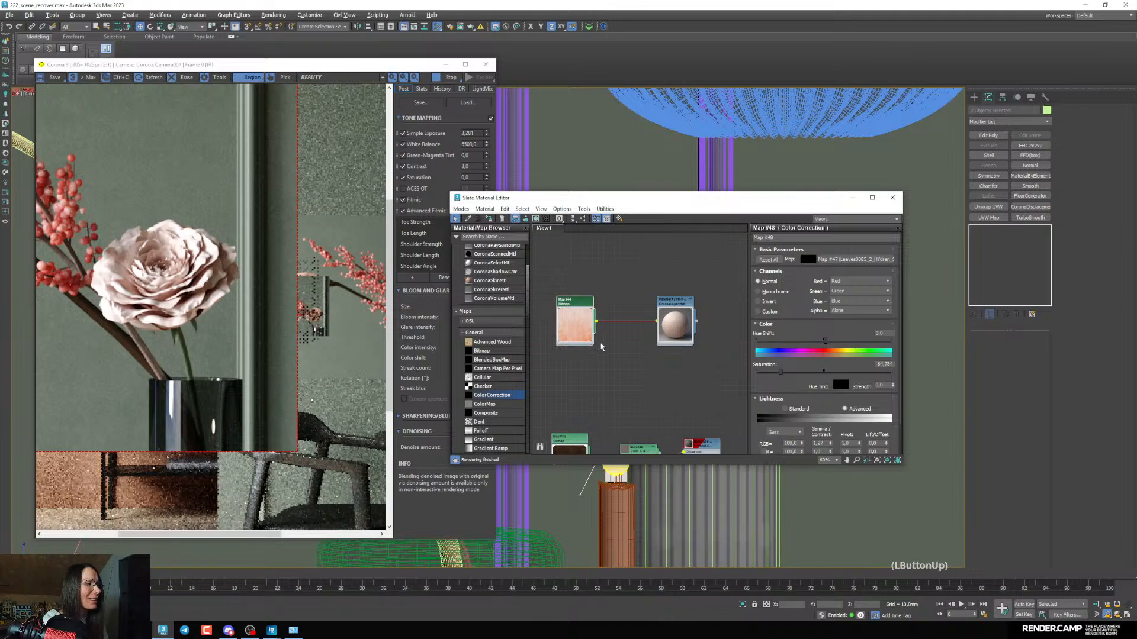
Insert a Color Correction map between the rose petal bitmap and its material
middle_click_drag(601, 347, 591, 354)
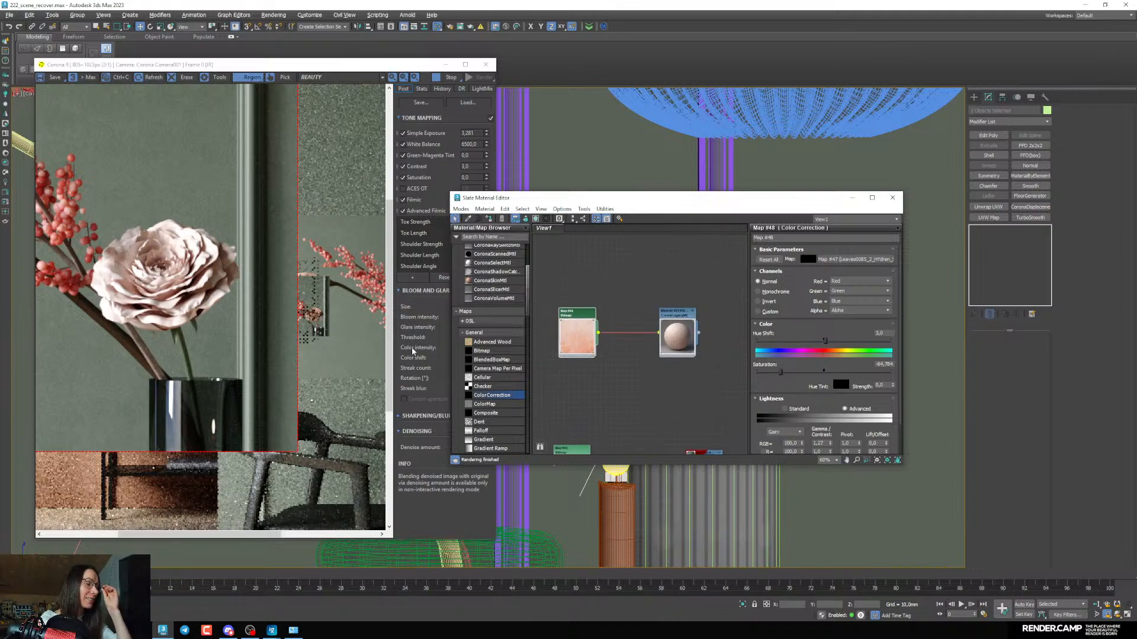
scroll(592, 354, "down", 4)
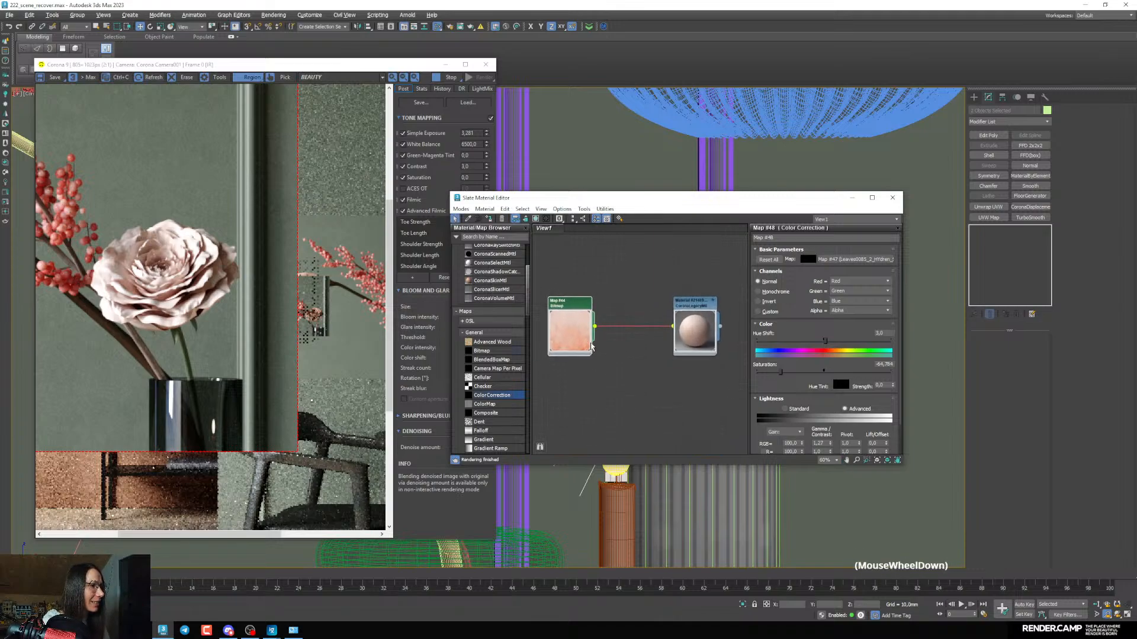
scroll(601, 348, "up", 3)
mouse_move(613, 346)
middle_mouse_down()
mouse_move(524, 333)
mouse_move(627, 359)
middle_mouse_up()
scroll(631, 352, "up", 1)
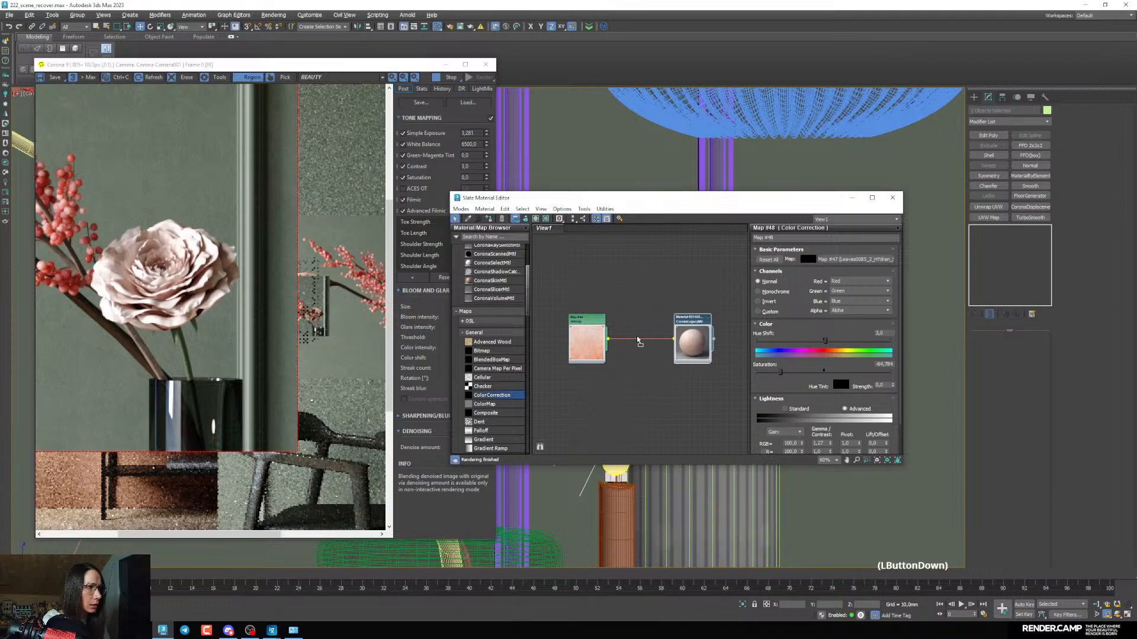
left_click_drag(636, 336, 637, 338)
middle_click_drag(632, 383, 628, 392)
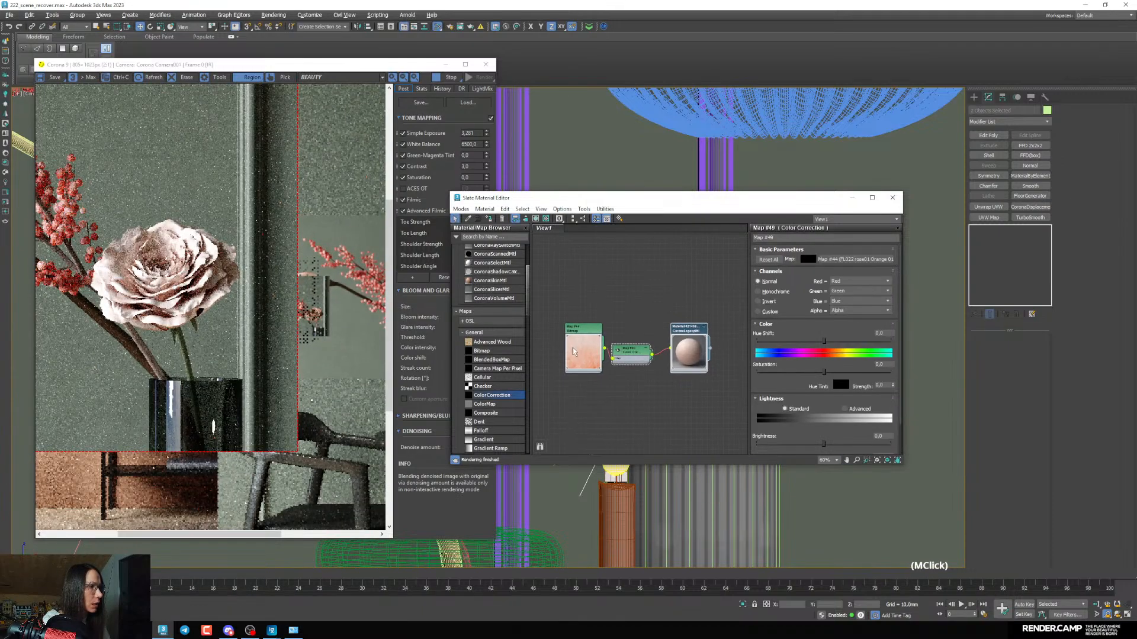
Raise the petal Color Correction's saturation to about 60.8, checking the rose against the whole render
left_click_drag(586, 353, 621, 368)
left_click_drag(823, 372, 848, 371)
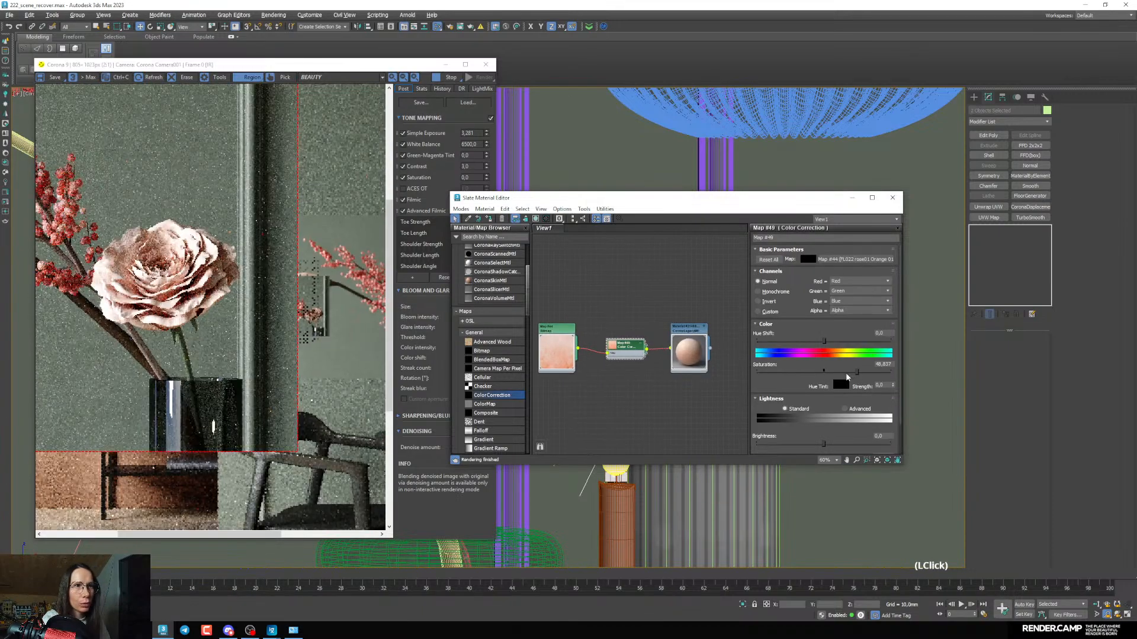
scroll(52, 289, "down", 1)
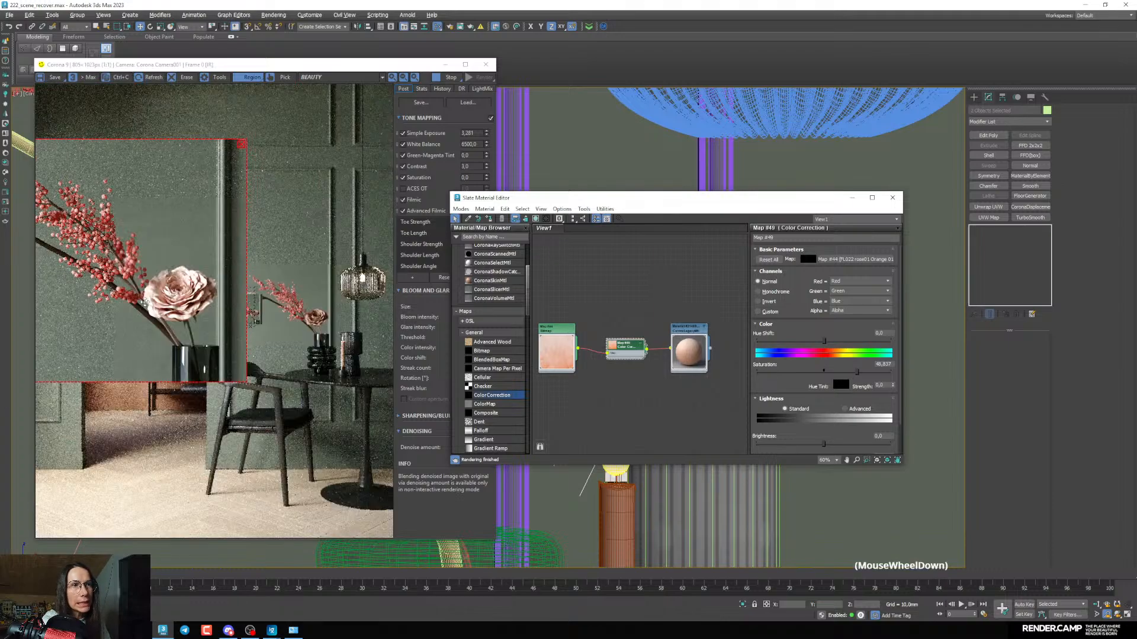
left_click_drag(857, 372, 864, 372)
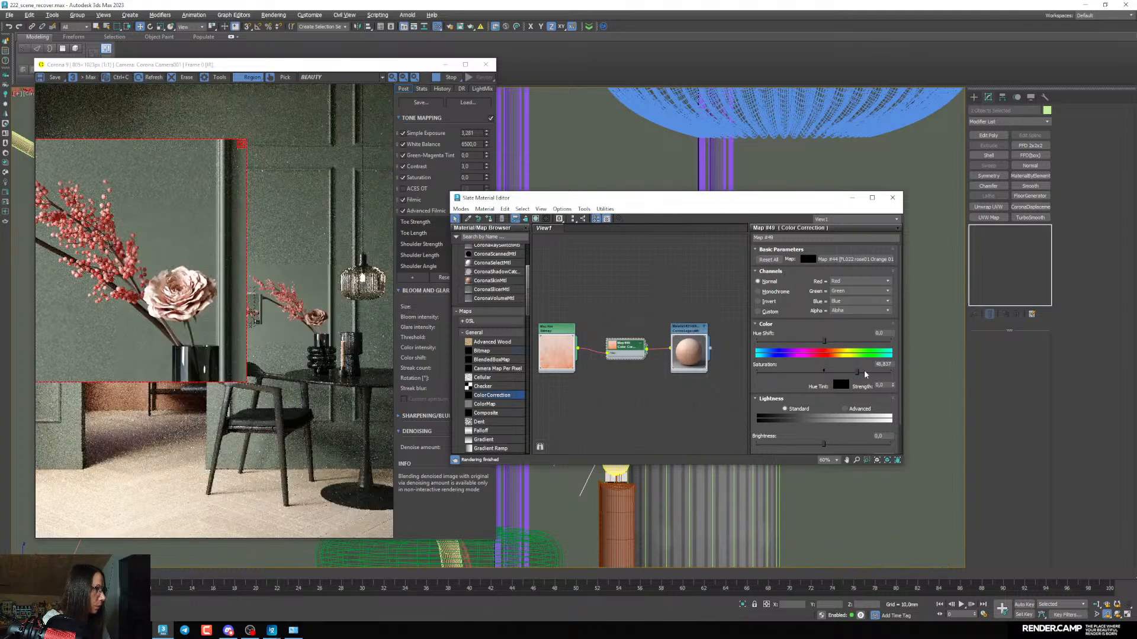
Show the petal Color Correction node's enlarged preview, switch its lightness to Advanced and set RGB gamma to 0.86
left_click(613, 349)
left_click_drag(566, 349, 561, 370)
left_click_drag(639, 376, 634, 371)
left_click(851, 411)
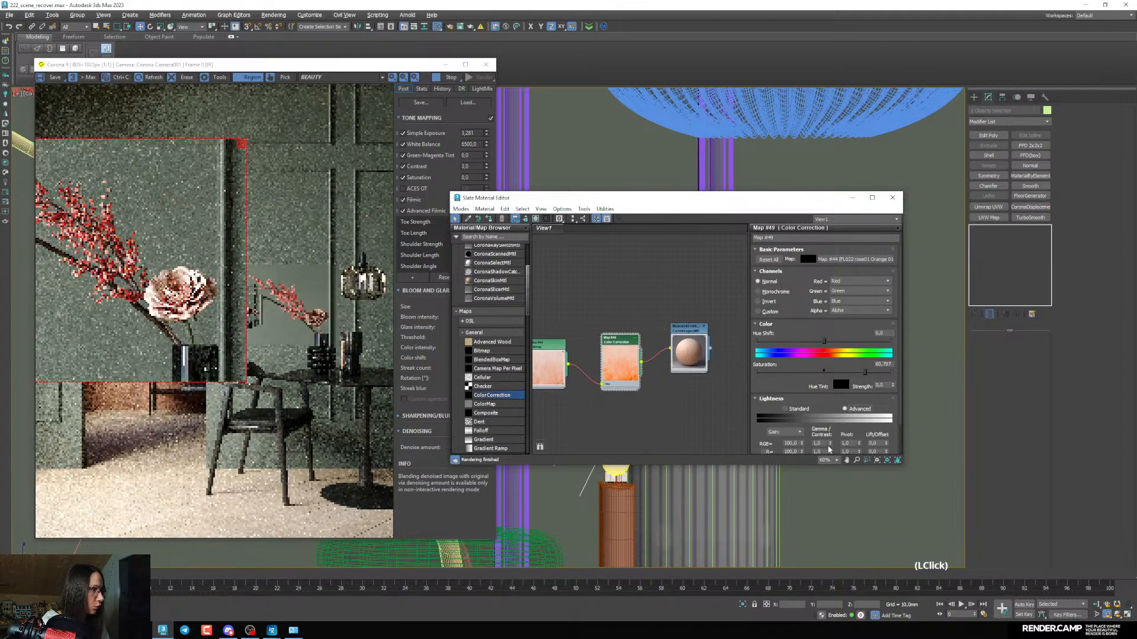
left_click_drag(830, 443, 830, 452)
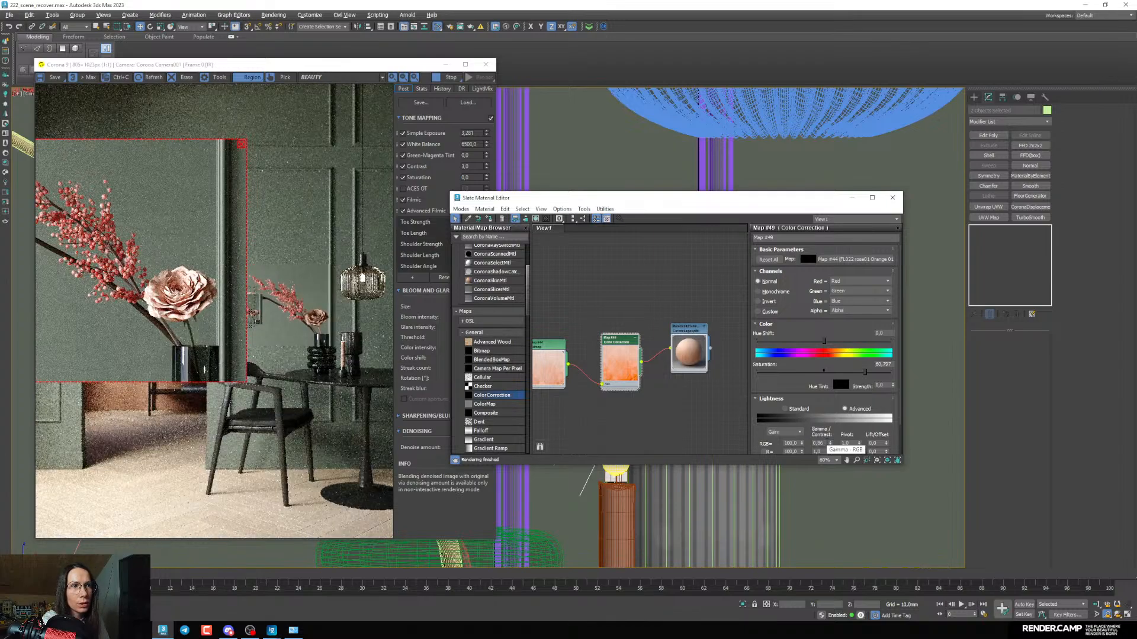
Try a translucency fraction of 0.4 on the rose petal material, and reduce it to 0.2
middle_click_drag(707, 402, 697, 407)
double_click(675, 337)
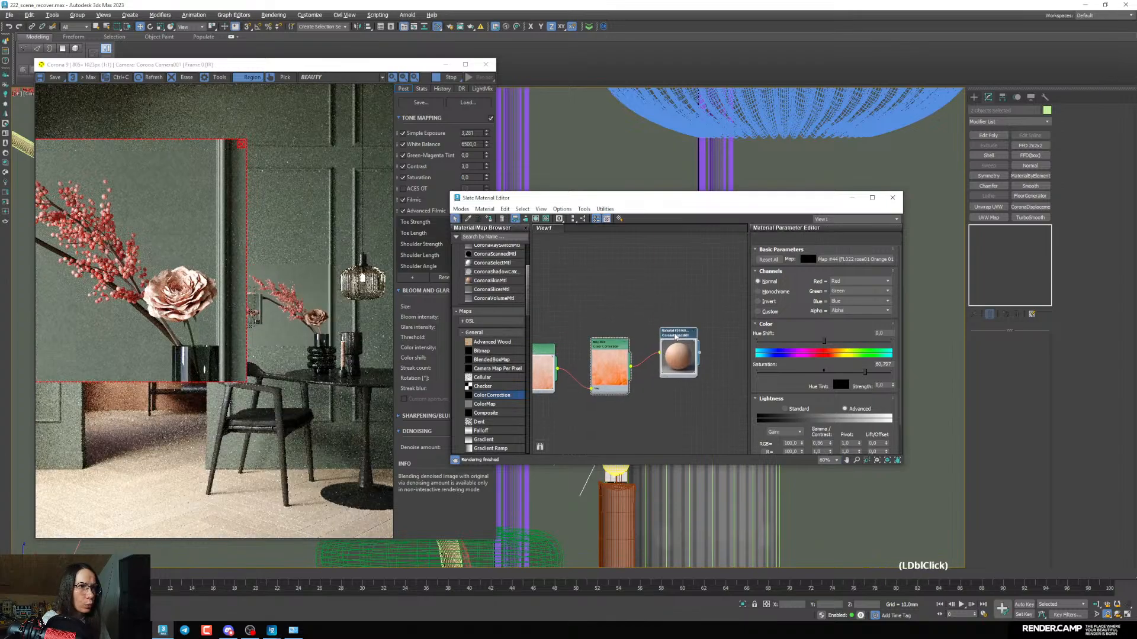
key("BackSpace")
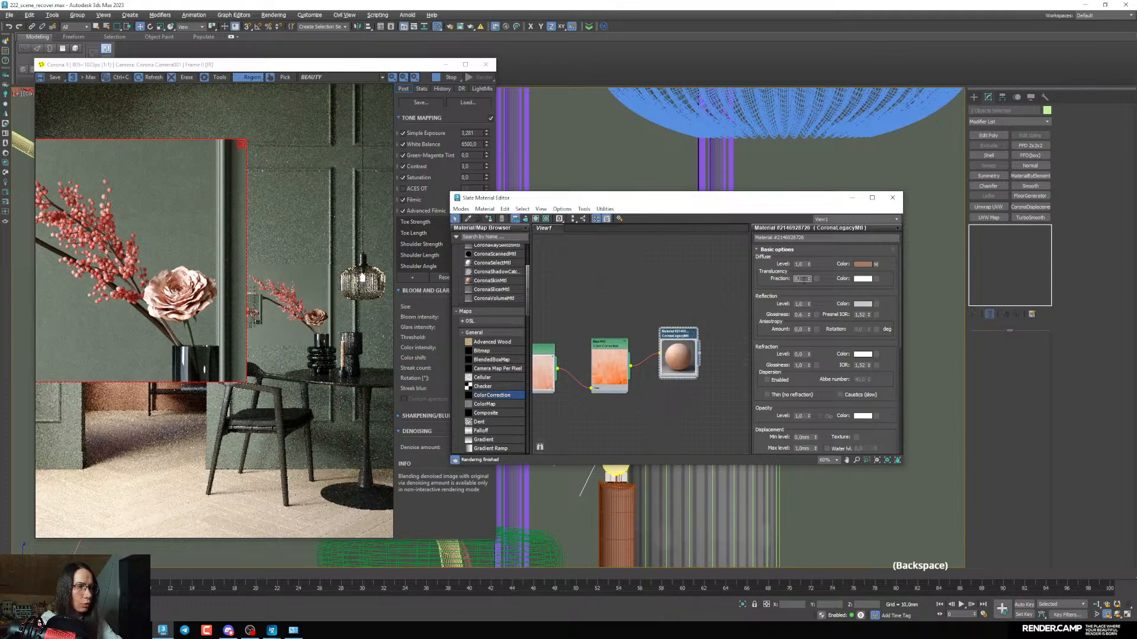
type("0,4")
key("Return")
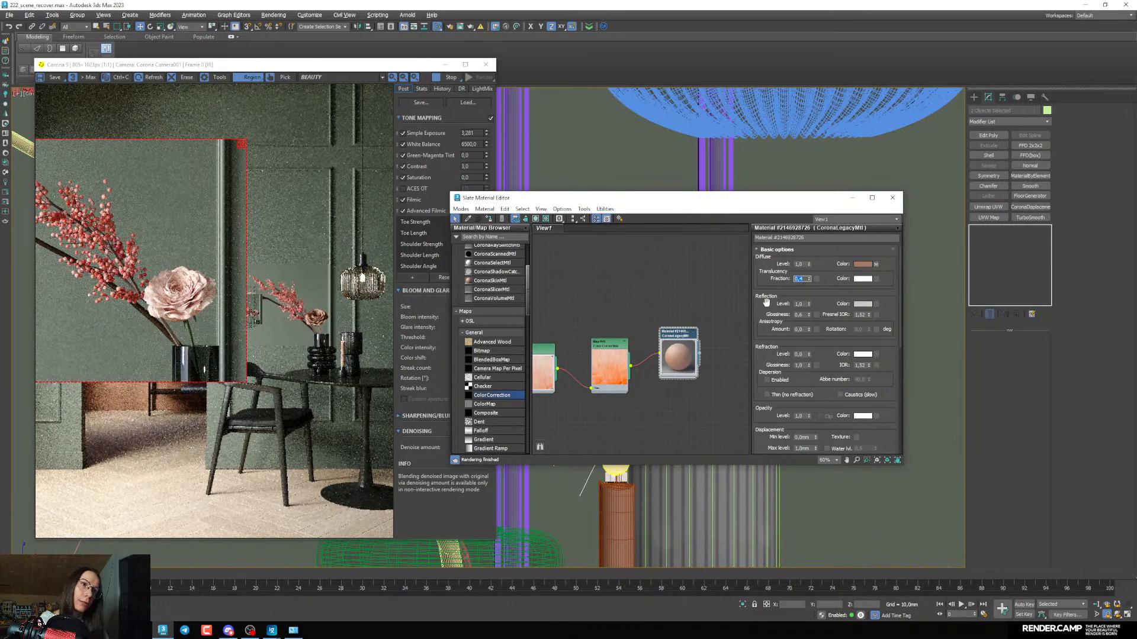
left_click(800, 279)
key("BackSpace")
type("2")
key("Return")
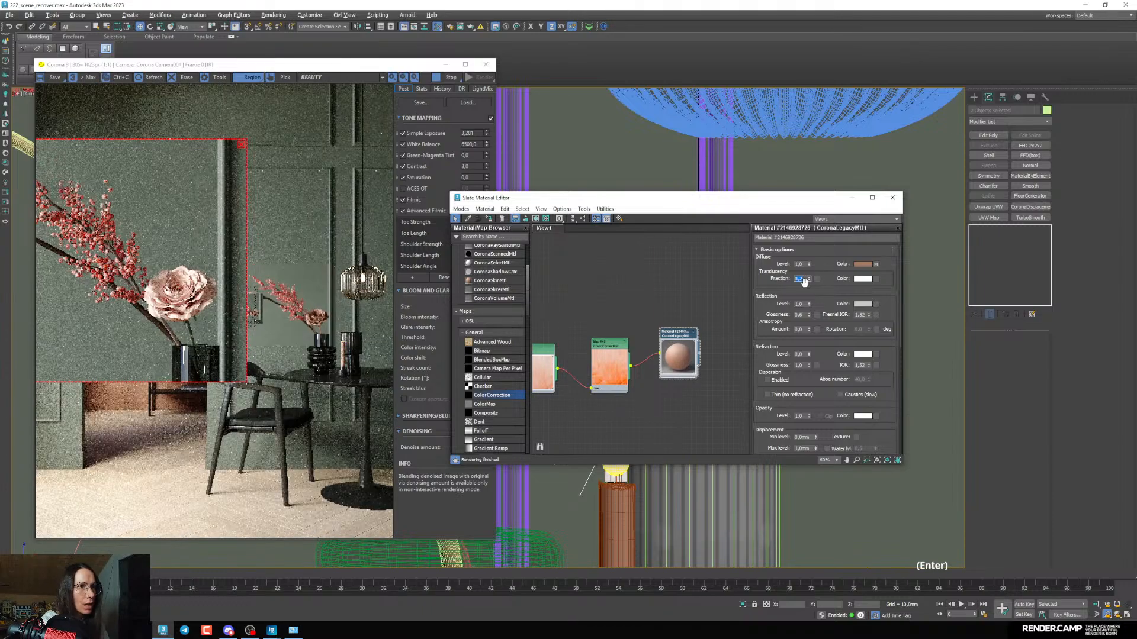
Sample an orange tone from the Color Correction preview as the petal material's translucency color
left_click(863, 280)
left_click(675, 262)
left_click(619, 373)
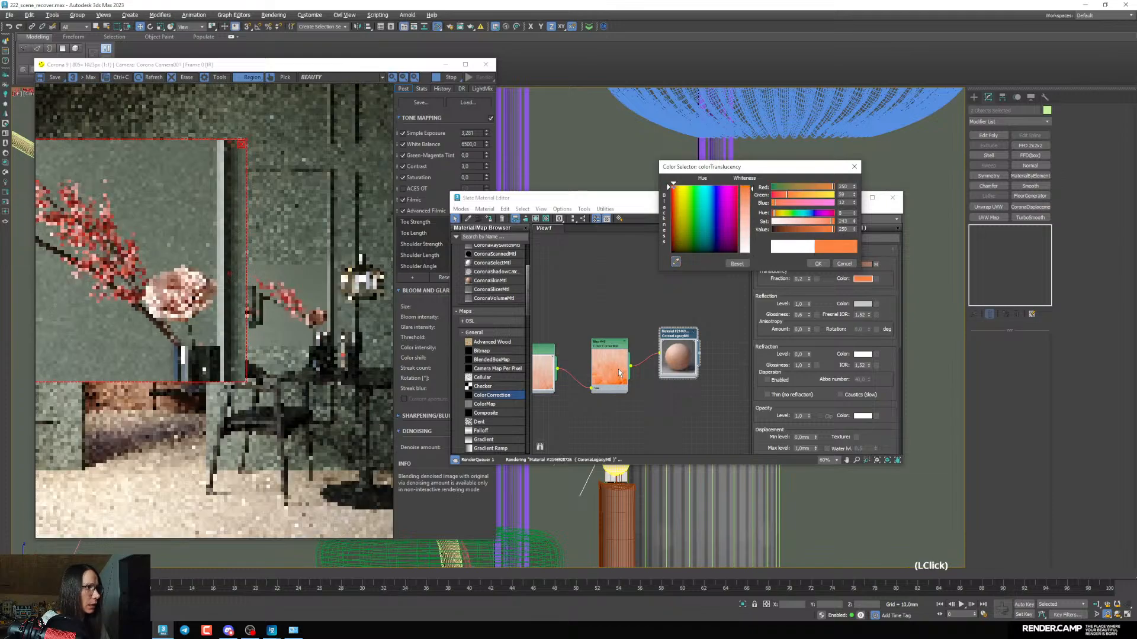
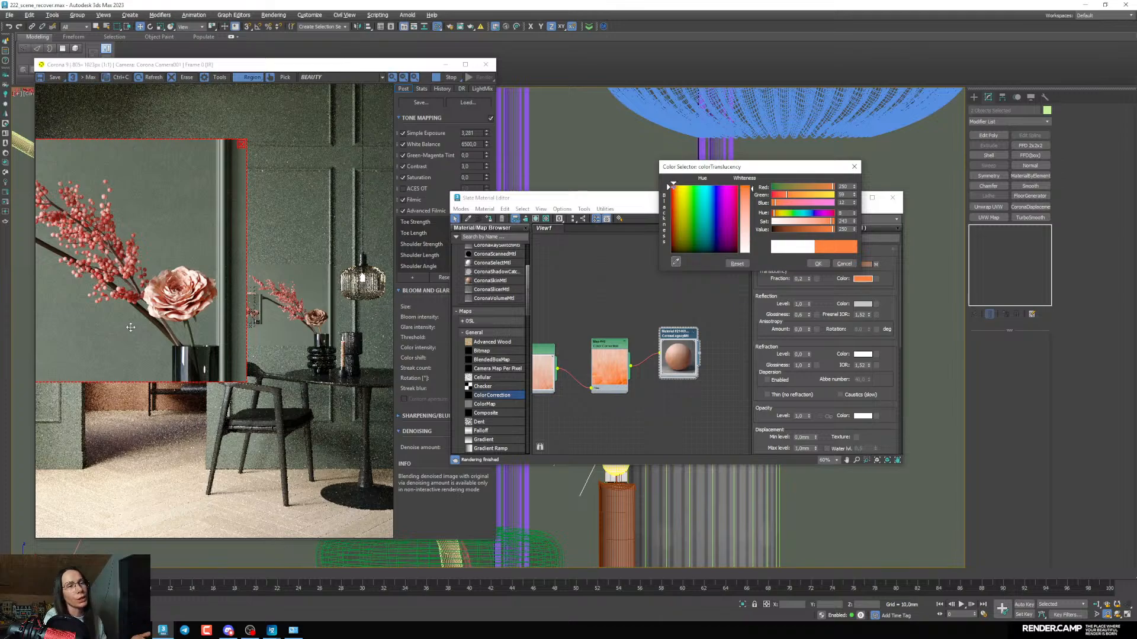
Shift the translucency color to a warm yellow with hue 33 and saturation 192, and inspect the rose in the render
left_click(780, 214)
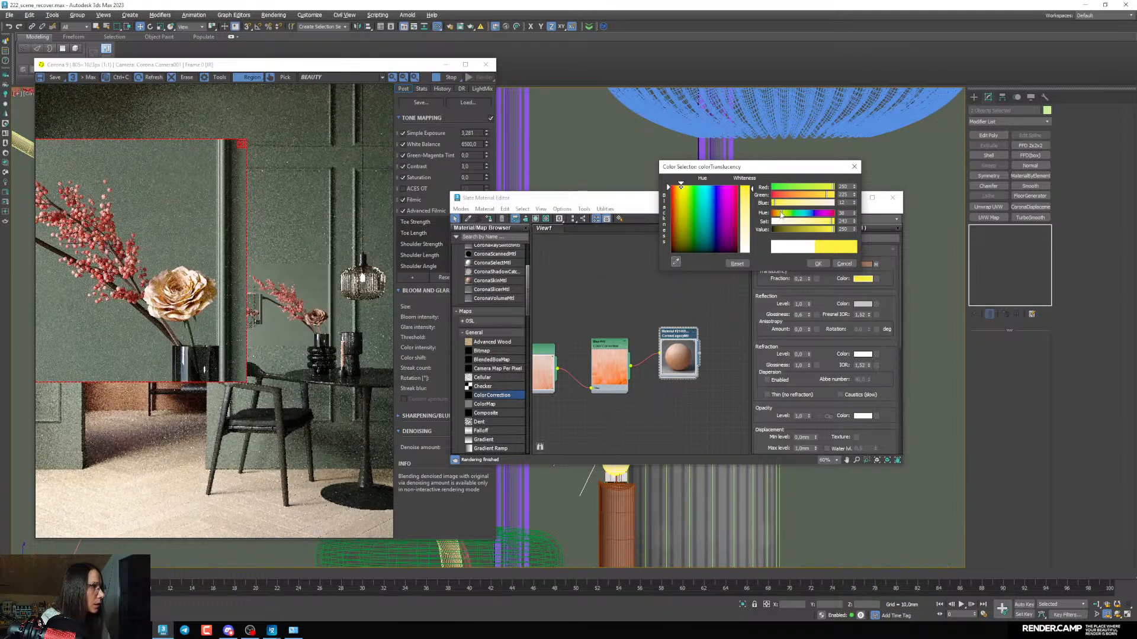
left_click(779, 214)
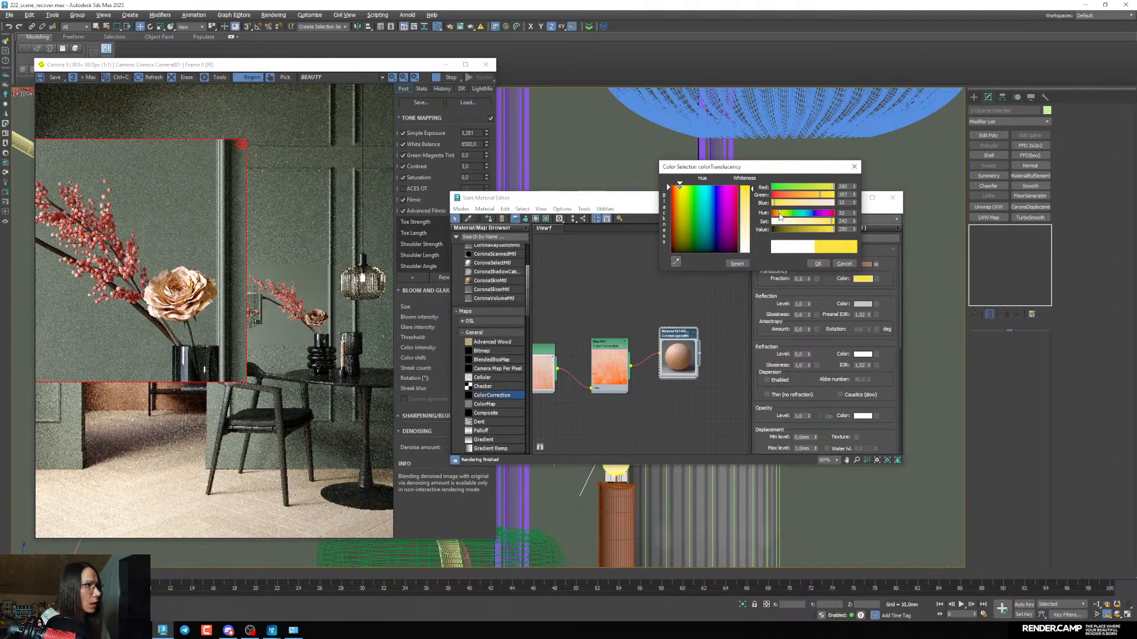
left_click(819, 221)
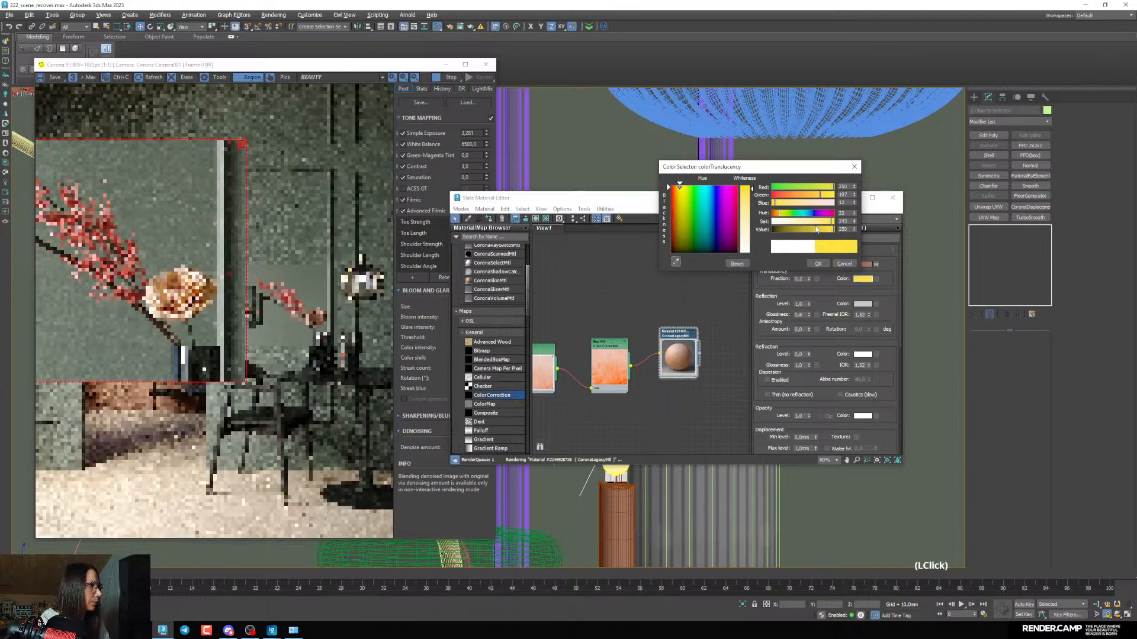
scroll(183, 305, "up", 2)
scroll(219, 297, "down", 2)
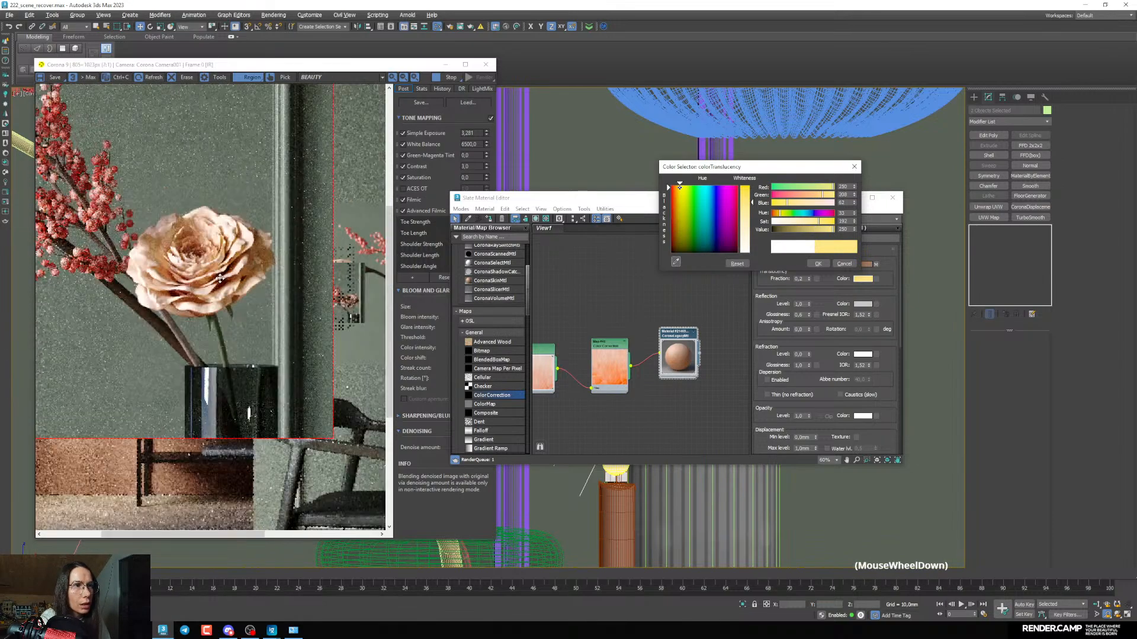
scroll(213, 287, "up", 1)
scroll(203, 296, "down", 1)
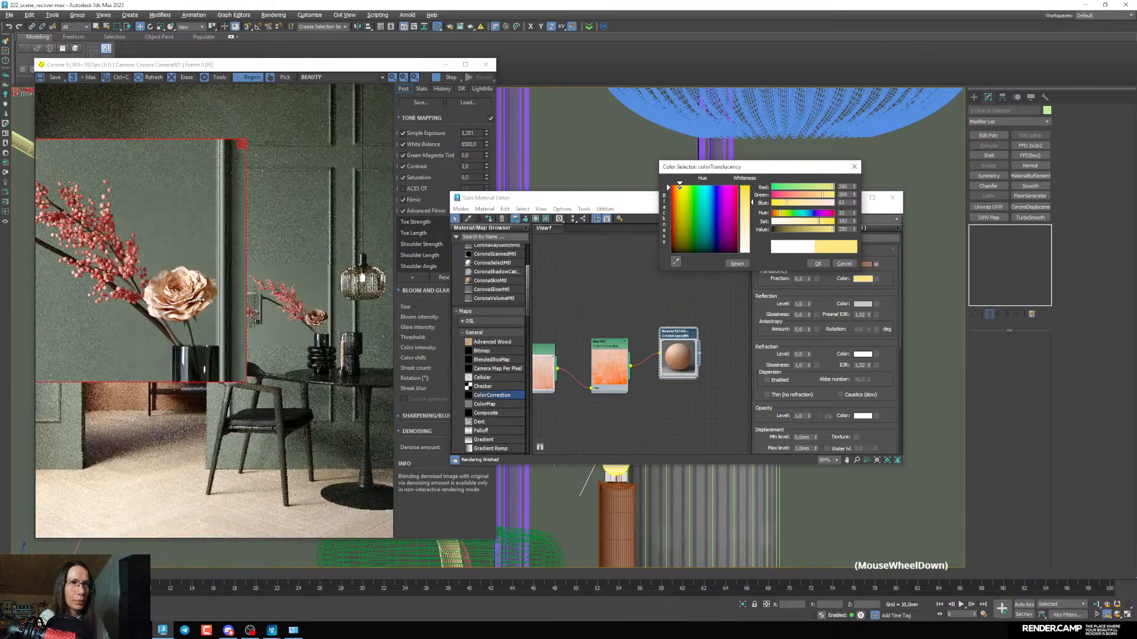
Redraw the render region around the calla, berry branch and rose, and view it close up
middle_click_drag(667, 525, 823, 563)
left_click_drag(135, 271, 308, 392)
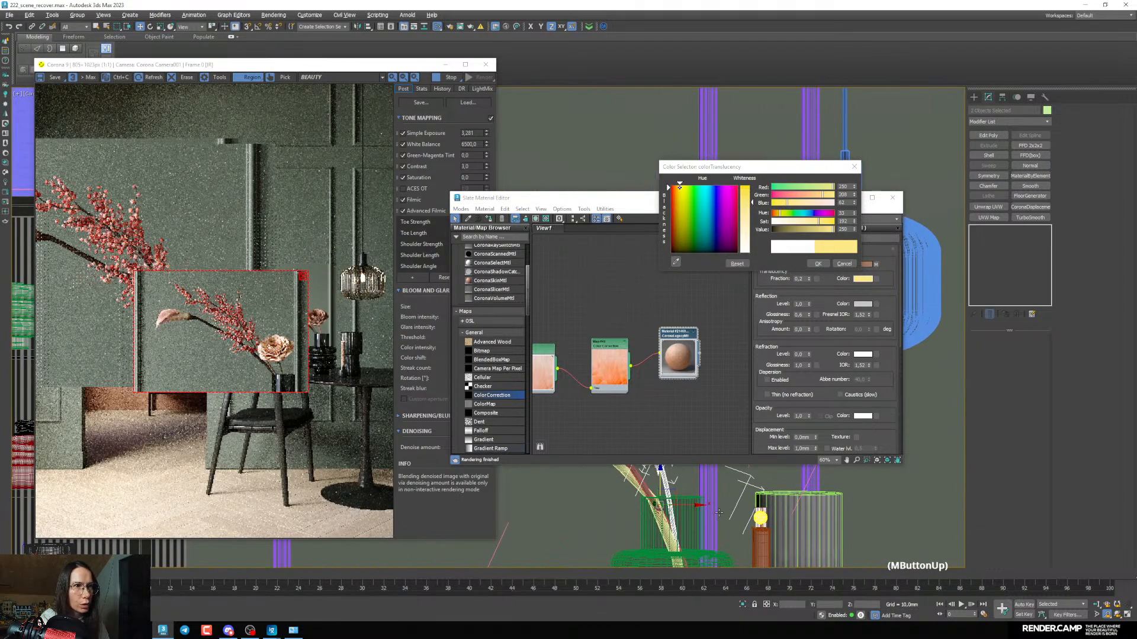
middle_click(313, 397)
scroll(282, 349, "up", 1)
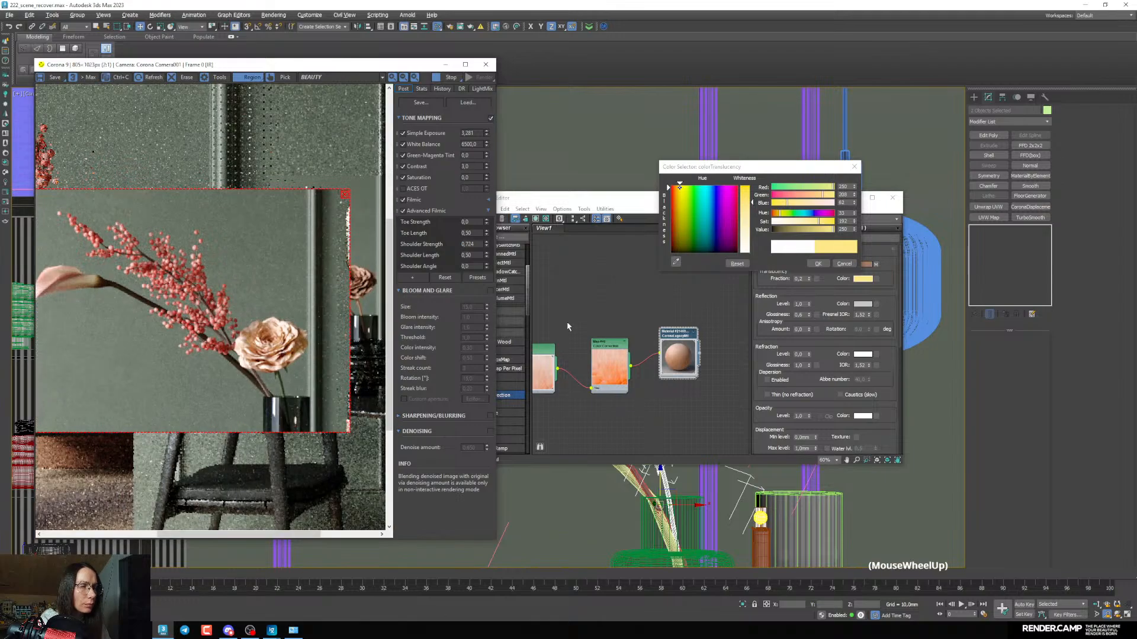
Accept the yellow translucency color, try a translucency fraction of 0.5, and raise it to 0.6
left_click(811, 265)
scroll(690, 372, "up", 3)
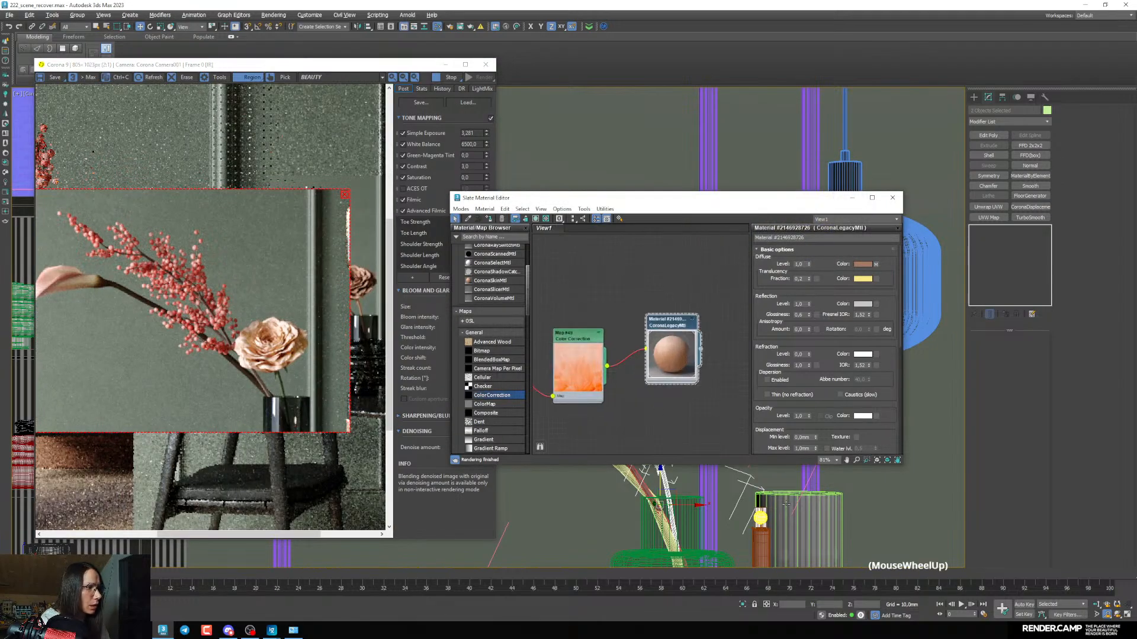
left_click(806, 279)
key("BackSpace")
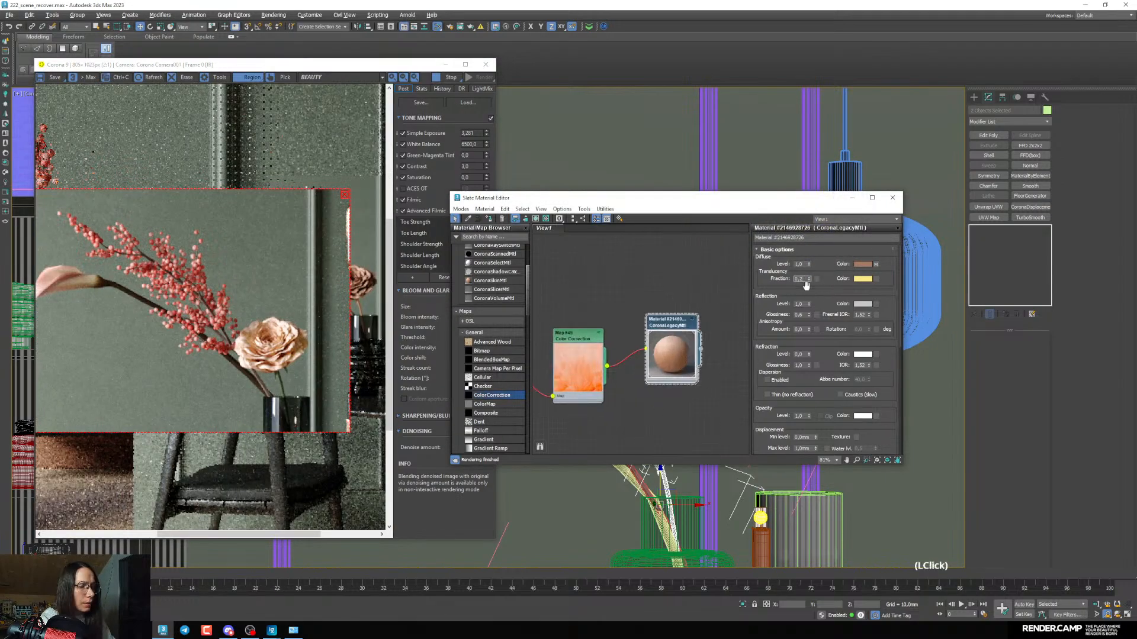
type("5")
key("Return")
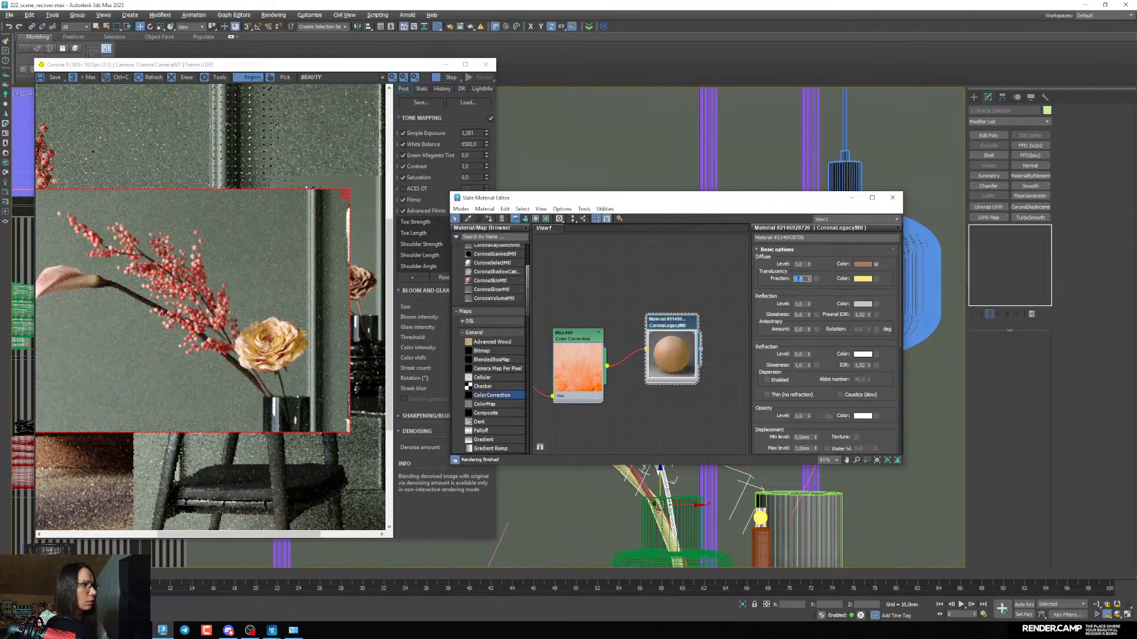
left_click(796, 279)
key("BackSpace")
type("6")
key("Return")
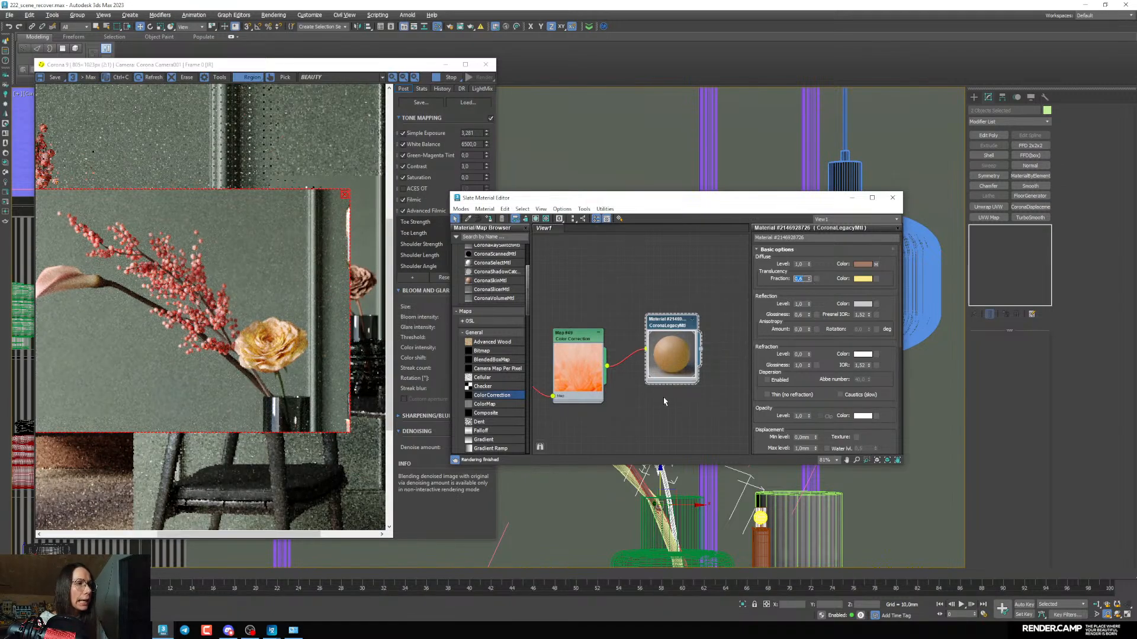
Set the petal Color Correction's RGB gamma to 0.84 and lower its saturation to about 24.9
middle_click_drag(664, 401, 668, 398)
double_click(579, 336)
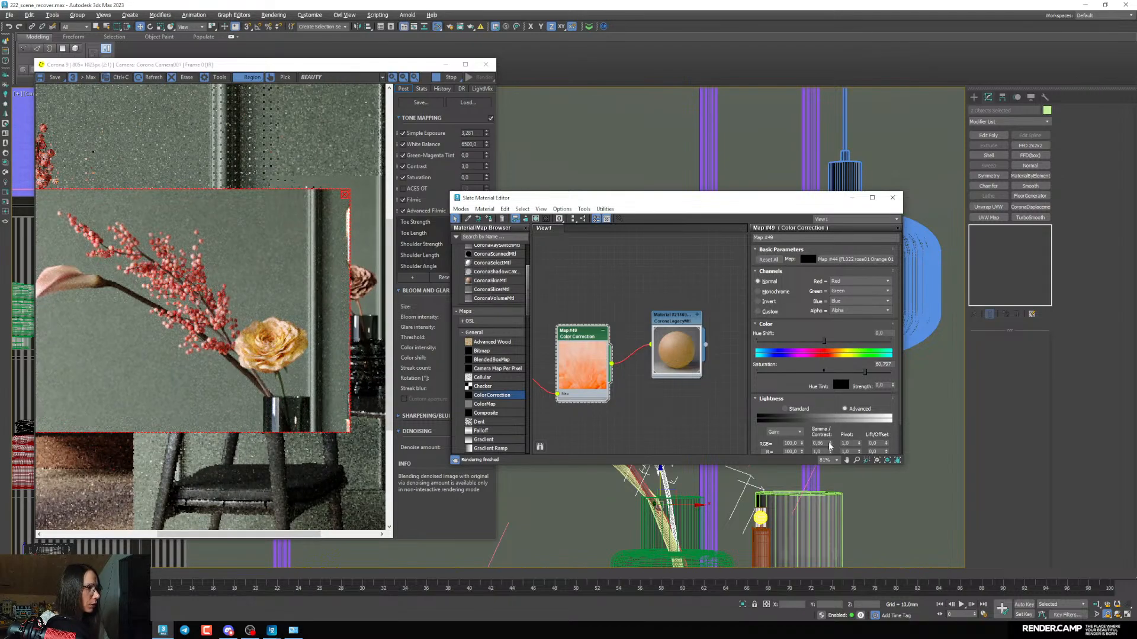
left_click_drag(830, 444, 830, 453)
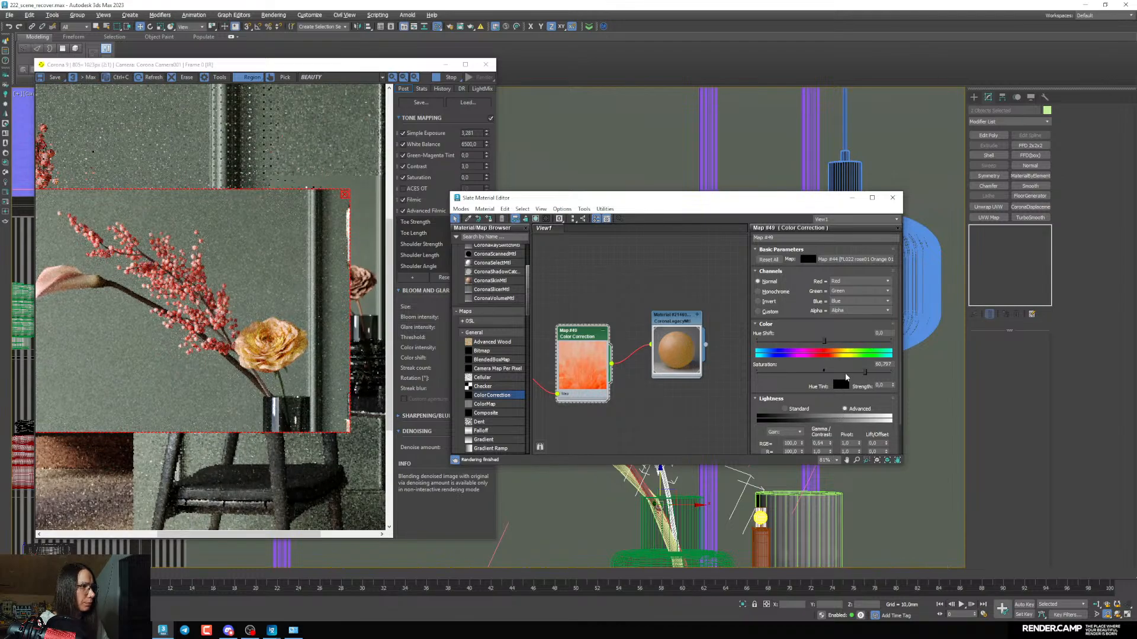
left_click(845, 373)
left_click(836, 373)
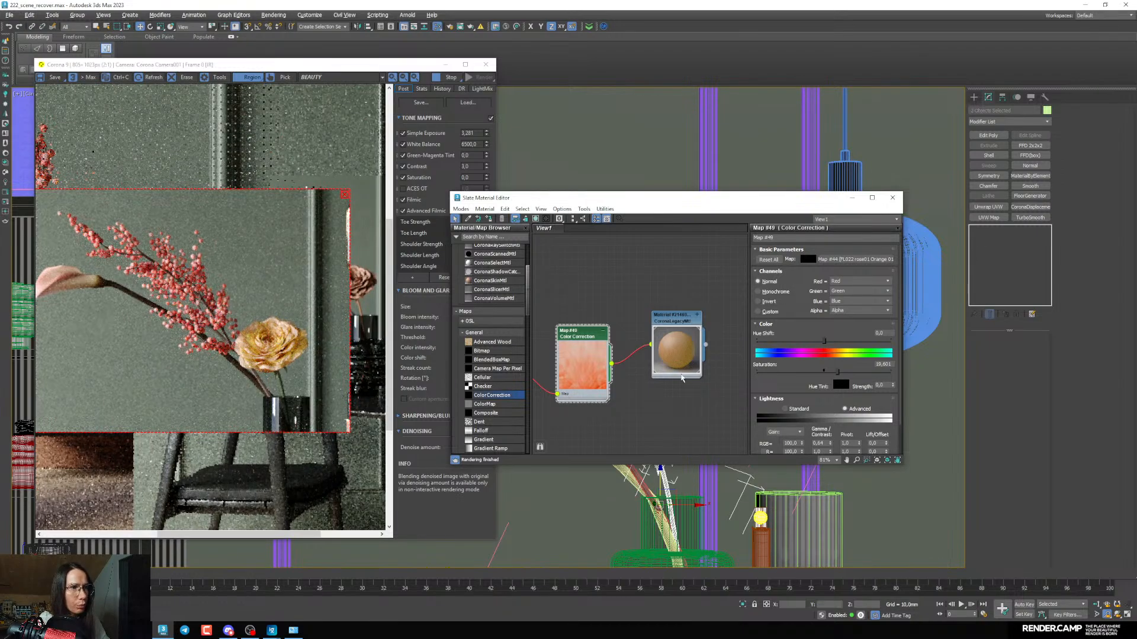
left_click(831, 373)
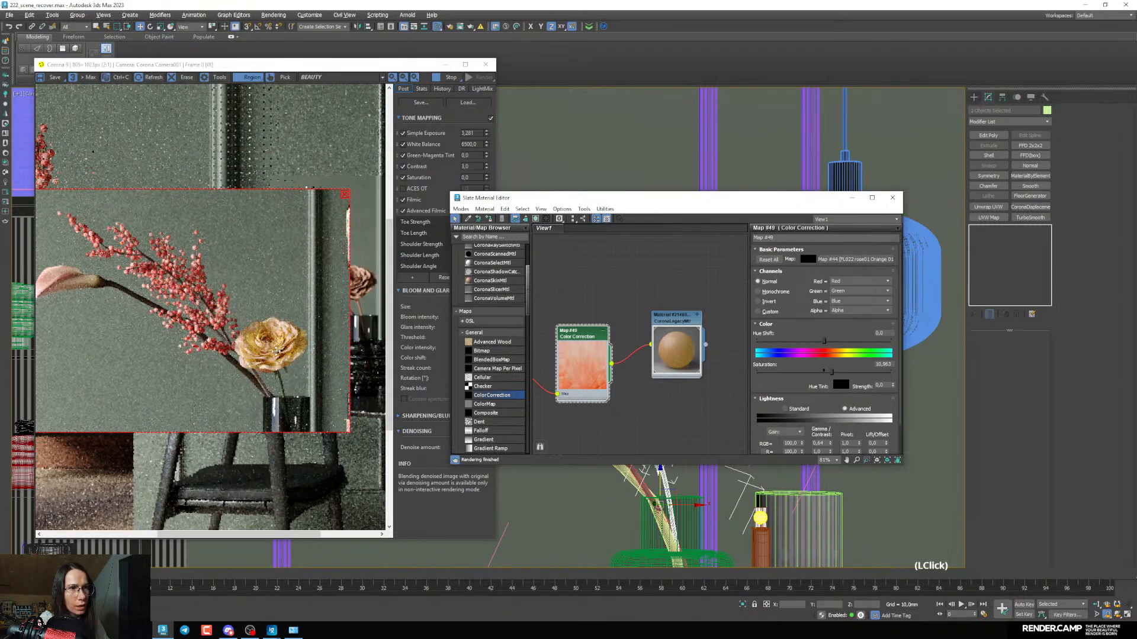
left_click(840, 372)
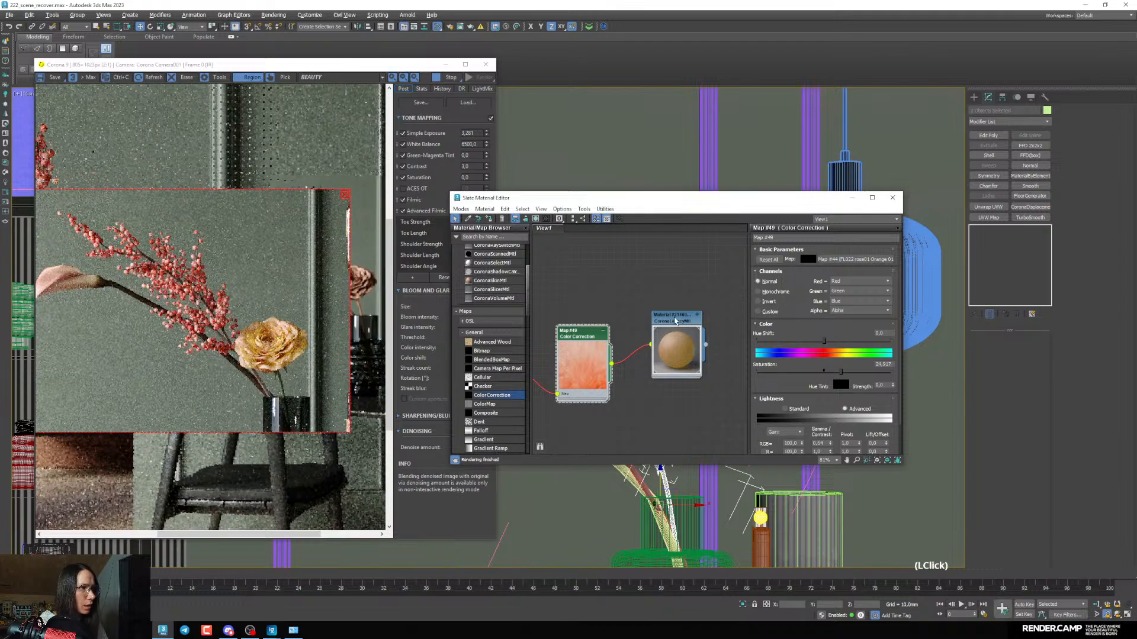
Reduce the saturation of the petal material's translucency color to 113 and accept the color
double_click(679, 320)
left_click(863, 279)
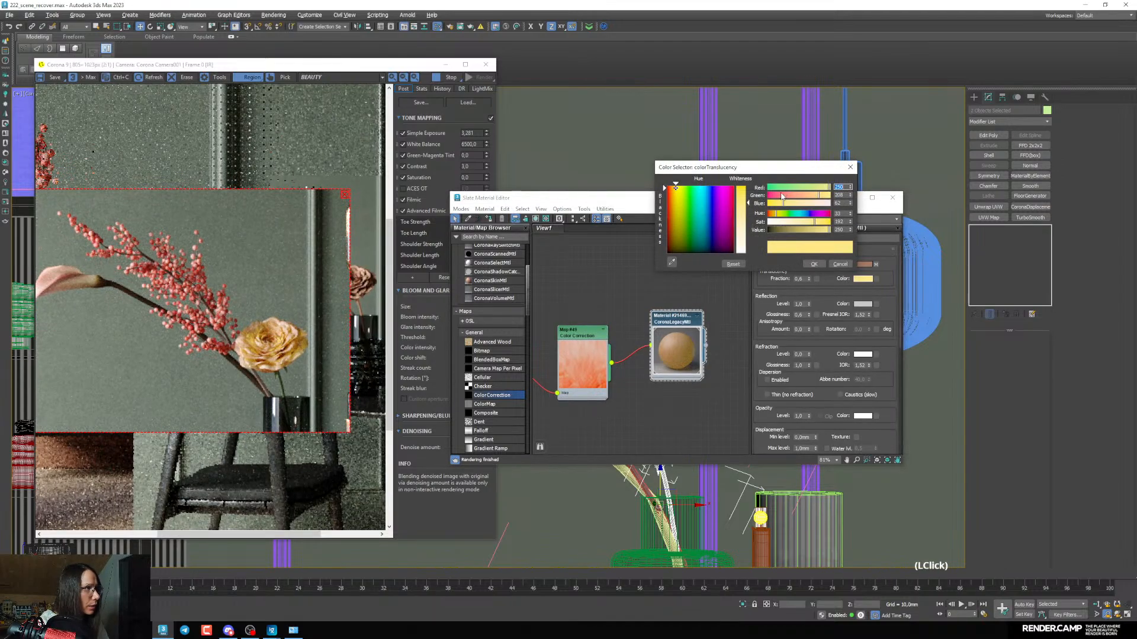
left_click_drag(803, 224, 799, 226)
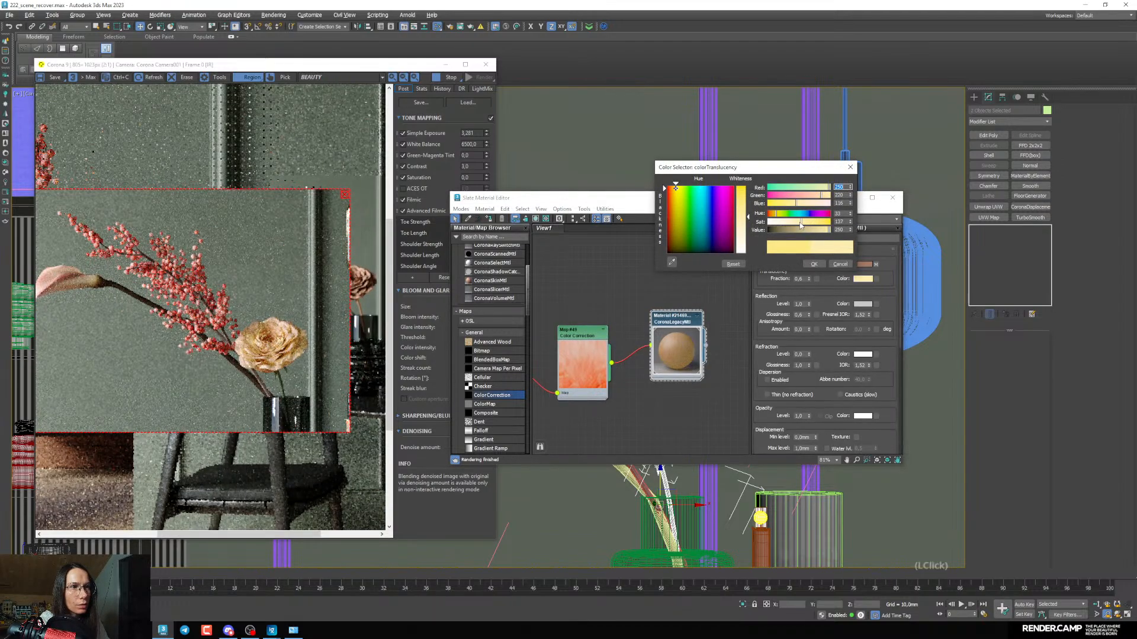
left_click_drag(799, 225, 797, 225)
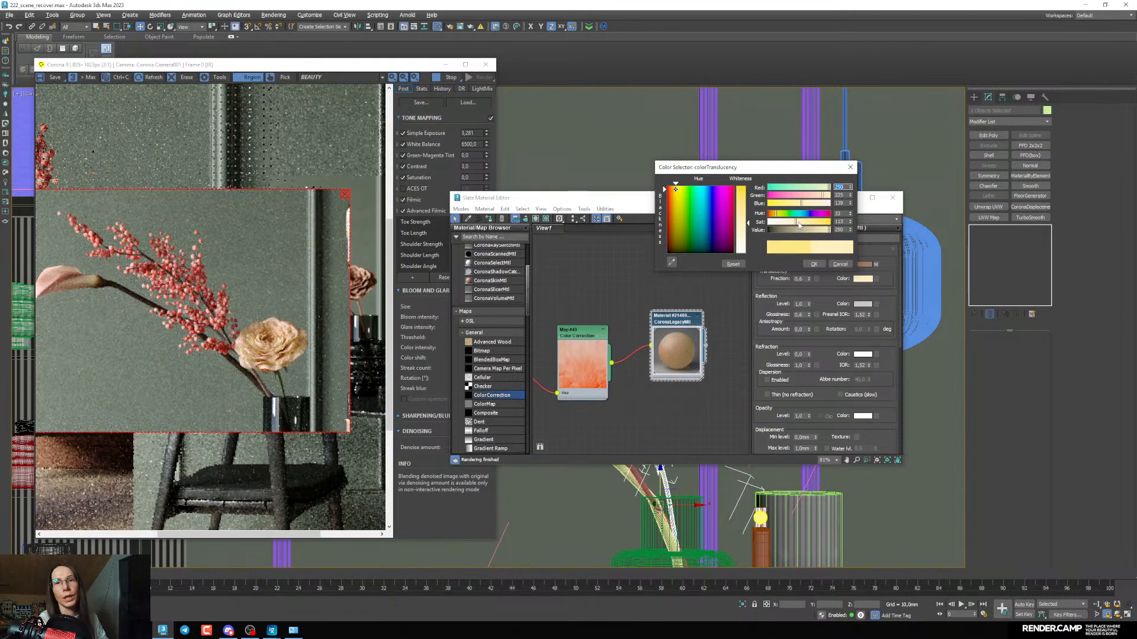
left_click(816, 262)
Minimize the material editor, render the full frame instead of the flower region, and reposition the render window over the viewport
left_click(853, 198)
right_click(746, 322)
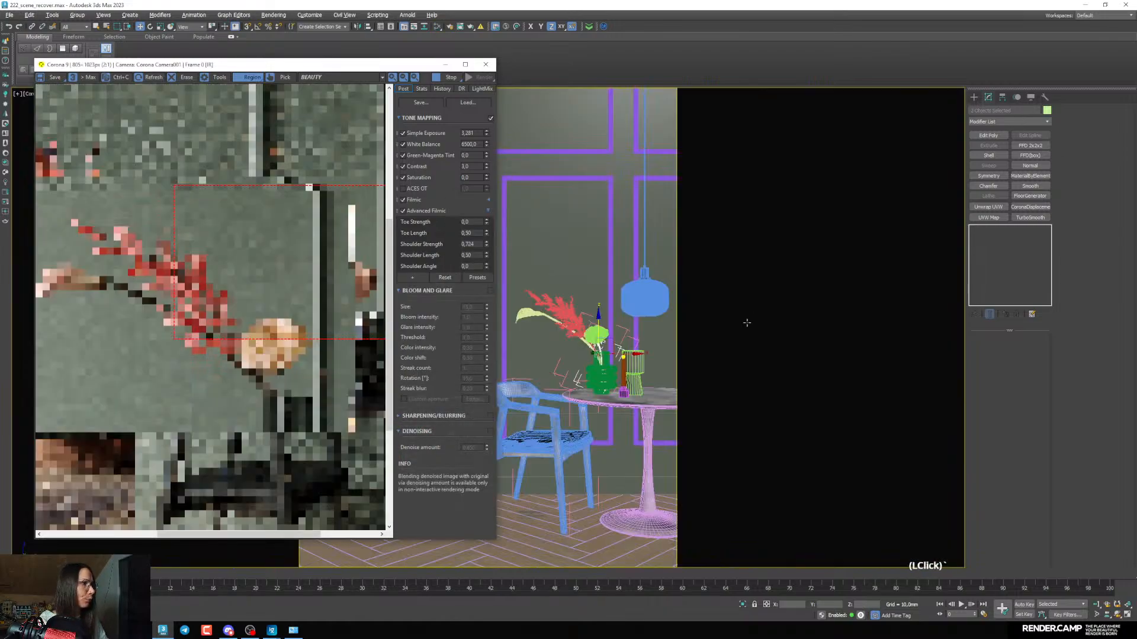
left_click_drag(324, 212, 234, 241)
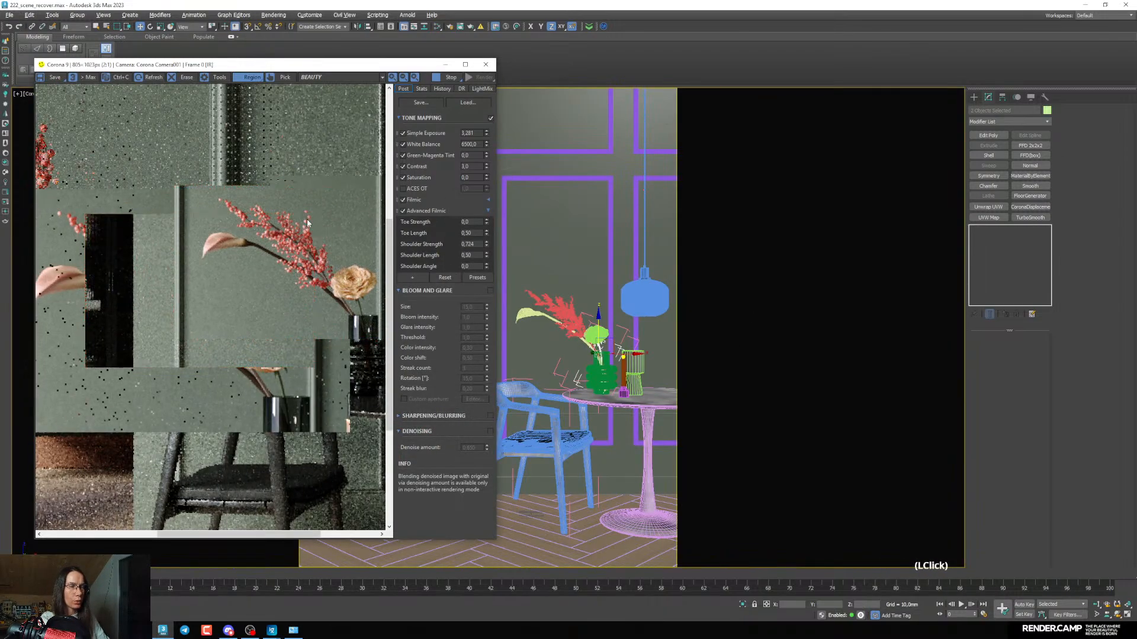
left_click_drag(241, 66, 326, 78)
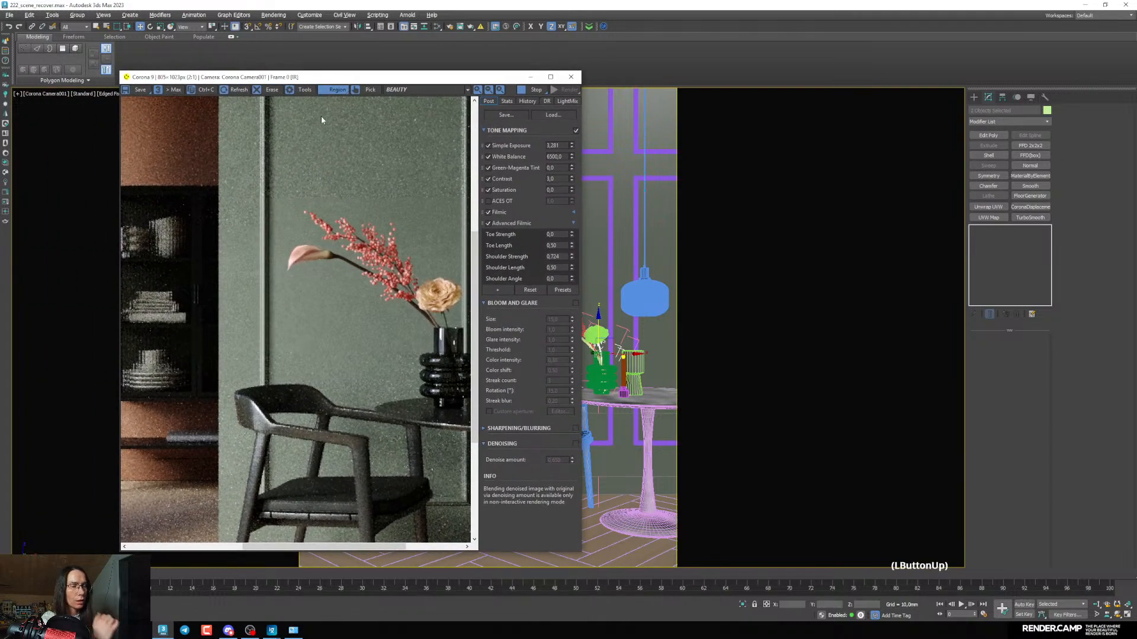
Toggle the camera viewport's safe frame off and on, and examine the whole composition in the render
key("shift+f")
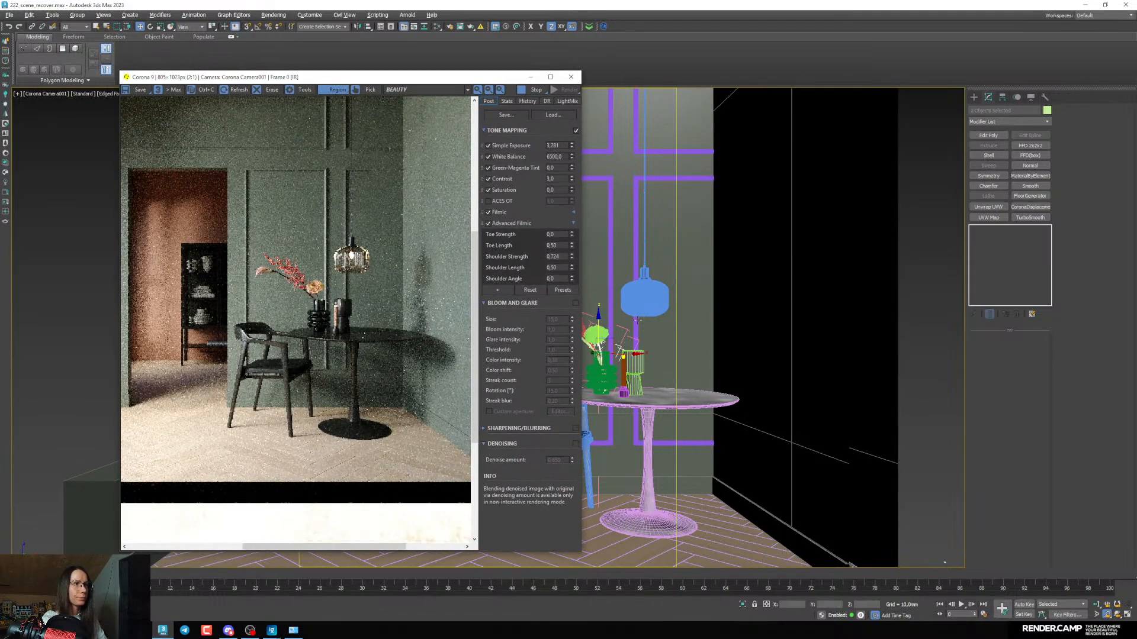
key("shift+f")
scroll(379, 331, "down", 2)
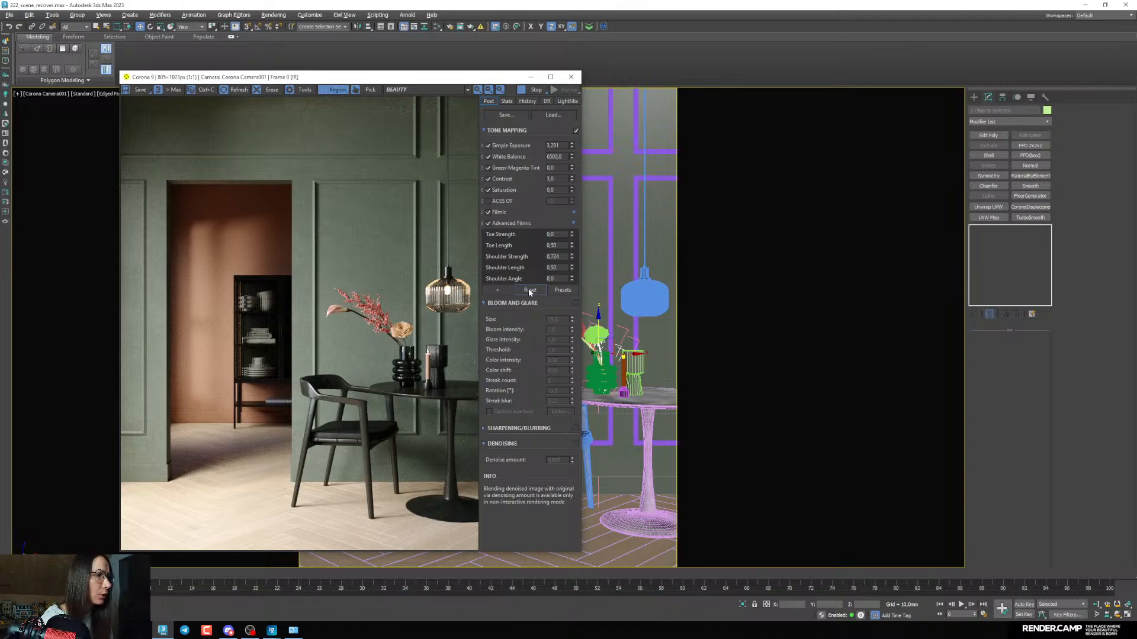
Add a Vignette operator to the render's tone mapping and set its strength to about 1.24
left_click(498, 290)
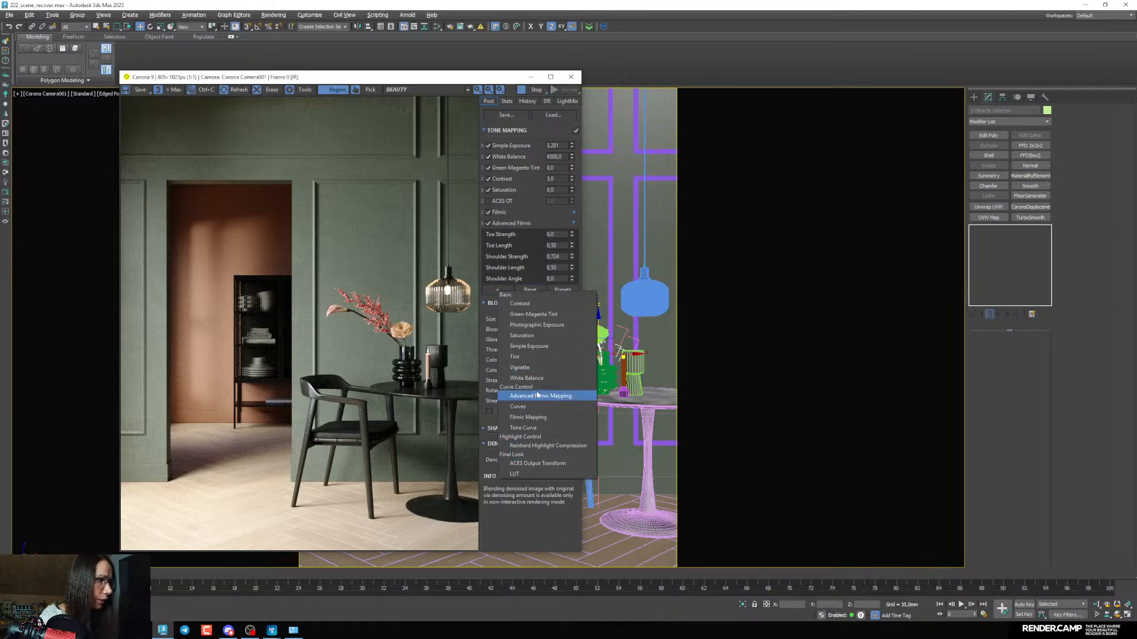
left_click(521, 367)
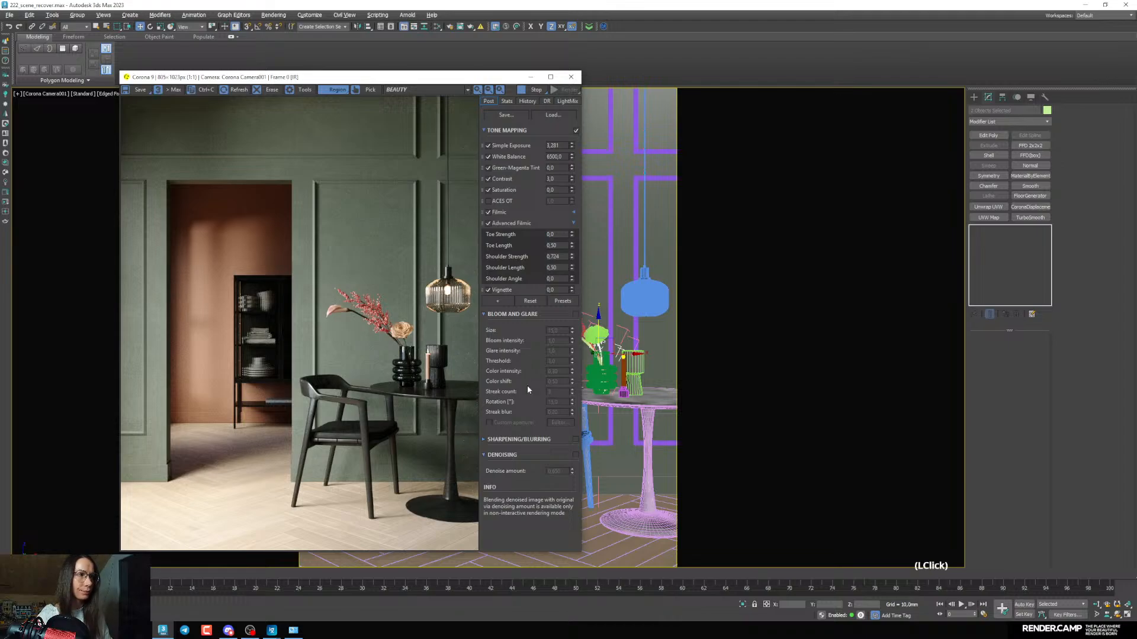
left_click_drag(572, 290, 595, 156)
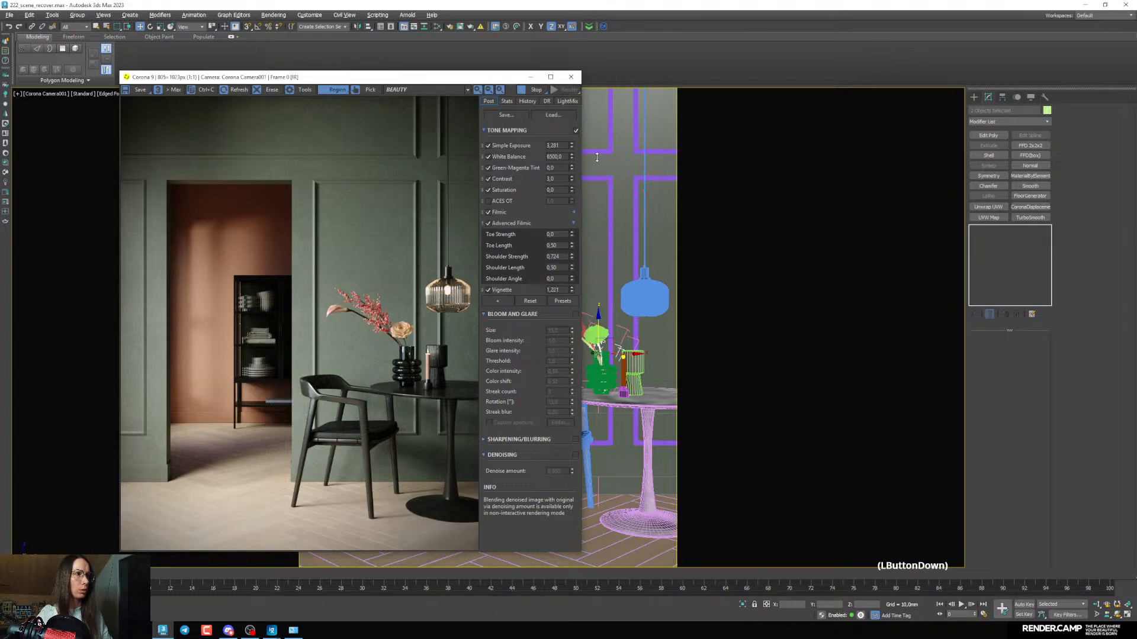
left_click_drag(598, 156, 599, 157)
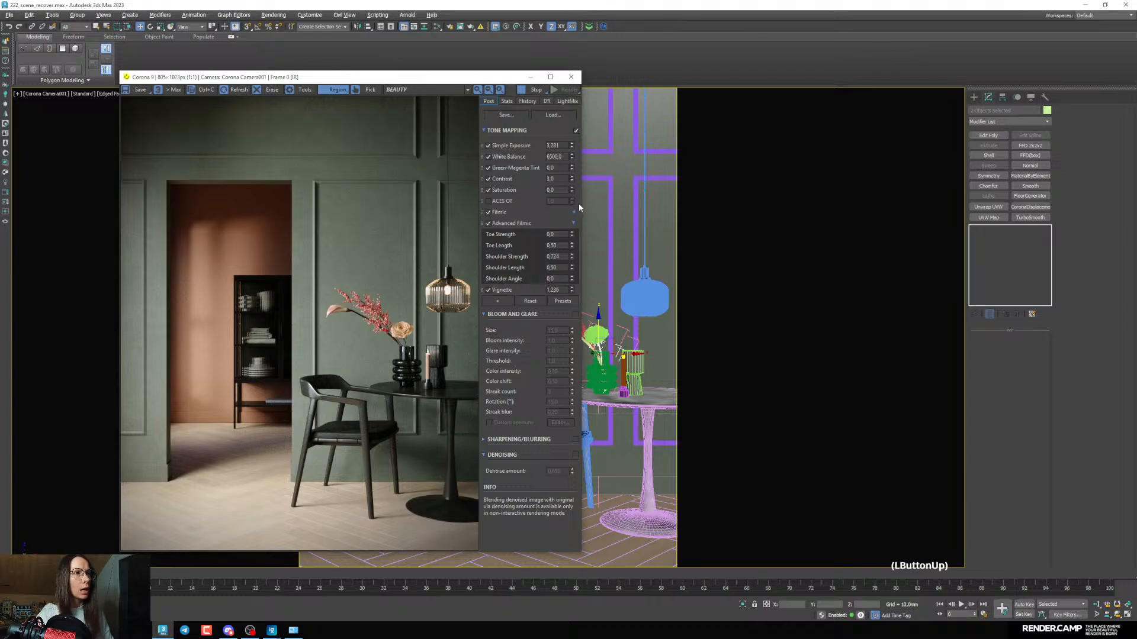
Enable bloom and glare on the render and set its size to 10
left_click(575, 314)
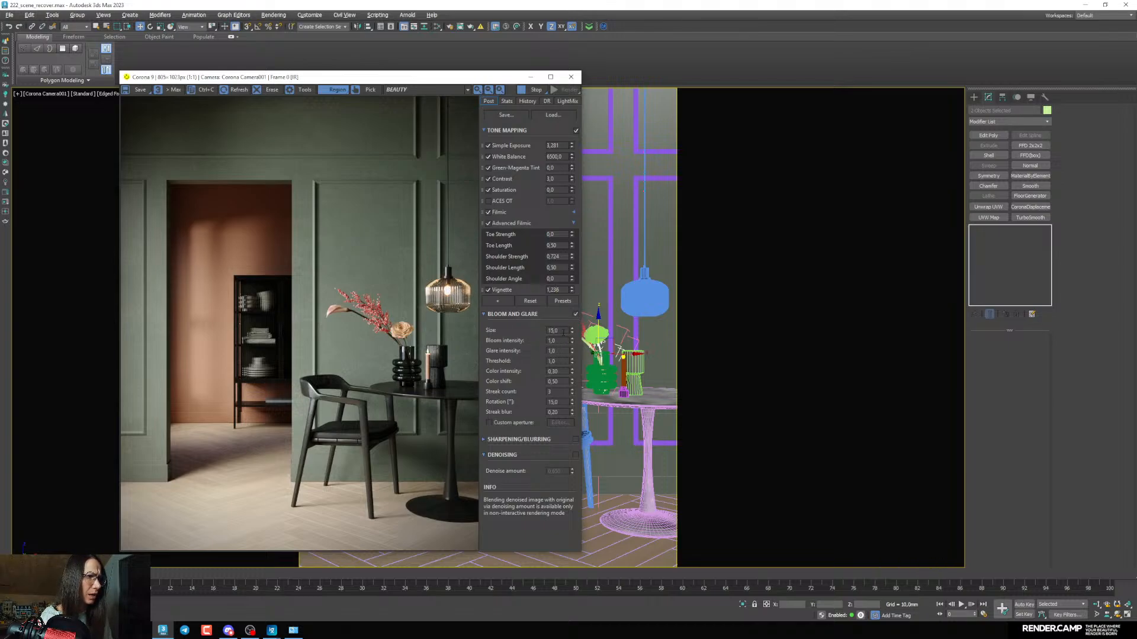
left_click(496, 329)
type("10")
key("Return")
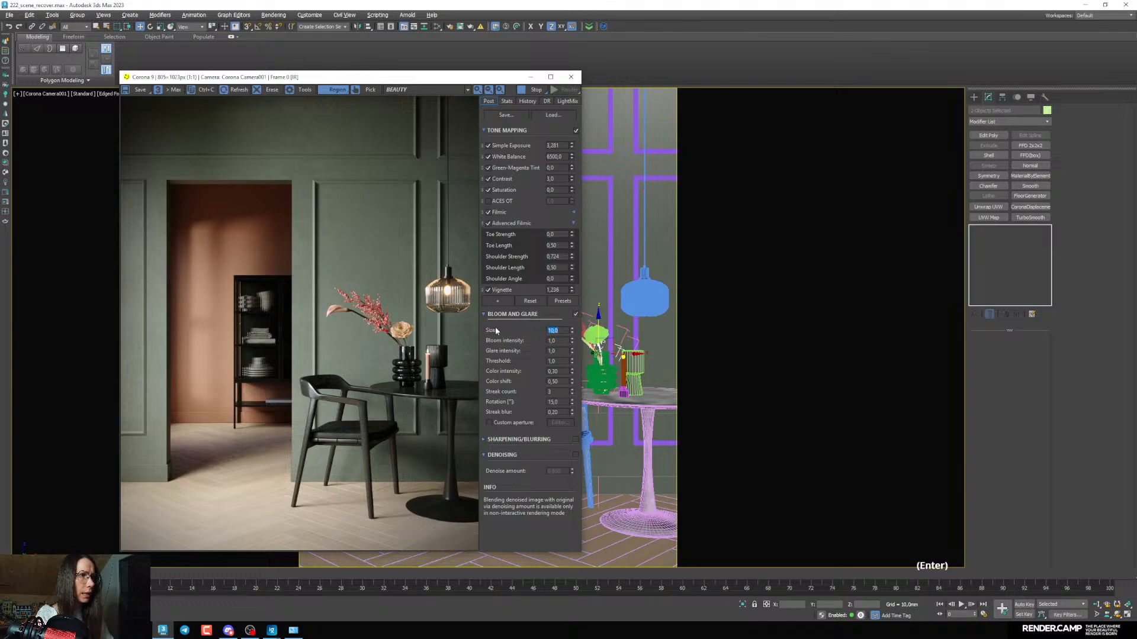
Test glare intensities of 10, 5 and 3 on the render, then return the intensity to 5
left_click(487, 354)
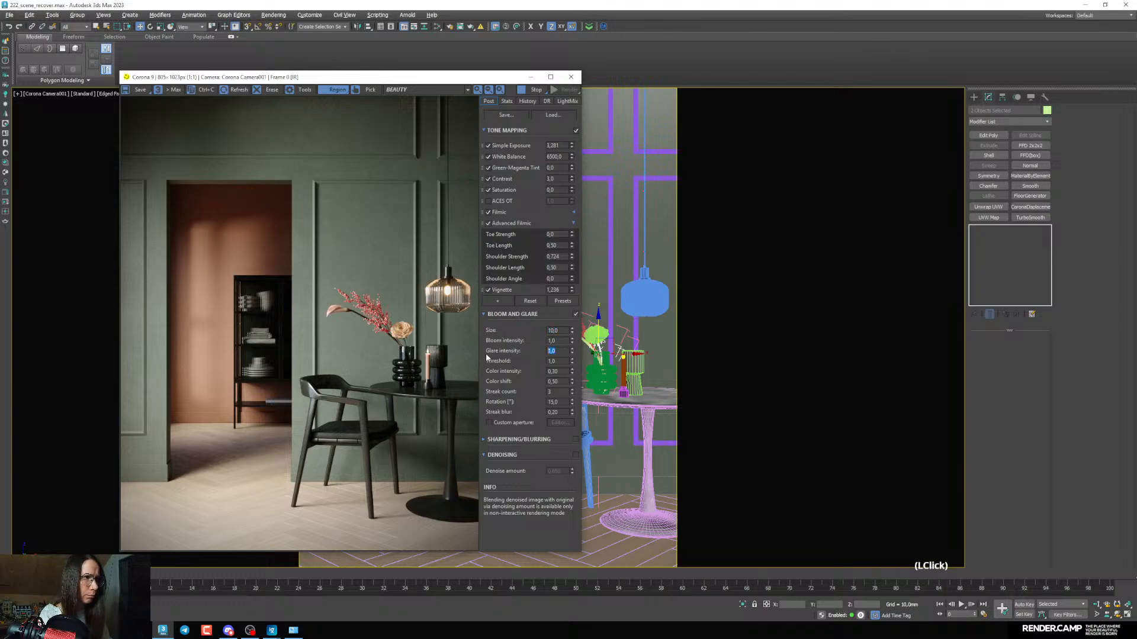
type("10")
key("Return")
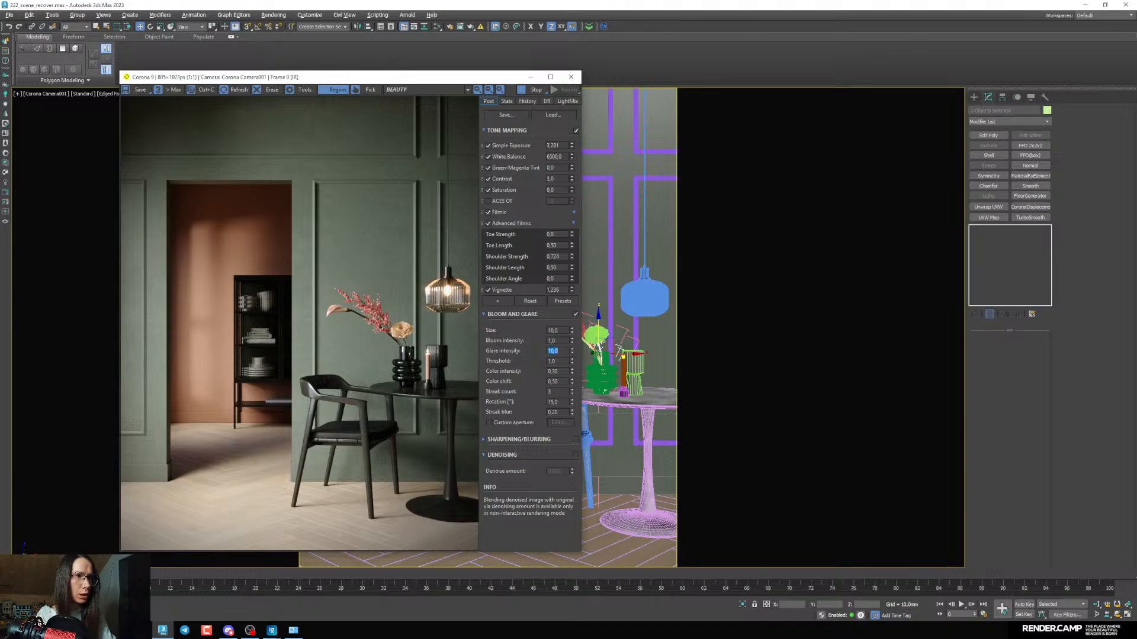
type("5")
key("Return")
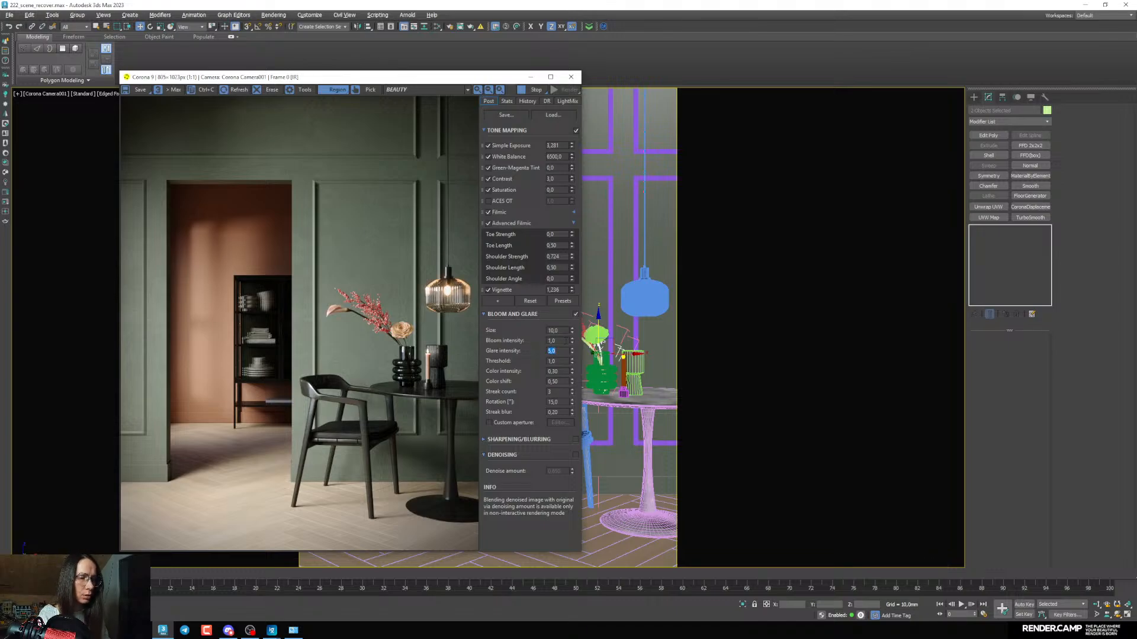
type("3")
key("Return")
type("5")
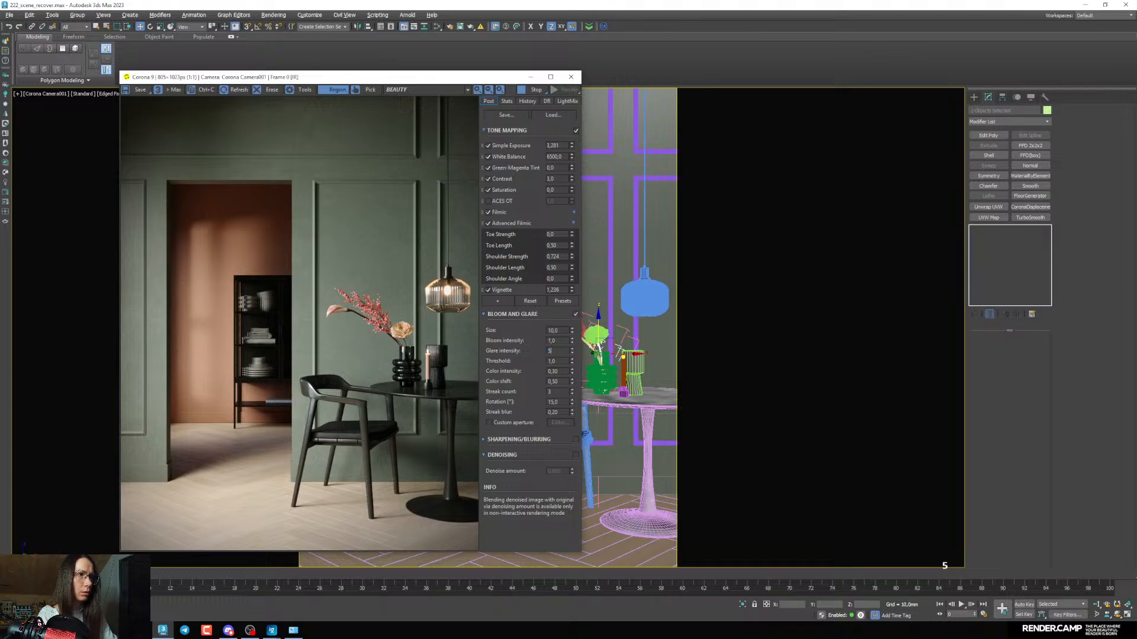
key("Return")
Try bloom and glare sizes of 20 and 10, and settle on a size of 12
left_click_drag(561, 330, 490, 330)
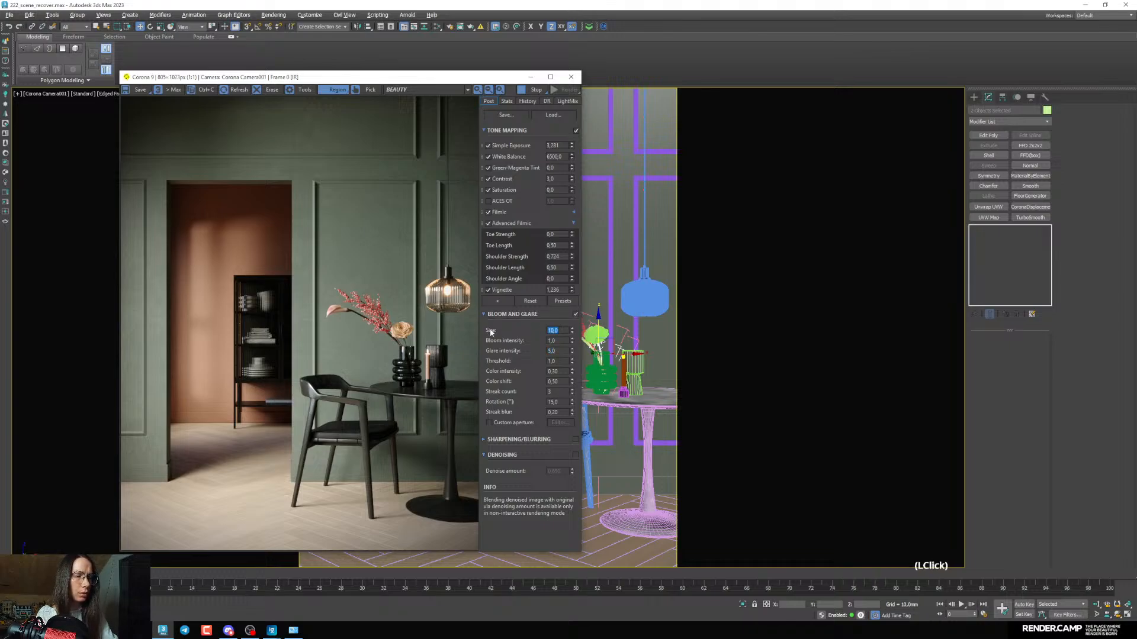
type("20")
key("Return")
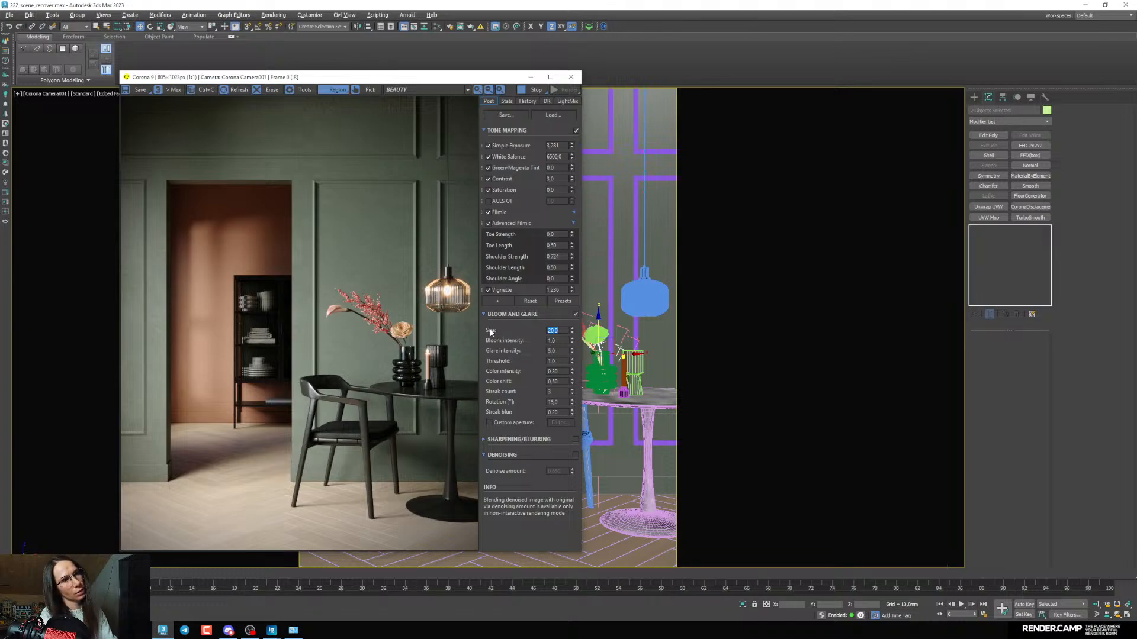
type("10")
key("Return")
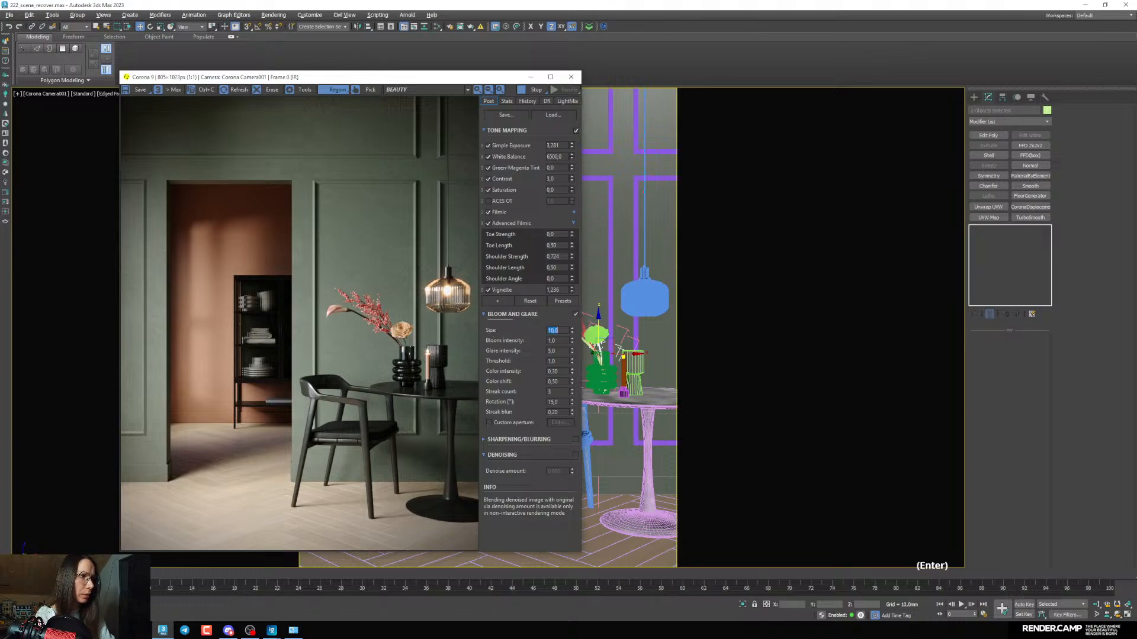
type("12")
key("Return")
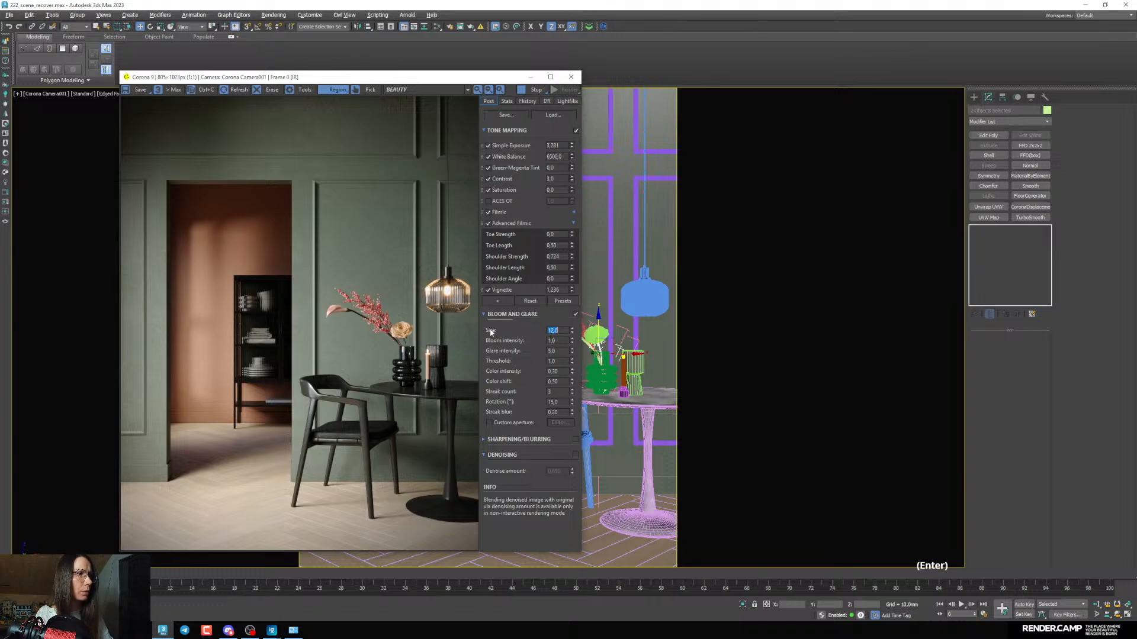
Compare the render with bloom and glare off and on, and set the glare intensity to 3
left_click(556, 351)
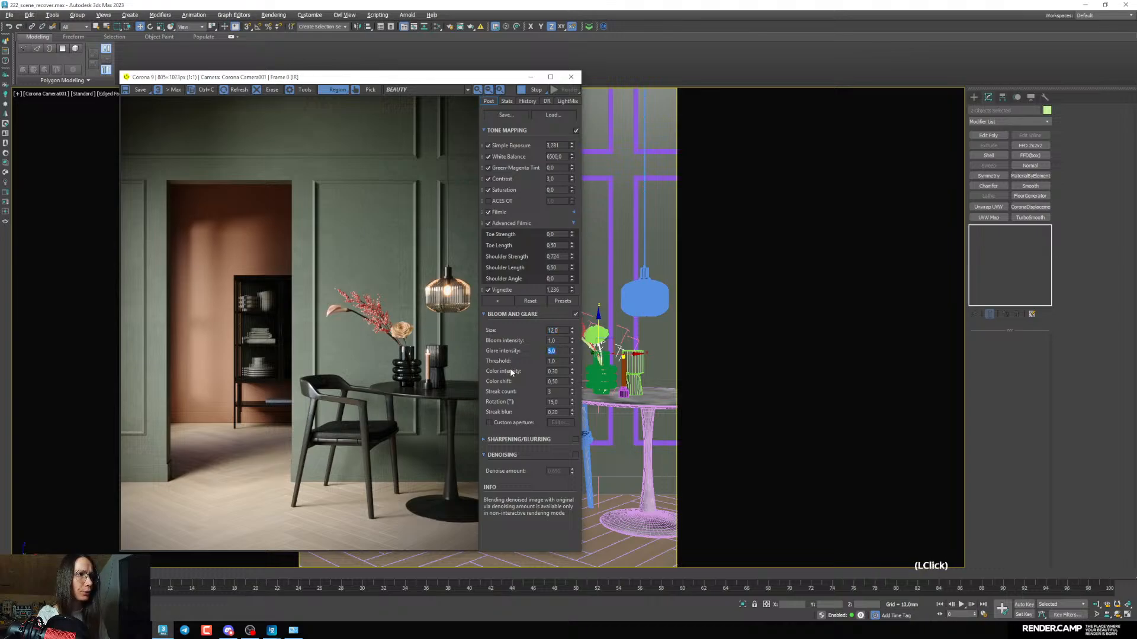
left_click(575, 314)
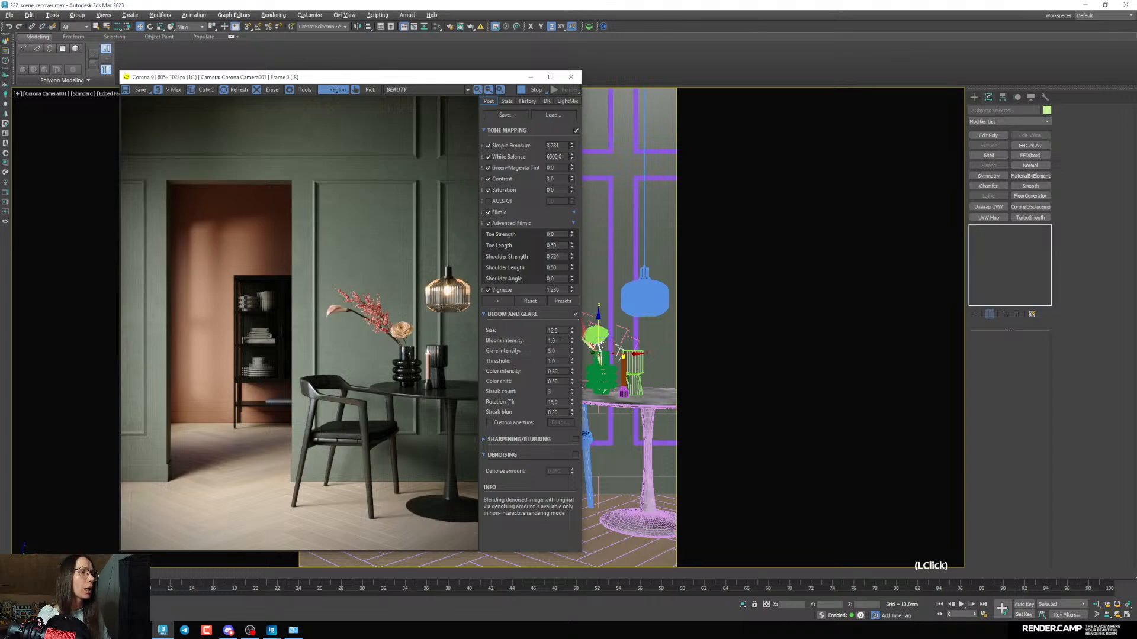
left_click(552, 351)
type("3")
key("Return")
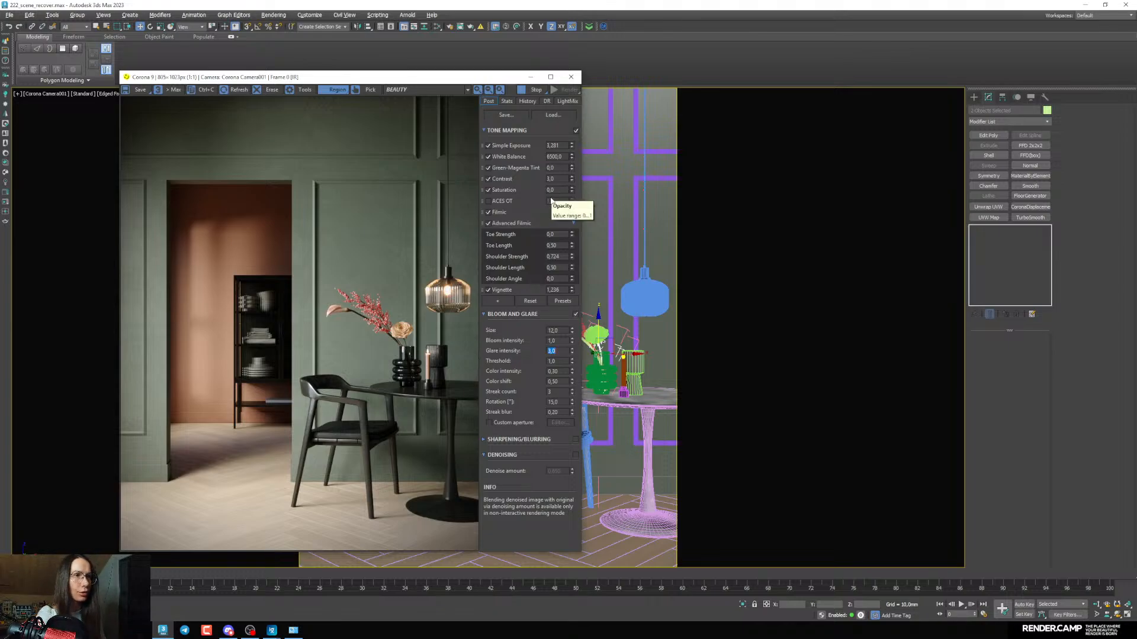
Move the render window aside and, in Render Setup, lock the image aspect and set the output height to 3000
left_click_drag(140, 79, 58, 82)
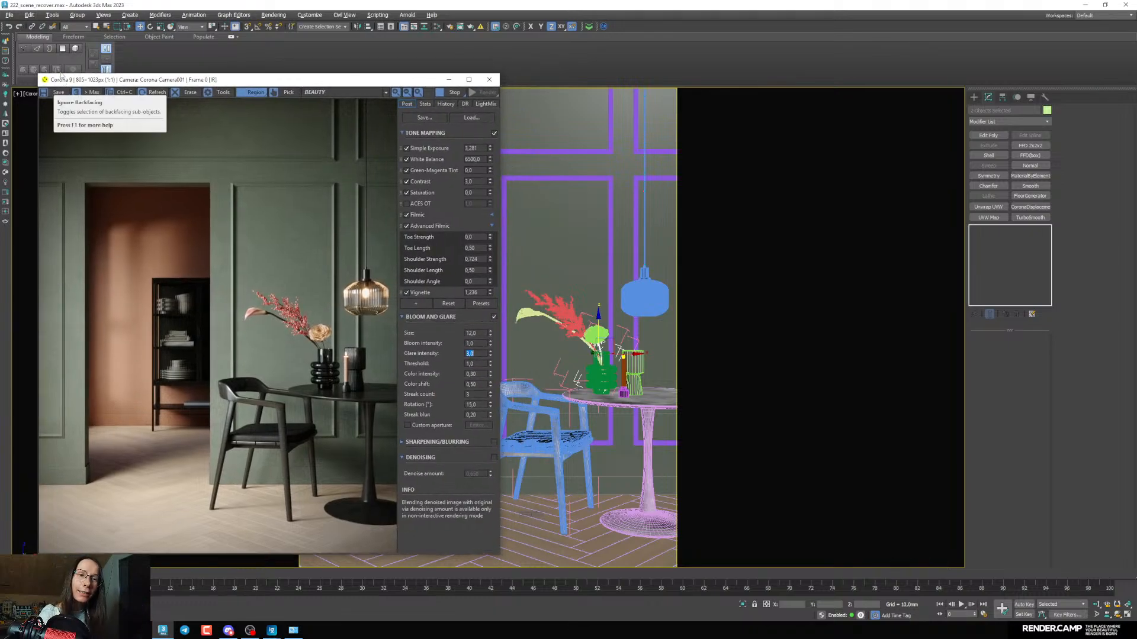
left_click(449, 27)
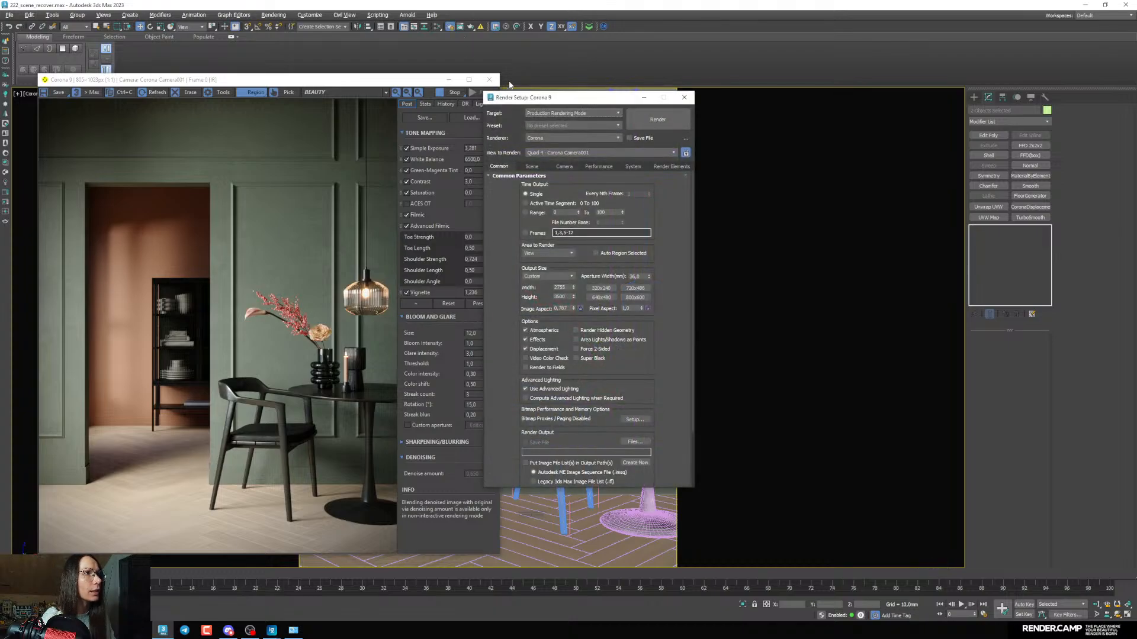
left_click_drag(507, 96, 528, 85)
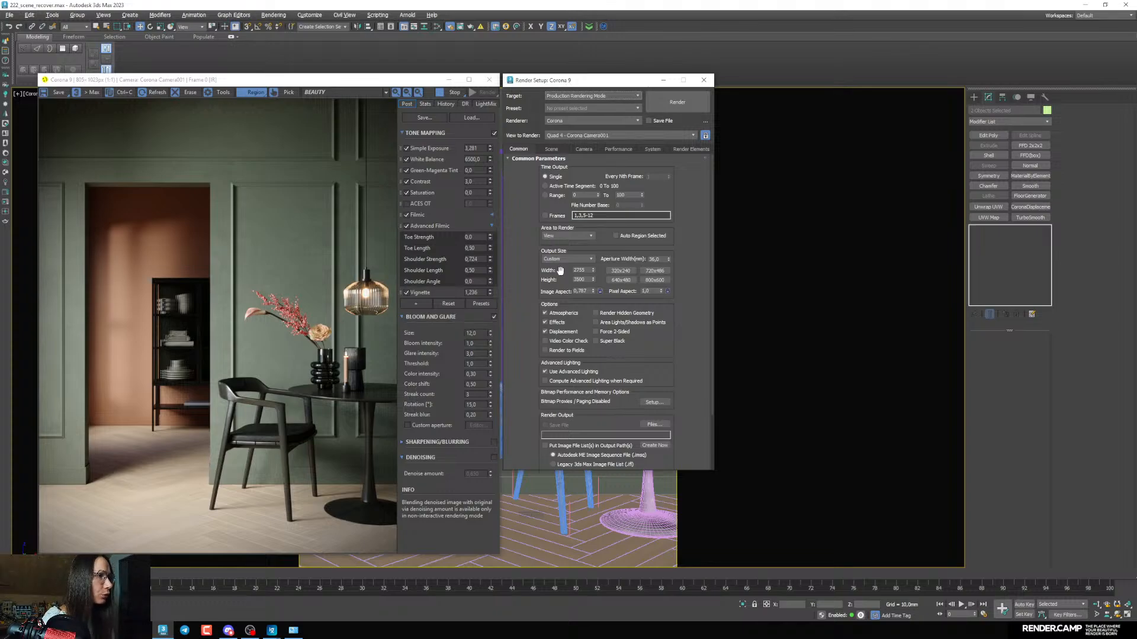
left_click(600, 291)
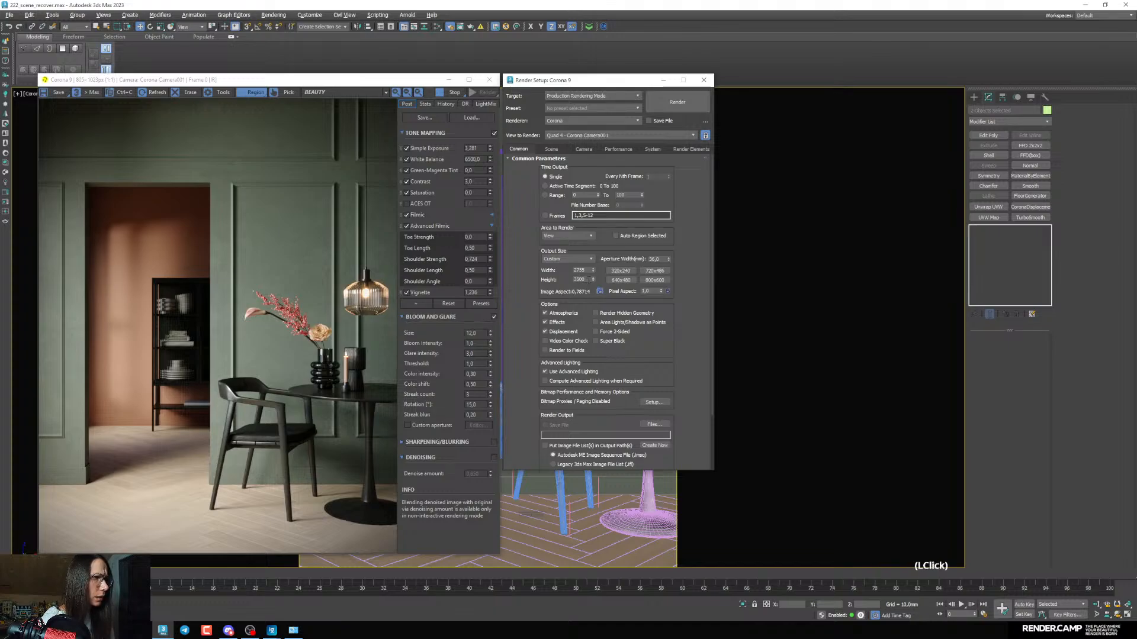
left_click_drag(589, 280, 459, 271)
type("300")
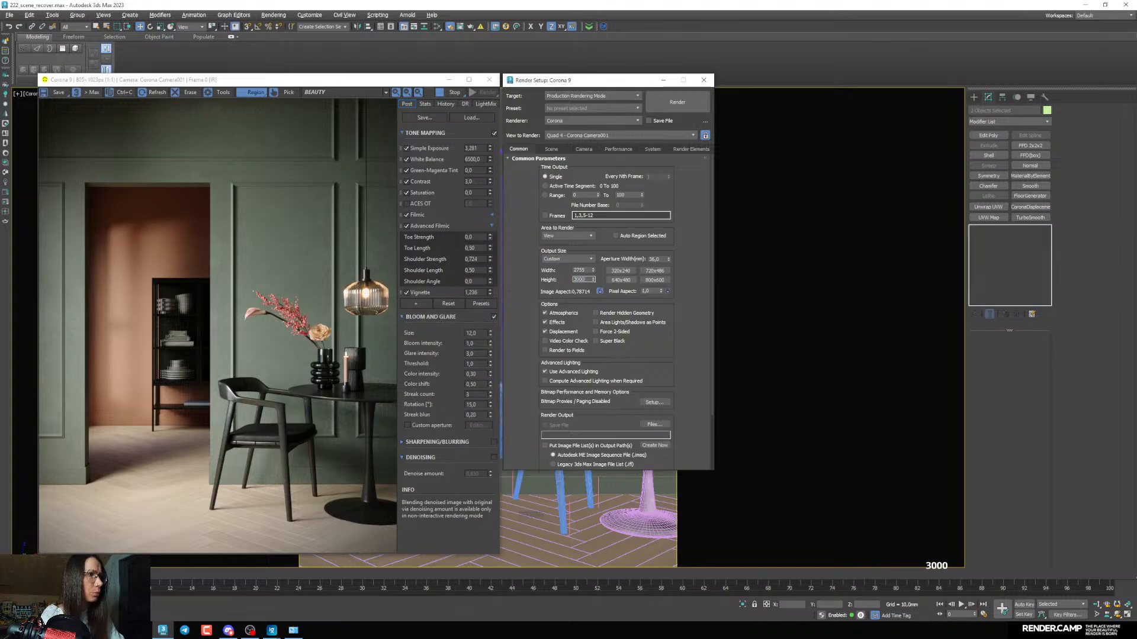
Set the denoising mode to Corona High Quality and start the final production render
left_click(552, 148)
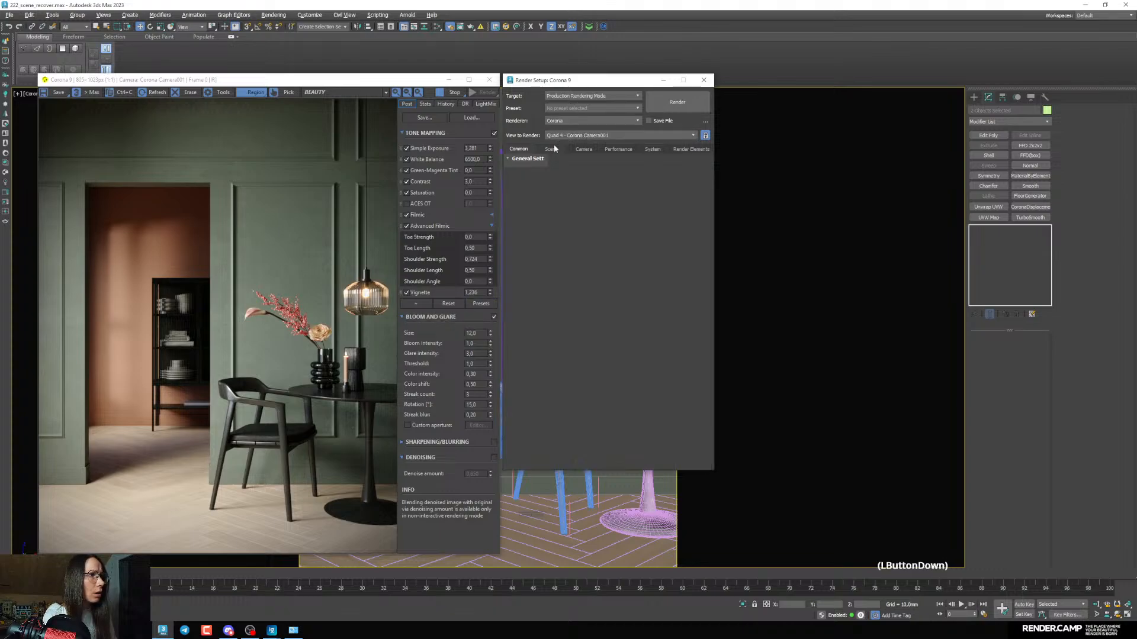
left_click(583, 282)
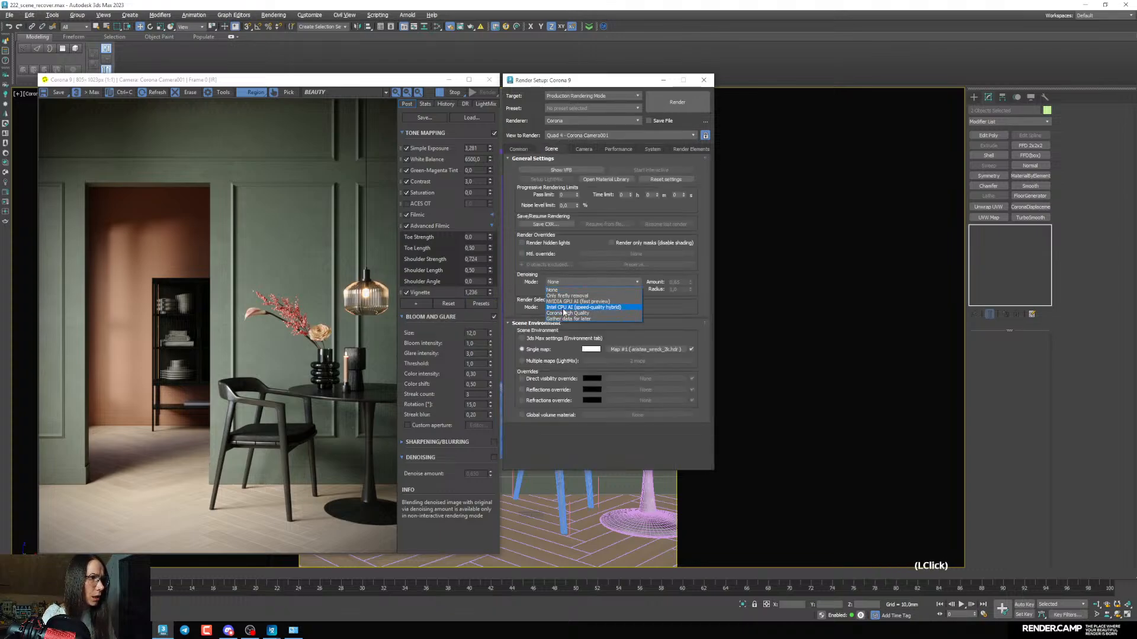
left_click(567, 313)
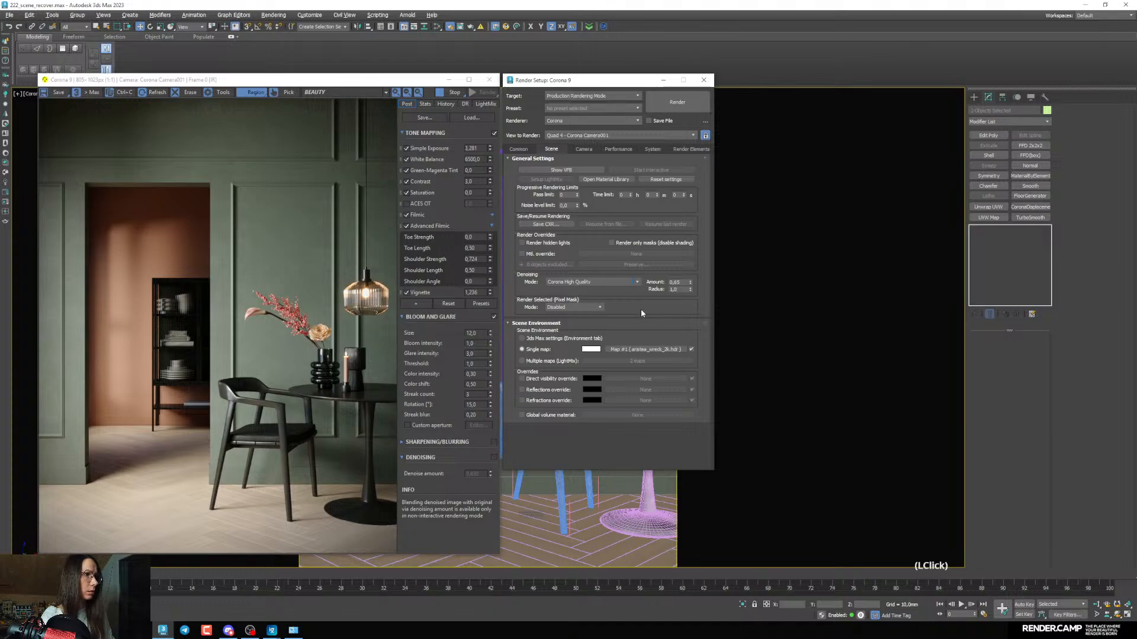
left_click(671, 107)
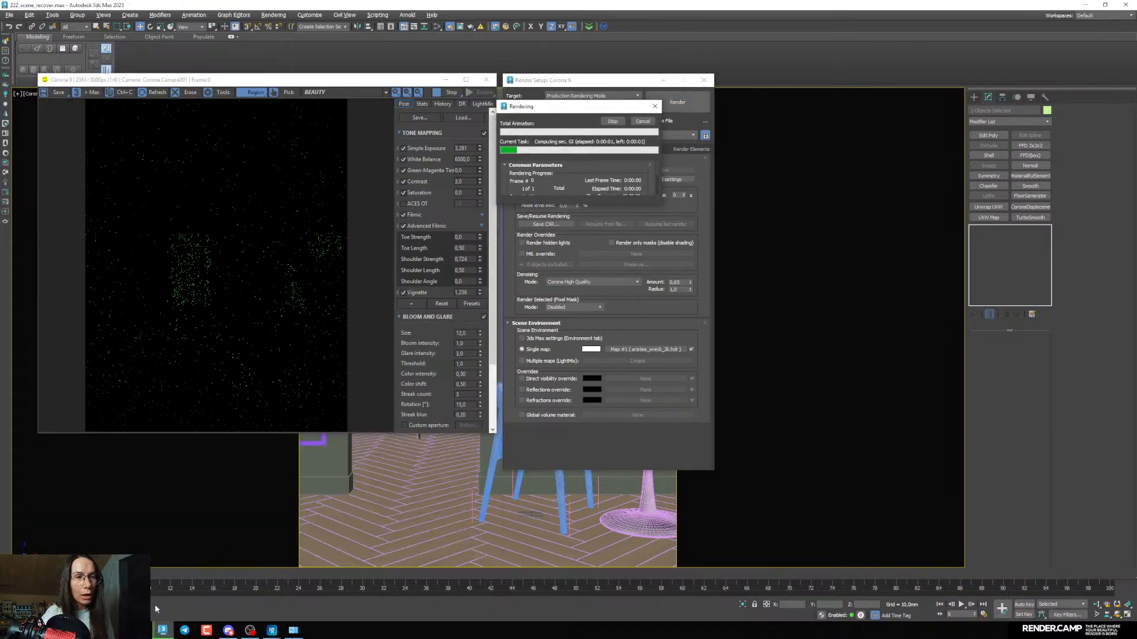
Switch to Chrome and close the browser window with the Quixel Megascans concrete wall page
left_click(142, 631)
left_click(233, 601)
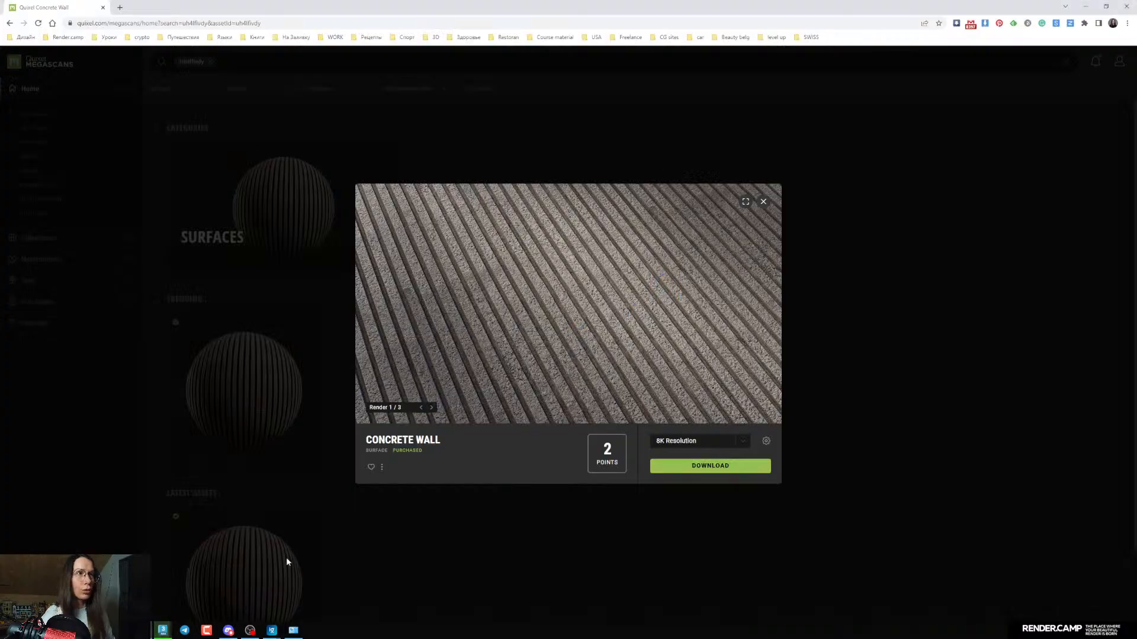
left_click(1126, 6)
Bring up the remaining Chrome window and open the render.camp site in its new tab
left_click(142, 630)
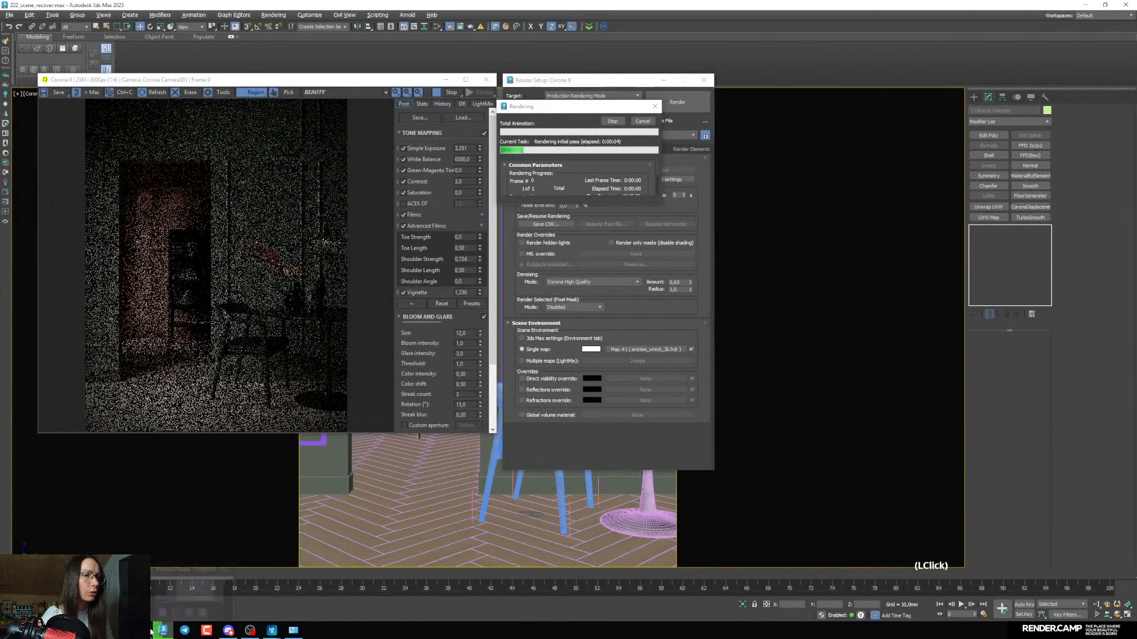
left_click(178, 595)
left_click(332, 8)
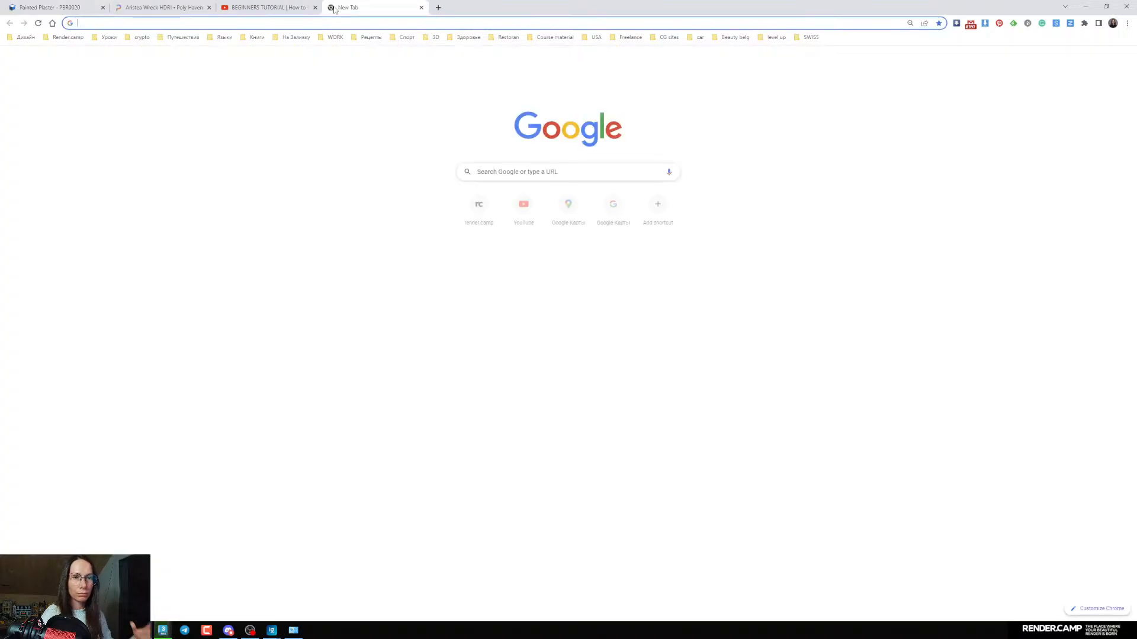
left_click(476, 208)
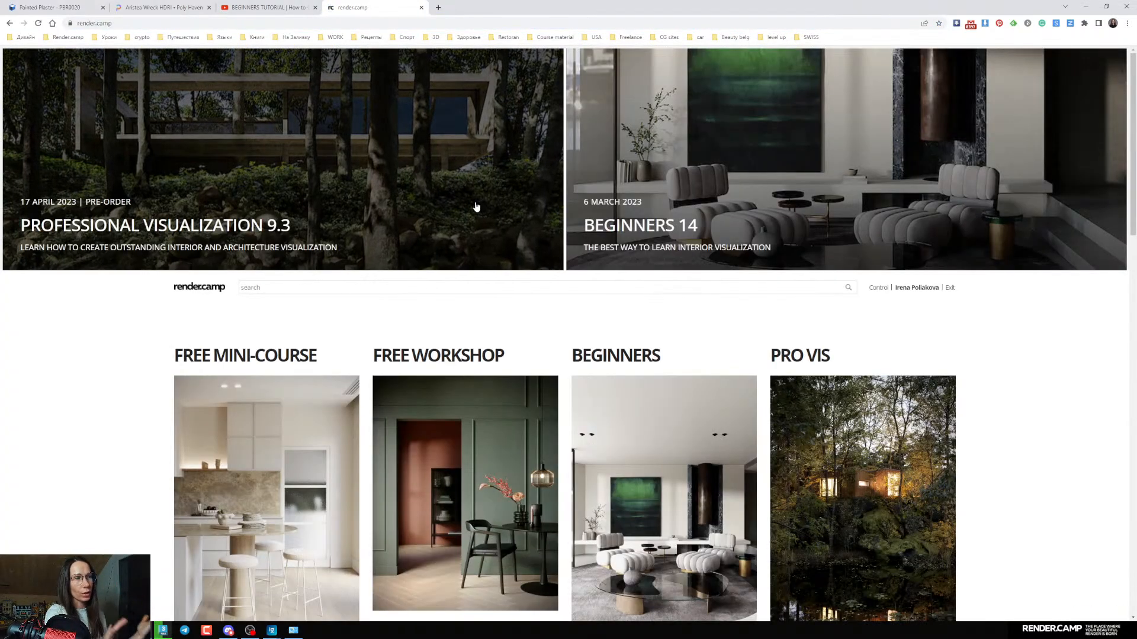
Open the Beginners 14 course page and look through its render gallery and introduction down to the Program section
left_click(742, 172)
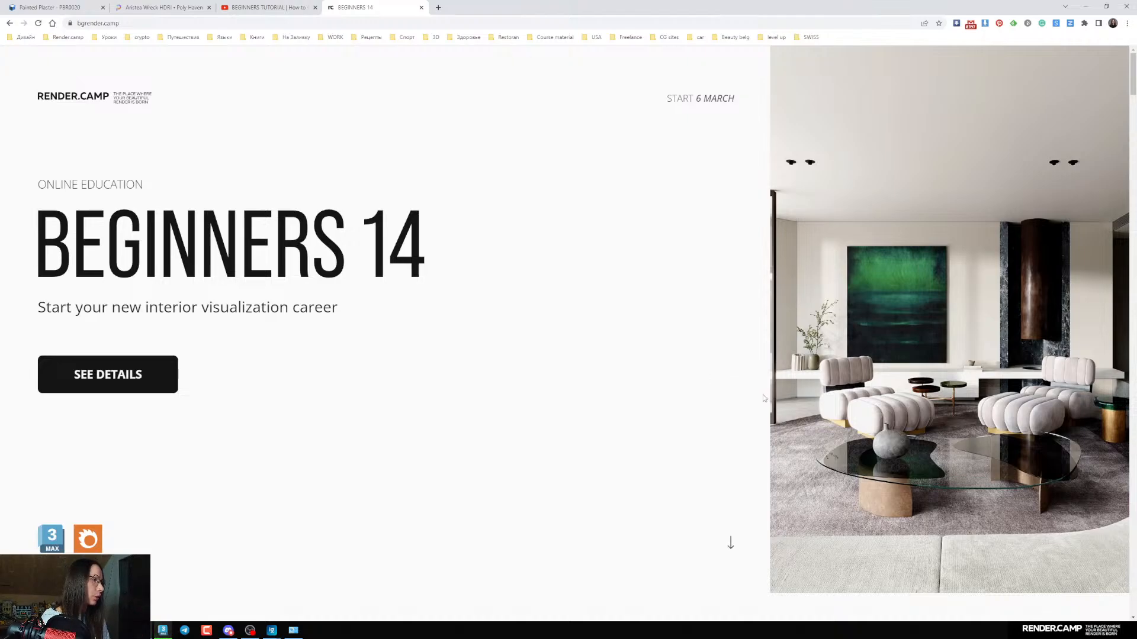
scroll(717, 441, "down", 10)
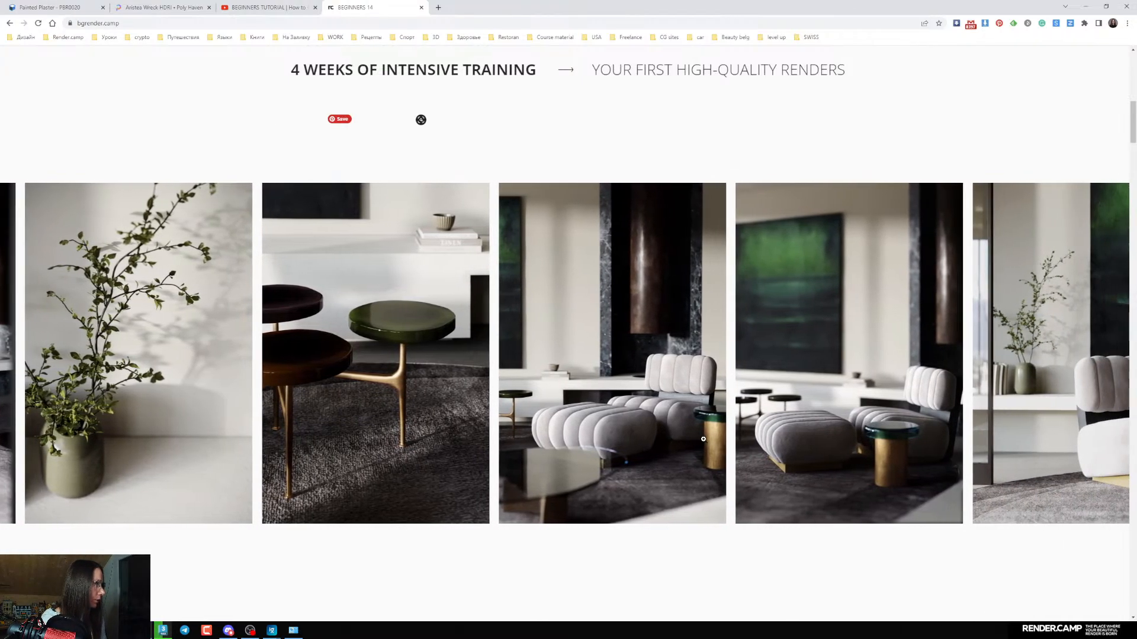
scroll(702, 441, "down", 5)
scroll(699, 443, "down", 7)
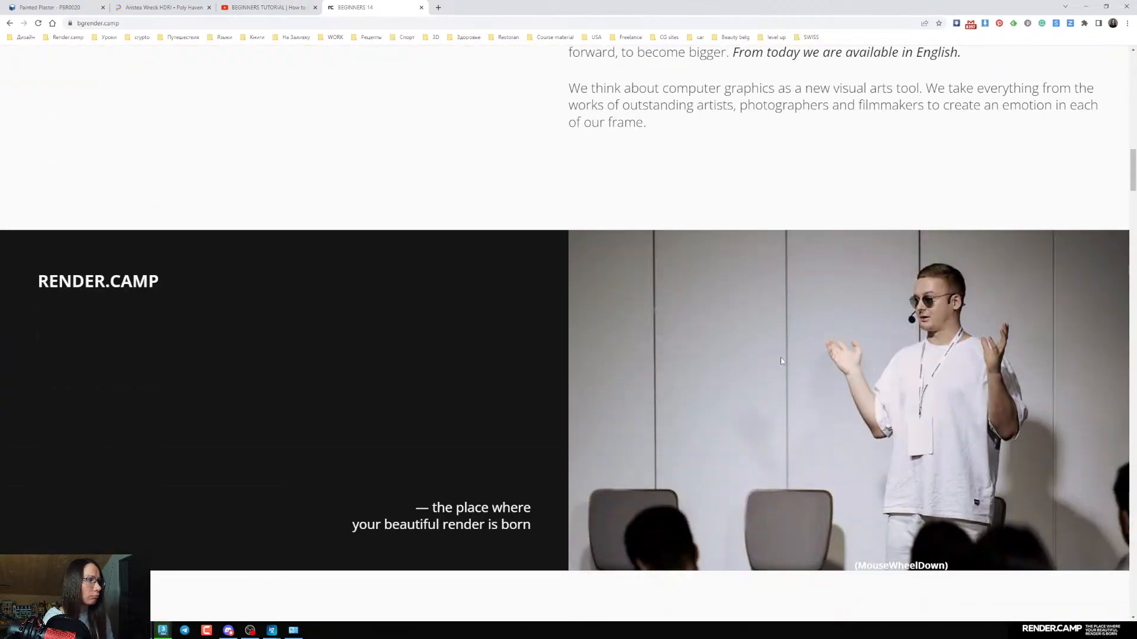
scroll(780, 357, "up", 1)
scroll(829, 385, "down", 2)
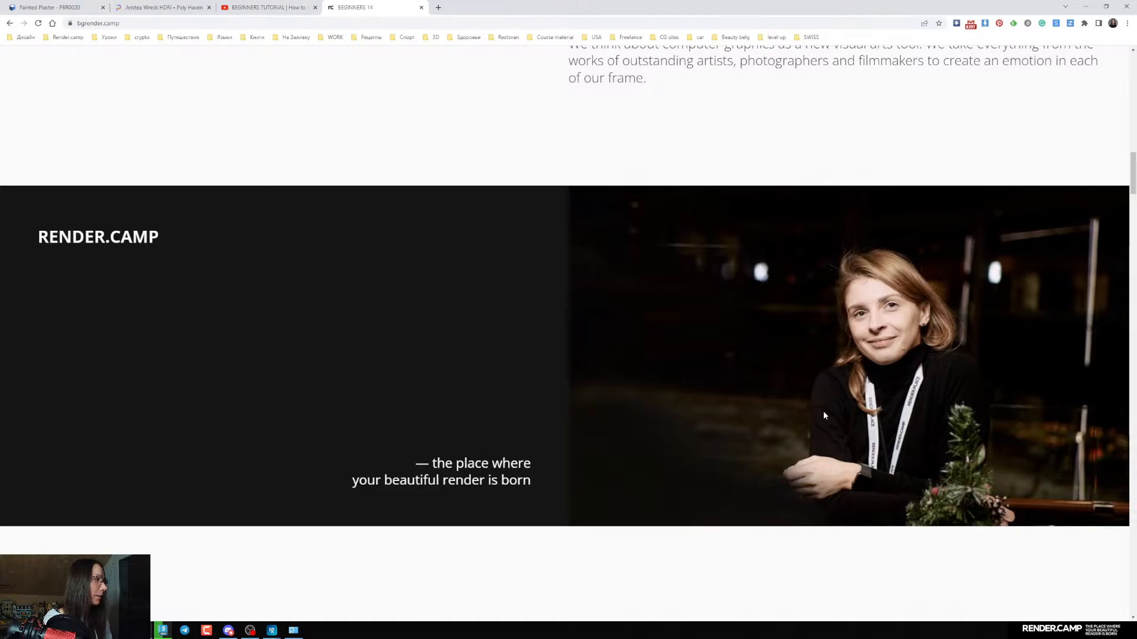
scroll(824, 414, "down", 9)
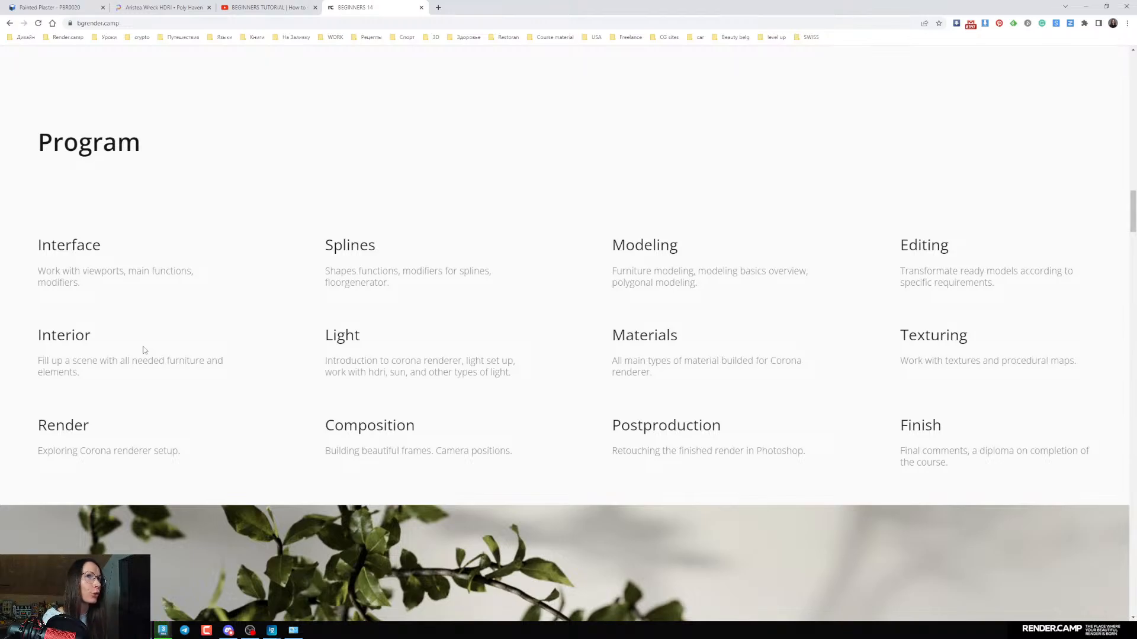
Look through the Beginners 14 page from the Program section down to How the course is made up
scroll(463, 403, "down", 8)
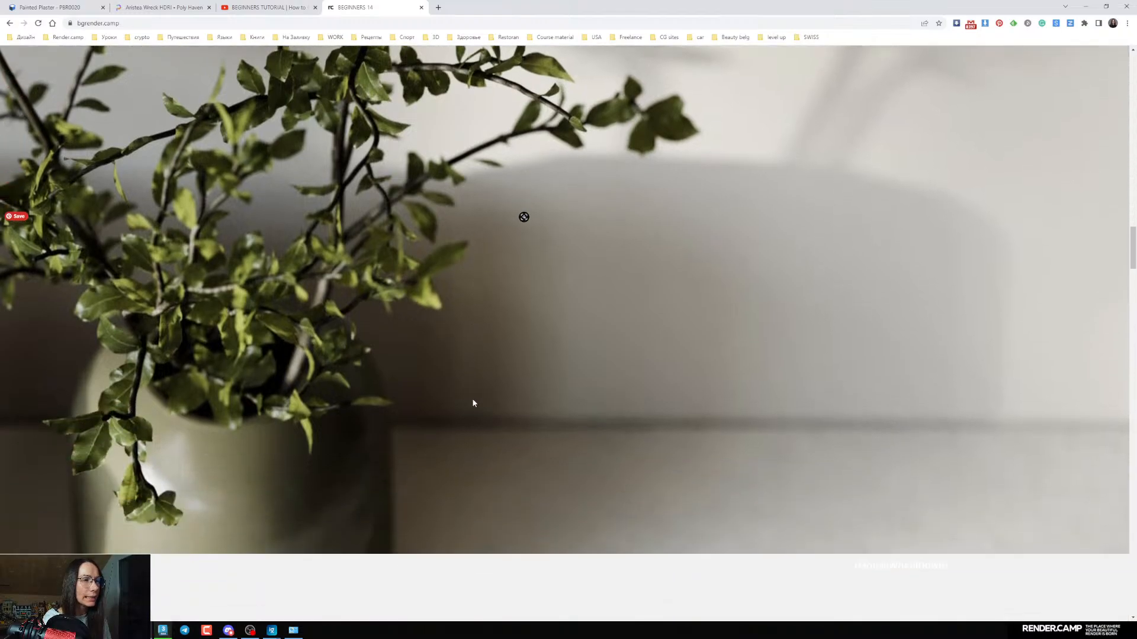
scroll(473, 403, "down", 10)
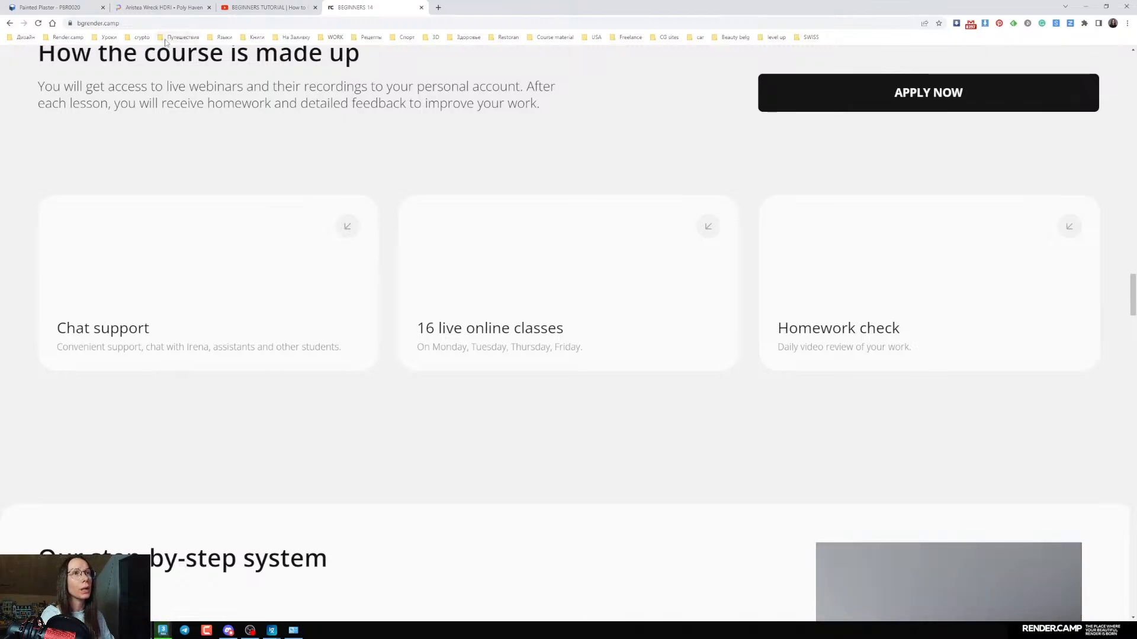
Open render.camp in a new browser tab and bring up the account's My Courses list
left_click(439, 8)
left_click(478, 208)
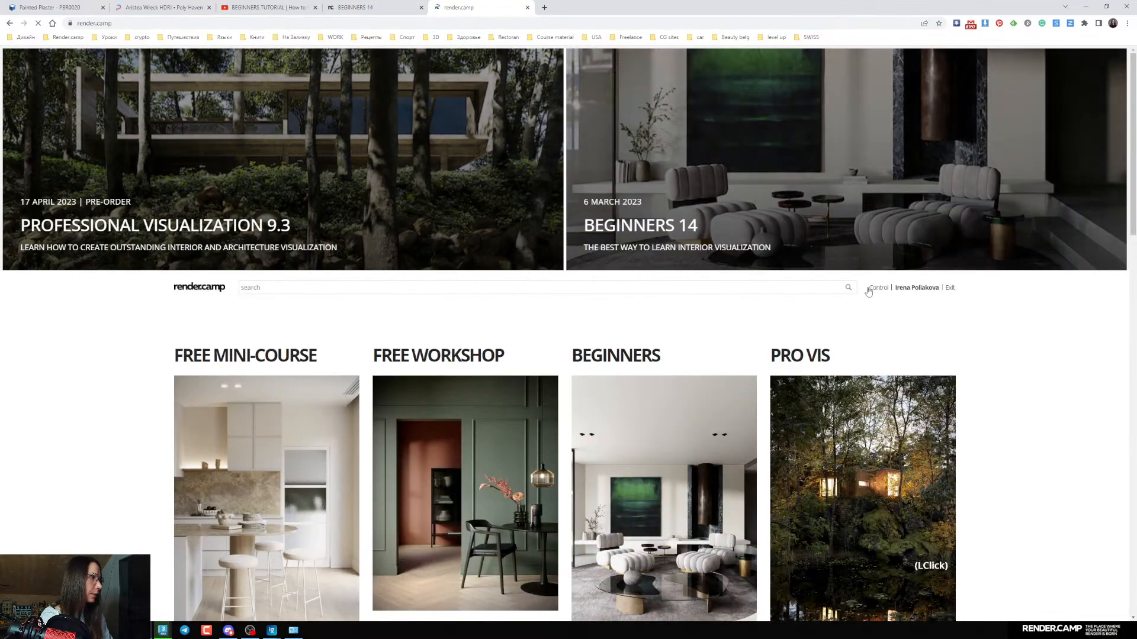
left_click(913, 296)
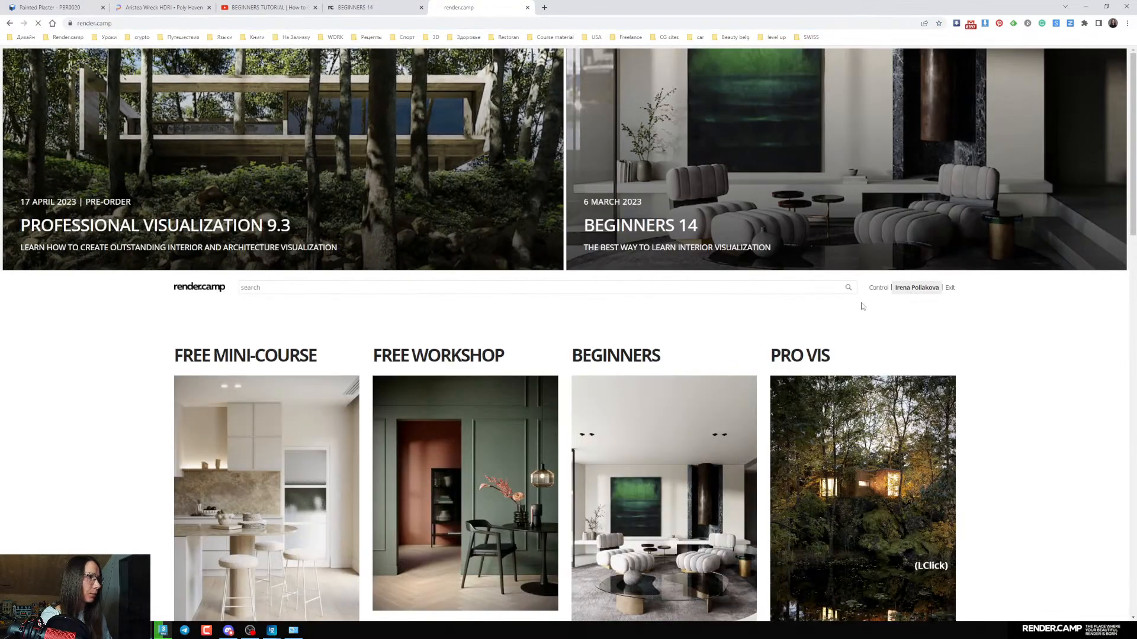
scroll(491, 383, "down", 3)
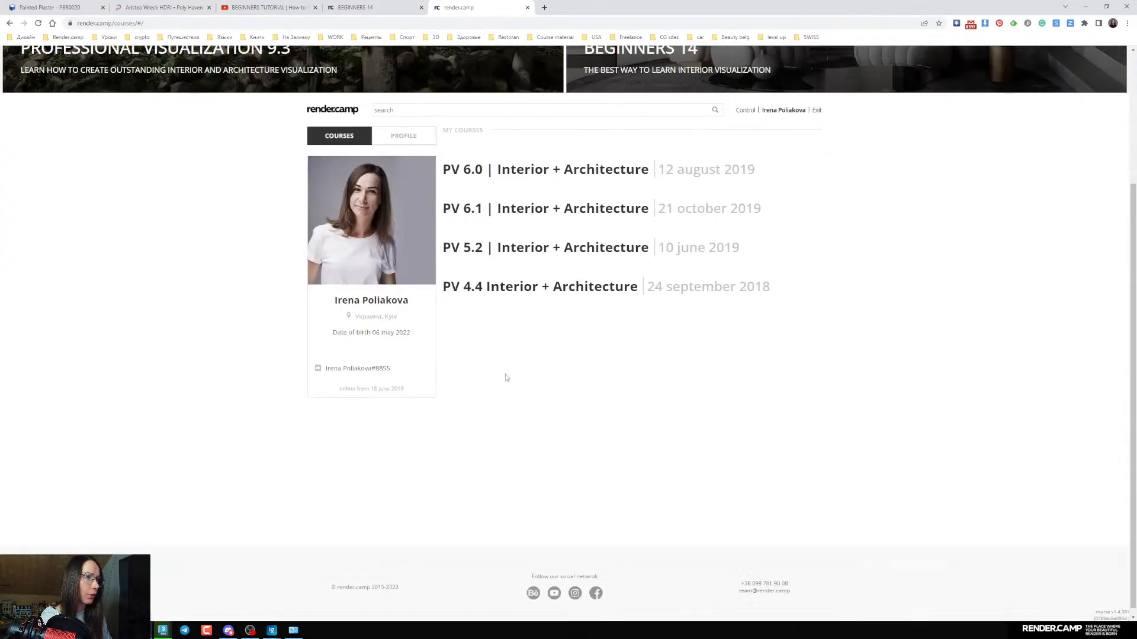
scroll(506, 374, "down", 3)
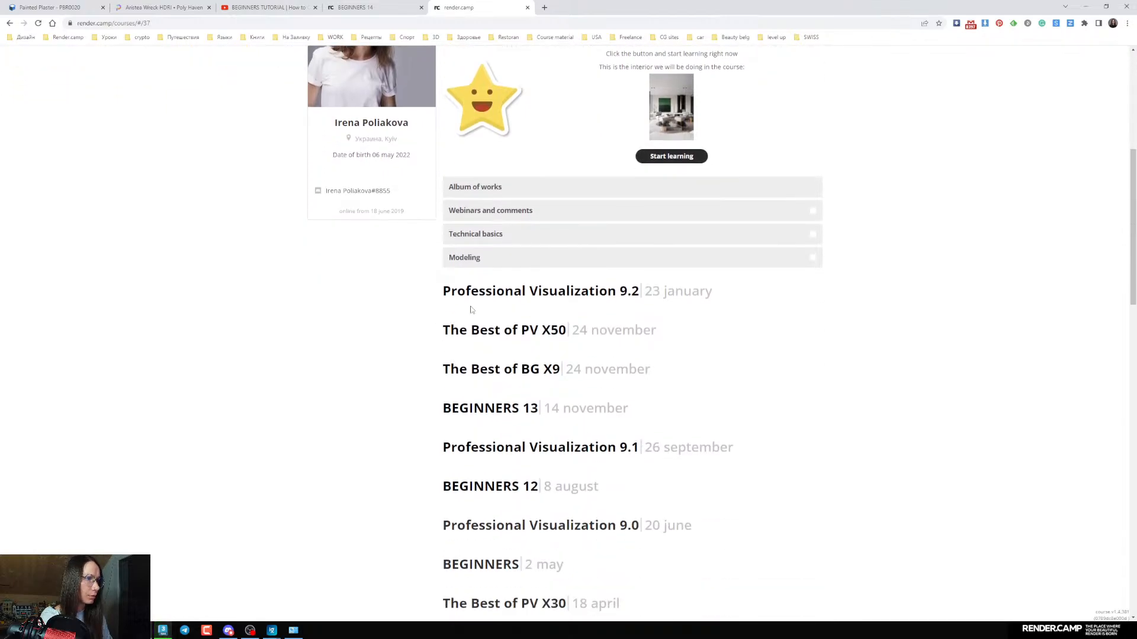
Expand the BEGINNERS 13 course and look over the lessons and dated reviews under Webinars and comments
left_click(506, 409)
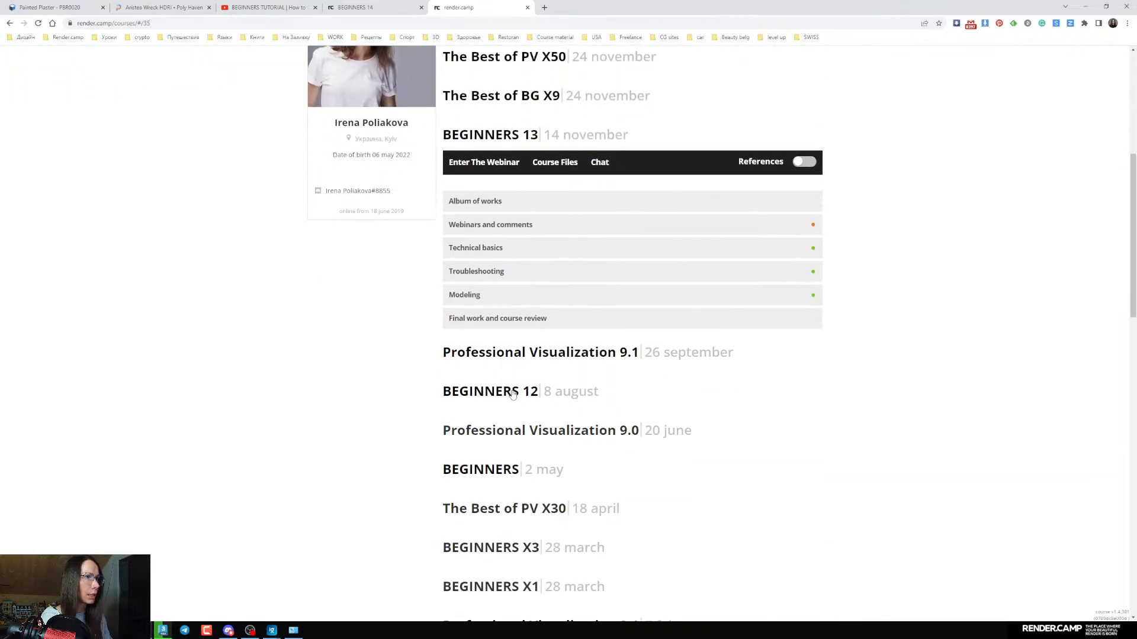
left_click(492, 313)
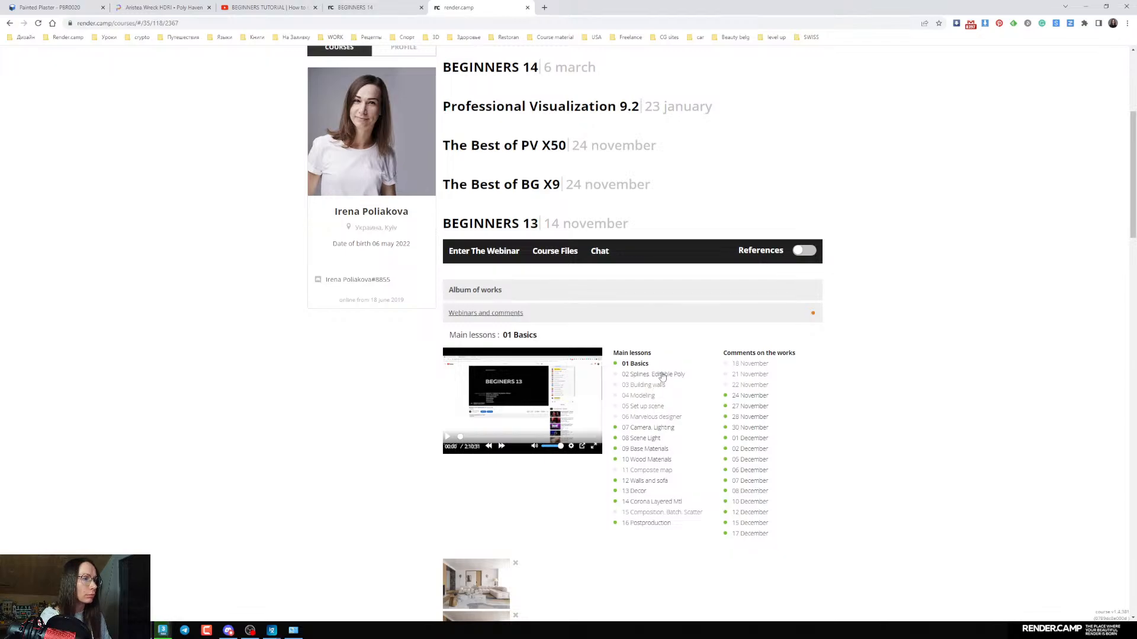
scroll(592, 385, "down", 1)
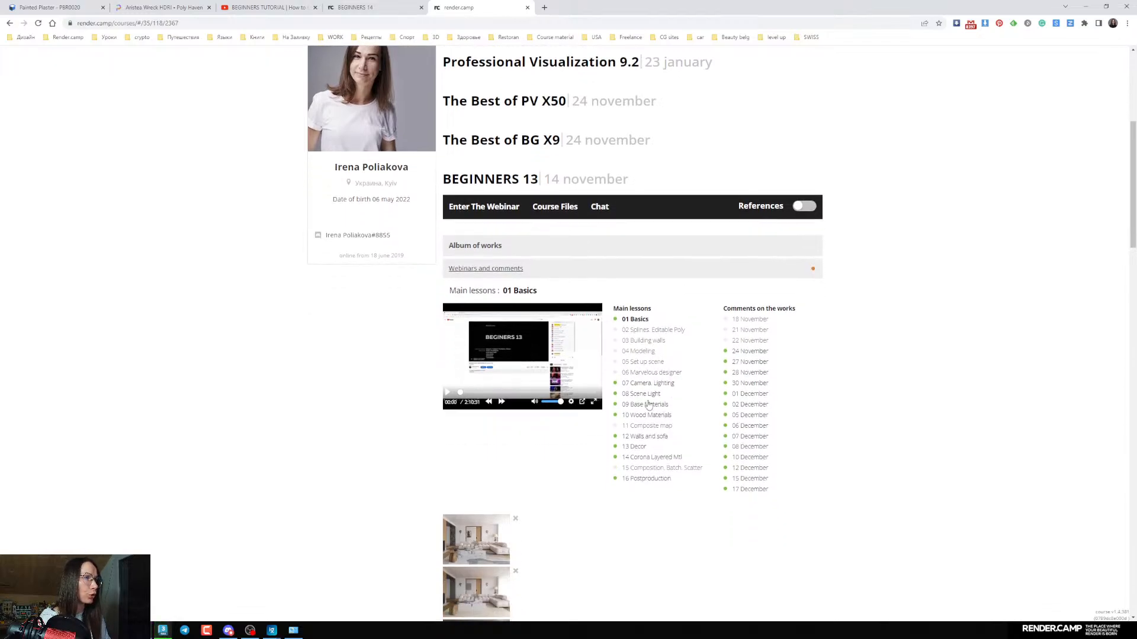
scroll(468, 333, "up", 2)
Open a student's render from the BEGINNERS 13 Album of works and compare it with the reference using the overlay slider
left_click(472, 333)
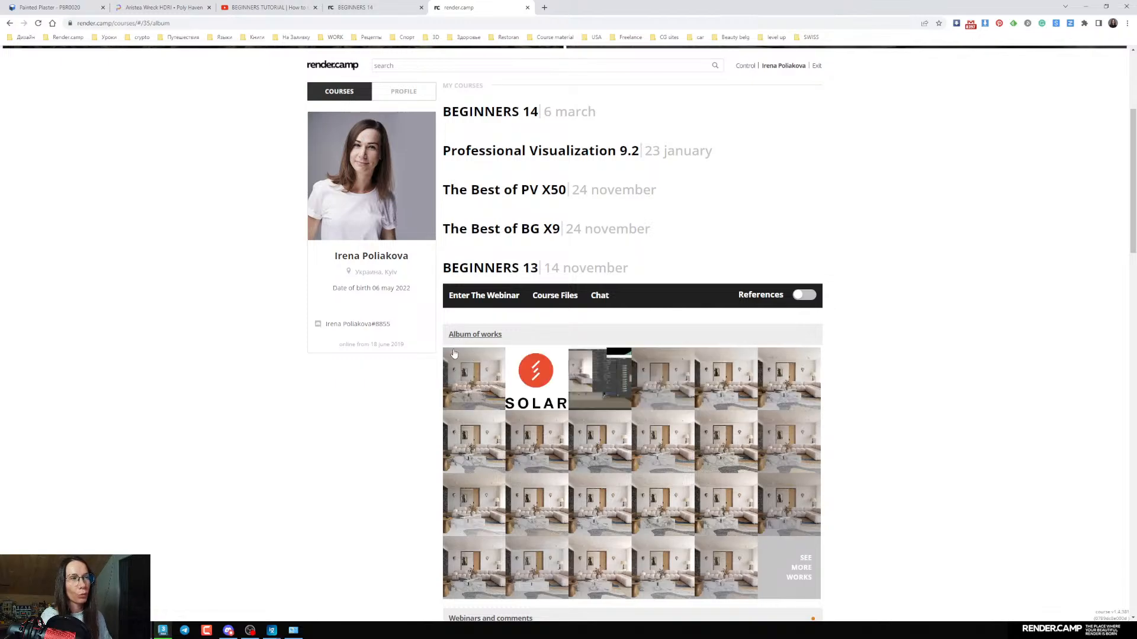
left_click(482, 448)
left_click_drag(487, 359, 282, 379)
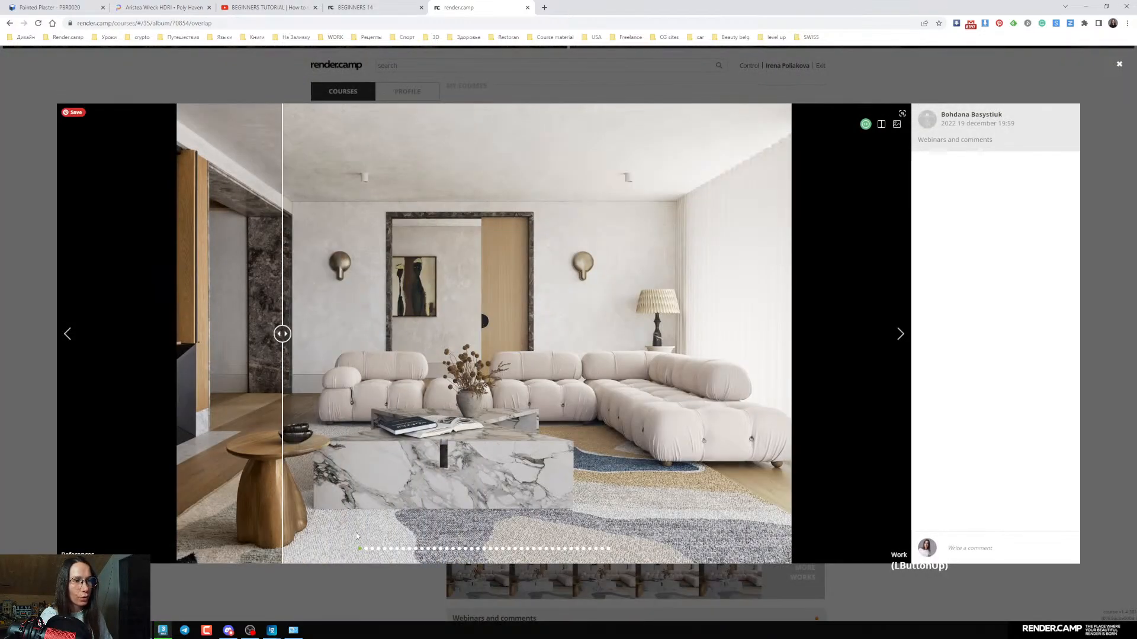
Browse the student's submissions from the final renders back to the early modeling screenshots, and close the image viewer
left_click(365, 549)
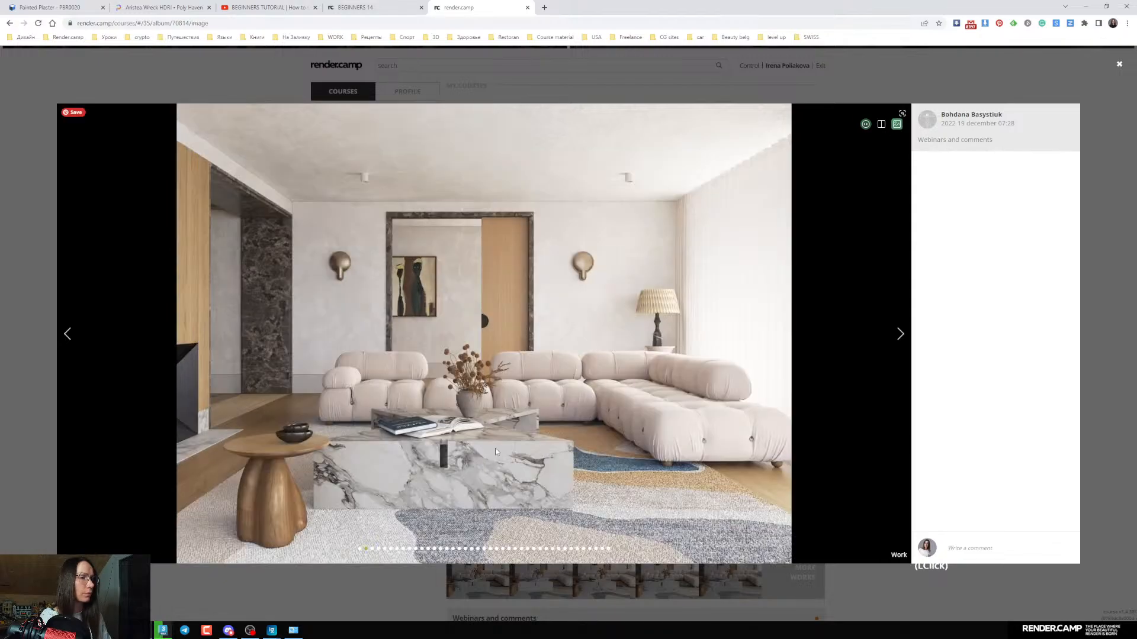
left_click(377, 549)
left_click(385, 550)
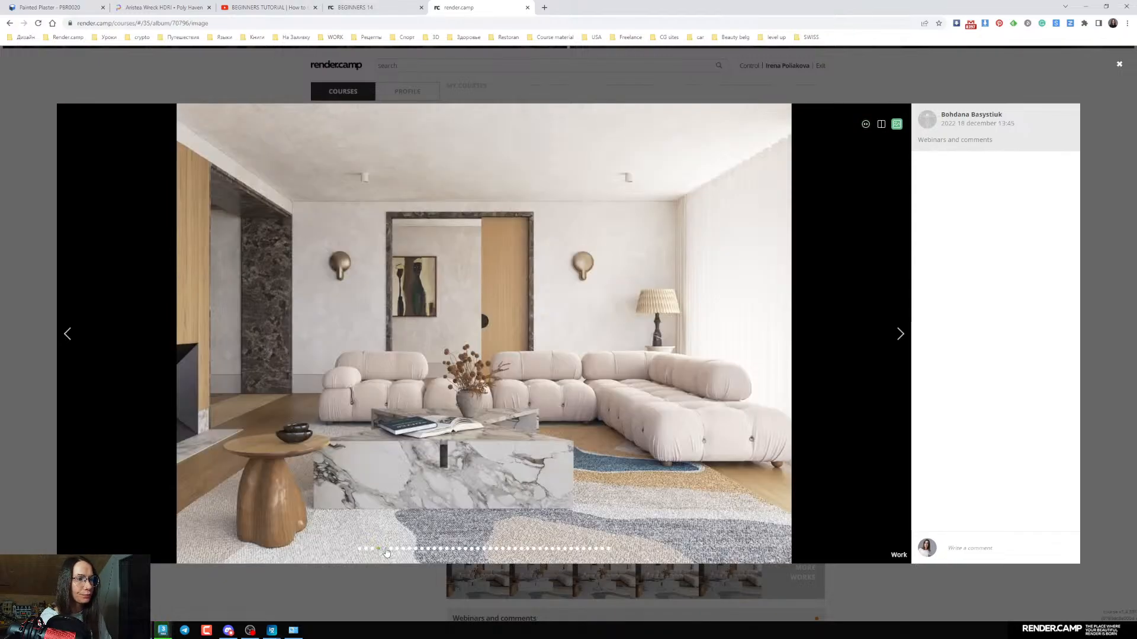
left_click(409, 549)
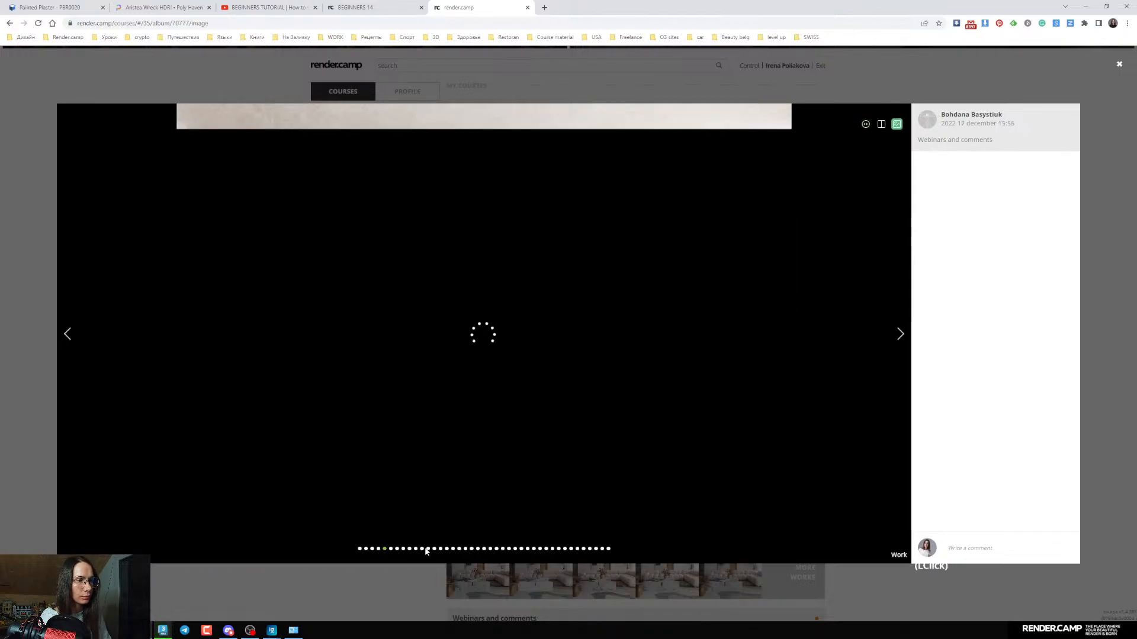
left_click(429, 549)
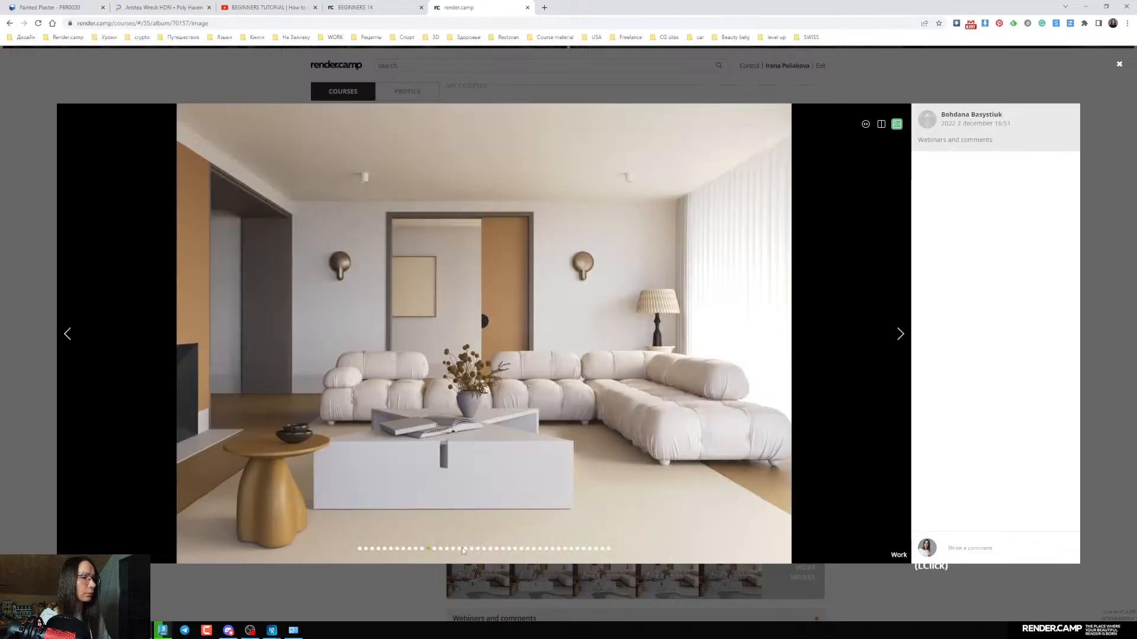
left_click(464, 548)
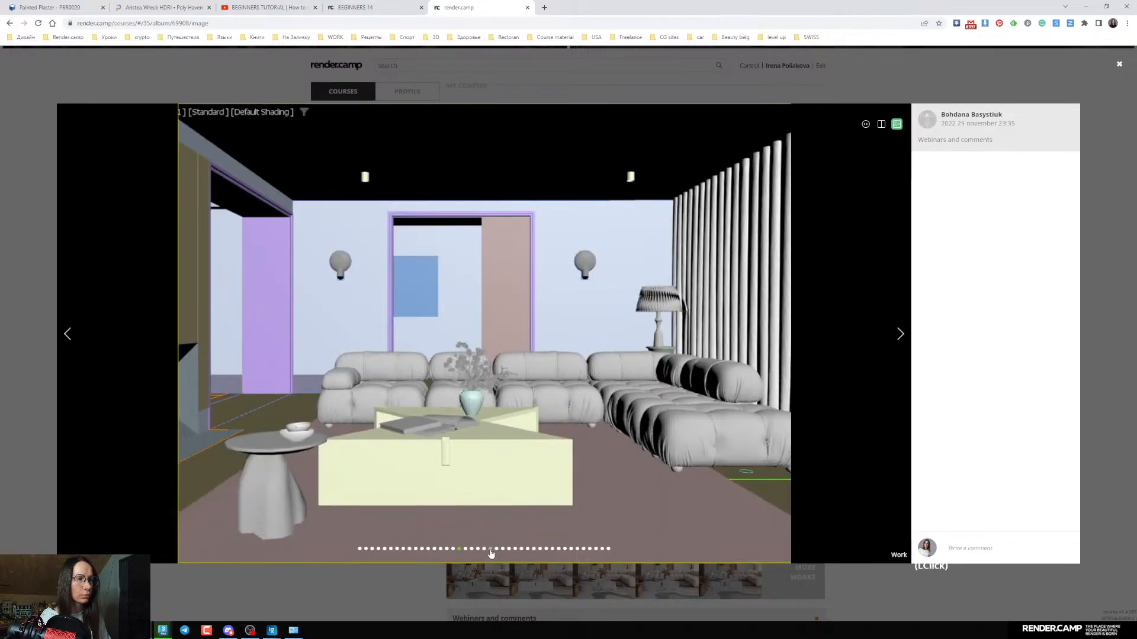
left_click(478, 549)
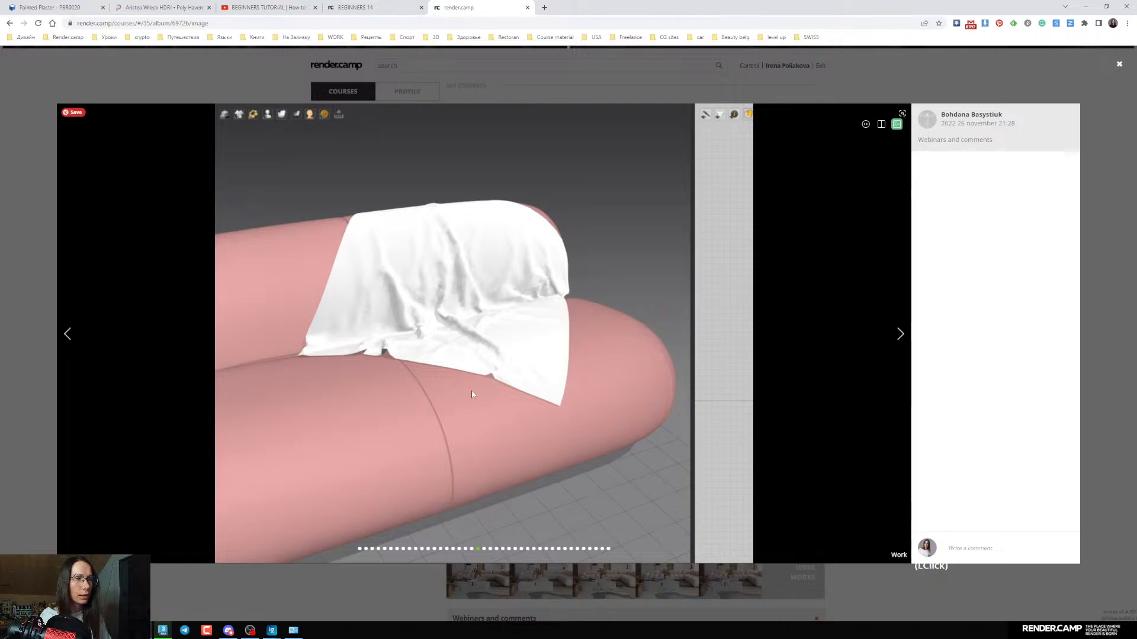
left_click(504, 549)
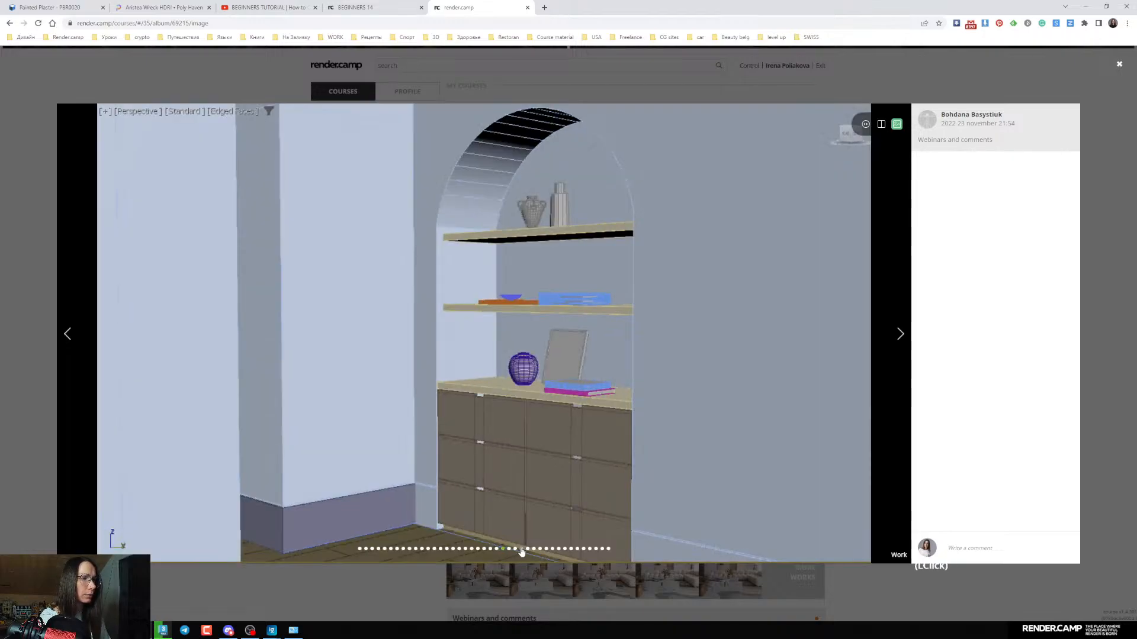
left_click(552, 550)
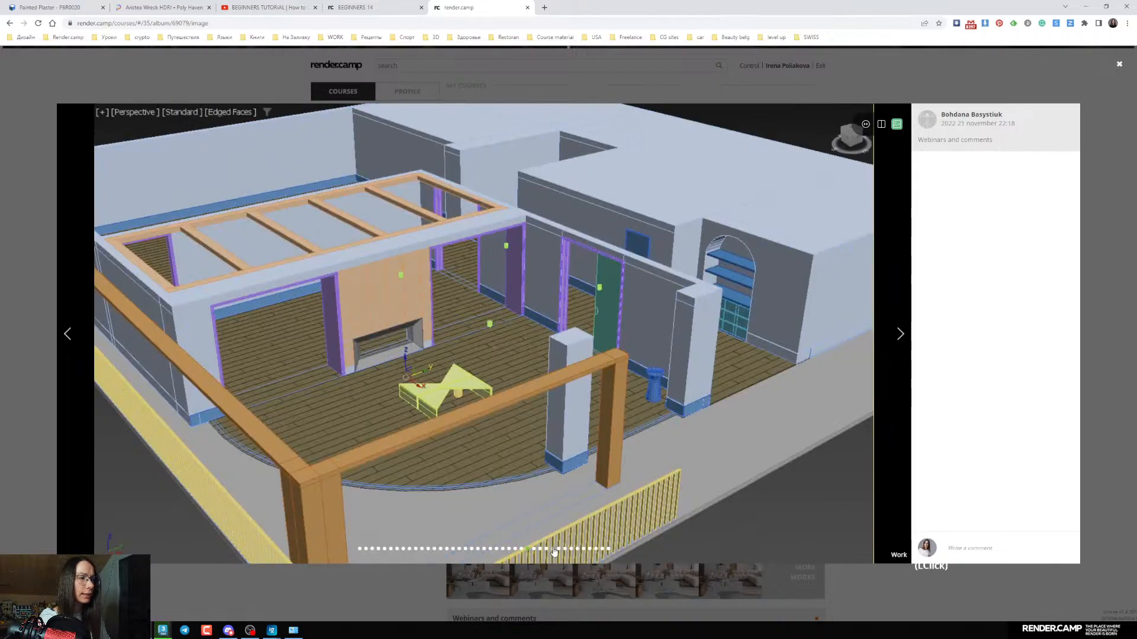
left_click(554, 549)
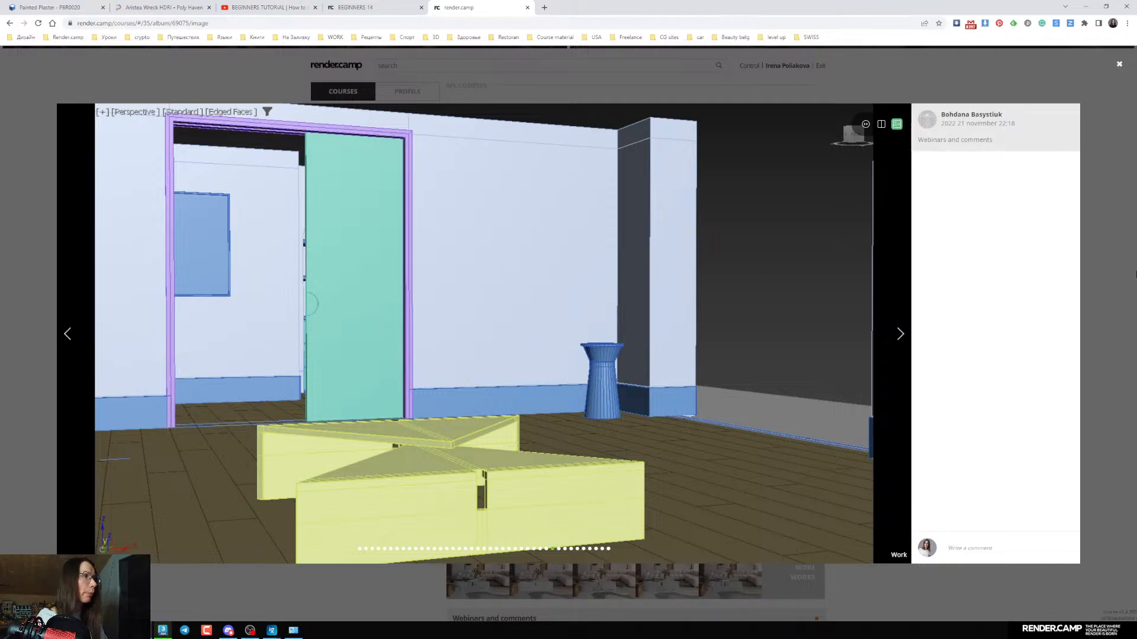
left_click(1107, 63)
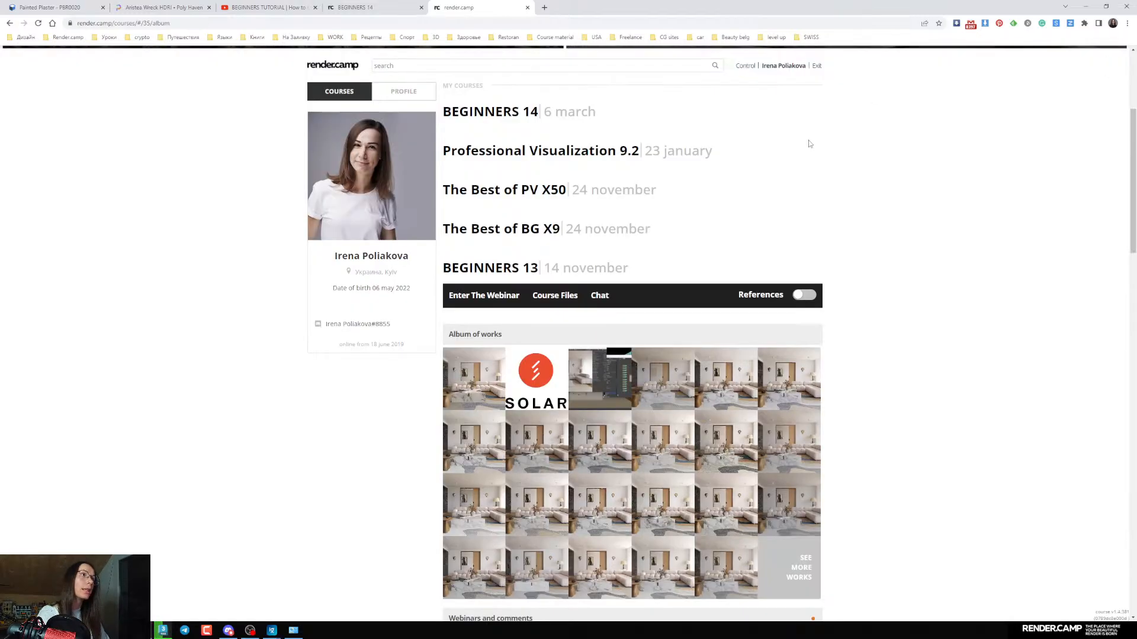
Glance at the Beginners 14 page, return to the render.camp tab and view the BEGINNERS 13 sections below the album
left_click(368, 7)
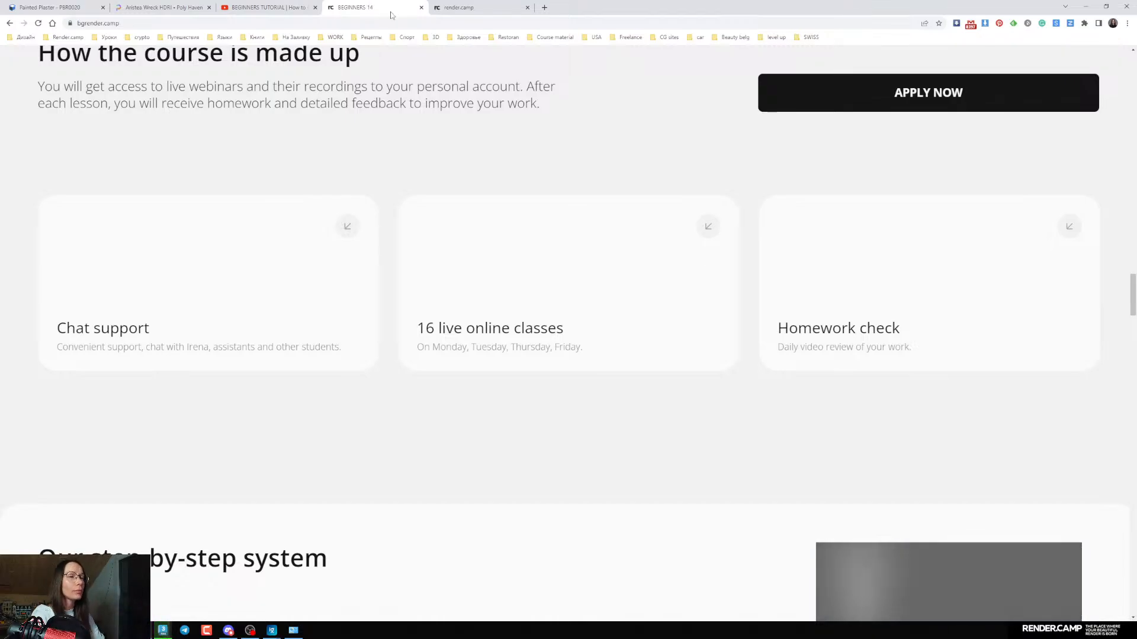
key("ctrl+Tab")
scroll(519, 335, "down", 5)
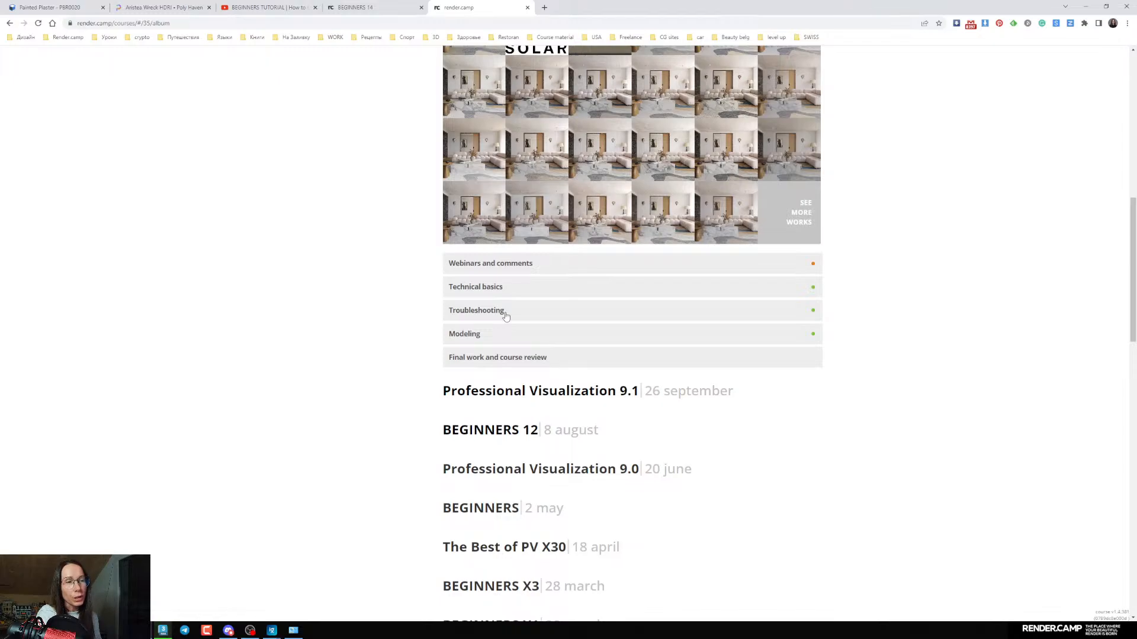
Return to the Beginners 14 page and view the Our step-by-step system section
left_click(373, 7)
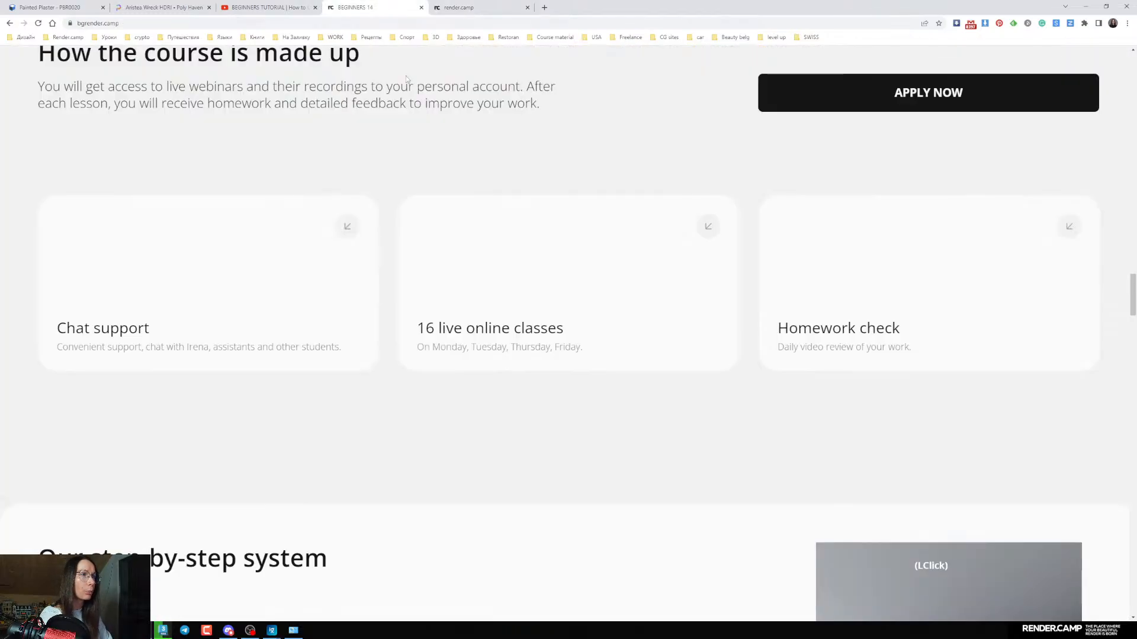
scroll(577, 408, "down", 5)
scroll(585, 404, "down", 1)
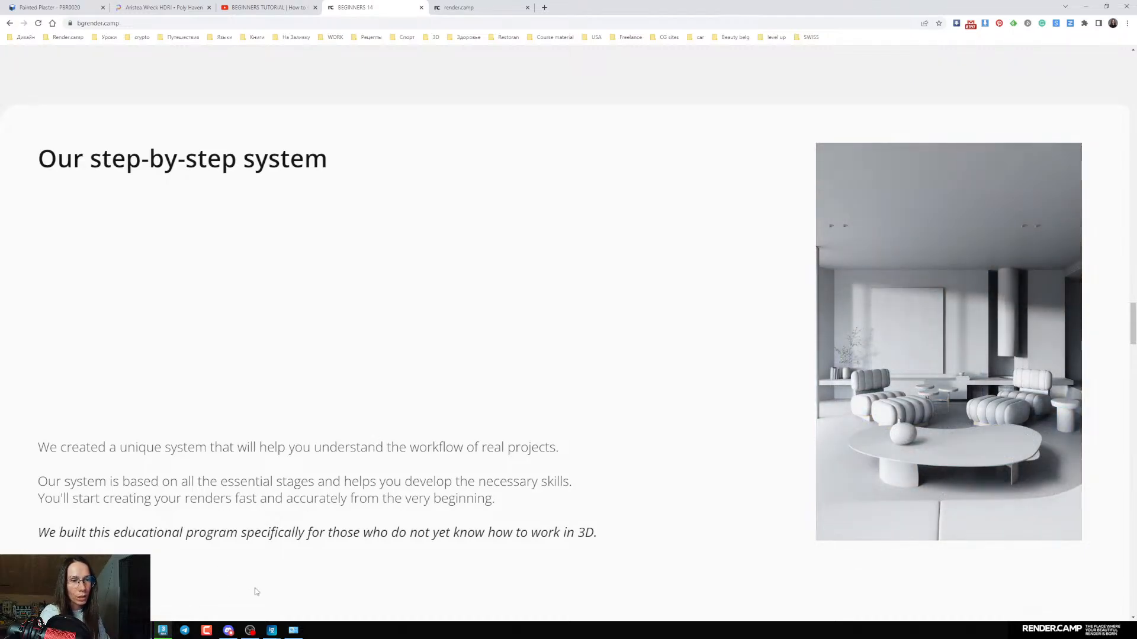
Switch to Discord to view the BG 14 server's channels, and minimize its window
left_click(227, 630)
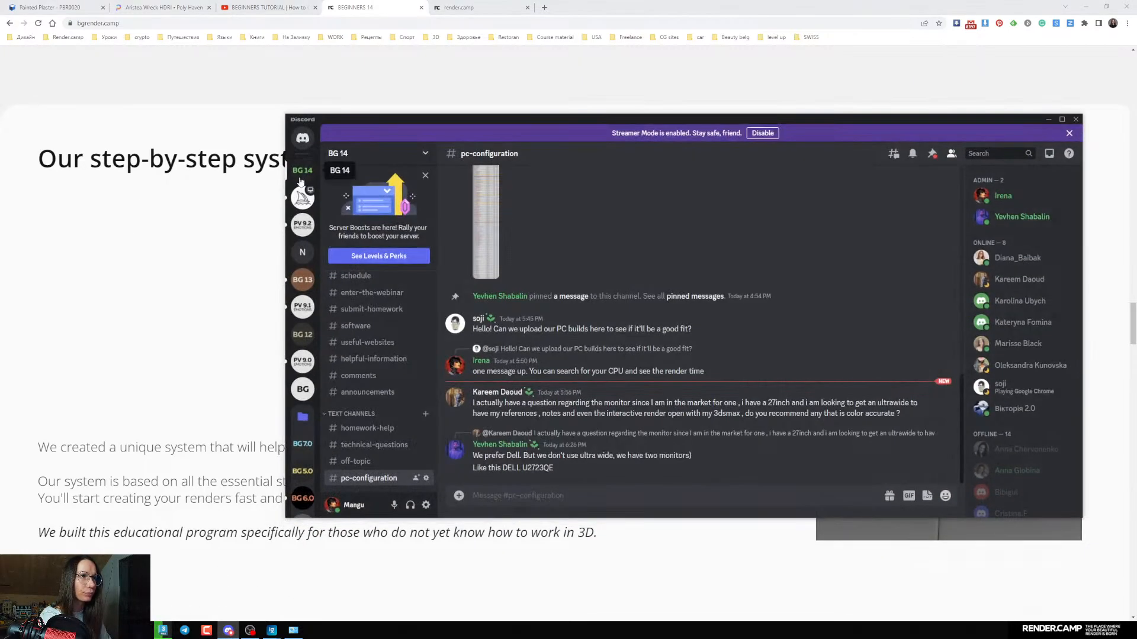
left_click(1047, 119)
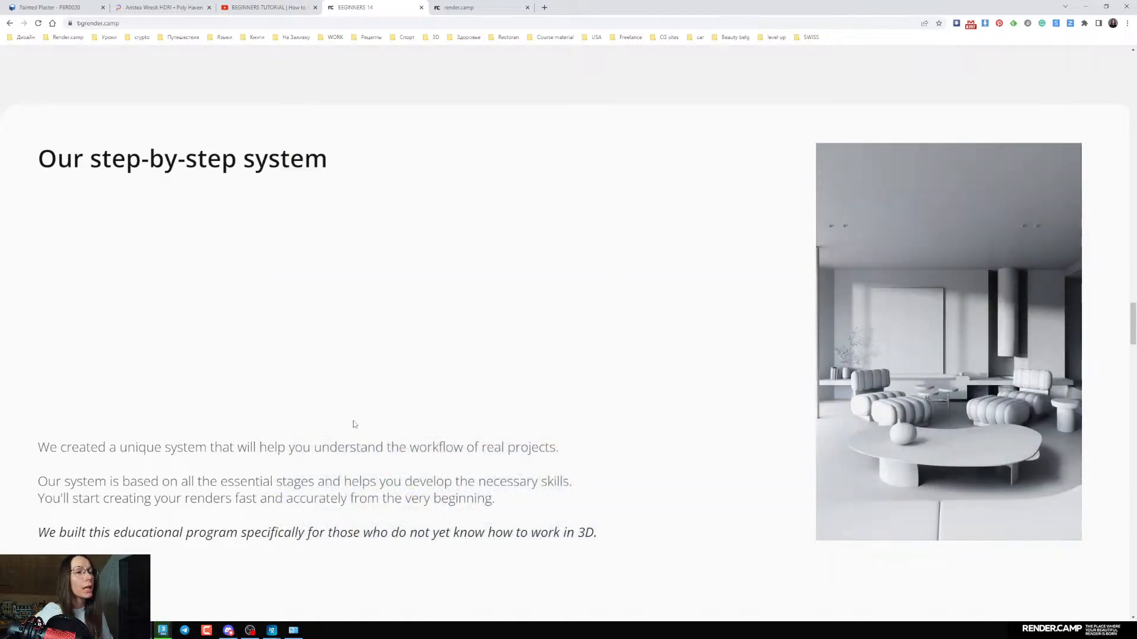